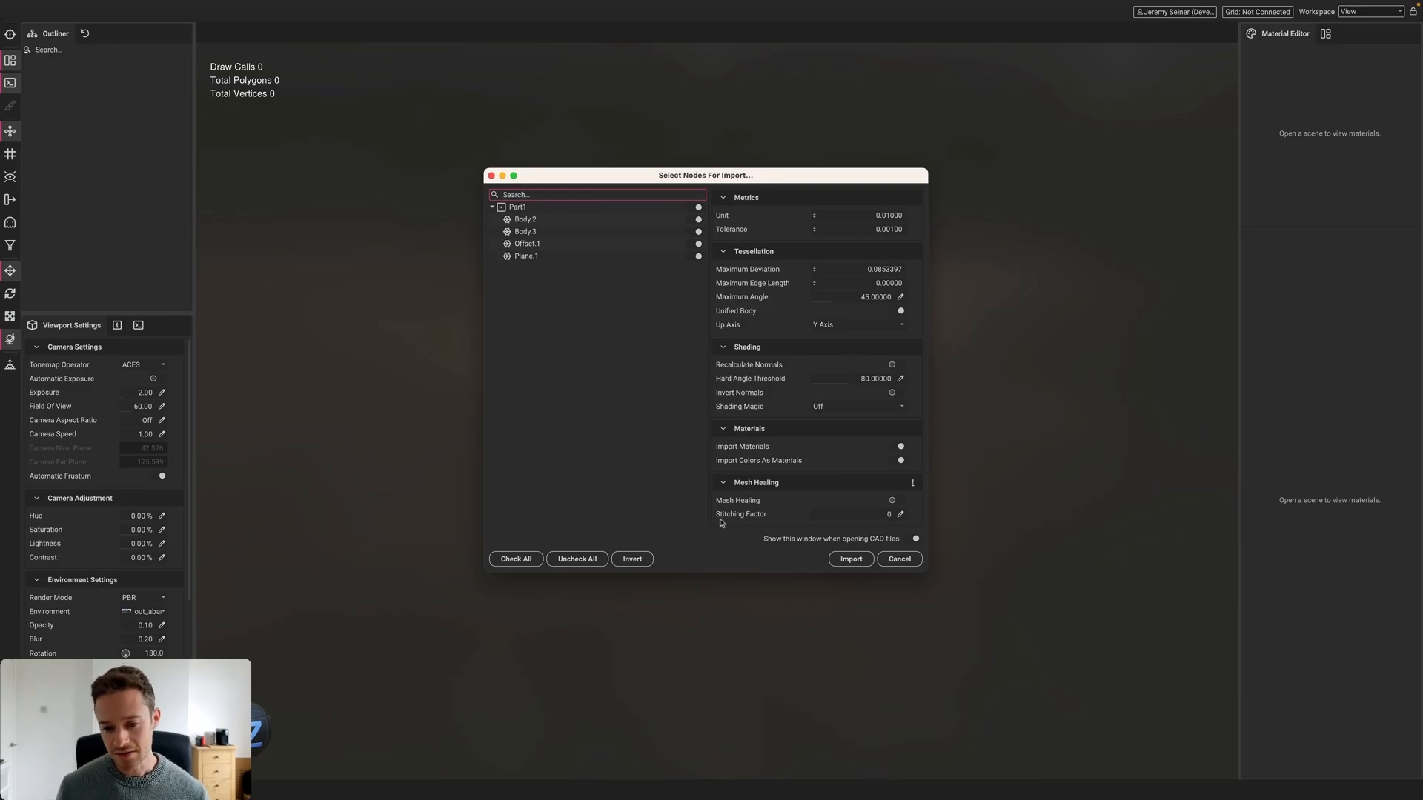
Import the checked CAD wheel parts with default tessellation, skip the processing profile, and view at an angle
{"action": "left_click", "coordinate": [851, 560]}
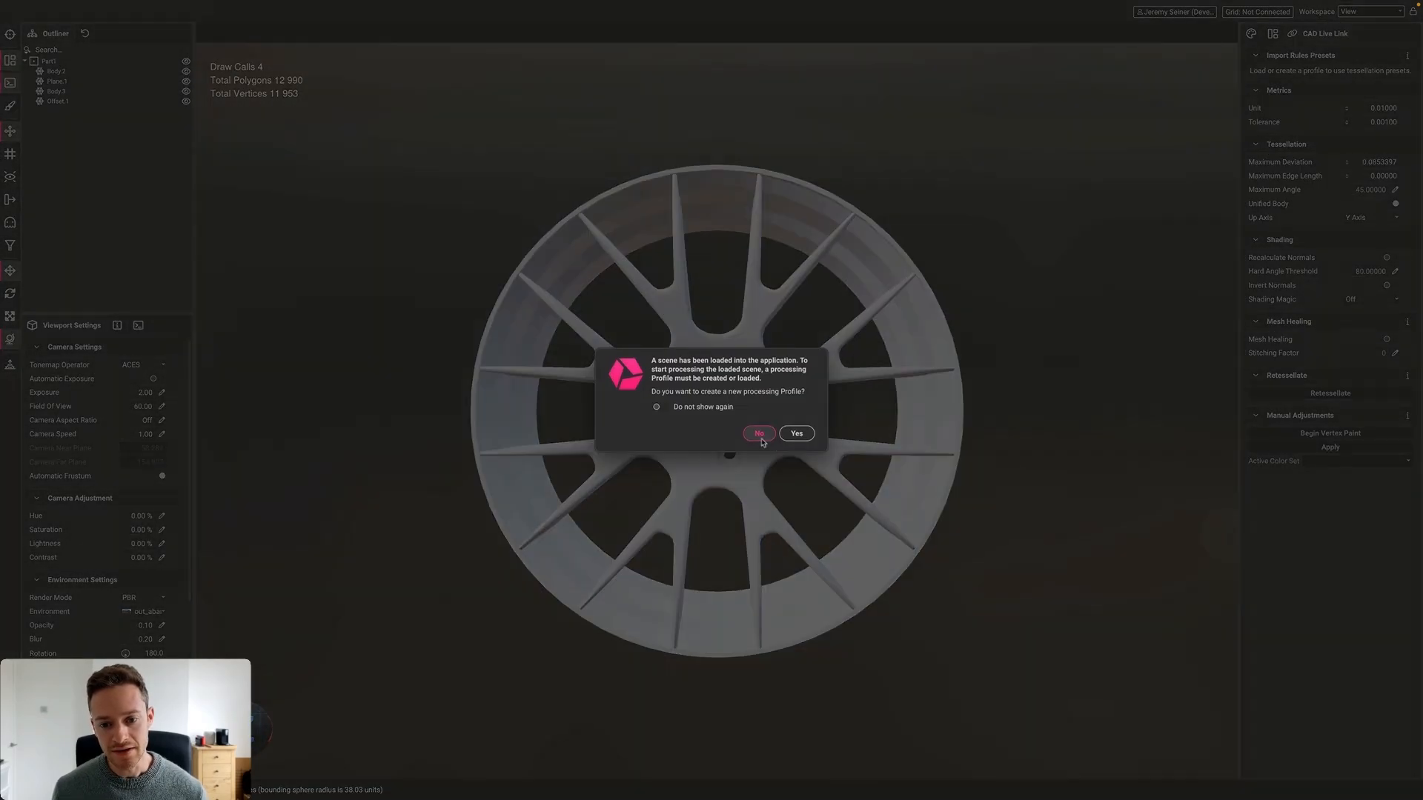
{"action": "left_click", "coordinate": [757, 419]}
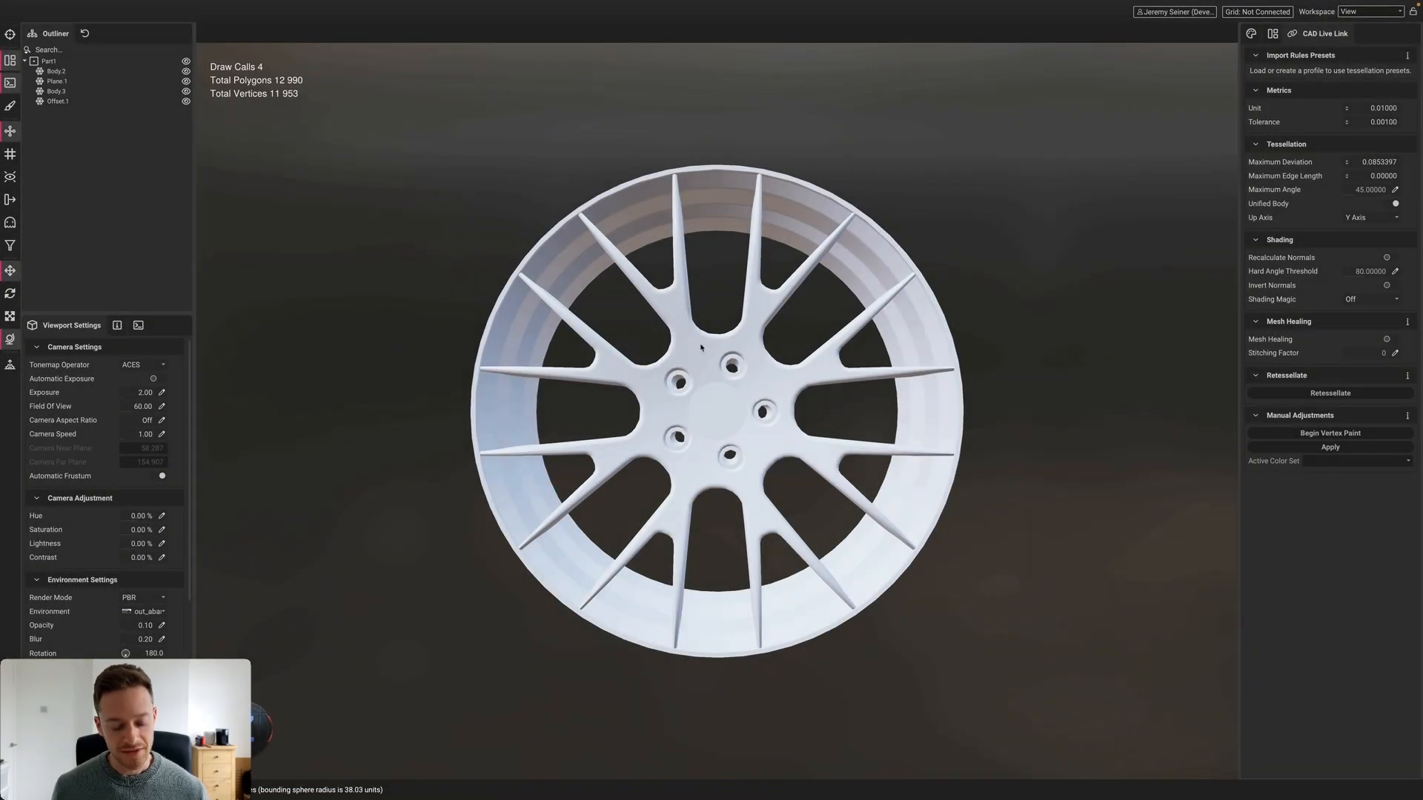
{"action": "left_click_drag", "start_coordinate": [713, 444], "coordinate": [713, 375], "text": "alt"}
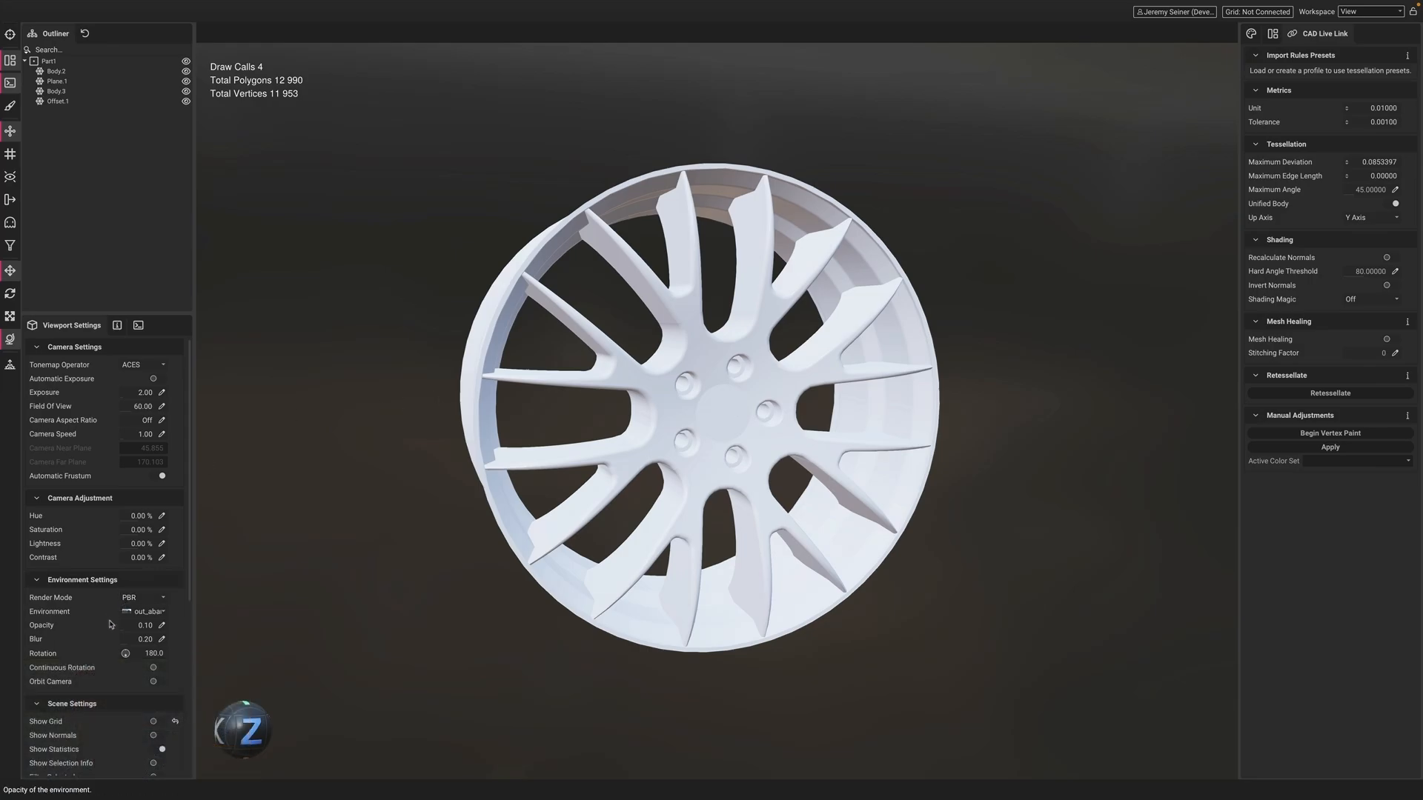
Light the wheel with the studio_3 environment and rotate it around the wheel
{"action": "left_click", "coordinate": [145, 612]}
{"action": "scroll", "coordinate": [147, 588], "scroll_direction": "down", "scroll_amount": 5}
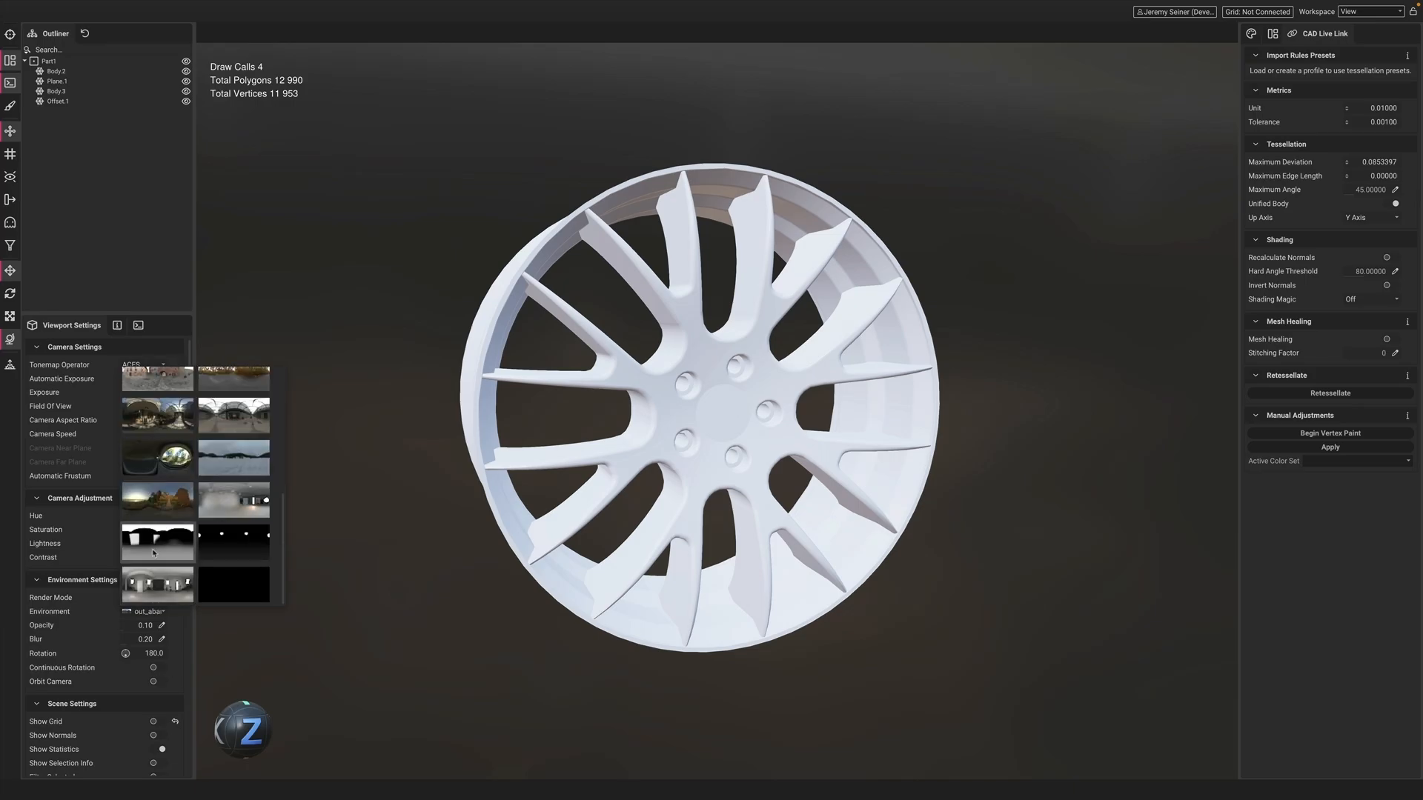
{"action": "left_click", "coordinate": [155, 546]}
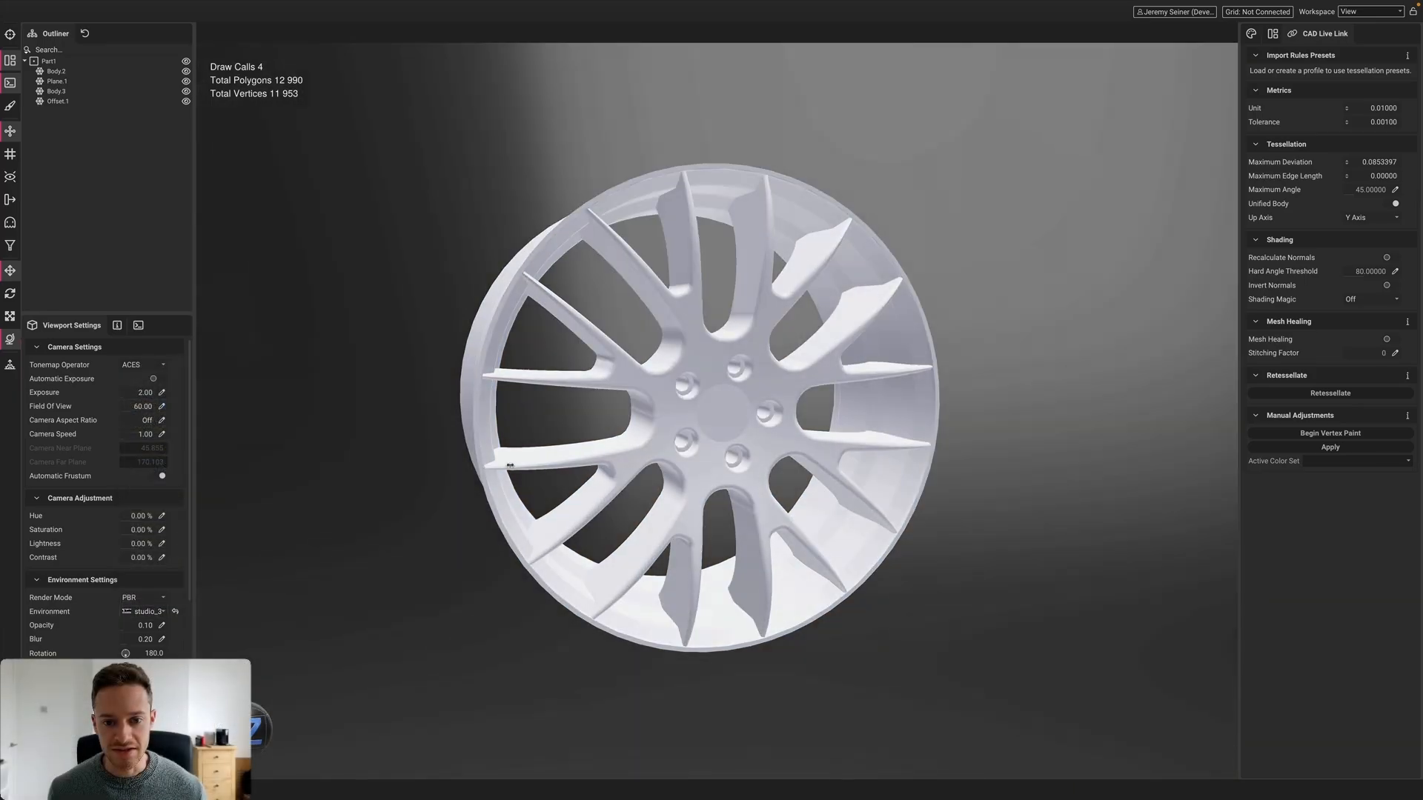
{"action": "right_click_drag", "start_coordinate": [510, 465], "coordinate": [515, 464], "text": "shift"}
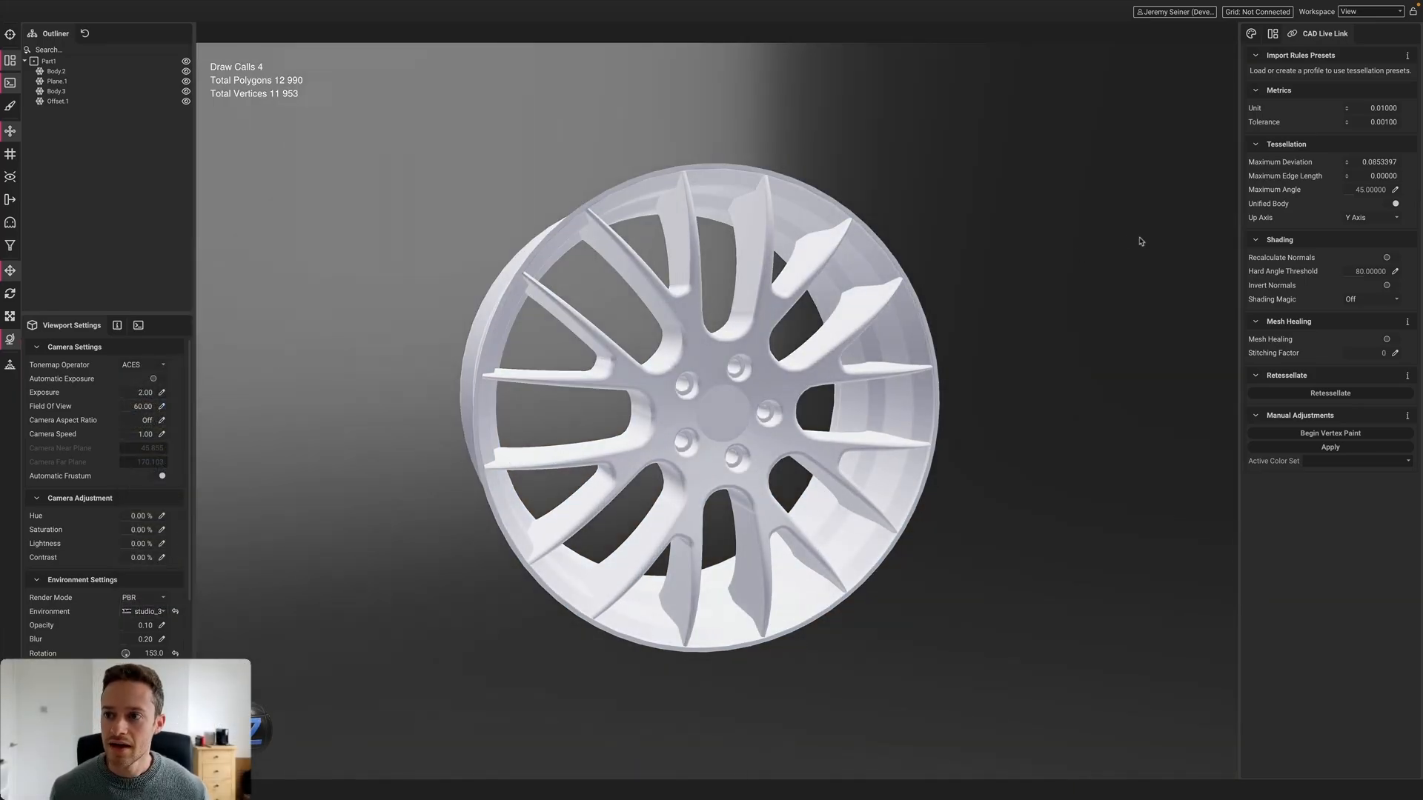
Make the spoke body's material fully metallic (Metalness 1) in the Material Editor
{"action": "left_click", "coordinate": [1251, 33]}
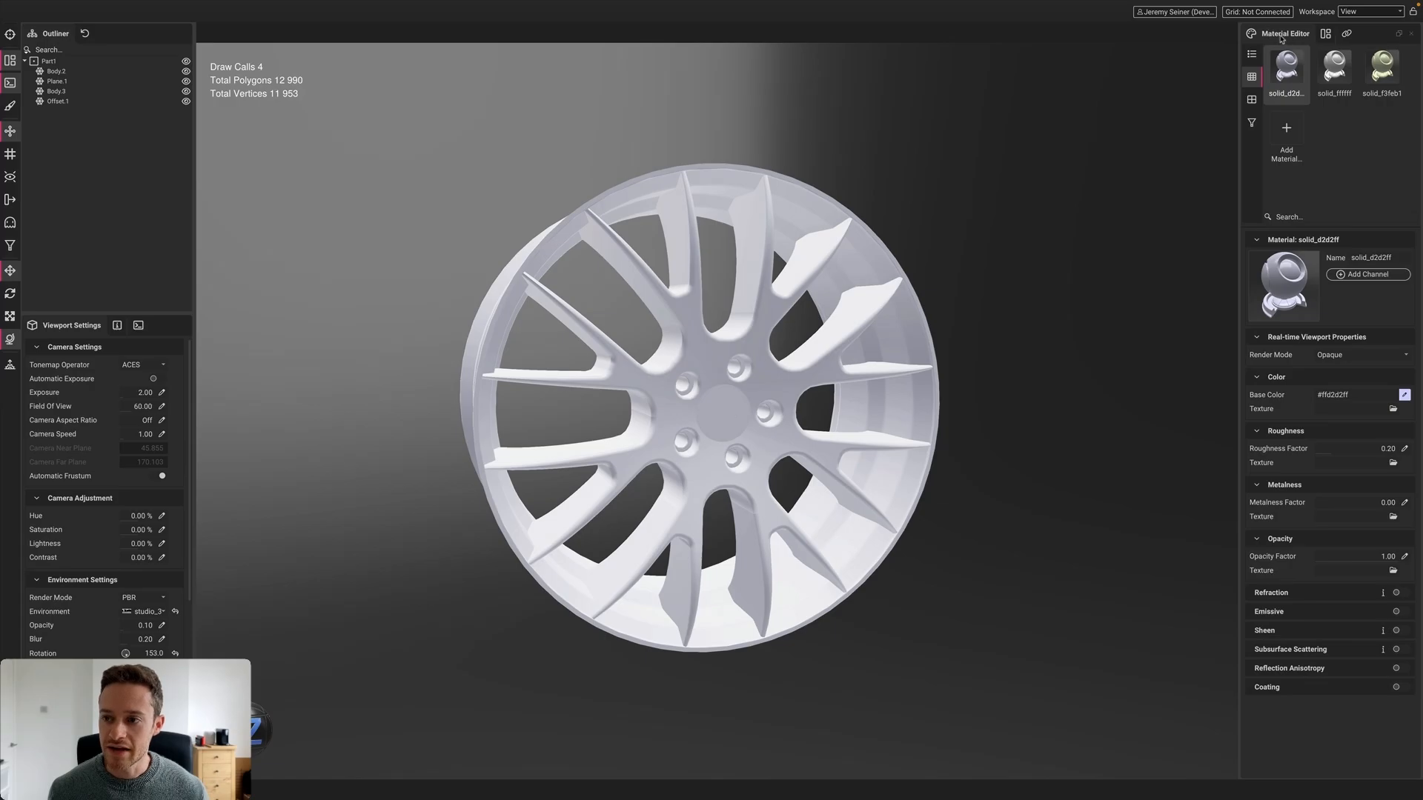
{"action": "left_click", "coordinate": [1251, 123]}
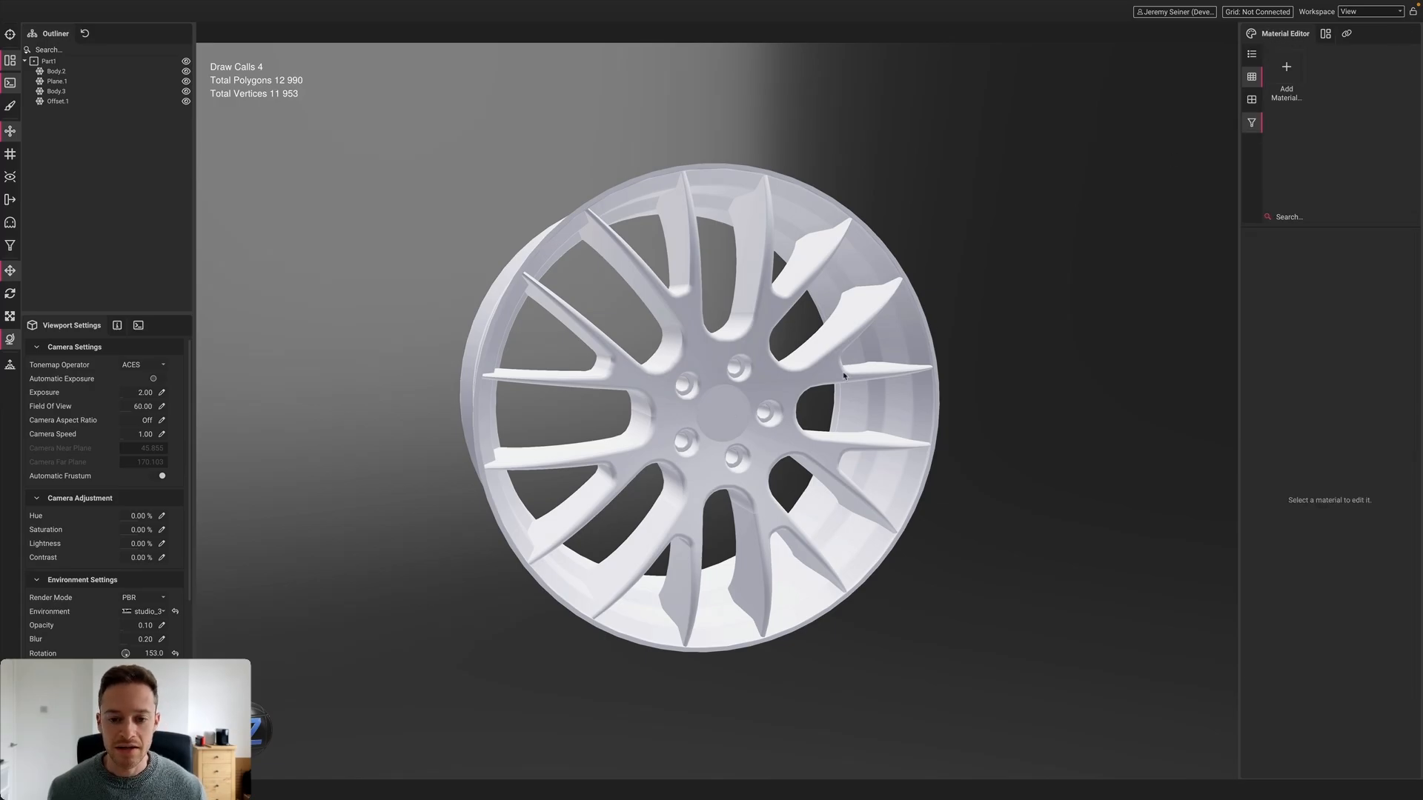
{"action": "left_click", "coordinate": [725, 362]}
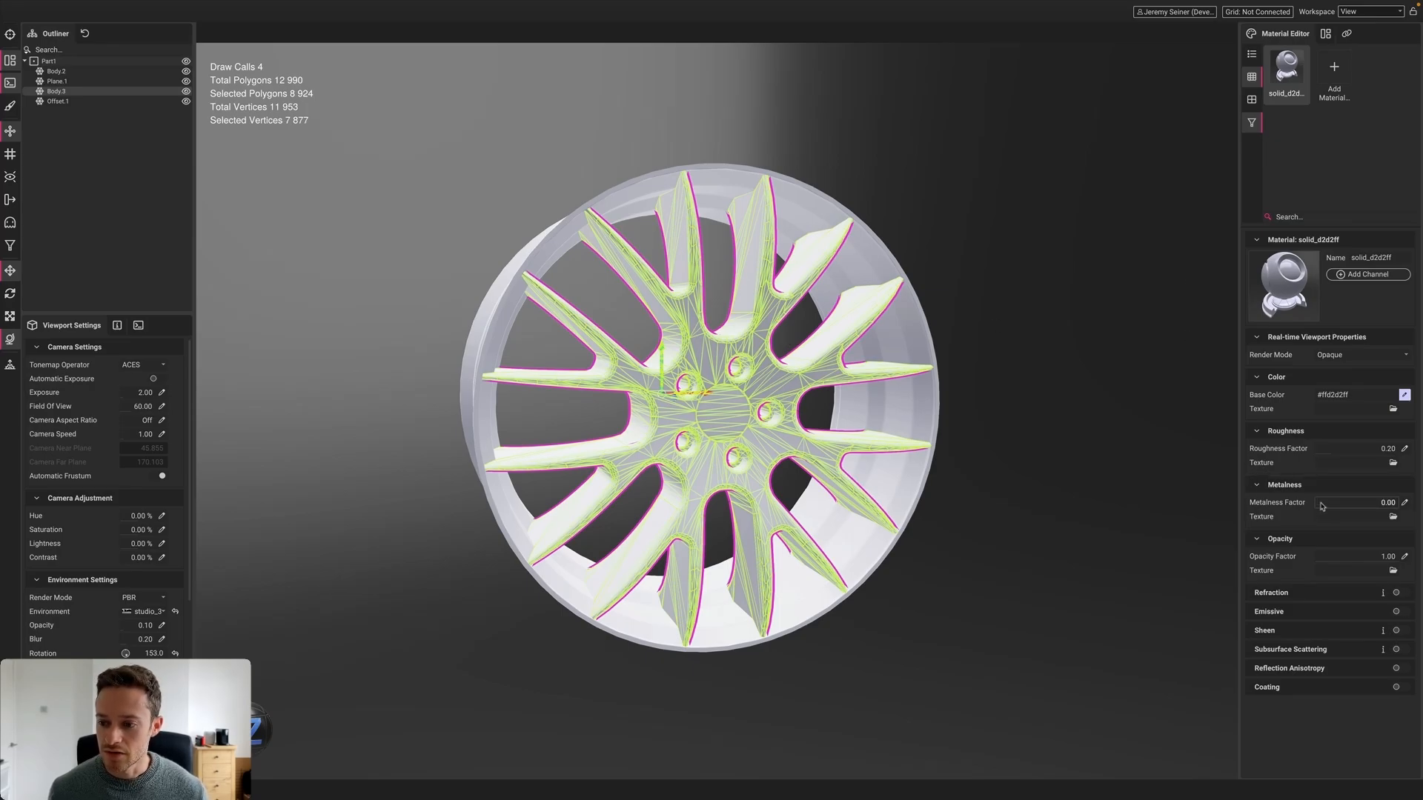
{"action": "left_click_drag", "start_coordinate": [1323, 504], "coordinate": [1421, 504]}
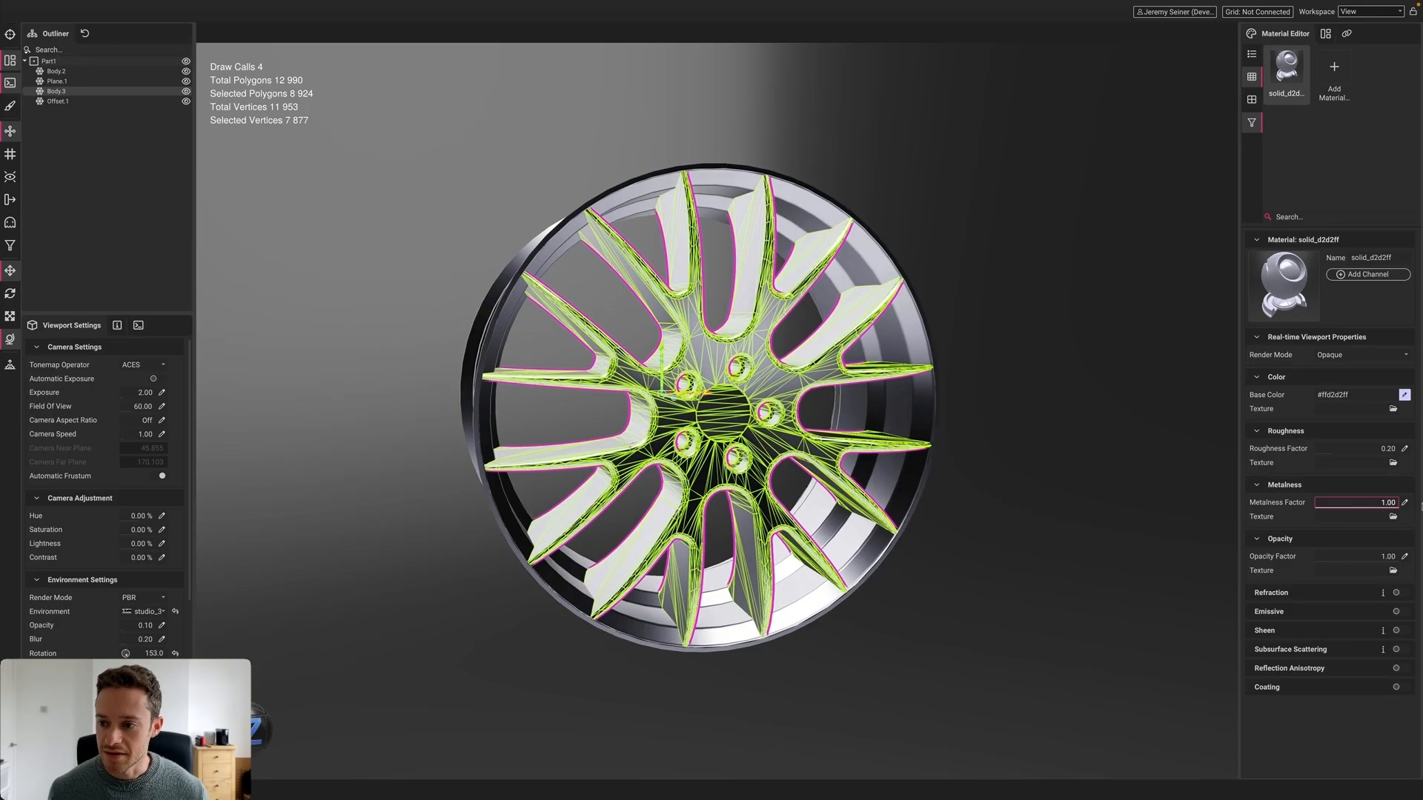
Create a new material named 'Red' and apply it to the wheel rim
{"action": "left_click", "coordinate": [1338, 74]}
{"action": "type", "text": "Red"}
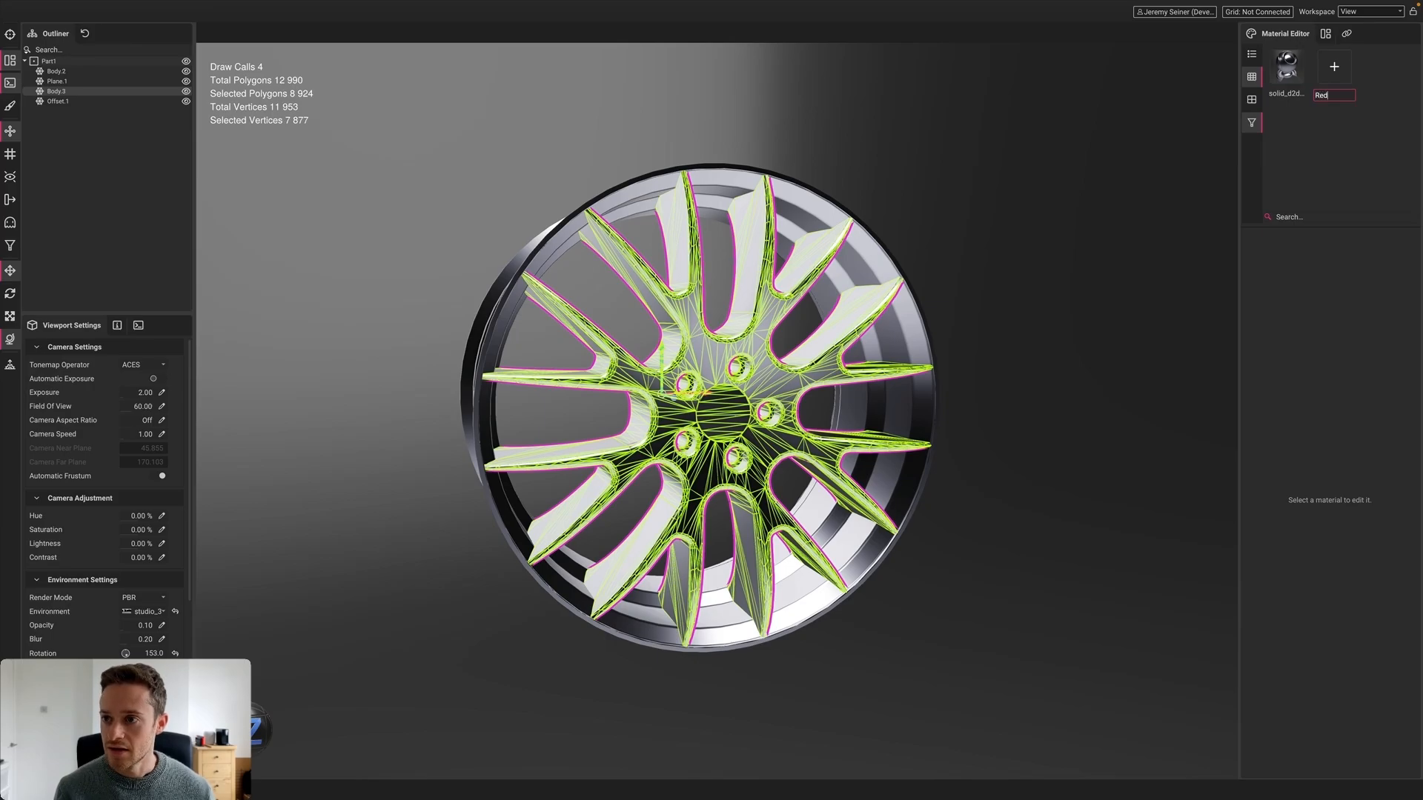
{"action": "key", "text": "Return"}
{"action": "left_click", "coordinate": [1249, 127]}
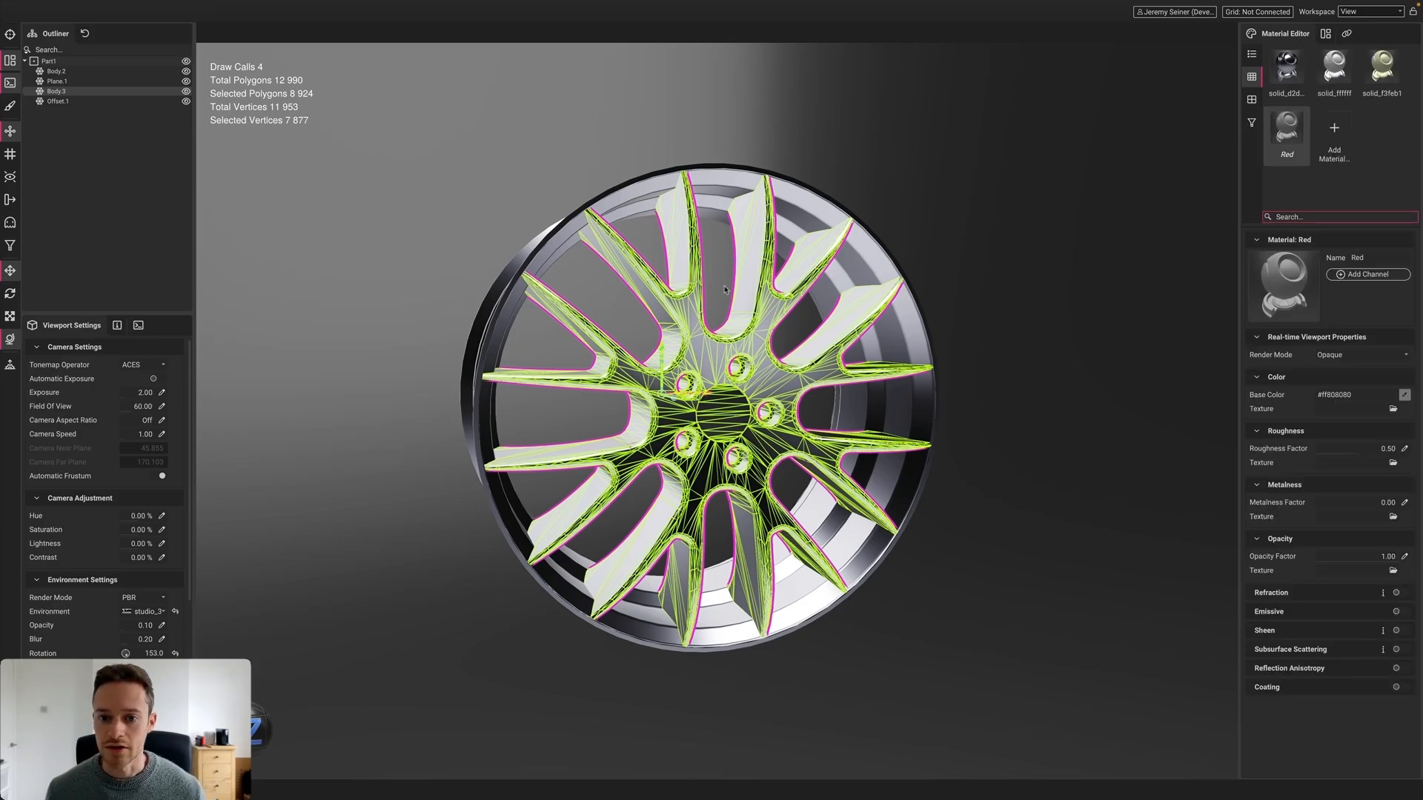
{"action": "left_click_drag", "start_coordinate": [725, 288], "coordinate": [905, 251], "text": "alt"}
{"action": "left_click_drag", "start_coordinate": [1288, 132], "coordinate": [613, 235]}
{"action": "left_click_drag", "start_coordinate": [667, 333], "coordinate": [786, 356], "text": "alt"}
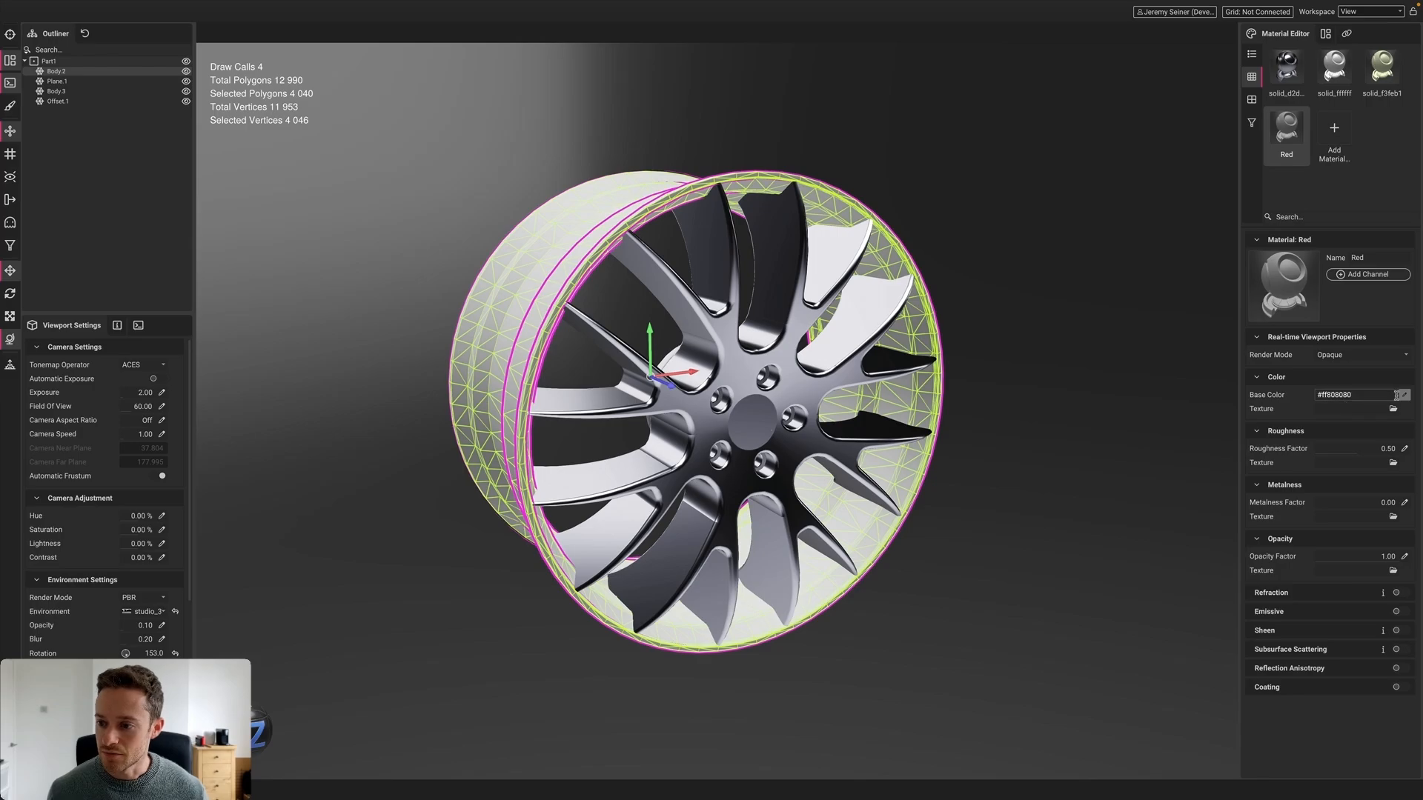
Give the Red material a red base colour and roughness 0, then view the wheel front-on
{"action": "left_click", "coordinate": [1343, 397]}
{"action": "left_click_drag", "start_coordinate": [1303, 620], "coordinate": [1393, 624]}
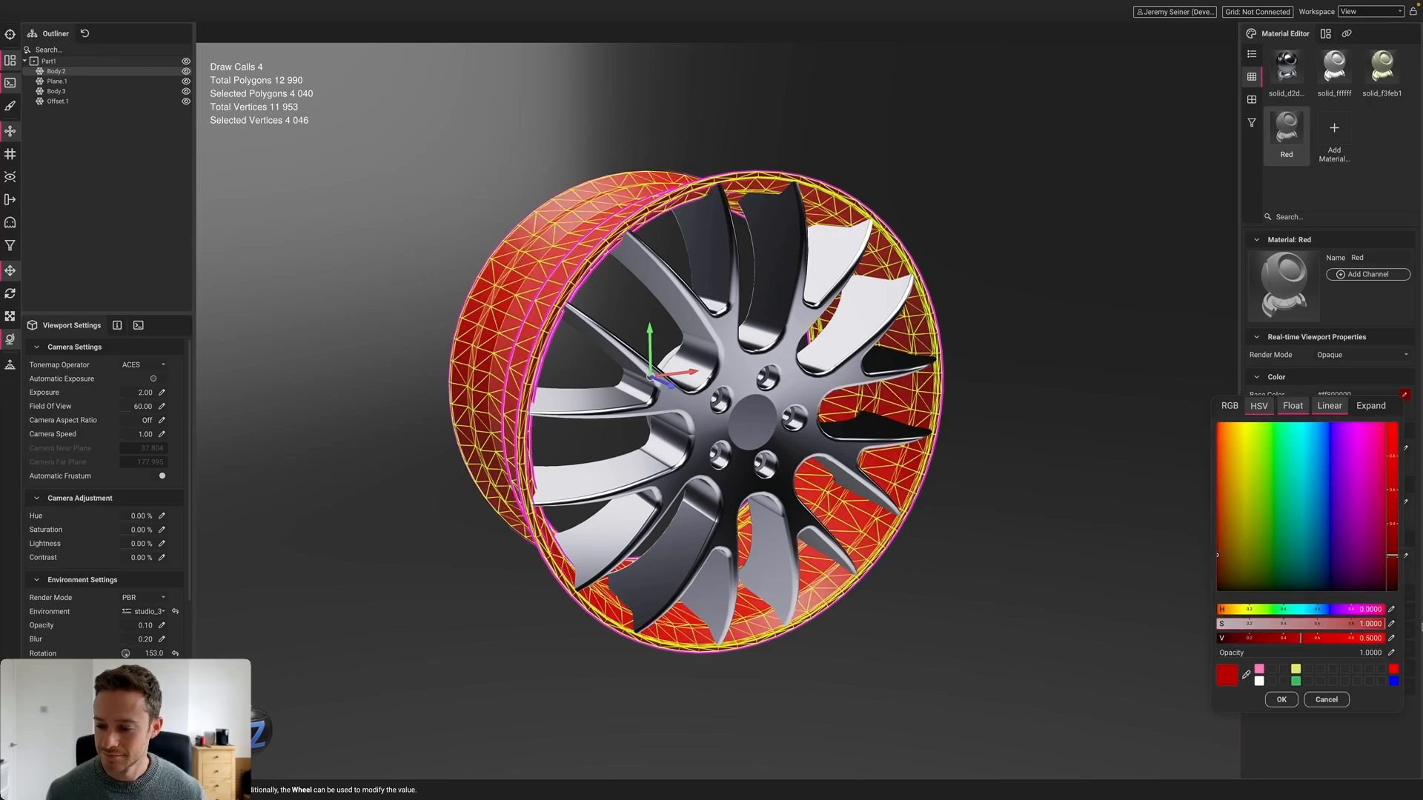
{"action": "left_click", "coordinate": [1281, 699]}
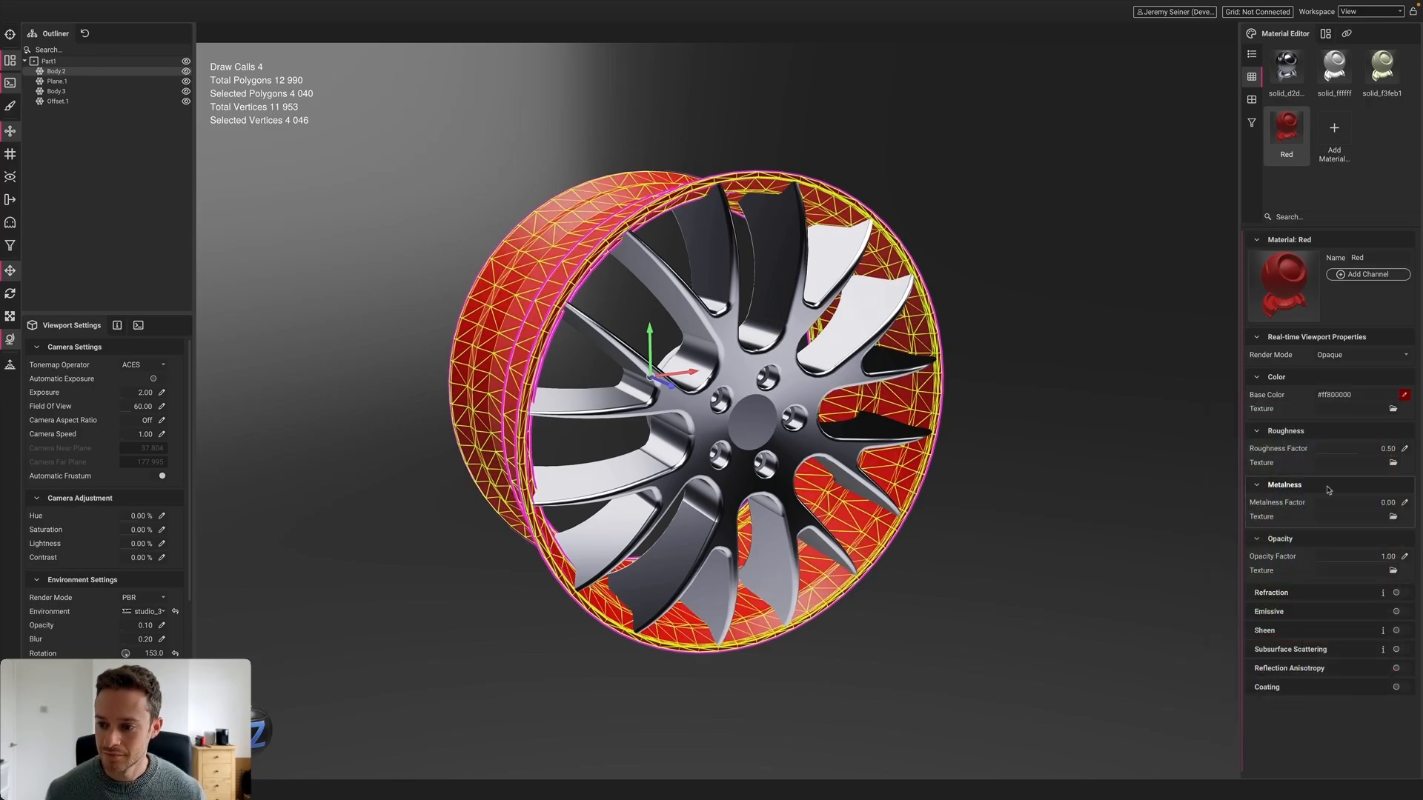
{"action": "left_click_drag", "start_coordinate": [1371, 449], "coordinate": [1287, 457]}
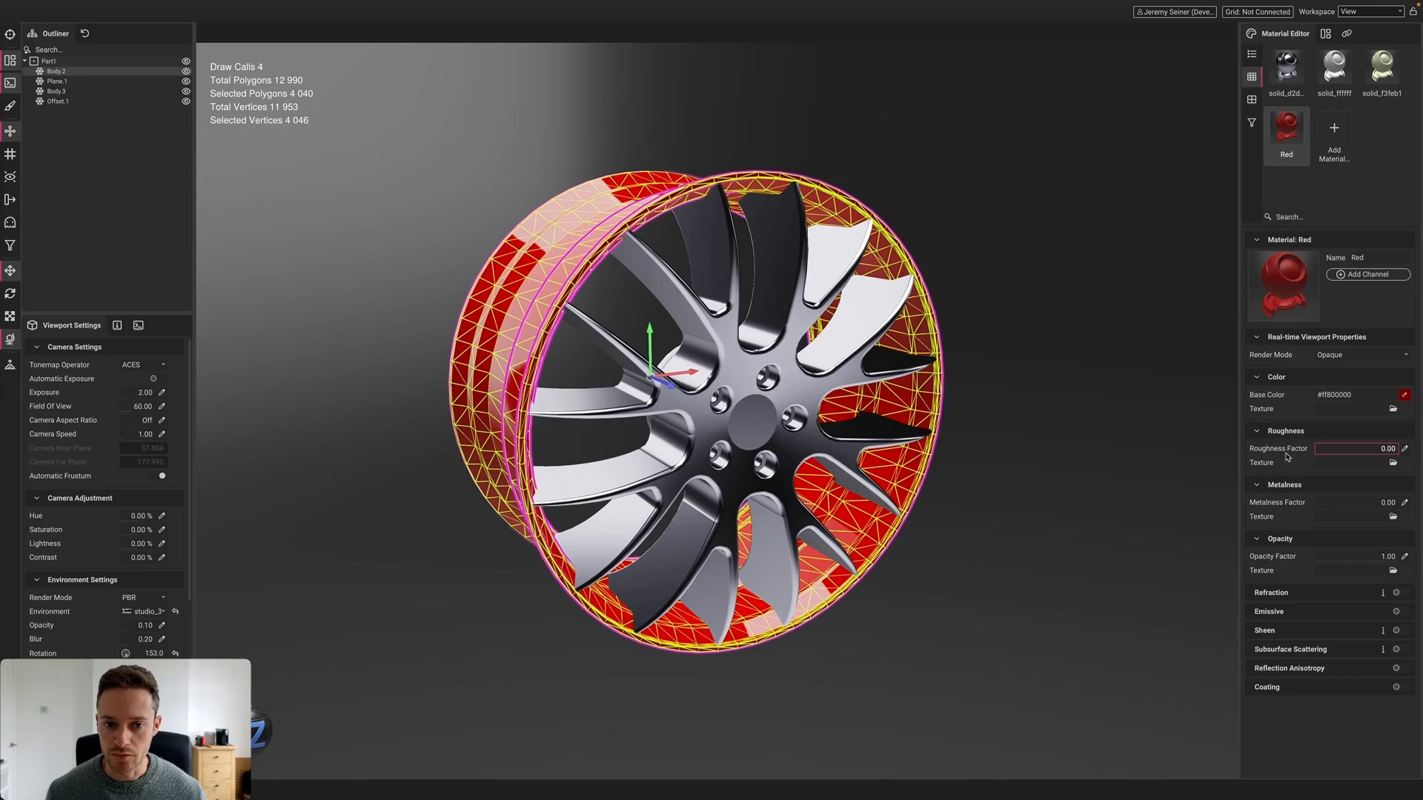
{"action": "left_click", "coordinate": [1067, 473]}
{"action": "mouse_move", "coordinate": [1051, 476]}
{"action": "left_mouse_down", "text": "alt"}
{"action": "mouse_move", "coordinate": [671, 374]}
{"action": "mouse_move", "coordinate": [630, 385]}
{"action": "mouse_move", "coordinate": [648, 400]}
{"action": "mouse_move", "coordinate": [878, 355]}
{"action": "left_mouse_up", "text": "alt"}
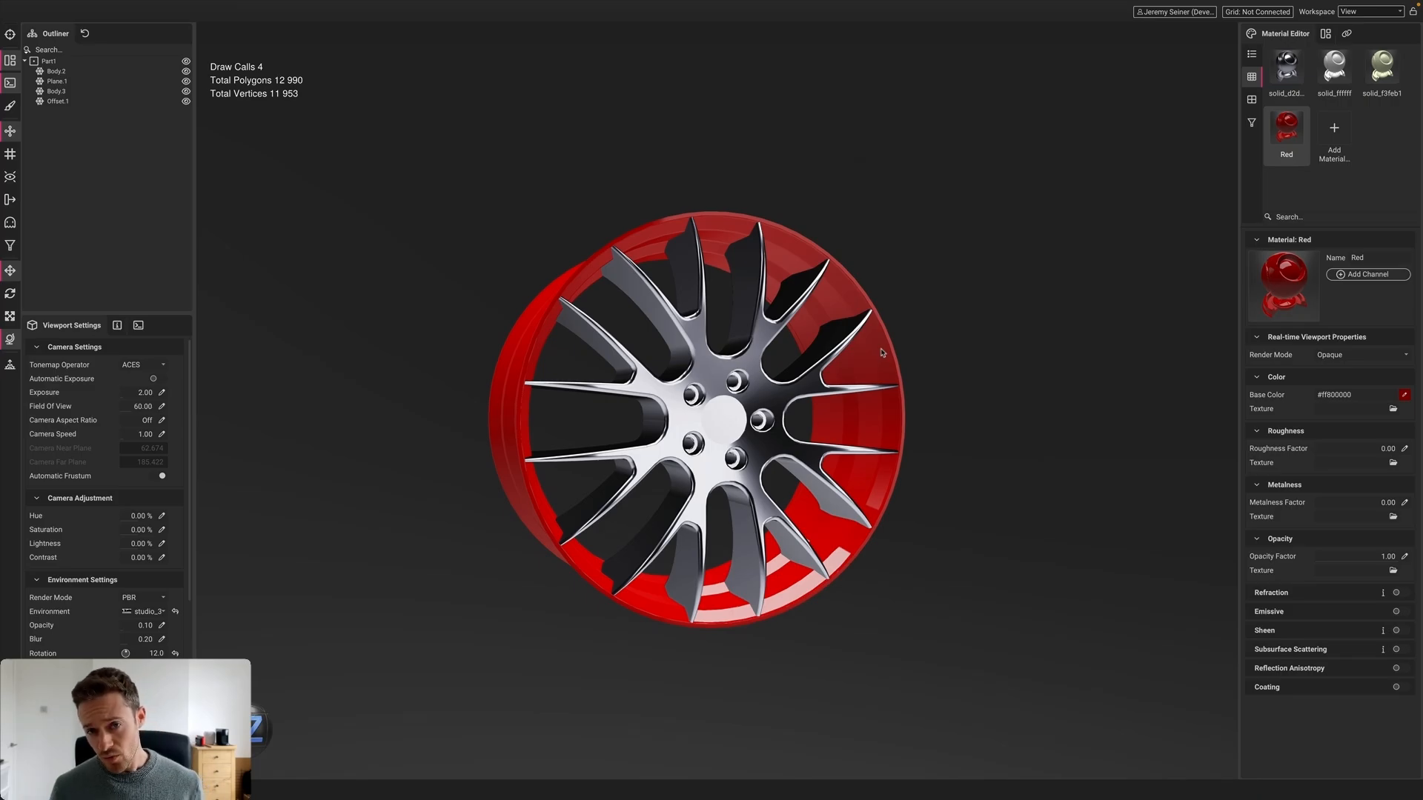
Show the CAD Live Link tessellation settings, then zoom in and select the spoke body
{"action": "left_click", "coordinate": [1347, 34]}
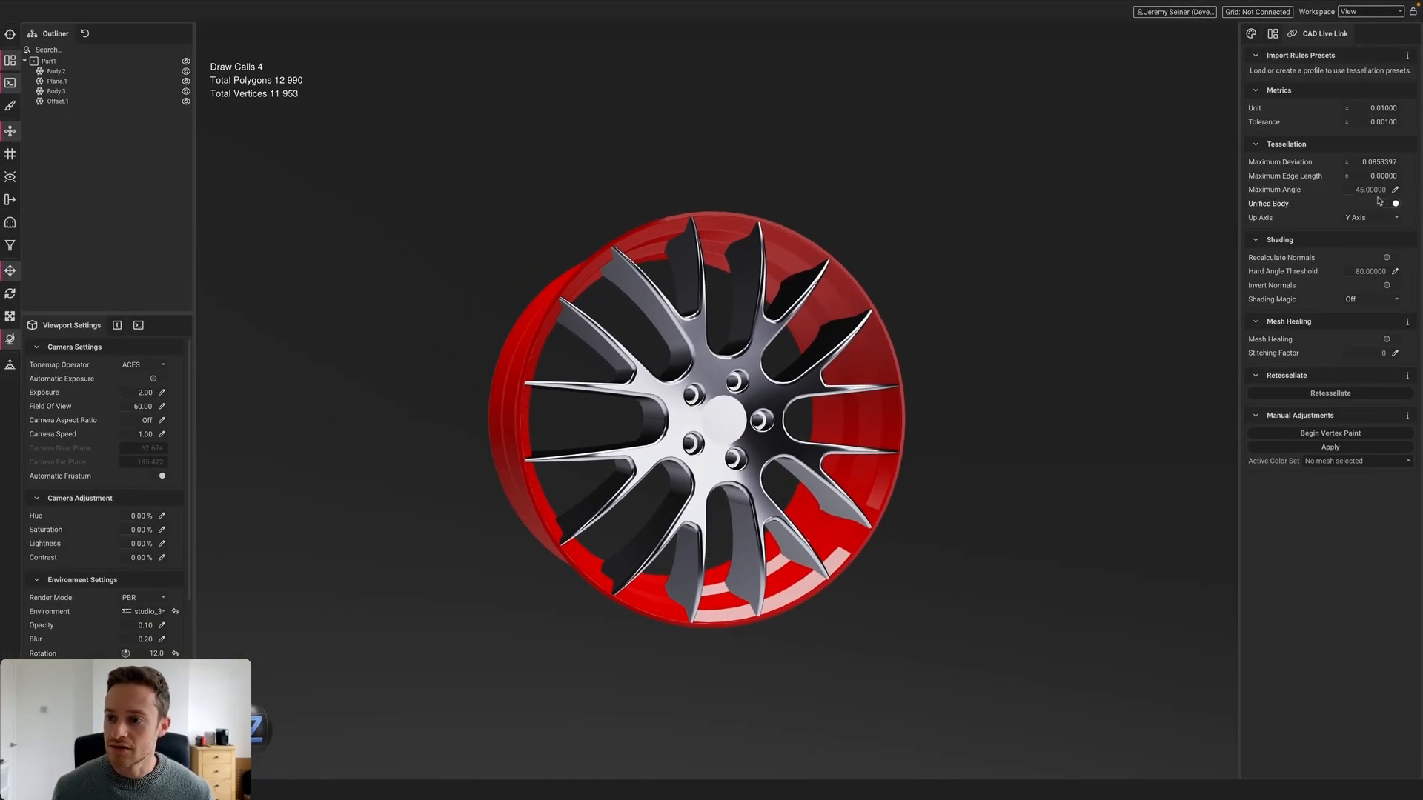
{"action": "scroll", "coordinate": [730, 374], "scroll_direction": "up", "scroll_amount": 2}
{"action": "scroll", "coordinate": [730, 374], "scroll_direction": "up", "scroll_amount": 5}
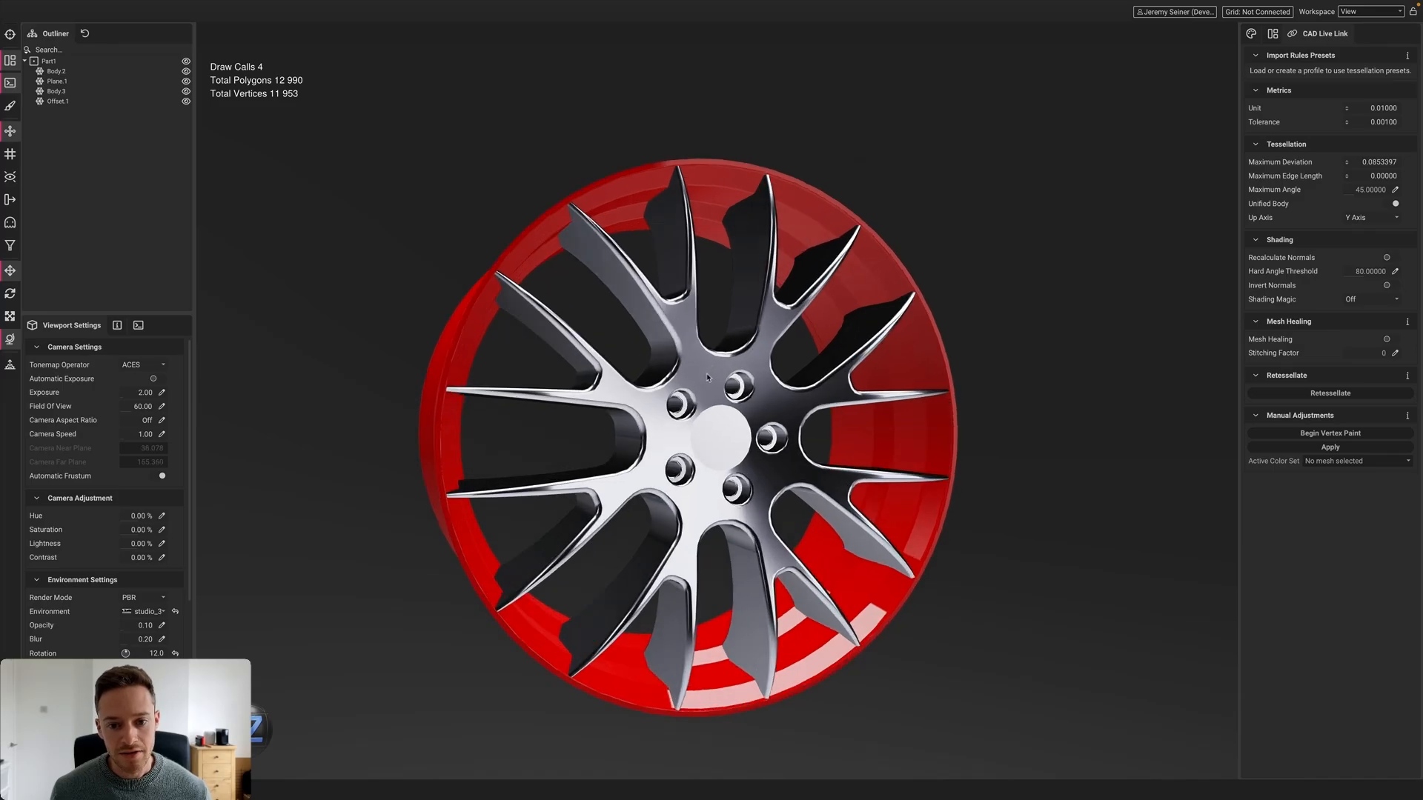
{"action": "left_click", "coordinate": [672, 372]}
{"action": "scroll", "coordinate": [669, 373], "scroll_direction": "up", "scroll_amount": 4}
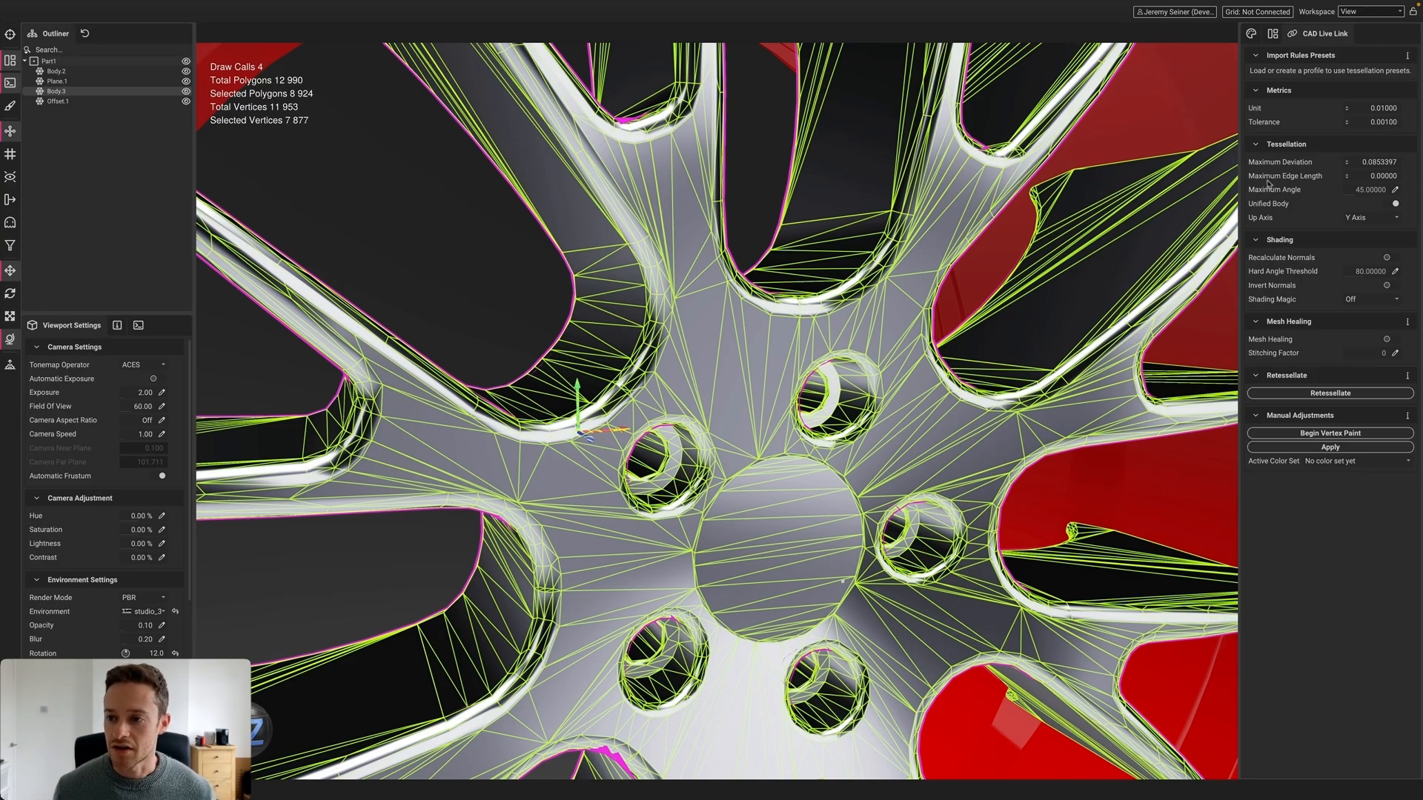
Set Maximum Angle to 20, retessellate the spoke body, and orbit the hub to inspect the denser mesh
{"action": "left_click", "coordinate": [1395, 190]}
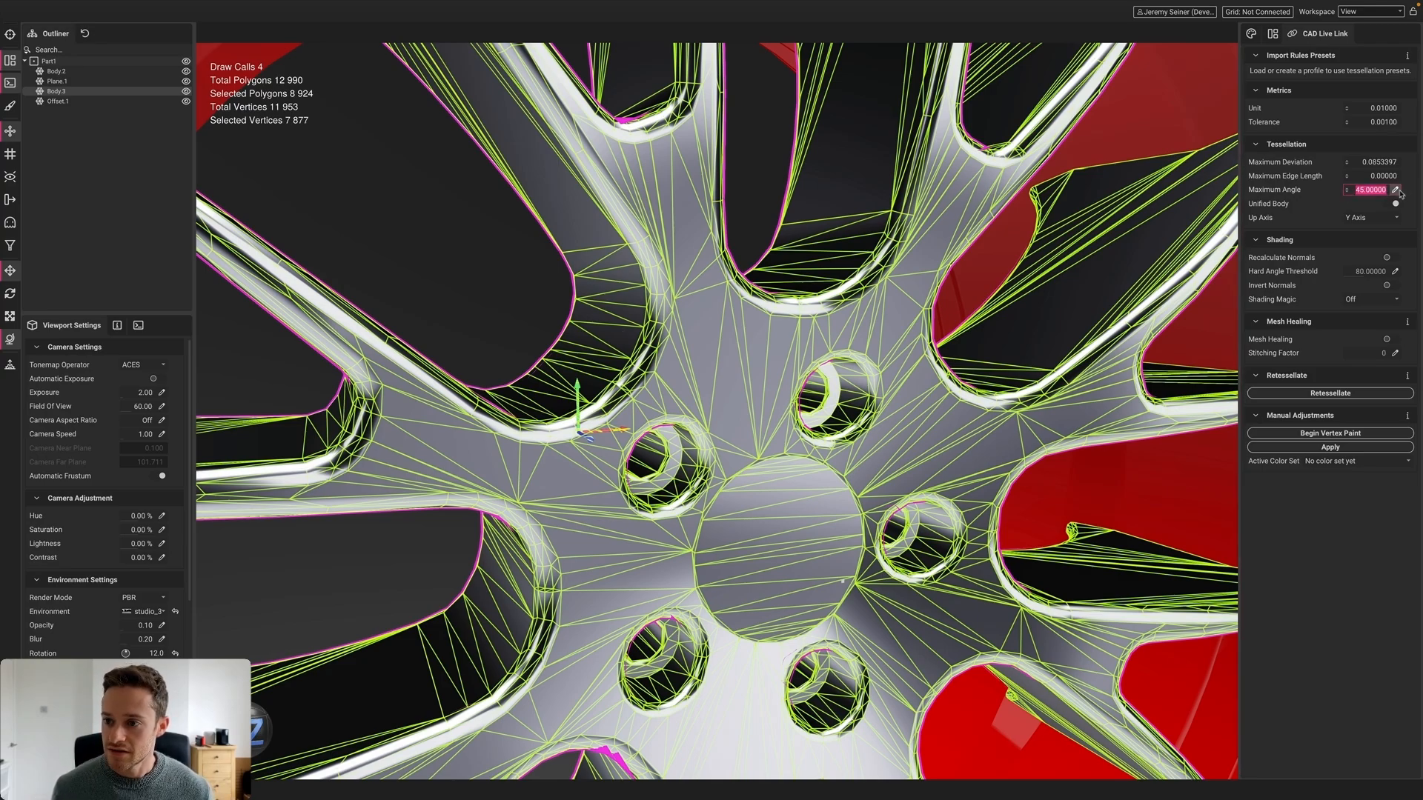
{"action": "type", "text": "20"}
{"action": "key", "text": "Return"}
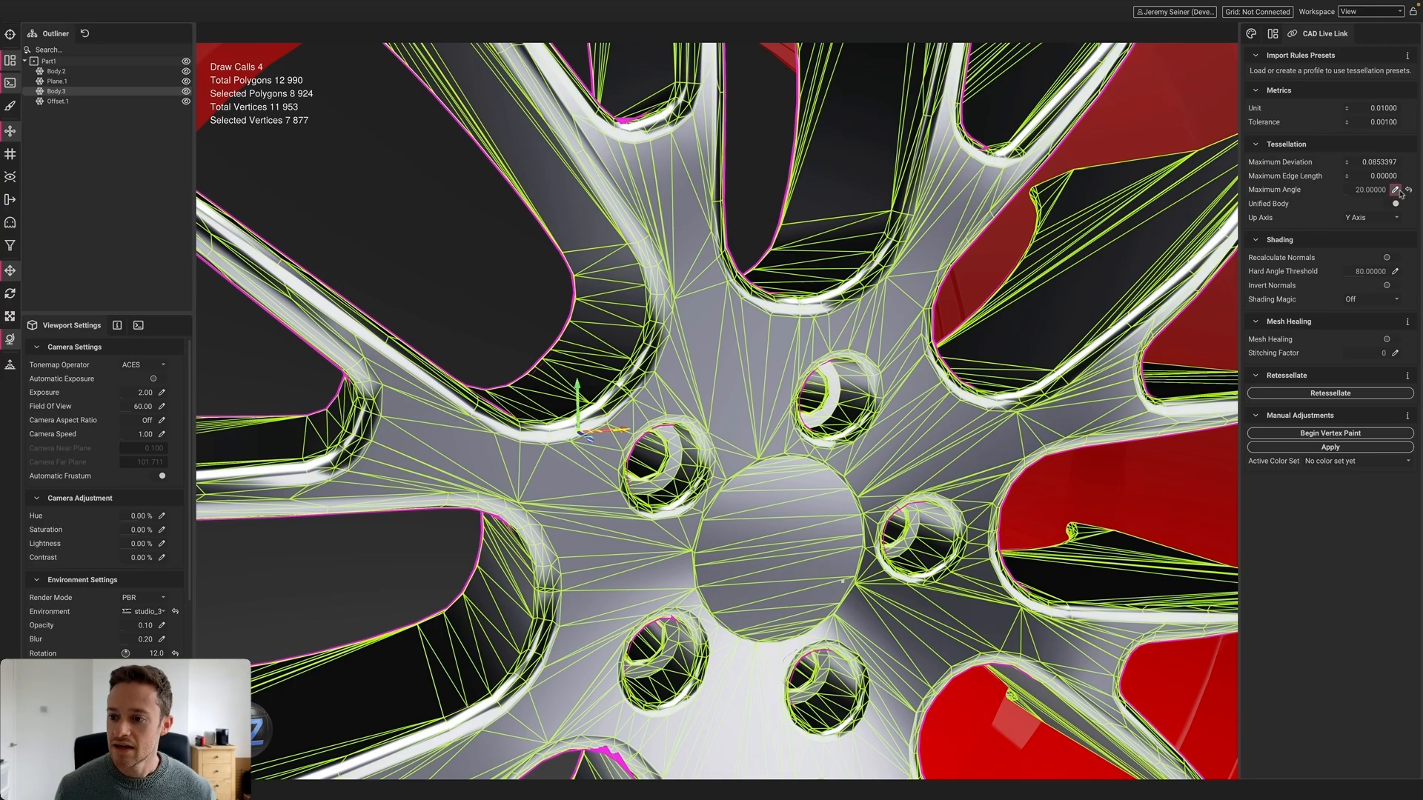
{"action": "left_click", "coordinate": [1288, 394]}
{"action": "scroll", "coordinate": [664, 369], "scroll_direction": "up", "scroll_amount": 3}
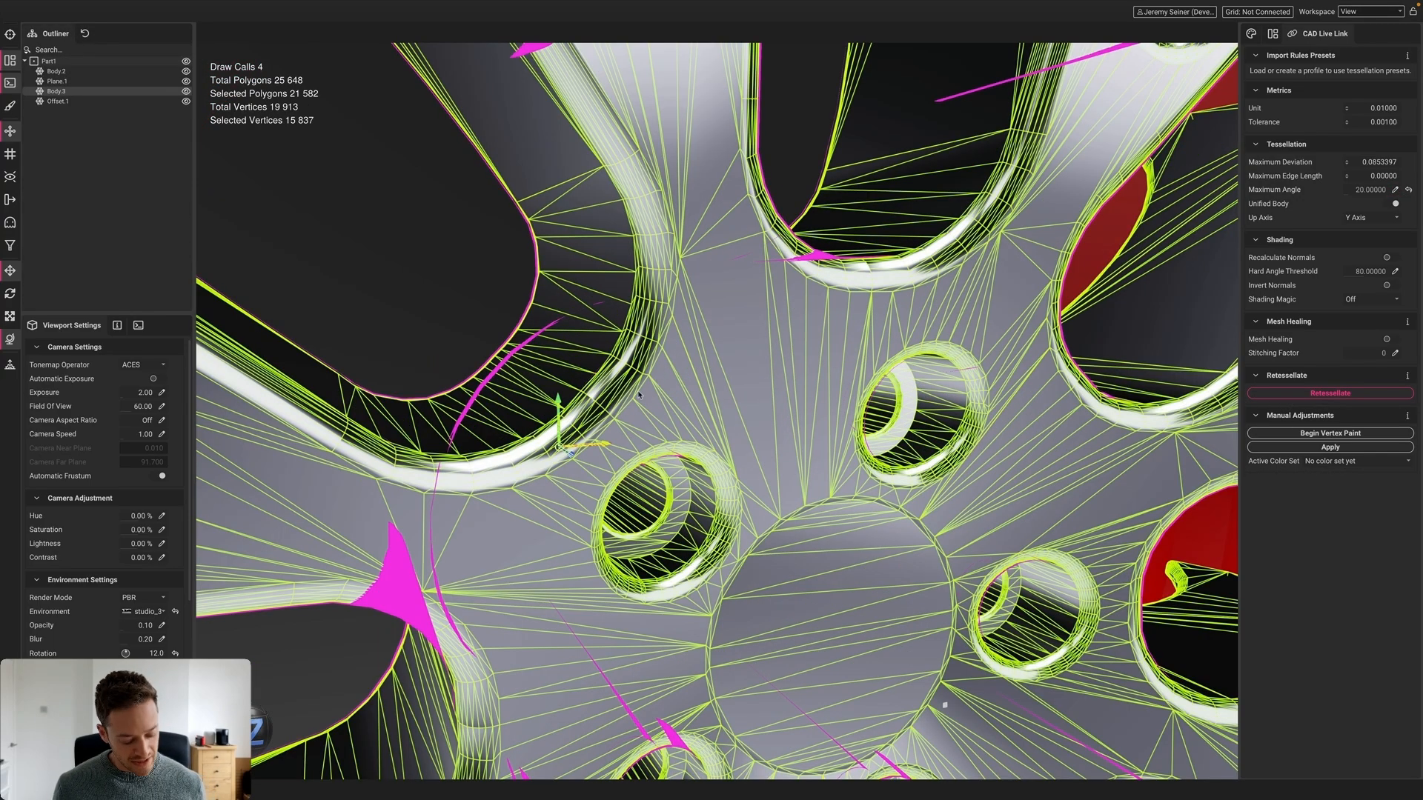
{"action": "middle_click_drag", "start_coordinate": [638, 395], "coordinate": [643, 379]}
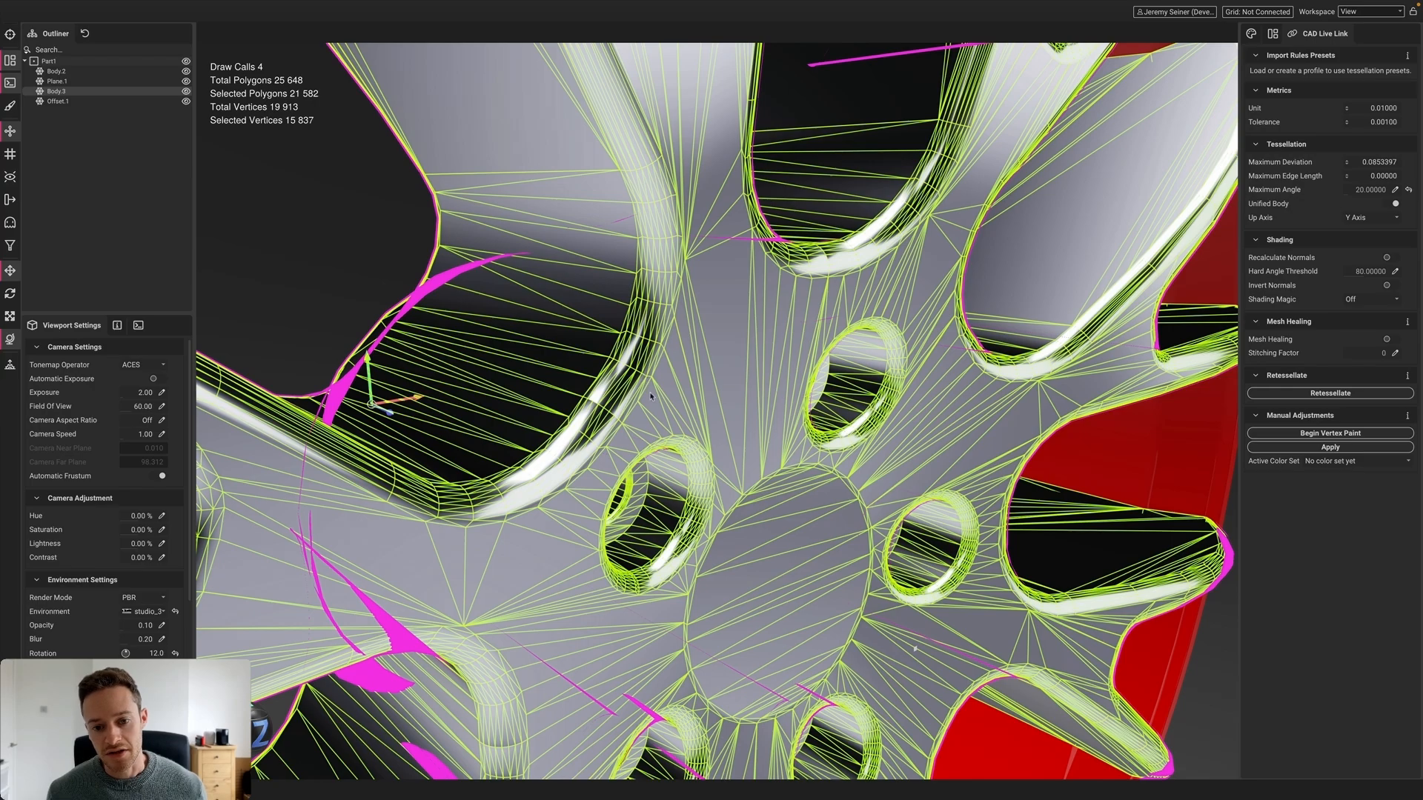
{"action": "scroll", "coordinate": [601, 378], "scroll_direction": "down", "scroll_amount": 3}
{"action": "scroll", "coordinate": [601, 378], "scroll_direction": "up", "scroll_amount": 2}
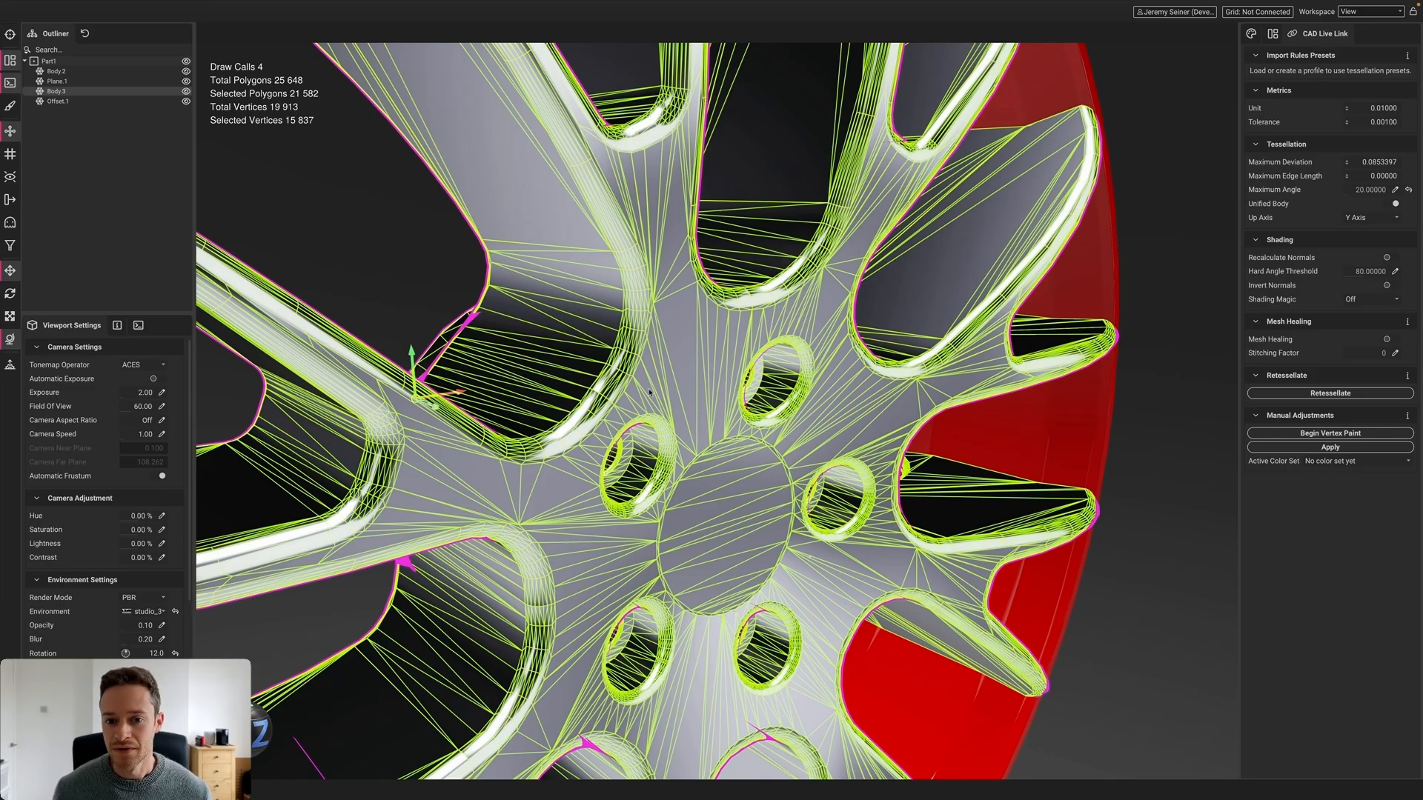
{"action": "scroll", "coordinate": [719, 423], "scroll_direction": "up", "scroll_amount": 3}
{"action": "left_click_drag", "start_coordinate": [719, 423], "coordinate": [667, 352], "text": "alt"}
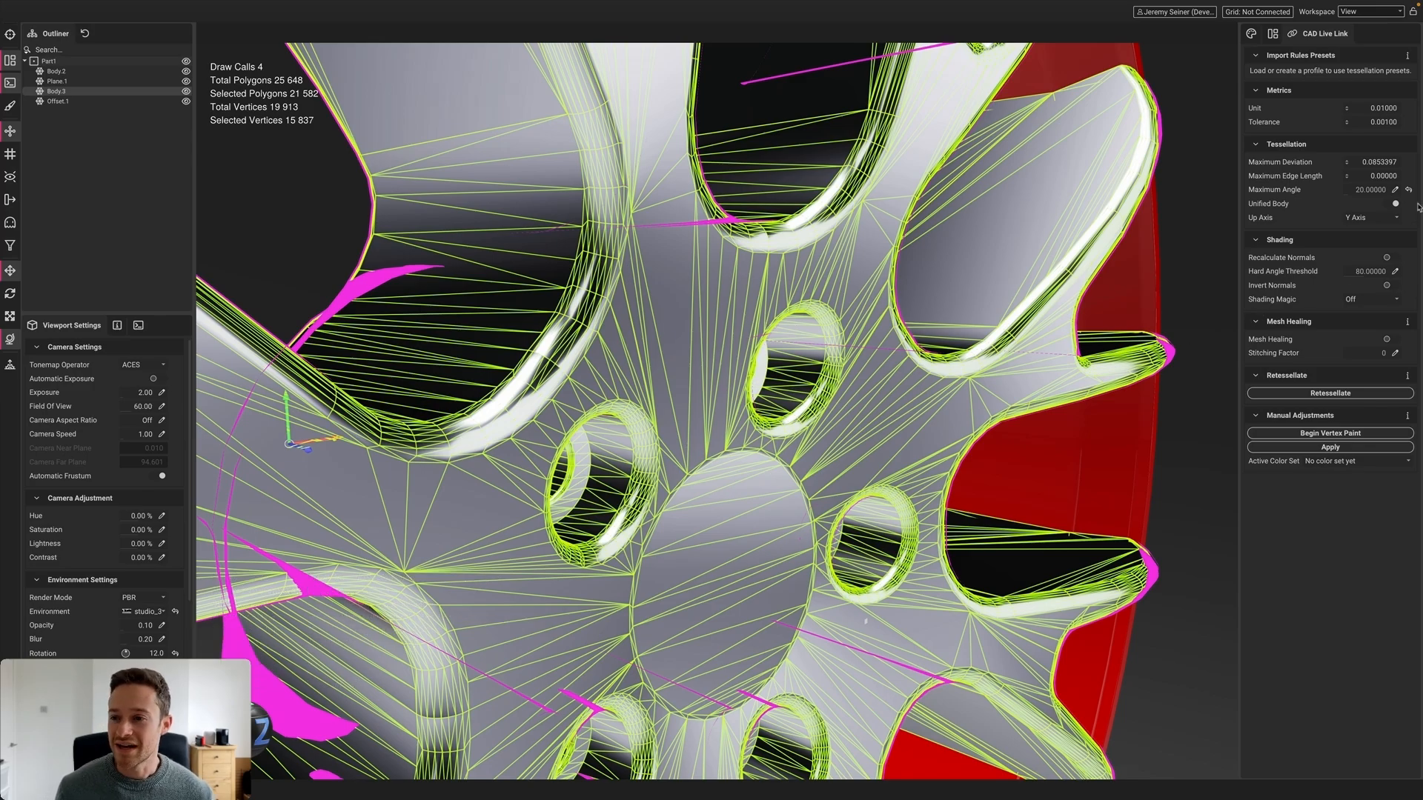
Retessellate the spoke body at a 3° maximum angle, then reset Maximum Angle to 45
{"action": "left_click", "coordinate": [1396, 191]}
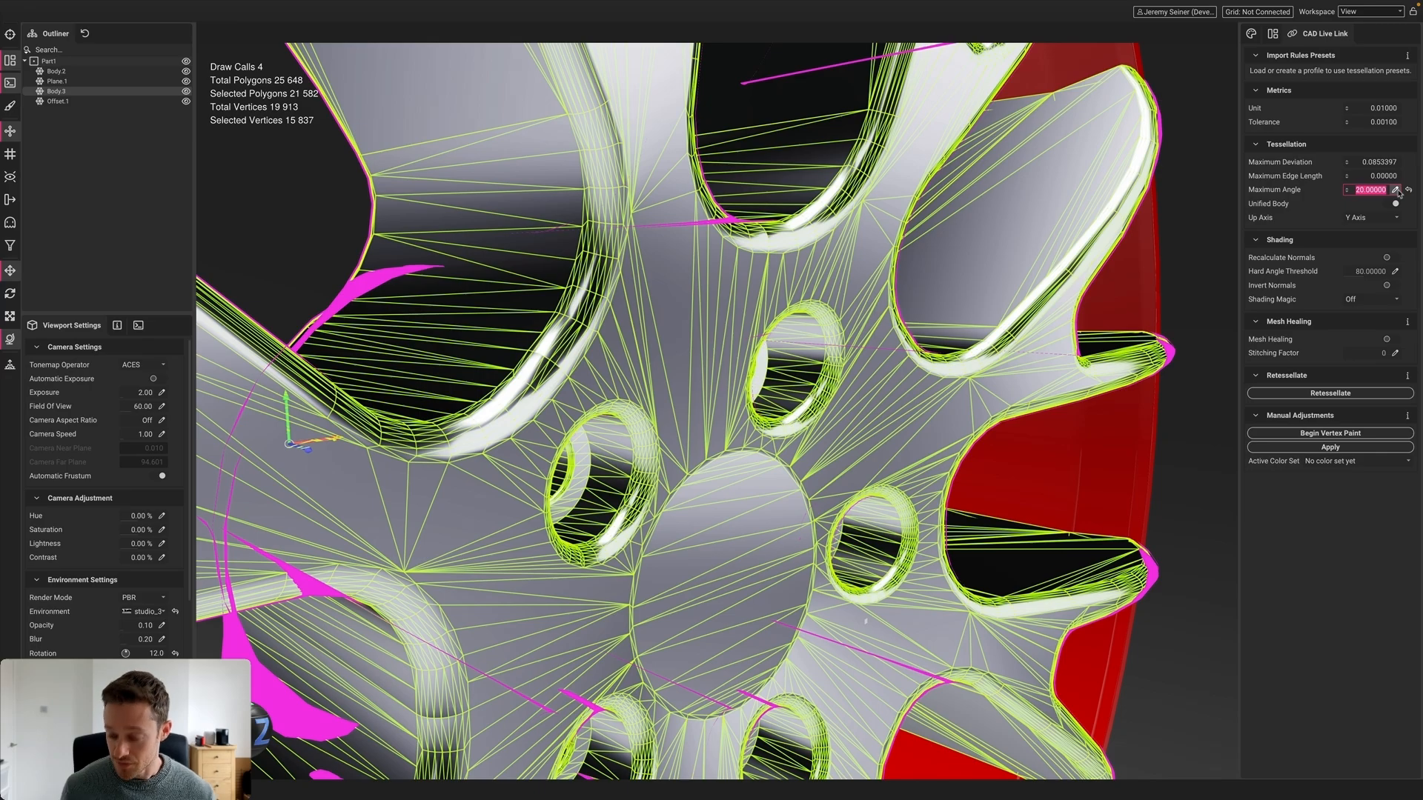
{"action": "type", "text": "3"}
{"action": "key", "text": "Return"}
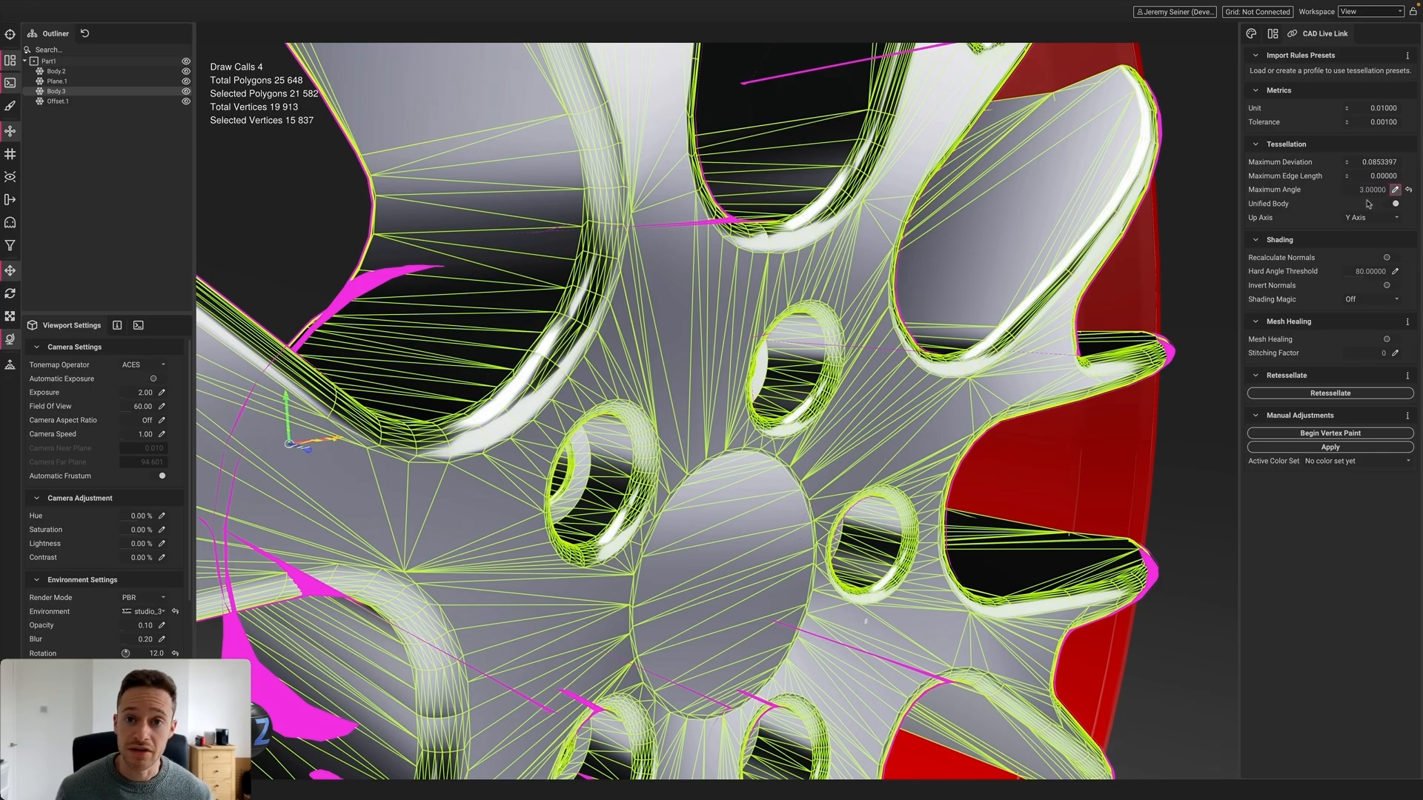
{"action": "left_click", "coordinate": [1326, 393]}
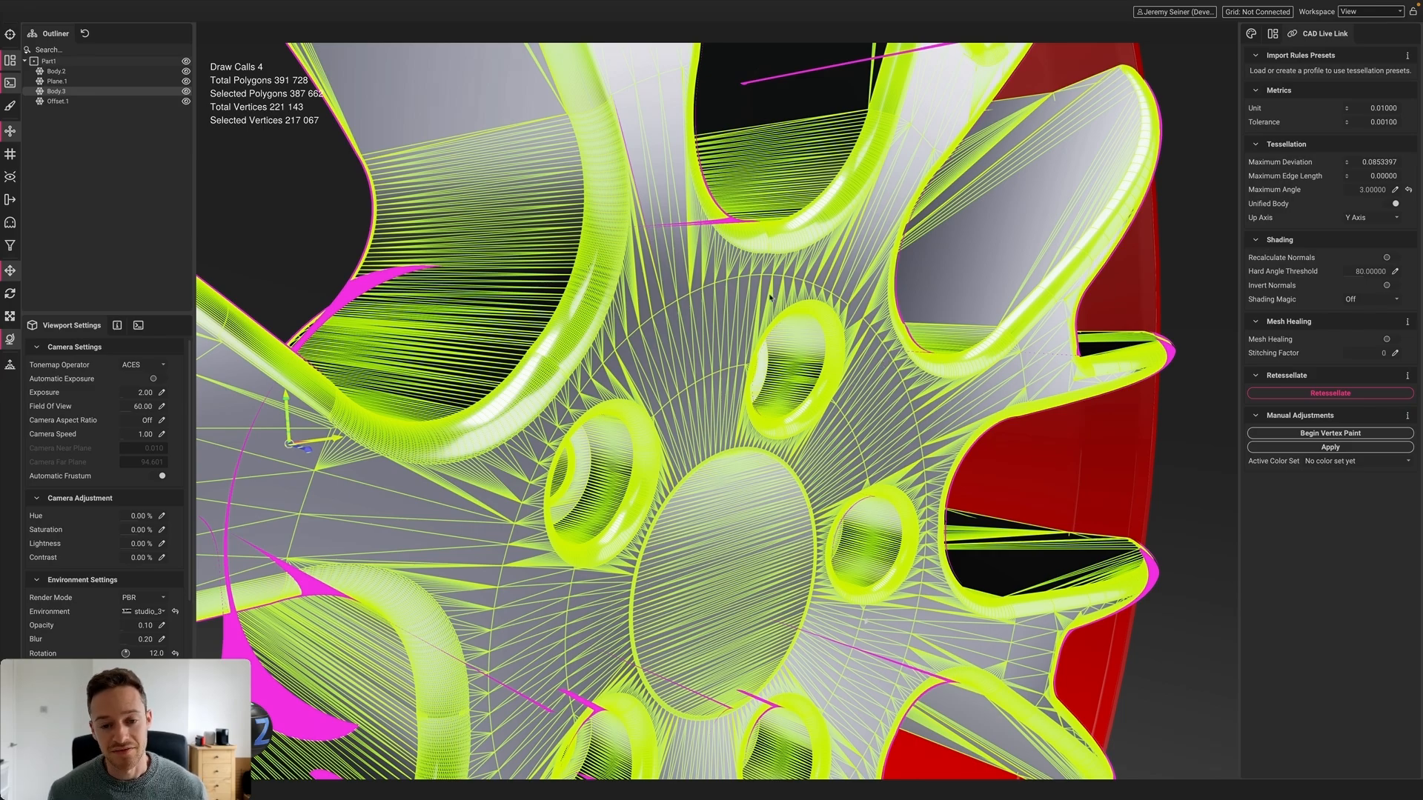
{"action": "scroll", "coordinate": [501, 390], "scroll_direction": "up", "scroll_amount": 3}
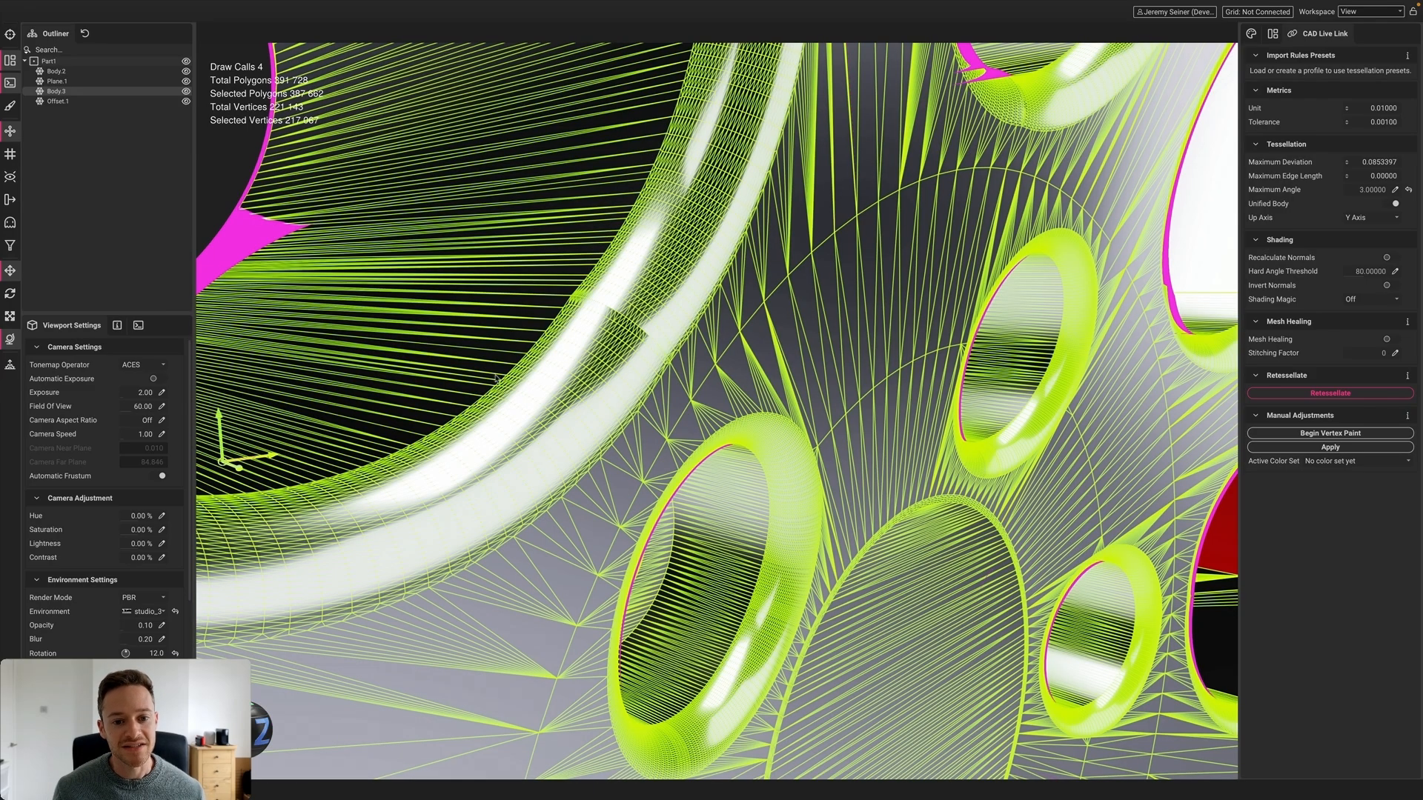
{"action": "scroll", "coordinate": [483, 409], "scroll_direction": "down", "scroll_amount": 5}
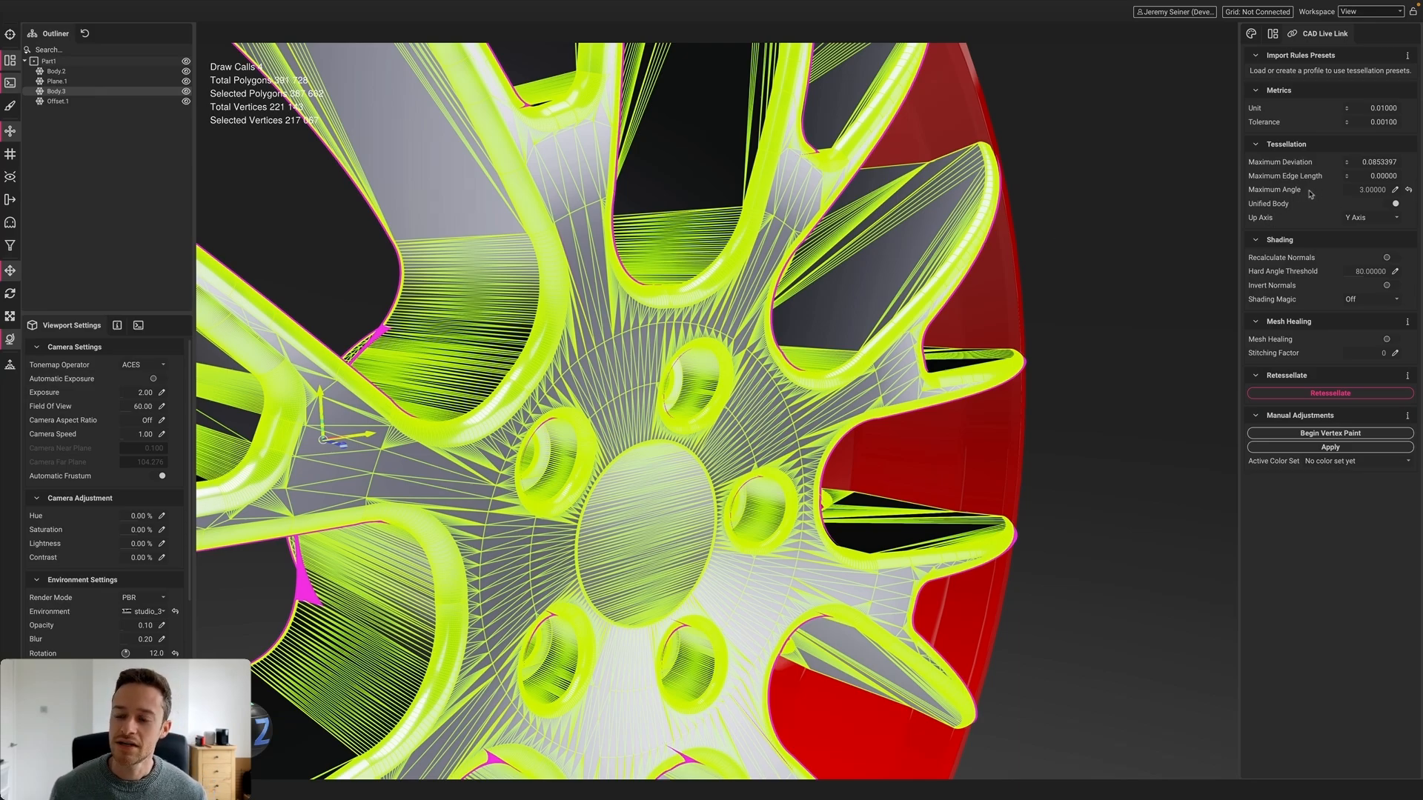
{"action": "left_click", "coordinate": [1409, 190]}
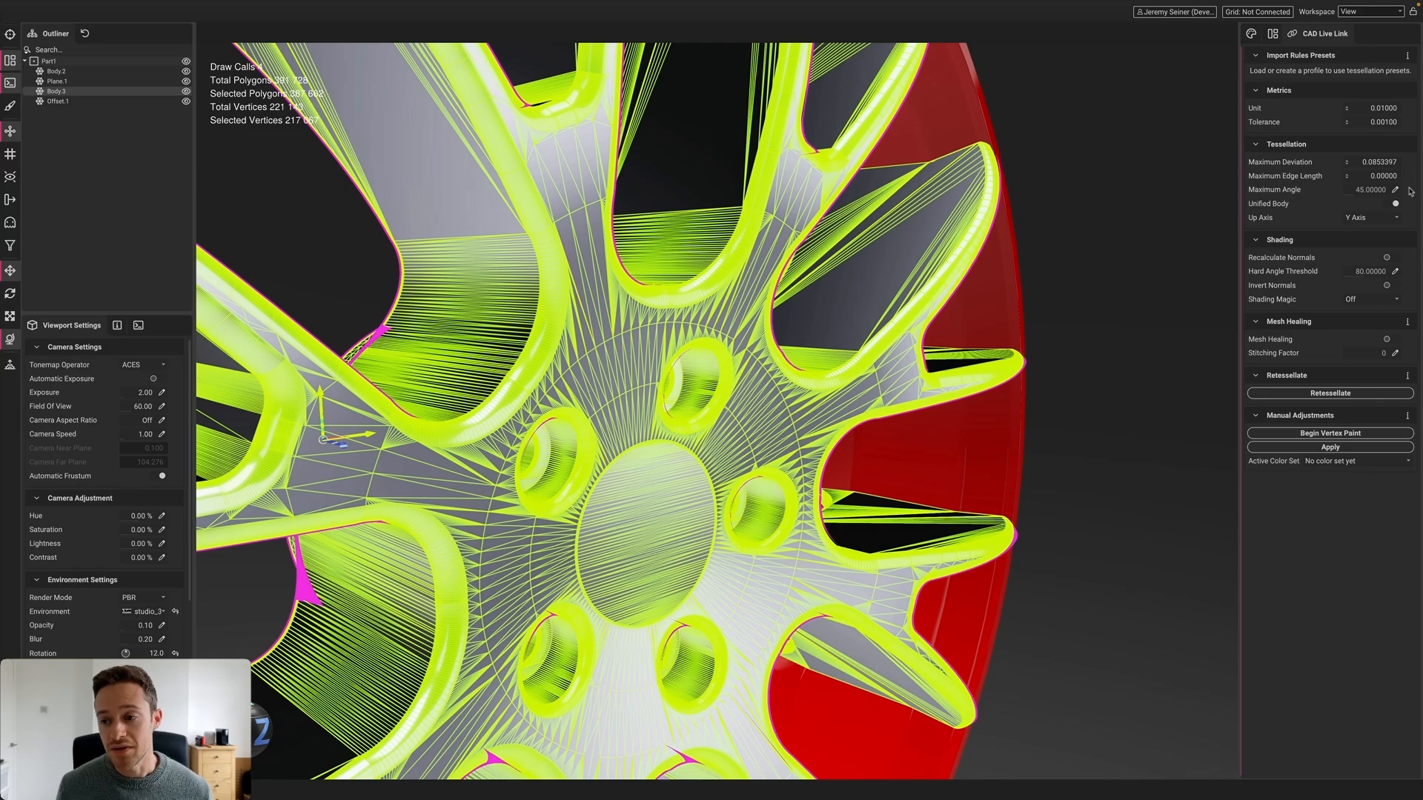
Set Maximum Deviation to 0.01, retessellate the spoke body, and orbit to inspect the mesh
{"action": "left_click", "coordinate": [1361, 161]}
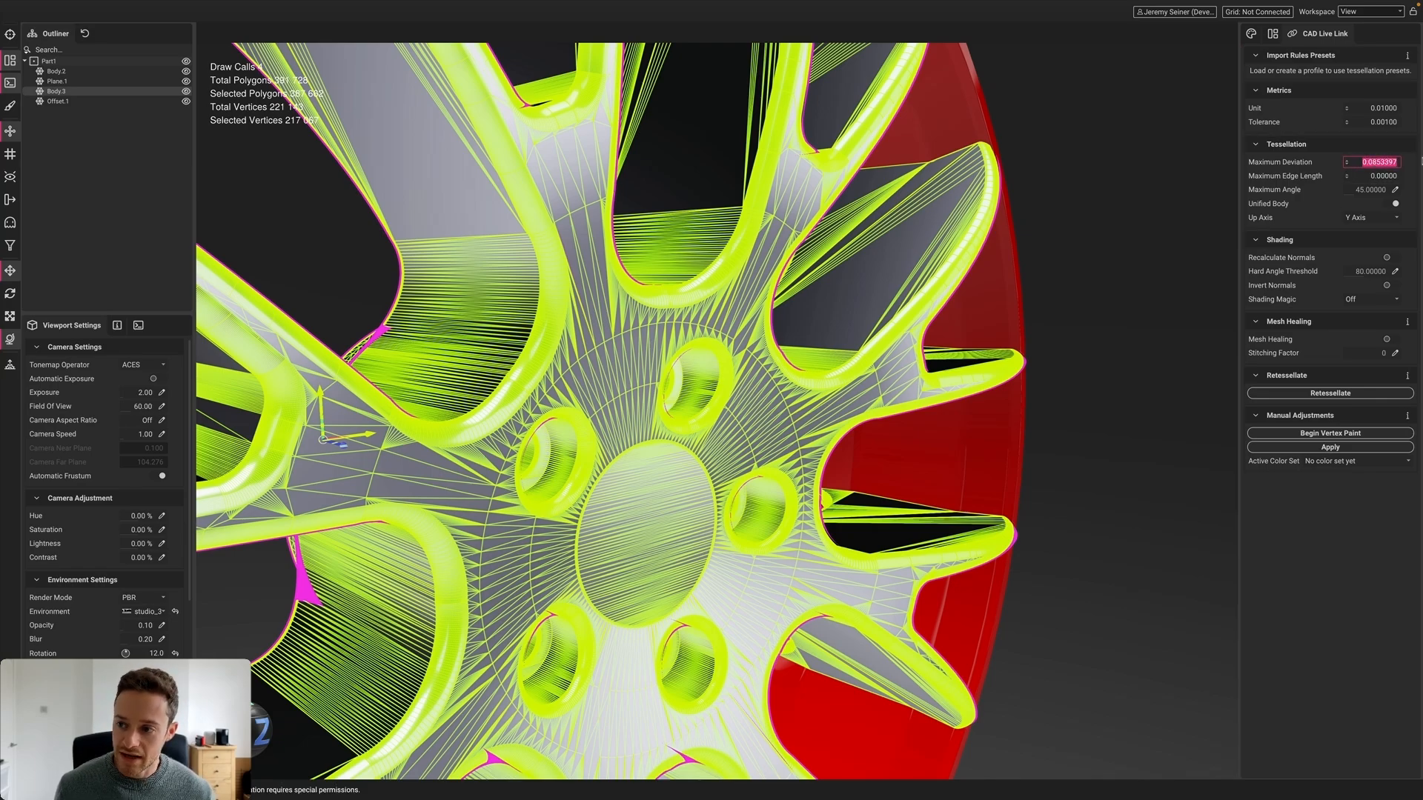
{"action": "type", "text": ".01"}
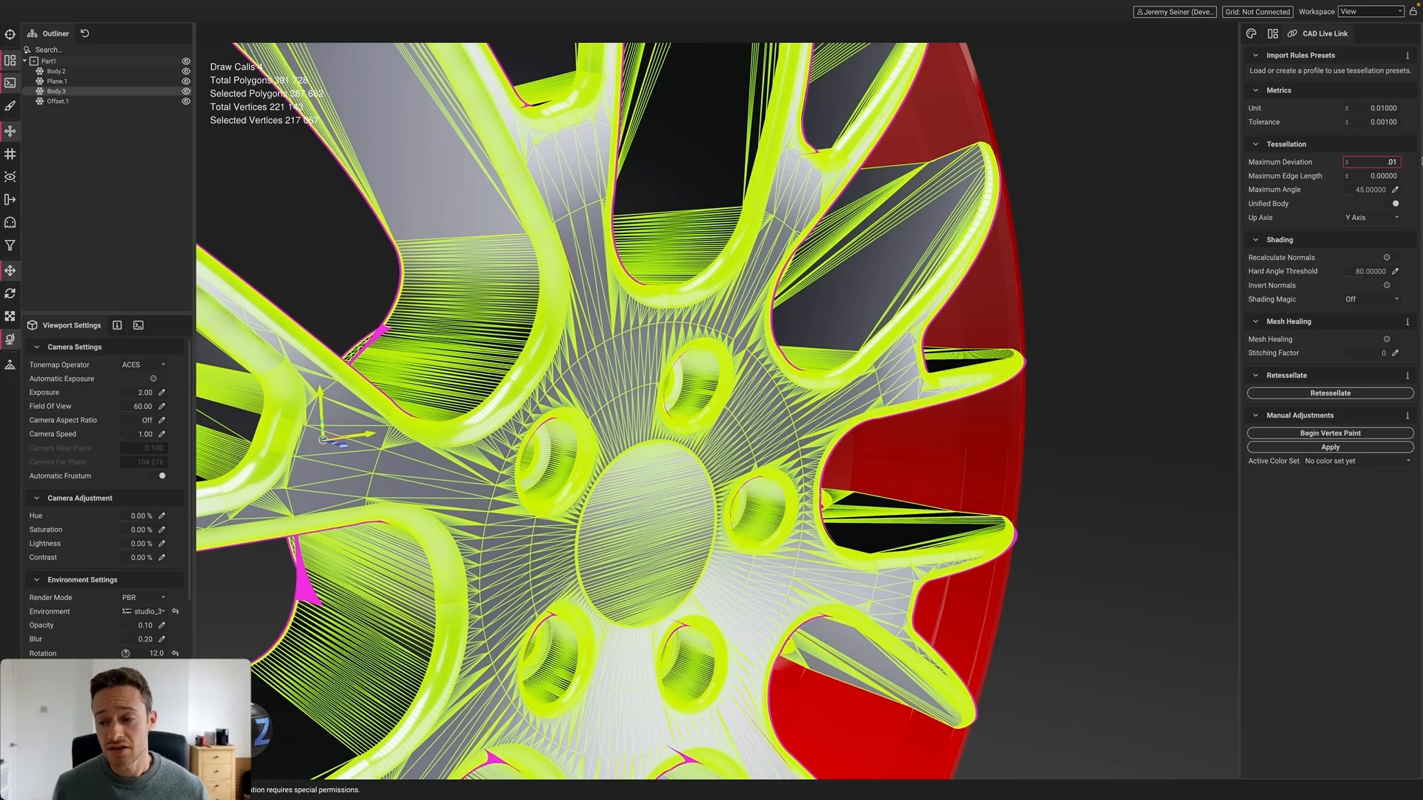
{"action": "key", "text": "Return"}
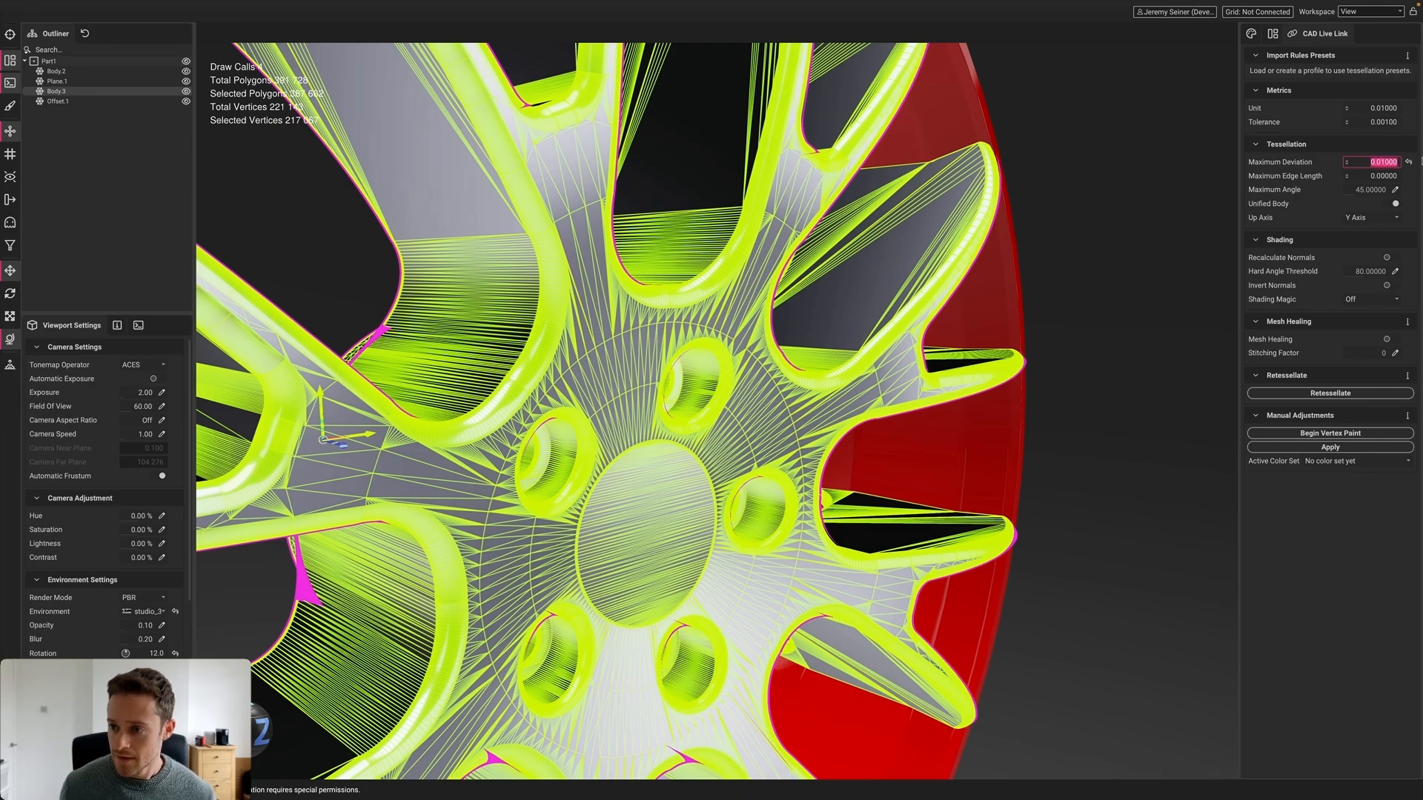
{"action": "left_click", "coordinate": [1330, 393]}
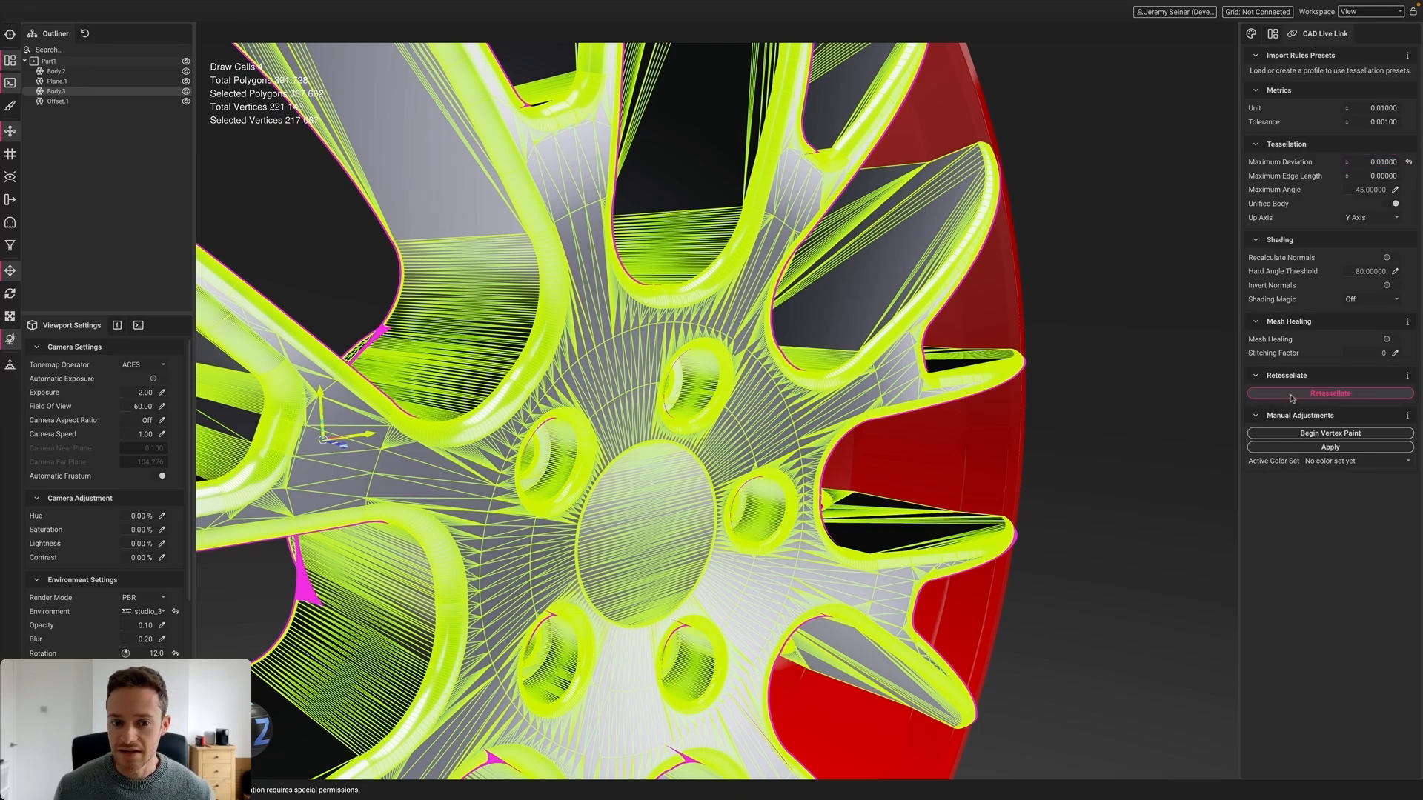
{"action": "scroll", "coordinate": [617, 389], "scroll_direction": "up", "scroll_amount": 3}
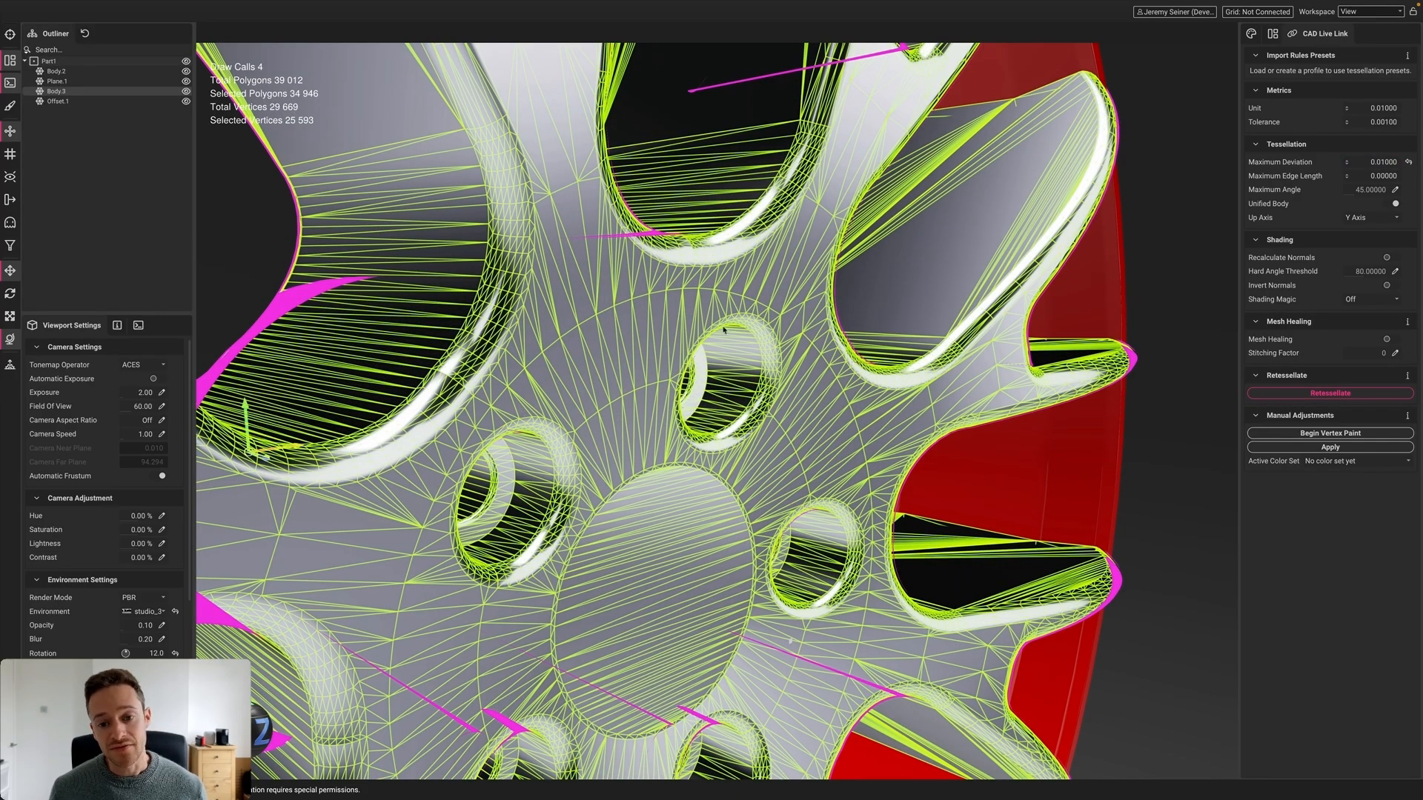
{"action": "scroll", "coordinate": [504, 405], "scroll_direction": "down", "scroll_amount": 2}
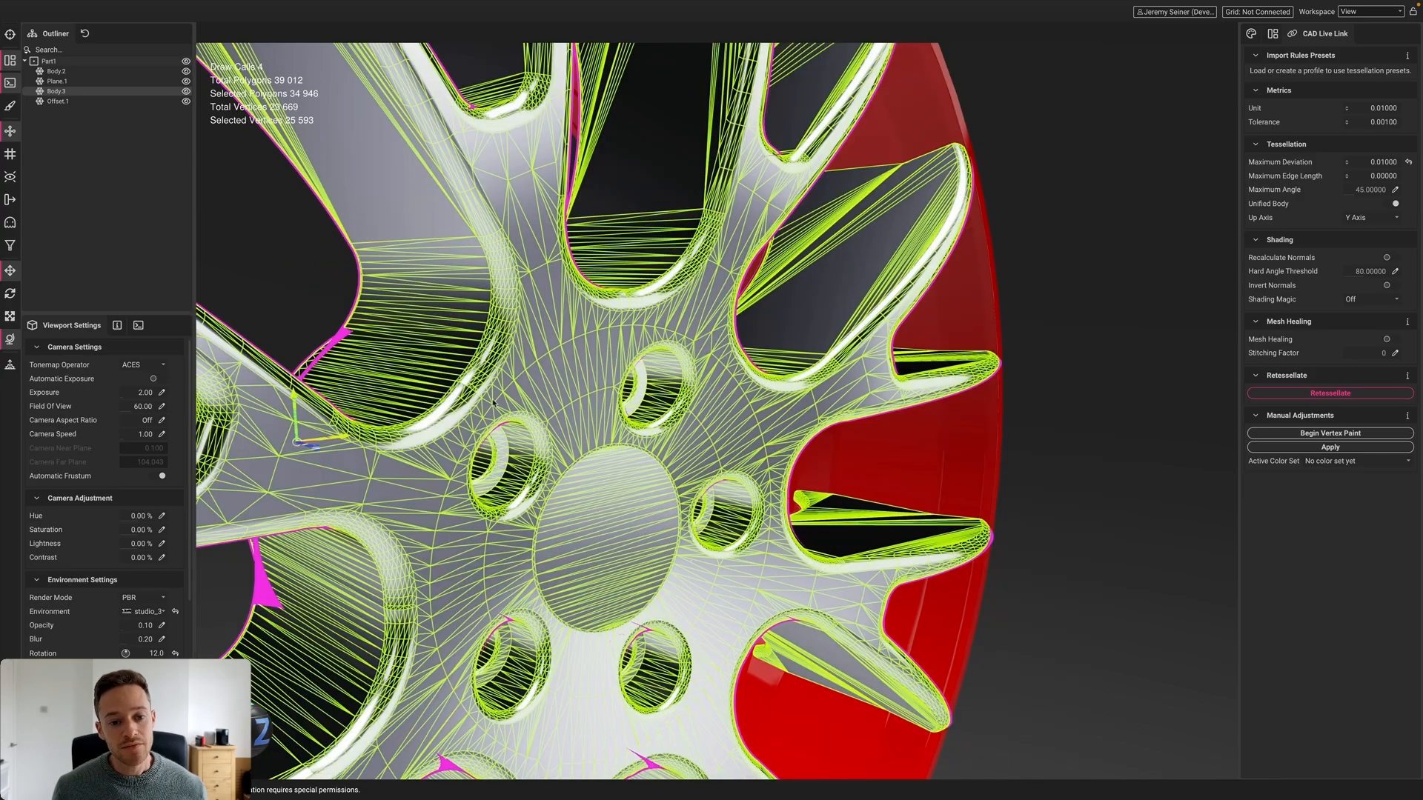
{"action": "left_click_drag", "start_coordinate": [492, 402], "coordinate": [483, 411], "text": "alt"}
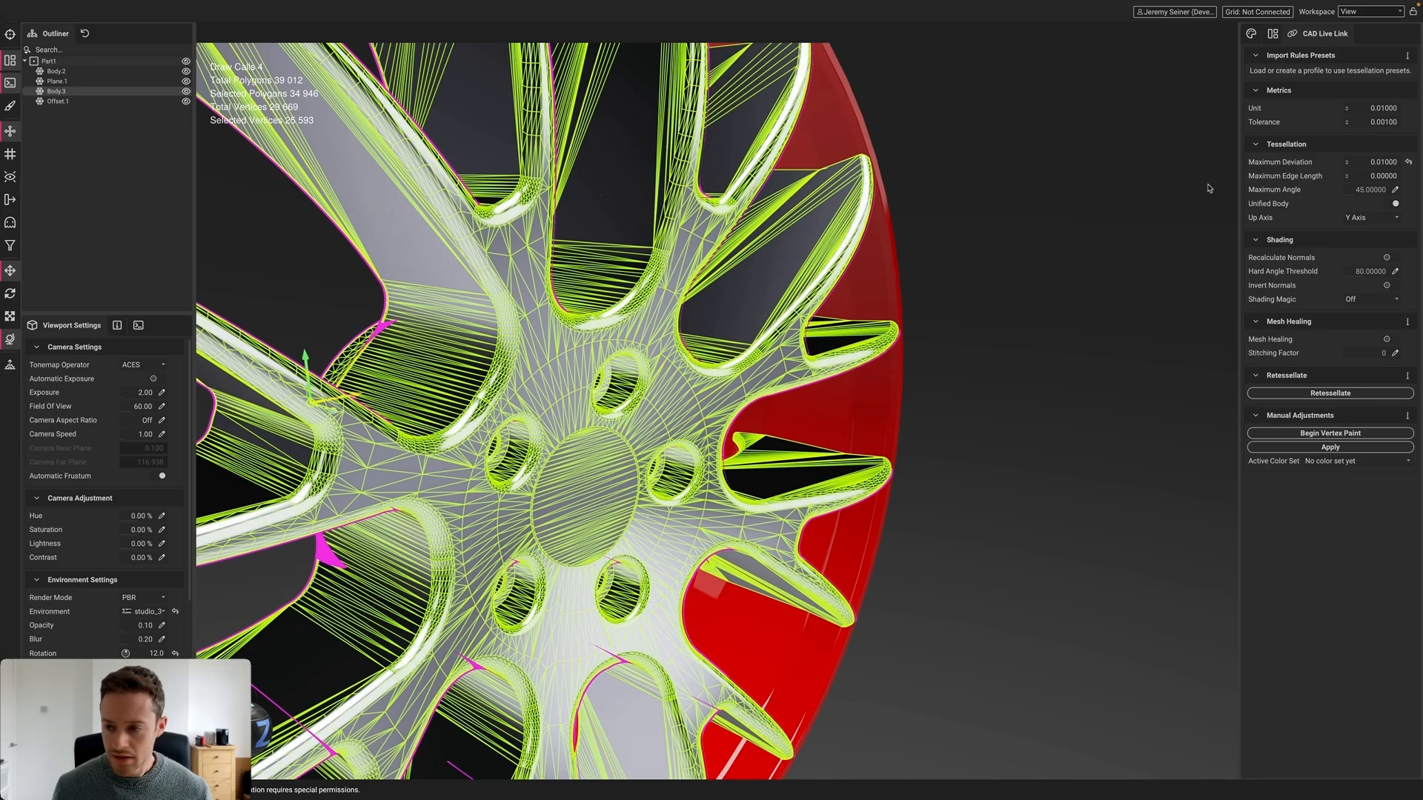
Set Maximum Edge Length to 1 and retessellate the whole wheel Part1
{"action": "scroll", "coordinate": [675, 313], "scroll_direction": "down", "scroll_amount": 3}
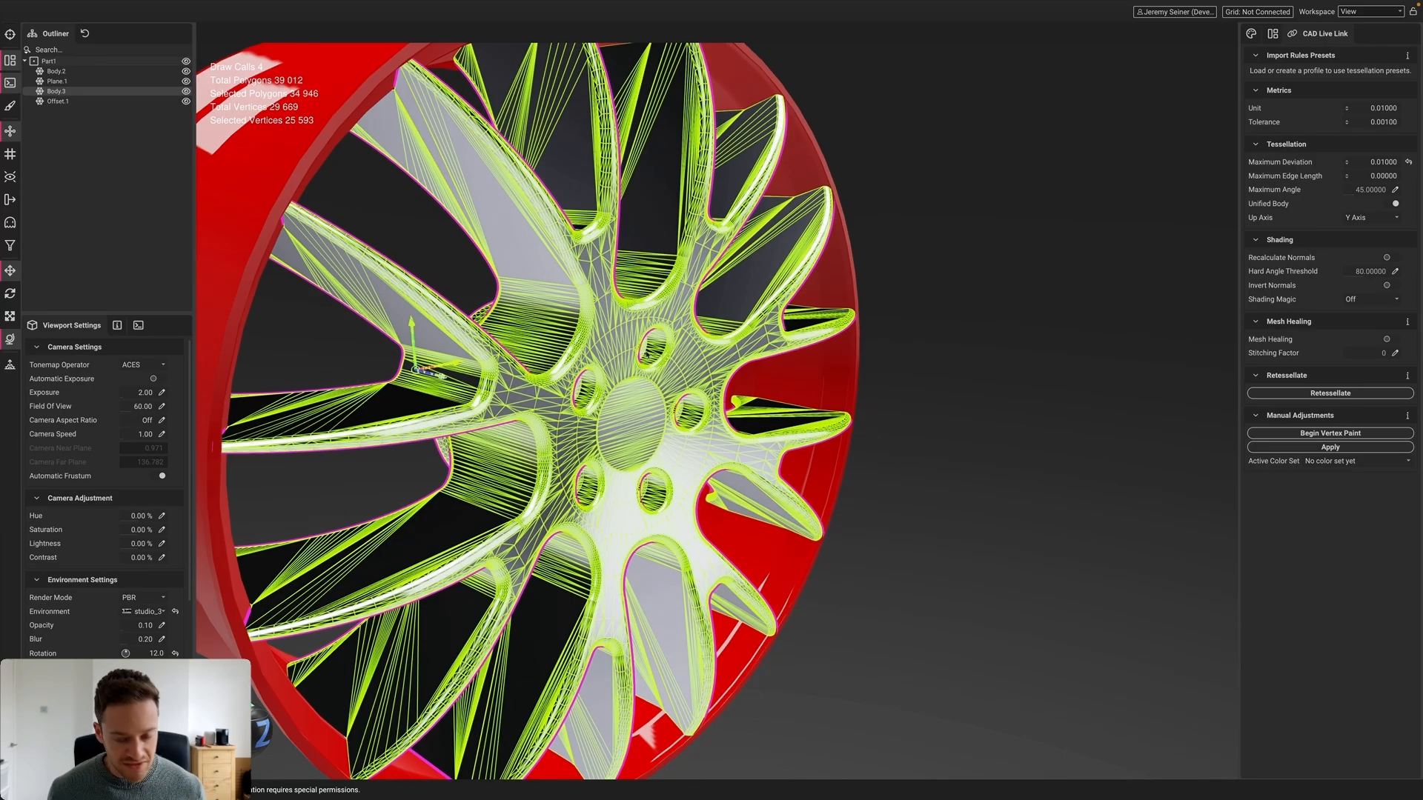
{"action": "mouse_move", "coordinate": [646, 355]}
{"action": "left_mouse_down", "text": "alt"}
{"action": "mouse_move", "coordinate": [708, 338]}
{"action": "mouse_move", "coordinate": [662, 335]}
{"action": "mouse_move", "coordinate": [665, 347]}
{"action": "left_mouse_up", "text": "alt"}
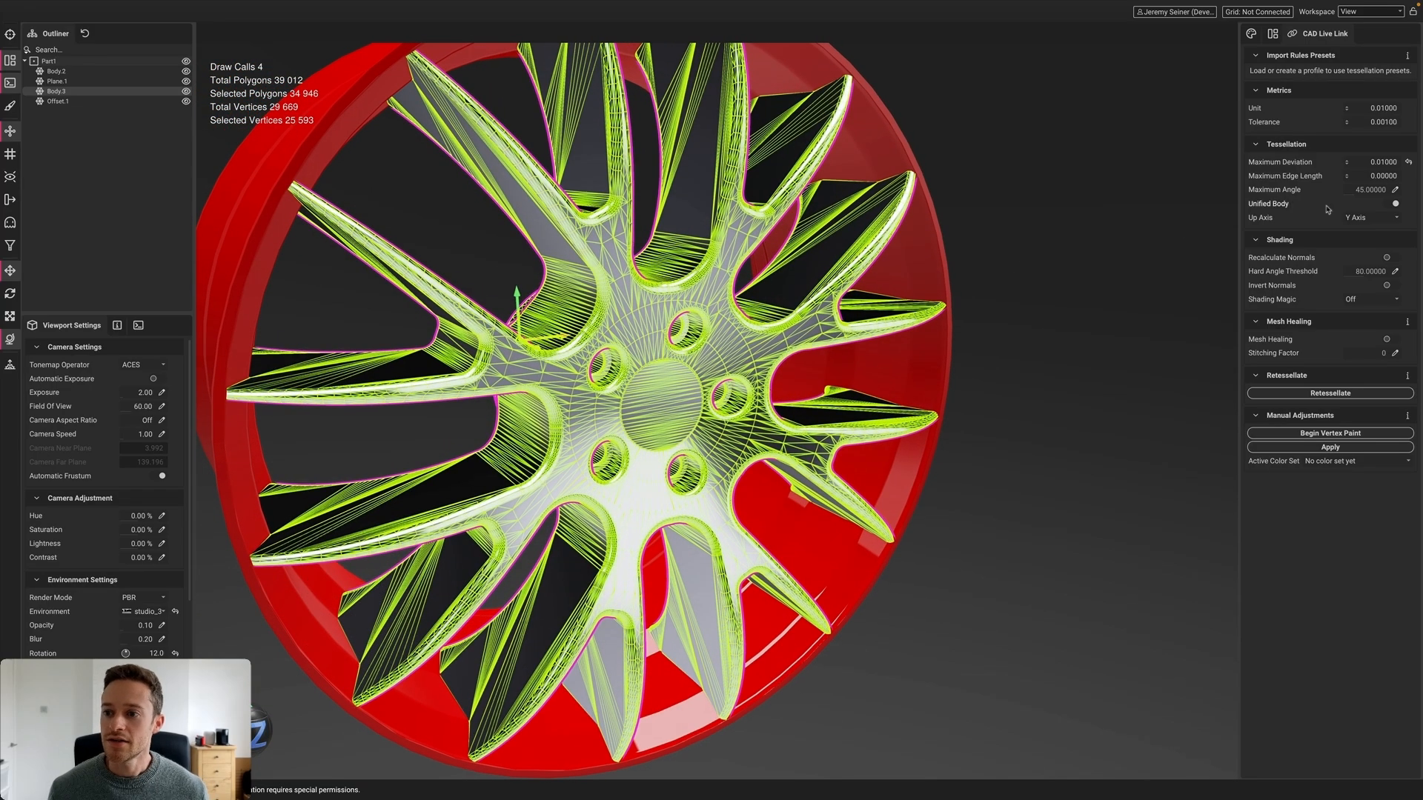
{"action": "left_click", "coordinate": [1399, 176]}
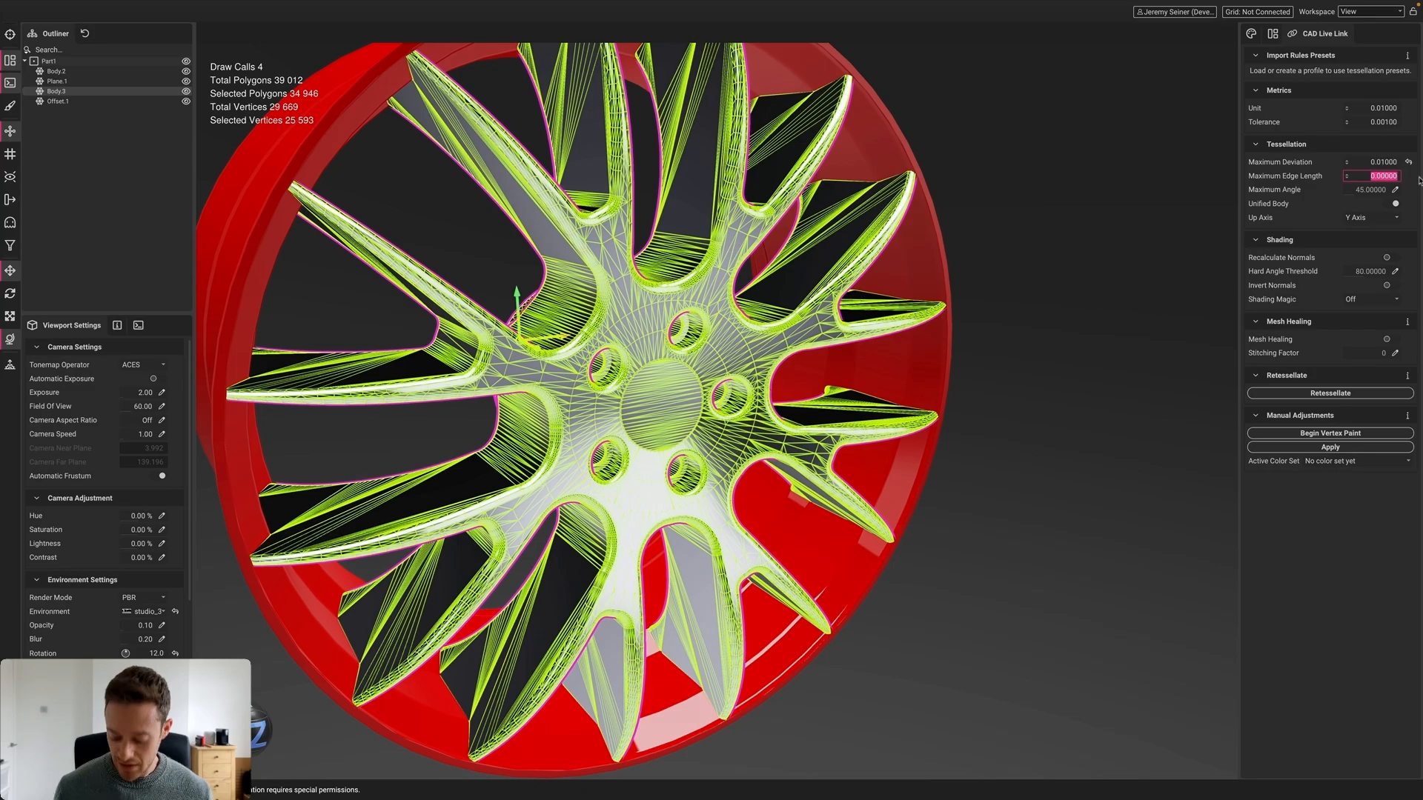
{"action": "type", "text": "1"}
{"action": "key", "text": "Return"}
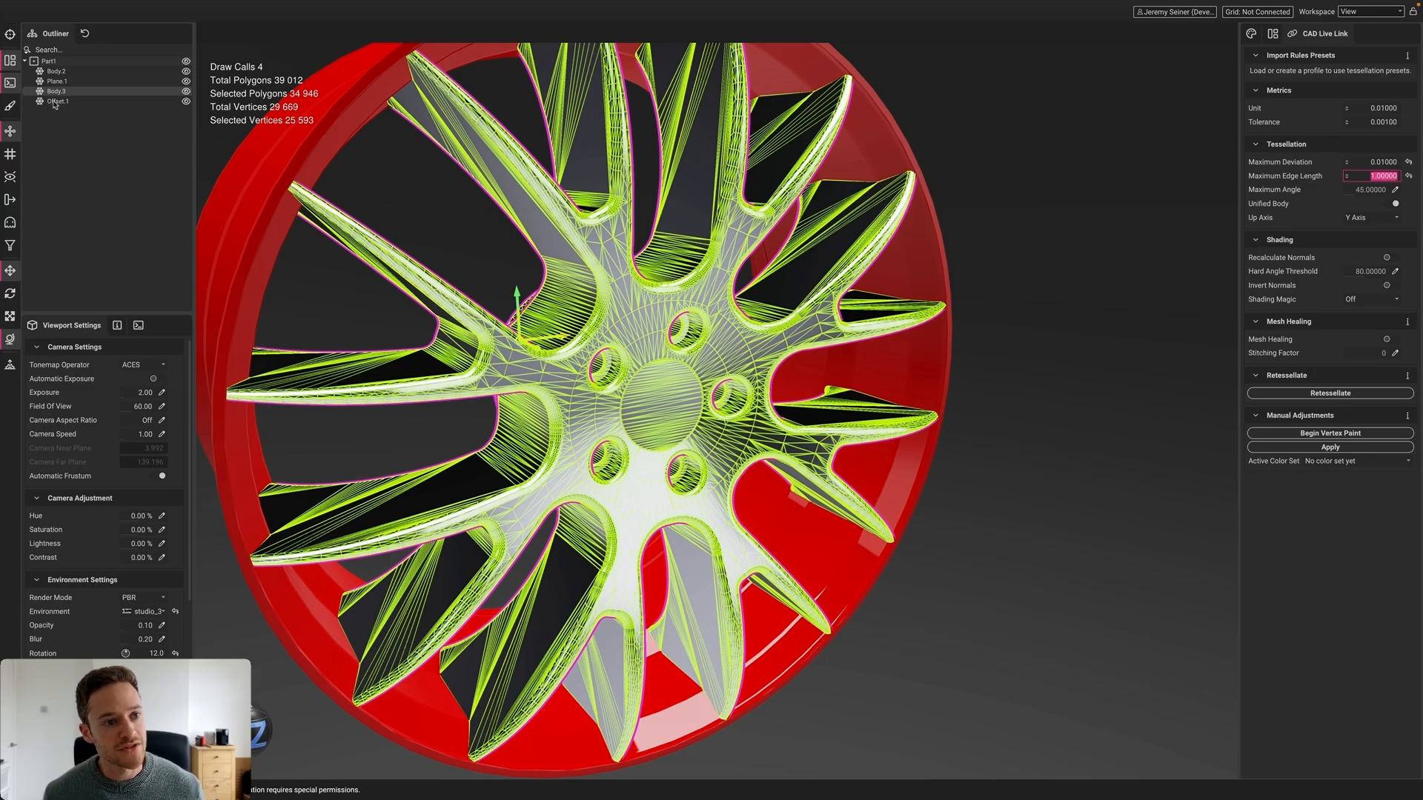
{"action": "double_click", "coordinate": [41, 62]}
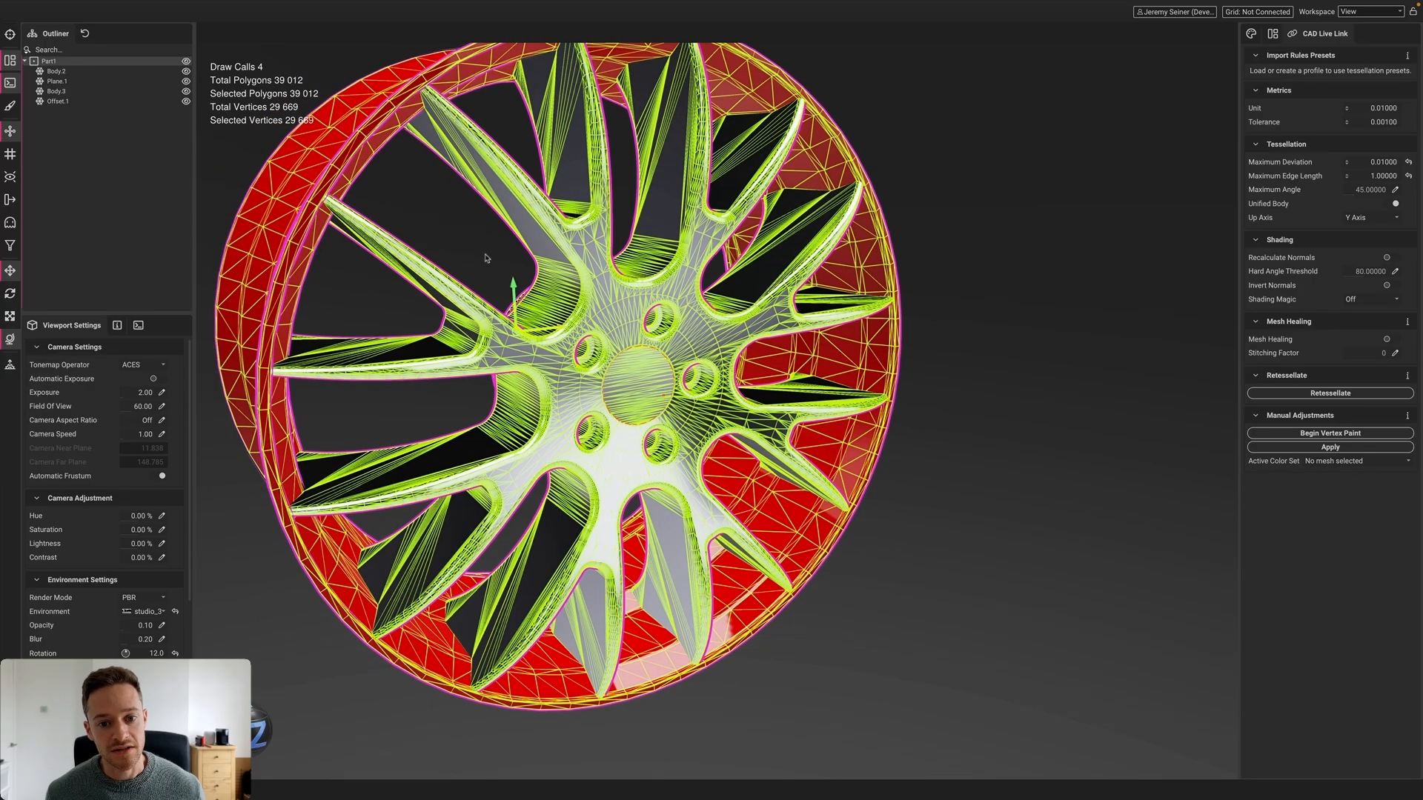
{"action": "left_click", "coordinate": [1338, 394]}
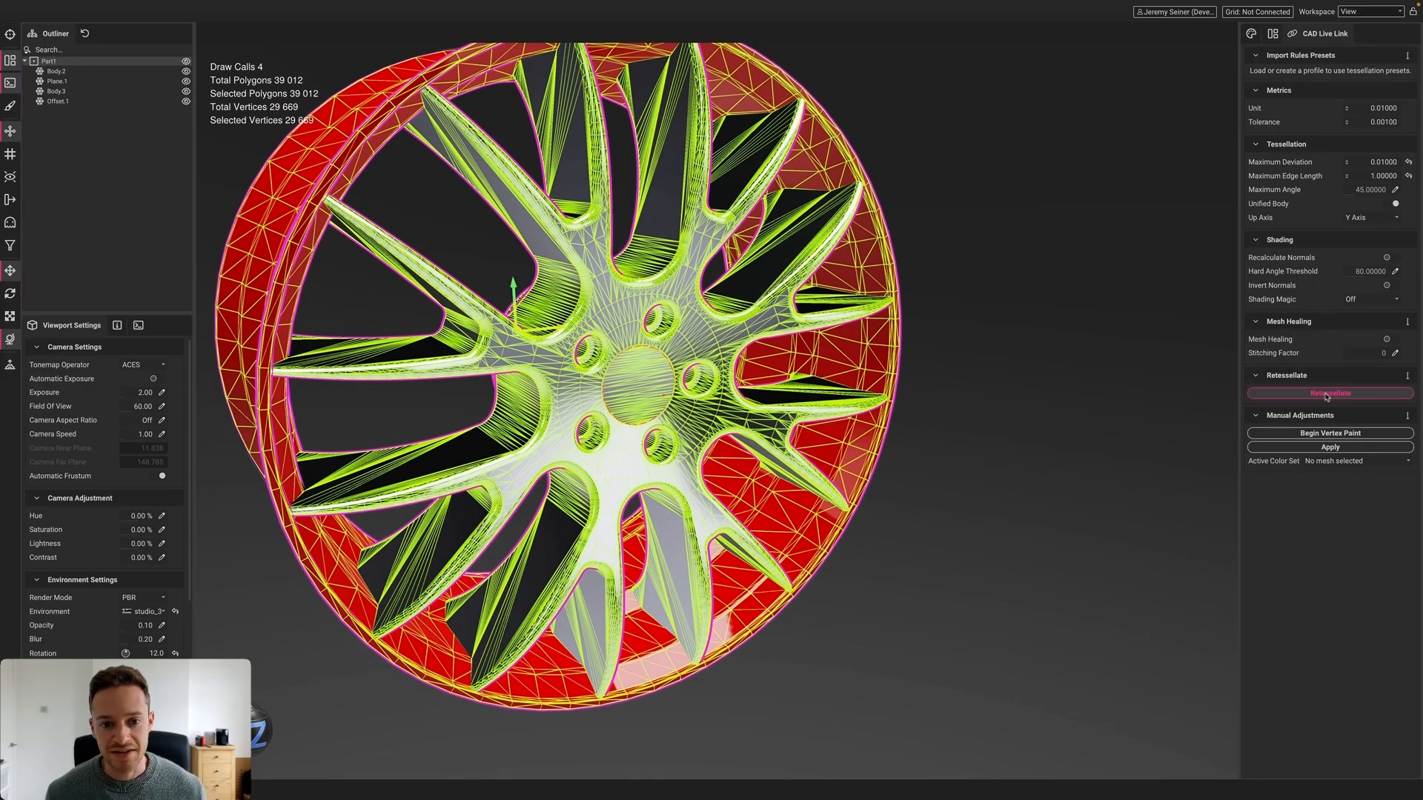
Inspect the retessellated spokes and rim bodies, selecting each and orbiting around the hub
{"action": "left_click_drag", "start_coordinate": [616, 339], "coordinate": [656, 361], "text": "alt"}
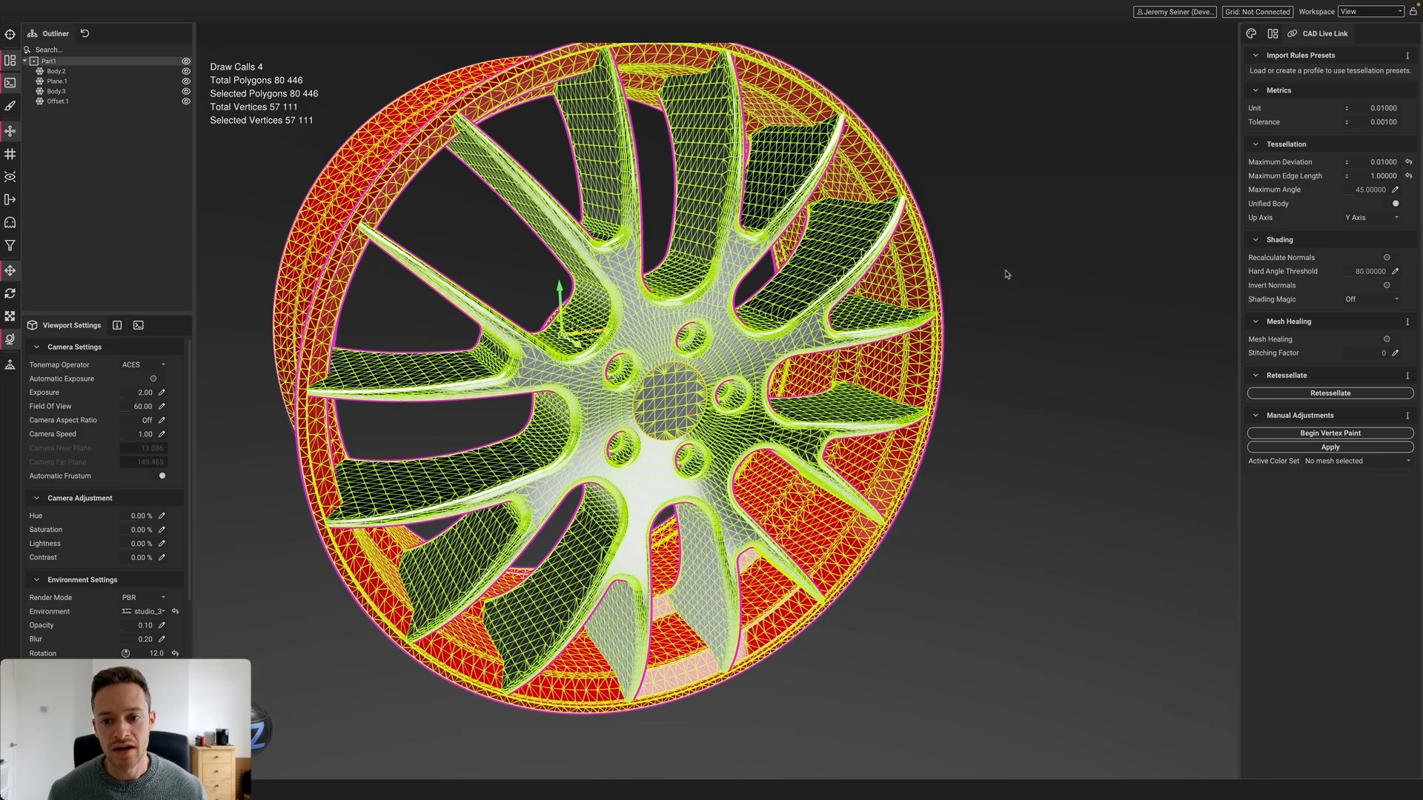
{"action": "left_click", "coordinate": [954, 281]}
{"action": "left_click", "coordinate": [677, 320]}
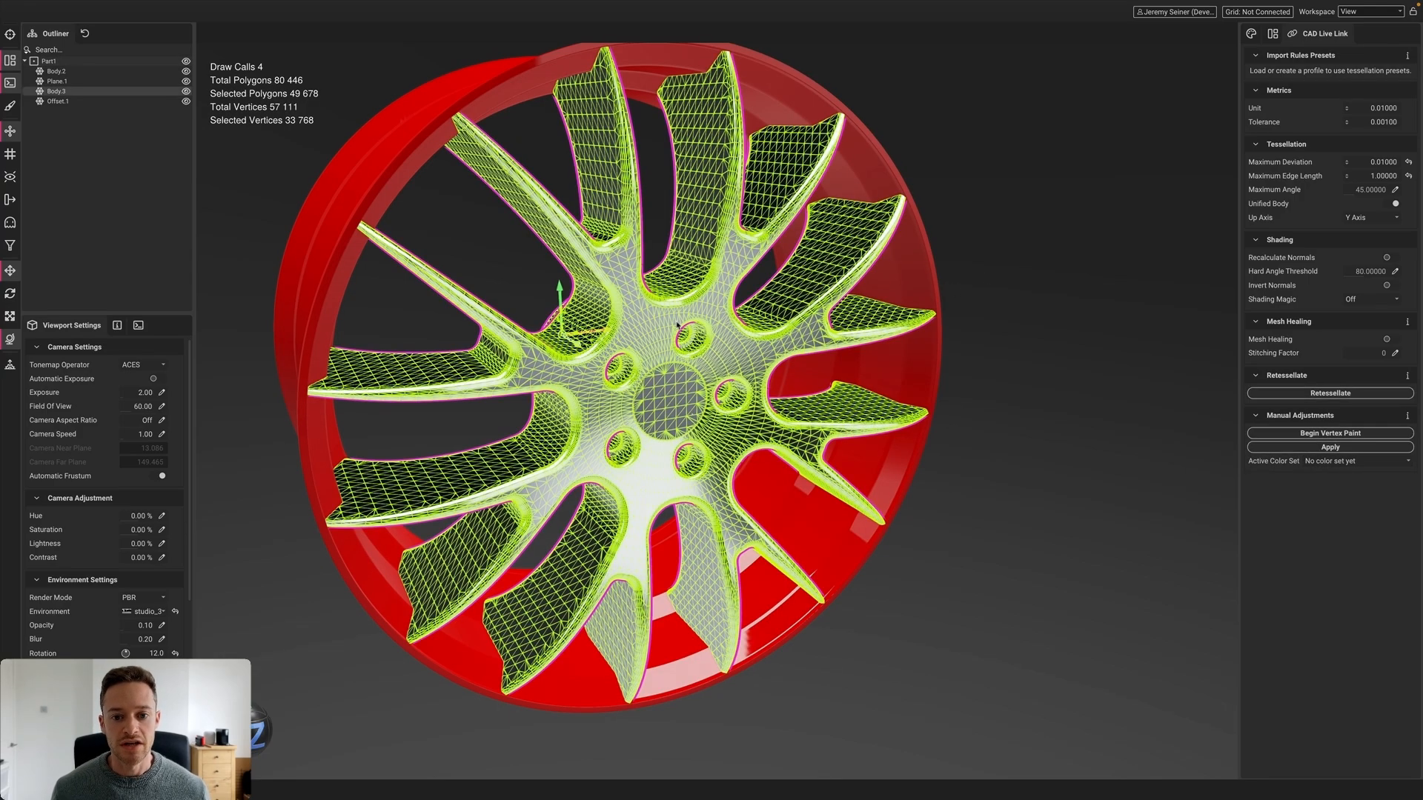
{"action": "left_click", "coordinate": [390, 126]}
{"action": "left_click", "coordinate": [644, 314]}
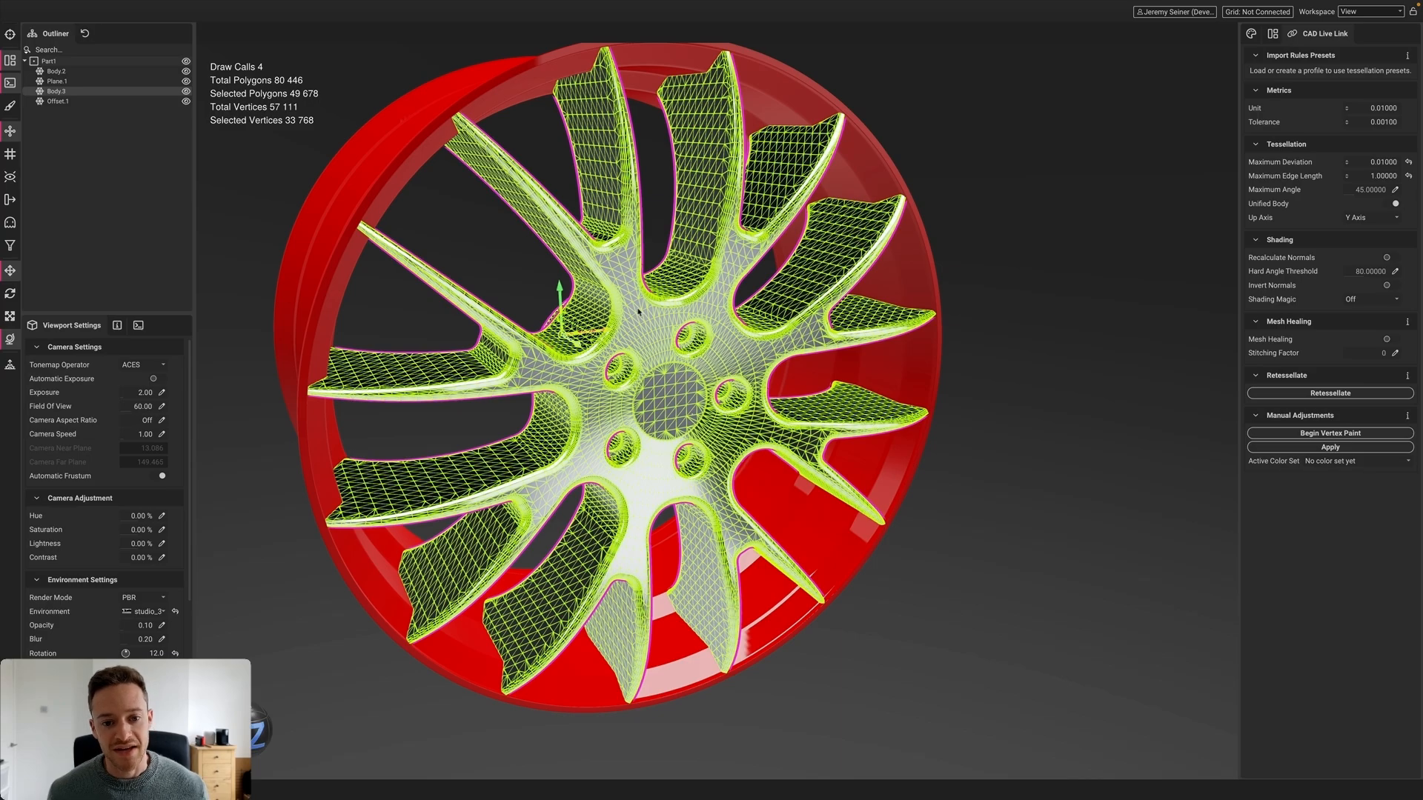
{"action": "left_click", "coordinate": [102, 63]}
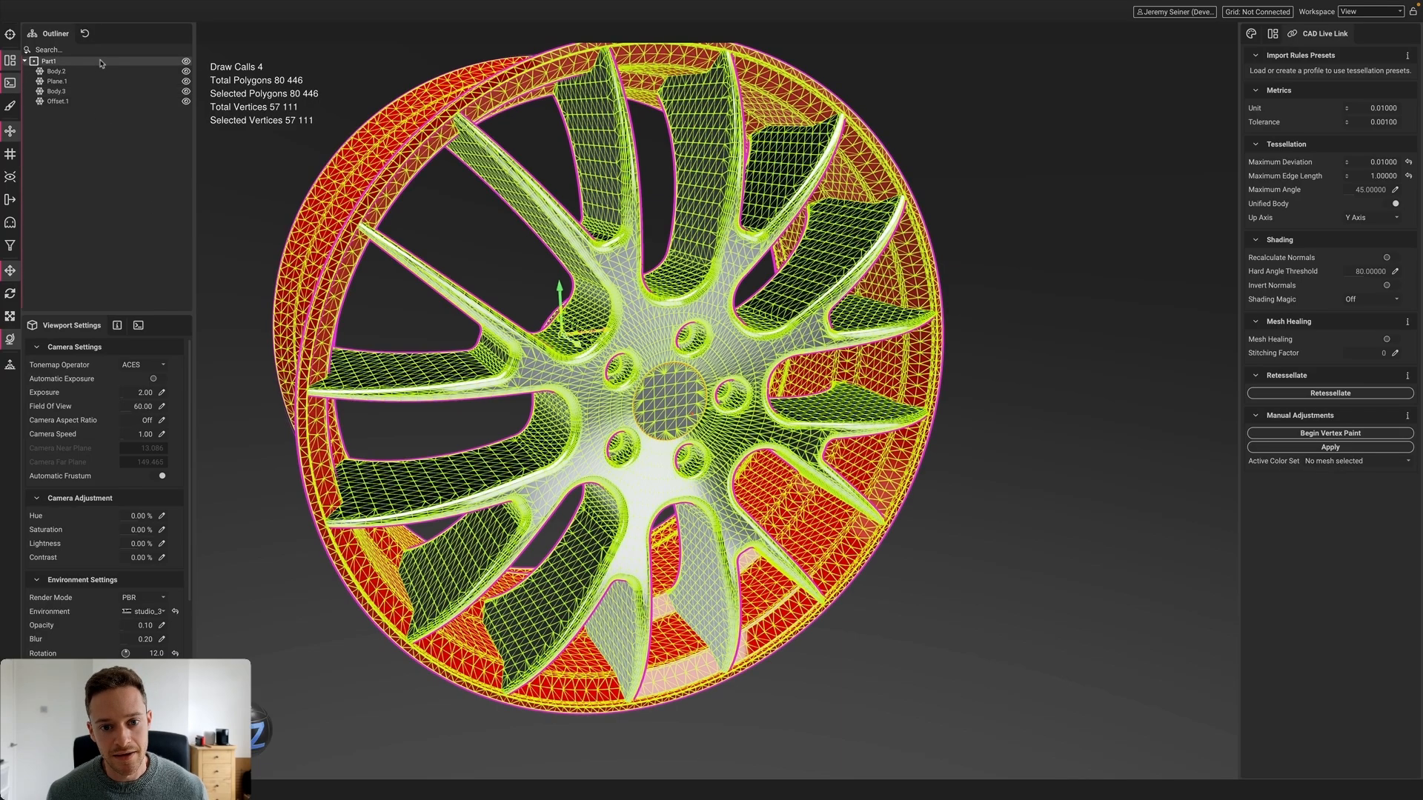
{"action": "left_click", "coordinate": [996, 215]}
{"action": "scroll", "coordinate": [652, 323], "scroll_direction": "up", "scroll_amount": 2}
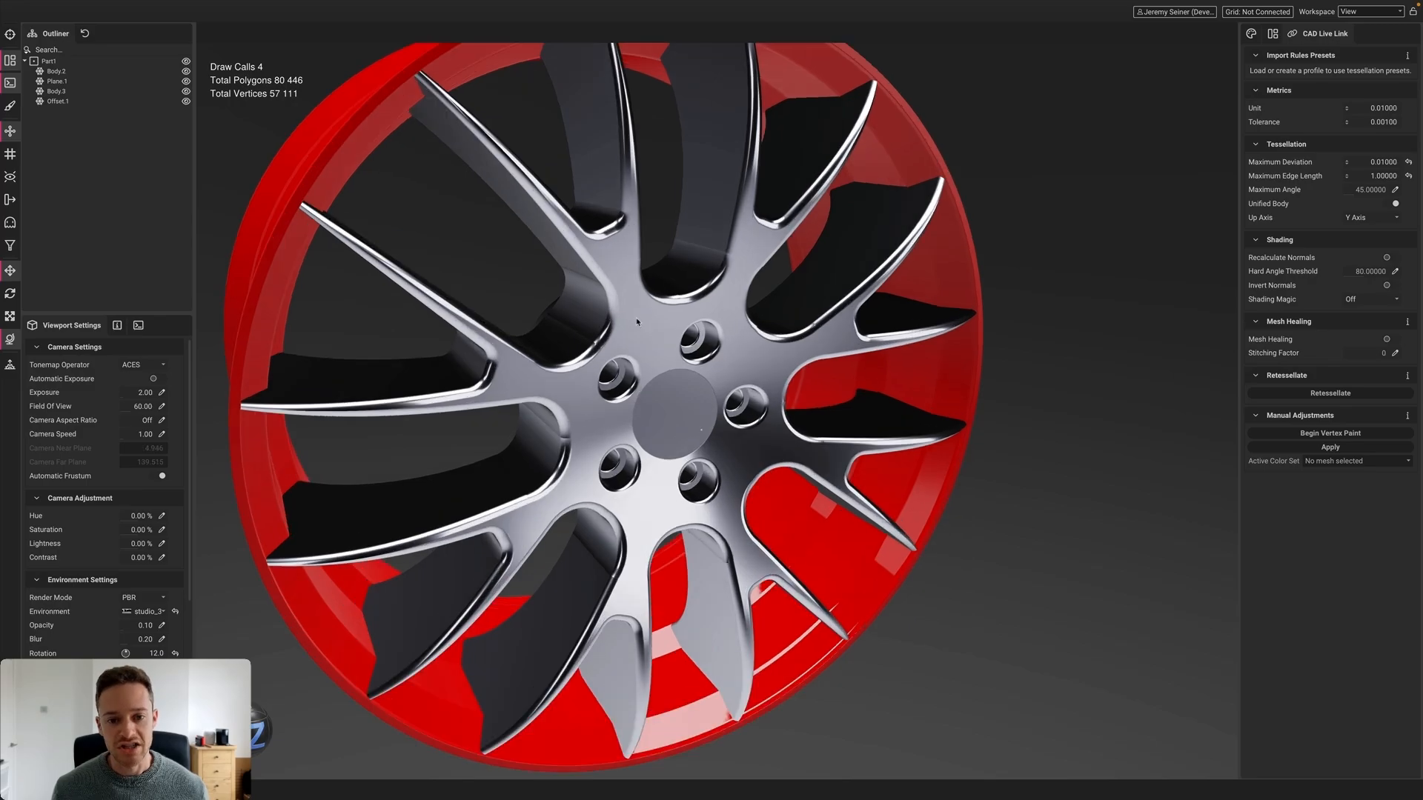
{"action": "scroll", "coordinate": [637, 322], "scroll_direction": "up", "scroll_amount": 4}
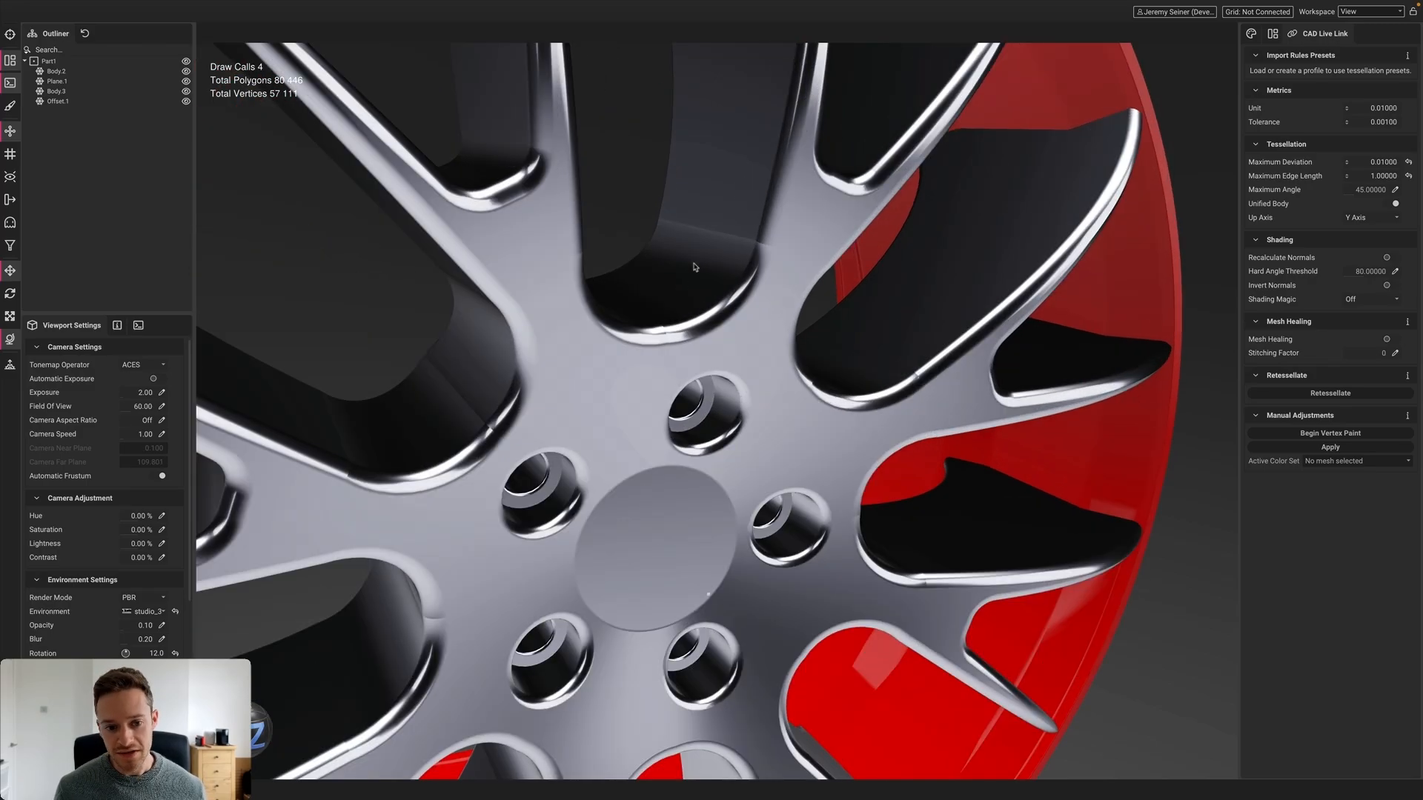
{"action": "left_click_drag", "start_coordinate": [612, 366], "coordinate": [572, 403], "text": "alt"}
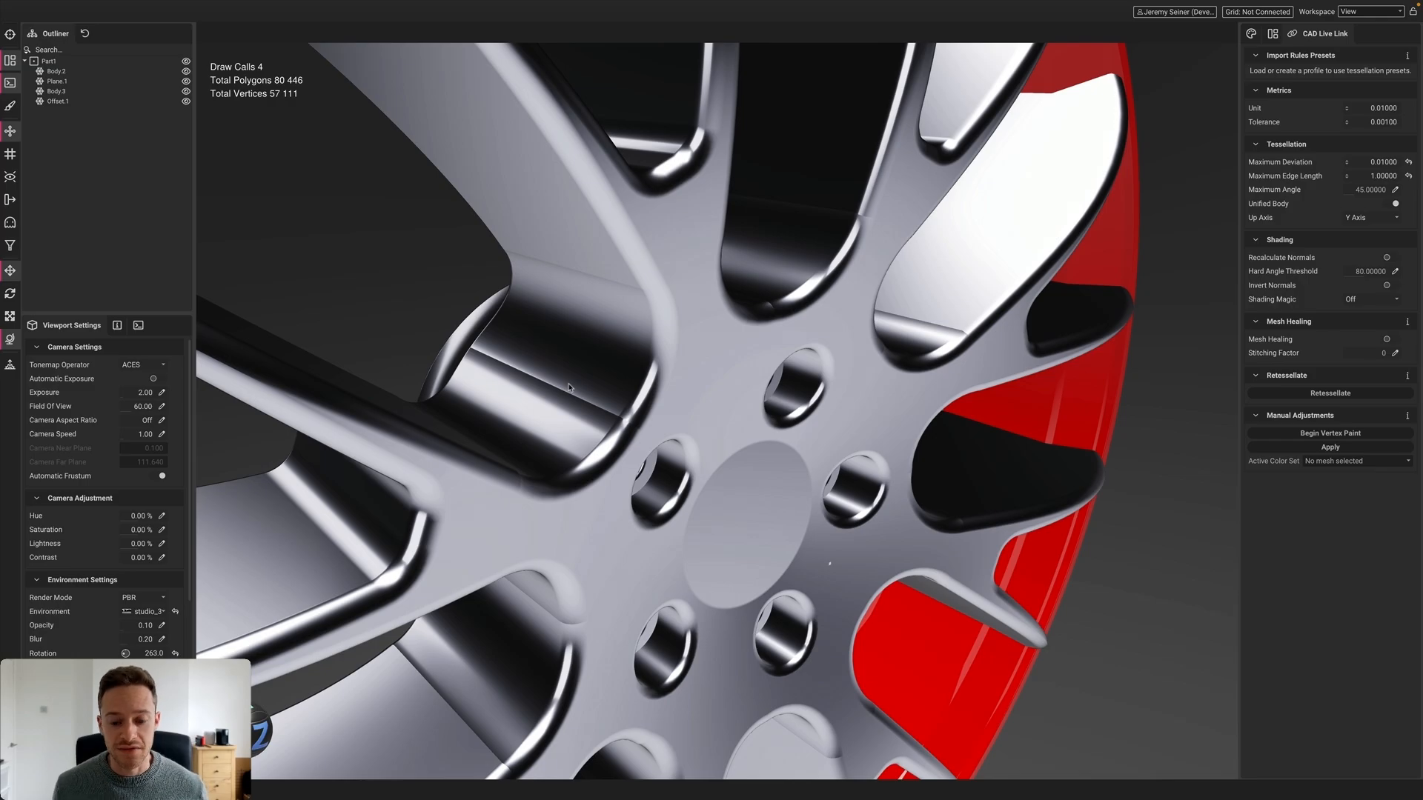
{"action": "scroll", "coordinate": [588, 361], "scroll_direction": "down", "scroll_amount": 2}
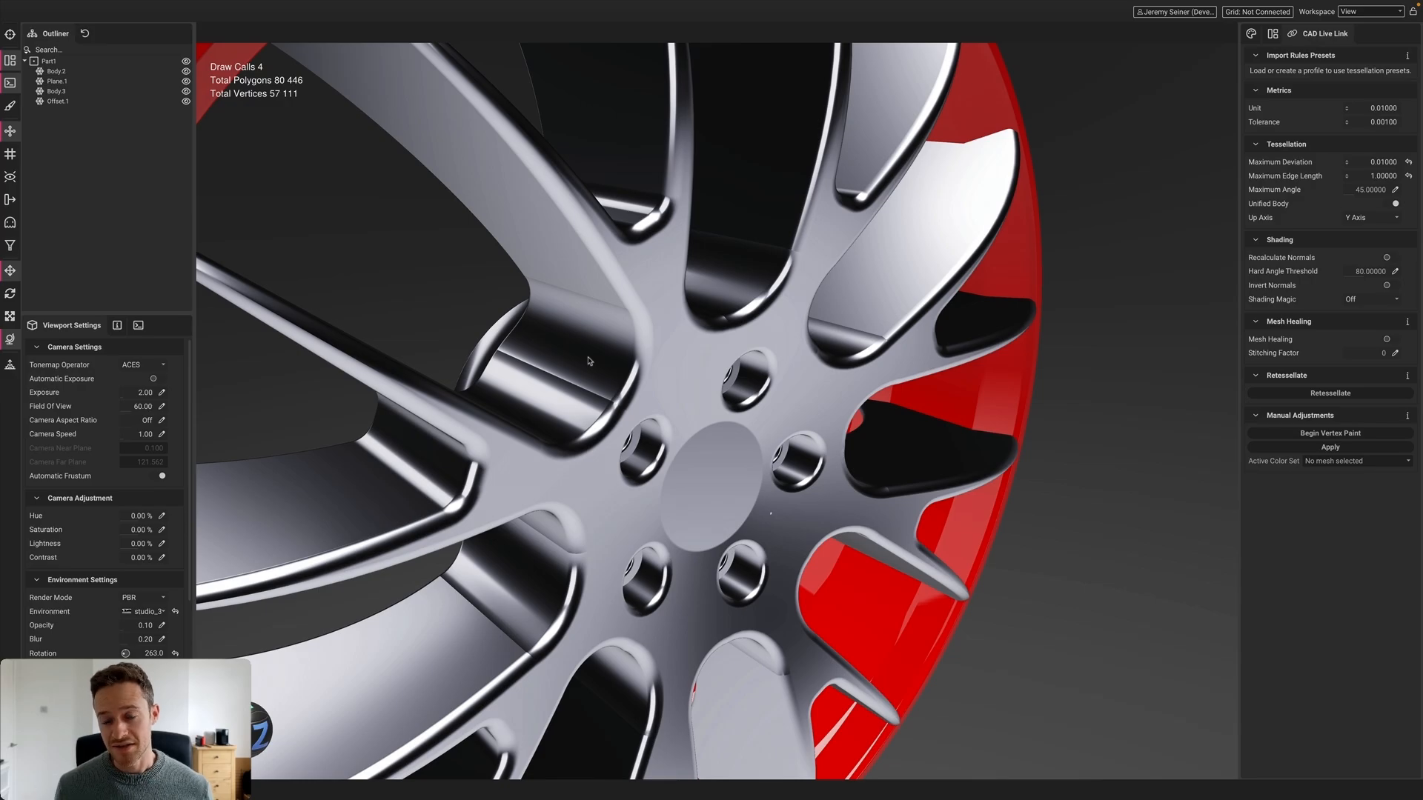
{"action": "scroll", "coordinate": [592, 337], "scroll_direction": "down", "scroll_amount": 2}
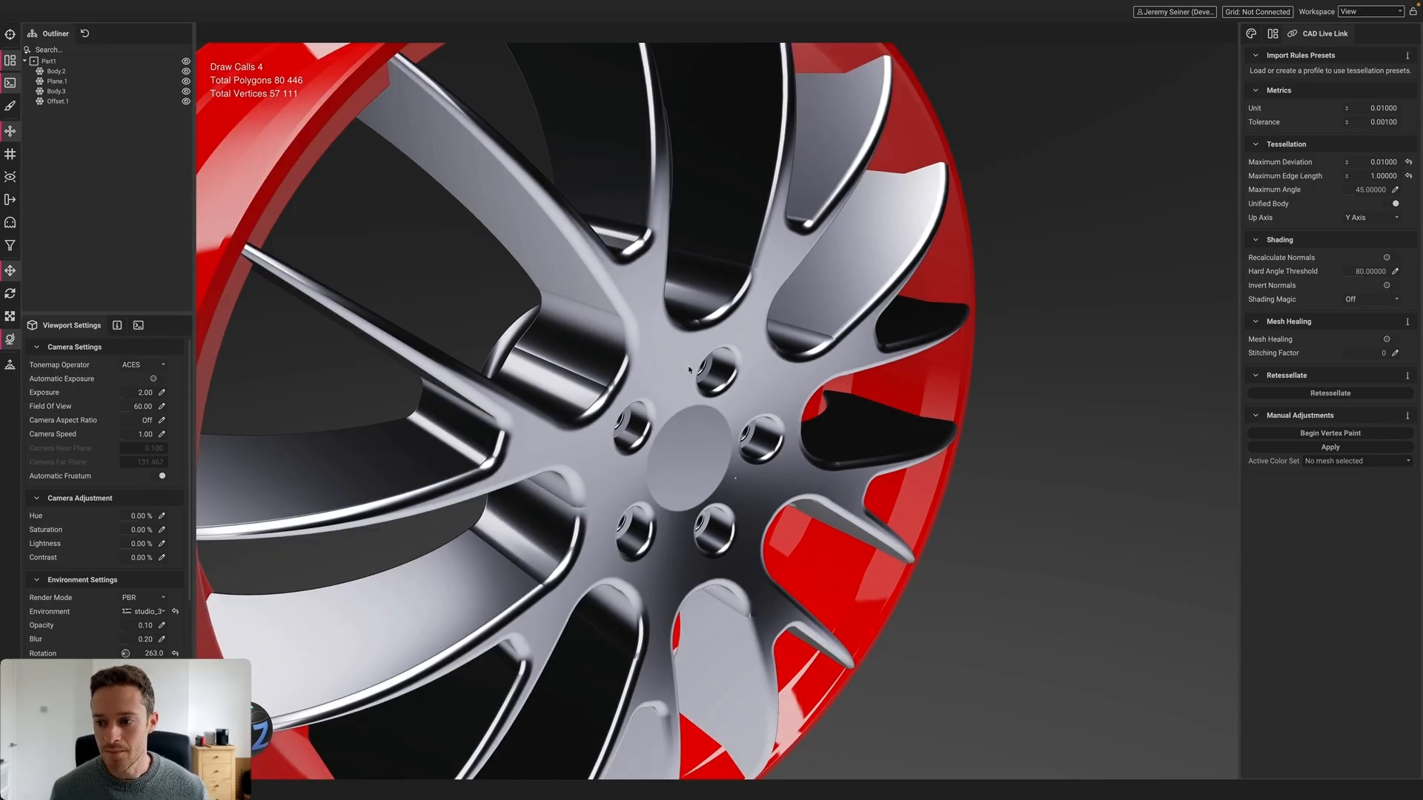
Turn on Recalculate Normals for spoke body Body.3 and retessellate it
{"action": "left_click", "coordinate": [609, 347]}
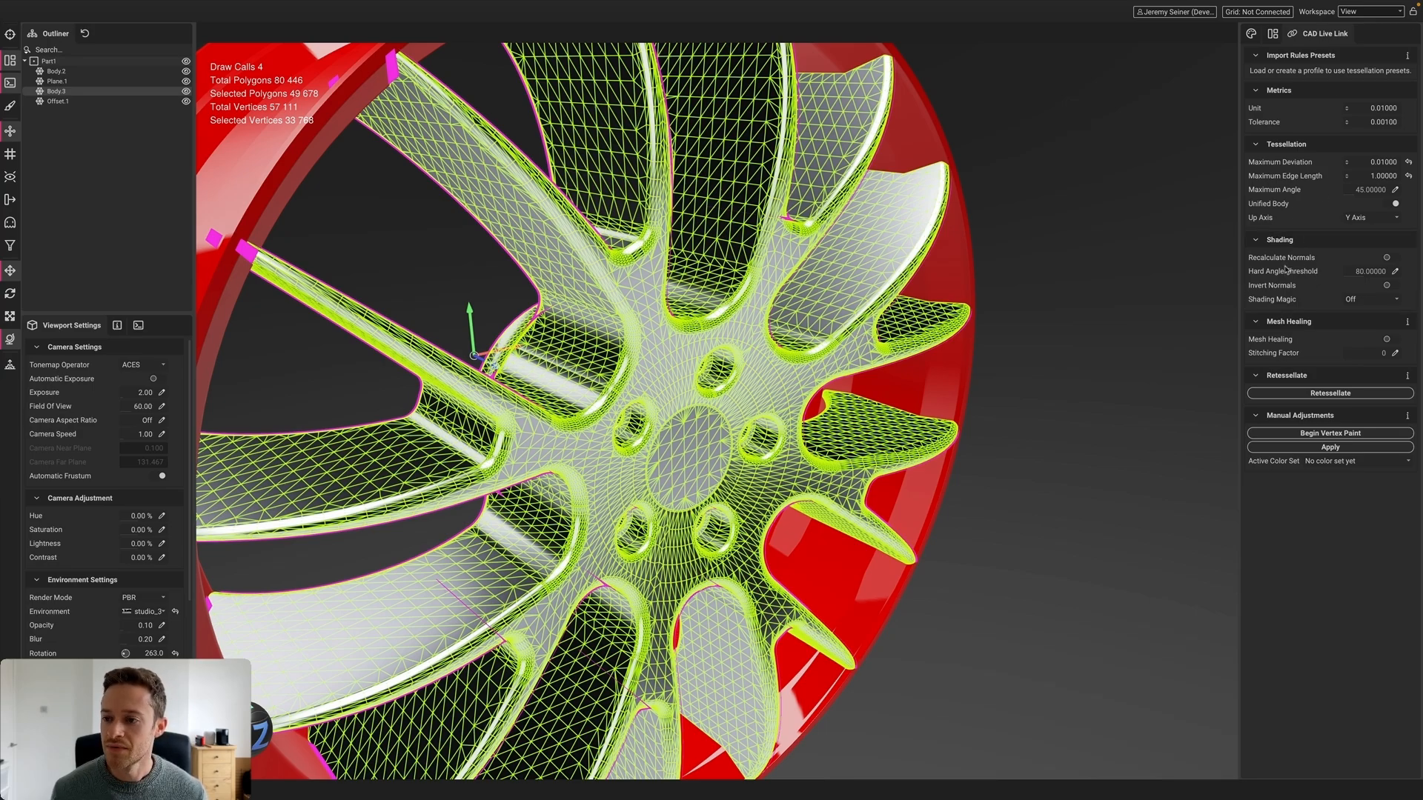
{"action": "left_click", "coordinate": [1391, 258]}
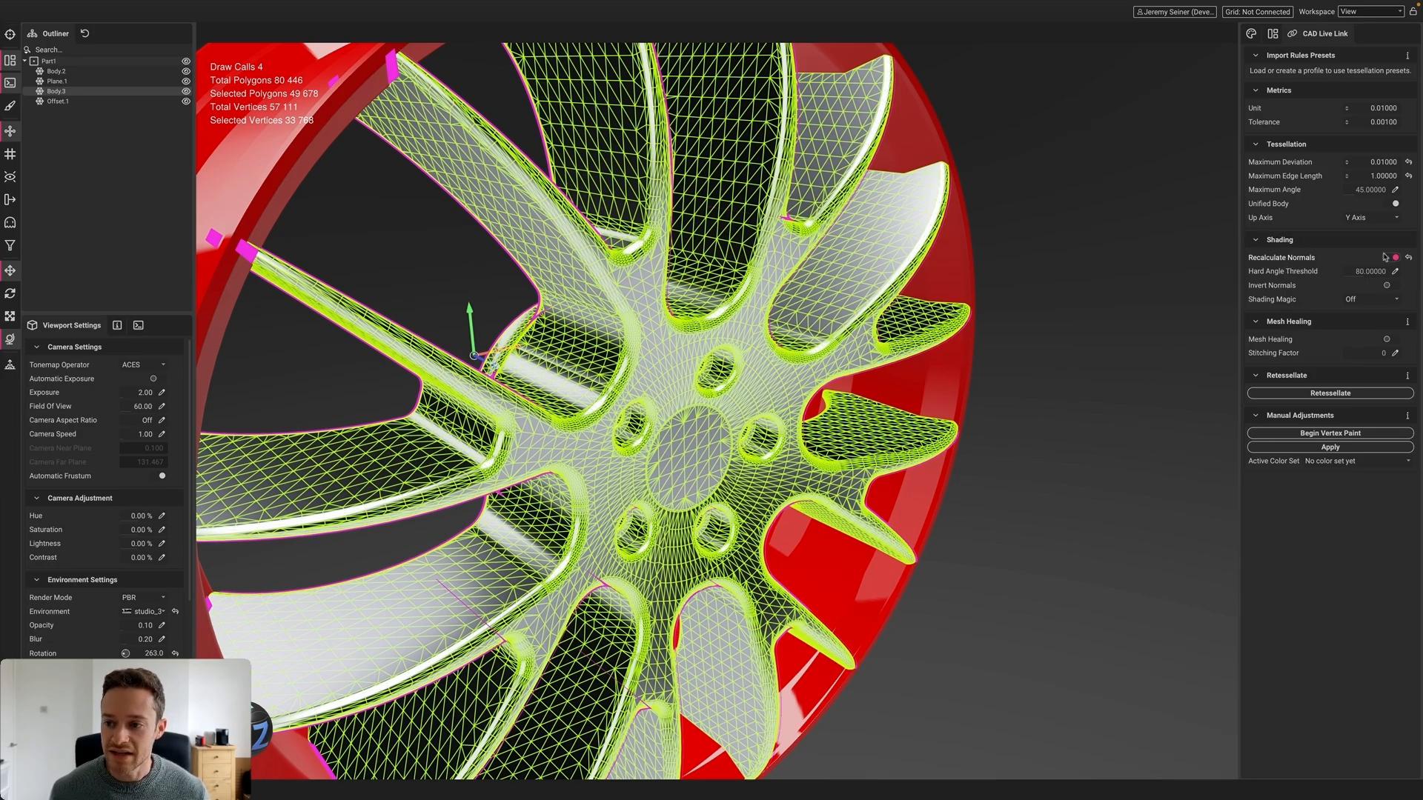
{"action": "left_click", "coordinate": [1348, 393]}
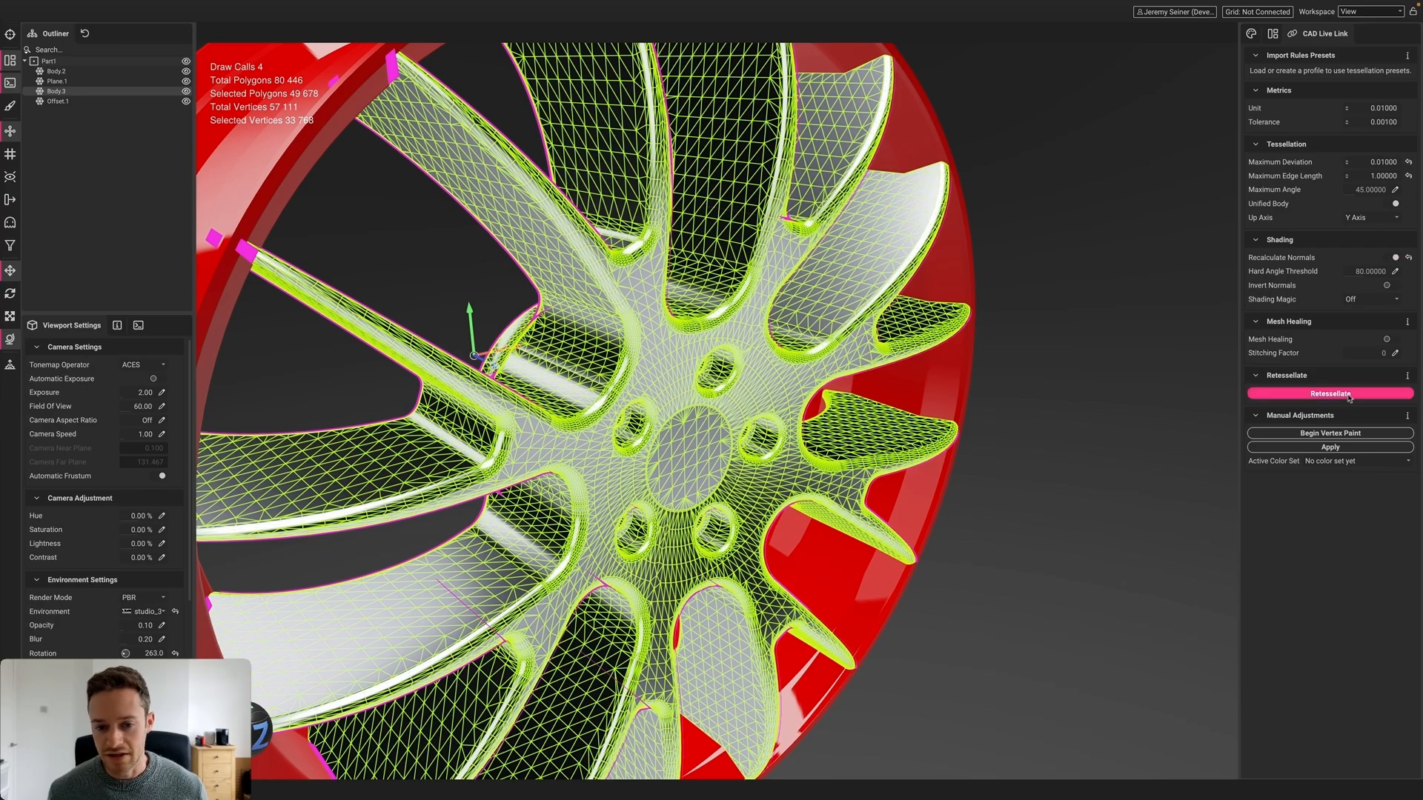
{"action": "scroll", "coordinate": [548, 343], "scroll_direction": "up", "scroll_amount": 3}
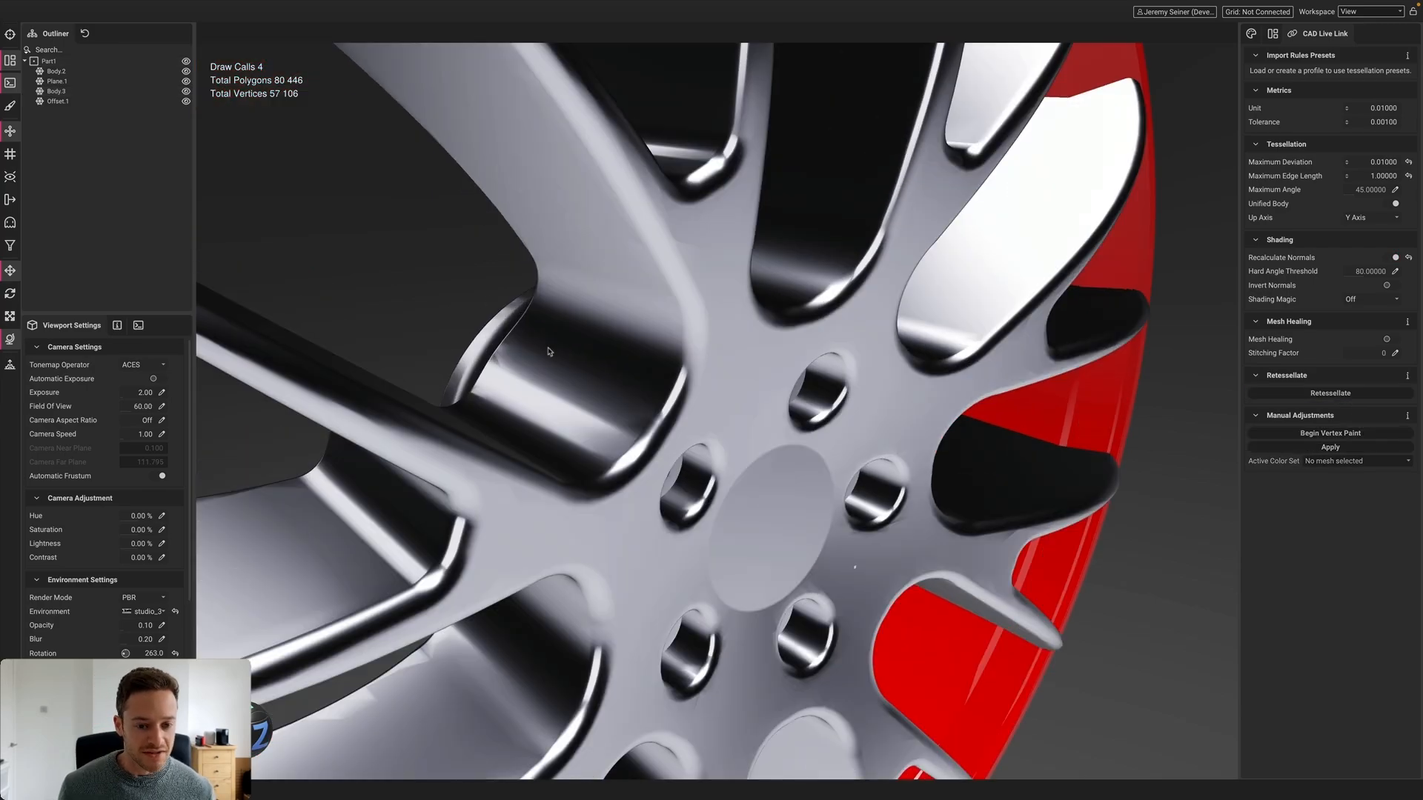
{"action": "left_click_drag", "start_coordinate": [547, 383], "coordinate": [504, 375], "text": "alt"}
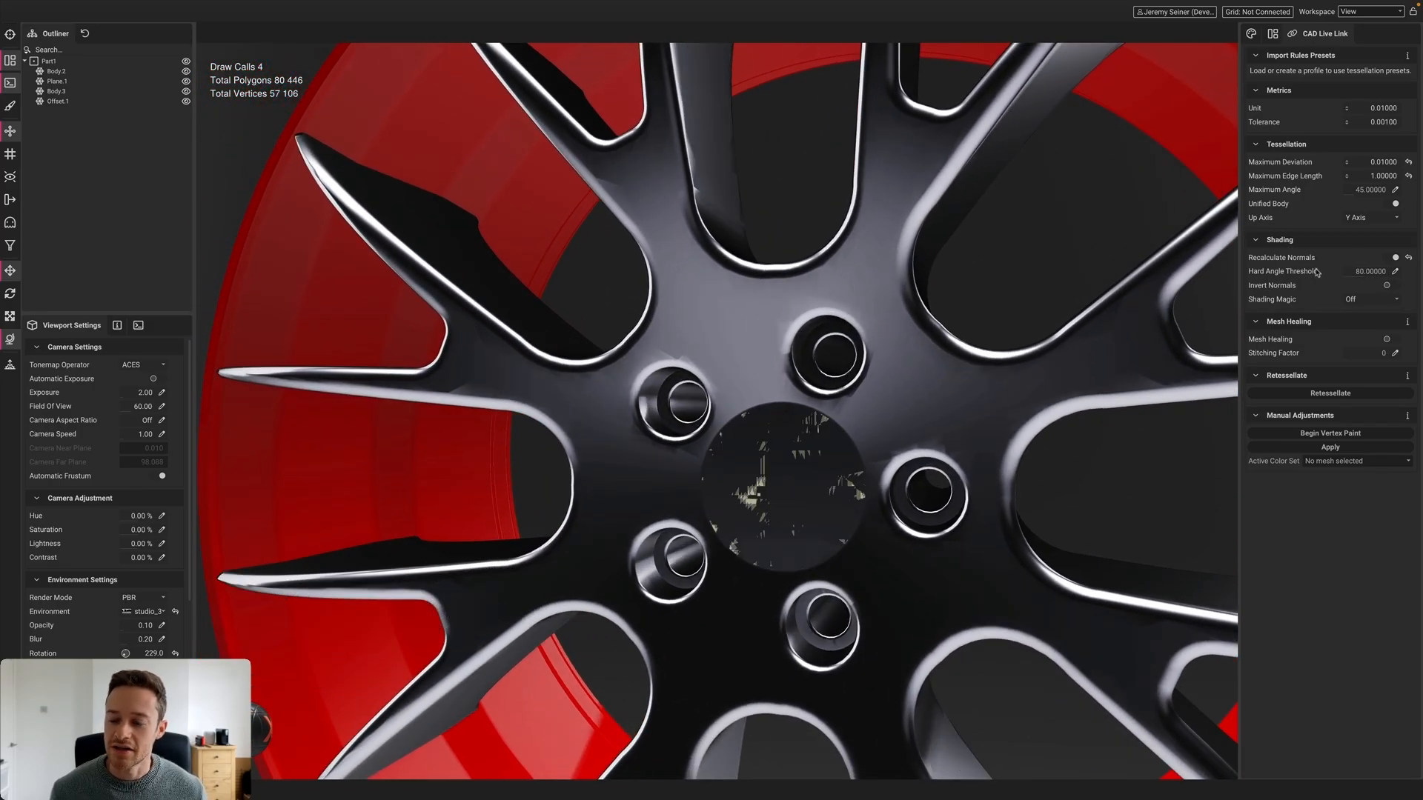
Zoom onto the hub and rotate the environment lighting to 161 to check reflections
{"action": "scroll", "coordinate": [583, 354], "scroll_direction": "up", "scroll_amount": 3}
{"action": "left_click_drag", "start_coordinate": [584, 354], "coordinate": [530, 287], "text": "alt"}
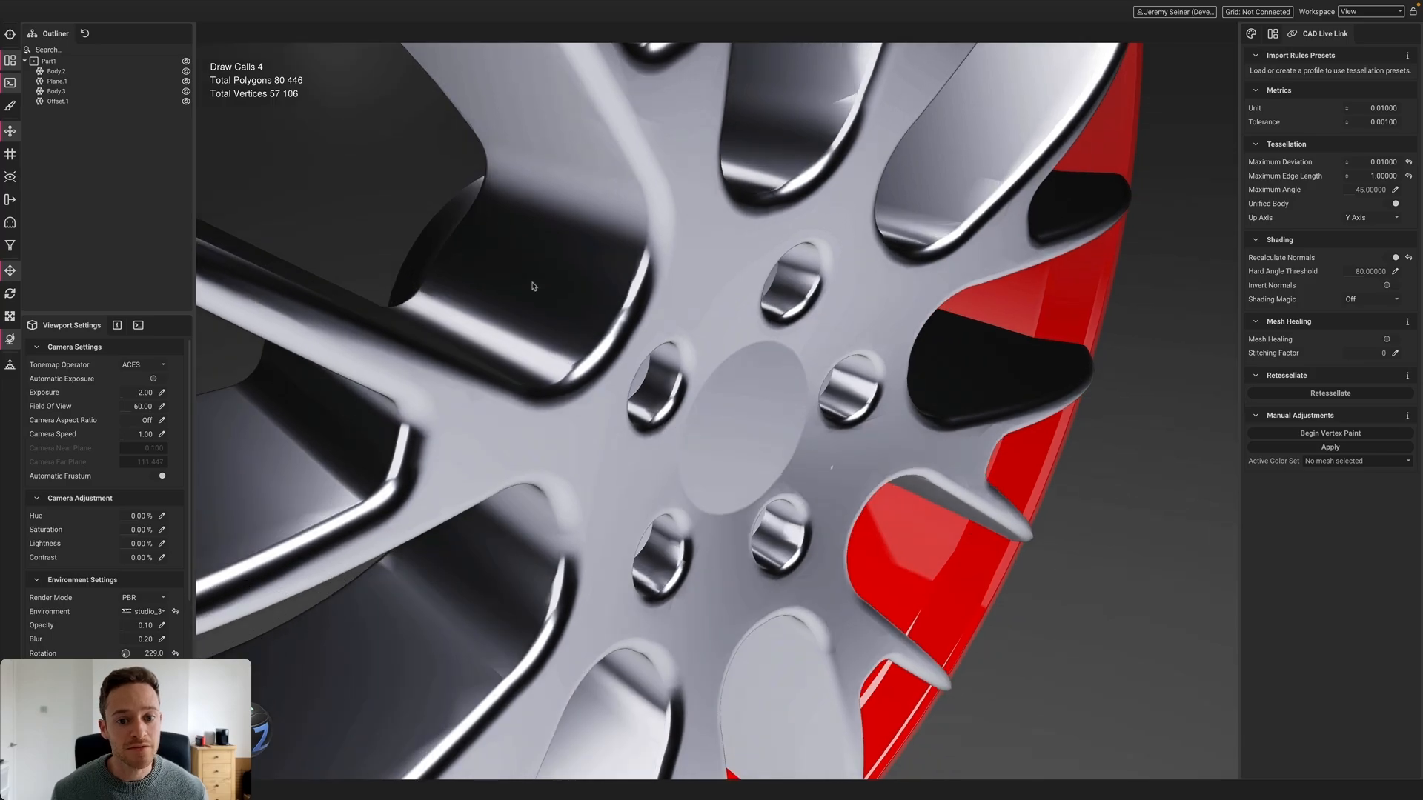
{"action": "right_click_drag", "start_coordinate": [585, 318], "coordinate": [570, 333], "text": "shift"}
{"action": "left_click_drag", "start_coordinate": [570, 334], "coordinate": [519, 326], "text": "alt"}
{"action": "right_click_drag", "start_coordinate": [597, 363], "coordinate": [575, 359], "text": "shift"}
{"action": "left_click_drag", "start_coordinate": [575, 359], "coordinate": [612, 366], "text": "alt"}
{"action": "right_click_drag", "start_coordinate": [611, 366], "coordinate": [634, 364], "text": "shift"}
{"action": "left_click_drag", "start_coordinate": [634, 364], "coordinate": [662, 338], "text": "alt"}
{"action": "scroll", "coordinate": [654, 368], "scroll_direction": "down", "scroll_amount": 4}
Retessellate Body.3 with Recalculate Normals off and Shading Magic set to Normal
{"action": "left_click", "coordinate": [661, 337]}
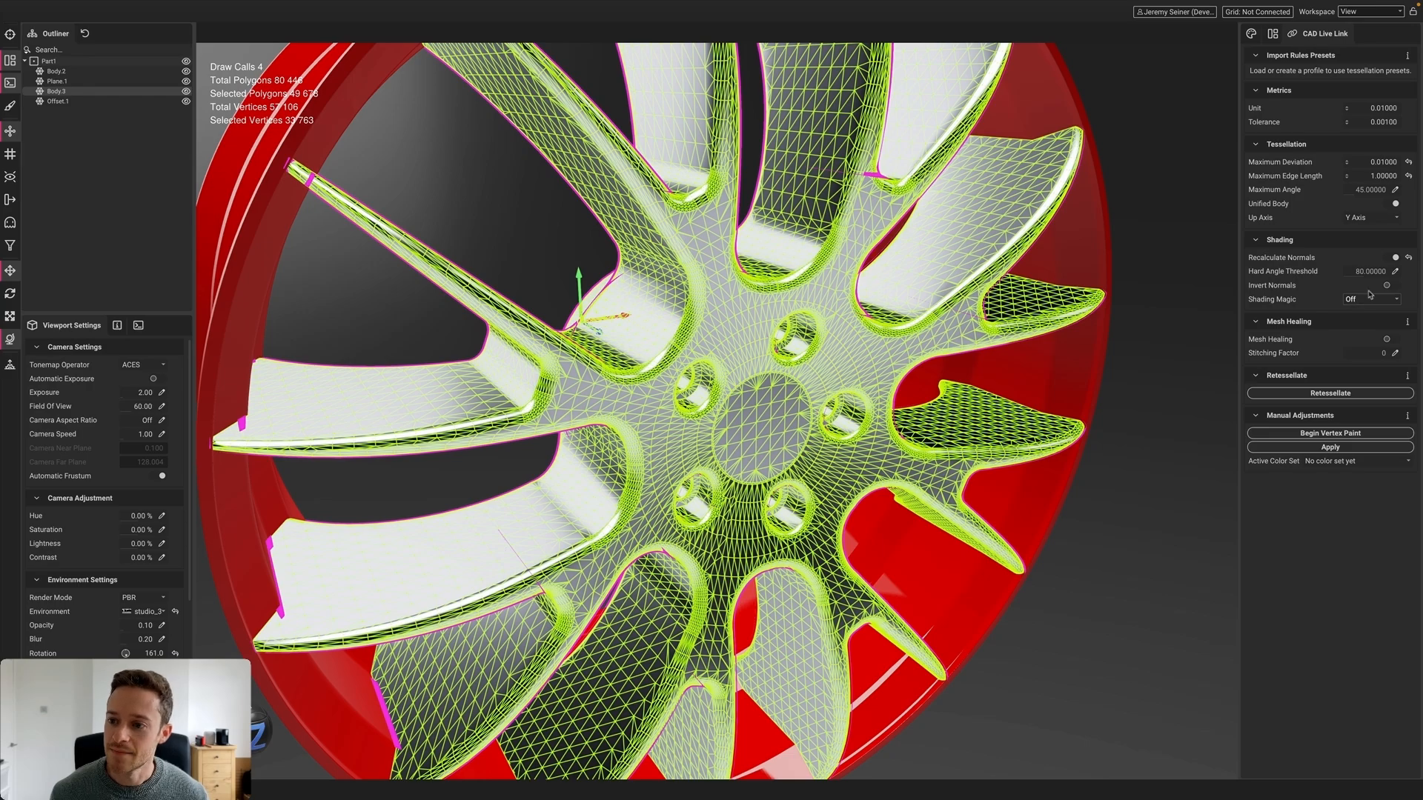
{"action": "left_click", "coordinate": [1393, 257]}
{"action": "left_click", "coordinate": [1347, 300]}
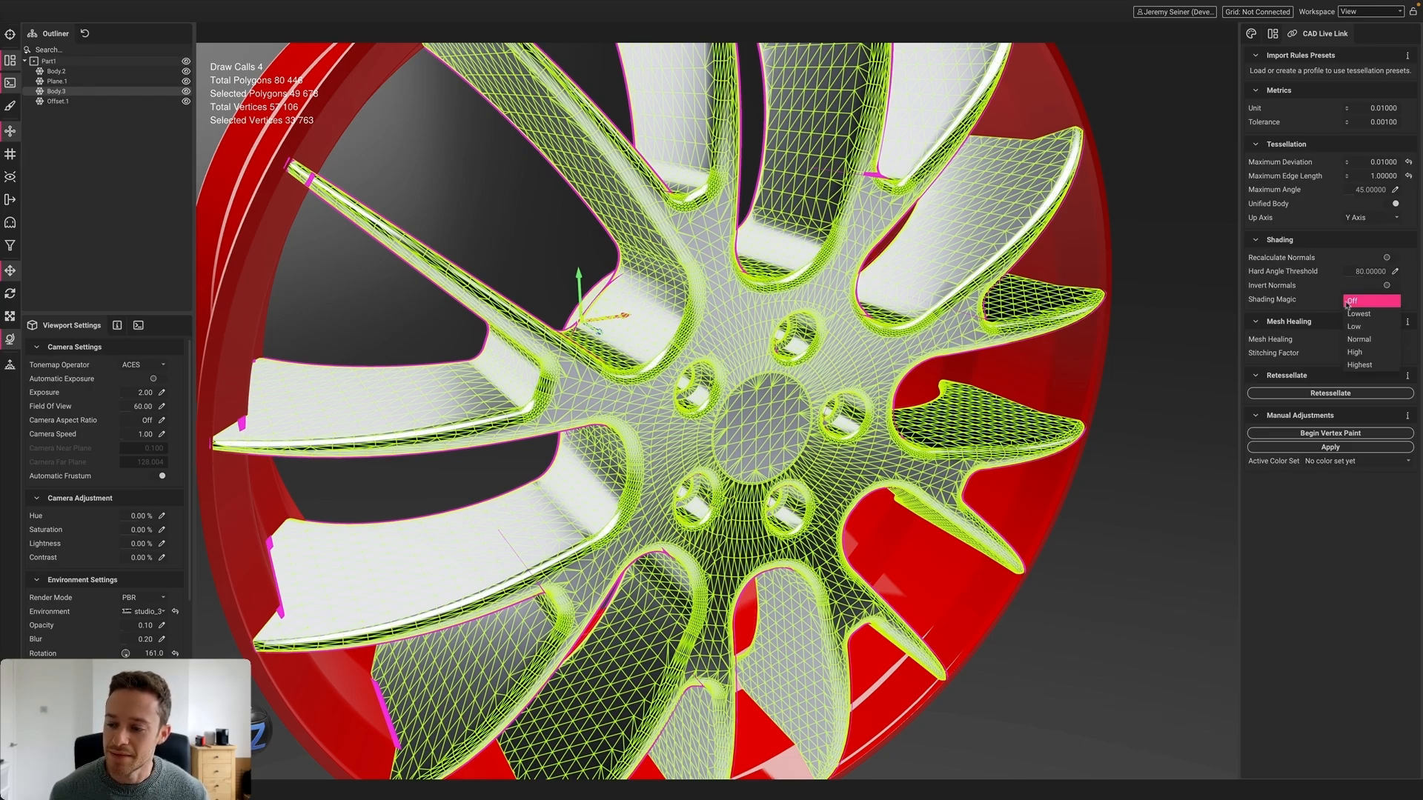
{"action": "left_click", "coordinate": [1359, 339]}
{"action": "left_click", "coordinate": [1305, 394]}
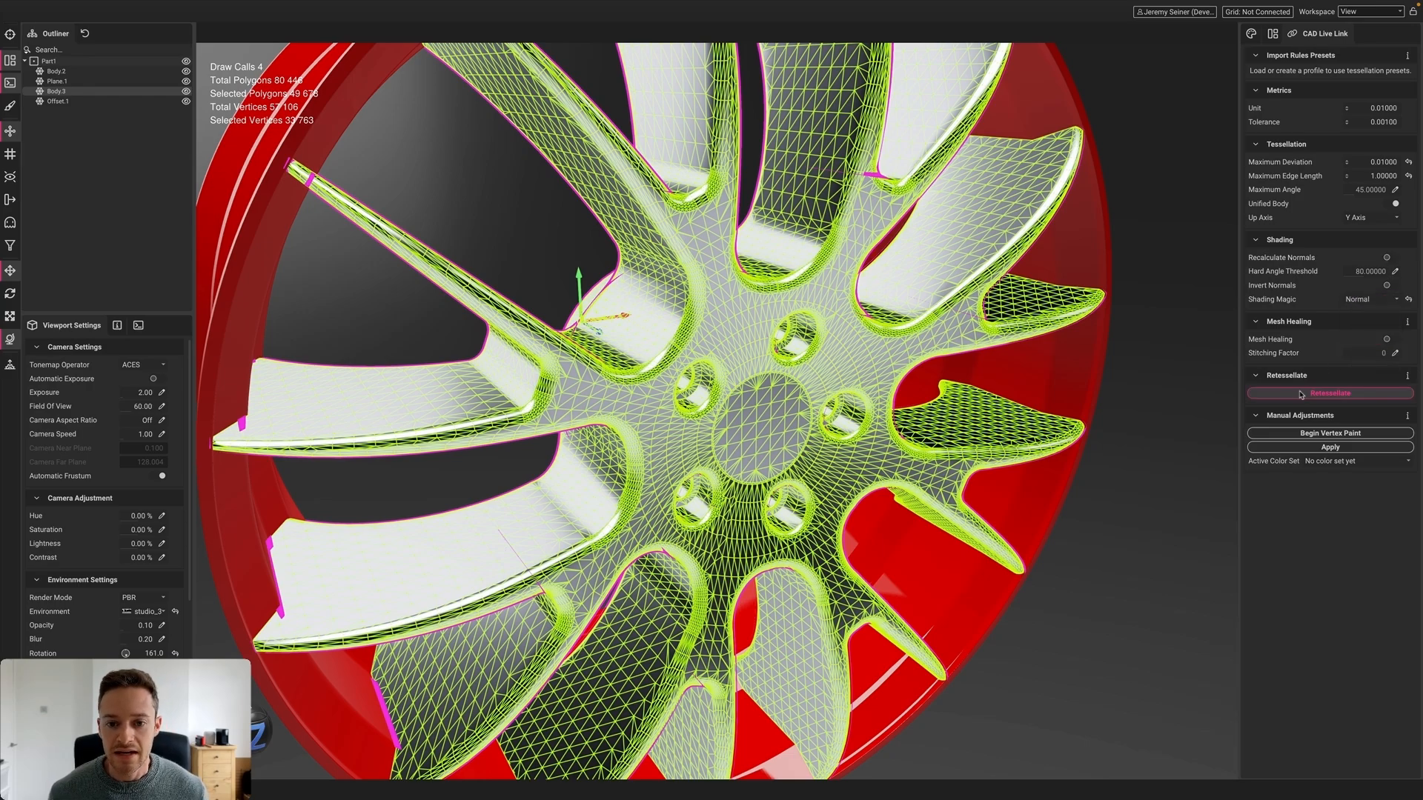
Orbit to a front-on view of the hub and reselect the spoke body to check its mesh
{"action": "scroll", "coordinate": [619, 292], "scroll_direction": "up", "scroll_amount": 5}
{"action": "scroll", "coordinate": [620, 293], "scroll_direction": "up", "scroll_amount": 2}
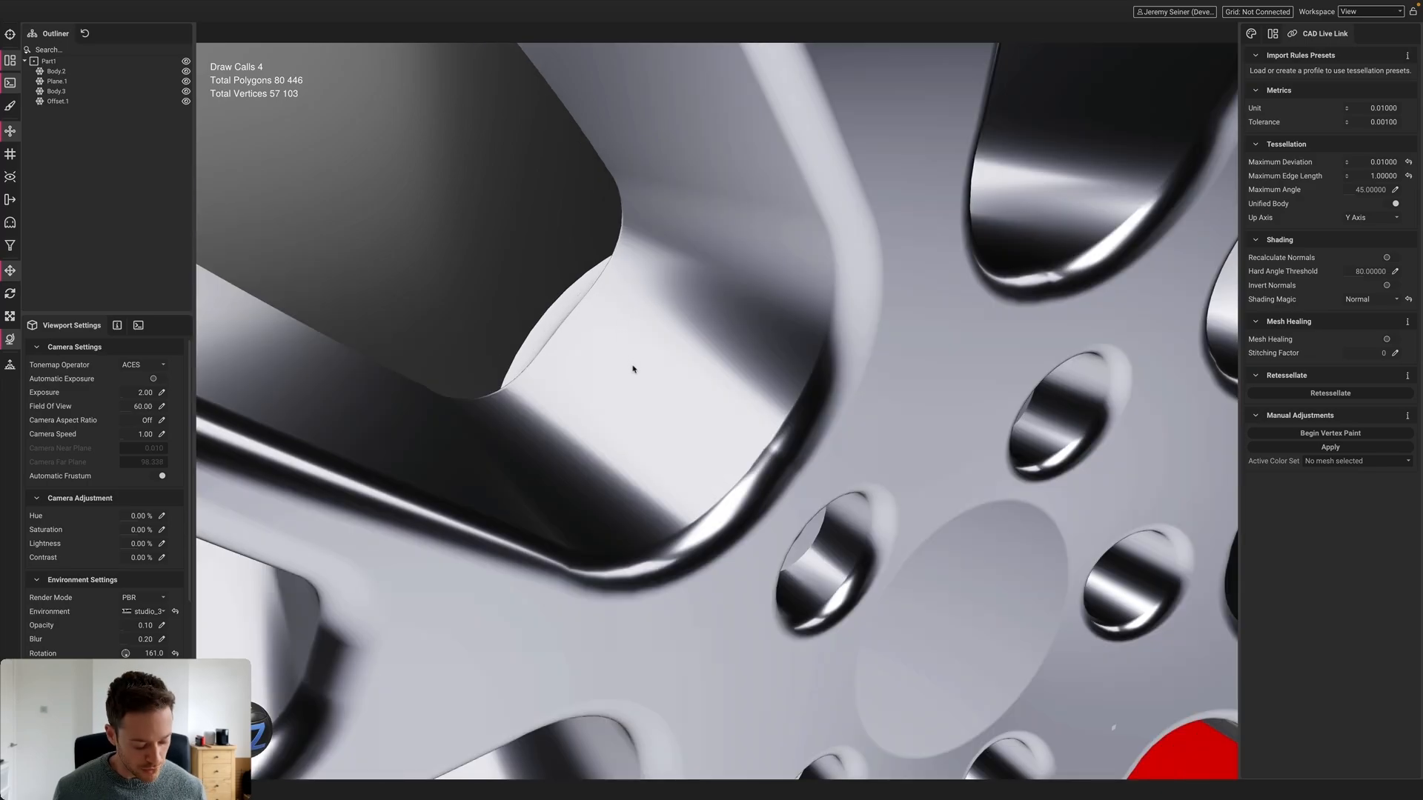
{"action": "left_click_drag", "start_coordinate": [632, 368], "coordinate": [655, 386], "text": "alt"}
{"action": "scroll", "coordinate": [705, 414], "scroll_direction": "down", "scroll_amount": 3}
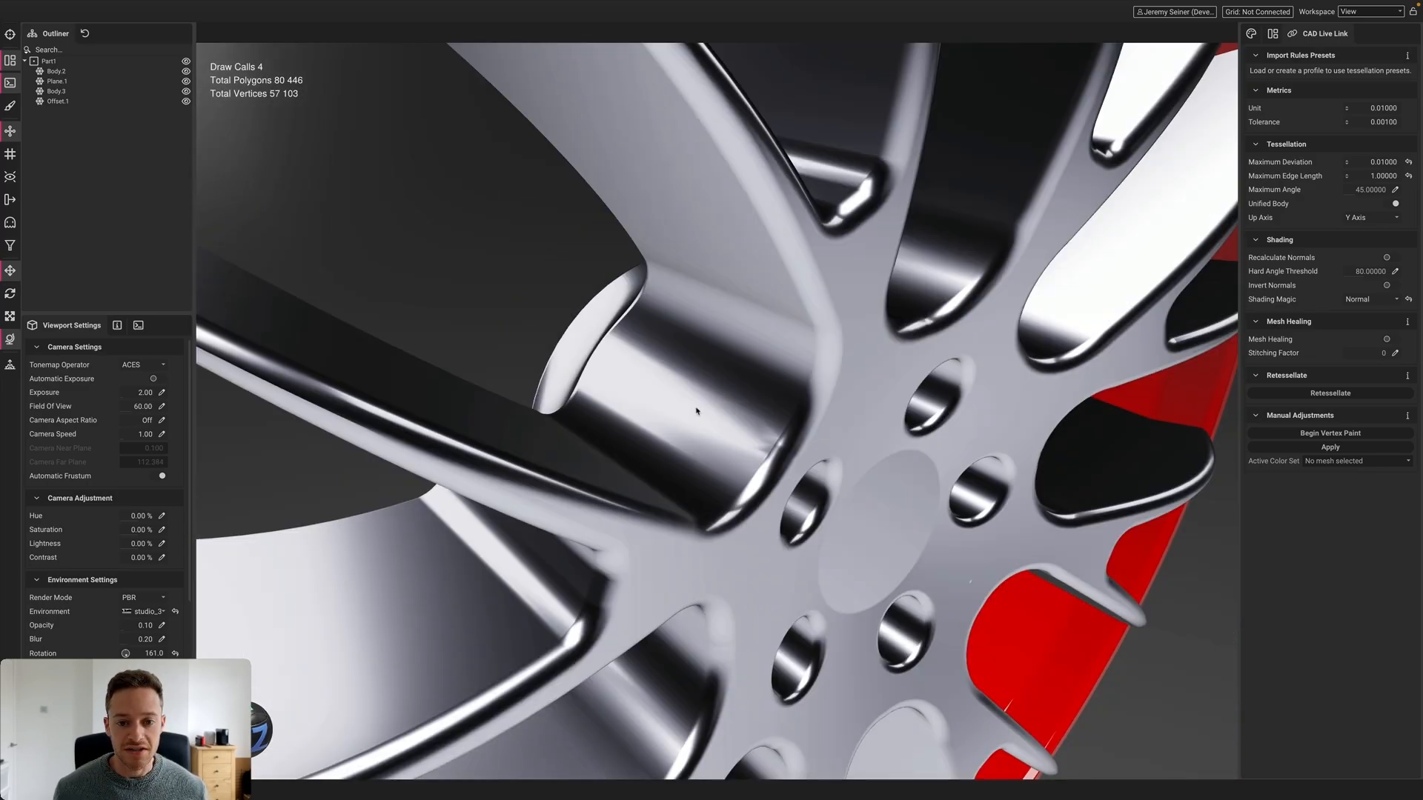
{"action": "left_click_drag", "start_coordinate": [724, 442], "coordinate": [653, 424], "text": "alt"}
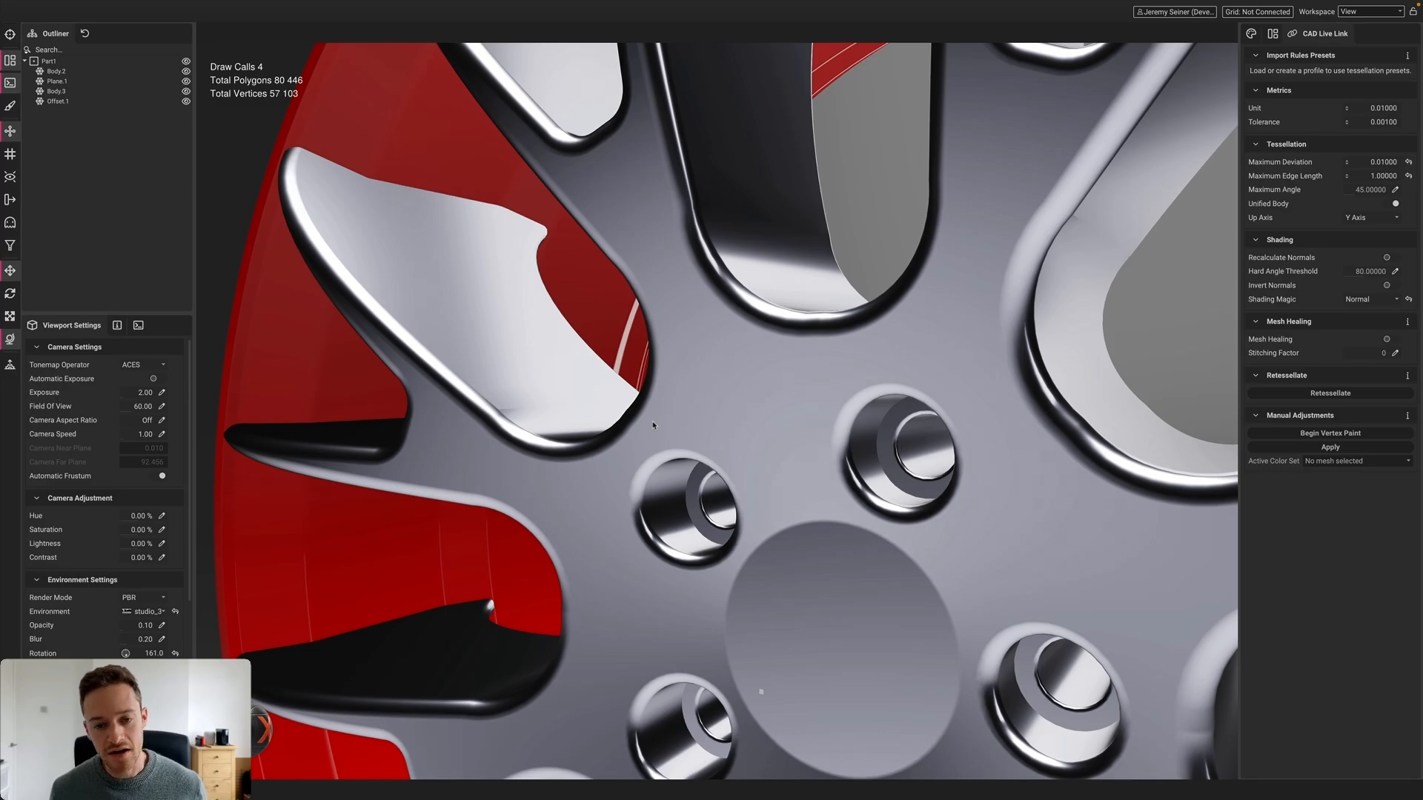
{"action": "scroll", "coordinate": [654, 424], "scroll_direction": "down", "scroll_amount": 5}
{"action": "left_click_drag", "start_coordinate": [678, 475], "coordinate": [705, 407], "text": "alt"}
{"action": "scroll", "coordinate": [693, 494], "scroll_direction": "down", "scroll_amount": 5}
{"action": "left_click", "coordinate": [705, 407]}
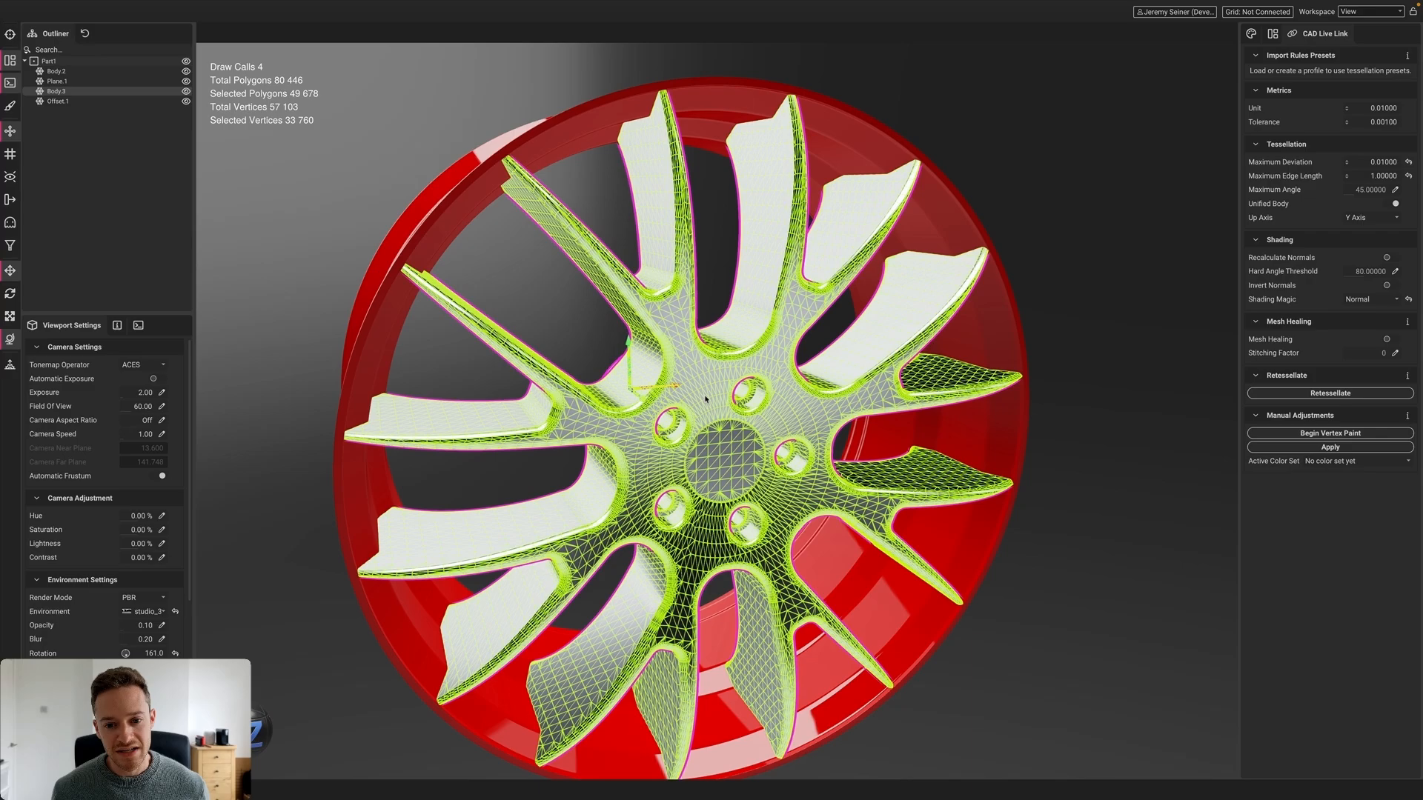
Check the rim body Body.2, deselect it, and open the Material Editor showing Red
{"action": "left_click", "coordinate": [440, 207]}
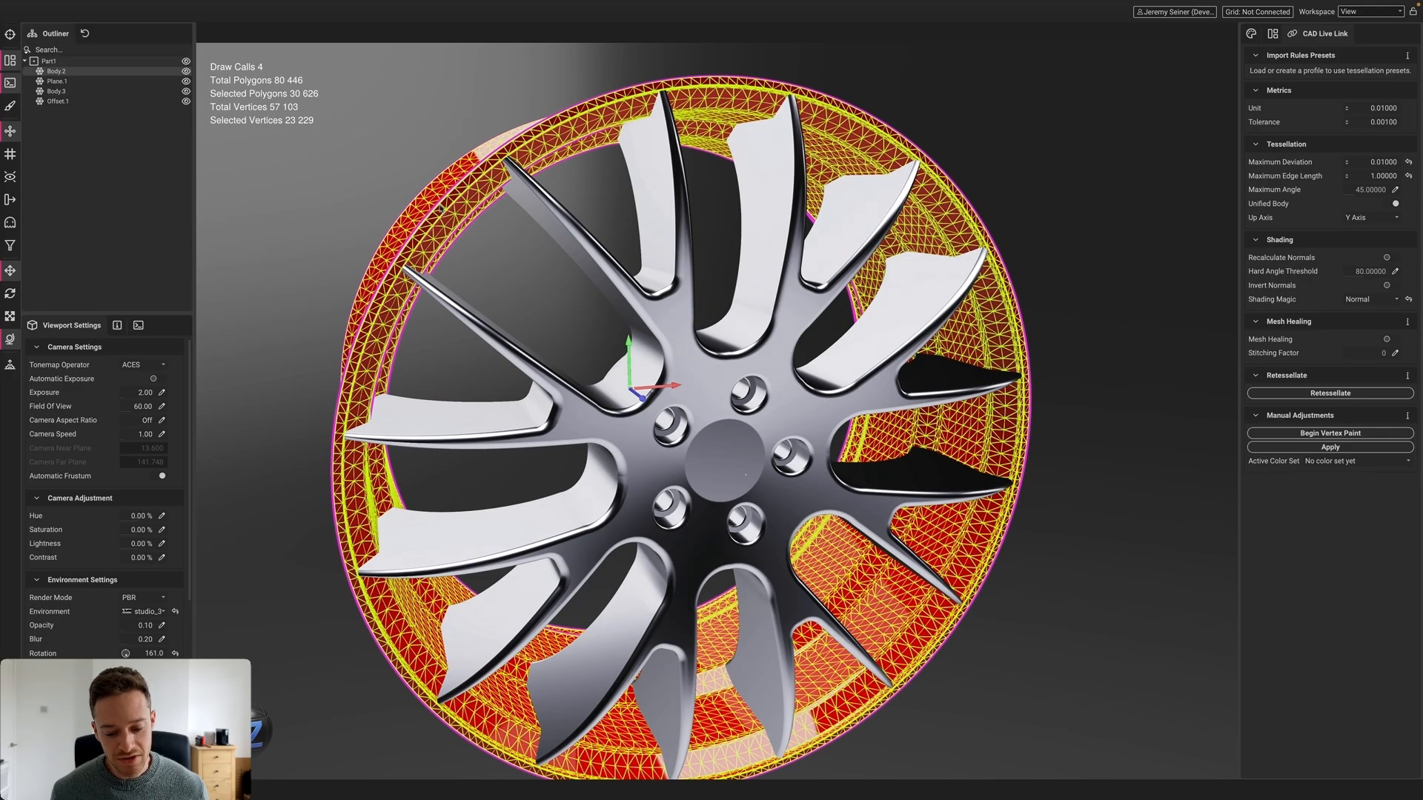
{"action": "left_click", "coordinate": [353, 226]}
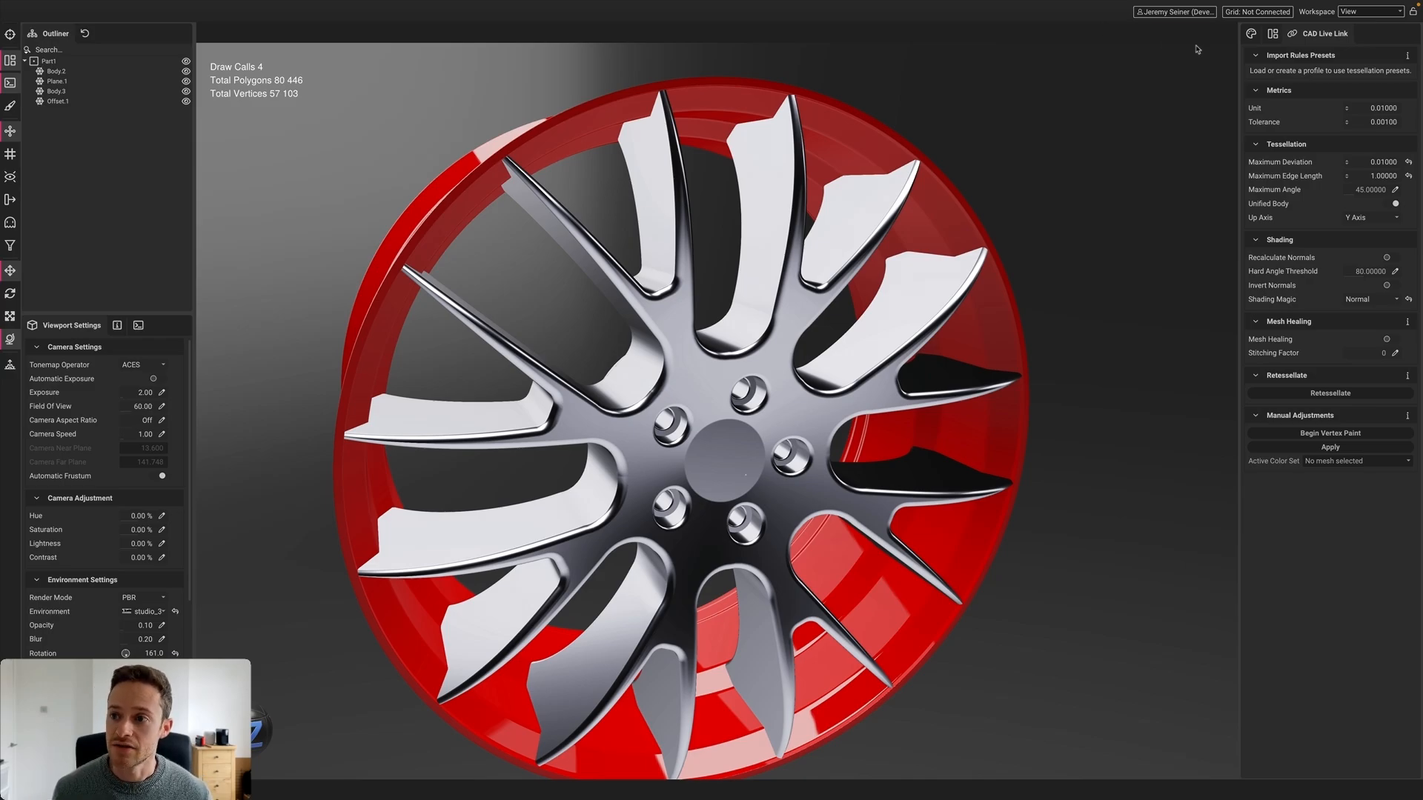
{"action": "left_click", "coordinate": [1251, 34]}
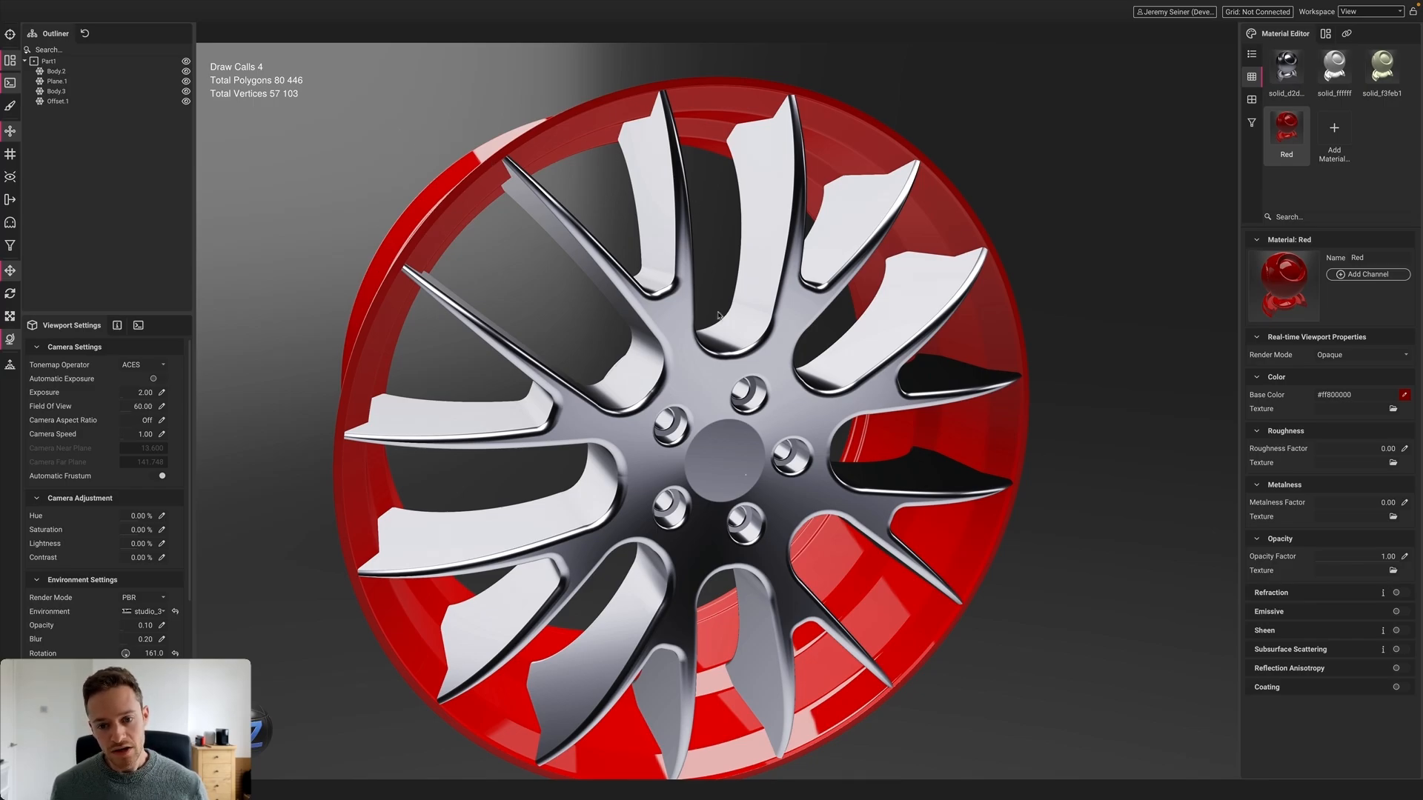
Select the spoke body Body.3 and orbit the wheel to face front-on
{"action": "left_click", "coordinate": [712, 383]}
{"action": "scroll", "coordinate": [712, 381], "scroll_direction": "down", "scroll_amount": 2}
{"action": "mouse_move", "coordinate": [703, 393]}
{"action": "left_mouse_down", "text": "alt"}
{"action": "mouse_move", "coordinate": [647, 395]}
{"action": "mouse_move", "coordinate": [694, 382]}
{"action": "left_mouse_up", "text": "alt"}
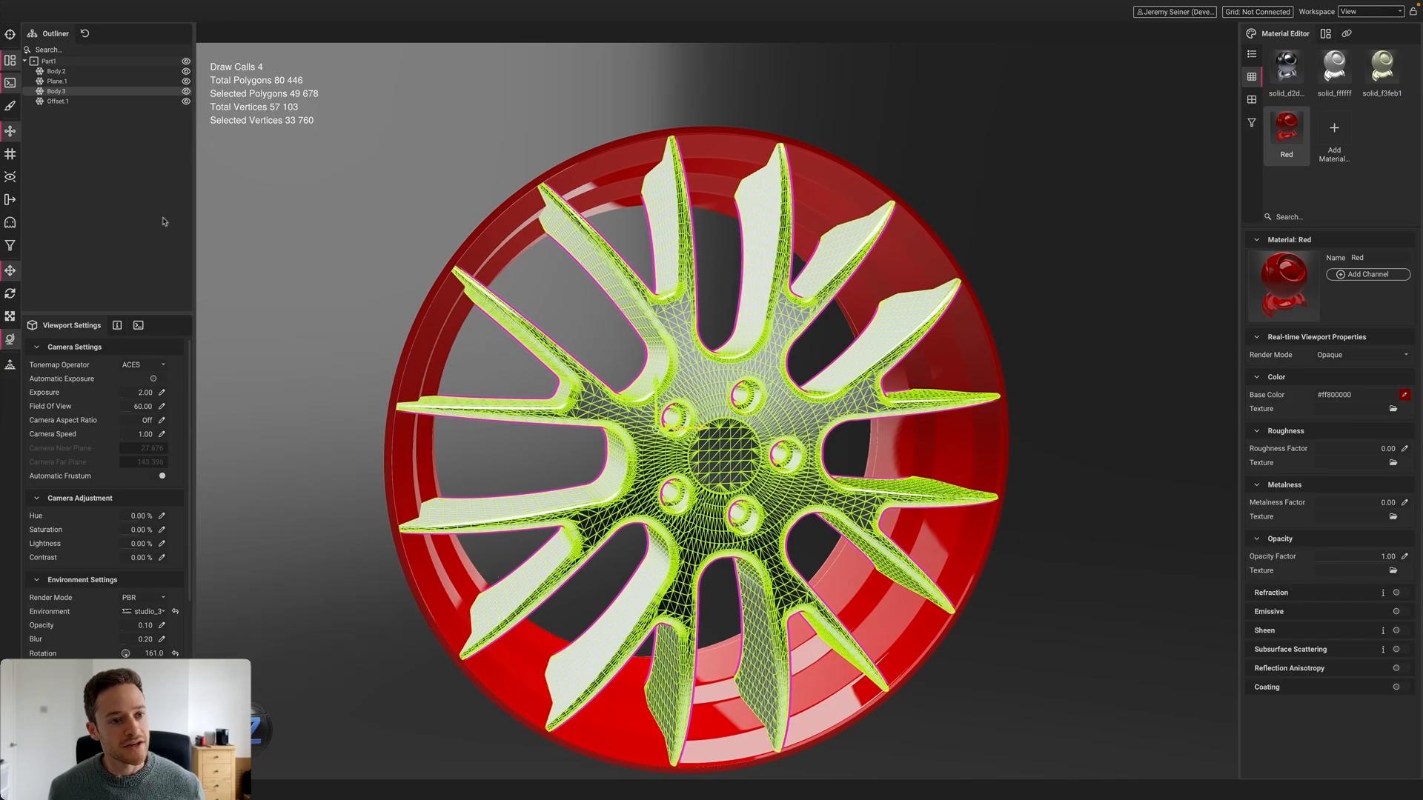
Show the UV Viewer widened, zoomed and panned to fit the spokes' dense UV square
{"action": "left_click", "coordinate": [11, 62]}
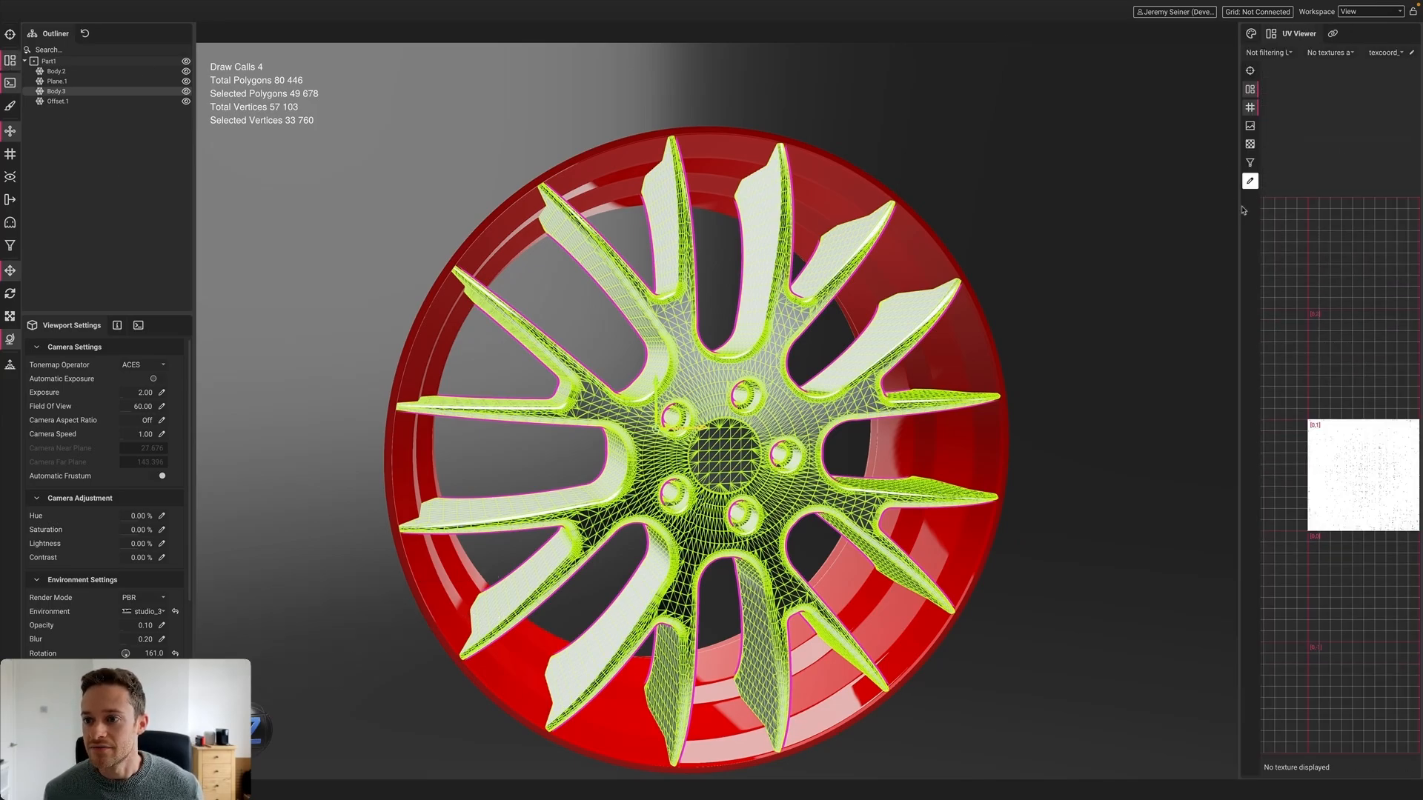
{"action": "left_click_drag", "start_coordinate": [1242, 212], "coordinate": [1104, 222]}
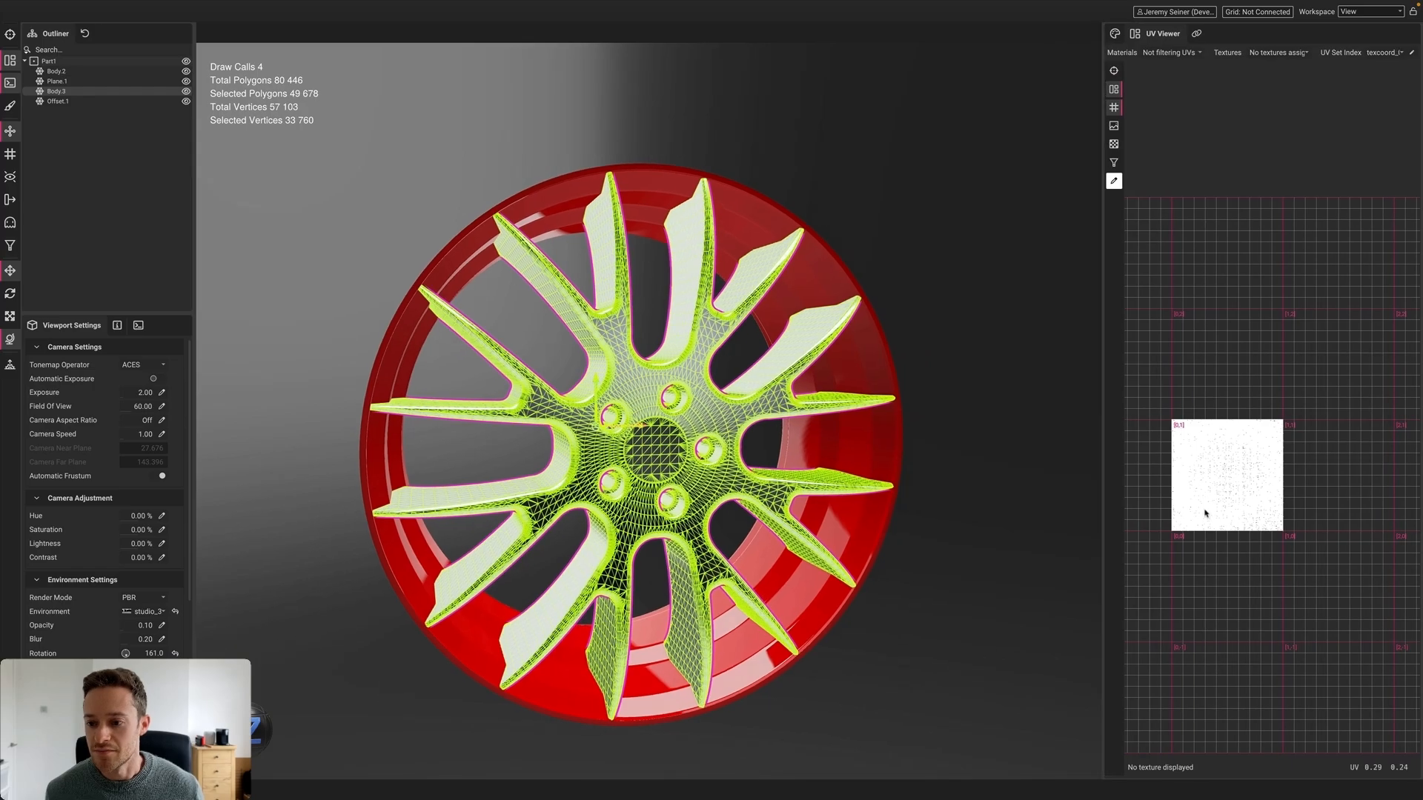
{"action": "middle_click_drag", "start_coordinate": [1218, 486], "coordinate": [1218, 533]}
{"action": "right_click_drag", "start_coordinate": [1218, 534], "coordinate": [1223, 611]}
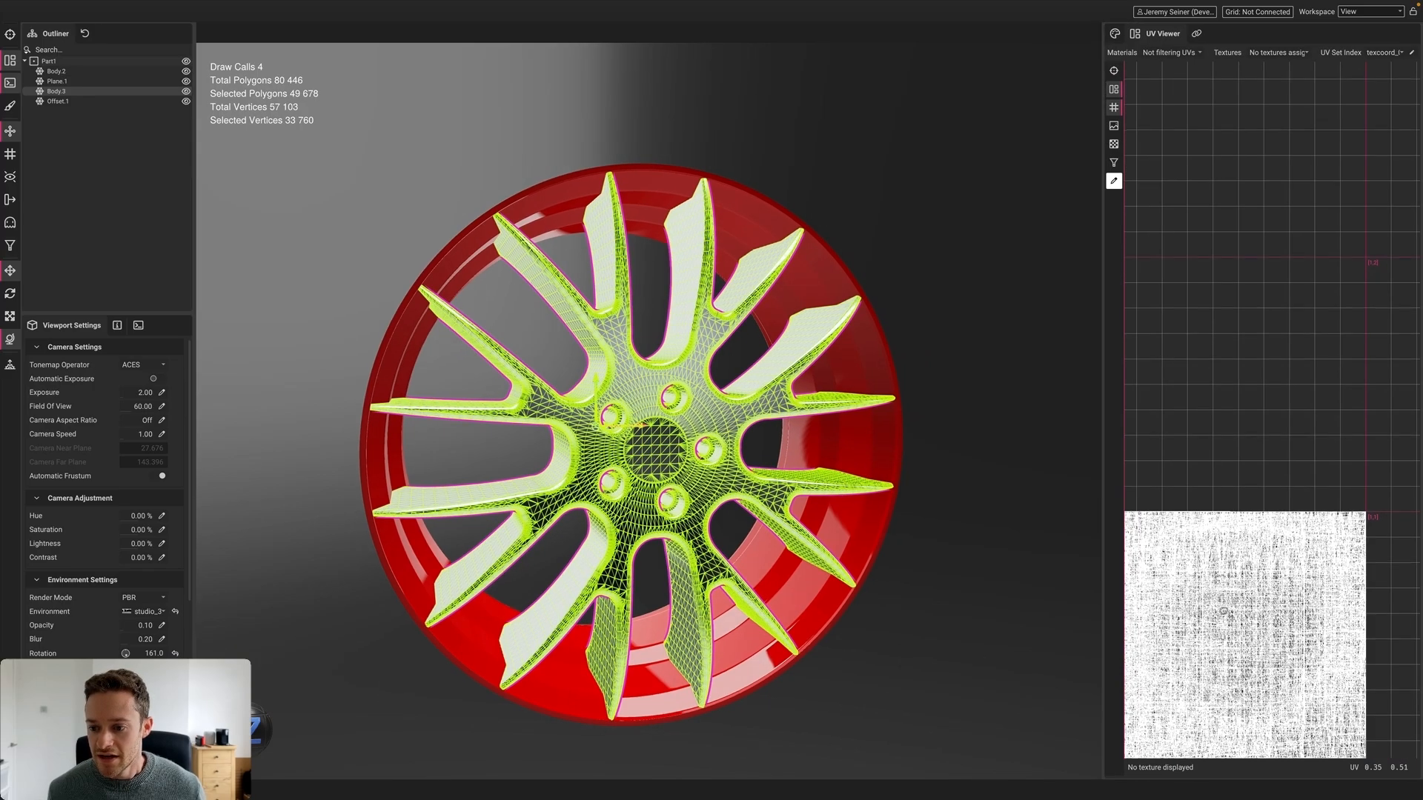
{"action": "middle_click_drag", "start_coordinate": [1223, 611], "coordinate": [1231, 456]}
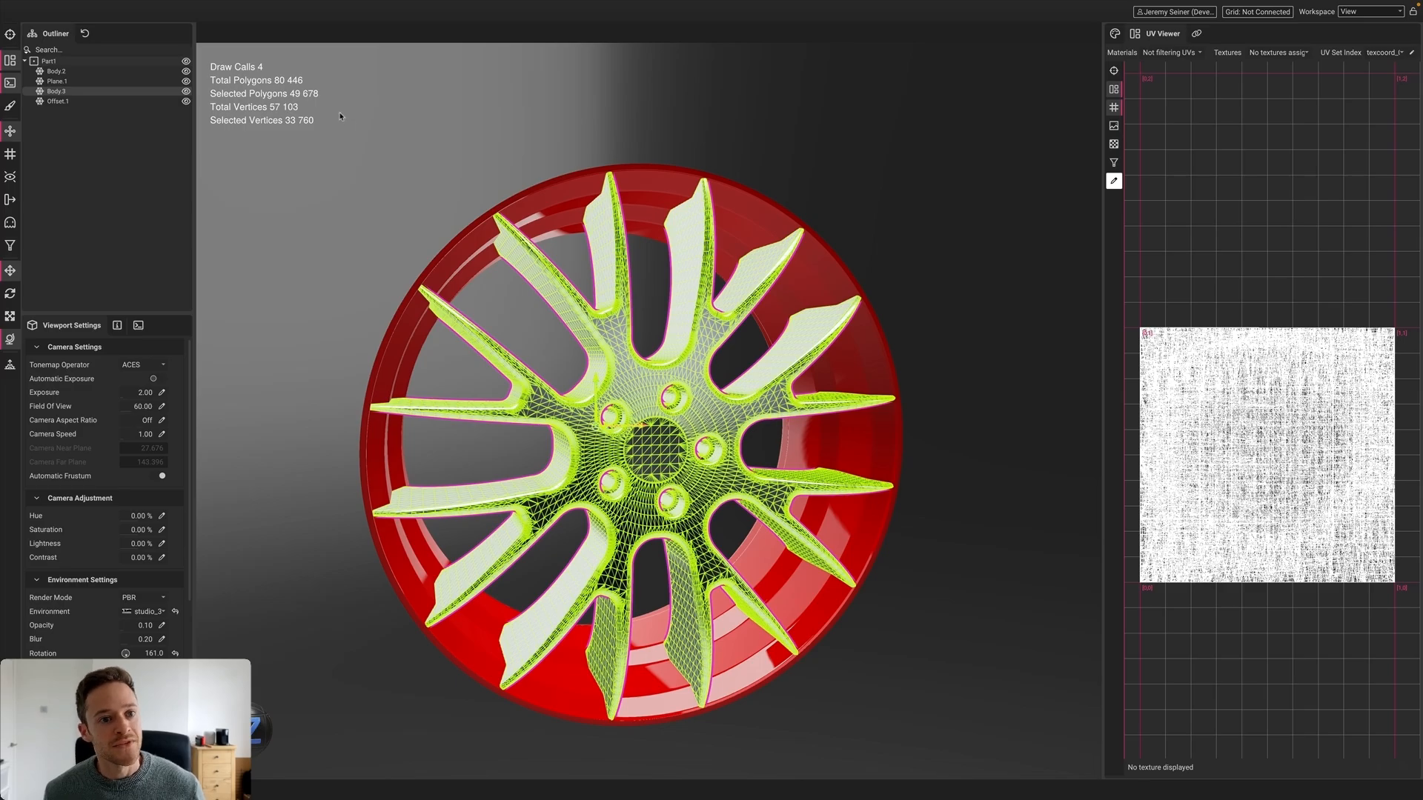
Select the whole wheel Part1 to check its UVs and view the Material Editor
{"action": "left_click", "coordinate": [518, 340]}
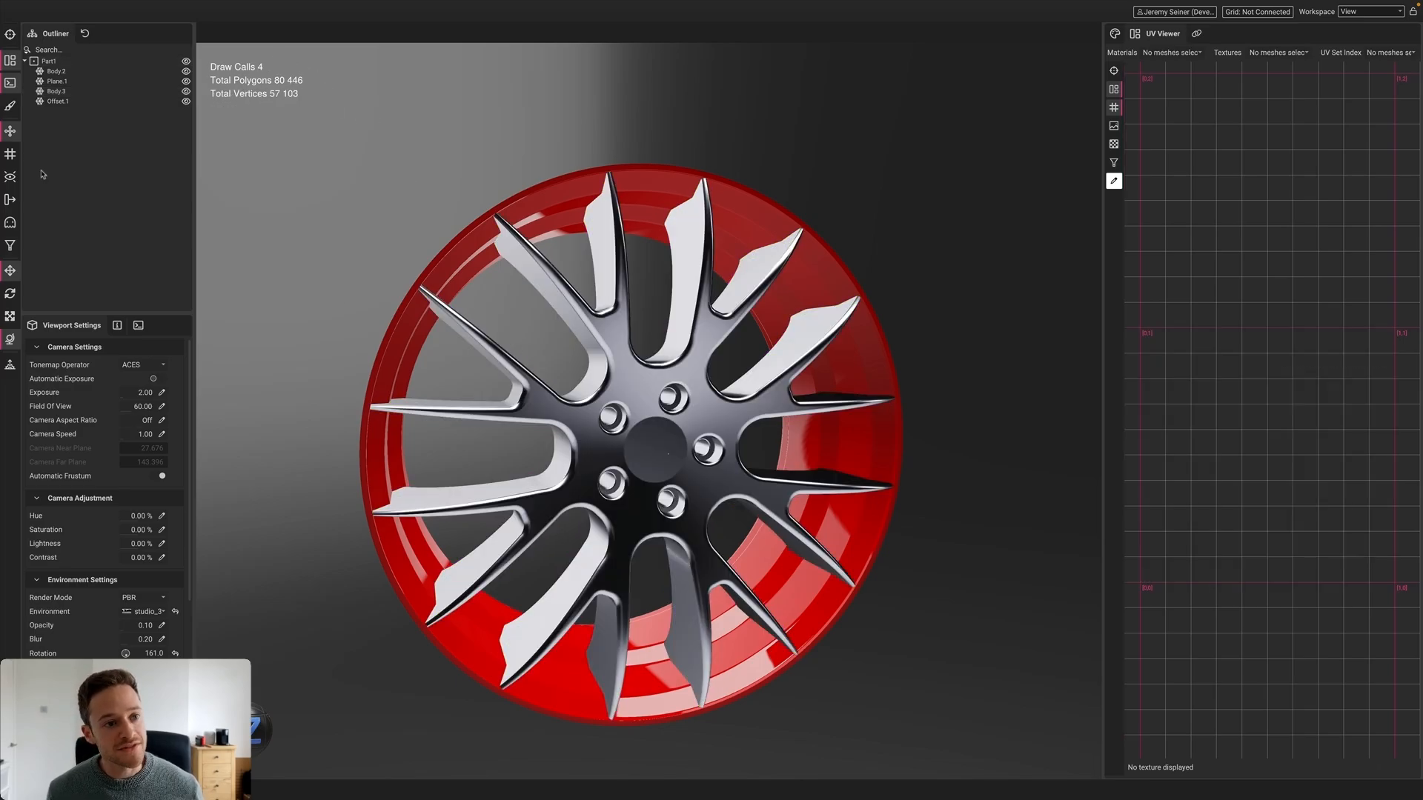
{"action": "left_click", "coordinate": [49, 61]}
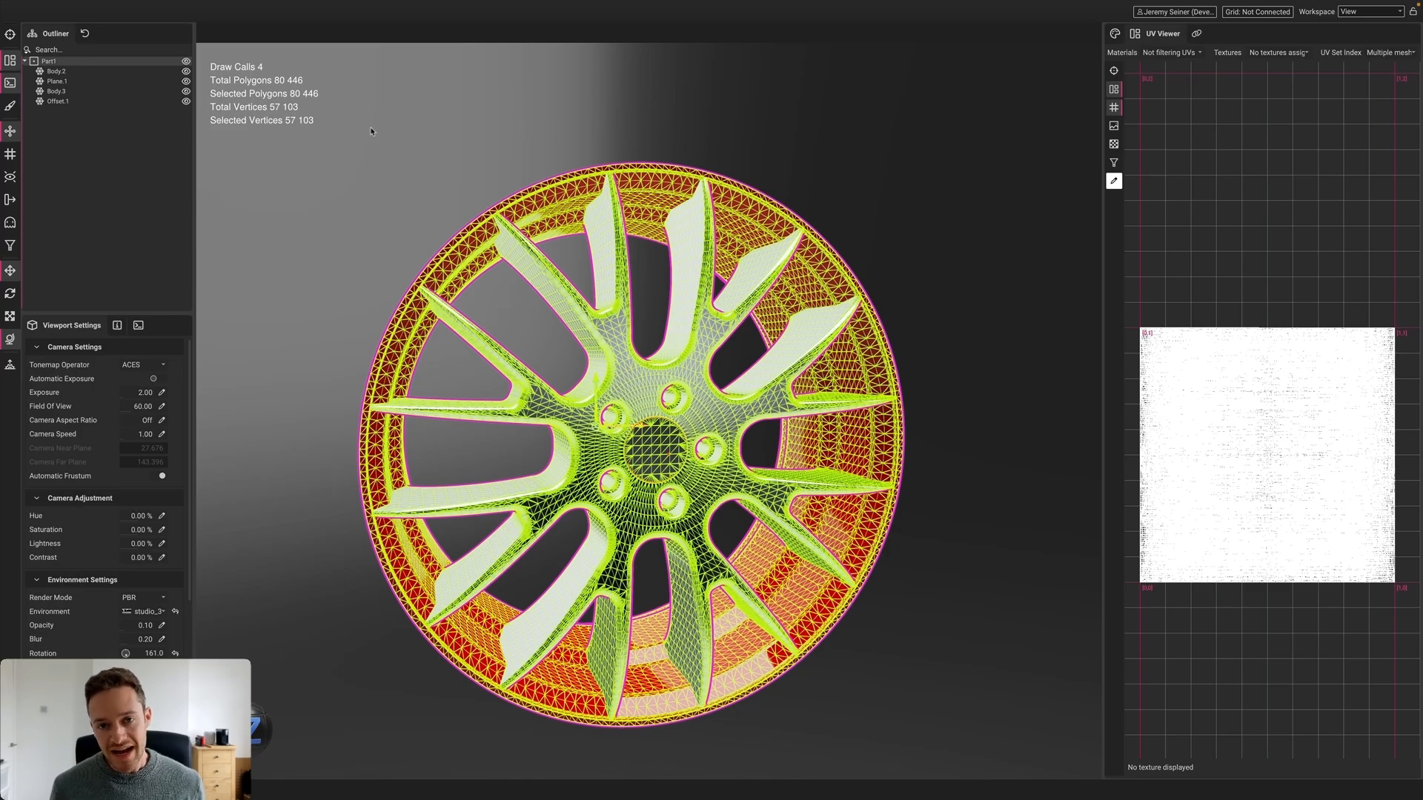
{"action": "left_click", "coordinate": [1114, 34]}
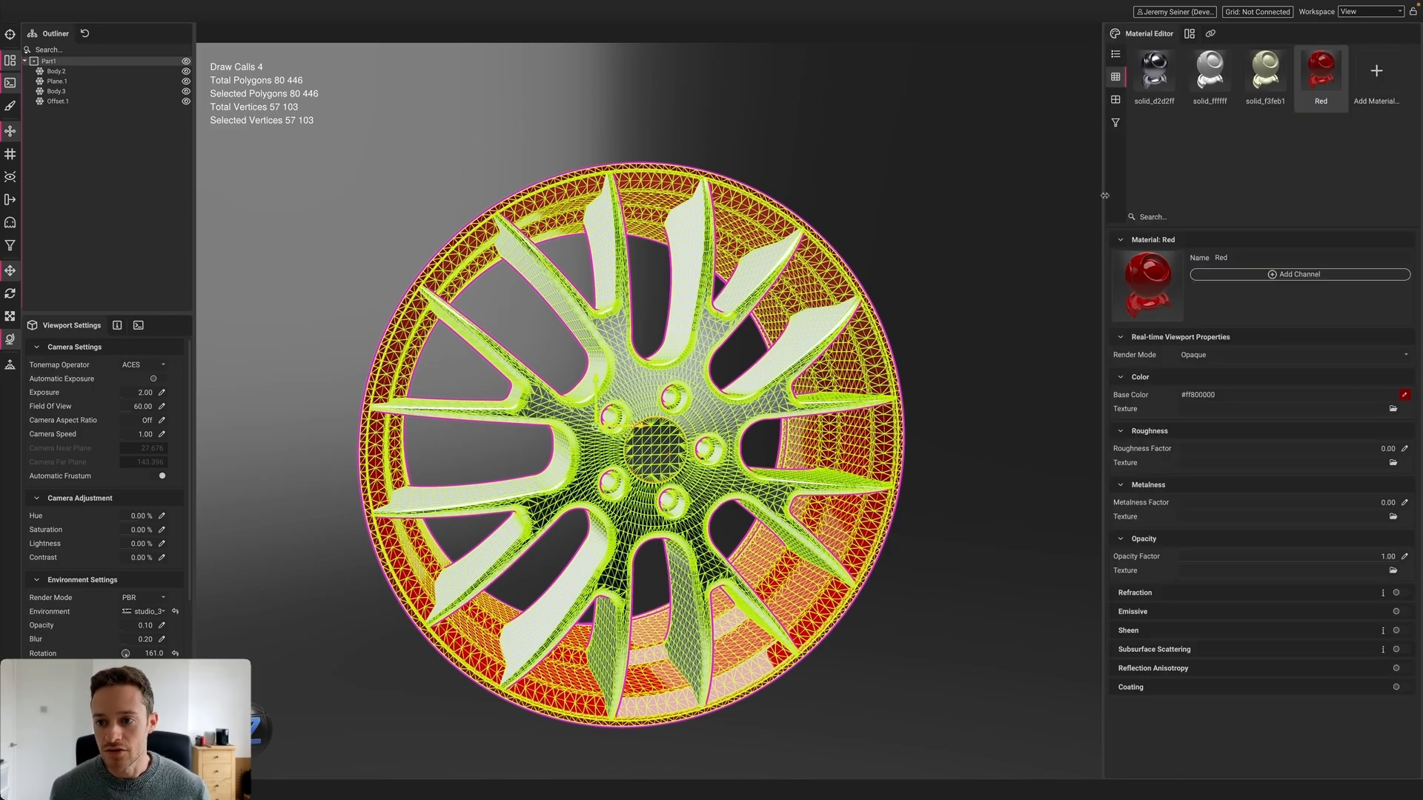
Deselect the wheel and start a New Profile from the File menu
{"action": "left_click", "coordinate": [1065, 193]}
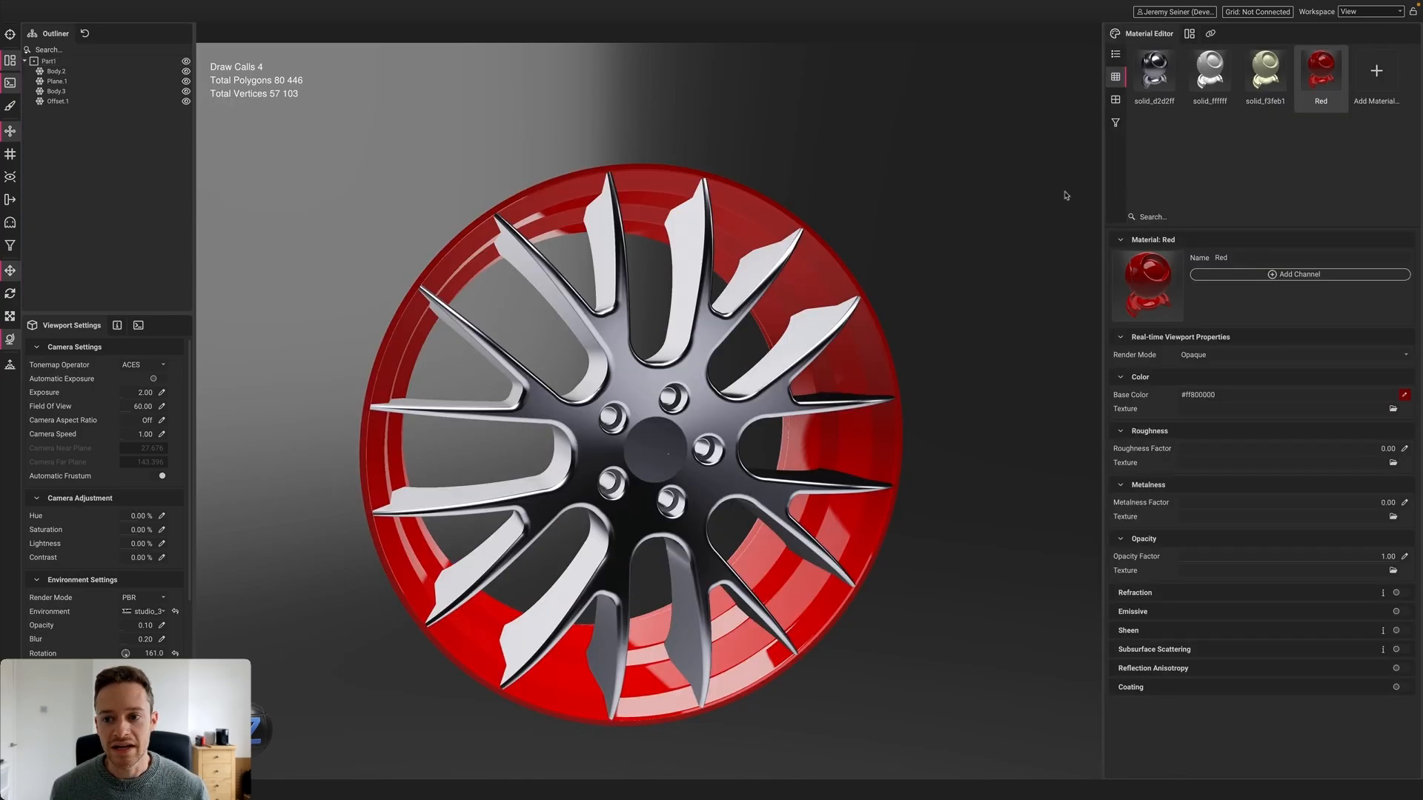
{"action": "left_click", "coordinate": [104, 6]}
{"action": "left_click", "coordinate": [122, 29]}
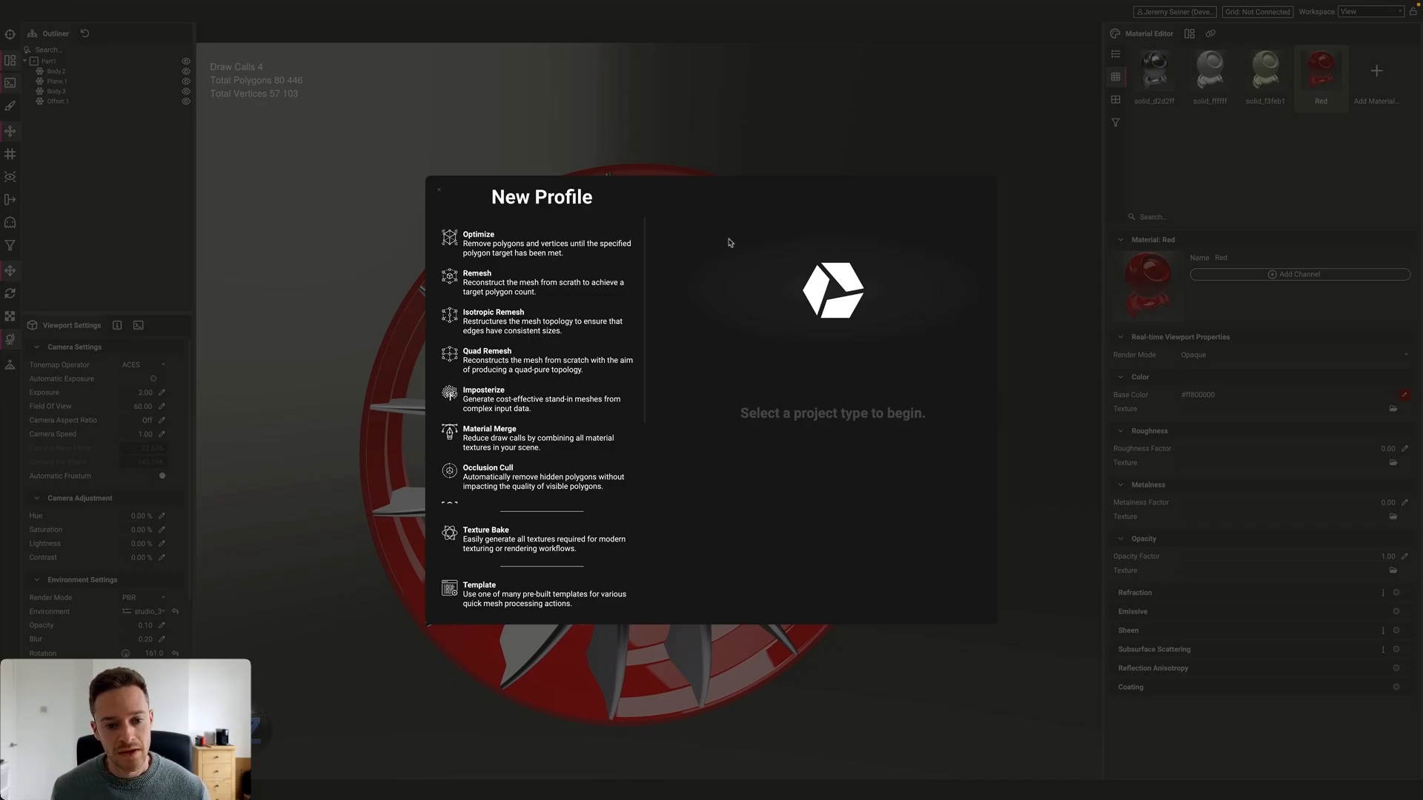
Create a UV Unwrap profile using the Hard Surface Axial unwrap strategy
{"action": "scroll", "coordinate": [514, 354], "scroll_direction": "down", "scroll_amount": 3}
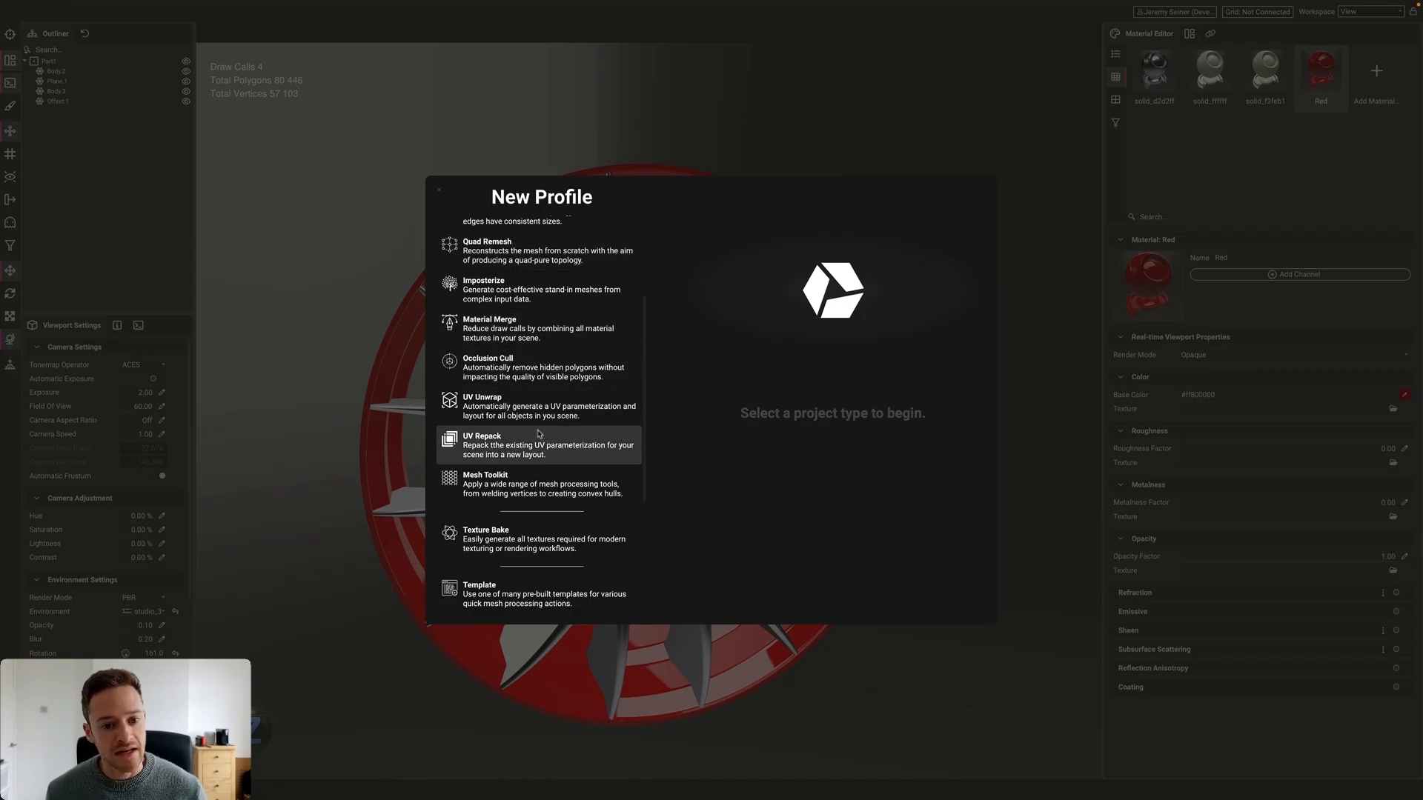
{"action": "left_click", "coordinate": [483, 406]}
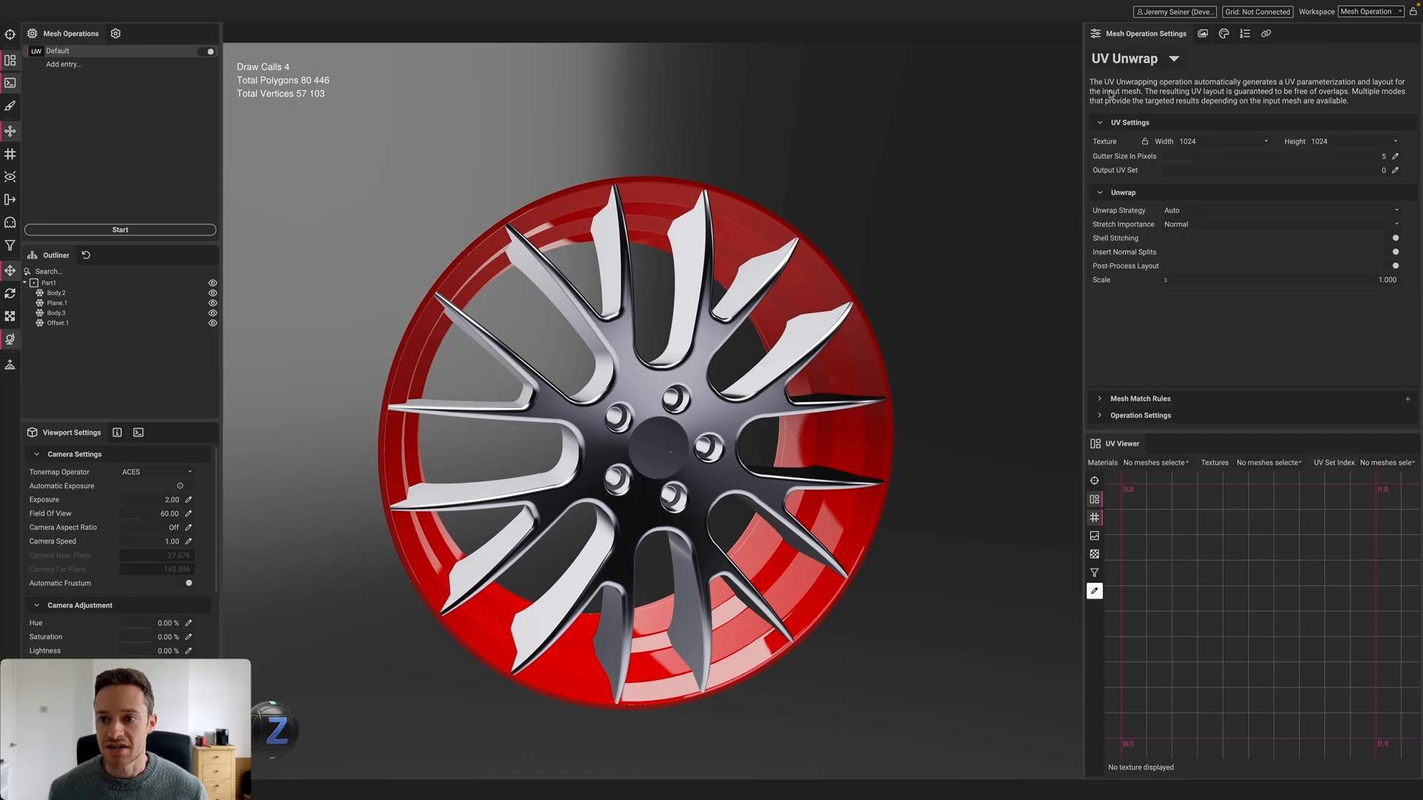
{"action": "left_click", "coordinate": [1174, 60]}
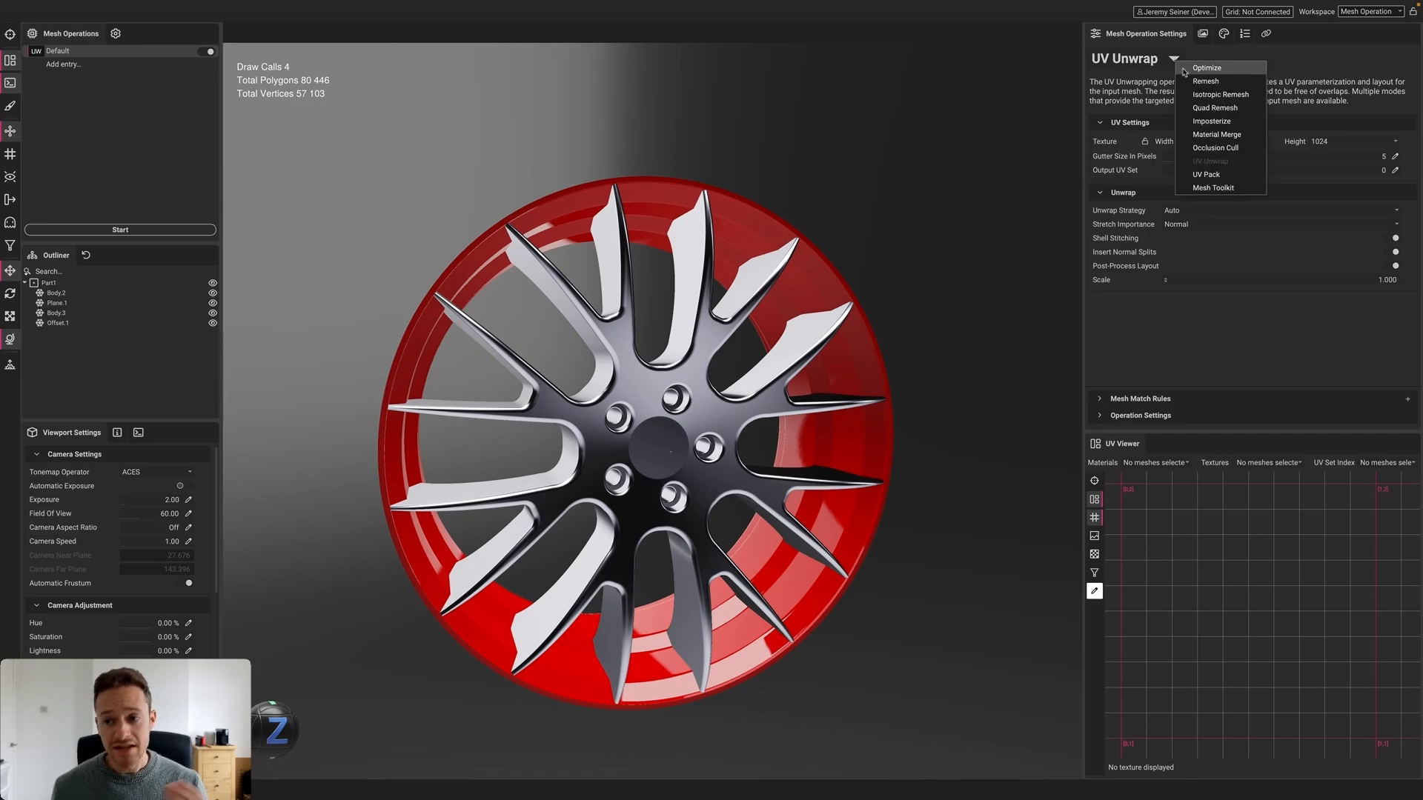
{"action": "left_click", "coordinate": [1142, 106]}
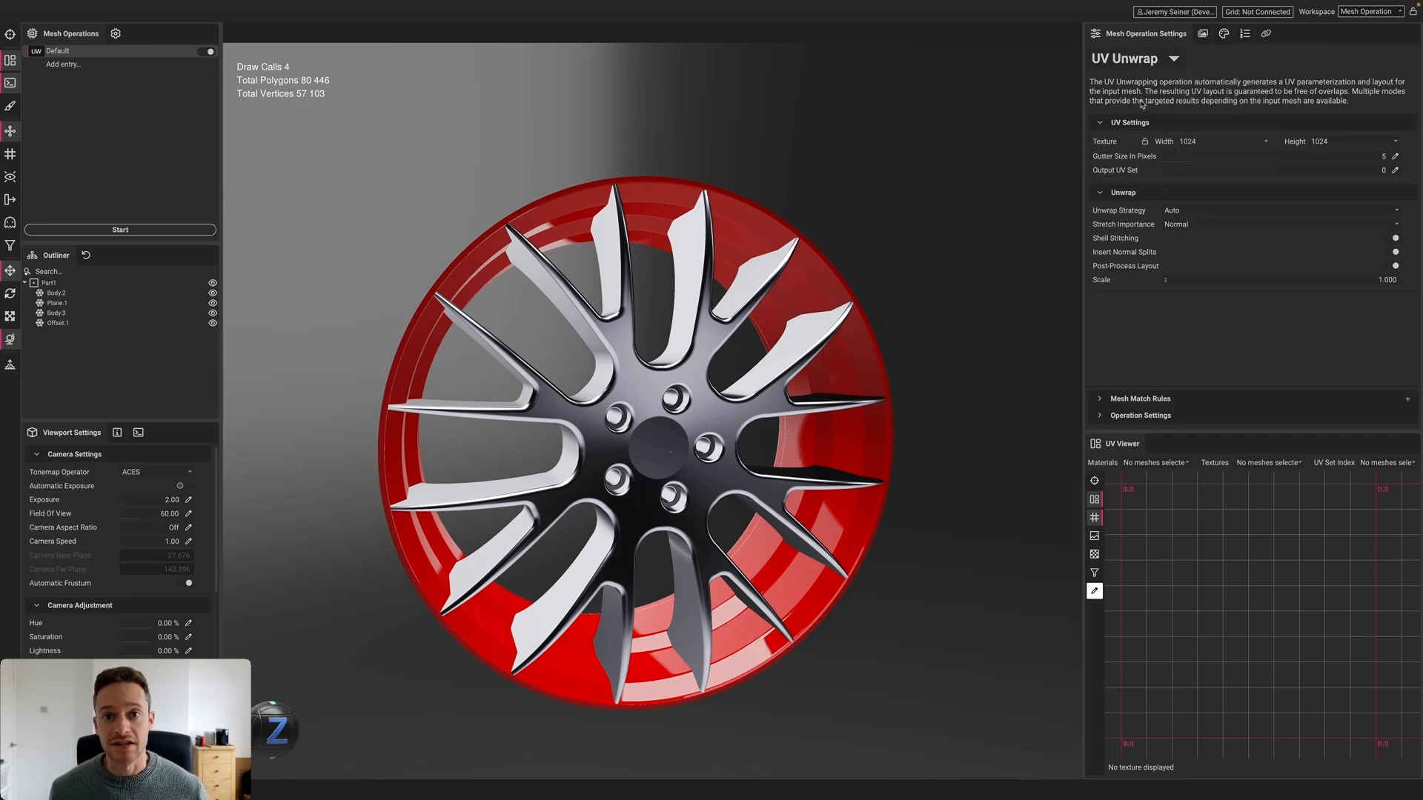
{"action": "left_click", "coordinate": [1230, 212]}
{"action": "left_click", "coordinate": [1233, 199]}
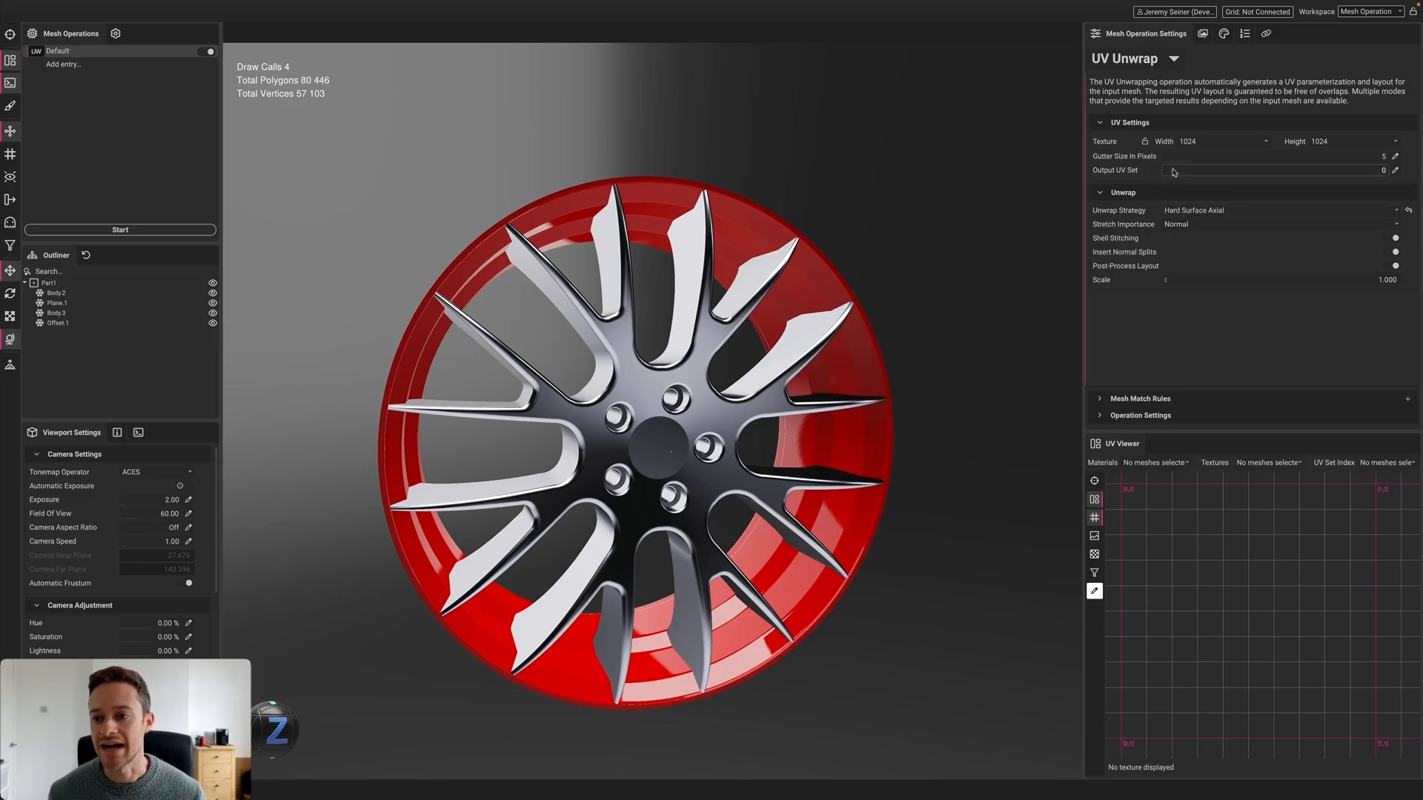
Run the unwrap past the CAD-data warning and select Part1 to view the new UVs
{"action": "left_click", "coordinate": [131, 233]}
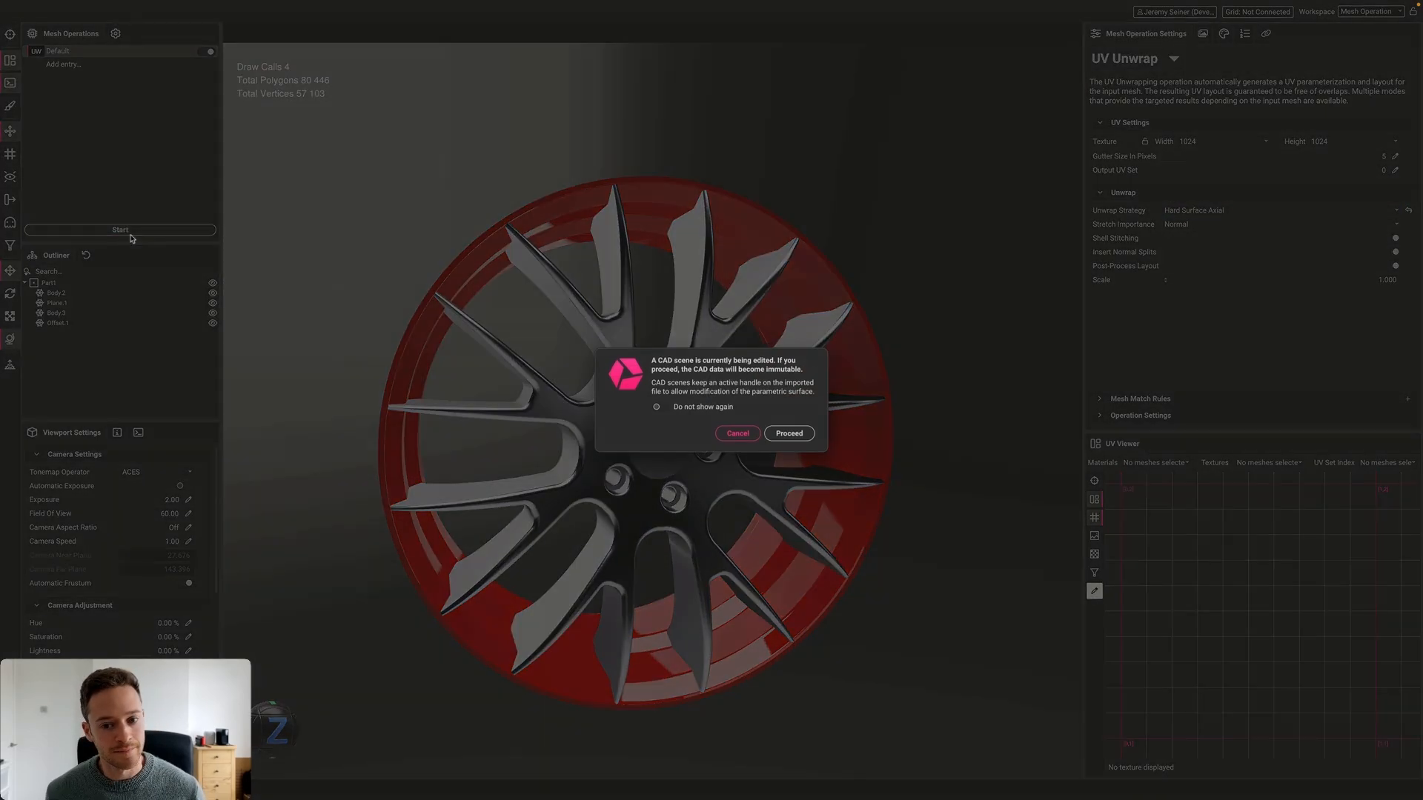
{"action": "left_click", "coordinate": [808, 437]}
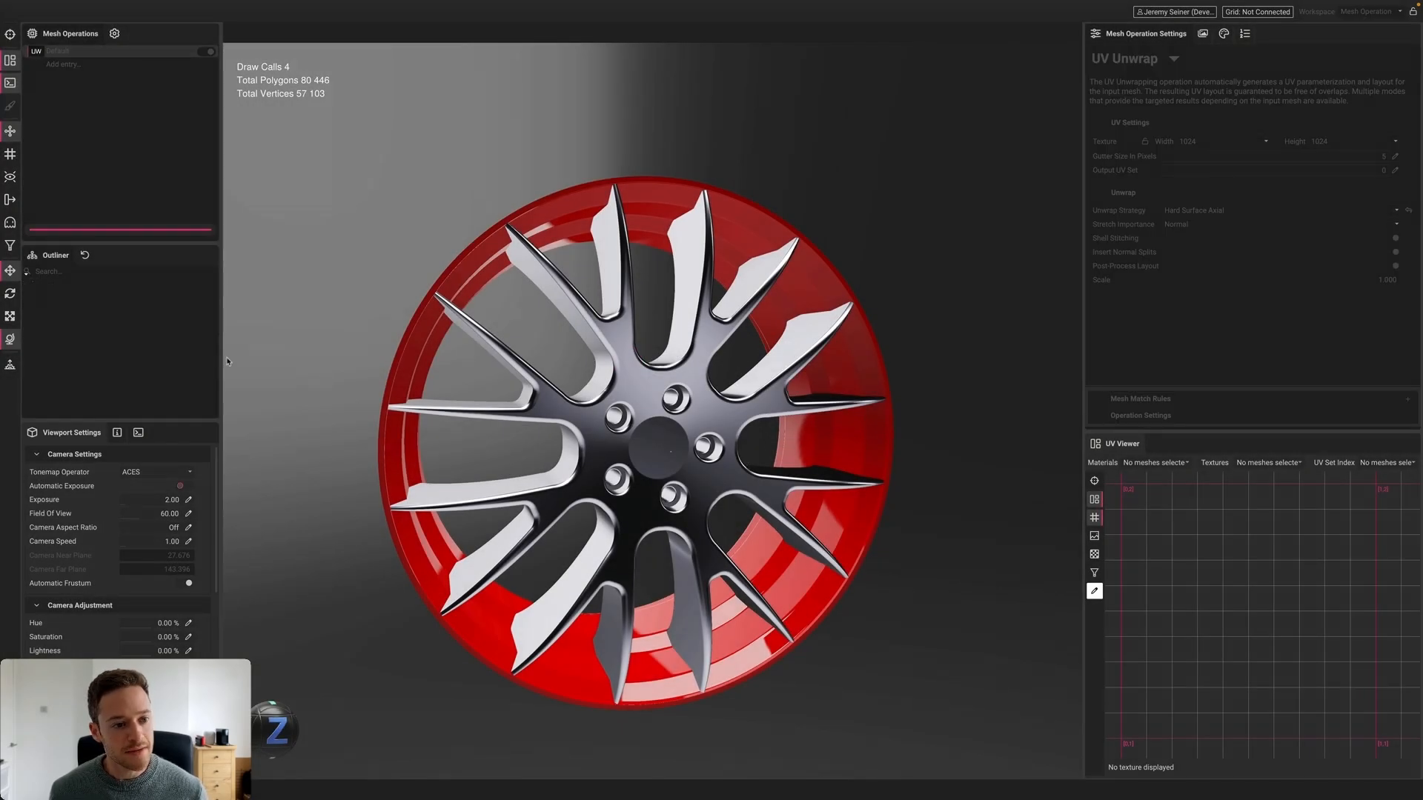
{"action": "left_click", "coordinate": [48, 283]}
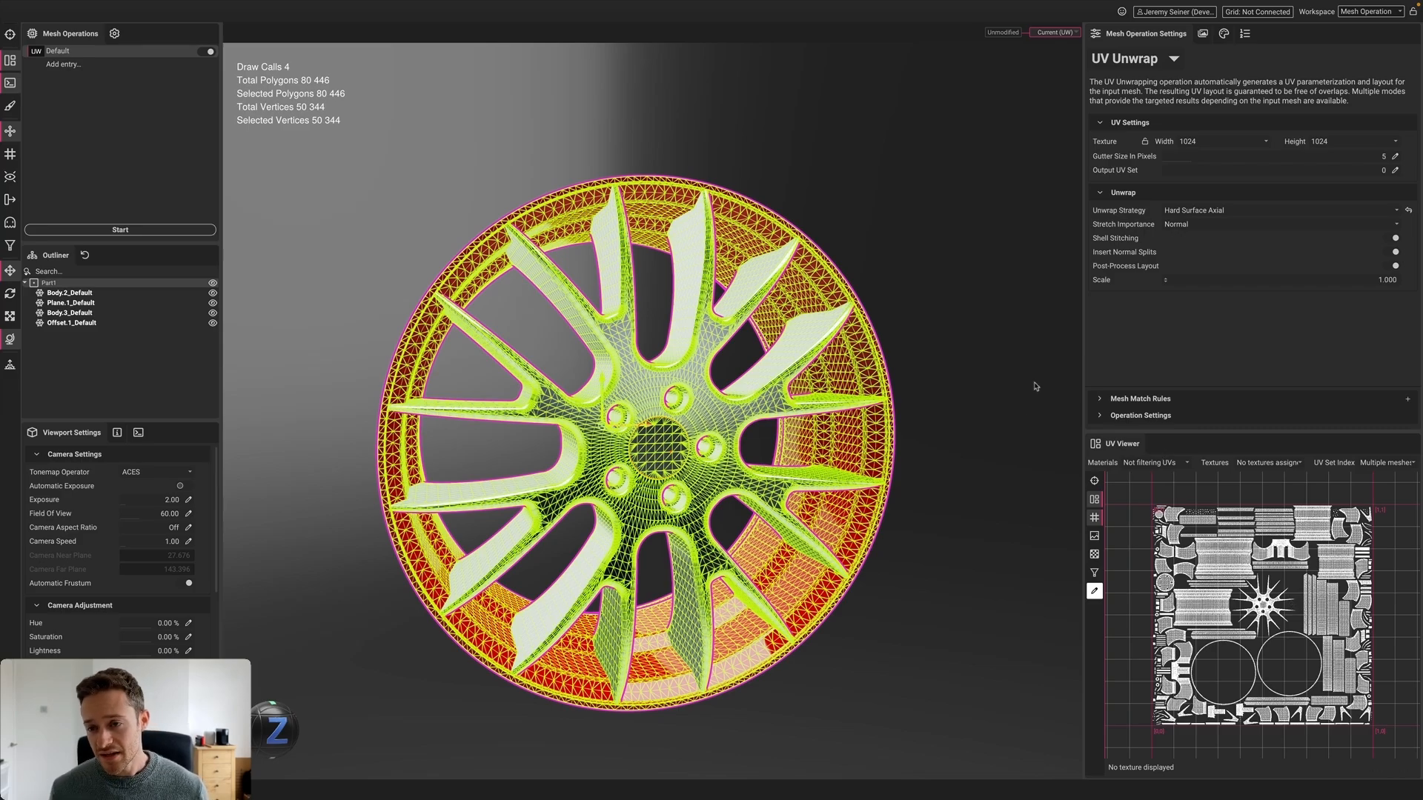
Switch to Material Merge, review the wheel's four materials, then show the 2048 × 2048 Texture Output settings
{"action": "left_click", "coordinate": [1152, 64]}
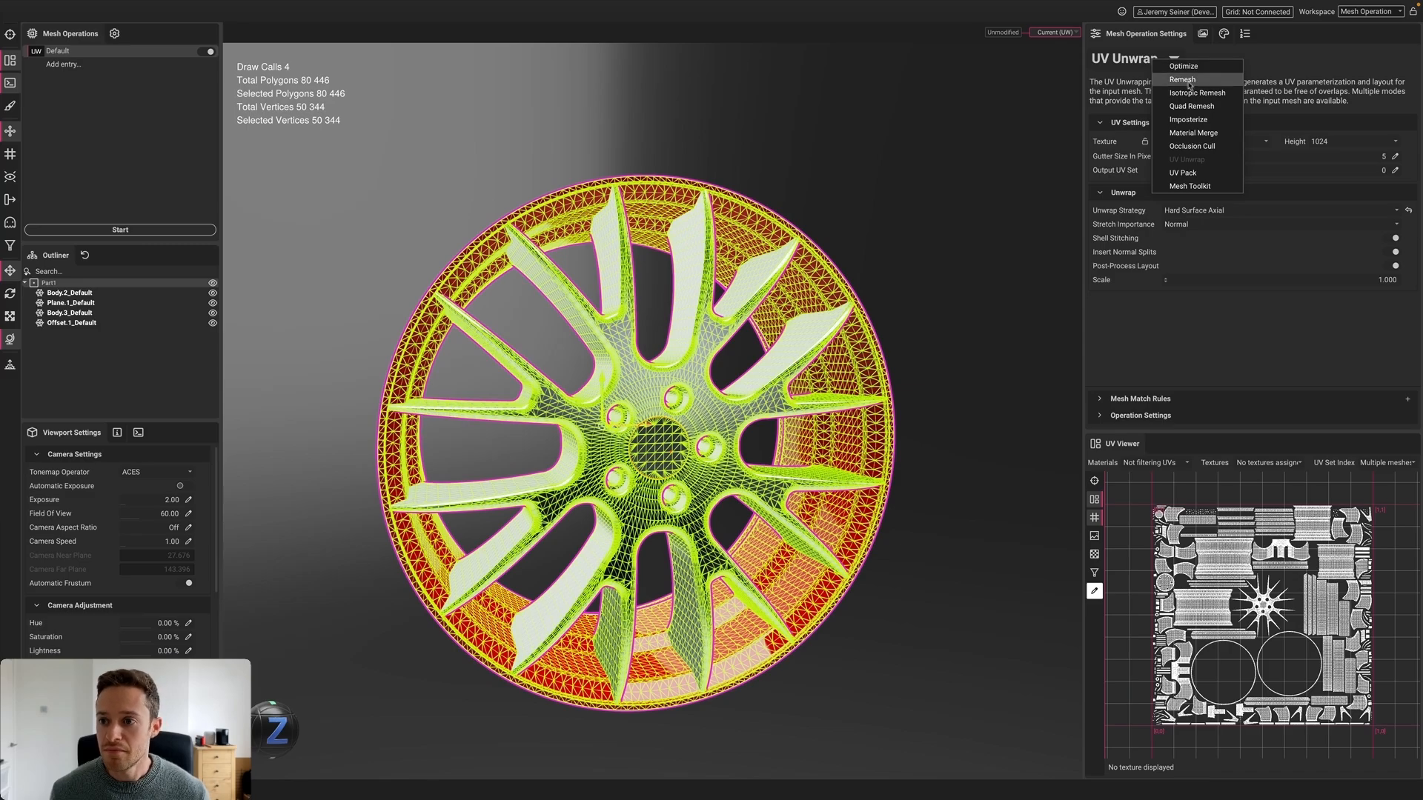
{"action": "left_click", "coordinate": [1208, 134]}
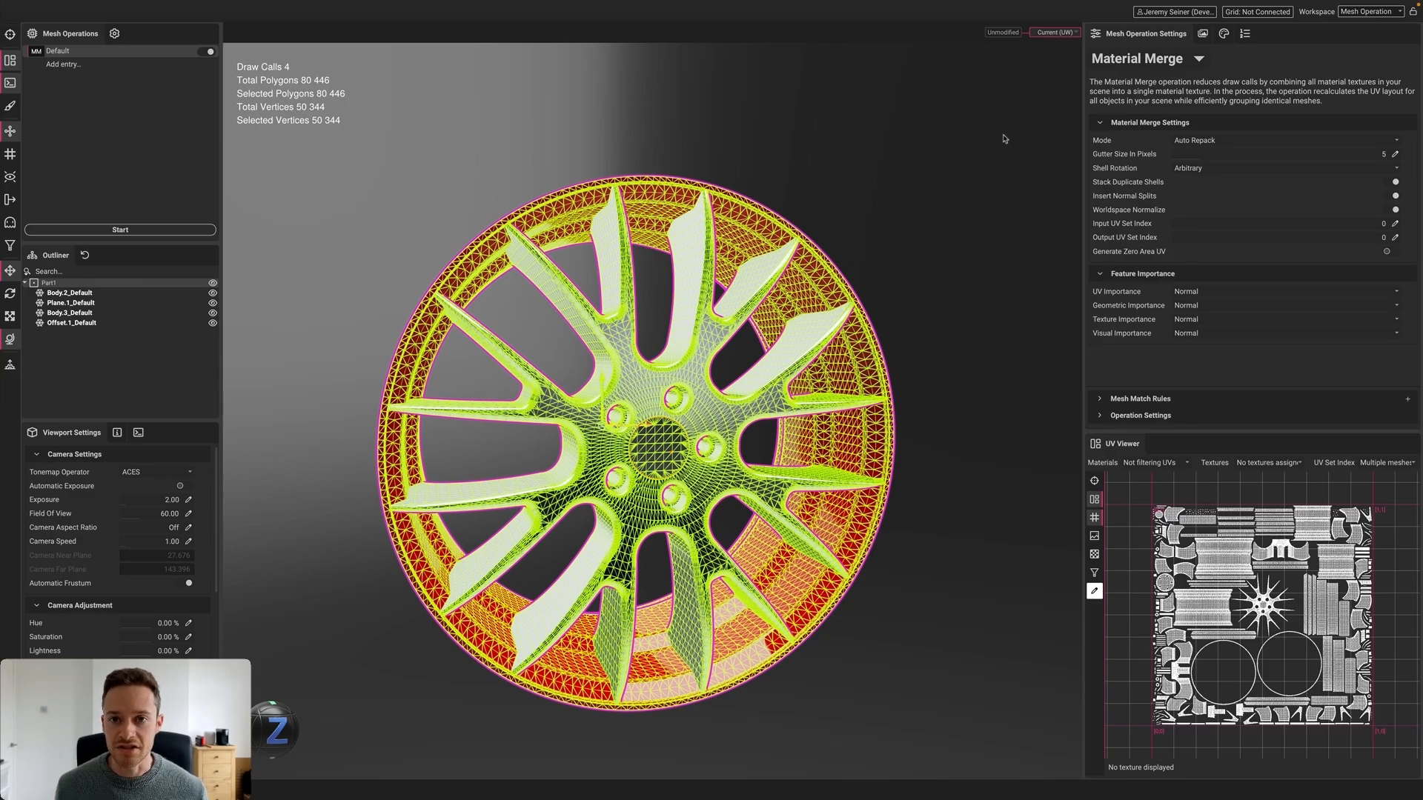
{"action": "left_click", "coordinate": [1224, 33]}
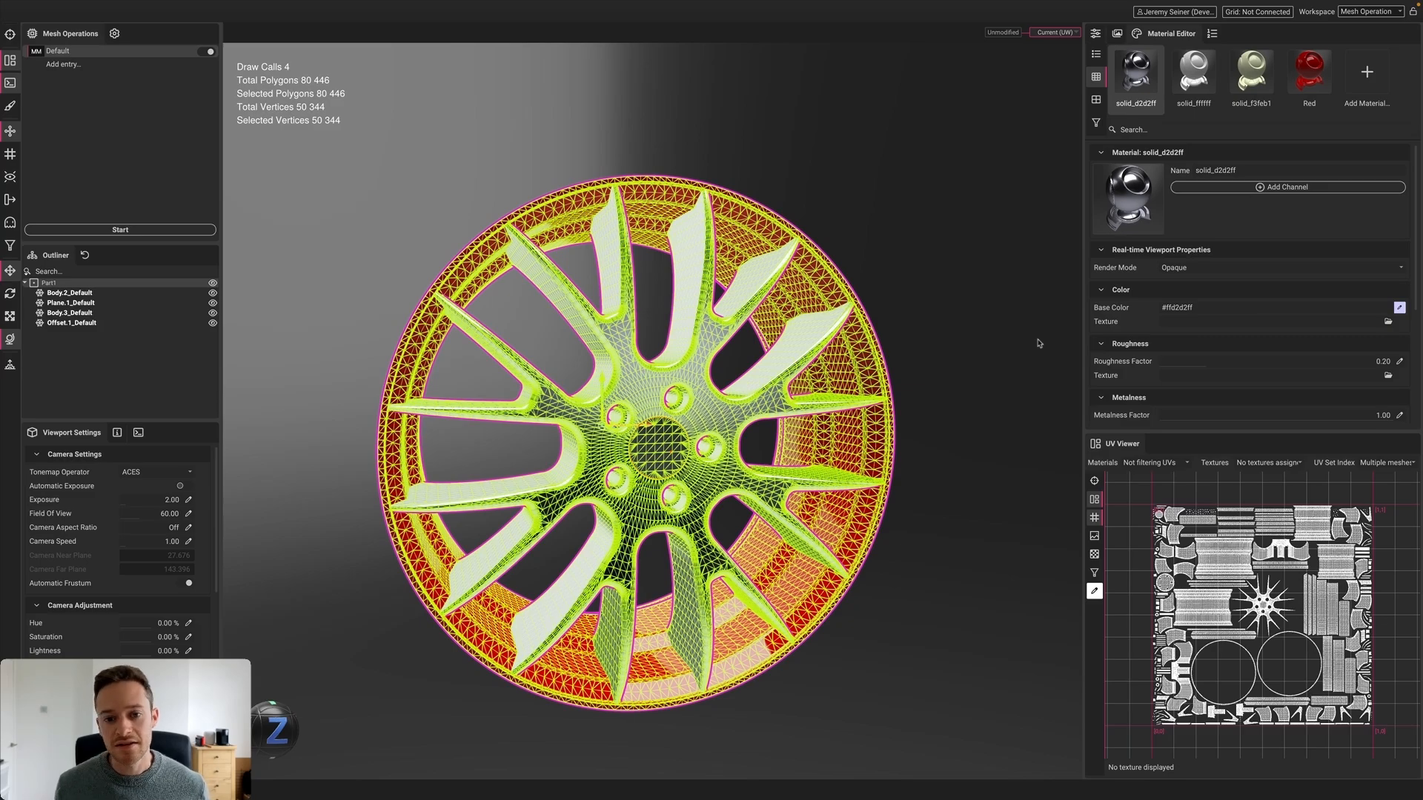
{"action": "left_click", "coordinate": [1011, 335]}
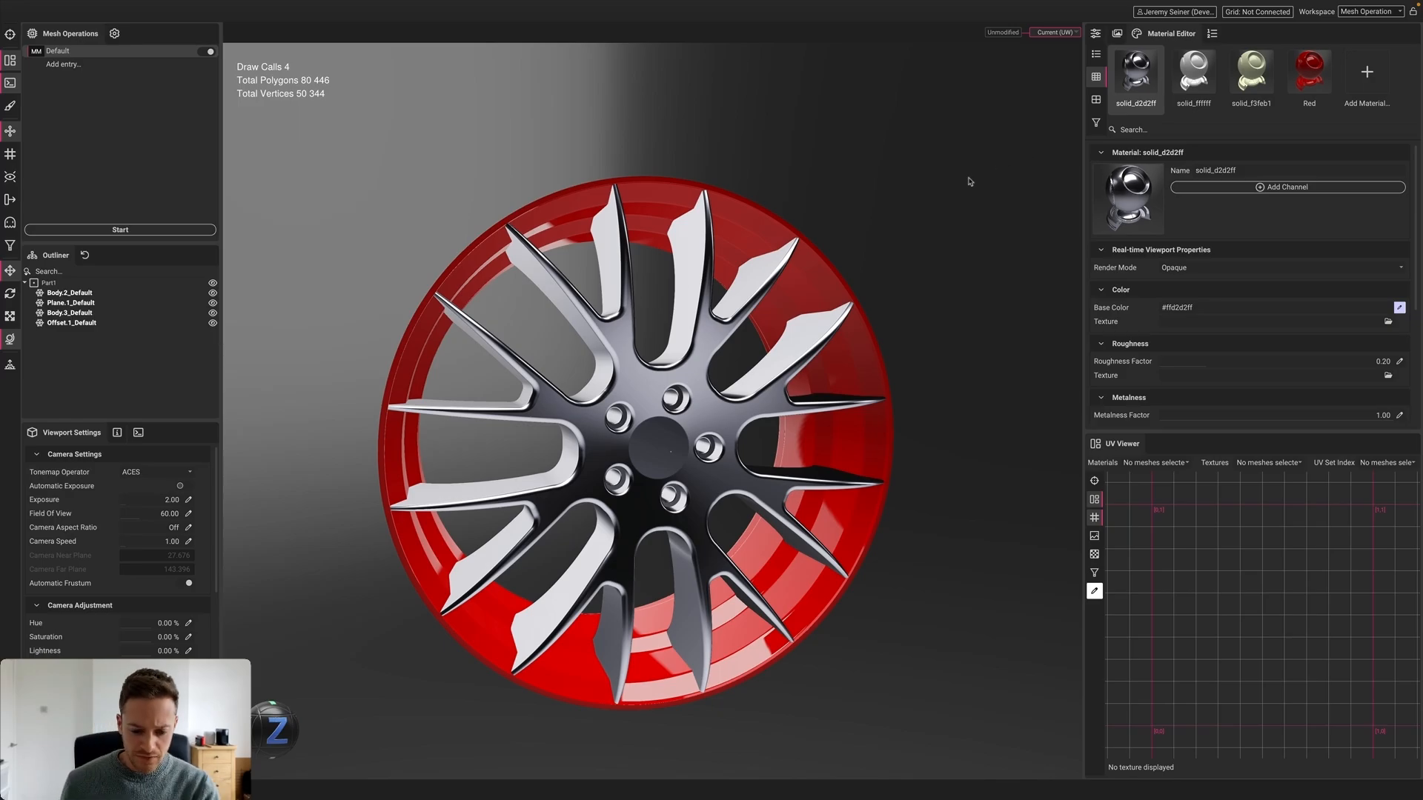
{"action": "left_click", "coordinate": [1101, 35]}
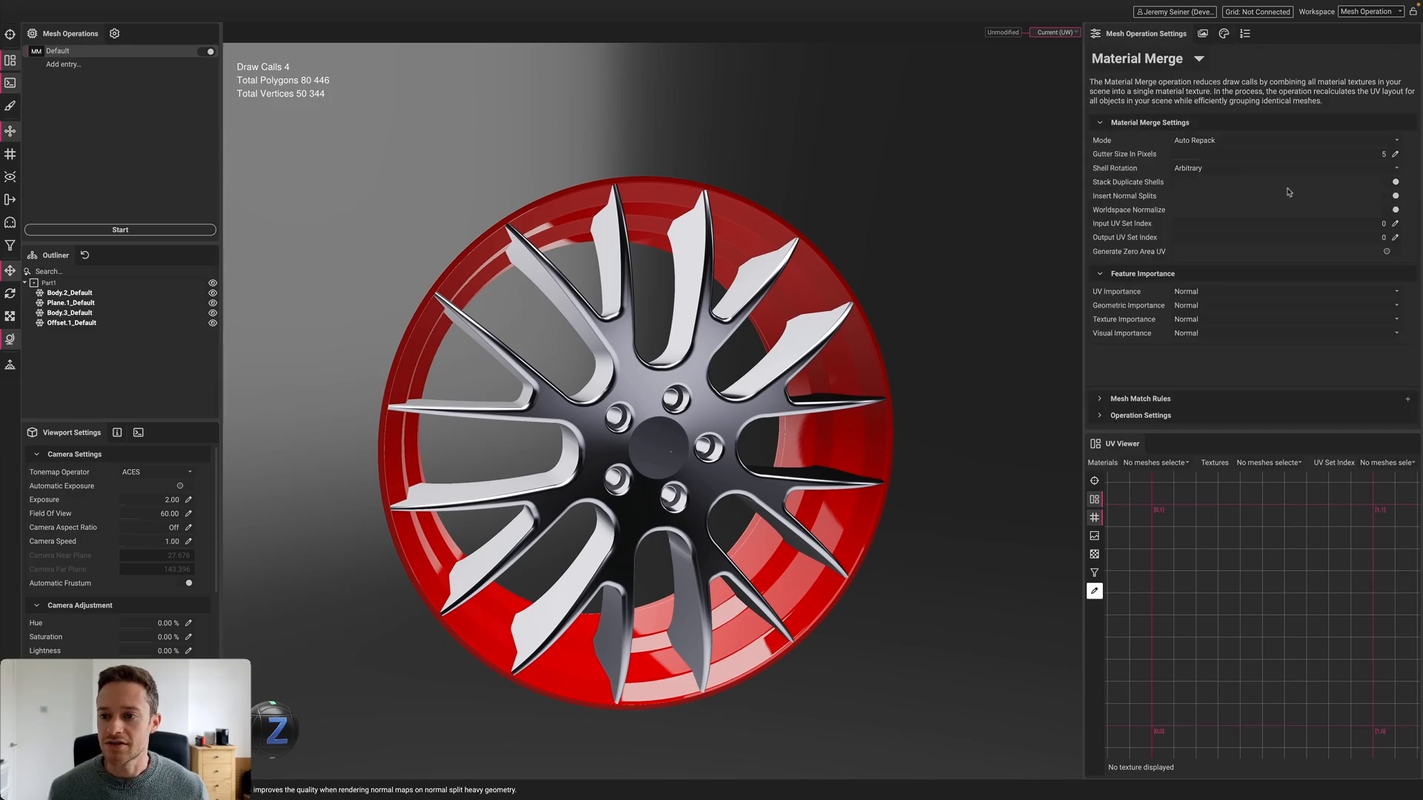
{"action": "left_click", "coordinate": [1203, 33]}
Enable Roughness and Metalness texture outputs and keep super sampling at X2
{"action": "left_click", "coordinate": [1186, 276]}
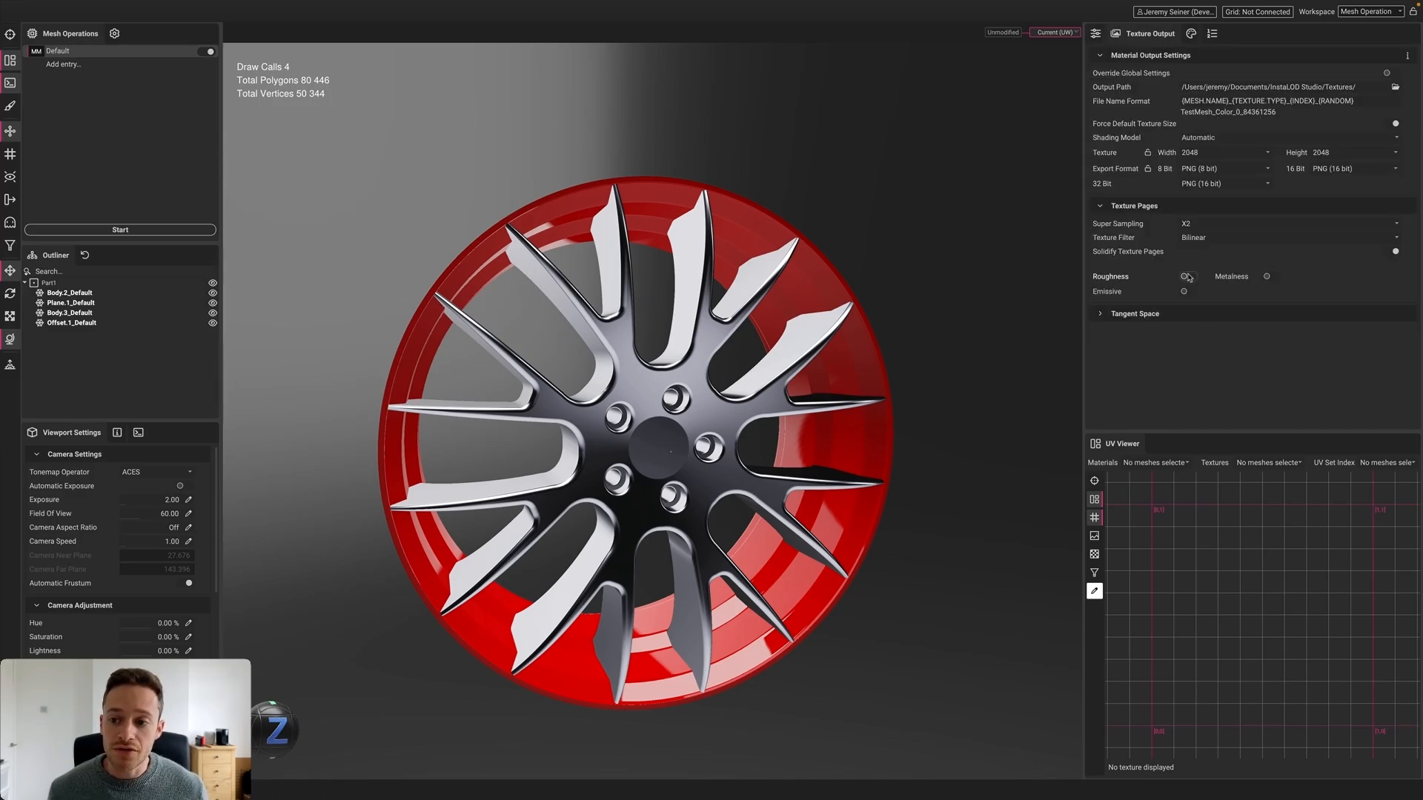
{"action": "left_click", "coordinate": [1269, 277]}
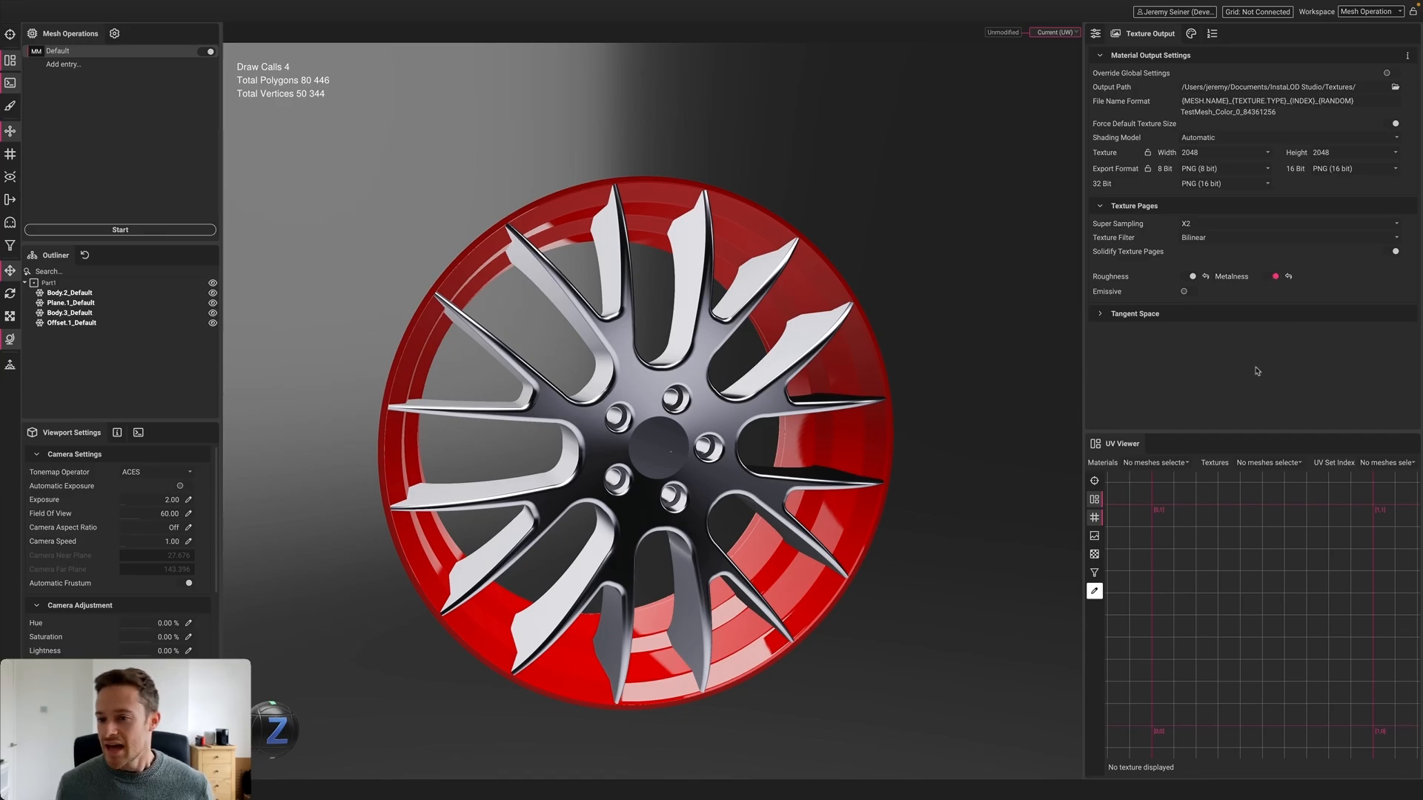
{"action": "left_click", "coordinate": [1205, 224]}
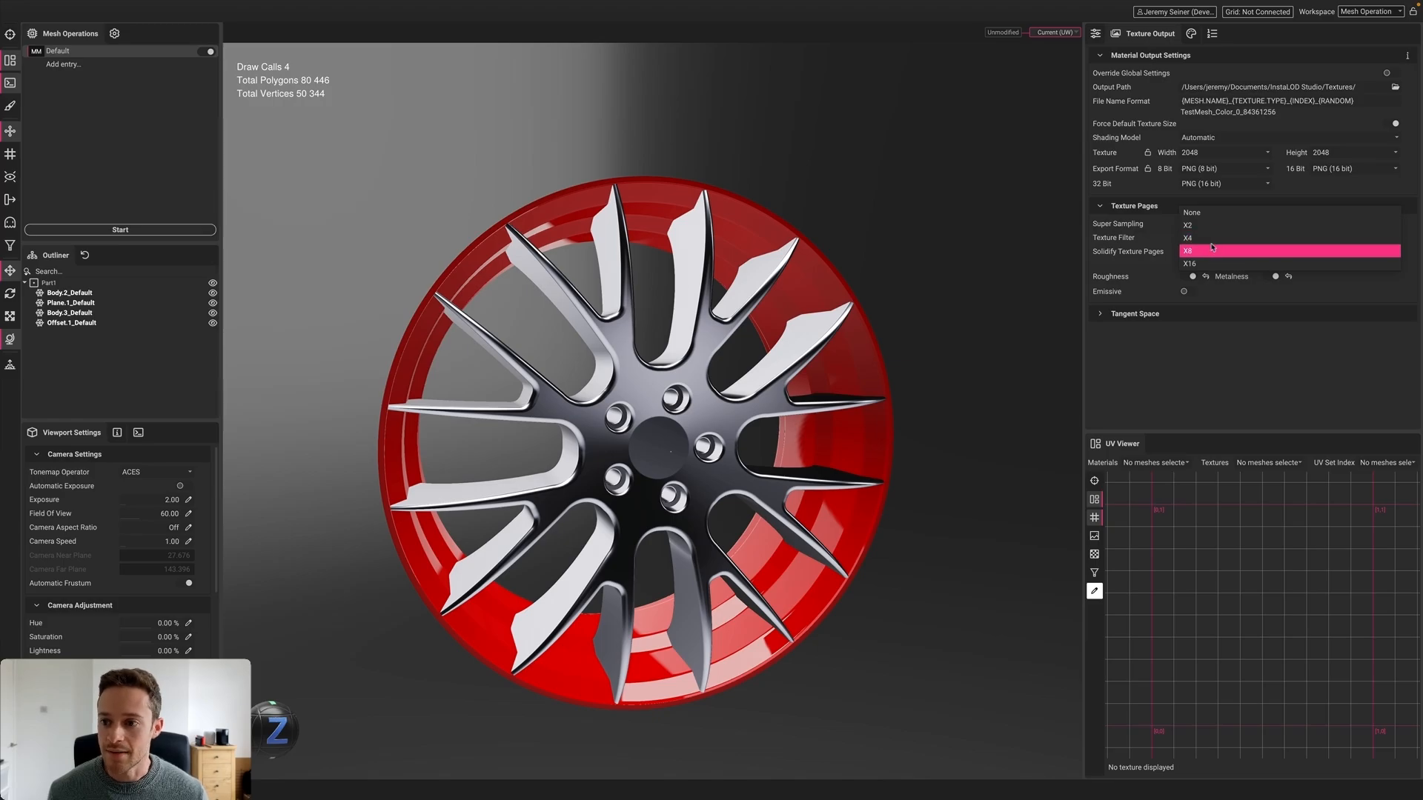
{"action": "left_click", "coordinate": [1196, 225]}
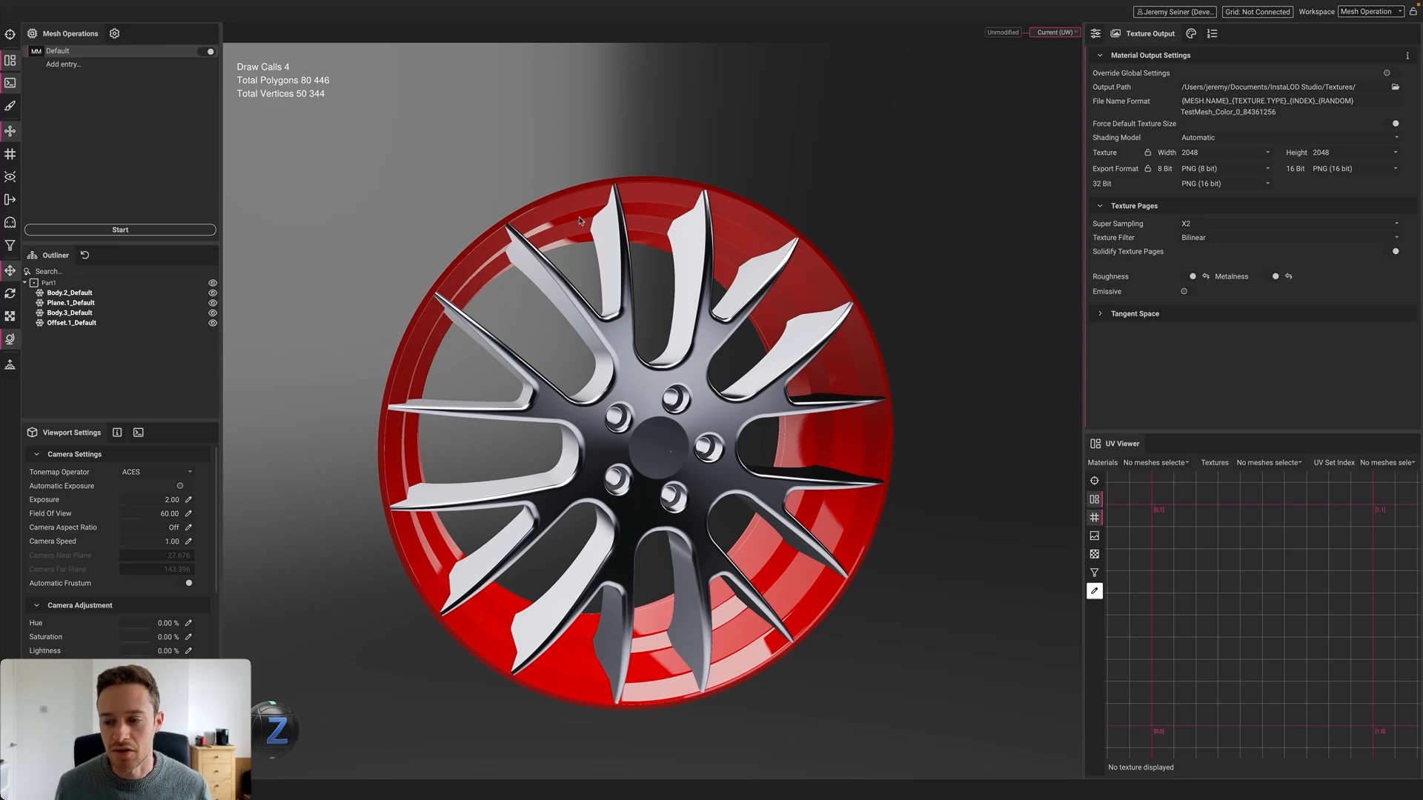
Run the material merge using the Processed mesh data
{"action": "left_click", "coordinate": [127, 230]}
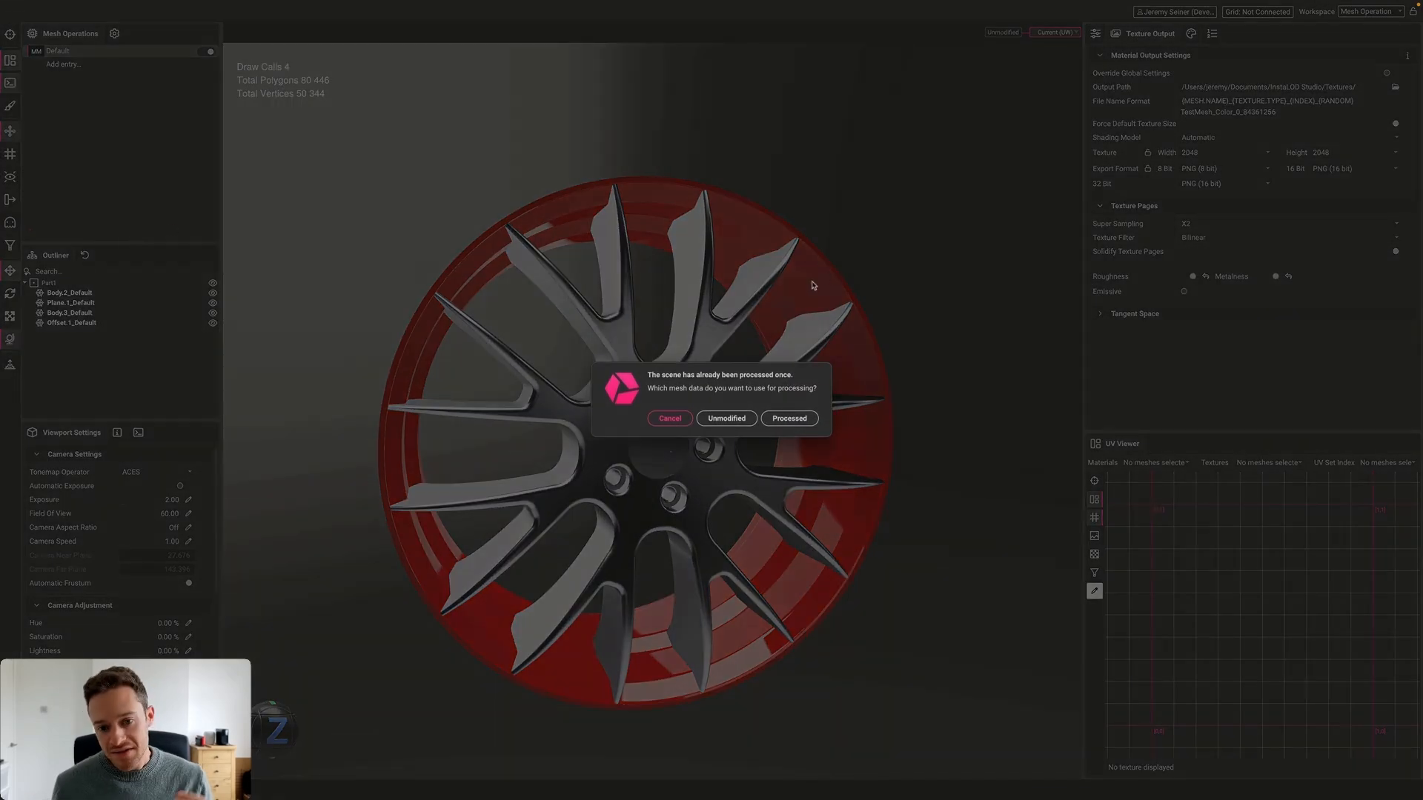
{"action": "left_click", "coordinate": [789, 419]}
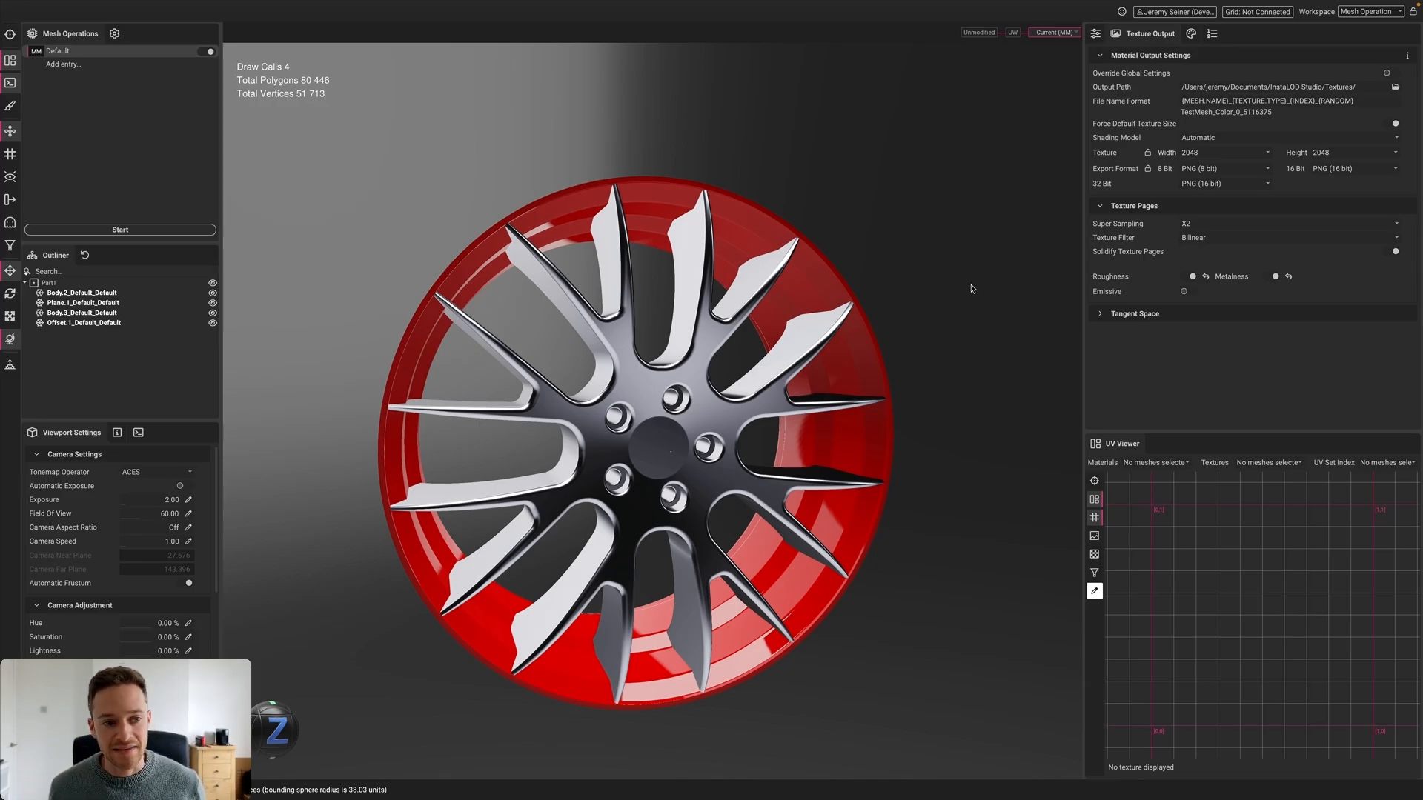
Select Part1 and view the merged 2048 × 2048 texture in the UV Viewer, checking the Textures list
{"action": "left_click", "coordinate": [48, 283]}
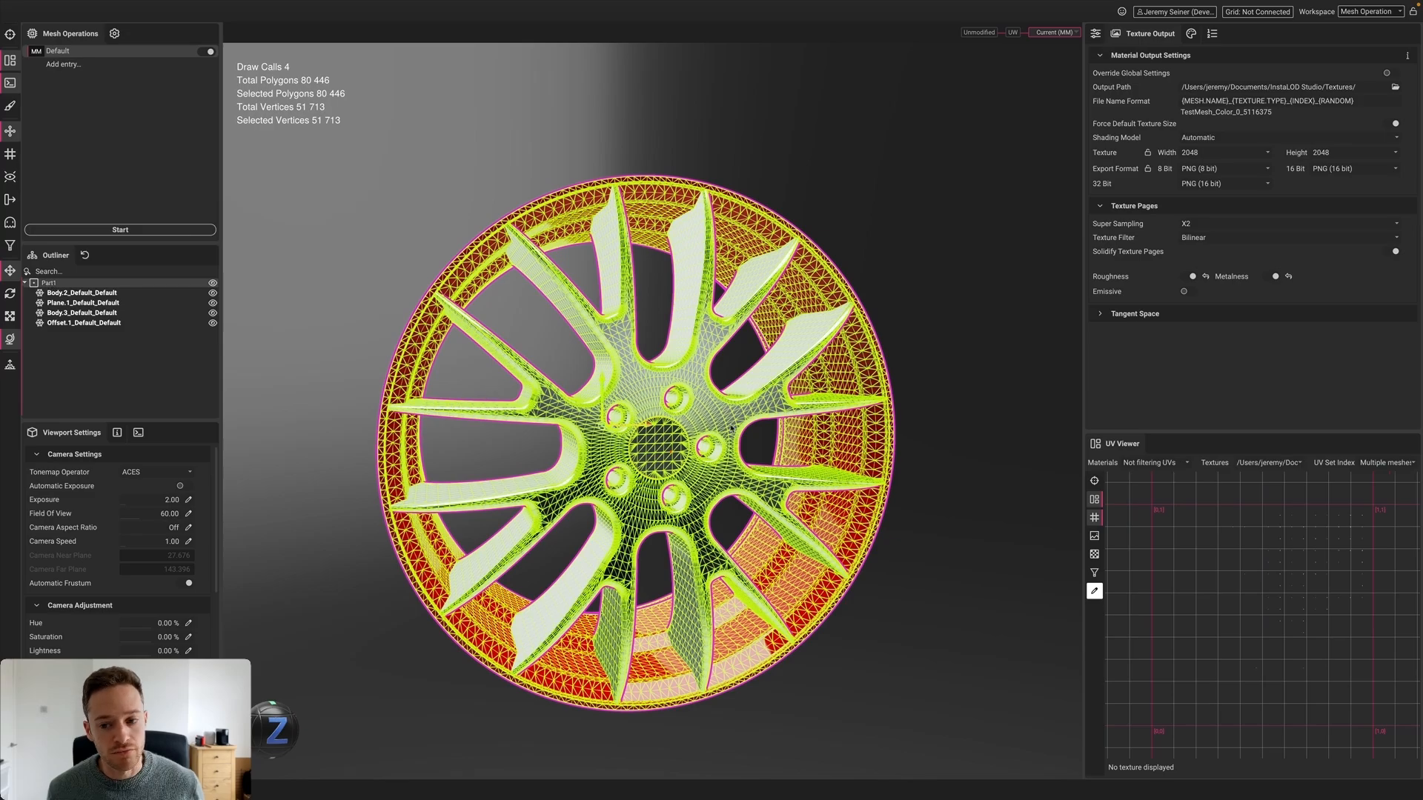
{"action": "left_click", "coordinate": [1094, 536]}
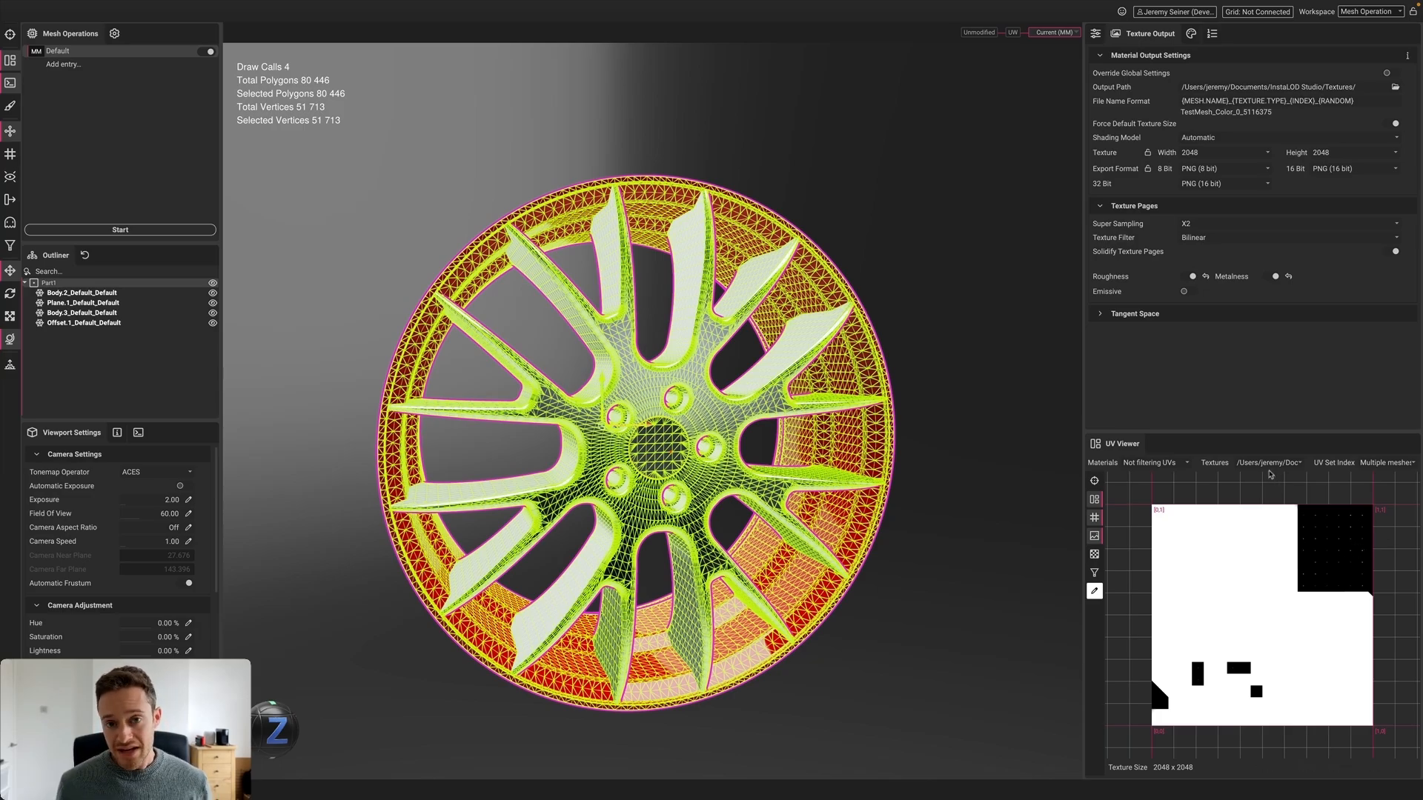
{"action": "left_click", "coordinate": [1271, 463]}
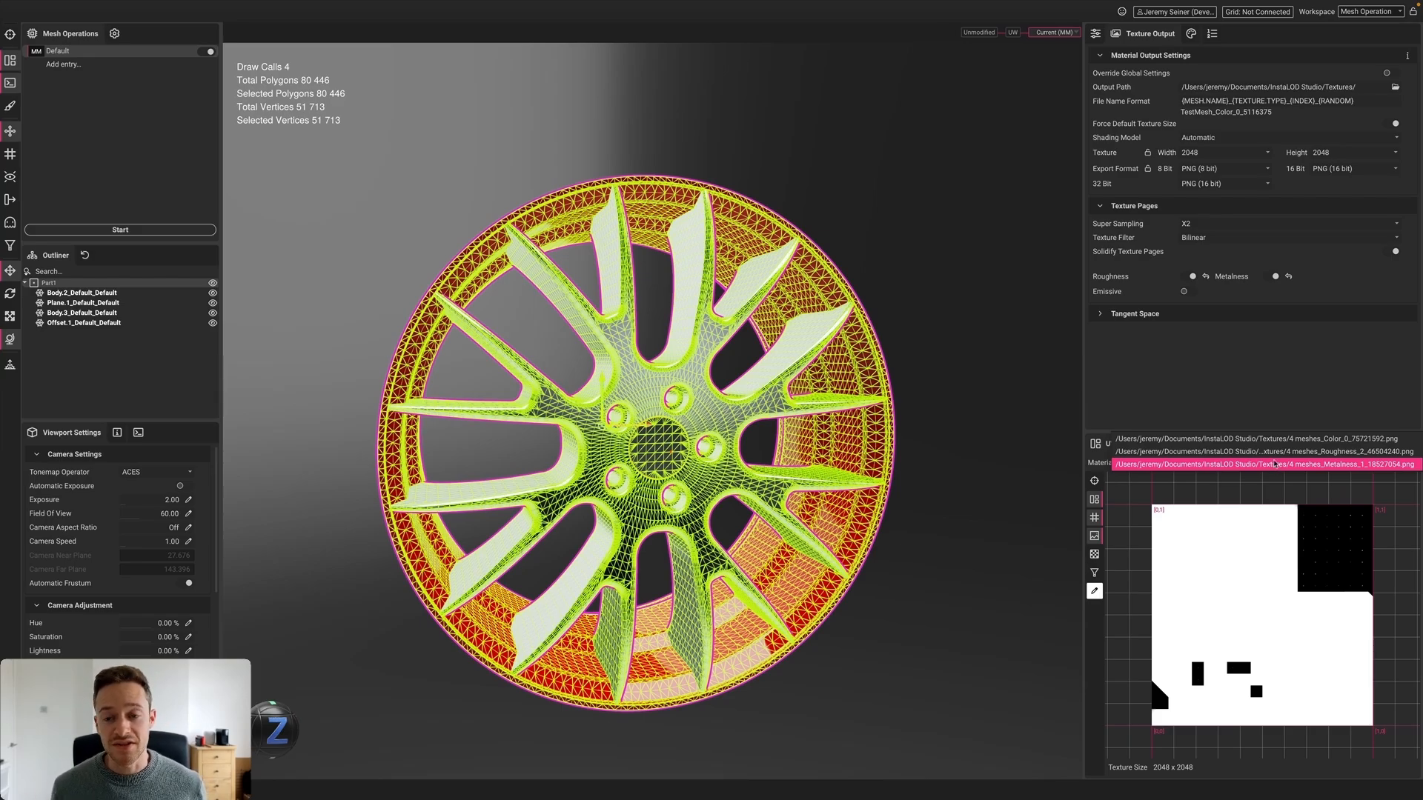
{"action": "left_click", "coordinate": [996, 399]}
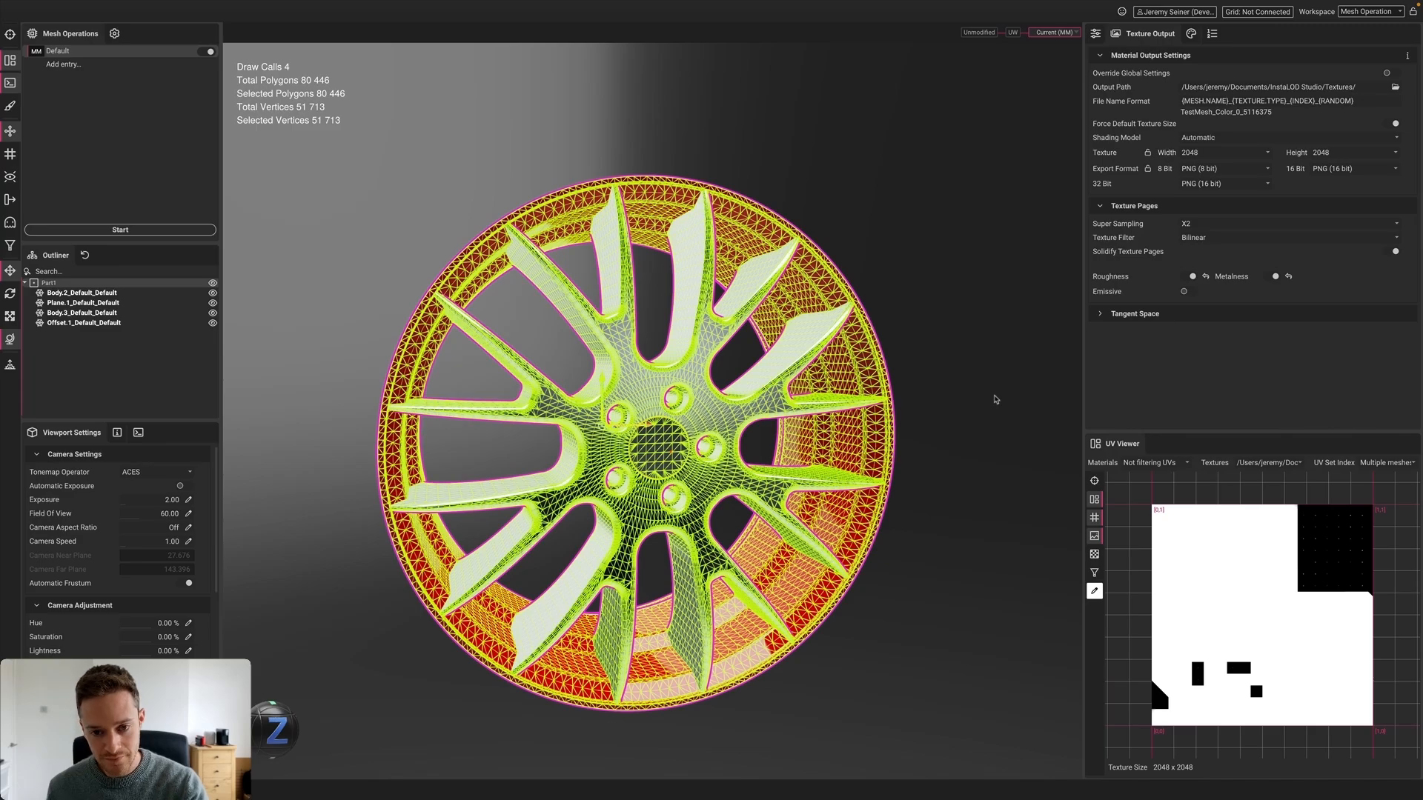
Filter the Material Editor to the 4_meshes_Merge material and check it on the spokes and rim
{"action": "left_click", "coordinate": [1191, 33]}
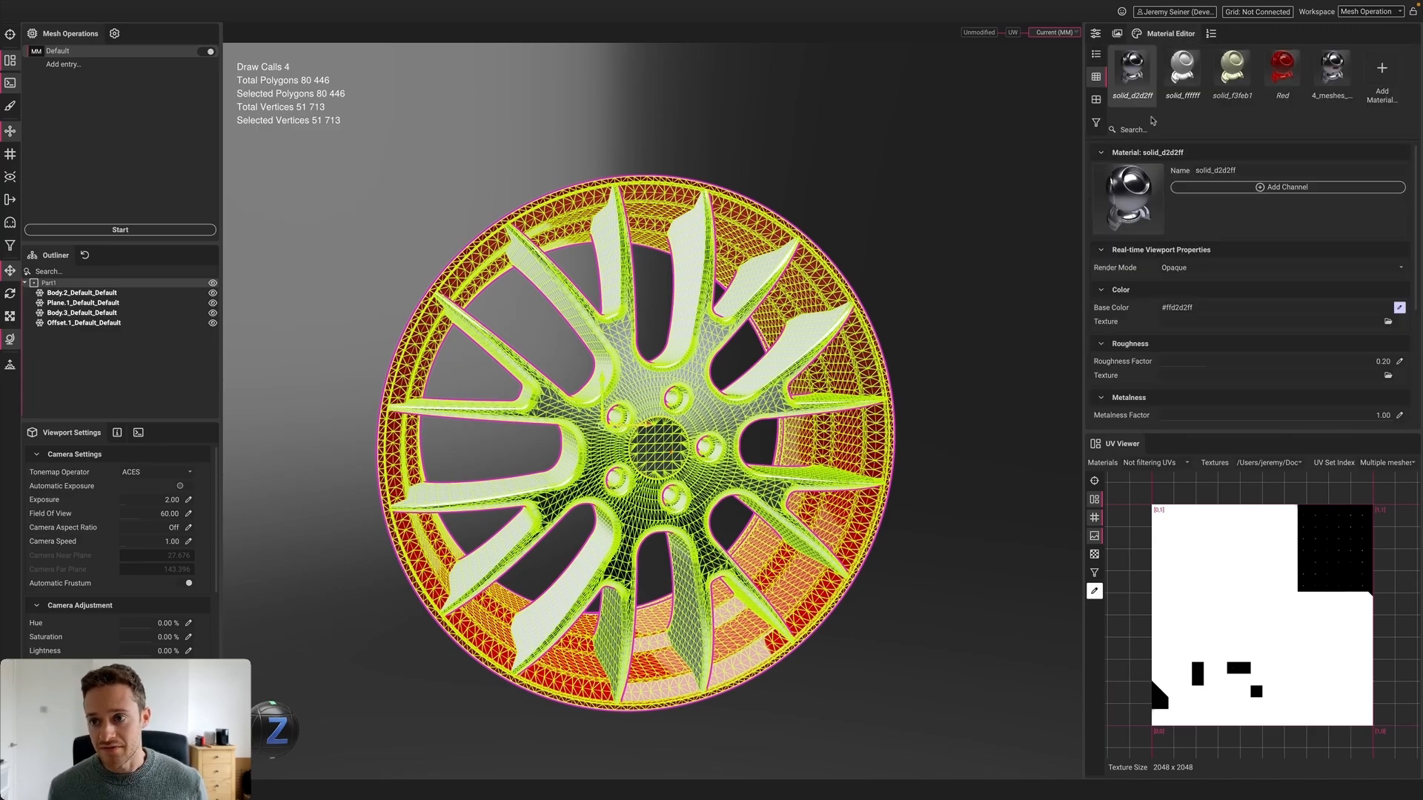
{"action": "left_click", "coordinate": [1096, 122]}
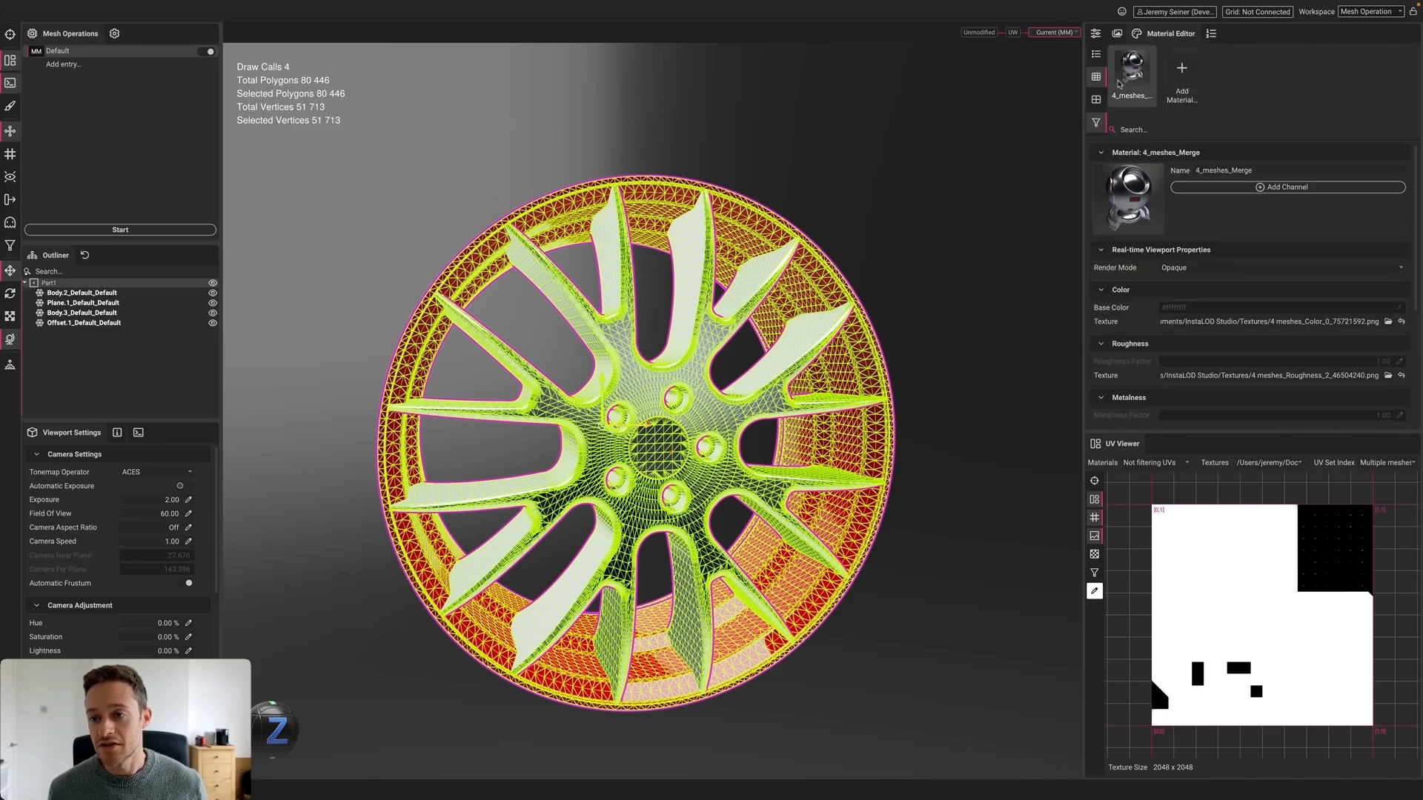
{"action": "left_click", "coordinate": [917, 241]}
{"action": "left_click", "coordinate": [737, 250]}
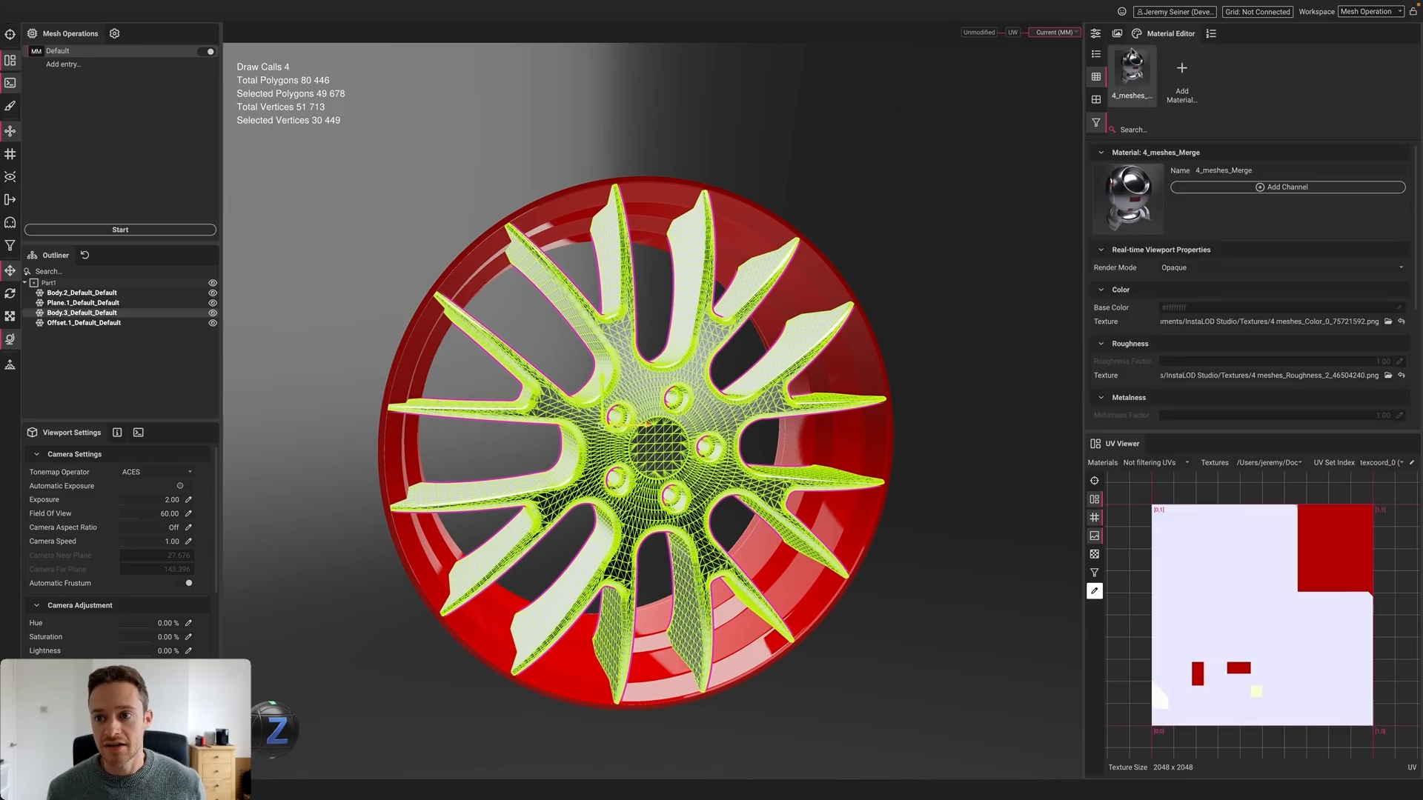
{"action": "left_click", "coordinate": [802, 232]}
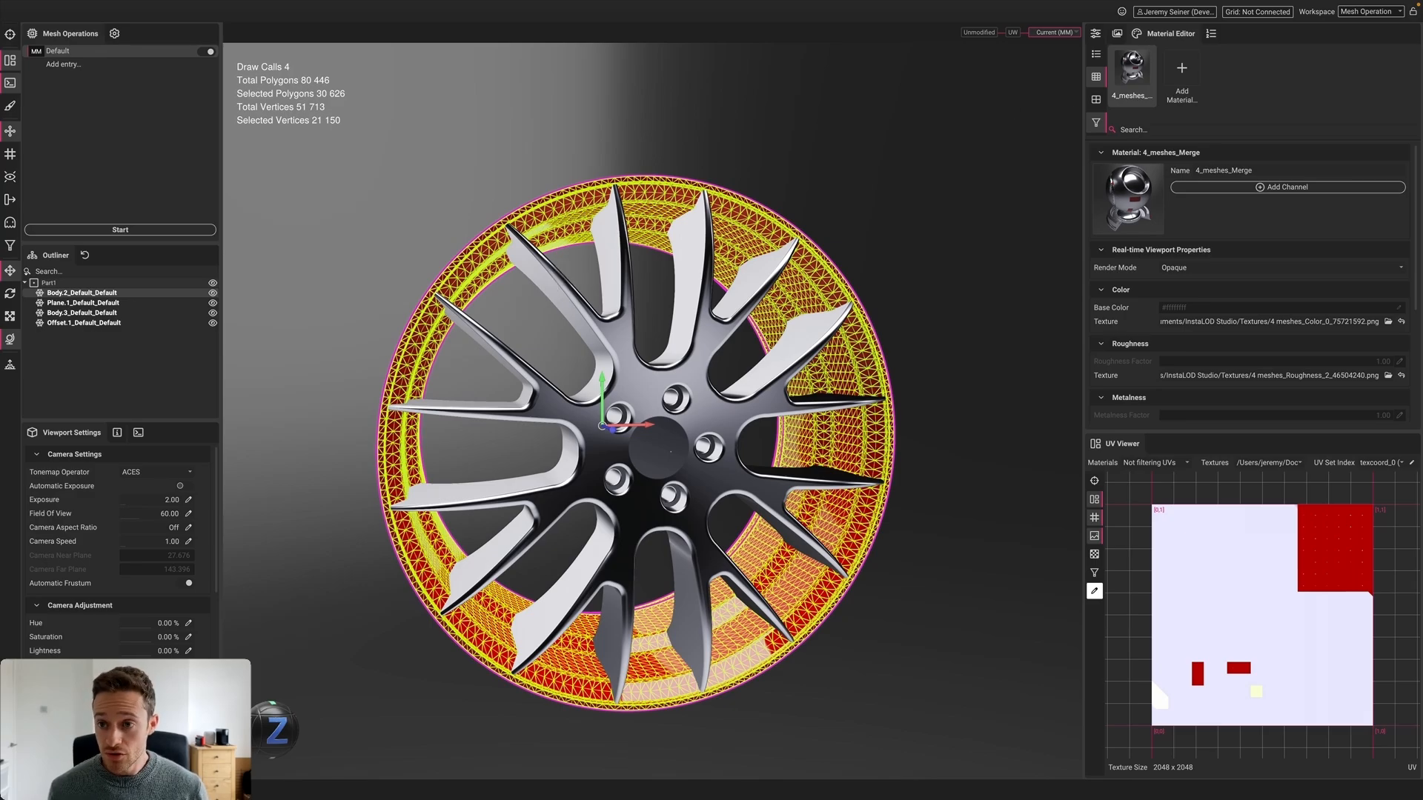
{"action": "left_click", "coordinate": [1096, 34]}
{"action": "left_click", "coordinate": [1162, 63]}
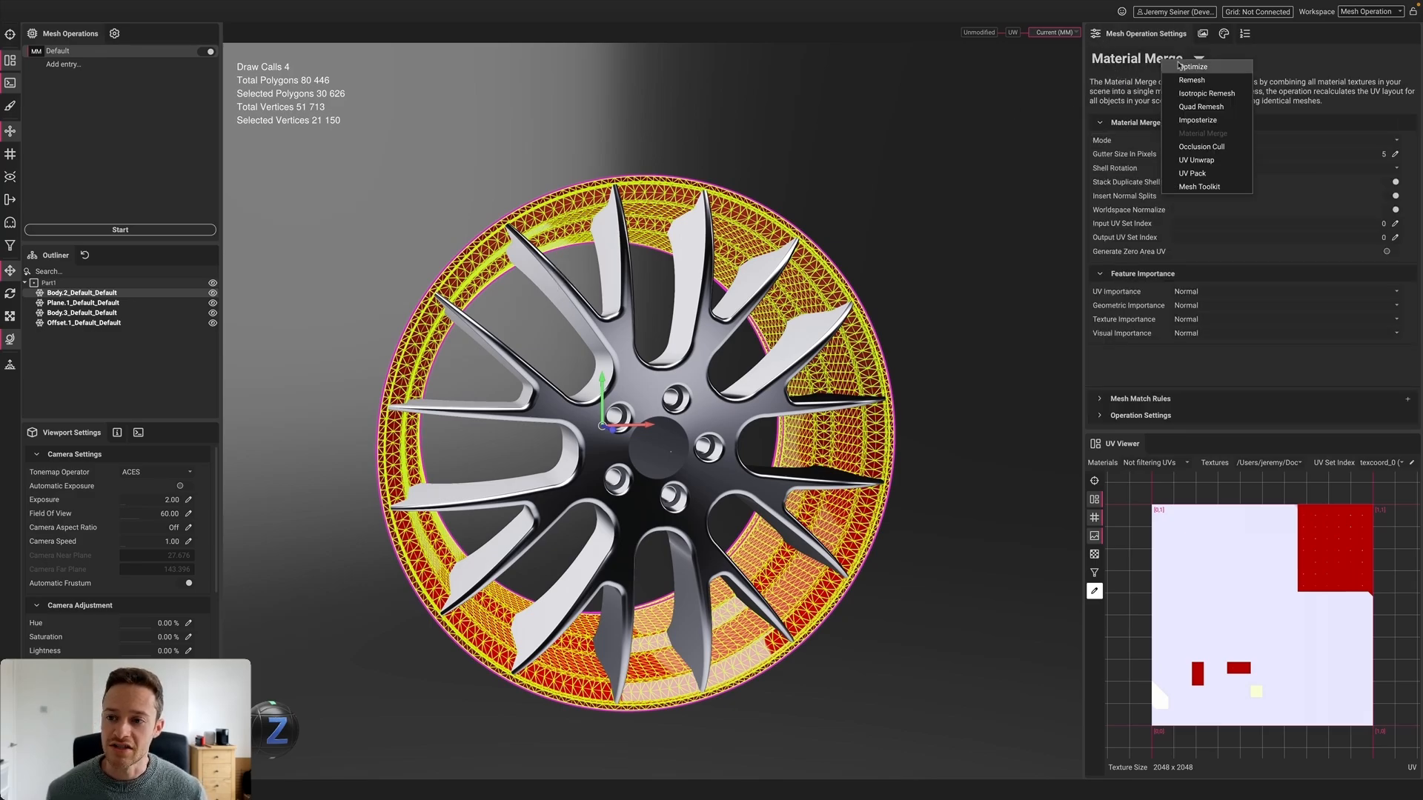
Switch the operation to Mesh Toolkit and browse the Mesh menu commands
{"action": "left_click", "coordinate": [1220, 188]}
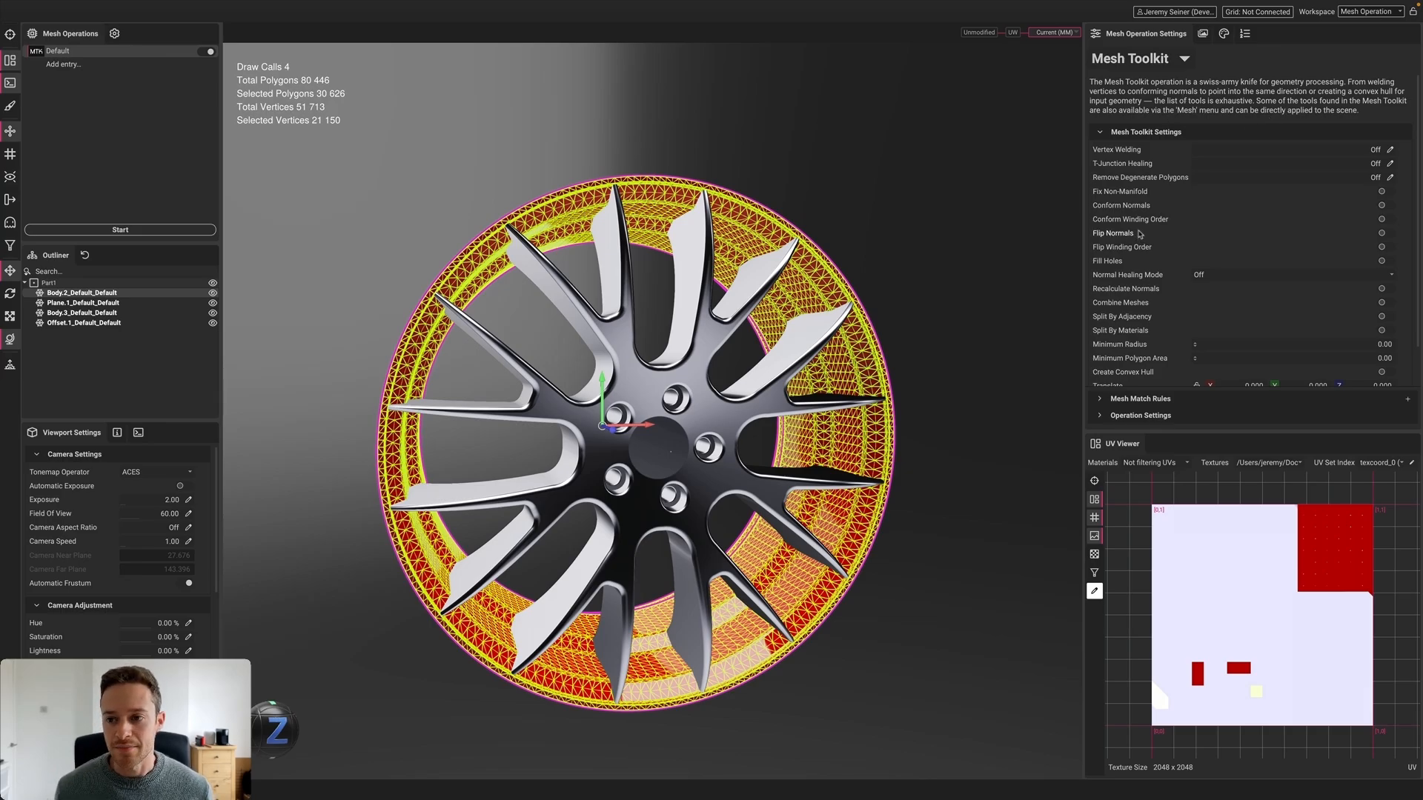
{"action": "mouse_move", "coordinate": [1143, 166]}
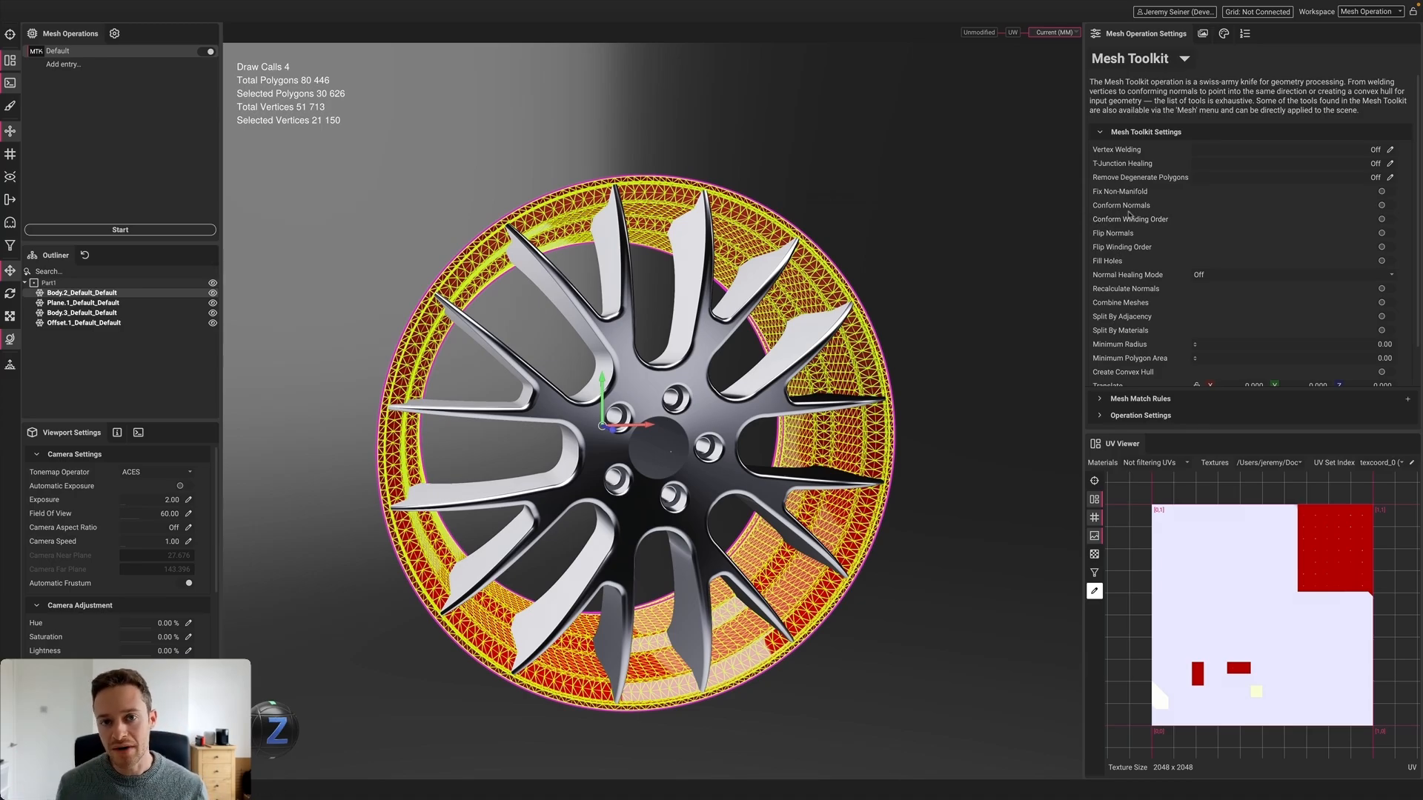
{"action": "mouse_move", "coordinate": [1129, 215]}
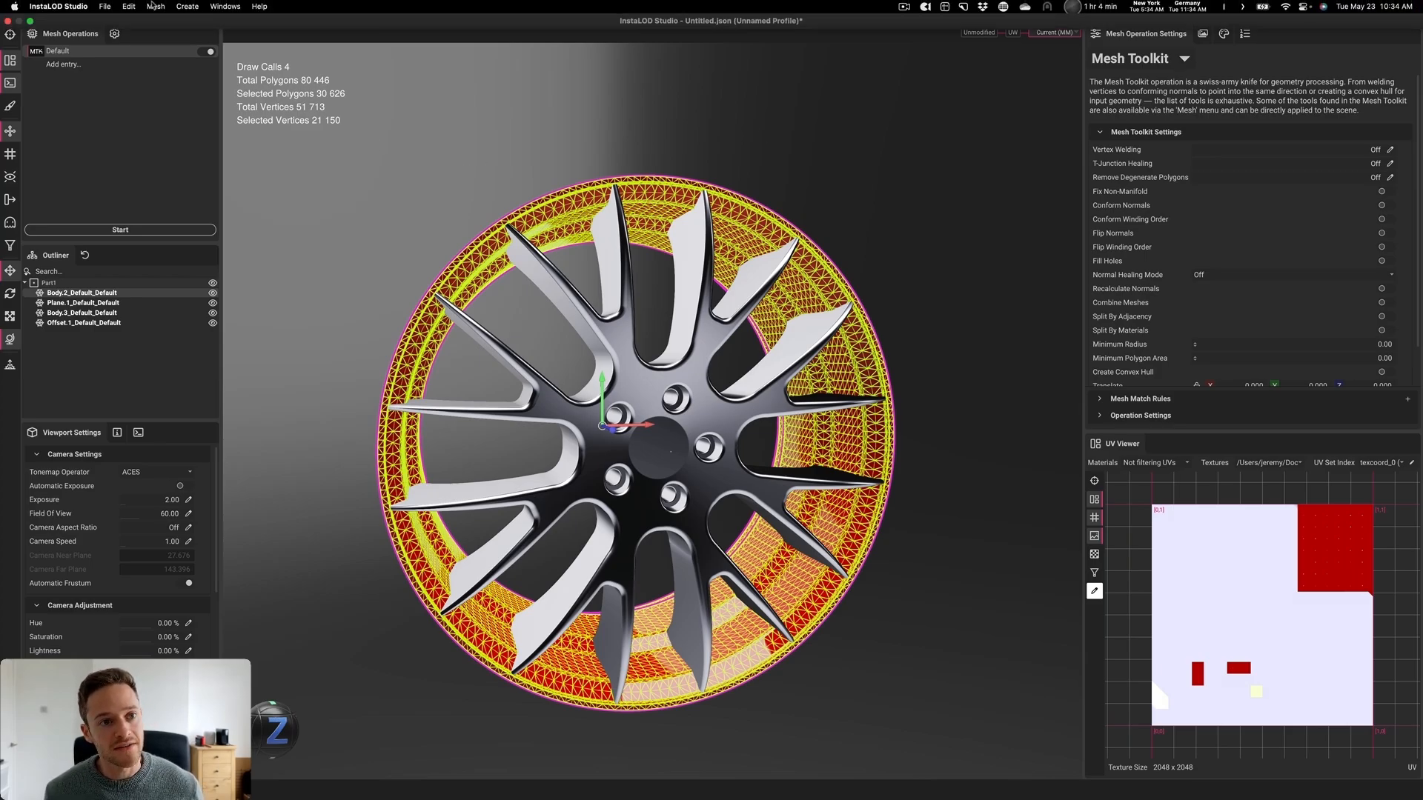
{"action": "left_click", "coordinate": [158, 8]}
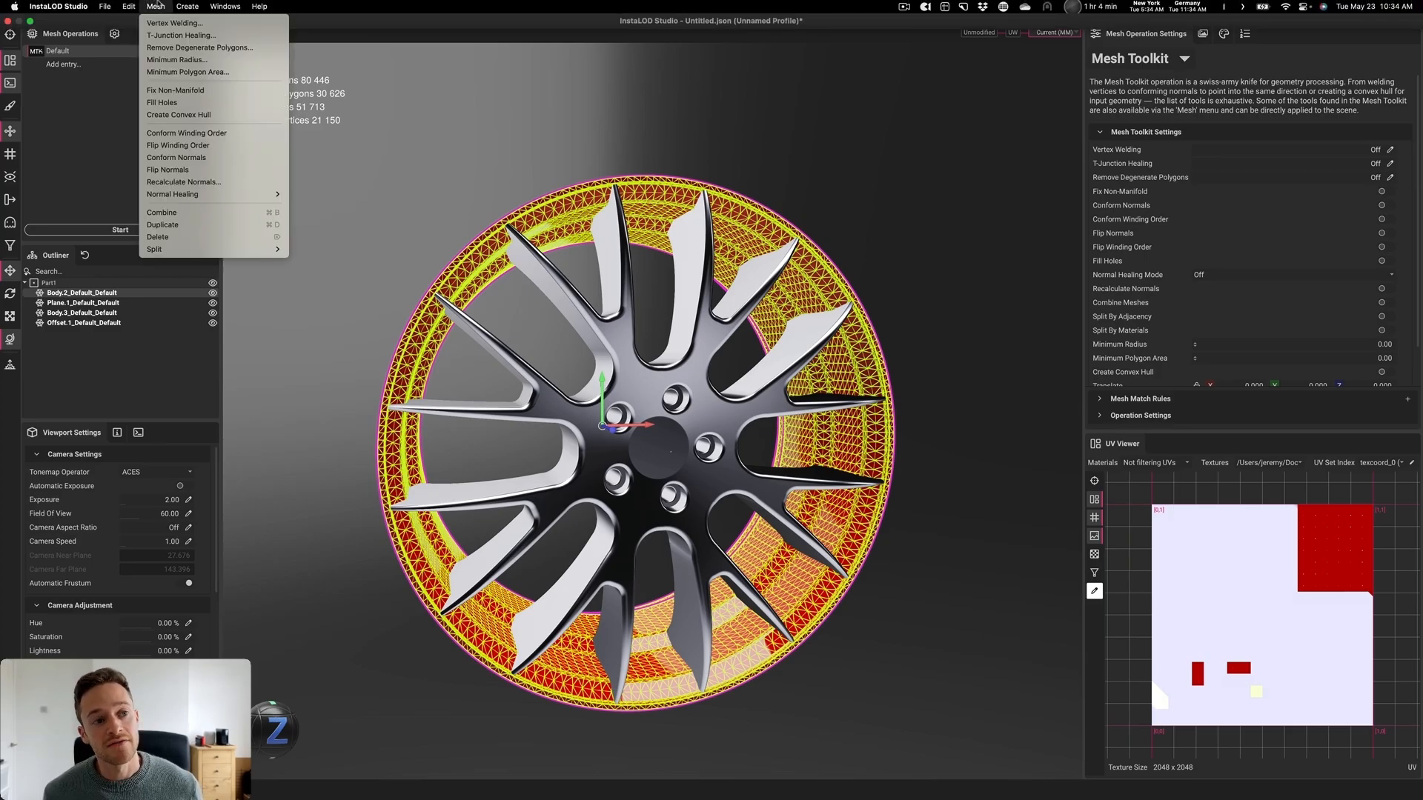
{"action": "left_click", "coordinate": [387, 149]}
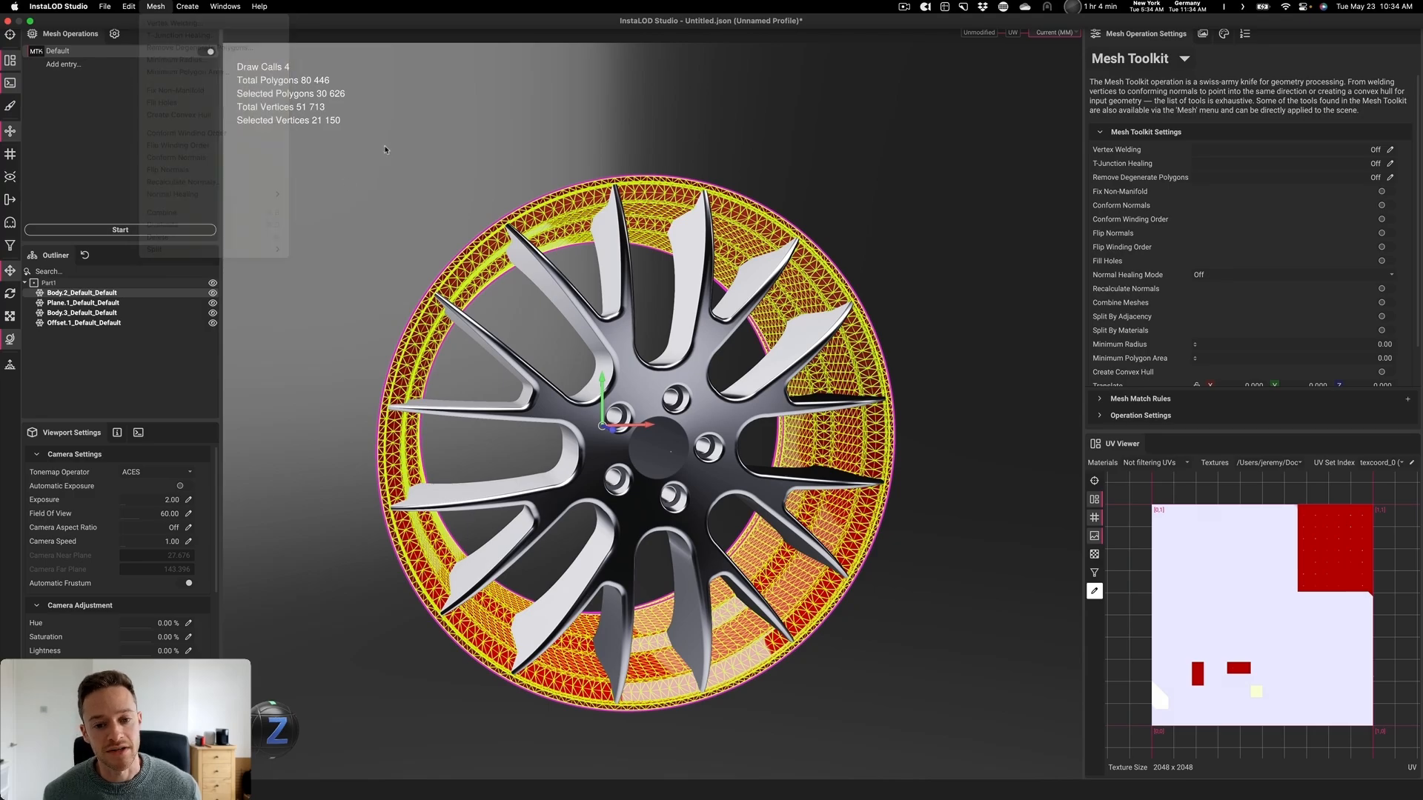
{"action": "left_click", "coordinate": [593, 323]}
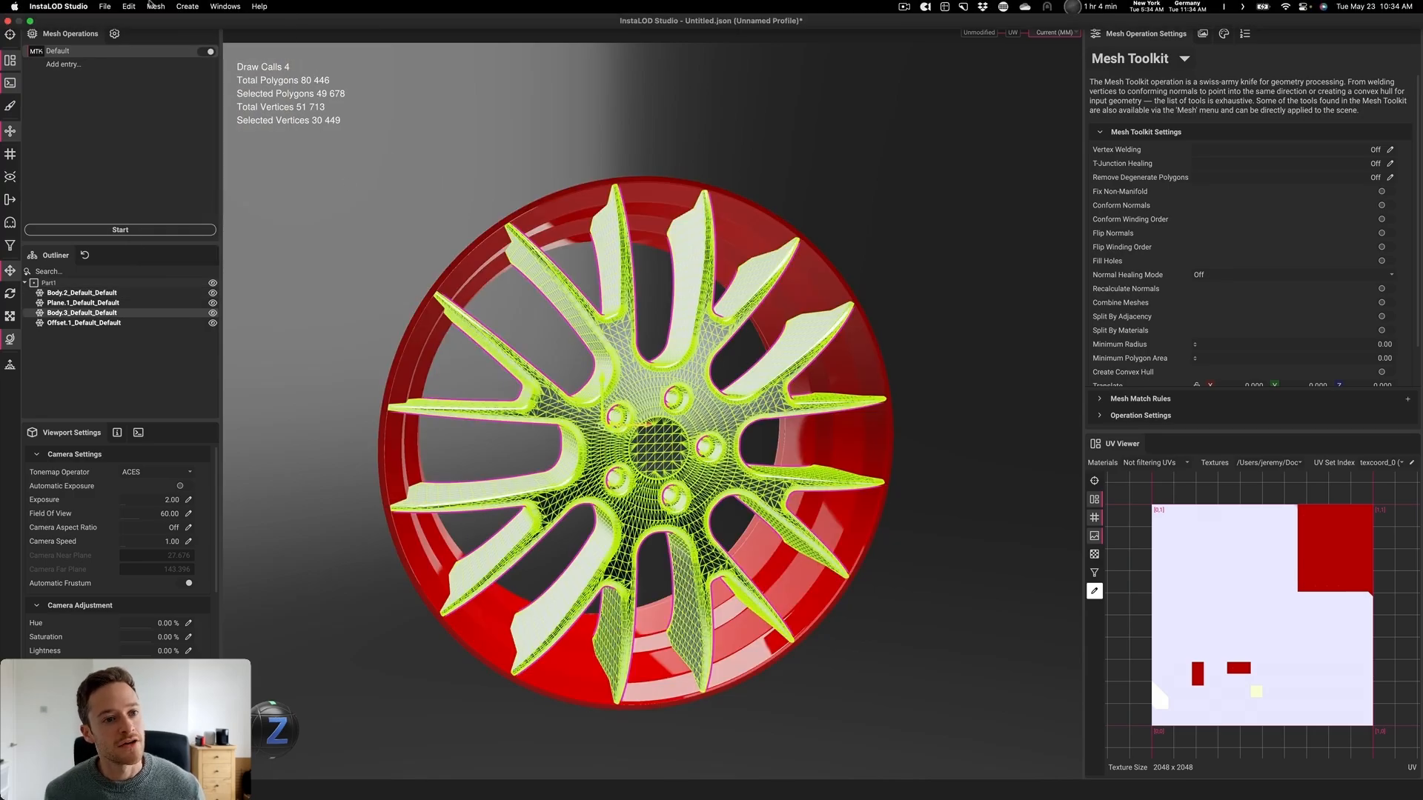
Enable Combine Meshes in Mesh Toolkit and start processing the wheel
{"action": "left_click", "coordinate": [155, 6]}
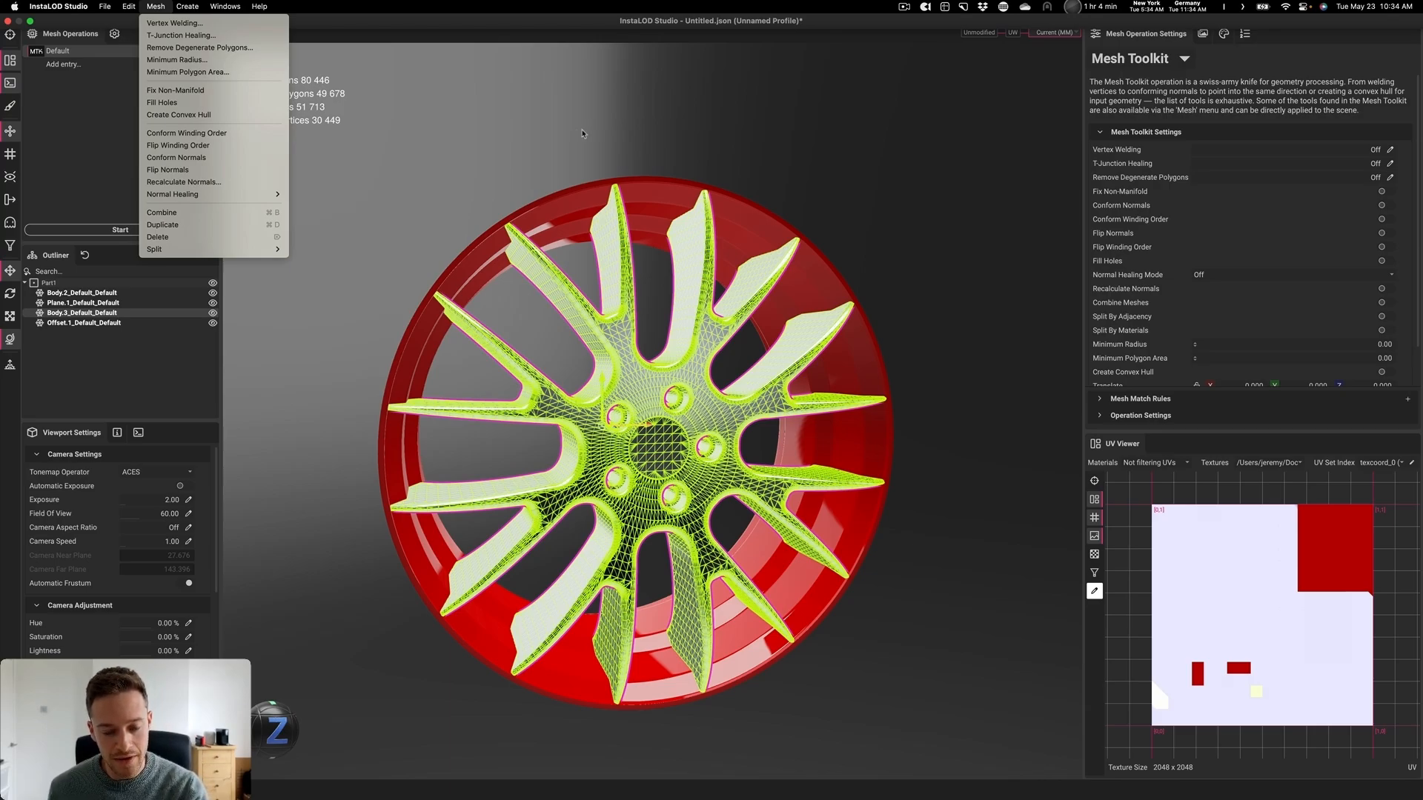
{"action": "left_click", "coordinate": [682, 123]}
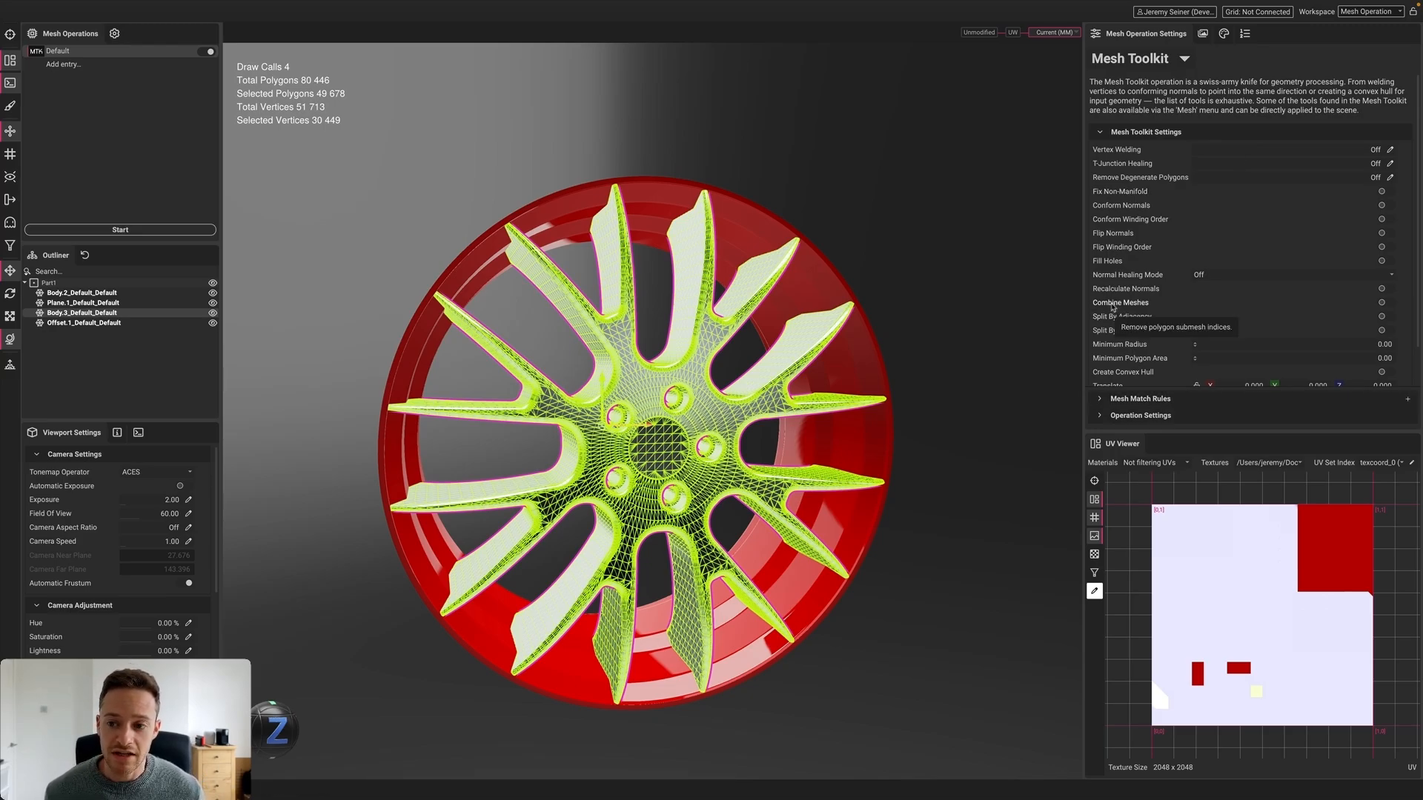
{"action": "left_click", "coordinate": [1382, 303]}
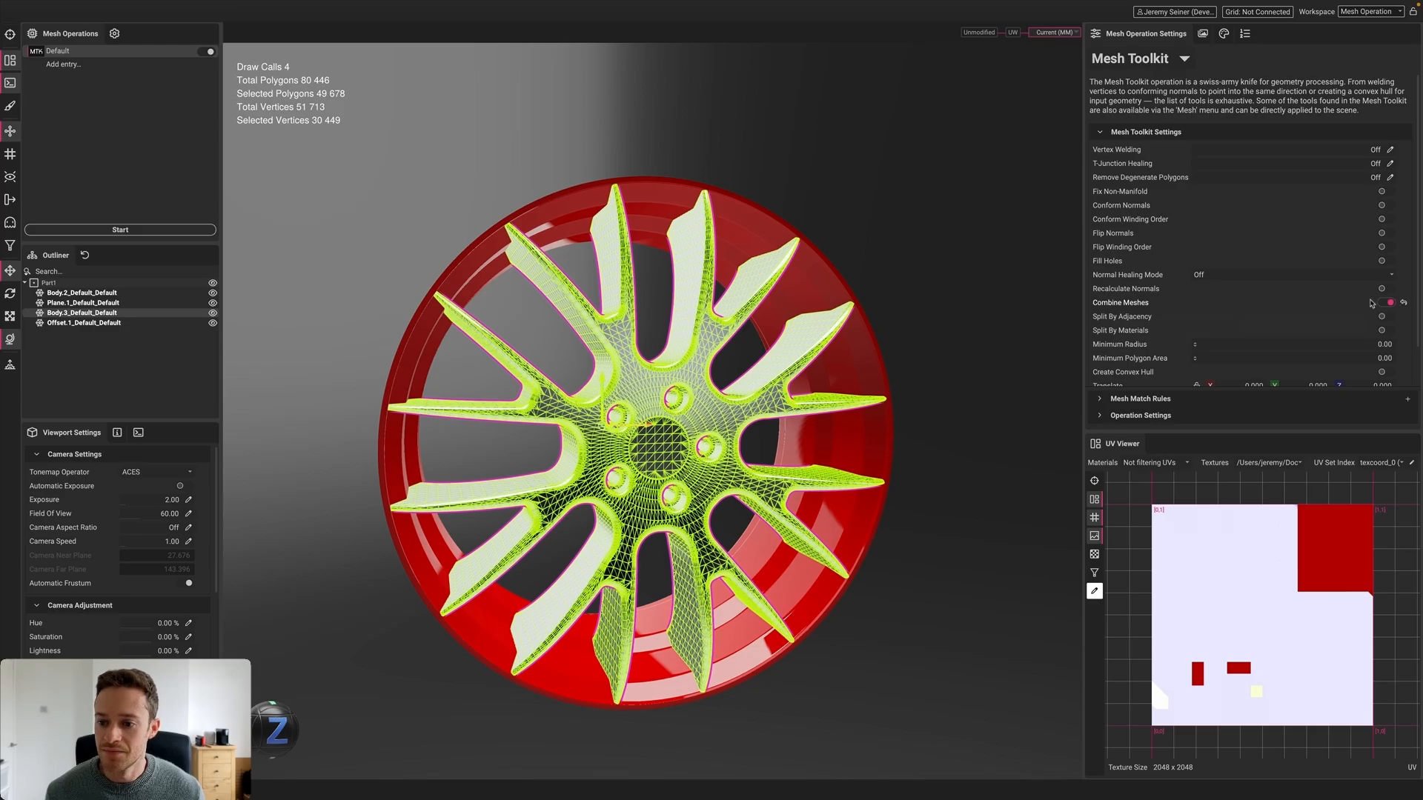
{"action": "left_click", "coordinate": [160, 231]}
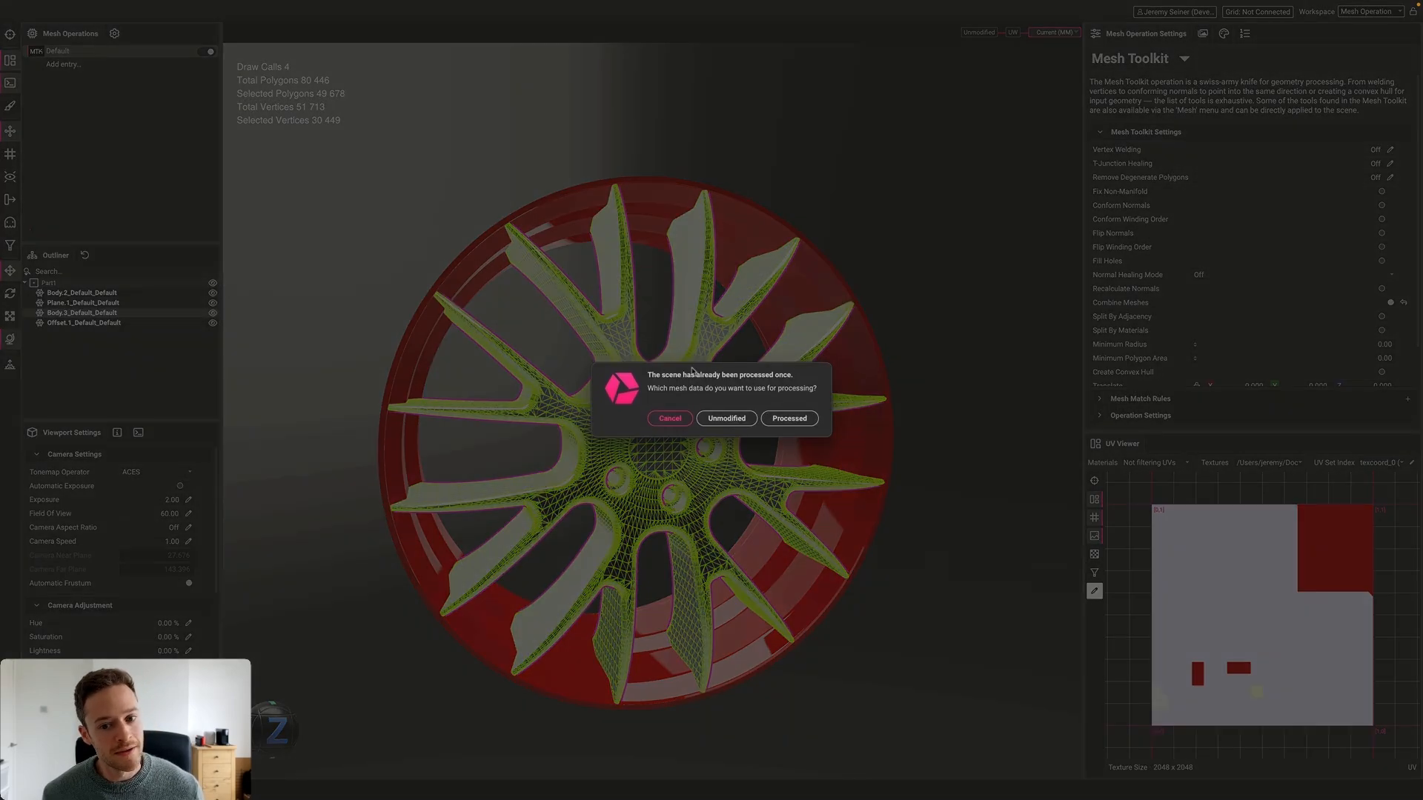
Process the Processed mesh data, then select the combined Combined_4_meshes_Default wheel mesh
{"action": "left_click", "coordinate": [804, 419]}
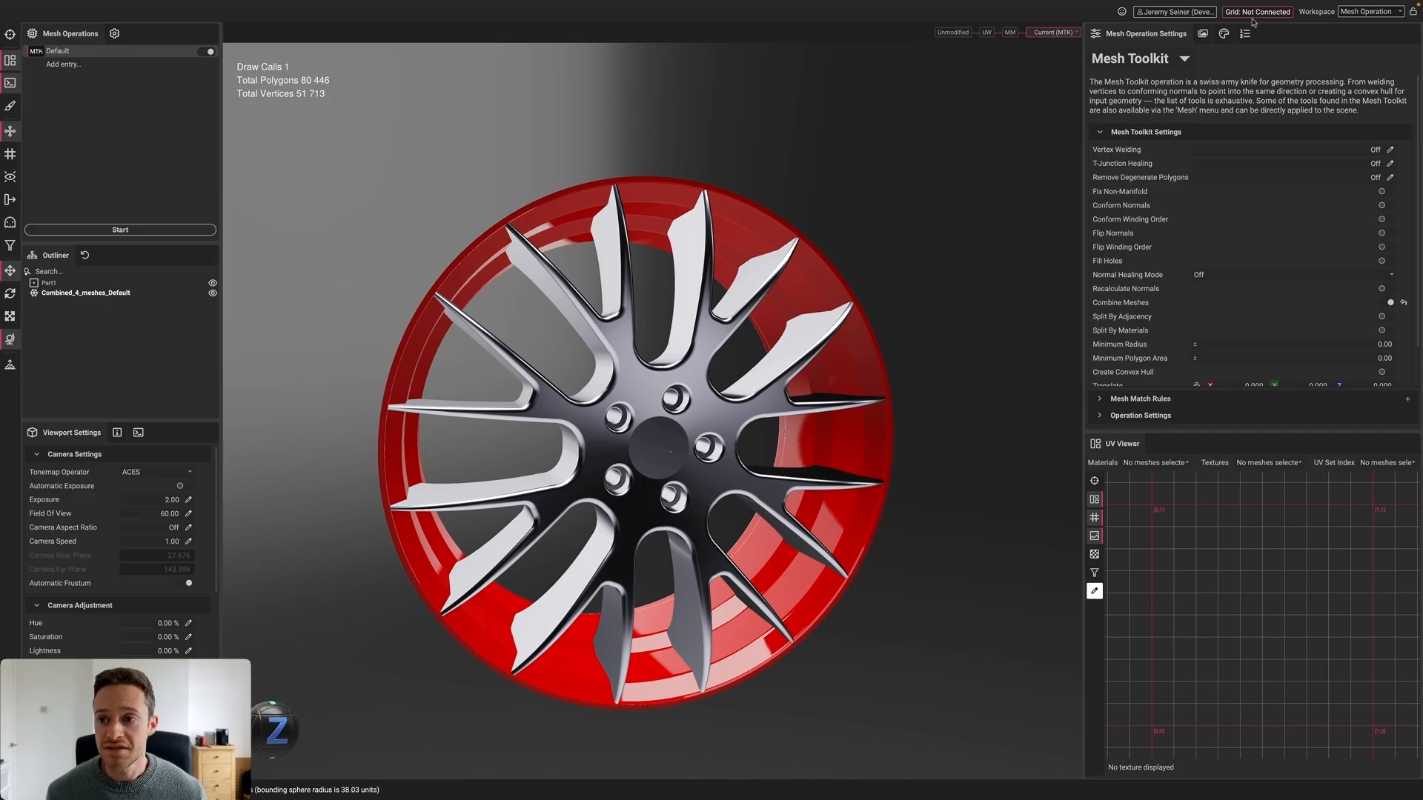
{"action": "left_click", "coordinate": [1224, 33]}
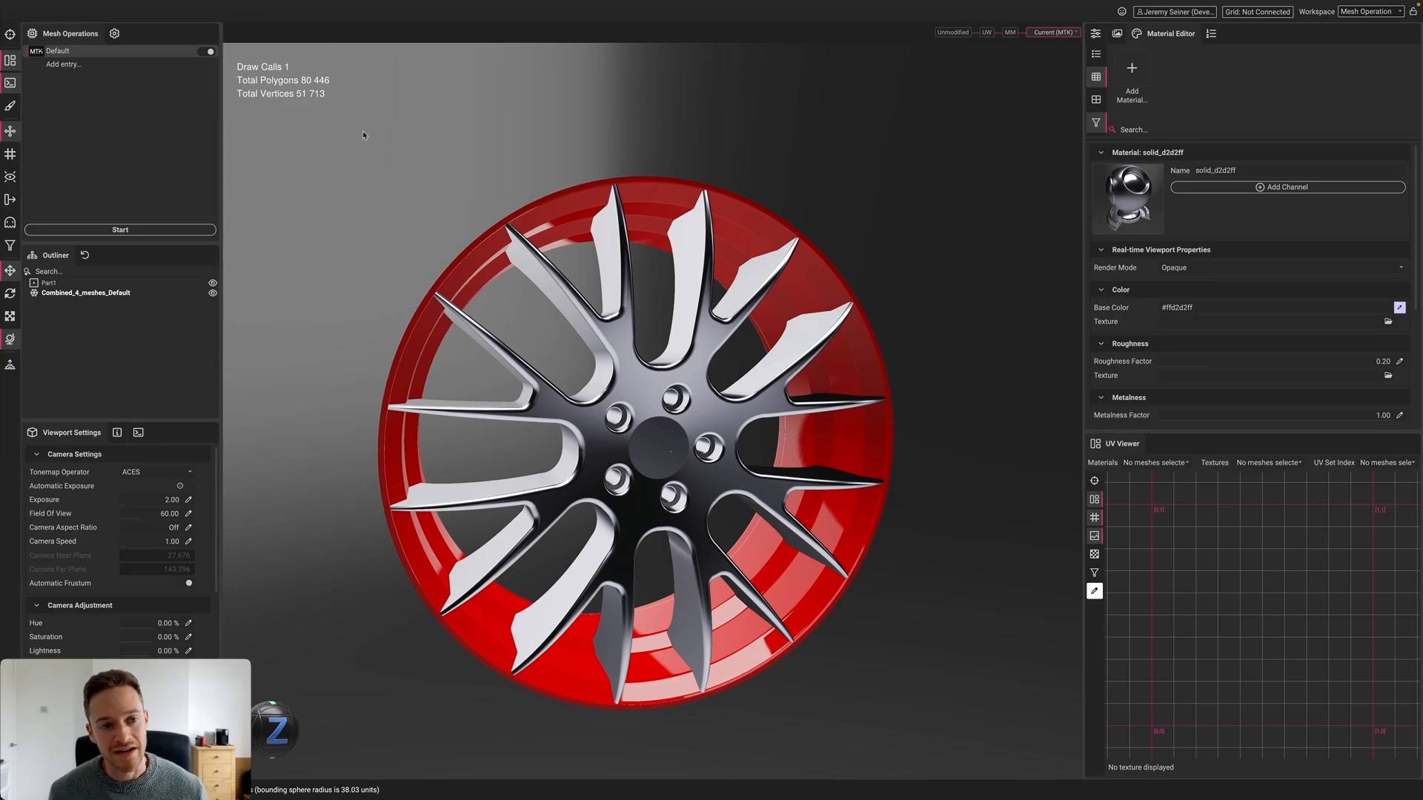
{"action": "left_click", "coordinate": [616, 230]}
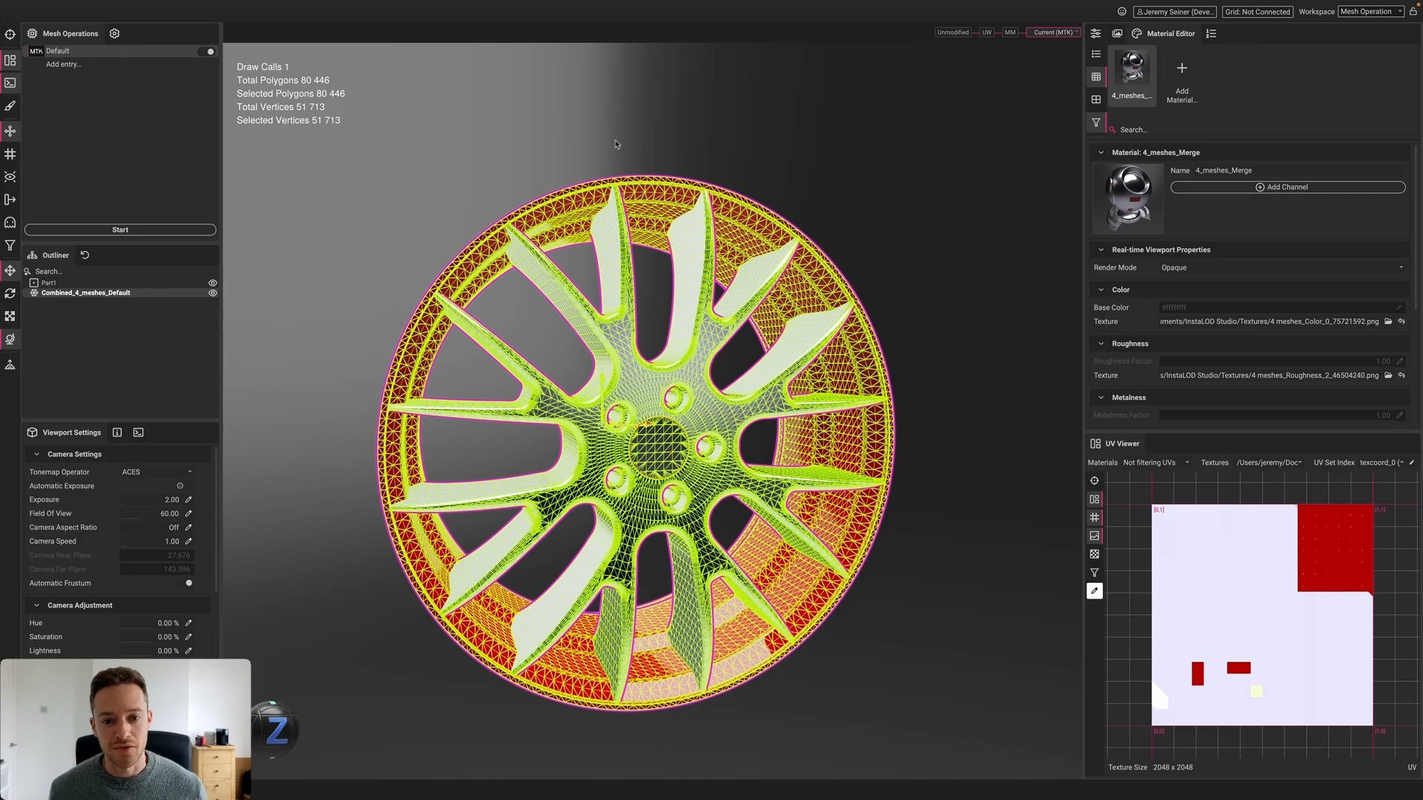
Switch the operation to Remesh with the Hard Surface Axial unwrap strategy
{"action": "left_click", "coordinate": [1096, 34]}
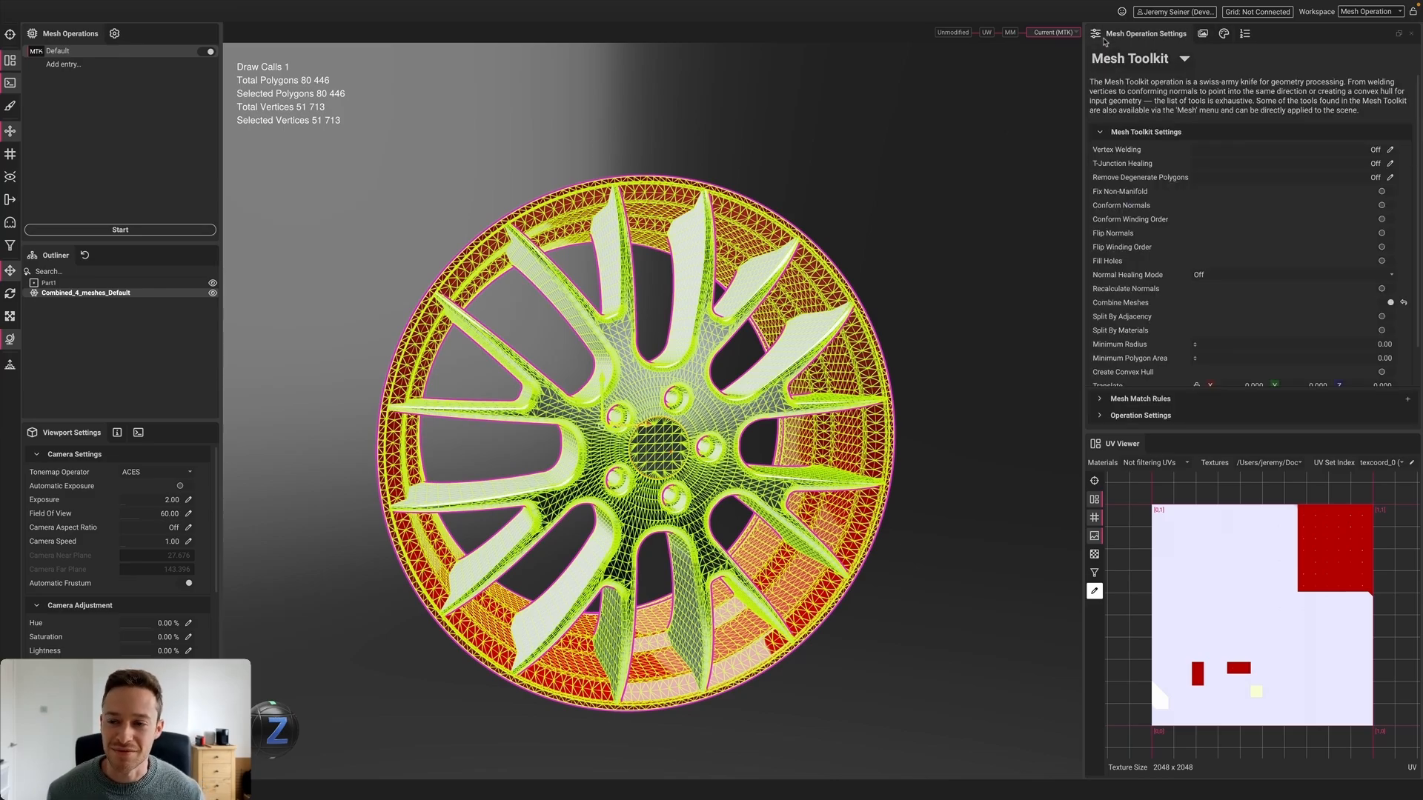
{"action": "left_click", "coordinate": [1184, 58]}
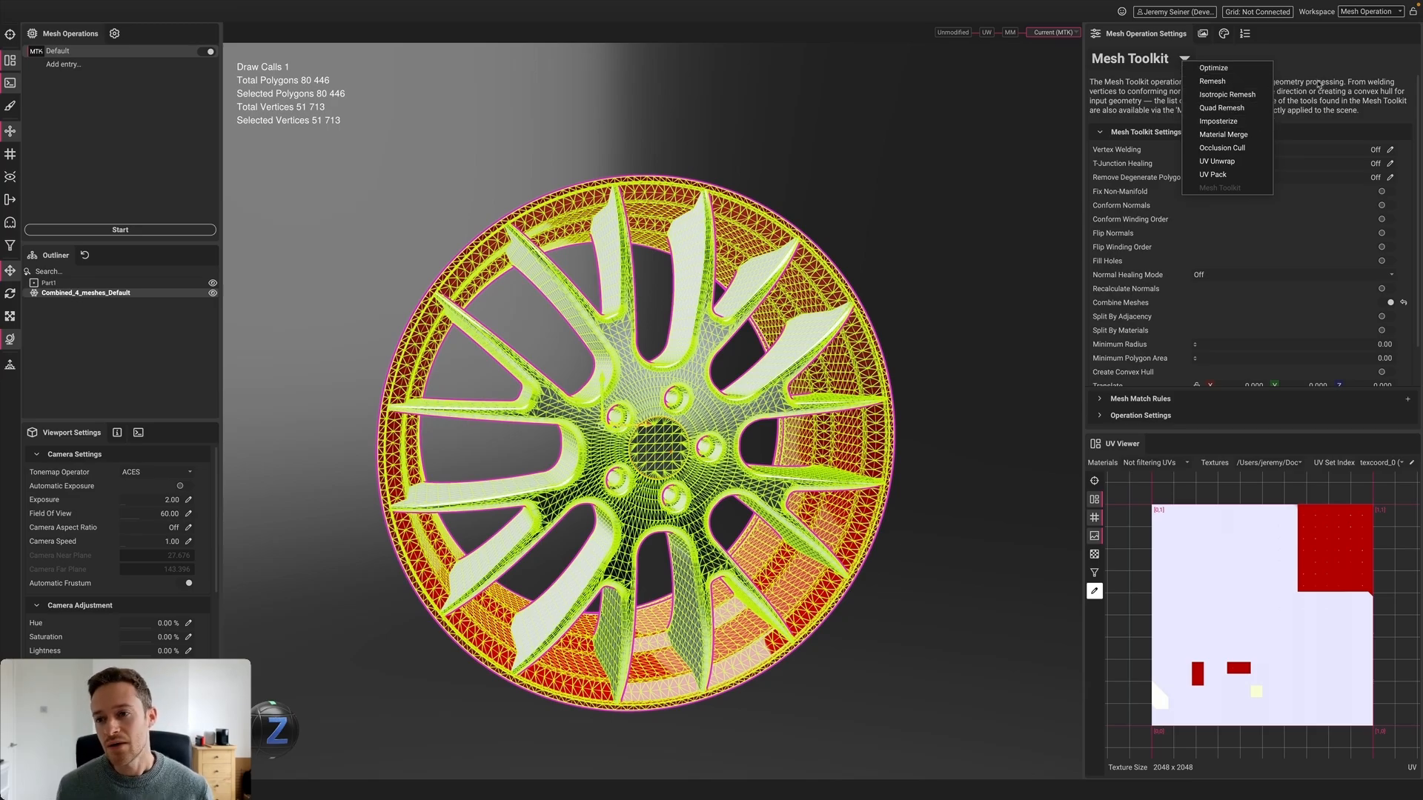
{"action": "left_click", "coordinate": [1237, 81]}
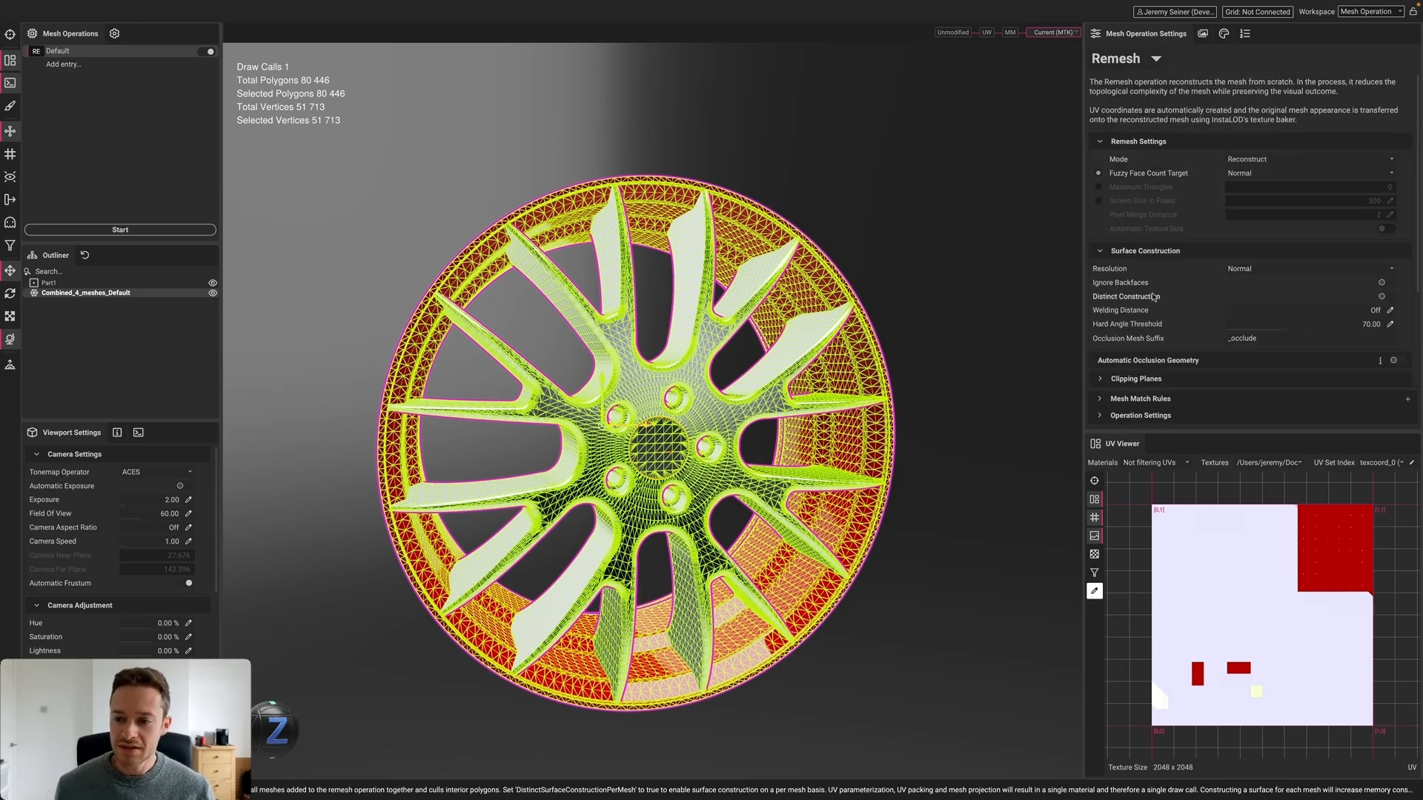
{"action": "scroll", "coordinate": [1179, 333], "scroll_direction": "down", "scroll_amount": 3}
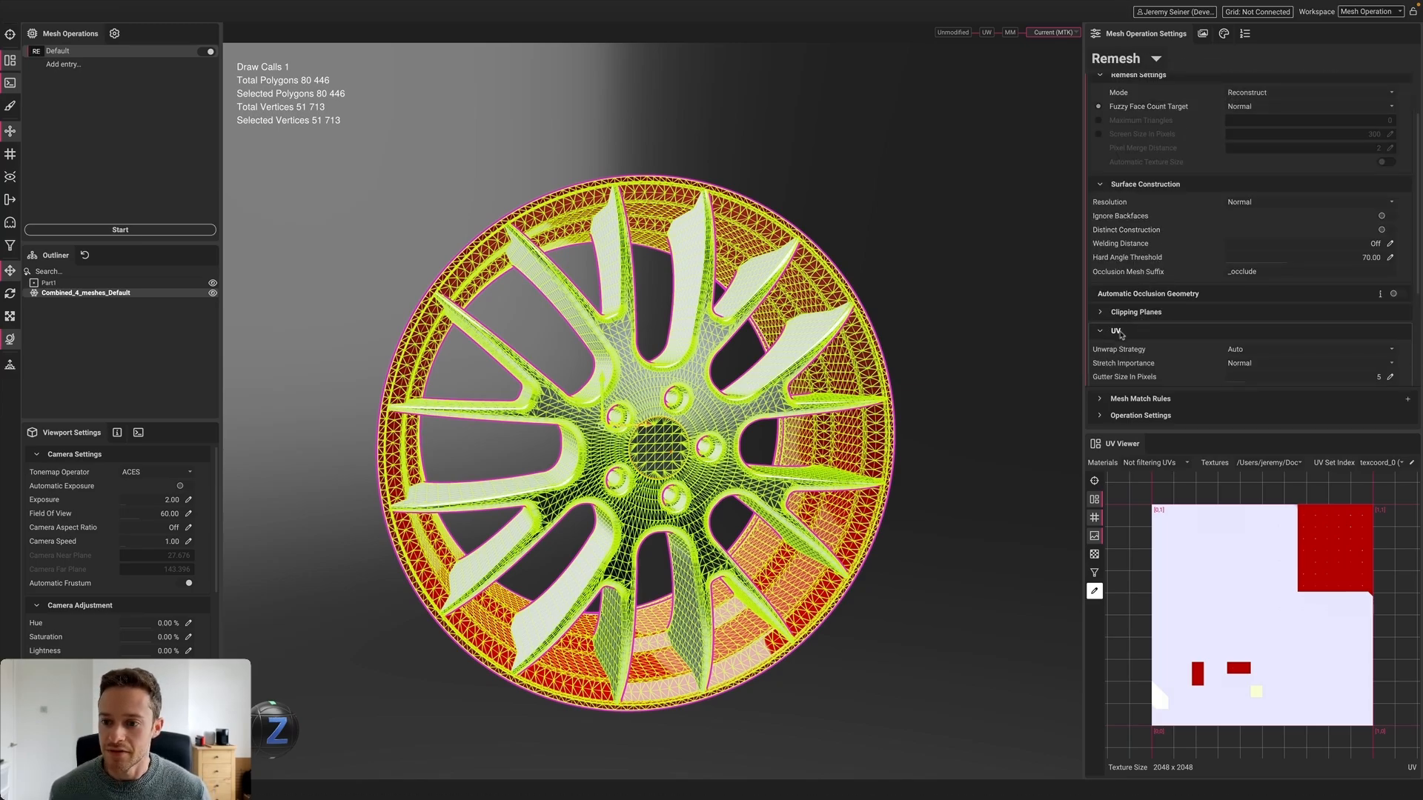
{"action": "left_click", "coordinate": [1275, 282]}
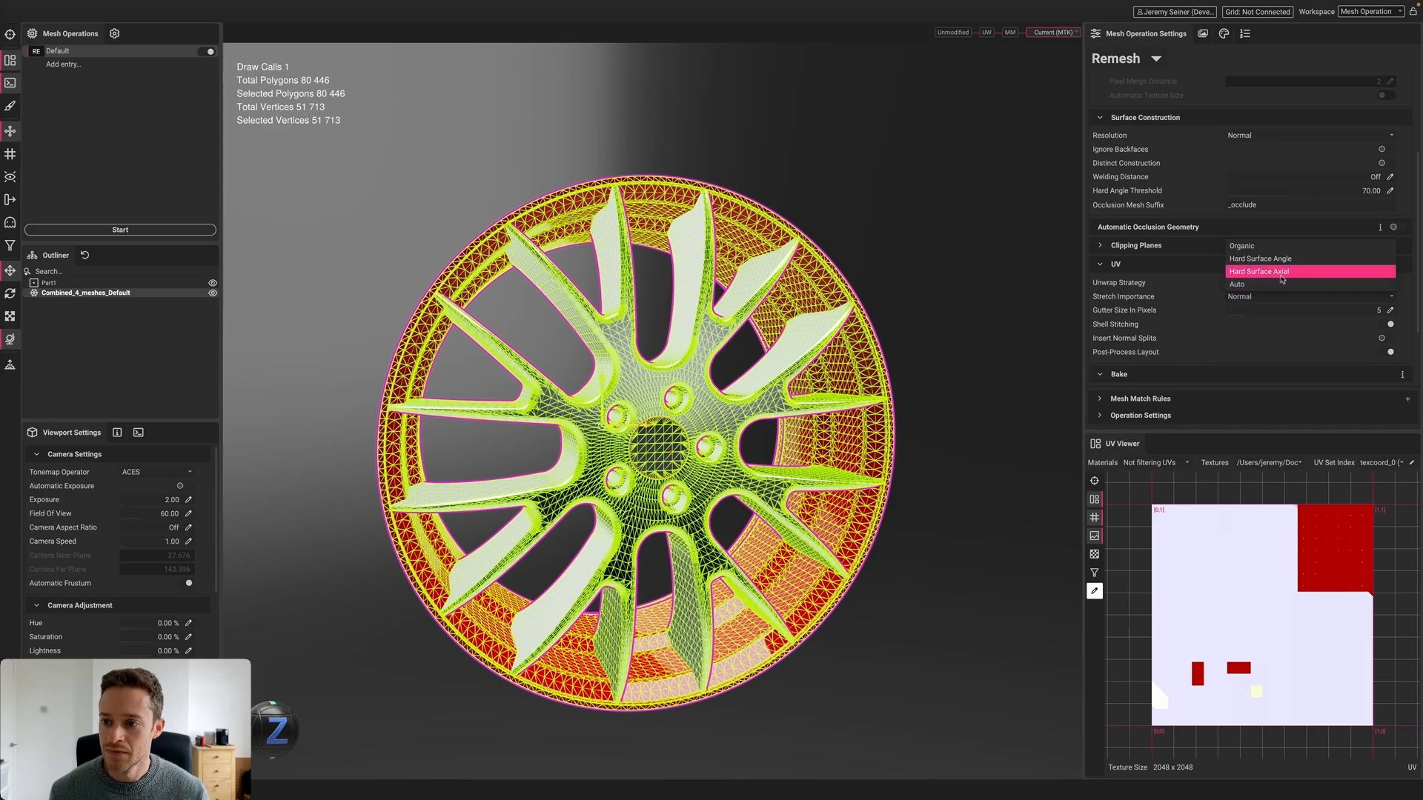
{"action": "left_click", "coordinate": [1254, 275]}
Review the Texture Output settings and start processing the wheel
{"action": "left_click", "coordinate": [1204, 34]}
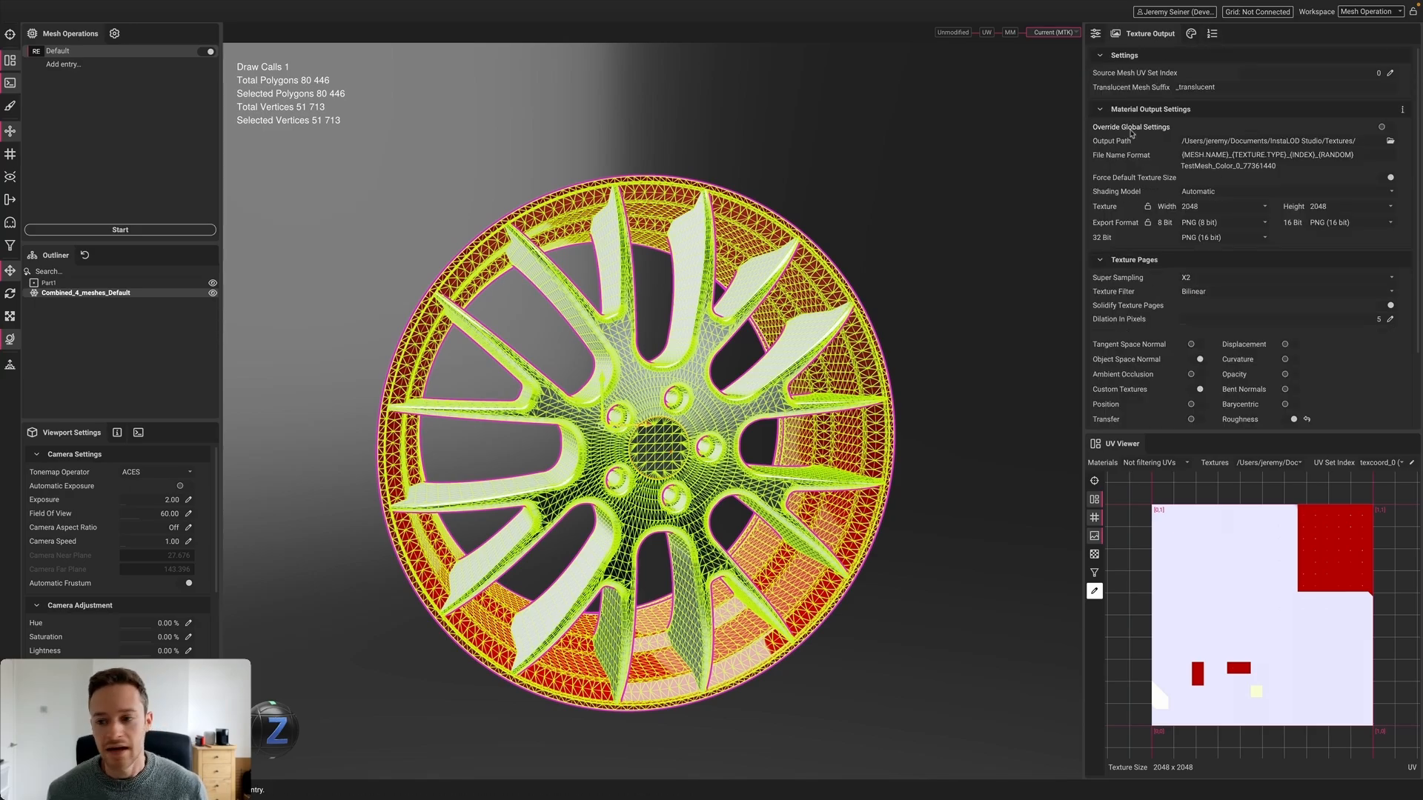
{"action": "scroll", "coordinate": [1134, 133], "scroll_direction": "down", "scroll_amount": 1}
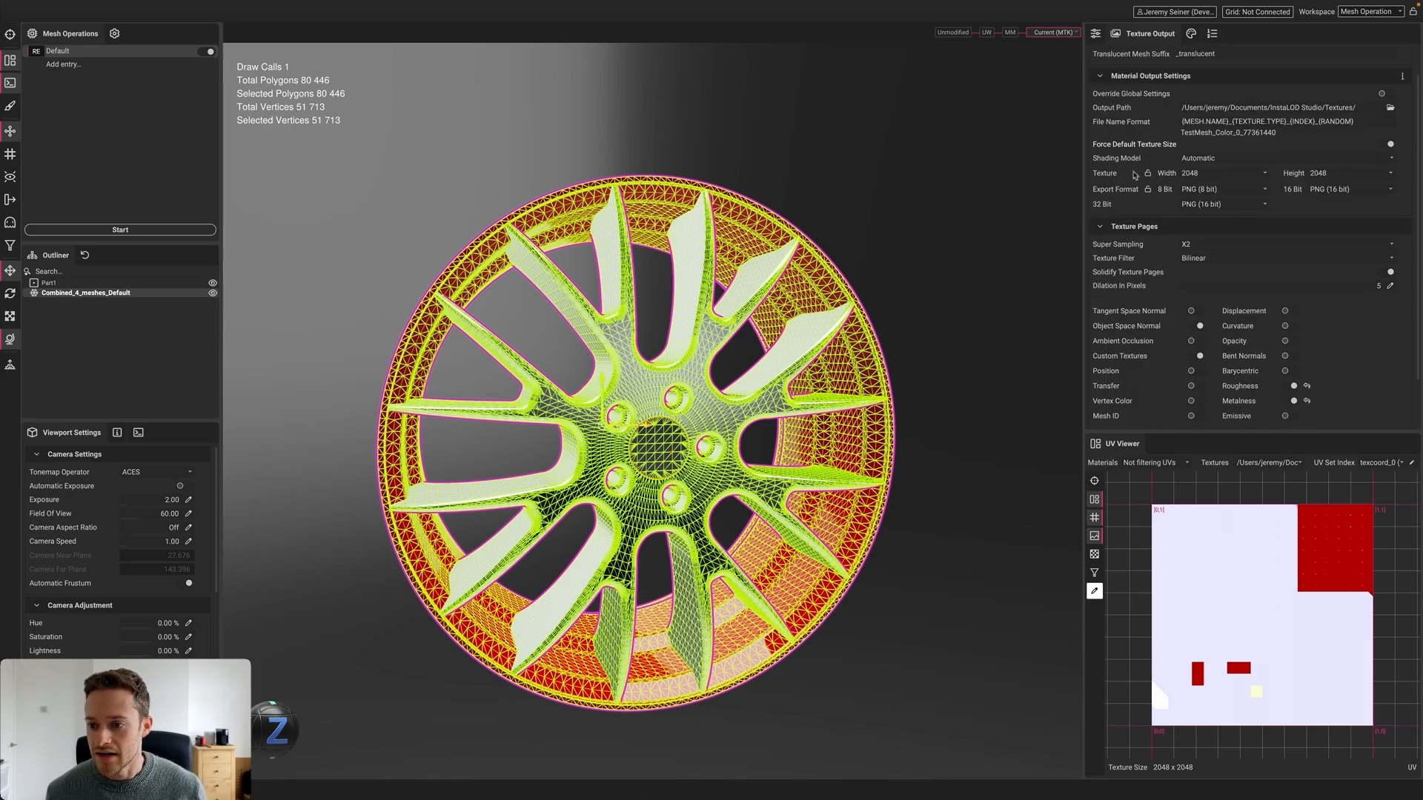
{"action": "left_click", "coordinate": [97, 231]}
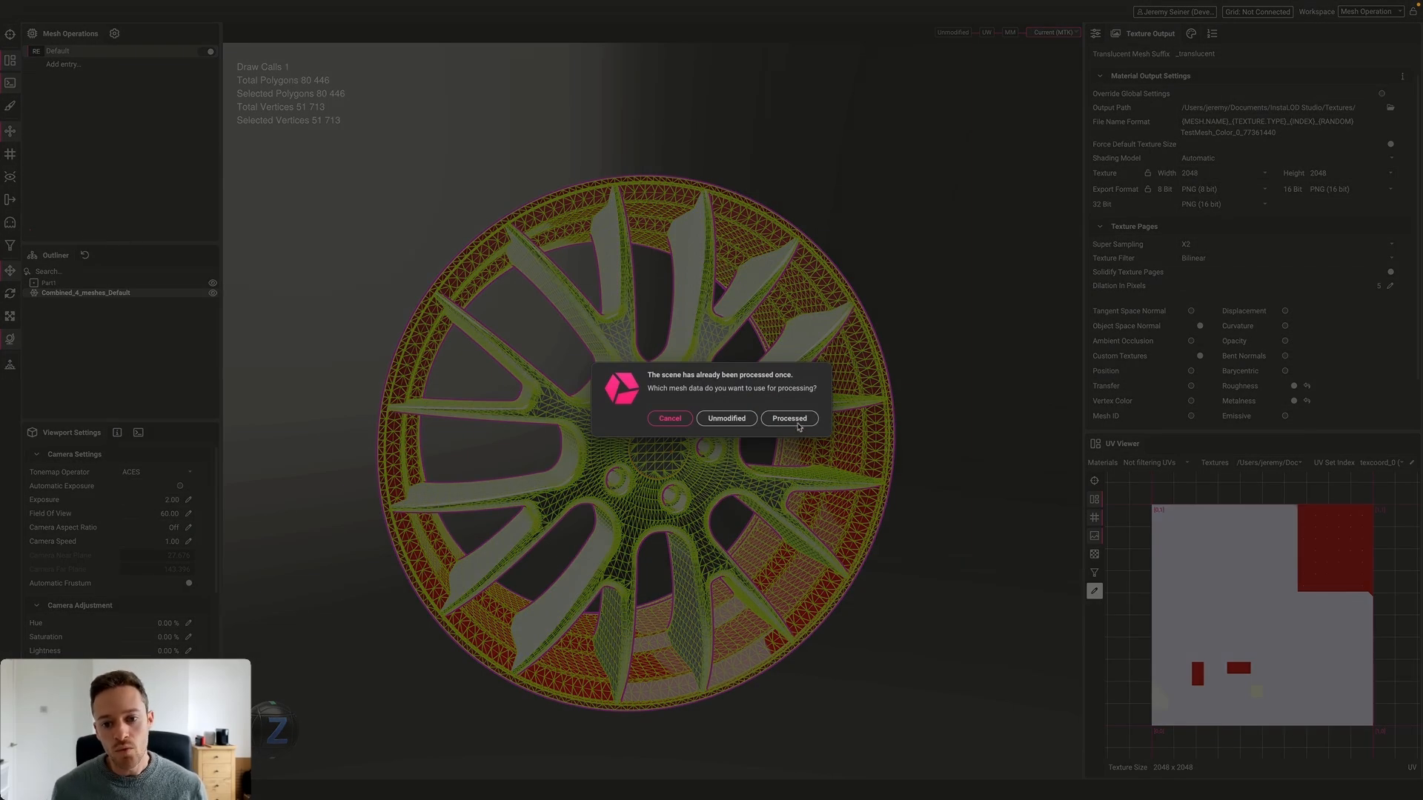
Remesh from the already processed mesh to get 7,224 polygons, and view its wireframe at an angle
{"action": "left_click", "coordinate": [789, 419]}
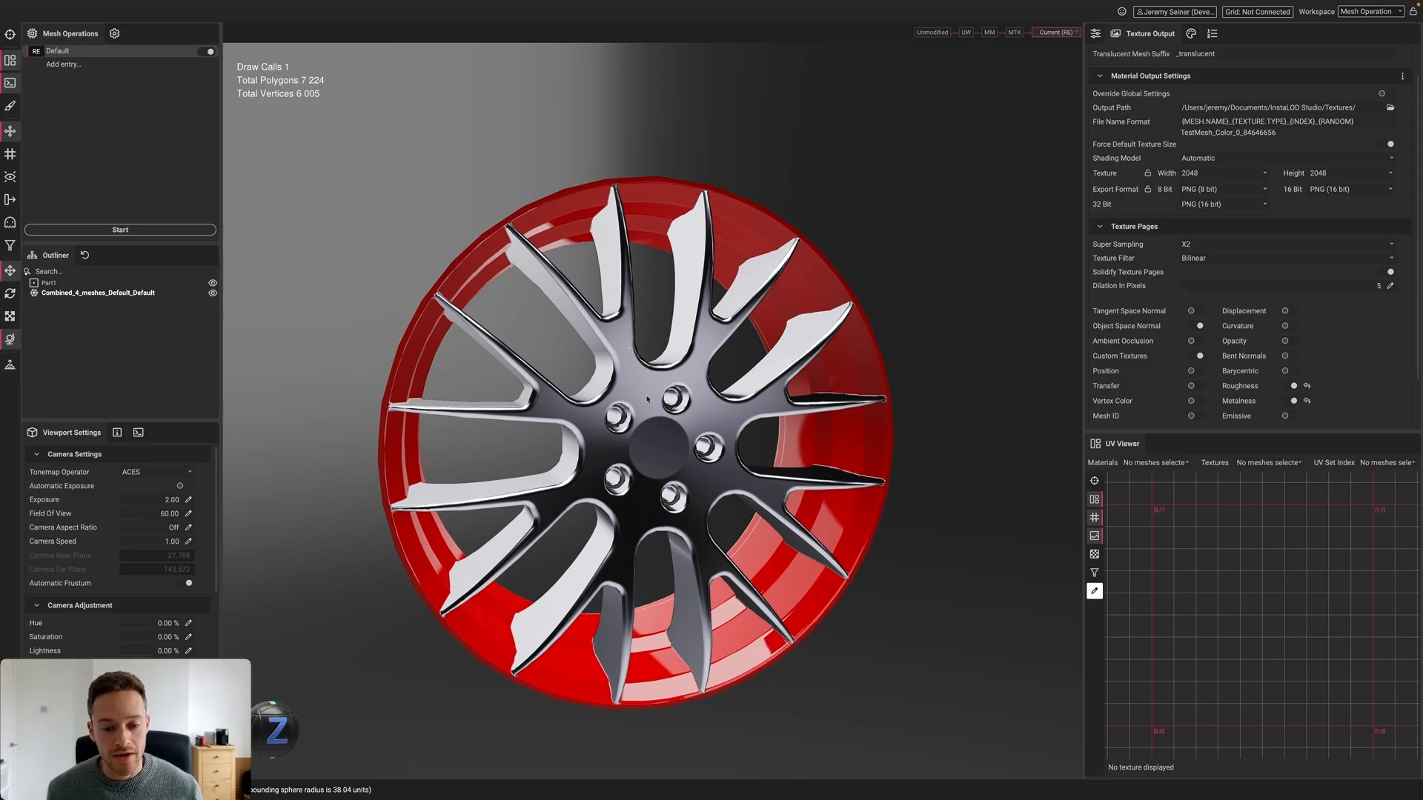
{"action": "left_click_drag", "start_coordinate": [646, 399], "coordinate": [603, 439], "text": "alt"}
{"action": "middle_click_drag", "start_coordinate": [603, 439], "coordinate": [612, 415]}
{"action": "scroll", "coordinate": [612, 415], "scroll_direction": "up", "scroll_amount": 3}
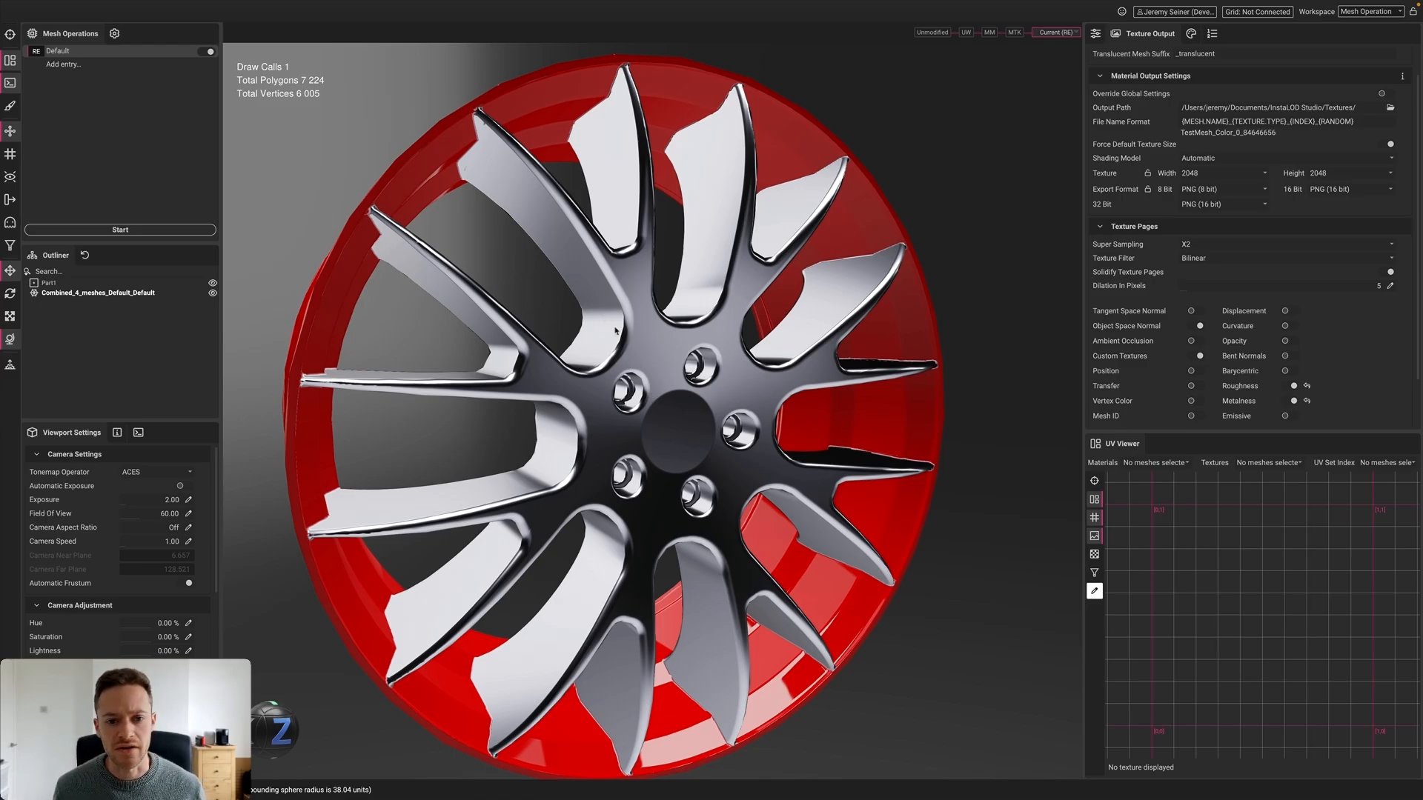
{"action": "mouse_move", "coordinate": [629, 341]}
{"action": "left_mouse_down", "text": "alt"}
{"action": "mouse_move", "coordinate": [653, 358]}
{"action": "mouse_move", "coordinate": [672, 347]}
{"action": "mouse_move", "coordinate": [649, 357]}
{"action": "left_mouse_up", "text": "alt"}
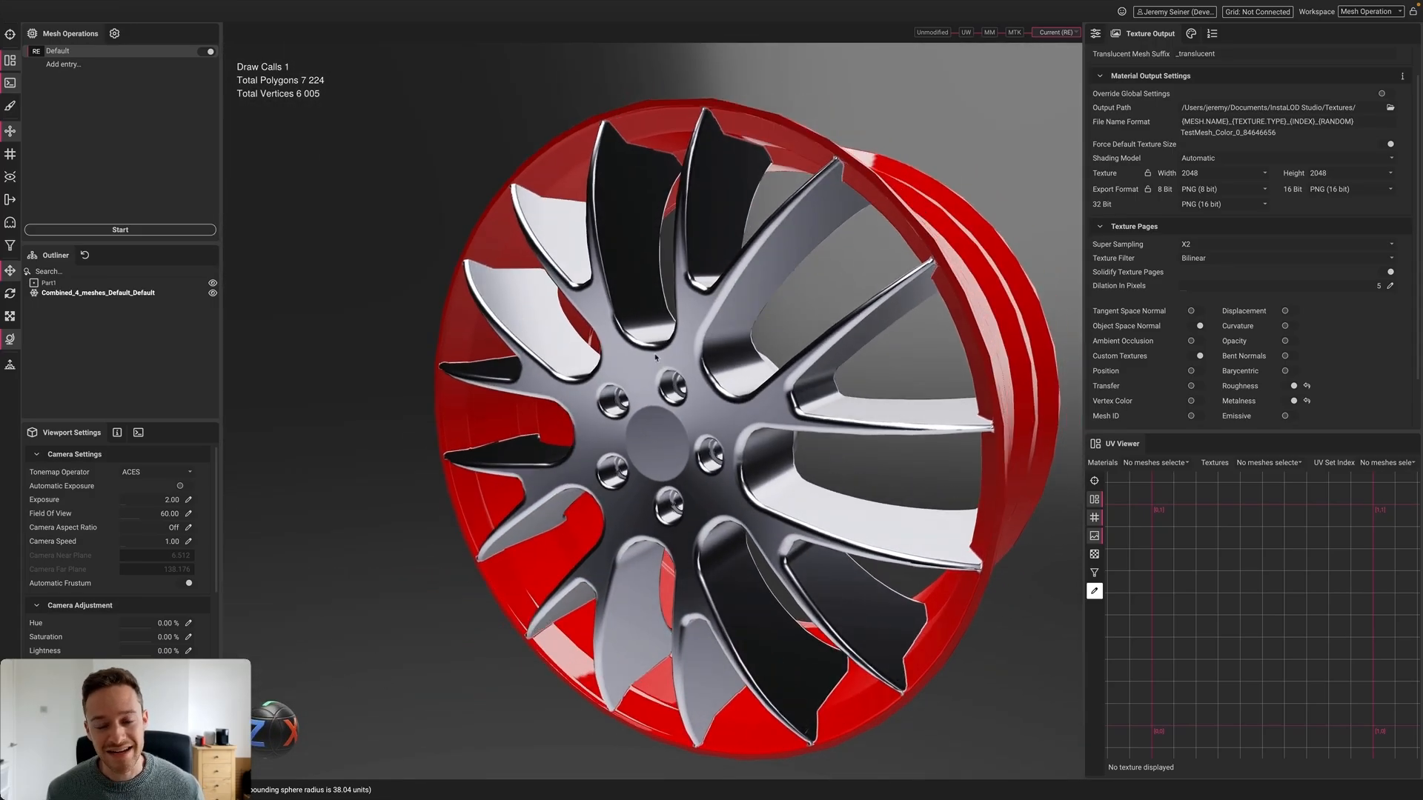
{"action": "scroll", "coordinate": [615, 356], "scroll_direction": "up", "scroll_amount": 3}
{"action": "left_click", "coordinate": [580, 355]}
Orbit and zoom around the hub, comparing the remeshed wheel's shaded and wireframe views
{"action": "left_click_drag", "start_coordinate": [563, 362], "coordinate": [430, 275], "text": "alt"}
{"action": "left_click", "coordinate": [381, 247]}
{"action": "scroll", "coordinate": [684, 408], "scroll_direction": "up", "scroll_amount": 3}
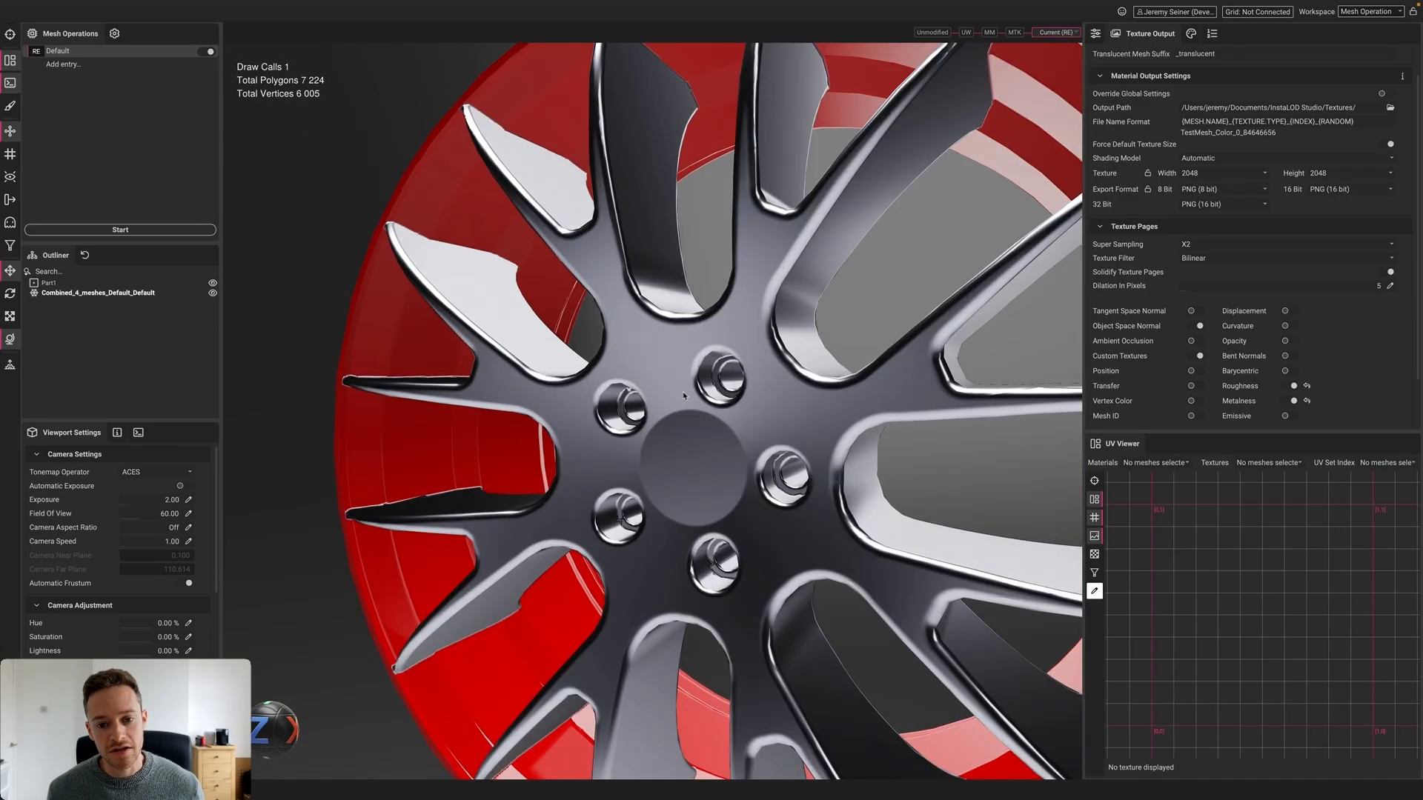
{"action": "left_click_drag", "start_coordinate": [689, 421], "coordinate": [771, 411], "text": "alt"}
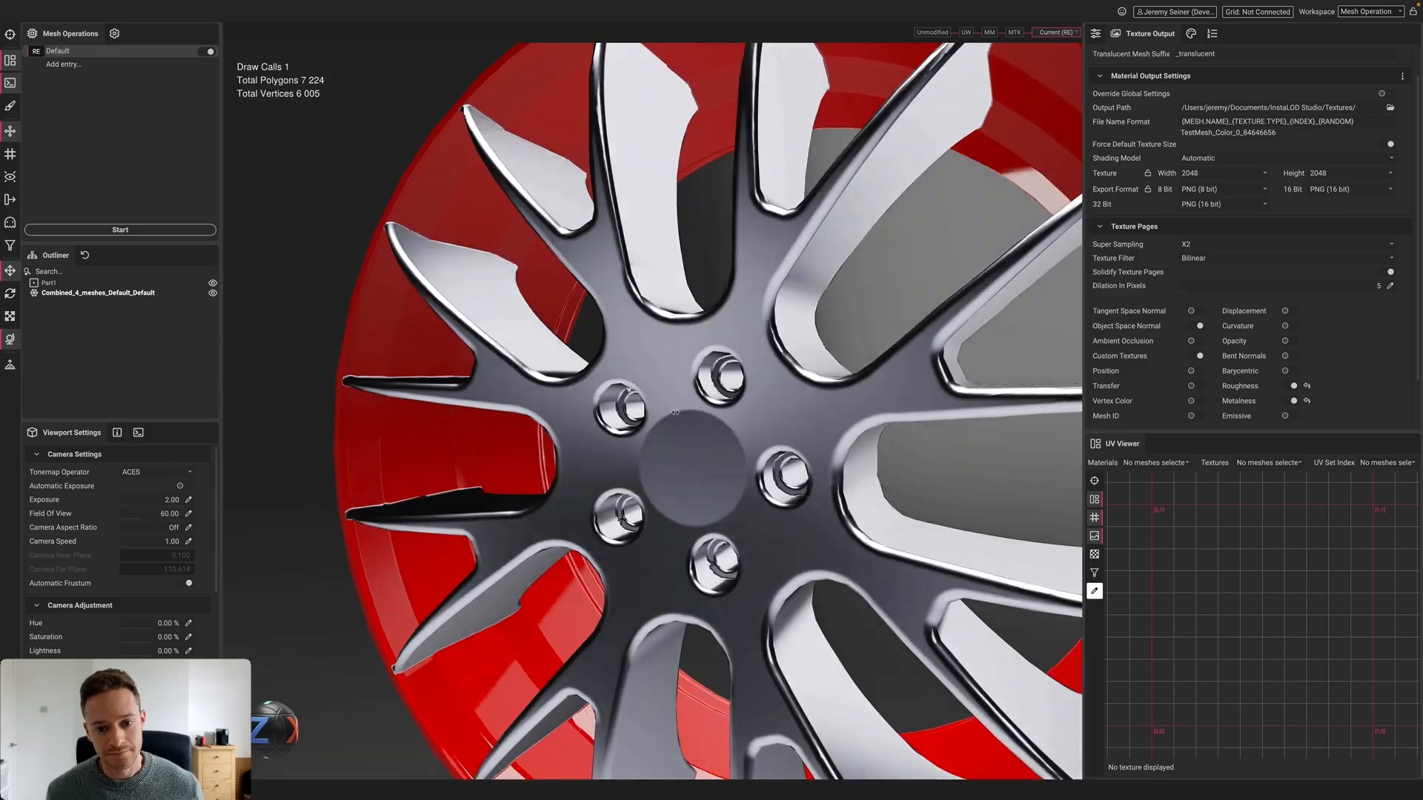
{"action": "left_click", "coordinate": [771, 412]}
{"action": "scroll", "coordinate": [771, 411], "scroll_direction": "down", "scroll_amount": 3}
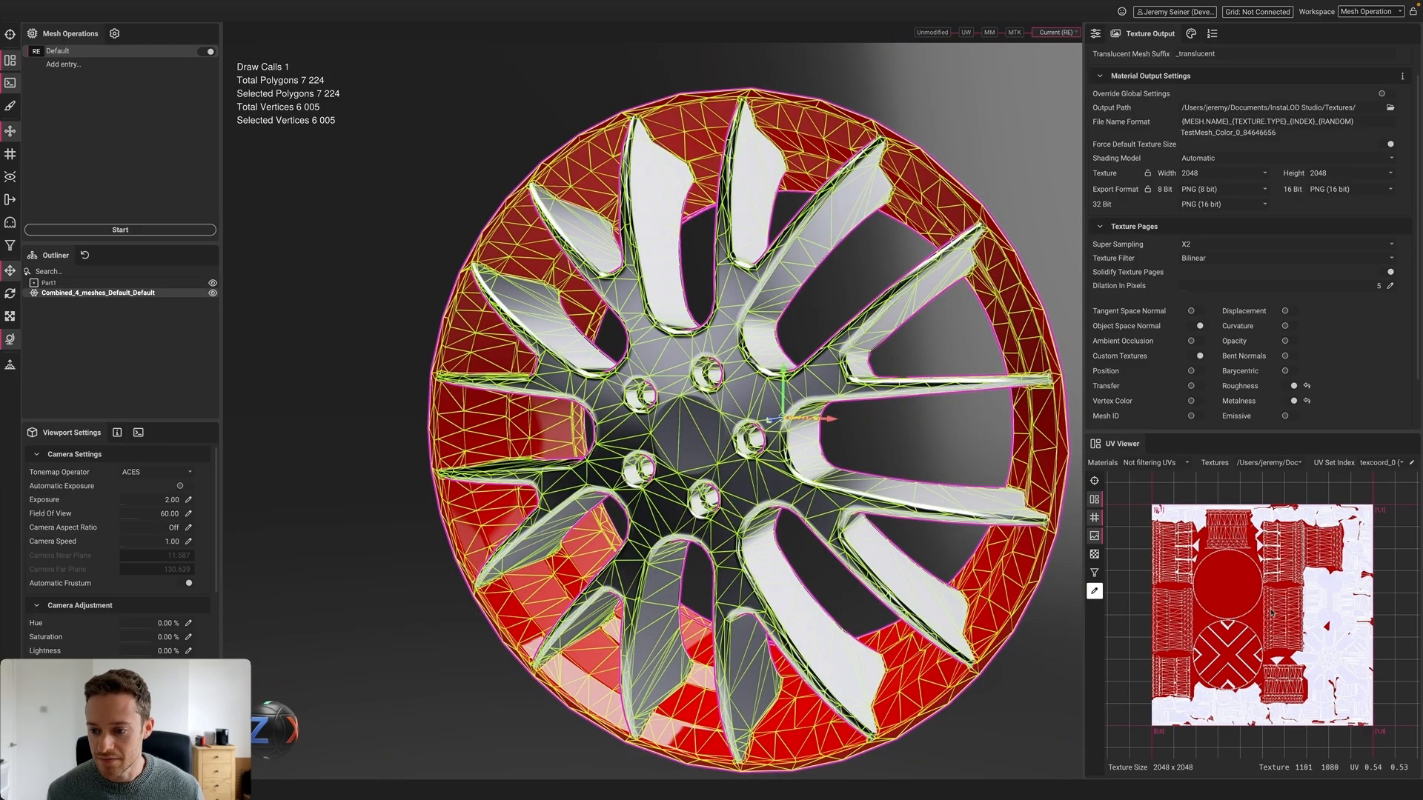
Show the baked Metalness and then the NormalObject map behind the UVs
{"action": "left_click", "coordinate": [1292, 464]}
{"action": "left_click", "coordinate": [1302, 490]}
{"action": "left_click", "coordinate": [1279, 464]}
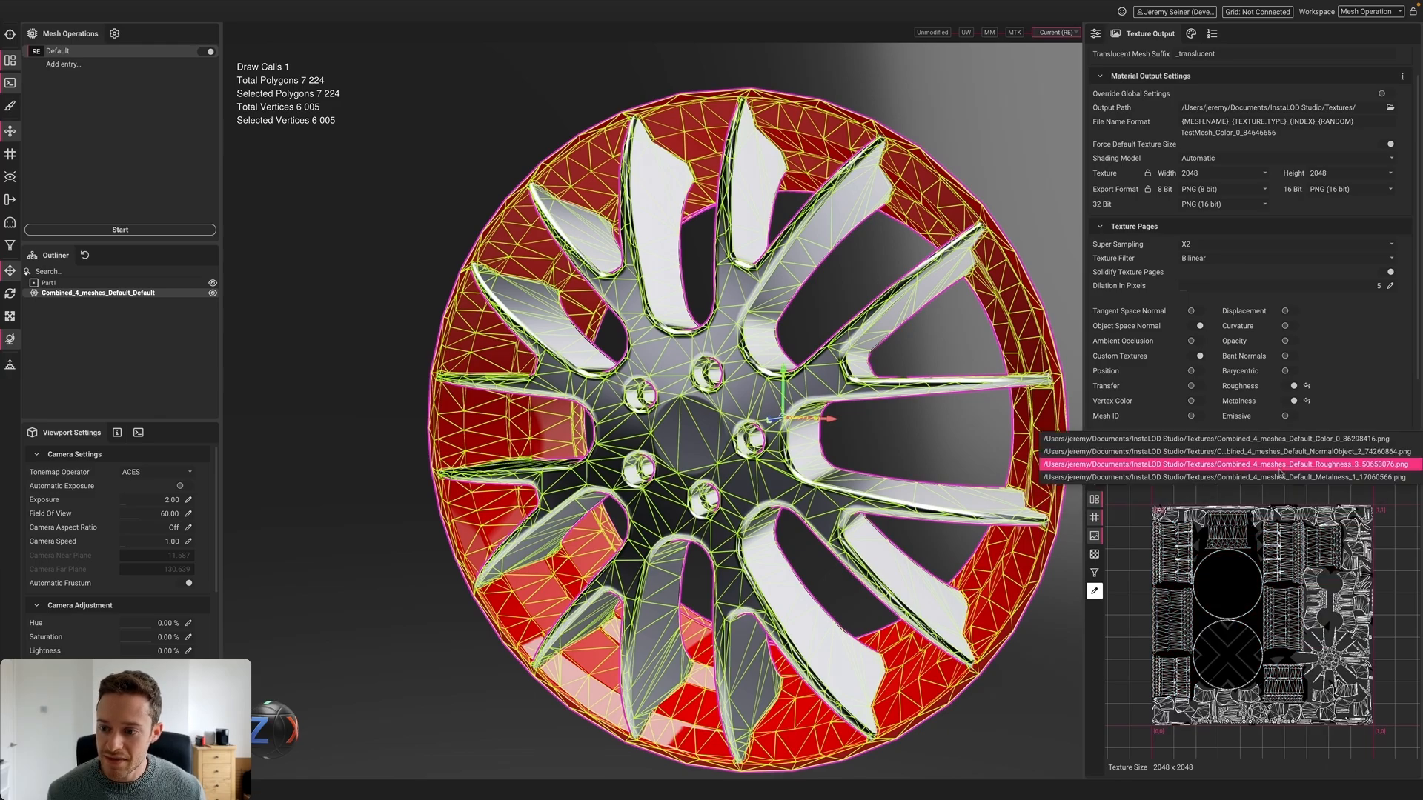
{"action": "left_click", "coordinate": [1275, 465]}
{"action": "left_click", "coordinate": [1275, 465]}
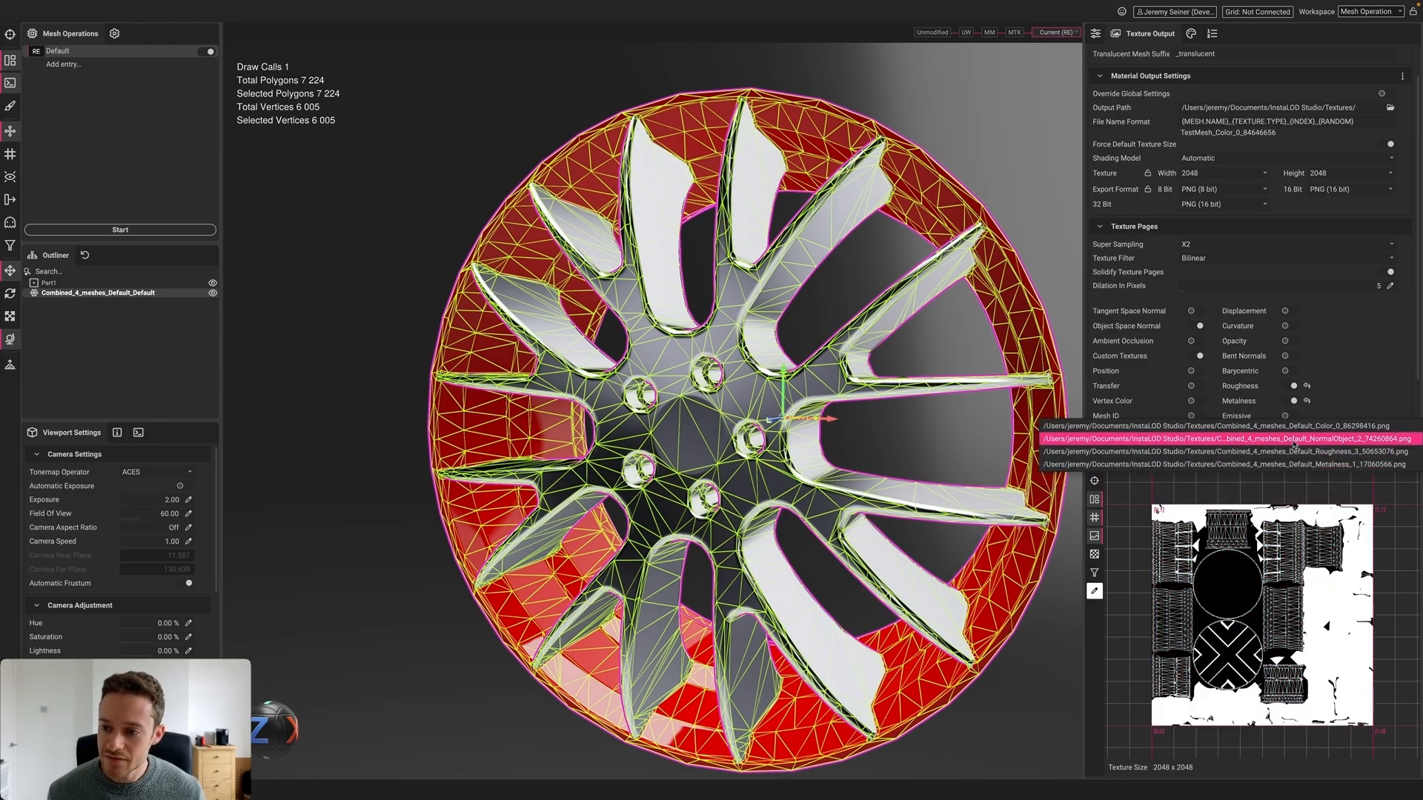
{"action": "left_click", "coordinate": [1259, 439]}
Pan and zoom across the normal map UVs, then return to the Remesh operation settings
{"action": "scroll", "coordinate": [1226, 552], "scroll_direction": "up", "scroll_amount": 6}
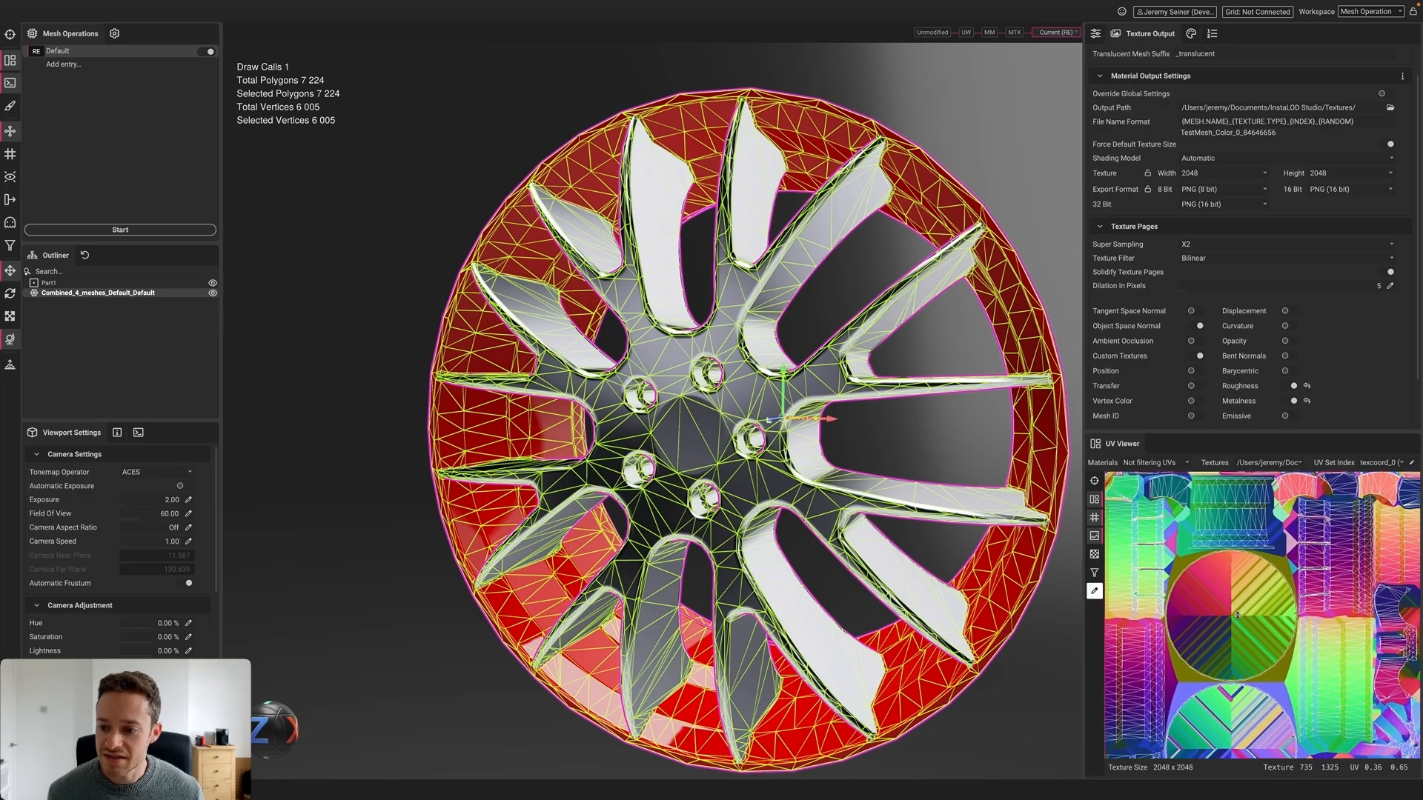
{"action": "middle_click_drag", "start_coordinate": [1242, 608], "coordinate": [1323, 620]}
{"action": "middle_click_drag", "start_coordinate": [1163, 620], "coordinate": [1254, 561]}
{"action": "scroll", "coordinate": [1254, 562], "scroll_direction": "down", "scroll_amount": 8}
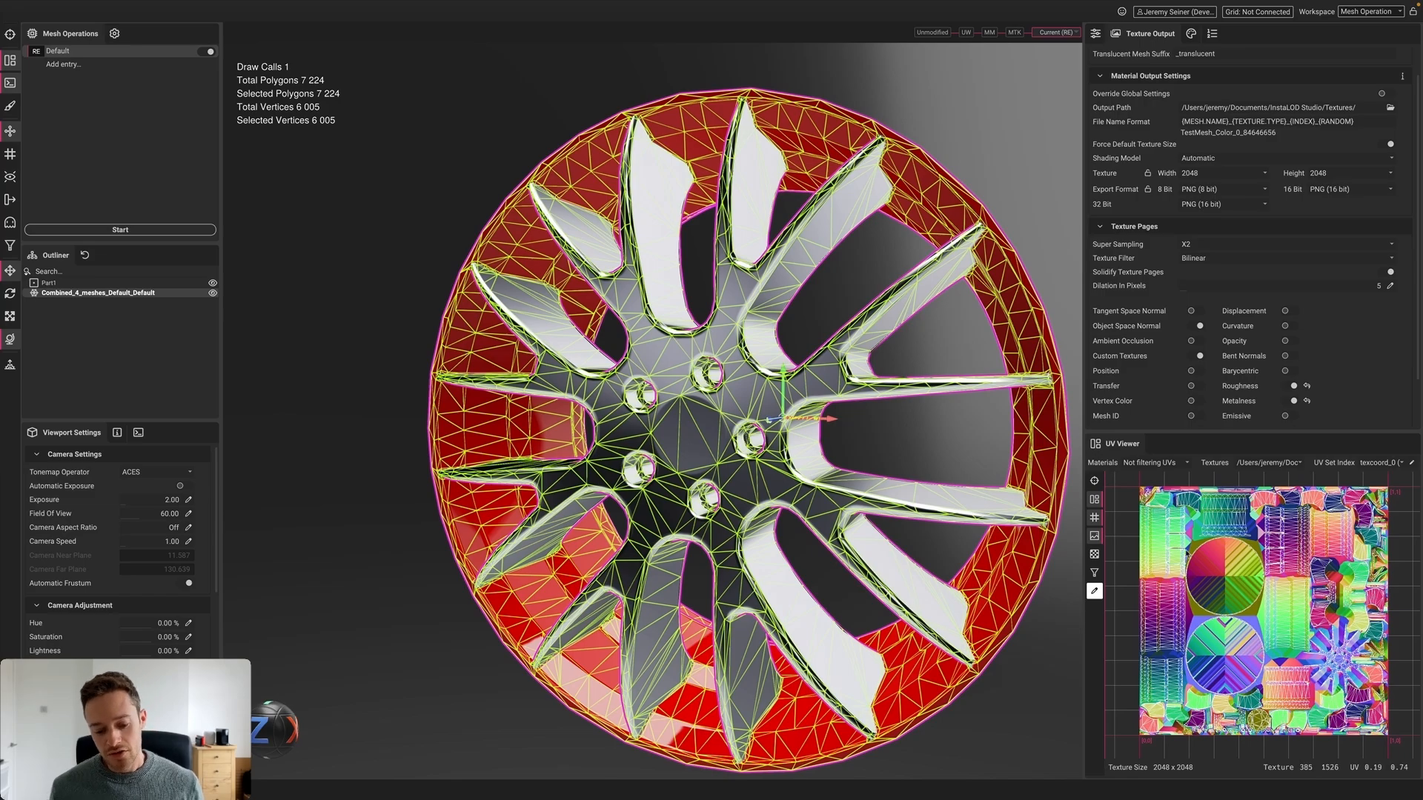
{"action": "scroll", "coordinate": [653, 398], "scroll_direction": "down", "scroll_amount": 5}
{"action": "middle_click_drag", "start_coordinate": [702, 407], "coordinate": [680, 408]}
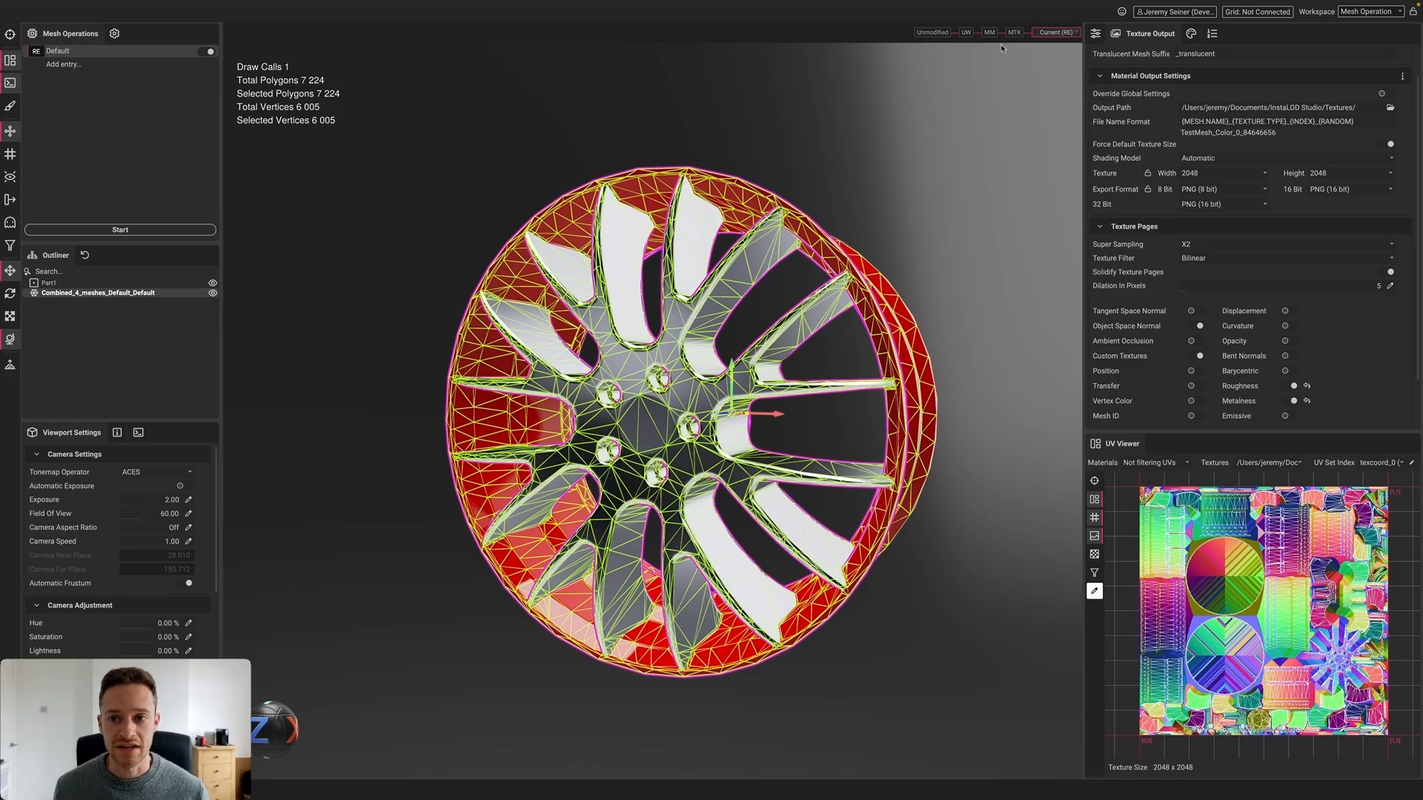
{"action": "left_click", "coordinate": [1096, 32]}
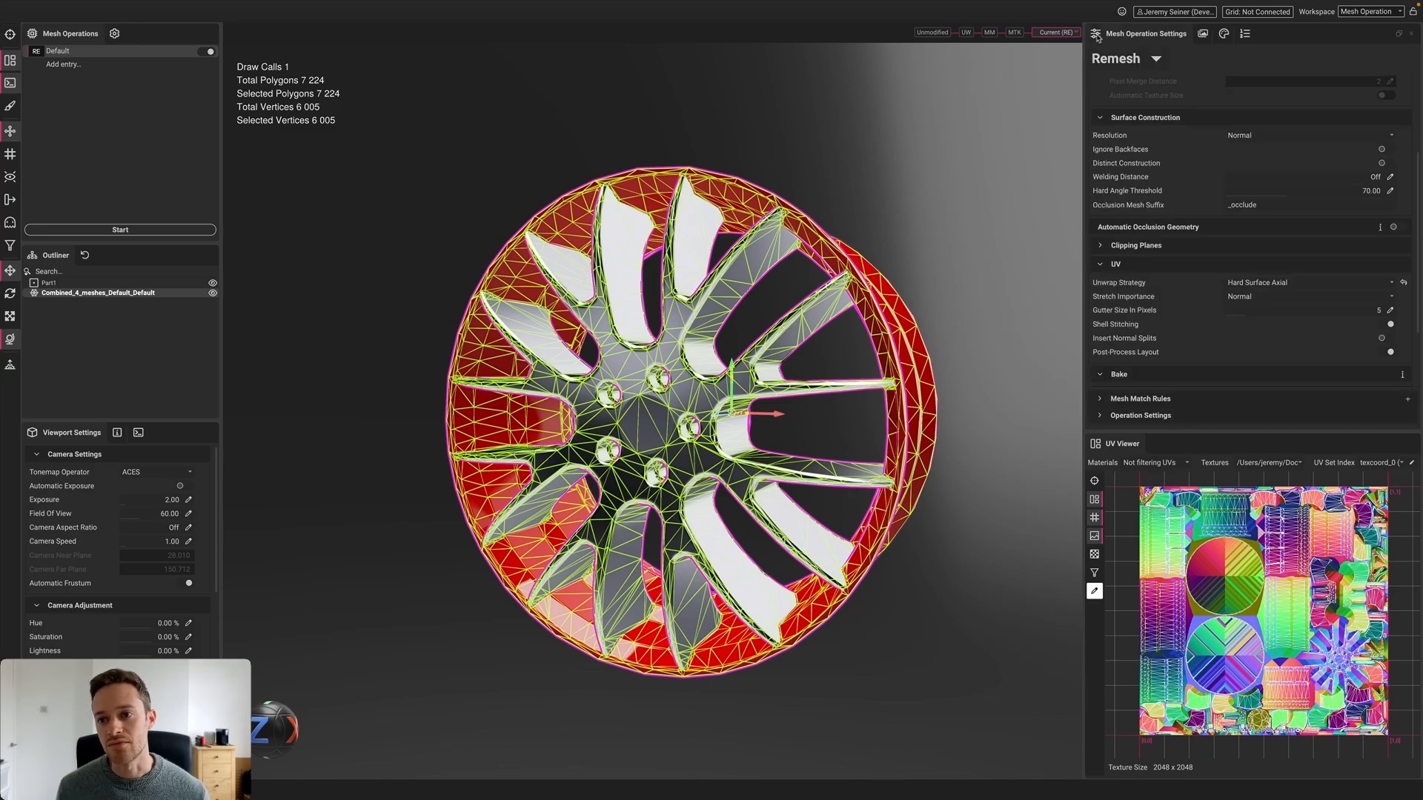
{"action": "scroll", "coordinate": [1154, 195], "scroll_direction": "up", "scroll_amount": 2}
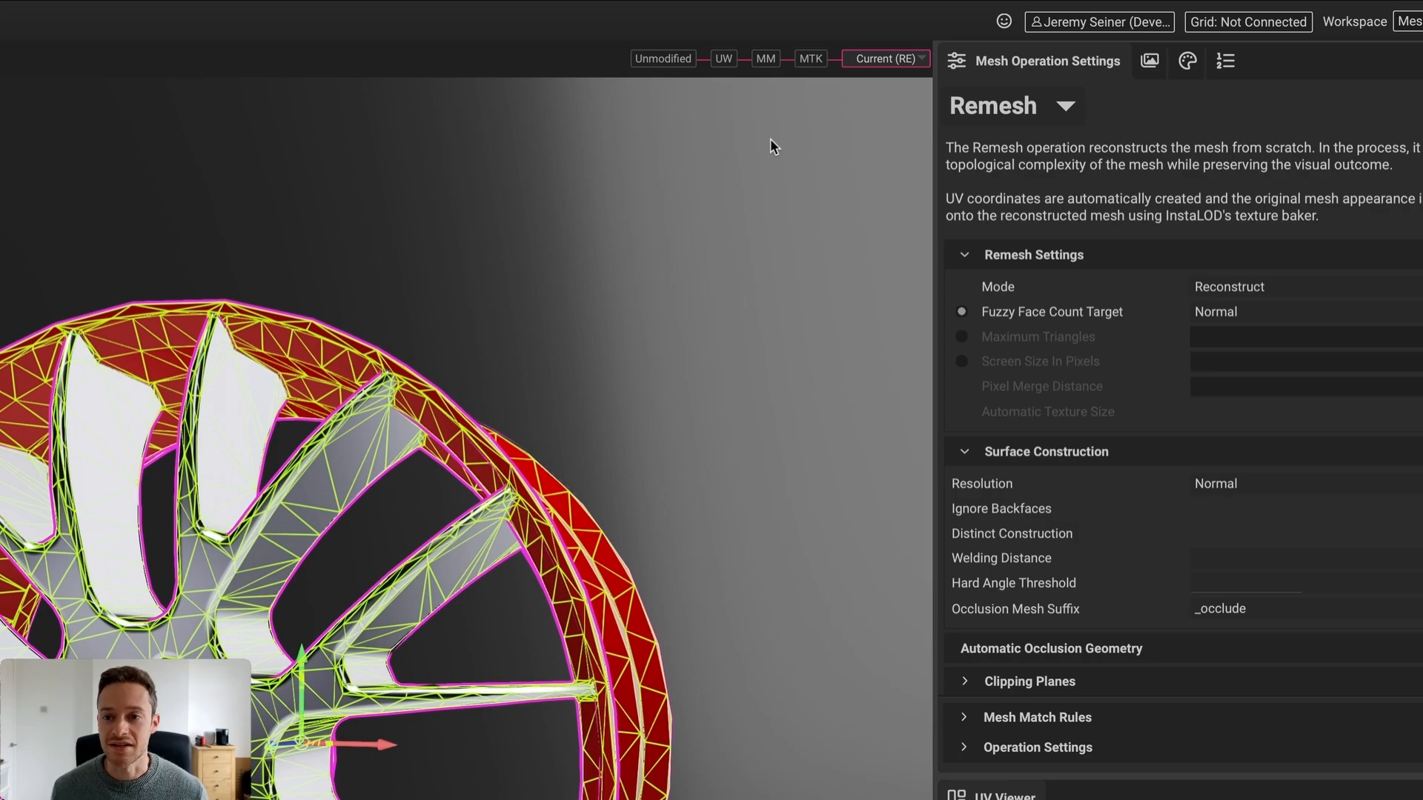
Preview the UV Unwrap state, go back to Current (RE), and use Convert Timeline To Profile
{"action": "left_click", "coordinate": [724, 60]}
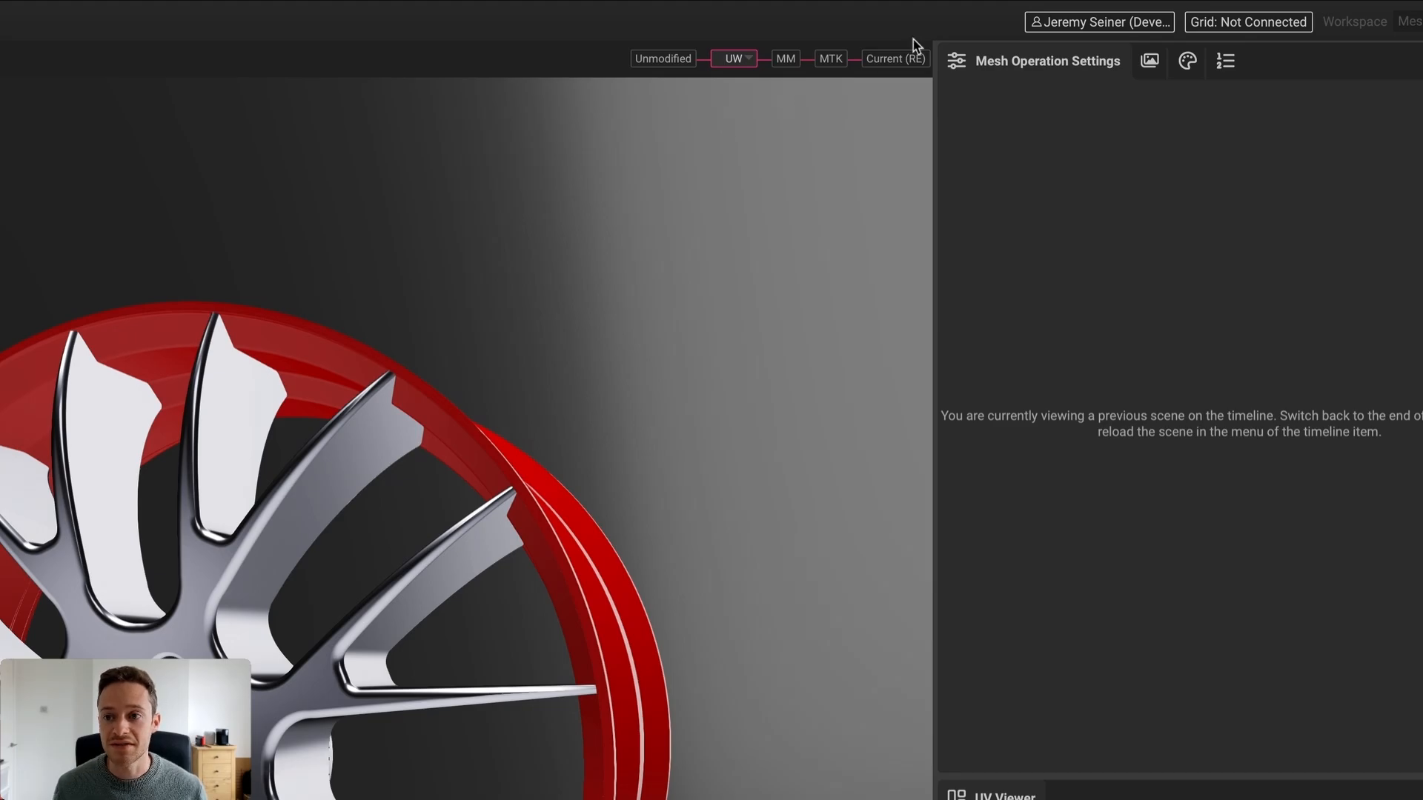
{"action": "left_click", "coordinate": [908, 59]}
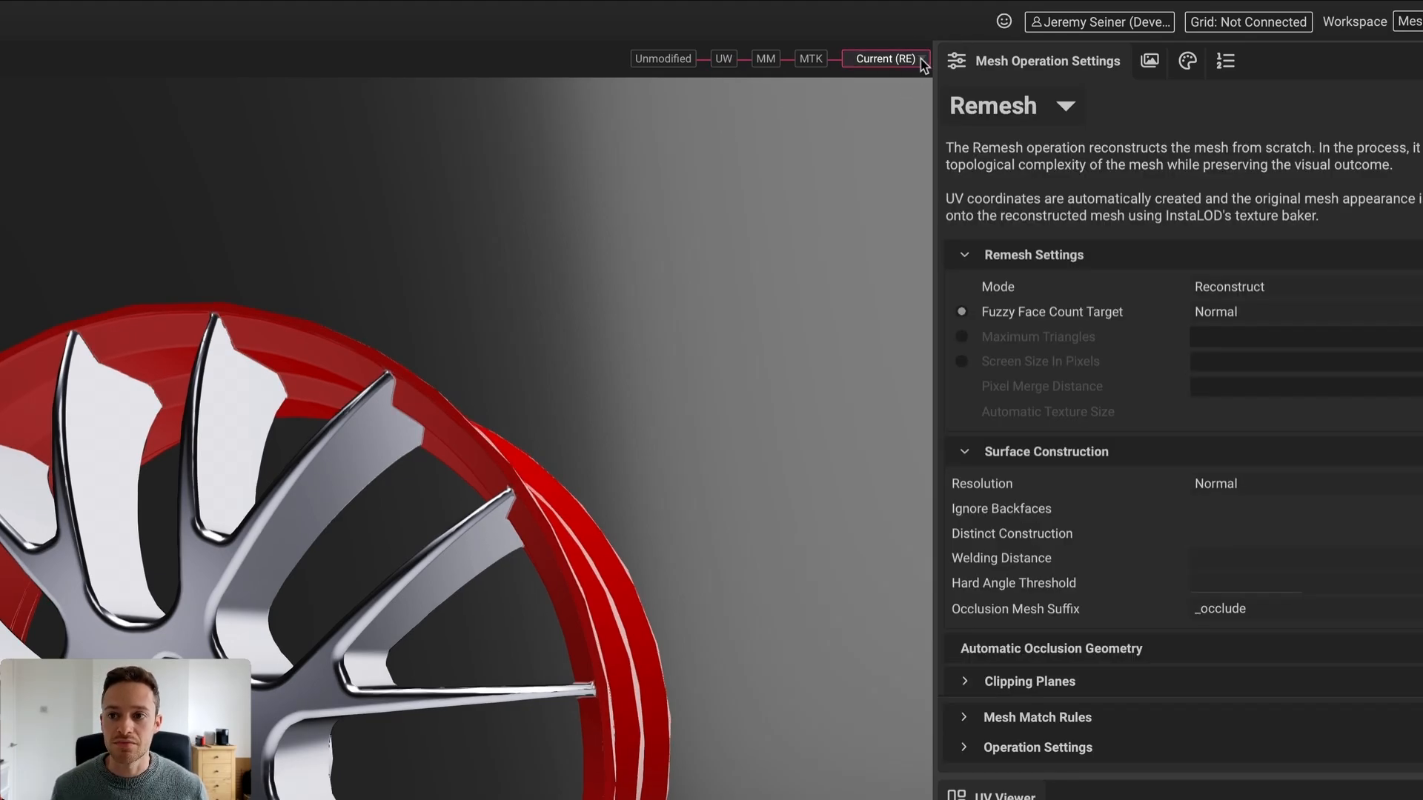
{"action": "left_click", "coordinate": [922, 60]}
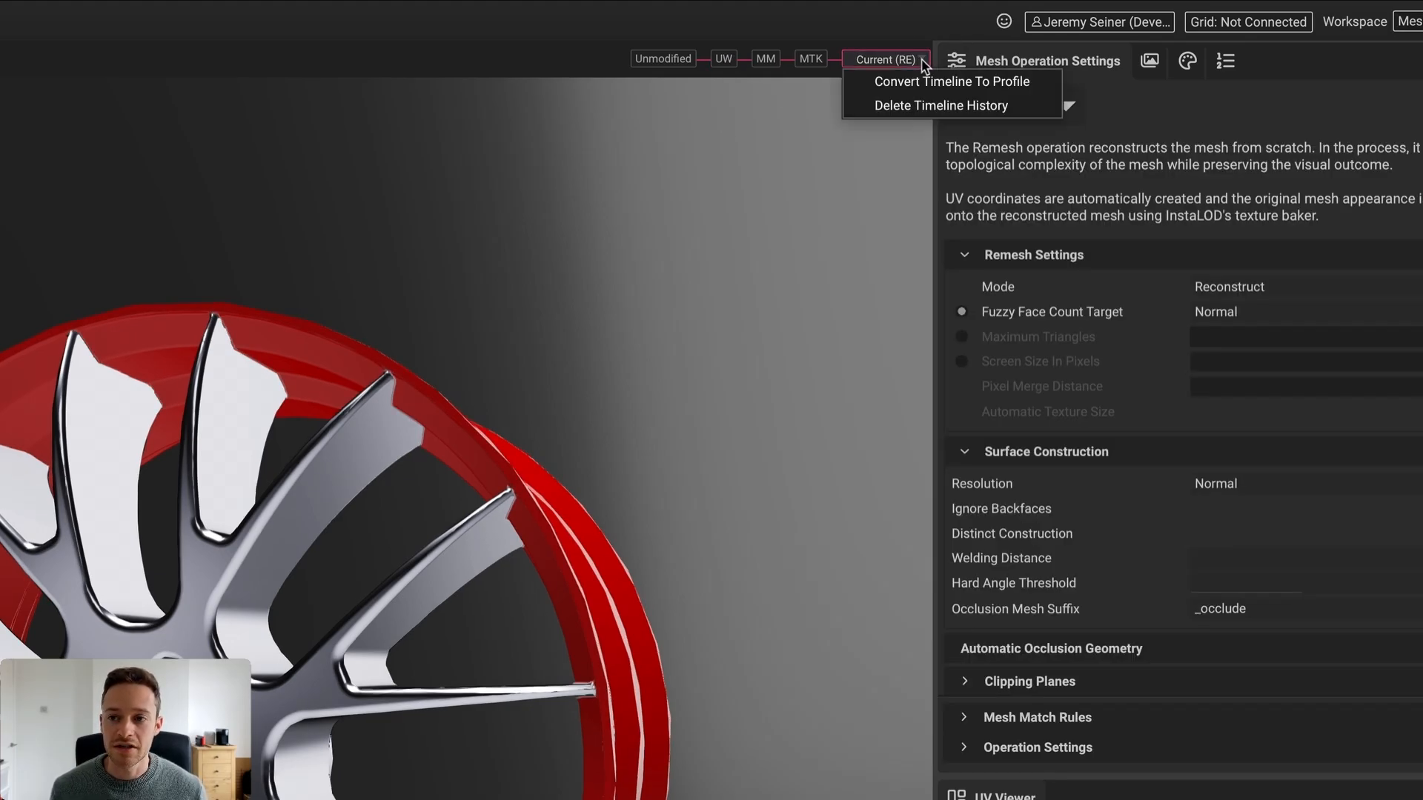
{"action": "left_click", "coordinate": [1041, 91]}
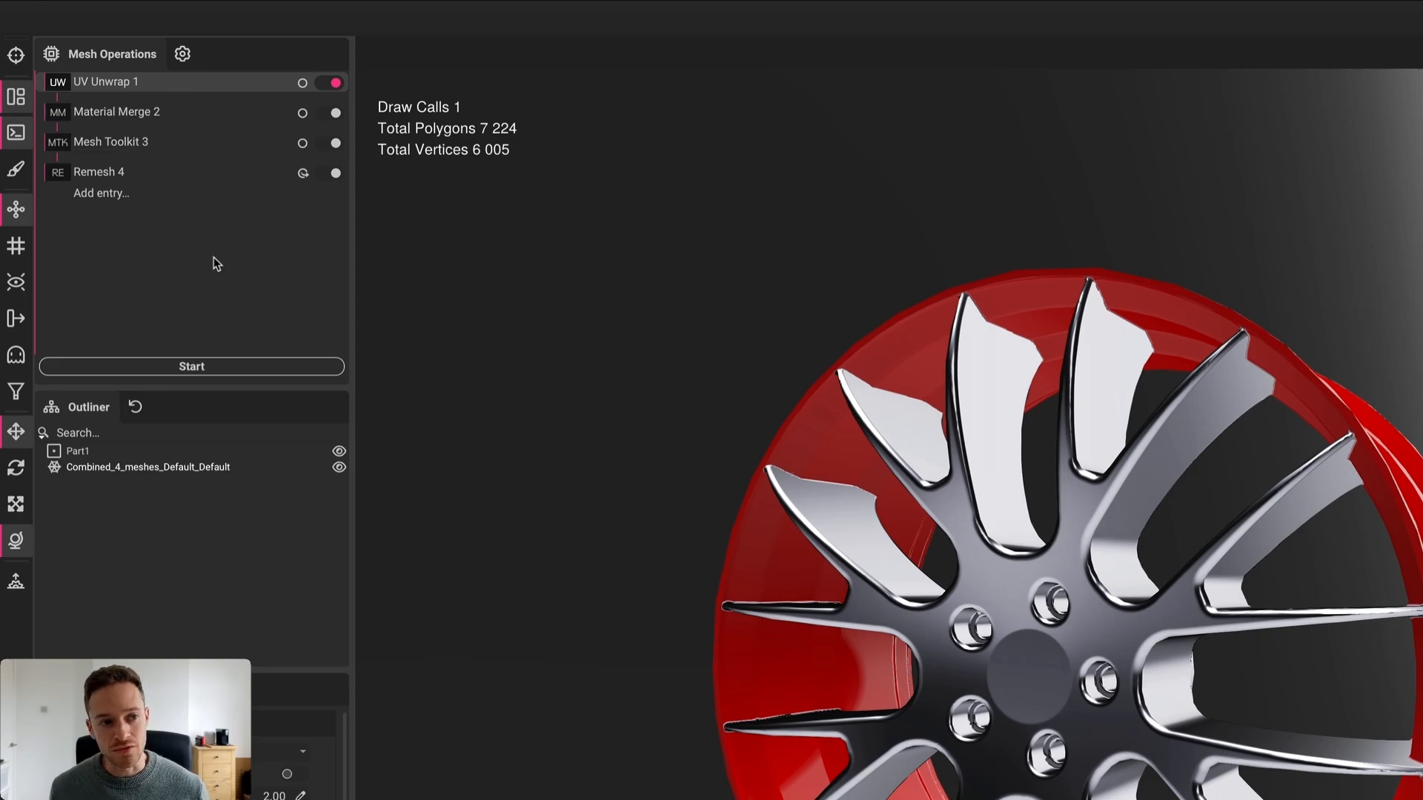
Run the four-step stack, accepting PreviousOutputAsInput and starting from the Unmodified mesh
{"action": "left_click", "coordinate": [304, 175]}
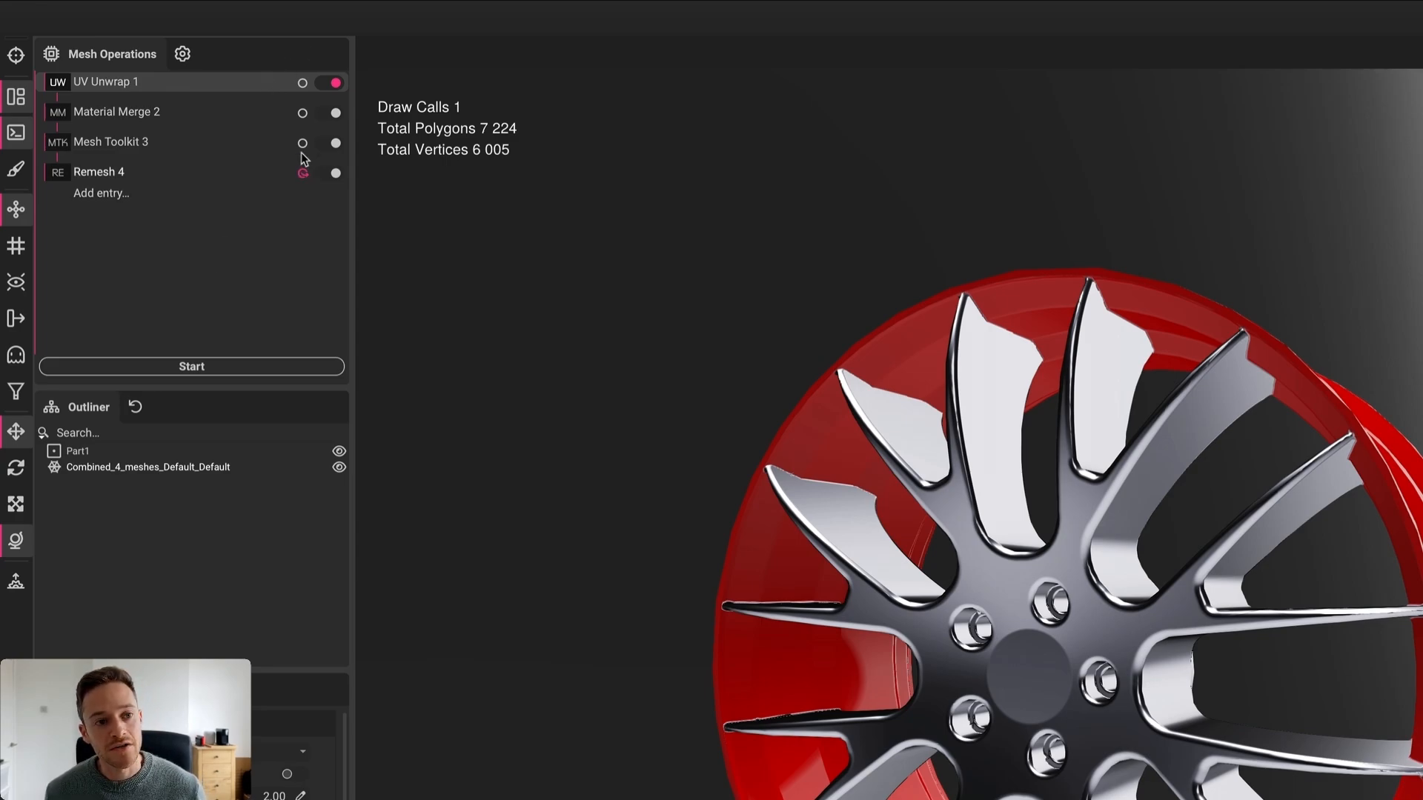
{"action": "left_click", "coordinate": [300, 85]}
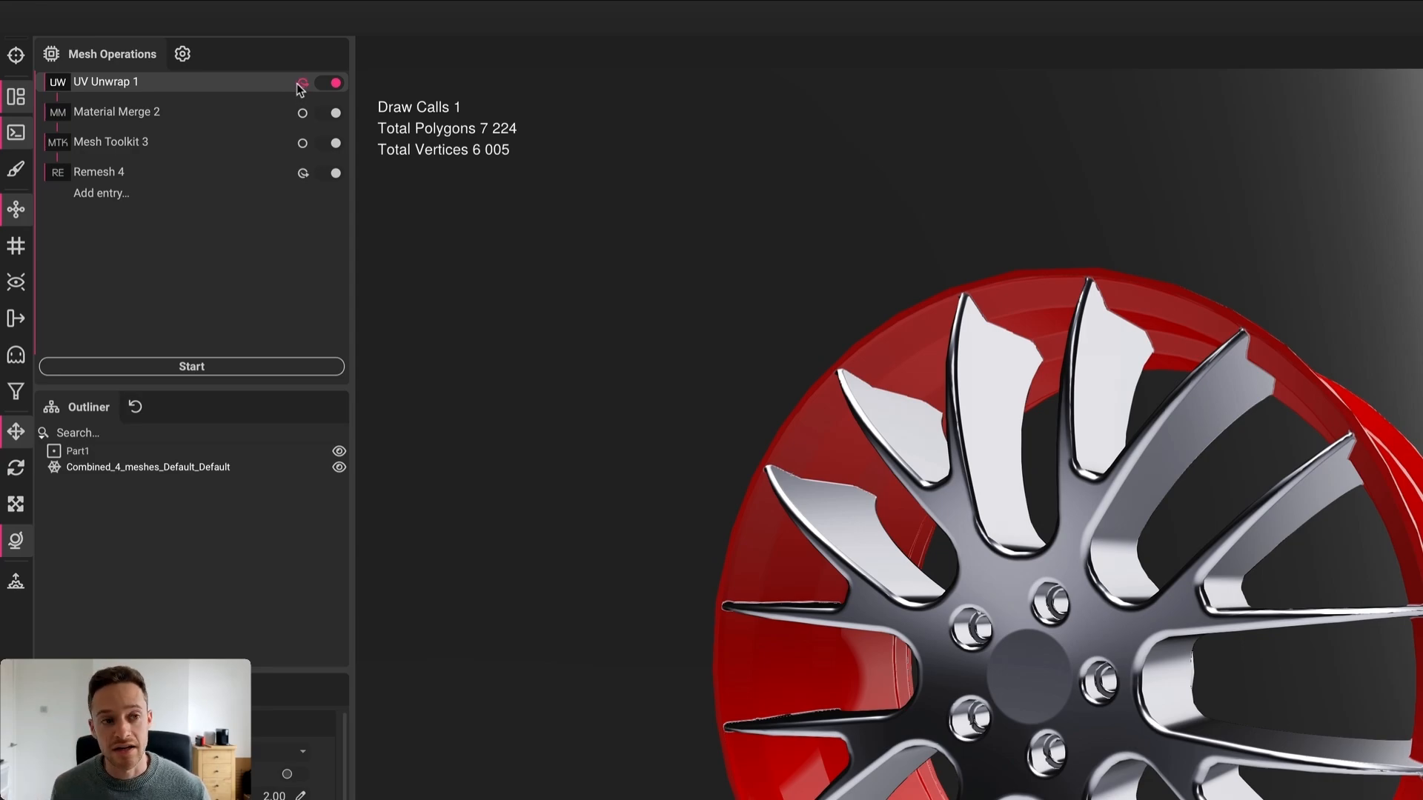
{"action": "left_click", "coordinate": [300, 84]}
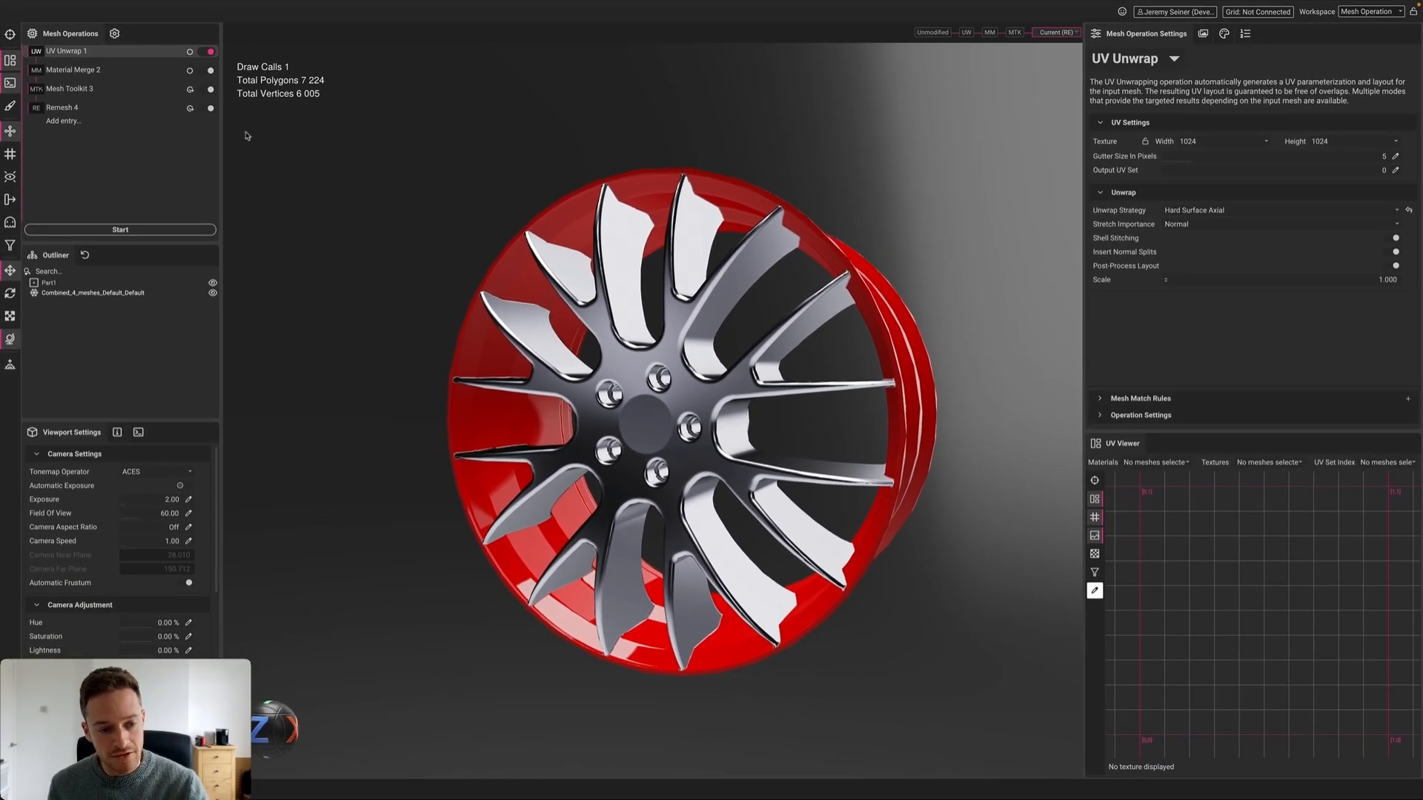
{"action": "left_click", "coordinate": [117, 230]}
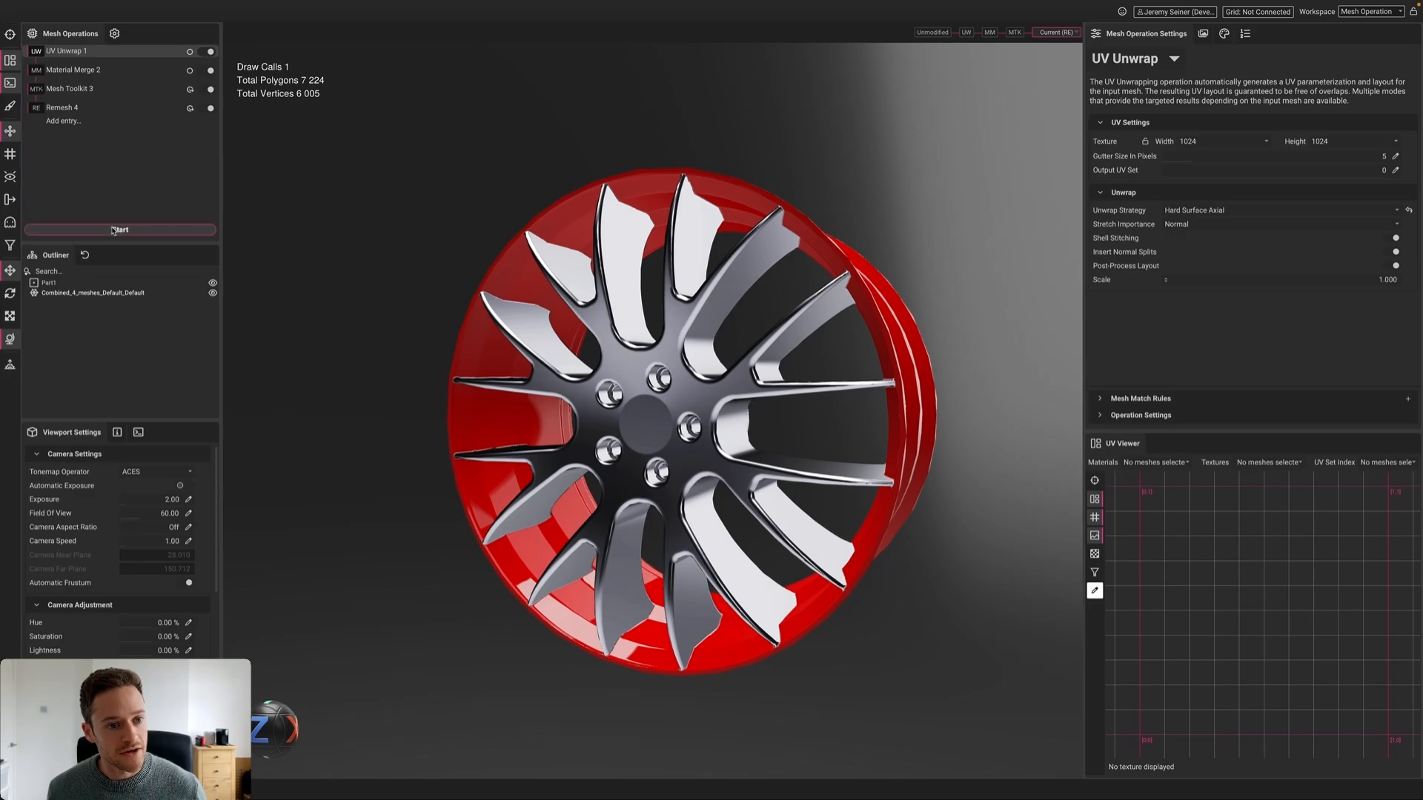
{"action": "left_click", "coordinate": [809, 433]}
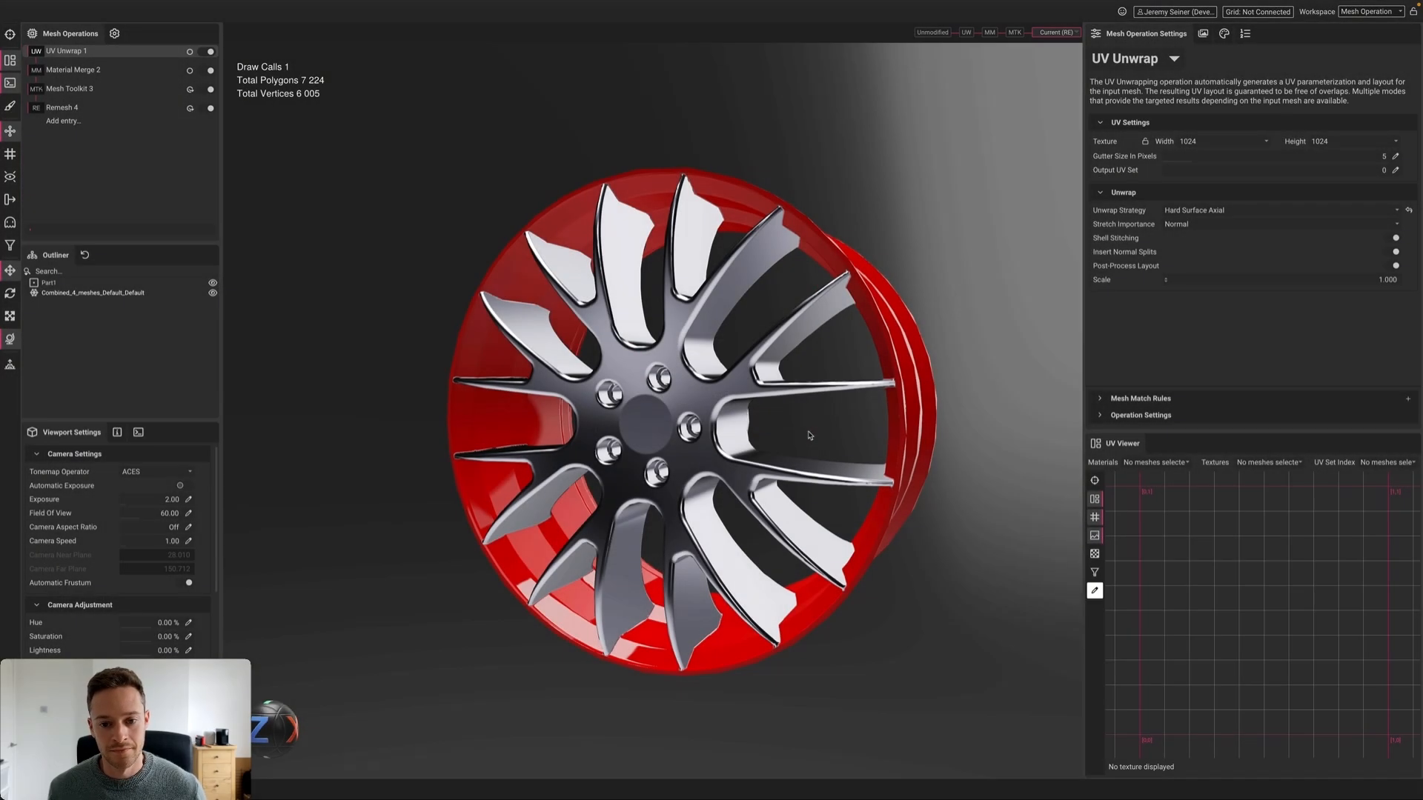
{"action": "left_click", "coordinate": [727, 419]}
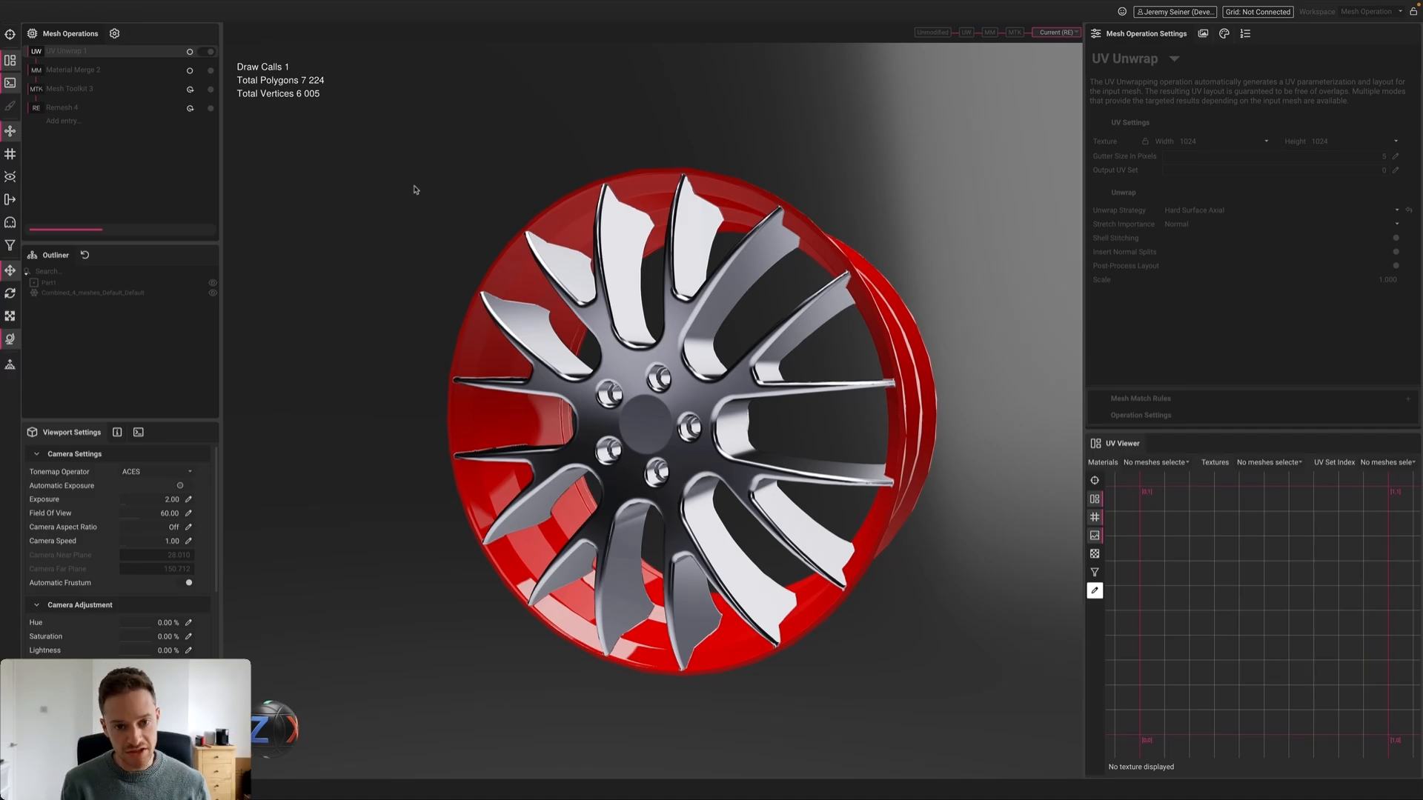
Launch Terminal through Spotlight search and move its window aside
{"action": "key", "text": "super+space"}
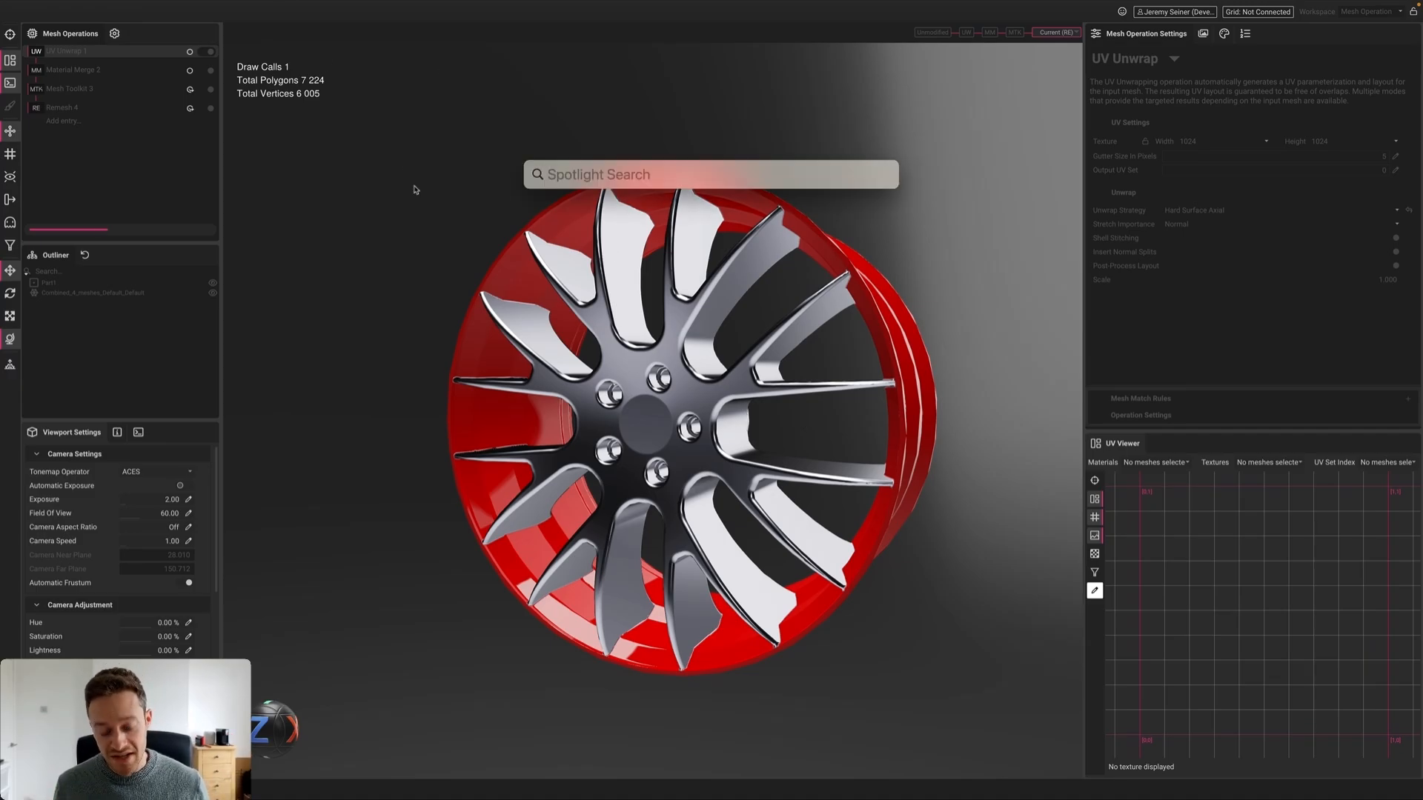
{"action": "type", "text": "terminal"}
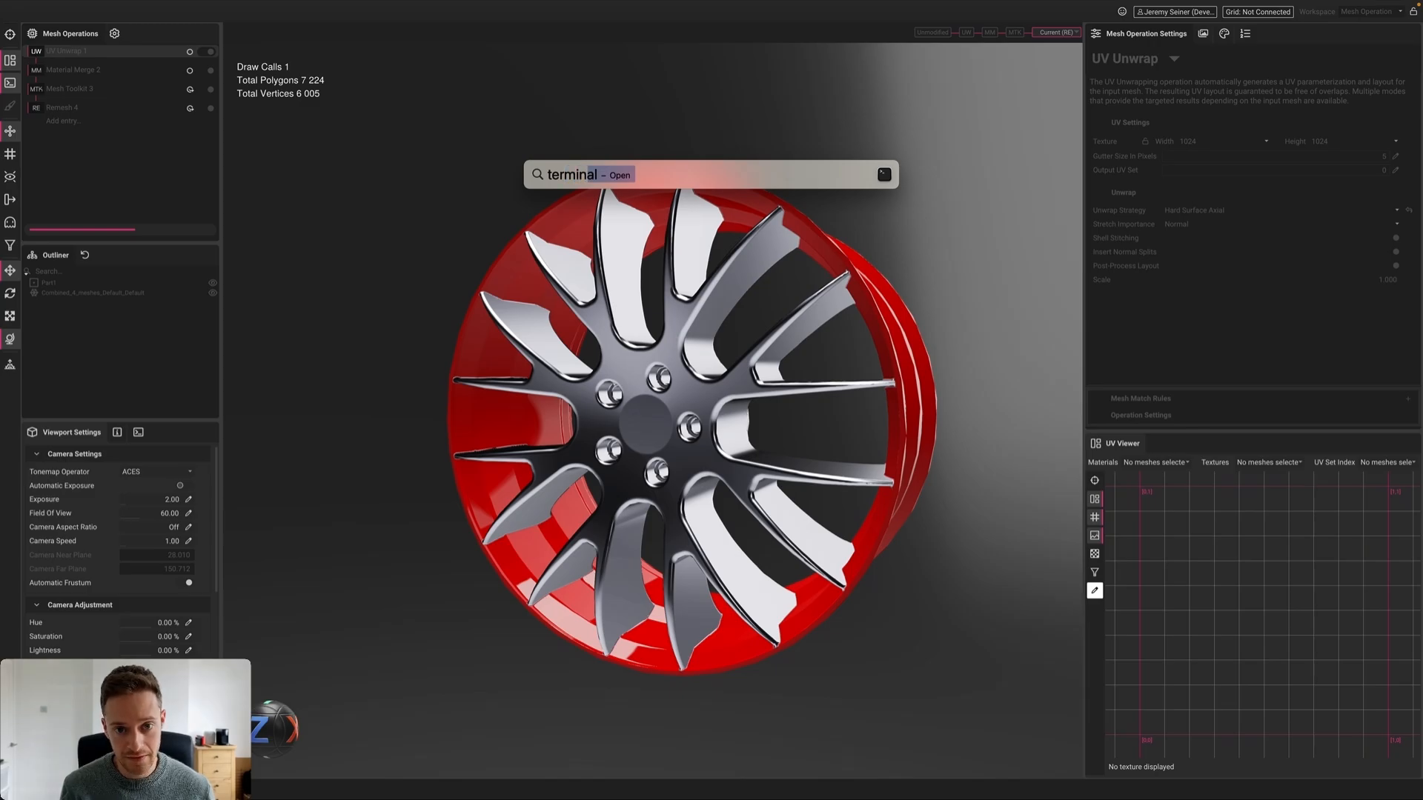
{"action": "key", "text": "Return"}
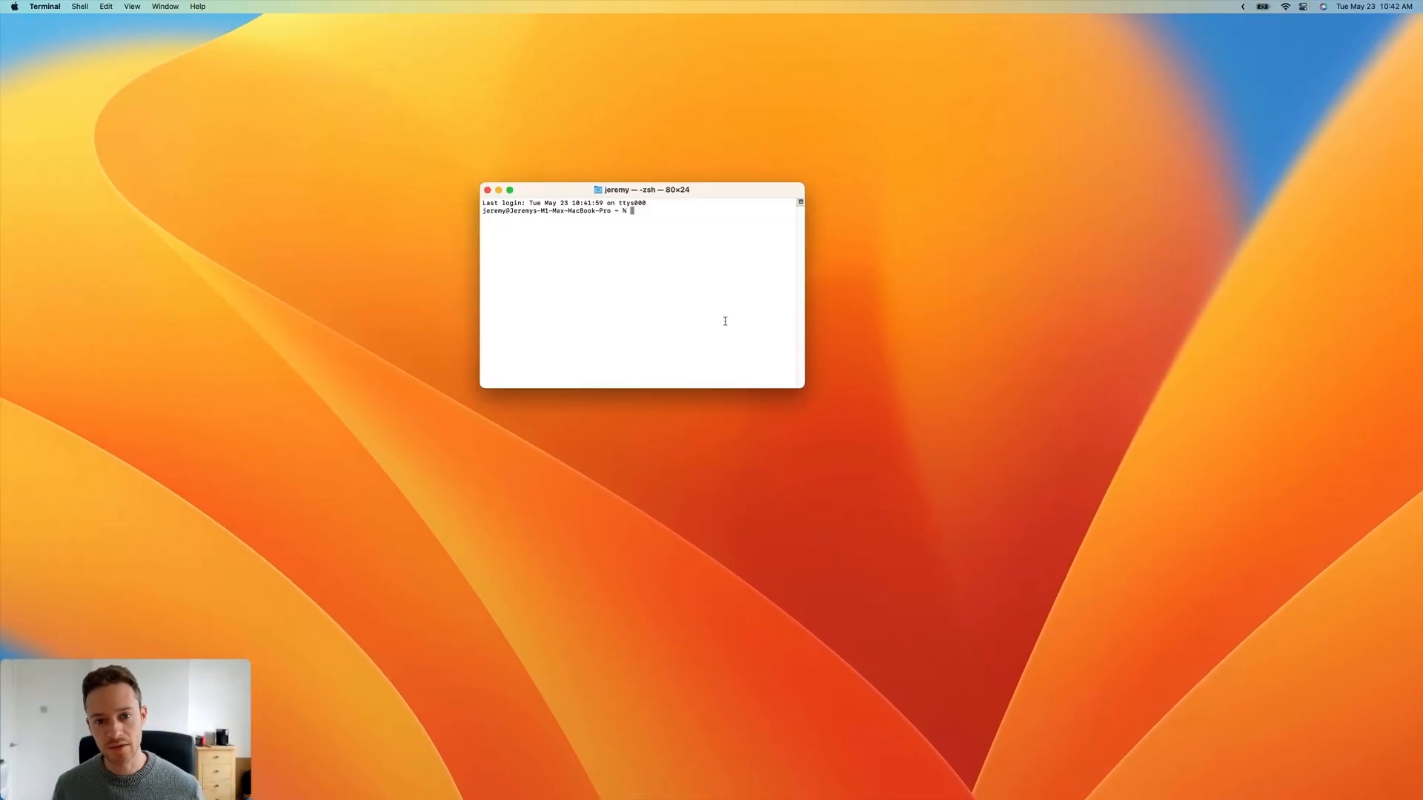
{"action": "left_click_drag", "start_coordinate": [711, 189], "coordinate": [772, 140]}
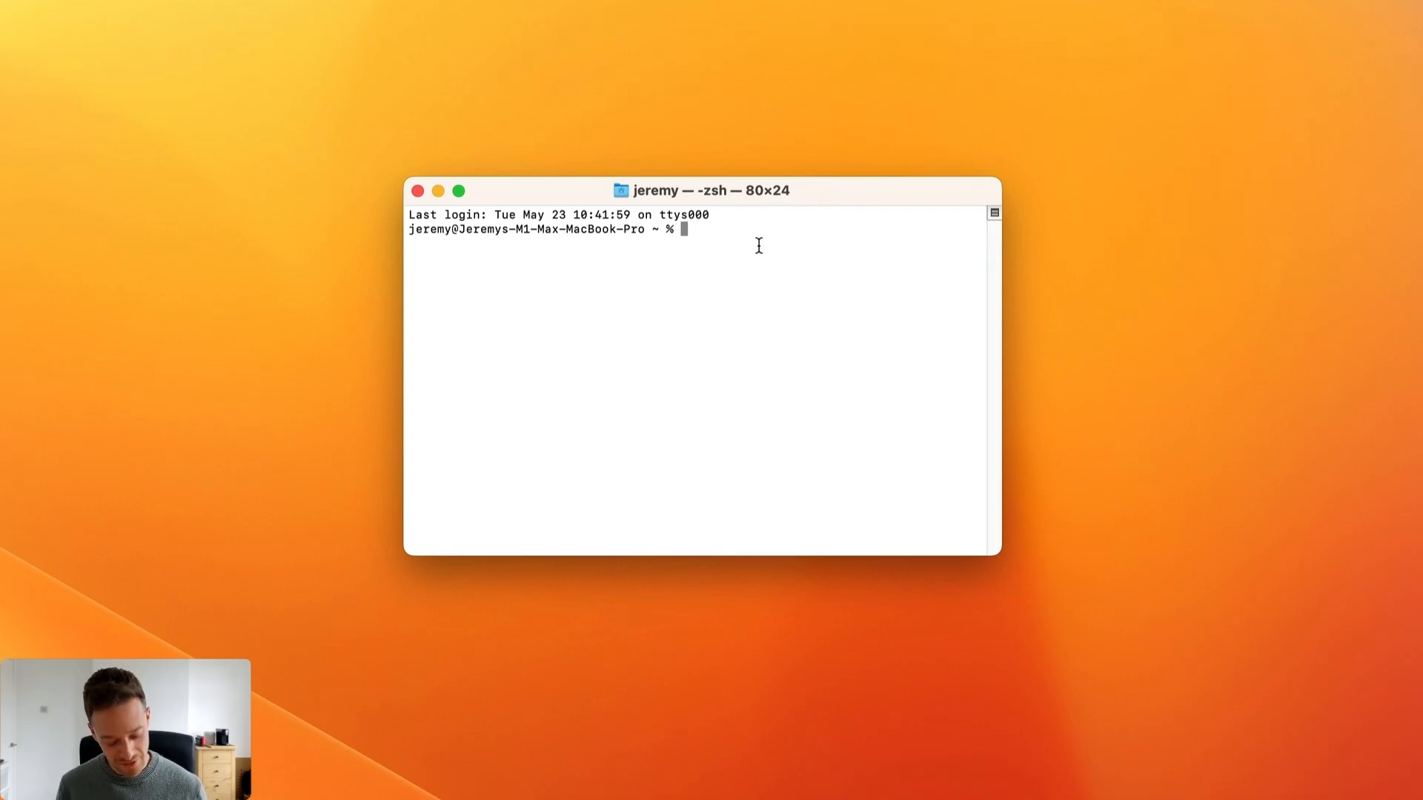
Type 'InstaLODCmd -profile Rim.json -folder' at the zsh prompt
{"action": "type", "text": "Insta"}
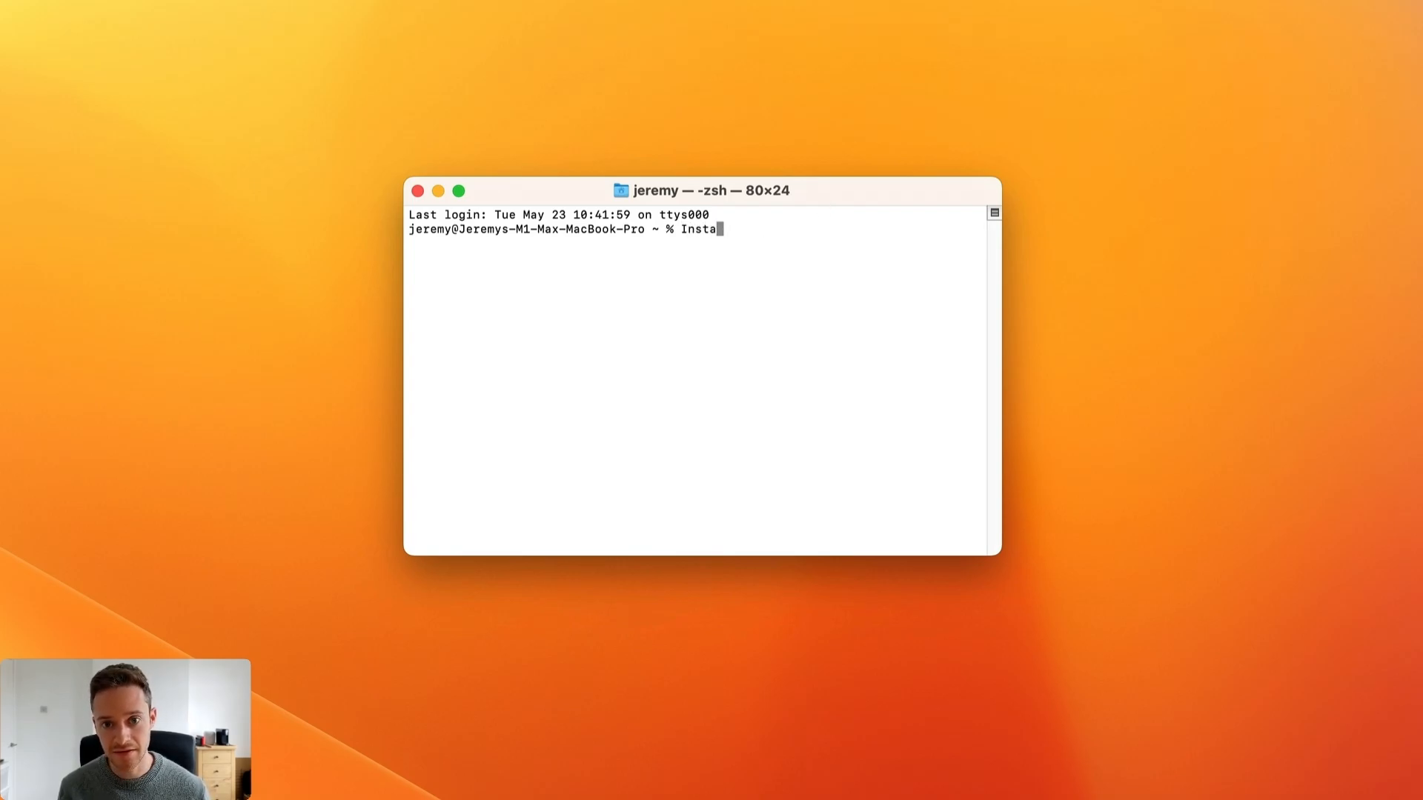
{"action": "type", "text": "LODCmd"}
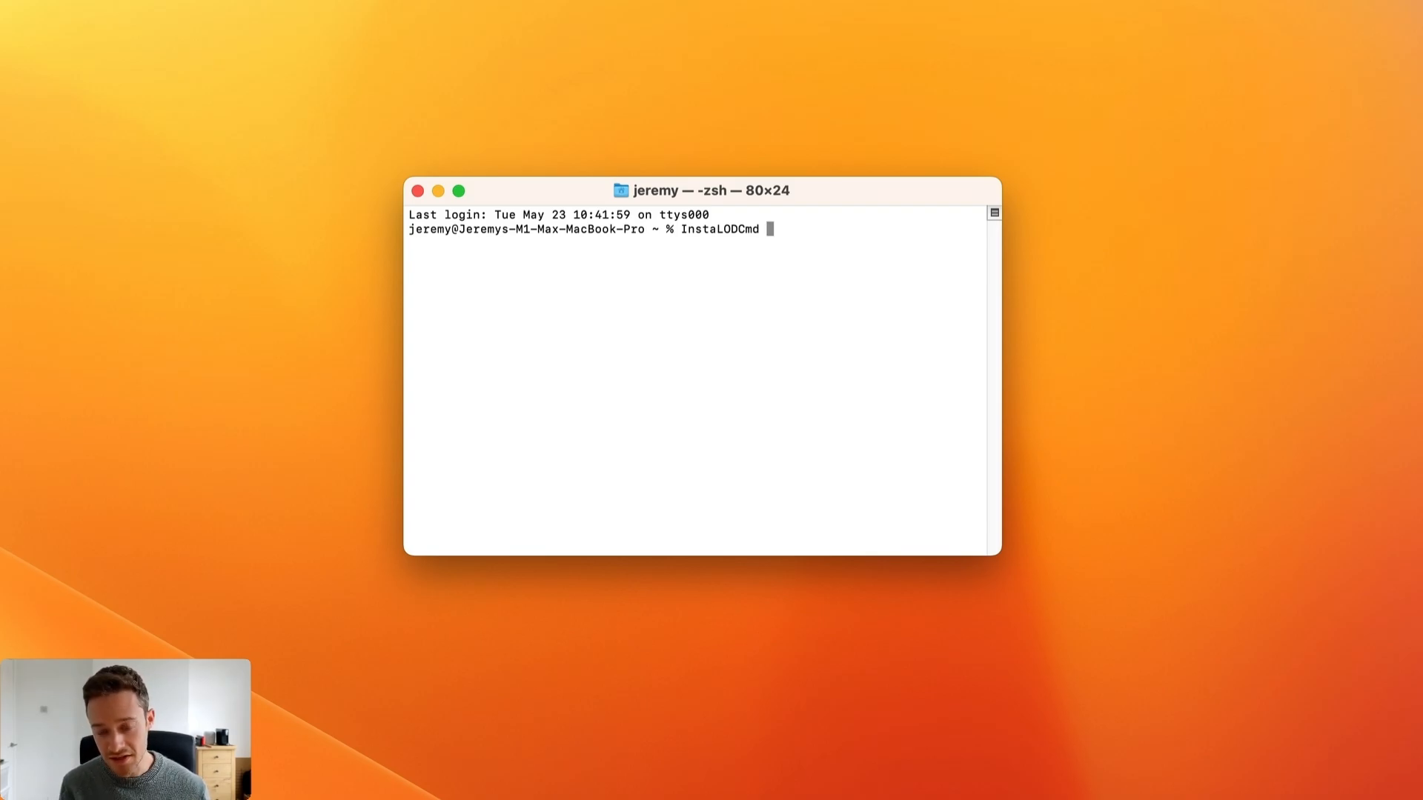
{"action": "type", "text": " -profile"}
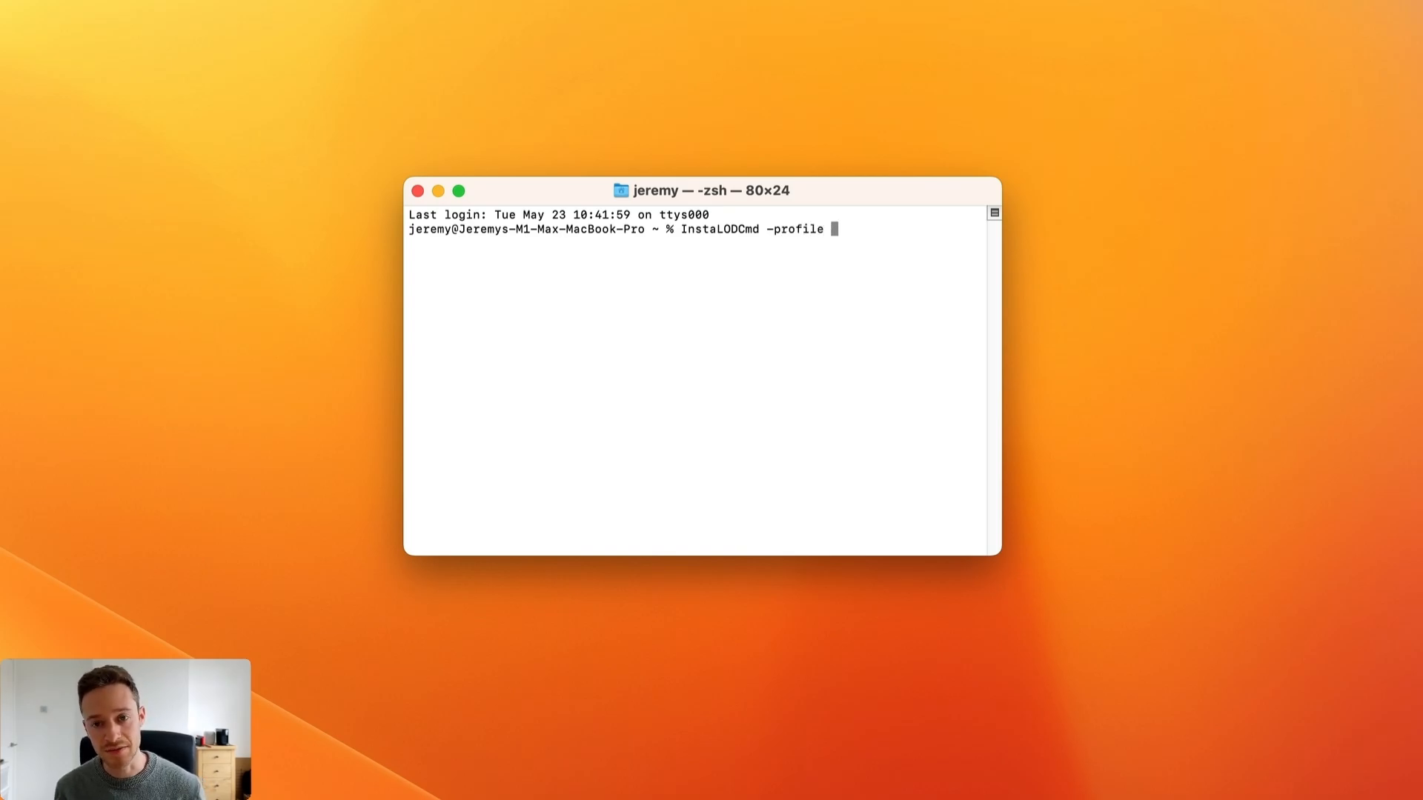
{"action": "type", "text": " Rim."}
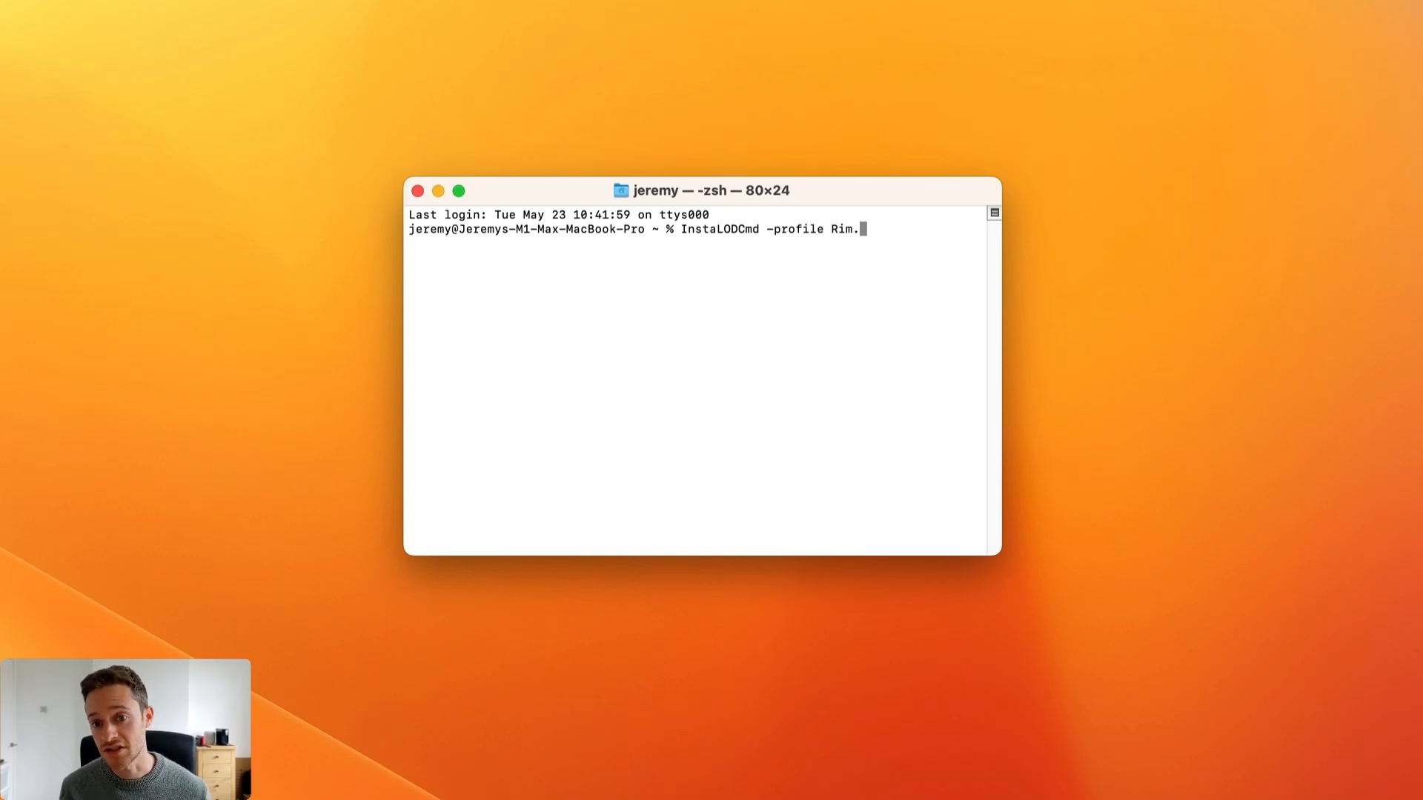
{"action": "type", "text": "json"}
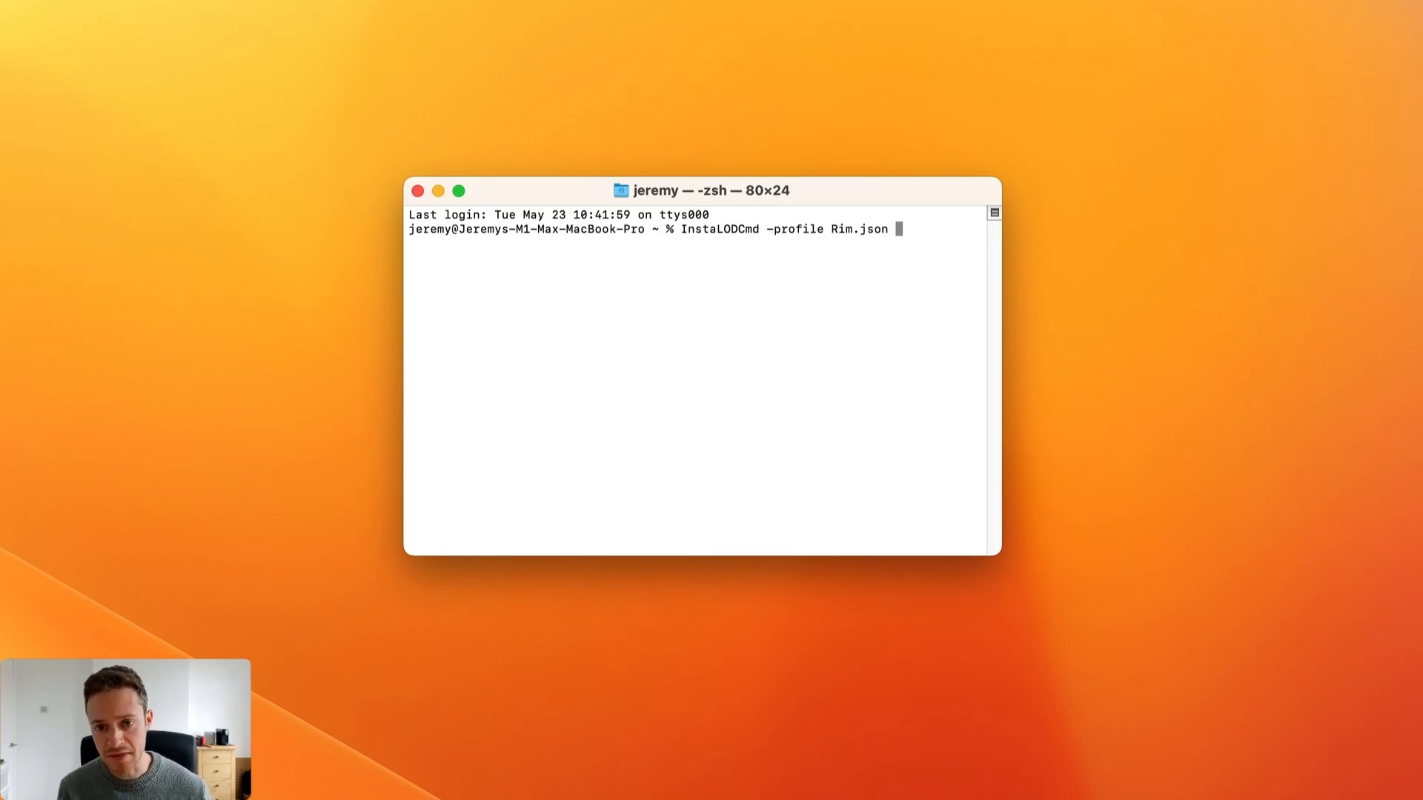
{"action": "type", "text": "-file"}
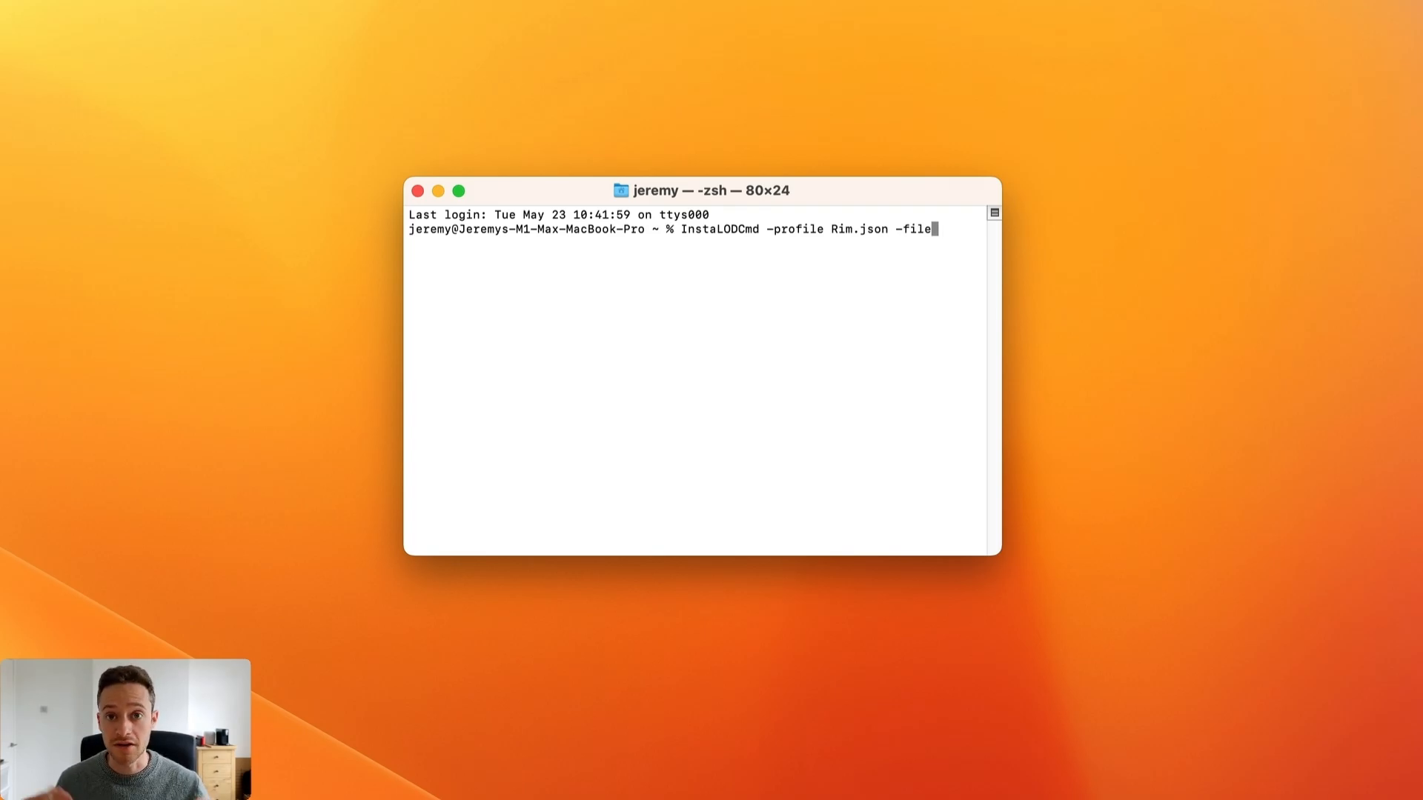
{"action": "key", "text": "BackSpace"}
{"action": "key", "text": "BackSpace"}
{"action": "key", "text": "BackSpace"}
{"action": "key", "text": "BackSpace"}
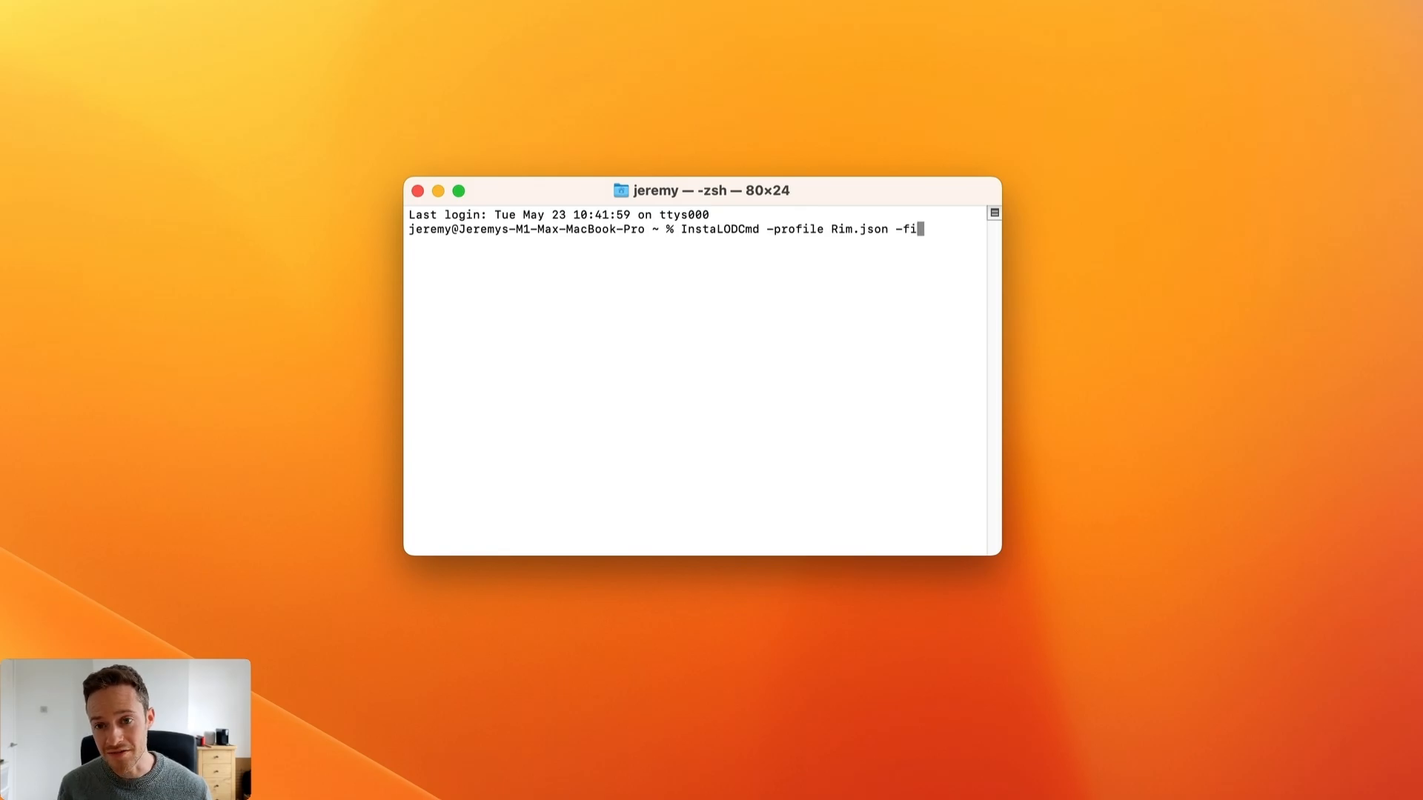
{"action": "type", "text": "folder"}
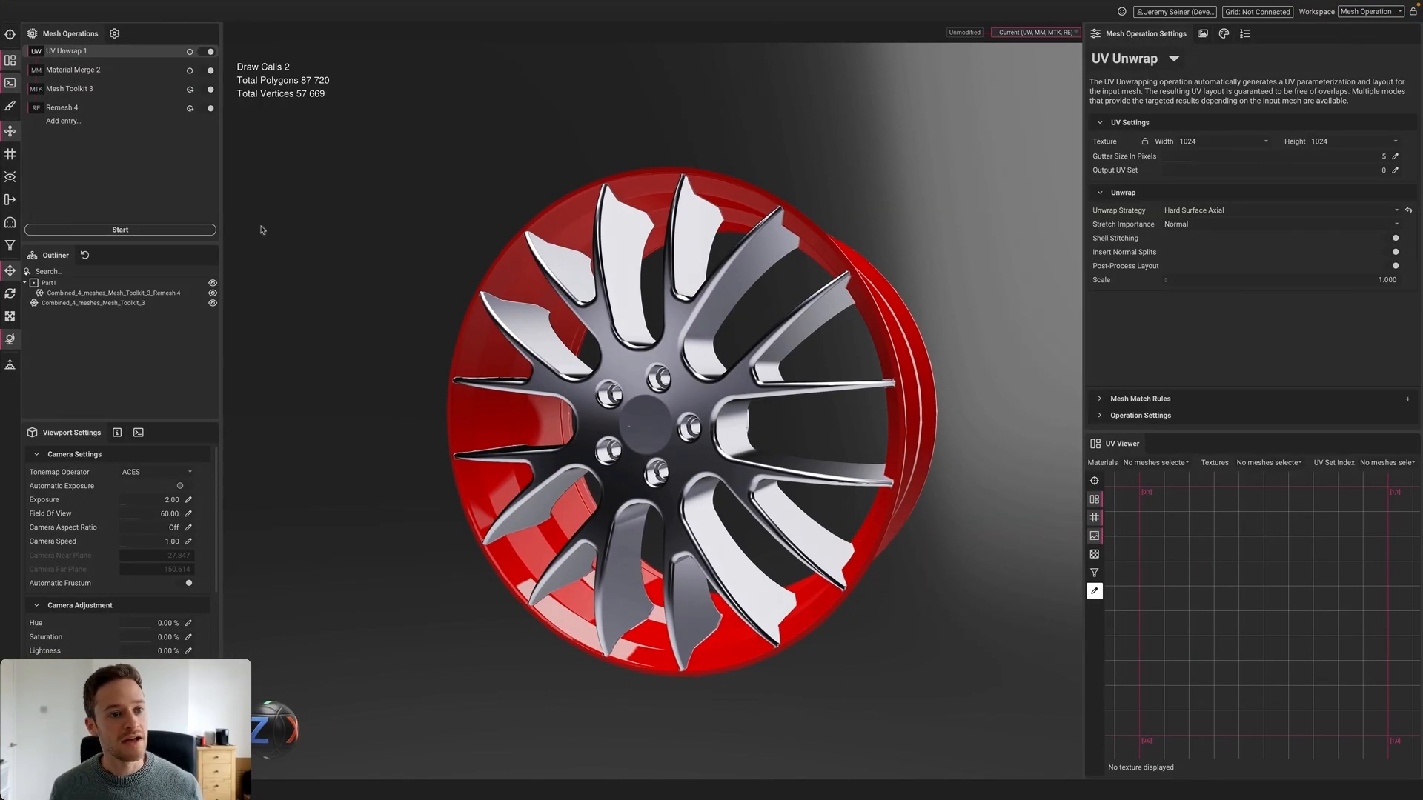
Enable selected-meshes-only processing, switch between Mesh Toolkit 3 and Remesh 4 meshes, then deselect all
{"action": "left_click", "coordinate": [632, 369]}
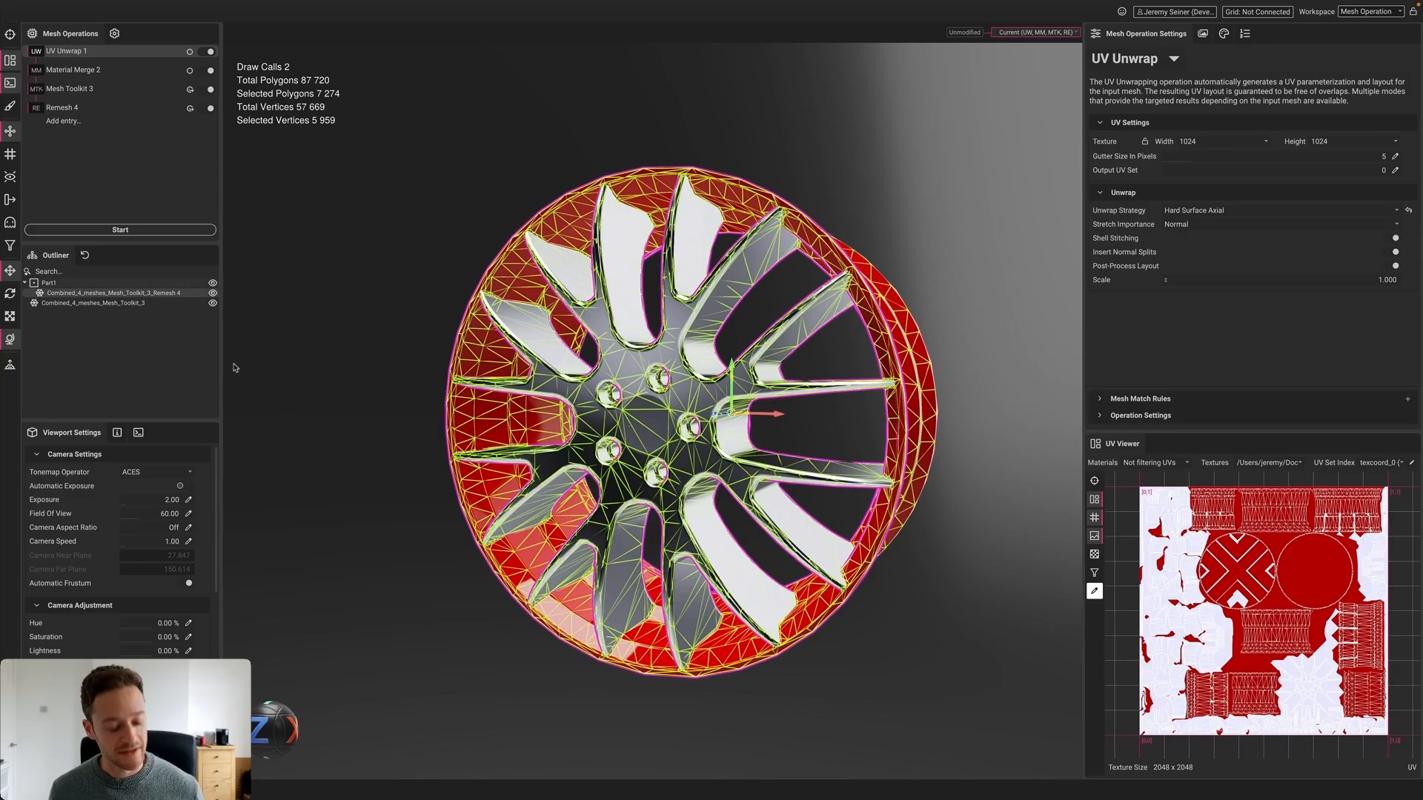
{"action": "left_click", "coordinate": [11, 247]}
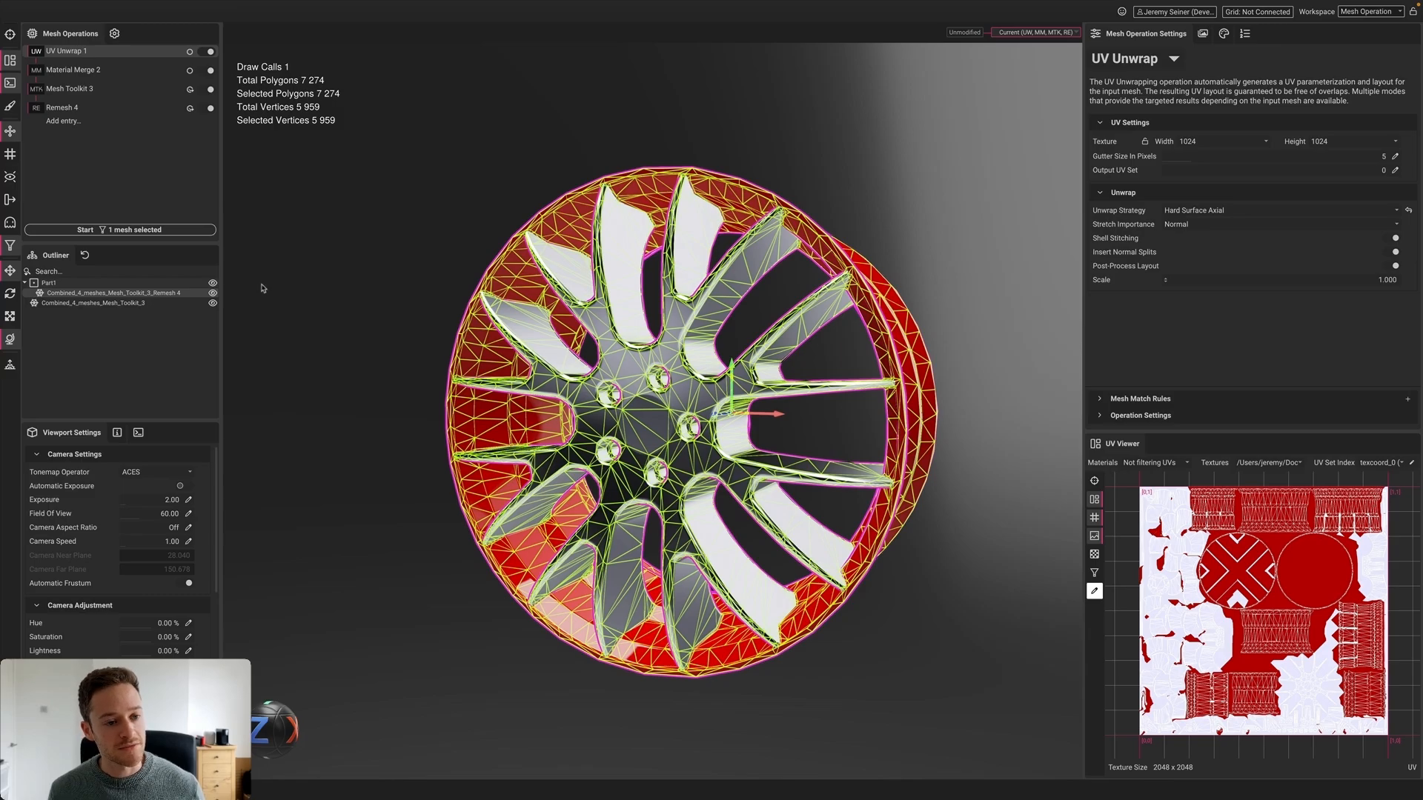
{"action": "left_click", "coordinate": [130, 304]}
{"action": "left_click", "coordinate": [134, 293]}
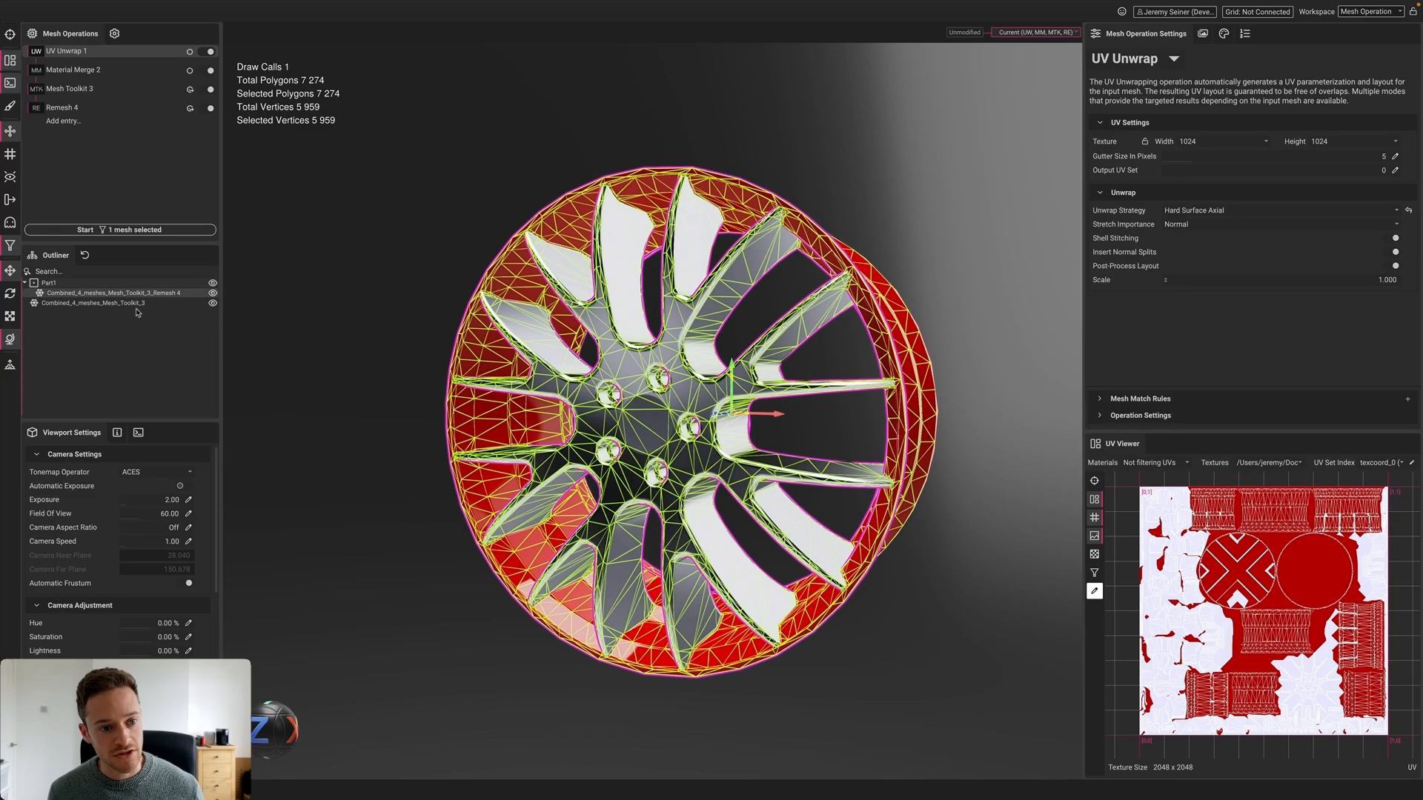
{"action": "left_click", "coordinate": [135, 304]}
{"action": "left_click", "coordinate": [136, 294]}
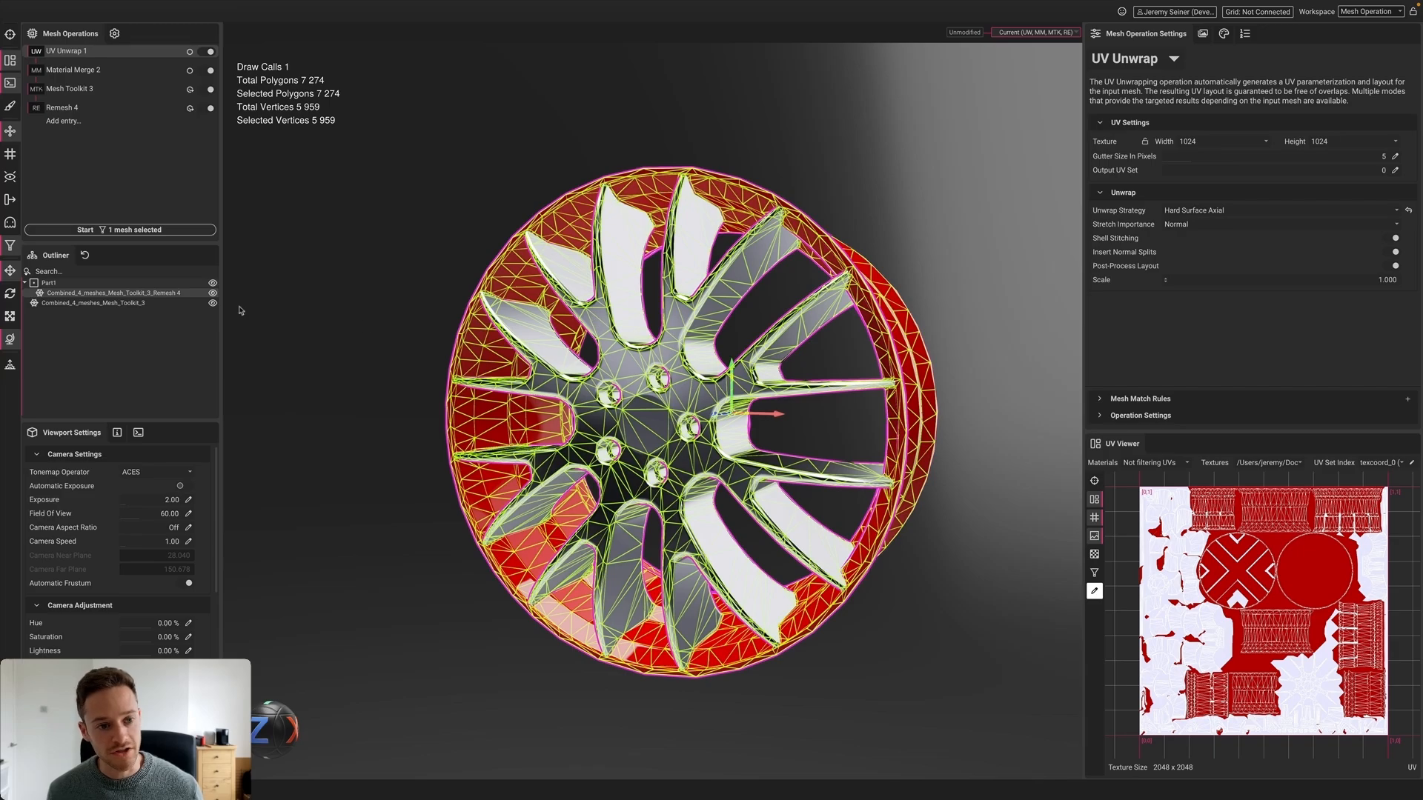
{"action": "left_click", "coordinate": [108, 304]}
{"action": "left_click", "coordinate": [401, 312]}
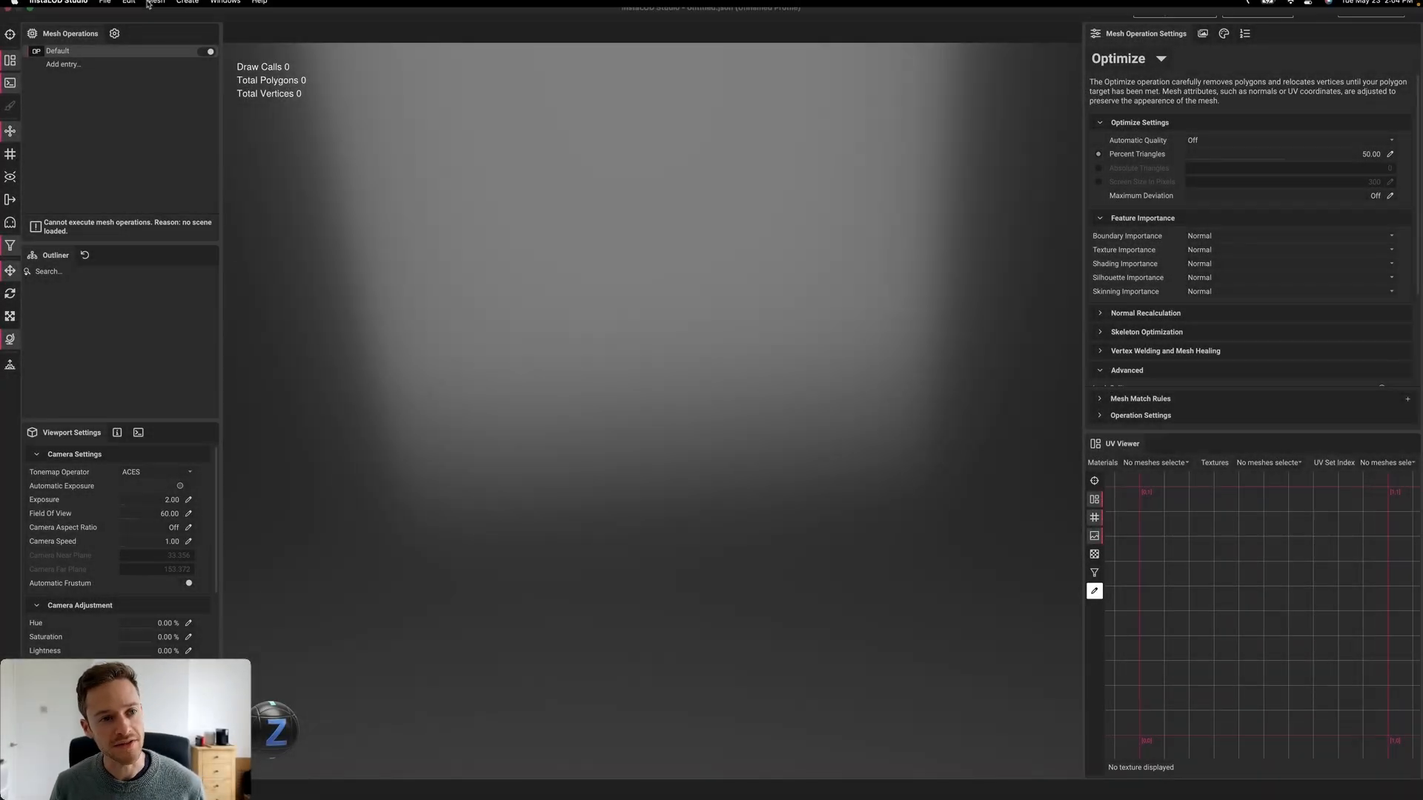
Create a new Optimize profile
{"action": "left_click", "coordinate": [105, 6]}
{"action": "left_click", "coordinate": [117, 25]}
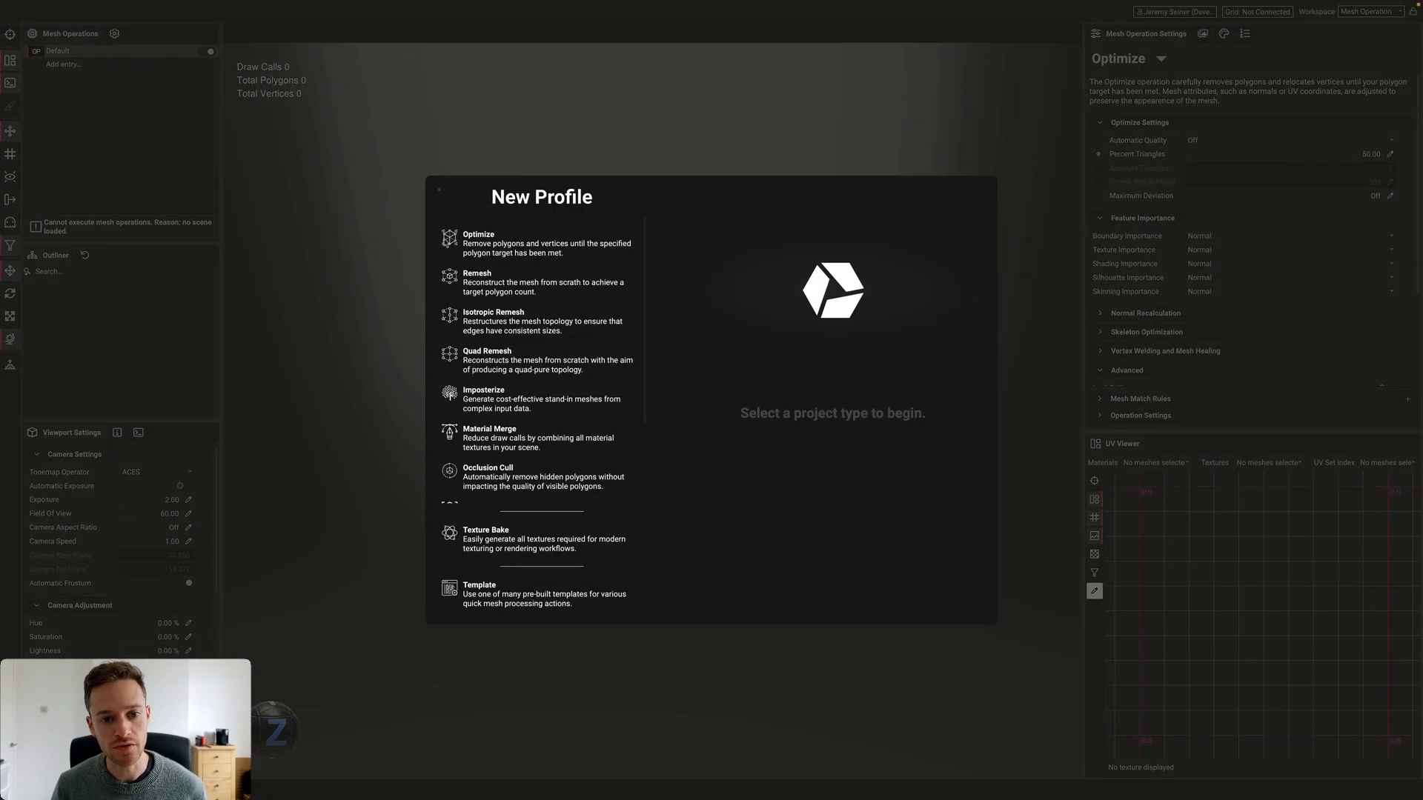
{"action": "double_click", "coordinate": [514, 248]}
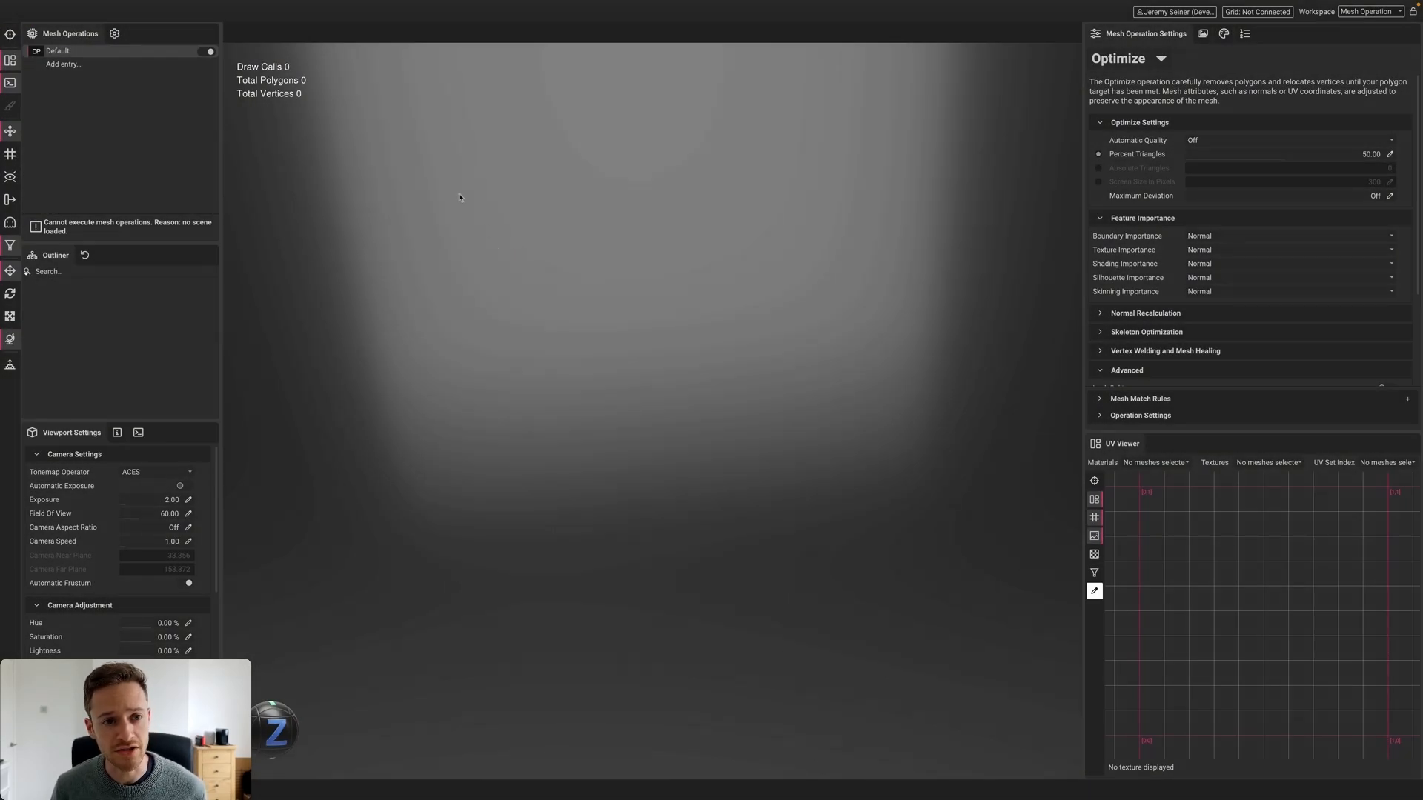
Reopen BMW rim.CATPart from recent scenes and import all its nodes
{"action": "left_click", "coordinate": [105, 6]}
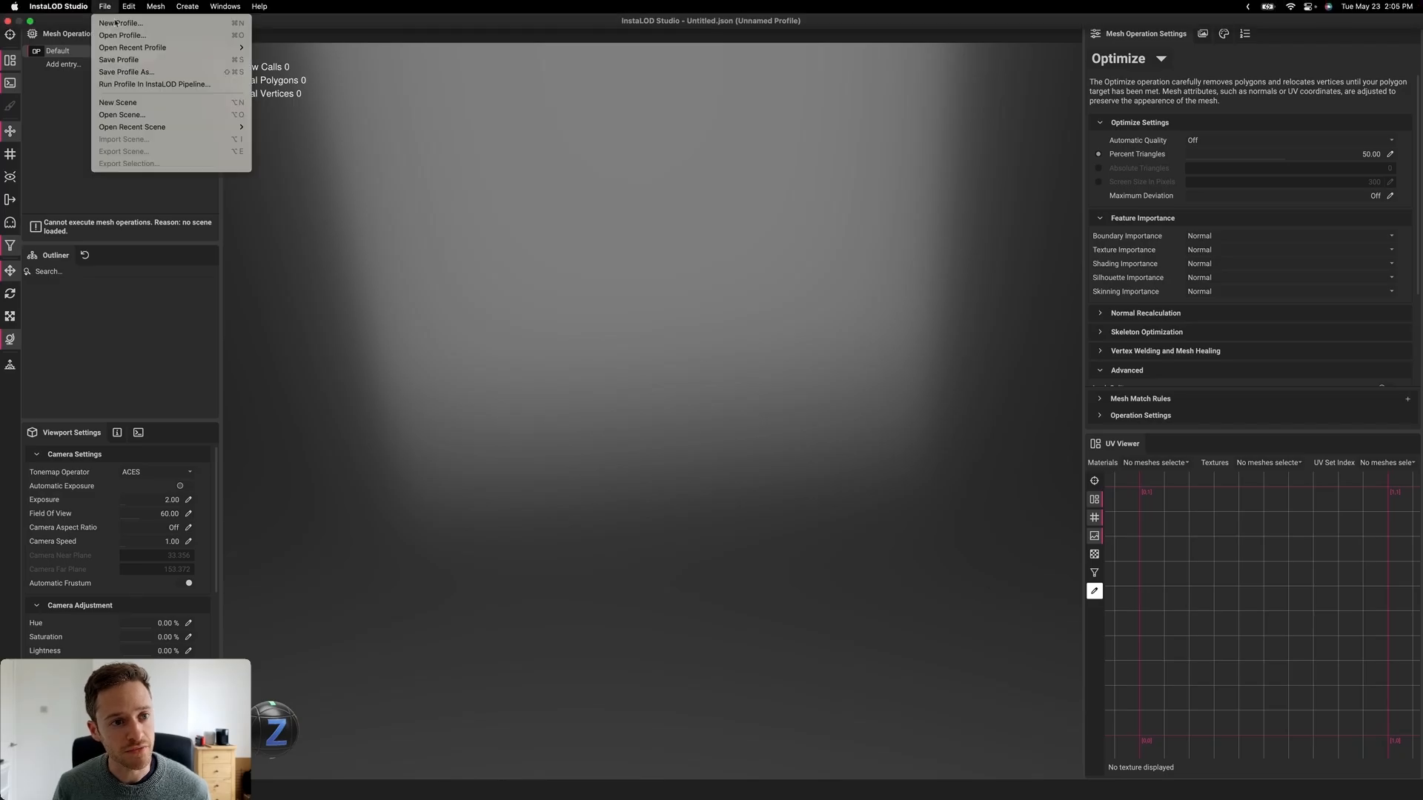
{"action": "mouse_move", "coordinate": [152, 127]}
{"action": "left_click", "coordinate": [288, 127]}
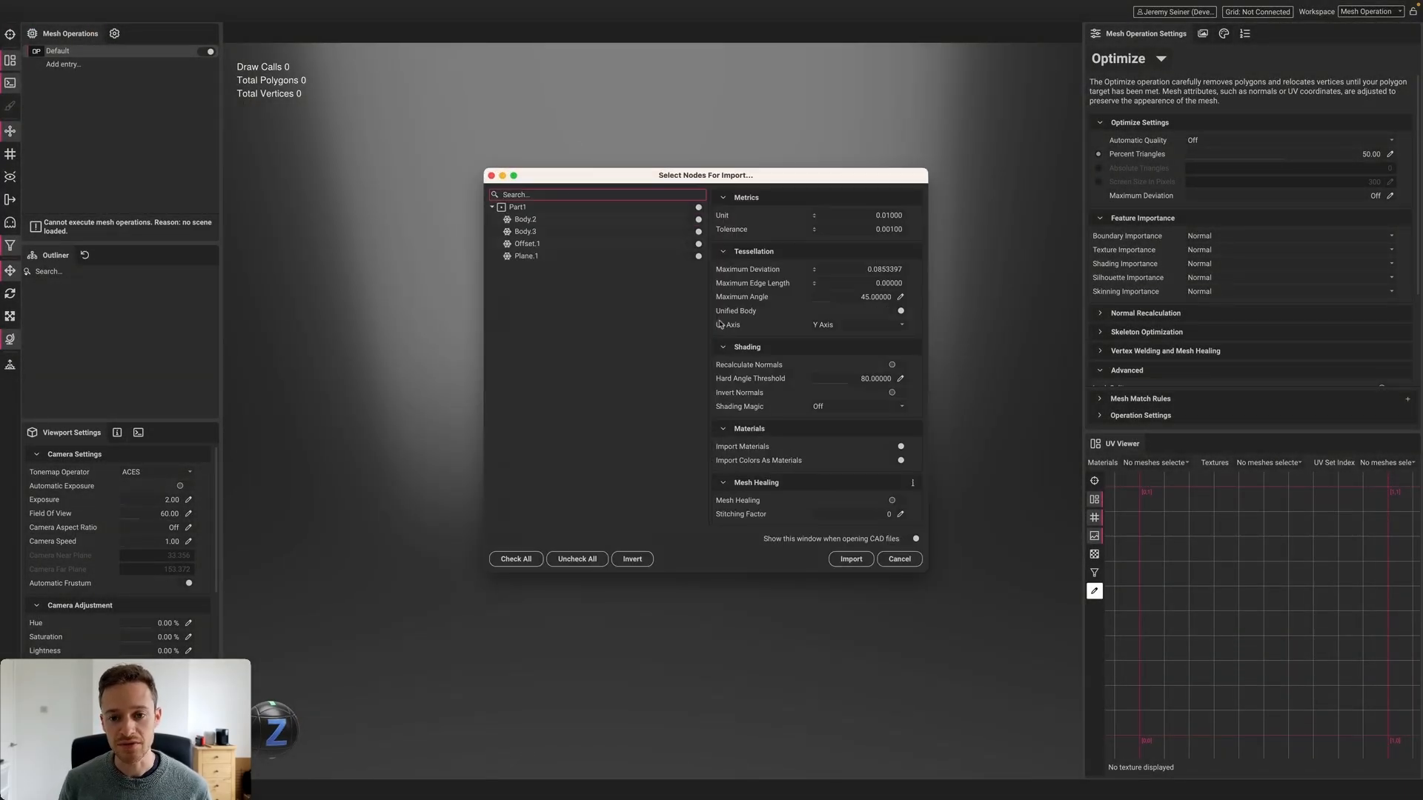
{"action": "left_click", "coordinate": [833, 560]}
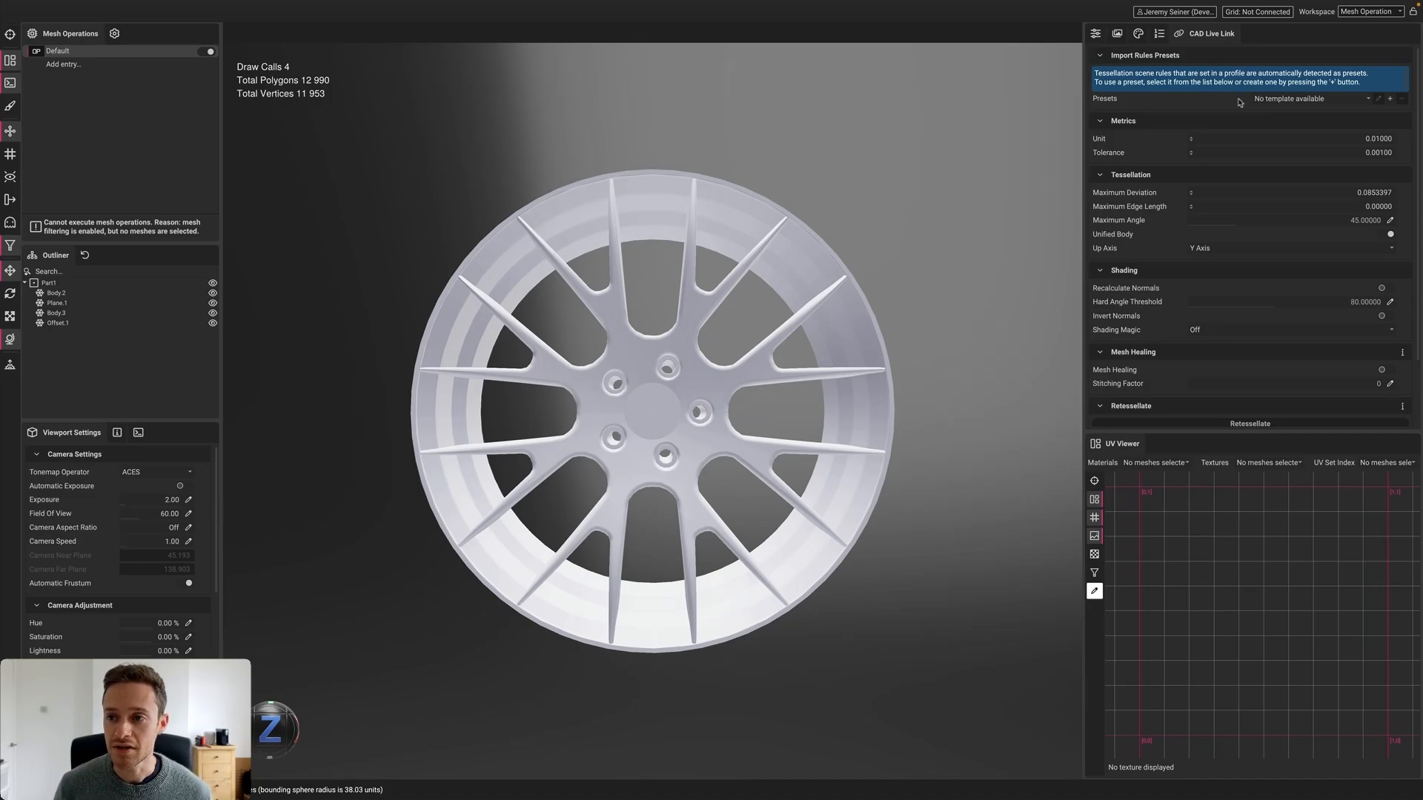
Add a new scene rule named 'Tessellate'
{"action": "left_click", "coordinate": [1159, 34]}
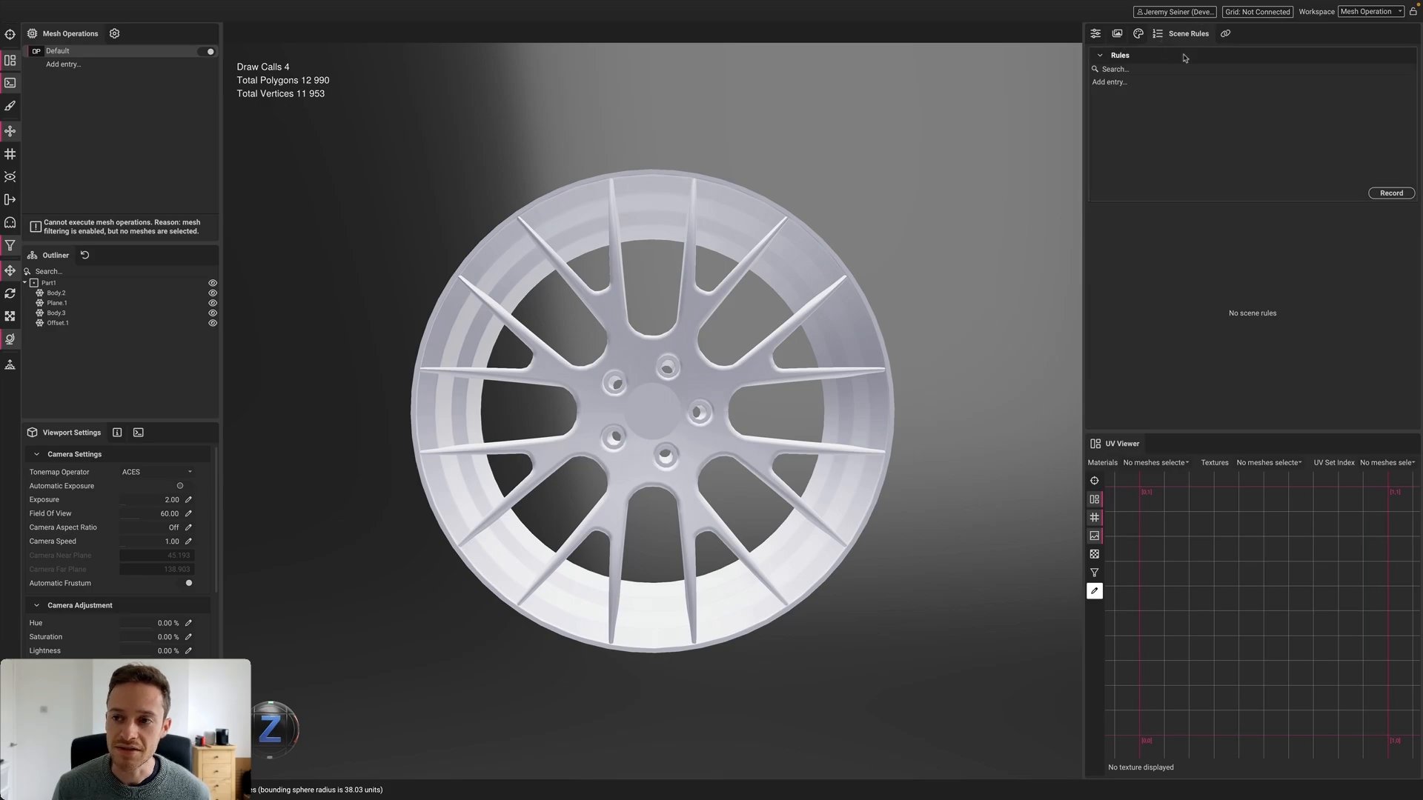
{"action": "left_click", "coordinate": [1113, 84]}
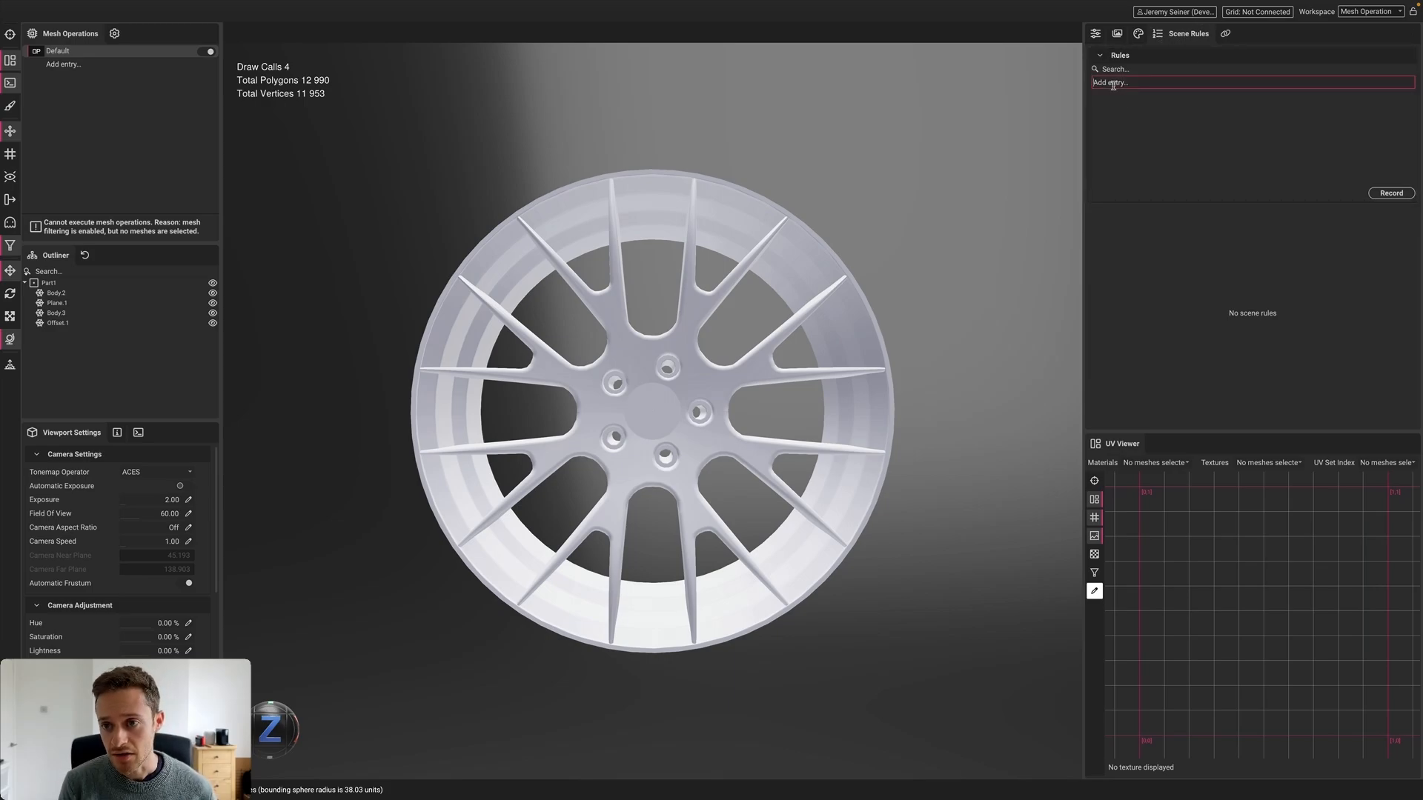
{"action": "type", "text": "Tessellate"}
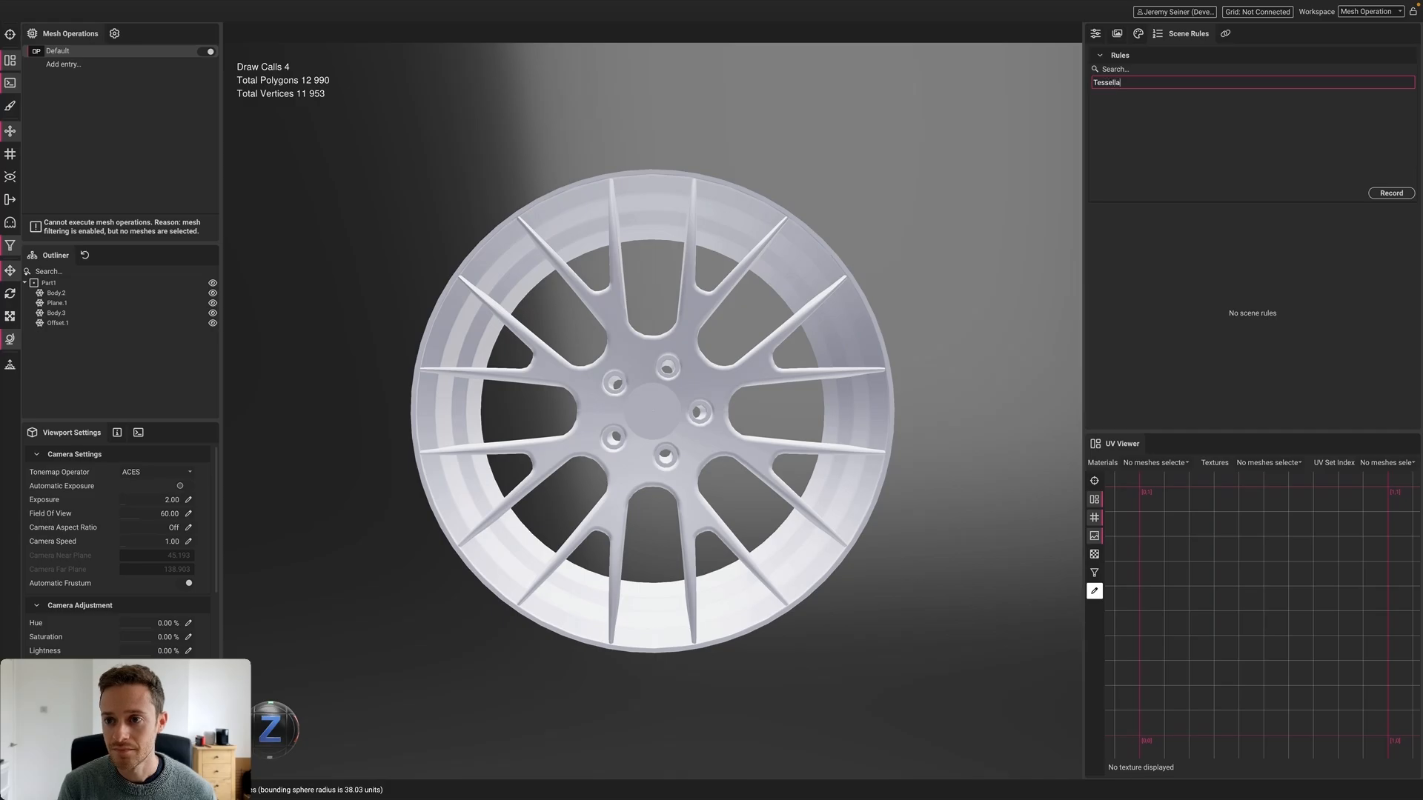
{"action": "key", "text": "Return"}
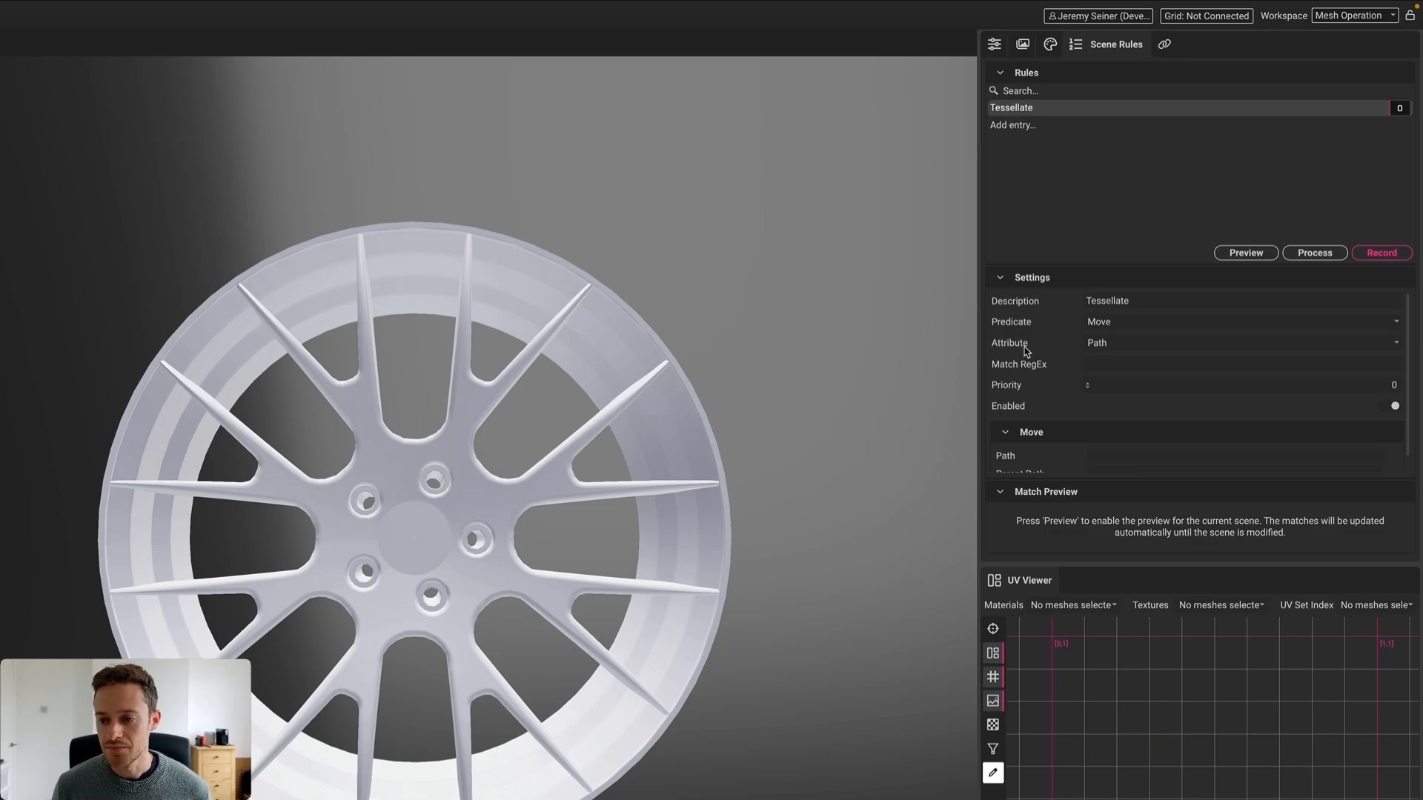
Set the Tessellate rule's predicate to Delete
{"action": "left_click", "coordinate": [1398, 324]}
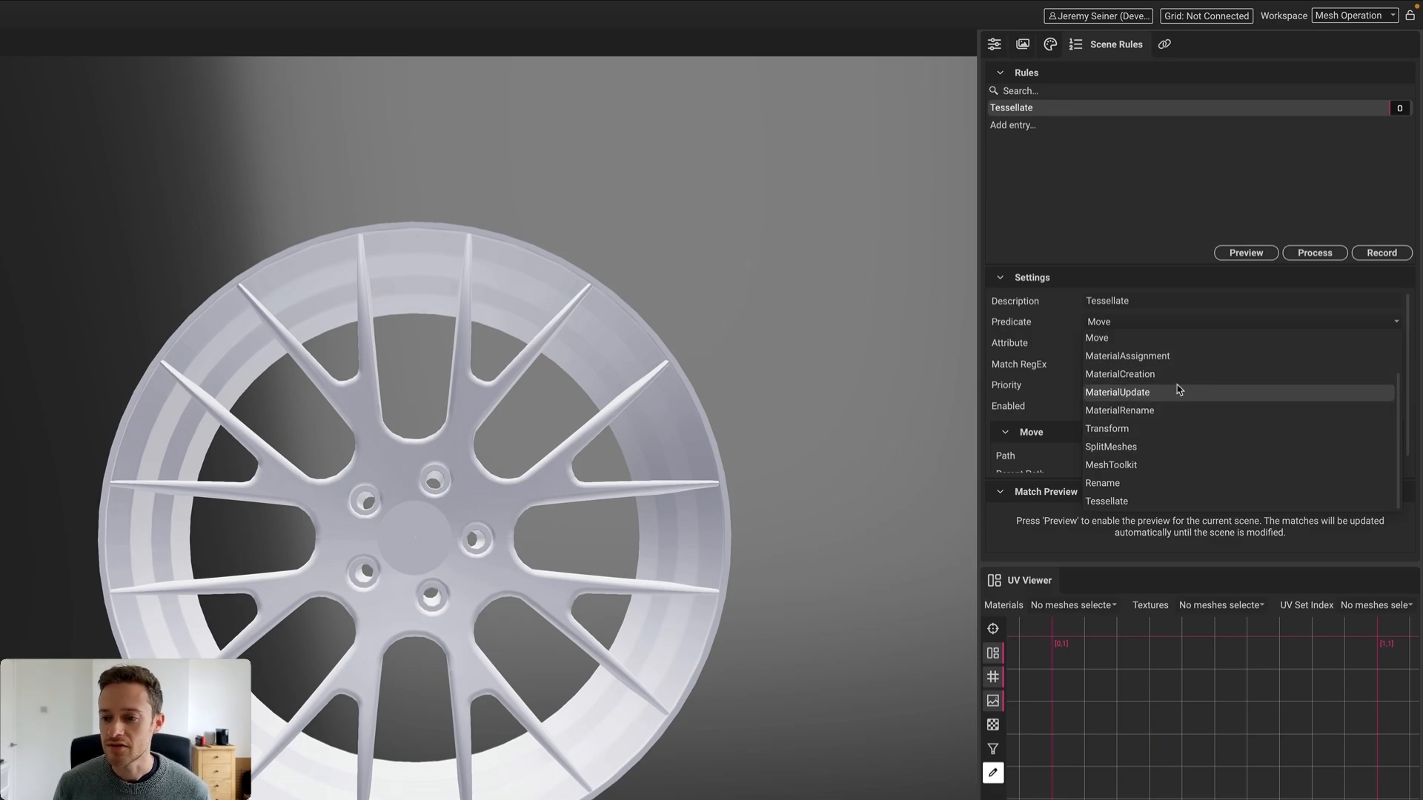
{"action": "scroll", "coordinate": [1145, 468], "scroll_direction": "up", "scroll_amount": 1}
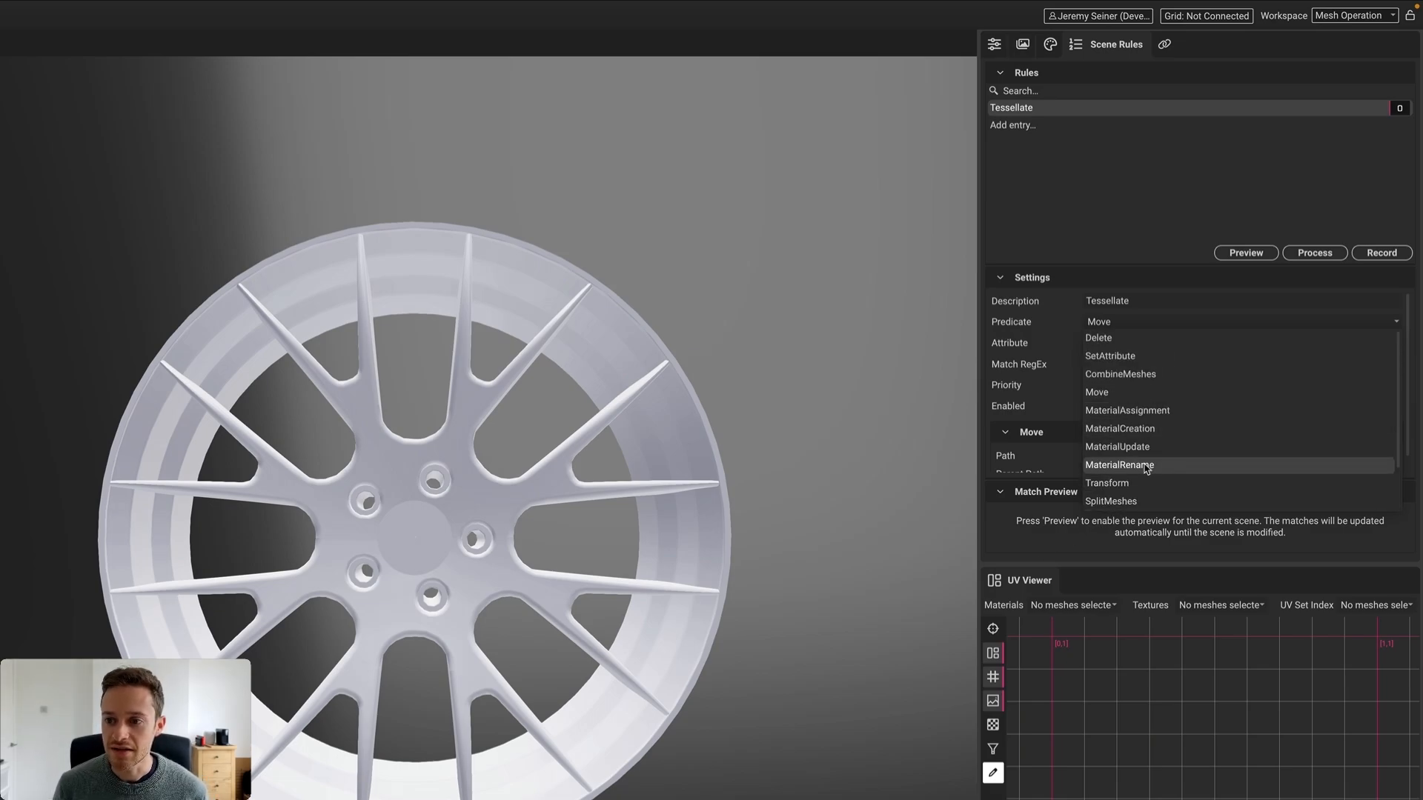
{"action": "left_click", "coordinate": [1126, 342]}
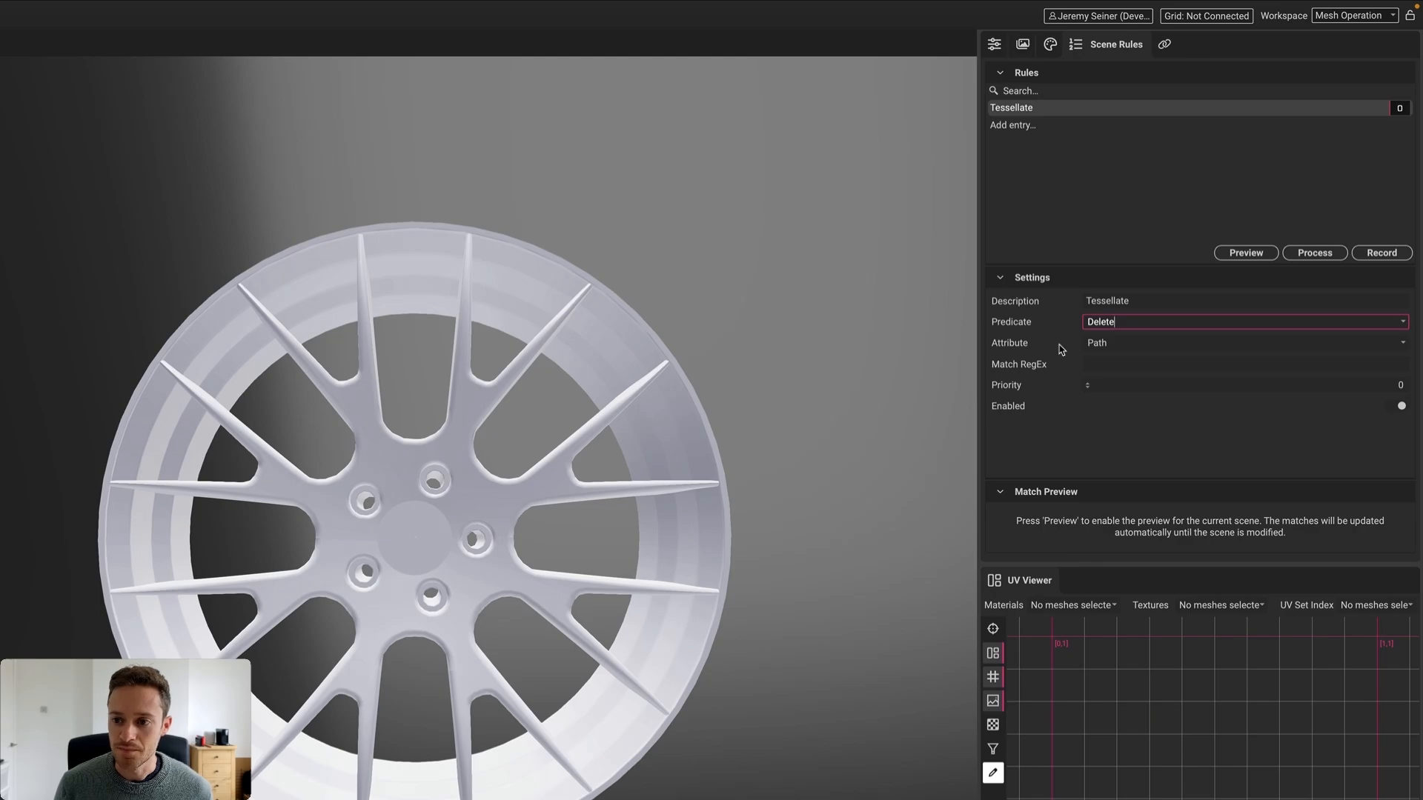
Try matching on bounding sphere radius with a match value of '< 5'
{"action": "left_click", "coordinate": [1392, 345]}
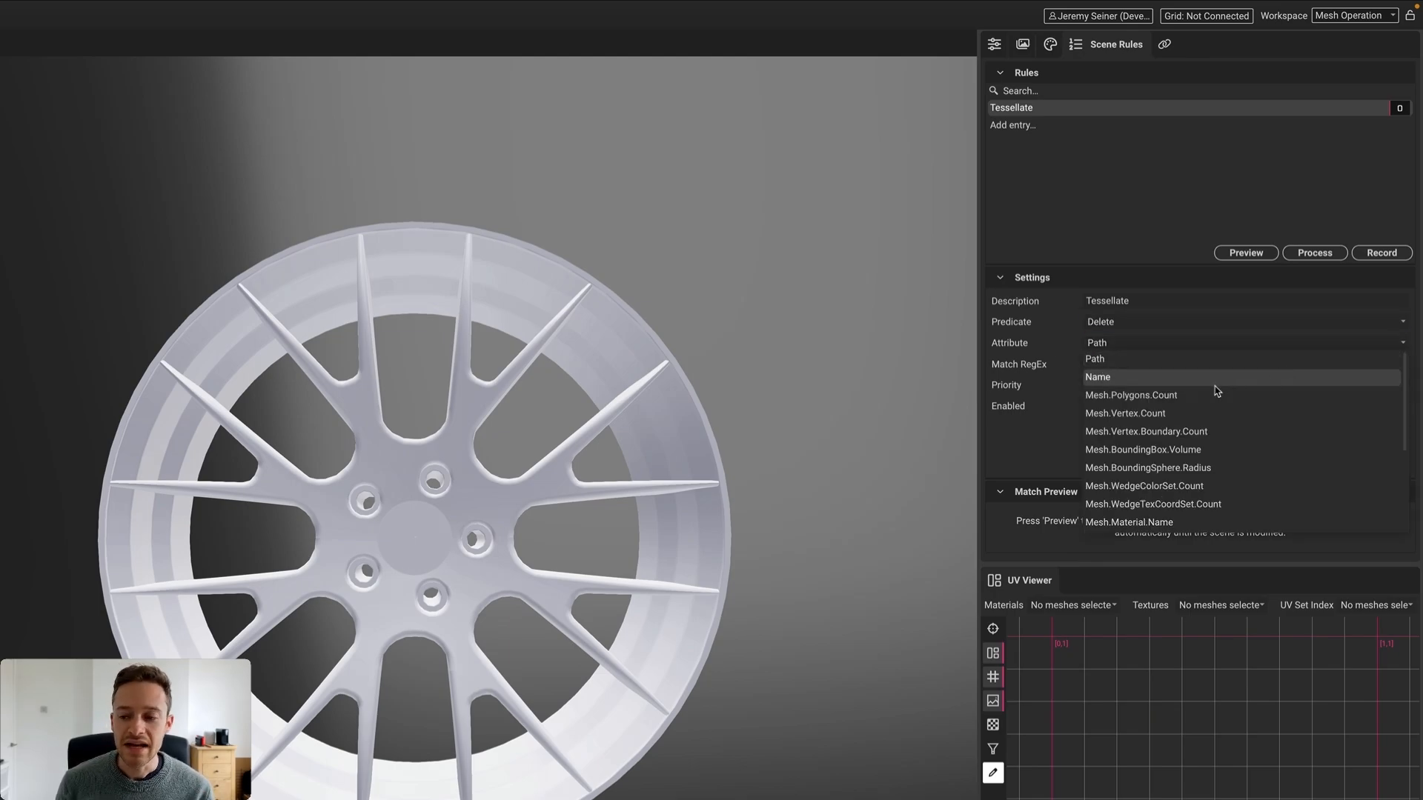
{"action": "scroll", "coordinate": [1179, 414], "scroll_direction": "down", "scroll_amount": 3}
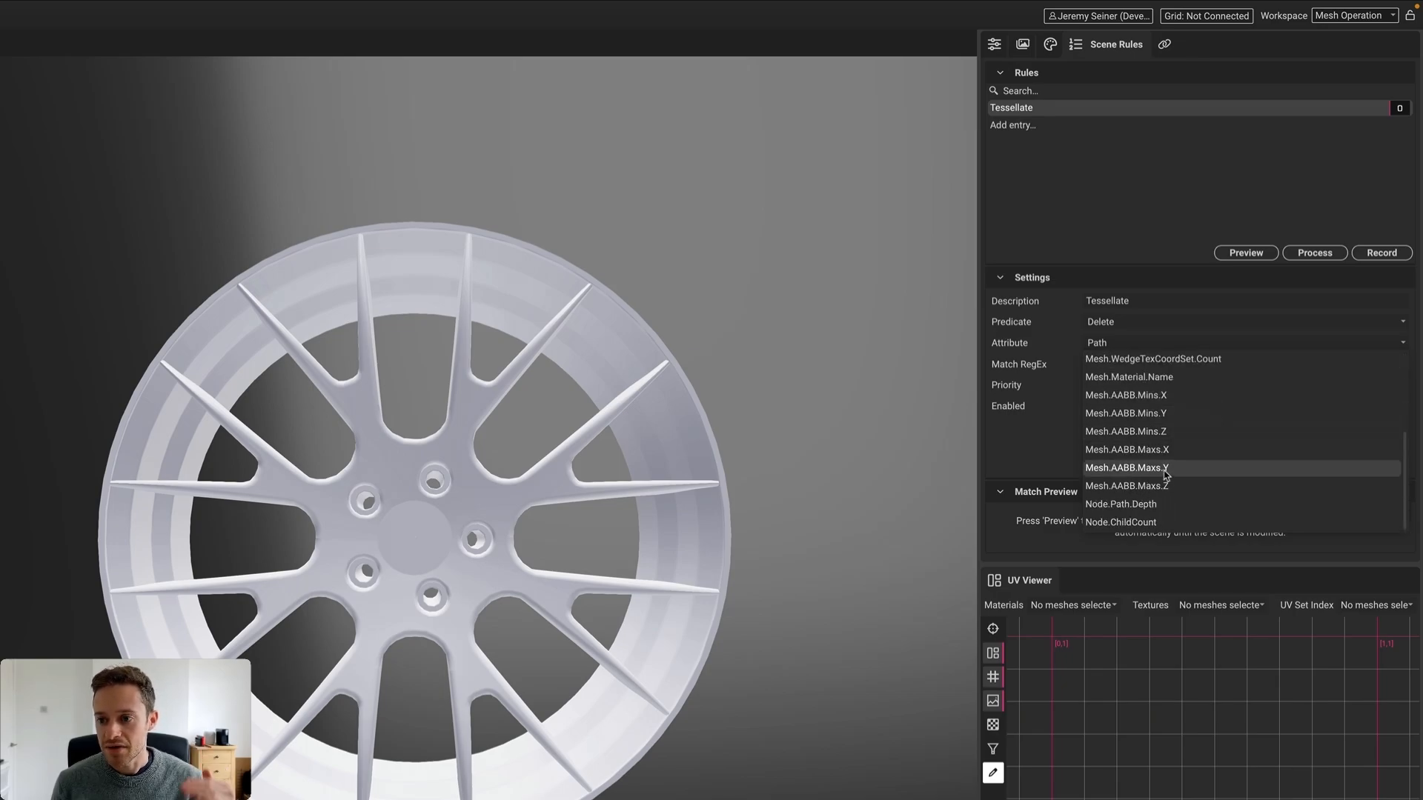
{"action": "scroll", "coordinate": [1180, 466], "scroll_direction": "up", "scroll_amount": 2}
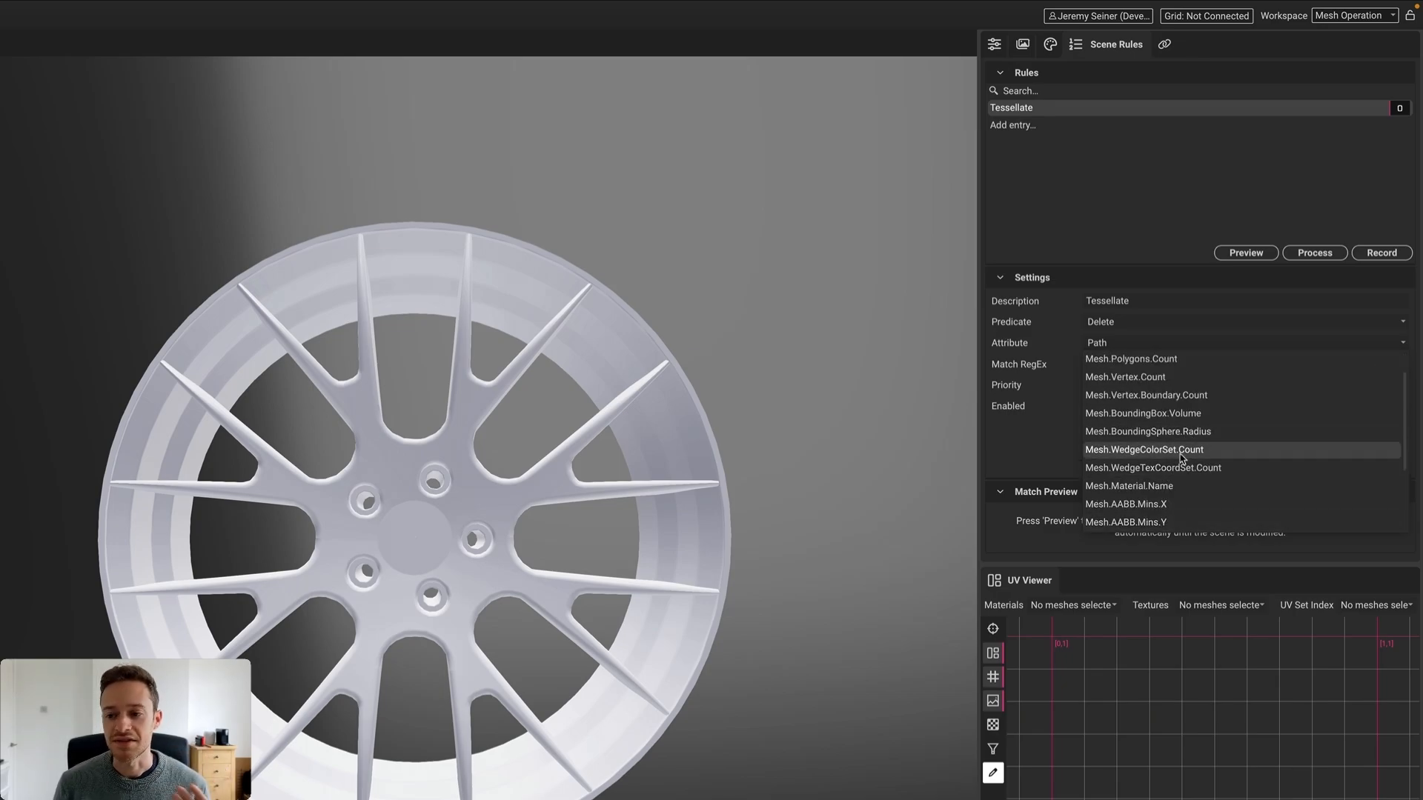
{"action": "scroll", "coordinate": [1182, 458], "scroll_direction": "down", "scroll_amount": 2}
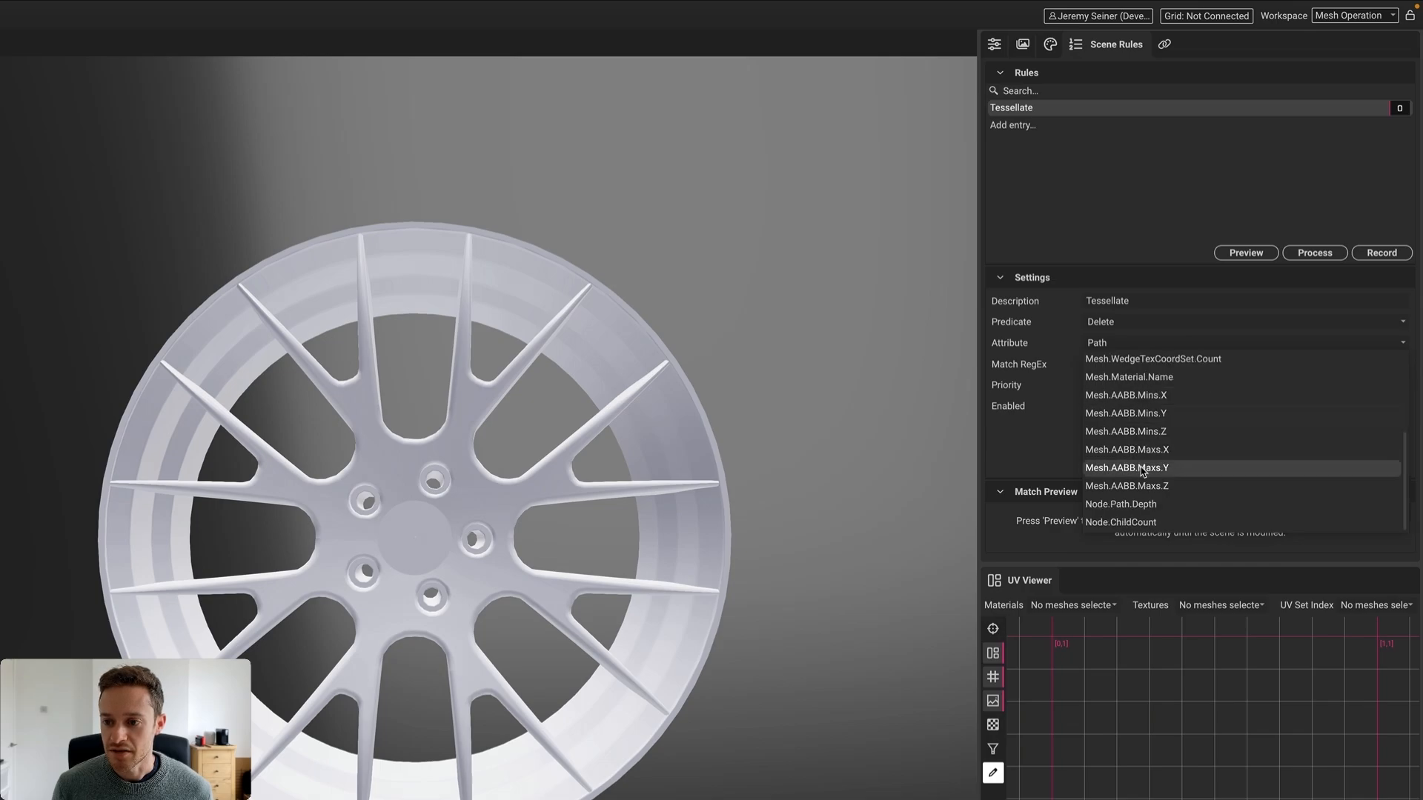
{"action": "scroll", "coordinate": [1143, 472], "scroll_direction": "up", "scroll_amount": 3}
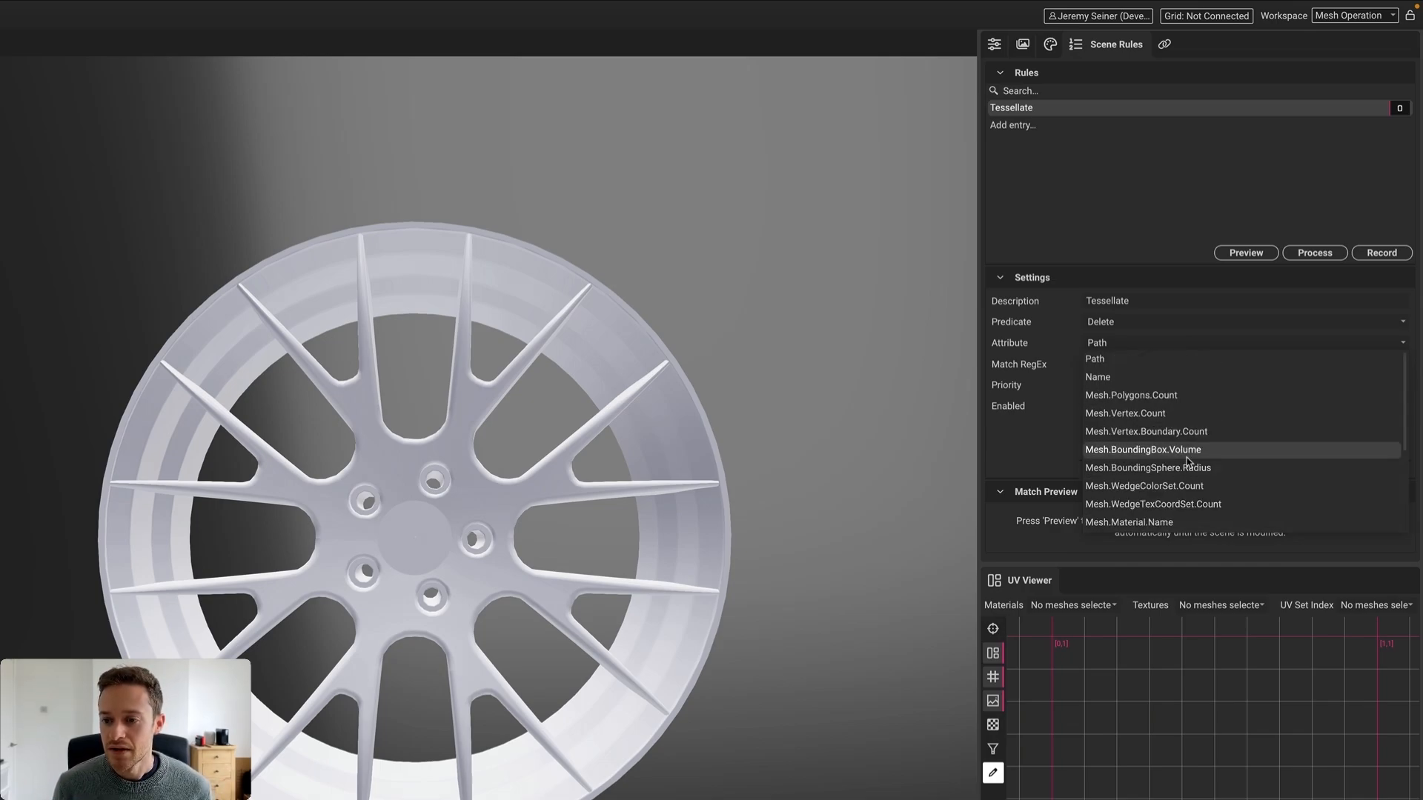
{"action": "left_click", "coordinate": [1017, 433]}
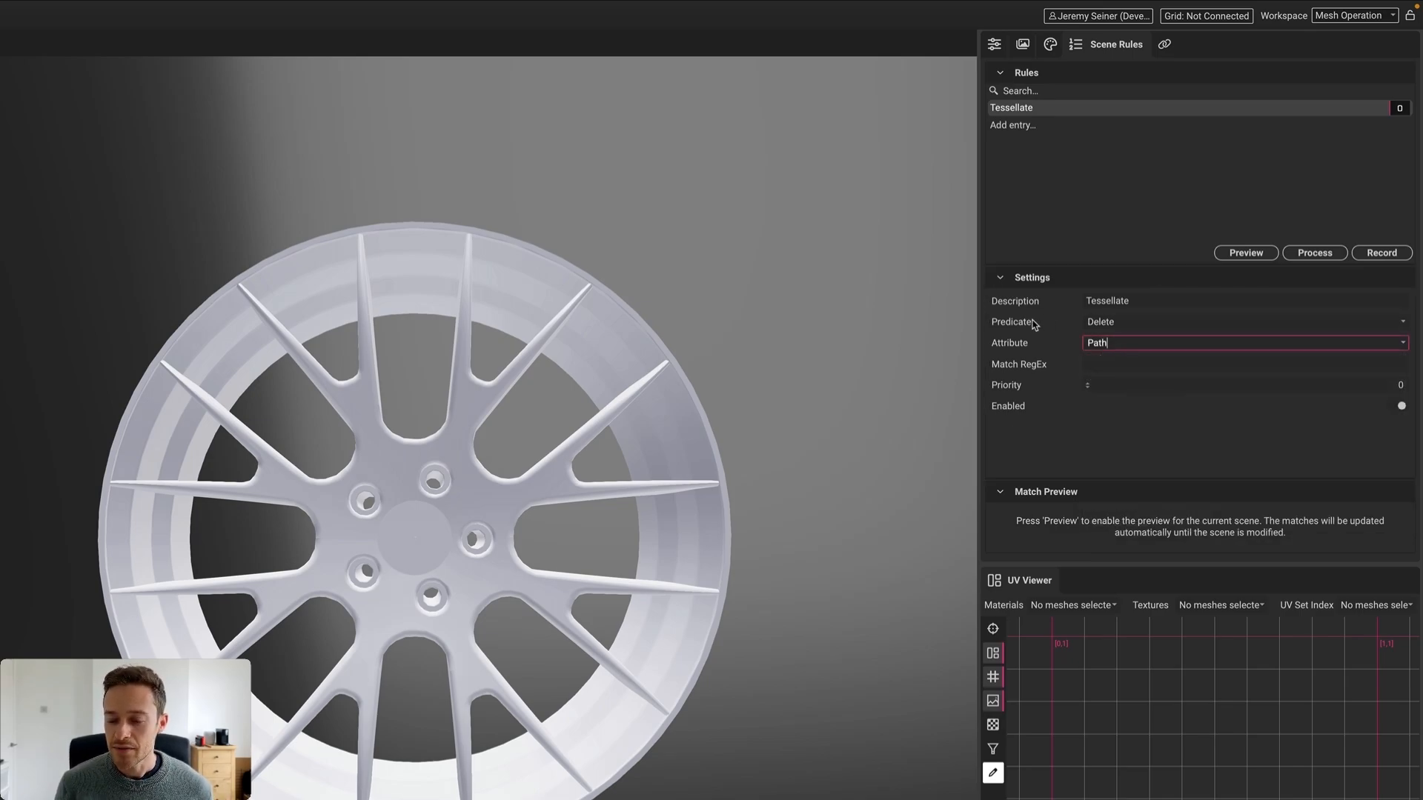
{"action": "left_click", "coordinate": [1400, 343]}
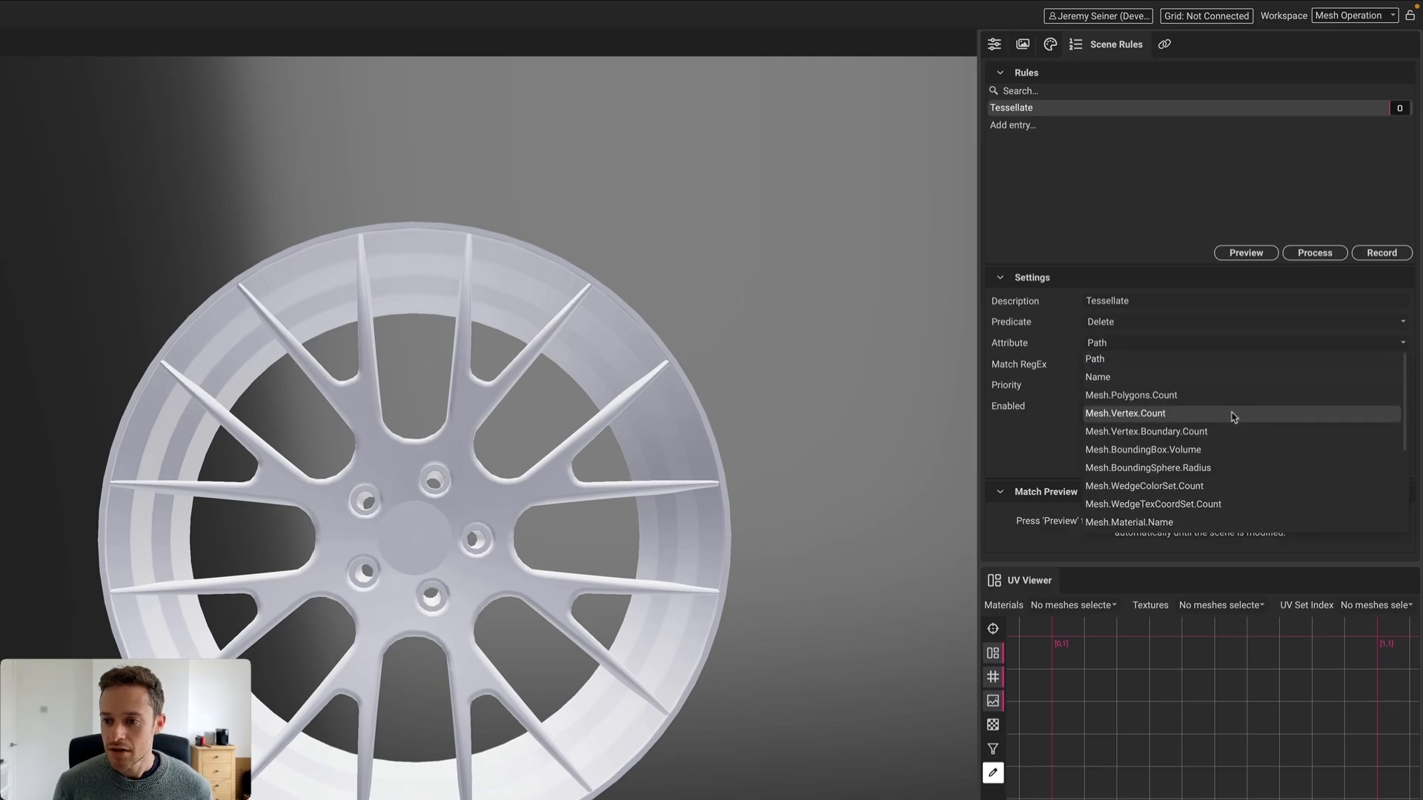
{"action": "left_click", "coordinate": [1187, 469]}
{"action": "left_click", "coordinate": [1115, 365]}
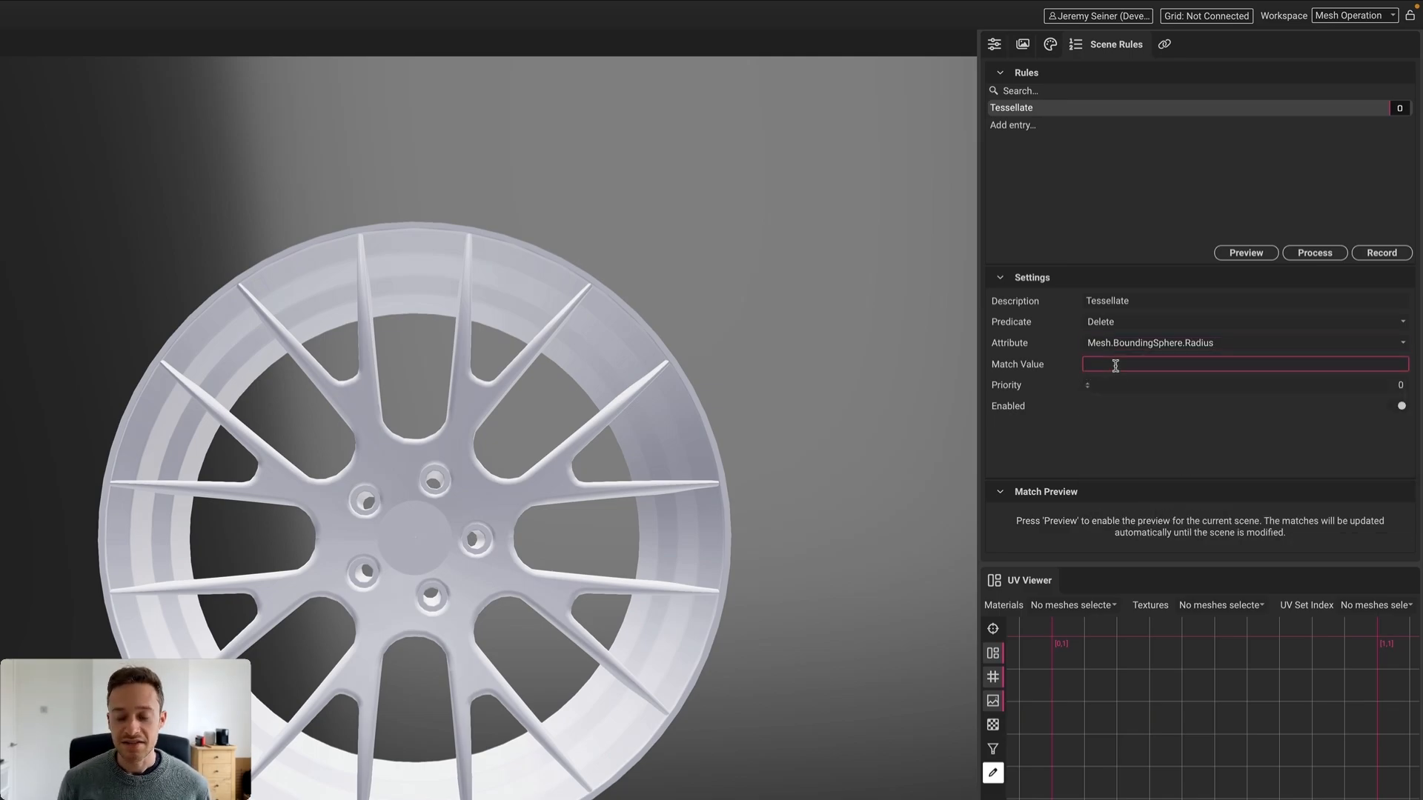
{"action": "type", "text": "< 5"}
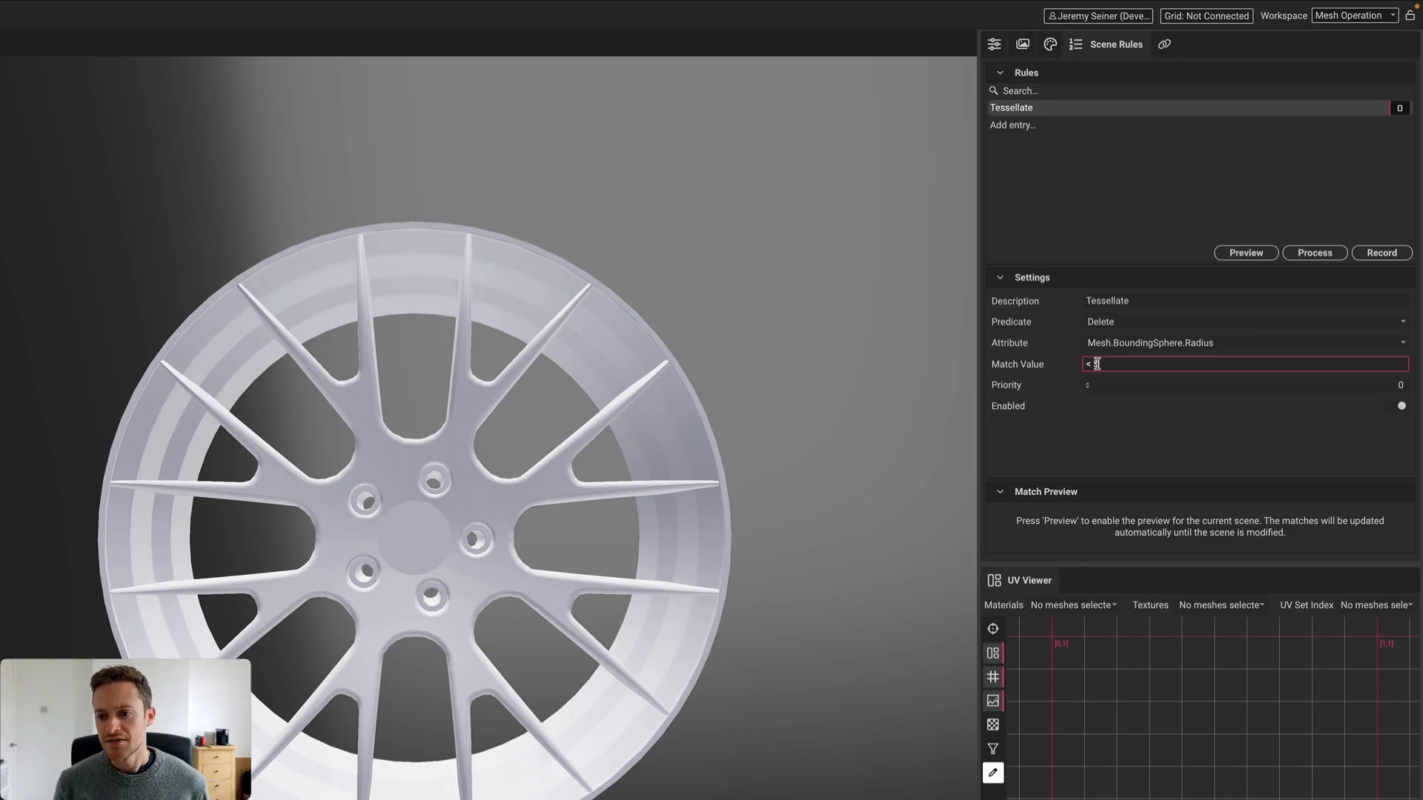
{"action": "left_click", "coordinate": [1051, 371]}
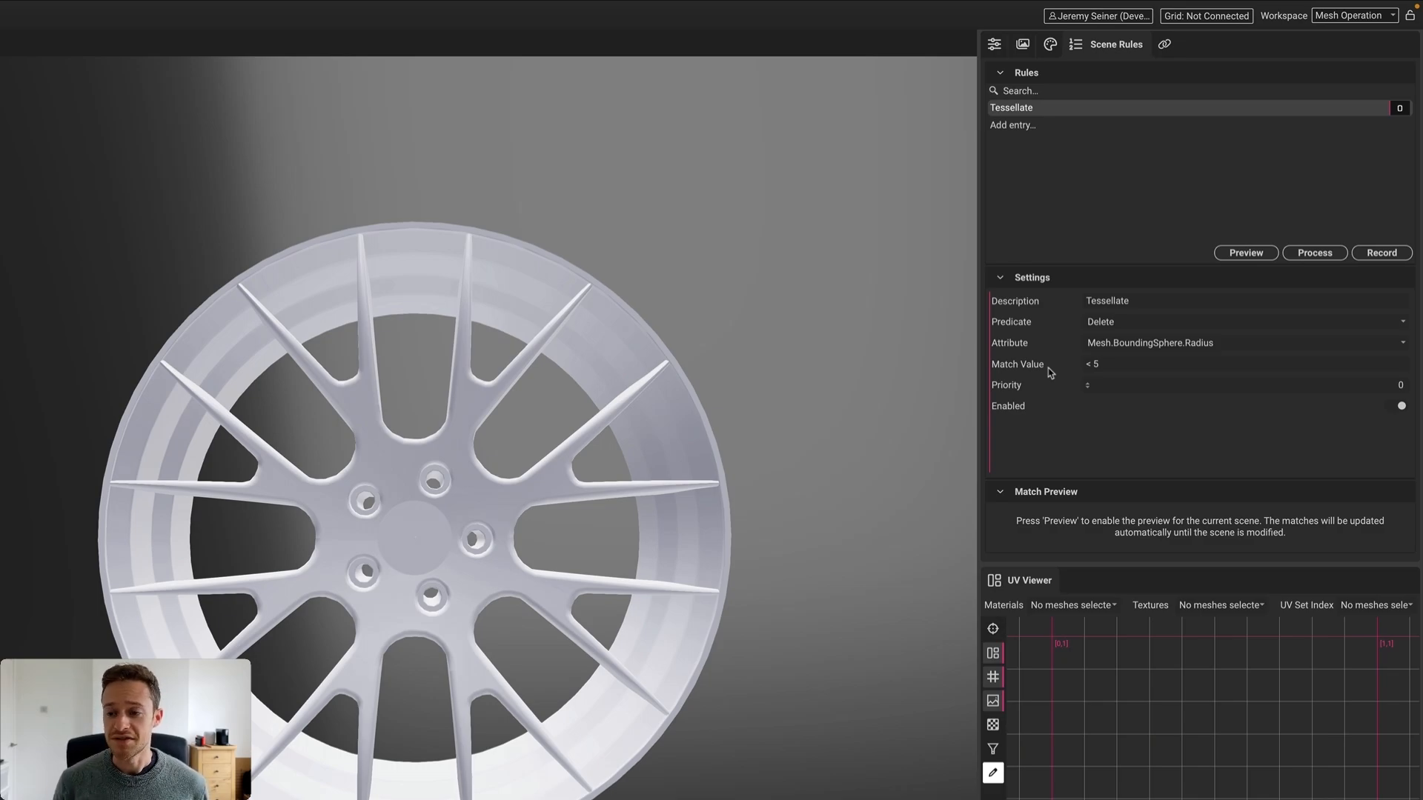
Switch the attribute to Mesh.Vertex.Boundary.Count and change the match value to '> 3'
{"action": "left_click", "coordinate": [1402, 345]}
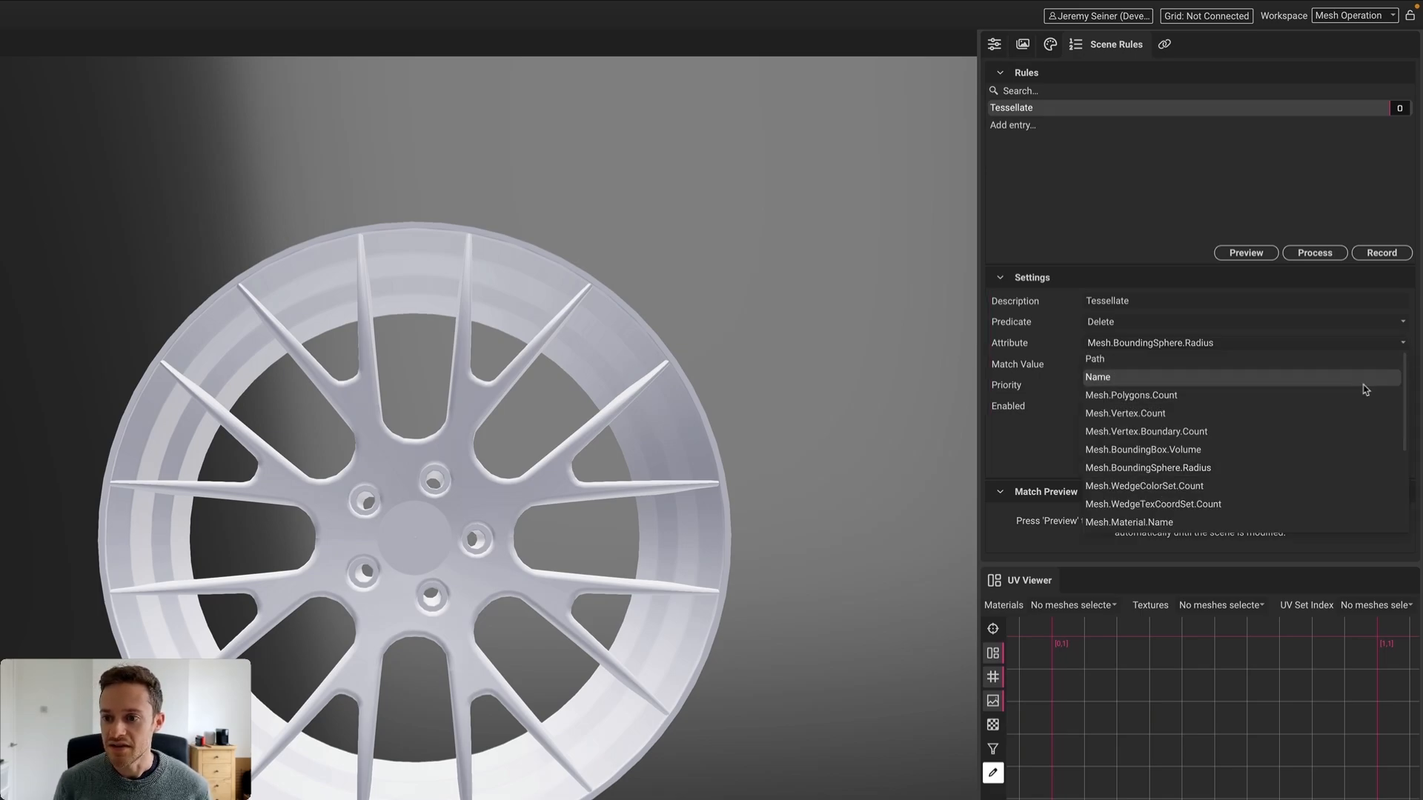
{"action": "left_click", "coordinate": [1161, 434]}
{"action": "left_click", "coordinate": [1137, 365]}
{"action": "type", "text": "< 5"}
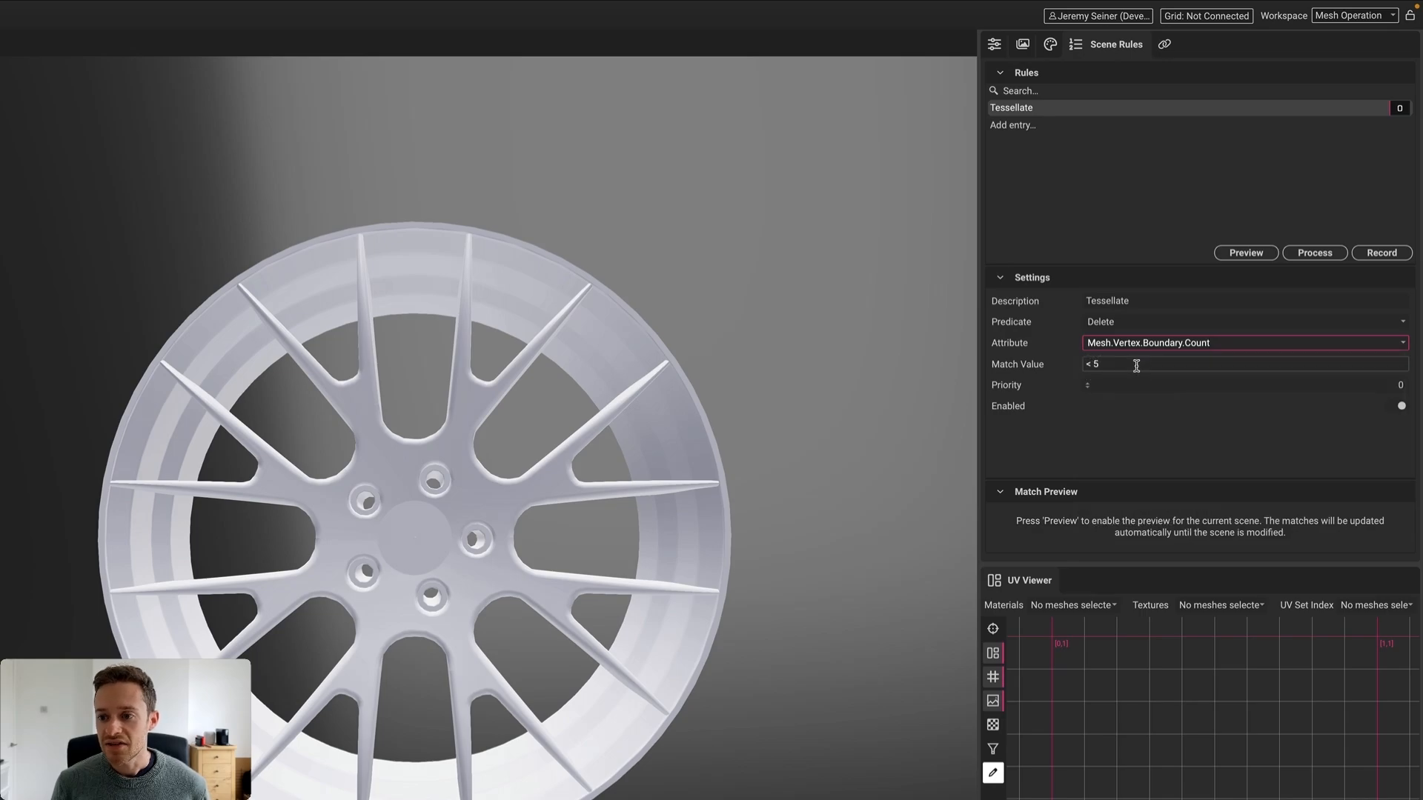
{"action": "key", "text": "ctrl+a"}
{"action": "type", "text": "> 3"}
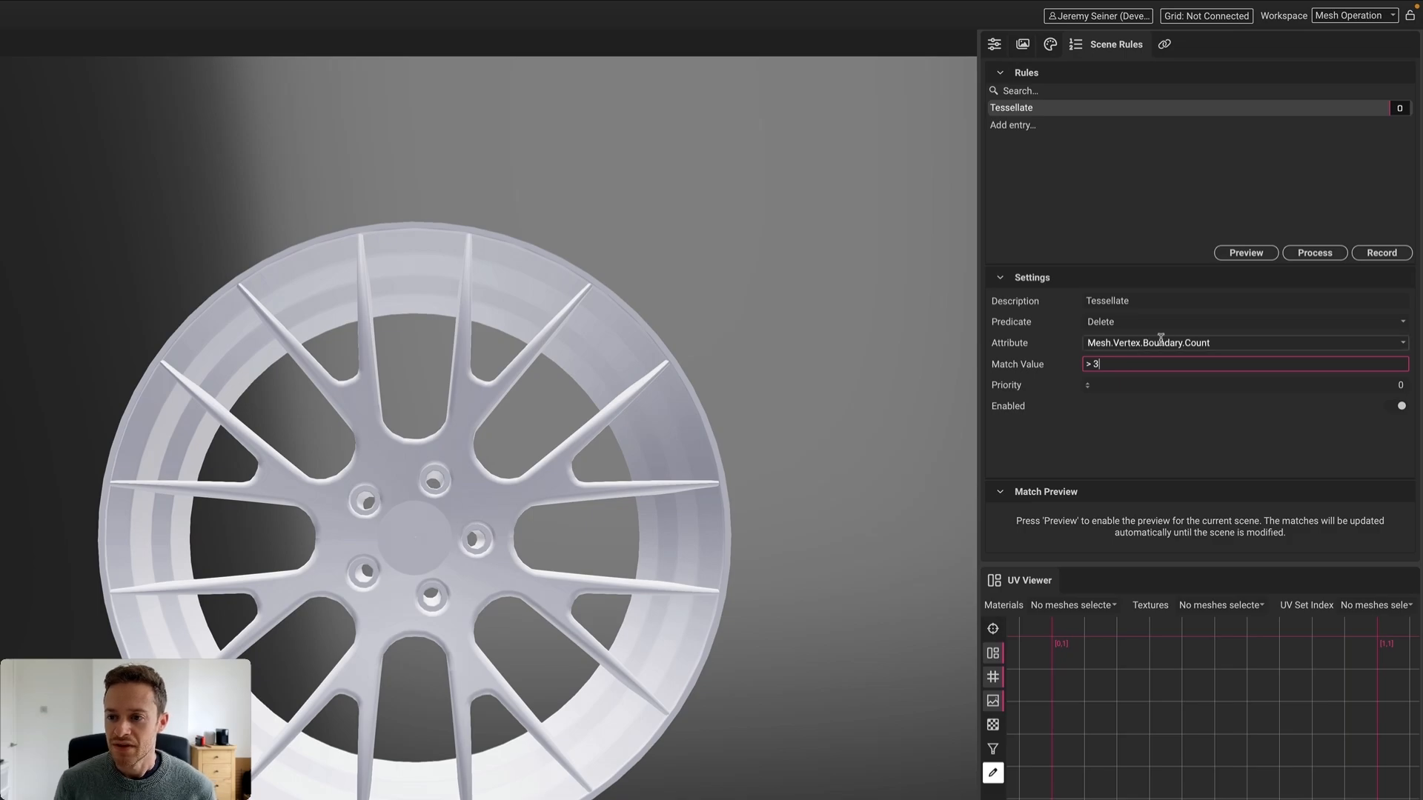
Change the Tessellate rule's predicate to MeshToolkit and switch on Fill Holes
{"action": "left_click", "coordinate": [1403, 325]}
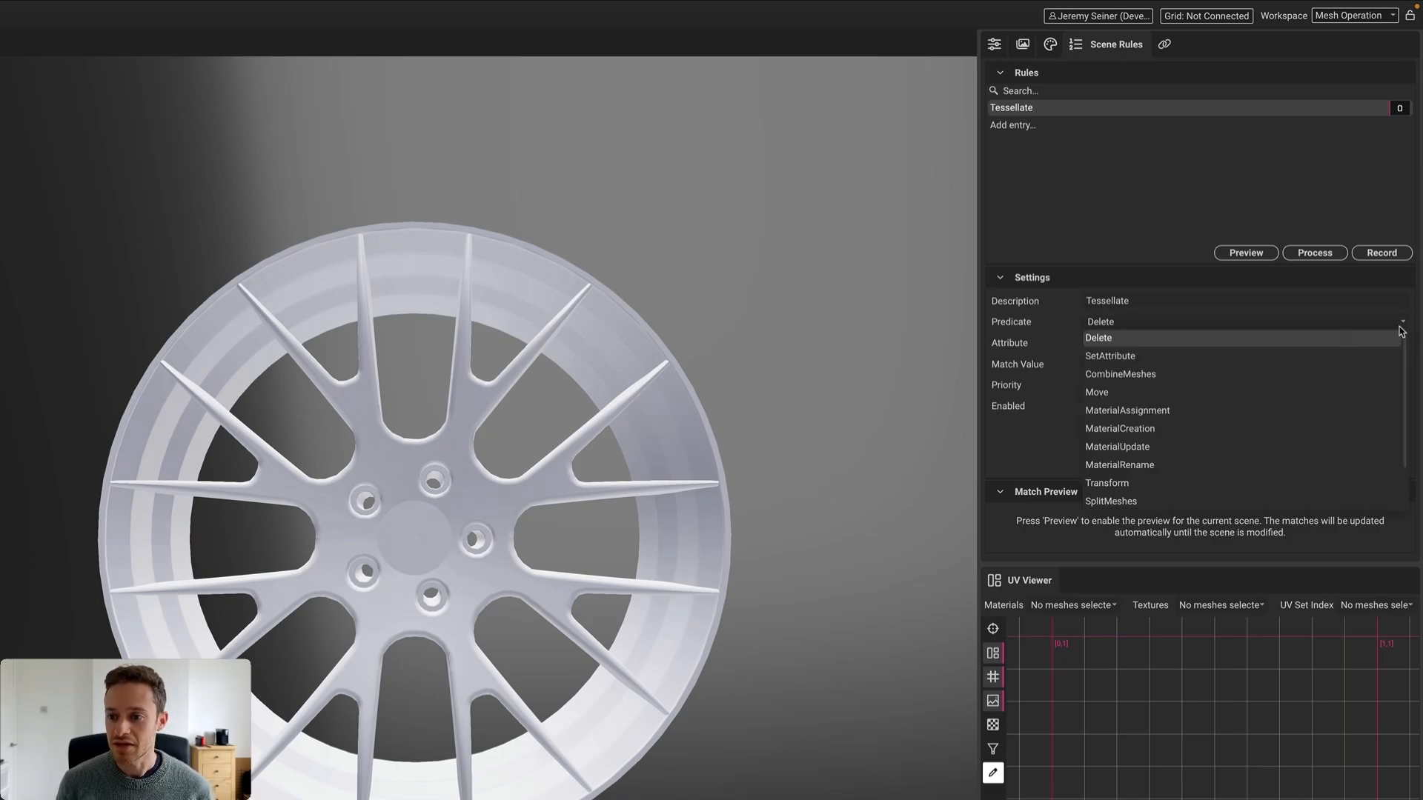
{"action": "scroll", "coordinate": [1185, 417], "scroll_direction": "down", "scroll_amount": 2}
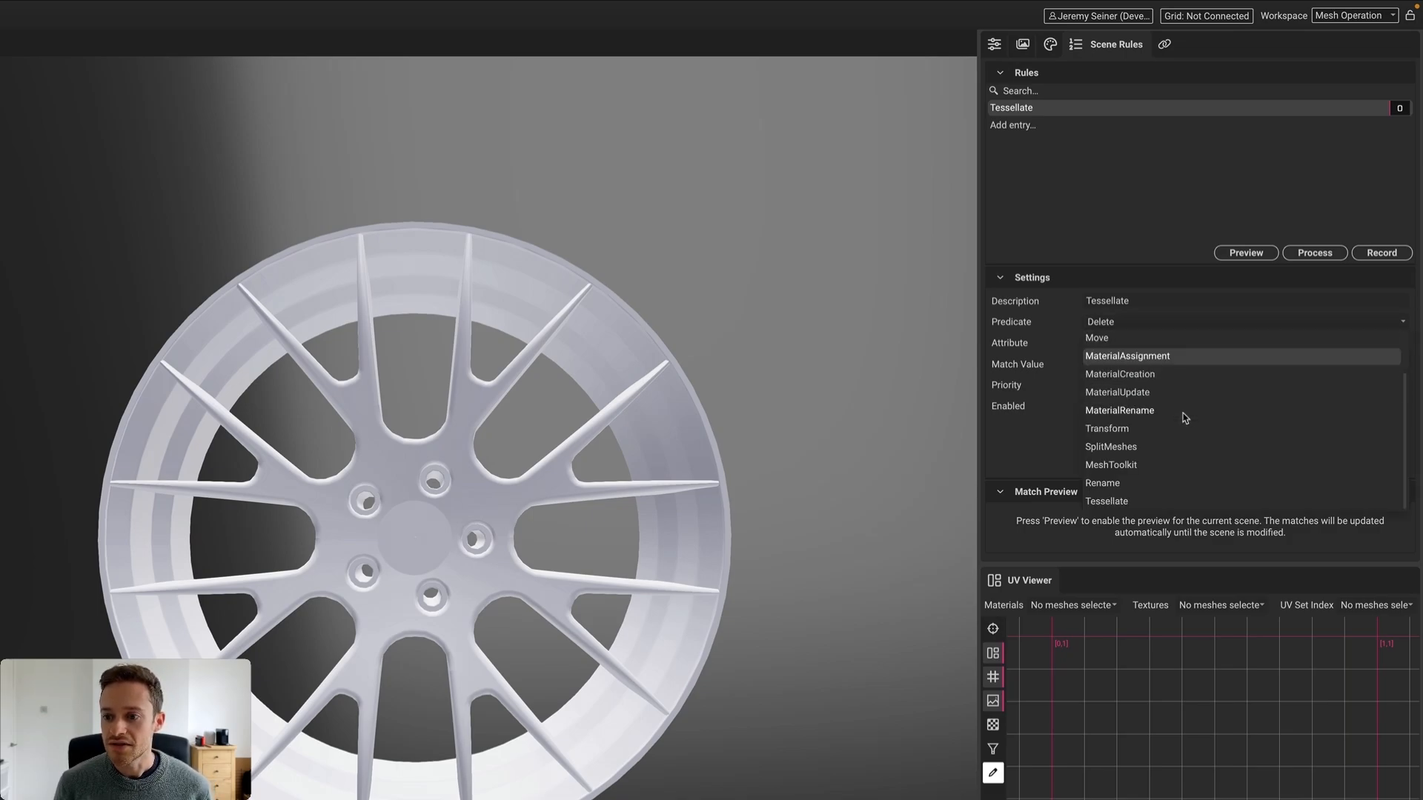
{"action": "left_click", "coordinate": [1122, 464]}
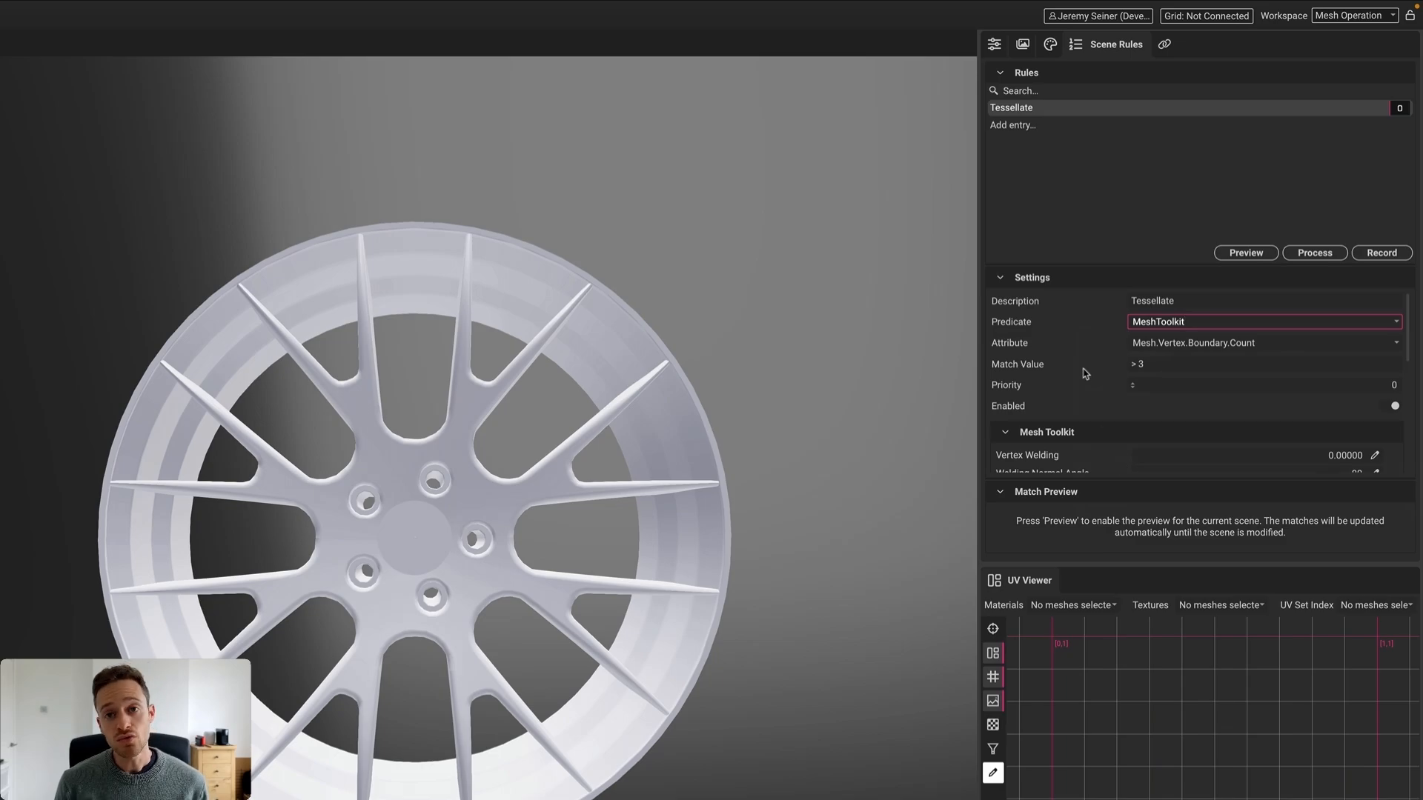
{"action": "scroll", "coordinate": [1074, 408], "scroll_direction": "down", "scroll_amount": 3}
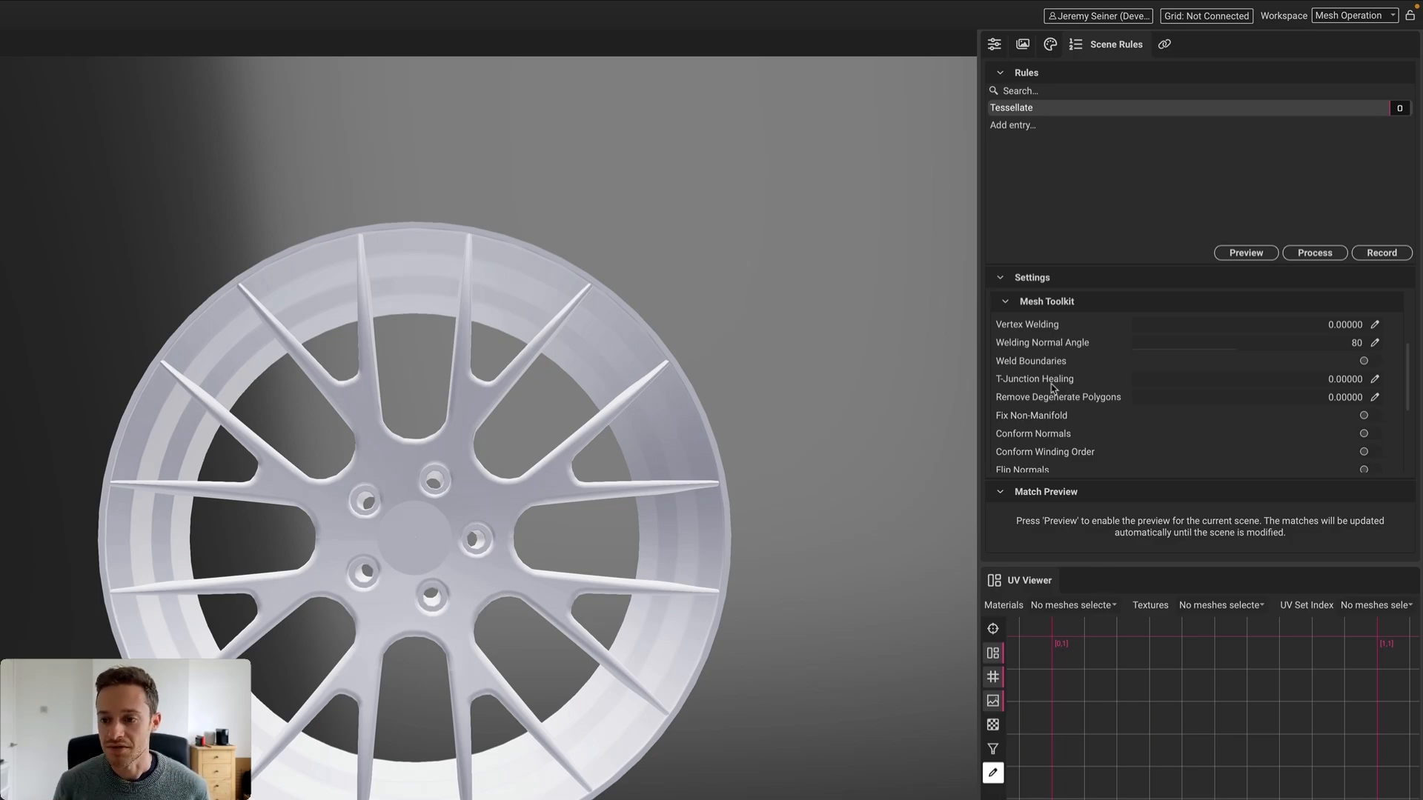
{"action": "scroll", "coordinate": [1052, 387], "scroll_direction": "down", "scroll_amount": 3}
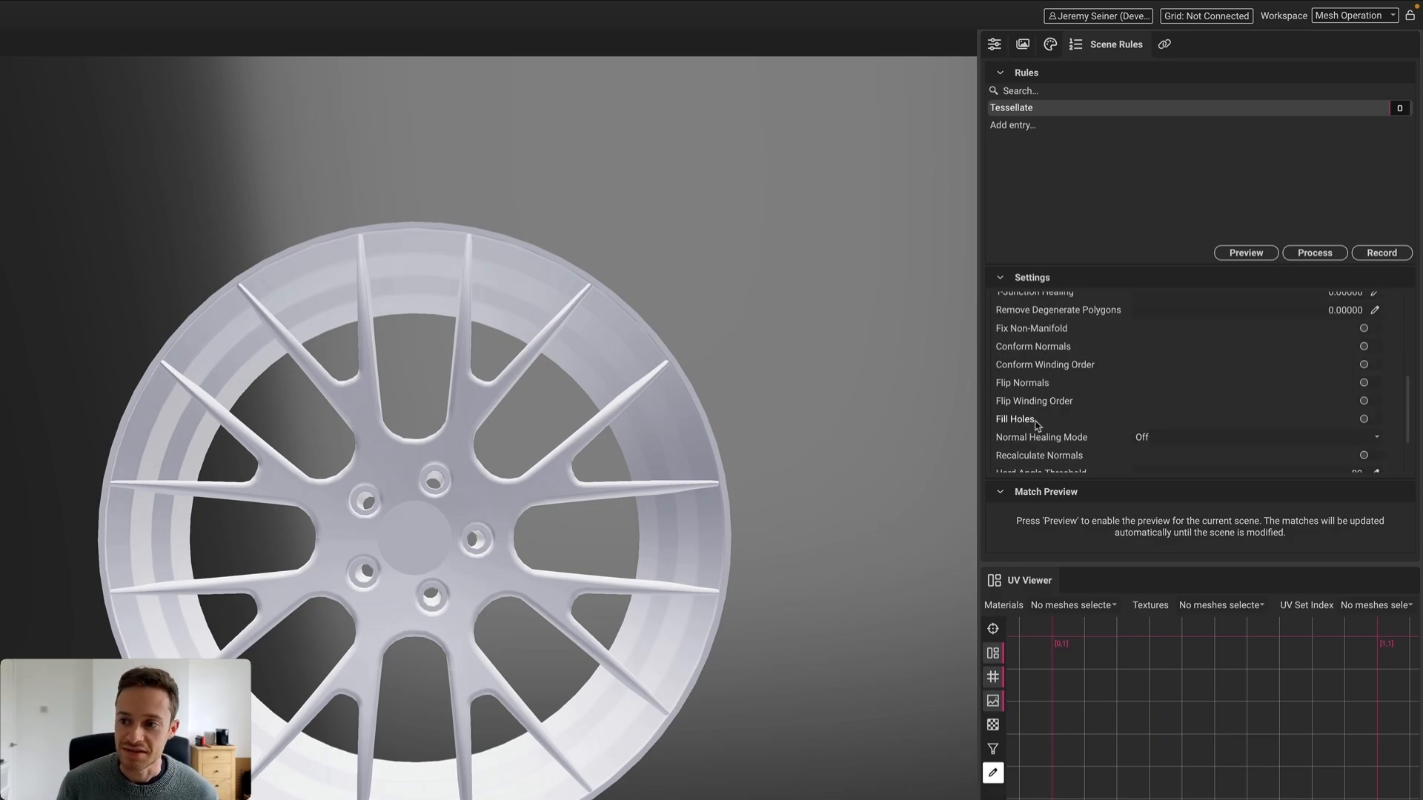
{"action": "left_click", "coordinate": [1363, 419]}
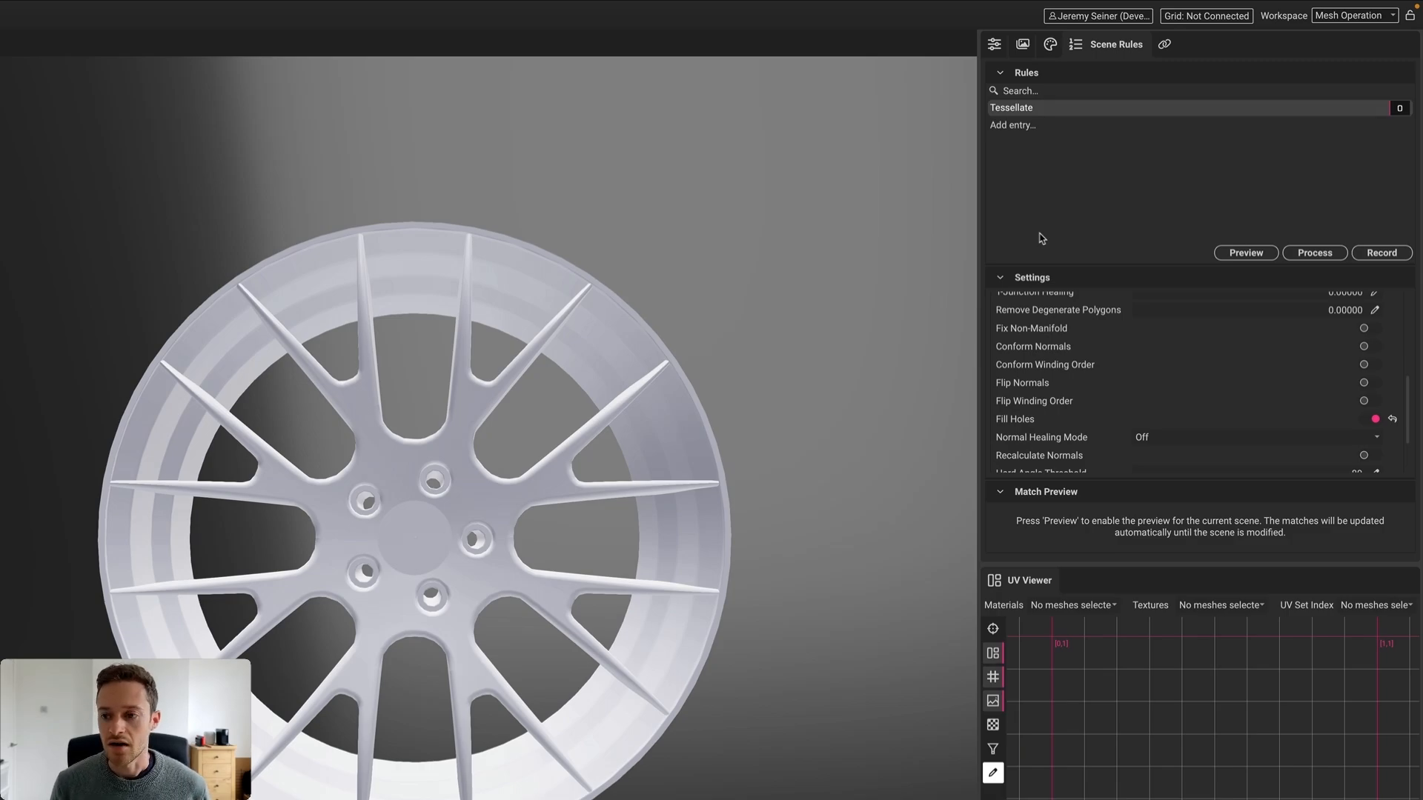
{"action": "scroll", "coordinate": [1052, 382], "scroll_direction": "up", "scroll_amount": 2}
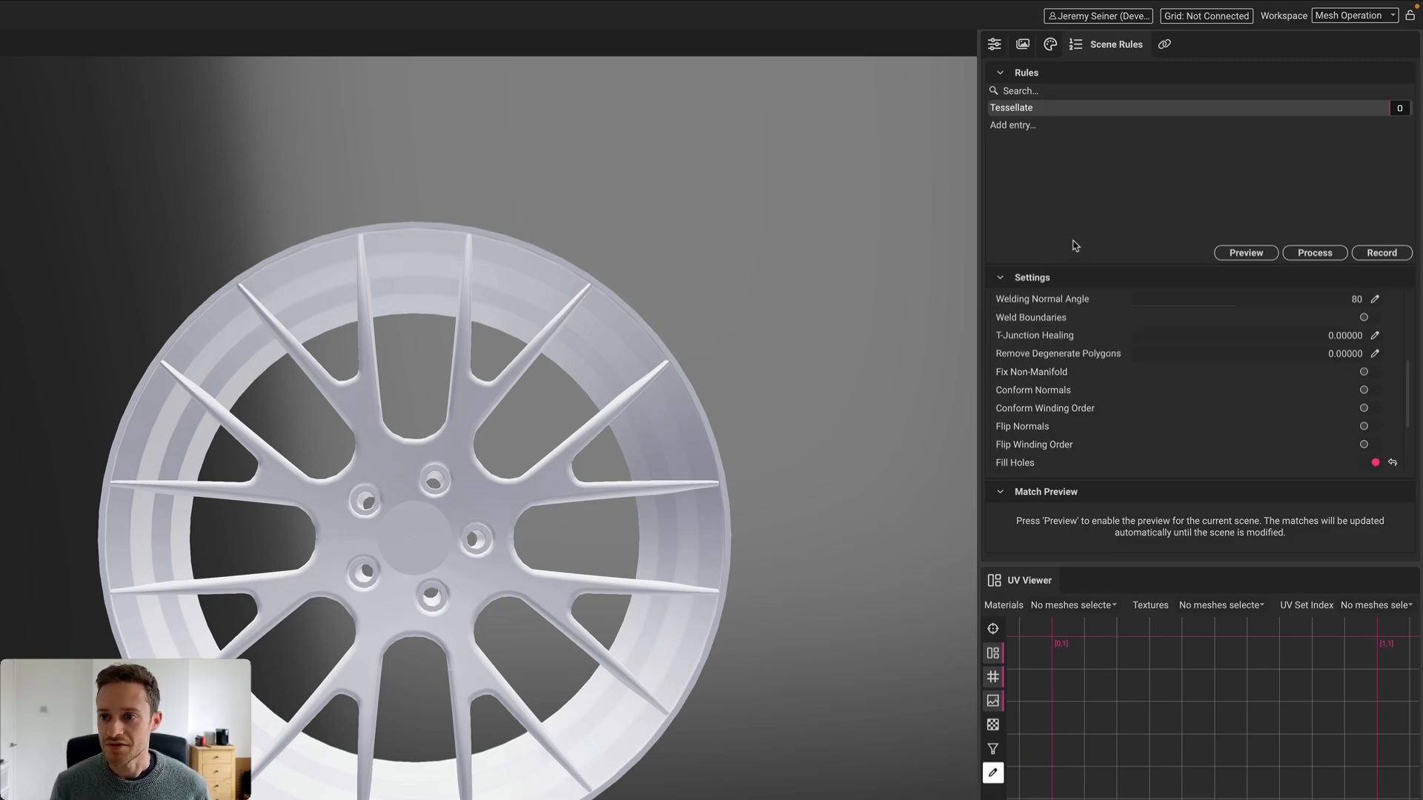
Replace the old Tessellate rule with a newly added rule named Tessellate
{"action": "left_click", "coordinate": [1015, 111]}
{"action": "key", "text": "Delete"}
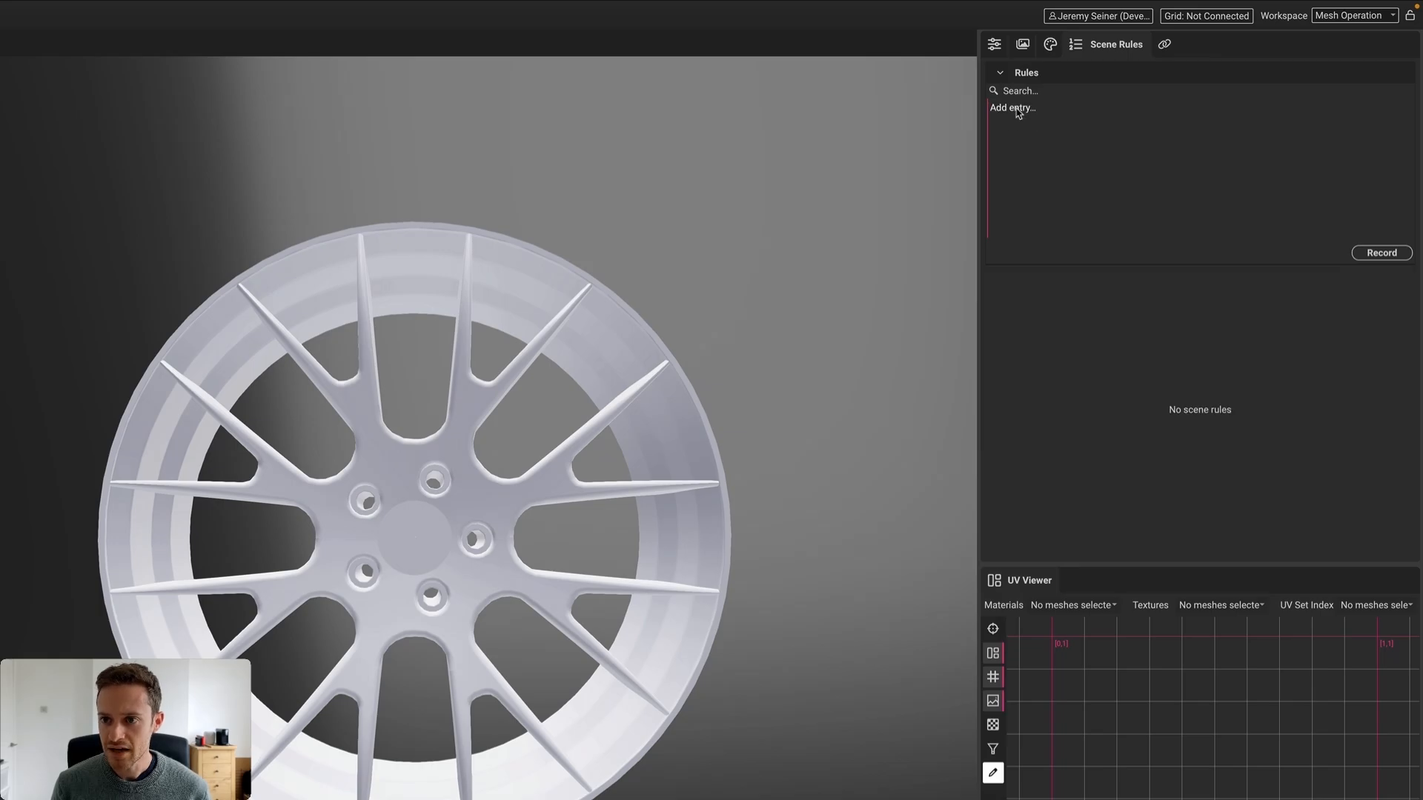
{"action": "left_click", "coordinate": [1016, 108]}
{"action": "type", "text": "Tessellate"}
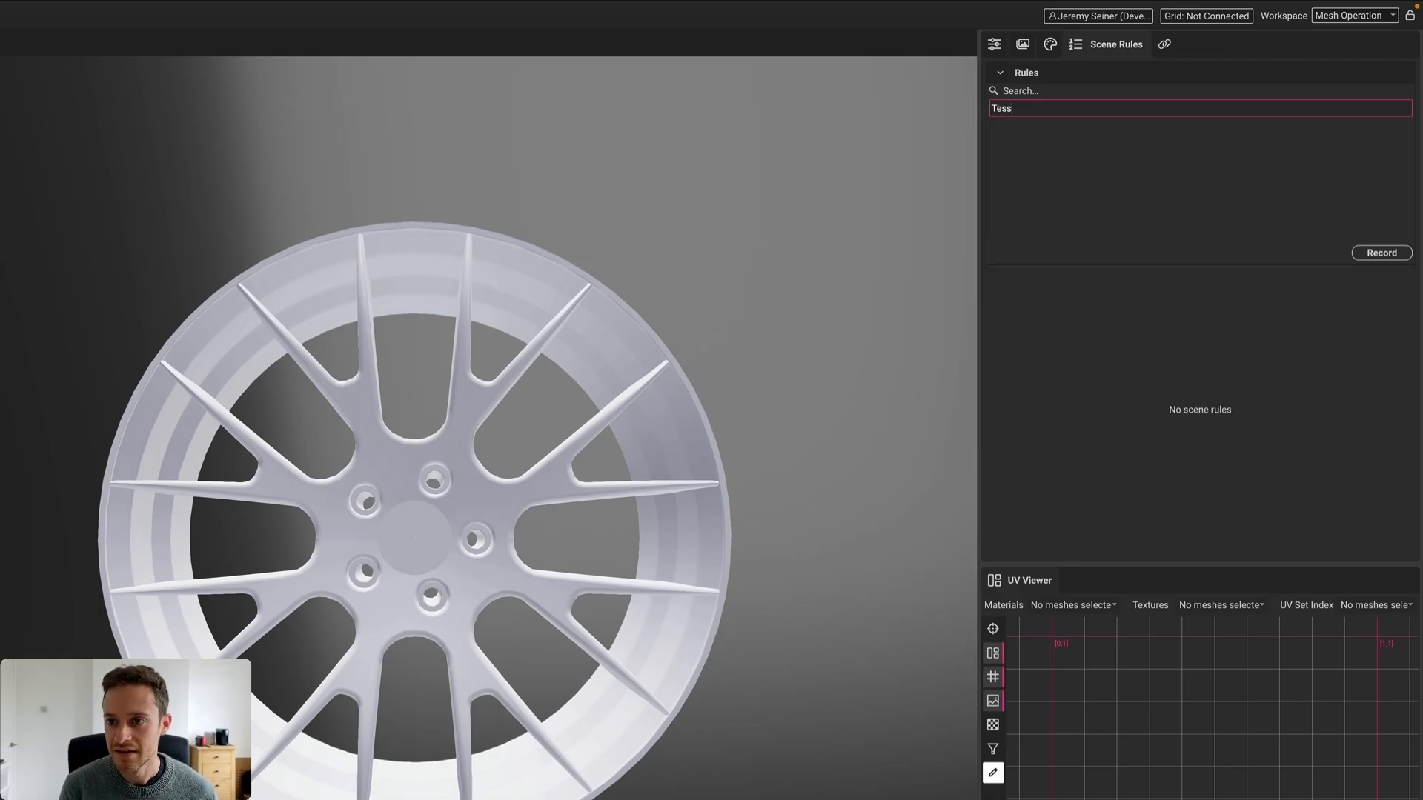
{"action": "key", "text": "Return"}
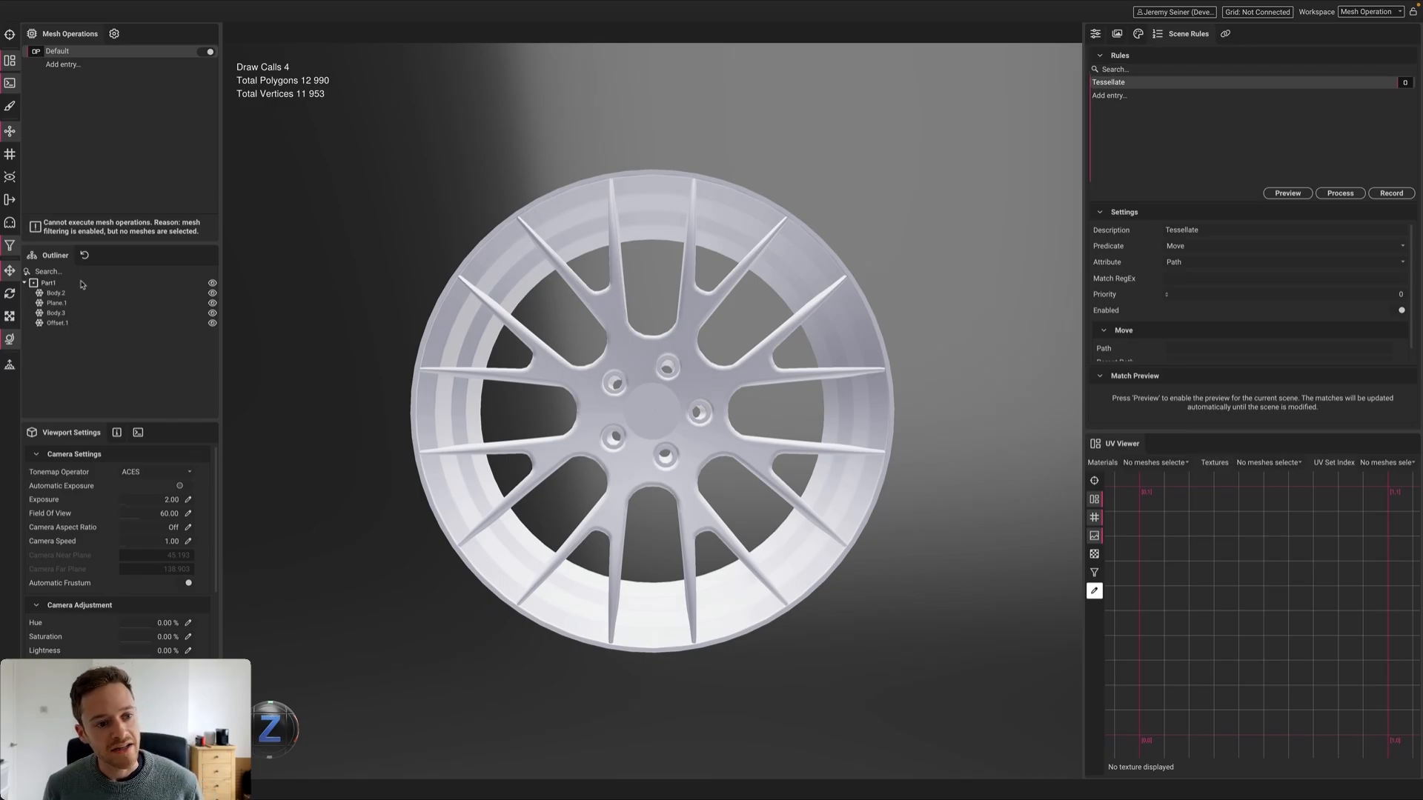
Inspect the Body.2 ring mesh and the Body.3 spoke mesh
{"action": "left_click", "coordinate": [56, 294]}
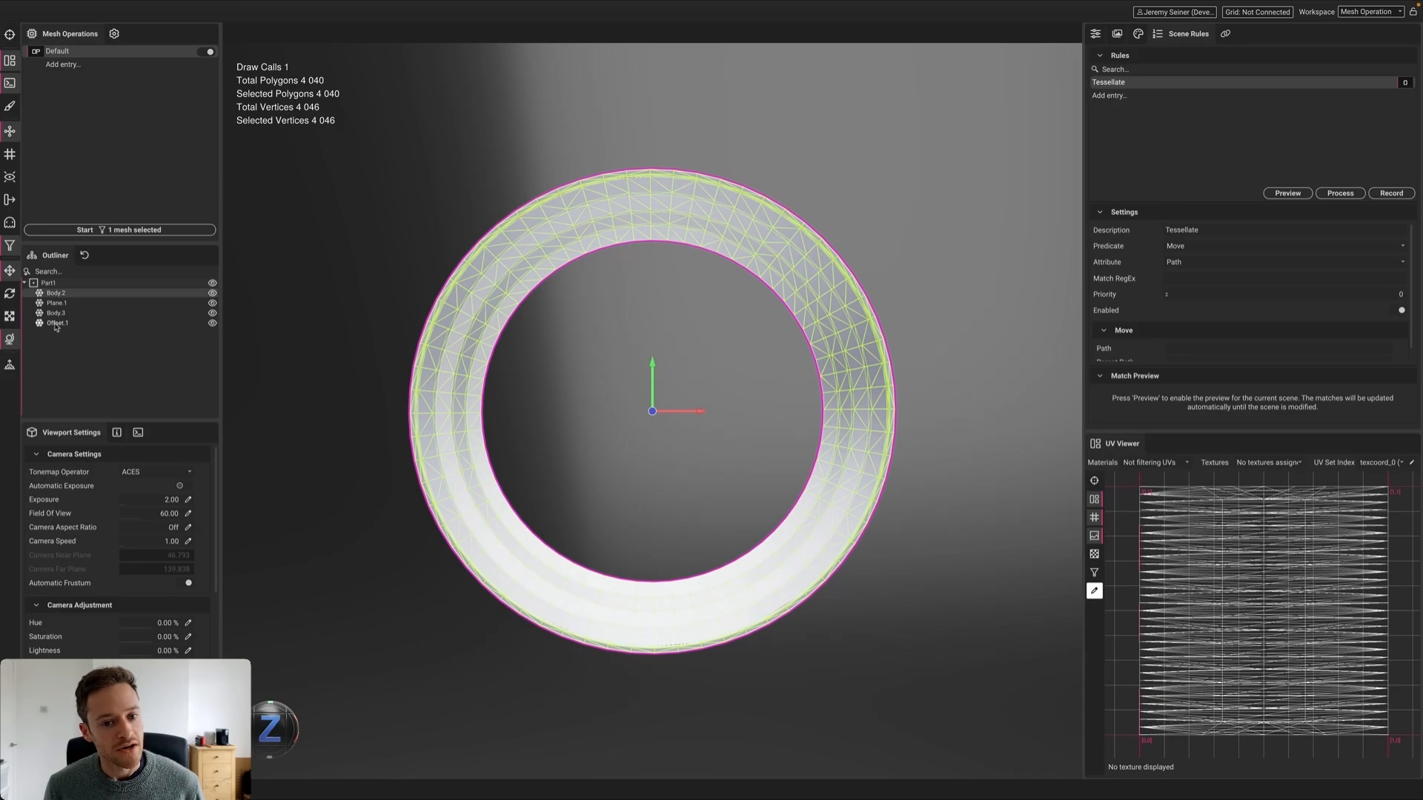
{"action": "left_click", "coordinate": [58, 314]}
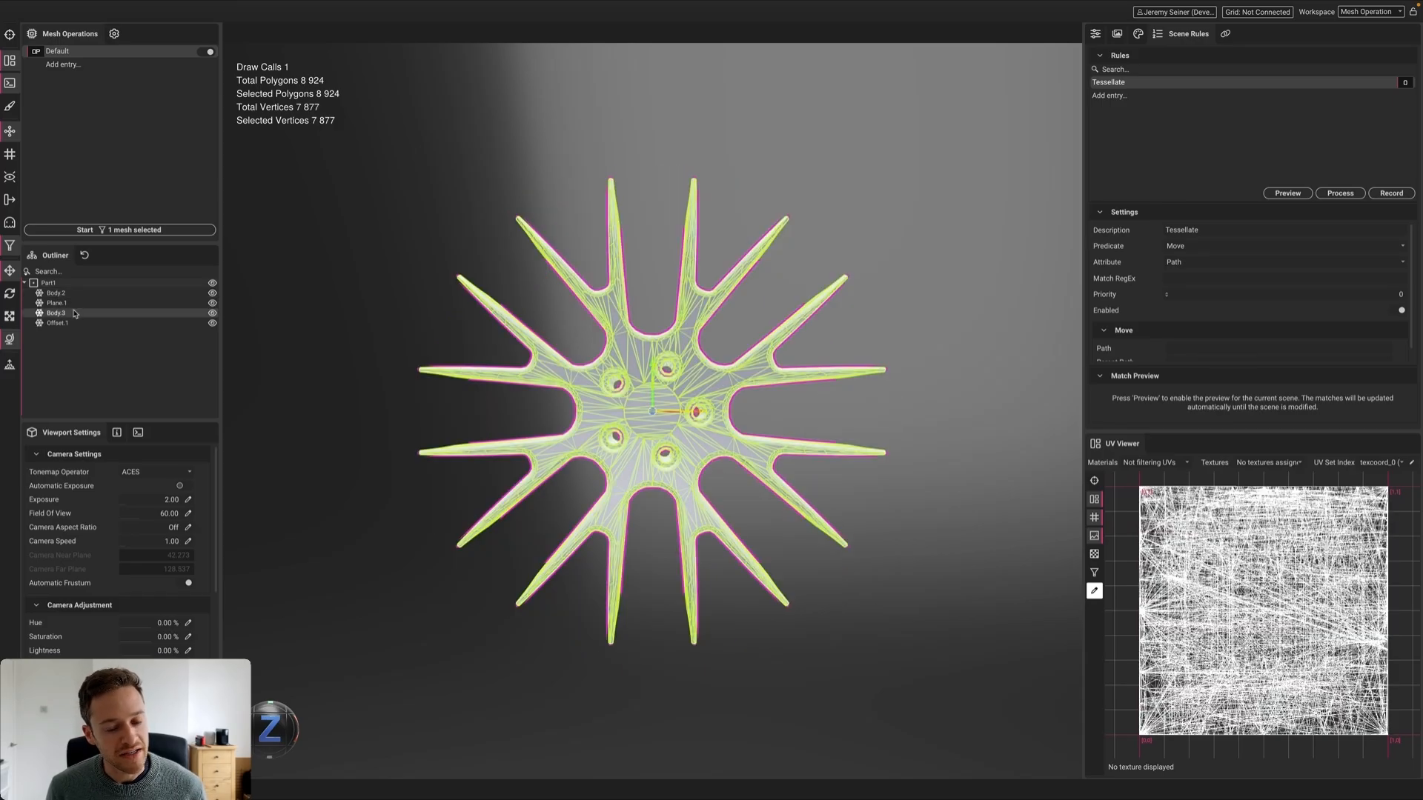
{"action": "left_click", "coordinate": [56, 293]}
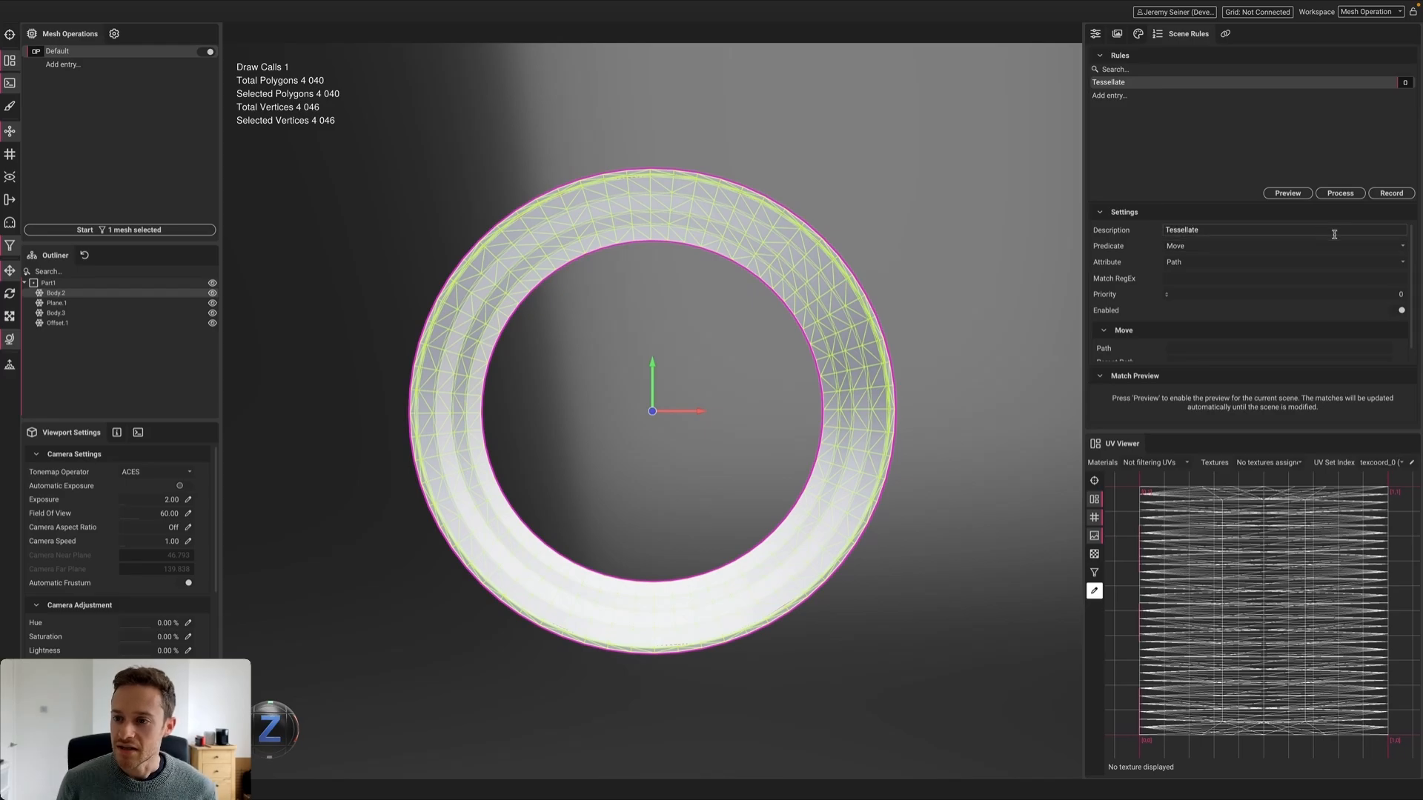
Set the rule's action to Tessellate and match meshes by Name with pattern Body.*
{"action": "left_click", "coordinate": [1402, 246]}
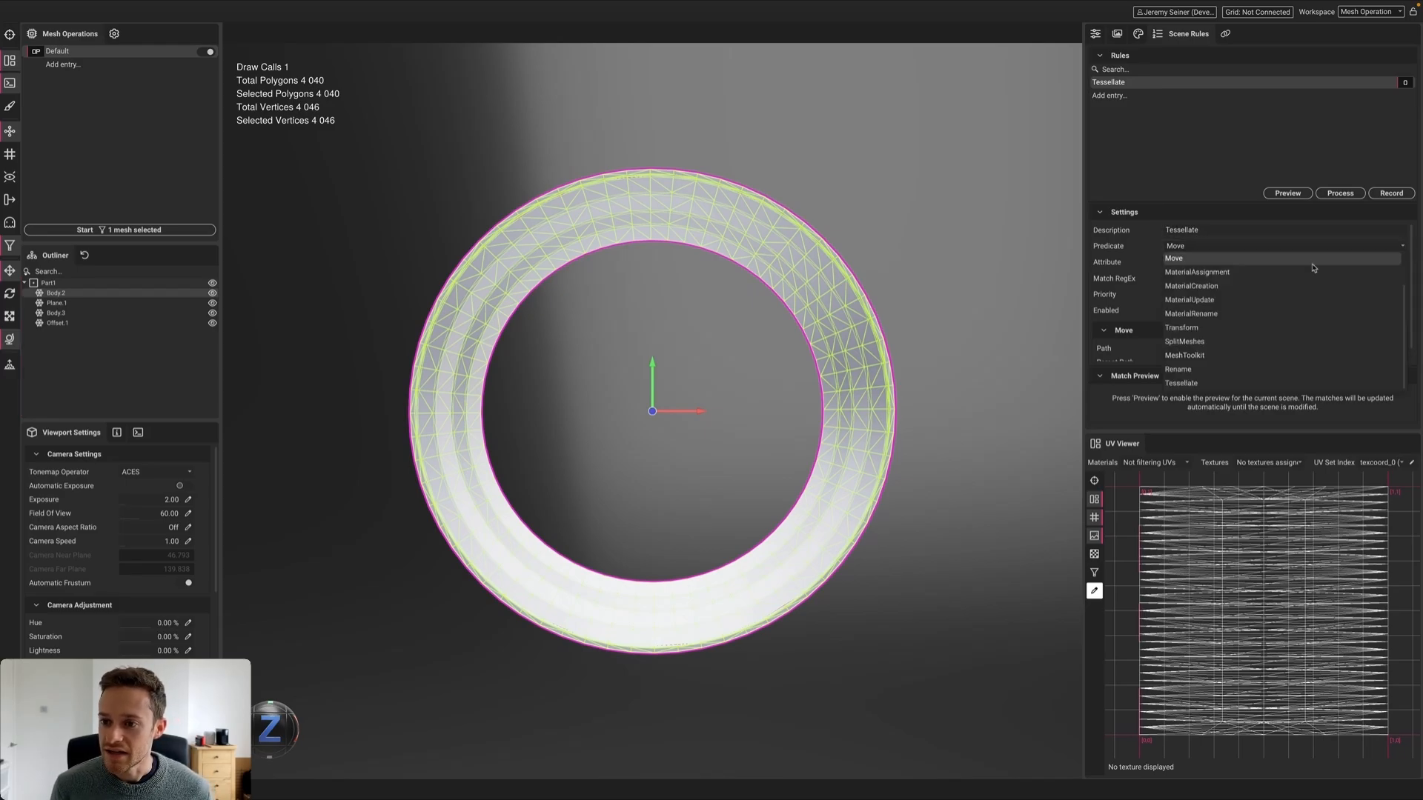
{"action": "left_click", "coordinate": [1182, 384]}
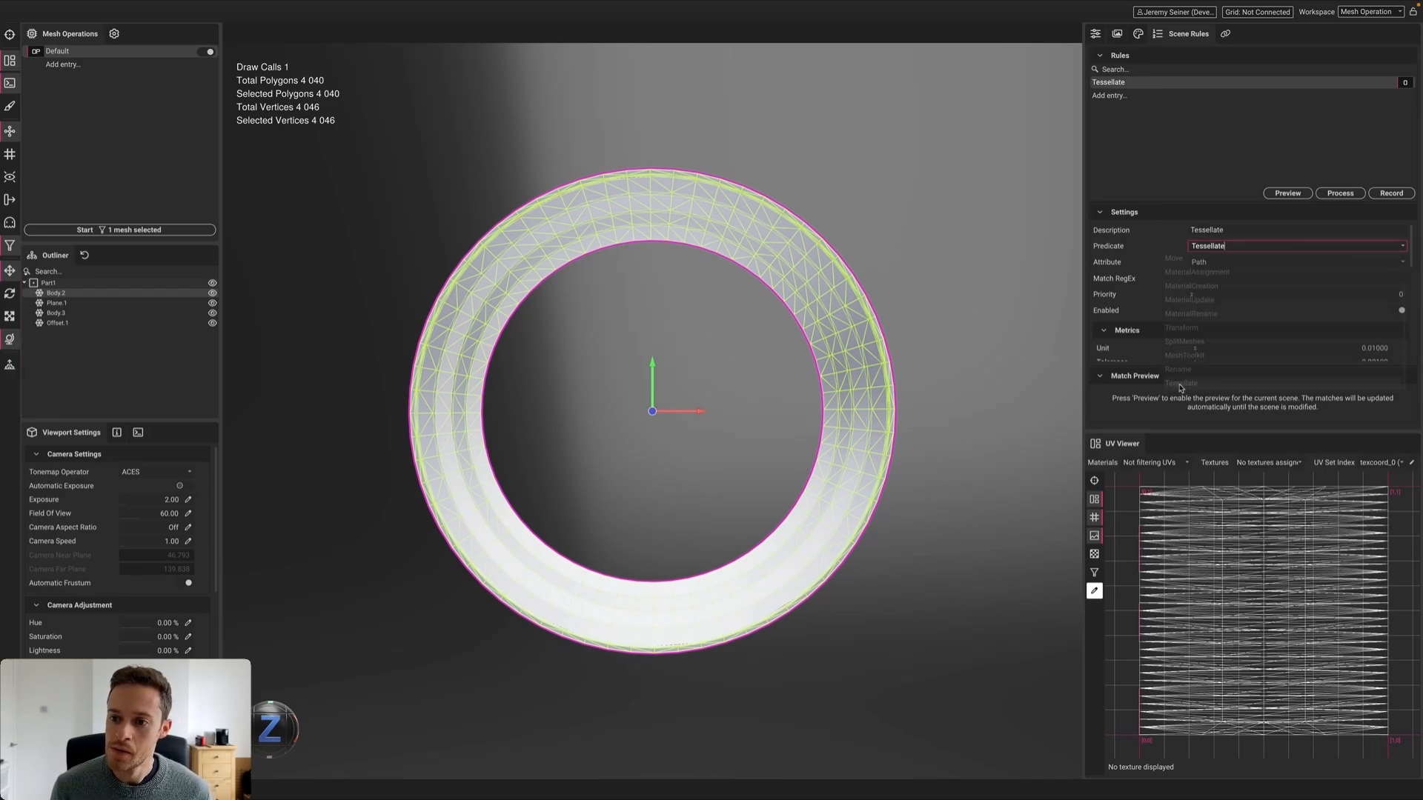
{"action": "left_click", "coordinate": [1407, 265]}
{"action": "left_click", "coordinate": [1270, 292]}
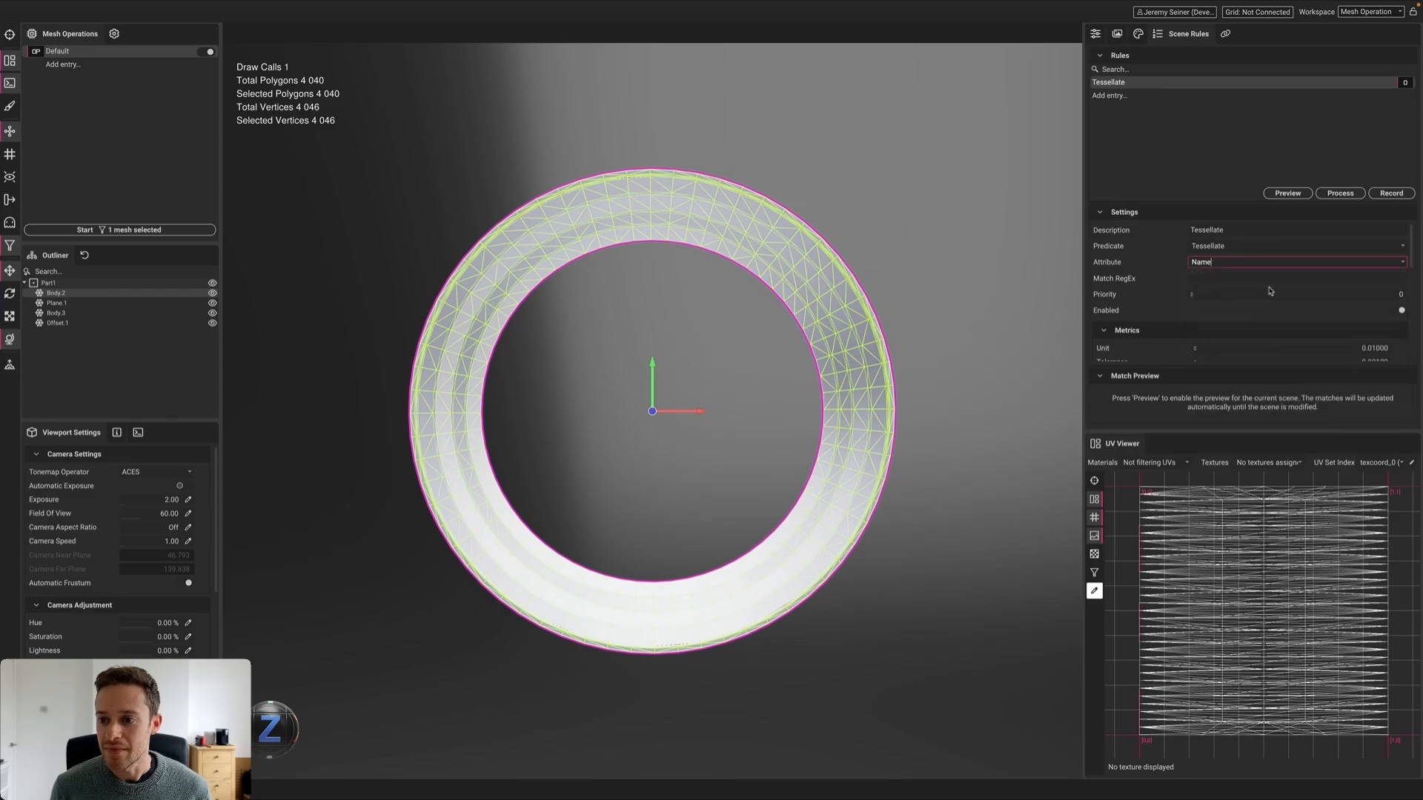
{"action": "left_click", "coordinate": [1216, 279]}
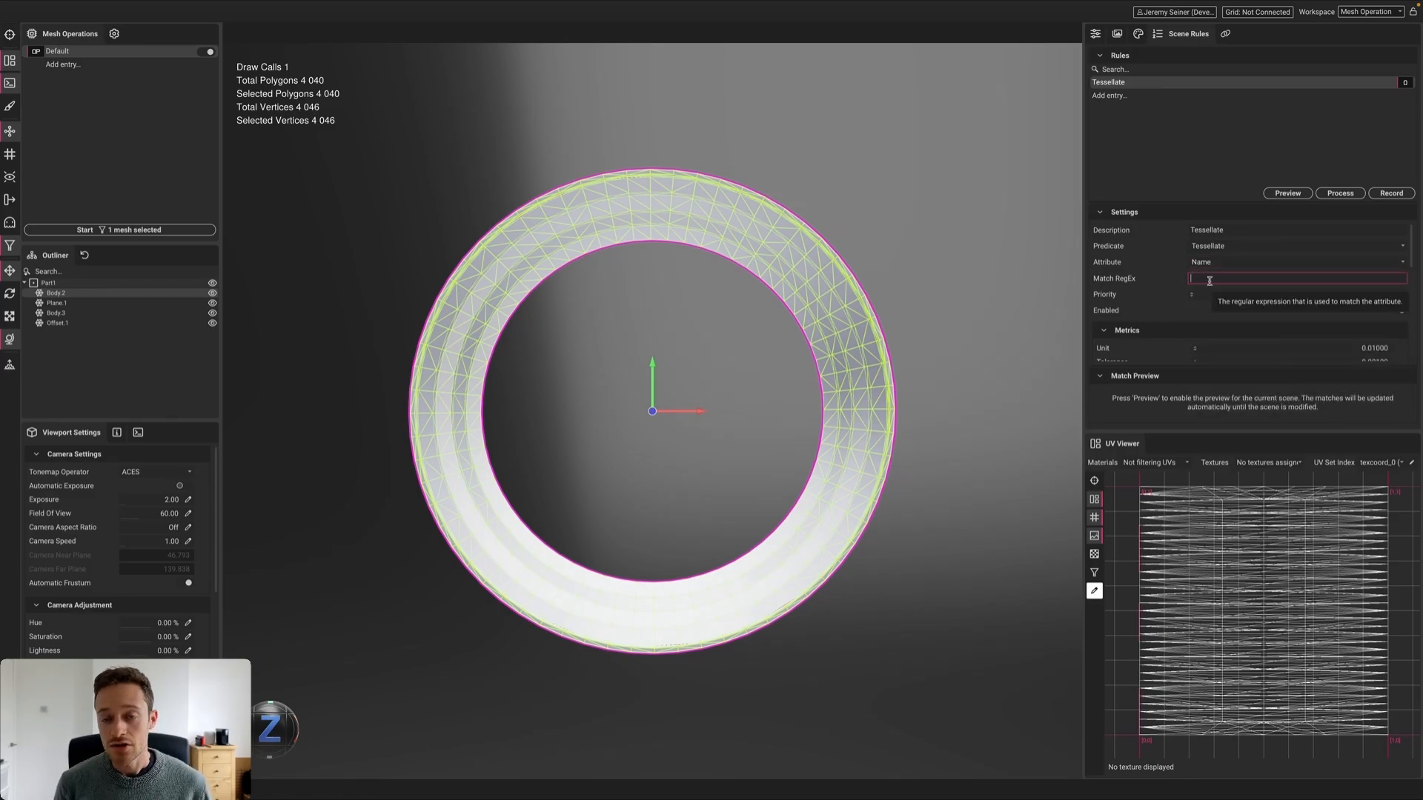
{"action": "type", "text": "Body.*"}
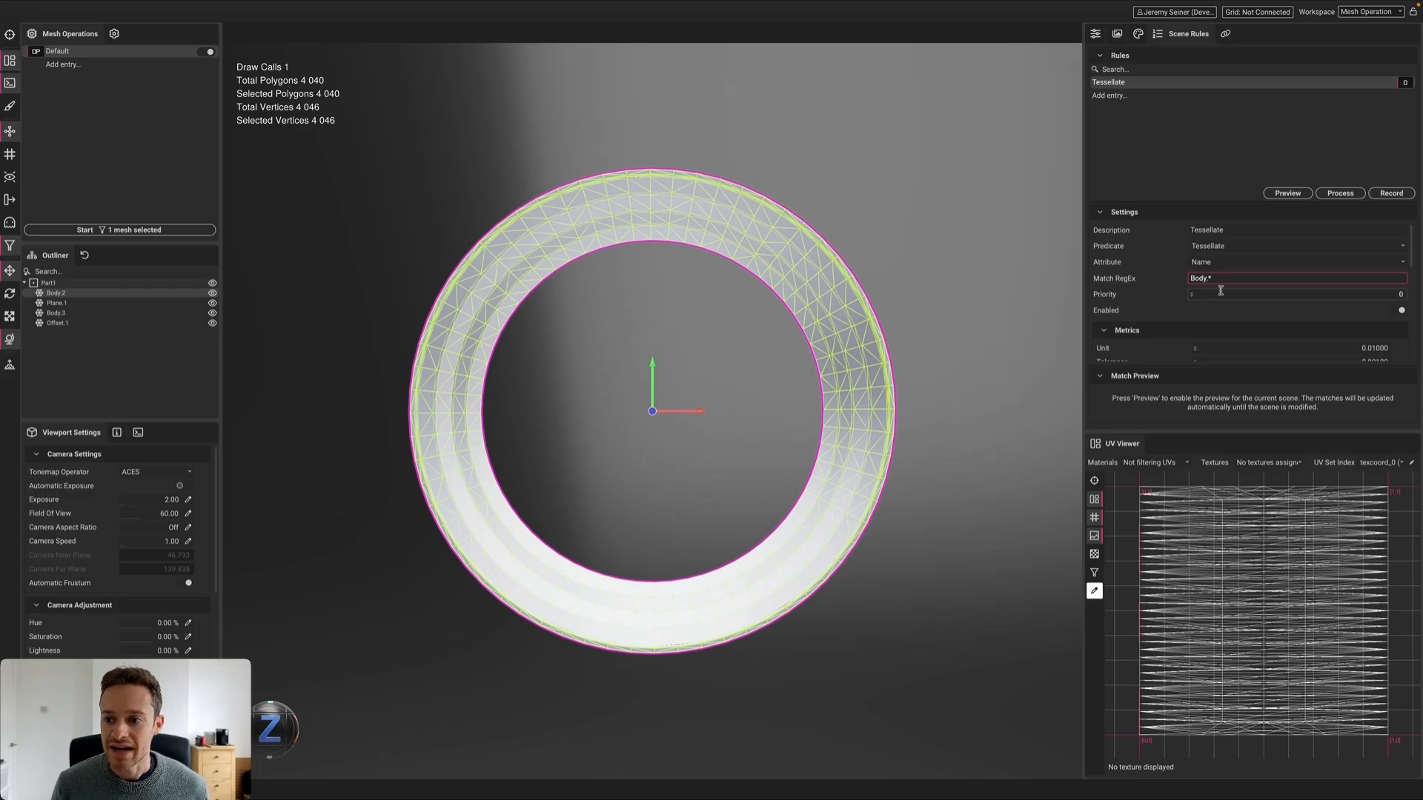
{"action": "scroll", "coordinate": [1145, 317], "scroll_direction": "down", "scroll_amount": 3}
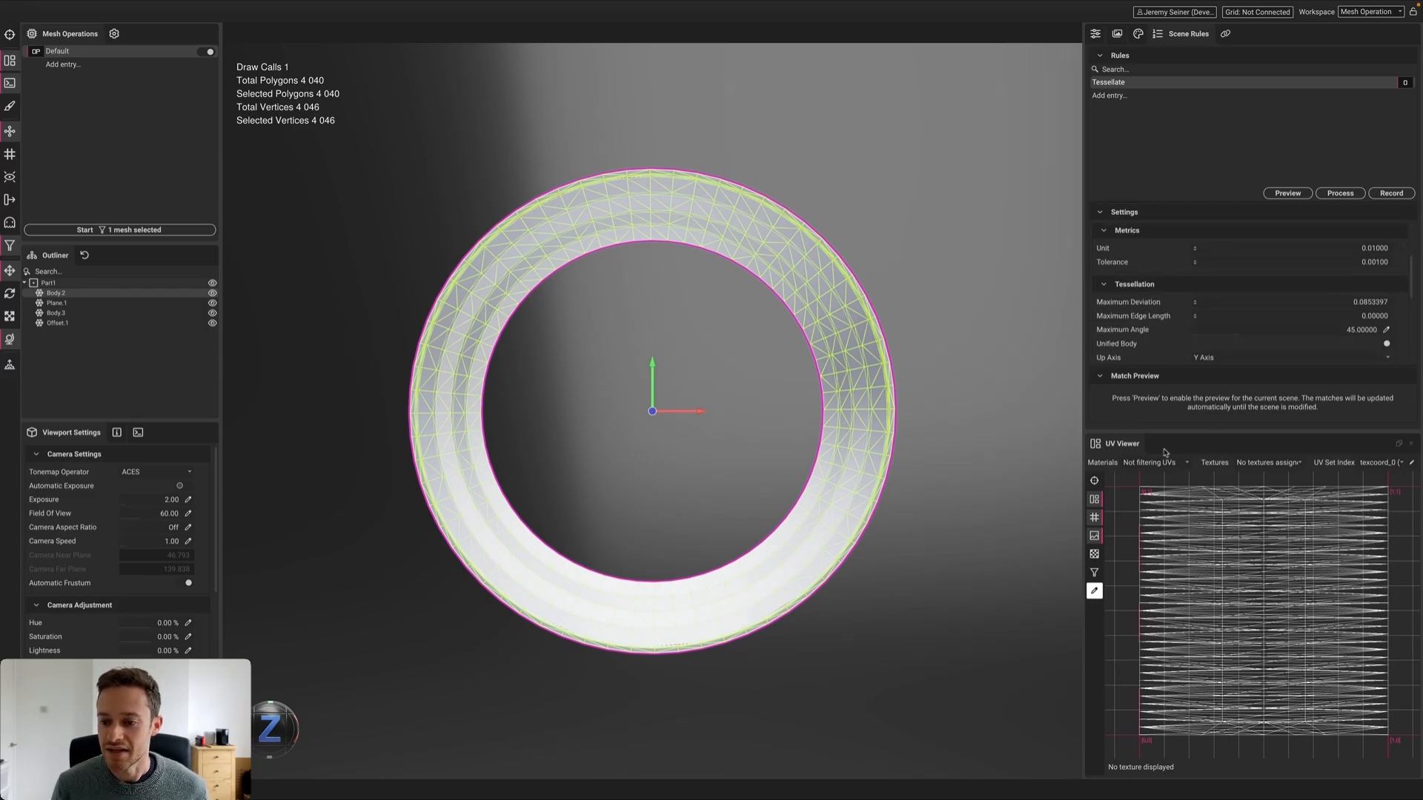
Close the UV Viewer and set deviation 0.01, edge length 1 and Normal shading magic
{"action": "left_click", "coordinate": [1410, 443]}
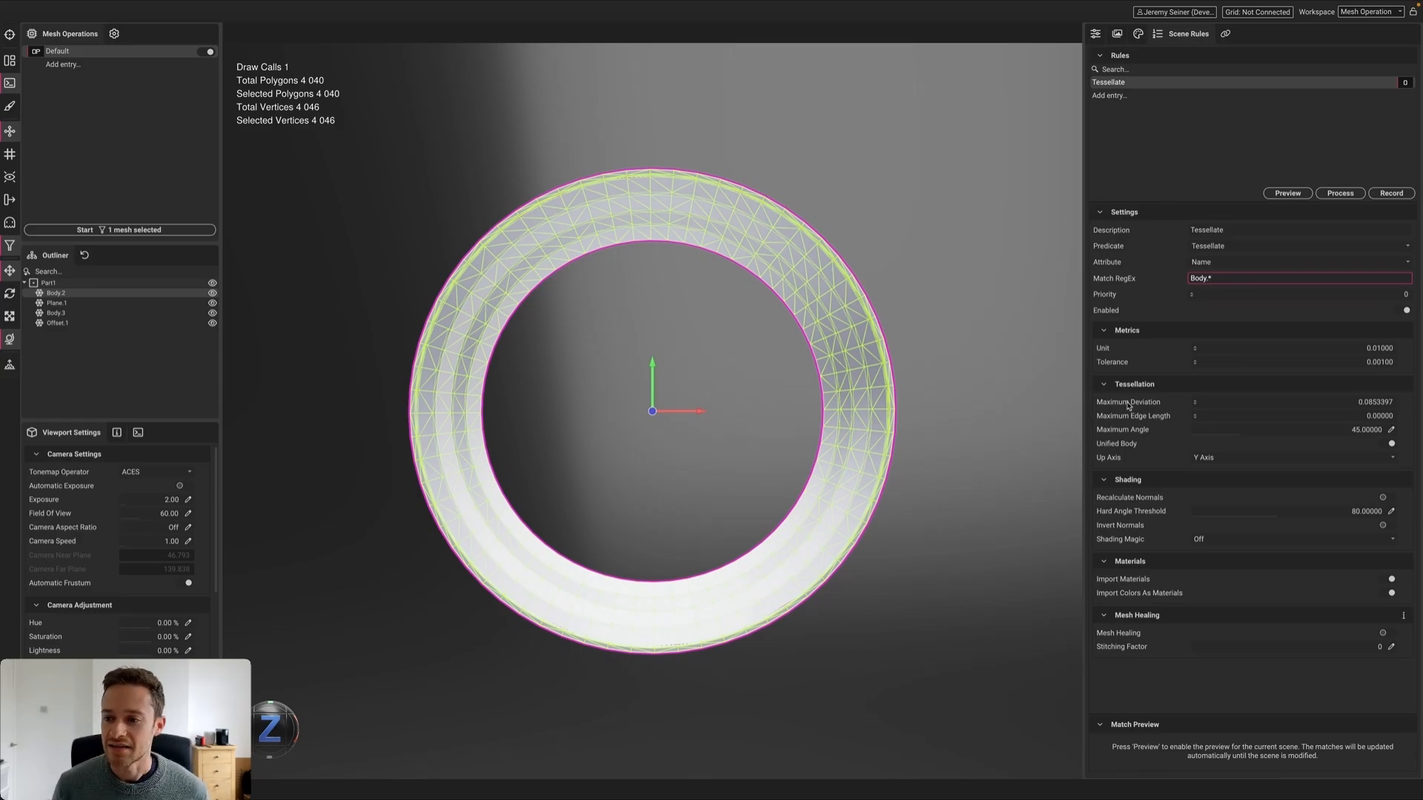
{"action": "left_click", "coordinate": [1358, 402]}
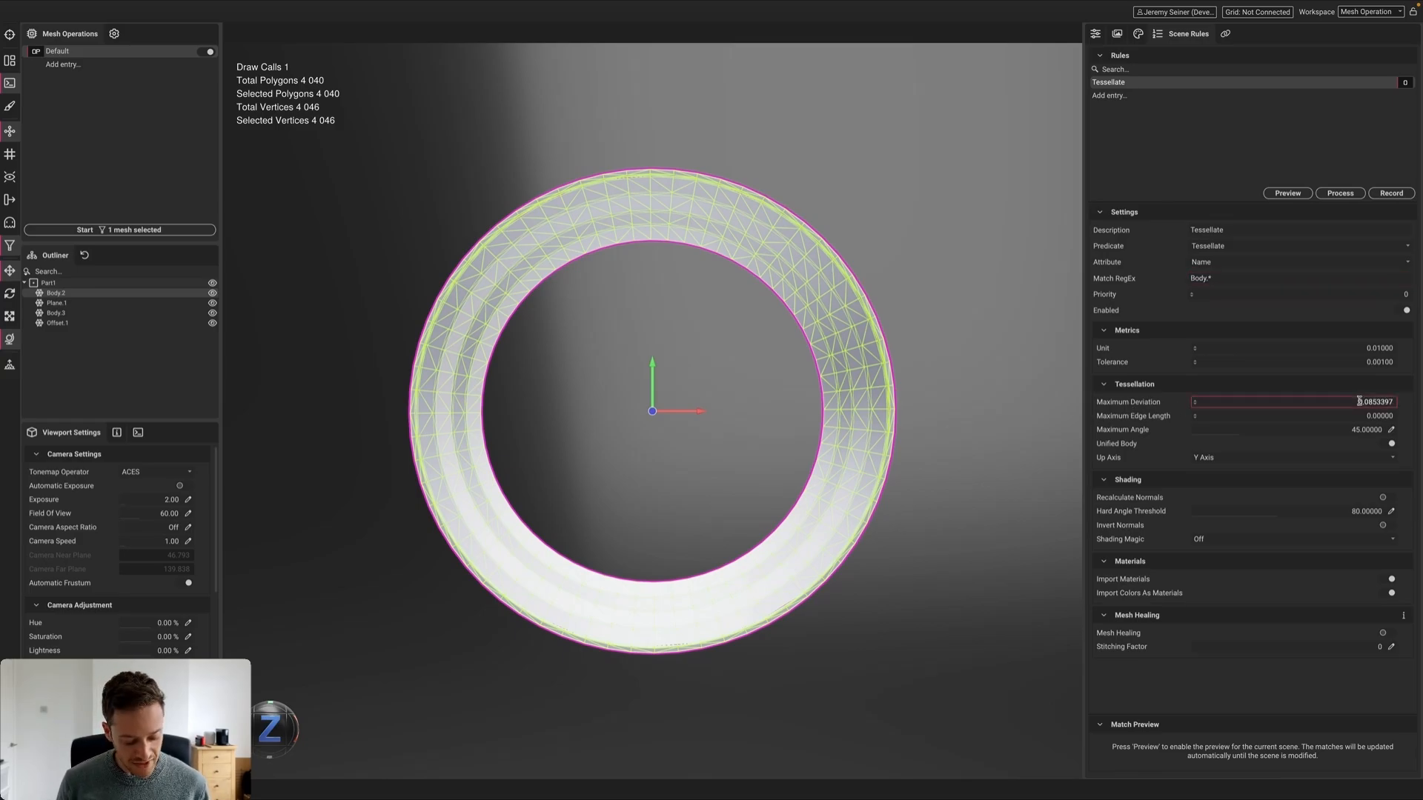
{"action": "key", "text": "ctrl+a"}
{"action": "key", "text": "BackSpace"}
{"action": "type", "text": ".01"}
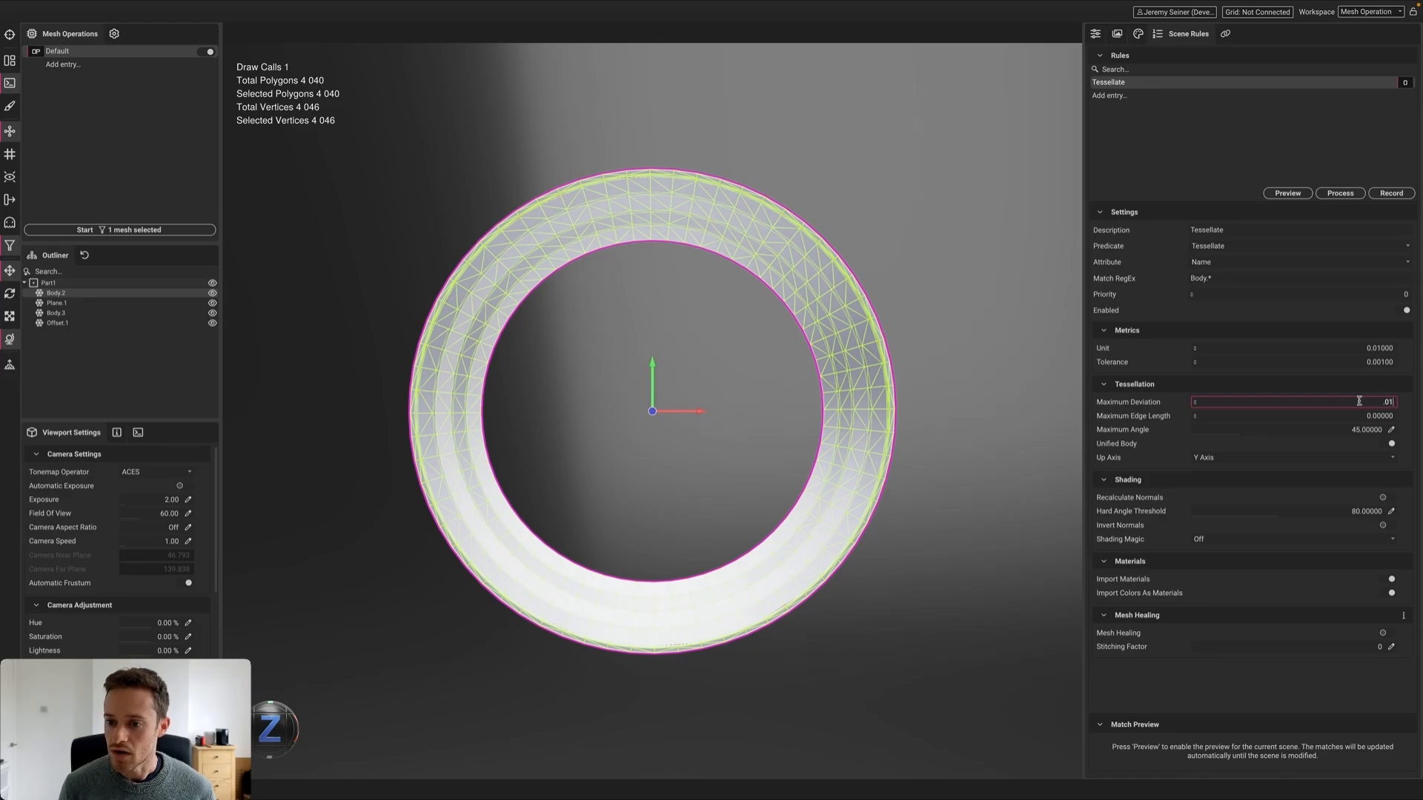
{"action": "left_click", "coordinate": [1362, 413]}
{"action": "key", "text": "ctrl+a"}
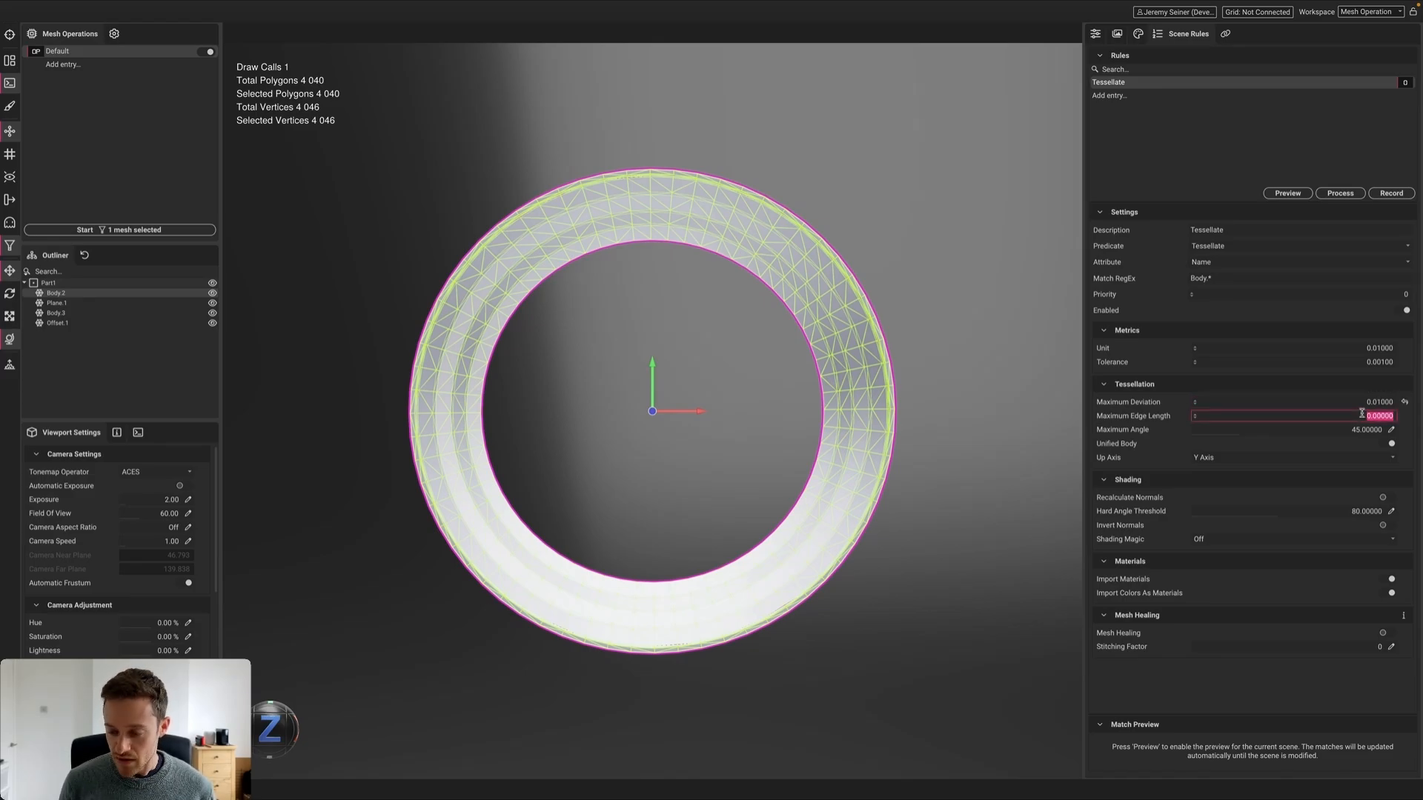
{"action": "left_click", "coordinate": [1226, 540]}
{"action": "left_click", "coordinate": [1219, 579]}
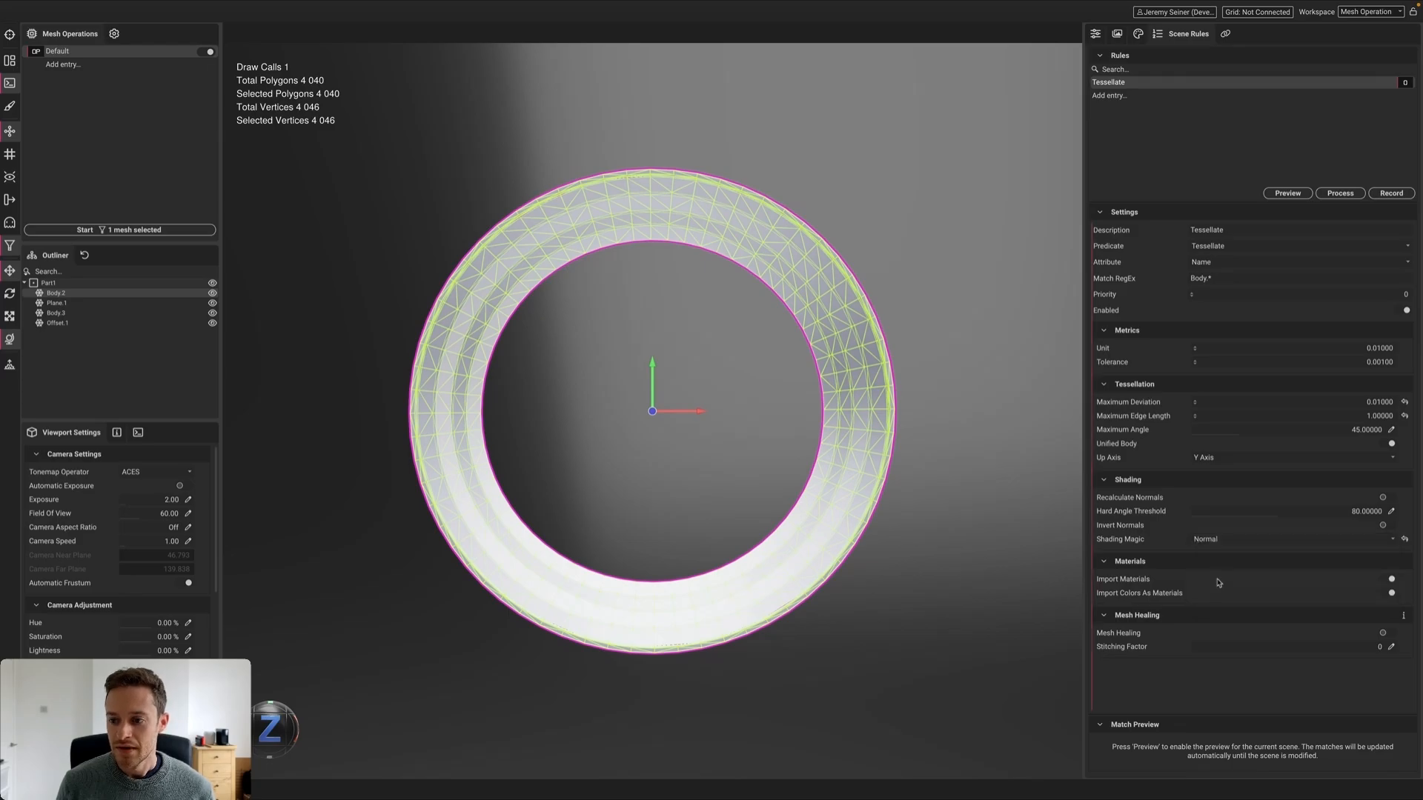
Preview the matched meshes under Part1 and process the rule to re-import the wheel
{"action": "left_click", "coordinate": [1287, 192]}
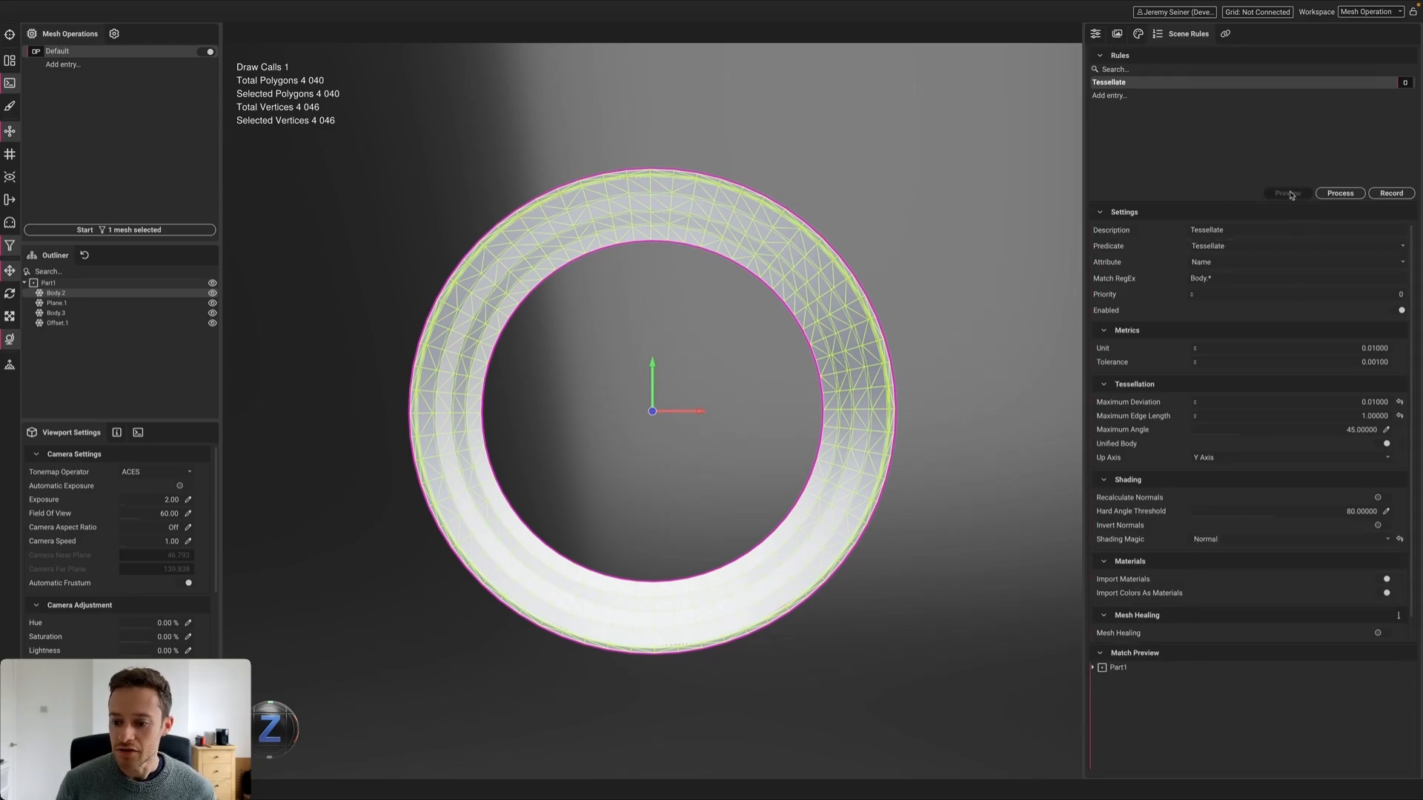
{"action": "left_click", "coordinate": [1093, 667]}
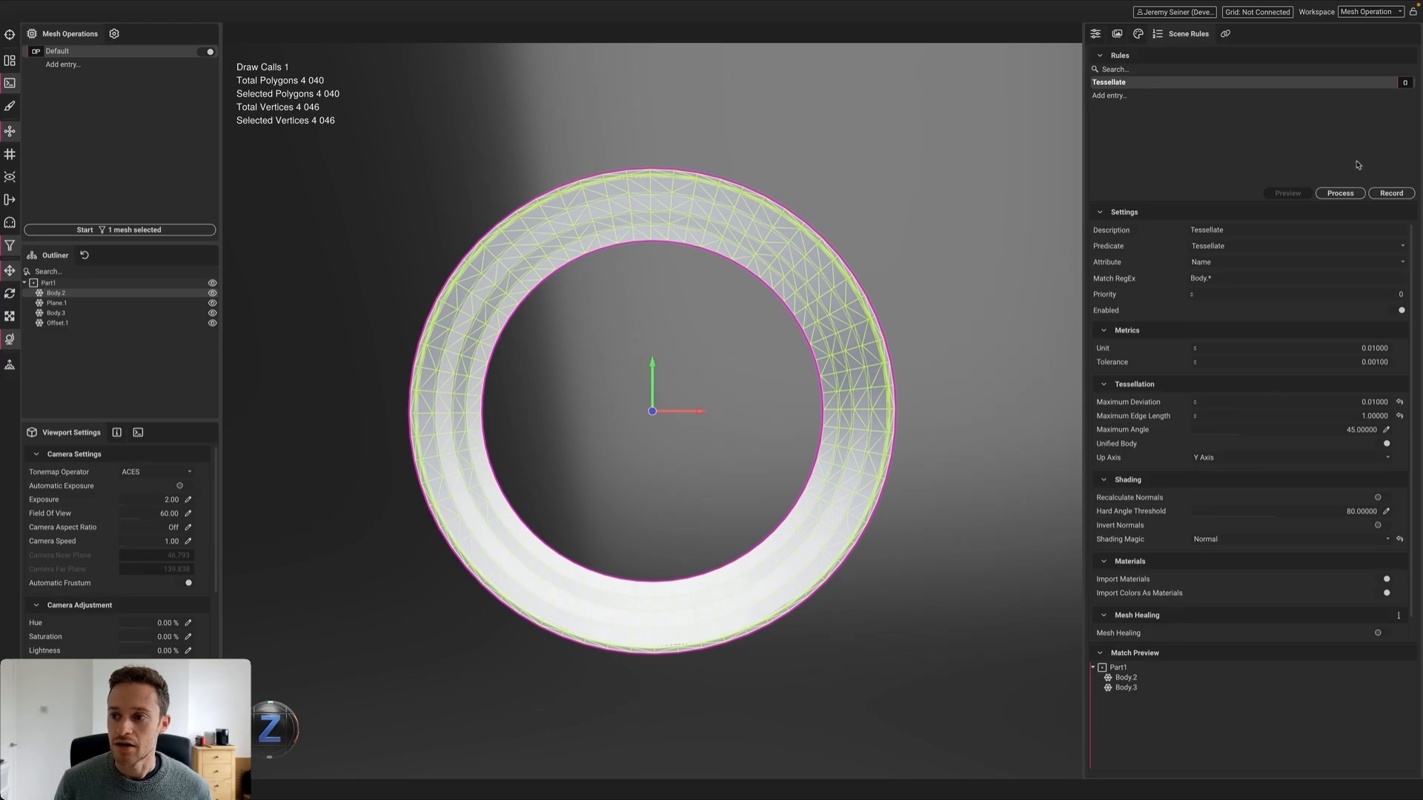
{"action": "left_click", "coordinate": [1340, 192]}
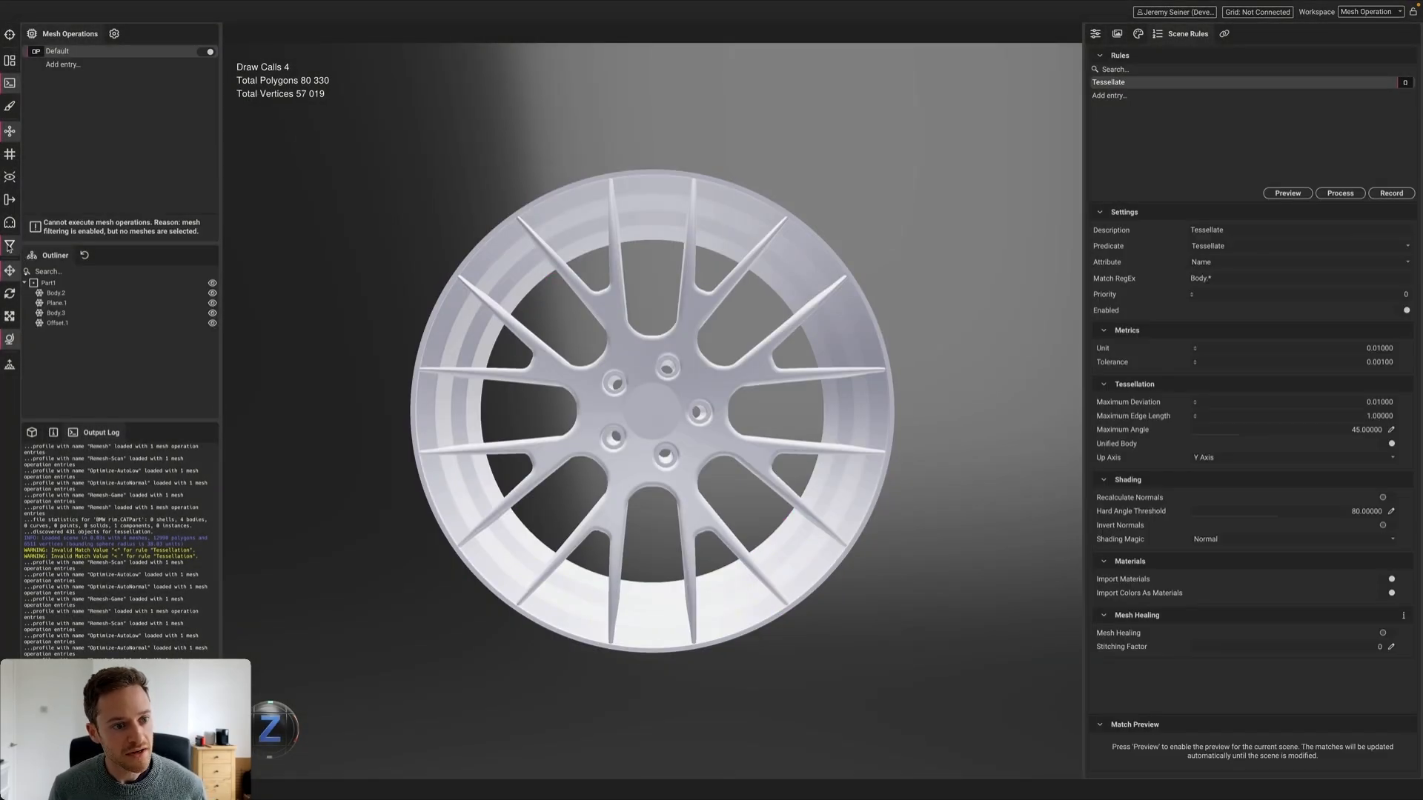
Orbit to inspect the finer rim and spokes, then show spokes mesh Body.3's attributes in Object Inspector
{"action": "left_click", "coordinate": [10, 246]}
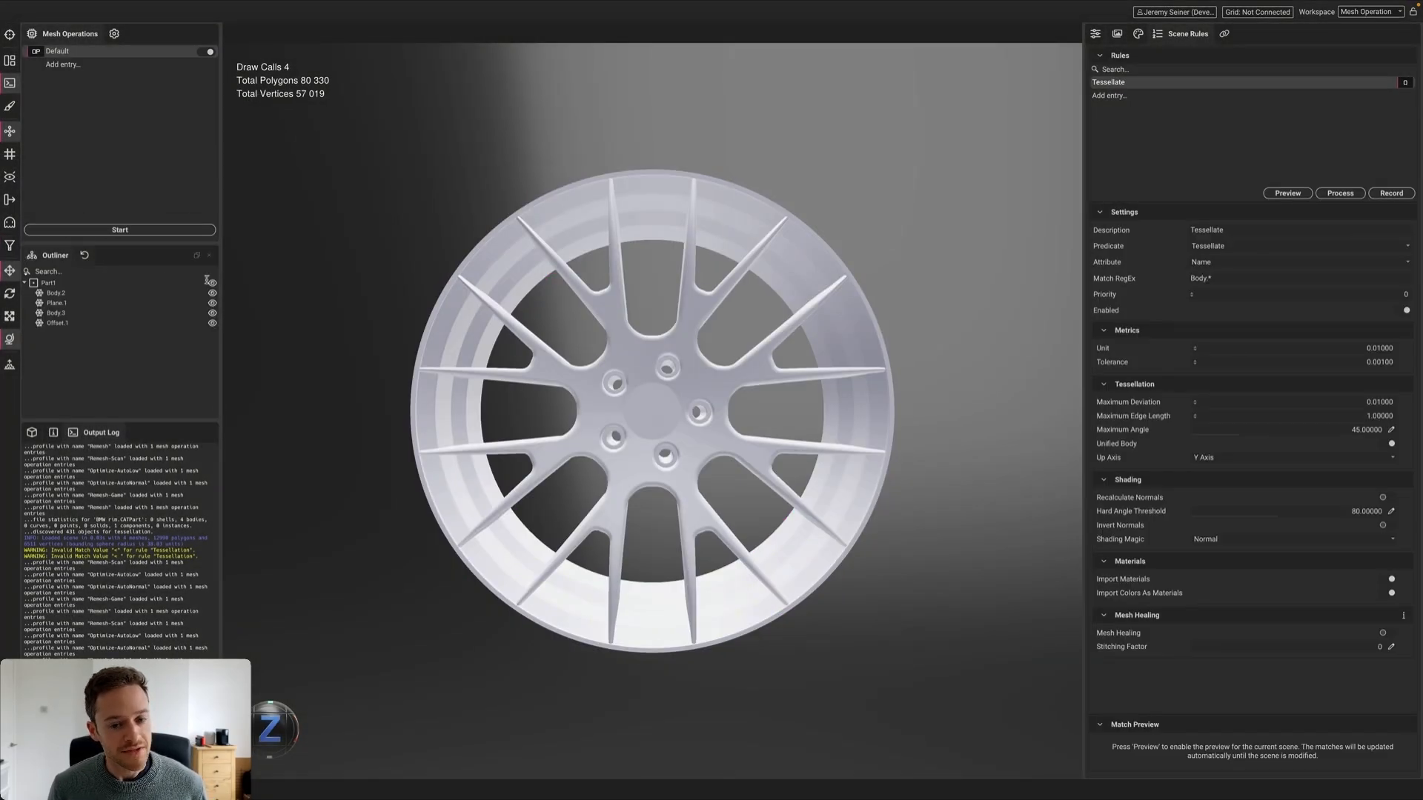
{"action": "left_click", "coordinate": [653, 349]}
{"action": "left_click_drag", "start_coordinate": [461, 343], "coordinate": [482, 363], "text": "alt"}
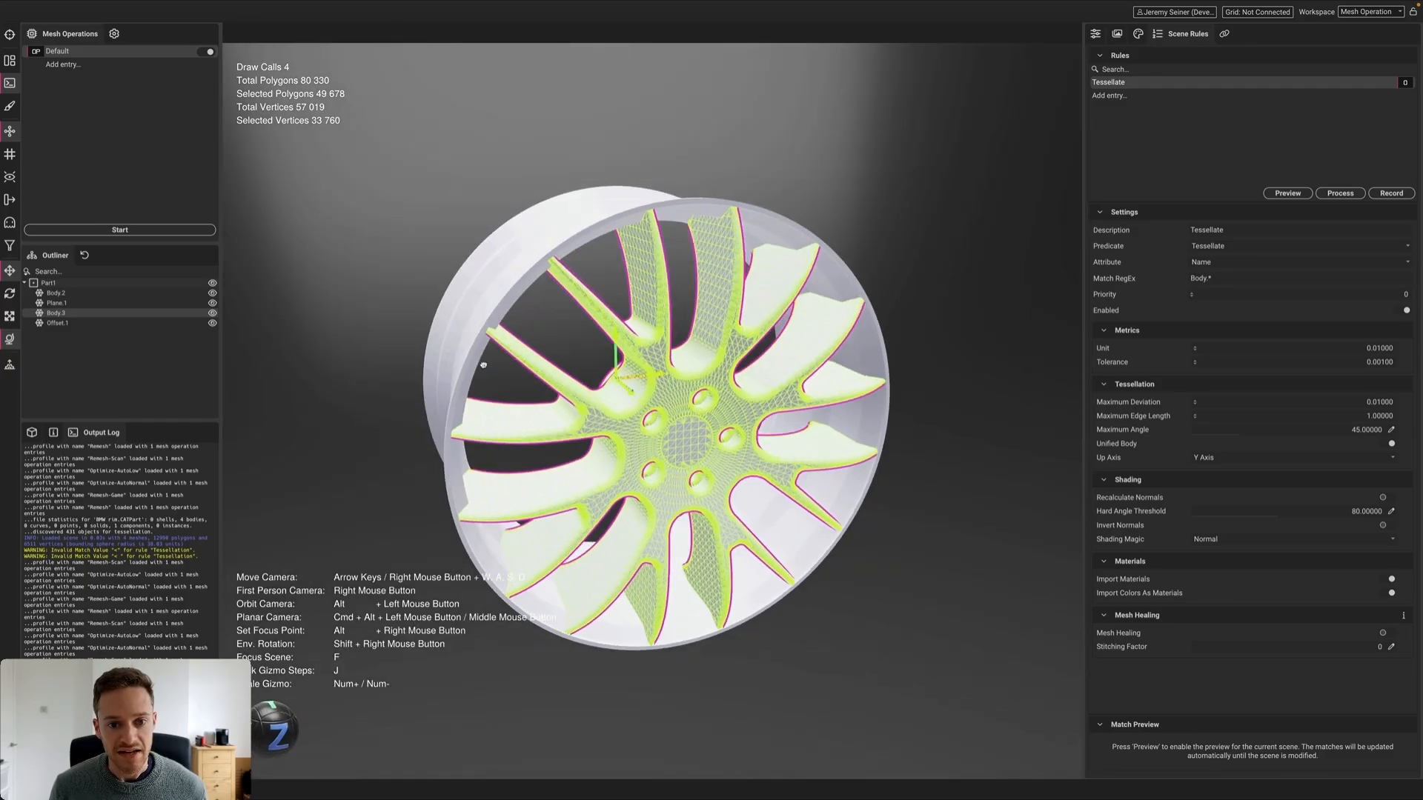
{"action": "left_click", "coordinate": [480, 288]}
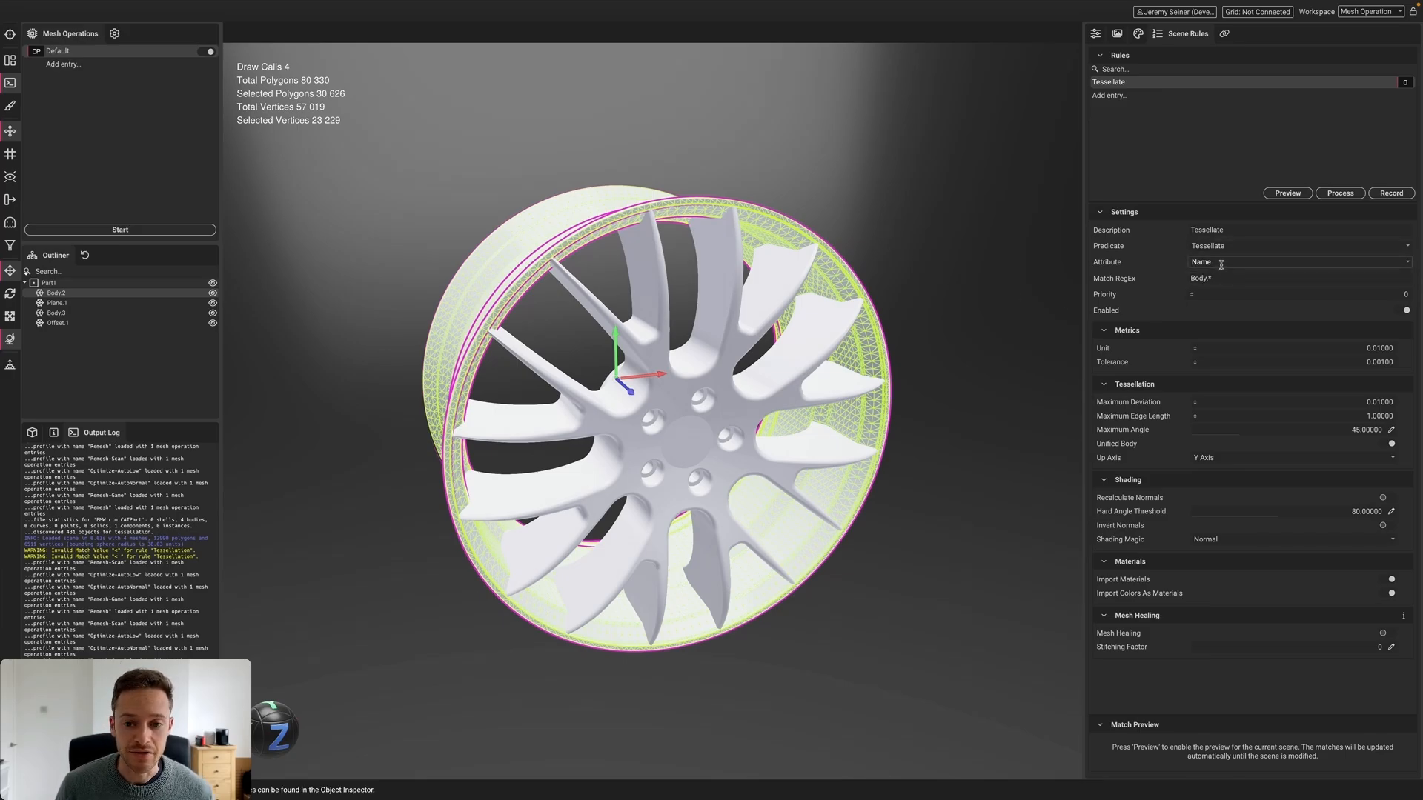
{"action": "left_click", "coordinate": [377, 406]}
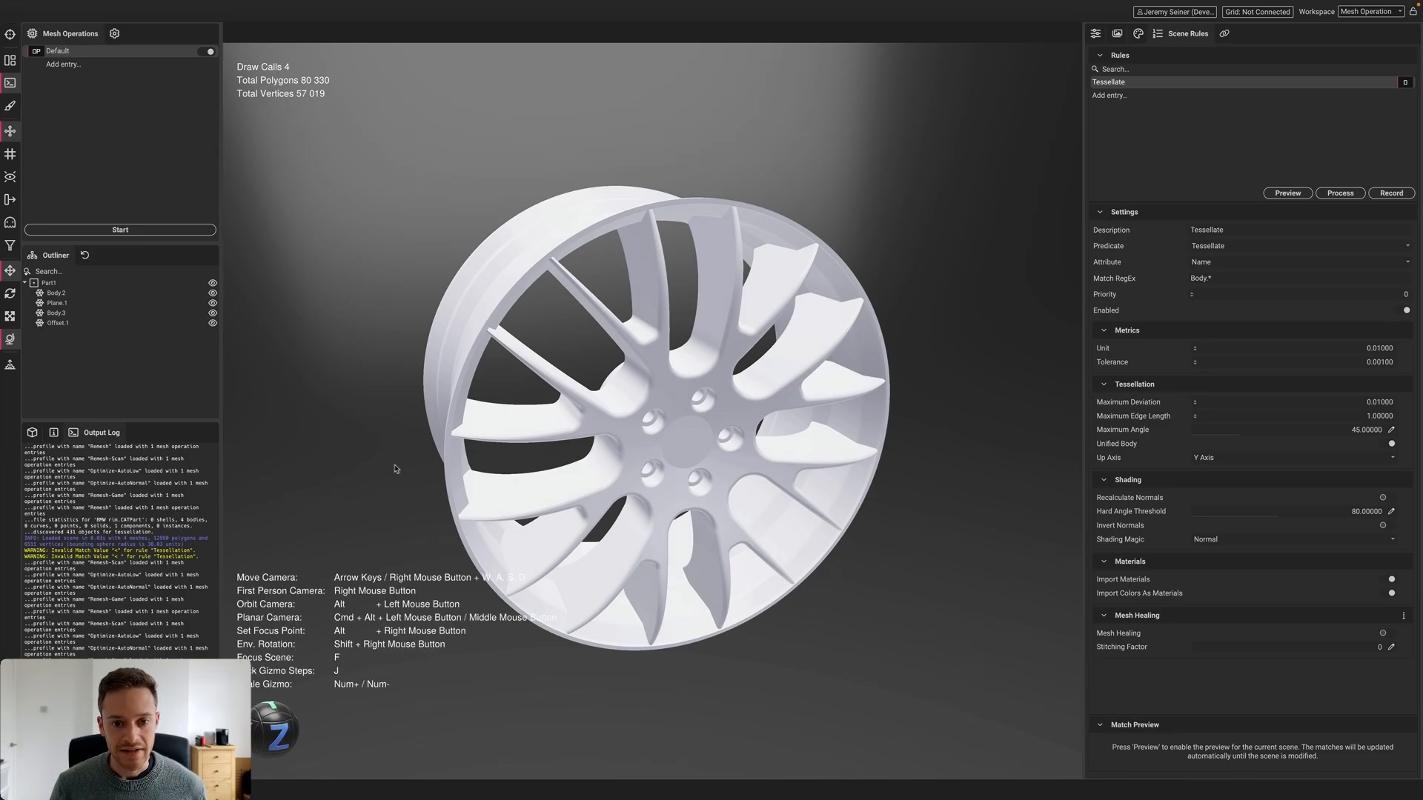
{"action": "left_click_drag", "start_coordinate": [397, 470], "coordinate": [362, 446], "text": "alt"}
{"action": "left_click", "coordinate": [512, 428]}
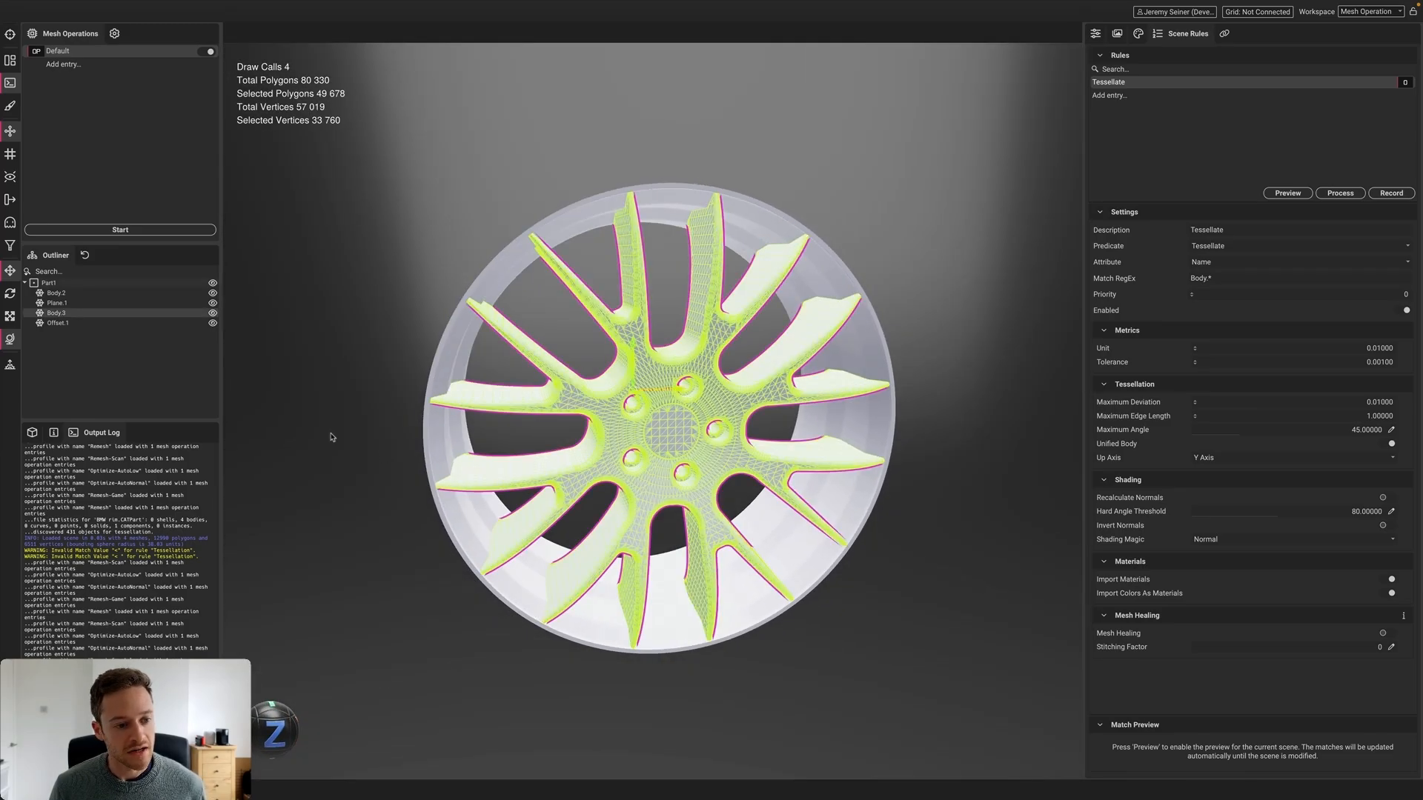
{"action": "left_click", "coordinate": [53, 432]}
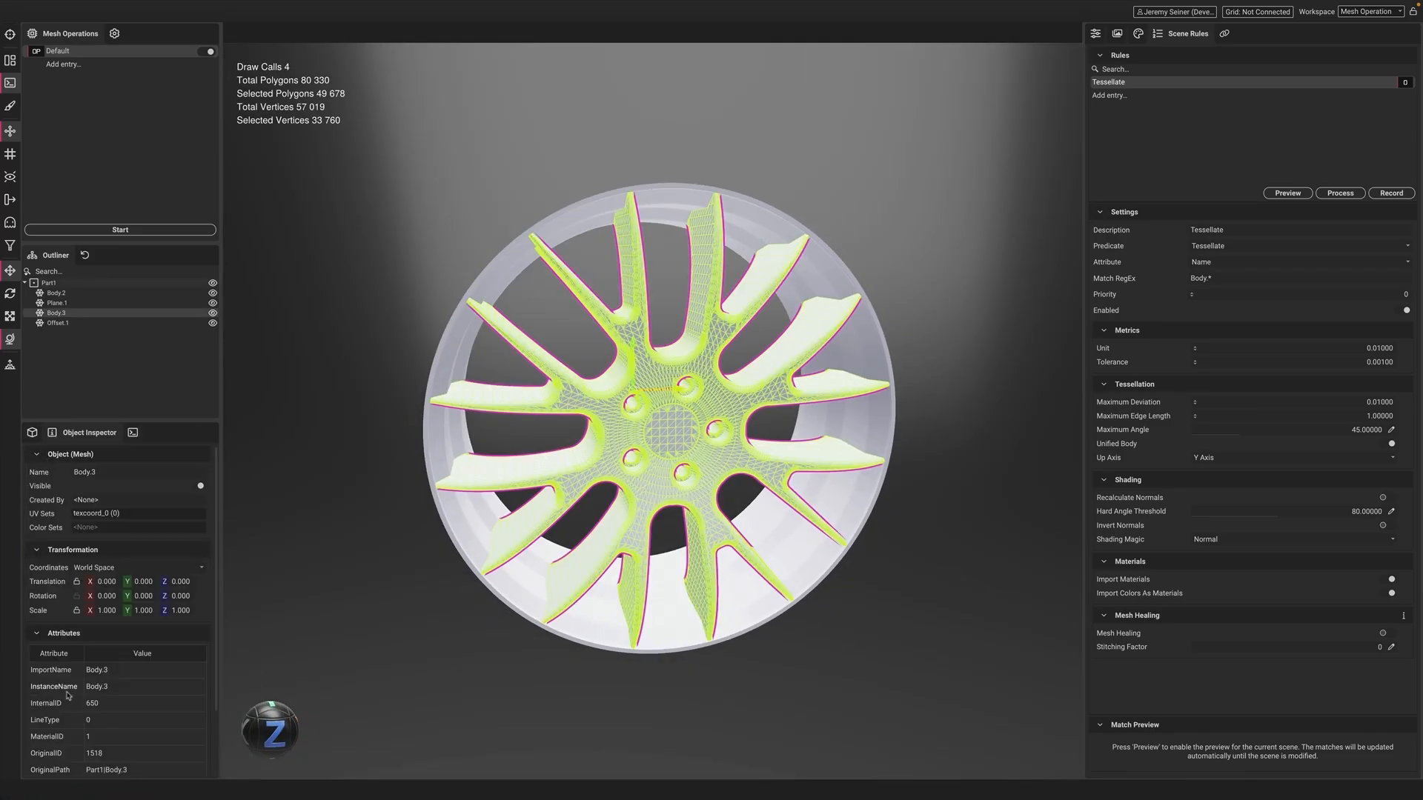
Copy the OriginalID attribute name into the rule's Attribute field and clear the Body.* pattern
{"action": "scroll", "coordinate": [67, 704], "scroll_direction": "down", "scroll_amount": 2}
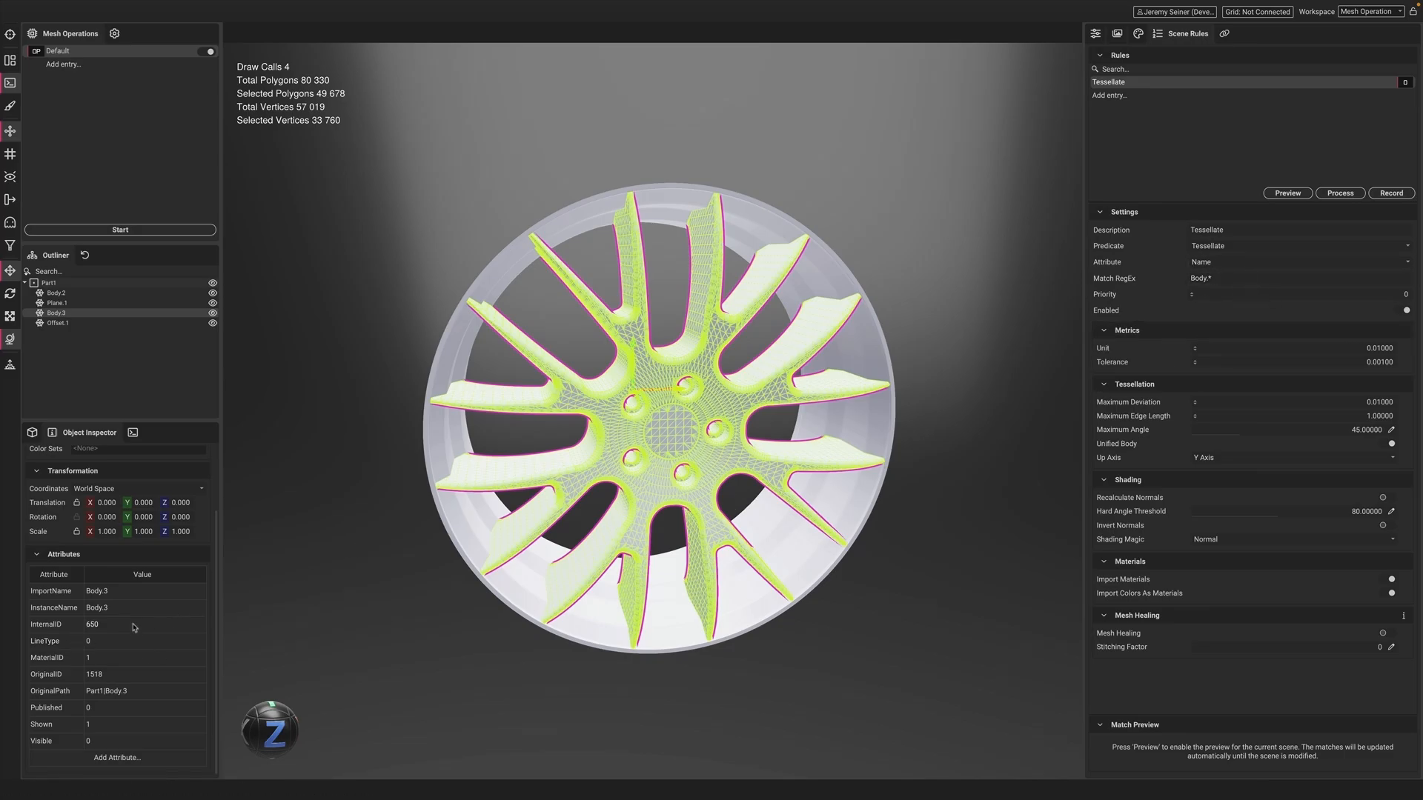
{"action": "right_click", "coordinate": [42, 674]}
{"action": "left_click", "coordinate": [55, 681]}
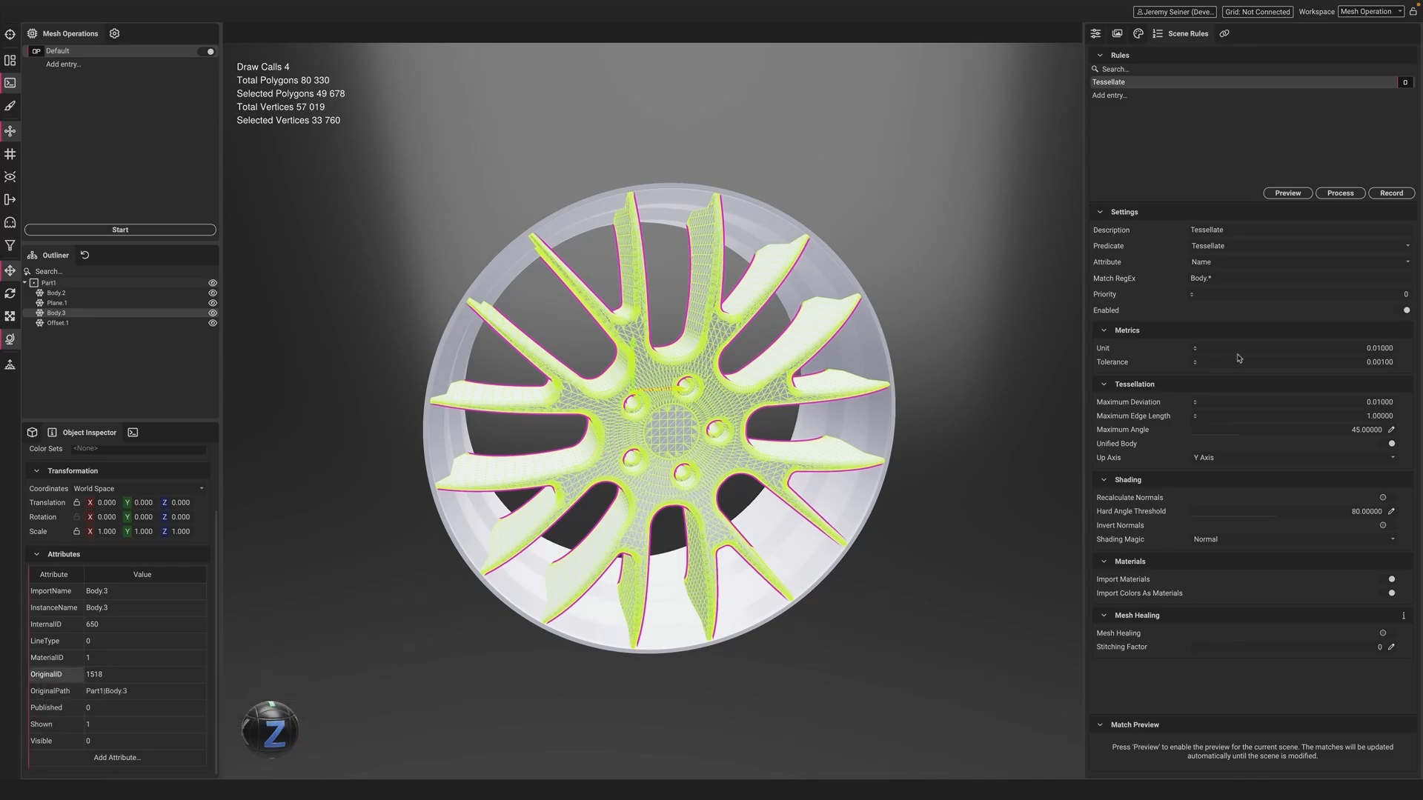
{"action": "left_click", "coordinate": [1223, 261]}
{"action": "key", "text": "ctrl+v"}
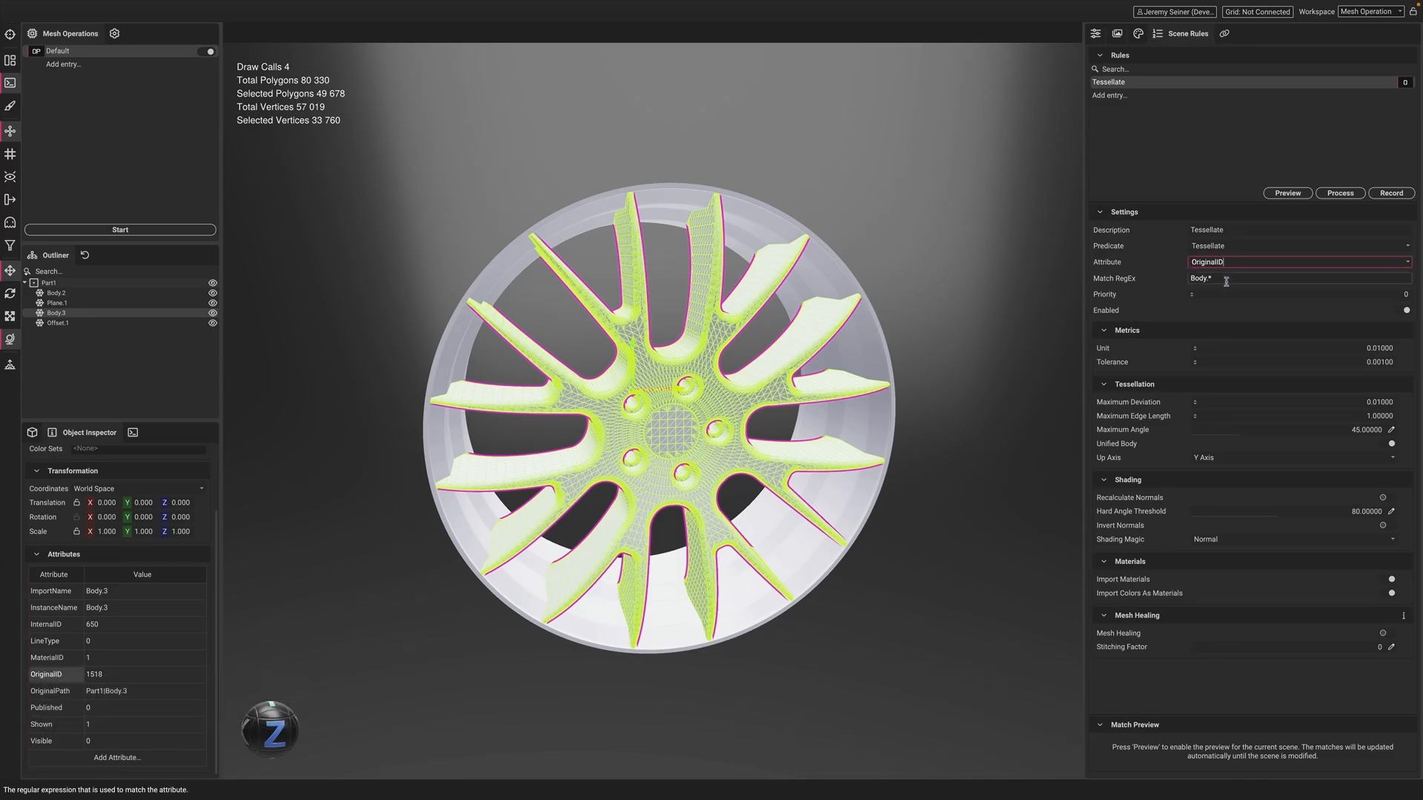
{"action": "key", "text": "Tab"}
{"action": "key", "text": "BackSpace"}
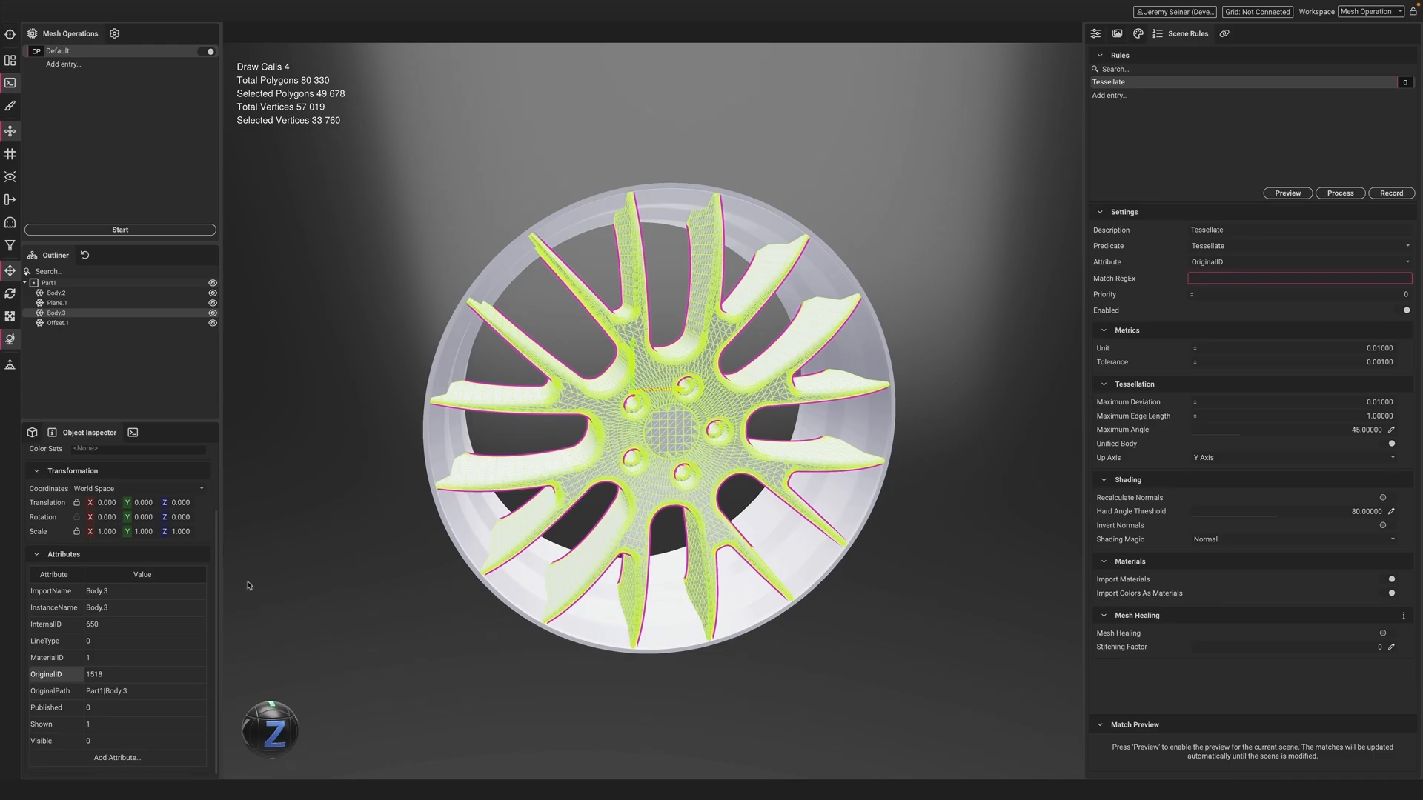
Copy the OriginalID value 1518 into the rule's Match RegEx field
{"action": "right_click", "coordinate": [101, 677]}
{"action": "left_click", "coordinate": [123, 684]}
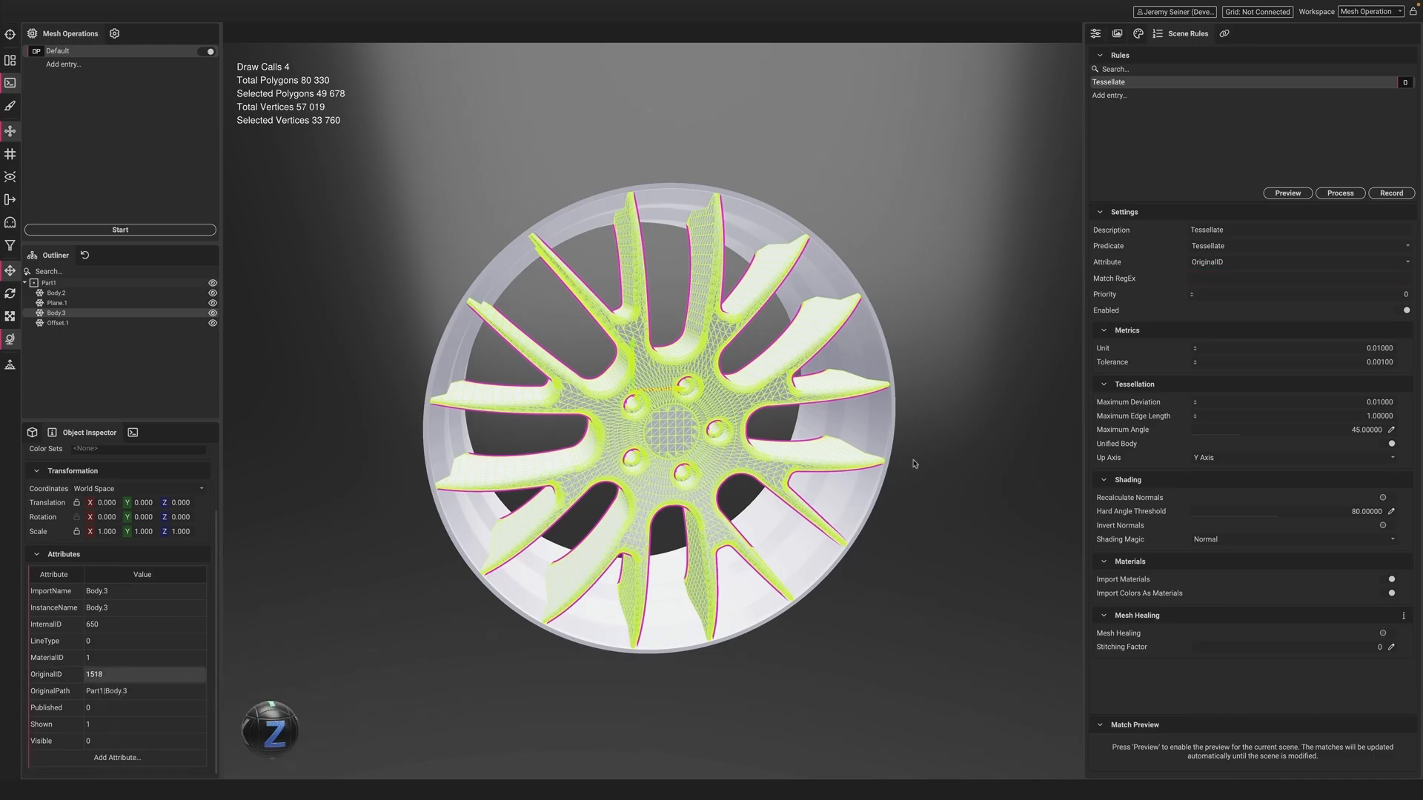
{"action": "left_click", "coordinate": [1239, 277]}
{"action": "key", "text": "ctrl+v"}
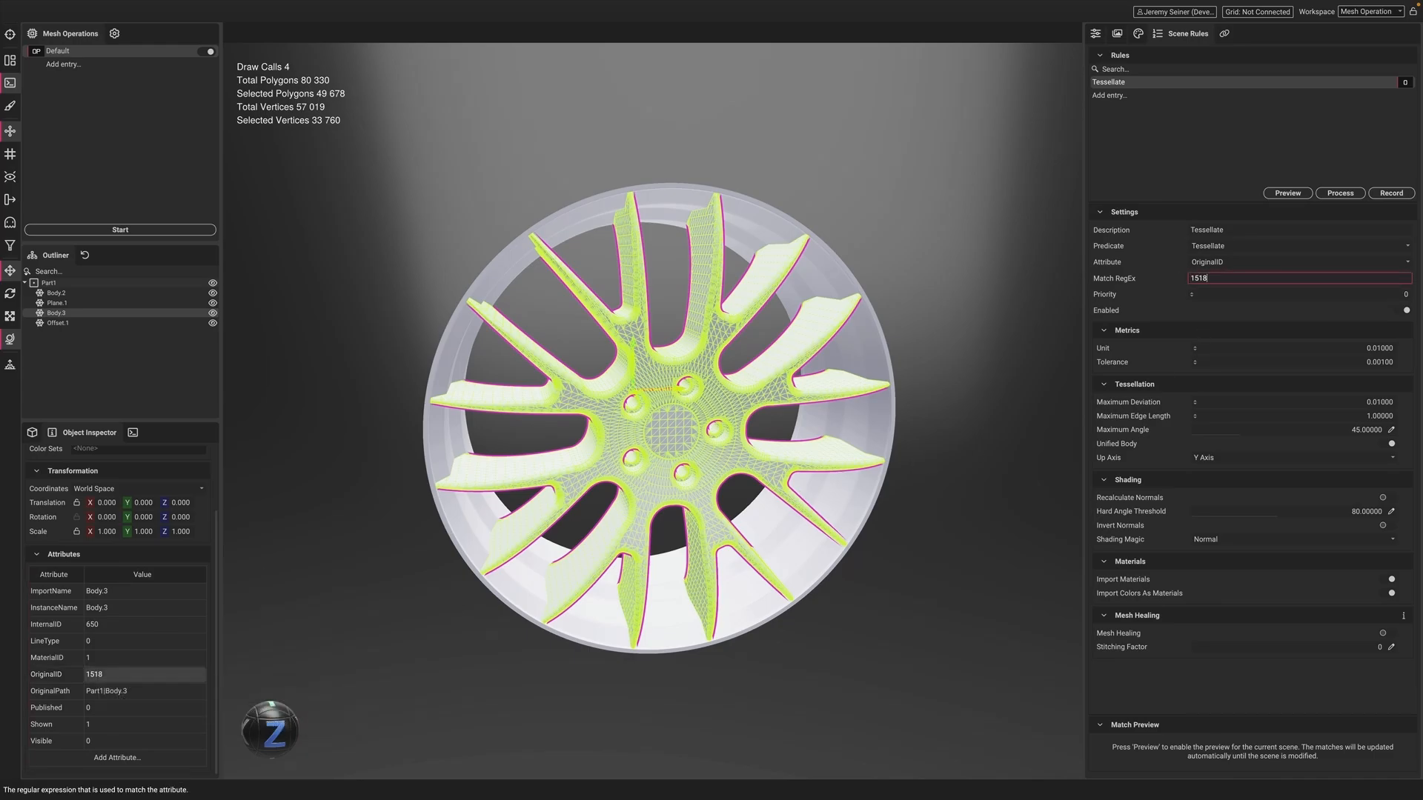
{"action": "left_click", "coordinate": [1150, 281]}
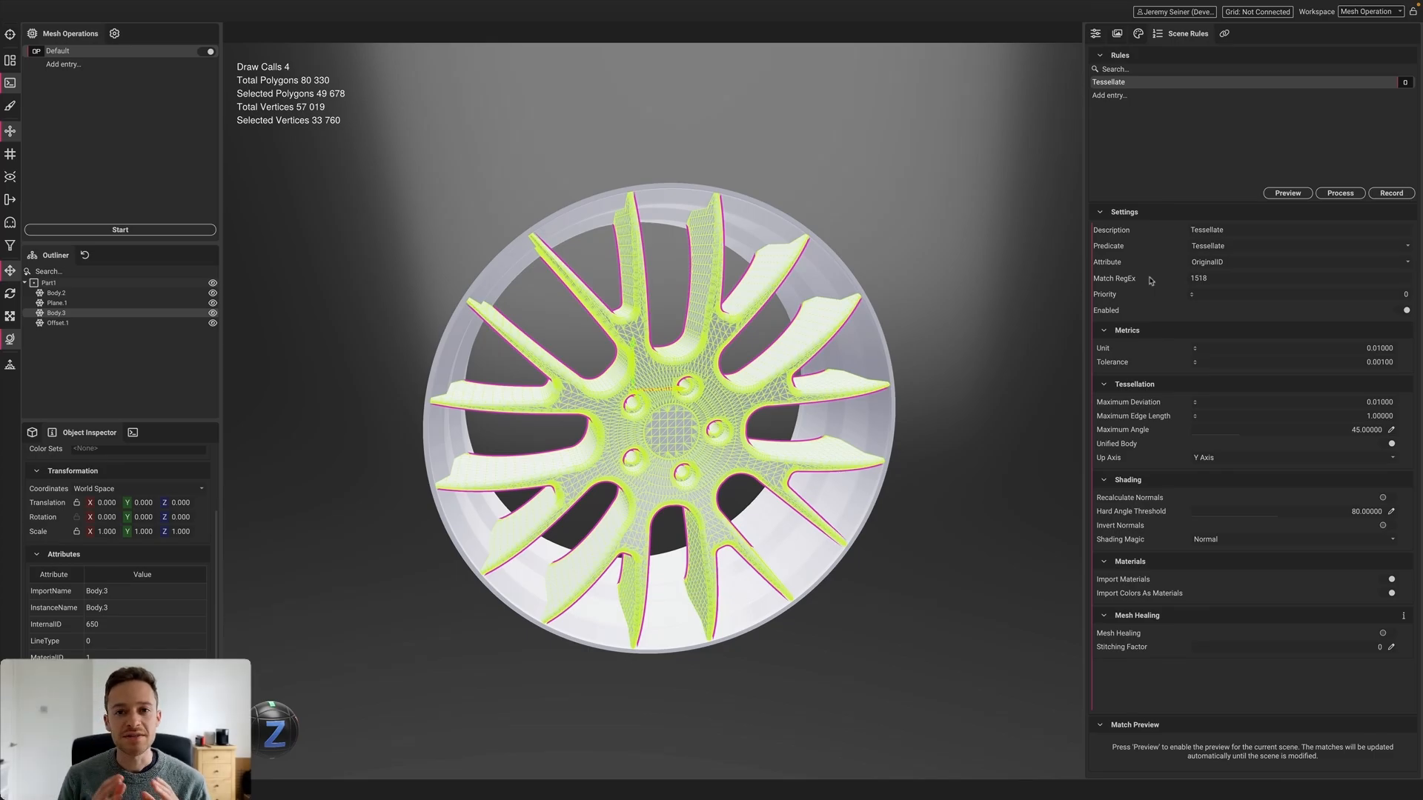
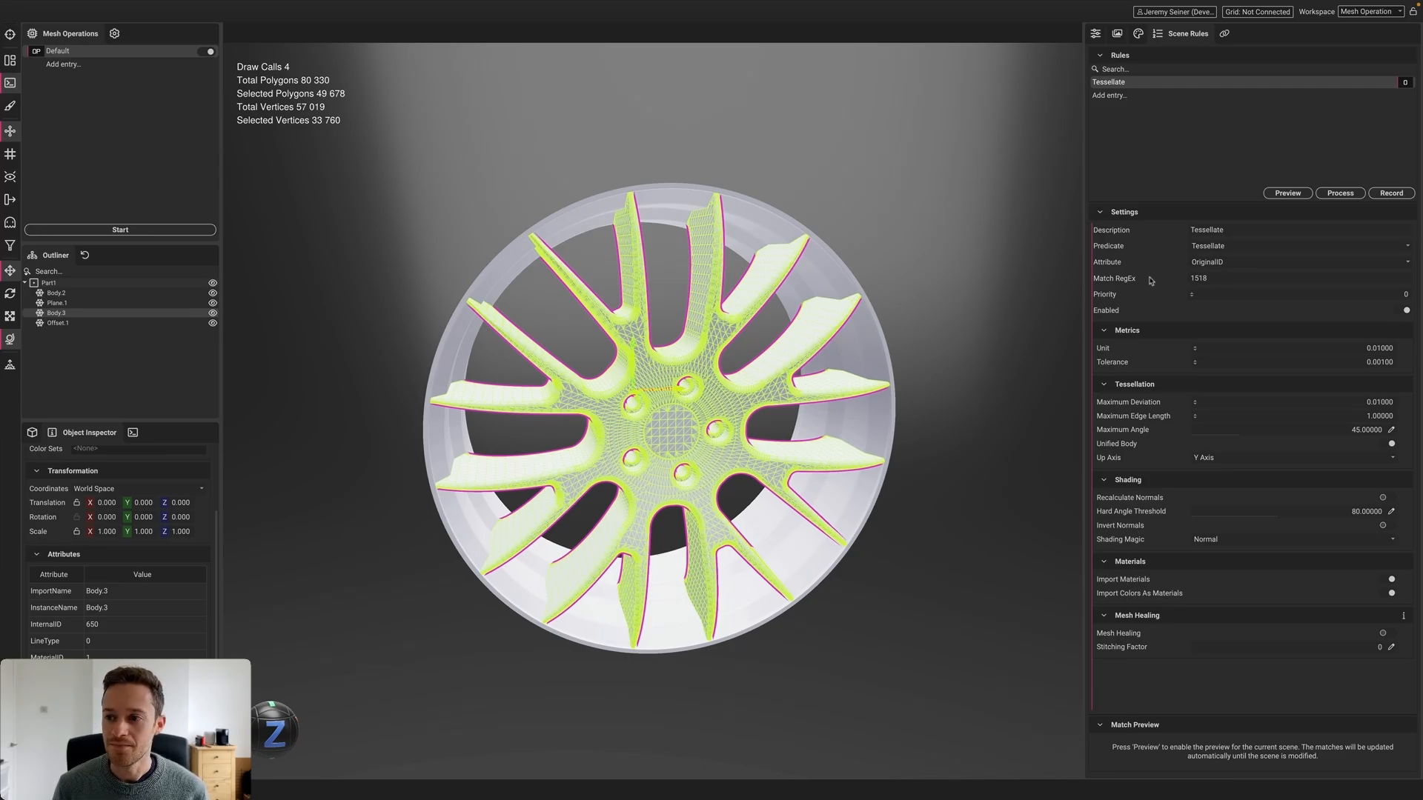
Delete the Tessellate scene rule and start a fresh scene-rule recording, clearing undo history
{"action": "left_click", "coordinate": [1109, 83]}
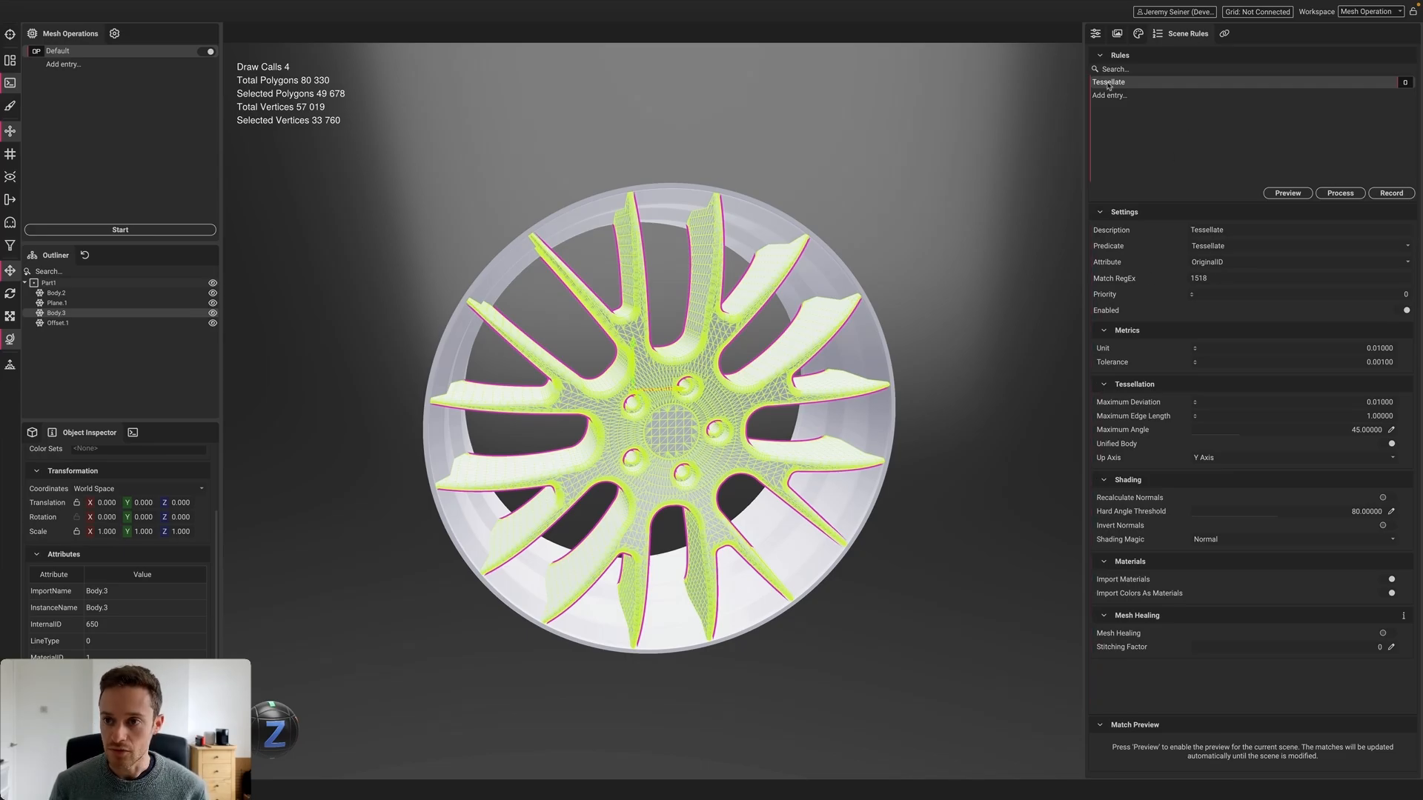
{"action": "key", "text": "Delete"}
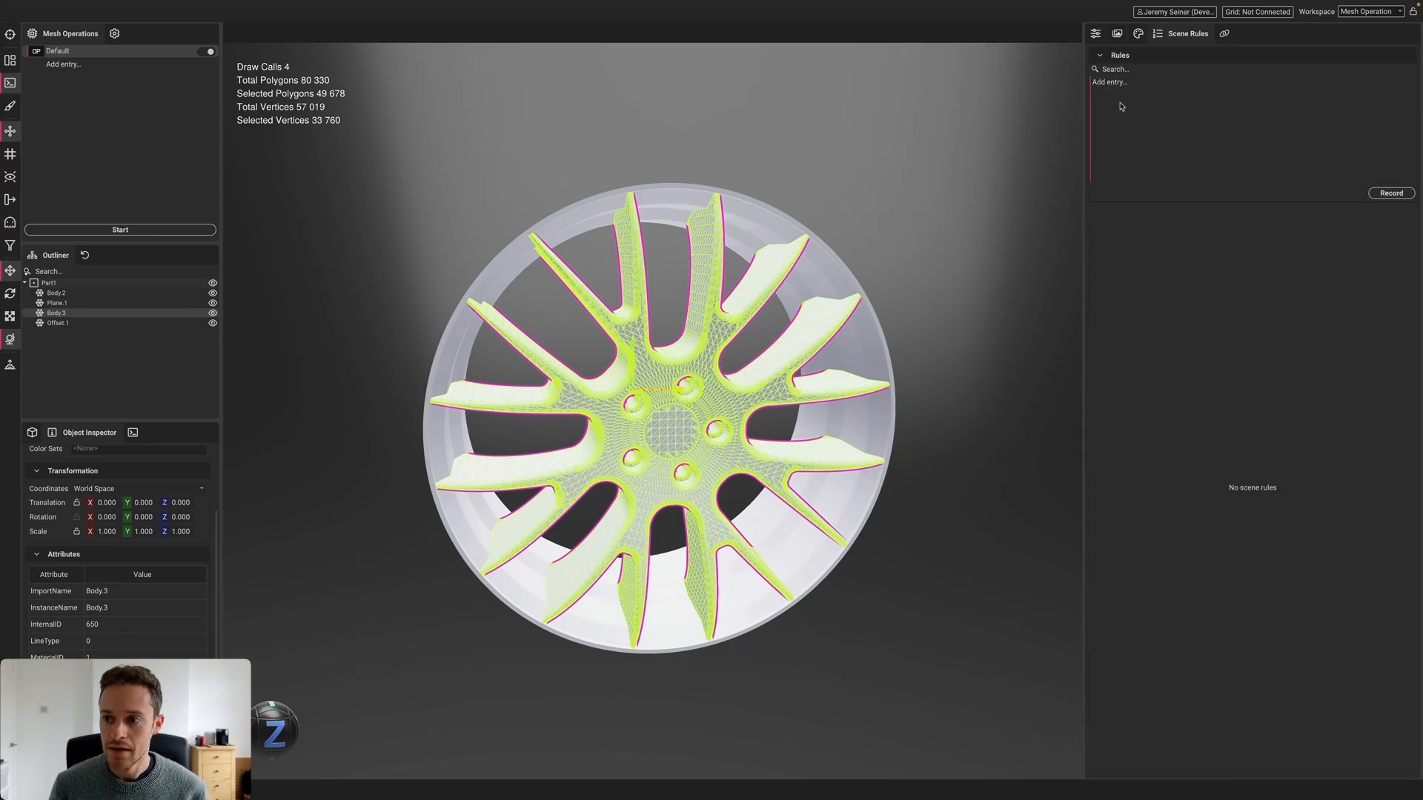
{"action": "left_click", "coordinate": [1391, 194]}
{"action": "left_click", "coordinate": [797, 432]}
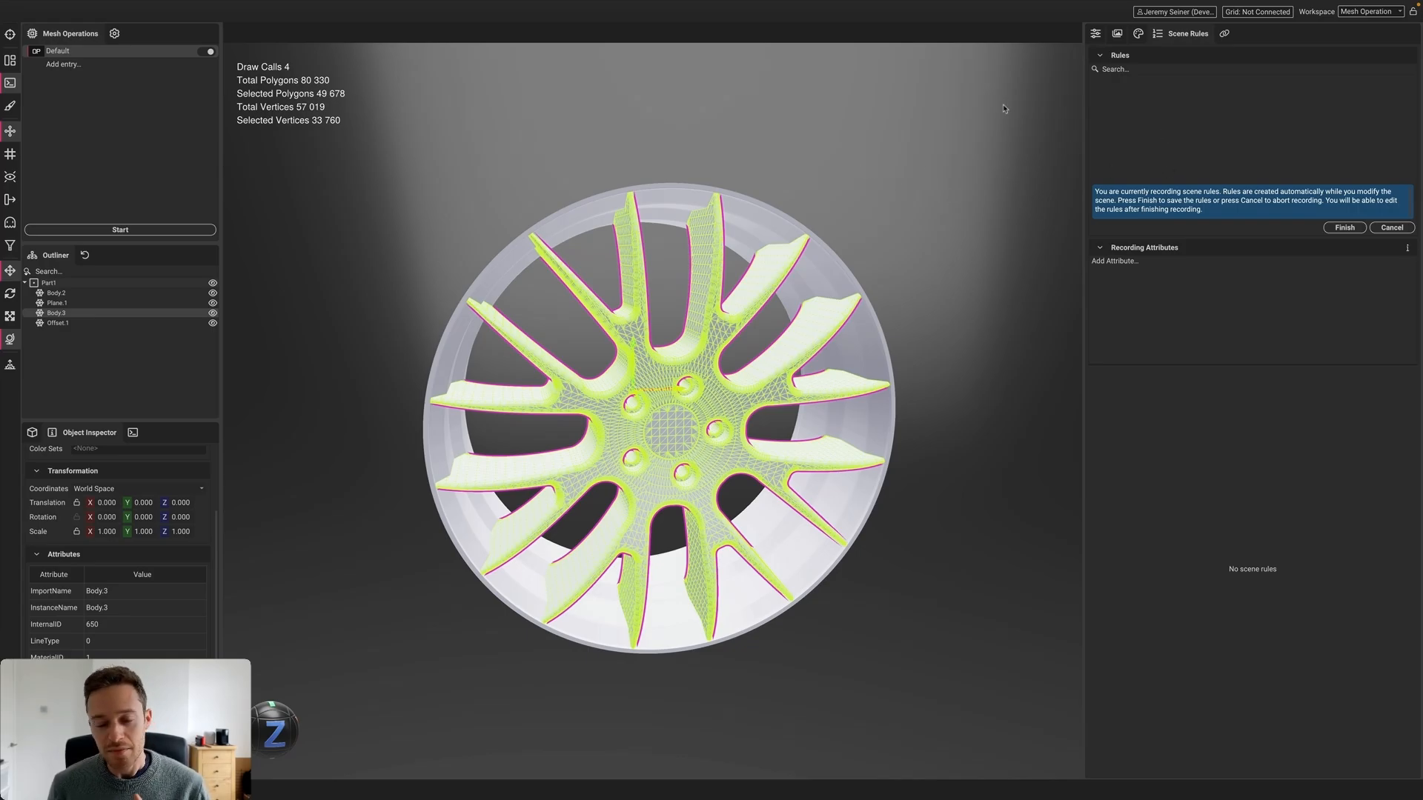
Reimport BMW rim.CATPart from recent scenes and restart scene-rule recording
{"action": "left_click", "coordinate": [105, 6]}
{"action": "mouse_move", "coordinate": [191, 127]}
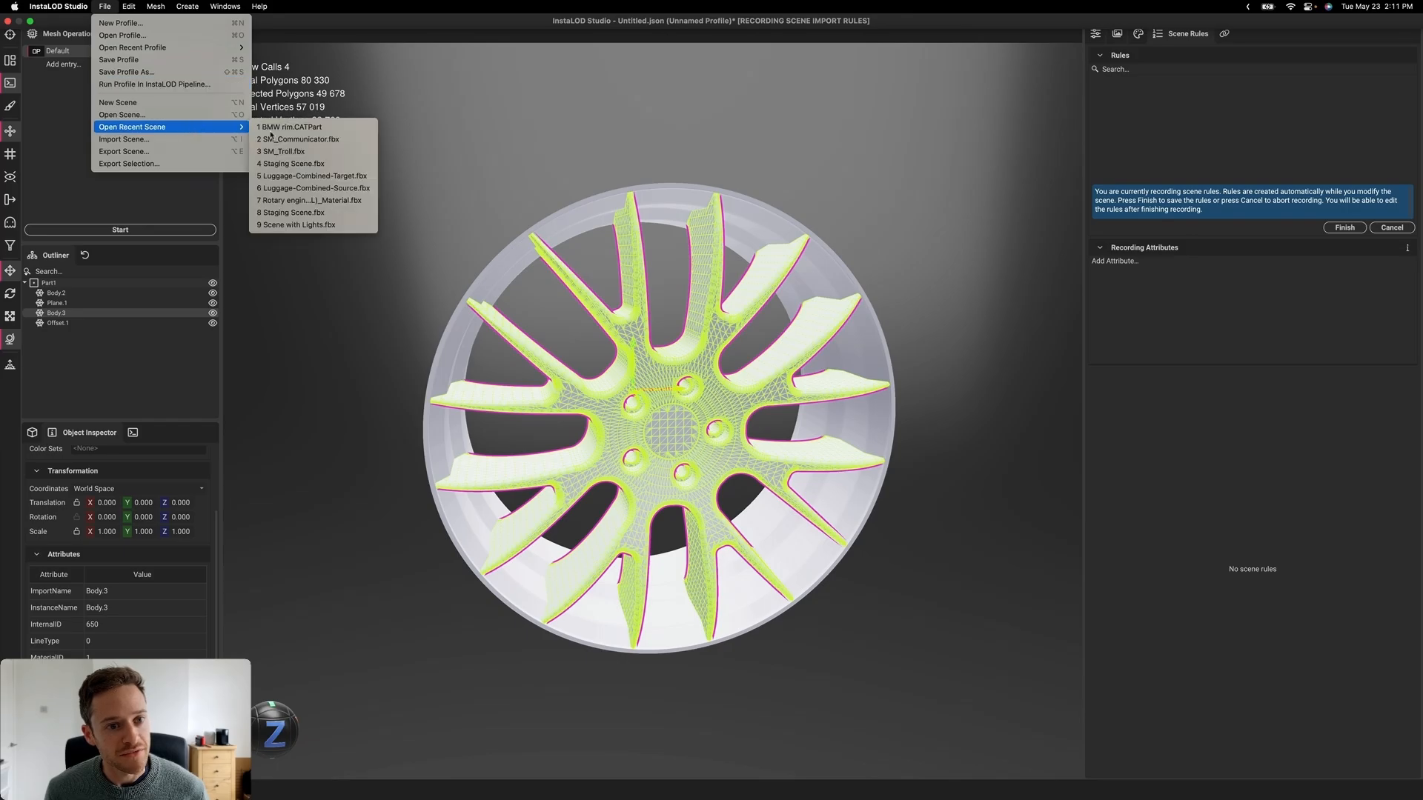
{"action": "left_click", "coordinate": [319, 128]}
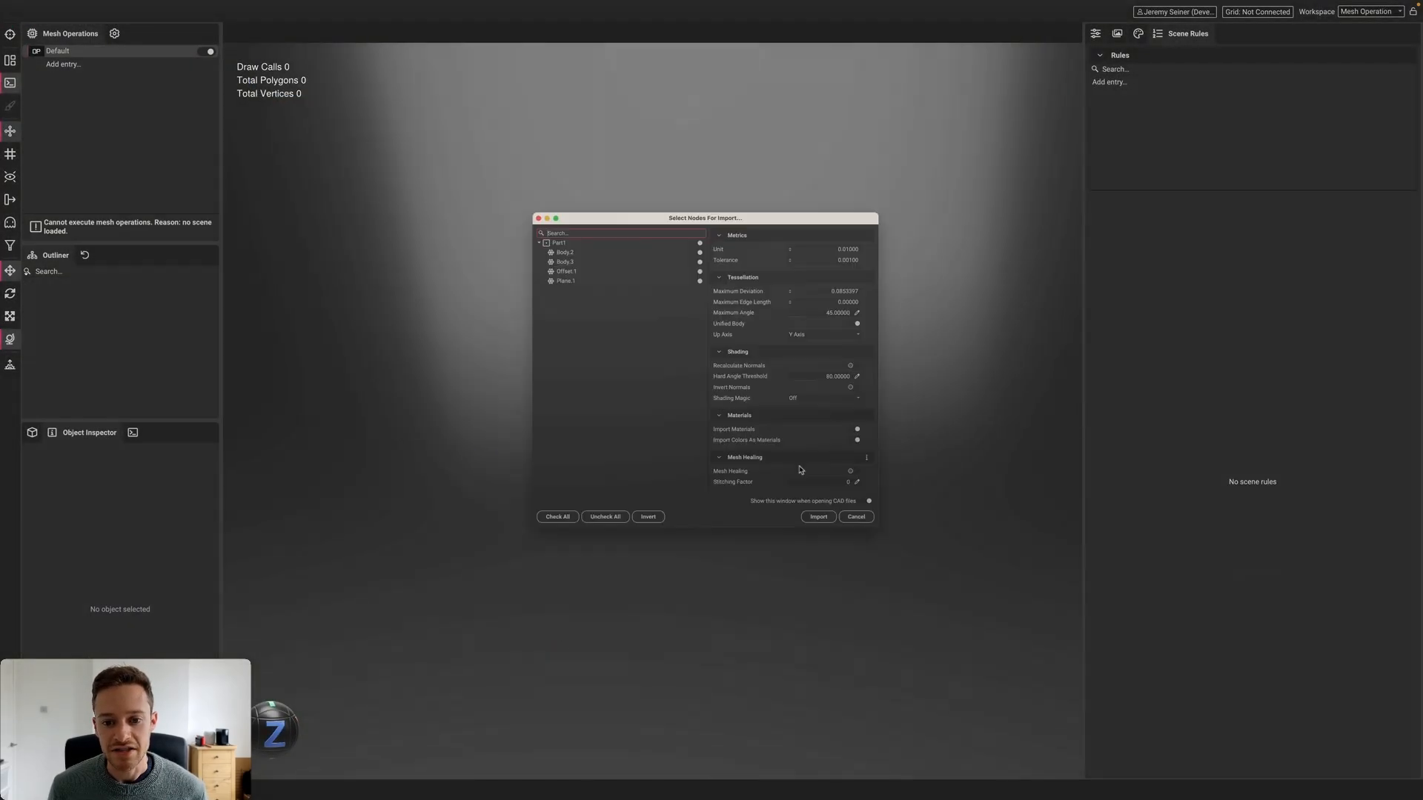
{"action": "left_click", "coordinate": [846, 559]}
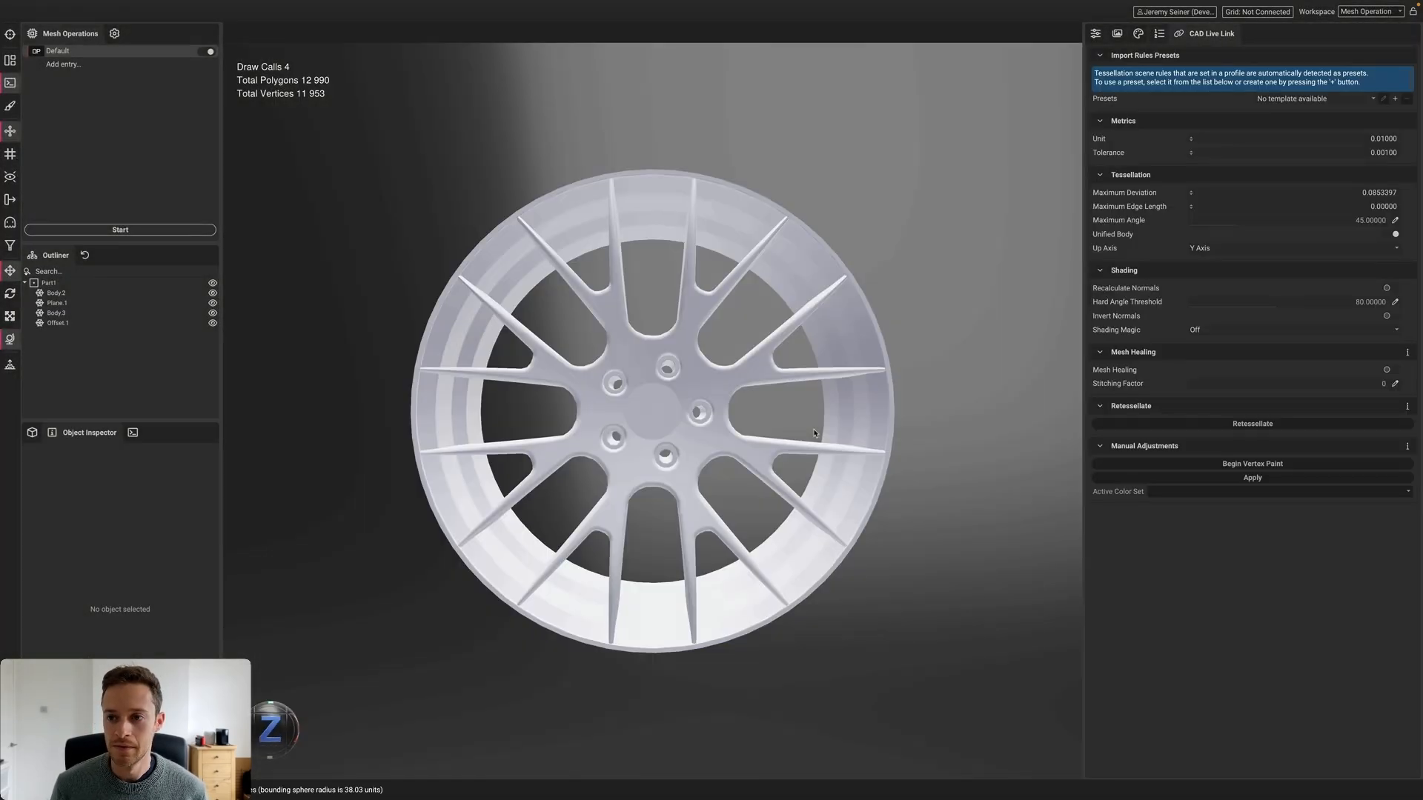
{"action": "left_click", "coordinate": [1159, 33]}
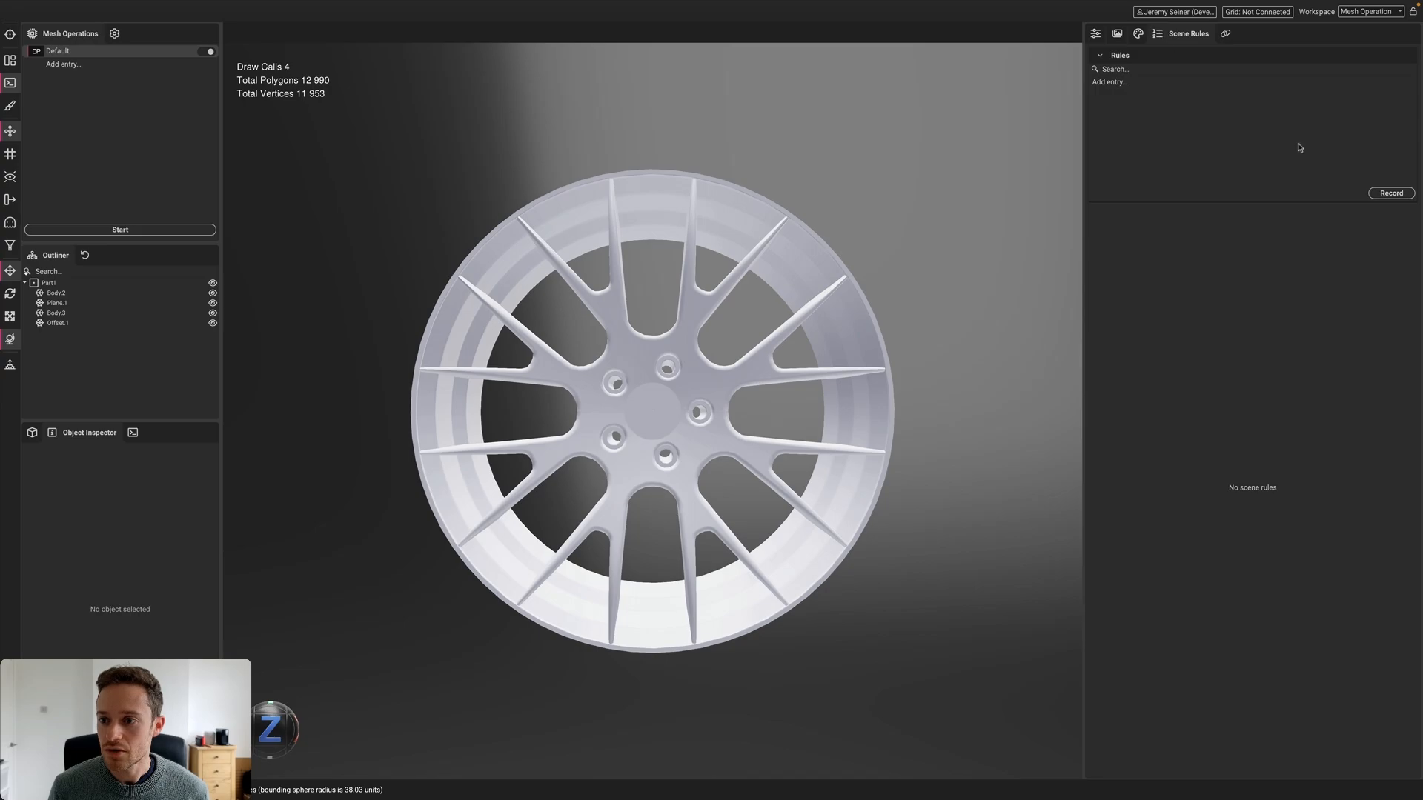
{"action": "left_click", "coordinate": [1391, 194]}
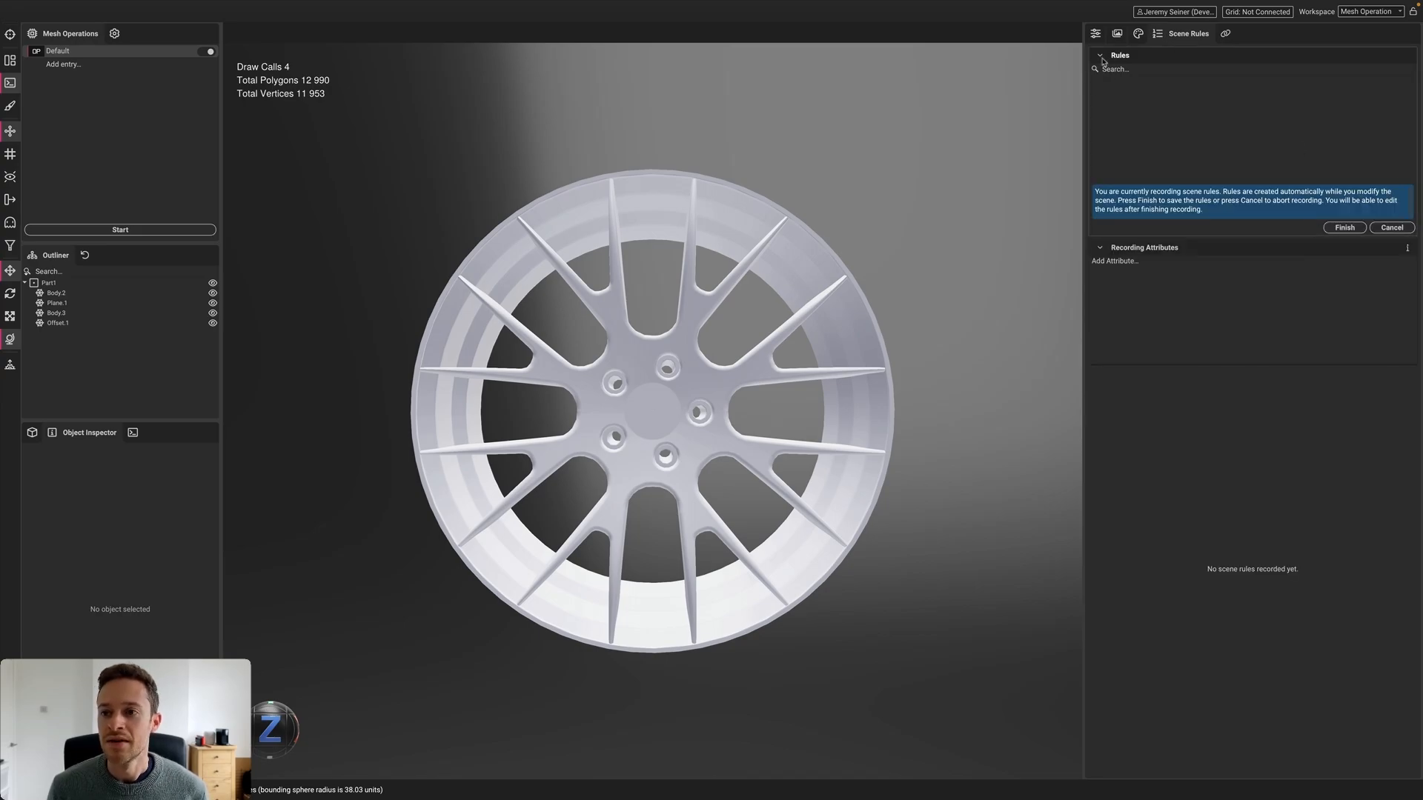
{"action": "left_click", "coordinate": [1138, 34]}
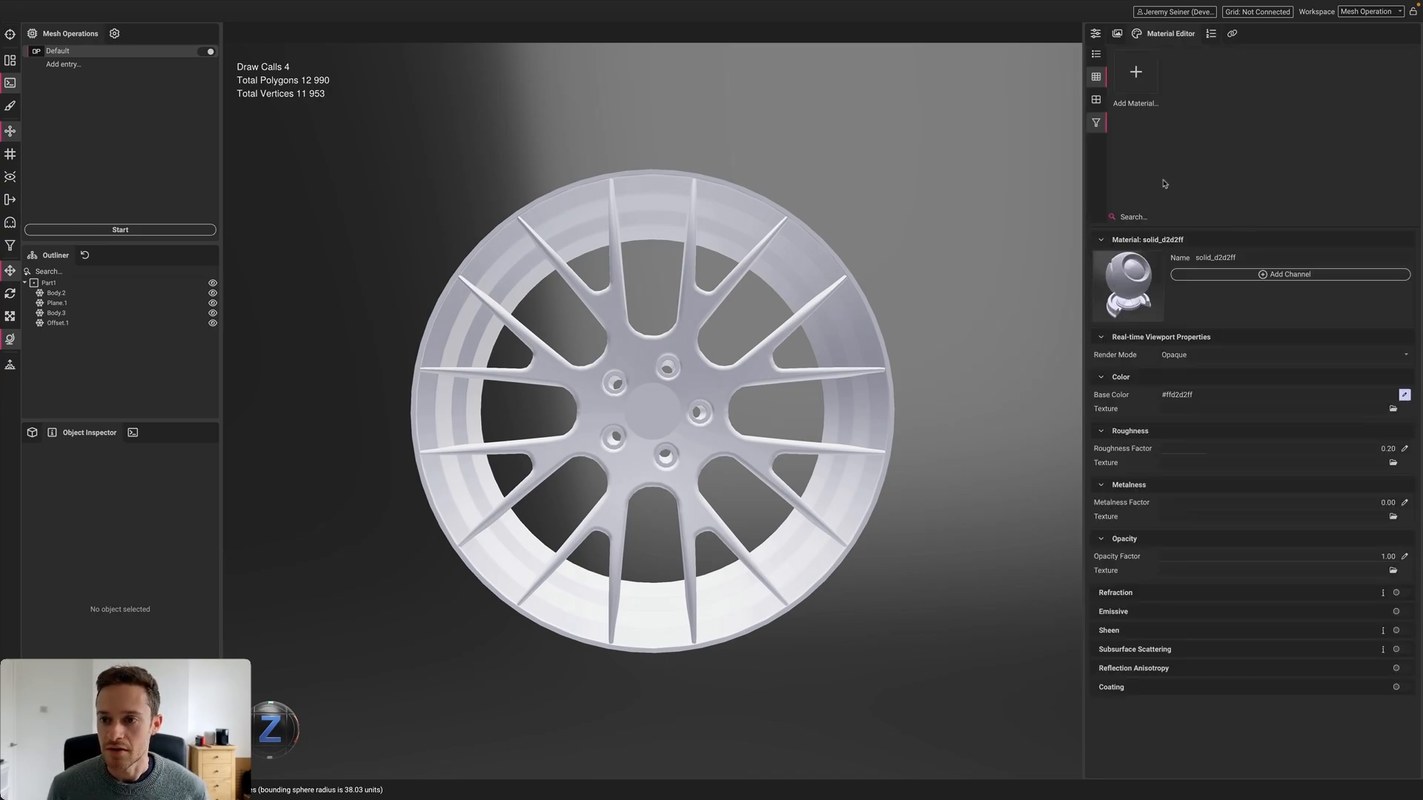
Set the spokes' material Metalness to 1
{"action": "left_click", "coordinate": [669, 355]}
{"action": "left_click", "coordinate": [1096, 122]}
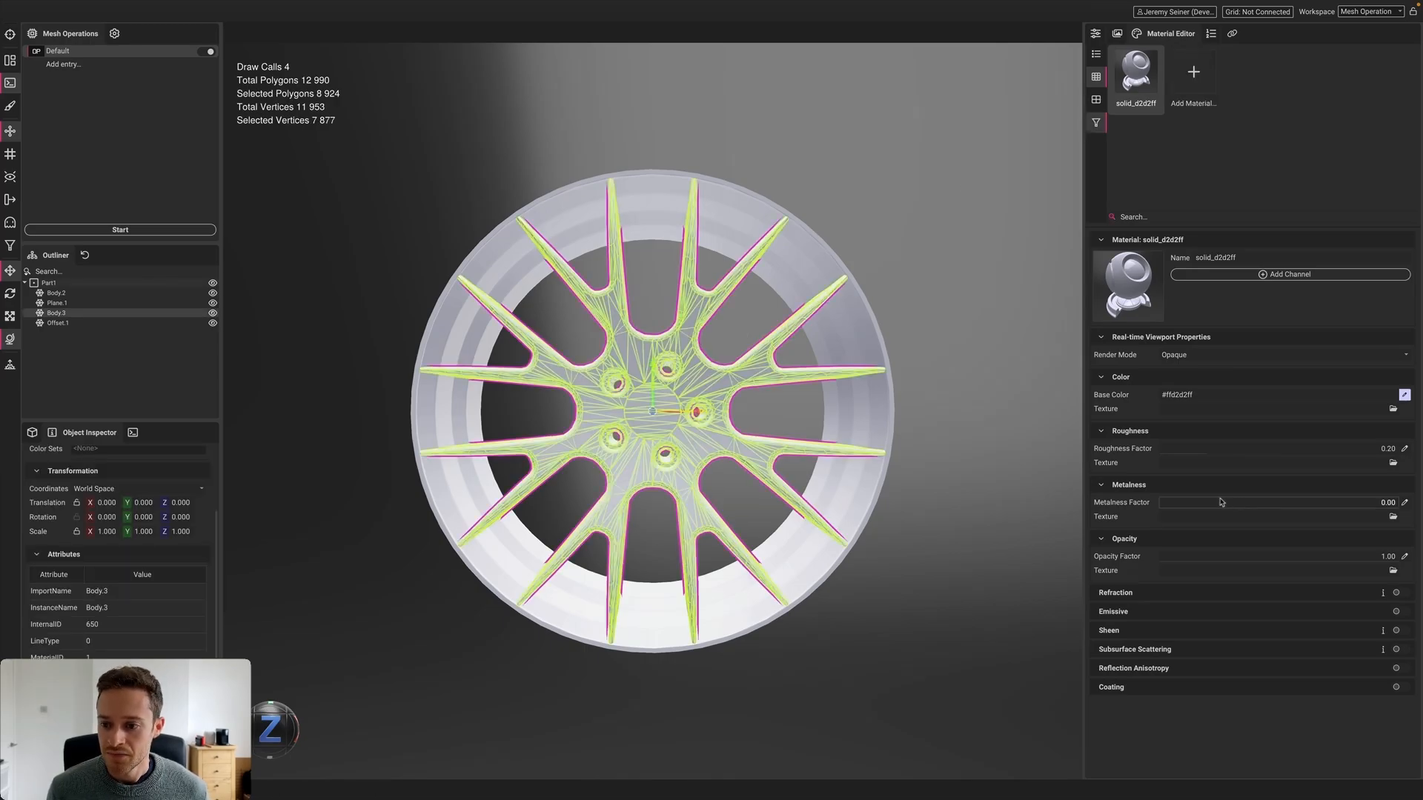
{"action": "left_click_drag", "start_coordinate": [1222, 503], "coordinate": [1387, 503]}
{"action": "middle_click_drag", "start_coordinate": [656, 415], "coordinate": [709, 412]}
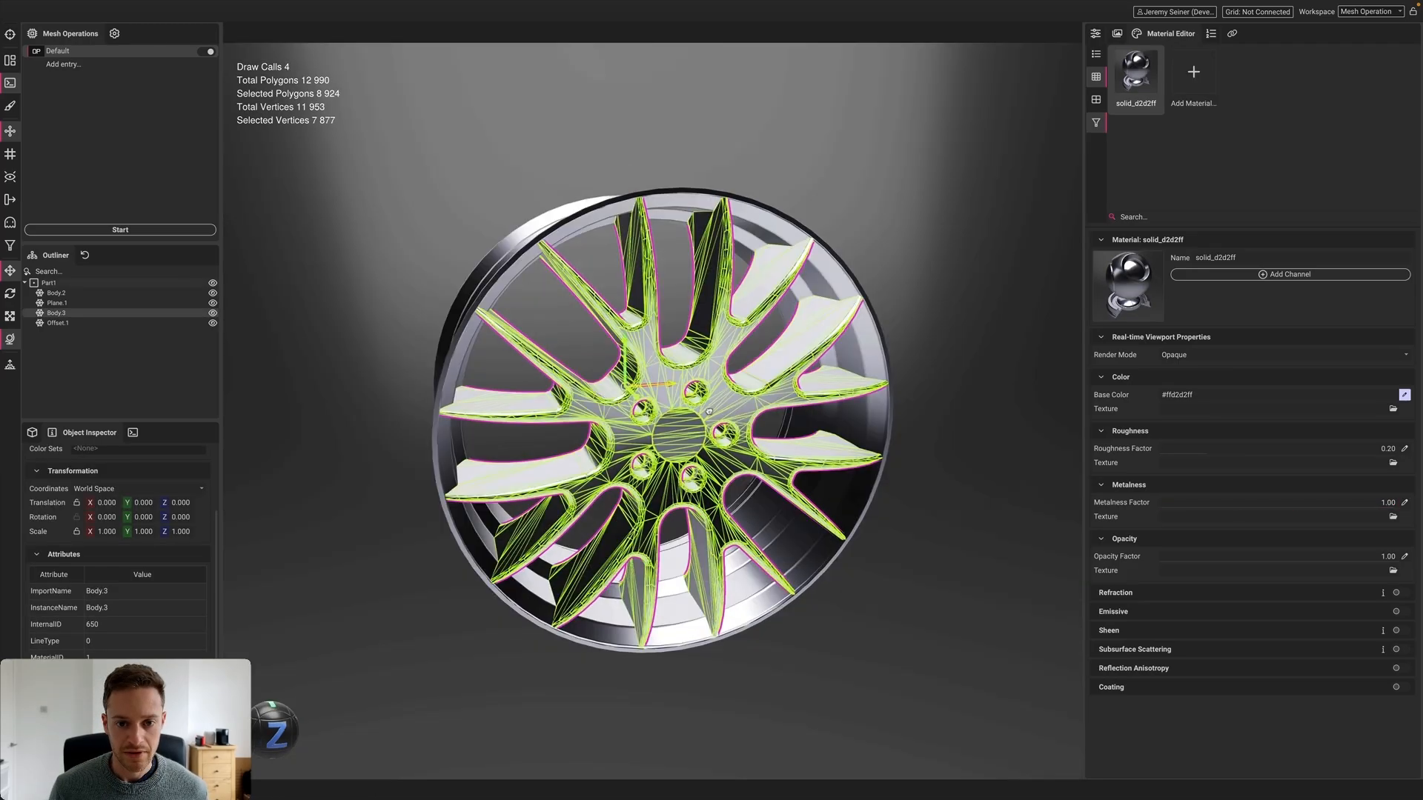
Create a material named Red on the rim with red base colour and roughness 0.01
{"action": "left_click", "coordinate": [1185, 105]}
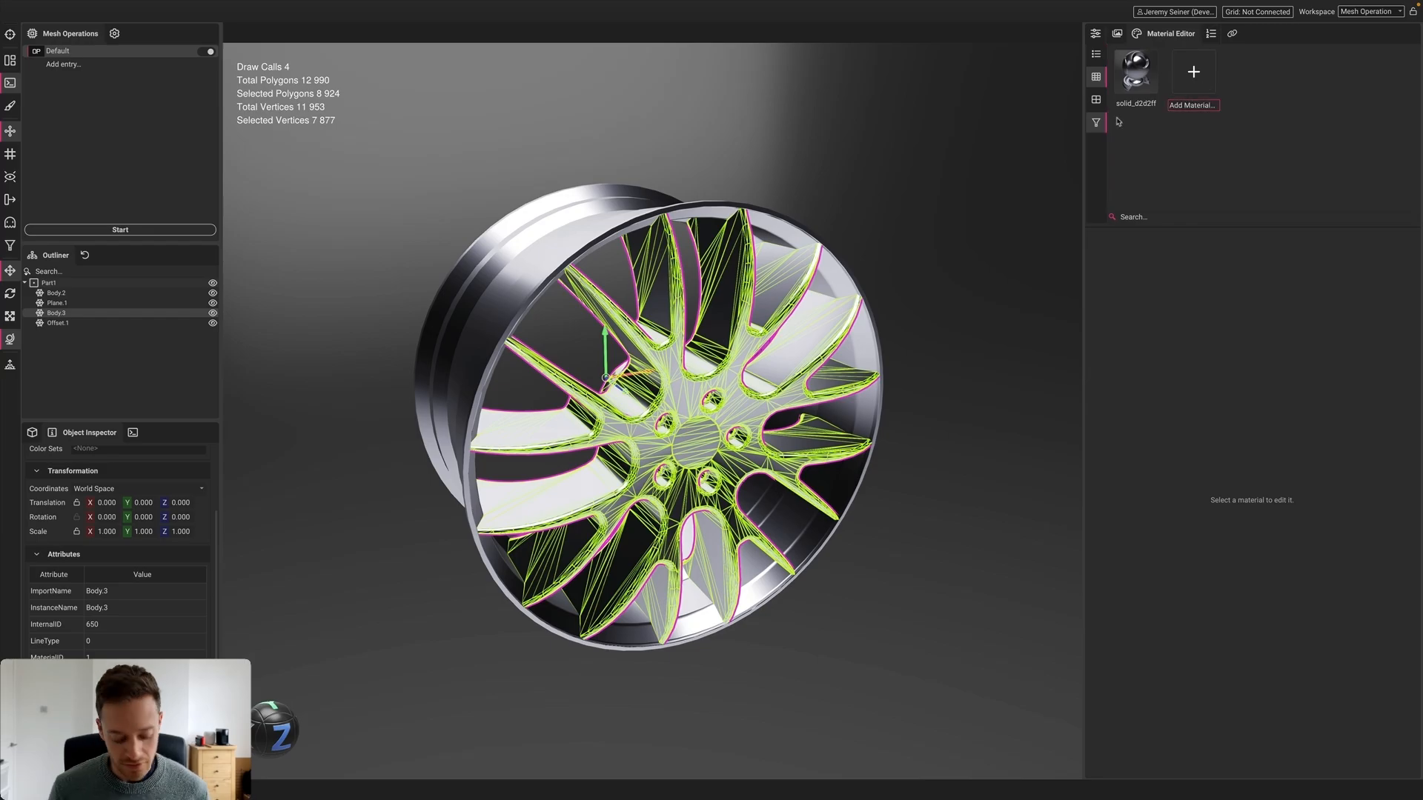
{"action": "type", "text": "Red"}
{"action": "key", "text": "Return"}
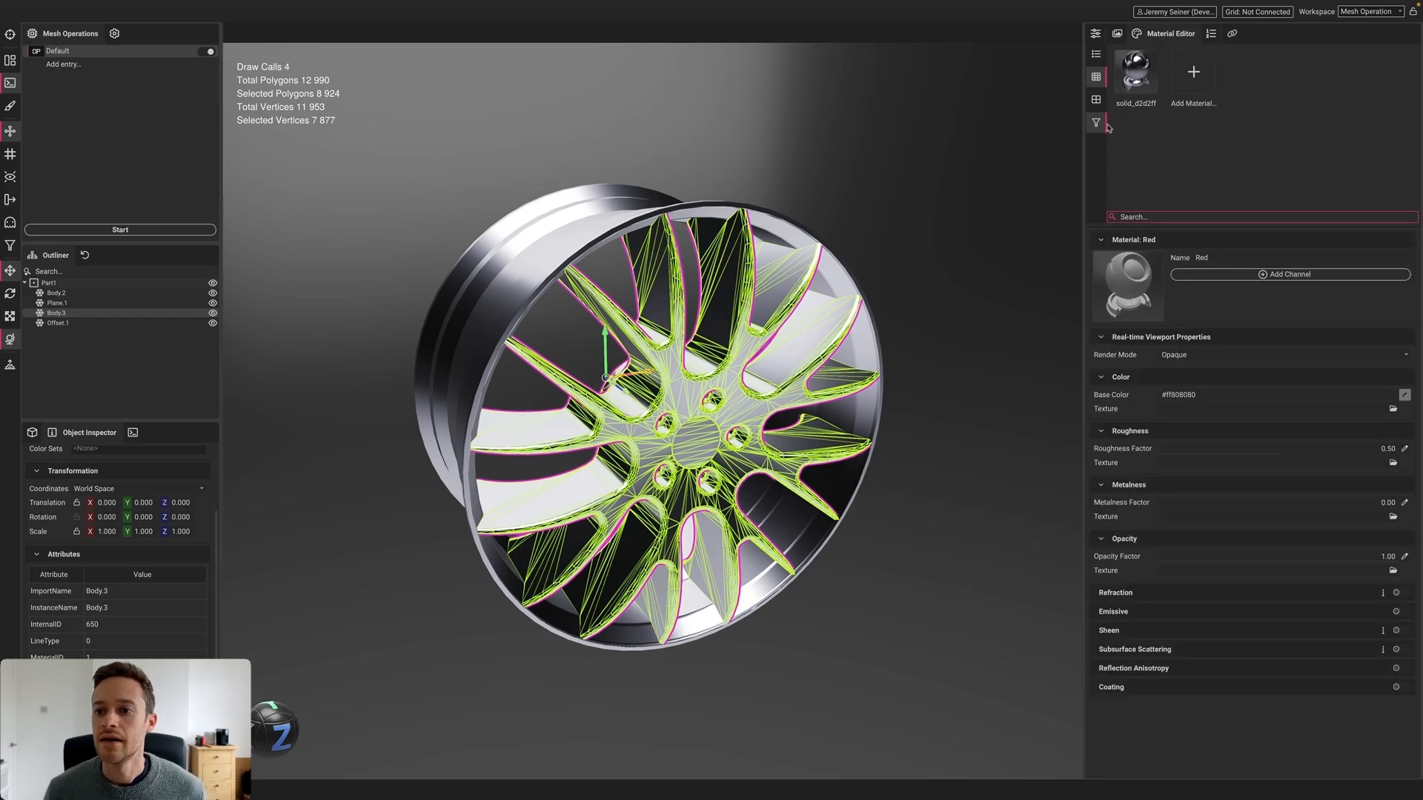
{"action": "left_click_drag", "start_coordinate": [1301, 84], "coordinate": [536, 246]}
{"action": "left_click", "coordinate": [1405, 396]}
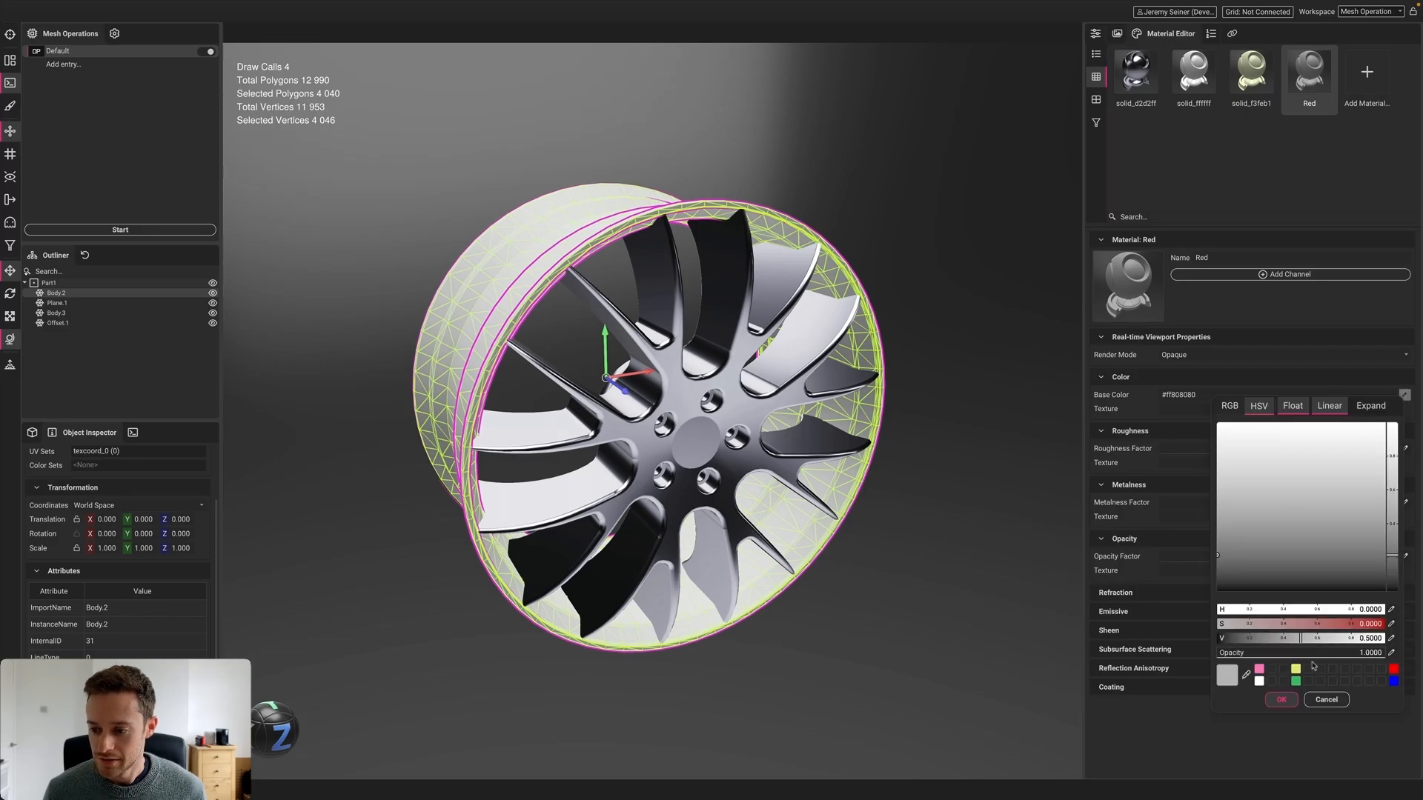
{"action": "left_click_drag", "start_coordinate": [1239, 626], "coordinate": [1417, 627]}
{"action": "left_click", "coordinate": [1281, 699]}
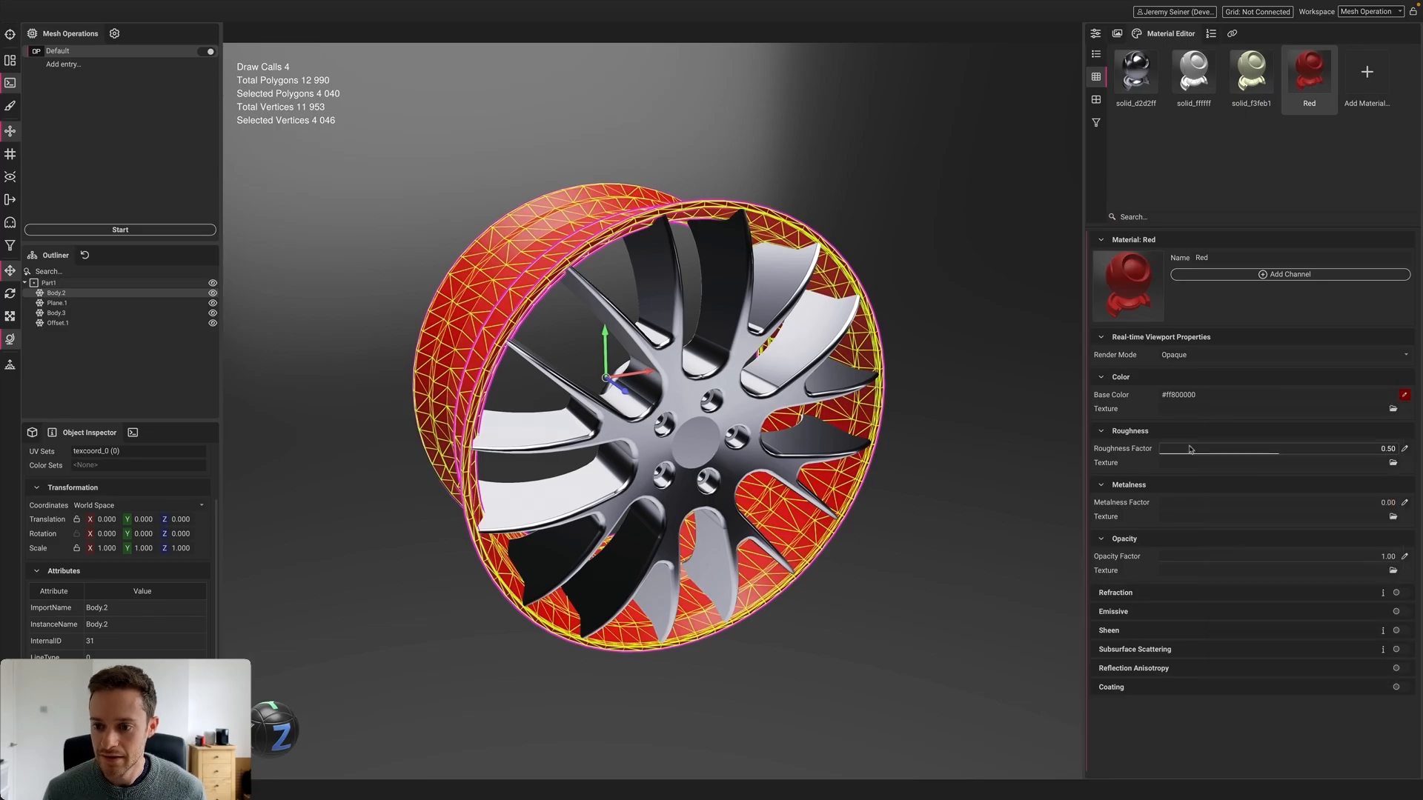
{"action": "left_click", "coordinate": [1174, 451]}
{"action": "left_click_drag", "start_coordinate": [1174, 453], "coordinate": [1162, 453]}
Deselect the wheel and orbit to view it from the front
{"action": "left_click", "coordinate": [895, 364]}
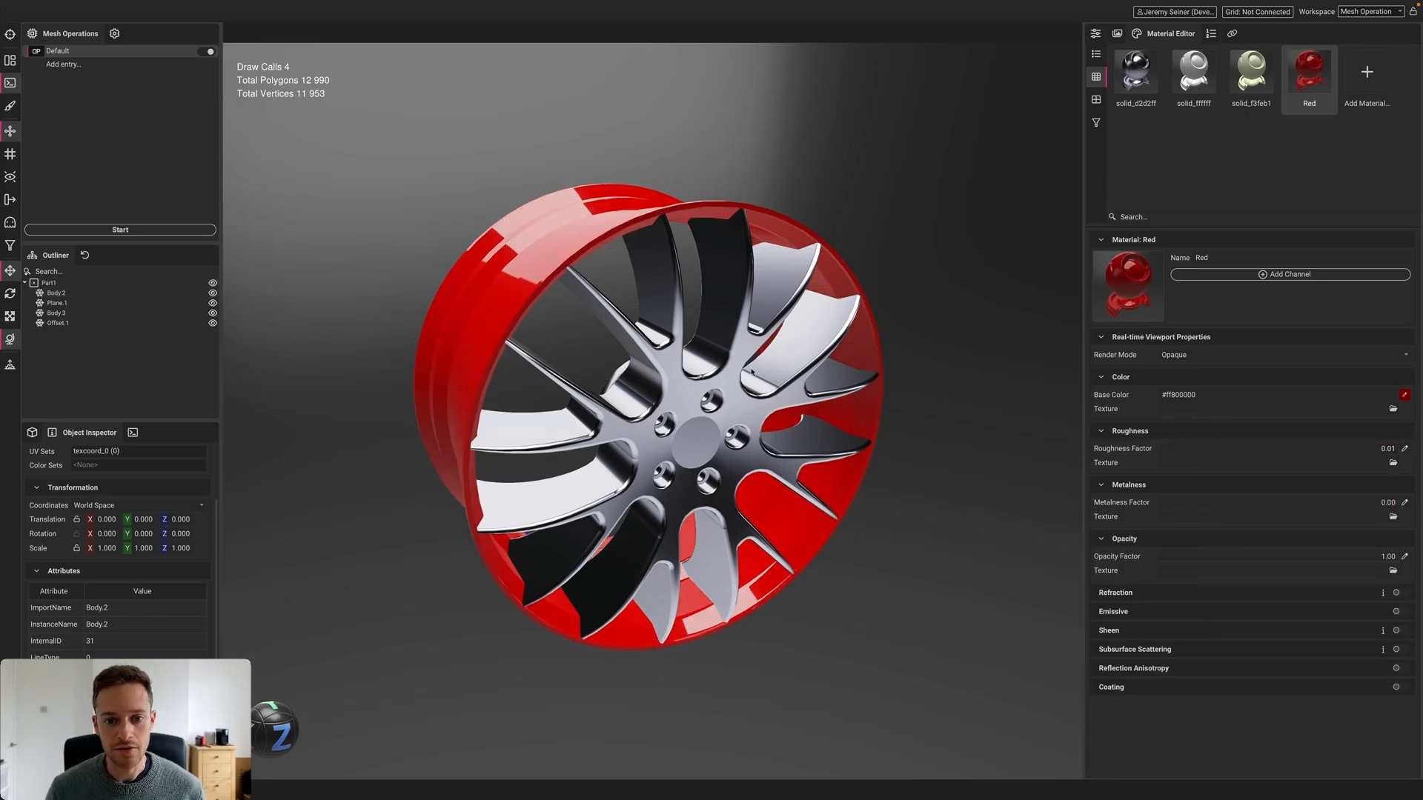
{"action": "scroll", "coordinate": [894, 366], "scroll_direction": "down", "scroll_amount": 3}
{"action": "left_click_drag", "start_coordinate": [892, 367], "coordinate": [665, 381], "text": "alt"}
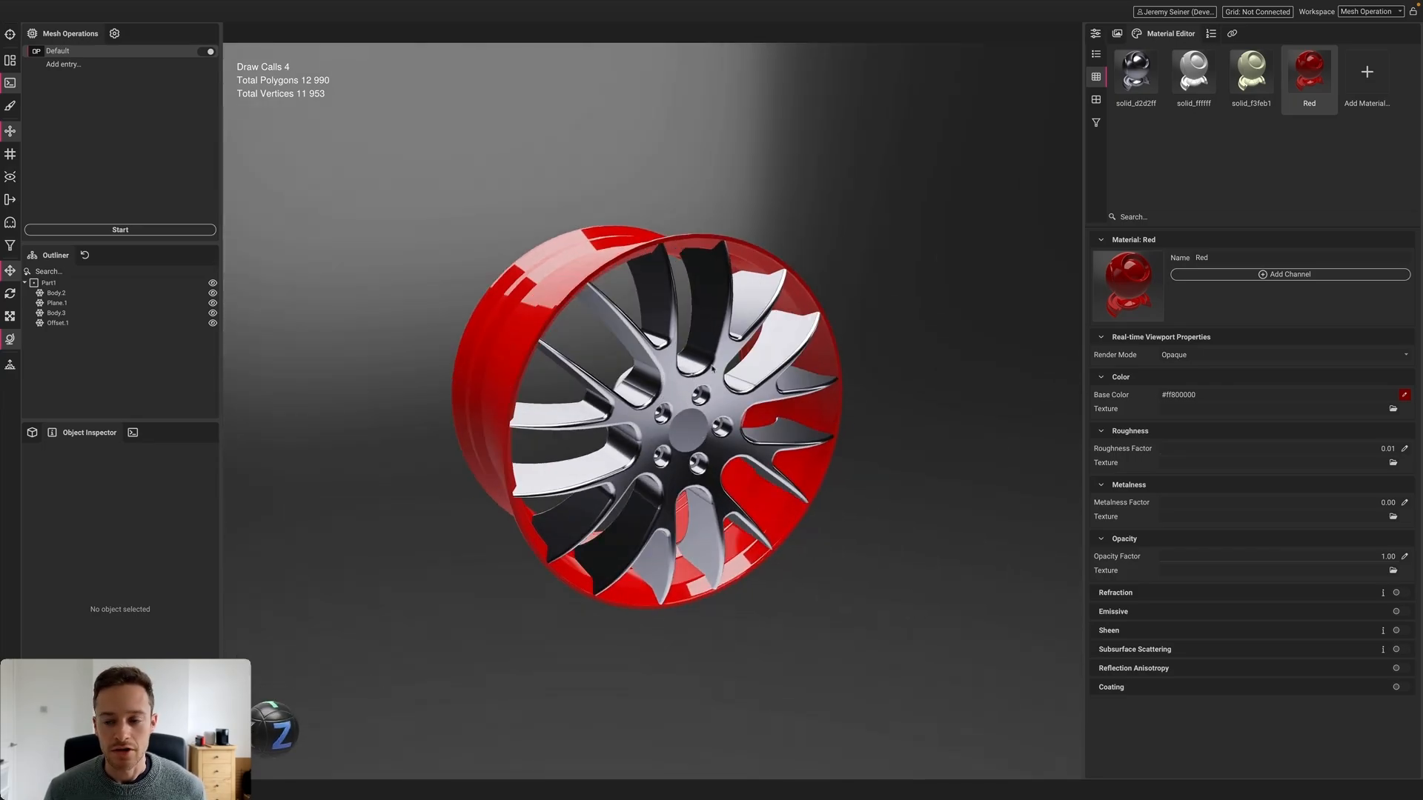
{"action": "left_click", "coordinate": [1231, 33]}
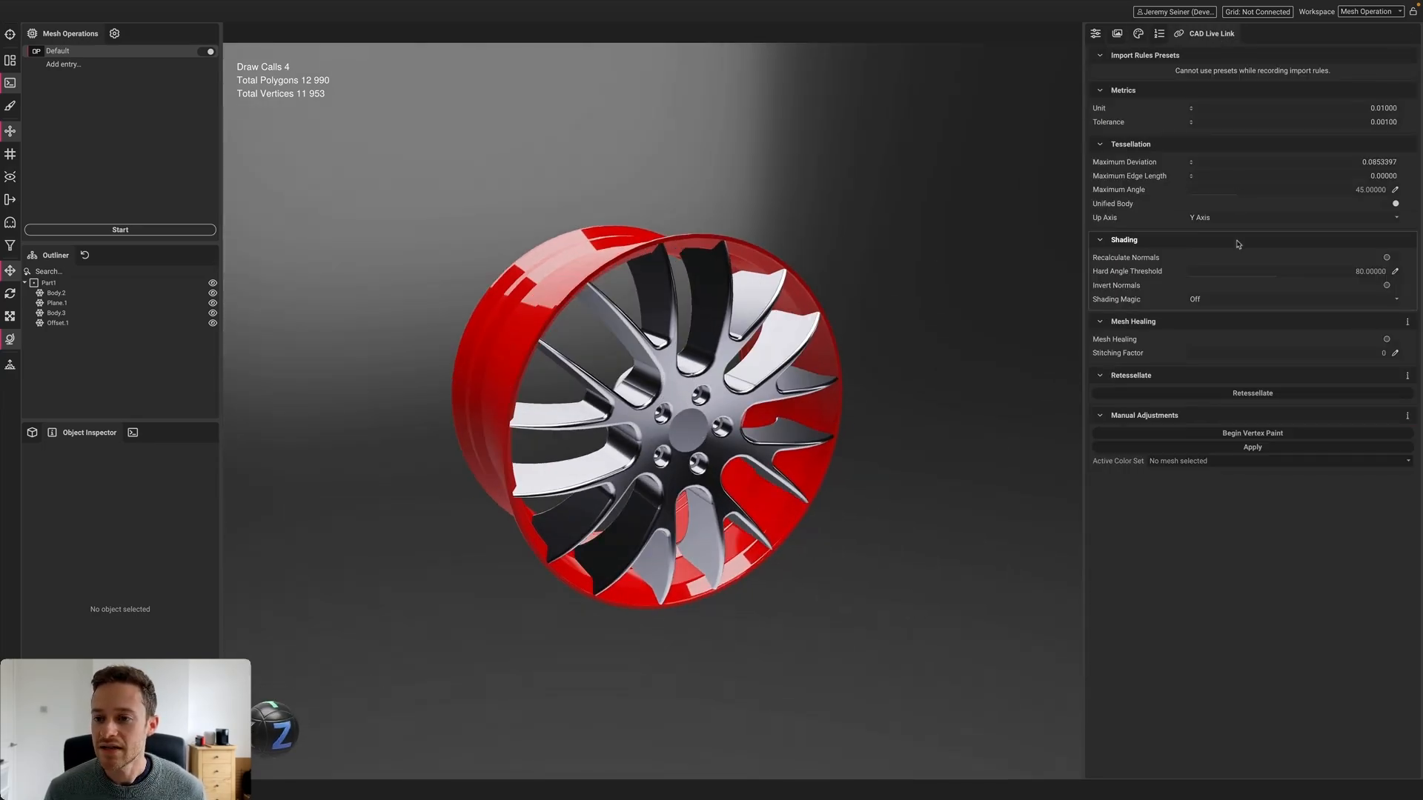
Retessellate Part1 with maximum deviation 0.01, edge length 1 and Normal shading magic
{"action": "left_click", "coordinate": [1344, 158]}
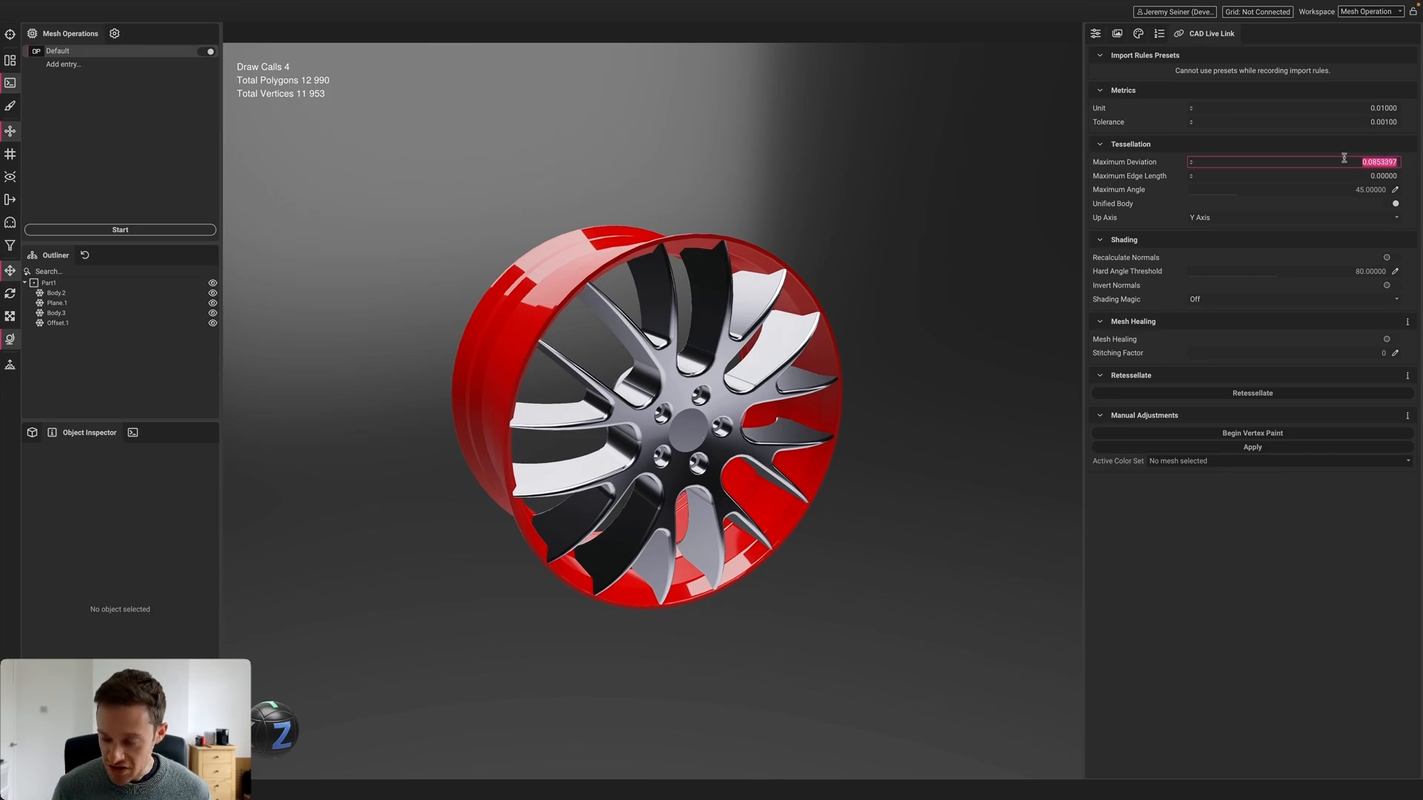
{"action": "key", "text": "BackSpace"}
{"action": "type", "text": ".01"}
{"action": "key", "text": "Tab"}
{"action": "type", "text": "1"}
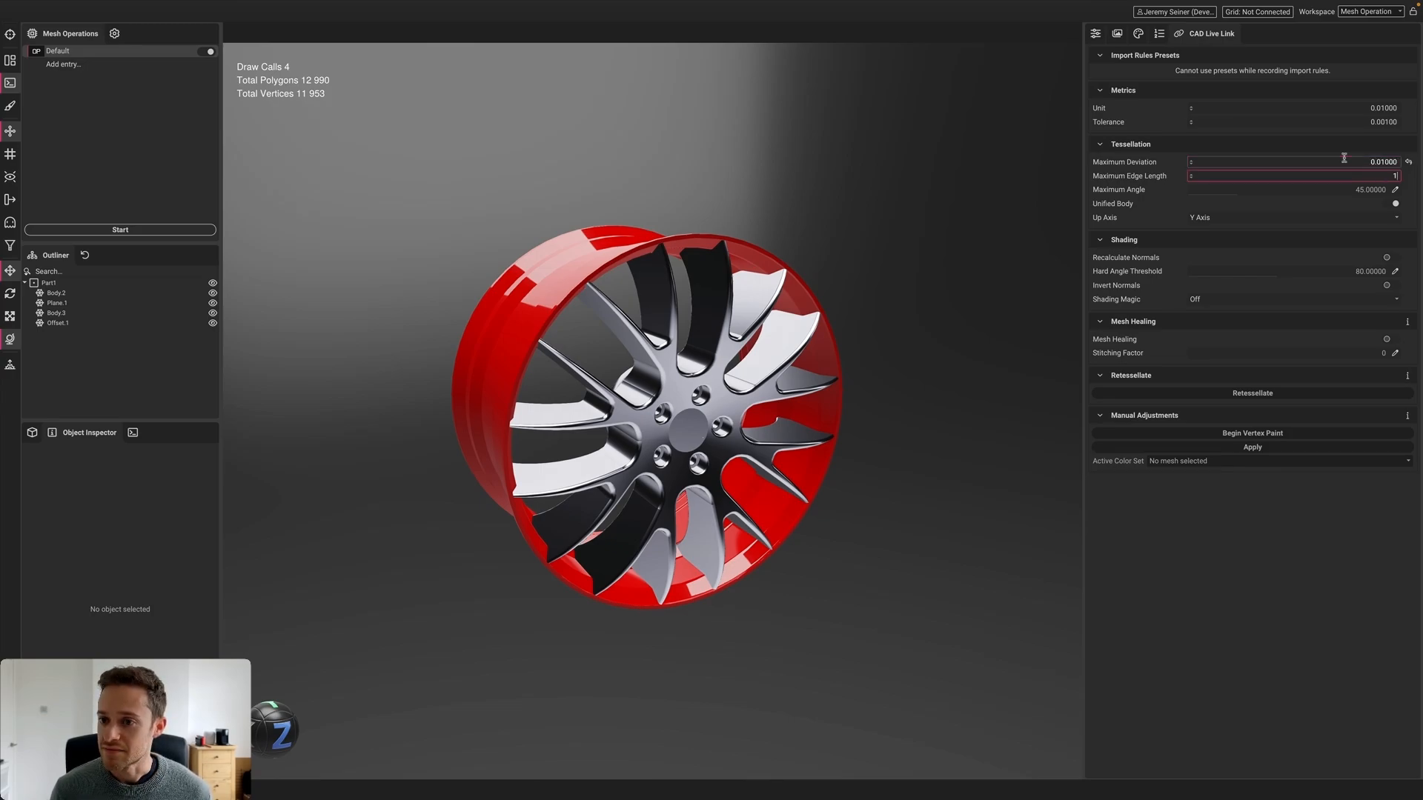
{"action": "key", "text": "Return"}
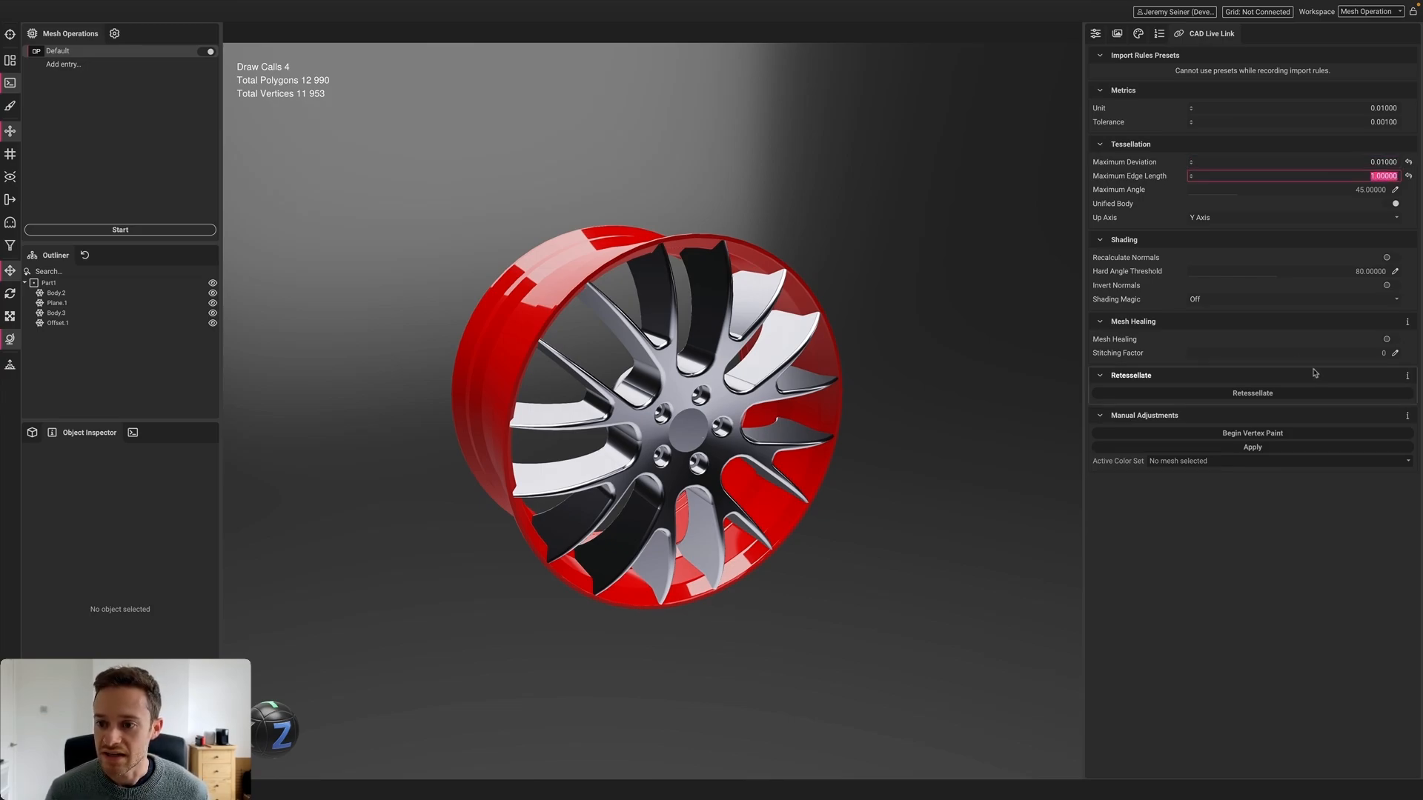
{"action": "left_click", "coordinate": [1218, 299]}
{"action": "left_click", "coordinate": [1223, 344]}
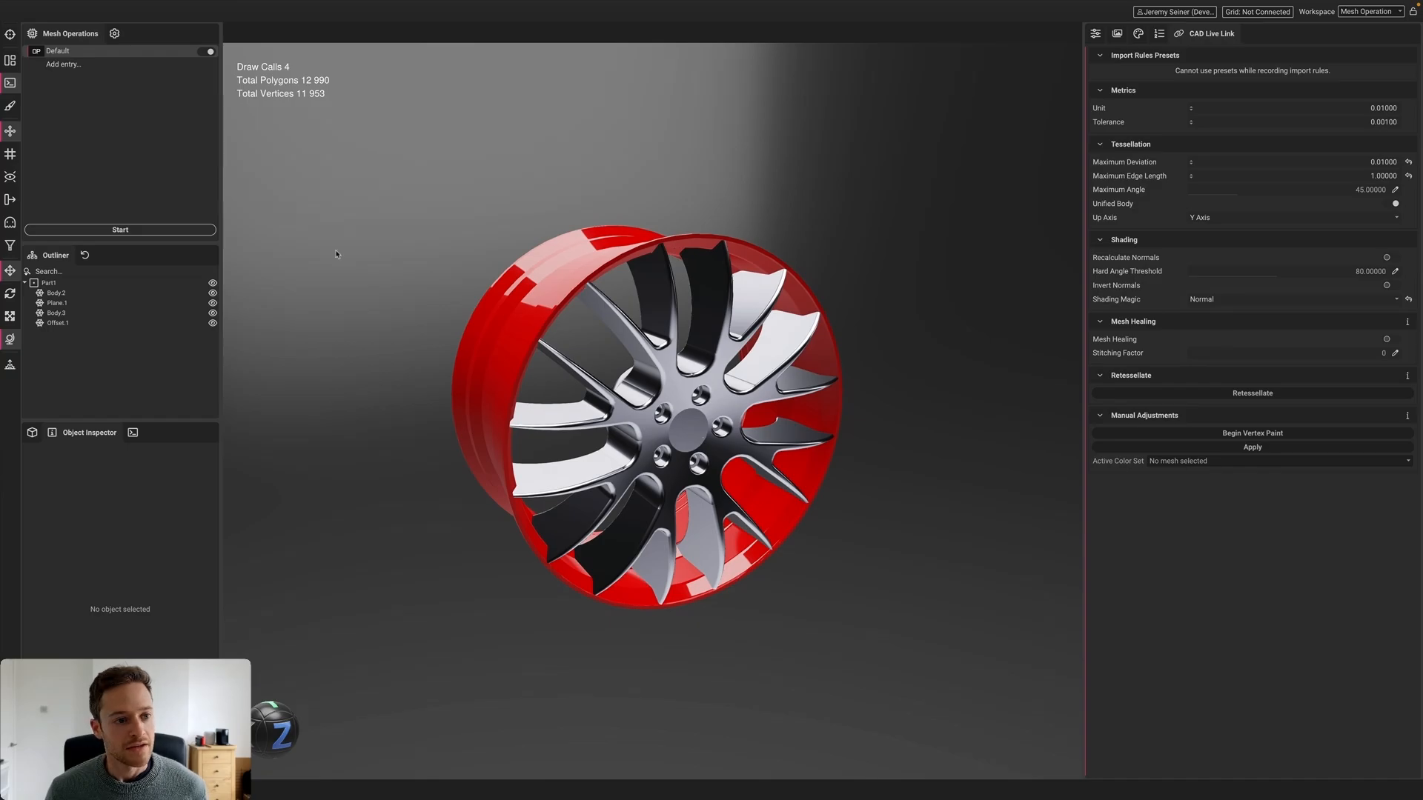
{"action": "left_click", "coordinate": [117, 284]}
{"action": "left_click", "coordinate": [1253, 392]}
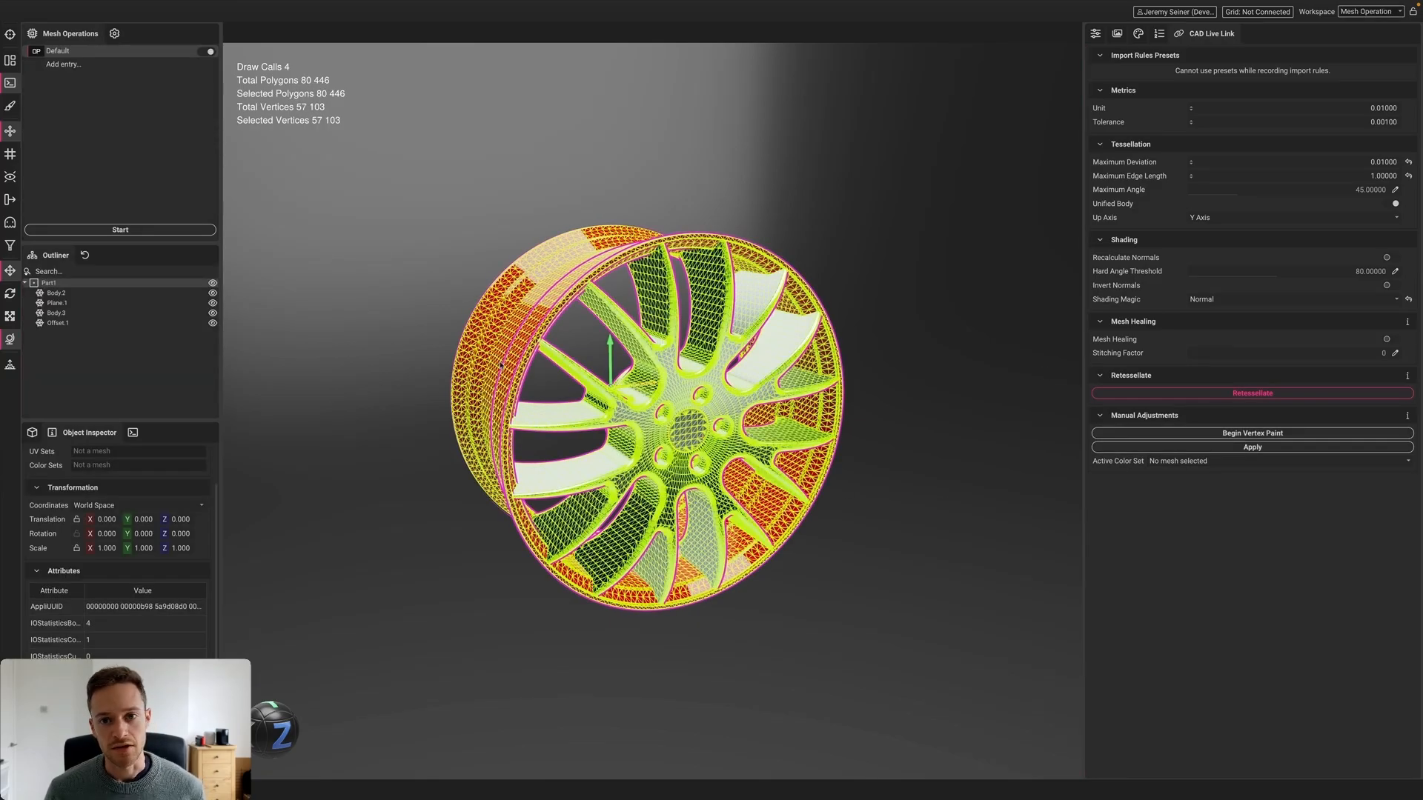
Delete the Offset.1 hub cap from the wheel
{"action": "left_click", "coordinate": [272, 294]}
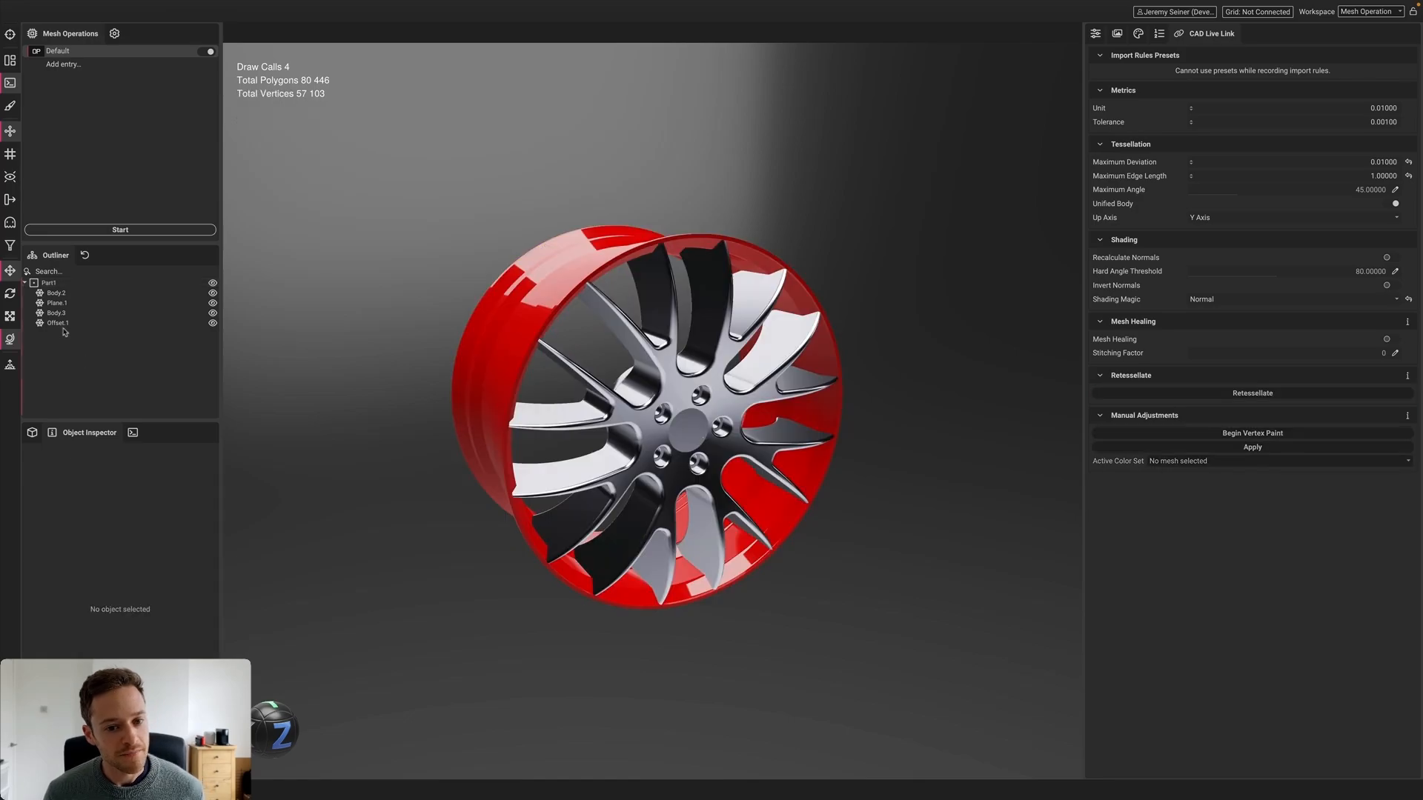
{"action": "scroll", "coordinate": [689, 438], "scroll_direction": "up", "scroll_amount": 2}
{"action": "scroll", "coordinate": [689, 438], "scroll_direction": "up", "scroll_amount": 3}
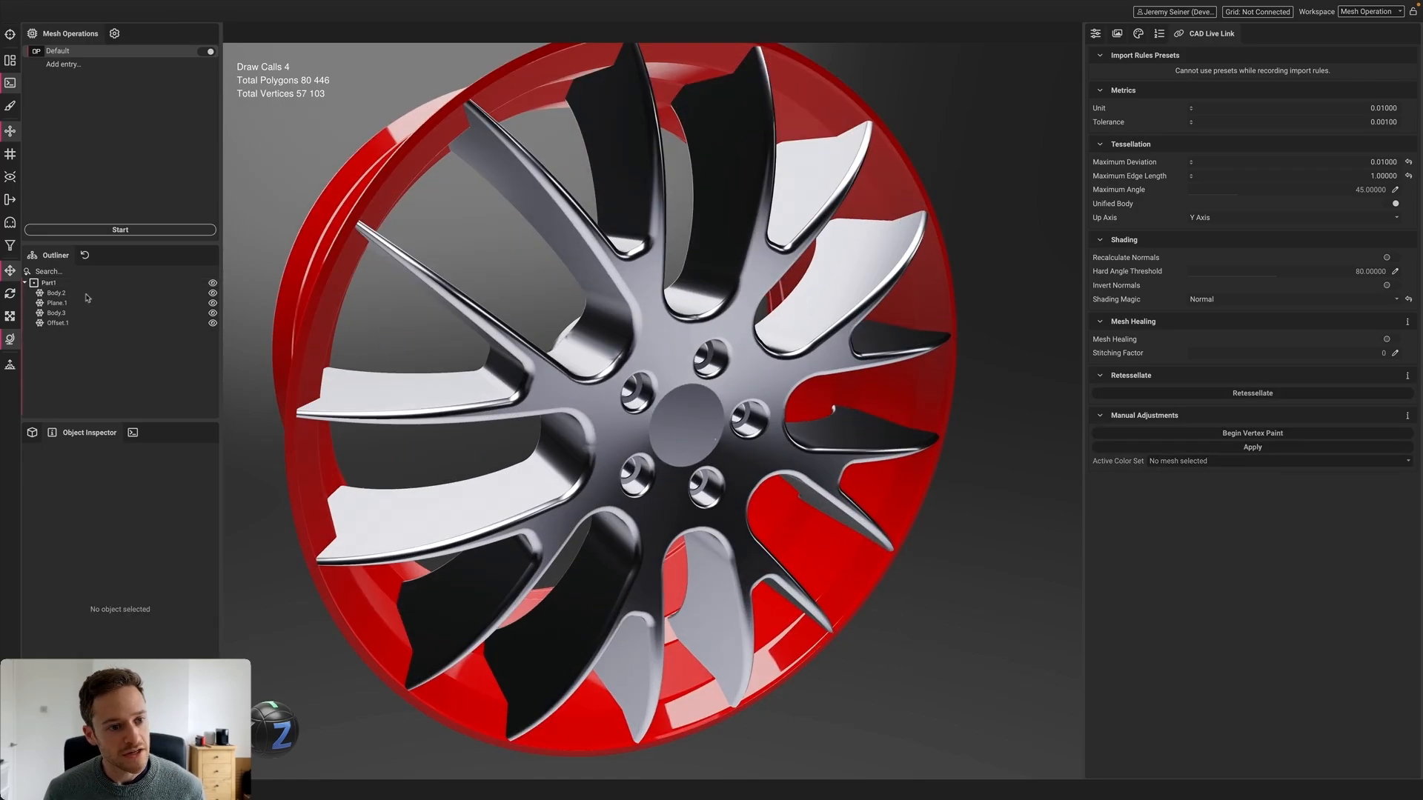
{"action": "left_click", "coordinate": [689, 436]}
{"action": "scroll", "coordinate": [745, 422], "scroll_direction": "up", "scroll_amount": 1}
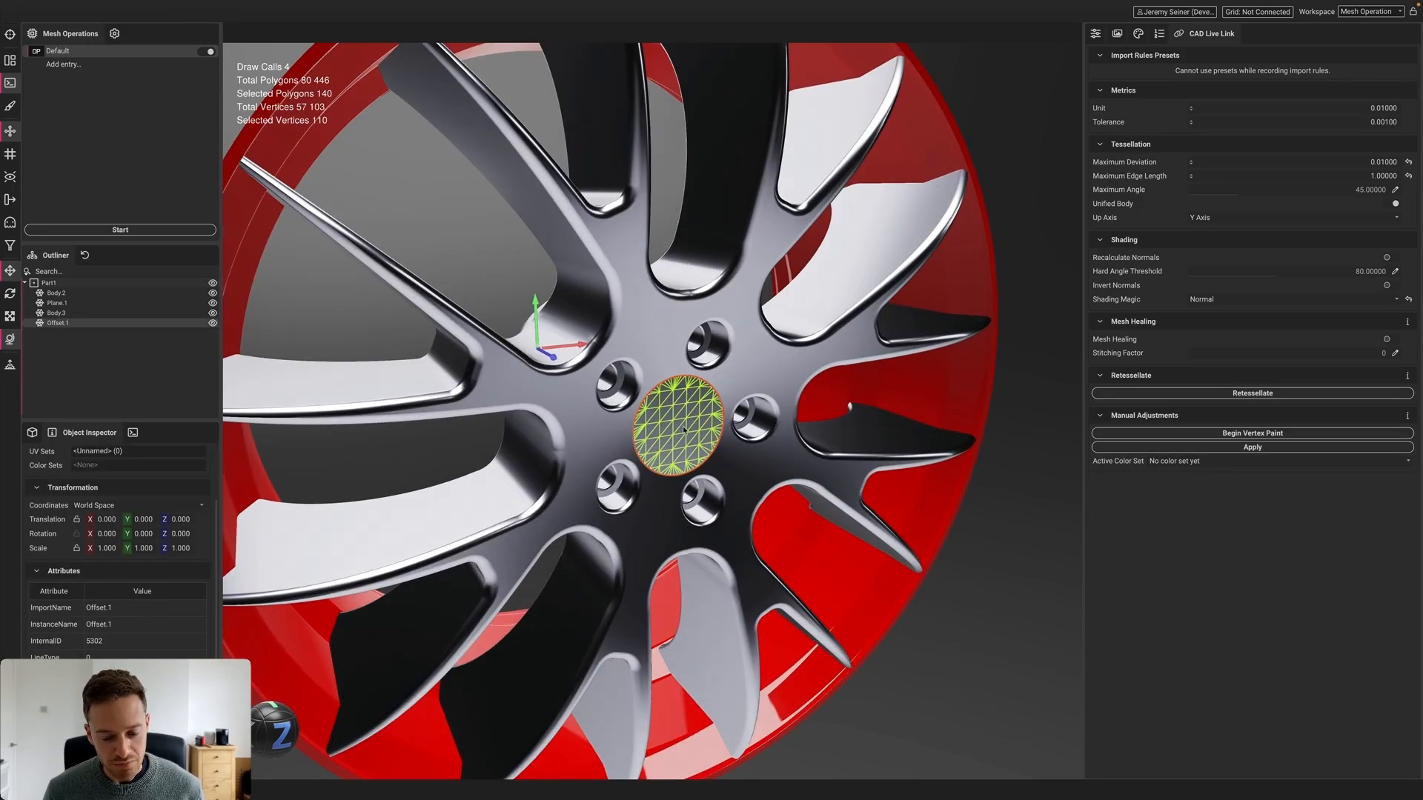
{"action": "mouse_move", "coordinate": [684, 431]}
{"action": "middle_mouse_down"}
{"action": "mouse_move", "coordinate": [604, 405]}
{"action": "mouse_move", "coordinate": [678, 421]}
{"action": "mouse_move", "coordinate": [664, 412]}
{"action": "middle_mouse_up"}
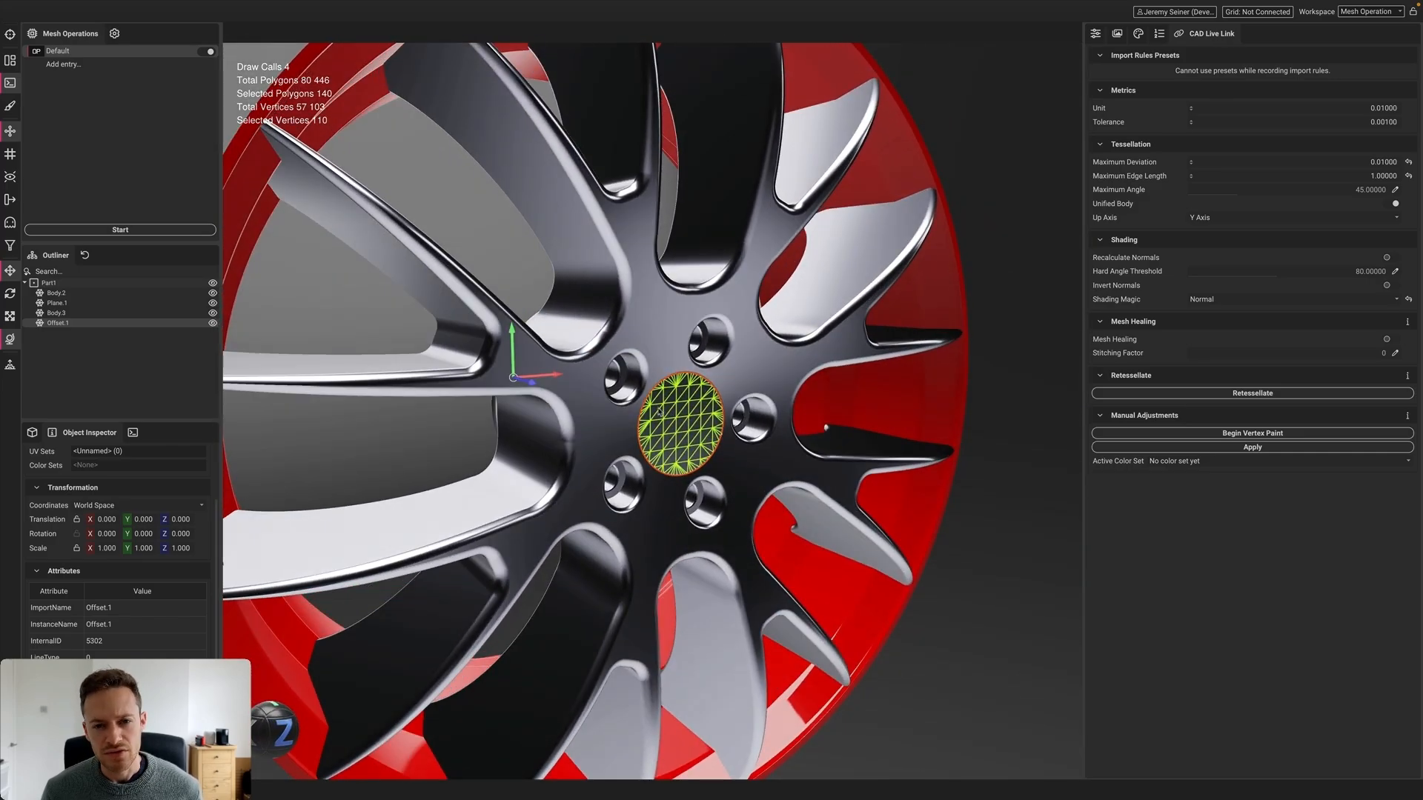
{"action": "left_click", "coordinate": [38, 324]}
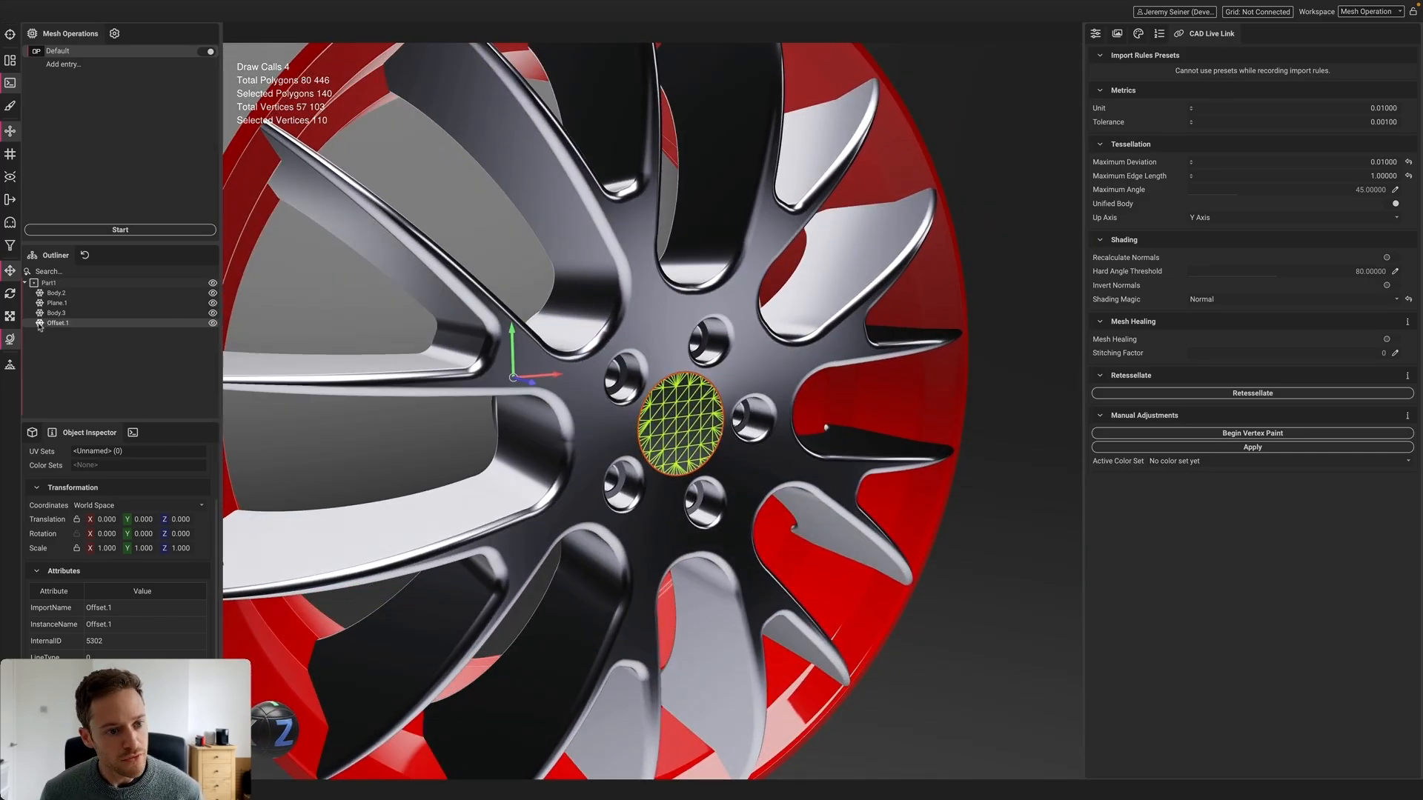
{"action": "key", "text": "Delete"}
Delete the Plane.1 node and zoom out to the full wheel
{"action": "left_click", "coordinate": [55, 303]}
{"action": "scroll", "coordinate": [700, 438], "scroll_direction": "up", "scroll_amount": 4}
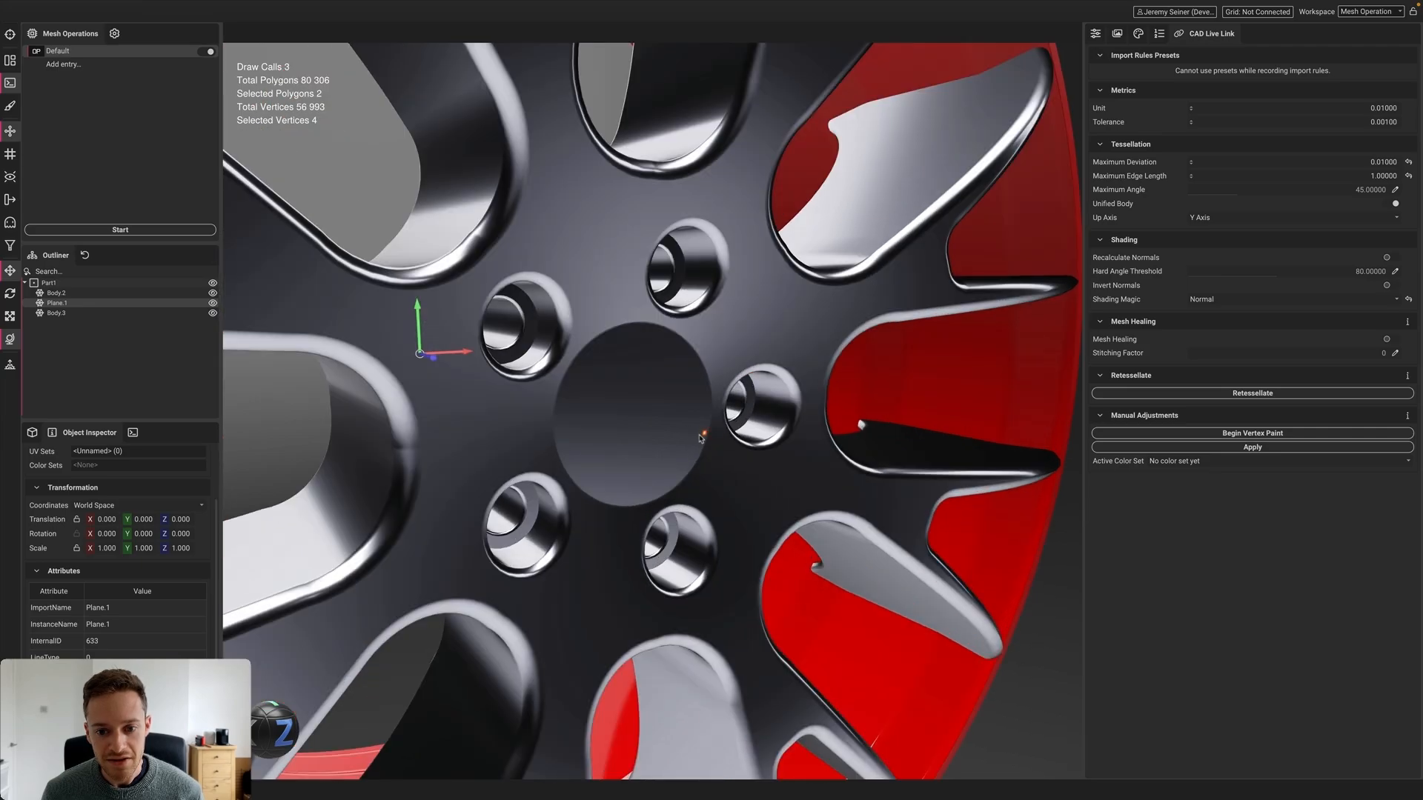
{"action": "scroll", "coordinate": [699, 438], "scroll_direction": "up", "scroll_amount": 3}
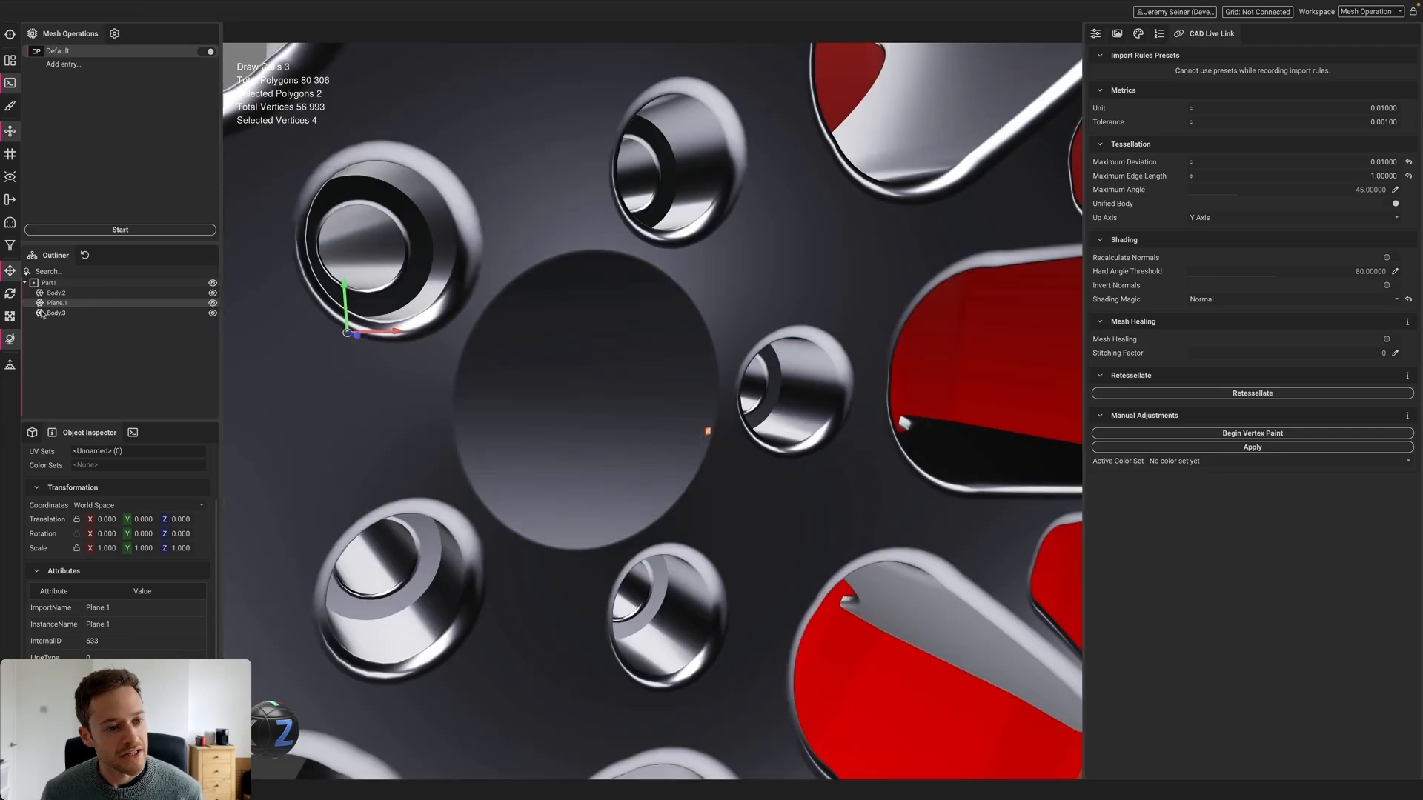
{"action": "key", "text": "Delete"}
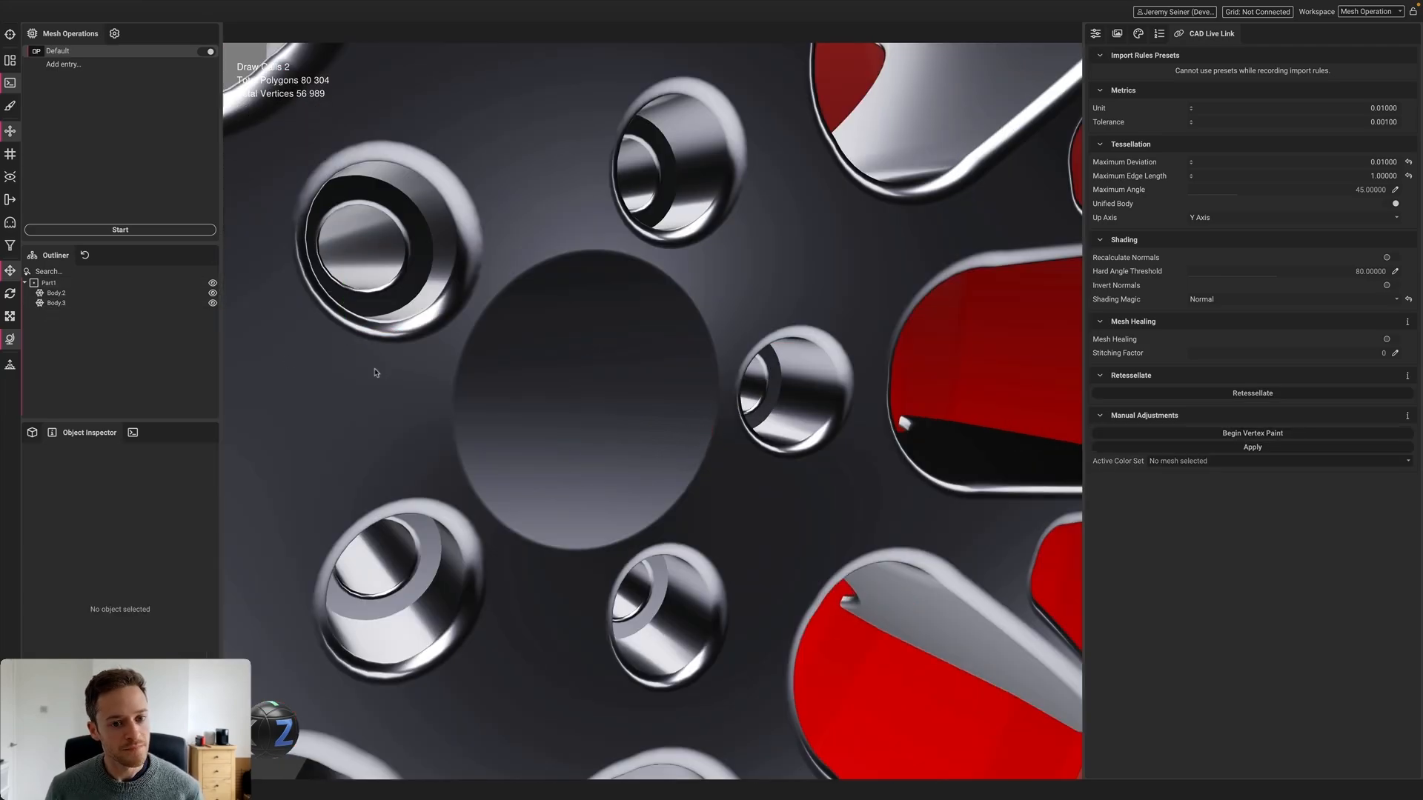
{"action": "scroll", "coordinate": [376, 373], "scroll_direction": "down", "scroll_amount": 7}
{"action": "middle_click_drag", "start_coordinate": [377, 373], "coordinate": [510, 408]}
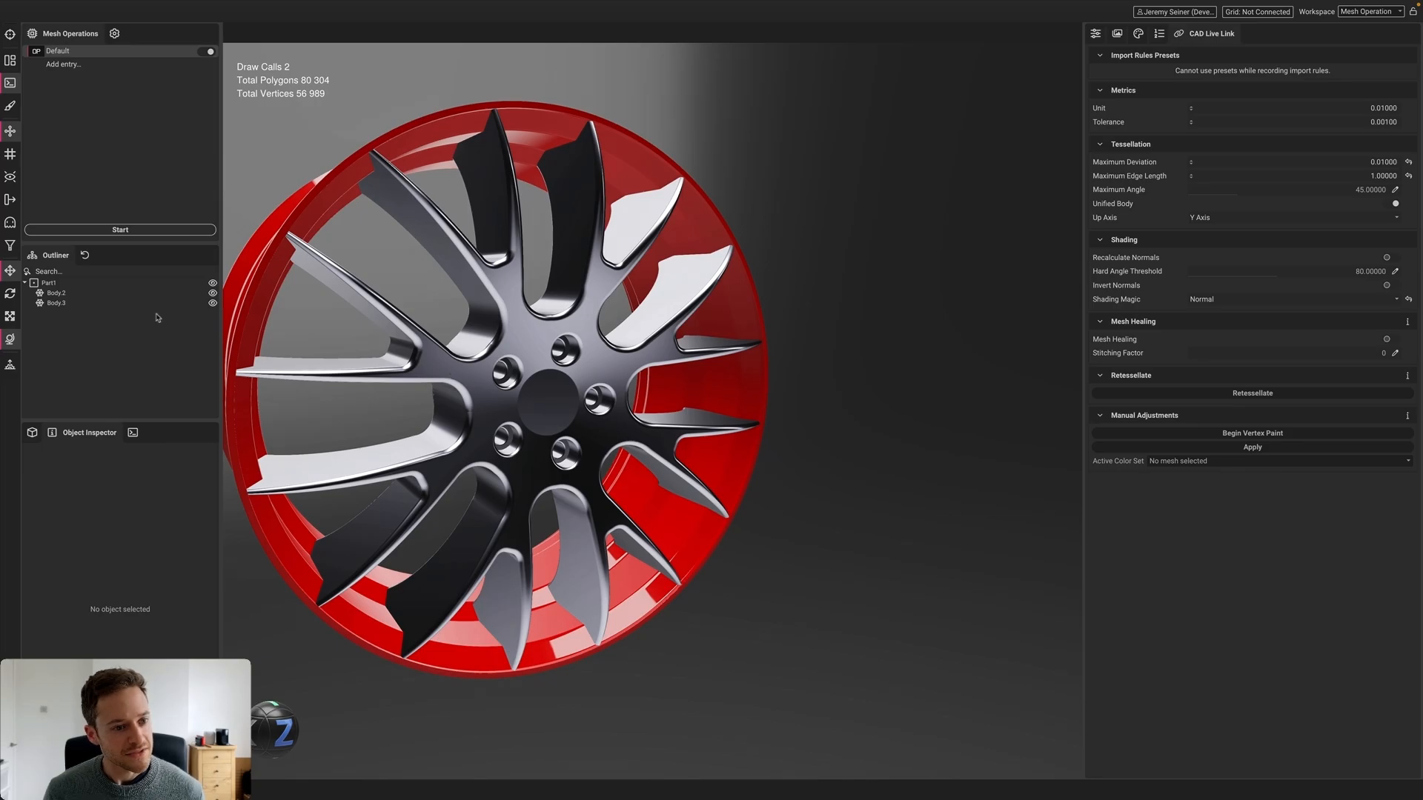
Rename Body.3 to Inner, Body.2 to Outer and Part1 to Rim, allowing CAD edits
{"action": "left_click", "coordinate": [92, 304]}
{"action": "left_click", "coordinate": [60, 303]}
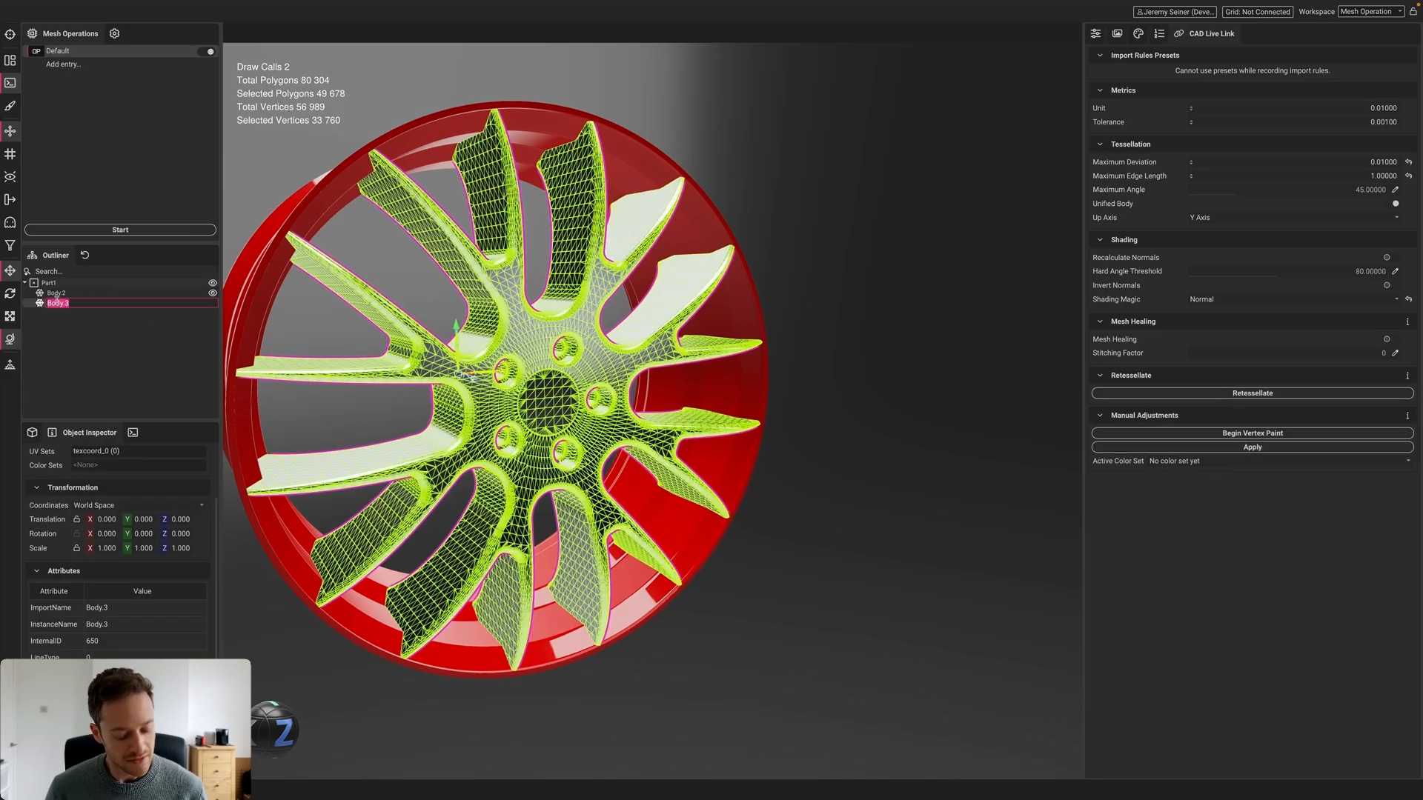
{"action": "type", "text": "Inner"}
{"action": "key", "text": "Return"}
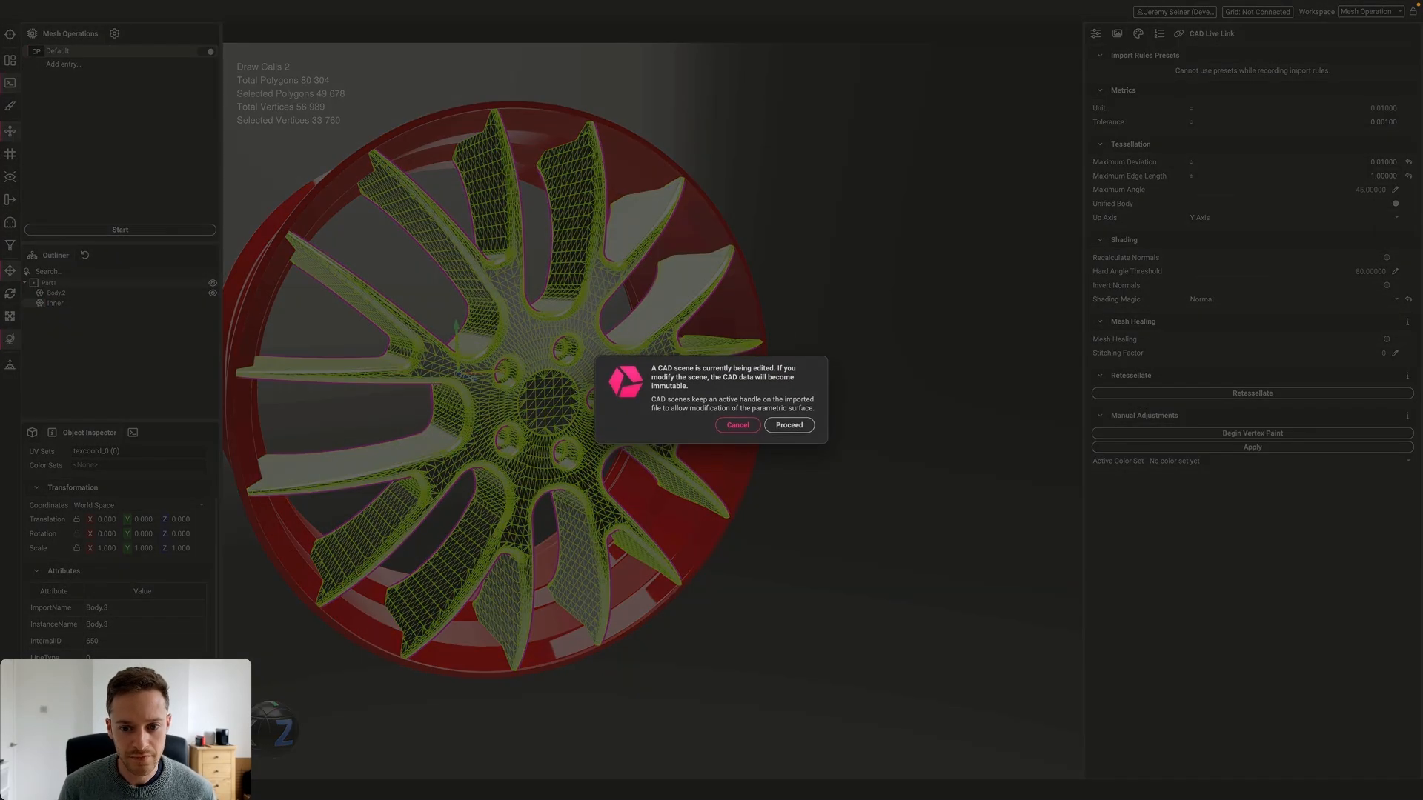
{"action": "left_click", "coordinate": [787, 426]}
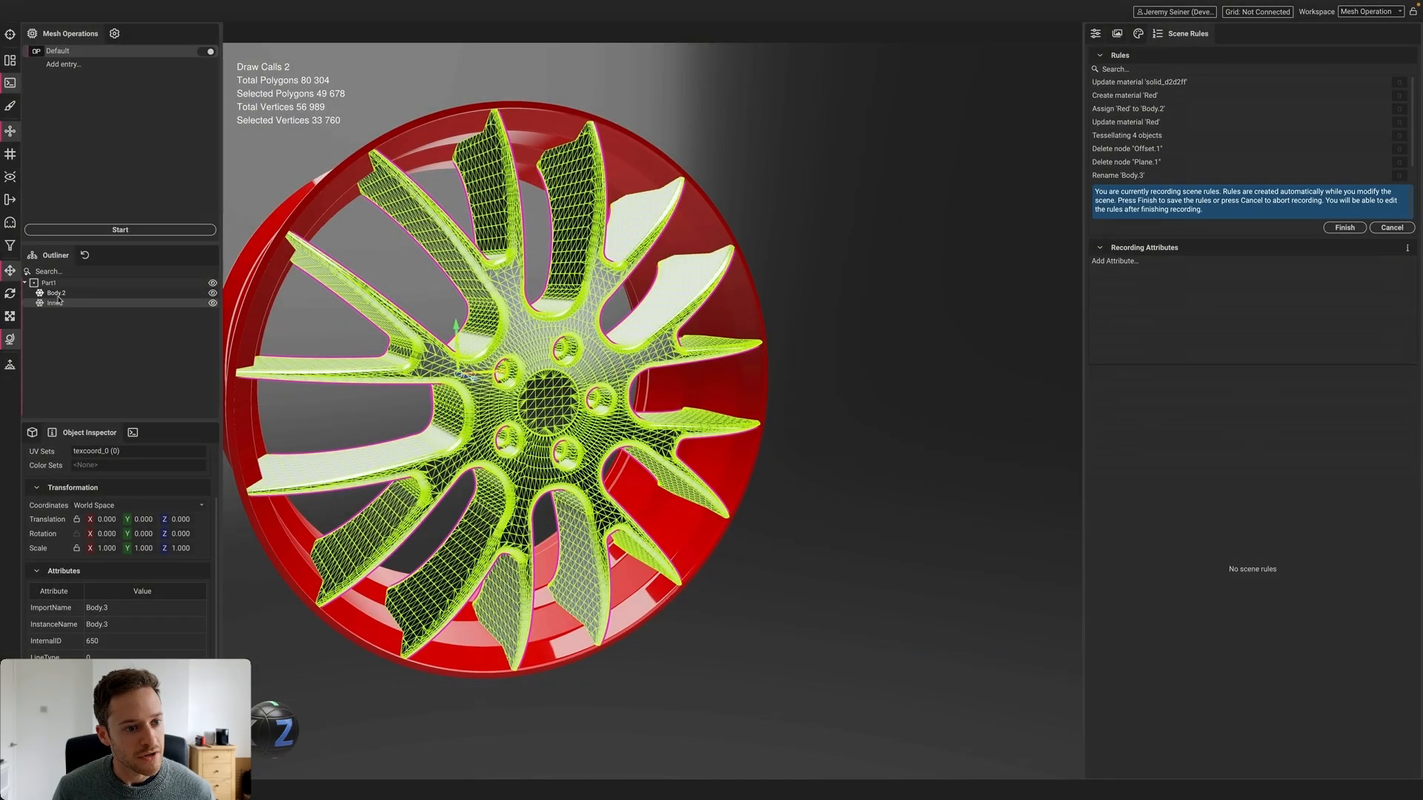
{"action": "left_click", "coordinate": [56, 293]}
{"action": "left_click", "coordinate": [56, 293]}
{"action": "type", "text": "Outer"}
{"action": "key", "text": "Return"}
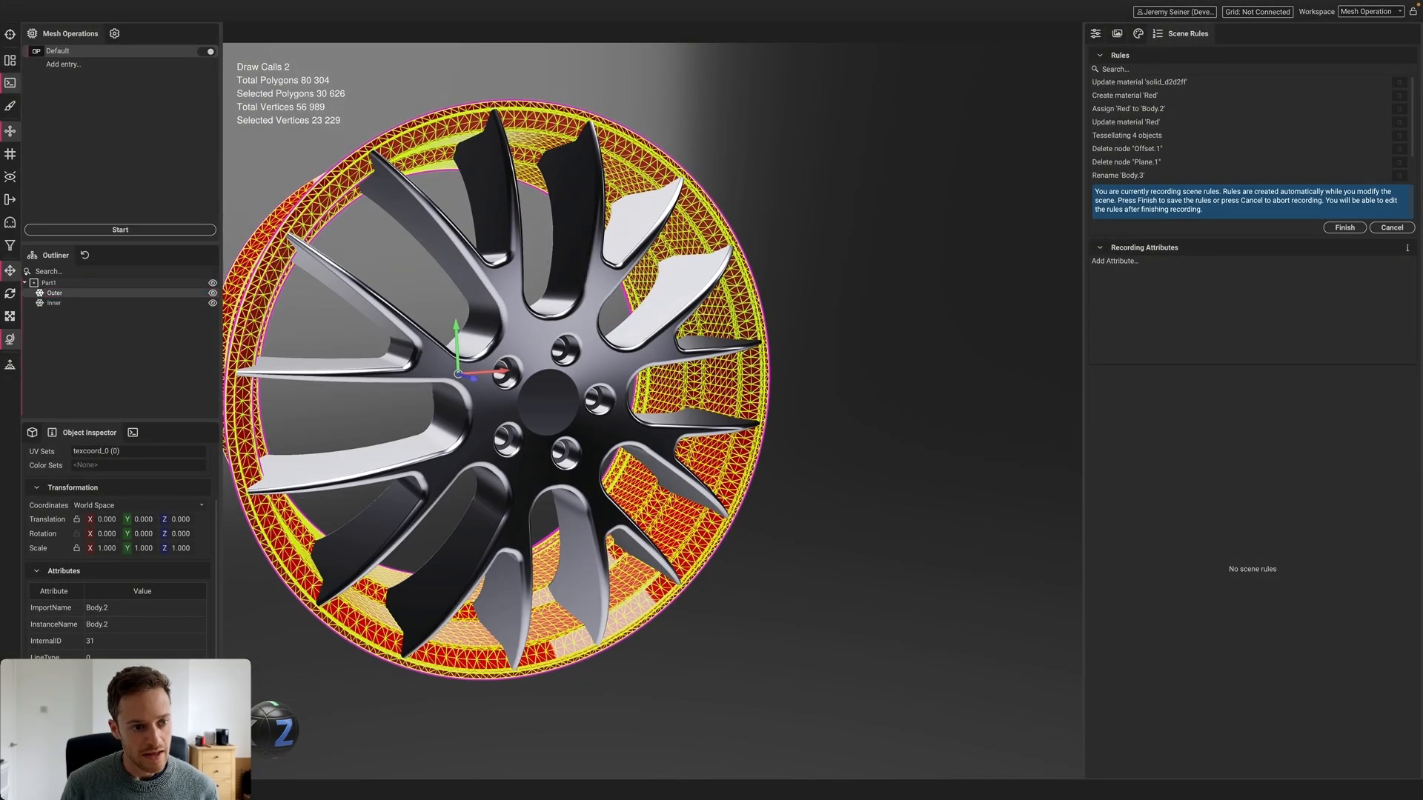
{"action": "left_click", "coordinate": [48, 283]}
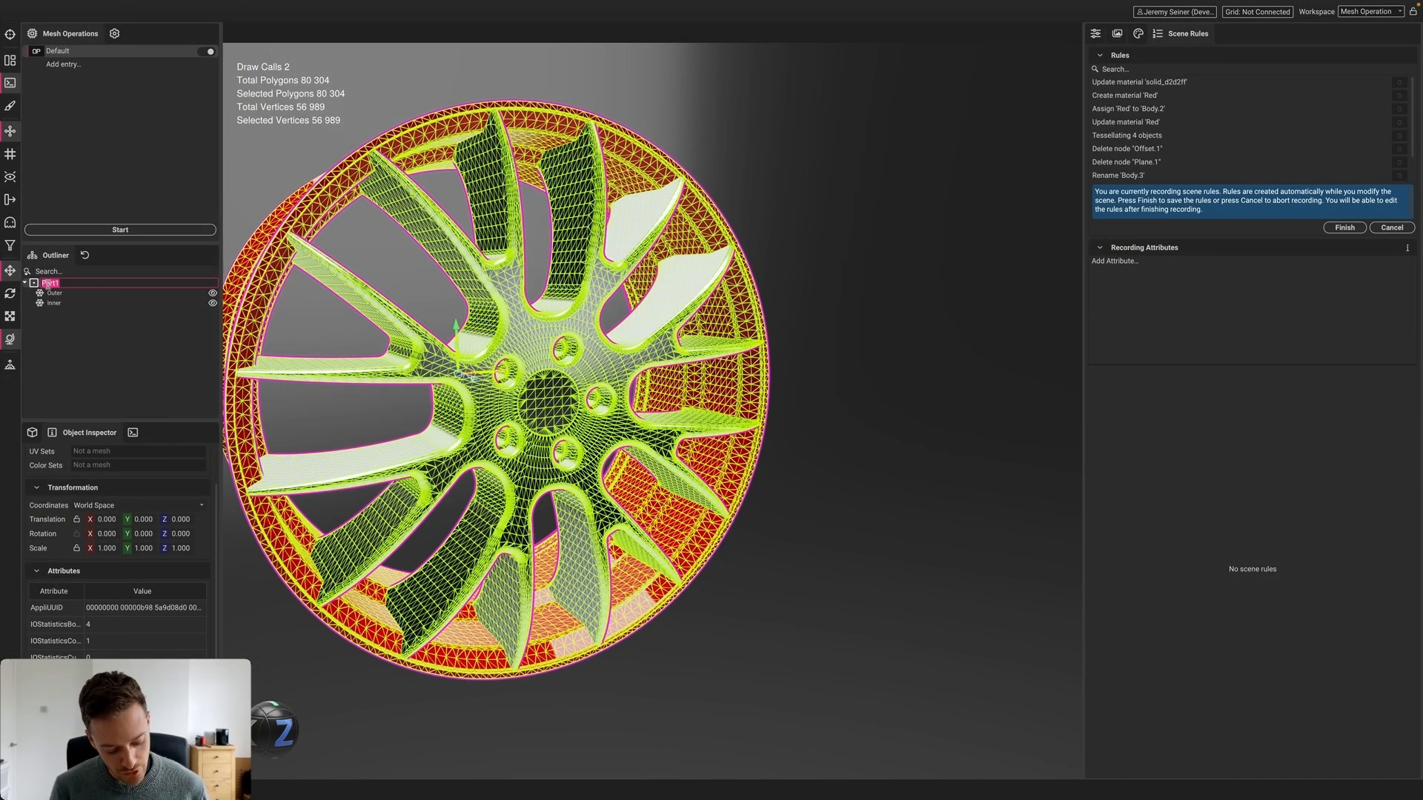
{"action": "type", "text": "Rim"}
{"action": "key", "text": "Return"}
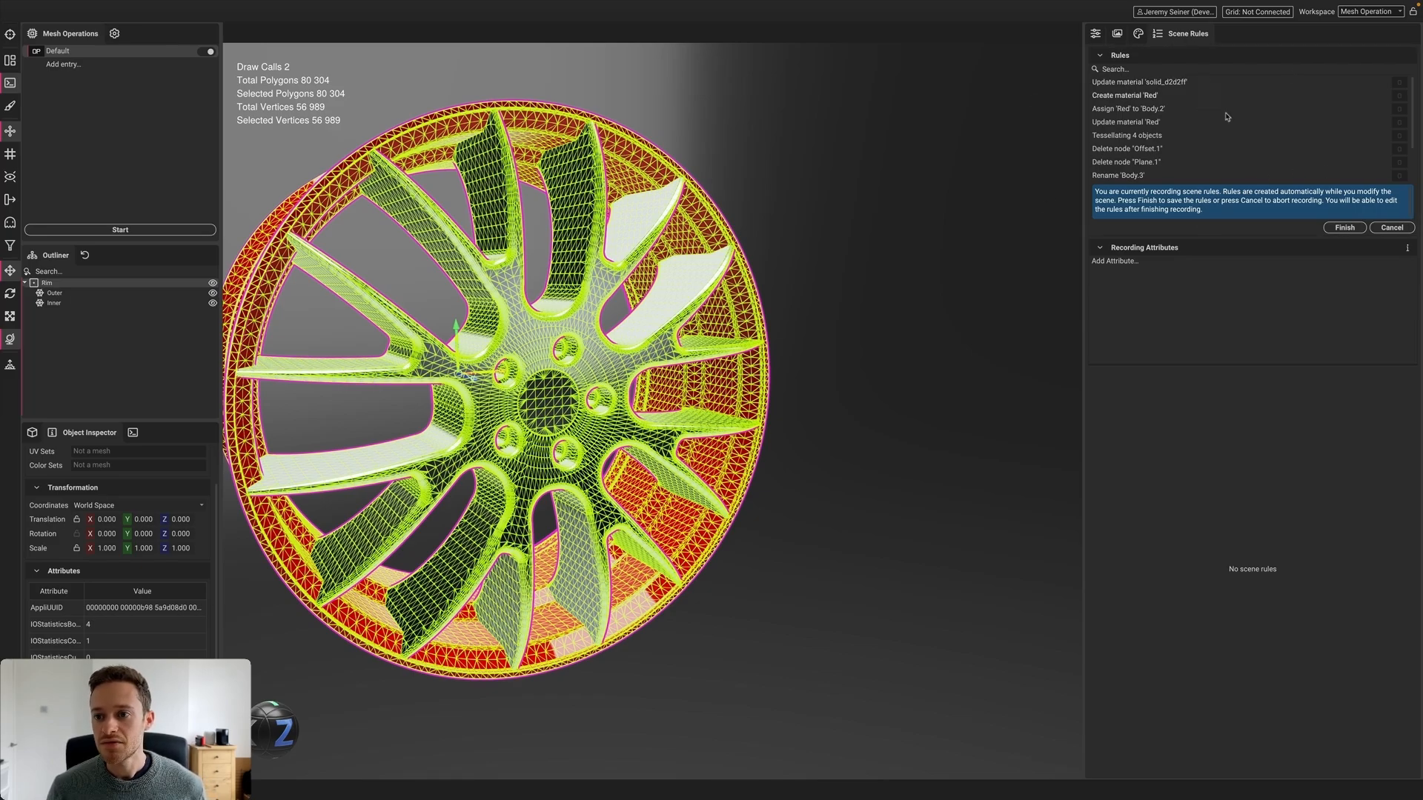
Finish recording to save the eight scene rules, then deselect the wheel
{"action": "left_click", "coordinate": [1345, 227]}
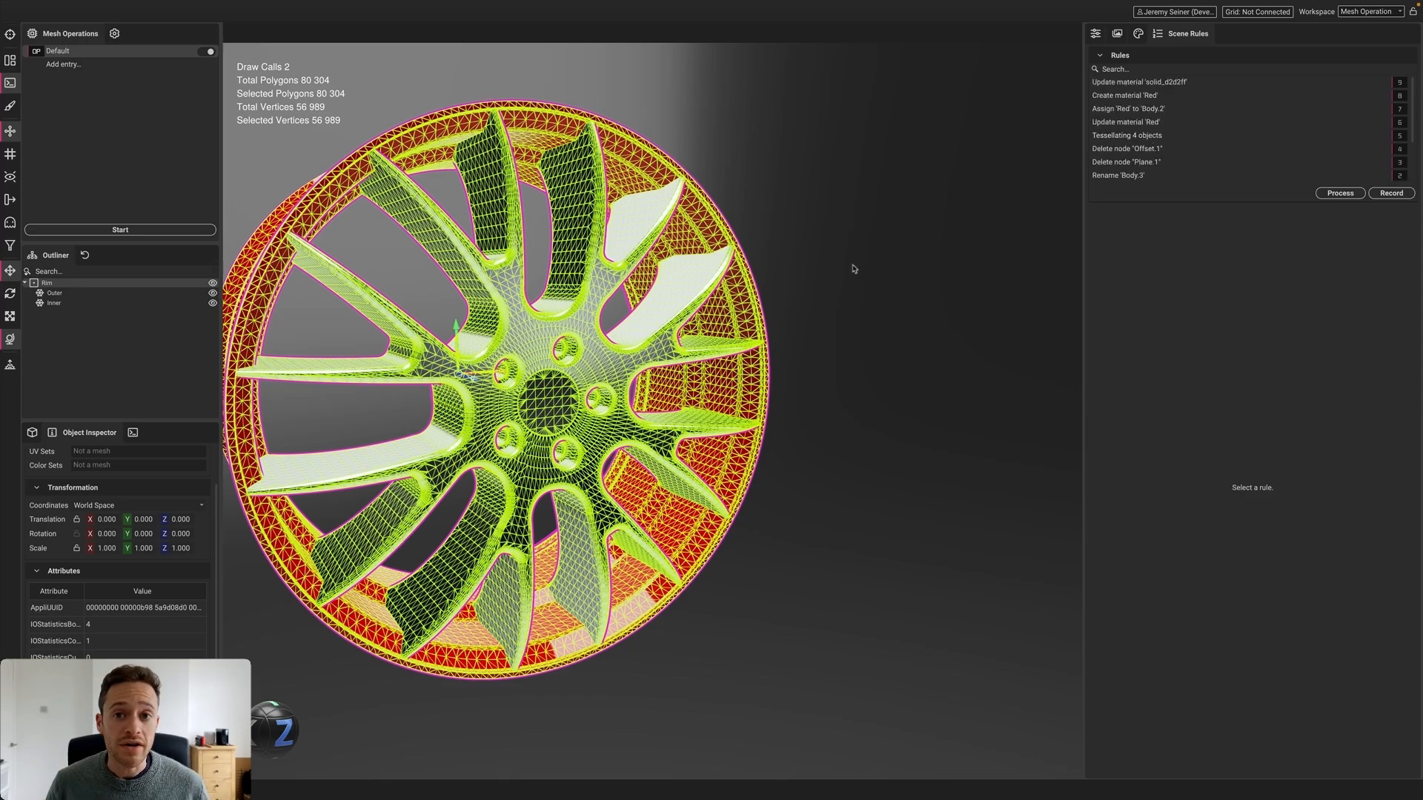
{"action": "left_click_drag", "start_coordinate": [519, 348], "coordinate": [604, 373], "text": "alt"}
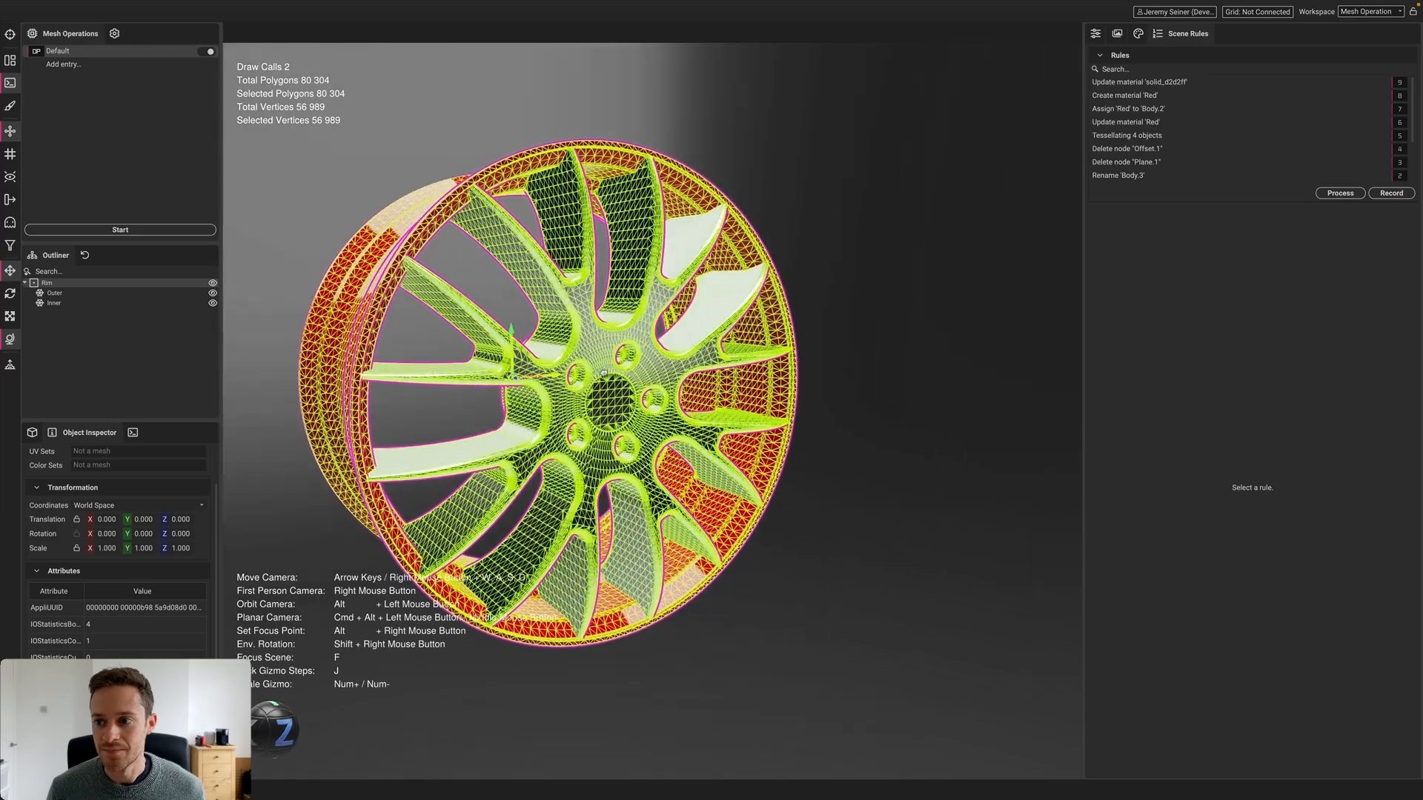
{"action": "left_click", "coordinate": [927, 301]}
Reopen BMW rim.CATPart, replacing the current scene and importing all nodes without import rules
{"action": "left_click", "coordinate": [104, 6]}
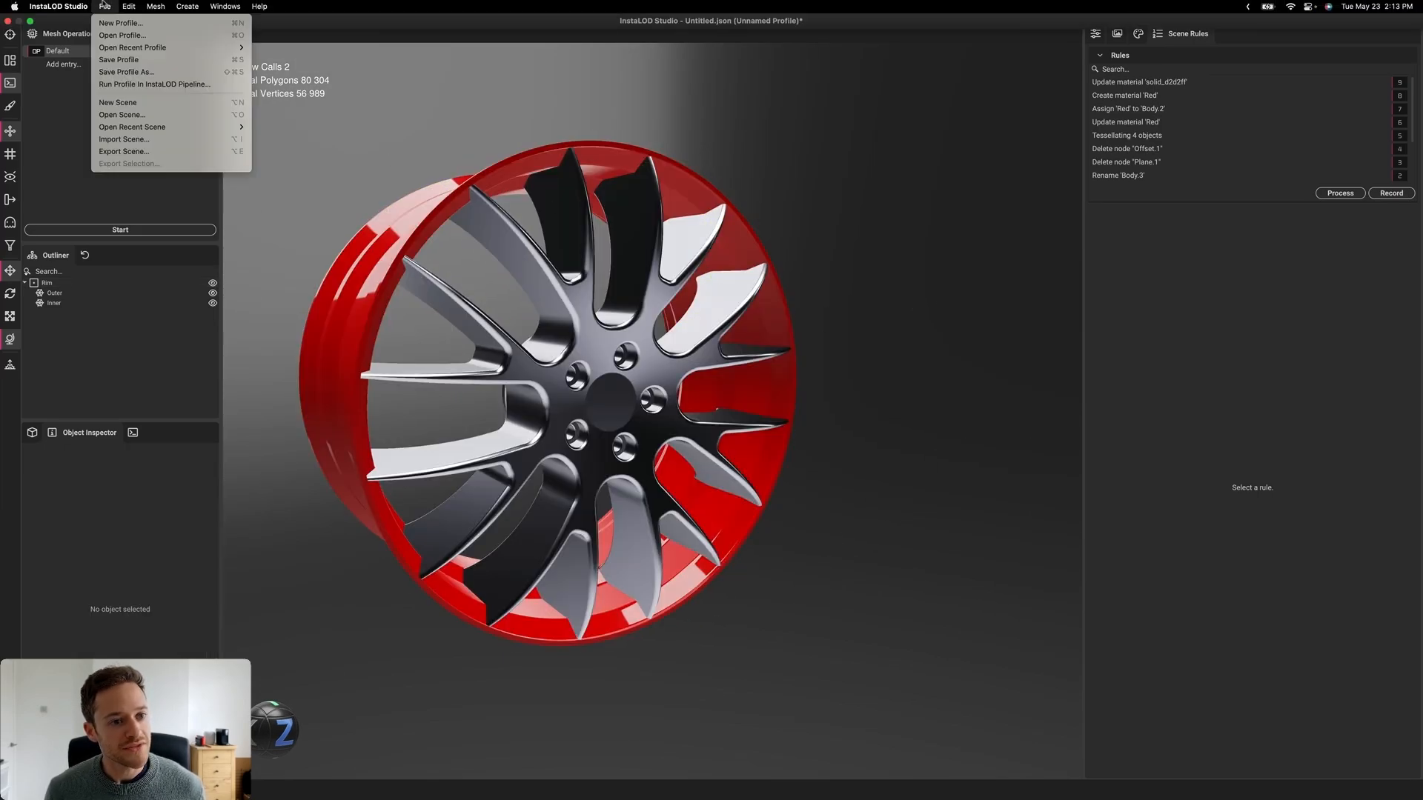
{"action": "mouse_move", "coordinate": [192, 127]}
{"action": "left_click", "coordinate": [341, 127]}
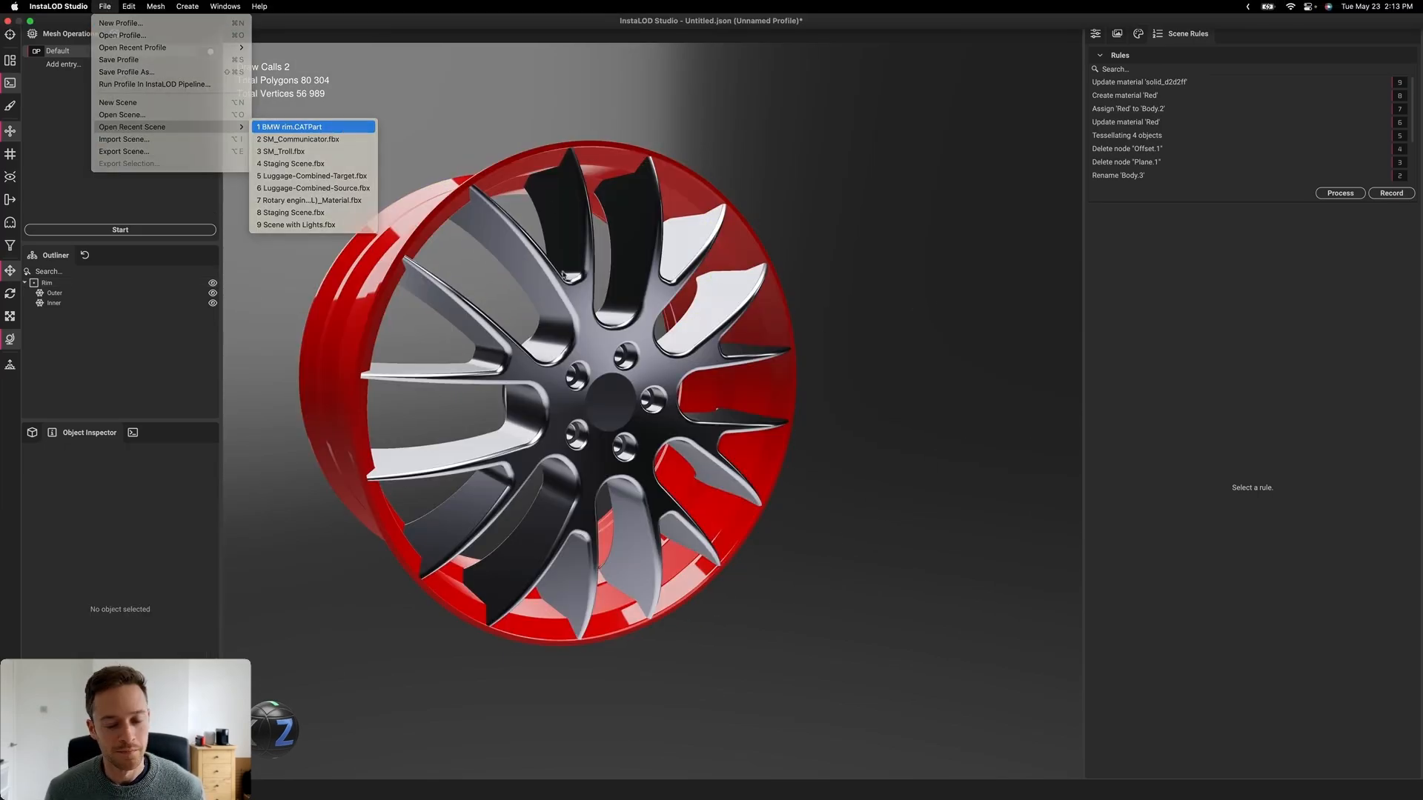
{"action": "left_click", "coordinate": [774, 418]}
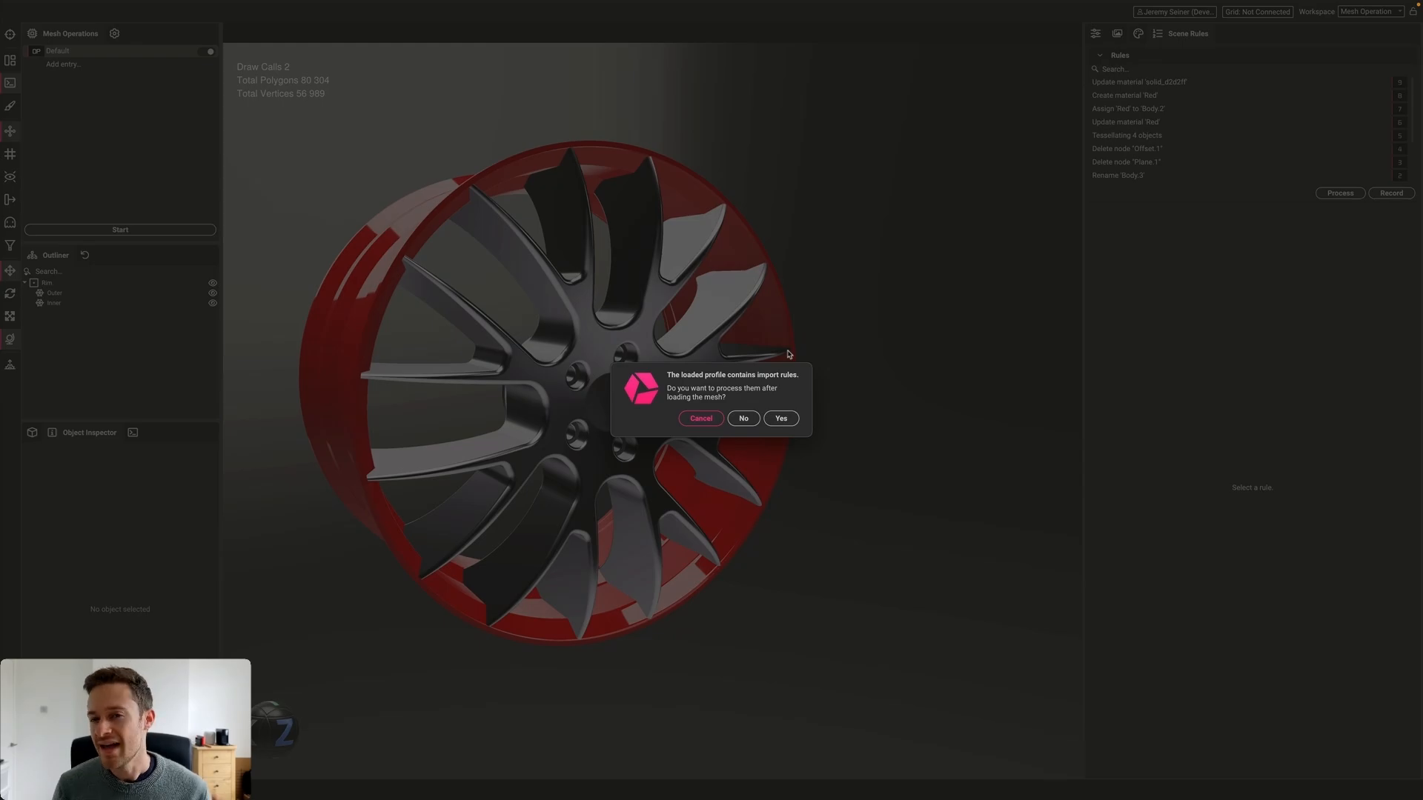
{"action": "left_click", "coordinate": [744, 418]}
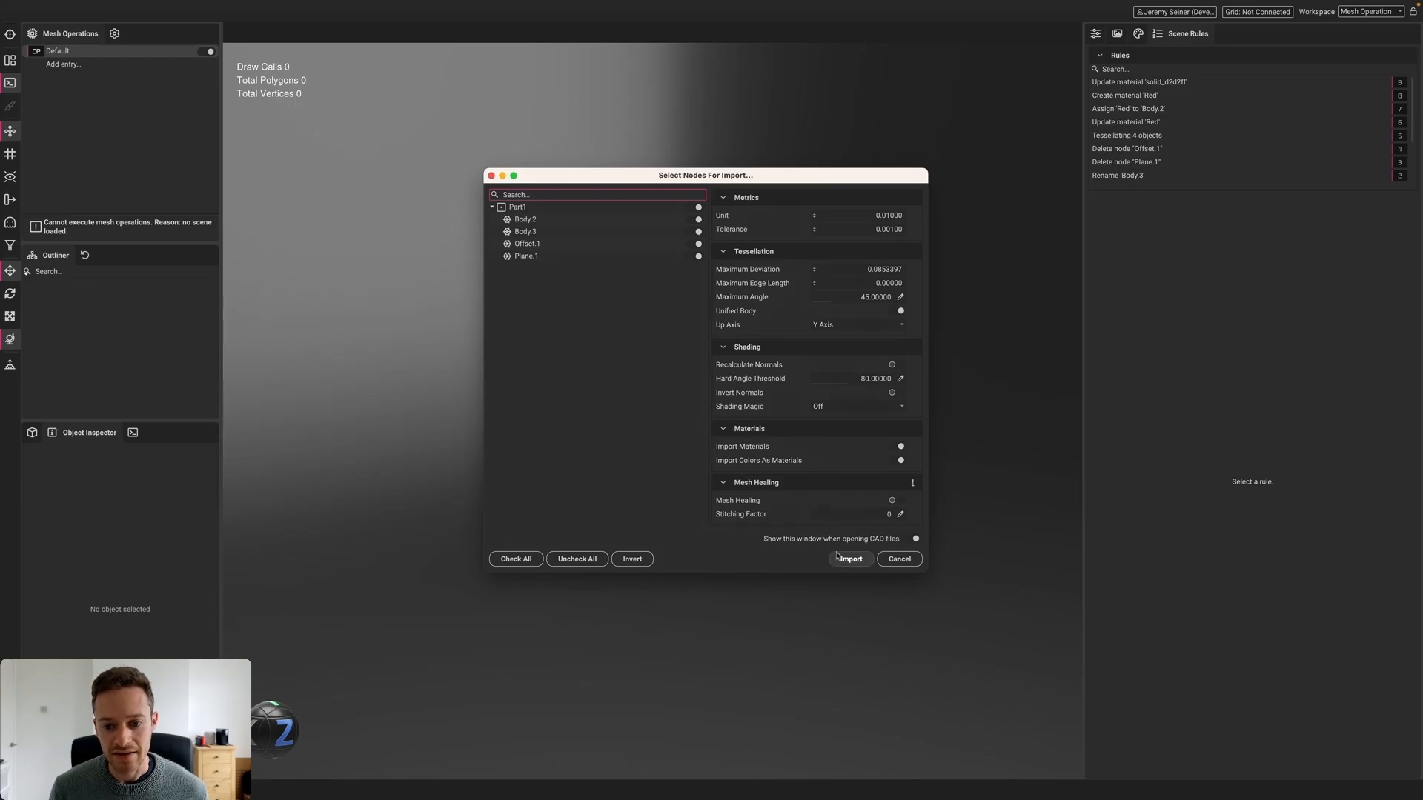
{"action": "left_click", "coordinate": [833, 561]}
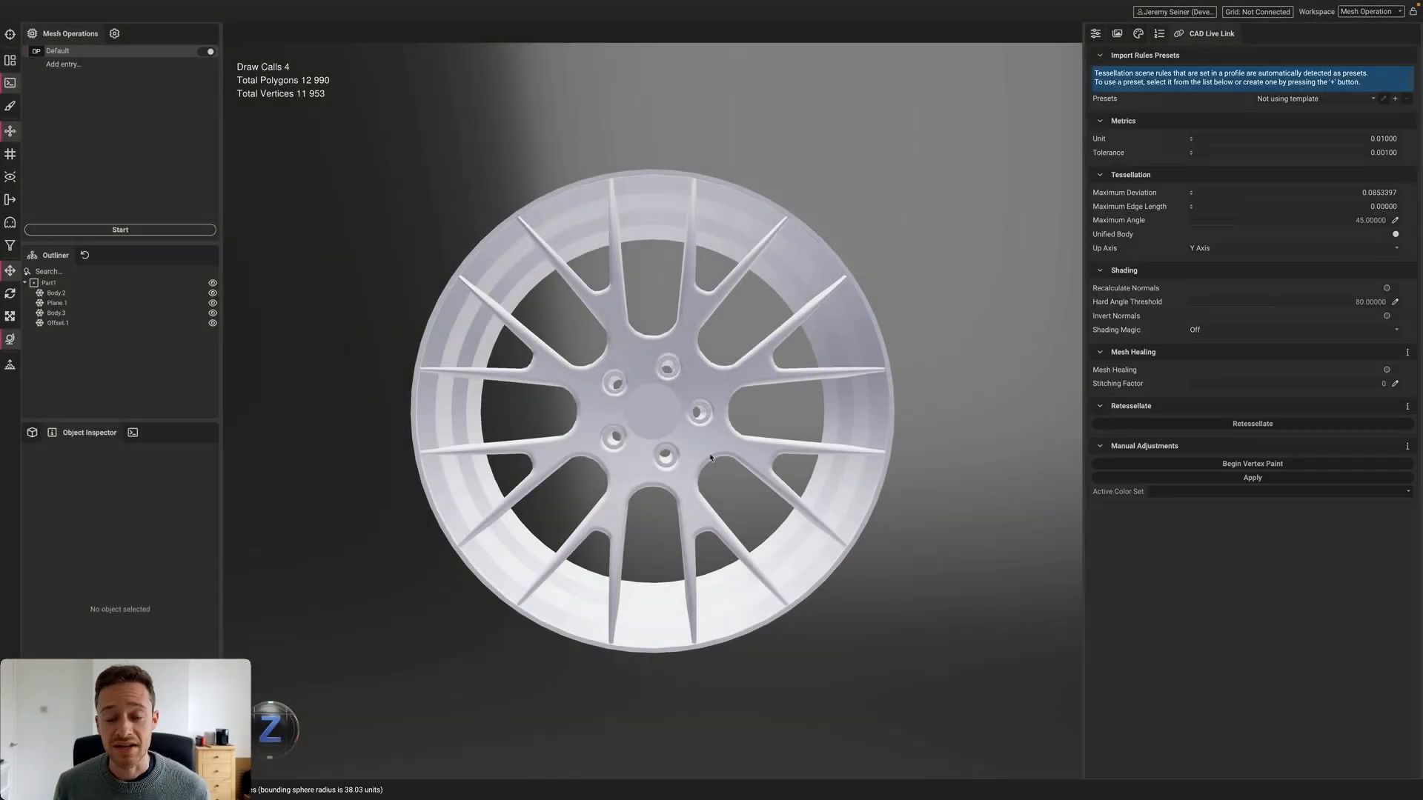
{"action": "left_click_drag", "start_coordinate": [606, 412], "coordinate": [642, 423]}
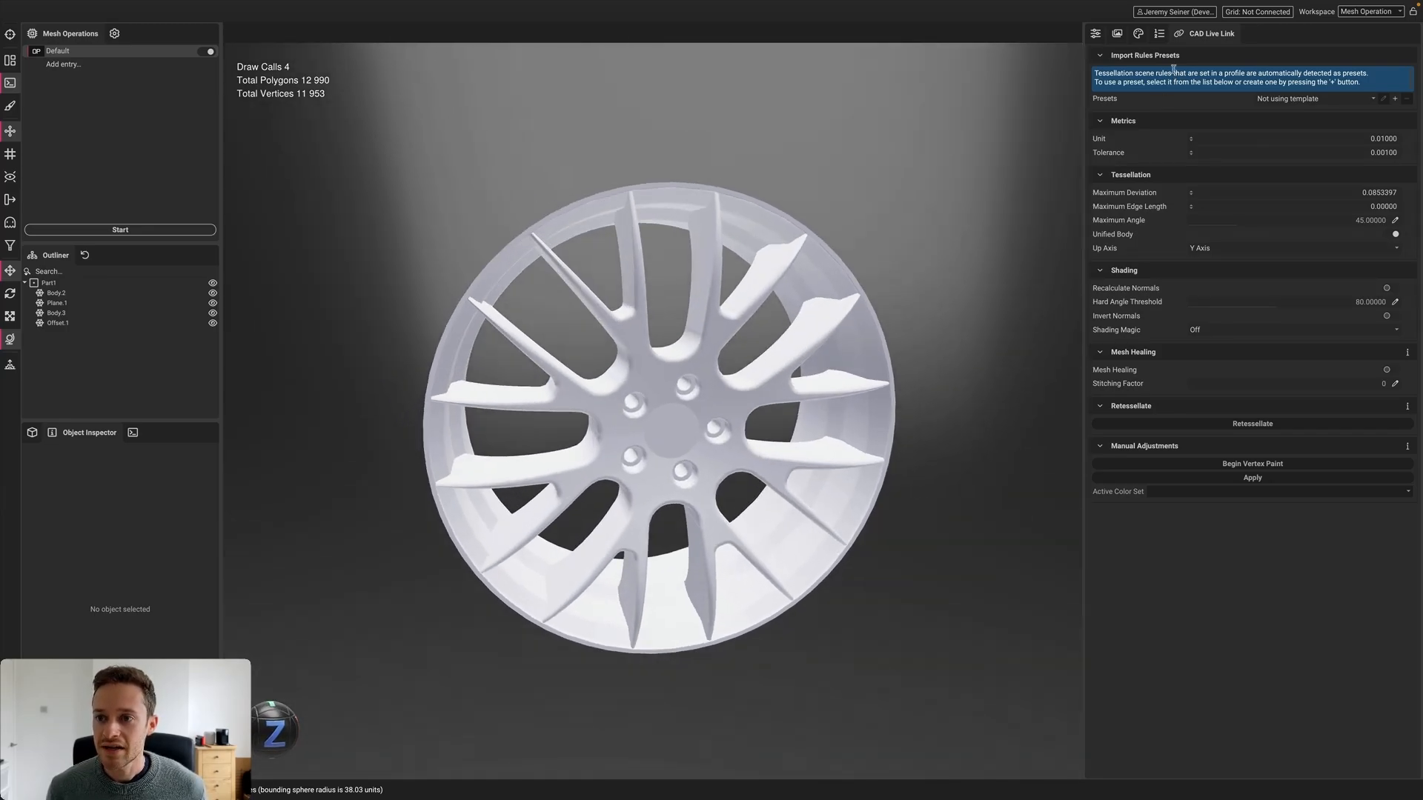
{"action": "left_click", "coordinate": [1159, 33]}
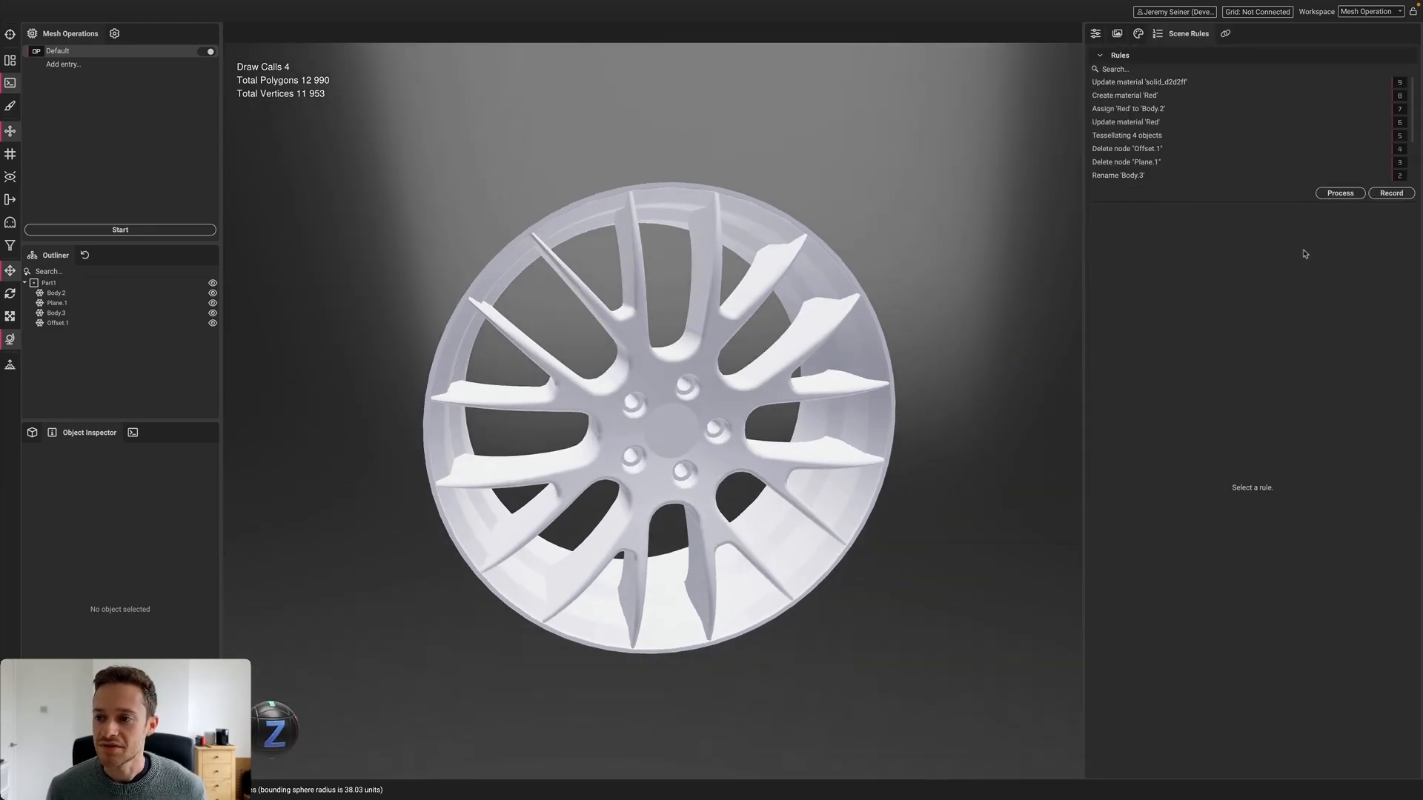
Process the eight recorded scene rules on the fresh rim and inspect the red result
{"action": "left_click", "coordinate": [1340, 192]}
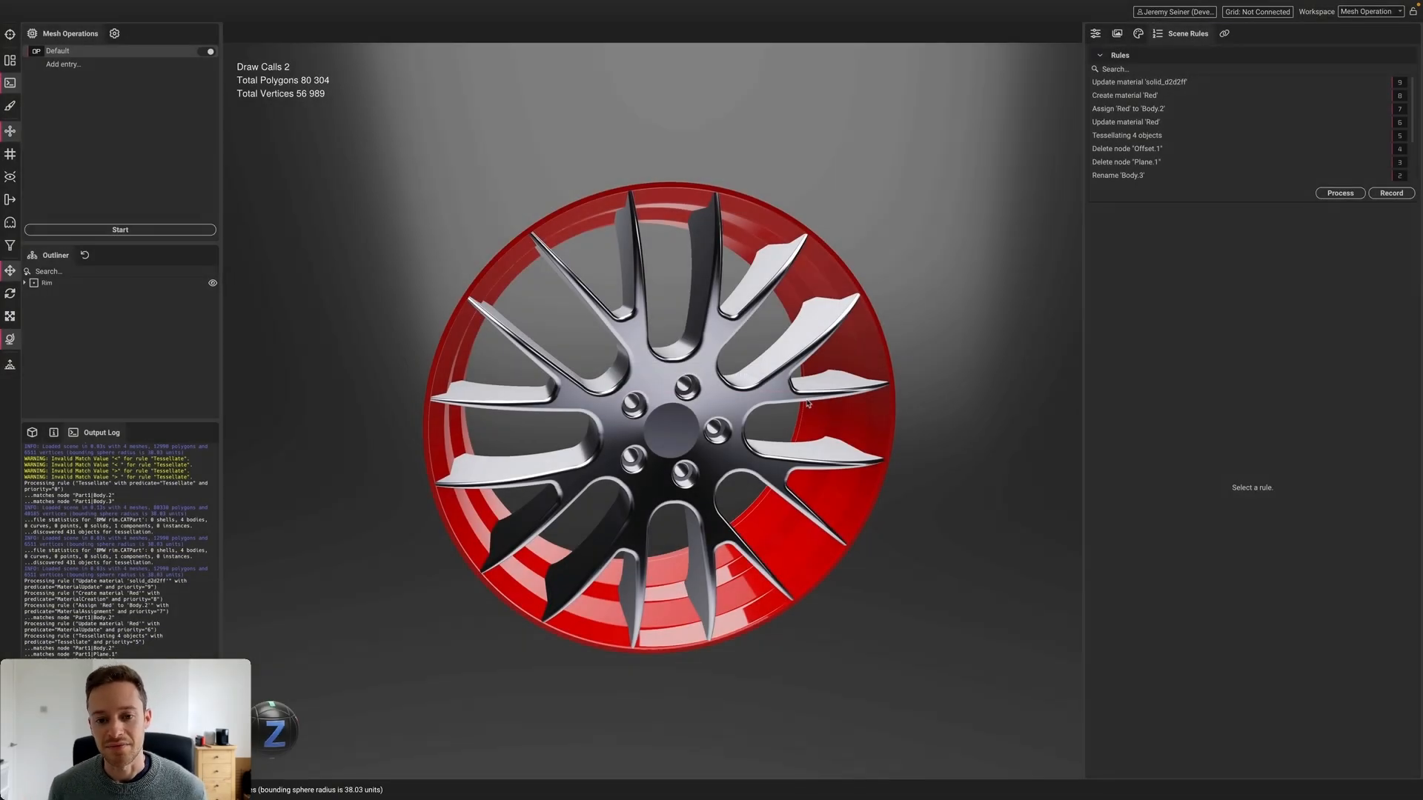
{"action": "left_click_drag", "start_coordinate": [685, 361], "coordinate": [509, 305]}
{"action": "left_click", "coordinate": [628, 379]}
{"action": "left_click", "coordinate": [430, 301]}
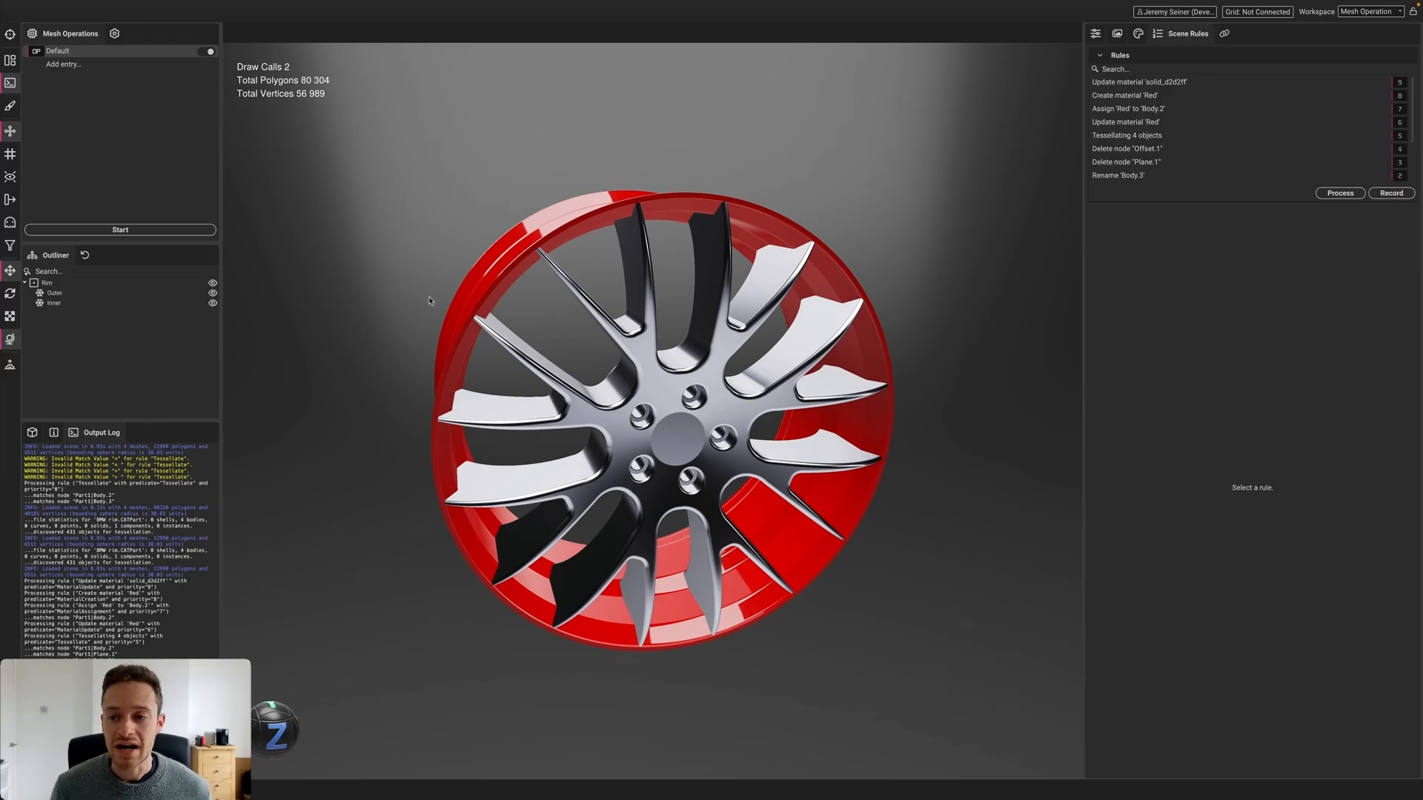
Rename the Default mesh operation to 'Optimize Carpaint'
{"action": "left_click", "coordinate": [1095, 35]}
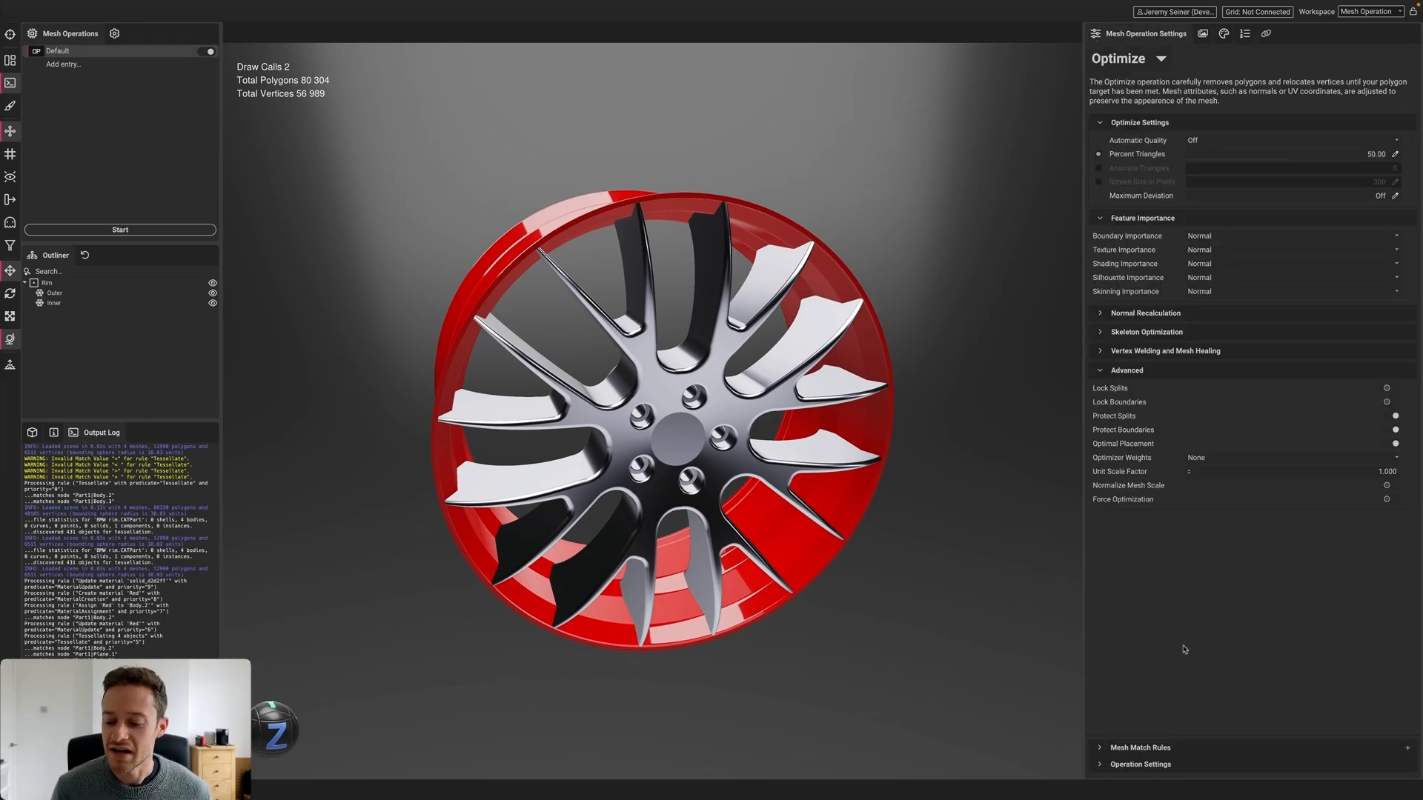
{"action": "left_click", "coordinate": [1141, 748]}
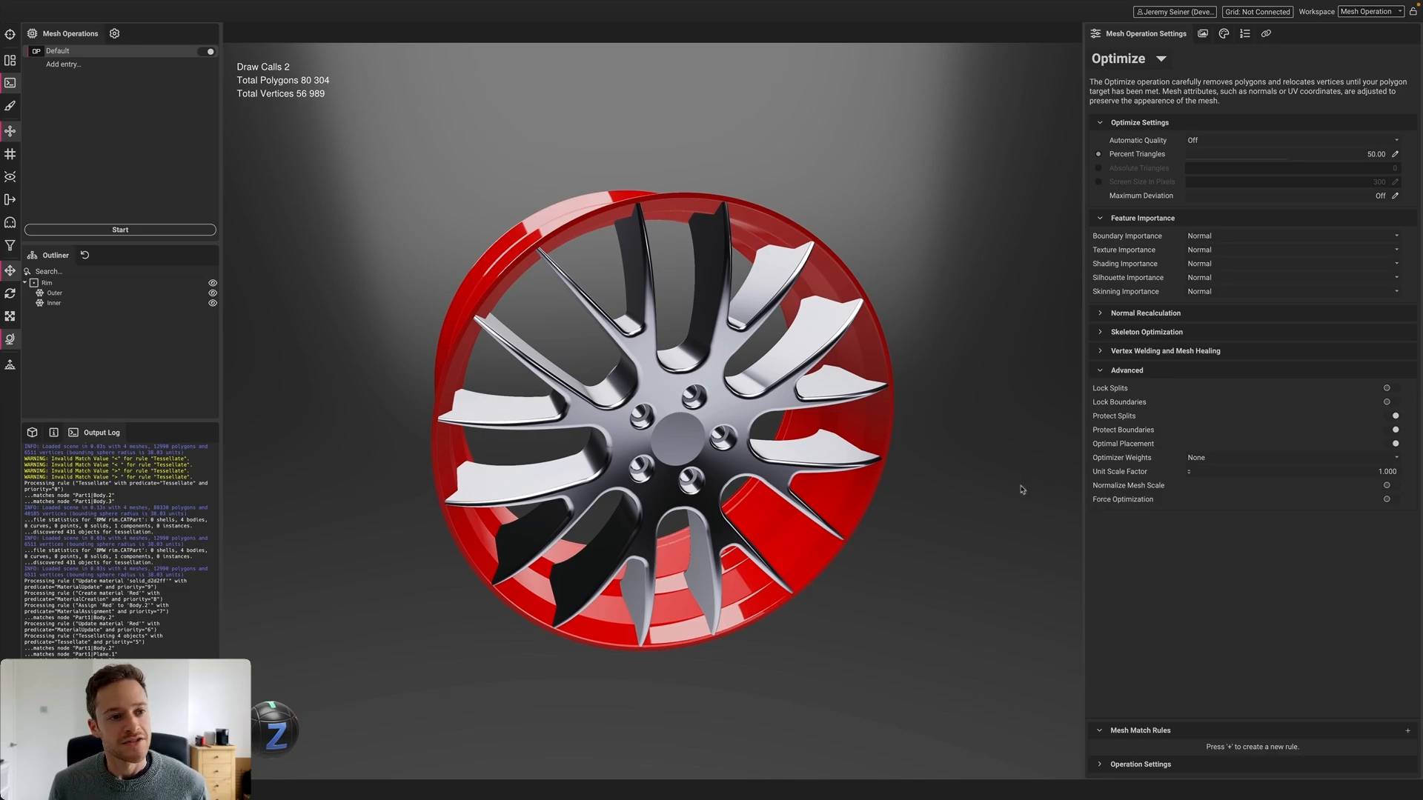
{"action": "double_click", "coordinate": [76, 52]}
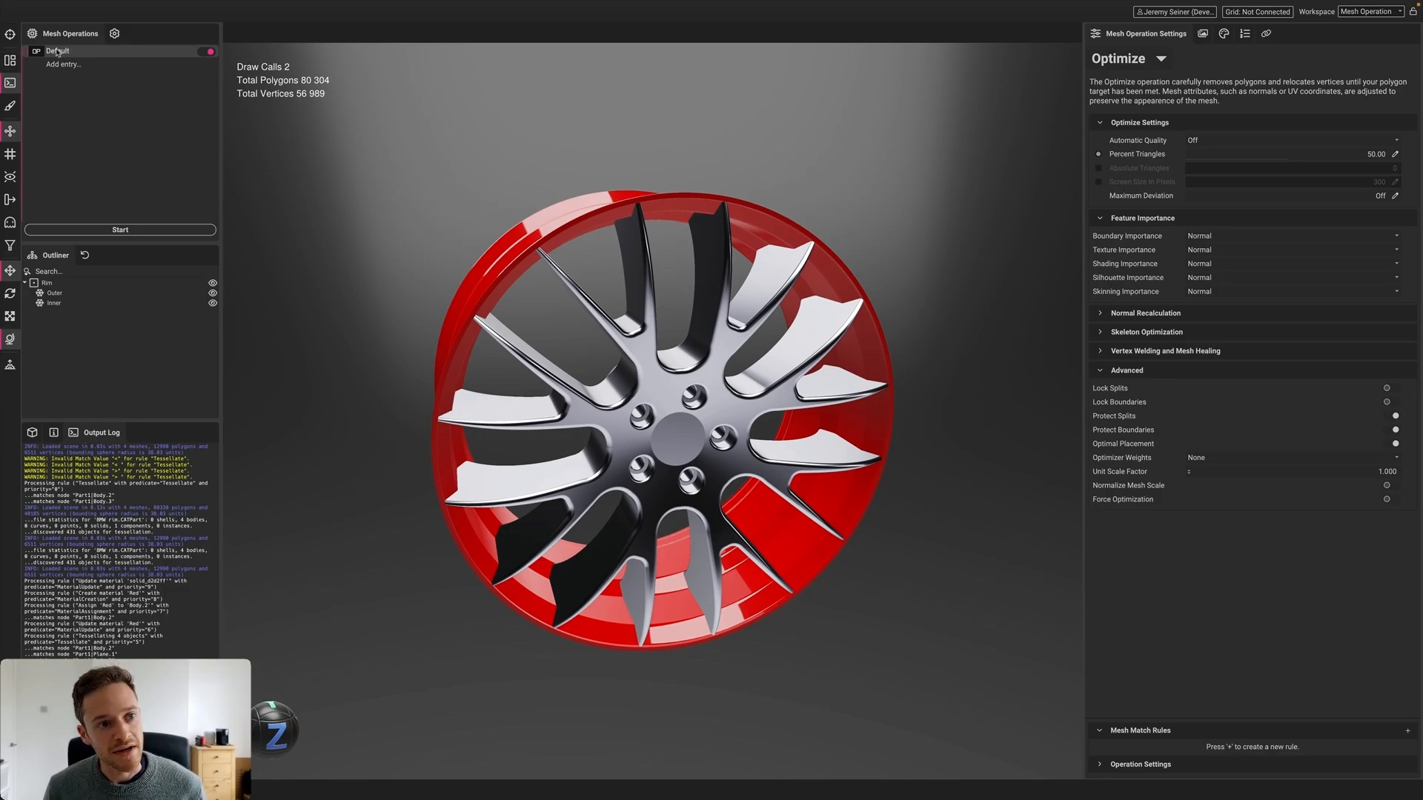
{"action": "type", "text": "Optimi"}
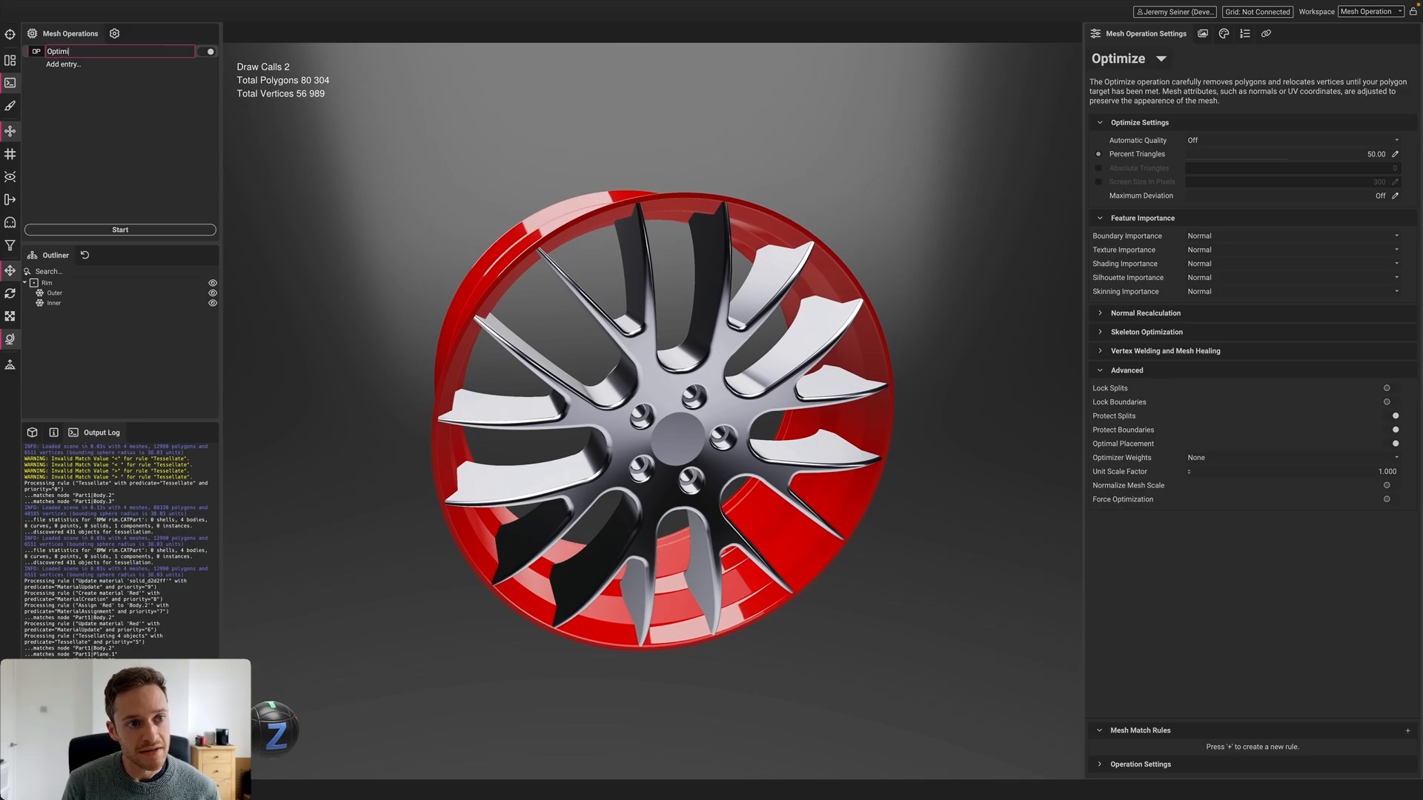
{"action": "type", "text": "ze Carpaint"}
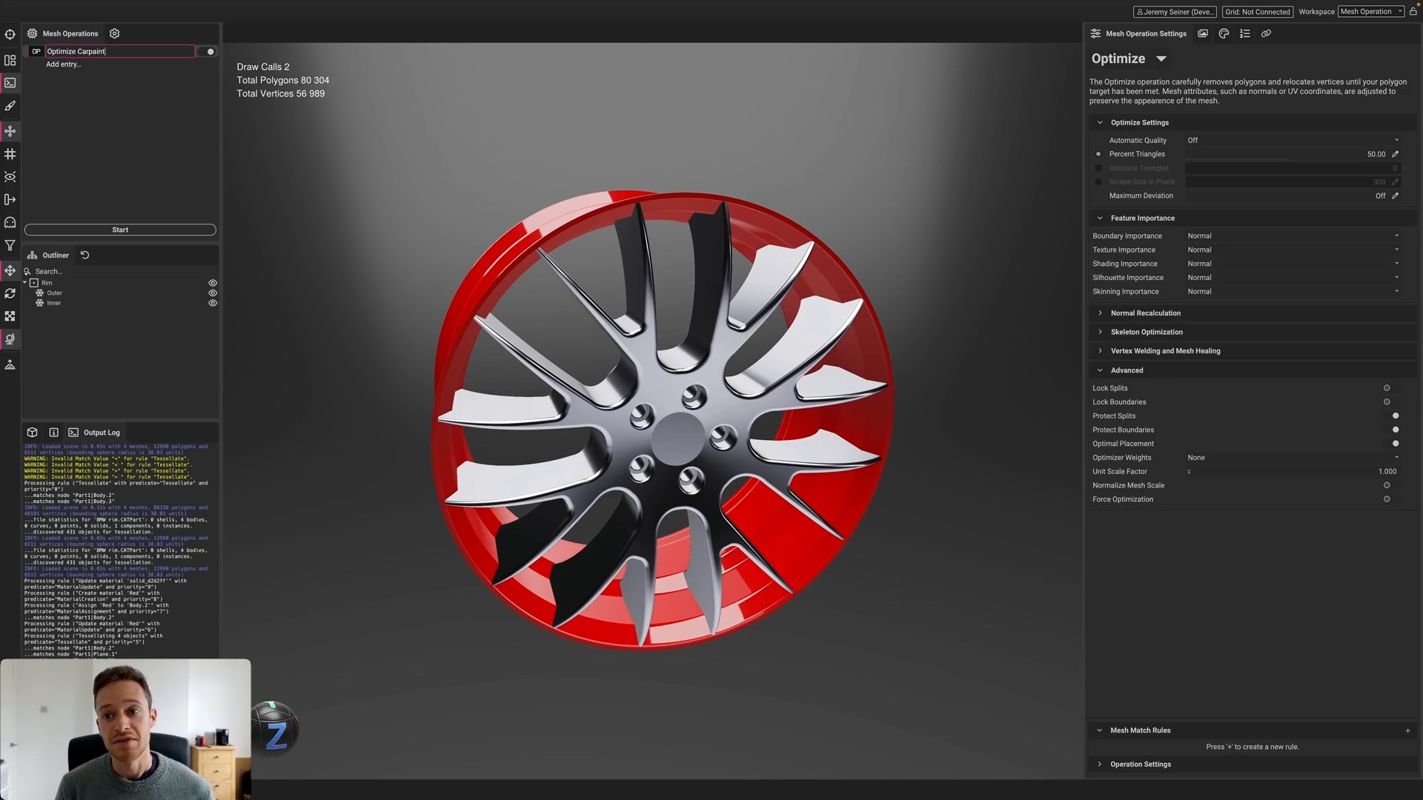
{"action": "key", "text": "Return"}
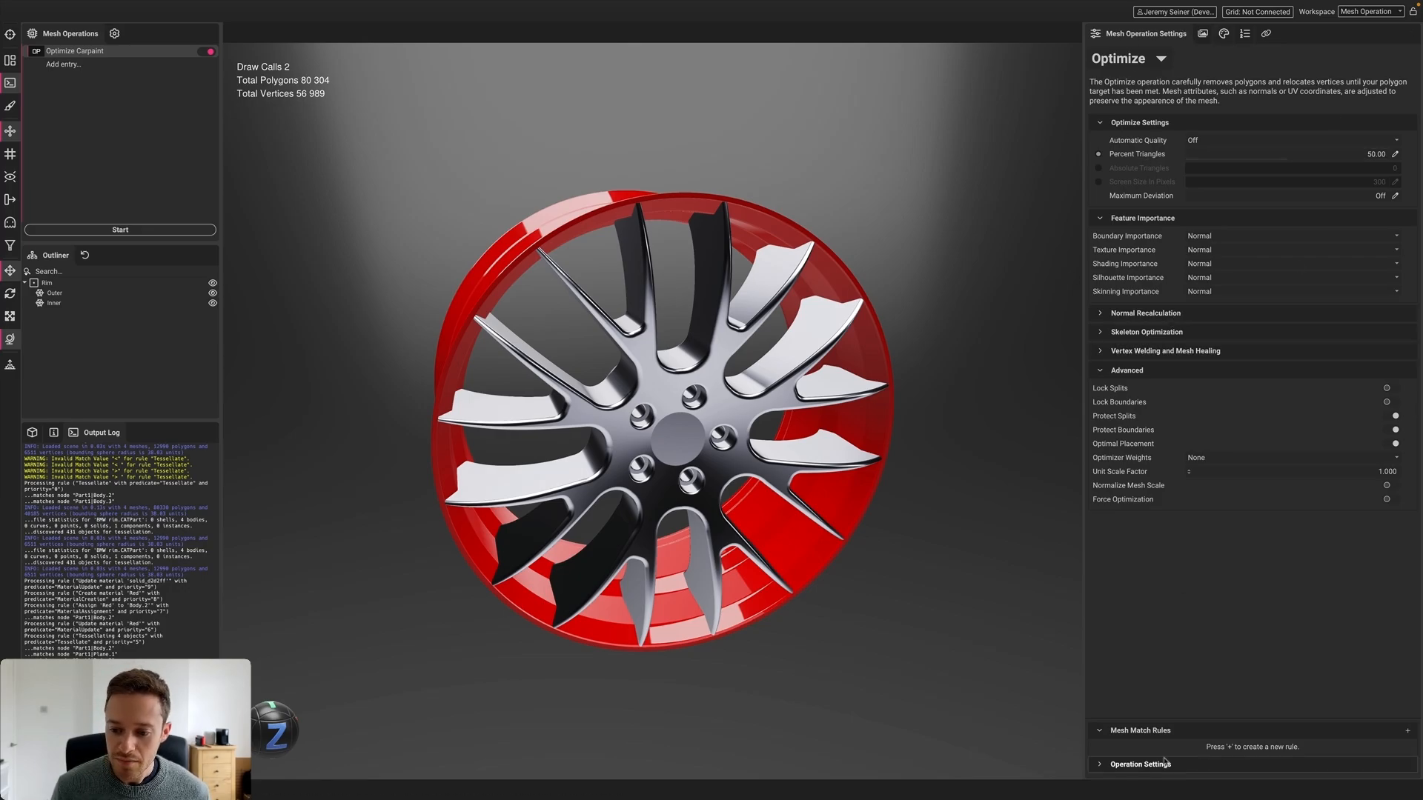
Add a mesh match rule on Mesh.Material.Name with the pattern Carpaint
{"action": "left_click", "coordinate": [1407, 731]}
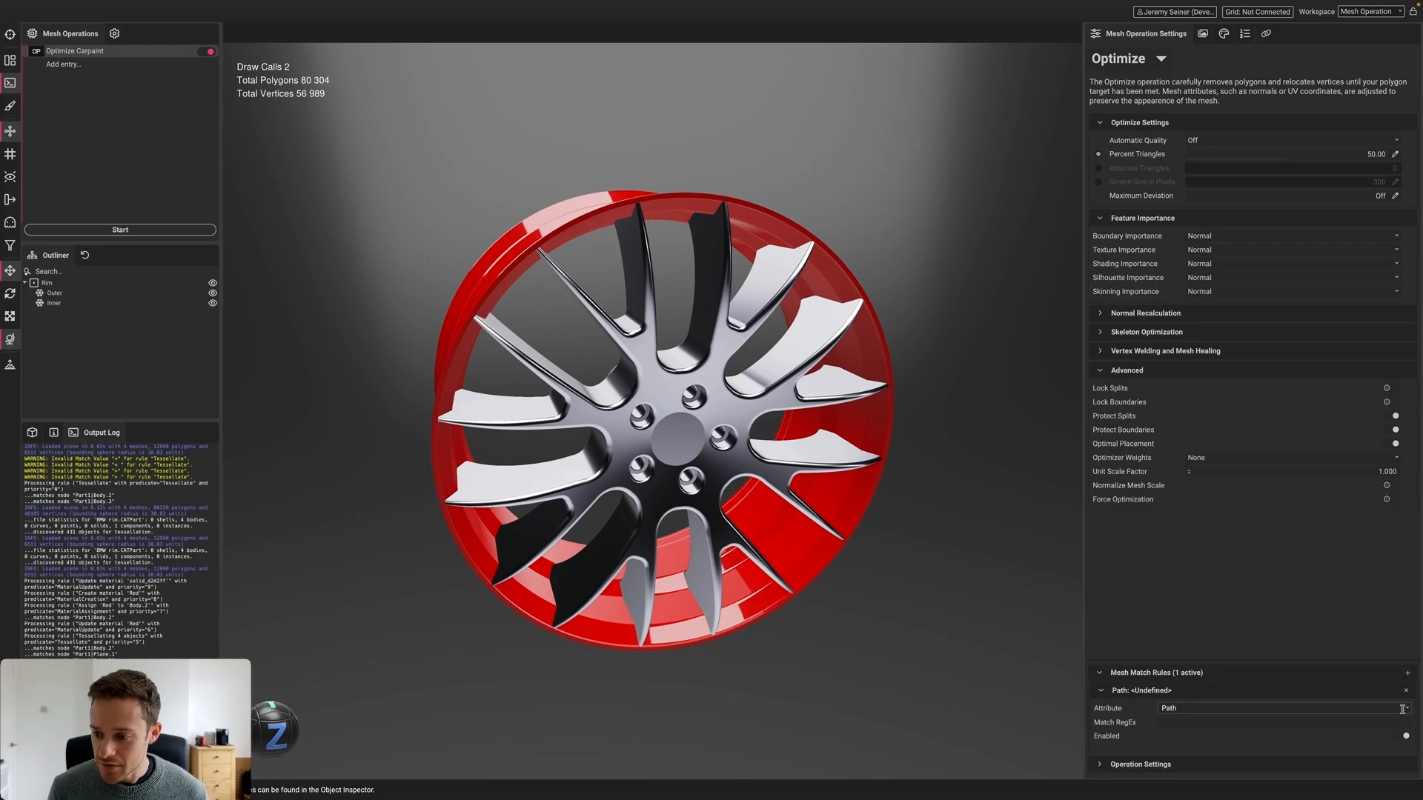
{"action": "left_click", "coordinate": [1404, 709]}
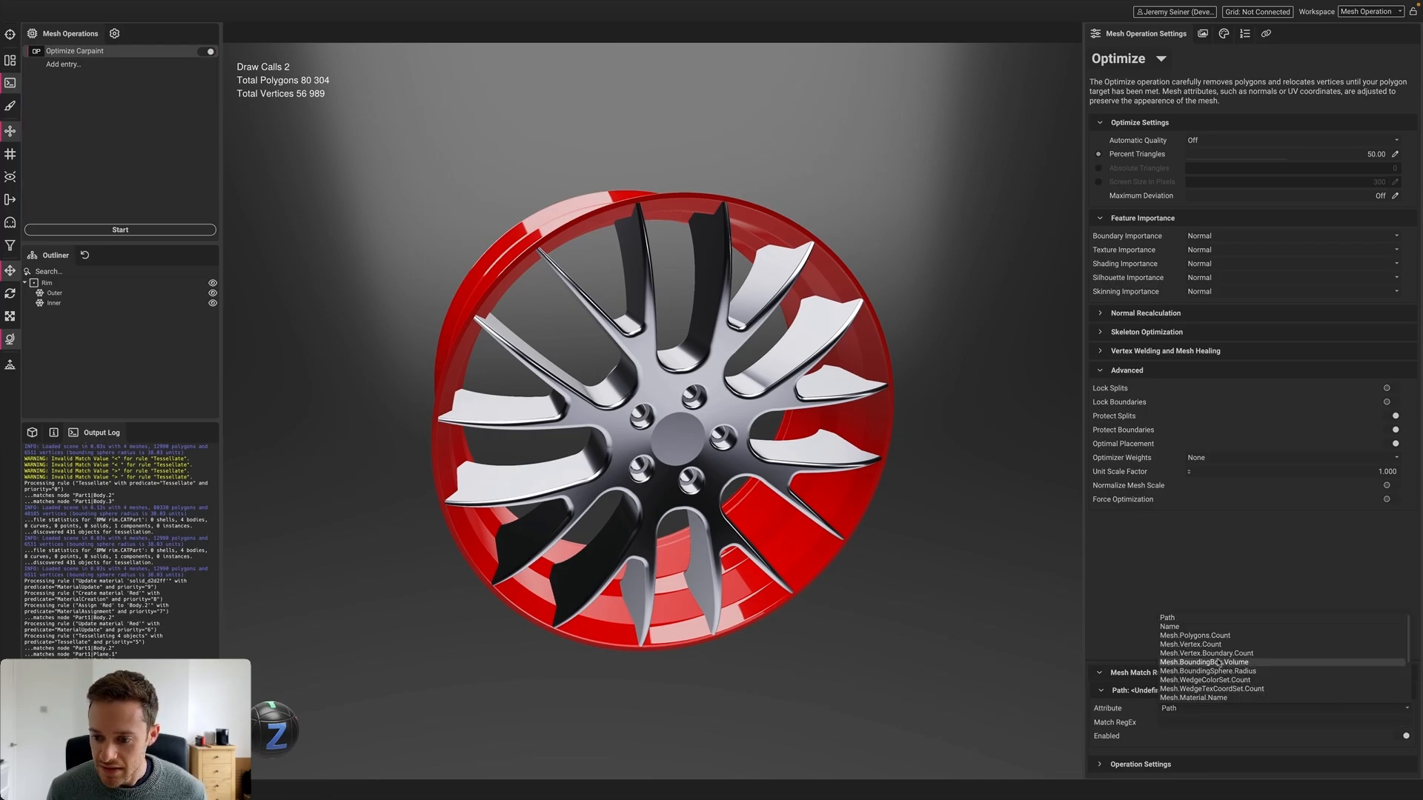
{"action": "left_click", "coordinate": [1187, 698]}
{"action": "left_click", "coordinate": [1178, 722]}
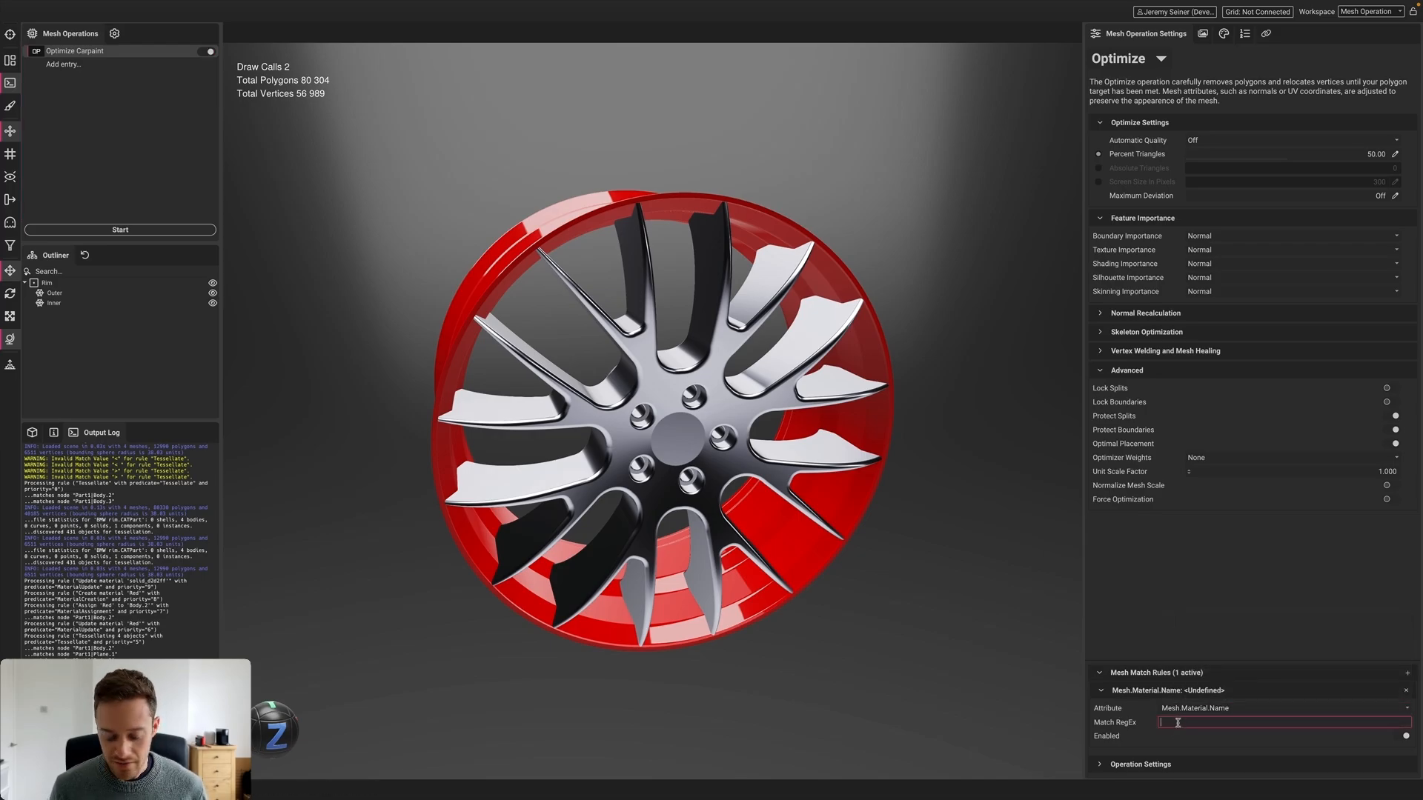
{"action": "type", "text": "Carpaint"}
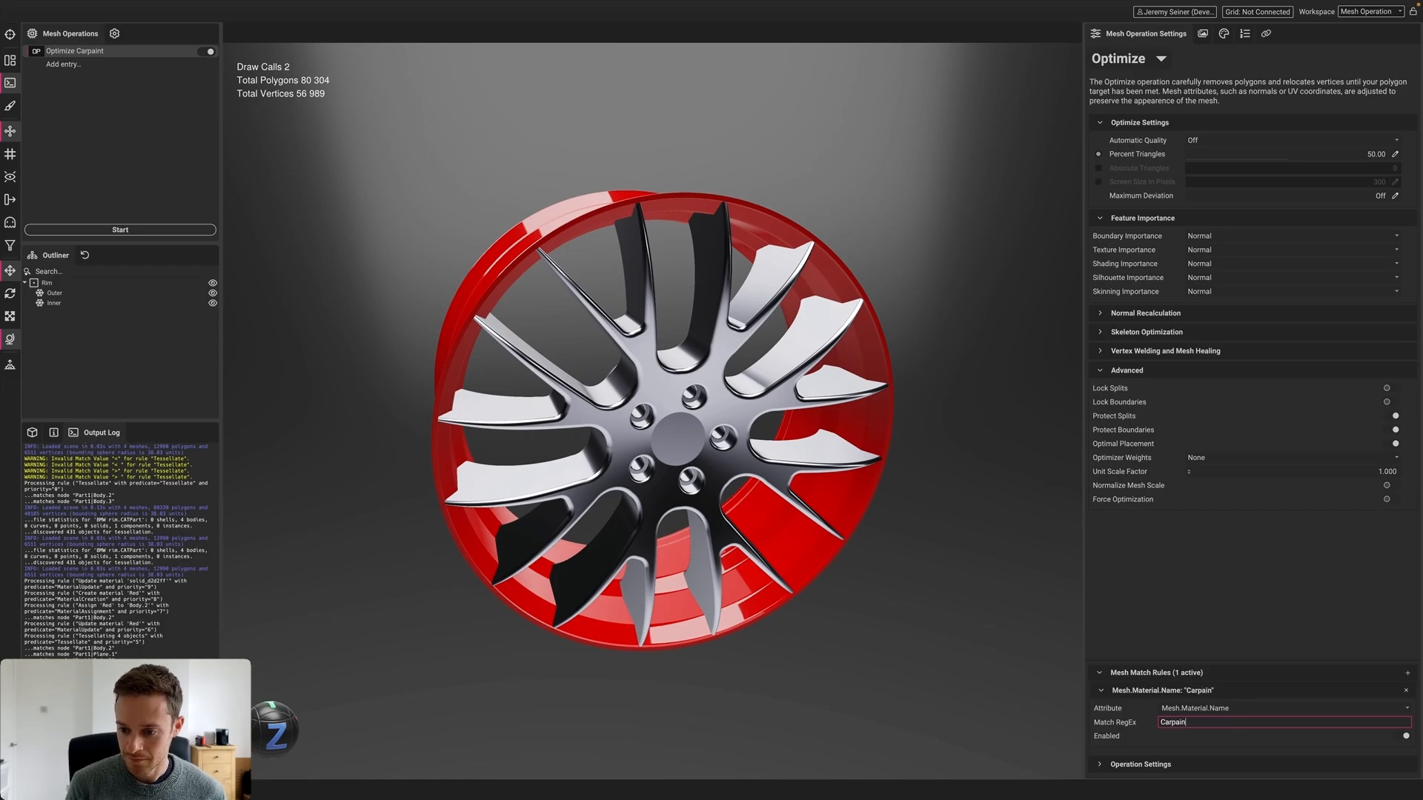
{"action": "left_click", "coordinate": [1192, 613]}
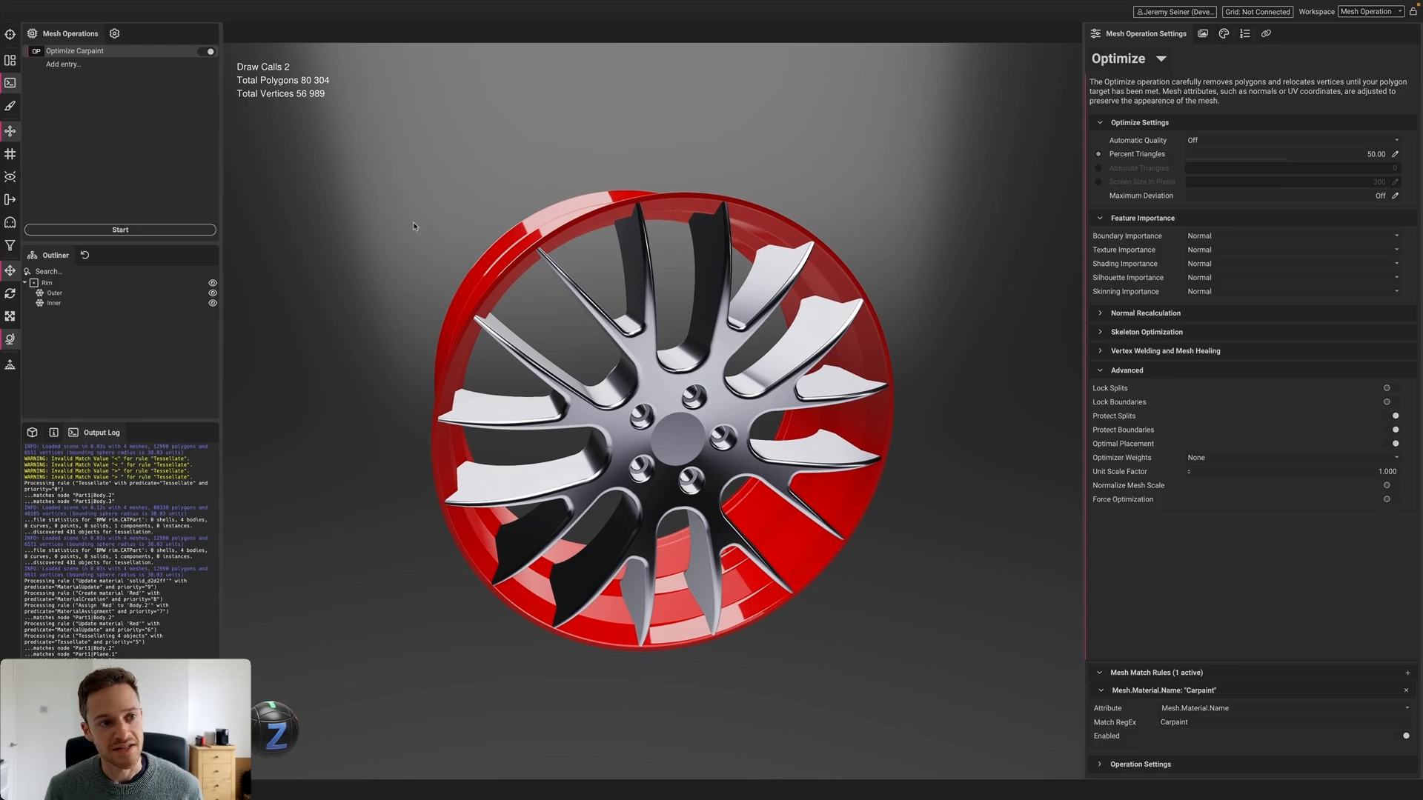
{"action": "left_click", "coordinate": [66, 65]}
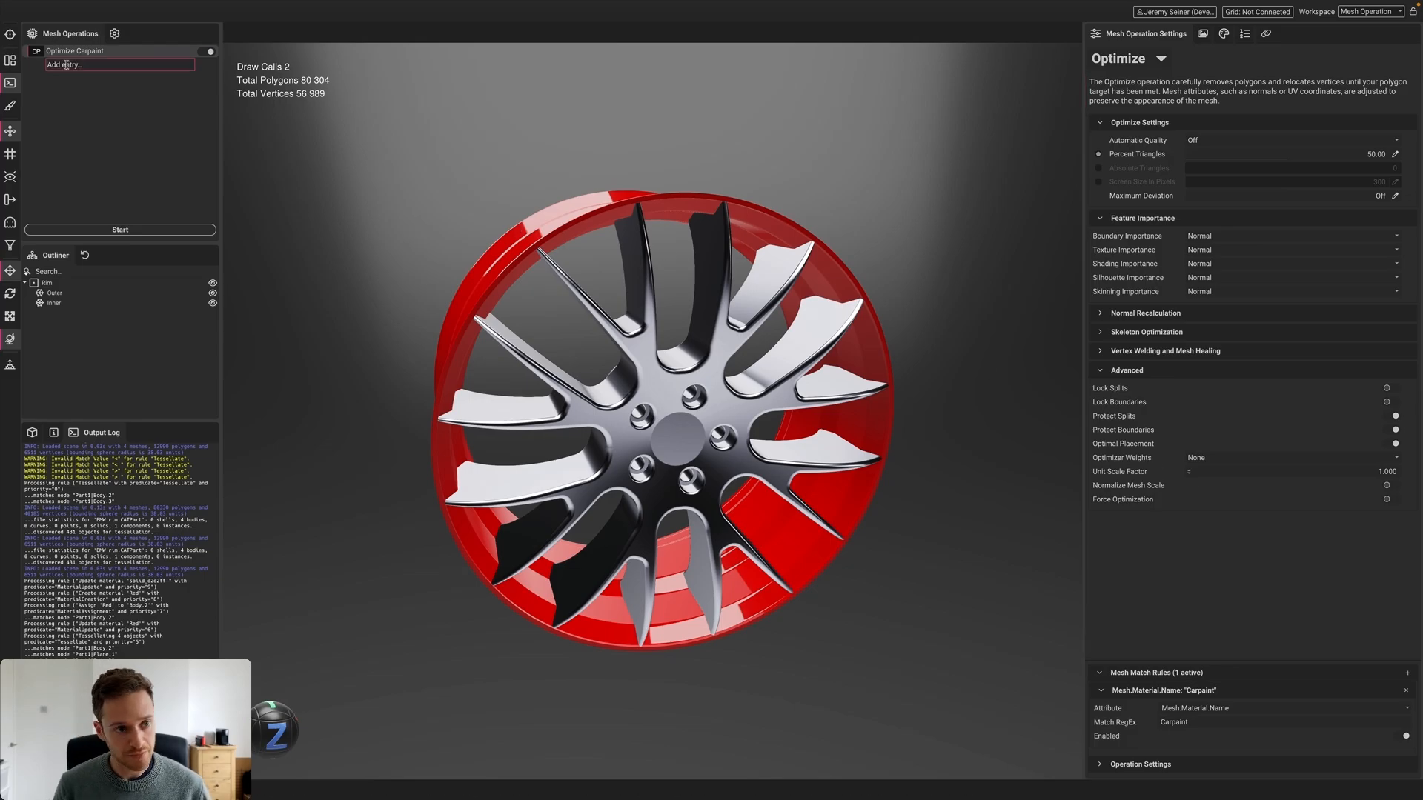
Create a new entry named 'Remesh < 5' with the Remesh operation type
{"action": "type", "text": "Remes"}
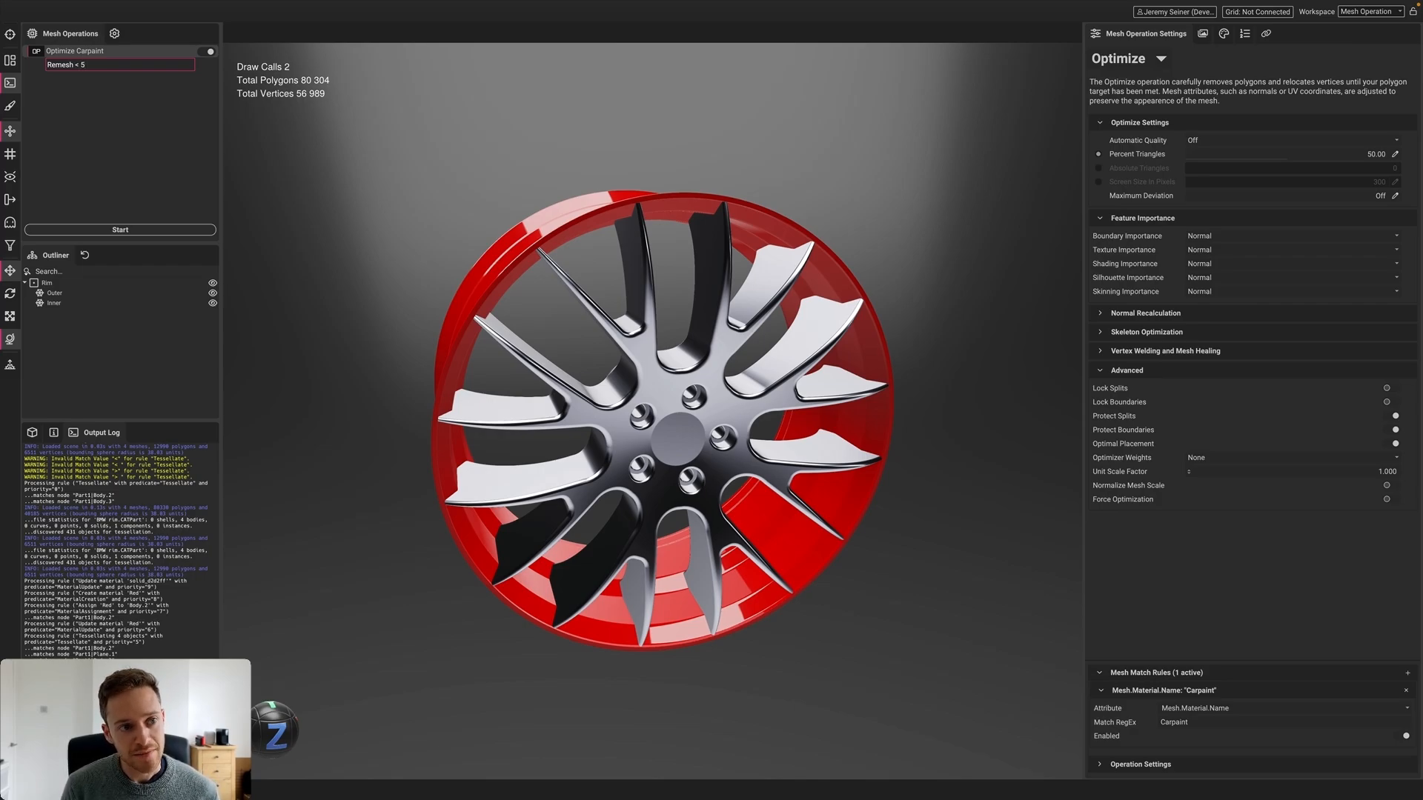
{"action": "type", "text": "h < 5"}
{"action": "key", "text": "Return"}
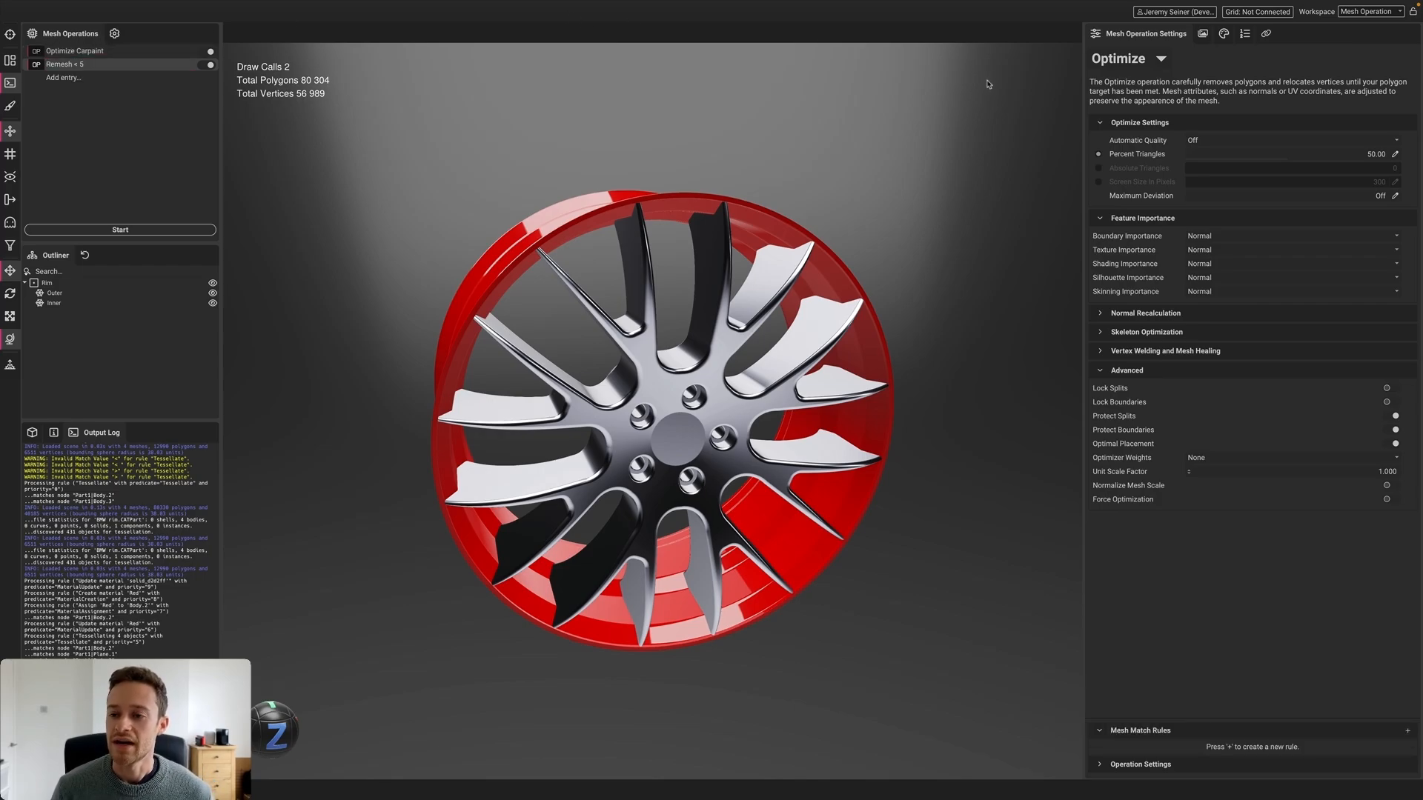
{"action": "left_click", "coordinate": [1157, 62]}
{"action": "left_click", "coordinate": [1168, 88]}
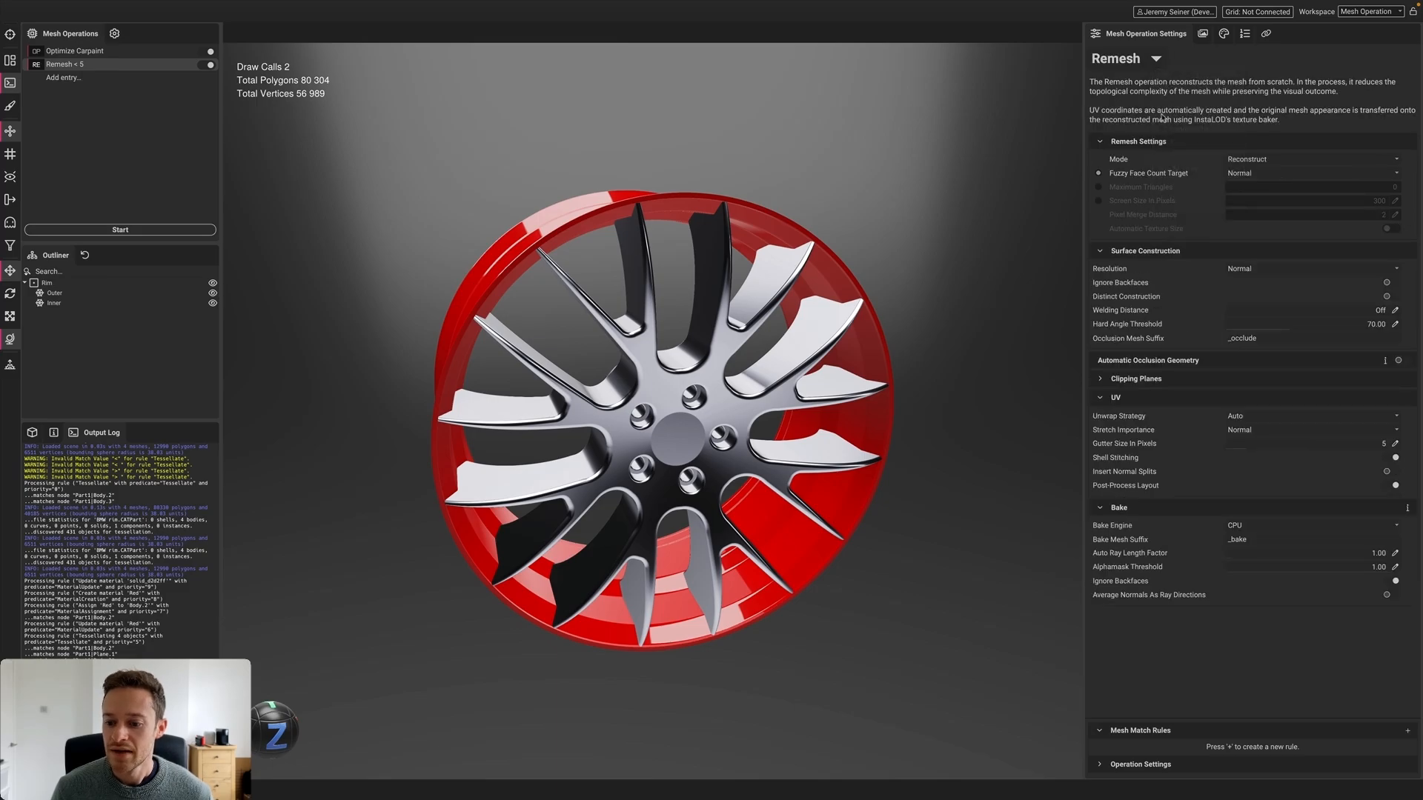
Add a mesh match rule on Mesh.BoundingSphere.Radius with match value '< 5'
{"action": "left_click", "coordinate": [1406, 731]}
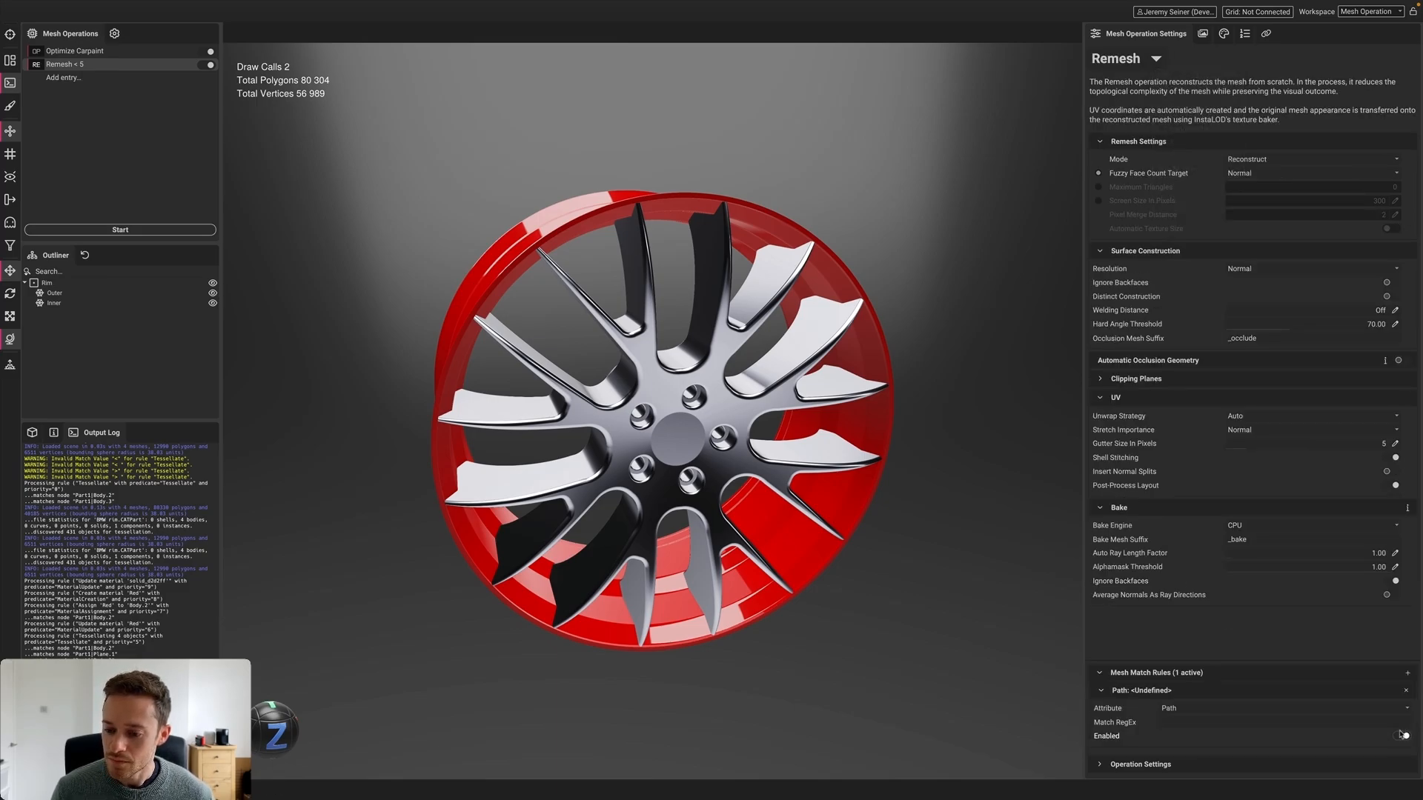
{"action": "left_click", "coordinate": [1406, 710]}
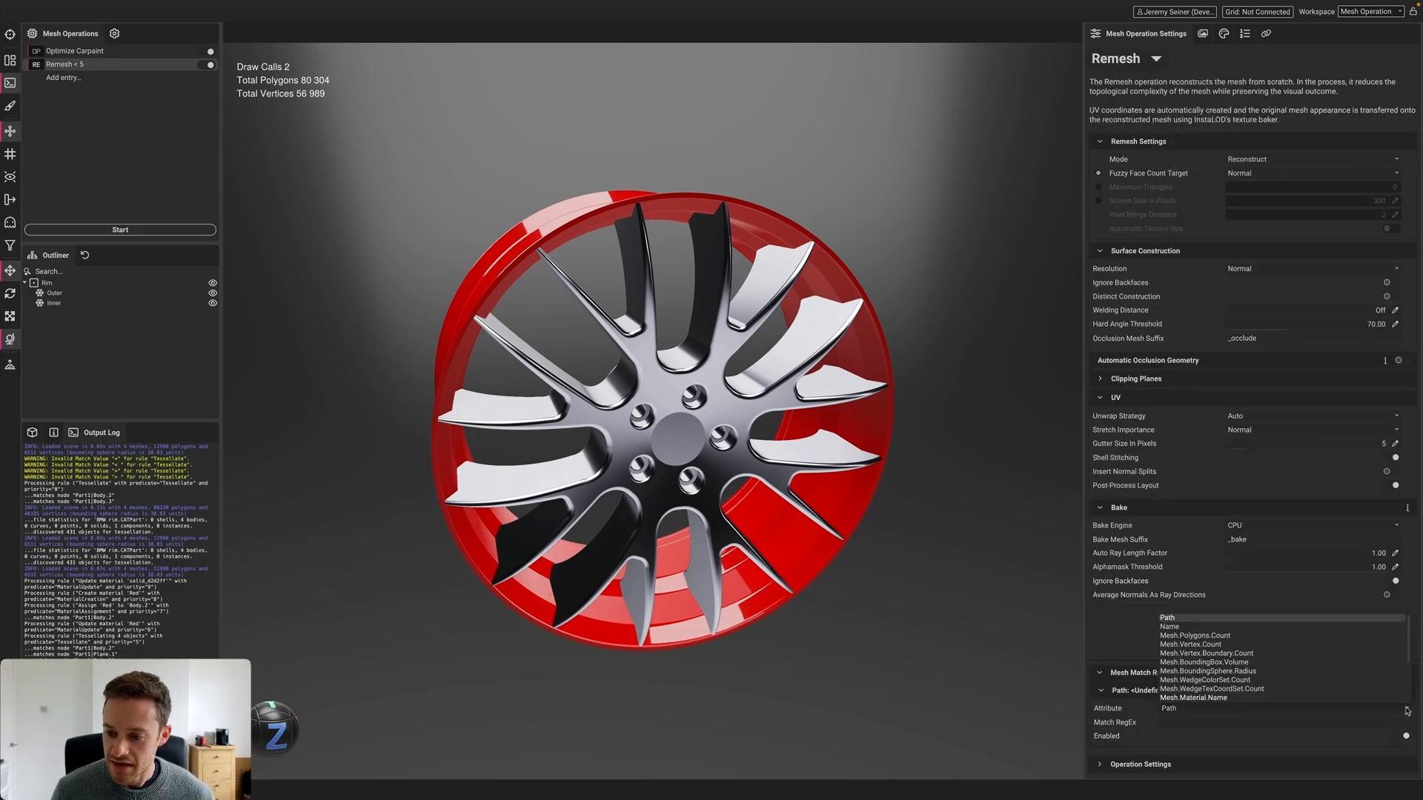
{"action": "left_click", "coordinate": [1209, 670]}
{"action": "left_click", "coordinate": [1194, 721]}
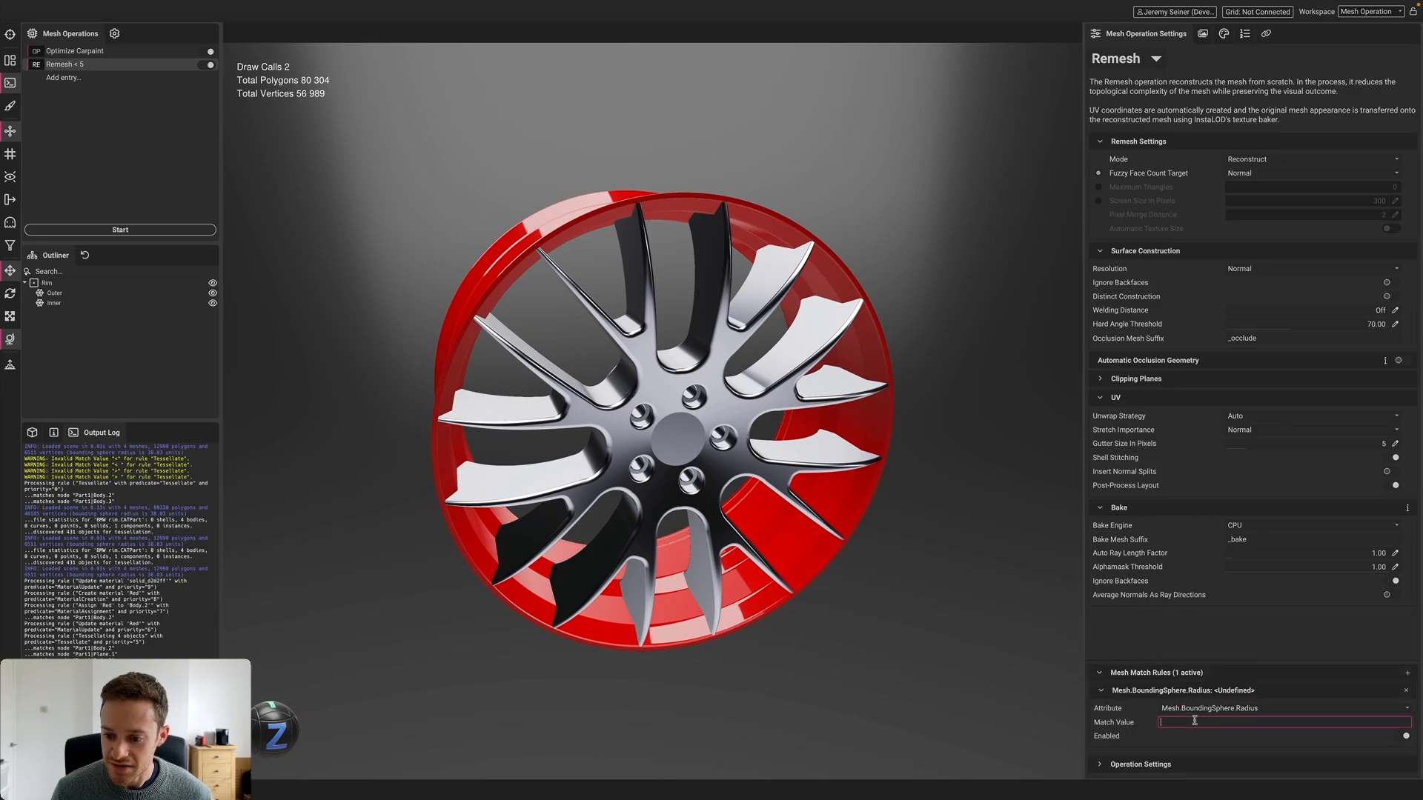
{"action": "type", "text": "< 5"}
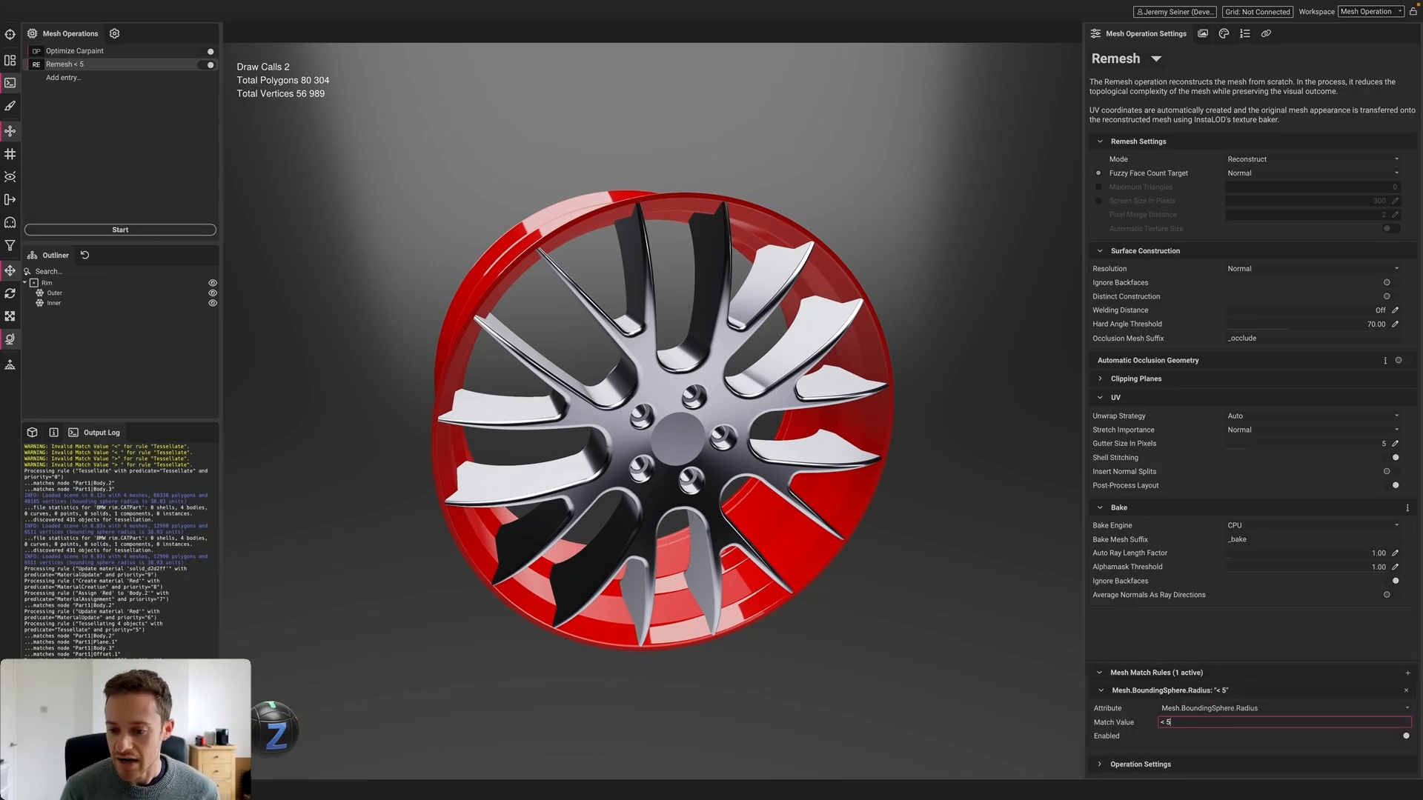
{"action": "left_click", "coordinate": [1168, 648]}
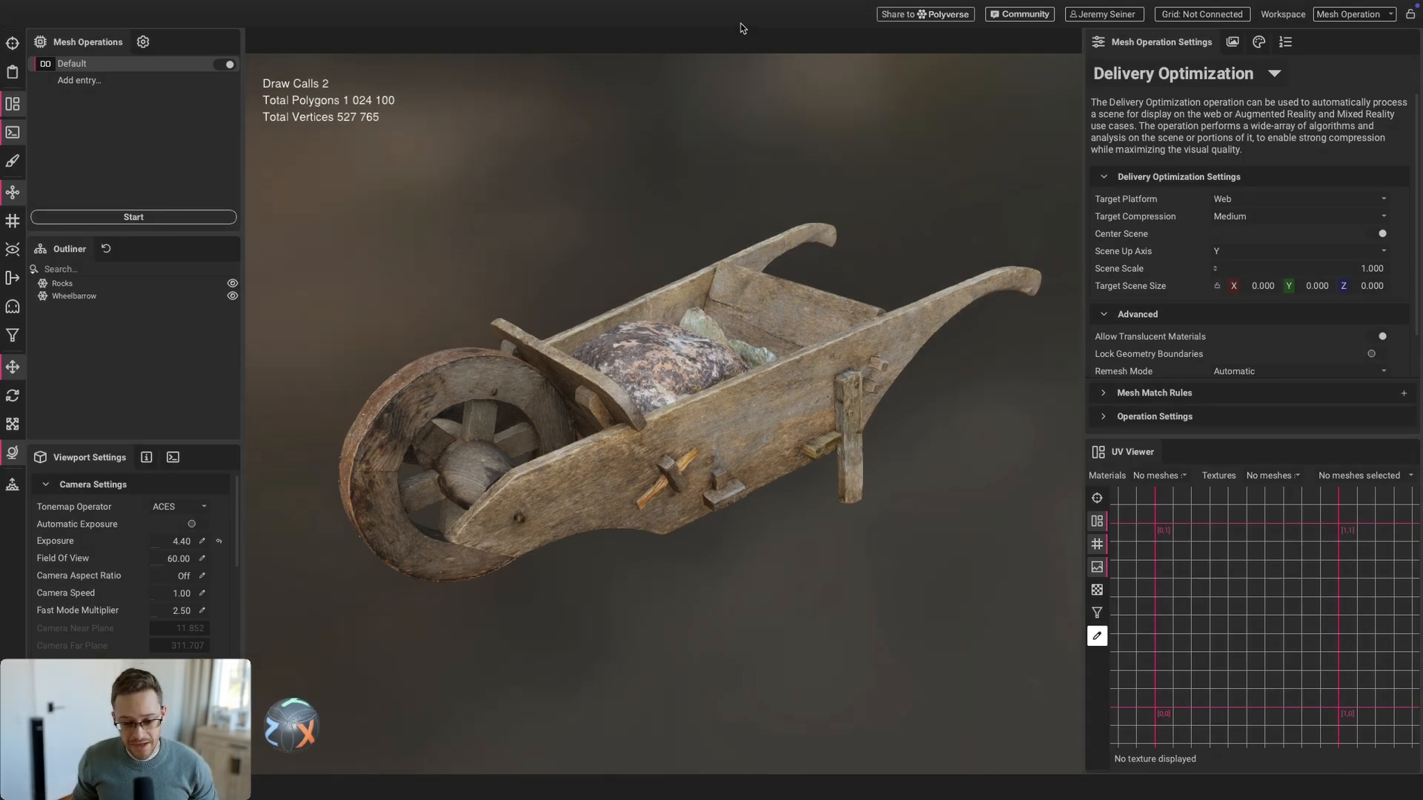
{"action": "scroll", "coordinate": [662, 453], "scroll_direction": "up", "scroll_amount": 2}
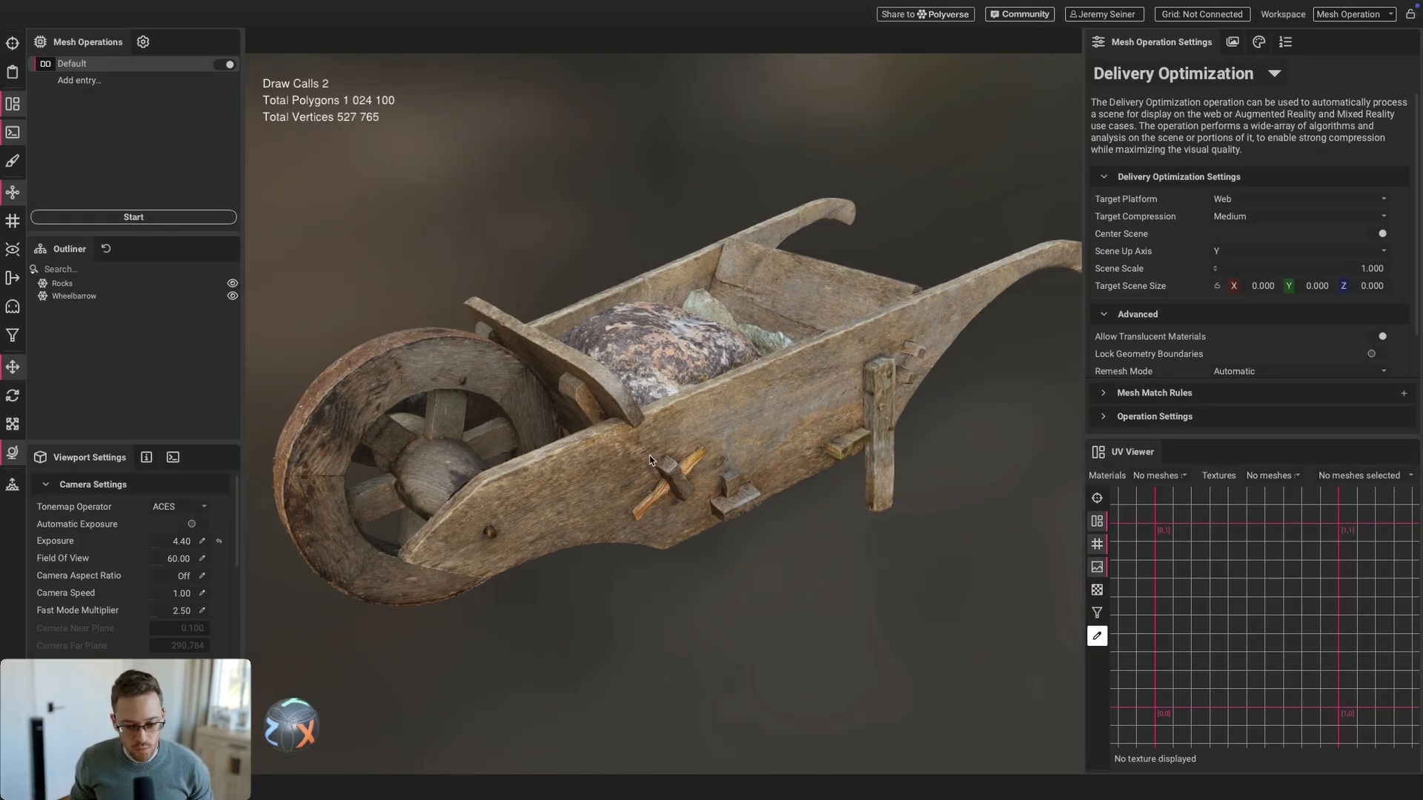
{"action": "scroll", "coordinate": [667, 496], "scroll_direction": "down", "scroll_amount": 3}
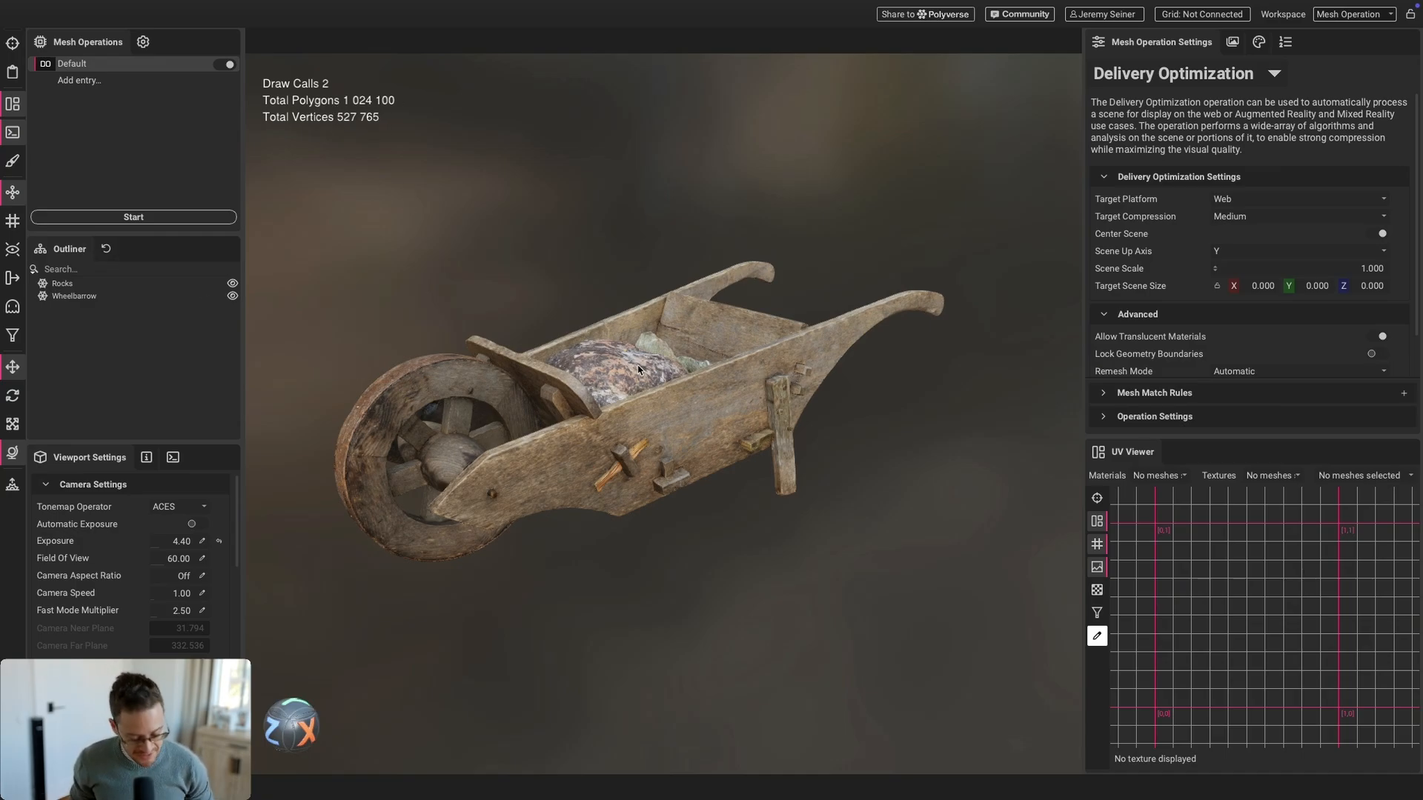
{"action": "mouse_move", "coordinate": [638, 366]}
{"action": "left_mouse_down"}
{"action": "mouse_move", "coordinate": [646, 414]}
{"action": "mouse_move", "coordinate": [636, 366]}
{"action": "left_mouse_up"}
{"action": "left_click", "coordinate": [687, 425]}
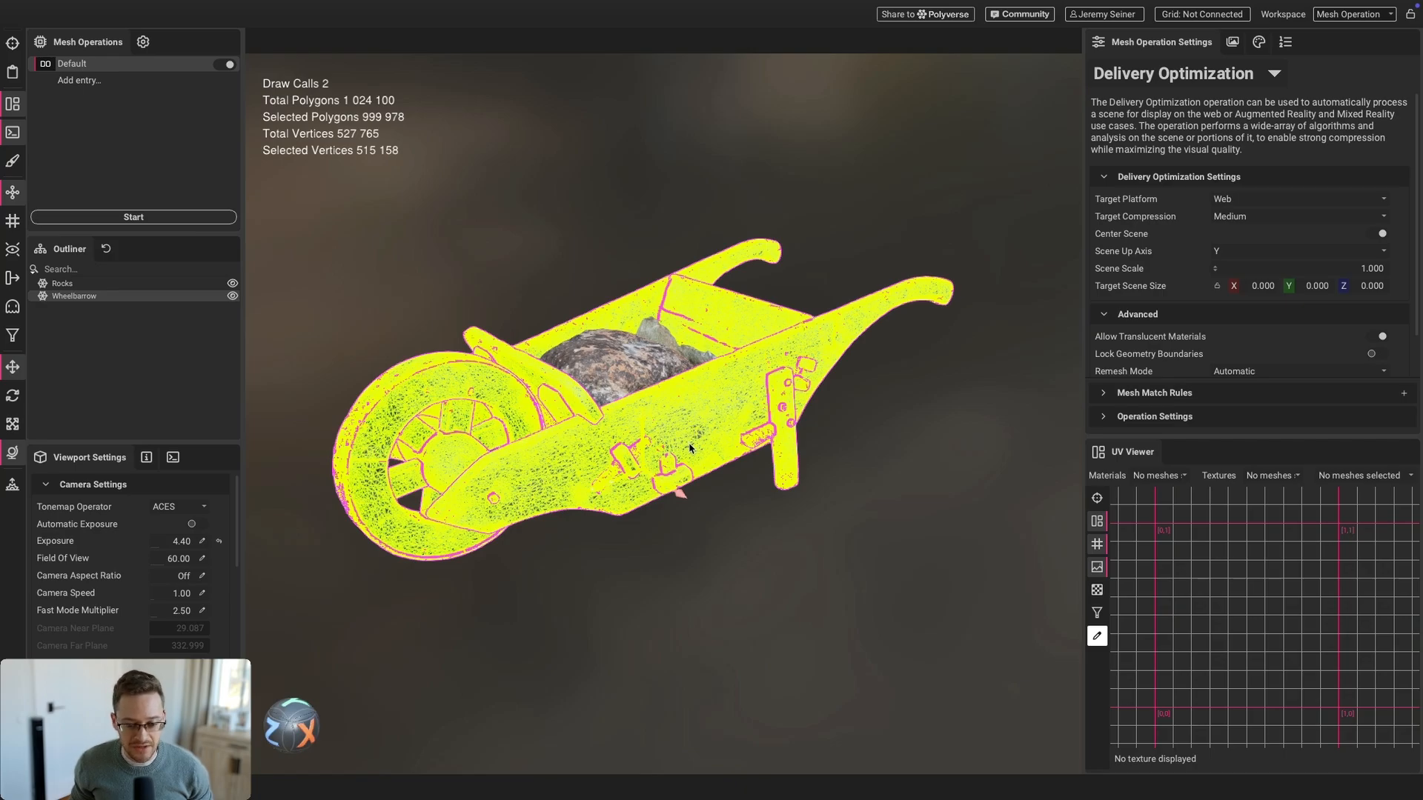
{"action": "scroll", "coordinate": [634, 441], "scroll_direction": "up", "scroll_amount": 5}
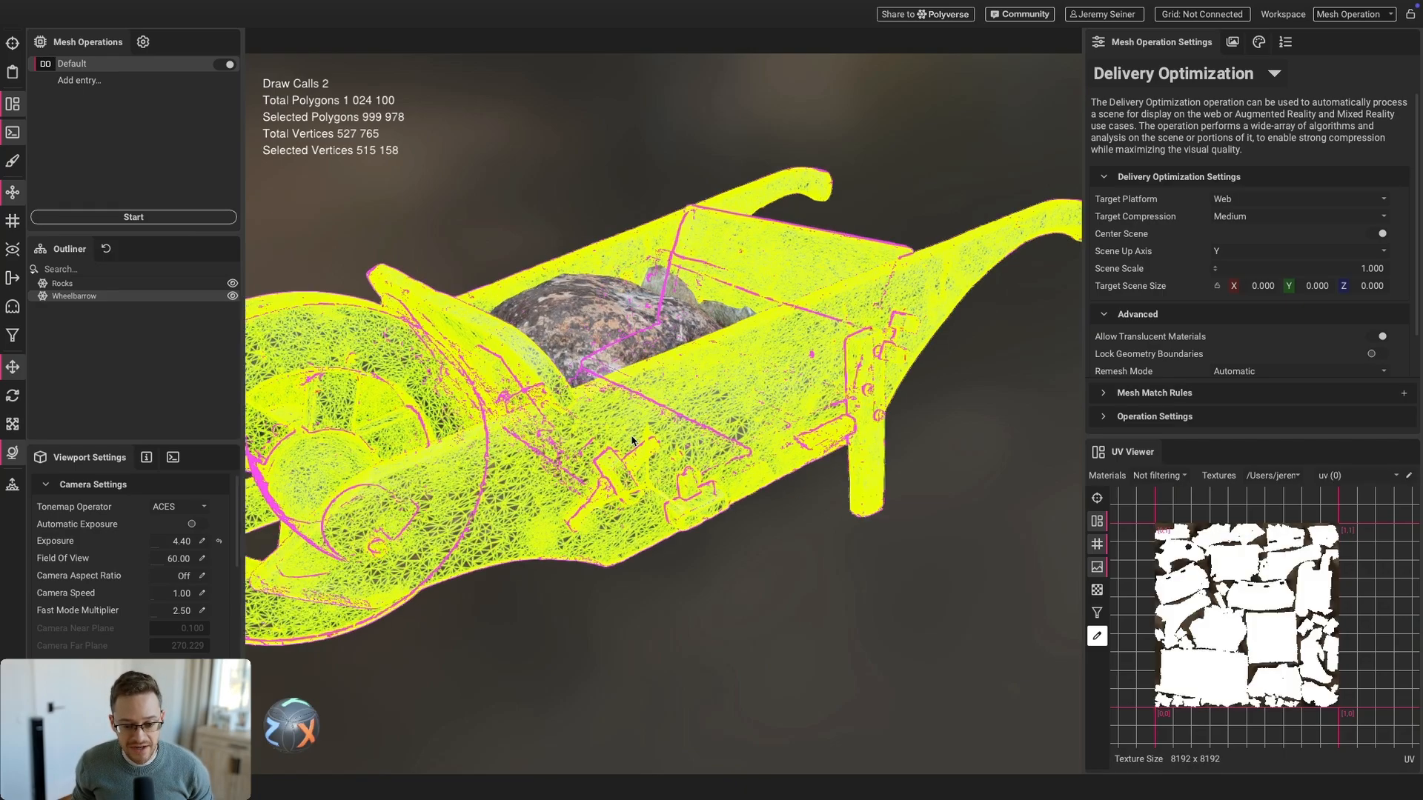
{"action": "scroll", "coordinate": [633, 441], "scroll_direction": "down", "scroll_amount": 4}
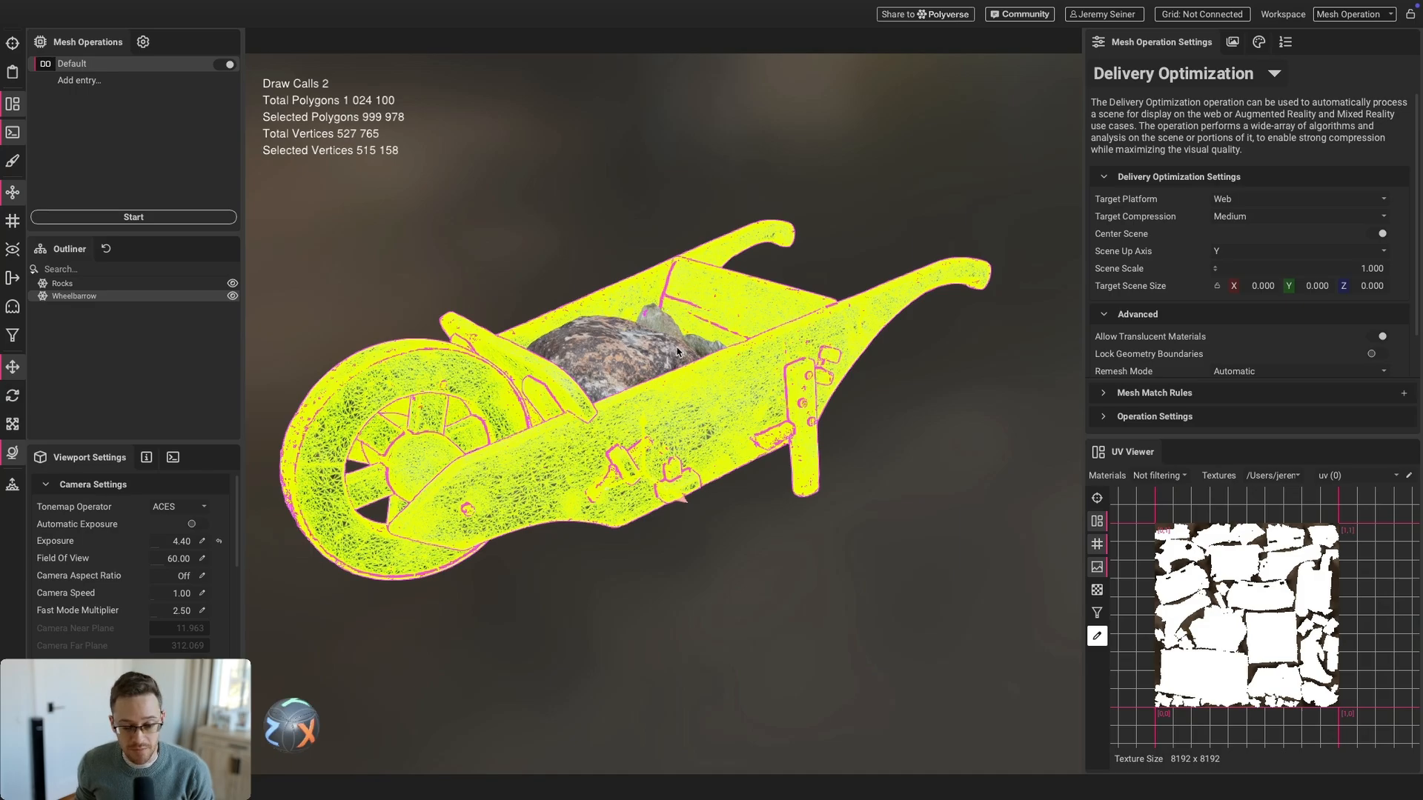
{"action": "left_click", "coordinate": [642, 339]}
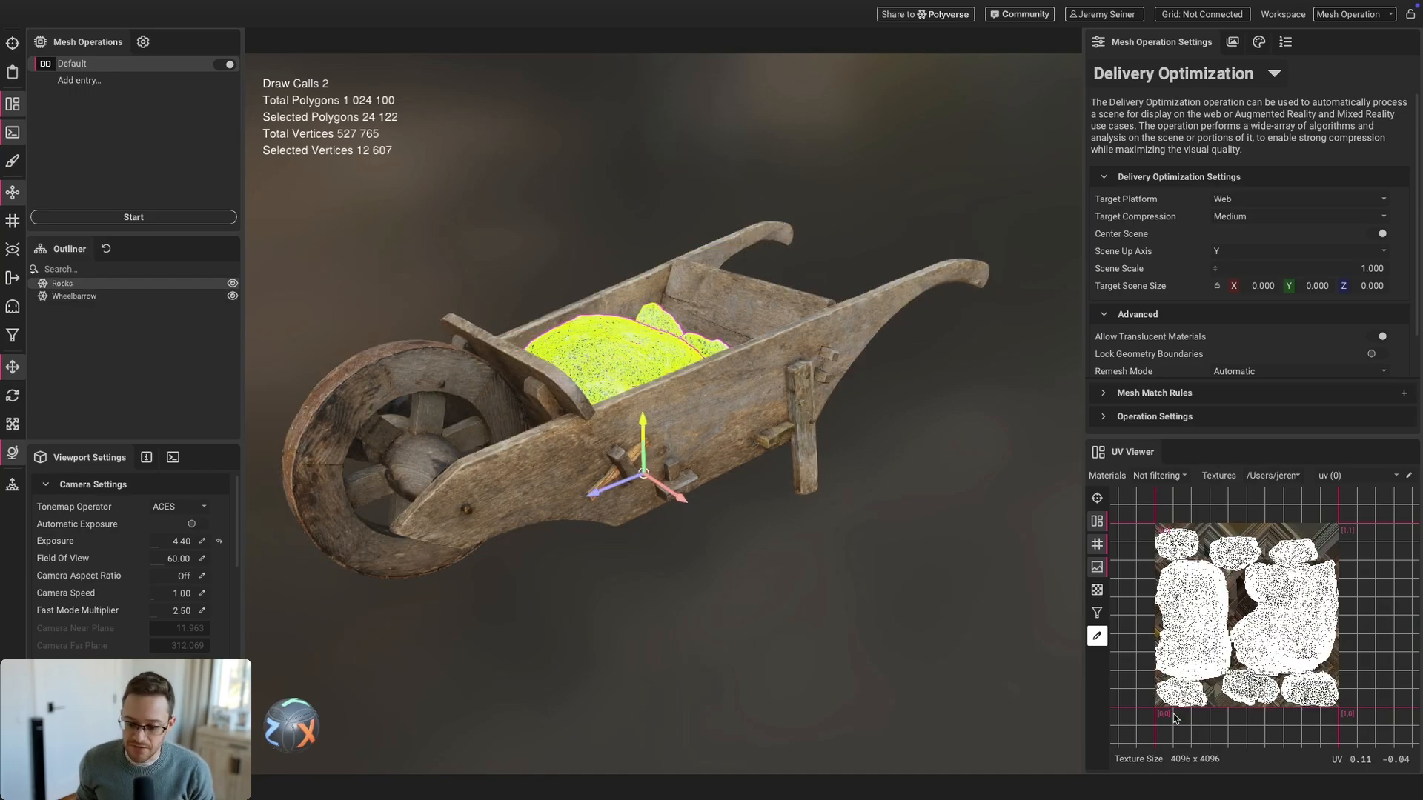
{"action": "left_click", "coordinate": [768, 572]}
{"action": "scroll", "coordinate": [613, 388], "scroll_direction": "down", "scroll_amount": 2}
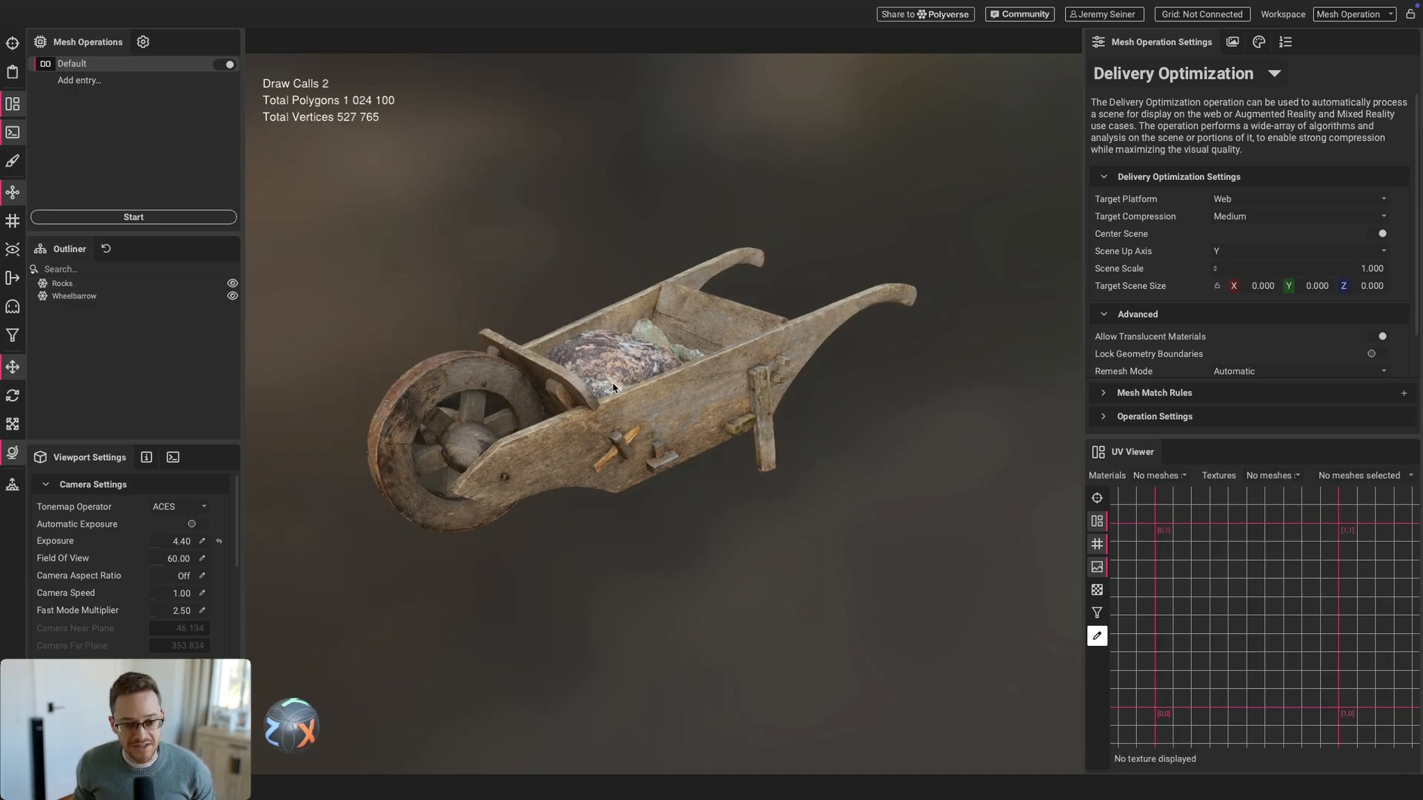
{"action": "scroll", "coordinate": [612, 388], "scroll_direction": "up", "scroll_amount": 1}
{"action": "scroll", "coordinate": [609, 387], "scroll_direction": "down", "scroll_amount": 1}
{"action": "left_click_drag", "start_coordinate": [608, 386], "coordinate": [624, 433]}
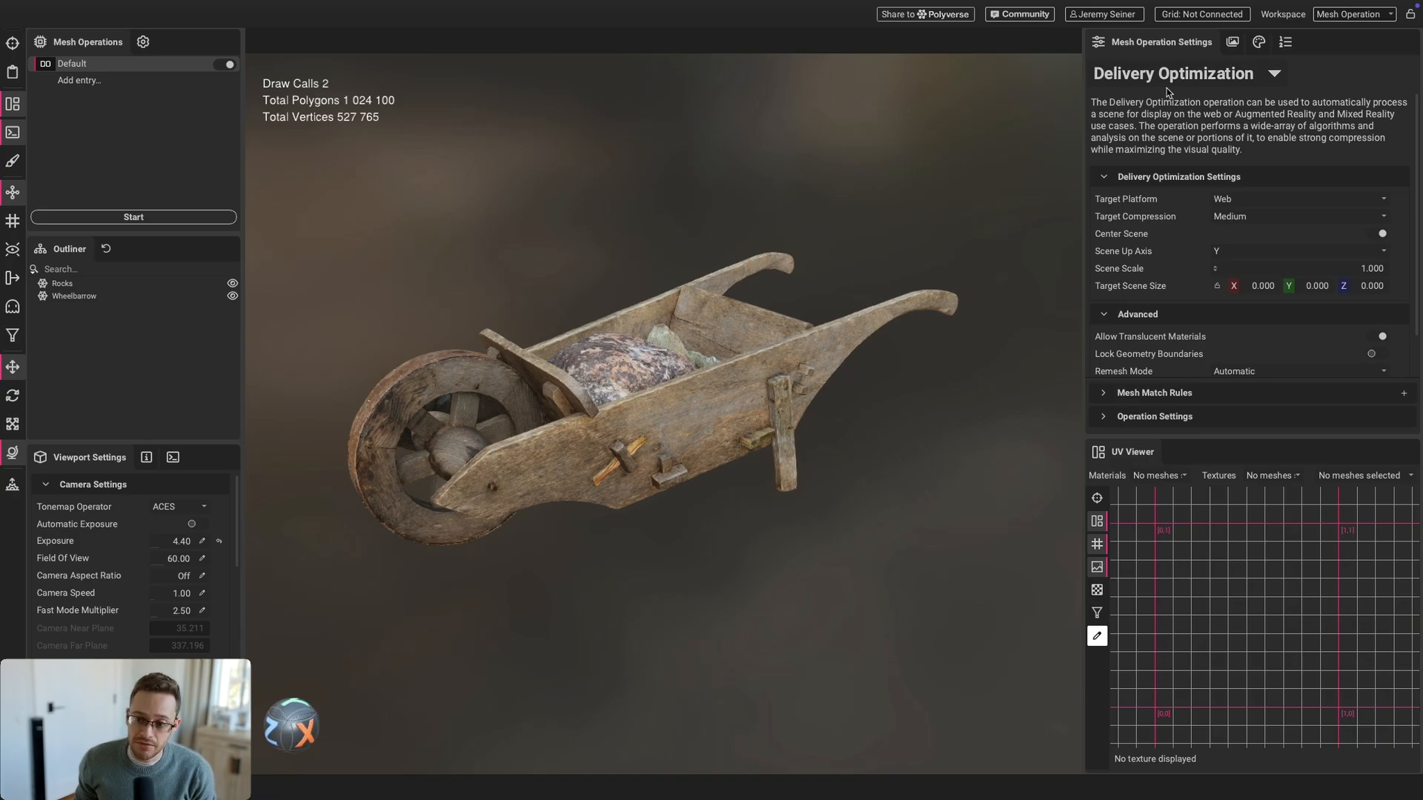
Switch the Delivery Optimization target platform from Web to AR and start the optimization
{"action": "left_click", "coordinate": [1211, 79]}
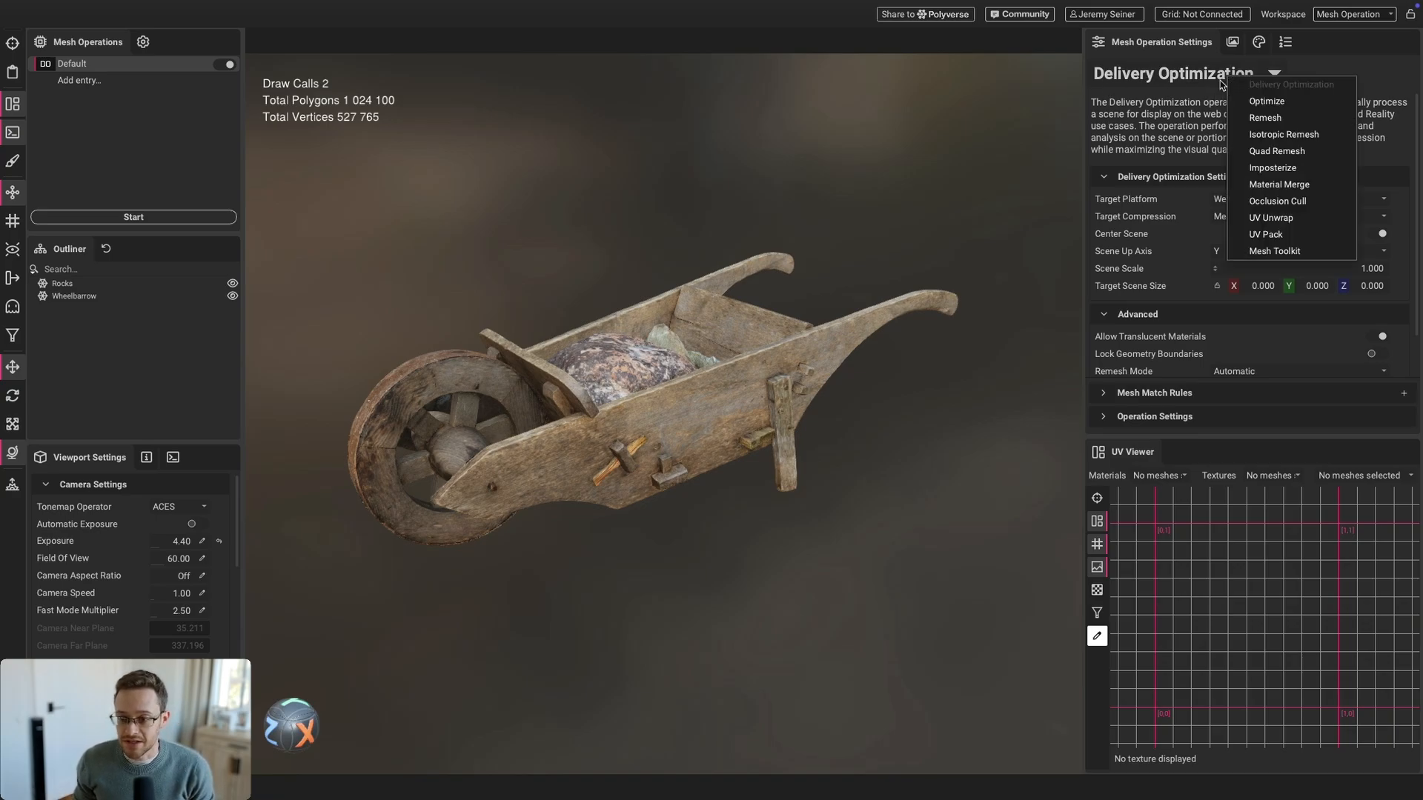
{"action": "left_click", "coordinate": [1183, 97]}
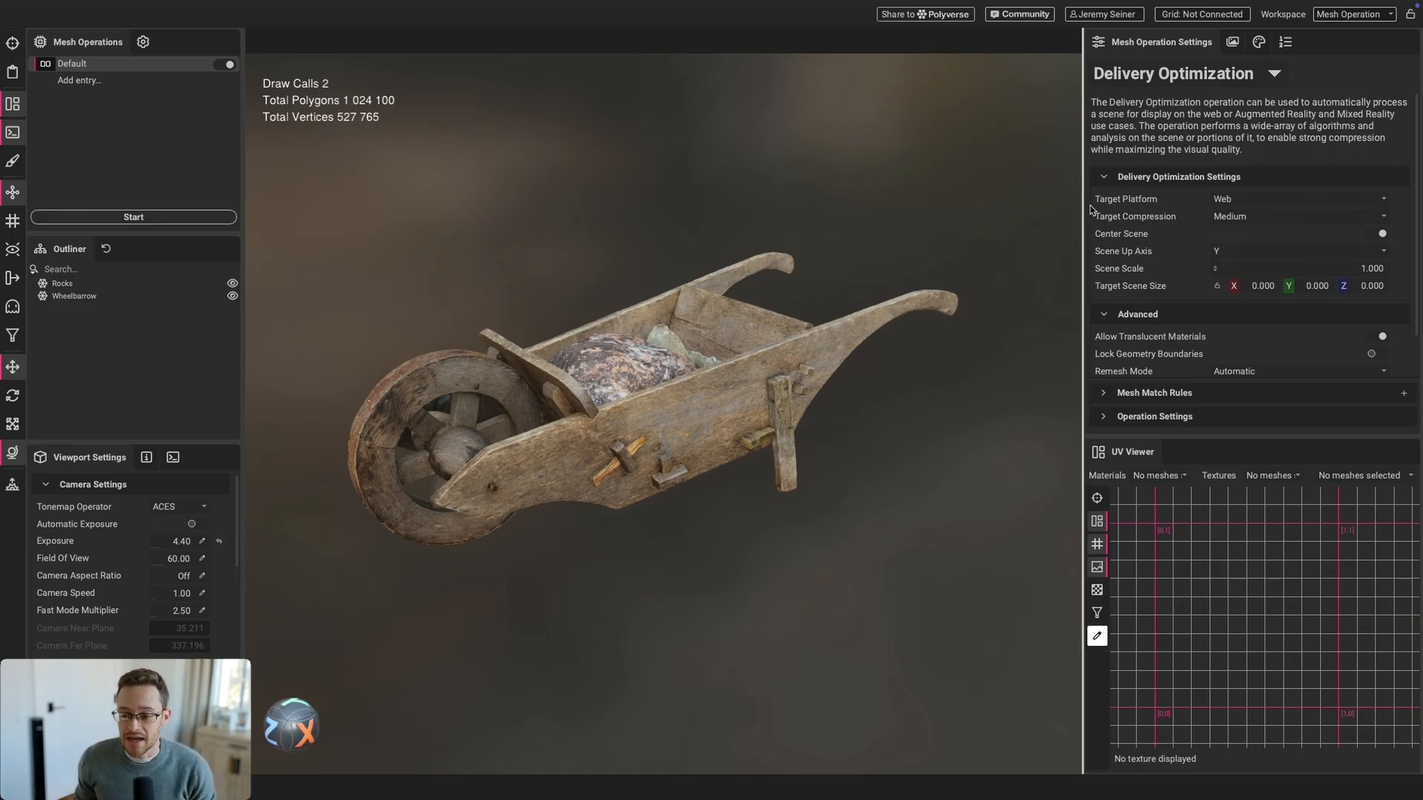
{"action": "left_click", "coordinate": [1219, 201]}
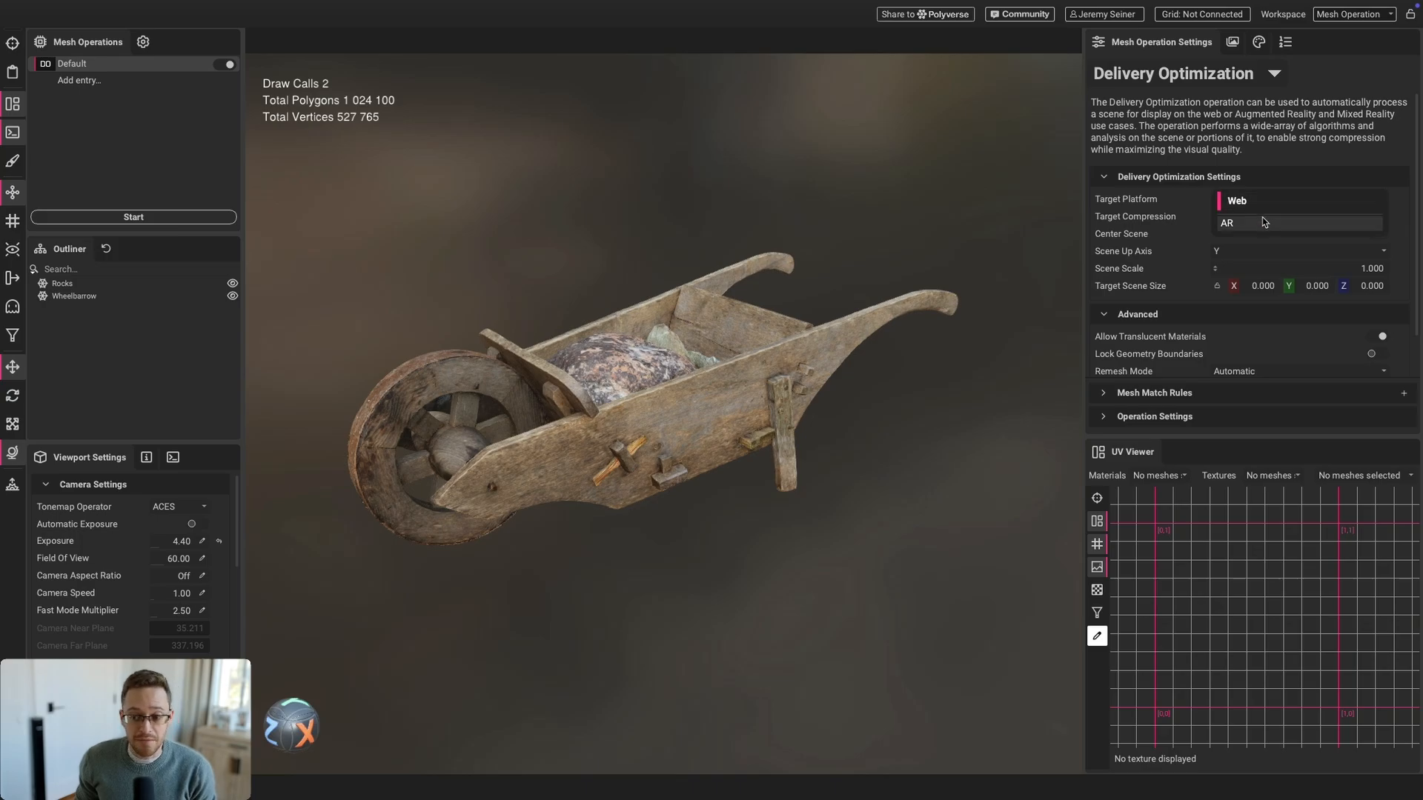
{"action": "left_click", "coordinate": [1240, 223]}
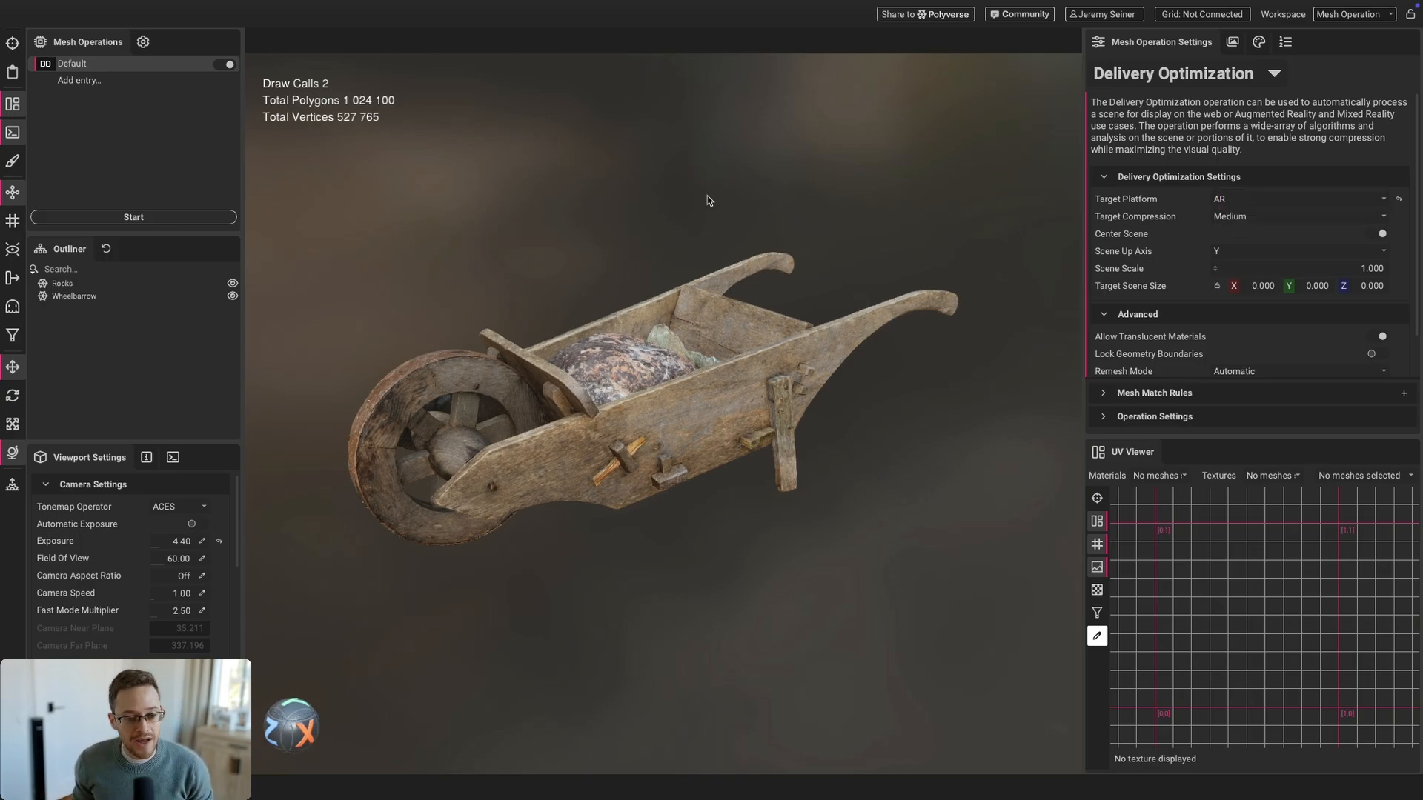
{"action": "left_click", "coordinate": [163, 219]}
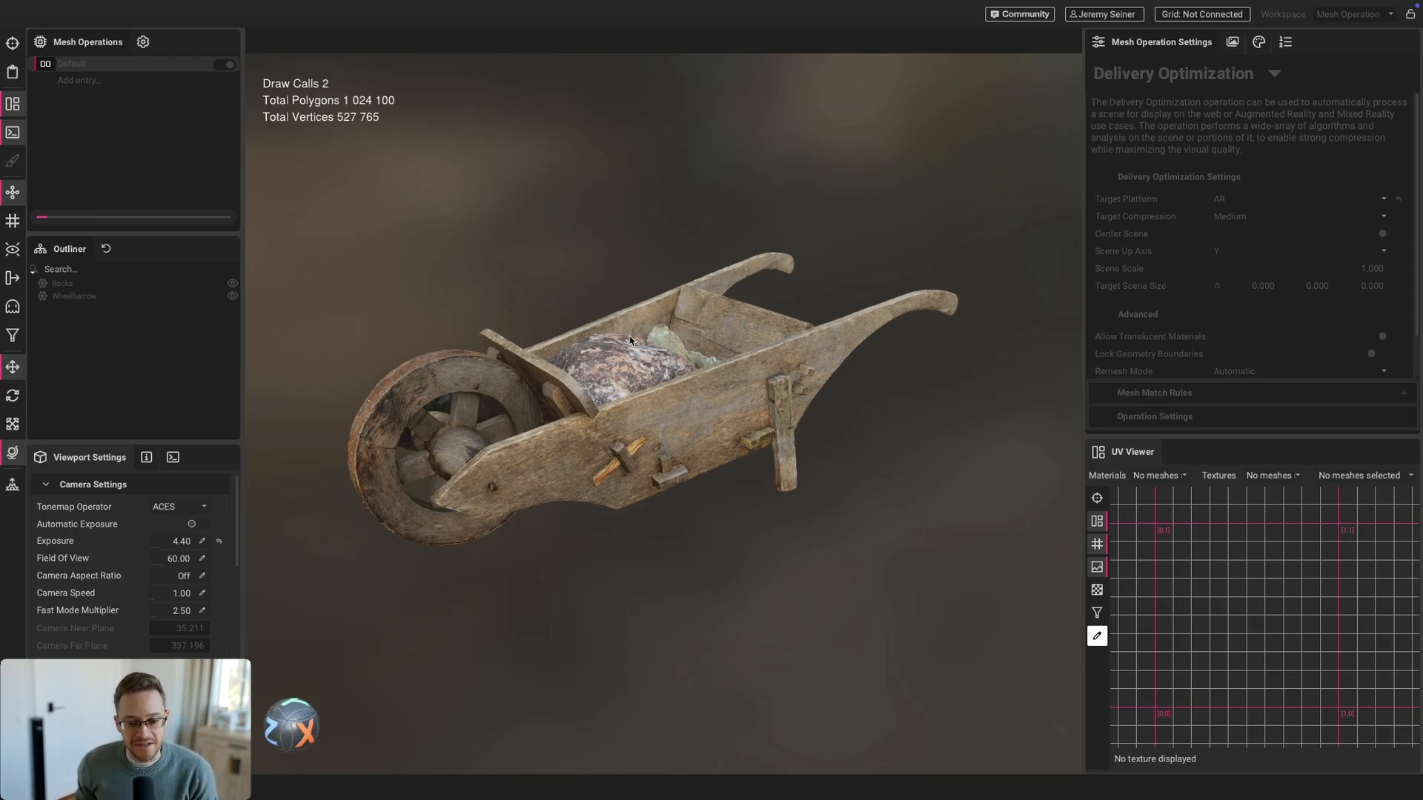
Orbit and zoom around the wheelbarrow while the AR optimization finishes
{"action": "scroll", "coordinate": [692, 397], "scroll_direction": "up", "scroll_amount": 2}
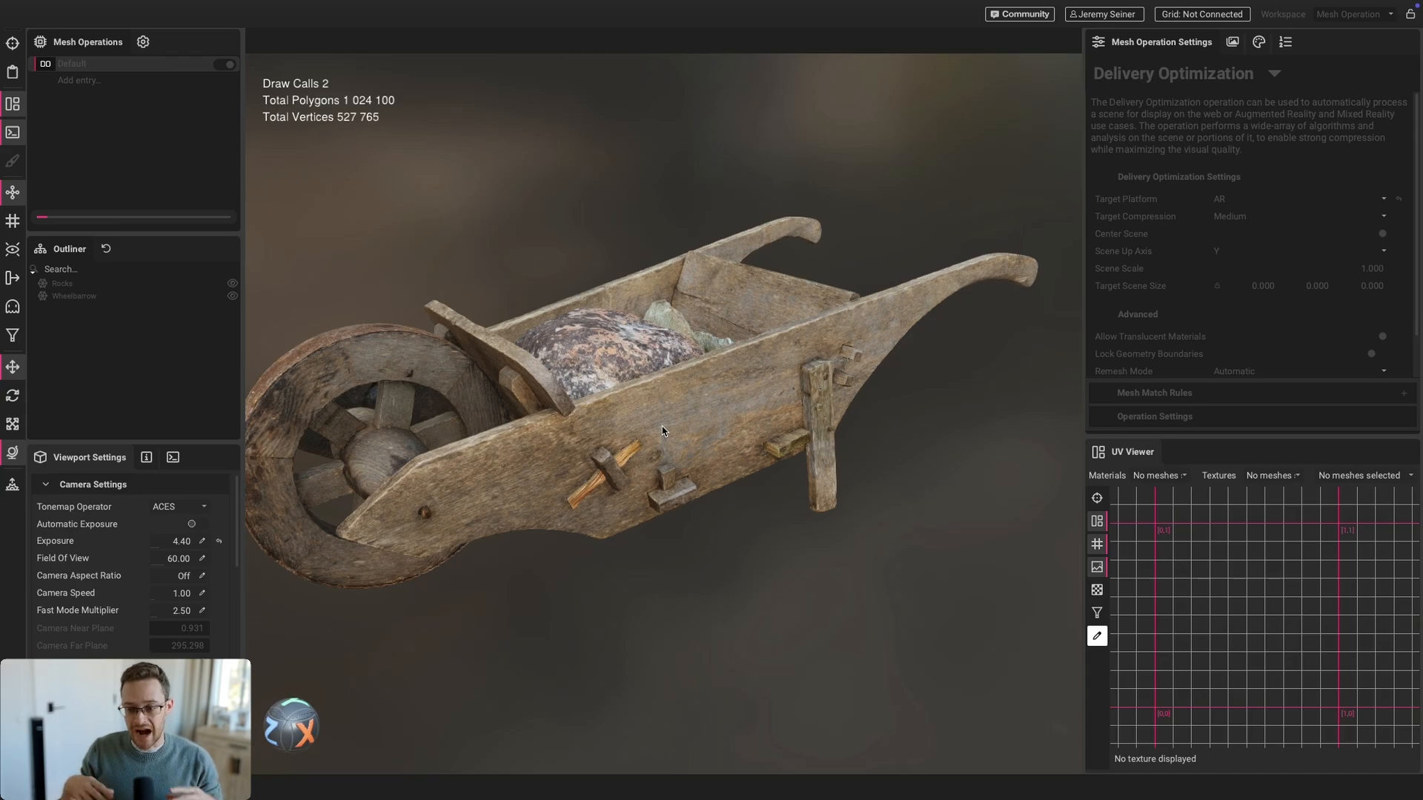
{"action": "scroll", "coordinate": [651, 416], "scroll_direction": "down", "scroll_amount": 2}
{"action": "mouse_move", "coordinate": [649, 415]}
{"action": "left_mouse_down"}
{"action": "mouse_move", "coordinate": [612, 408]}
{"action": "mouse_move", "coordinate": [598, 435]}
{"action": "mouse_move", "coordinate": [656, 430]}
{"action": "left_mouse_up"}
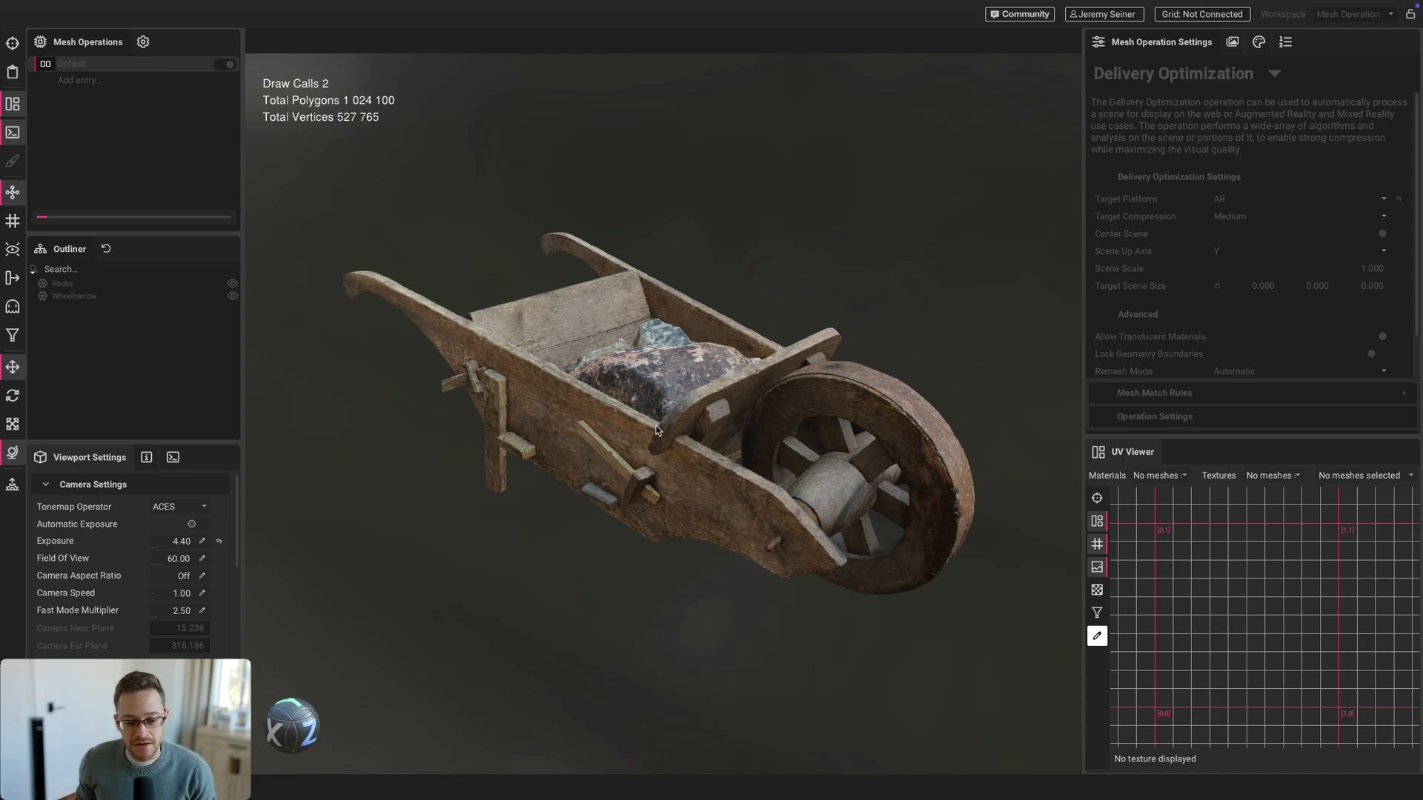
{"action": "scroll", "coordinate": [693, 414], "scroll_direction": "down", "scroll_amount": 1}
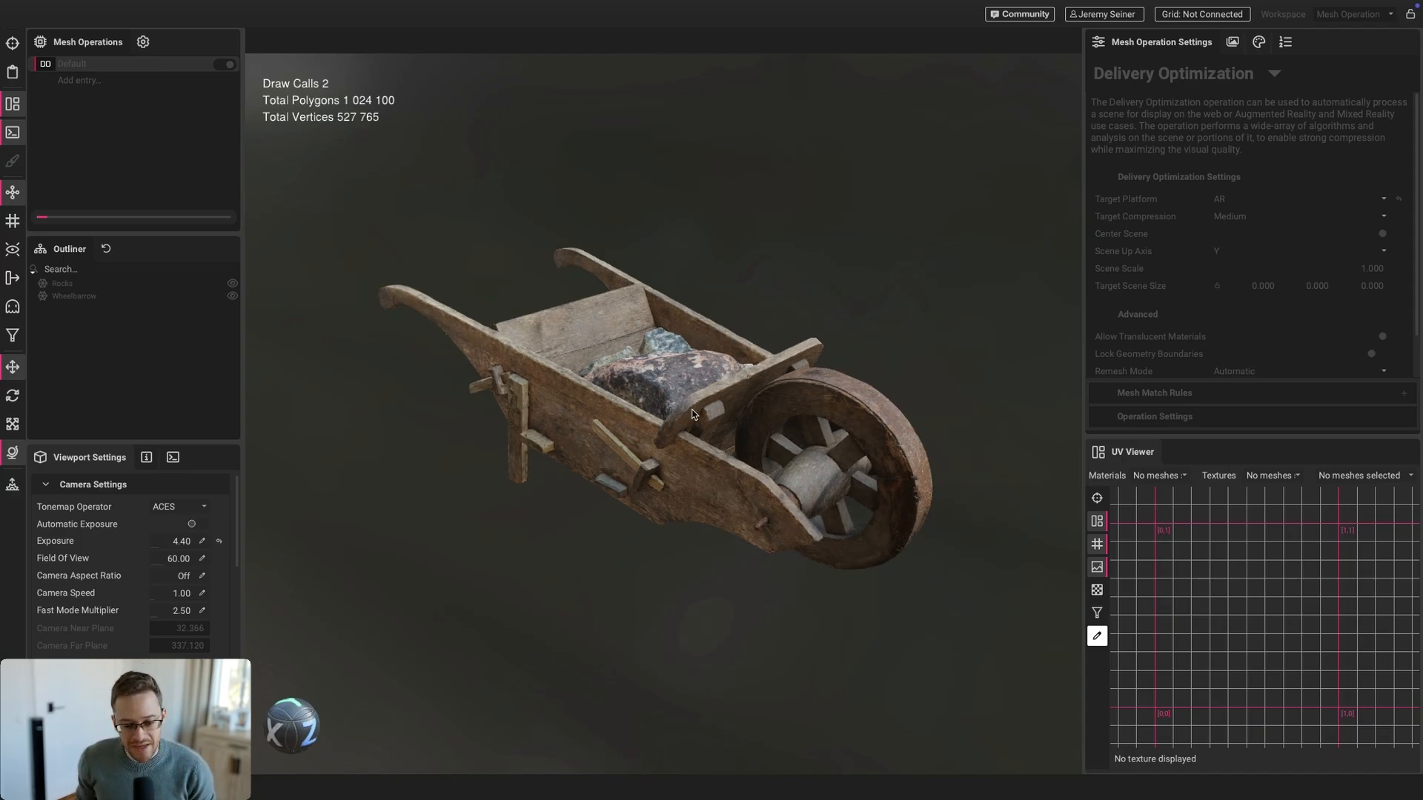
{"action": "mouse_move", "coordinate": [729, 445]}
{"action": "left_mouse_down"}
{"action": "mouse_move", "coordinate": [745, 453]}
{"action": "mouse_move", "coordinate": [717, 432]}
{"action": "left_mouse_up"}
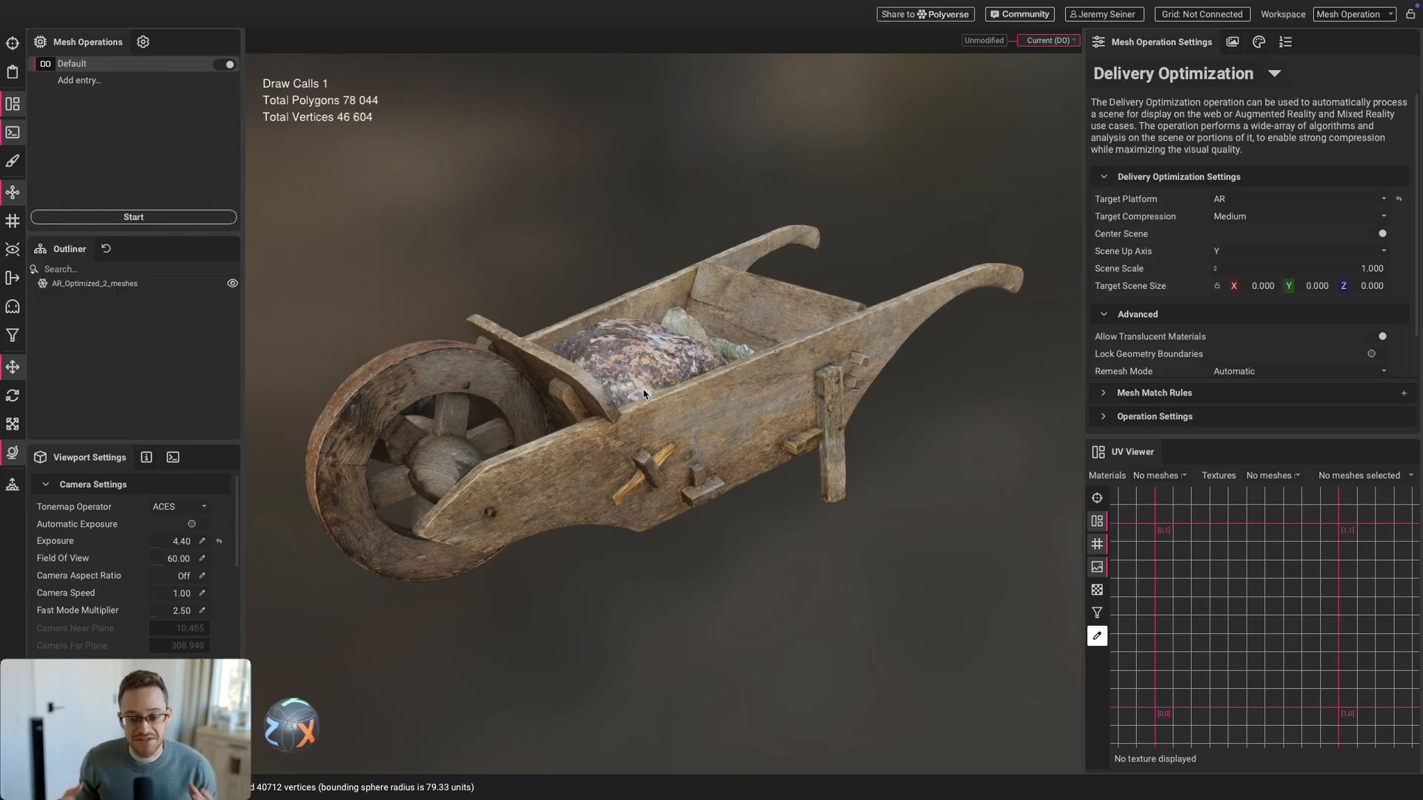
Select the optimized wheelbarrow mesh and orbit to a side view
{"action": "scroll", "coordinate": [643, 395], "scroll_direction": "down", "scroll_amount": 2}
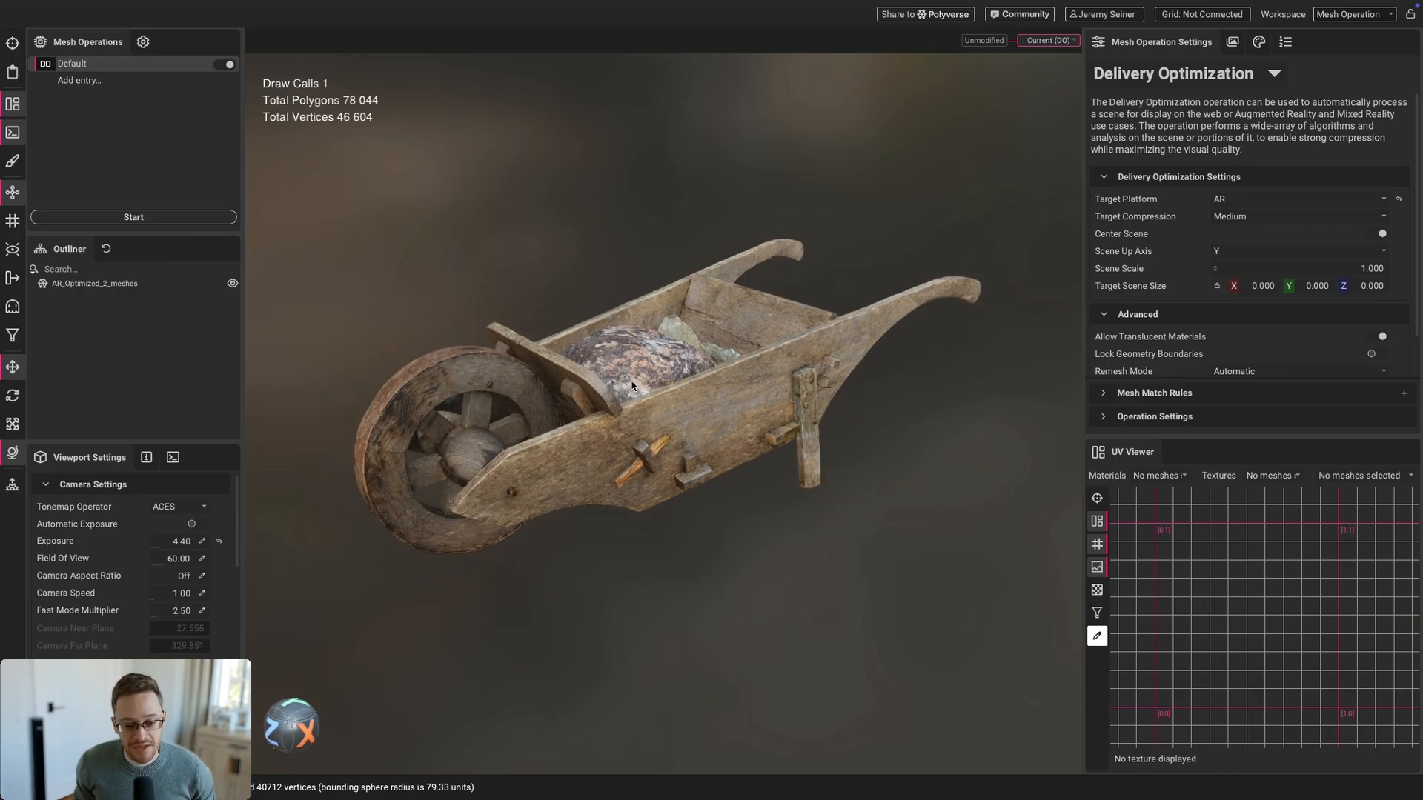
{"action": "mouse_move", "coordinate": [675, 419]}
{"action": "left_mouse_down"}
{"action": "mouse_move", "coordinate": [641, 374]}
{"action": "mouse_move", "coordinate": [709, 416]}
{"action": "mouse_move", "coordinate": [796, 424]}
{"action": "mouse_move", "coordinate": [657, 440]}
{"action": "left_mouse_up"}
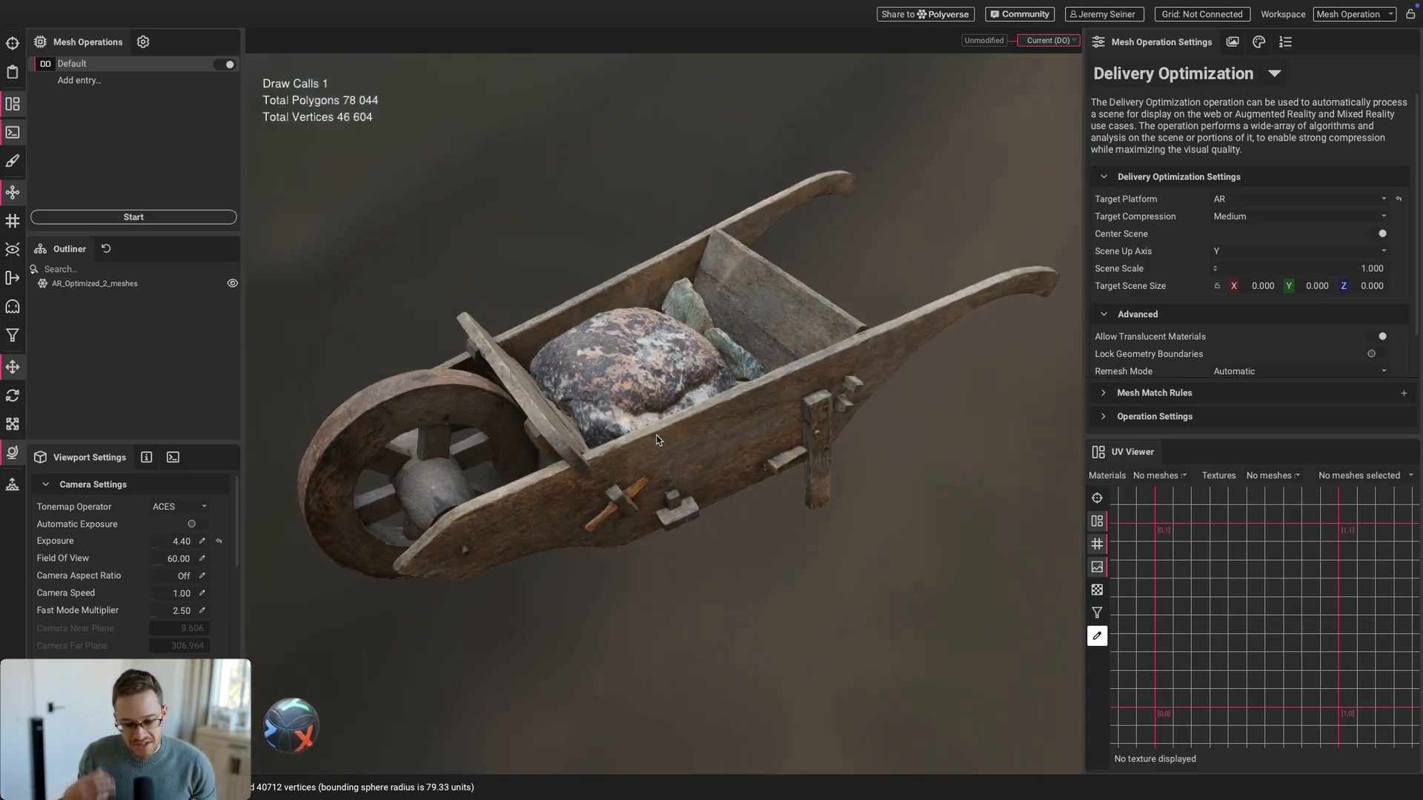
{"action": "left_click", "coordinate": [661, 461]}
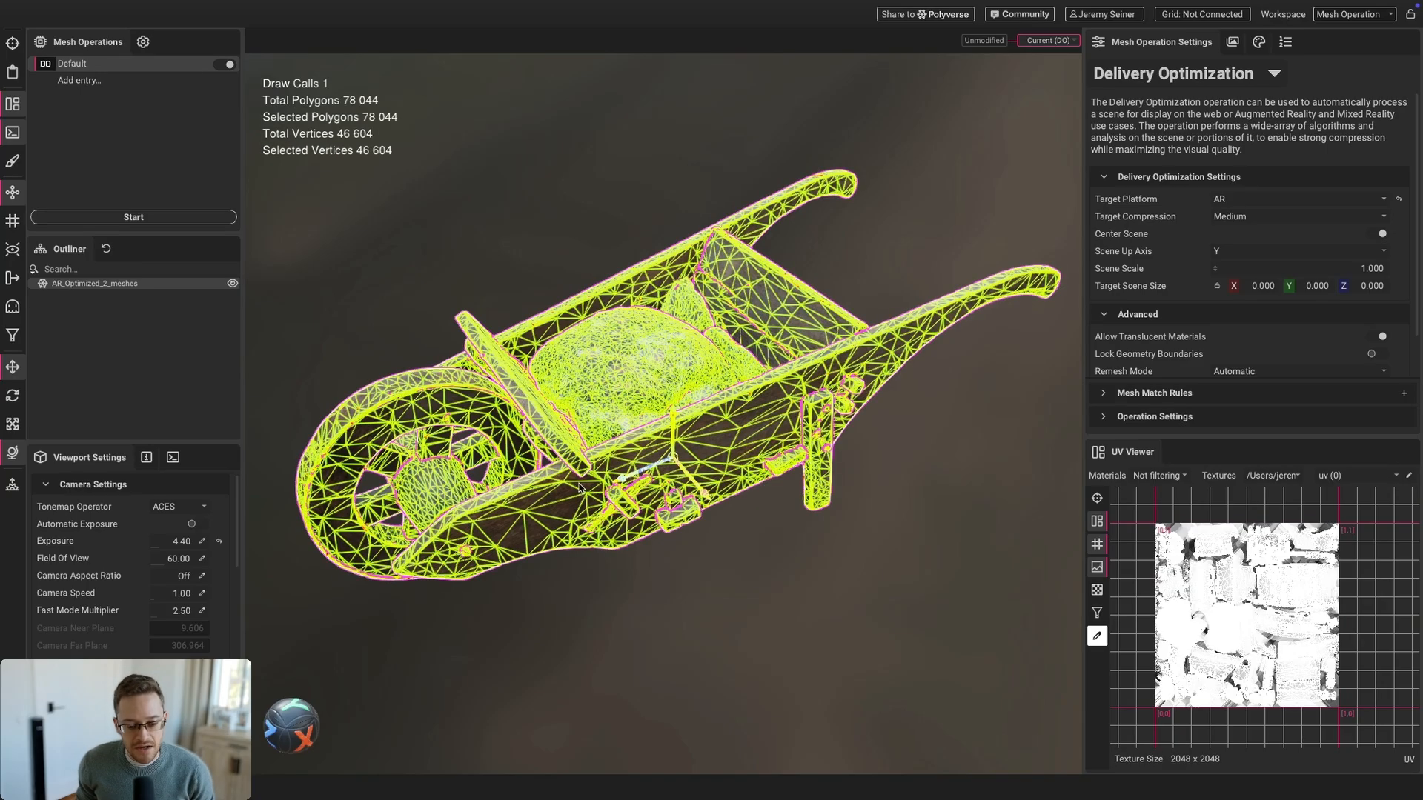
{"action": "scroll", "coordinate": [629, 467], "scroll_direction": "up", "scroll_amount": 2}
{"action": "left_click_drag", "start_coordinate": [614, 483], "coordinate": [673, 426]}
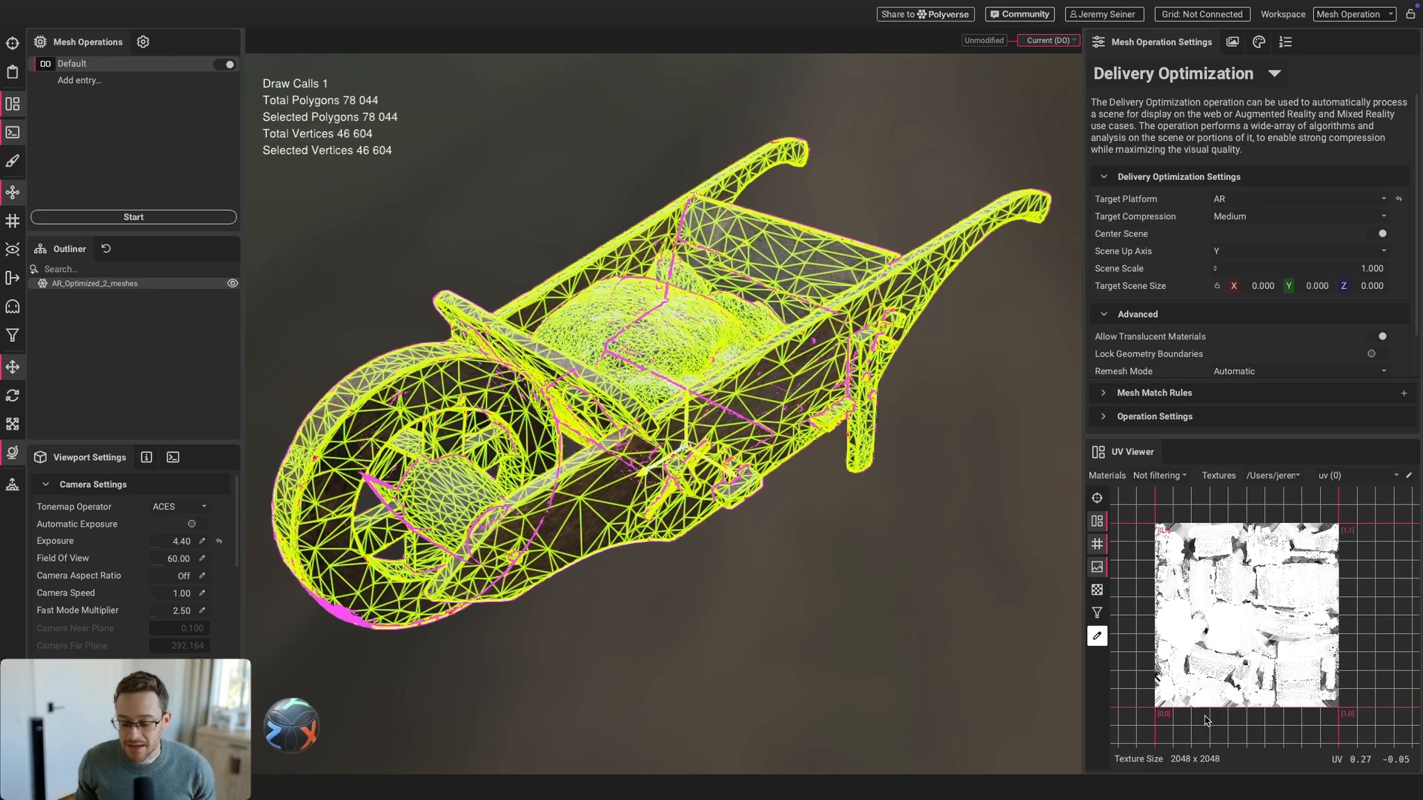
Show the Color, Roughness, Normal and AmbientOcclusion textures in turn behind the UV layout
{"action": "left_click", "coordinate": [1096, 521]}
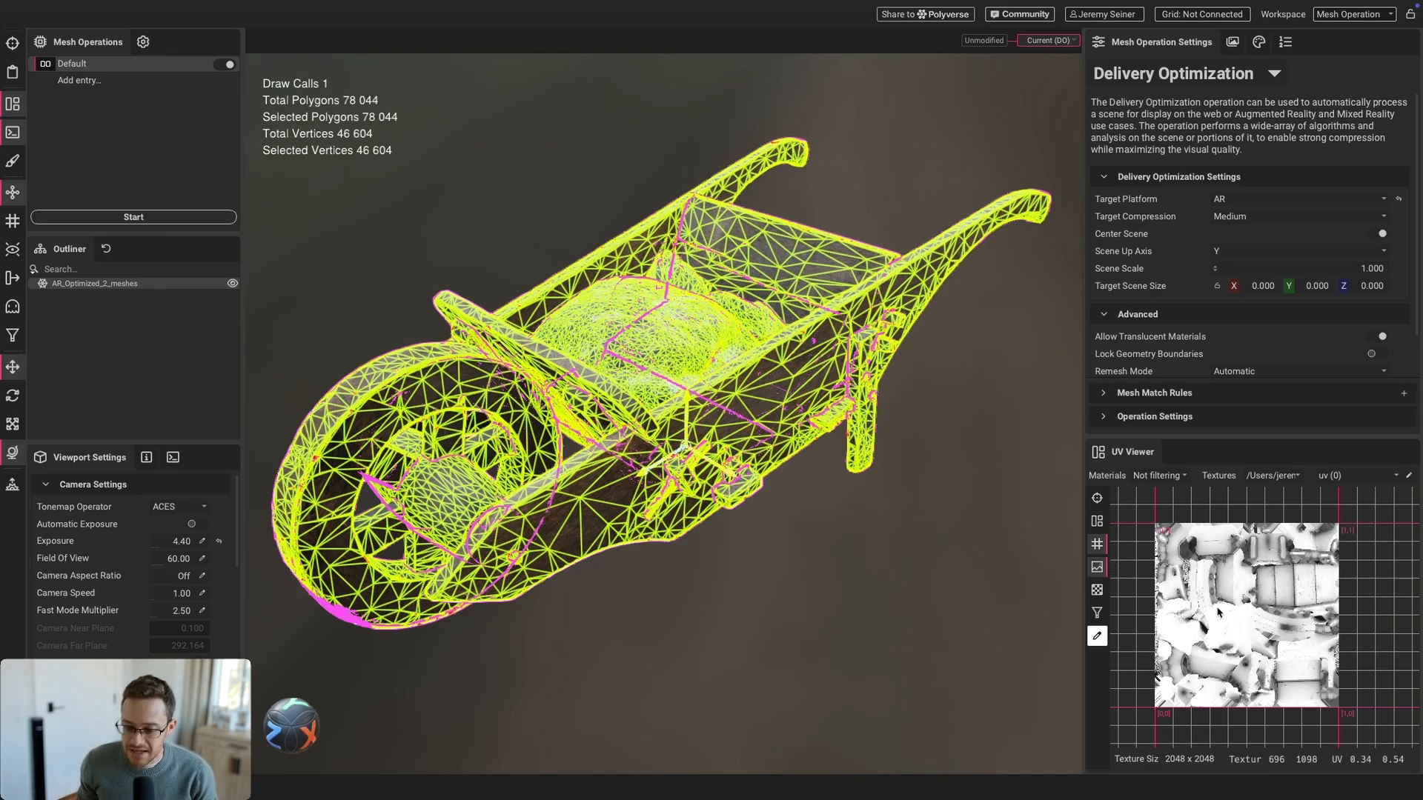
{"action": "scroll", "coordinate": [1218, 612], "scroll_direction": "up", "scroll_amount": 1}
{"action": "left_click", "coordinate": [1273, 475]}
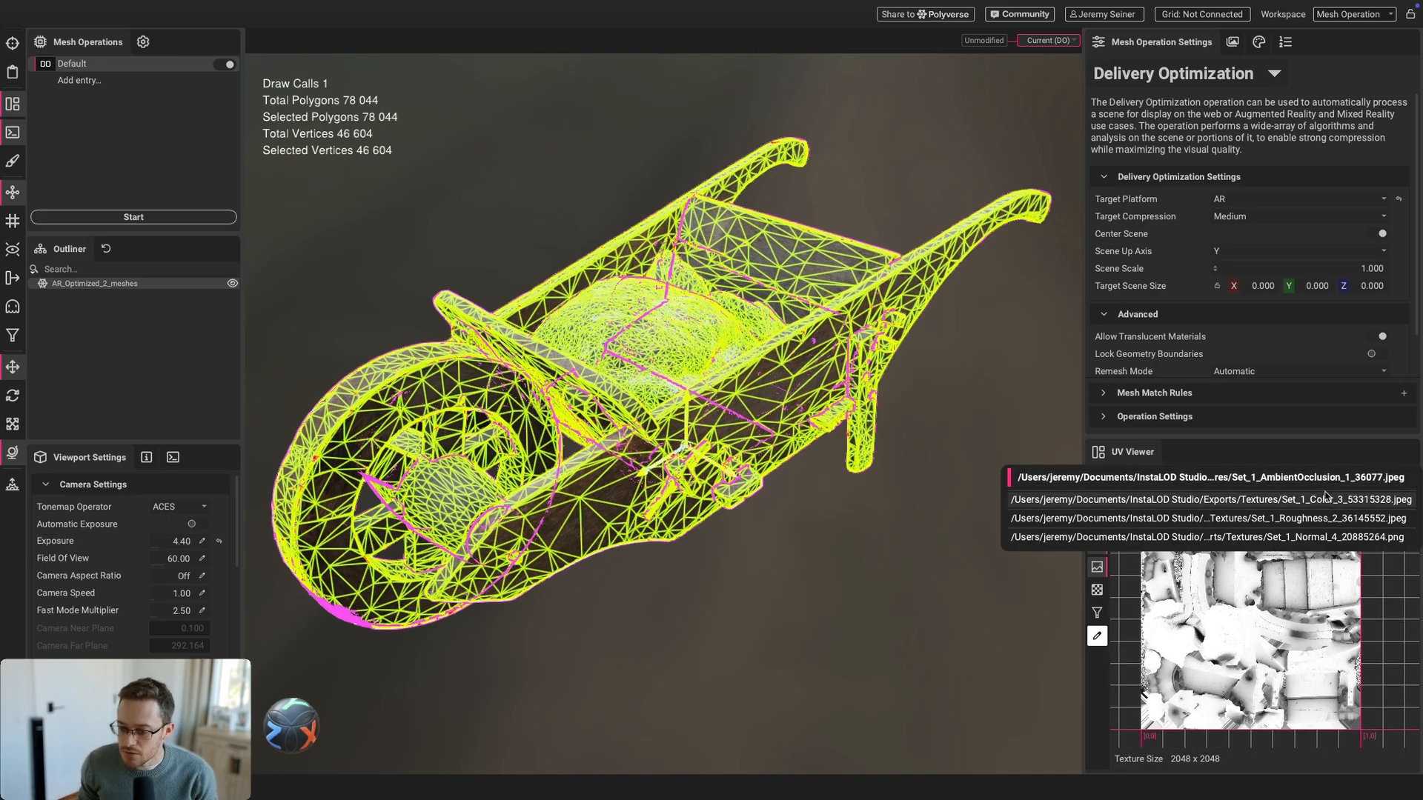
{"action": "left_click", "coordinate": [1351, 502]}
{"action": "left_click", "coordinate": [1282, 478]}
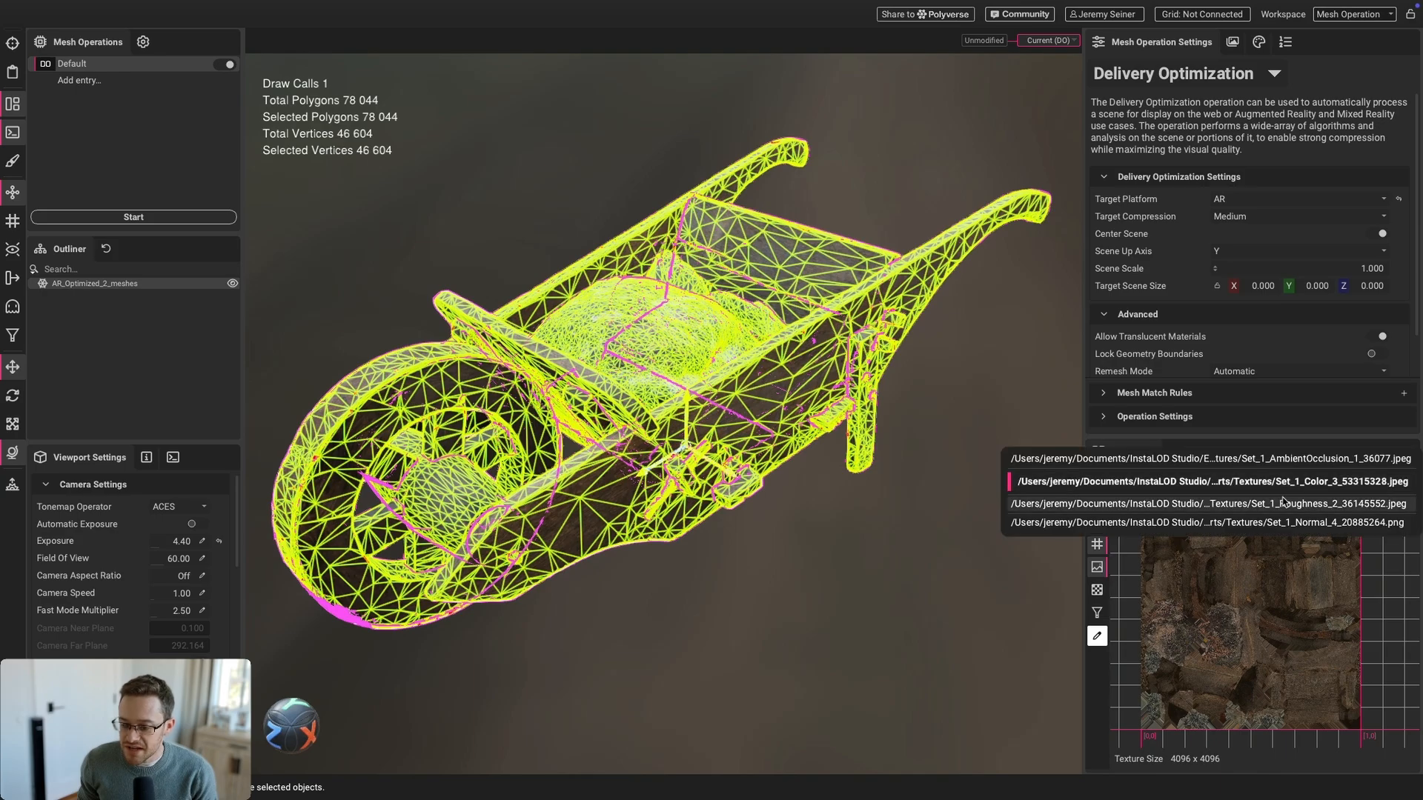
{"action": "left_click", "coordinate": [1284, 503]}
{"action": "left_click", "coordinate": [1286, 481]}
{"action": "left_click", "coordinate": [1281, 501]}
{"action": "left_click", "coordinate": [1274, 481]}
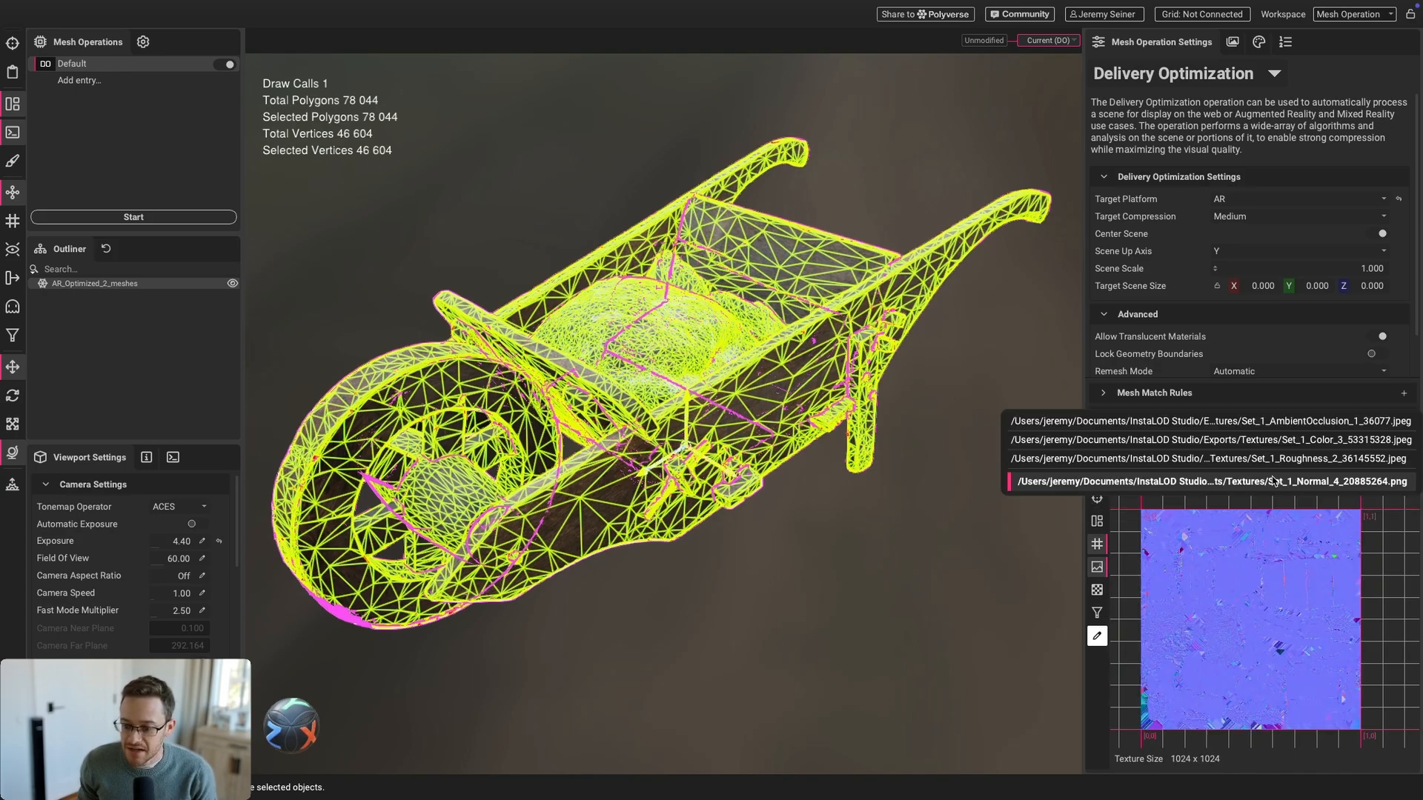
{"action": "left_click", "coordinate": [1294, 427]}
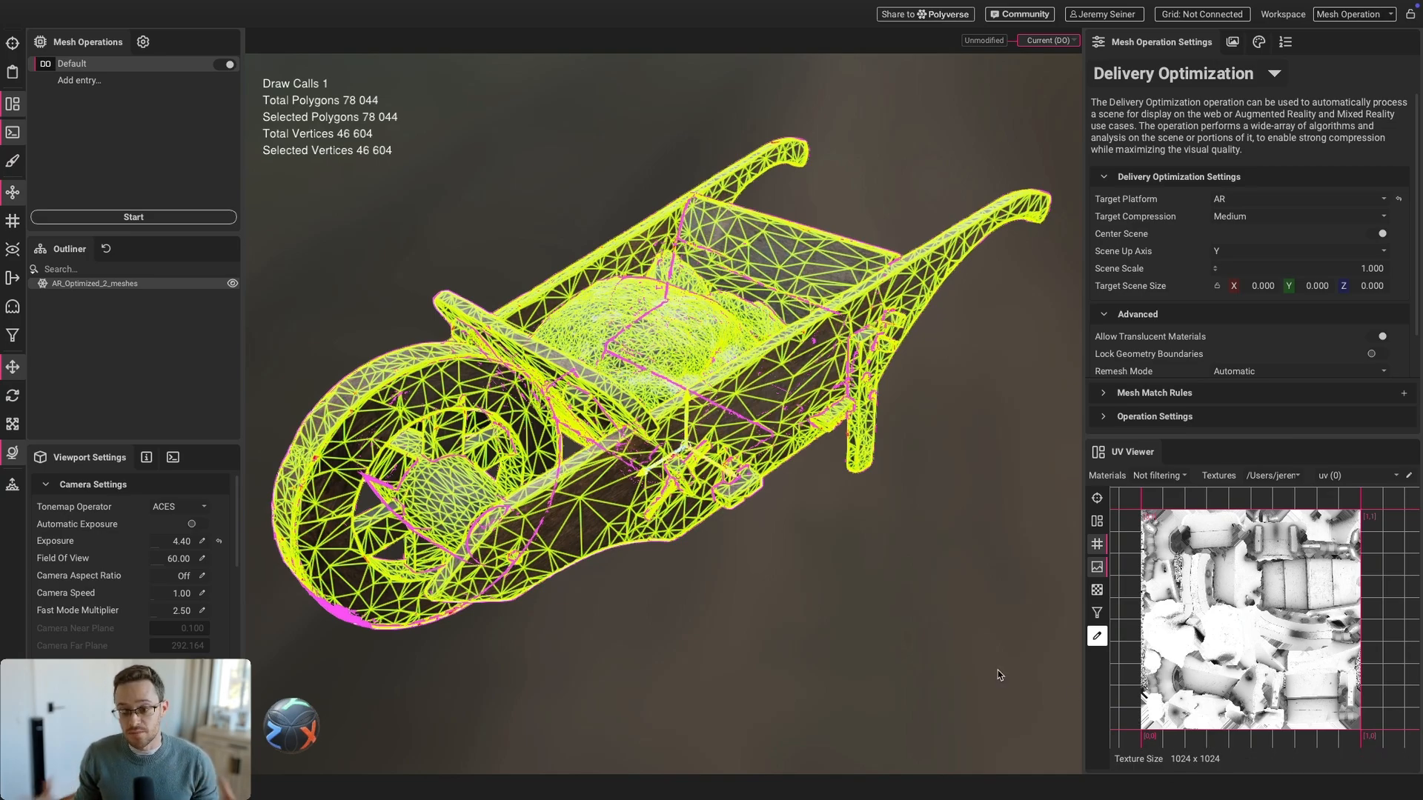
Reselect the wheelbarrow in the Material Editor to view its single merged material
{"action": "left_click", "coordinate": [511, 267]}
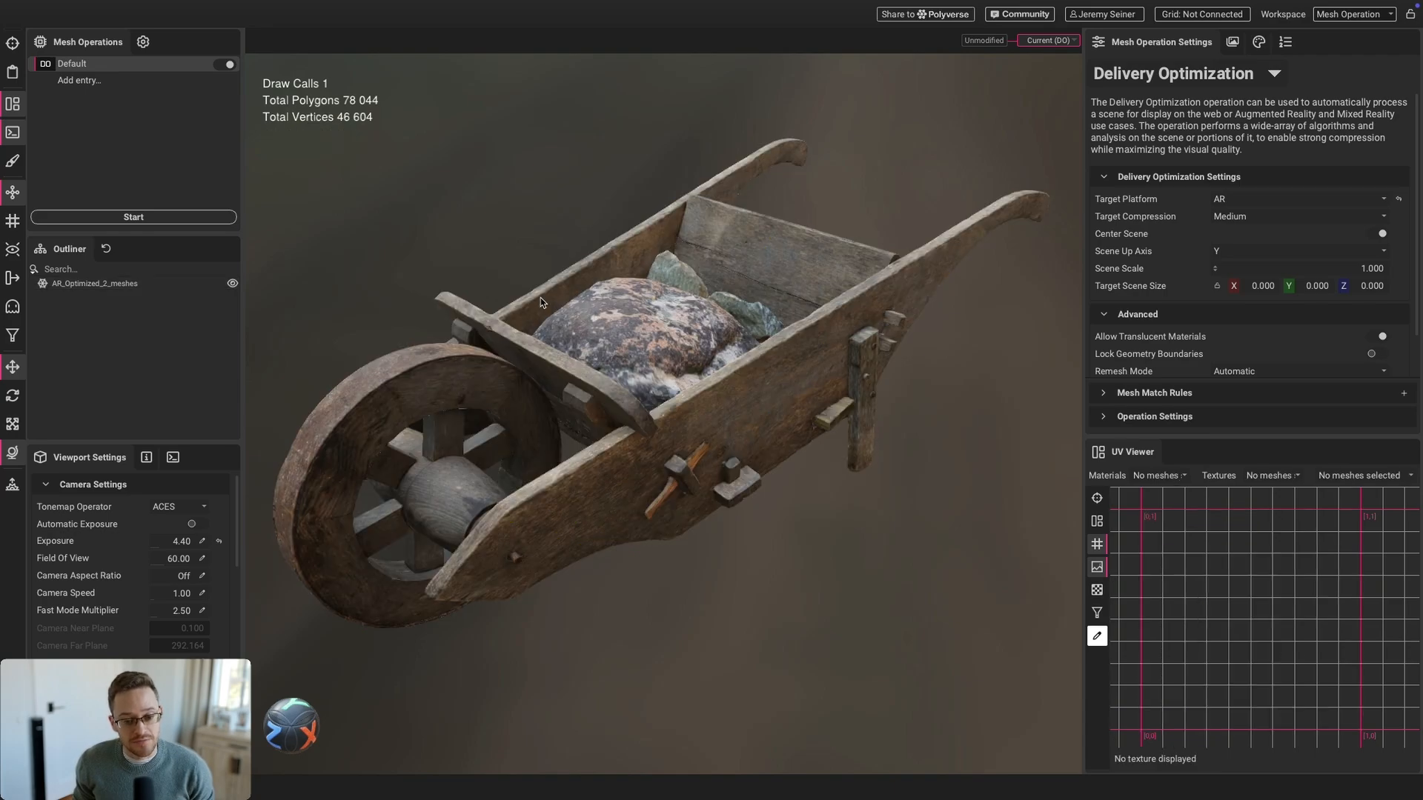
{"action": "scroll", "coordinate": [544, 305], "scroll_direction": "down", "scroll_amount": 3}
{"action": "left_click", "coordinate": [630, 317]}
{"action": "middle_click_drag", "start_coordinate": [630, 317], "coordinate": [645, 342]}
{"action": "left_click", "coordinate": [591, 237]}
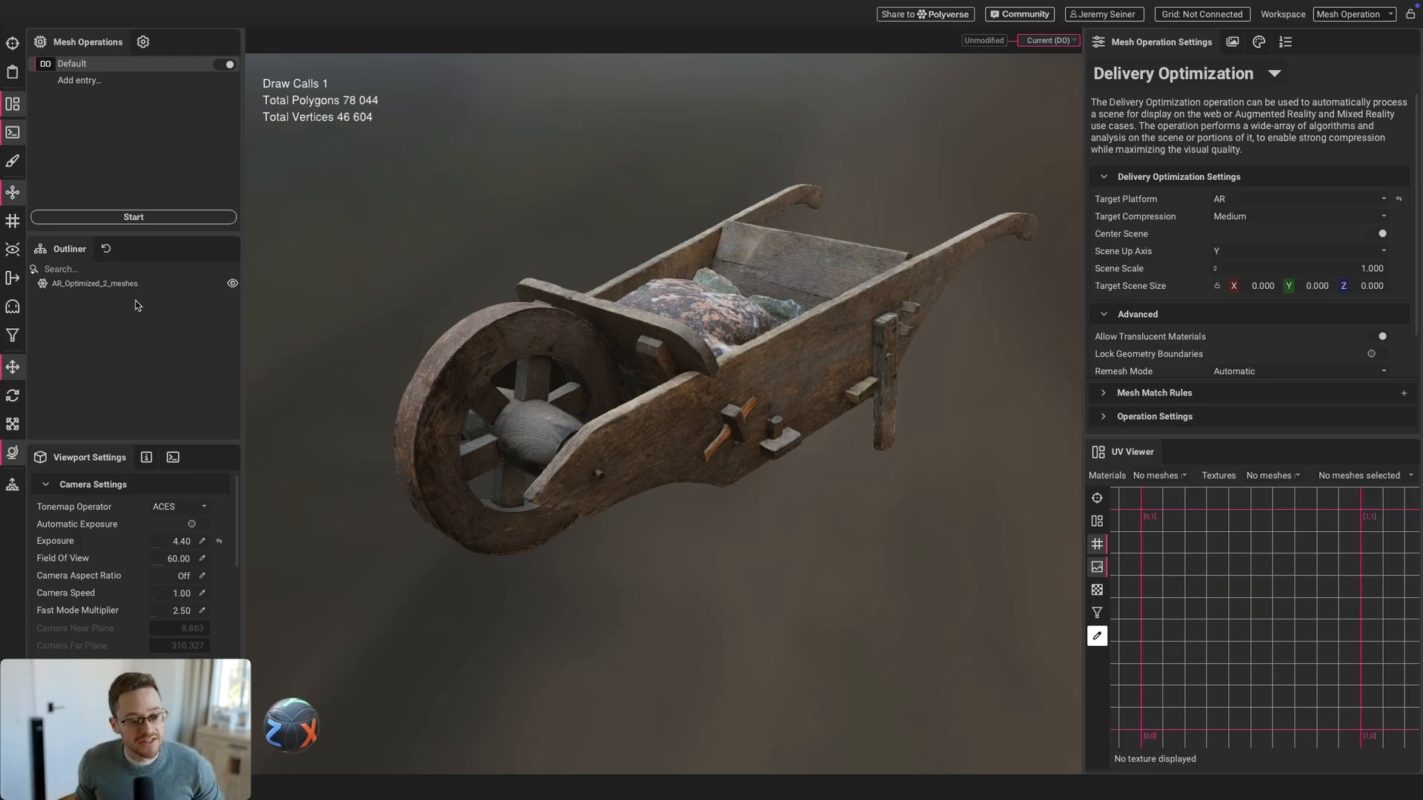
{"action": "left_click", "coordinate": [1258, 42]}
{"action": "left_click", "coordinate": [739, 270]}
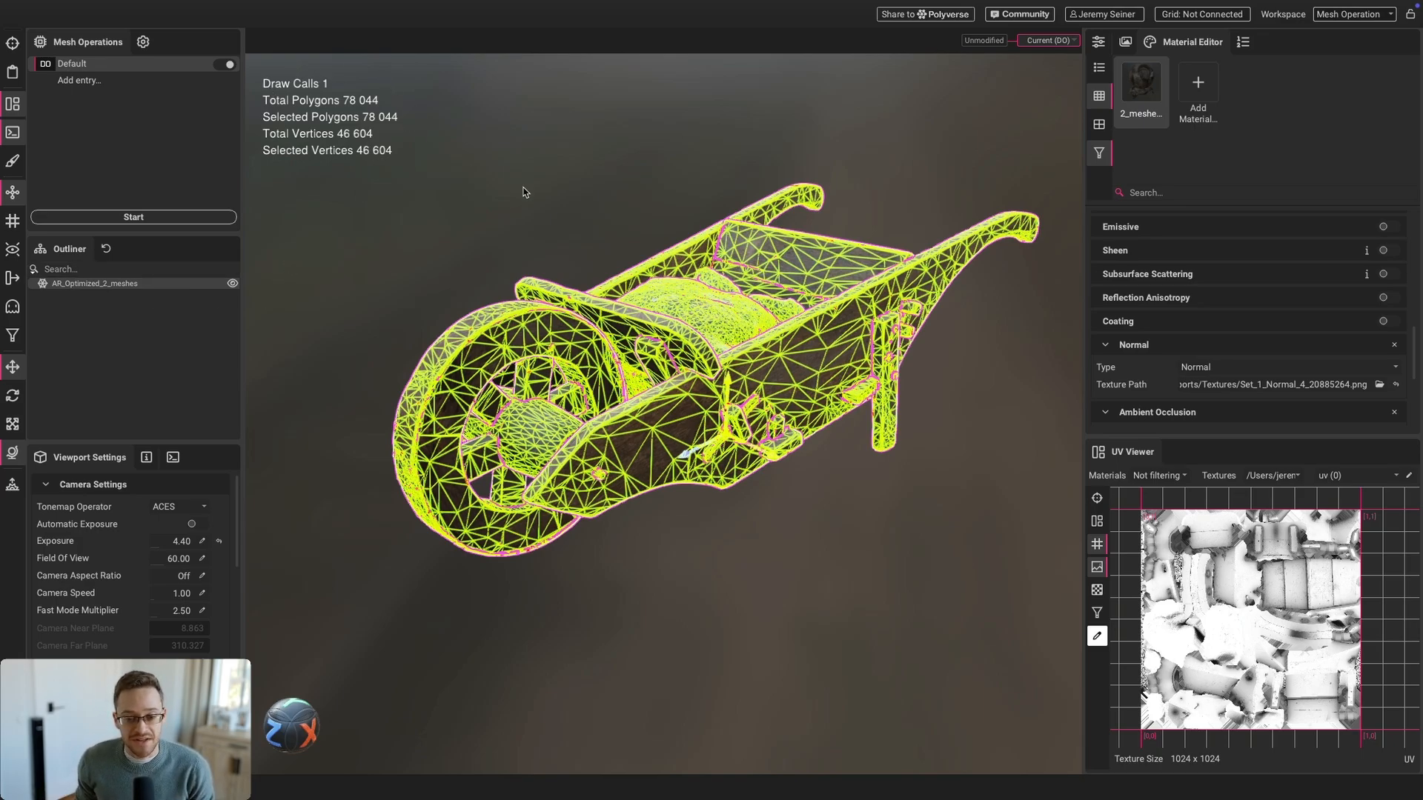
Zoom and pan the Normal map in the UV Viewer, then deselect and zoom out
{"action": "left_click", "coordinate": [1281, 478]}
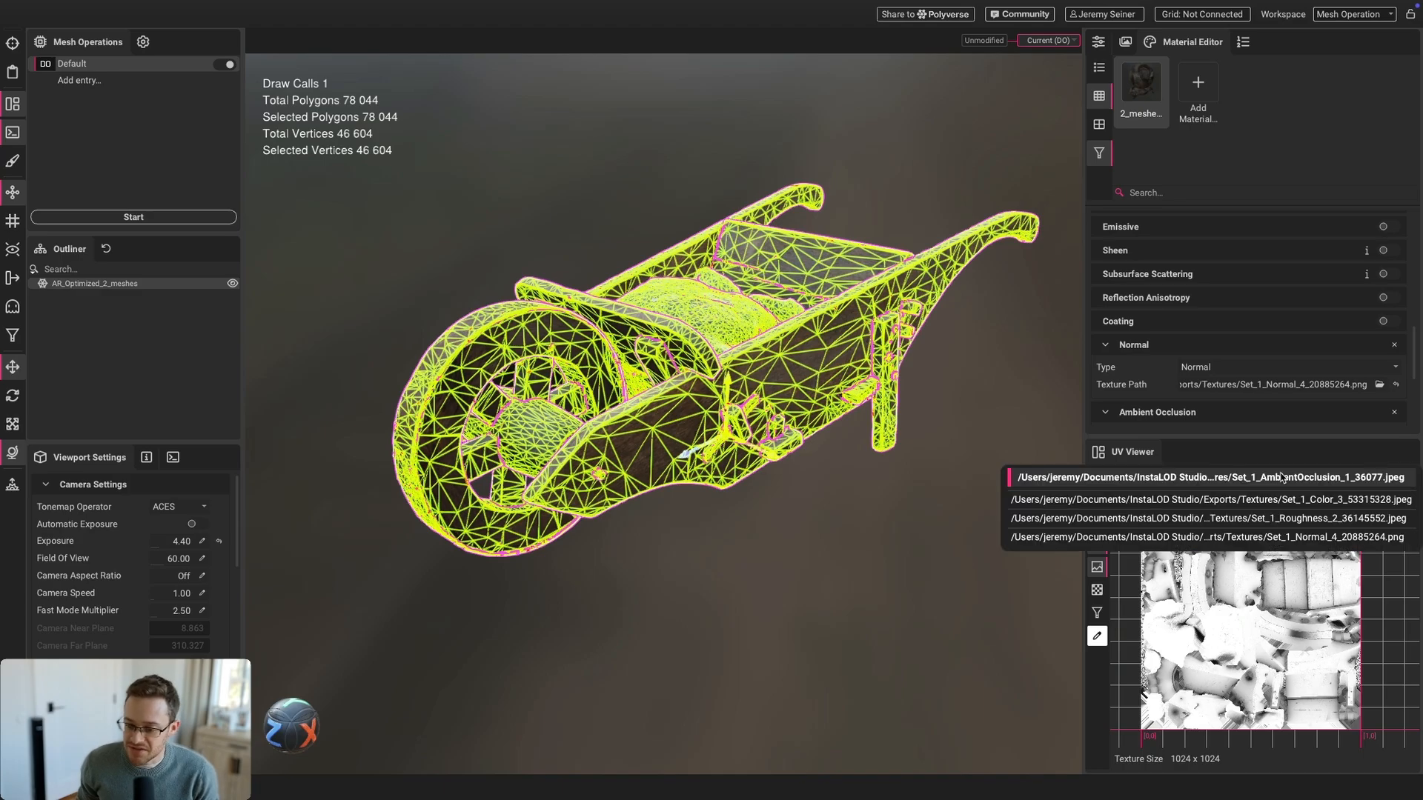
{"action": "left_click", "coordinate": [1252, 547]}
{"action": "scroll", "coordinate": [1236, 621], "scroll_direction": "up", "scroll_amount": 4}
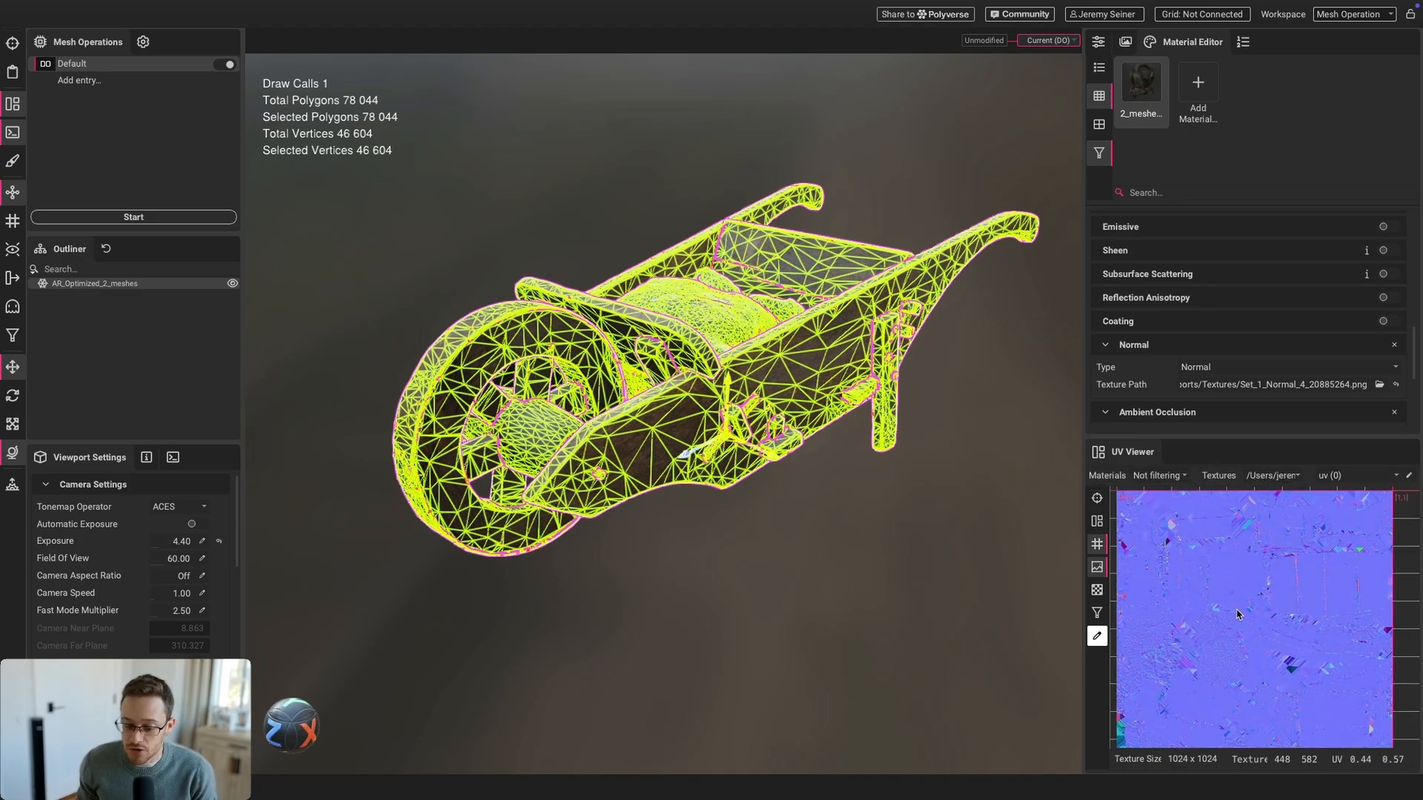
{"action": "middle_click_drag", "start_coordinate": [1242, 601], "coordinate": [1243, 609]}
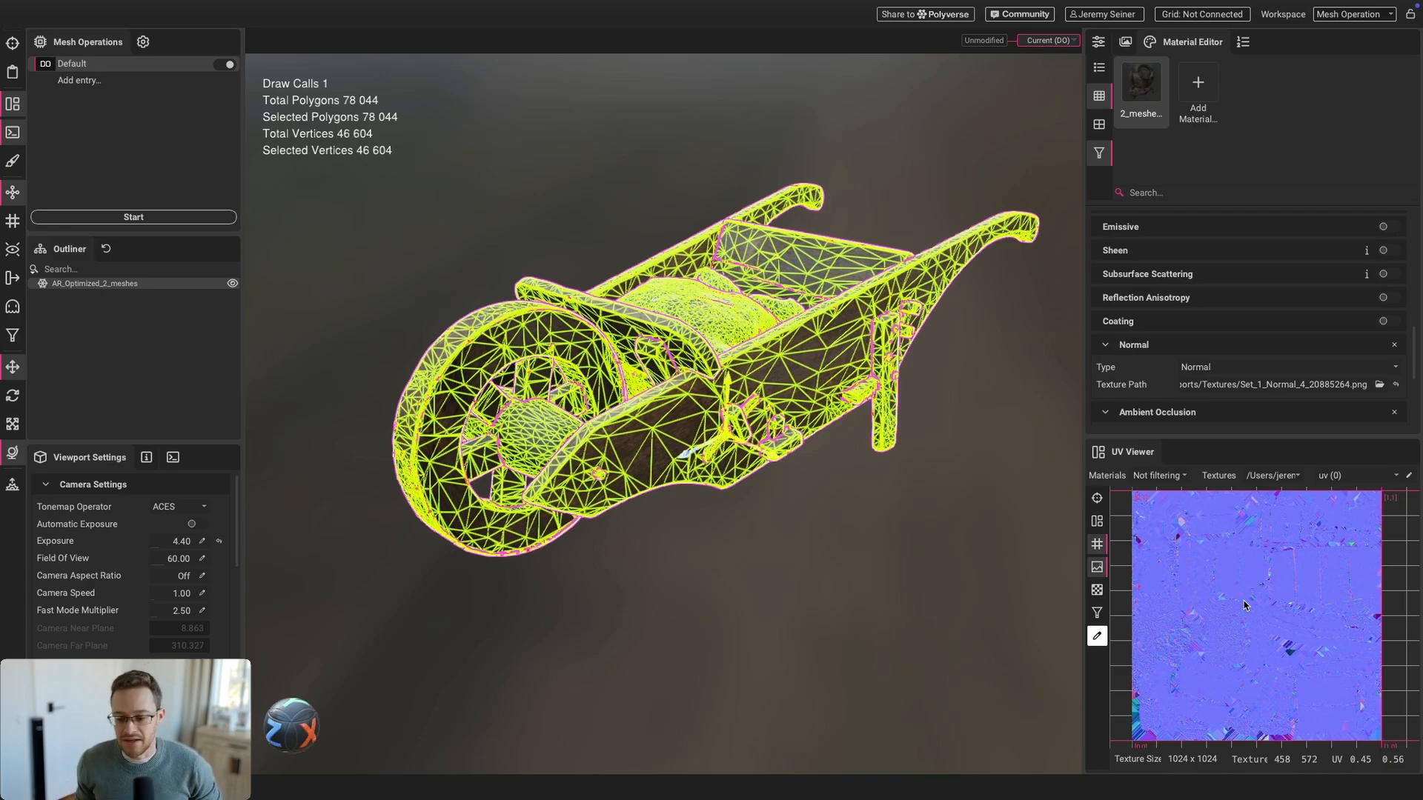
{"action": "left_click", "coordinate": [960, 495]}
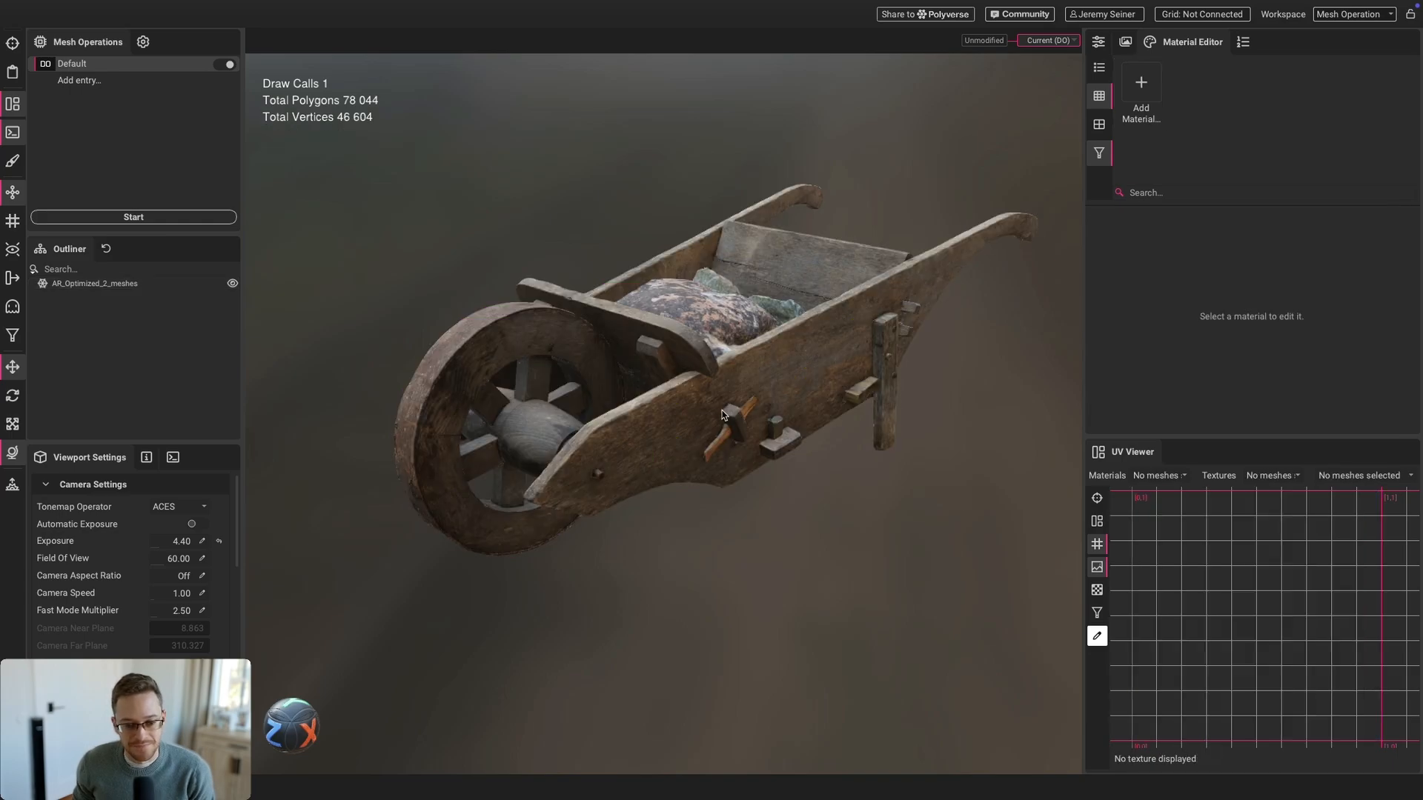
{"action": "scroll", "coordinate": [722, 414], "scroll_direction": "down", "scroll_amount": 2}
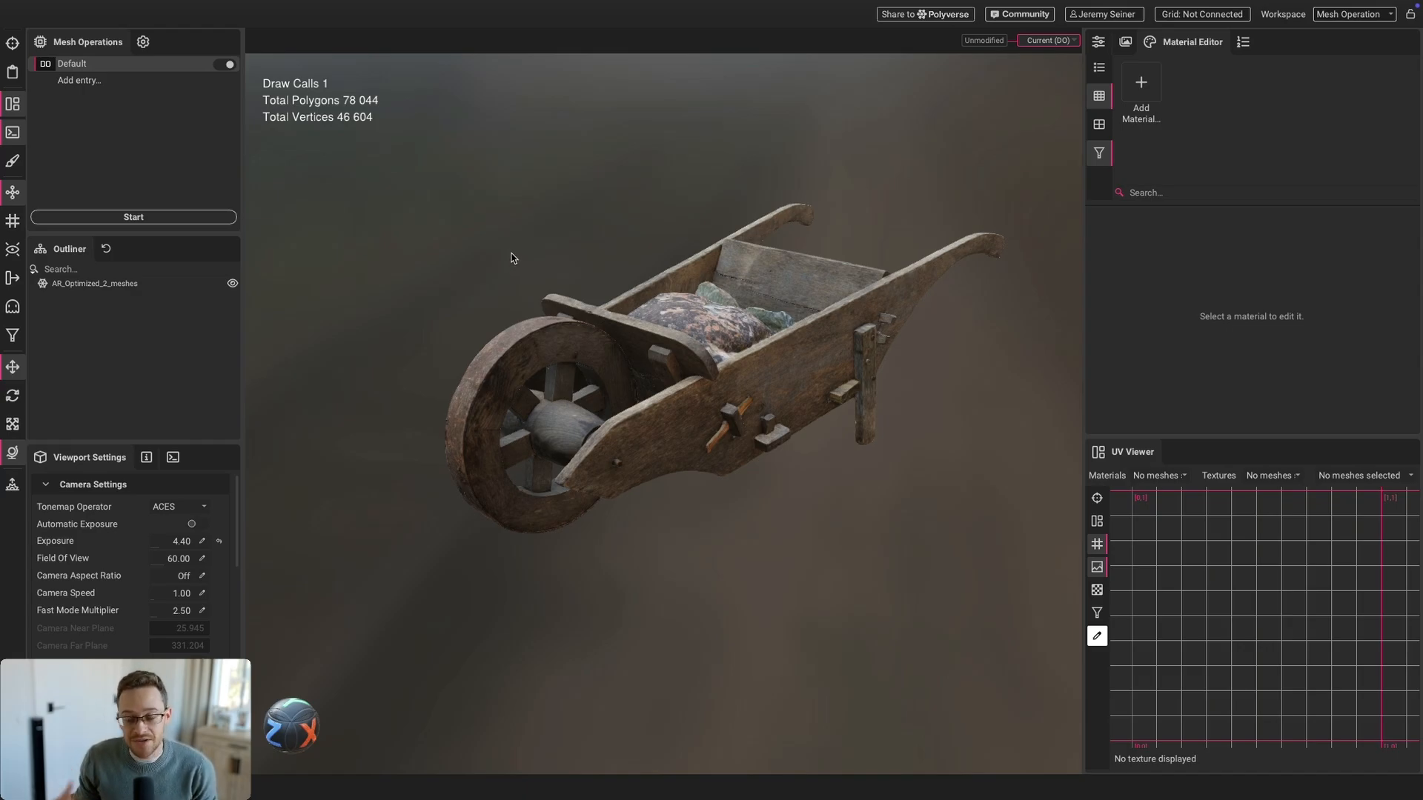
Export the scene as 'Wooden Wheelbarrow Optimized.usdz' into the Exports folder
{"action": "mouse_move", "coordinate": [66, 2]}
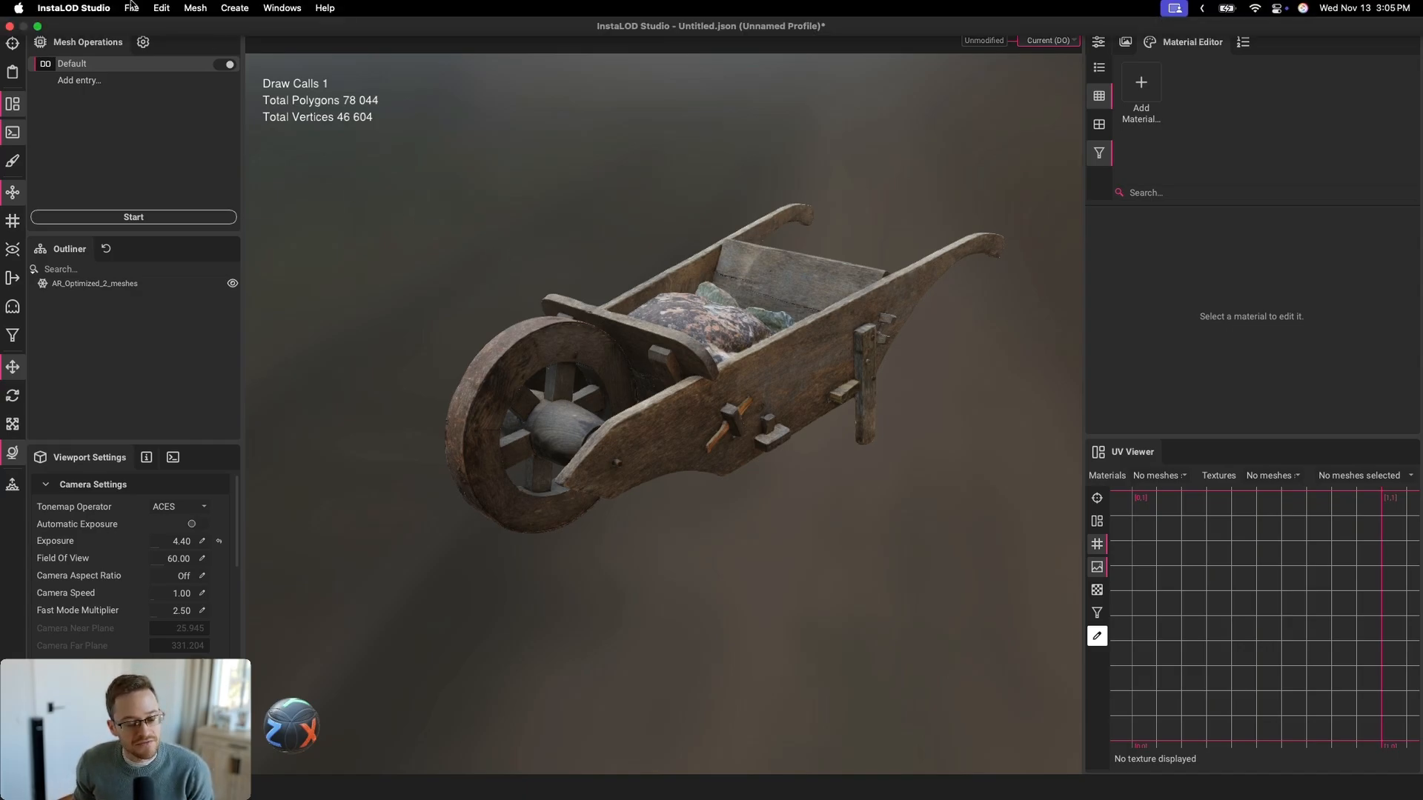
{"action": "left_click", "coordinate": [131, 8]}
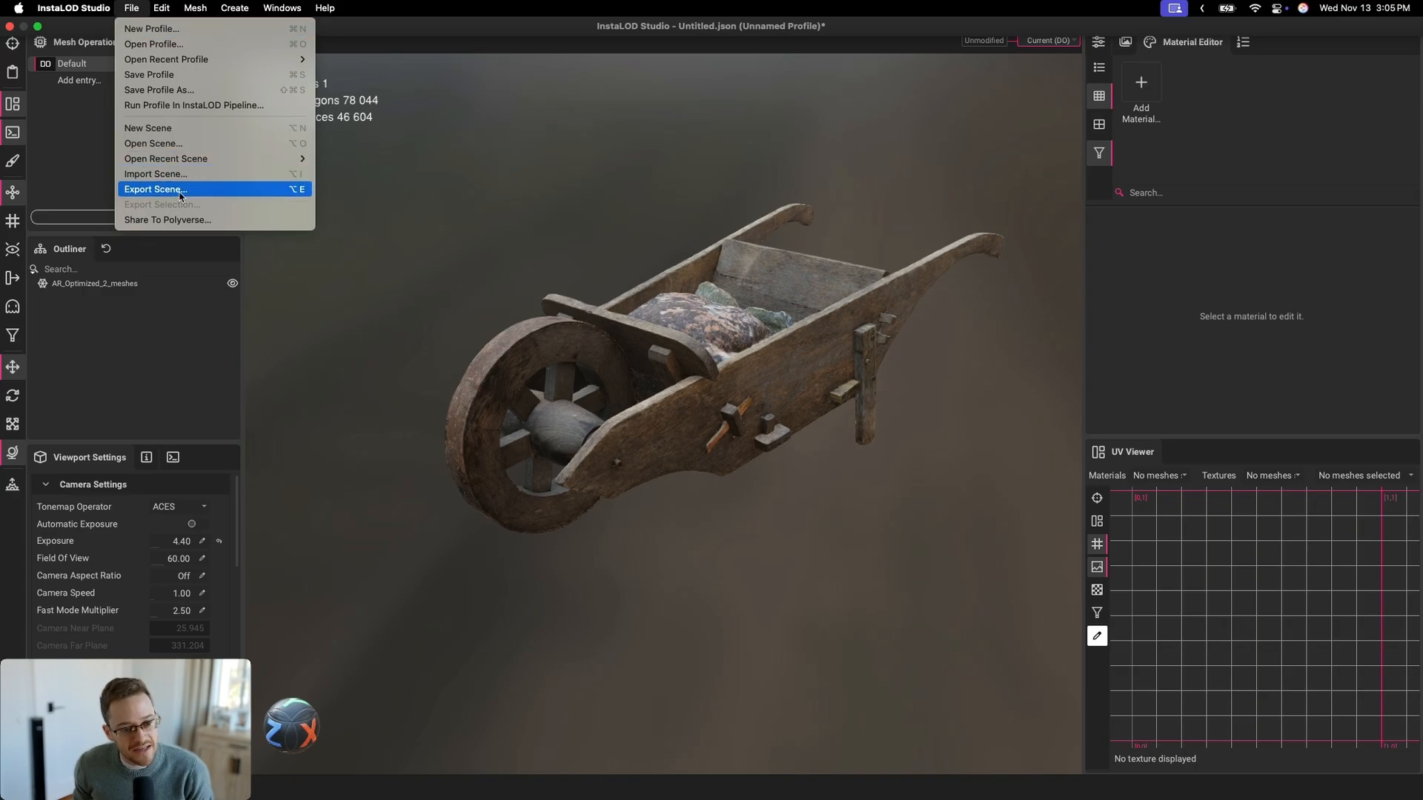
{"action": "left_click", "coordinate": [156, 189]}
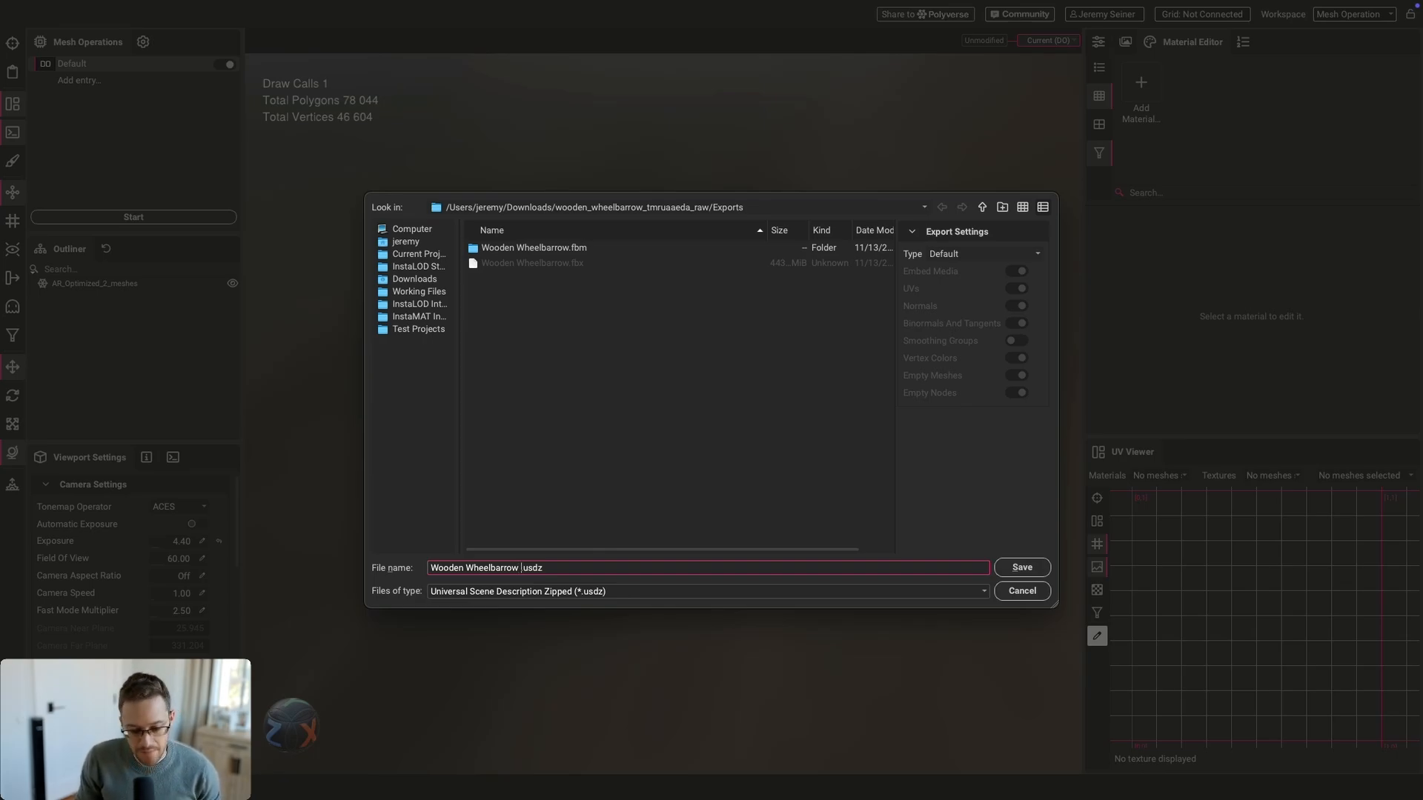
{"action": "type", "text": "Optimized"}
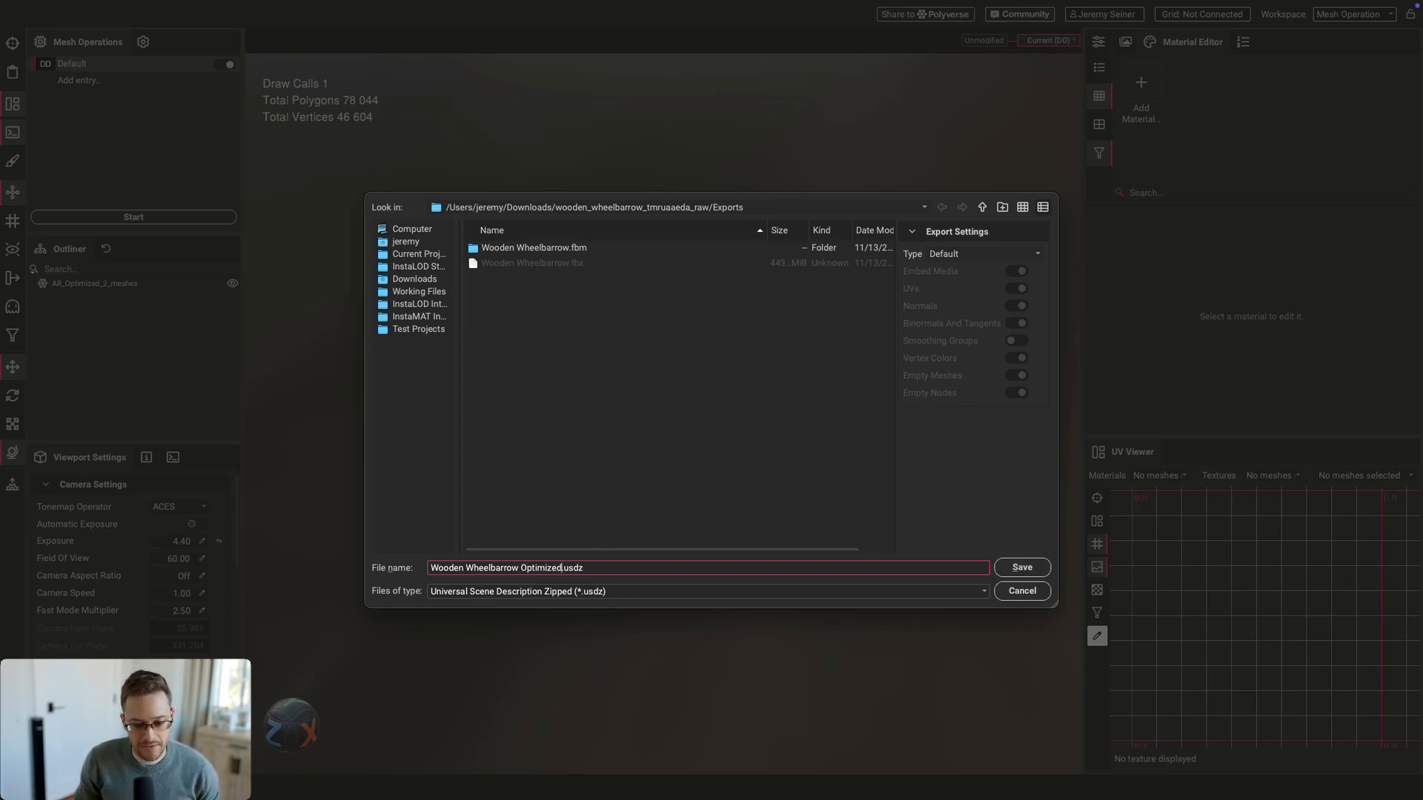
{"action": "left_click", "coordinate": [1021, 569]}
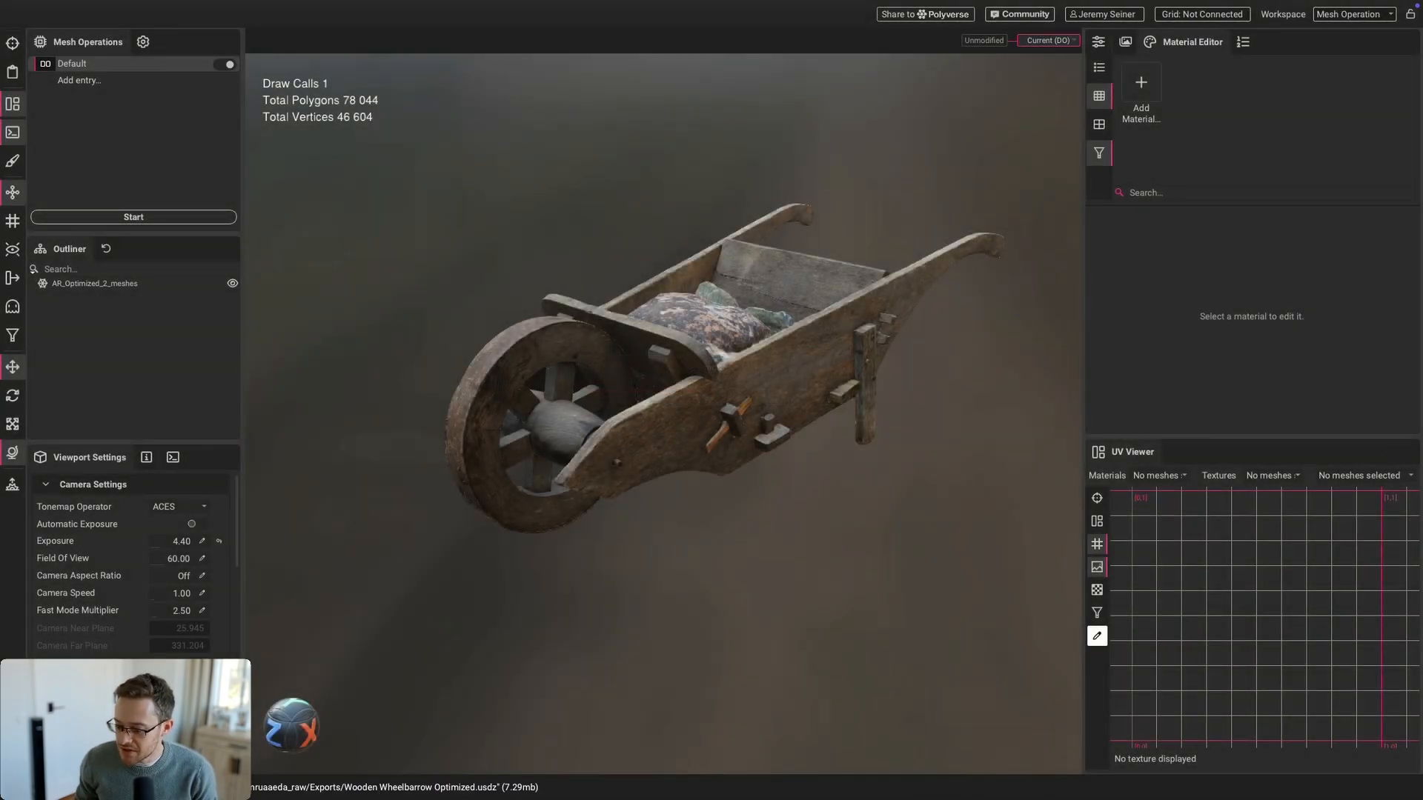
{"action": "key", "text": "ctrl+Left"}
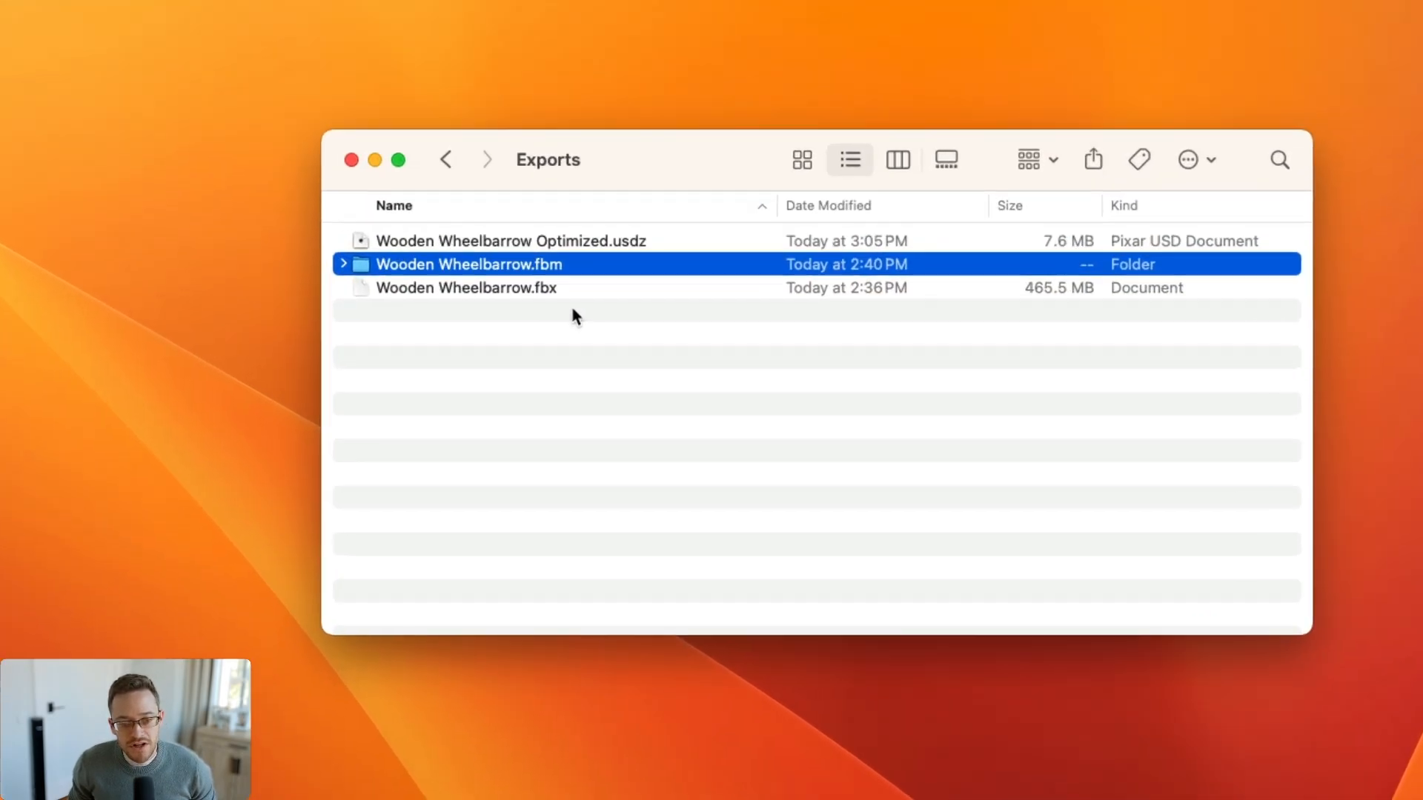
Deselect files in the Exports folder to view the new USDZ beside the original FBX
{"action": "left_click", "coordinate": [591, 319]}
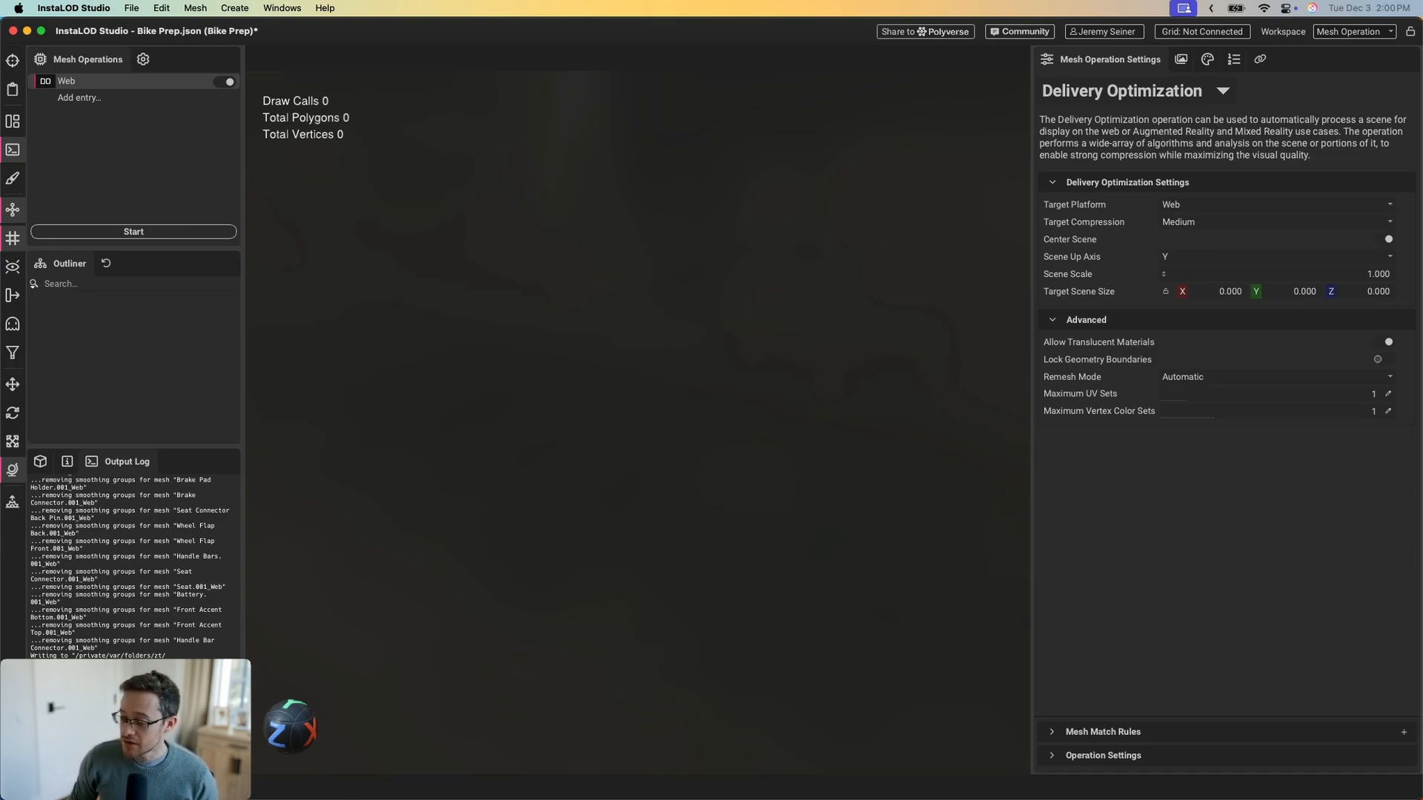
Import Electric Bike Solo.stp with the profile's import rules, keeping all checked parts
{"action": "left_click_drag", "start_coordinate": [919, 421], "coordinate": [610, 360]}
{"action": "left_click", "coordinate": [689, 387]}
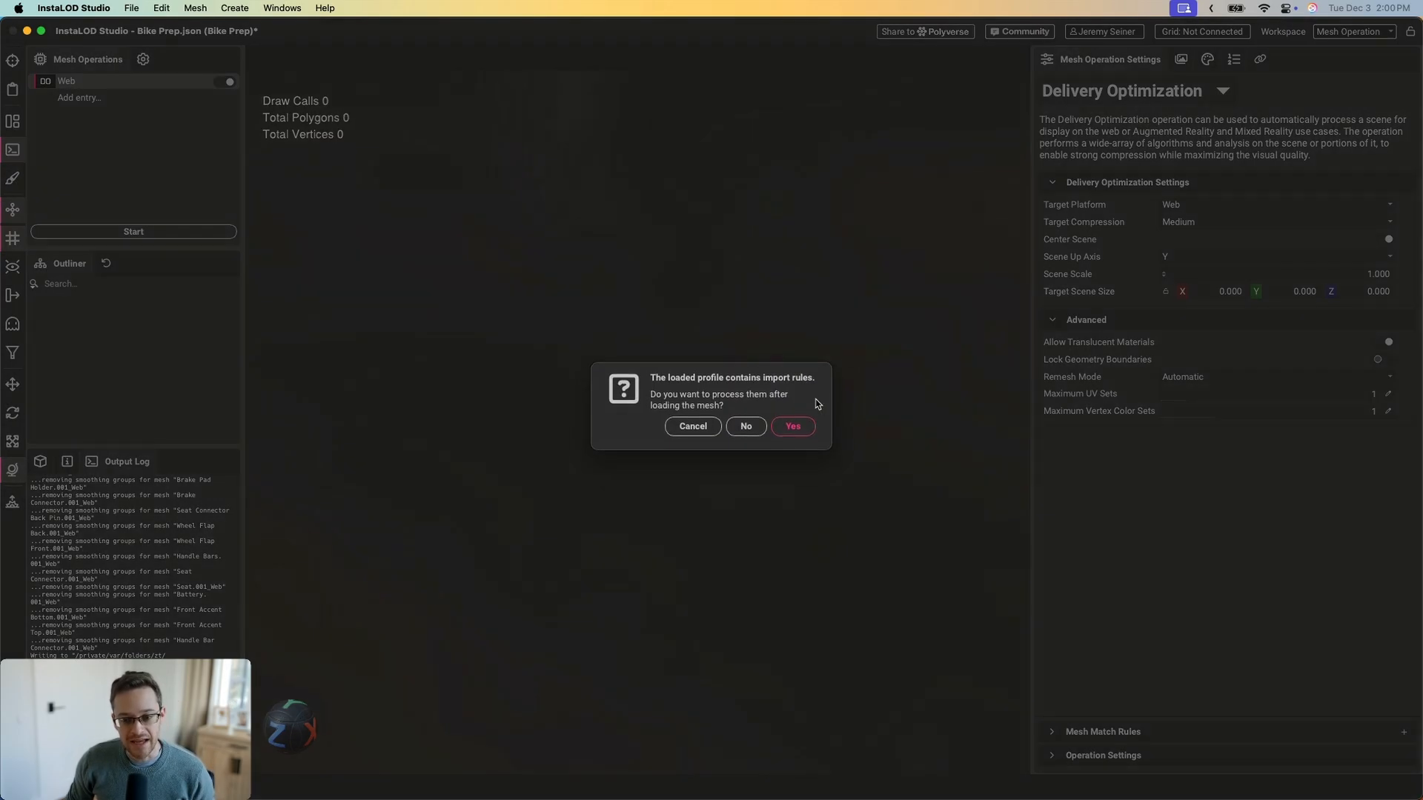
{"action": "left_click", "coordinate": [793, 429]}
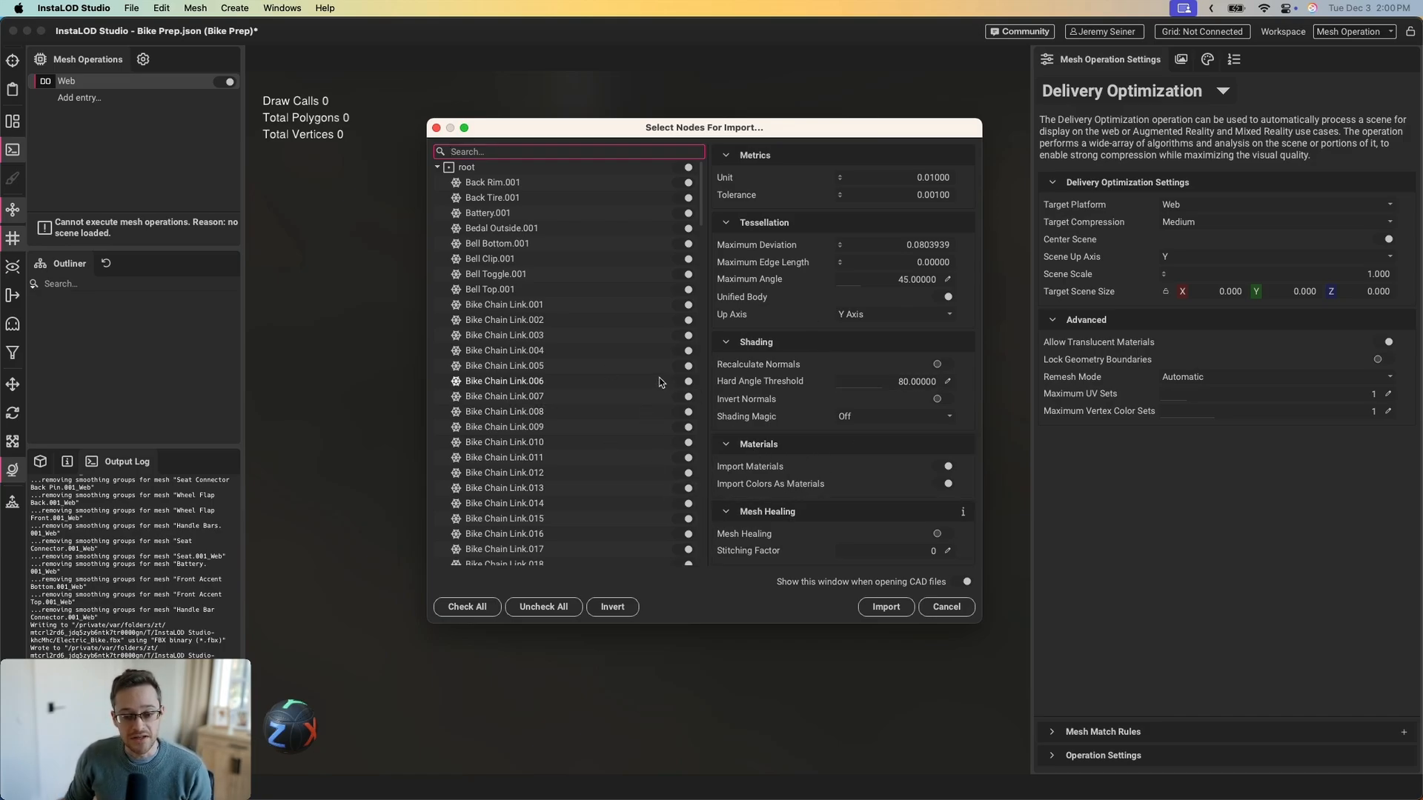
{"action": "scroll", "coordinate": [578, 340], "scroll_direction": "down", "scroll_amount": 5}
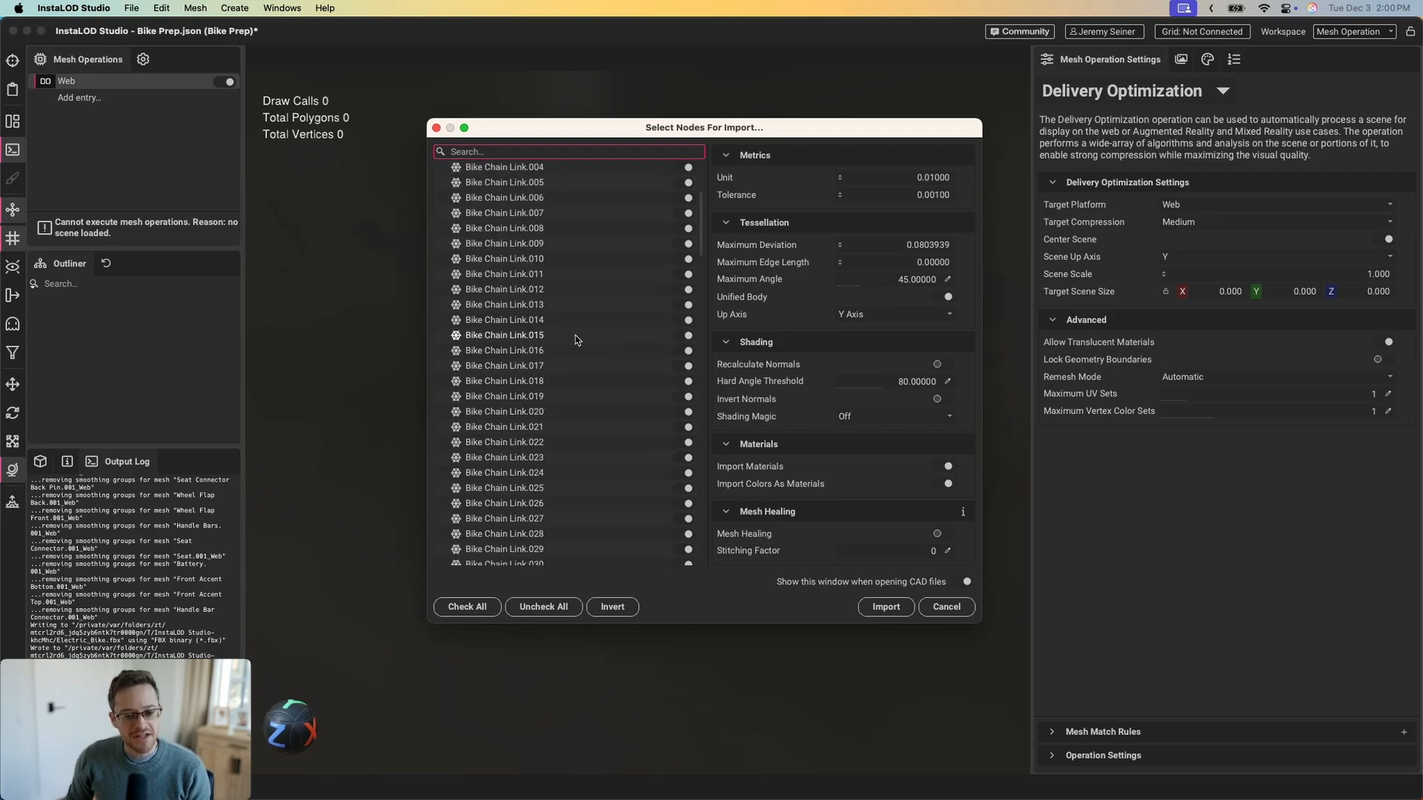
{"action": "scroll", "coordinate": [576, 342], "scroll_direction": "down", "scroll_amount": 10}
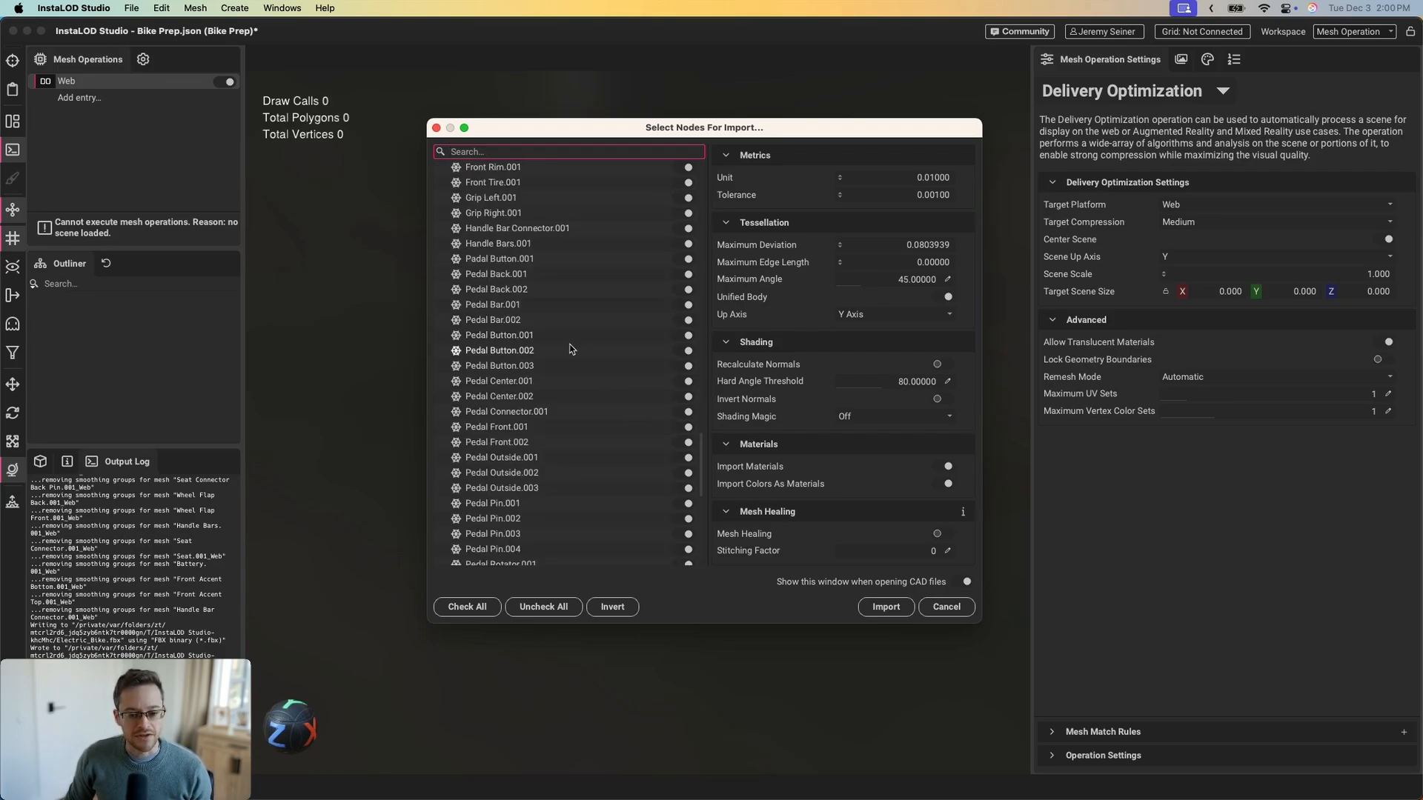
{"action": "scroll", "coordinate": [571, 349], "scroll_direction": "up", "scroll_amount": 15}
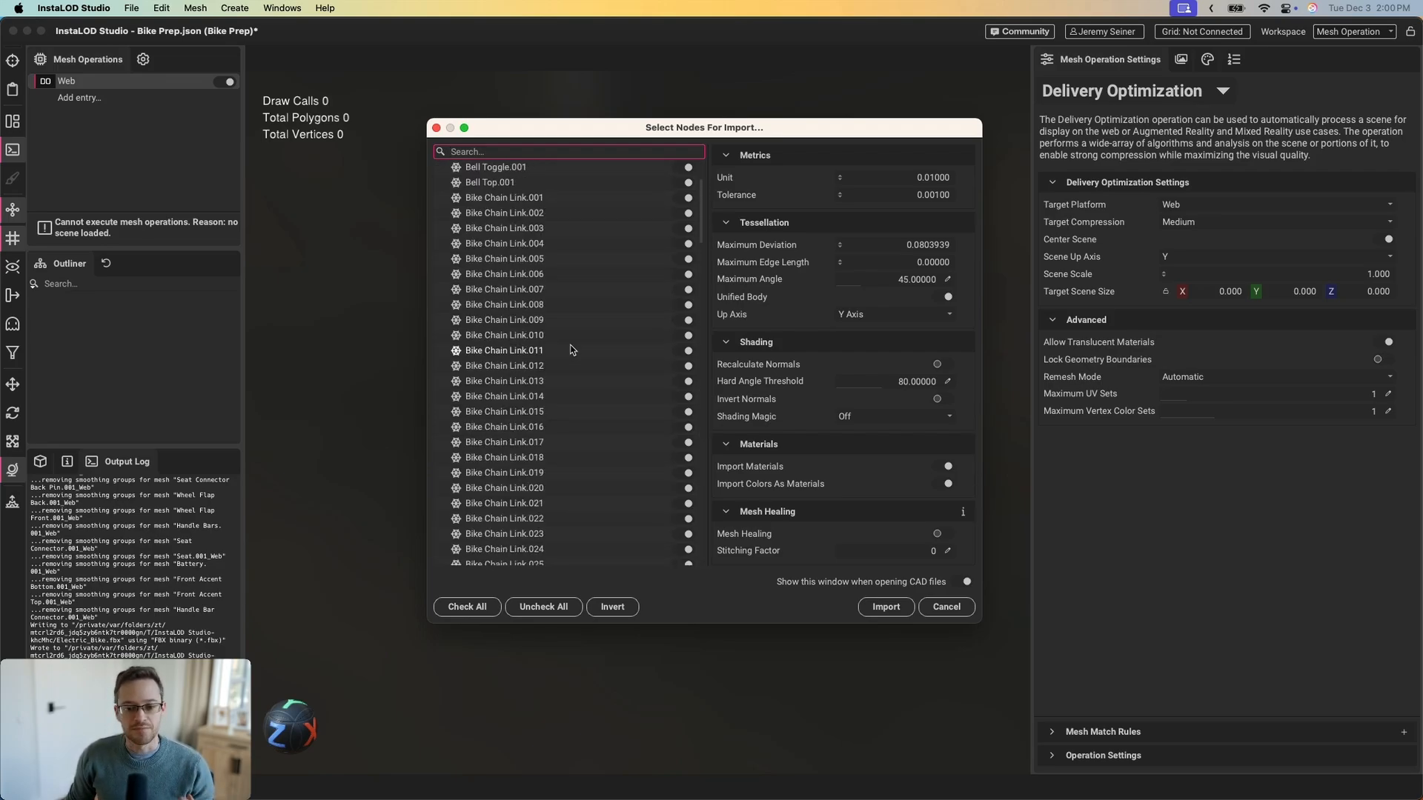
{"action": "scroll", "coordinate": [571, 349], "scroll_direction": "up", "scroll_amount": 3}
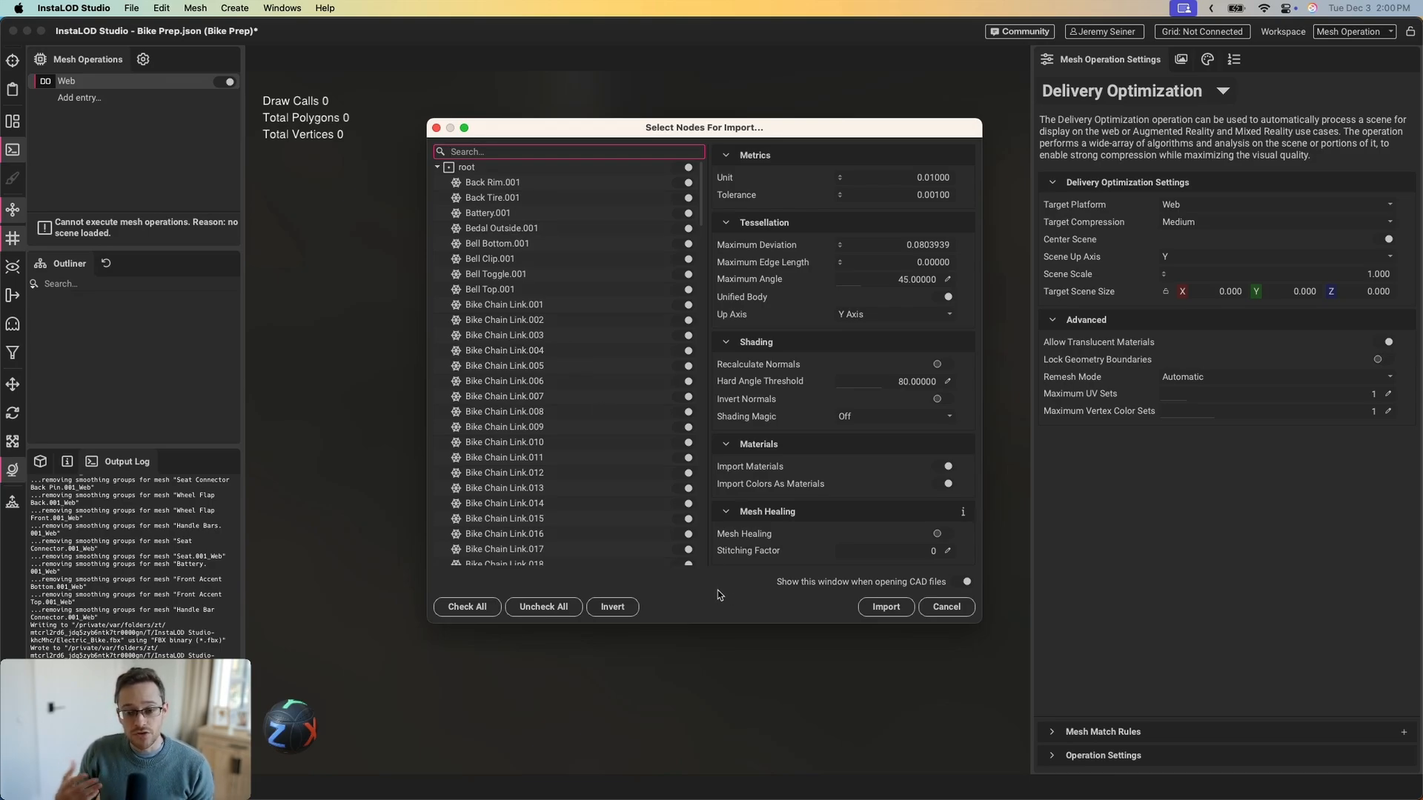
{"action": "left_click", "coordinate": [884, 611]}
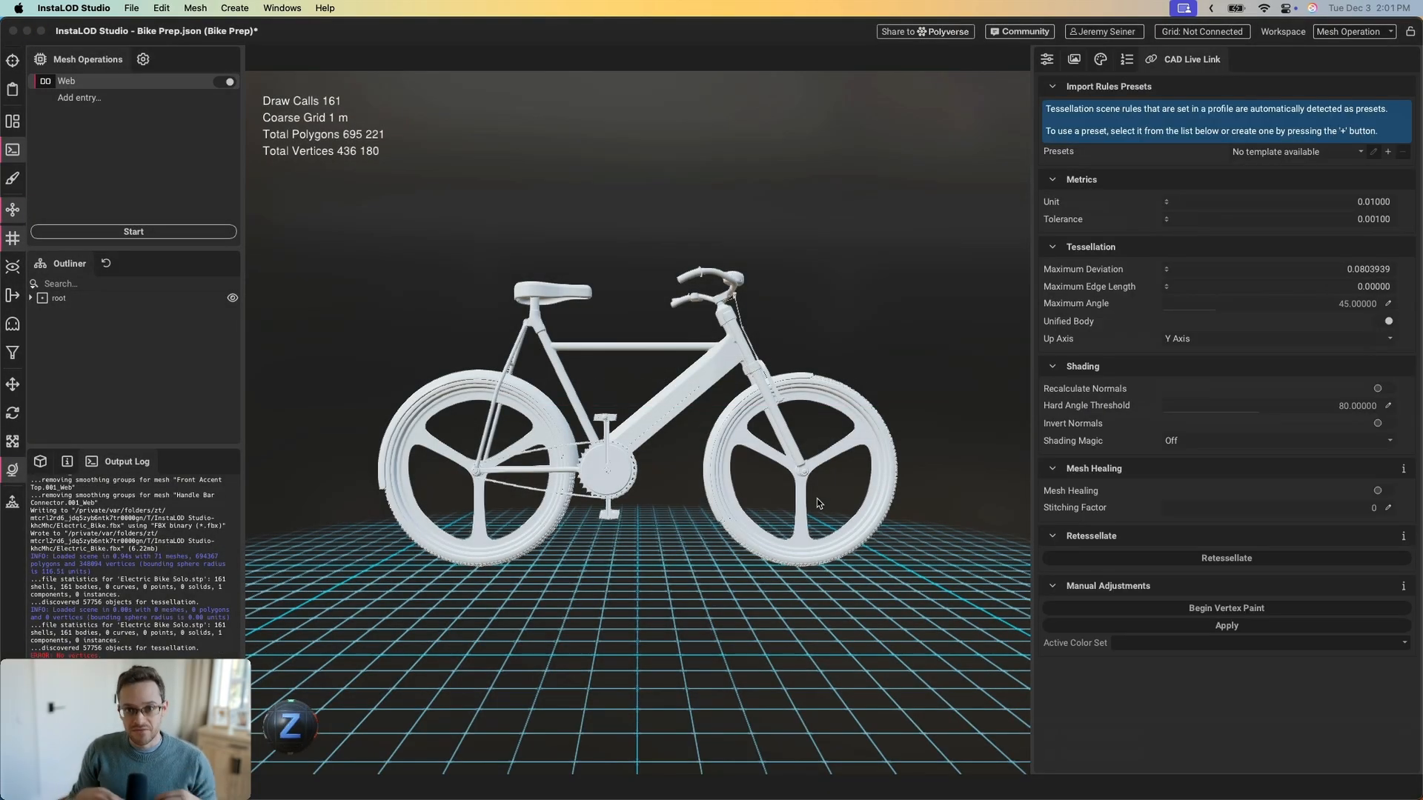
View the bike from a three-quarter front angle, expand root in the Outliner, and show Scene Rules
{"action": "scroll", "coordinate": [686, 366], "scroll_direction": "up", "scroll_amount": 4}
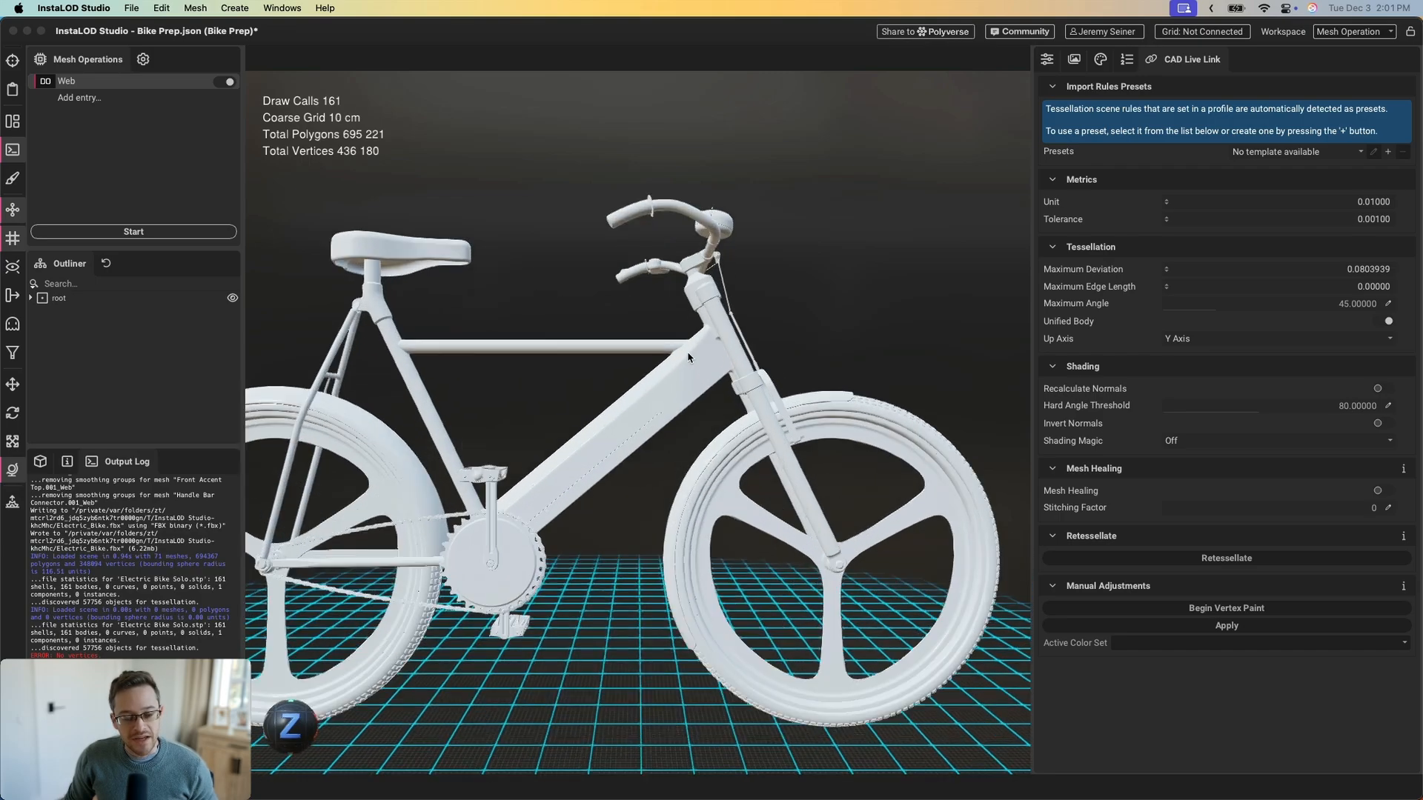
{"action": "mouse_move", "coordinate": [686, 366]}
{"action": "left_mouse_down"}
{"action": "mouse_move", "coordinate": [778, 337]}
{"action": "mouse_move", "coordinate": [709, 362]}
{"action": "left_mouse_up"}
{"action": "scroll", "coordinate": [711, 364], "scroll_direction": "up", "scroll_amount": 2}
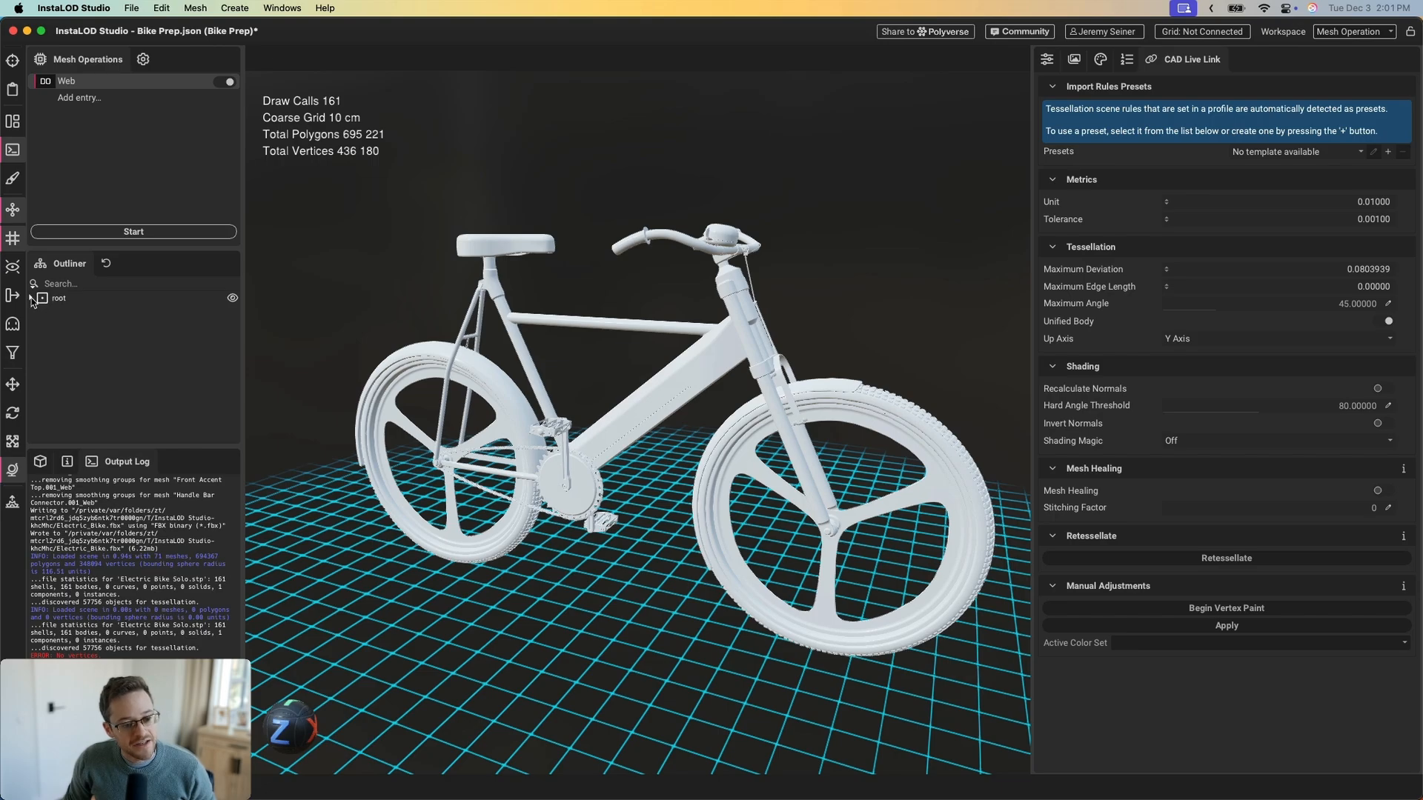
{"action": "left_click", "coordinate": [31, 297]}
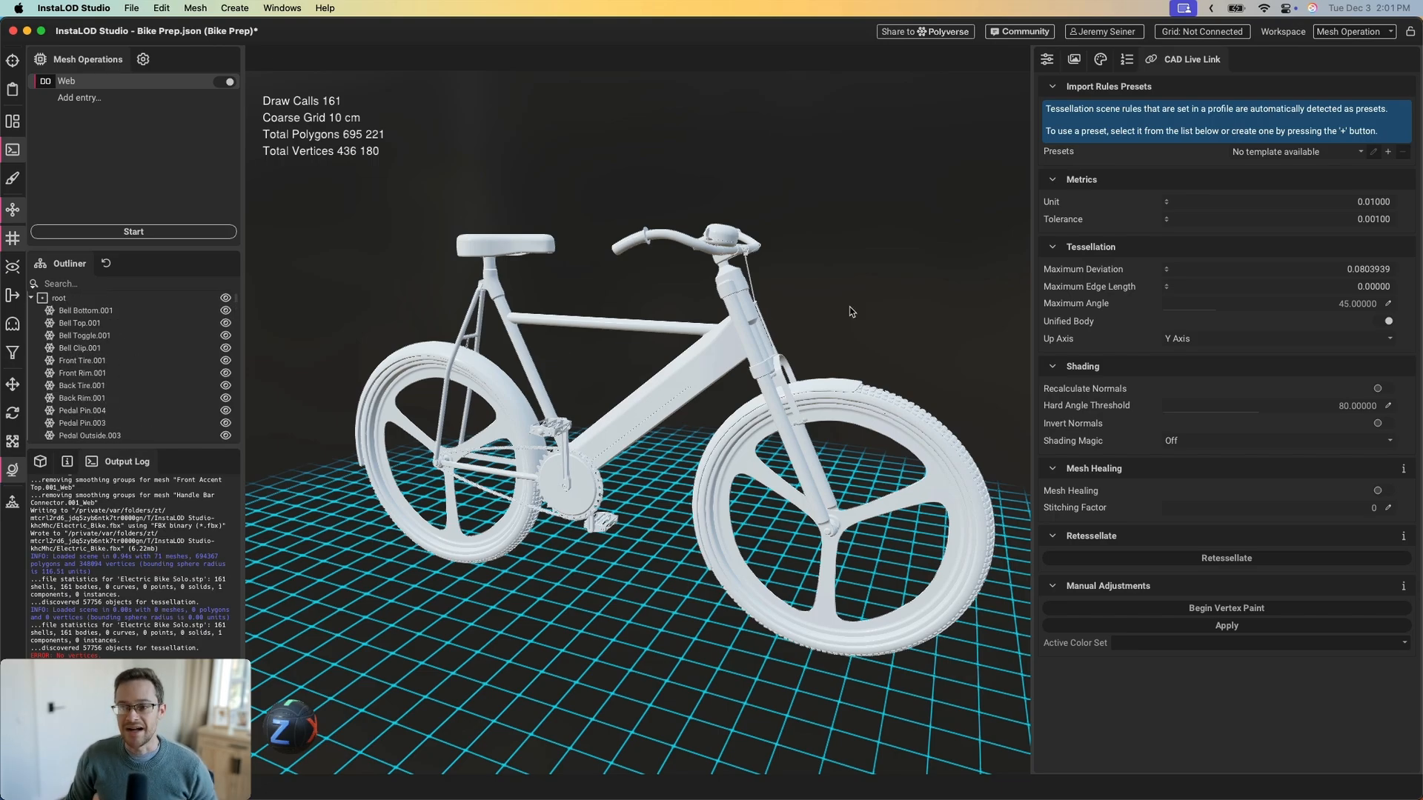
{"action": "left_click", "coordinate": [1126, 59]}
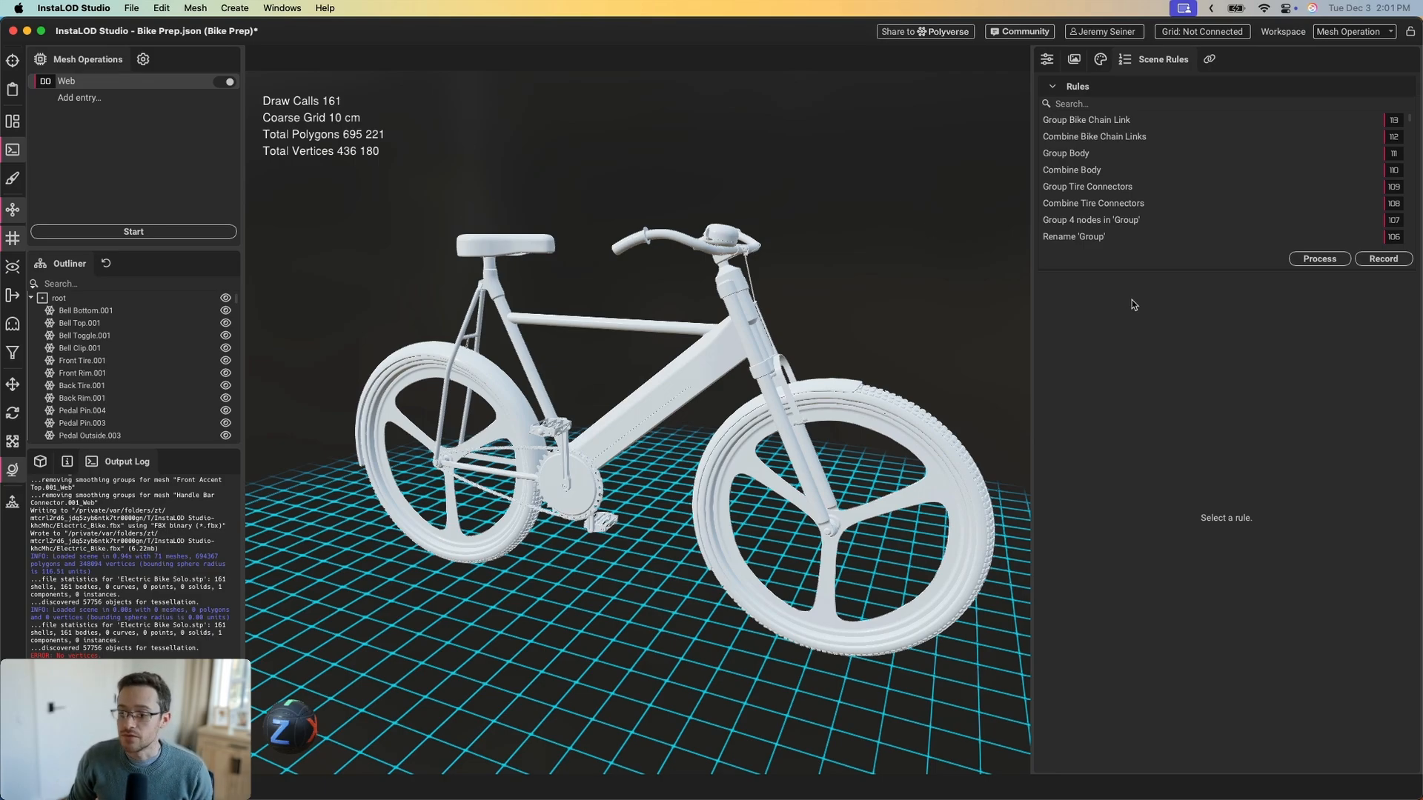
Apply the scene rules to the bike and inspect its Bell and Wheels groups
{"action": "left_click", "coordinate": [1319, 258]}
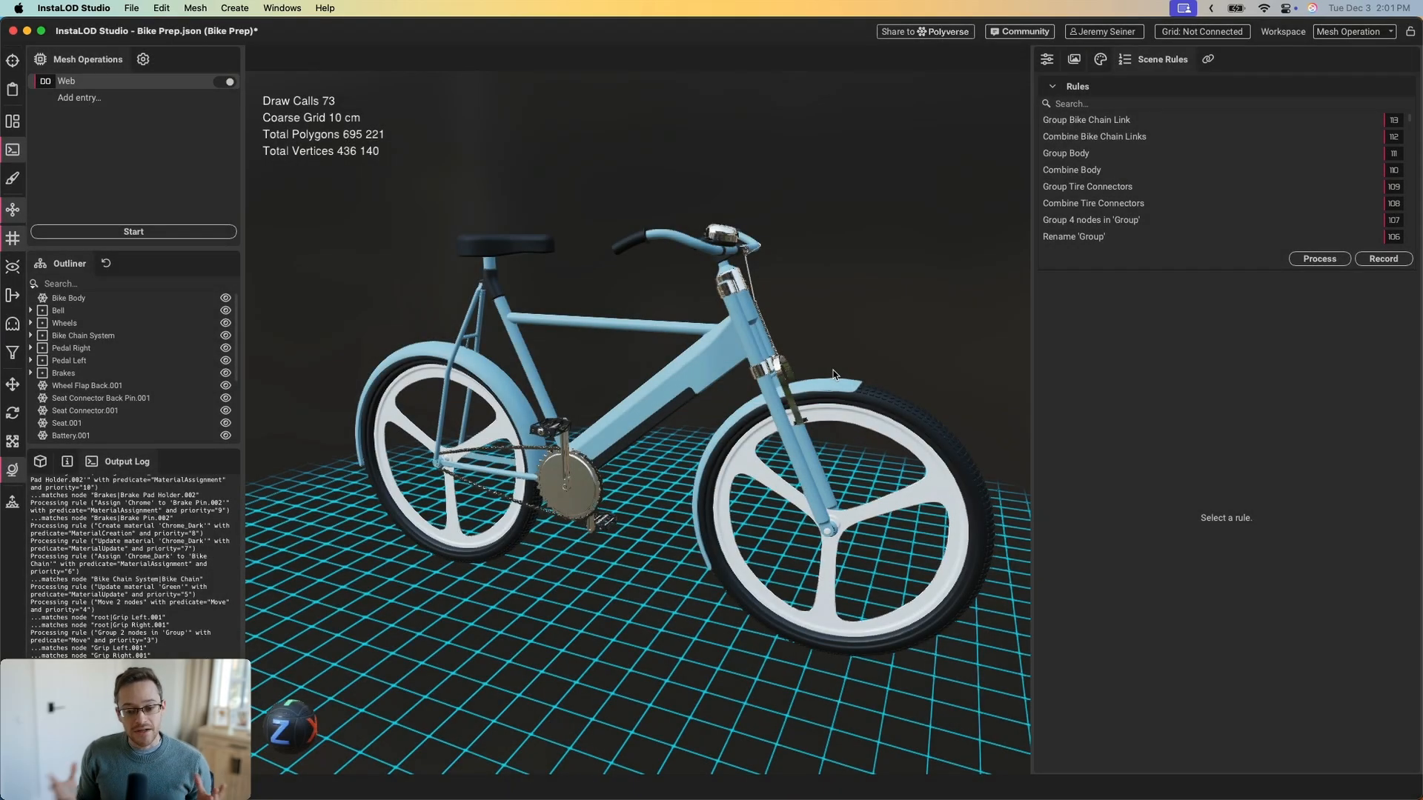
{"action": "left_click_drag", "start_coordinate": [729, 348], "coordinate": [687, 359], "text": "alt"}
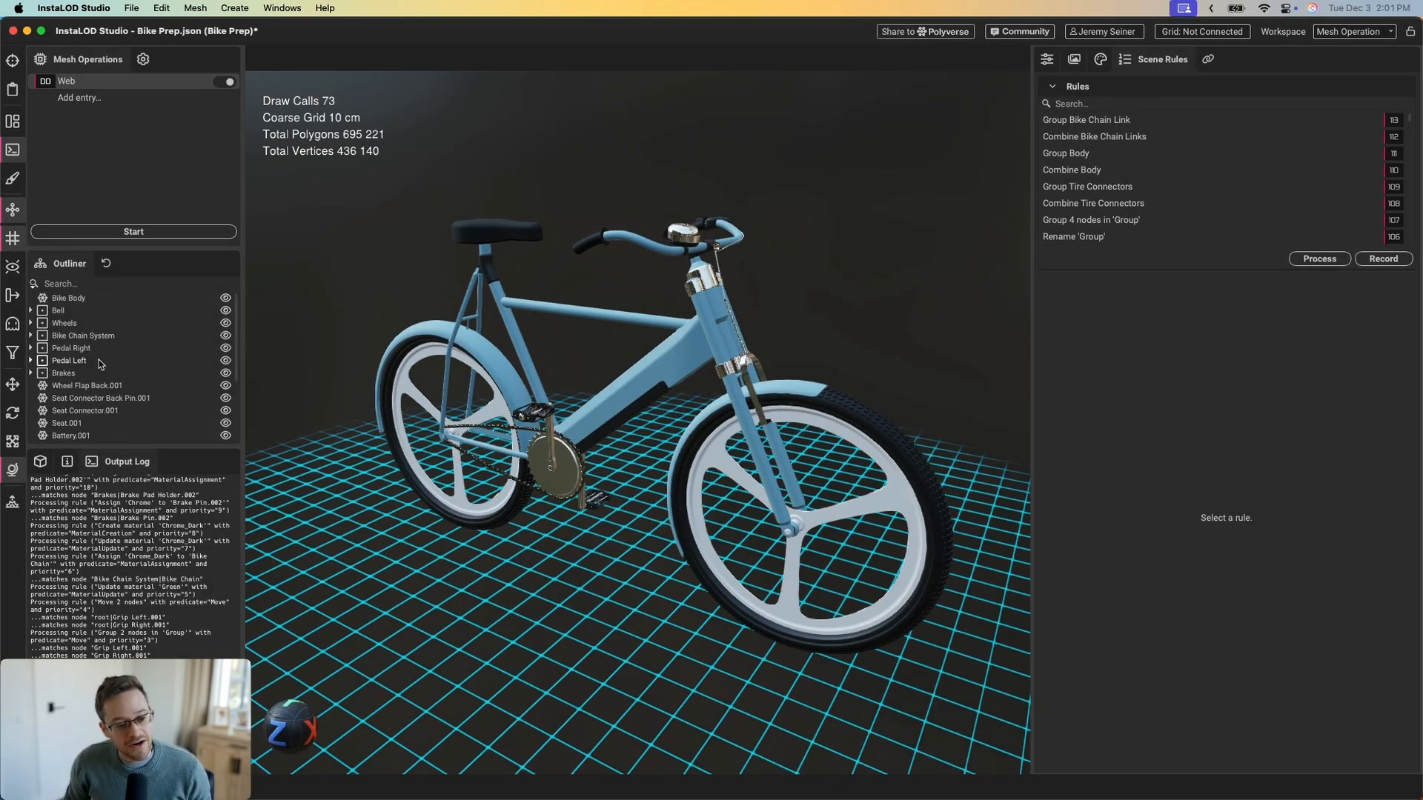
{"action": "left_click", "coordinate": [31, 311]}
{"action": "left_click", "coordinate": [43, 313]}
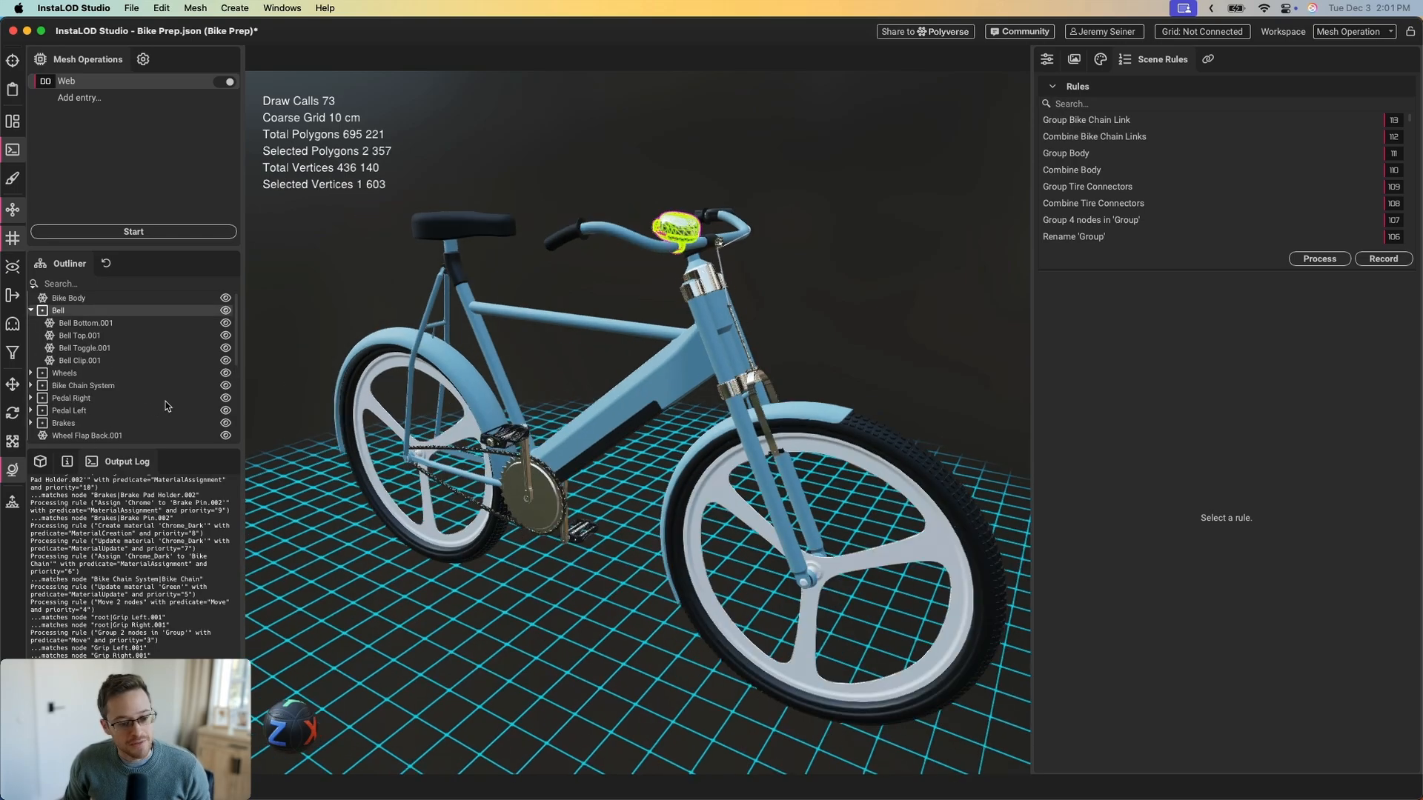
{"action": "left_click", "coordinate": [64, 372]}
Reframe the whole bike and show the Web Delivery Optimization settings
{"action": "left_click", "coordinate": [284, 329]}
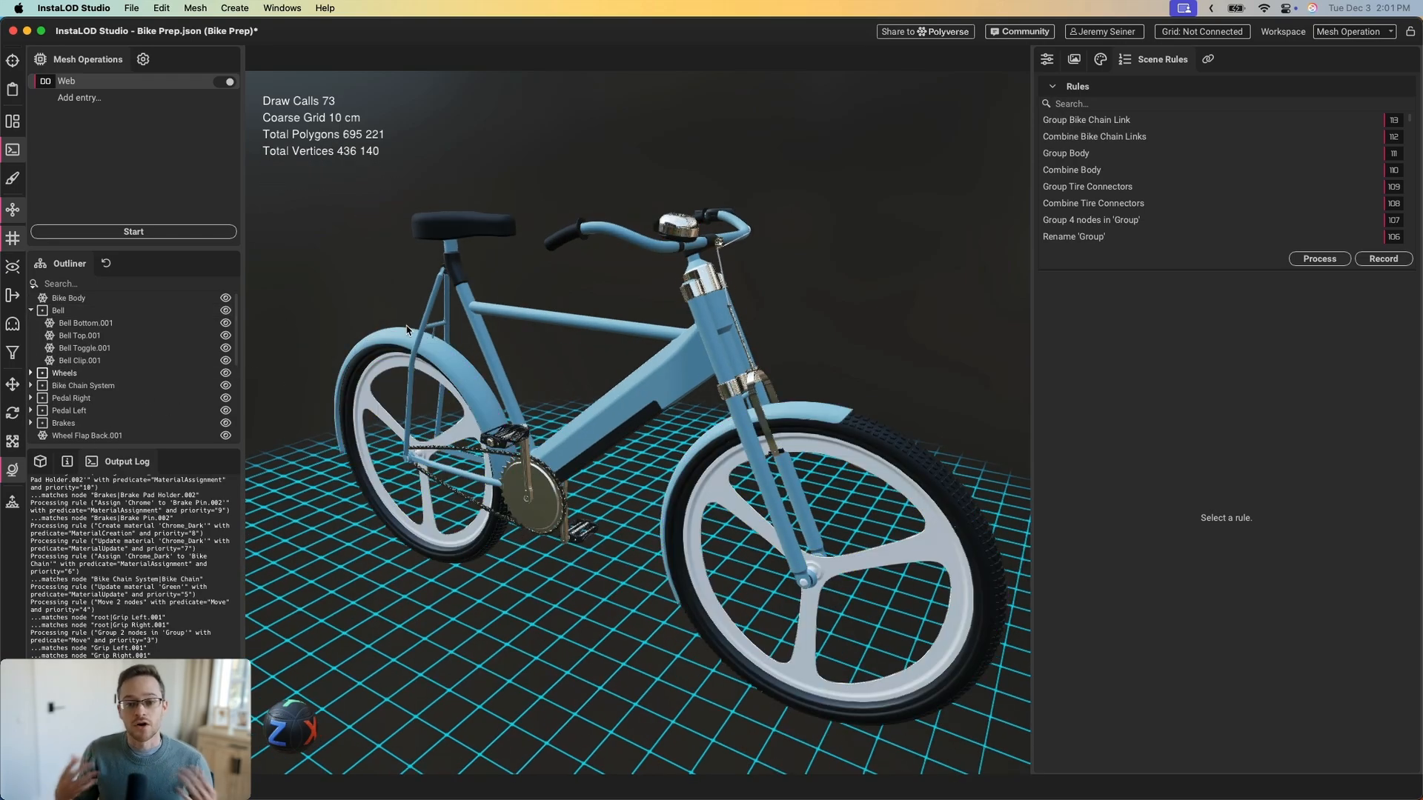
{"action": "scroll", "coordinate": [655, 339], "scroll_direction": "down", "scroll_amount": 2}
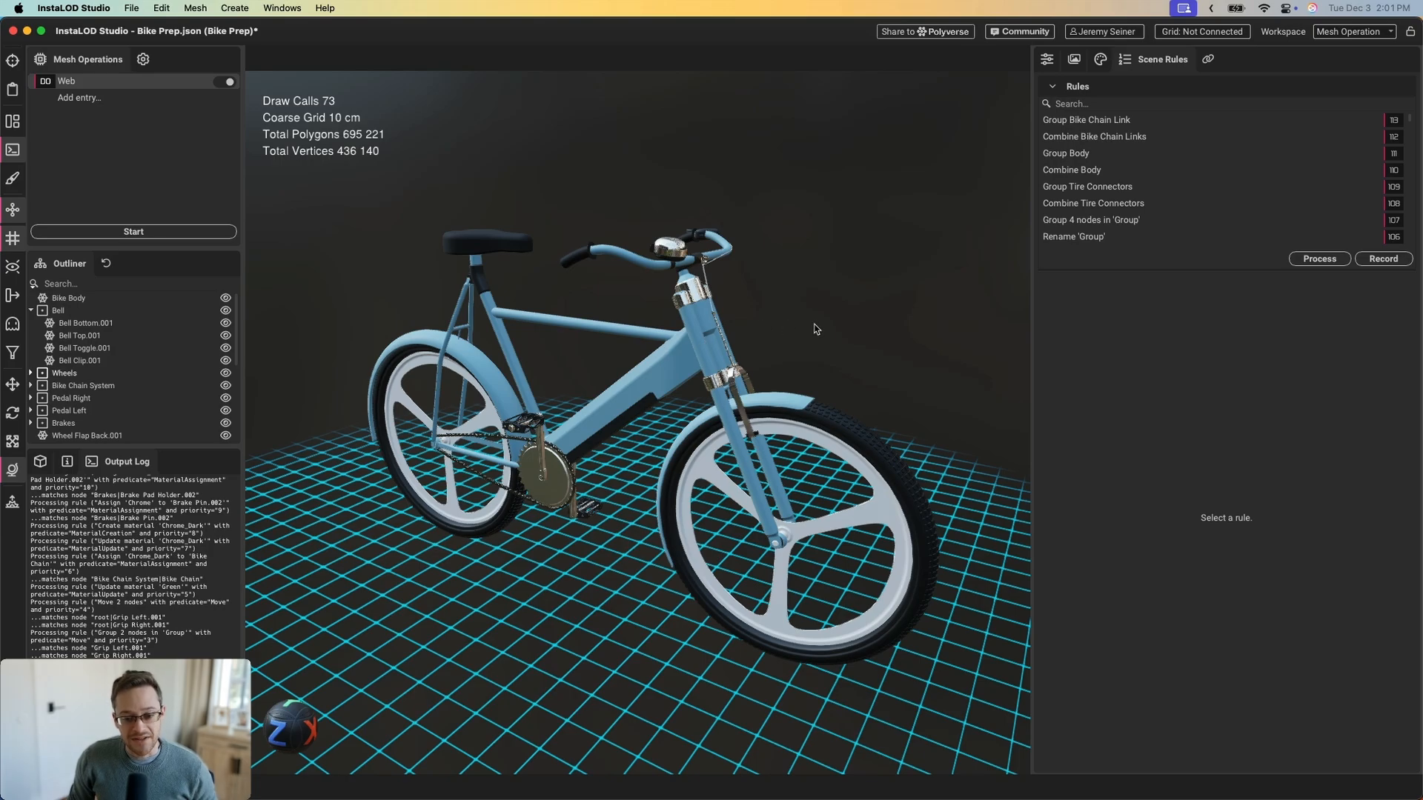
{"action": "middle_click_drag", "start_coordinate": [657, 346], "coordinate": [670, 319]}
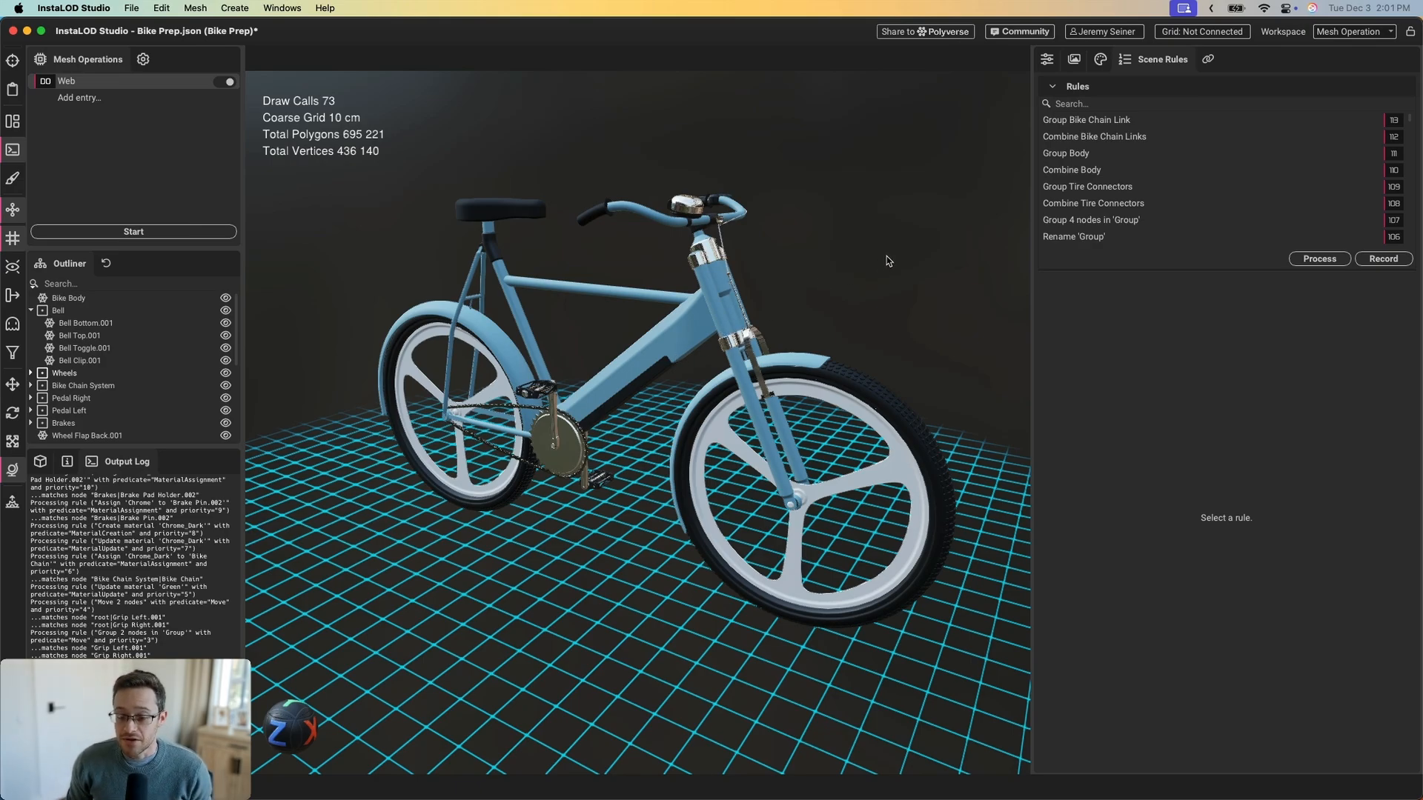
{"action": "left_click", "coordinate": [1049, 61]}
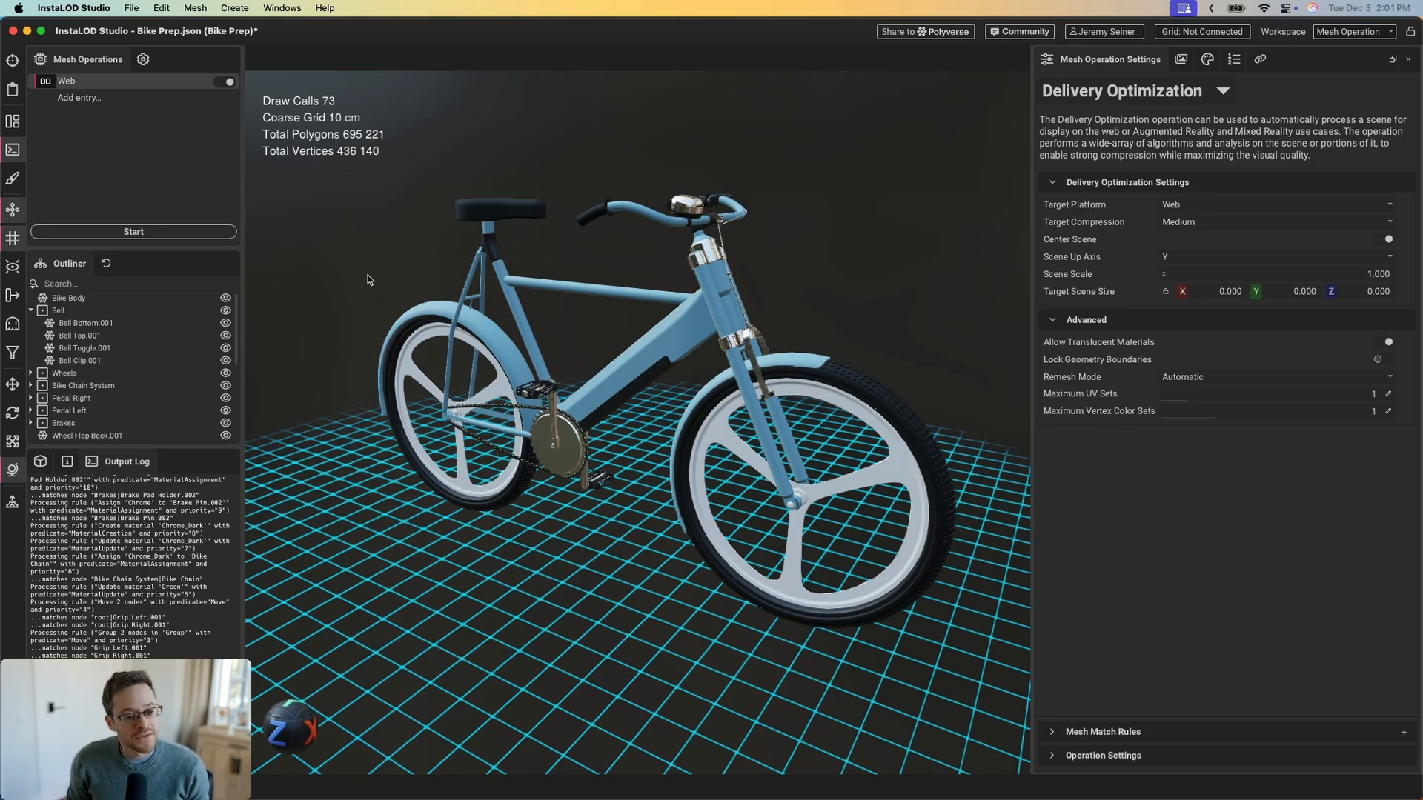
Run the Web optimization past the CAD warning, cutting the bike to 119,039 polygons
{"action": "left_click", "coordinate": [146, 231]}
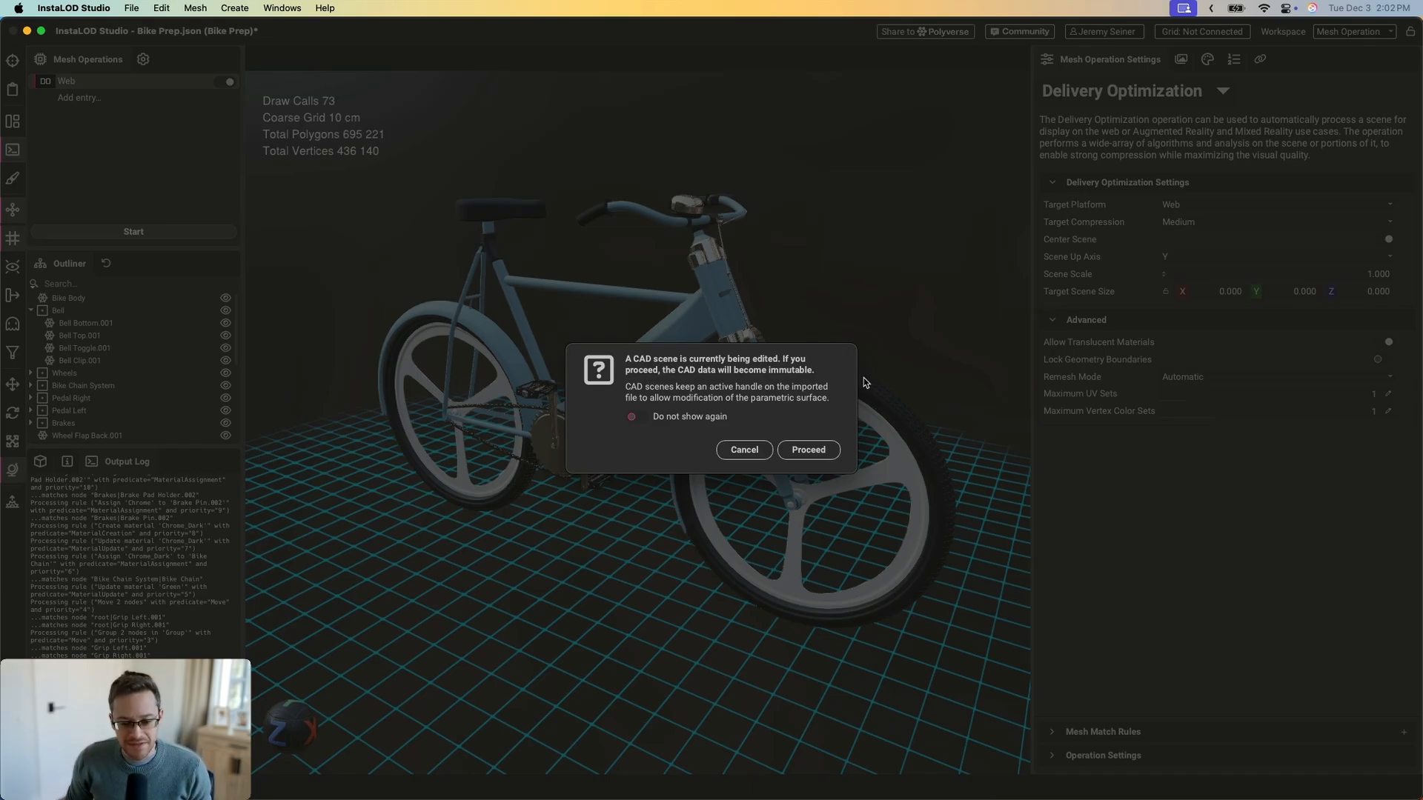
{"action": "left_click", "coordinate": [808, 450]}
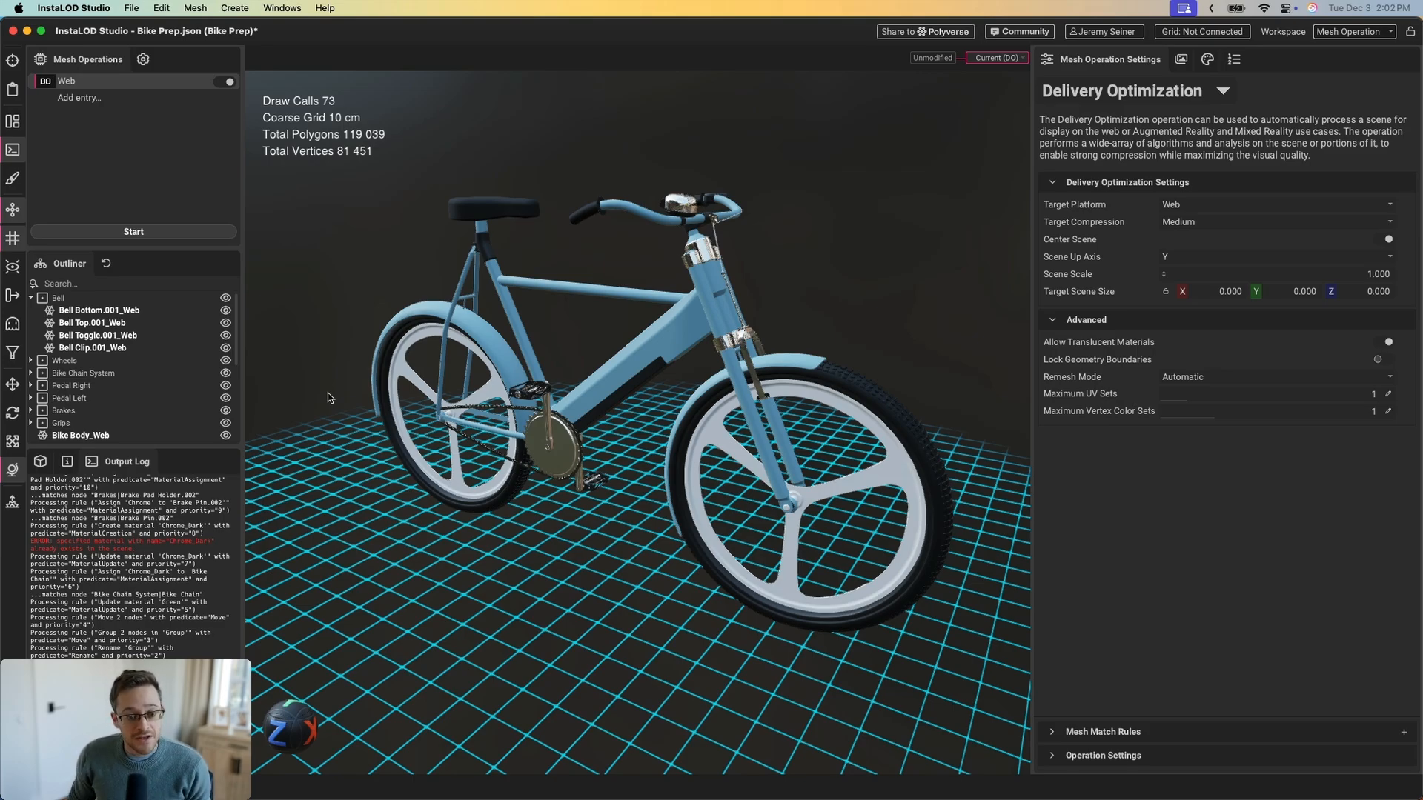
{"action": "scroll", "coordinate": [689, 342], "scroll_direction": "up", "scroll_amount": 3}
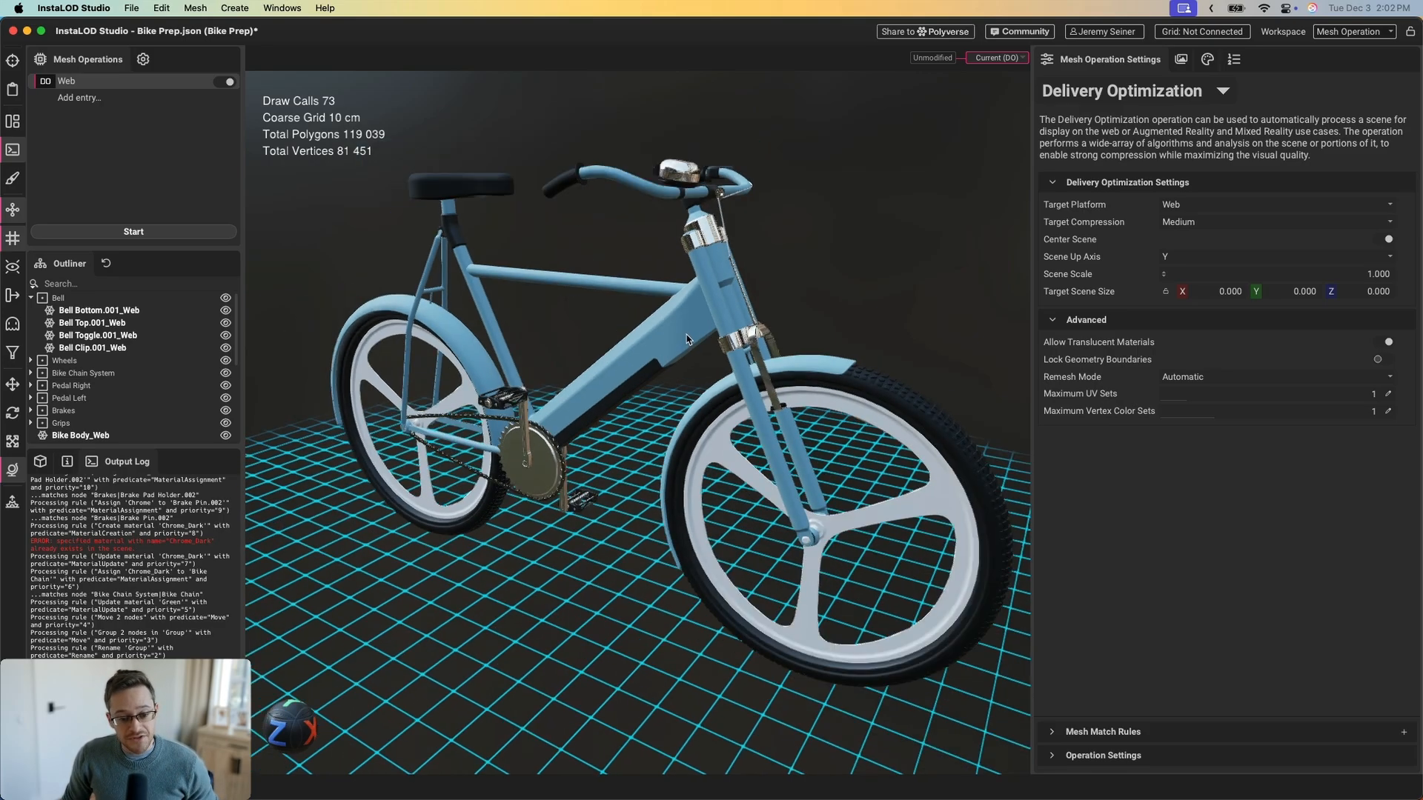
{"action": "left_click_drag", "start_coordinate": [686, 339], "coordinate": [656, 333]}
{"action": "scroll", "coordinate": [628, 343], "scroll_direction": "up", "scroll_amount": 1}
{"action": "scroll", "coordinate": [118, 353], "scroll_direction": "down", "scroll_amount": 5}
{"action": "scroll", "coordinate": [118, 355], "scroll_direction": "up", "scroll_amount": 2}
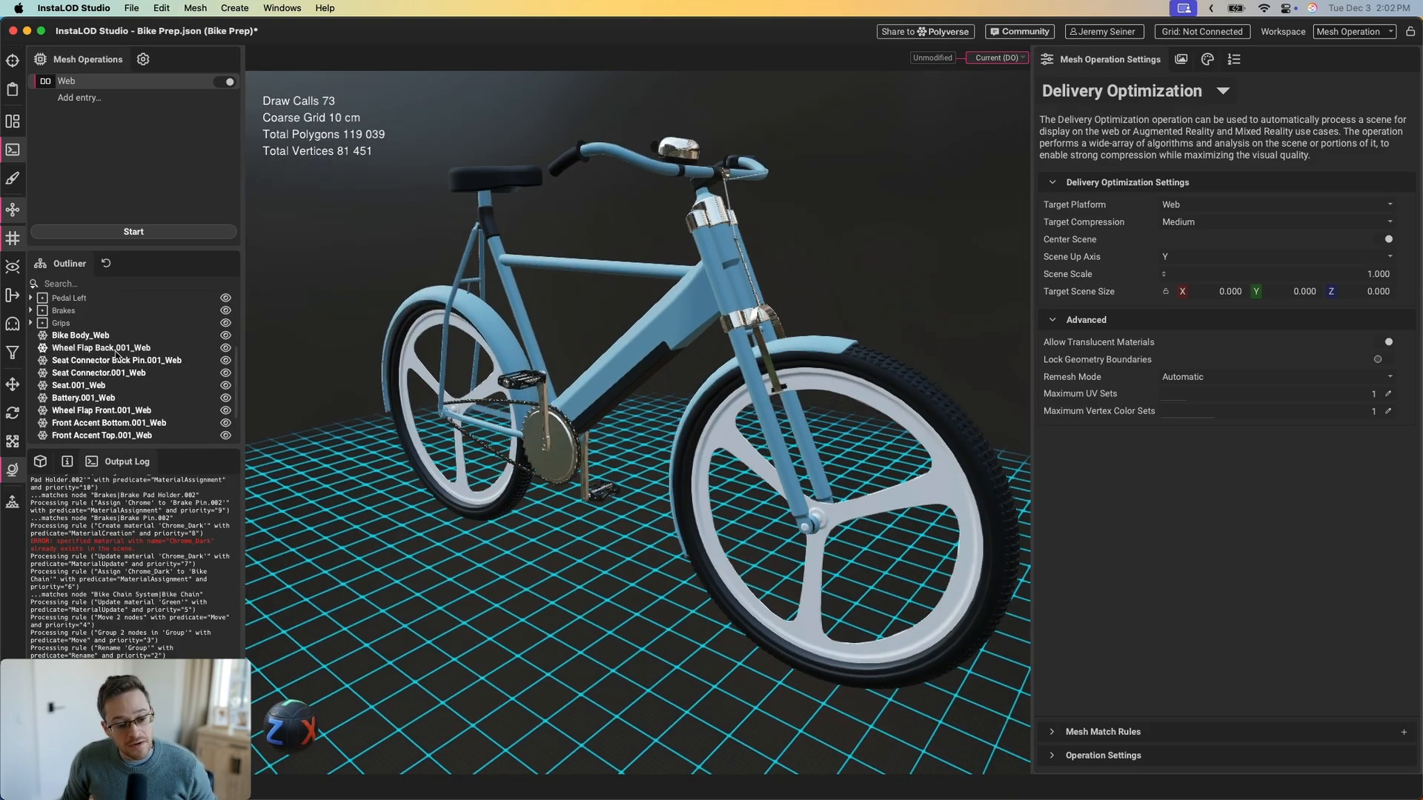
{"action": "scroll", "coordinate": [118, 354], "scroll_direction": "up", "scroll_amount": 4}
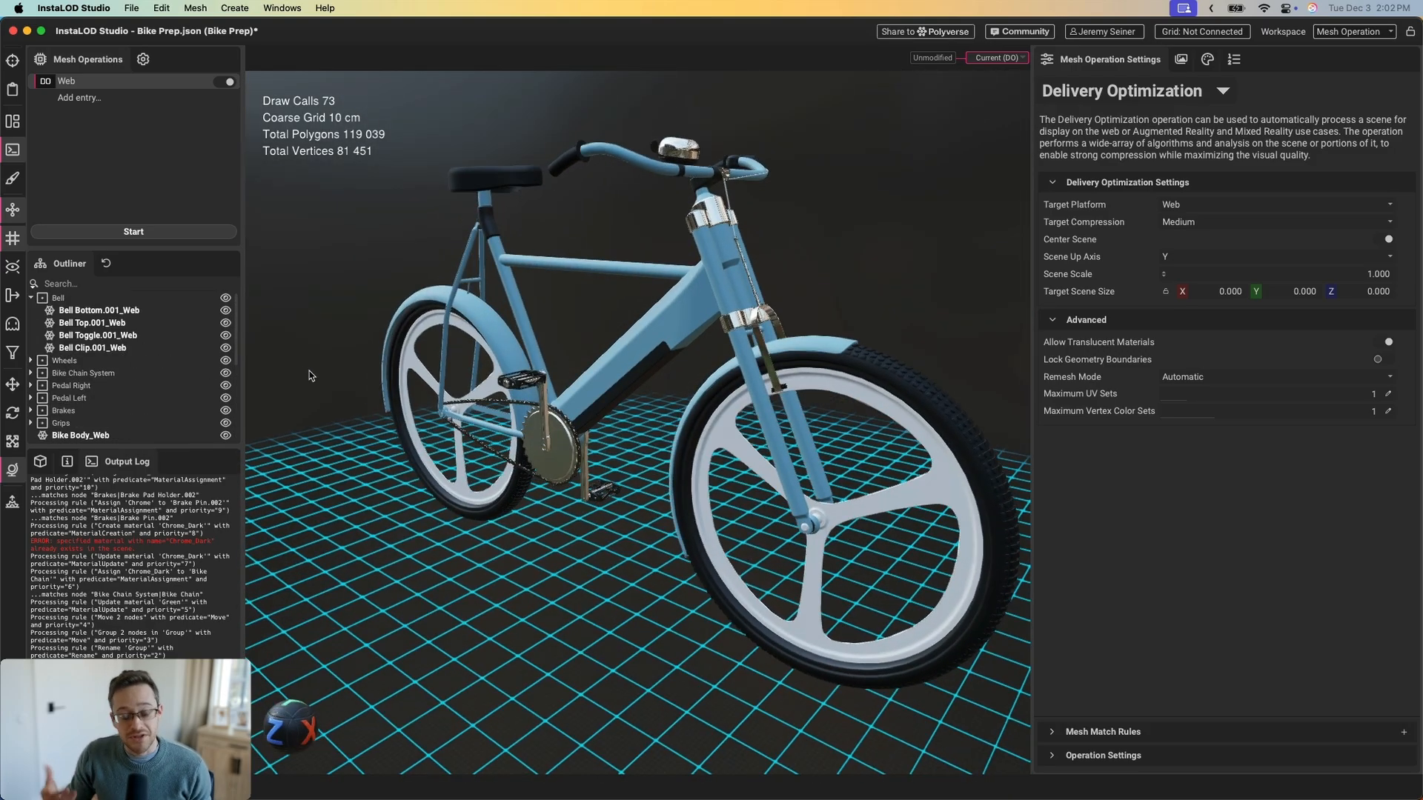
{"action": "scroll", "coordinate": [715, 239], "scroll_direction": "up", "scroll_amount": 2}
{"action": "left_click", "coordinate": [715, 251]}
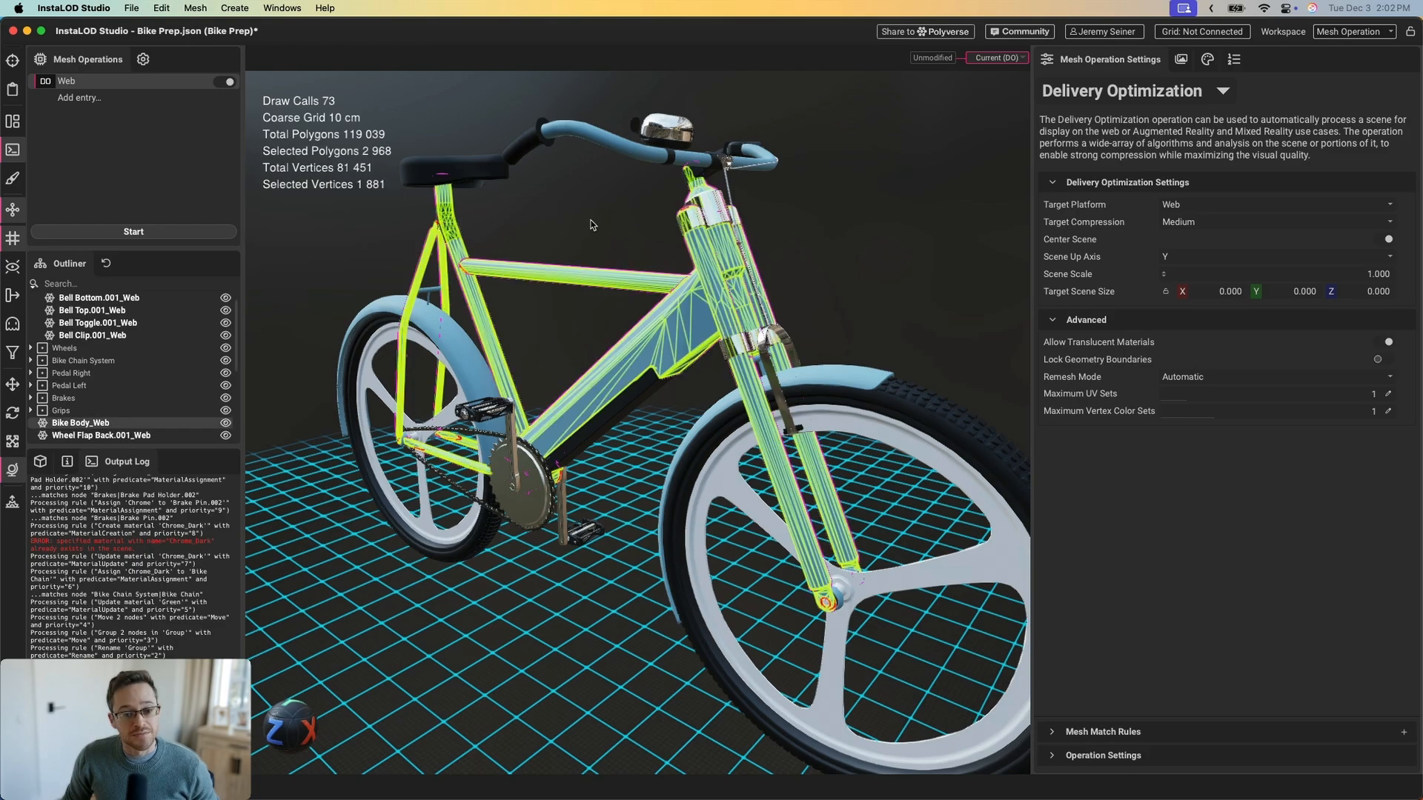
{"action": "left_click", "coordinate": [590, 220]}
{"action": "middle_click_drag", "start_coordinate": [395, 148], "coordinate": [394, 161]}
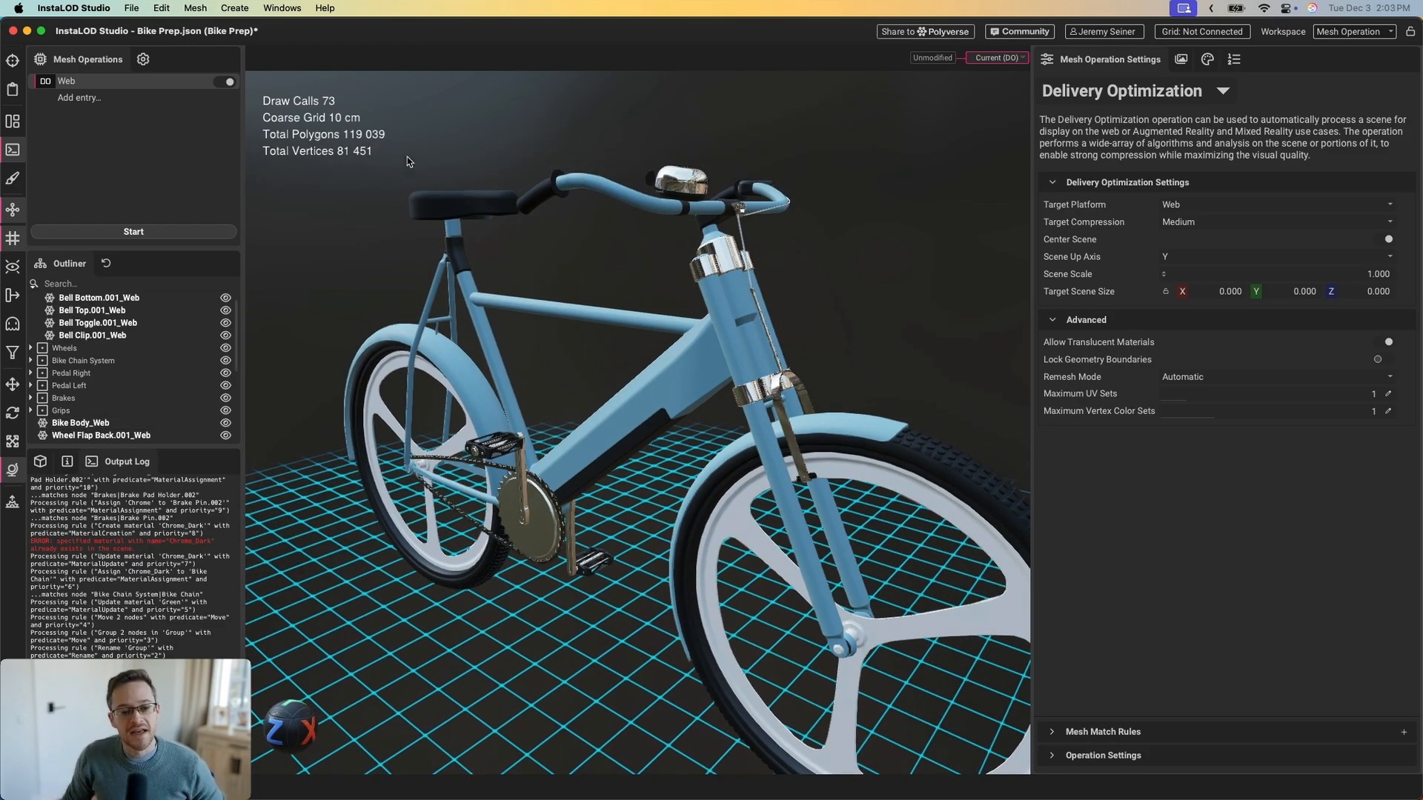
{"action": "scroll", "coordinate": [643, 266], "scroll_direction": "down", "scroll_amount": 3}
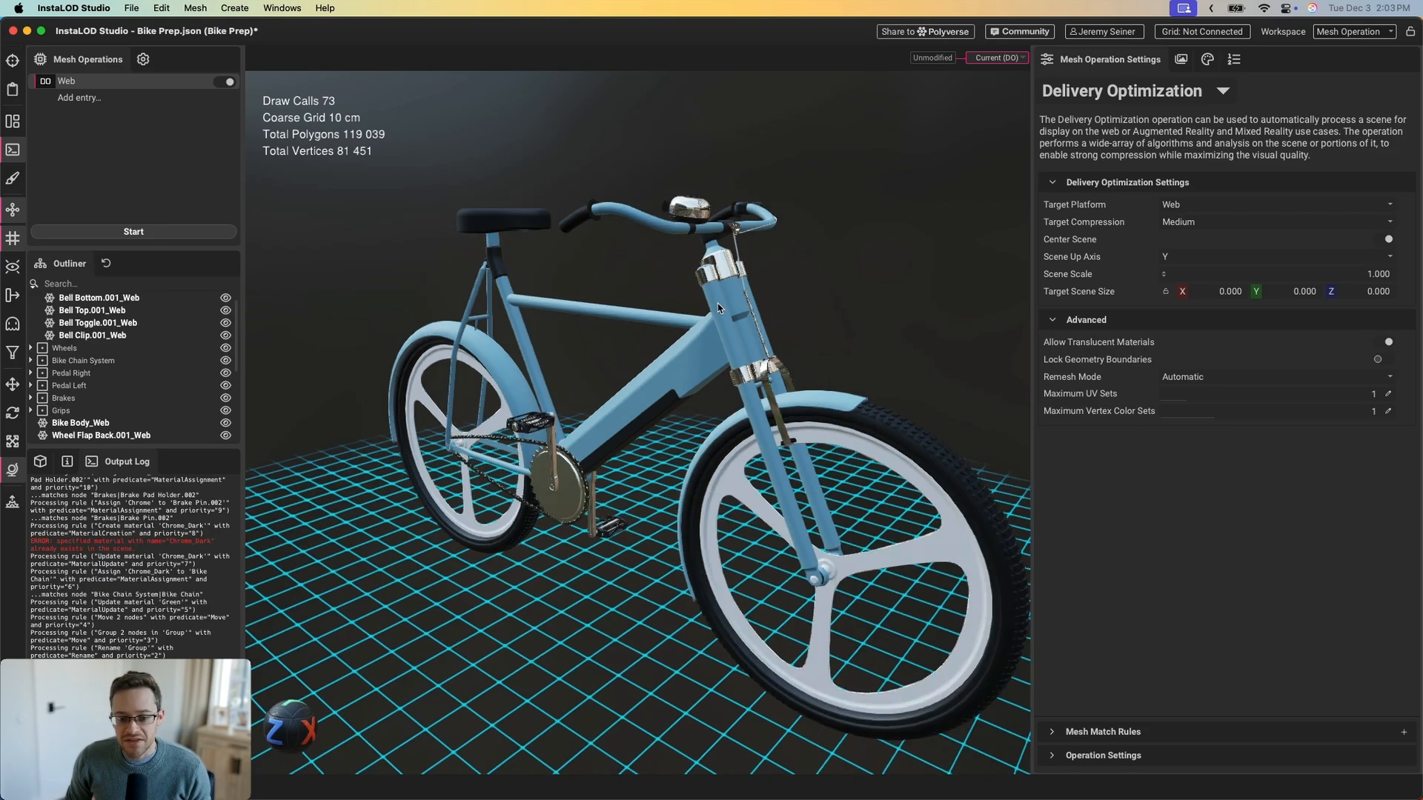
{"action": "left_click", "coordinate": [1205, 63]}
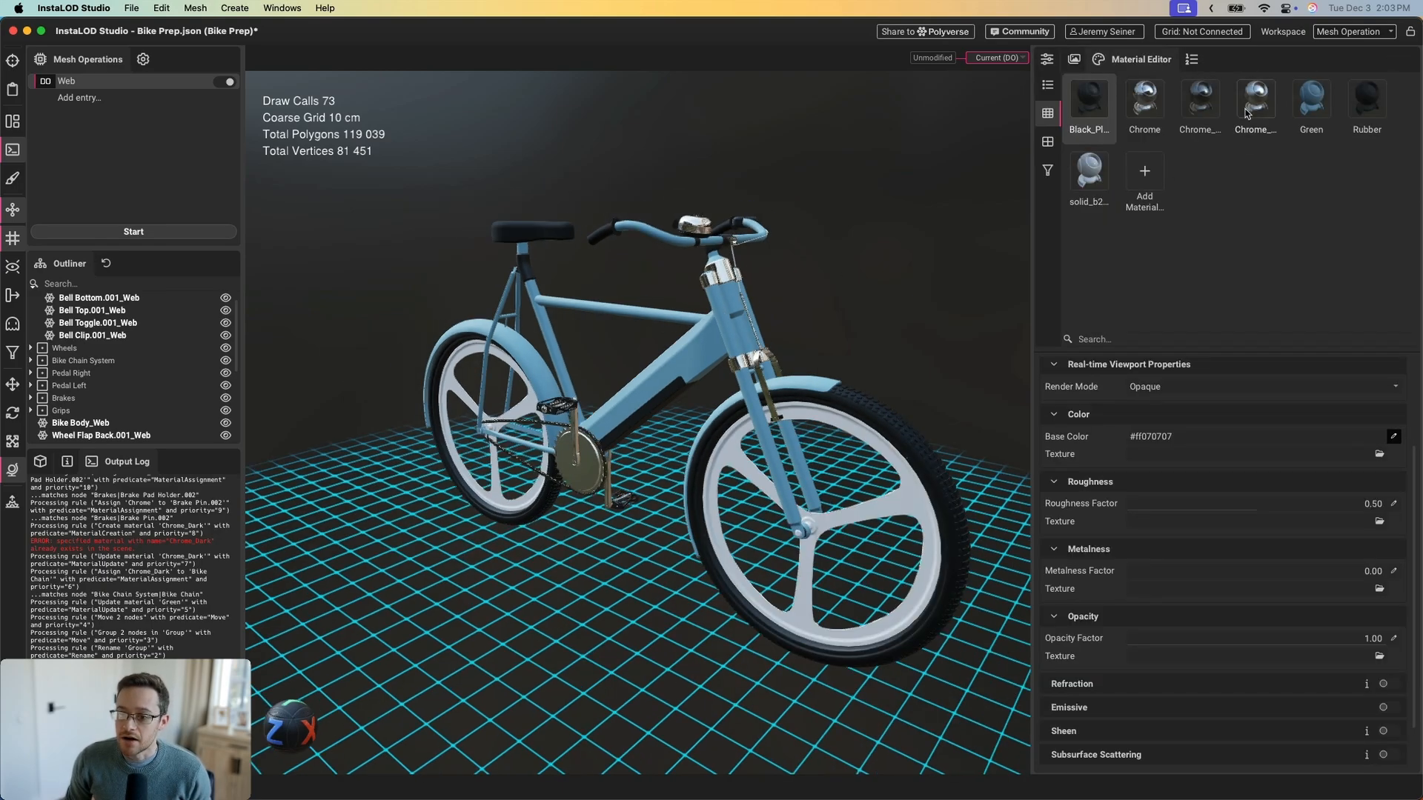
{"action": "left_click", "coordinate": [1047, 59]}
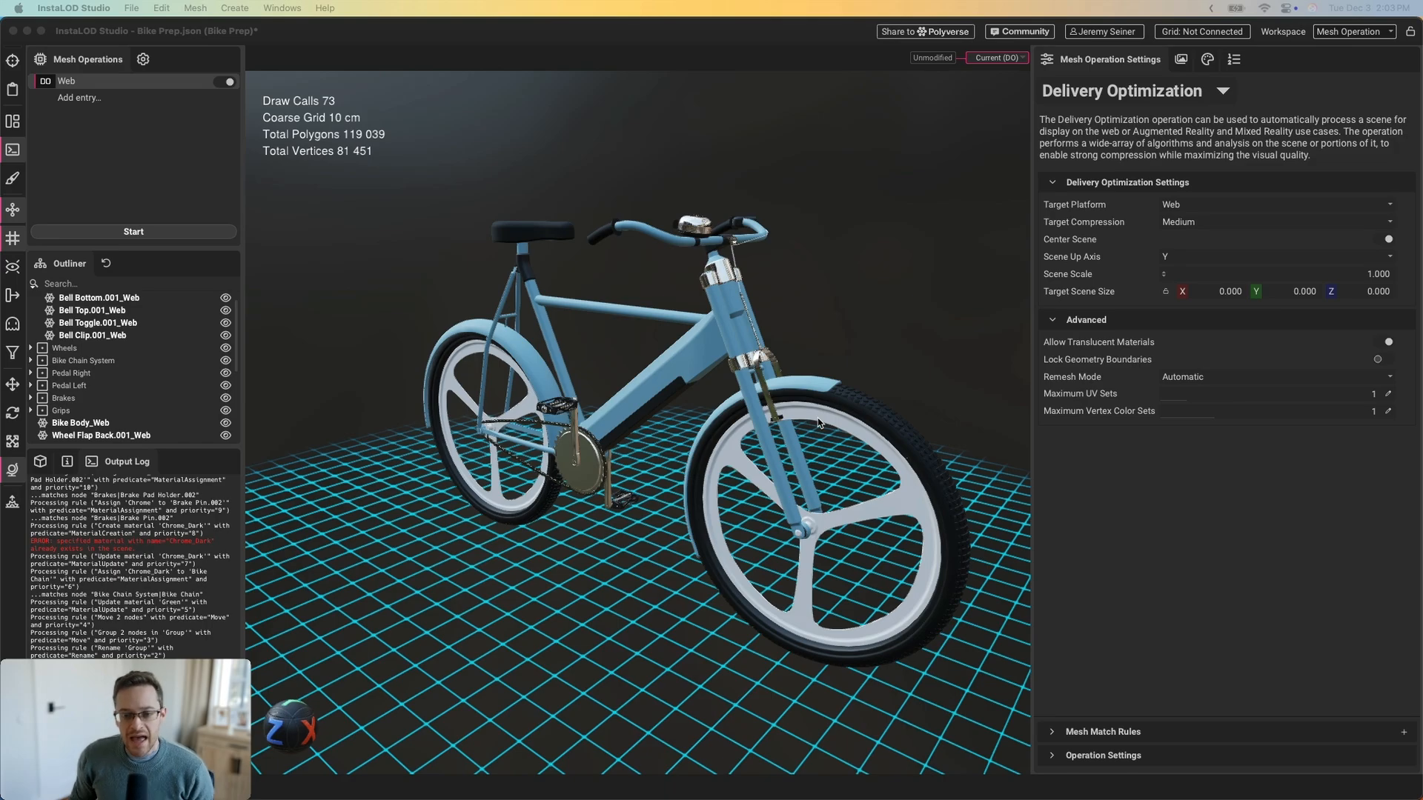
{"action": "left_click", "coordinate": [783, 60]}
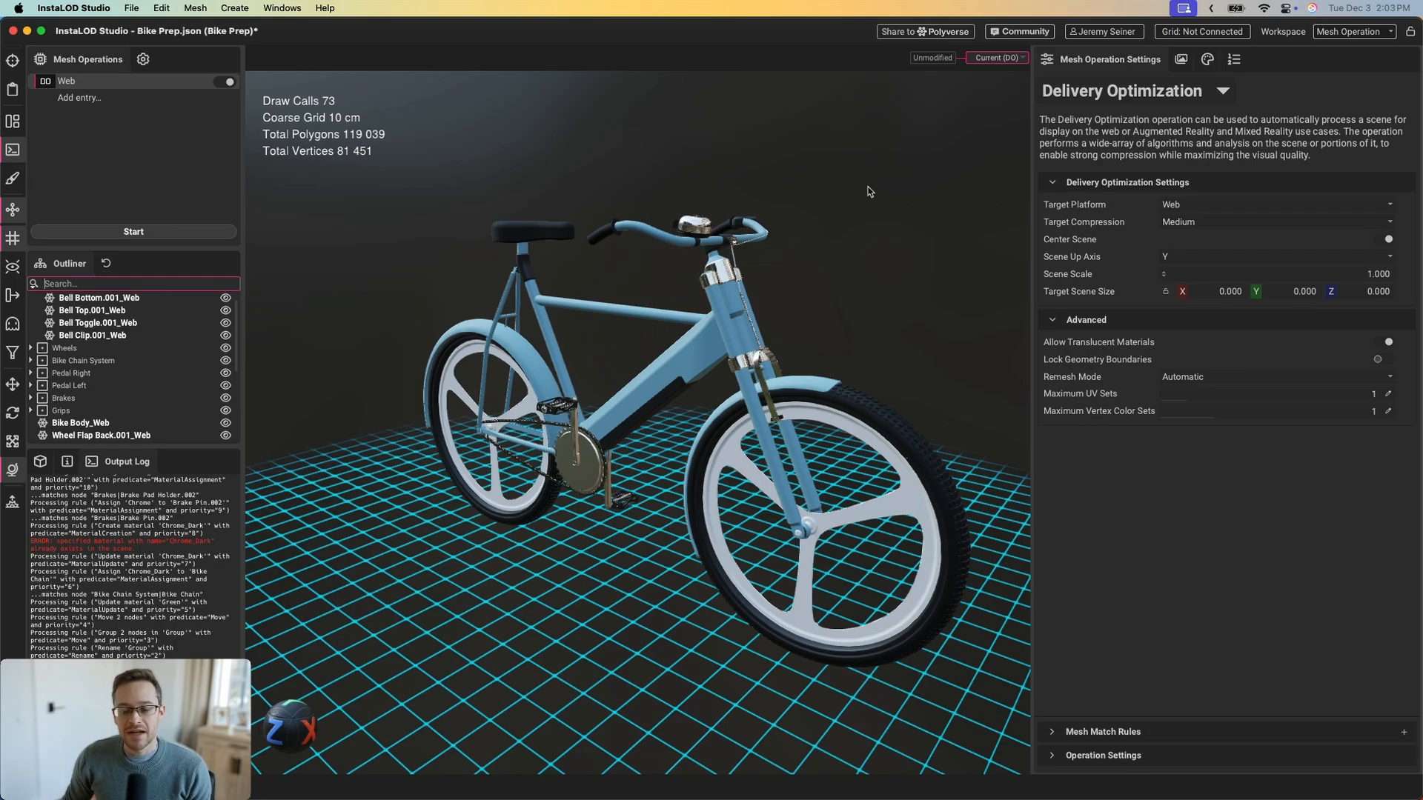
Share the bike to Polyverse with Bike Library as the destination, previewed at three-quarter view
{"action": "left_click", "coordinate": [919, 37]}
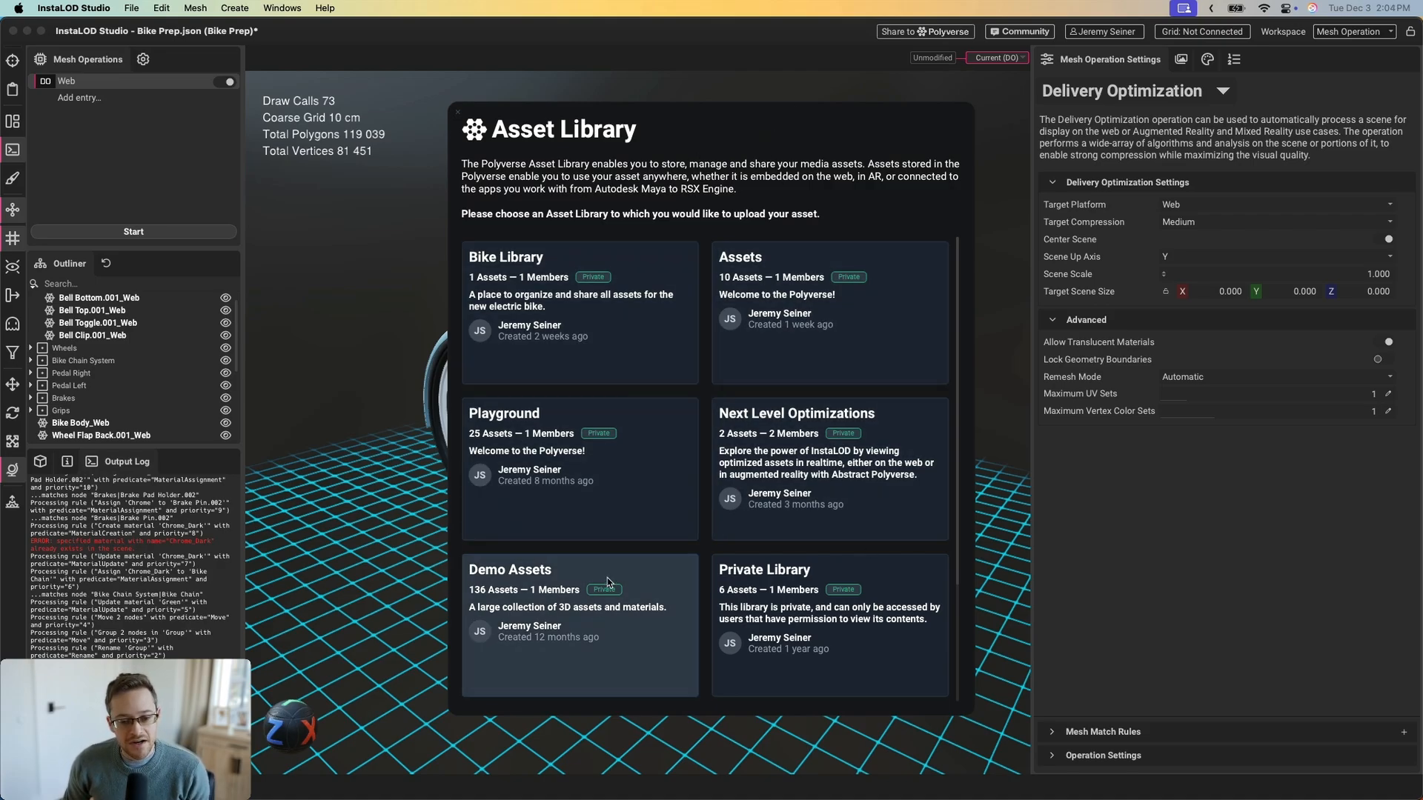
{"action": "left_click", "coordinate": [614, 338]}
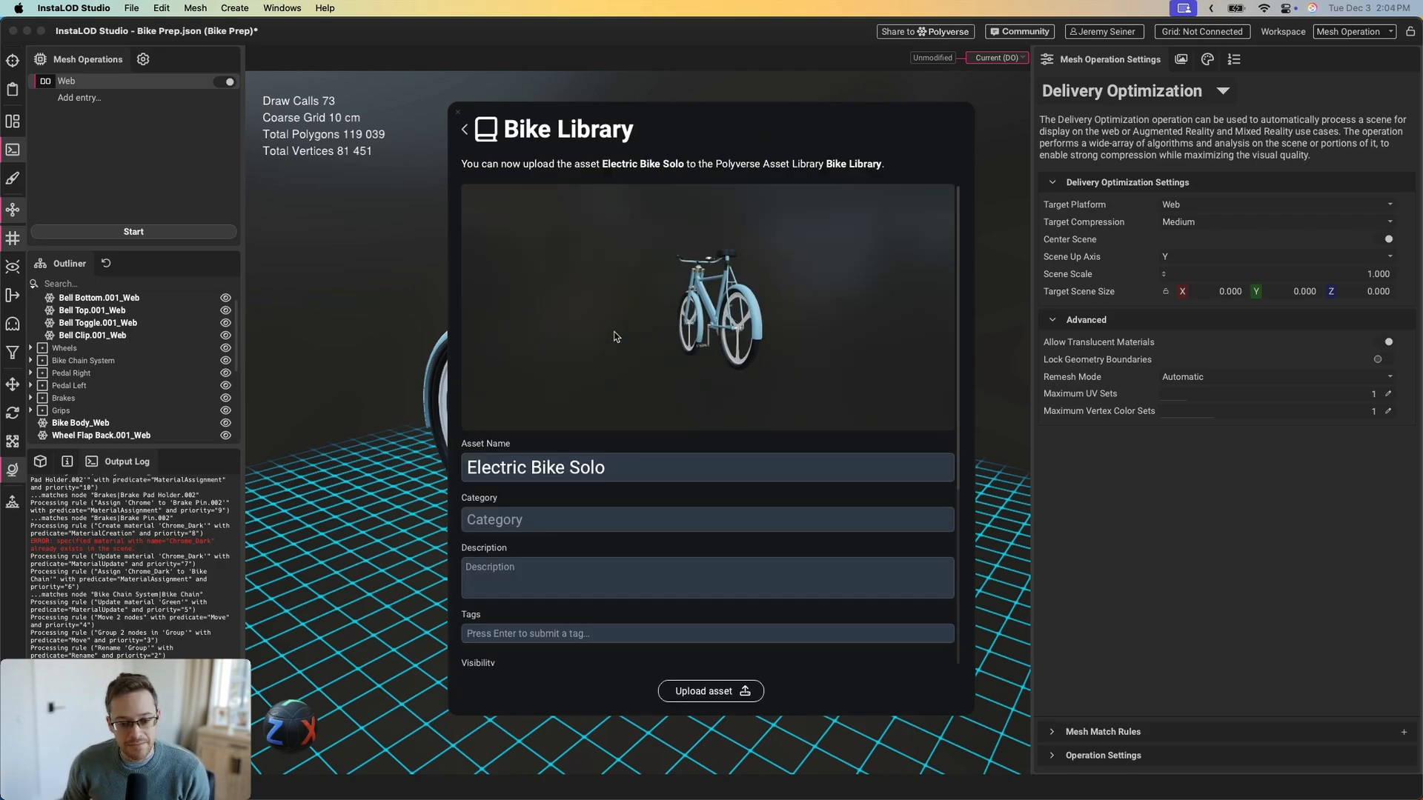
{"action": "left_click_drag", "start_coordinate": [643, 335], "coordinate": [714, 460]}
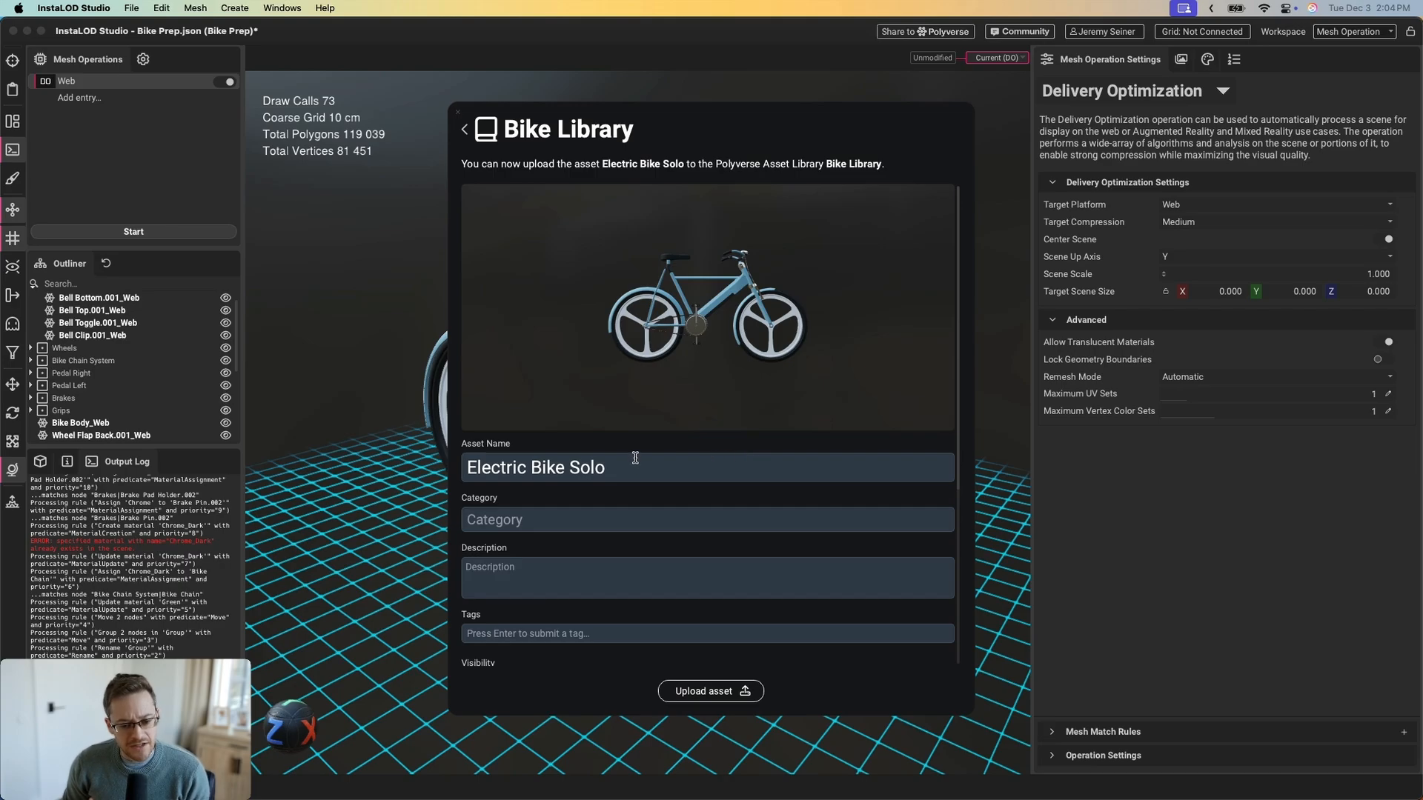
Set the Electric Bike Solo asset's visibility to Public and upload it
{"action": "left_click", "coordinate": [581, 519]}
{"action": "scroll", "coordinate": [590, 546], "scroll_direction": "down", "scroll_amount": 1}
{"action": "scroll", "coordinate": [598, 523], "scroll_direction": "down", "scroll_amount": 2}
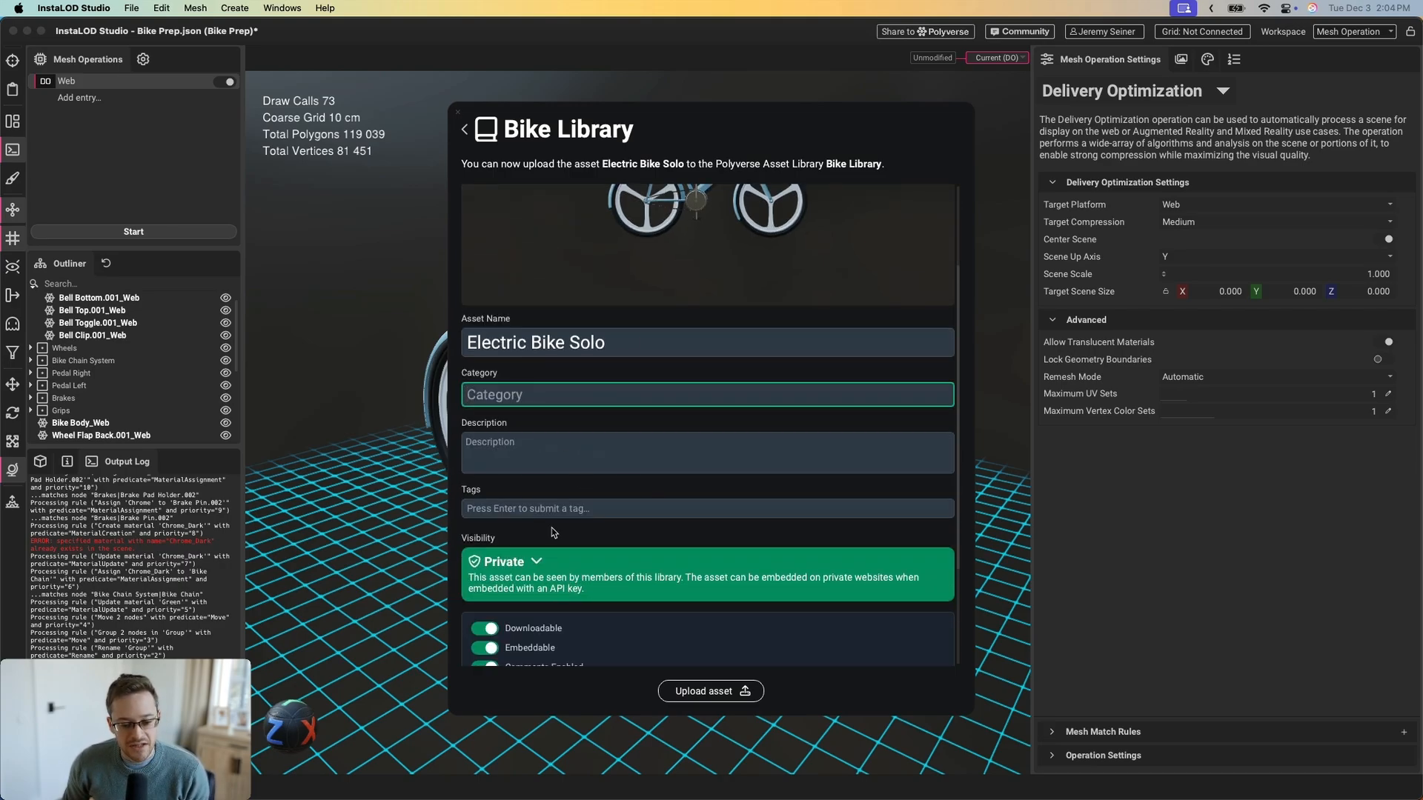
{"action": "scroll", "coordinate": [660, 509], "scroll_direction": "down", "scroll_amount": 1}
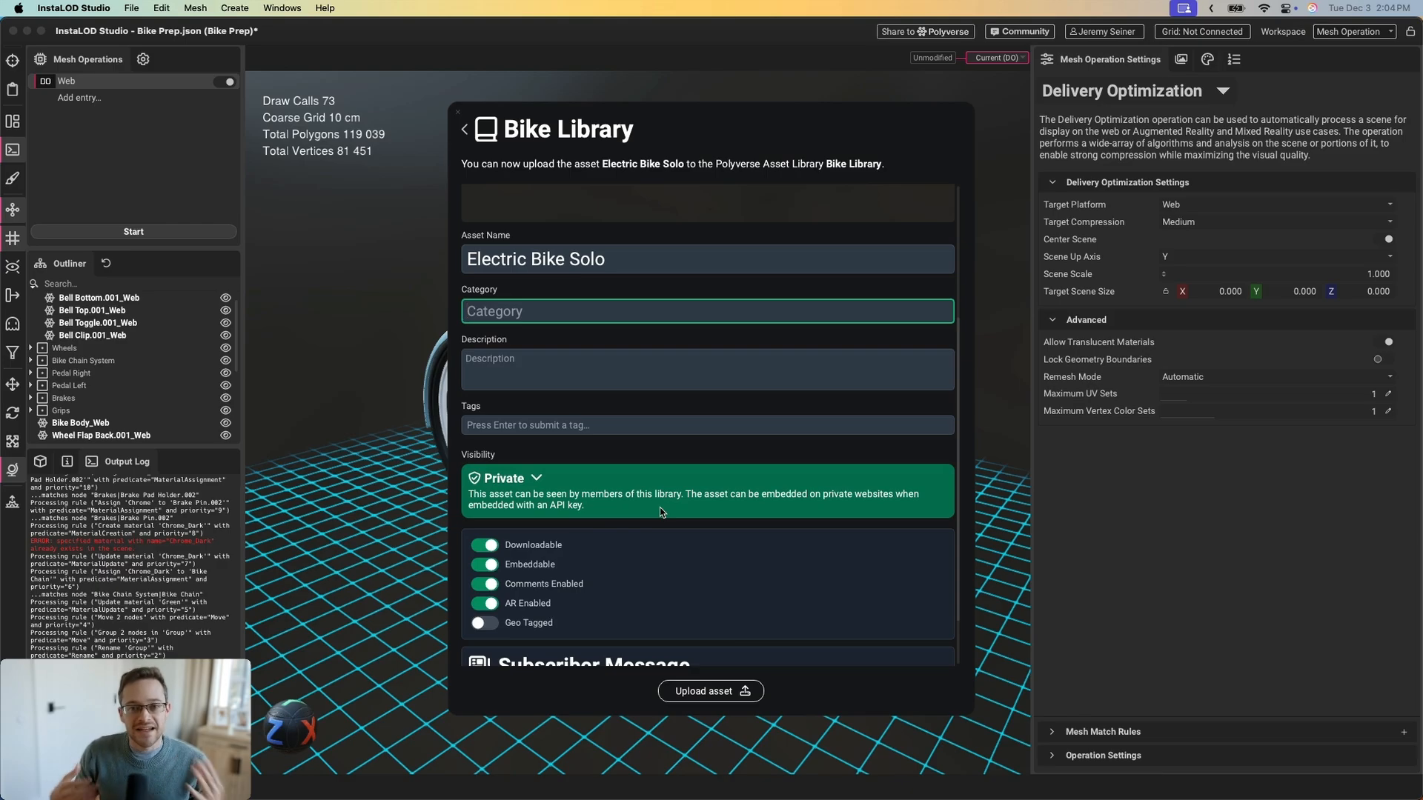
{"action": "scroll", "coordinate": [754, 419], "scroll_direction": "down", "scroll_amount": 1}
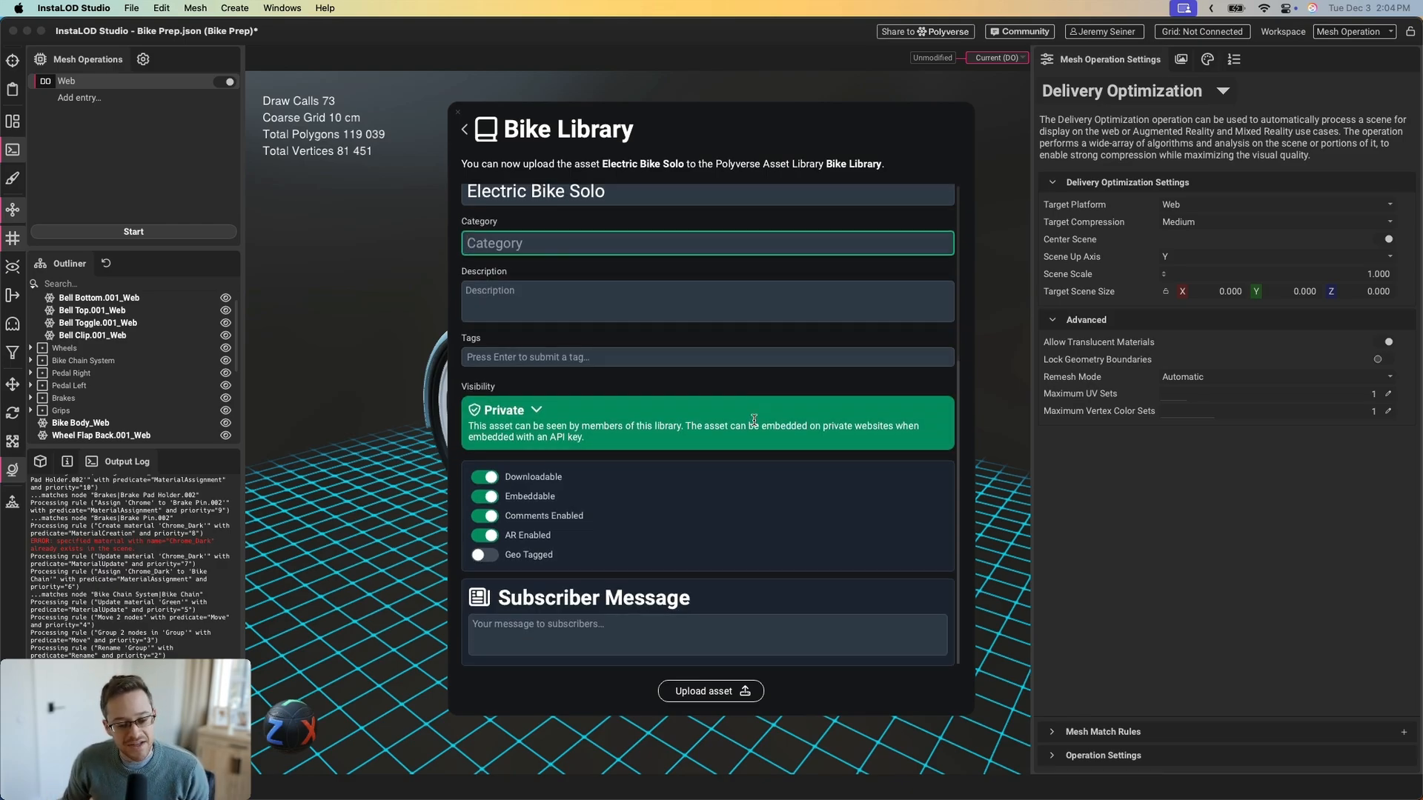
{"action": "left_click", "coordinate": [589, 420]}
{"action": "left_click", "coordinate": [622, 428]}
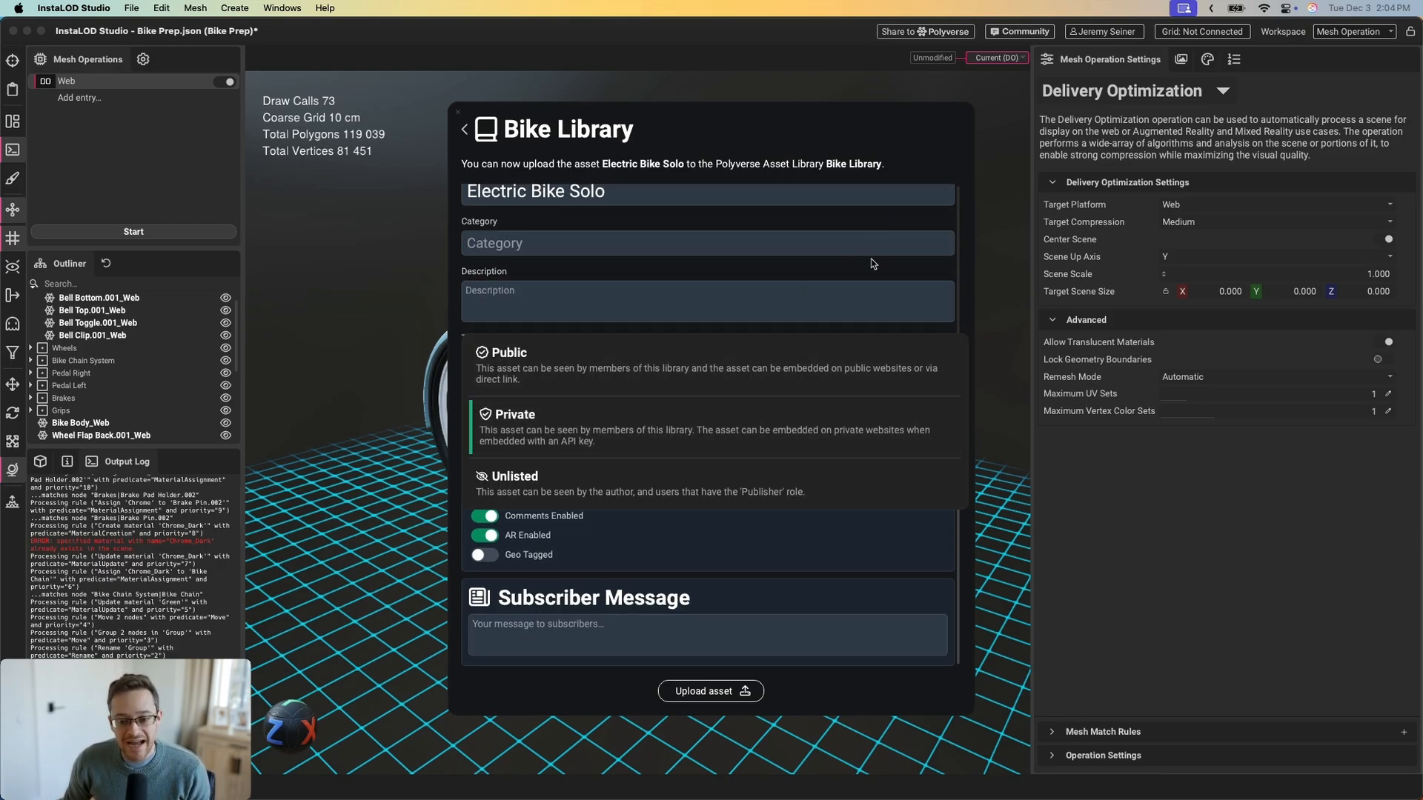
{"action": "scroll", "coordinate": [798, 452], "scroll_direction": "up", "scroll_amount": 2}
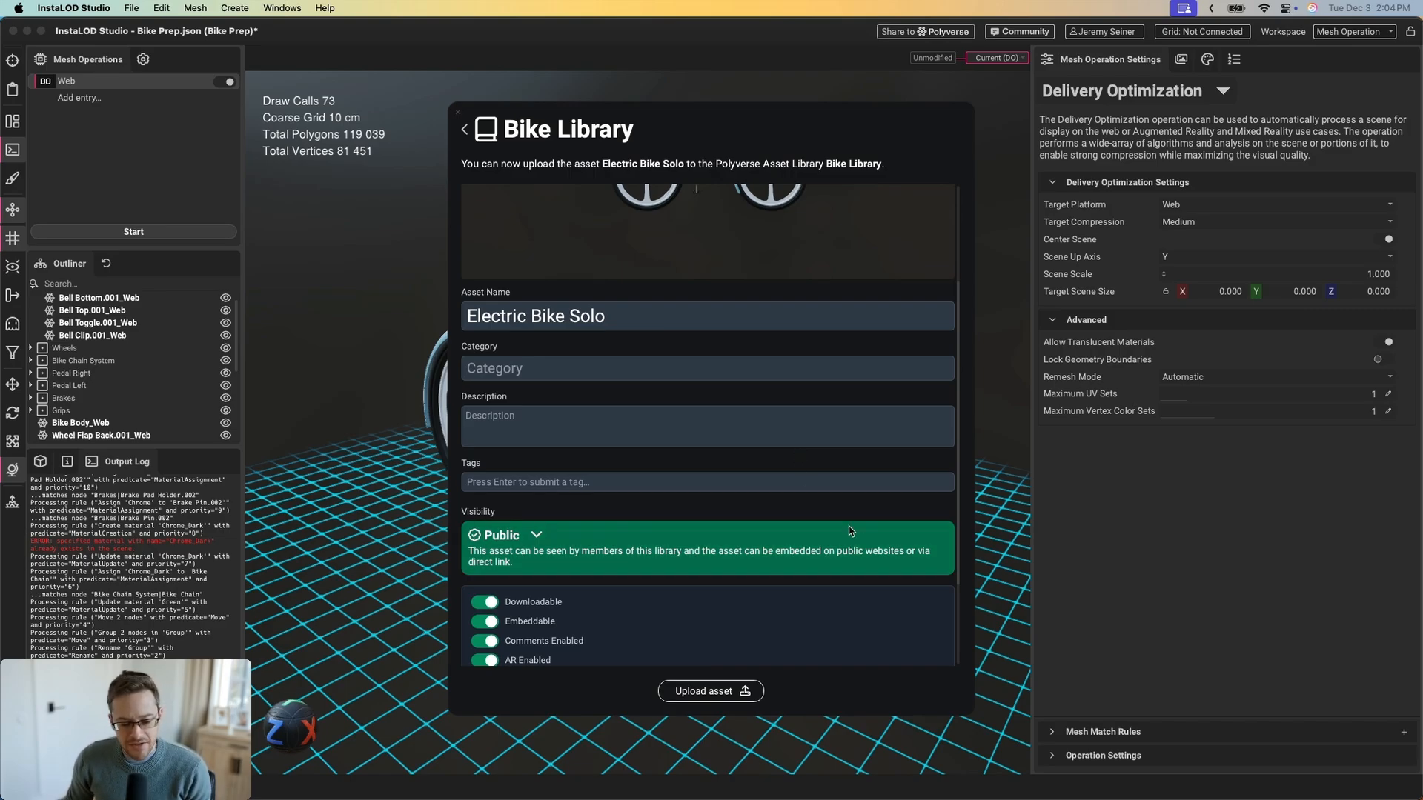
{"action": "left_click", "coordinate": [715, 695]}
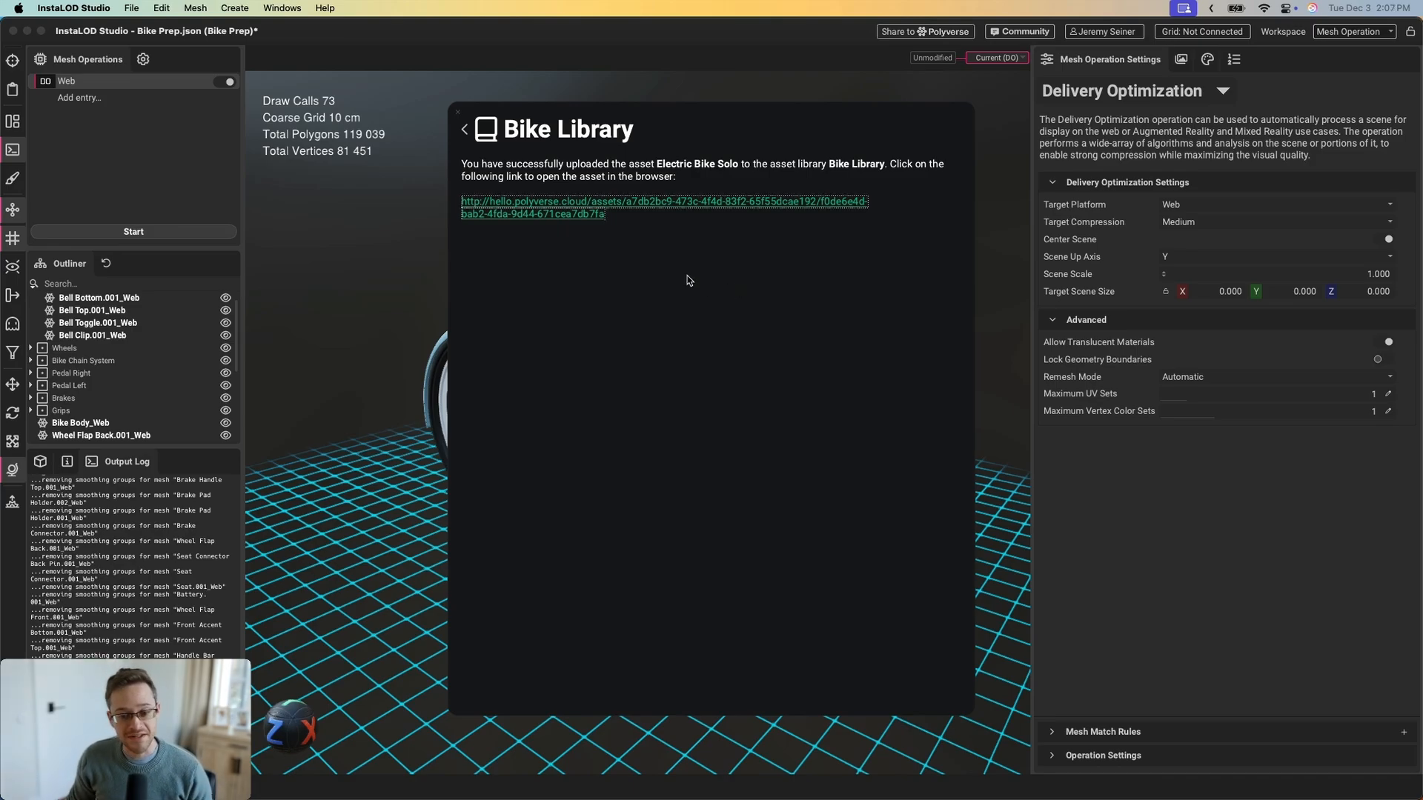
Open the uploaded Electric Bike Solo page and orbit its preview to a higher three-quarter view
{"action": "left_click", "coordinate": [560, 210]}
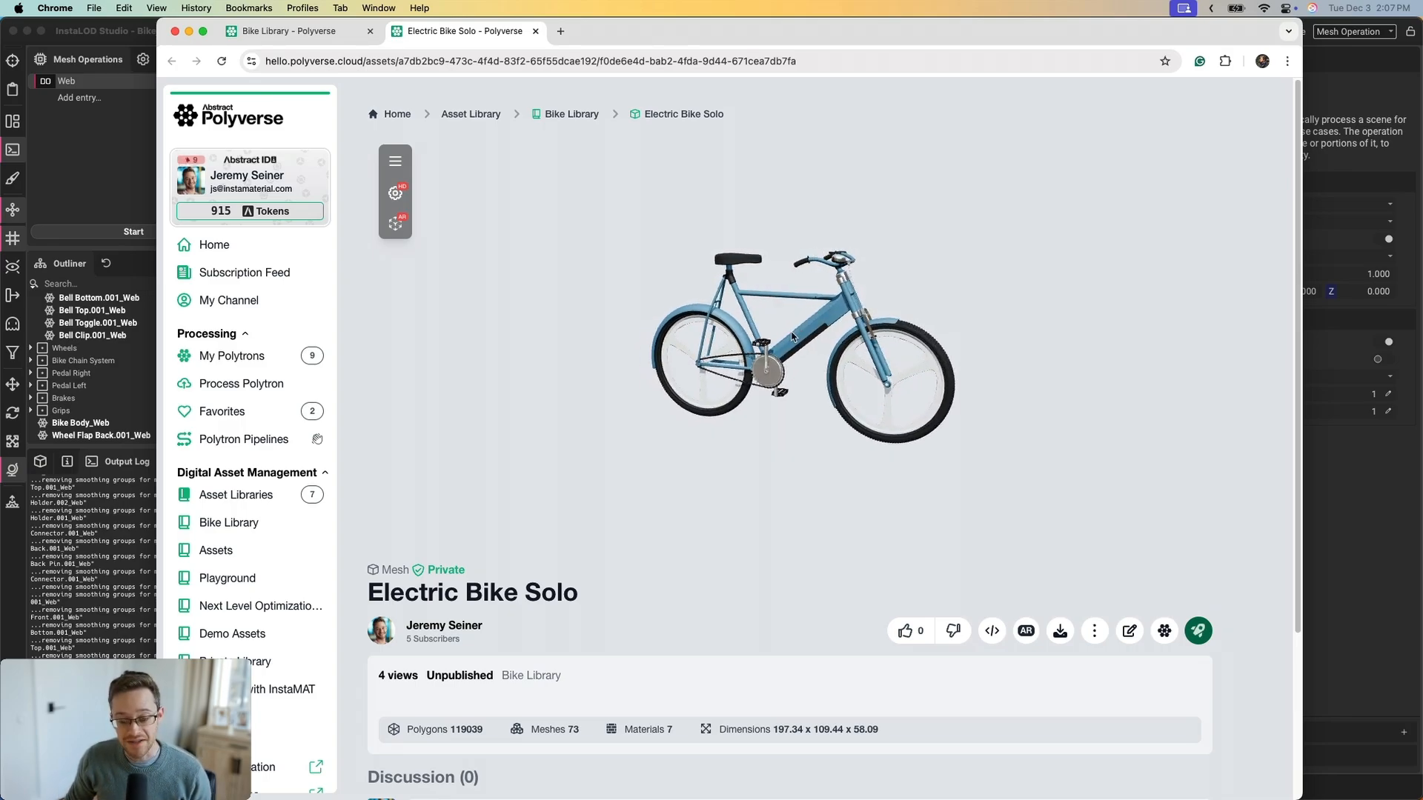
{"action": "scroll", "coordinate": [822, 327], "scroll_direction": "up", "scroll_amount": 5}
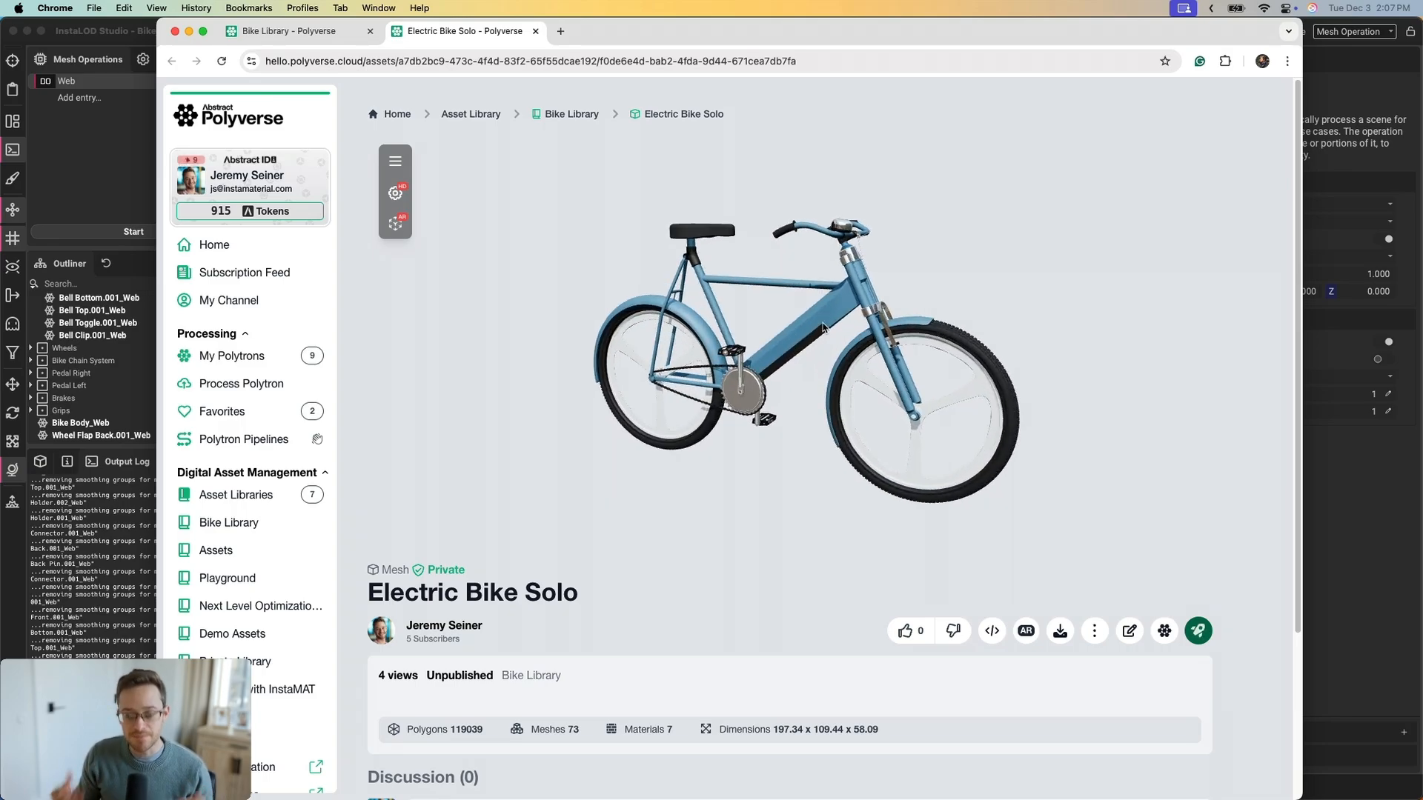
{"action": "left_click_drag", "start_coordinate": [823, 327], "coordinate": [744, 322]}
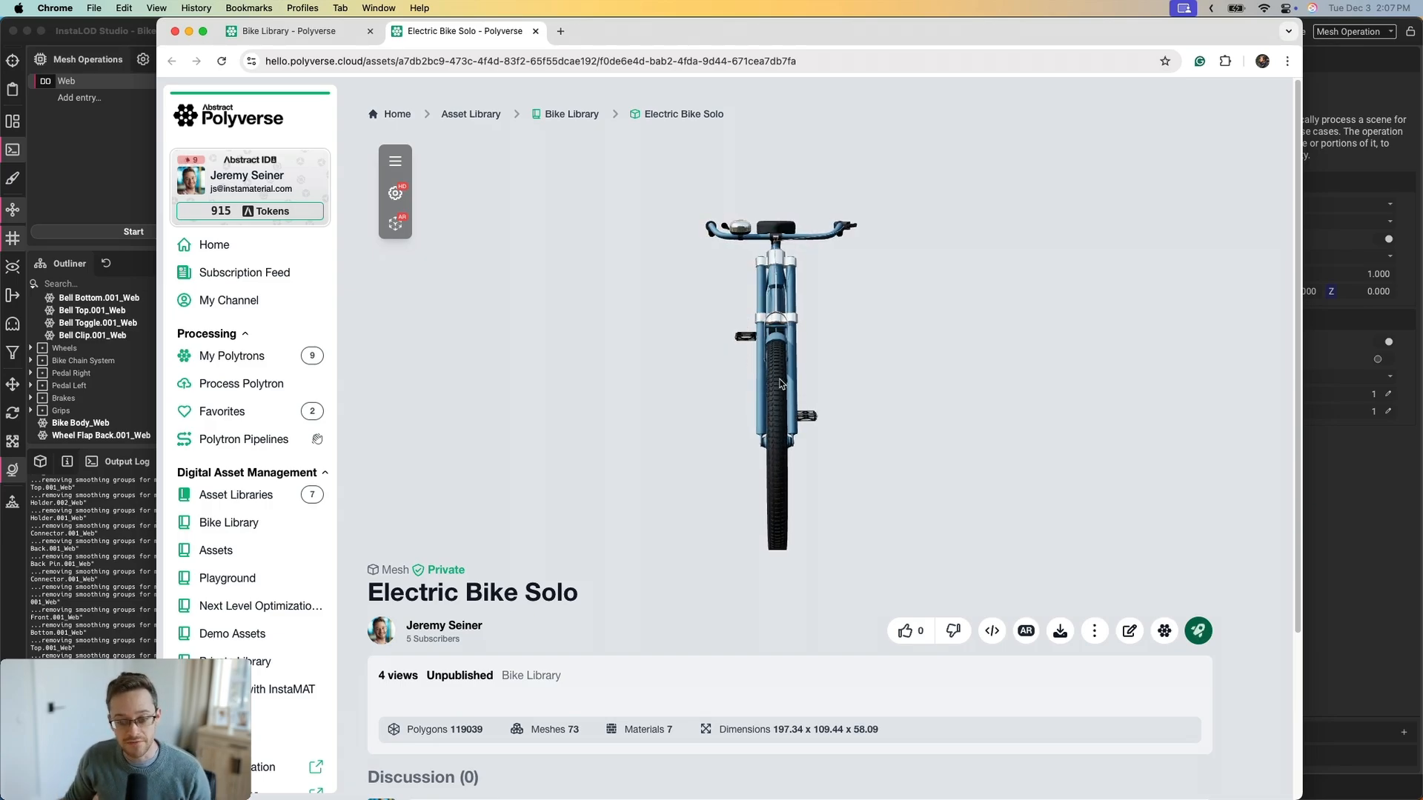
{"action": "left_click_drag", "start_coordinate": [780, 384], "coordinate": [851, 371]}
{"action": "scroll", "coordinate": [850, 289], "scroll_direction": "up", "scroll_amount": 5}
{"action": "left_click_drag", "start_coordinate": [843, 296], "coordinate": [789, 291]}
{"action": "scroll", "coordinate": [782, 276], "scroll_direction": "down", "scroll_amount": 5}
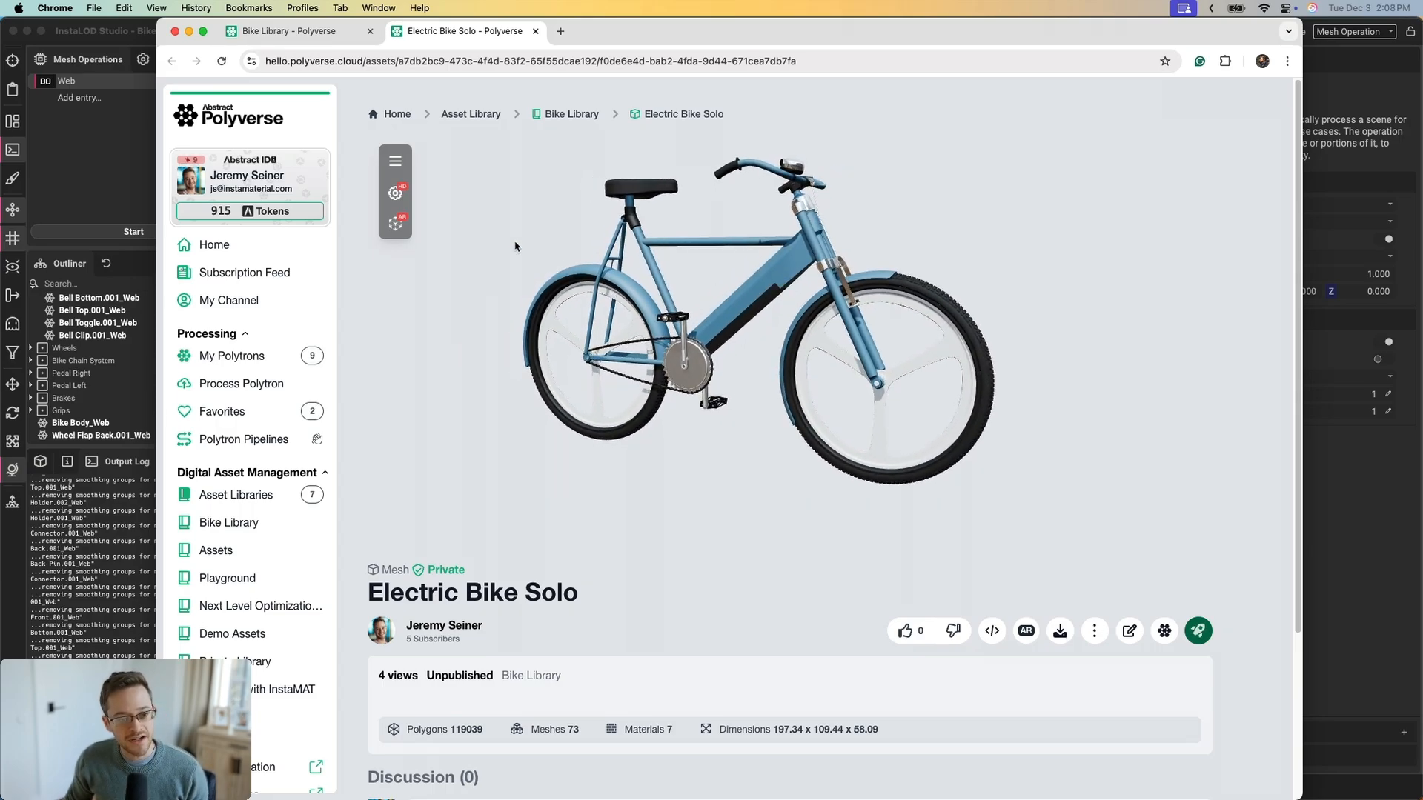
Show a dark environment backdrop blurred to 100% behind the bike, then enter edit mode
{"action": "left_click", "coordinate": [403, 163]}
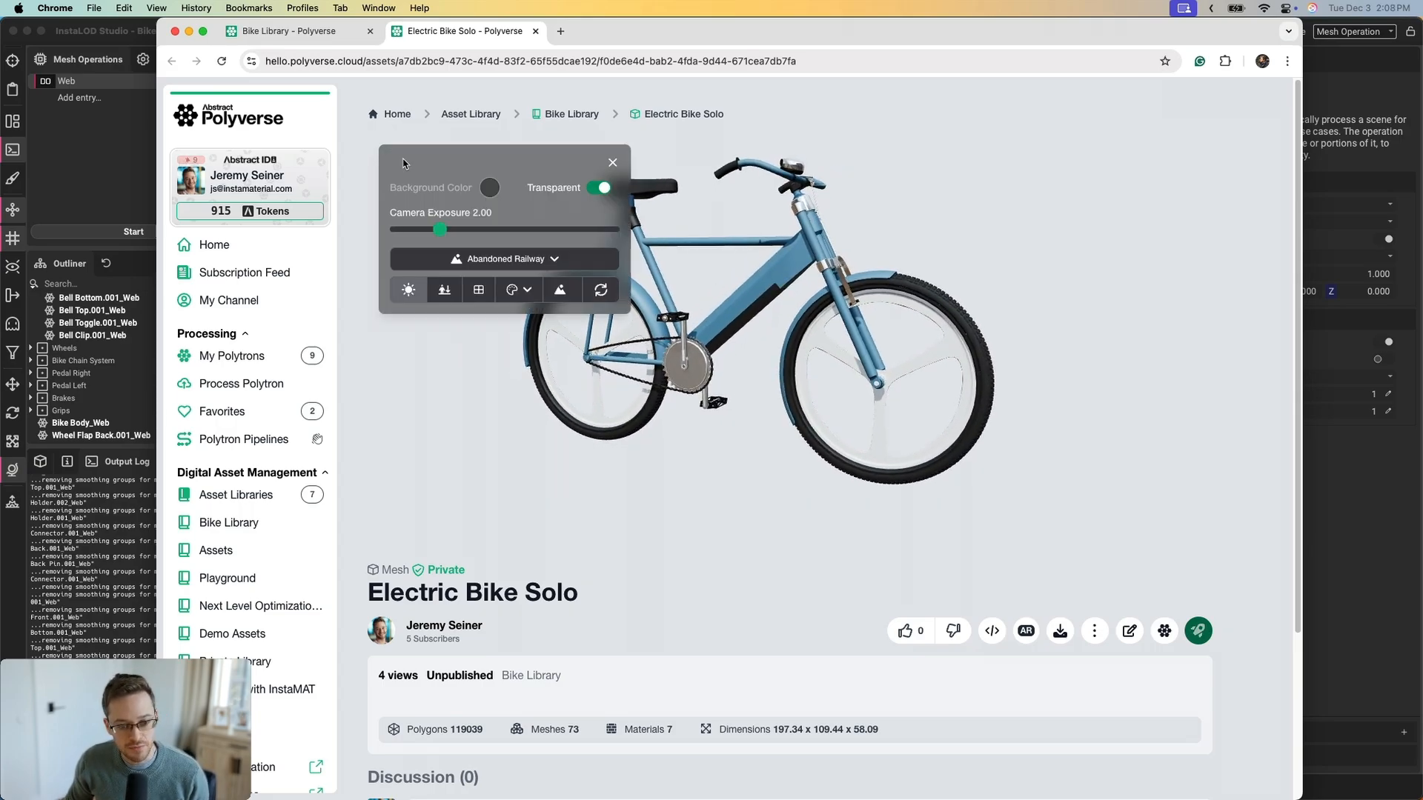
{"action": "left_click", "coordinate": [444, 290]}
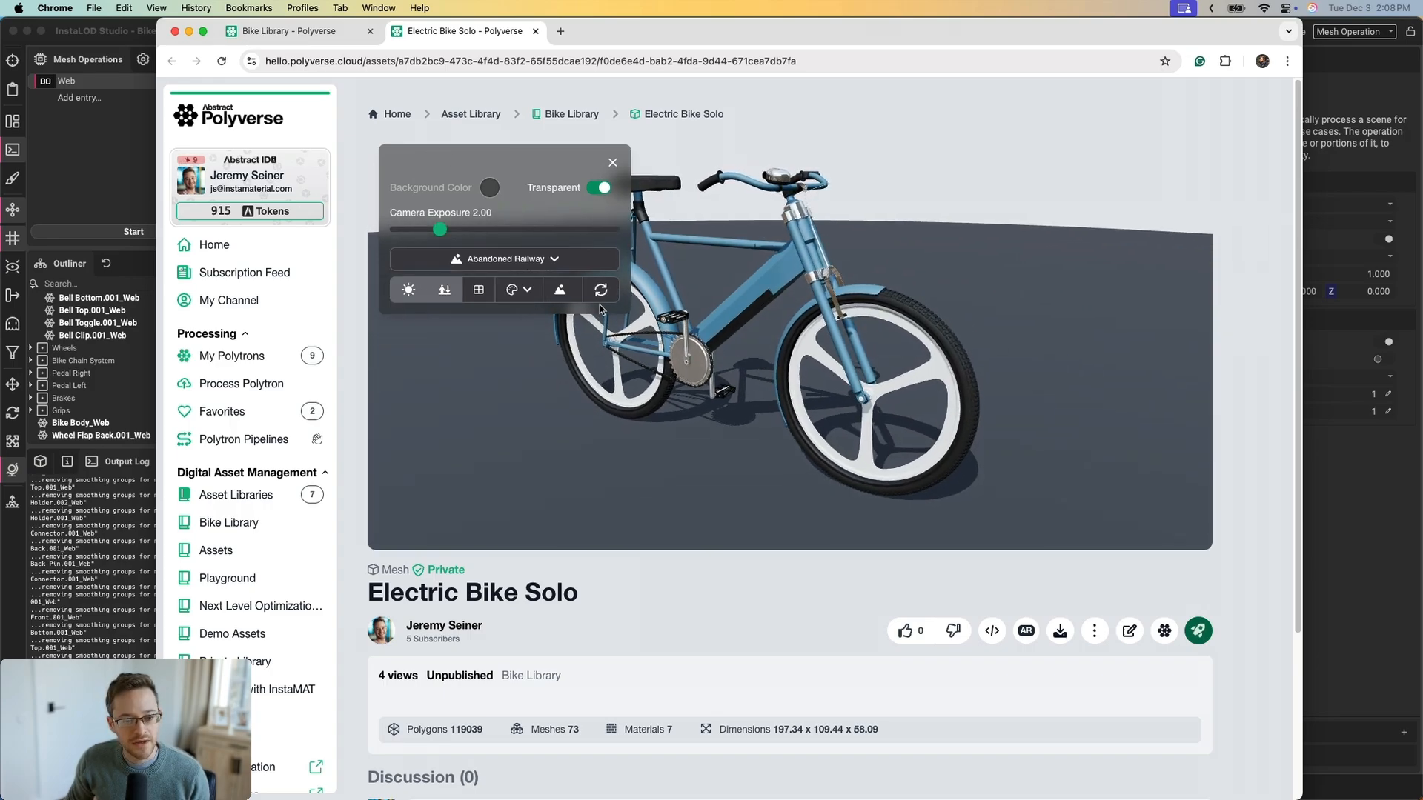
{"action": "left_click", "coordinate": [566, 286]}
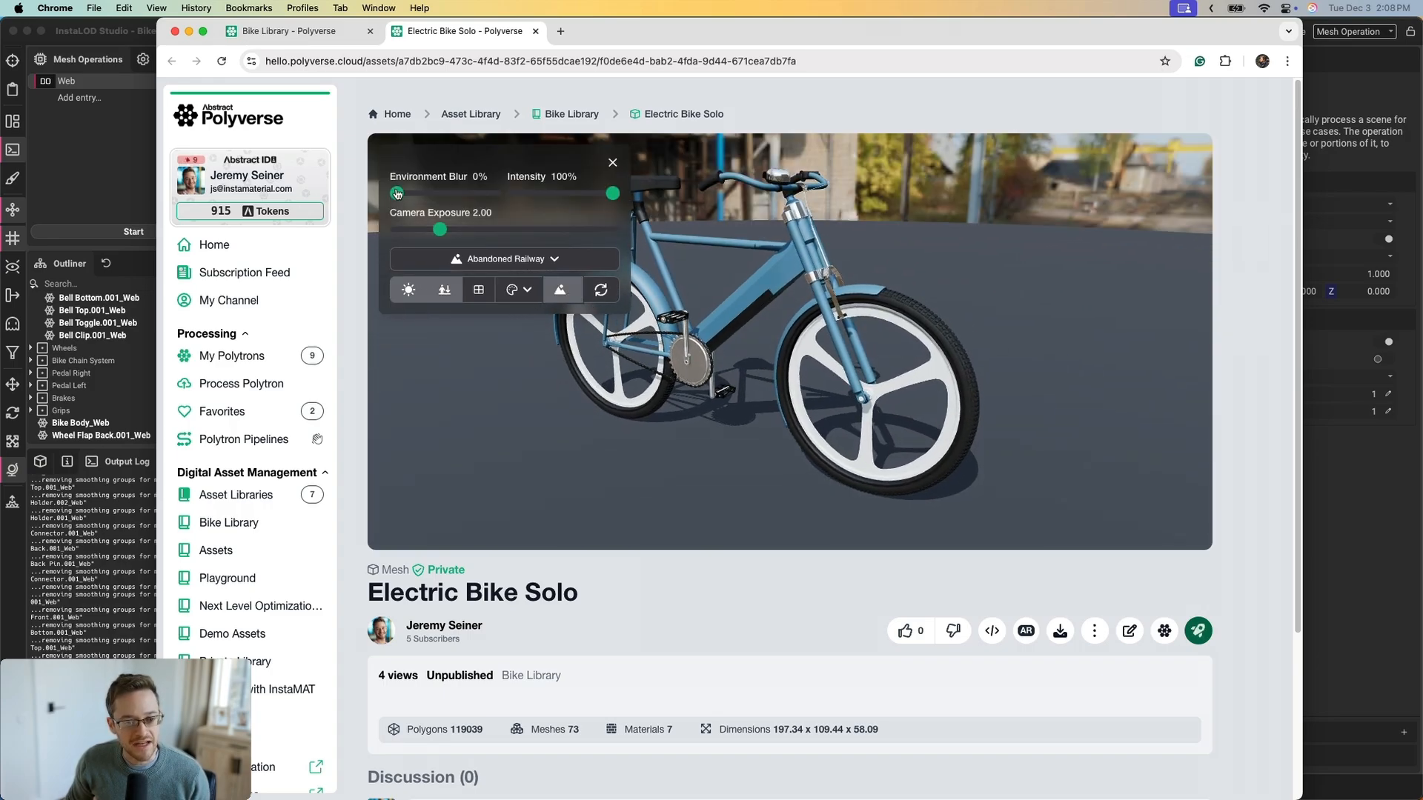
{"action": "left_click_drag", "start_coordinate": [397, 193], "coordinate": [479, 232]}
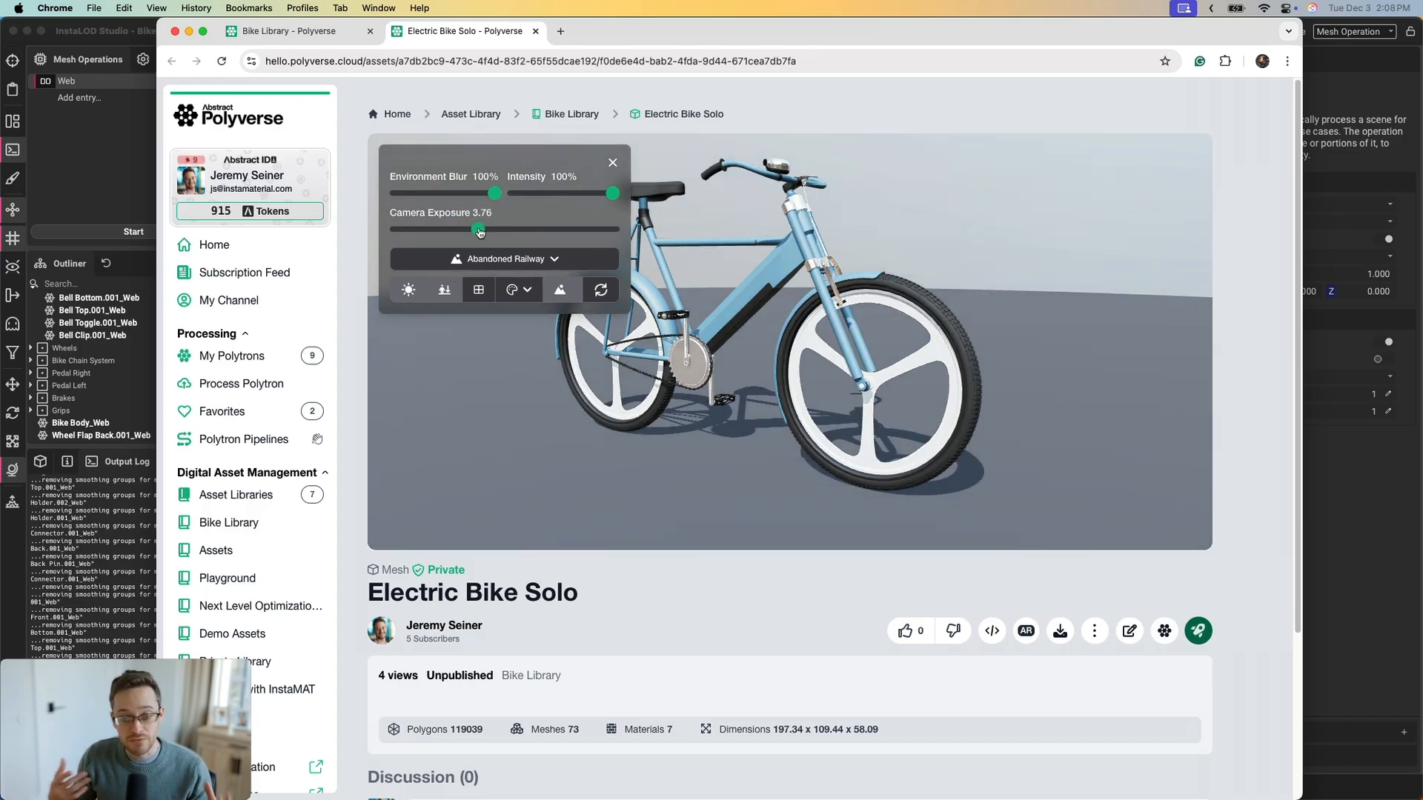
{"action": "left_click", "coordinate": [615, 164]}
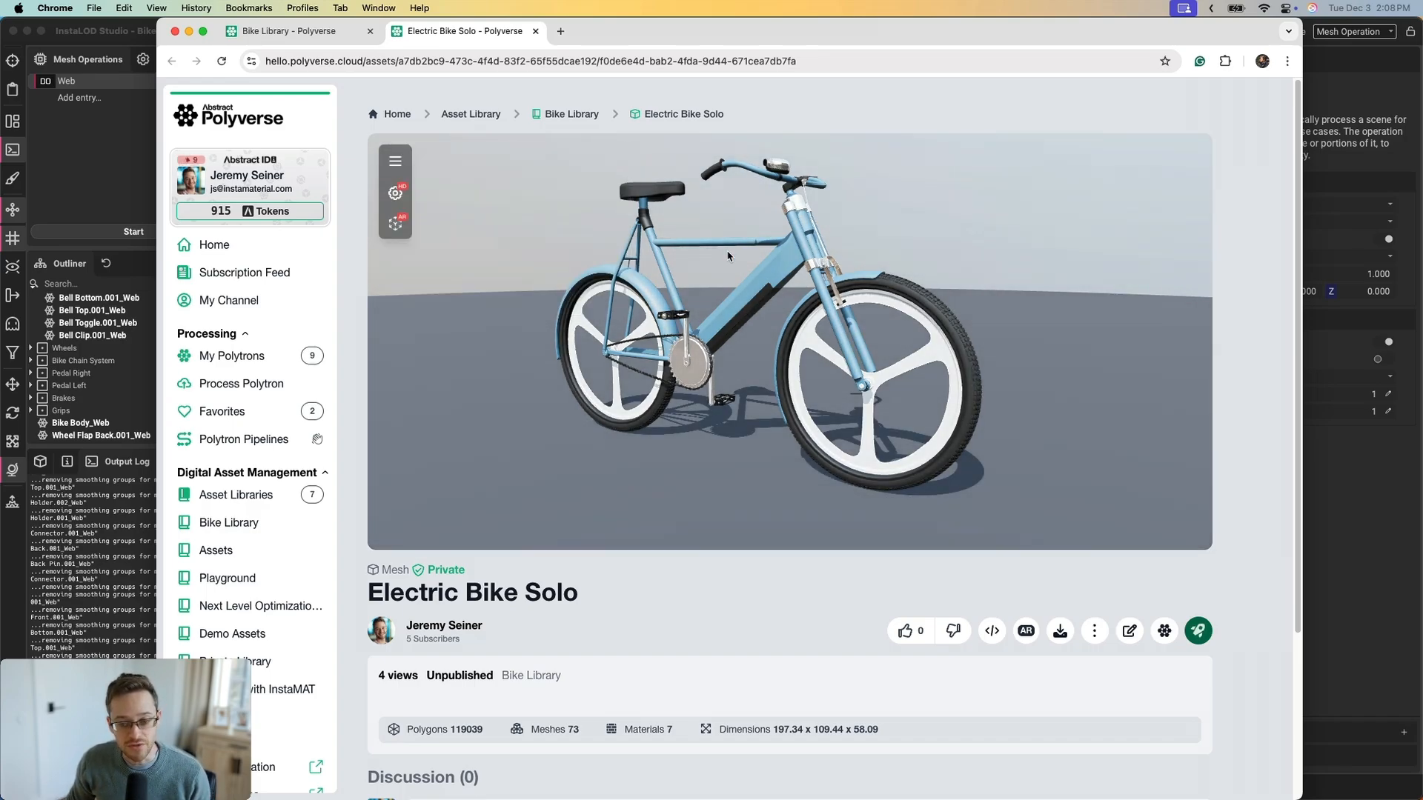
{"action": "left_click_drag", "start_coordinate": [728, 257], "coordinate": [745, 290]}
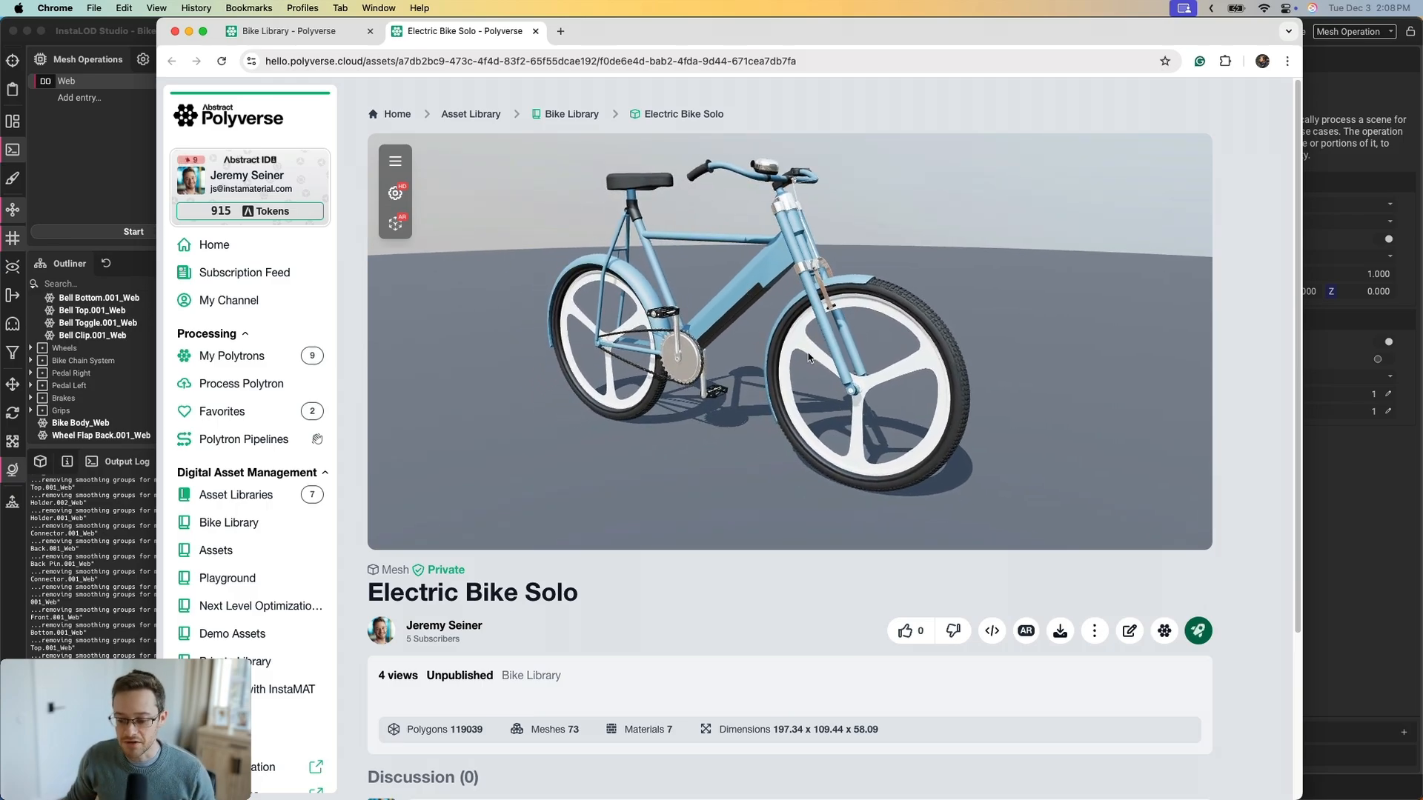
{"action": "left_click", "coordinate": [1129, 630]}
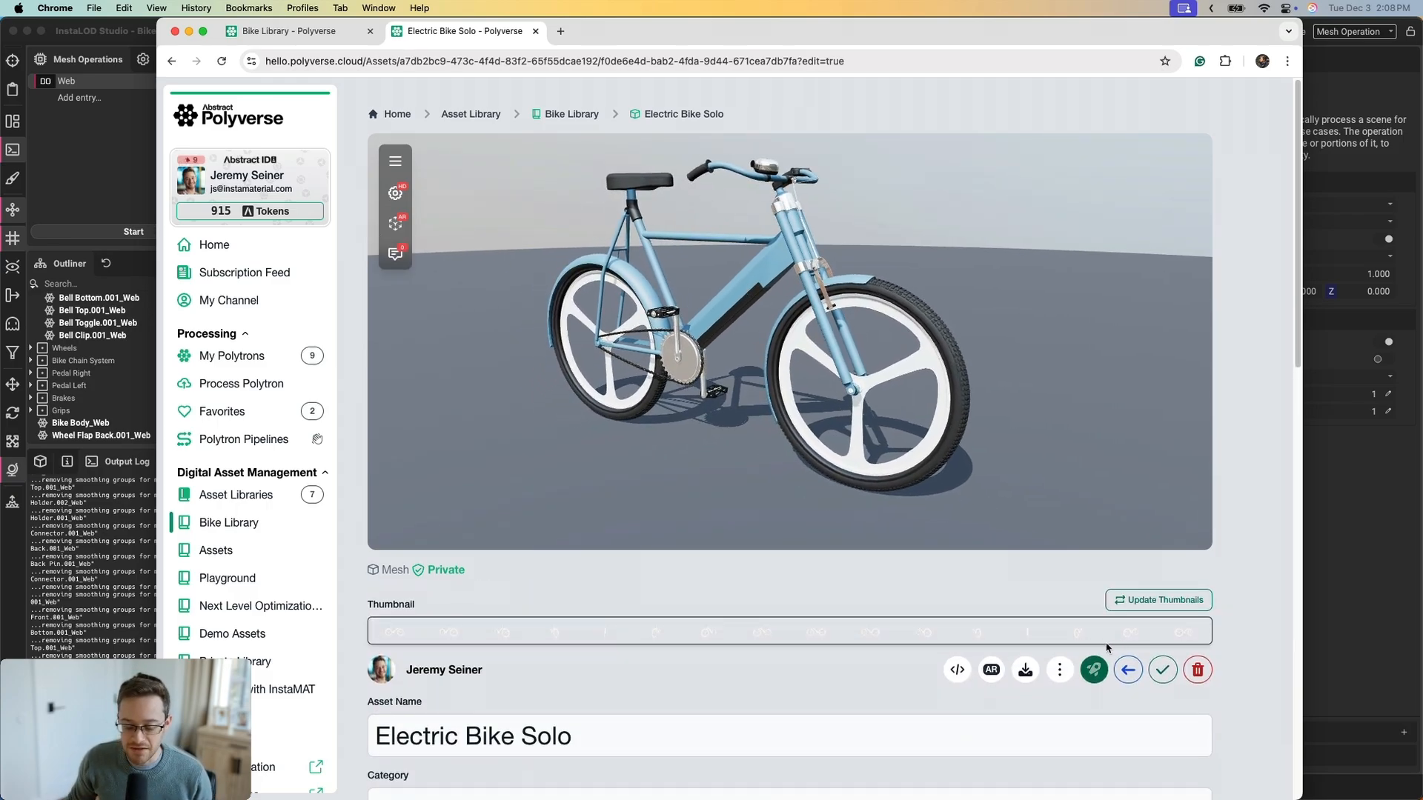
Save, regenerate Electric Bike Solo's thumbnails, save again and exit edit mode
{"action": "left_click", "coordinate": [1156, 676]}
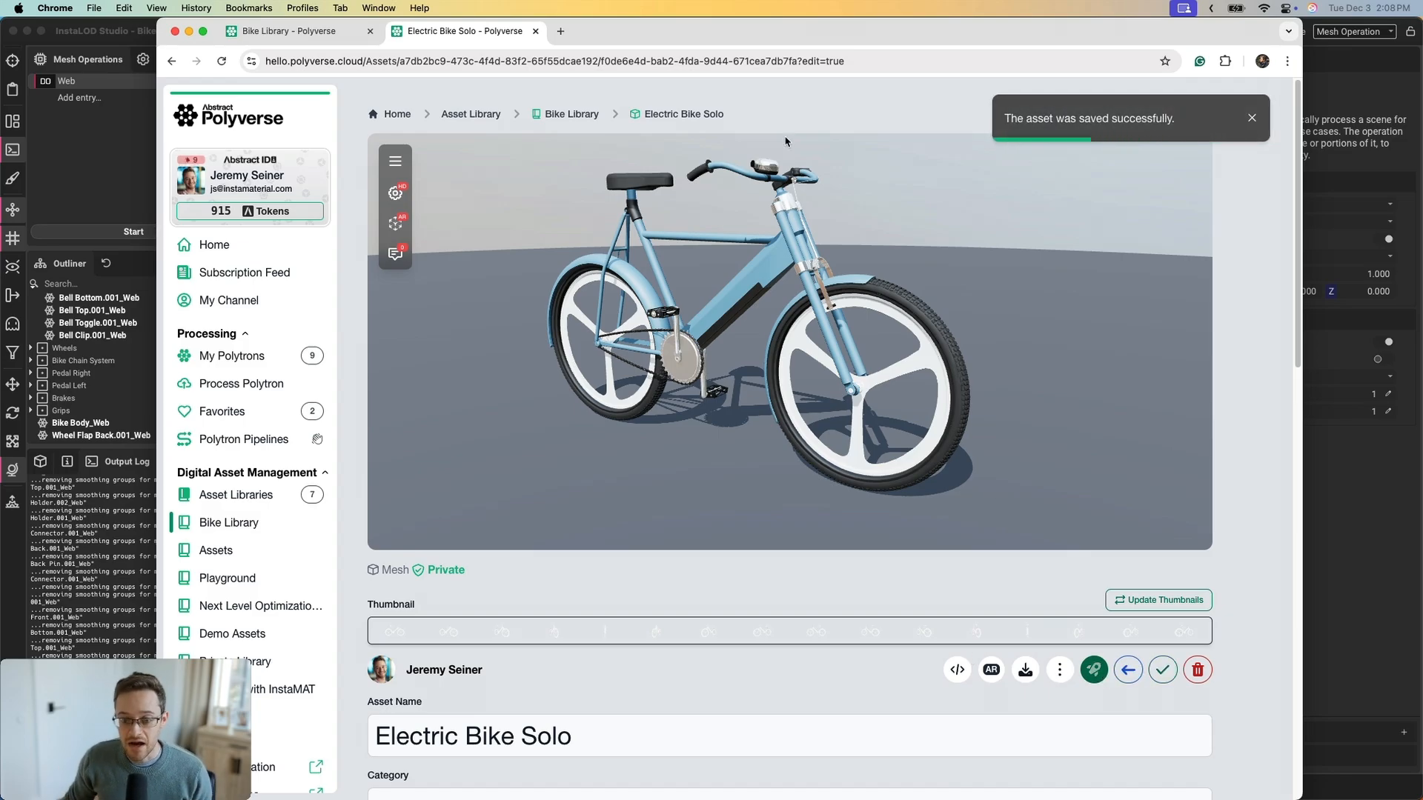
{"action": "left_click", "coordinate": [1159, 600]}
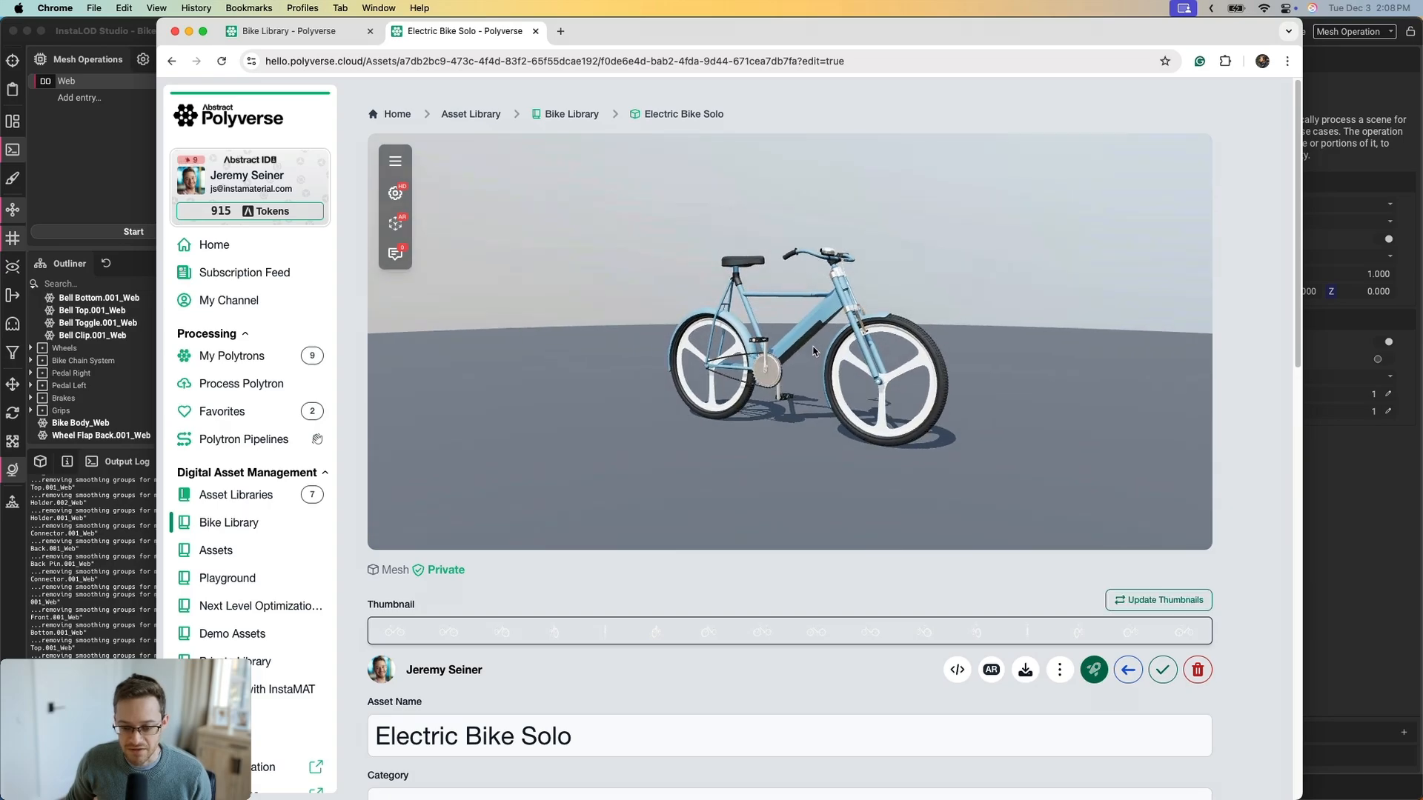
{"action": "left_click", "coordinate": [1161, 670]}
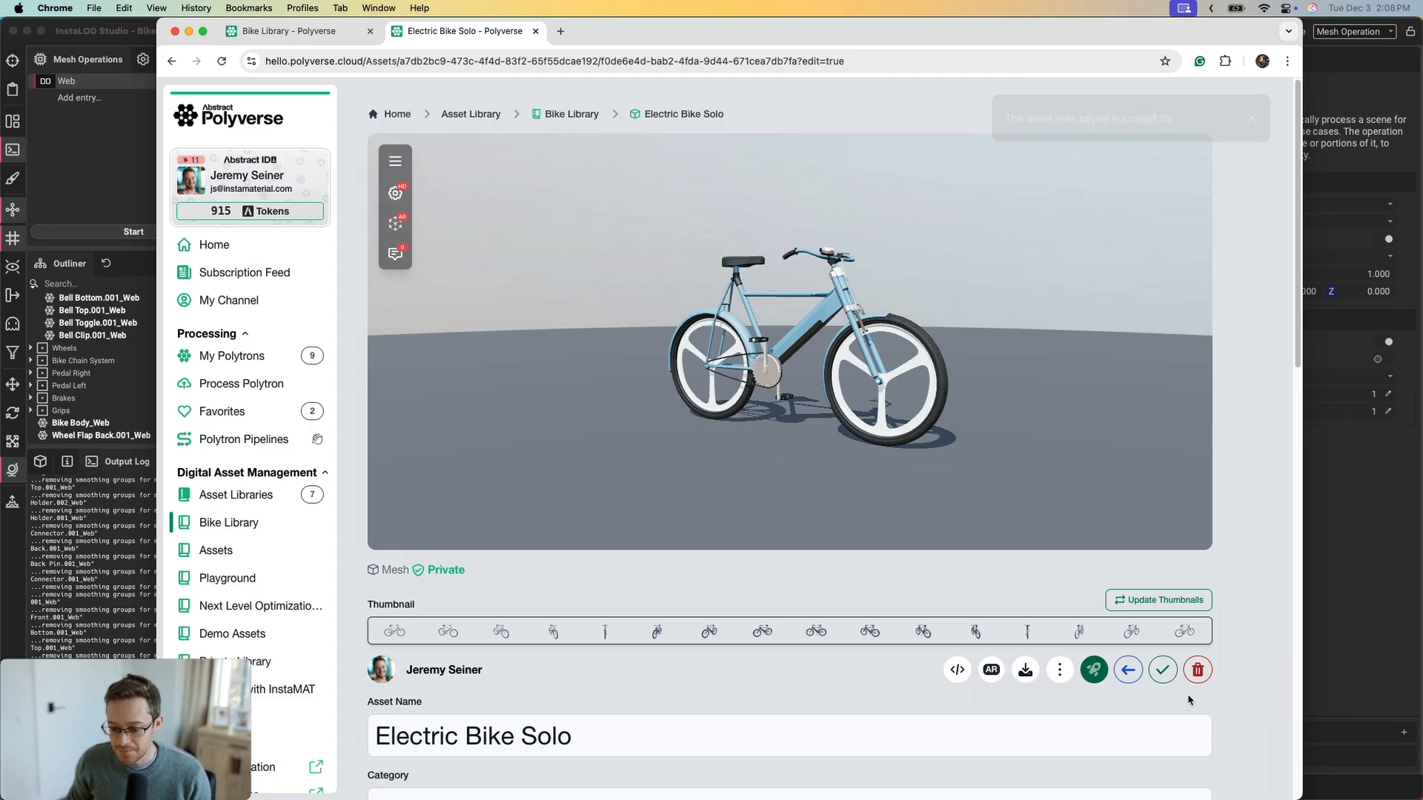
{"action": "left_click", "coordinate": [1128, 670]}
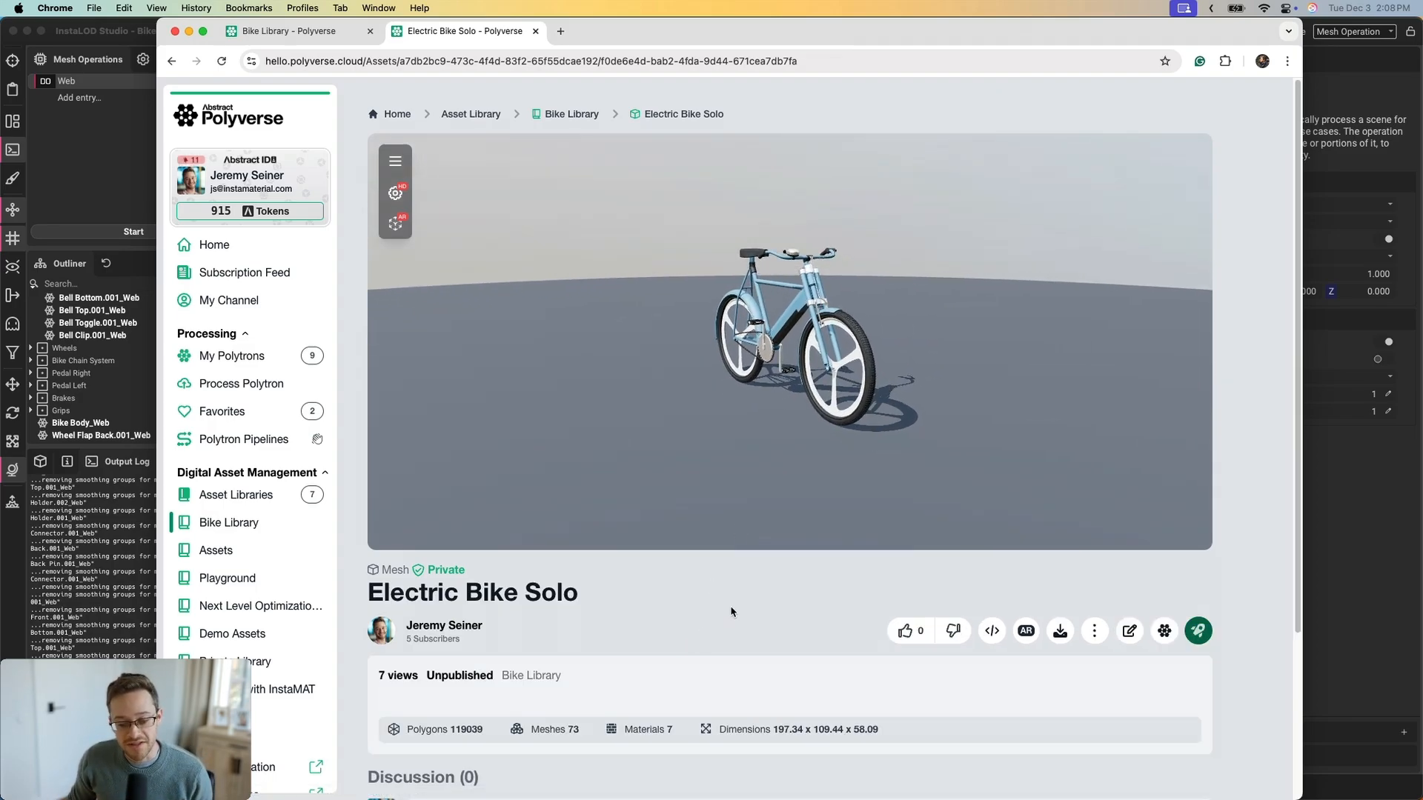
Scroll the asset page, then show the viewer's Low, High and Original quality options
{"action": "scroll", "coordinate": [714, 592], "scroll_direction": "down", "scroll_amount": 3}
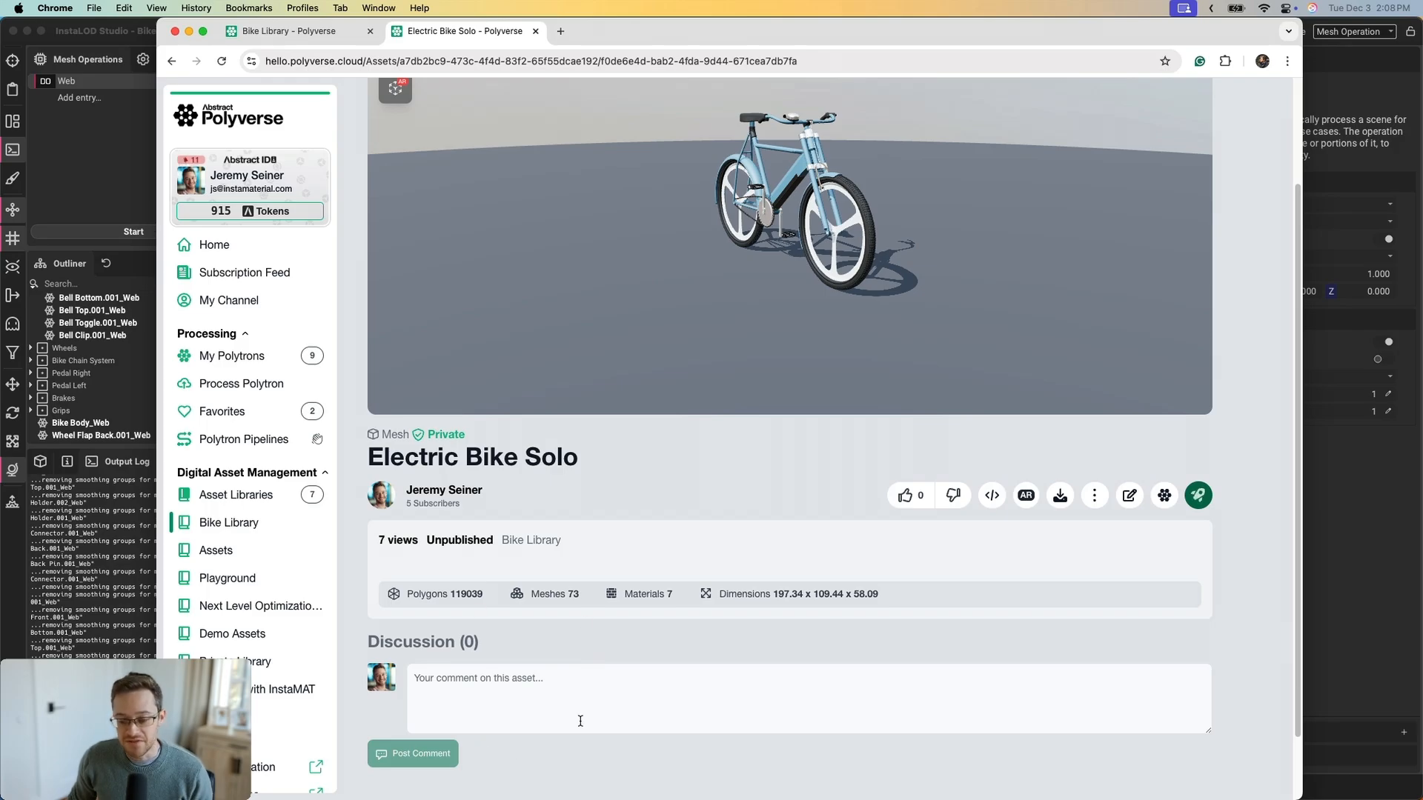
{"action": "scroll", "coordinate": [724, 651], "scroll_direction": "up", "scroll_amount": 1}
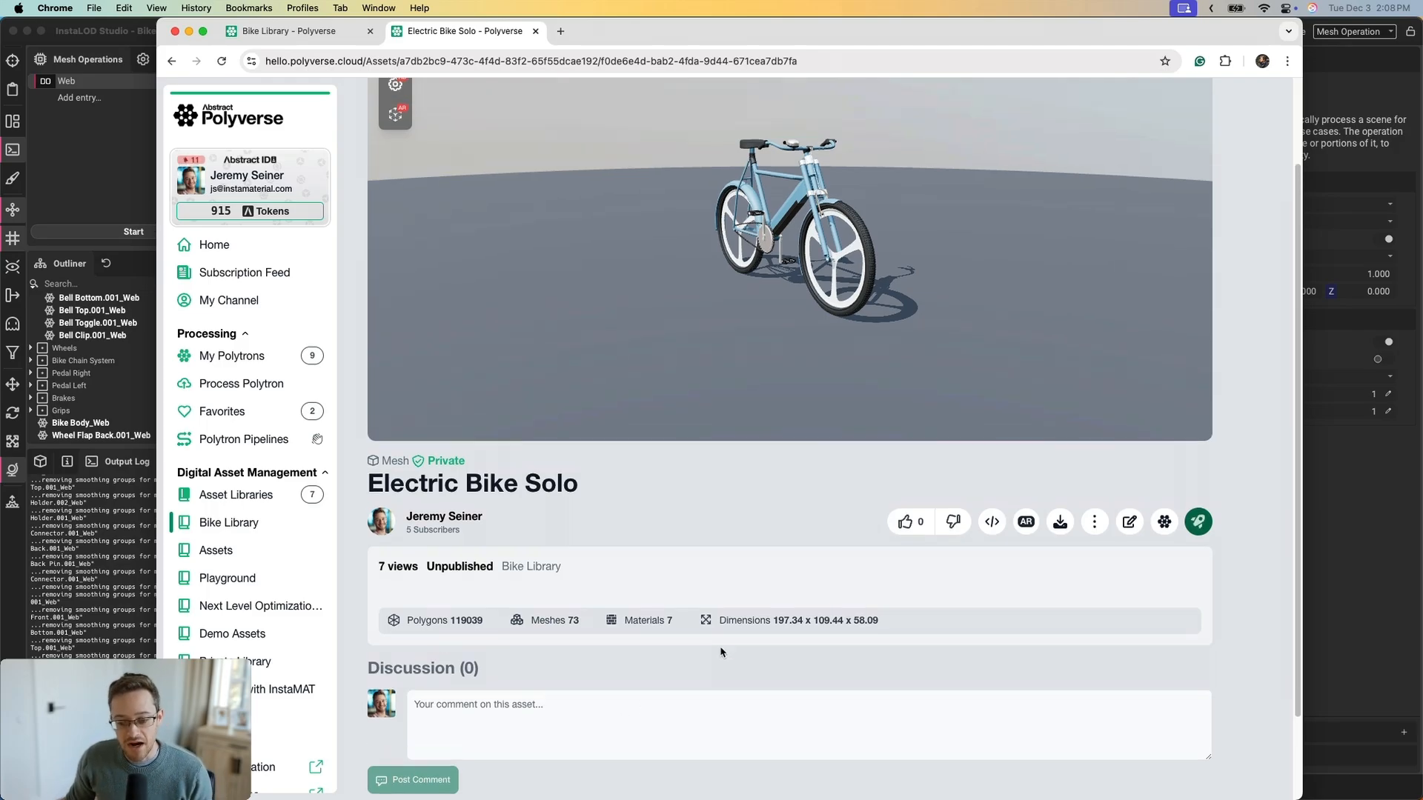
{"action": "scroll", "coordinate": [818, 597], "scroll_direction": "up", "scroll_amount": 1}
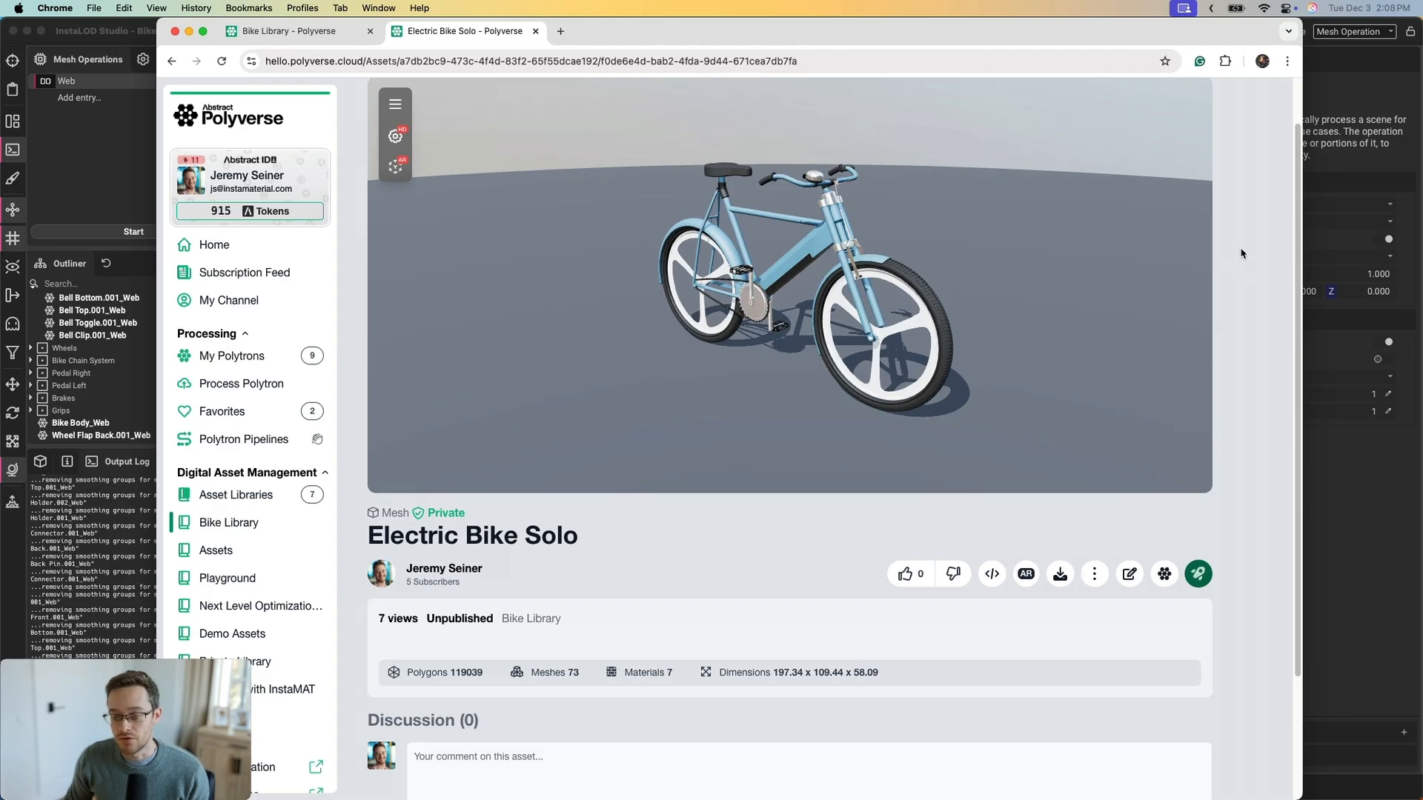
{"action": "scroll", "coordinate": [1243, 252], "scroll_direction": "up", "scroll_amount": 2}
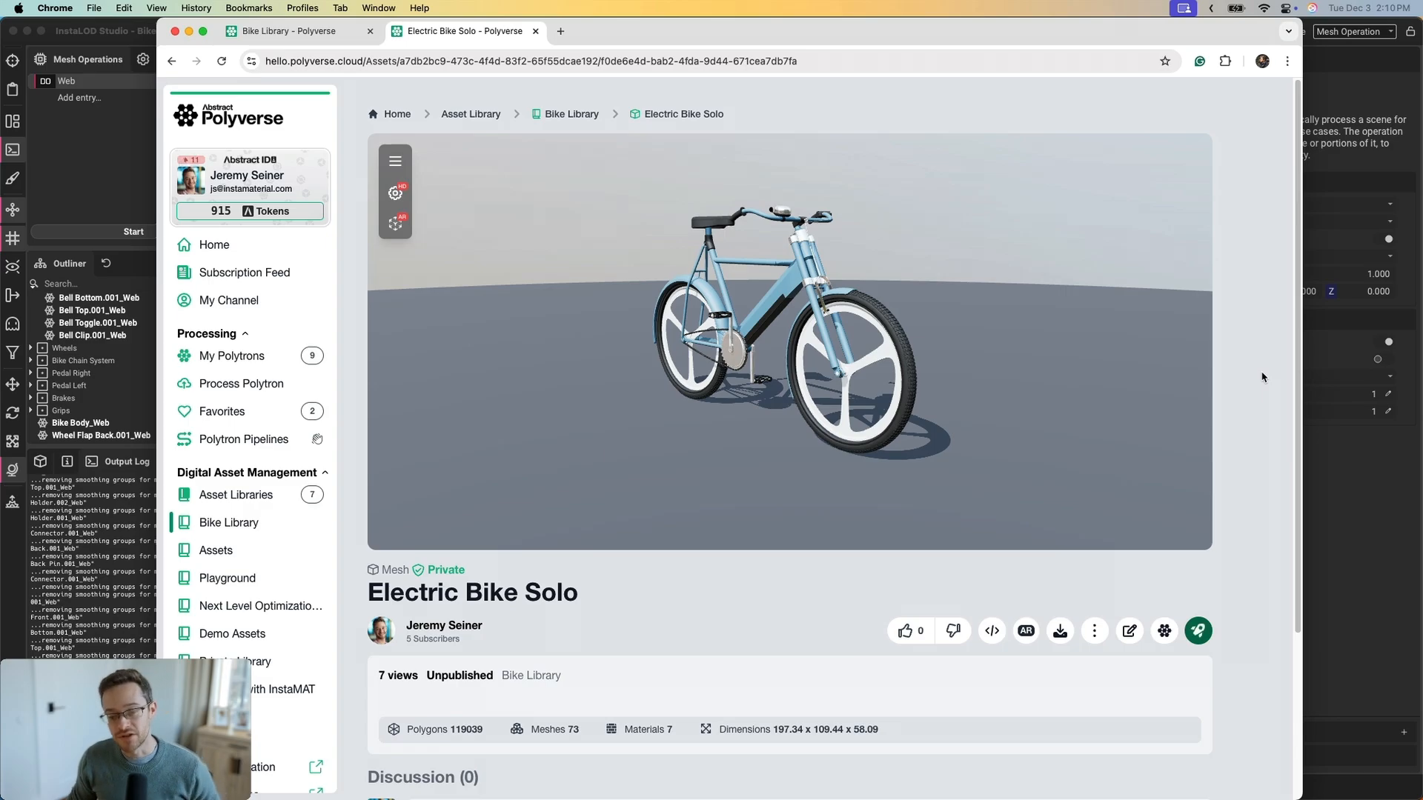
{"action": "scroll", "coordinate": [794, 295], "scroll_direction": "up", "scroll_amount": 2}
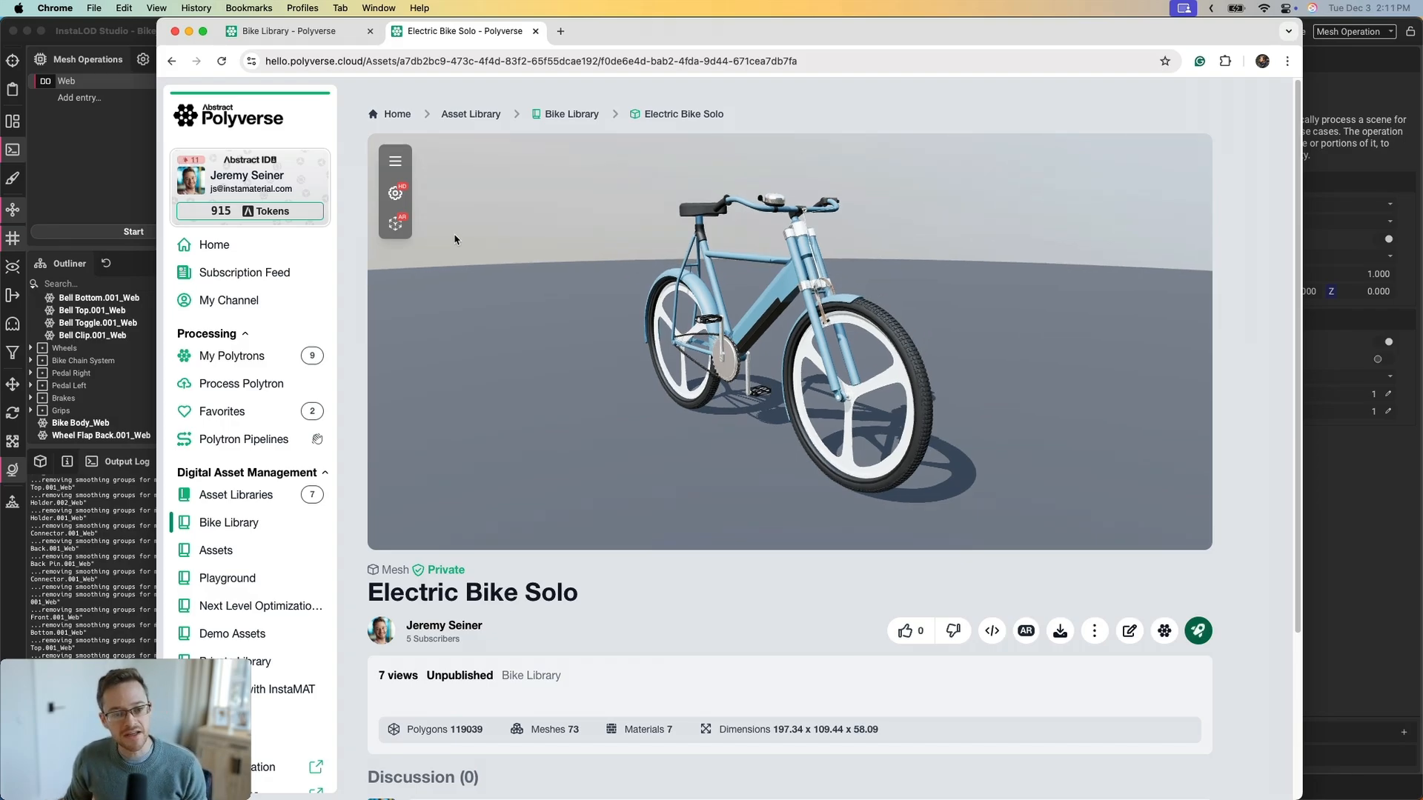
{"action": "left_click", "coordinate": [397, 193]}
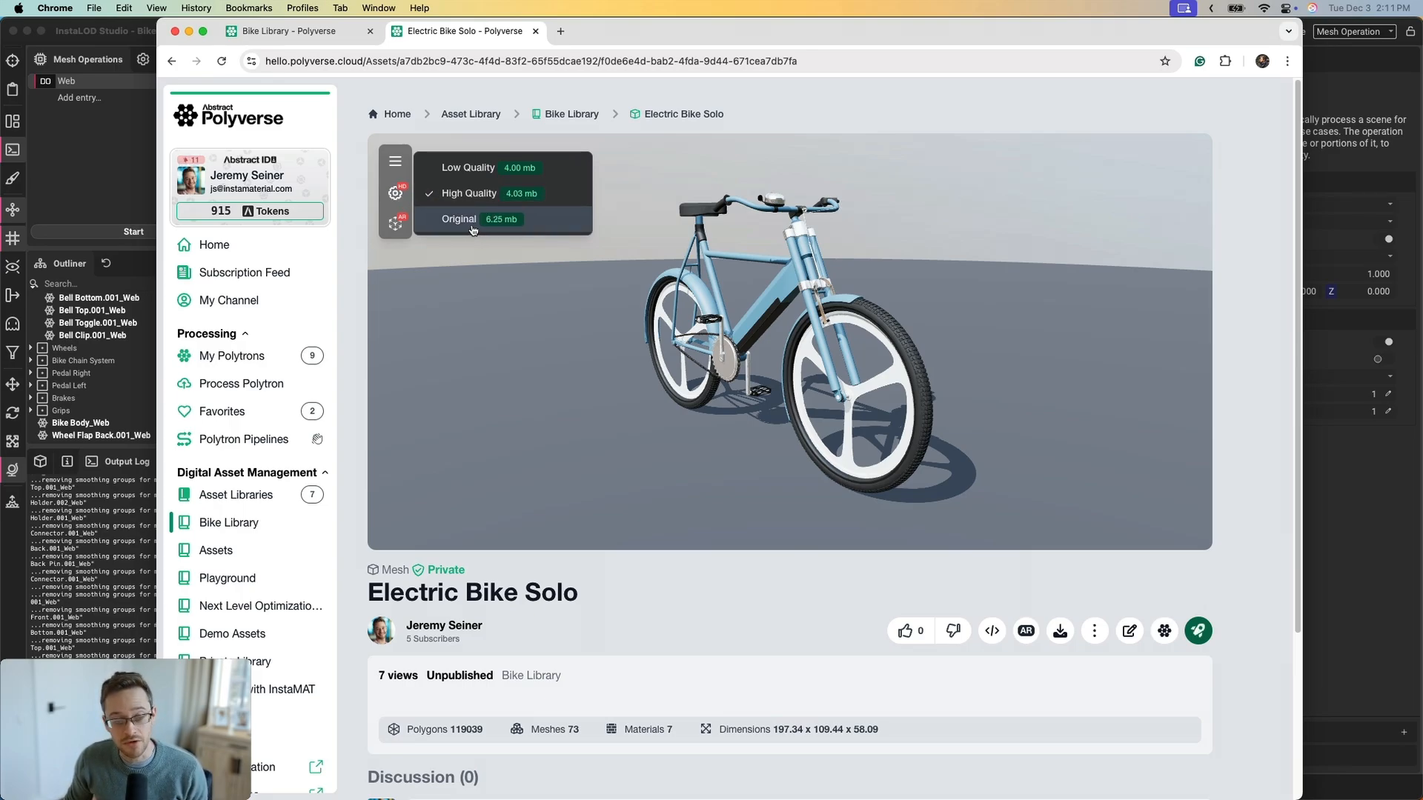
Switch the bike to Low Quality and orbit and zoom to inspect it closely
{"action": "left_click", "coordinate": [476, 172]}
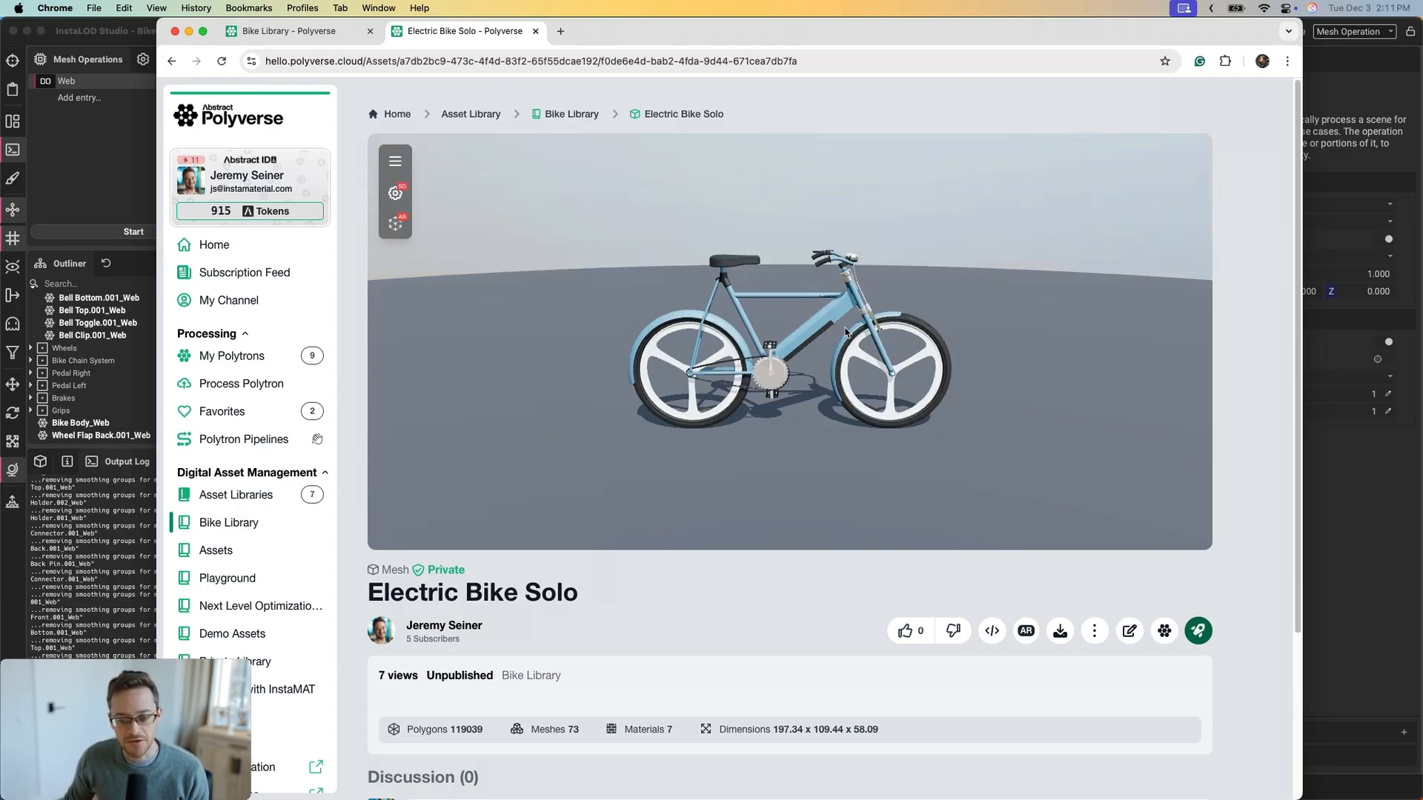
{"action": "left_click_drag", "start_coordinate": [847, 333], "coordinate": [877, 357]}
{"action": "scroll", "coordinate": [832, 318], "scroll_direction": "up", "scroll_amount": 5}
{"action": "scroll", "coordinate": [807, 329], "scroll_direction": "up", "scroll_amount": 8}
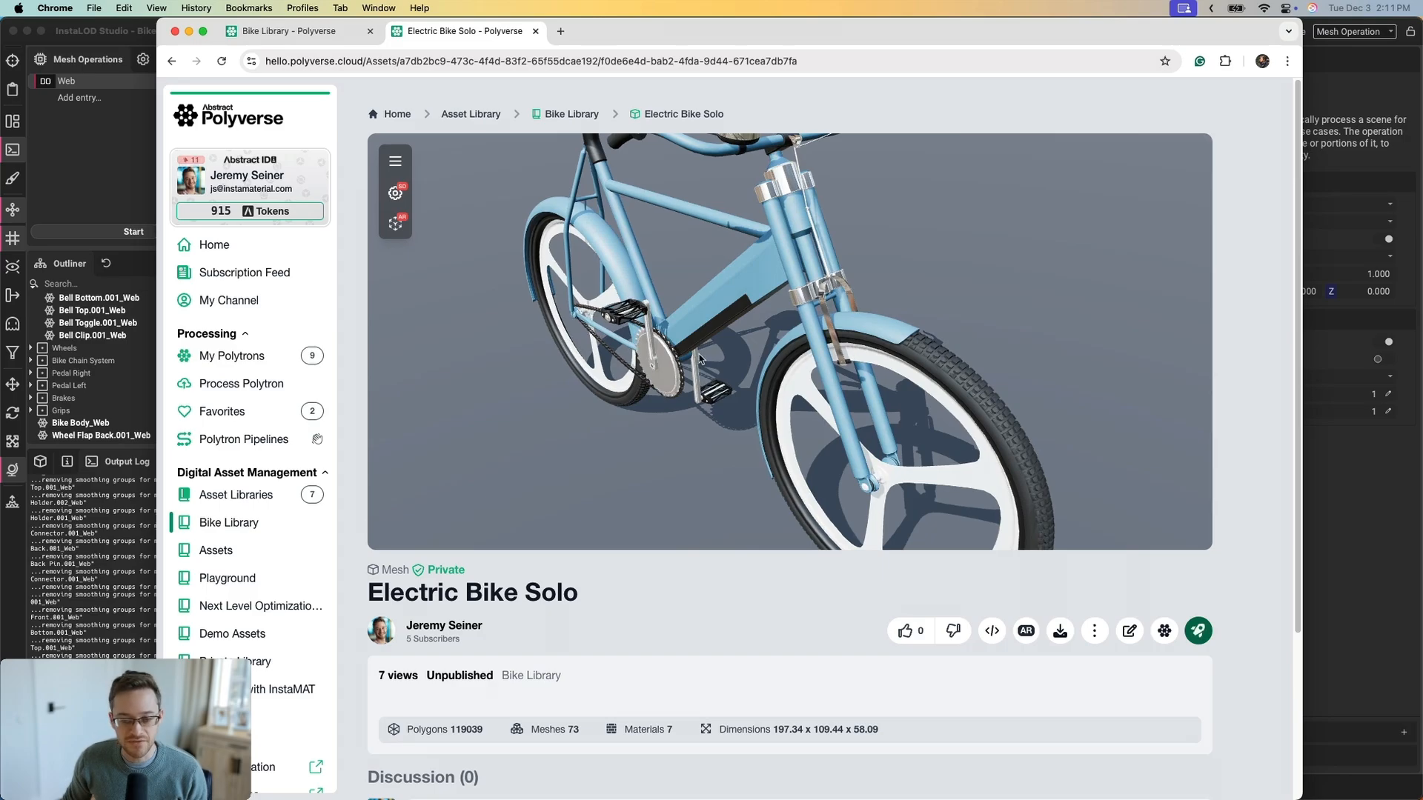
{"action": "left_click_drag", "start_coordinate": [700, 359], "coordinate": [606, 372]}
{"action": "scroll", "coordinate": [604, 373], "scroll_direction": "up", "scroll_amount": 4}
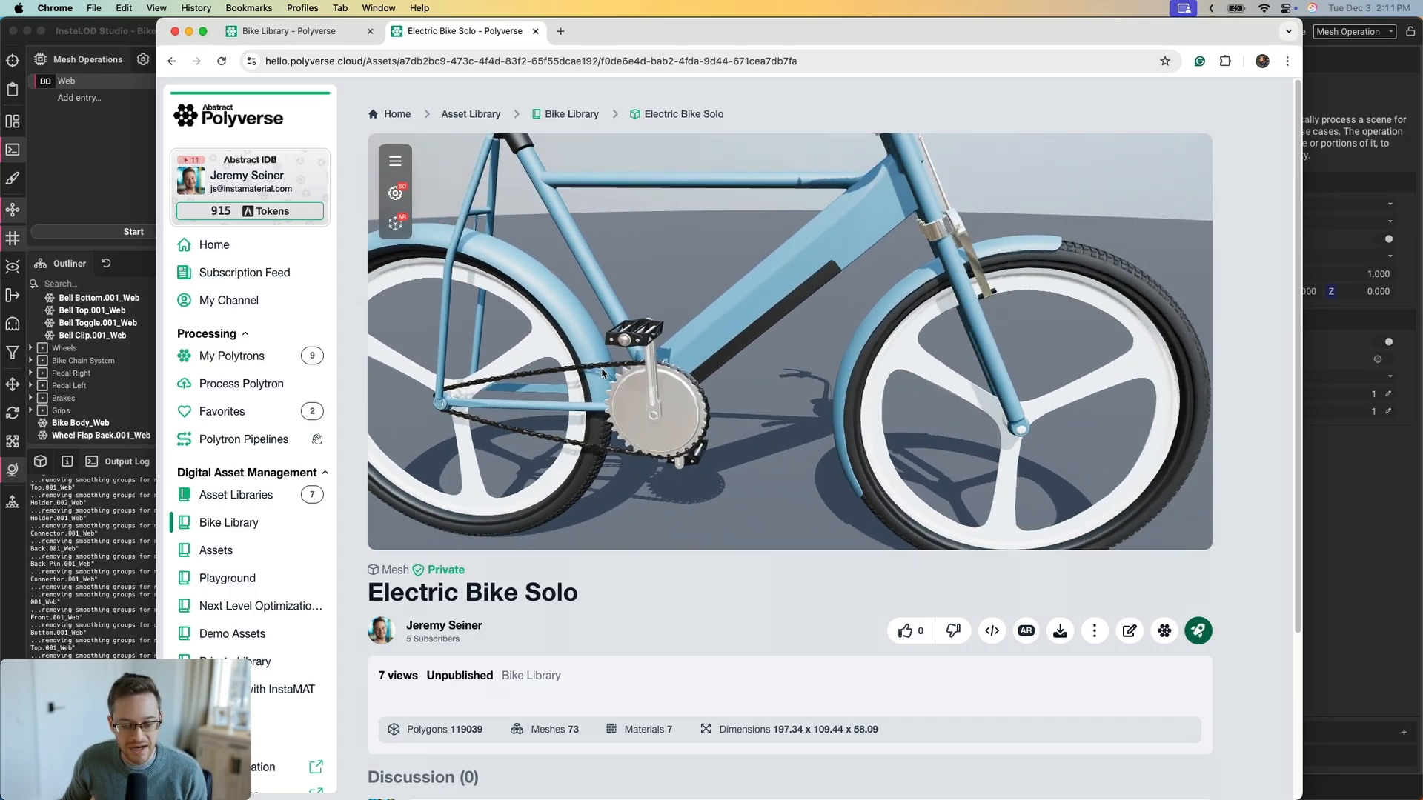
{"action": "scroll", "coordinate": [602, 373], "scroll_direction": "down", "scroll_amount": 5}
{"action": "left_click_drag", "start_coordinate": [754, 333], "coordinate": [732, 290]}
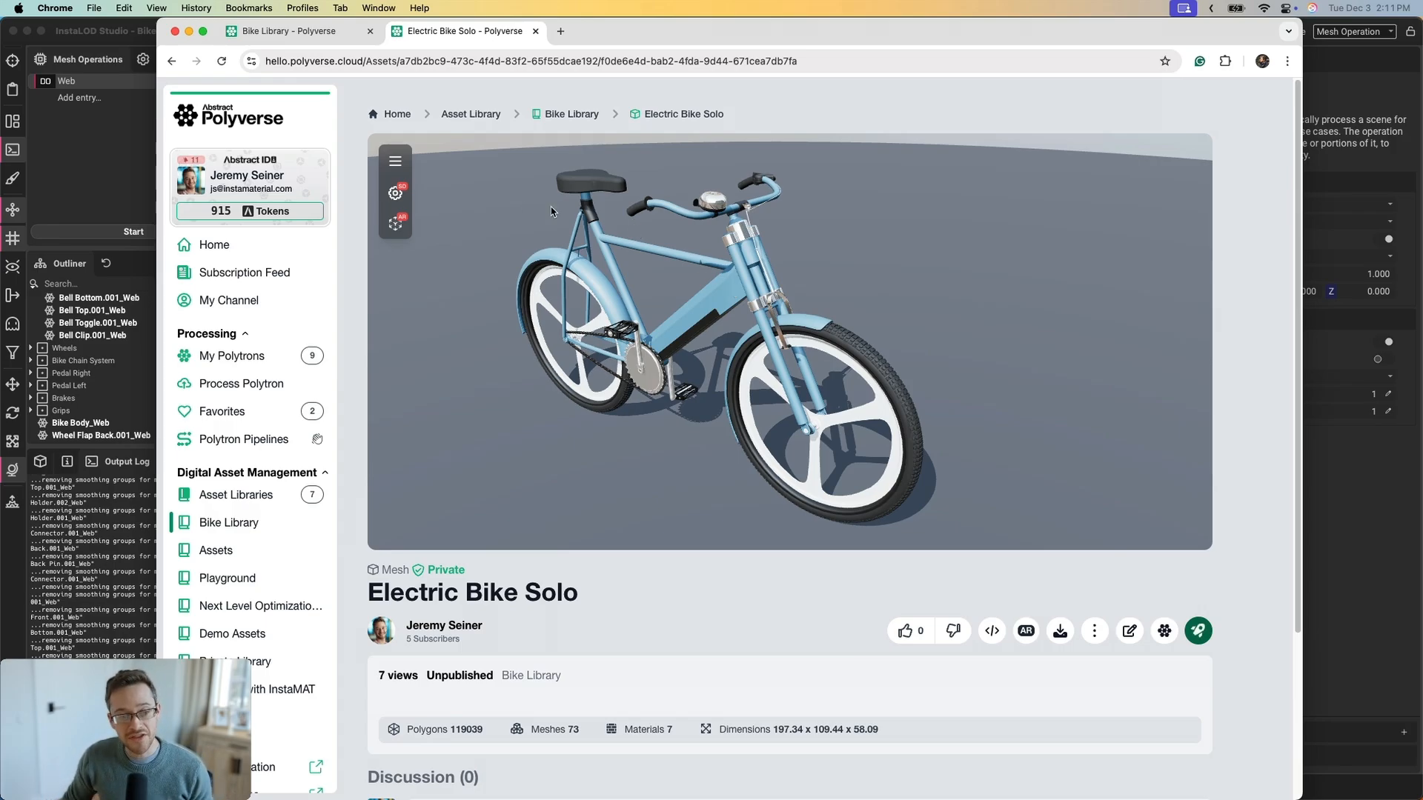
Recheck the quality menu, then return to the Bike Library page
{"action": "left_click", "coordinate": [395, 193]}
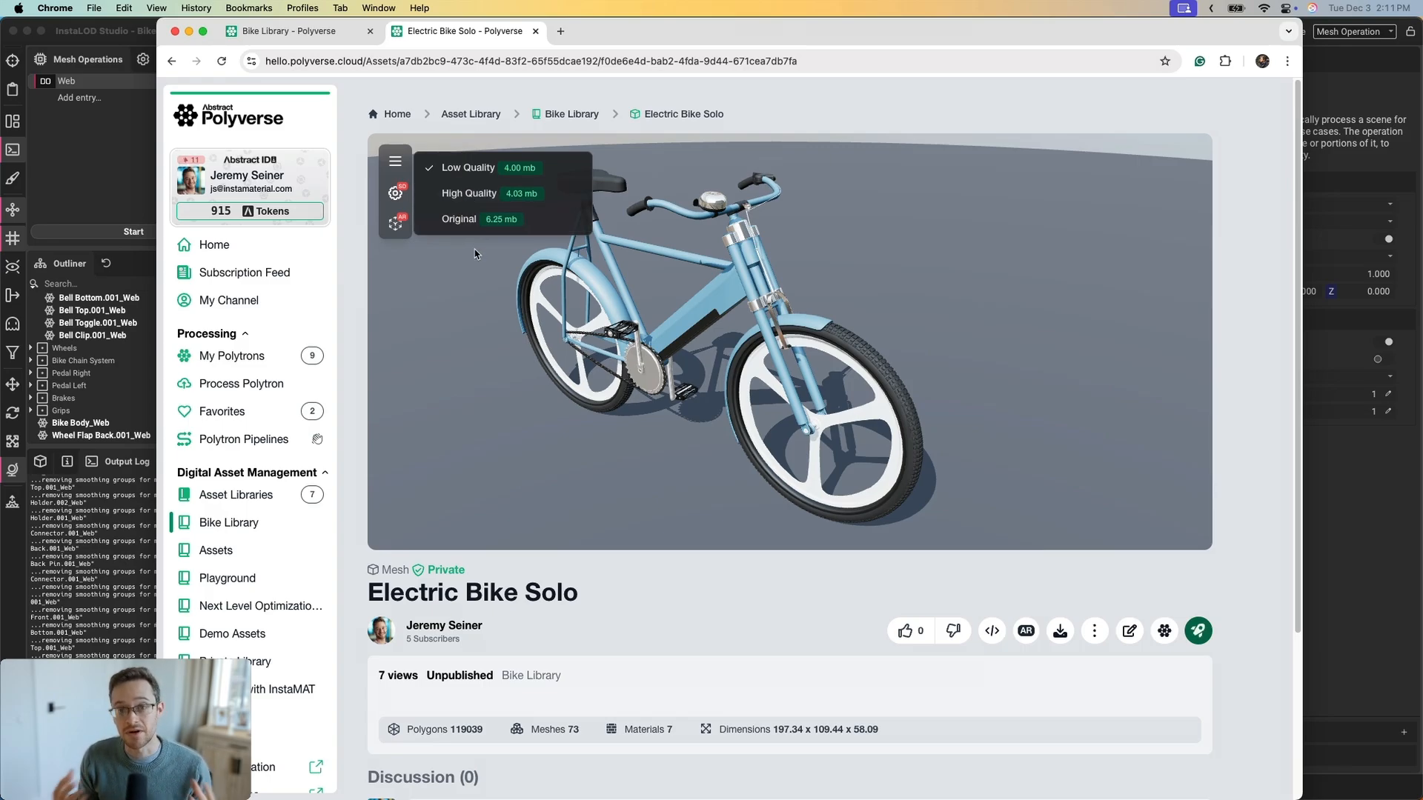
{"action": "left_click", "coordinate": [523, 288]}
{"action": "left_click_drag", "start_coordinate": [692, 293], "coordinate": [728, 298]}
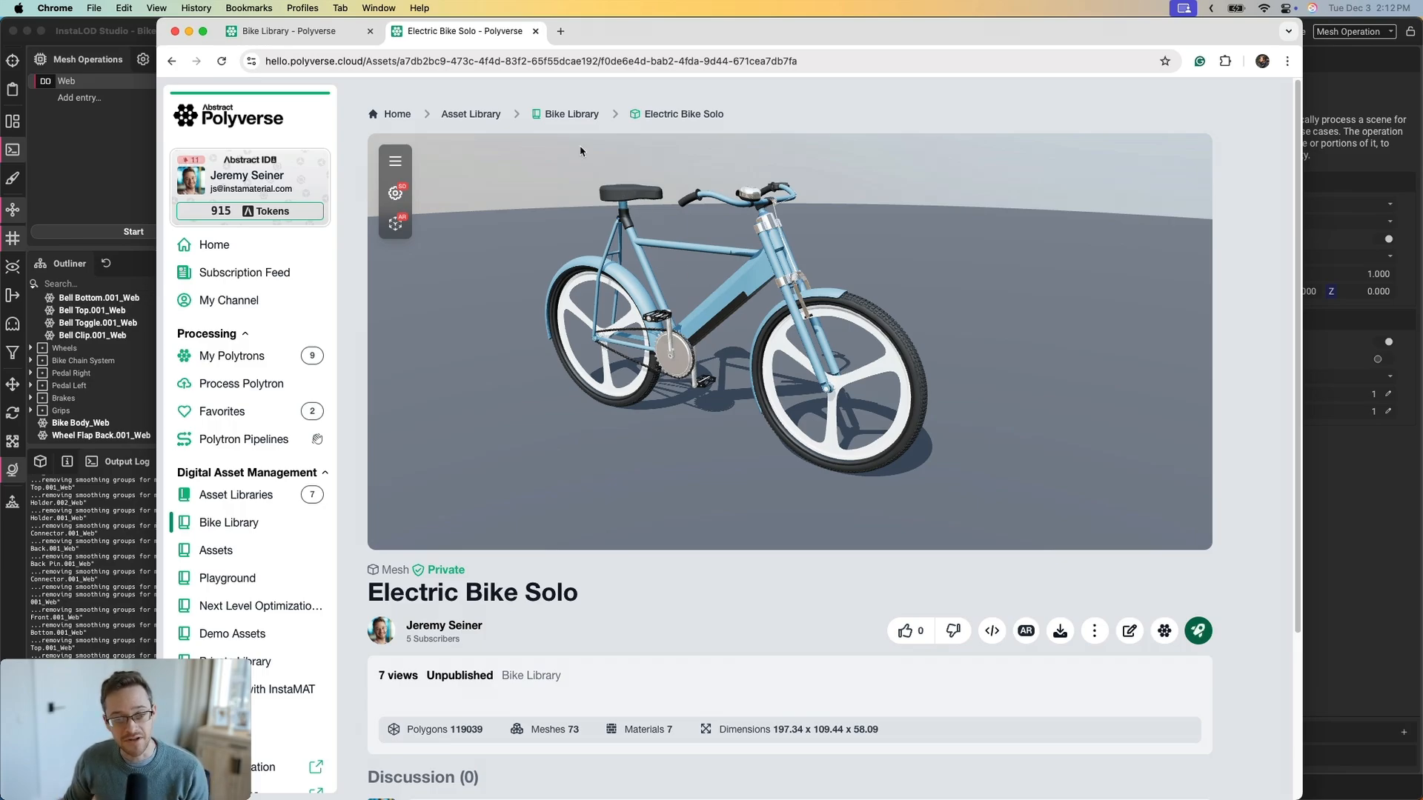
{"action": "left_click", "coordinate": [567, 115]}
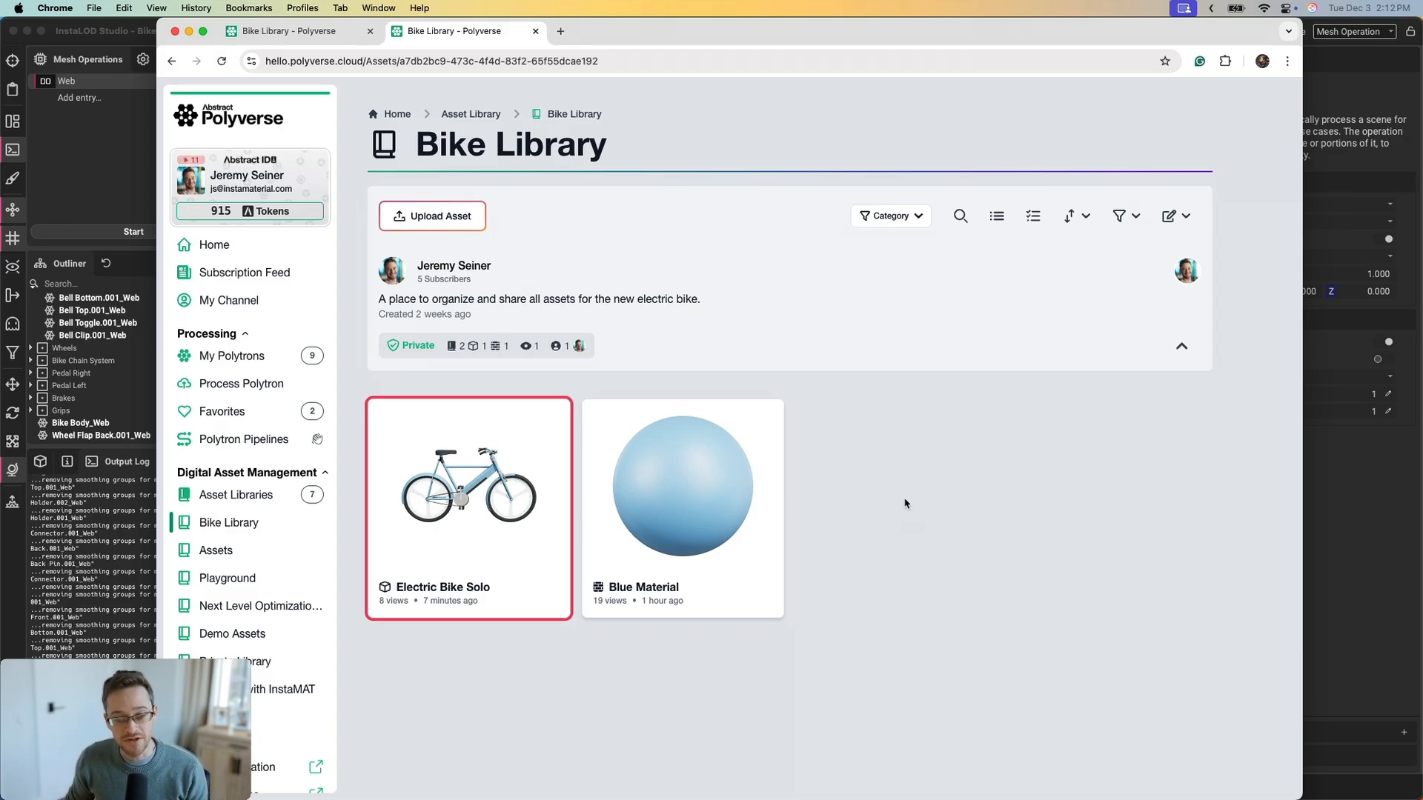
Start a Mesh-type upload to the Bike Library and add Basket.stp (6.01 MB)
{"action": "left_click", "coordinate": [419, 224]}
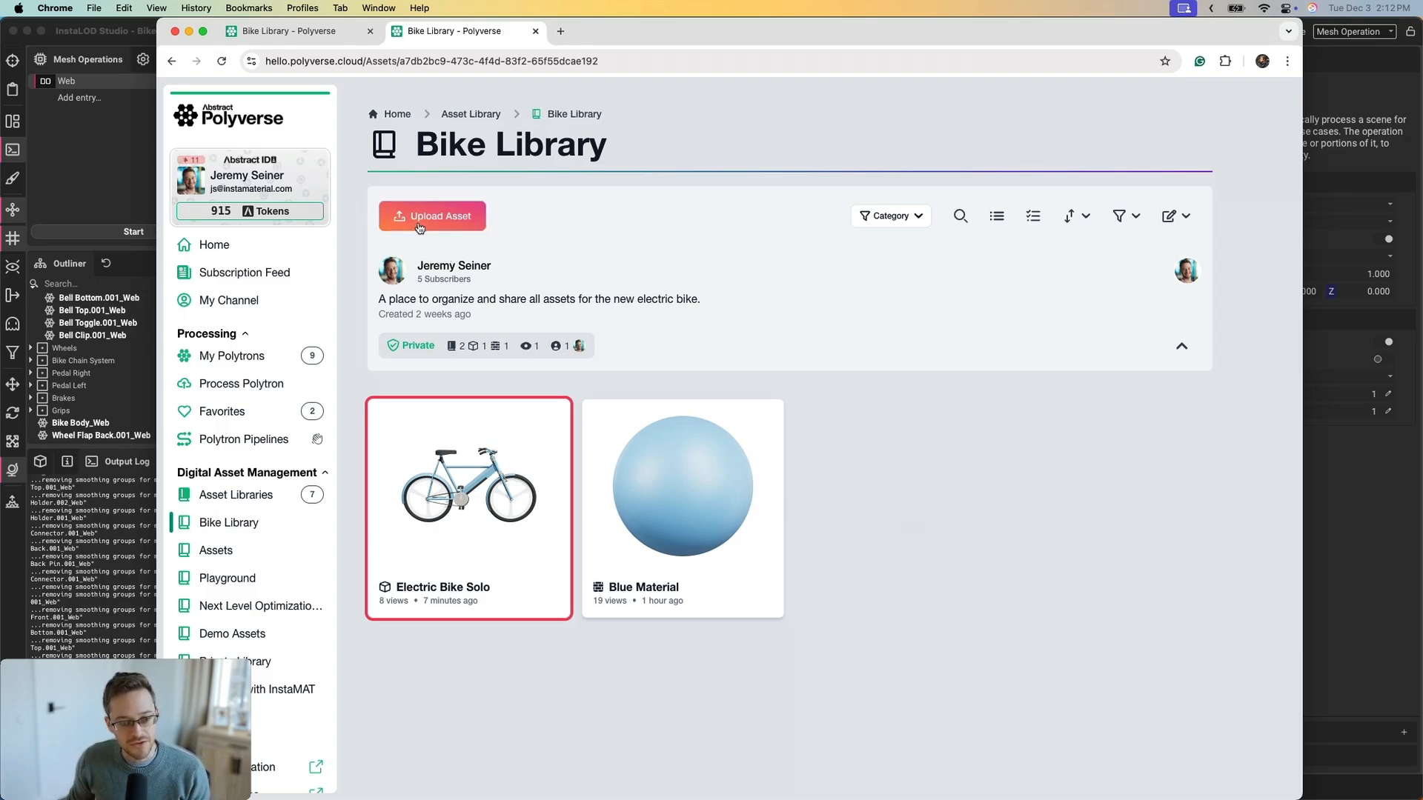
{"action": "left_click", "coordinate": [722, 438]}
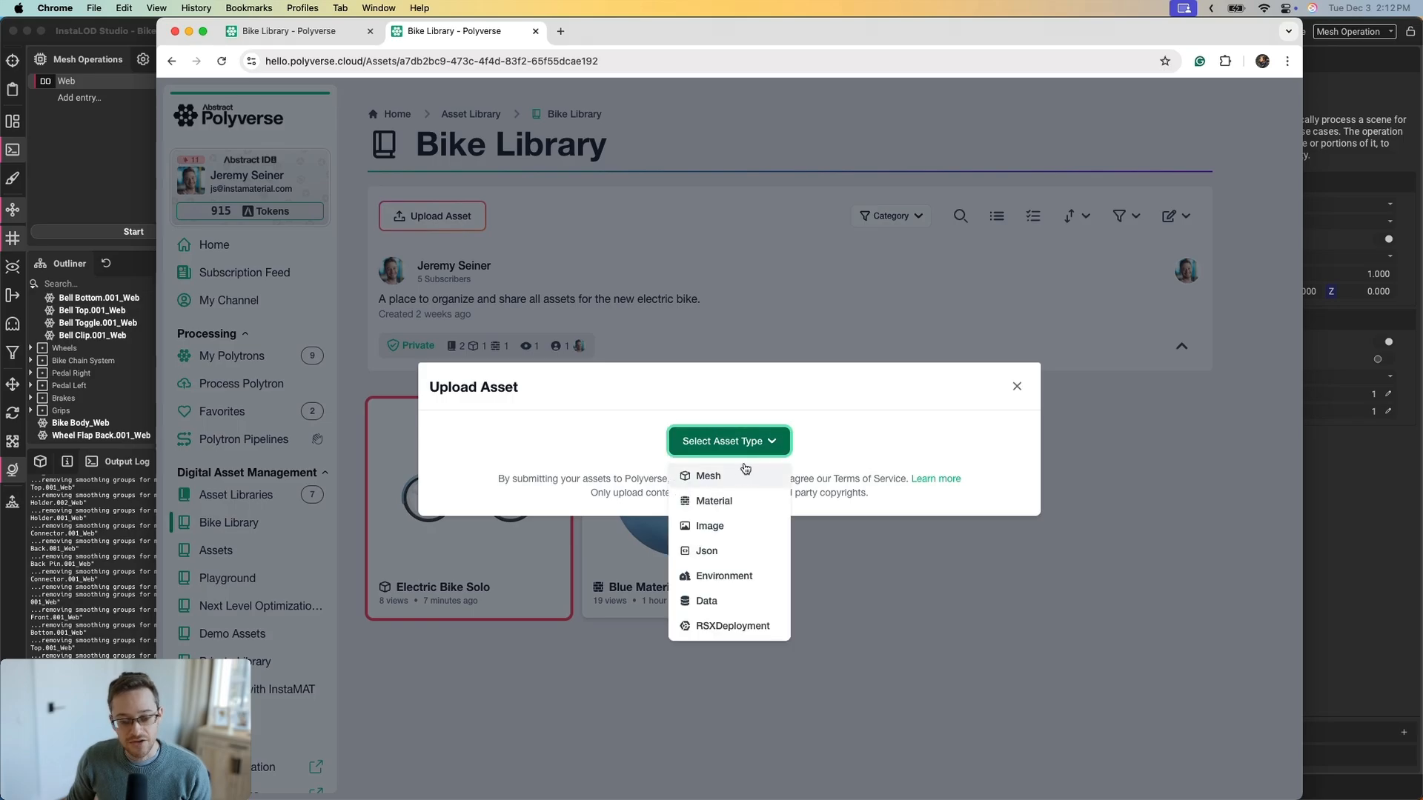
{"action": "left_click", "coordinate": [708, 475]}
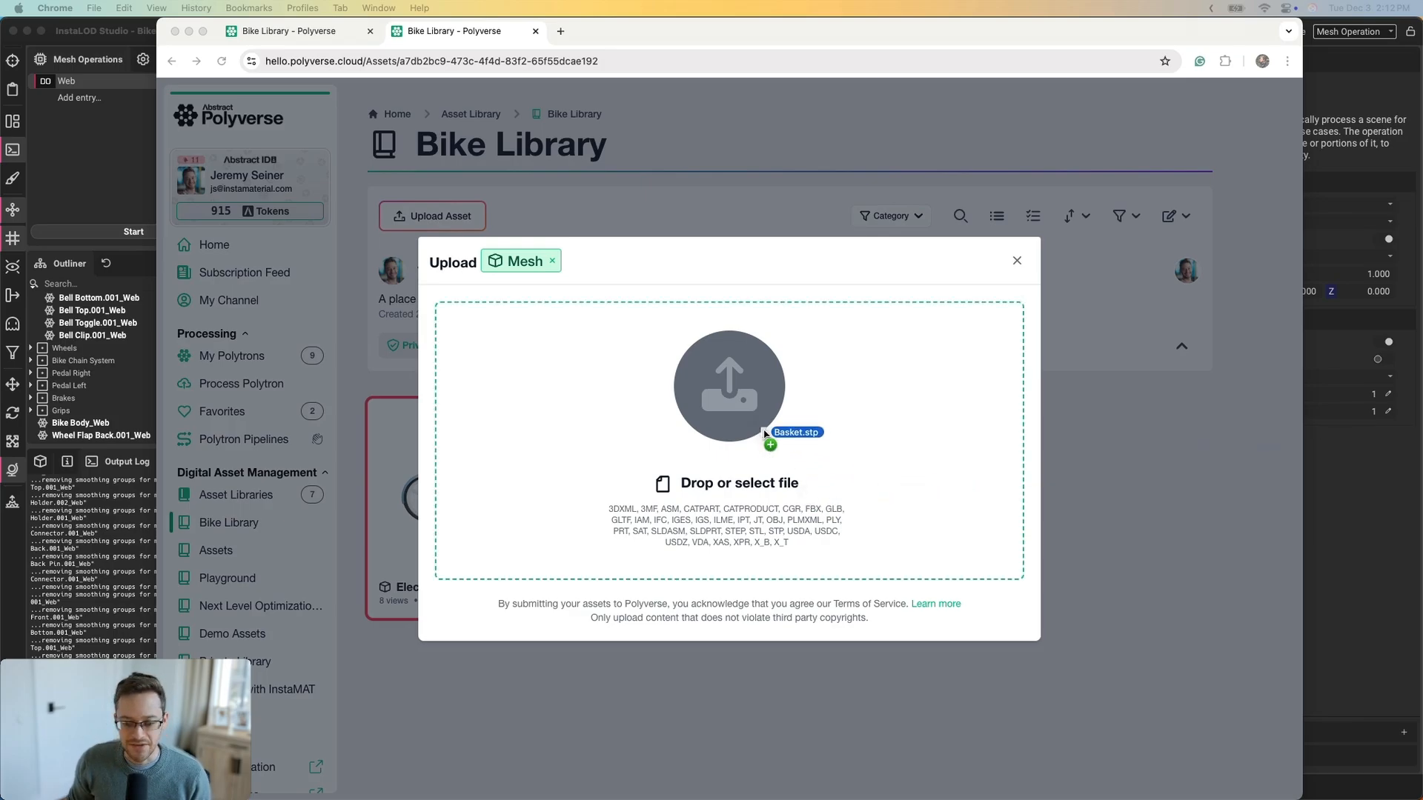
{"action": "left_click_drag", "start_coordinate": [771, 437], "coordinate": [737, 419]}
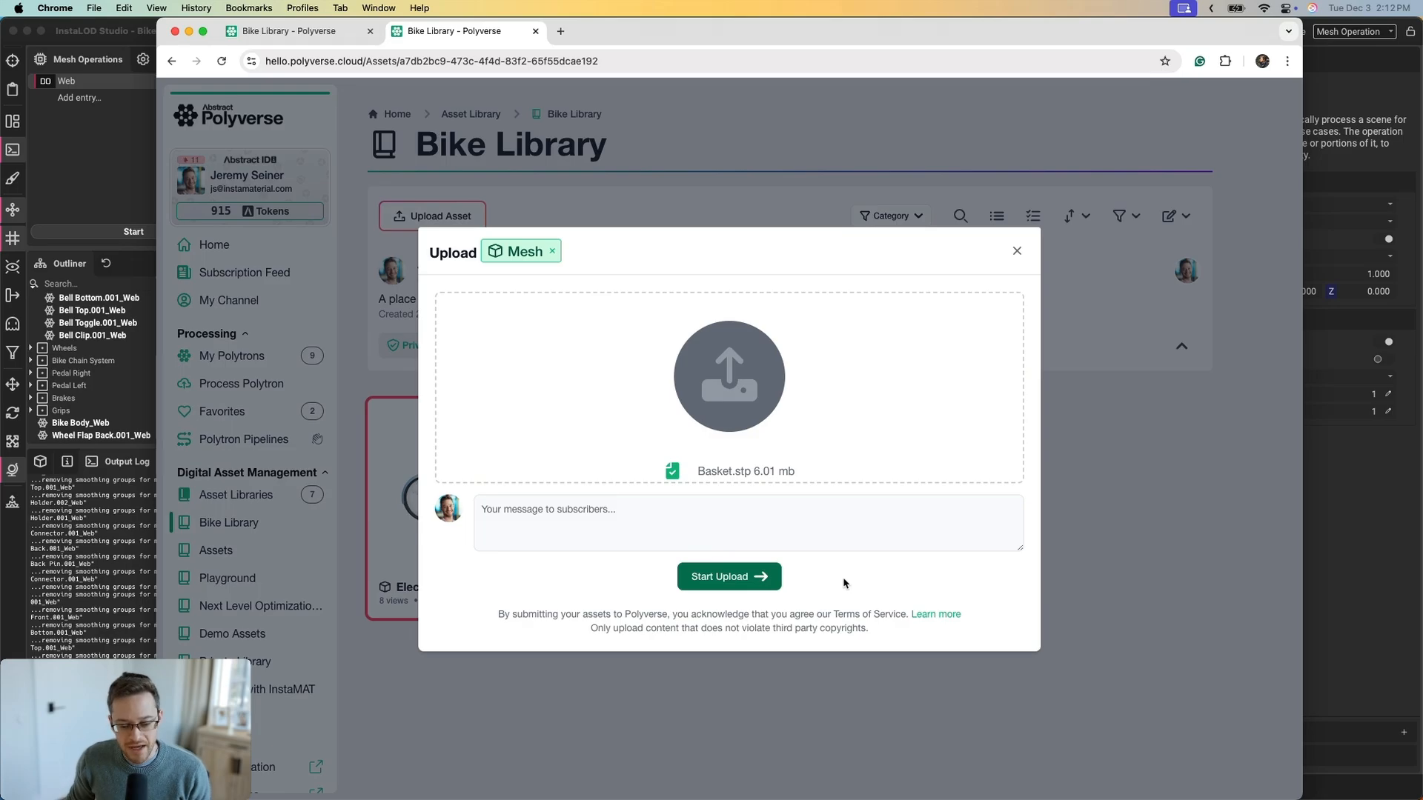
Upload Basket.stp and let it process into the new Basket asset
{"action": "left_click", "coordinate": [722, 579]}
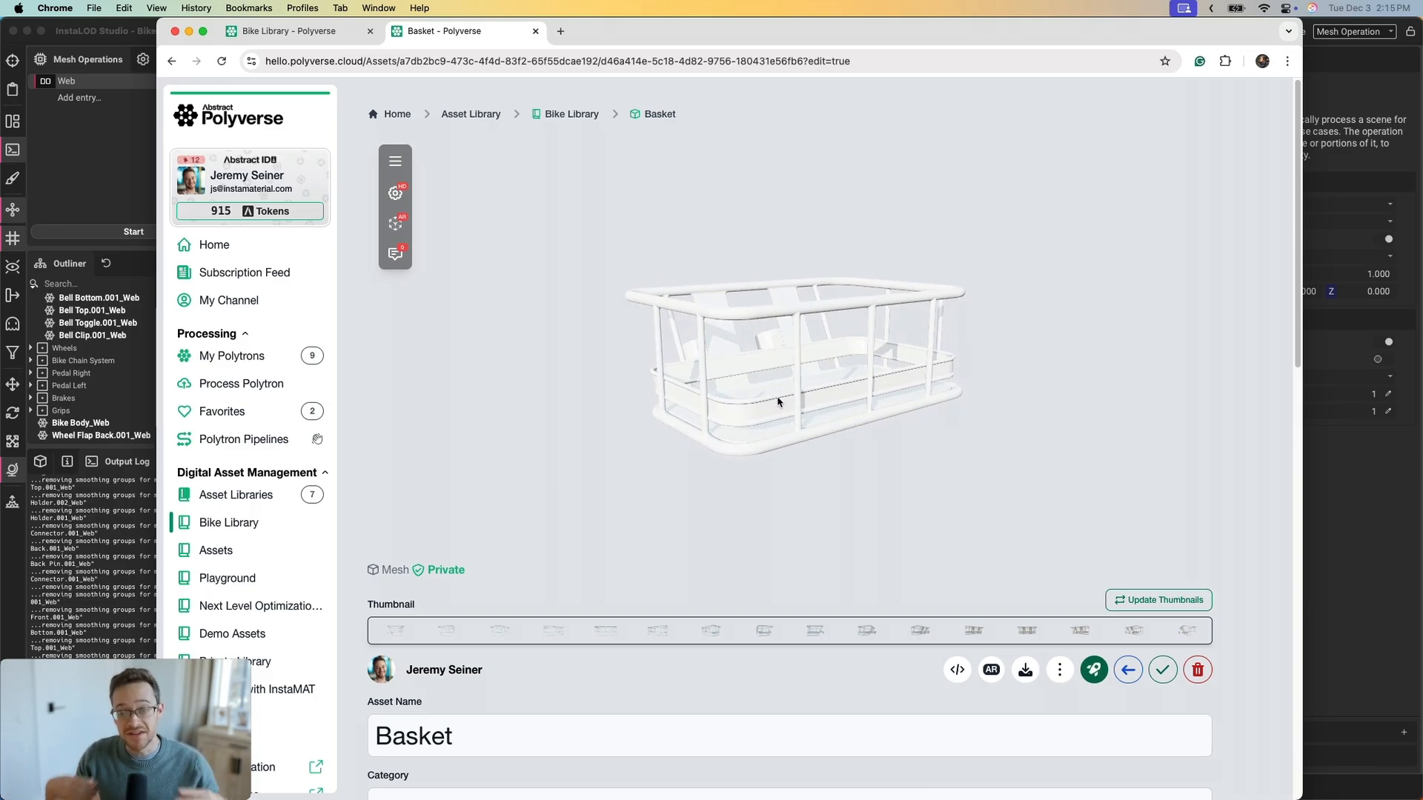
{"action": "mouse_move", "coordinate": [777, 402]}
{"action": "left_mouse_down"}
{"action": "mouse_move", "coordinate": [816, 420]}
{"action": "mouse_move", "coordinate": [832, 381]}
{"action": "mouse_move", "coordinate": [876, 372]}
{"action": "mouse_move", "coordinate": [756, 371]}
{"action": "mouse_move", "coordinate": [807, 374]}
{"action": "mouse_move", "coordinate": [788, 378]}
{"action": "left_mouse_up"}
{"action": "scroll", "coordinate": [803, 324], "scroll_direction": "up", "scroll_amount": 5}
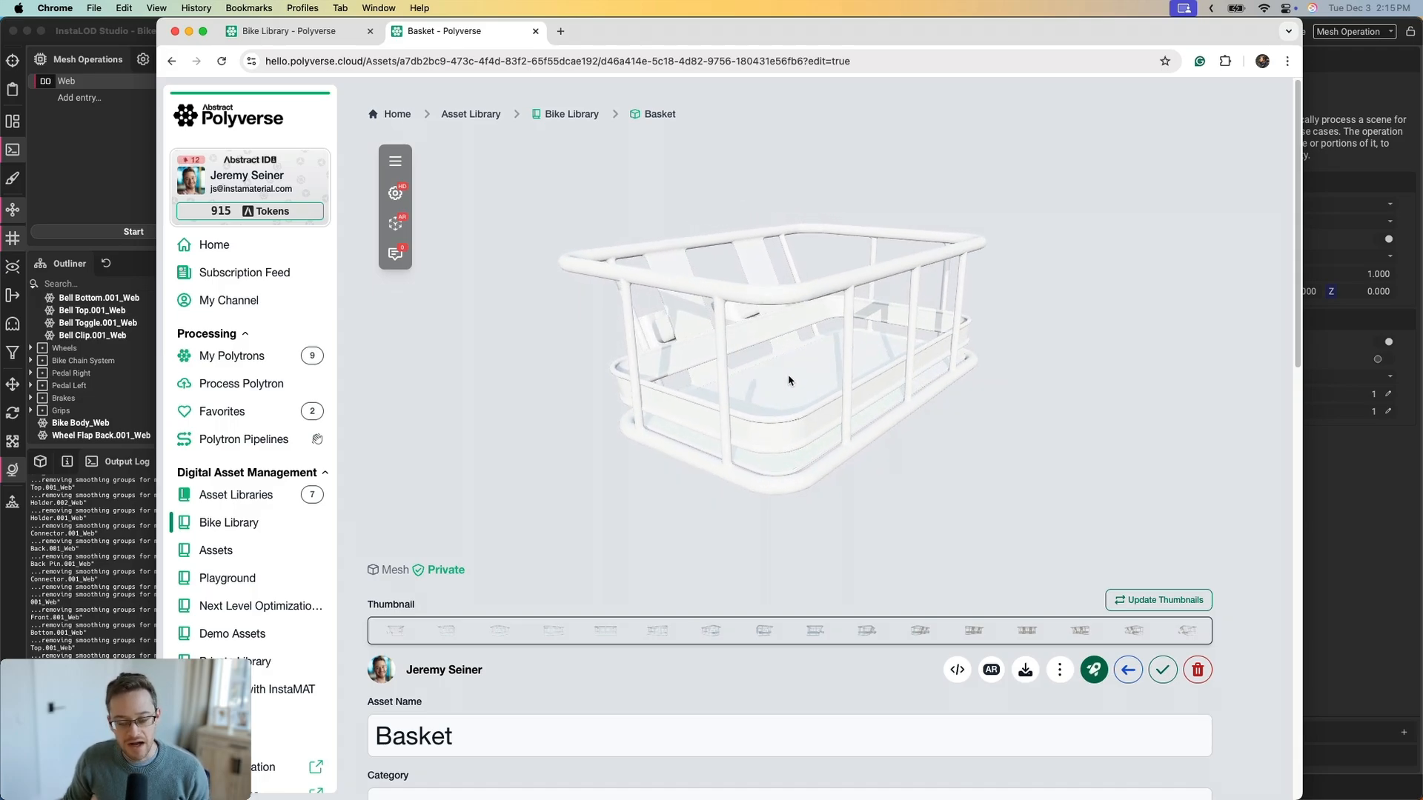
{"action": "left_click", "coordinate": [397, 194]}
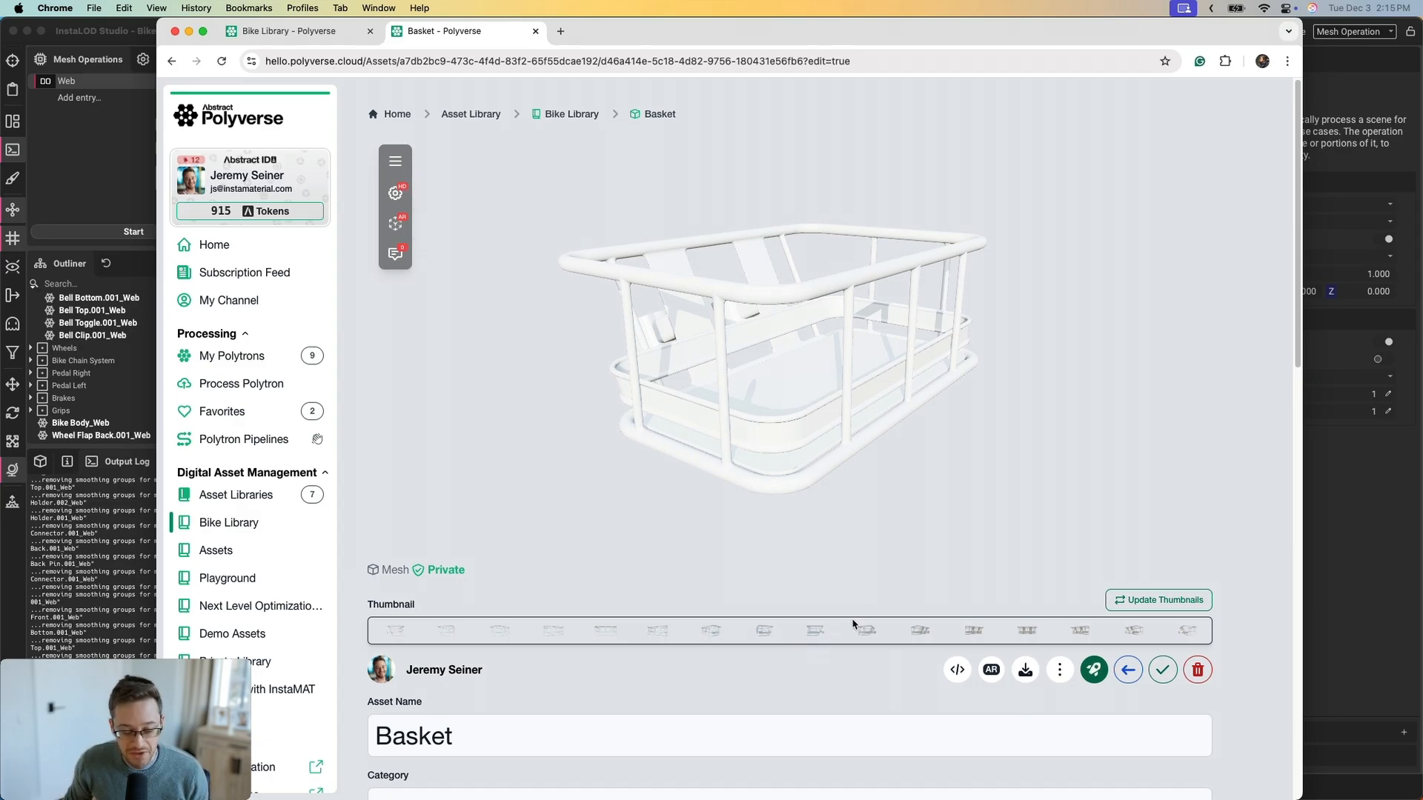
{"action": "left_click_drag", "start_coordinate": [797, 432], "coordinate": [795, 435]}
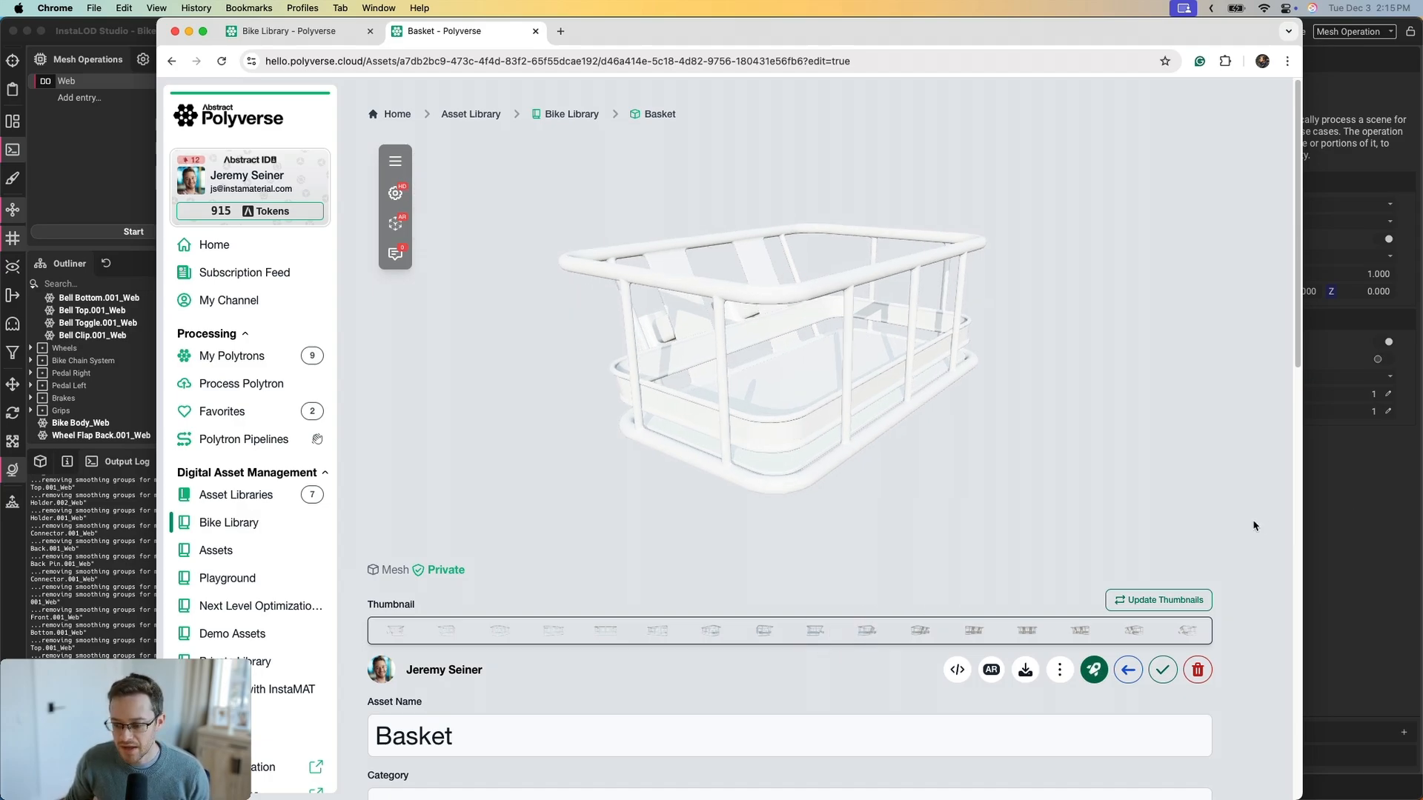
{"action": "left_click", "coordinate": [1162, 670]}
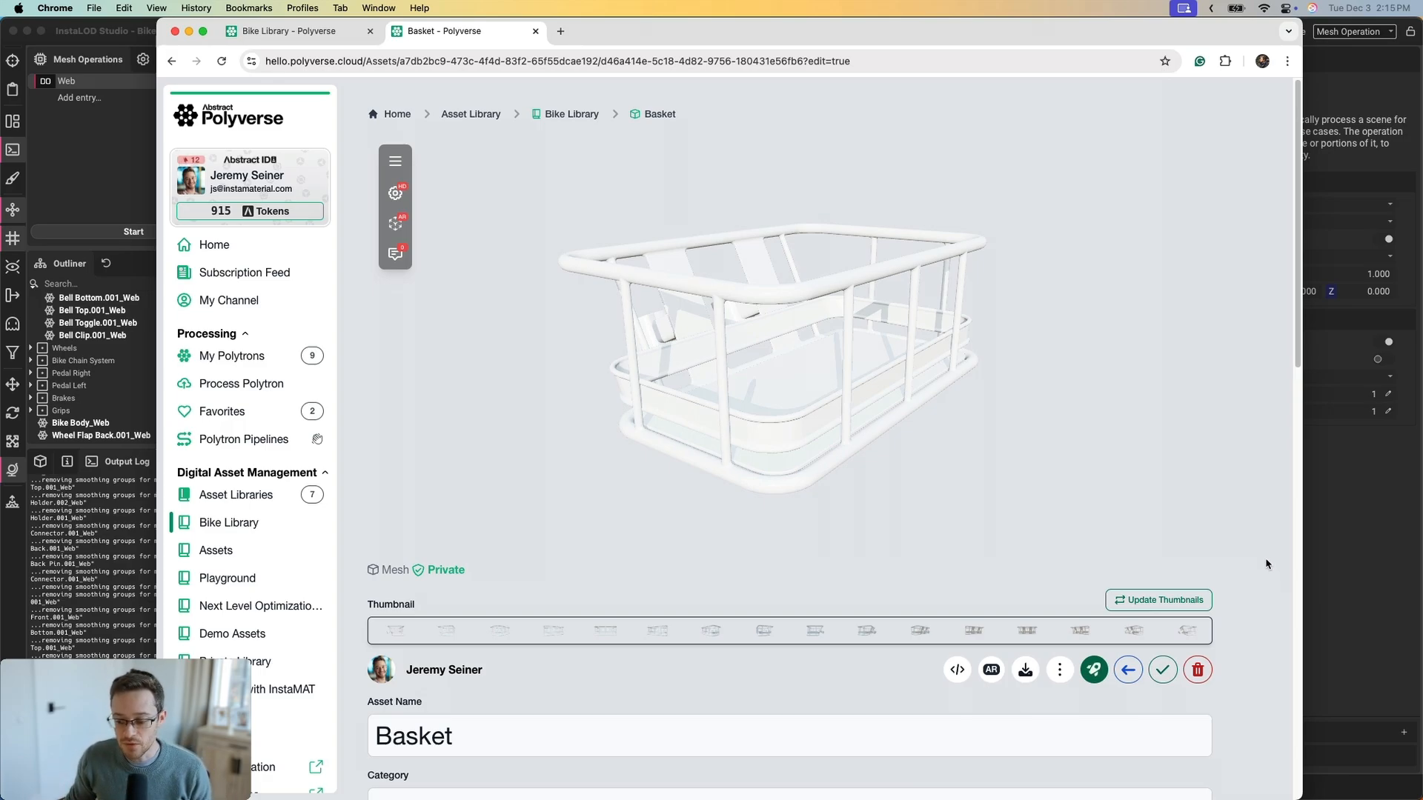
{"action": "scroll", "coordinate": [1267, 564], "scroll_direction": "down", "scroll_amount": 1}
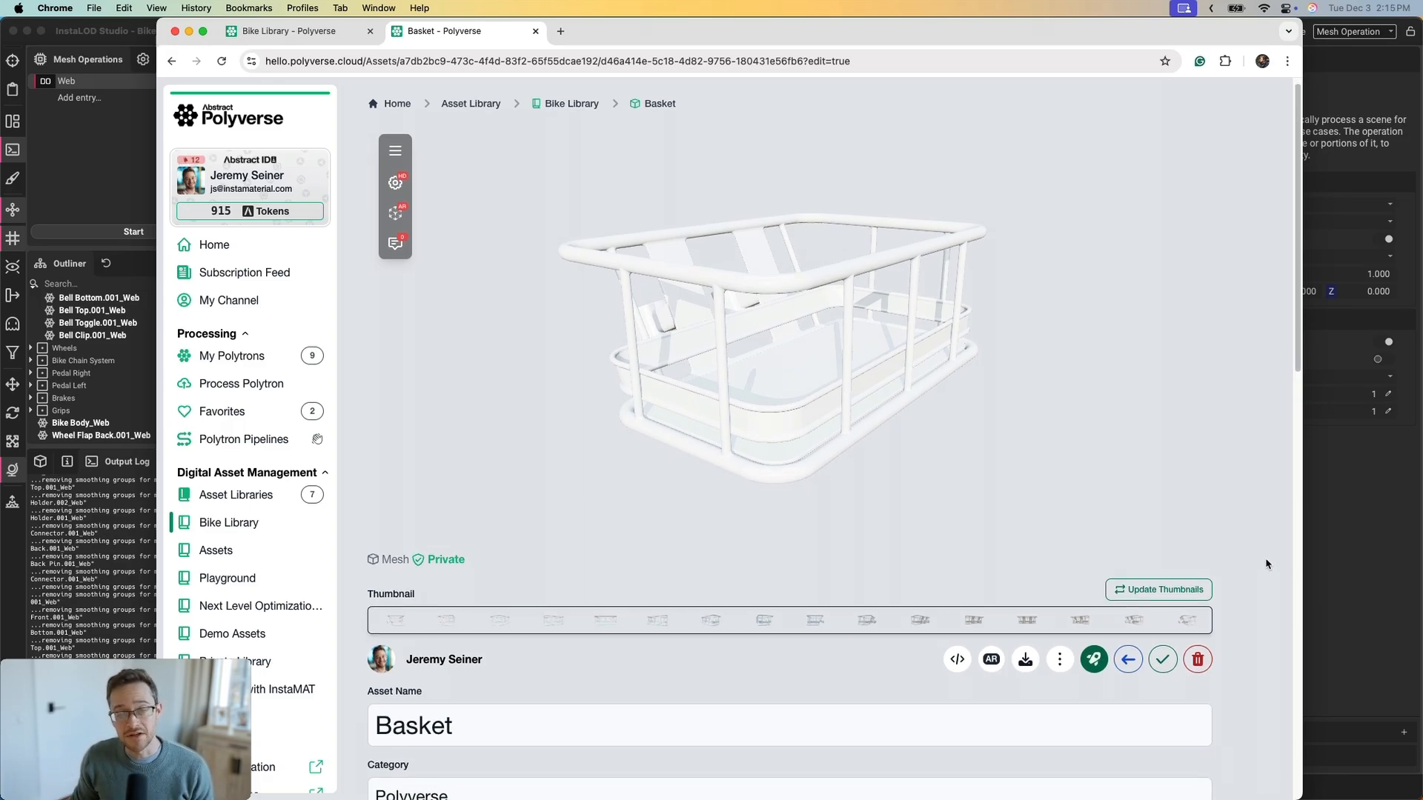
{"action": "scroll", "coordinate": [1265, 567], "scroll_direction": "down", "scroll_amount": 5}
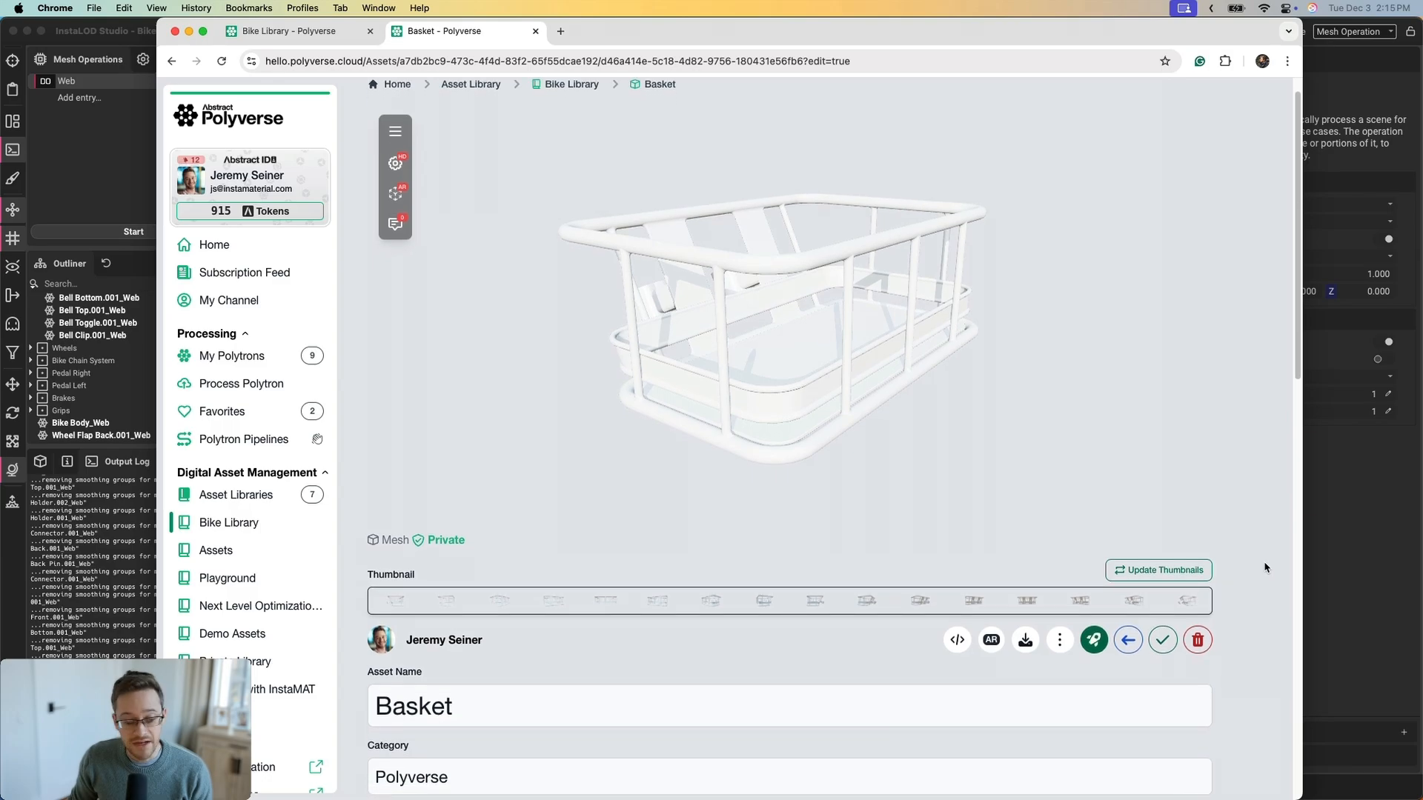
{"action": "scroll", "coordinate": [1265, 567], "scroll_direction": "down", "scroll_amount": 15}
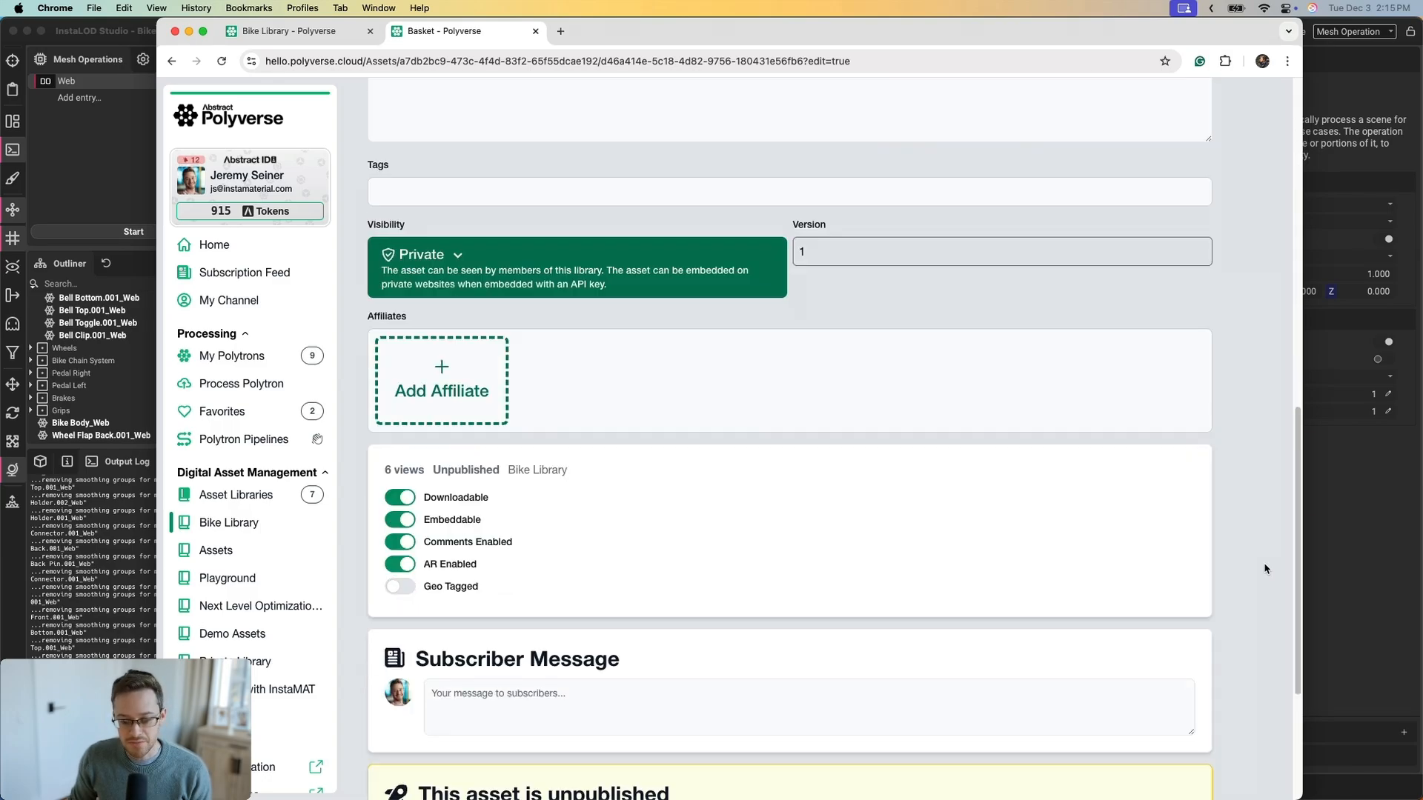
Register Blue Material as Basket's MeshMaterial affiliate replacing all materials, described 'Blue Paint'
{"action": "left_click", "coordinate": [475, 414]}
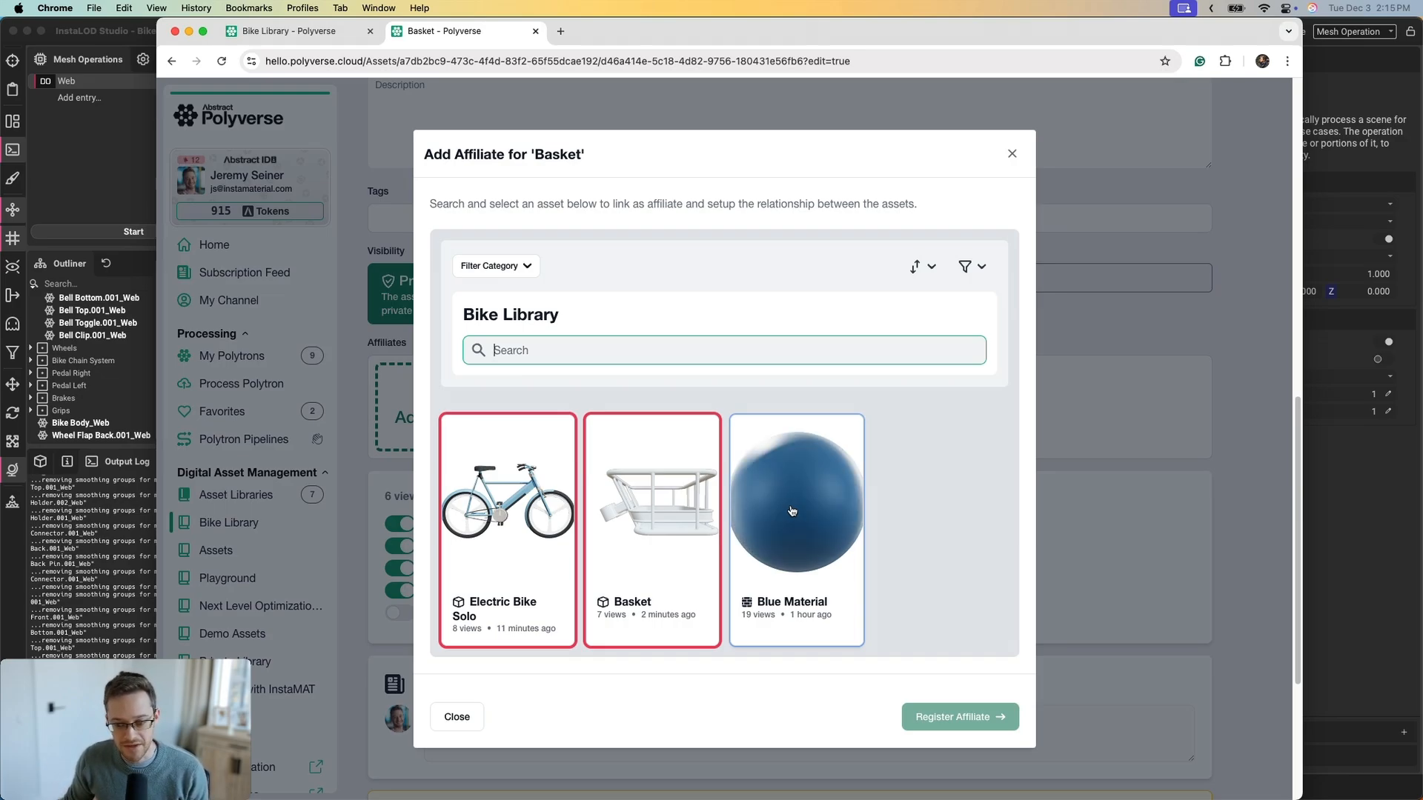
{"action": "left_click", "coordinate": [792, 521]}
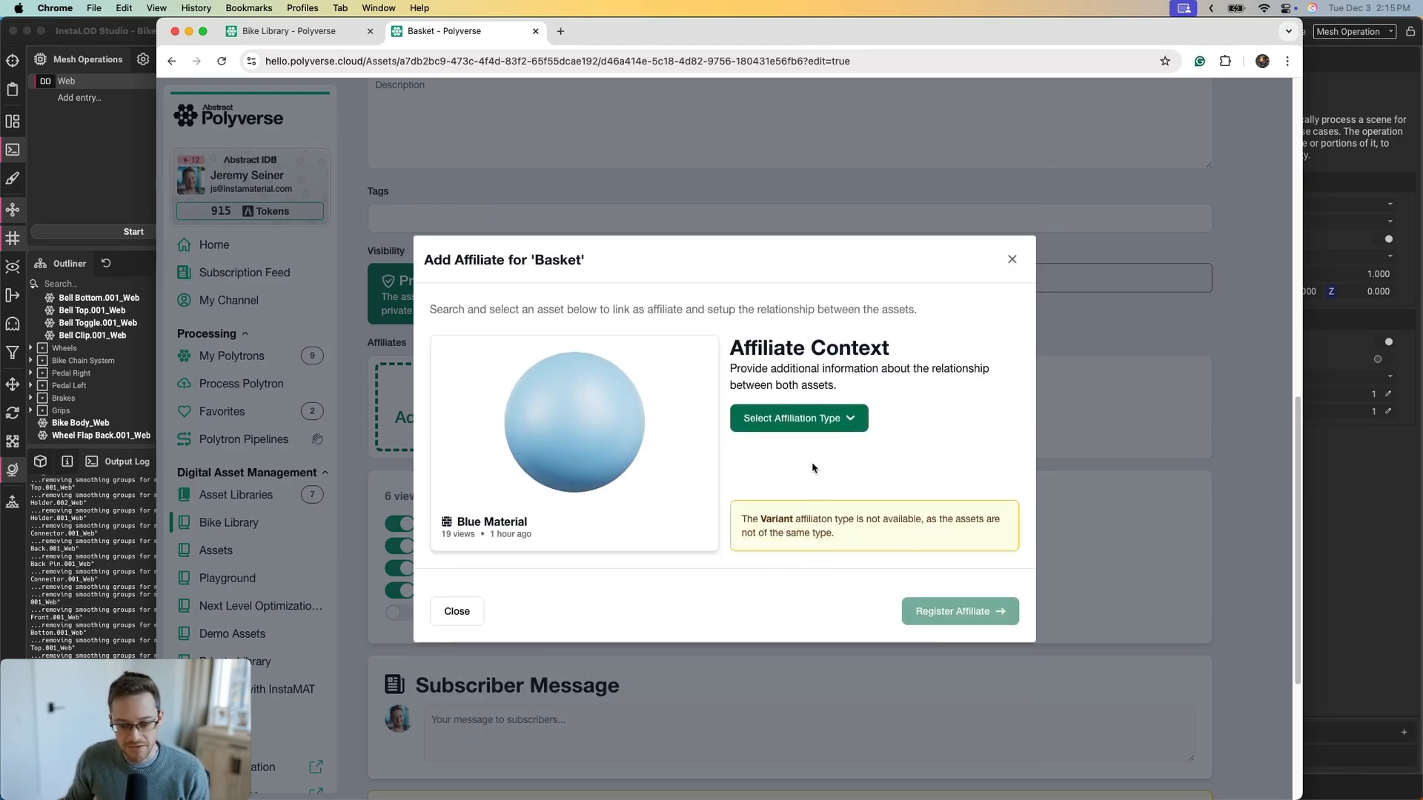
{"action": "left_click", "coordinate": [817, 424]}
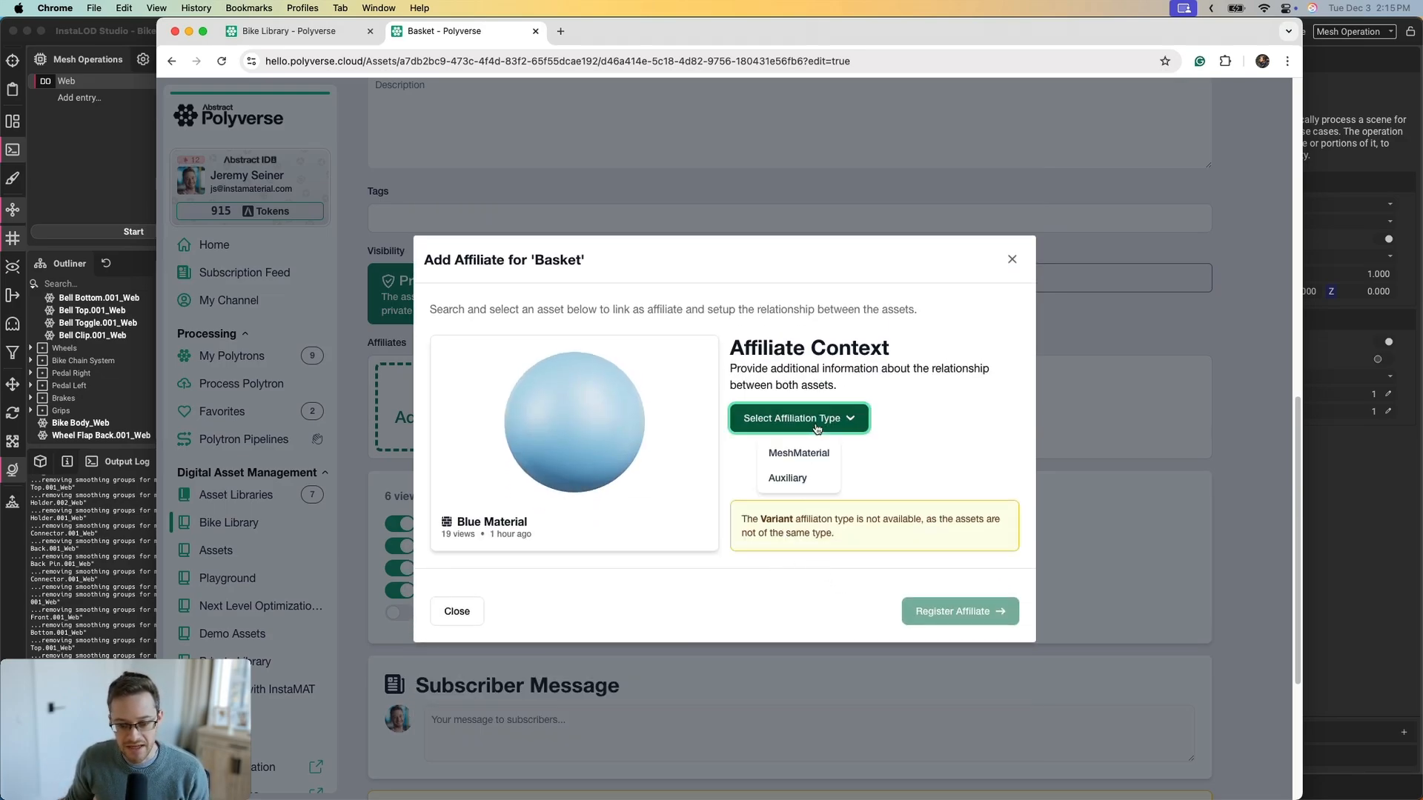
{"action": "left_click", "coordinate": [785, 453]}
{"action": "left_click", "coordinate": [837, 472]}
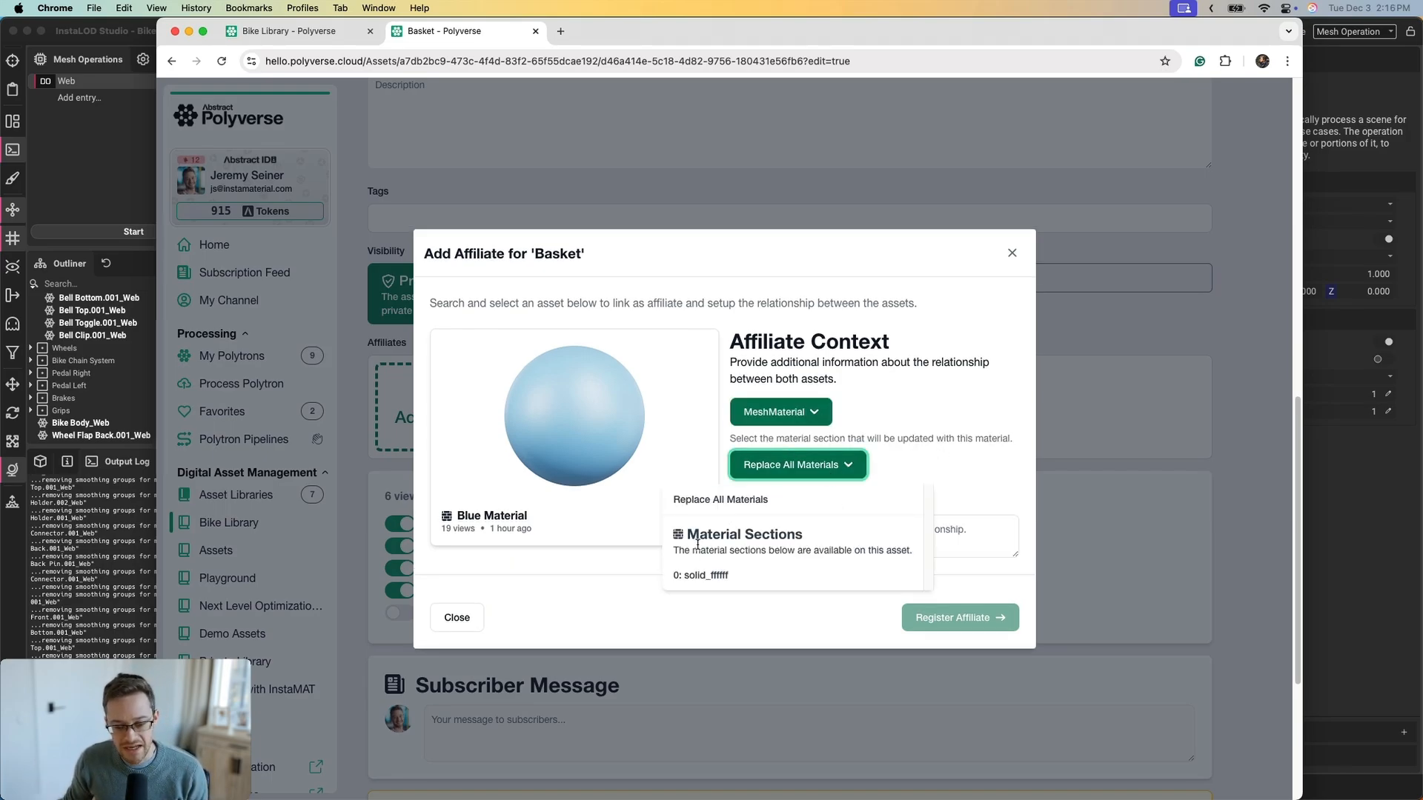
{"action": "left_click", "coordinate": [926, 461]}
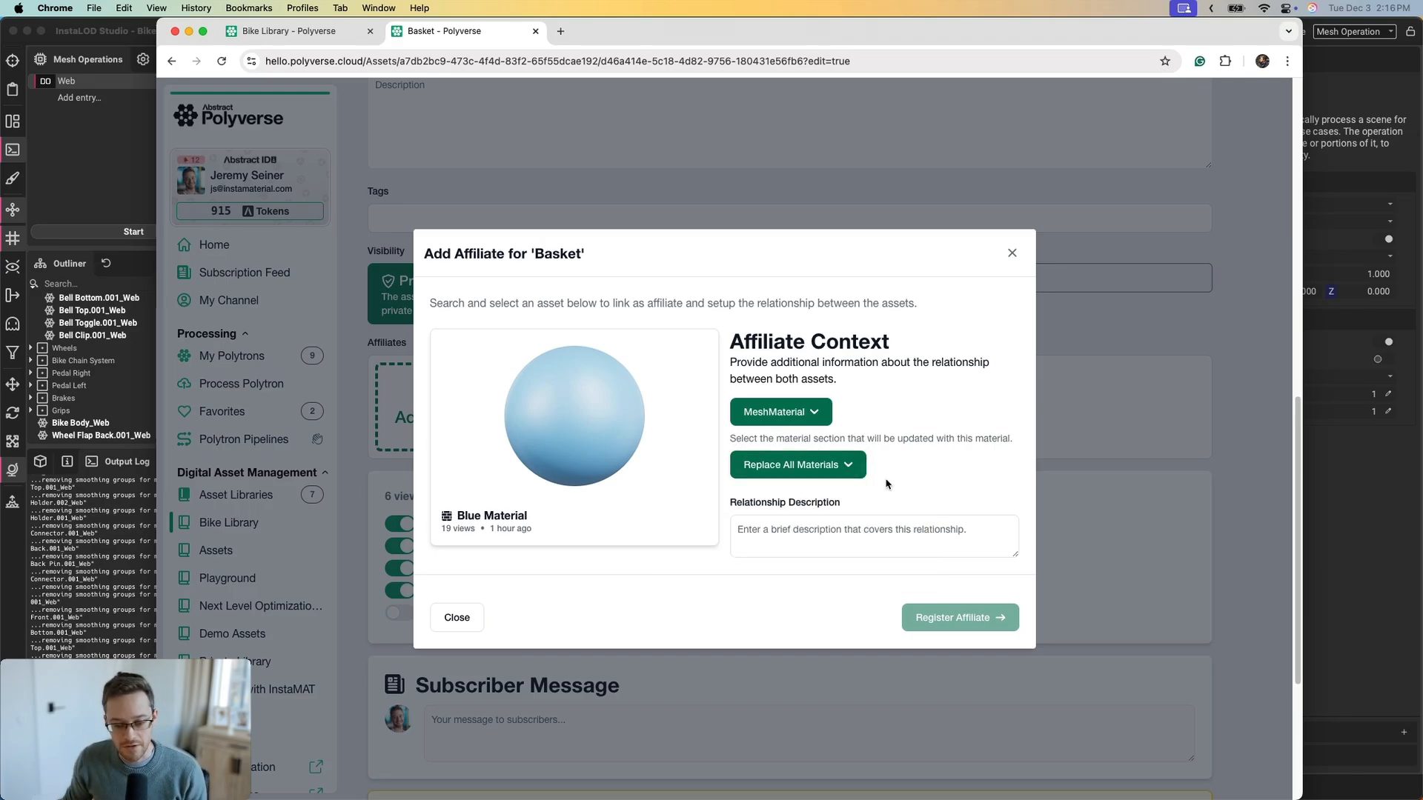
{"action": "left_click", "coordinate": [865, 529]}
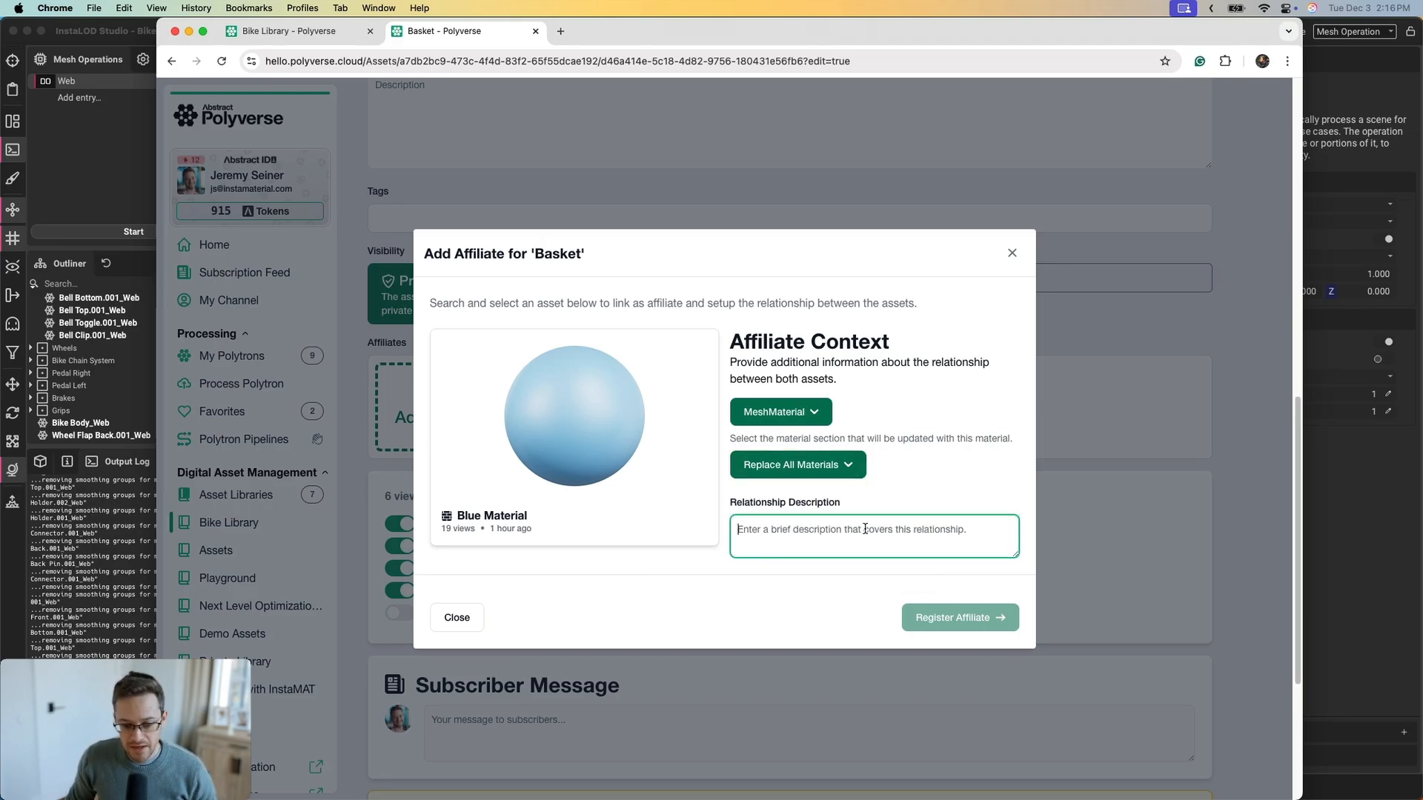
{"action": "type", "text": "Blue Paint"}
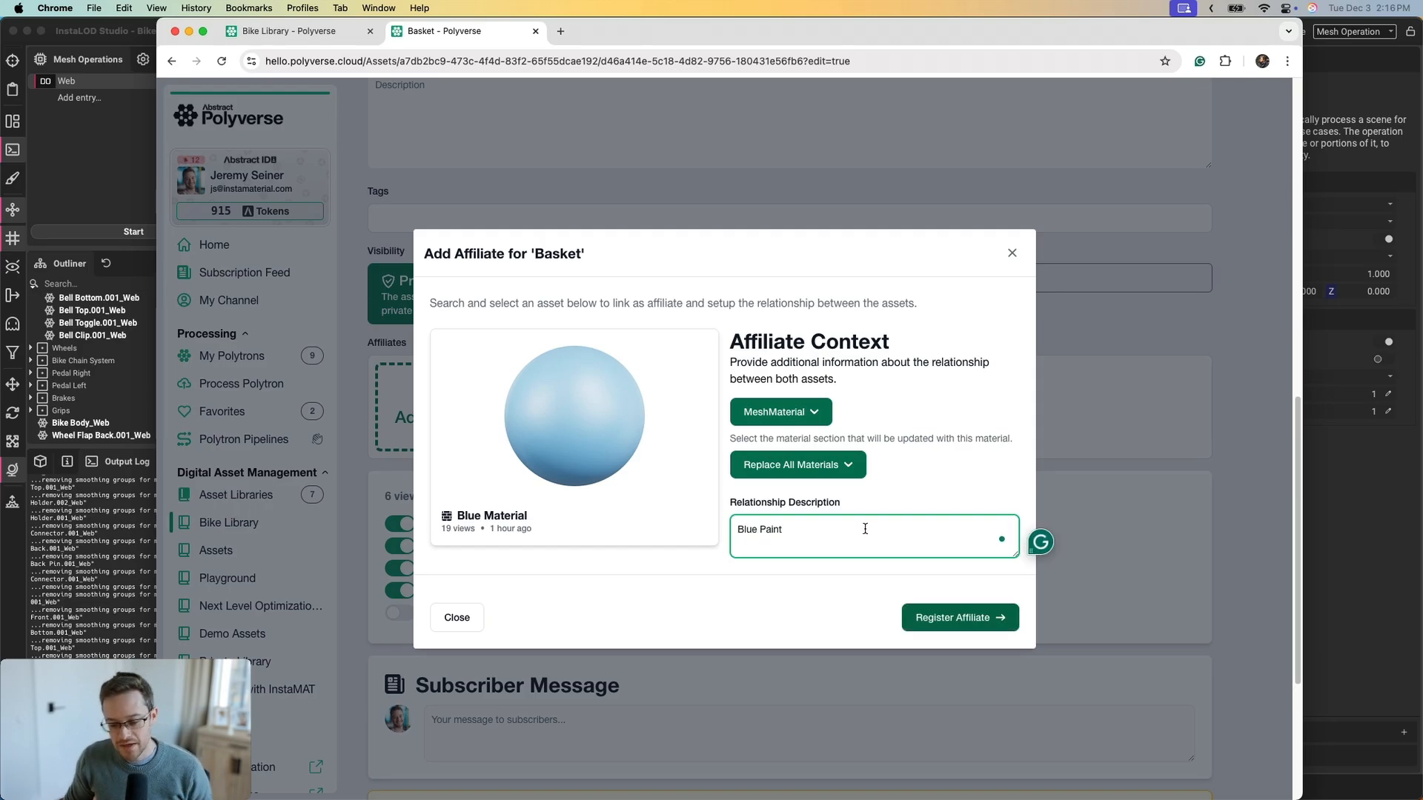
{"action": "left_click", "coordinate": [955, 619]}
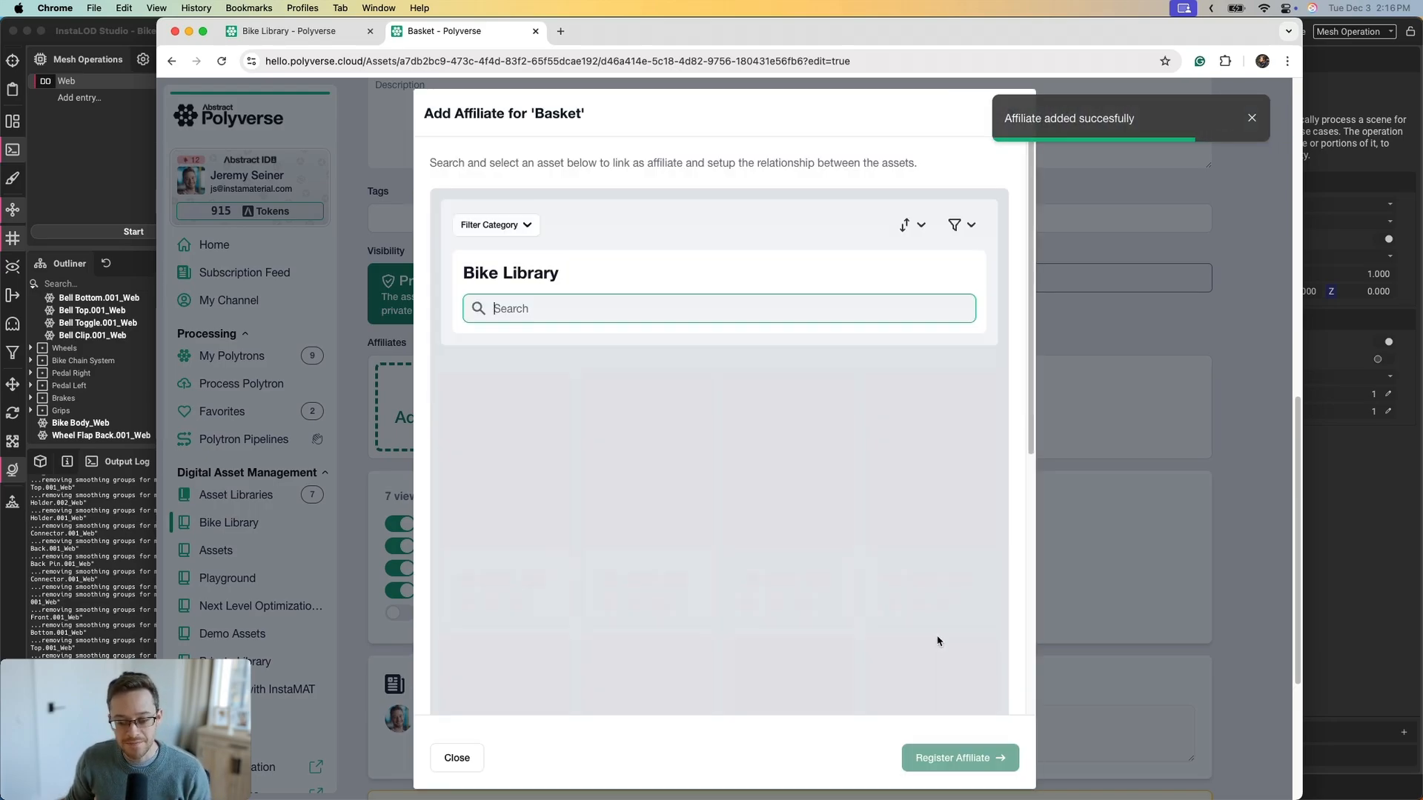
Close the affiliate dialog and save the Basket asset
{"action": "left_click", "coordinate": [1247, 526]}
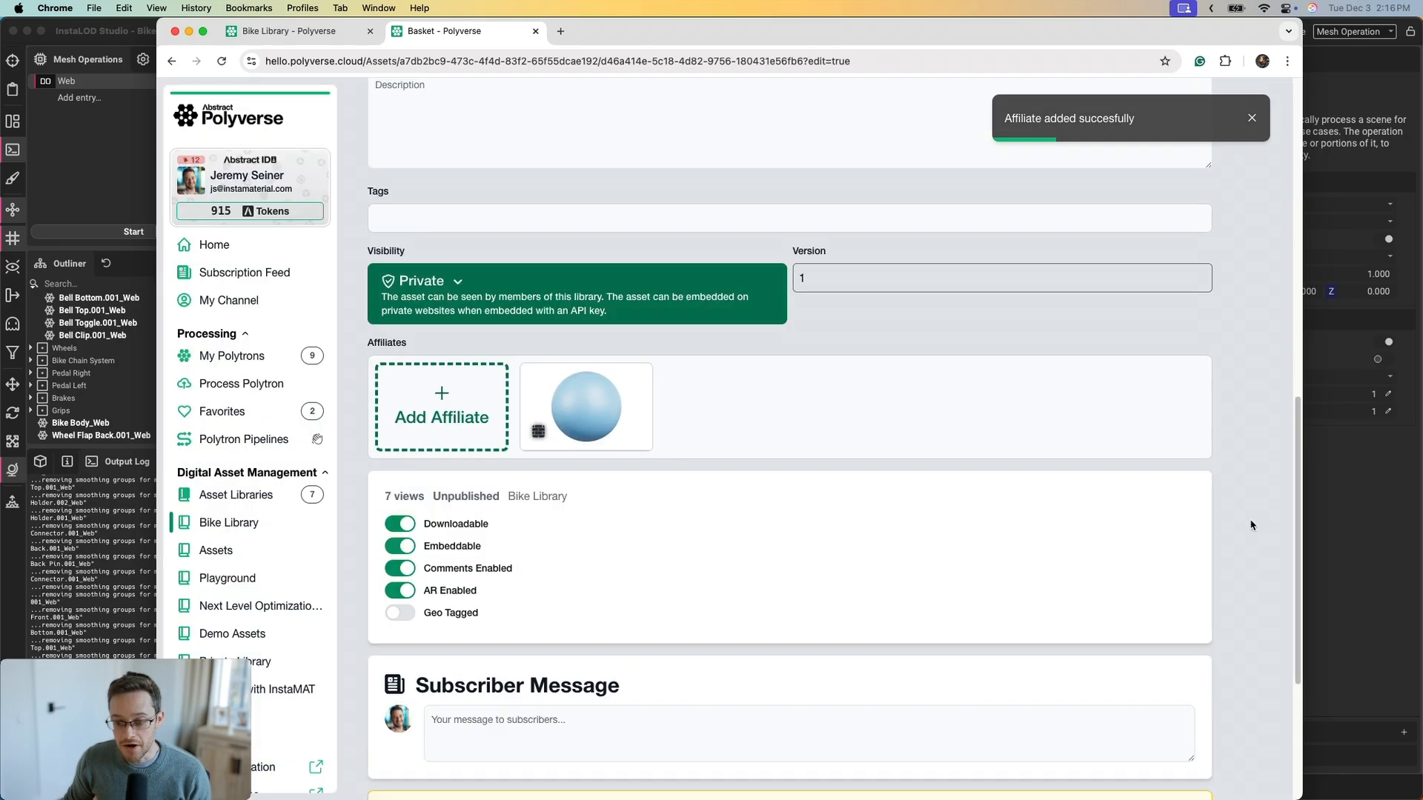
{"action": "scroll", "coordinate": [1245, 530], "scroll_direction": "up", "scroll_amount": 10}
{"action": "left_click", "coordinate": [1162, 560]}
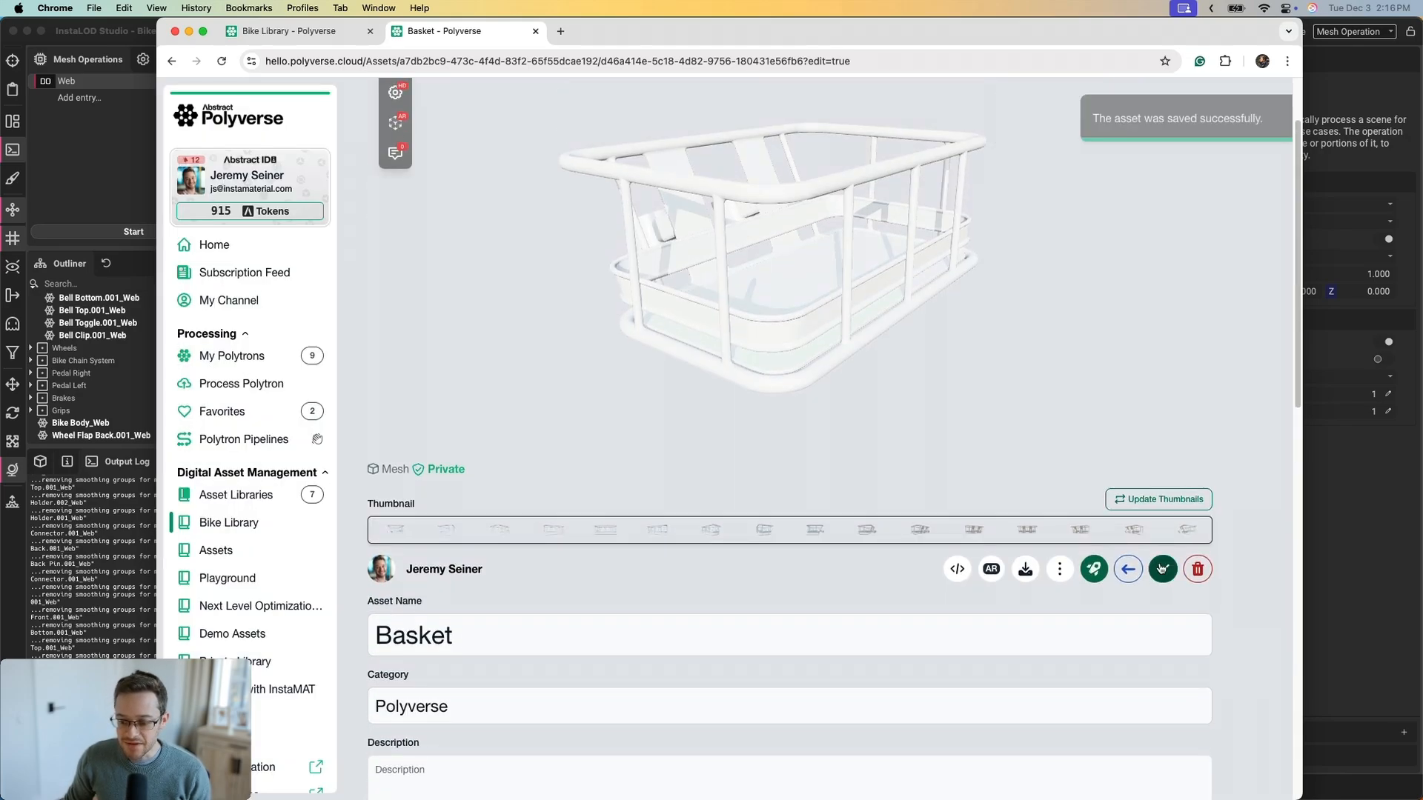
{"action": "scroll", "coordinate": [1251, 393], "scroll_direction": "up", "scroll_amount": 3}
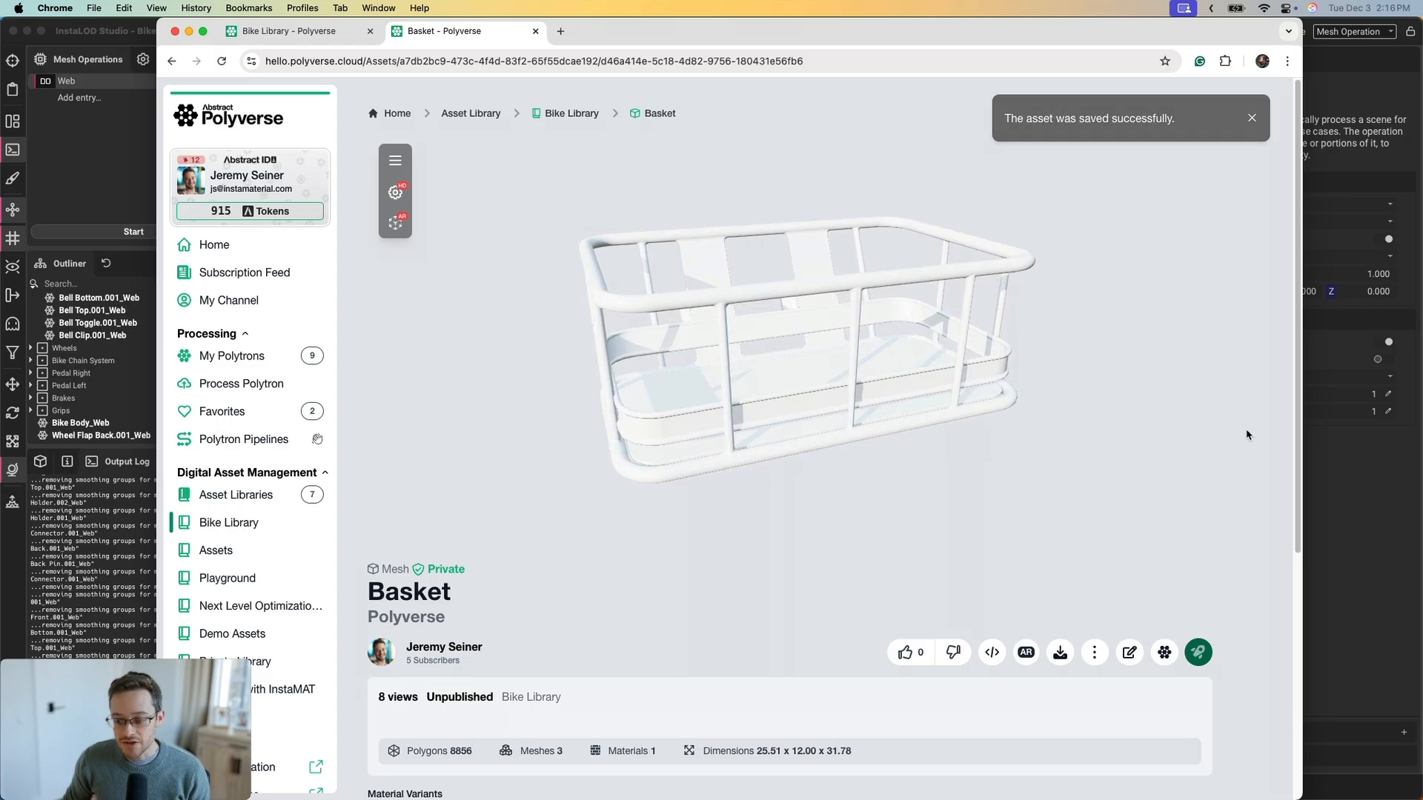
{"action": "scroll", "coordinate": [1245, 438], "scroll_direction": "down", "scroll_amount": 5}
Apply the Blue Material variant to turn the basket blue and view it from above
{"action": "mouse_move", "coordinate": [441, 528]}
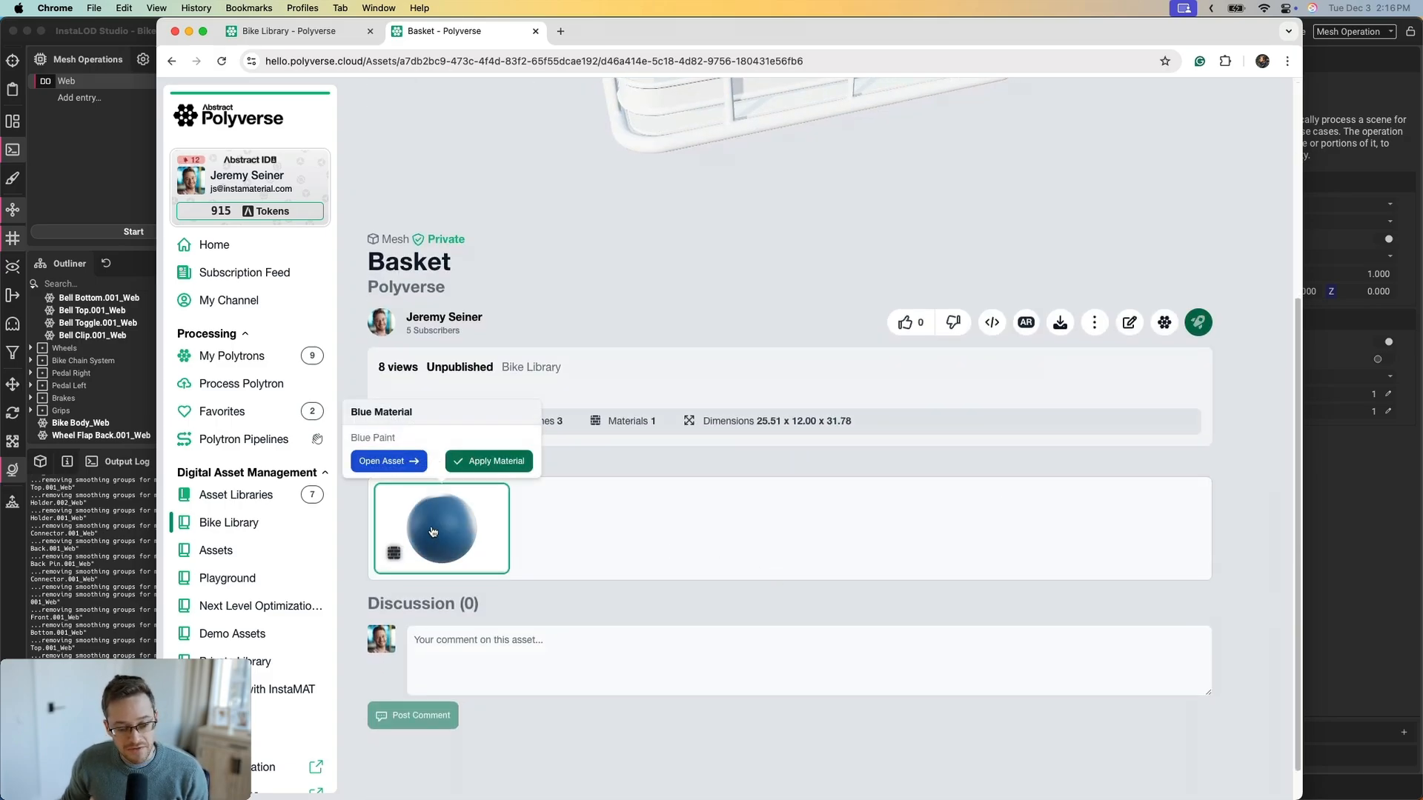
{"action": "left_click", "coordinate": [495, 468]}
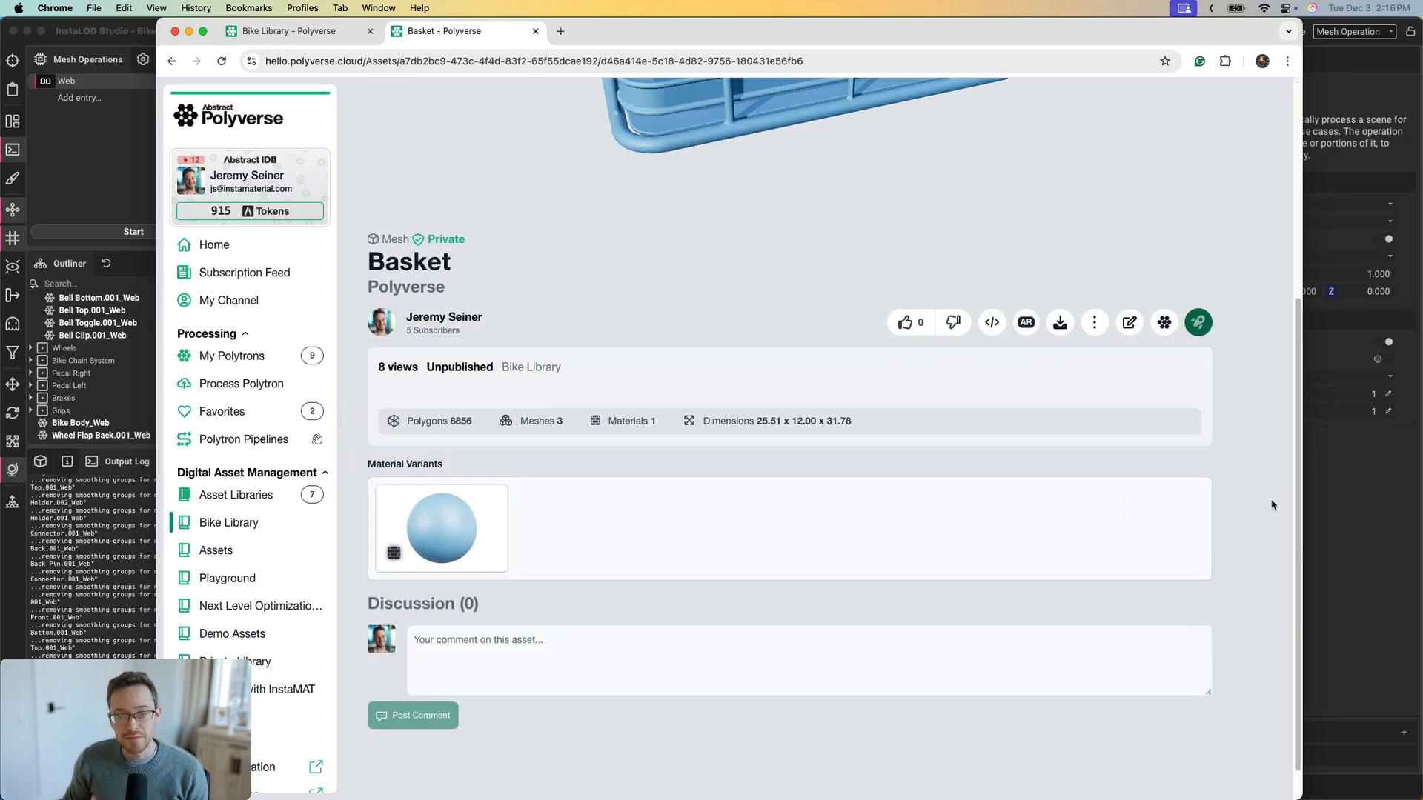
{"action": "scroll", "coordinate": [1241, 501], "scroll_direction": "up", "scroll_amount": 5}
{"action": "left_click_drag", "start_coordinate": [1186, 489], "coordinate": [824, 381]}
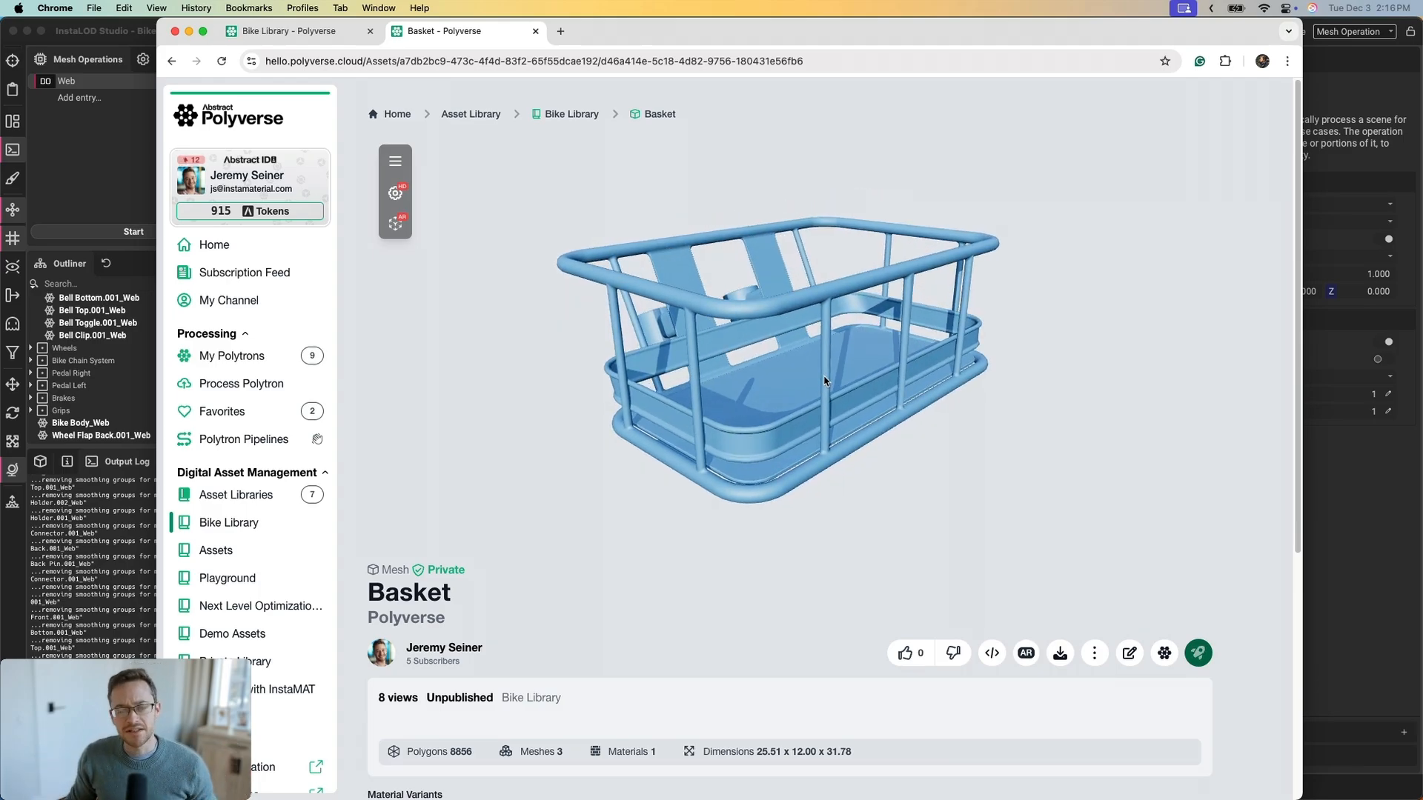
{"action": "mouse_move", "coordinate": [823, 380]}
{"action": "left_mouse_down"}
{"action": "mouse_move", "coordinate": [793, 392]}
{"action": "mouse_move", "coordinate": [813, 404]}
{"action": "left_mouse_up"}
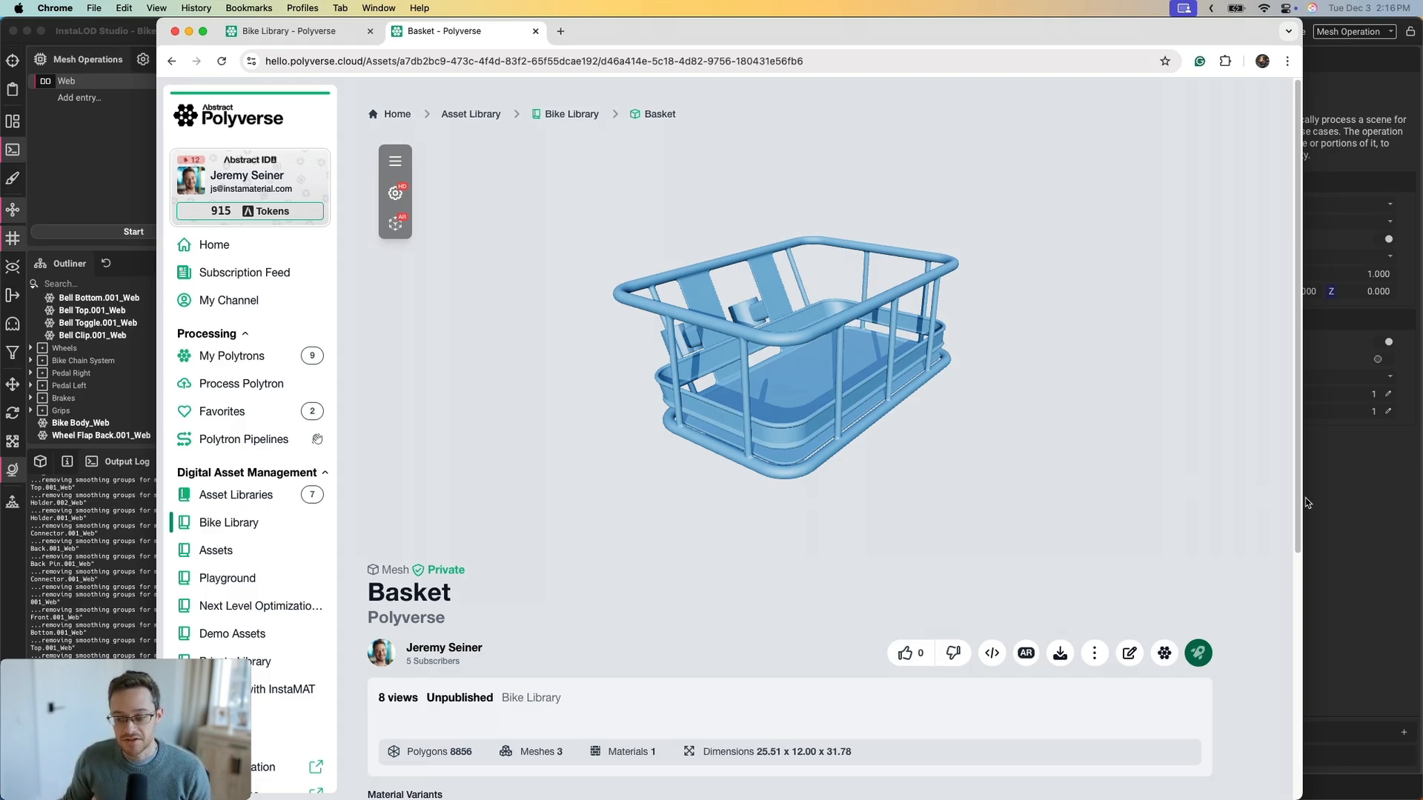
{"action": "scroll", "coordinate": [1259, 504], "scroll_direction": "down", "scroll_amount": 3}
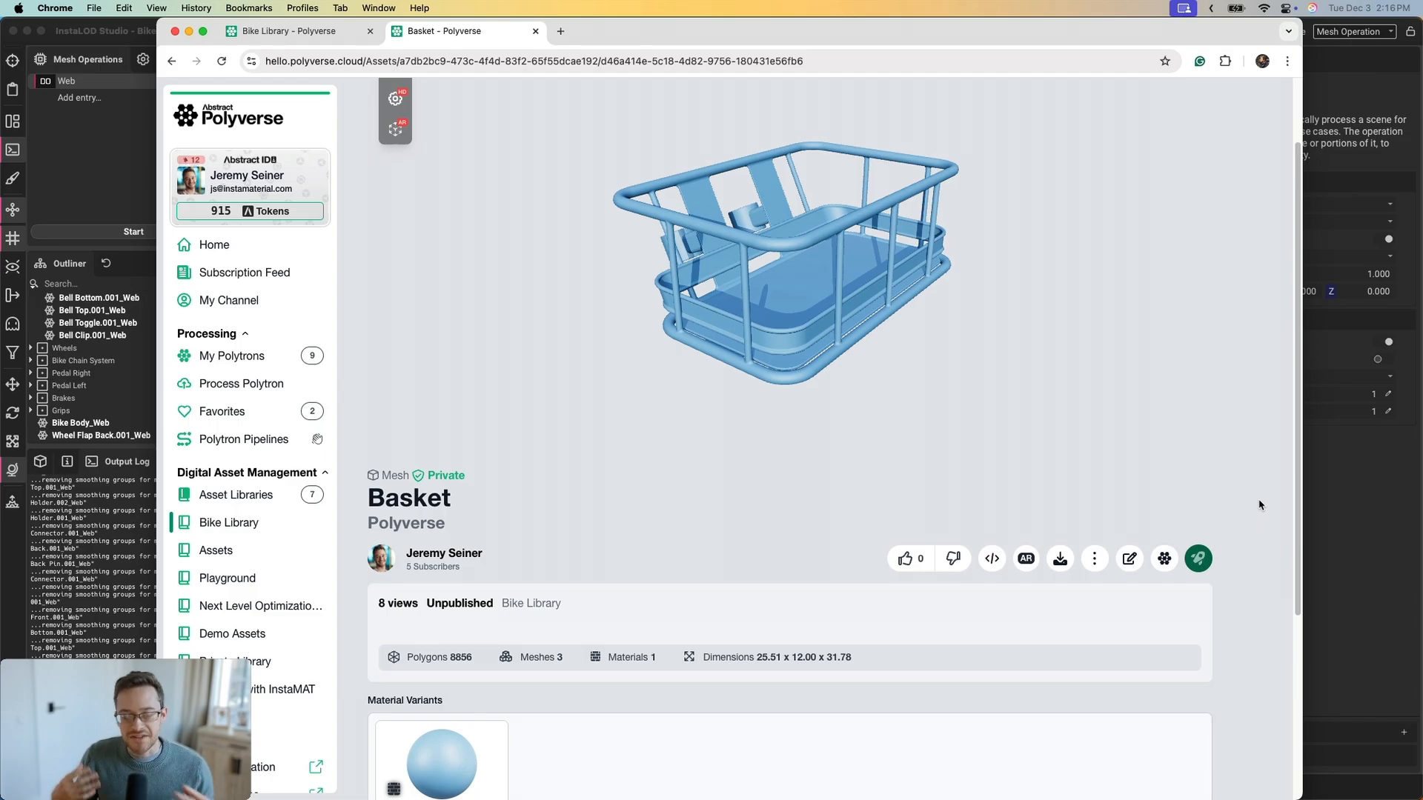
{"action": "scroll", "coordinate": [1259, 506], "scroll_direction": "down", "scroll_amount": 3}
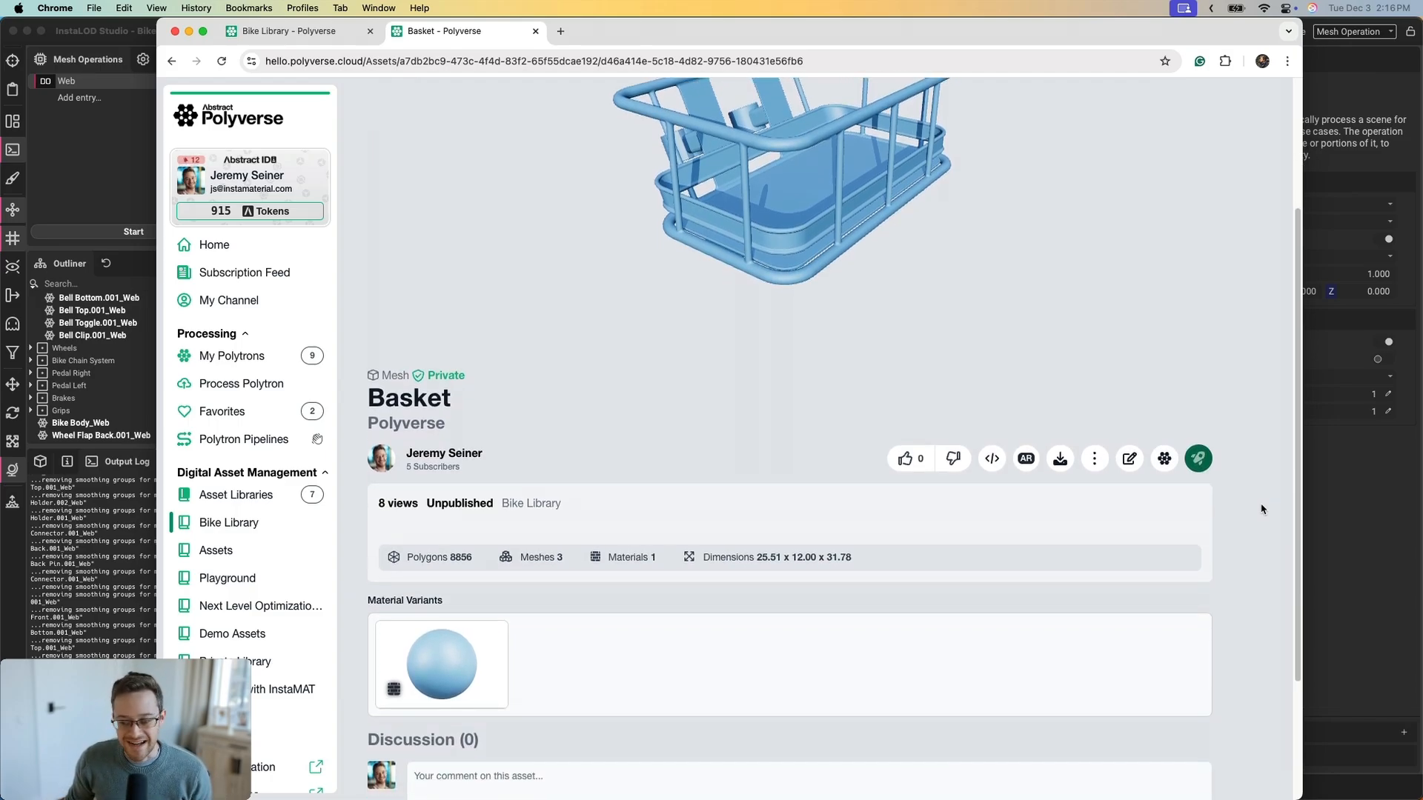
{"action": "scroll", "coordinate": [1260, 508], "scroll_direction": "up", "scroll_amount": 6}
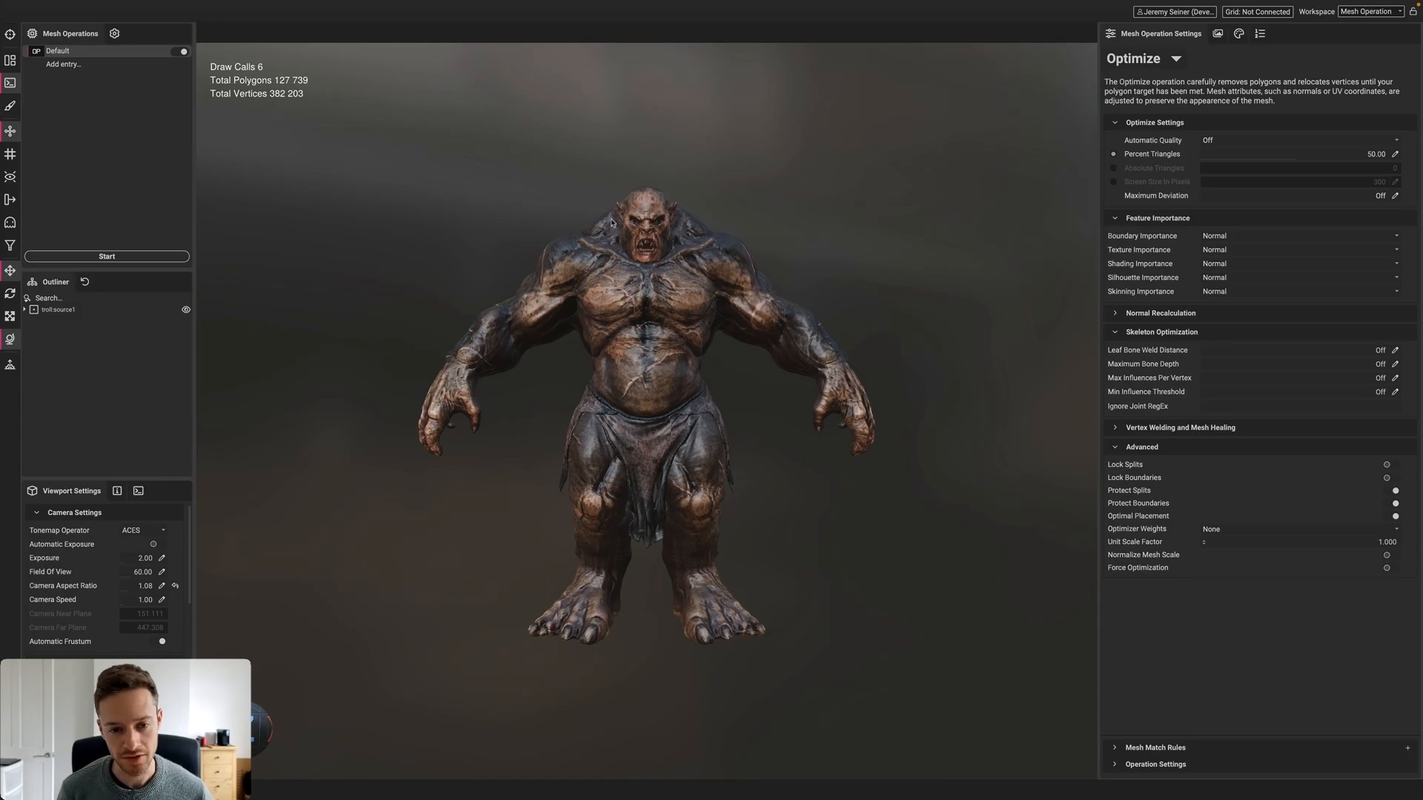
Expand troll:source1 to inspect the cloth and body meshes, then show materials lambert2, lambert4 and lambert3
{"action": "mouse_move", "coordinate": [621, 287]}
{"action": "left_mouse_down", "text": "alt"}
{"action": "mouse_move", "coordinate": [667, 286]}
{"action": "mouse_move", "coordinate": [639, 286]}
{"action": "left_mouse_up", "text": "alt"}
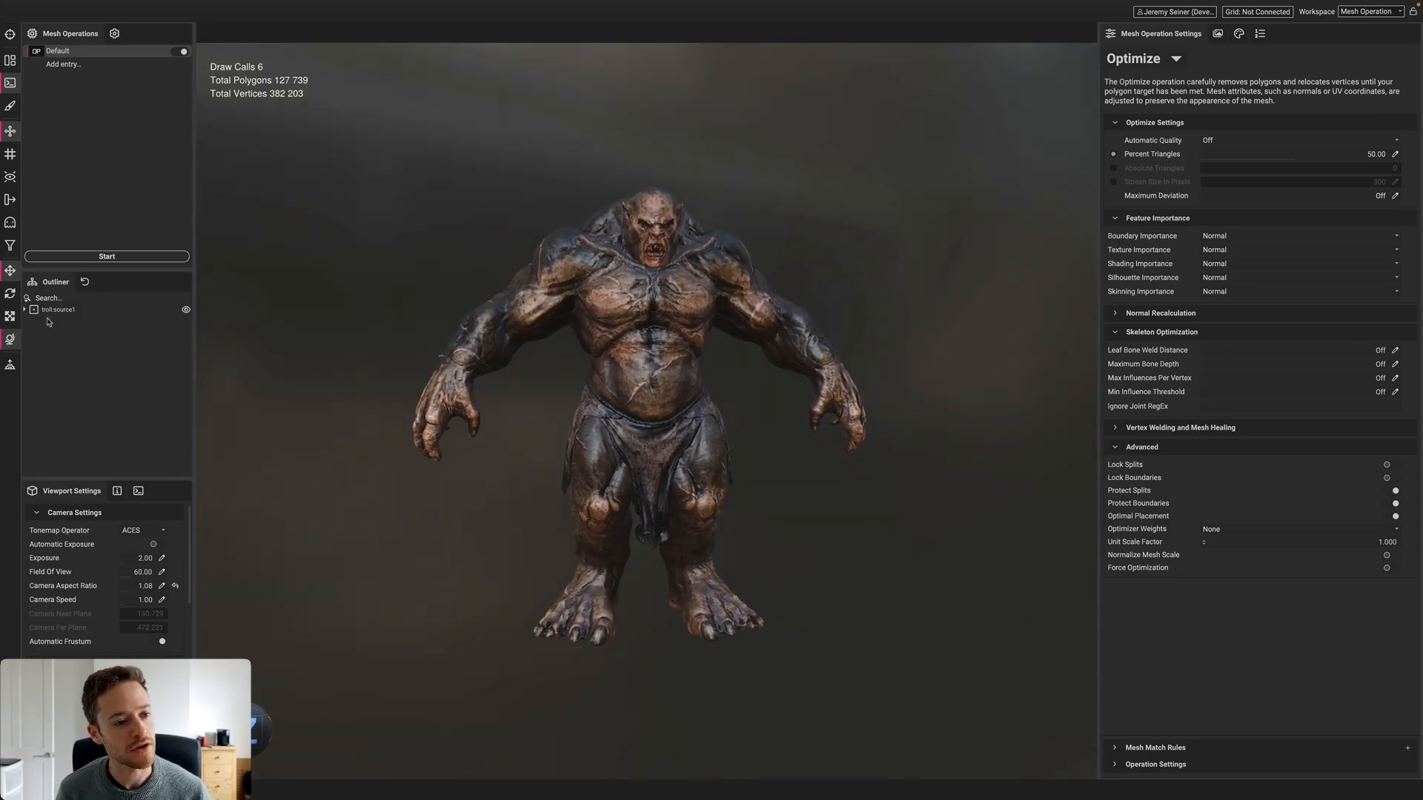
{"action": "left_click", "coordinate": [24, 309]}
{"action": "left_click", "coordinate": [59, 320]}
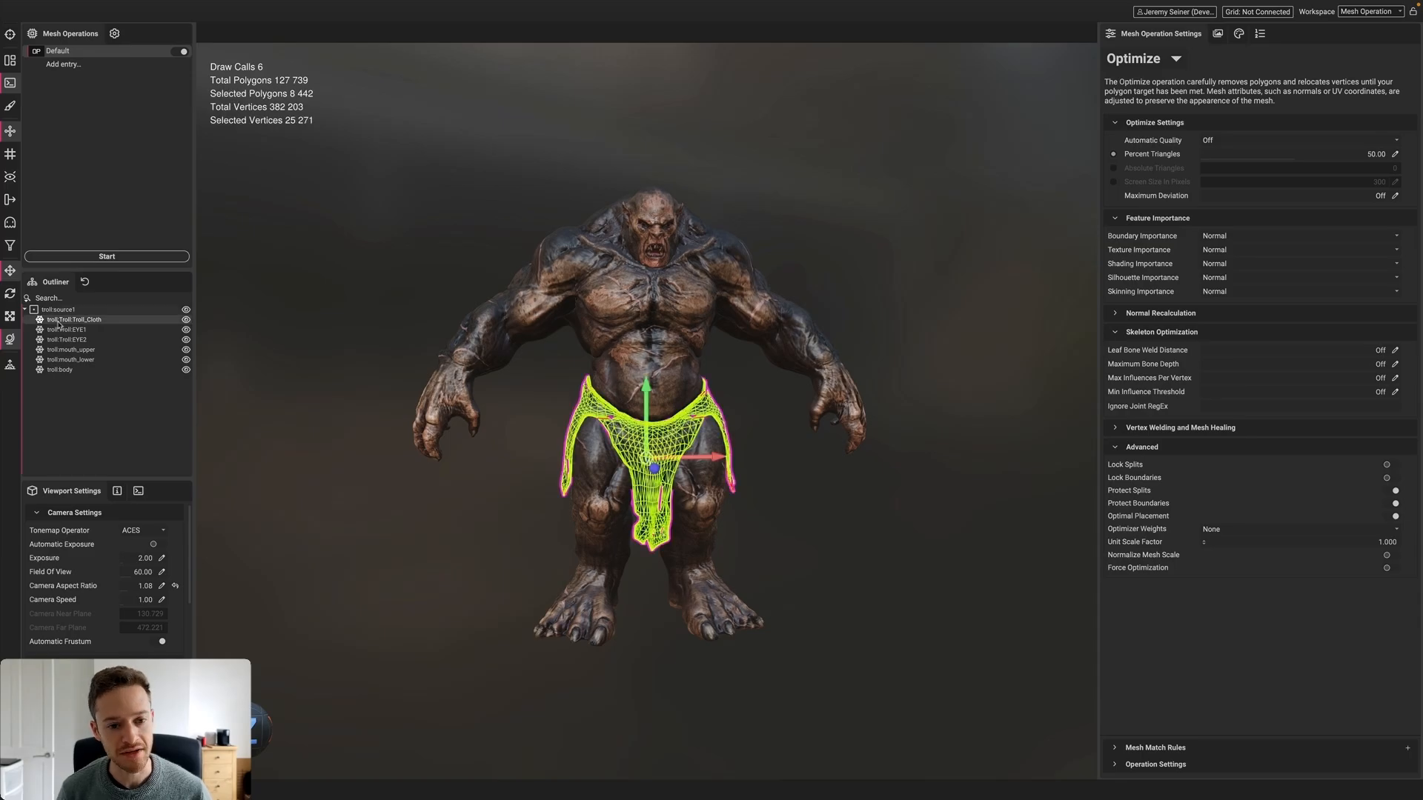
{"action": "key", "text": "Down"}
{"action": "key", "text": "Down"}
{"action": "key", "text": "Down"}
{"action": "key", "text": "Down"}
{"action": "key", "text": "Down"}
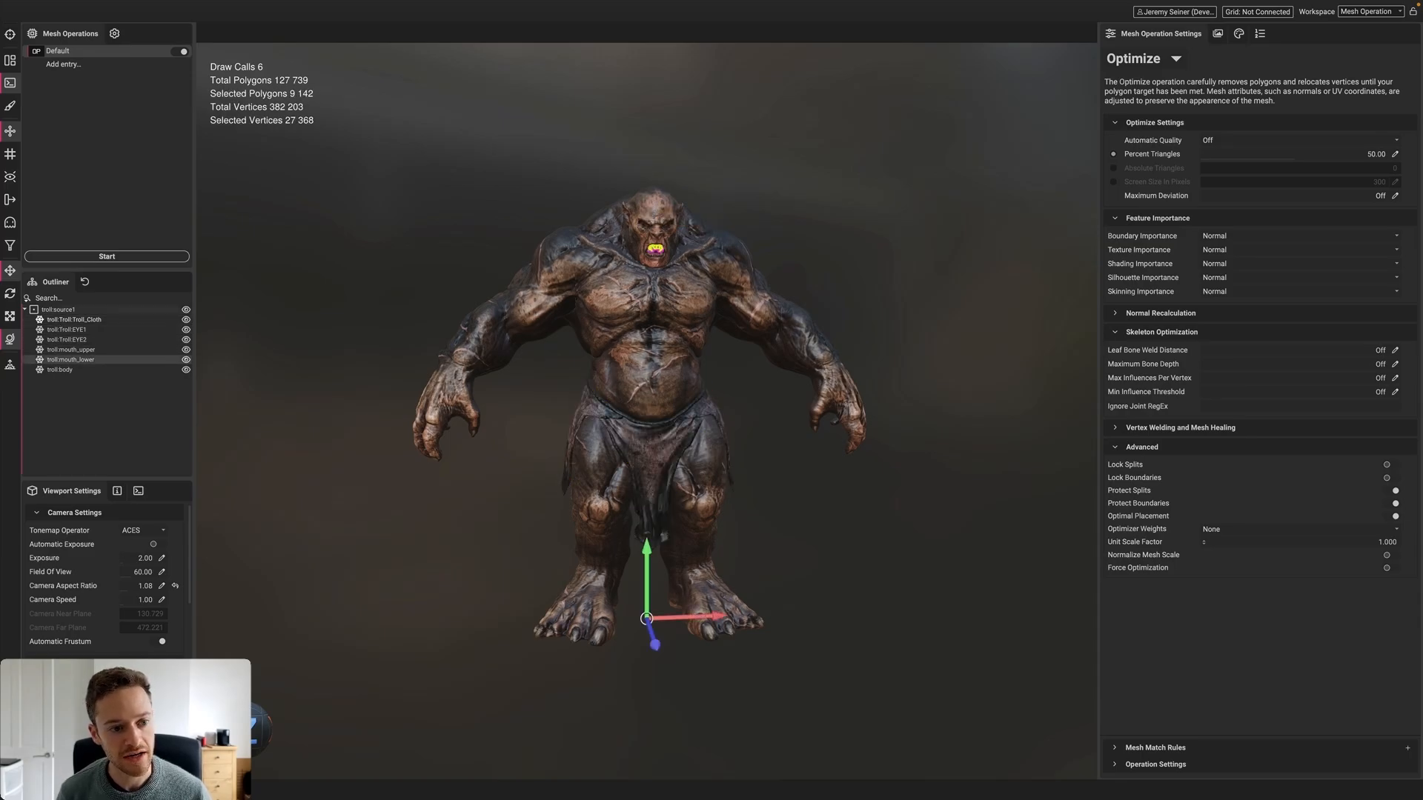
{"action": "left_click", "coordinate": [461, 254]}
{"action": "left_click_drag", "start_coordinate": [462, 253], "coordinate": [630, 266], "text": "alt"}
{"action": "left_click", "coordinate": [1238, 34]}
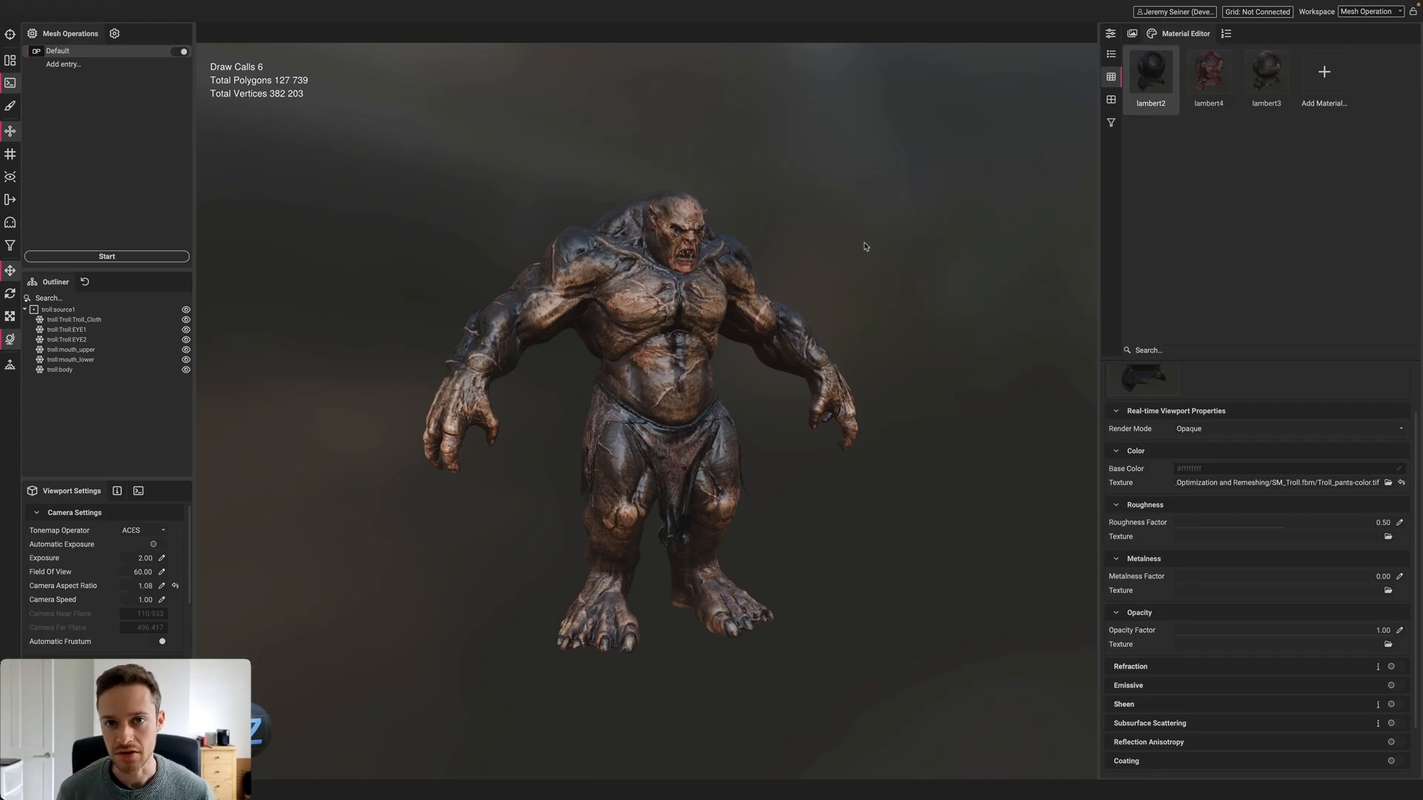
Create a new grey material 'mat' and preview it on the troll body
{"action": "left_click_drag", "start_coordinate": [787, 265], "coordinate": [730, 301], "text": "alt"}
{"action": "scroll", "coordinate": [666, 309], "scroll_direction": "up", "scroll_amount": 5}
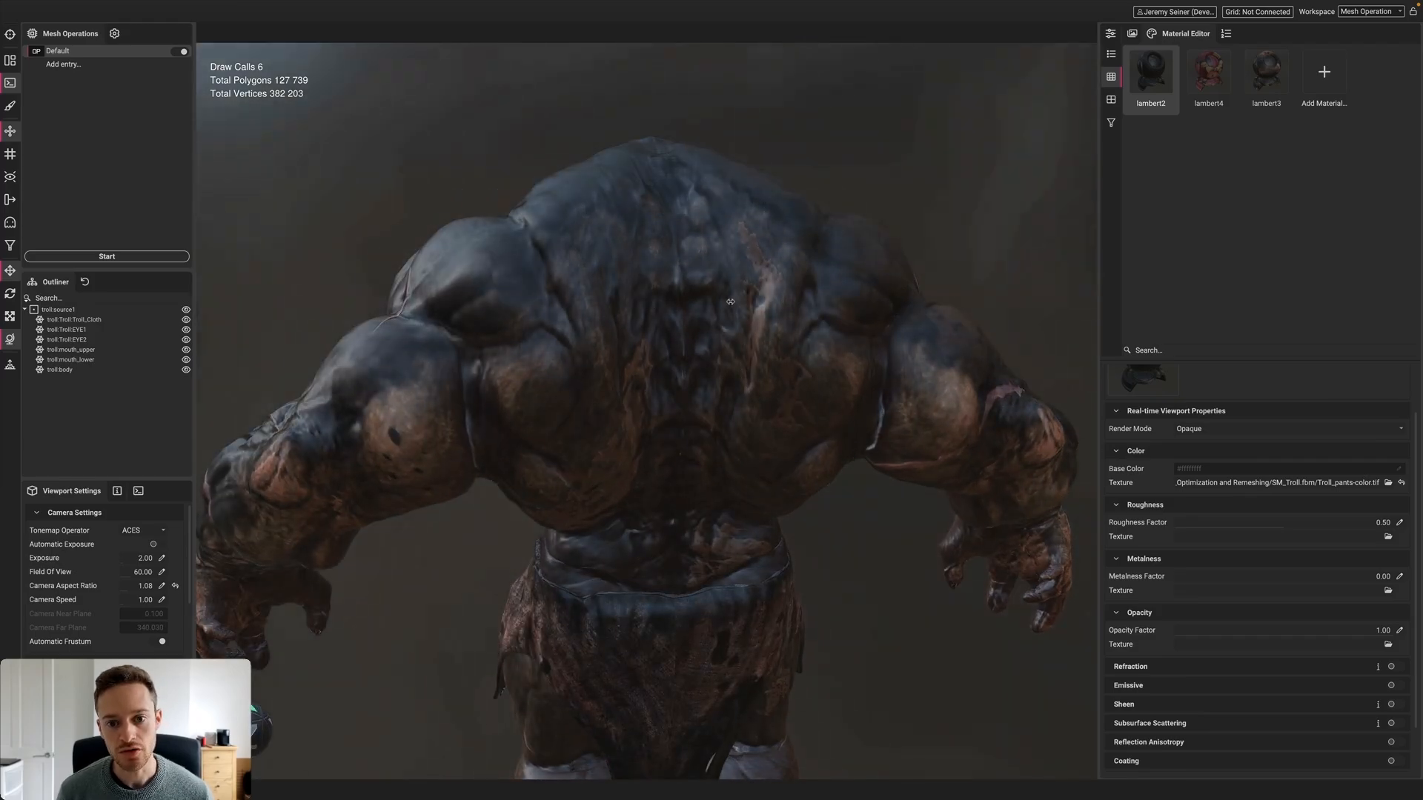
{"action": "left_click", "coordinate": [1345, 80]}
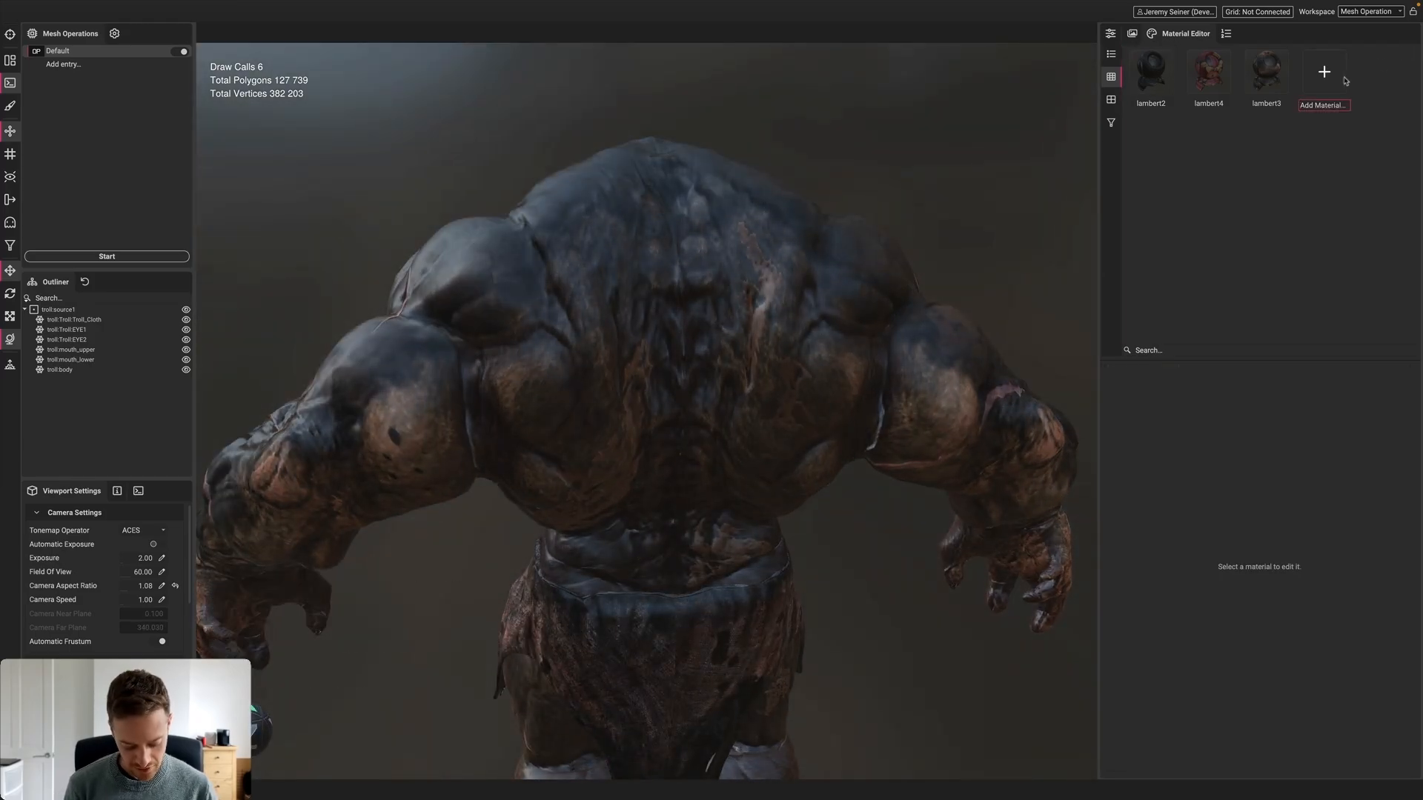
{"action": "left_click", "coordinate": [1343, 82]}
{"action": "left_click_drag", "start_coordinate": [1320, 74], "coordinate": [689, 294]}
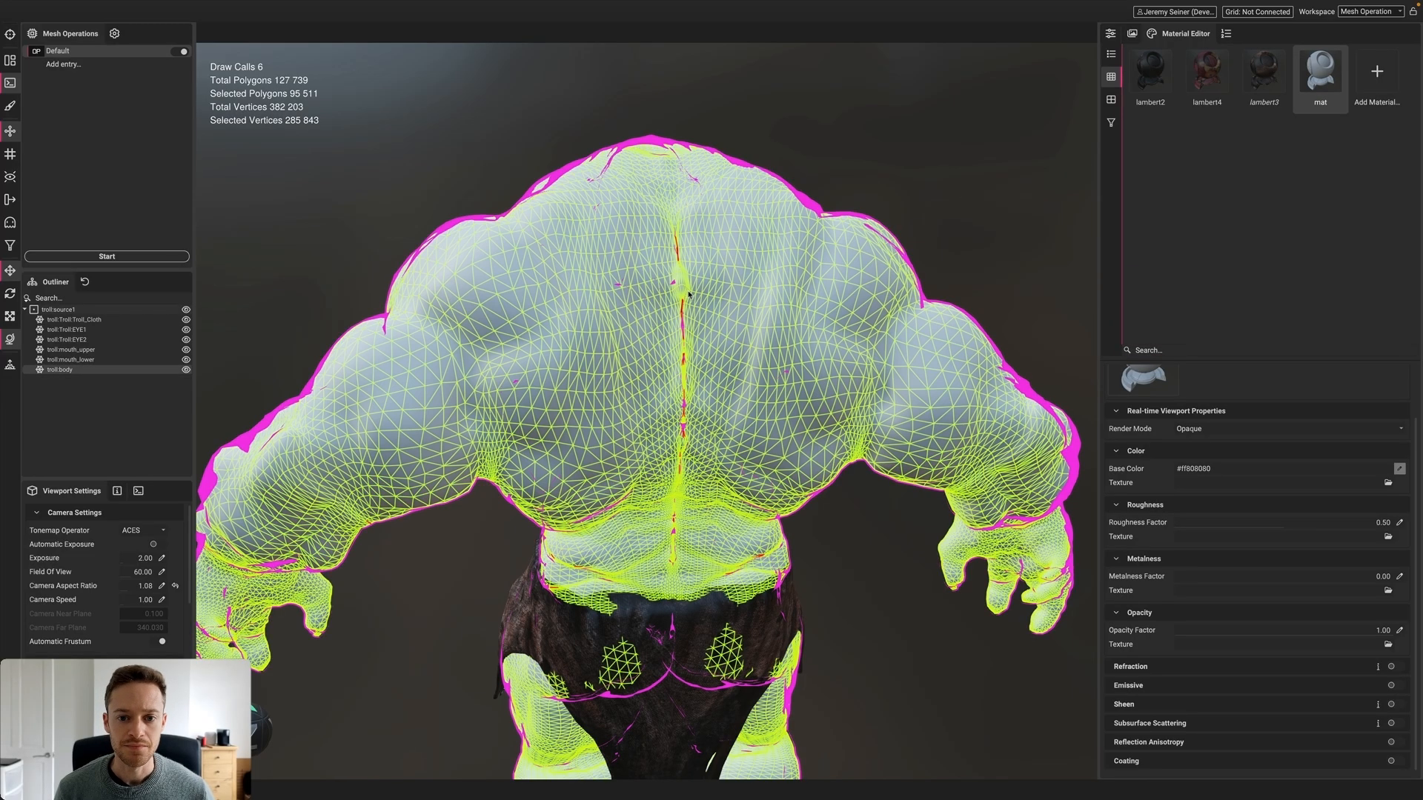
{"action": "left_click", "coordinate": [840, 159]}
{"action": "scroll", "coordinate": [658, 318], "scroll_direction": "up", "scroll_amount": 5}
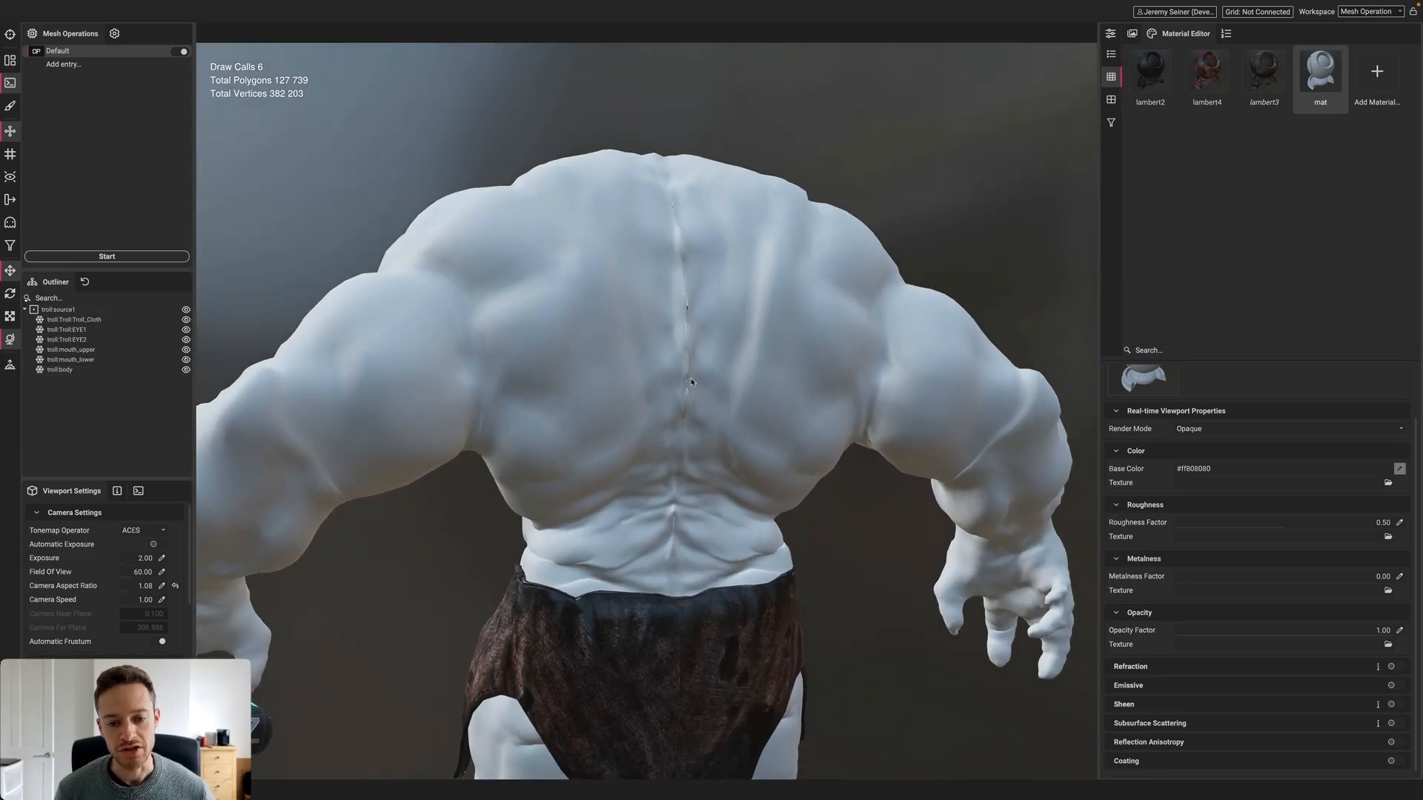
{"action": "scroll", "coordinate": [720, 329], "scroll_direction": "down", "scroll_amount": 2}
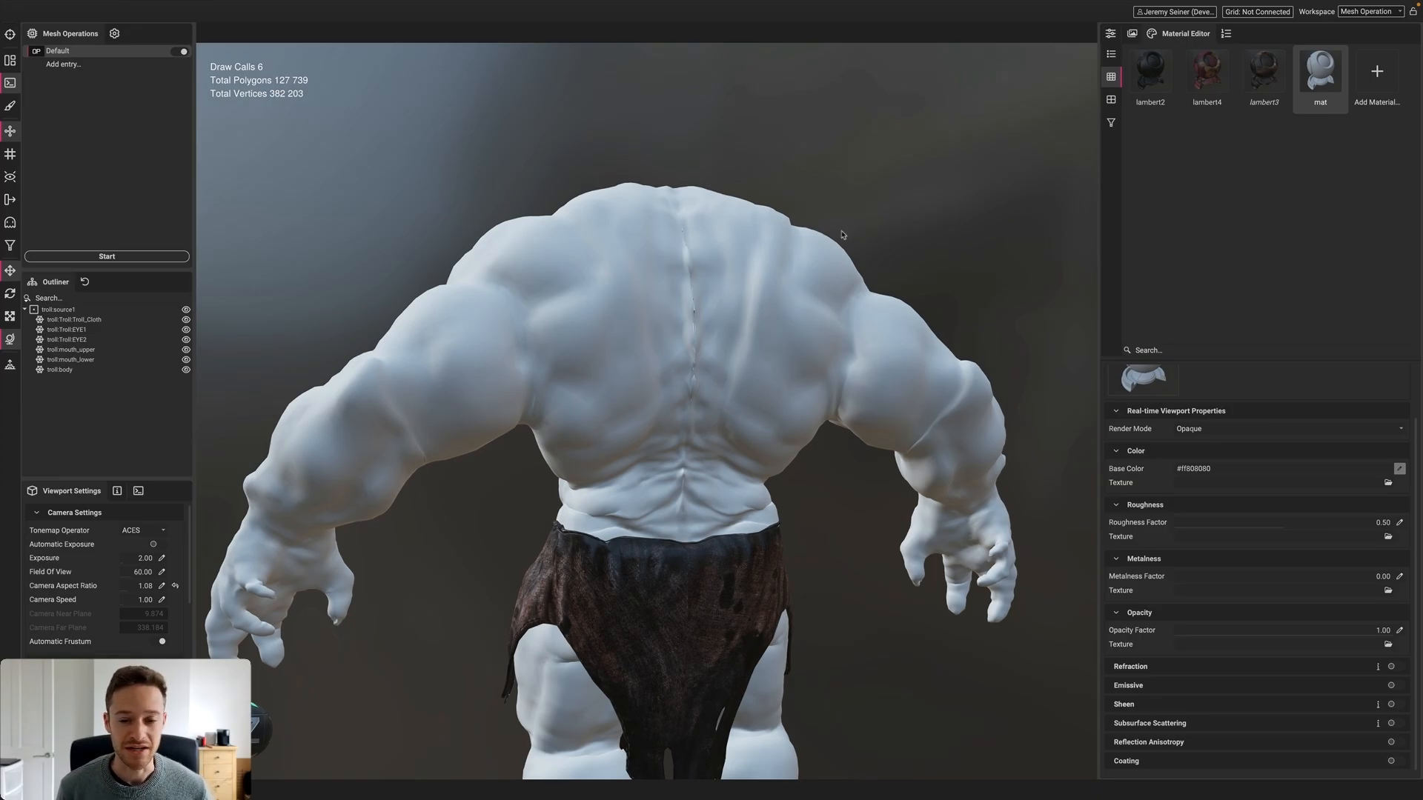
Reapply lambert3 to the troll body and return to the Default Optimize settings at 50% triangles
{"action": "left_click_drag", "start_coordinate": [1263, 70], "coordinate": [685, 313]}
{"action": "left_click", "coordinate": [925, 192]}
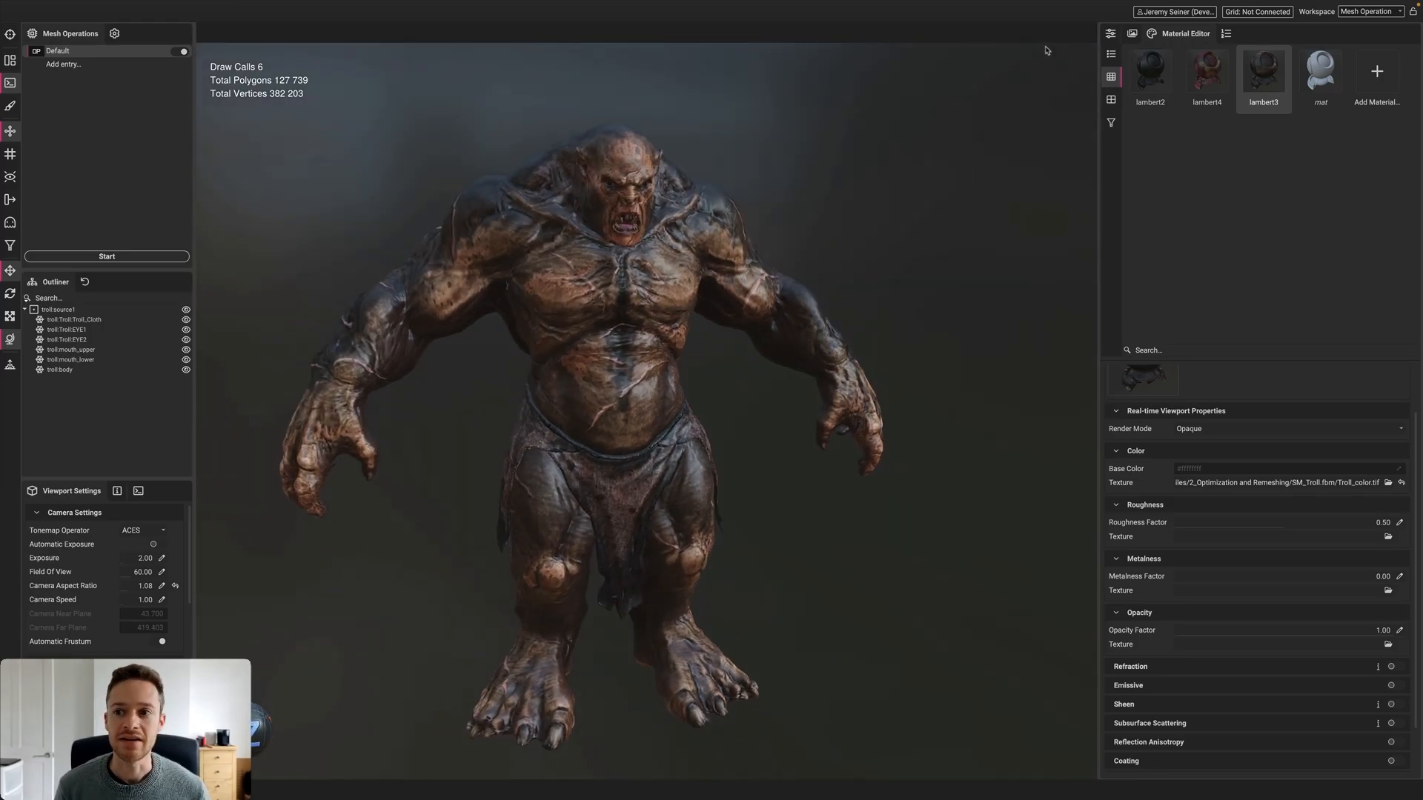
{"action": "left_click", "coordinate": [1110, 34]}
{"action": "left_click_drag", "start_coordinate": [615, 307], "coordinate": [571, 302], "text": "alt"}
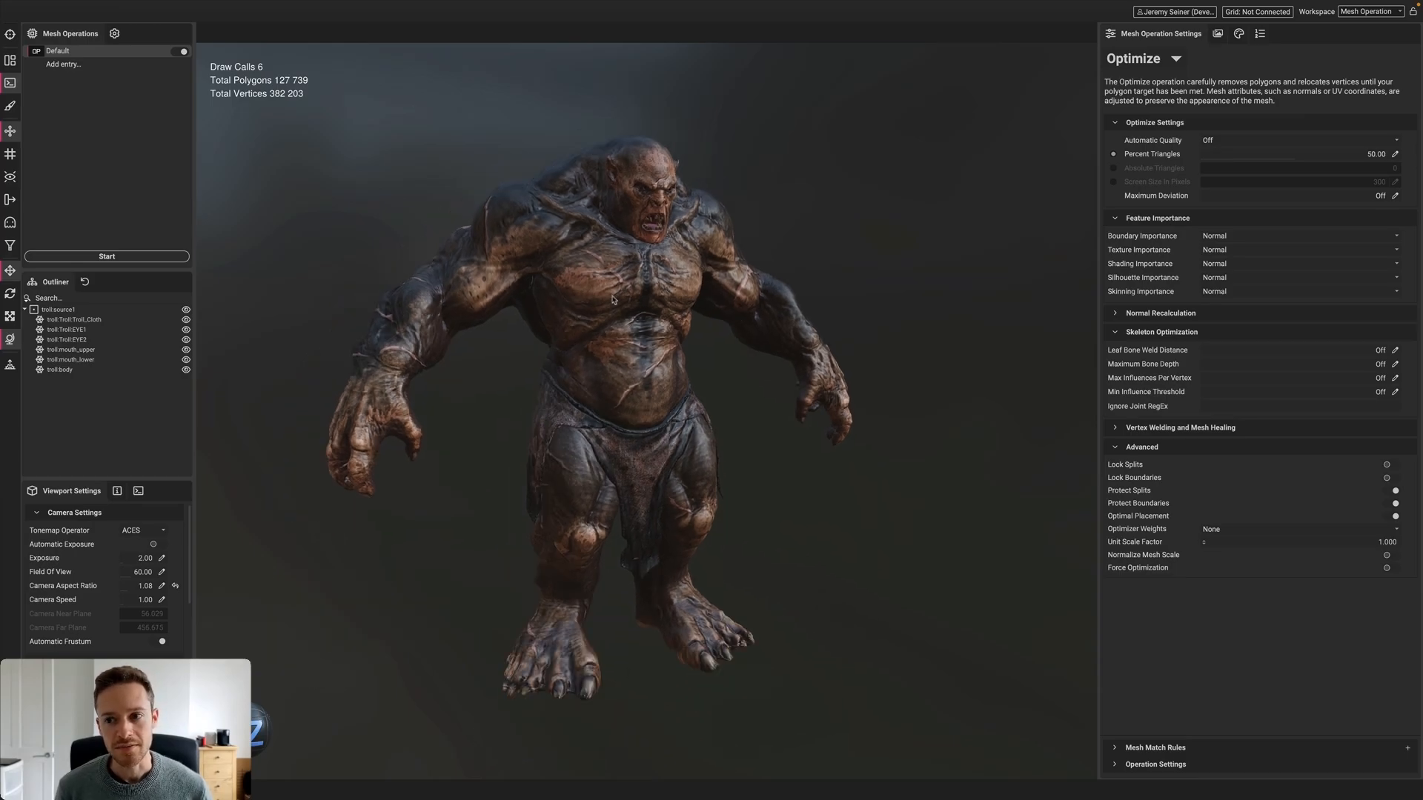
Rename the Default Optimize entry to LOD0 and set it to 100% triangles
{"action": "left_click", "coordinate": [1177, 59]}
{"action": "left_click", "coordinate": [1131, 96]}
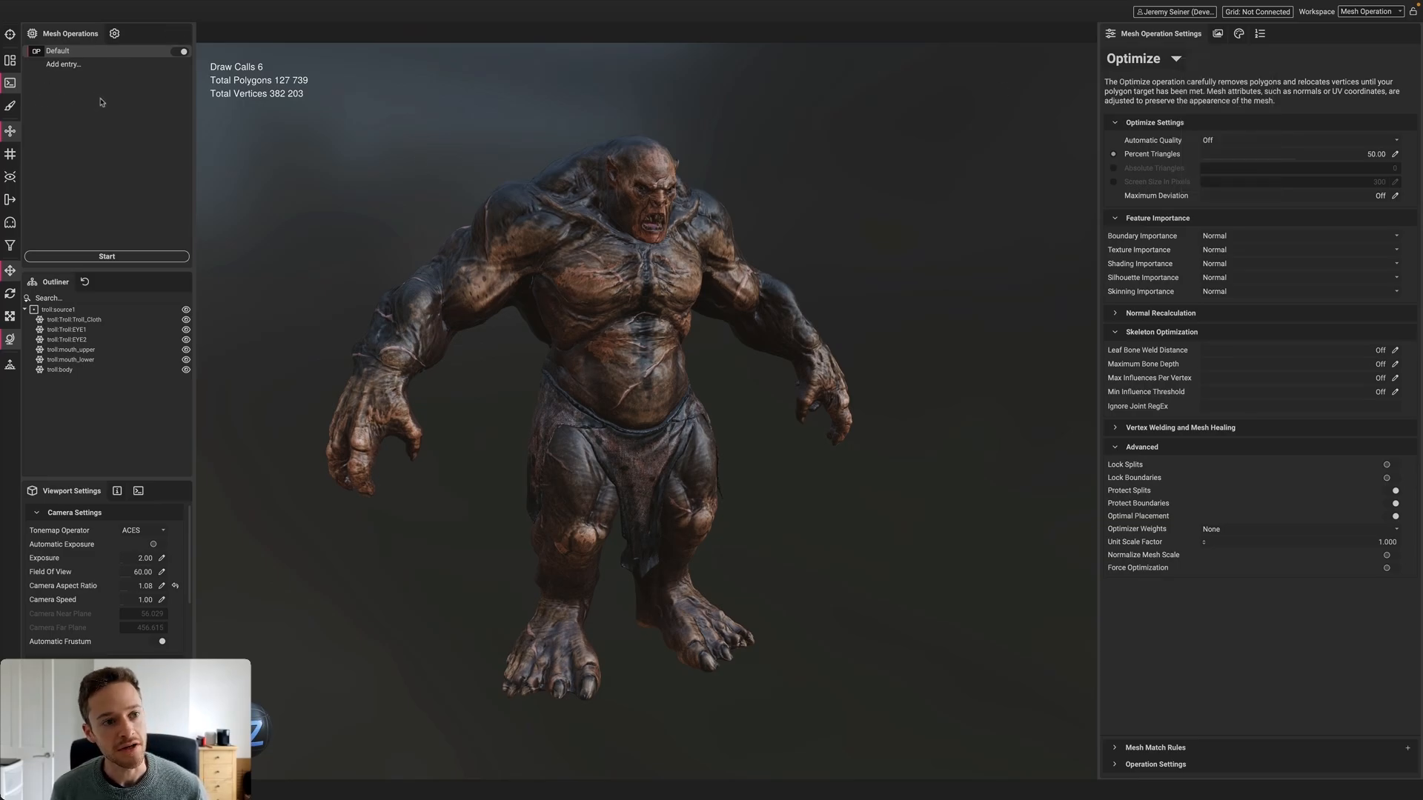
{"action": "double_click", "coordinate": [56, 54]}
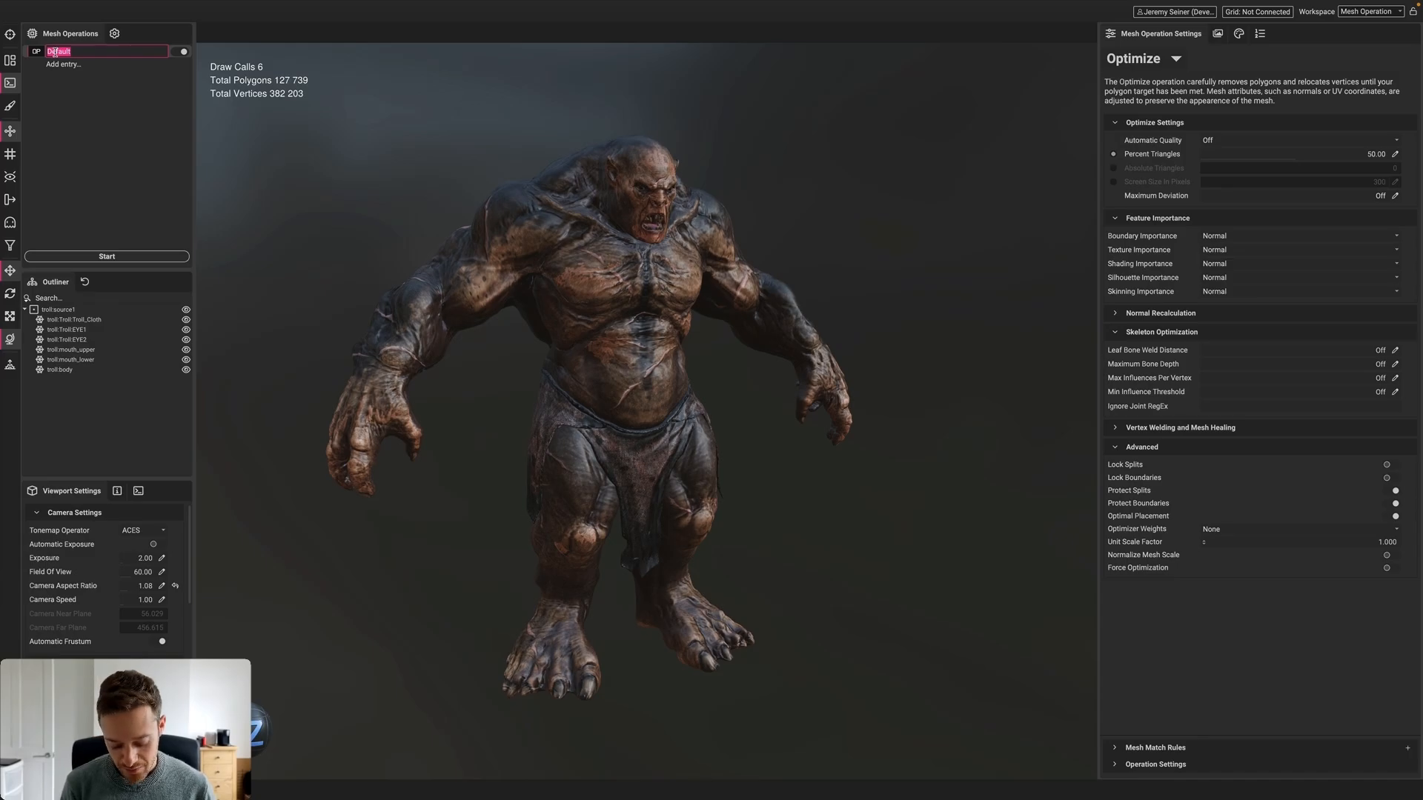
{"action": "type", "text": "LOD0"}
{"action": "key", "text": "Return"}
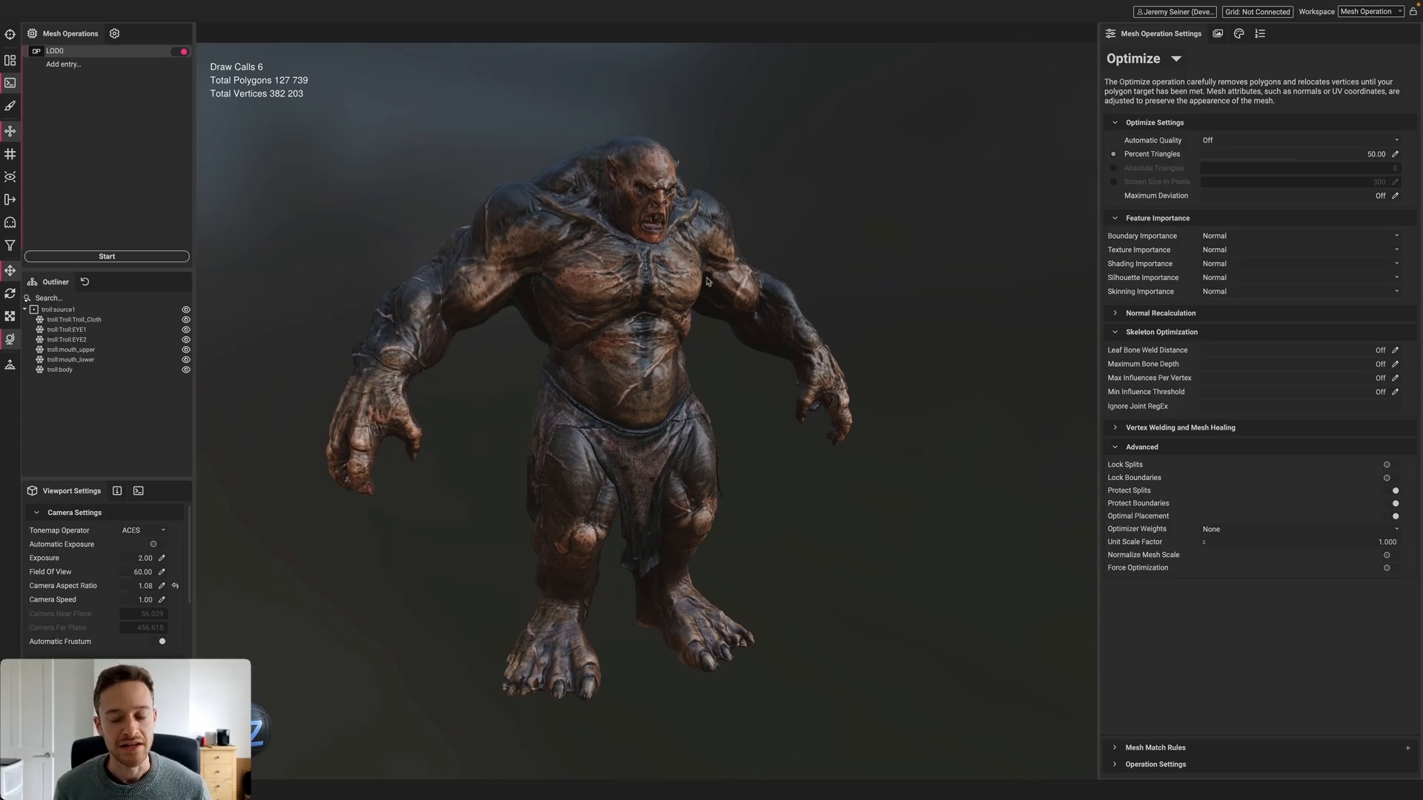
{"action": "left_click_drag", "start_coordinate": [1298, 158], "coordinate": [1412, 158]}
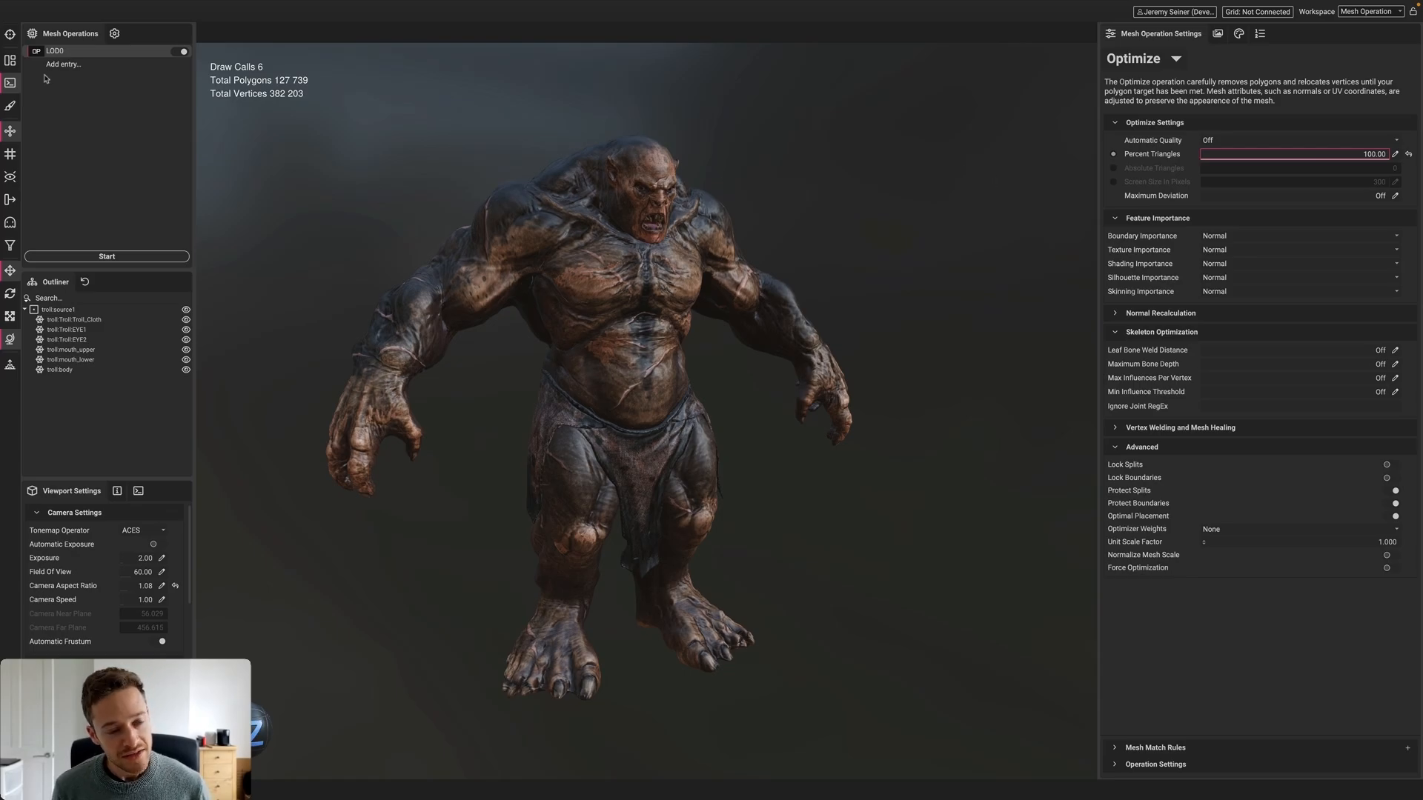
Add entries LOD1 at 50% and LOD2 at 25% Percent Triangles
{"action": "left_click", "coordinate": [68, 67]}
{"action": "type", "text": "LOD"}
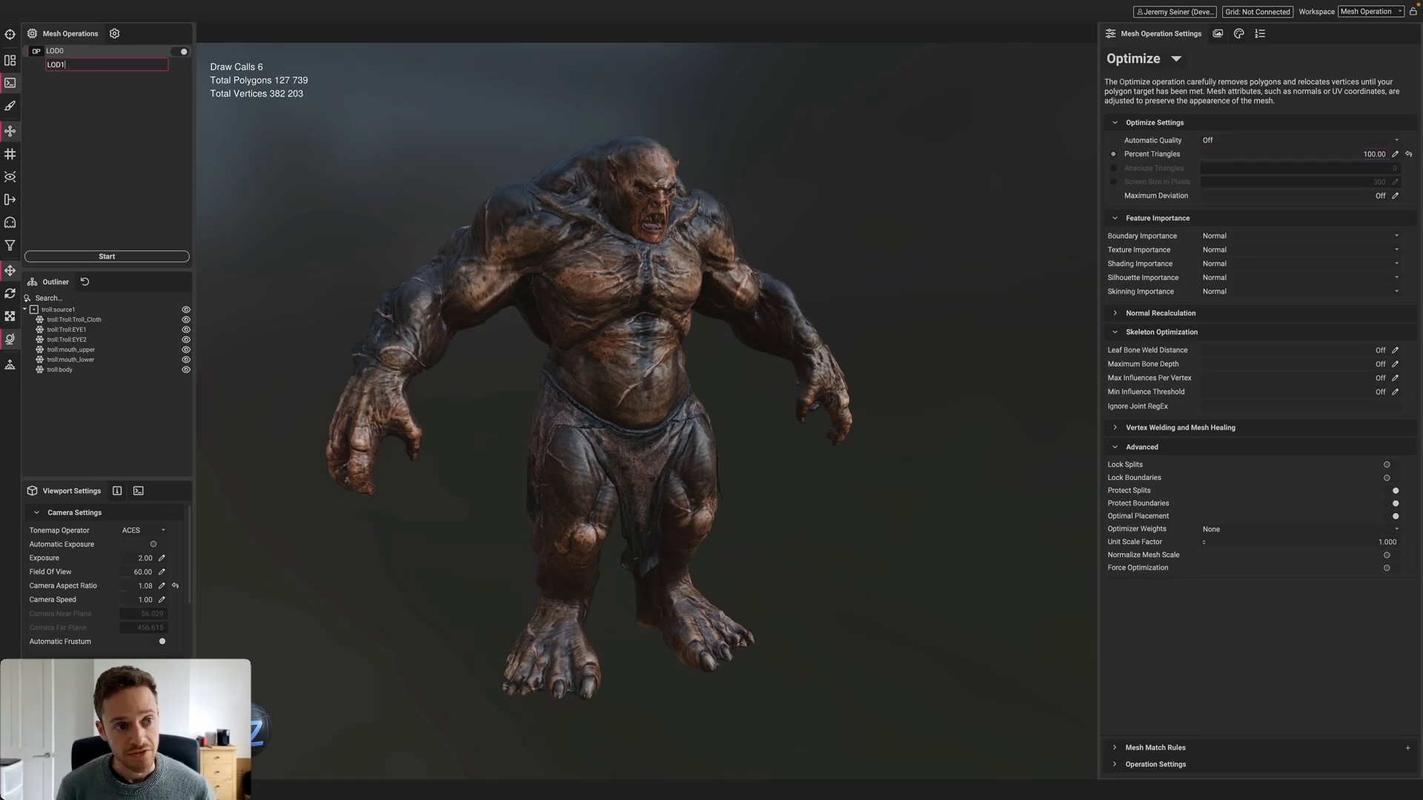
{"action": "type", "text": "1"}
{"action": "key", "text": "Return"}
{"action": "left_click", "coordinate": [1293, 166]}
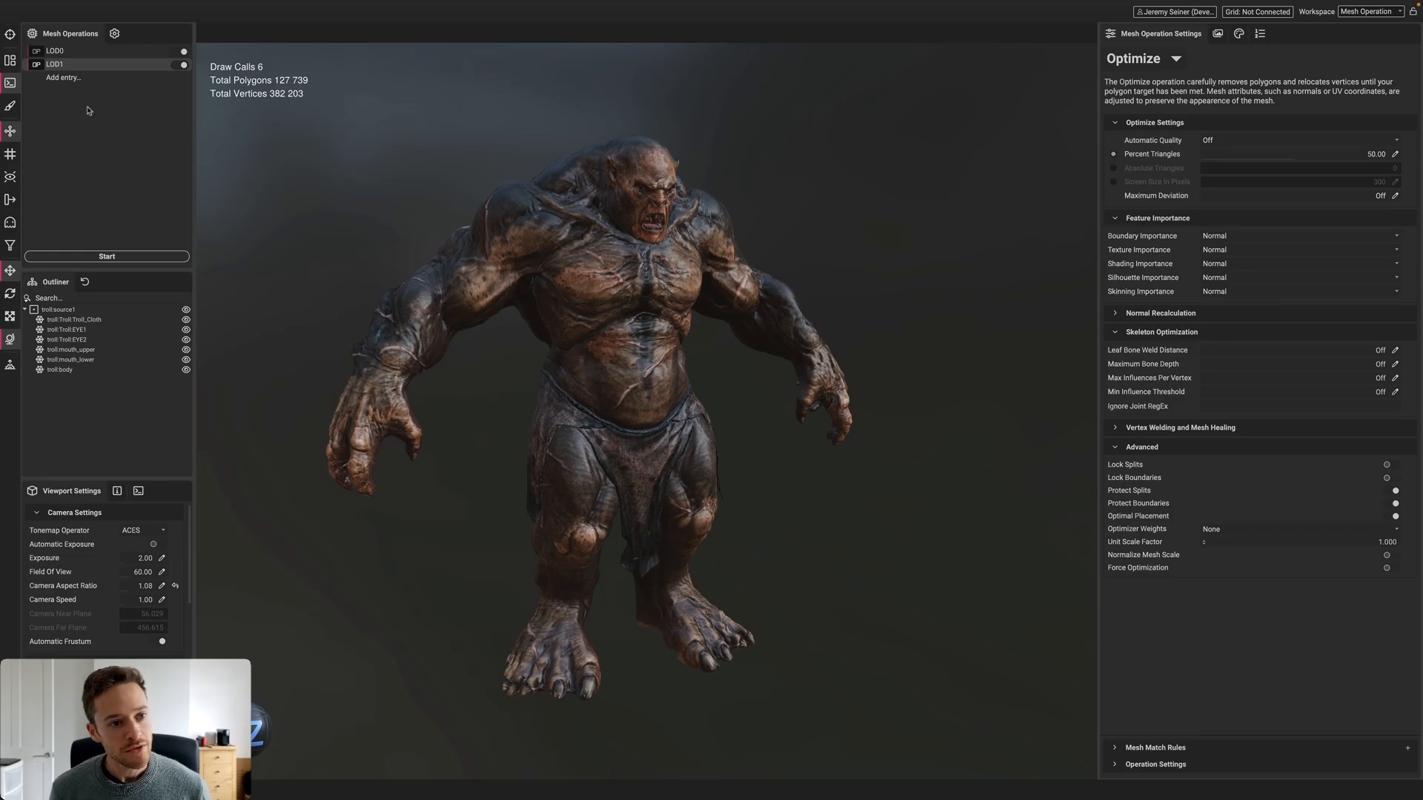
{"action": "left_click", "coordinate": [63, 78]}
{"action": "type", "text": "LOD2"}
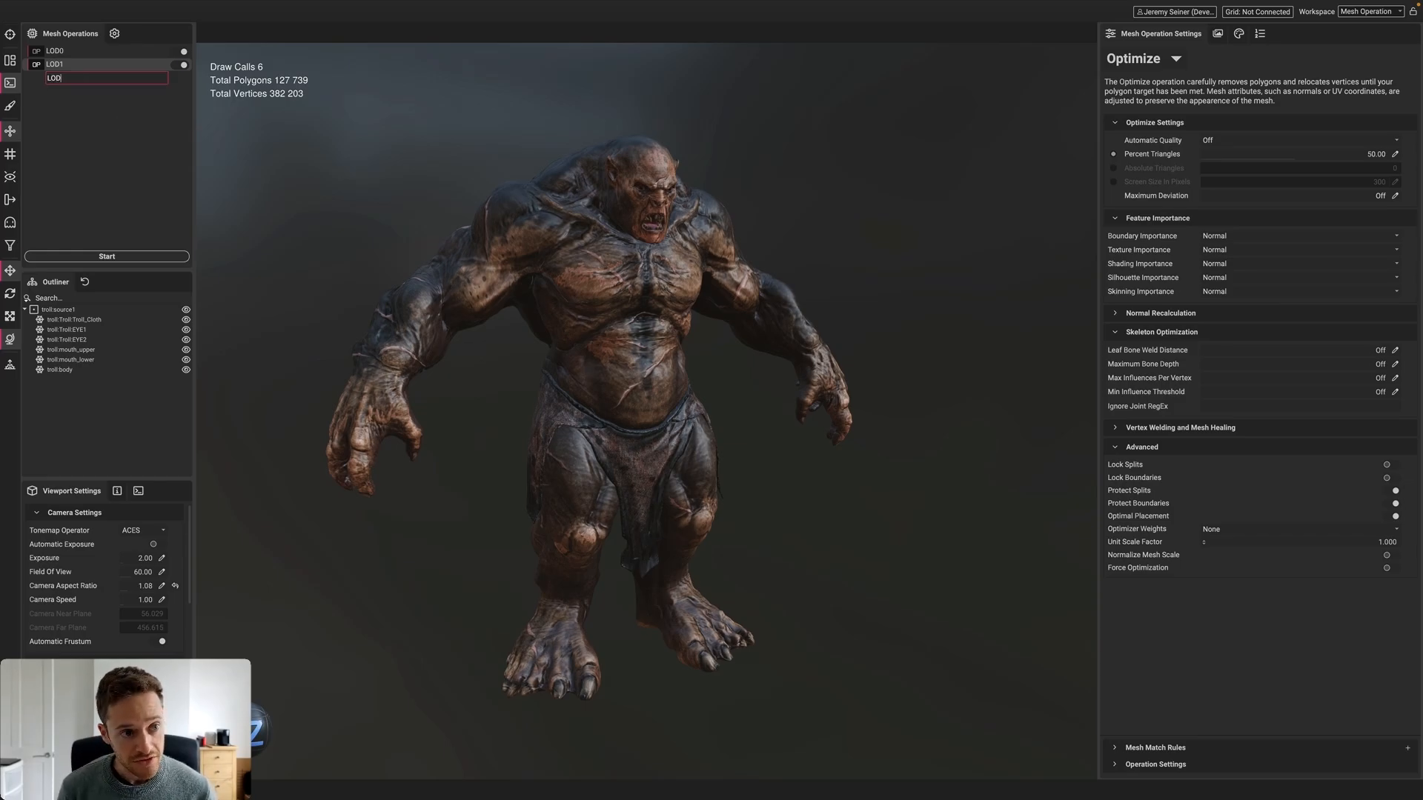
{"action": "key", "text": "Return"}
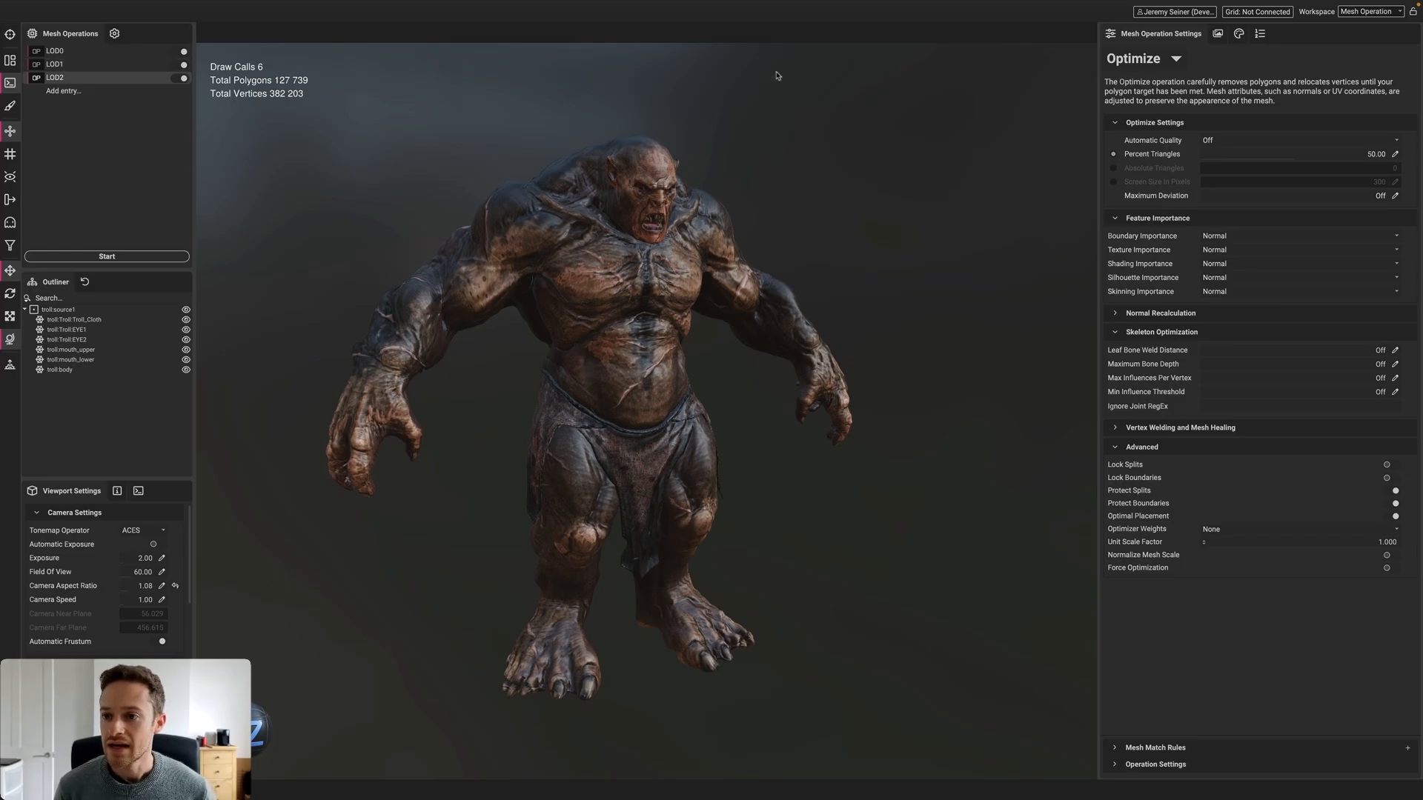
{"action": "left_click", "coordinate": [1394, 154]}
{"action": "type", "text": "25"}
{"action": "key", "text": "Return"}
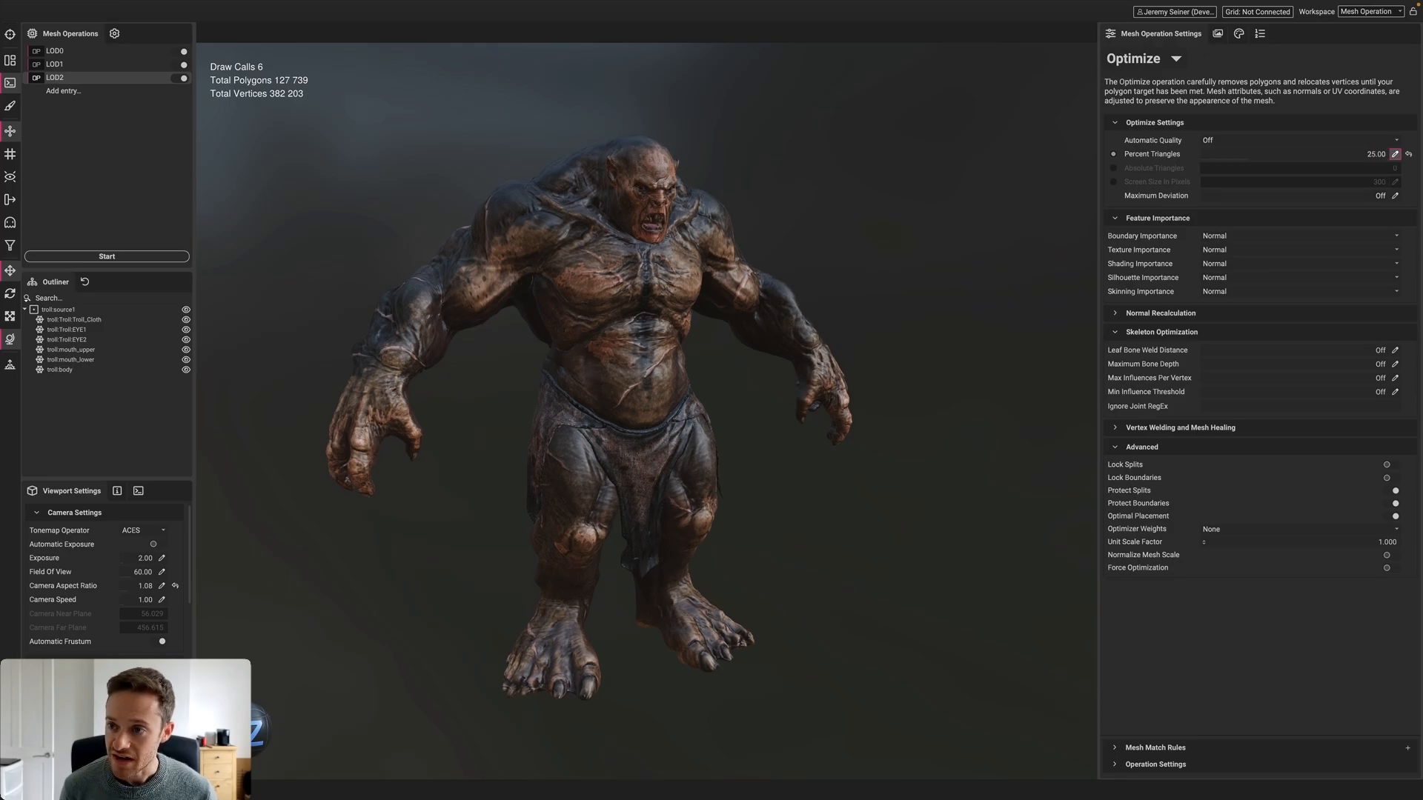
Add LOD3 at 12.5% triangles and generate the troll's four LODs
{"action": "left_click", "coordinate": [56, 92]}
{"action": "type", "text": "L"}
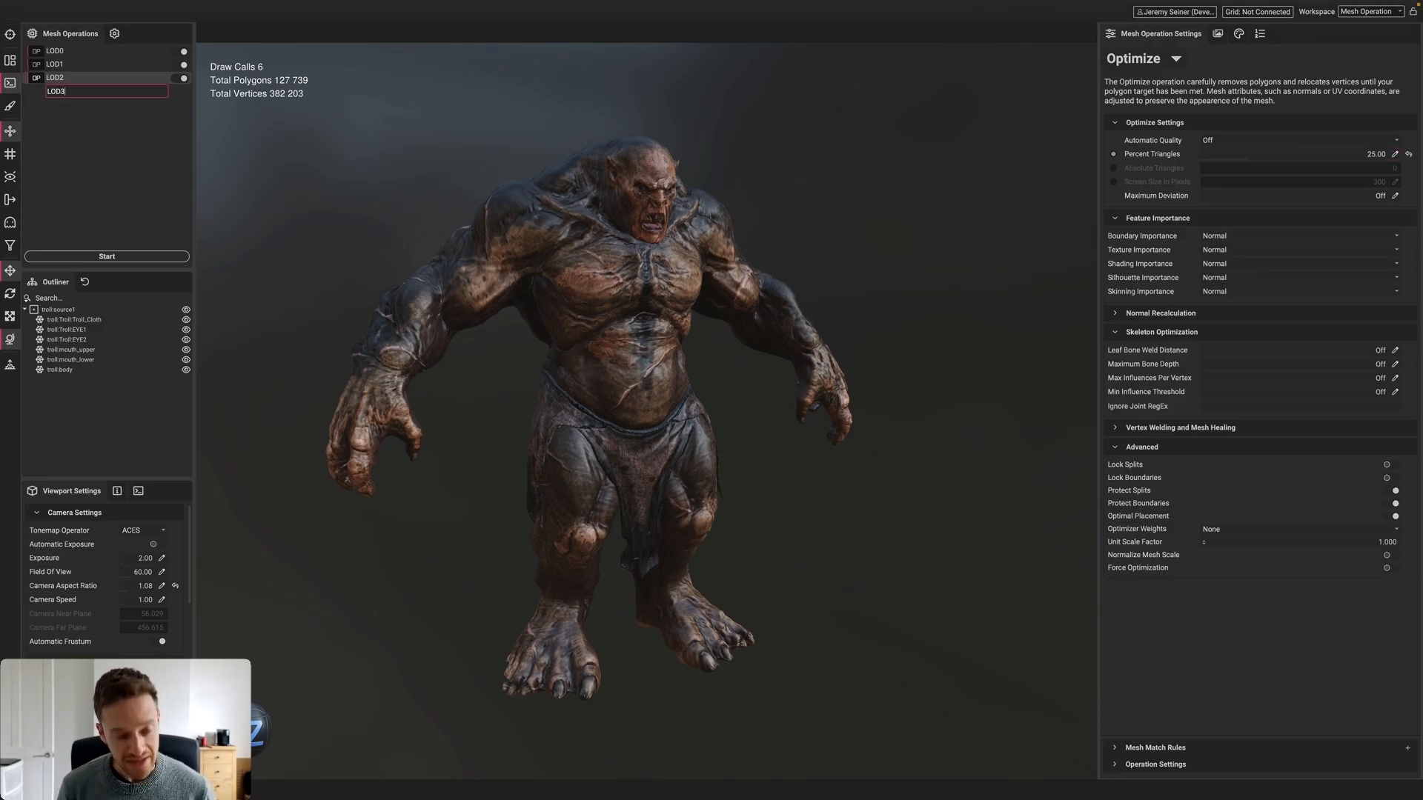
{"action": "type", "text": "OD3"}
{"action": "key", "text": "Return"}
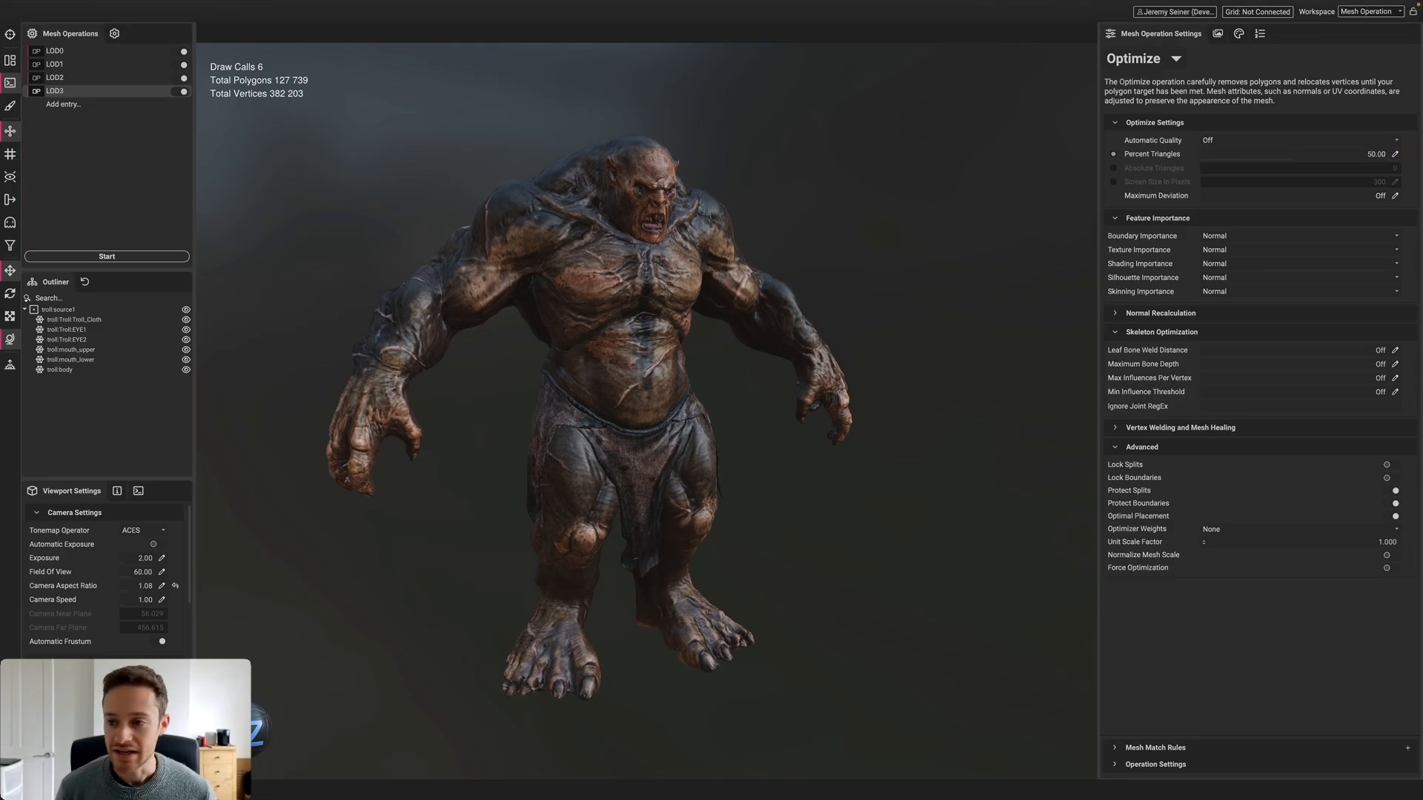
{"action": "left_click", "coordinate": [1394, 154]}
{"action": "type", "text": "12.5"}
{"action": "key", "text": "Return"}
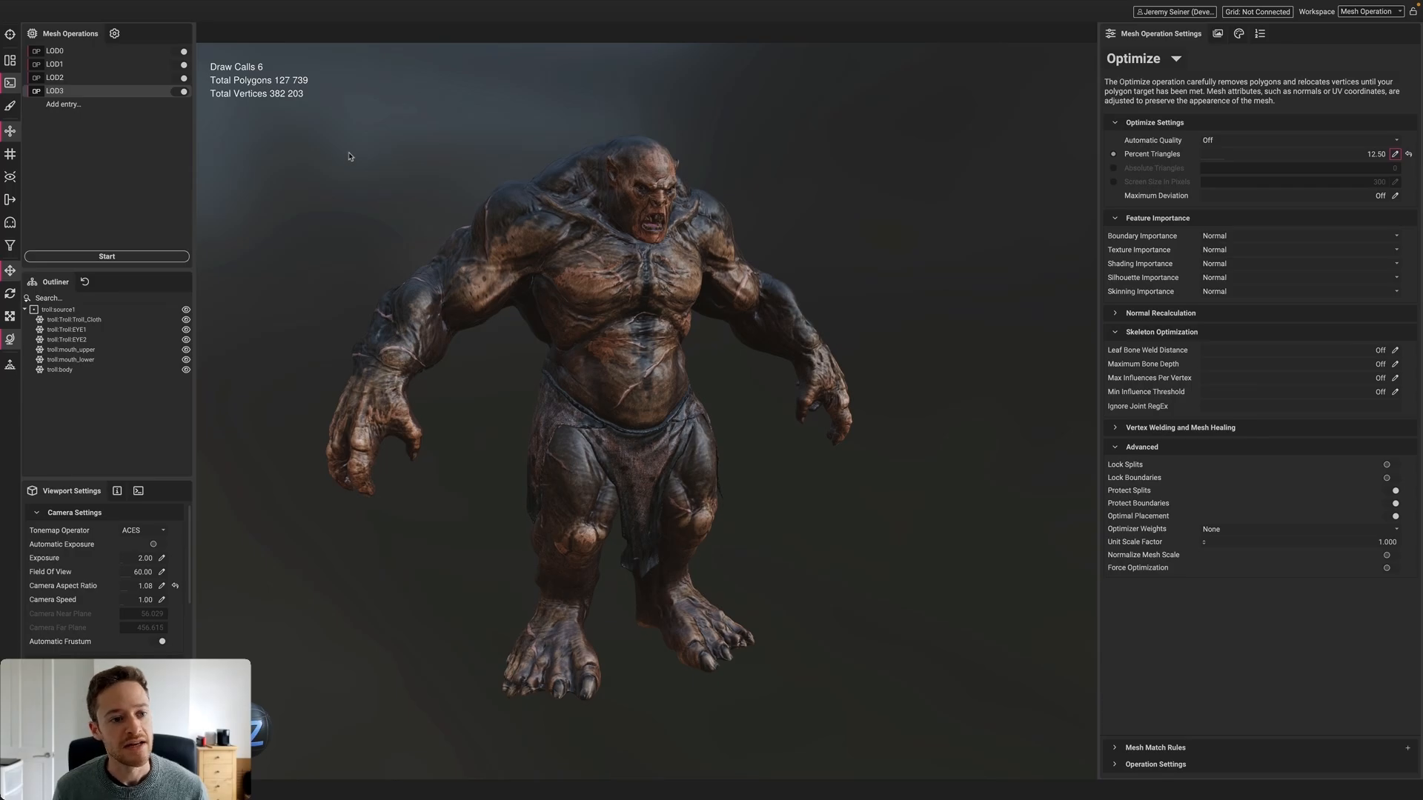
{"action": "left_click", "coordinate": [120, 256]}
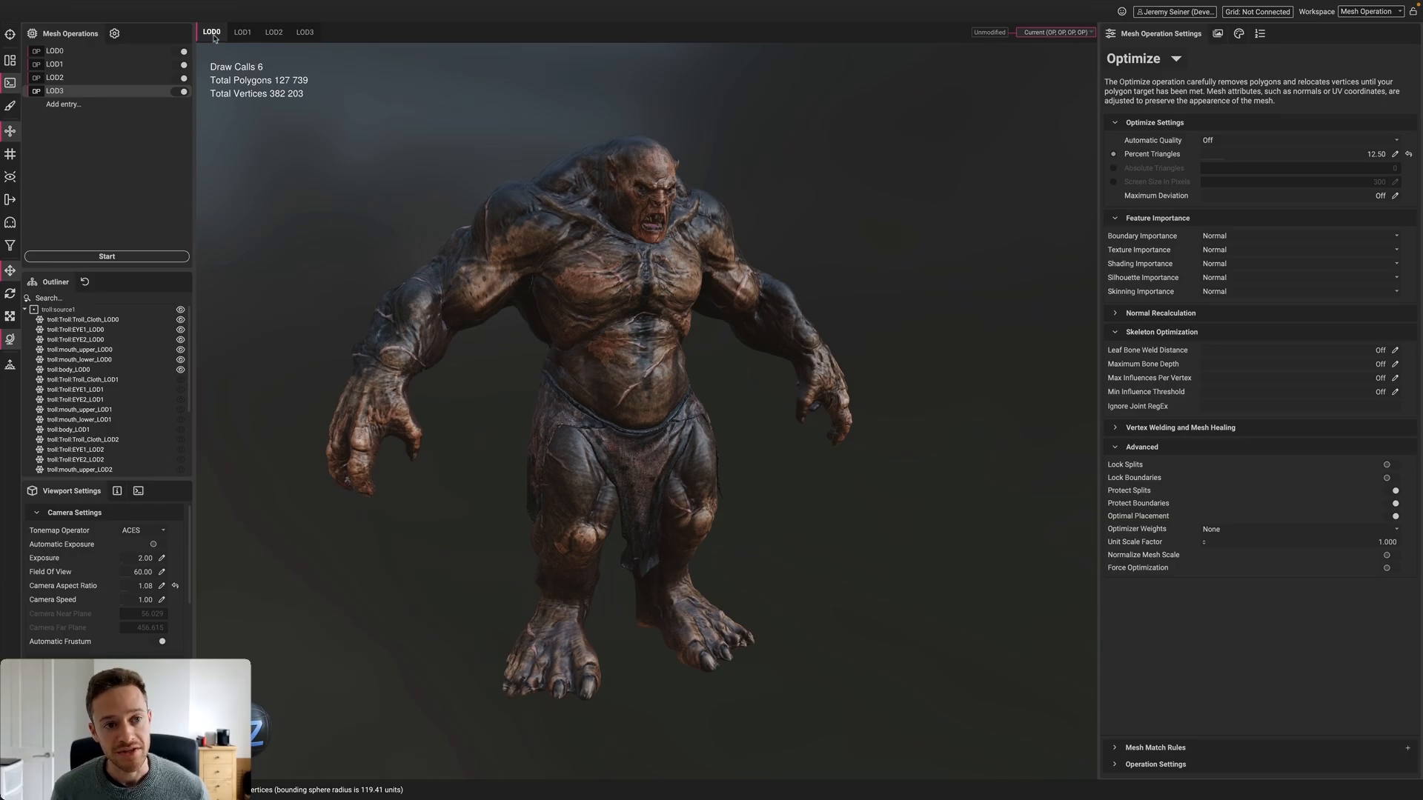
{"action": "left_click", "coordinate": [242, 32]}
{"action": "left_click", "coordinate": [274, 33]}
{"action": "left_click", "coordinate": [305, 34]}
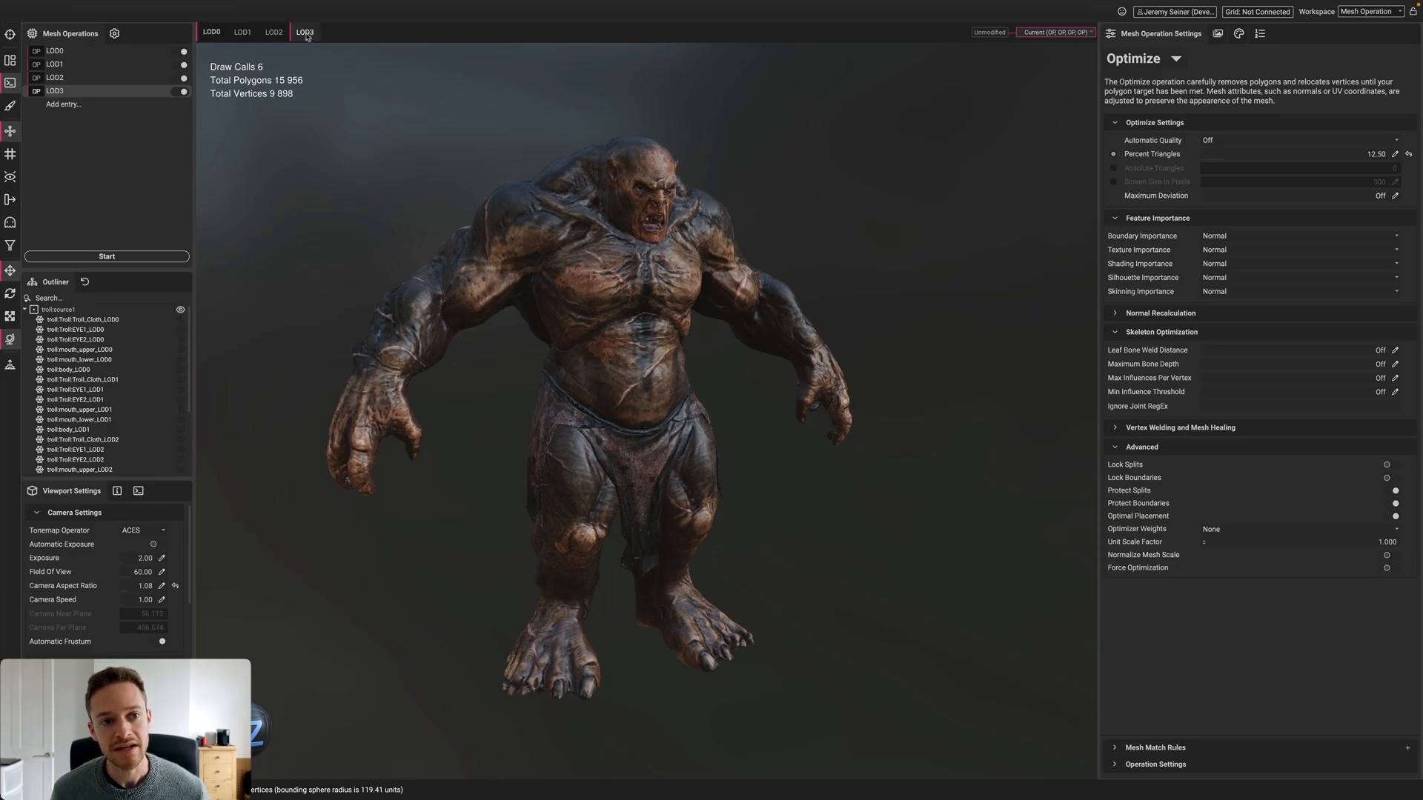
{"action": "left_click", "coordinate": [273, 33]}
{"action": "left_click", "coordinate": [242, 33]}
{"action": "left_click", "coordinate": [211, 32]}
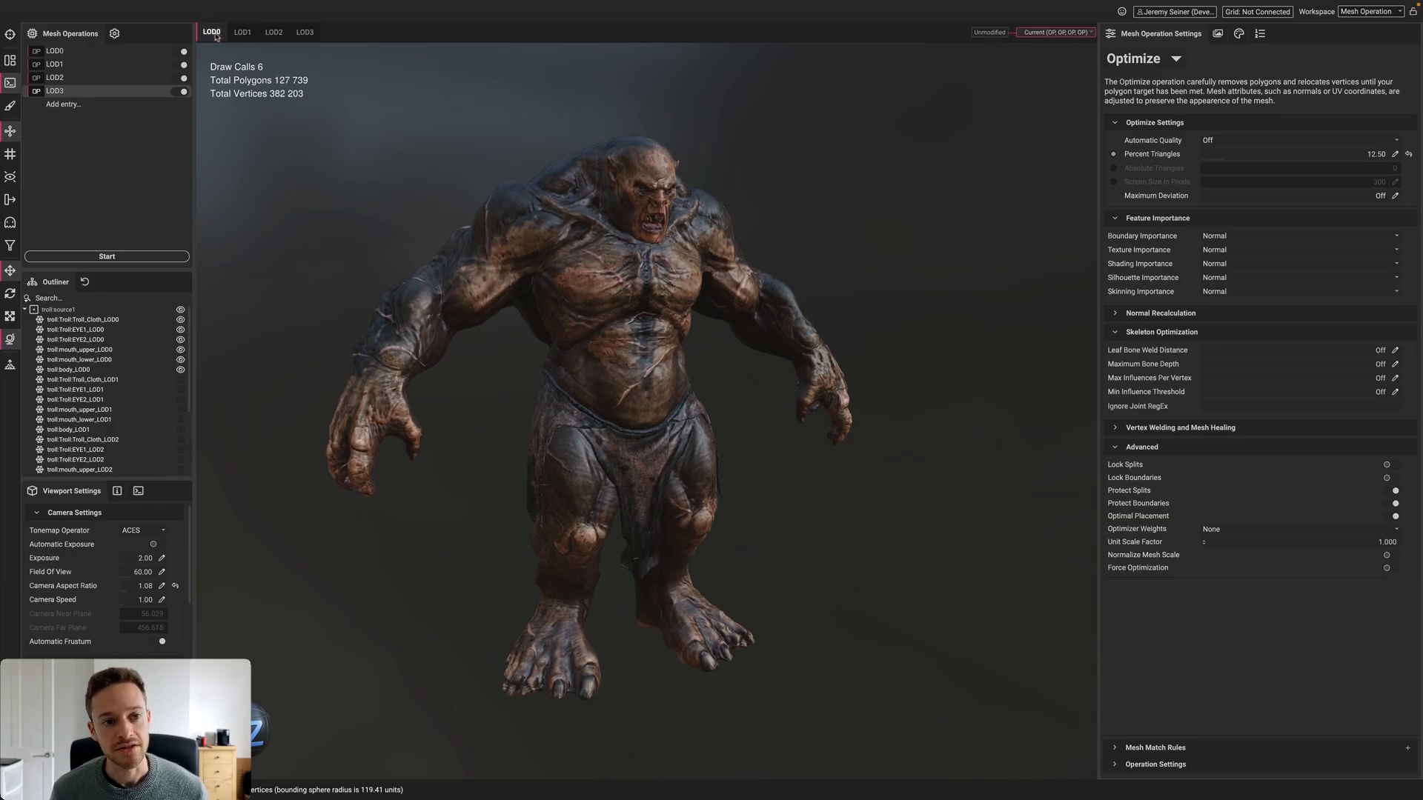
{"action": "left_click", "coordinate": [239, 34]}
{"action": "left_click", "coordinate": [274, 33]}
{"action": "left_click", "coordinate": [211, 33]}
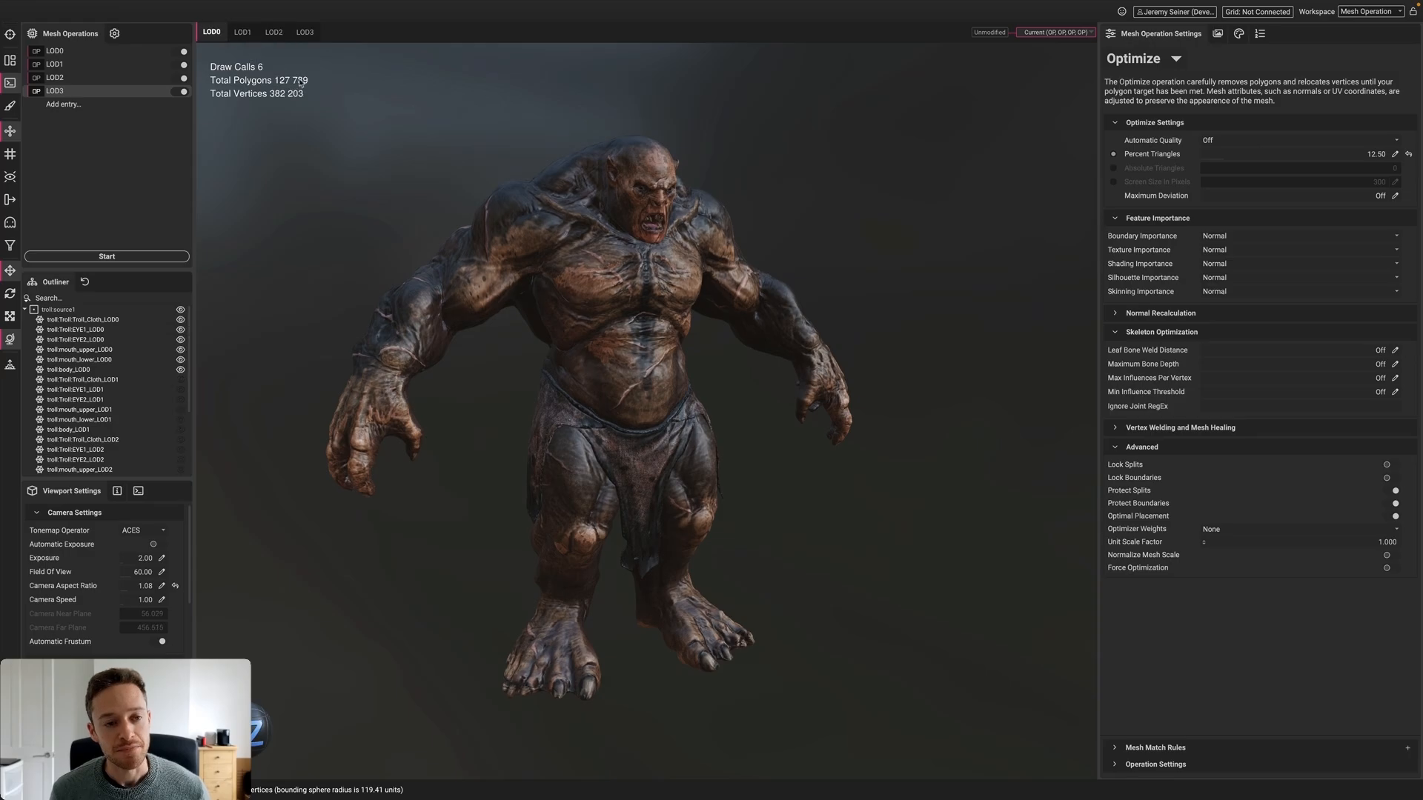
{"action": "left_click", "coordinate": [240, 34]}
{"action": "left_click", "coordinate": [273, 32]}
{"action": "left_click", "coordinate": [304, 32]}
{"action": "left_click", "coordinate": [274, 33]}
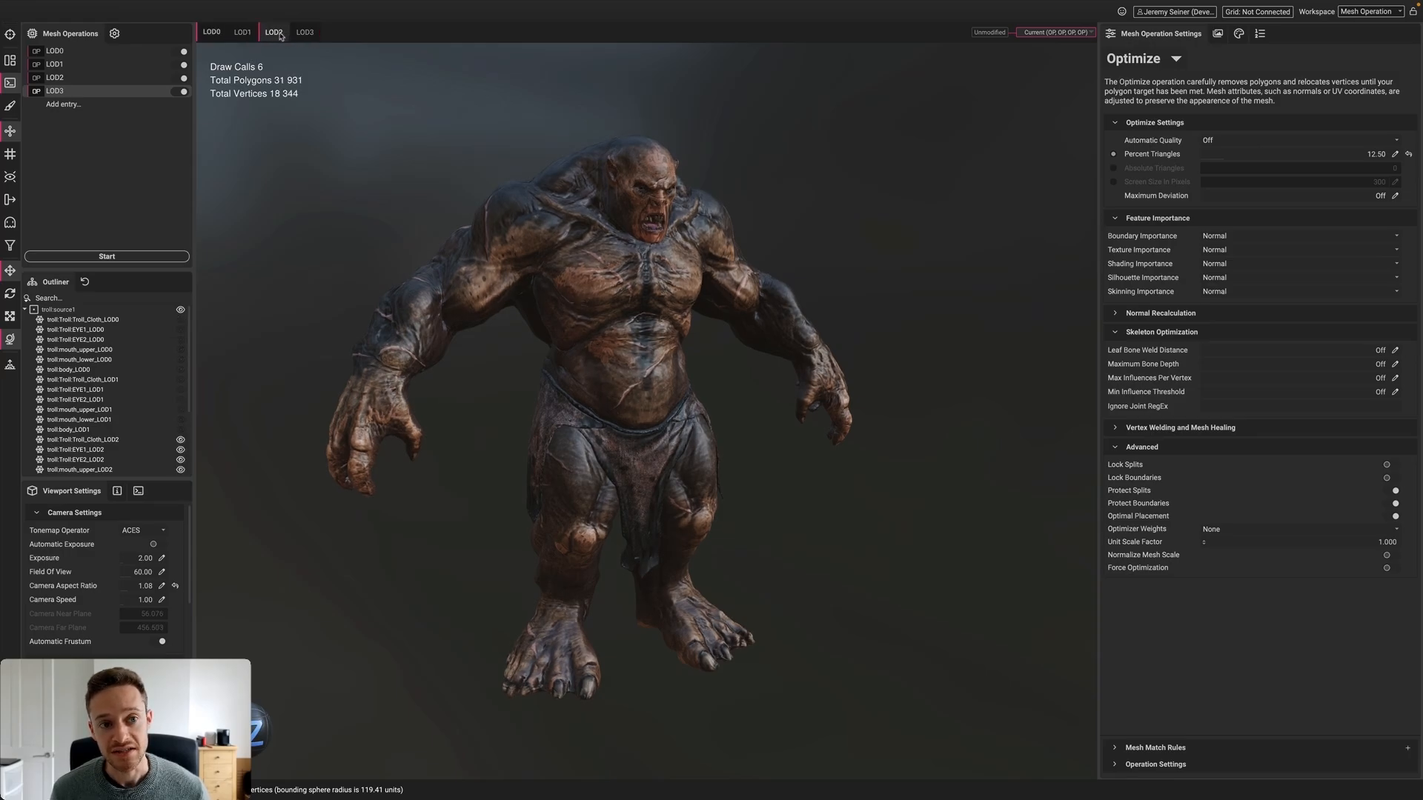
{"action": "left_click", "coordinate": [242, 33]}
{"action": "left_click", "coordinate": [213, 33]}
{"action": "left_click", "coordinate": [242, 33]}
{"action": "left_click", "coordinate": [274, 32]}
{"action": "left_click", "coordinate": [292, 34]}
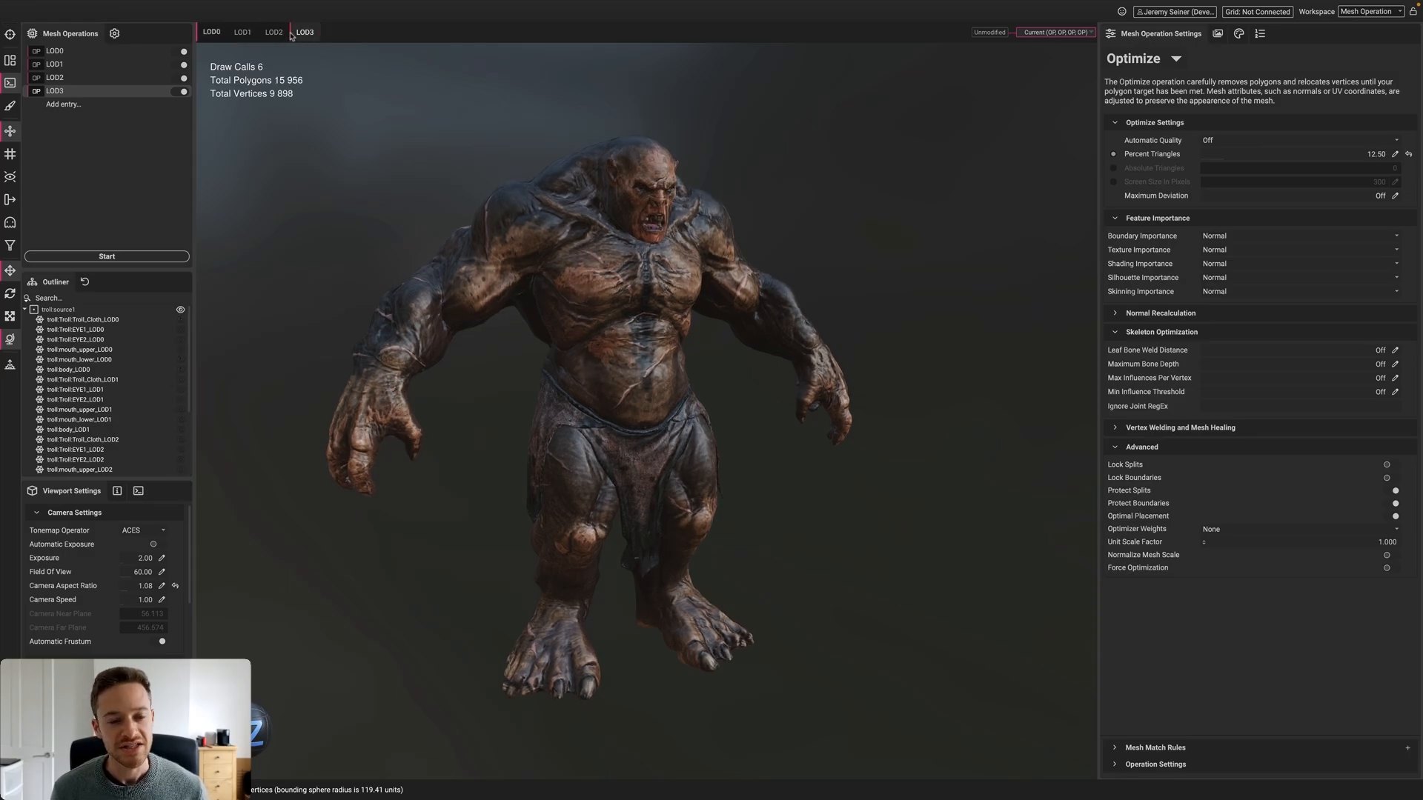
{"action": "left_click", "coordinate": [273, 32]}
{"action": "left_click", "coordinate": [243, 32]}
{"action": "left_click", "coordinate": [211, 33]}
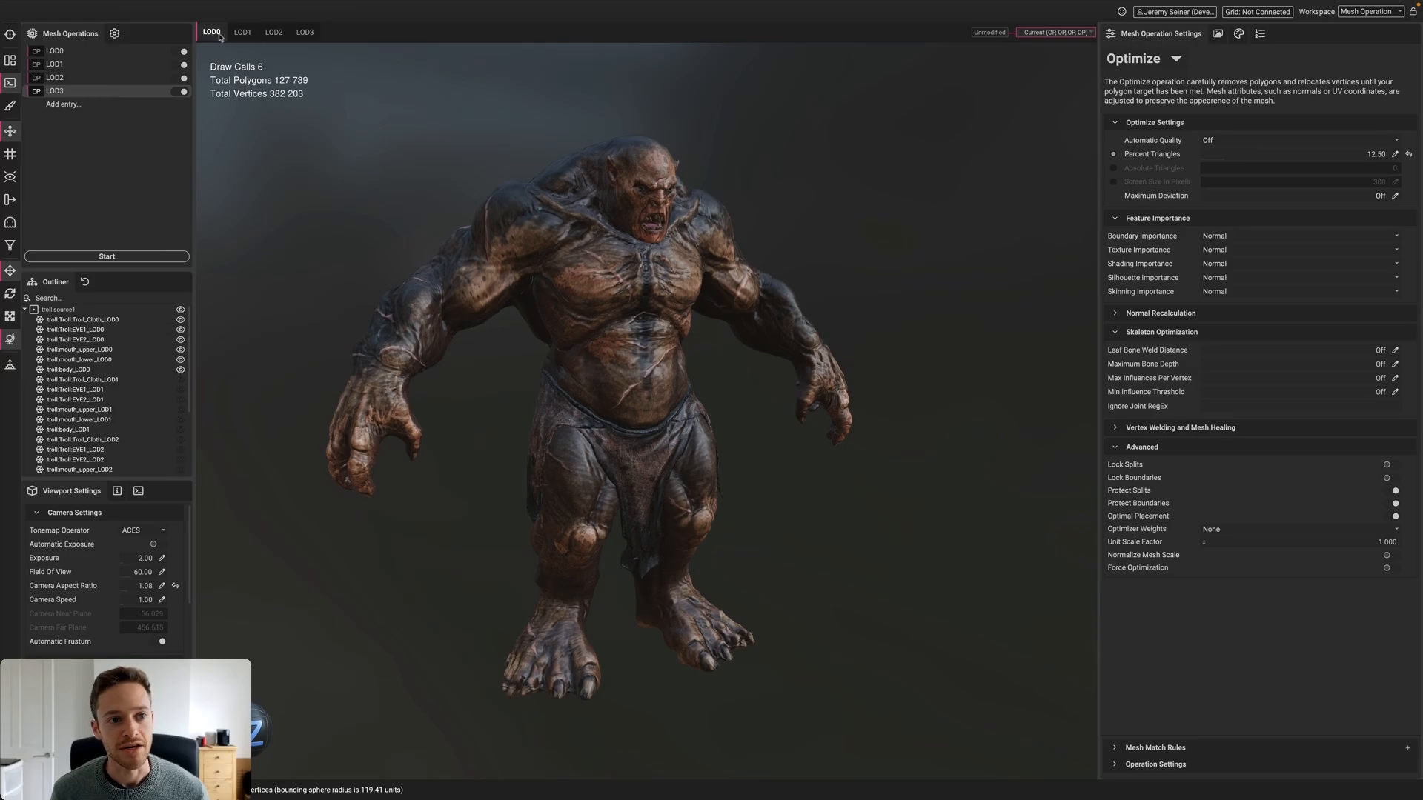
{"action": "left_click", "coordinate": [242, 32]}
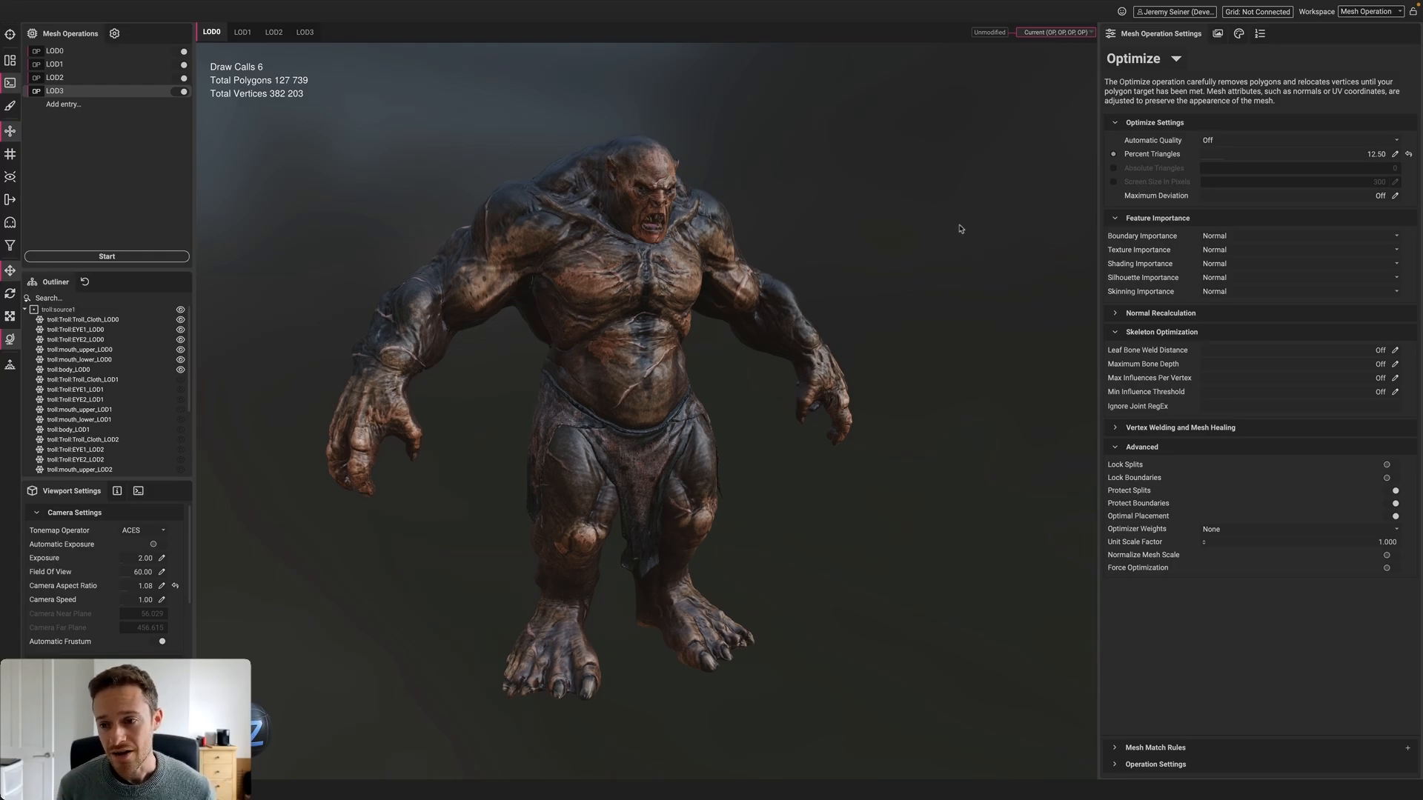
{"action": "scroll", "coordinate": [618, 290], "scroll_direction": "down", "scroll_amount": 2}
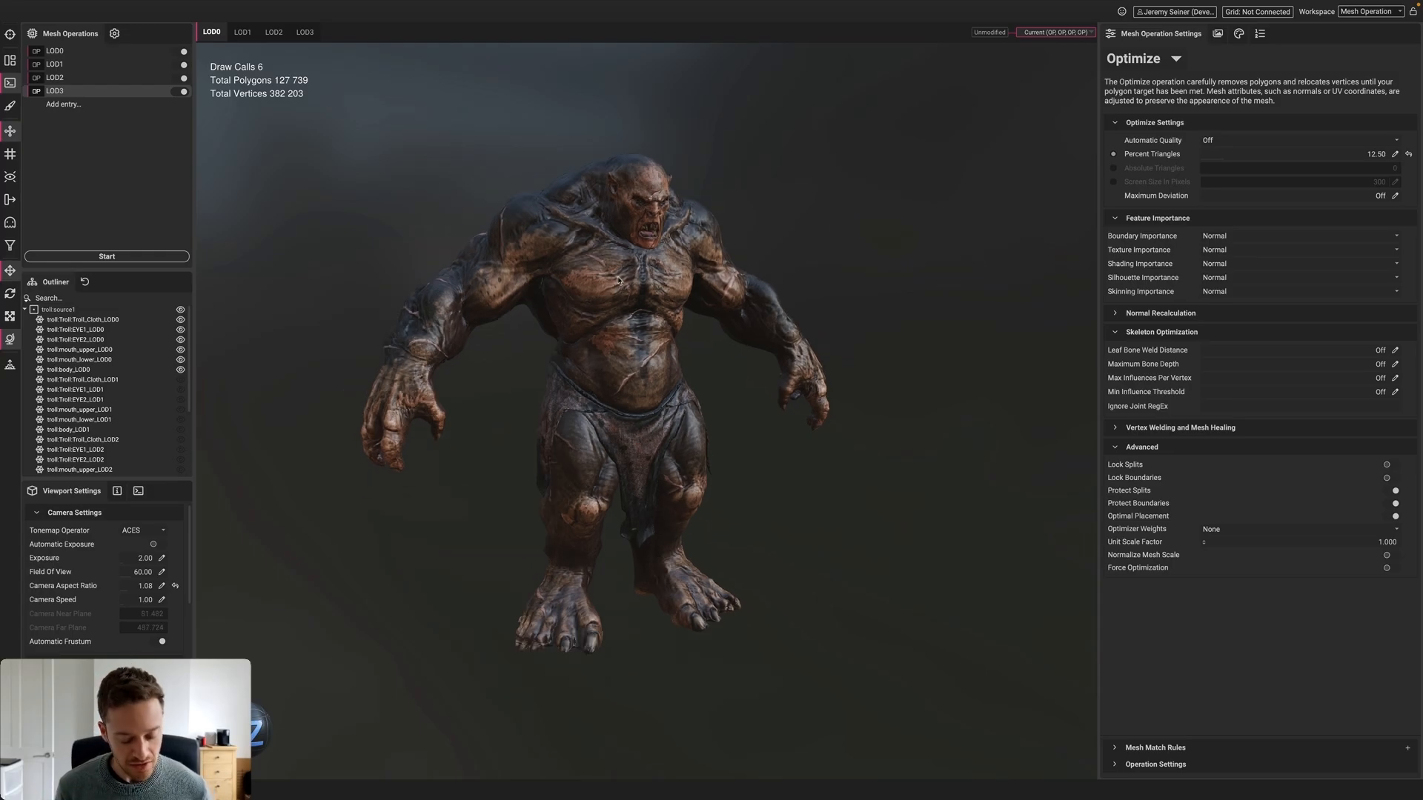
{"action": "left_click_drag", "start_coordinate": [619, 280], "coordinate": [885, 252], "text": "alt"}
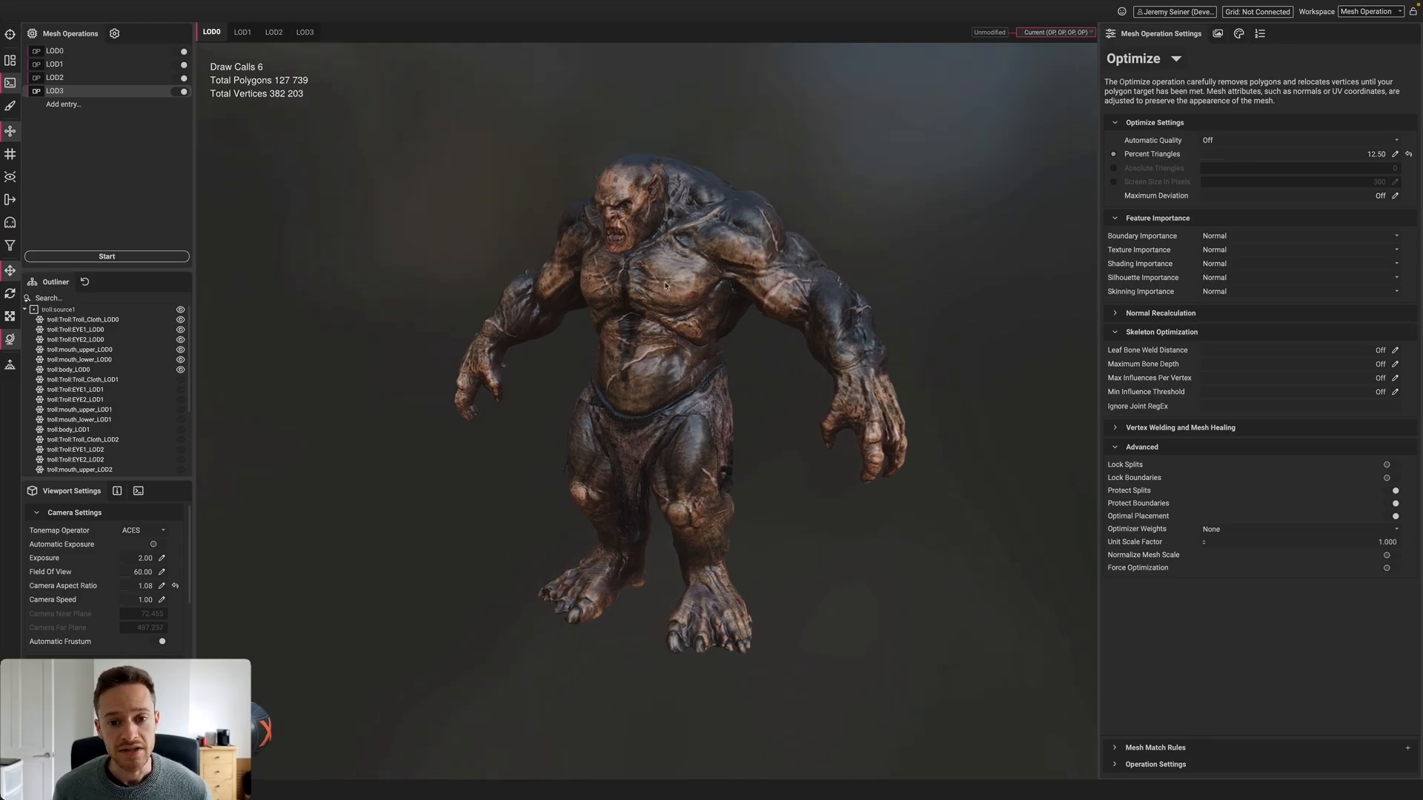
Select the troll body and step through the LOD1, LOD2 and LOD3 wireframes
{"action": "left_click", "coordinate": [628, 280]}
{"action": "scroll", "coordinate": [669, 273], "scroll_direction": "up", "scroll_amount": 2}
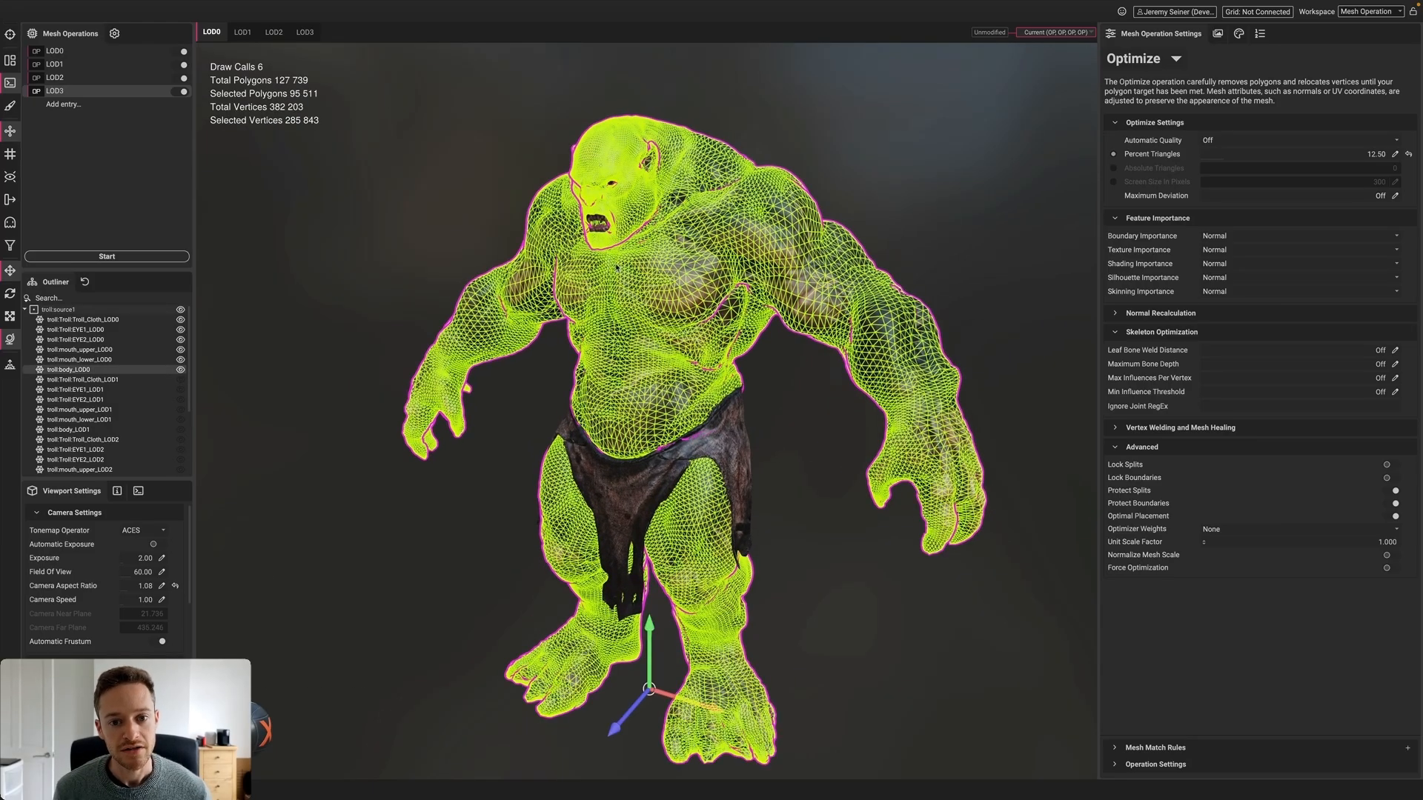
{"action": "left_click_drag", "start_coordinate": [670, 272], "coordinate": [578, 280], "text": "alt"}
{"action": "left_click", "coordinate": [238, 37]}
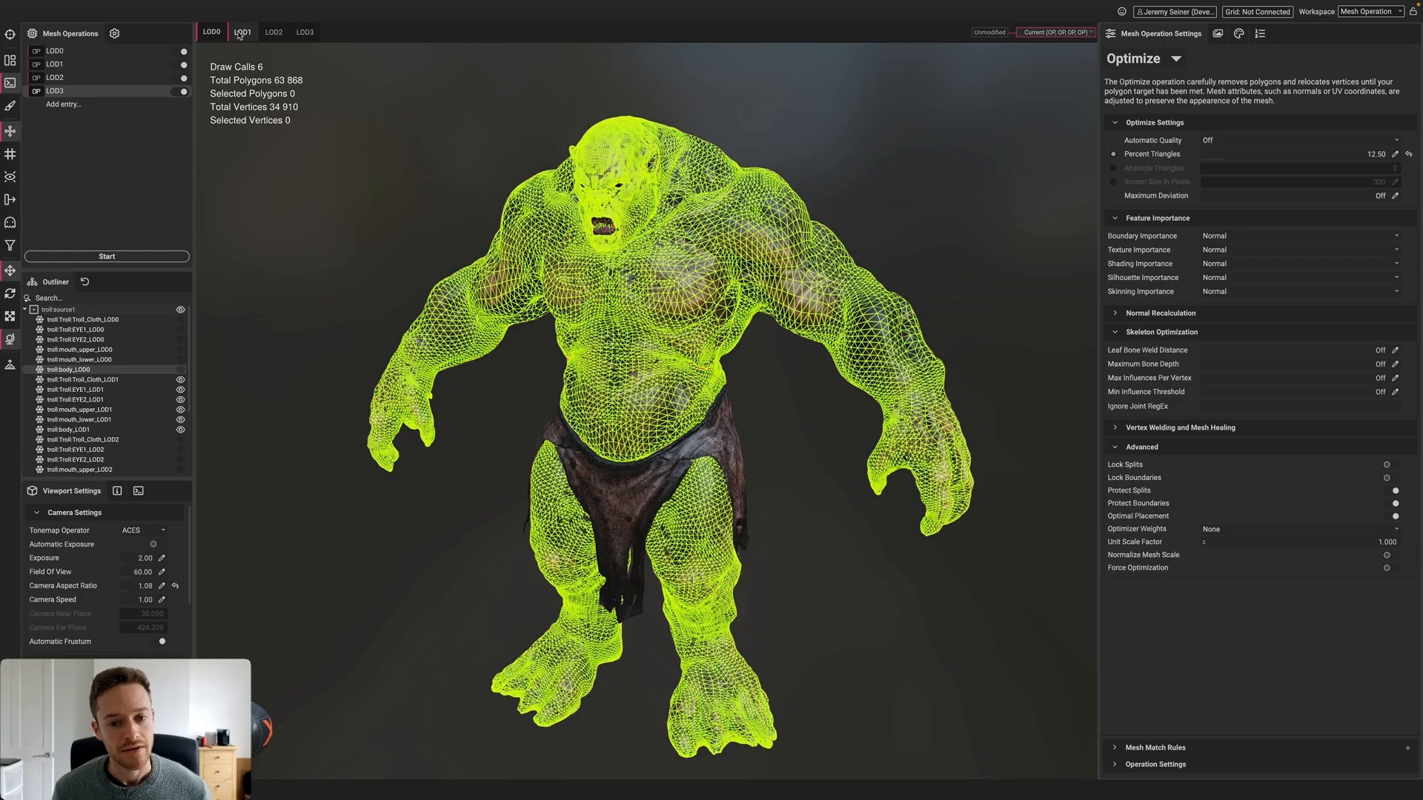
{"action": "left_click", "coordinate": [238, 34]}
{"action": "left_click", "coordinate": [274, 33]}
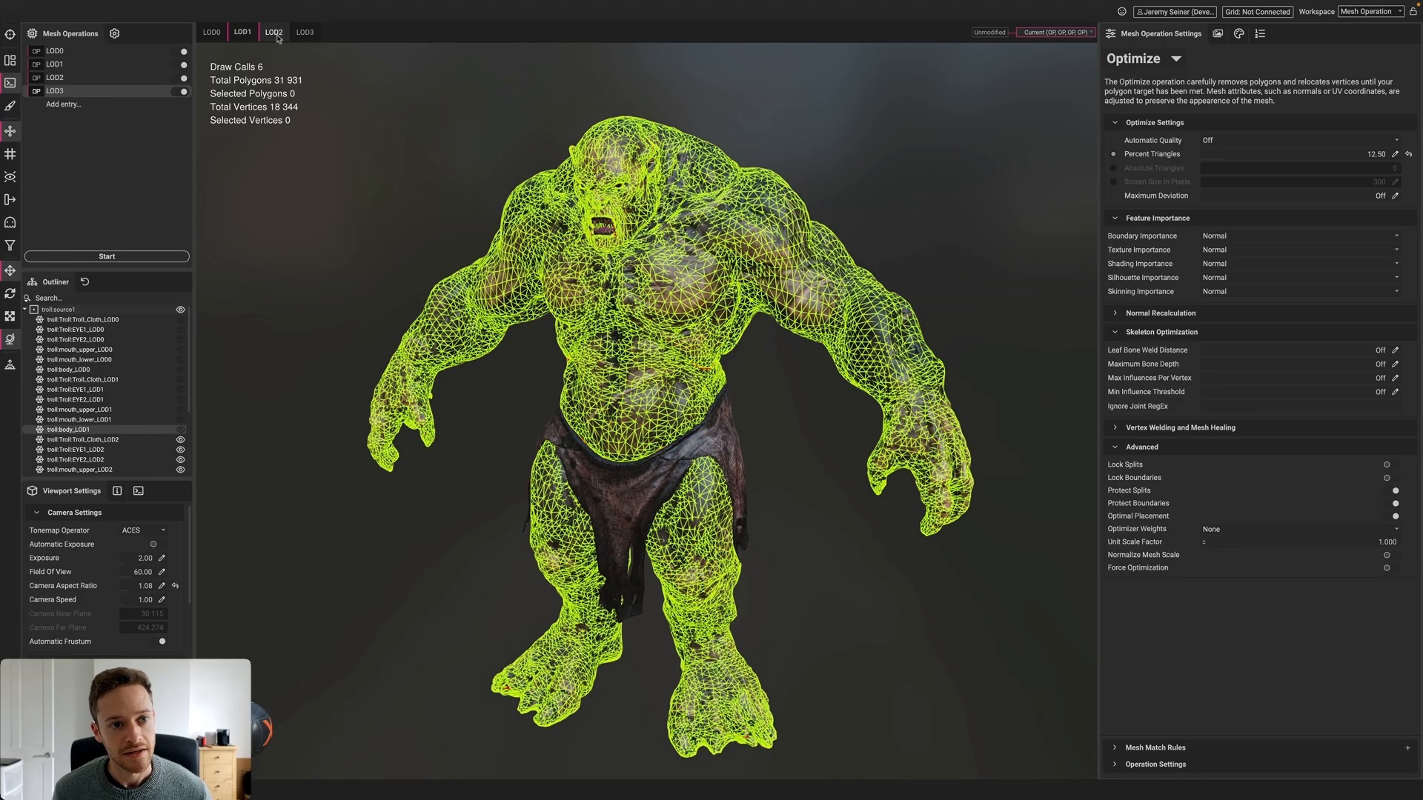
{"action": "left_click", "coordinate": [305, 34]}
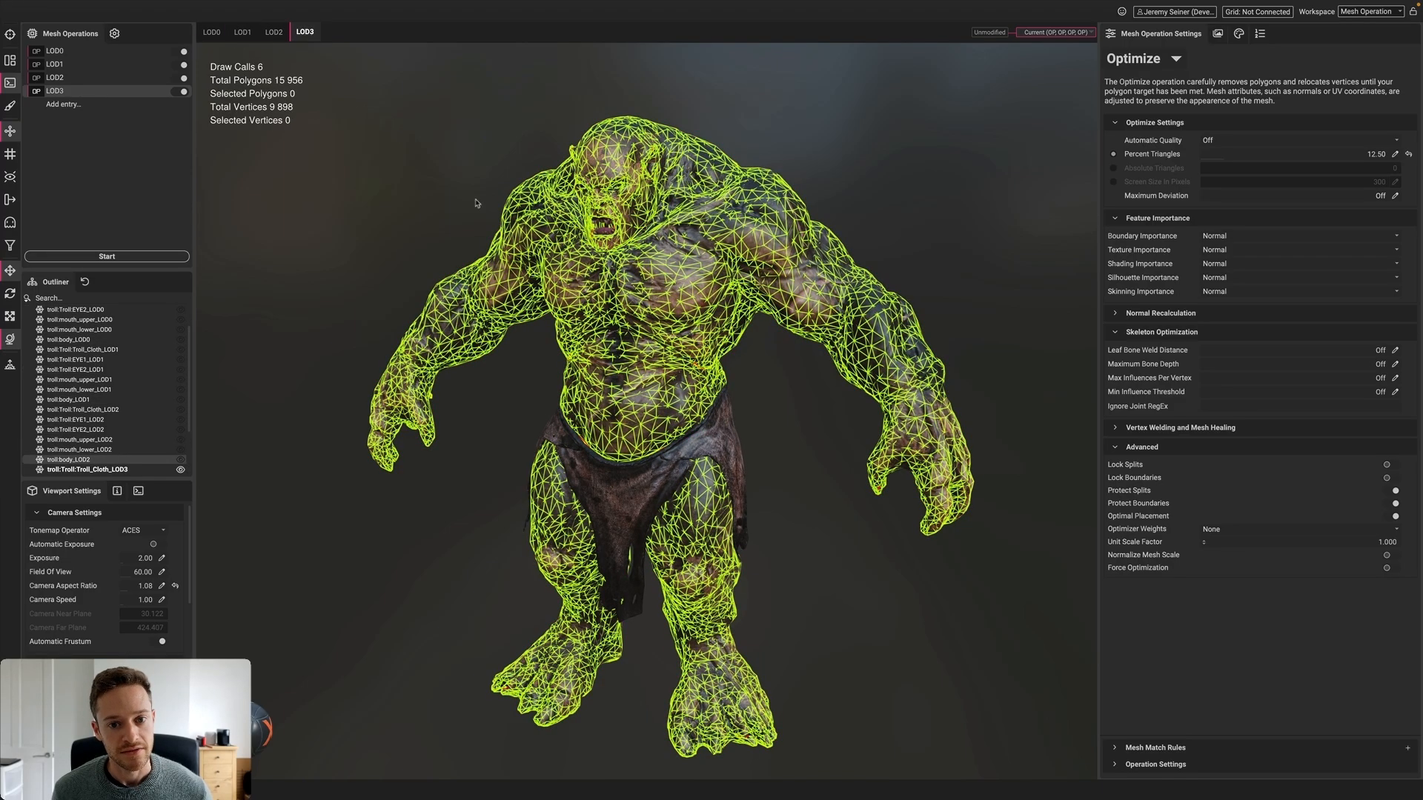
Inspect the LOD3 body wireframe from front and back, and rotate the environment lighting
{"action": "left_click", "coordinate": [551, 261]}
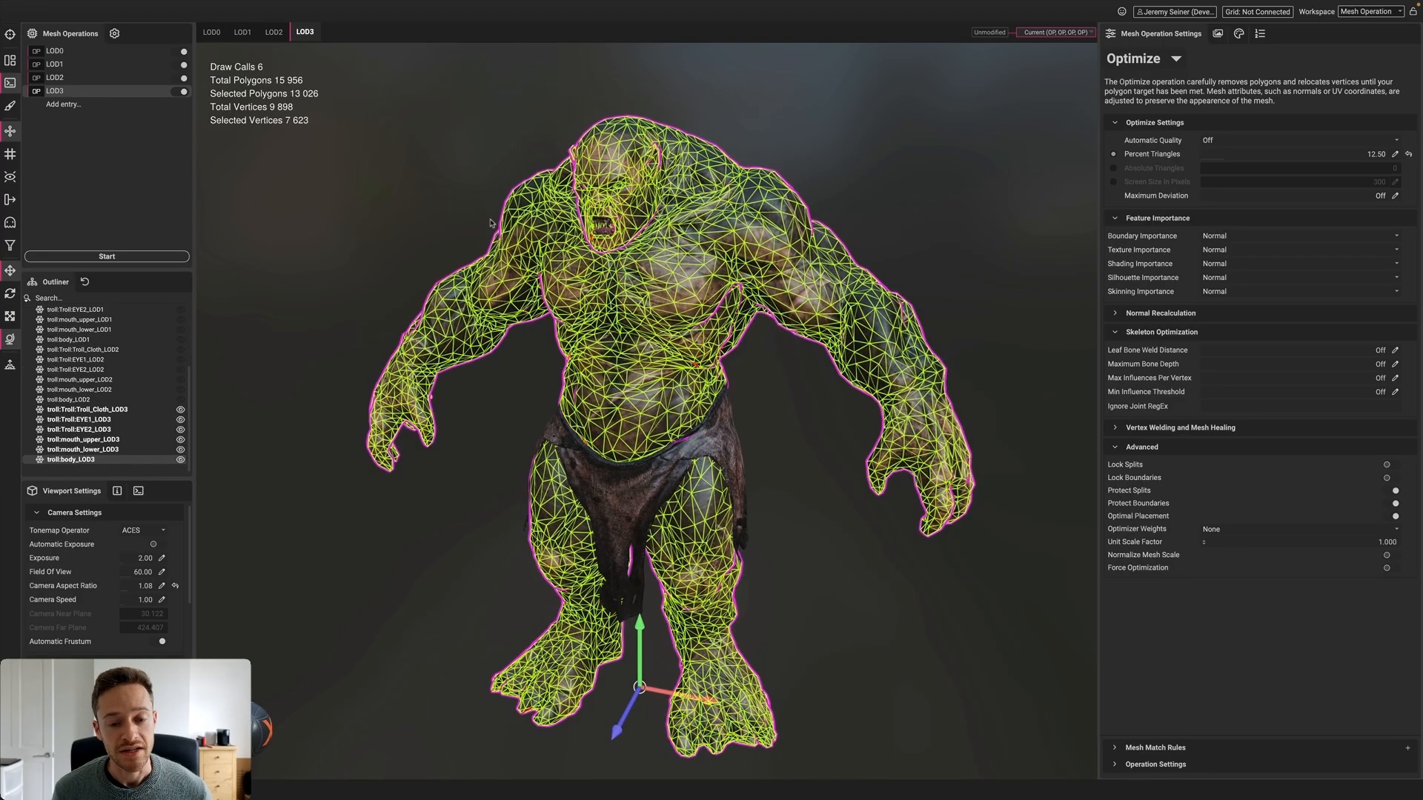
{"action": "left_click", "coordinate": [443, 216]}
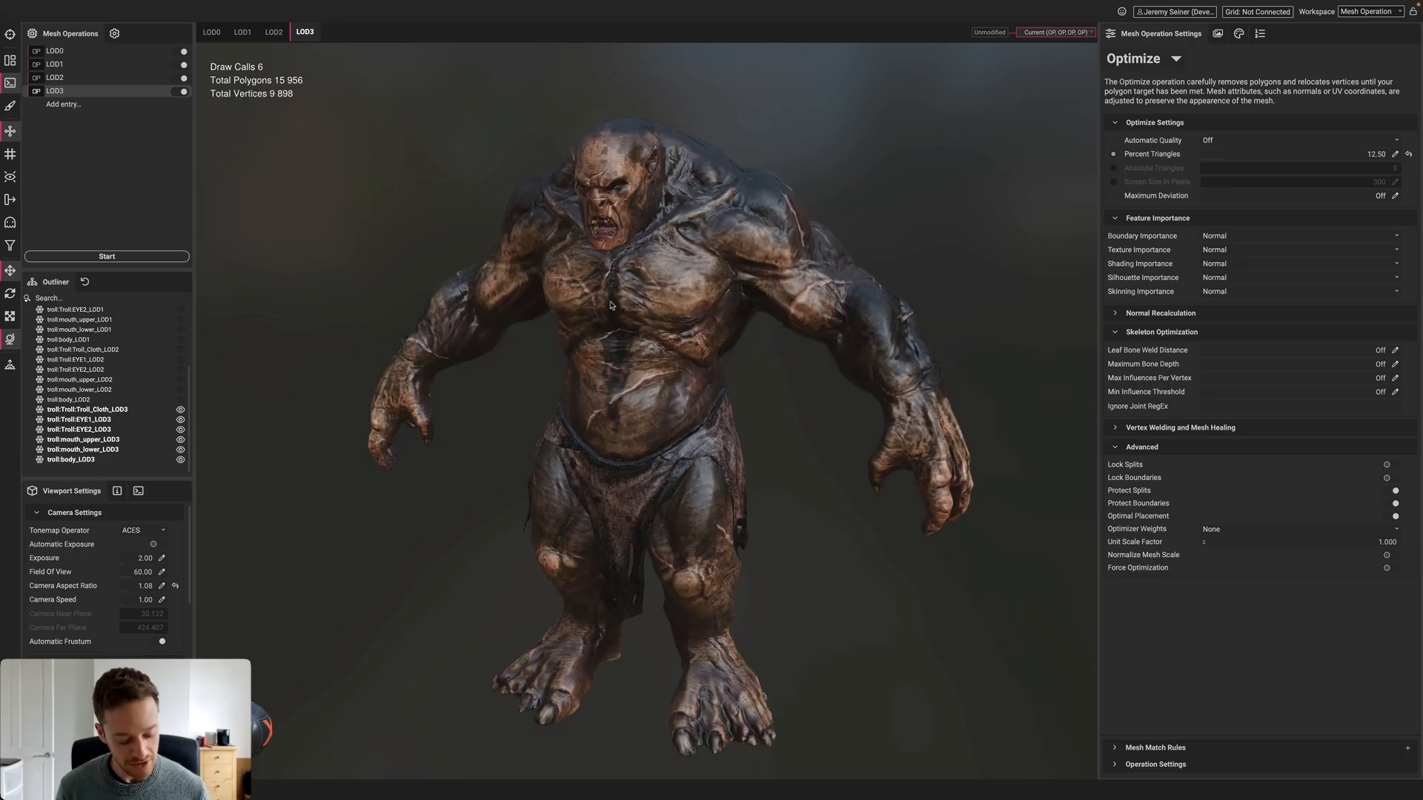
{"action": "left_click_drag", "start_coordinate": [611, 303], "coordinate": [479, 276], "text": "alt"}
{"action": "left_click_drag", "start_coordinate": [602, 277], "coordinate": [754, 200], "text": "alt"}
{"action": "scroll", "coordinate": [646, 264], "scroll_direction": "up", "scroll_amount": 5}
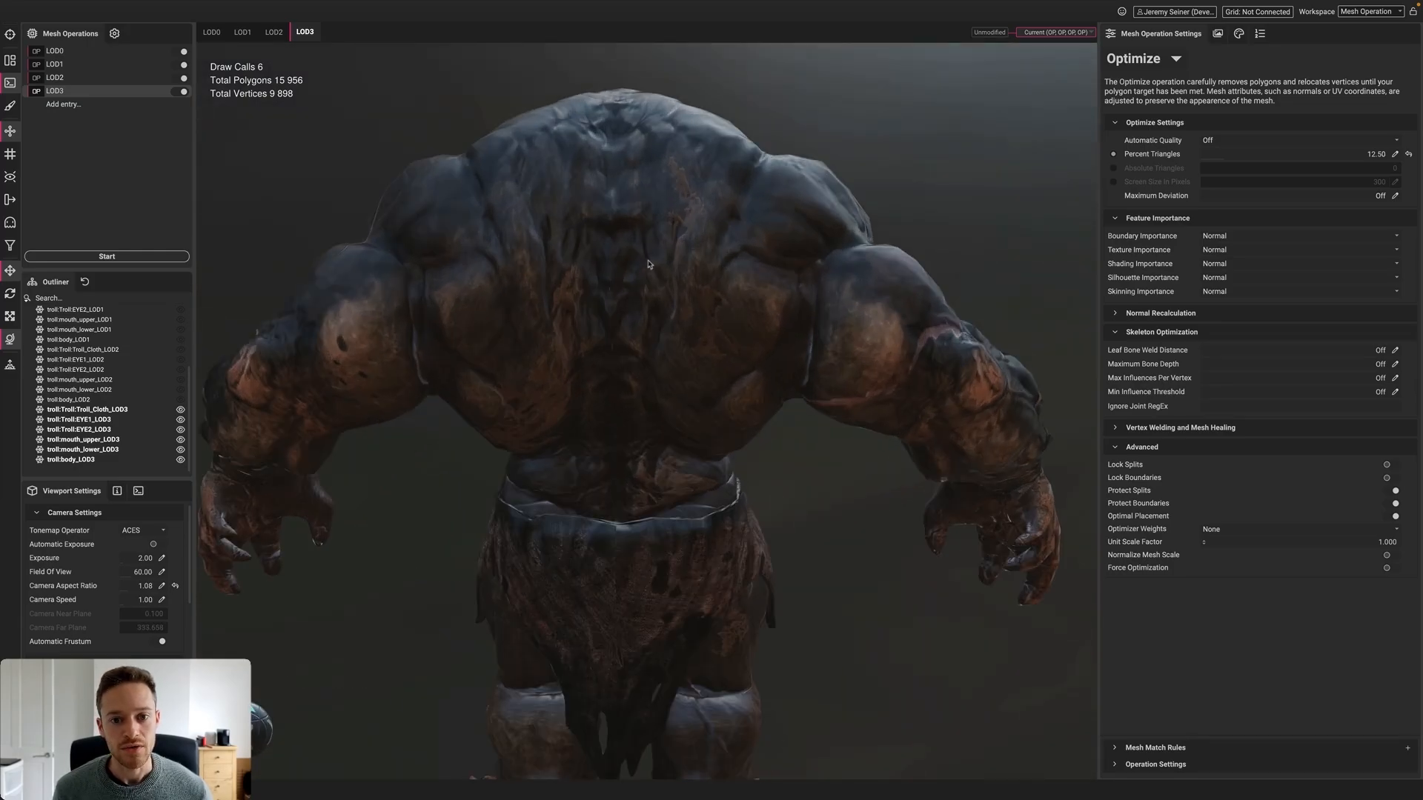
{"action": "left_click", "coordinate": [689, 252]}
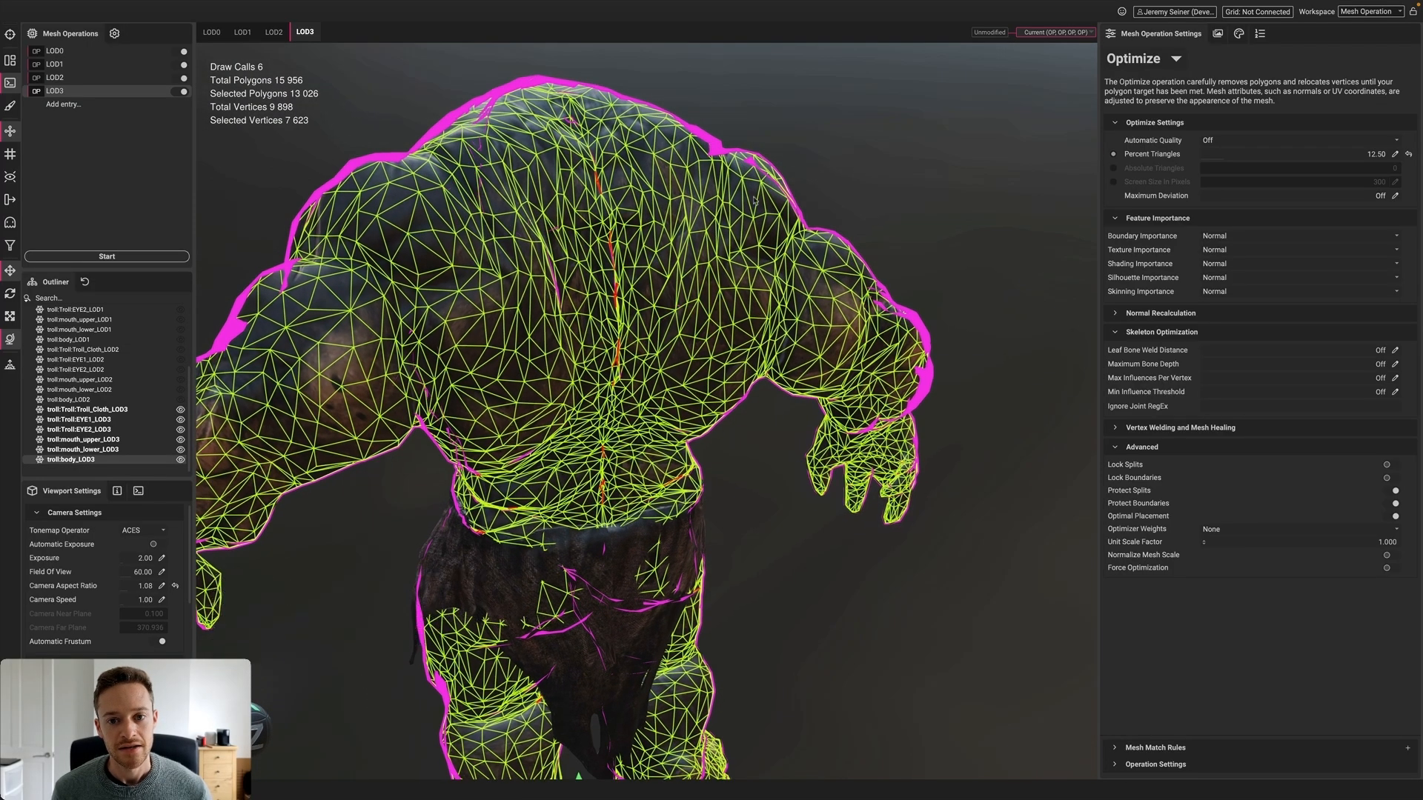
{"action": "left_click", "coordinate": [800, 164]}
{"action": "left_click_drag", "start_coordinate": [712, 256], "coordinate": [512, 270], "text": "shift"}
{"action": "left_click_drag", "start_coordinate": [593, 281], "coordinate": [567, 317], "text": "alt"}
Show the LOD3 body's UV layout on the 4096×4096 texture in the UV Viewer
{"action": "scroll", "coordinate": [680, 311], "scroll_direction": "down", "scroll_amount": 4}
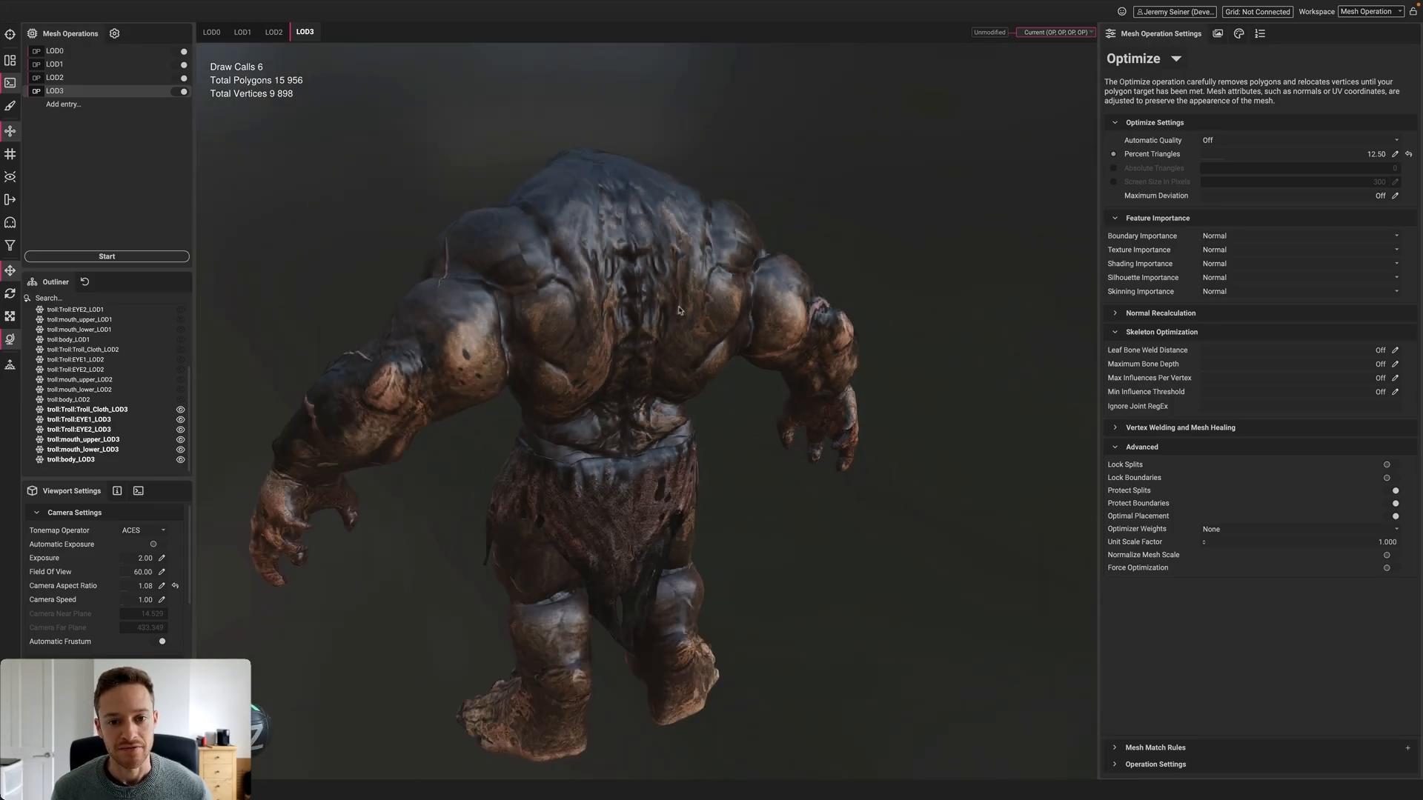
{"action": "left_click_drag", "start_coordinate": [876, 331], "coordinate": [715, 334], "text": "alt"}
{"action": "scroll", "coordinate": [740, 334], "scroll_direction": "down", "scroll_amount": 3}
{"action": "right_click_drag", "start_coordinate": [715, 335], "coordinate": [634, 334], "text": "shift"}
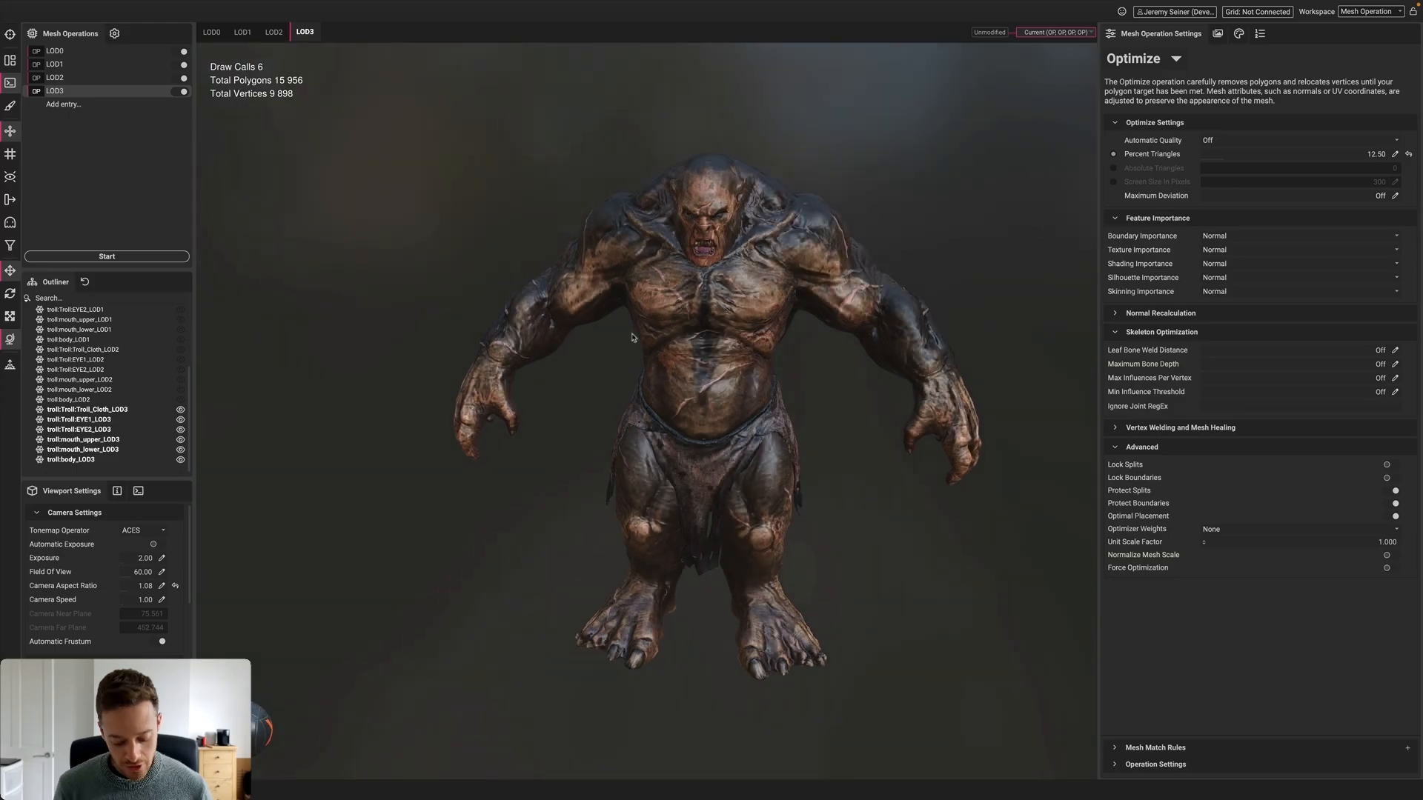
{"action": "key", "text": "alt+u"}
{"action": "left_click", "coordinate": [669, 329]}
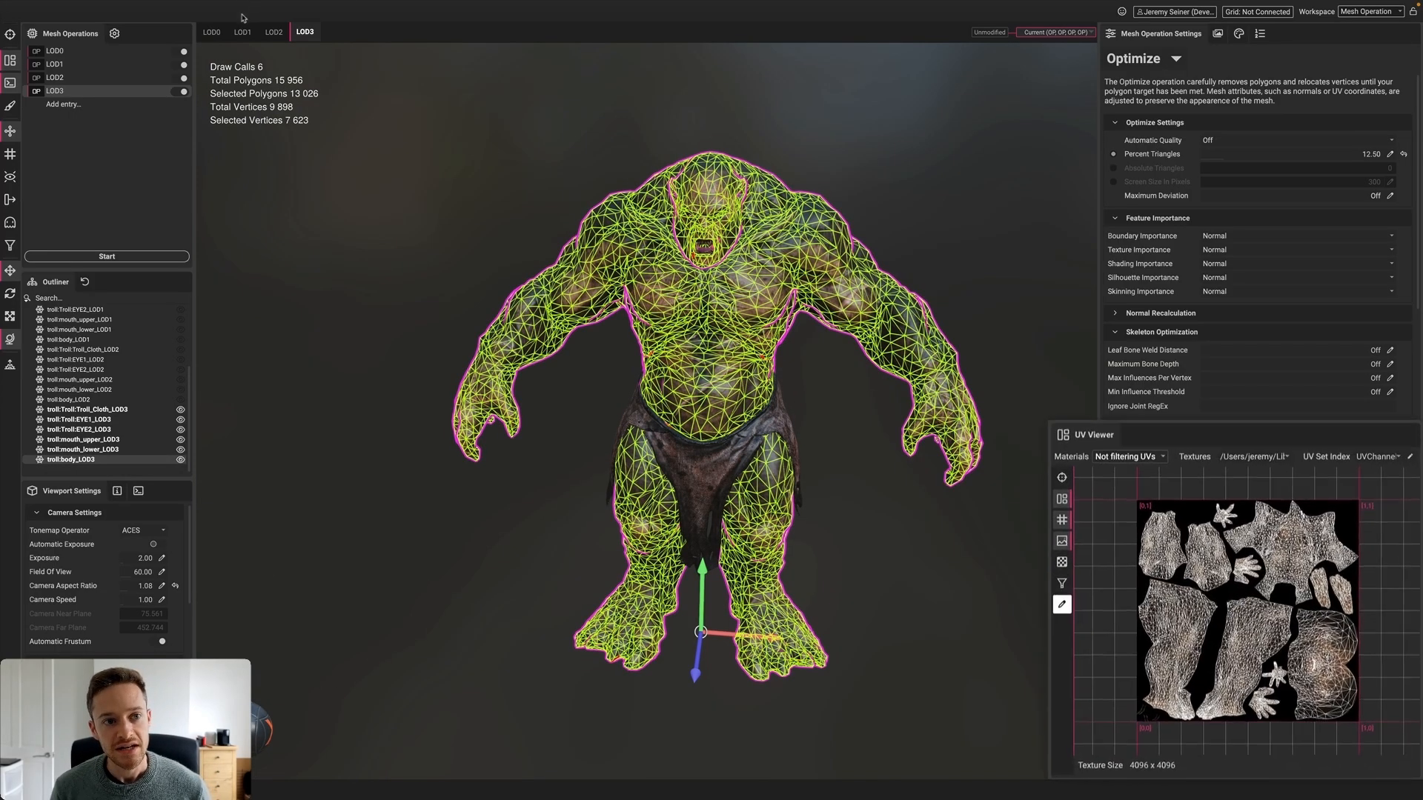
Compare the troll body's wireframe and UVs for LOD2, LOD1 and LOD0
{"action": "left_click", "coordinate": [274, 31]}
{"action": "left_click", "coordinate": [677, 304]}
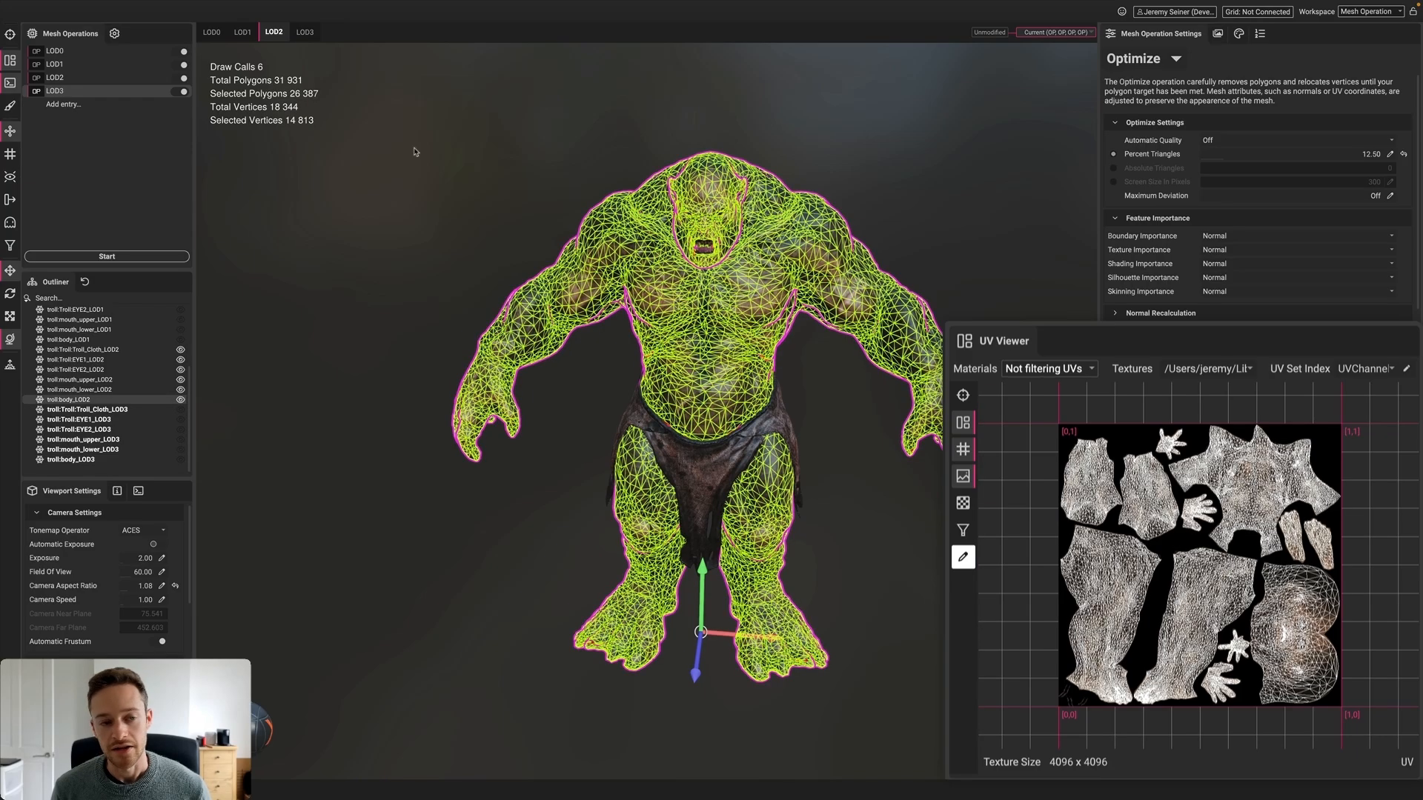
{"action": "left_click", "coordinate": [243, 32]}
{"action": "left_click", "coordinate": [713, 298]}
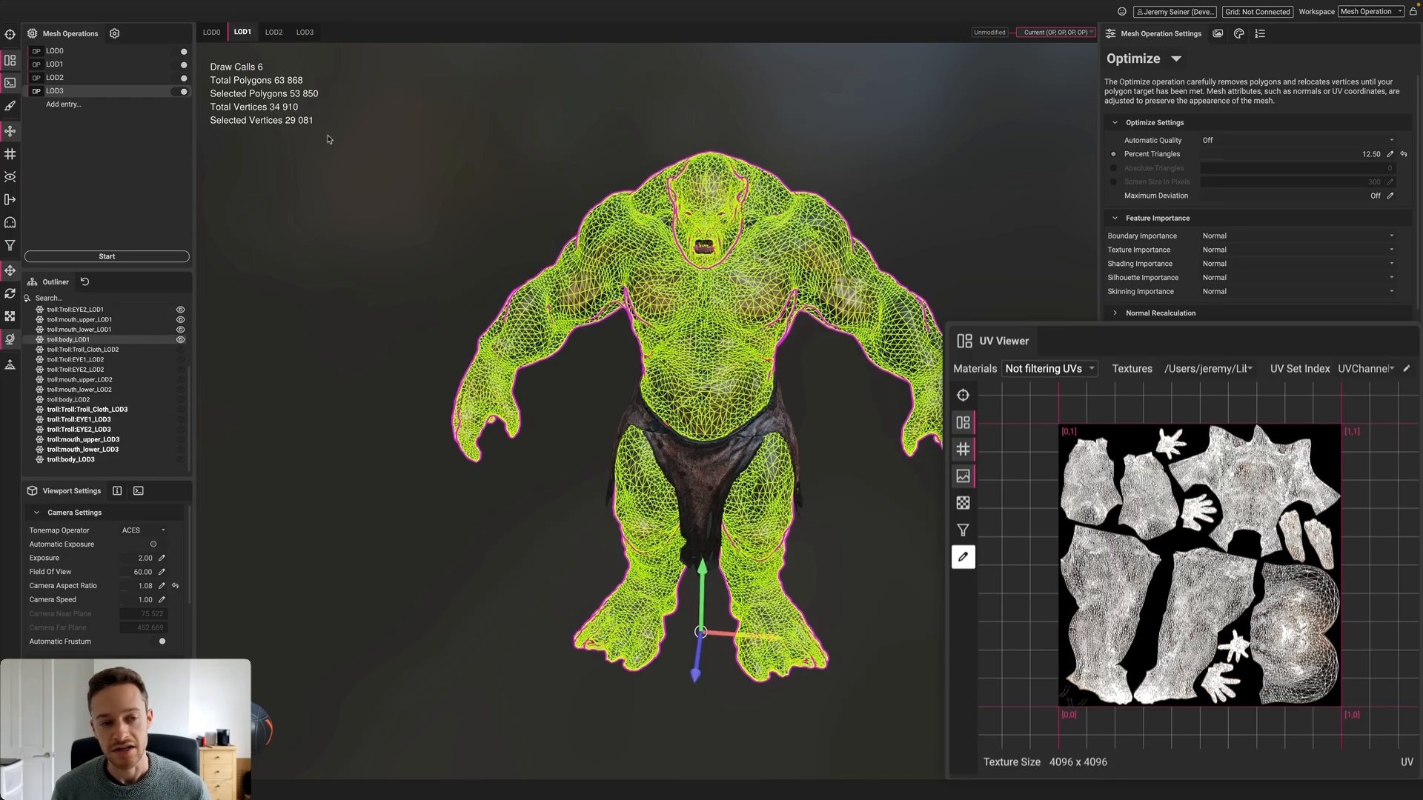
{"action": "left_click", "coordinate": [211, 32]}
{"action": "left_click", "coordinate": [741, 335]}
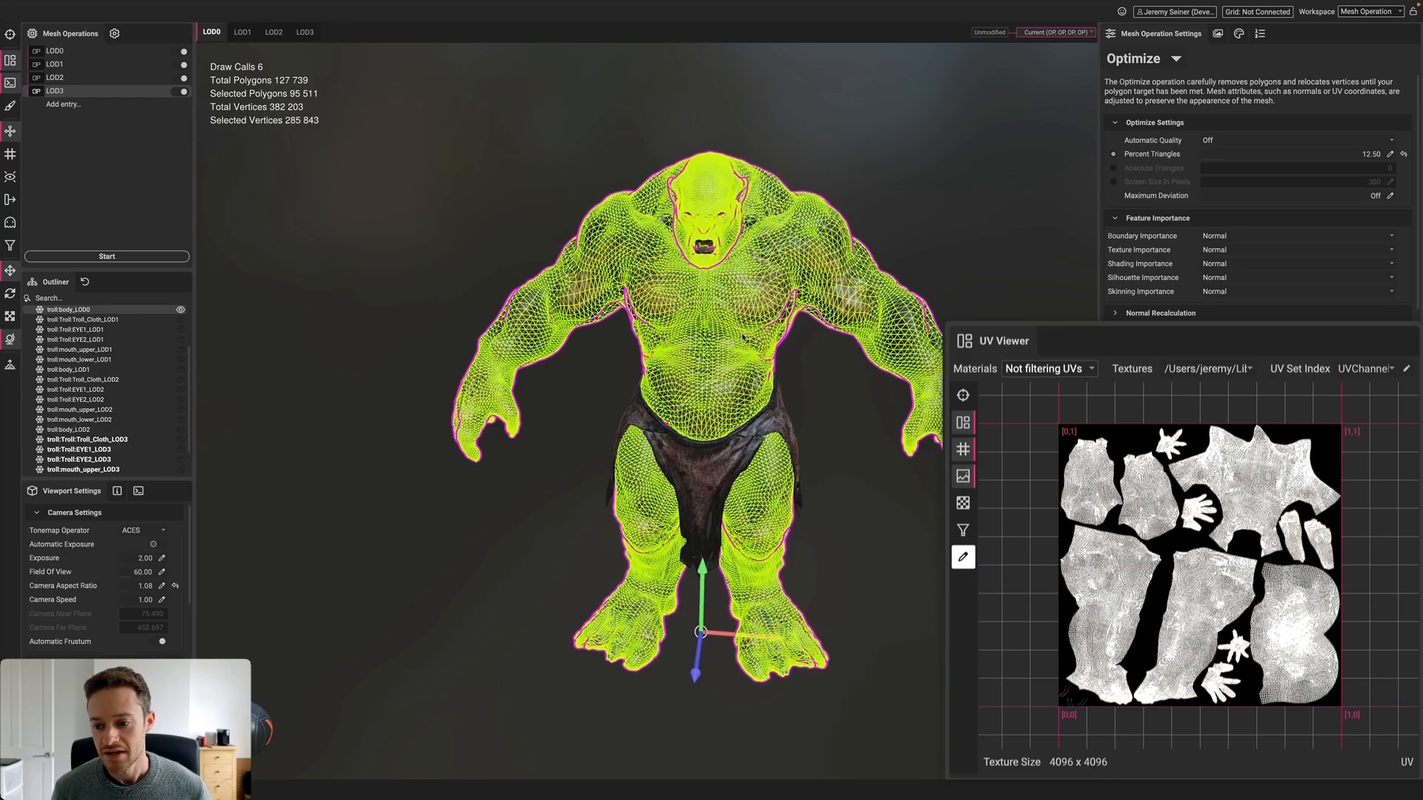
{"action": "scroll", "coordinate": [1159, 525], "scroll_direction": "up", "scroll_amount": 1}
{"action": "scroll", "coordinate": [1167, 635], "scroll_direction": "up", "scroll_amount": 2}
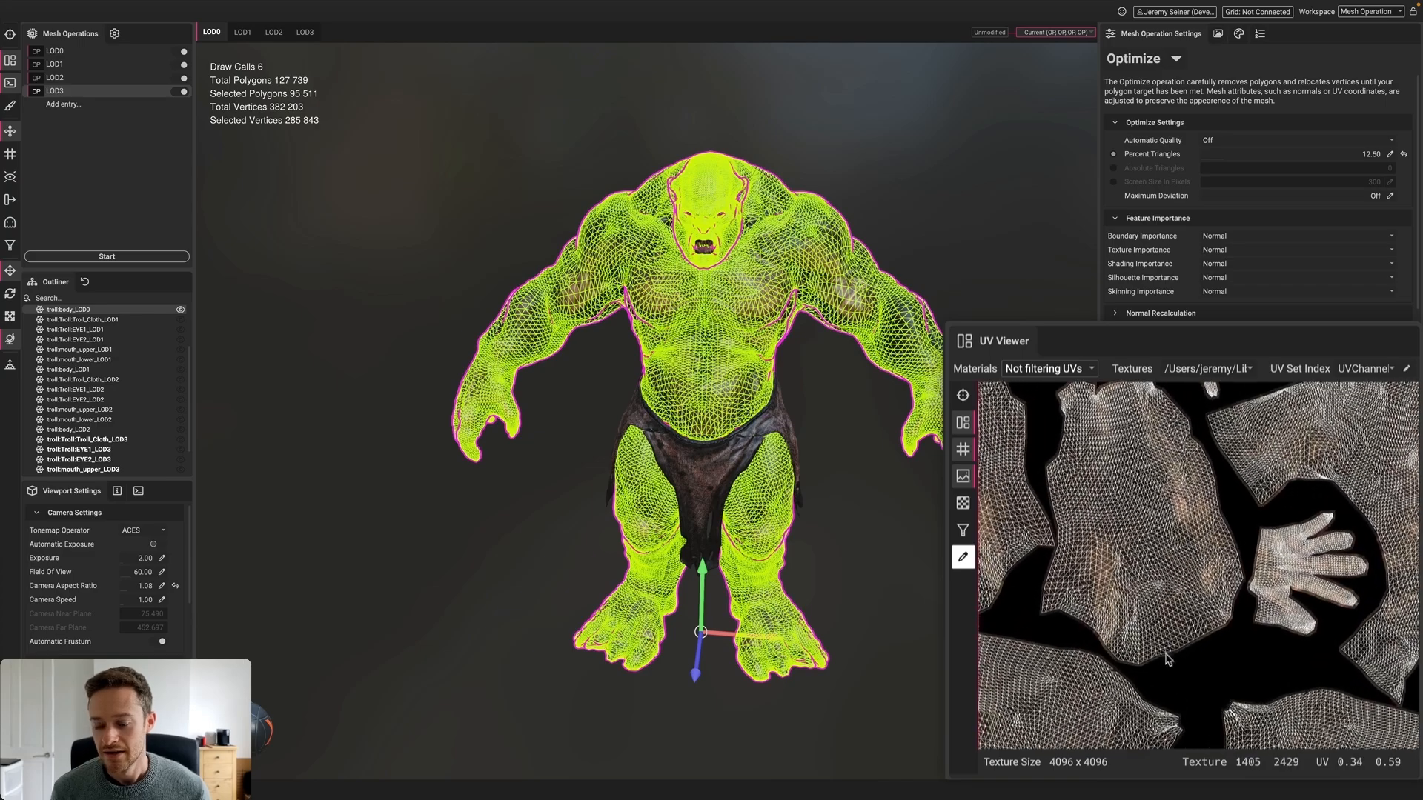
Step back through LOD1 and LOD2 to LOD3, reset the UV view, and show it shaded
{"action": "left_click", "coordinate": [242, 32]}
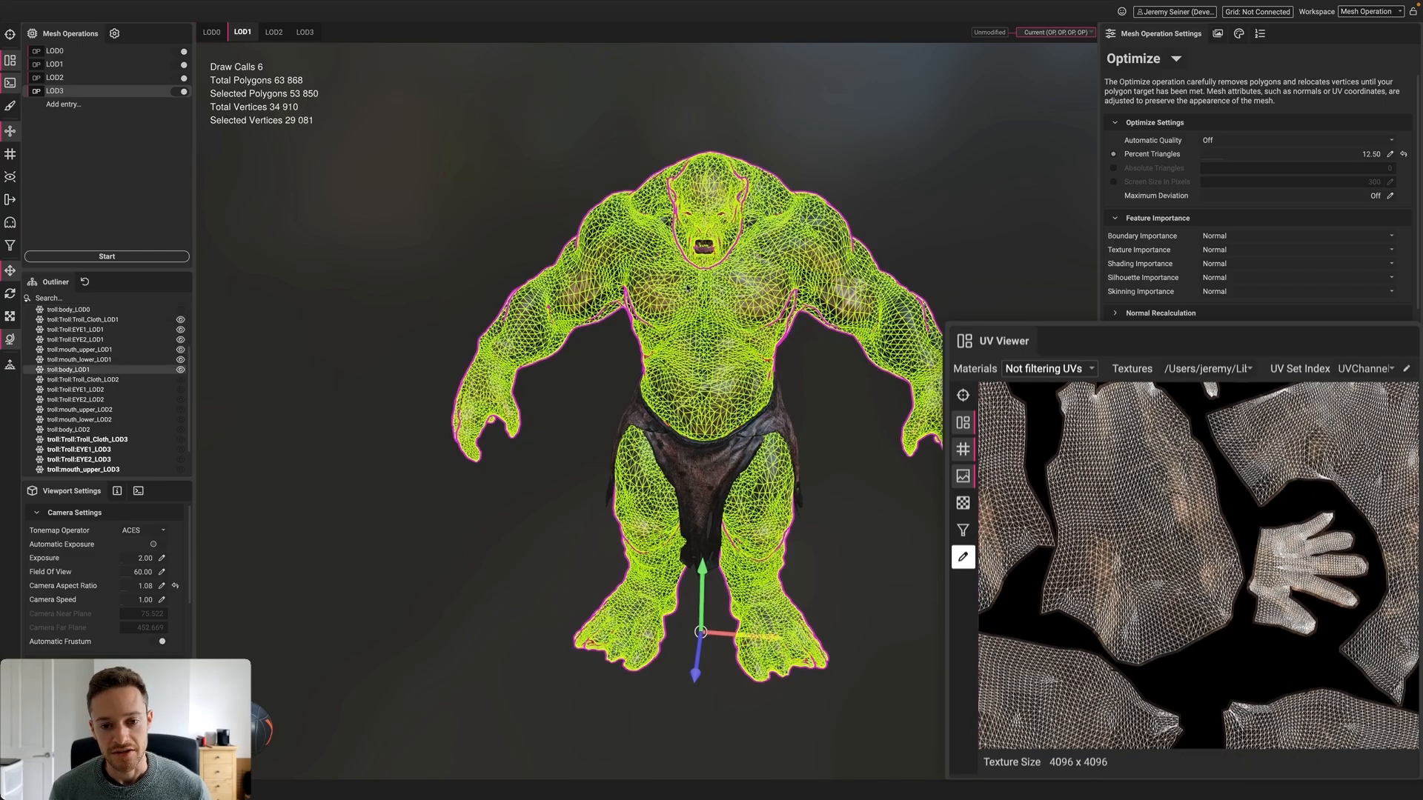
{"action": "left_click", "coordinate": [271, 33]}
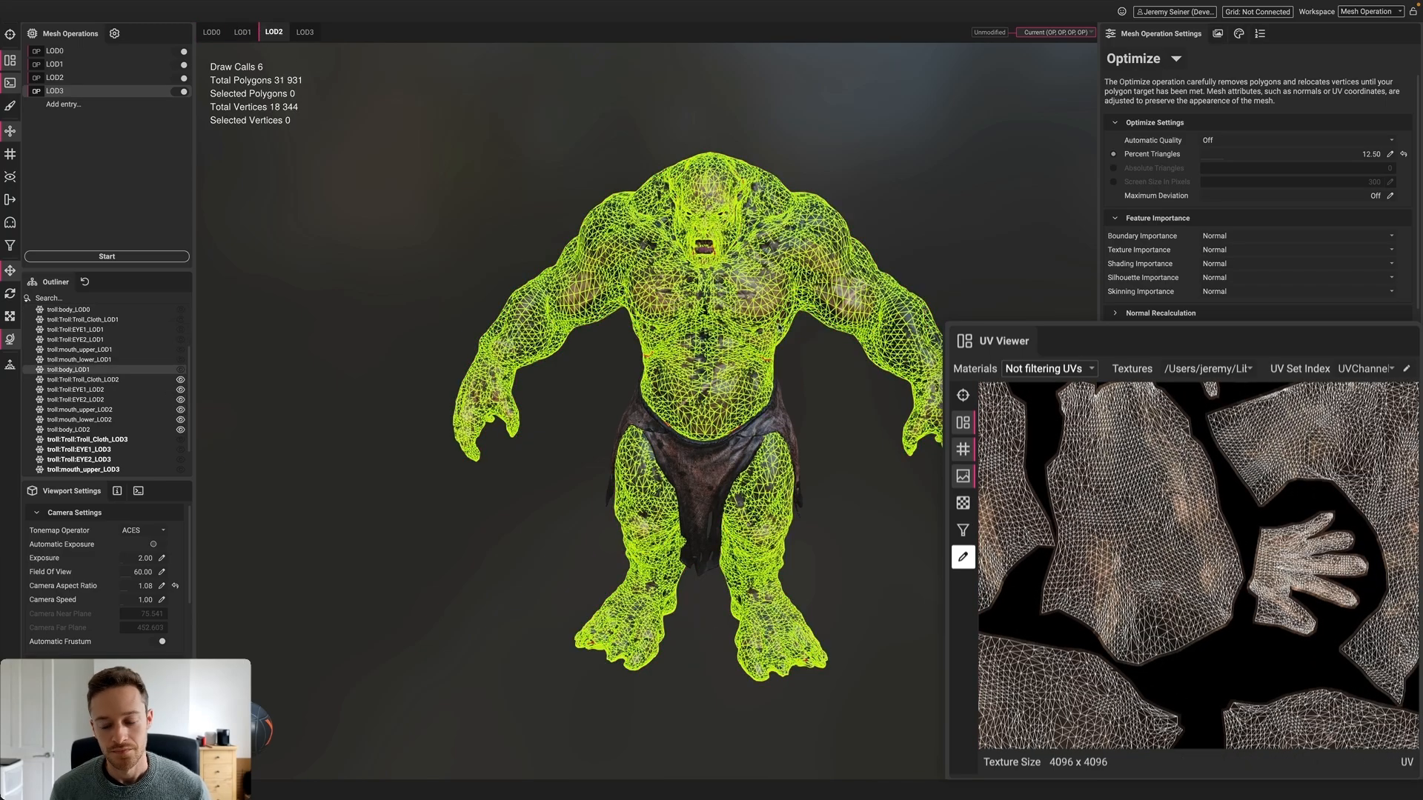
{"action": "left_click", "coordinate": [305, 32]}
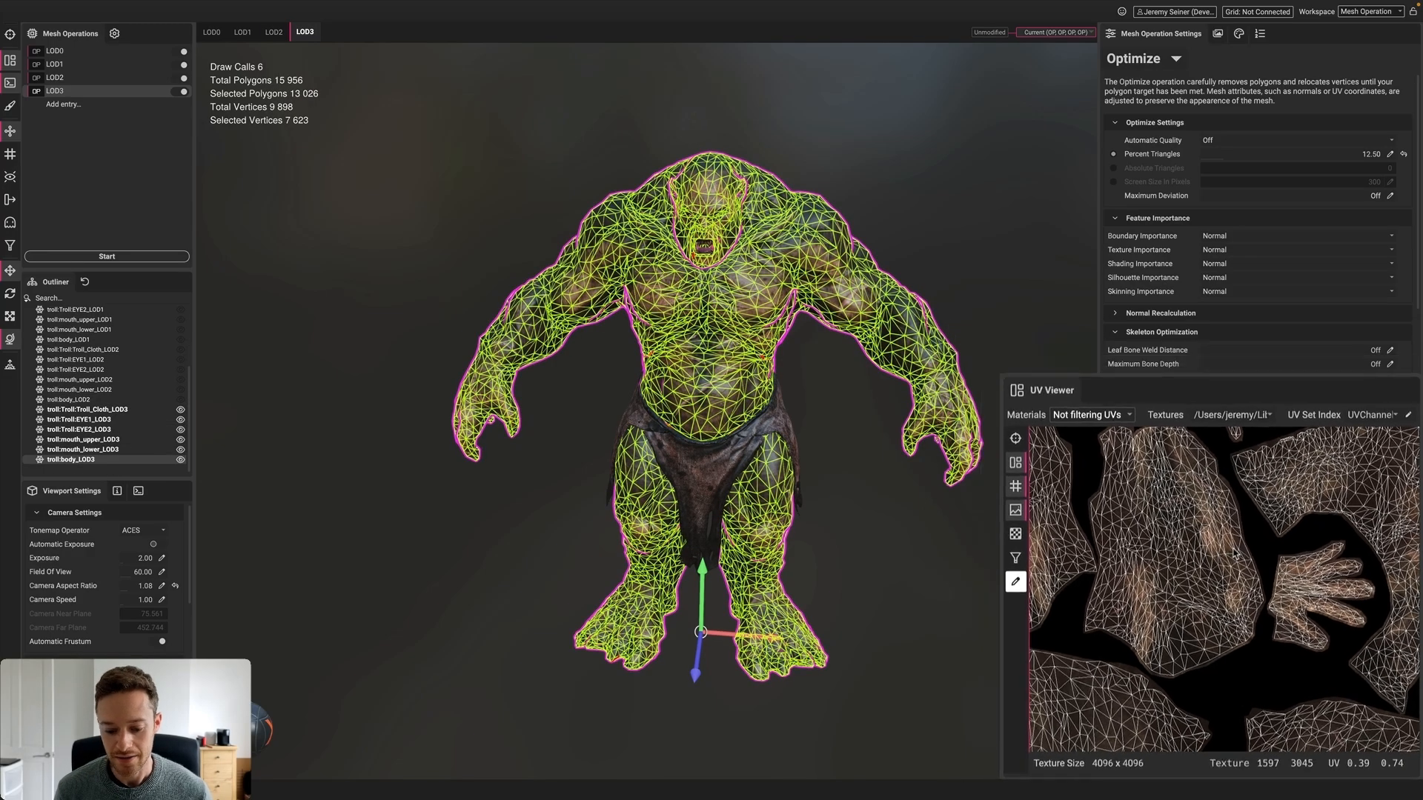
{"action": "left_click", "coordinate": [963, 395]}
{"action": "scroll", "coordinate": [741, 429], "scroll_direction": "down", "scroll_amount": 2}
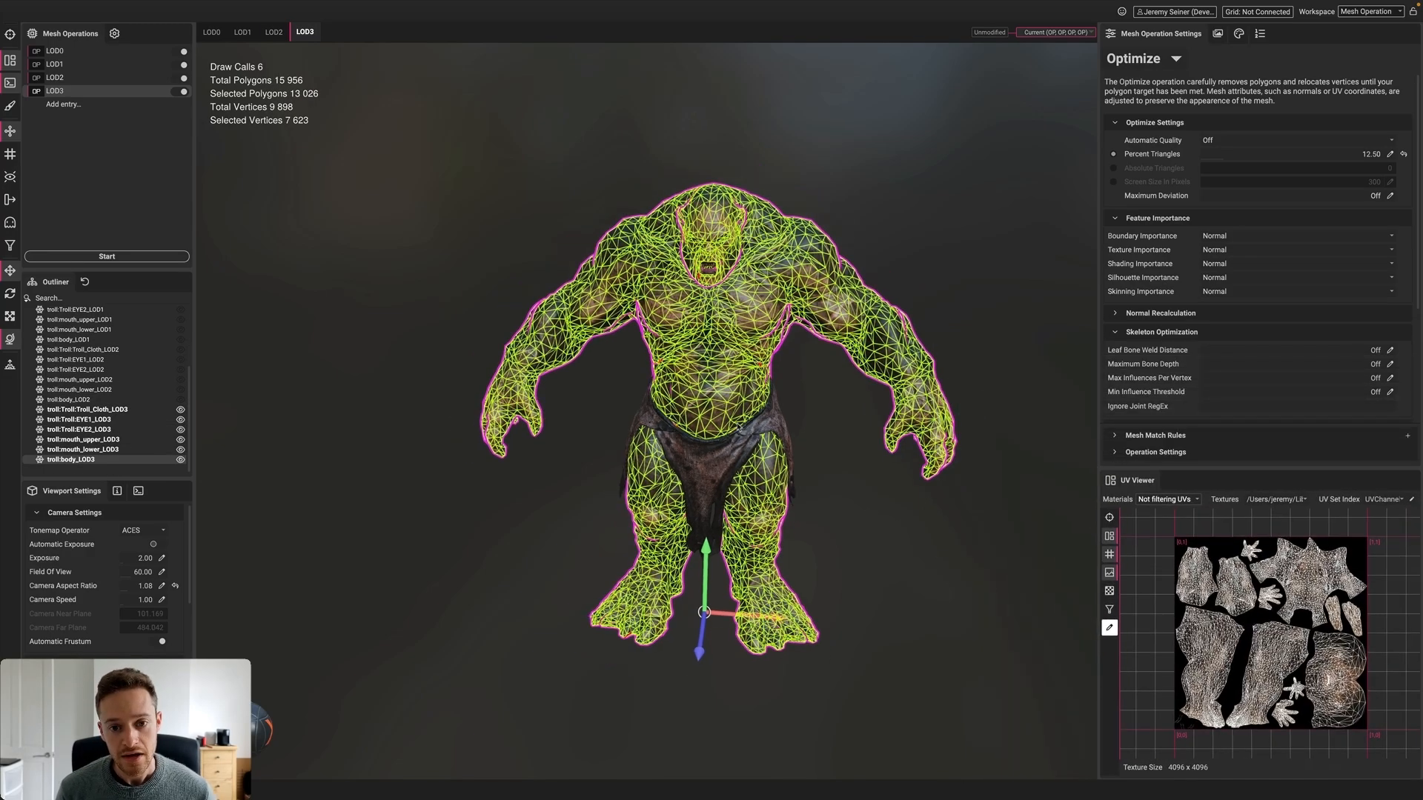
{"action": "left_click", "coordinate": [474, 181]}
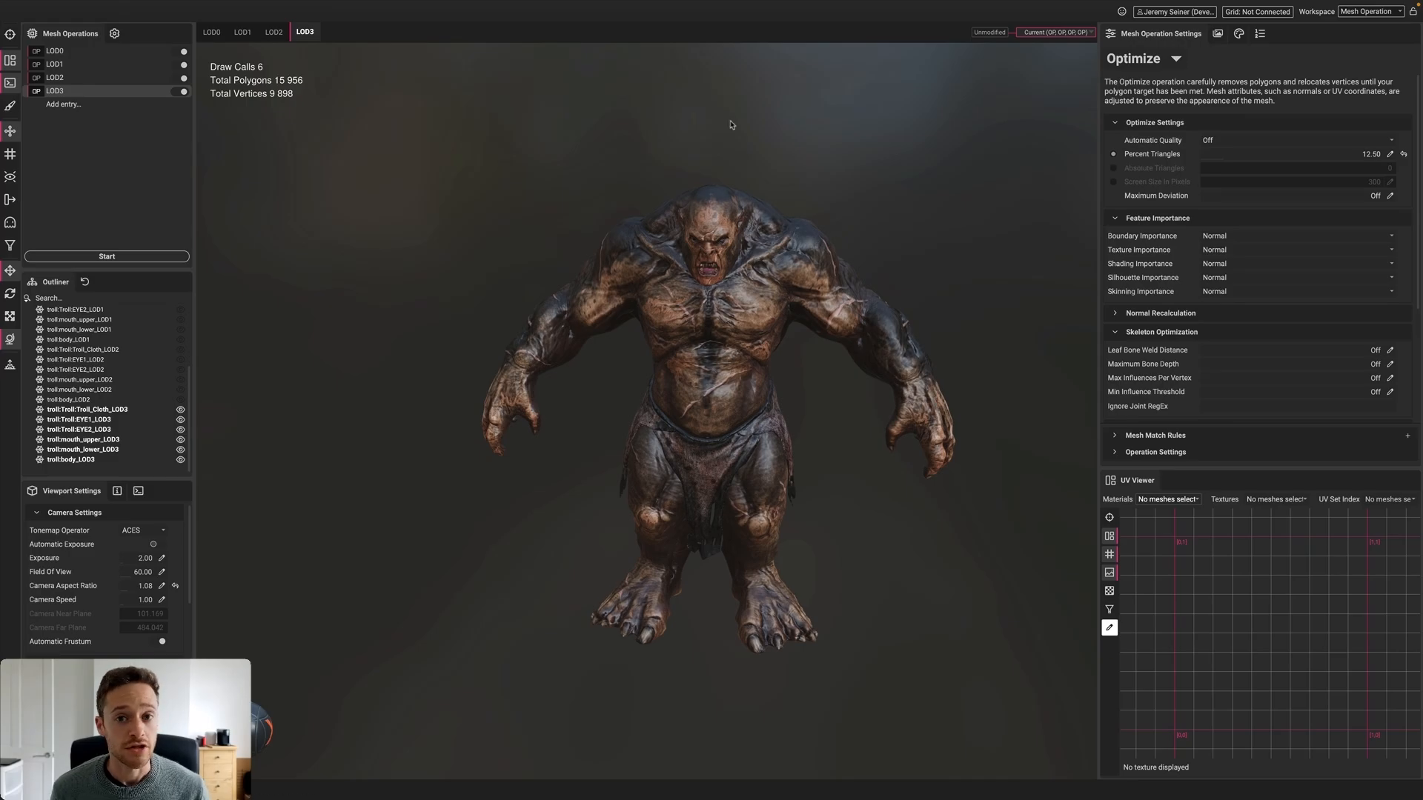
Create a new Optimize profile, discarding the current profile's changes
{"action": "key", "text": "super+n"}
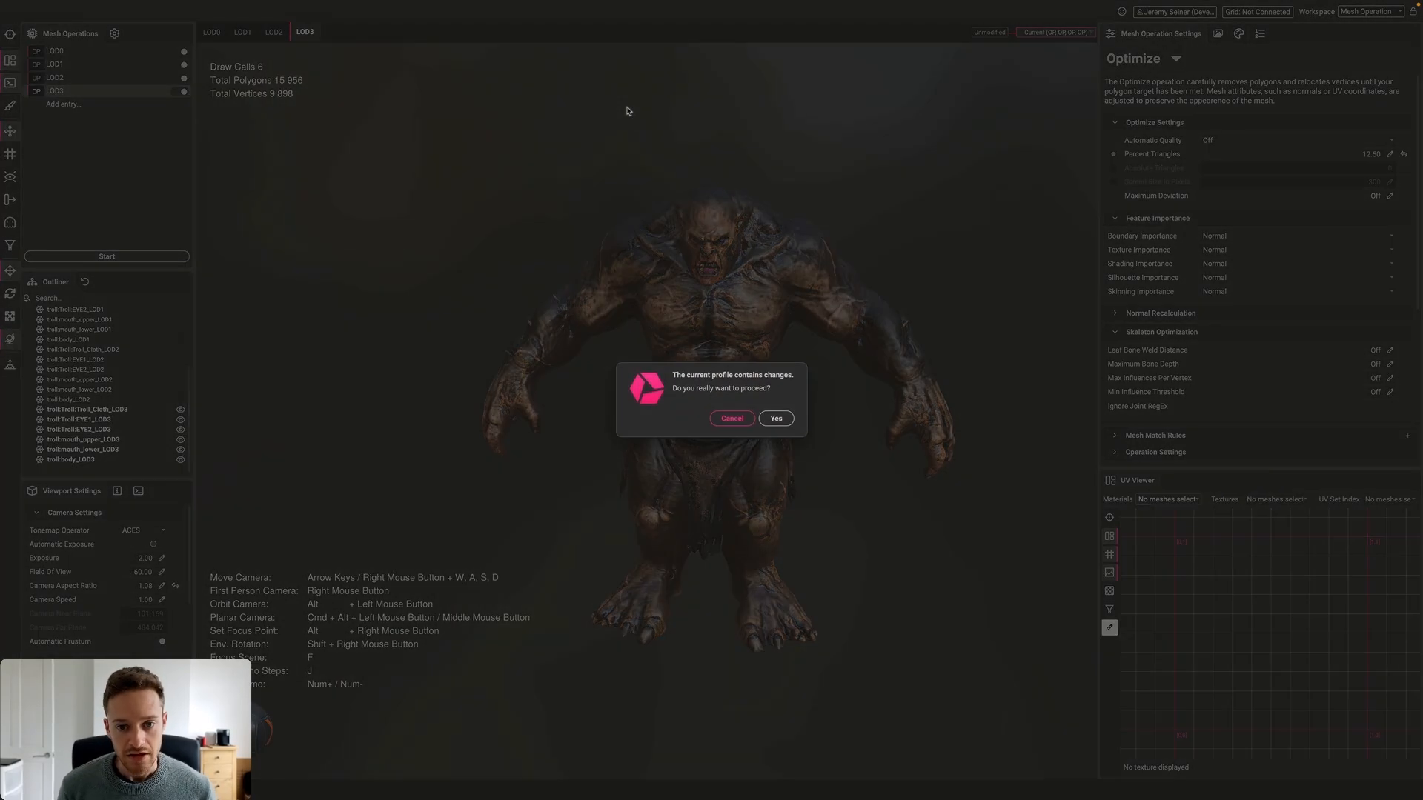
{"action": "left_click", "coordinate": [779, 418]}
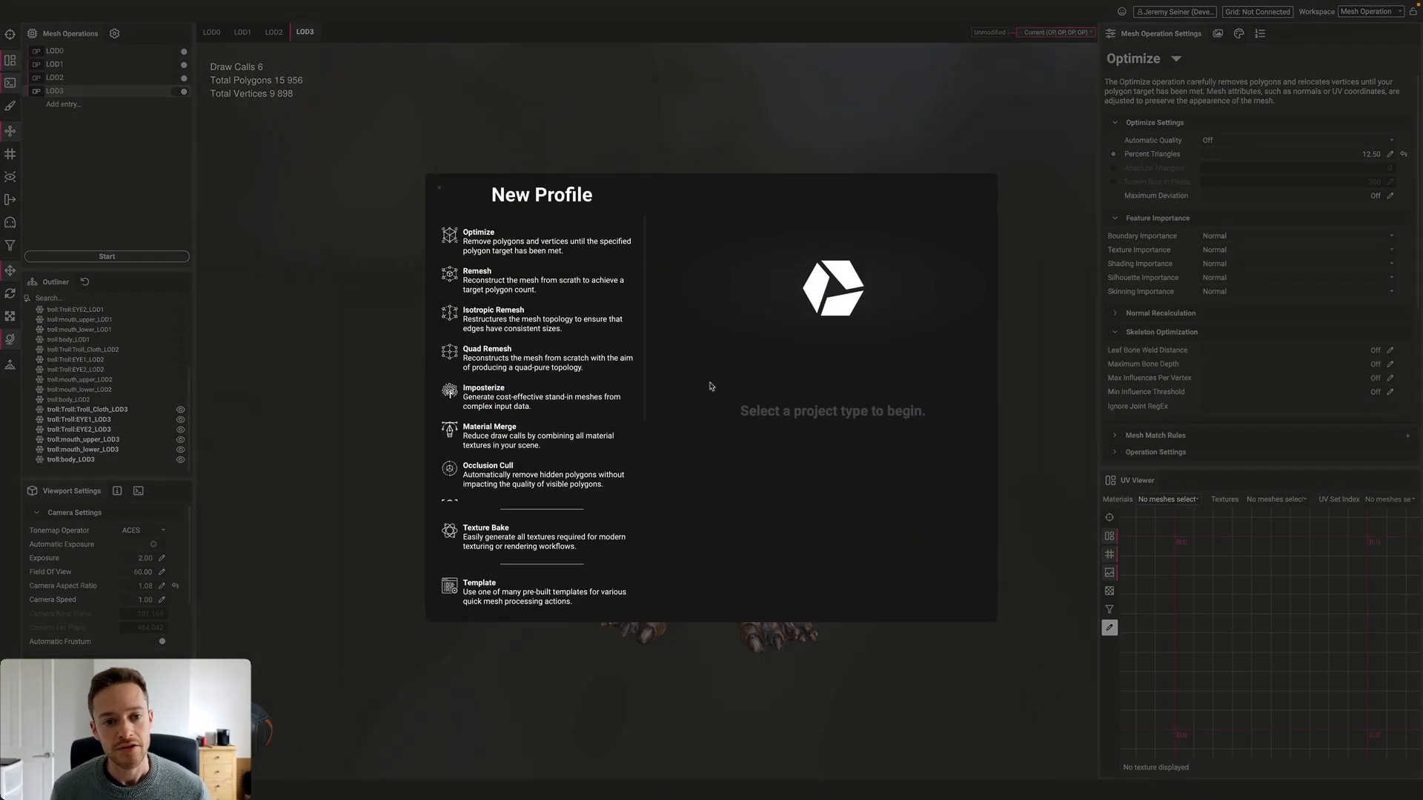
{"action": "left_click", "coordinate": [526, 241]}
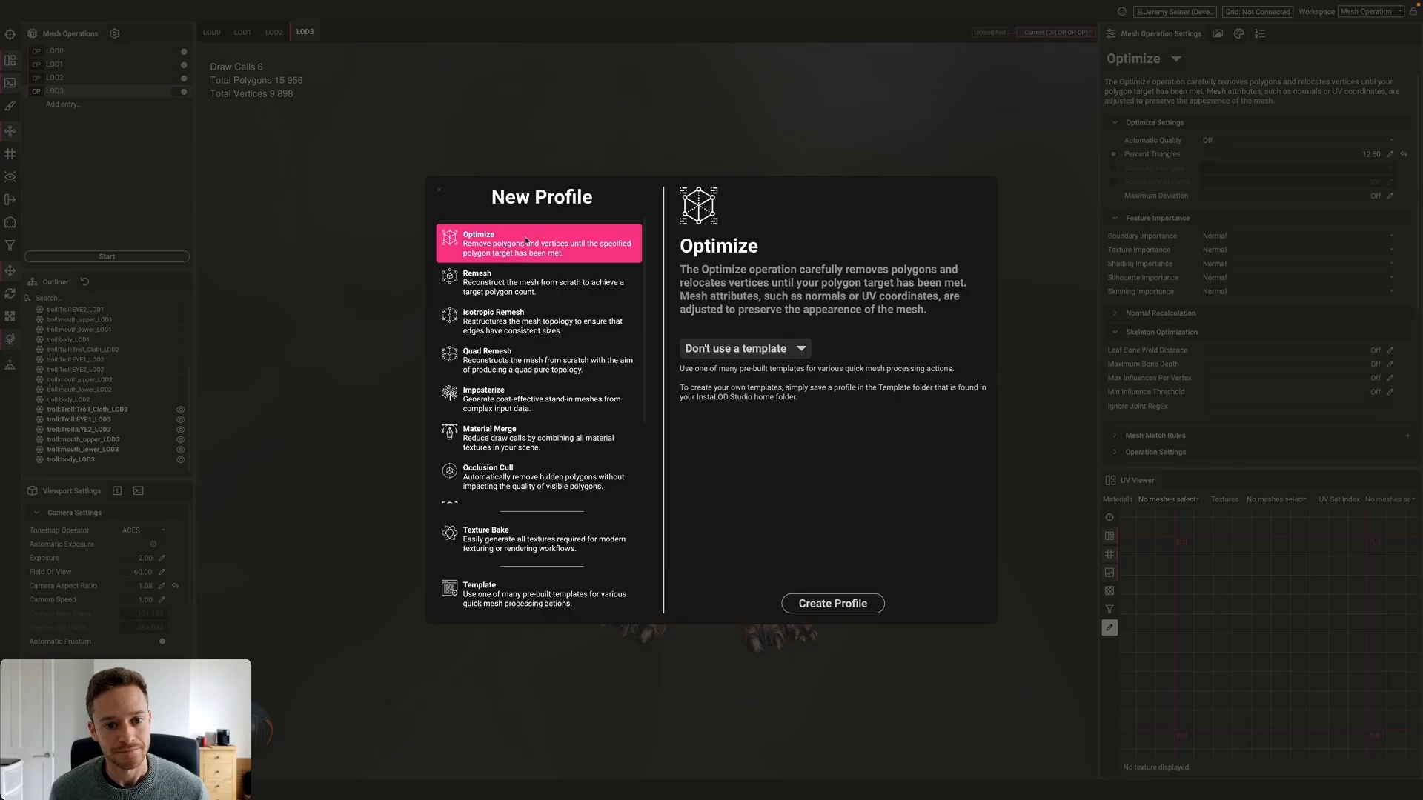
{"action": "double_click", "coordinate": [527, 241]}
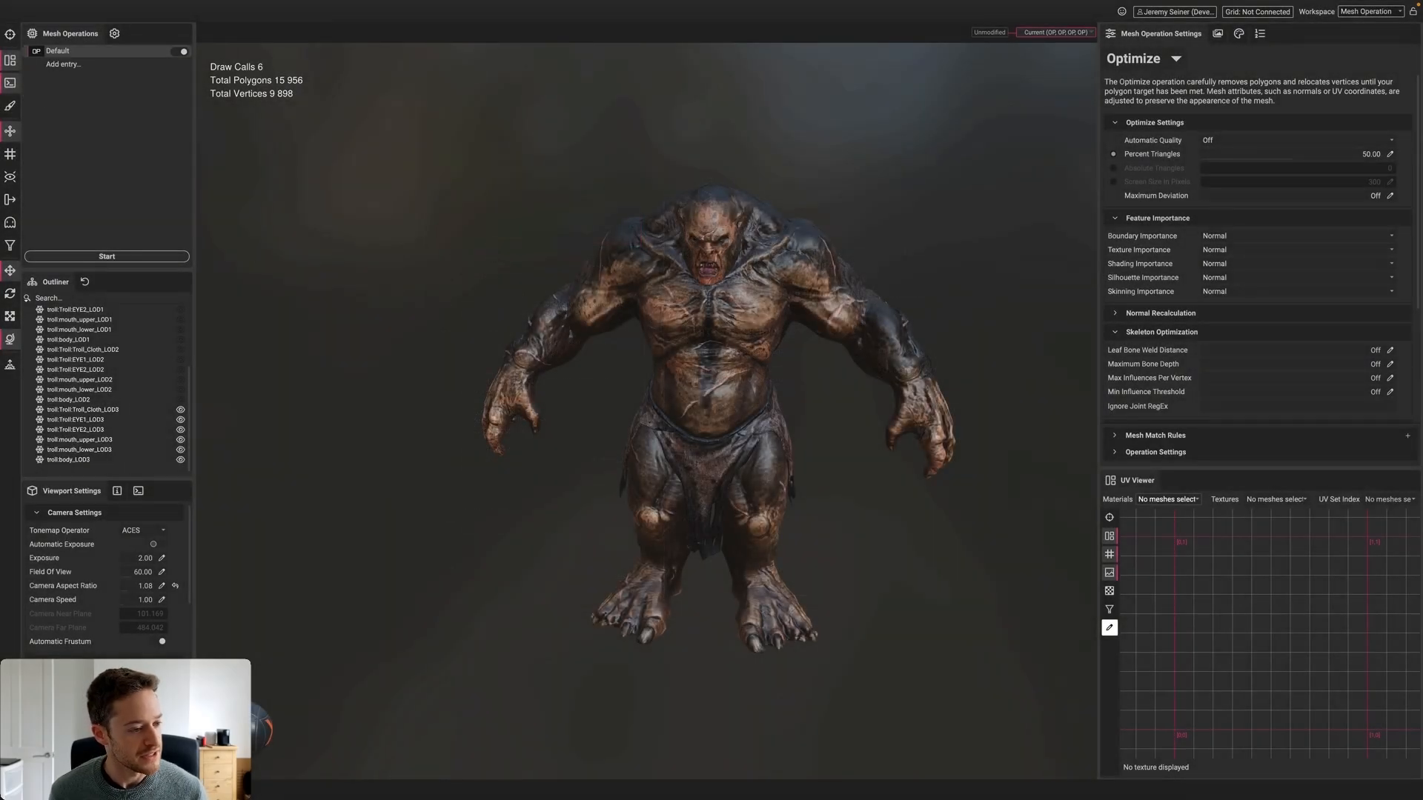
Open the dropped car hood mesh in a new scene, replacing the troll
{"action": "key", "text": "alt"}
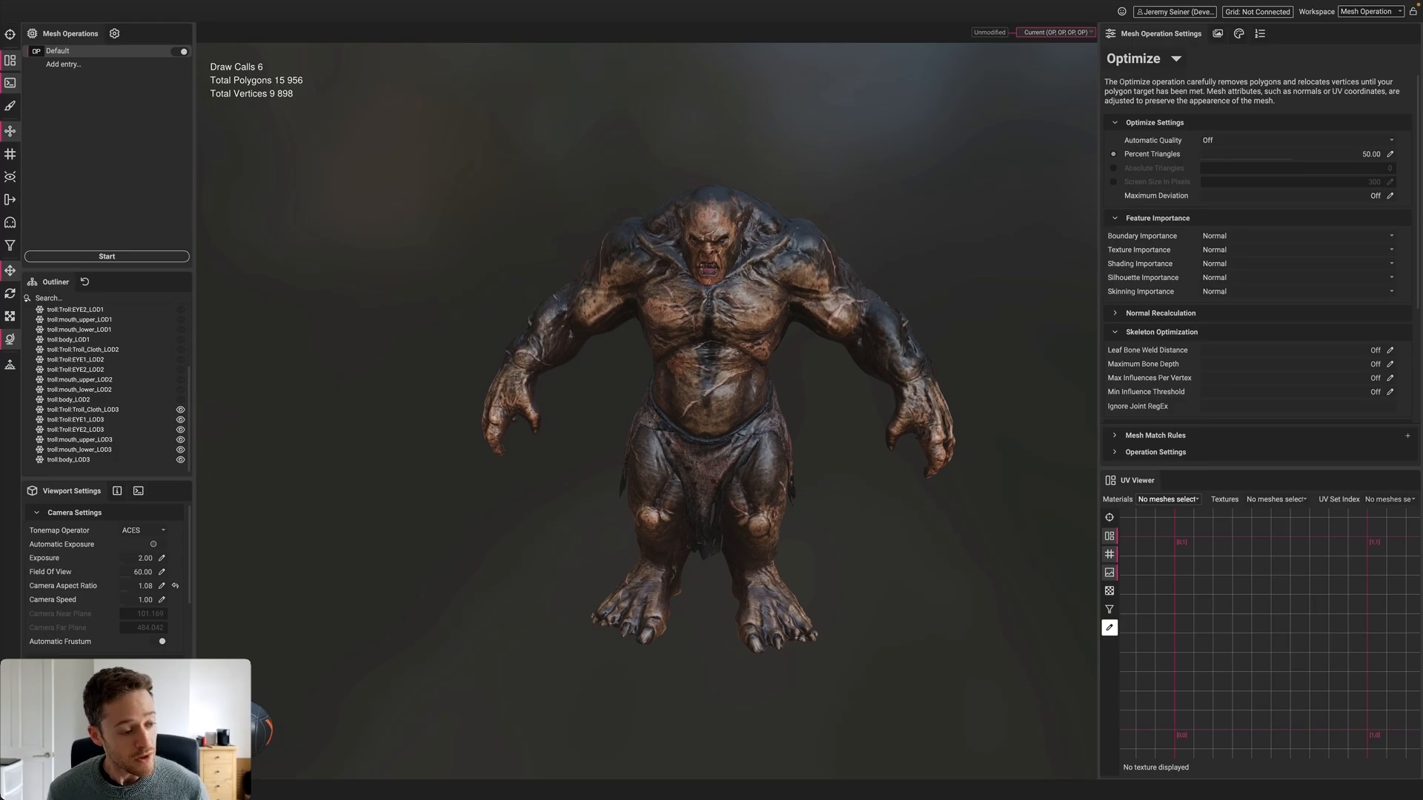
{"action": "left_click_drag", "start_coordinate": [638, 411], "coordinate": [668, 354]}
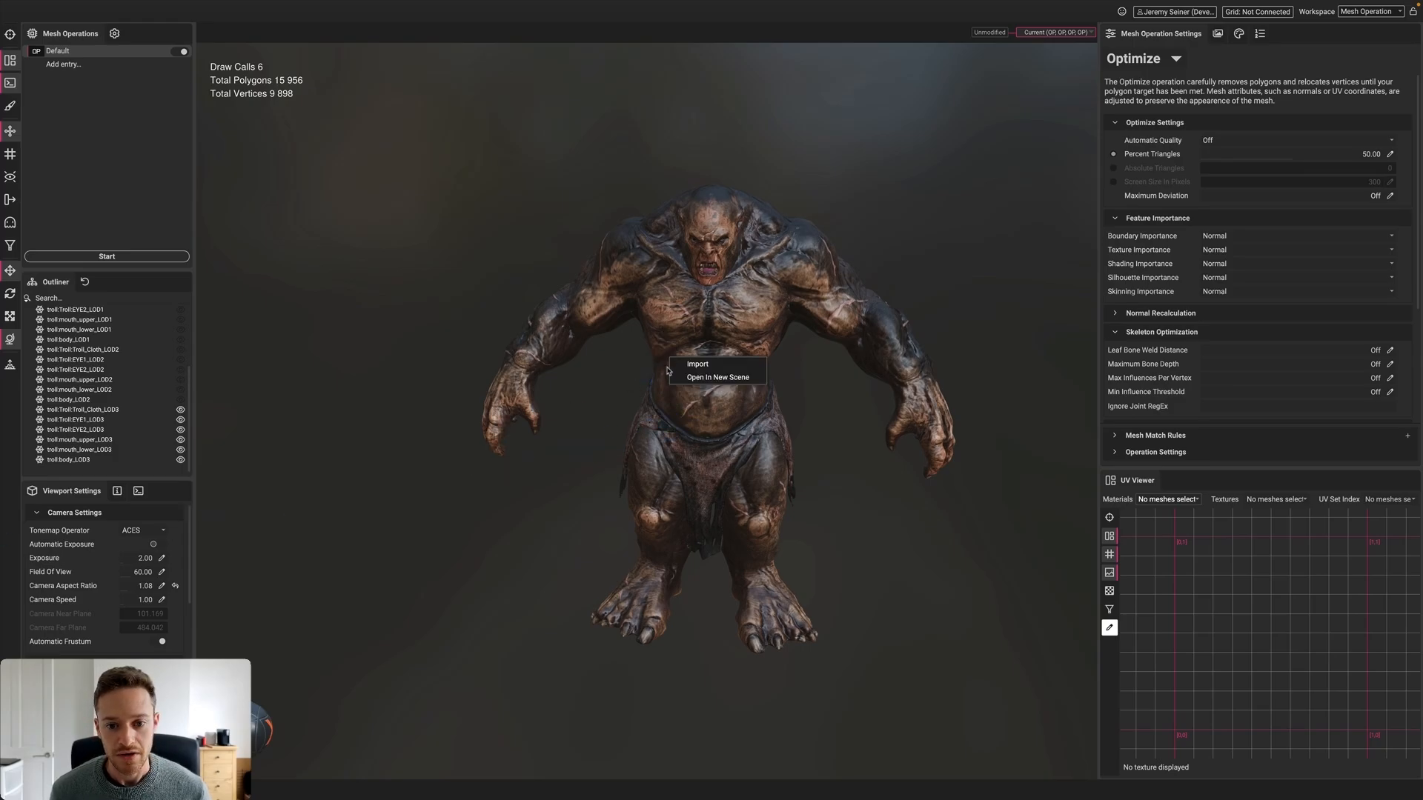
{"action": "left_click", "coordinate": [676, 378]}
{"action": "left_click", "coordinate": [775, 418]}
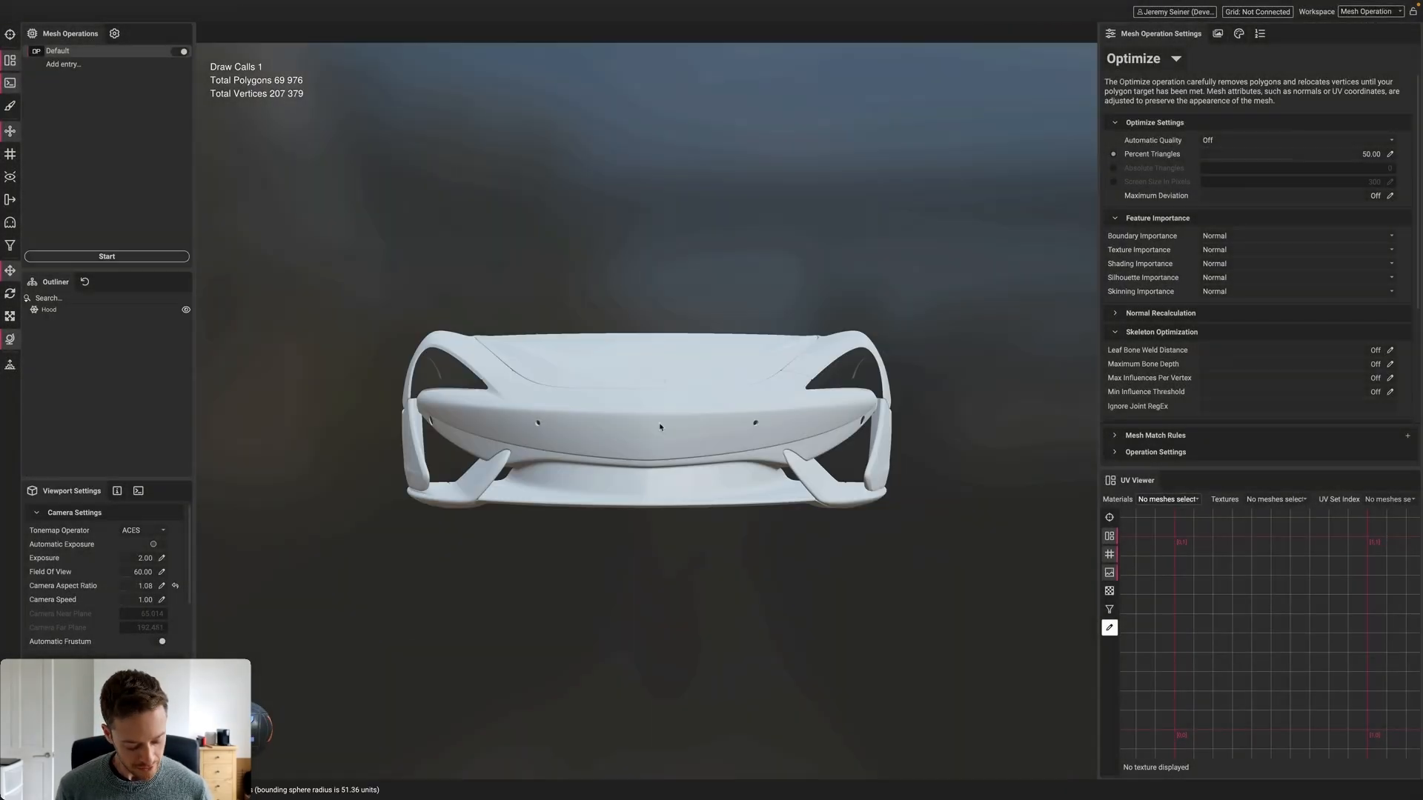
{"action": "left_click_drag", "start_coordinate": [659, 423], "coordinate": [686, 438], "text": "alt"}
Select the hood mesh and orbit closer to view it from above
{"action": "scroll", "coordinate": [686, 441], "scroll_direction": "up", "scroll_amount": 2}
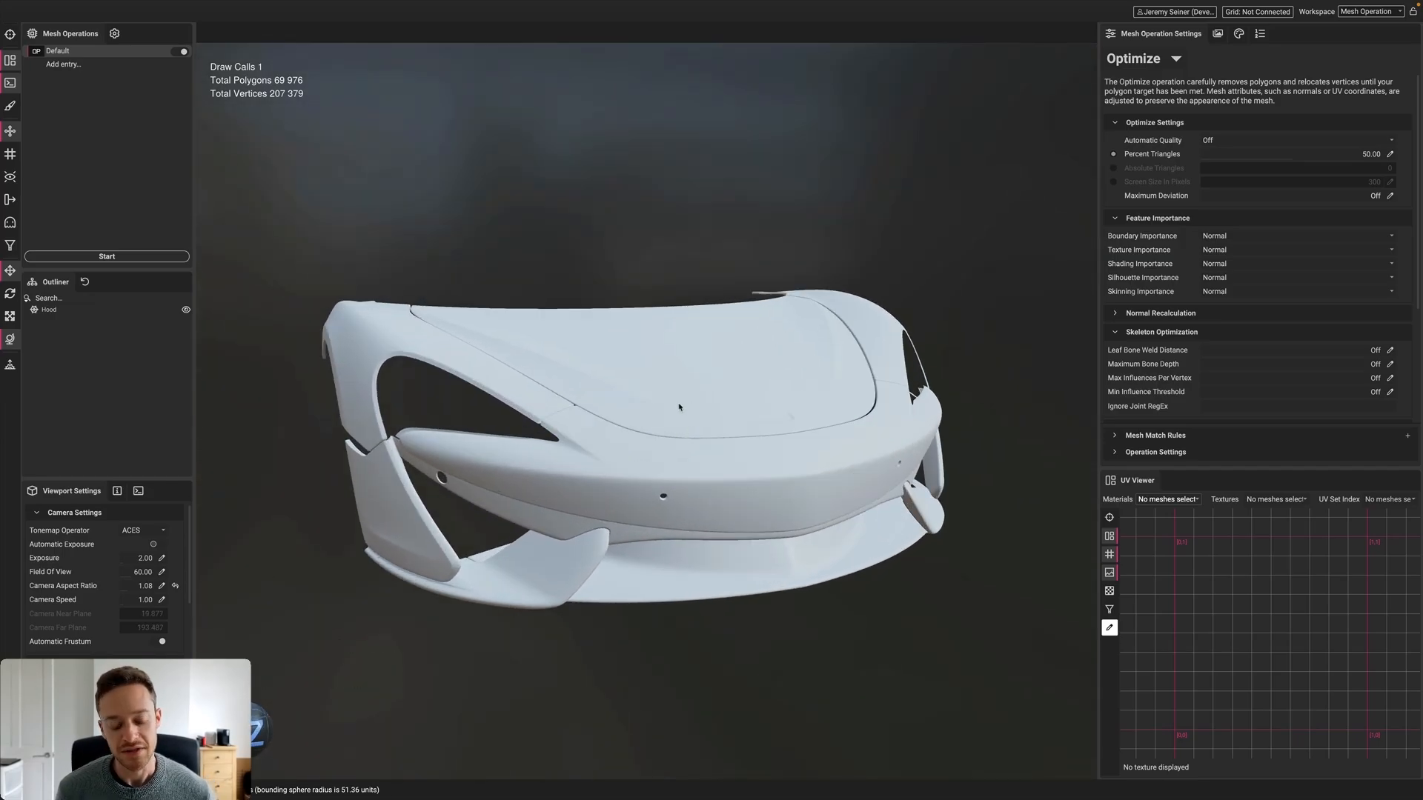
{"action": "left_click_drag", "start_coordinate": [682, 408], "coordinate": [529, 409], "text": "alt"}
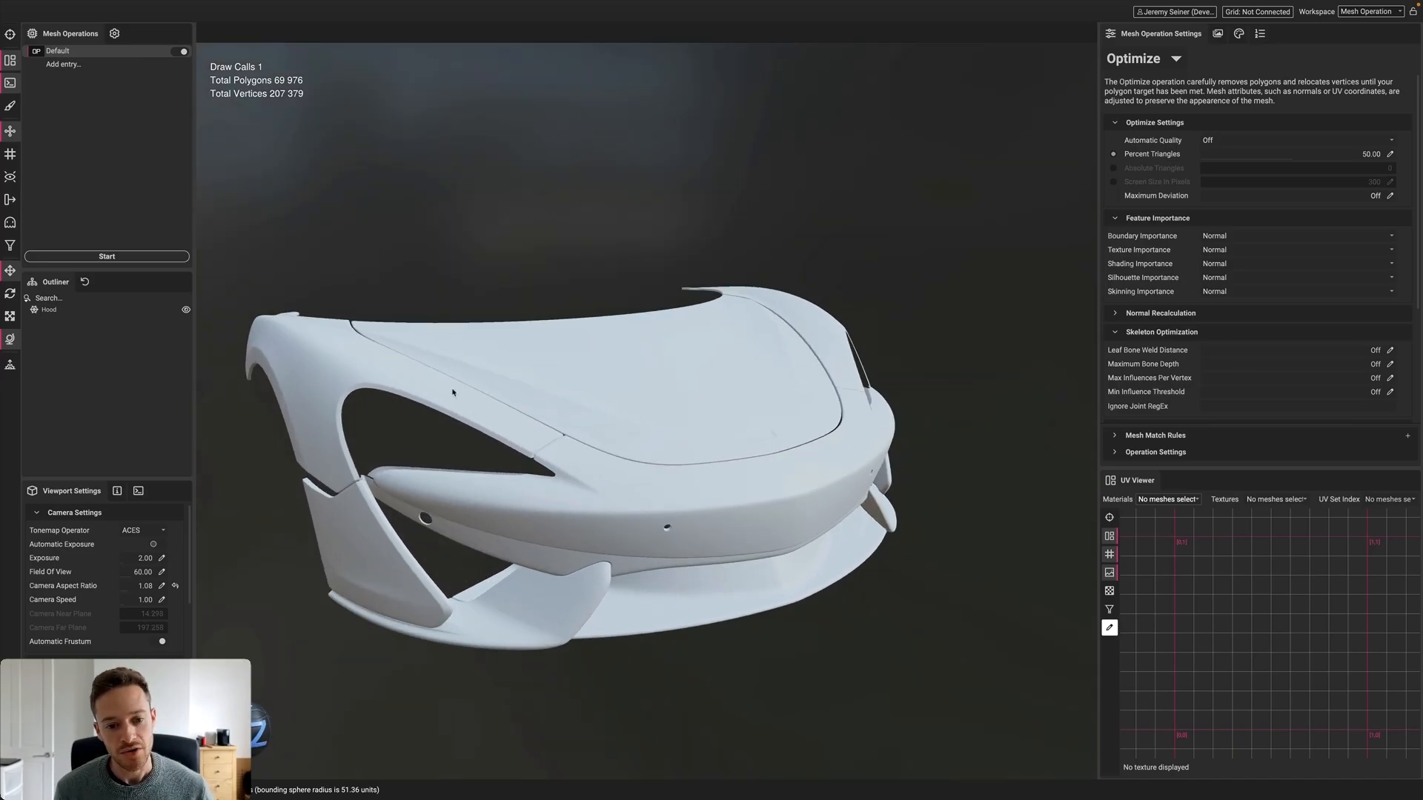
{"action": "left_click", "coordinate": [633, 420]}
{"action": "scroll", "coordinate": [628, 419], "scroll_direction": "up", "scroll_amount": 3}
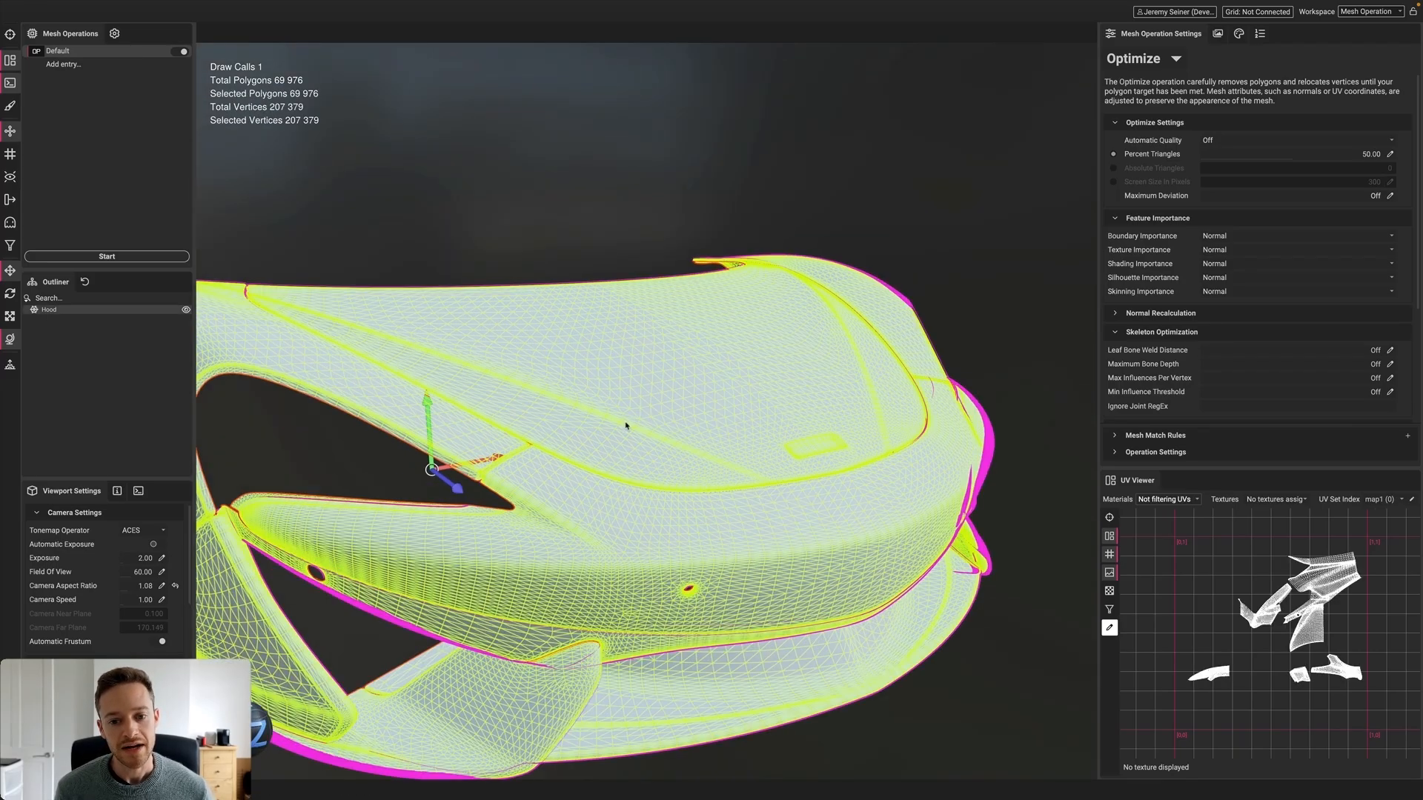
{"action": "left_click_drag", "start_coordinate": [625, 423], "coordinate": [461, 341], "text": "alt"}
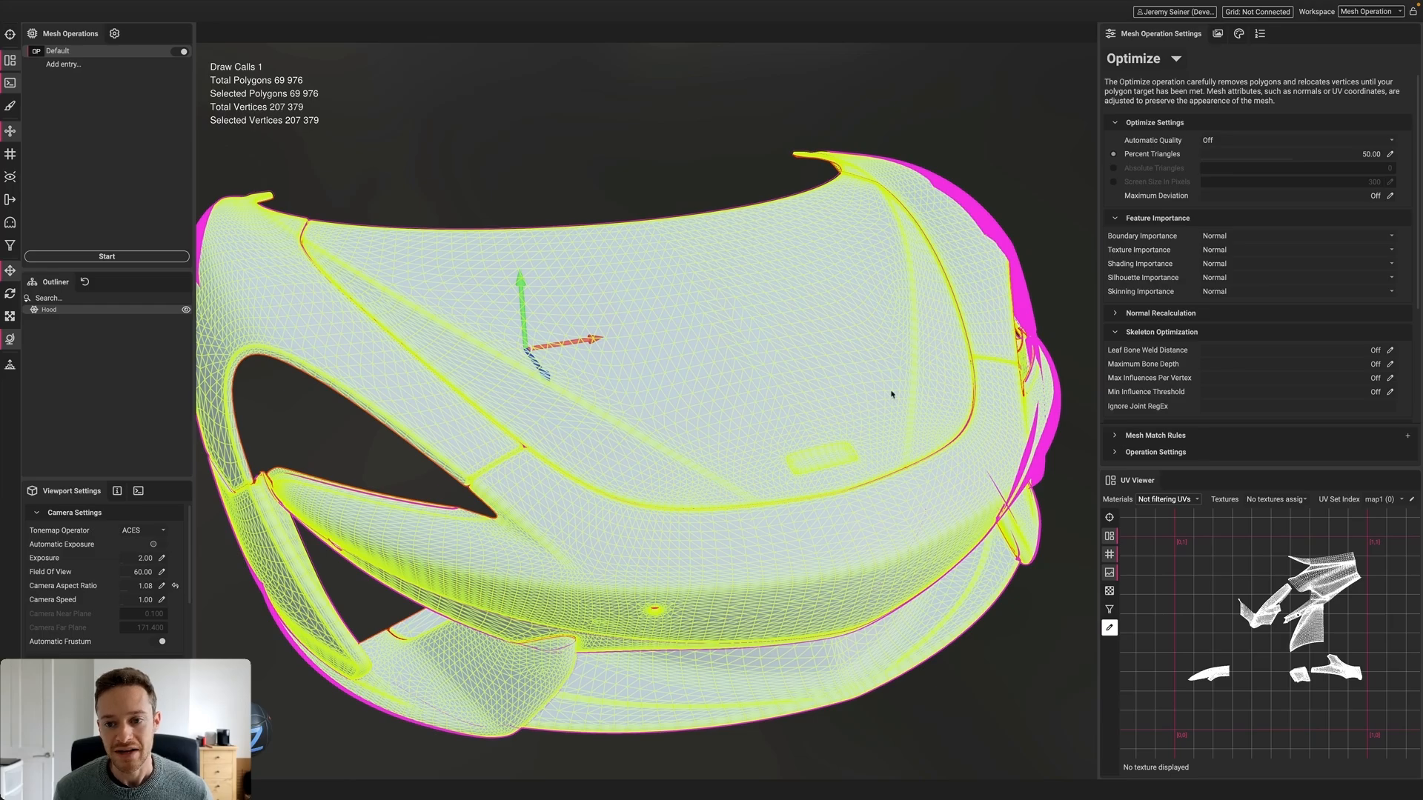
{"action": "scroll", "coordinate": [656, 464], "scroll_direction": "up", "scroll_amount": 2}
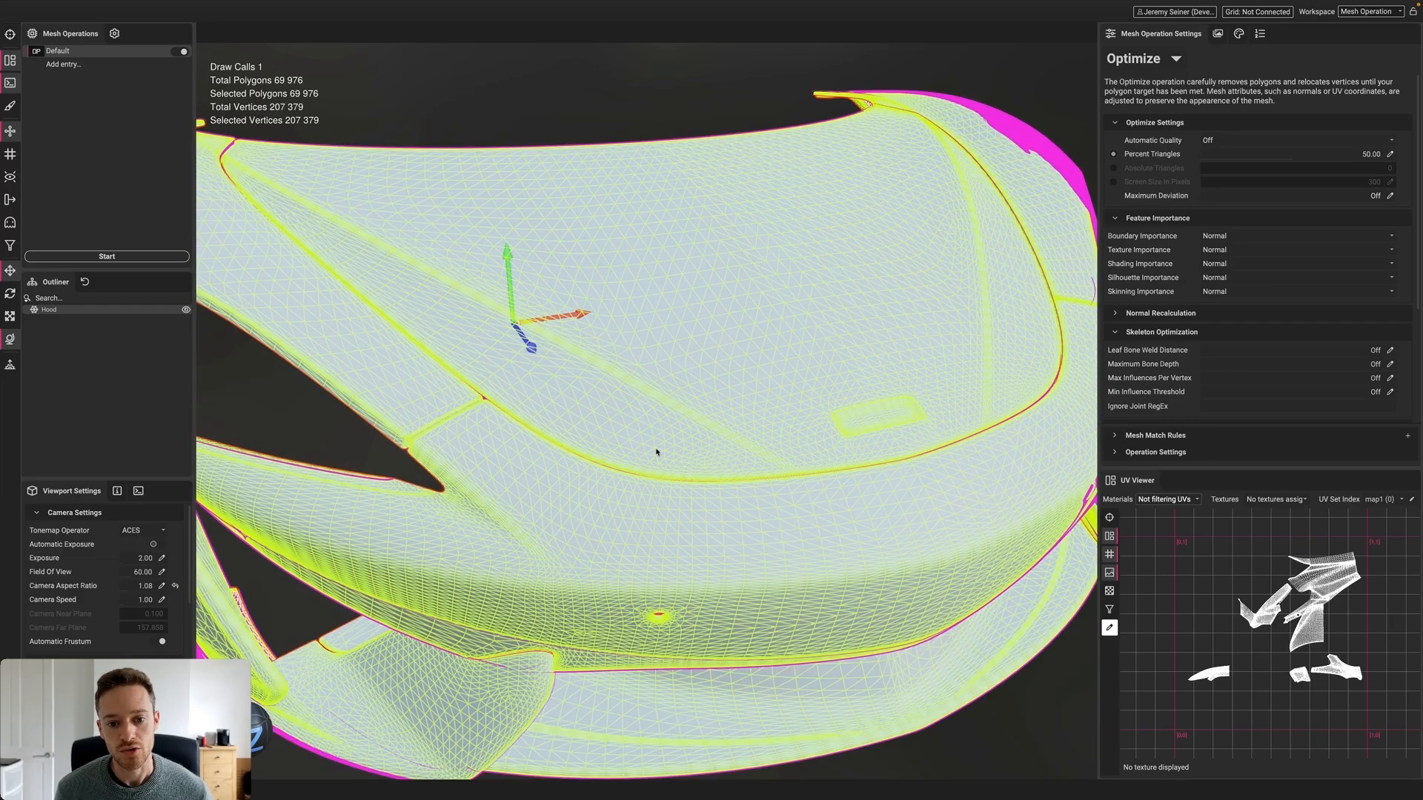
{"action": "scroll", "coordinate": [712, 389], "scroll_direction": "down", "scroll_amount": 3}
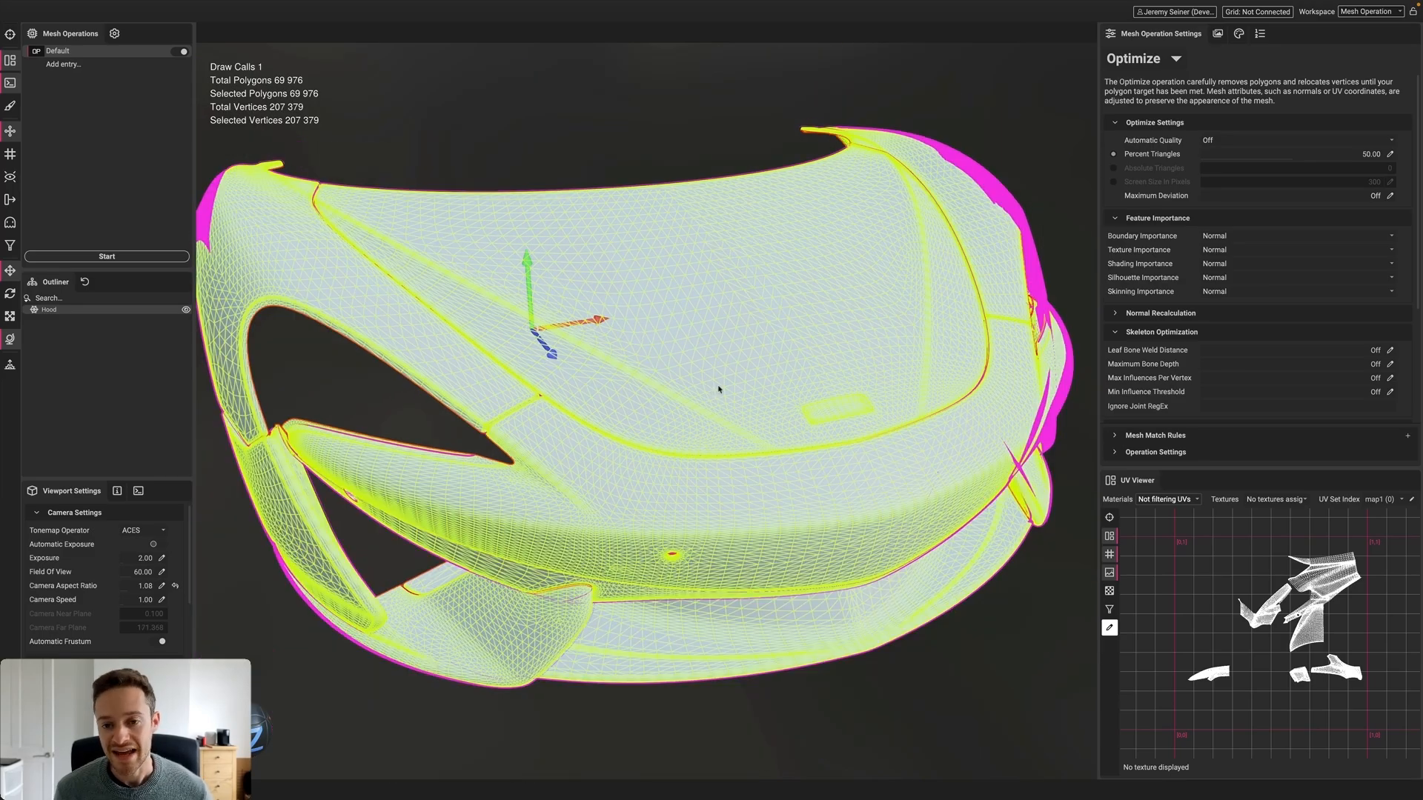
{"action": "left_click_drag", "start_coordinate": [727, 388], "coordinate": [711, 385], "text": "alt"}
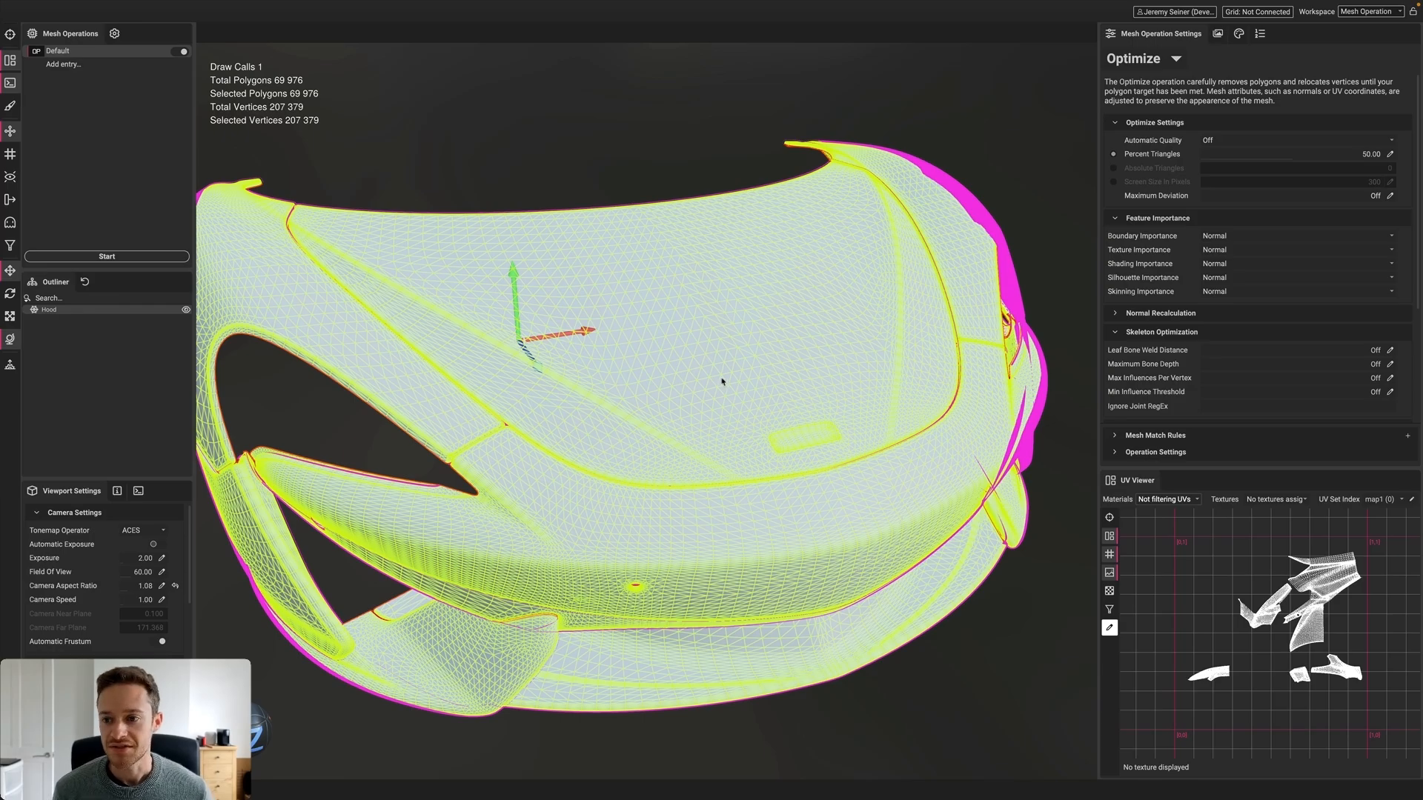
Give the hood material metalness 1.00 and roughness 0.42
{"action": "left_click", "coordinate": [1238, 34]}
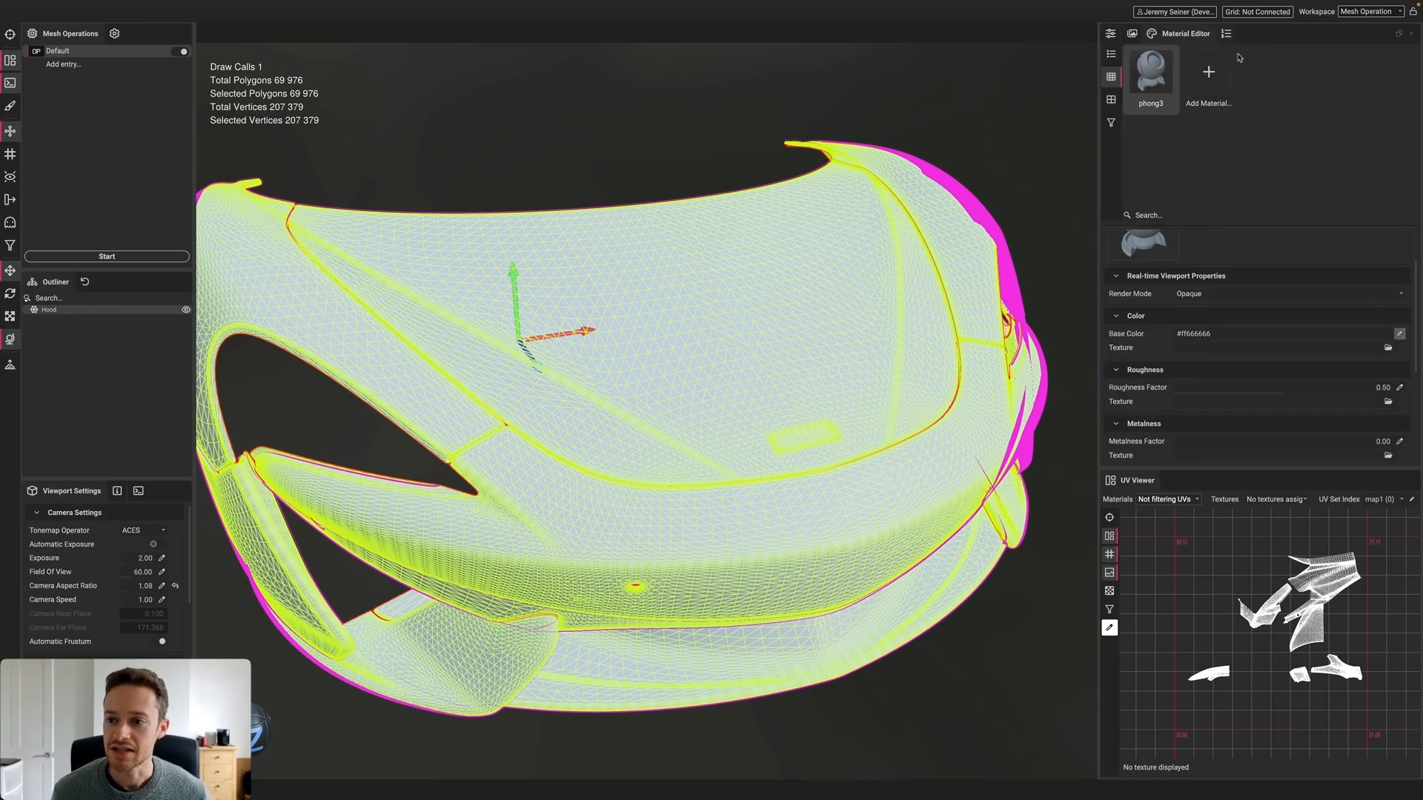
{"action": "left_click_drag", "start_coordinate": [1205, 443], "coordinate": [1395, 442]}
{"action": "left_click_drag", "start_coordinate": [1290, 391], "coordinate": [1265, 392]}
{"action": "left_click", "coordinate": [1016, 165]}
{"action": "left_click_drag", "start_coordinate": [1016, 166], "coordinate": [771, 397], "text": "alt"}
Reselect the hood and inspect its map1 UV islands in the UV Viewer
{"action": "left_click", "coordinate": [1110, 34]}
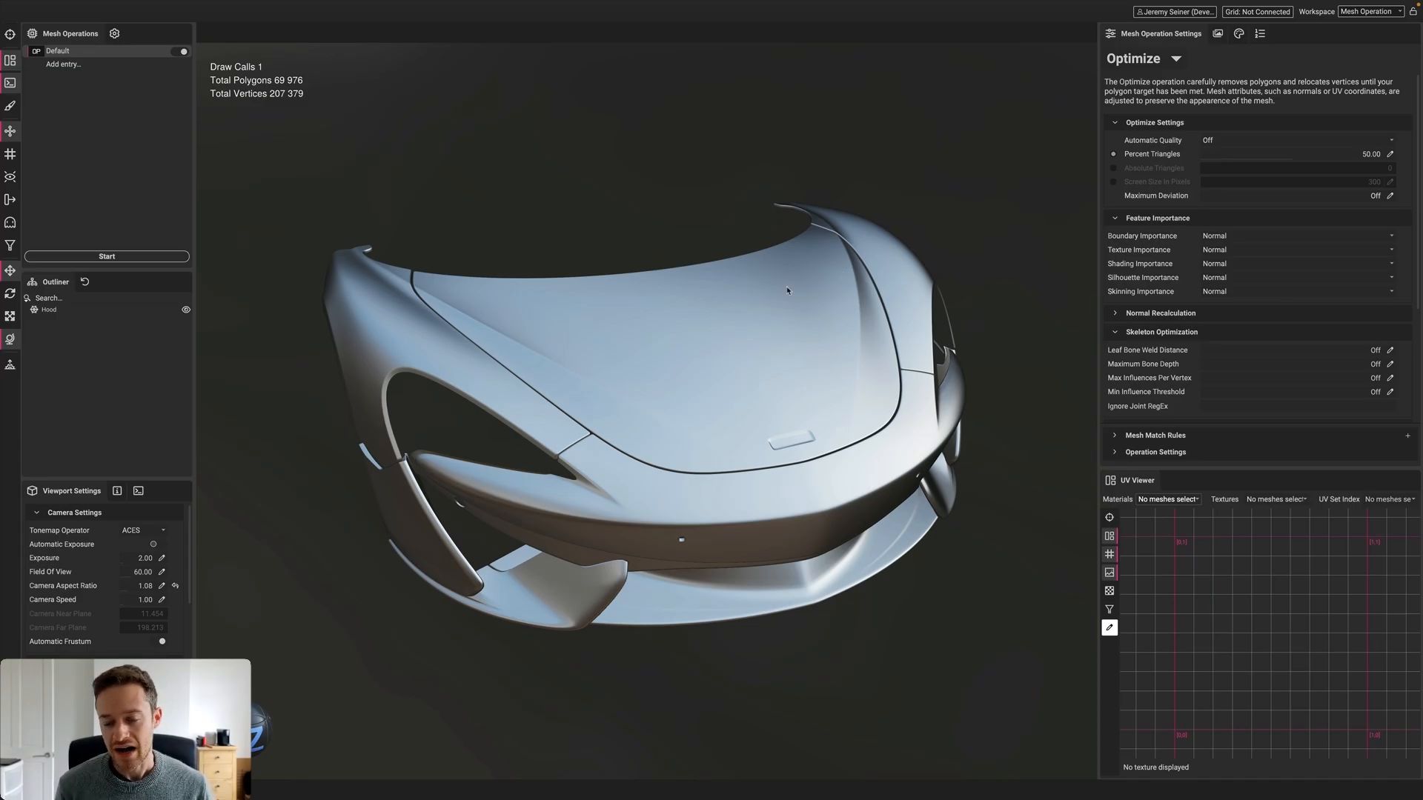
{"action": "left_click", "coordinate": [782, 323]}
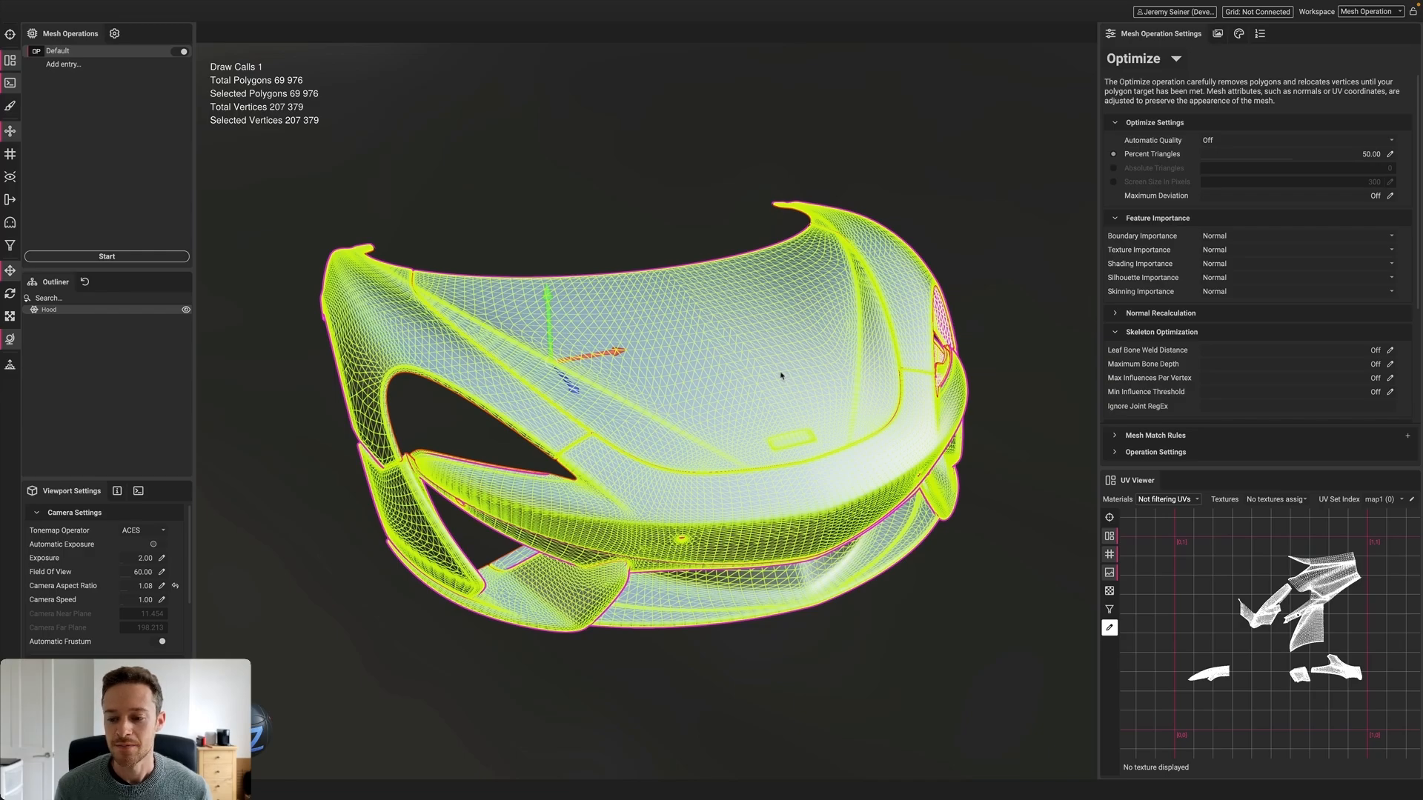
{"action": "scroll", "coordinate": [1318, 645], "scroll_direction": "up", "scroll_amount": 3}
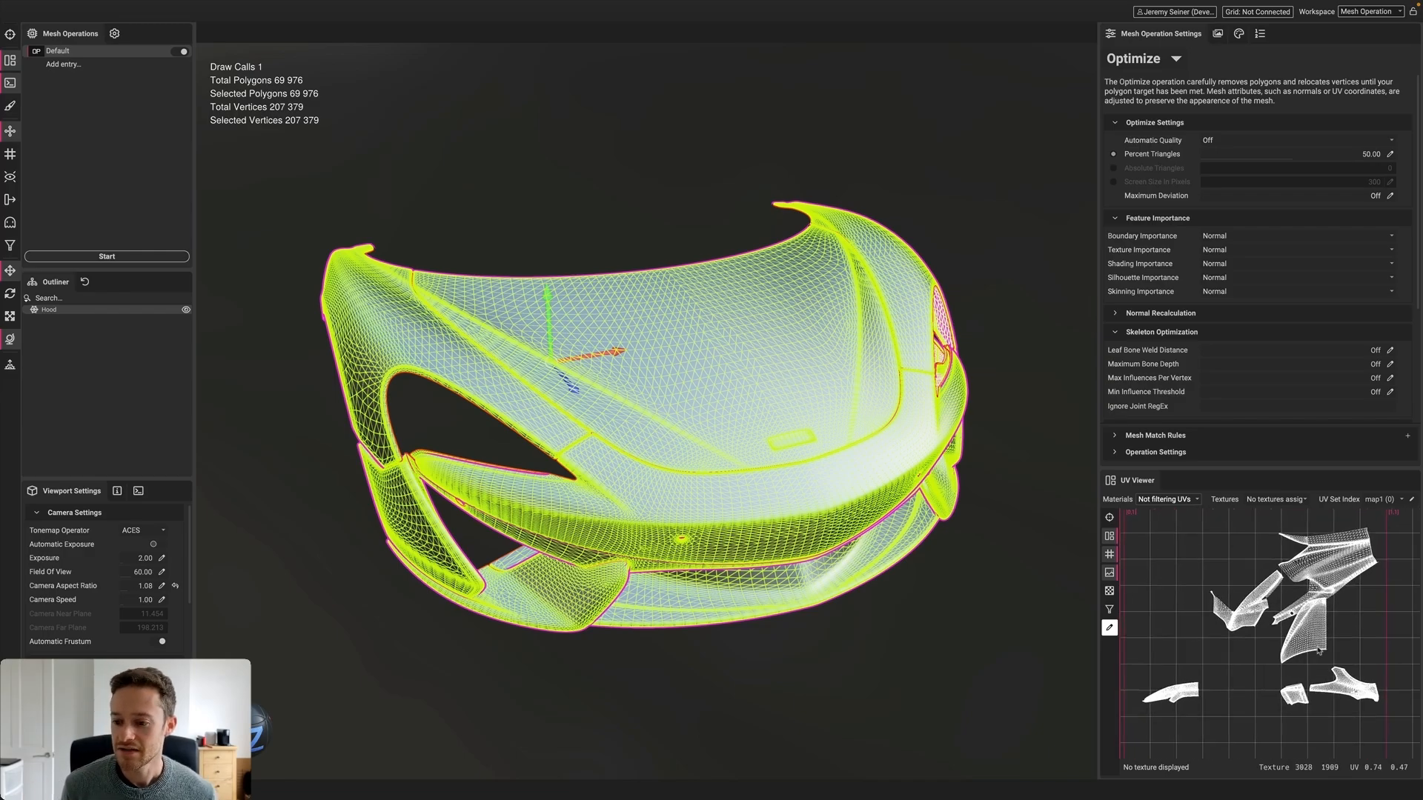
{"action": "scroll", "coordinate": [1321, 628], "scroll_direction": "down", "scroll_amount": 3}
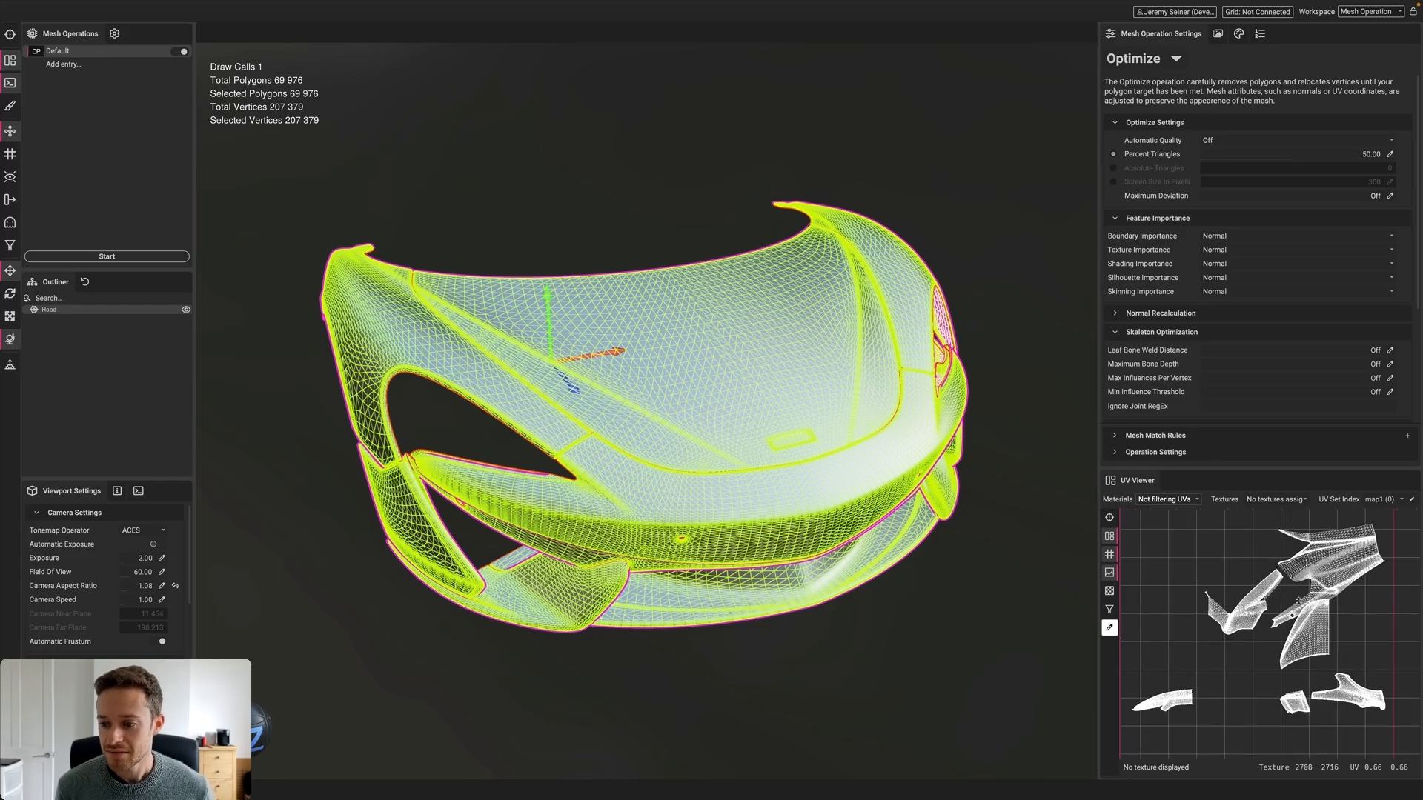
{"action": "right_click_drag", "start_coordinate": [1255, 637], "coordinate": [1254, 638], "text": "alt"}
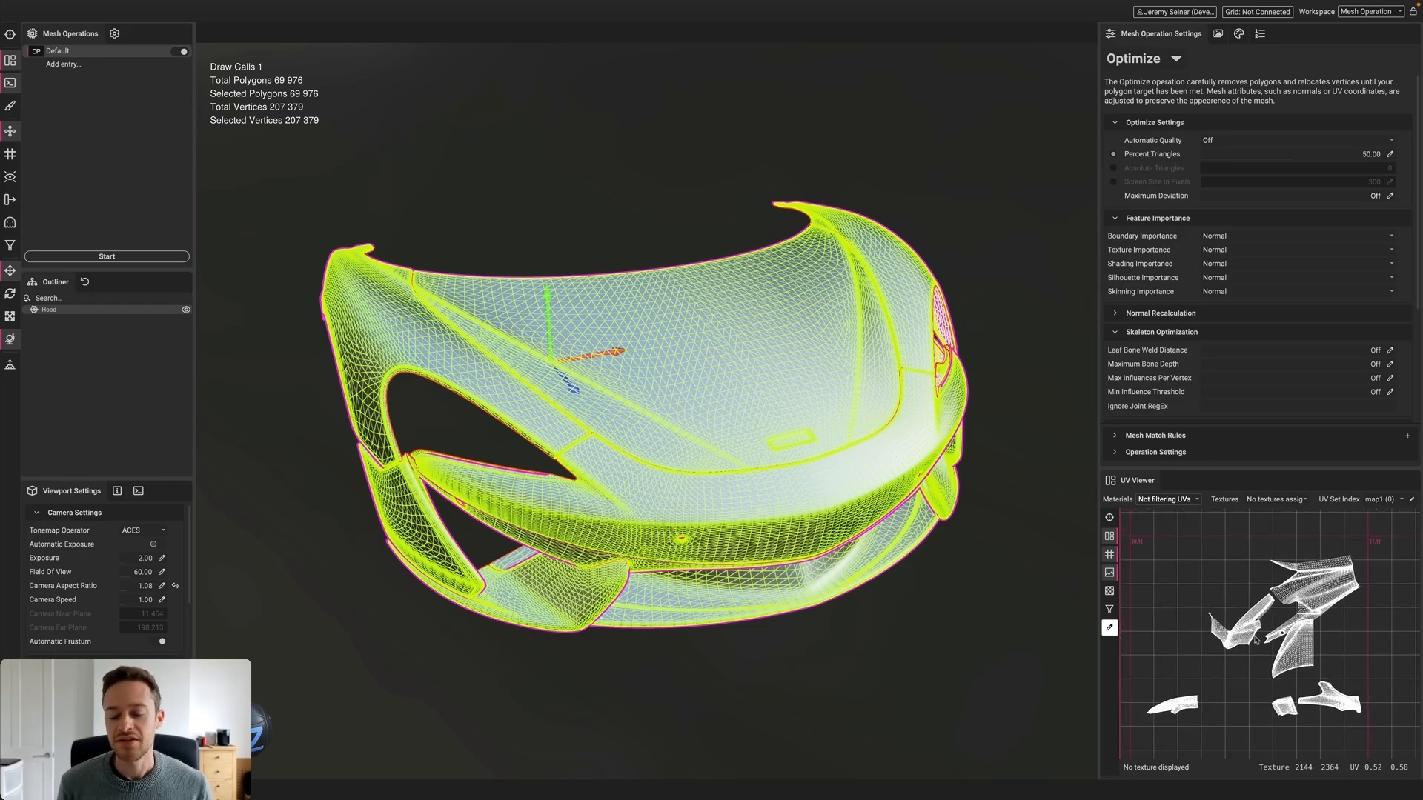
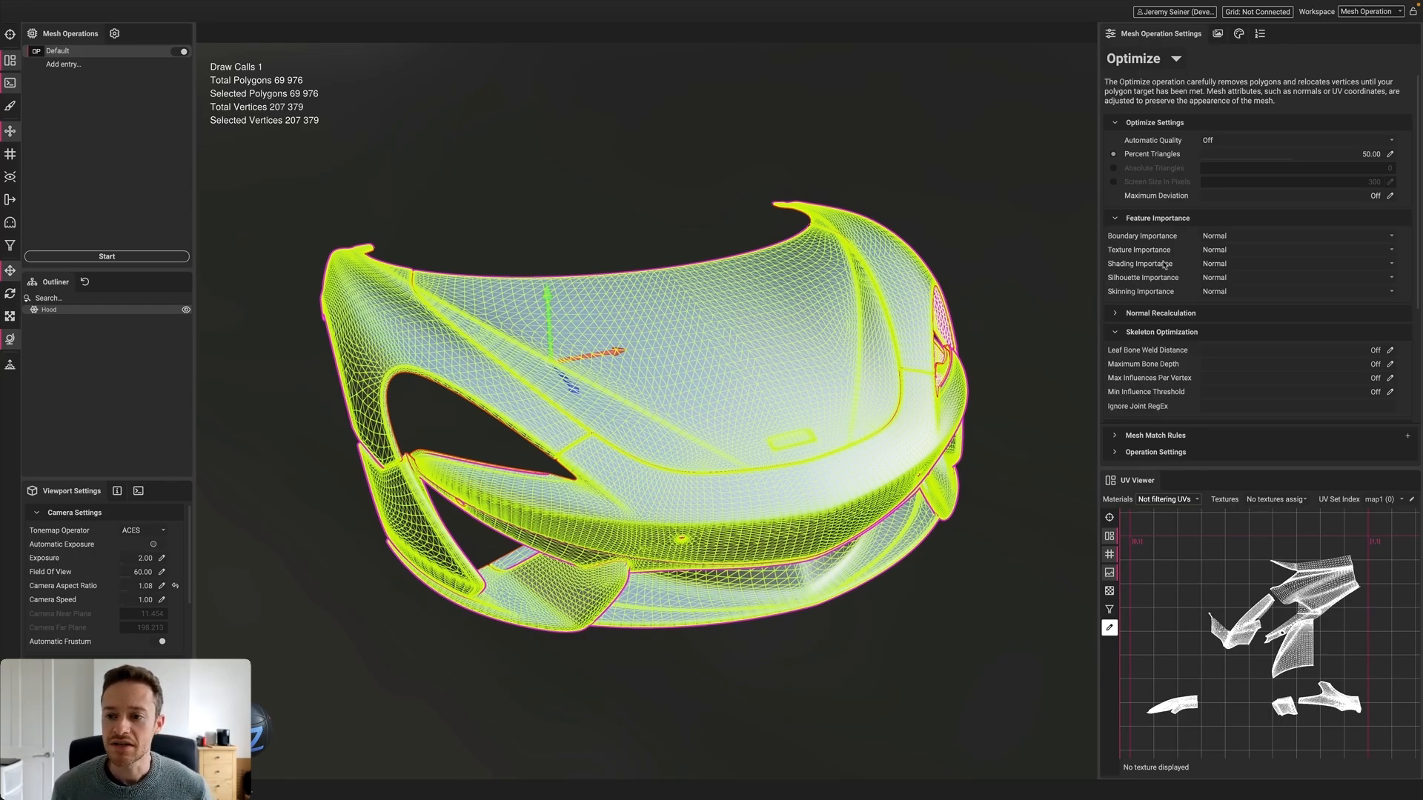
Set Texture Importance to Off for the hood's Optimize operation, then view the unselected hood
{"action": "left_click", "coordinate": [1208, 251]}
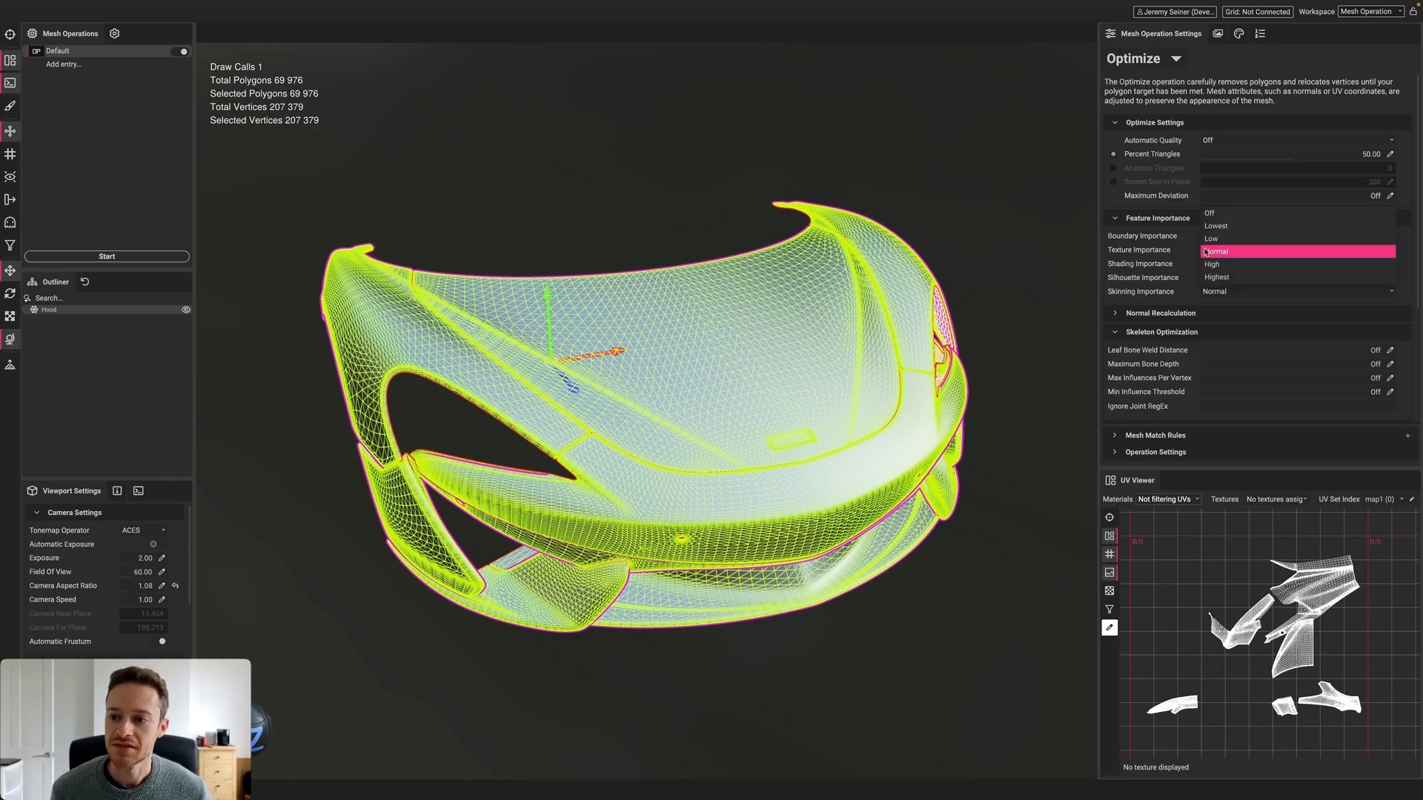
{"action": "left_click", "coordinate": [1210, 213]}
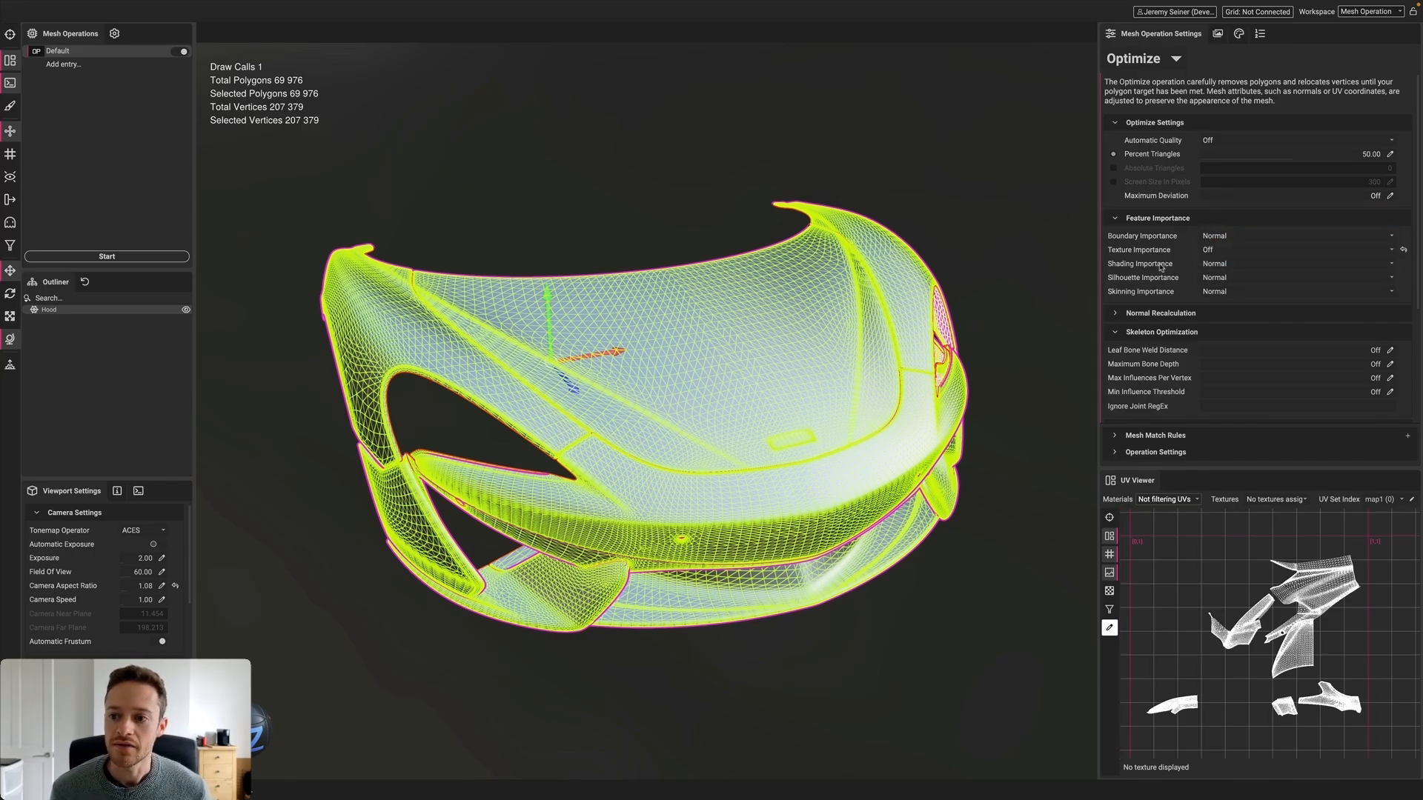
{"action": "left_click", "coordinate": [1040, 272]}
{"action": "mouse_move", "coordinate": [845, 397]}
{"action": "left_mouse_down", "text": "alt"}
{"action": "mouse_move", "coordinate": [889, 366]}
{"action": "mouse_move", "coordinate": [845, 392]}
{"action": "left_mouse_up", "text": "alt"}
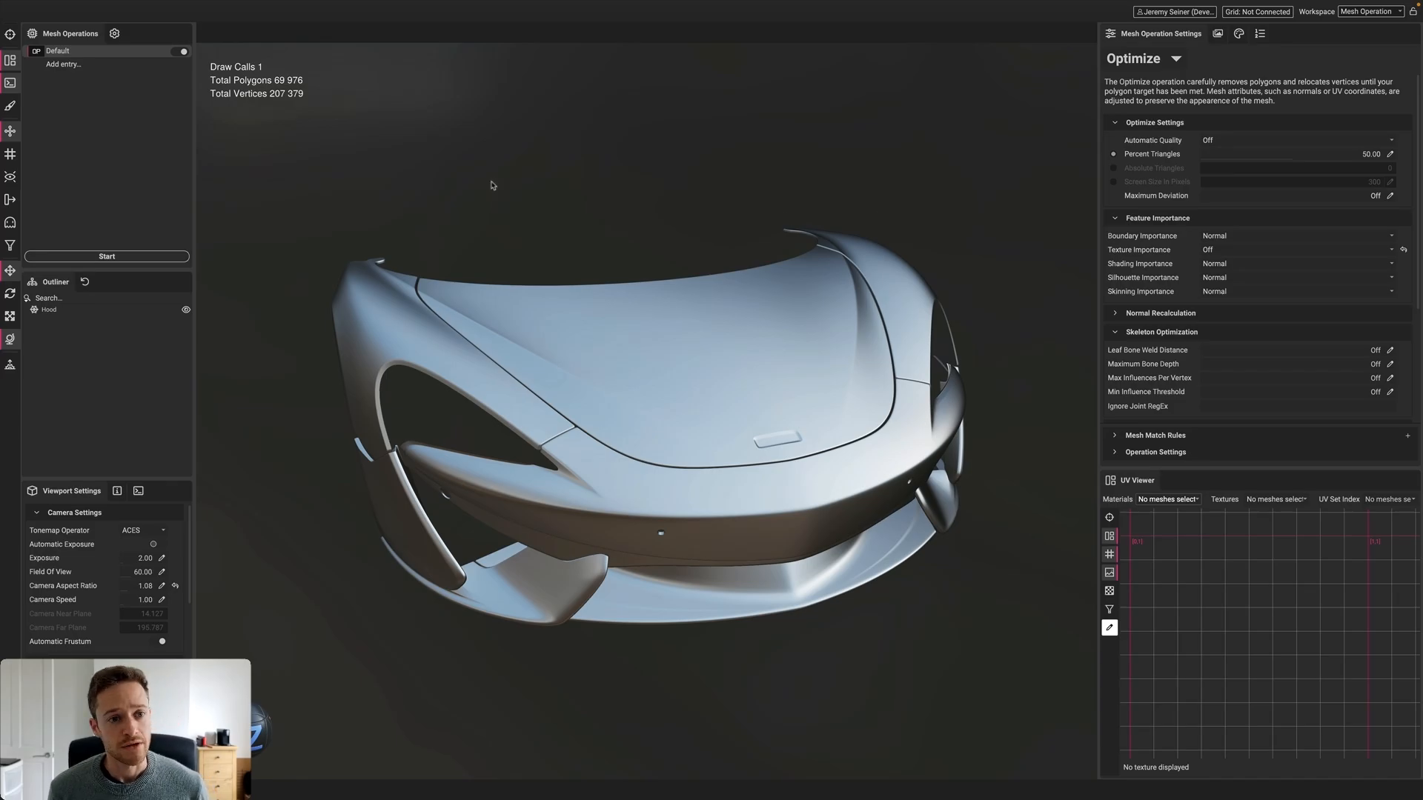
Run the 50% optimization to cut the hood to 34,988 polygons, then inspect its wireframe
{"action": "left_click", "coordinate": [134, 256]}
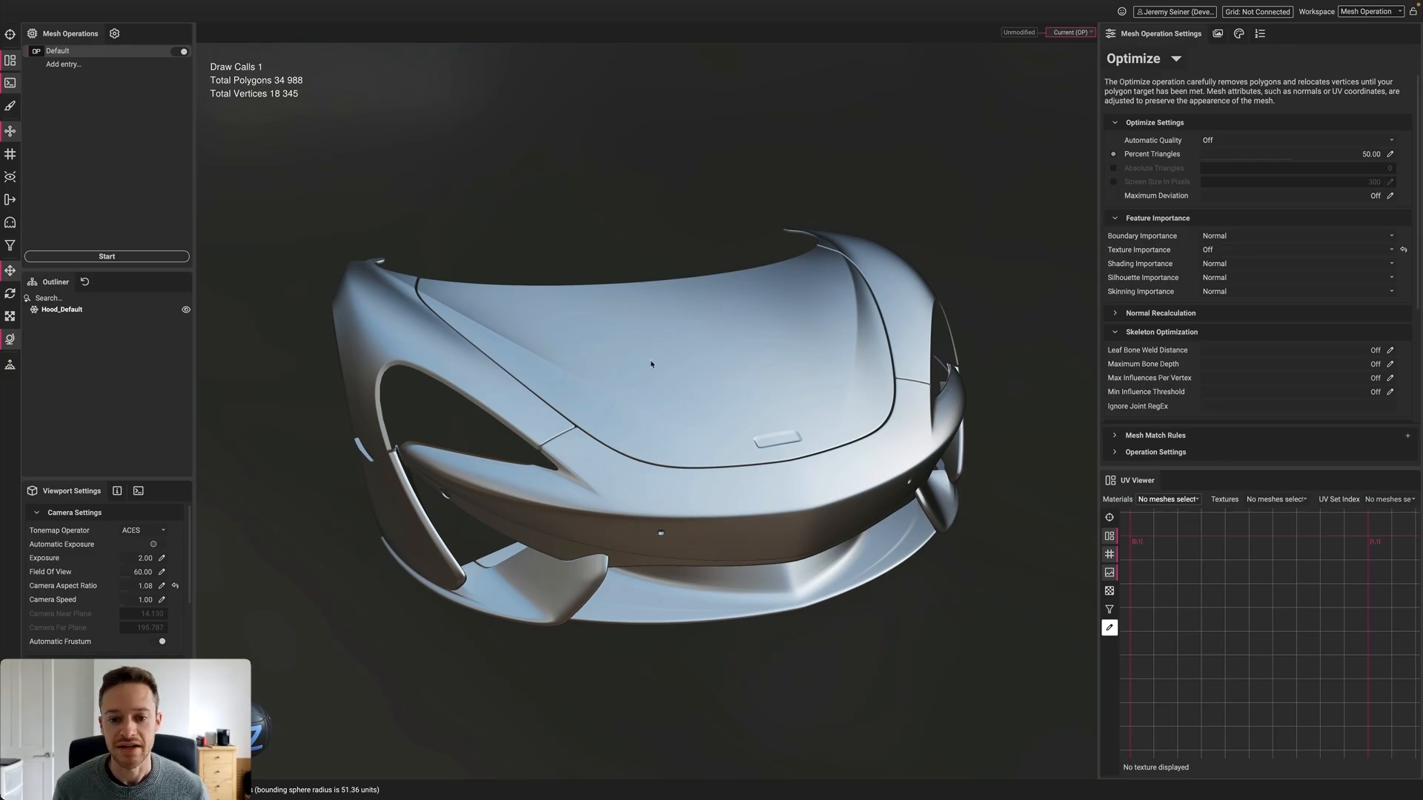
{"action": "left_click_drag", "start_coordinate": [683, 406], "coordinate": [686, 410], "text": "alt"}
{"action": "mouse_move", "coordinate": [686, 409]}
{"action": "right_mouse_down", "text": "shift"}
{"action": "mouse_move", "coordinate": [809, 399]}
{"action": "mouse_move", "coordinate": [665, 412]}
{"action": "right_mouse_up", "text": "shift"}
{"action": "left_click_drag", "start_coordinate": [683, 432], "coordinate": [724, 420], "text": "alt"}
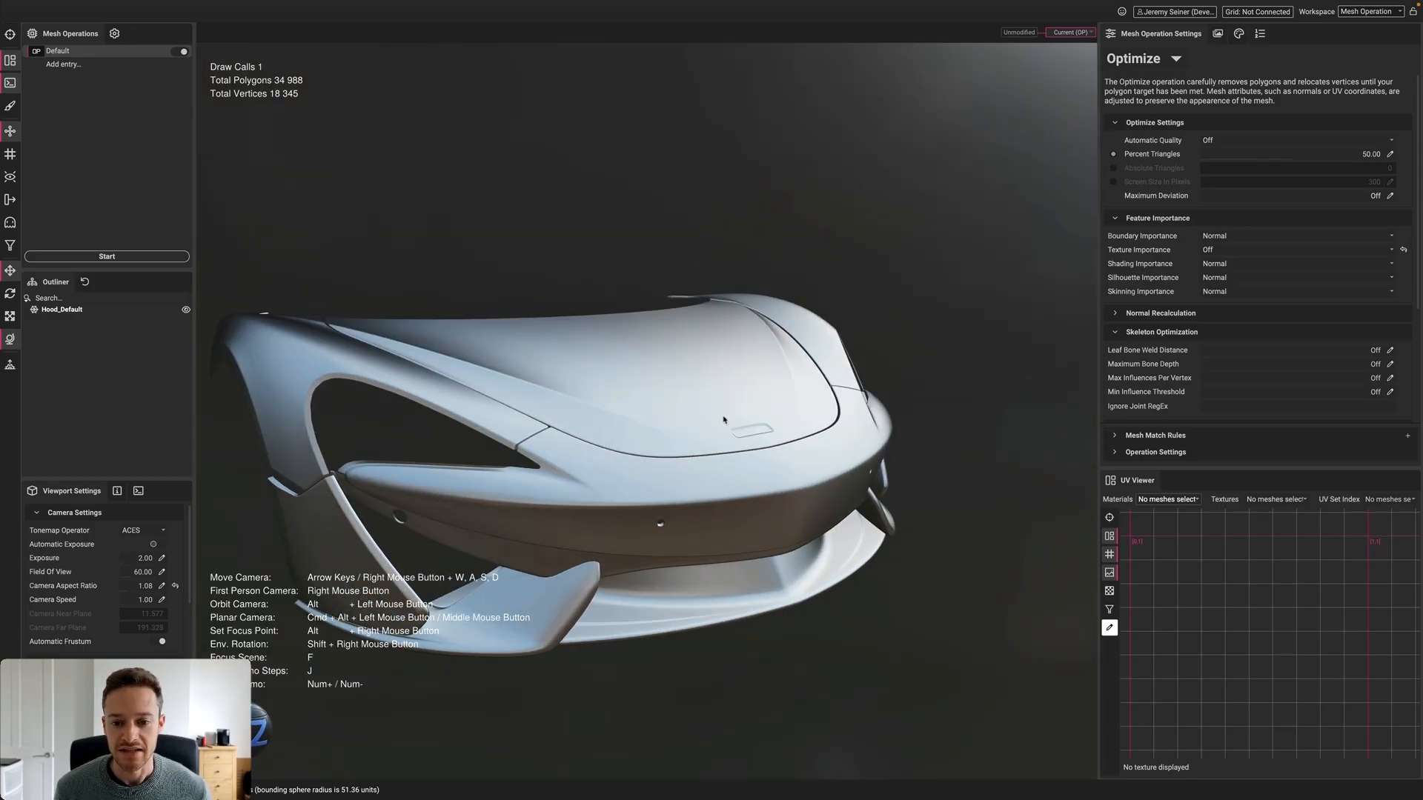
{"action": "right_click_drag", "start_coordinate": [724, 419], "coordinate": [849, 411], "text": "shift"}
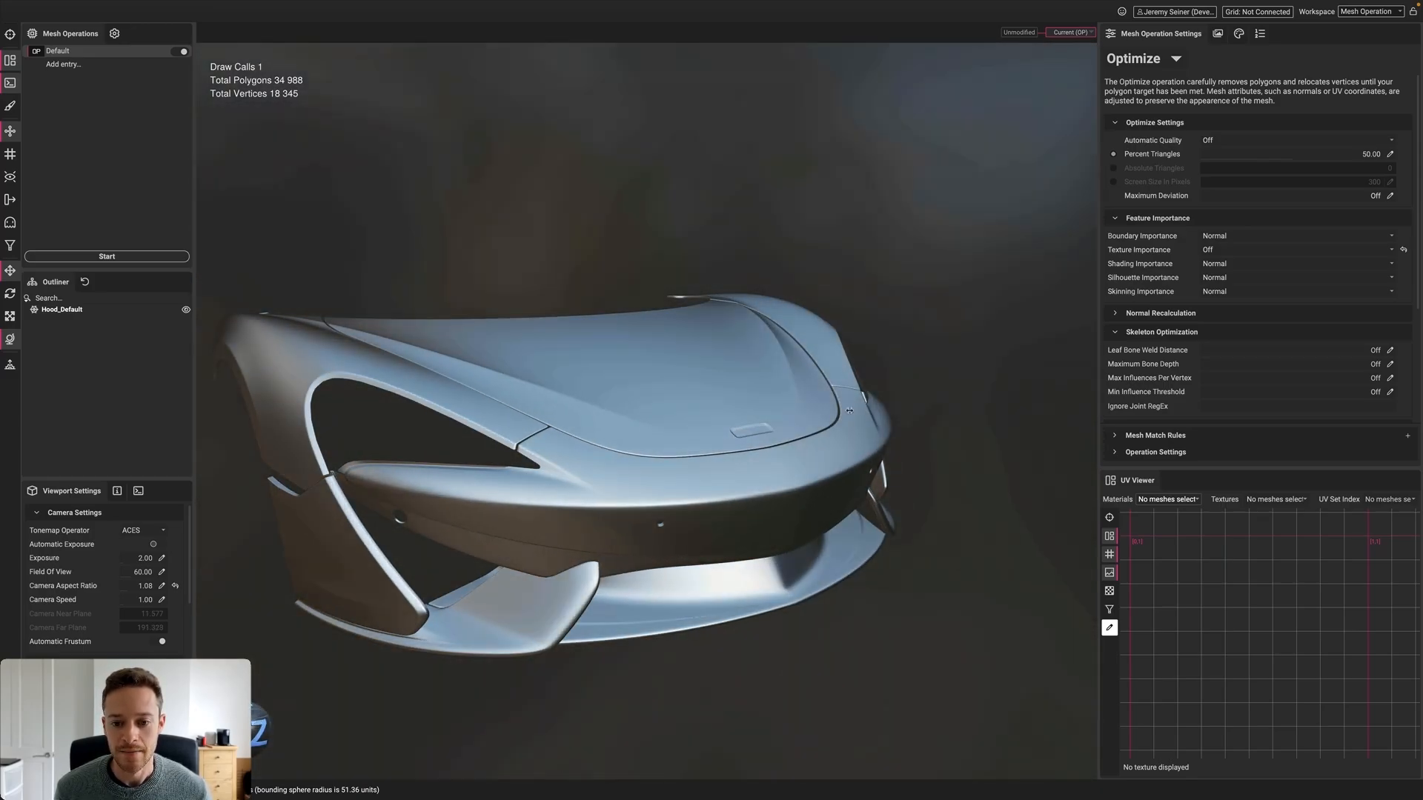
{"action": "left_click_drag", "start_coordinate": [849, 411], "coordinate": [675, 406], "text": "alt"}
{"action": "left_click", "coordinate": [706, 426]}
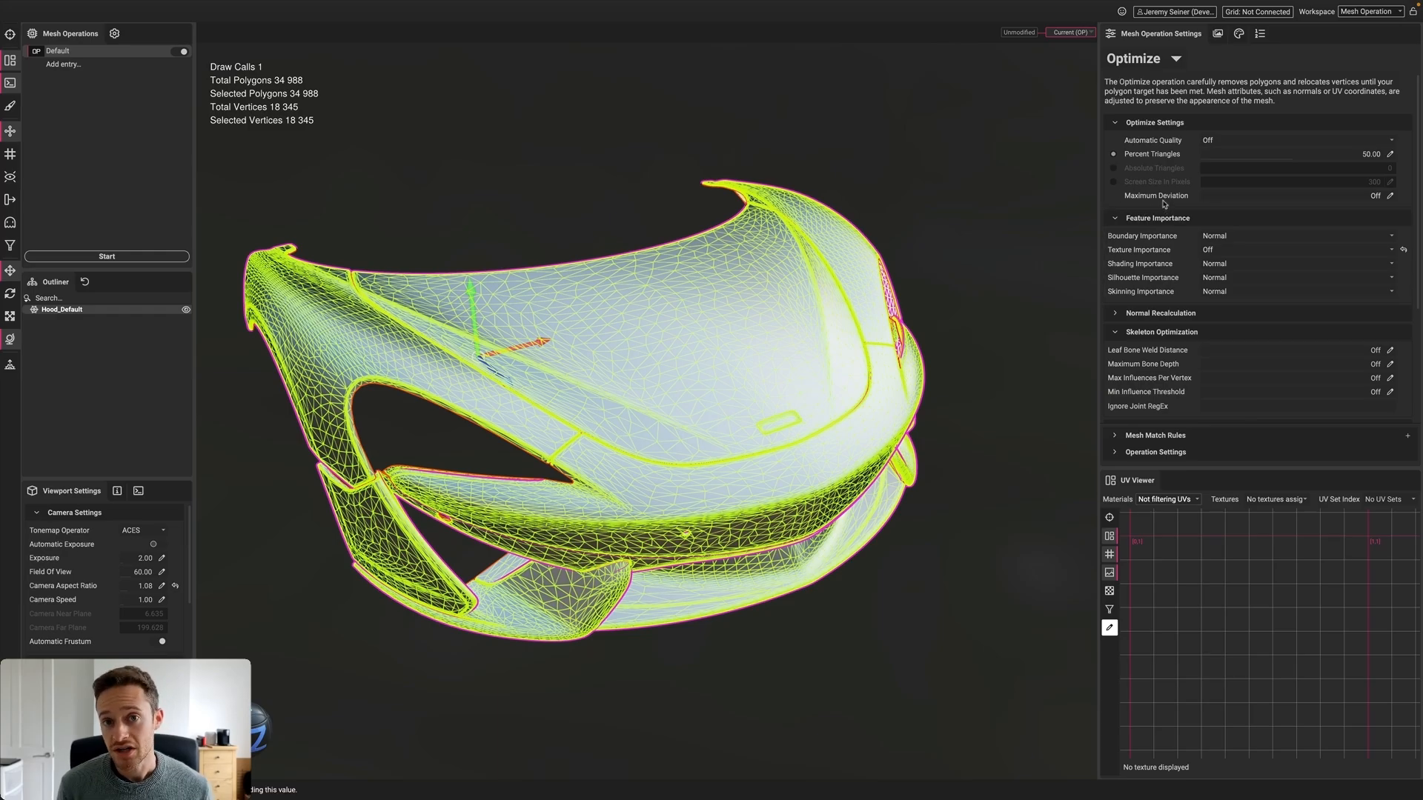
Re-optimize the unmodified hood with 0% triangles and 0.01 maximum deviation, giving 19,187 polygons
{"action": "mouse_move", "coordinate": [1163, 204]}
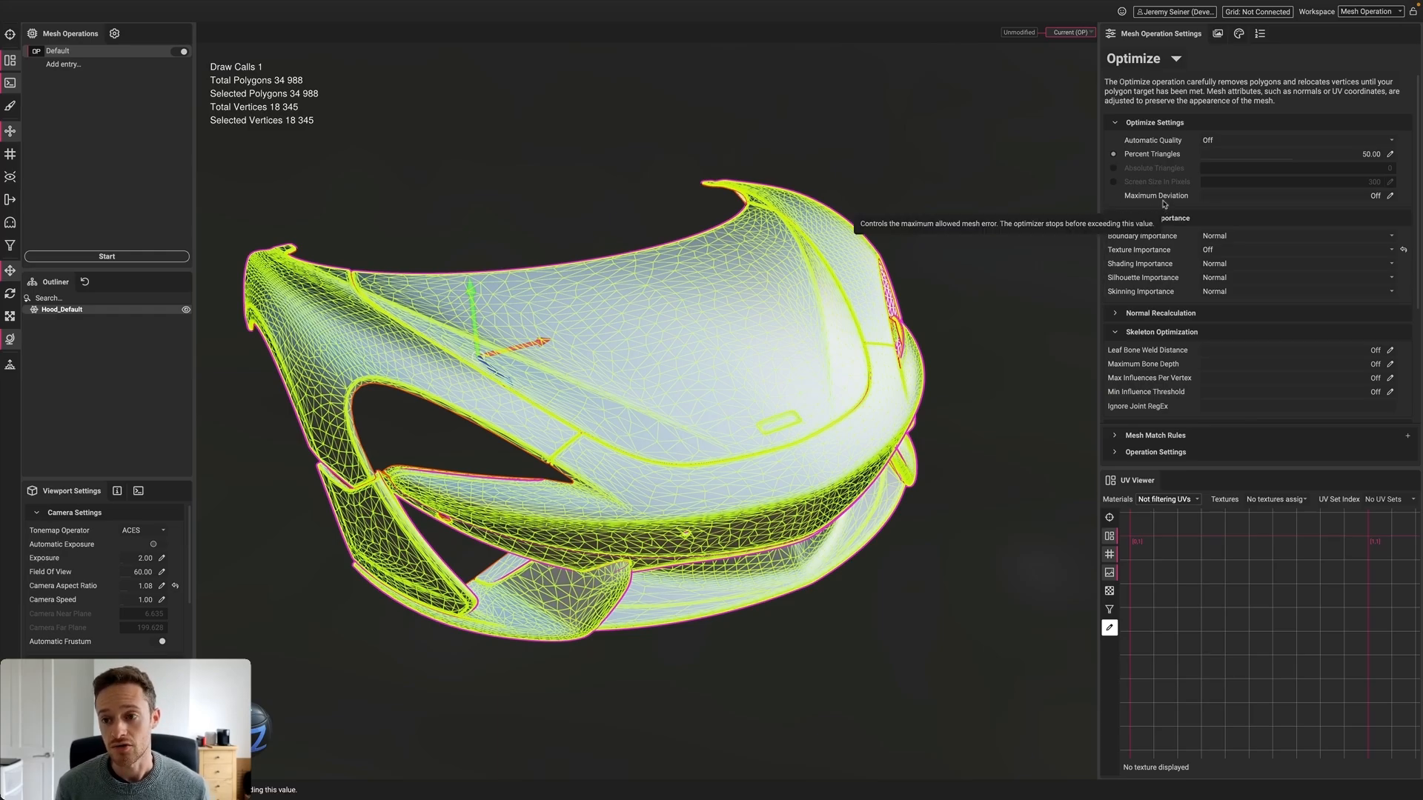
{"action": "left_click", "coordinate": [1278, 157]}
{"action": "left_click_drag", "start_coordinate": [1222, 156], "coordinate": [1191, 157]}
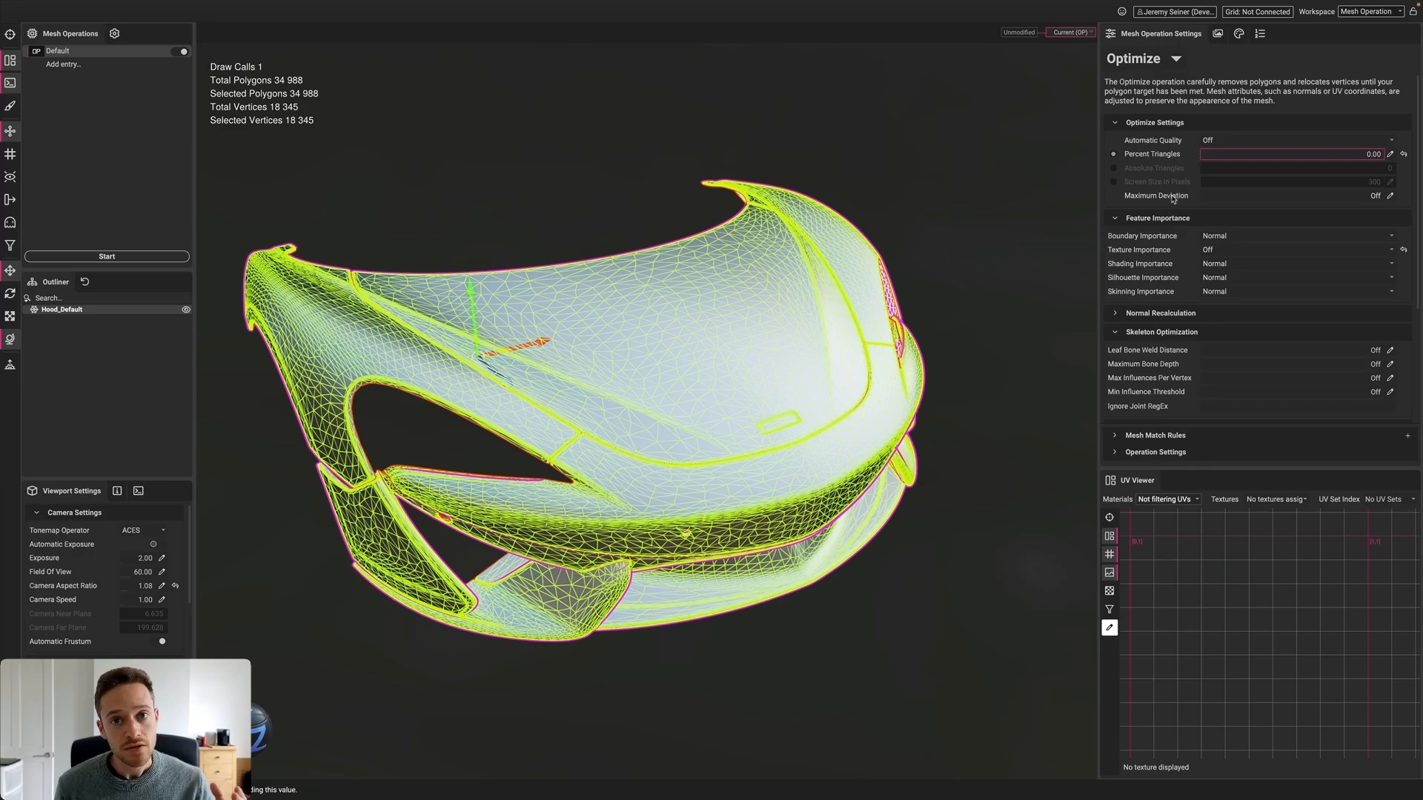
{"action": "left_click", "coordinate": [1390, 197]}
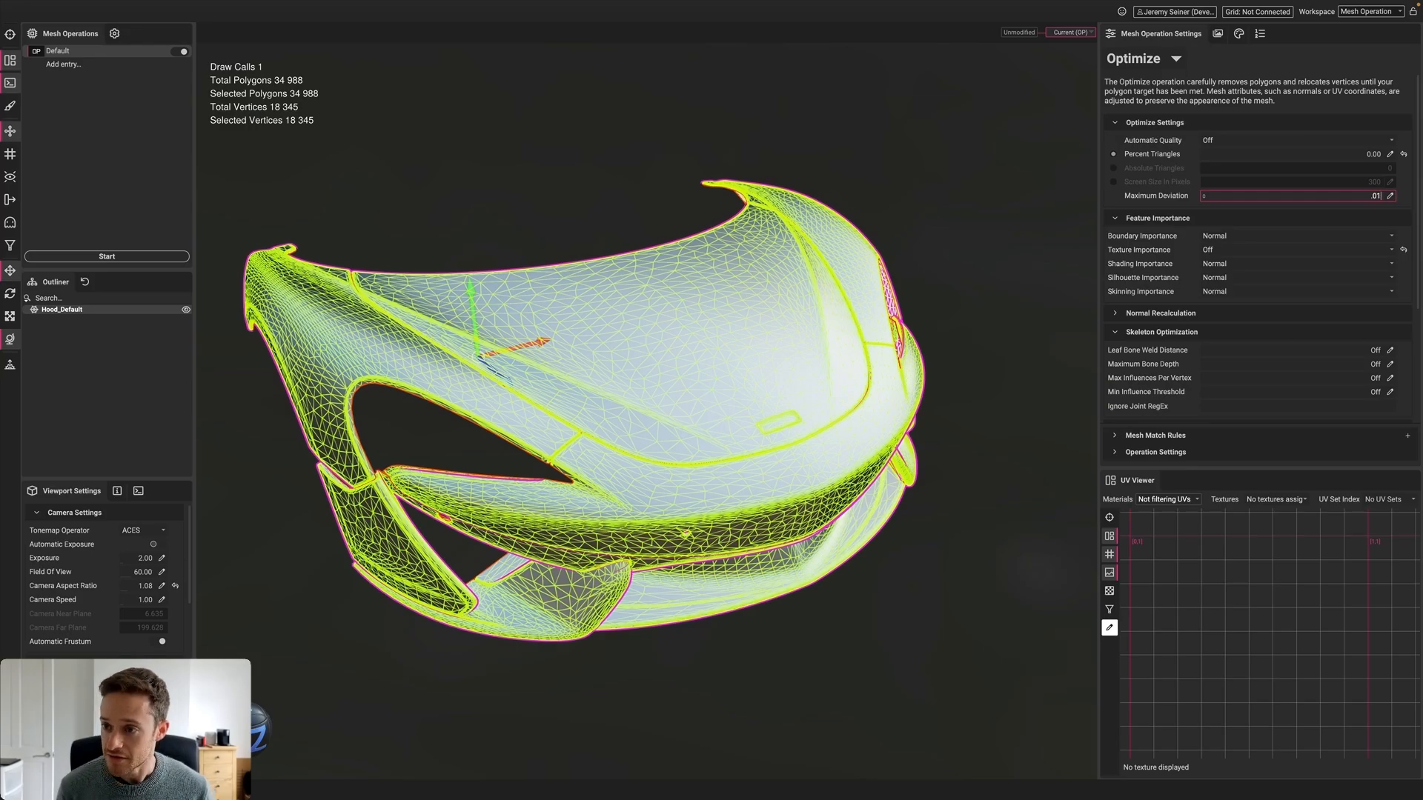
{"action": "key", "text": "Return"}
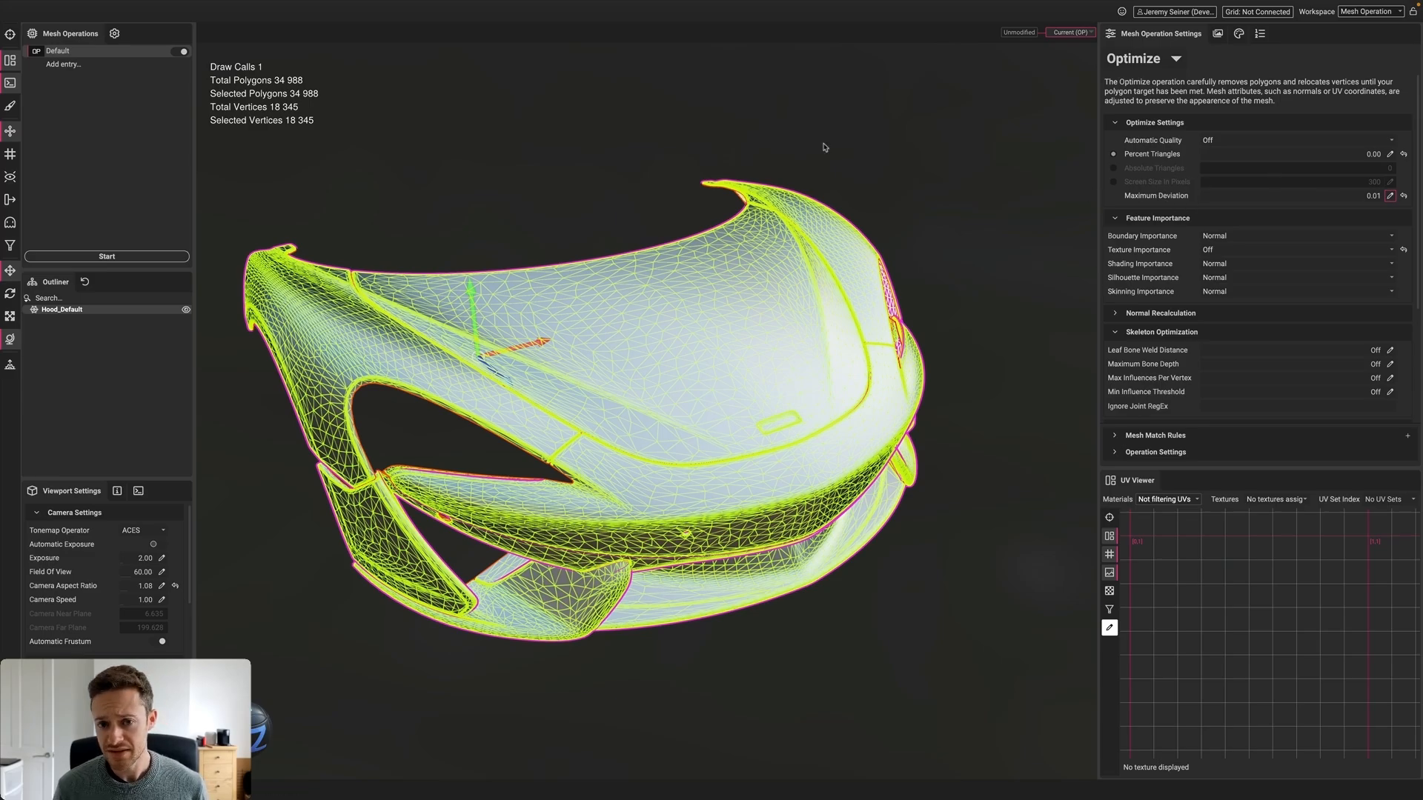
{"action": "left_click", "coordinate": [78, 258]}
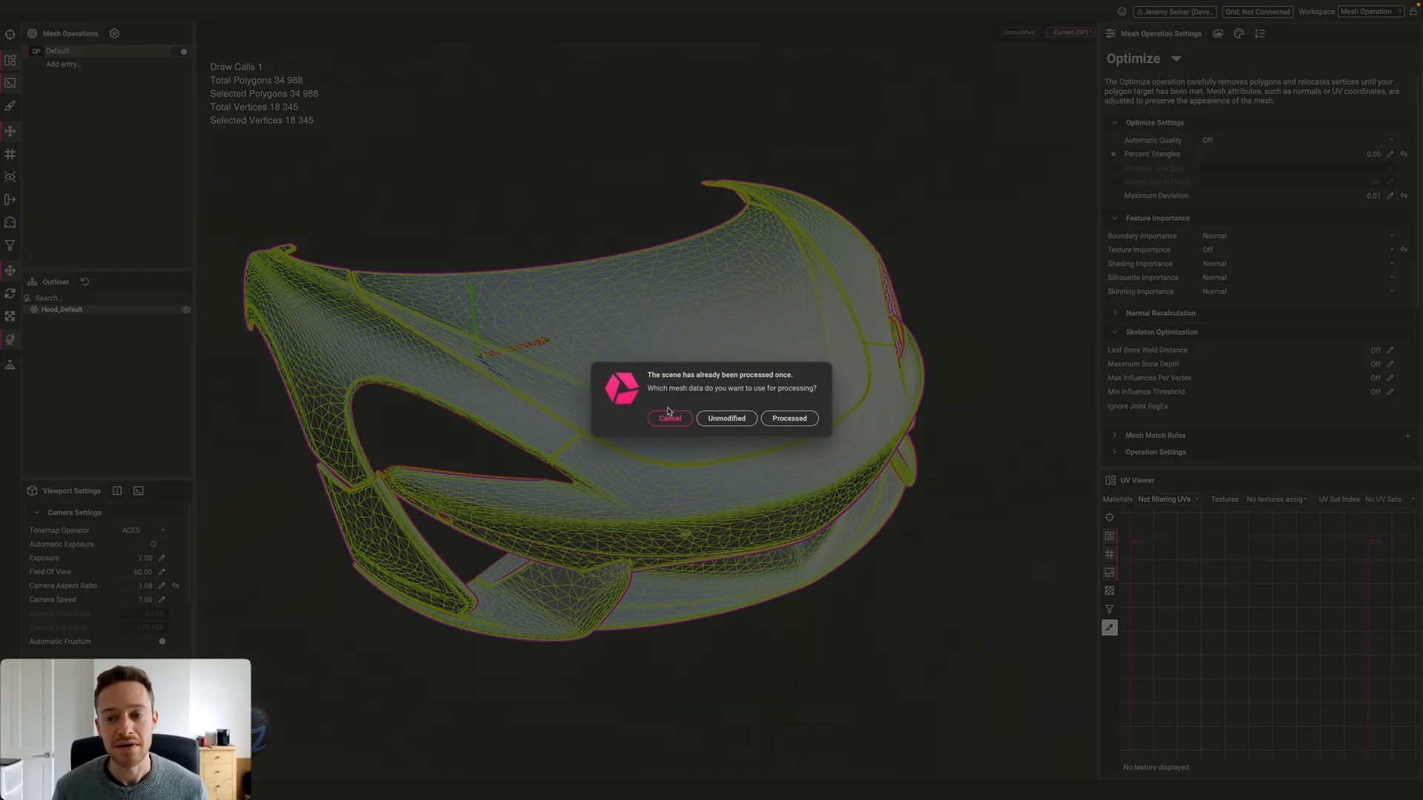
{"action": "left_click", "coordinate": [723, 418]}
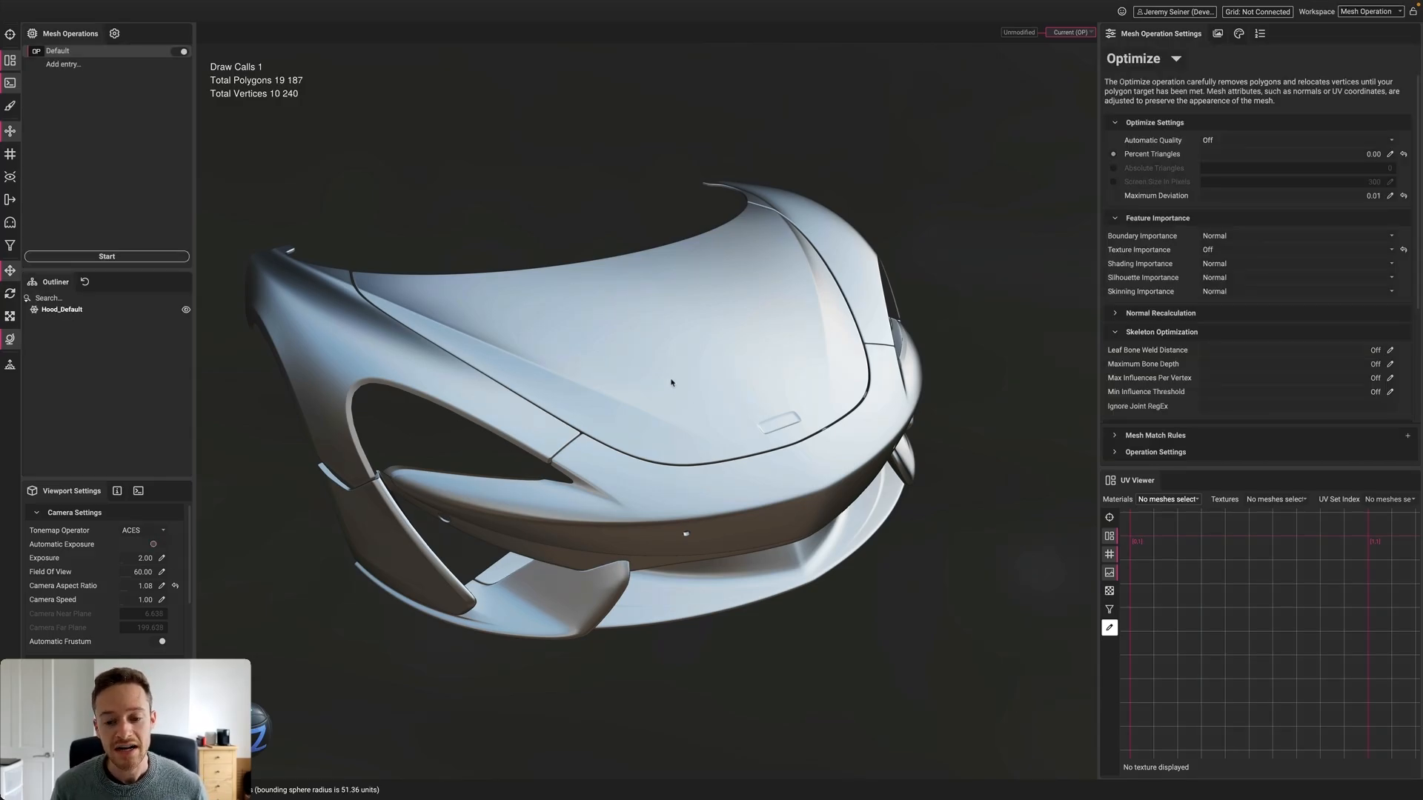
Select the hood and orbit to inspect its 19,187-polygon wireframe
{"action": "mouse_move", "coordinate": [672, 383]}
{"action": "left_mouse_down"}
{"action": "mouse_move", "coordinate": [687, 383]}
{"action": "mouse_move", "coordinate": [660, 393]}
{"action": "mouse_move", "coordinate": [745, 396]}
{"action": "mouse_move", "coordinate": [718, 406]}
{"action": "mouse_move", "coordinate": [742, 403]}
{"action": "mouse_move", "coordinate": [700, 398]}
{"action": "mouse_move", "coordinate": [746, 391]}
{"action": "mouse_move", "coordinate": [659, 399]}
{"action": "left_mouse_up"}
{"action": "left_click", "coordinate": [732, 399]}
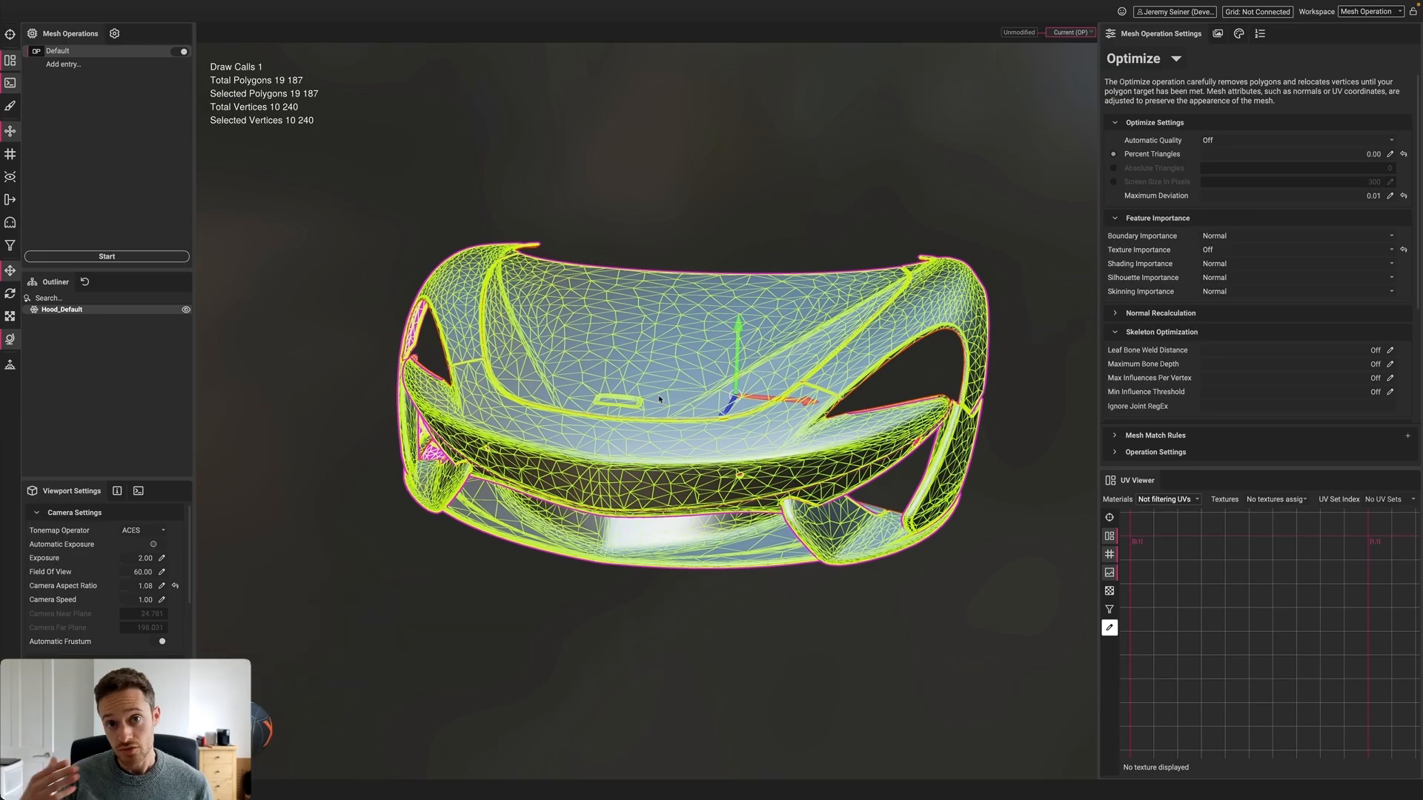
{"action": "mouse_move", "coordinate": [660, 399]}
{"action": "left_mouse_down", "text": "alt"}
{"action": "mouse_move", "coordinate": [663, 371]}
{"action": "mouse_move", "coordinate": [658, 405]}
{"action": "left_mouse_up", "text": "alt"}
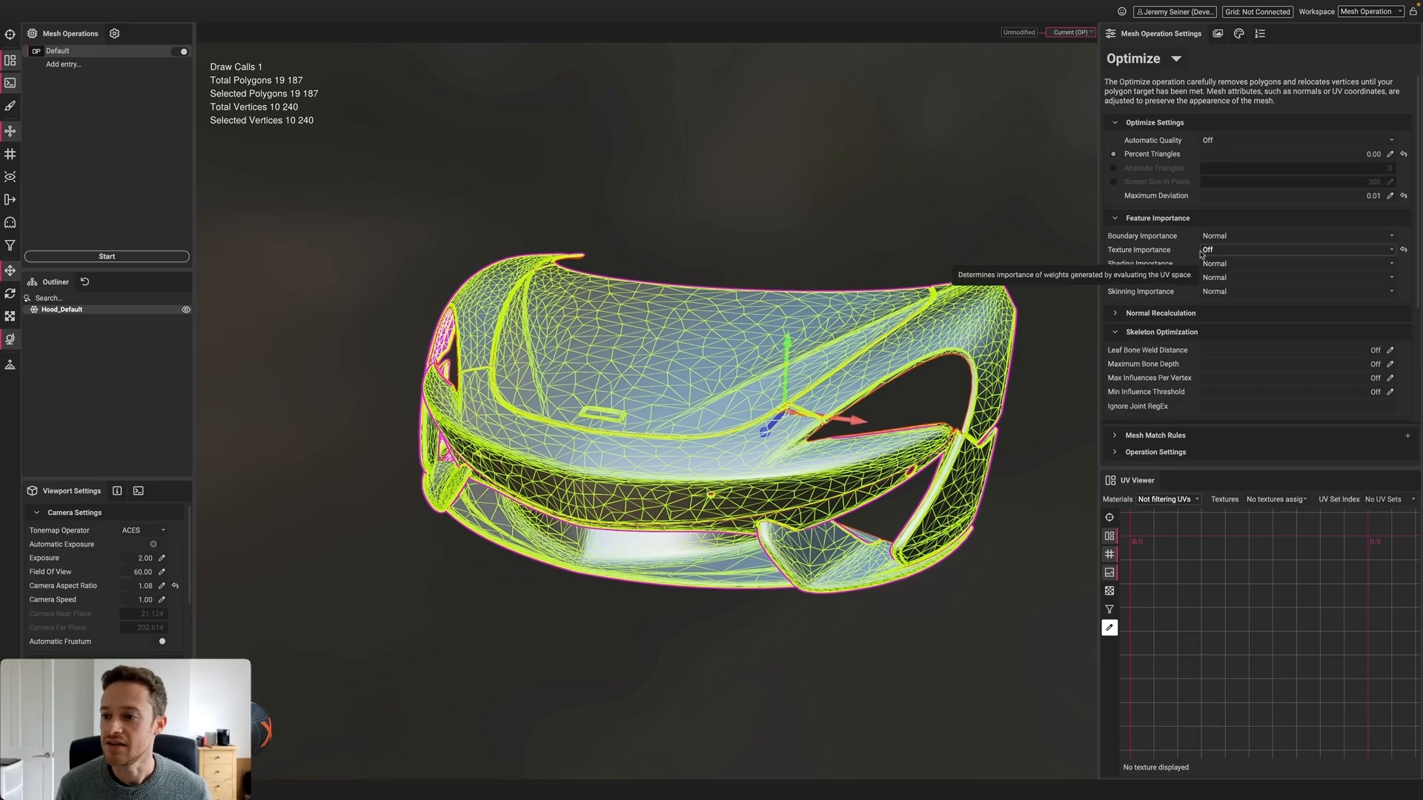
Set Maximum Deviation to 0.05 and re-optimize the hood down to 6,977 polygons
{"action": "left_click", "coordinate": [1390, 197]}
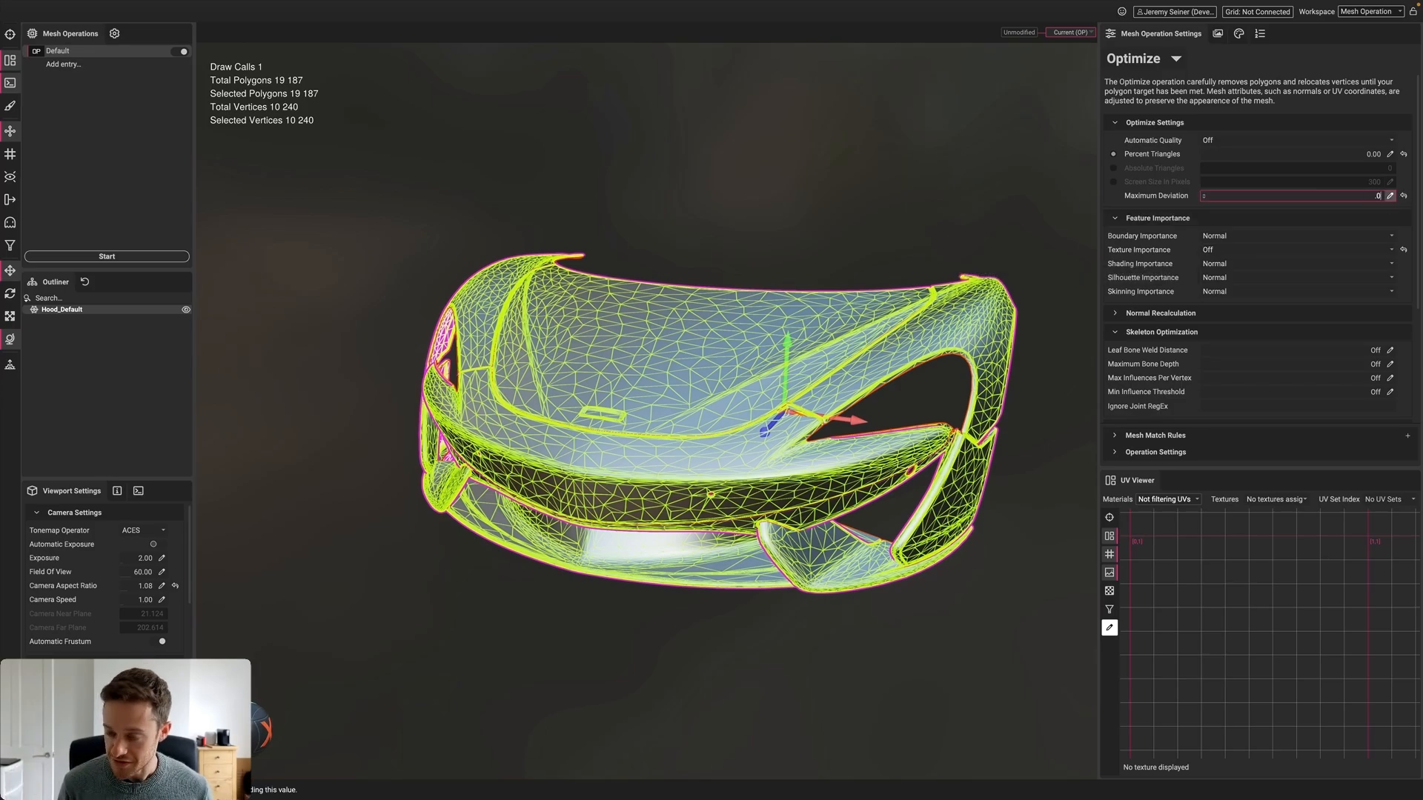
{"action": "type", "text": ".05"}
{"action": "key", "text": "Return"}
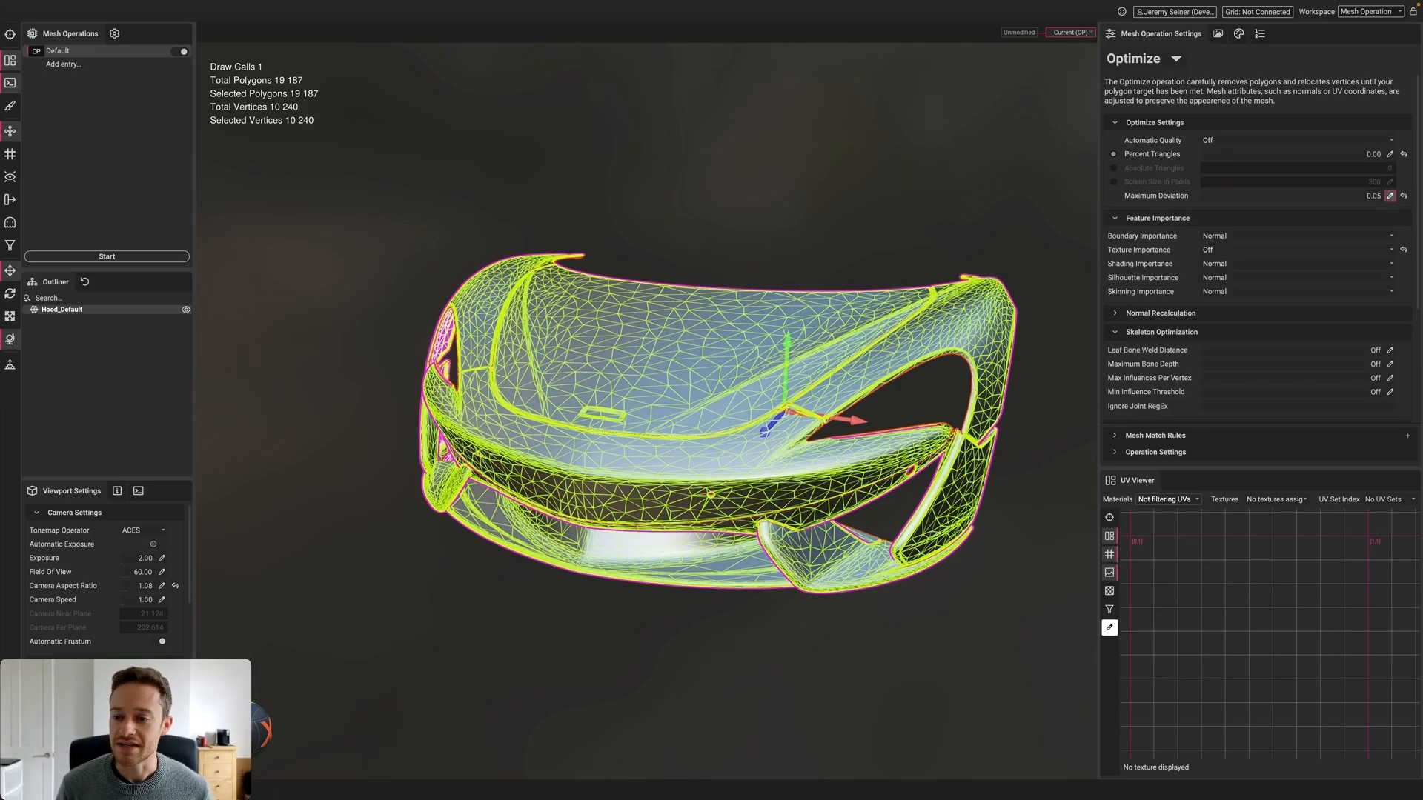
{"action": "left_click", "coordinate": [100, 259]}
{"action": "left_click", "coordinate": [671, 418]}
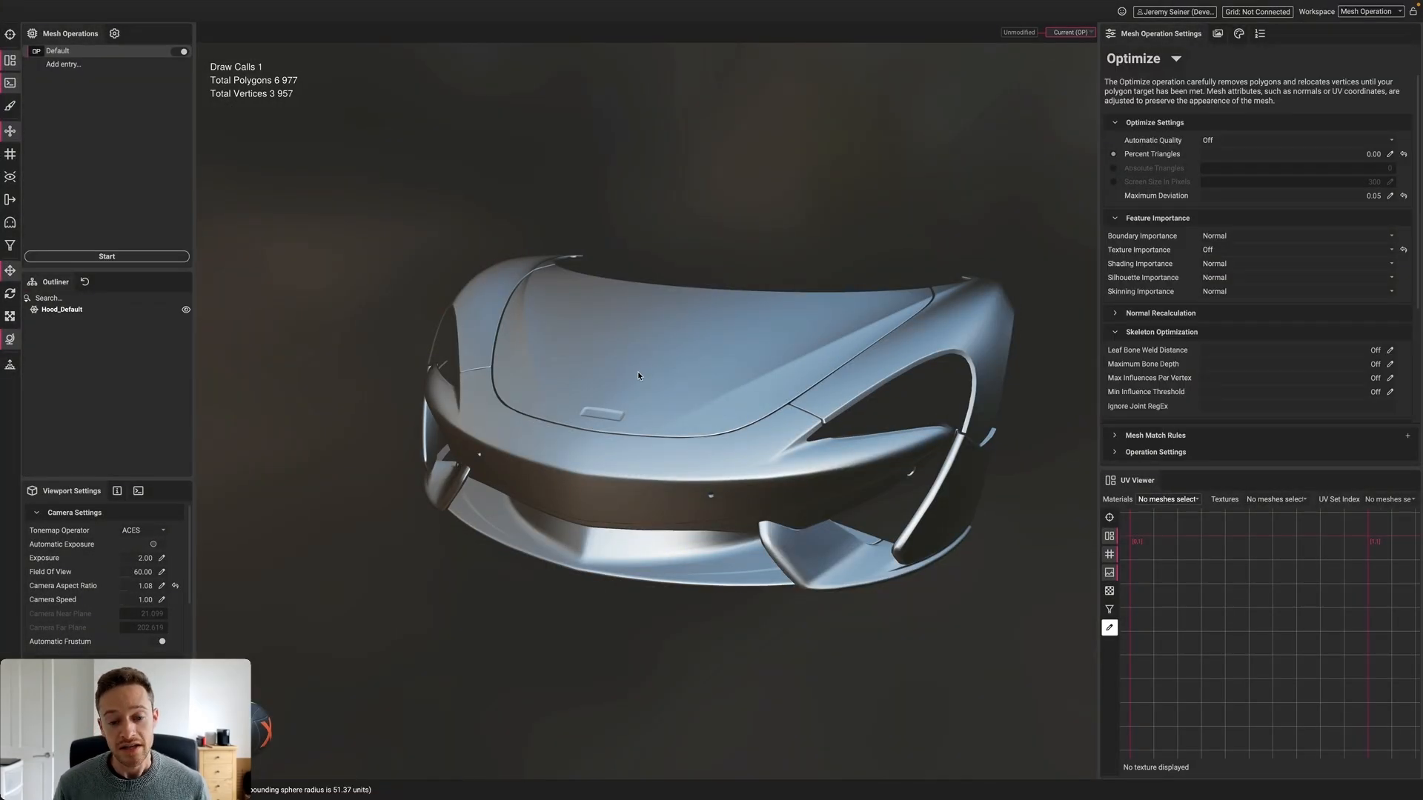
{"action": "left_click", "coordinate": [638, 374]}
{"action": "left_click_drag", "start_coordinate": [638, 373], "coordinate": [603, 368], "text": "alt"}
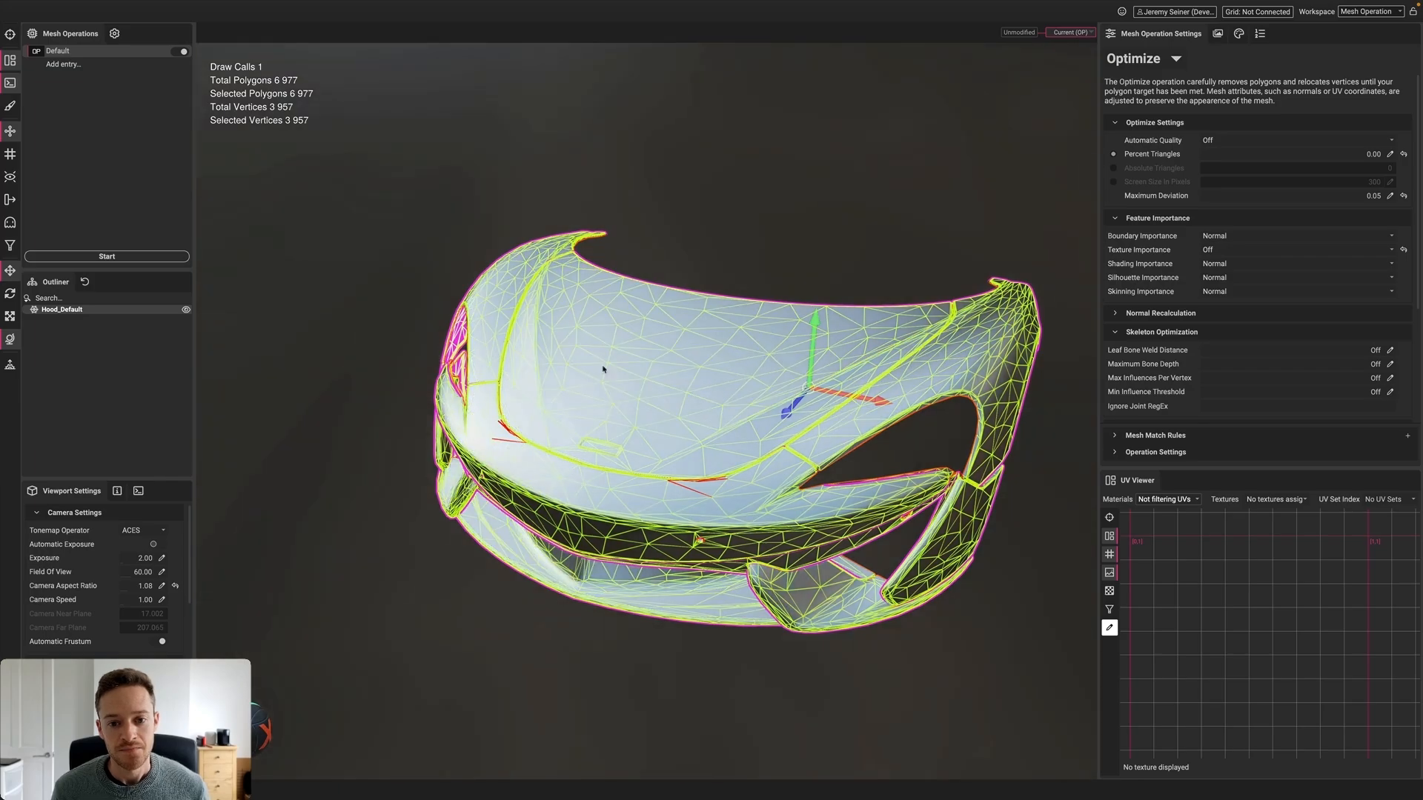
{"action": "left_click", "coordinate": [704, 231]}
{"action": "mouse_move", "coordinate": [715, 398]}
{"action": "left_mouse_down", "text": "shift"}
{"action": "mouse_move", "coordinate": [763, 385]}
{"action": "mouse_move", "coordinate": [716, 416]}
{"action": "left_mouse_up", "text": "shift"}
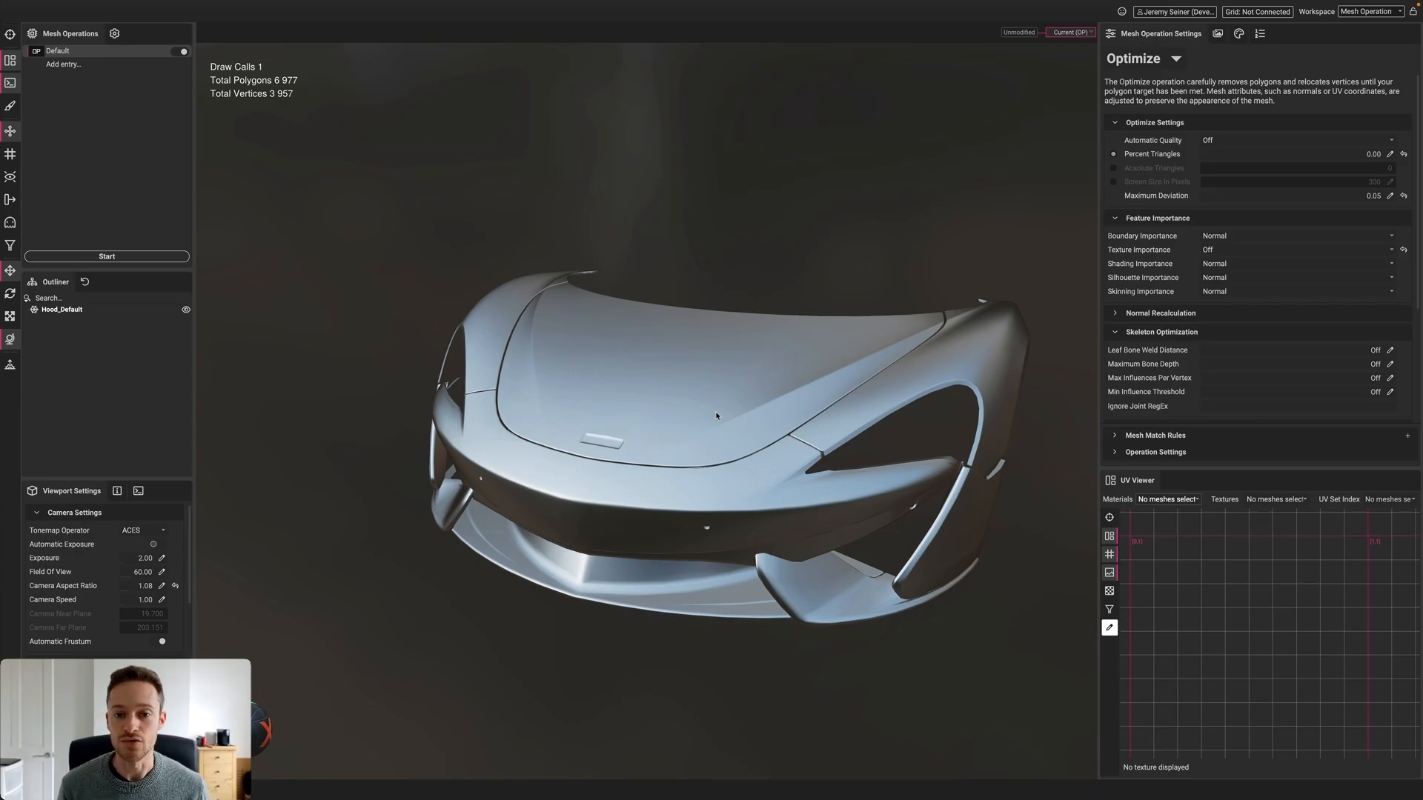
{"action": "left_click", "coordinate": [665, 411]}
{"action": "scroll", "coordinate": [666, 410], "scroll_direction": "up", "scroll_amount": 5}
{"action": "left_click_drag", "start_coordinate": [666, 412], "coordinate": [667, 470], "text": "alt"}
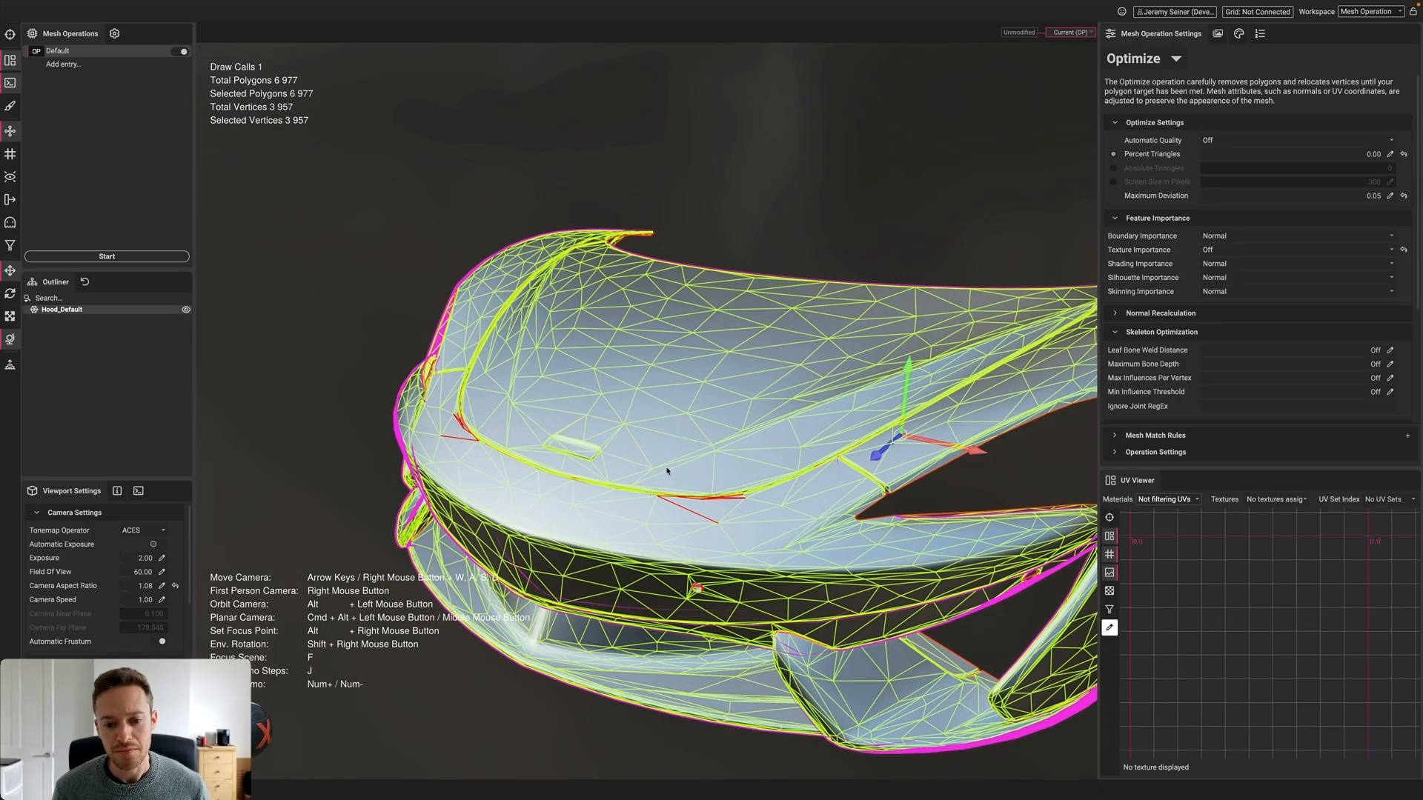
{"action": "left_click", "coordinate": [751, 222]}
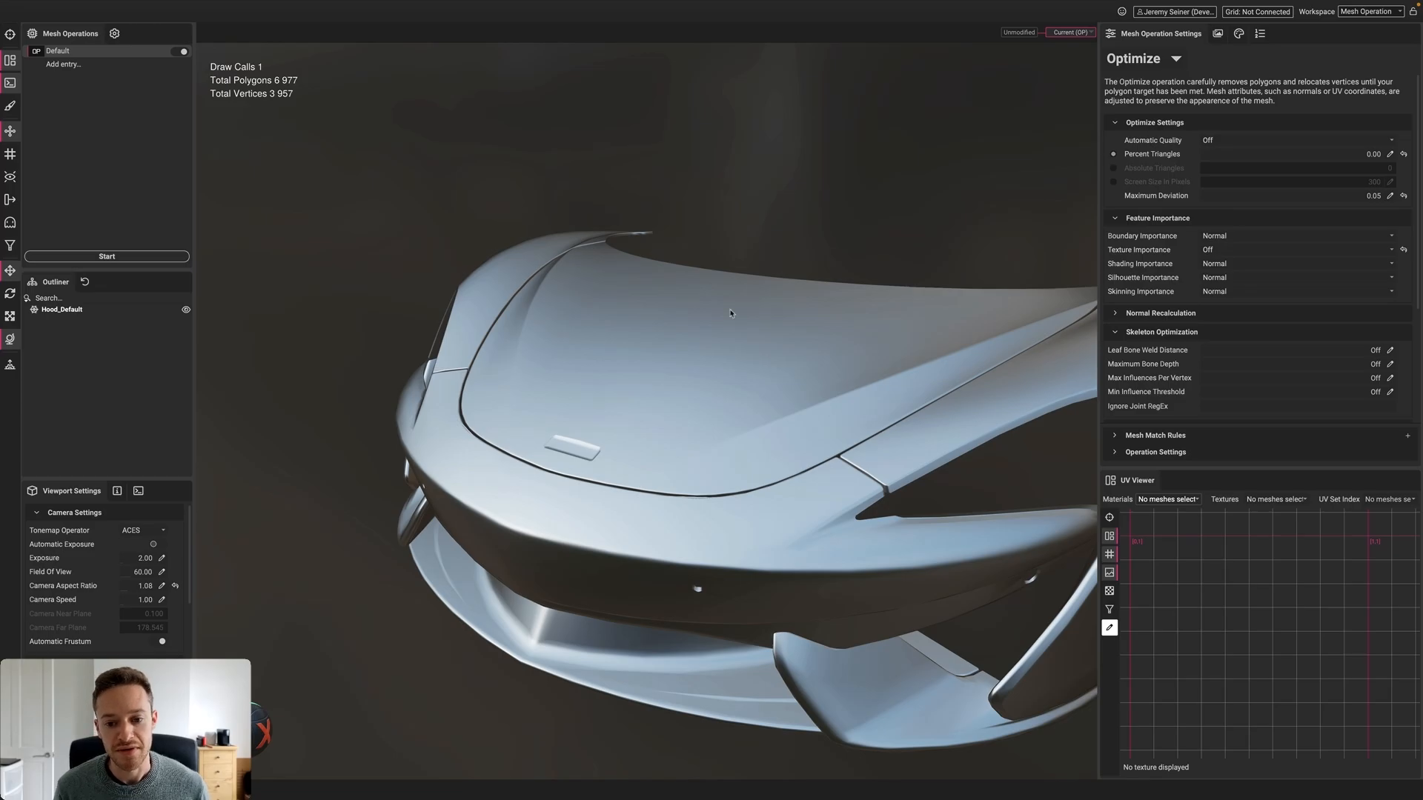
{"action": "left_click_drag", "start_coordinate": [680, 372], "coordinate": [605, 454], "text": "alt"}
{"action": "scroll", "coordinate": [604, 445], "scroll_direction": "up", "scroll_amount": 5}
{"action": "middle_click_drag", "start_coordinate": [604, 454], "coordinate": [621, 440]}
{"action": "scroll", "coordinate": [621, 440], "scroll_direction": "up", "scroll_amount": 3}
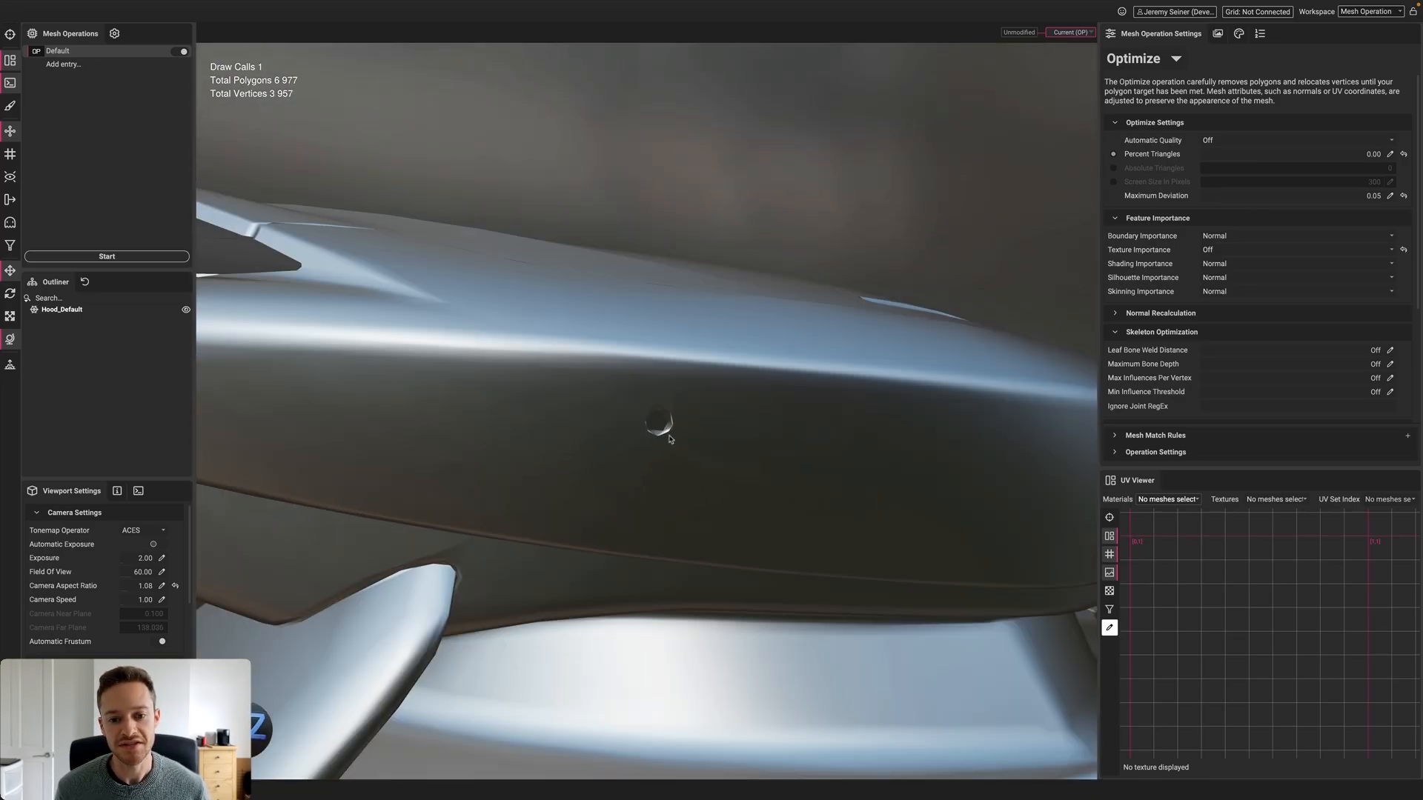
{"action": "left_click_drag", "start_coordinate": [698, 432], "coordinate": [640, 433], "text": "alt"}
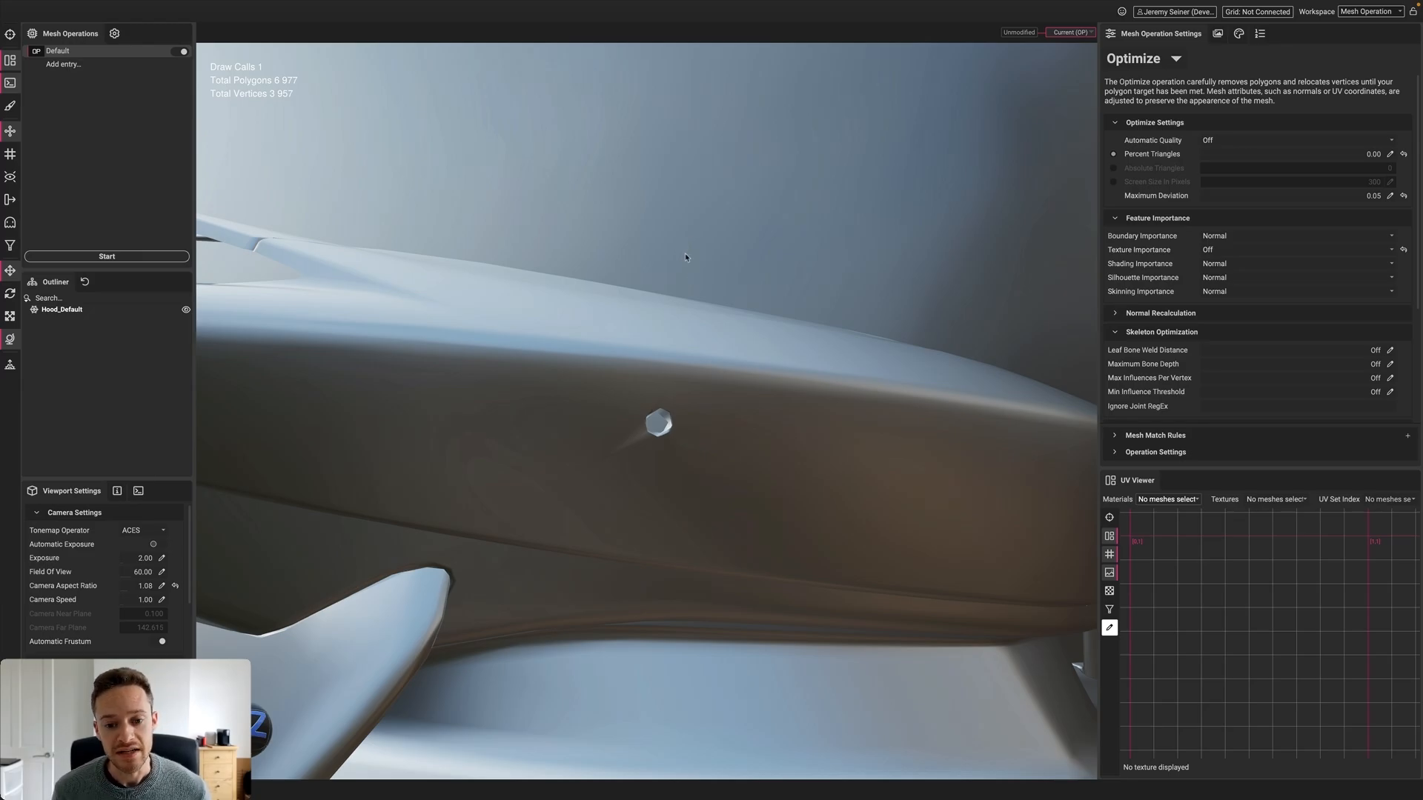
{"action": "scroll", "coordinate": [685, 257], "scroll_direction": "down", "scroll_amount": 3}
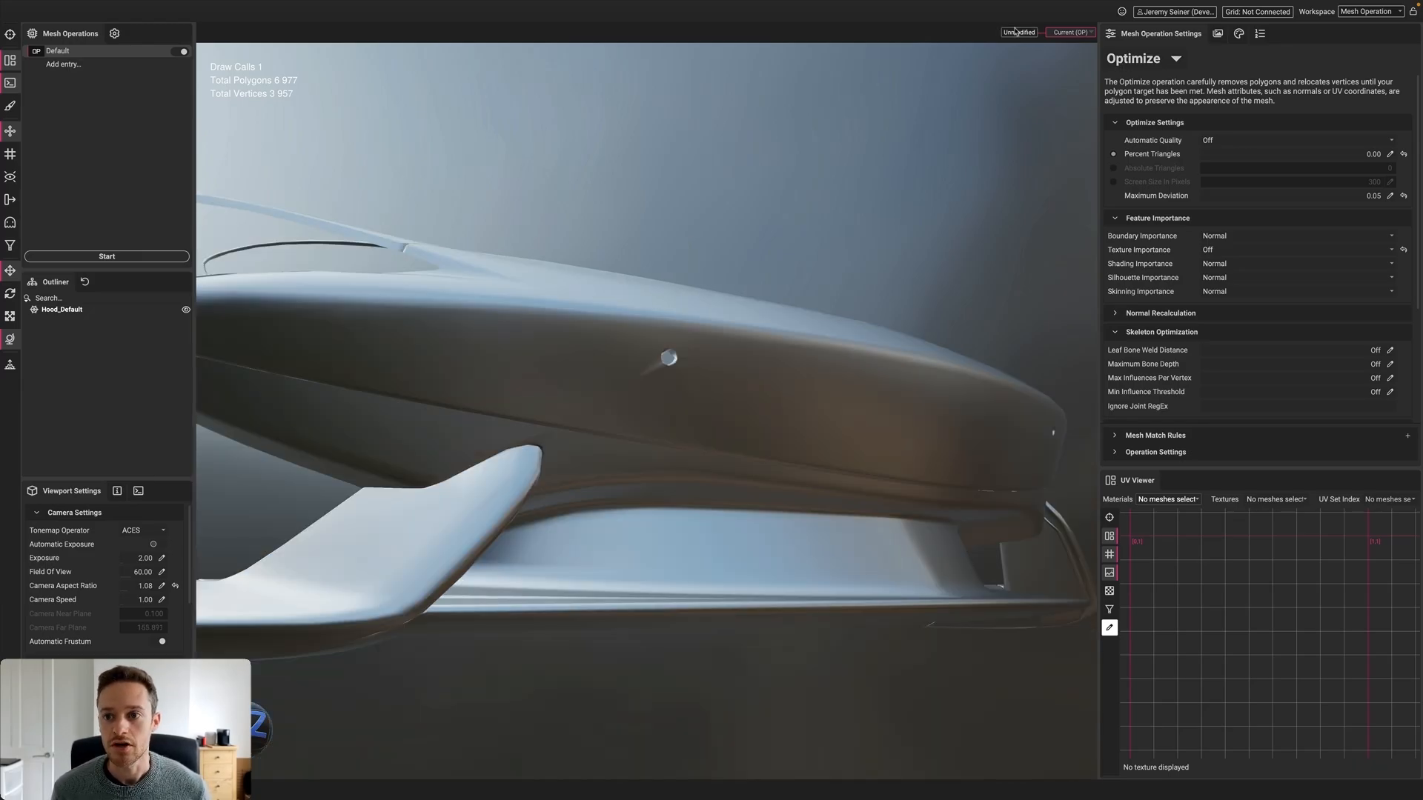
Delete the timeline history, keeping the current profile, to restore the 69,976-polygon hood
{"action": "left_click", "coordinate": [1028, 32]}
{"action": "left_click", "coordinate": [1044, 34]}
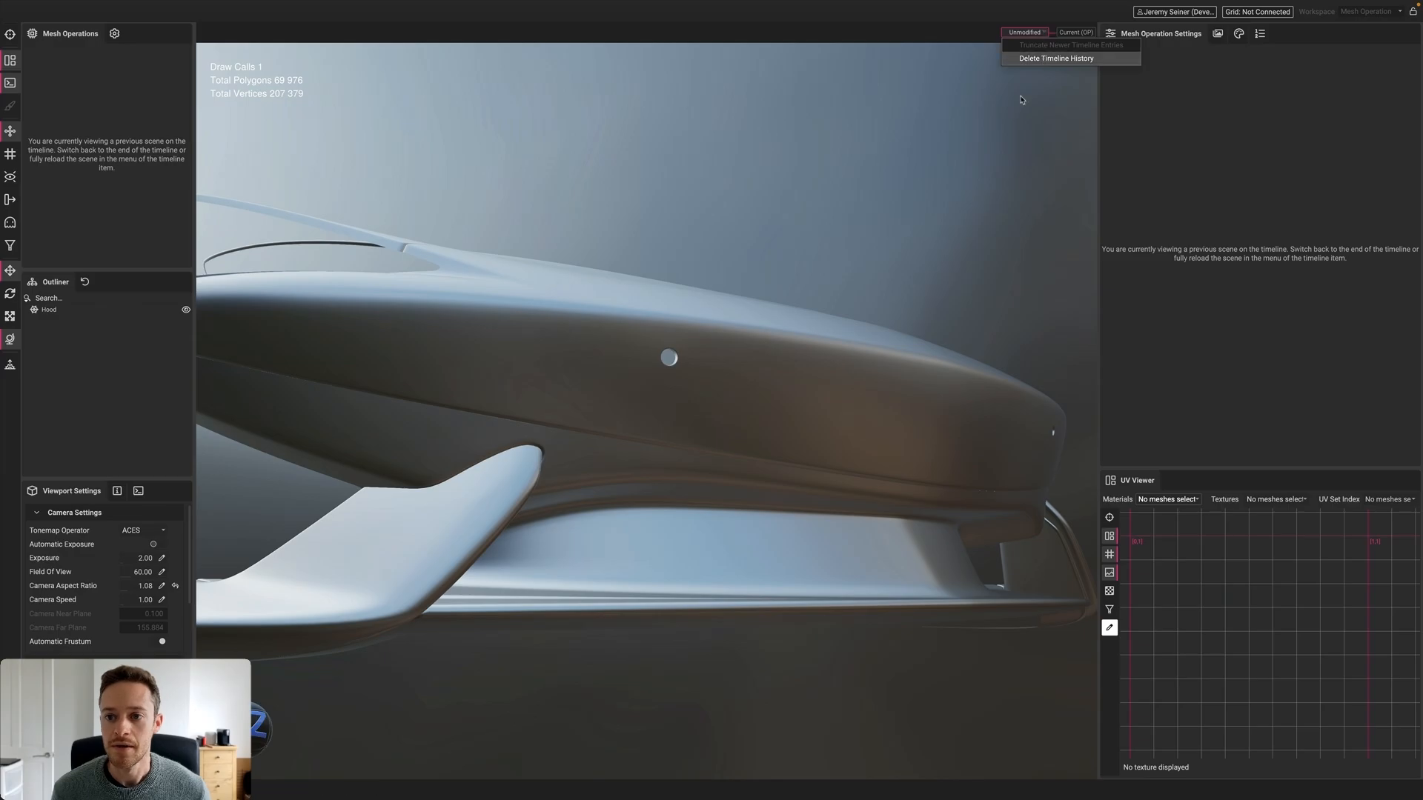
{"action": "left_click", "coordinate": [1045, 59]}
{"action": "left_click", "coordinate": [835, 421]}
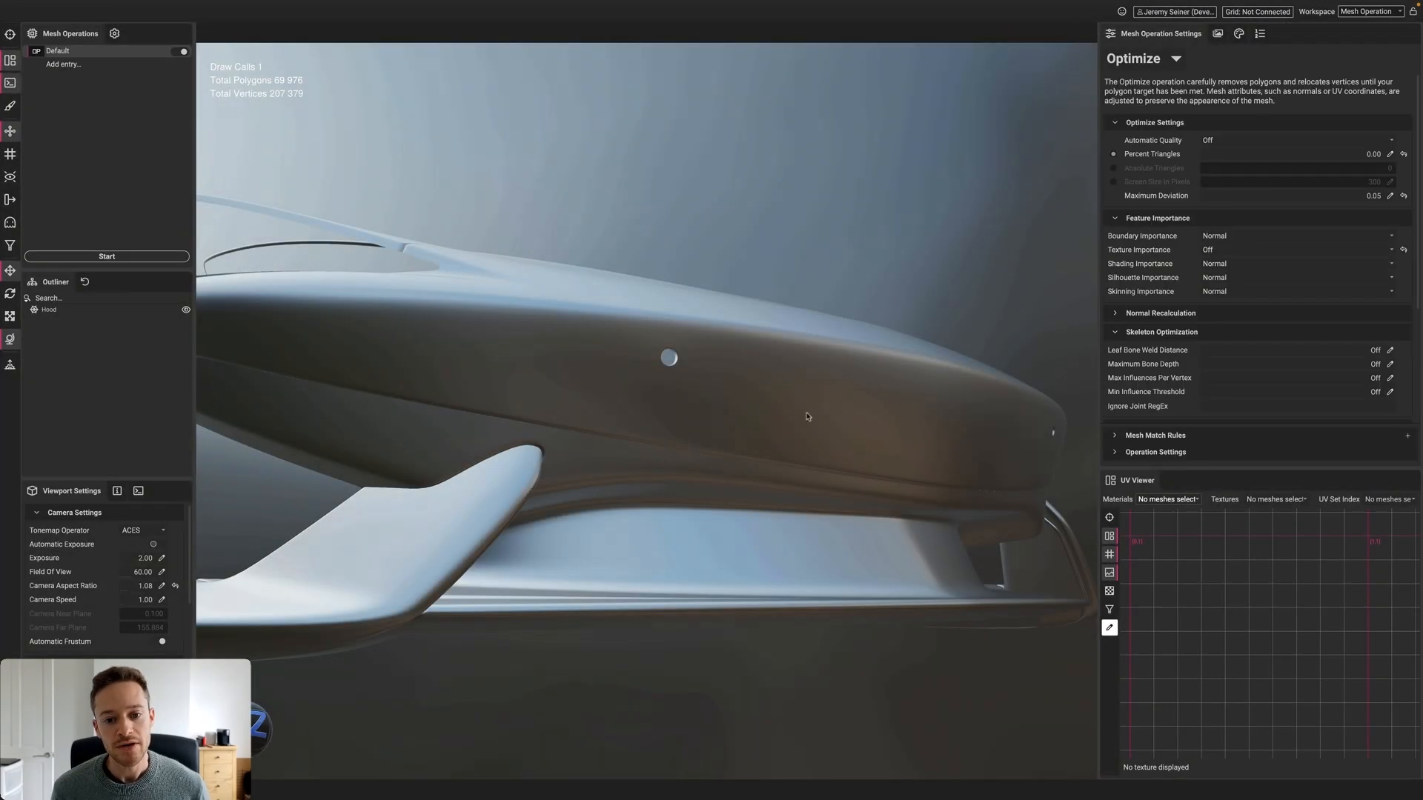
{"action": "left_click", "coordinate": [634, 383]}
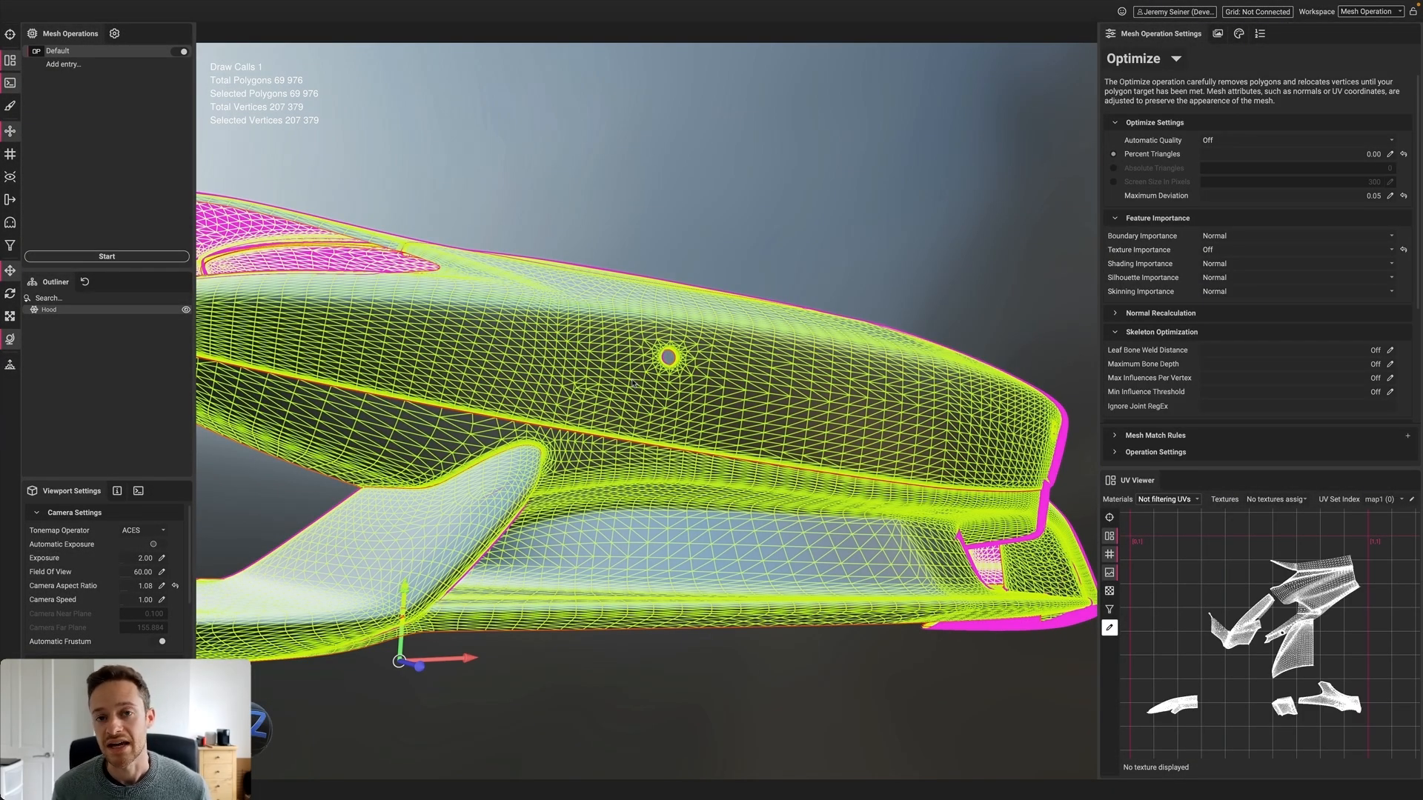
{"action": "mouse_move", "coordinate": [649, 299]}
{"action": "left_mouse_down", "text": "alt"}
{"action": "mouse_move", "coordinate": [636, 306]}
{"action": "mouse_move", "coordinate": [671, 303]}
{"action": "mouse_move", "coordinate": [621, 299]}
{"action": "left_mouse_up", "text": "alt"}
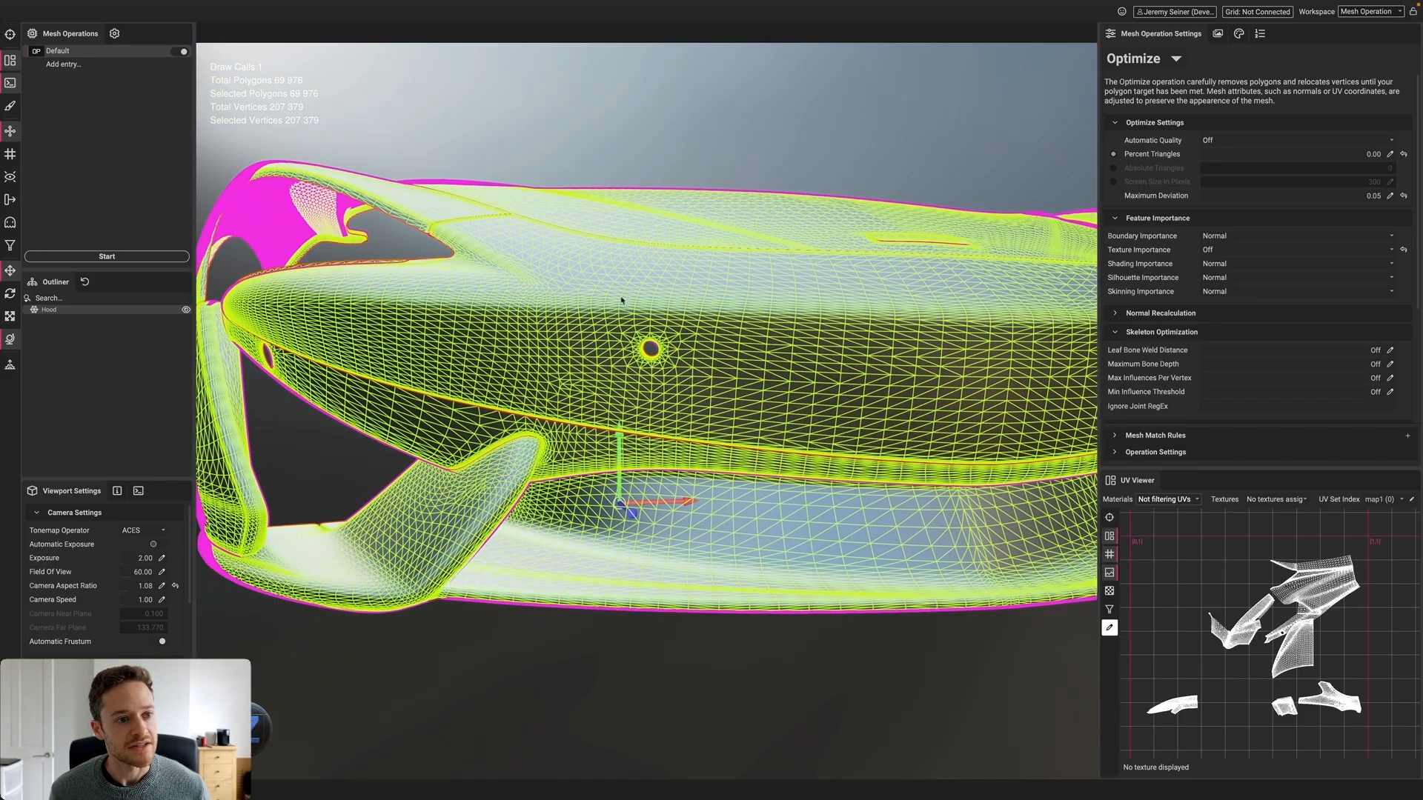
In Vertex Paint, brush blue at radius 1.0 around the left hood hole
{"action": "left_click", "coordinate": [10, 105]}
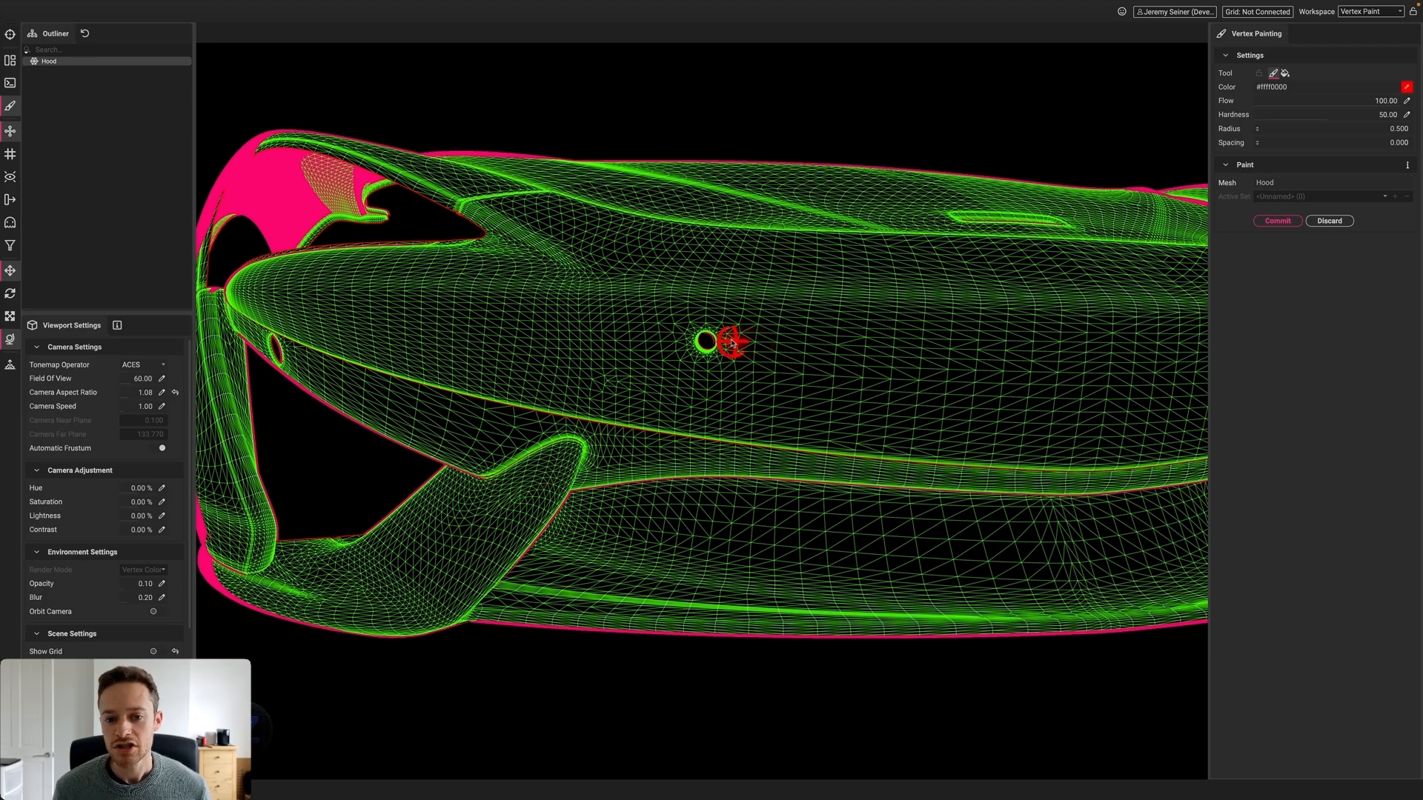
{"action": "scroll", "coordinate": [734, 339], "scroll_direction": "up", "scroll_amount": 3}
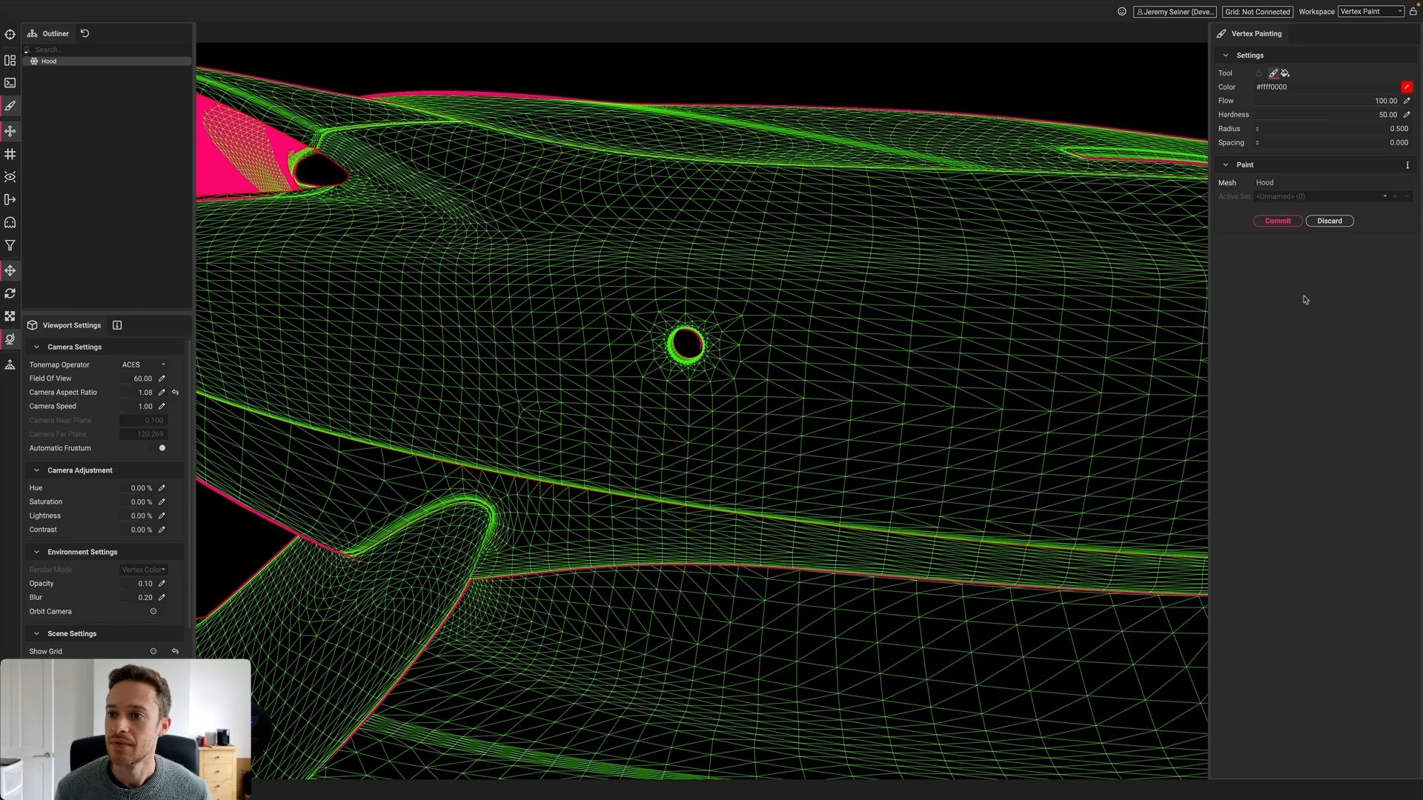
{"action": "left_click", "coordinate": [1407, 86]}
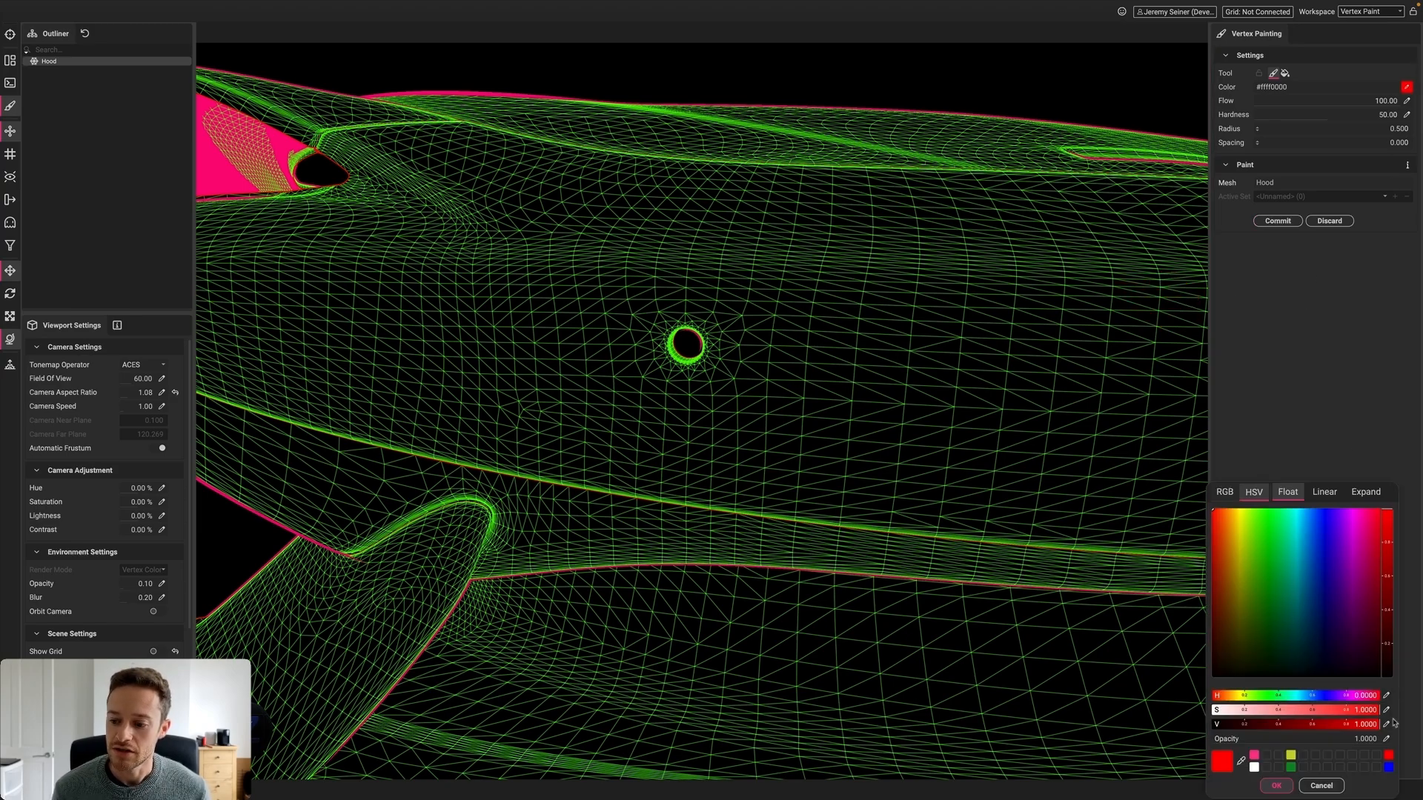
{"action": "left_click", "coordinate": [1387, 768]}
{"action": "left_click", "coordinate": [1276, 786]}
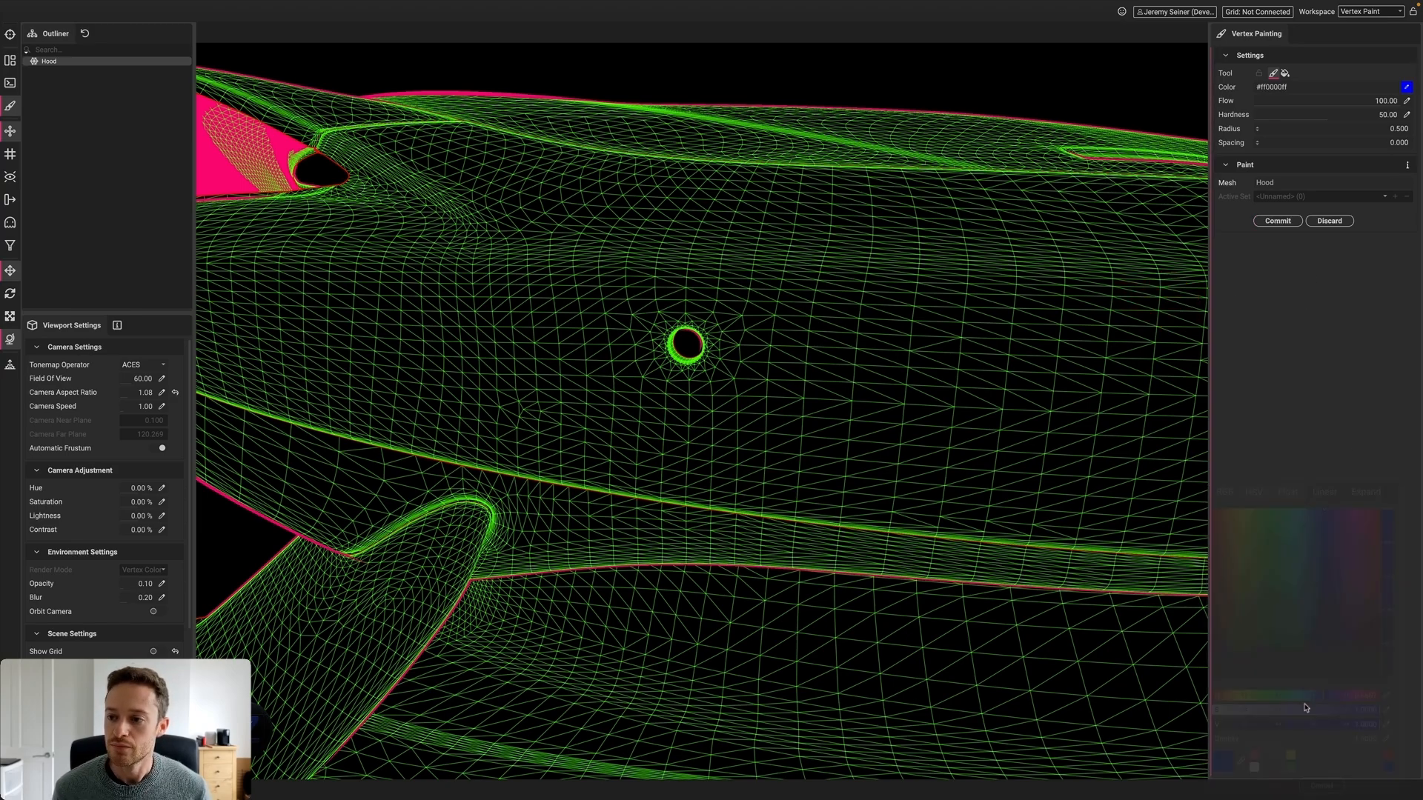
{"action": "left_click", "coordinate": [1399, 129]}
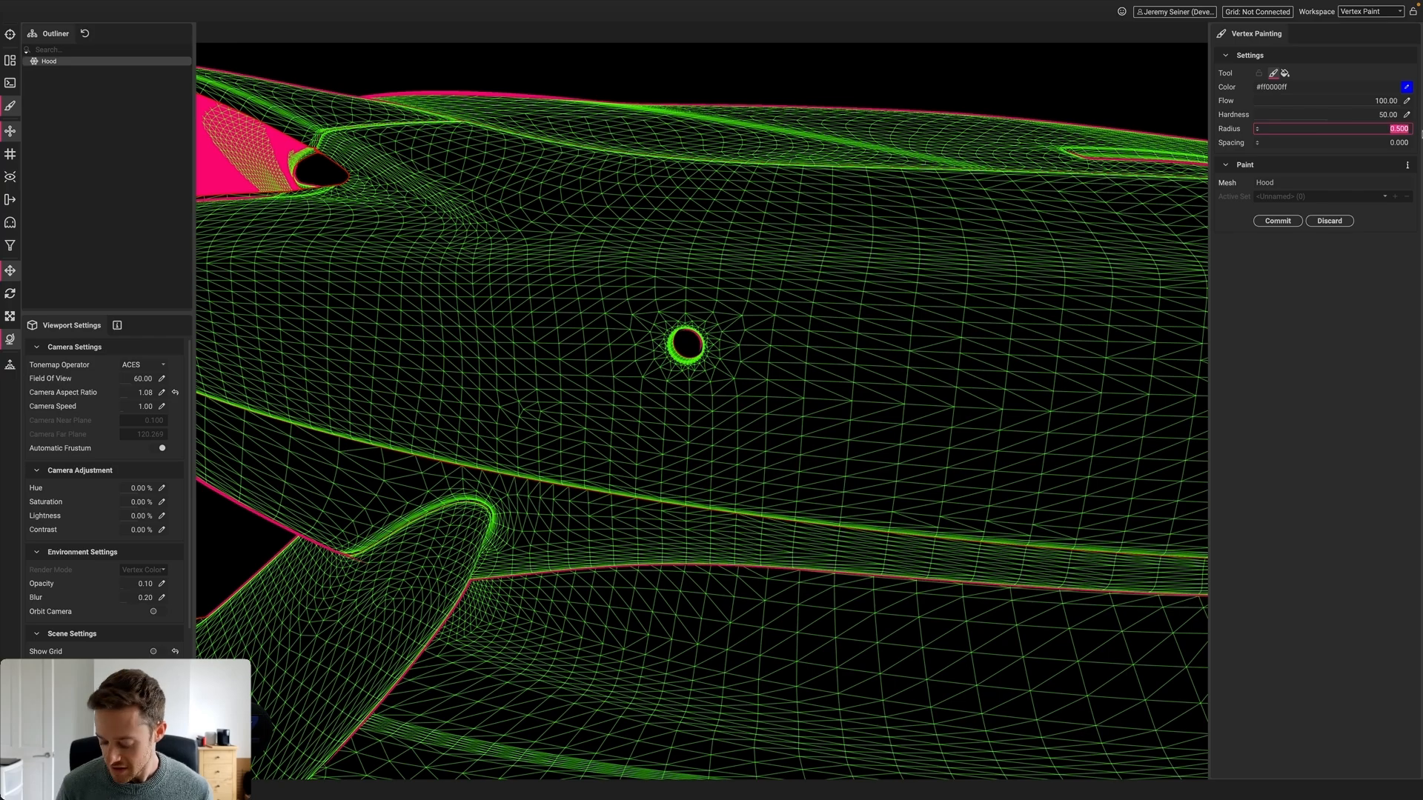
{"action": "mouse_move", "coordinate": [741, 326]}
{"action": "left_mouse_down"}
{"action": "mouse_move", "coordinate": [645, 356]}
{"action": "mouse_move", "coordinate": [652, 344]}
{"action": "mouse_move", "coordinate": [729, 348]}
{"action": "mouse_move", "coordinate": [630, 403]}
{"action": "mouse_move", "coordinate": [590, 319]}
{"action": "mouse_move", "coordinate": [635, 330]}
{"action": "mouse_move", "coordinate": [590, 326]}
{"action": "mouse_move", "coordinate": [689, 429]}
{"action": "mouse_move", "coordinate": [763, 370]}
{"action": "mouse_move", "coordinate": [721, 336]}
{"action": "mouse_move", "coordinate": [693, 345]}
{"action": "mouse_move", "coordinate": [589, 308]}
{"action": "mouse_move", "coordinate": [786, 417]}
{"action": "mouse_move", "coordinate": [852, 403]}
{"action": "mouse_move", "coordinate": [716, 409]}
{"action": "left_mouse_up"}
Brush red at radius 0.5 around the right hood hole
{"action": "scroll", "coordinate": [785, 417], "scroll_direction": "down", "scroll_amount": 10}
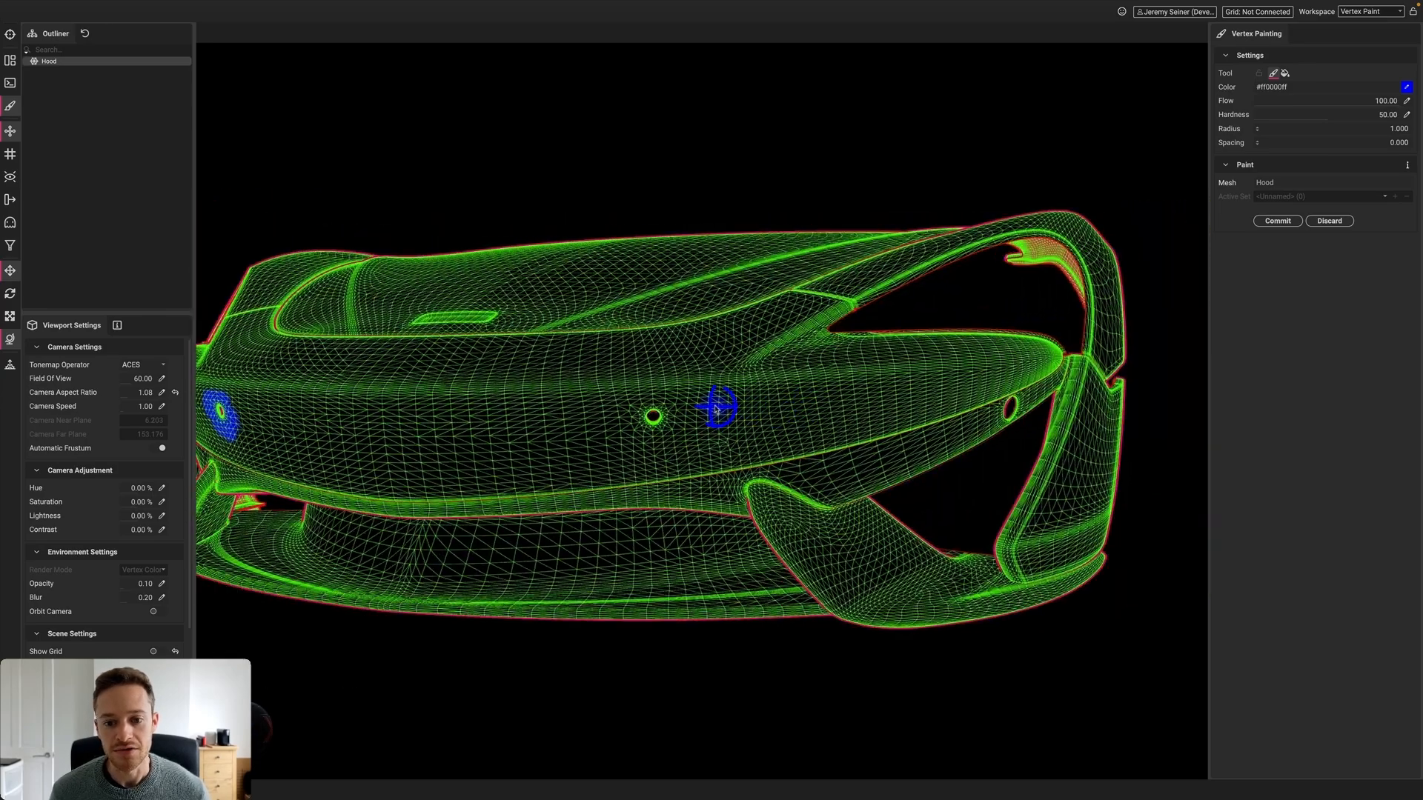
{"action": "scroll", "coordinate": [715, 410], "scroll_direction": "up", "scroll_amount": 10}
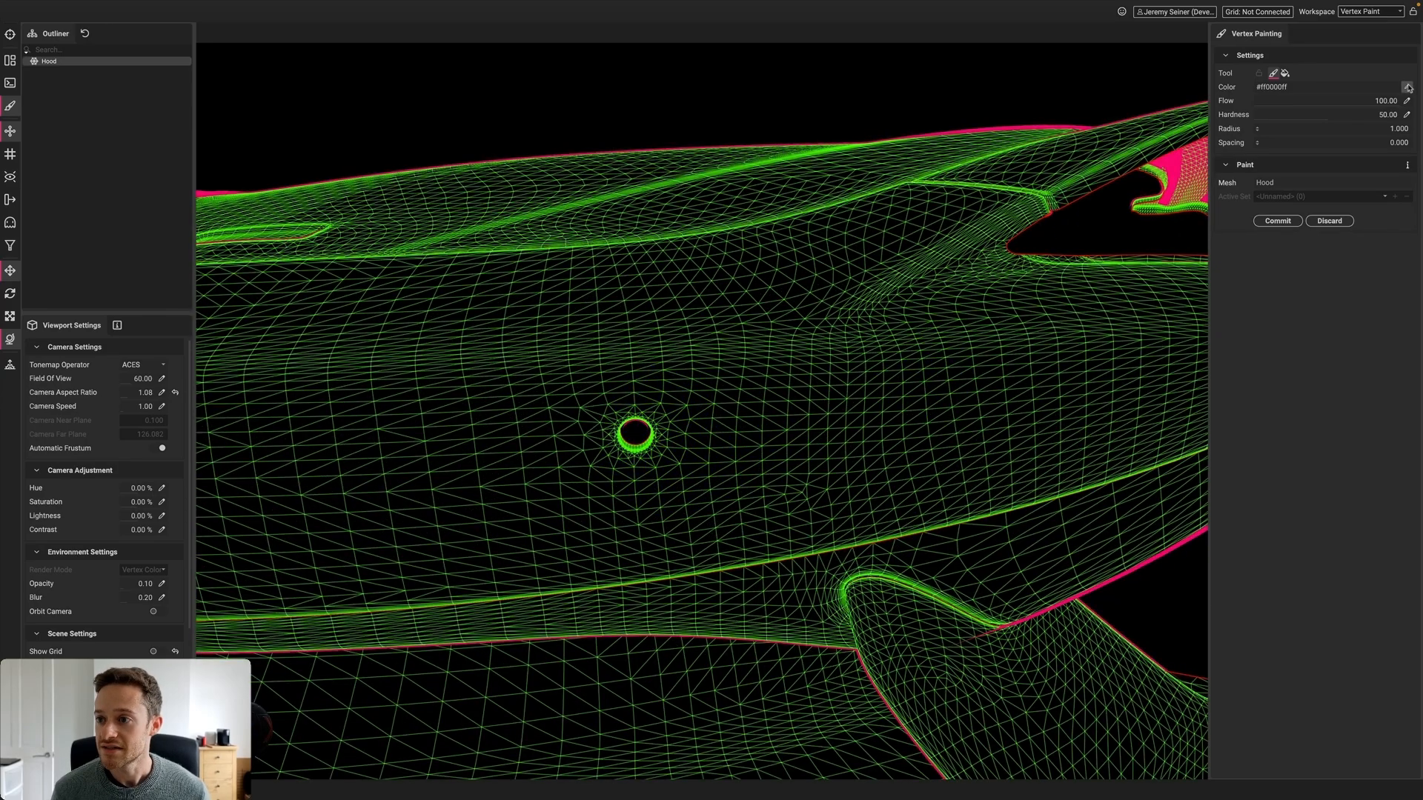
{"action": "left_click", "coordinate": [1406, 87]}
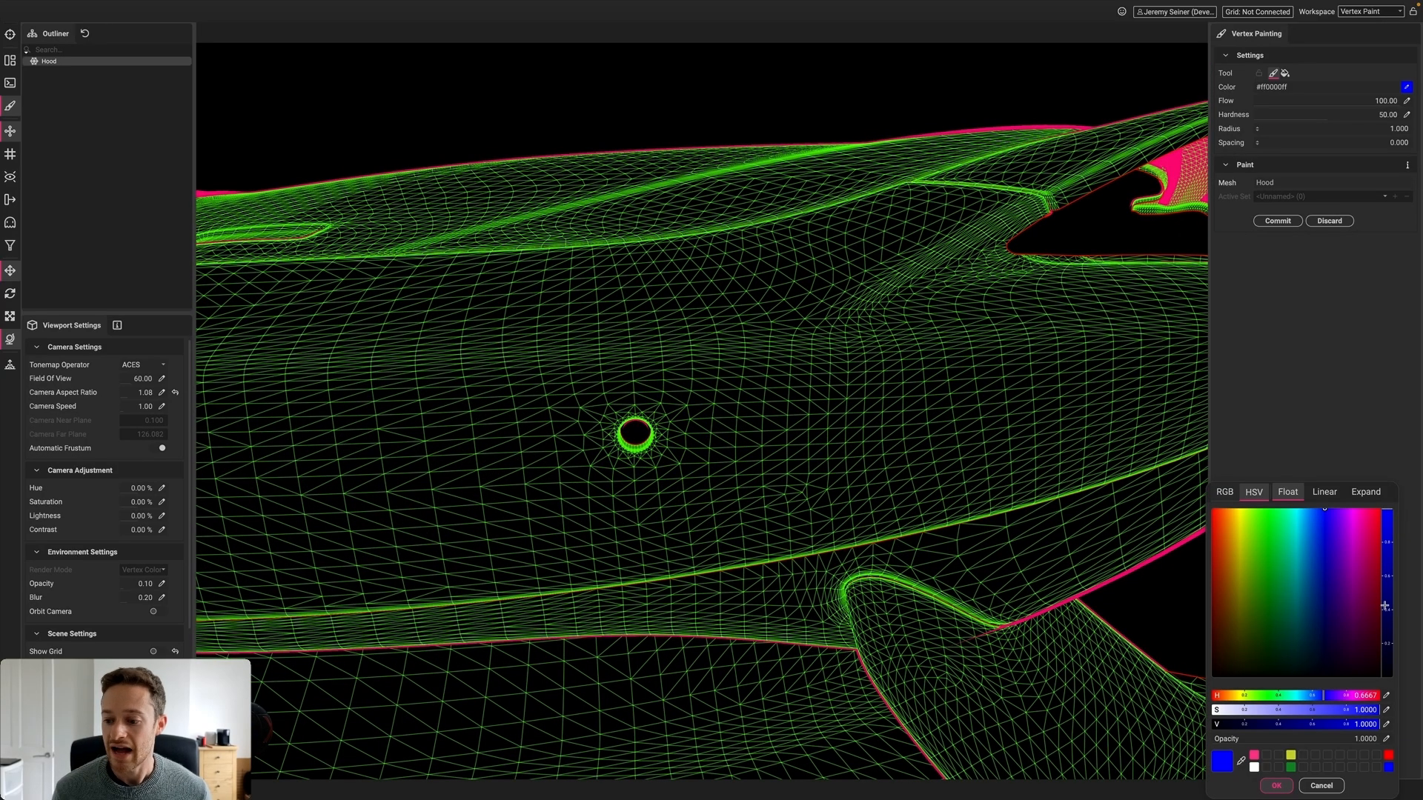
{"action": "left_click", "coordinate": [1389, 756]}
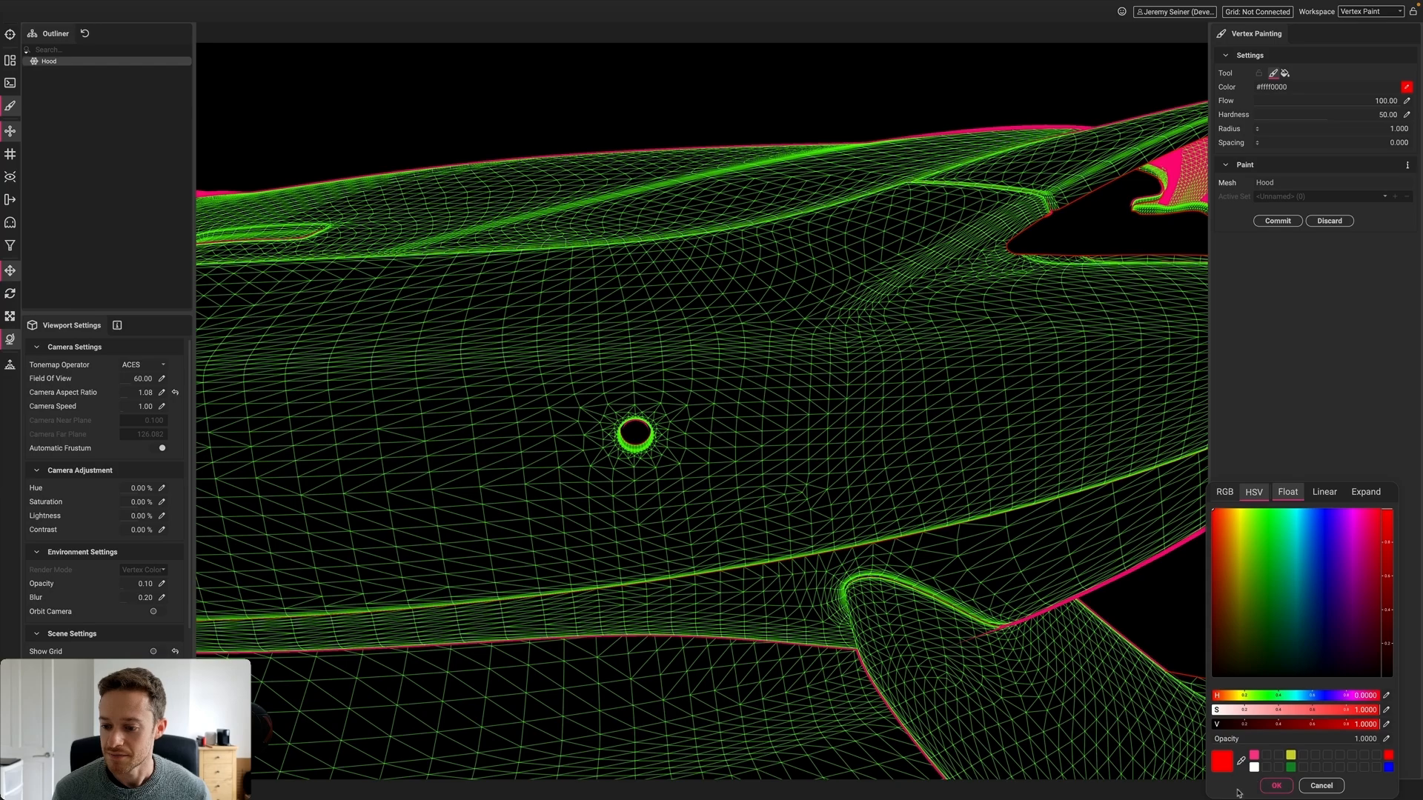
{"action": "left_click", "coordinate": [1276, 785]}
{"action": "left_click", "coordinate": [1382, 128]}
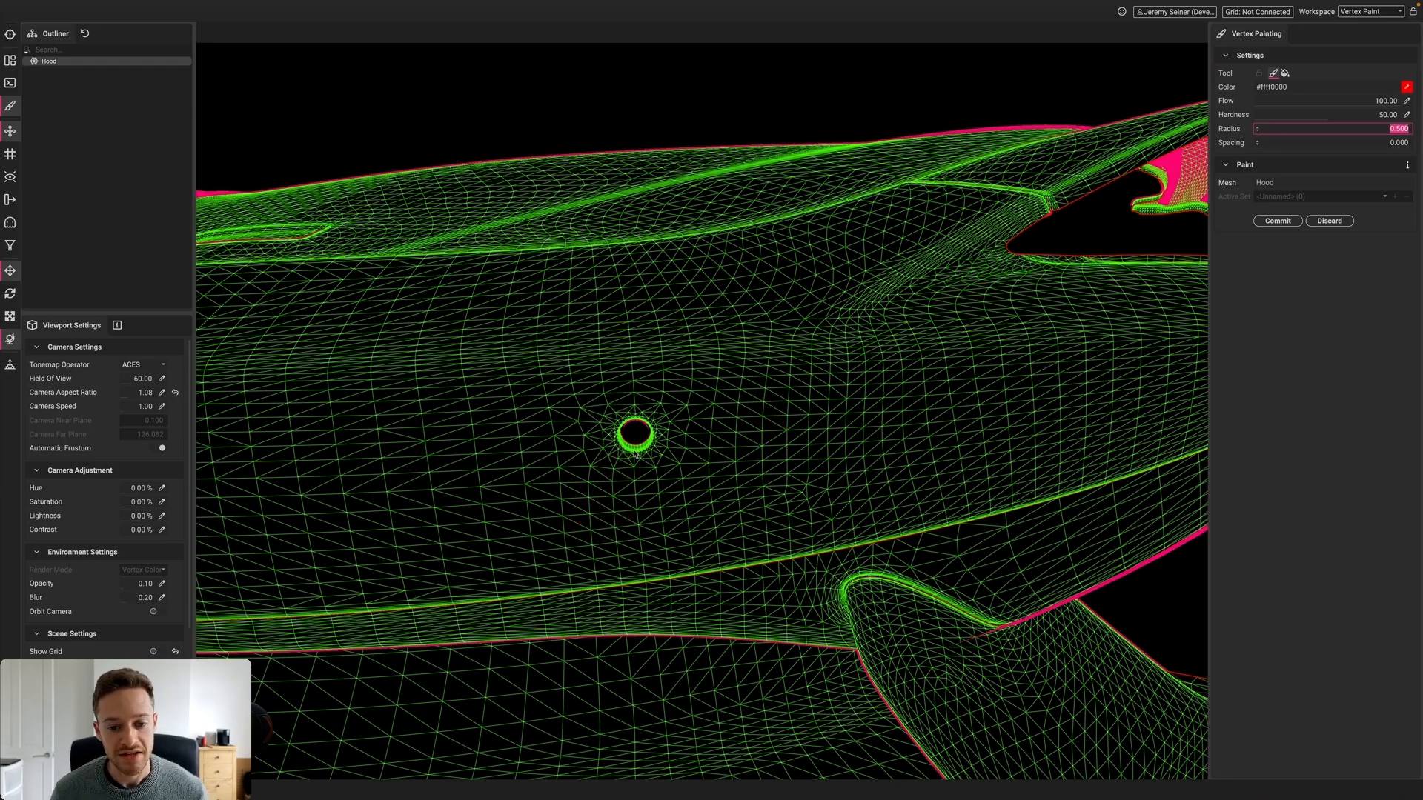
{"action": "mouse_move", "coordinate": [629, 454]}
{"action": "left_mouse_down"}
{"action": "mouse_move", "coordinate": [651, 426]}
{"action": "mouse_move", "coordinate": [624, 419]}
{"action": "mouse_move", "coordinate": [616, 443]}
{"action": "mouse_move", "coordinate": [646, 459]}
{"action": "mouse_move", "coordinate": [659, 428]}
{"action": "mouse_move", "coordinate": [649, 422]}
{"action": "mouse_move", "coordinate": [638, 461]}
{"action": "left_mouse_up"}
{"action": "scroll", "coordinate": [638, 460], "scroll_direction": "down", "scroll_amount": 10}
{"action": "right_click_drag", "start_coordinate": [539, 477], "coordinate": [593, 475]}
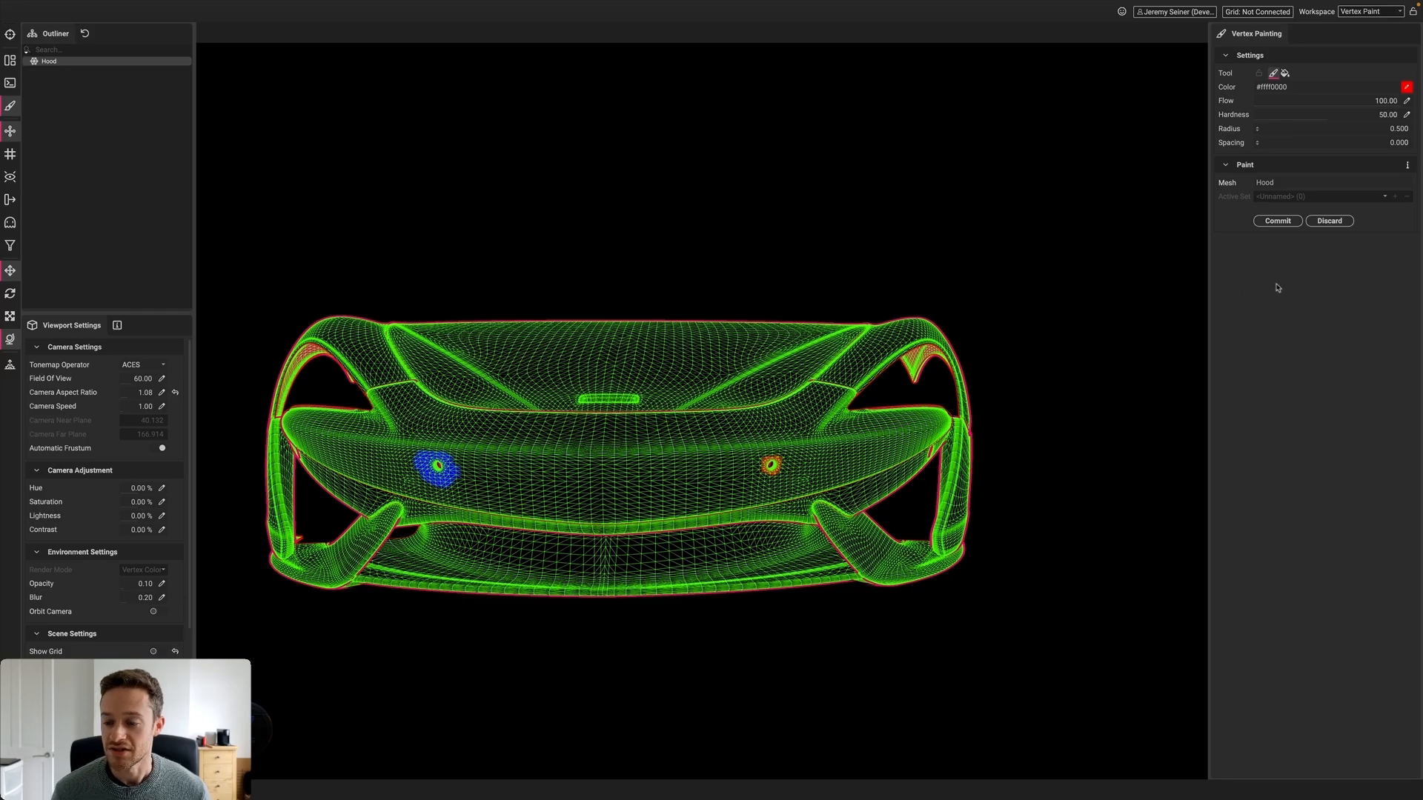
Commit the paint, set Optimizer Weights to Color Set Index, and optimize the hood
{"action": "left_click", "coordinate": [1278, 221]}
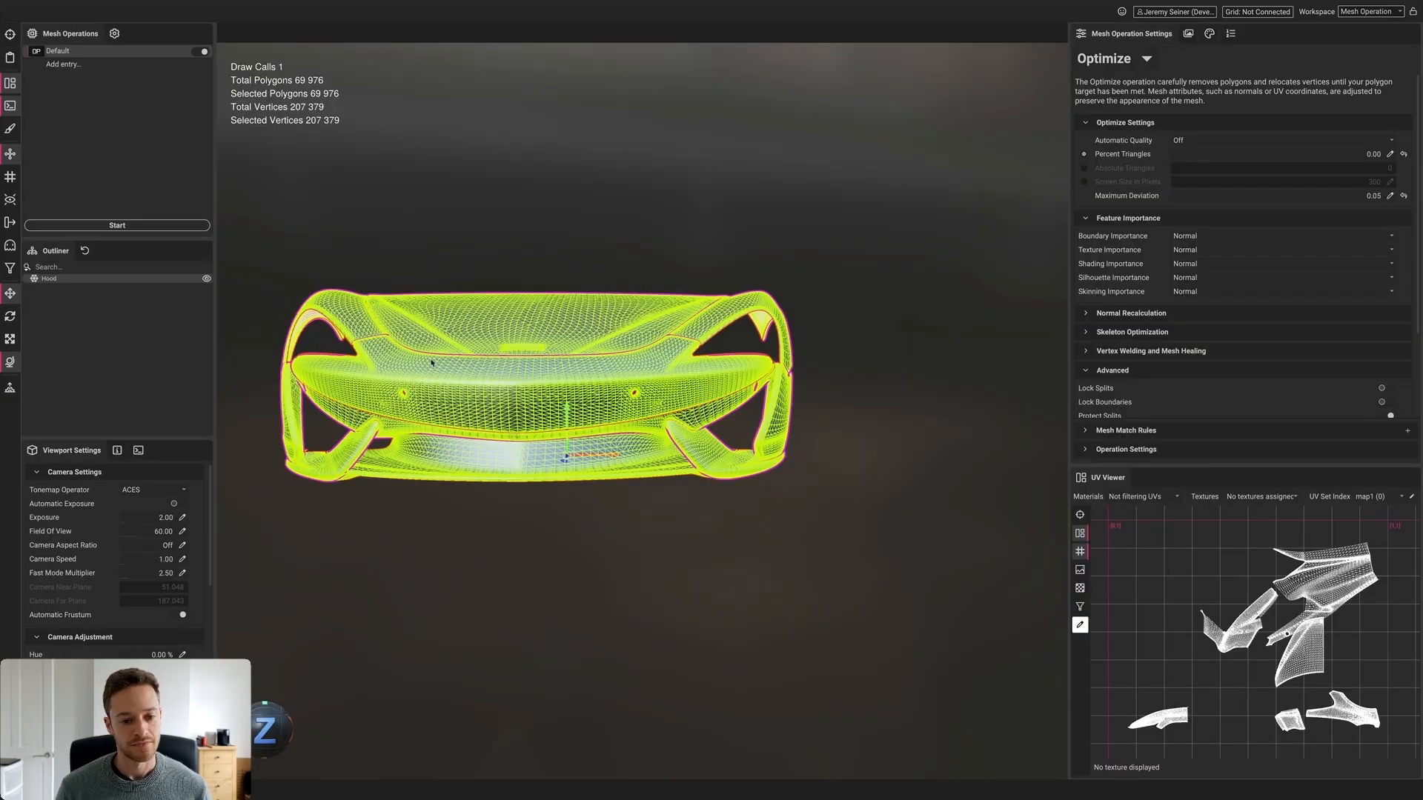
{"action": "right_click_drag", "start_coordinate": [435, 341], "coordinate": [720, 479]}
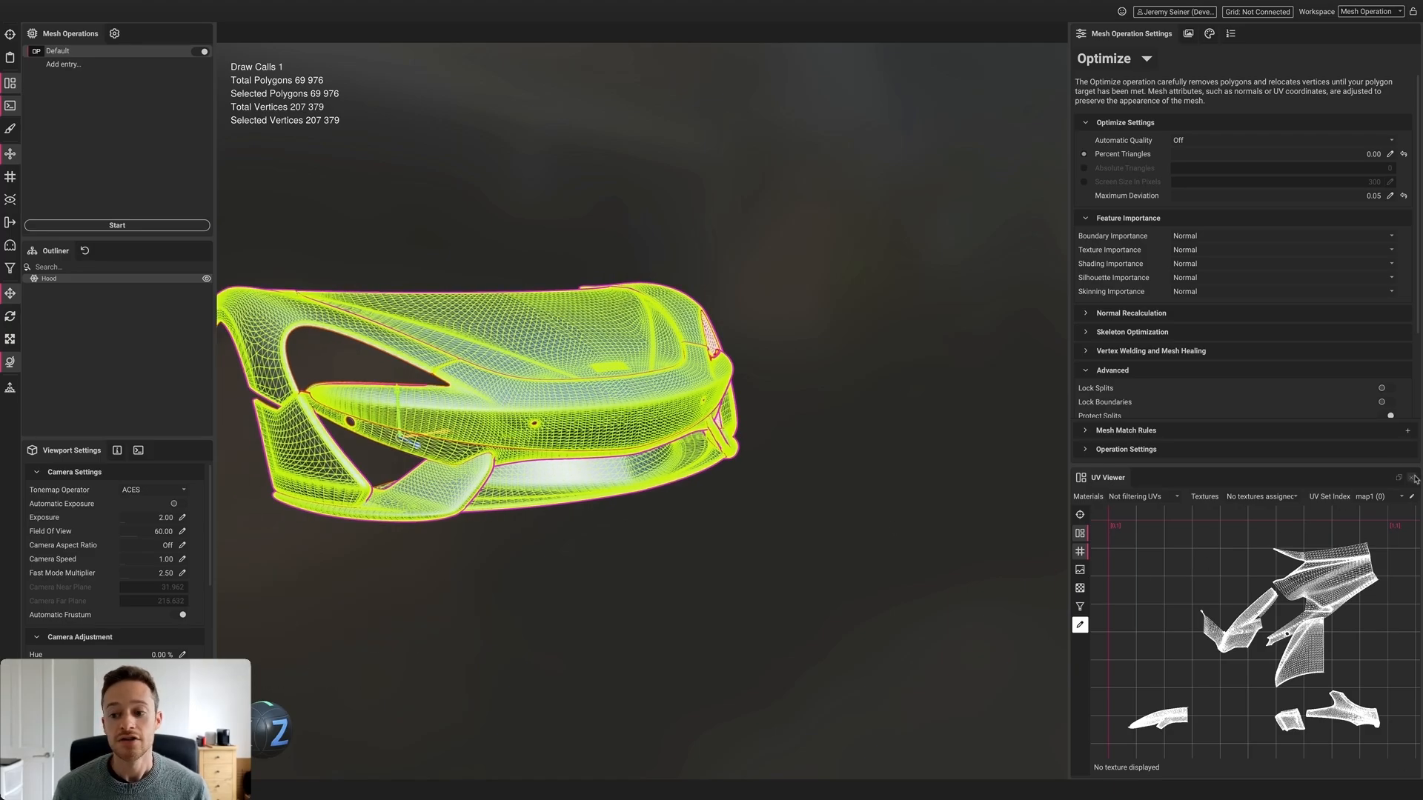
{"action": "left_click", "coordinate": [1407, 478]}
{"action": "left_click", "coordinate": [1245, 457]}
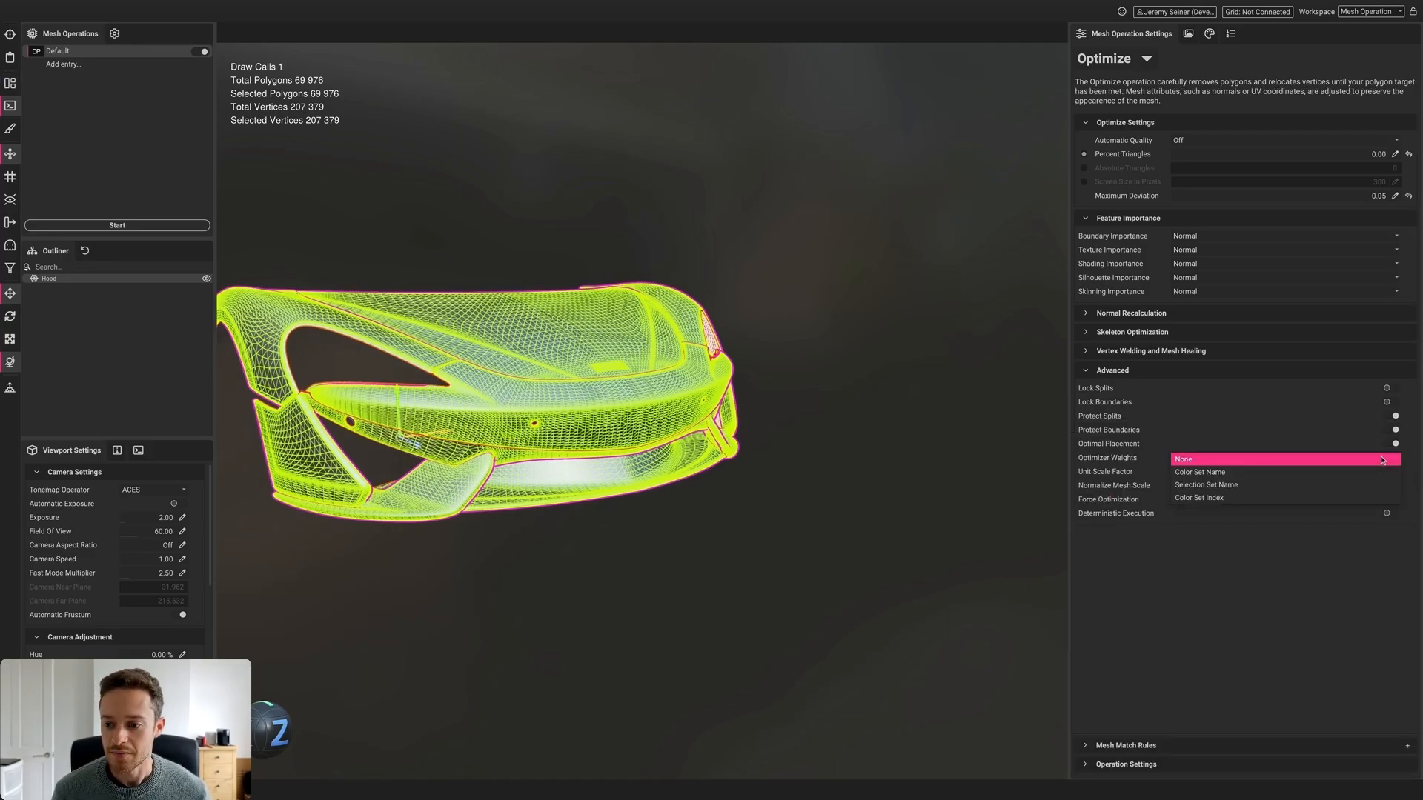
{"action": "left_click", "coordinate": [1238, 497]}
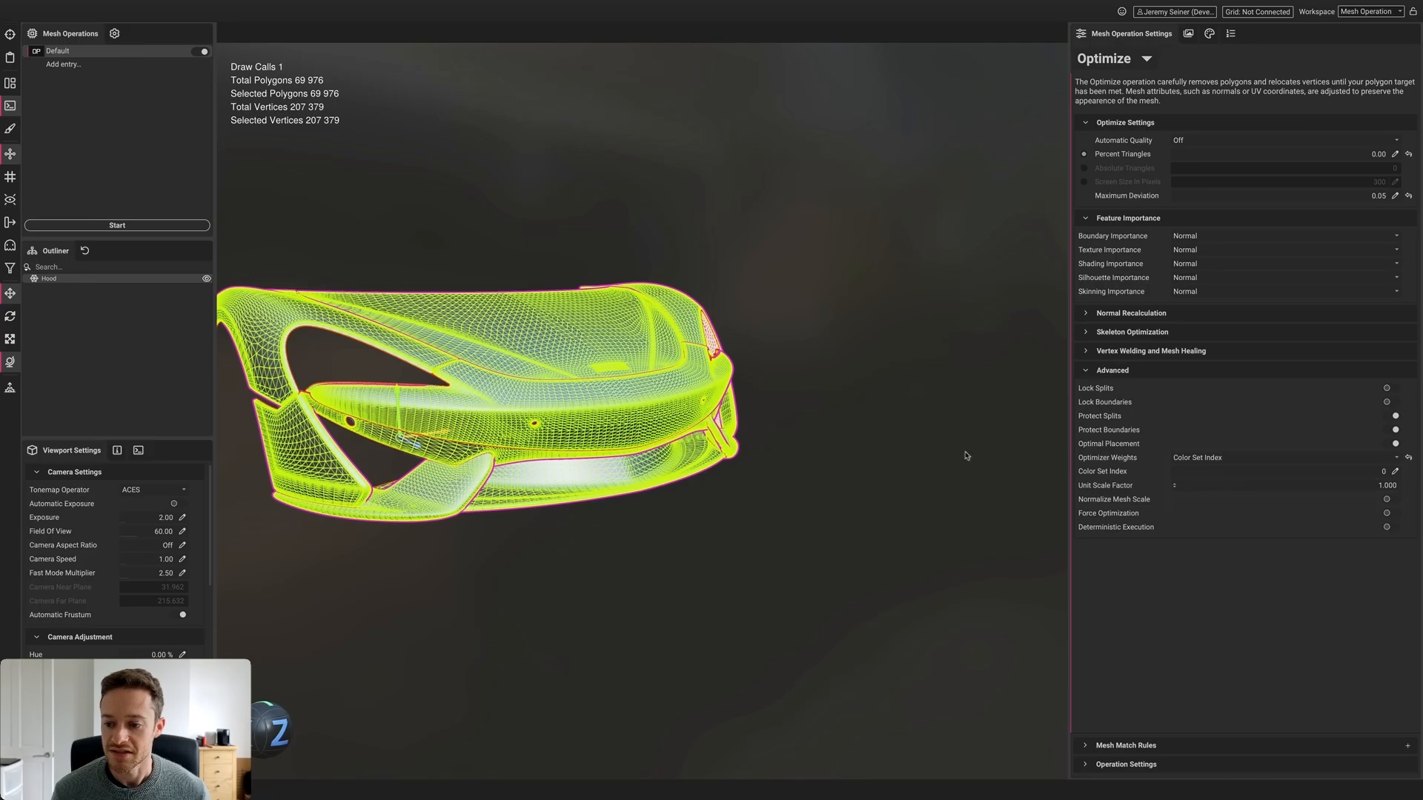
{"action": "left_click", "coordinate": [924, 451]}
{"action": "left_click_drag", "start_coordinate": [925, 451], "coordinate": [237, 323], "text": "alt"}
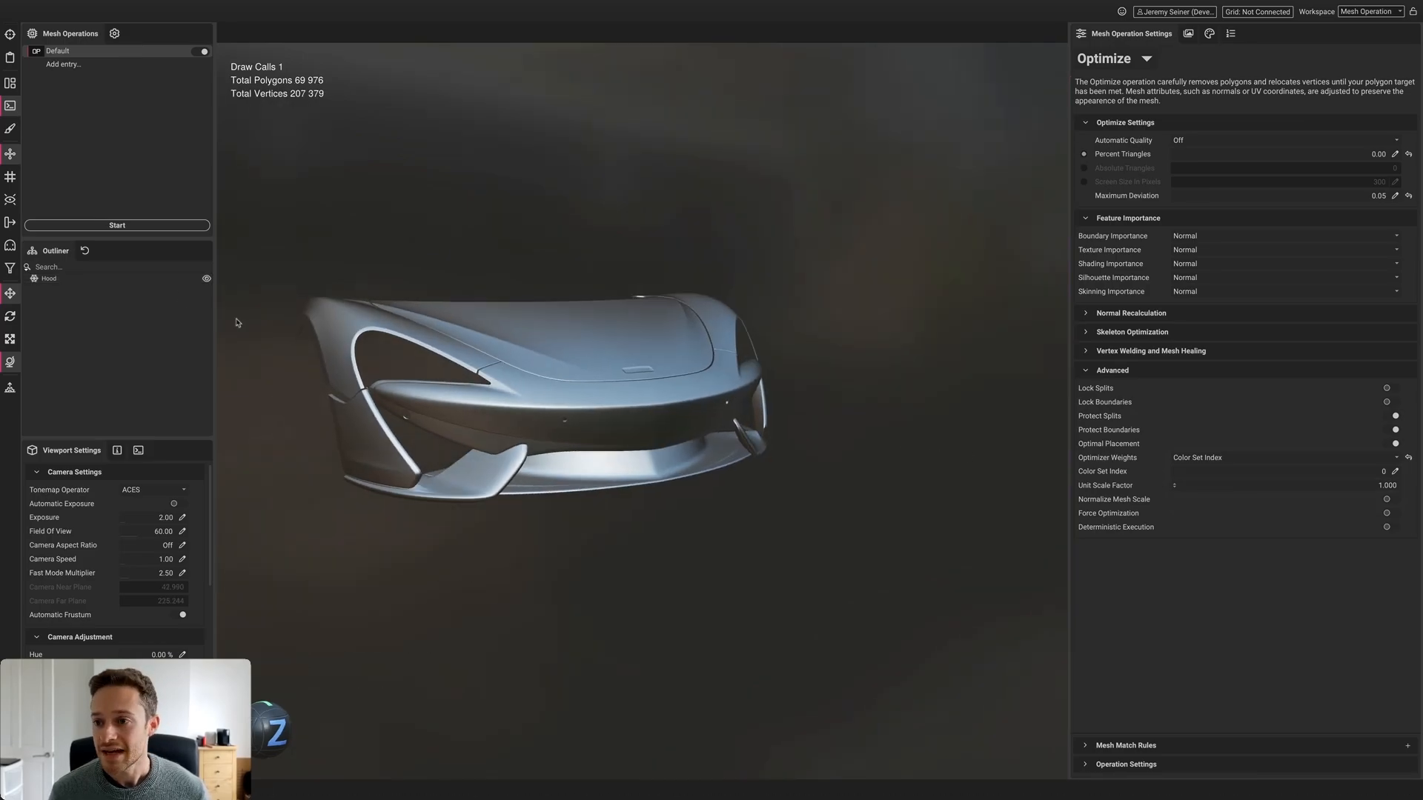
{"action": "left_click", "coordinate": [127, 227]}
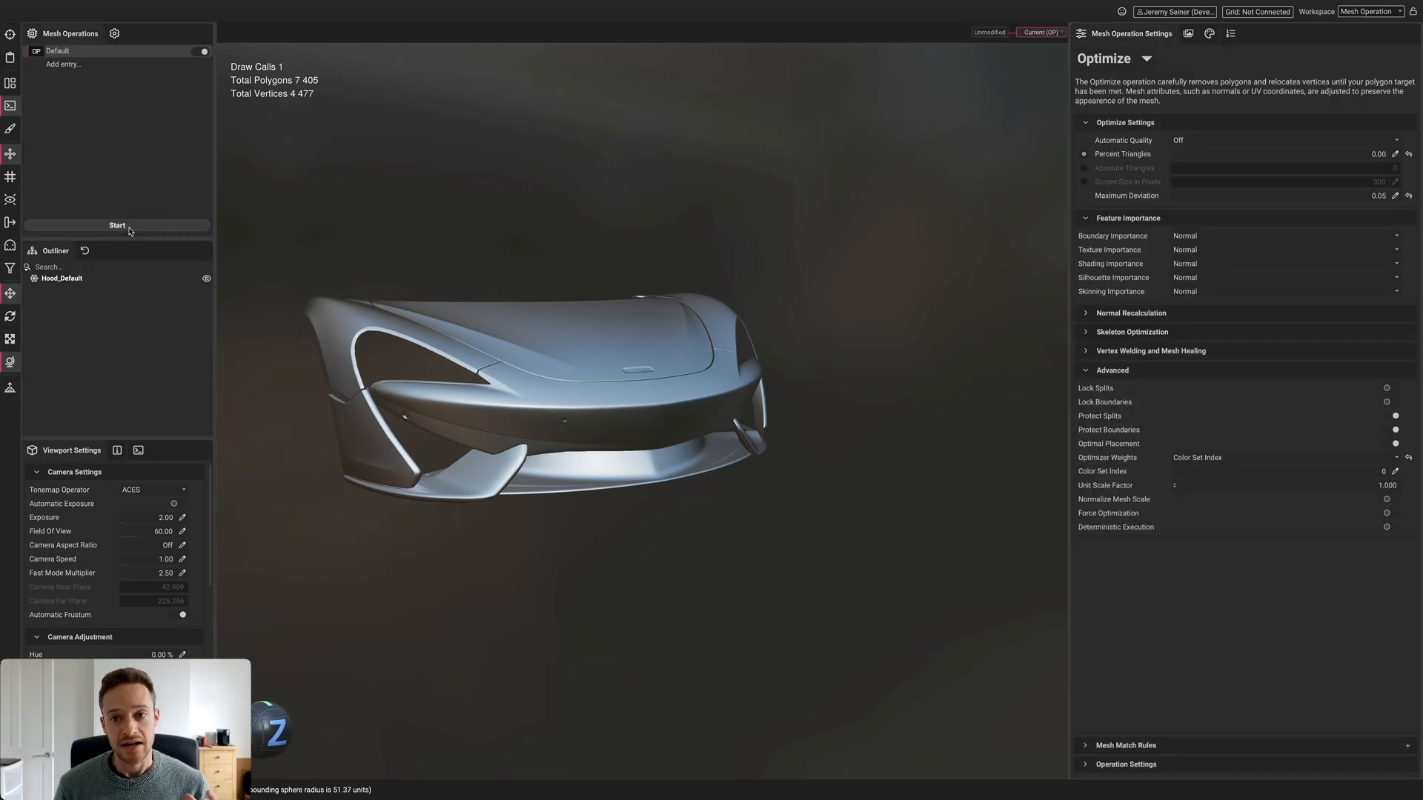
Inspect the 7,401-polygon hood's wireframe, denser around the painted hole, from several angles
{"action": "left_click_drag", "start_coordinate": [476, 582], "coordinate": [521, 569], "text": "shift"}
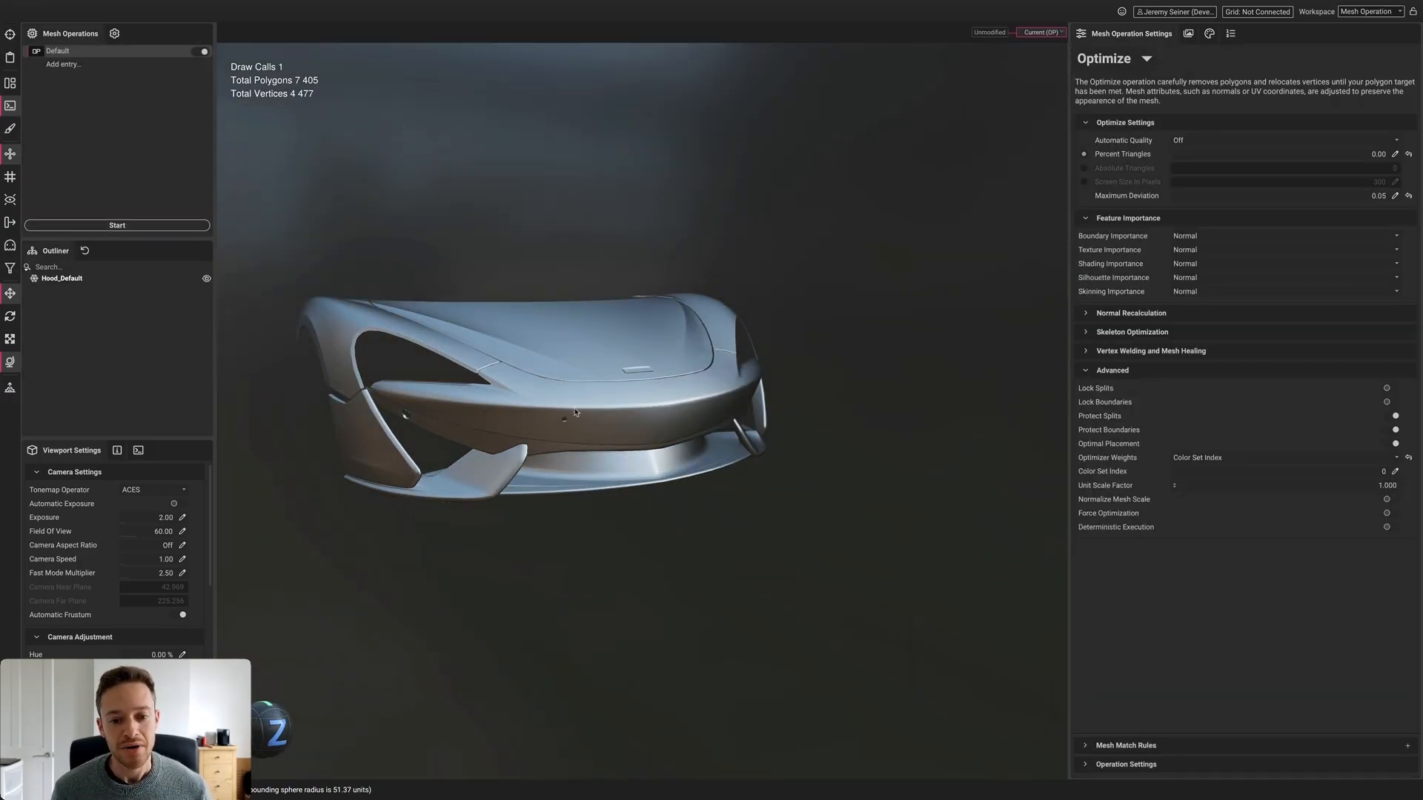
{"action": "scroll", "coordinate": [545, 424], "scroll_direction": "up", "scroll_amount": 5}
{"action": "scroll", "coordinate": [545, 424], "scroll_direction": "up", "scroll_amount": 5}
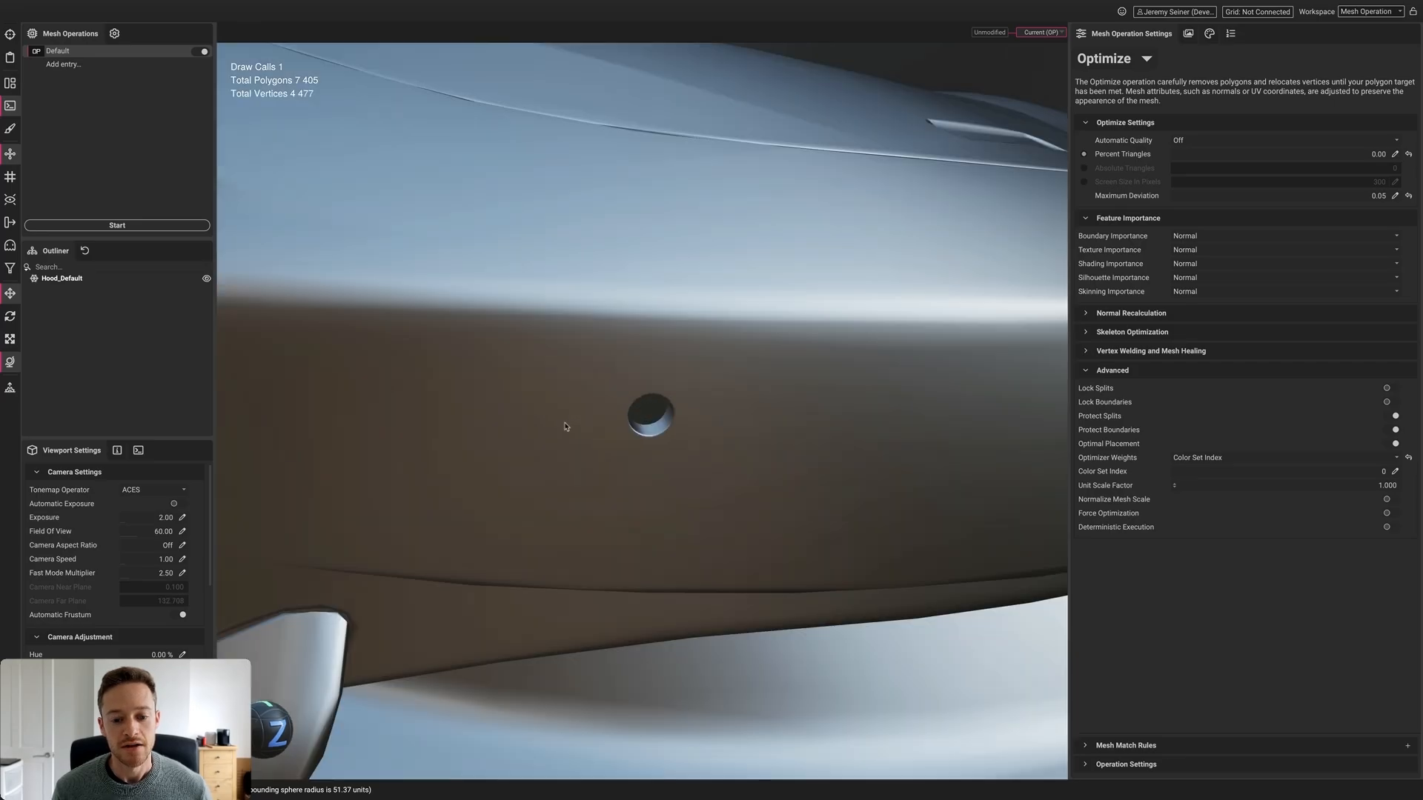
{"action": "mouse_move", "coordinate": [564, 423]}
{"action": "left_mouse_down", "text": "shift"}
{"action": "mouse_move", "coordinate": [525, 432]}
{"action": "mouse_move", "coordinate": [572, 435]}
{"action": "left_mouse_up", "text": "shift"}
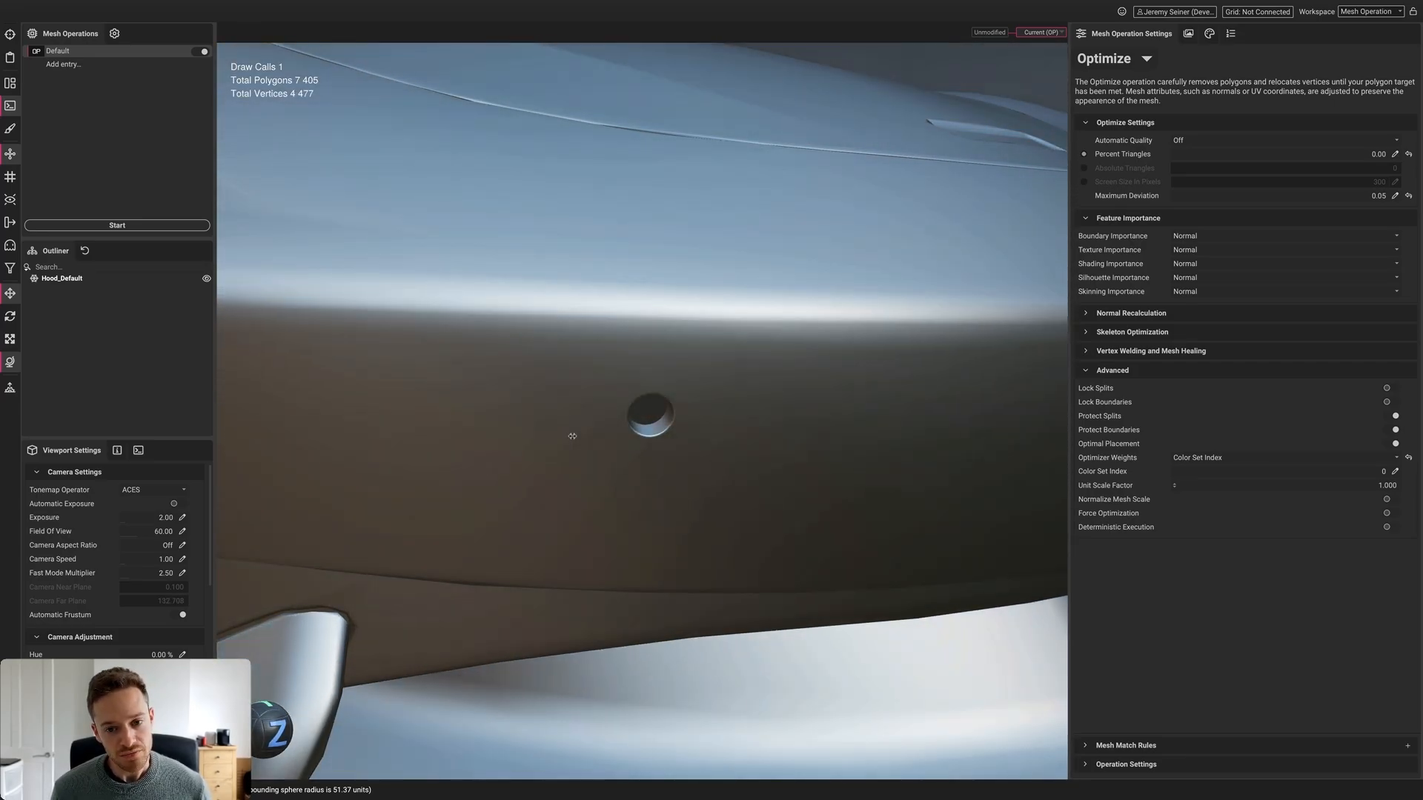
{"action": "scroll", "coordinate": [533, 388], "scroll_direction": "down", "scroll_amount": 5}
{"action": "left_click", "coordinate": [518, 394]}
{"action": "middle_click_drag", "start_coordinate": [503, 403], "coordinate": [532, 422], "text": "alt"}
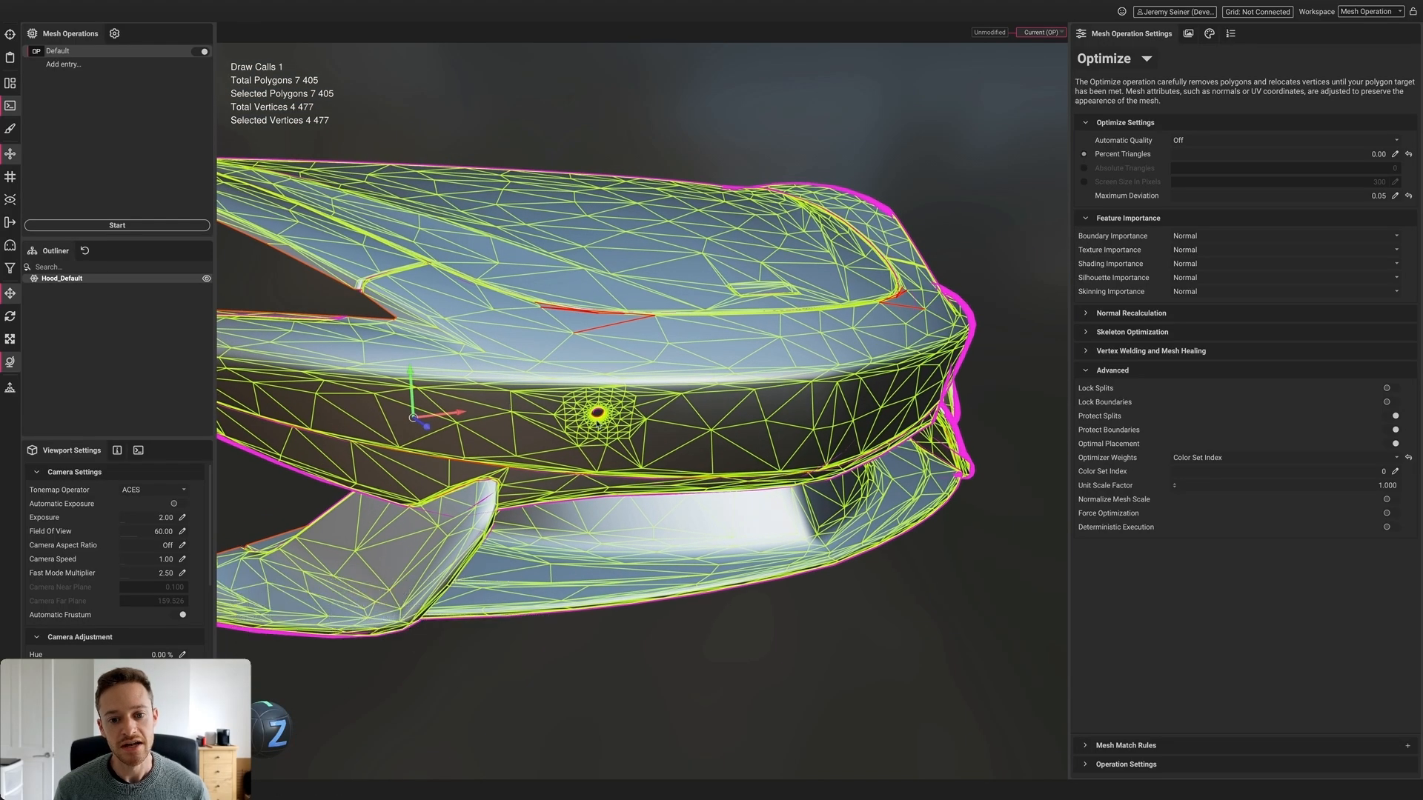
{"action": "left_click_drag", "start_coordinate": [597, 425], "coordinate": [584, 423], "text": "shift"}
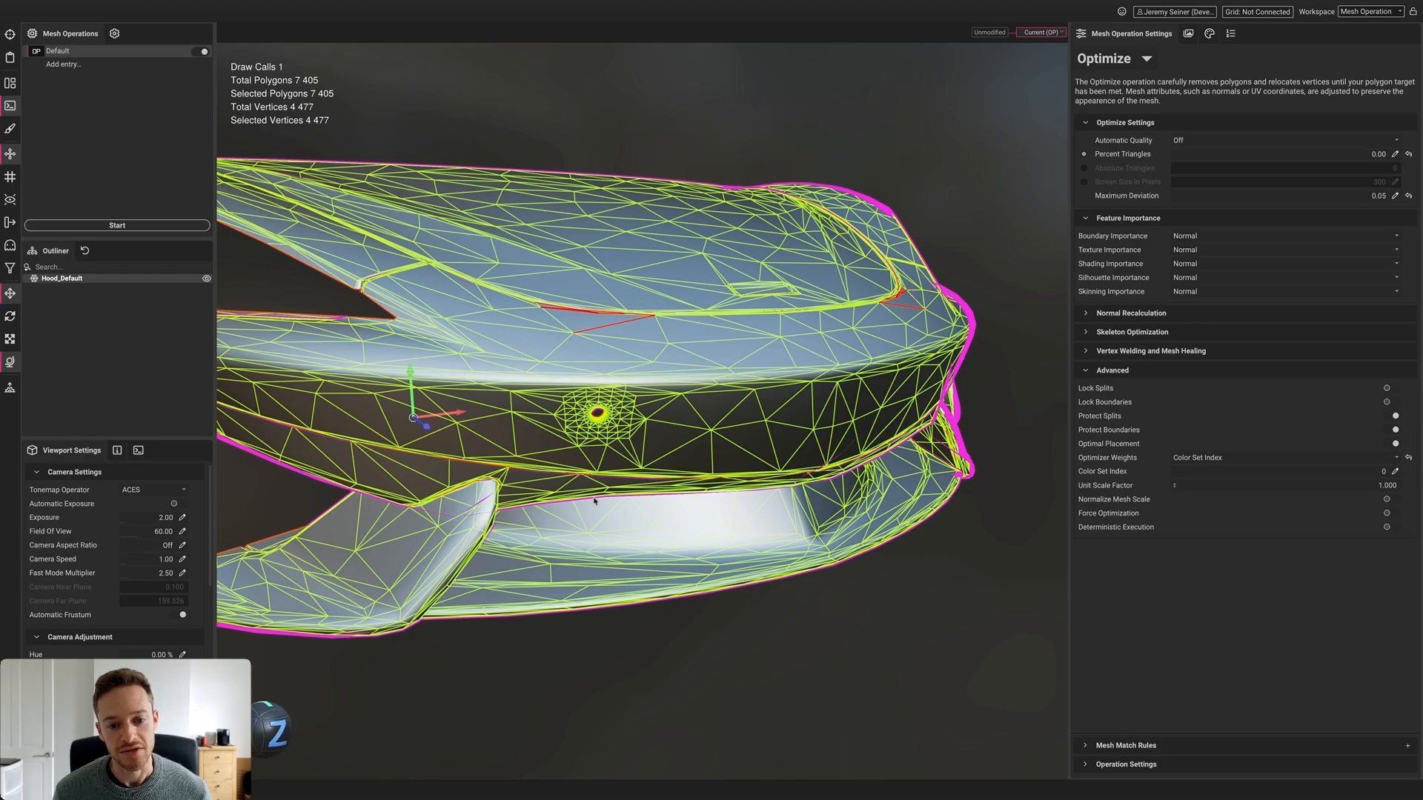
{"action": "left_click", "coordinate": [754, 627]}
{"action": "left_click_drag", "start_coordinate": [755, 532], "coordinate": [614, 526], "text": "alt"}
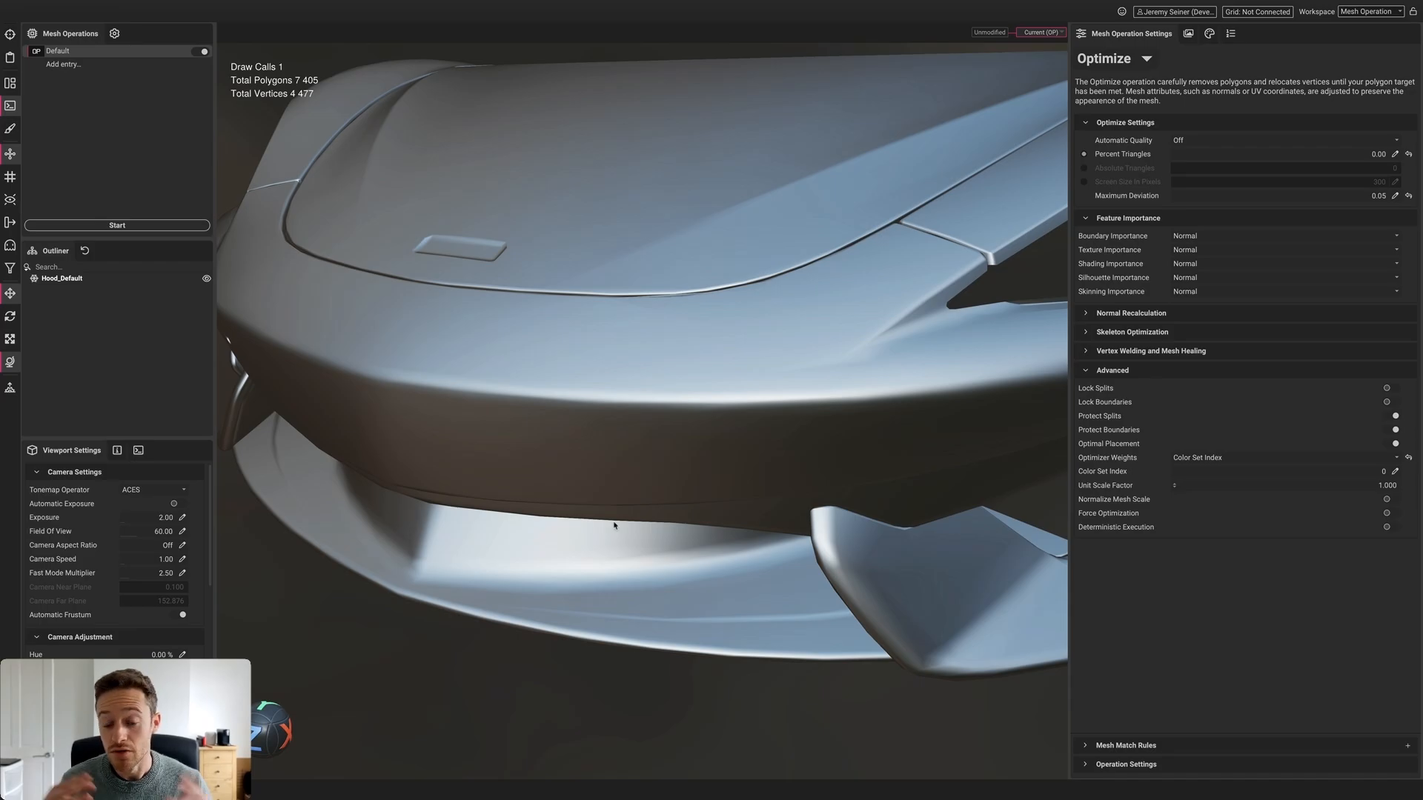
{"action": "key", "text": "f"}
{"action": "left_click", "coordinate": [518, 439]}
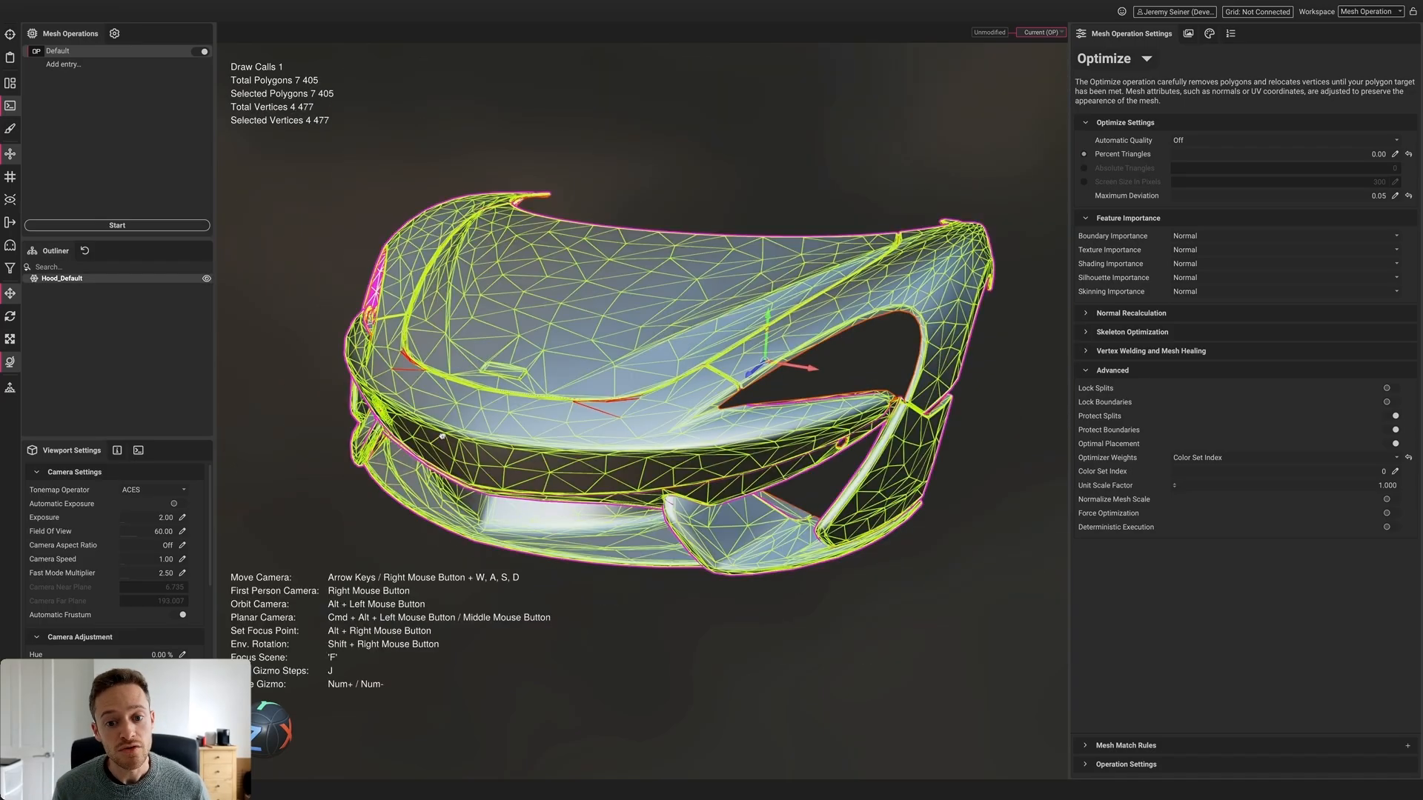
{"action": "scroll", "coordinate": [532, 438], "scroll_direction": "down", "scroll_amount": 3}
{"action": "left_click_drag", "start_coordinate": [517, 439], "coordinate": [667, 460], "text": "alt"}
{"action": "left_click", "coordinate": [690, 612]}
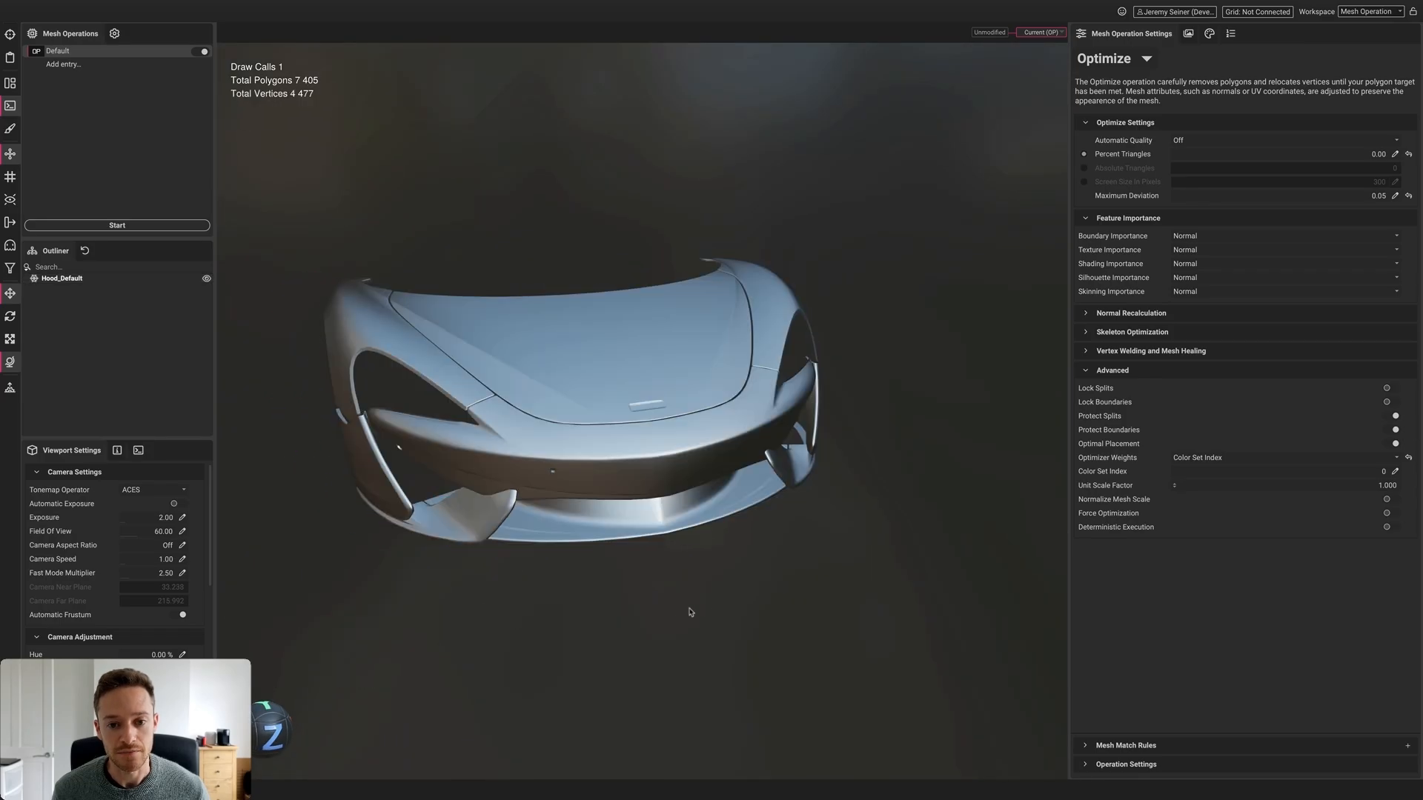
Rotate the environment lighting around the 7,401-polygon hood
{"action": "mouse_move", "coordinate": [797, 616]}
{"action": "left_mouse_down", "text": "shift"}
{"action": "mouse_move", "coordinate": [741, 614]}
{"action": "mouse_move", "coordinate": [820, 604]}
{"action": "left_mouse_up", "text": "shift"}
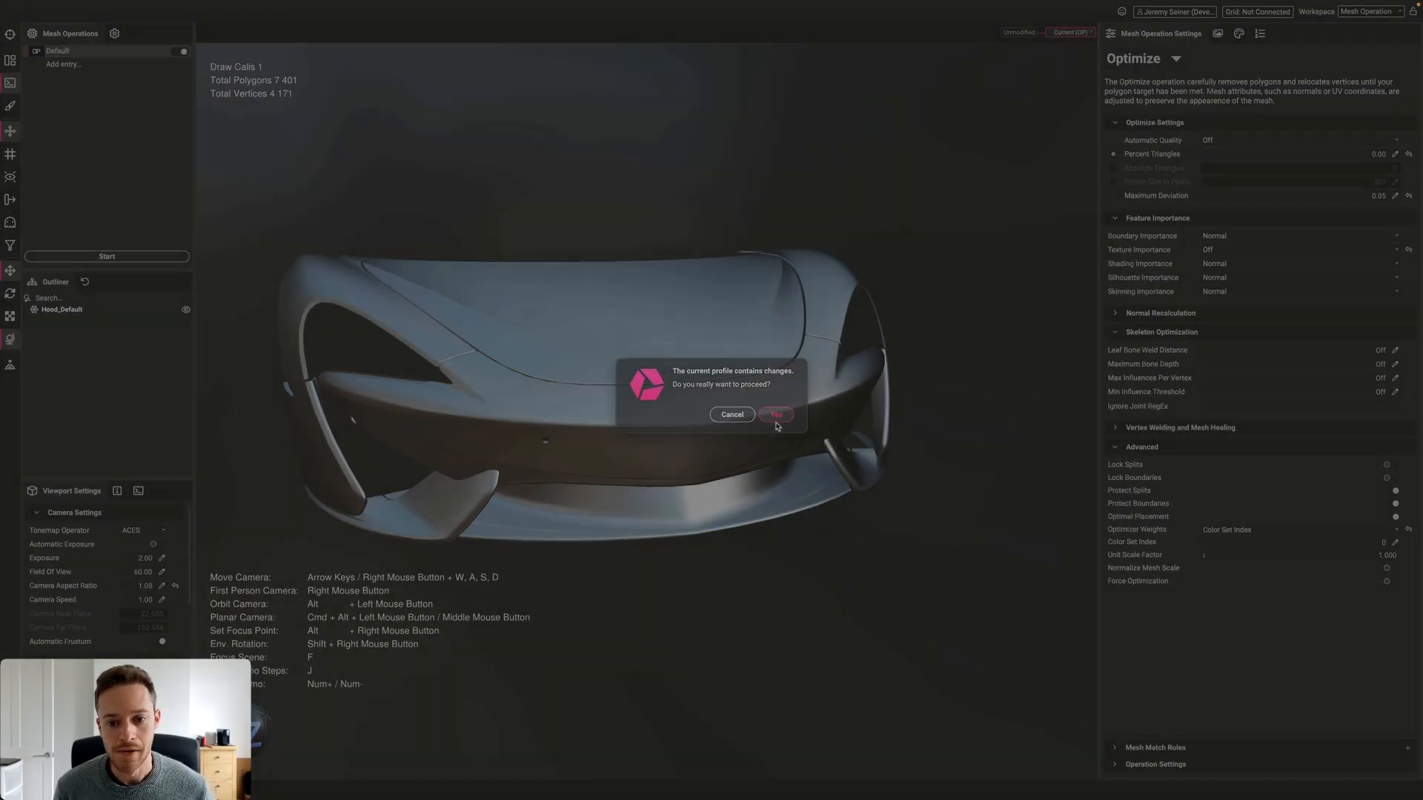
Create a default Optimize profile and open SM_Communicator.fbx (156,328 polygons) in a new scene
{"action": "left_click", "coordinate": [777, 419]}
{"action": "double_click", "coordinate": [609, 248]}
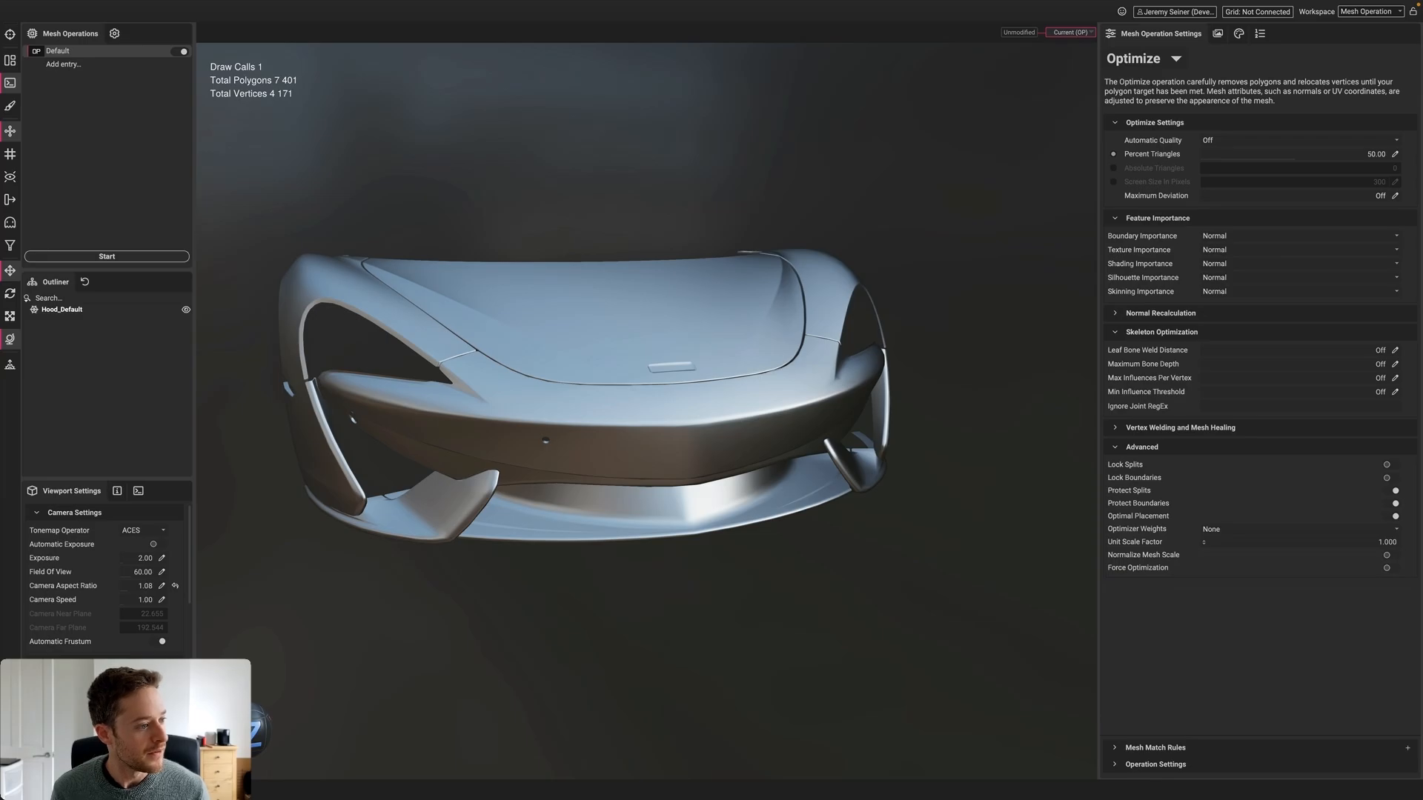
{"action": "left_click_drag", "start_coordinate": [200, 489], "coordinate": [629, 300]}
{"action": "left_click", "coordinate": [697, 321]}
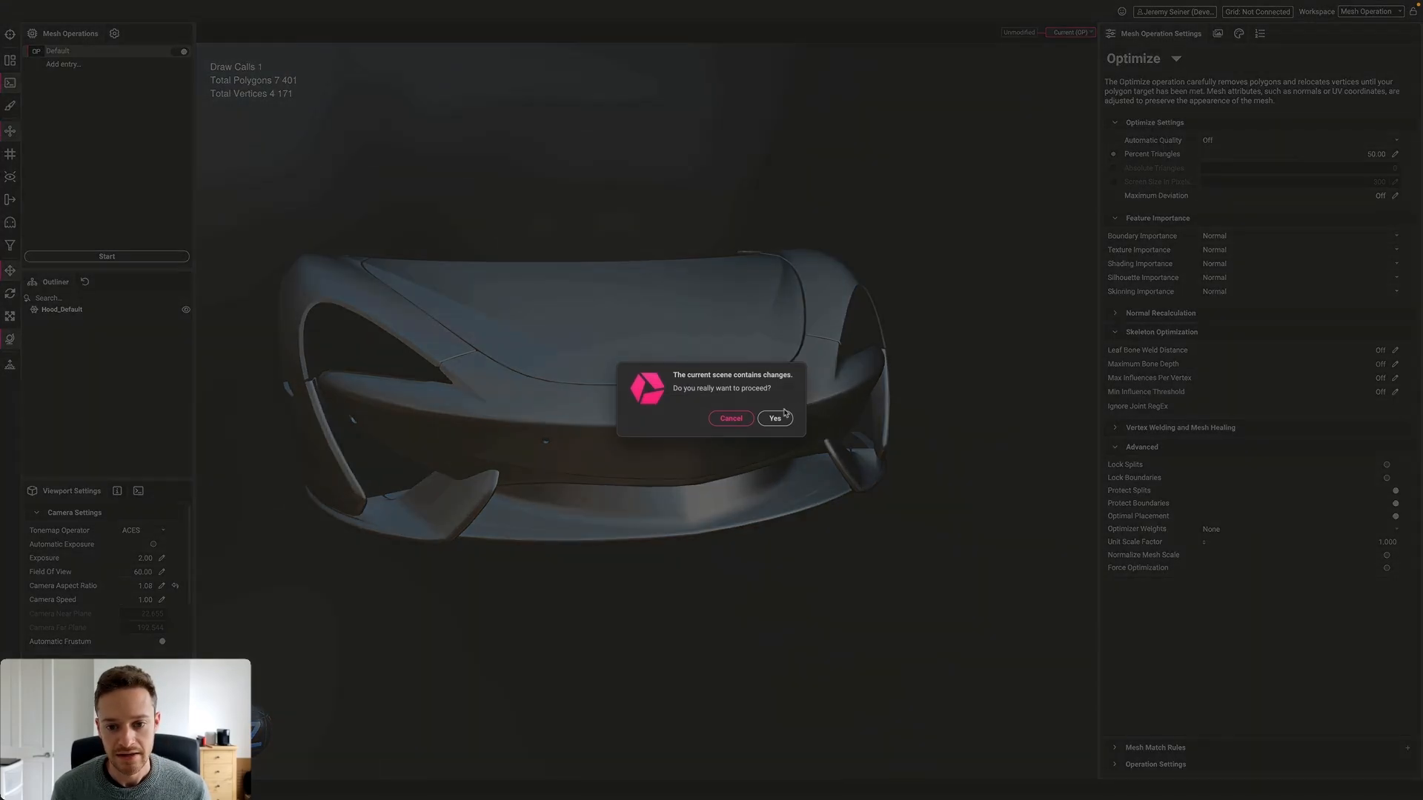
{"action": "left_click", "coordinate": [776, 419]}
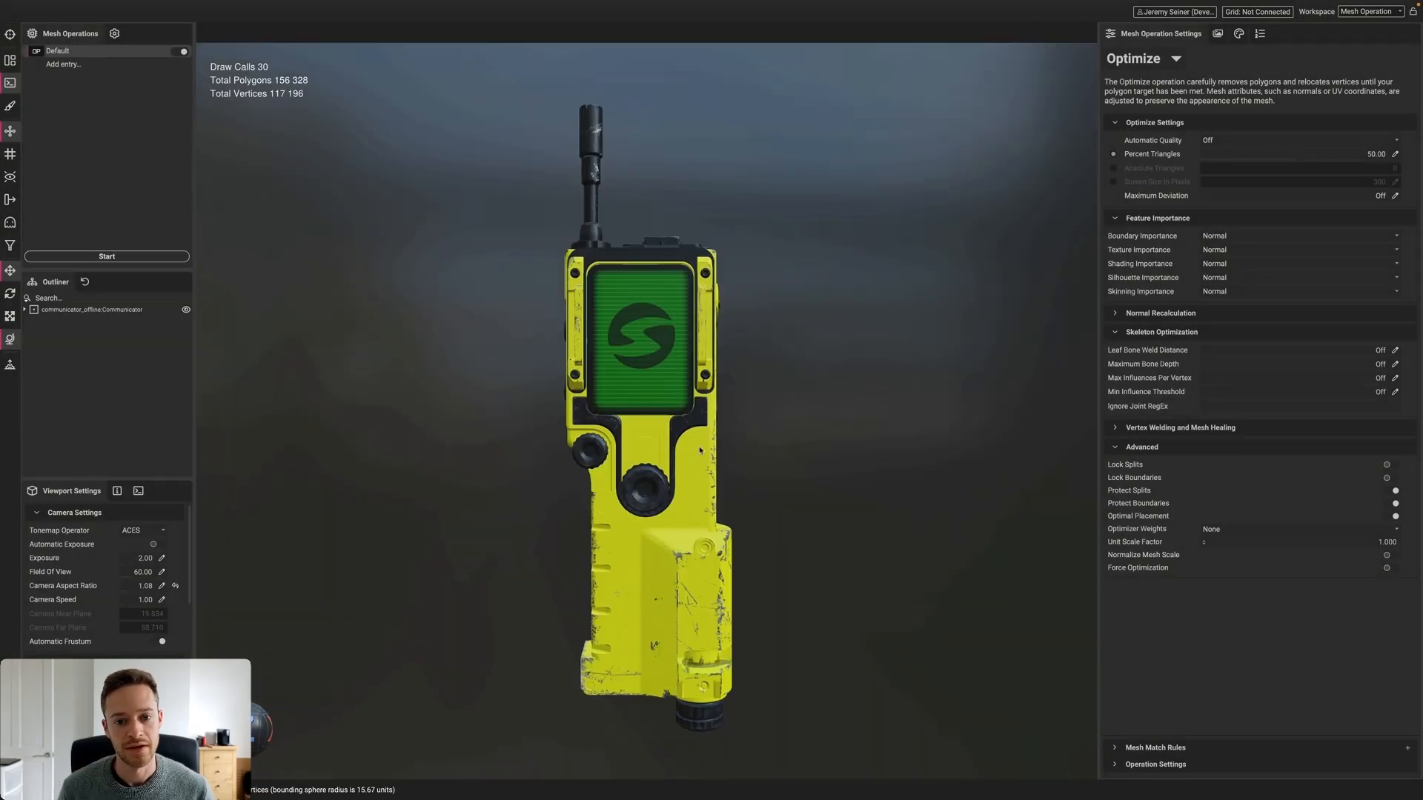
{"action": "left_click_drag", "start_coordinate": [699, 450], "coordinate": [618, 460], "text": "alt"}
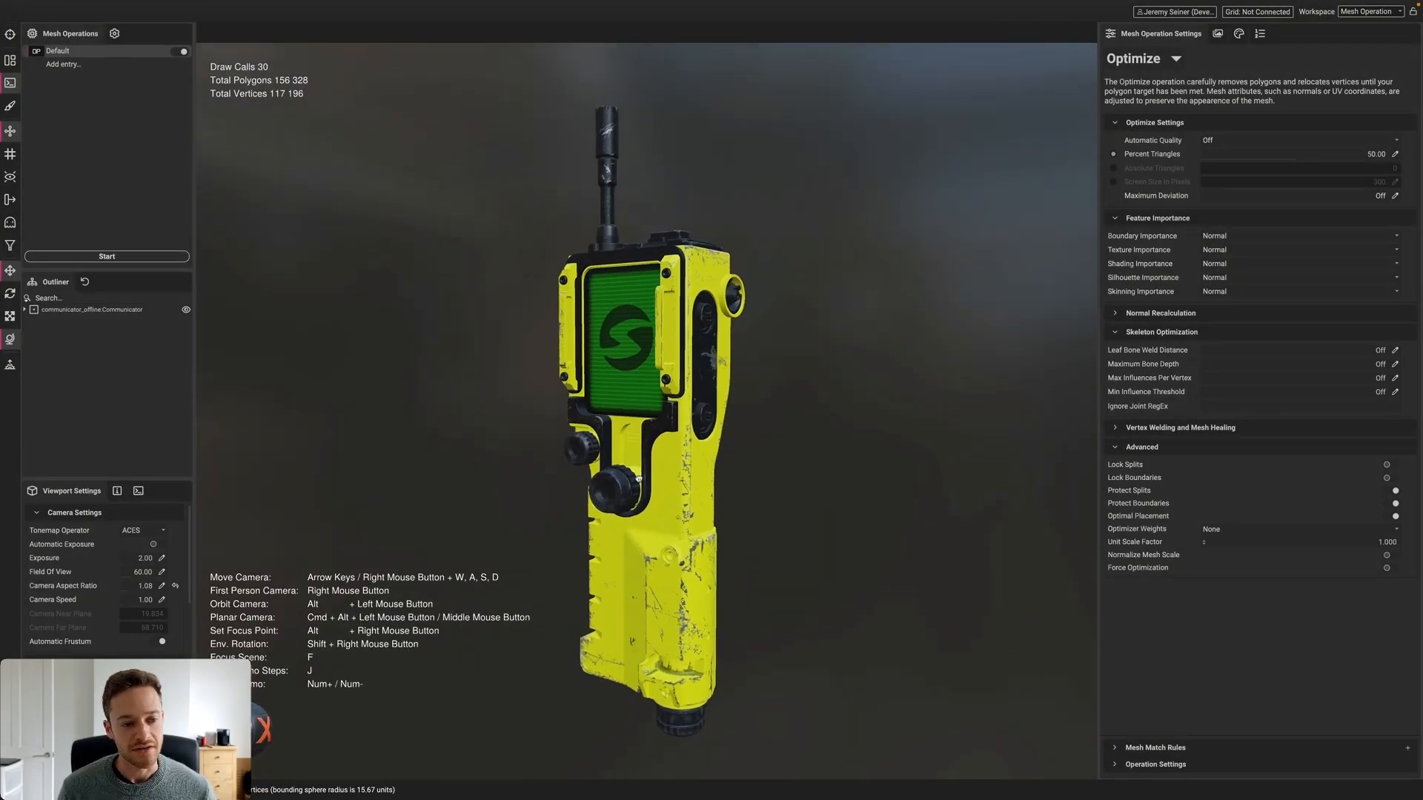
Browse the communicator's parts and materials, then orbit and relight to inspect it
{"action": "left_click", "coordinate": [25, 309]}
{"action": "left_click", "coordinate": [24, 309]}
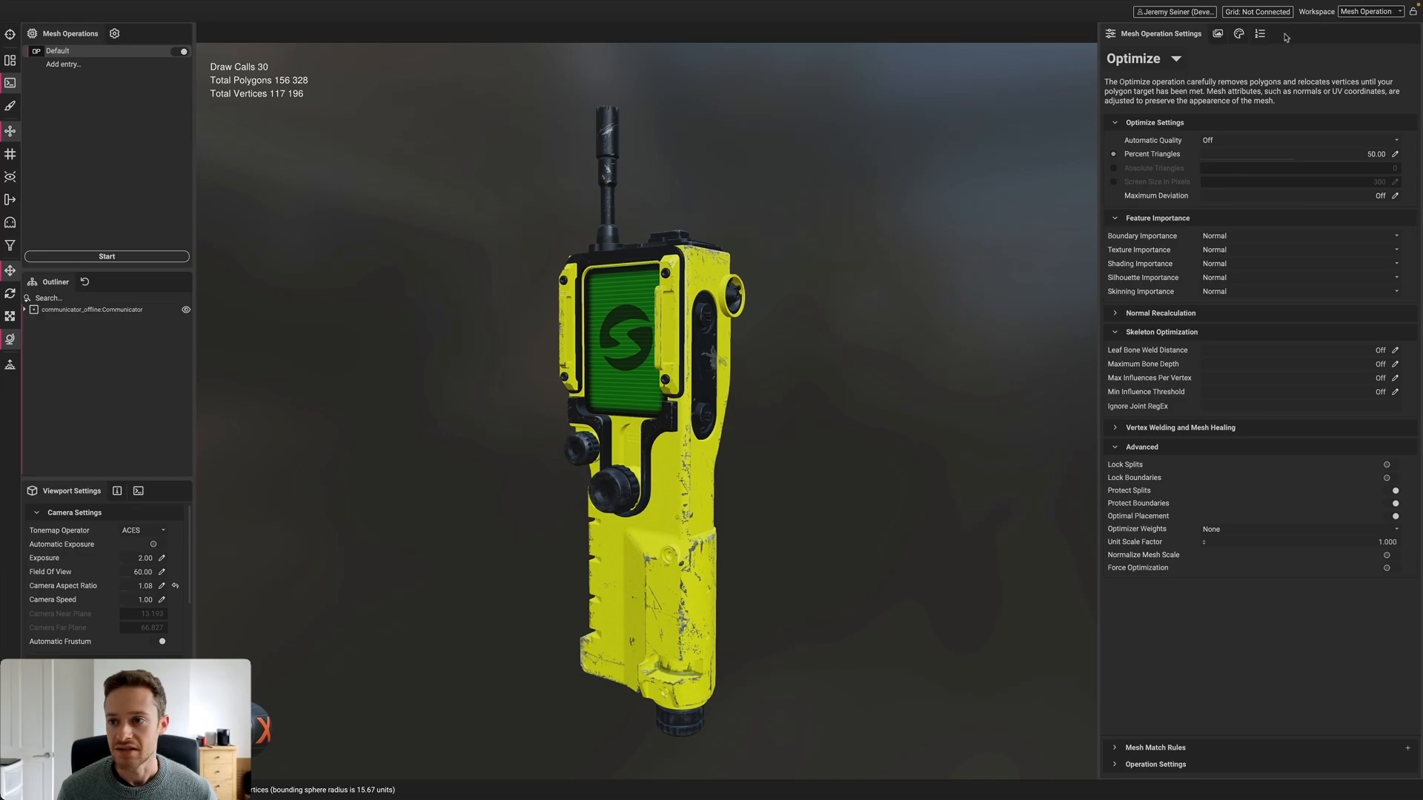
{"action": "left_click", "coordinate": [1238, 35]}
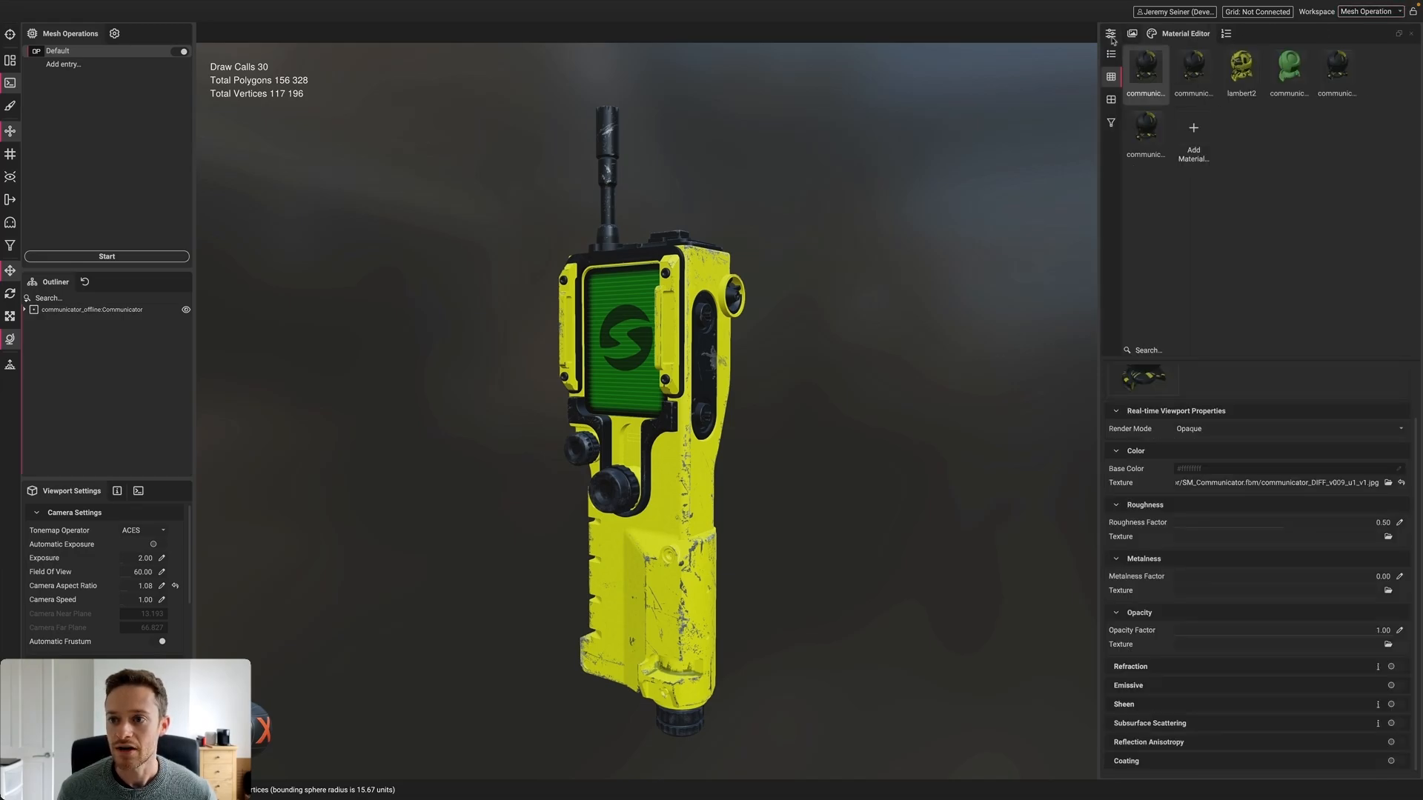
{"action": "left_click", "coordinate": [1110, 33]}
{"action": "left_click_drag", "start_coordinate": [635, 390], "coordinate": [652, 387], "text": "alt"}
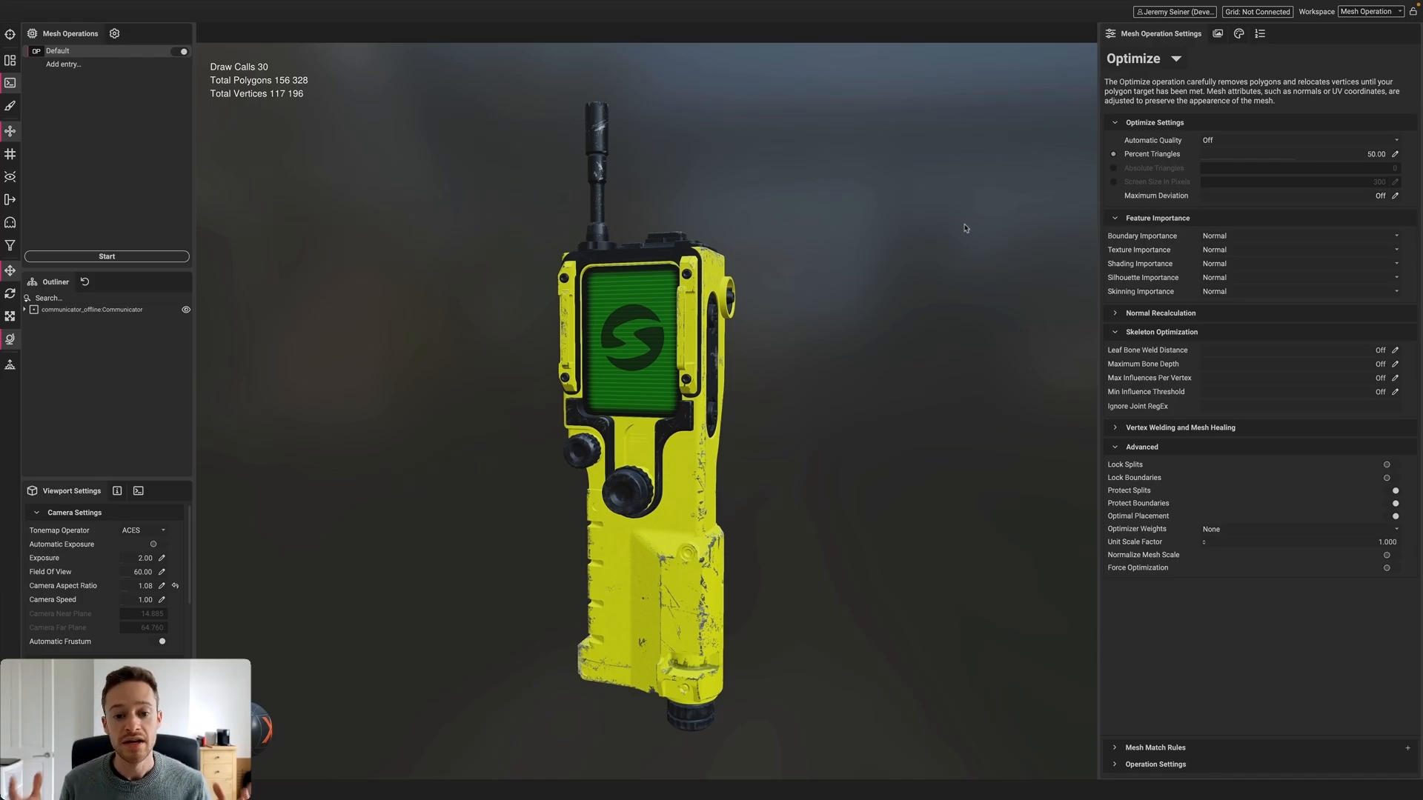
{"action": "left_click_drag", "start_coordinate": [816, 381], "coordinate": [762, 393], "text": "shift"}
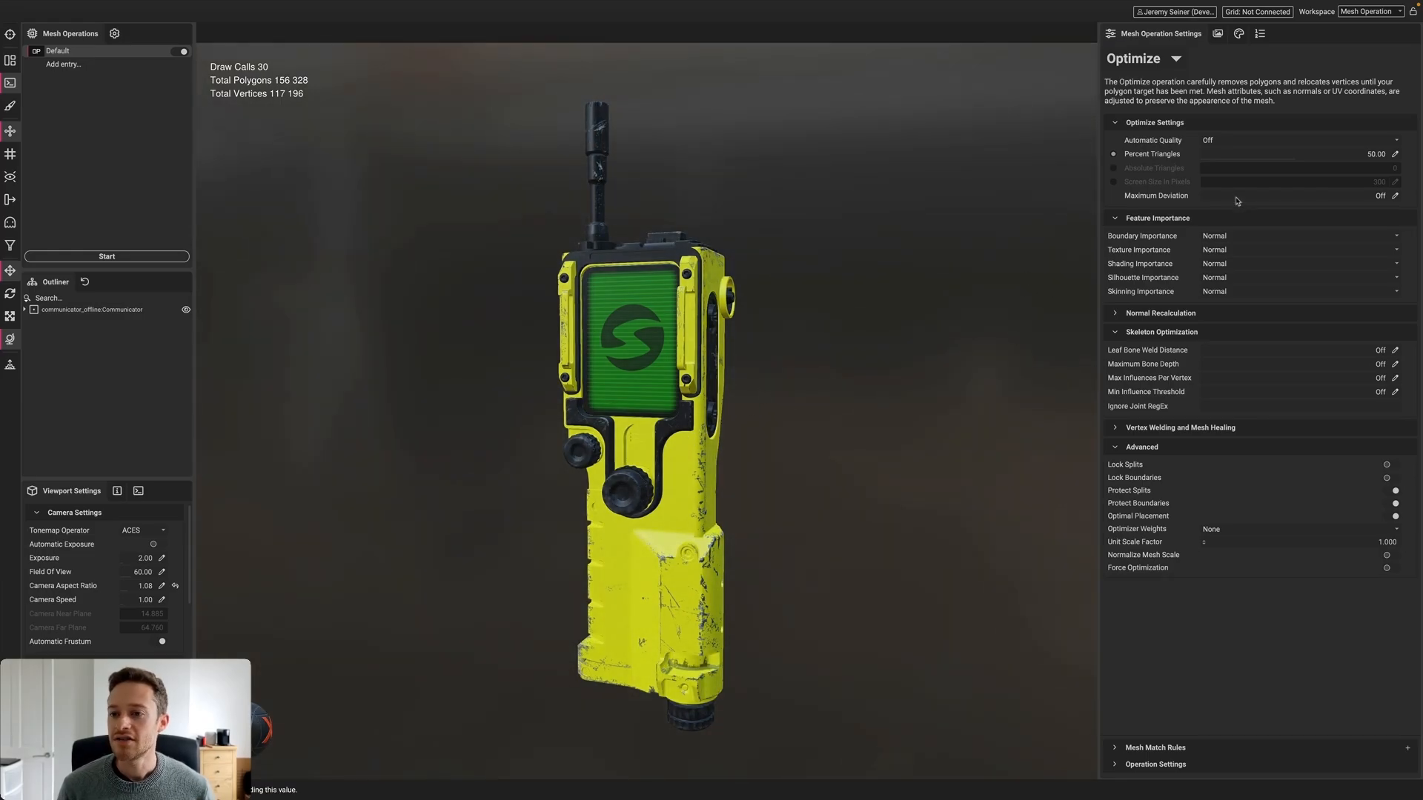
Set Automatic Quality to Normal and optimize the communicator to 20,772 polygons
{"action": "left_click", "coordinate": [1232, 140]}
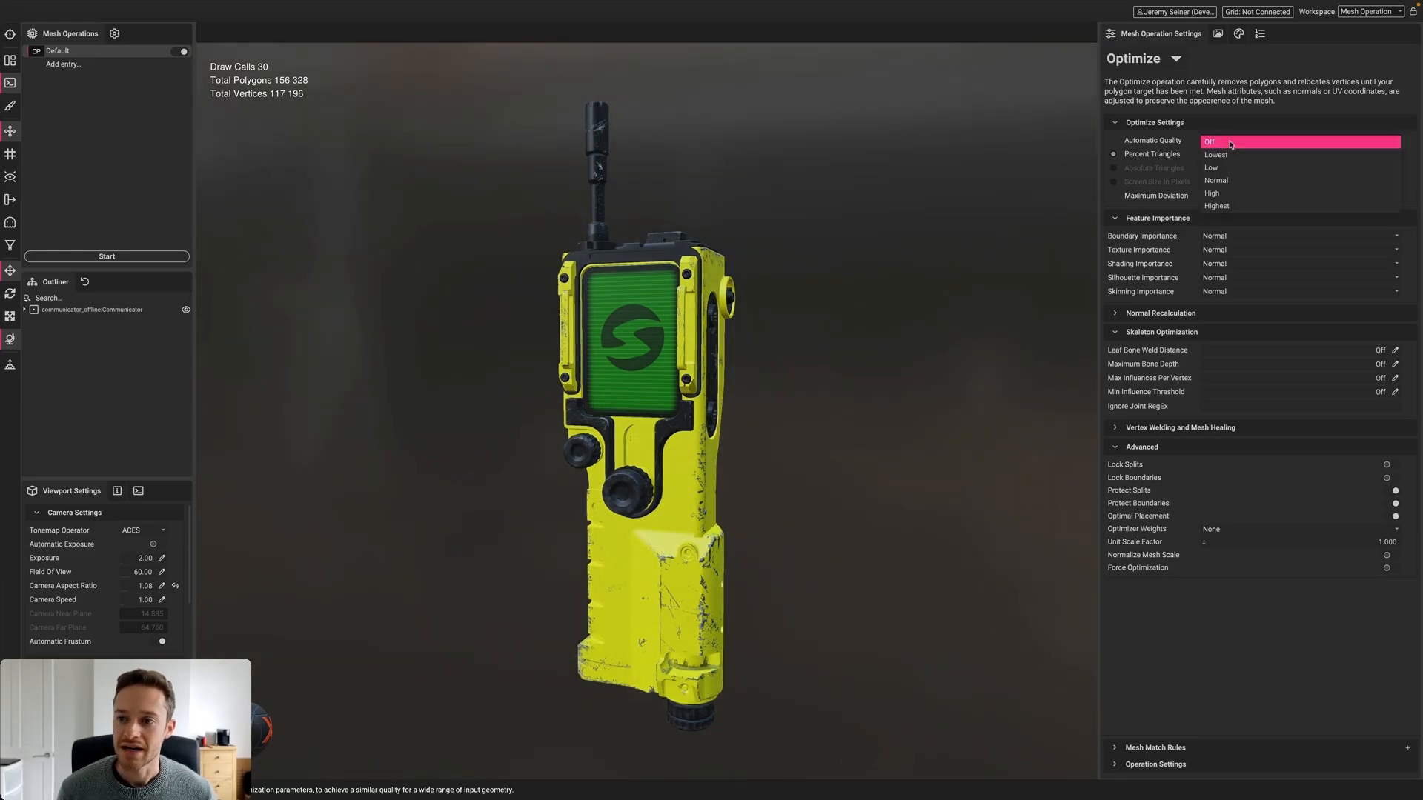
{"action": "left_click", "coordinate": [1239, 182]}
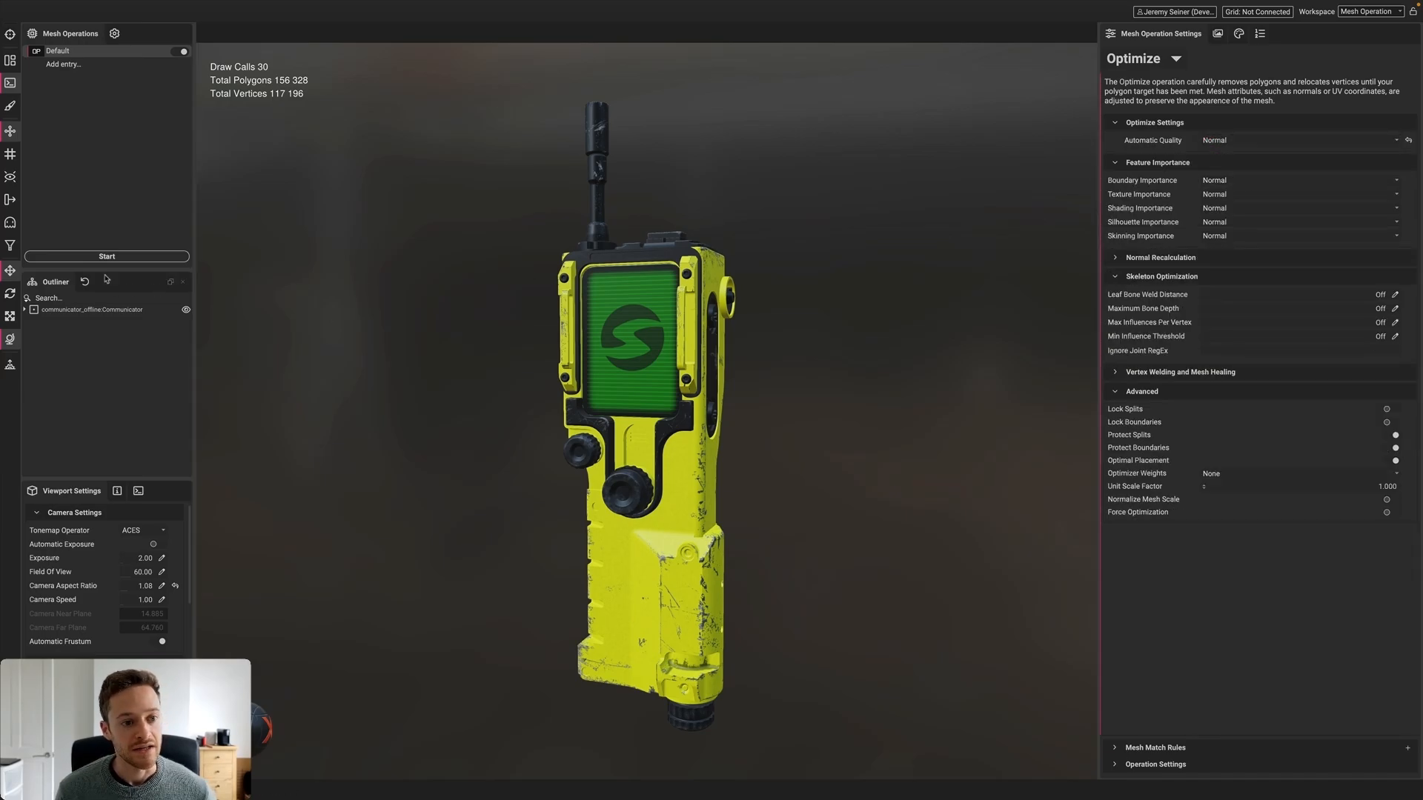
{"action": "left_click", "coordinate": [103, 257]}
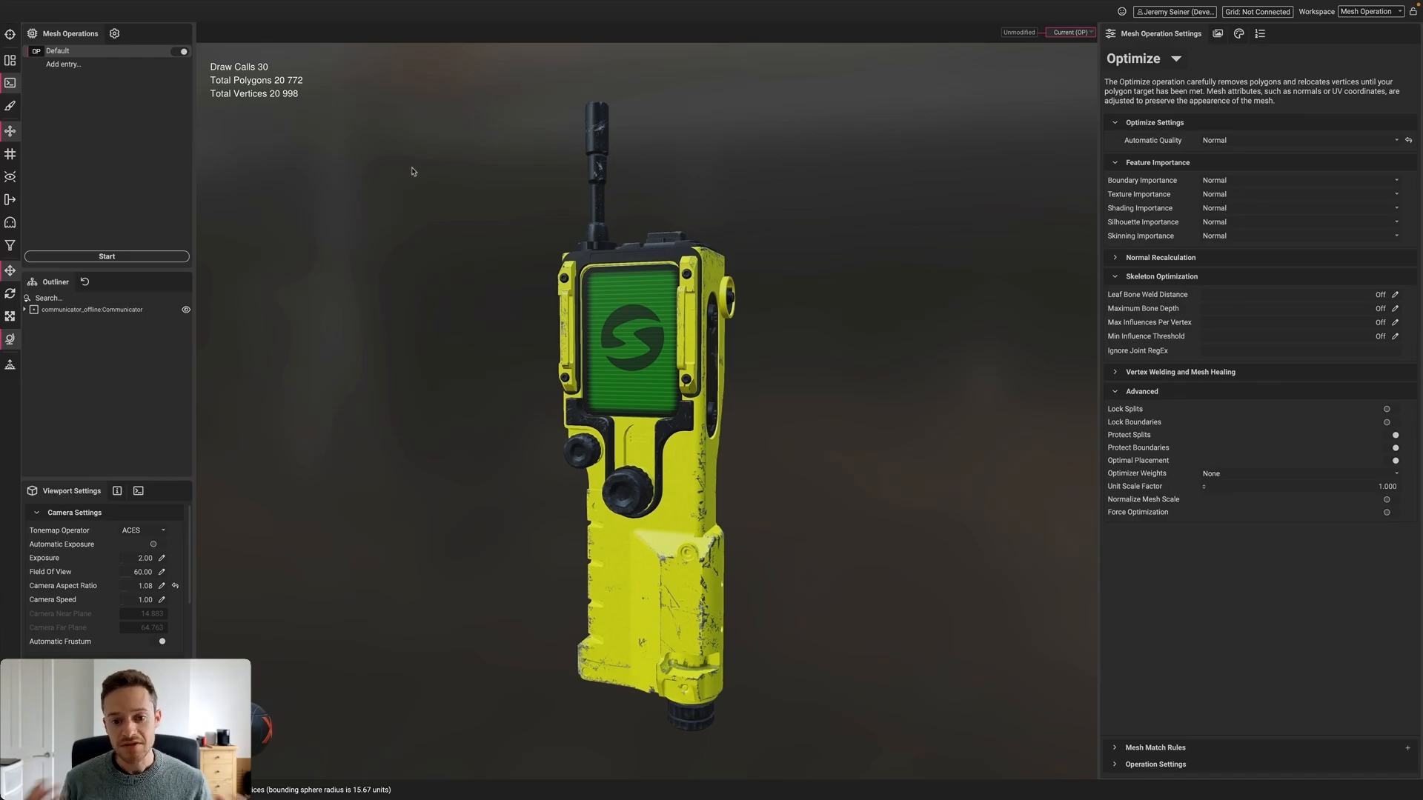
{"action": "left_click_drag", "start_coordinate": [589, 379], "coordinate": [706, 458], "text": "alt"}
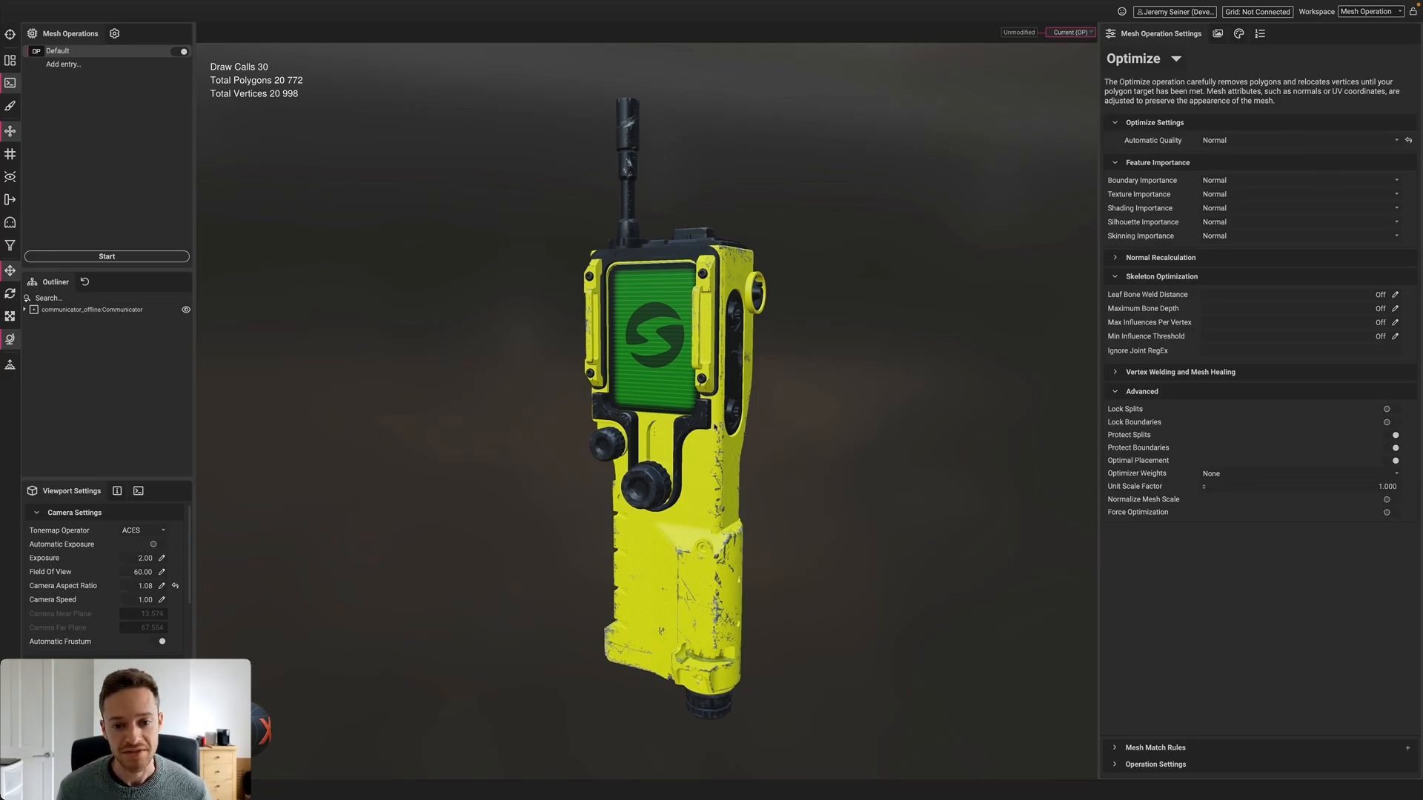
{"action": "left_click", "coordinate": [618, 358]}
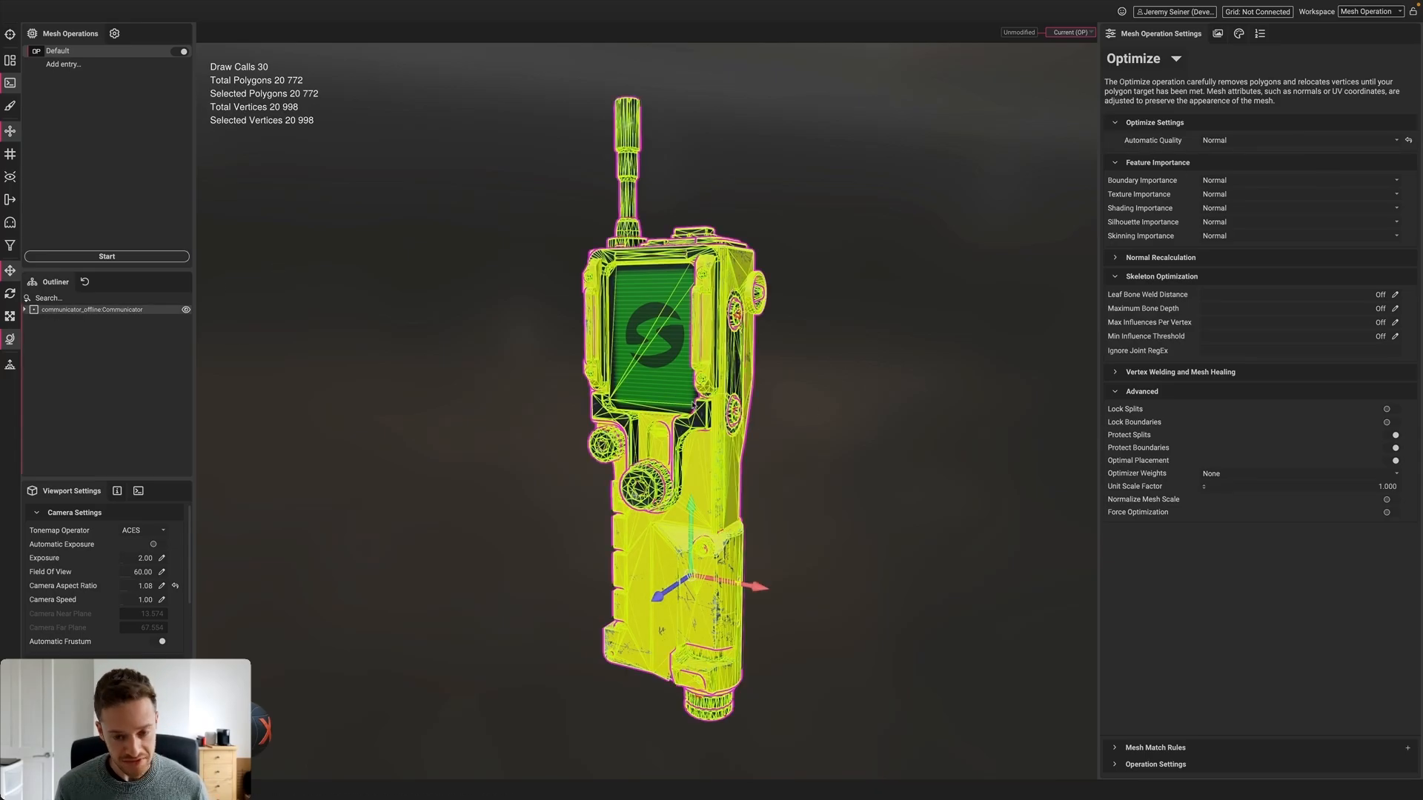
{"action": "middle_click_drag", "start_coordinate": [618, 358], "coordinate": [844, 374]}
Drag another model file into the viewport to open it in a new scene
{"action": "left_click", "coordinate": [845, 375]}
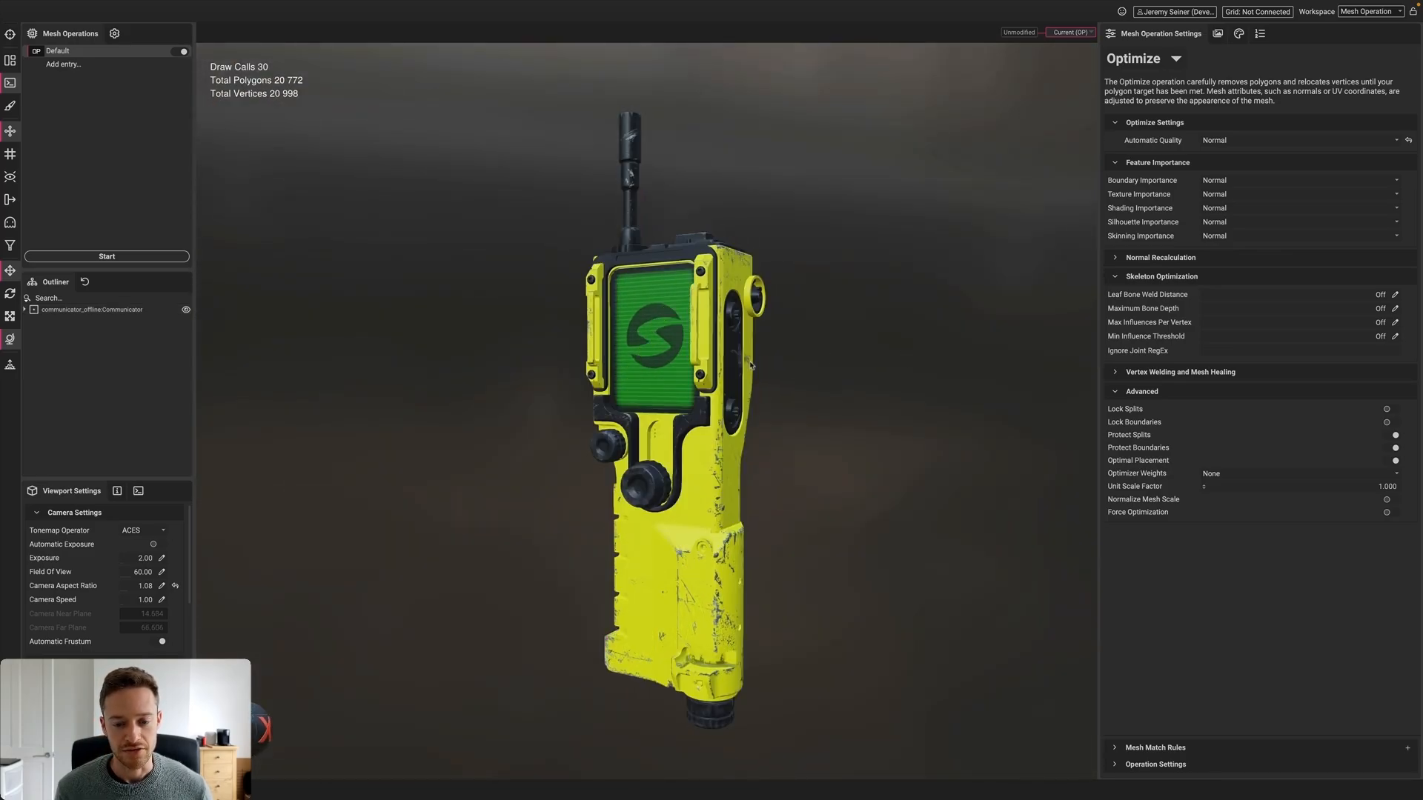
{"action": "scroll", "coordinate": [750, 366], "scroll_direction": "down", "scroll_amount": 1}
{"action": "mouse_move", "coordinate": [750, 366]}
{"action": "right_mouse_down", "text": "shift"}
{"action": "mouse_move", "coordinate": [838, 369]}
{"action": "mouse_move", "coordinate": [732, 371]}
{"action": "right_mouse_up", "text": "shift"}
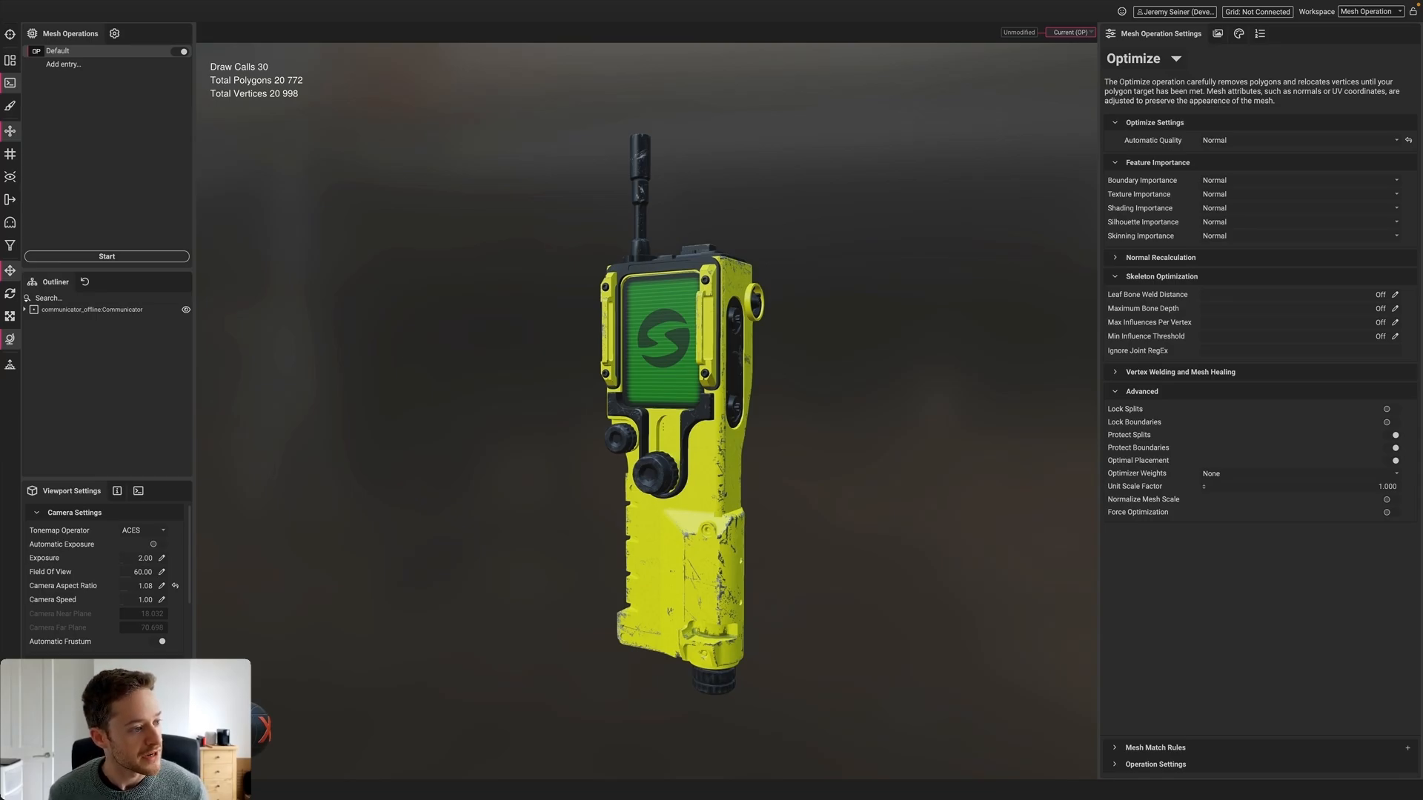
{"action": "left_click_drag", "start_coordinate": [445, 317], "coordinate": [569, 276]}
Load the character into a new scene and optimize it from 126,645 to 44,713 polygons
{"action": "left_click", "coordinate": [615, 292]}
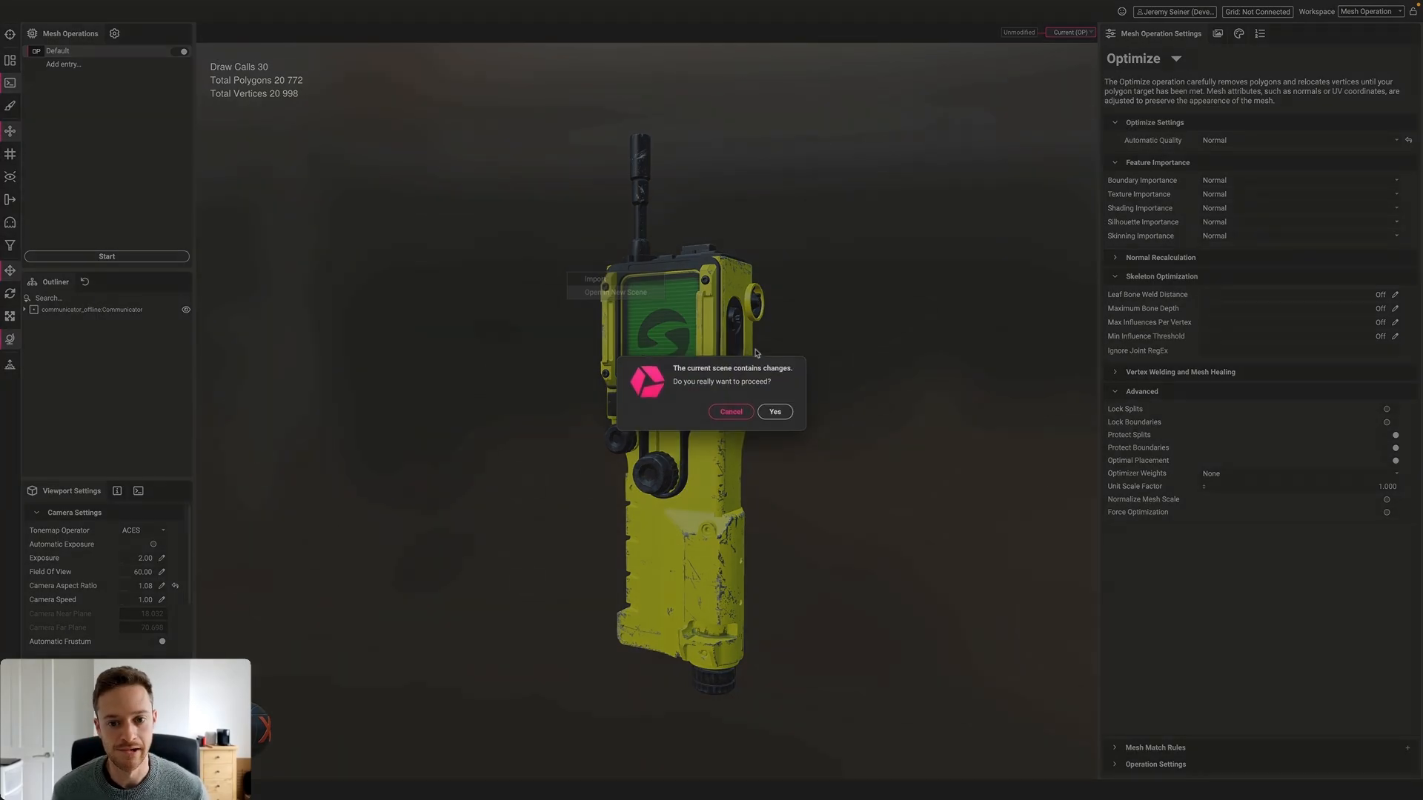
{"action": "left_click", "coordinate": [775, 411]}
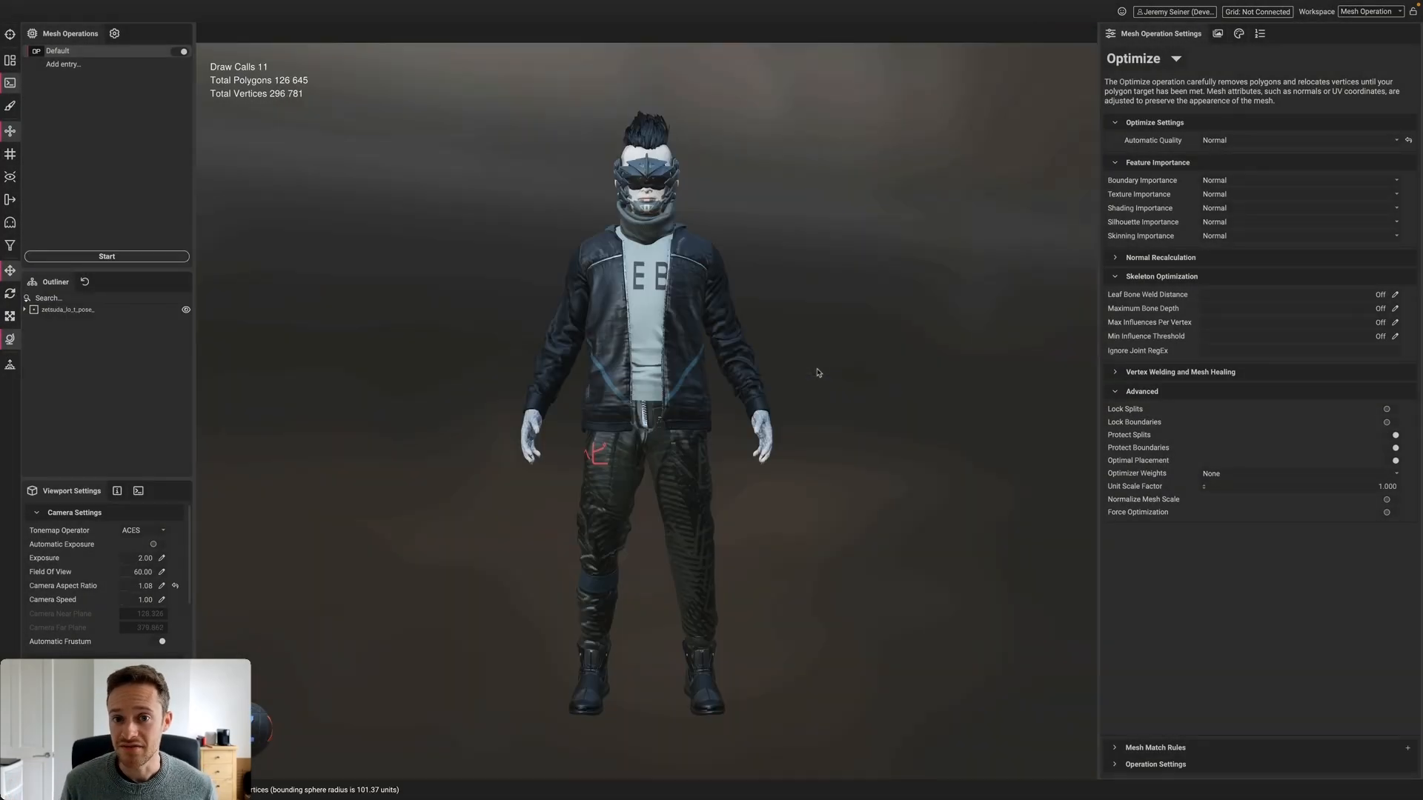
{"action": "left_click_drag", "start_coordinate": [812, 373], "coordinate": [781, 380], "text": "alt"}
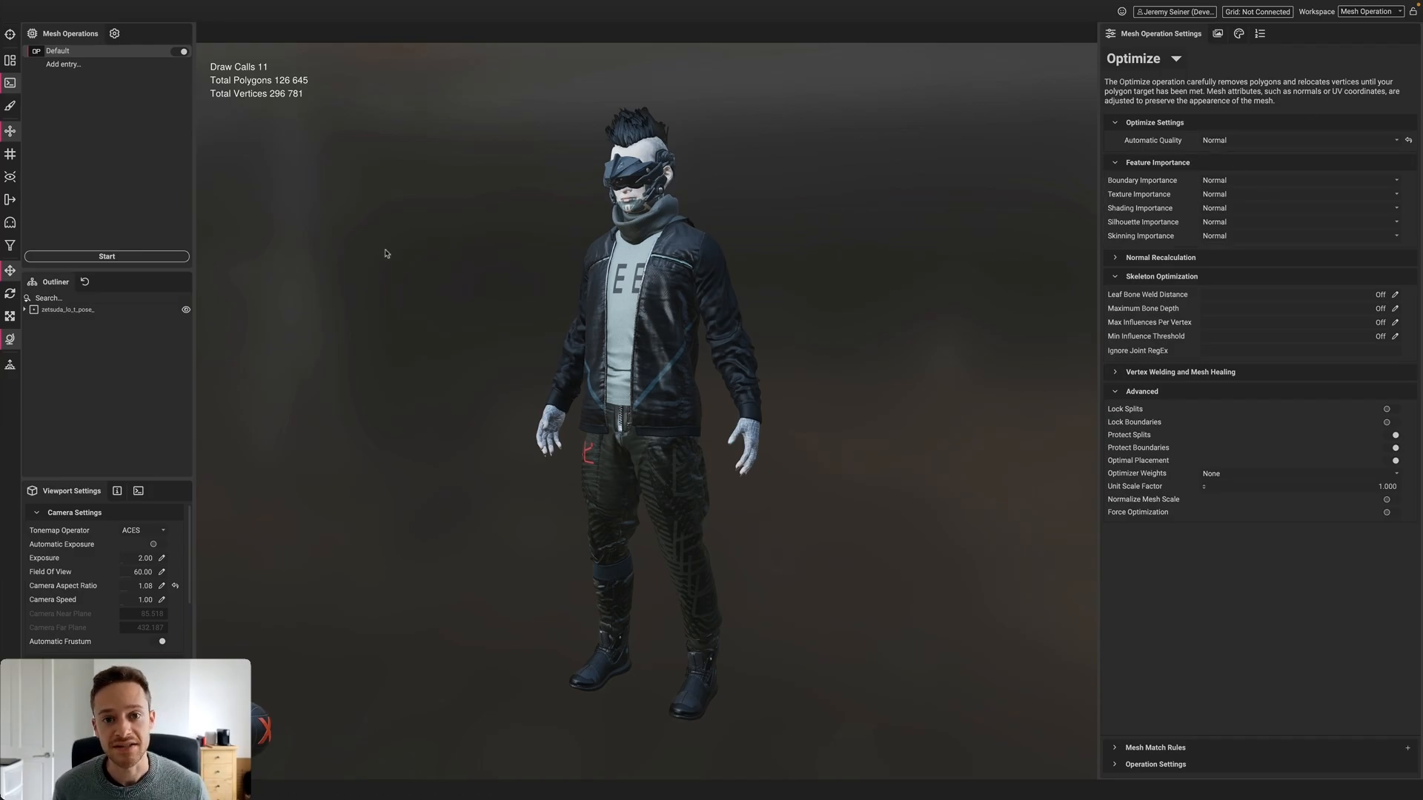
{"action": "left_click", "coordinate": [106, 257]}
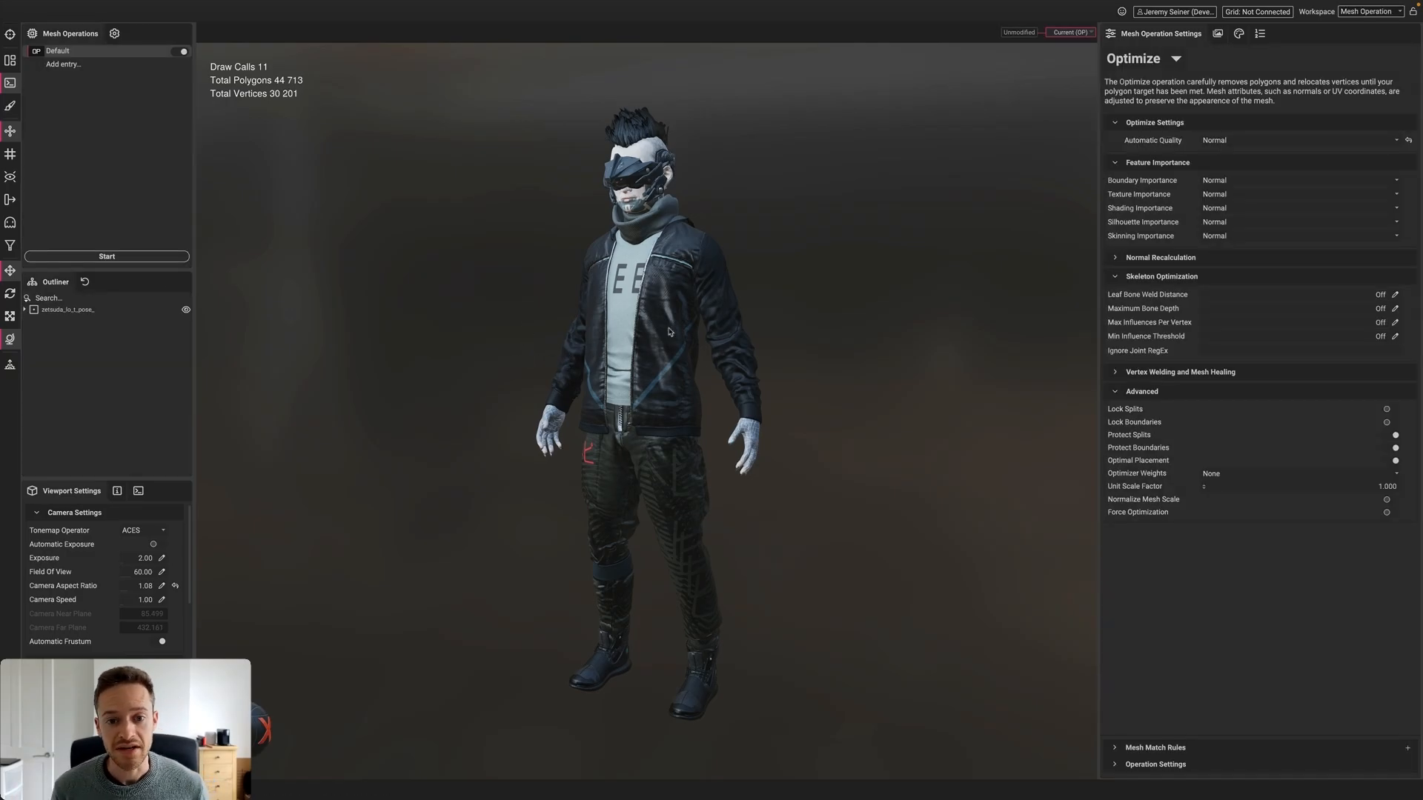
{"action": "left_click_drag", "start_coordinate": [685, 363], "coordinate": [655, 361]}
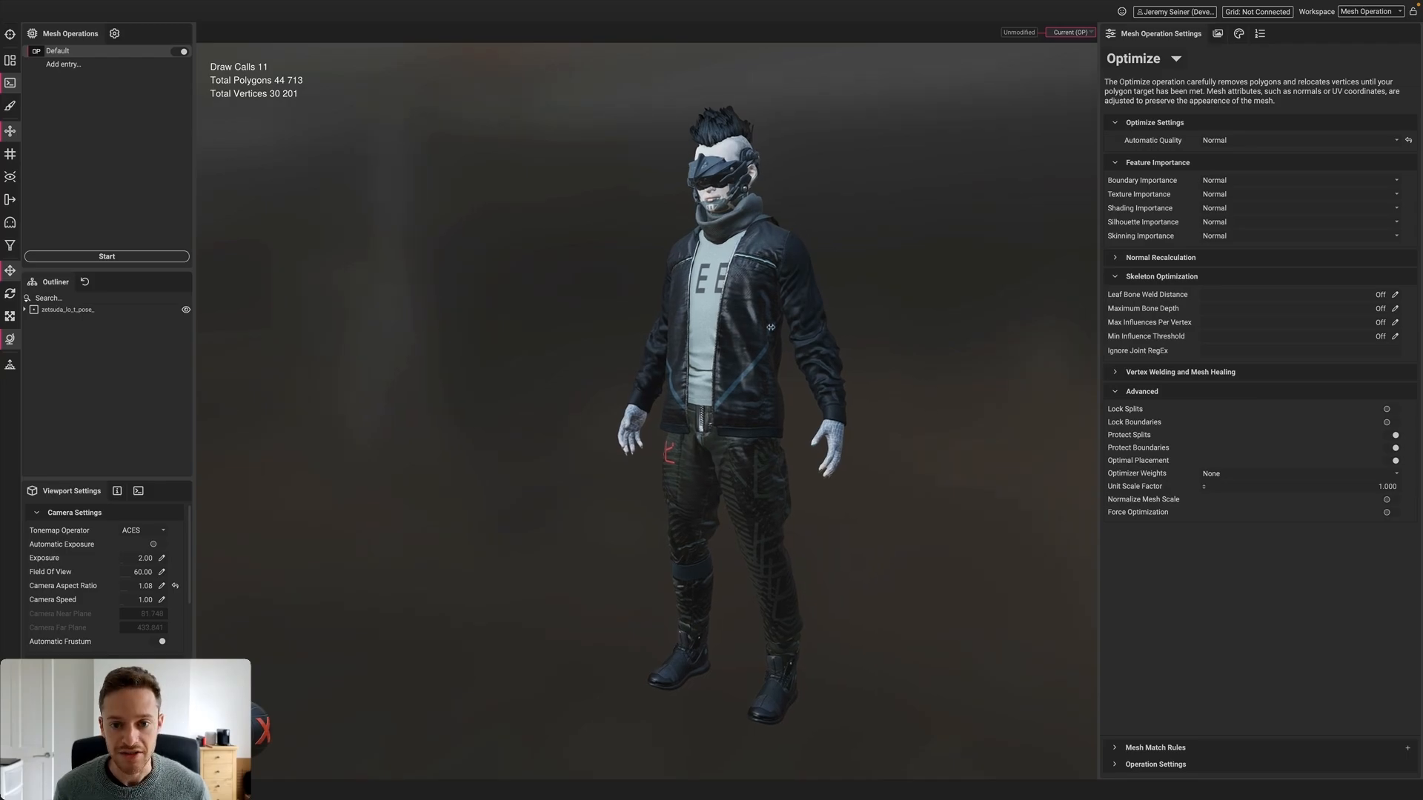
Inspect the optimized hoodie wireframe, then set Automatic Quality to Low
{"action": "left_click", "coordinate": [747, 277]}
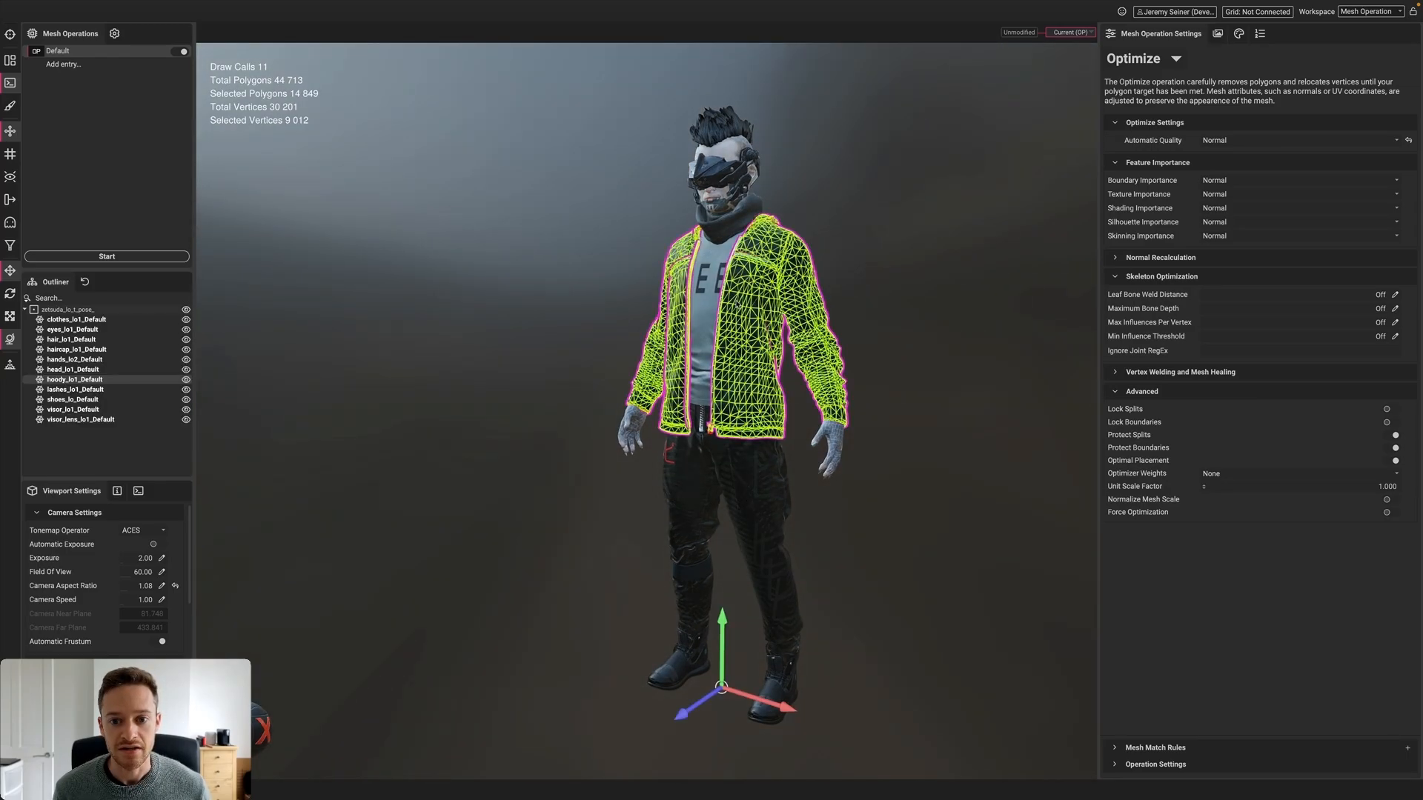
{"action": "left_click", "coordinate": [903, 279]}
{"action": "mouse_move", "coordinate": [739, 320]}
{"action": "left_mouse_down", "text": "alt"}
{"action": "mouse_move", "coordinate": [805, 321]}
{"action": "mouse_move", "coordinate": [747, 326]}
{"action": "left_mouse_up", "text": "alt"}
{"action": "scroll", "coordinate": [746, 327], "scroll_direction": "up", "scroll_amount": 2}
{"action": "right_click_drag", "start_coordinate": [756, 326], "coordinate": [766, 327], "text": "shift"}
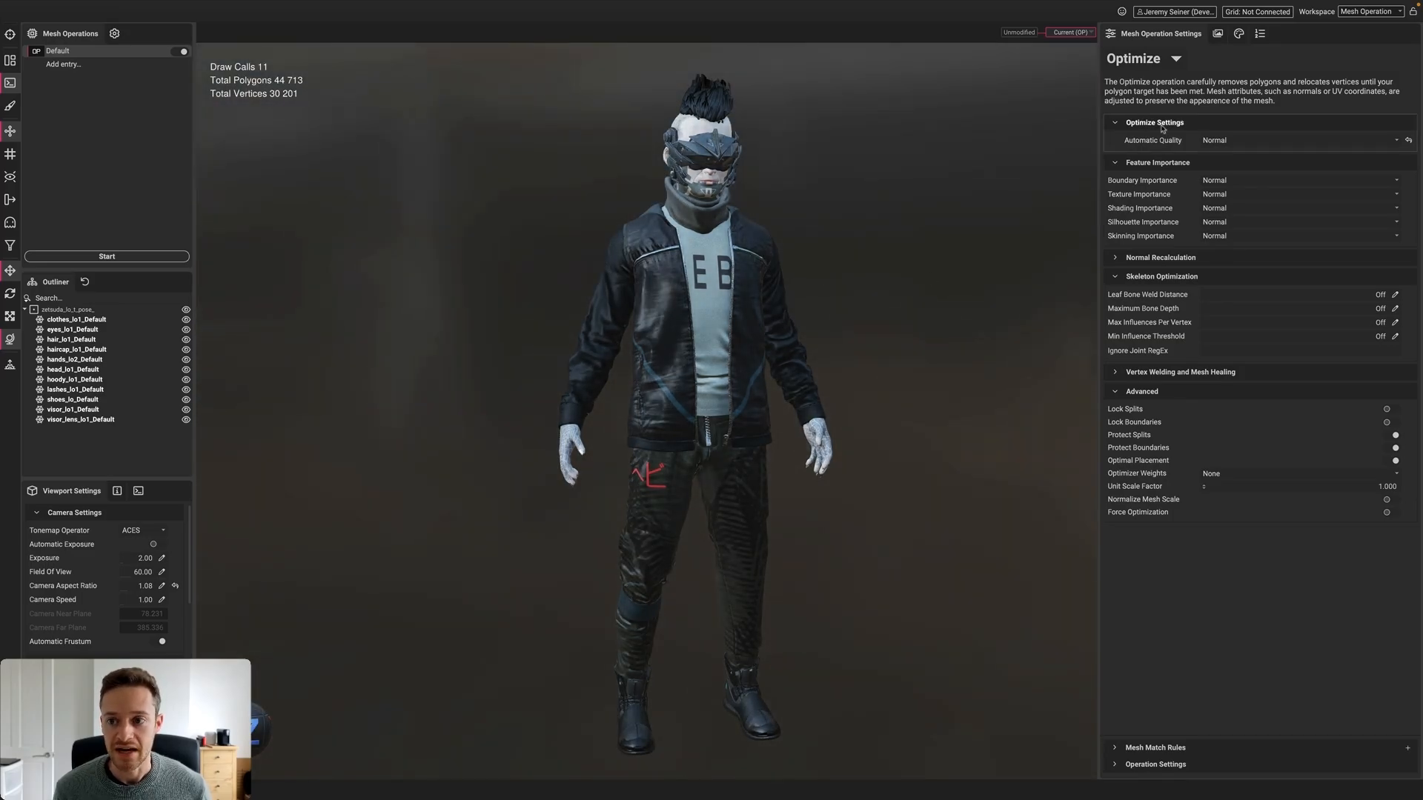
{"action": "left_click_drag", "start_coordinate": [743, 319], "coordinate": [747, 325], "text": "alt"}
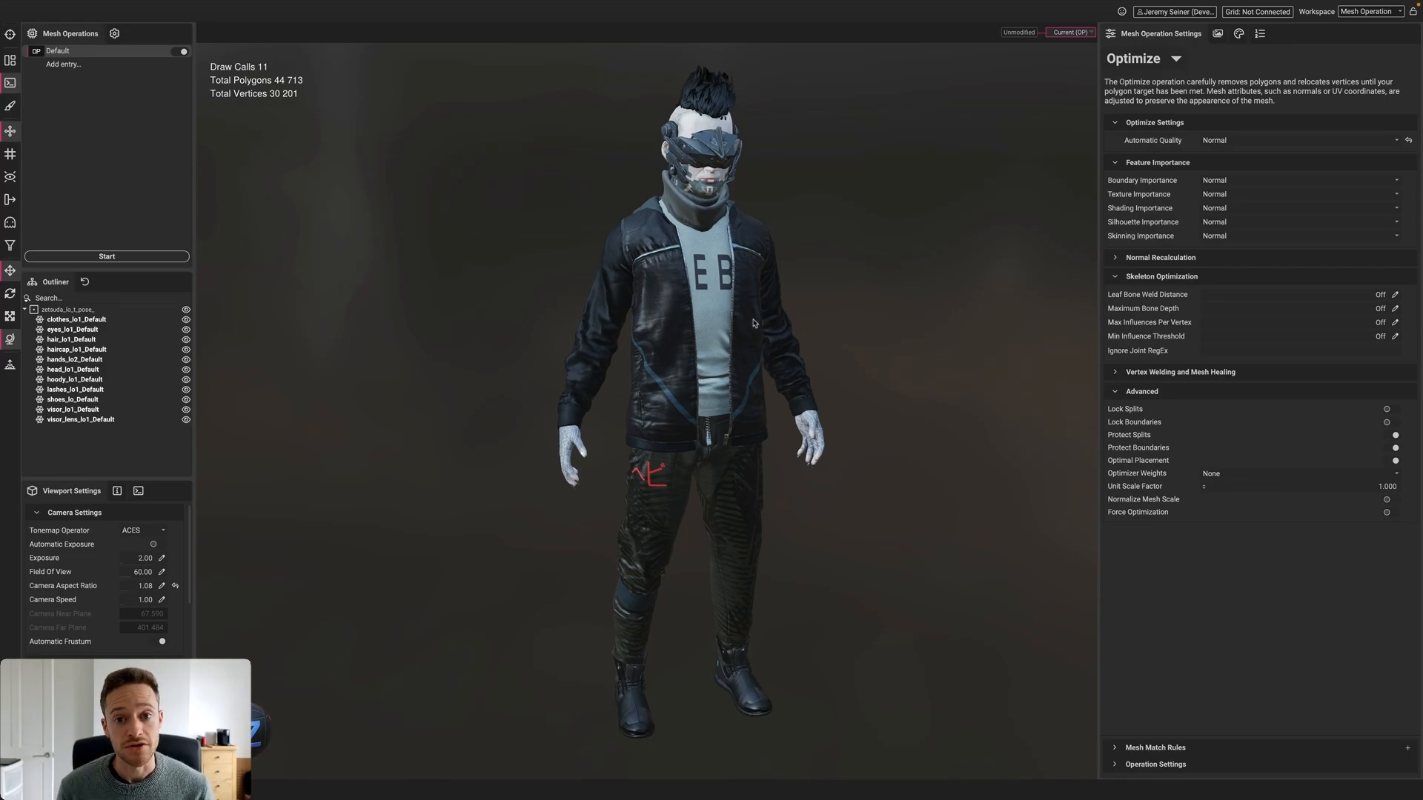
{"action": "left_click", "coordinate": [1312, 143]}
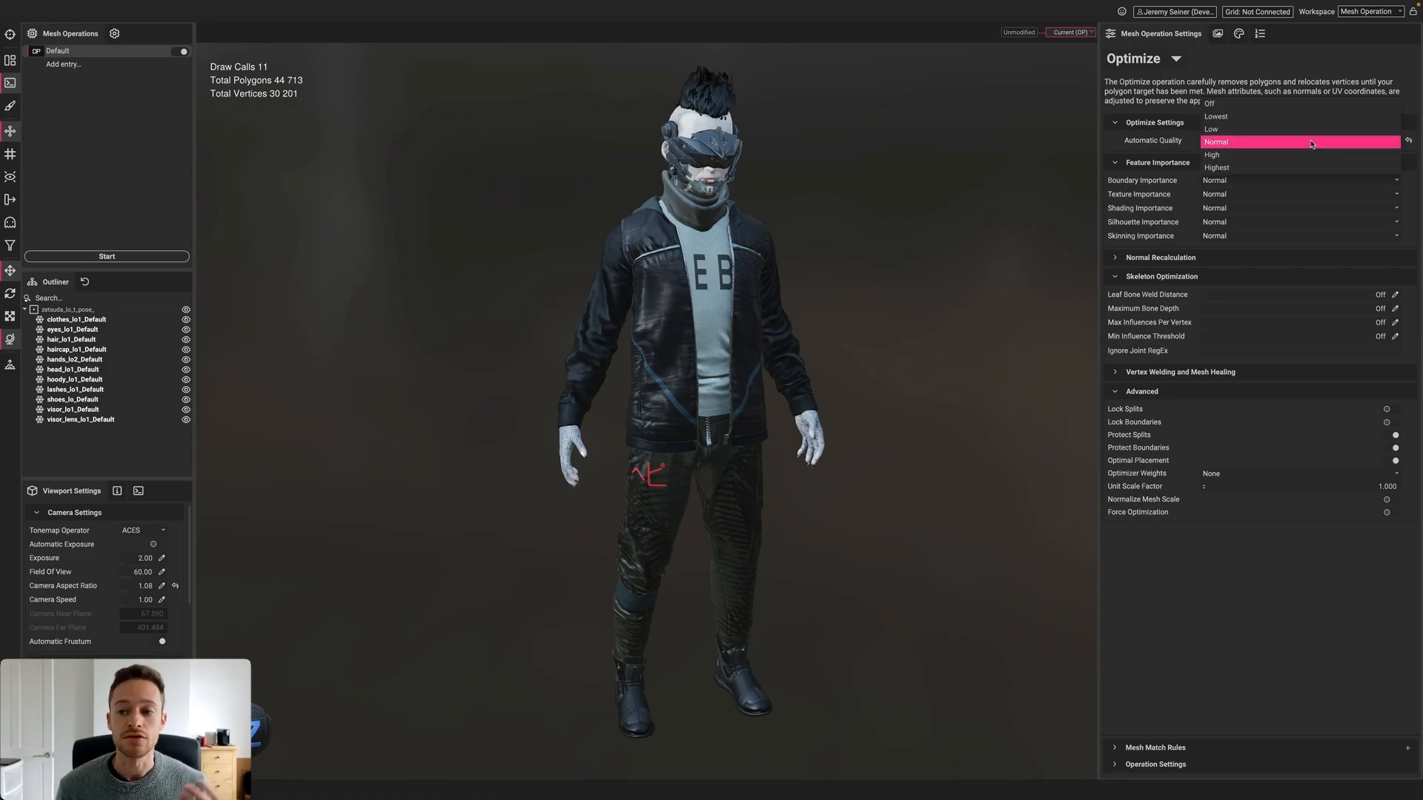
{"action": "left_click", "coordinate": [1308, 130]}
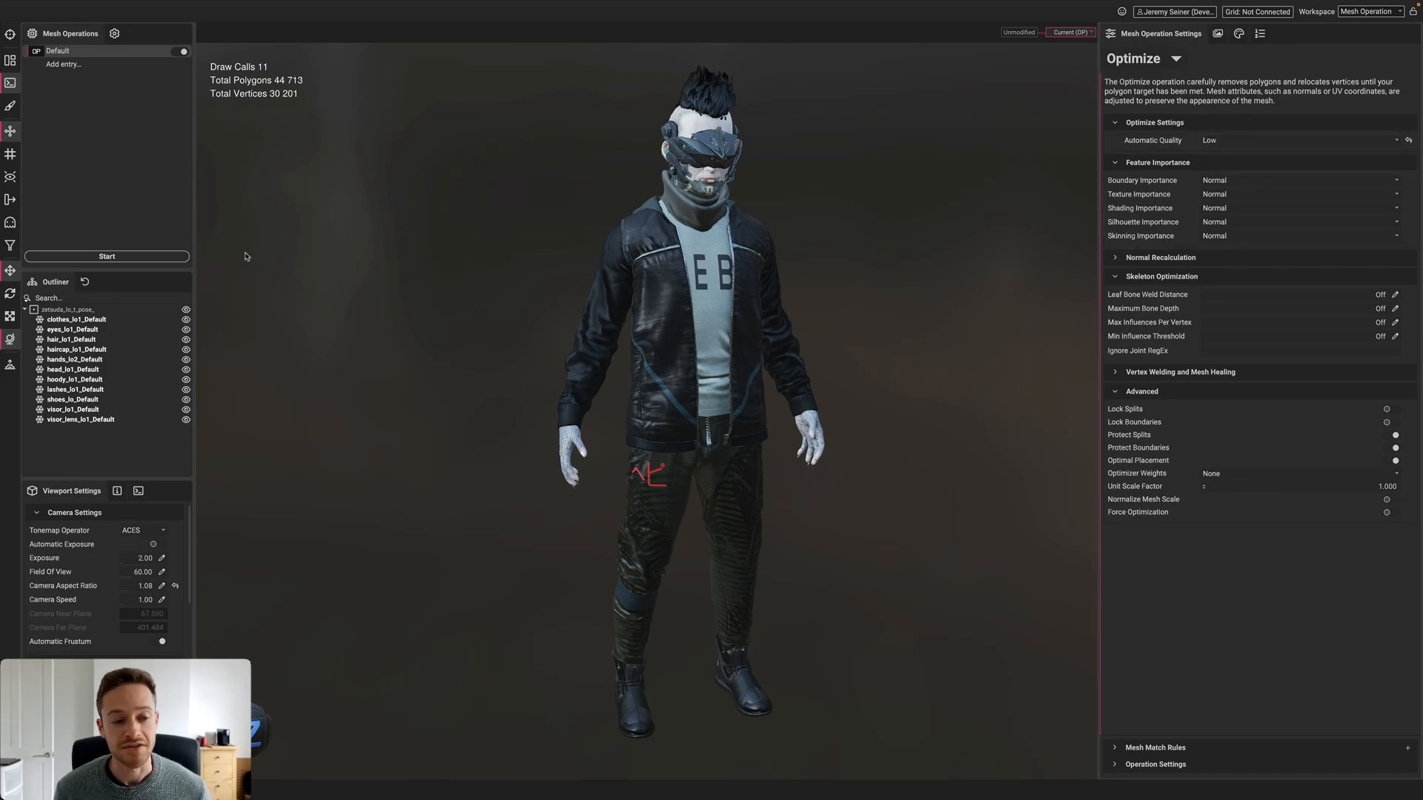
Rerun the Low-quality optimization from the unmodified mesh, reaching 19,926 polygons, and check the side and back
{"action": "left_click", "coordinate": [159, 256]}
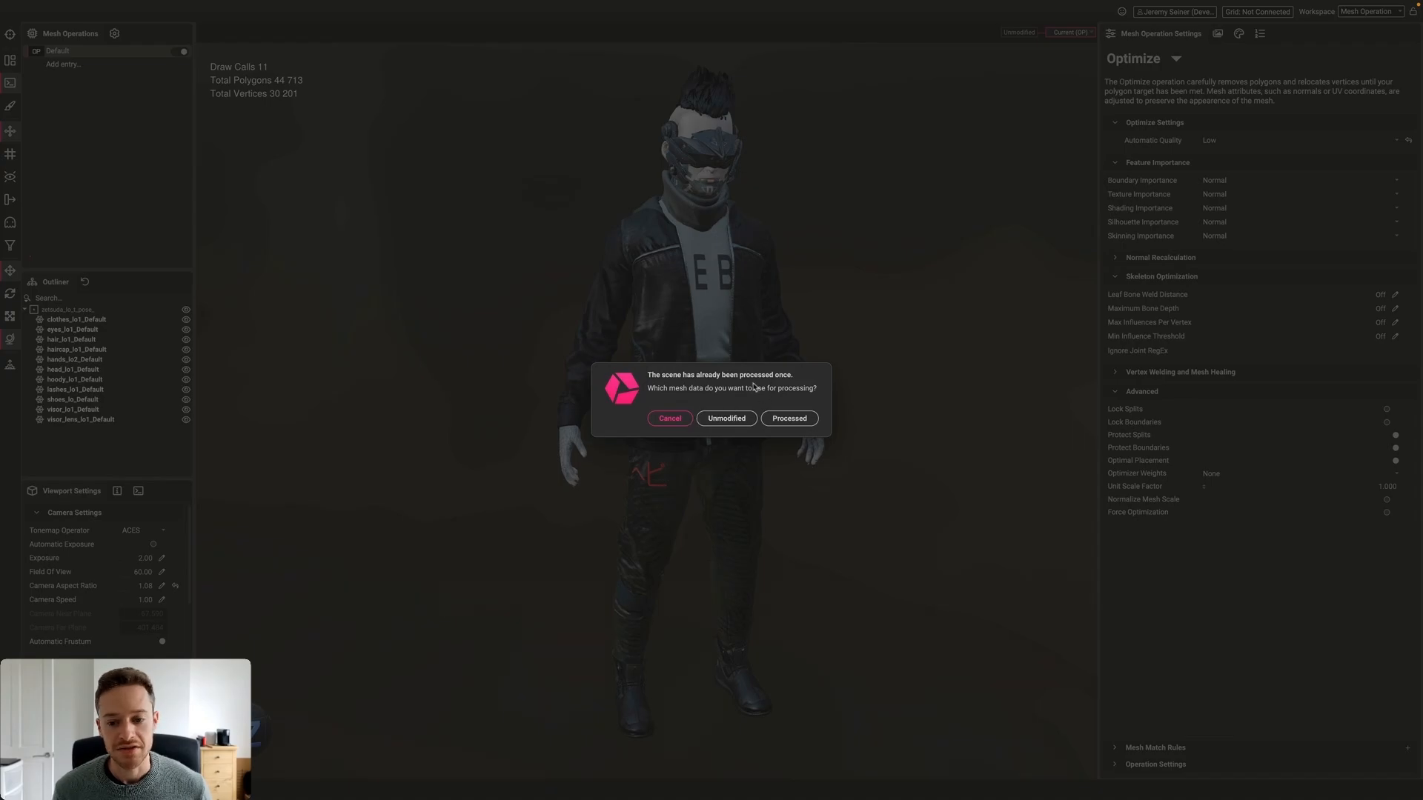
{"action": "left_click", "coordinate": [724, 406]}
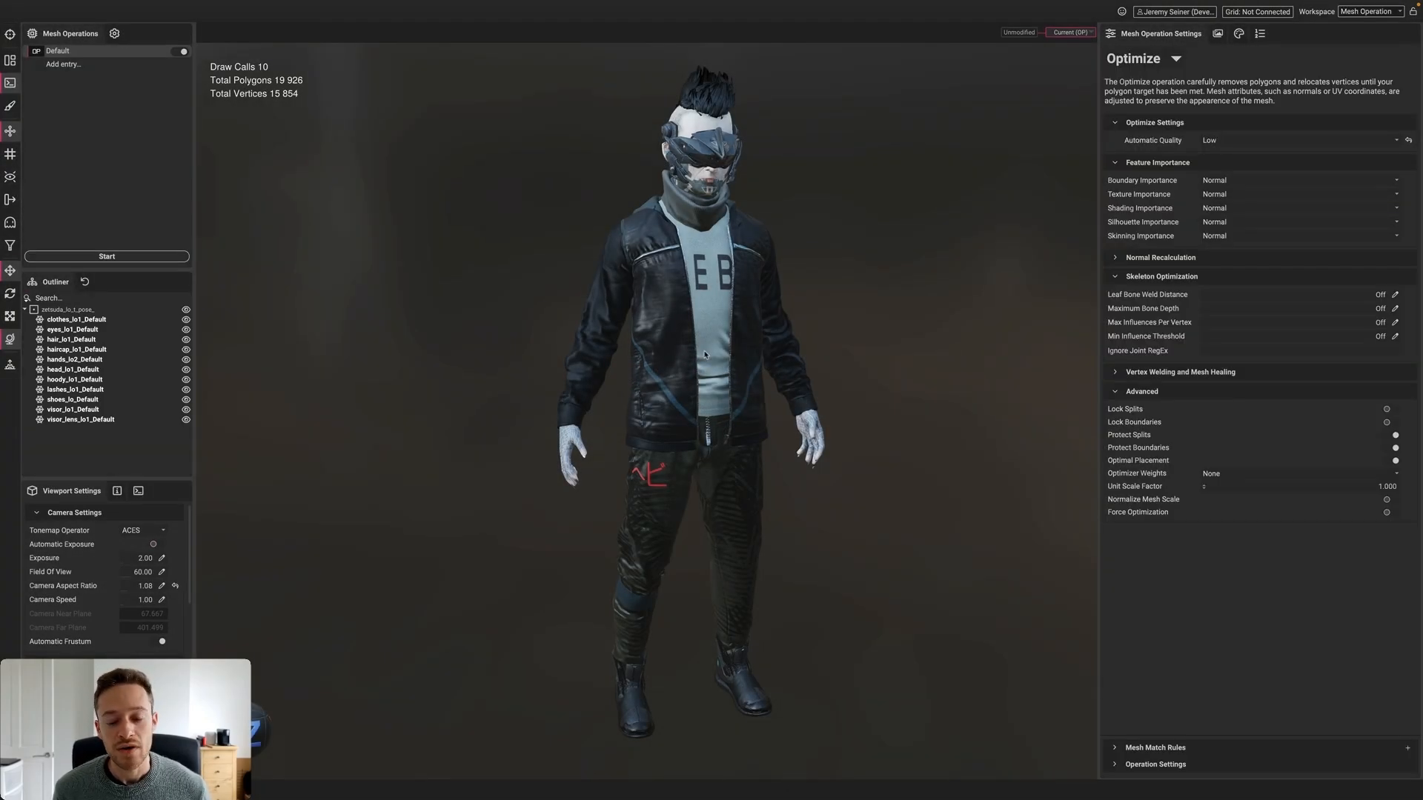
{"action": "scroll", "coordinate": [706, 361], "scroll_direction": "down", "scroll_amount": 2}
{"action": "scroll", "coordinate": [705, 362], "scroll_direction": "down", "scroll_amount": 3}
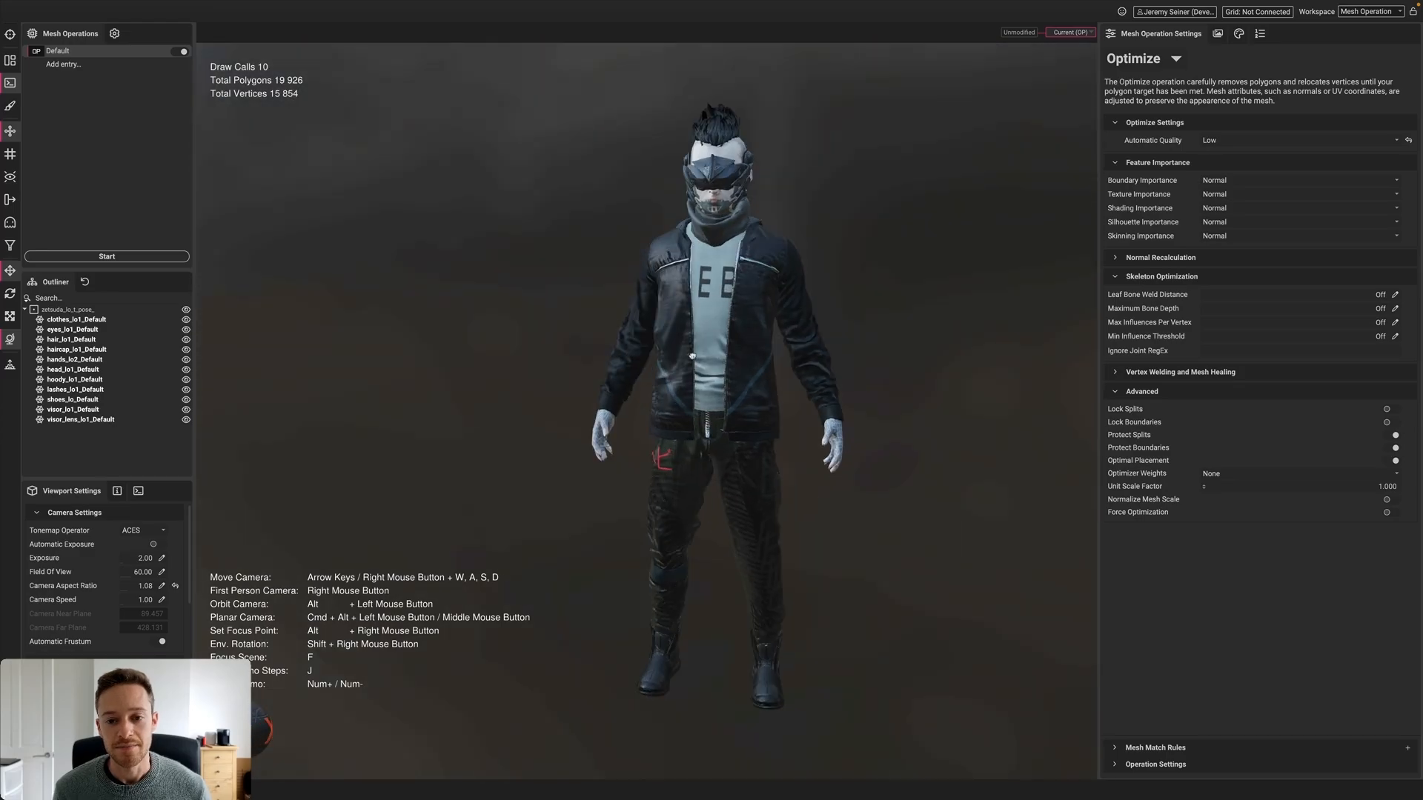
{"action": "left_click_drag", "start_coordinate": [703, 357], "coordinate": [776, 353], "text": "alt"}
{"action": "scroll", "coordinate": [737, 357], "scroll_direction": "down", "scroll_amount": 1}
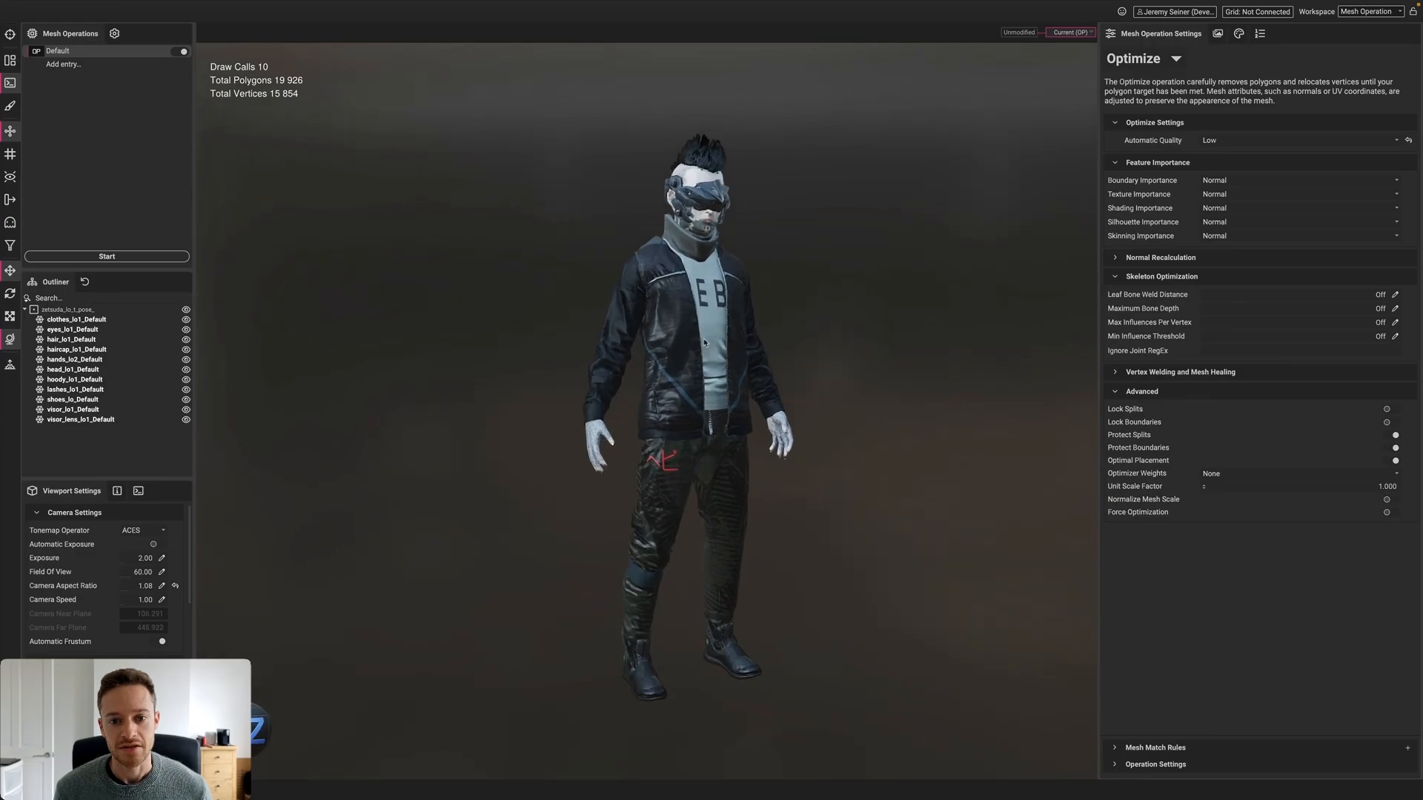
{"action": "mouse_move", "coordinate": [705, 347]}
{"action": "left_mouse_down", "text": "alt"}
{"action": "mouse_move", "coordinate": [840, 347]}
{"action": "mouse_move", "coordinate": [645, 349]}
{"action": "mouse_move", "coordinate": [686, 340]}
{"action": "left_mouse_up", "text": "alt"}
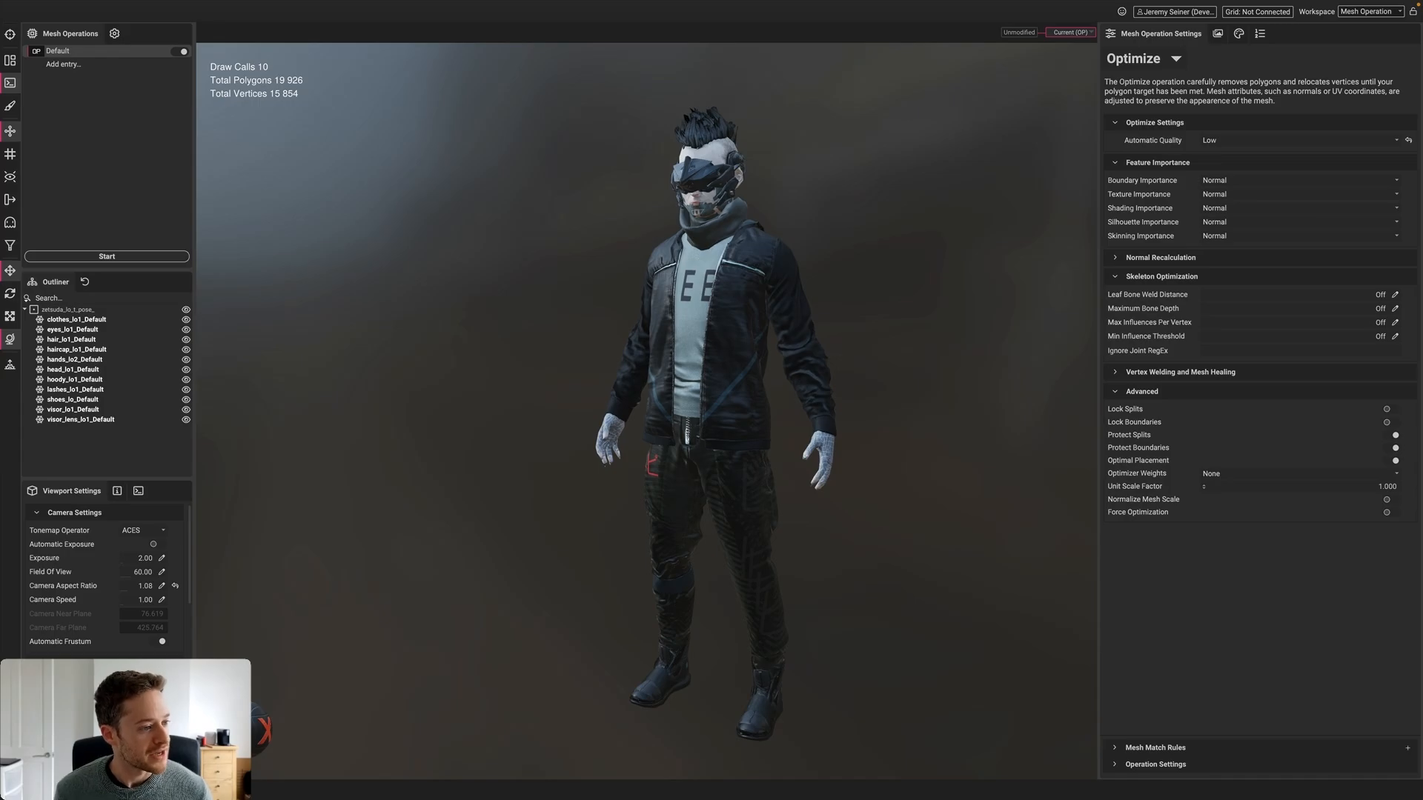
Open the killamari file in a new scene, replacing the current one
{"action": "left_click_drag", "start_coordinate": [222, 400], "coordinate": [519, 339]}
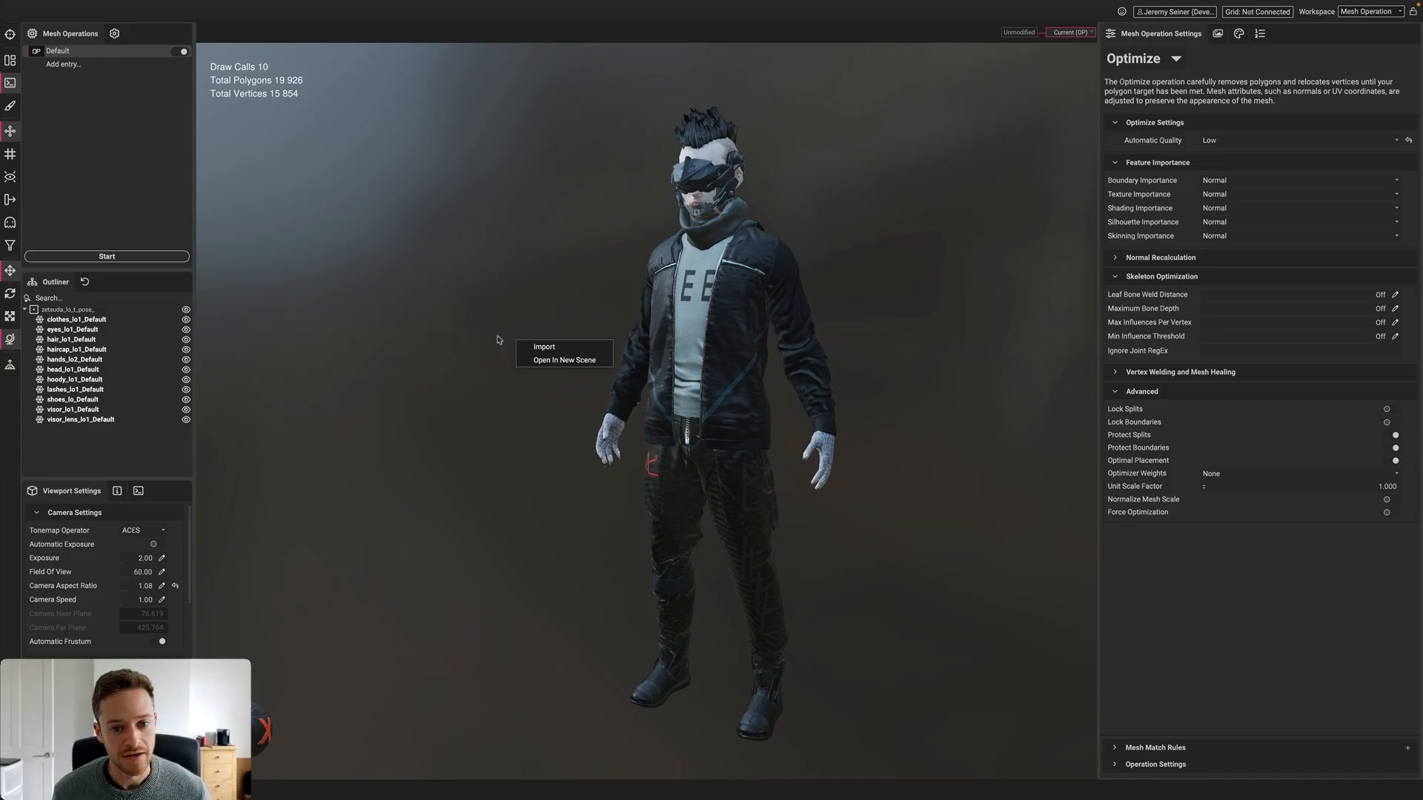
{"action": "left_click", "coordinate": [560, 363]}
{"action": "left_click", "coordinate": [784, 415]}
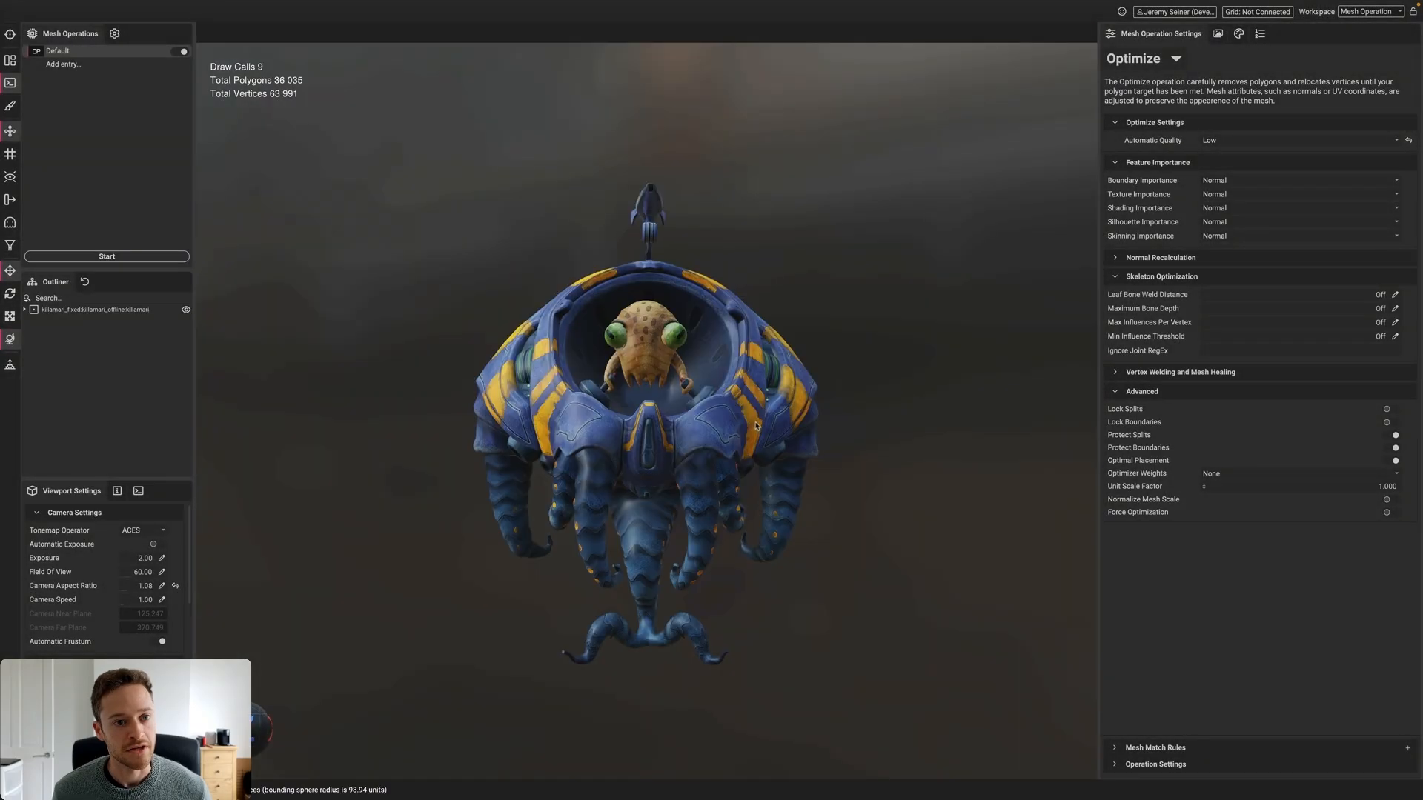
{"action": "left_click_drag", "start_coordinate": [695, 432], "coordinate": [733, 442], "text": "alt"}
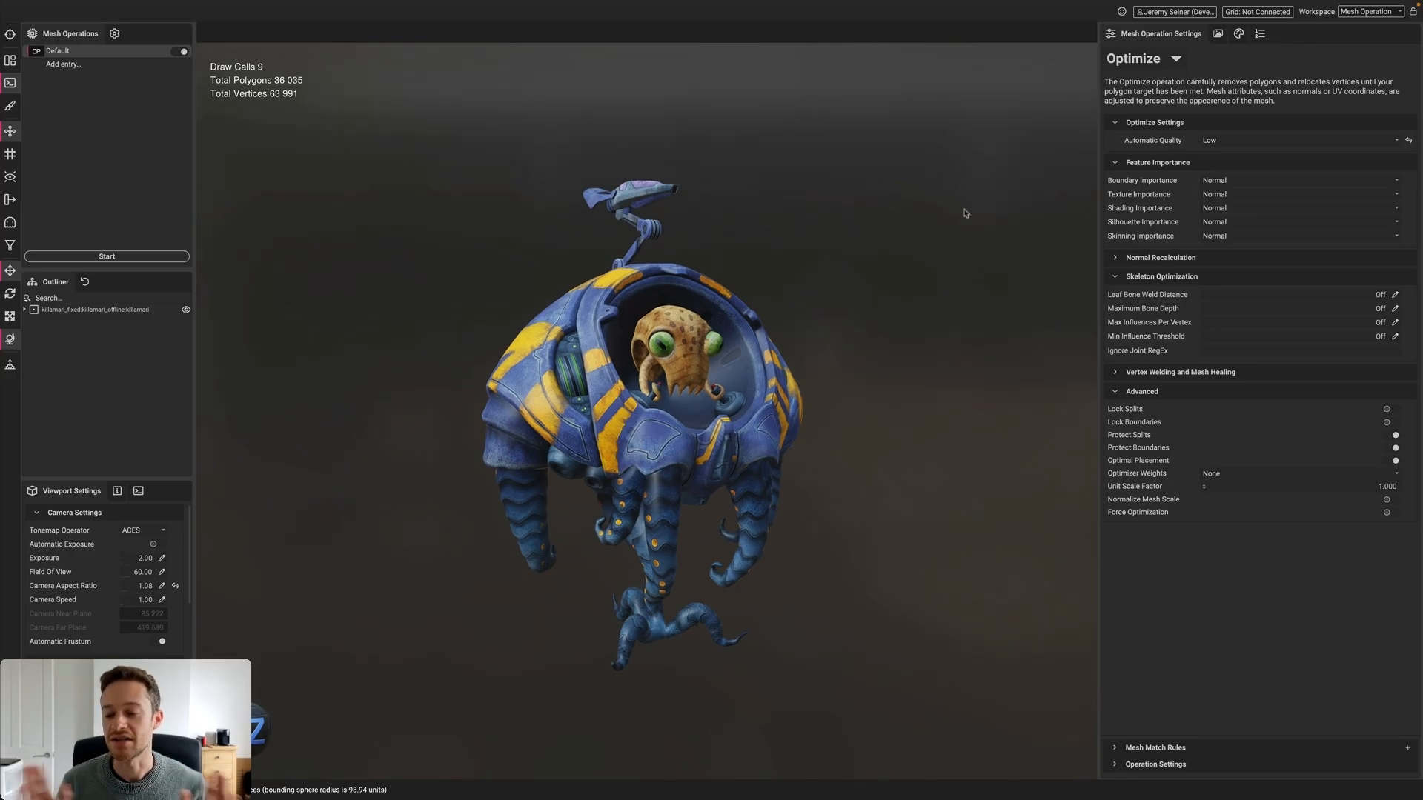
Optimize the killamari model to 11,296 polygons and inspect its wireframe
{"action": "left_click", "coordinate": [104, 257]}
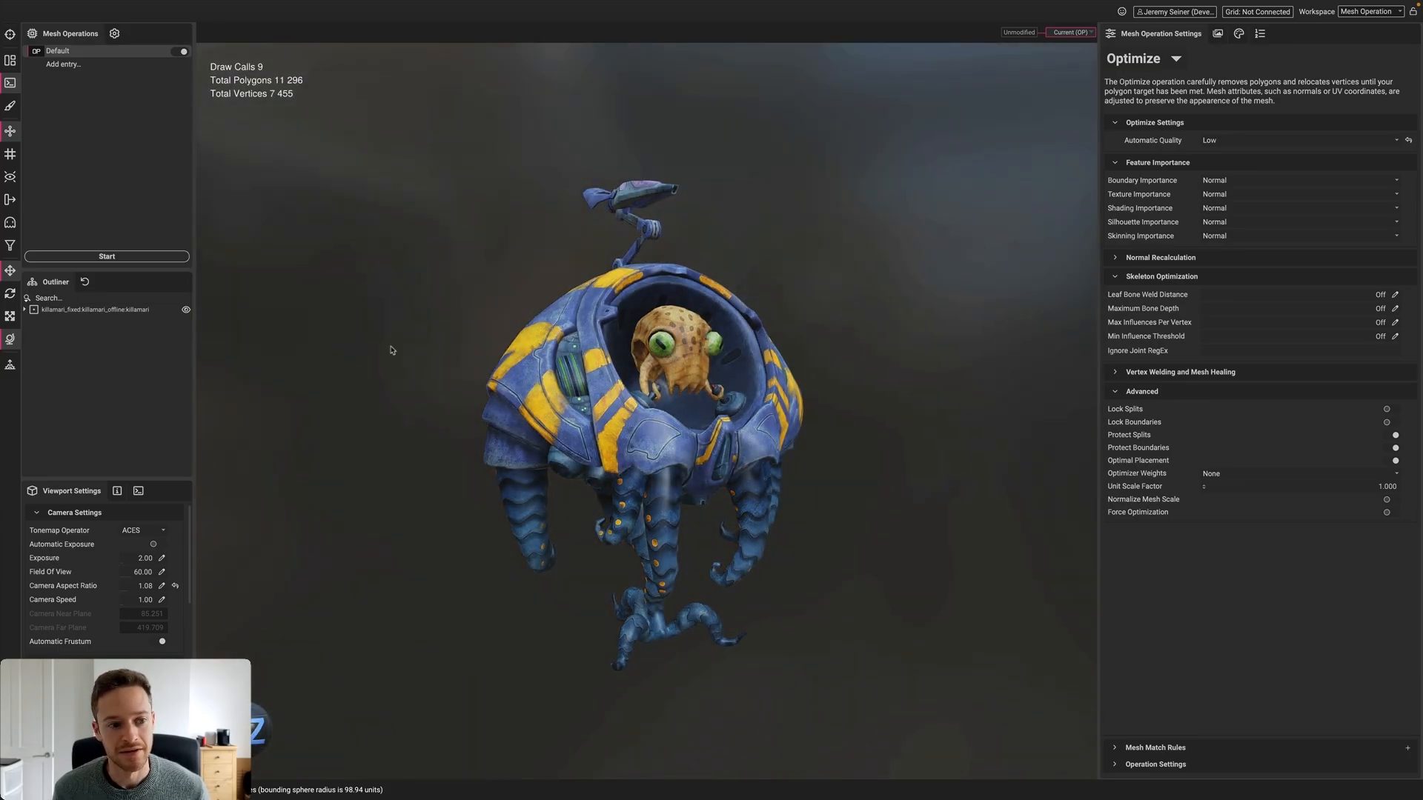
{"action": "left_click", "coordinate": [55, 309]}
{"action": "mouse_move", "coordinate": [432, 349]}
{"action": "left_mouse_down"}
{"action": "mouse_move", "coordinate": [466, 342]}
{"action": "mouse_move", "coordinate": [417, 335]}
{"action": "left_mouse_up"}
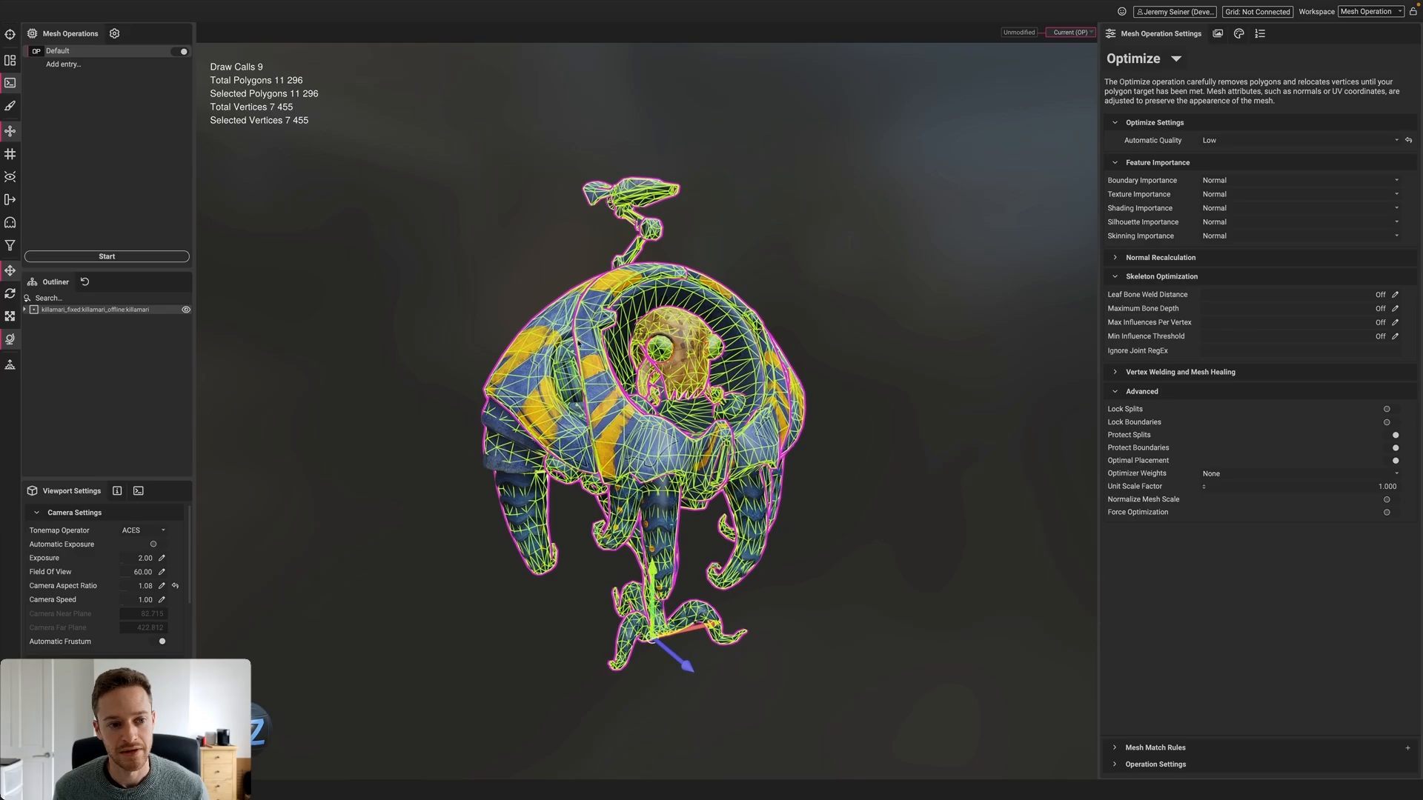
{"action": "left_click", "coordinate": [410, 329]}
Zoom out and pan to recenter the creature in the viewport
{"action": "scroll", "coordinate": [511, 338], "scroll_direction": "down", "scroll_amount": 1}
{"action": "middle_click_drag", "start_coordinate": [580, 374], "coordinate": [606, 367]}
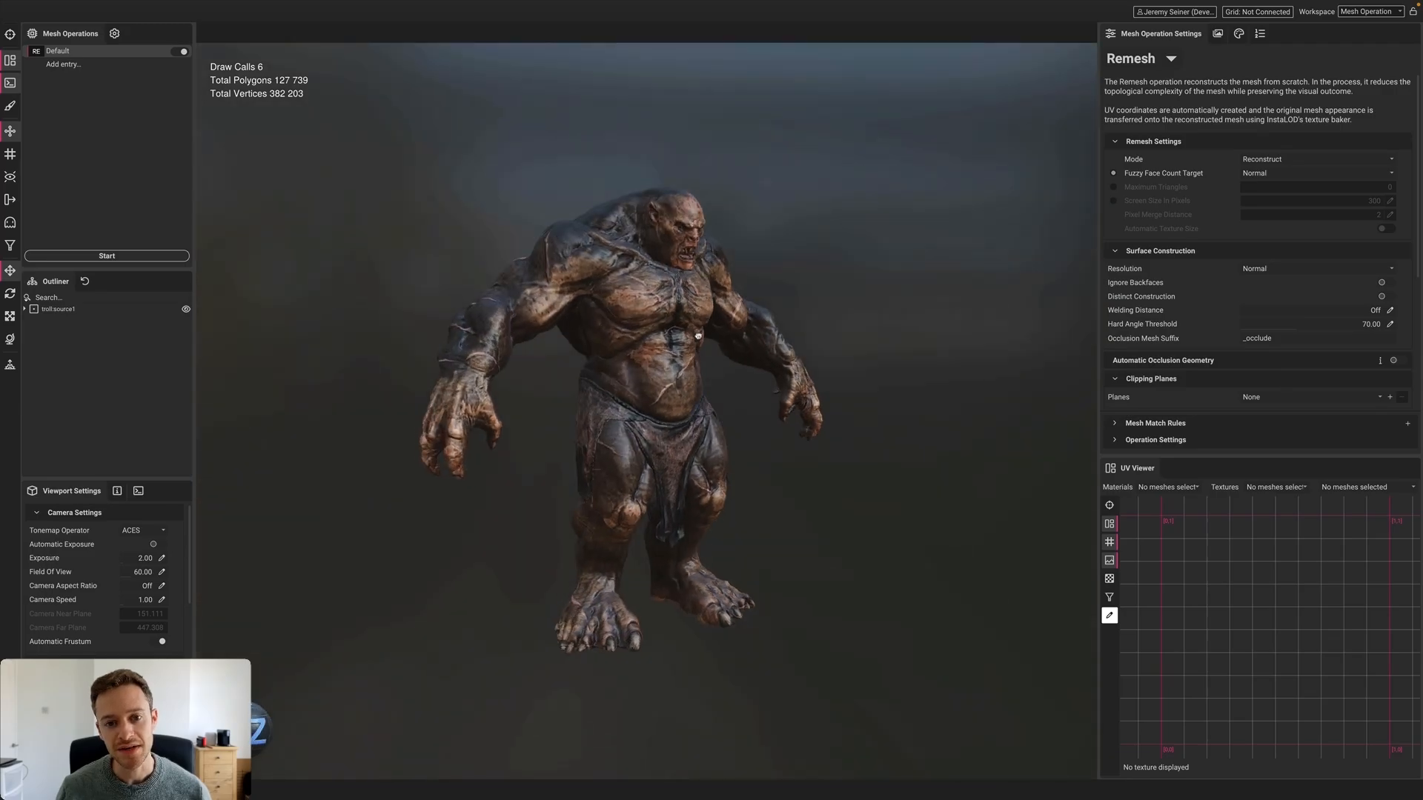
Inspect the troll from the side and back, selecting its body mesh along the way
{"action": "left_click_drag", "start_coordinate": [651, 338], "coordinate": [481, 340]}
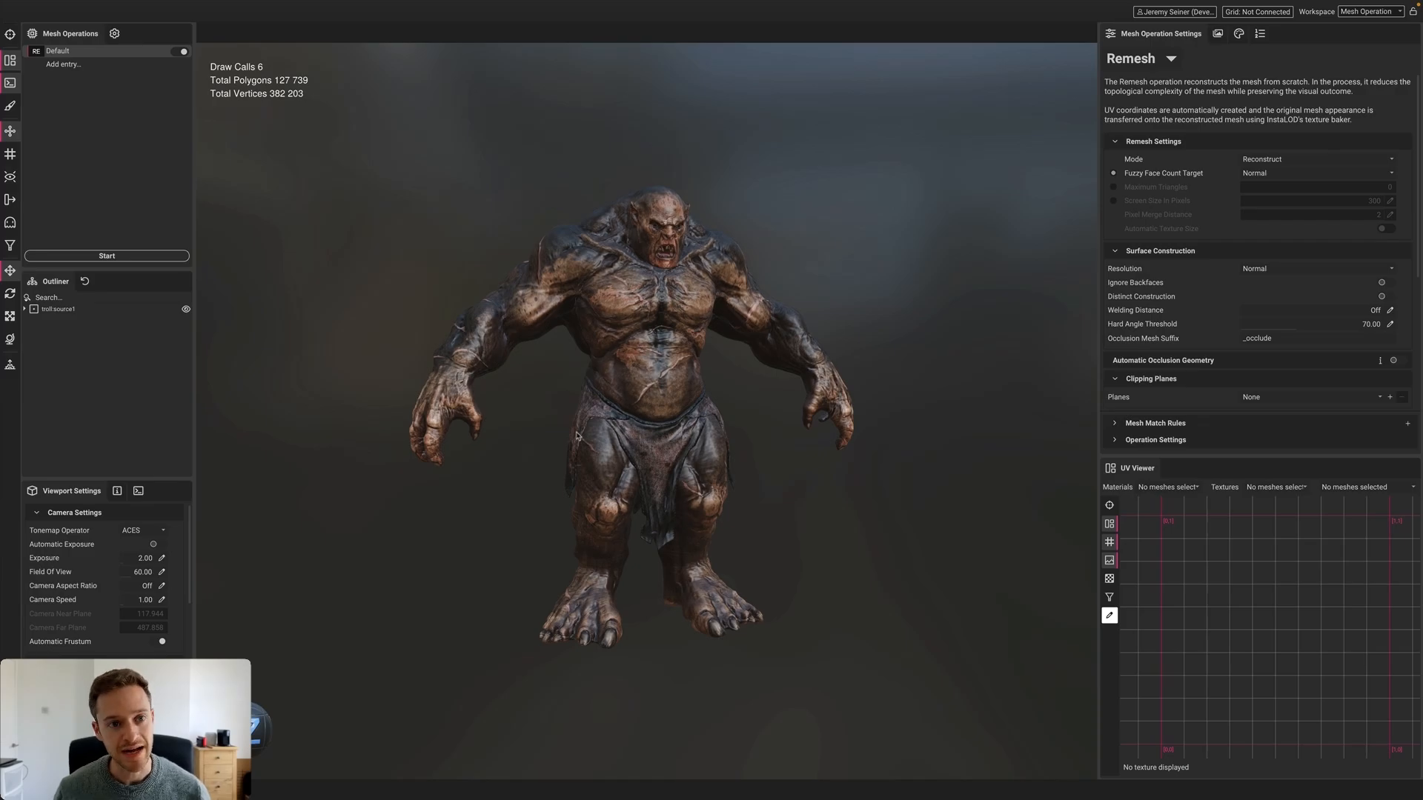
{"action": "left_click", "coordinate": [633, 428]}
{"action": "left_click", "coordinate": [605, 467]}
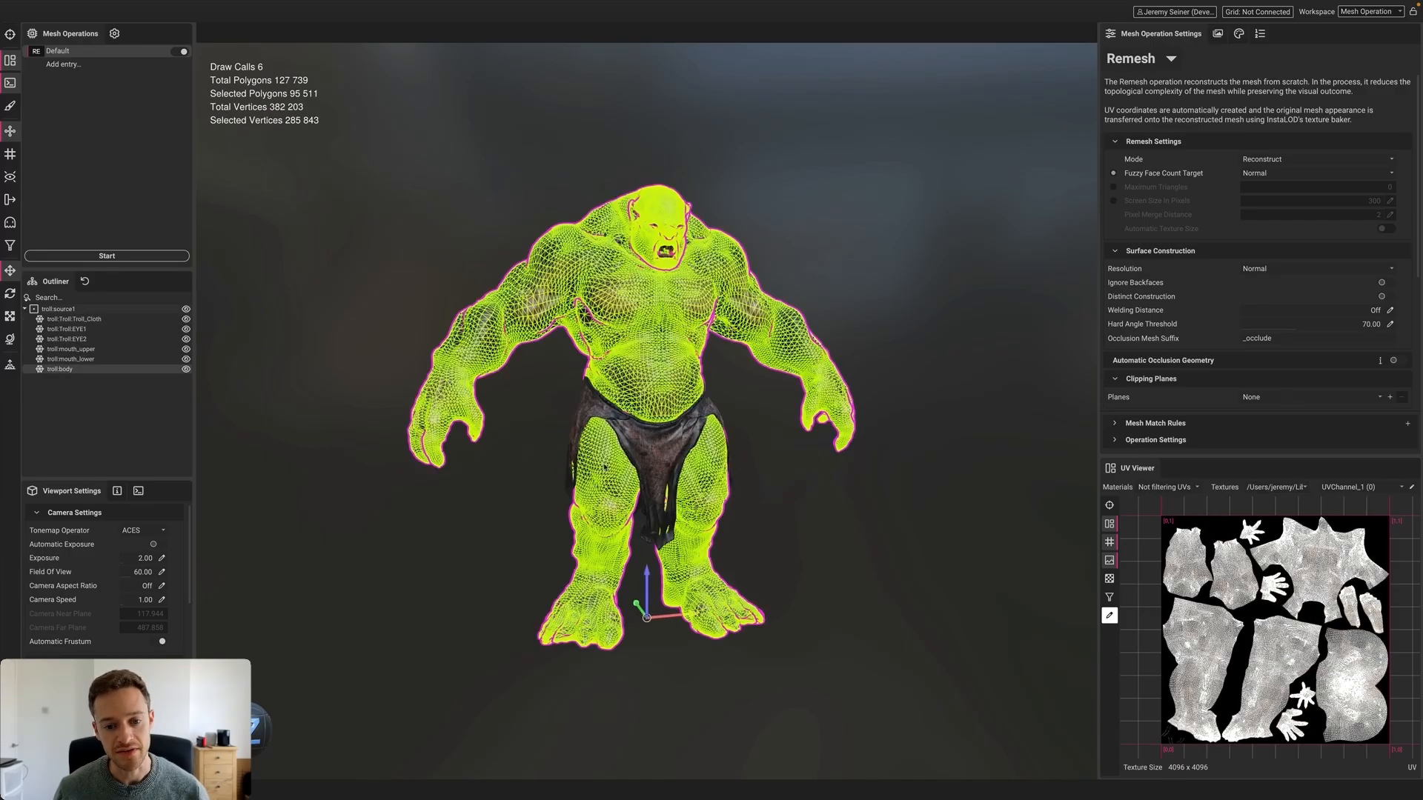
{"action": "scroll", "coordinate": [632, 415], "scroll_direction": "up", "scroll_amount": 3}
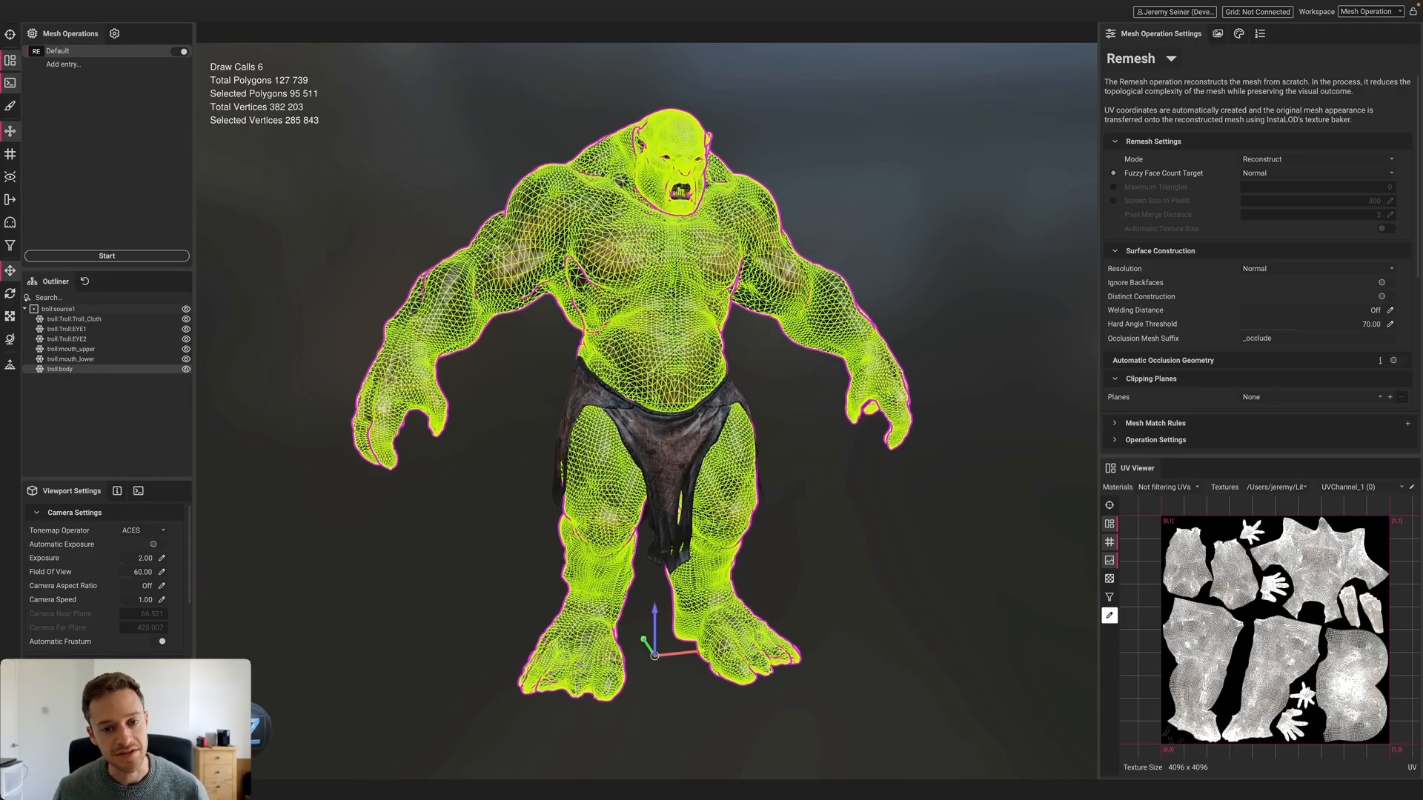
{"action": "left_click", "coordinate": [435, 222]}
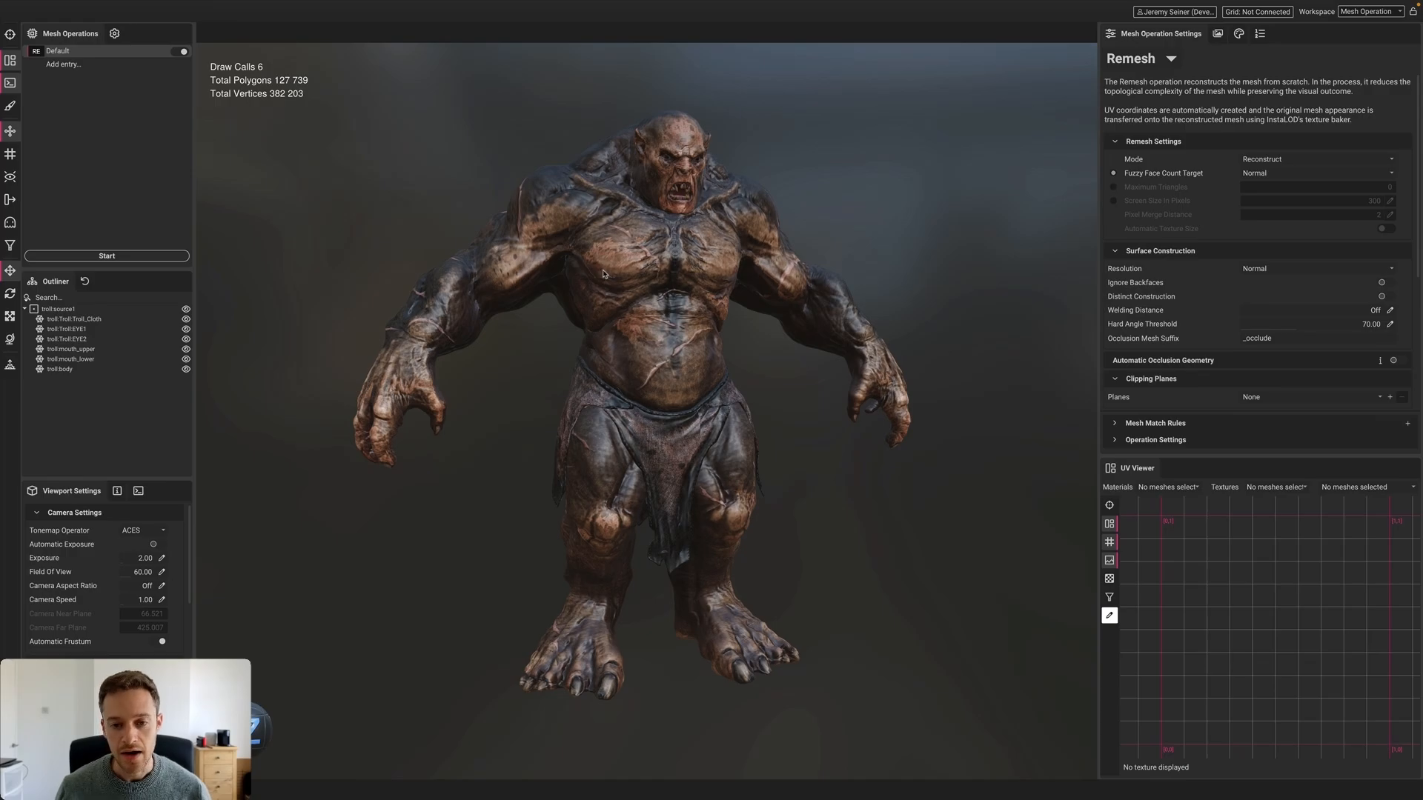
{"action": "left_click_drag", "start_coordinate": [603, 275], "coordinate": [444, 274], "text": "alt"}
{"action": "scroll", "coordinate": [675, 240], "scroll_direction": "up", "scroll_amount": 3}
{"action": "scroll", "coordinate": [675, 239], "scroll_direction": "down", "scroll_amount": 4}
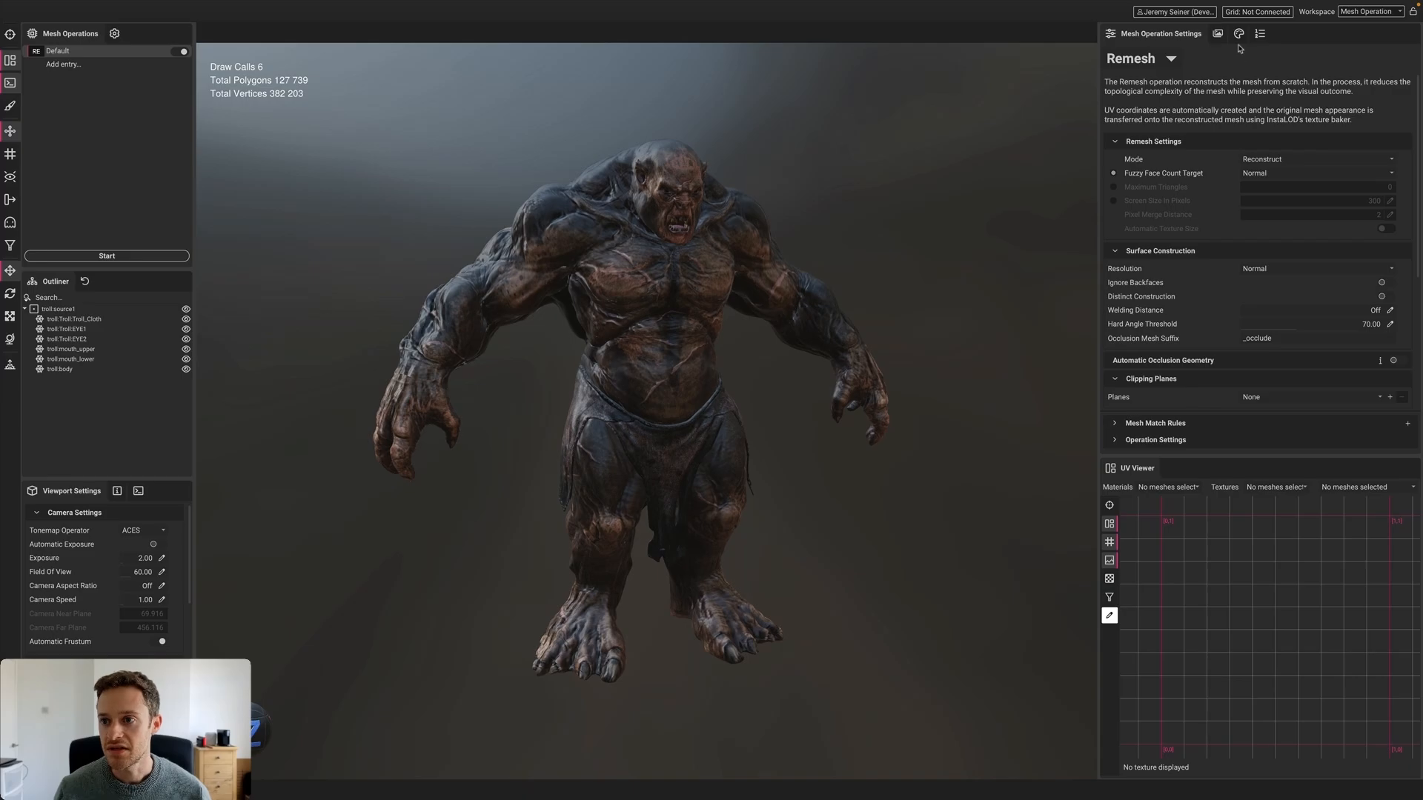
Keep Remesh (Reconstruct) as the mesh operation and run it, producing one 14,530-polygon mesh
{"action": "left_click", "coordinate": [1237, 35]}
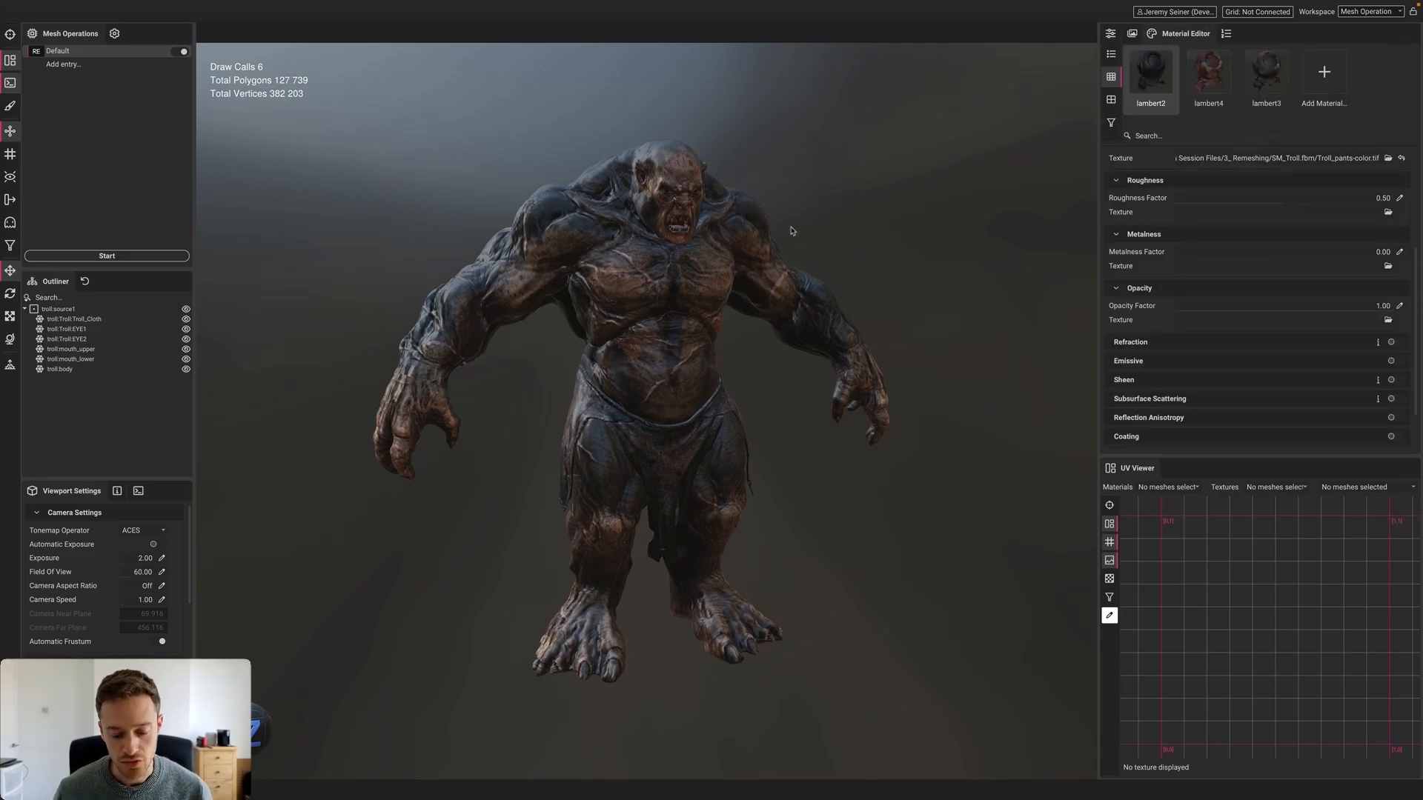
{"action": "left_click", "coordinate": [1113, 34]}
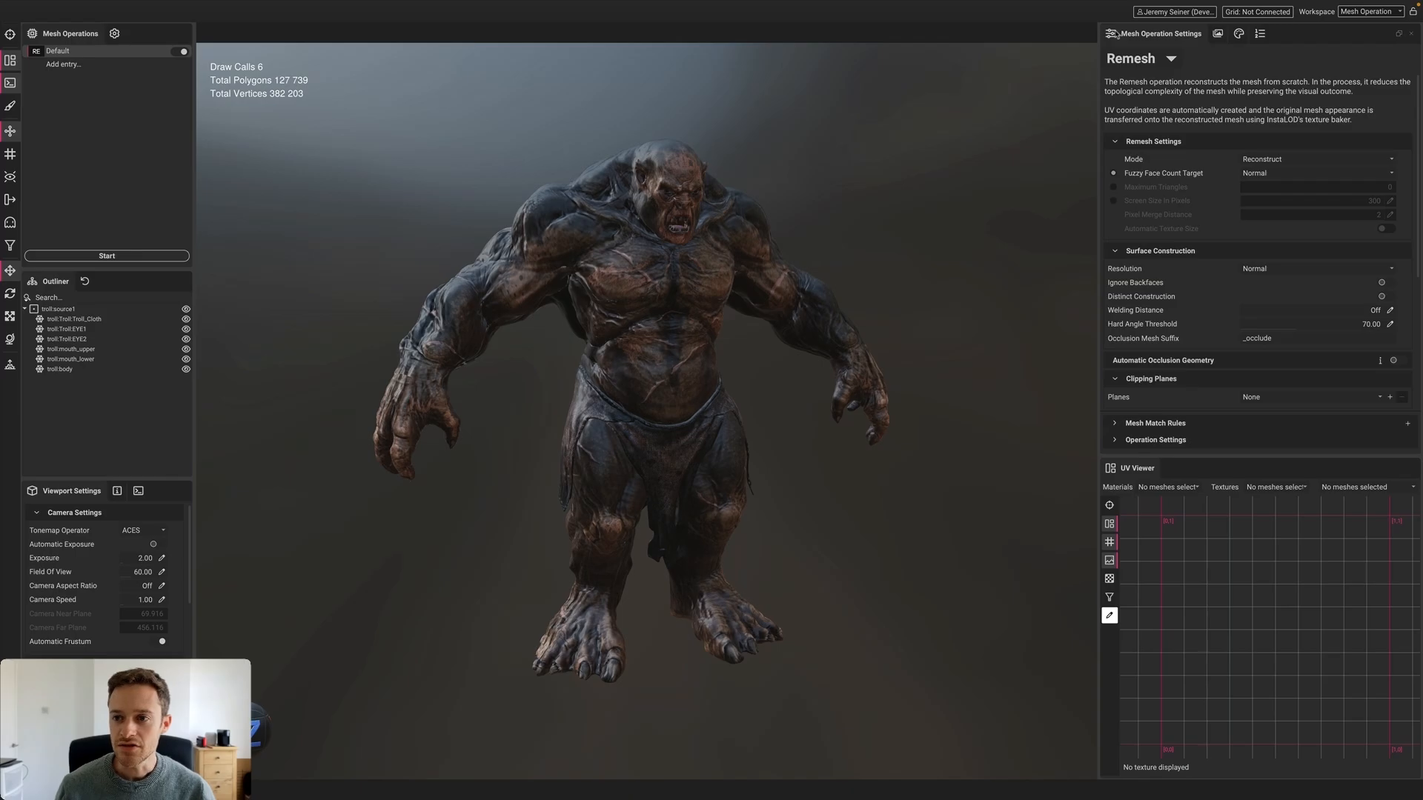
{"action": "left_click", "coordinate": [1150, 65]}
{"action": "left_click", "coordinate": [1156, 91]}
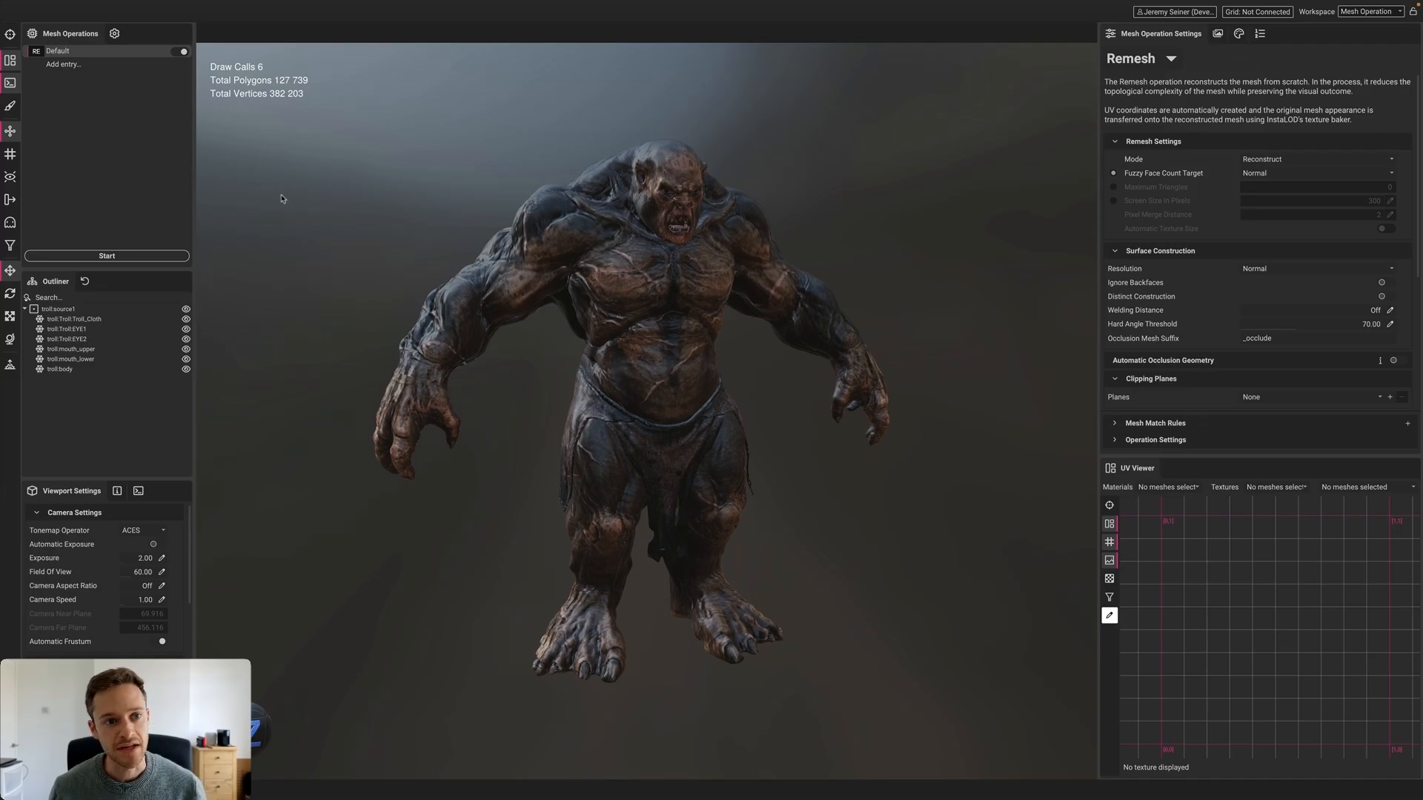
{"action": "left_click", "coordinate": [122, 256]}
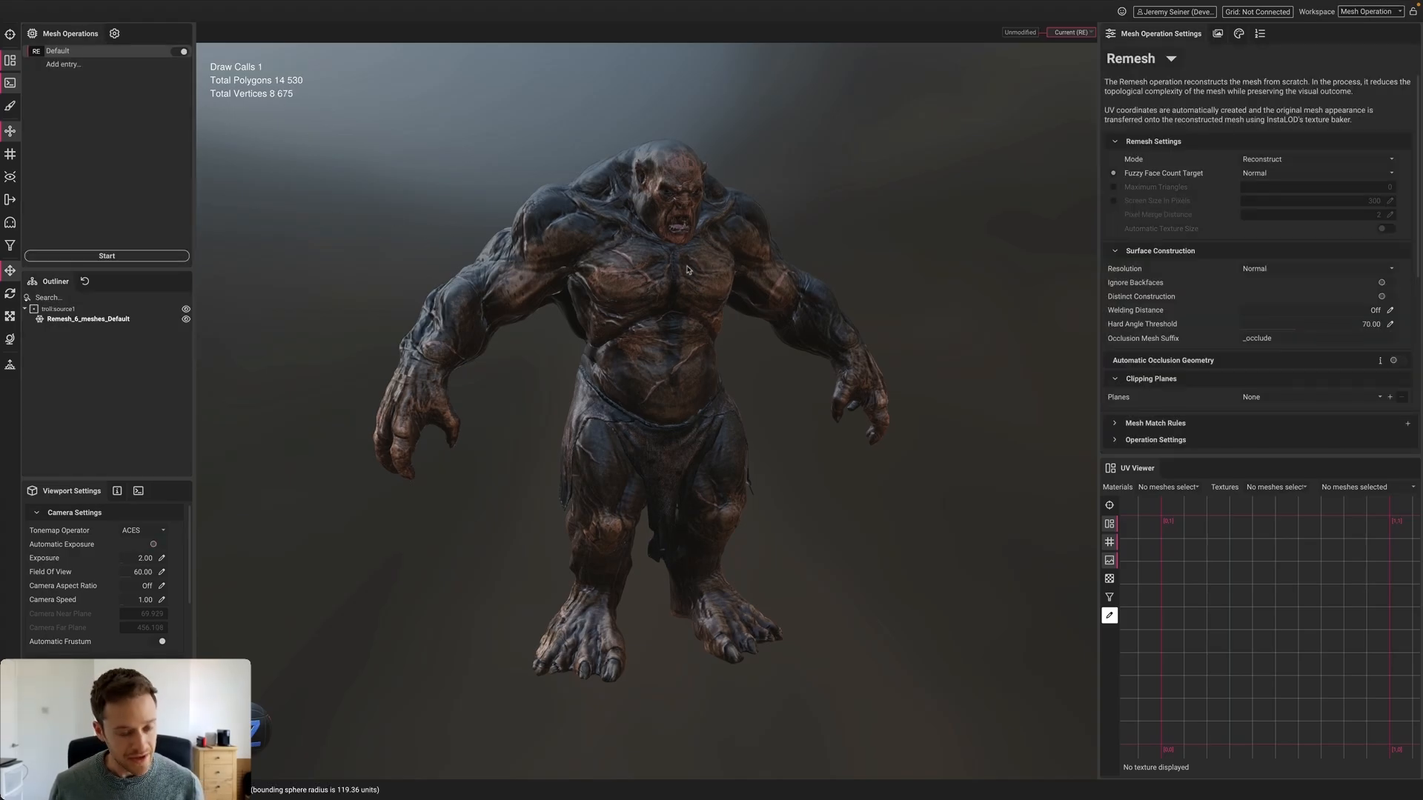
{"action": "left_click_drag", "start_coordinate": [691, 267], "coordinate": [597, 282]}
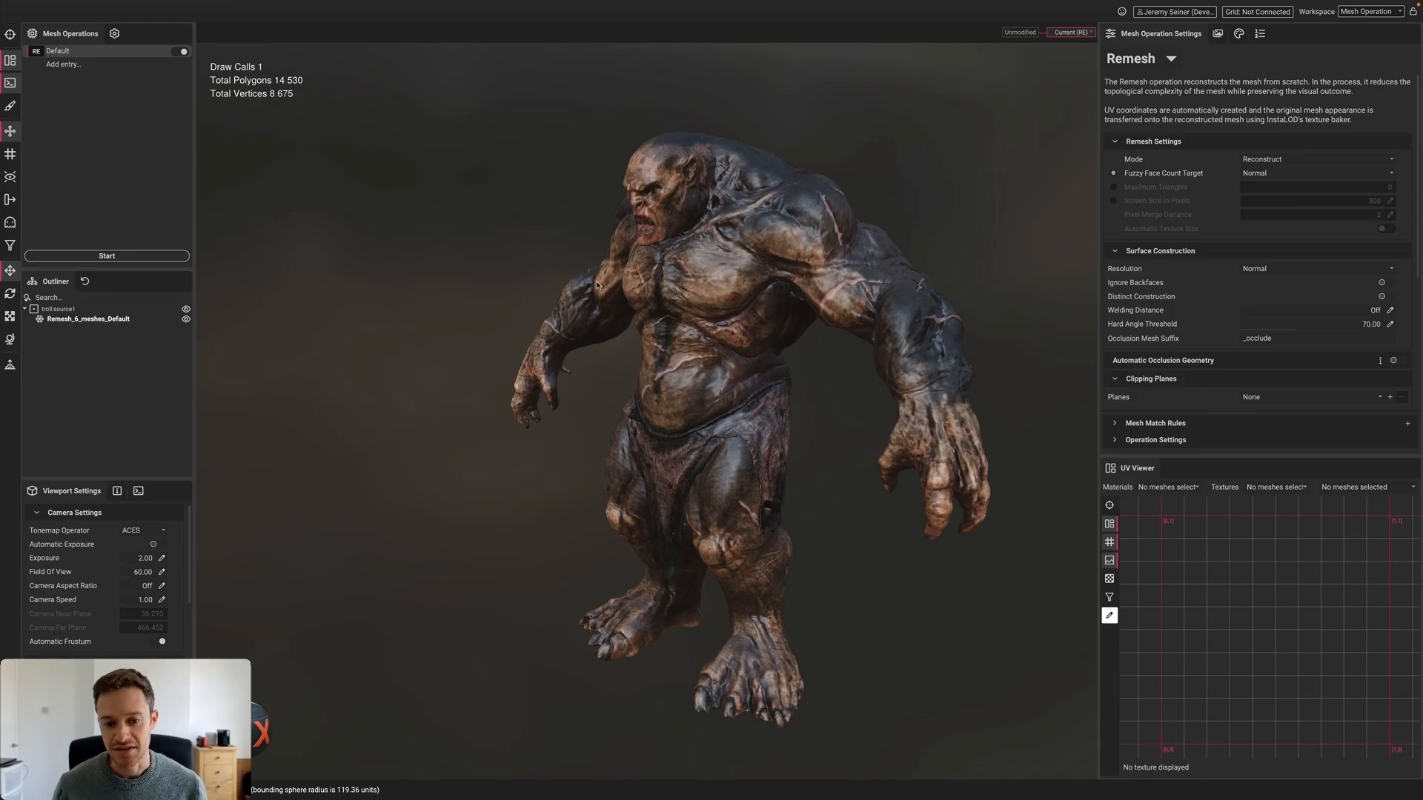
{"action": "left_click_drag", "start_coordinate": [611, 284], "coordinate": [696, 311], "text": "alt"}
{"action": "middle_click_drag", "start_coordinate": [663, 422], "coordinate": [722, 388]}
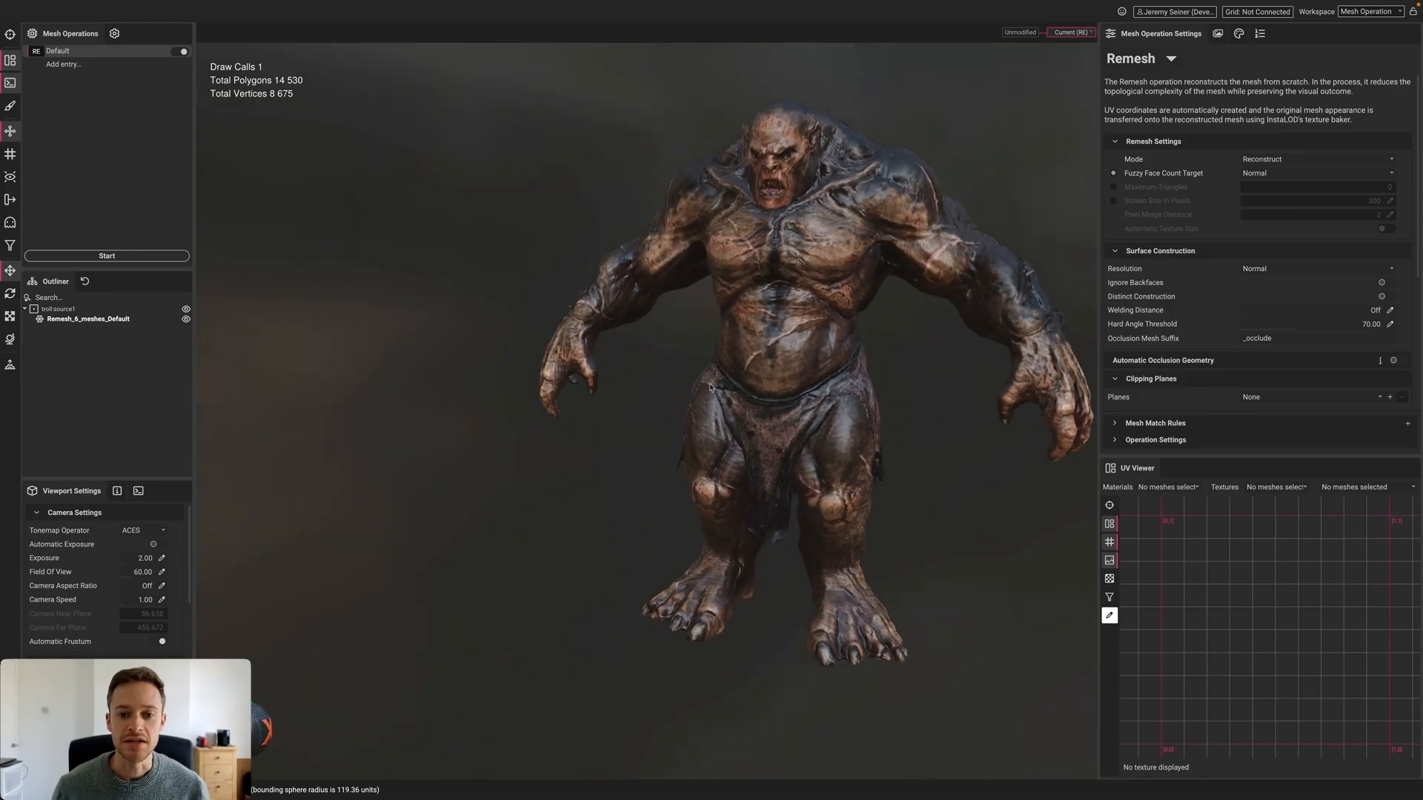
{"action": "scroll", "coordinate": [722, 388], "scroll_direction": "up", "scroll_amount": 5}
{"action": "left_click_drag", "start_coordinate": [722, 389], "coordinate": [691, 376], "text": "alt"}
{"action": "scroll", "coordinate": [746, 390], "scroll_direction": "up", "scroll_amount": 3}
{"action": "left_click", "coordinate": [690, 377]}
{"action": "scroll", "coordinate": [709, 363], "scroll_direction": "up", "scroll_amount": 3}
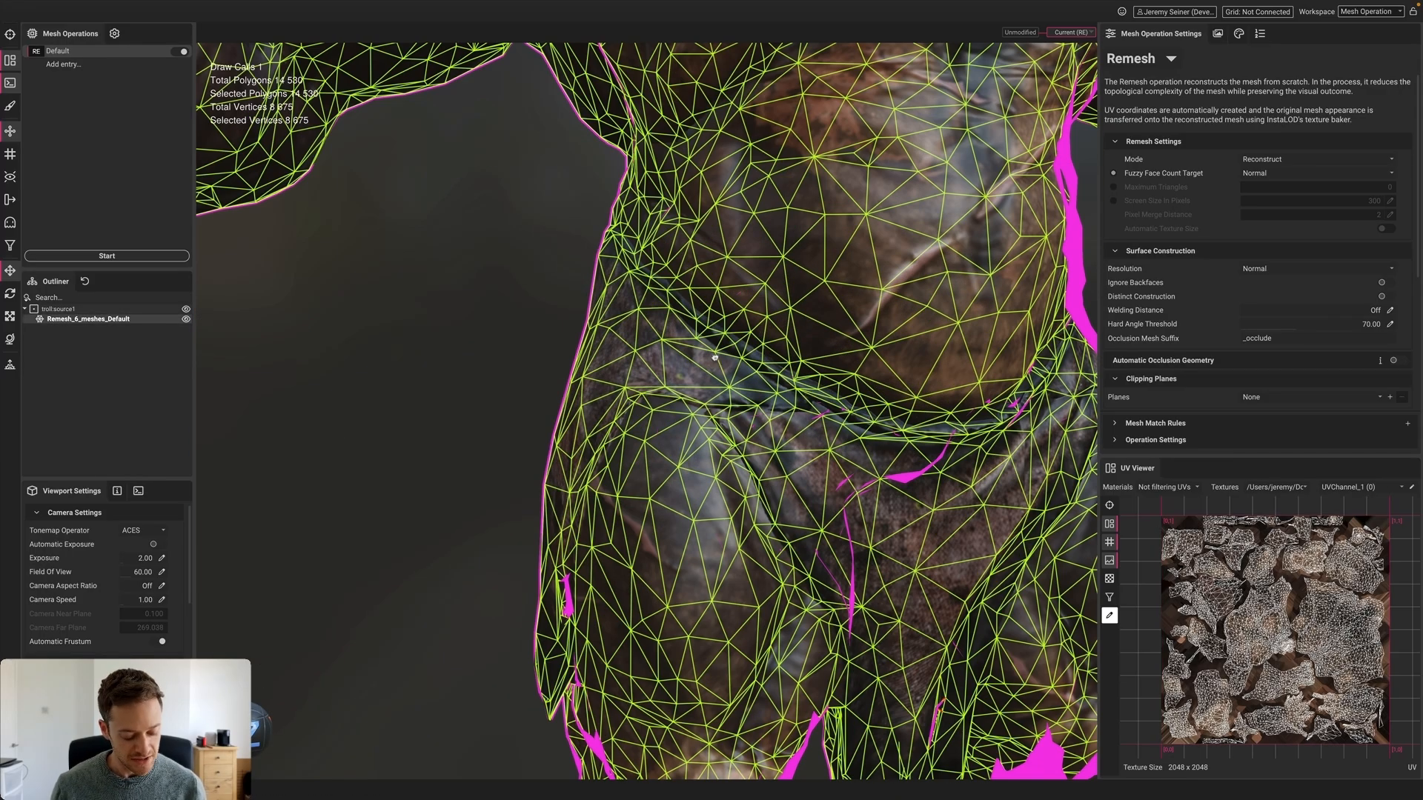
{"action": "scroll", "coordinate": [714, 357], "scroll_direction": "up", "scroll_amount": 5}
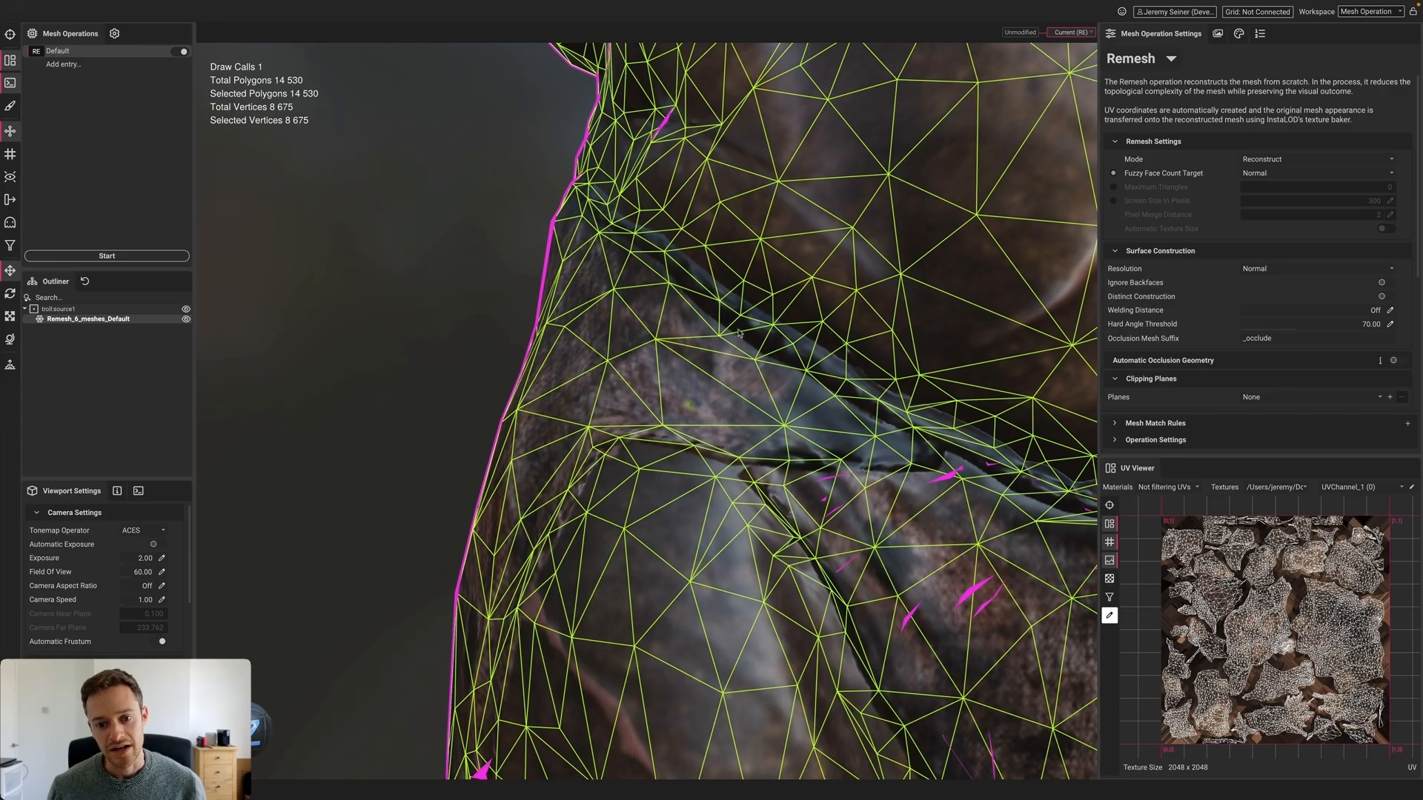
{"action": "scroll", "coordinate": [738, 341], "scroll_direction": "down", "scroll_amount": 8}
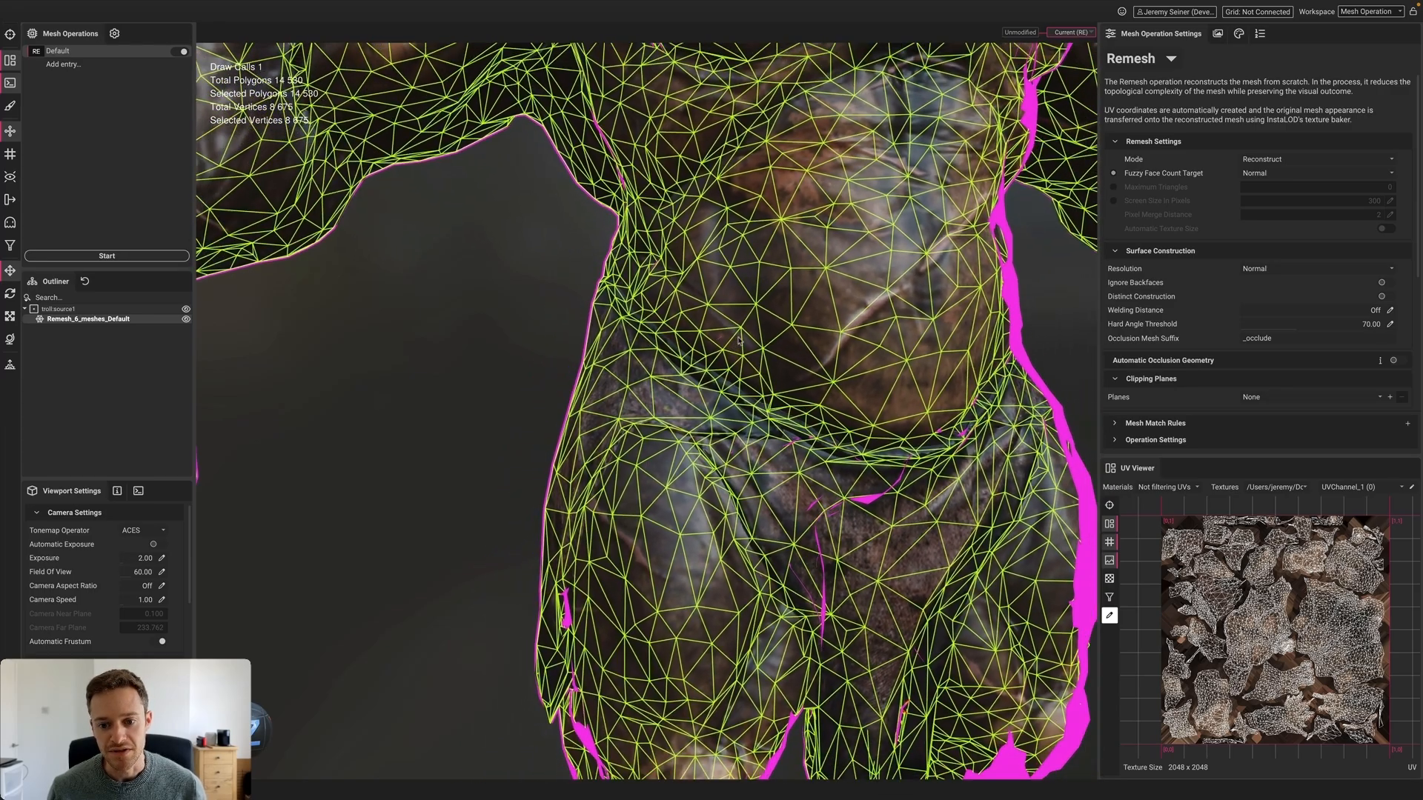
{"action": "scroll", "coordinate": [454, 321], "scroll_direction": "down", "scroll_amount": 10}
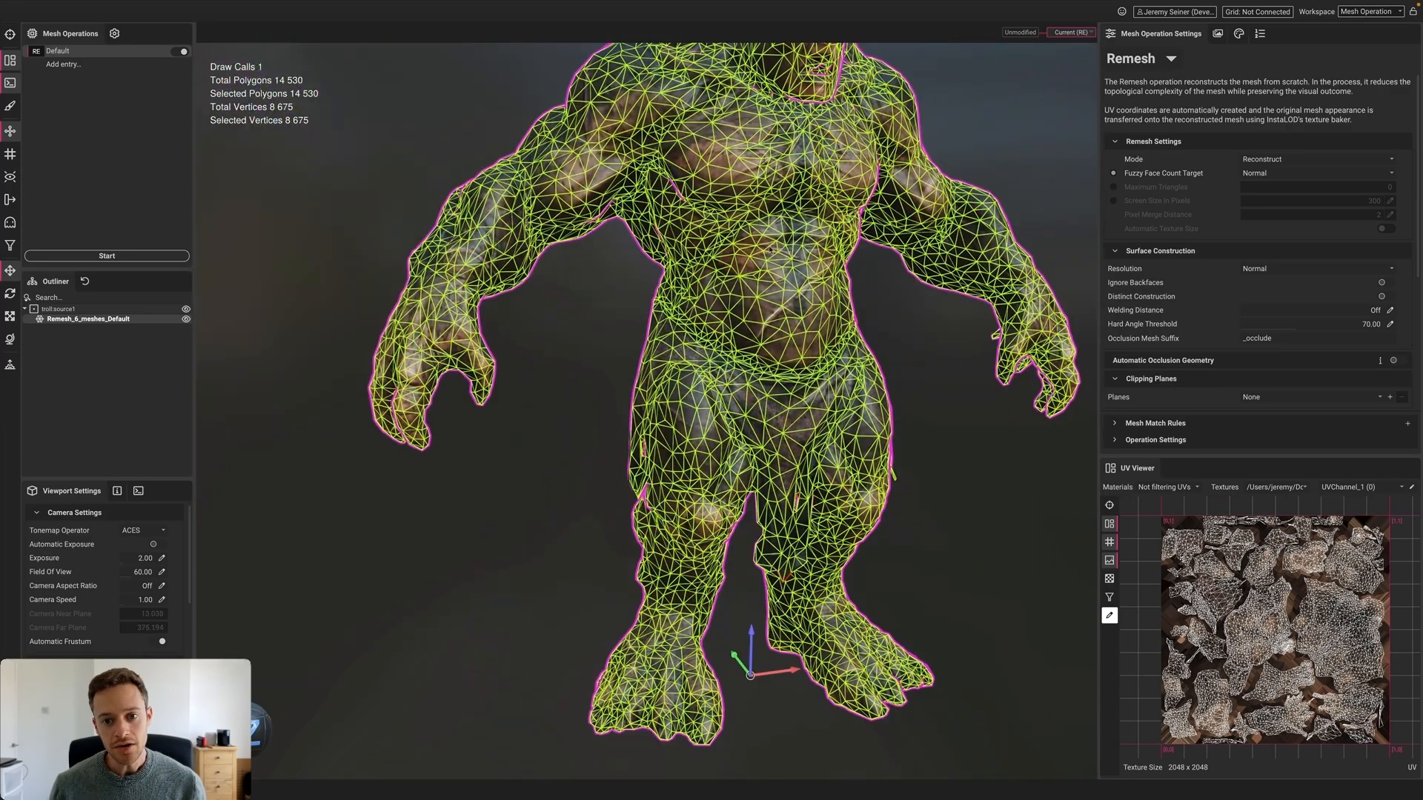
{"action": "left_click_drag", "start_coordinate": [666, 259], "coordinate": [841, 167]}
{"action": "left_click", "coordinate": [841, 167]}
{"action": "scroll", "coordinate": [691, 272], "scroll_direction": "up", "scroll_amount": 10}
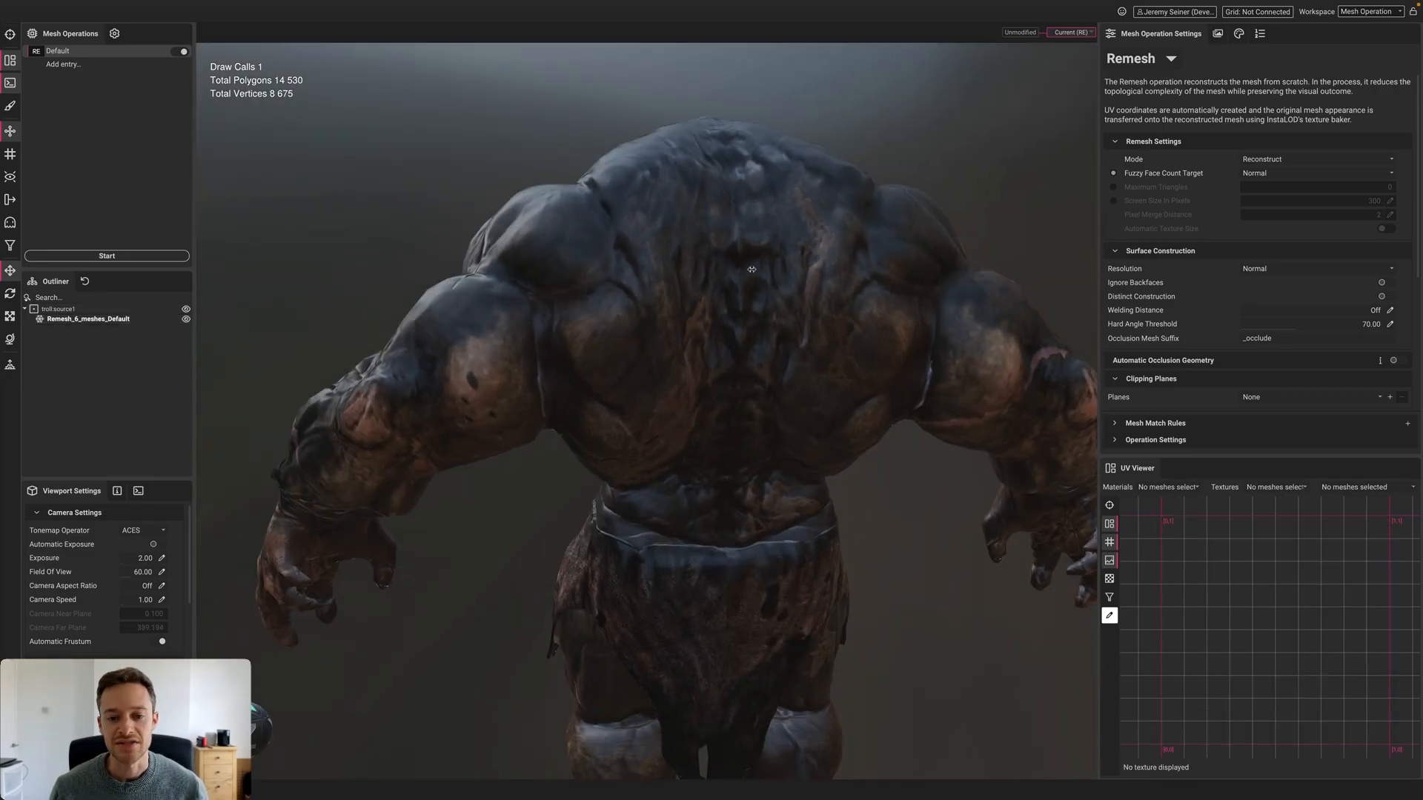
{"action": "mouse_move", "coordinate": [691, 273]}
{"action": "left_mouse_down", "text": "shift"}
{"action": "mouse_move", "coordinate": [767, 273]}
{"action": "mouse_move", "coordinate": [704, 272]}
{"action": "left_mouse_up", "text": "shift"}
{"action": "right_click_drag", "start_coordinate": [704, 272], "coordinate": [678, 273], "text": "shift"}
{"action": "scroll", "coordinate": [696, 281], "scroll_direction": "down", "scroll_amount": 8}
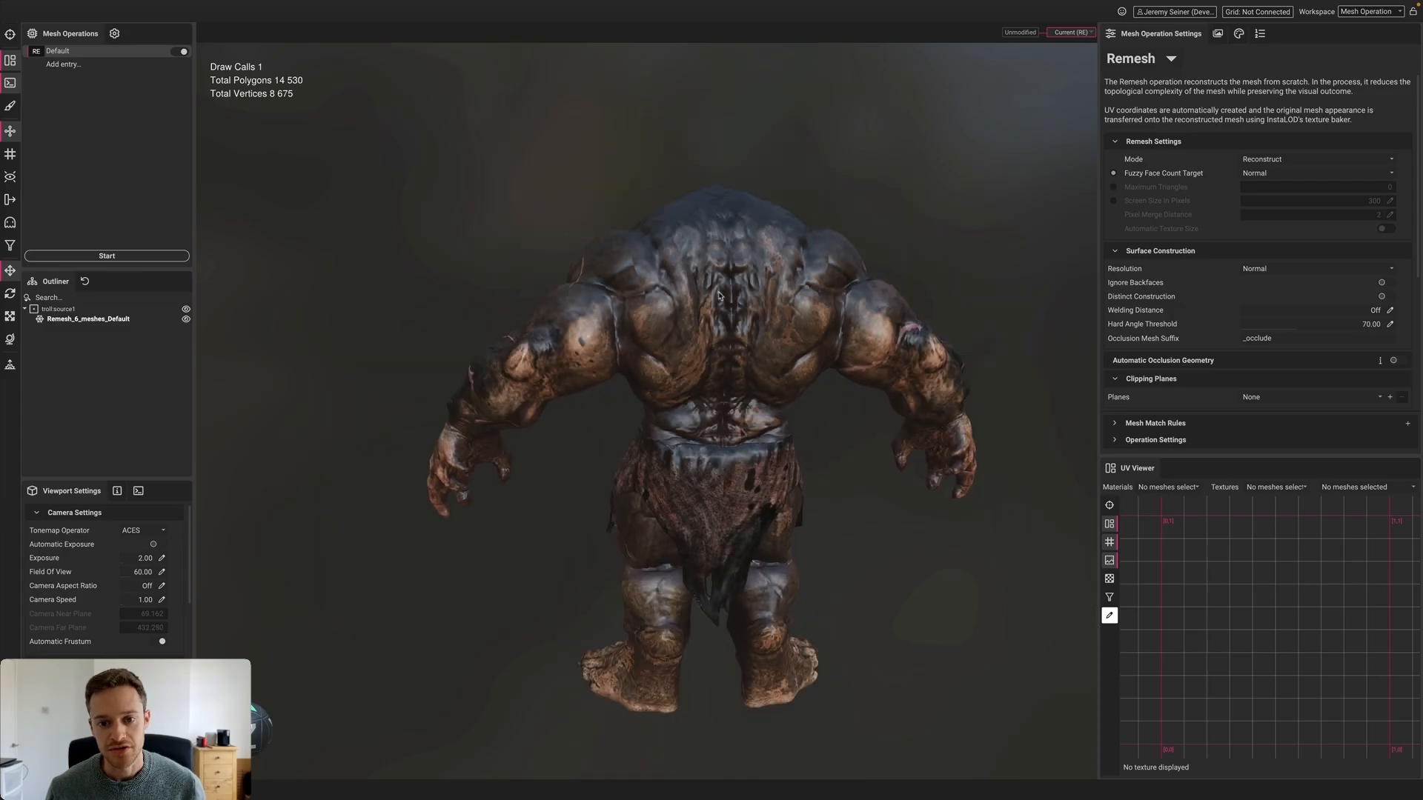
{"action": "left_click_drag", "start_coordinate": [700, 289], "coordinate": [610, 304], "text": "alt"}
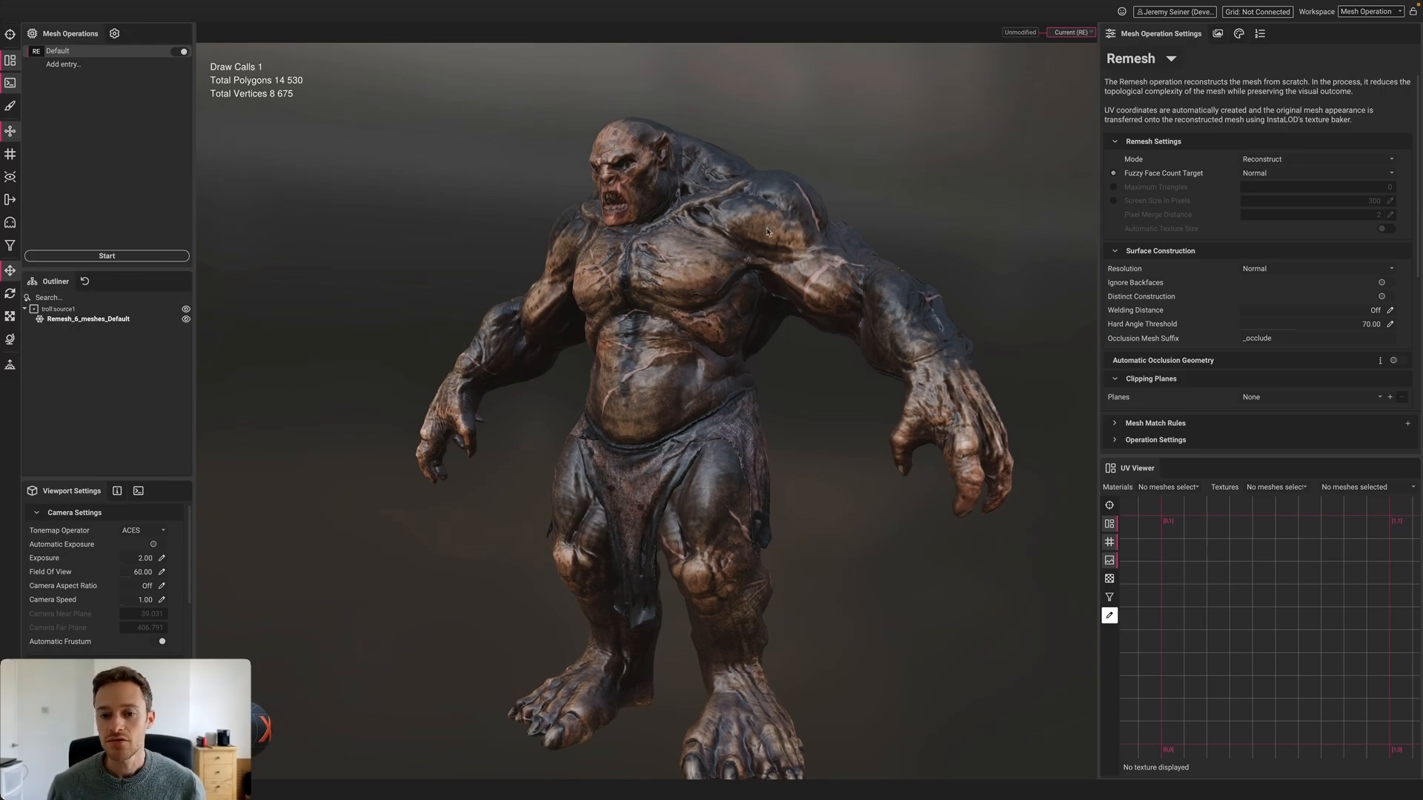
Show only the remeshed troll's material in the Material Editor with the UV wireframe hidden
{"action": "left_click", "coordinate": [725, 240]}
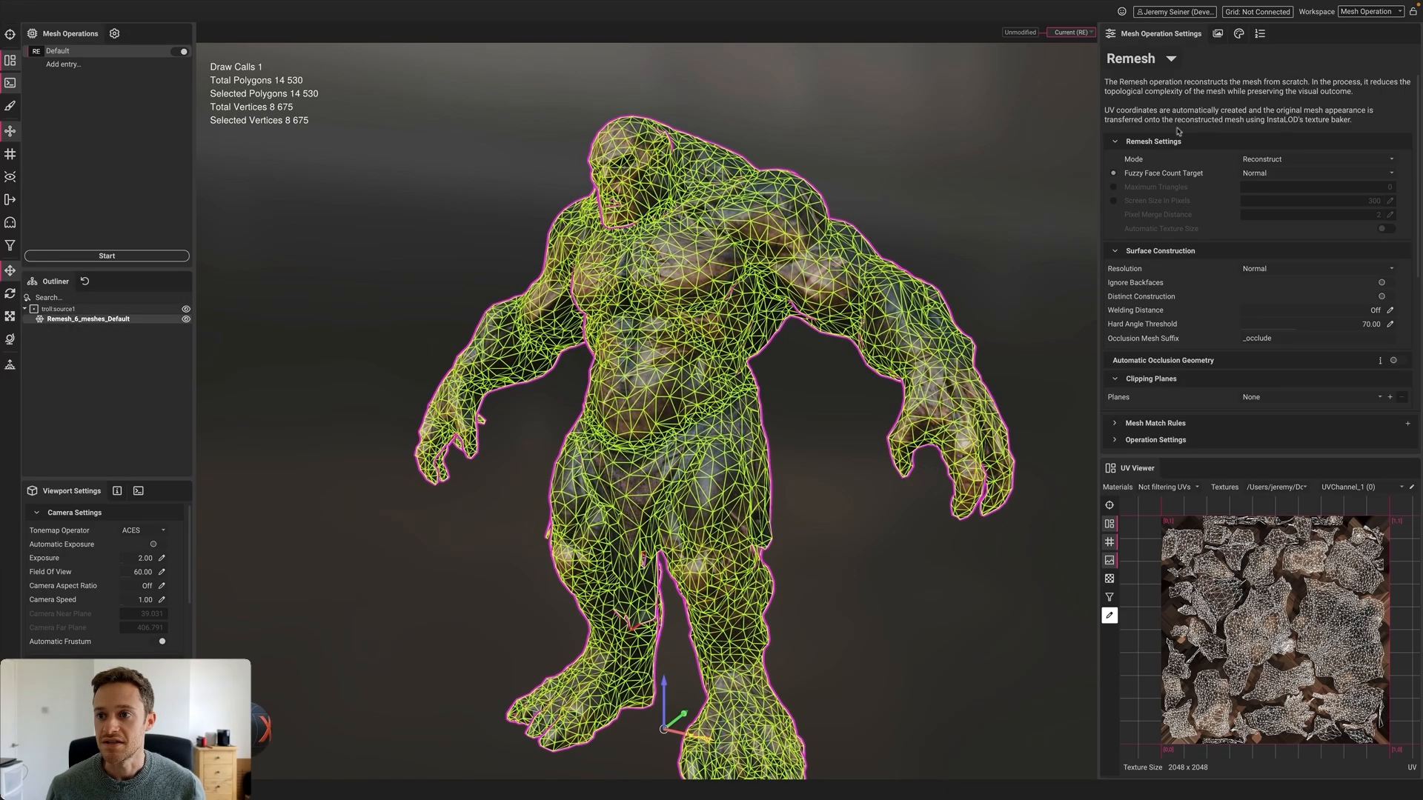
{"action": "left_click", "coordinate": [1236, 34]}
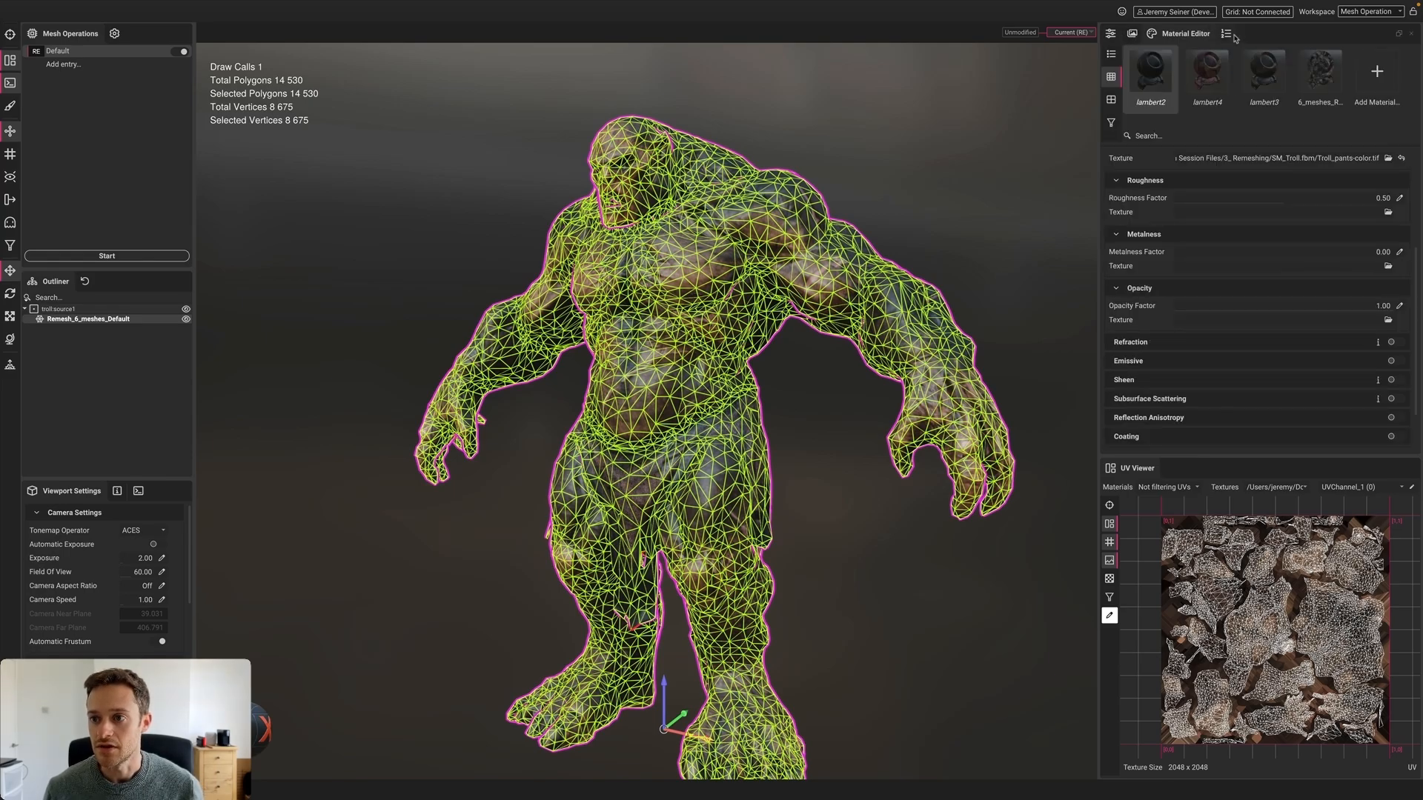
{"action": "left_click", "coordinate": [1111, 122]}
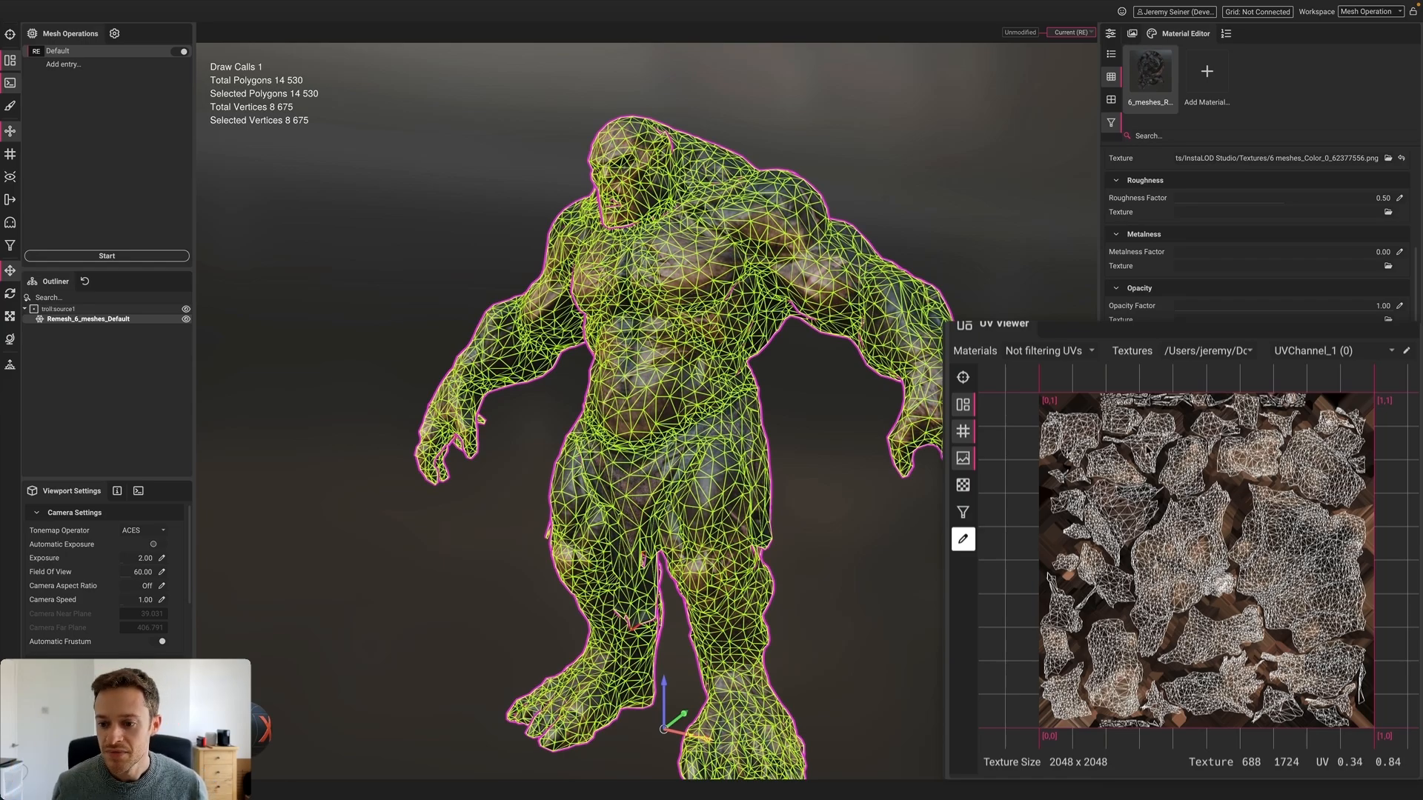
{"action": "left_click", "coordinate": [963, 403]}
Display the baked NormalObject normal map, fit it to view, and show the 2048 × 2048 PNG Texture Output settings
{"action": "left_click", "coordinate": [1208, 350]}
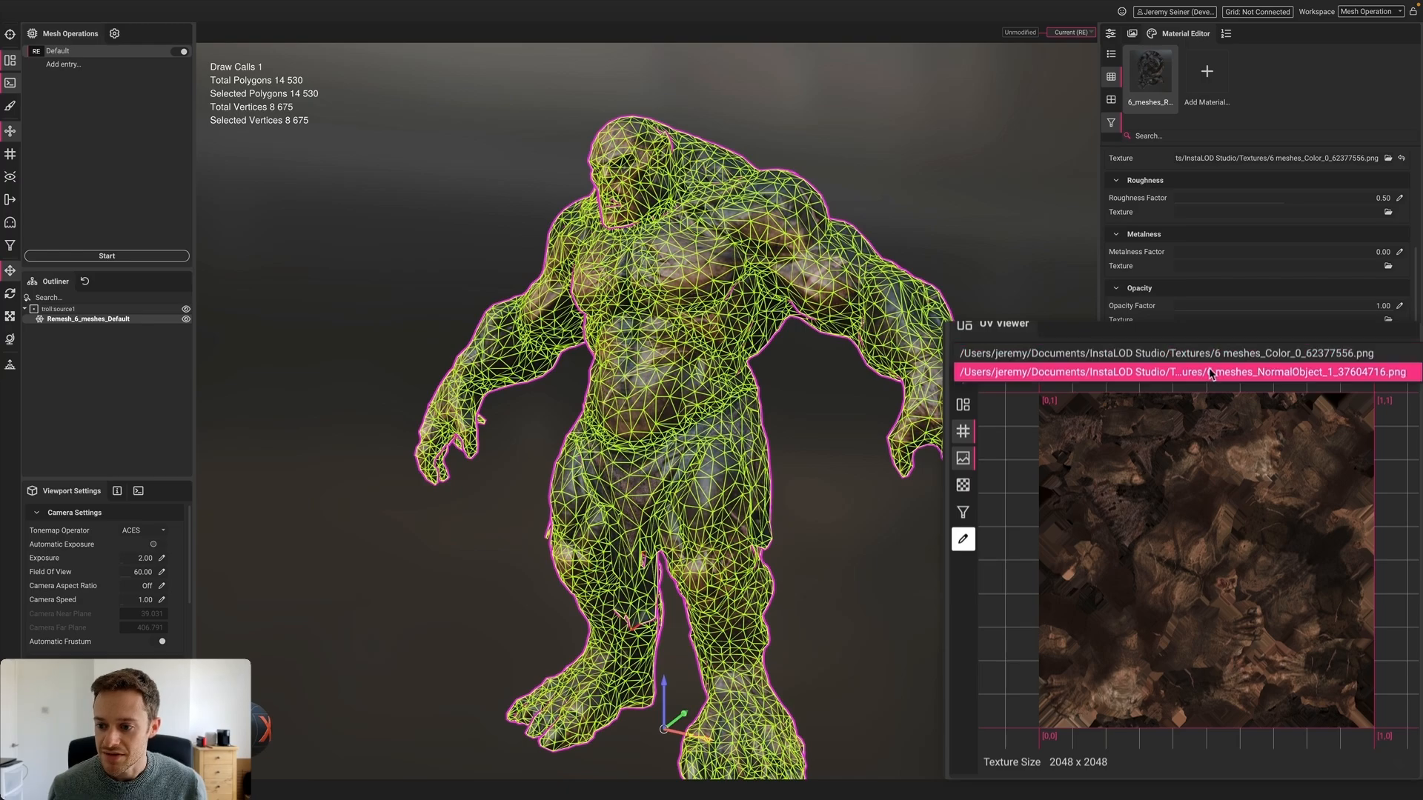
{"action": "left_click", "coordinate": [1208, 372]}
{"action": "scroll", "coordinate": [1205, 606], "scroll_direction": "up", "scroll_amount": 6}
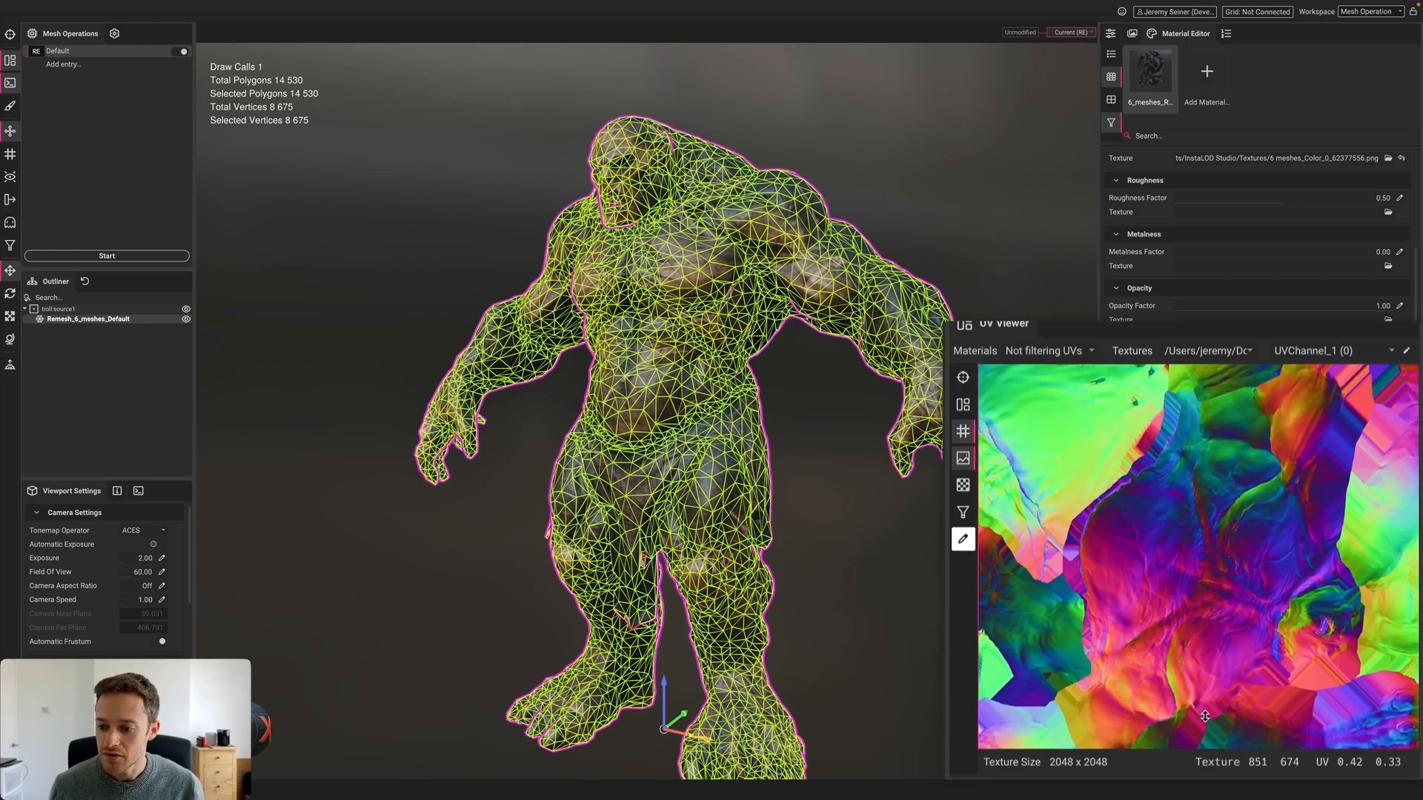
{"action": "scroll", "coordinate": [1192, 528], "scroll_direction": "up", "scroll_amount": 3}
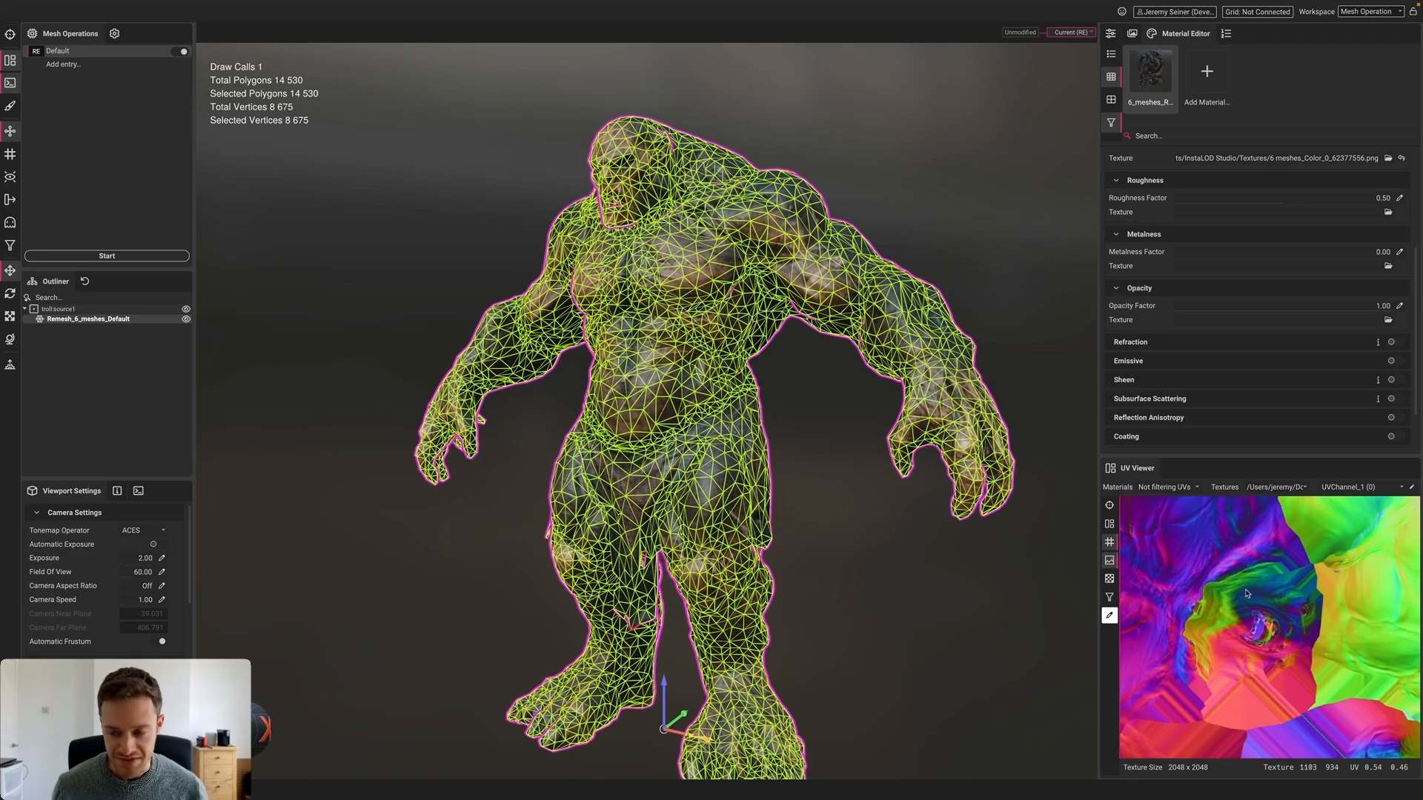
{"action": "key", "text": "f"}
{"action": "left_click", "coordinate": [1131, 35]}
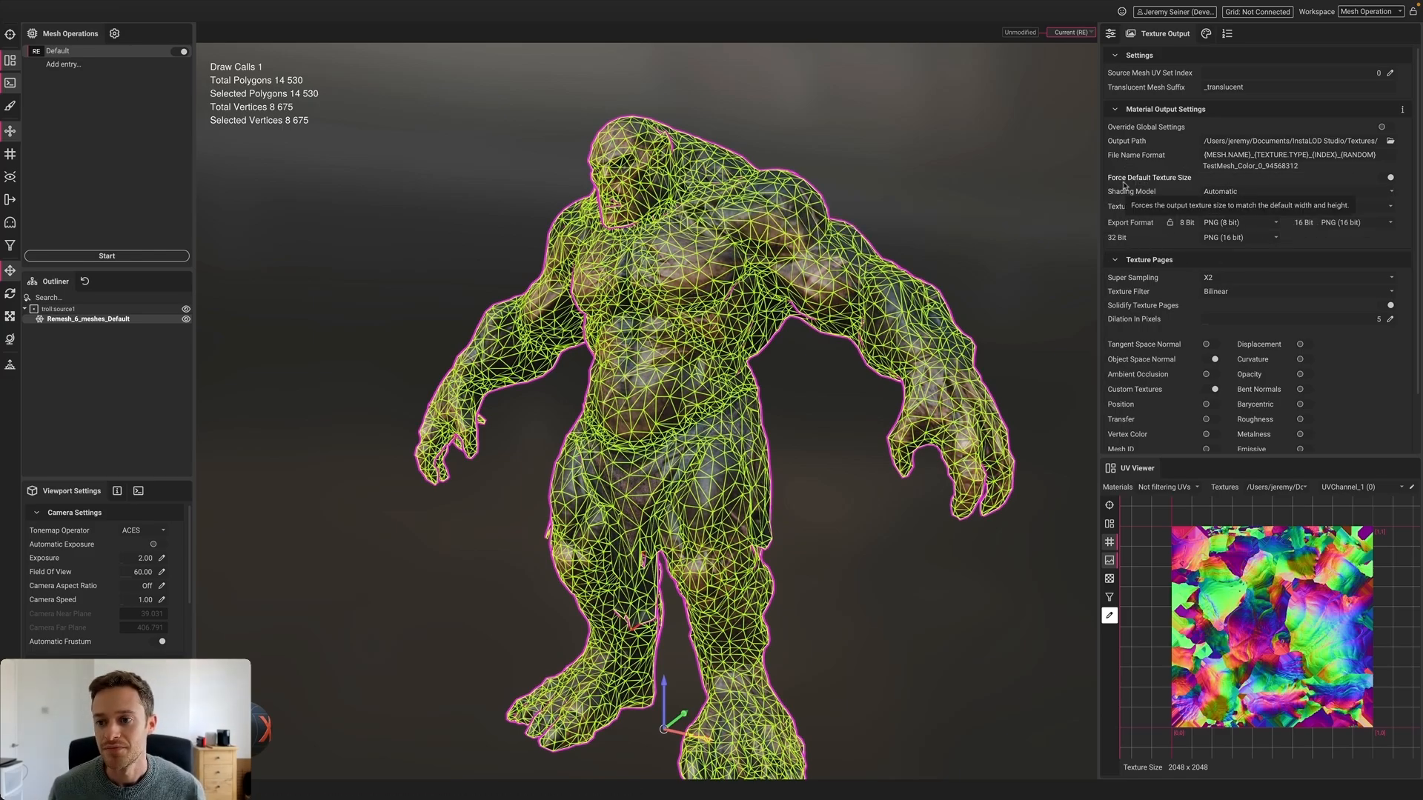
{"action": "left_click", "coordinate": [953, 214]}
{"action": "scroll", "coordinate": [691, 261], "scroll_direction": "up", "scroll_amount": 5}
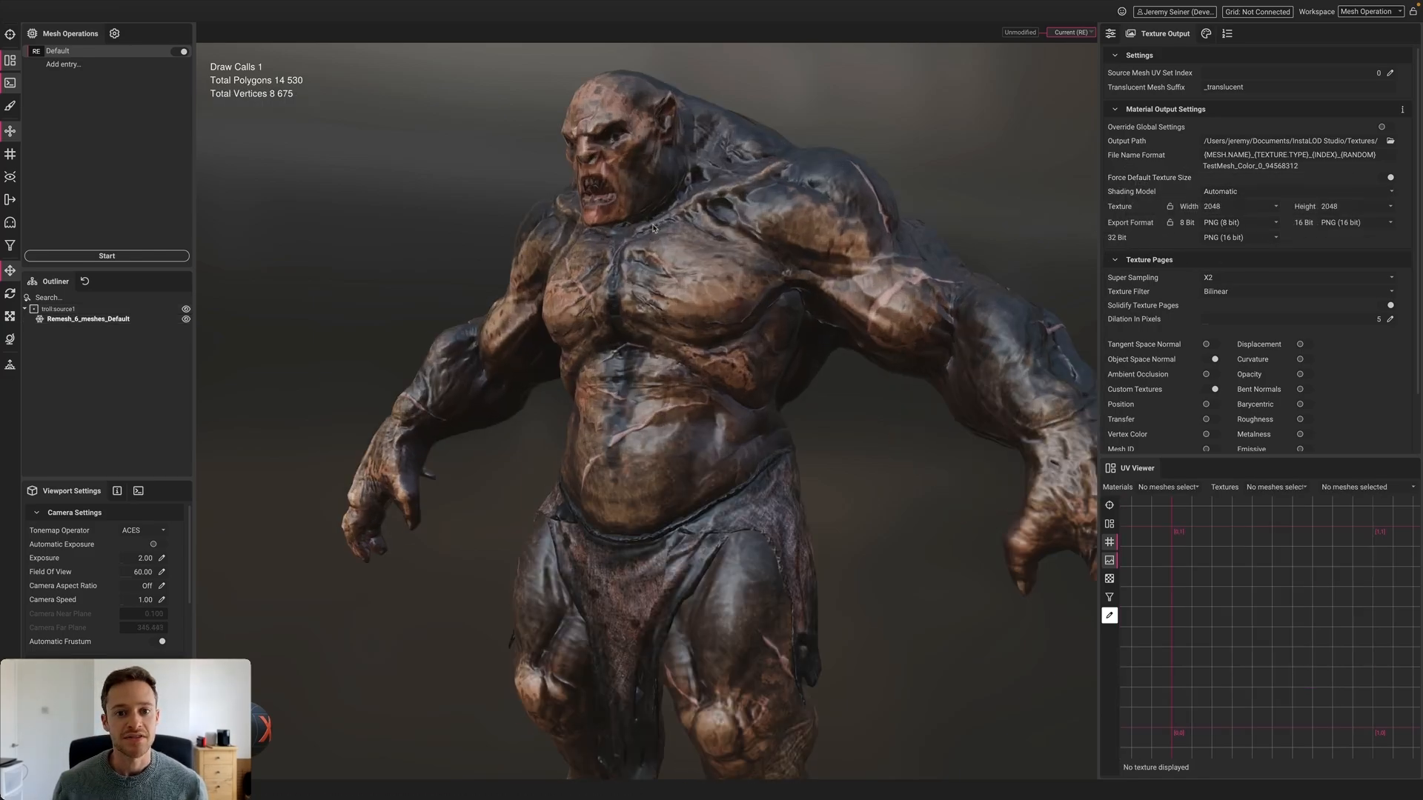
{"action": "left_click_drag", "start_coordinate": [634, 216], "coordinate": [645, 229], "text": "alt"}
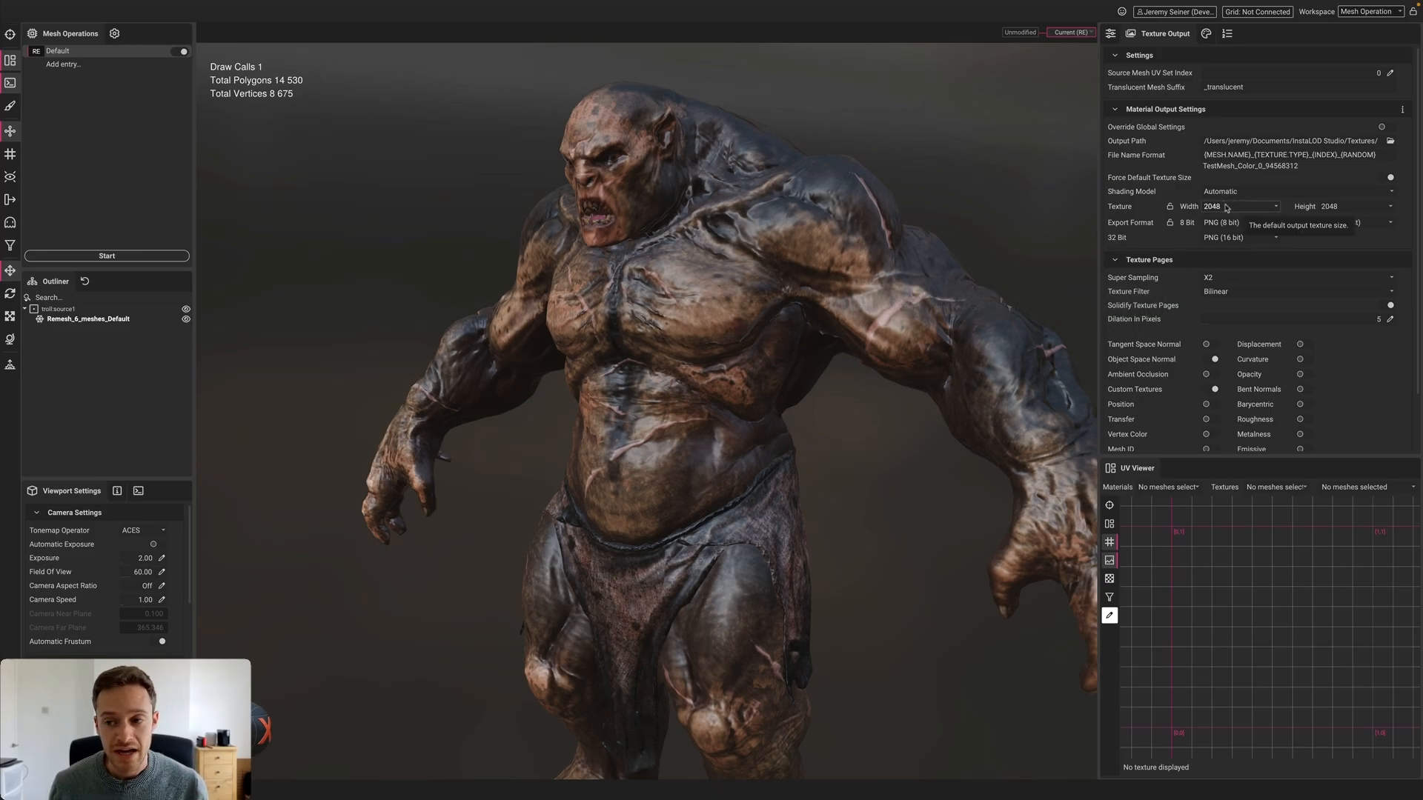
{"action": "left_click", "coordinate": [1244, 278]}
{"action": "left_click", "coordinate": [1244, 280]}
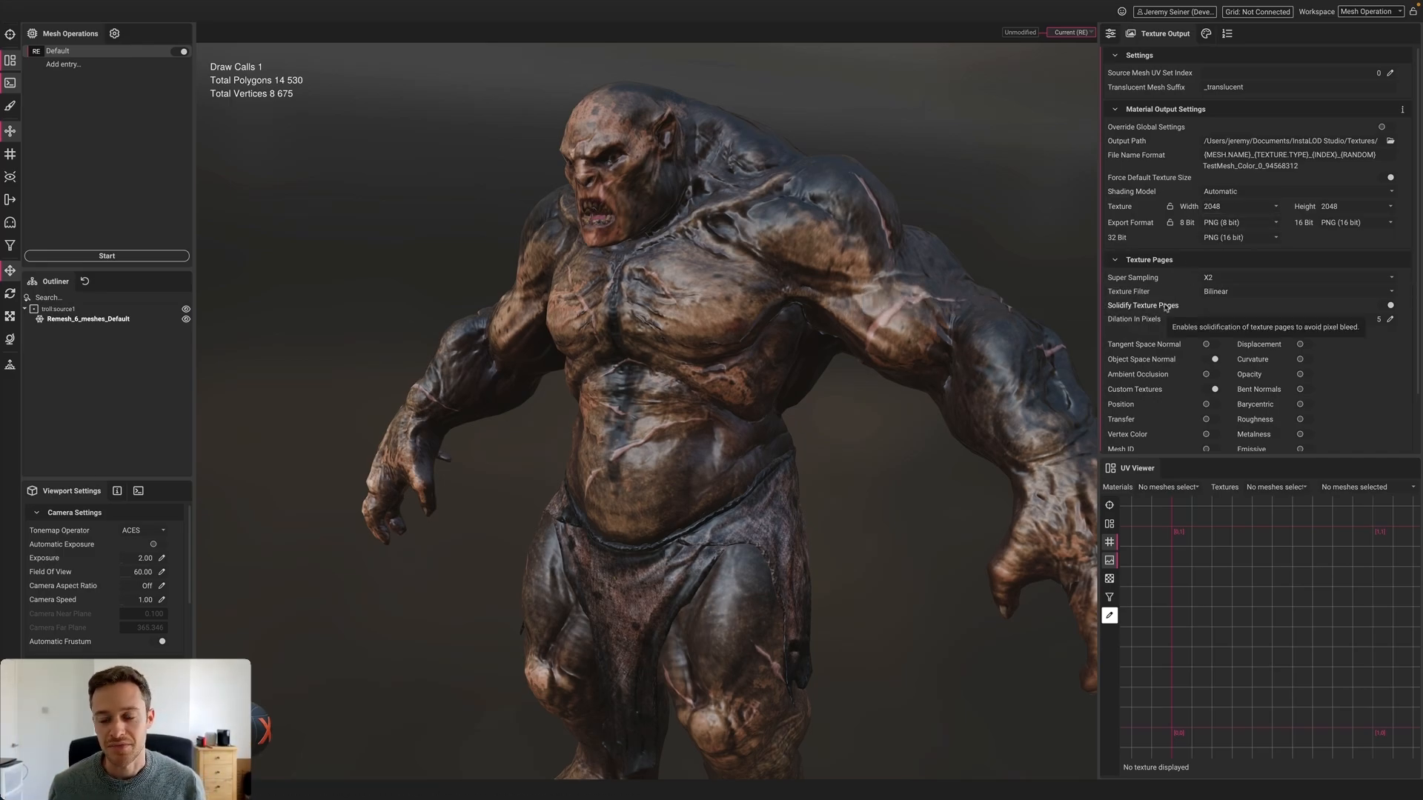
{"action": "scroll", "coordinate": [1194, 288], "scroll_direction": "down", "scroll_amount": 3}
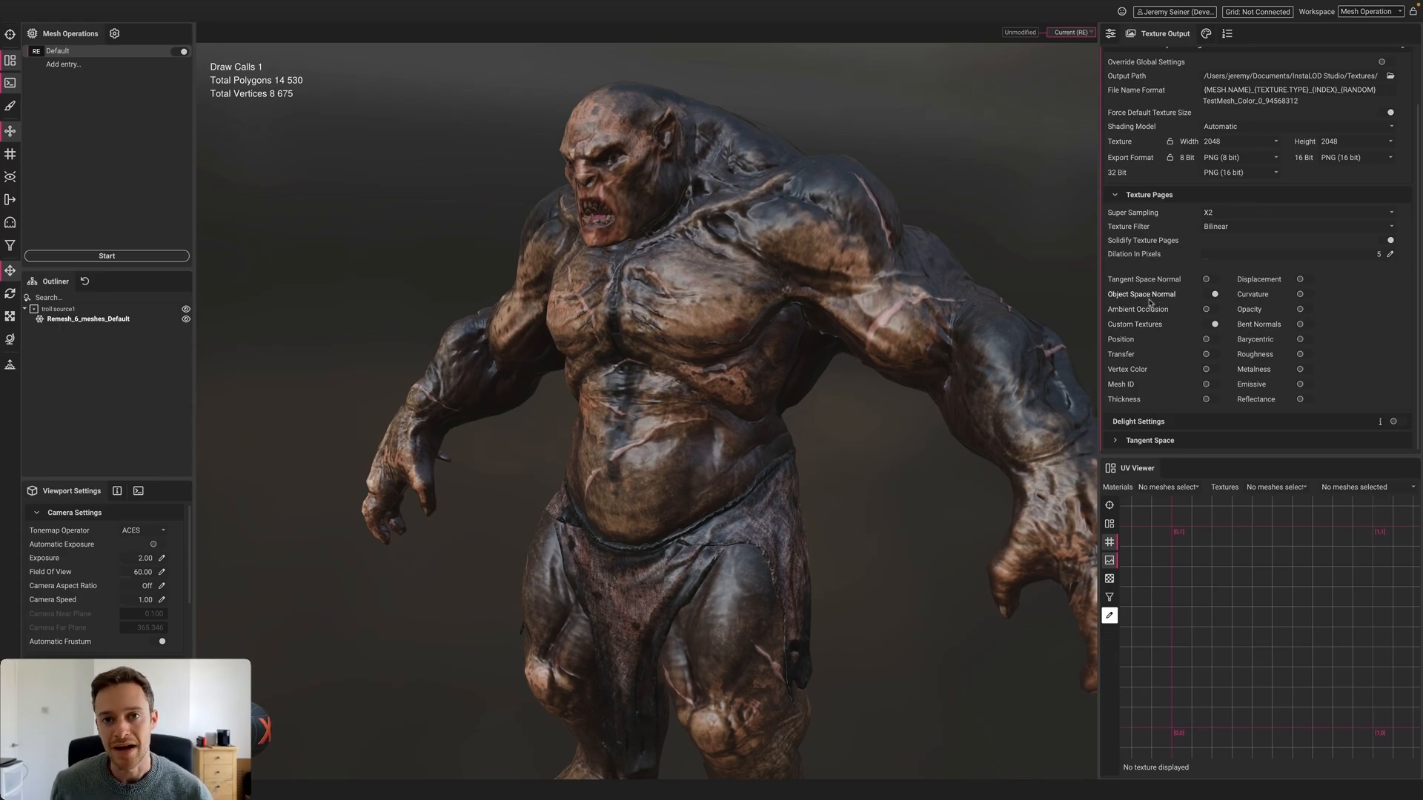
{"action": "scroll", "coordinate": [819, 346], "scroll_direction": "down", "scroll_amount": 3}
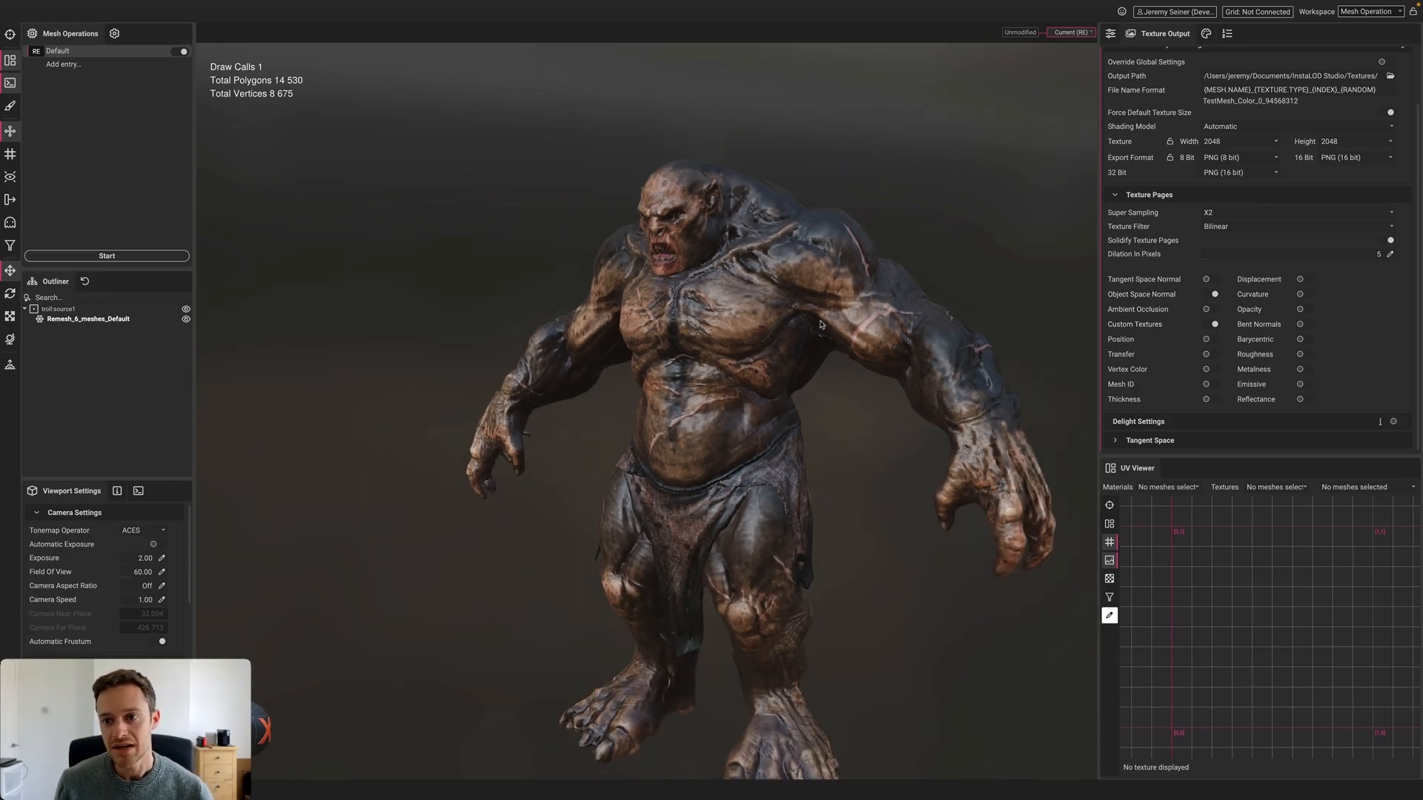
Switch to the unmodified original troll scene and look over its body mesh
{"action": "left_click", "coordinate": [1023, 34]}
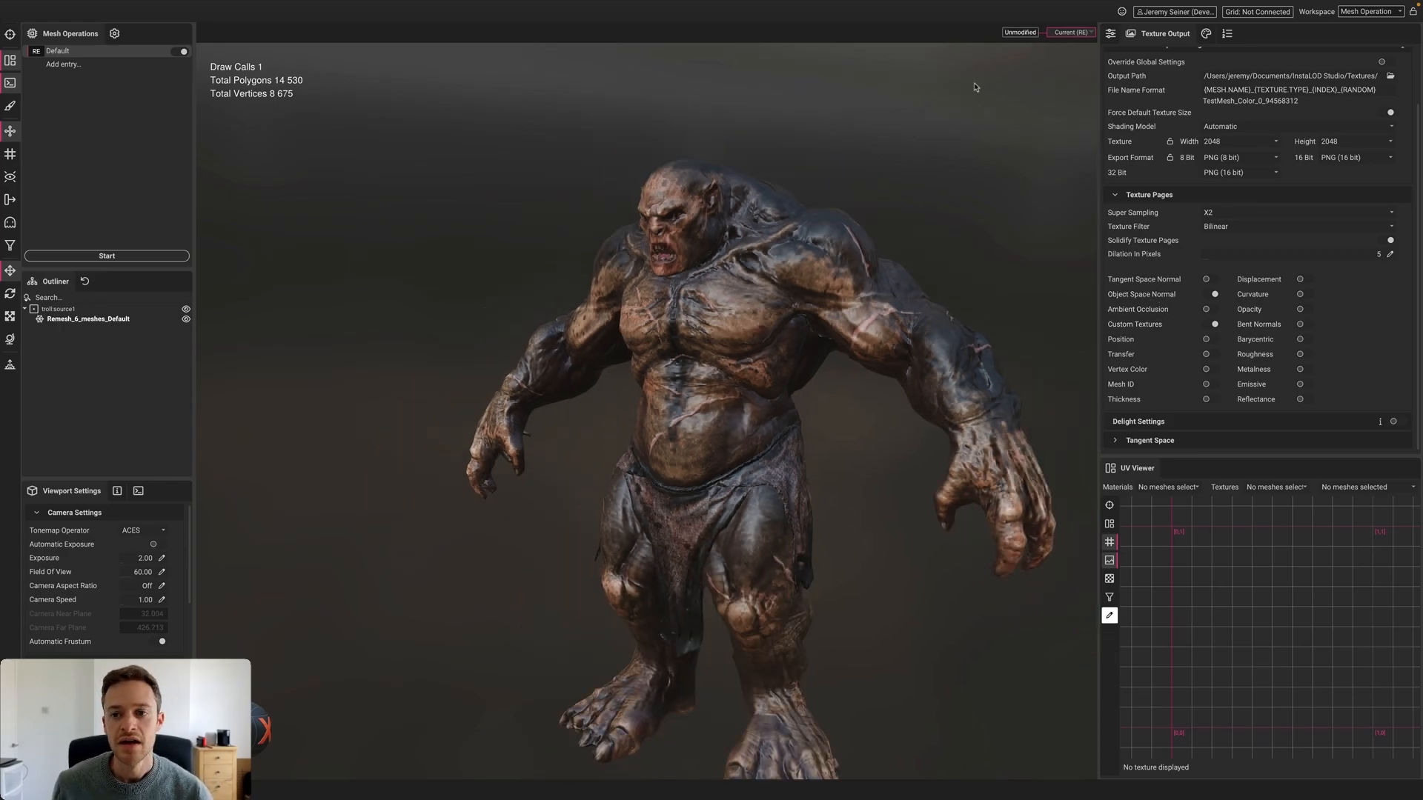
{"action": "left_click", "coordinate": [729, 279]}
{"action": "left_click_drag", "start_coordinate": [729, 280], "coordinate": [746, 304], "text": "alt"}
{"action": "scroll", "coordinate": [745, 304], "scroll_direction": "up", "scroll_amount": 5}
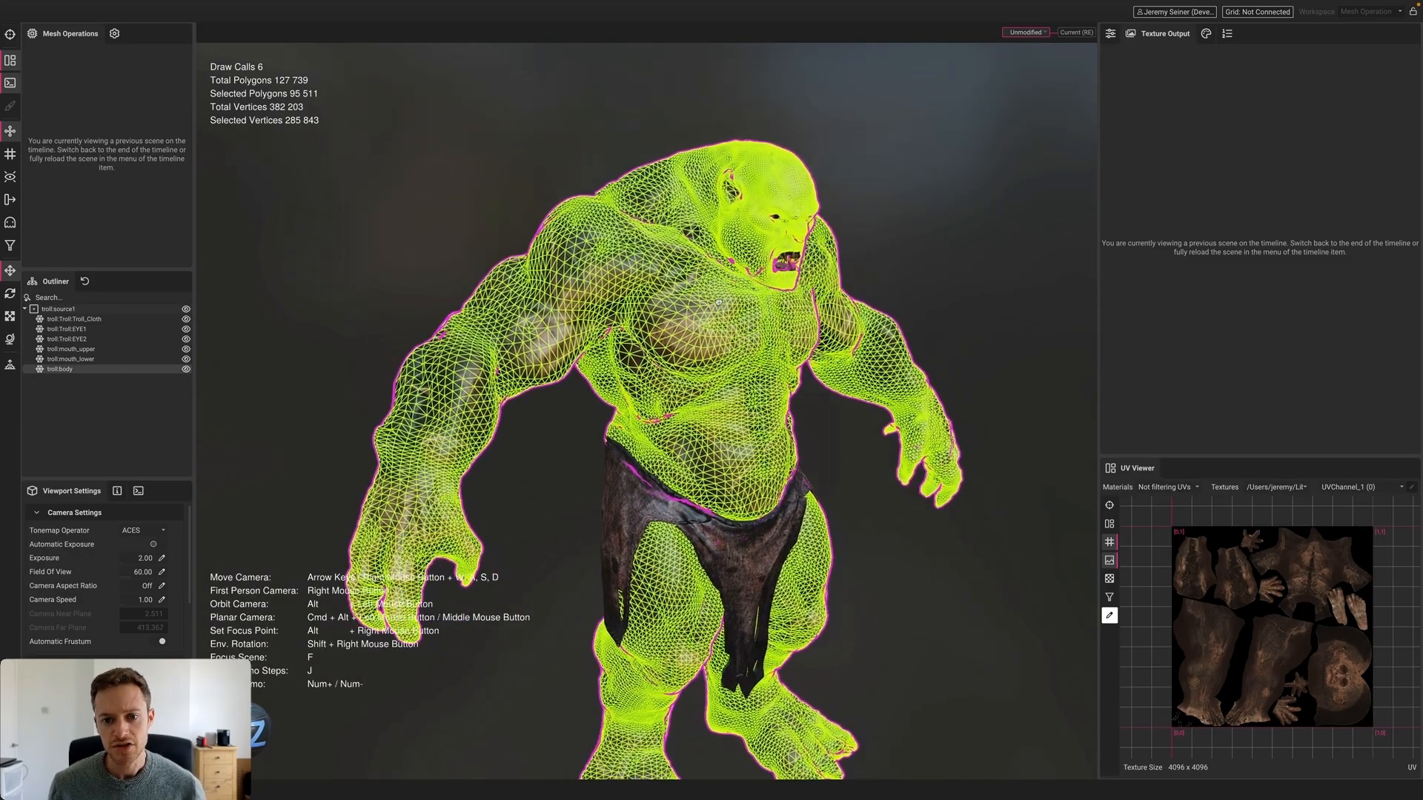
{"action": "left_click", "coordinate": [953, 216]}
{"action": "left_click_drag", "start_coordinate": [953, 216], "coordinate": [639, 295], "text": "alt"}
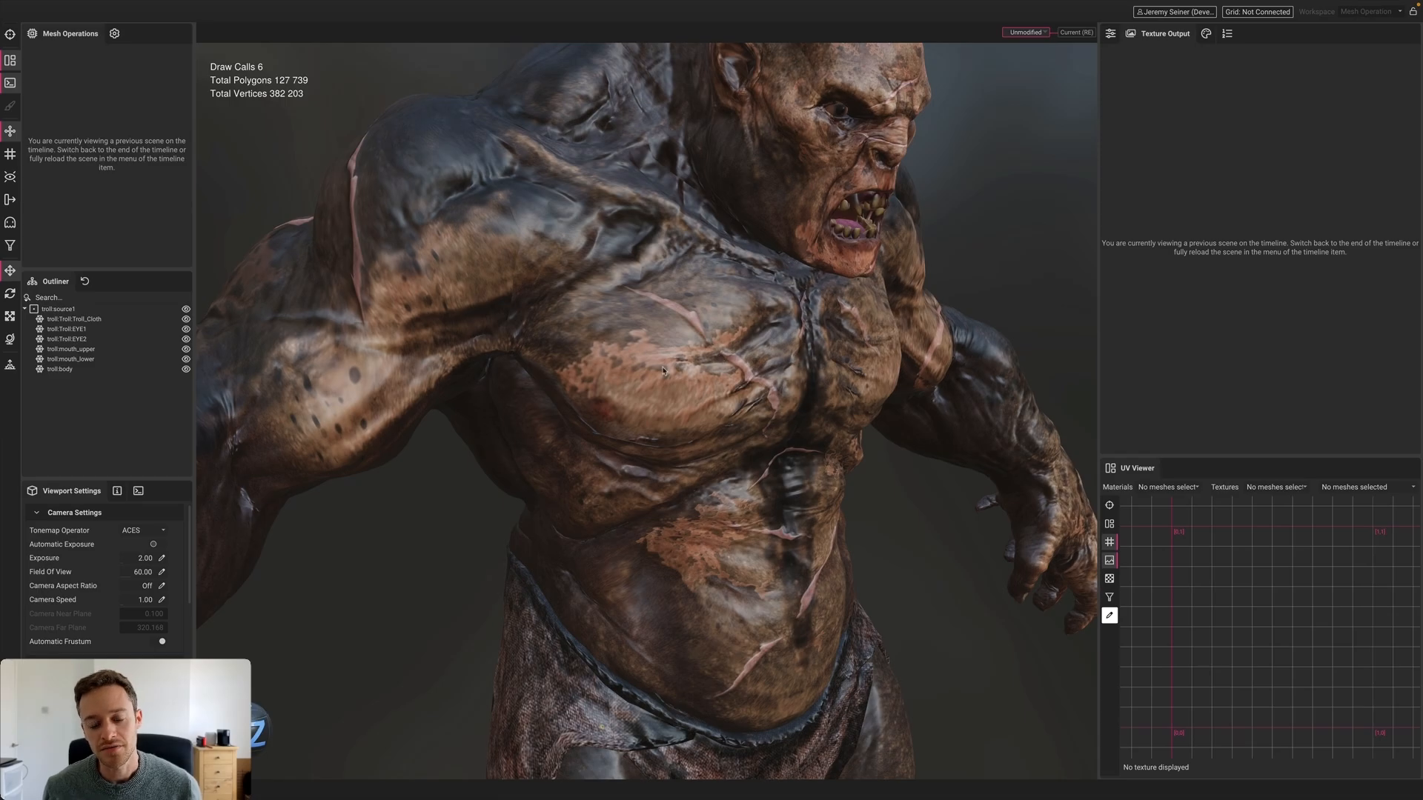
{"action": "scroll", "coordinate": [751, 367], "scroll_direction": "down", "scroll_amount": 5}
Show the original troll body's Troll_normal.tif normal map in the UV viewer
{"action": "left_click", "coordinate": [649, 296]}
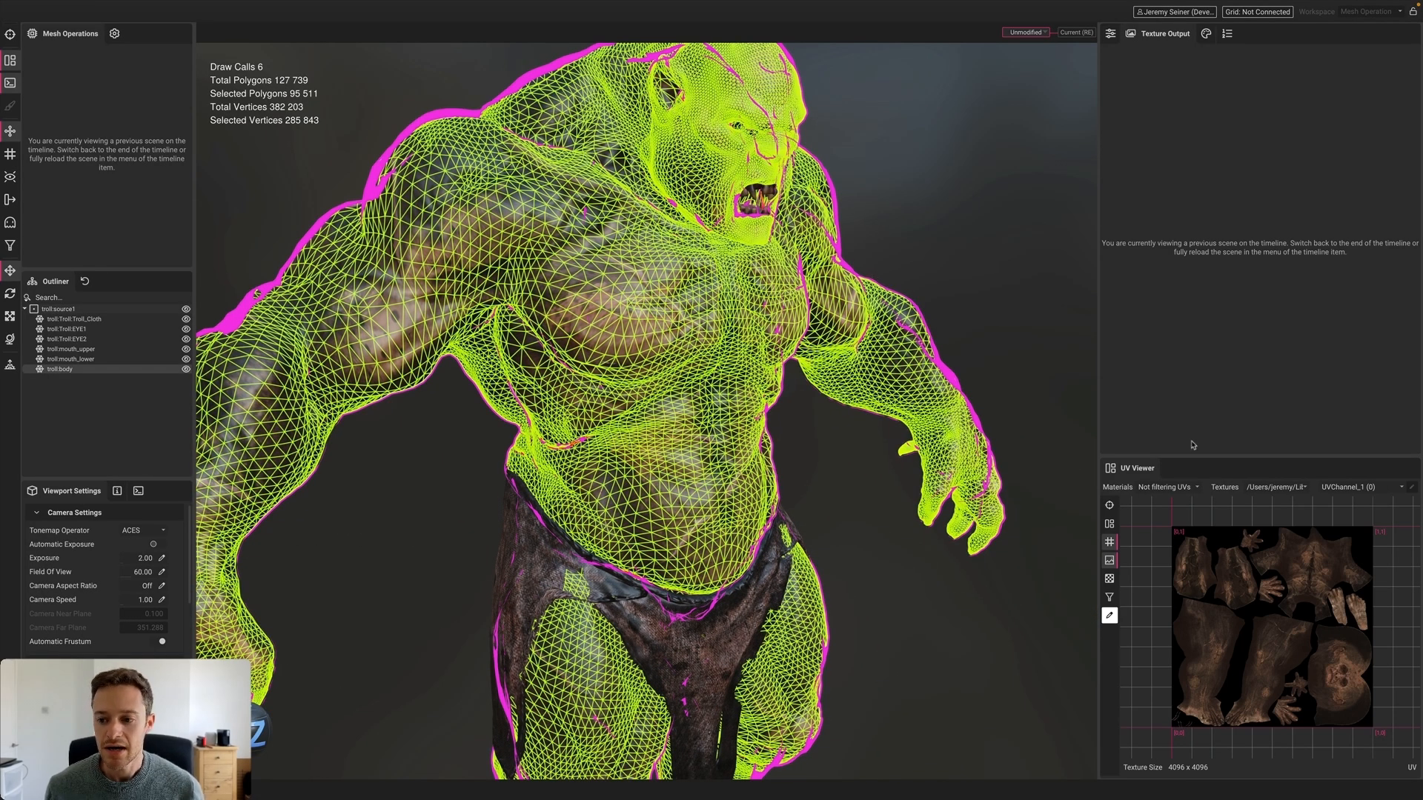
{"action": "left_click", "coordinate": [1278, 488]}
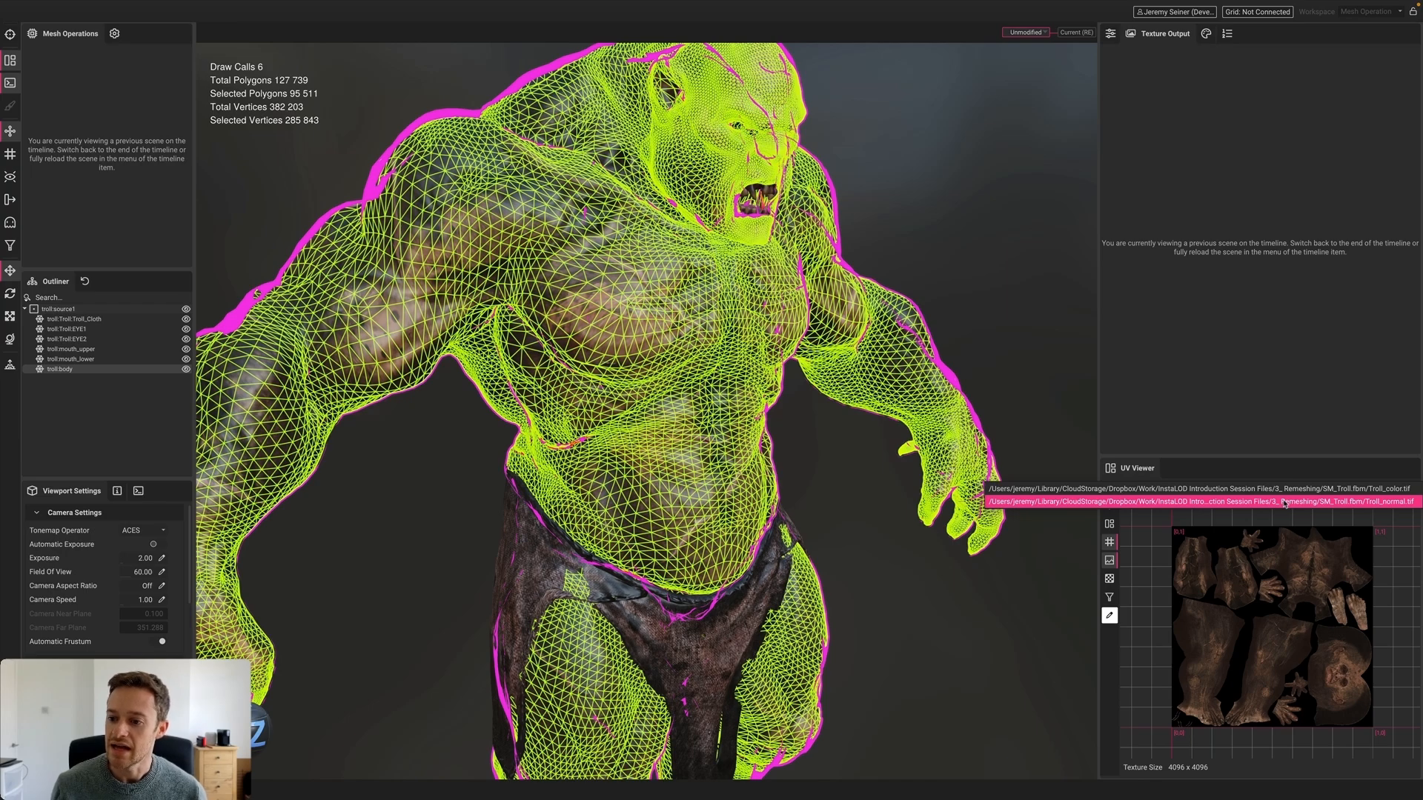
{"action": "left_click", "coordinate": [1284, 502]}
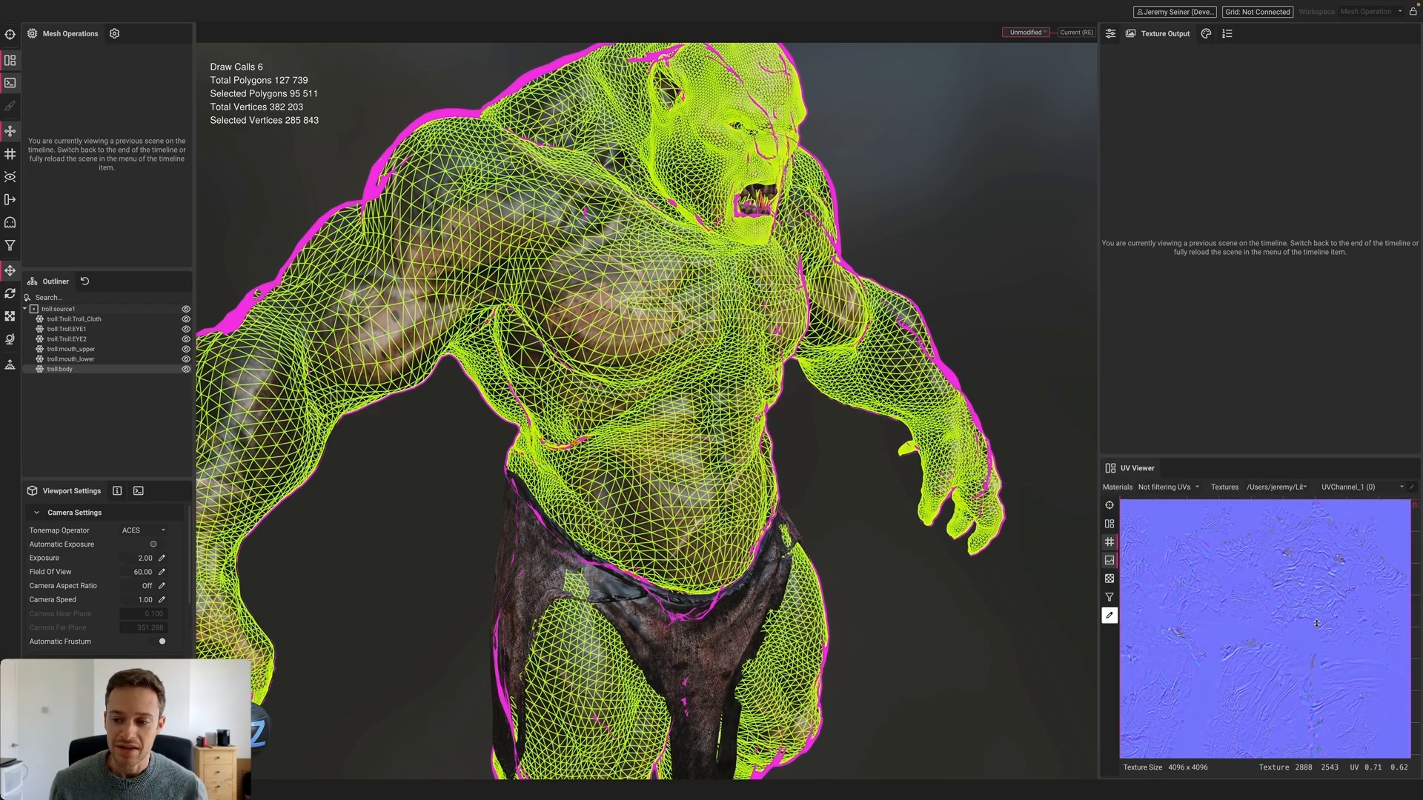
{"action": "scroll", "coordinate": [1316, 624], "scroll_direction": "up", "scroll_amount": 3}
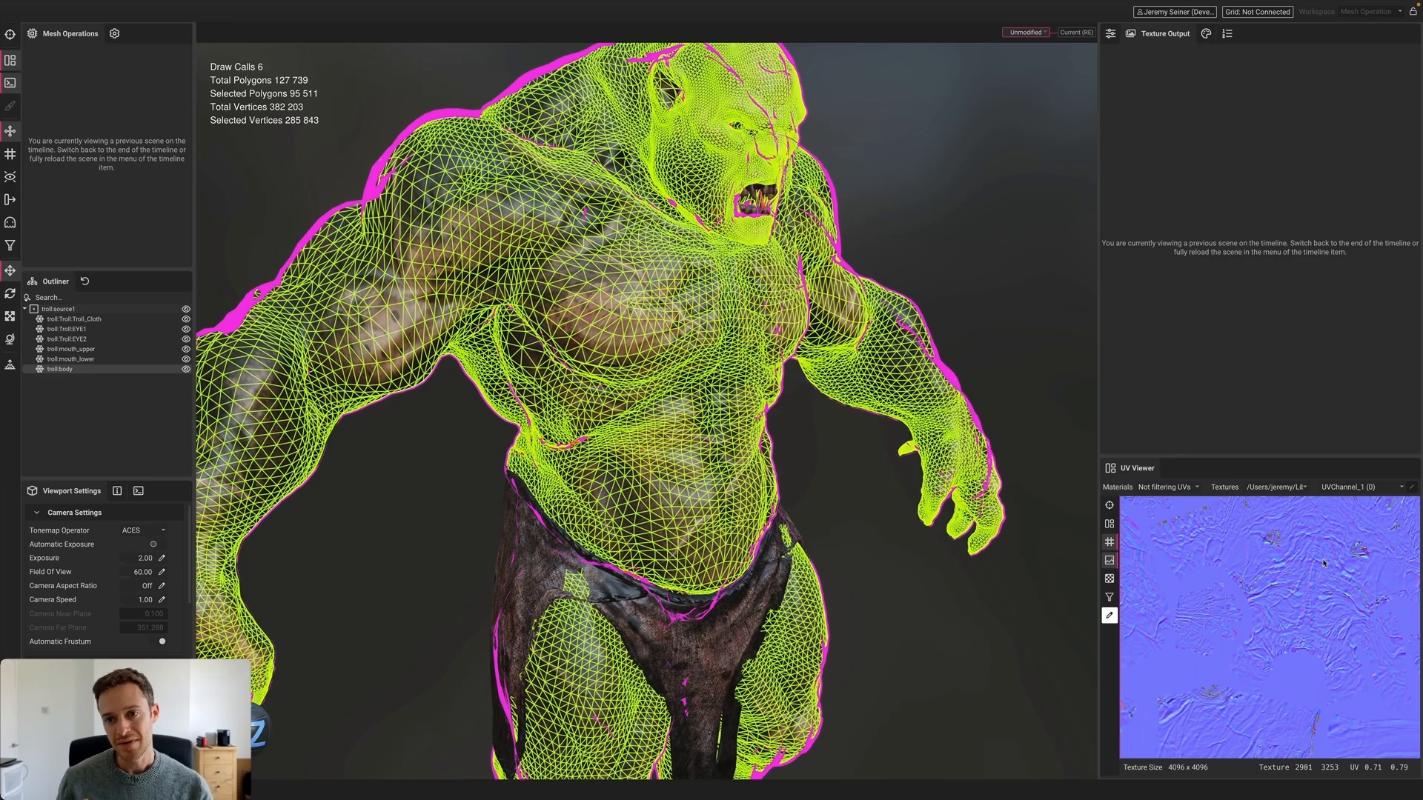
{"action": "left_click", "coordinate": [939, 213]}
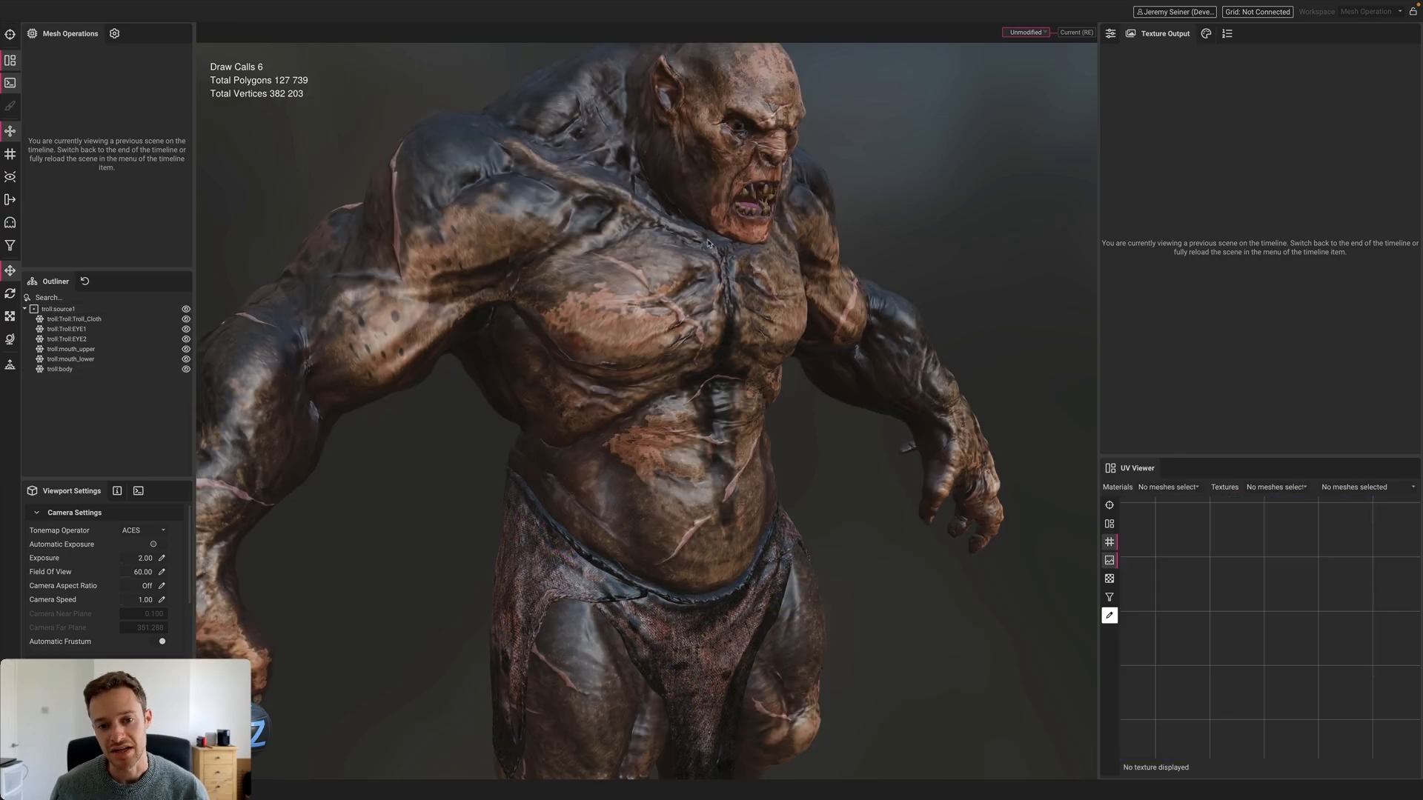
Return to the latest Current (RE) scene with the 14,530-polygon remeshed troll
{"action": "left_click", "coordinate": [655, 289]}
{"action": "scroll", "coordinate": [644, 284], "scroll_direction": "up", "scroll_amount": 3}
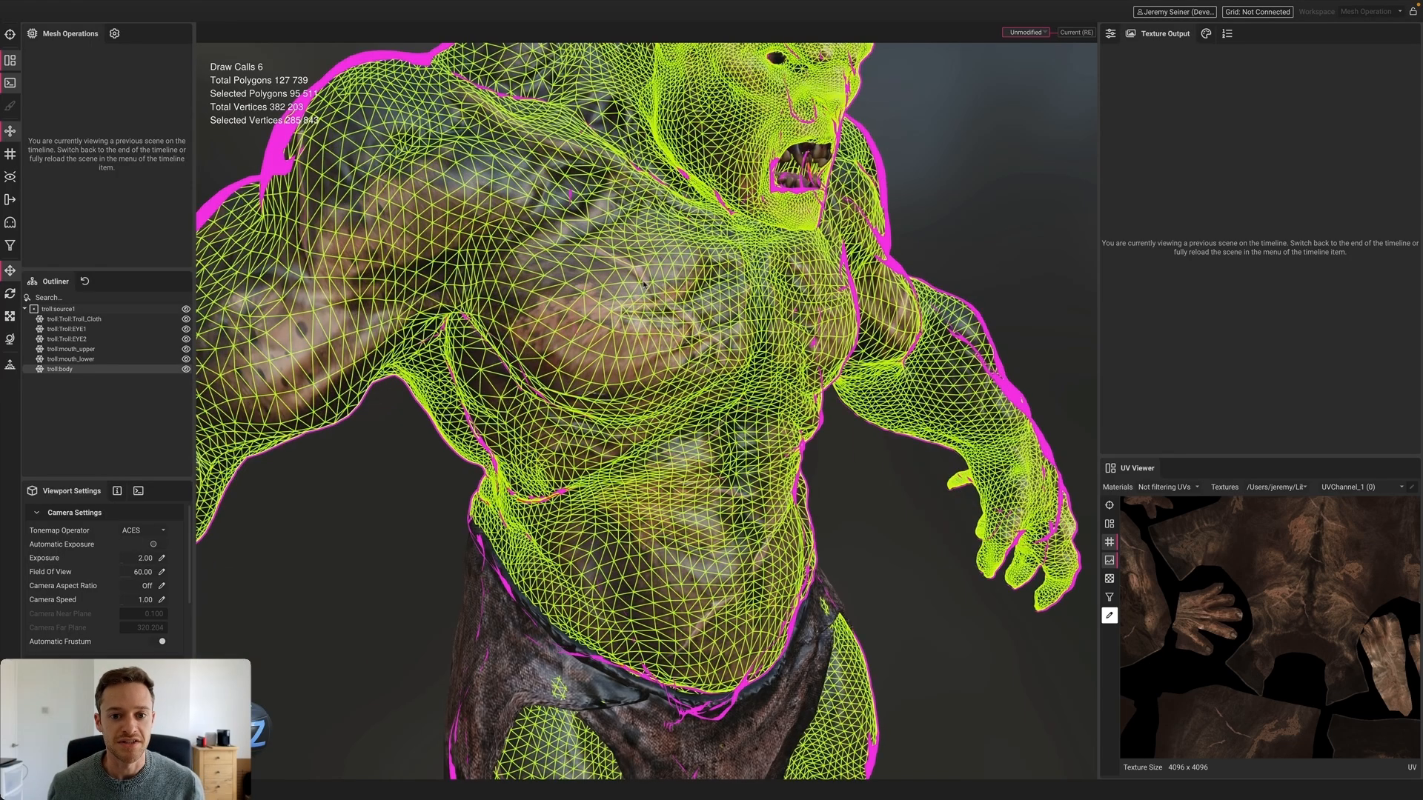
{"action": "scroll", "coordinate": [639, 294], "scroll_direction": "down", "scroll_amount": 4}
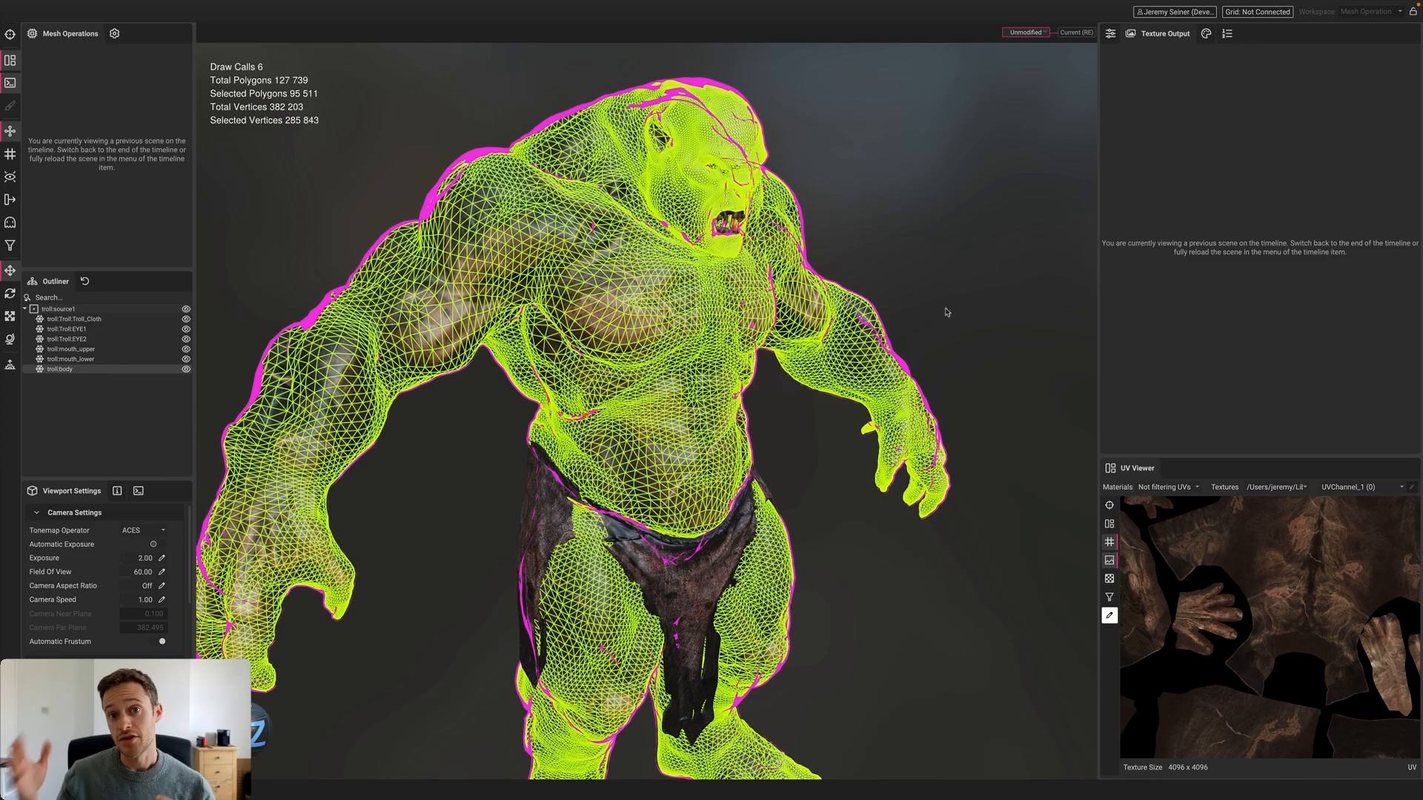
{"action": "left_click", "coordinate": [940, 286]}
{"action": "scroll", "coordinate": [939, 285], "scroll_direction": "down", "scroll_amount": 2}
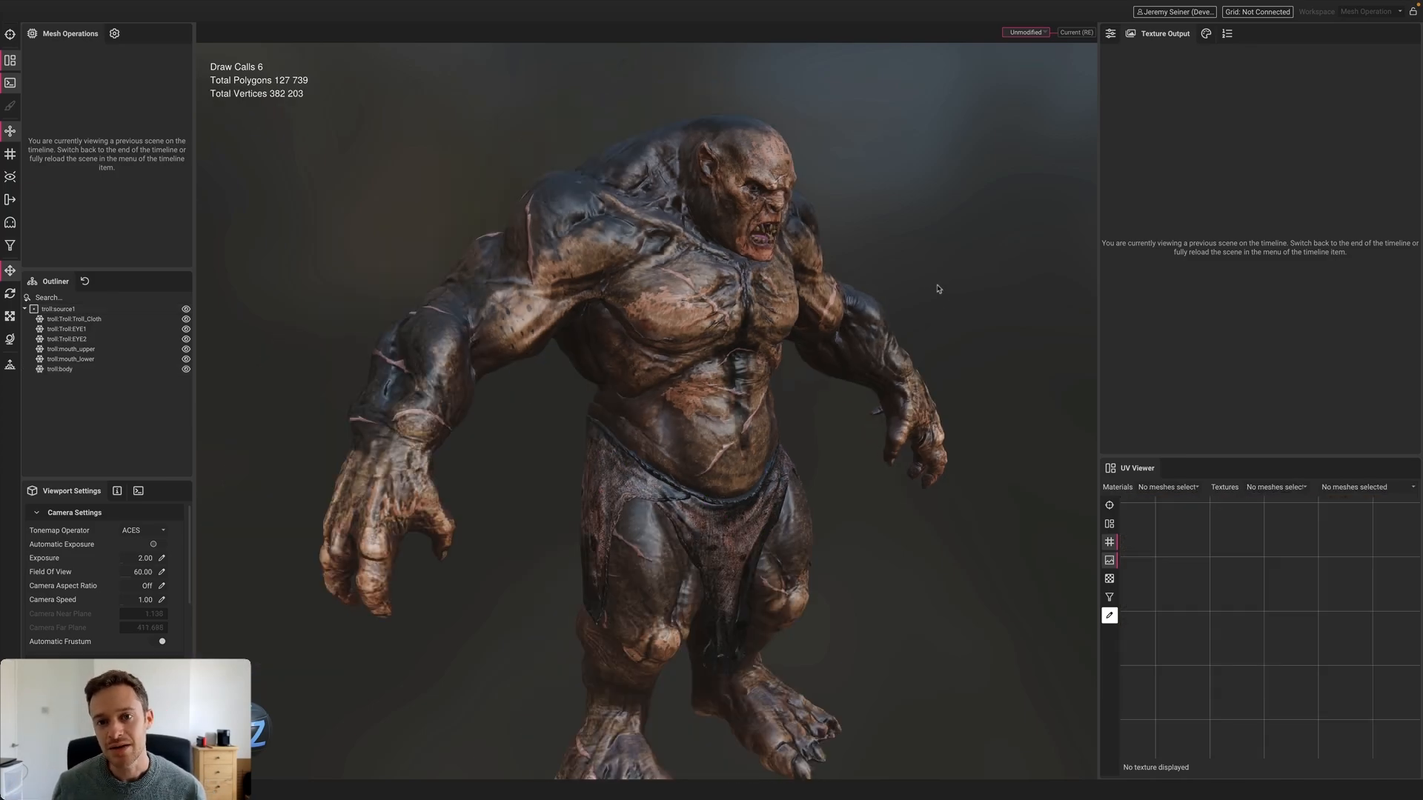
{"action": "left_click", "coordinate": [1081, 34]}
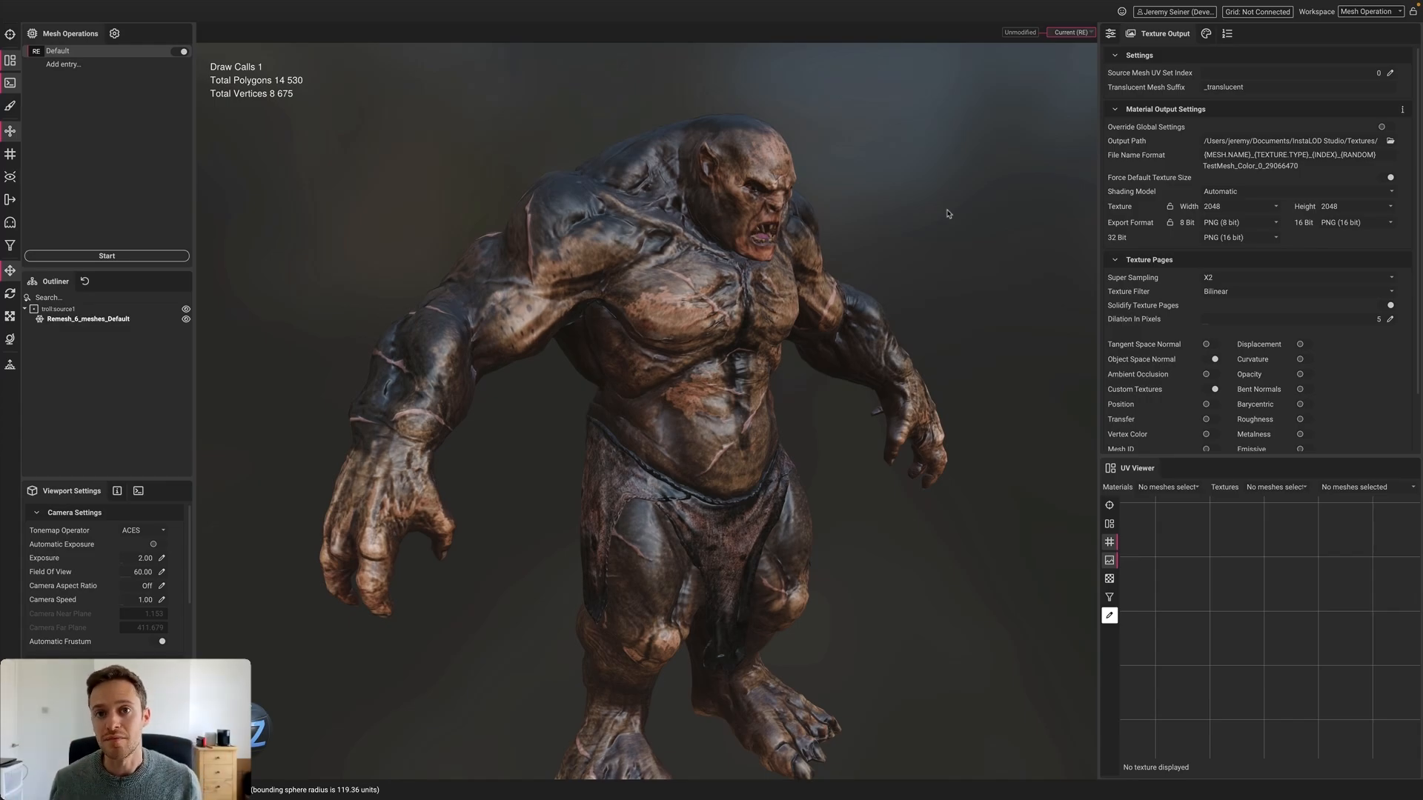
Orbit around the remeshed troll to a more frontal view, inspecting its mesh
{"action": "left_click", "coordinate": [703, 313]}
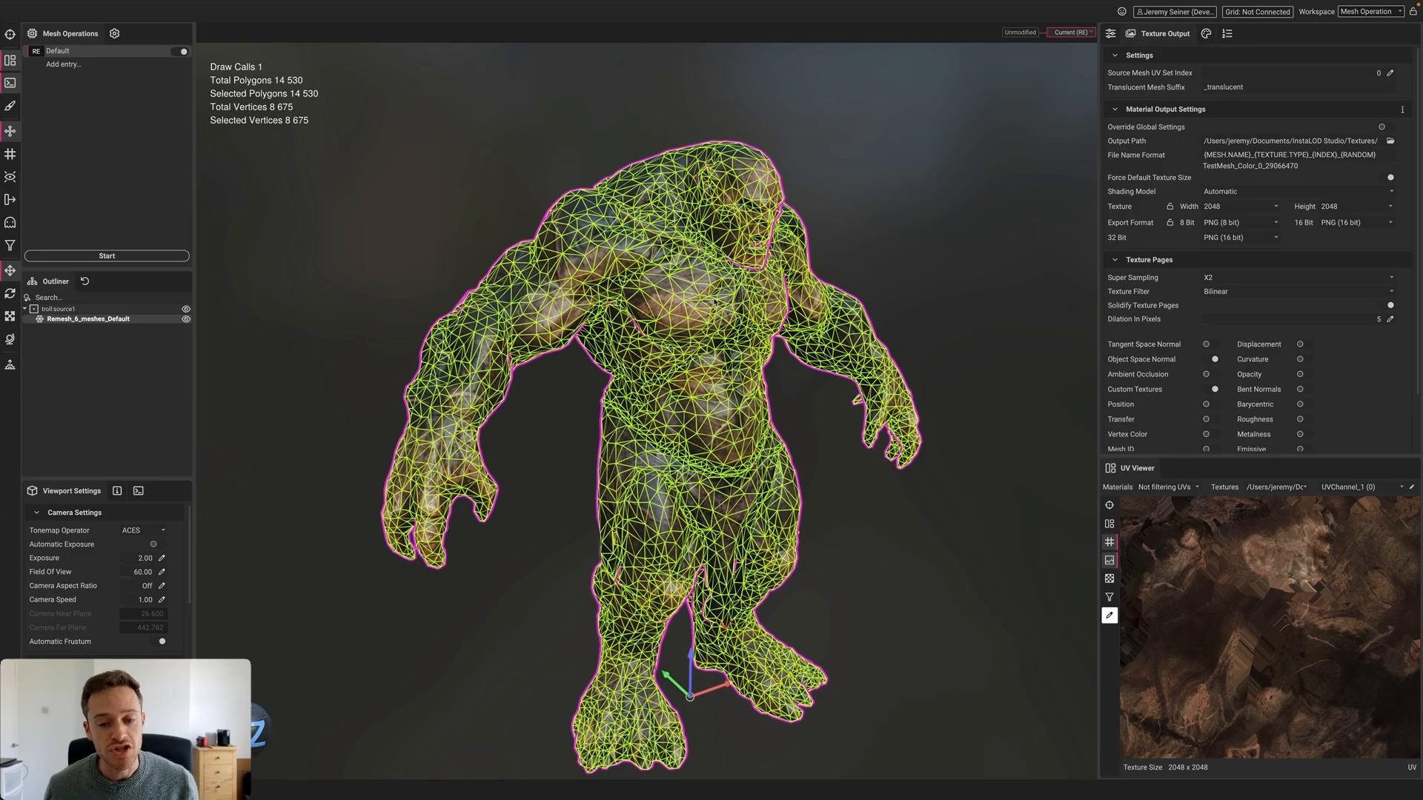
{"action": "left_click_drag", "start_coordinate": [711, 302], "coordinate": [752, 302], "text": "alt"}
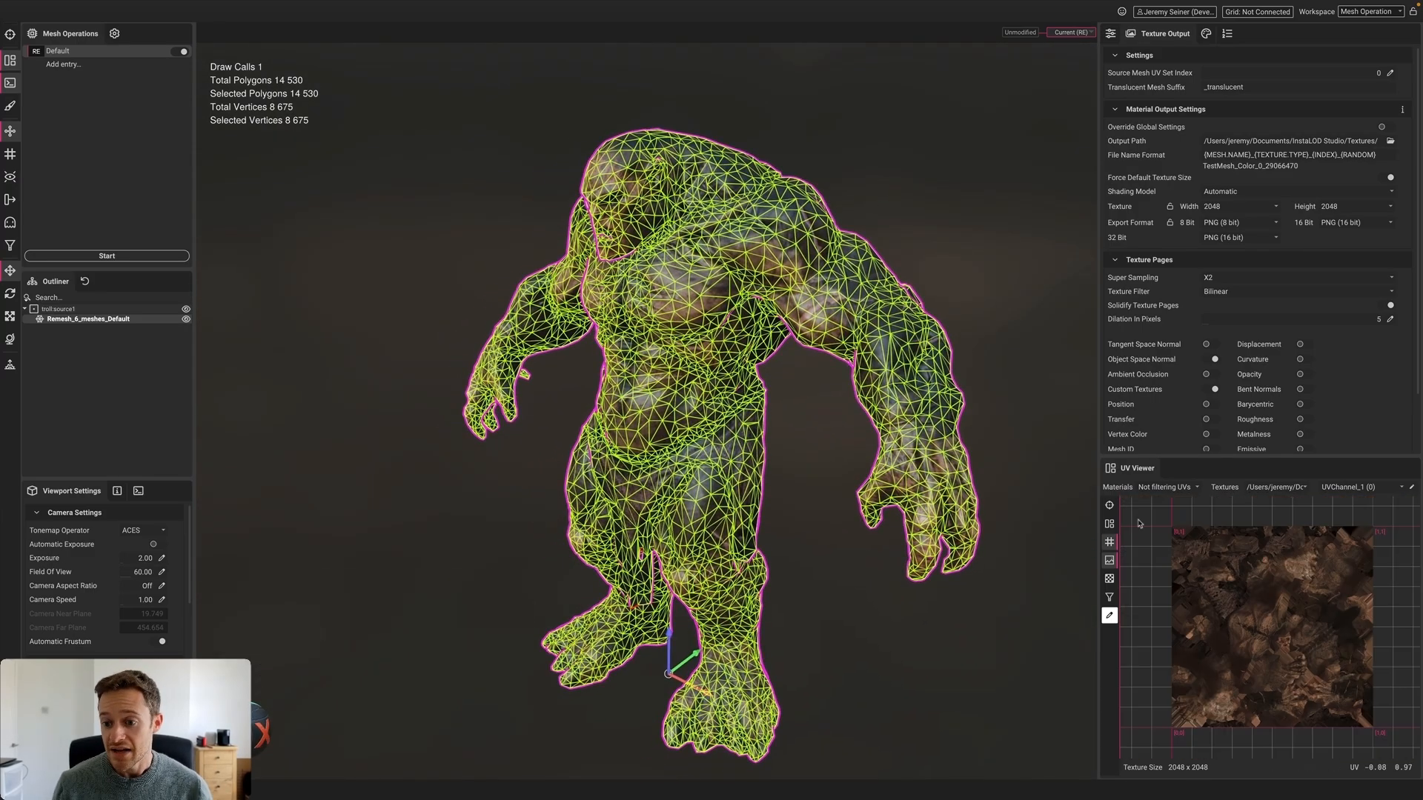
{"action": "left_click", "coordinate": [1019, 307]}
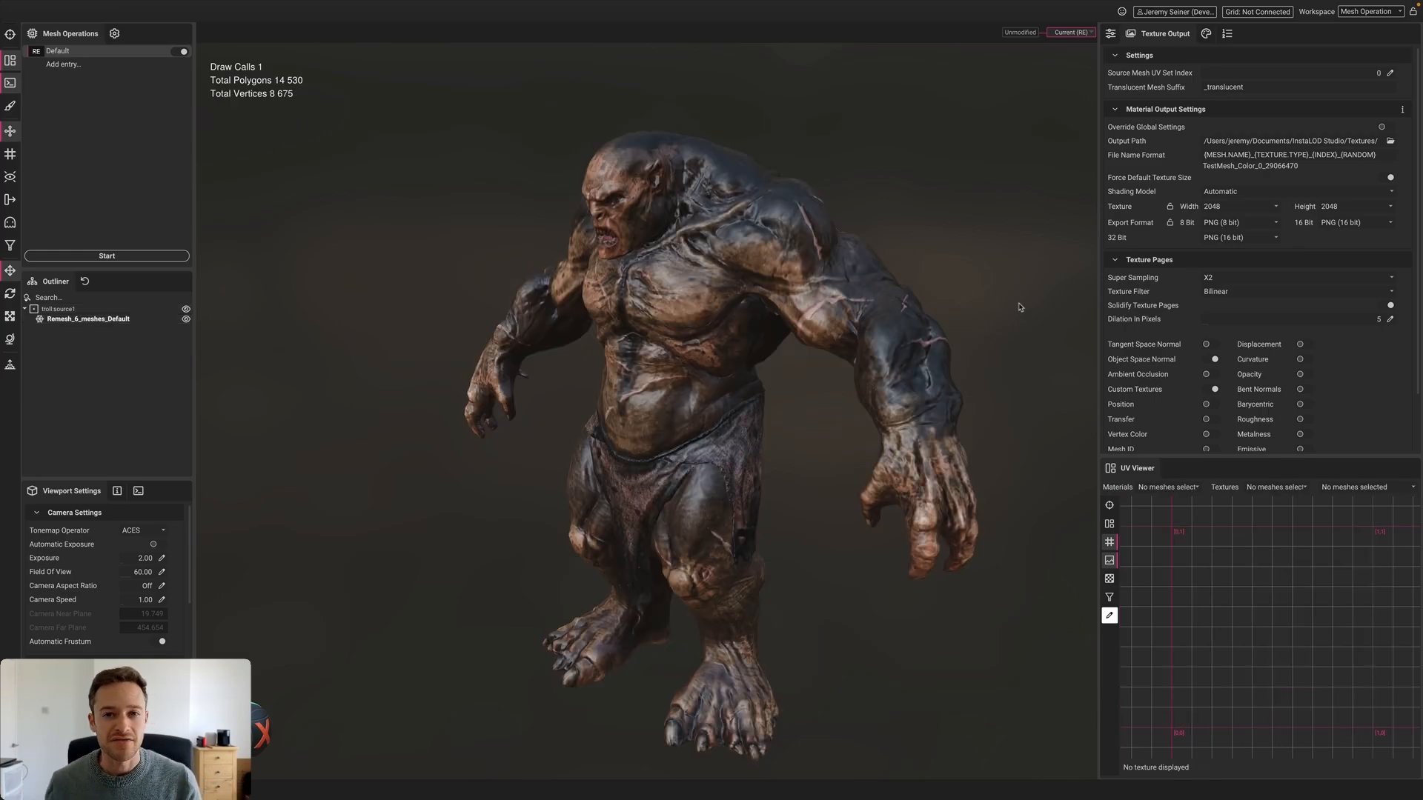
{"action": "left_click", "coordinate": [655, 272]}
{"action": "scroll", "coordinate": [657, 272], "scroll_direction": "up", "scroll_amount": 5}
{"action": "left_click_drag", "start_coordinate": [657, 272], "coordinate": [722, 268], "text": "alt"}
{"action": "left_click", "coordinate": [418, 232]}
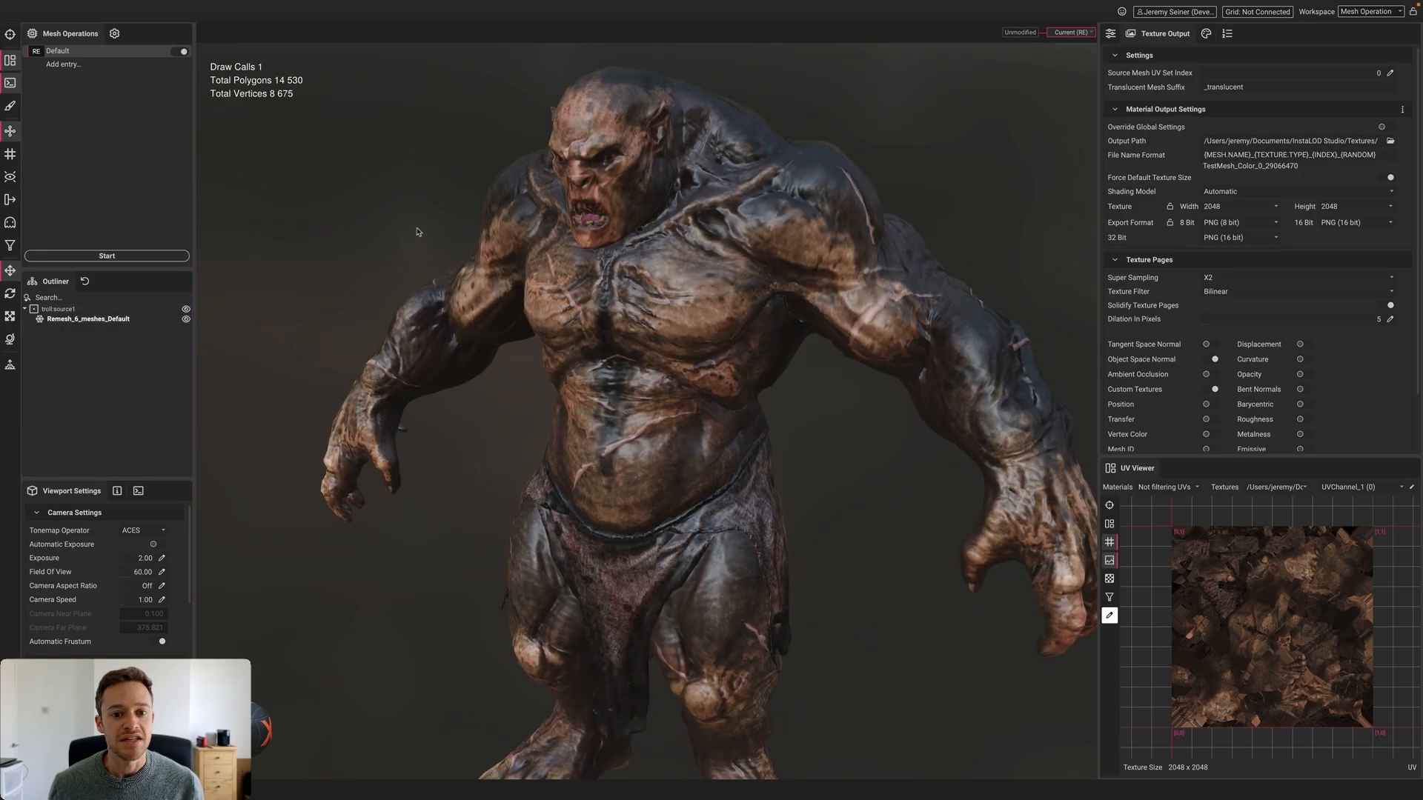
Rotate the environment lighting, then drop the scan FBX file into the viewport
{"action": "left_click_drag", "start_coordinate": [548, 267], "coordinate": [704, 298], "text": "shift"}
{"action": "scroll", "coordinate": [692, 287], "scroll_direction": "down", "scroll_amount": 5}
{"action": "scroll", "coordinate": [695, 294], "scroll_direction": "up", "scroll_amount": 1}
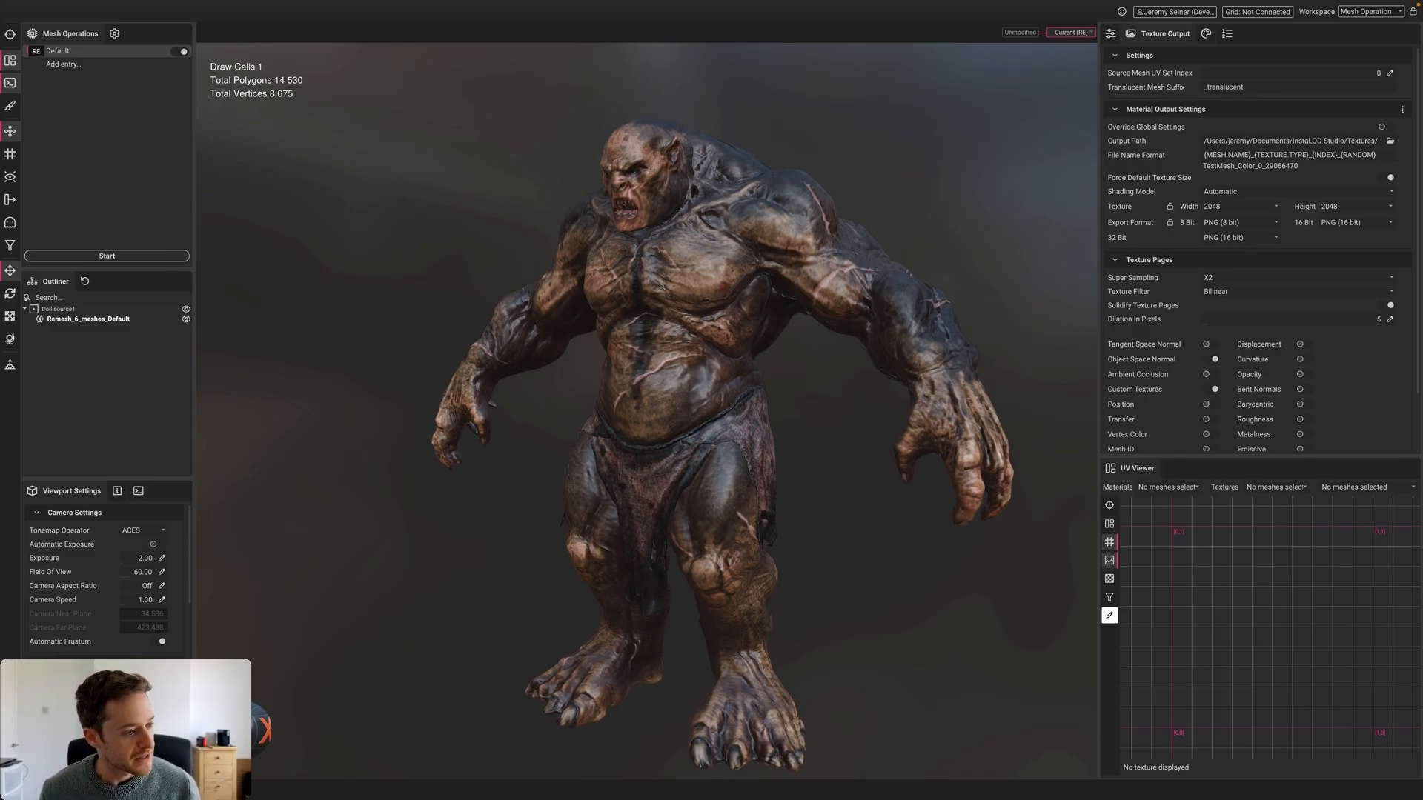
{"action": "left_click_drag", "start_coordinate": [0, 569], "coordinate": [630, 315]}
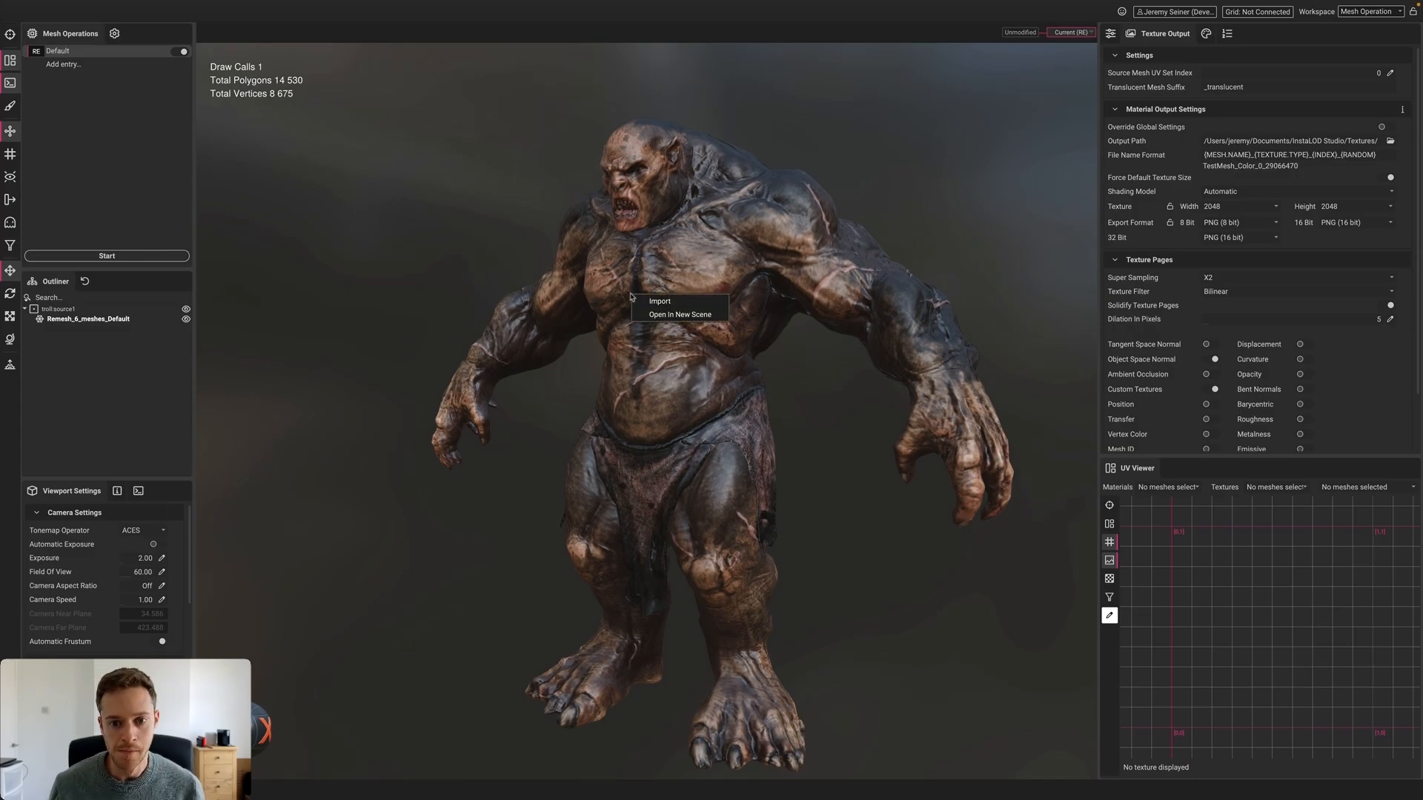
Open the SM_Seine scan in a new scene, discarding the current scene's changes
{"action": "left_click", "coordinate": [675, 314]}
{"action": "left_click", "coordinate": [775, 413]}
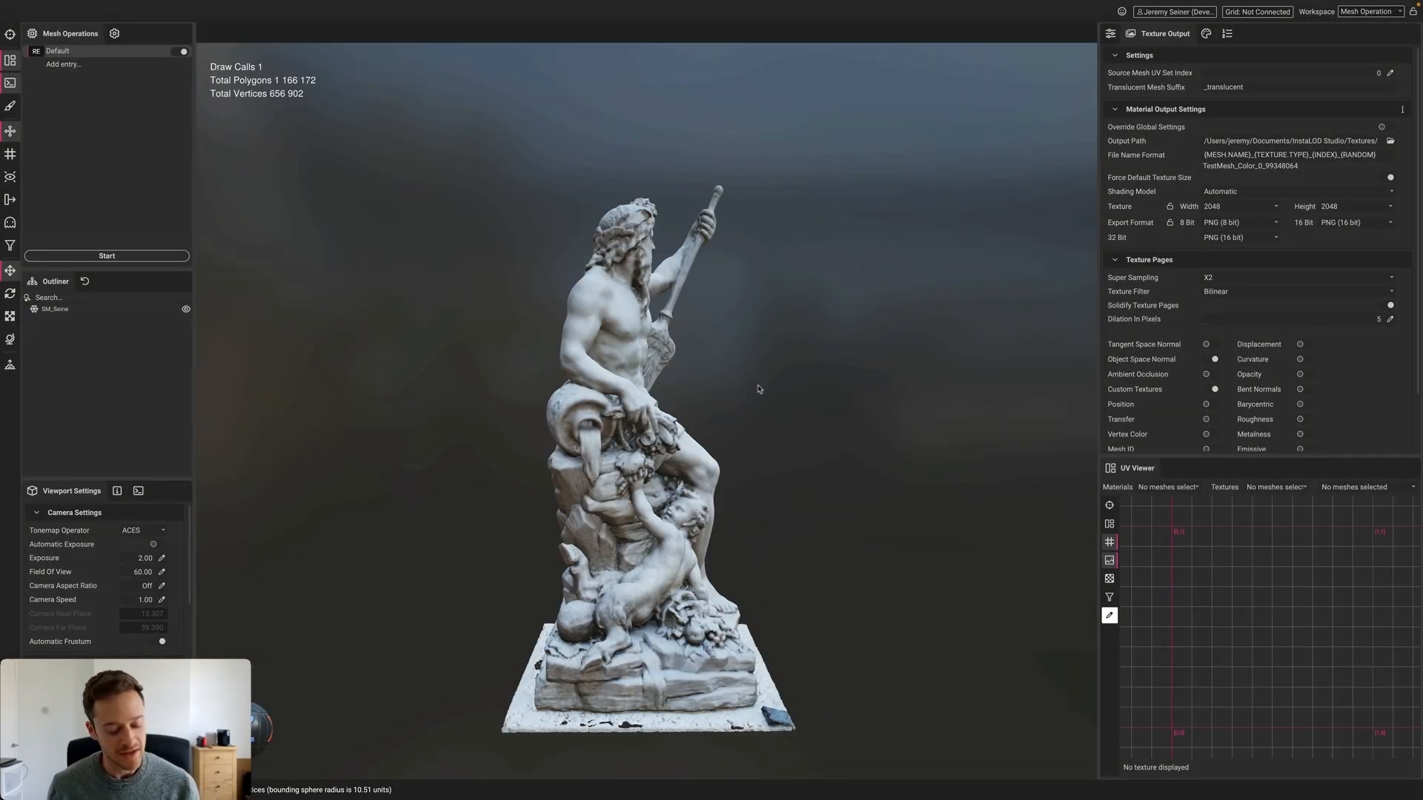
{"action": "left_click_drag", "start_coordinate": [798, 389], "coordinate": [734, 385], "text": "alt"}
{"action": "key", "text": "alt"}
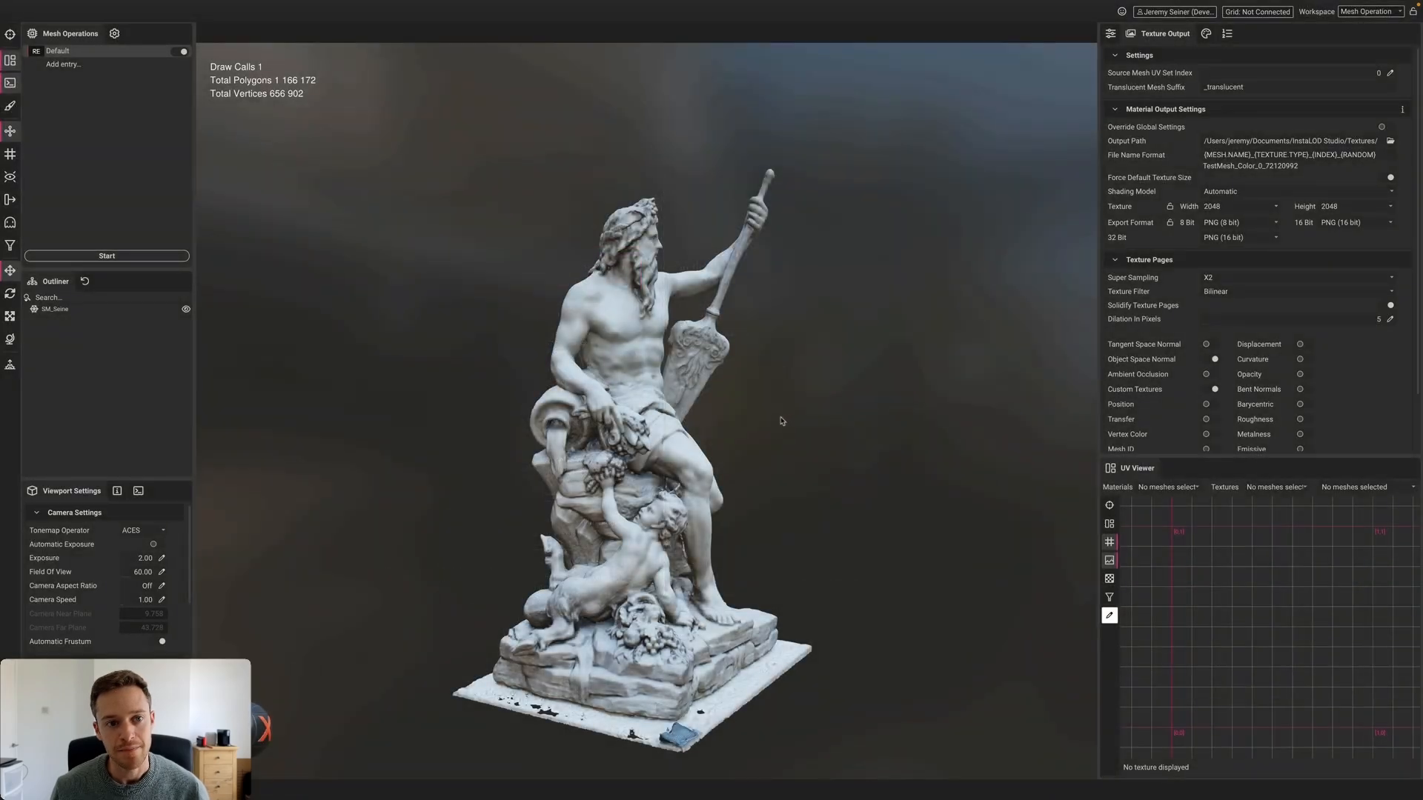
{"action": "left_click_drag", "start_coordinate": [787, 413], "coordinate": [738, 335], "text": "alt"}
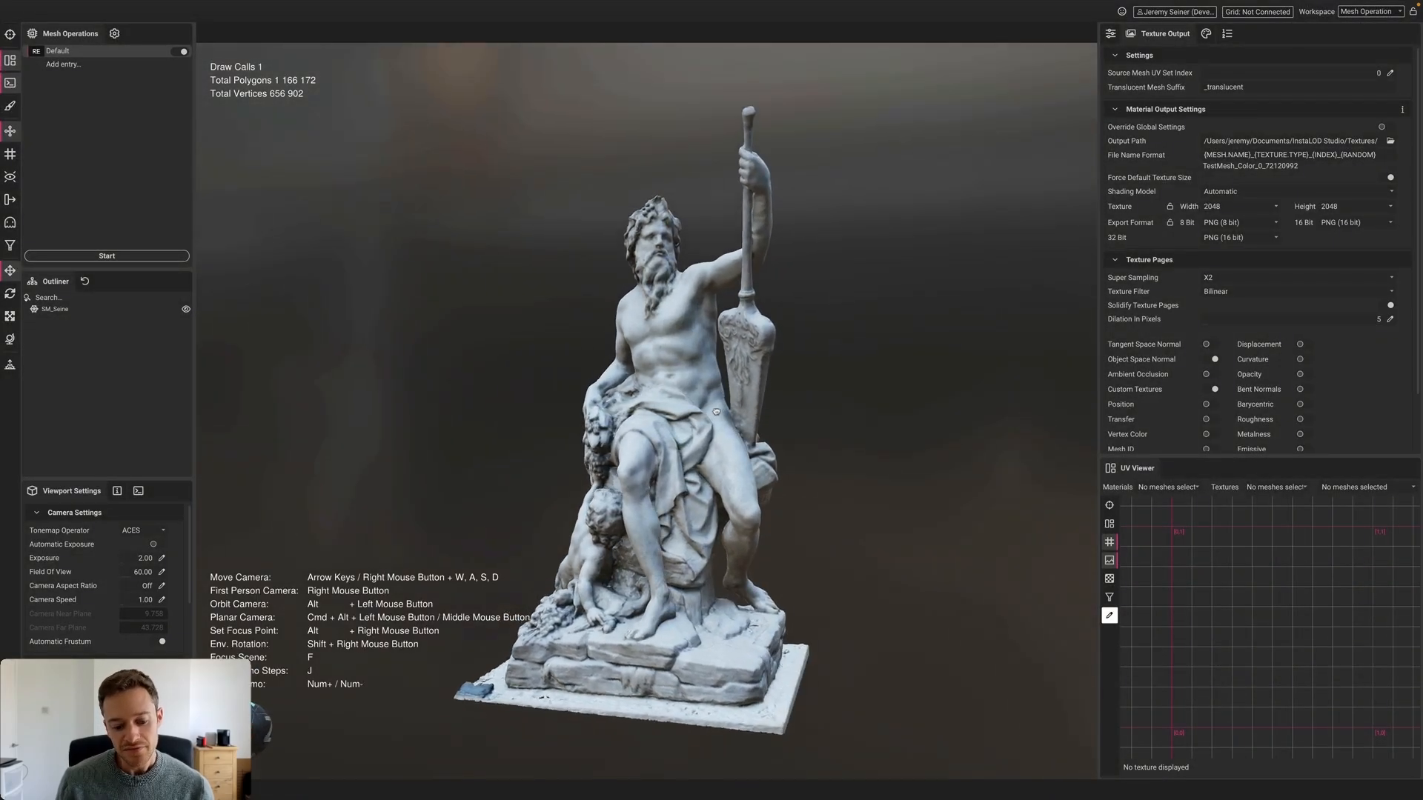
Select the 1,166,172-polygon SM_Seine statue and inspect its head up close
{"action": "left_click", "coordinate": [658, 258]}
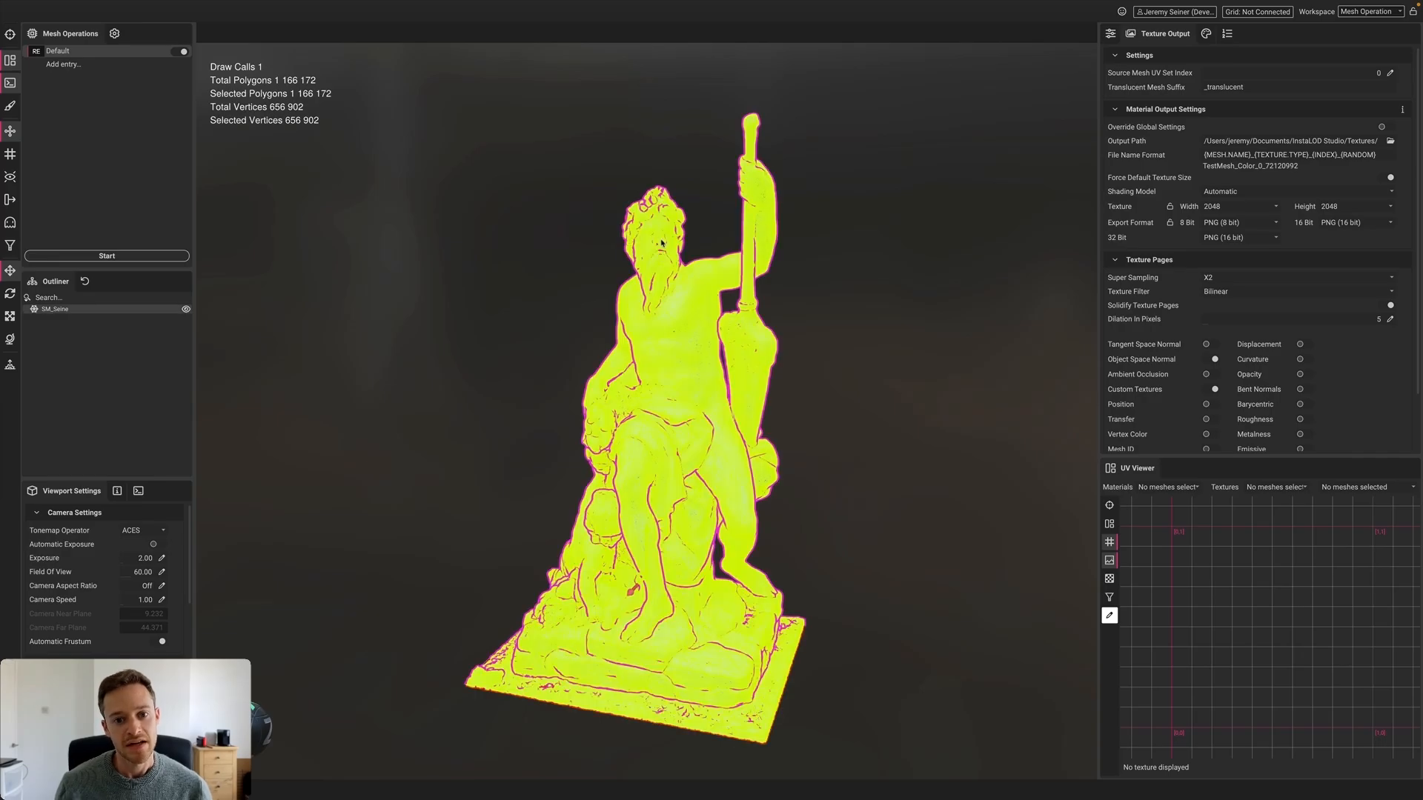
{"action": "scroll", "coordinate": [656, 244], "scroll_direction": "up", "scroll_amount": 10}
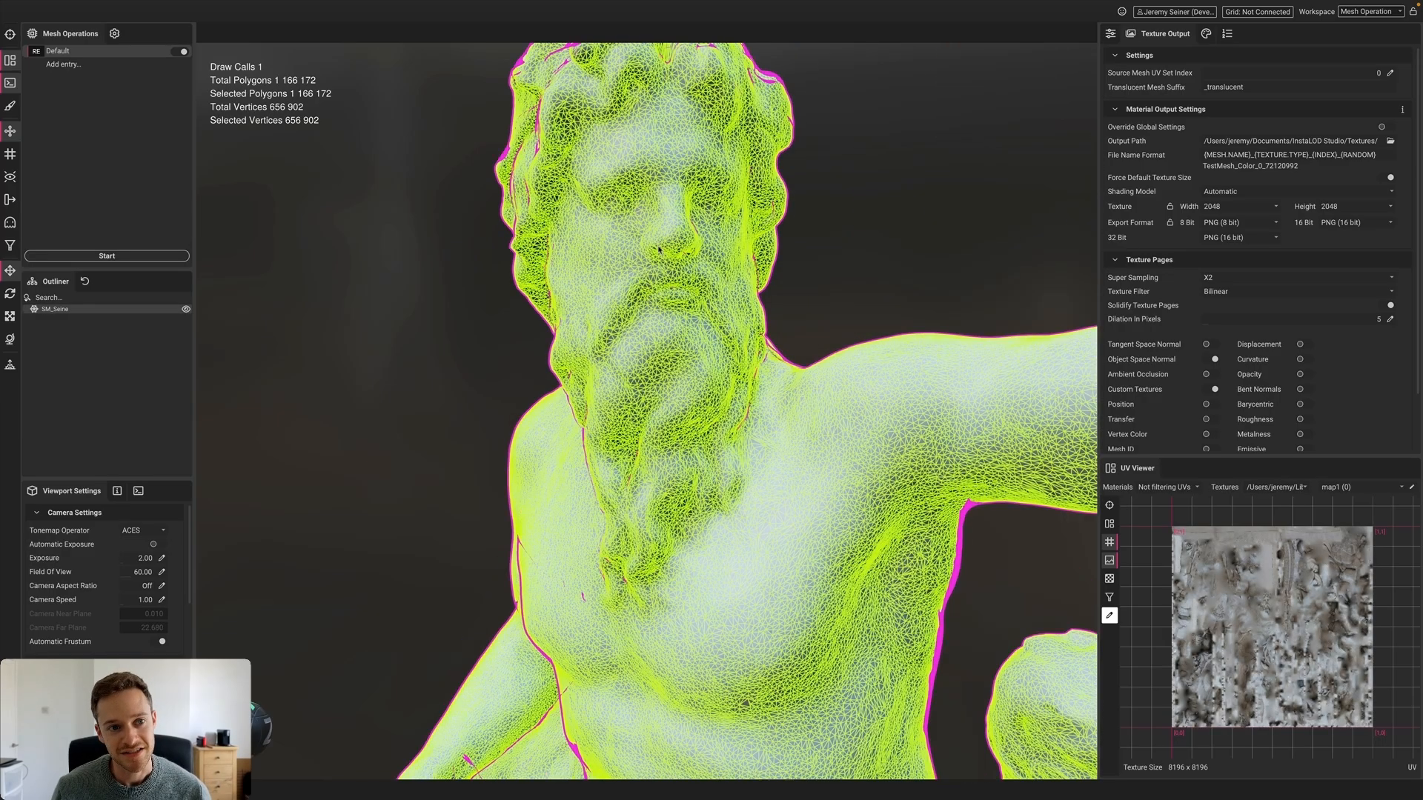
{"action": "left_click_drag", "start_coordinate": [658, 250], "coordinate": [654, 257], "text": "alt"}
{"action": "left_click_drag", "start_coordinate": [663, 263], "coordinate": [676, 268], "text": "alt"}
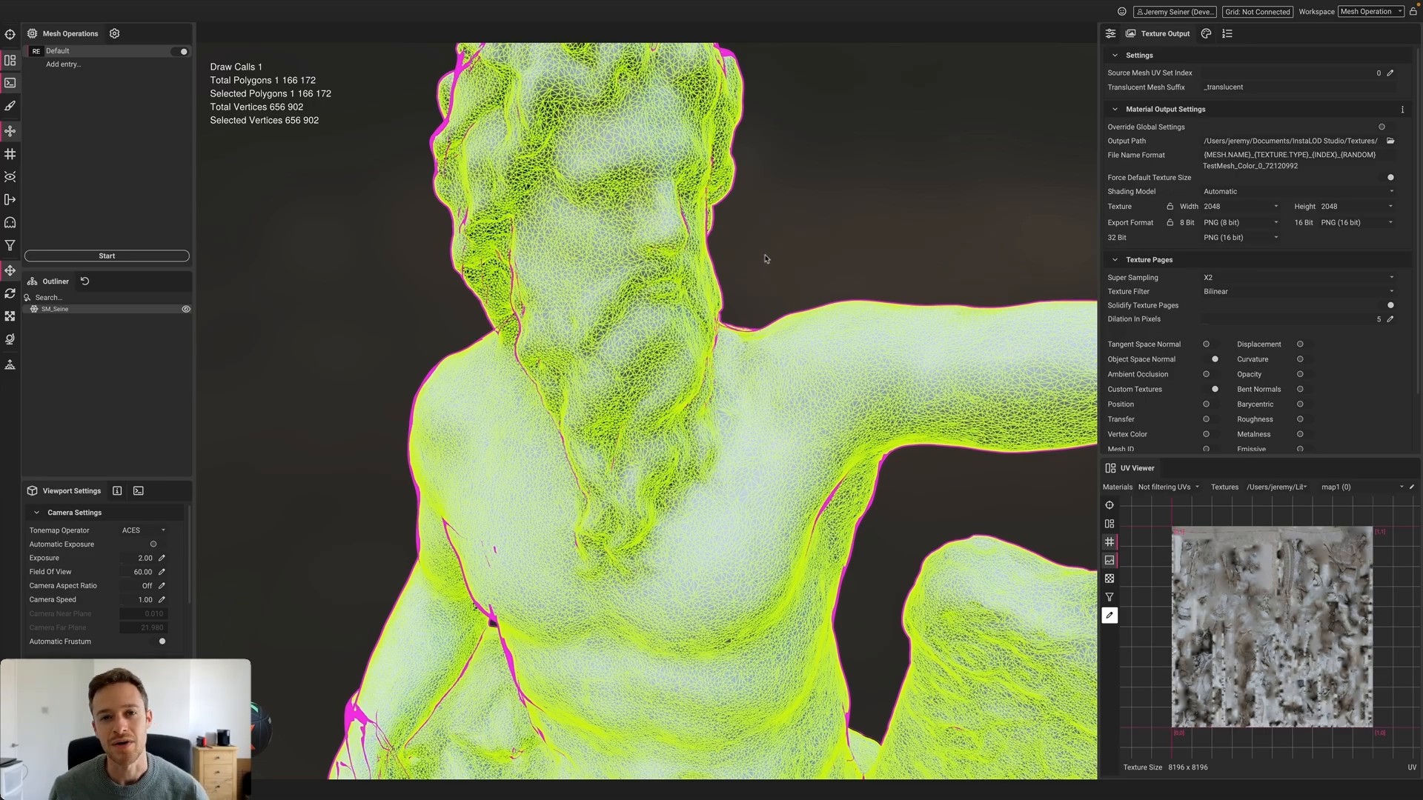
{"action": "scroll", "coordinate": [646, 289], "scroll_direction": "down", "scroll_amount": 3}
{"action": "scroll", "coordinate": [646, 289], "scroll_direction": "down", "scroll_amount": 2}
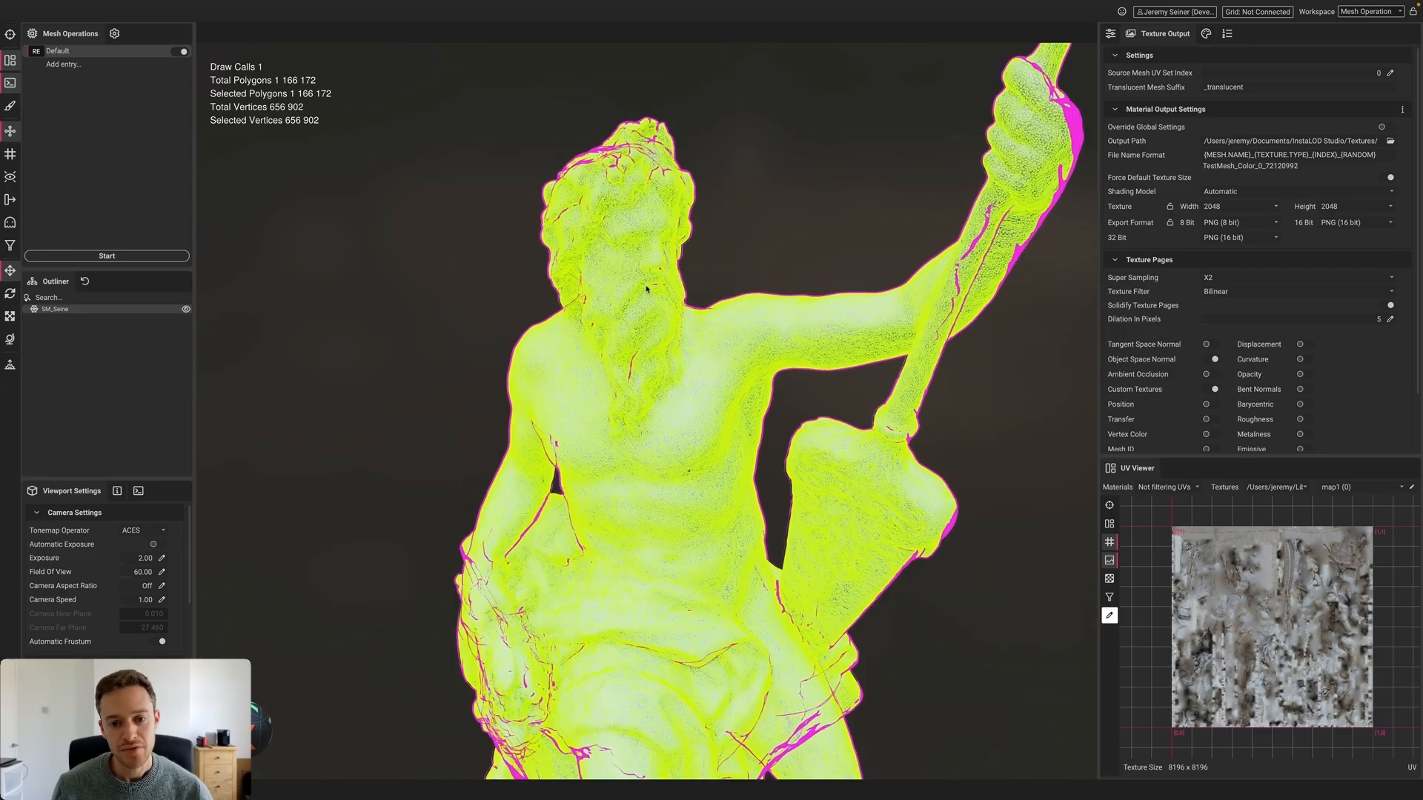
{"action": "left_click", "coordinate": [768, 240]}
{"action": "scroll", "coordinate": [768, 233], "scroll_direction": "down", "scroll_amount": 3}
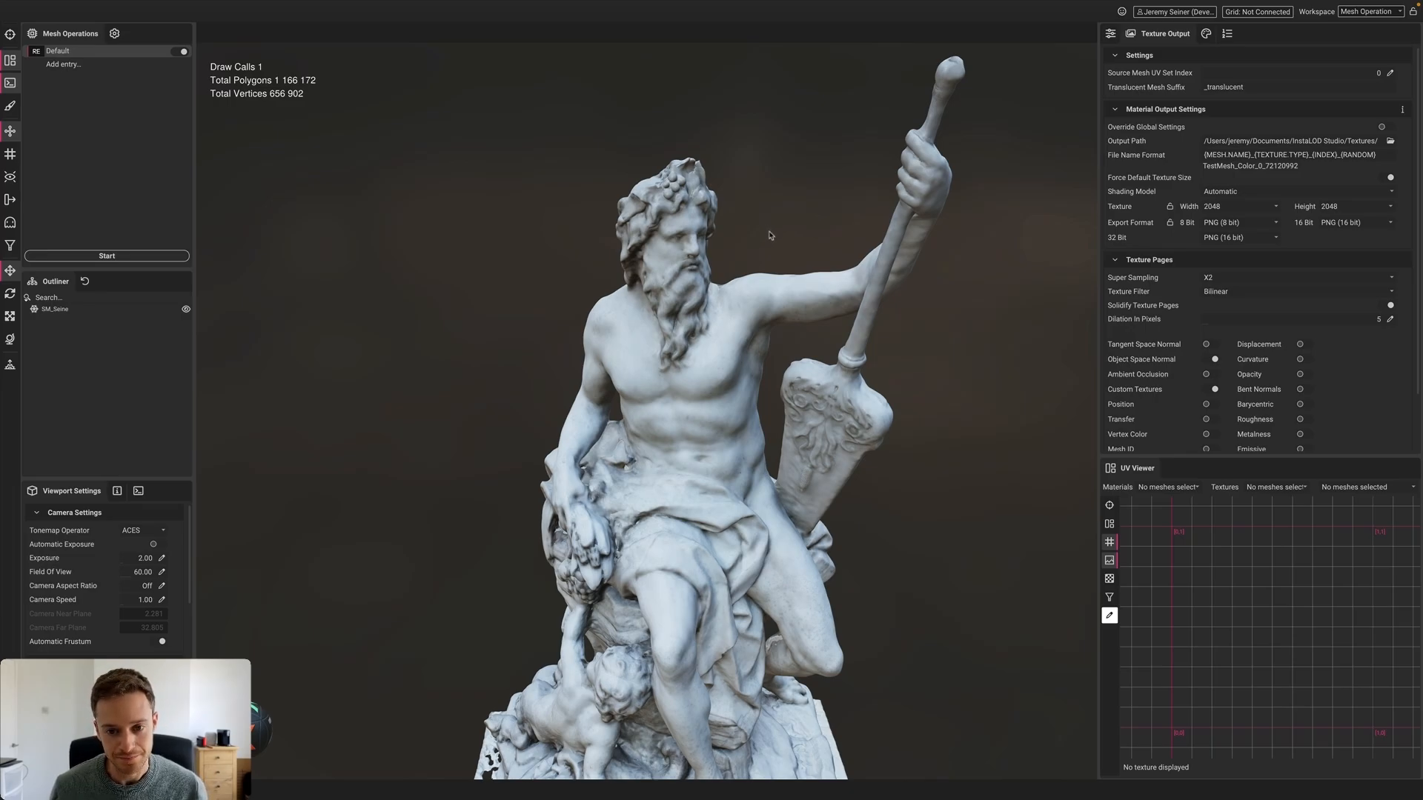
{"action": "scroll", "coordinate": [769, 235], "scroll_direction": "down", "scroll_amount": 4}
Inspect the statue's base from below, then show the Remesh operation settings
{"action": "left_click", "coordinate": [707, 333]}
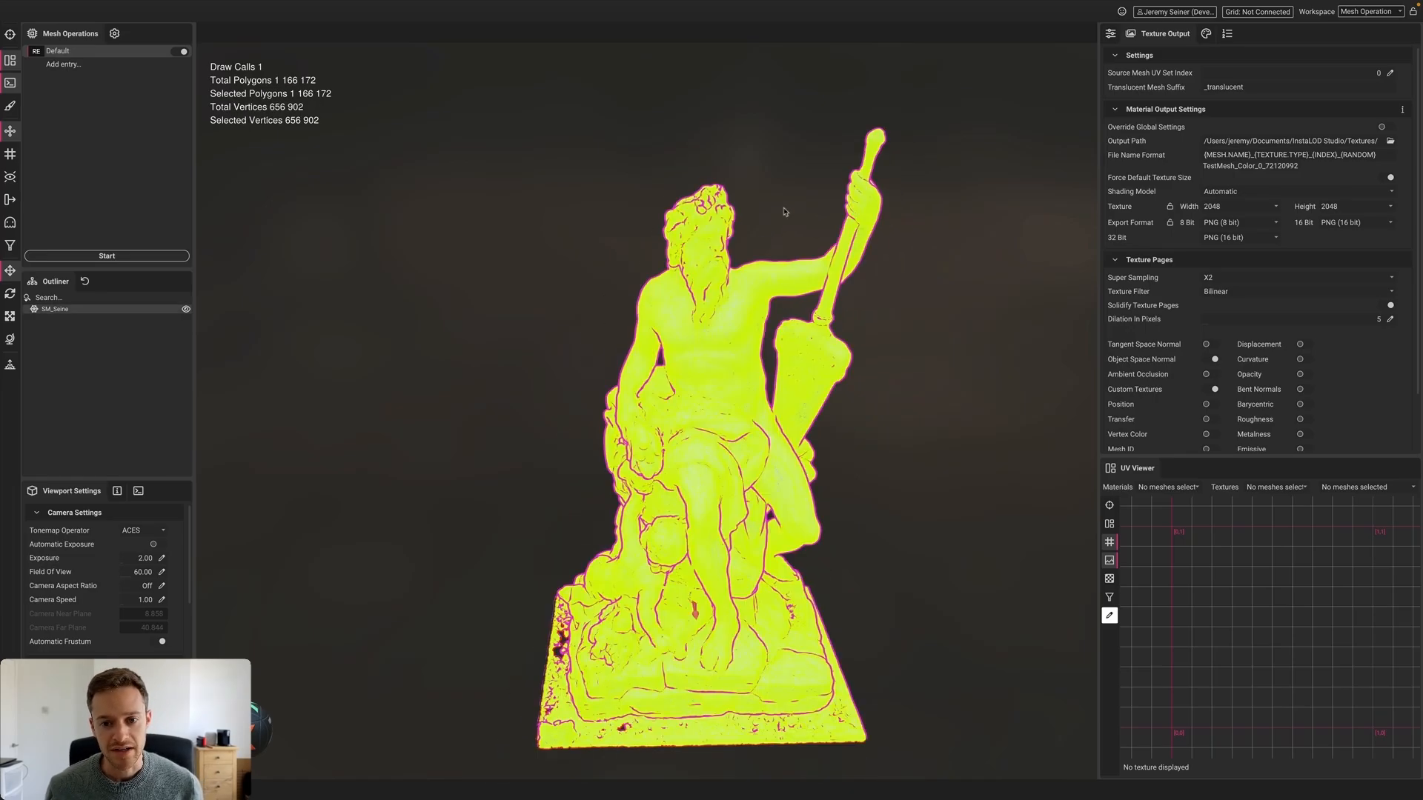
{"action": "left_click", "coordinate": [560, 427]}
{"action": "middle_click_drag", "start_coordinate": [561, 460], "coordinate": [559, 413]}
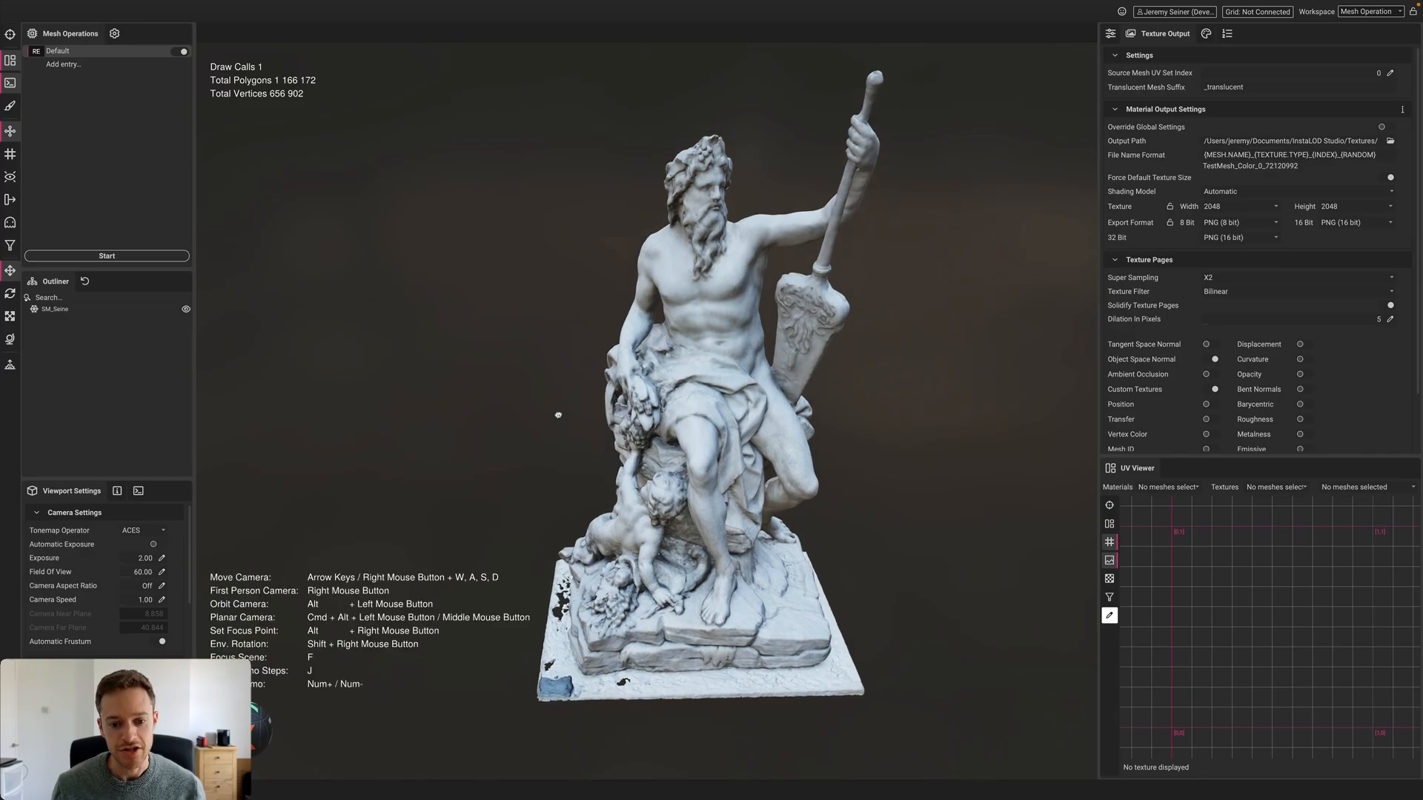
{"action": "left_click_drag", "start_coordinate": [642, 475], "coordinate": [648, 585], "text": "alt"}
{"action": "middle_click_drag", "start_coordinate": [649, 682], "coordinate": [649, 498]}
{"action": "scroll", "coordinate": [646, 492], "scroll_direction": "up", "scroll_amount": 2}
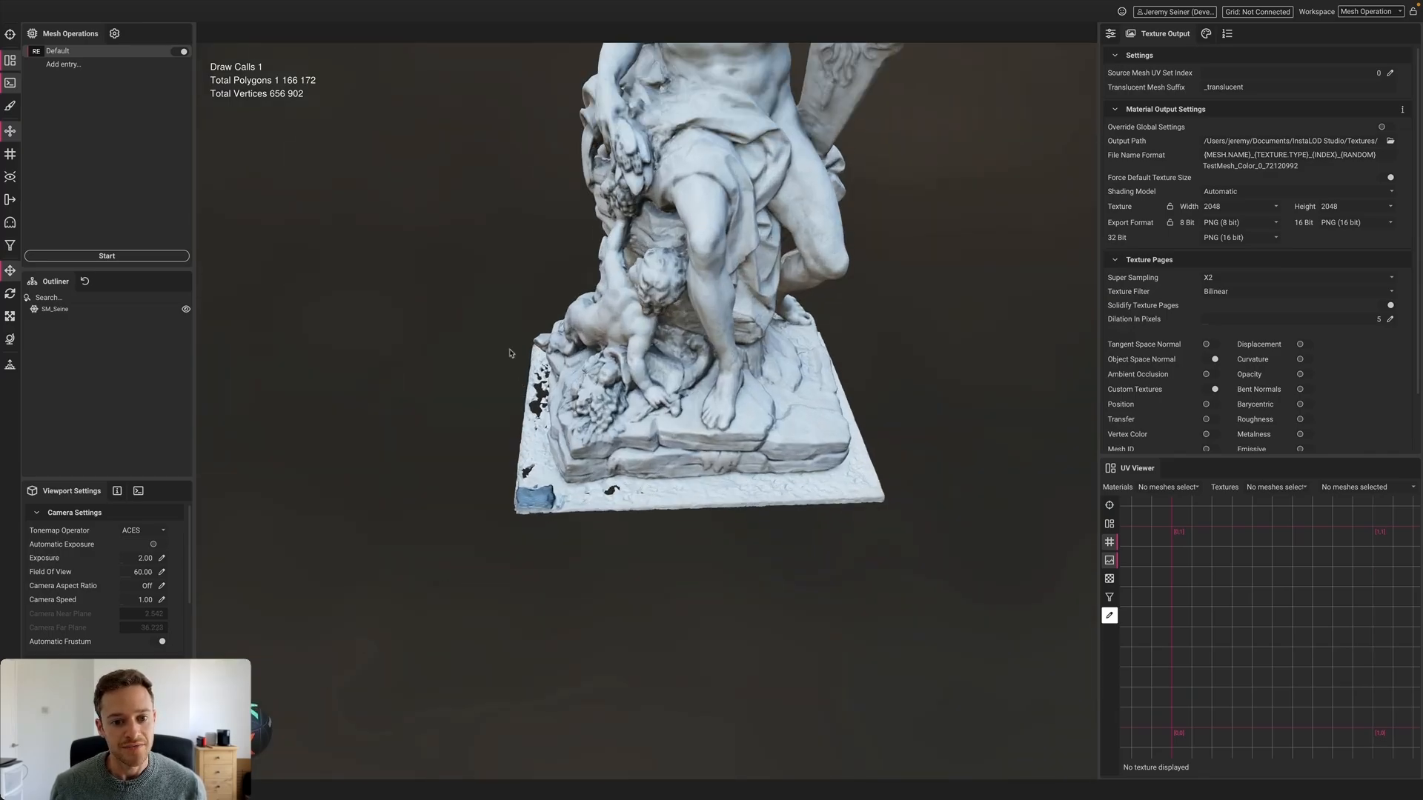
{"action": "left_click_drag", "start_coordinate": [782, 466], "coordinate": [674, 469], "text": "alt"}
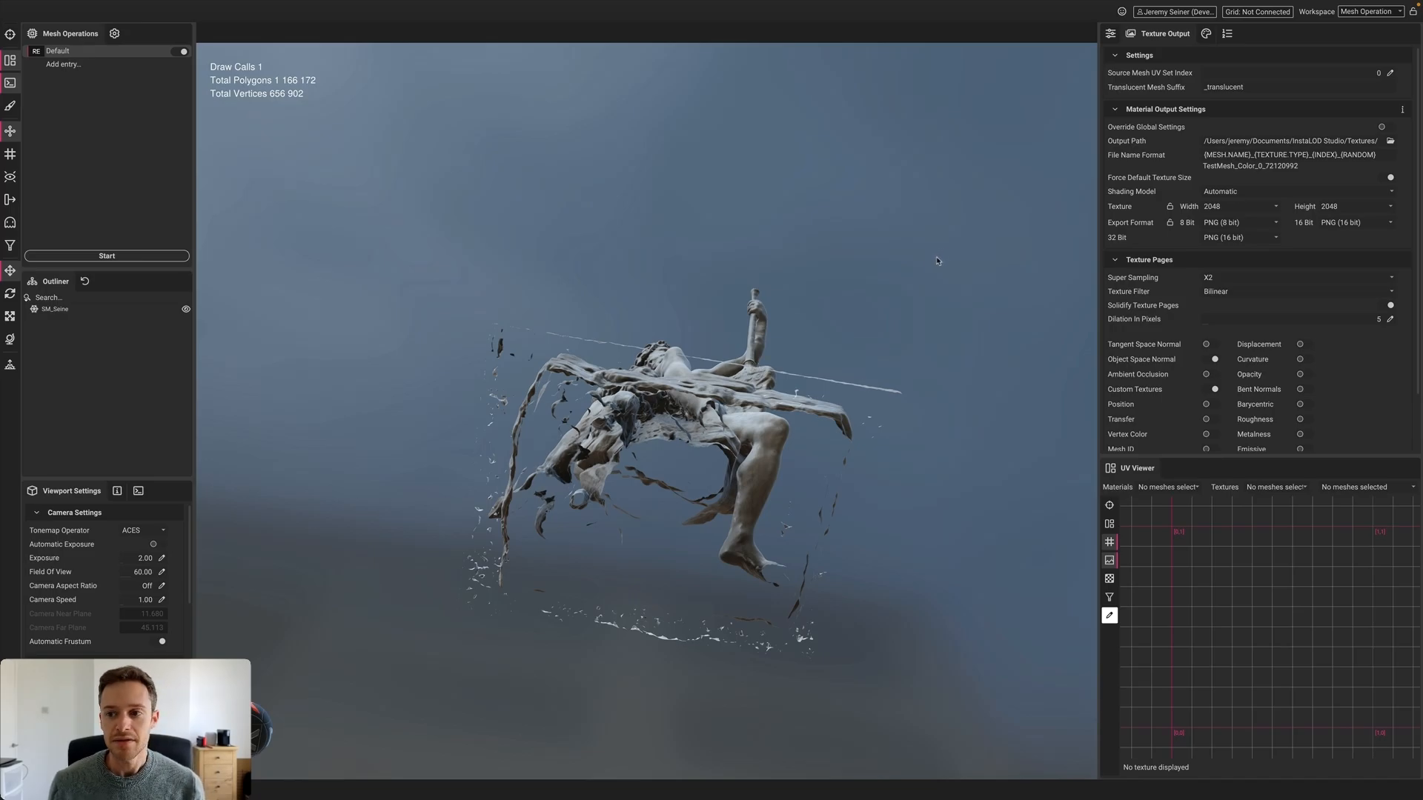
{"action": "left_click", "coordinate": [1110, 35]}
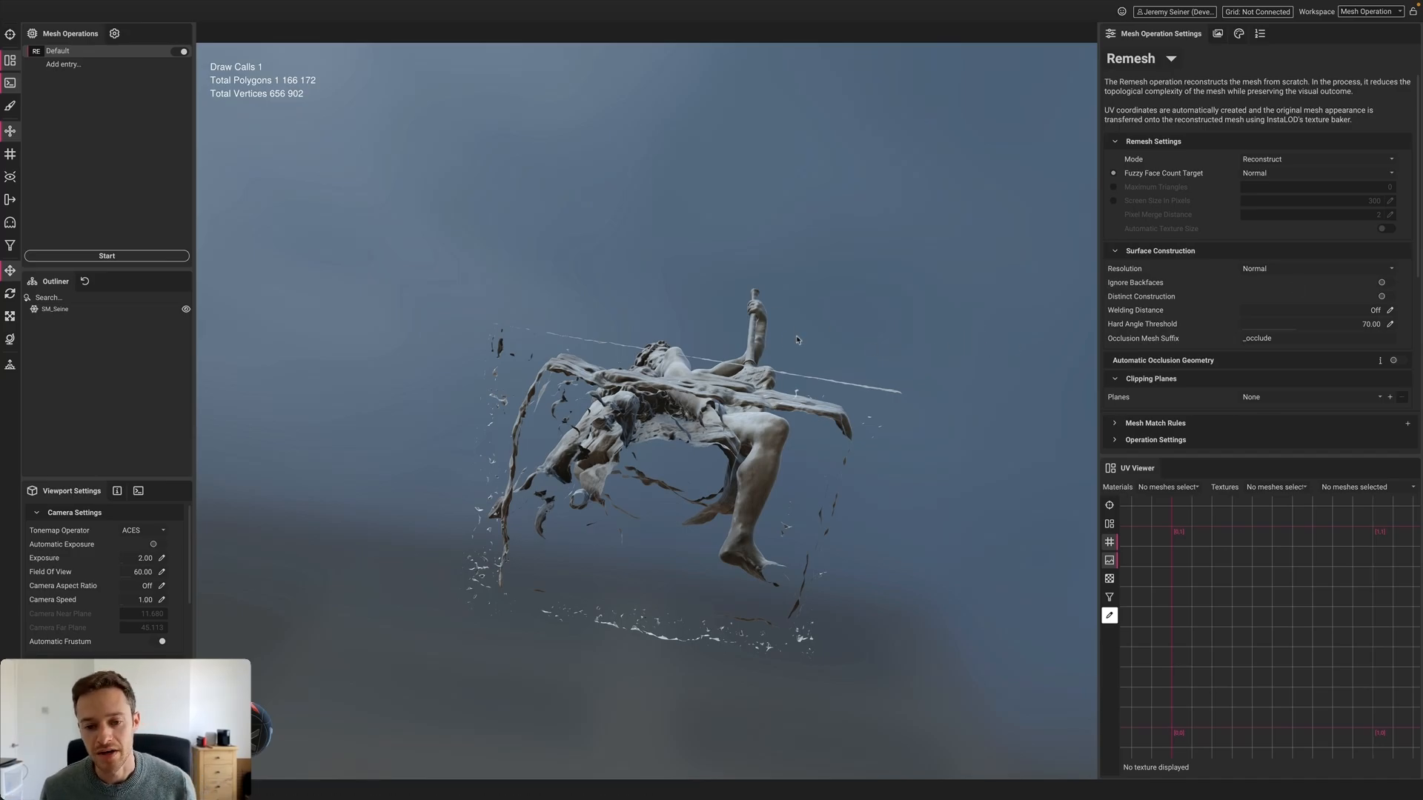
Select the statue from a level front view and preview its 8196 × 8196 texture in the UV viewer
{"action": "left_click_drag", "start_coordinate": [716, 363], "coordinate": [673, 434], "text": "alt"}
{"action": "left_click", "coordinate": [673, 436]}
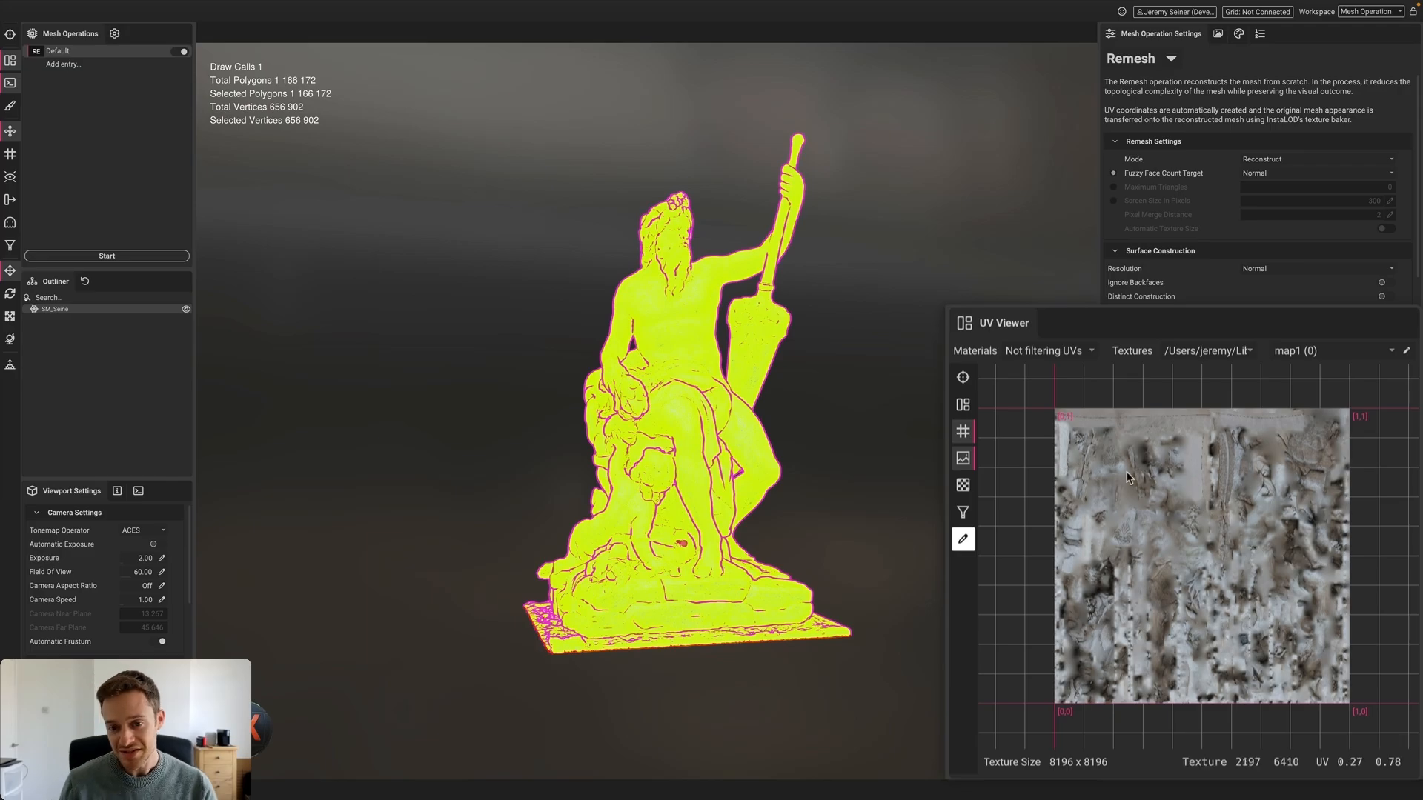
{"action": "left_click", "coordinate": [965, 405]}
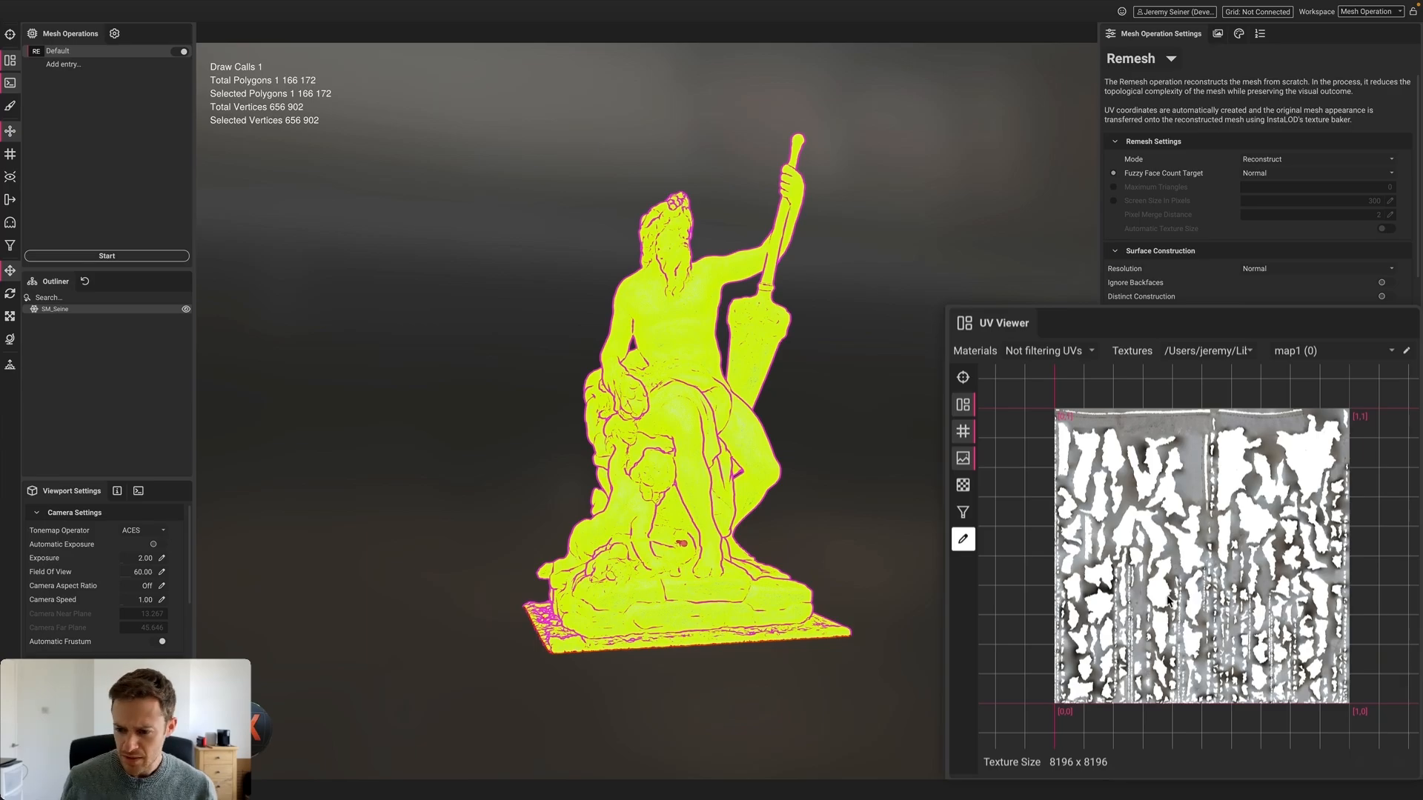
{"action": "scroll", "coordinate": [1270, 552], "scroll_direction": "up", "scroll_amount": 2}
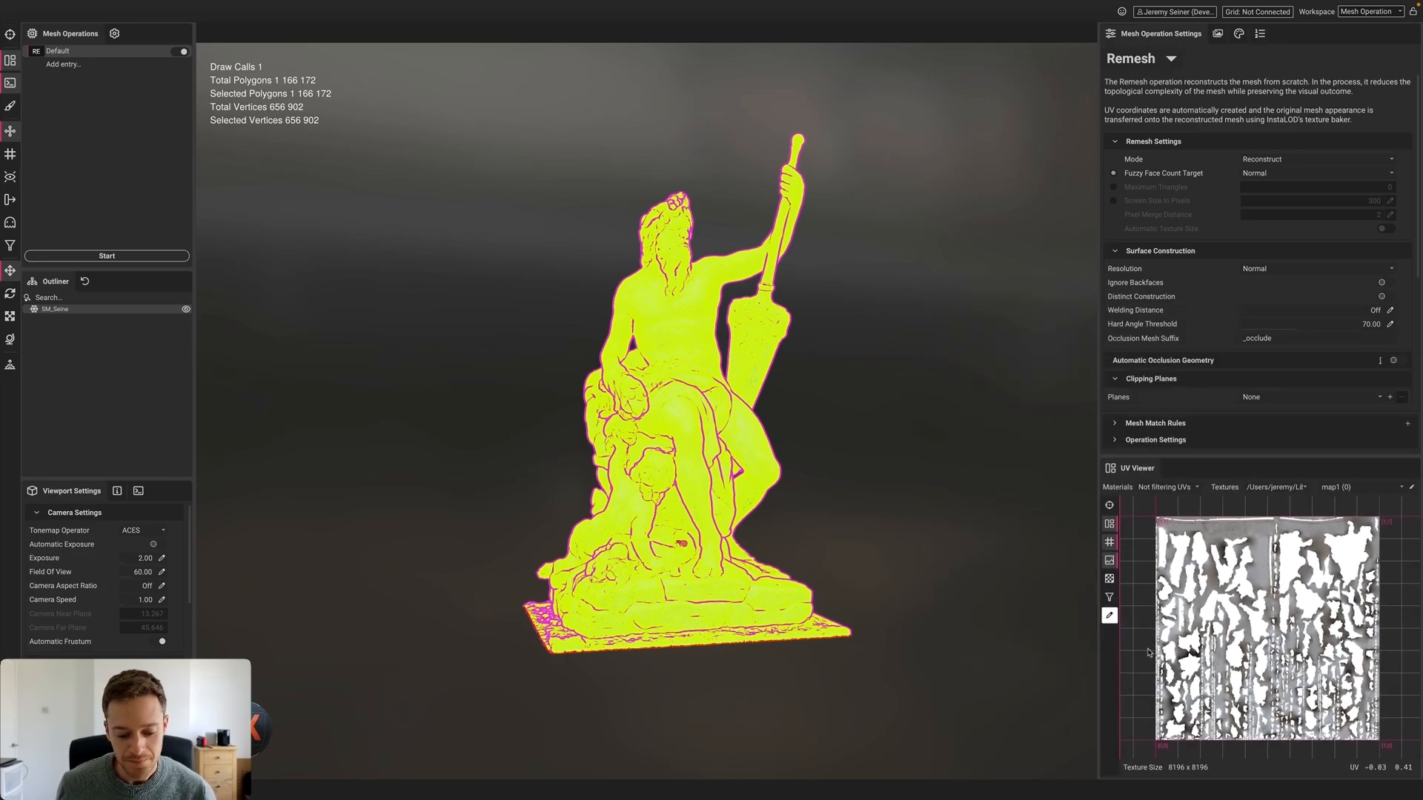
{"action": "left_click", "coordinate": [444, 465]}
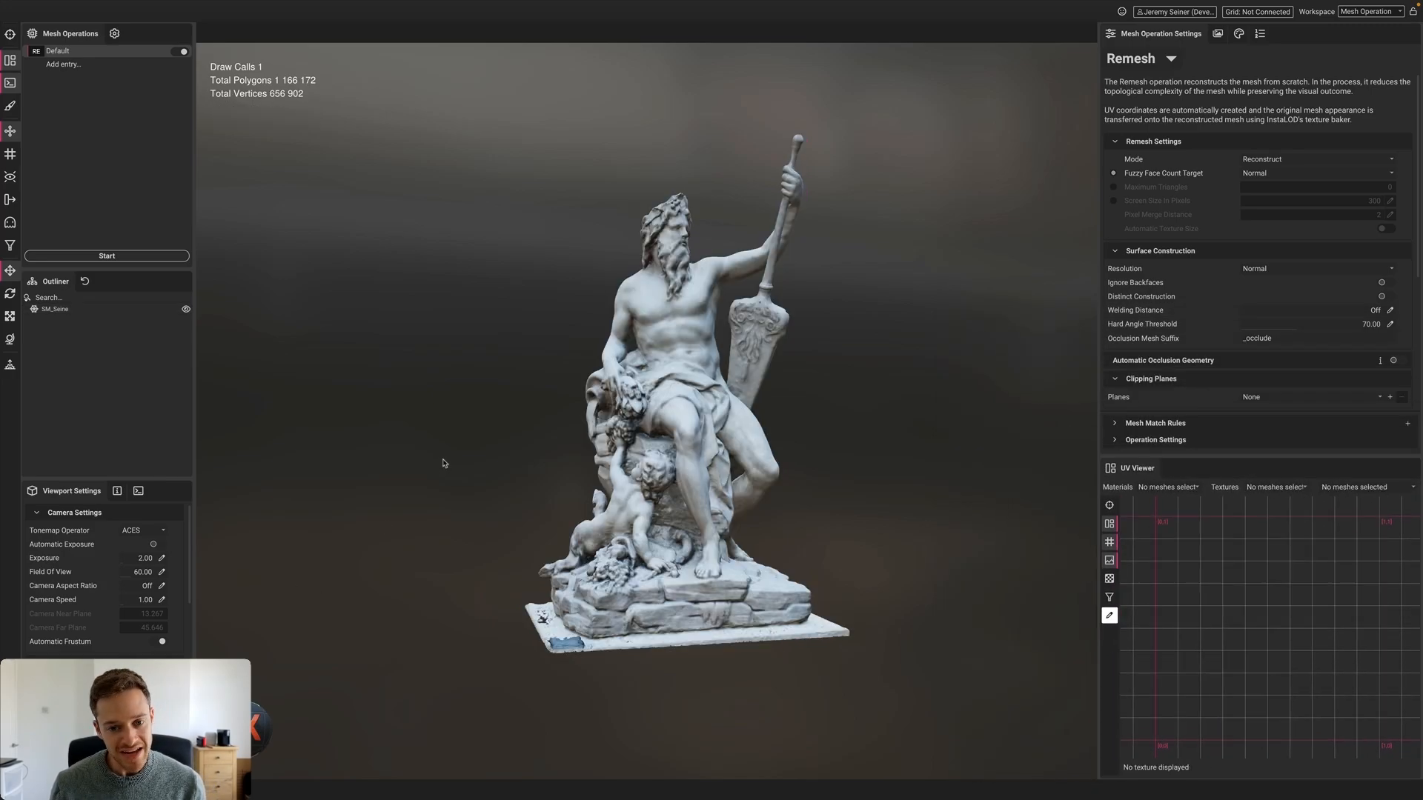
{"action": "left_click_drag", "start_coordinate": [466, 441], "coordinate": [498, 440]}
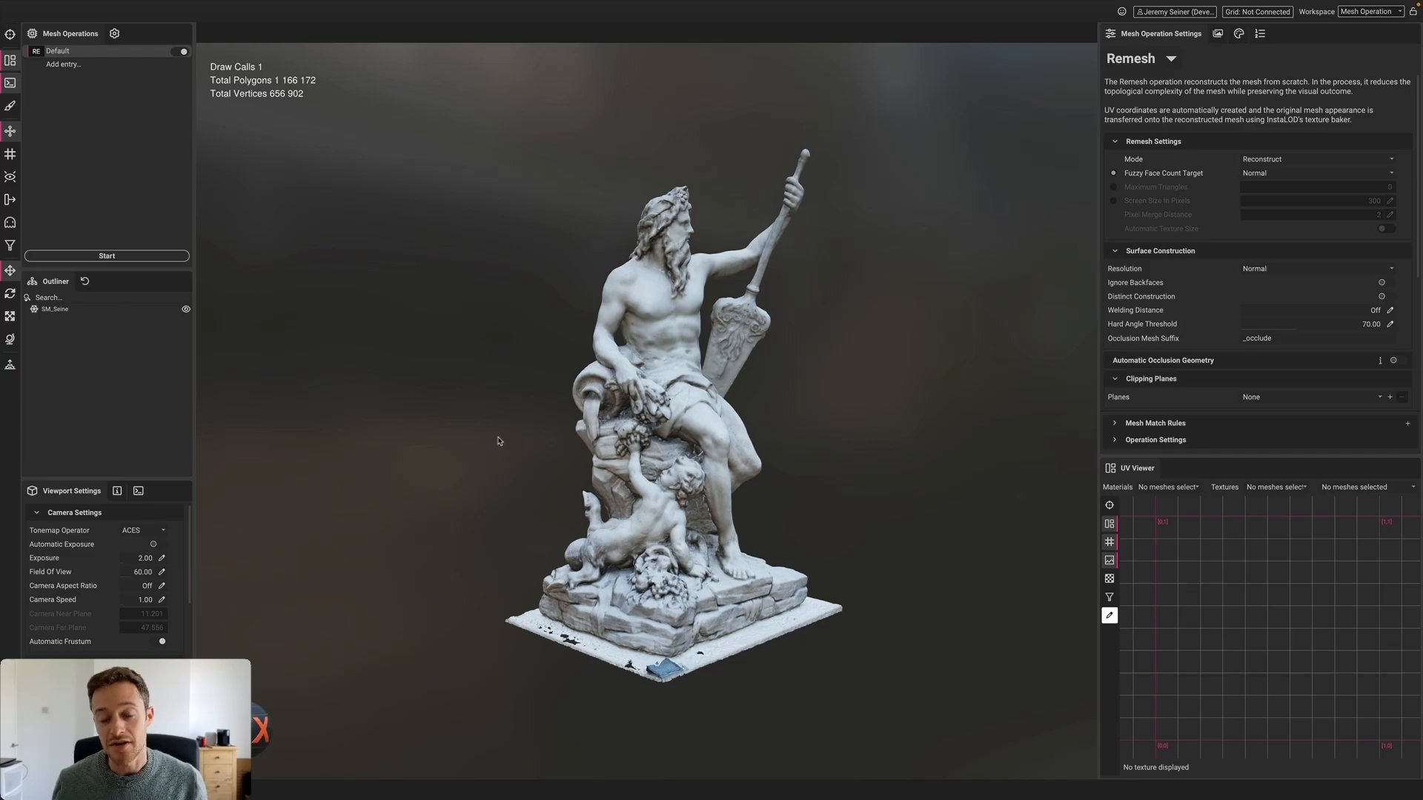
{"action": "scroll", "coordinate": [563, 445], "scroll_direction": "up", "scroll_amount": 5}
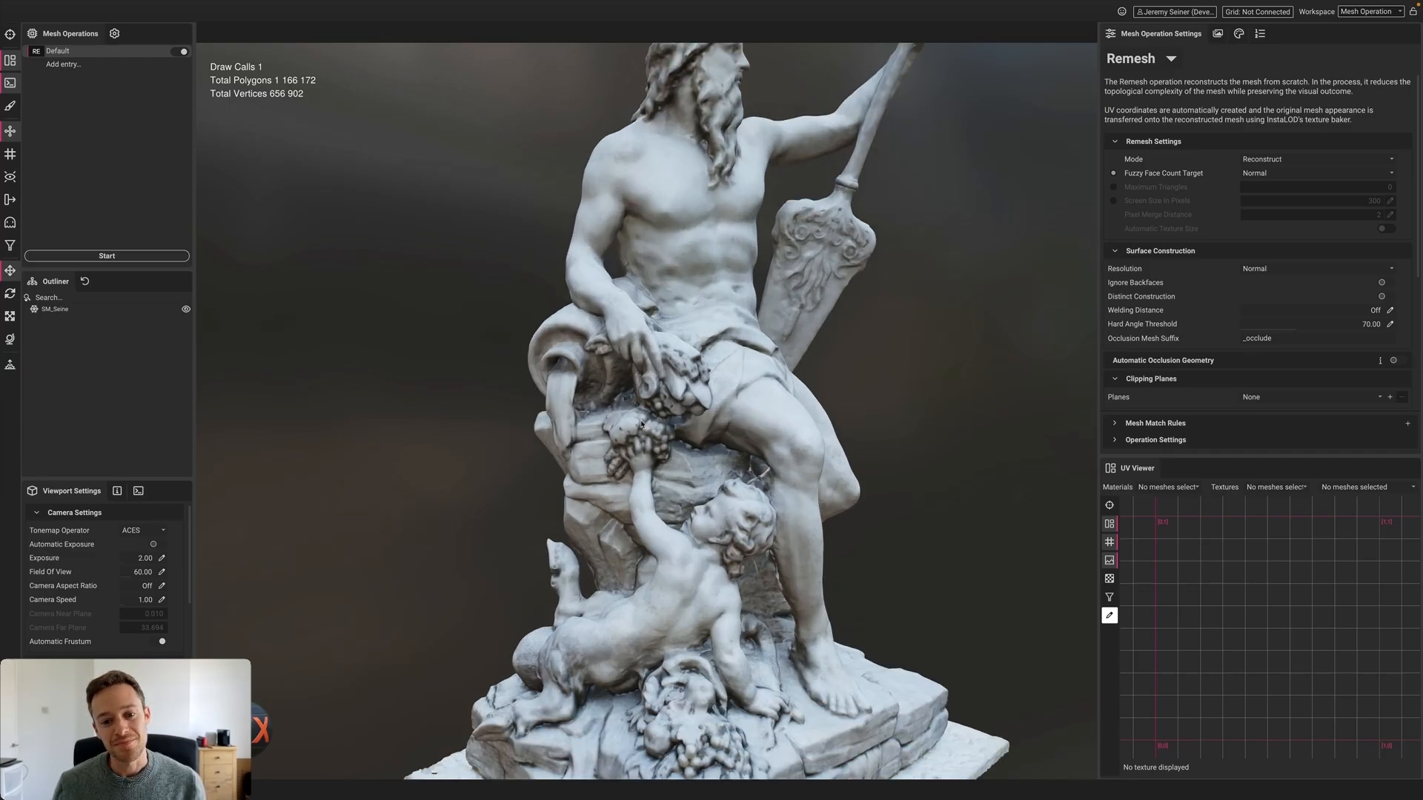
{"action": "left_click_drag", "start_coordinate": [633, 428], "coordinate": [646, 438], "text": "alt"}
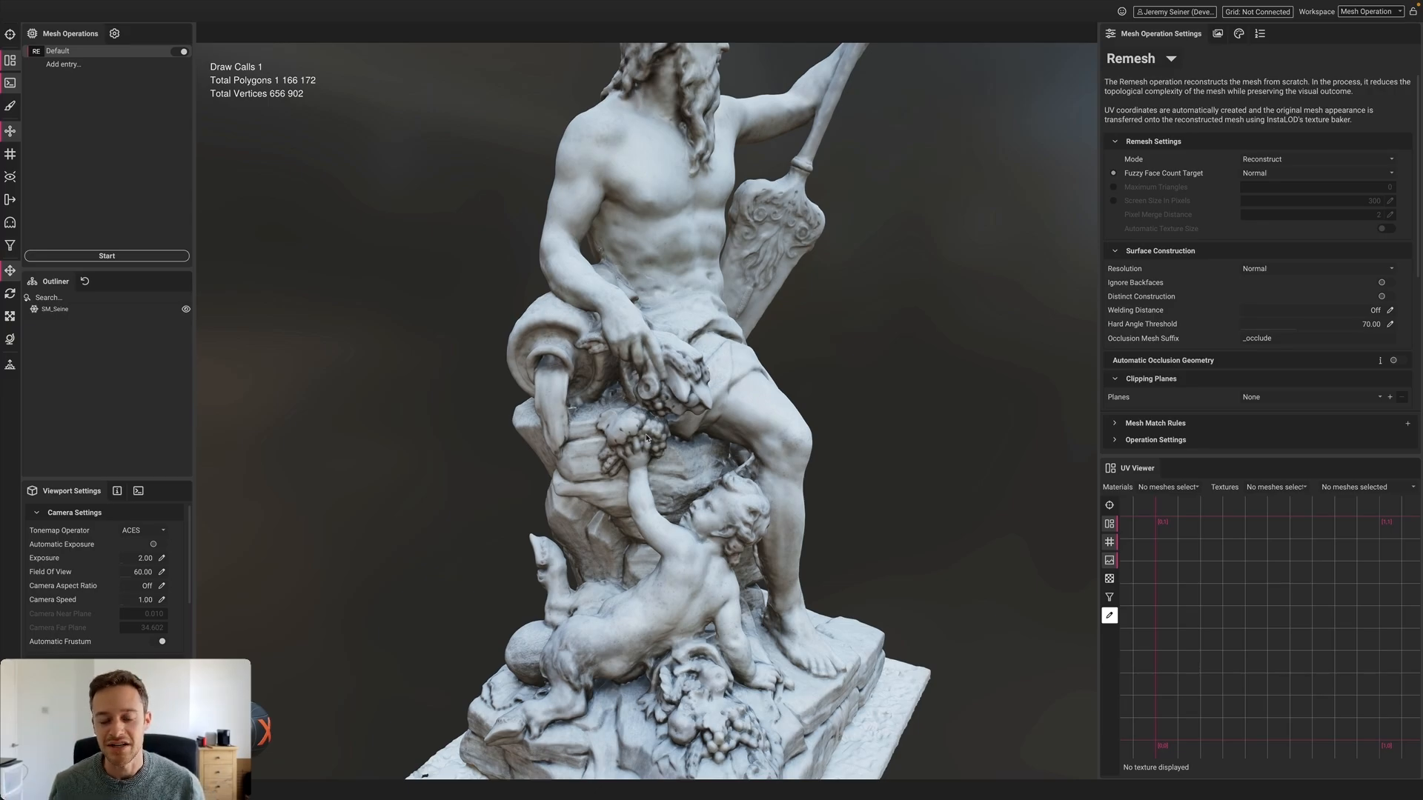
{"action": "scroll", "coordinate": [636, 421], "scroll_direction": "up", "scroll_amount": 3}
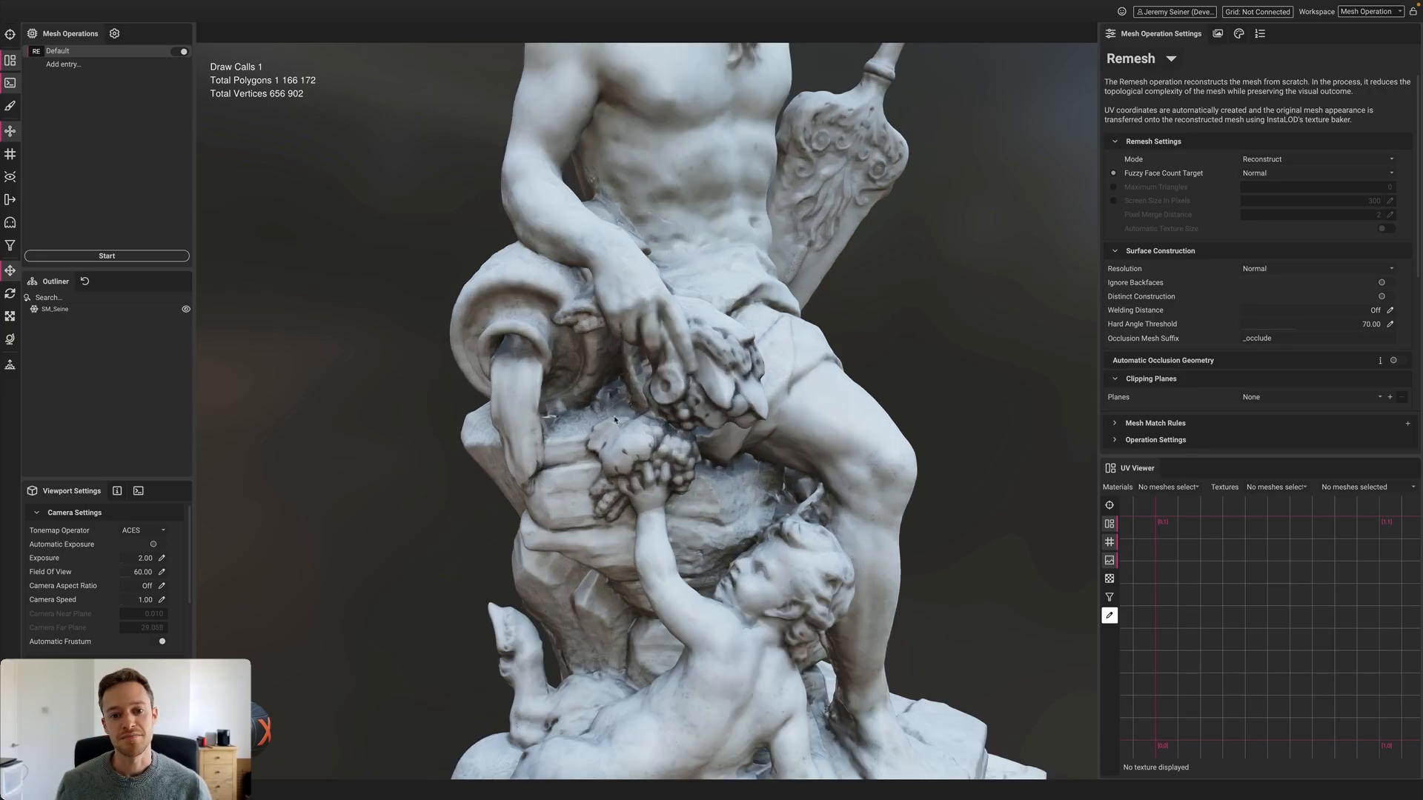
{"action": "scroll", "coordinate": [637, 421], "scroll_direction": "up", "scroll_amount": 2}
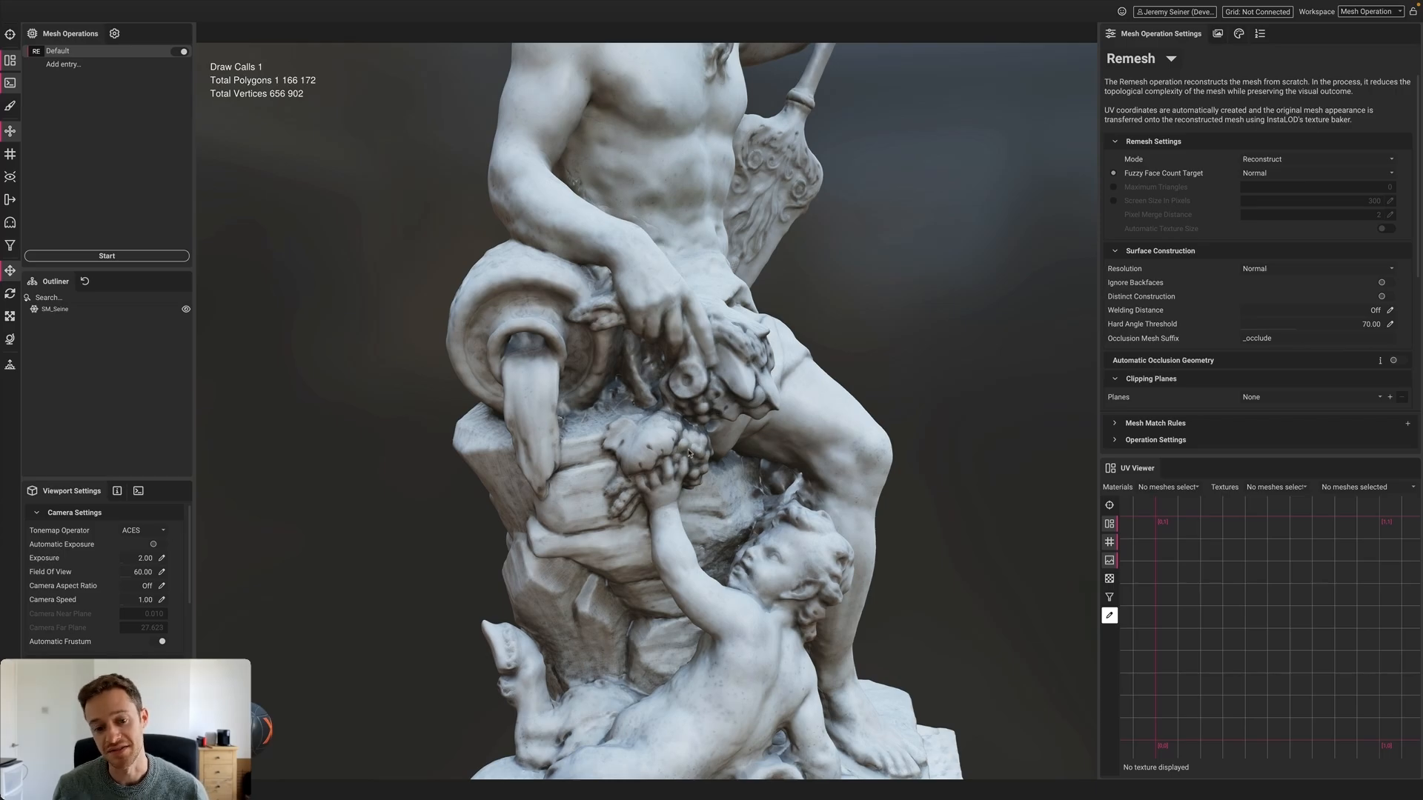
{"action": "mouse_move", "coordinate": [697, 442]}
{"action": "left_mouse_down"}
{"action": "mouse_move", "coordinate": [736, 438]}
{"action": "mouse_move", "coordinate": [666, 440]}
{"action": "left_mouse_up"}
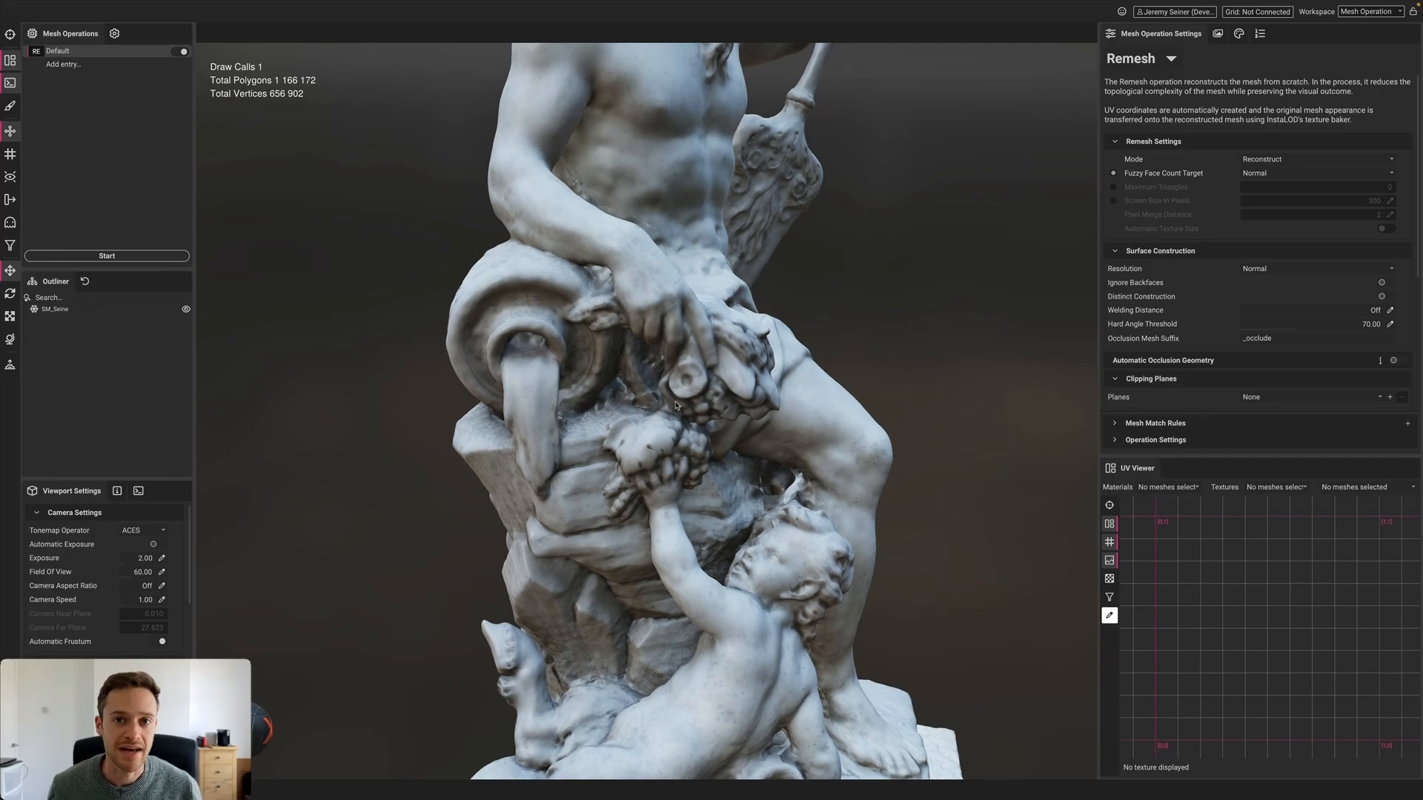
{"action": "key", "text": "f"}
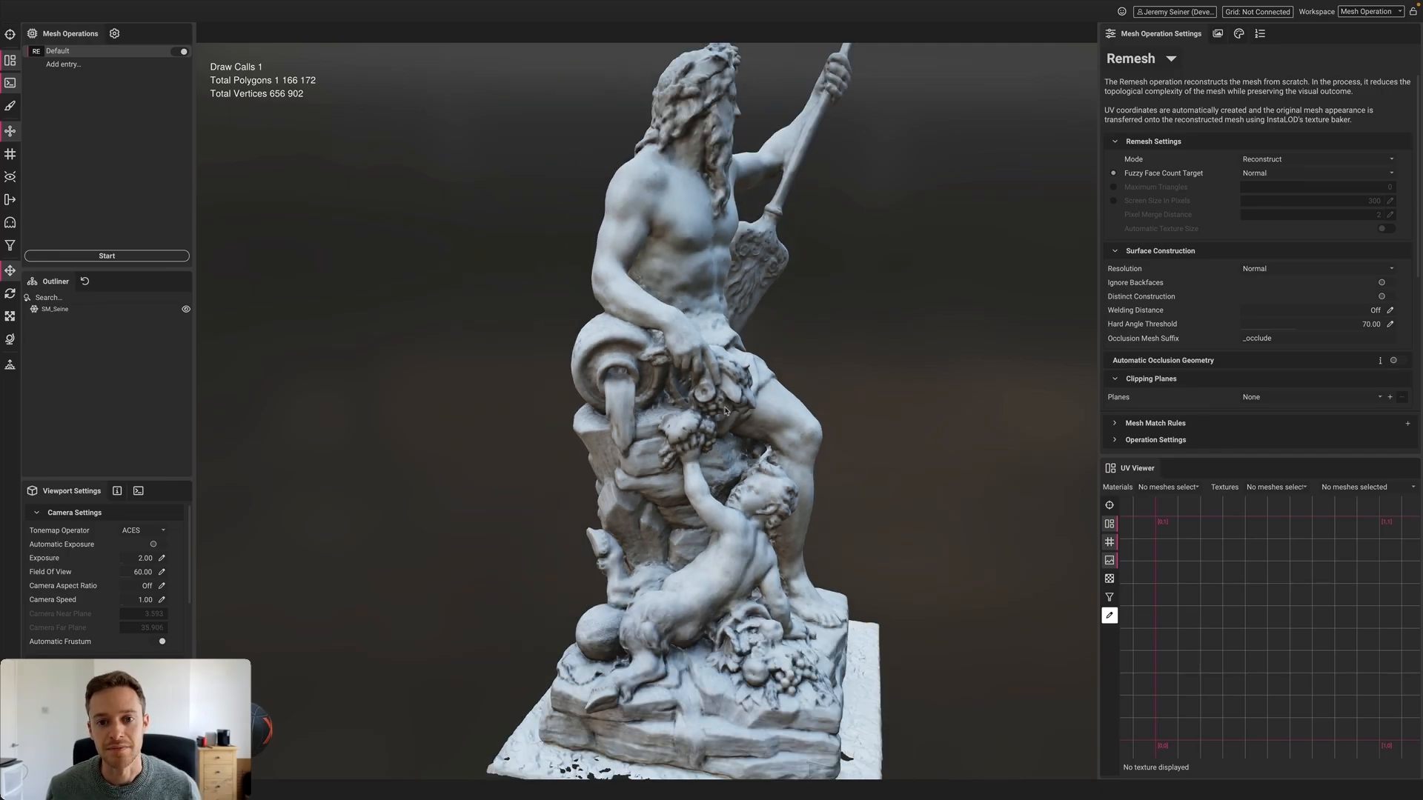
{"action": "mouse_move", "coordinate": [722, 416]}
{"action": "left_mouse_down", "text": "alt"}
{"action": "mouse_move", "coordinate": [672, 424]}
{"action": "mouse_move", "coordinate": [730, 425]}
{"action": "mouse_move", "coordinate": [678, 420]}
{"action": "mouse_move", "coordinate": [724, 414]}
{"action": "left_mouse_up", "text": "alt"}
{"action": "scroll", "coordinate": [725, 419], "scroll_direction": "down", "scroll_amount": 3}
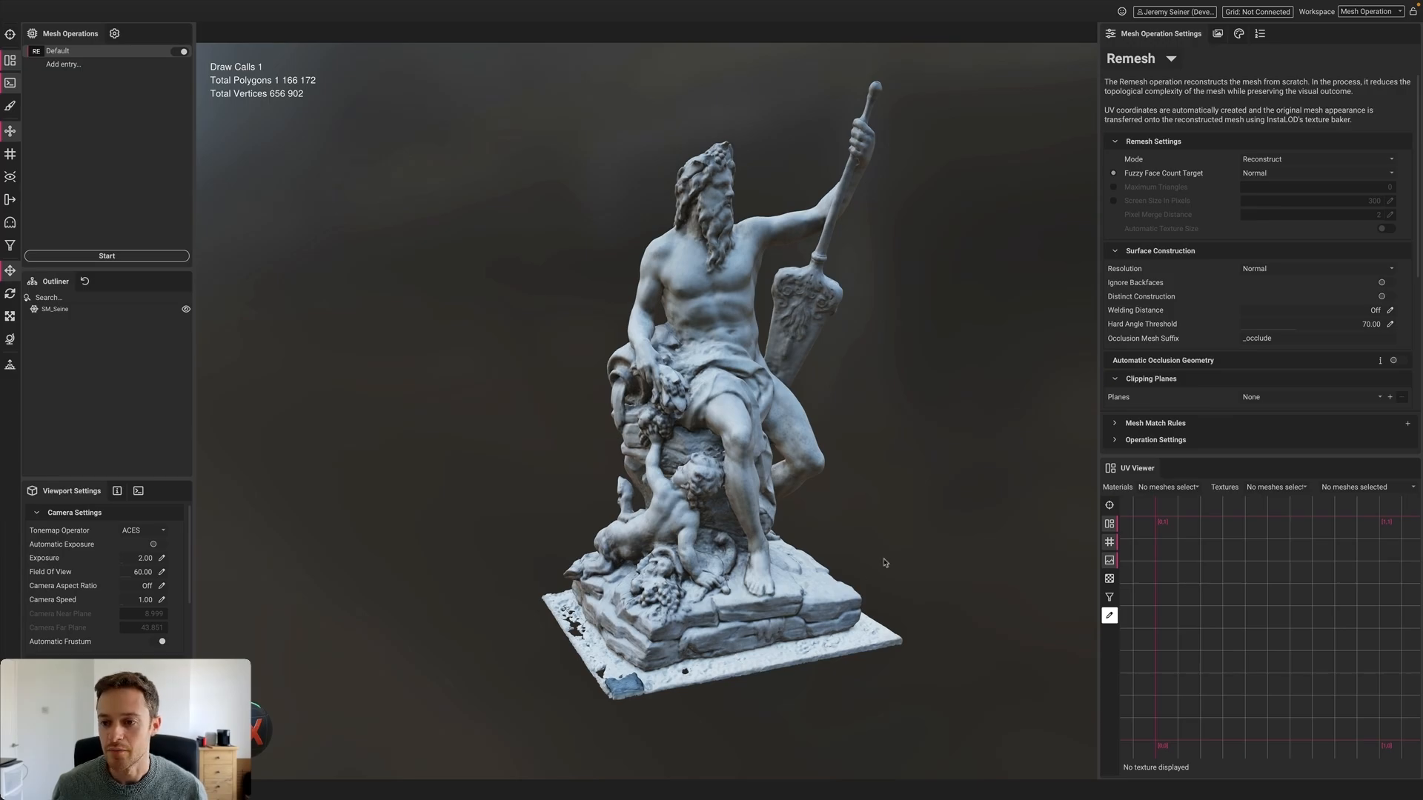
Add a clipping plane (normal 0, 1, 0, distance -2.265) that cuts away the statue's base
{"action": "scroll", "coordinate": [1305, 326], "scroll_direction": "down", "scroll_amount": 3}
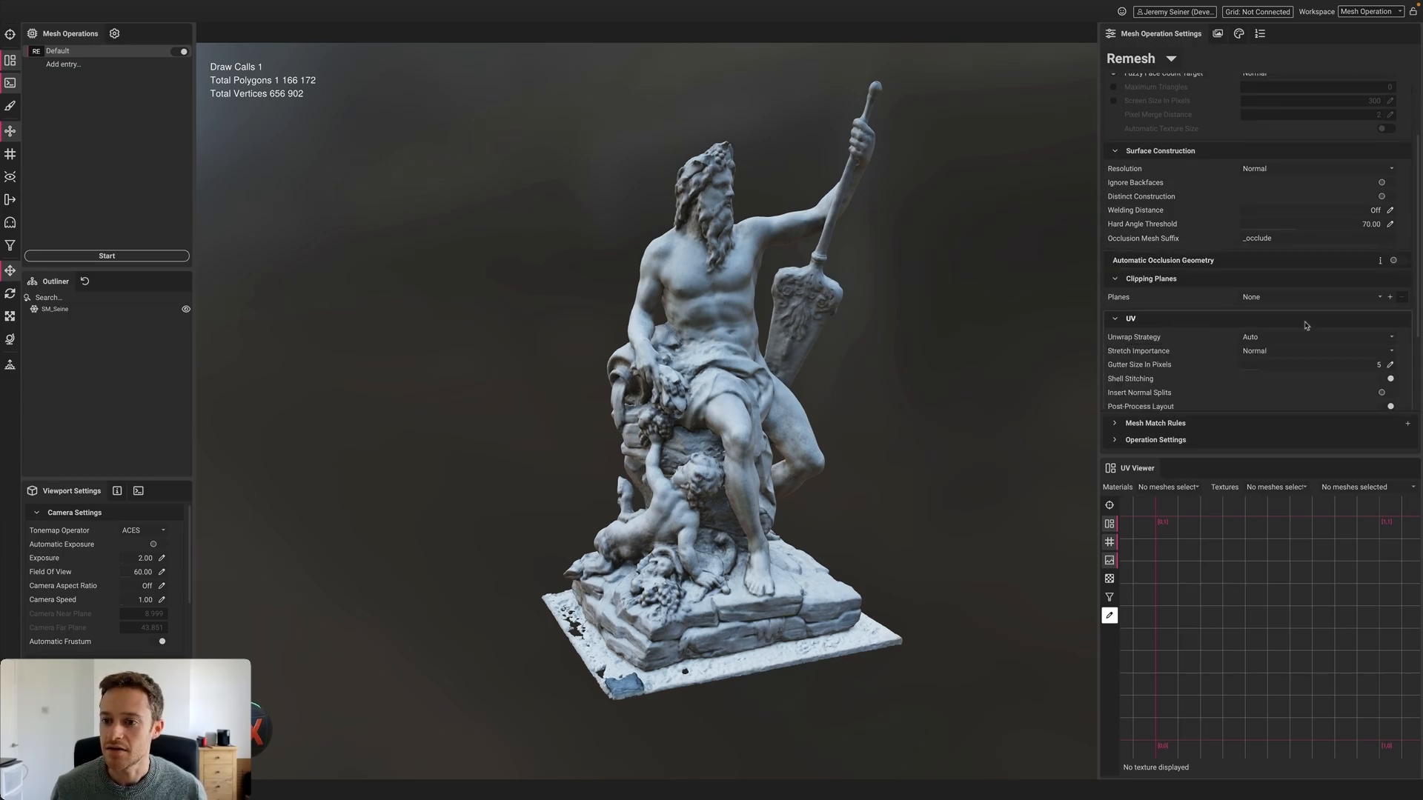
{"action": "left_click", "coordinate": [1390, 298]}
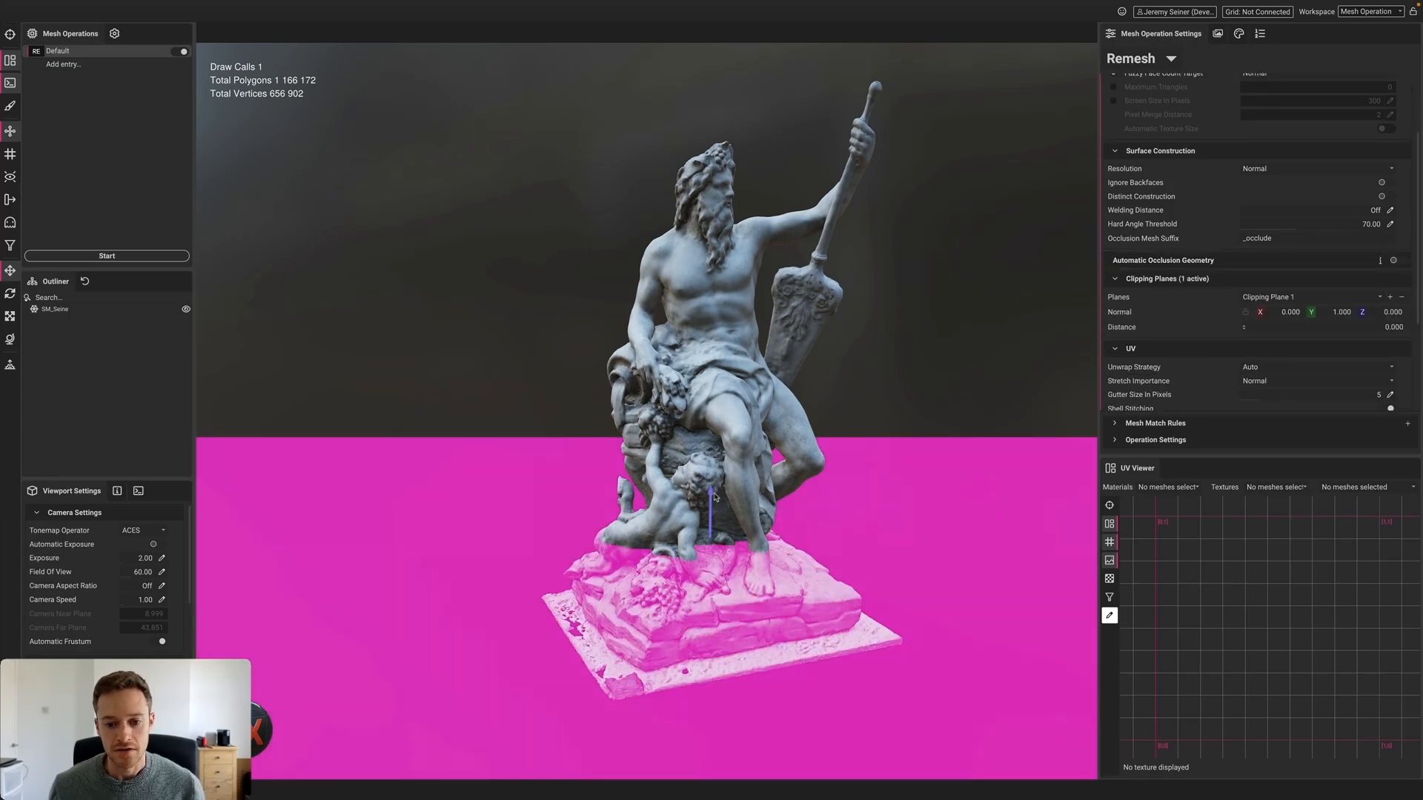
{"action": "left_click_drag", "start_coordinate": [715, 496], "coordinate": [709, 561]}
{"action": "left_click_drag", "start_coordinate": [707, 618], "coordinate": [712, 583], "text": "alt"}
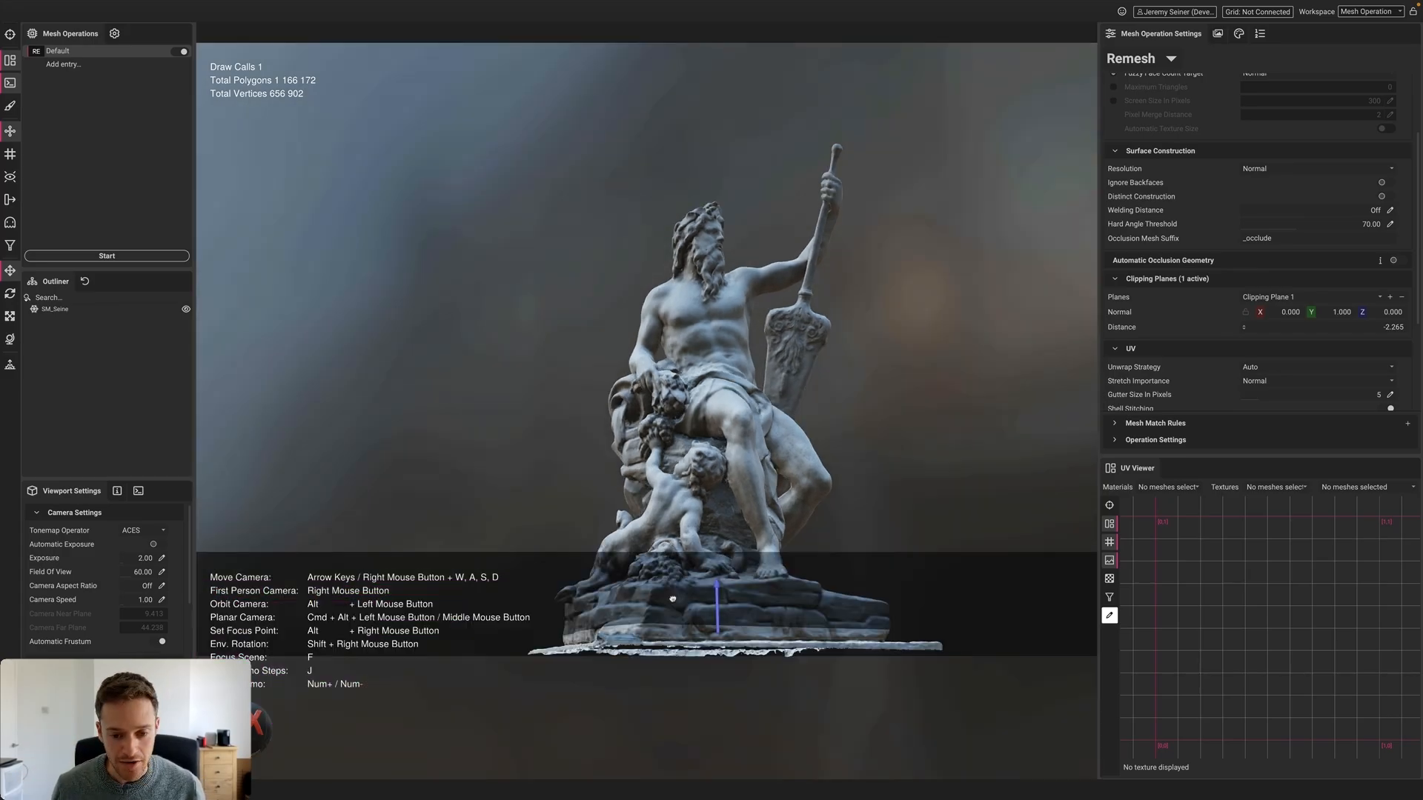
{"action": "mouse_move", "coordinate": [671, 612]}
{"action": "left_mouse_down", "text": "alt"}
{"action": "mouse_move", "coordinate": [671, 592]}
{"action": "mouse_move", "coordinate": [674, 618]}
{"action": "left_mouse_up", "text": "alt"}
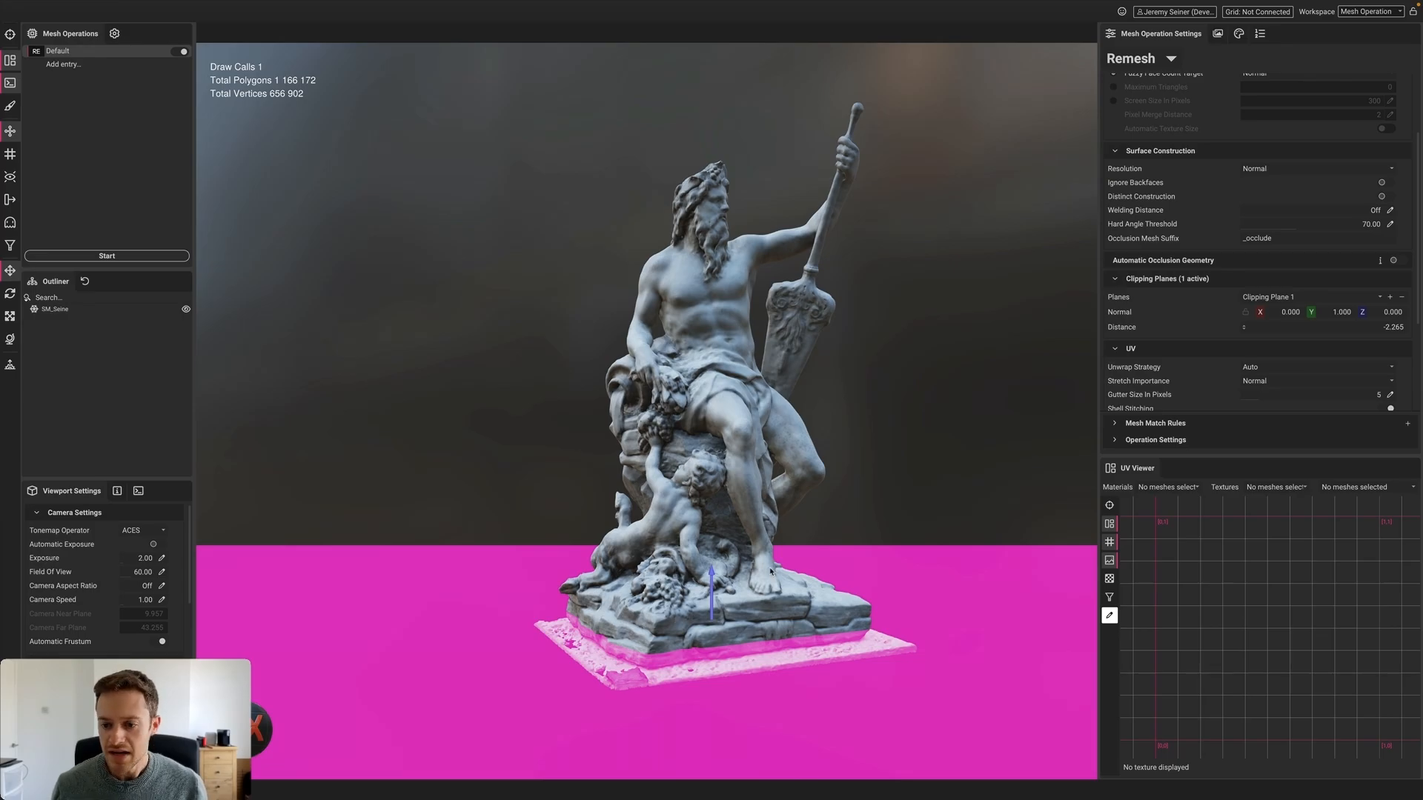
{"action": "left_click_drag", "start_coordinate": [740, 560], "coordinate": [706, 539], "text": "alt"}
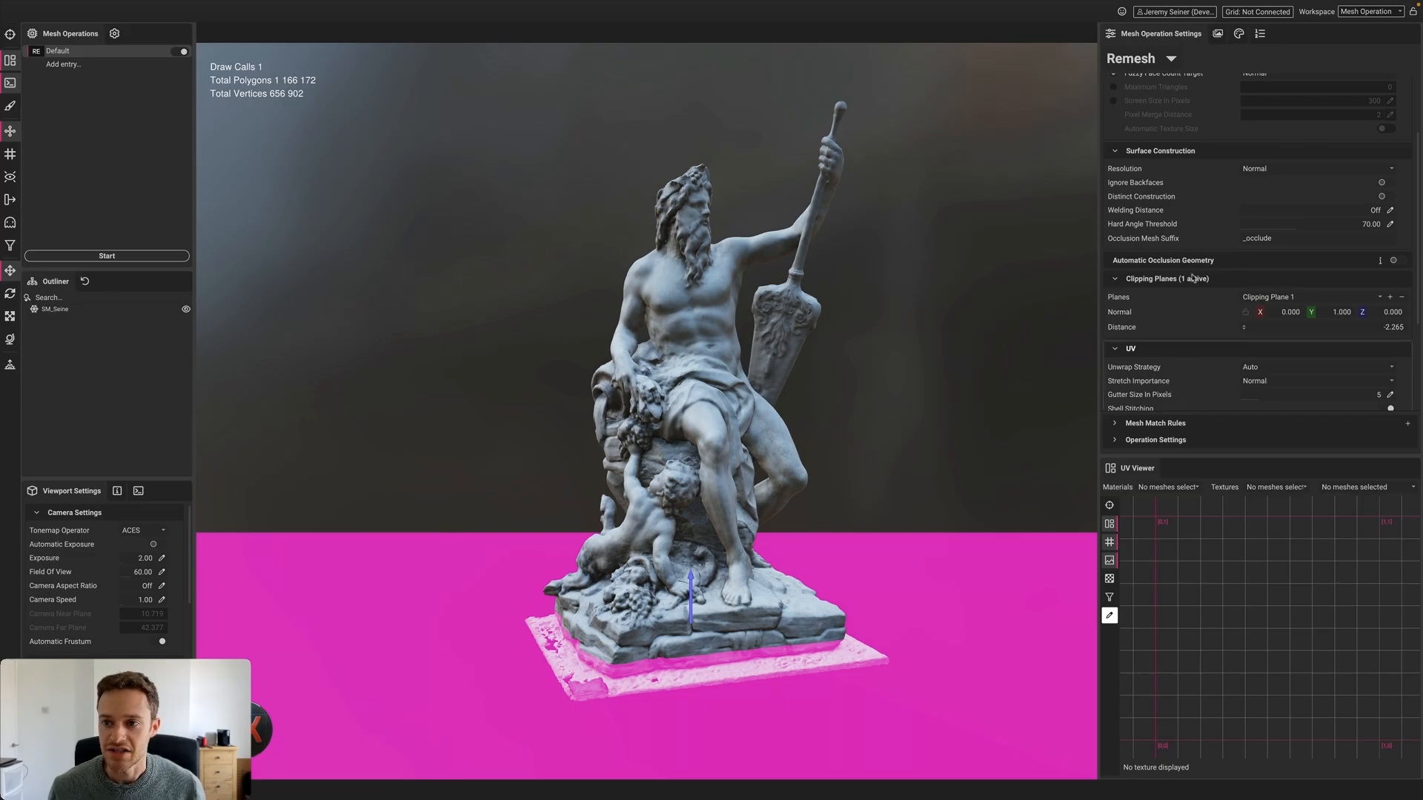
Review the Texture Output settings and duplicate the Default mesh operation
{"action": "left_click", "coordinate": [1218, 35]}
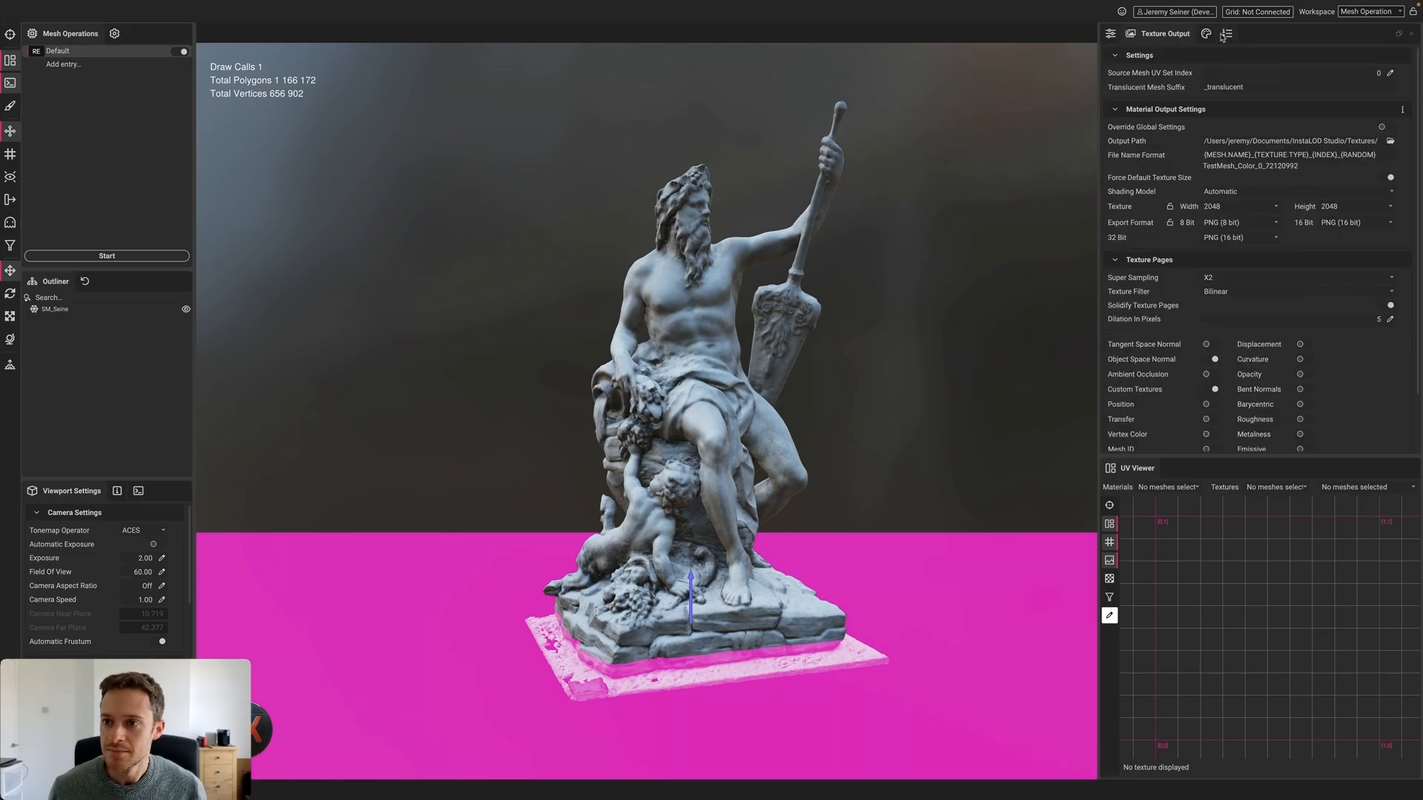
{"action": "scroll", "coordinate": [1145, 213], "scroll_direction": "down", "scroll_amount": 1}
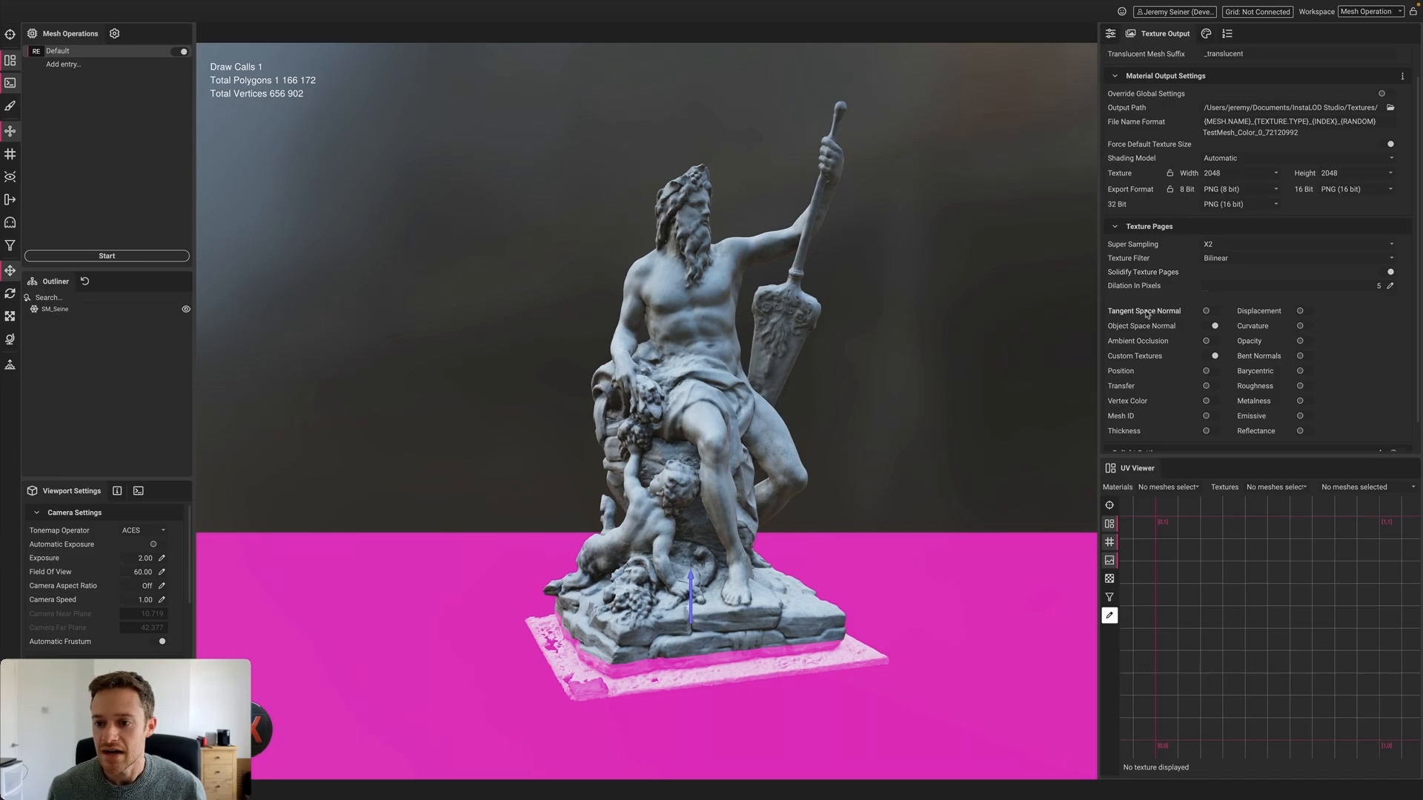
{"action": "scroll", "coordinate": [1153, 313], "scroll_direction": "down", "scroll_amount": 1}
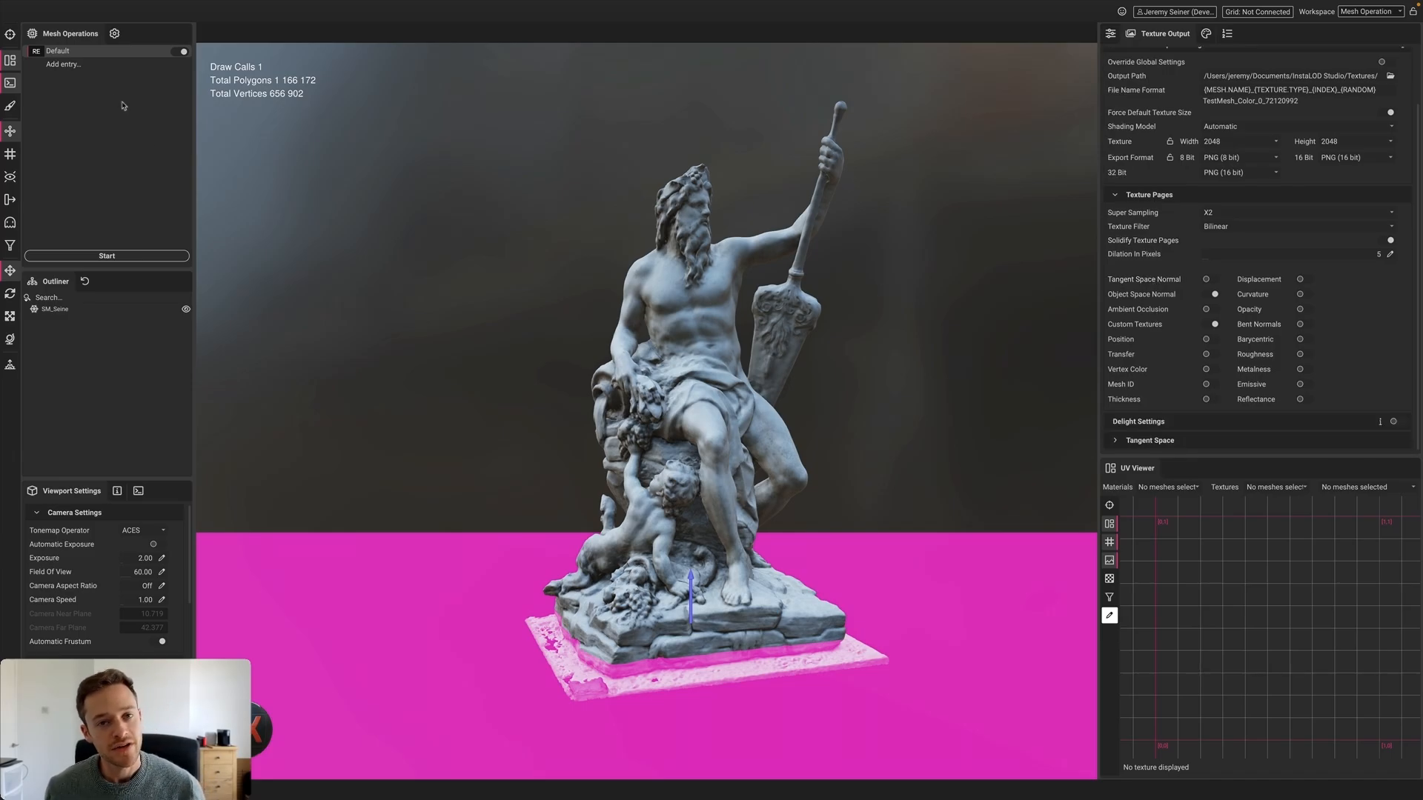
{"action": "left_click", "coordinate": [41, 54]}
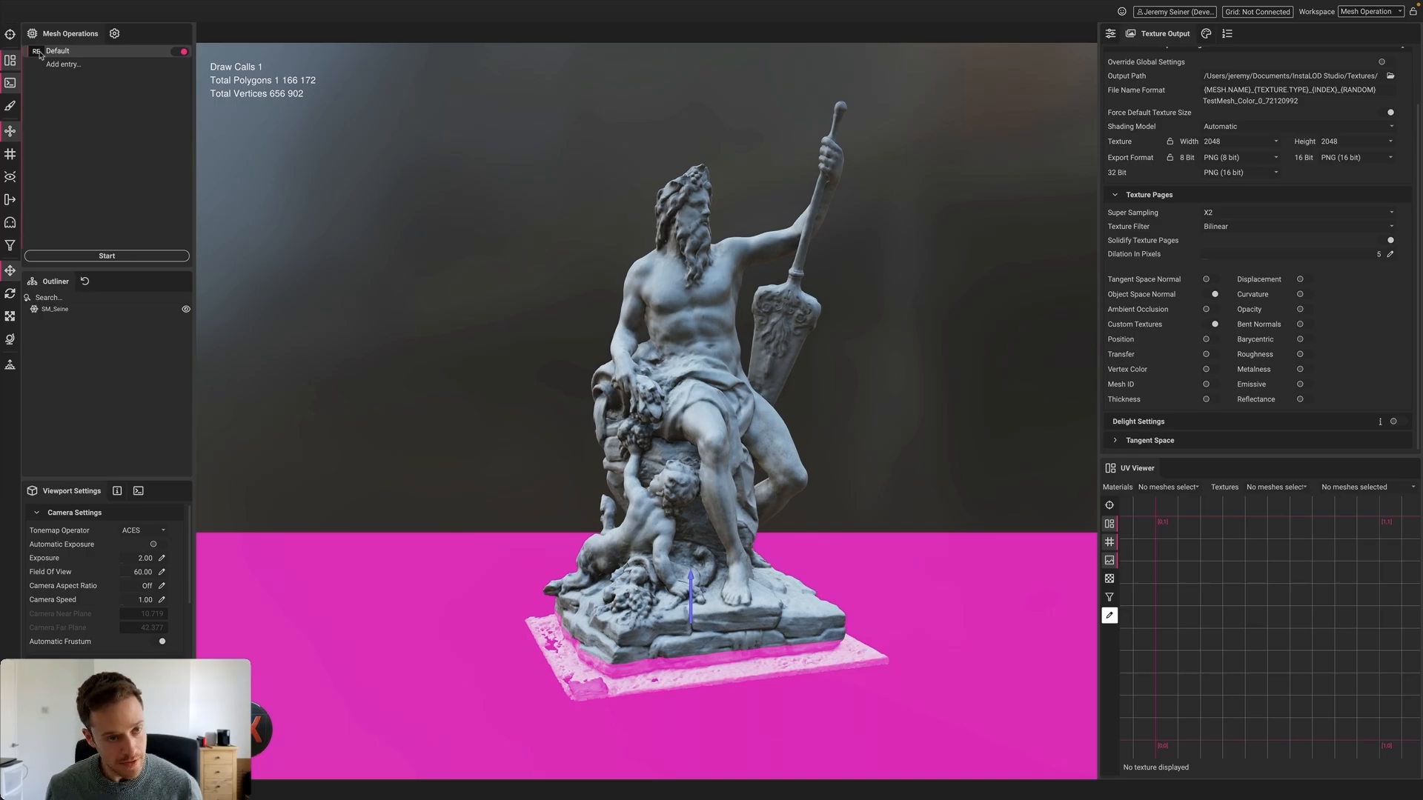
{"action": "key", "text": "ctrl+d"}
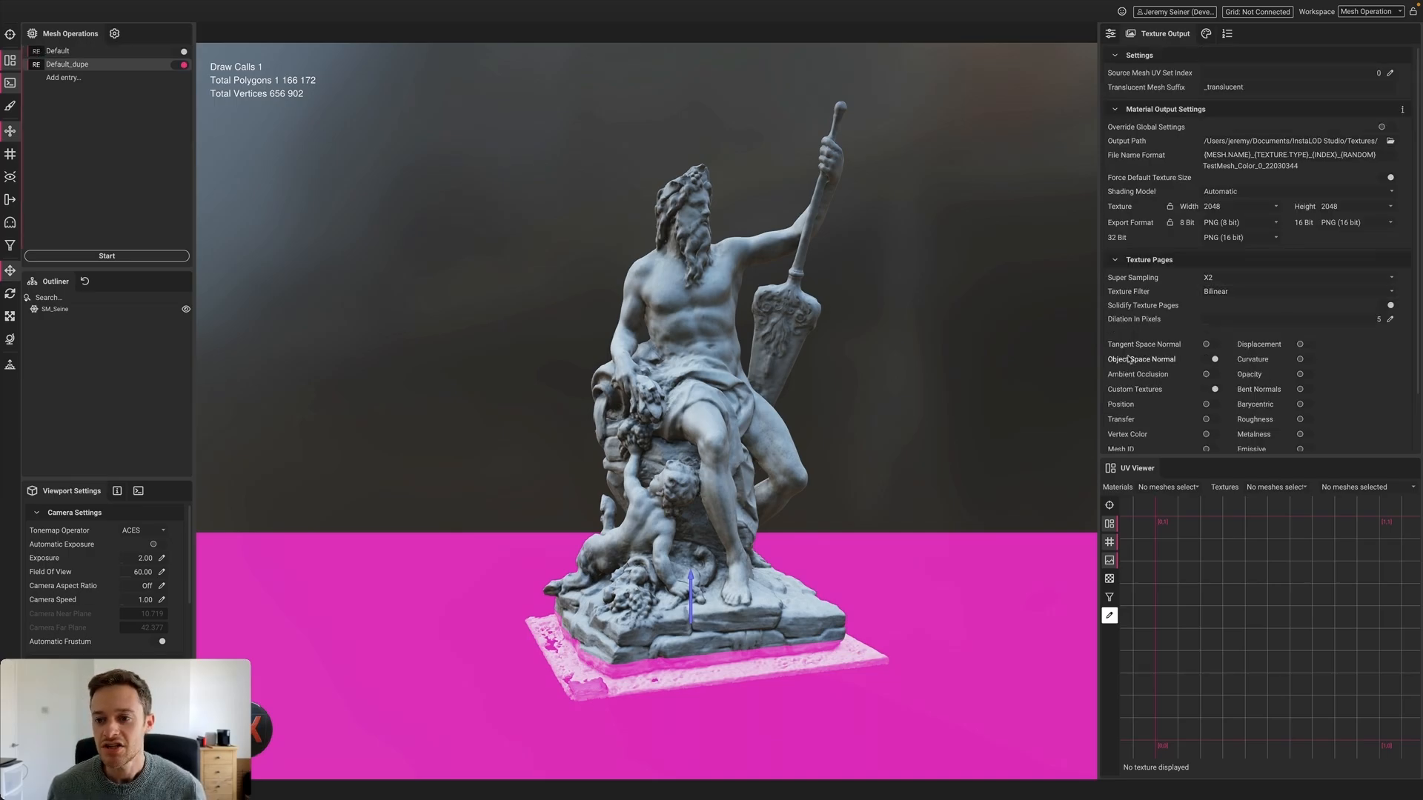
Enable delighting on the duplicate and run the remesh, reaching 16,456 polygons
{"action": "scroll", "coordinate": [1128, 359], "scroll_direction": "down", "scroll_amount": 2}
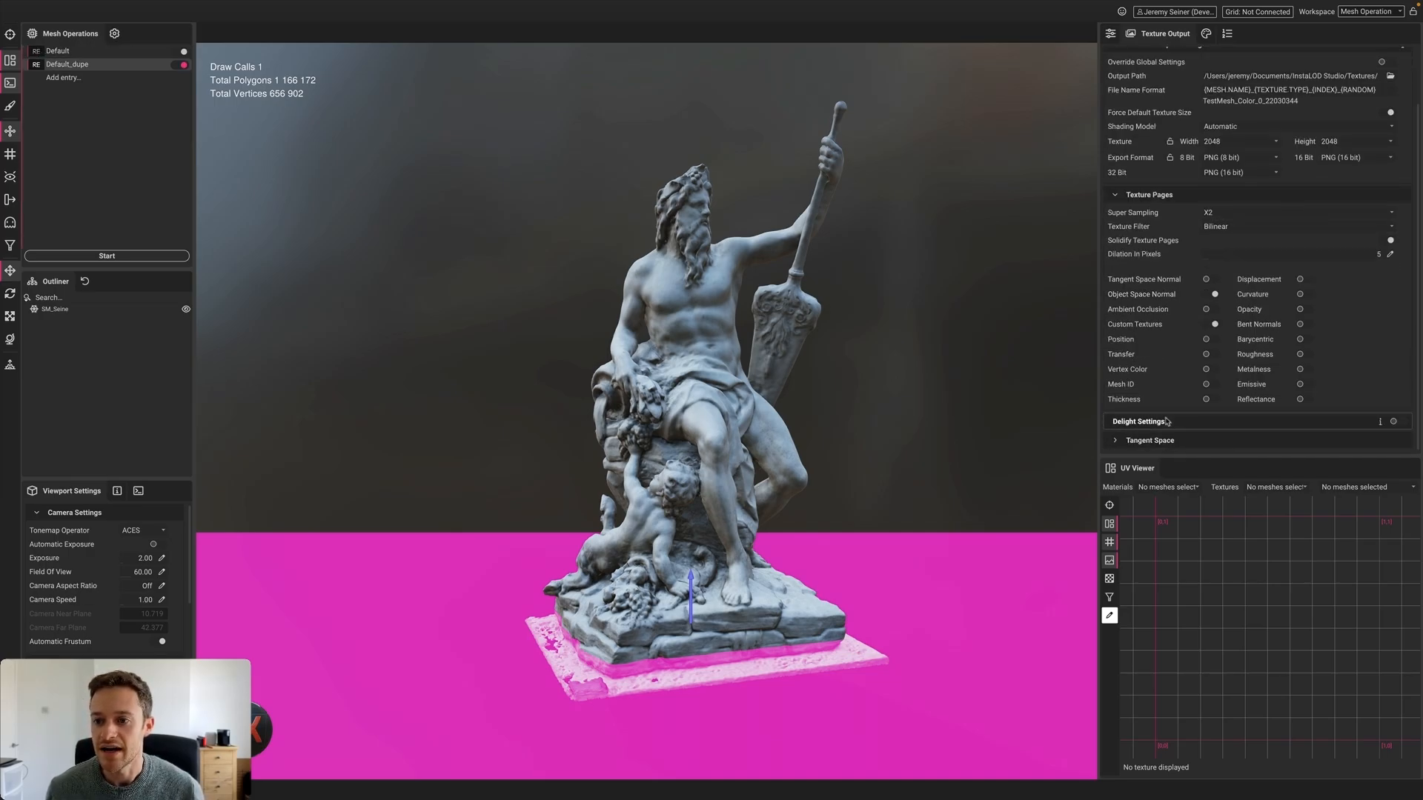
{"action": "left_click", "coordinate": [1399, 421]}
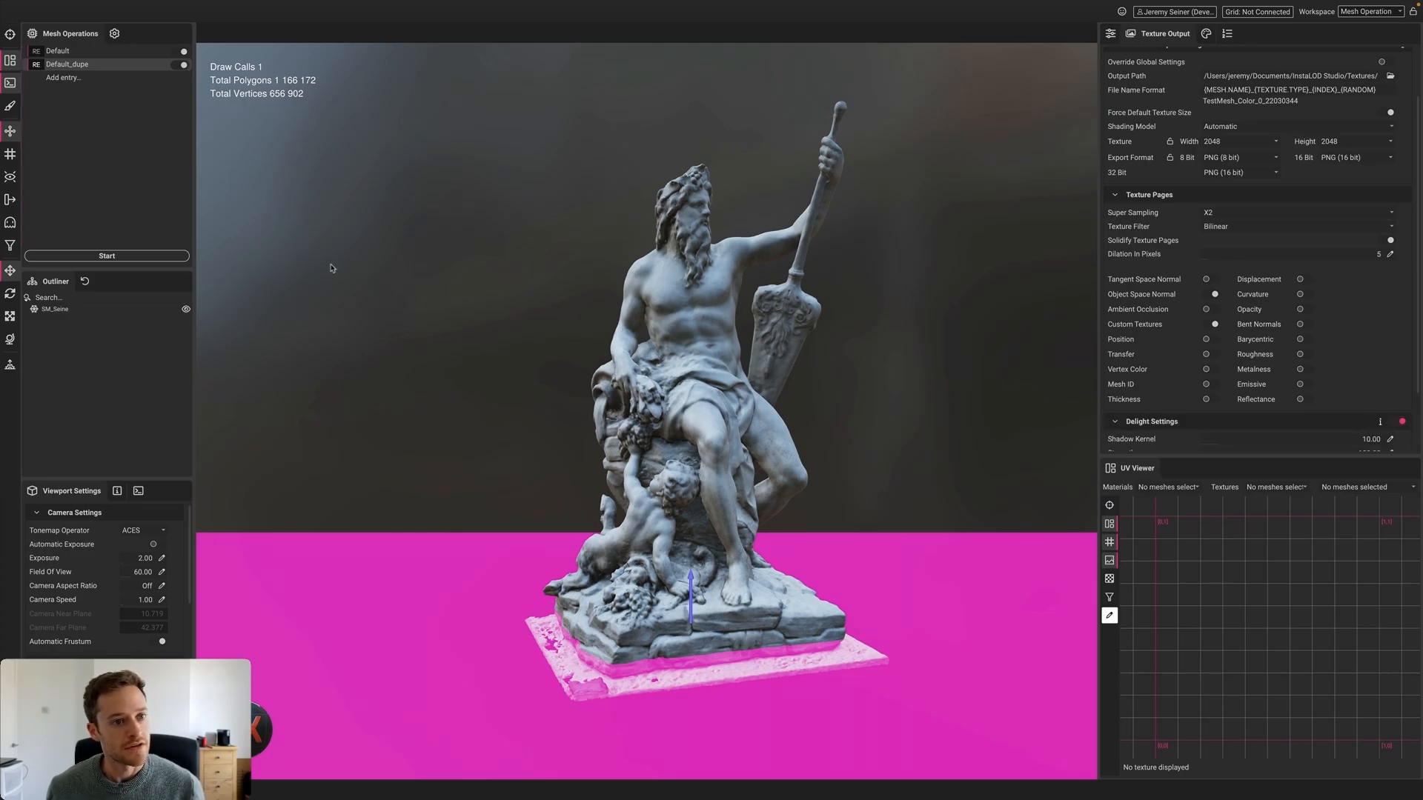
{"action": "left_click", "coordinate": [113, 258]}
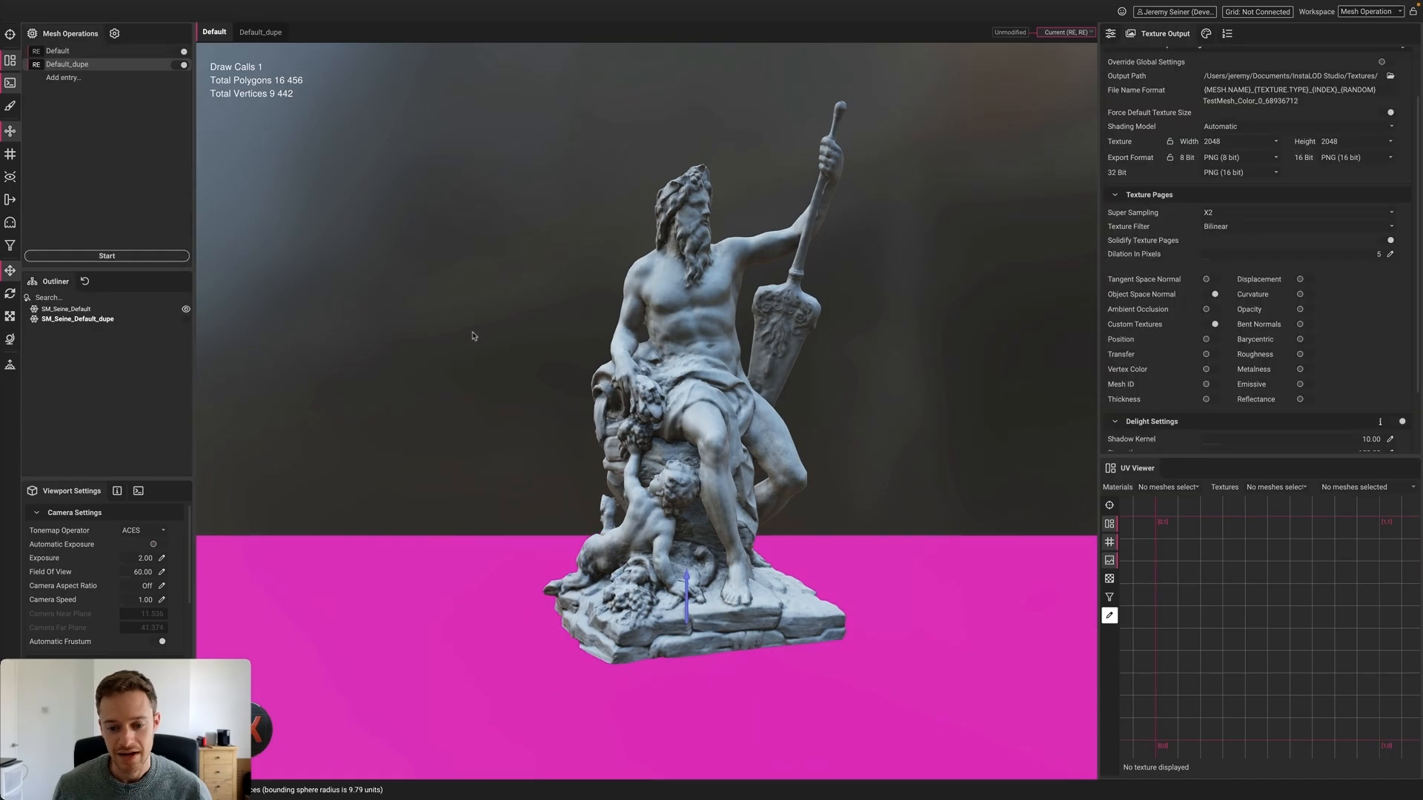
Remove the clipping plane from the remesh settings and orbit to a frontal view
{"action": "left_click", "coordinate": [1110, 34]}
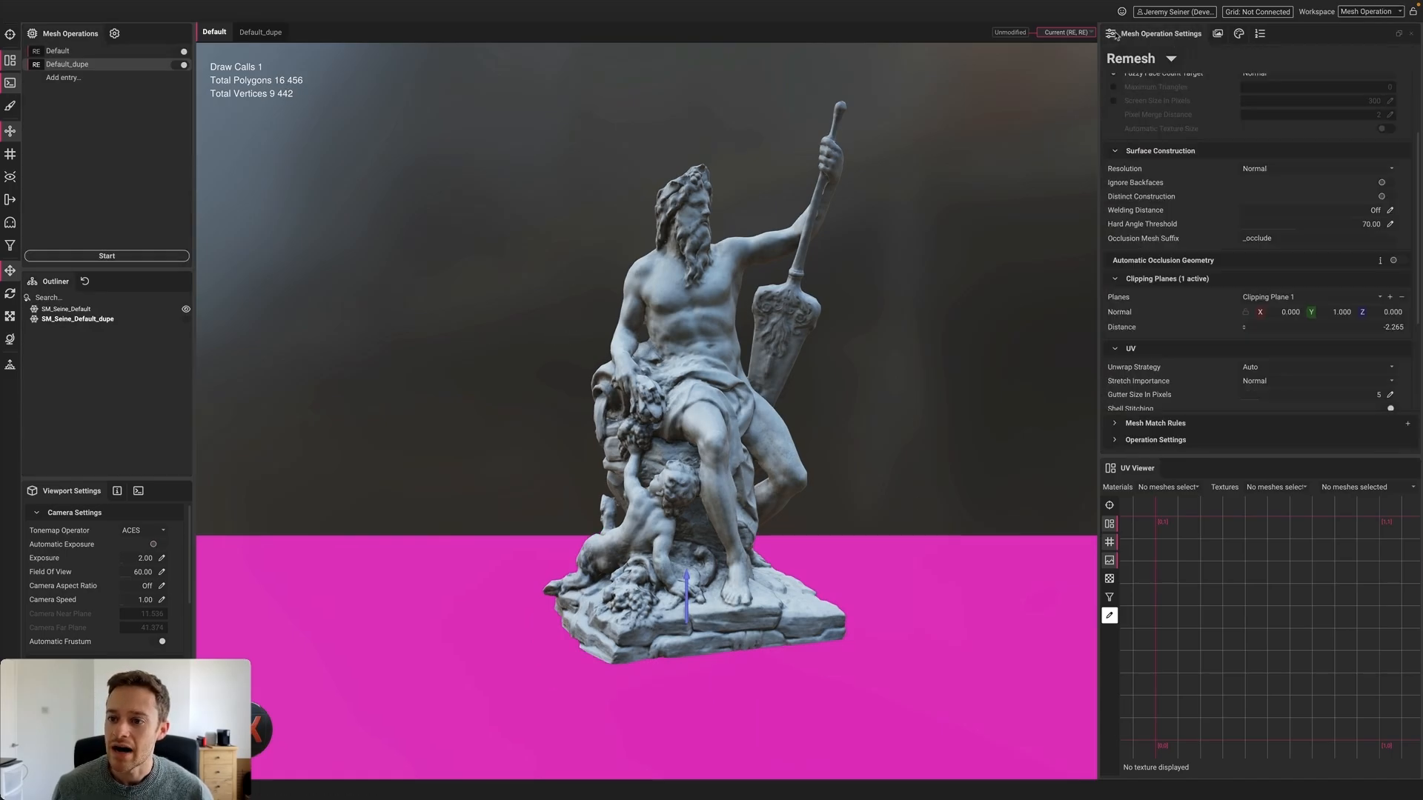
{"action": "left_click", "coordinate": [1401, 297]}
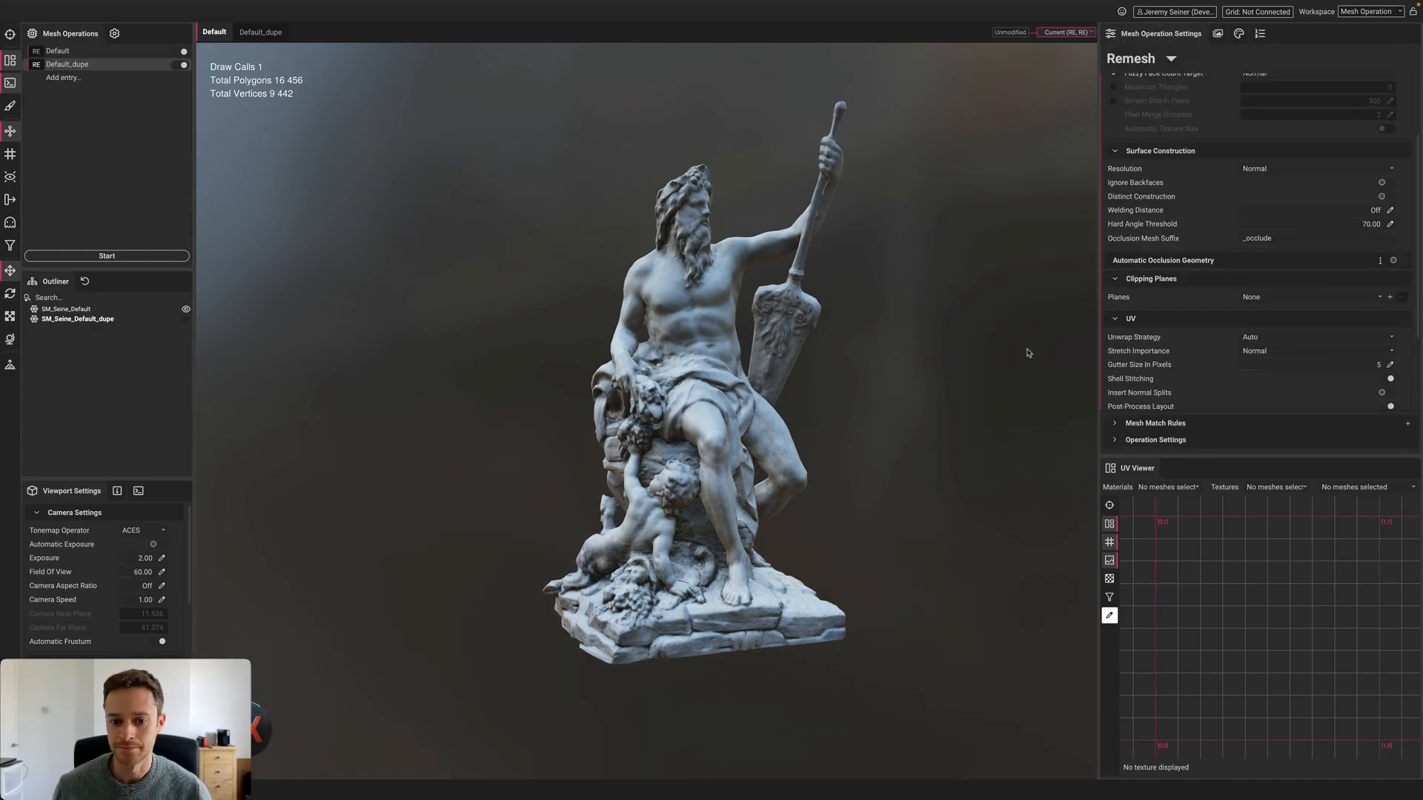
{"action": "left_click_drag", "start_coordinate": [745, 328], "coordinate": [705, 305], "text": "alt"}
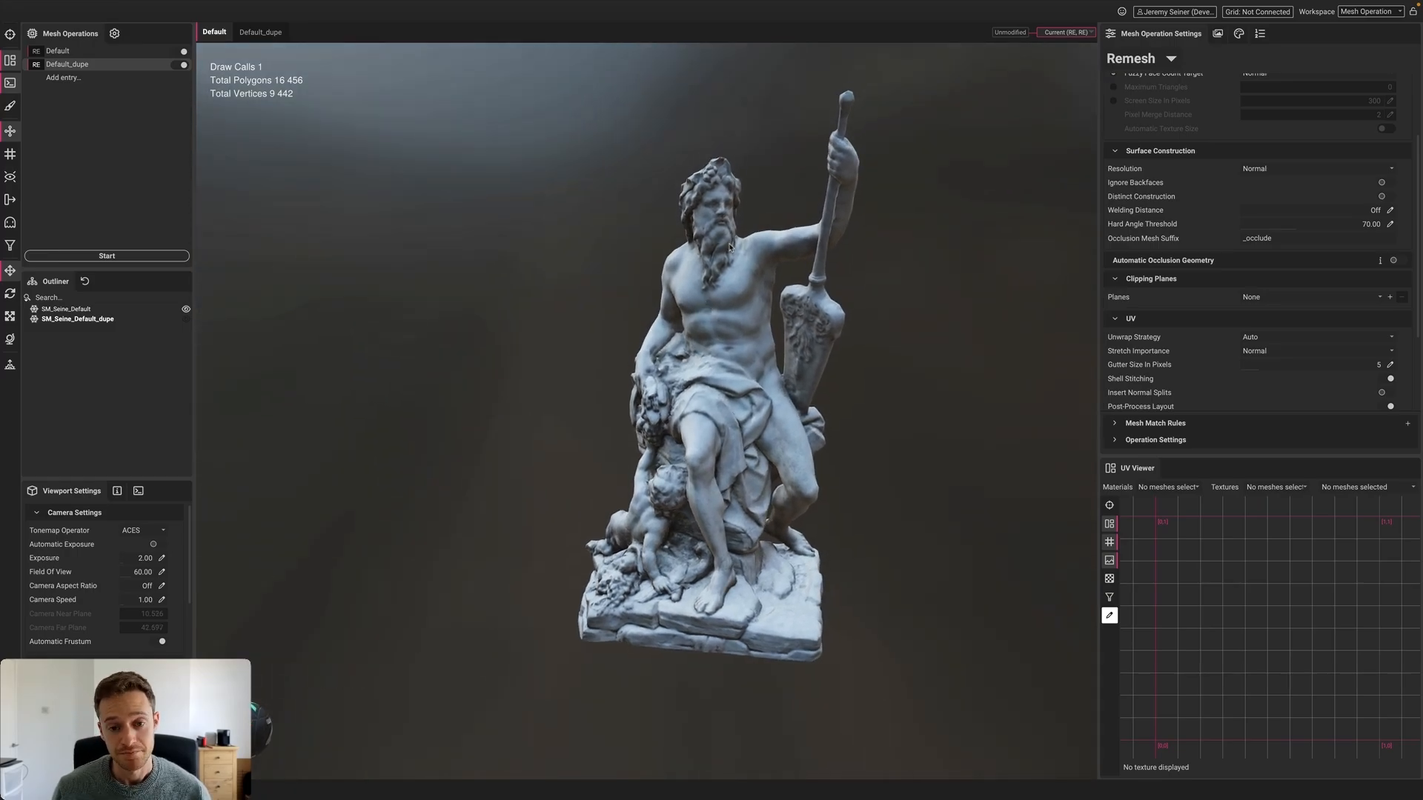
{"action": "scroll", "coordinate": [719, 239], "scroll_direction": "up", "scroll_amount": 2}
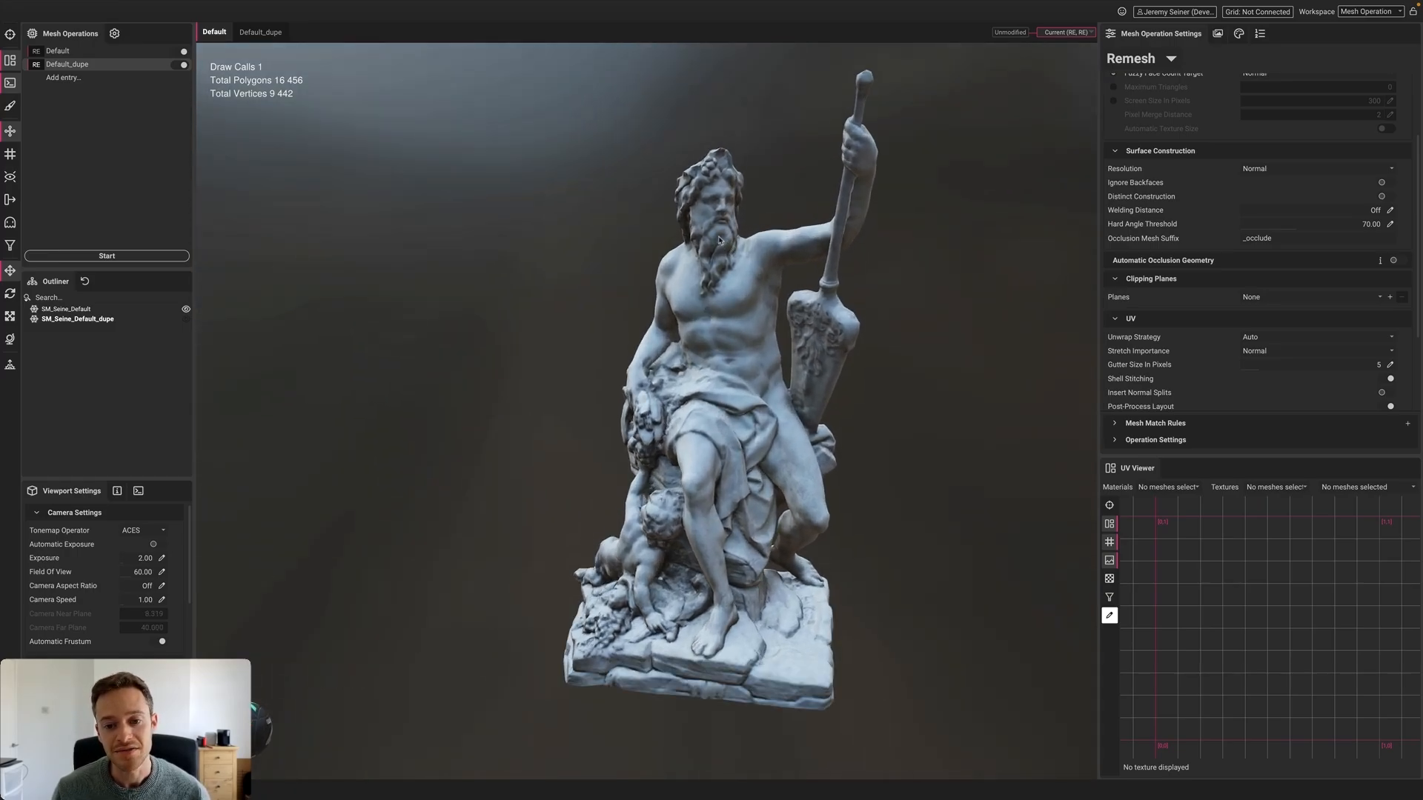
{"action": "scroll", "coordinate": [719, 241], "scroll_direction": "up", "scroll_amount": 3}
{"action": "left_click_drag", "start_coordinate": [718, 241], "coordinate": [643, 251], "text": "alt"}
{"action": "scroll", "coordinate": [724, 239], "scroll_direction": "up", "scroll_amount": 3}
{"action": "right_click_drag", "start_coordinate": [644, 251], "coordinate": [647, 252], "text": "shift"}
Select the remeshed statue and inspect its wireframe around the head and profile
{"action": "left_click", "coordinate": [719, 237]}
{"action": "scroll", "coordinate": [705, 245], "scroll_direction": "up", "scroll_amount": 5}
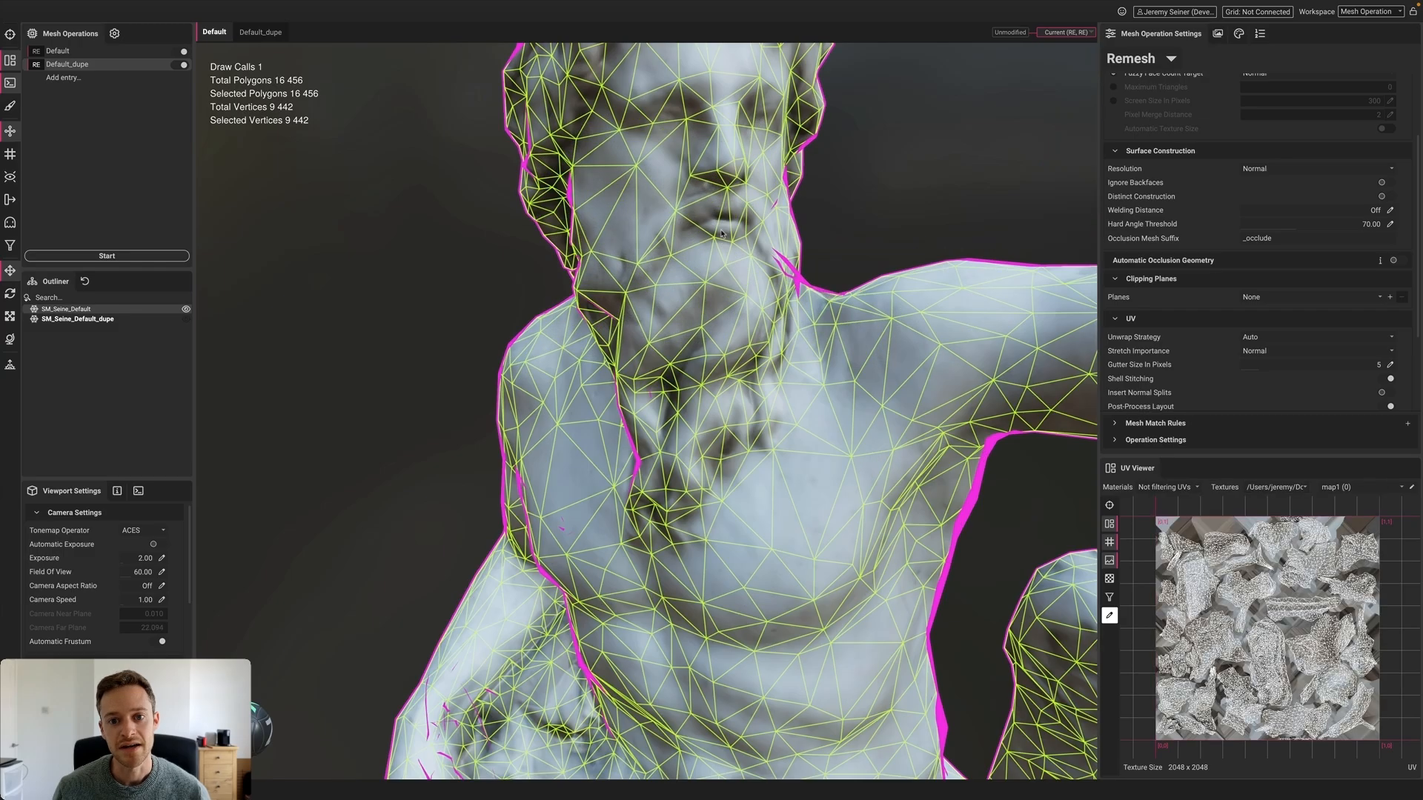
{"action": "middle_click_drag", "start_coordinate": [712, 154], "coordinate": [713, 229]}
{"action": "scroll", "coordinate": [713, 229], "scroll_direction": "up", "scroll_amount": 5}
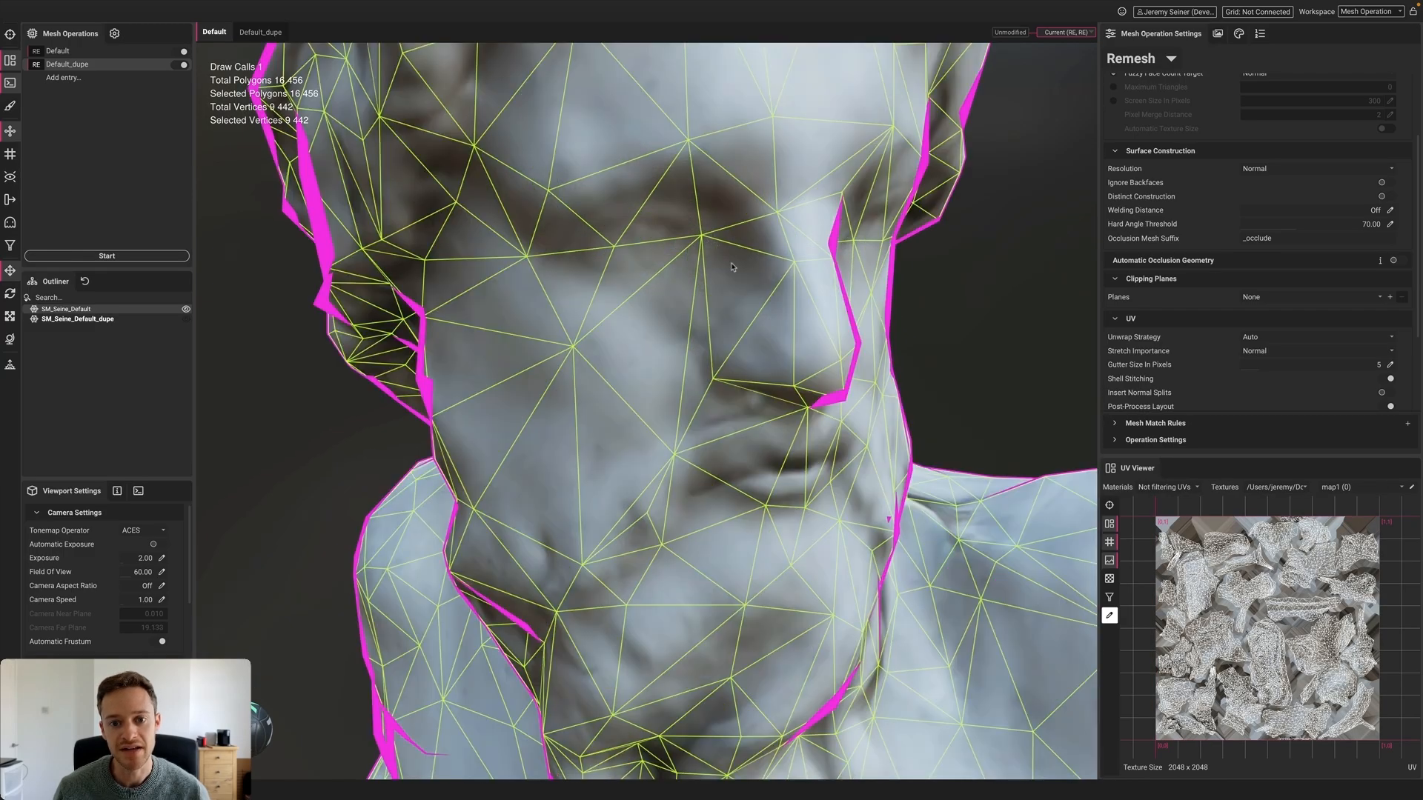
{"action": "scroll", "coordinate": [732, 267], "scroll_direction": "down", "scroll_amount": 3}
{"action": "scroll", "coordinate": [690, 273], "scroll_direction": "down", "scroll_amount": 4}
{"action": "right_click", "coordinate": [690, 273]}
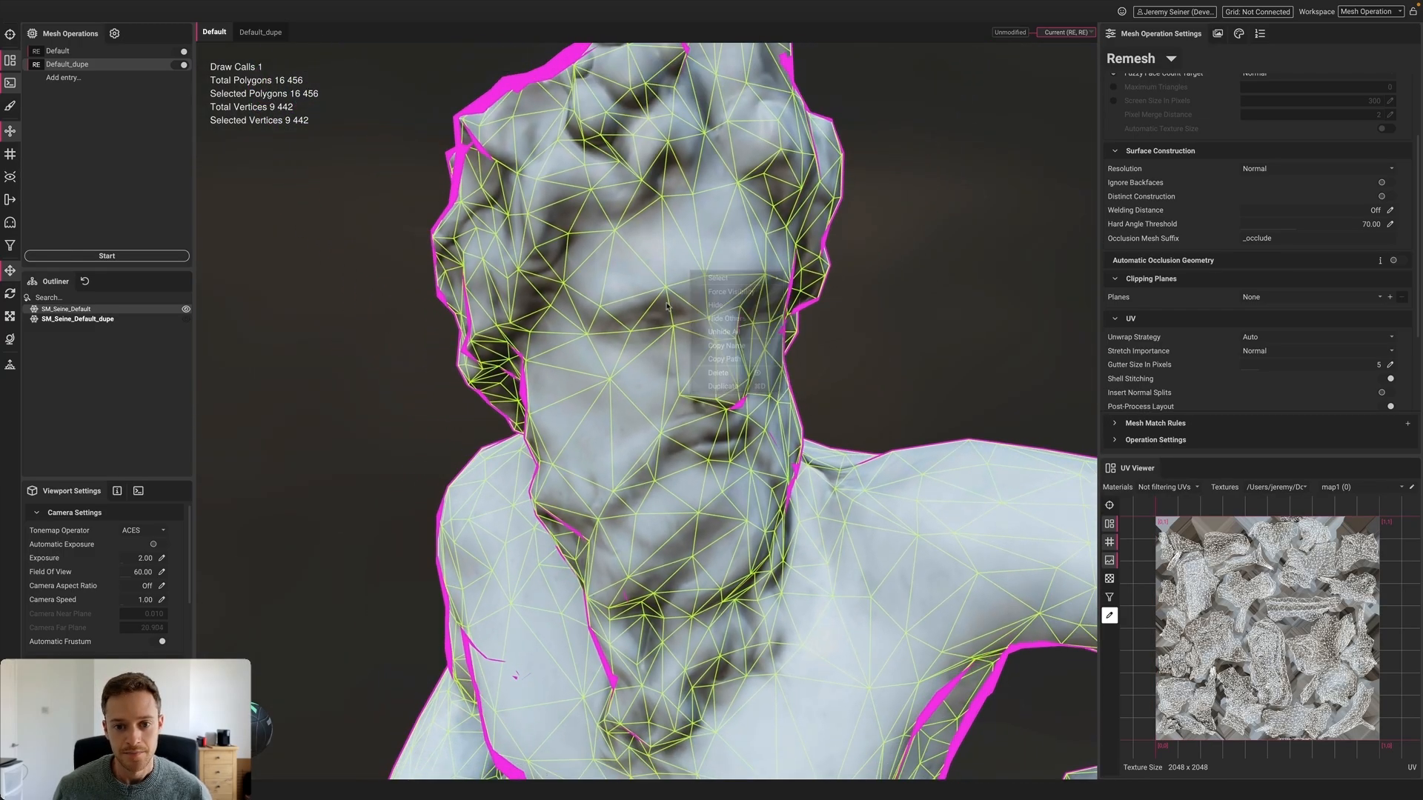
{"action": "left_click_drag", "start_coordinate": [667, 306], "coordinate": [652, 370], "text": "alt"}
{"action": "middle_click_drag", "start_coordinate": [652, 371], "coordinate": [661, 299]}
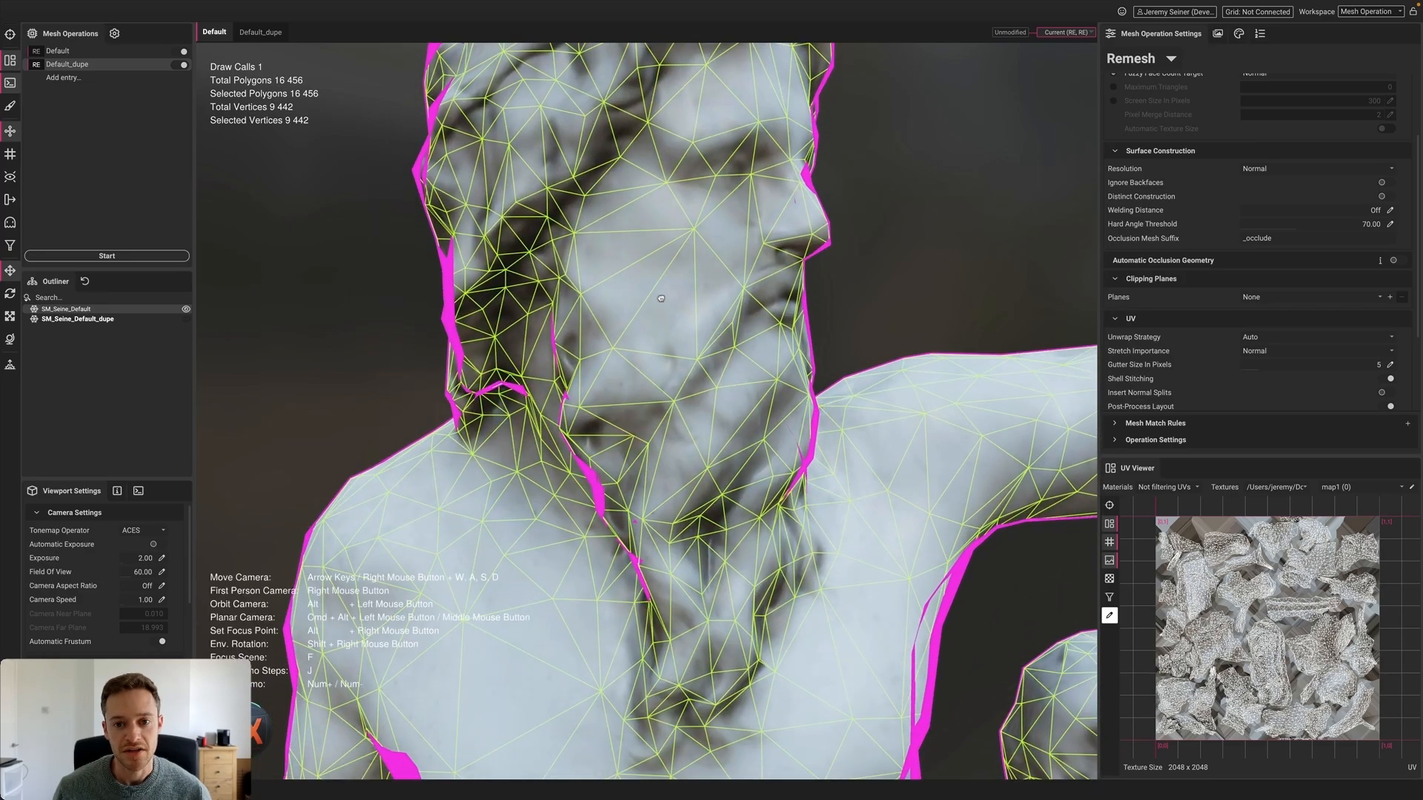
{"action": "scroll", "coordinate": [661, 299], "scroll_direction": "down", "scroll_amount": 4}
{"action": "left_click_drag", "start_coordinate": [661, 298], "coordinate": [597, 310], "text": "alt"}
Reselect the statue to bring up its UV layout, then deselect it again
{"action": "left_click", "coordinate": [932, 278]}
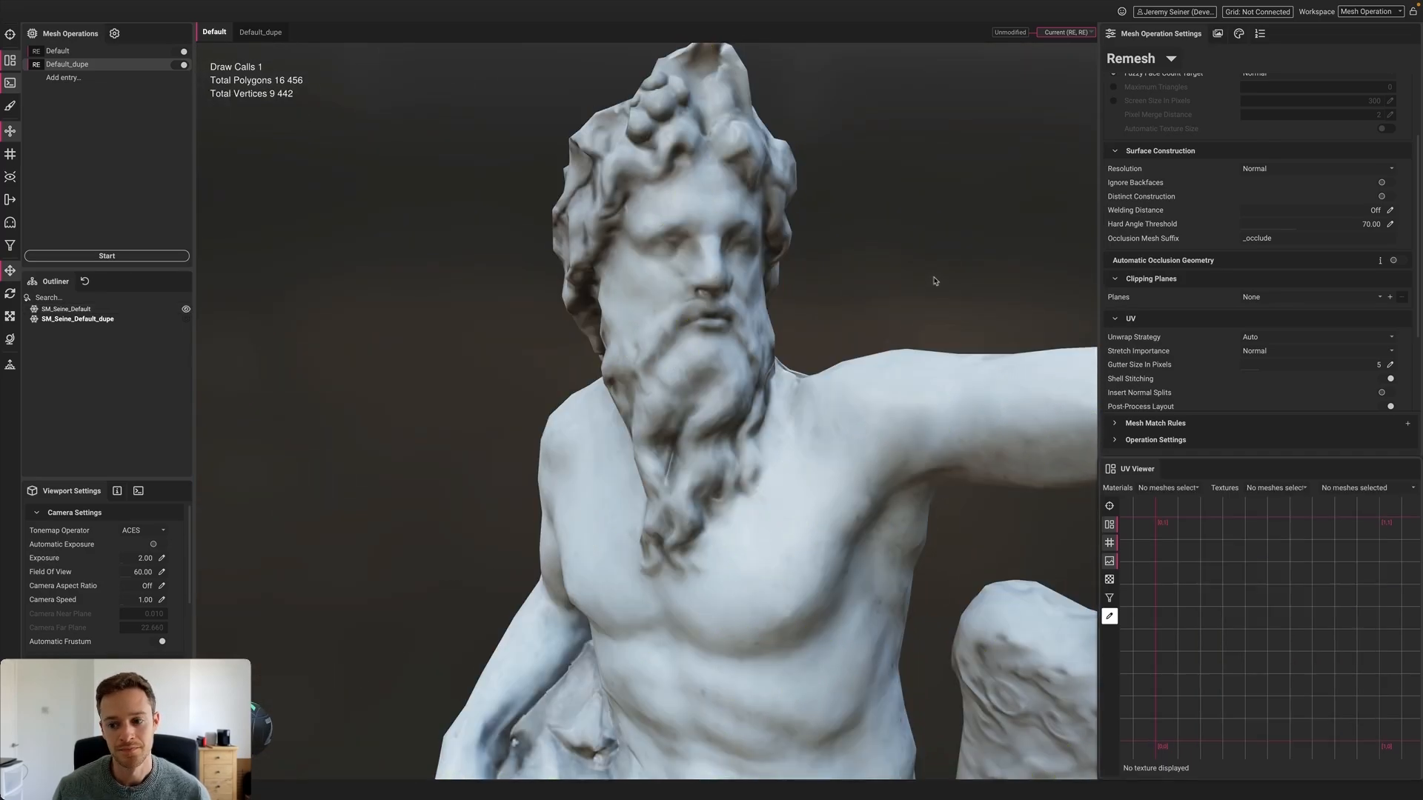
{"action": "left_click", "coordinate": [764, 468]}
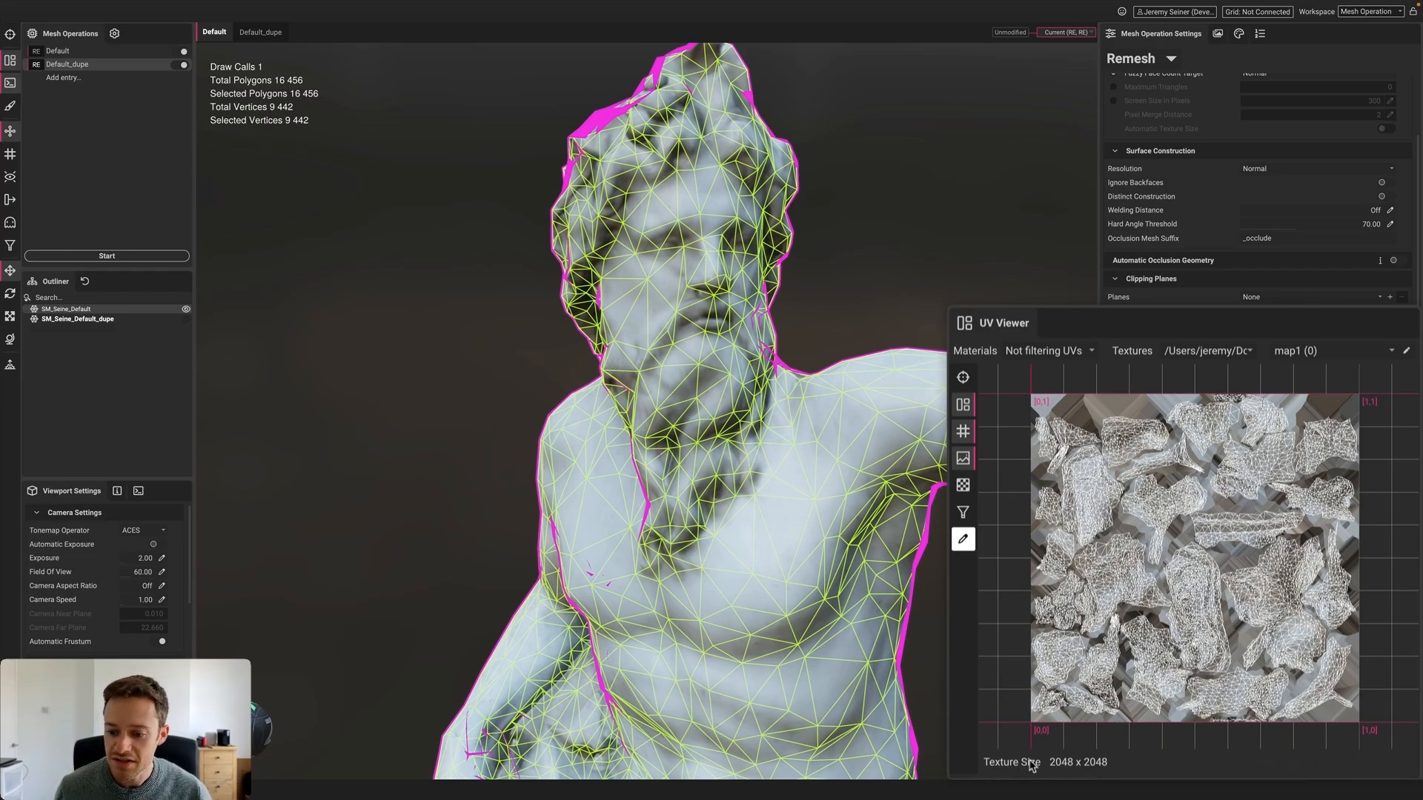
{"action": "left_click", "coordinate": [807, 292]}
{"action": "scroll", "coordinate": [807, 292], "scroll_direction": "down", "scroll_amount": 3}
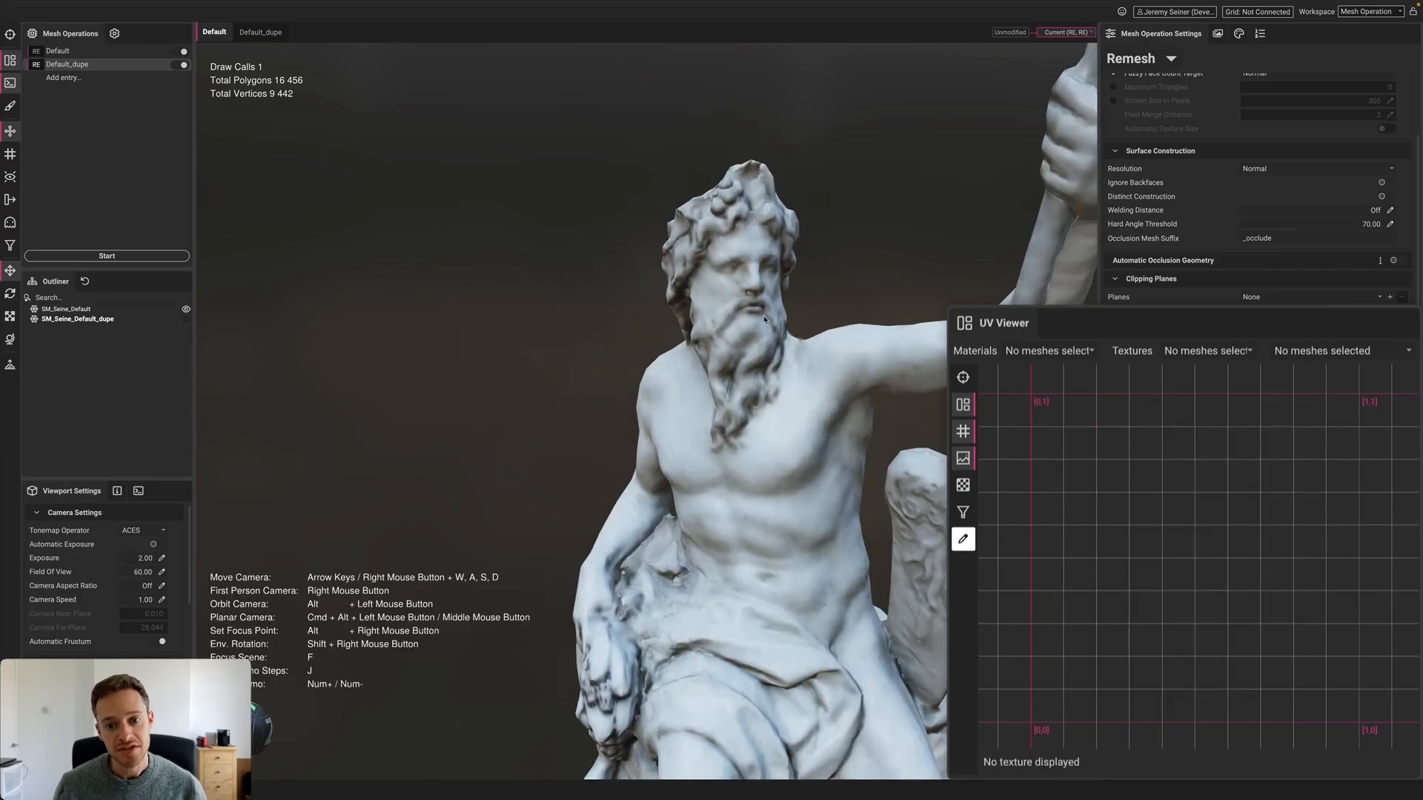
{"action": "left_click_drag", "start_coordinate": [807, 292], "coordinate": [746, 304], "text": "alt"}
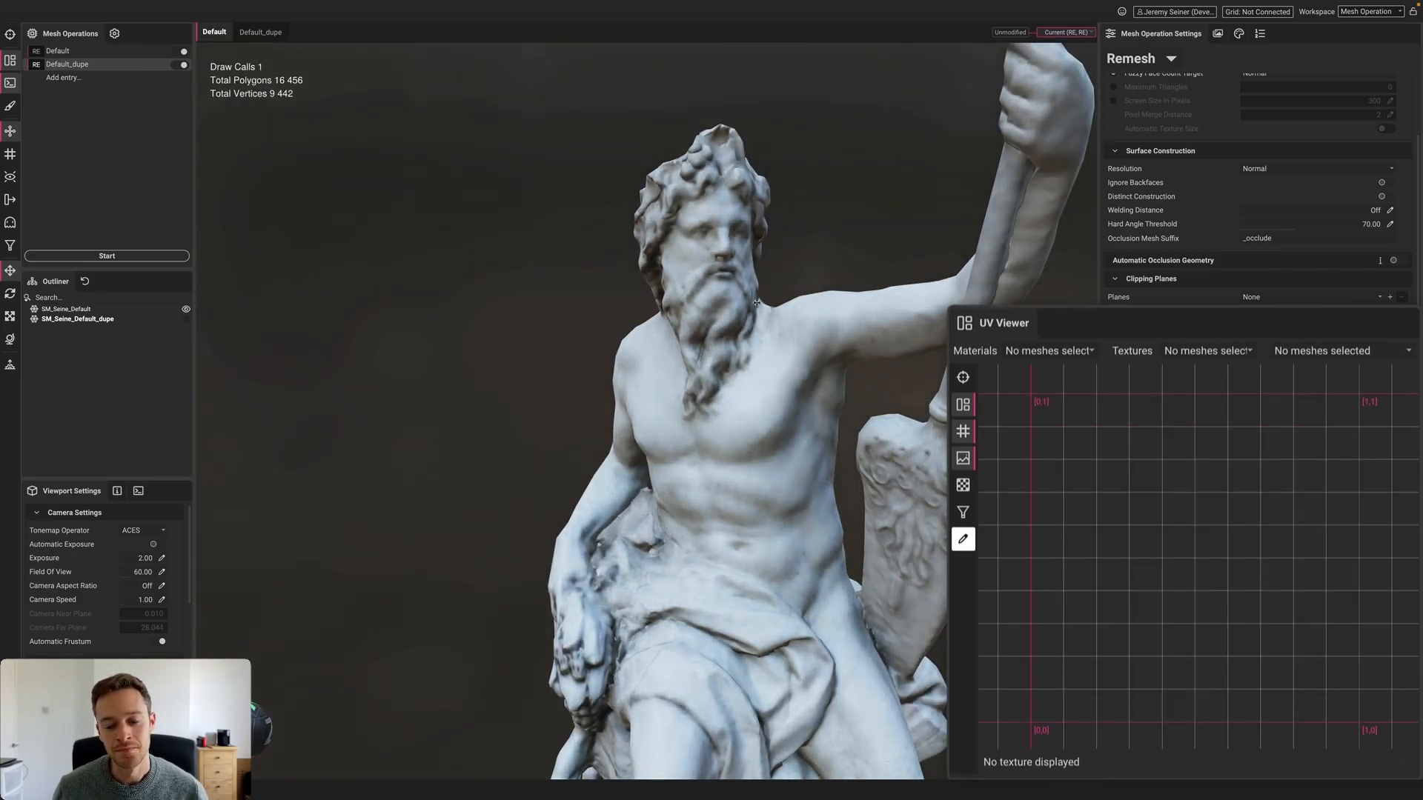
Show the statue's NormalObject map in the UV viewer, then return to the colour texture
{"action": "left_click", "coordinate": [730, 304]}
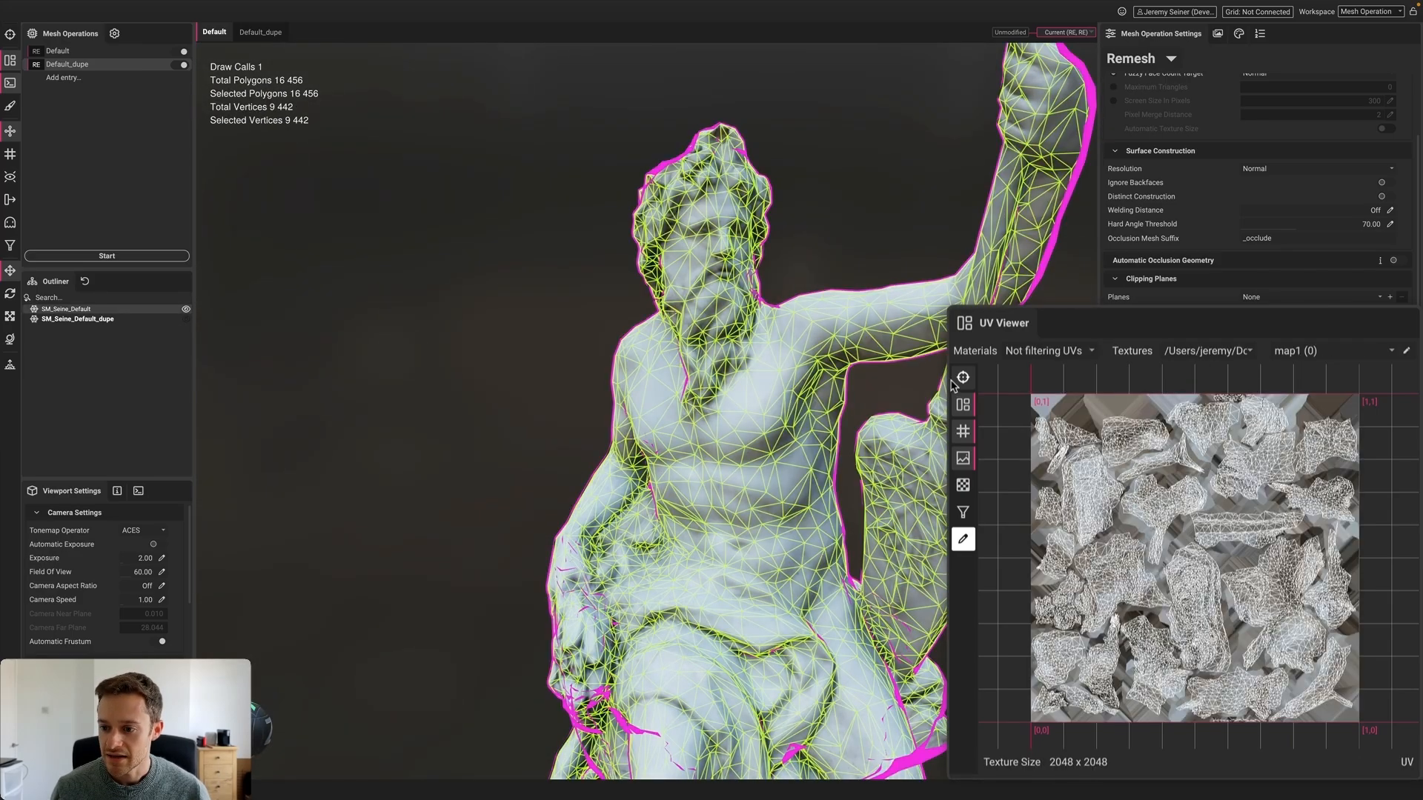
{"action": "left_click", "coordinate": [1210, 351]}
{"action": "left_click", "coordinate": [1221, 372]}
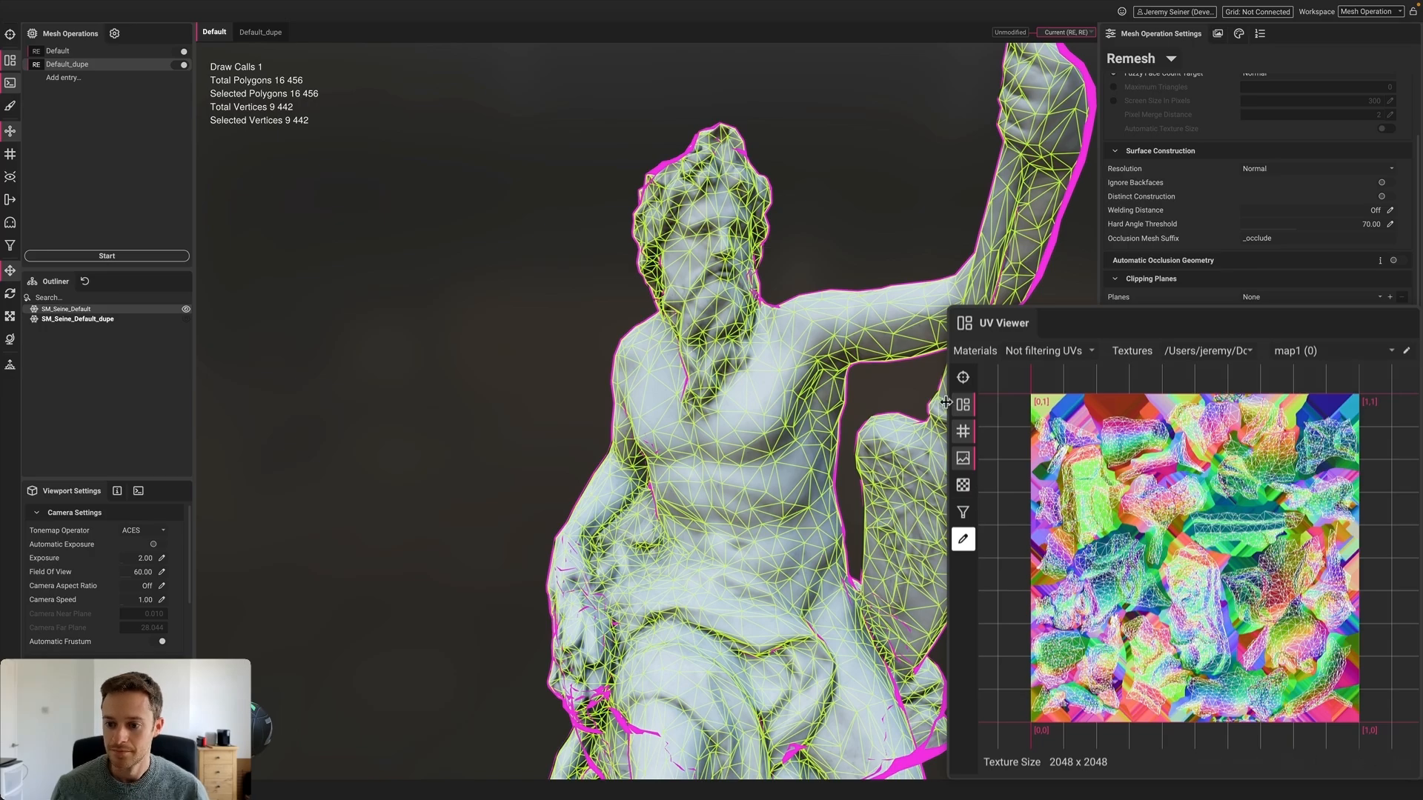
{"action": "scroll", "coordinate": [1201, 580], "scroll_direction": "up", "scroll_amount": 5}
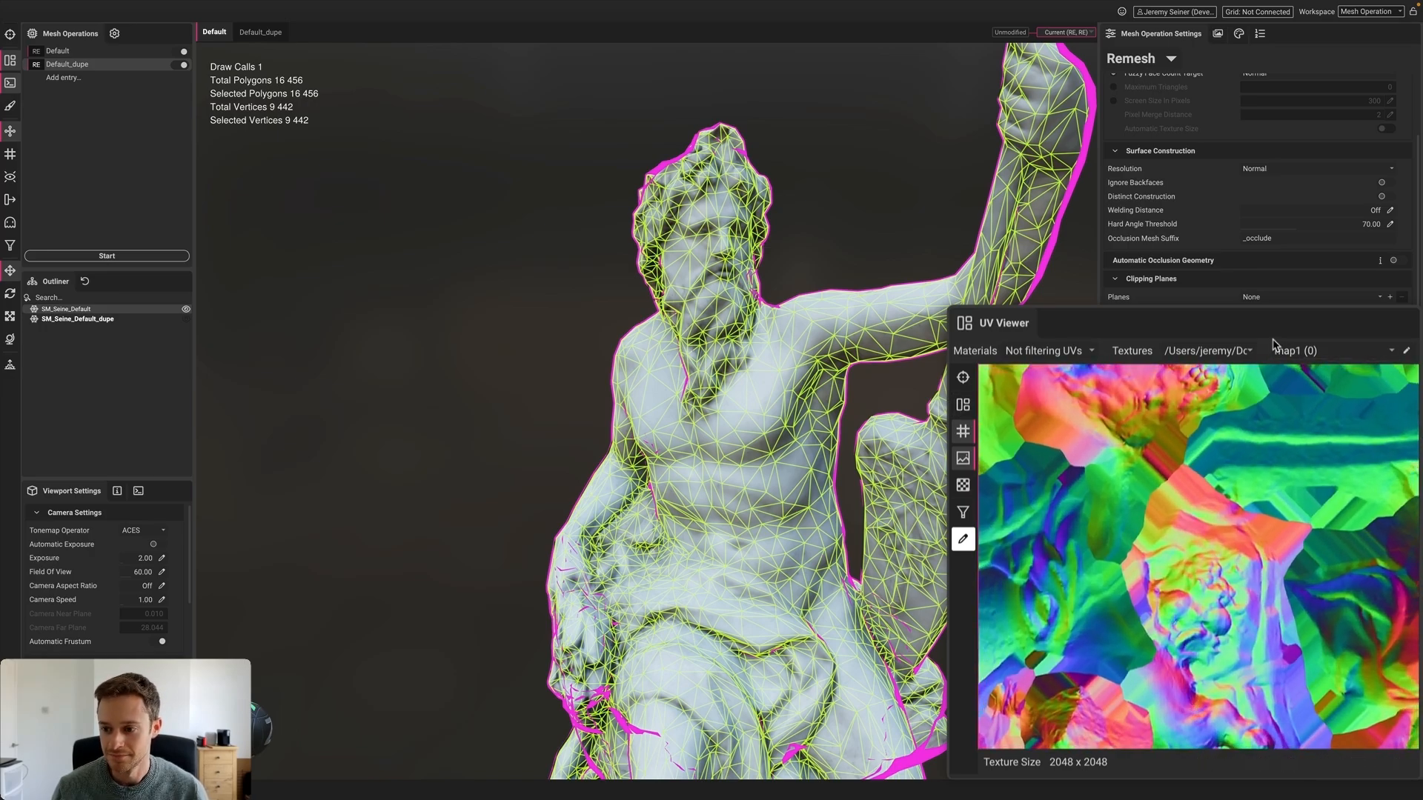
{"action": "left_click", "coordinate": [1251, 352]}
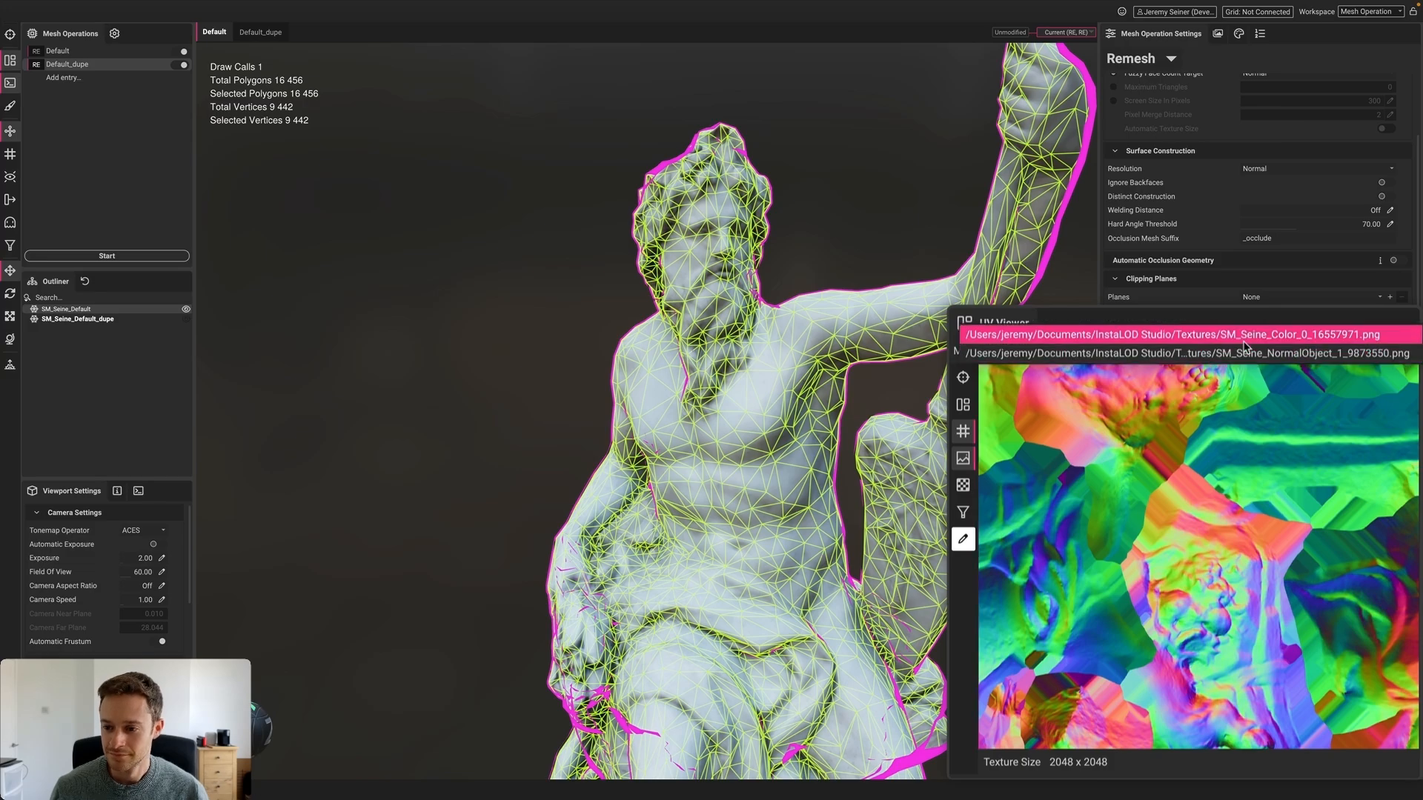
{"action": "left_click", "coordinate": [1259, 382]}
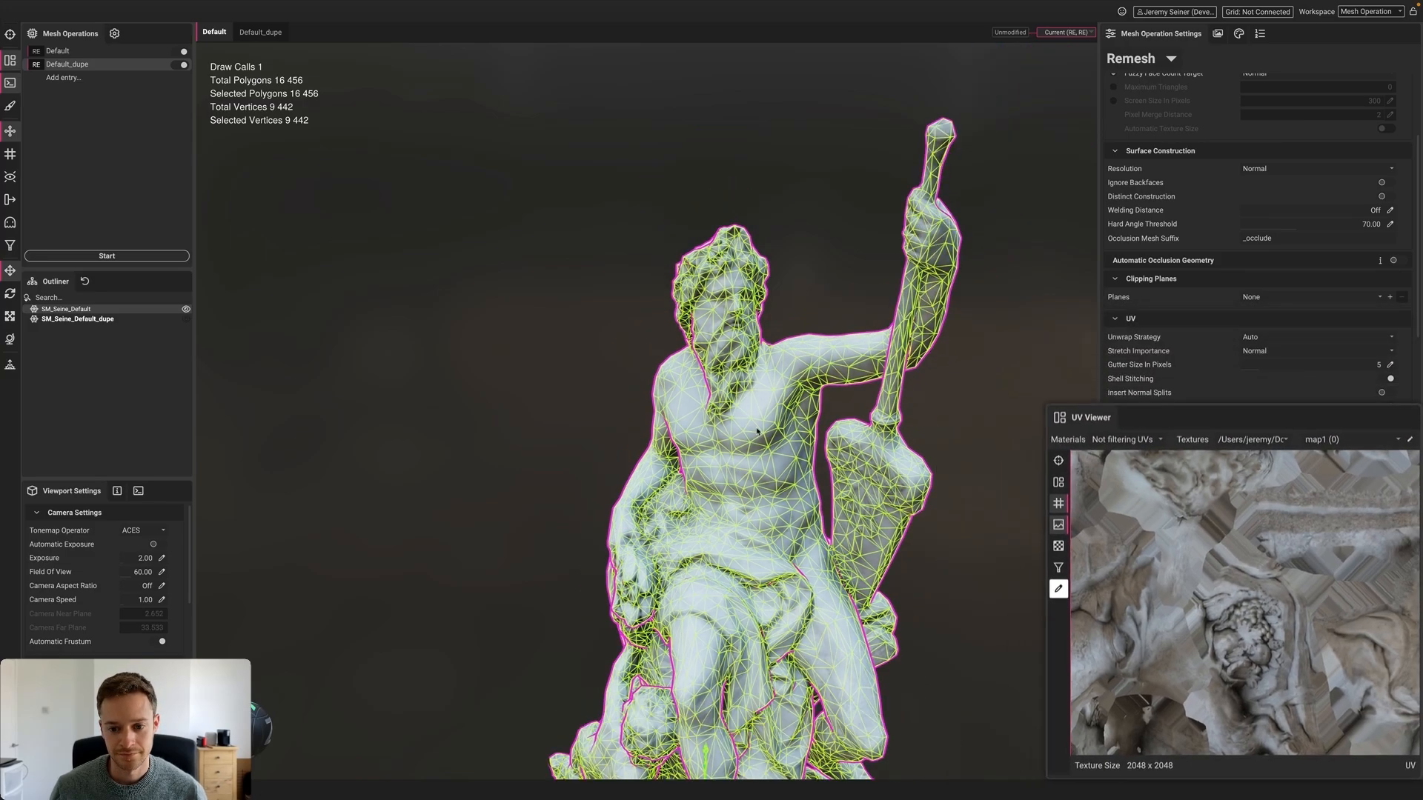
Clear the selection and orbit to a low angle looking up at the statue
{"action": "scroll", "coordinate": [758, 431], "scroll_direction": "down", "scroll_amount": 3}
{"action": "middle_click_drag", "start_coordinate": [757, 431], "coordinate": [726, 285]}
{"action": "left_click", "coordinate": [944, 442]}
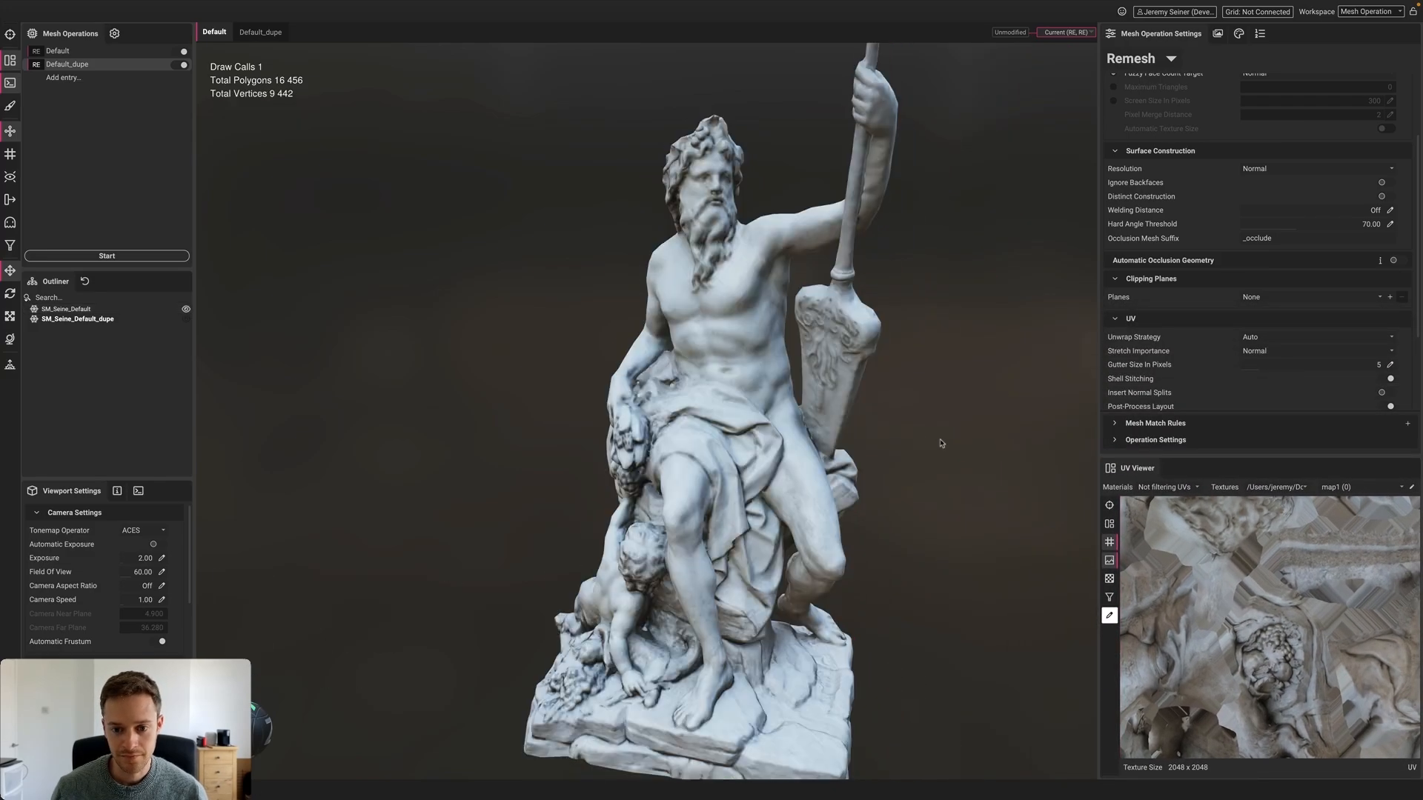
{"action": "scroll", "coordinate": [943, 443], "scroll_direction": "down", "scroll_amount": 5}
{"action": "left_click_drag", "start_coordinate": [697, 585], "coordinate": [638, 601], "text": "alt"}
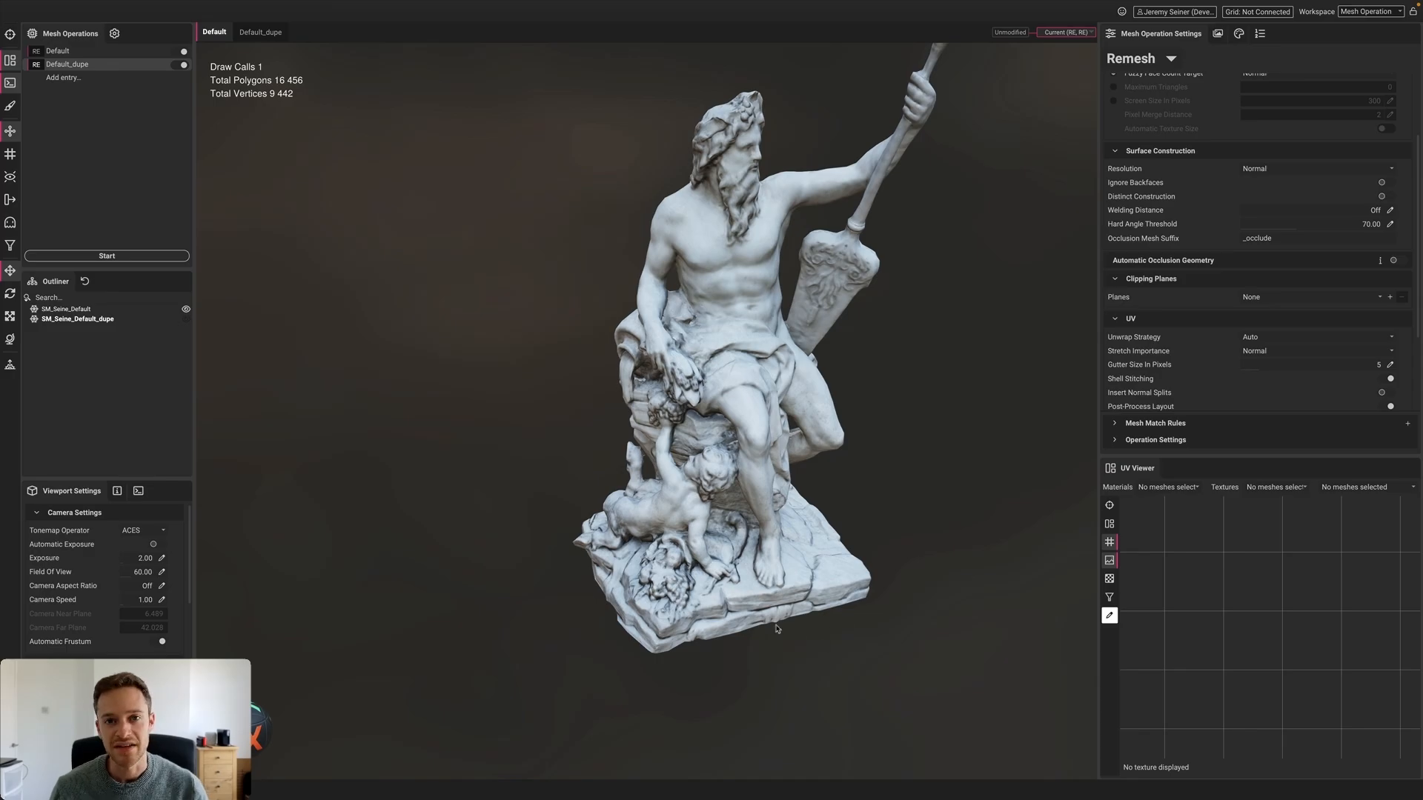
{"action": "left_click_drag", "start_coordinate": [754, 618], "coordinate": [645, 440], "text": "alt"}
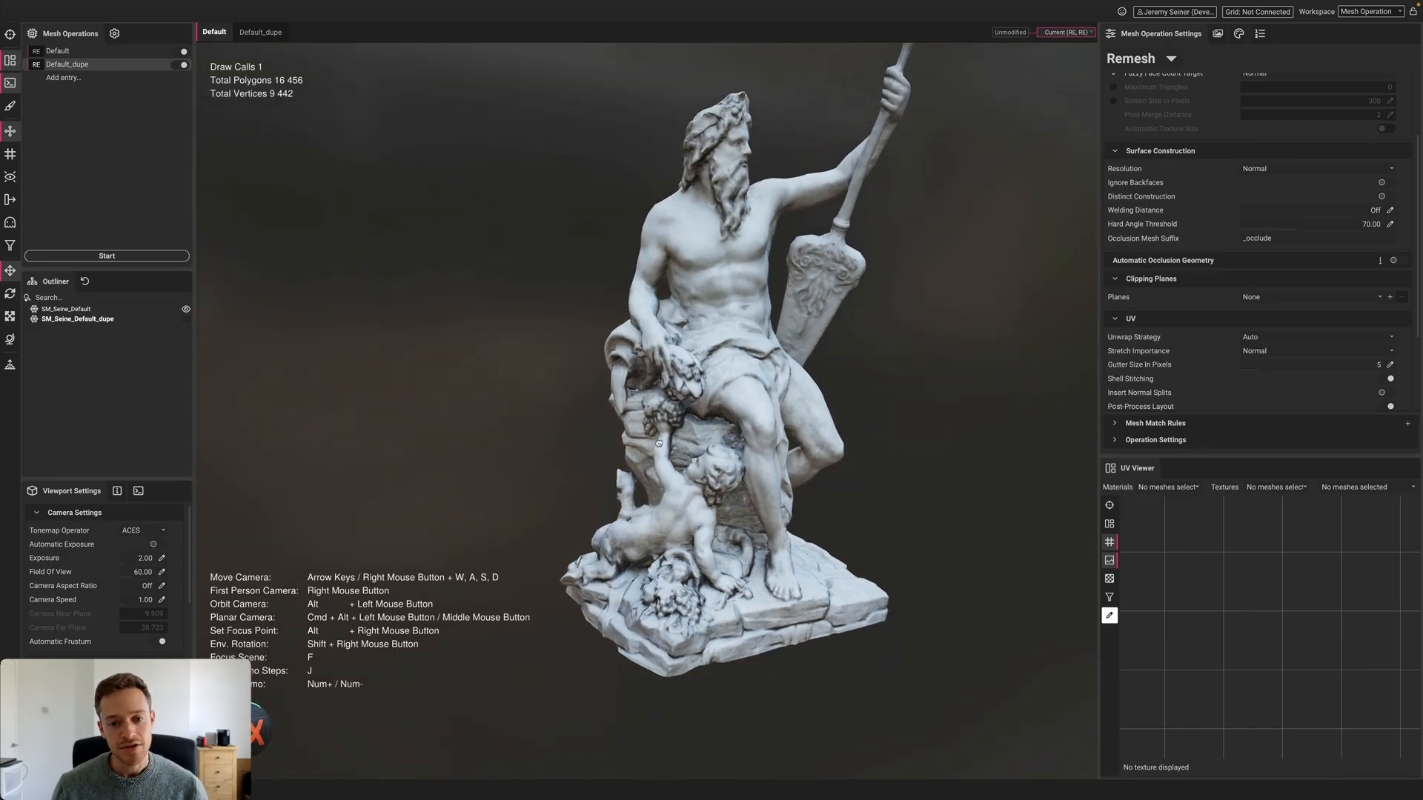
{"action": "scroll", "coordinate": [667, 430], "scroll_direction": "up", "scroll_amount": 5}
Compare the Default and Default_dupe statue meshes, ending on Default_dupe
{"action": "scroll", "coordinate": [690, 417], "scroll_direction": "up", "scroll_amount": 5}
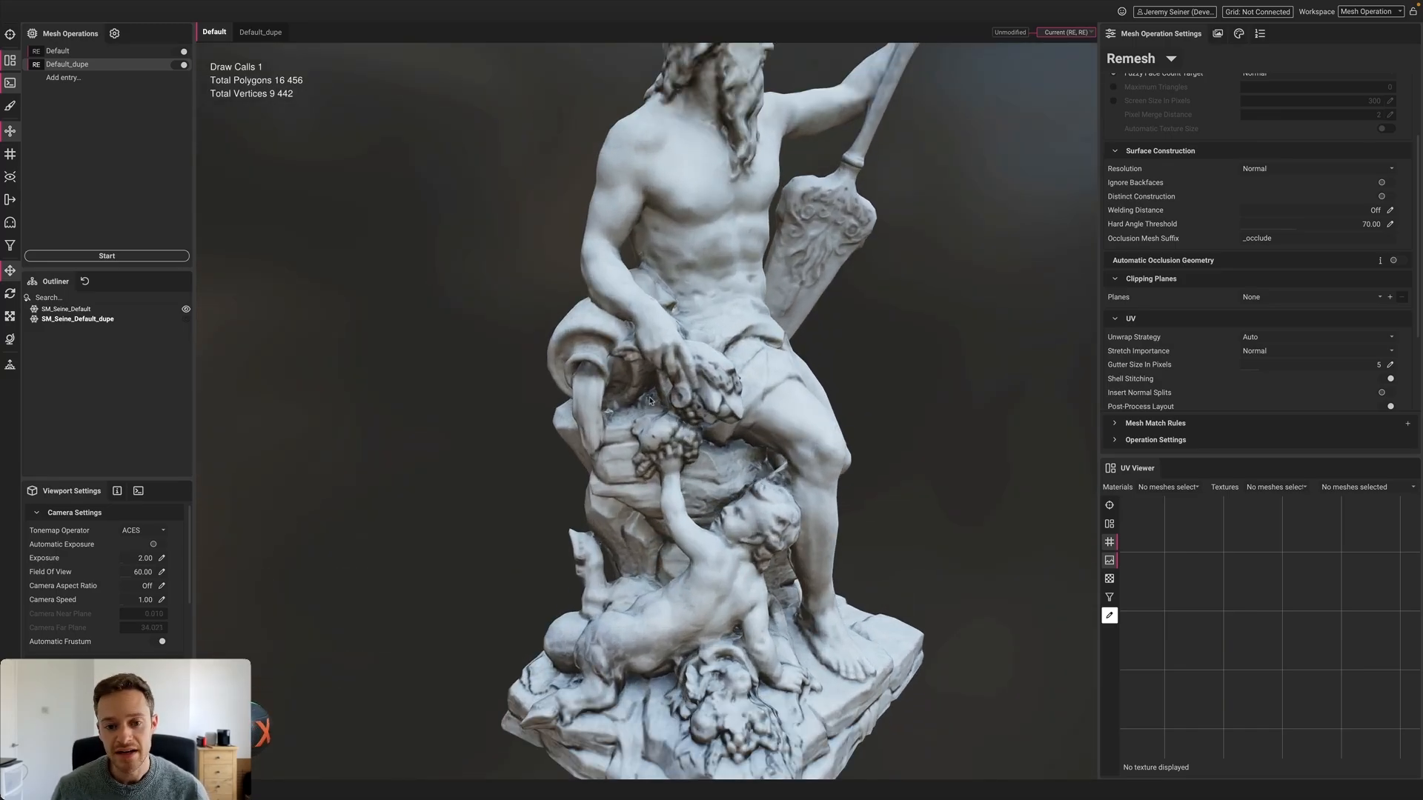
{"action": "scroll", "coordinate": [650, 401], "scroll_direction": "up", "scroll_amount": 2}
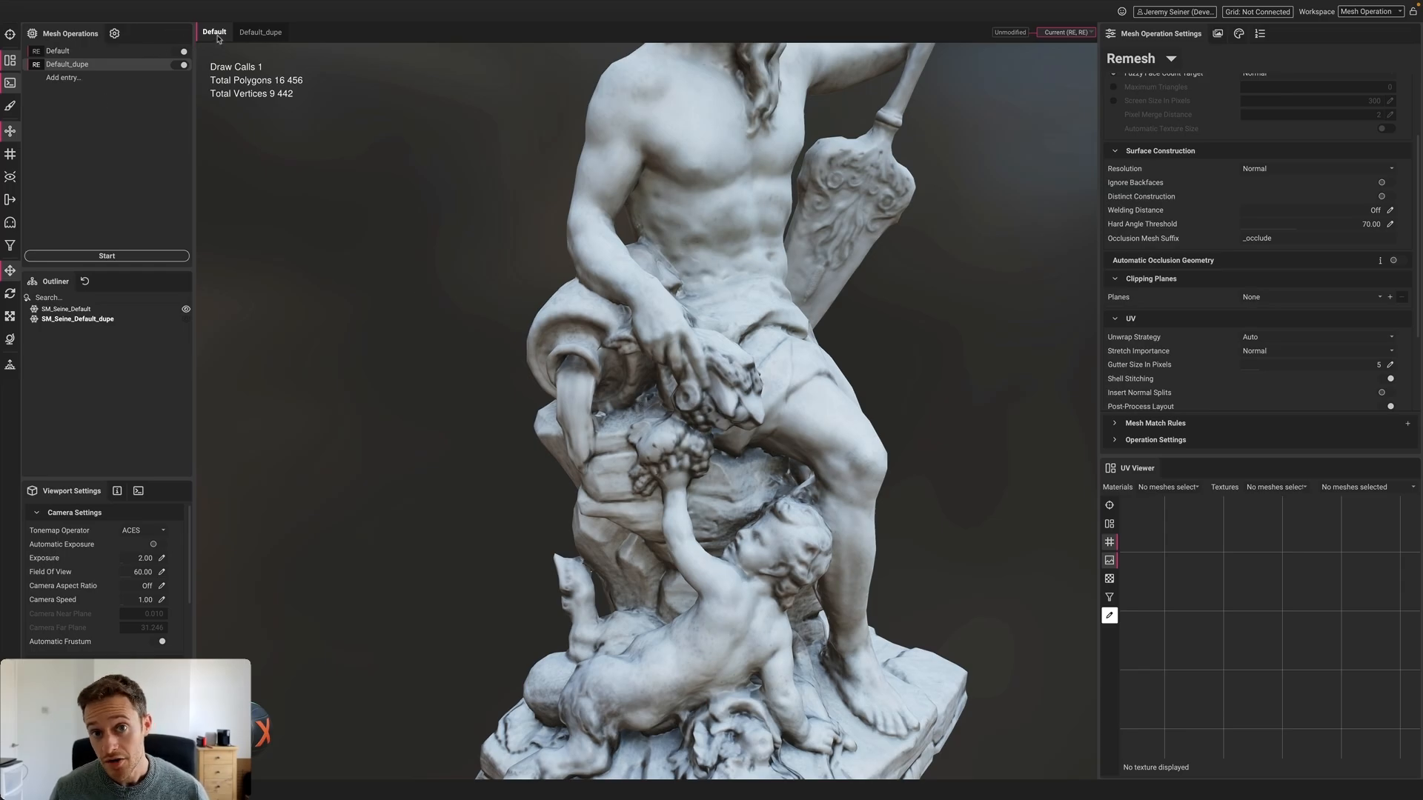
{"action": "left_click", "coordinate": [243, 34]}
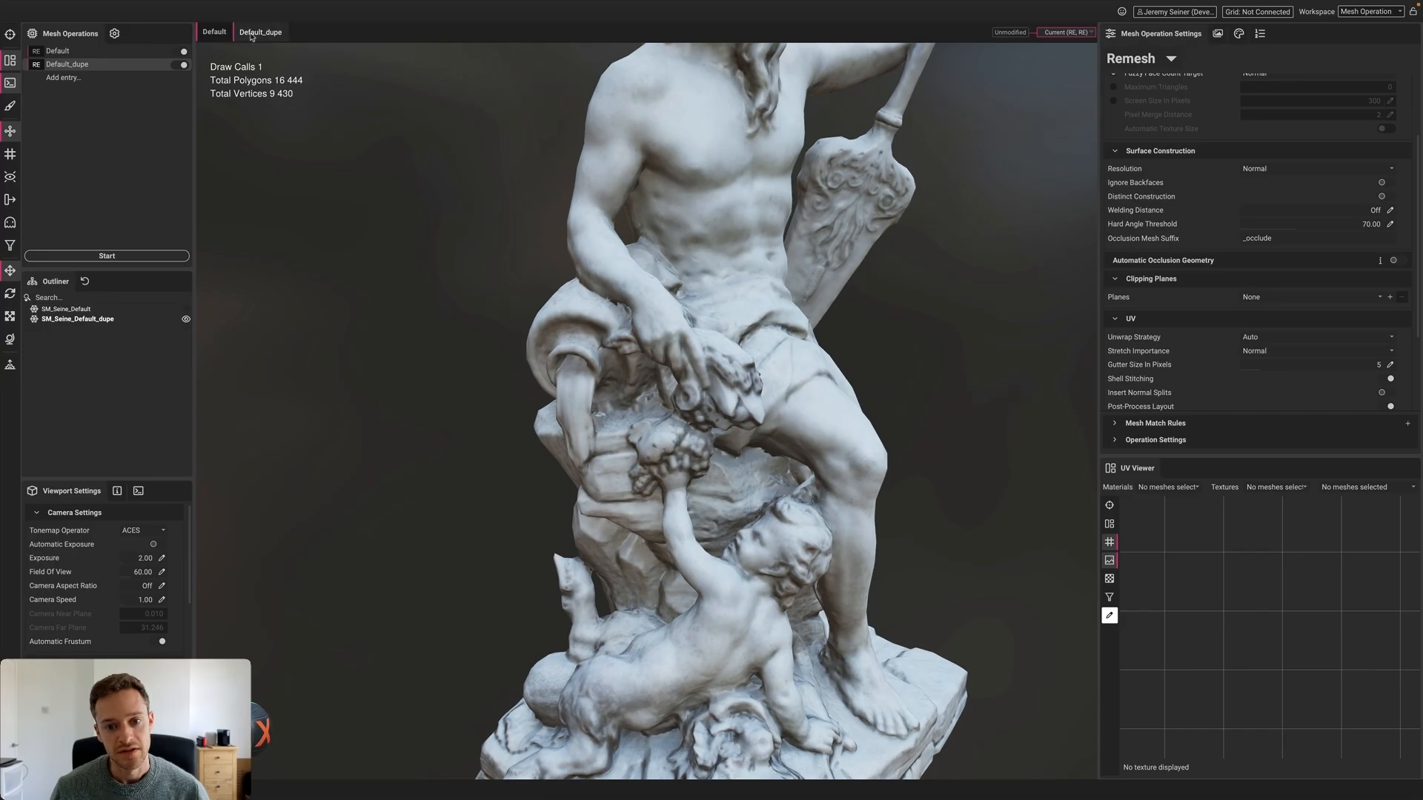
{"action": "left_click", "coordinate": [224, 34]}
{"action": "left_click", "coordinate": [257, 35]}
{"action": "left_click", "coordinate": [220, 35]}
{"action": "left_click", "coordinate": [270, 34]}
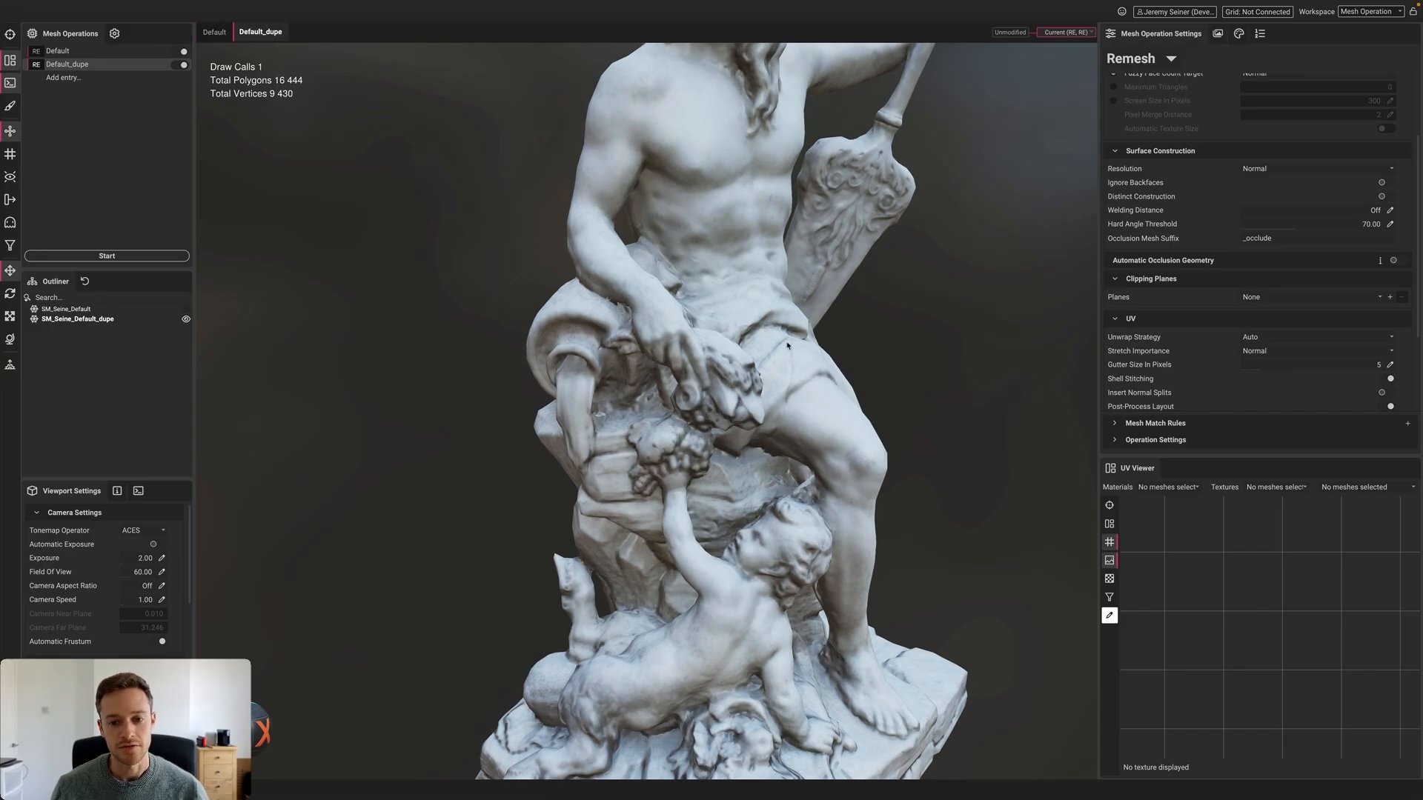
Zoom out on the whole statue and scroll the Remesh settings back to the top
{"action": "scroll", "coordinate": [787, 346], "scroll_direction": "down", "scroll_amount": 5}
{"action": "left_click_drag", "start_coordinate": [788, 346], "coordinate": [723, 362], "text": "alt"}
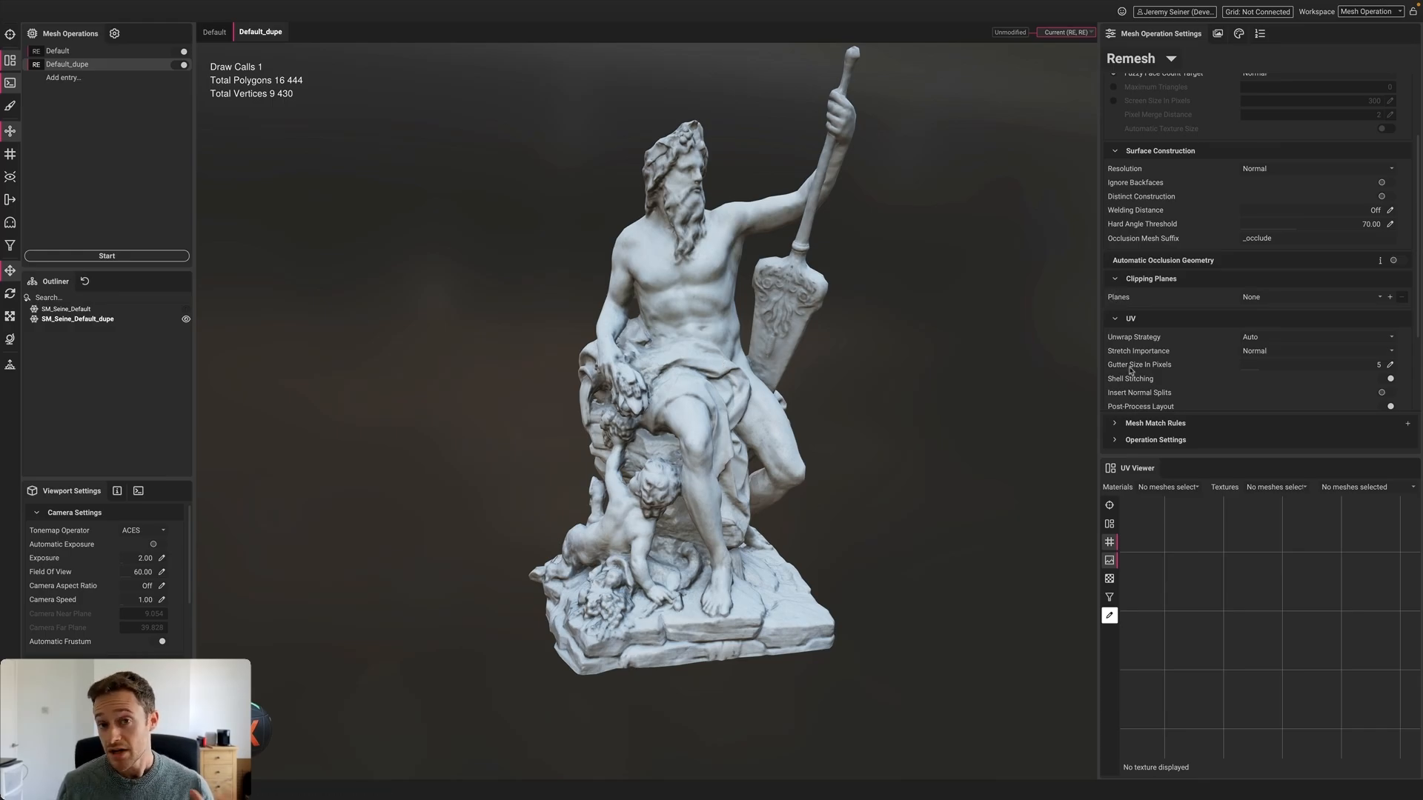
{"action": "mouse_move", "coordinate": [1130, 371]}
{"action": "scroll", "coordinate": [1130, 370], "scroll_direction": "up", "scroll_amount": 3}
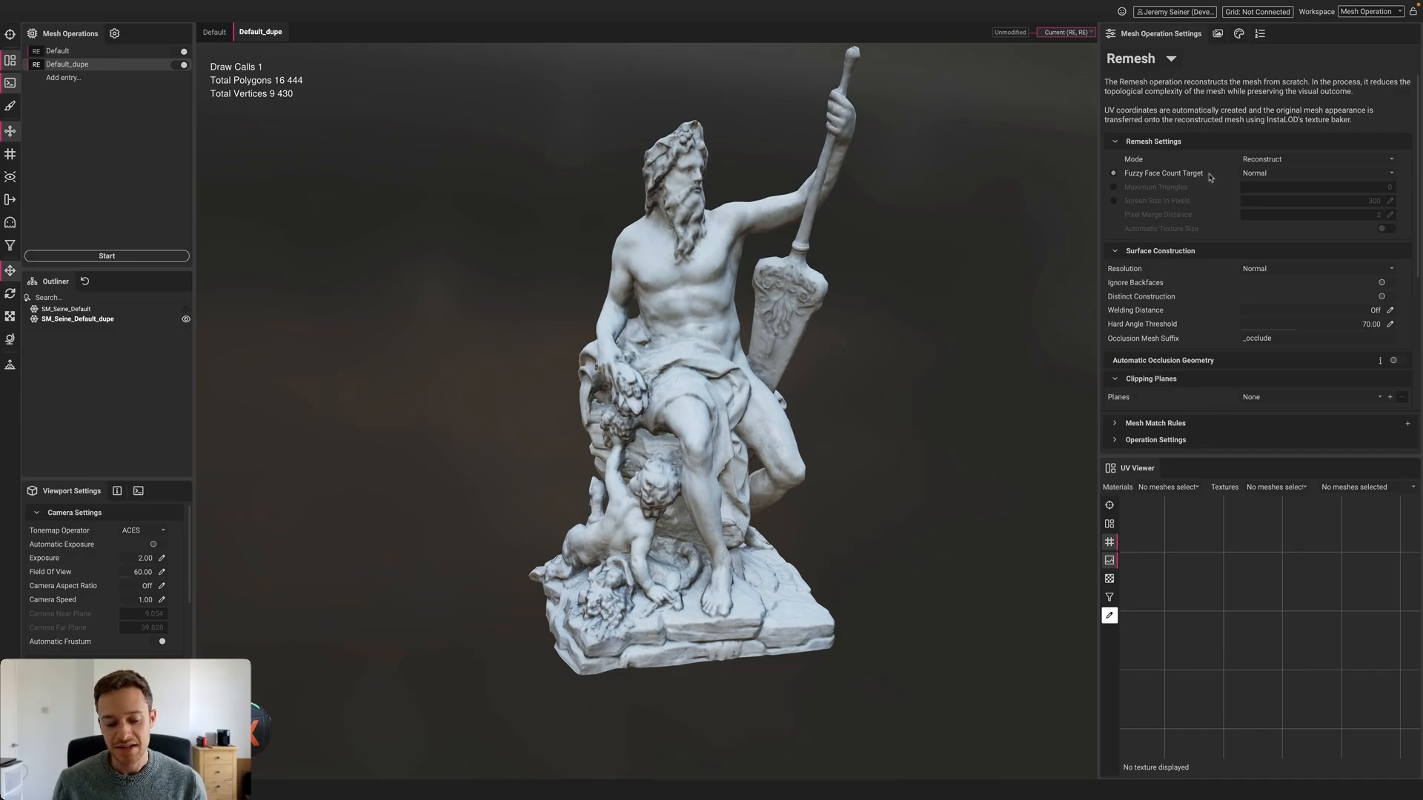
Leave Fuzzy Face Count Target on Normal and set Surface Construction Resolution to High
{"action": "mouse_move", "coordinate": [1210, 177]}
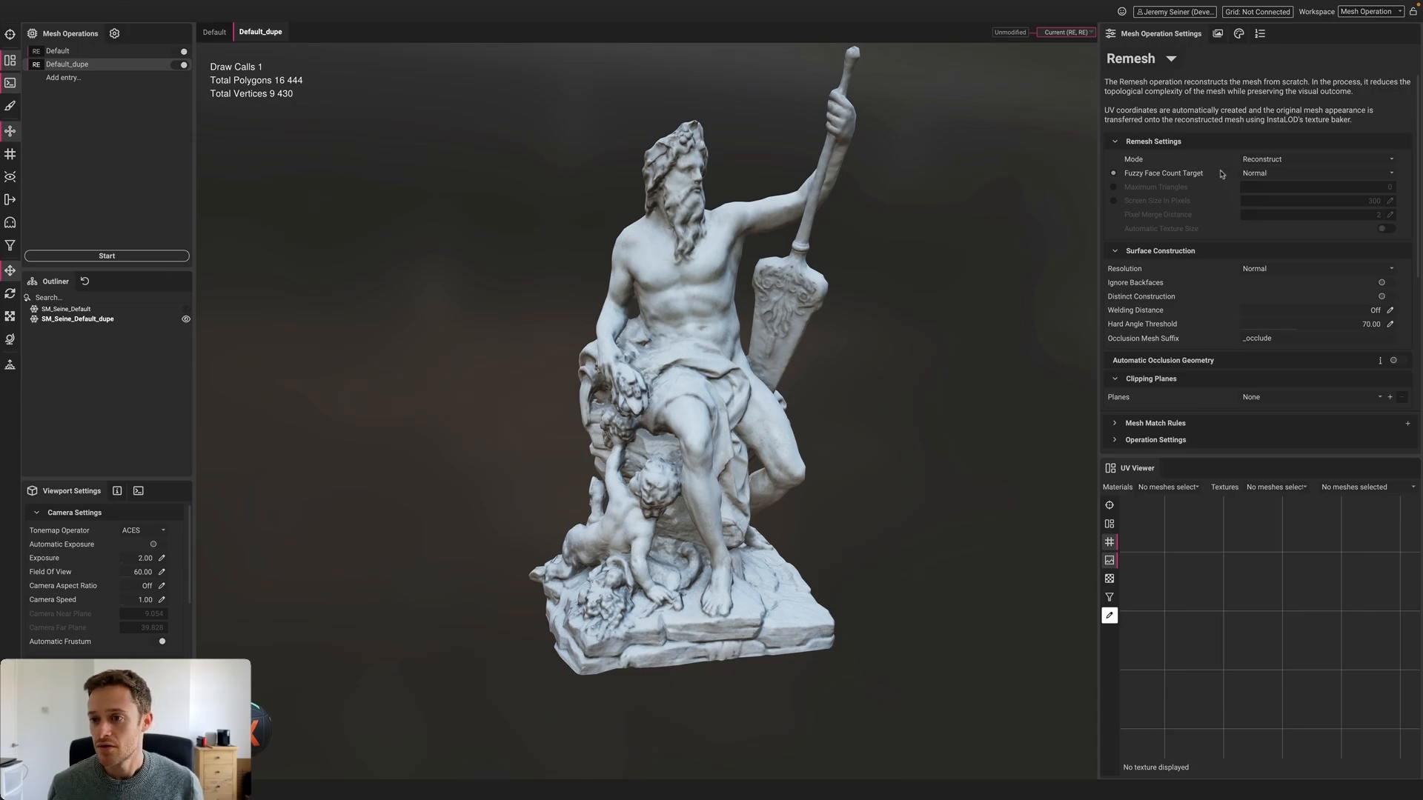
{"action": "left_click", "coordinate": [1341, 175]}
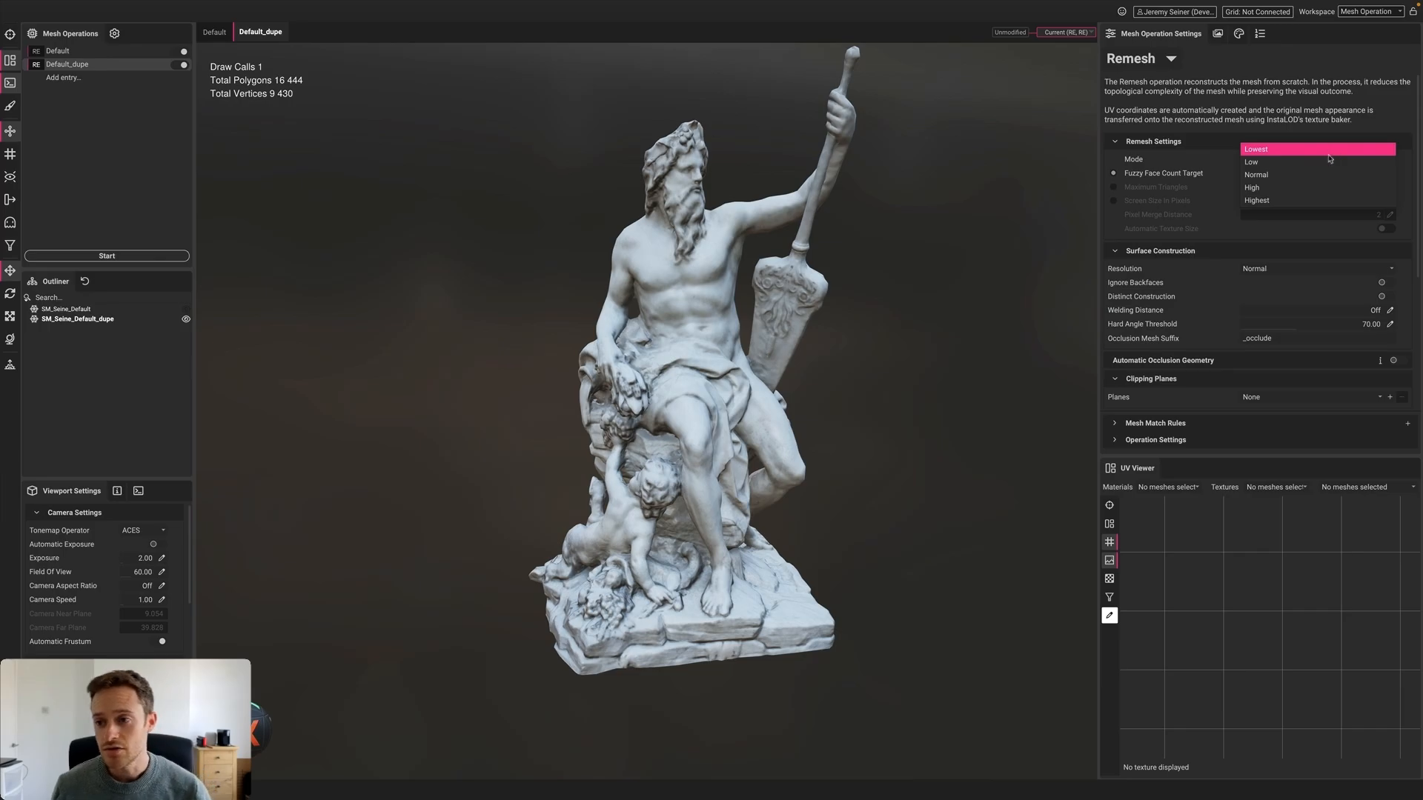
{"action": "left_click", "coordinate": [1207, 174]}
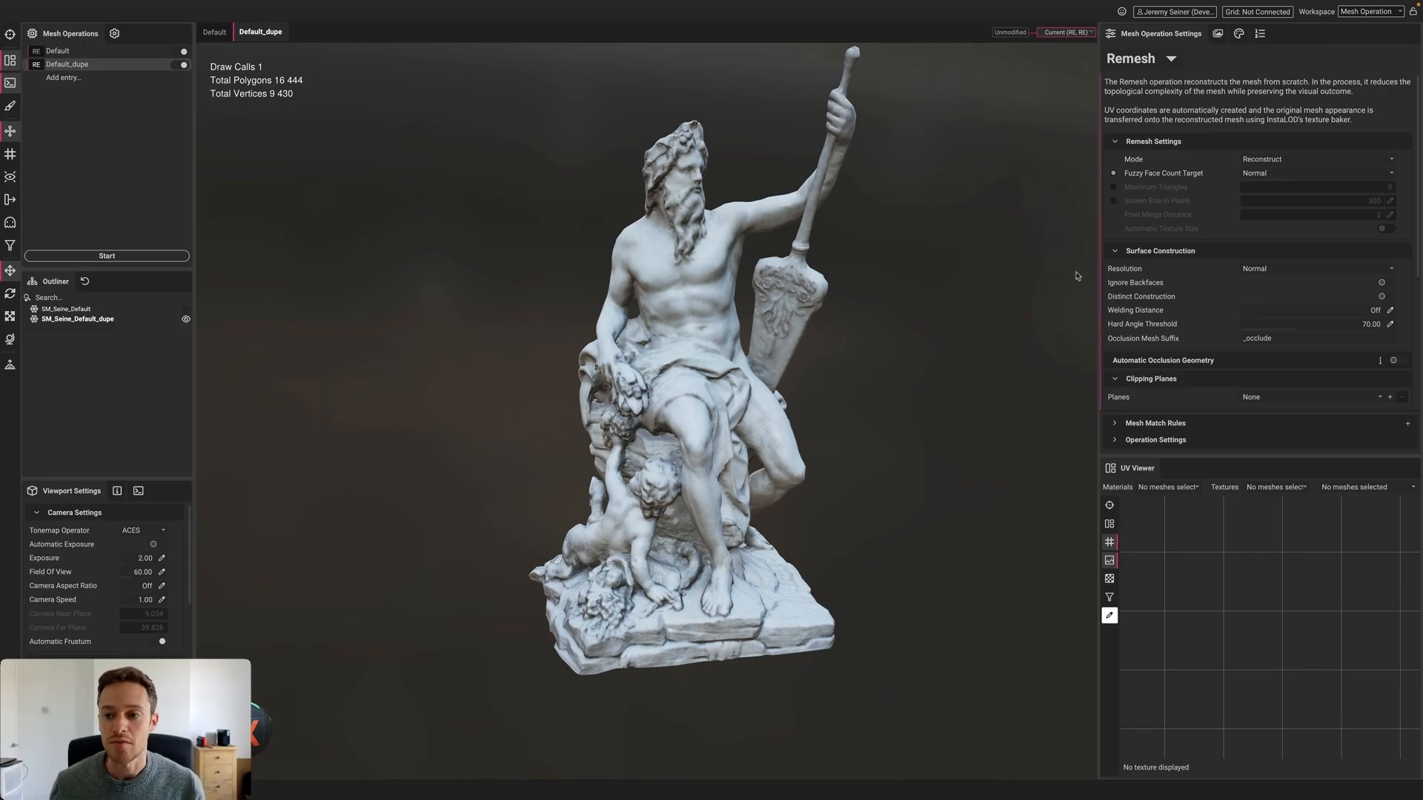
{"action": "left_click", "coordinate": [1279, 269]}
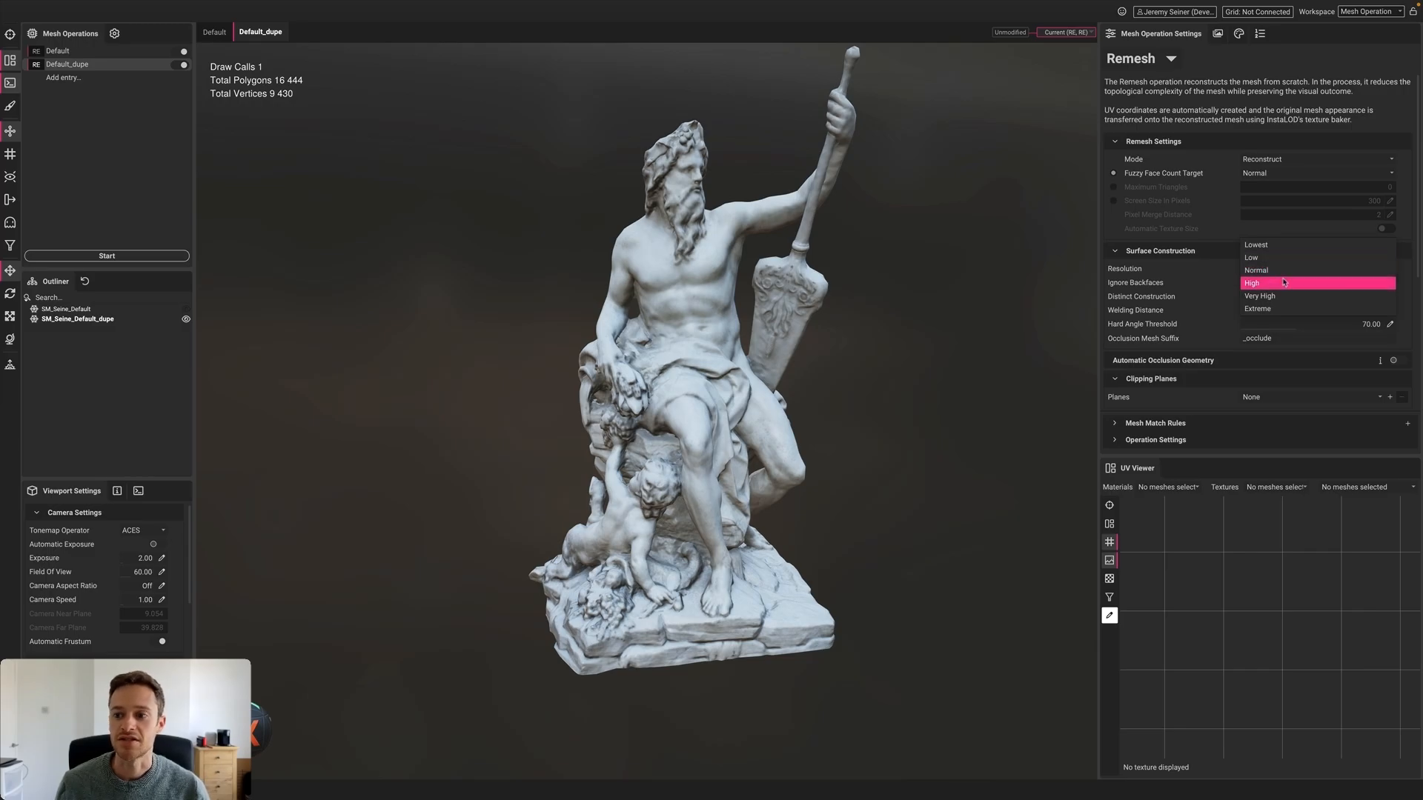
{"action": "left_click", "coordinate": [1284, 282]}
{"action": "scroll", "coordinate": [682, 216], "scroll_direction": "up", "scroll_amount": 5}
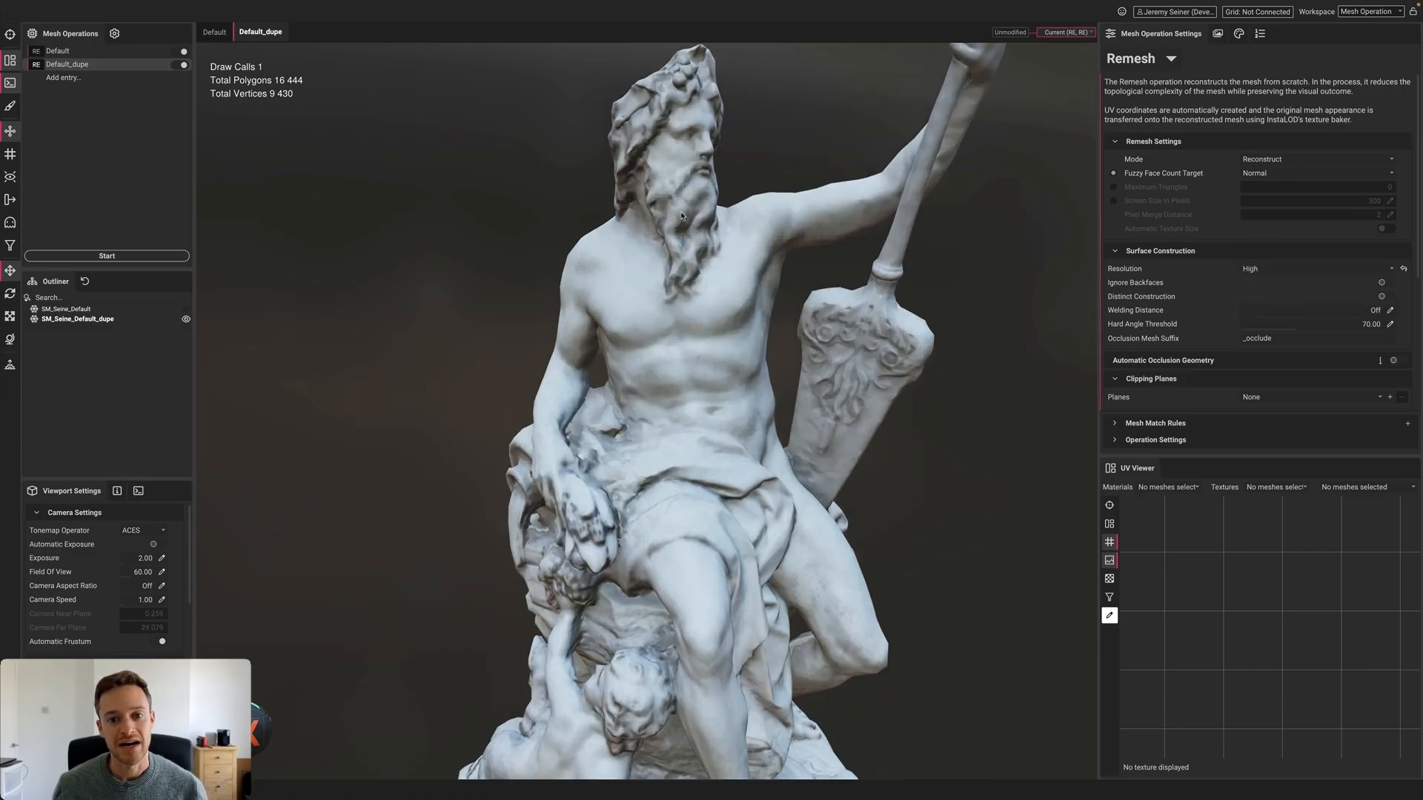
Inspect the 16,444-polygon statue's wireframe from several angles, including a low view
{"action": "left_click", "coordinate": [681, 215]}
{"action": "scroll", "coordinate": [681, 215], "scroll_direction": "up", "scroll_amount": 3}
{"action": "scroll", "coordinate": [659, 191], "scroll_direction": "up", "scroll_amount": 3}
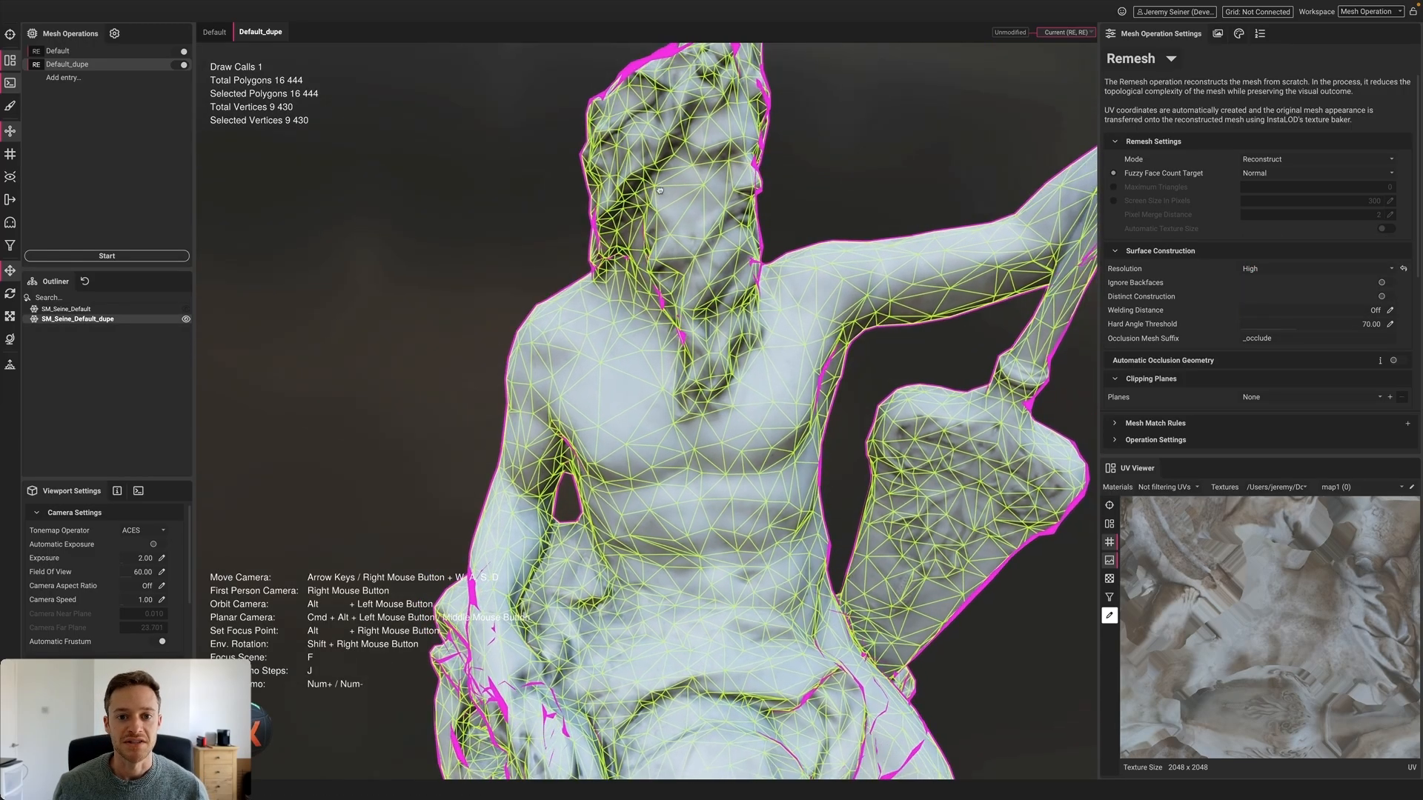
{"action": "mouse_move", "coordinate": [659, 190]}
{"action": "left_mouse_down", "text": "alt"}
{"action": "mouse_move", "coordinate": [670, 209]}
{"action": "mouse_move", "coordinate": [657, 209]}
{"action": "left_mouse_up", "text": "alt"}
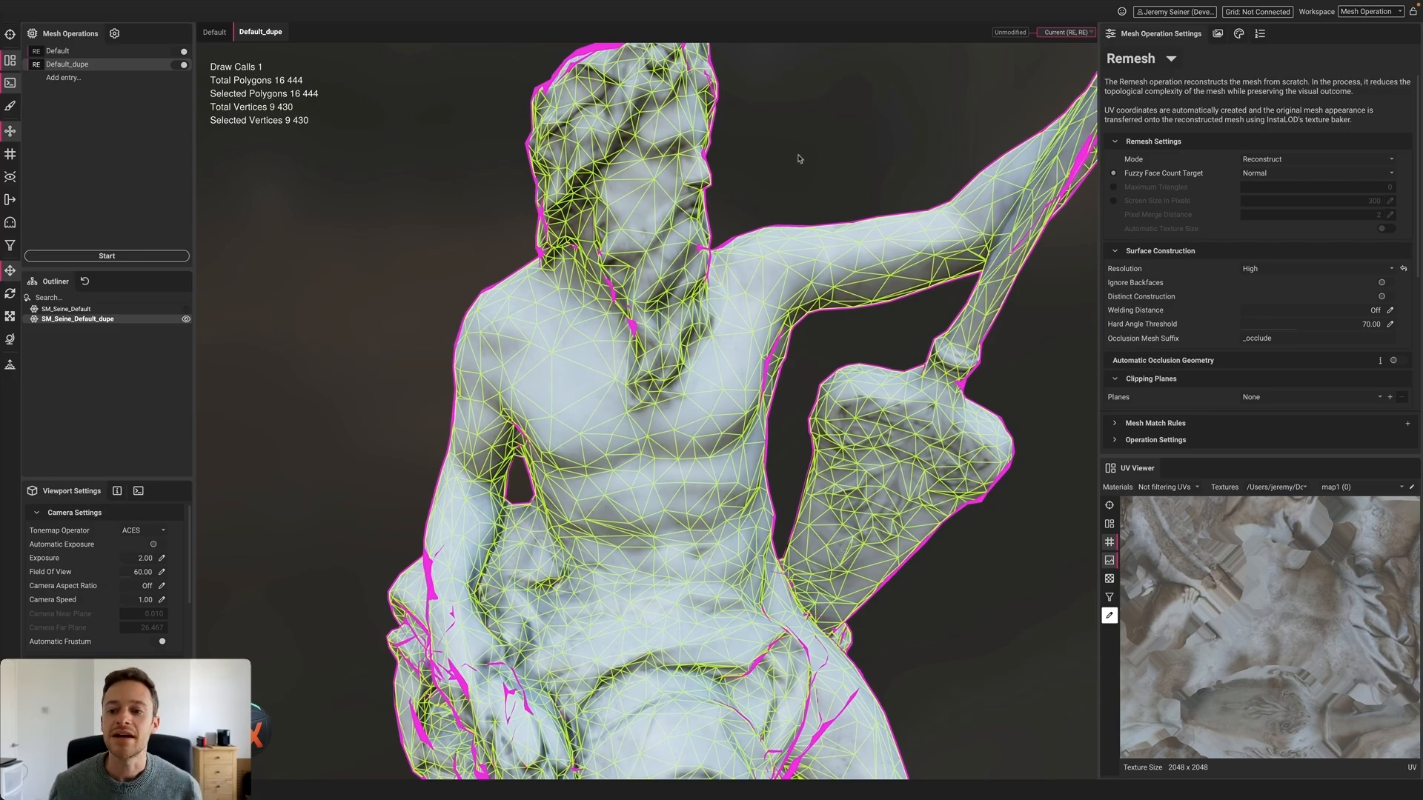
{"action": "scroll", "coordinate": [884, 151], "scroll_direction": "down", "scroll_amount": 3}
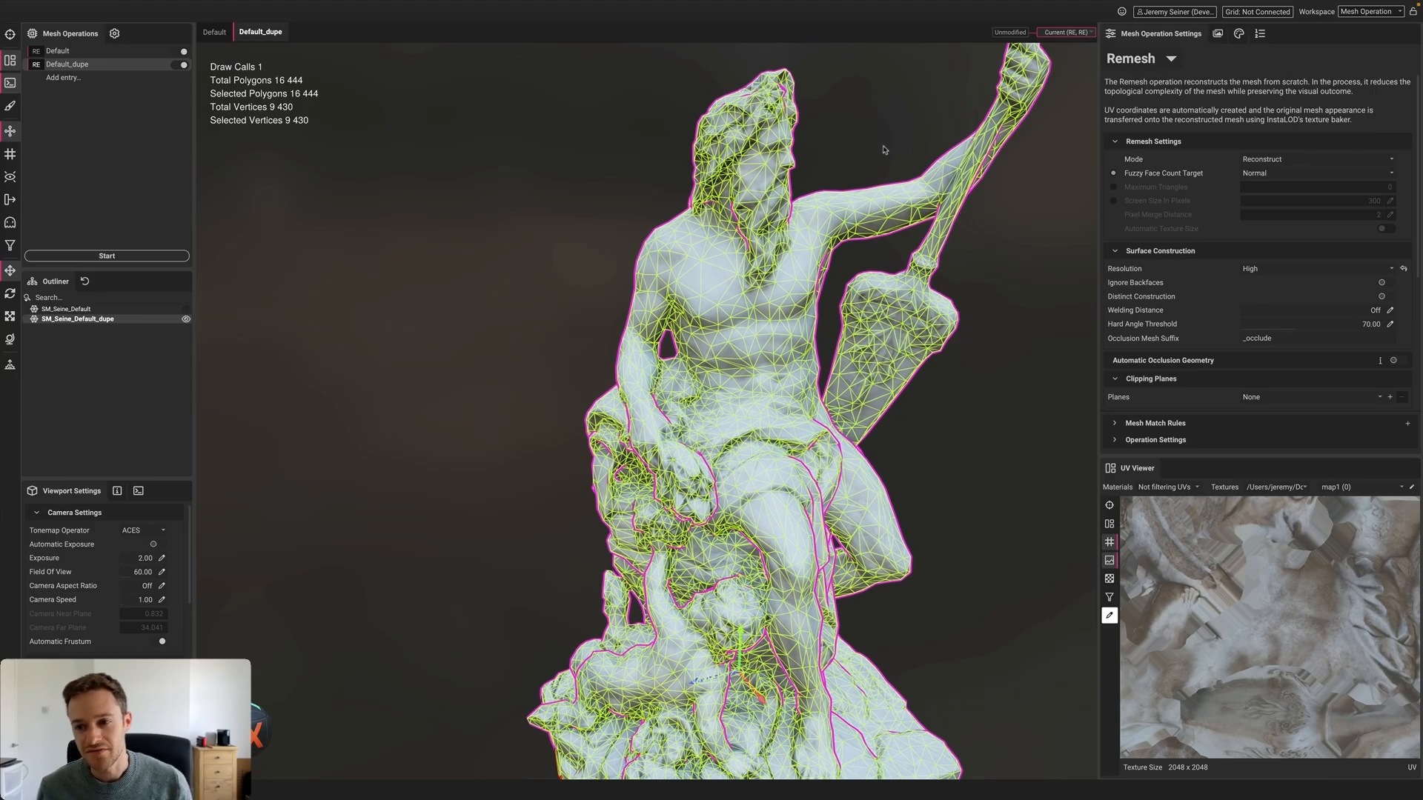
{"action": "left_click", "coordinate": [884, 150]}
{"action": "left_click_drag", "start_coordinate": [884, 150], "coordinate": [743, 317], "text": "alt"}
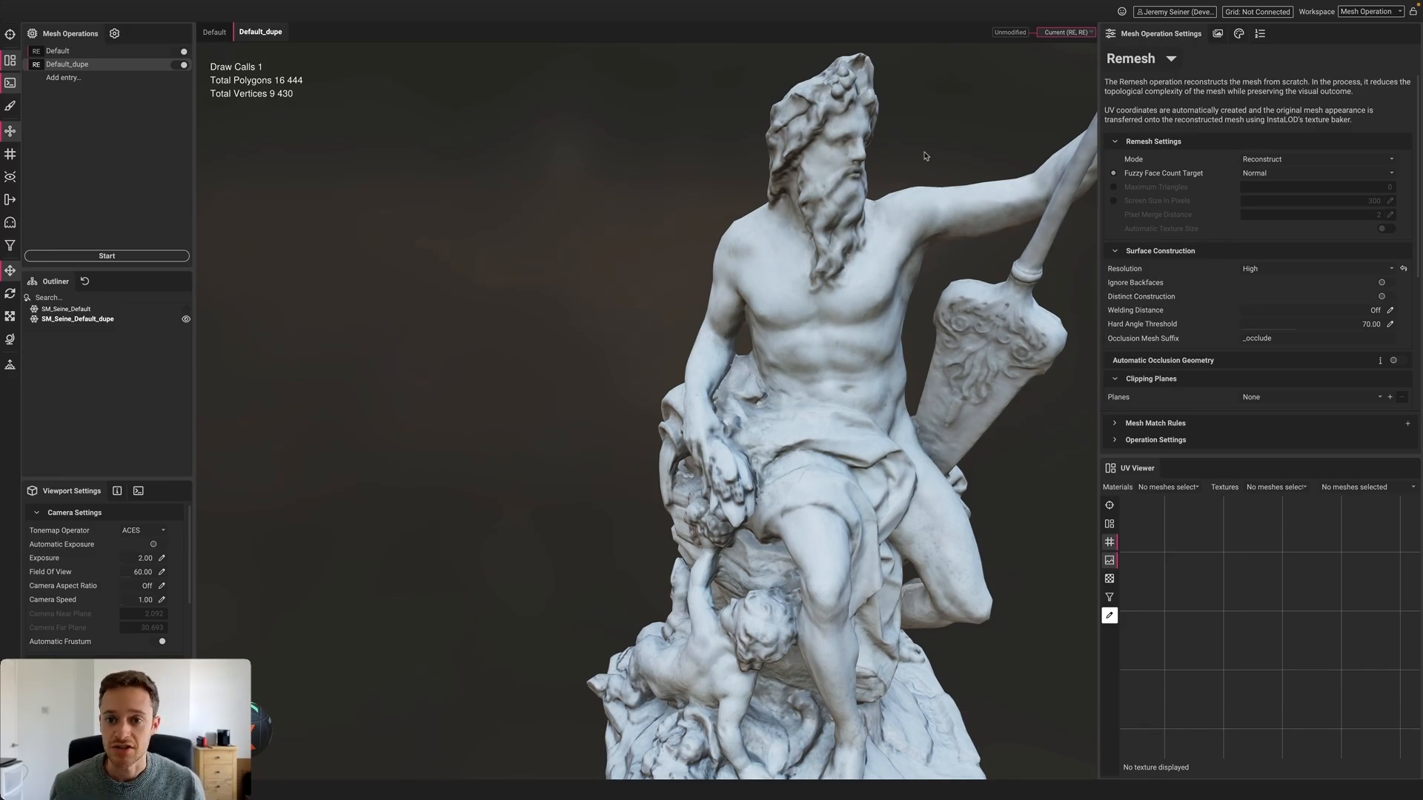
{"action": "scroll", "coordinate": [804, 432], "scroll_direction": "down", "scroll_amount": 3}
{"action": "middle_click_drag", "start_coordinate": [804, 433], "coordinate": [769, 424]}
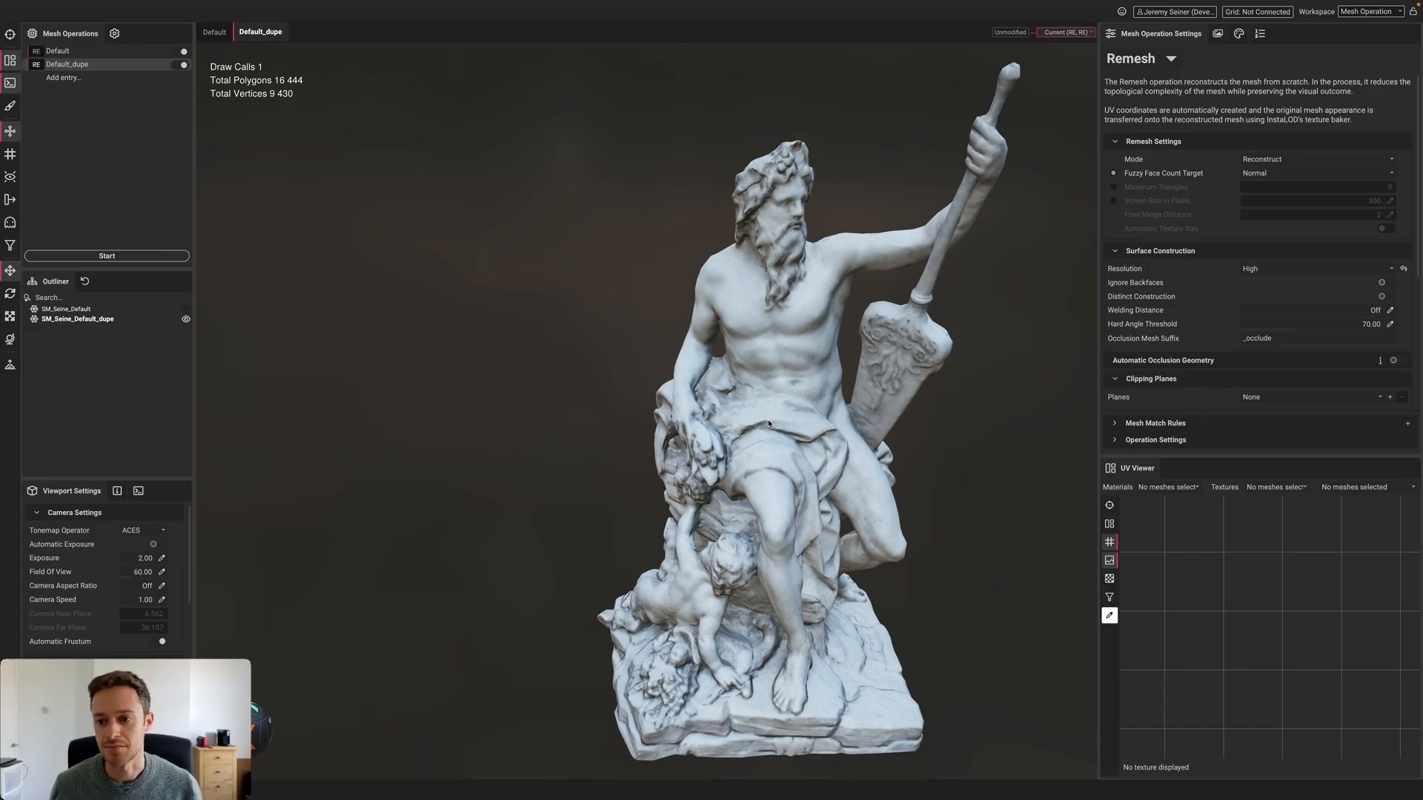
{"action": "left_click_drag", "start_coordinate": [949, 404], "coordinate": [916, 409]}
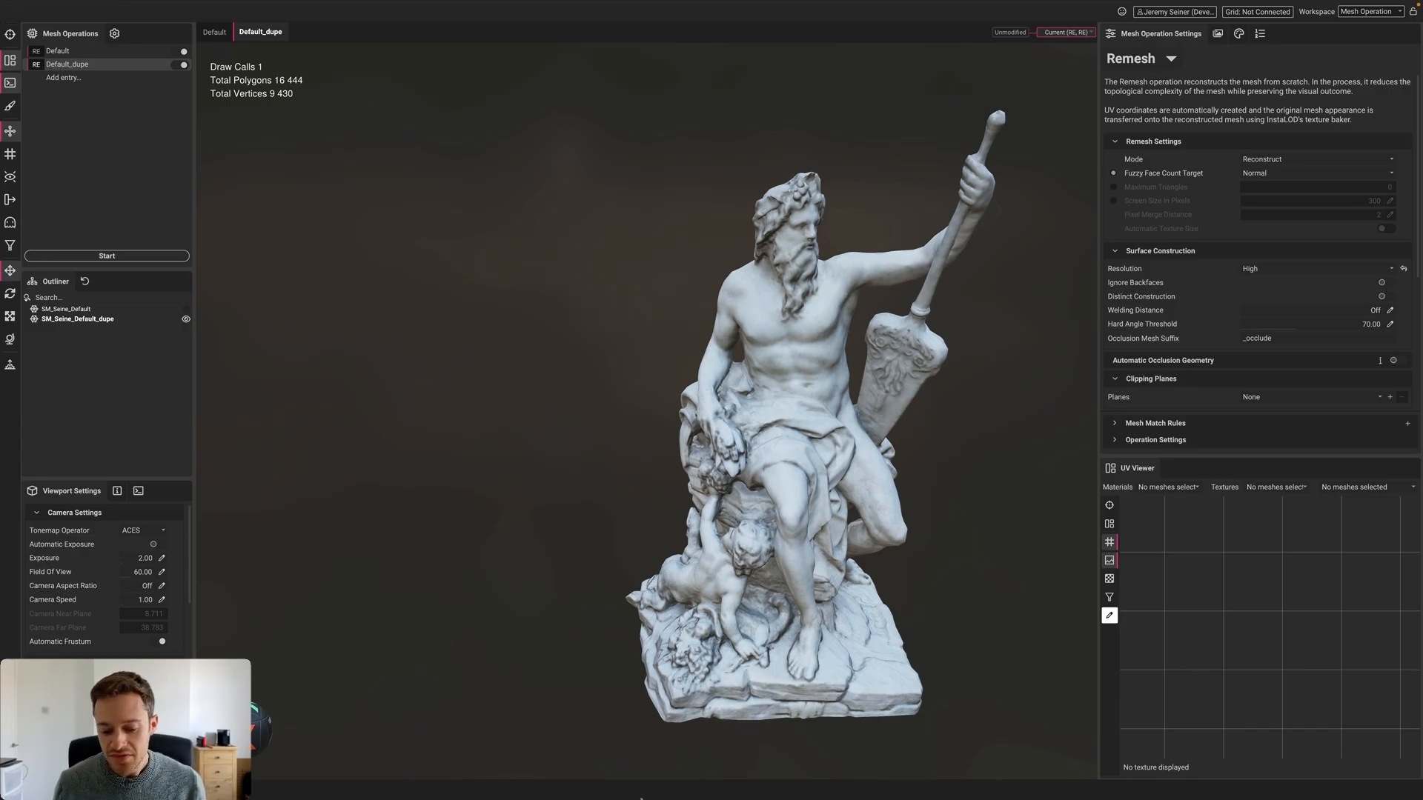
{"action": "left_click_drag", "start_coordinate": [732, 655], "coordinate": [763, 317], "text": "alt+super"}
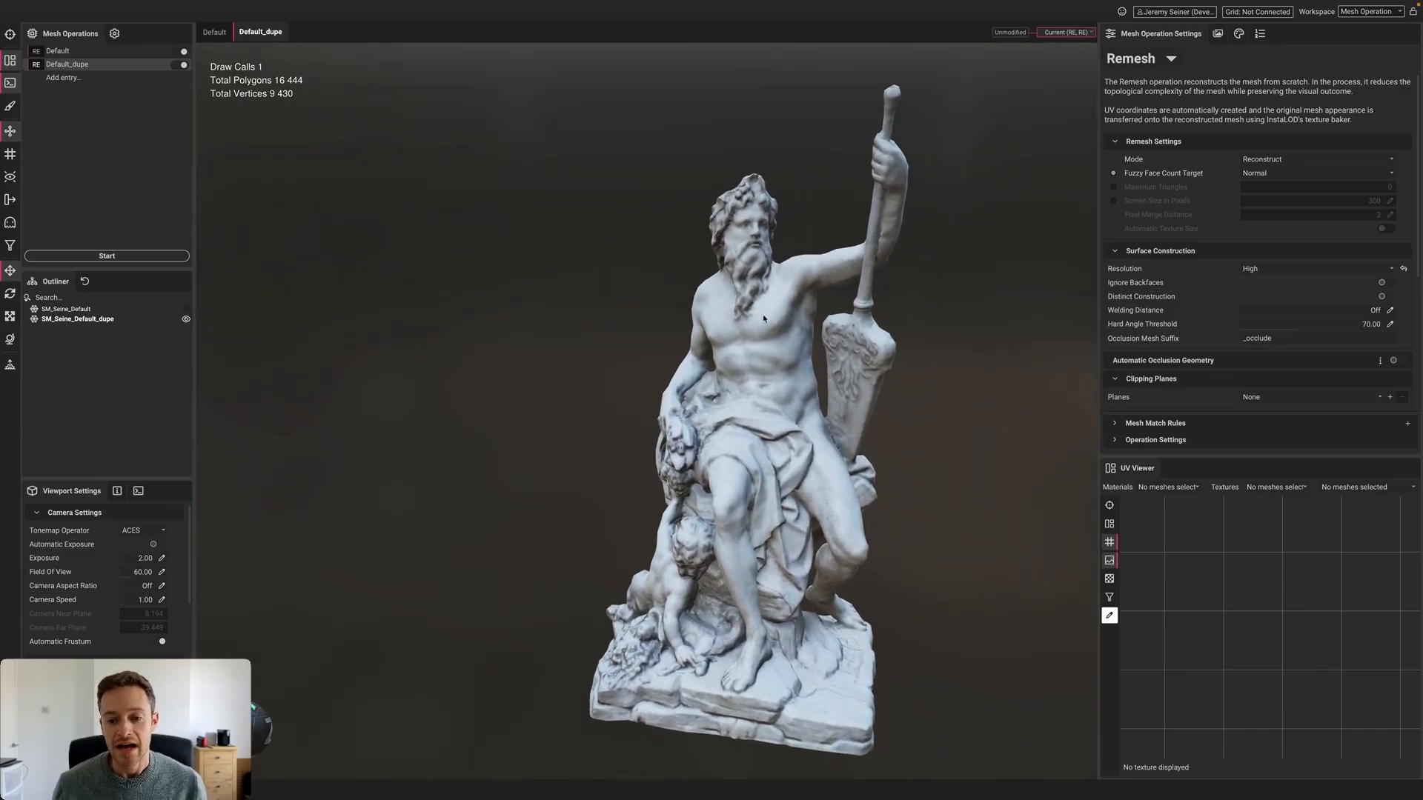
Check the statue's side, deselect it, and start a new profile, raising the unsaved-changes prompt
{"action": "left_click", "coordinate": [764, 318]}
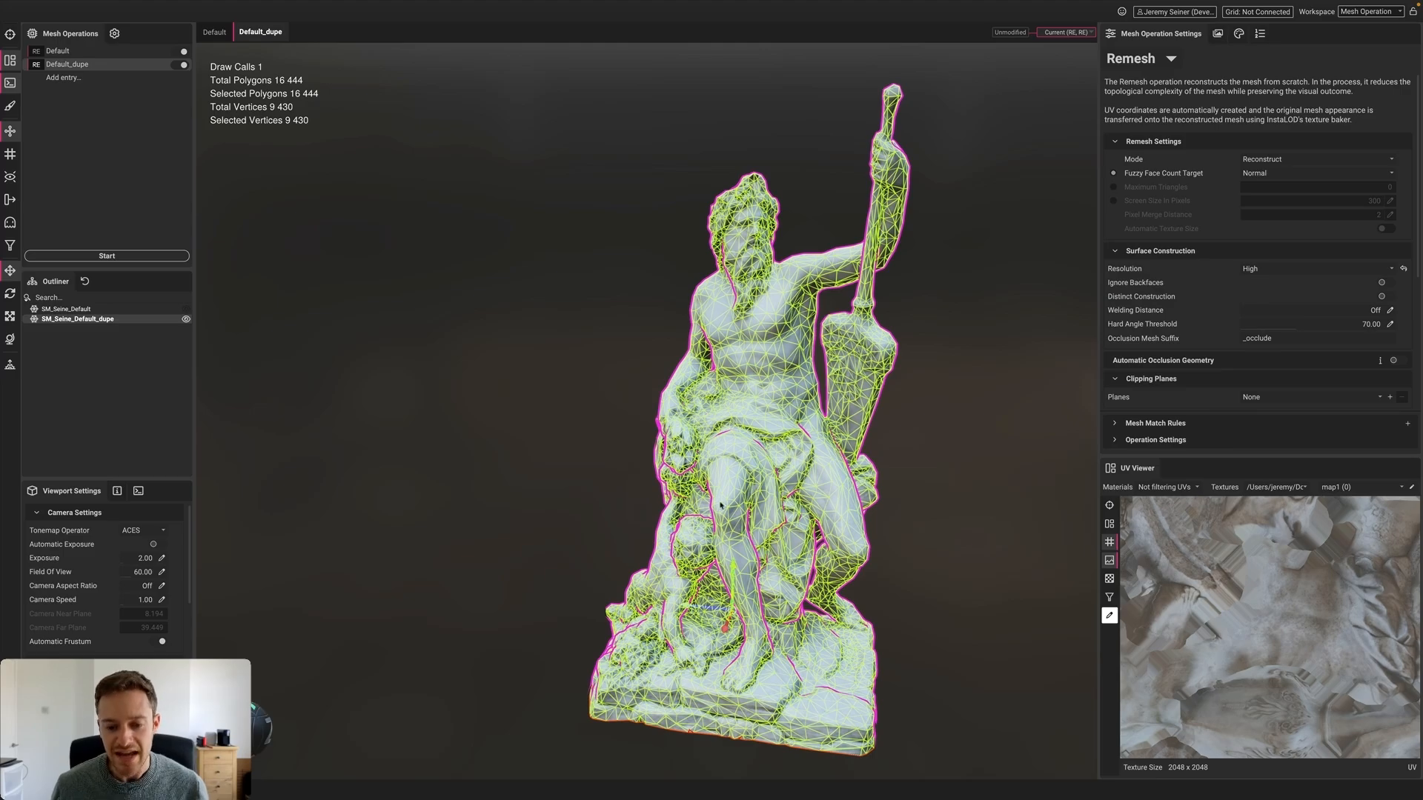
{"action": "left_click_drag", "start_coordinate": [763, 318], "coordinate": [908, 389], "text": "alt"}
{"action": "left_click_drag", "start_coordinate": [907, 389], "coordinate": [940, 438], "text": "alt+super"}
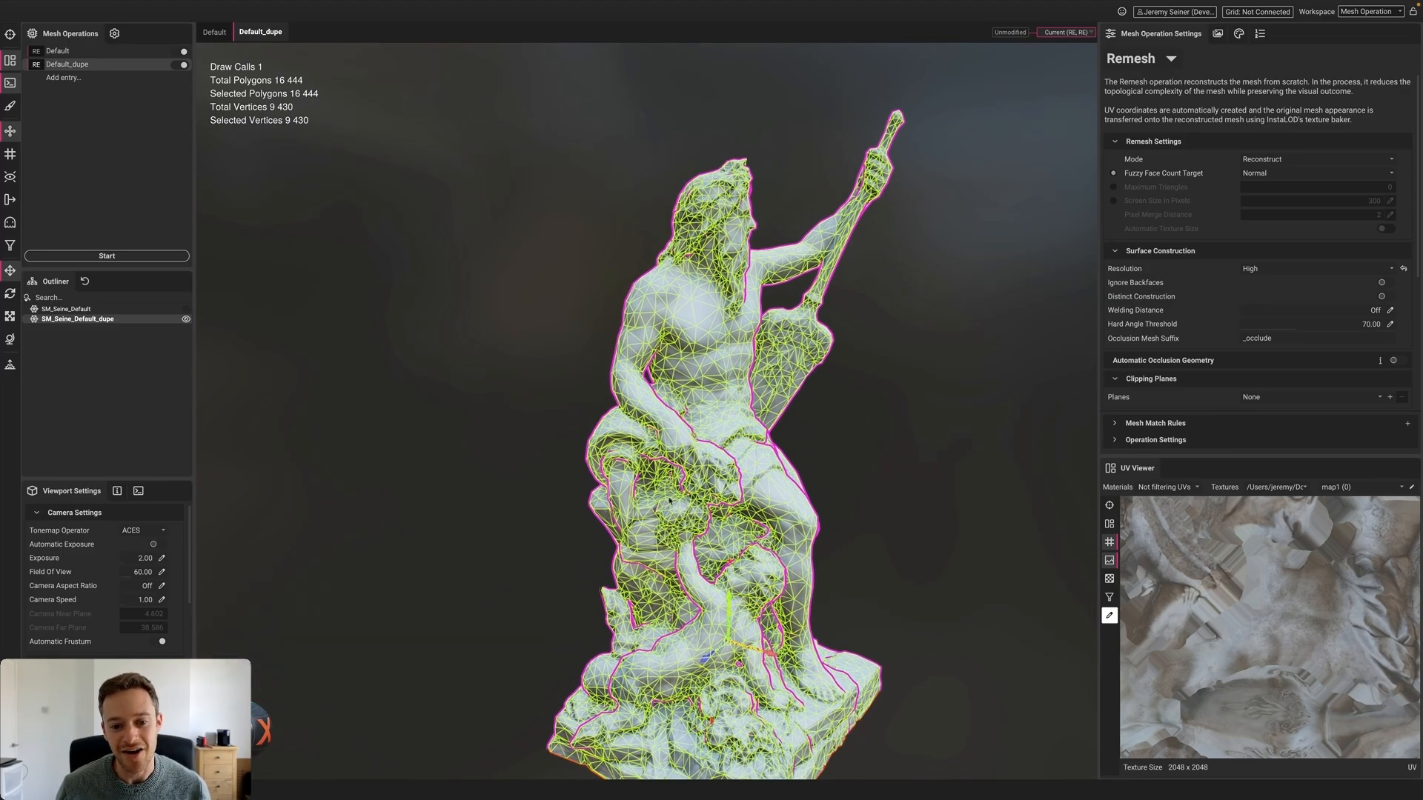
{"action": "scroll", "coordinate": [940, 437], "scroll_direction": "up", "scroll_amount": 3}
{"action": "left_click", "coordinate": [938, 437]}
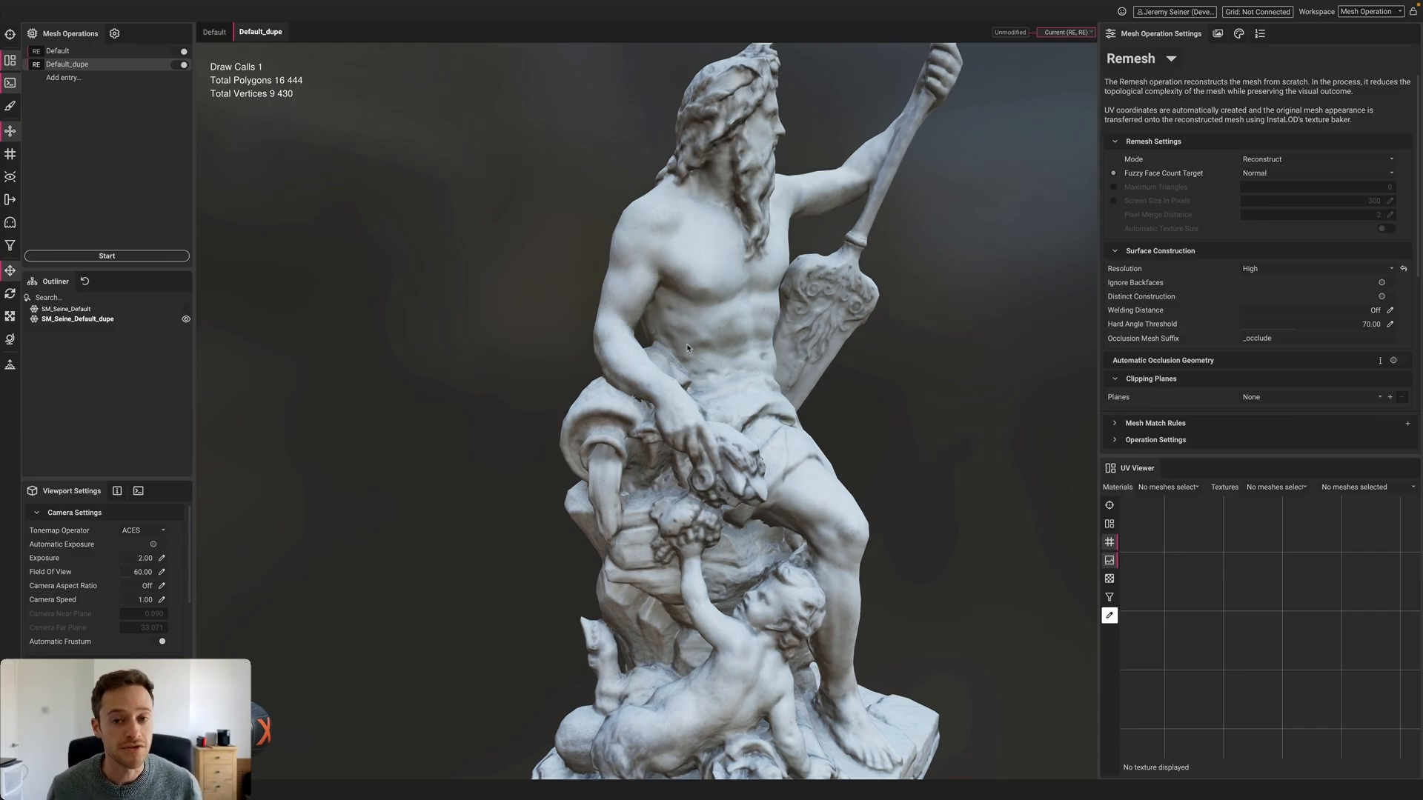
{"action": "scroll", "coordinate": [691, 348], "scroll_direction": "down", "scroll_amount": 3}
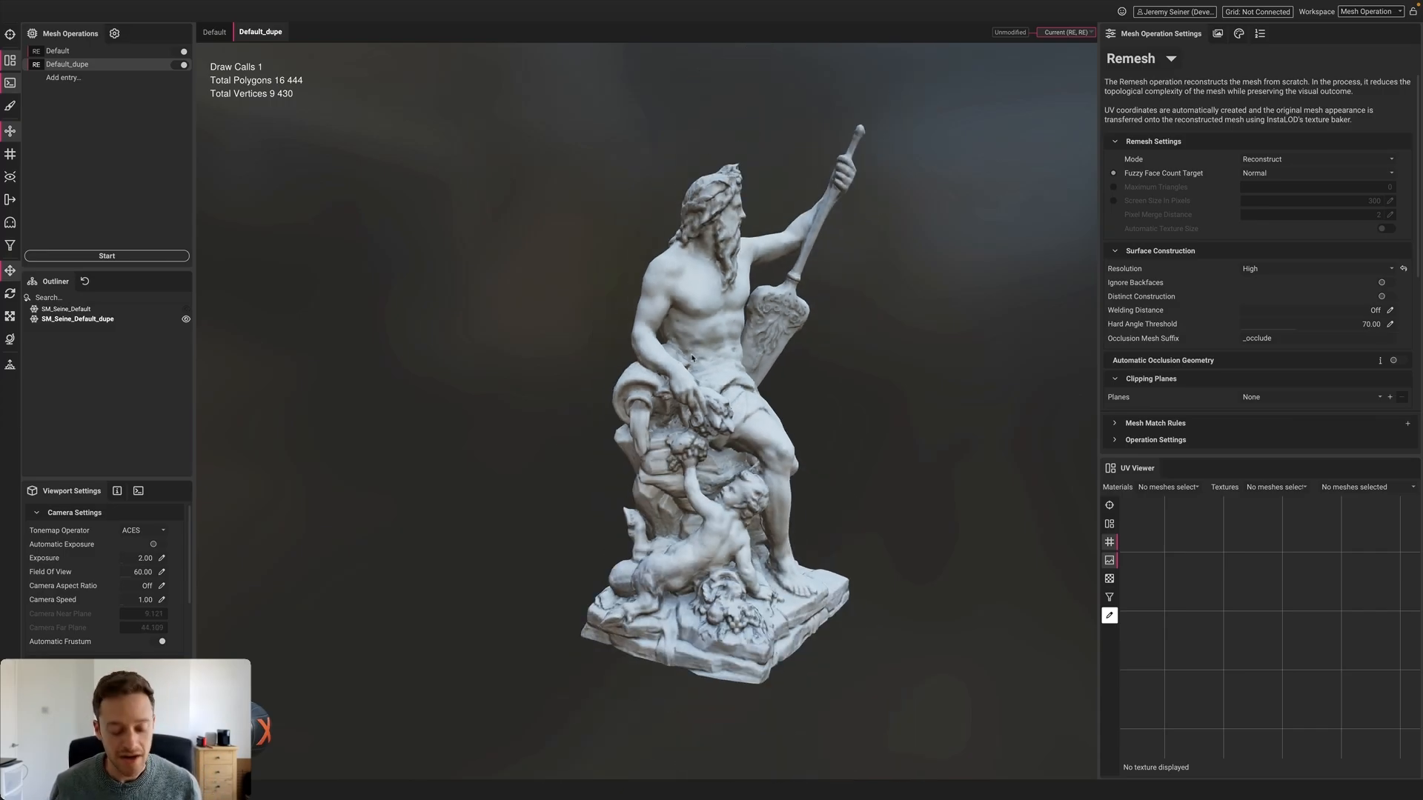
{"action": "left_click_drag", "start_coordinate": [691, 358], "coordinate": [486, 397], "text": "alt"}
{"action": "key", "text": "ctrl+n"}
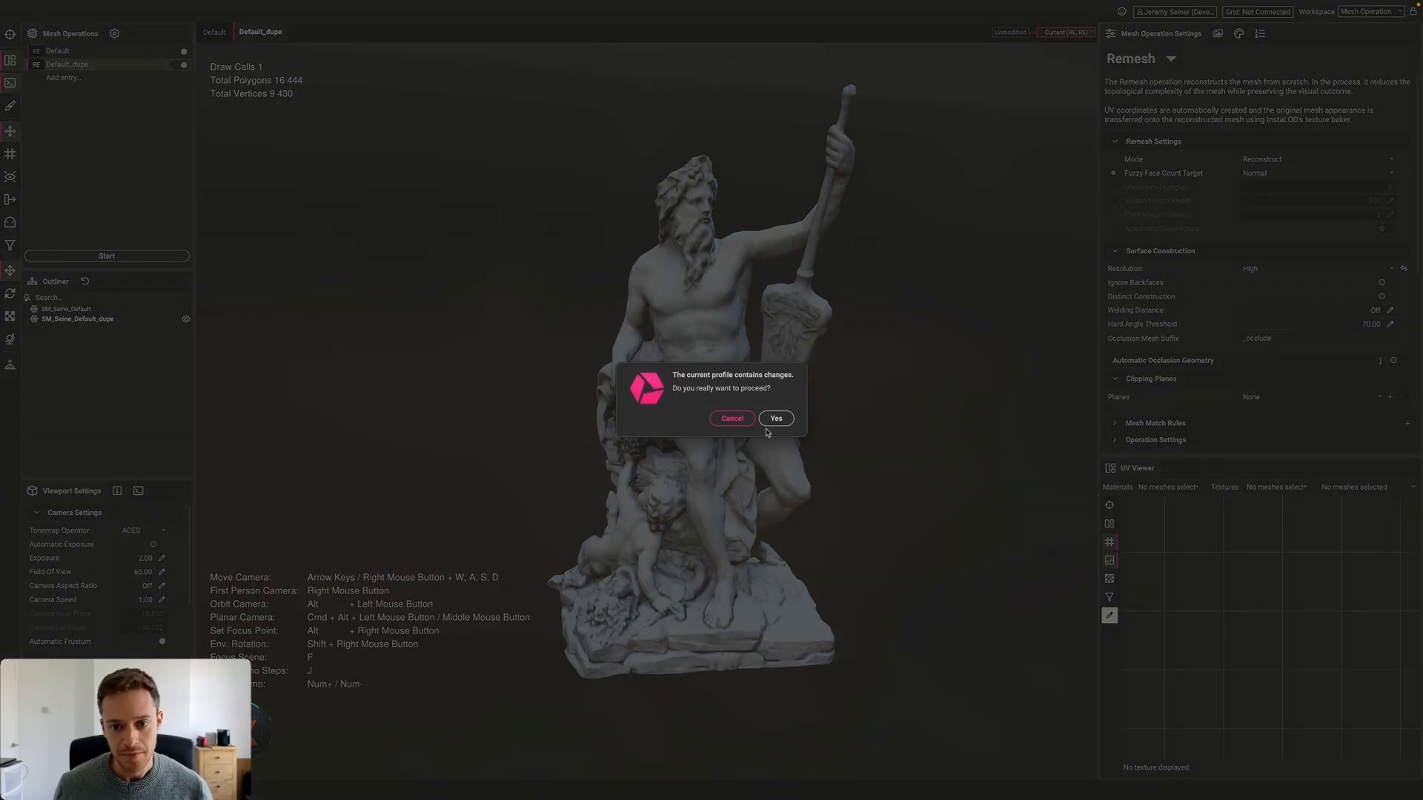
Discard changes, choose a Quad Remesh profile, and open the MarcusAurelius bust in a new scene
{"action": "left_click", "coordinate": [775, 416]}
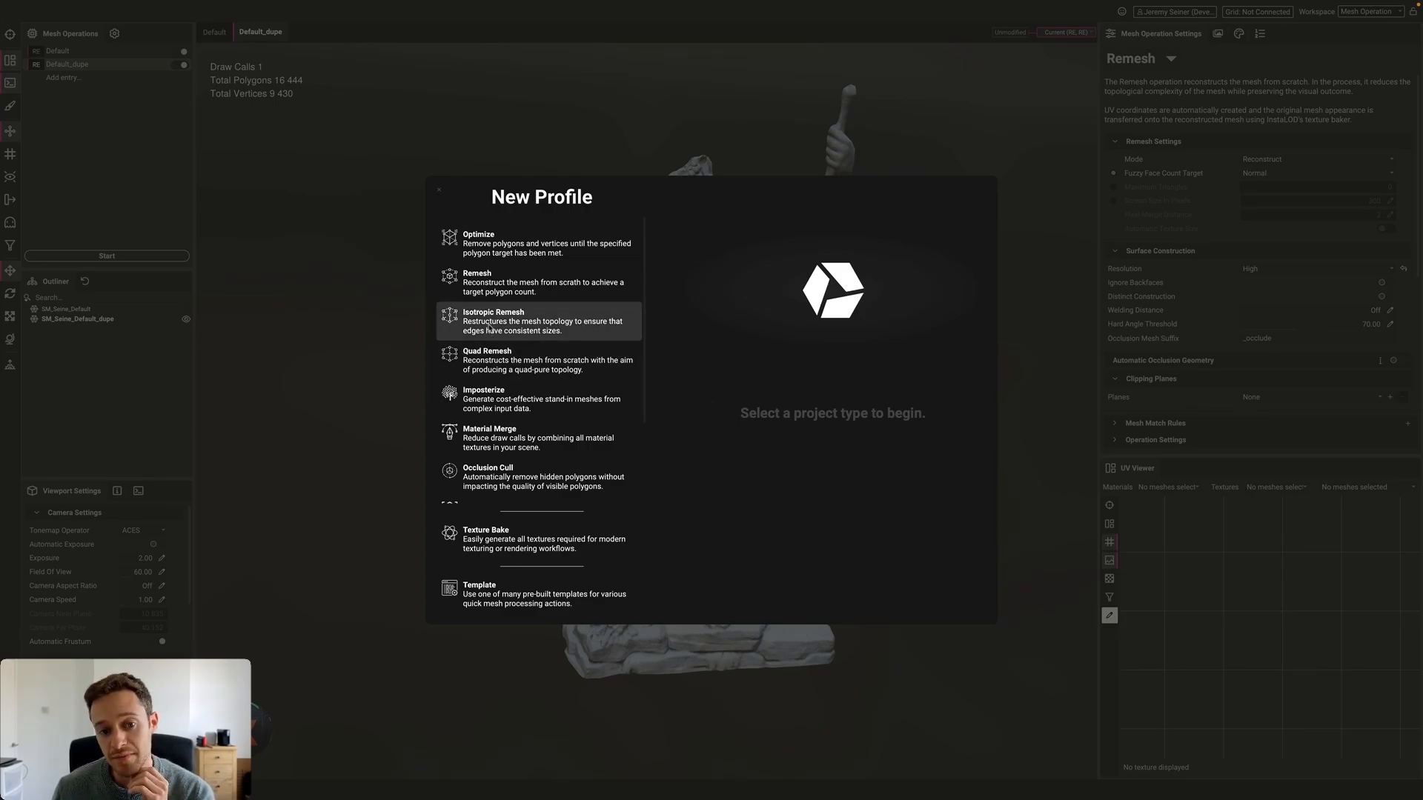
{"action": "left_click", "coordinate": [519, 361]}
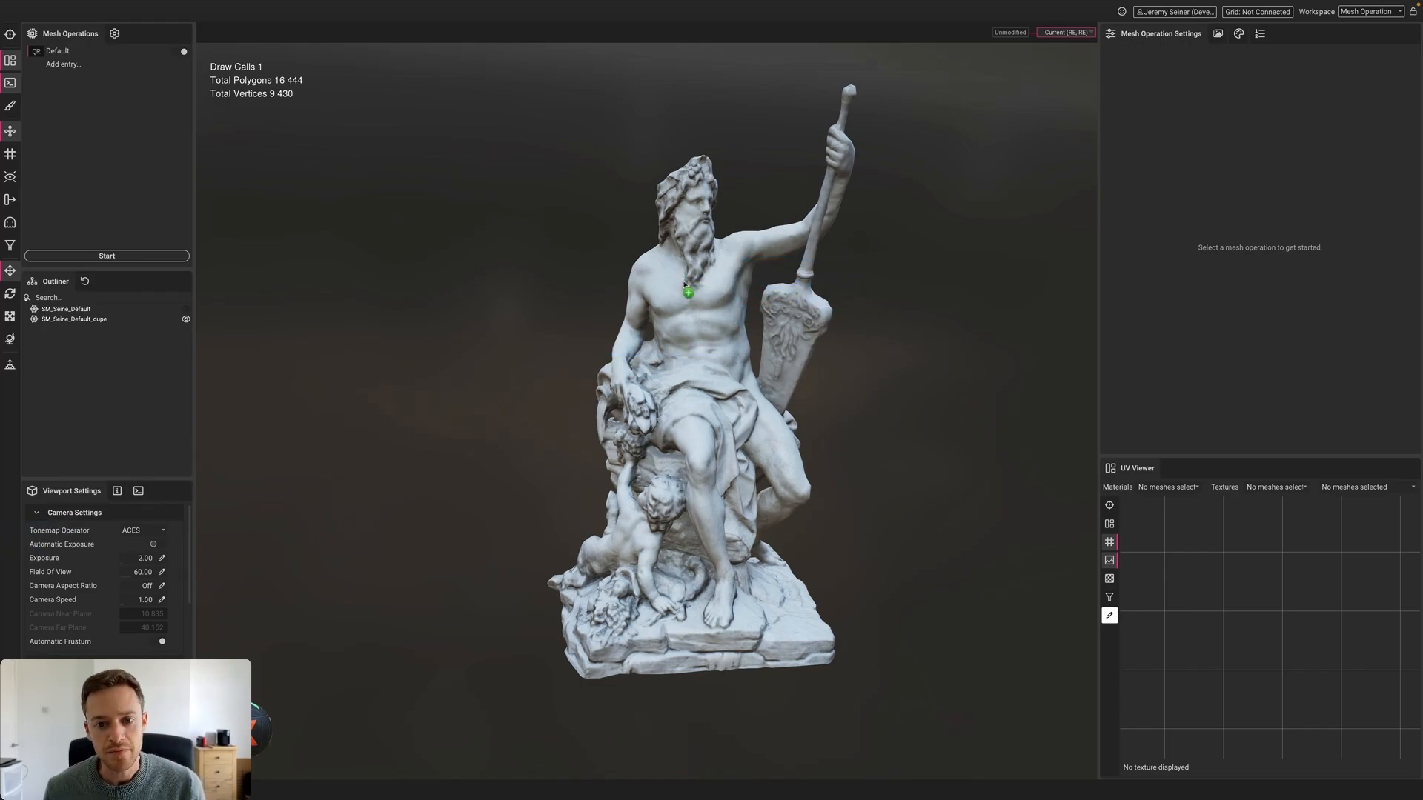
{"action": "left_click_drag", "start_coordinate": [684, 285], "coordinate": [685, 286]}
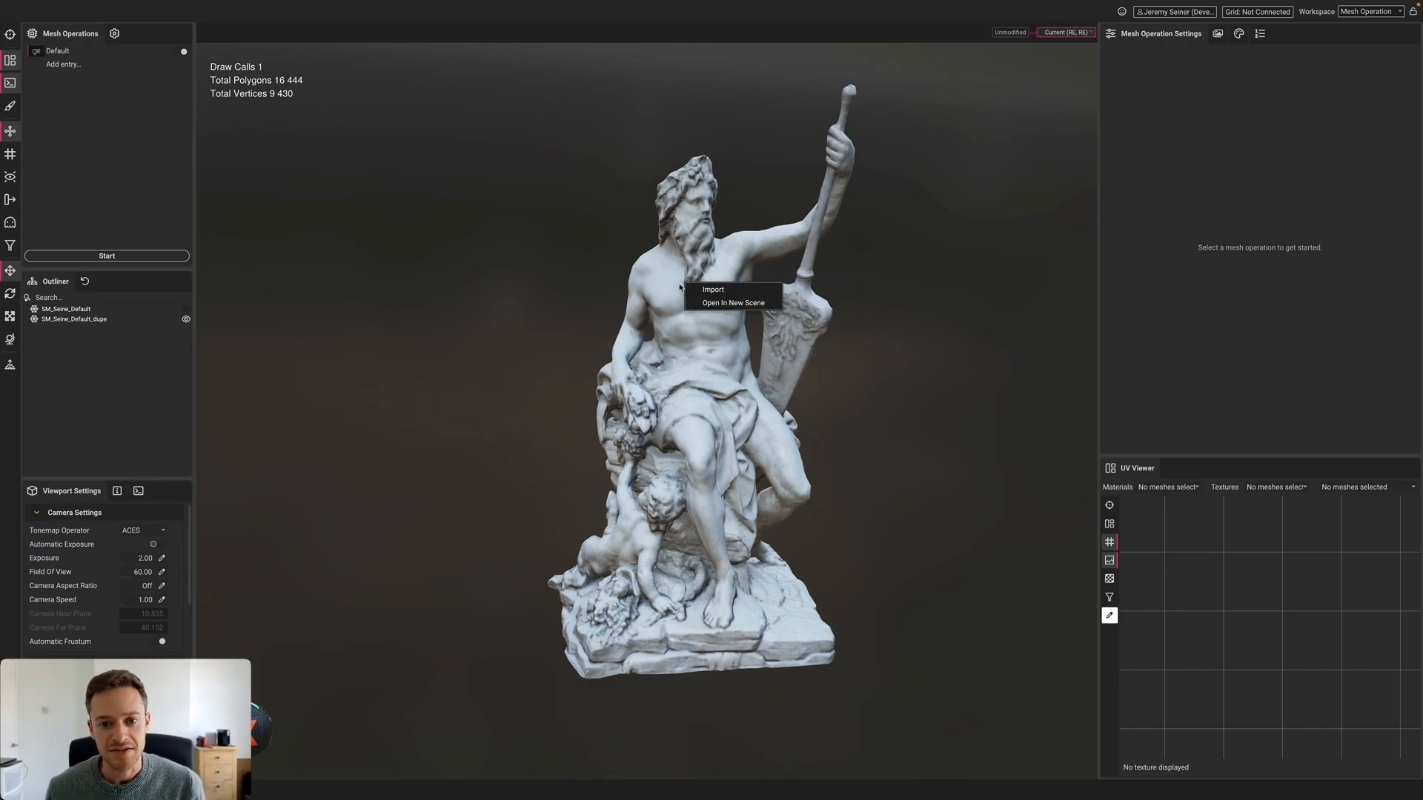
{"action": "left_click", "coordinate": [752, 303]}
{"action": "left_click", "coordinate": [777, 417]}
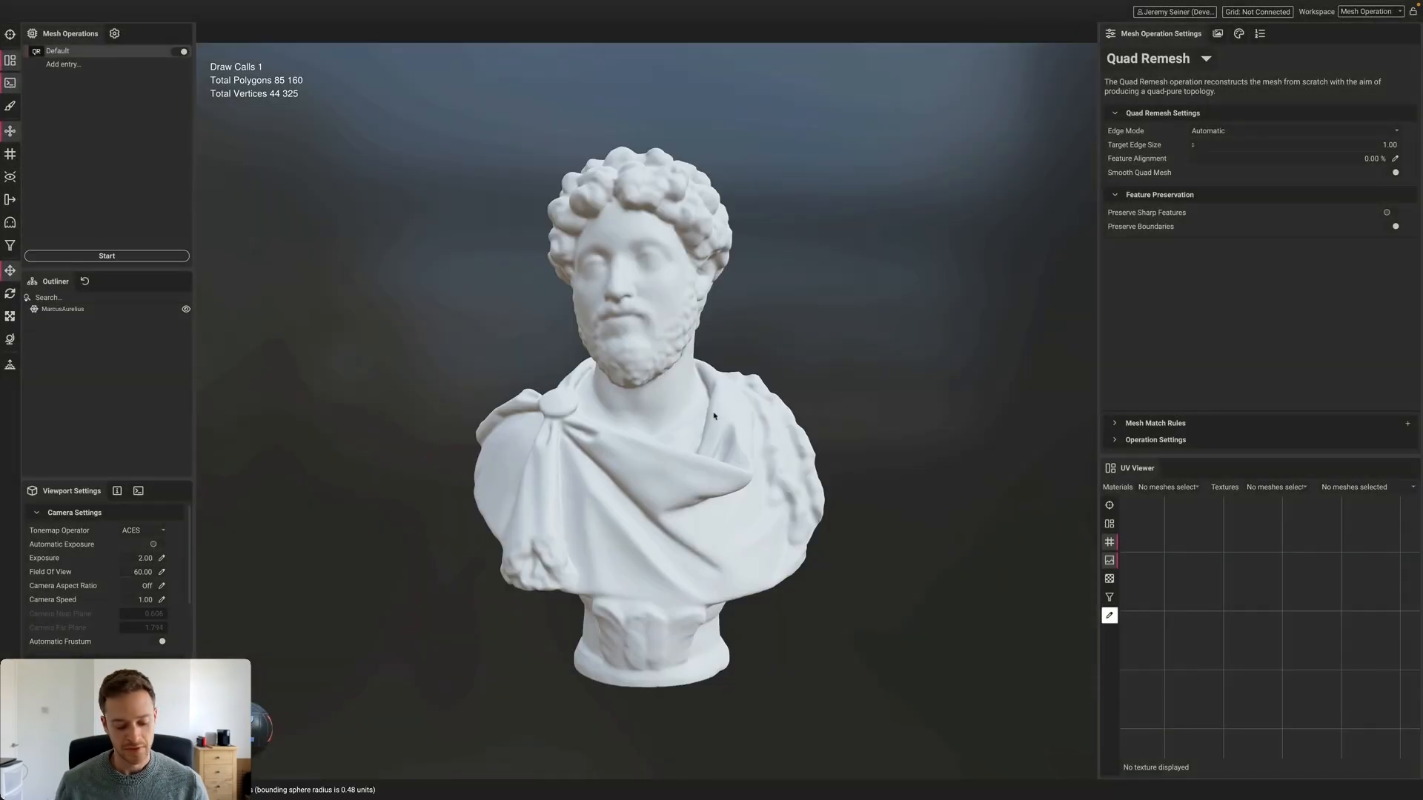
Select the bust and zoom in on its dense triangle wireframe at a three-quarter view
{"action": "mouse_move", "coordinate": [630, 377]}
{"action": "left_mouse_down", "text": "alt"}
{"action": "mouse_move", "coordinate": [673, 377]}
{"action": "mouse_move", "coordinate": [646, 378]}
{"action": "left_mouse_up", "text": "alt"}
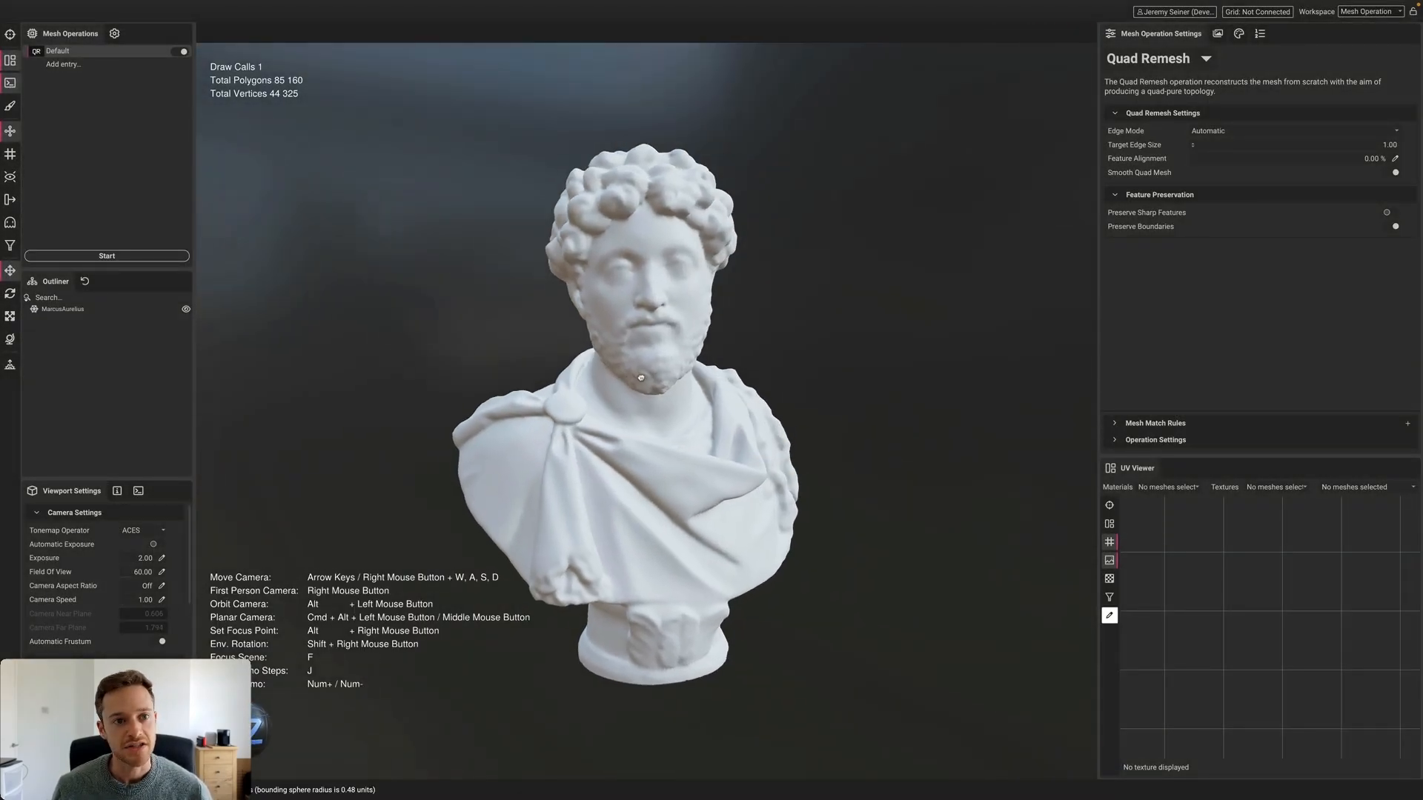
{"action": "left_click", "coordinate": [651, 295]}
{"action": "scroll", "coordinate": [647, 292], "scroll_direction": "up", "scroll_amount": 5}
{"action": "scroll", "coordinate": [629, 298], "scroll_direction": "down", "scroll_amount": 2}
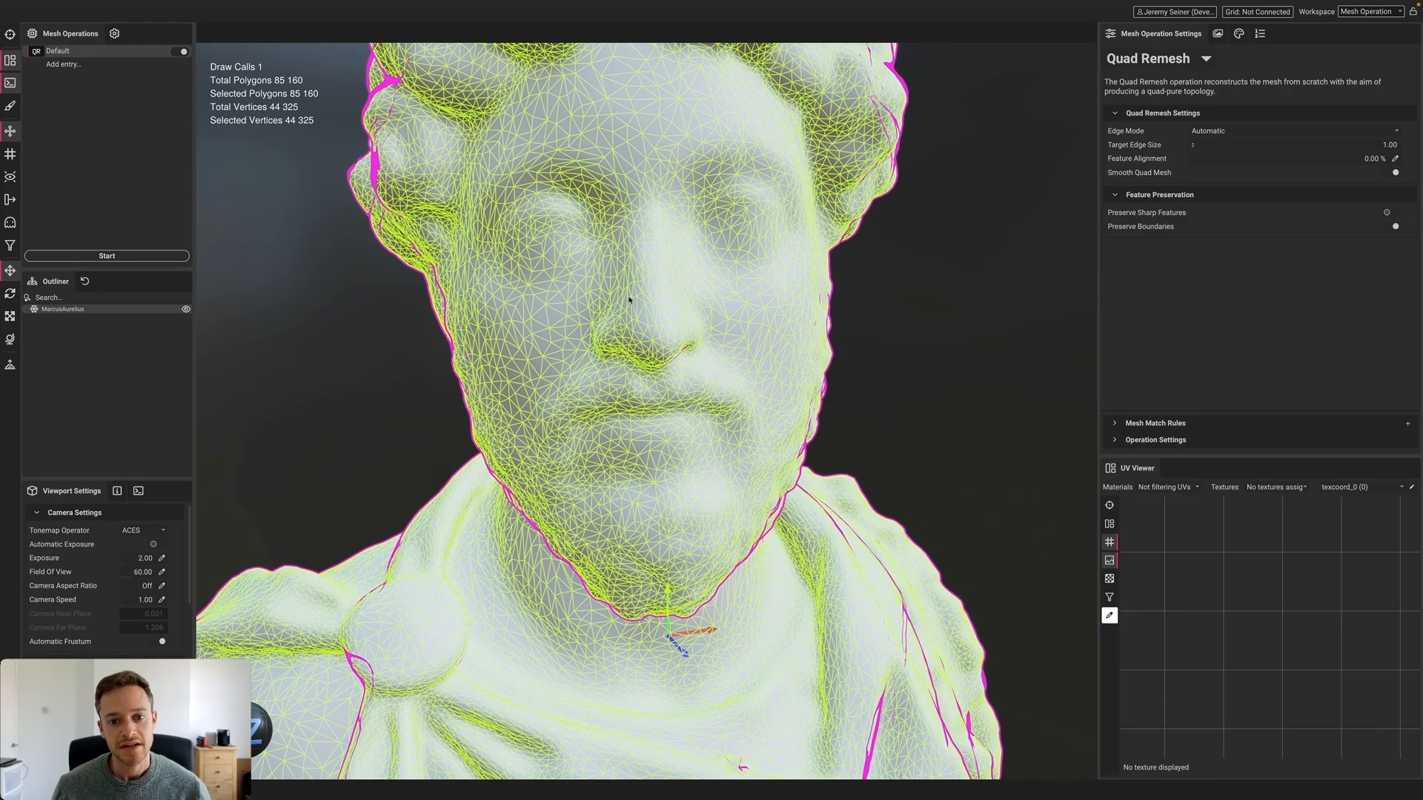
{"action": "left_click_drag", "start_coordinate": [629, 298], "coordinate": [593, 313], "text": "alt"}
{"action": "scroll", "coordinate": [593, 315], "scroll_direction": "down", "scroll_amount": 2}
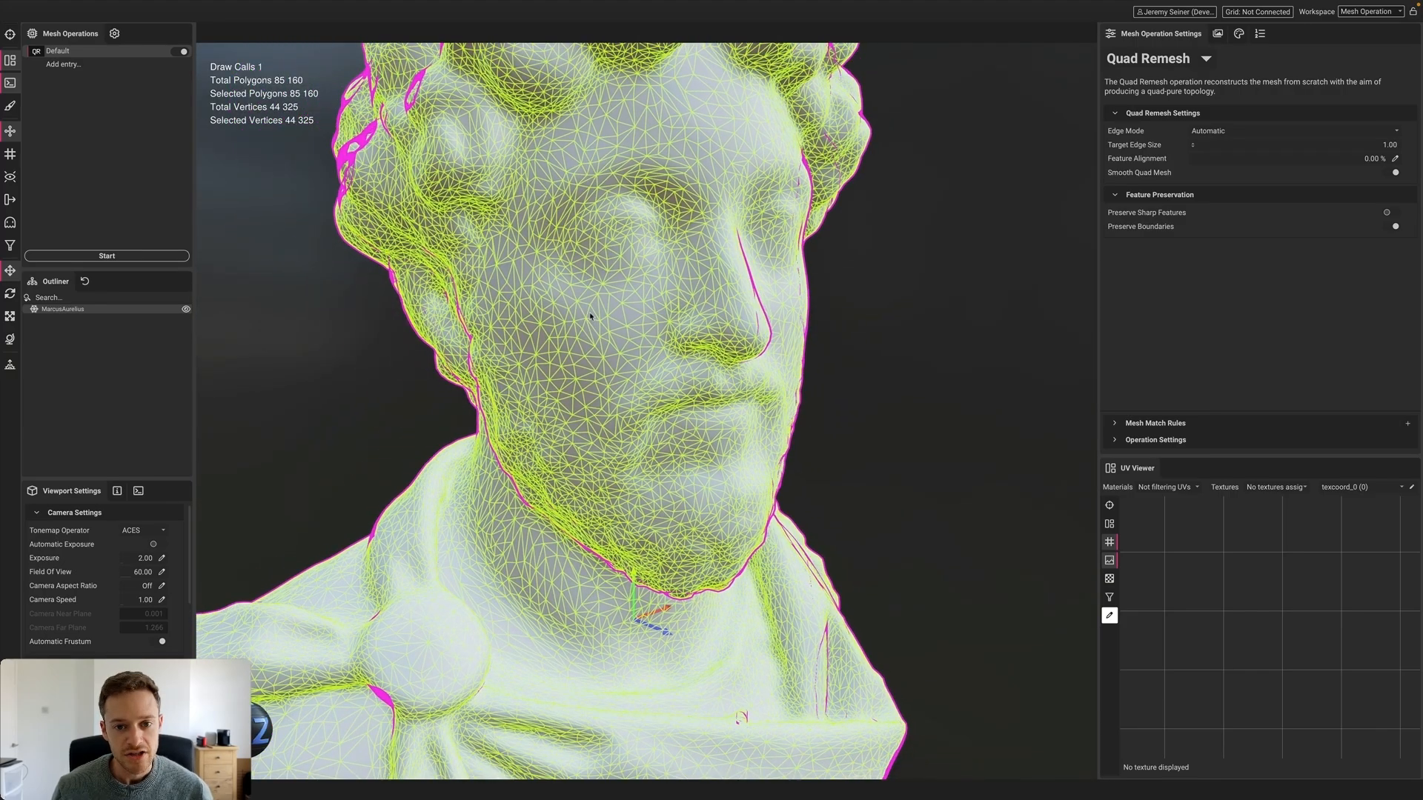
{"action": "scroll", "coordinate": [590, 316], "scroll_direction": "down", "scroll_amount": 3}
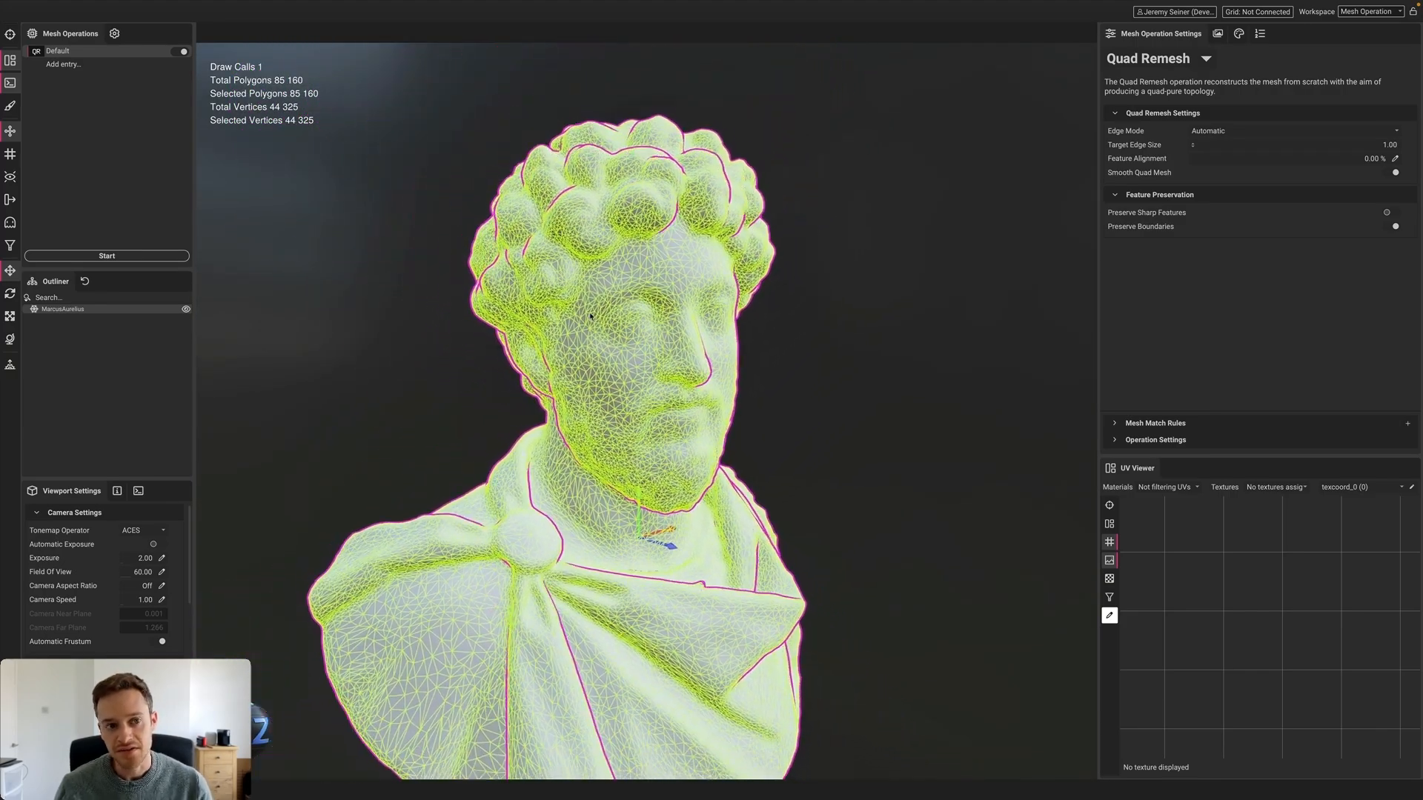
Reframe the bust and set the Quad Remesh Target Edge Size to 3.00
{"action": "right_click", "coordinate": [591, 316]}
{"action": "left_click", "coordinate": [939, 298]}
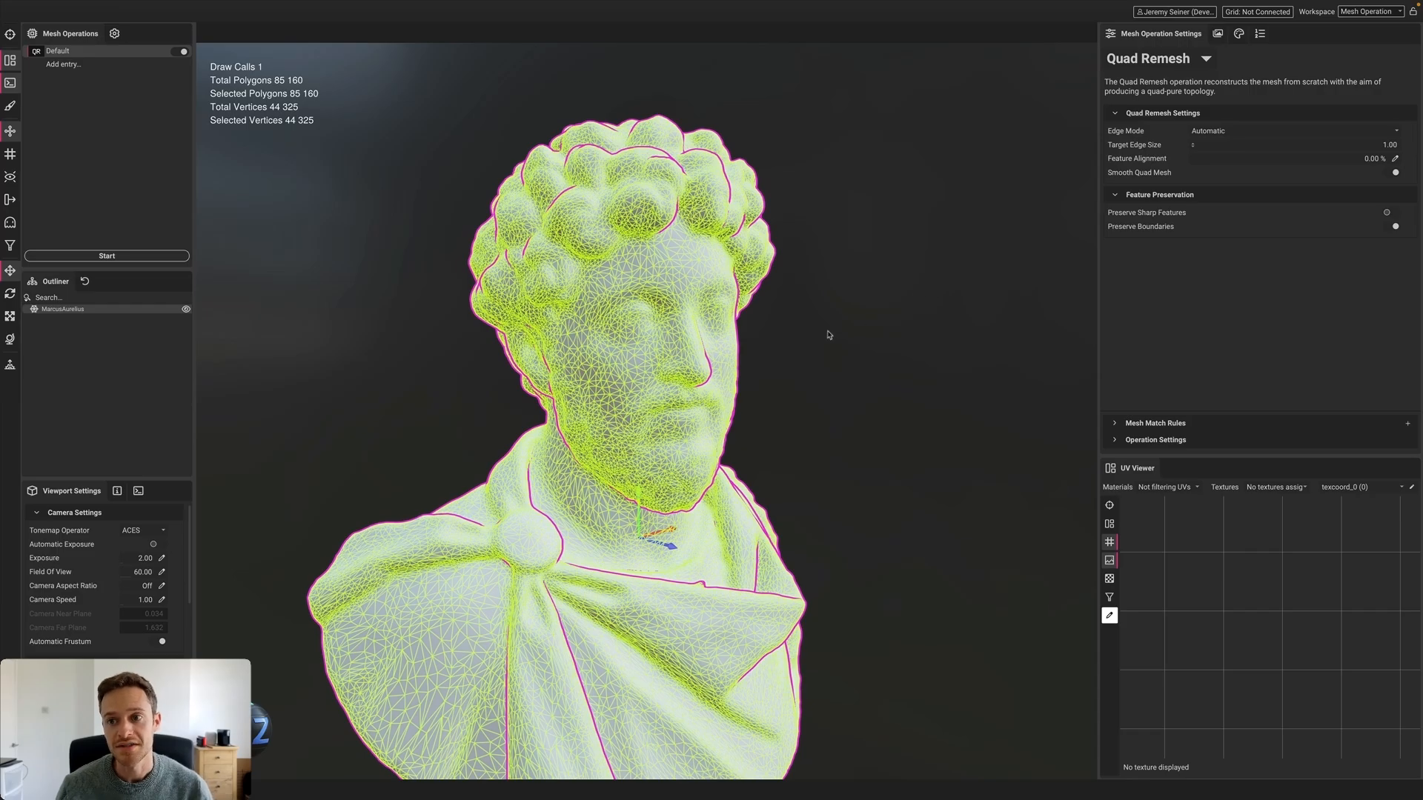
{"action": "scroll", "coordinate": [704, 356], "scroll_direction": "down", "scroll_amount": 3}
{"action": "left_click_drag", "start_coordinate": [704, 357], "coordinate": [668, 385], "text": "alt"}
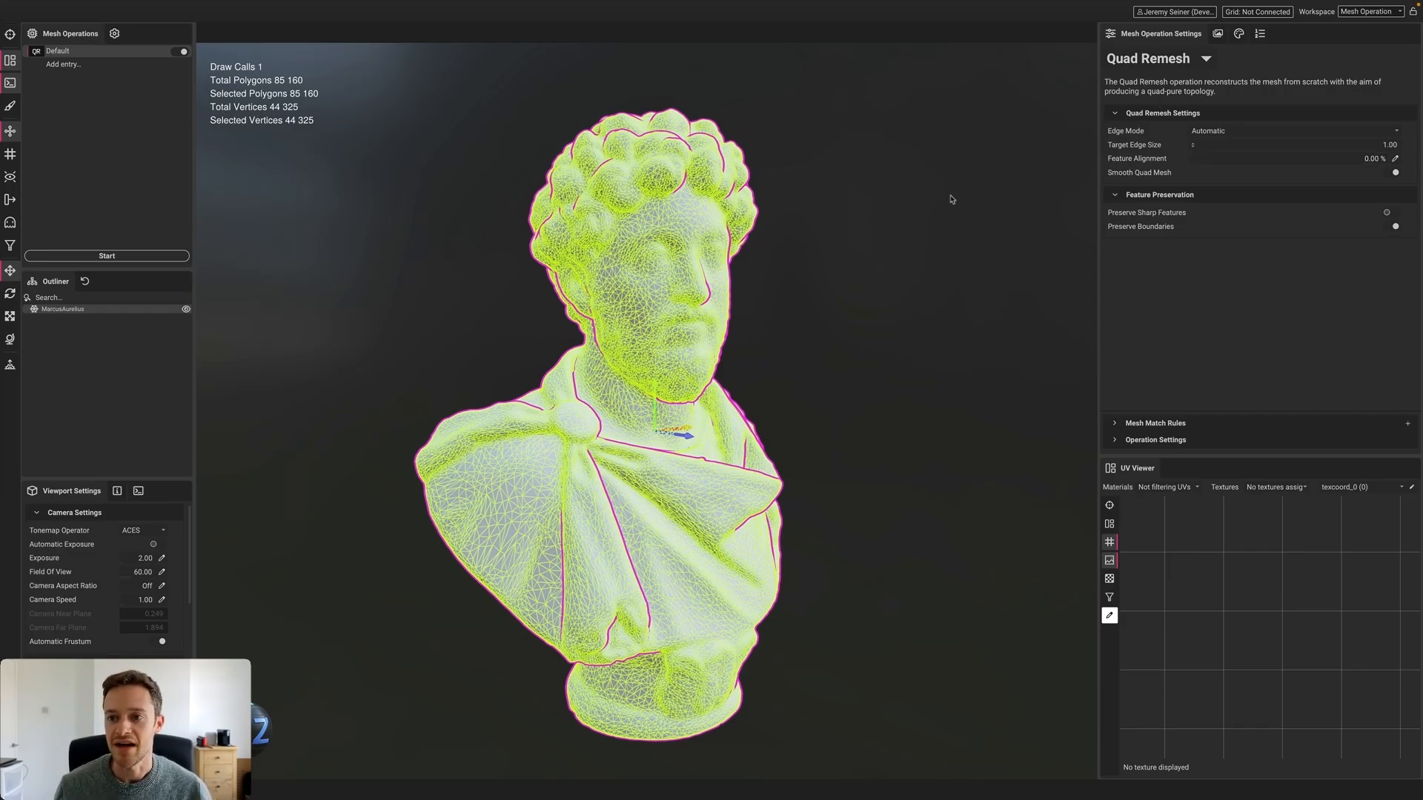
{"action": "left_click", "coordinate": [1353, 145]}
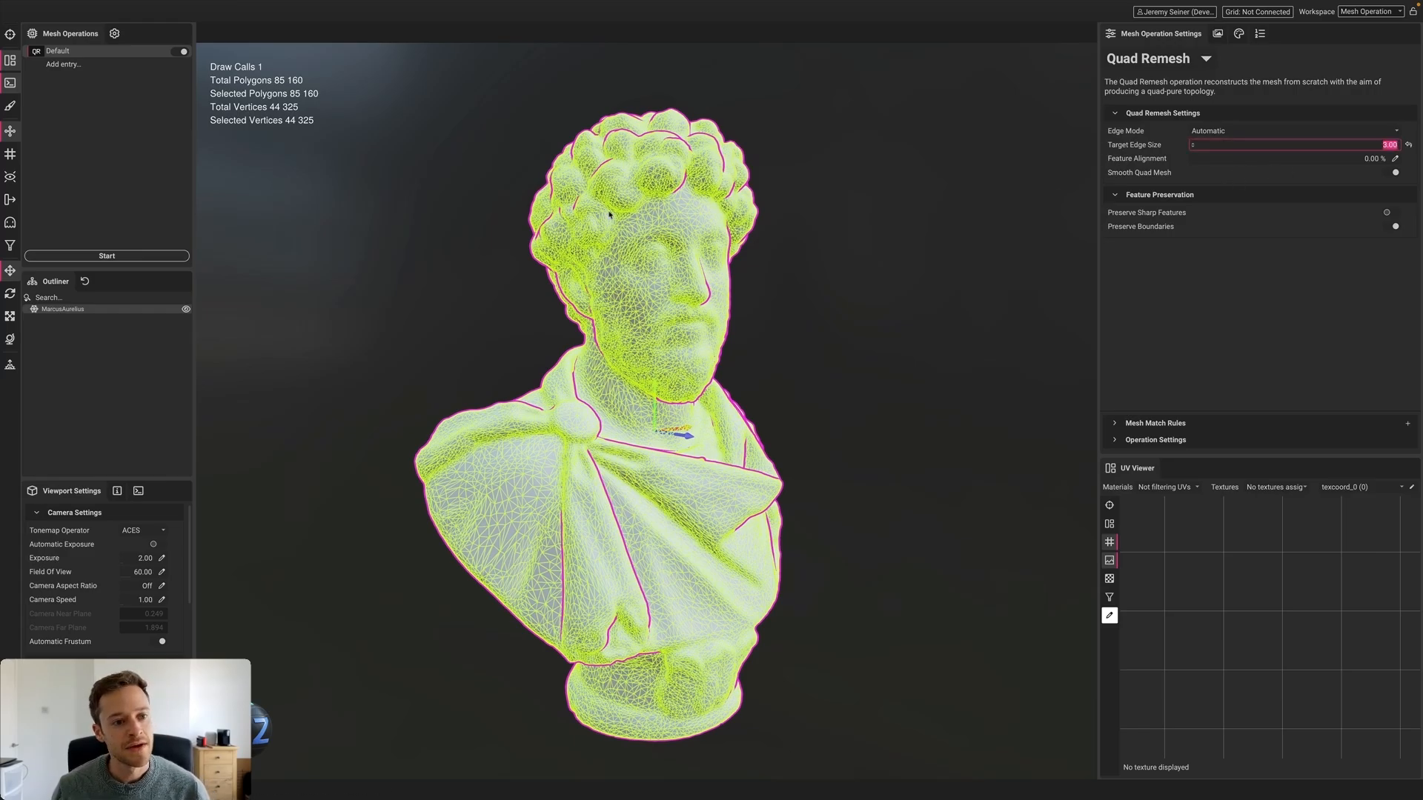
Run Quad Remesh, rebuilding the bust as 50,496 quad polygons, and view its left side
{"action": "left_click", "coordinate": [148, 256]}
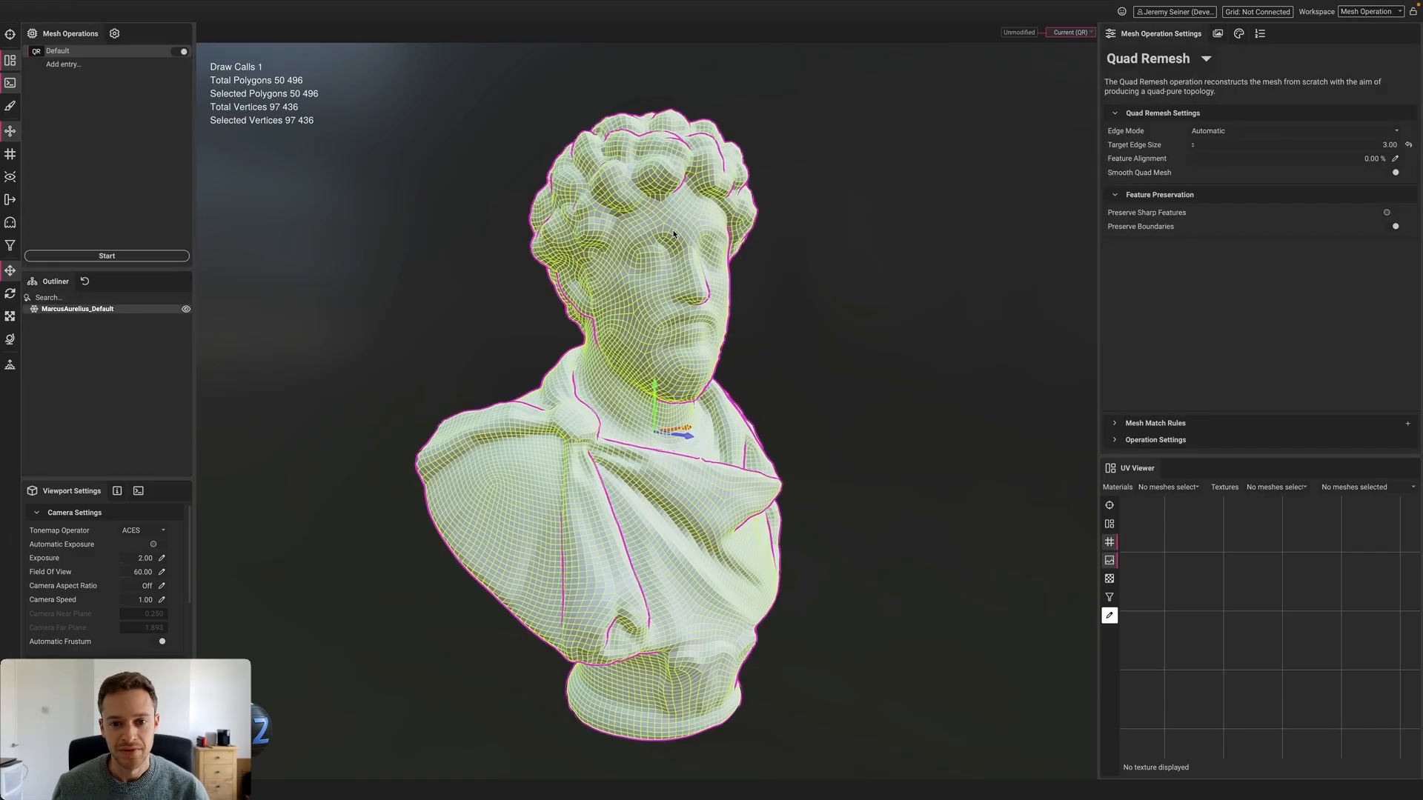
{"action": "scroll", "coordinate": [678, 239], "scroll_direction": "up", "scroll_amount": 5}
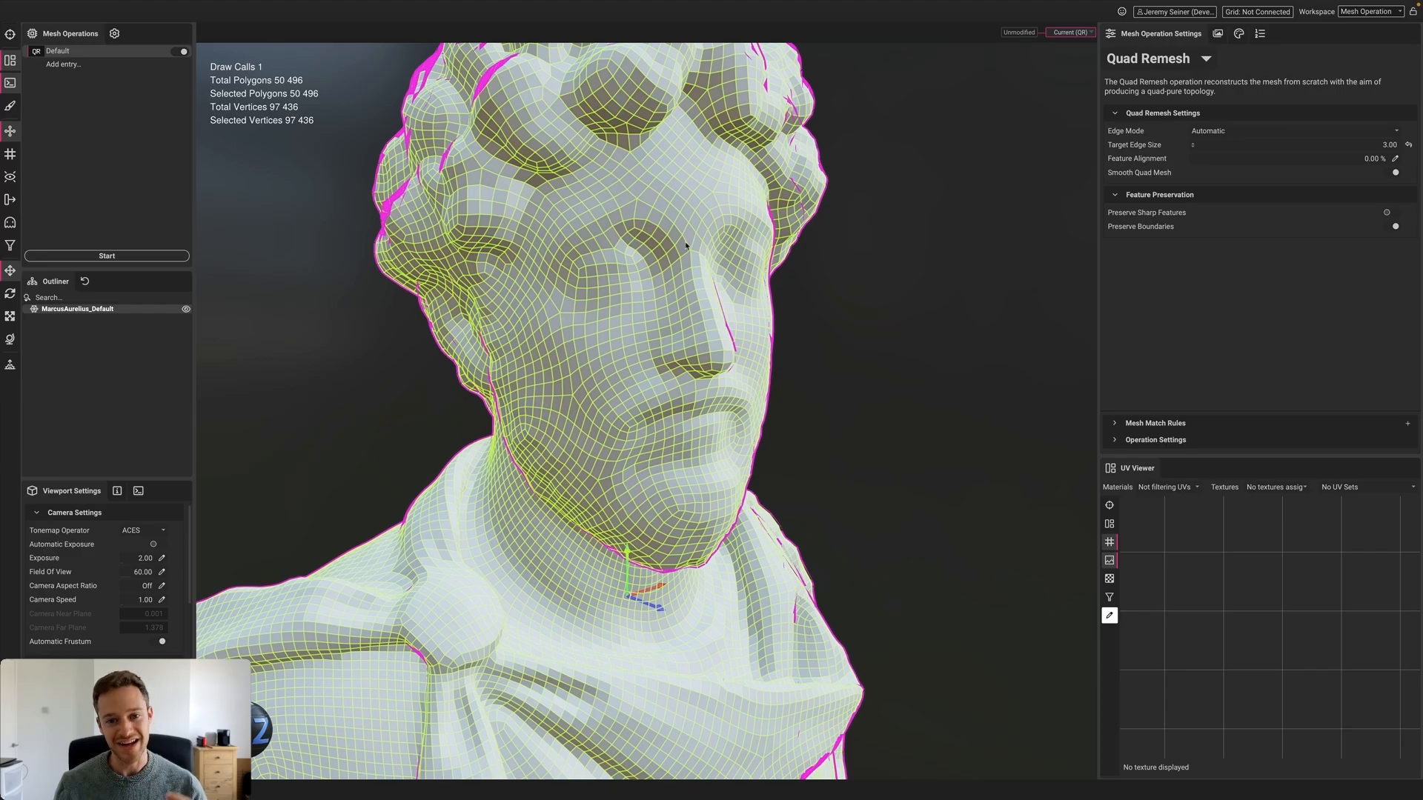
{"action": "left_click_drag", "start_coordinate": [685, 246], "coordinate": [645, 304], "text": "alt"}
{"action": "scroll", "coordinate": [644, 306], "scroll_direction": "down", "scroll_amount": 4}
{"action": "right_click", "coordinate": [644, 306]}
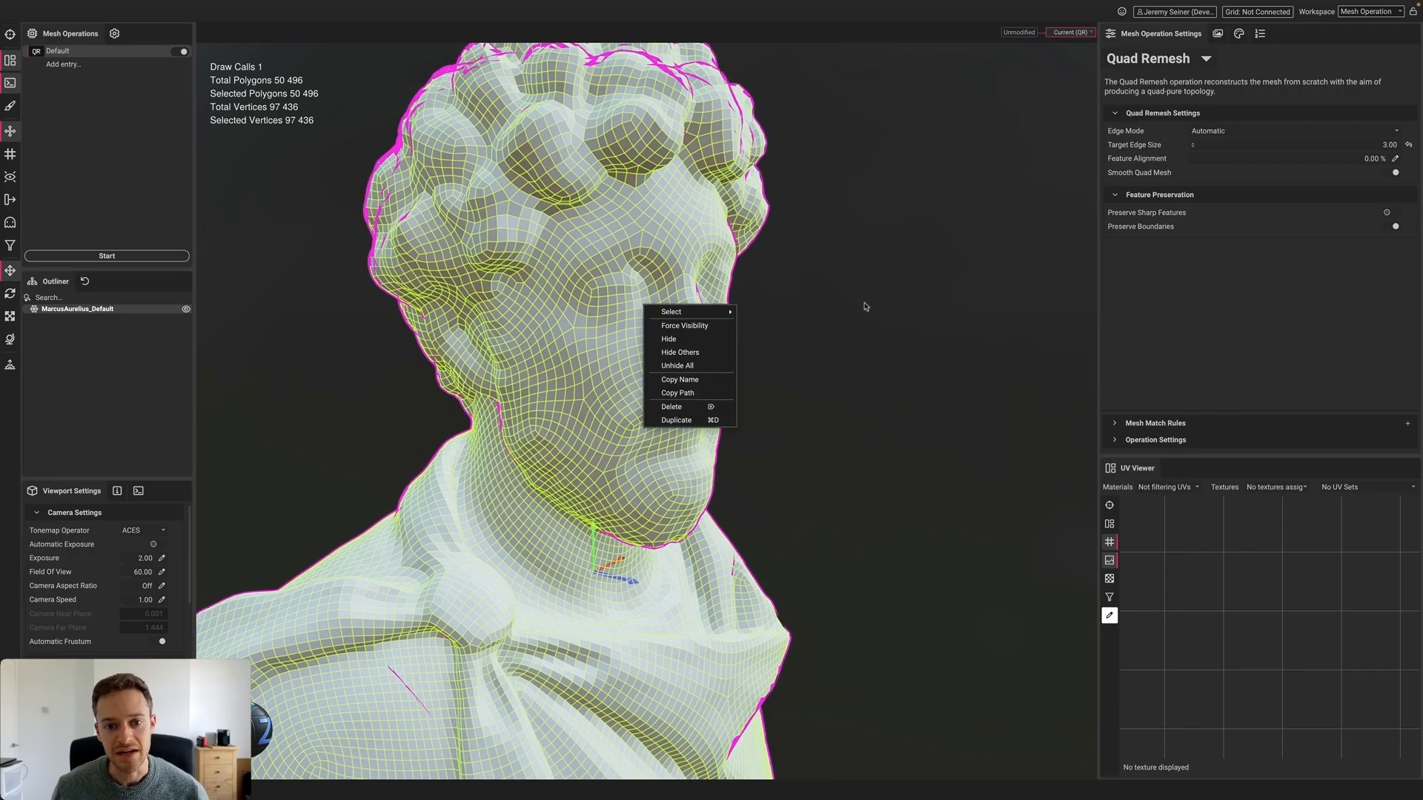
{"action": "left_click", "coordinate": [864, 308]}
Inspect the new quad topology from the front, then deselect the bust
{"action": "scroll", "coordinate": [653, 318], "scroll_direction": "up", "scroll_amount": 2}
{"action": "scroll", "coordinate": [652, 319], "scroll_direction": "down", "scroll_amount": 4}
{"action": "mouse_move", "coordinate": [652, 318]}
{"action": "left_mouse_down", "text": "alt"}
{"action": "mouse_move", "coordinate": [610, 314]}
{"action": "mouse_move", "coordinate": [638, 315]}
{"action": "left_mouse_up", "text": "alt"}
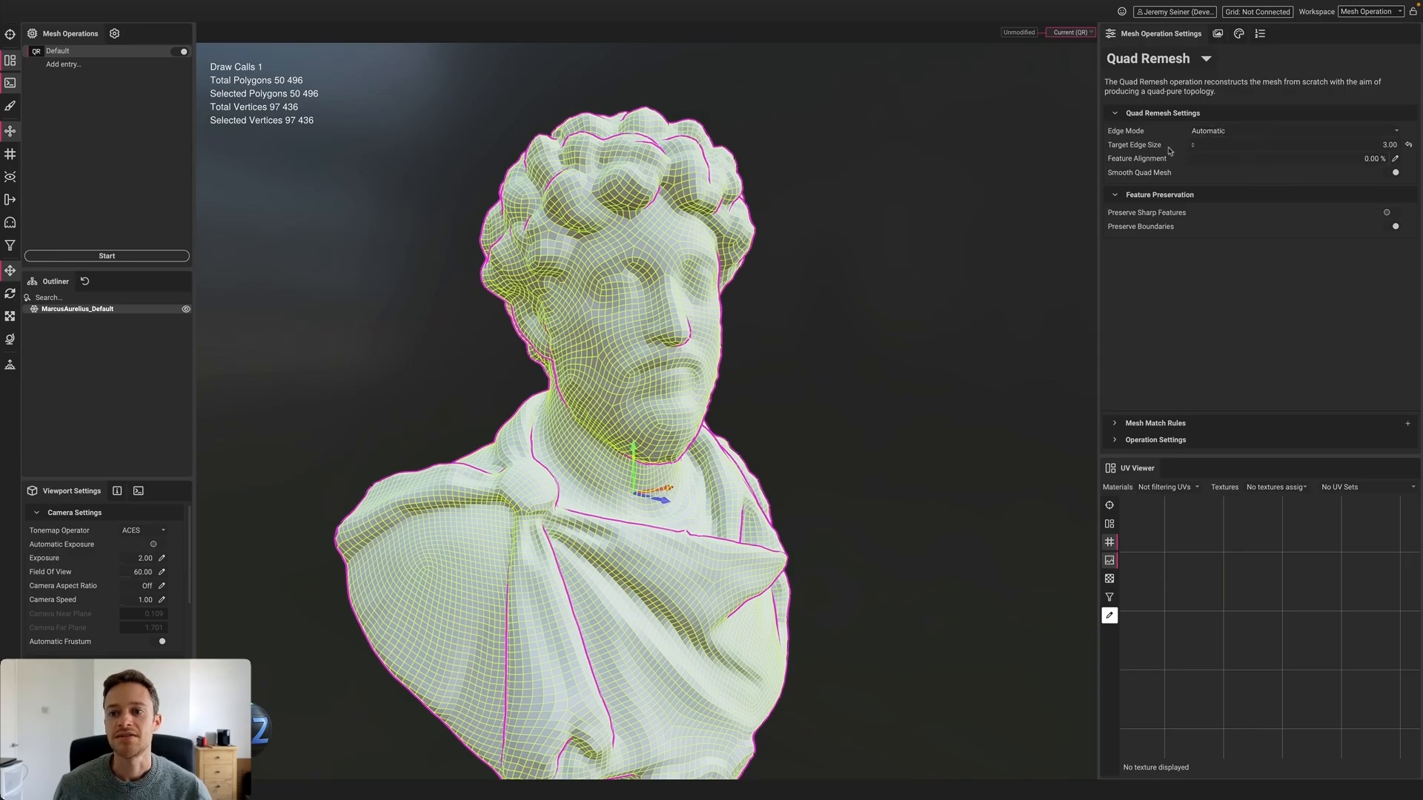
{"action": "mouse_move", "coordinate": [1154, 148]}
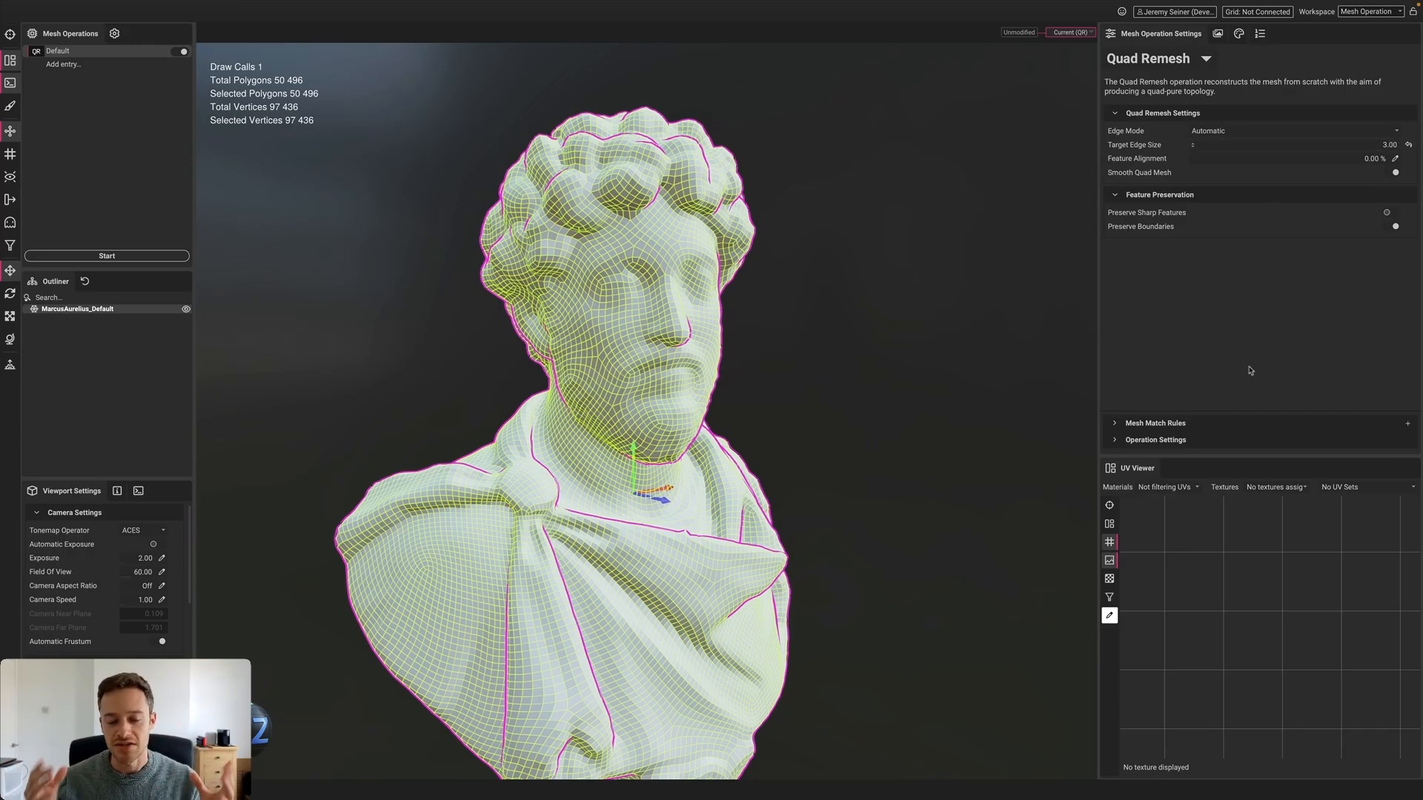
{"action": "scroll", "coordinate": [621, 303], "scroll_direction": "up", "scroll_amount": 3}
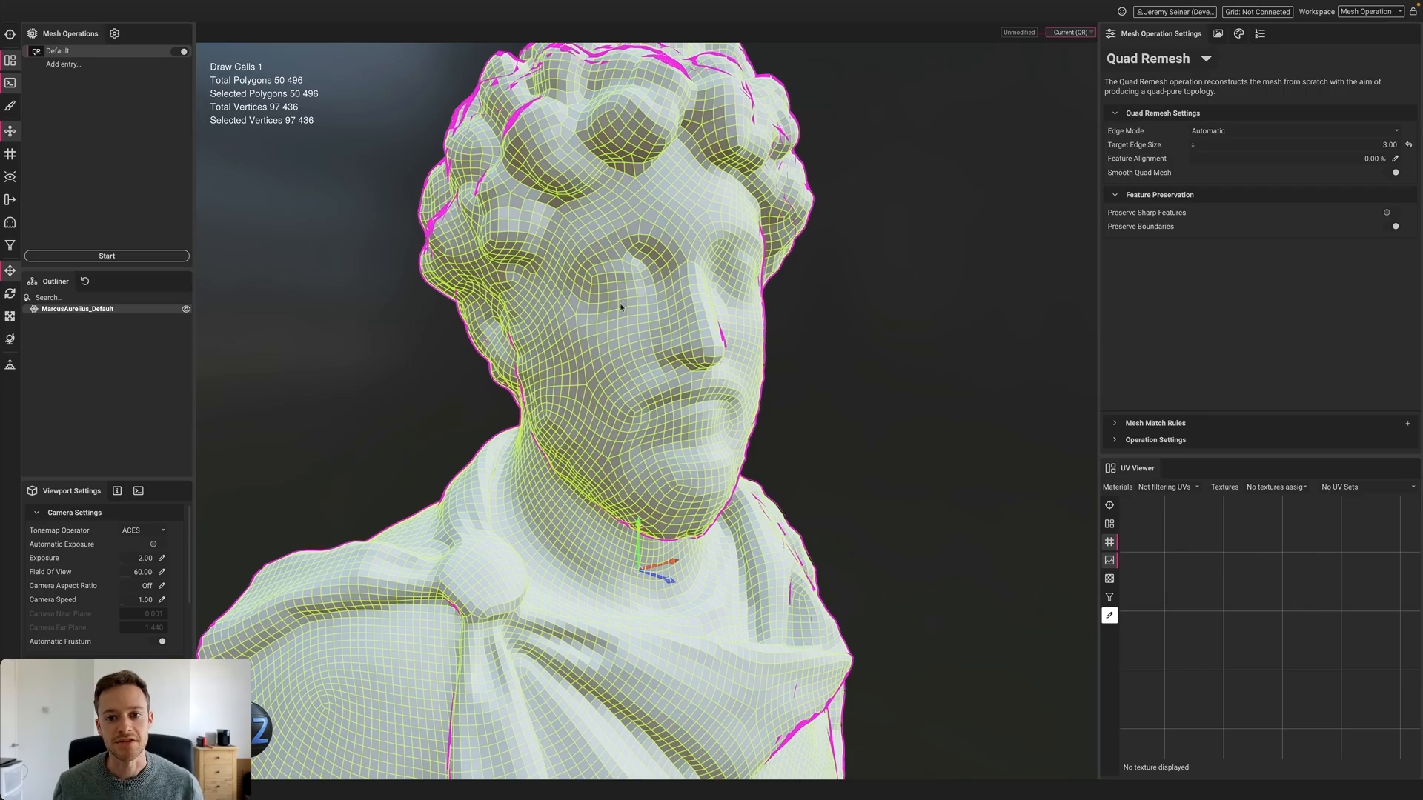
{"action": "scroll", "coordinate": [621, 306], "scroll_direction": "down", "scroll_amount": 5}
{"action": "left_click_drag", "start_coordinate": [621, 307], "coordinate": [633, 317], "text": "alt"}
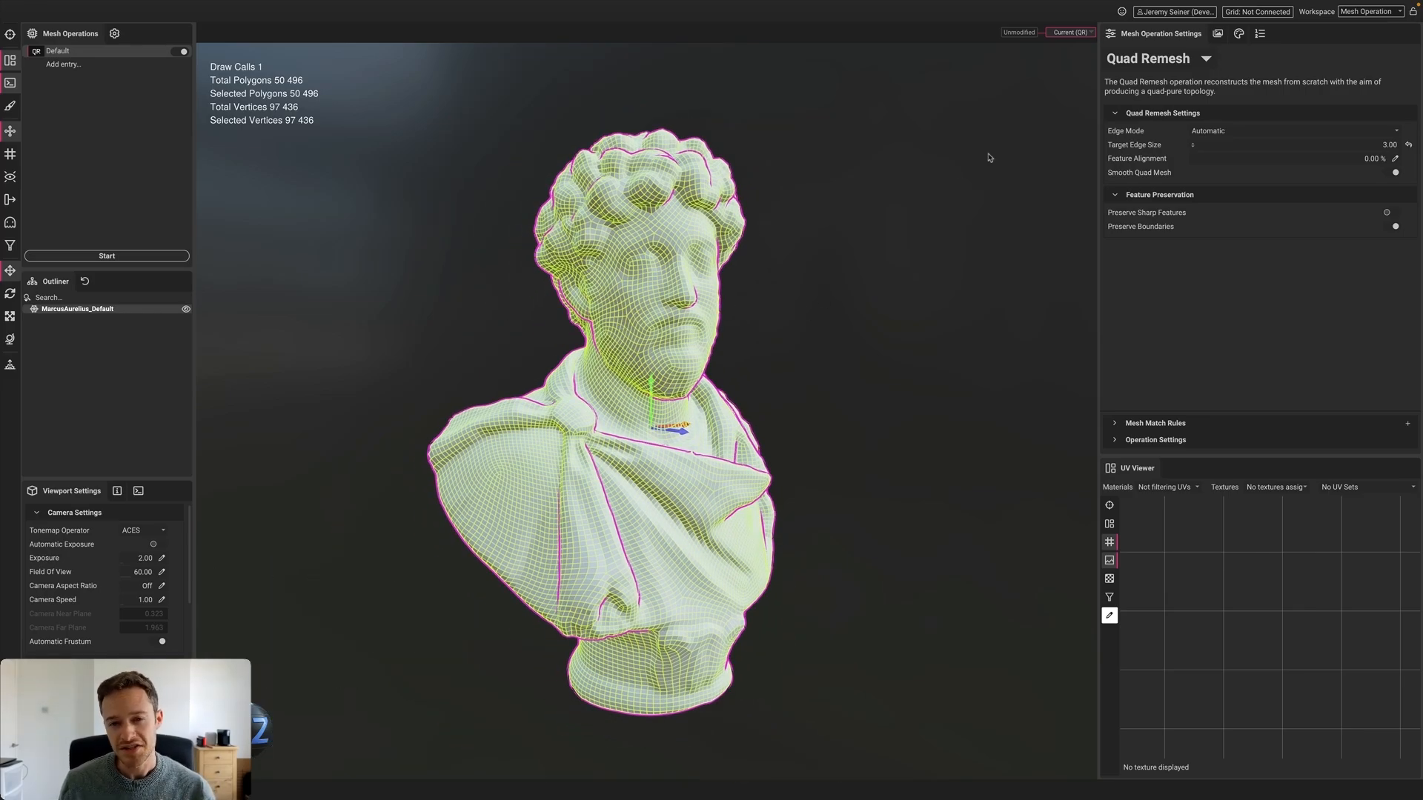
{"action": "left_click", "coordinate": [976, 183]}
Start a new profile, discarding changes, and pick Isotropic Remesh
{"action": "key", "text": "super+n"}
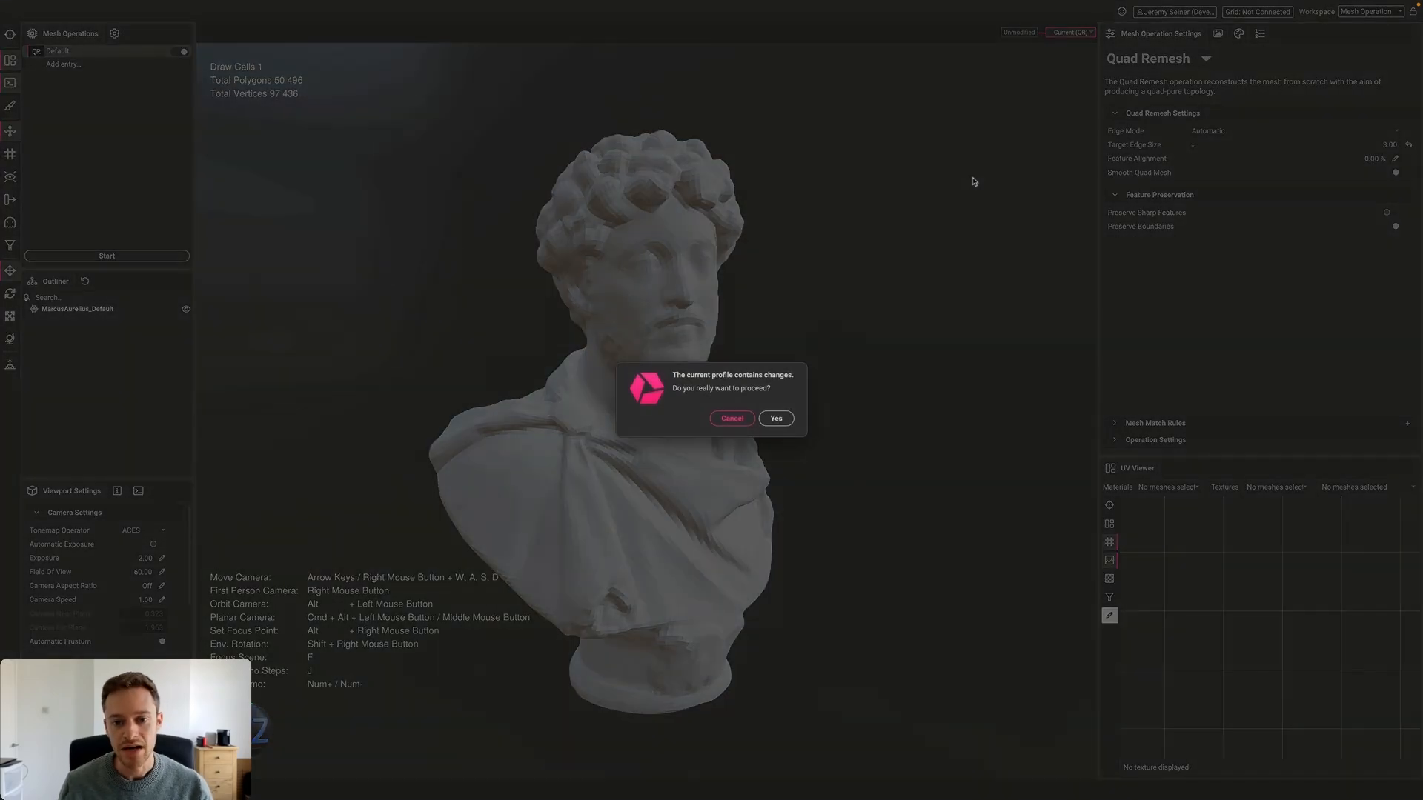
{"action": "left_click", "coordinate": [774, 417]}
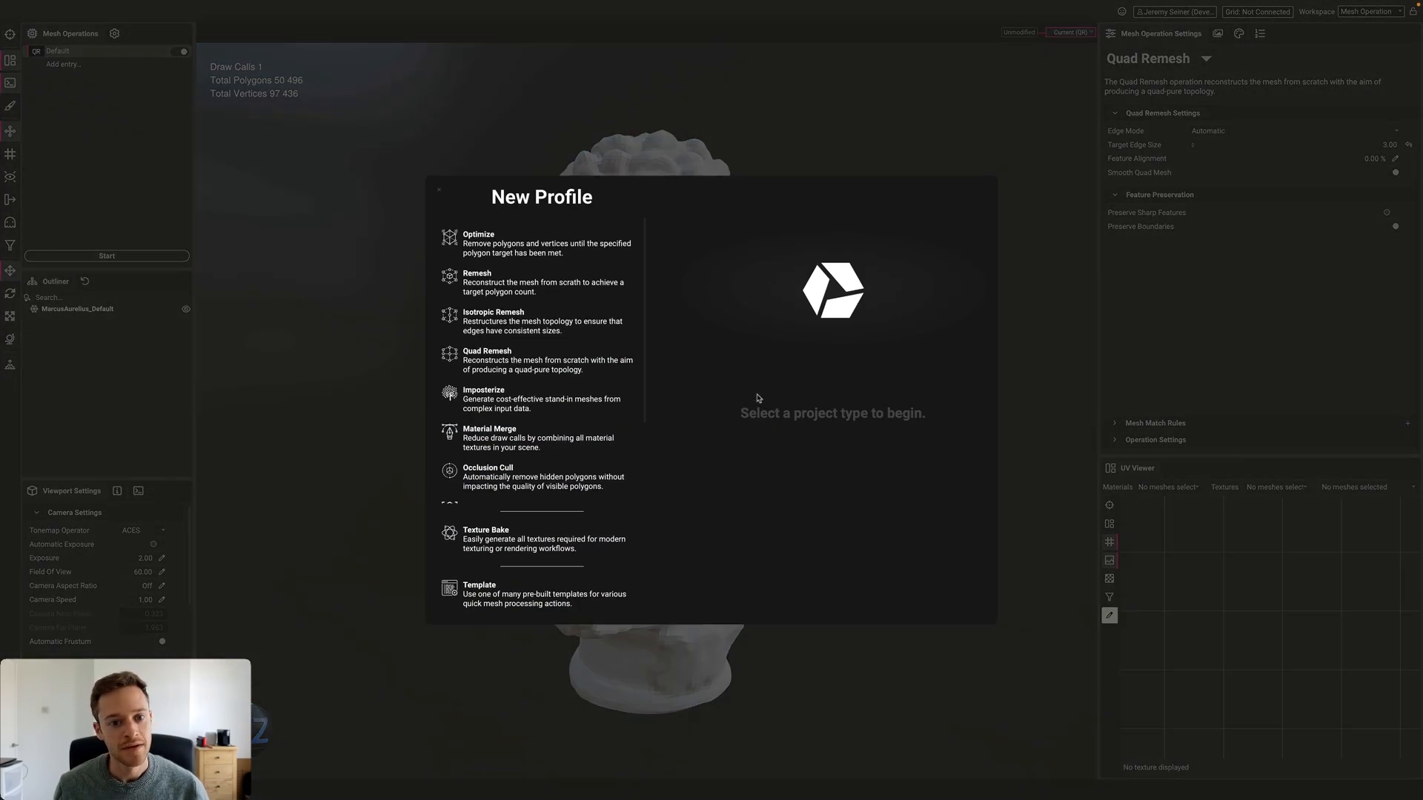
{"action": "key", "text": "Escape"}
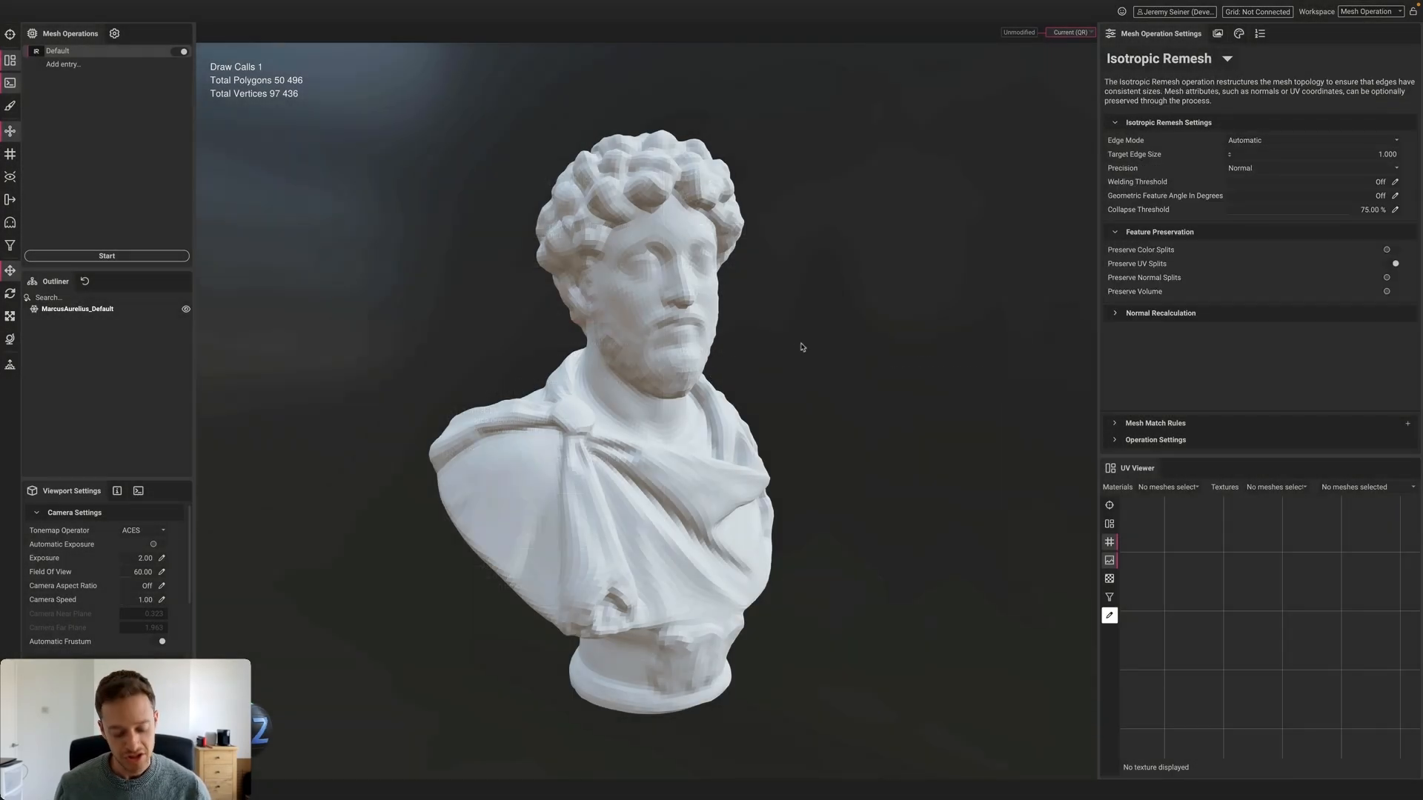
Empty the scene and load Duffle Bag.fbx, 117,708 polygons and 66,622 vertices
{"action": "key", "text": "super+n"}
{"action": "left_click", "coordinate": [773, 416]}
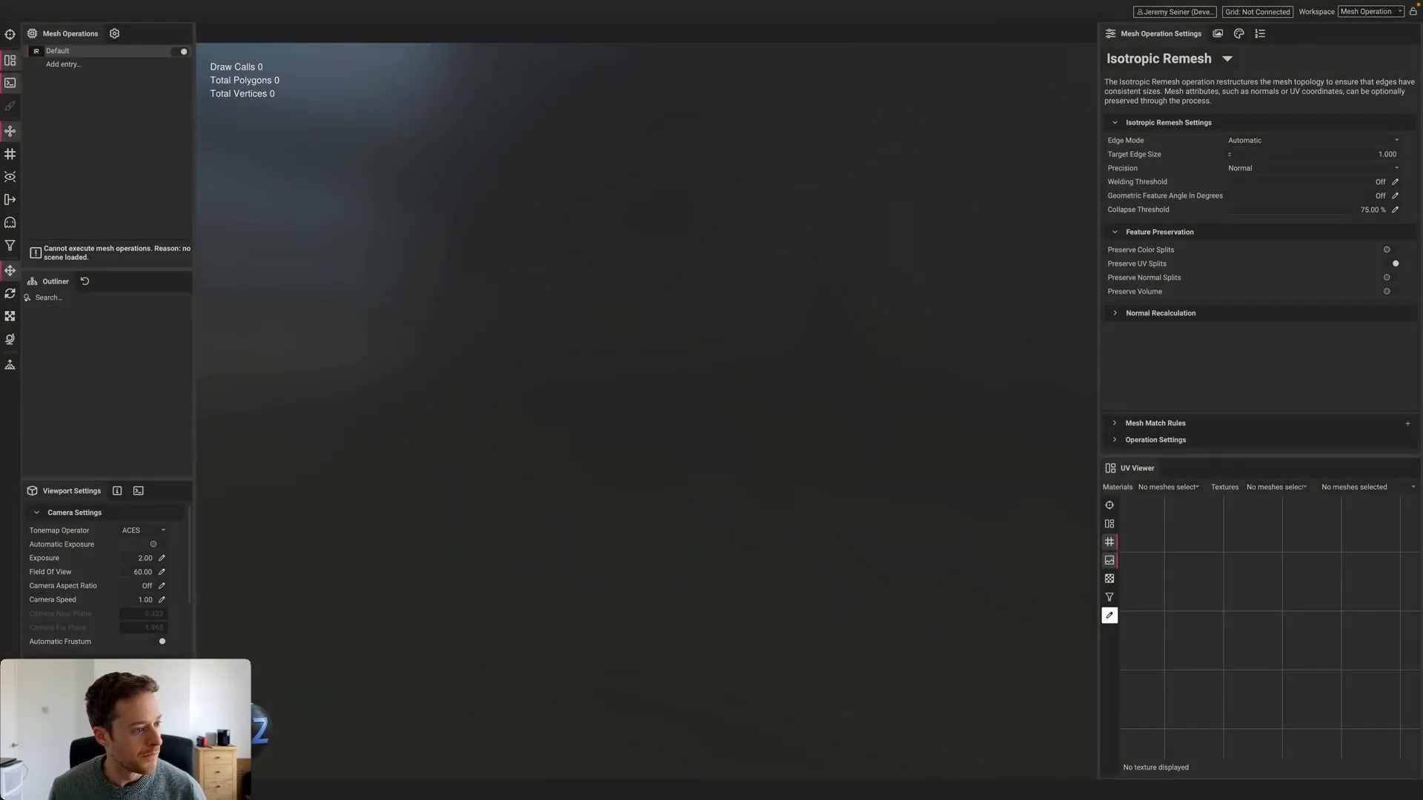
{"action": "left_click_drag", "start_coordinate": [559, 387], "coordinate": [640, 387]}
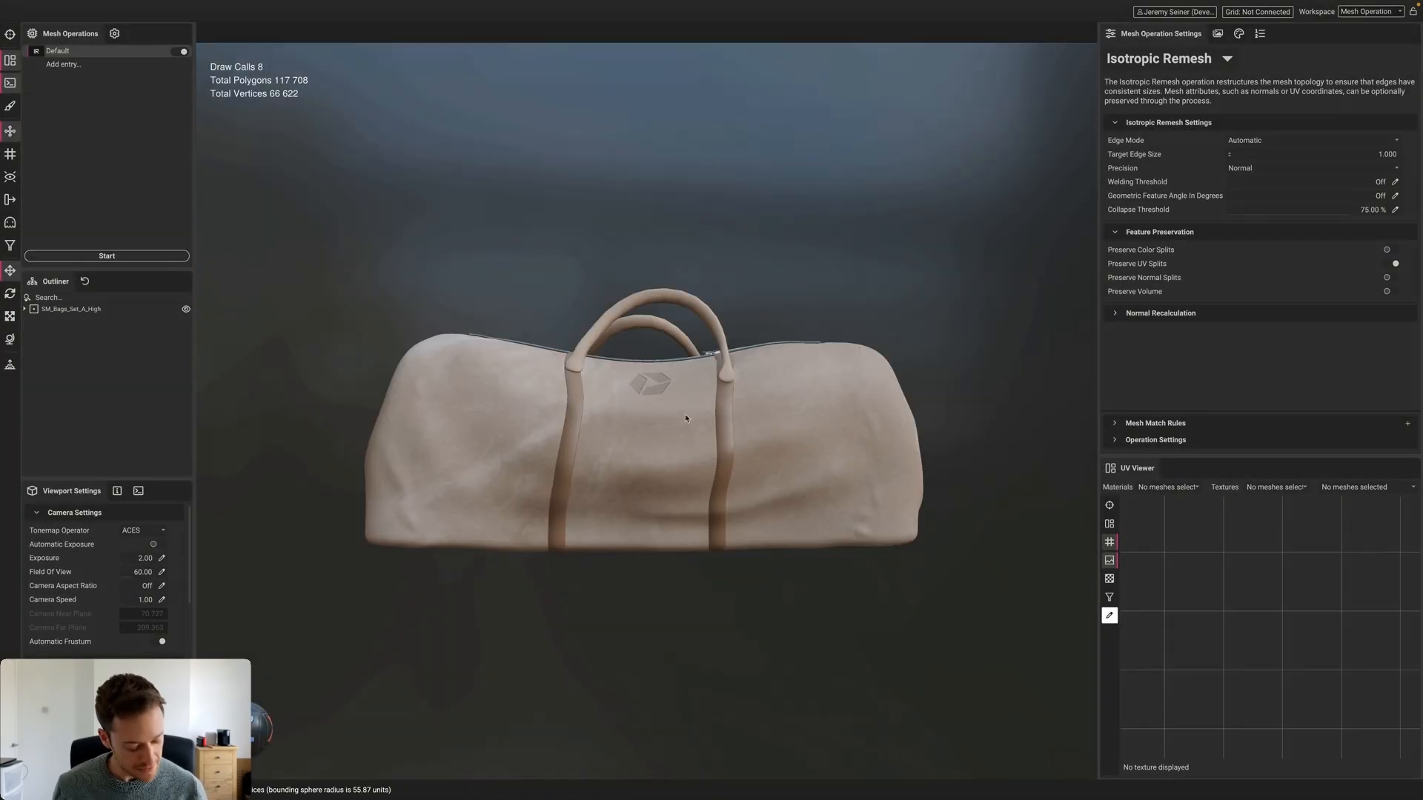
{"action": "mouse_move", "coordinate": [685, 419]}
{"action": "left_mouse_down", "text": "alt"}
{"action": "mouse_move", "coordinate": [645, 427]}
{"action": "mouse_move", "coordinate": [674, 423]}
{"action": "left_mouse_up", "text": "alt"}
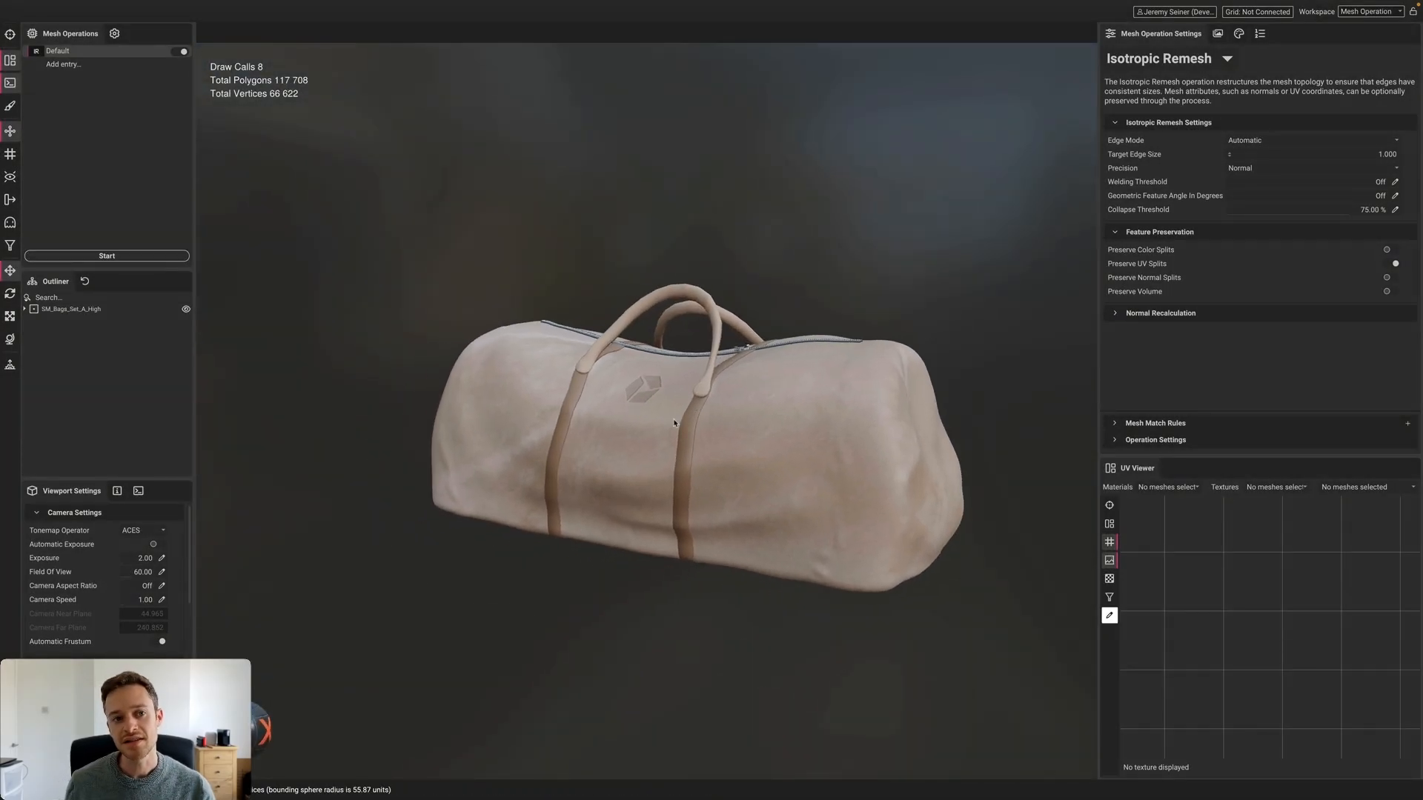
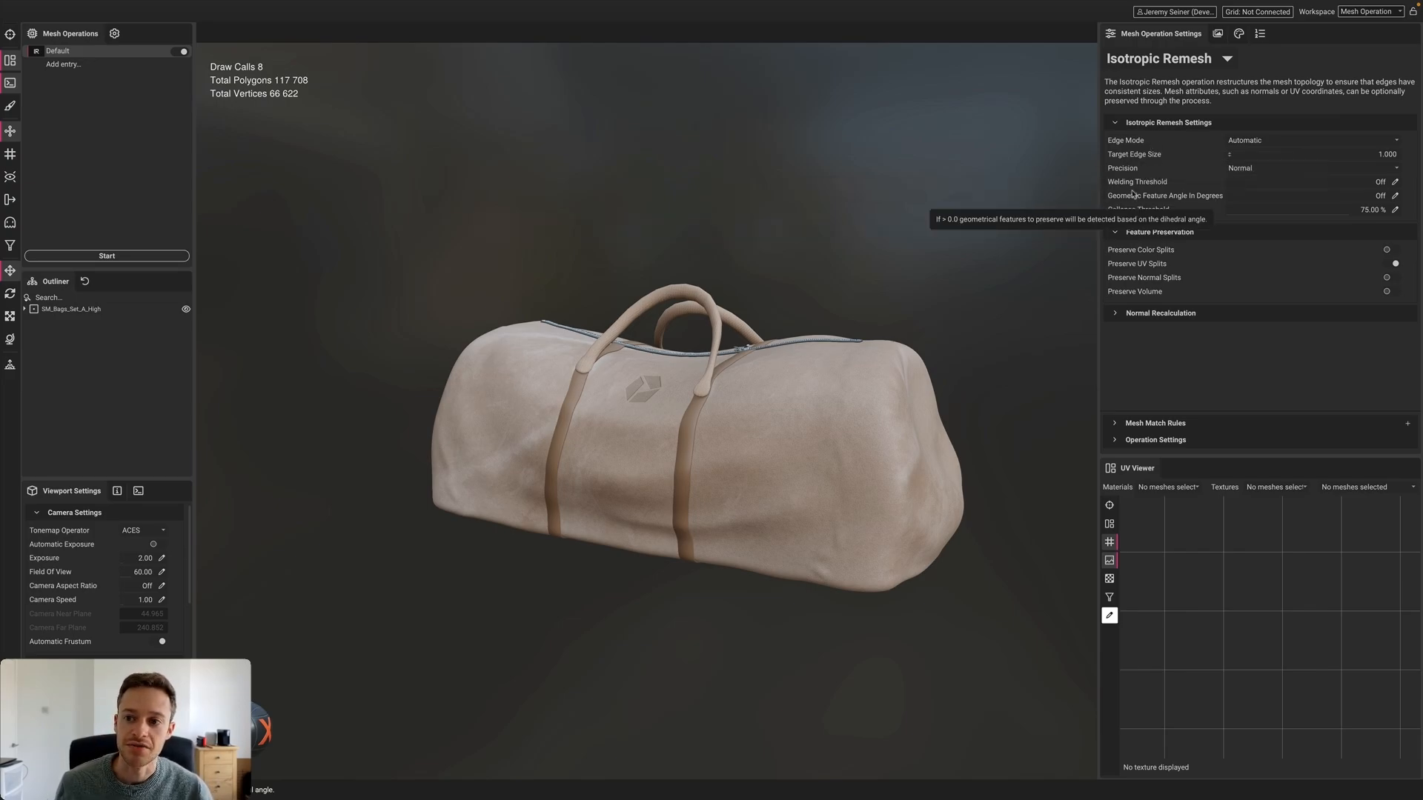
Set Geometric Feature Angle In Degrees to 20 and remesh the bag to 332,214 polygons, 175,322 vertices
{"action": "left_click", "coordinate": [1395, 196]}
{"action": "type", "text": "20"}
{"action": "key", "text": "Return"}
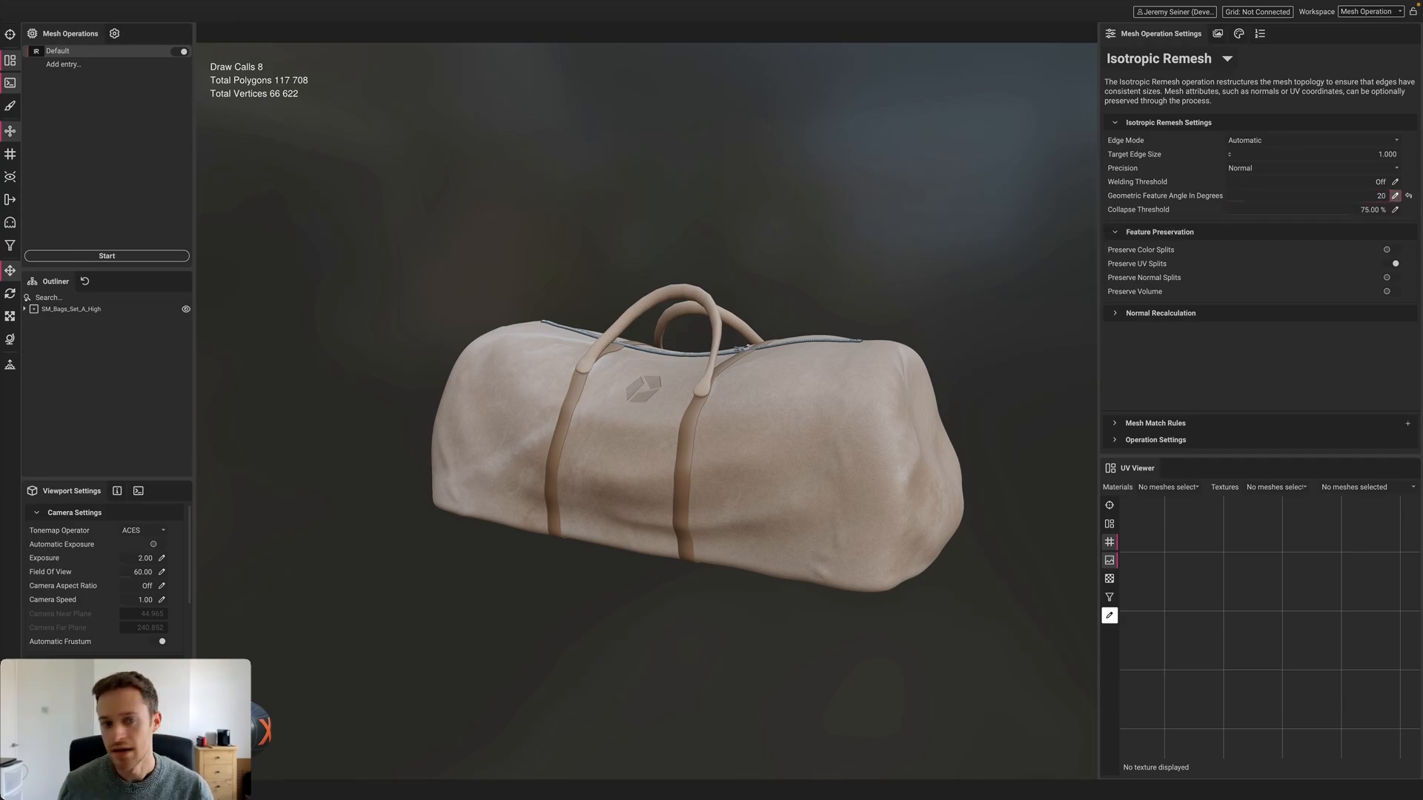
{"action": "left_click", "coordinate": [107, 255]}
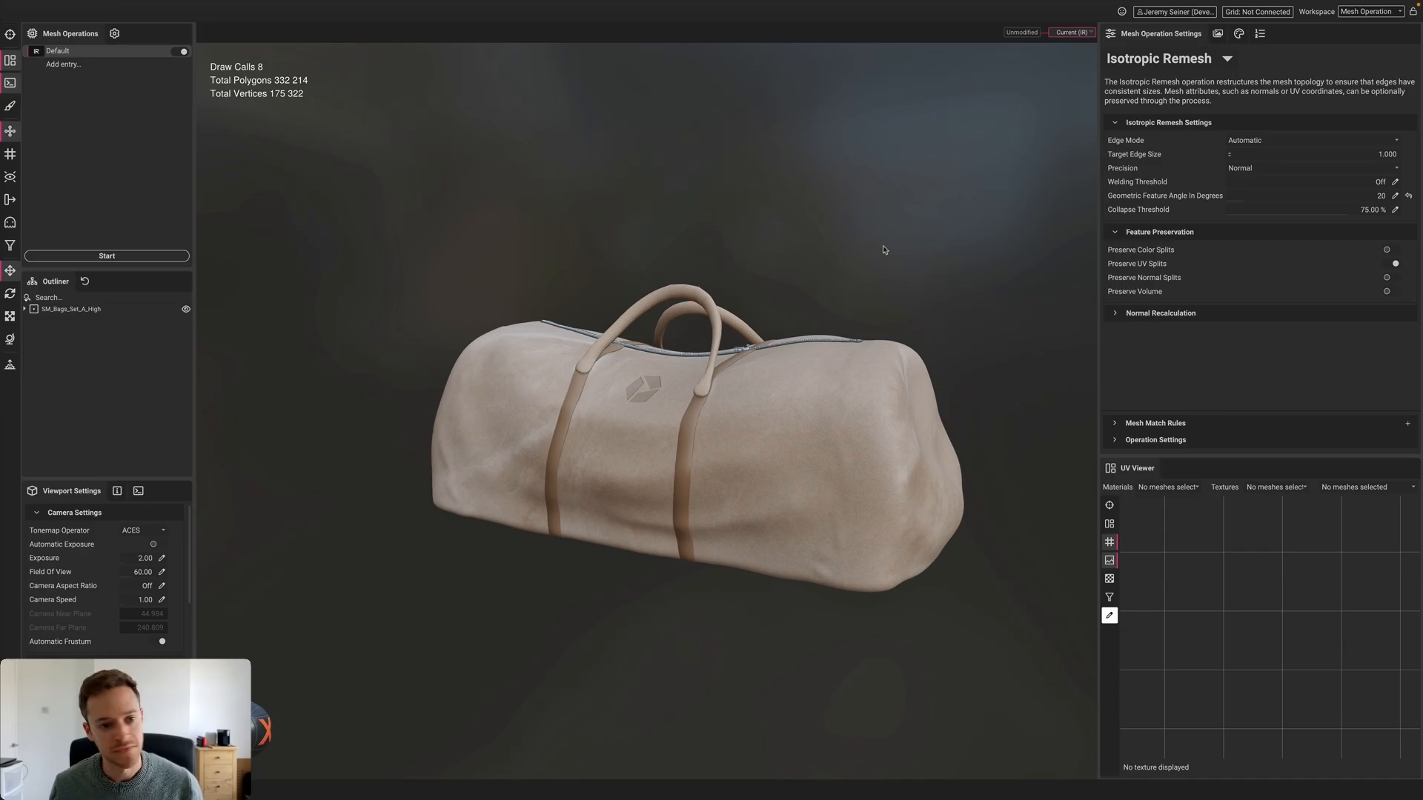
Zoom in frontally on the remeshed bag and select it to show its wireframe
{"action": "scroll", "coordinate": [747, 428], "scroll_direction": "up", "scroll_amount": 3}
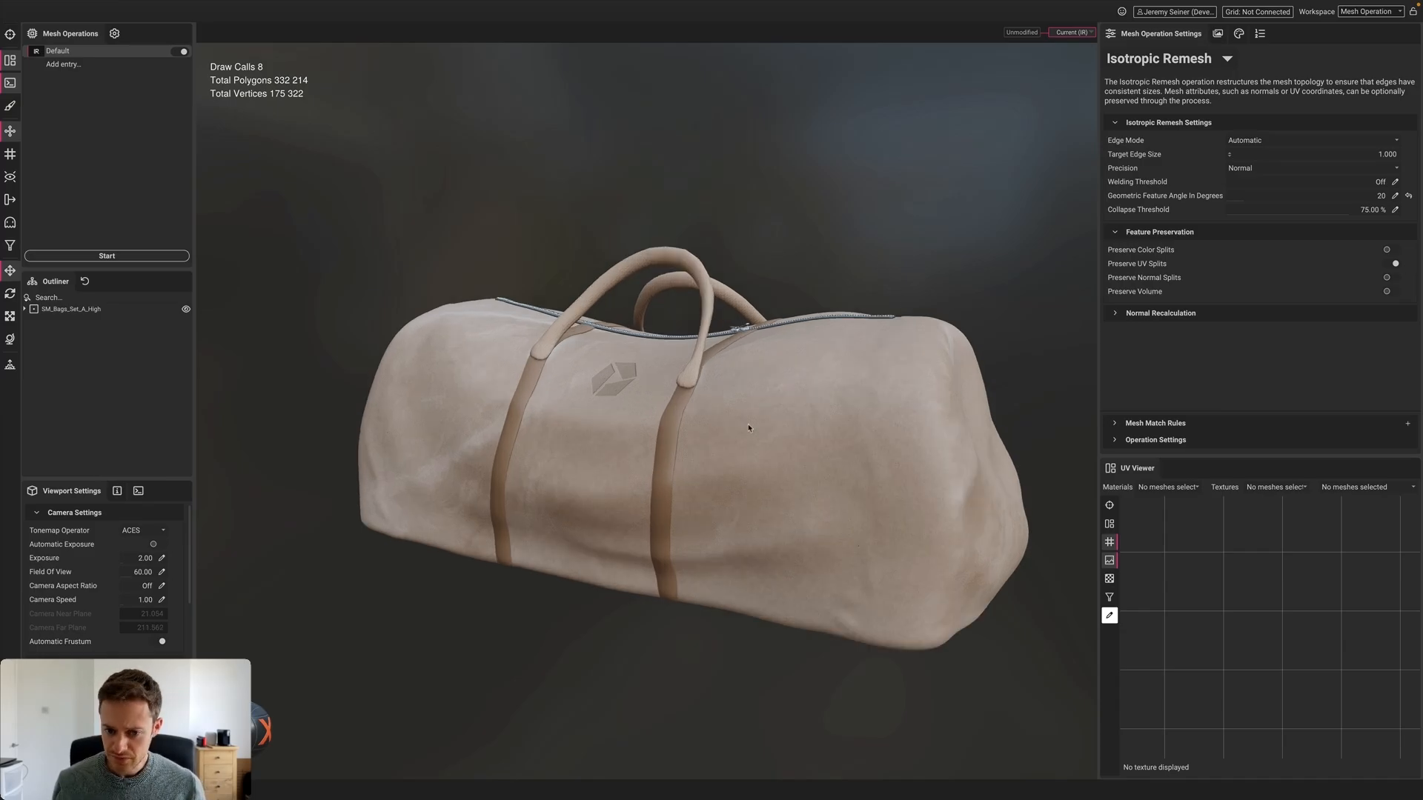
{"action": "mouse_move", "coordinate": [773, 426]}
{"action": "left_mouse_down", "text": "alt"}
{"action": "mouse_move", "coordinate": [555, 442]}
{"action": "mouse_move", "coordinate": [785, 424]}
{"action": "left_mouse_up", "text": "alt"}
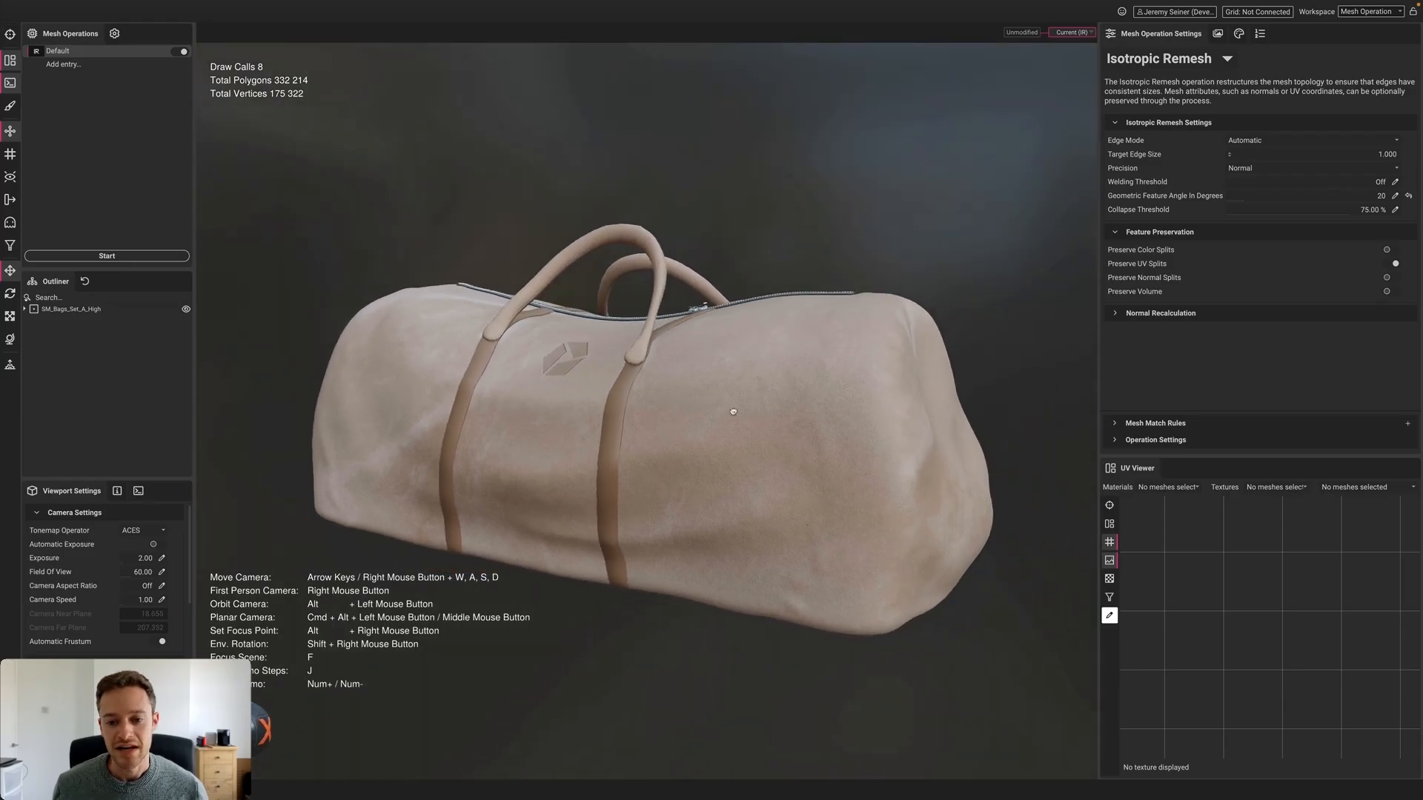
{"action": "left_click", "coordinate": [795, 422]}
Orbit to the bag's other end and a three-quarter view, deselect it, and list the mesh operation types
{"action": "scroll", "coordinate": [795, 422], "scroll_direction": "up", "scroll_amount": 5}
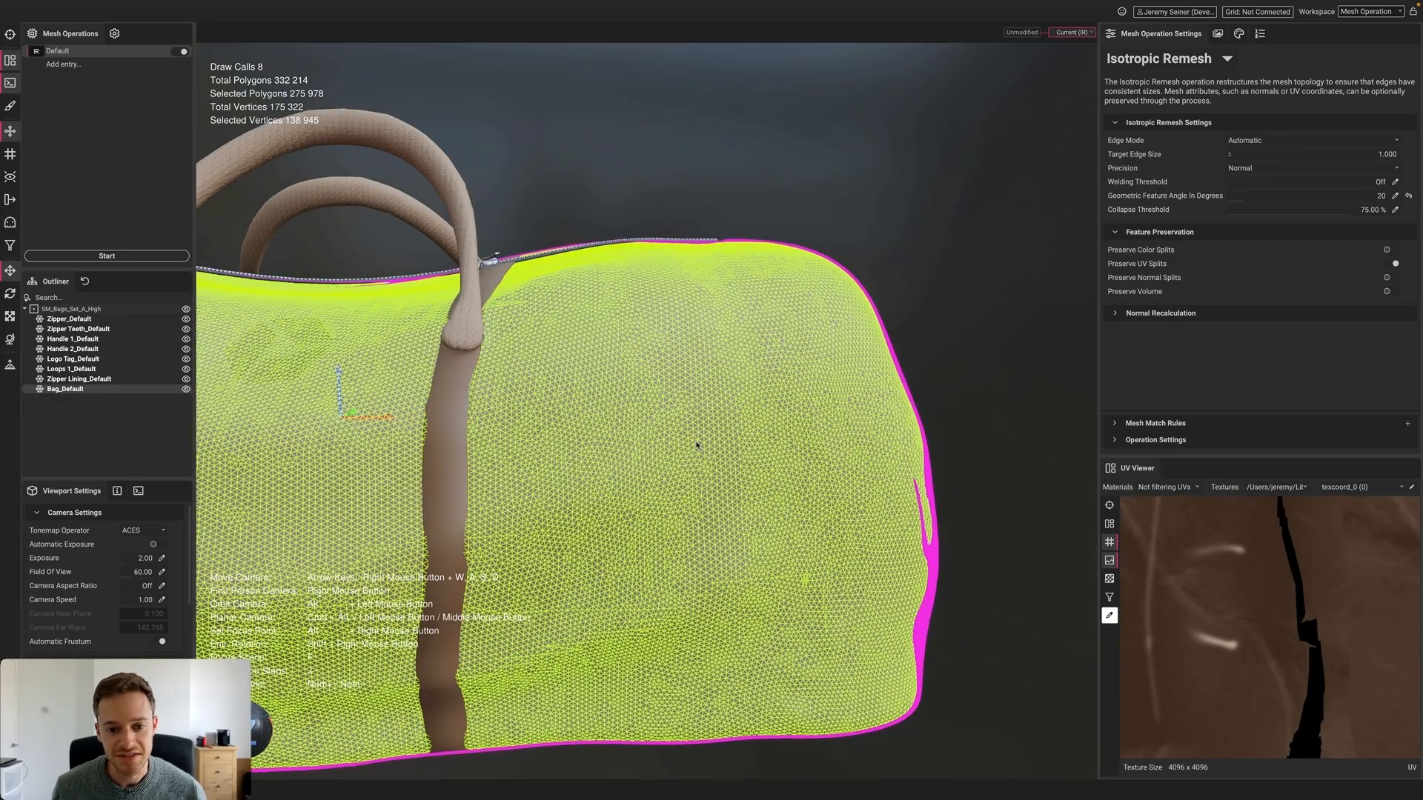
{"action": "left_click_drag", "start_coordinate": [696, 445], "coordinate": [635, 422], "text": "alt"}
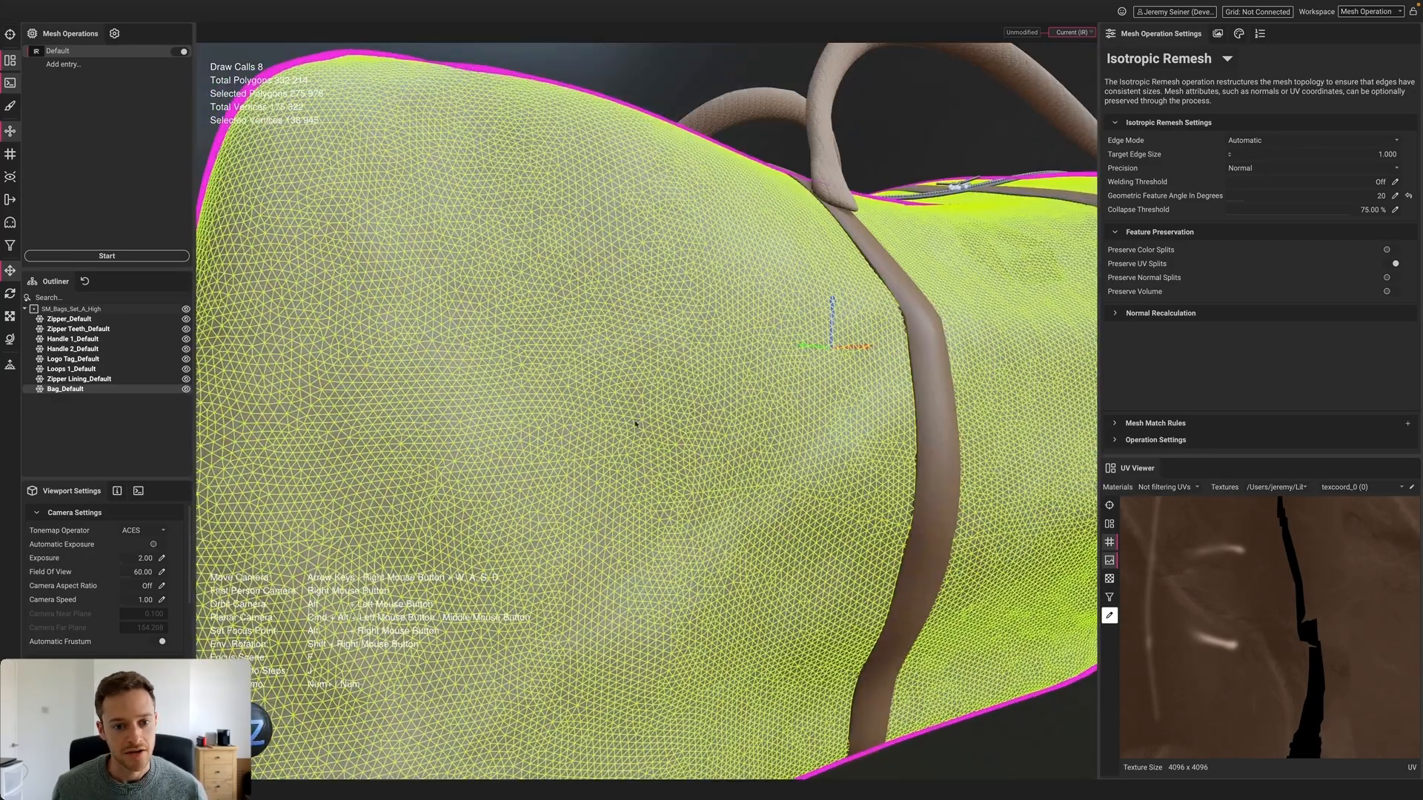
{"action": "scroll", "coordinate": [549, 438], "scroll_direction": "down", "scroll_amount": 5}
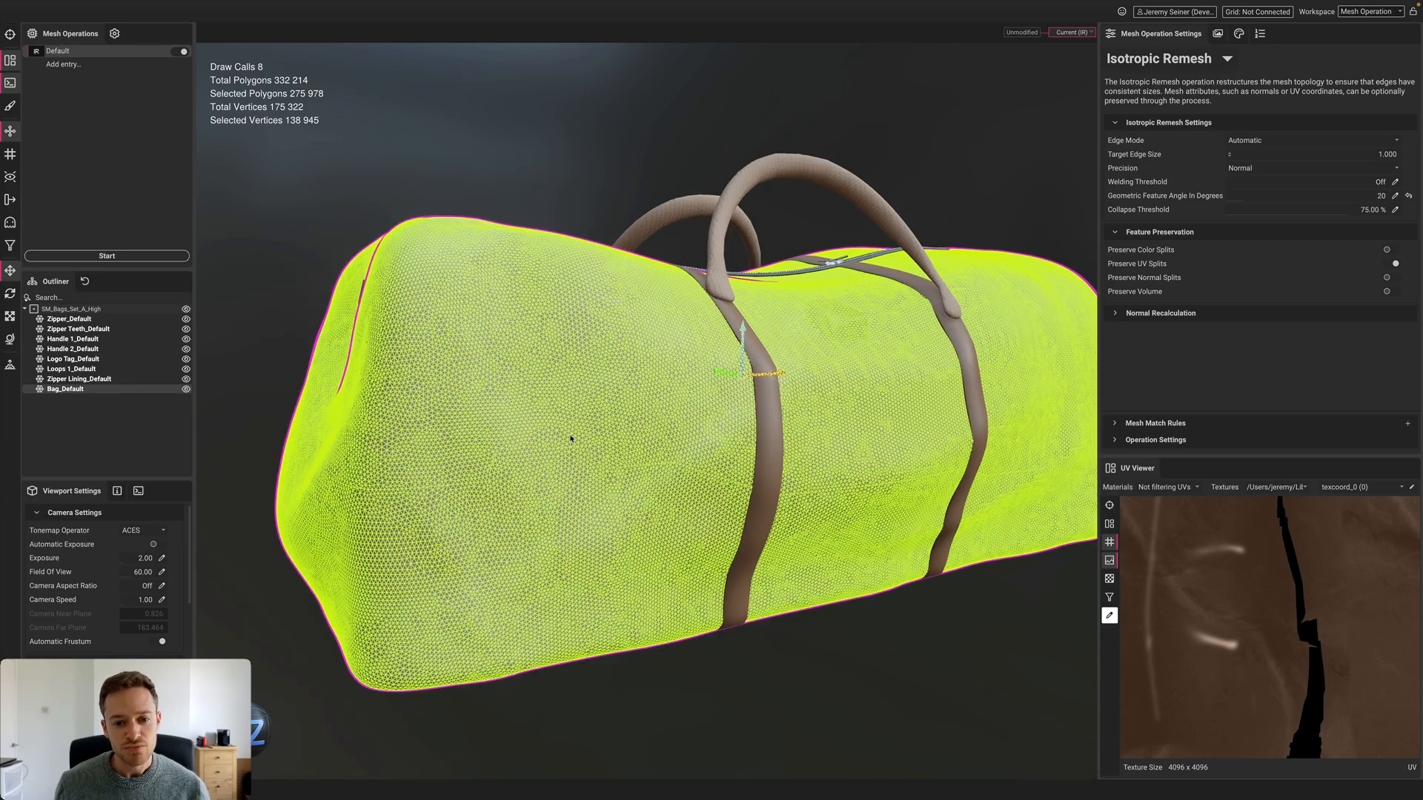
{"action": "left_click_drag", "start_coordinate": [563, 436], "coordinate": [778, 430], "text": "alt"}
{"action": "scroll", "coordinate": [777, 430], "scroll_direction": "down", "scroll_amount": 5}
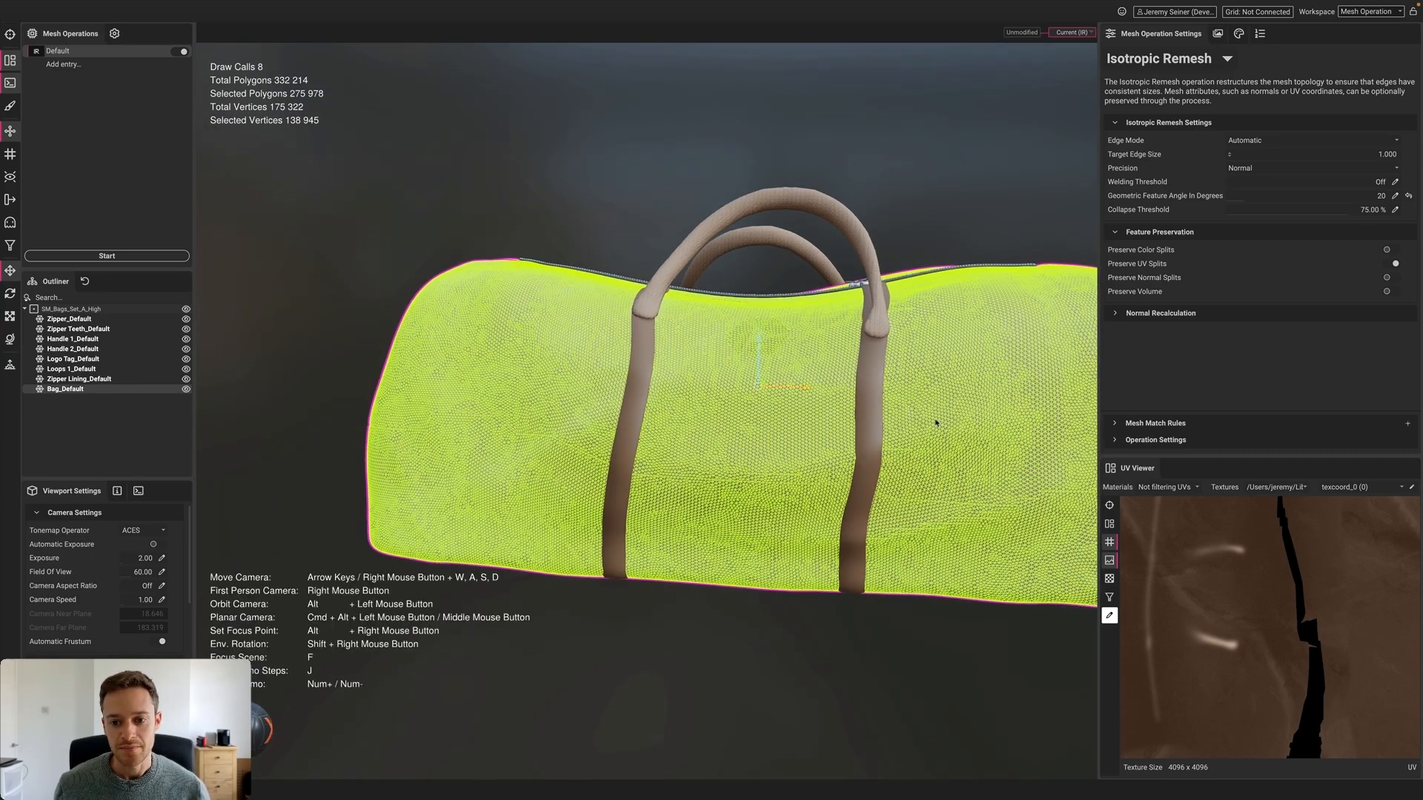
{"action": "left_click_drag", "start_coordinate": [1023, 422], "coordinate": [773, 407], "text": "alt"}
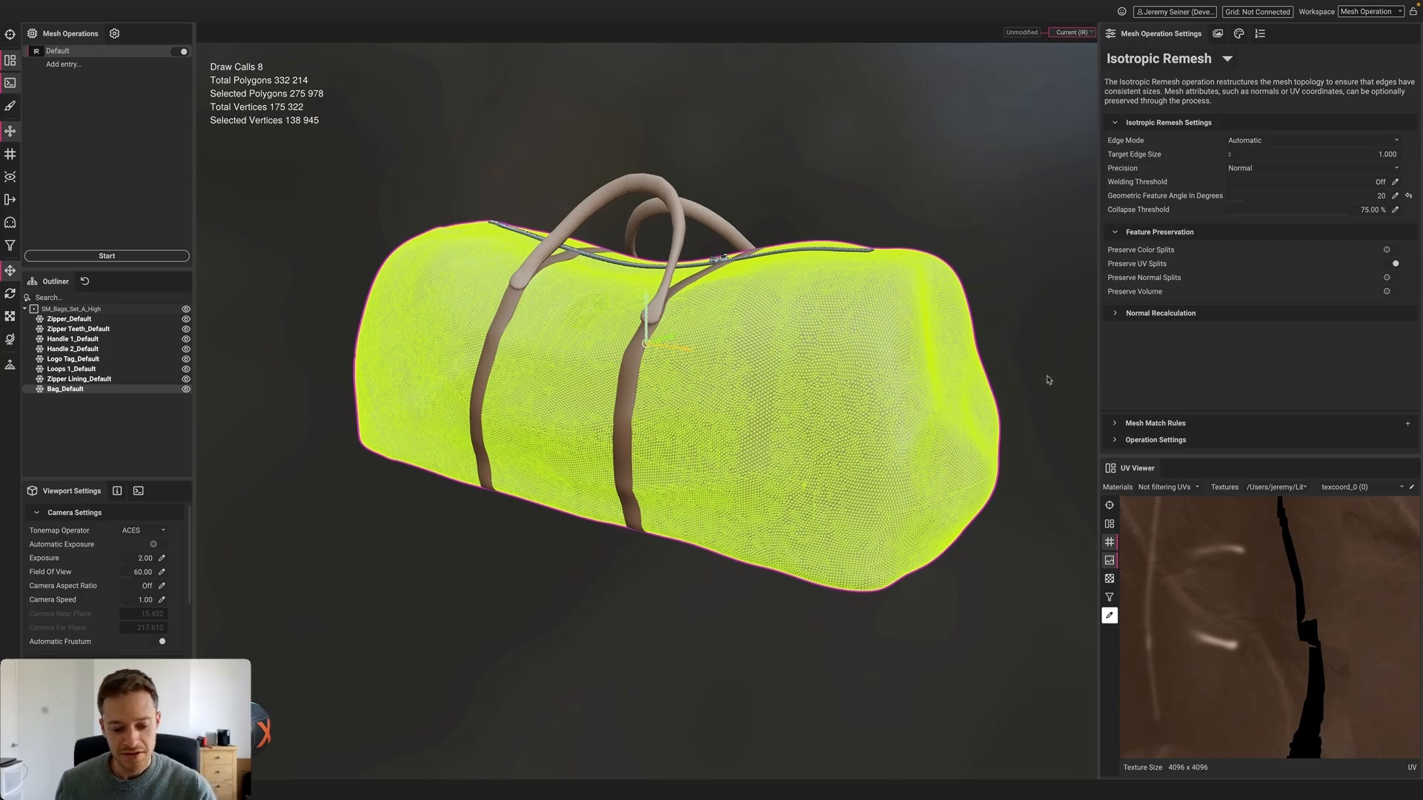
{"action": "left_click", "coordinate": [1026, 323]}
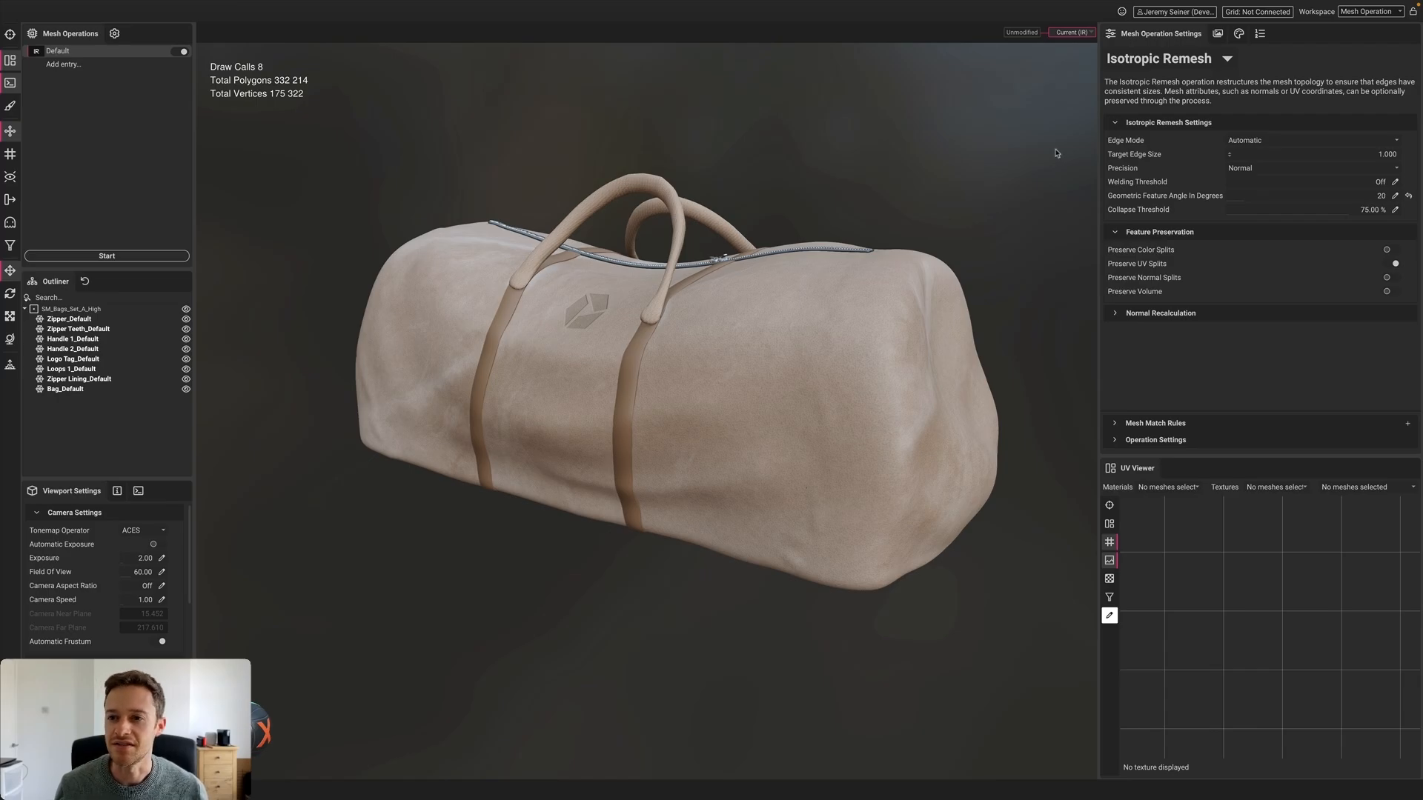
{"action": "left_click", "coordinate": [1227, 60]}
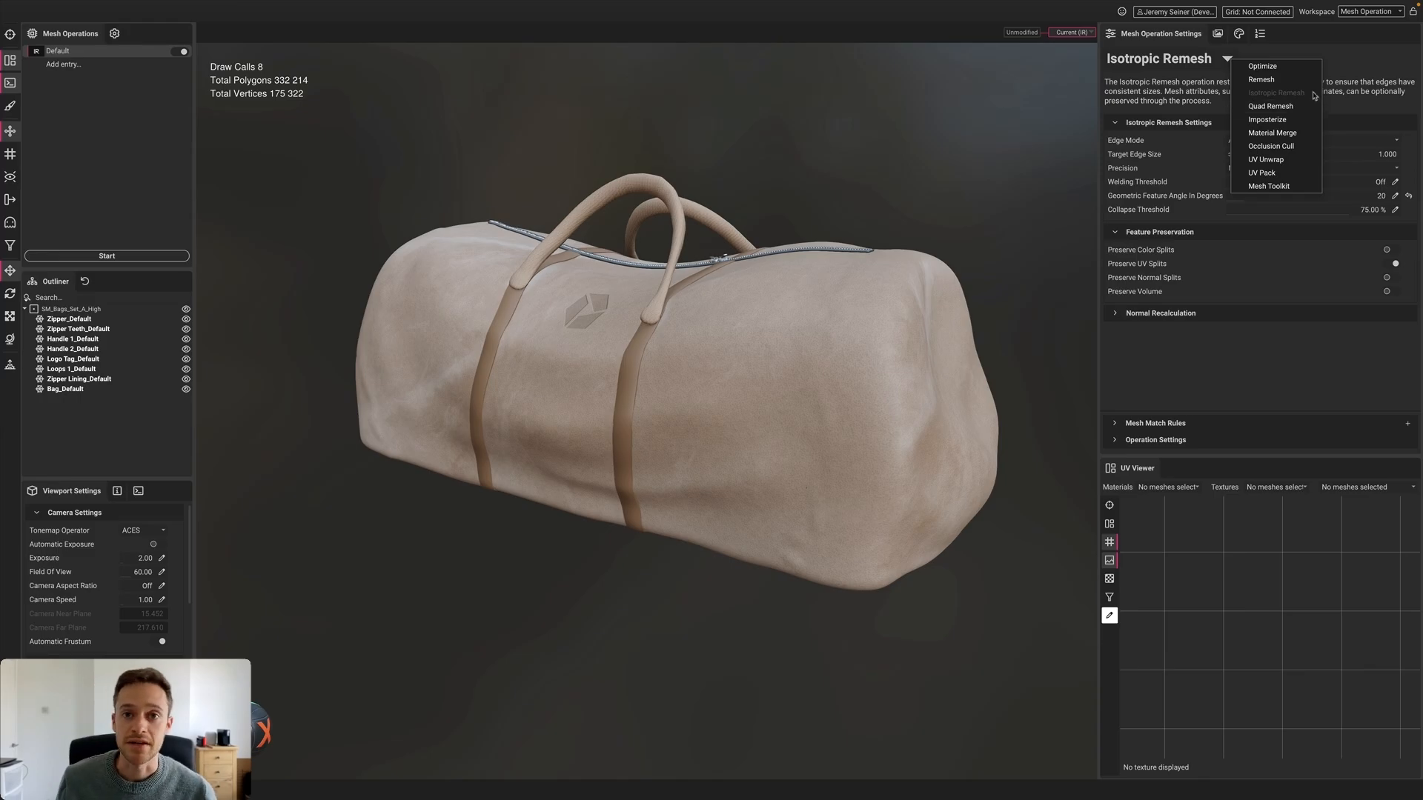
Close the operation list unchanged, then select and deselect the bag
{"action": "left_click", "coordinate": [852, 170]}
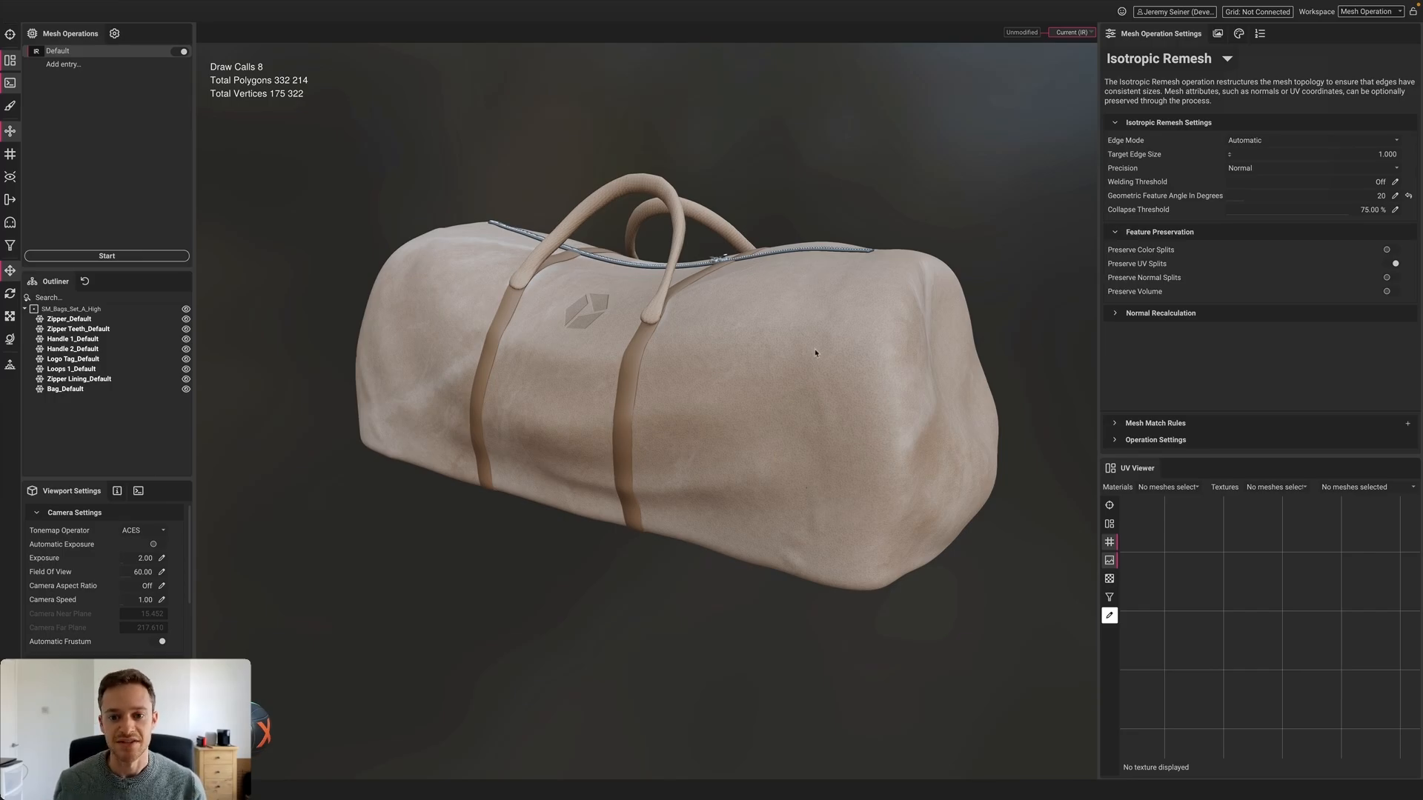
{"action": "left_click", "coordinate": [794, 359]}
{"action": "left_click", "coordinate": [850, 190]}
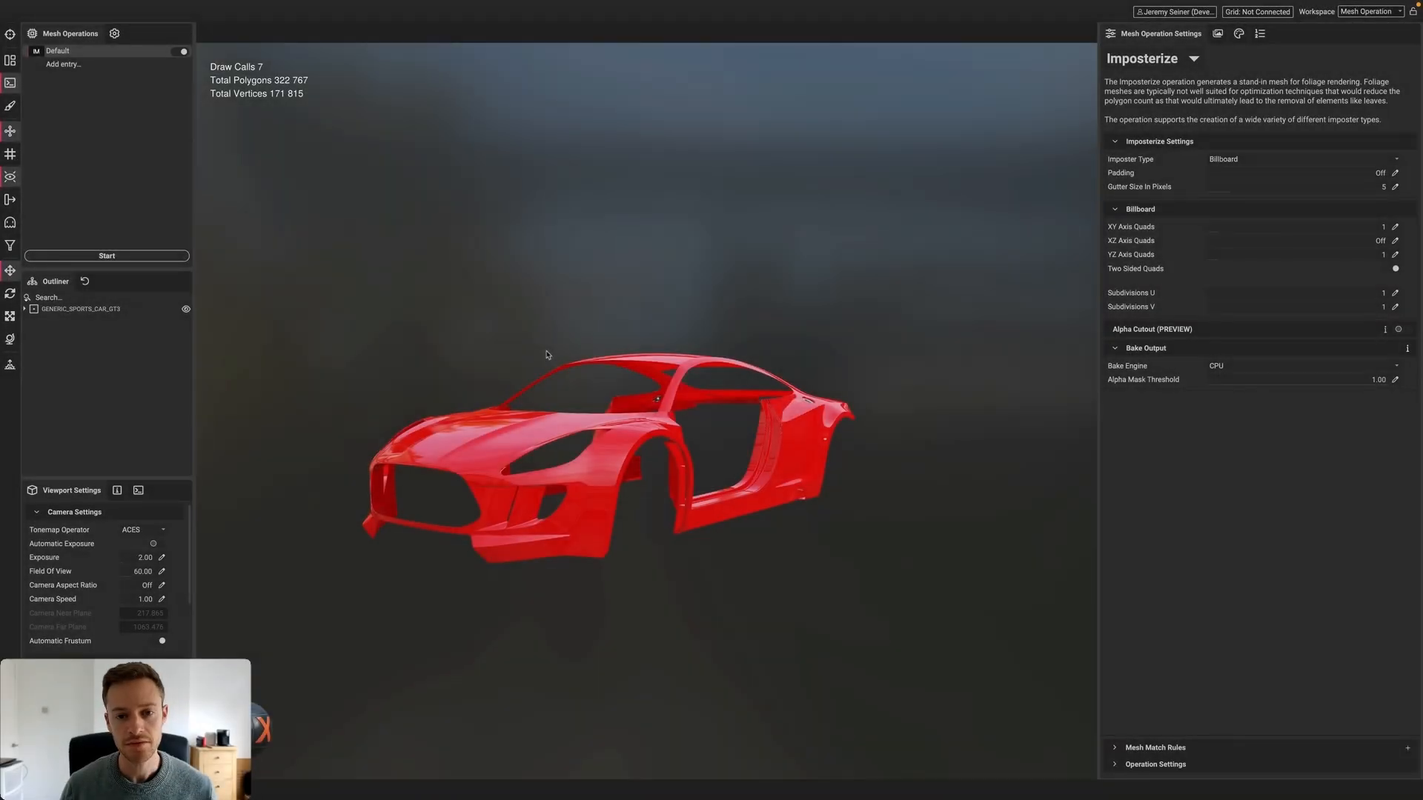
Orbit and zoom out around the car, then switch the imposter's XY Axis Quads to Off
{"action": "mouse_move", "coordinate": [607, 480]}
{"action": "left_mouse_down", "text": "alt"}
{"action": "mouse_move", "coordinate": [566, 479]}
{"action": "mouse_move", "coordinate": [597, 479]}
{"action": "left_mouse_up", "text": "alt"}
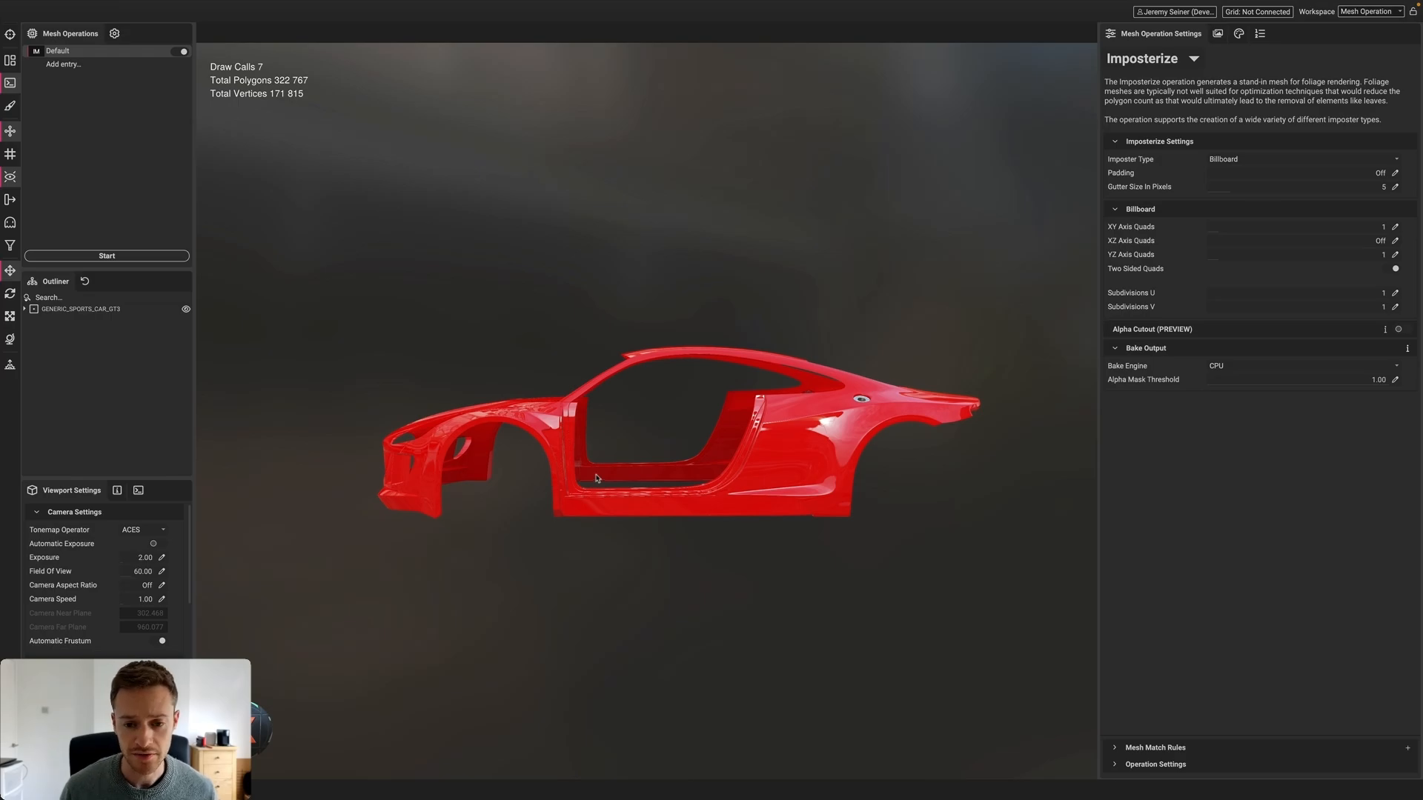
{"action": "scroll", "coordinate": [708, 436], "scroll_direction": "down", "scroll_amount": 3}
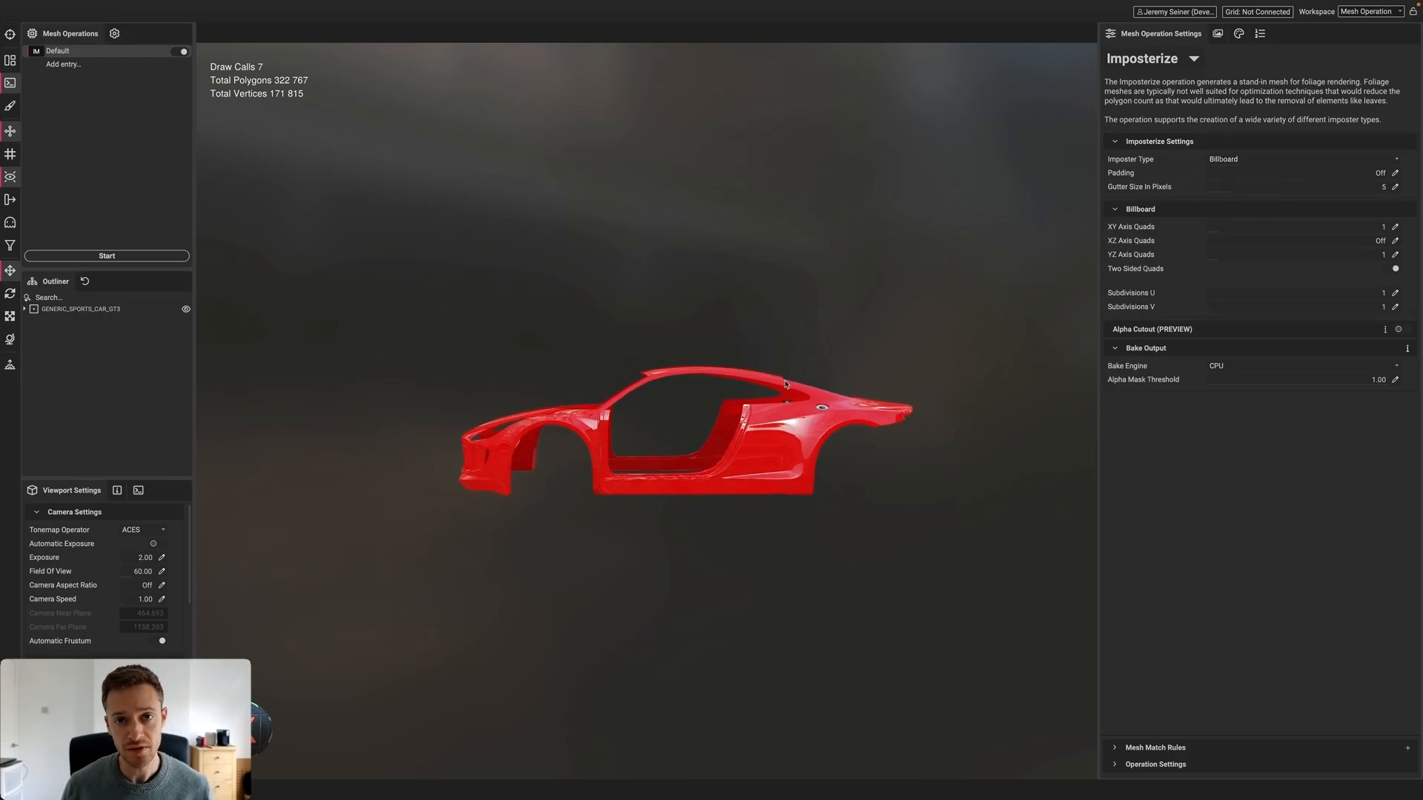
{"action": "scroll", "coordinate": [725, 438], "scroll_direction": "down", "scroll_amount": 4}
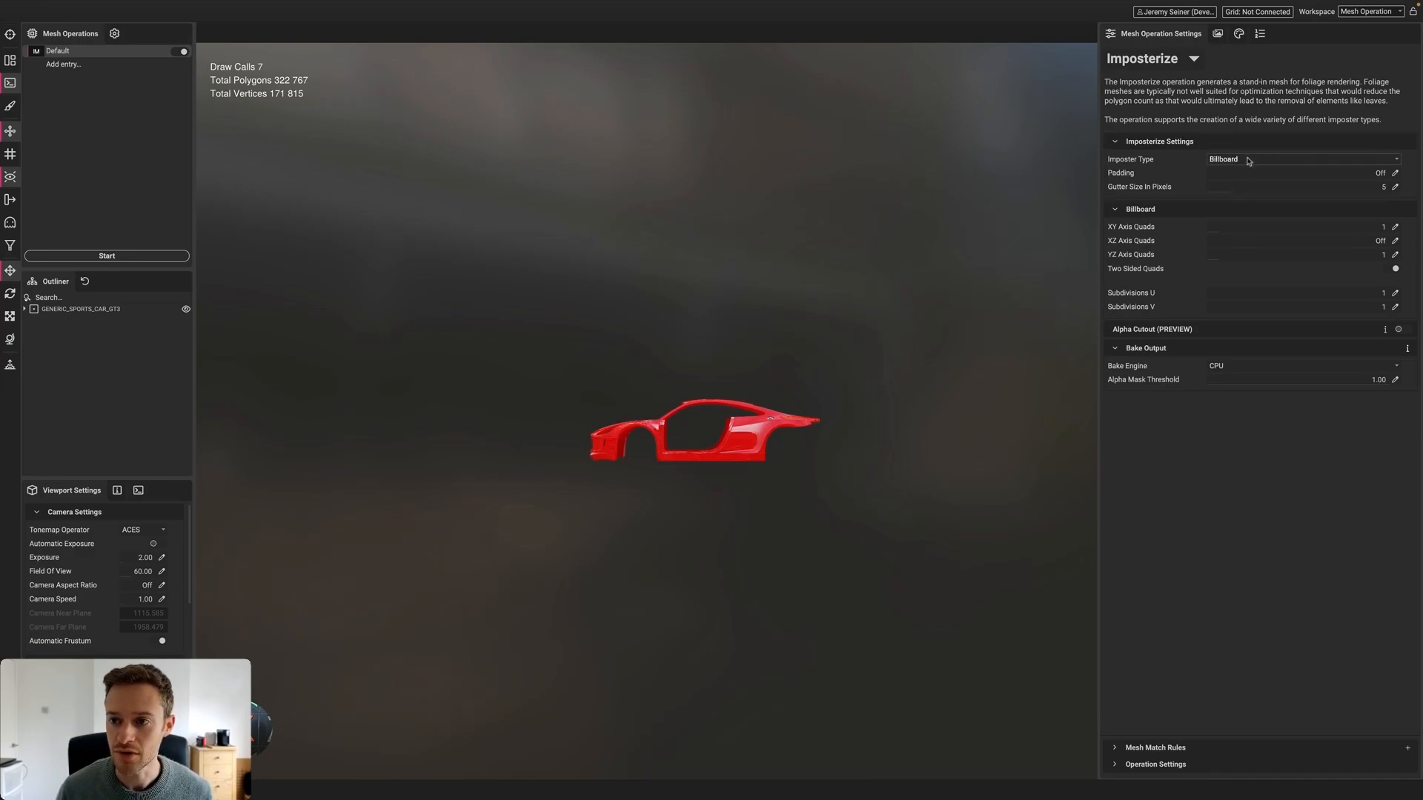
{"action": "left_click", "coordinate": [1177, 59]}
{"action": "left_click", "coordinate": [1132, 79]}
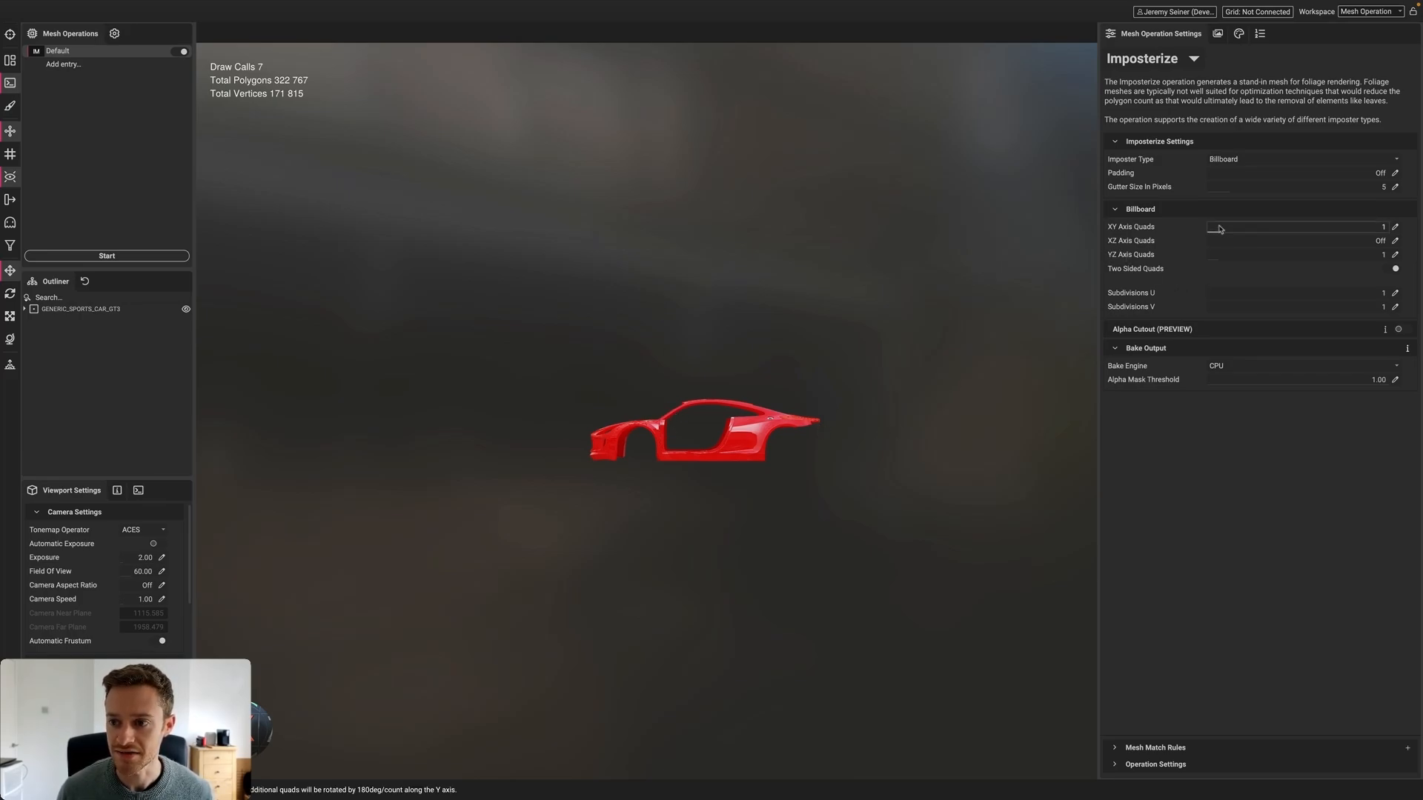
{"action": "left_click_drag", "start_coordinate": [1216, 227], "coordinate": [1168, 228]}
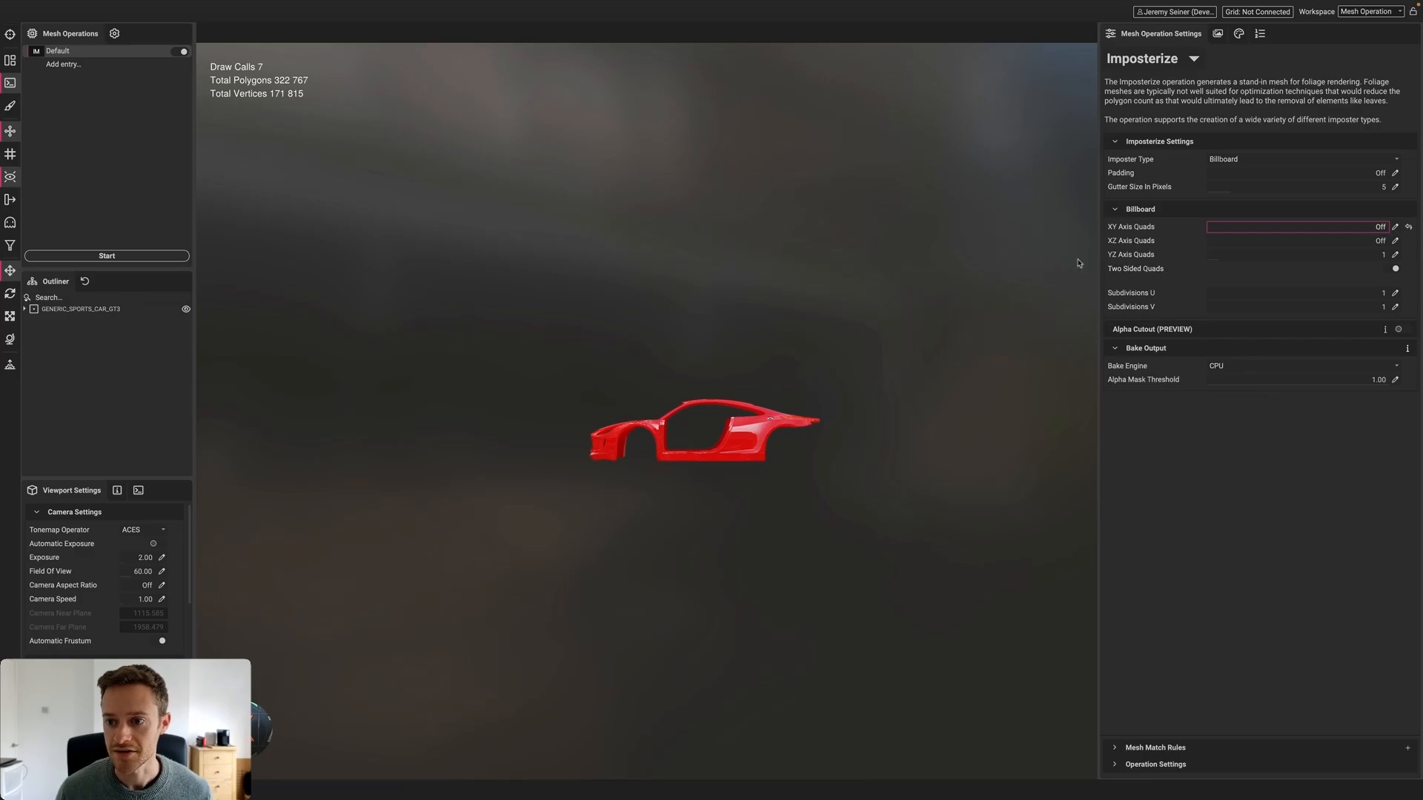
{"action": "left_click", "coordinate": [1217, 33]}
Bake the car imposter at 1024×1024, super sampling None, with roughness and metalness maps
{"action": "left_click", "coordinate": [1239, 207]}
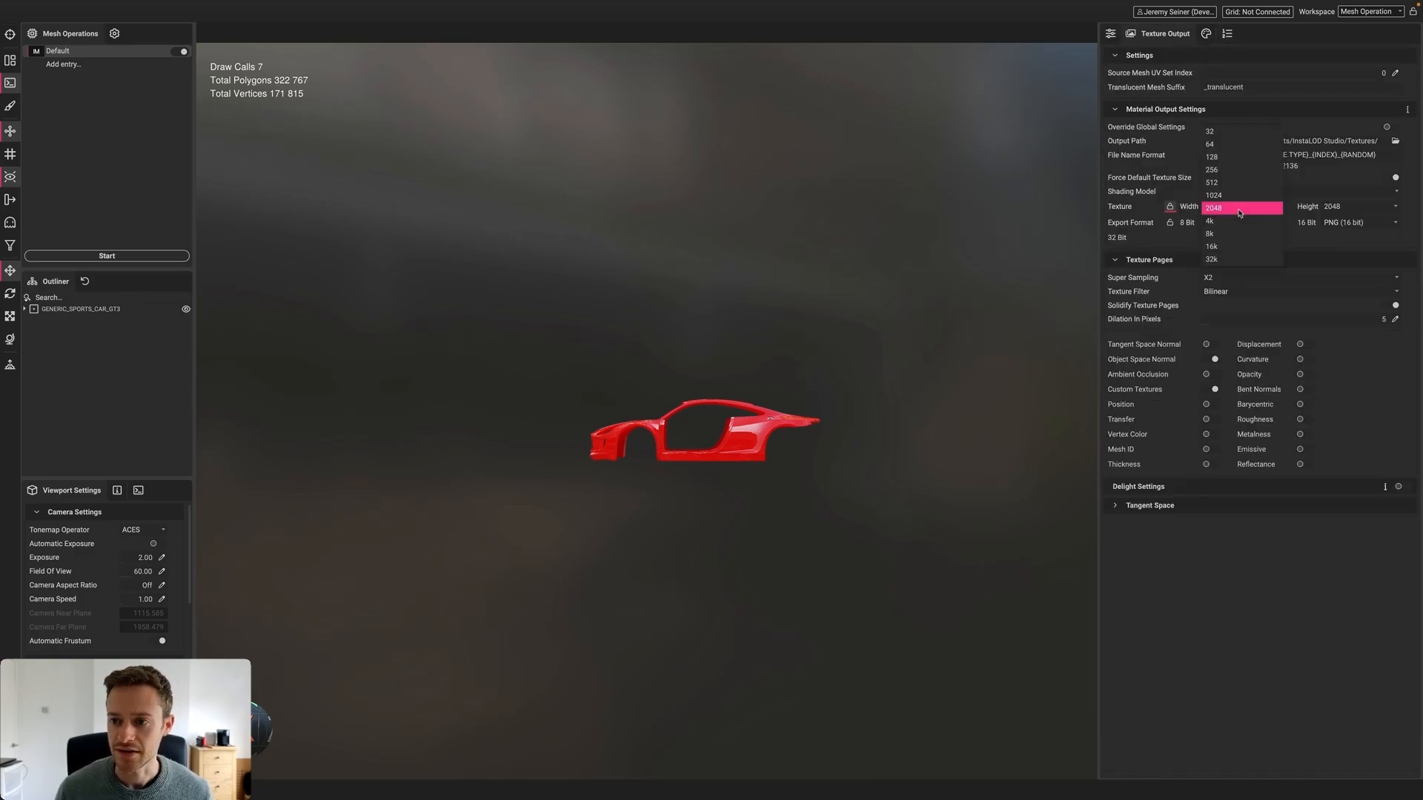
{"action": "left_click", "coordinate": [1239, 203]}
{"action": "scroll", "coordinate": [727, 429], "scroll_direction": "down", "scroll_amount": 2}
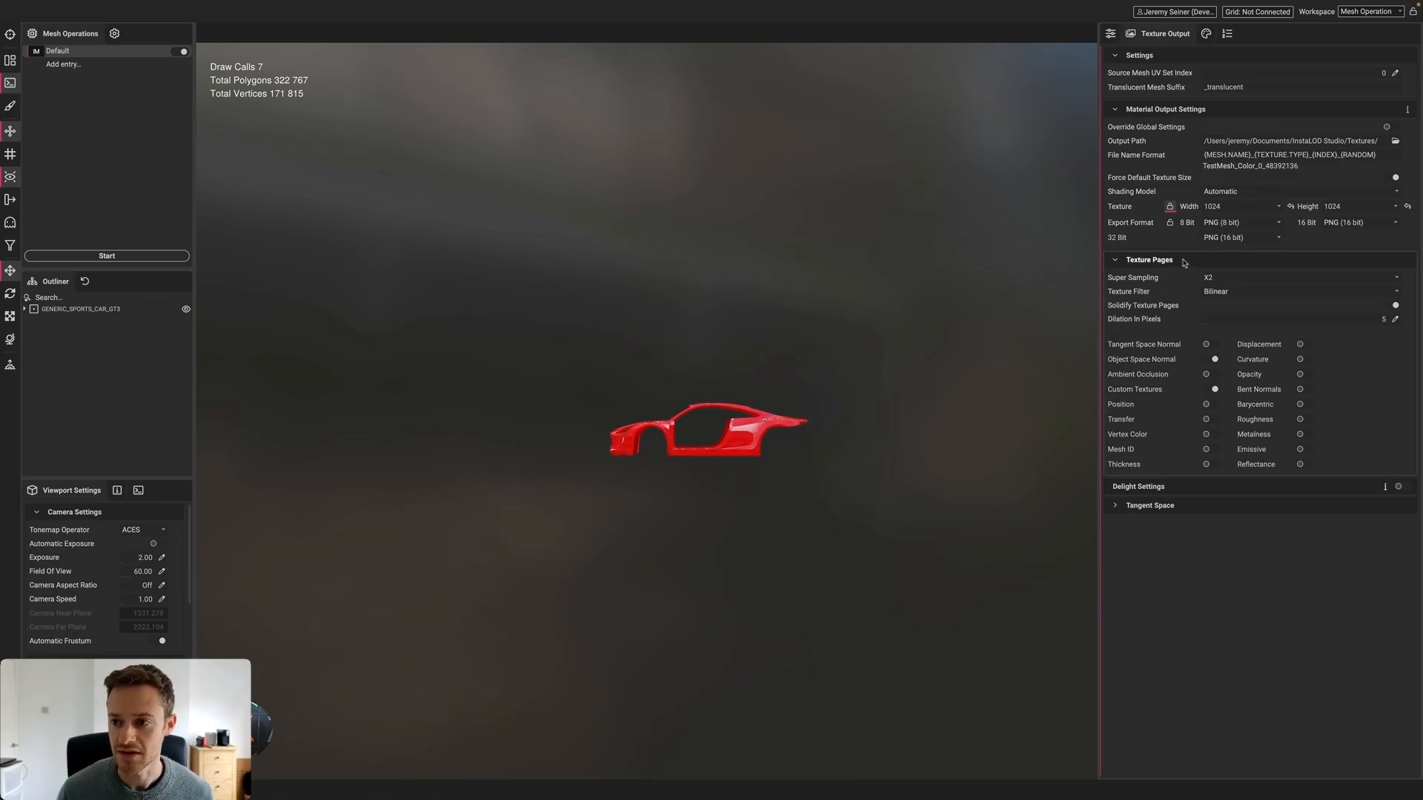
{"action": "left_click", "coordinate": [1216, 277]}
{"action": "left_click", "coordinate": [1215, 270]}
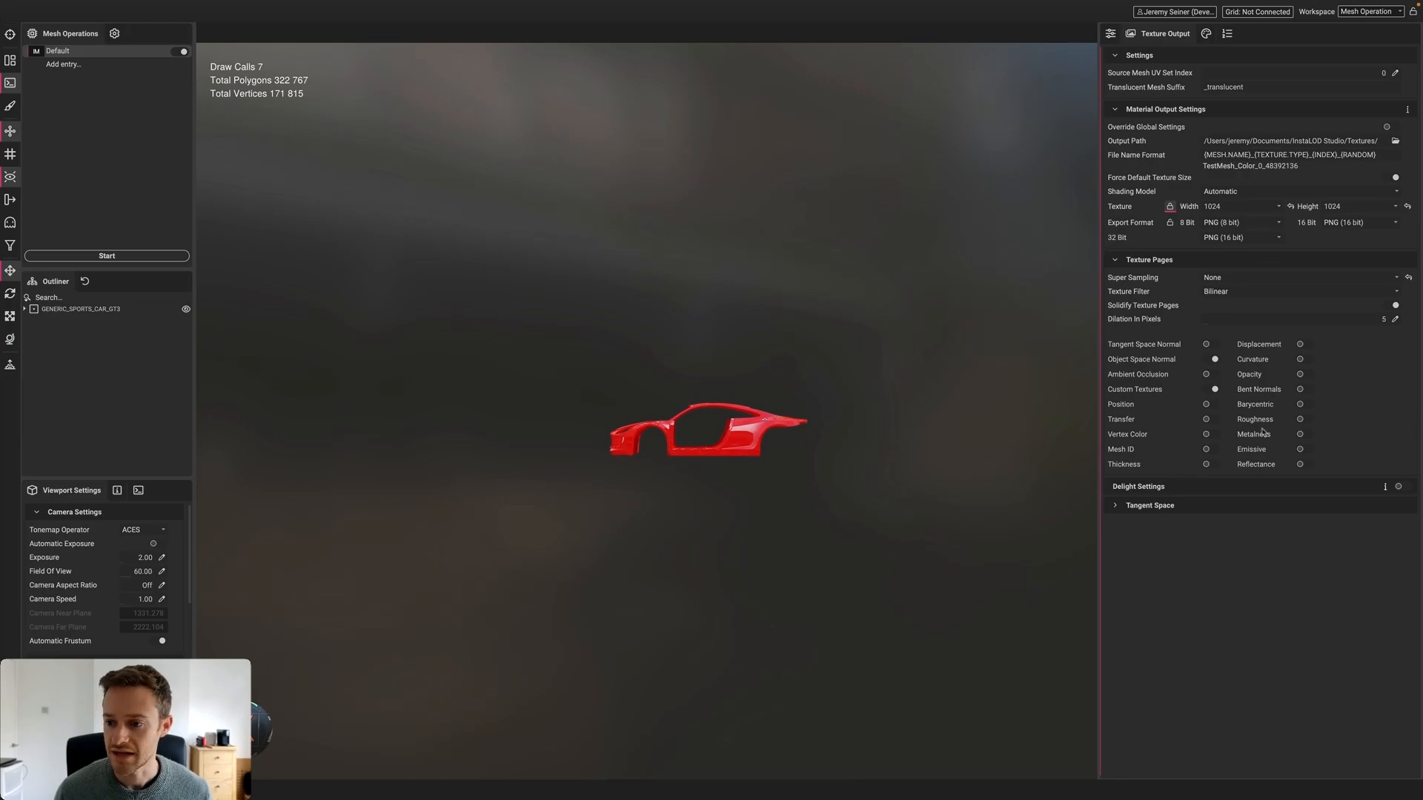
{"action": "left_click", "coordinate": [1305, 420]}
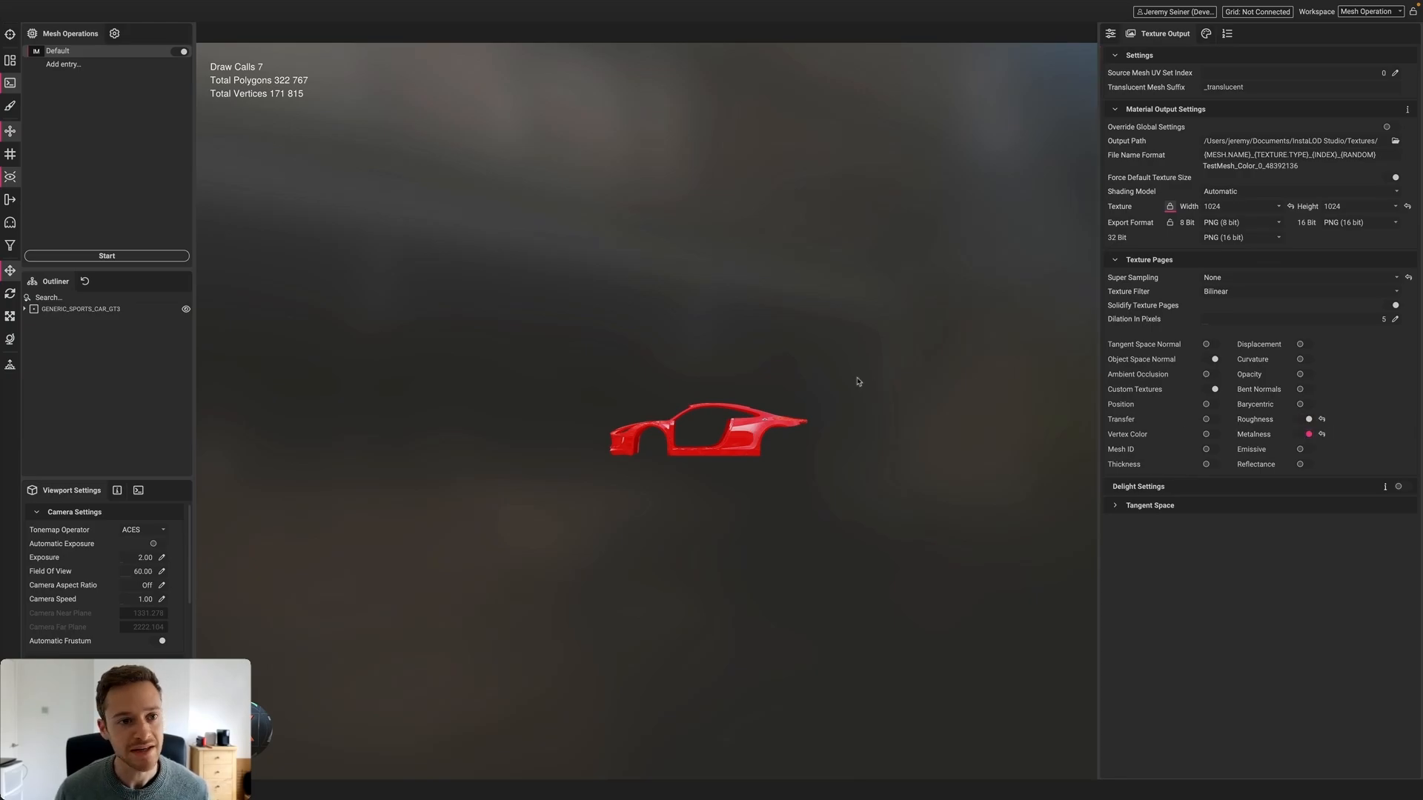
{"action": "left_click", "coordinate": [151, 256]}
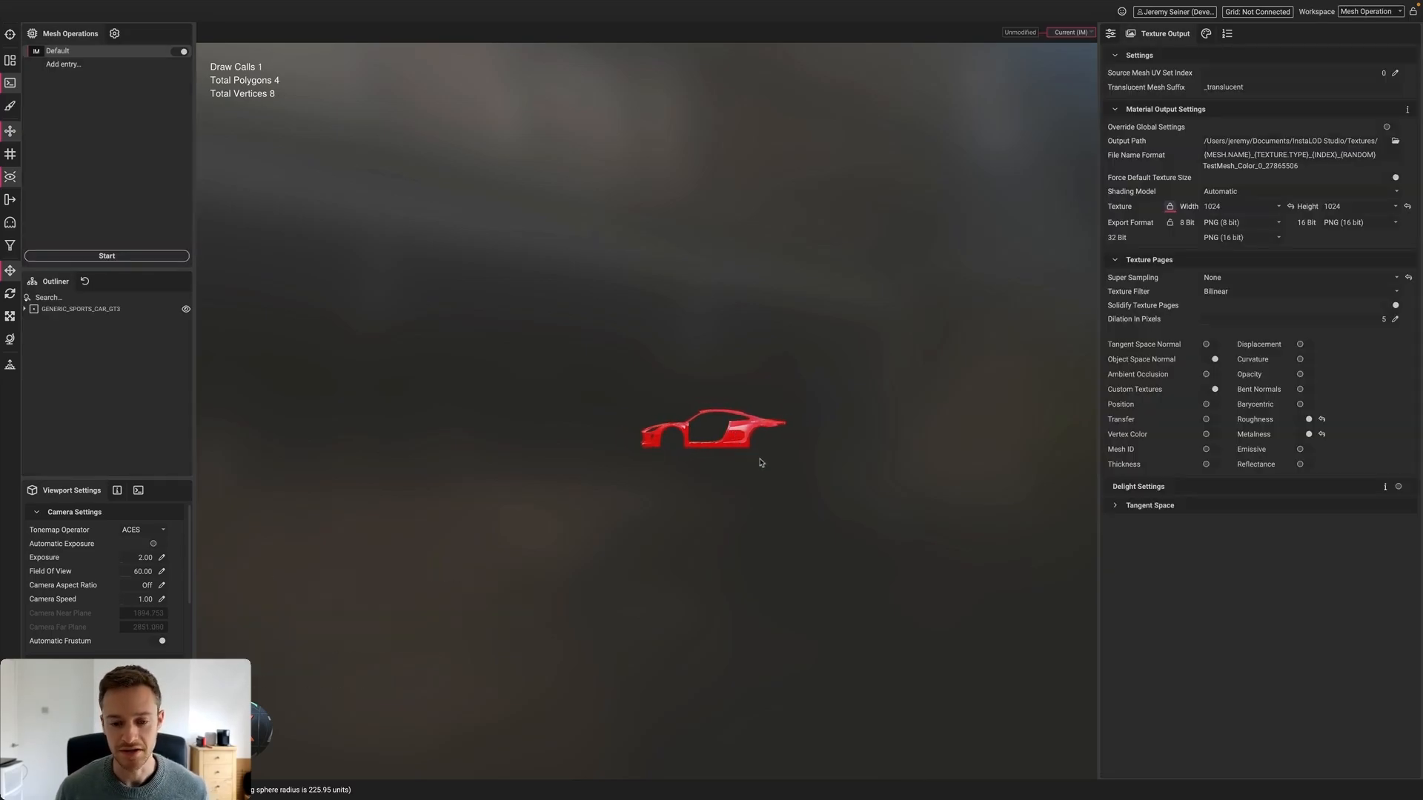
Rotate the lighting, zoom in, and select the flat billboard plane to inspect it
{"action": "mouse_move", "coordinate": [735, 466]}
{"action": "left_mouse_down"}
{"action": "mouse_move", "coordinate": [689, 464]}
{"action": "mouse_move", "coordinate": [770, 469]}
{"action": "mouse_move", "coordinate": [709, 467]}
{"action": "mouse_move", "coordinate": [752, 470]}
{"action": "mouse_move", "coordinate": [727, 464]}
{"action": "left_mouse_up"}
{"action": "scroll", "coordinate": [710, 442], "scroll_direction": "up", "scroll_amount": 2}
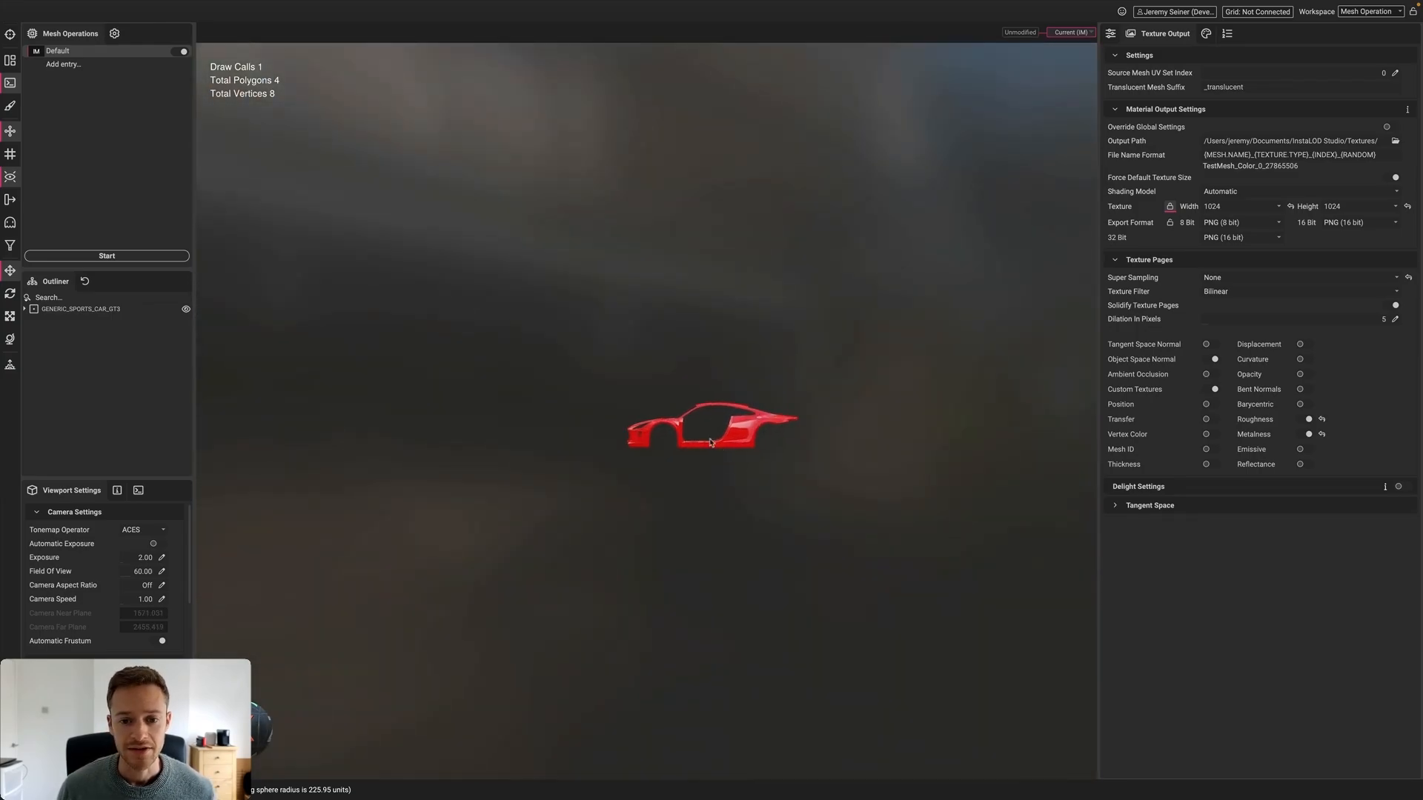
{"action": "scroll", "coordinate": [710, 442], "scroll_direction": "up", "scroll_amount": 5}
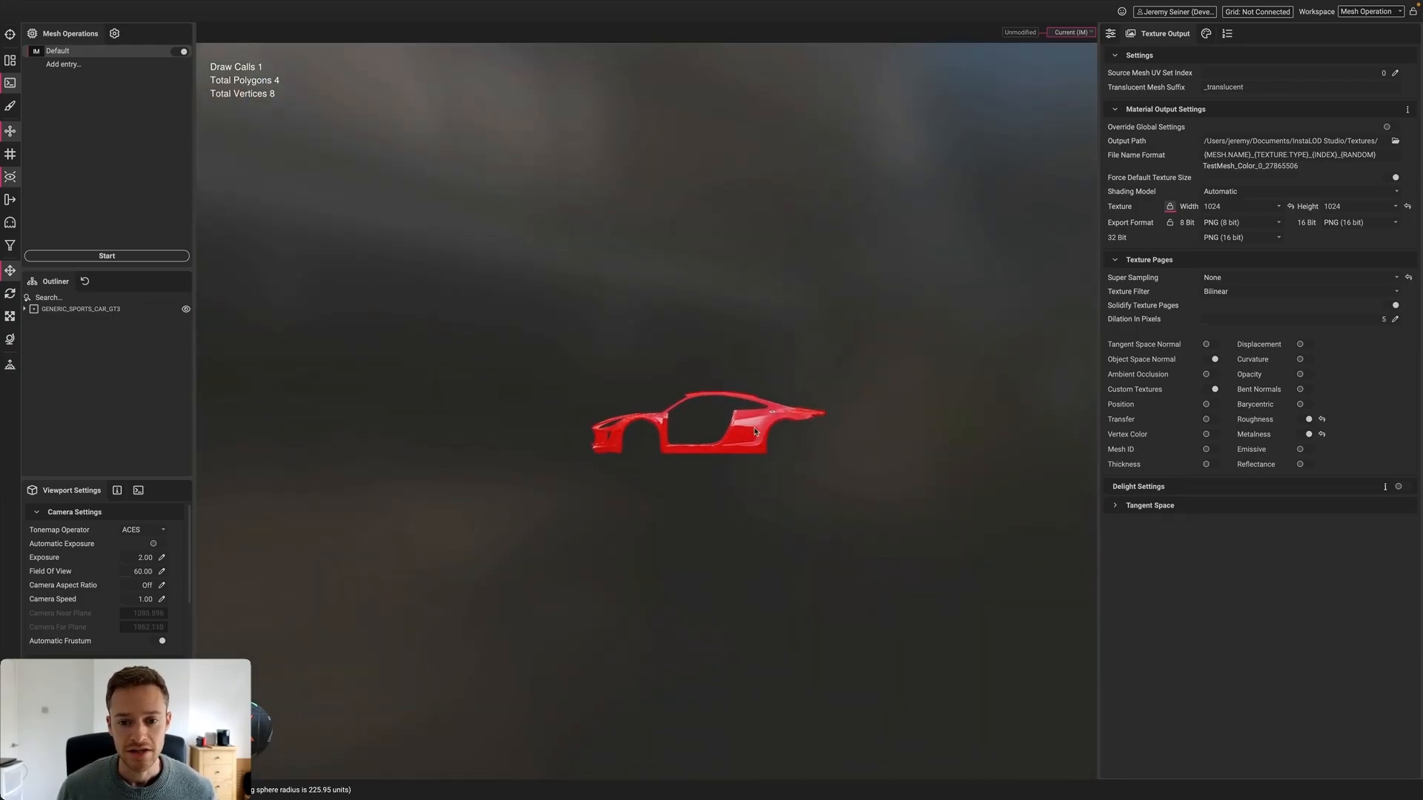
{"action": "left_click", "coordinate": [628, 453]}
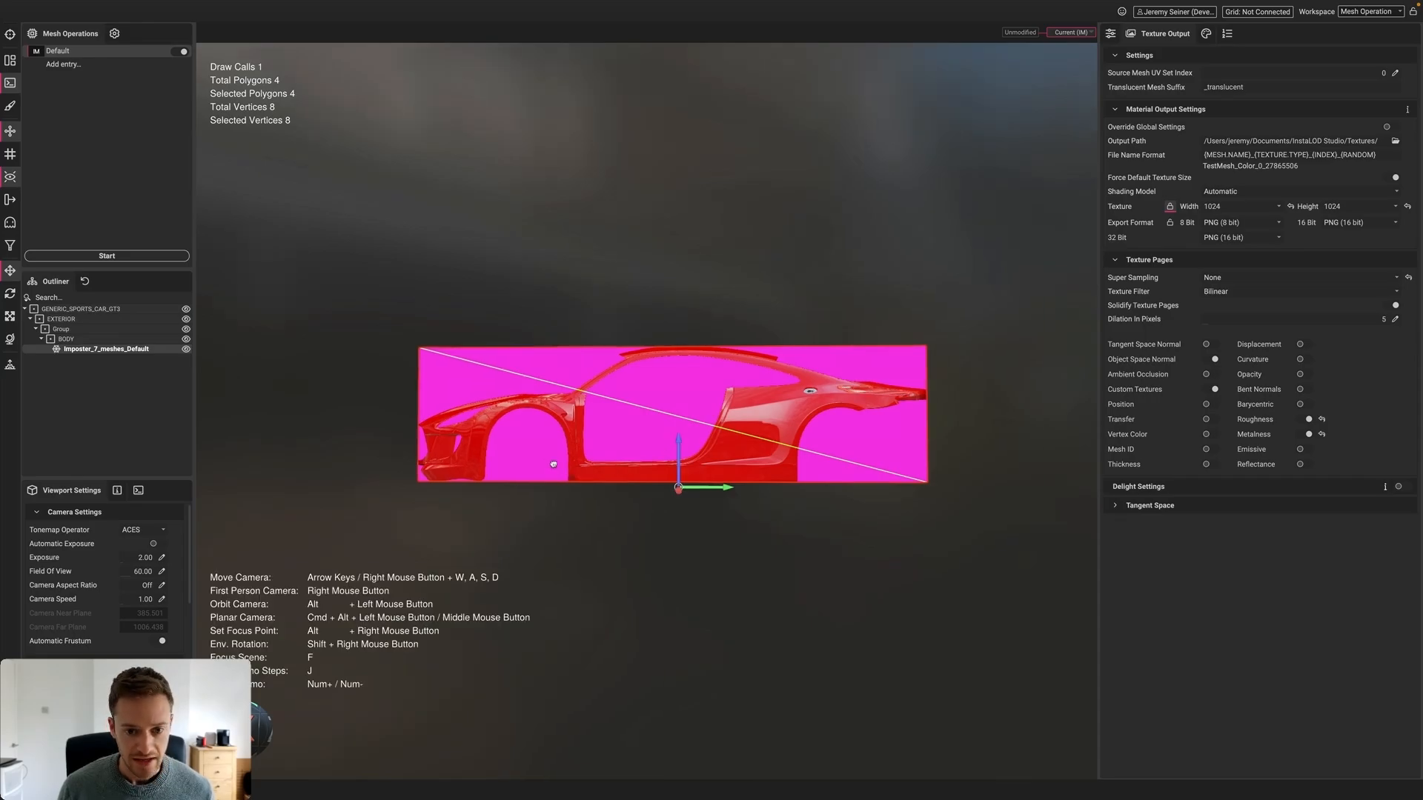
{"action": "mouse_move", "coordinate": [552, 467]}
{"action": "left_mouse_down", "text": "alt"}
{"action": "mouse_move", "coordinate": [676, 469]}
{"action": "mouse_move", "coordinate": [546, 463]}
{"action": "left_mouse_up", "text": "alt"}
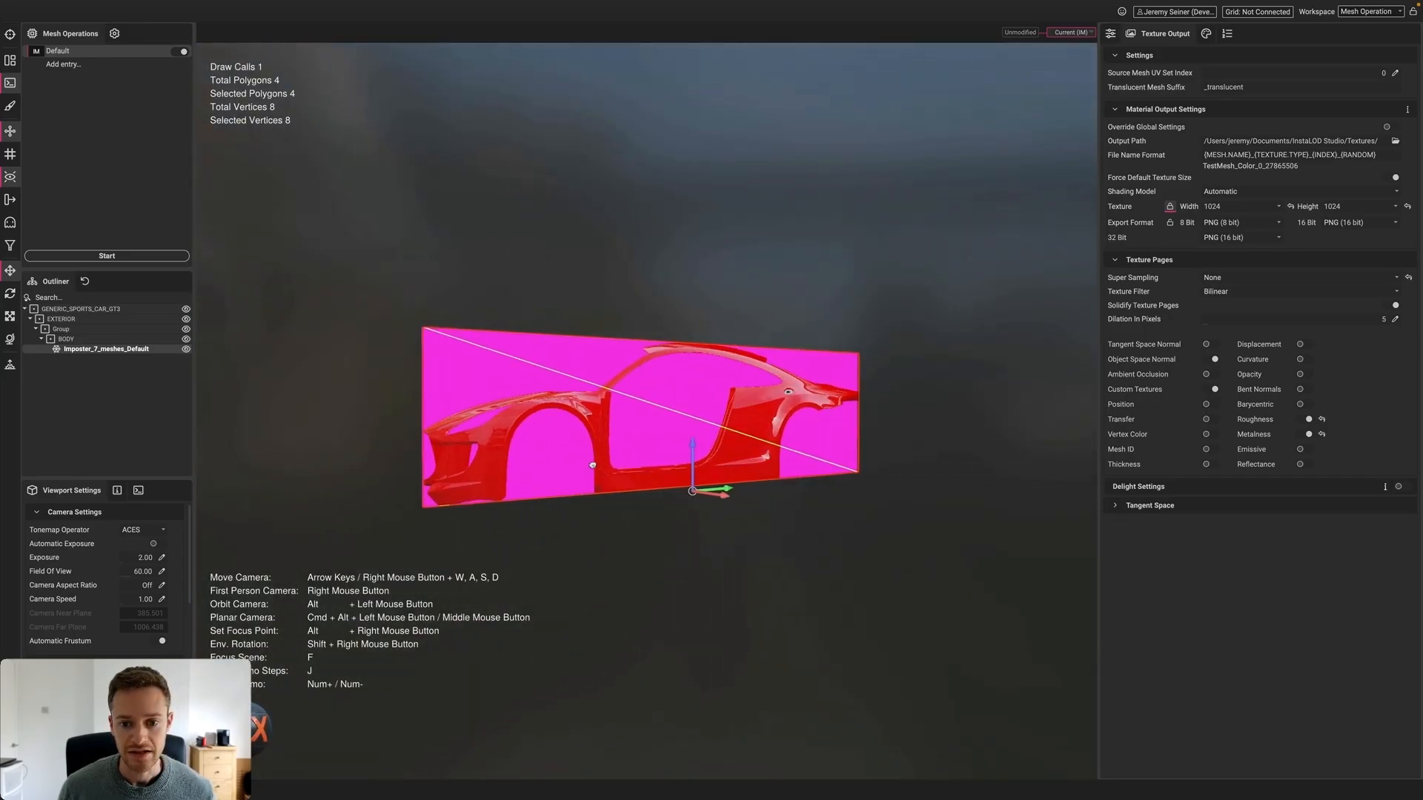
Deselect the imposter, zoom out, and drop another FBX model into the viewport
{"action": "left_click", "coordinate": [750, 260]}
{"action": "left_click_drag", "start_coordinate": [689, 385], "coordinate": [670, 413], "text": "alt"}
{"action": "scroll", "coordinate": [661, 410], "scroll_direction": "down", "scroll_amount": 2}
{"action": "scroll", "coordinate": [672, 417], "scroll_direction": "down", "scroll_amount": 3}
{"action": "scroll", "coordinate": [672, 417], "scroll_direction": "down", "scroll_amount": 4}
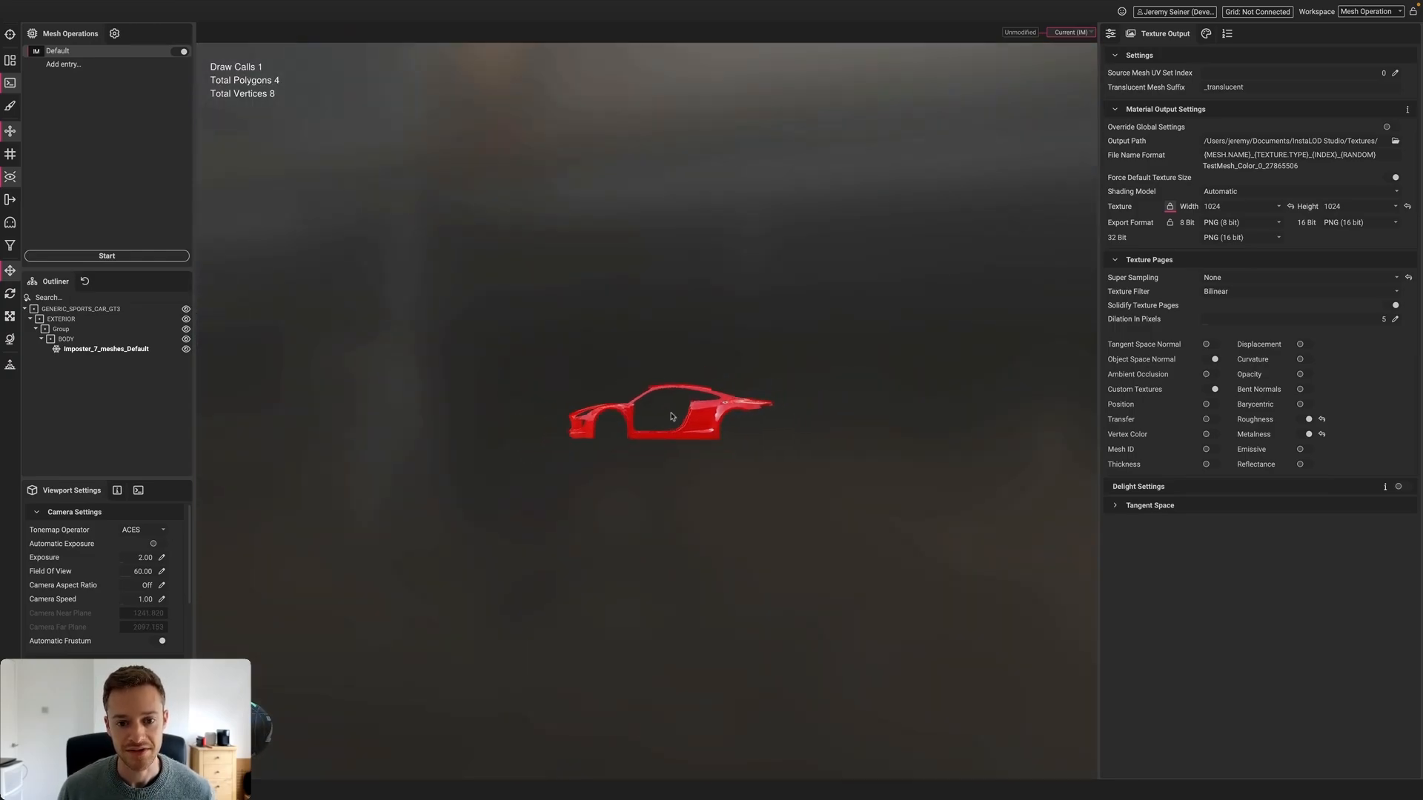
{"action": "scroll", "coordinate": [673, 418], "scroll_direction": "up", "scroll_amount": 2}
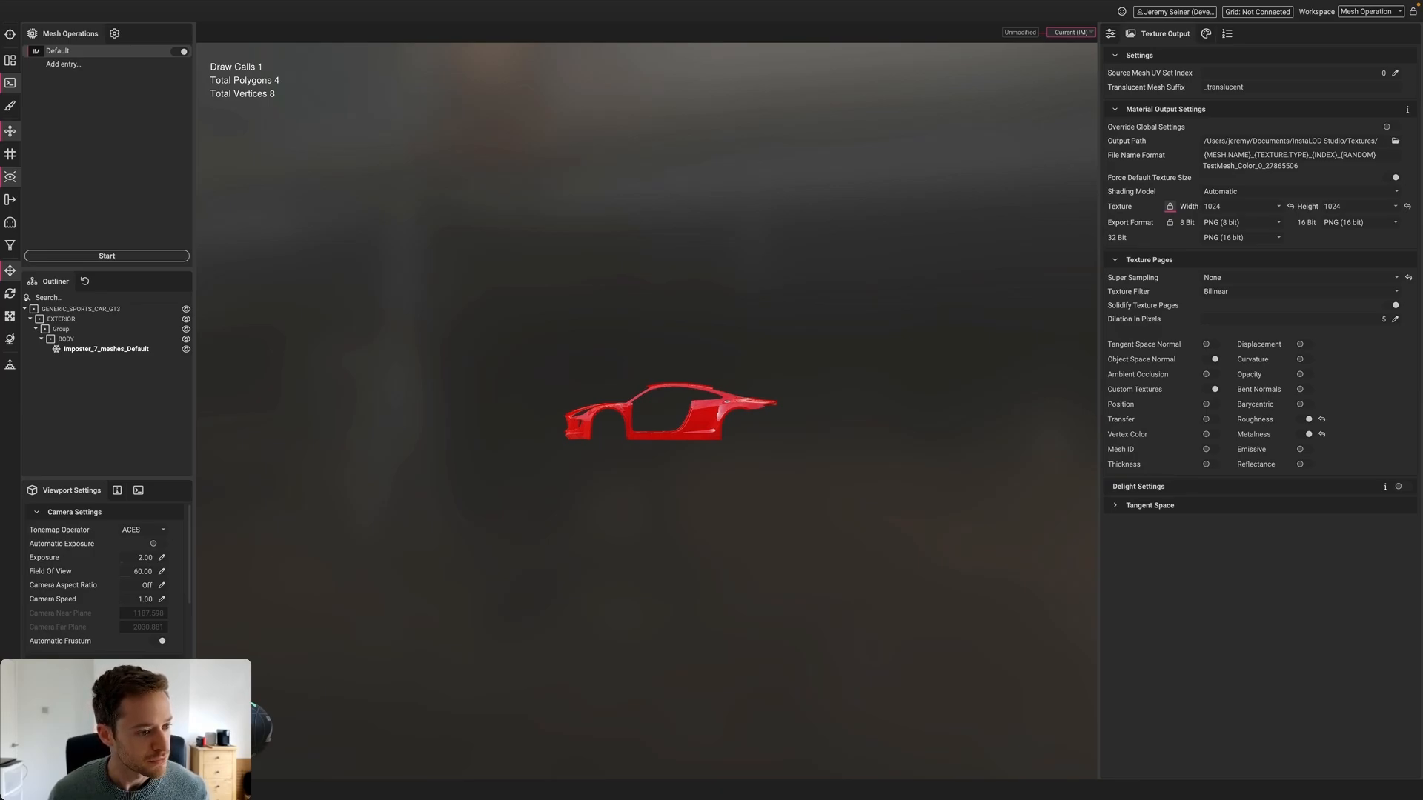
{"action": "left_click_drag", "start_coordinate": [202, 588], "coordinate": [717, 302]}
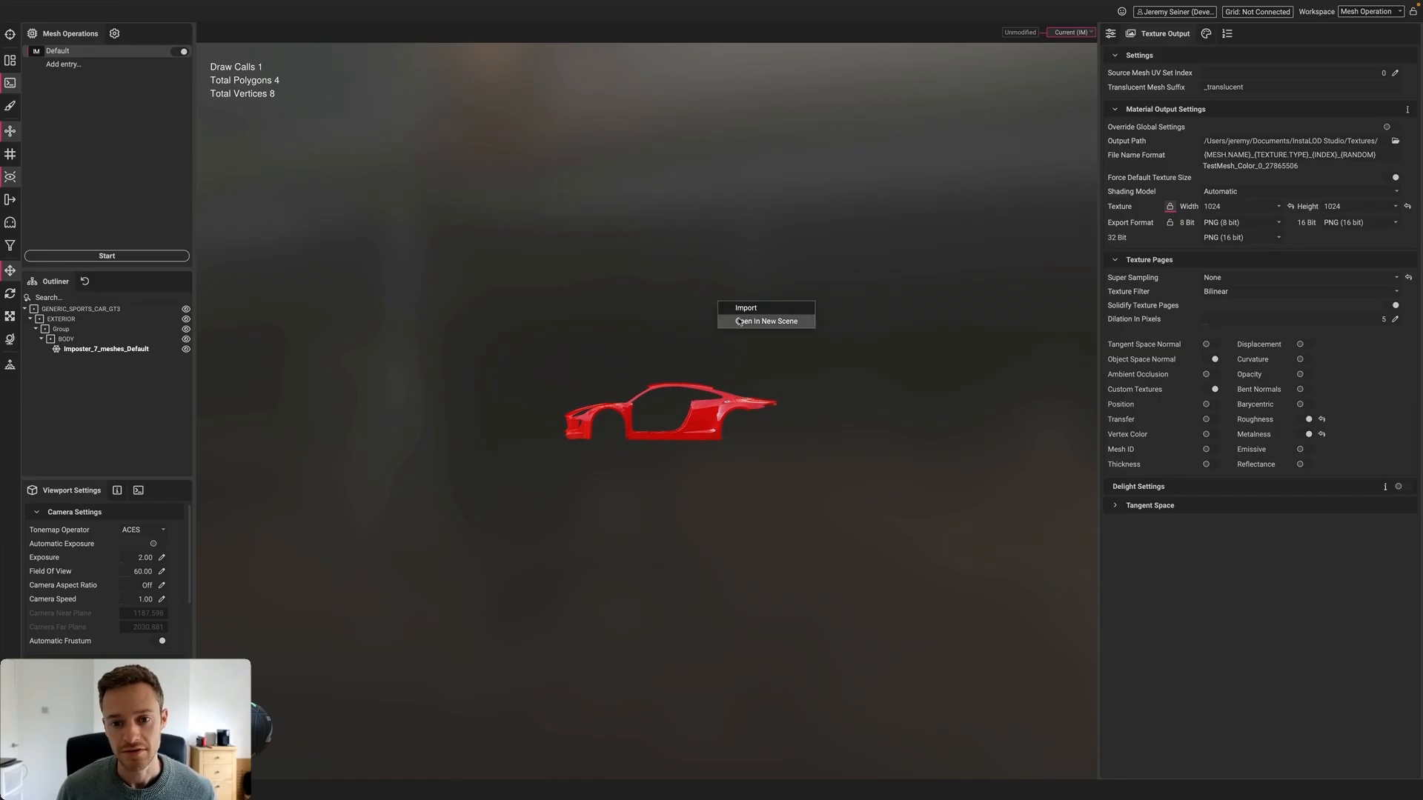
Open the birch tree in a new scene and set imposter type to Hybrid Billboard Cloud
{"action": "left_click", "coordinate": [739, 320]}
{"action": "left_click", "coordinate": [737, 416]}
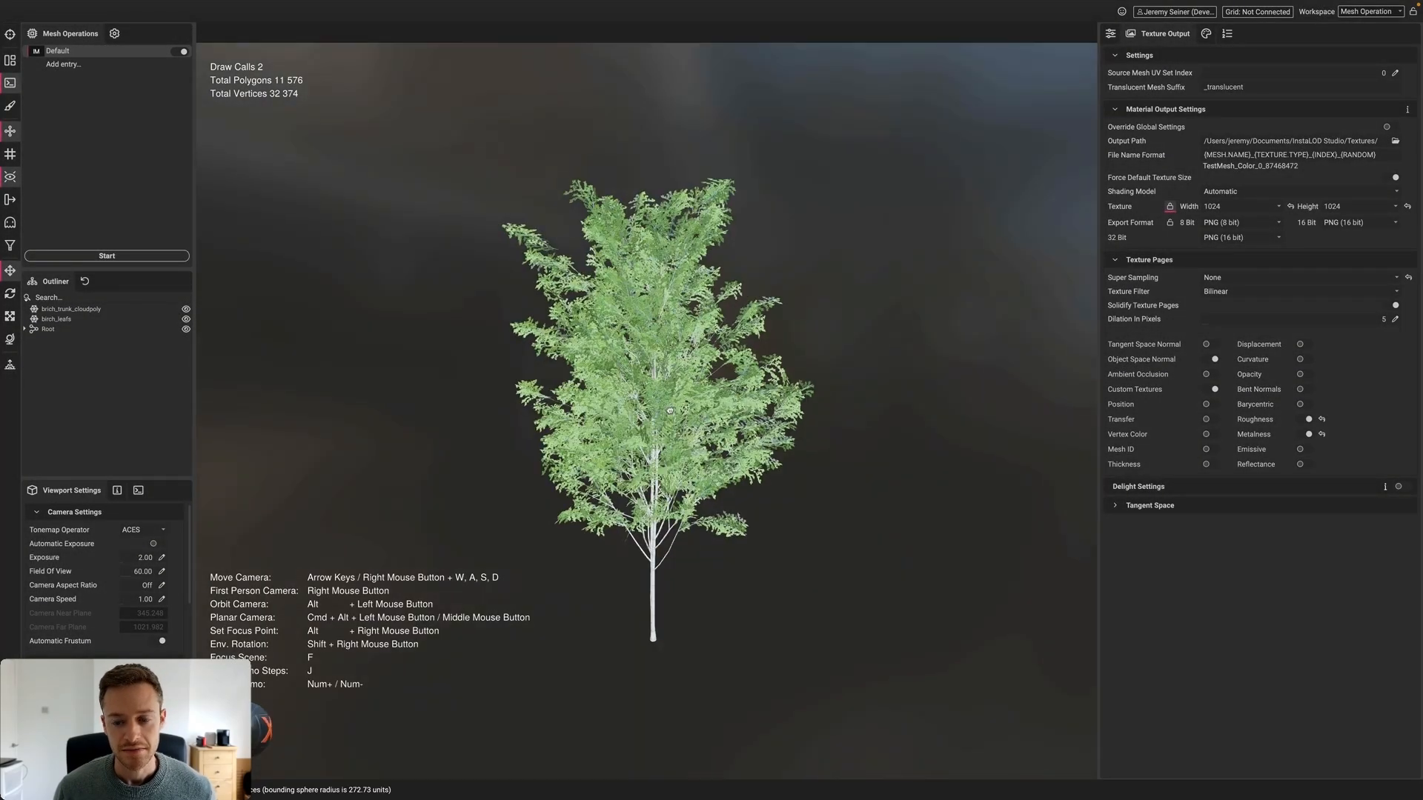
{"action": "left_click", "coordinate": [1108, 34]}
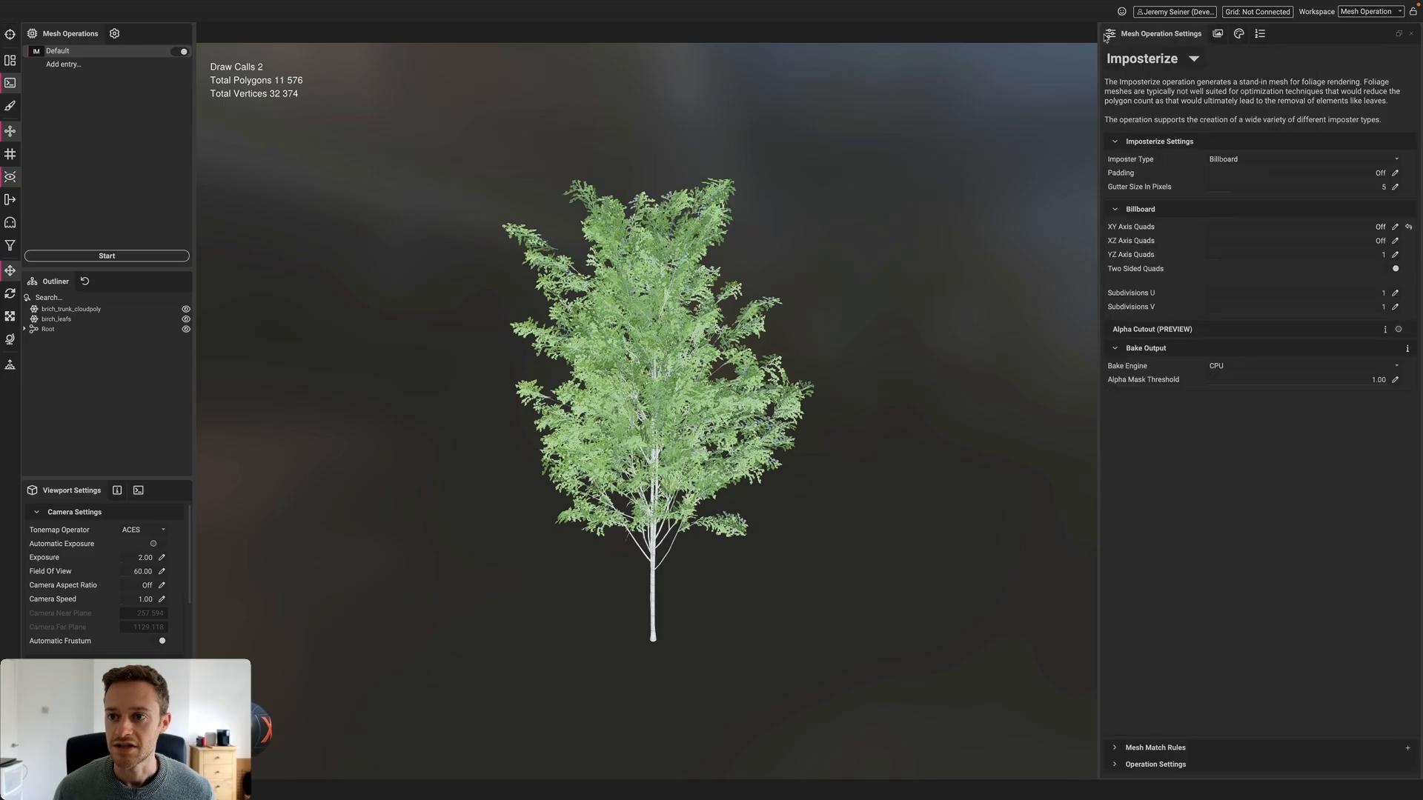
{"action": "left_click", "coordinate": [1253, 162]}
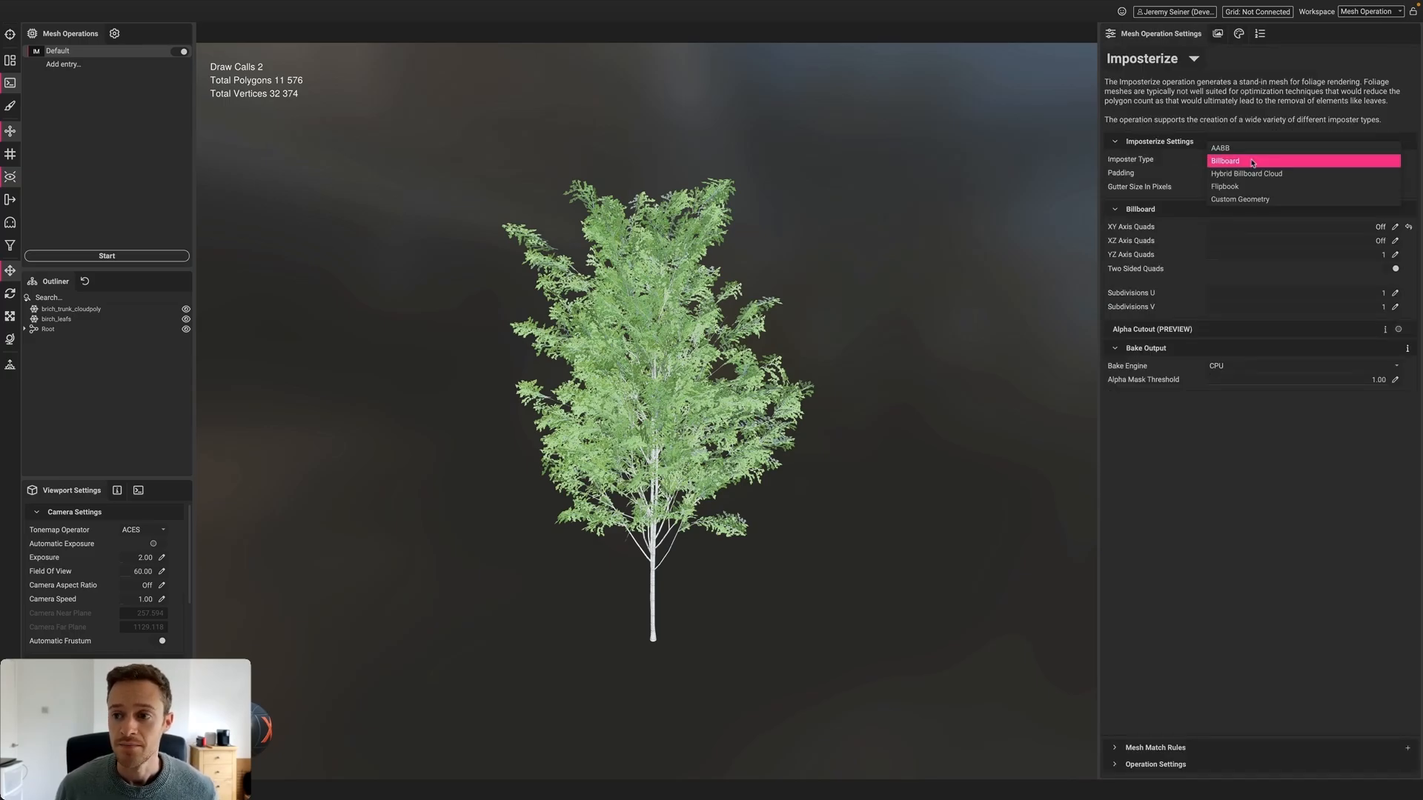
{"action": "left_click", "coordinate": [1282, 175]}
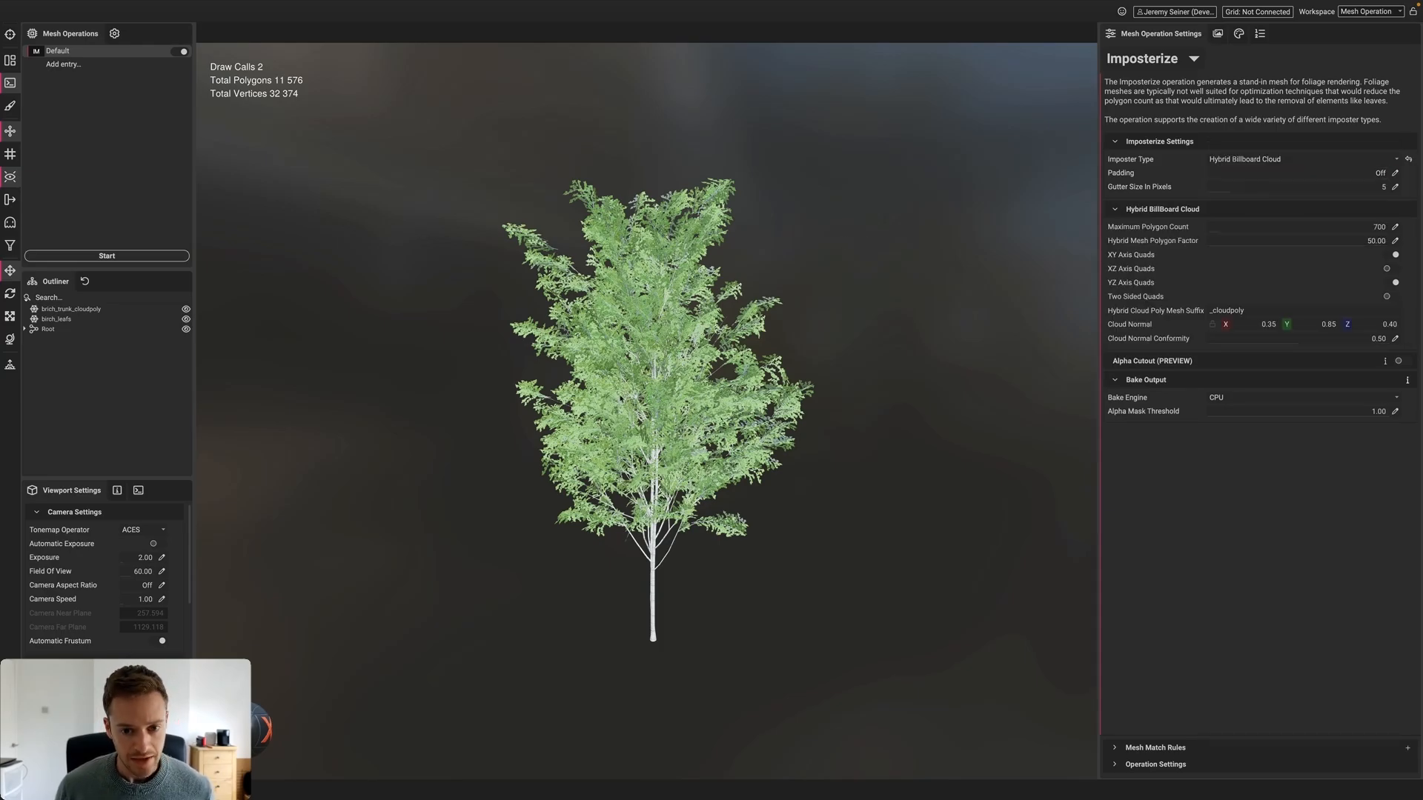
Orbit and zoom around the birch tree and select its leaves mesh
{"action": "left_click_drag", "start_coordinate": [490, 415], "coordinate": [637, 407]}
{"action": "scroll", "coordinate": [732, 401], "scroll_direction": "up", "scroll_amount": 3}
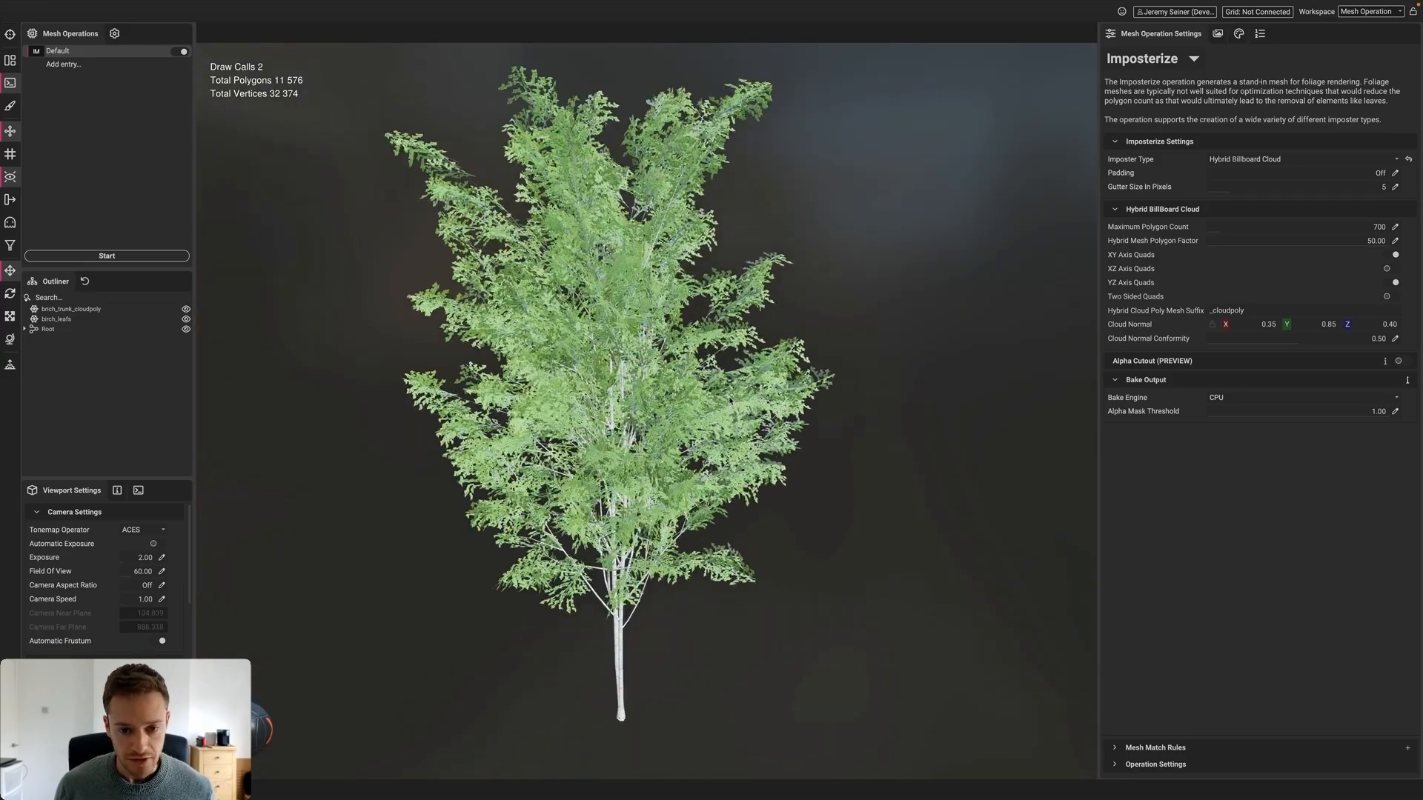
{"action": "scroll", "coordinate": [732, 401], "scroll_direction": "down", "scroll_amount": 1}
{"action": "left_click_drag", "start_coordinate": [732, 401], "coordinate": [769, 429], "text": "alt"}
{"action": "scroll", "coordinate": [709, 405], "scroll_direction": "up", "scroll_amount": 4}
{"action": "scroll", "coordinate": [709, 405], "scroll_direction": "up", "scroll_amount": 2}
{"action": "left_click", "coordinate": [709, 406]}
{"action": "scroll", "coordinate": [709, 405], "scroll_direction": "up", "scroll_amount": 8}
{"action": "scroll", "coordinate": [743, 426], "scroll_direction": "down", "scroll_amount": 4}
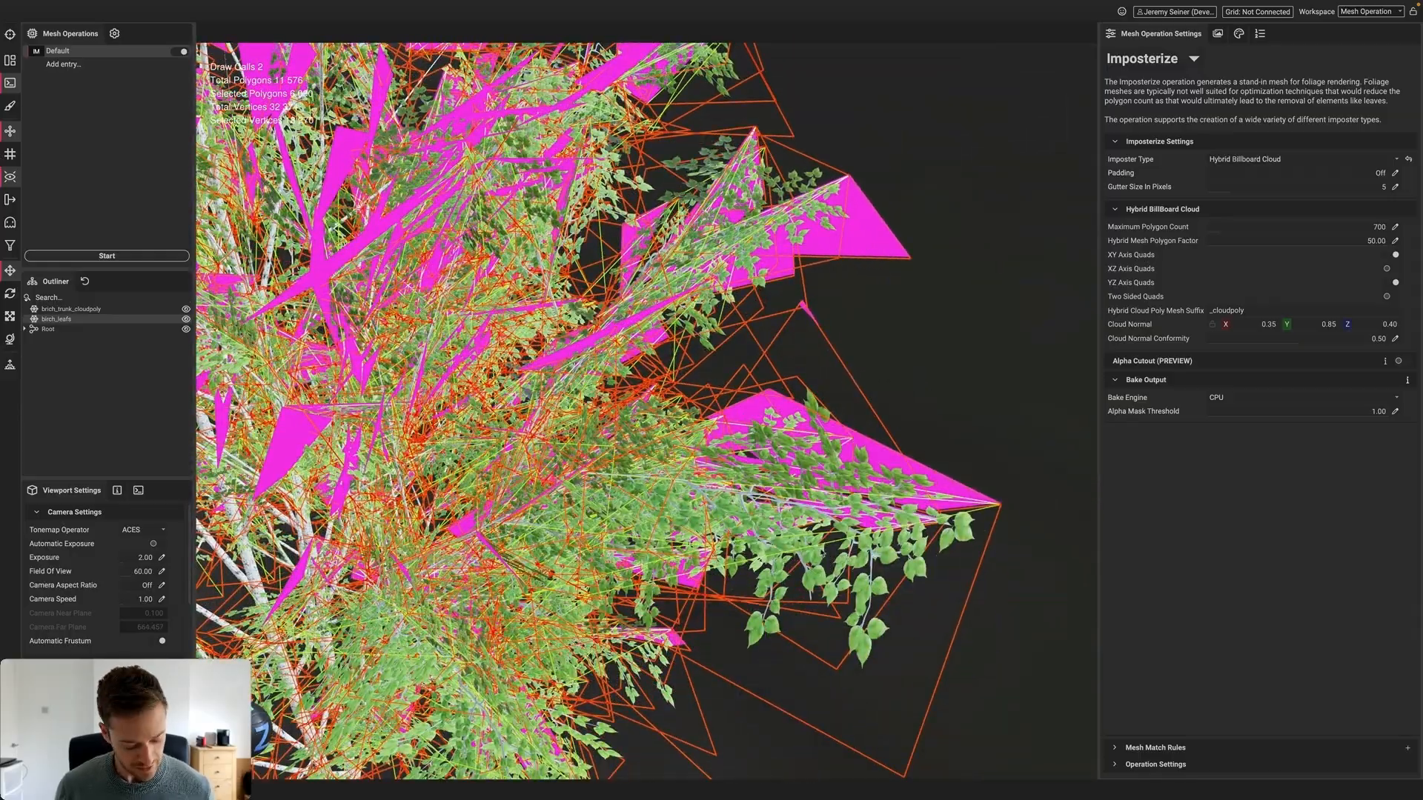
{"action": "scroll", "coordinate": [819, 548], "scroll_direction": "down", "scroll_amount": 3}
Orbit around the selected leaves, clear the selection, and reposition the tree in view
{"action": "right_click", "coordinate": [820, 549]}
{"action": "left_click", "coordinate": [931, 454]}
{"action": "left_click_drag", "start_coordinate": [931, 454], "coordinate": [967, 458], "text": "alt"}
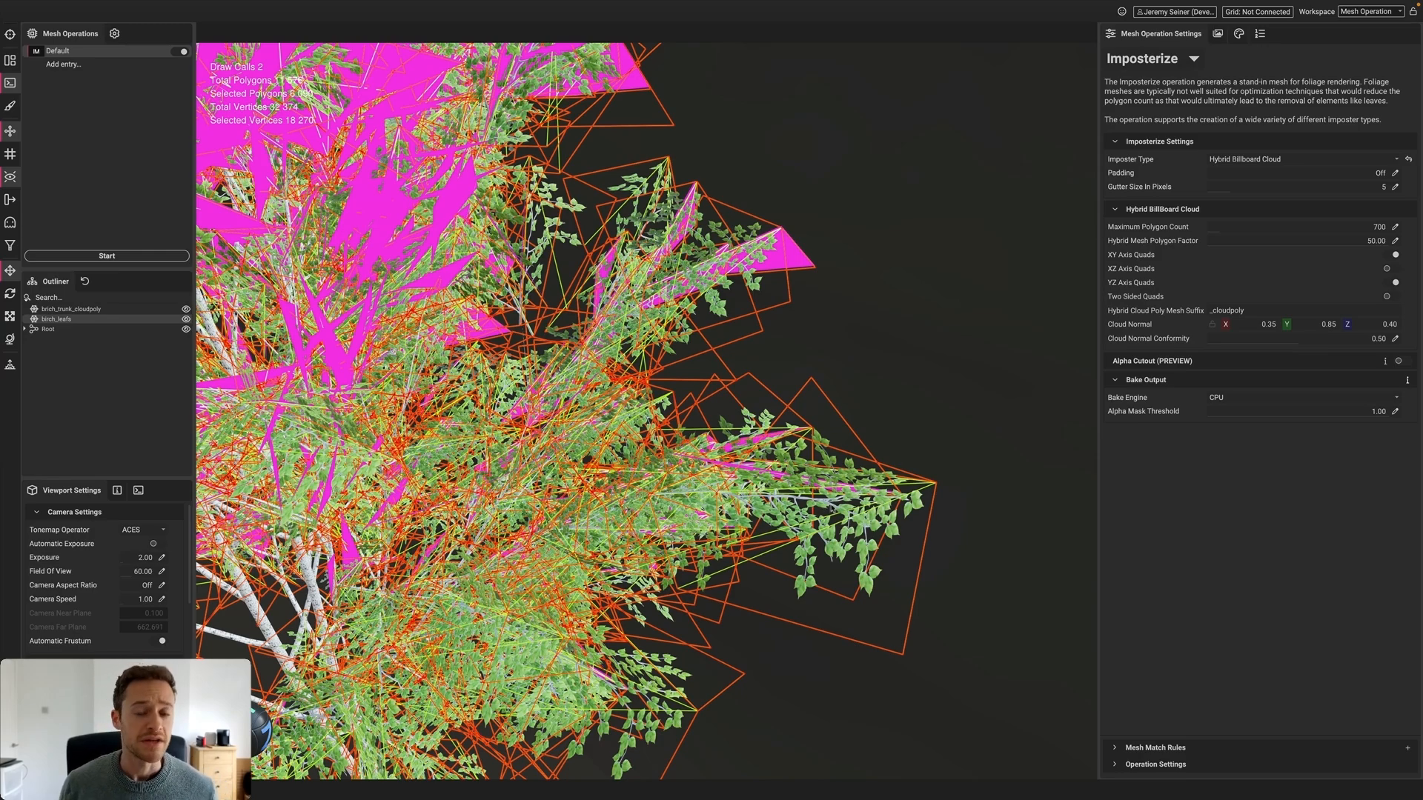
{"action": "scroll", "coordinate": [767, 381], "scroll_direction": "down", "scroll_amount": 5}
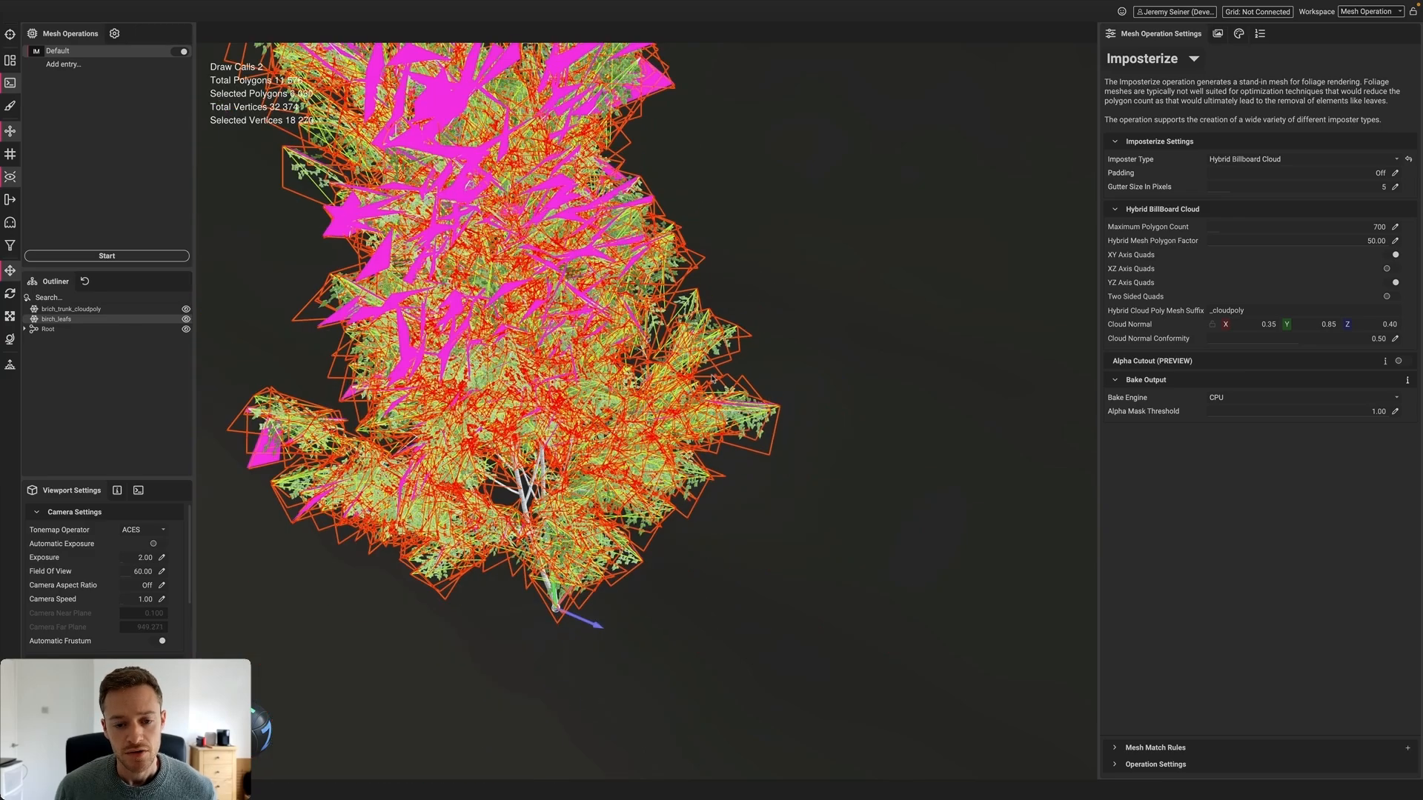
{"action": "left_click", "coordinate": [800, 334]}
{"action": "left_click_drag", "start_coordinate": [593, 394], "coordinate": [593, 337], "text": "alt"}
{"action": "middle_click_drag", "start_coordinate": [593, 337], "coordinate": [624, 374], "text": "alt"}
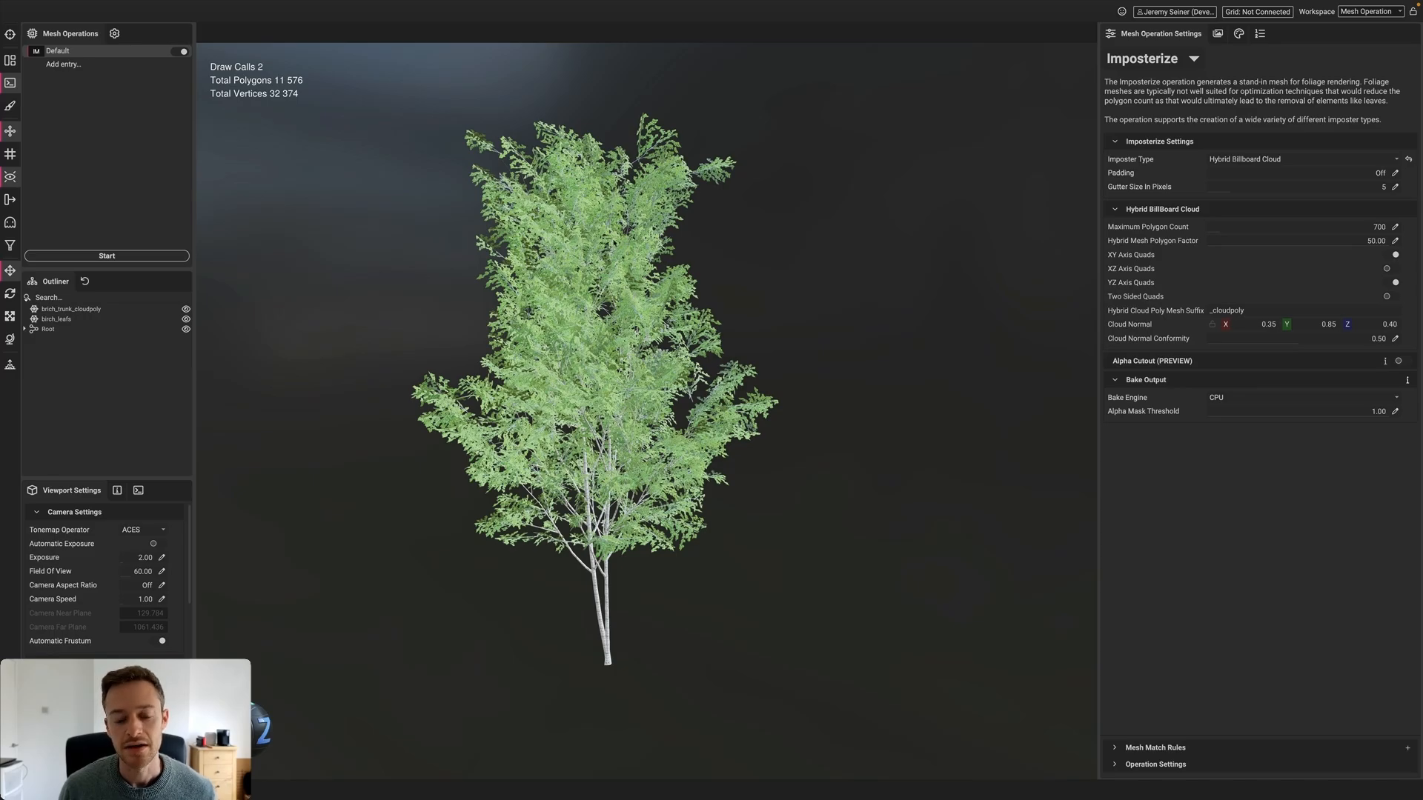
{"action": "scroll", "coordinate": [567, 344], "scroll_direction": "down", "scroll_amount": 3}
{"action": "middle_click_drag", "start_coordinate": [567, 345], "coordinate": [579, 335], "text": "alt"}
{"action": "left_click_drag", "start_coordinate": [567, 334], "coordinate": [644, 326], "text": "alt"}
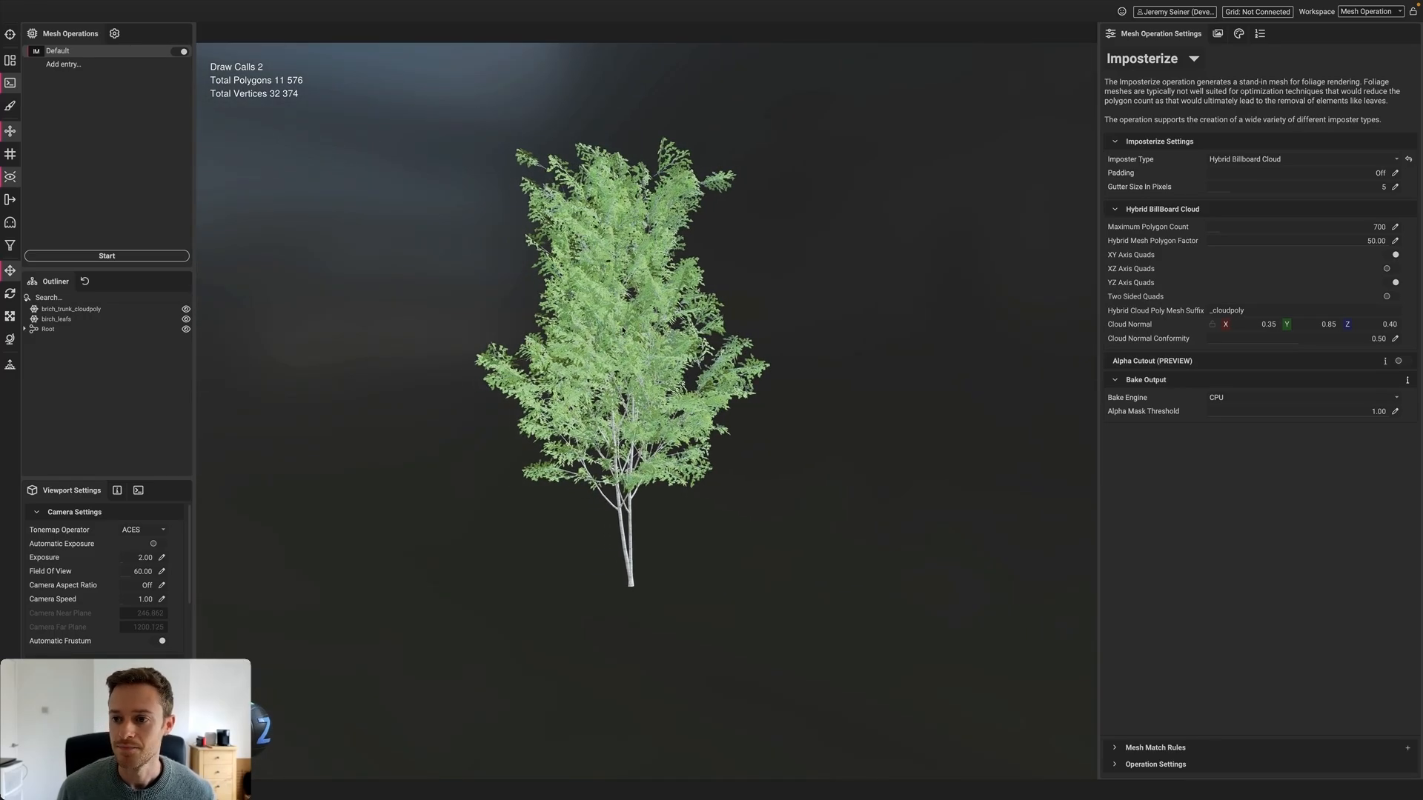
Set Maximum Polygon Count to 400 and reset texture output size to 2048 × 2048
{"action": "left_click", "coordinate": [1396, 228]}
{"action": "type", "text": "400"}
{"action": "key", "text": "Return"}
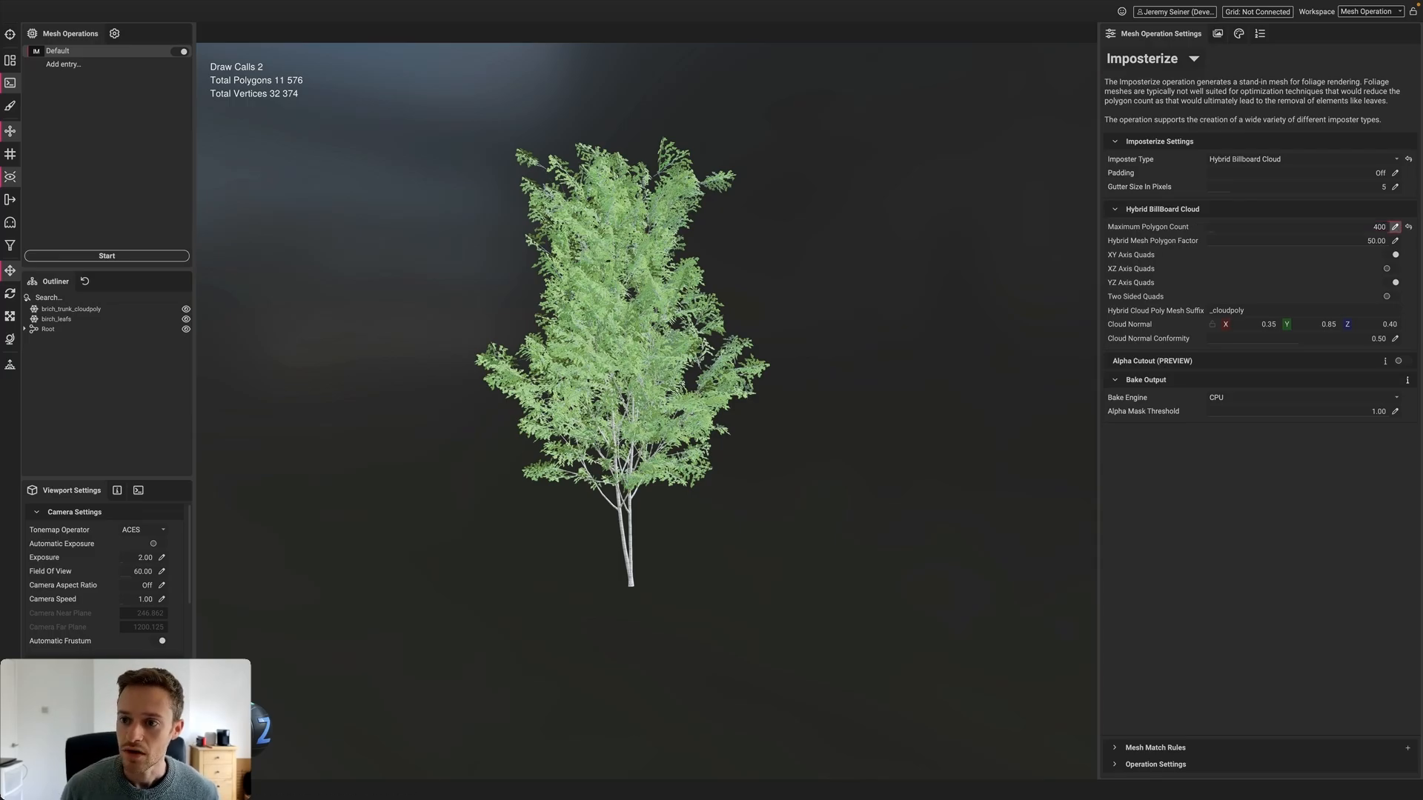
{"action": "left_click", "coordinate": [1218, 35]}
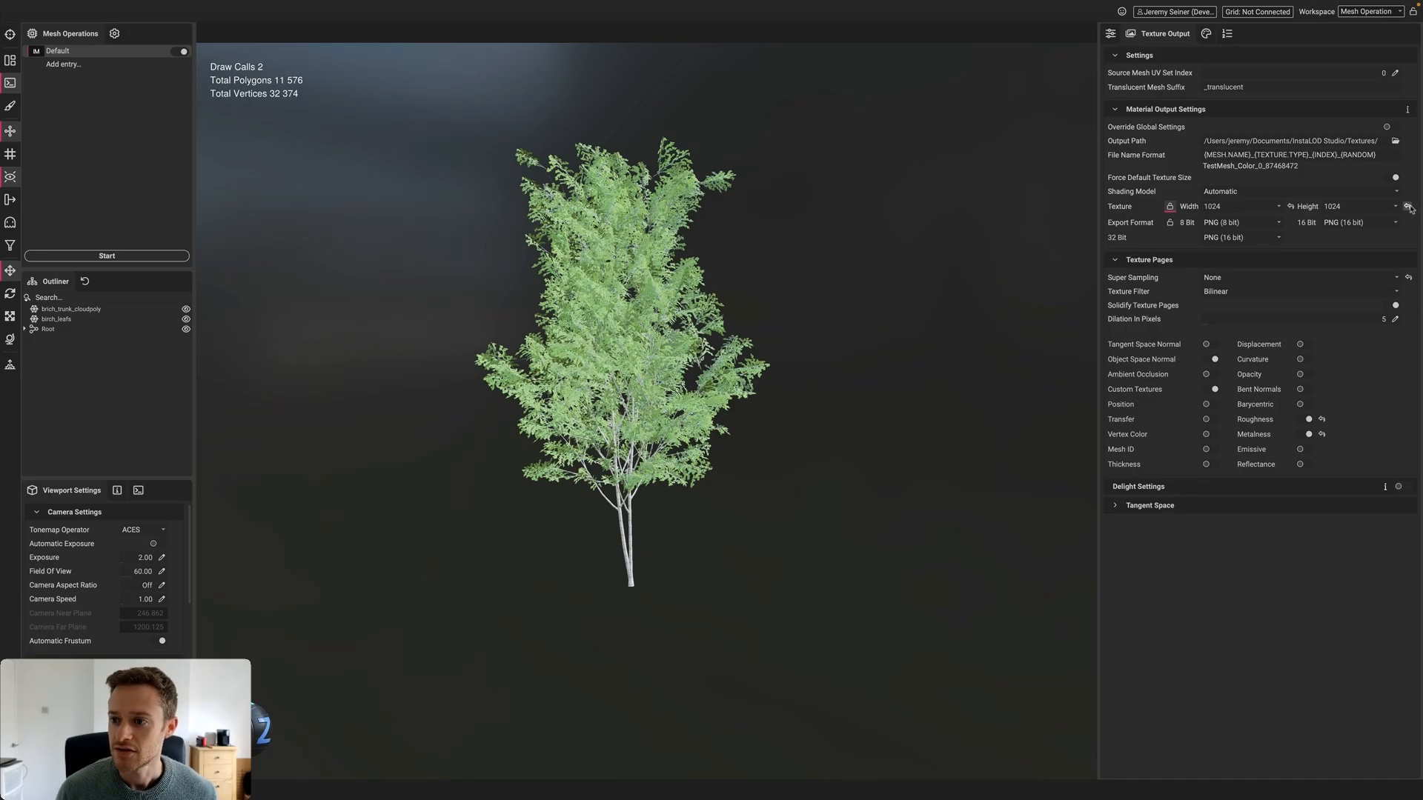
{"action": "left_click", "coordinate": [1408, 207]}
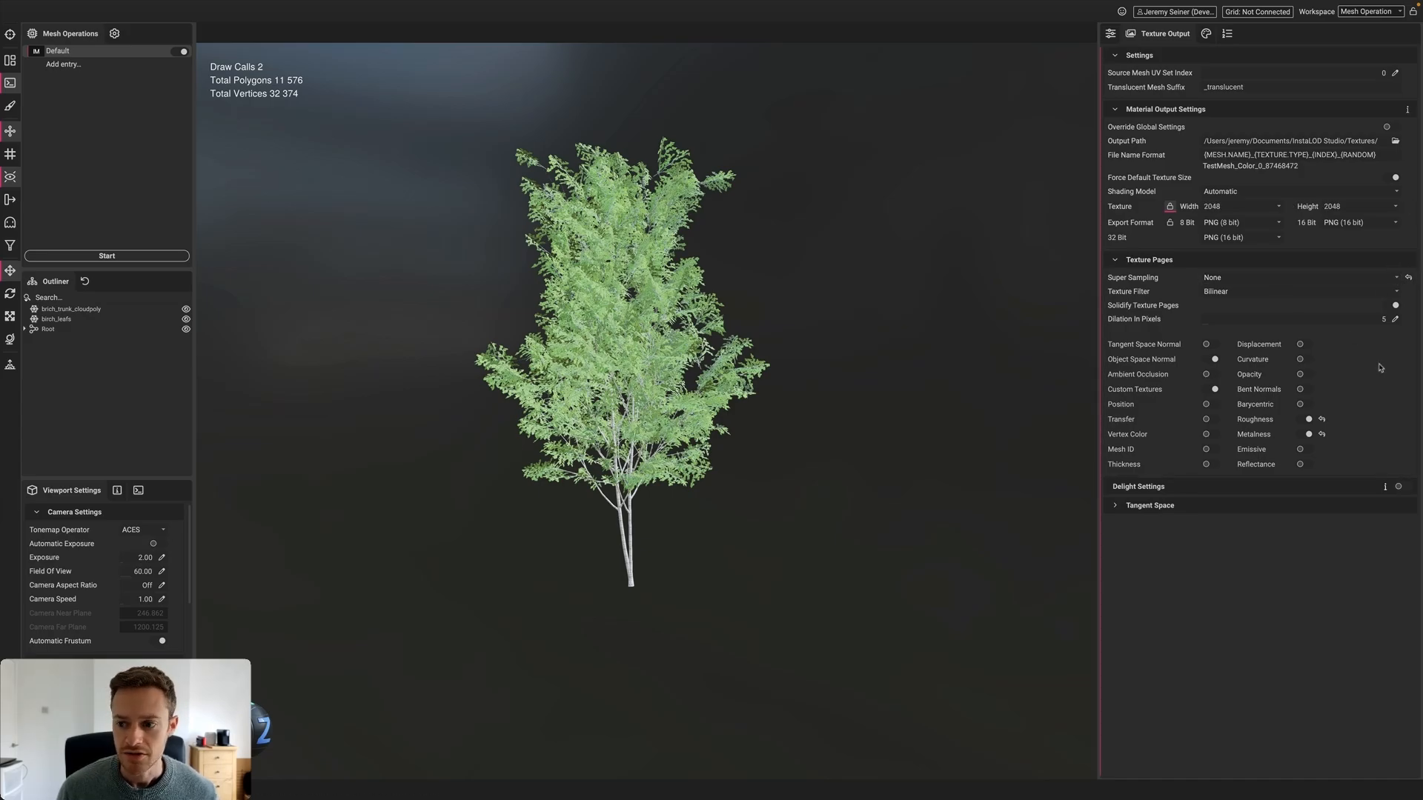
Turn off roughness output and bake the birch into a 399-polygon, 943-vertex imposter
{"action": "left_click", "coordinate": [1308, 419]}
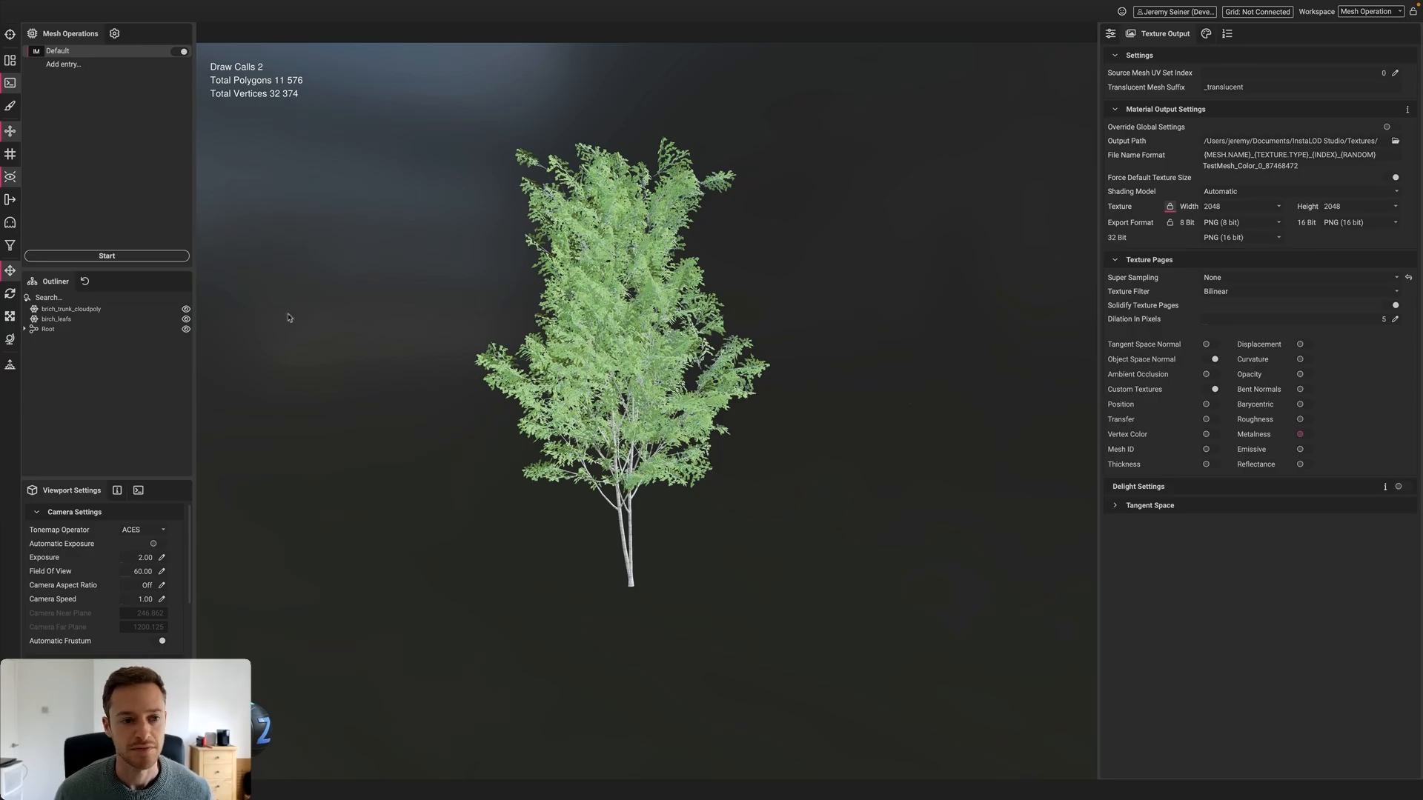
{"action": "left_click", "coordinate": [103, 254]}
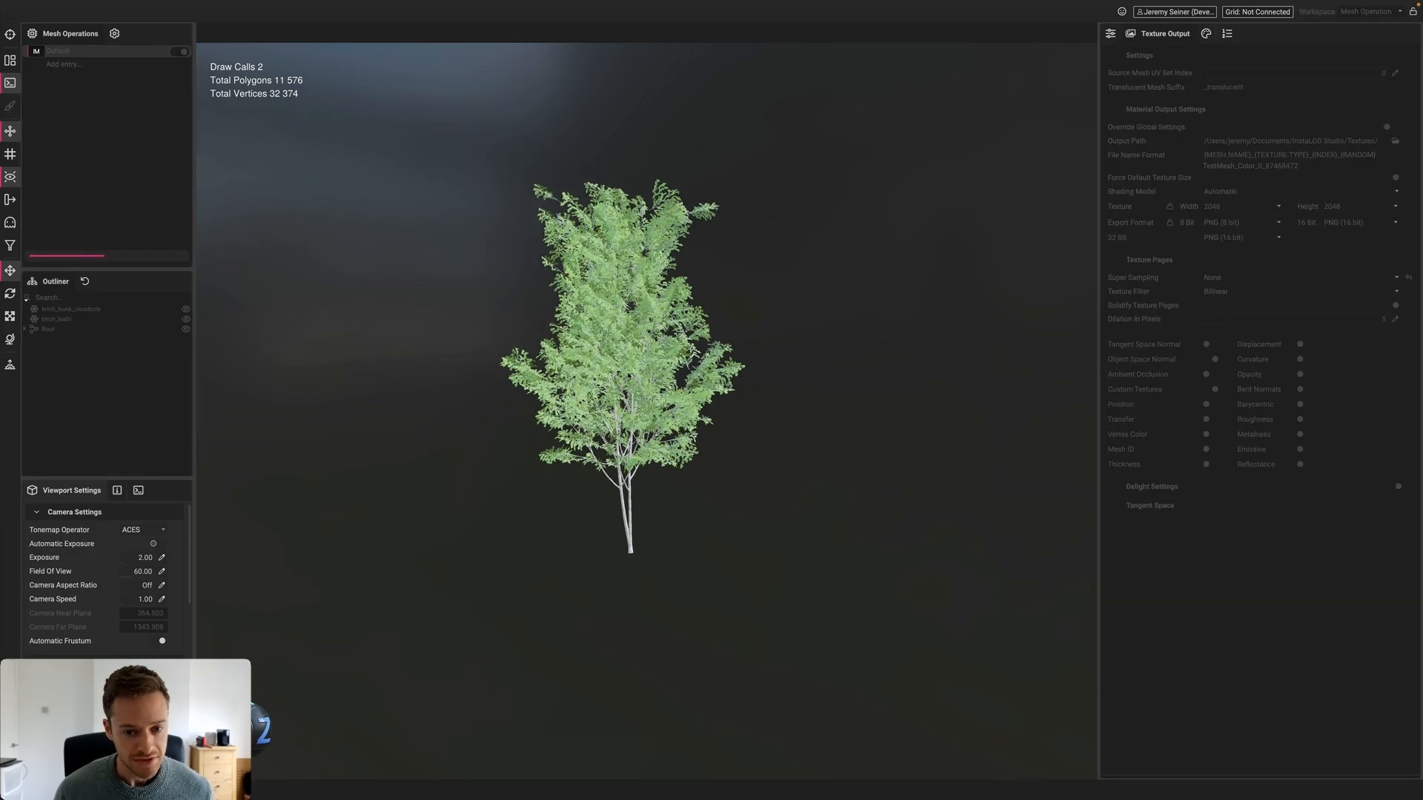
{"action": "left_click_drag", "start_coordinate": [534, 385], "coordinate": [674, 391], "text": "alt"}
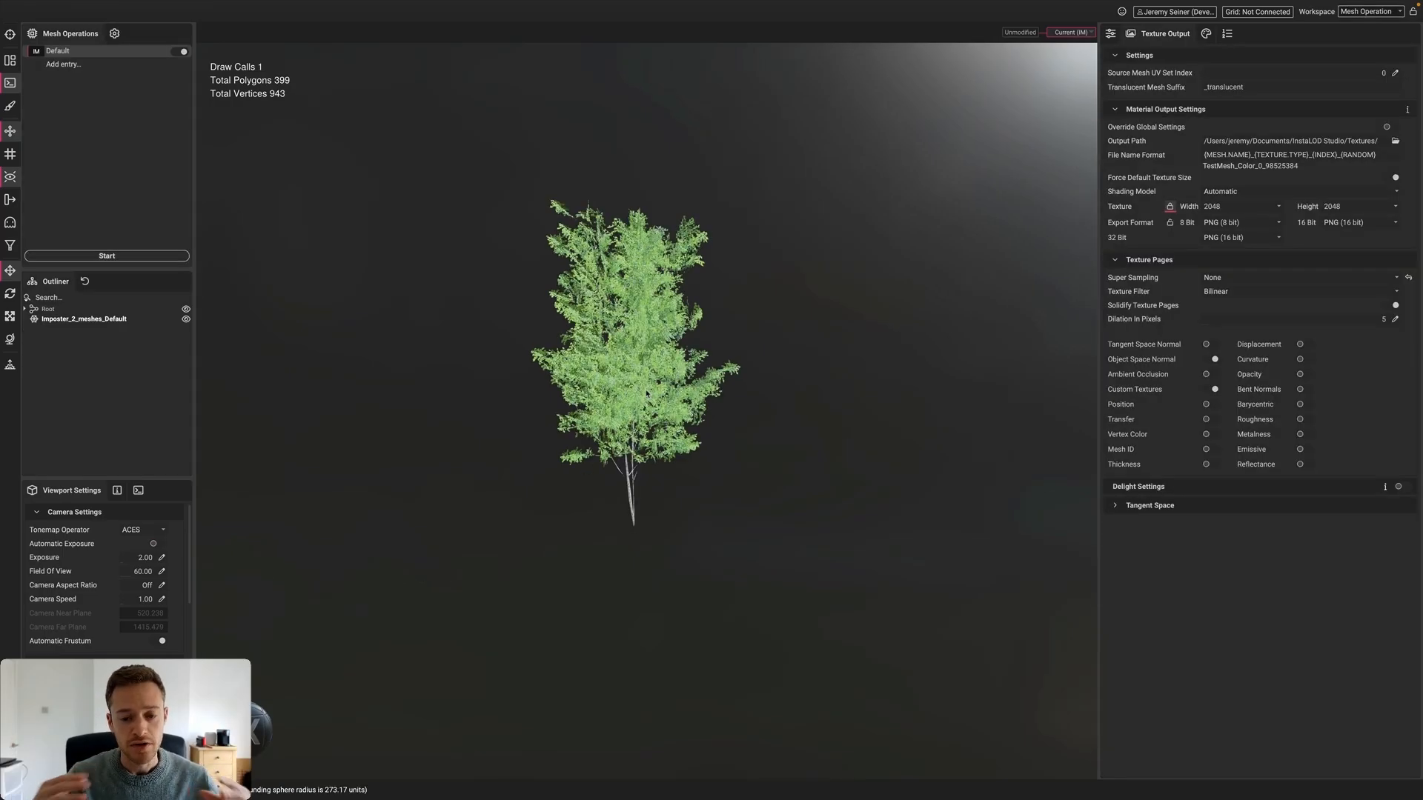
Orbit around the resulting imposter tree from several sides, returning to Imposterize settings
{"action": "left_click_drag", "start_coordinate": [646, 393], "coordinate": [663, 404], "text": "alt"}
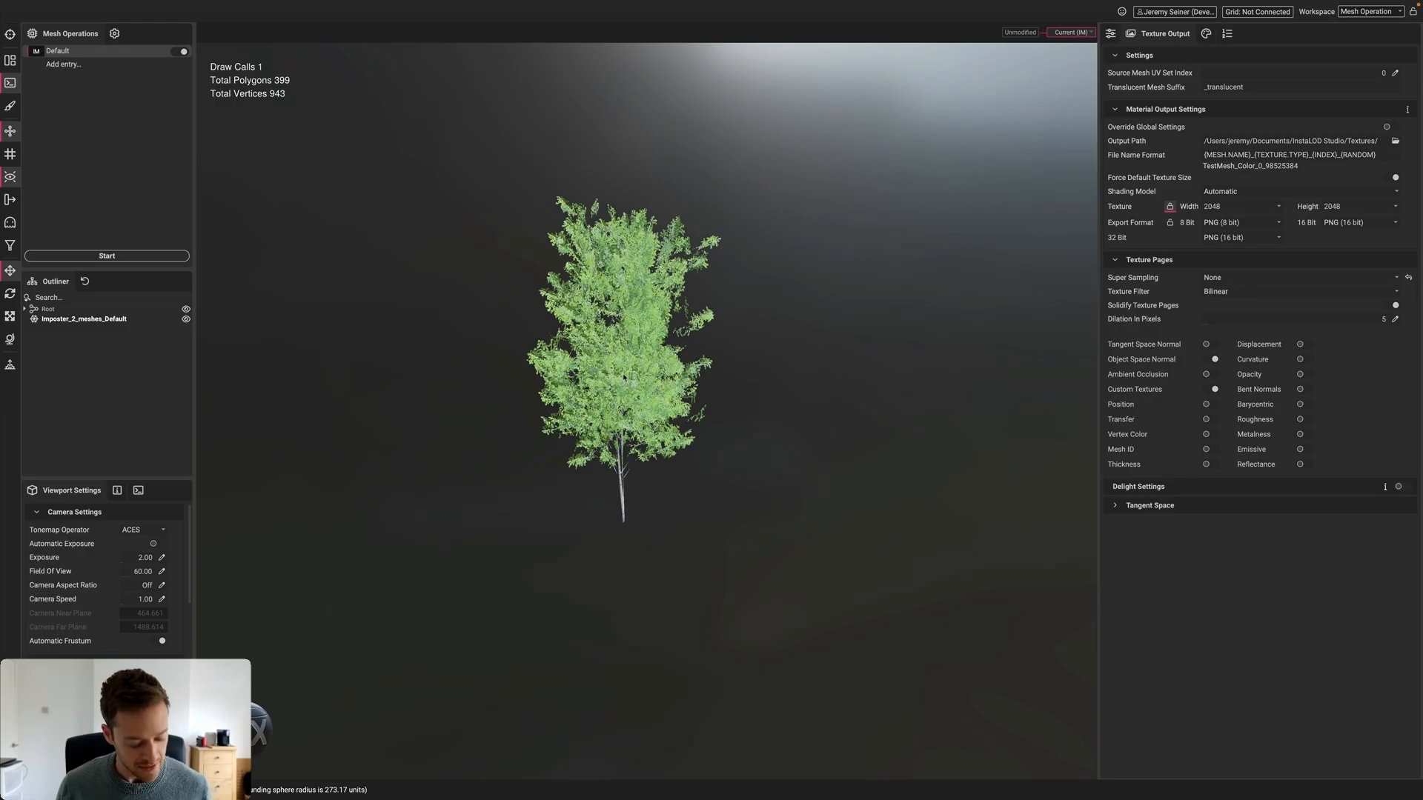
{"action": "left_click_drag", "start_coordinate": [624, 375], "coordinate": [642, 436], "text": "alt"}
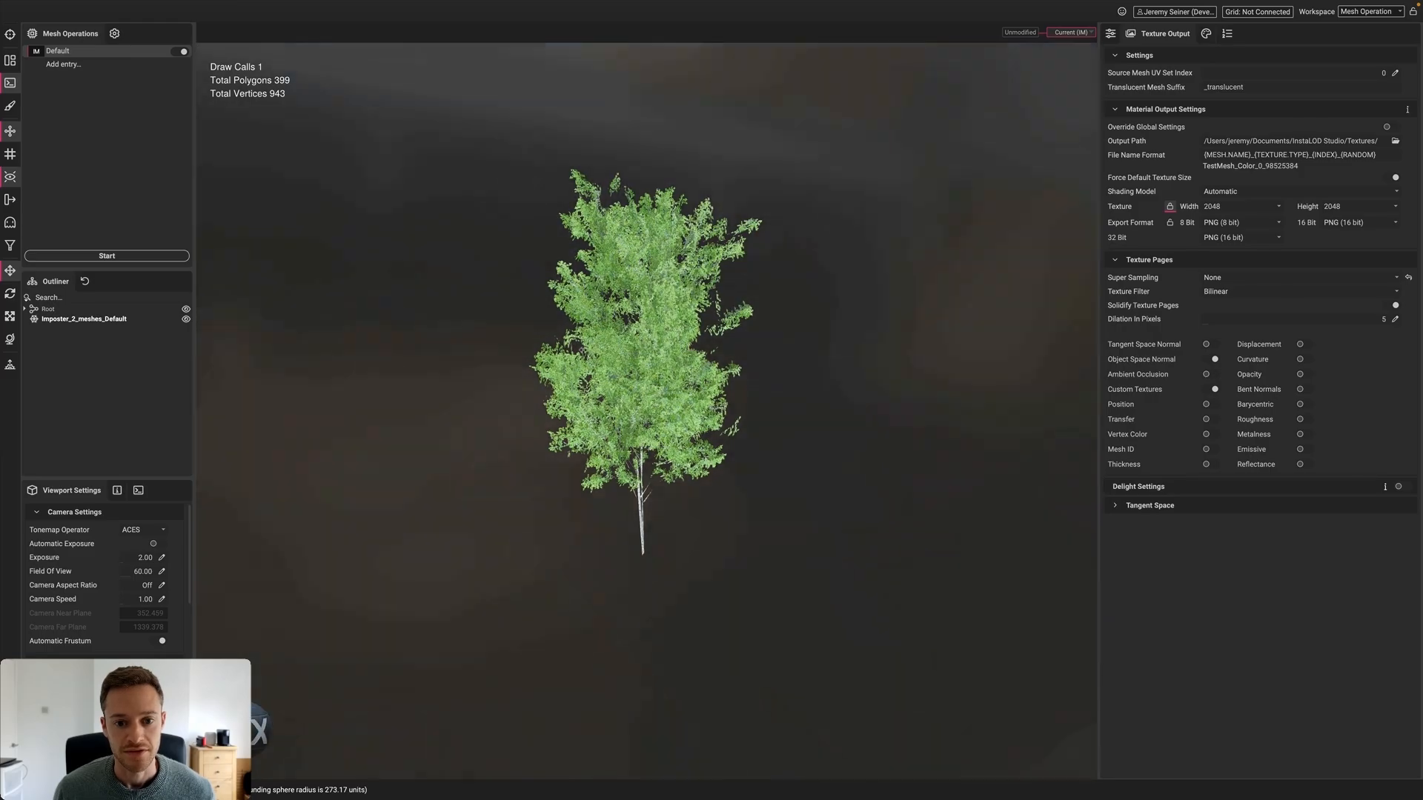
{"action": "left_click_drag", "start_coordinate": [704, 363], "coordinate": [766, 314], "text": "alt"}
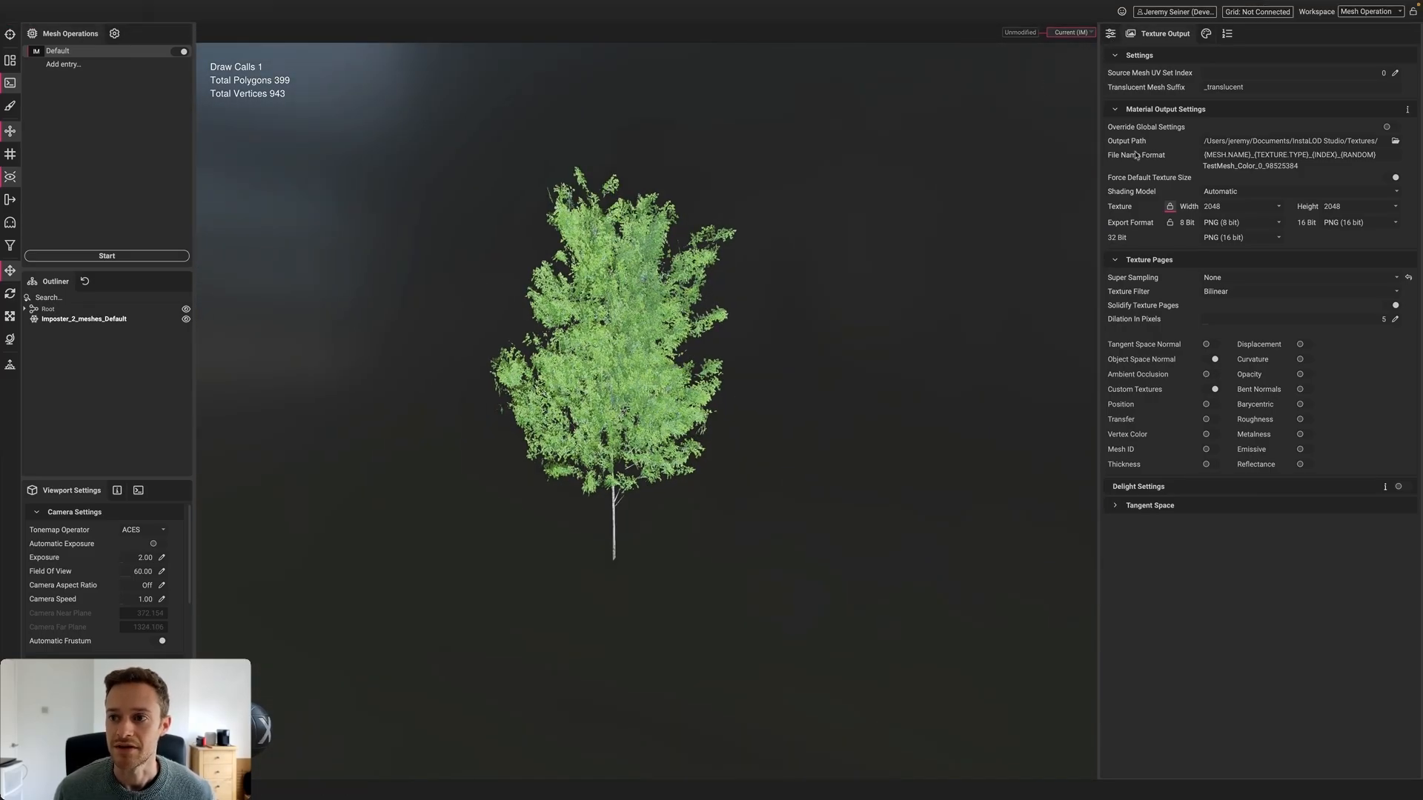
{"action": "left_click", "coordinate": [1111, 34]}
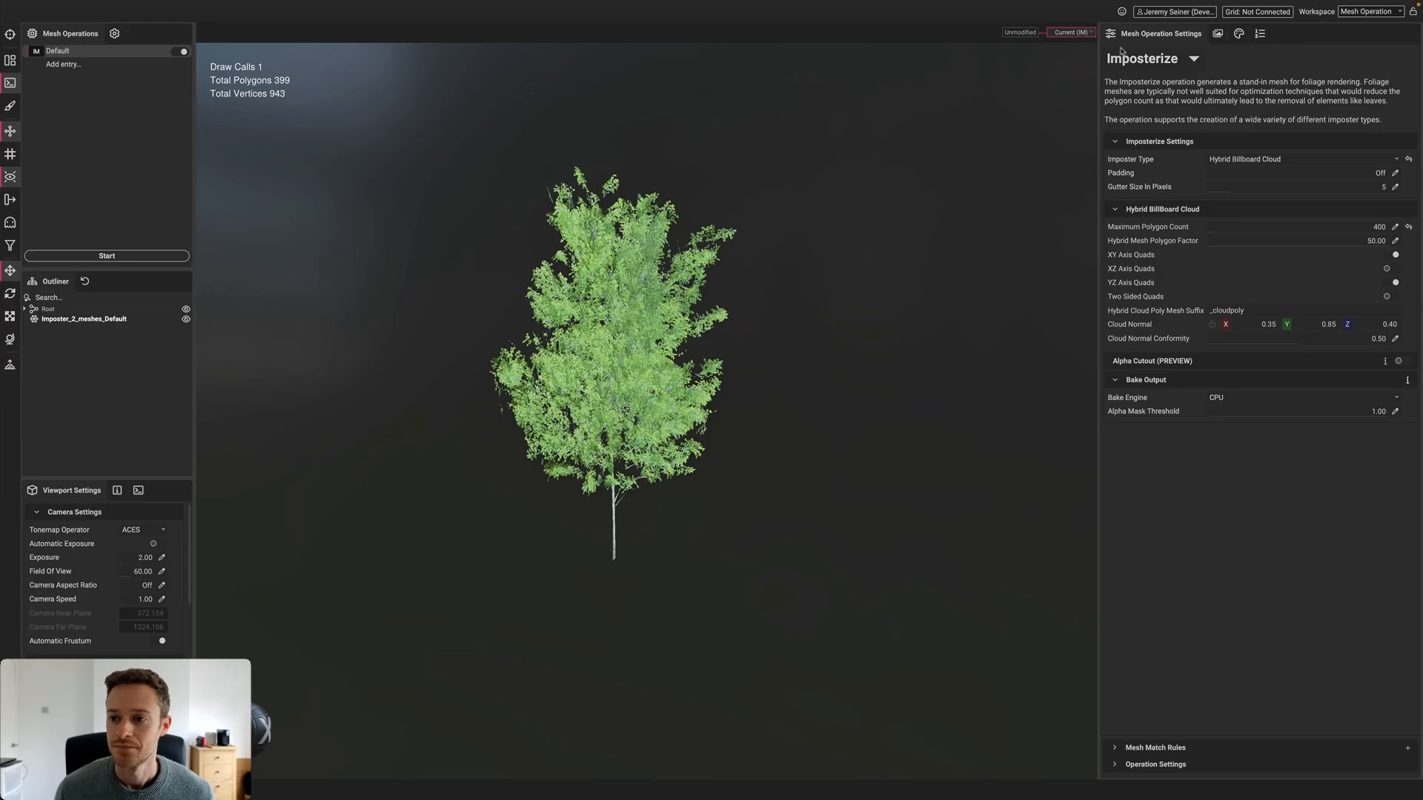
Set imposter type to Custom Geometry and open the car fender-and-wheel FBX in a new scene, discarding changes
{"action": "left_click", "coordinate": [1259, 160]}
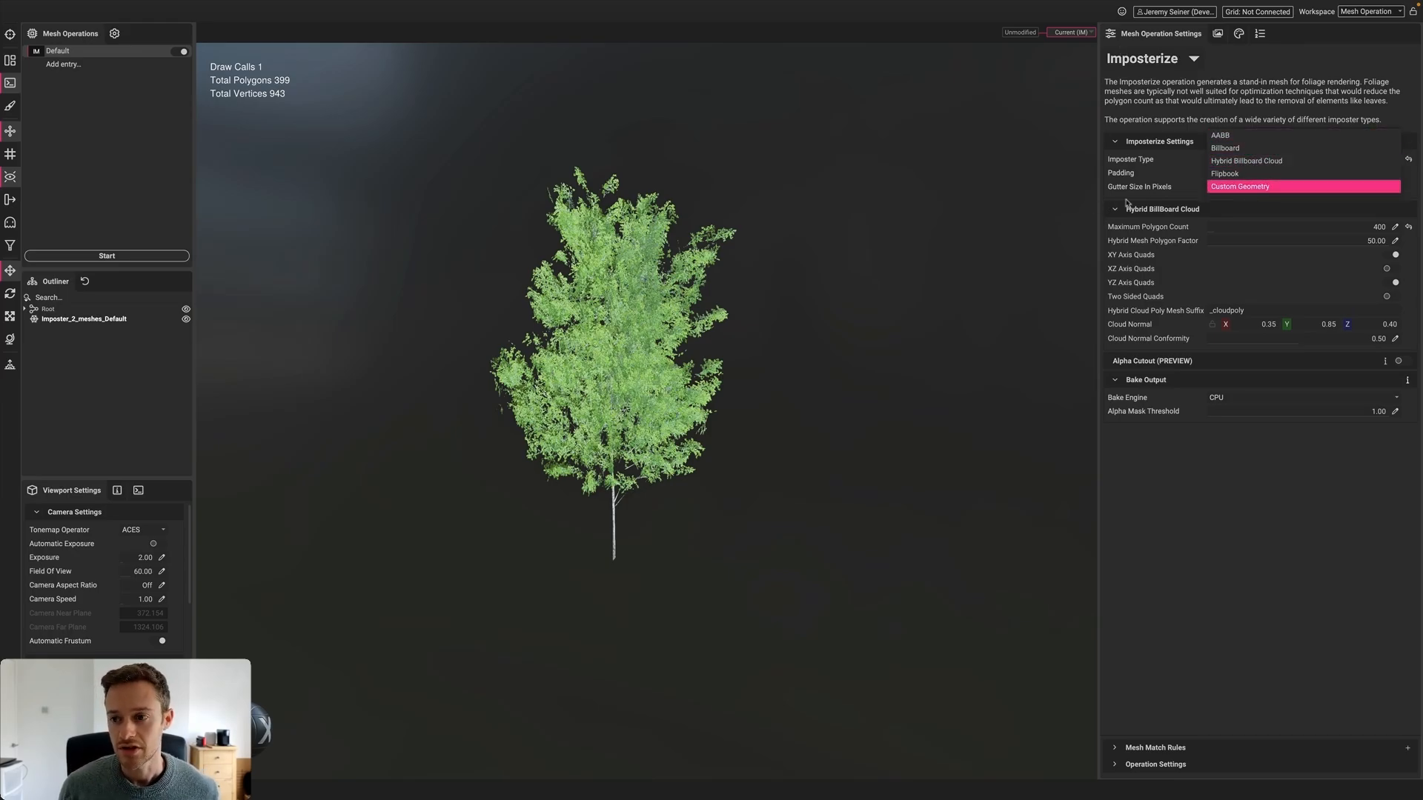
{"action": "left_click", "coordinate": [1270, 188]}
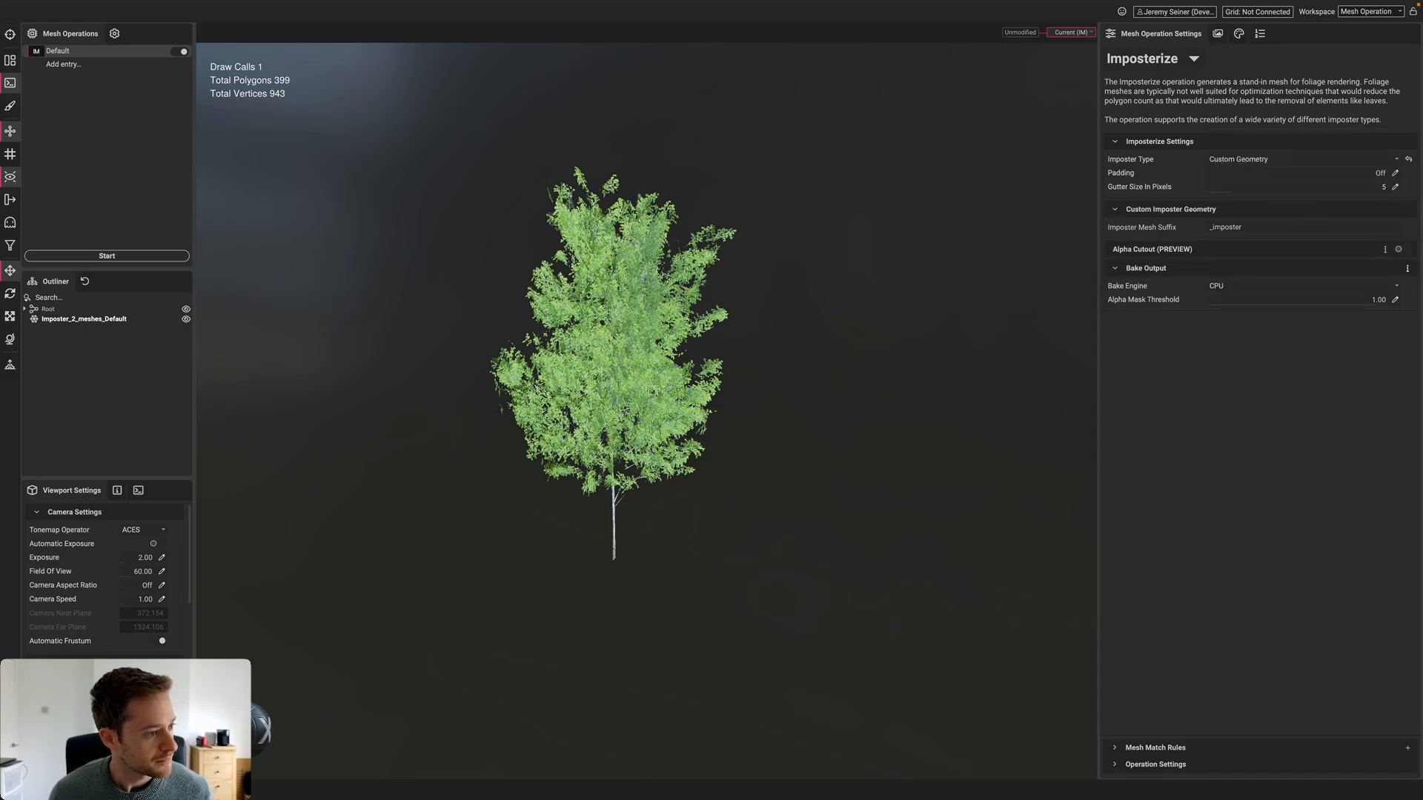
{"action": "left_click_drag", "start_coordinate": [541, 318], "coordinate": [585, 301]}
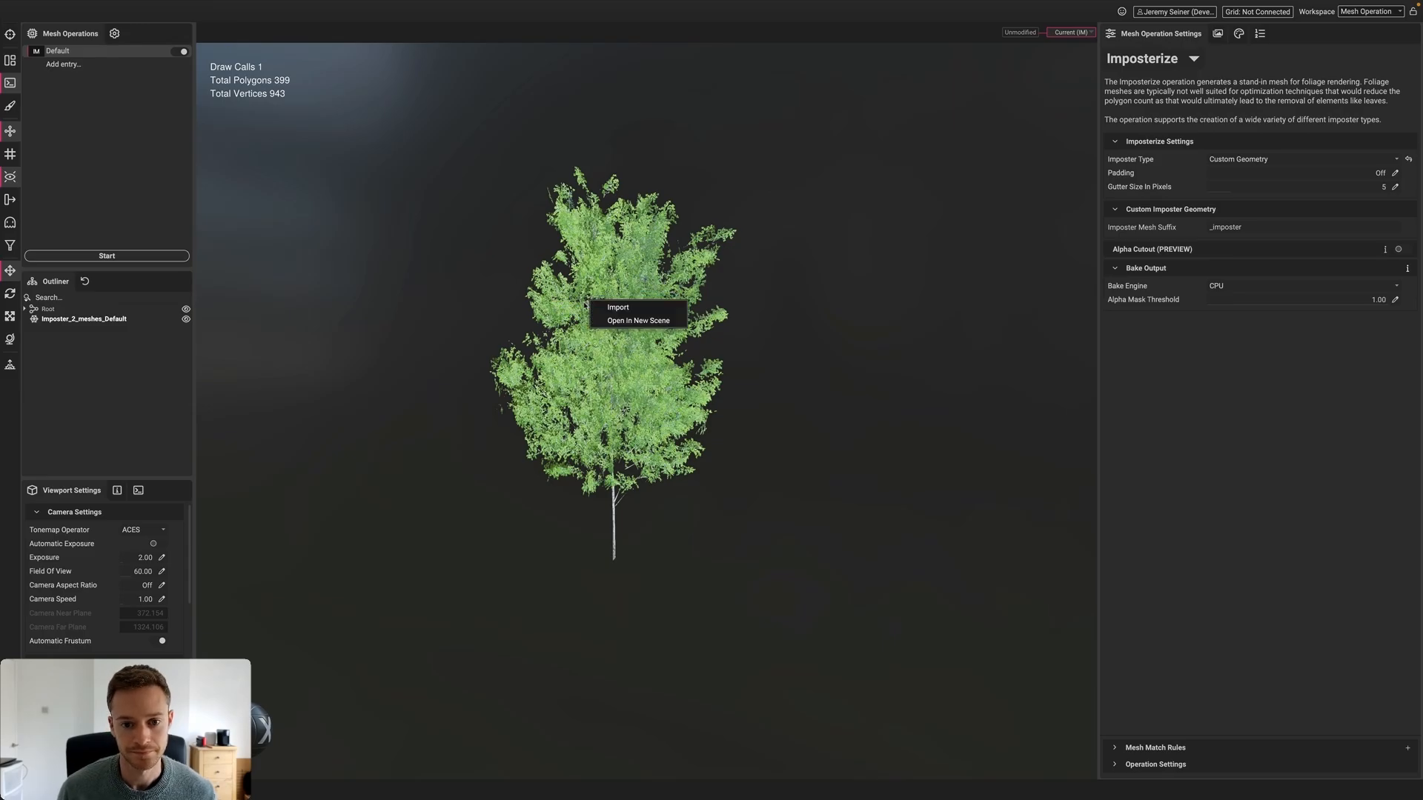
{"action": "left_click", "coordinate": [628, 321]}
{"action": "left_click", "coordinate": [775, 419]}
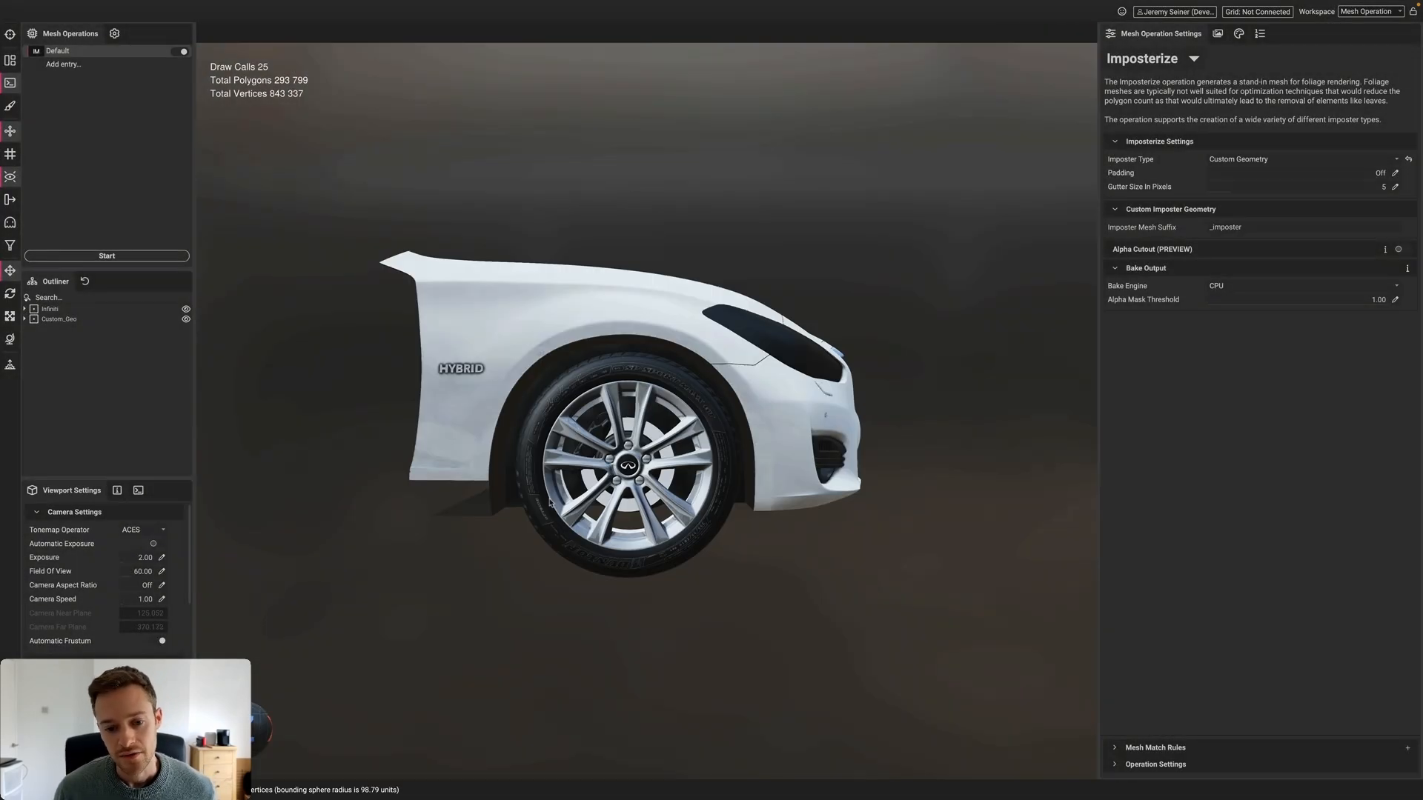
Turn the view to the car's front and select the Grill_Mesh grille
{"action": "left_click_drag", "start_coordinate": [655, 485], "coordinate": [656, 392], "text": "alt"}
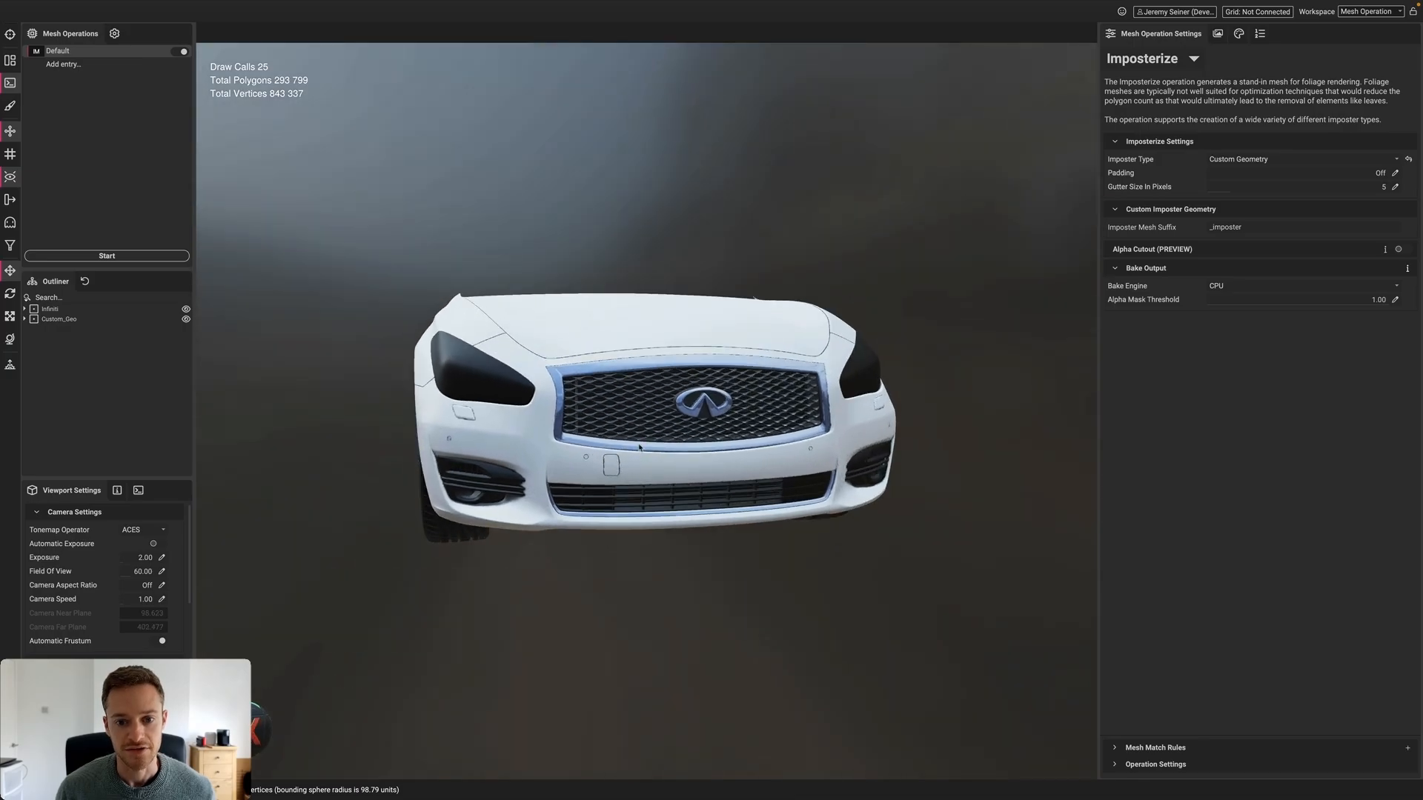
{"action": "scroll", "coordinate": [657, 392], "scroll_direction": "up", "scroll_amount": 1}
{"action": "scroll", "coordinate": [657, 392], "scroll_direction": "up", "scroll_amount": 5}
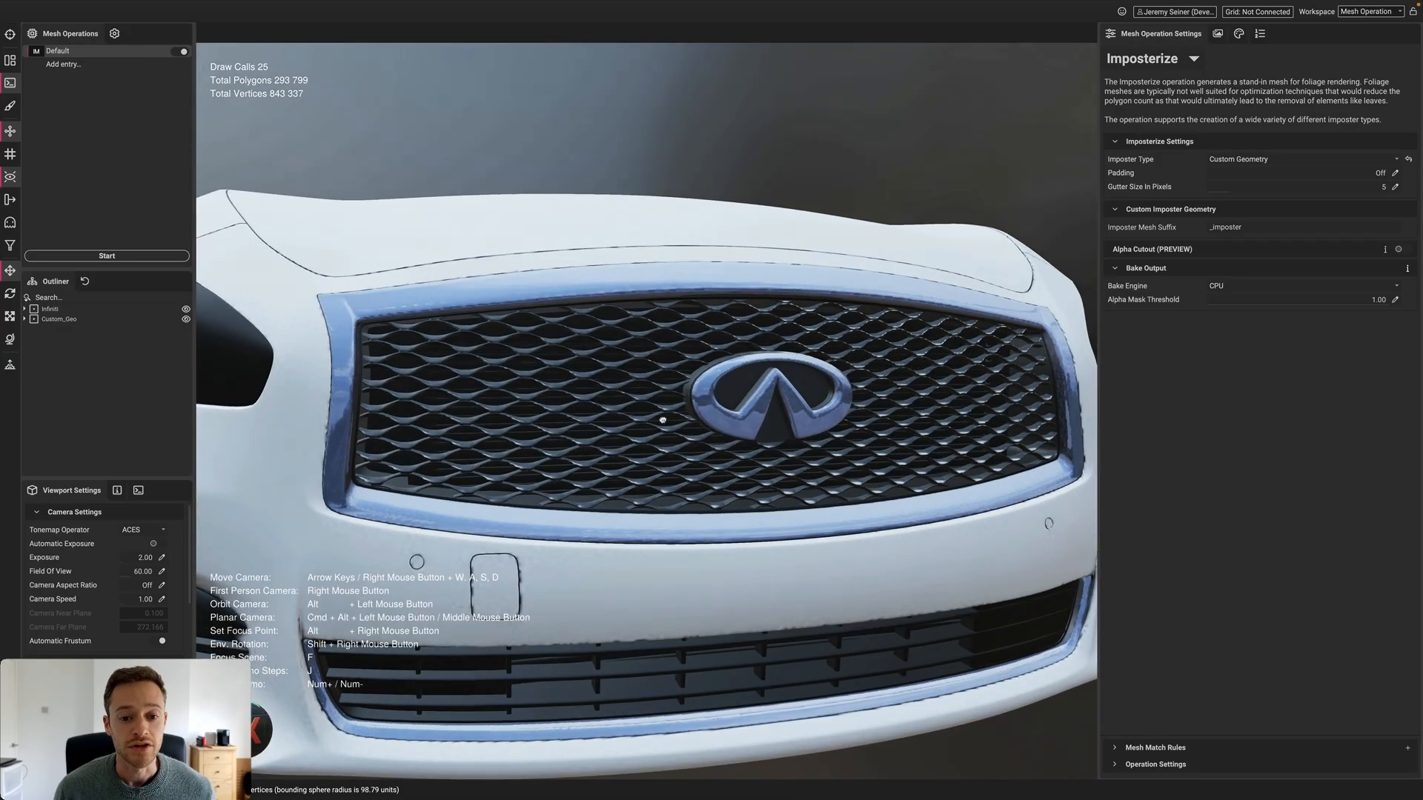
{"action": "right_click_drag", "start_coordinate": [678, 420], "coordinate": [688, 421], "text": "shift"}
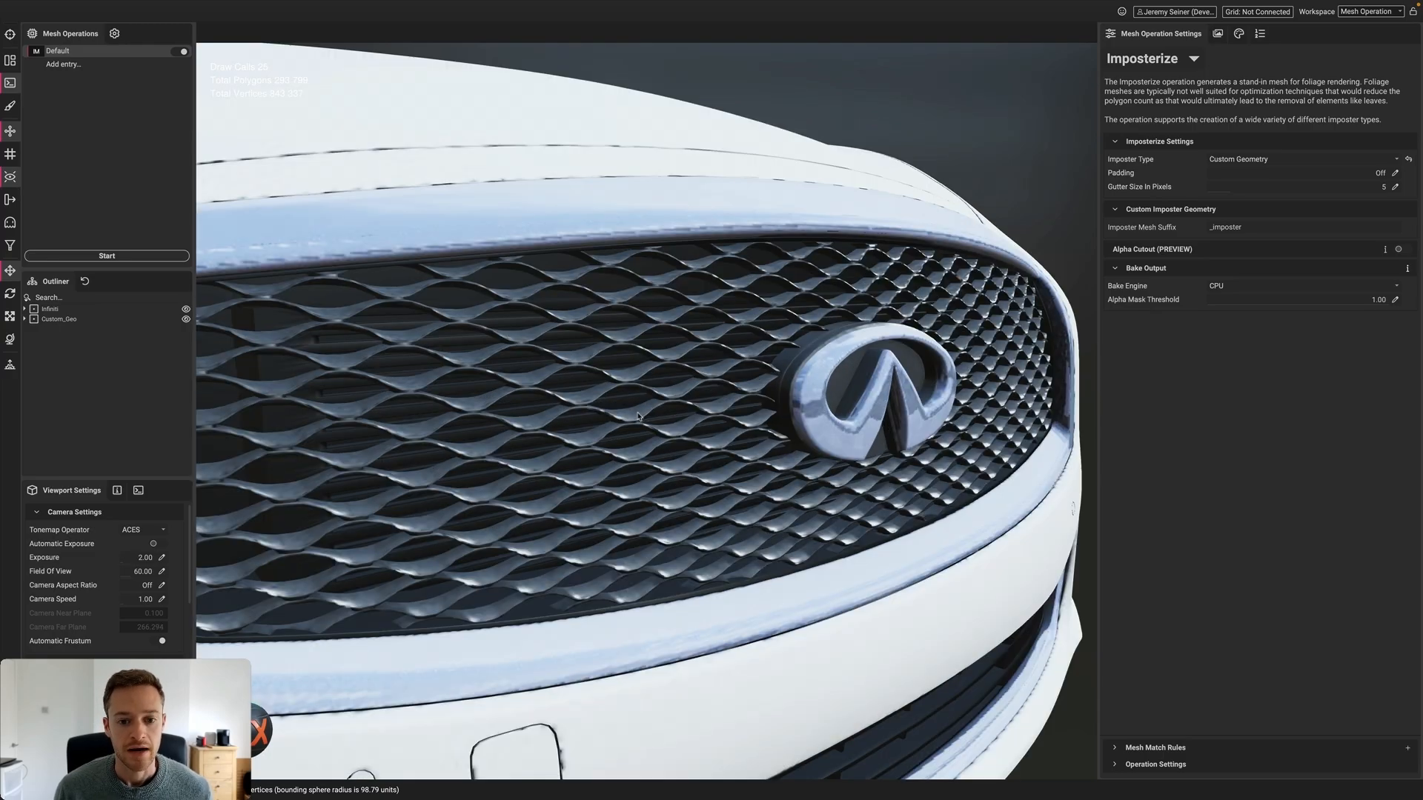
{"action": "left_click", "coordinate": [638, 416]}
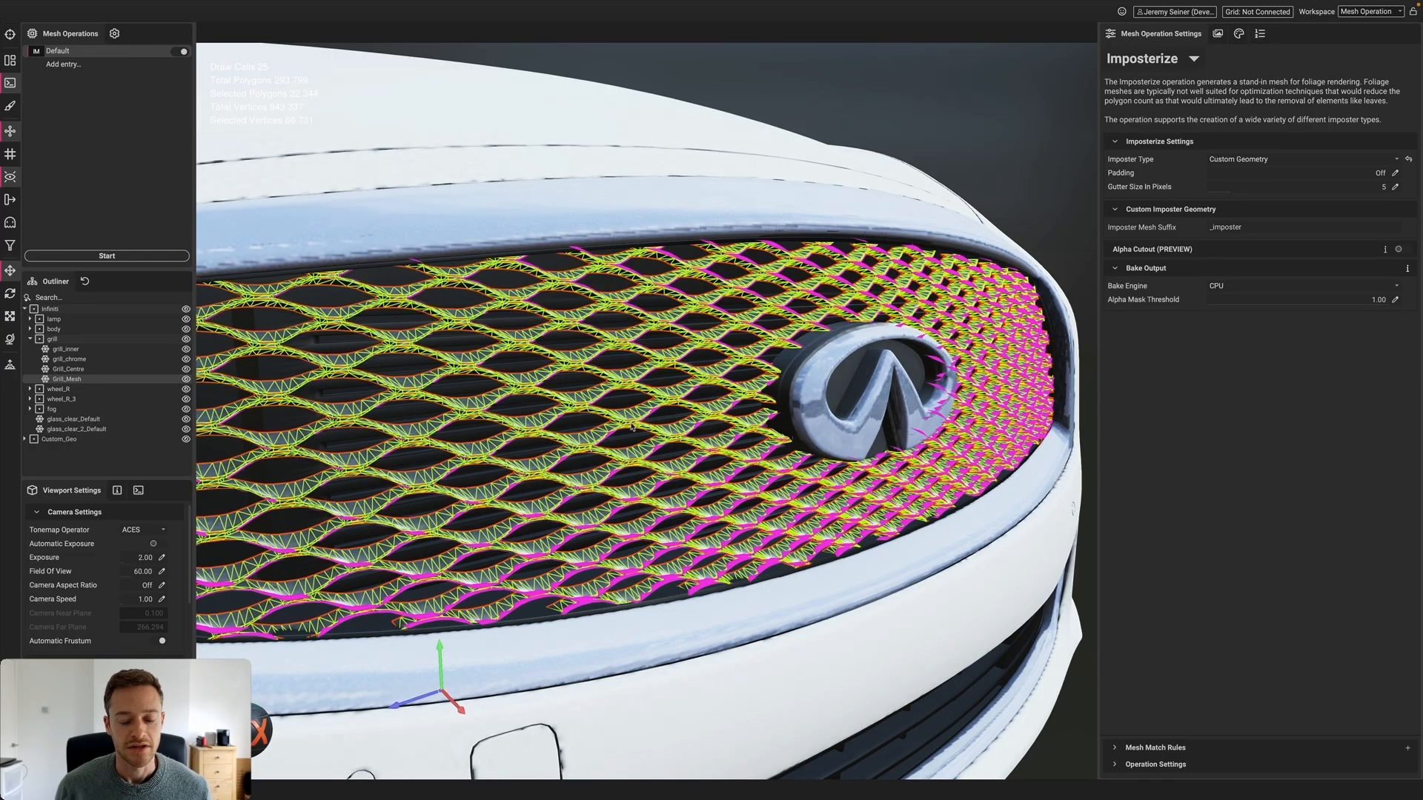
{"action": "scroll", "coordinate": [623, 432], "scroll_direction": "up", "scroll_amount": 5}
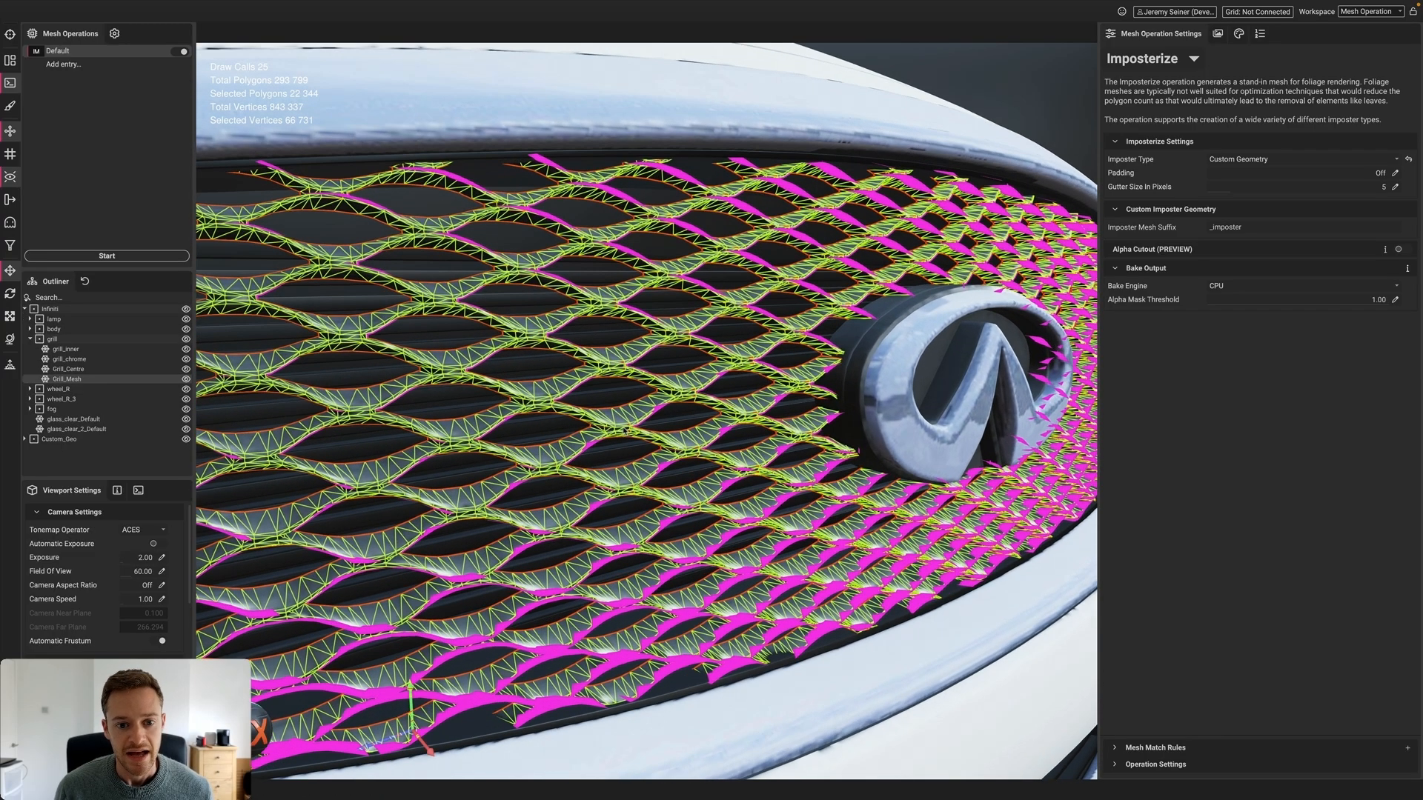
{"action": "right_click", "coordinate": [624, 429]}
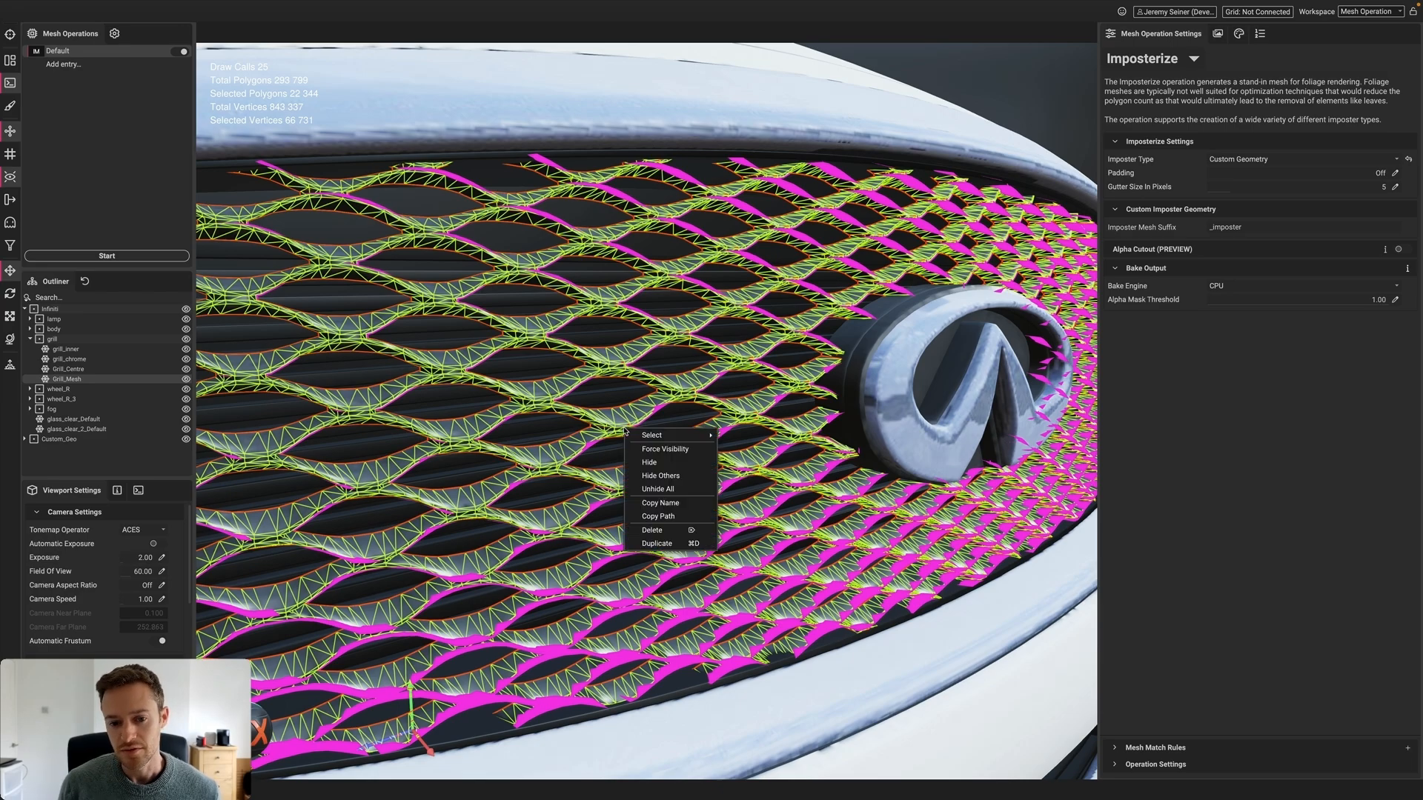
{"action": "left_click", "coordinate": [958, 73]}
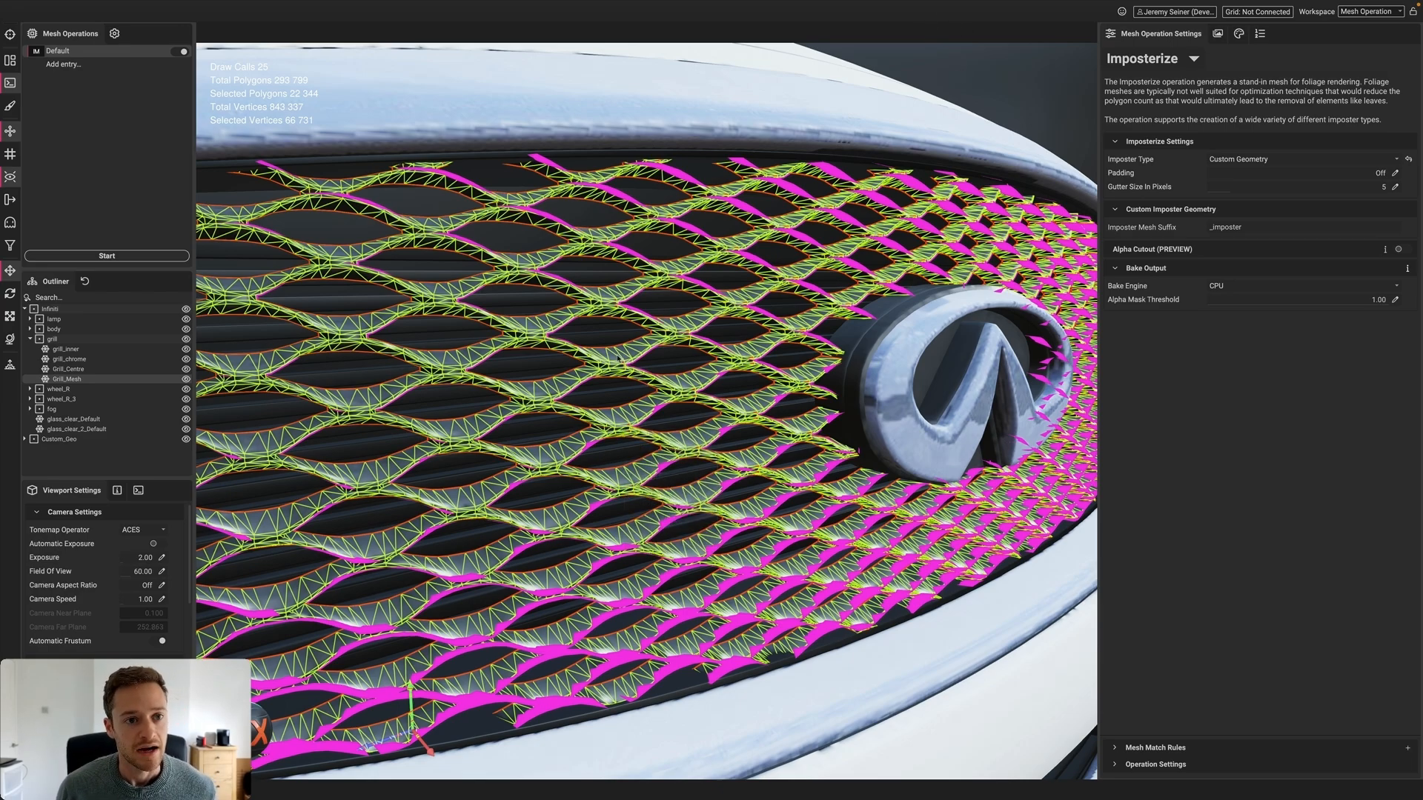
Isolate the grill mesh in the viewport and orbit around it
{"action": "key", "text": "alt+q"}
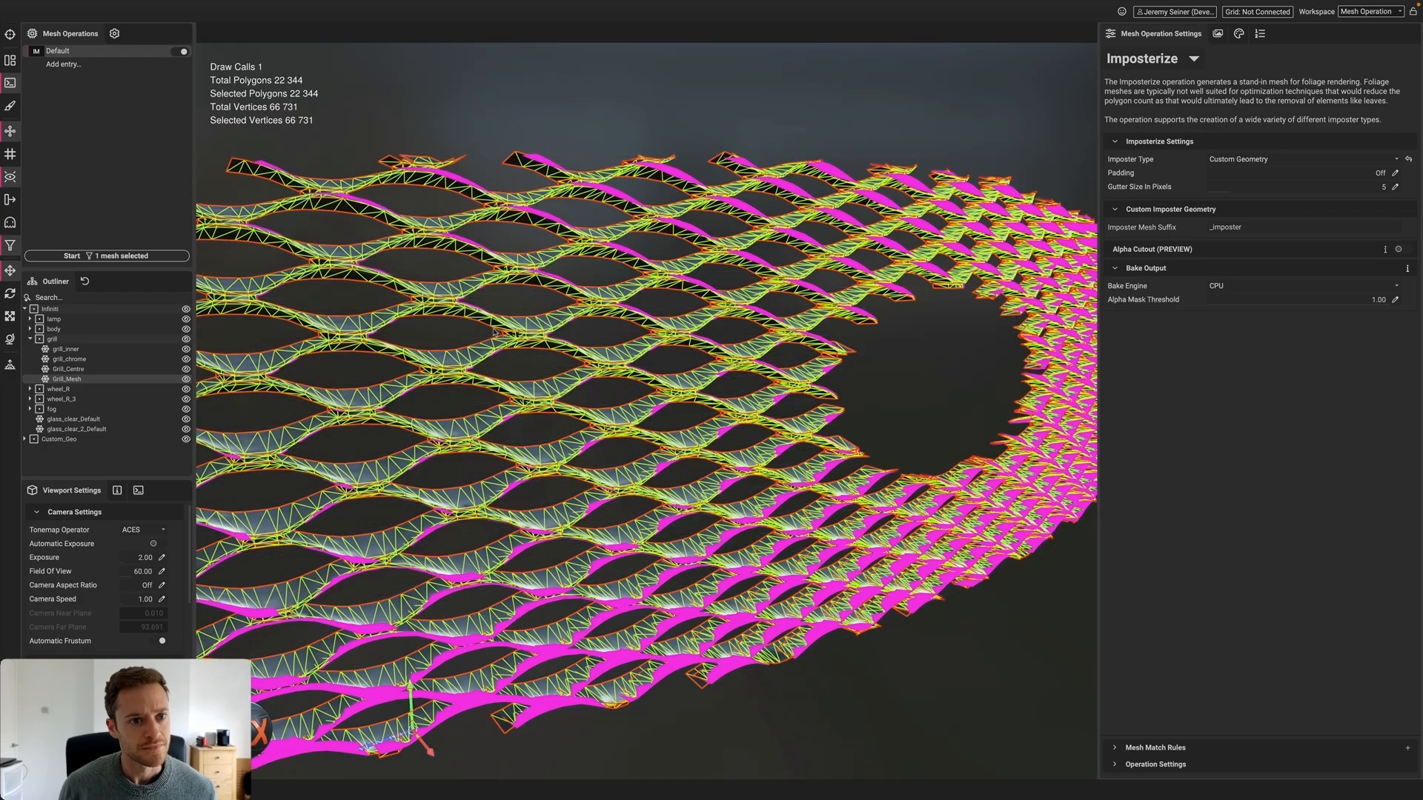
{"action": "scroll", "coordinate": [495, 332], "scroll_direction": "down", "scroll_amount": 3}
{"action": "left_click_drag", "start_coordinate": [506, 346], "coordinate": [518, 354], "text": "alt"}
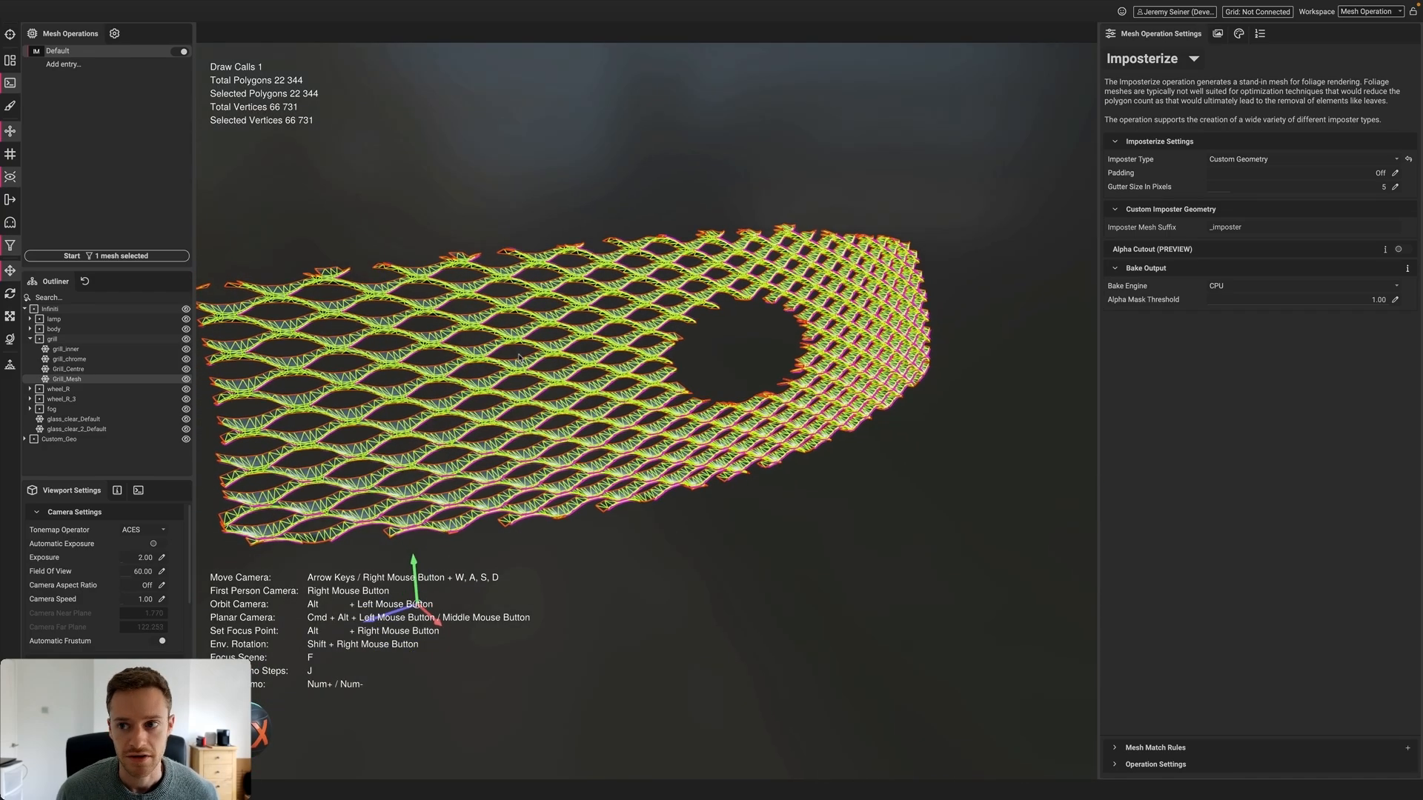
Switch the mesh operation to Optimize with Percent Triangles set to 10
{"action": "left_click", "coordinate": [1167, 61]}
{"action": "left_click", "coordinate": [1179, 74]}
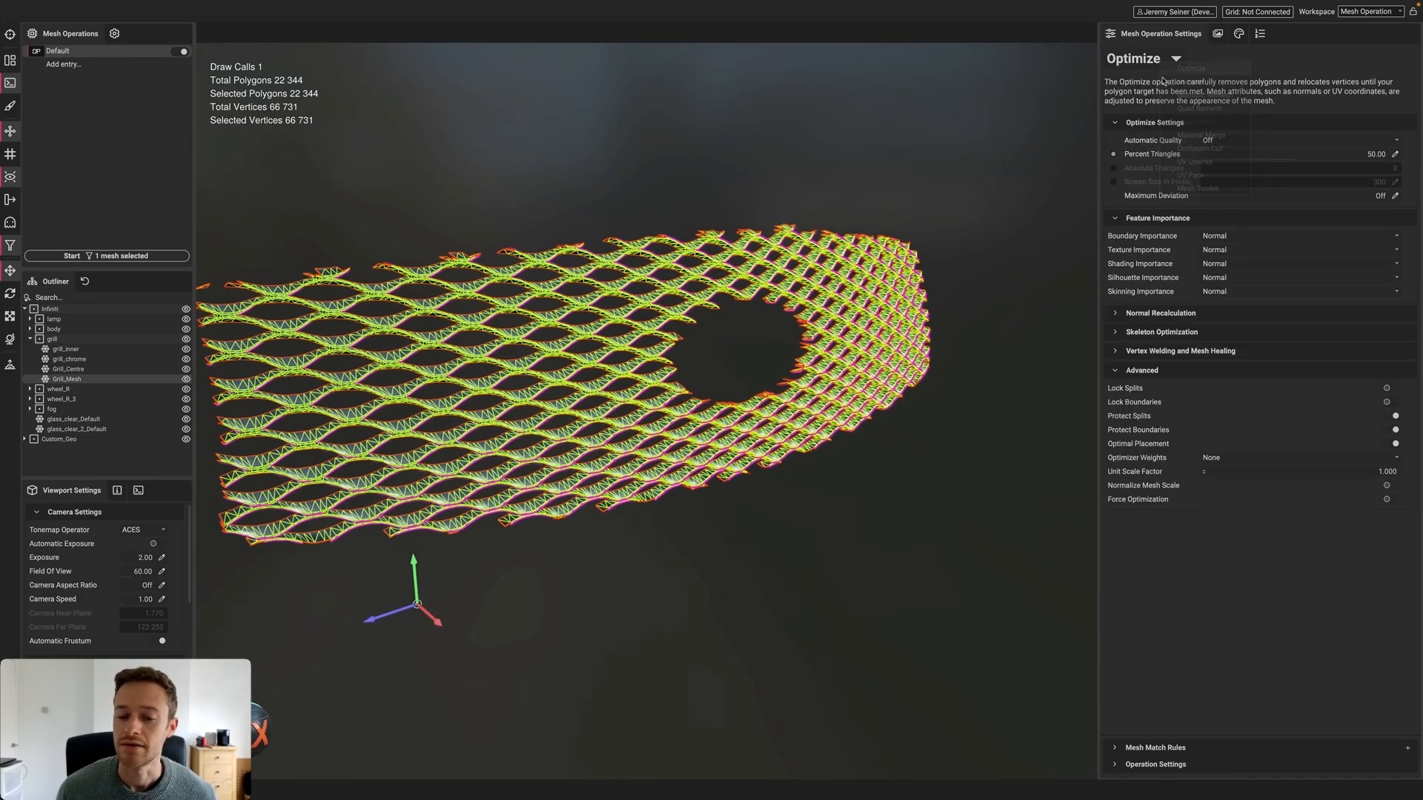
{"action": "left_click", "coordinate": [1395, 154]}
{"action": "type", "text": "10"}
{"action": "key", "text": "Return"}
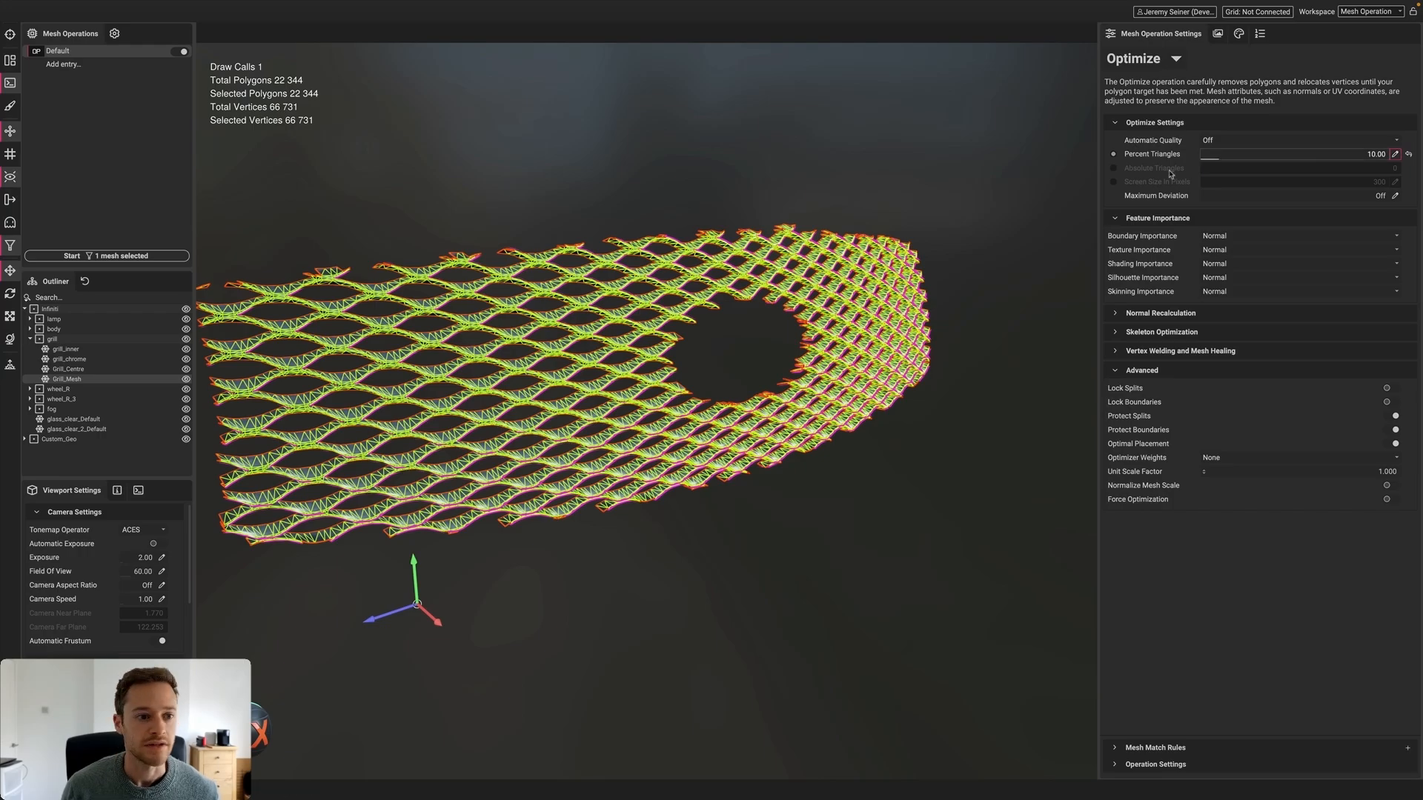
Start the optimization, proceeding with only the filtered grill mesh
{"action": "left_click", "coordinate": [72, 256]}
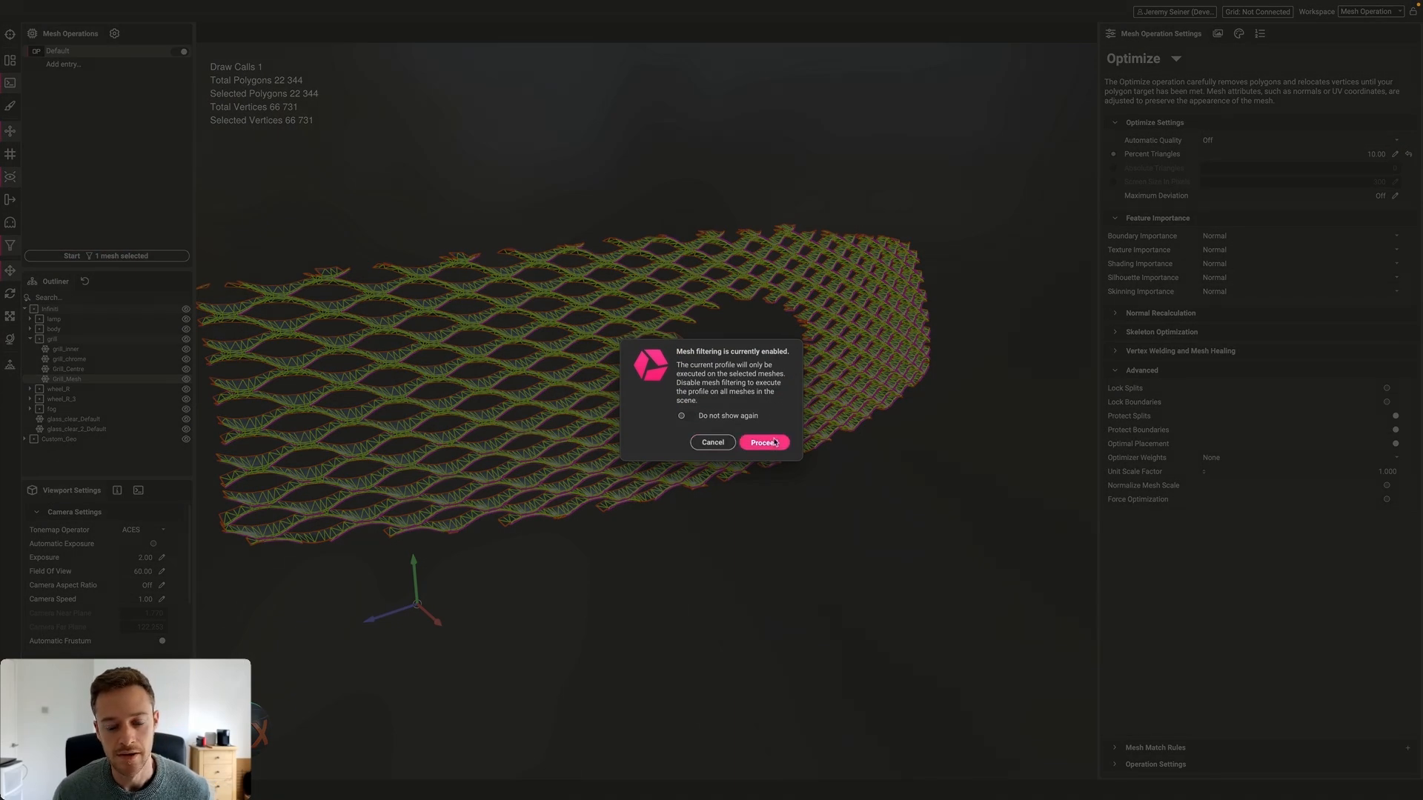
{"action": "left_click", "coordinate": [764, 442]}
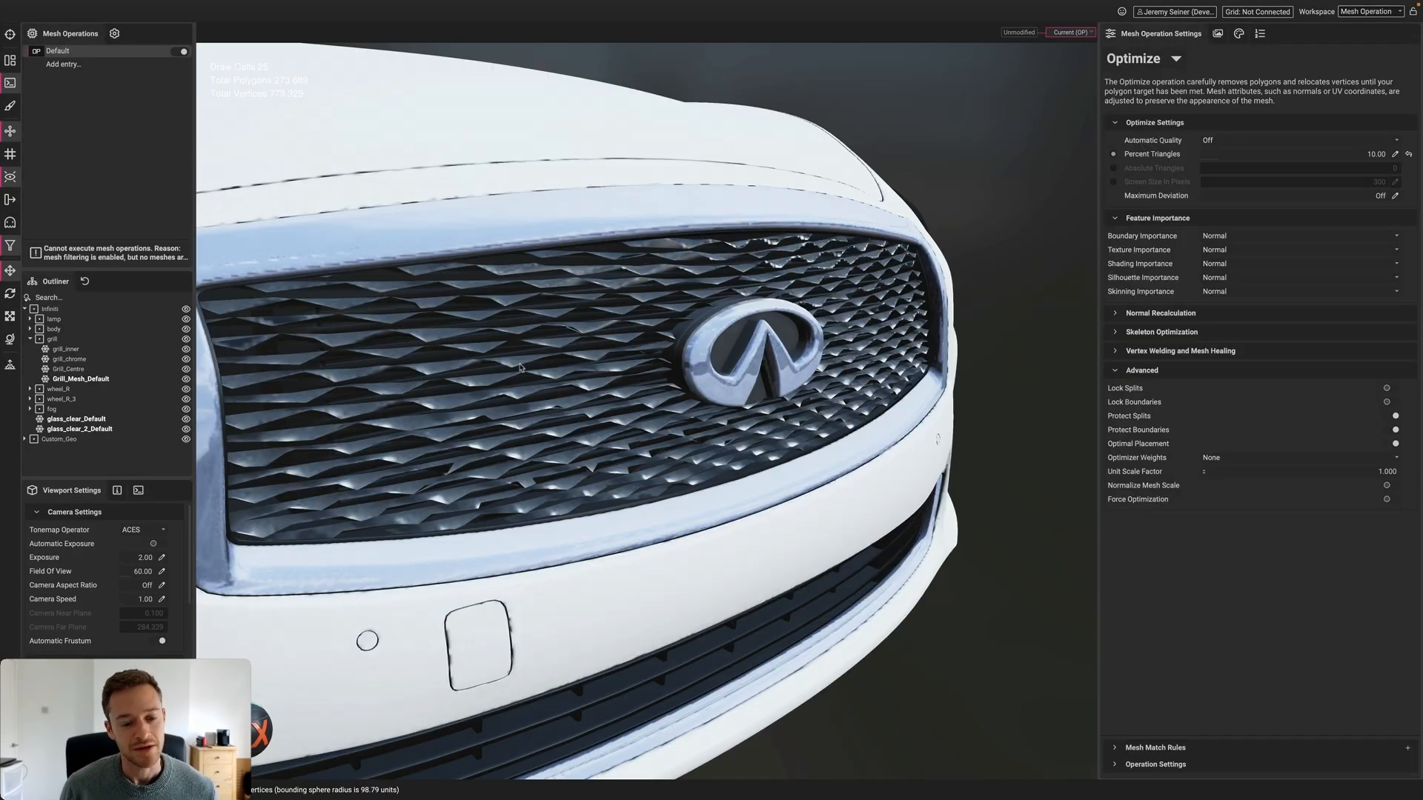
{"action": "scroll", "coordinate": [526, 371], "scroll_direction": "up", "scroll_amount": 5}
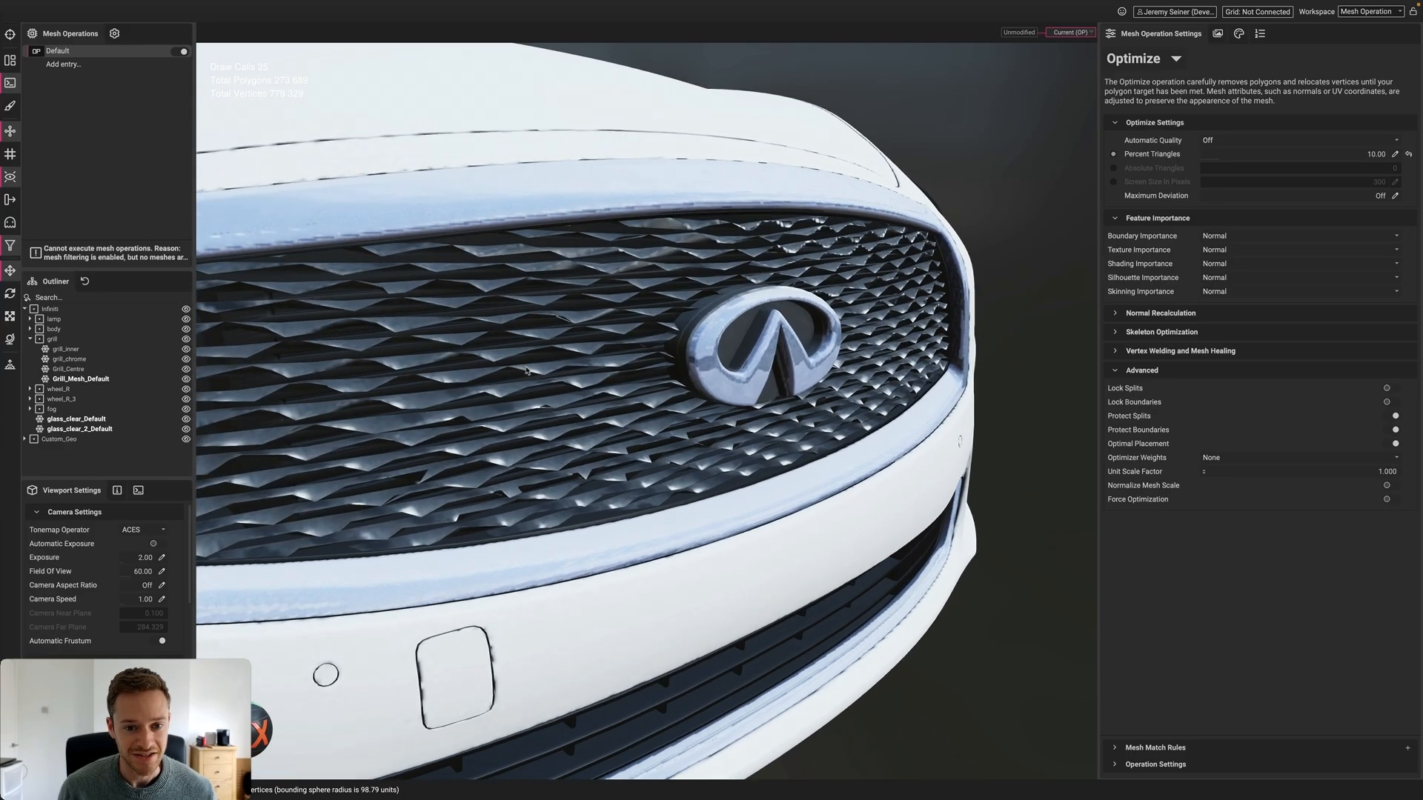
{"action": "right_click", "coordinate": [526, 371]}
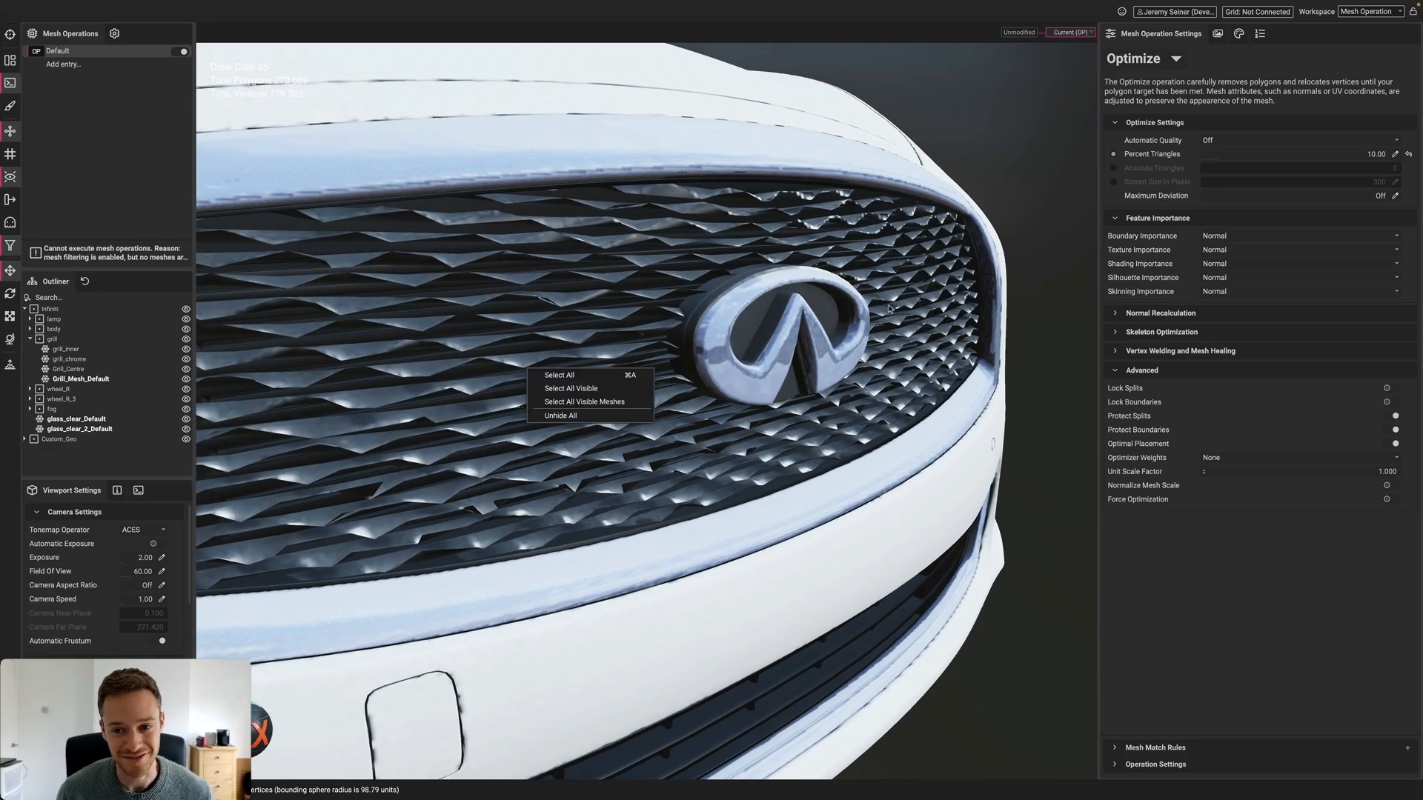
{"action": "left_click", "coordinate": [1040, 169]}
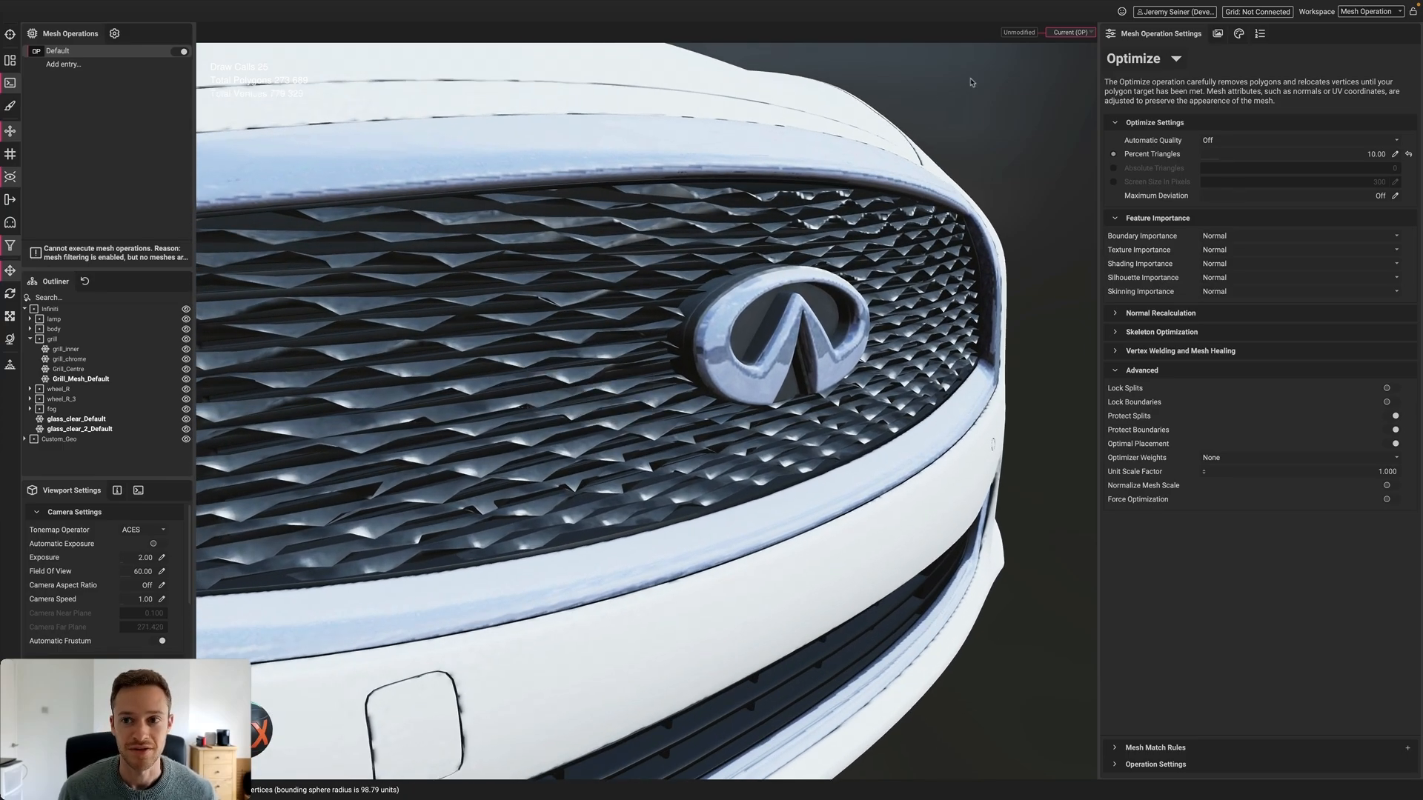
Delete the timeline history and reset to the Unmodified entry, restoring 293,799 polygons
{"action": "left_click", "coordinate": [1035, 34]}
{"action": "left_click", "coordinate": [1042, 33]}
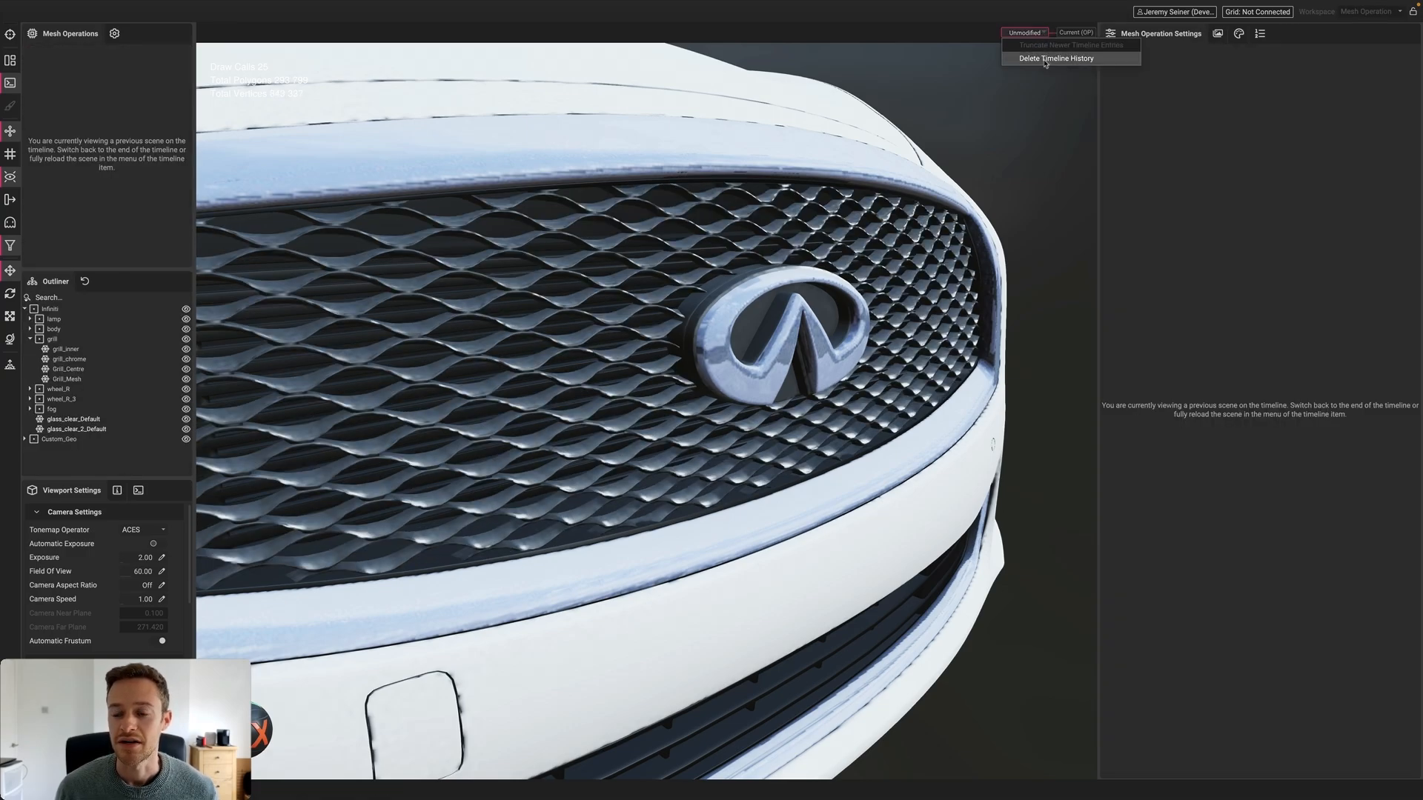
{"action": "left_click", "coordinate": [1046, 59]}
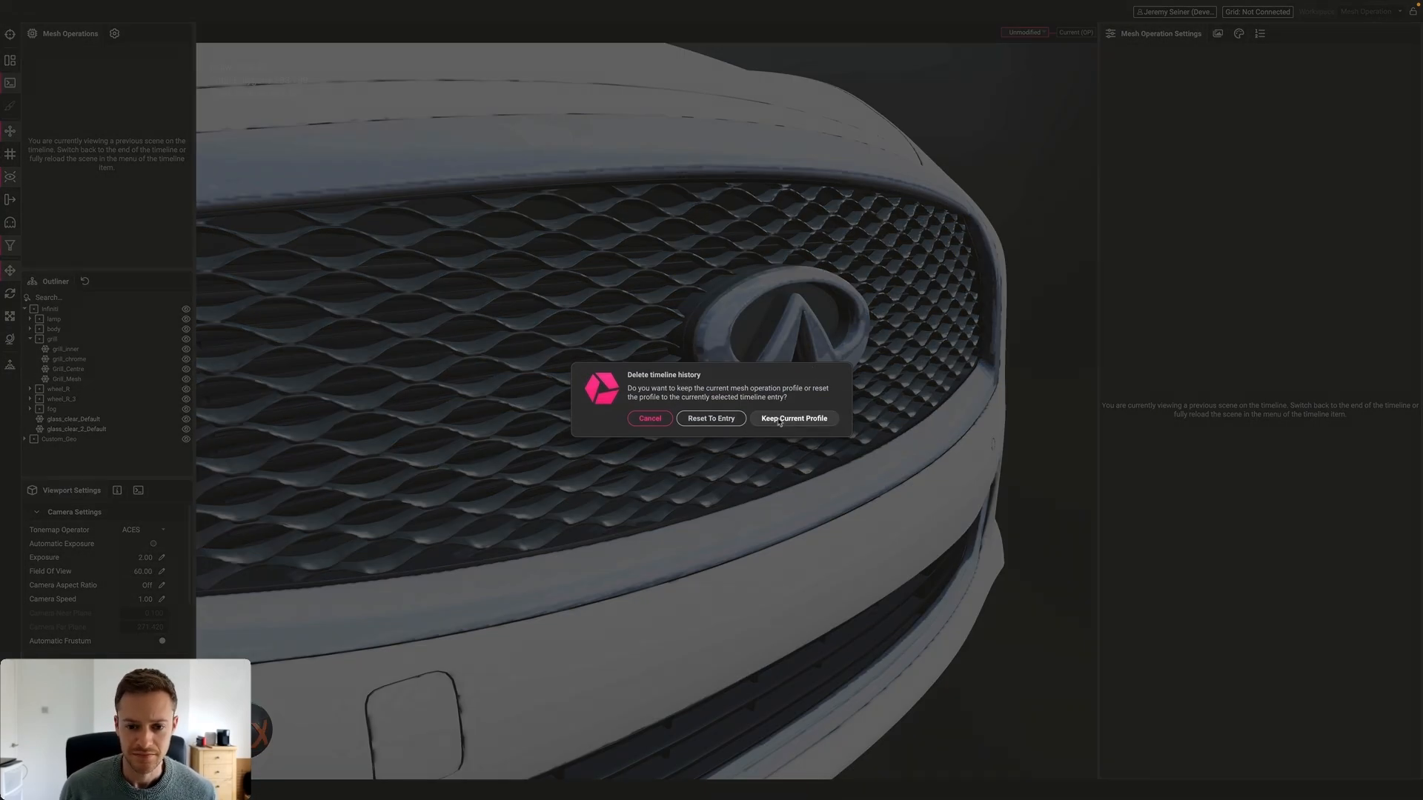
{"action": "left_click", "coordinate": [710, 419]}
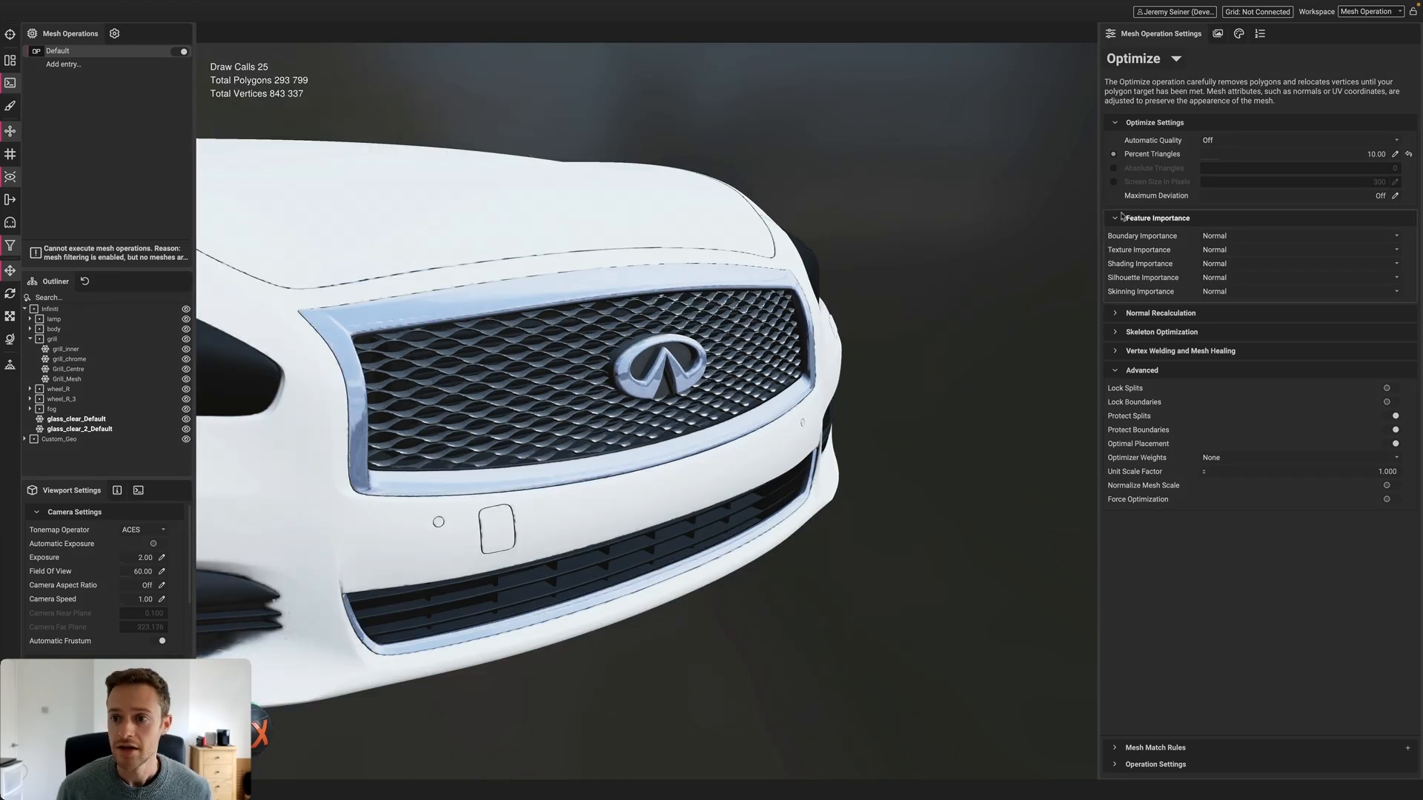
{"action": "left_click", "coordinate": [1167, 59]}
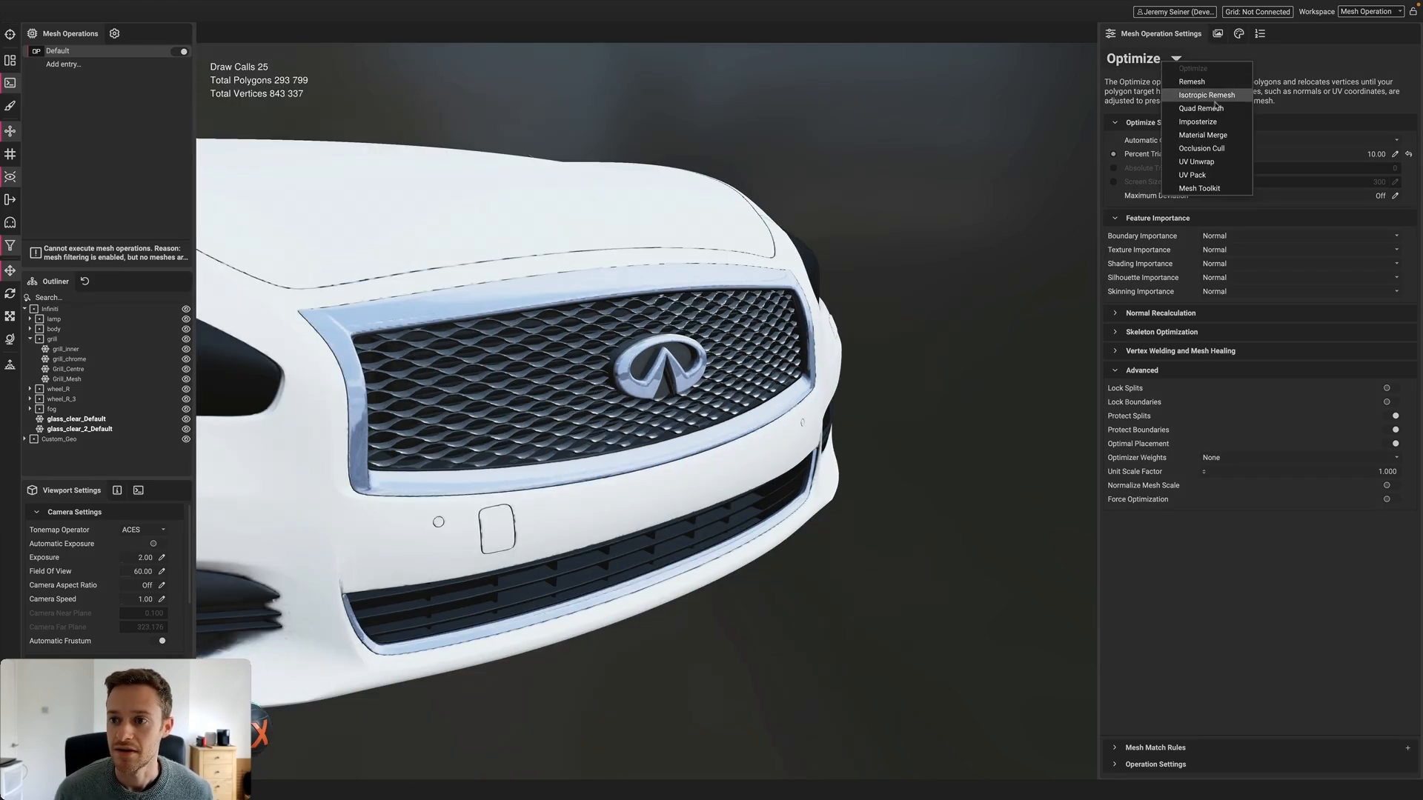
Set the operation to Imposterize and select Grill_Imposter in the Custom_Geo group
{"action": "left_click", "coordinate": [1204, 122]}
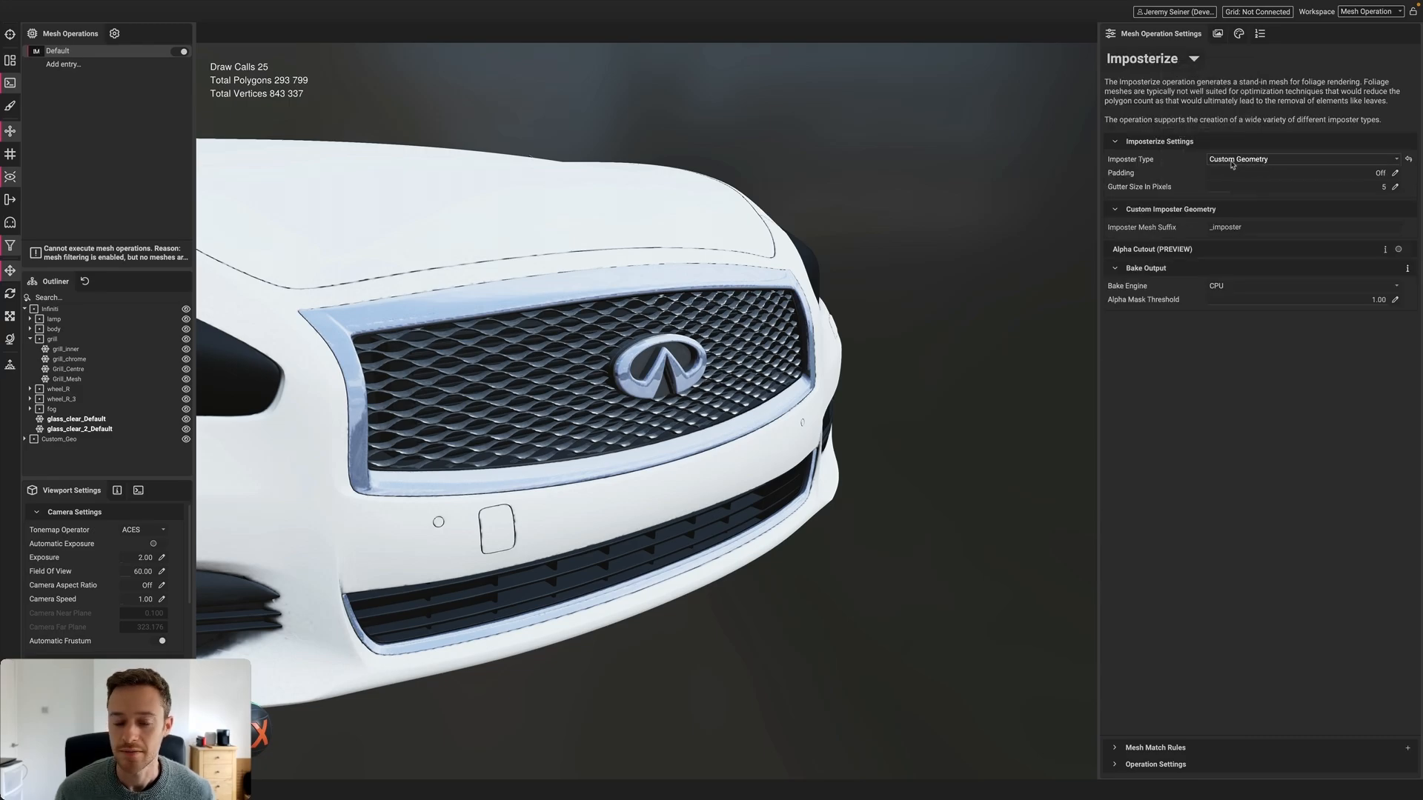
{"action": "left_click", "coordinate": [25, 440]}
{"action": "left_click", "coordinate": [65, 449]}
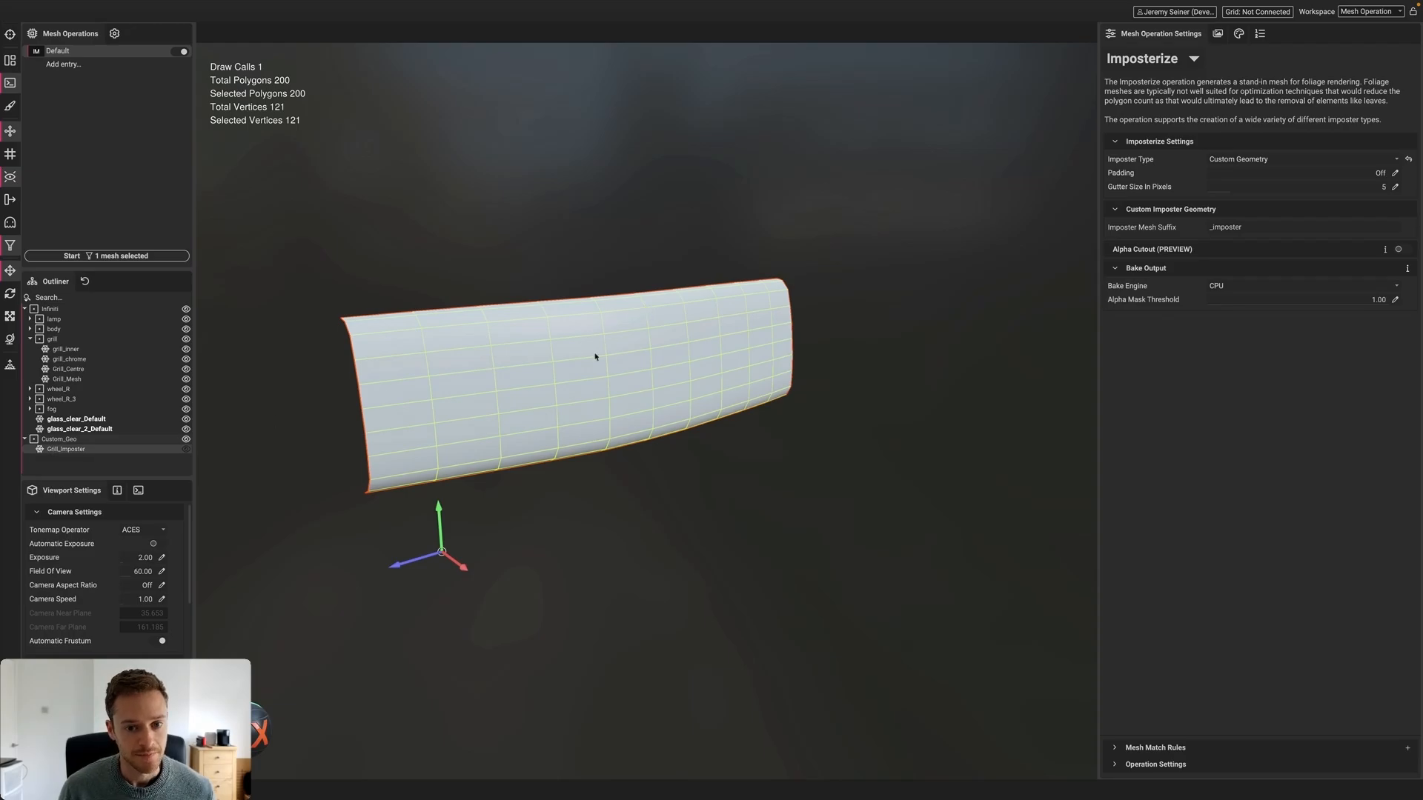
{"action": "left_click_drag", "start_coordinate": [595, 356], "coordinate": [604, 384], "text": "alt"}
{"action": "key", "text": "Escape"}
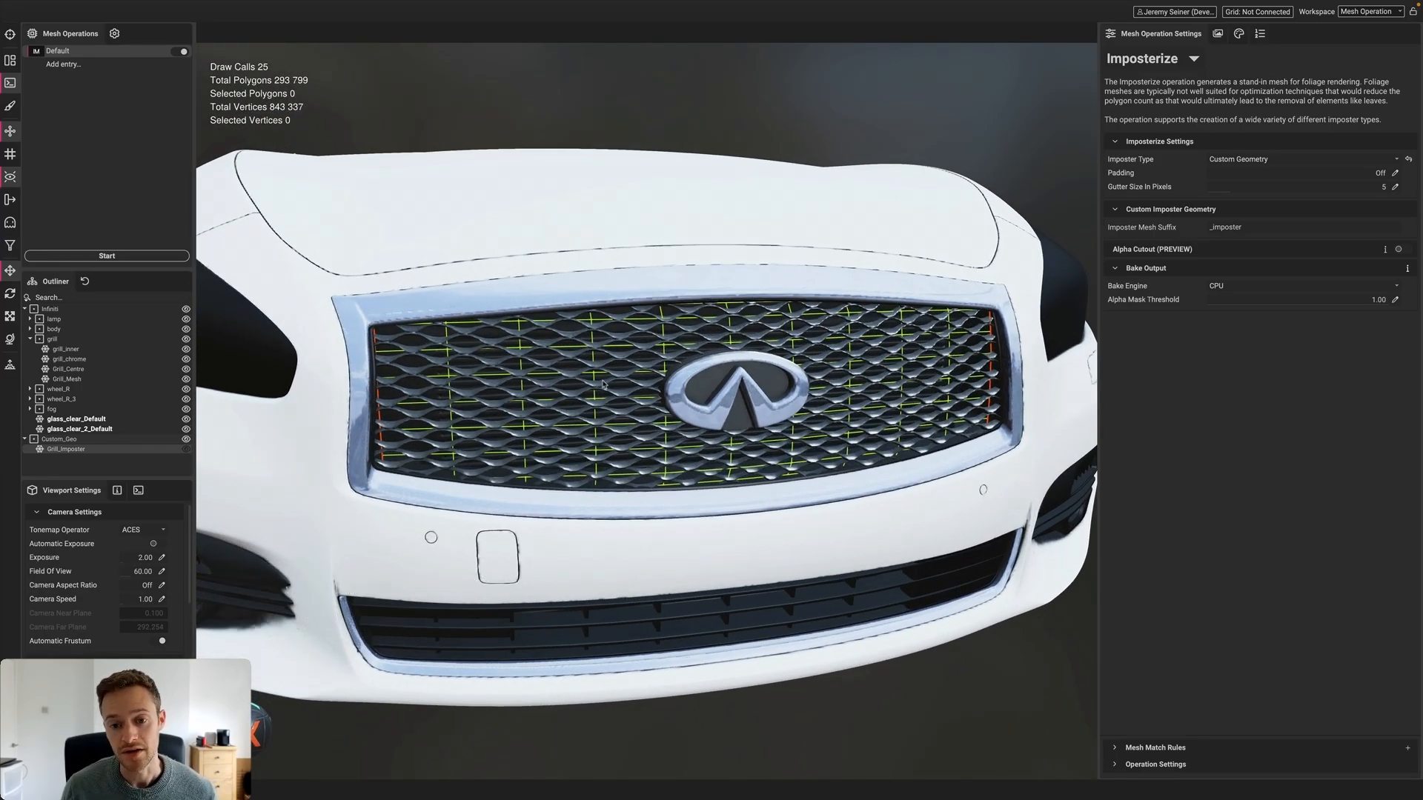
{"action": "mouse_move", "coordinate": [603, 383]}
{"action": "left_mouse_down", "text": "alt"}
{"action": "mouse_move", "coordinate": [653, 384]}
{"action": "mouse_move", "coordinate": [613, 393]}
{"action": "mouse_move", "coordinate": [636, 379]}
{"action": "mouse_move", "coordinate": [585, 376]}
{"action": "left_mouse_up", "text": "alt"}
Isolate and frame the Grill_Imposter surface to inspect it, then return to the full car
{"action": "key", "text": "i"}
{"action": "key", "text": "i"}
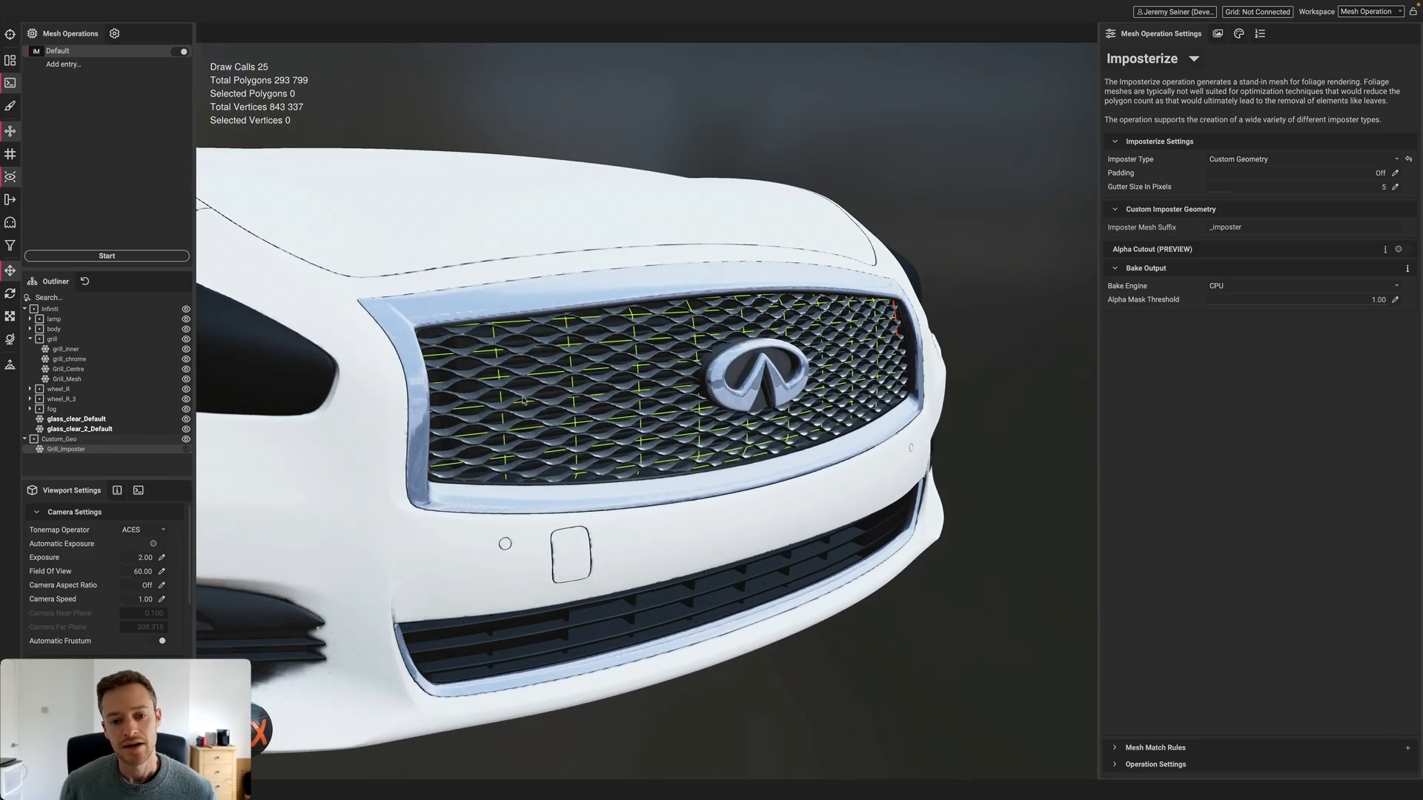
{"action": "key", "text": "i"}
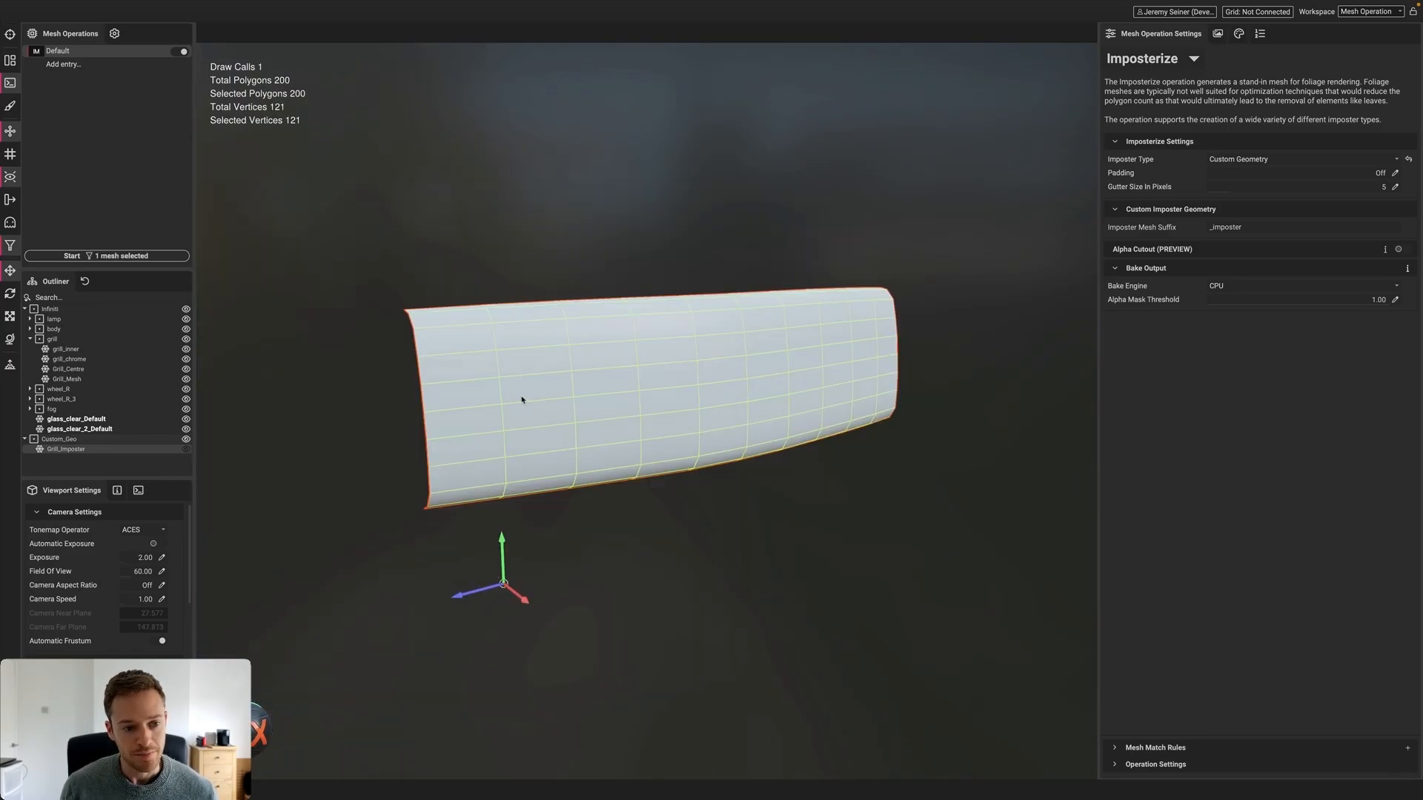
{"action": "key", "text": "i"}
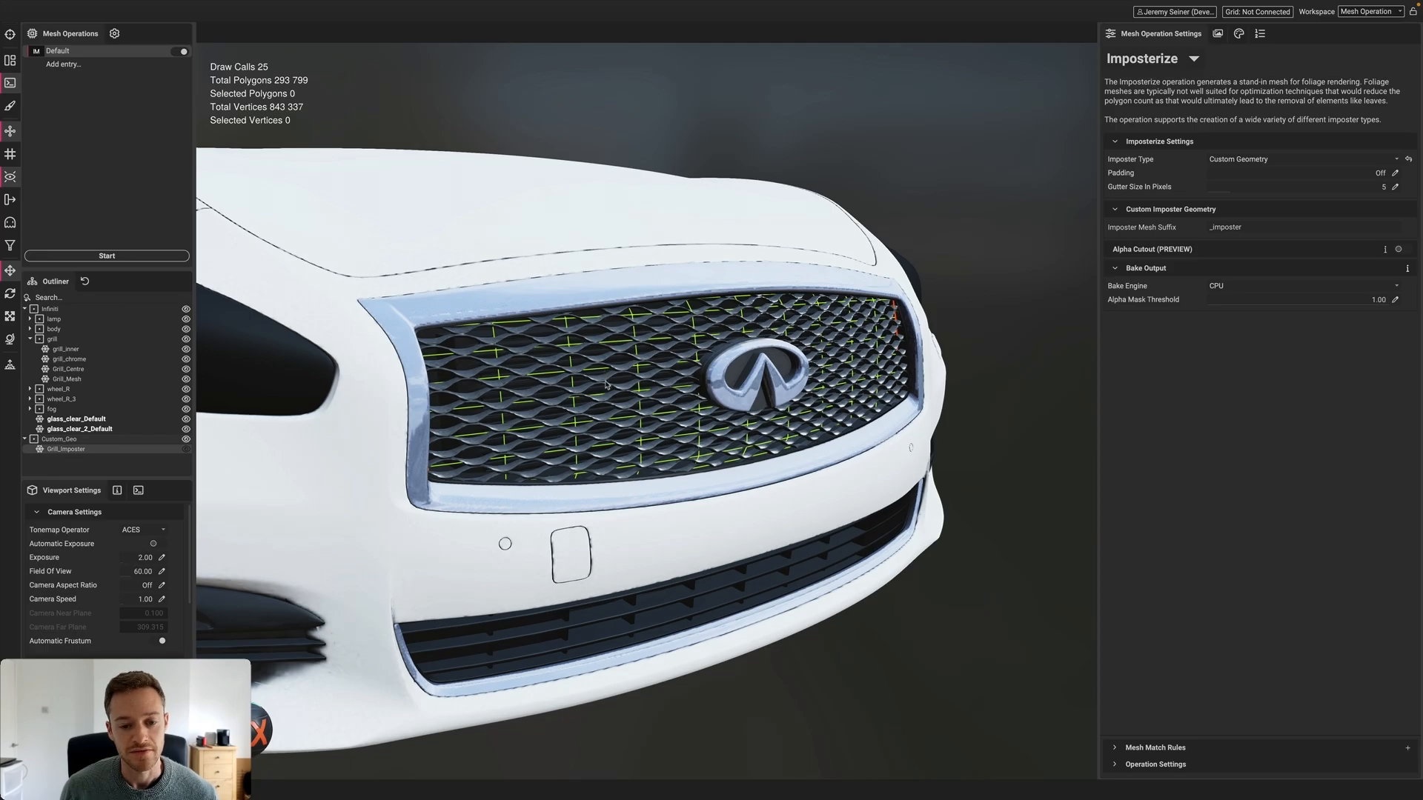
{"action": "scroll", "coordinate": [605, 385], "scroll_direction": "up", "scroll_amount": 3}
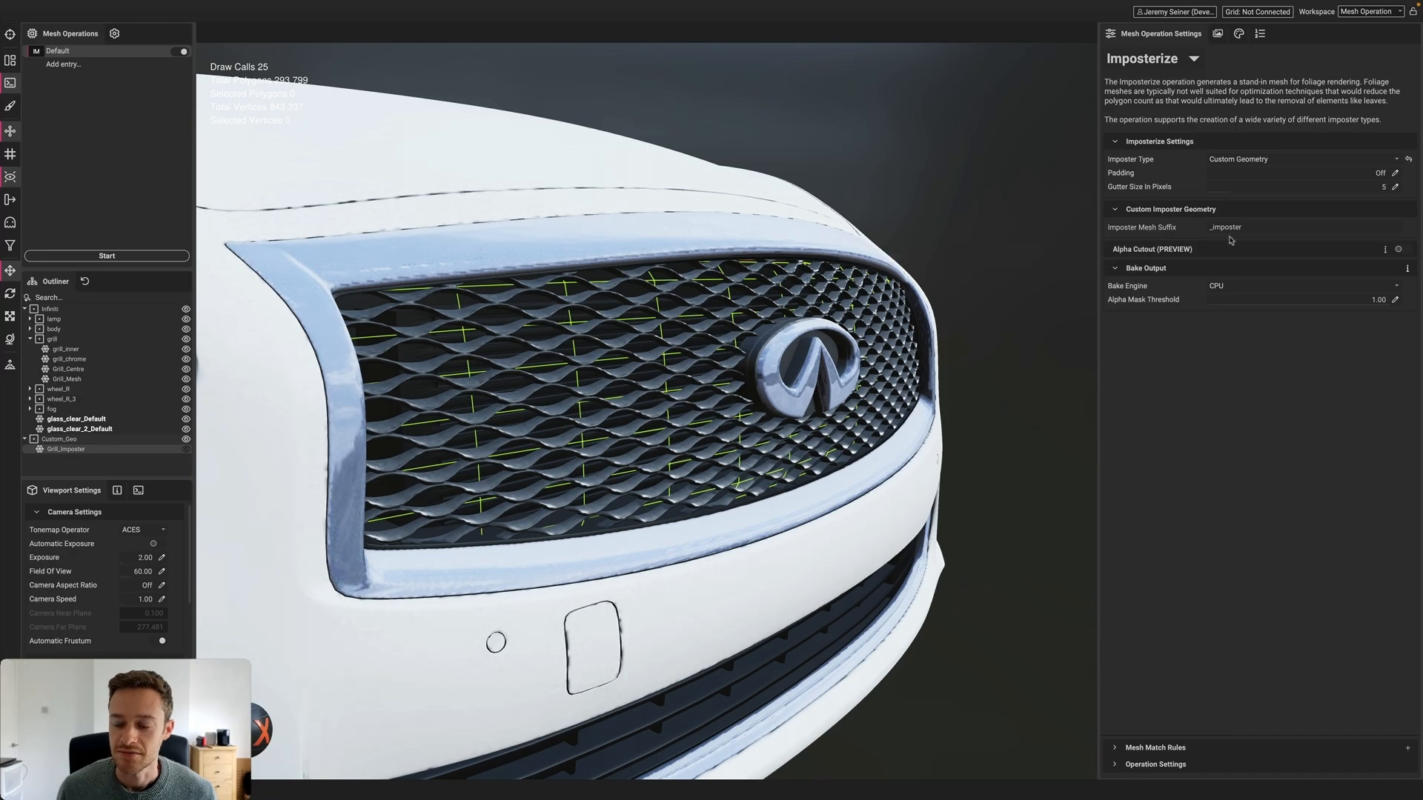
{"action": "left_click", "coordinate": [63, 452]}
{"action": "double_click", "coordinate": [68, 450]}
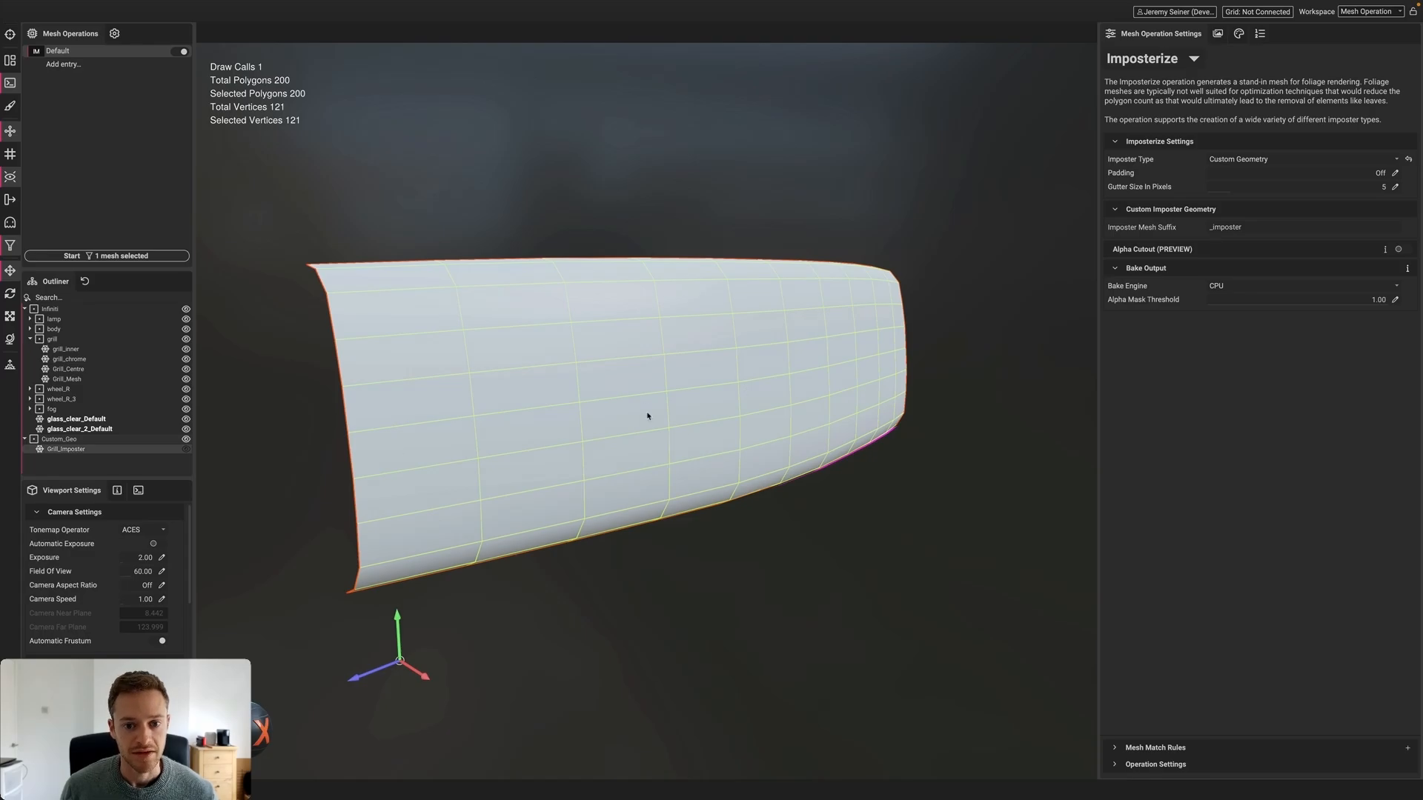
{"action": "key", "text": "Escape"}
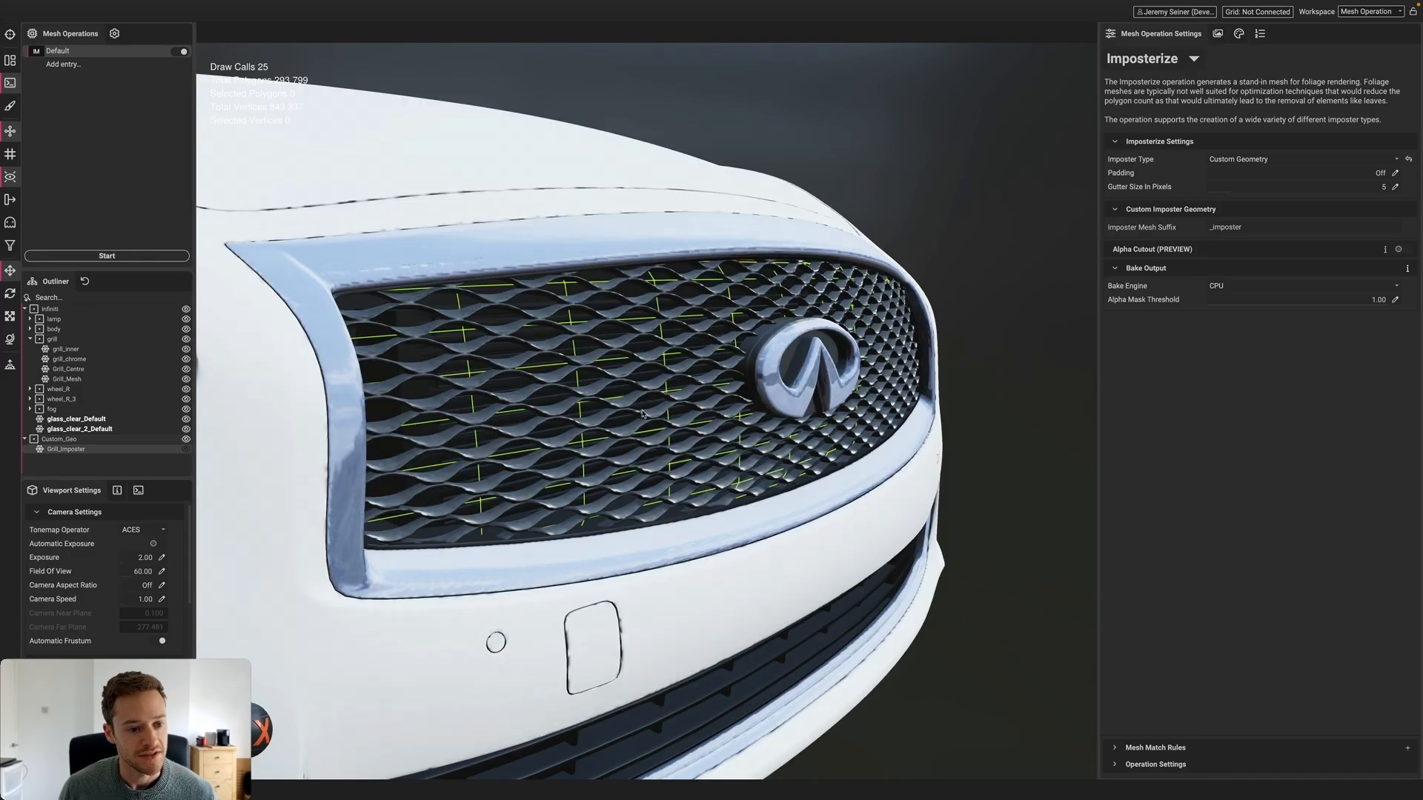
Isolate Grill_Imposter together with the grill mesh and start the imposter bake
{"action": "left_click", "coordinate": [516, 401]}
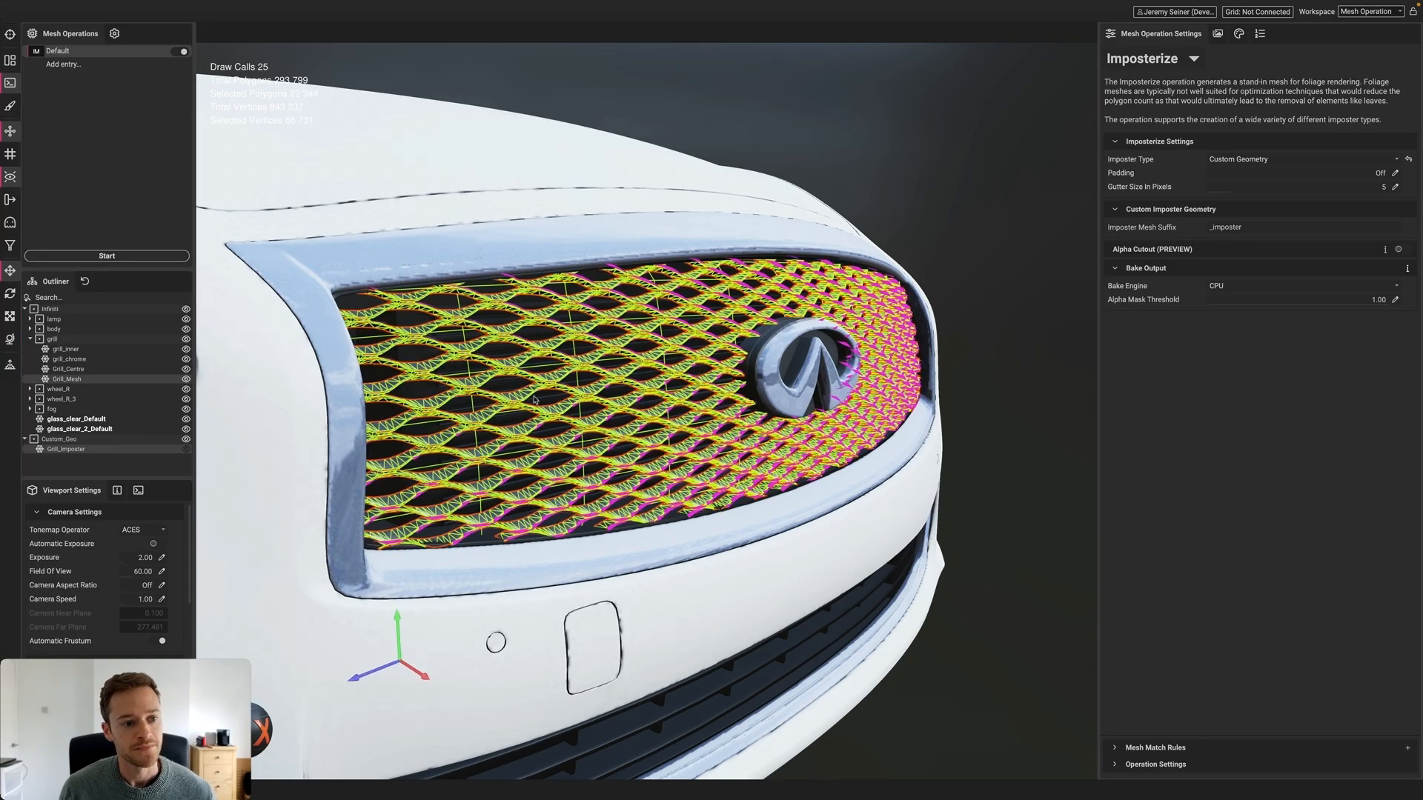
{"action": "left_click", "coordinate": [9, 248]}
{"action": "left_click_drag", "start_coordinate": [561, 363], "coordinate": [571, 413], "text": "alt"}
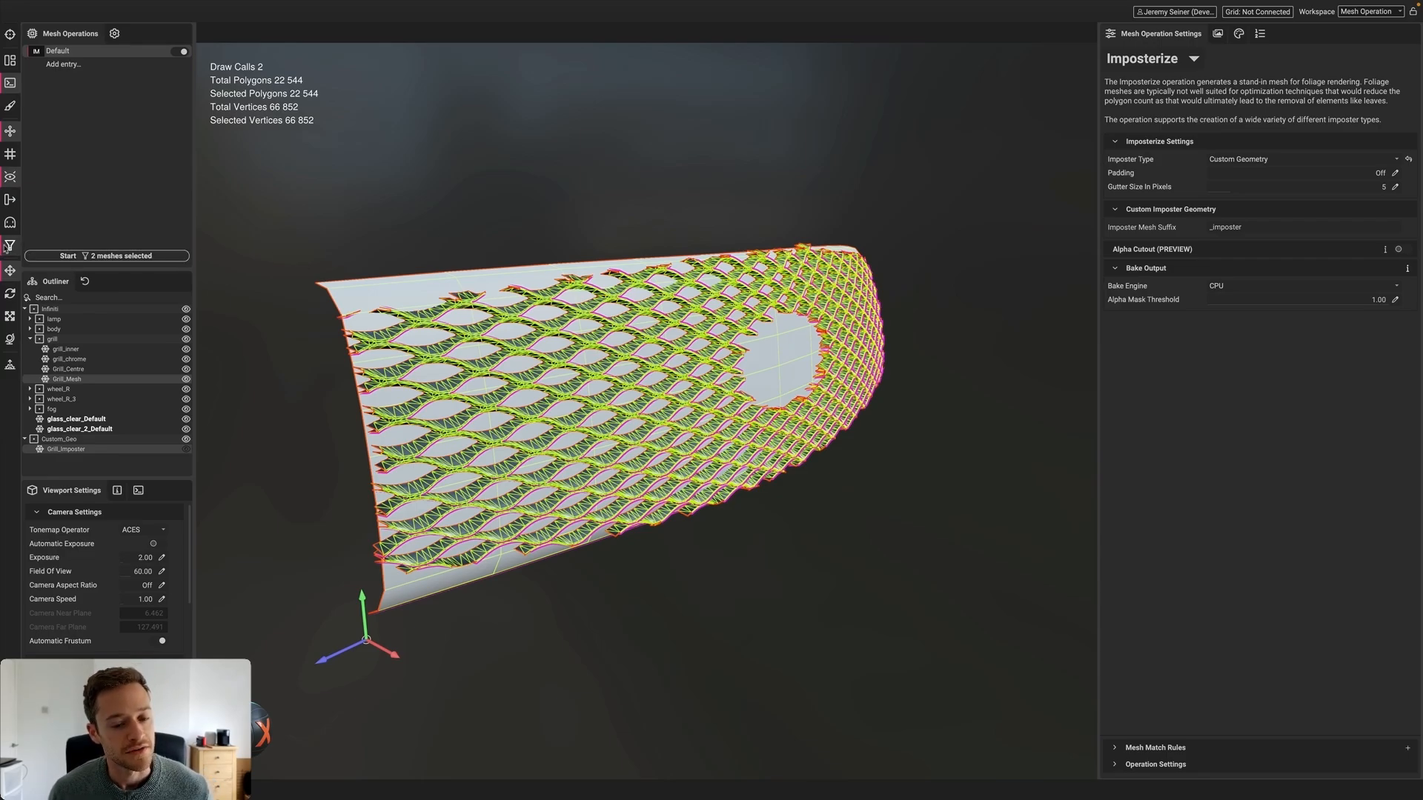
{"action": "left_click", "coordinate": [1238, 34]}
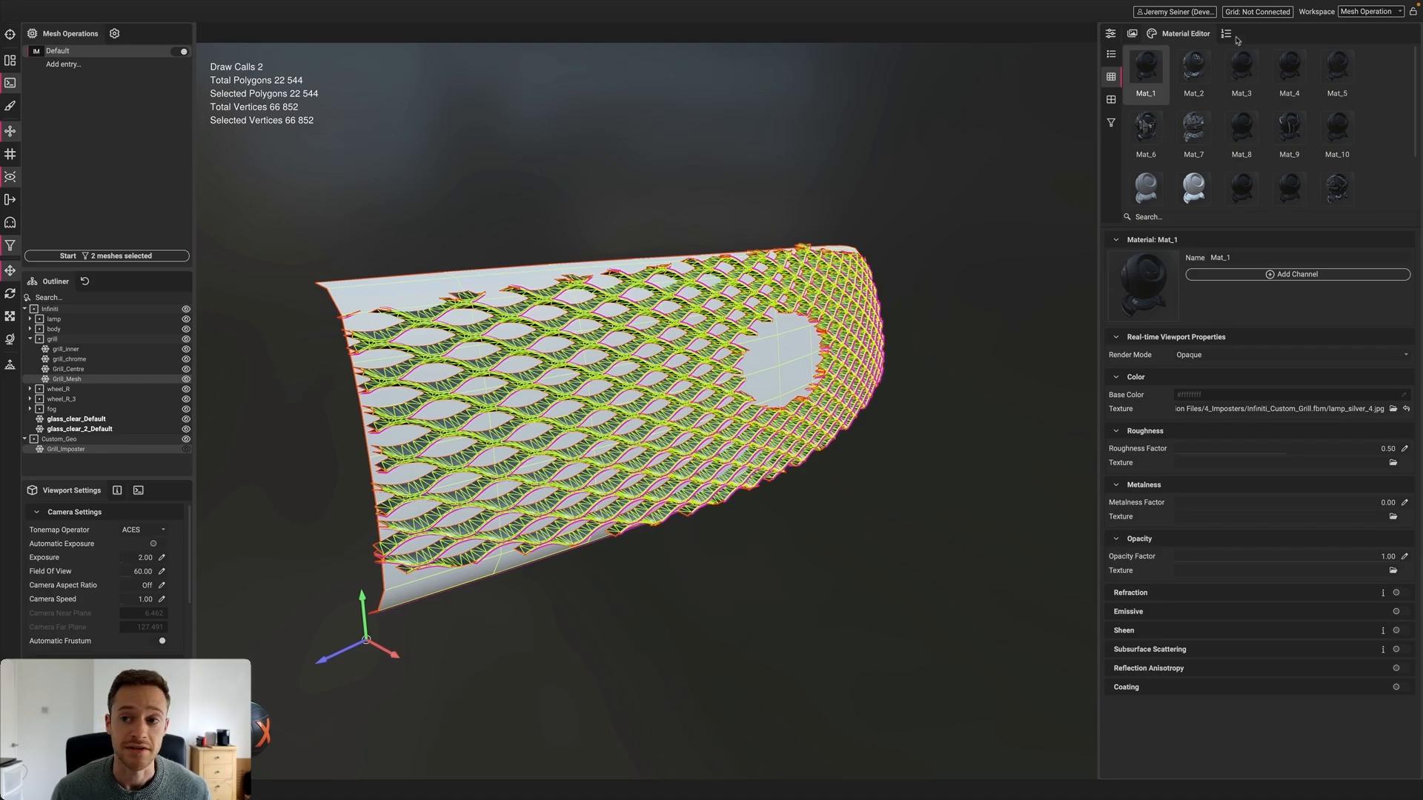
{"action": "left_click", "coordinate": [1112, 35]}
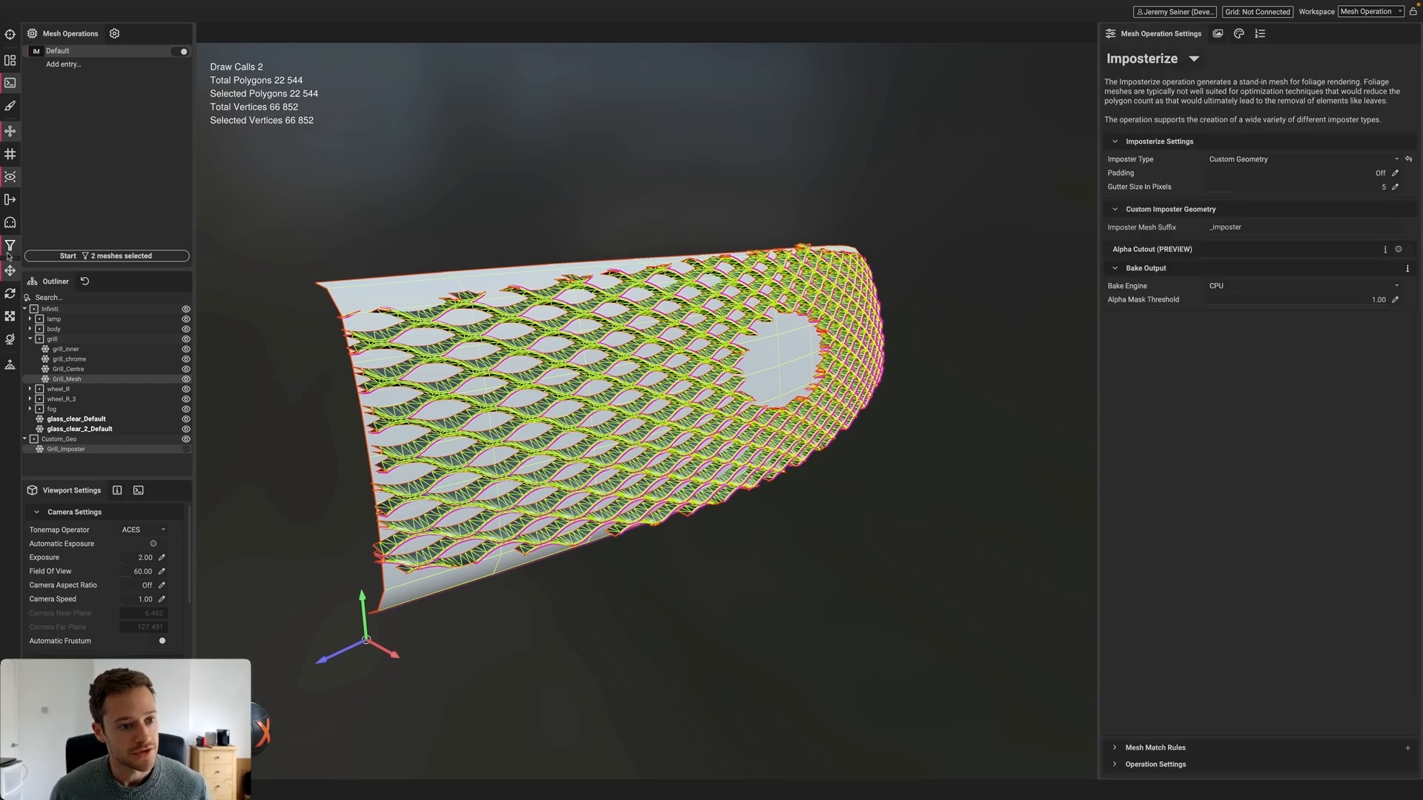
{"action": "left_click", "coordinate": [117, 256]}
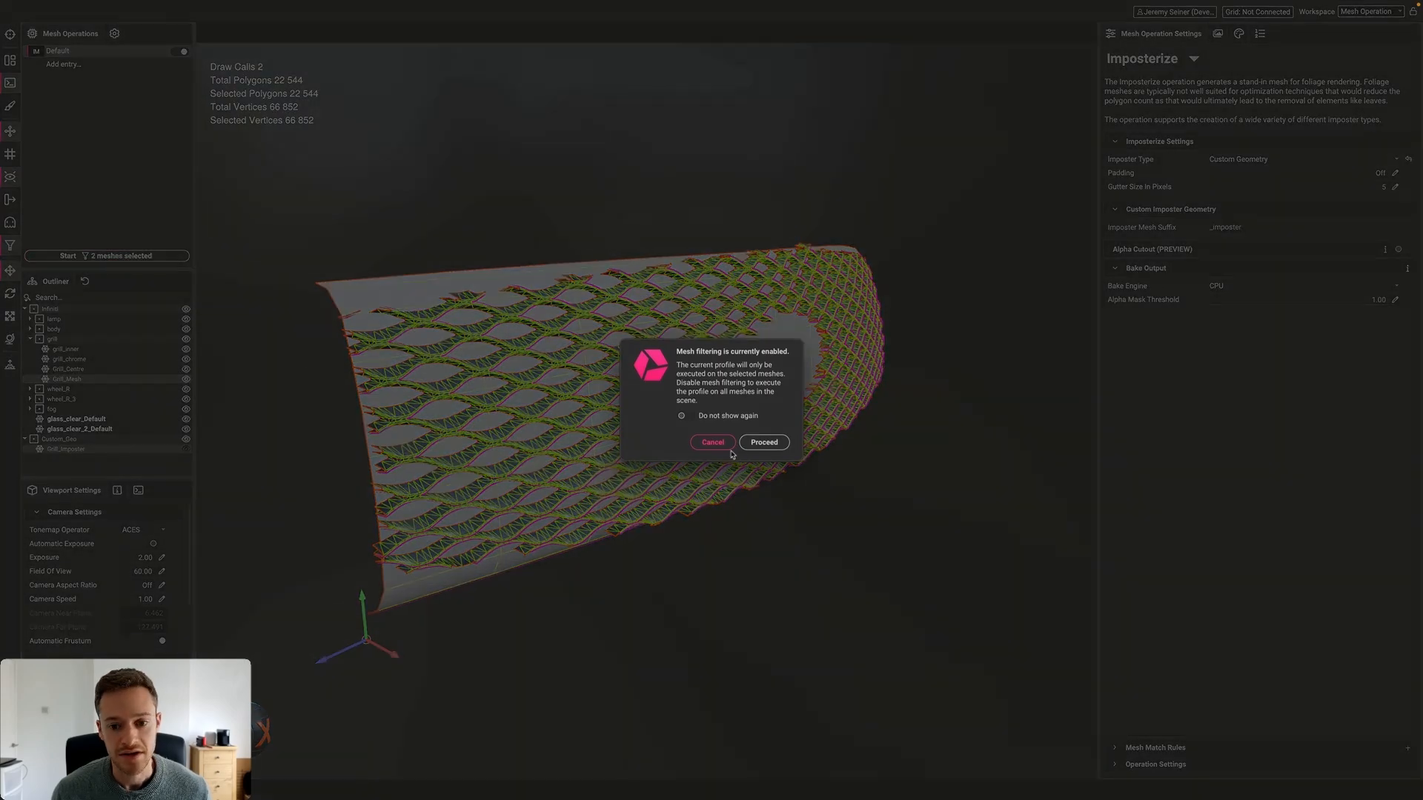
Proceed with the bake, then isolate the grille, nudge it slightly right and deselect it
{"action": "left_click", "coordinate": [771, 445]}
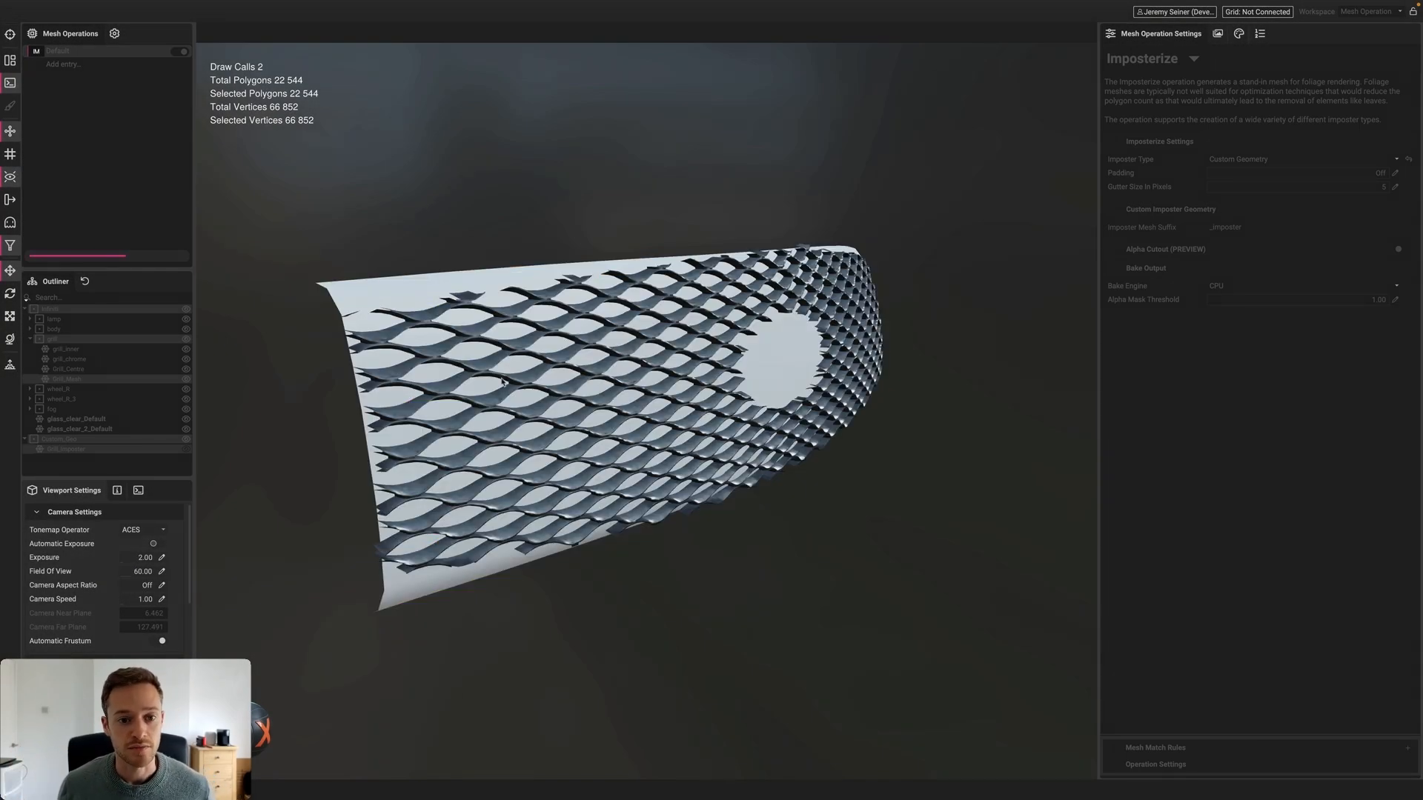
{"action": "scroll", "coordinate": [532, 351], "scroll_direction": "down", "scroll_amount": 3}
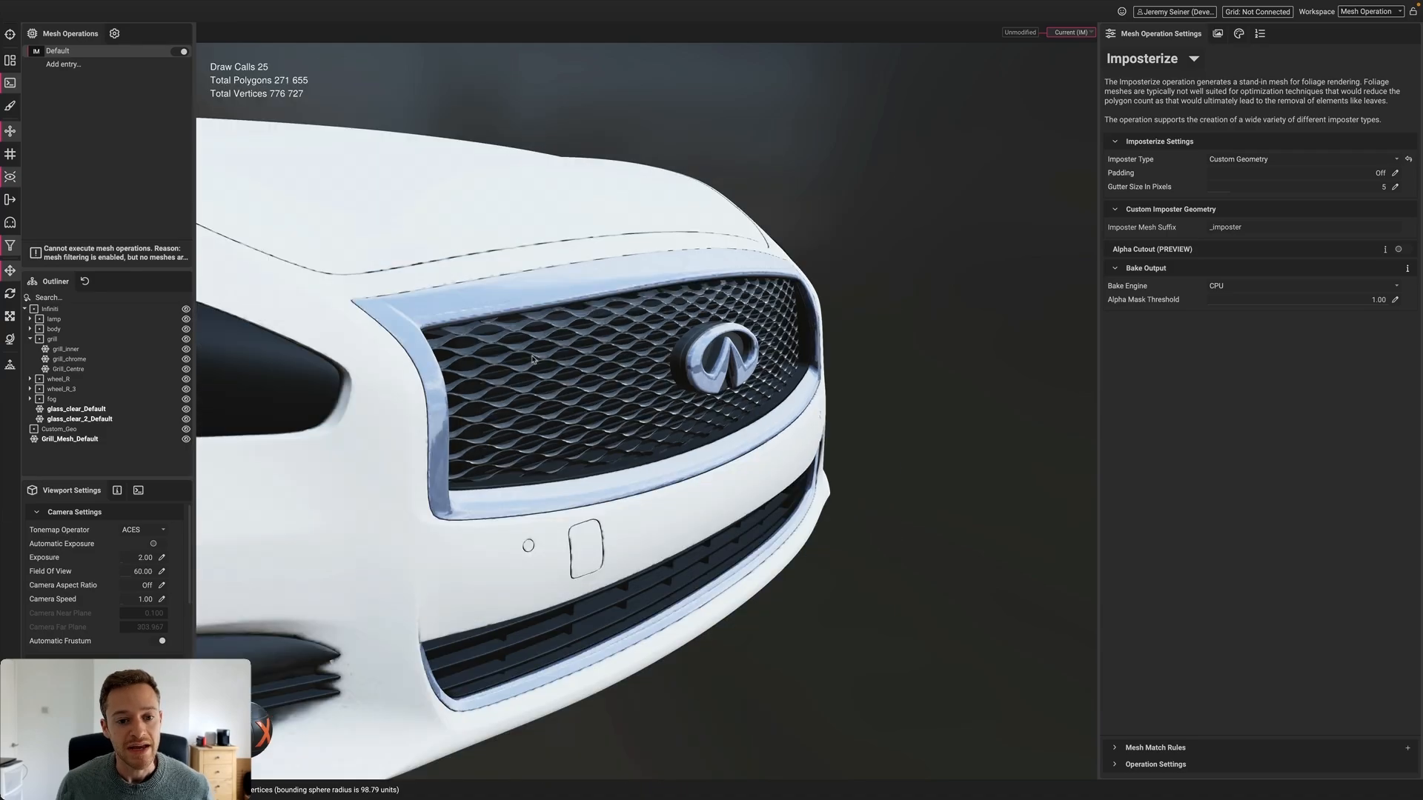
{"action": "left_click_drag", "start_coordinate": [533, 350], "coordinate": [596, 368]}
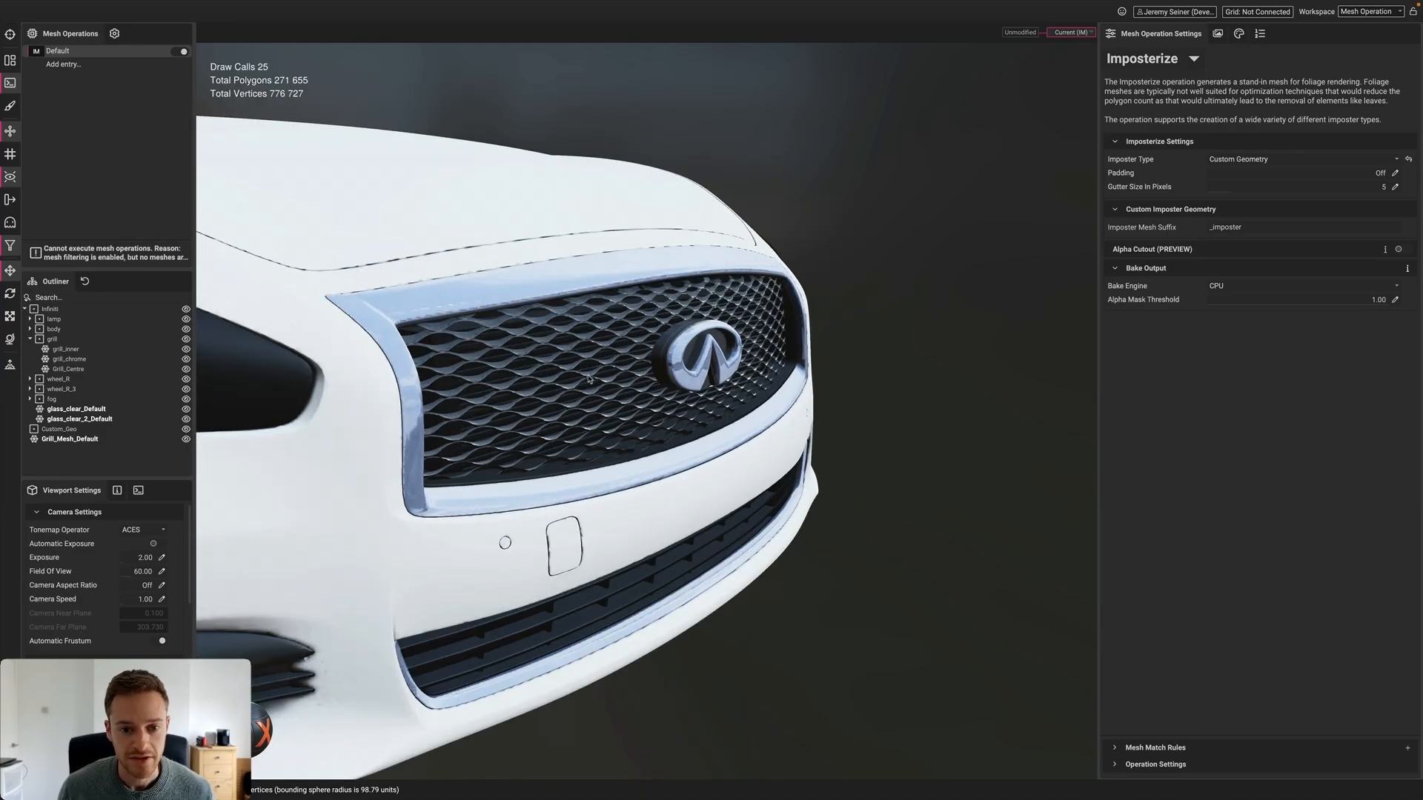
{"action": "left_click", "coordinate": [582, 383]}
{"action": "left_click", "coordinate": [495, 509]}
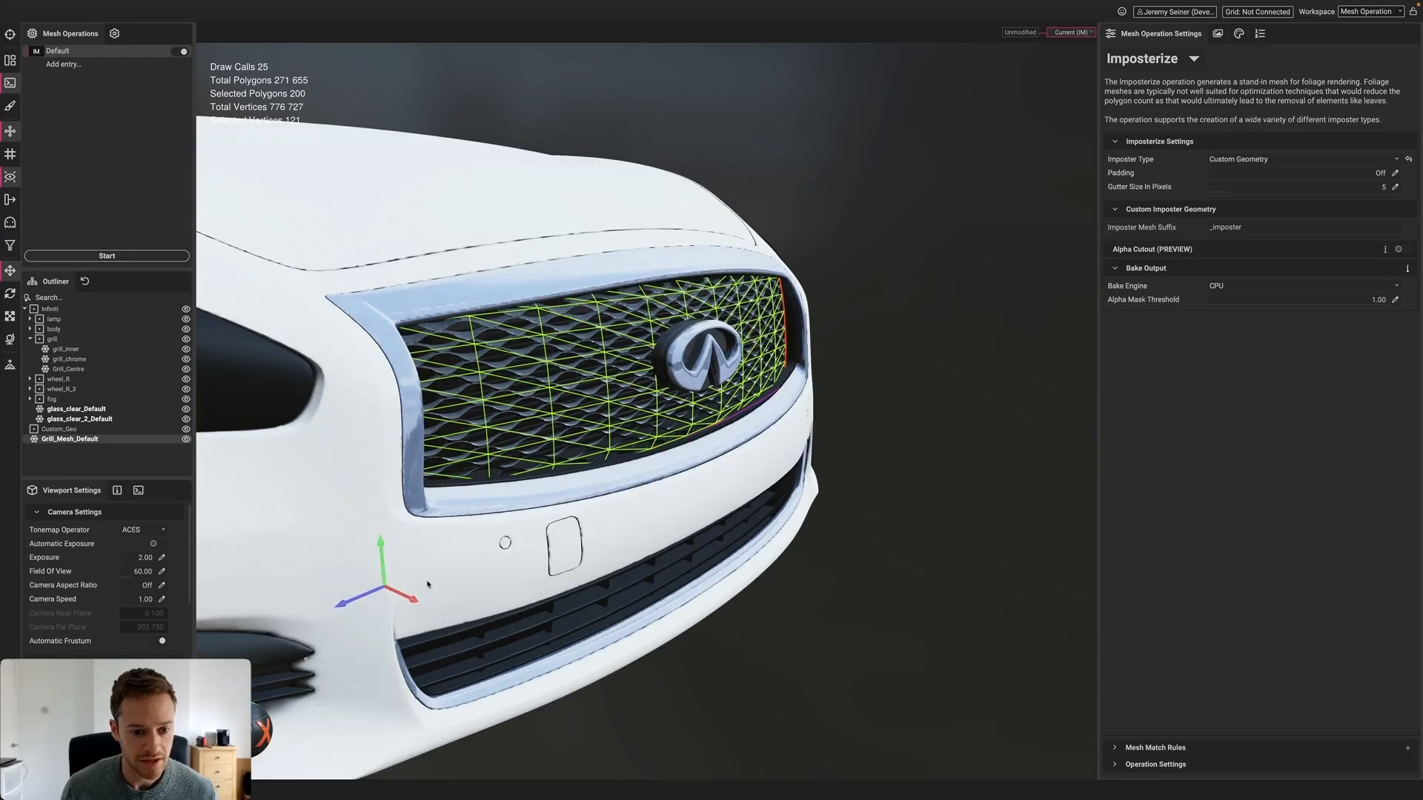
{"action": "left_click_drag", "start_coordinate": [411, 599], "coordinate": [416, 601]}
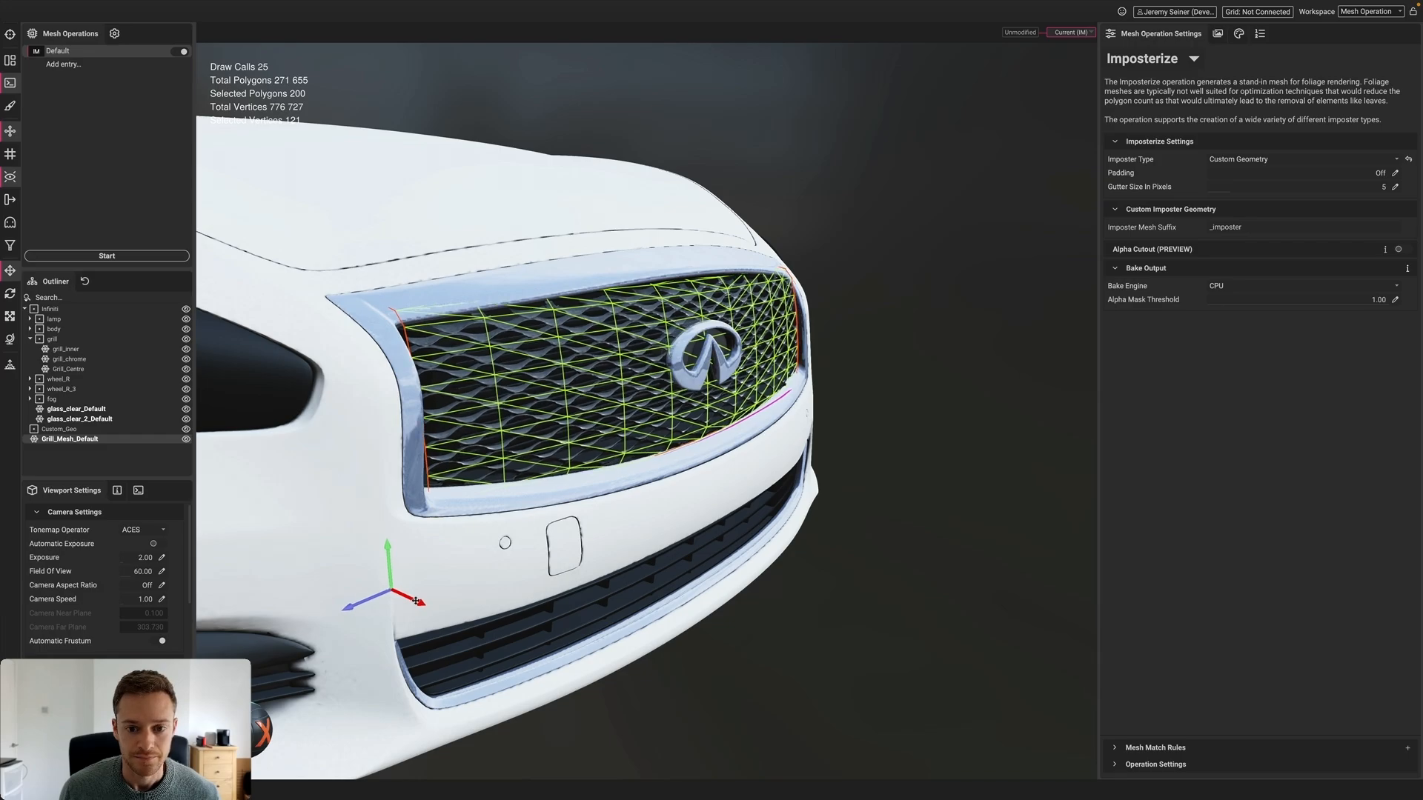
{"action": "left_click", "coordinate": [837, 410]}
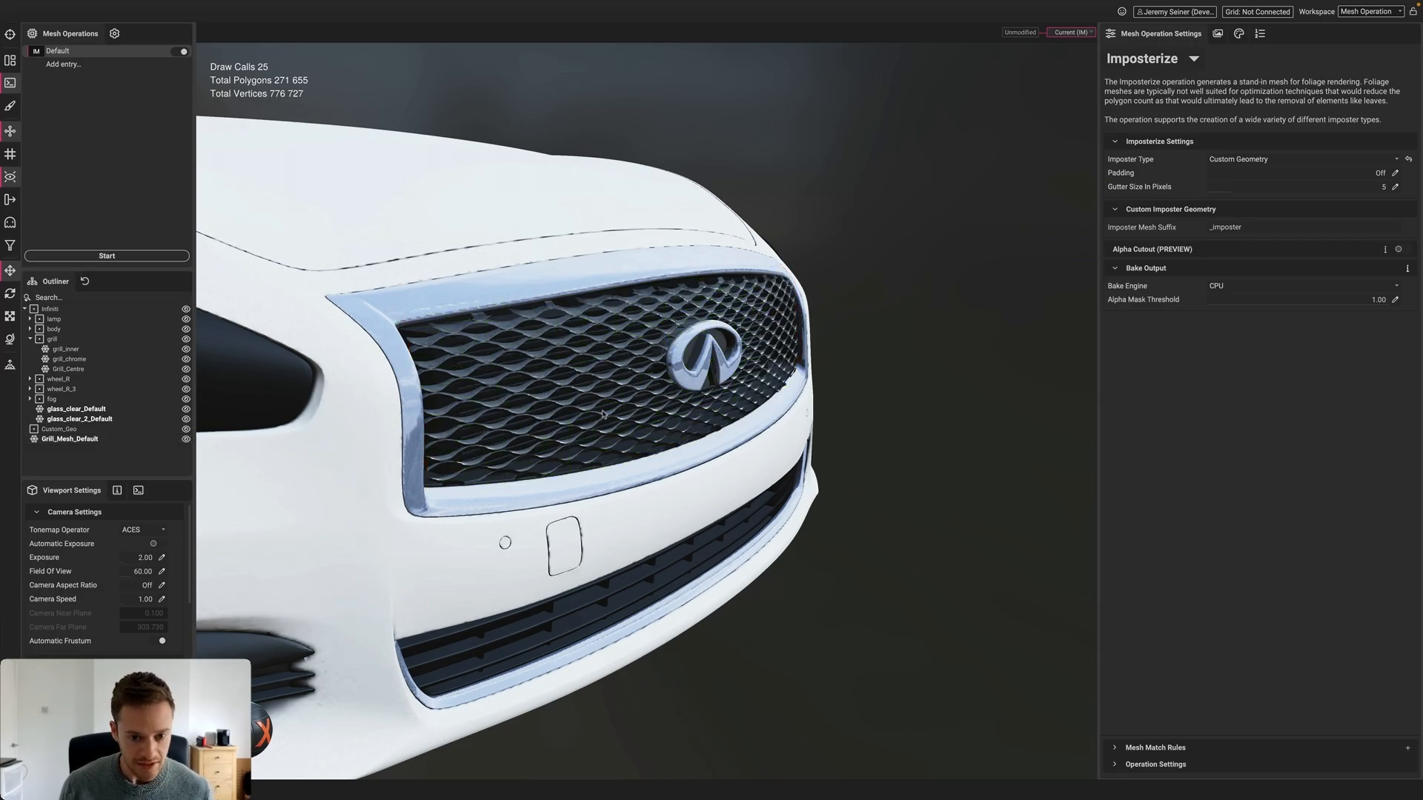
Inspect the grille's left side up close and reselect Grill_Mesh_Default
{"action": "scroll", "coordinate": [674, 428], "scroll_direction": "up", "scroll_amount": 5}
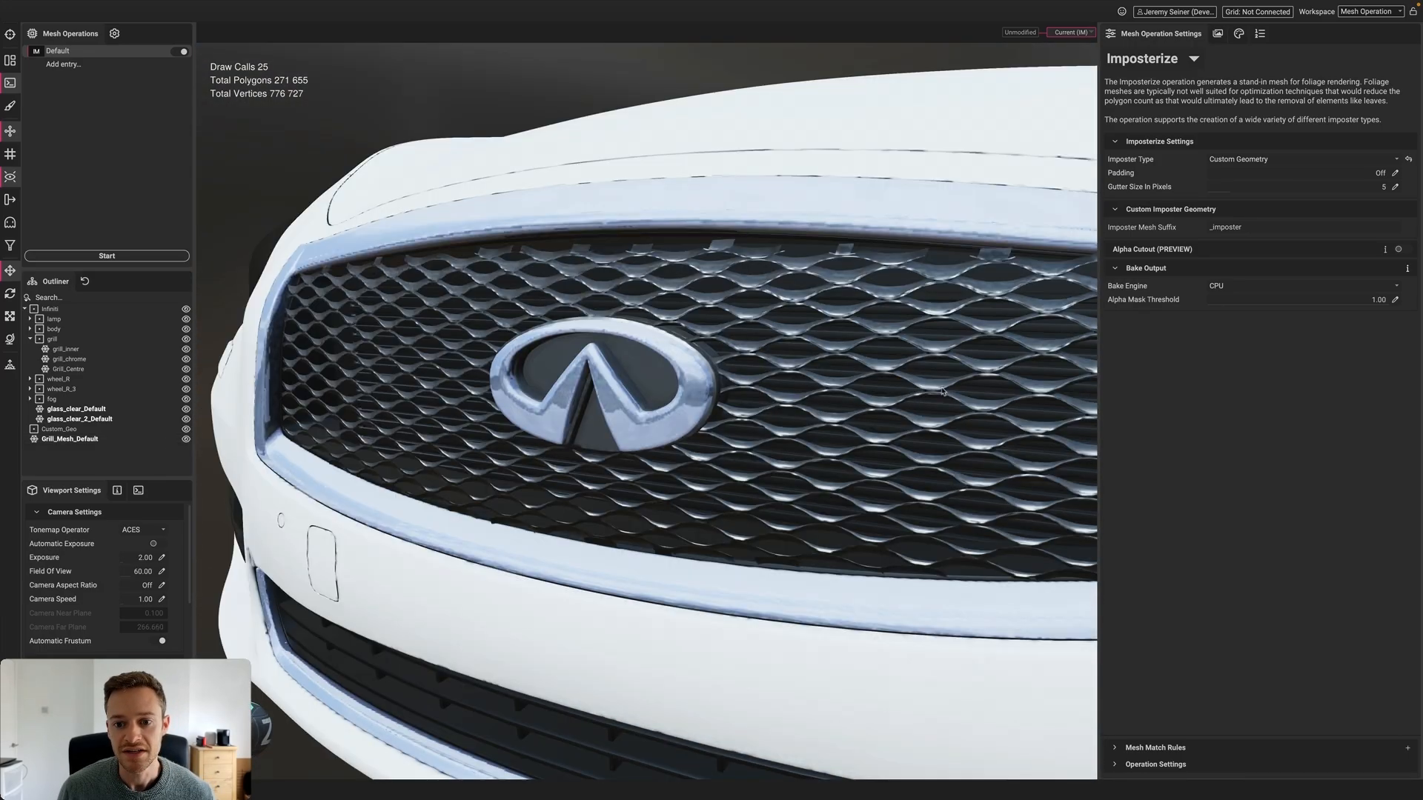
{"action": "left_click_drag", "start_coordinate": [942, 391], "coordinate": [781, 441]}
{"action": "scroll", "coordinate": [913, 415], "scroll_direction": "down", "scroll_amount": 2}
{"action": "middle_click_drag", "start_coordinate": [781, 441], "coordinate": [889, 363]}
{"action": "left_click_drag", "start_coordinate": [723, 432], "coordinate": [746, 429], "text": "alt"}
{"action": "scroll", "coordinate": [745, 428], "scroll_direction": "down", "scroll_amount": 2}
{"action": "scroll", "coordinate": [726, 427], "scroll_direction": "down", "scroll_amount": 3}
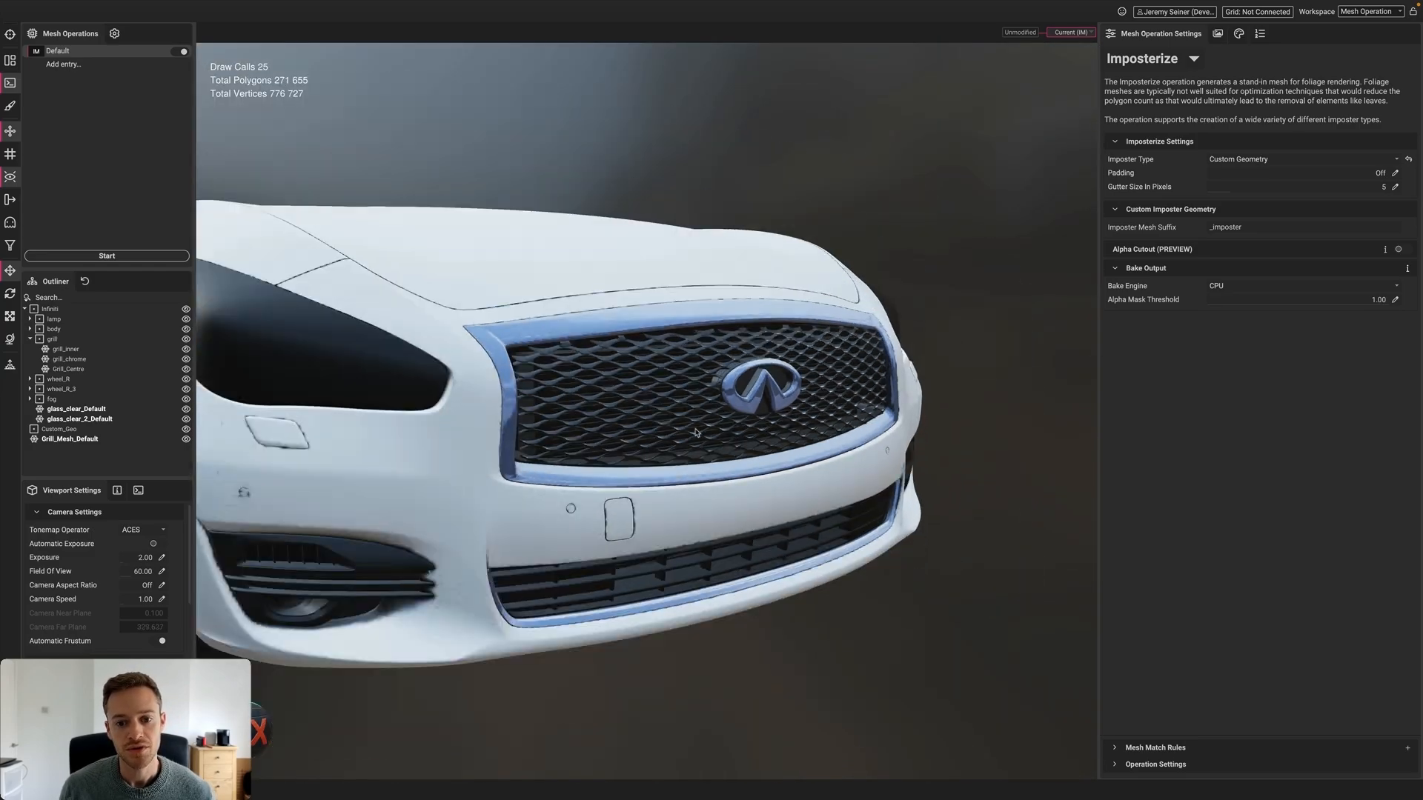
{"action": "scroll", "coordinate": [709, 425], "scroll_direction": "up", "scroll_amount": 2}
{"action": "left_click", "coordinate": [700, 418]}
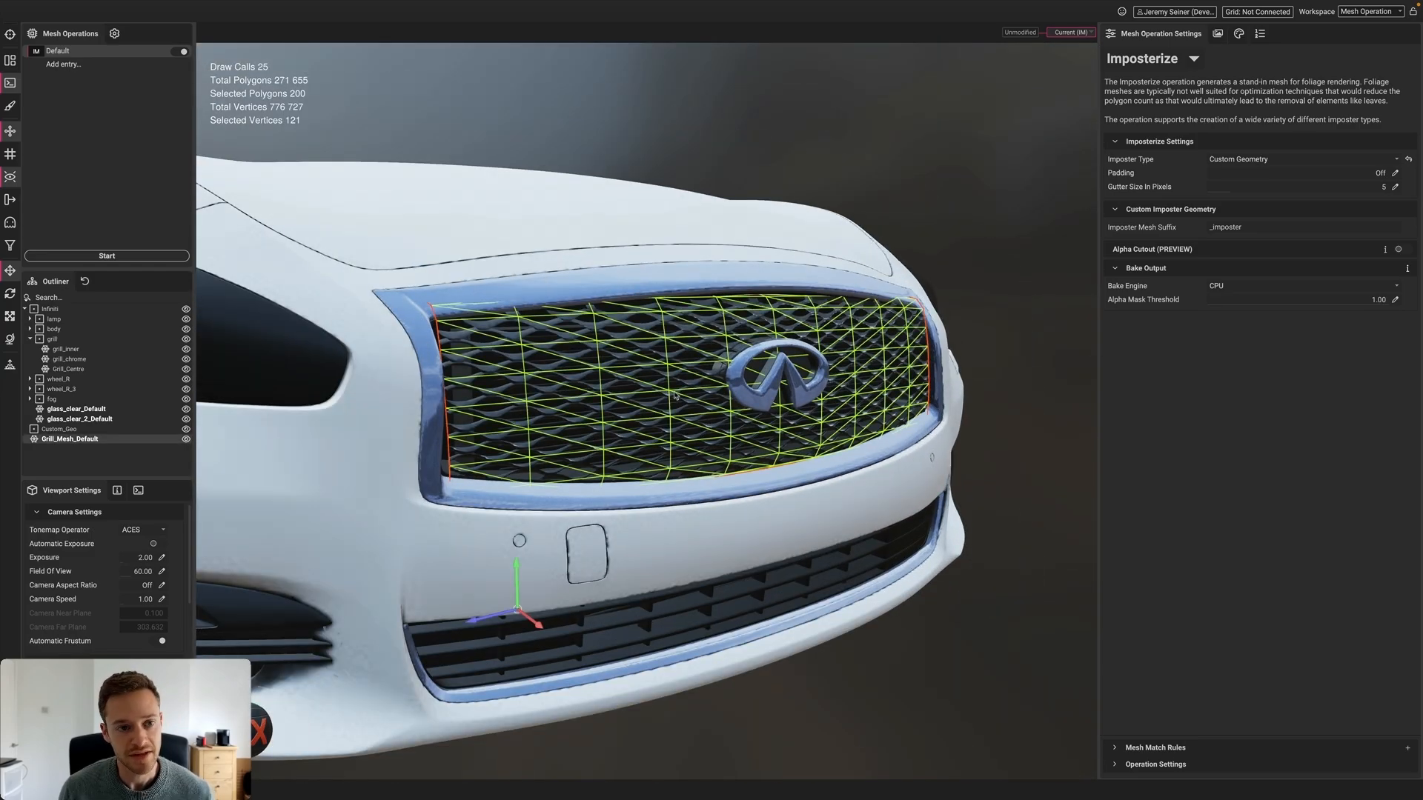
Show the grille mesh on its own, then restore the full car and clear the selection
{"action": "key", "text": "i"}
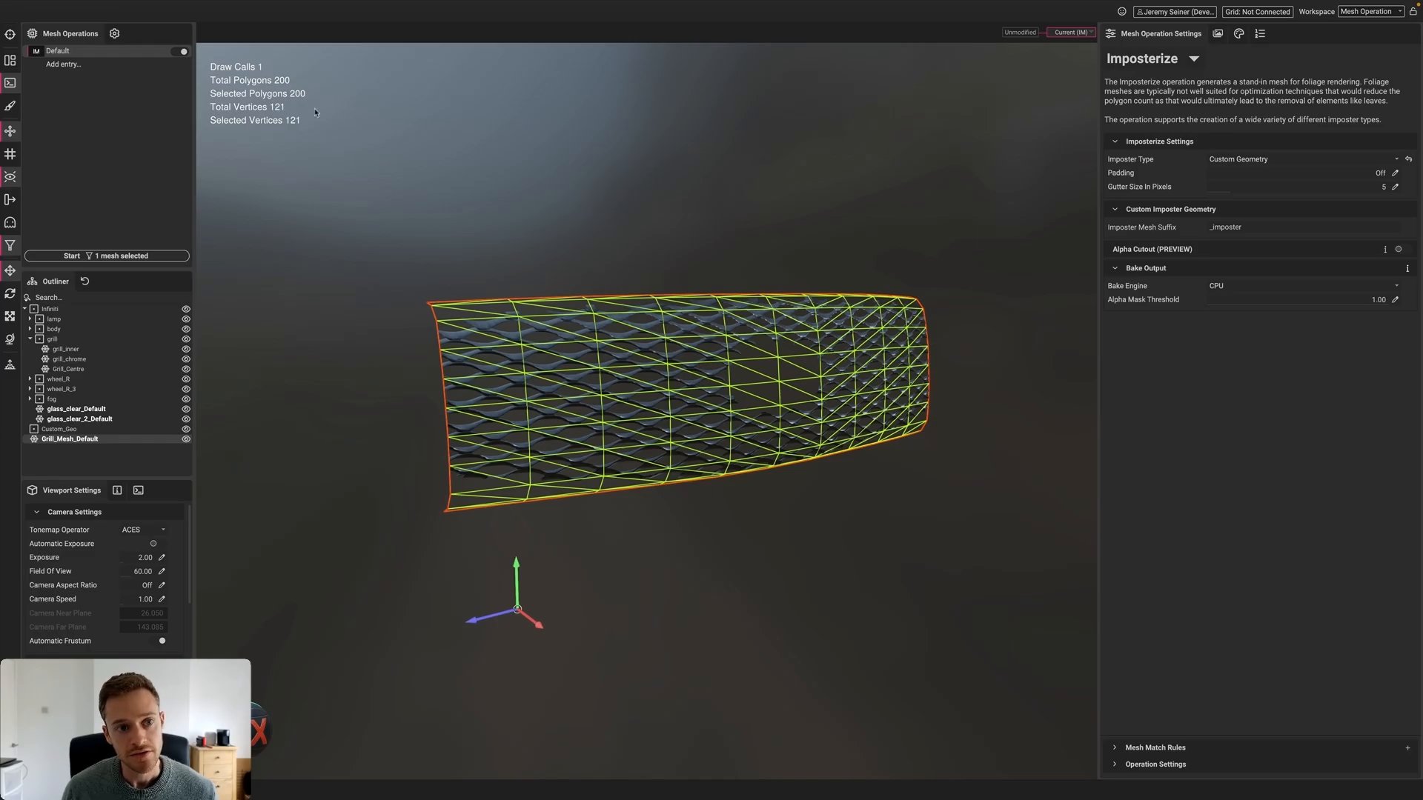
{"action": "key", "text": "i"}
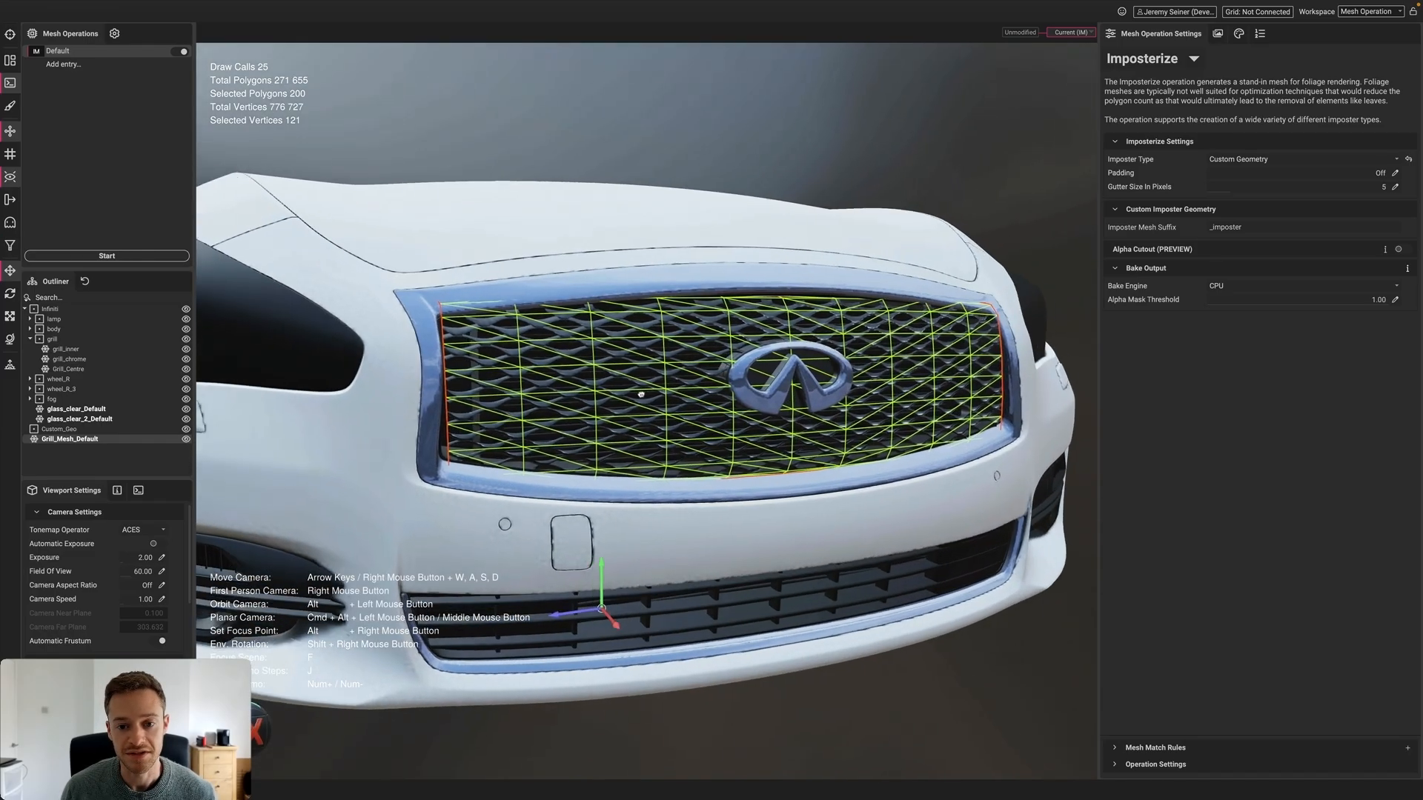
{"action": "key", "text": "Escape"}
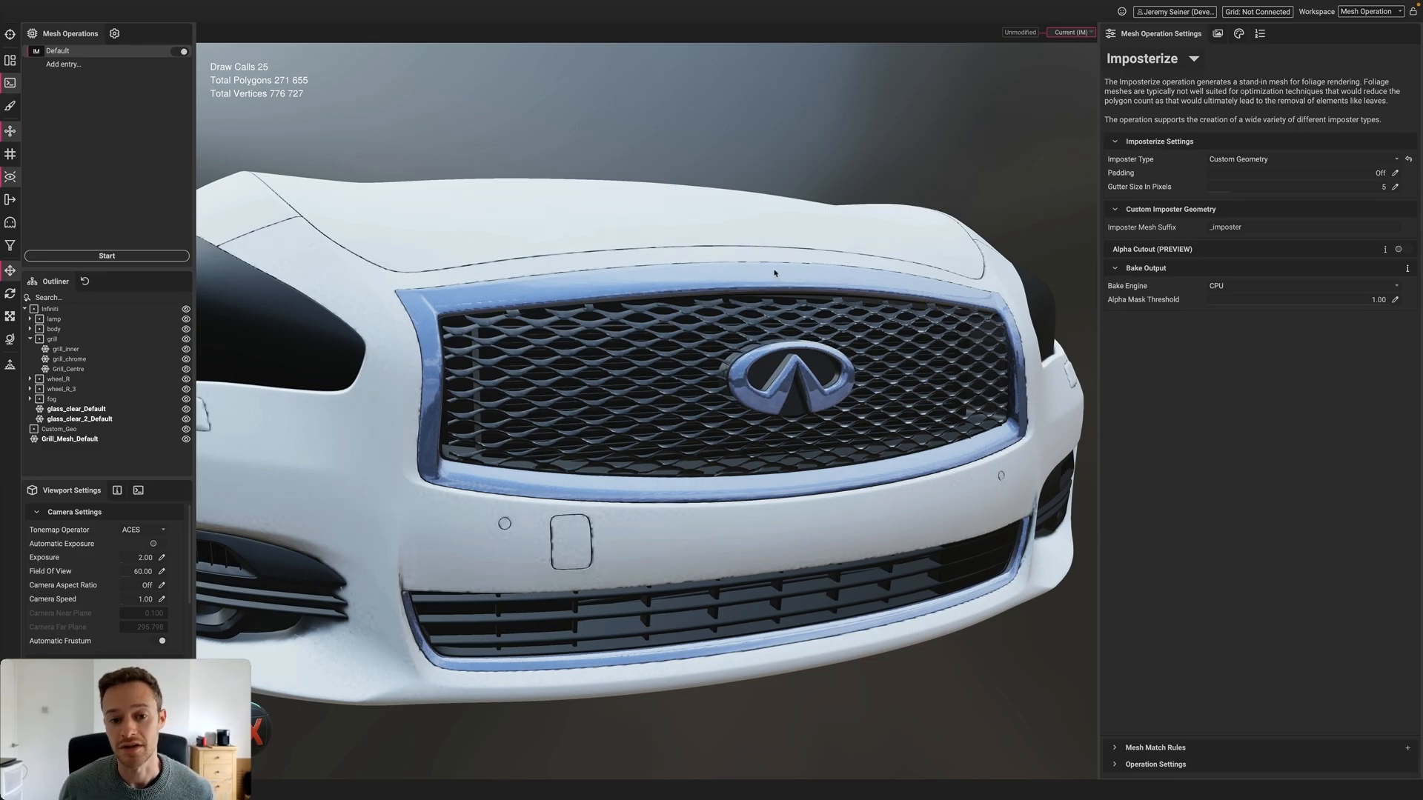
Orbit around the car's front and bring up the Imposter Type choices
{"action": "mouse_move", "coordinate": [741, 399]}
{"action": "left_mouse_down", "text": "alt"}
{"action": "mouse_move", "coordinate": [690, 391]}
{"action": "mouse_move", "coordinate": [748, 398]}
{"action": "left_mouse_up", "text": "alt"}
{"action": "middle_click_drag", "start_coordinate": [748, 399], "coordinate": [726, 394]}
{"action": "scroll", "coordinate": [725, 394], "scroll_direction": "up", "scroll_amount": 6}
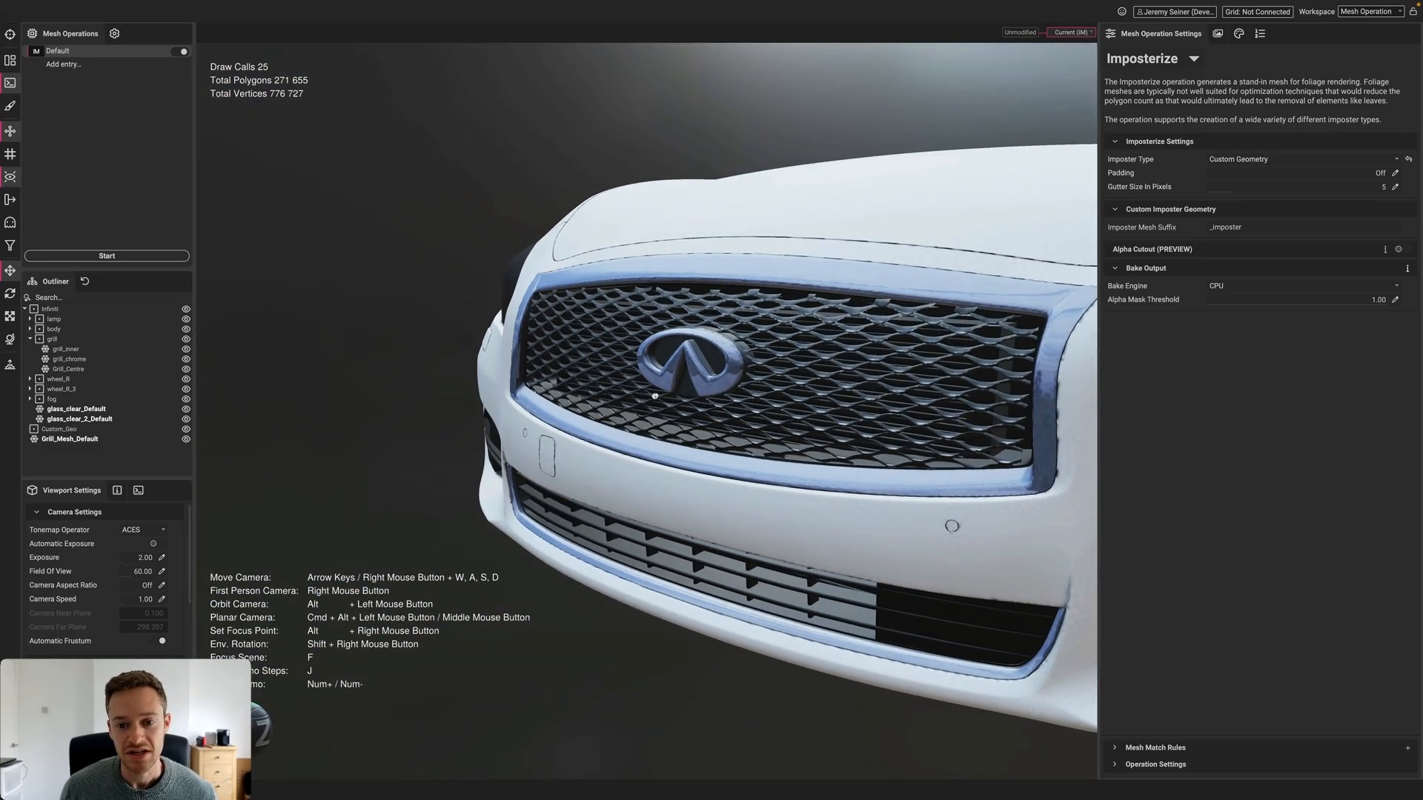
{"action": "scroll", "coordinate": [801, 391], "scroll_direction": "down", "scroll_amount": 5}
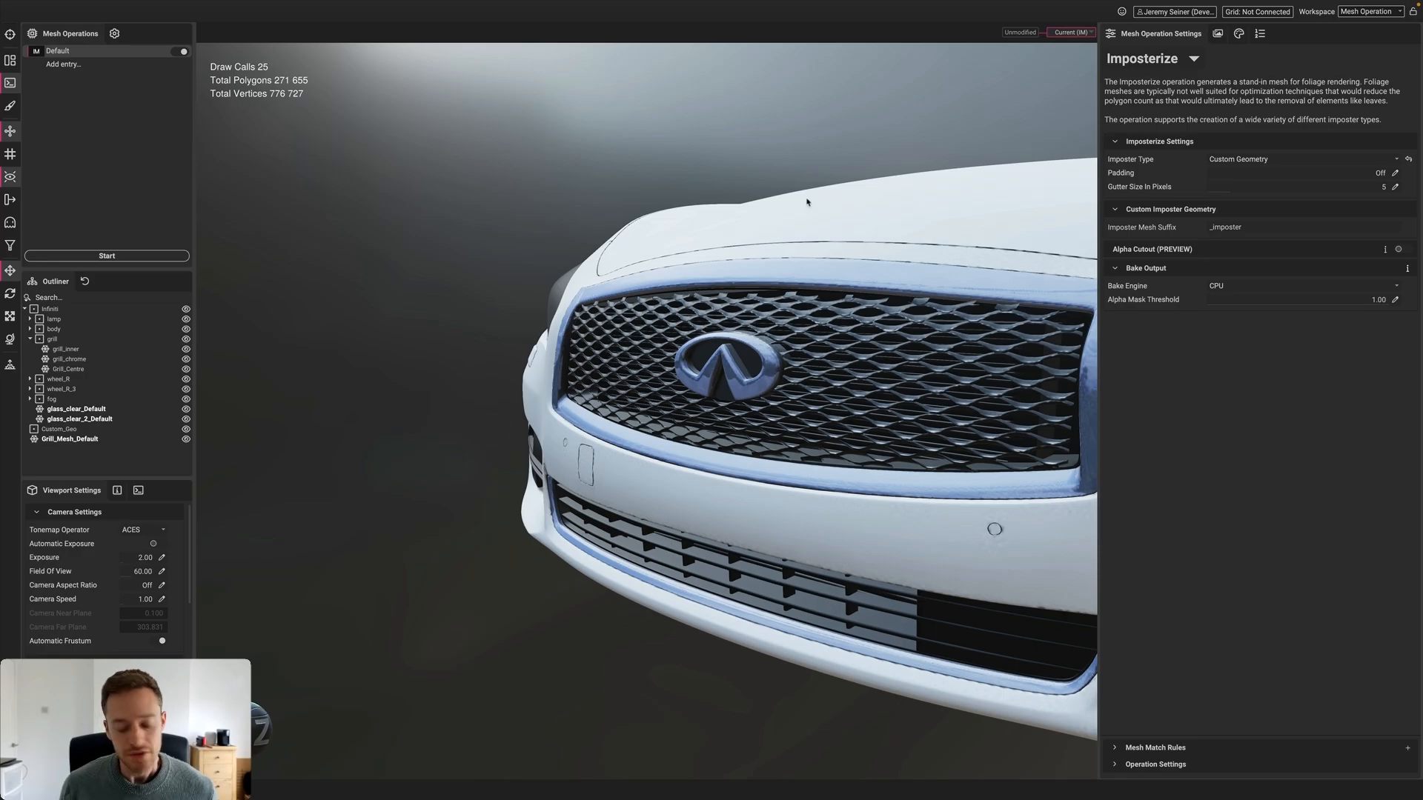
{"action": "middle_click_drag", "start_coordinate": [891, 313], "coordinate": [730, 321]}
{"action": "scroll", "coordinate": [730, 322], "scroll_direction": "down", "scroll_amount": 4}
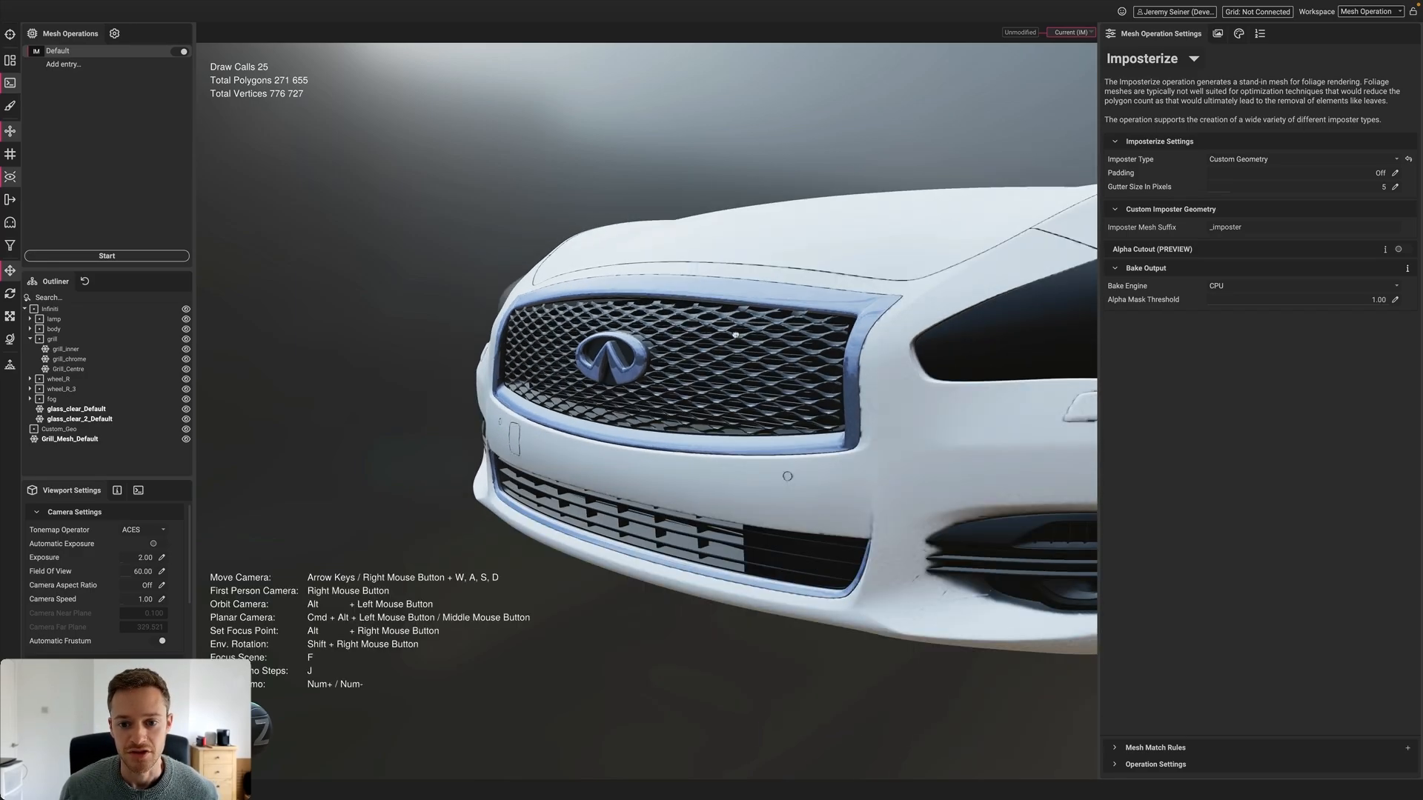
{"action": "left_click_drag", "start_coordinate": [712, 326], "coordinate": [724, 338], "text": "alt"}
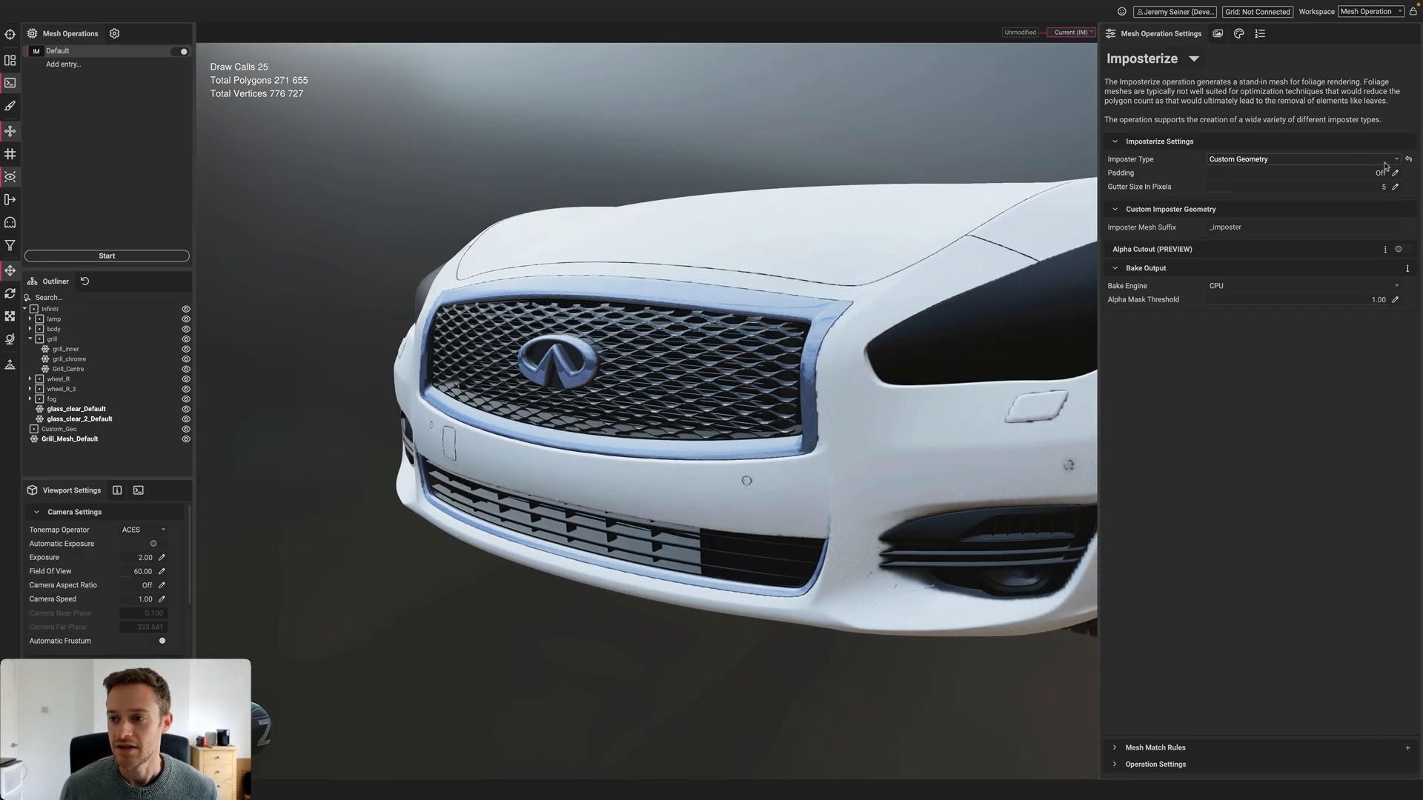
{"action": "left_click", "coordinate": [1386, 160]}
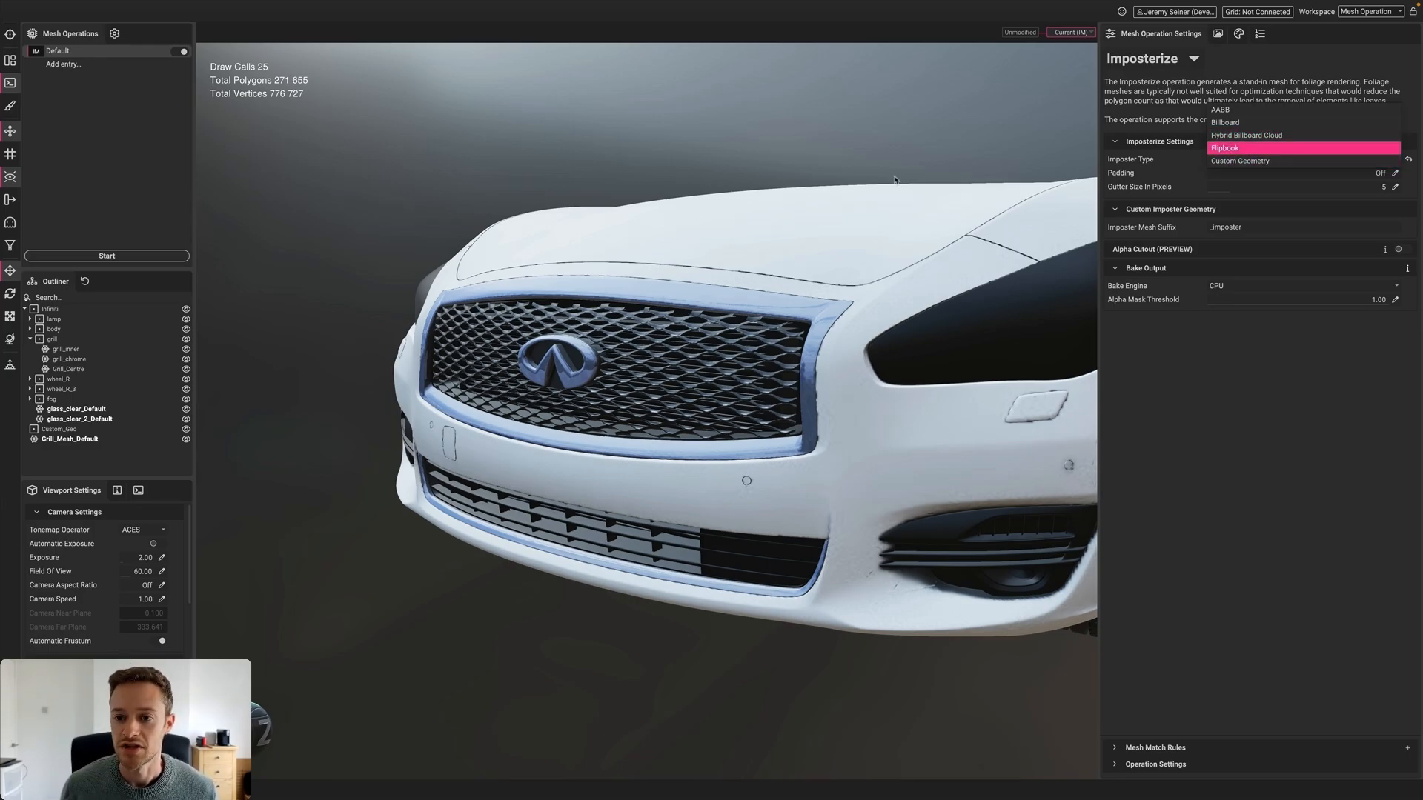
Keep Custom Geometry as the imposter type and turn the car to show its right side
{"action": "left_click", "coordinate": [1259, 161]}
{"action": "left_click_drag", "start_coordinate": [638, 348], "coordinate": [571, 381]}
{"action": "middle_click_drag", "start_coordinate": [571, 380], "coordinate": [626, 379]}
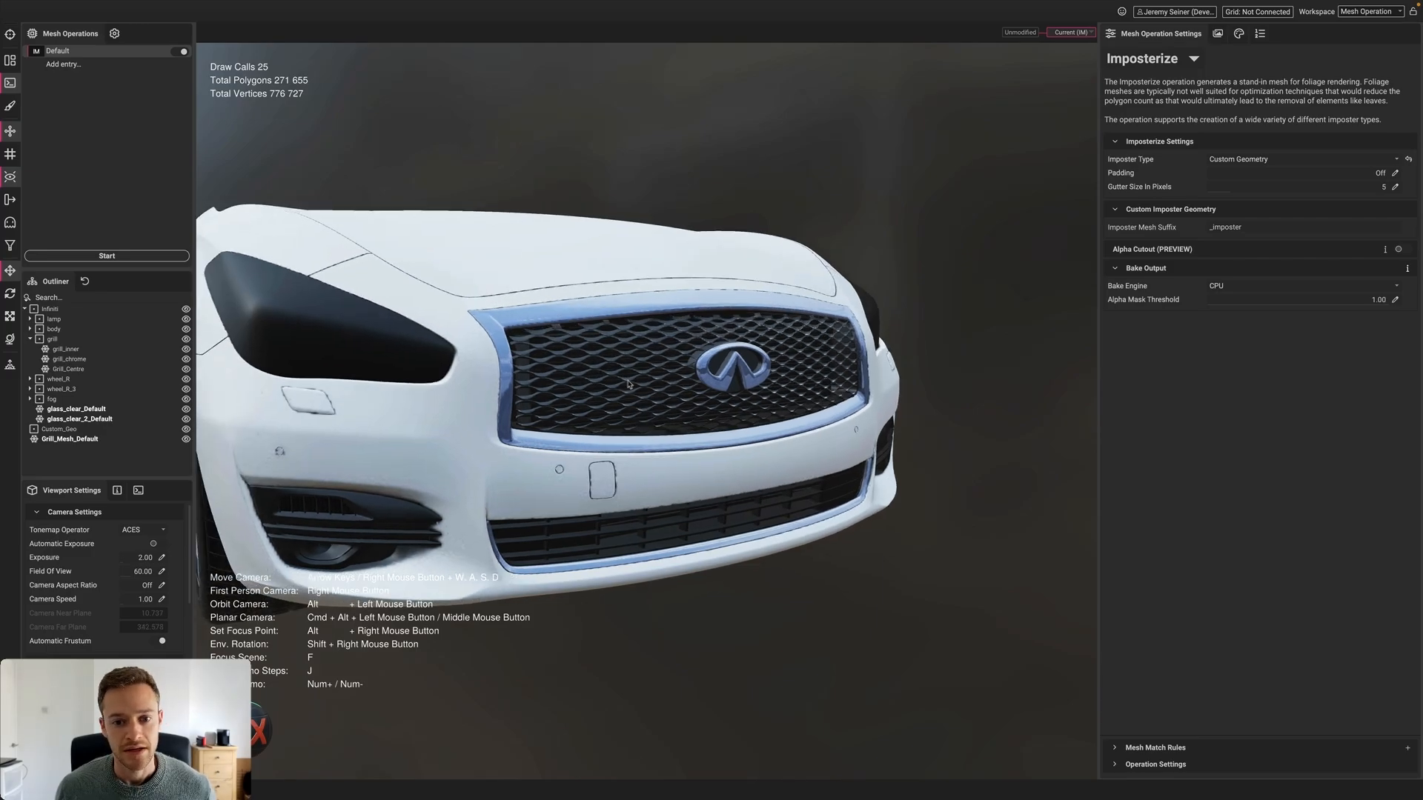
{"action": "right_click_drag", "start_coordinate": [626, 379], "coordinate": [832, 356], "text": "shift"}
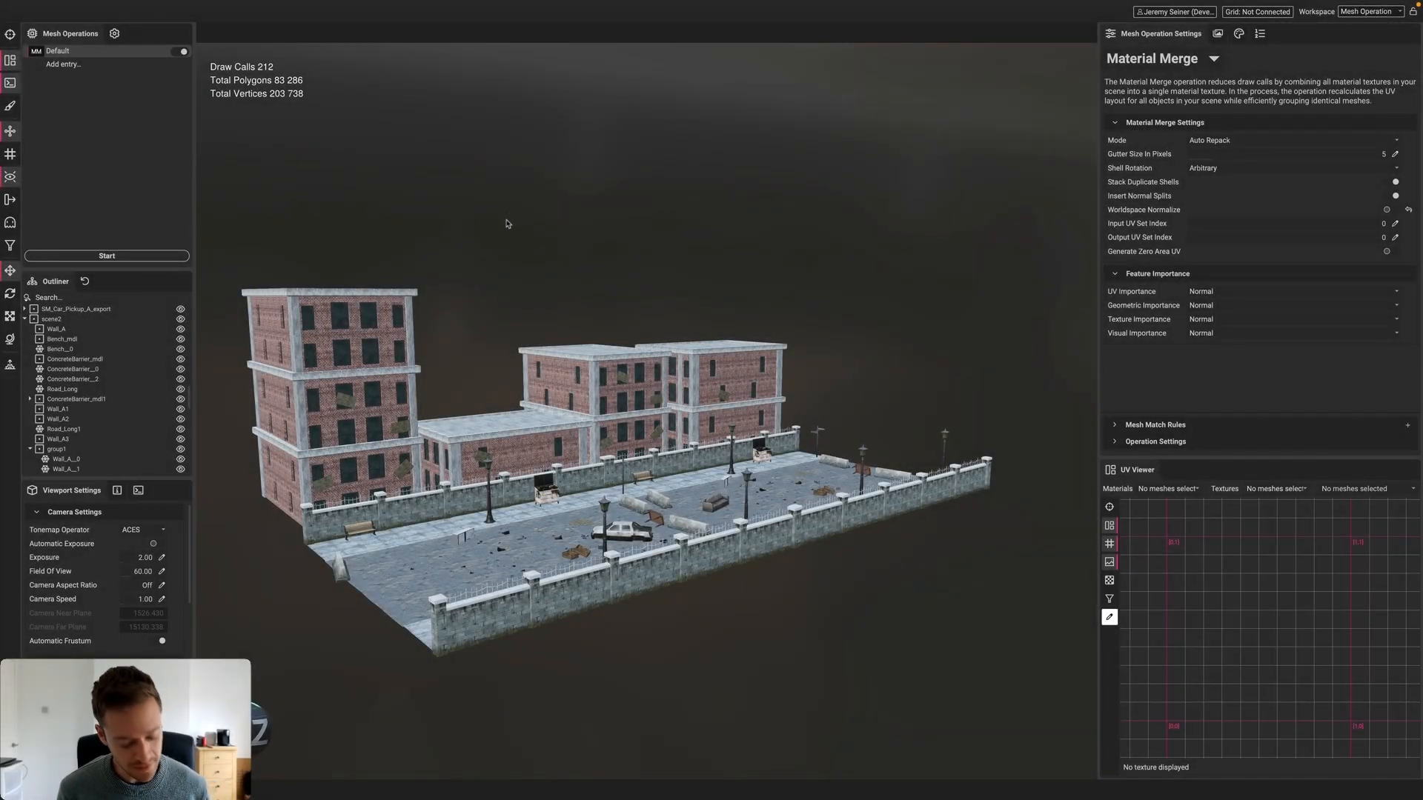
{"action": "mouse_move", "coordinate": [522, 385]}
{"action": "left_mouse_down", "text": "alt"}
{"action": "mouse_move", "coordinate": [430, 389]}
{"action": "mouse_move", "coordinate": [498, 397]}
{"action": "left_mouse_up", "text": "alt"}
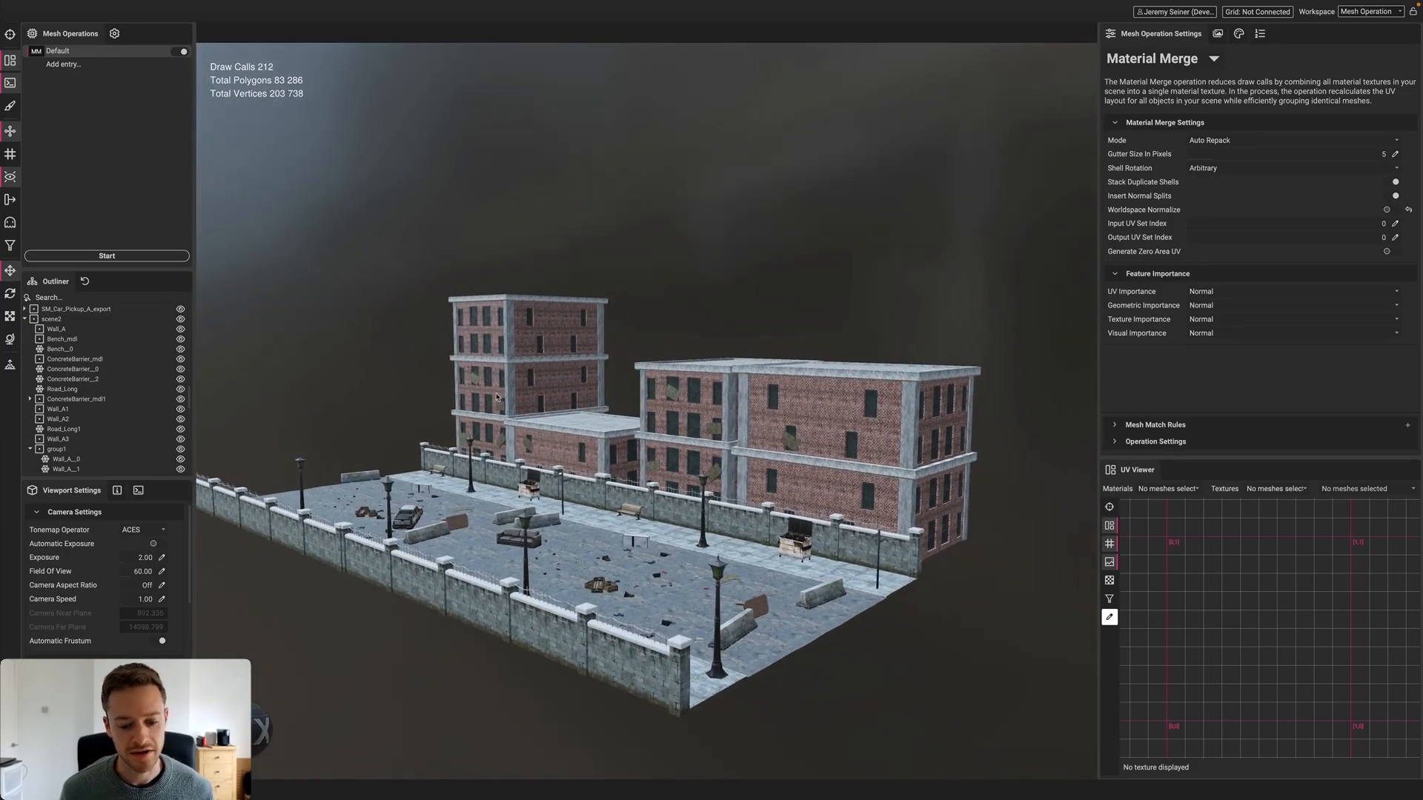
{"action": "scroll", "coordinate": [550, 424], "scroll_direction": "up", "scroll_amount": 3}
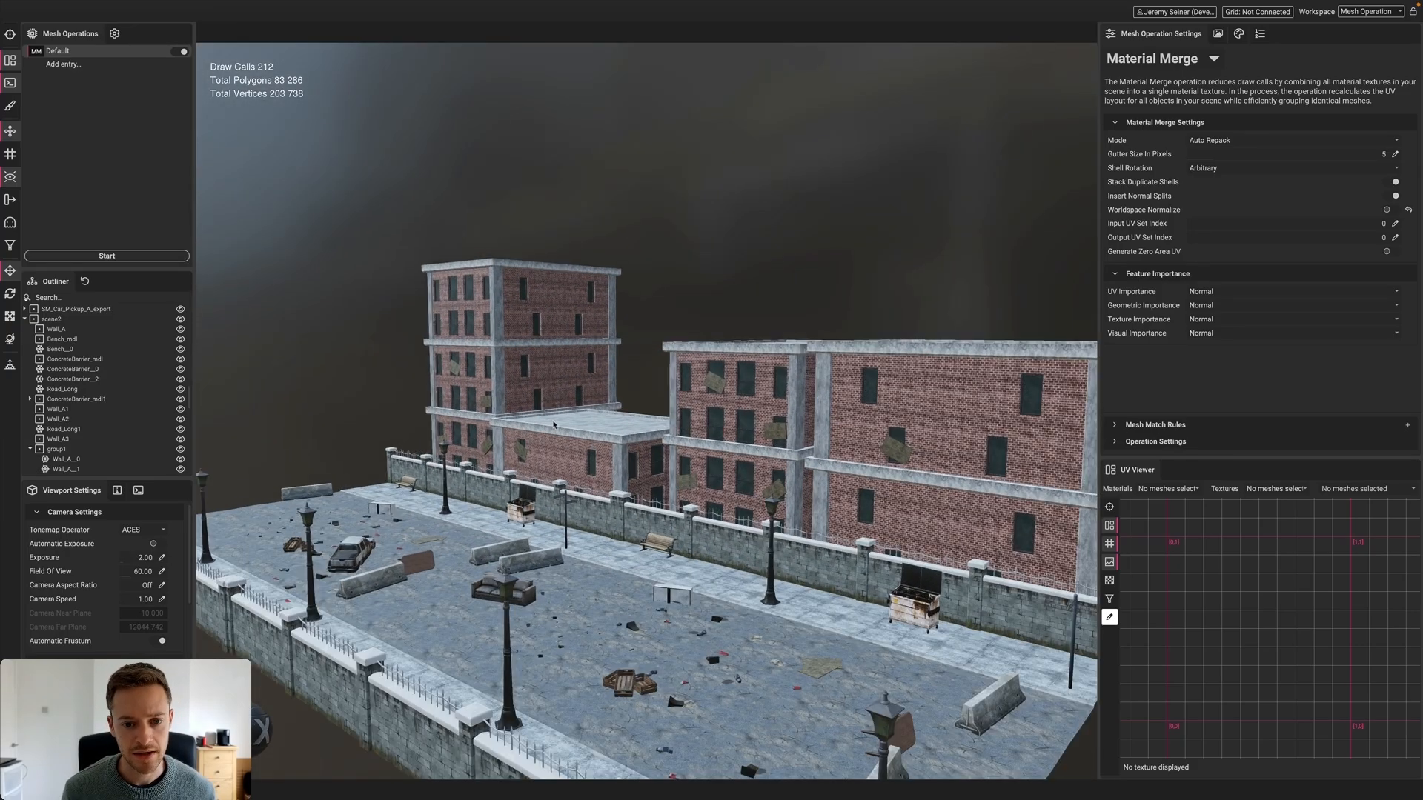
{"action": "mouse_move", "coordinate": [550, 424]}
{"action": "left_mouse_down", "text": "alt"}
{"action": "mouse_move", "coordinate": [594, 464]}
{"action": "mouse_move", "coordinate": [534, 460]}
{"action": "mouse_move", "coordinate": [530, 442]}
{"action": "left_mouse_up", "text": "alt"}
{"action": "scroll", "coordinate": [530, 442], "scroll_direction": "up", "scroll_amount": 2}
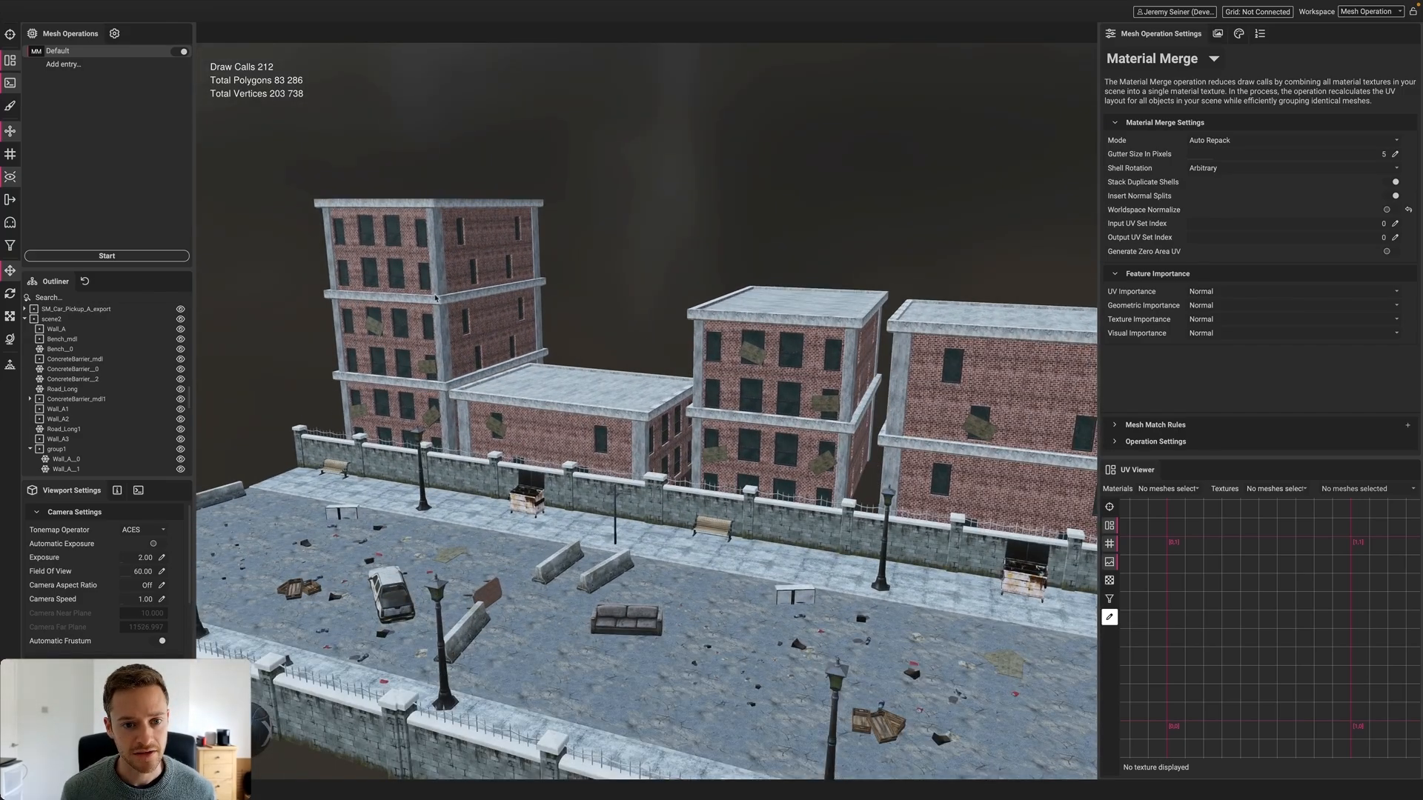
{"action": "left_click", "coordinate": [467, 261]}
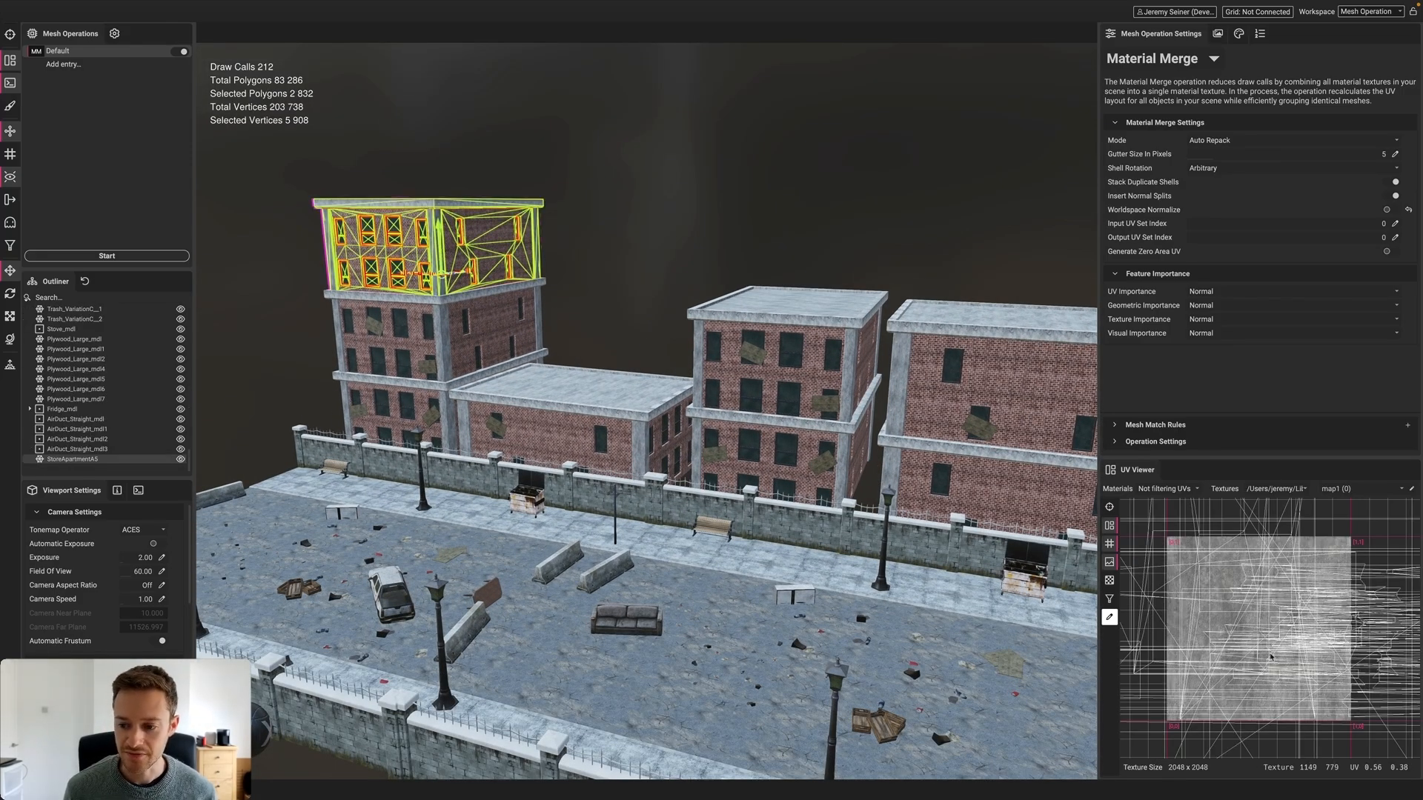
{"action": "scroll", "coordinate": [1266, 618], "scroll_direction": "down", "scroll_amount": 4}
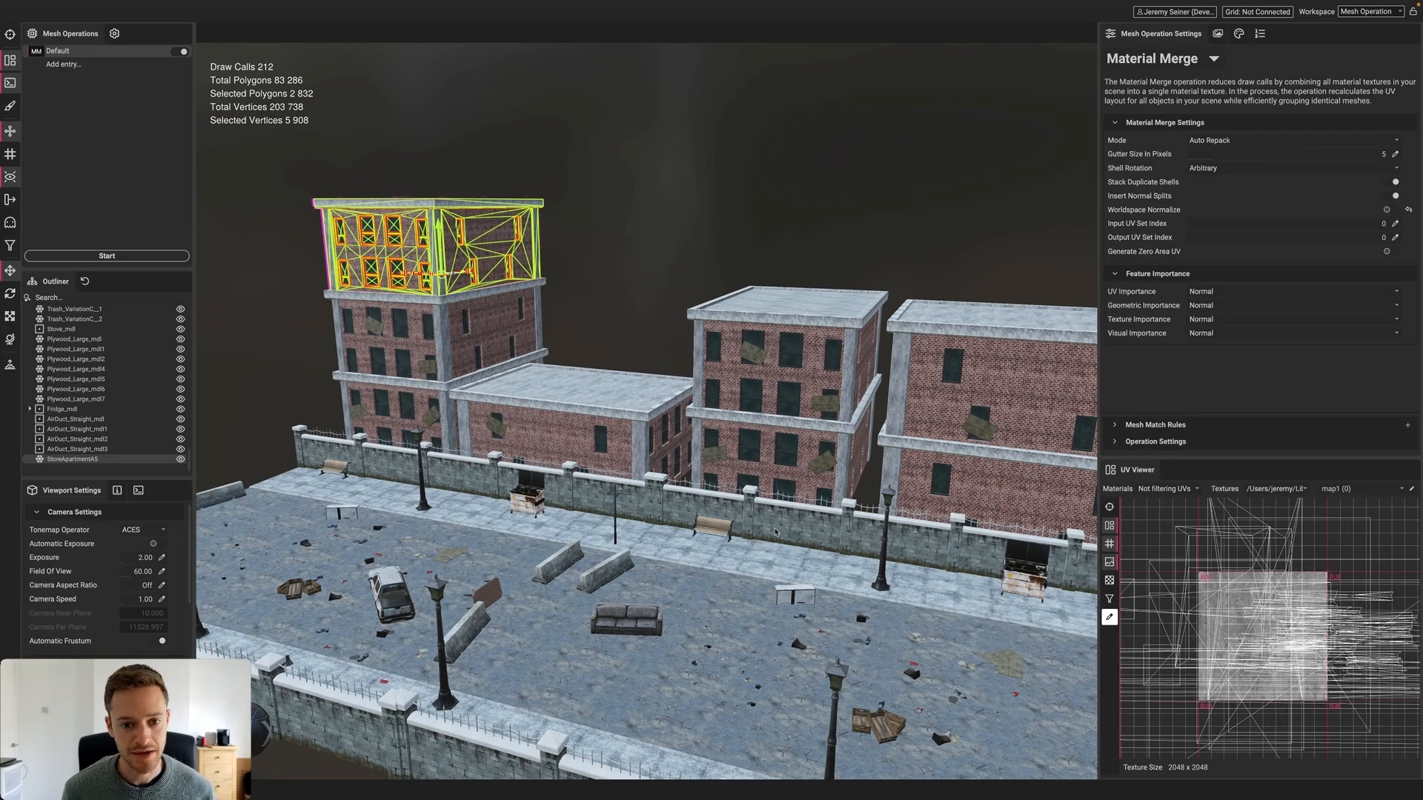
{"action": "left_click", "coordinate": [606, 346]}
{"action": "scroll", "coordinate": [626, 618], "scroll_direction": "up", "scroll_amount": 3}
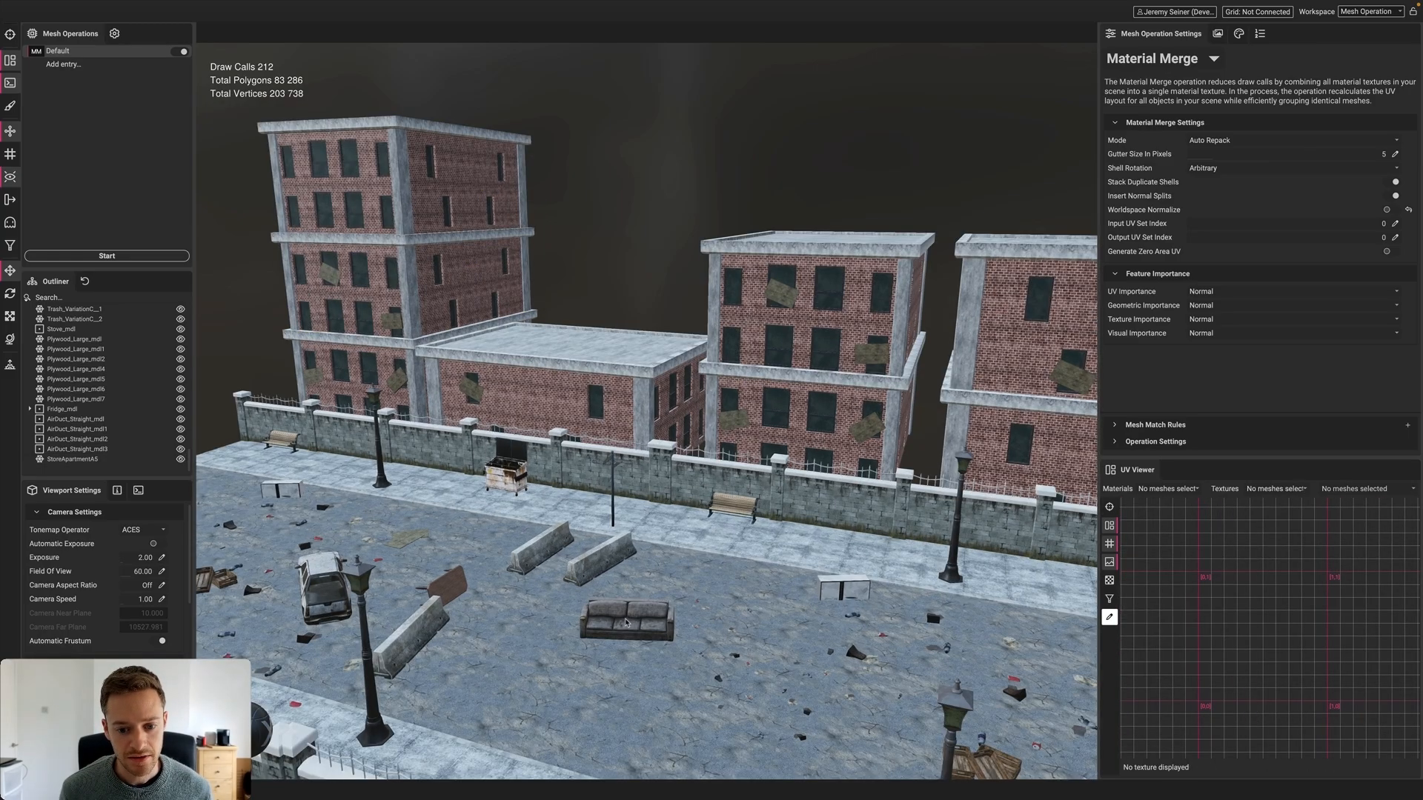
{"action": "left_click", "coordinate": [626, 619]}
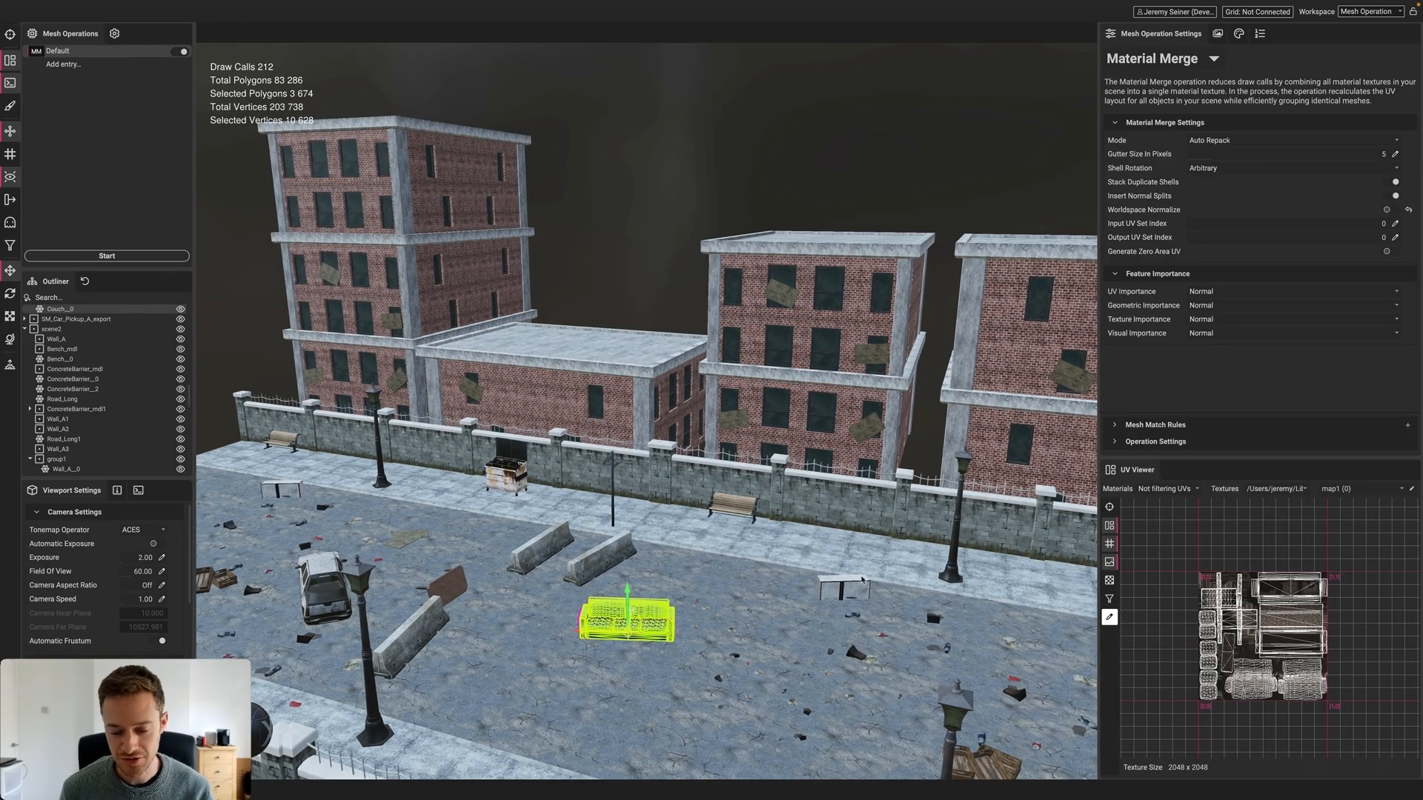
{"action": "left_click", "coordinate": [734, 506]}
{"action": "left_click", "coordinate": [601, 456]}
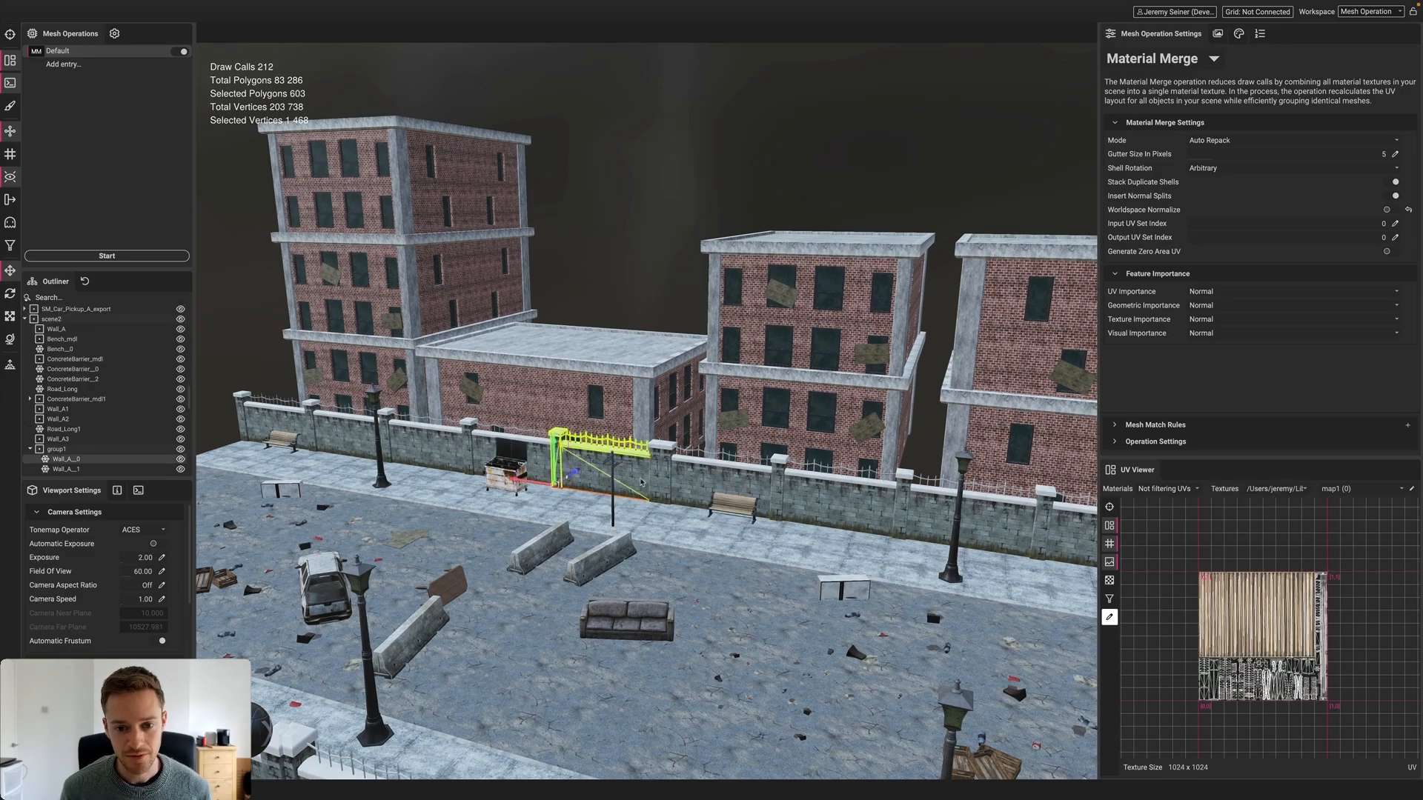
{"action": "left_click", "coordinate": [855, 505]}
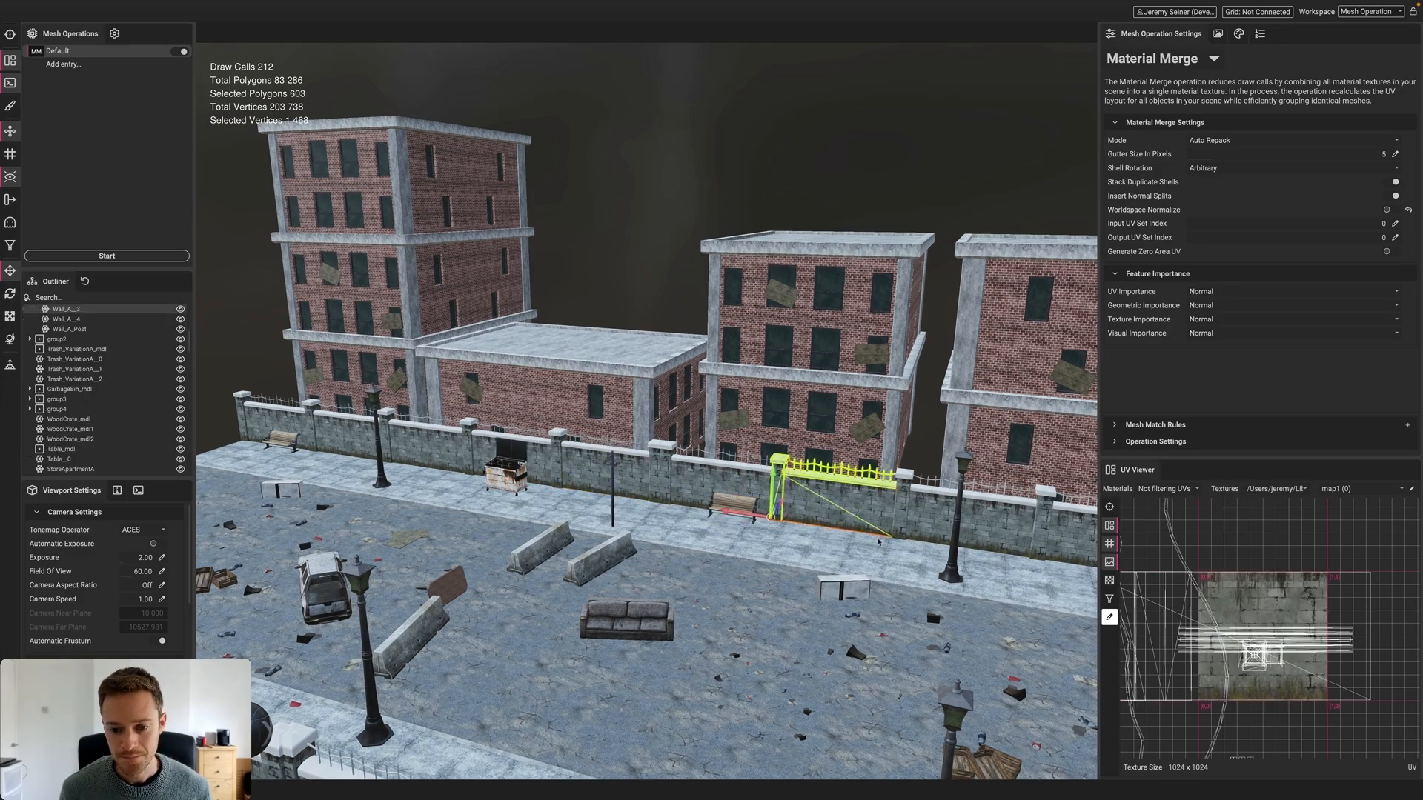
{"action": "left_click", "coordinate": [630, 295]}
{"action": "key", "text": "f"}
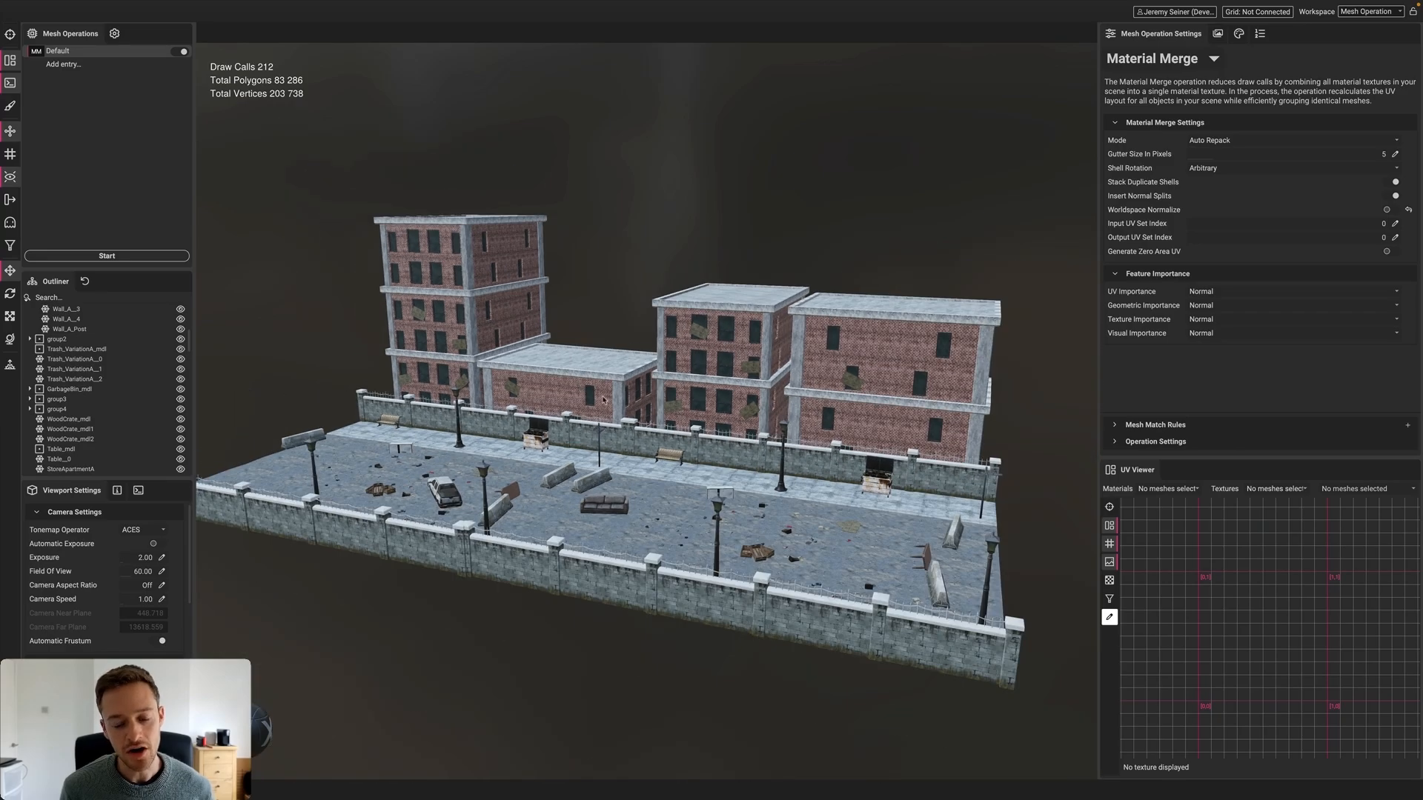
Change Material Merge's Gutter Size In Pixels from 5 to 15
{"action": "left_click_drag", "start_coordinate": [581, 424], "coordinate": [483, 425], "text": "alt"}
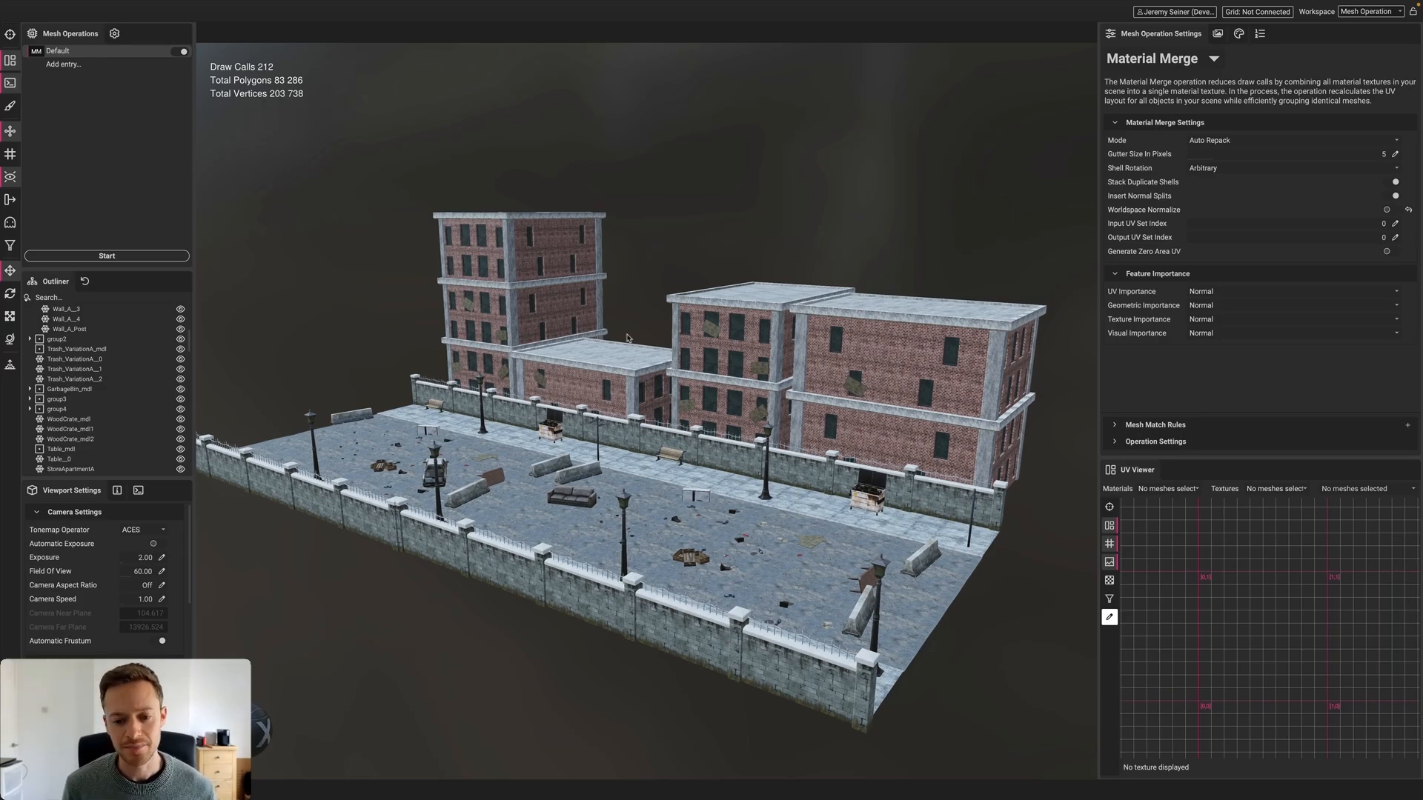
{"action": "mouse_move", "coordinate": [598, 421]}
{"action": "left_mouse_down", "text": "alt"}
{"action": "mouse_move", "coordinate": [613, 411]}
{"action": "mouse_move", "coordinate": [561, 431]}
{"action": "mouse_move", "coordinate": [588, 442]}
{"action": "left_mouse_up", "text": "alt"}
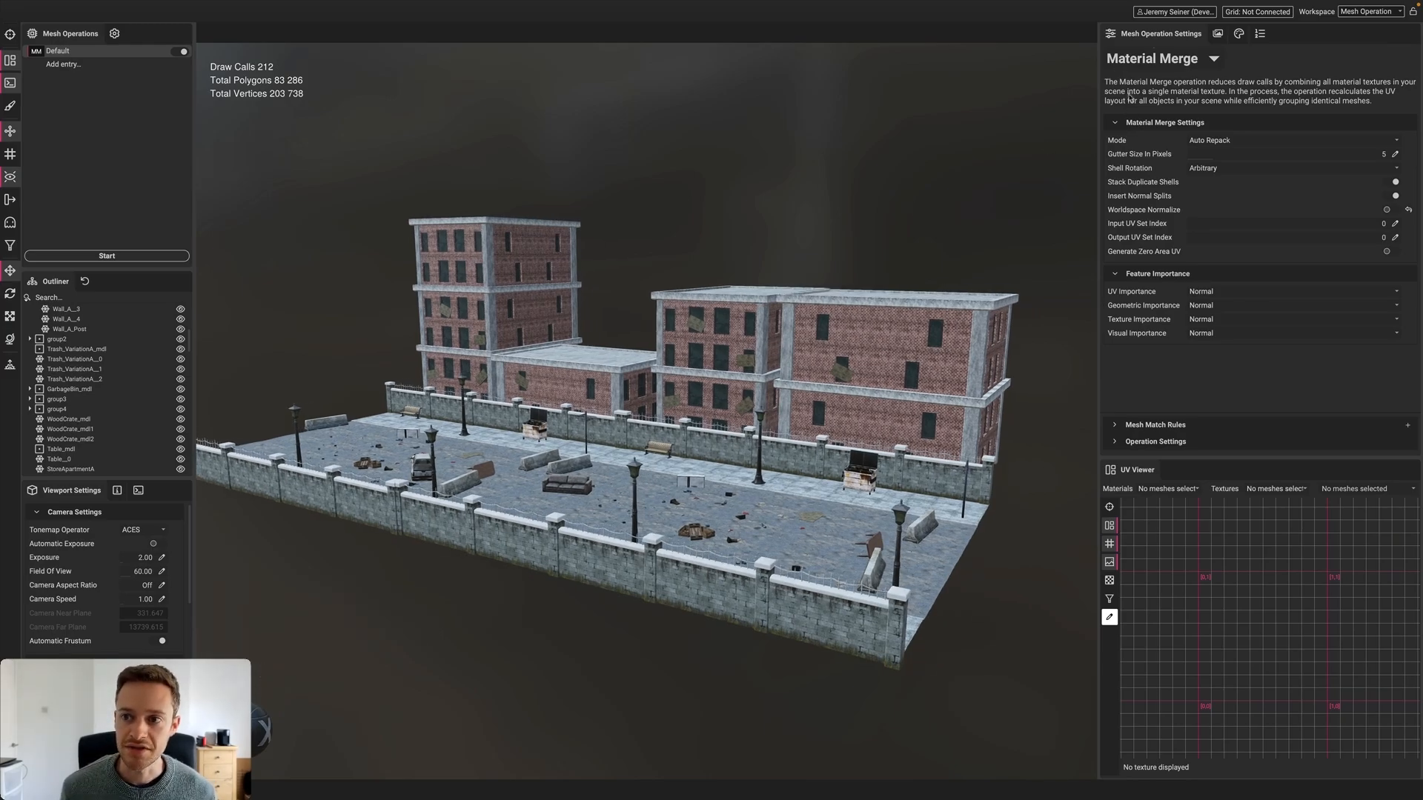
{"action": "left_click", "coordinate": [1210, 63]}
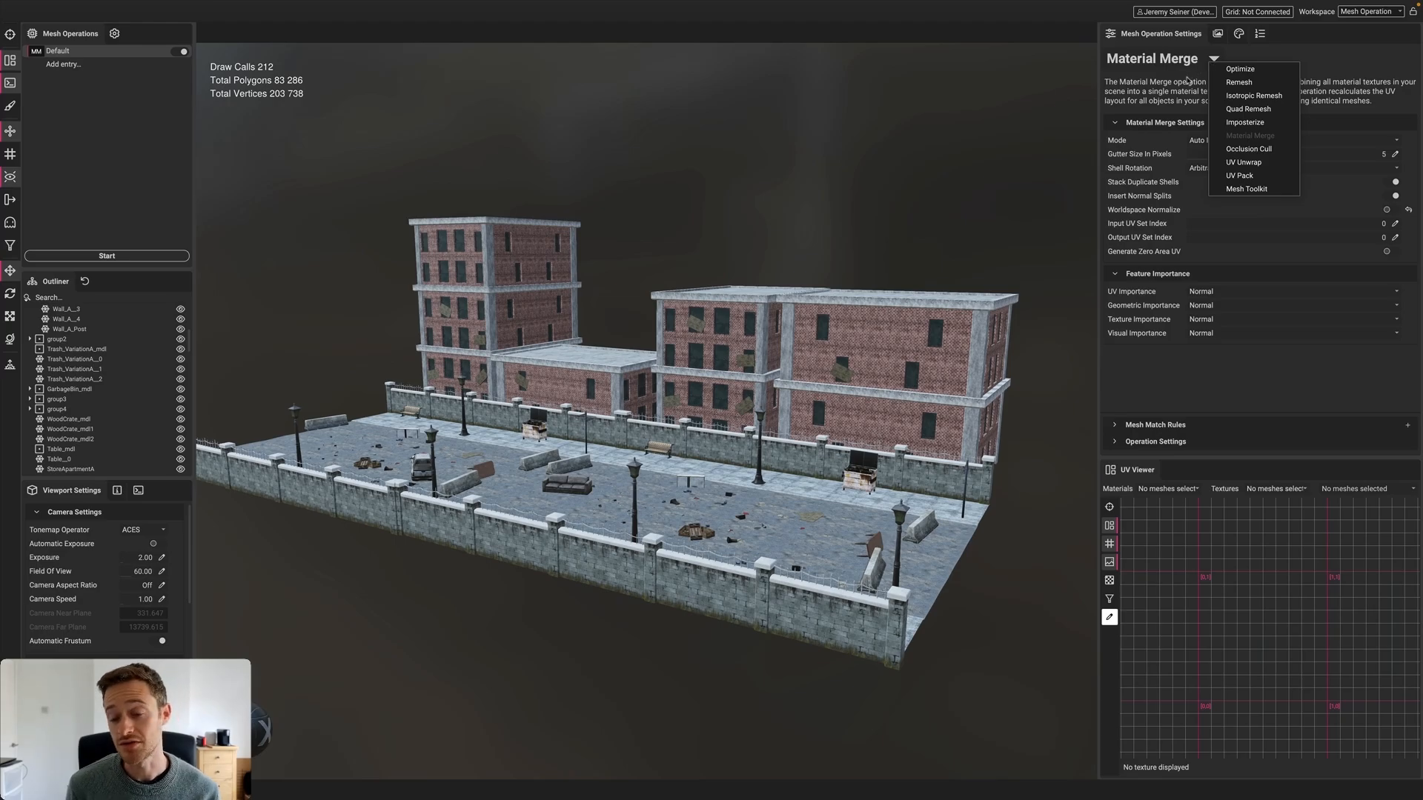
{"action": "left_click", "coordinate": [1174, 97]}
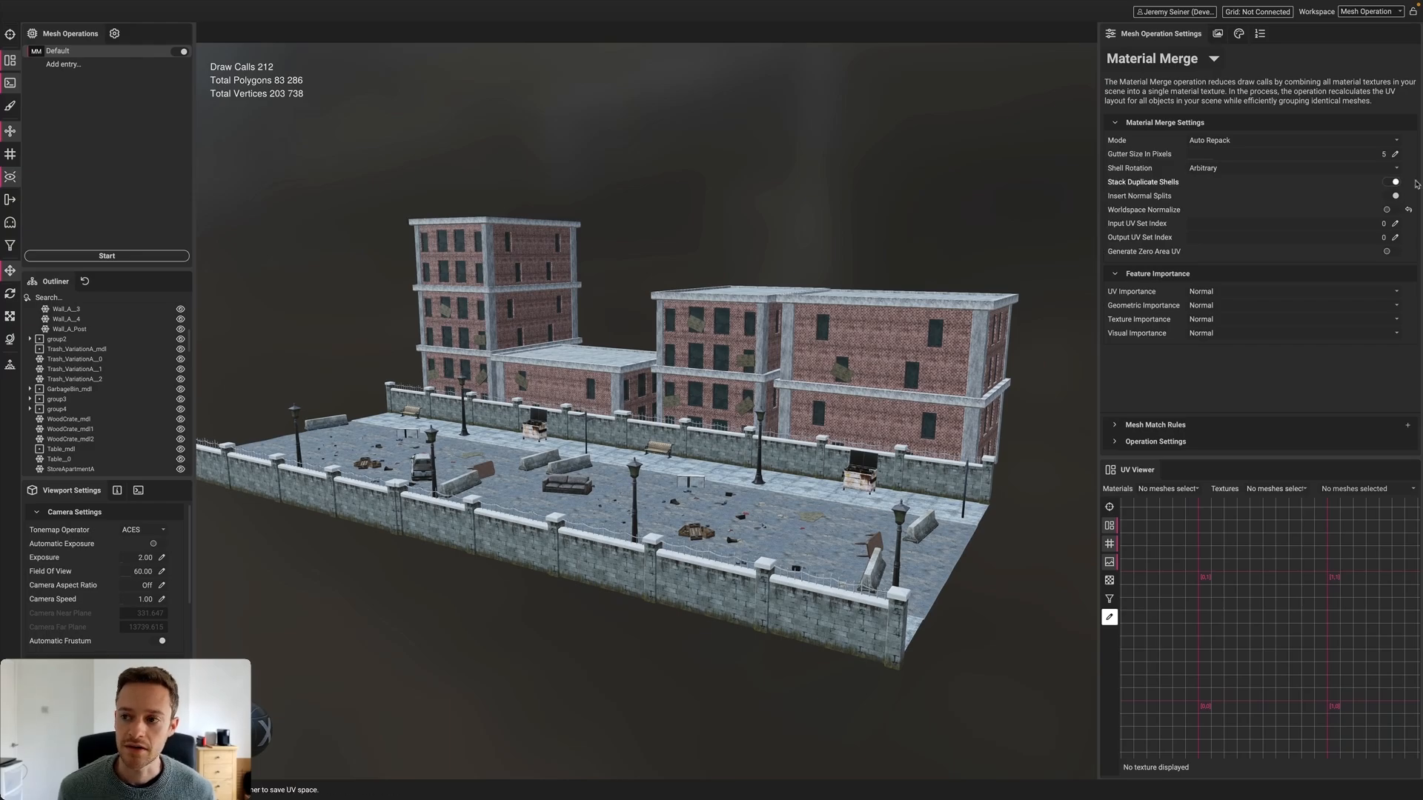
{"action": "left_click", "coordinate": [1394, 154]}
{"action": "type", "text": "15"}
{"action": "key", "text": "Return"}
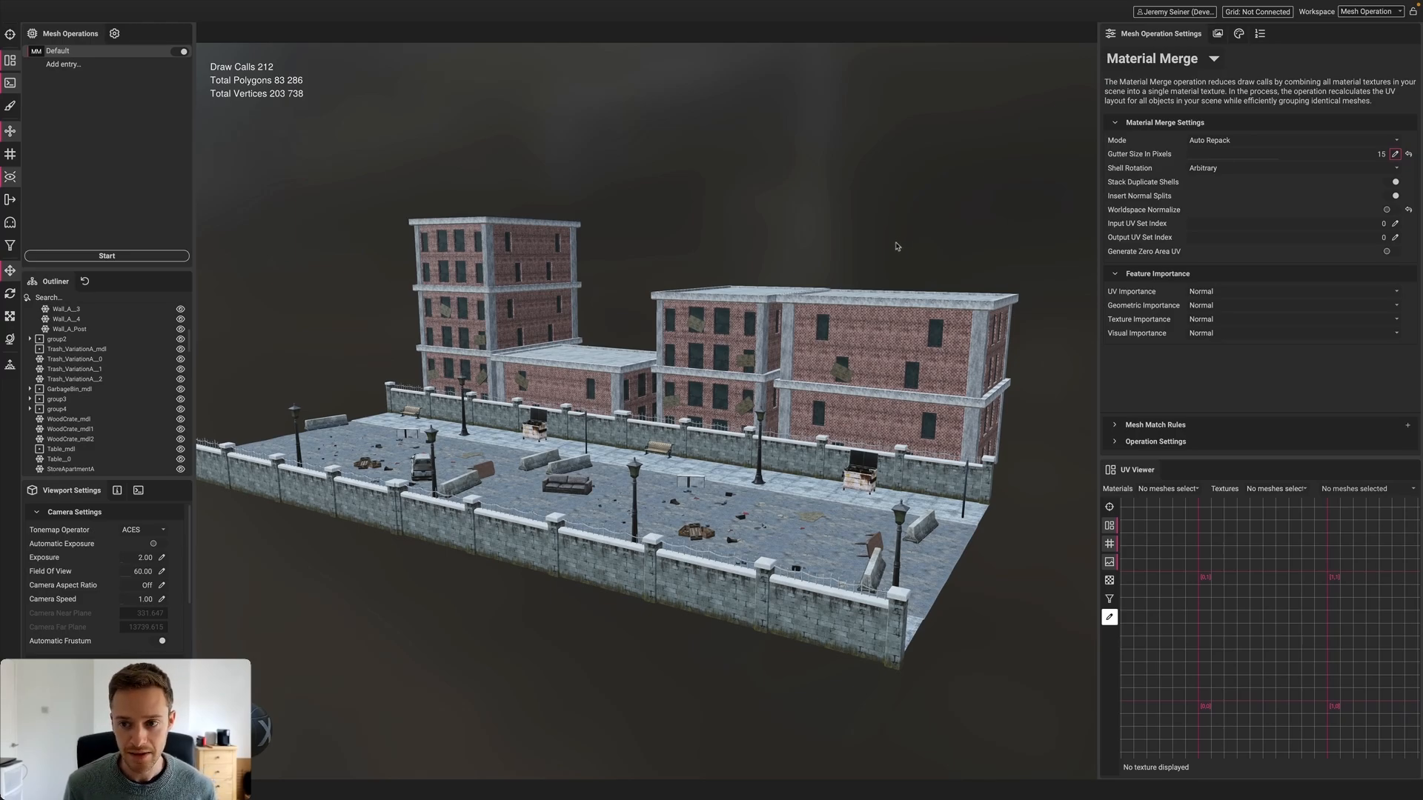
Bring the camera around to face the street scene's brick wall
{"action": "scroll", "coordinate": [892, 317], "scroll_direction": "up", "scroll_amount": 10}
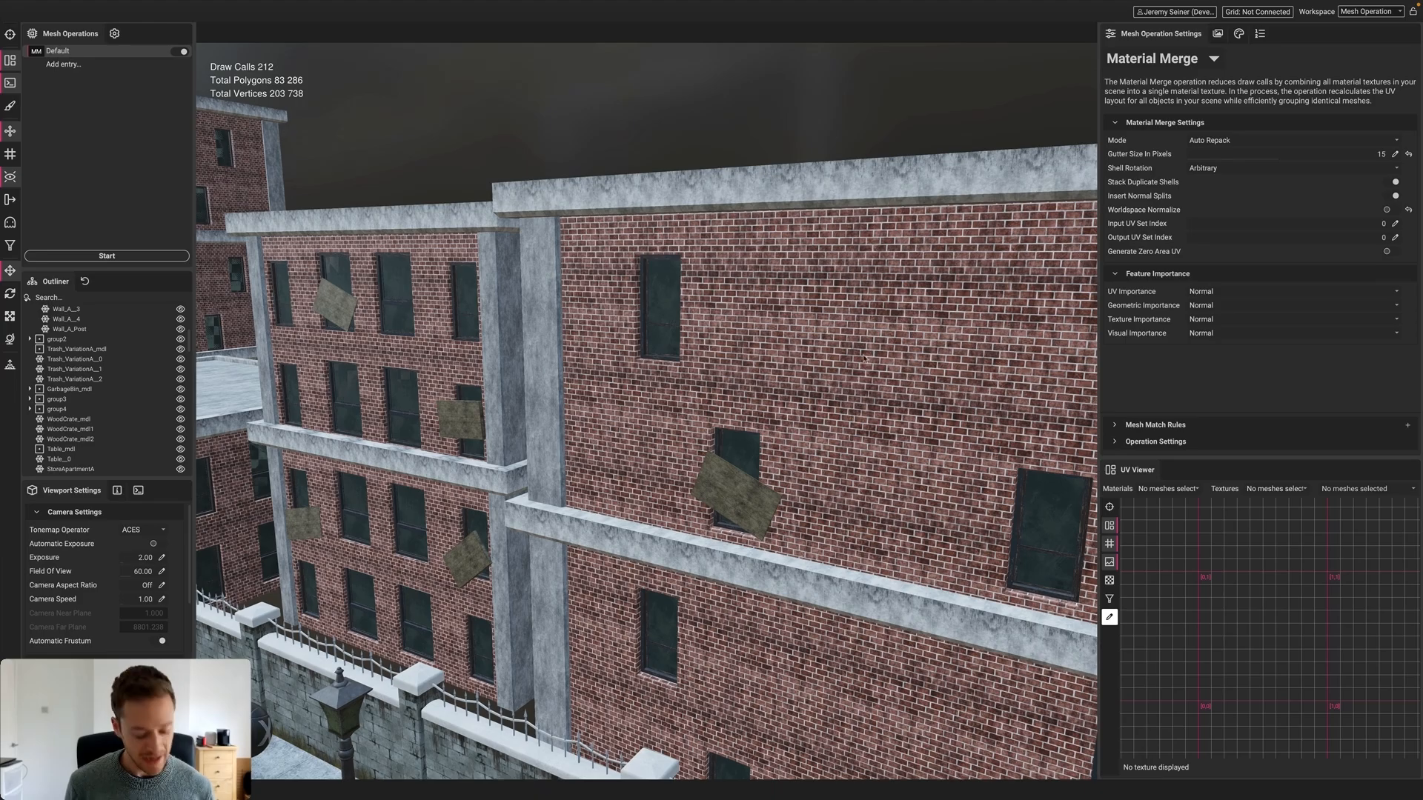
{"action": "left_click_drag", "start_coordinate": [860, 374], "coordinate": [768, 345], "text": "alt"}
{"action": "middle_click_drag", "start_coordinate": [767, 346], "coordinate": [700, 329]}
{"action": "left_click_drag", "start_coordinate": [699, 329], "coordinate": [705, 328], "text": "alt"}
{"action": "scroll", "coordinate": [692, 353], "scroll_direction": "up", "scroll_amount": 5}
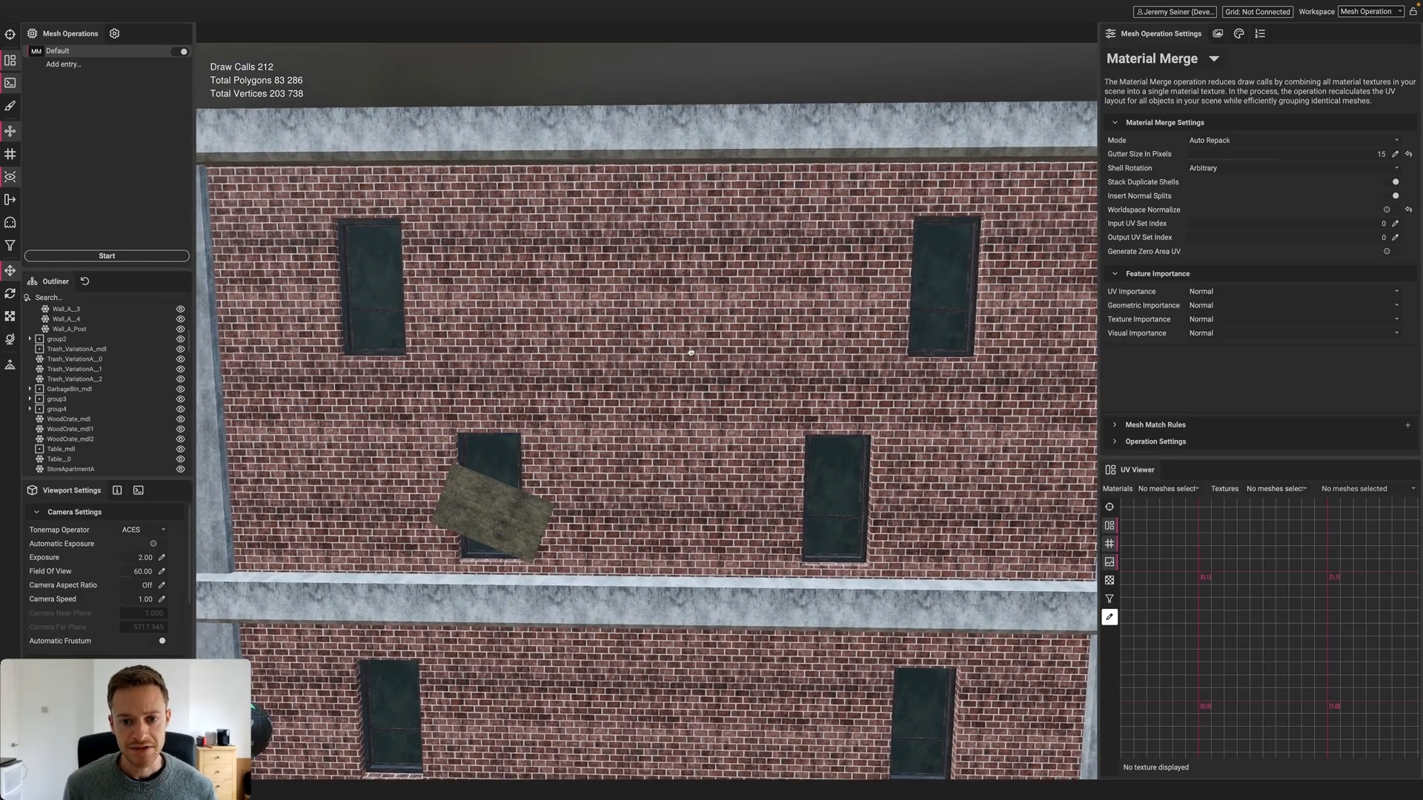
{"action": "right_click", "coordinate": [691, 352]}
{"action": "left_click", "coordinate": [714, 288]}
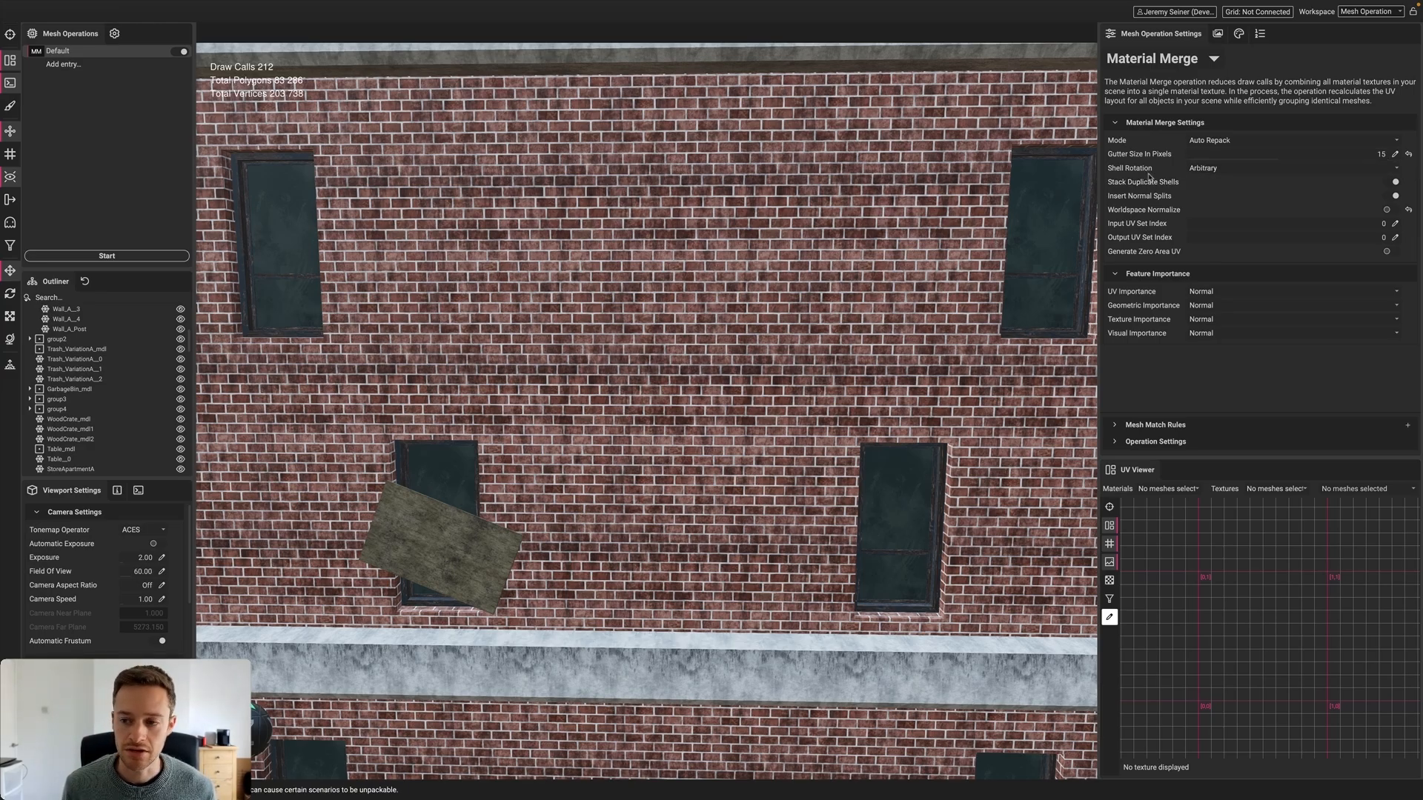
Set Shell Rotation to Allow 90° Rotations
{"action": "left_click", "coordinate": [1257, 172]}
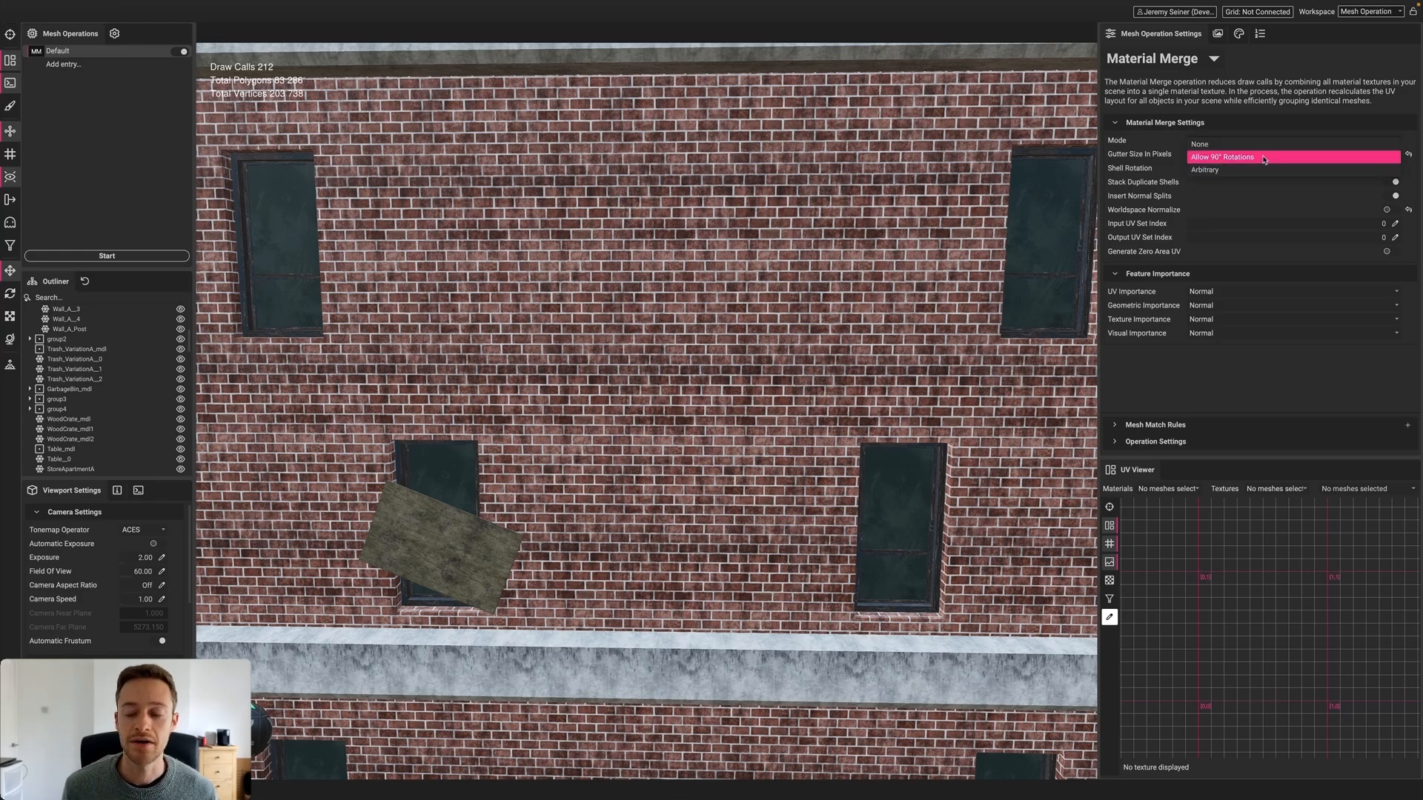
{"action": "left_click", "coordinate": [1264, 158]}
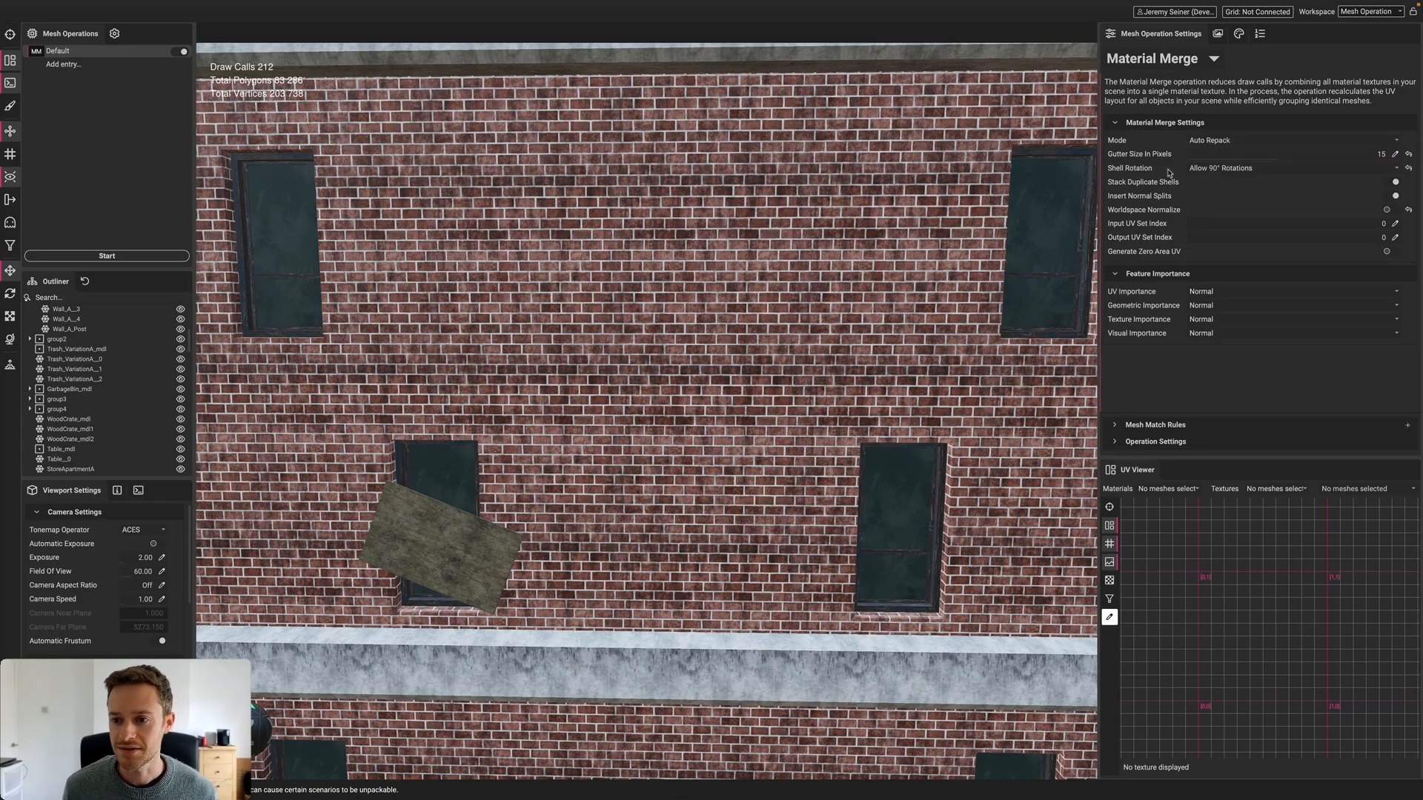
{"action": "scroll", "coordinate": [708, 270], "scroll_direction": "down", "scroll_amount": 5}
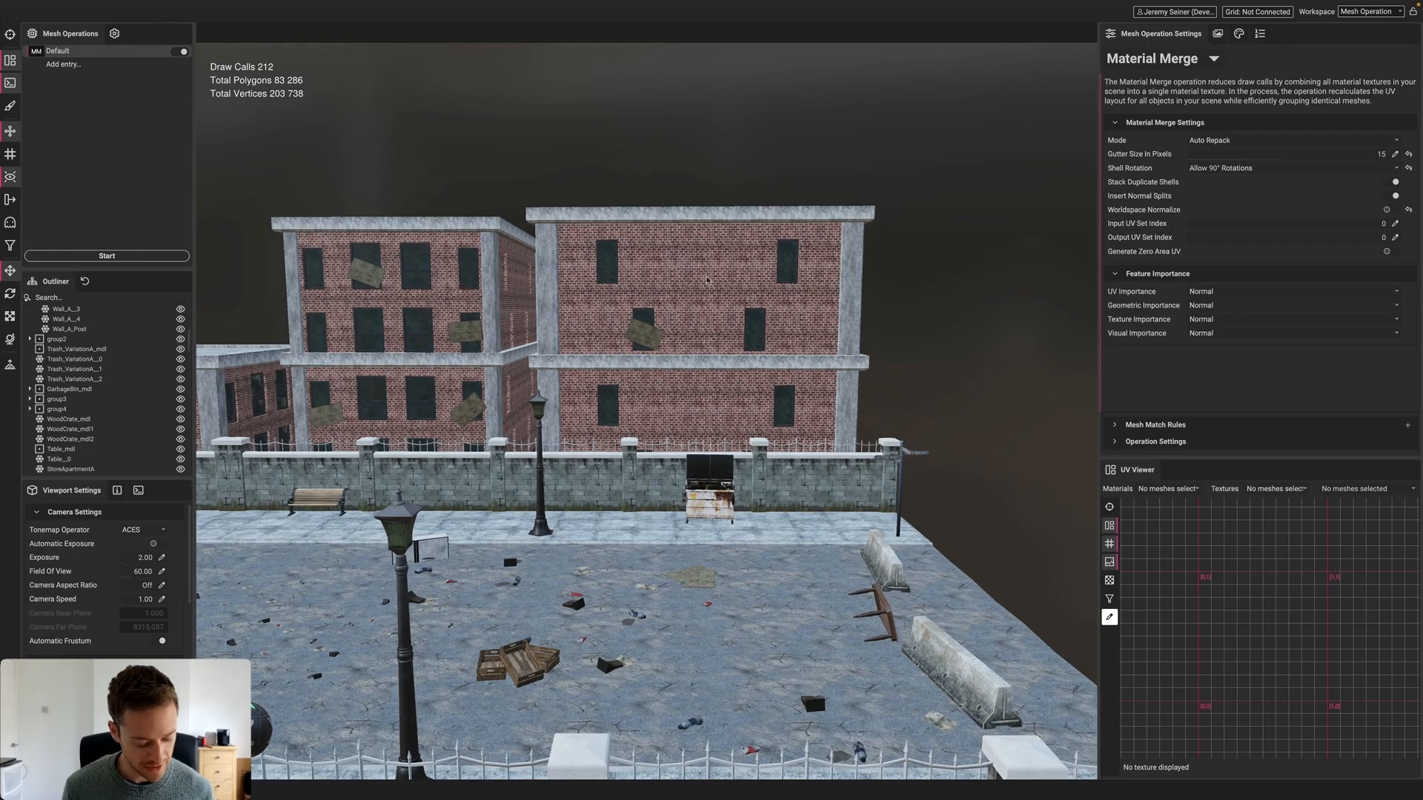
{"action": "left_click_drag", "start_coordinate": [706, 280], "coordinate": [967, 195]}
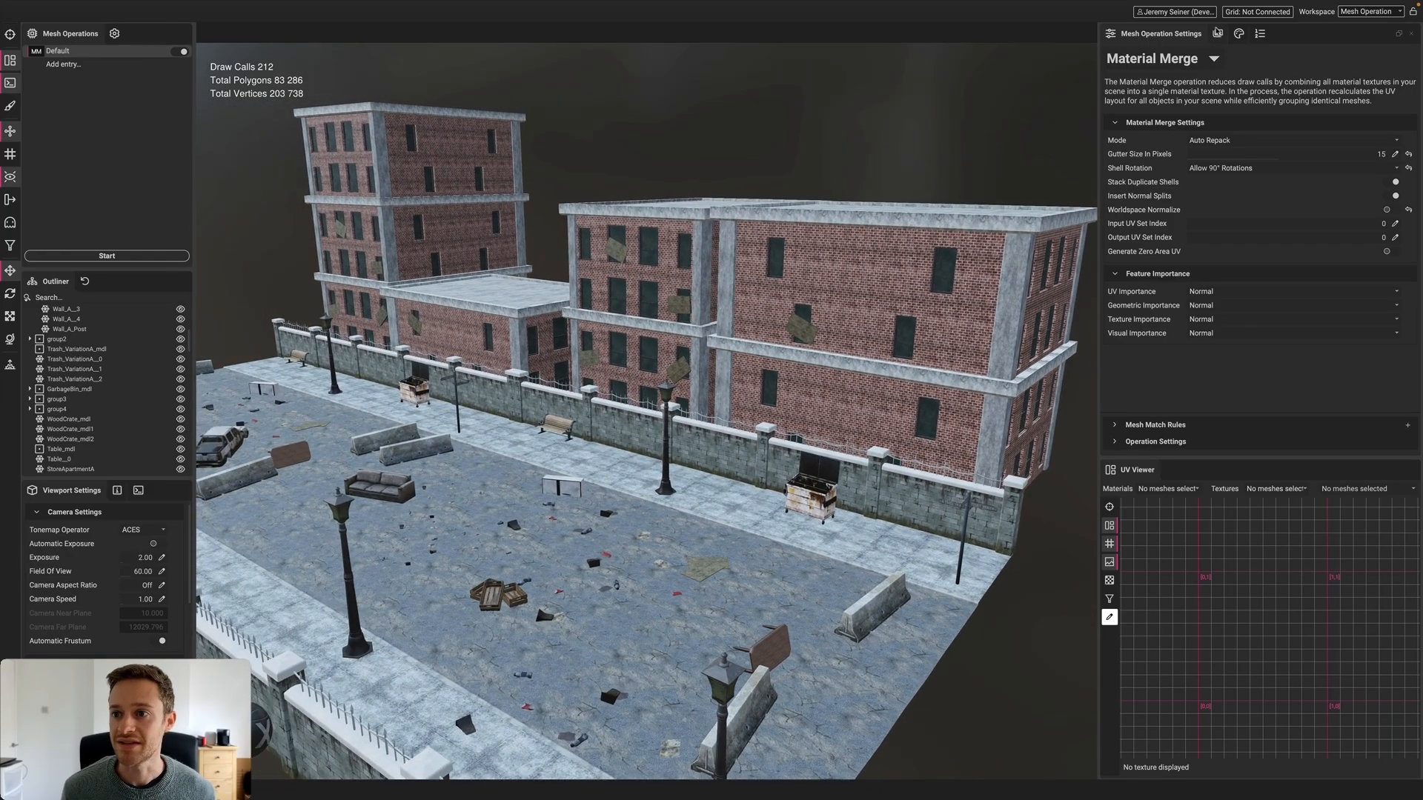
Show the Texture Output settings: 2048×2048 PNG with X2 super sampling
{"action": "left_click", "coordinate": [1218, 33]}
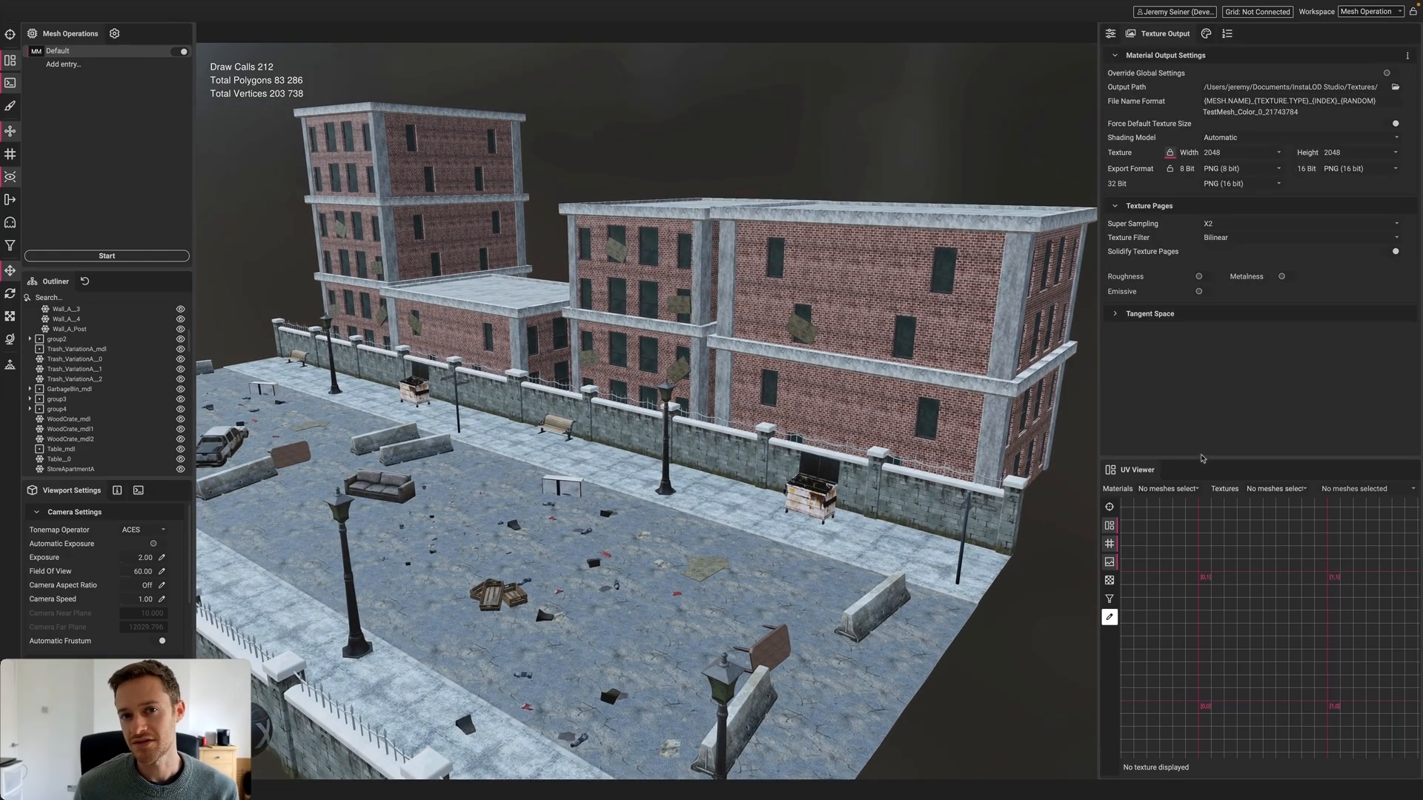
{"action": "scroll", "coordinate": [641, 518], "scroll_direction": "down", "scroll_amount": 3}
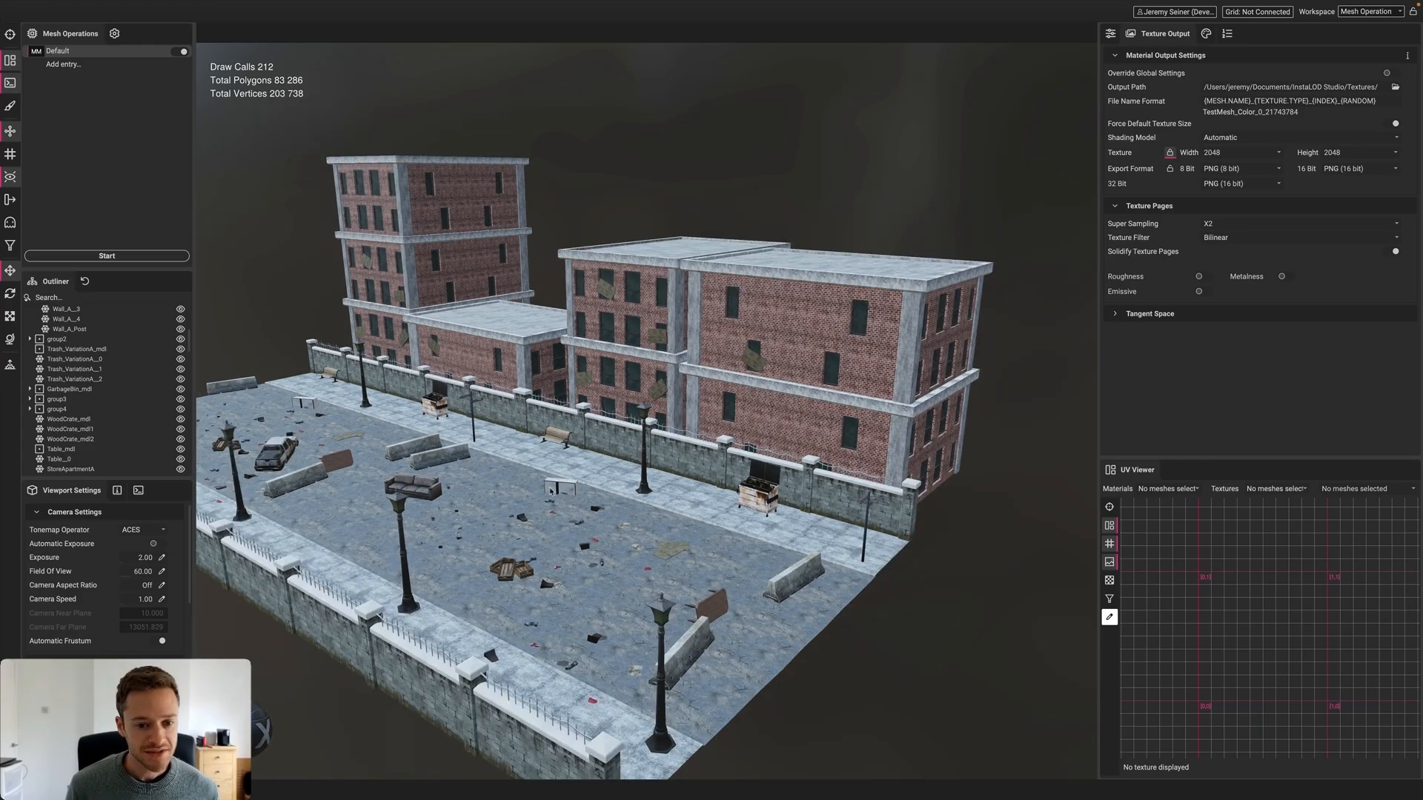
{"action": "left_click_drag", "start_coordinate": [538, 491], "coordinate": [560, 481], "text": "alt"}
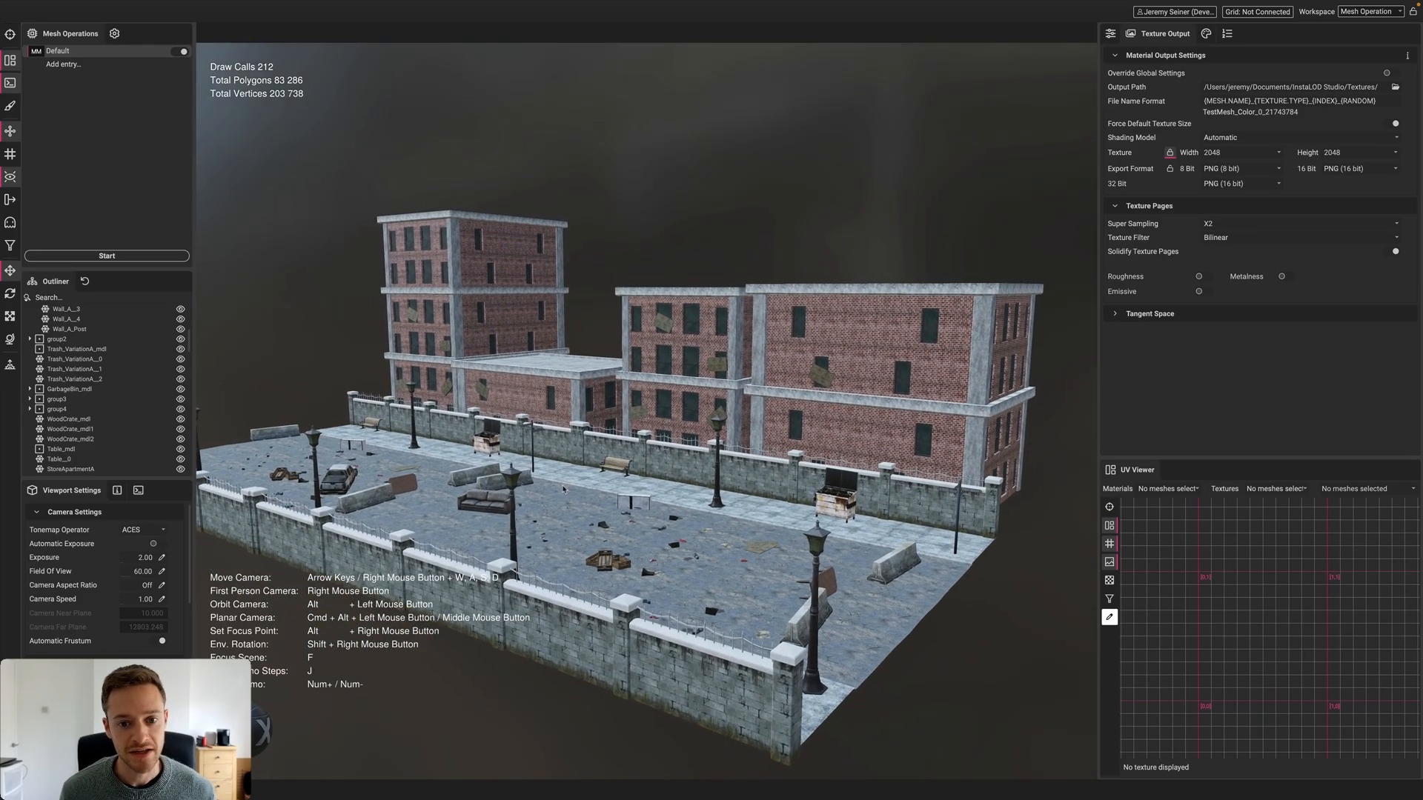
{"action": "scroll", "coordinate": [564, 480], "scroll_direction": "up", "scroll_amount": 2}
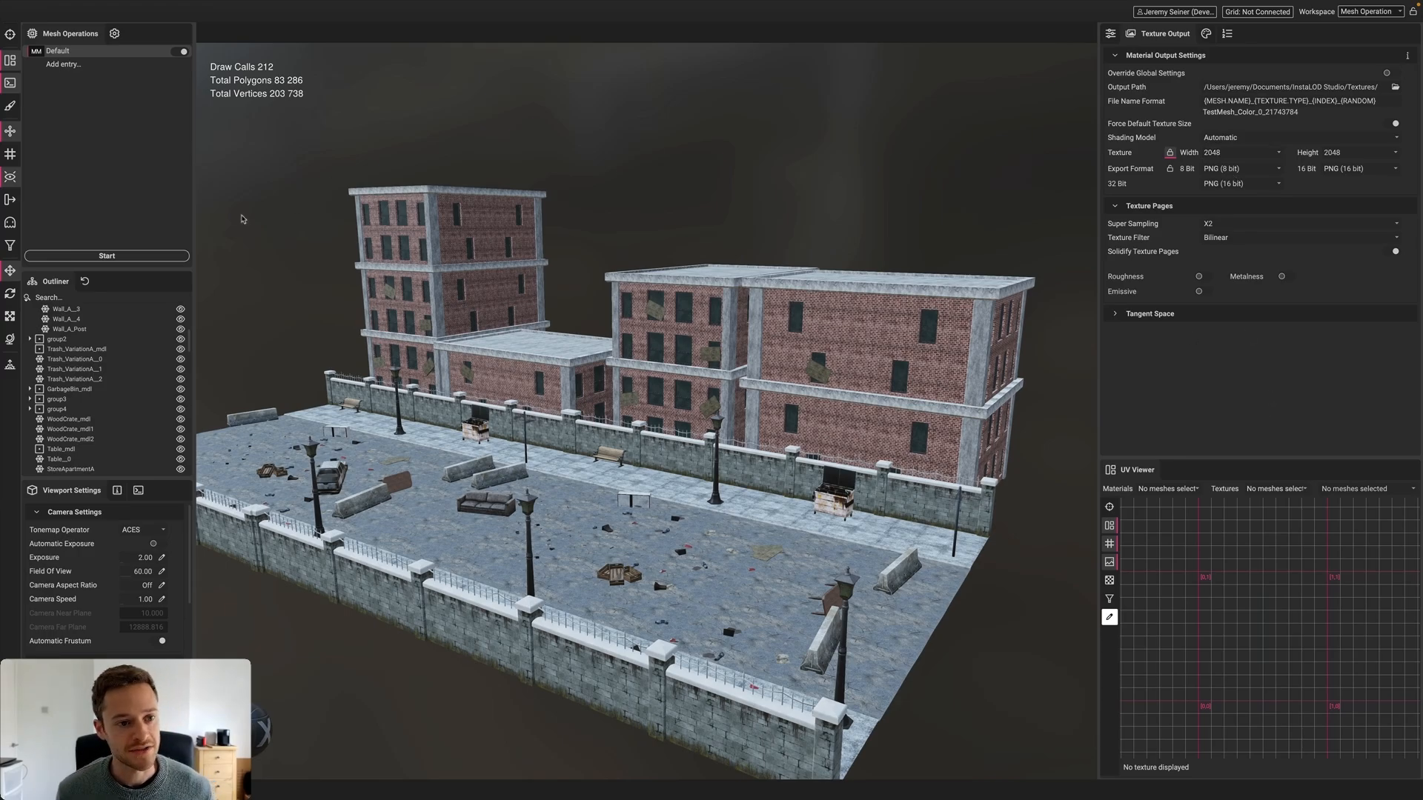
Run Material Merge on the street scene, cutting 212 draw calls to 98, and inspect the buildings
{"action": "left_click", "coordinate": [151, 256]}
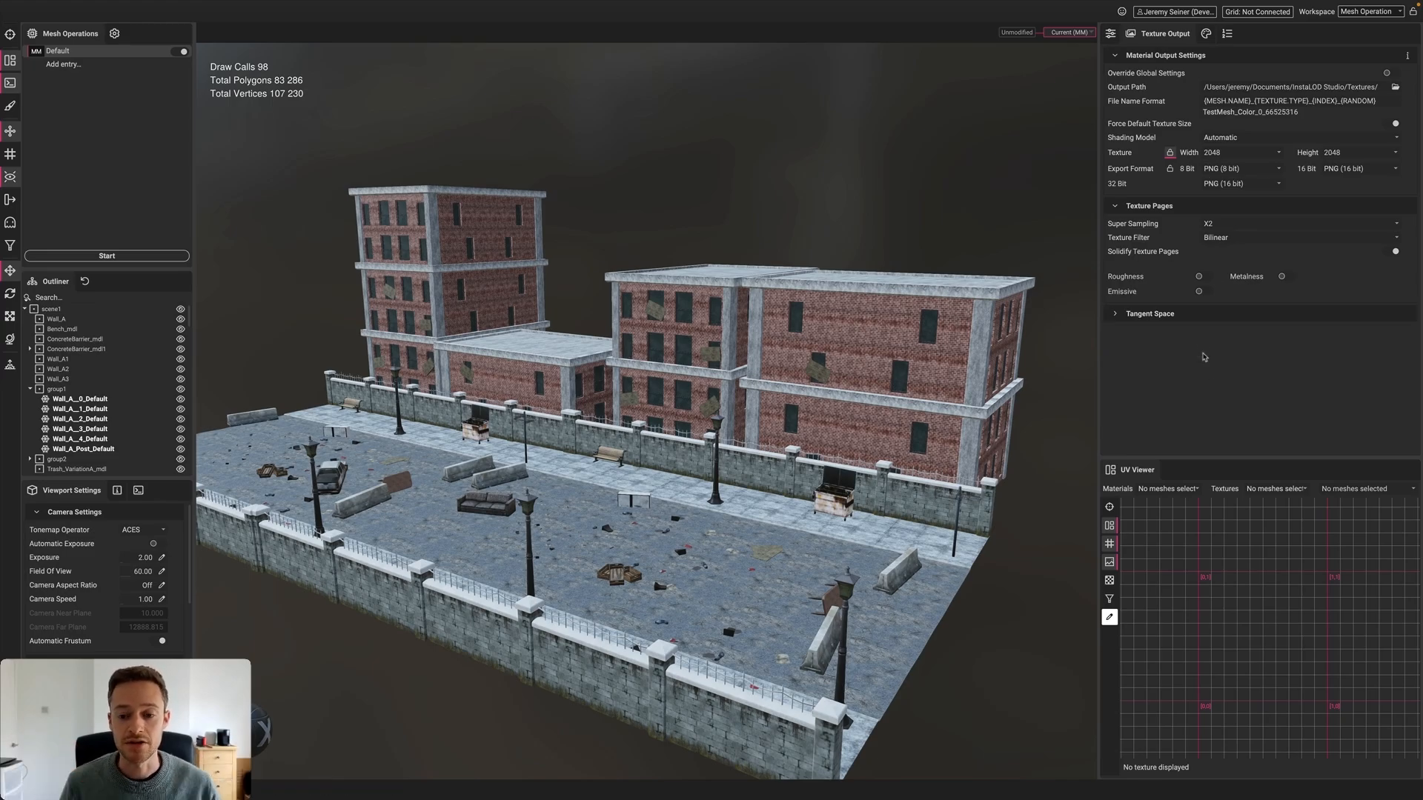
{"action": "scroll", "coordinate": [847, 398], "scroll_direction": "up", "scroll_amount": 2}
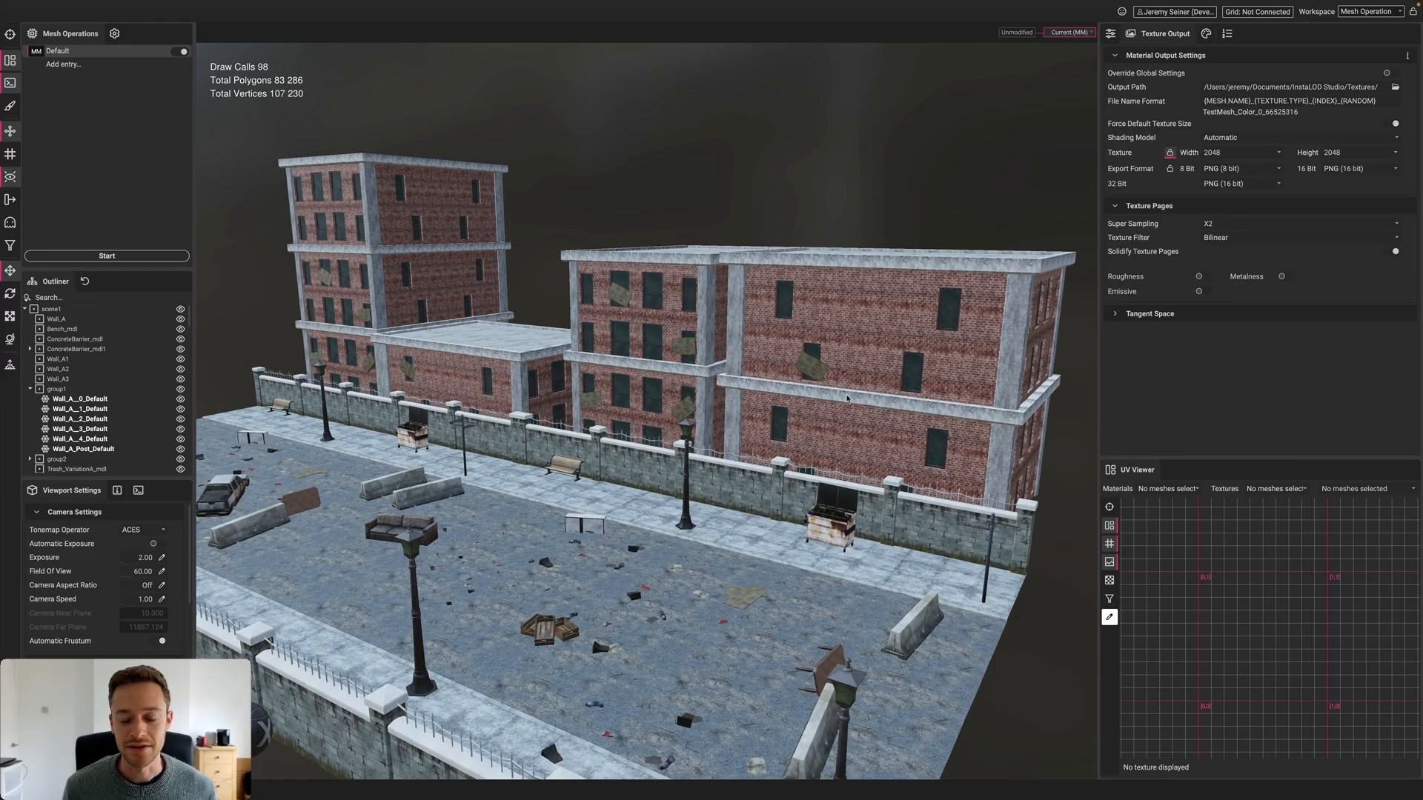
{"action": "scroll", "coordinate": [822, 406], "scroll_direction": "down", "scroll_amount": 2}
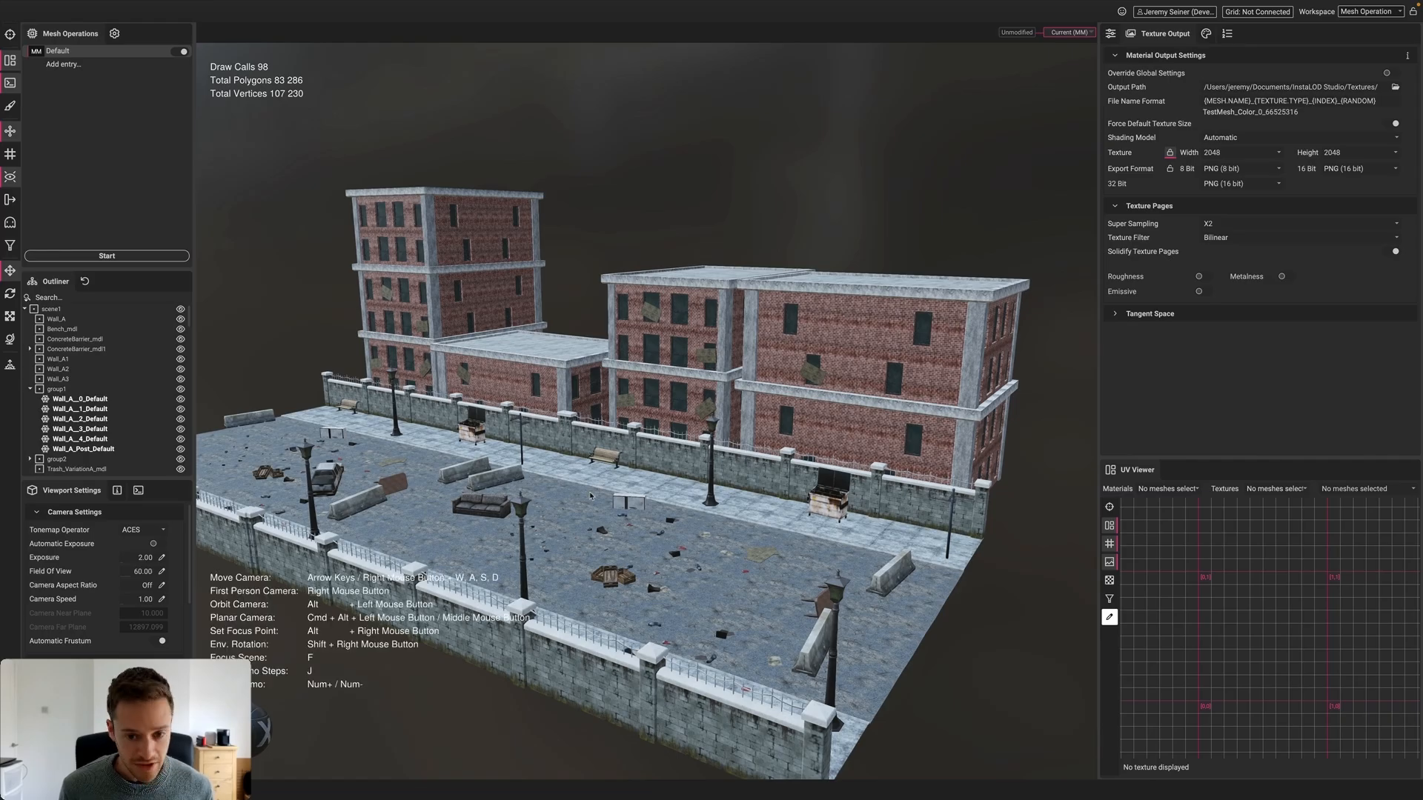
{"action": "scroll", "coordinate": [604, 495], "scroll_direction": "up", "scroll_amount": 5}
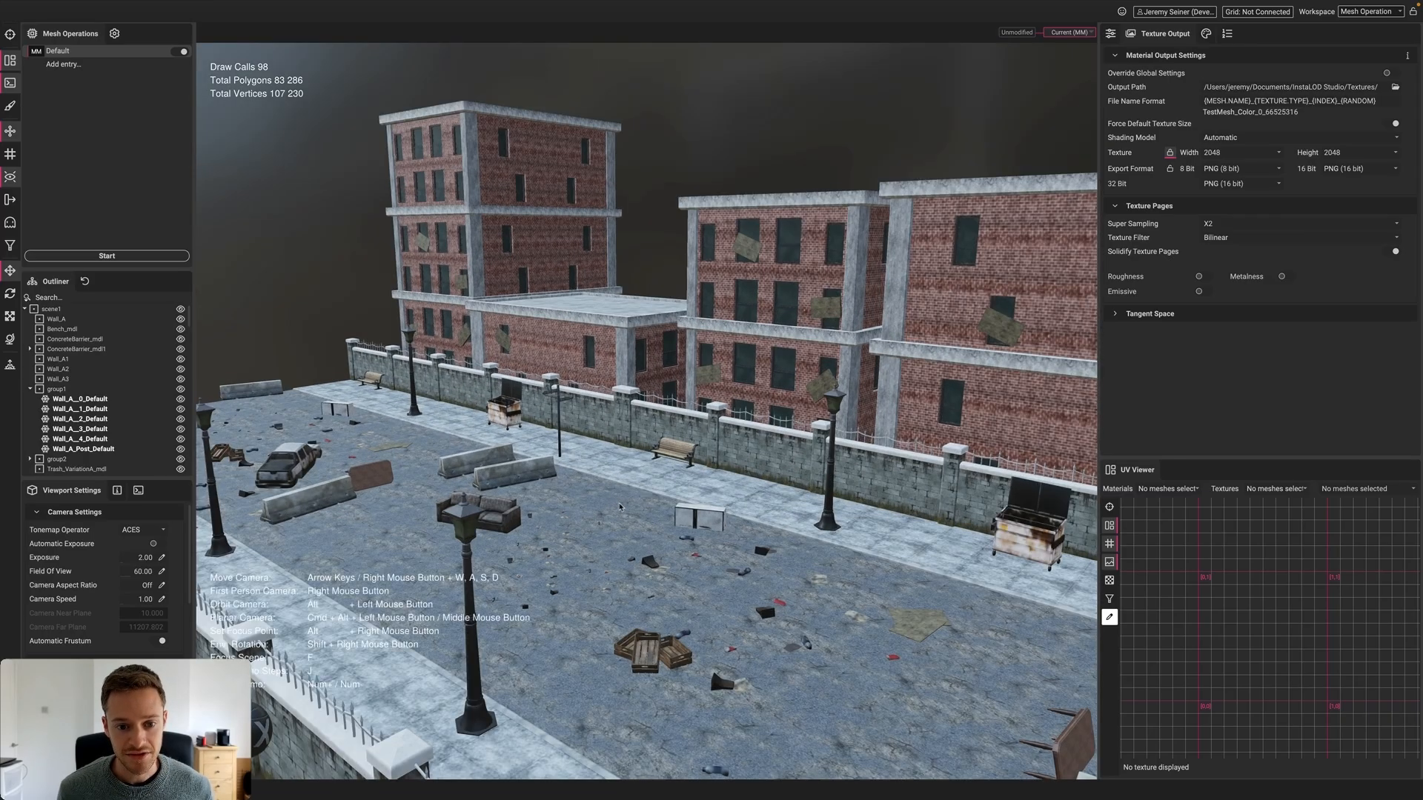
{"action": "left_click_drag", "start_coordinate": [619, 506], "coordinate": [782, 515], "text": "alt"}
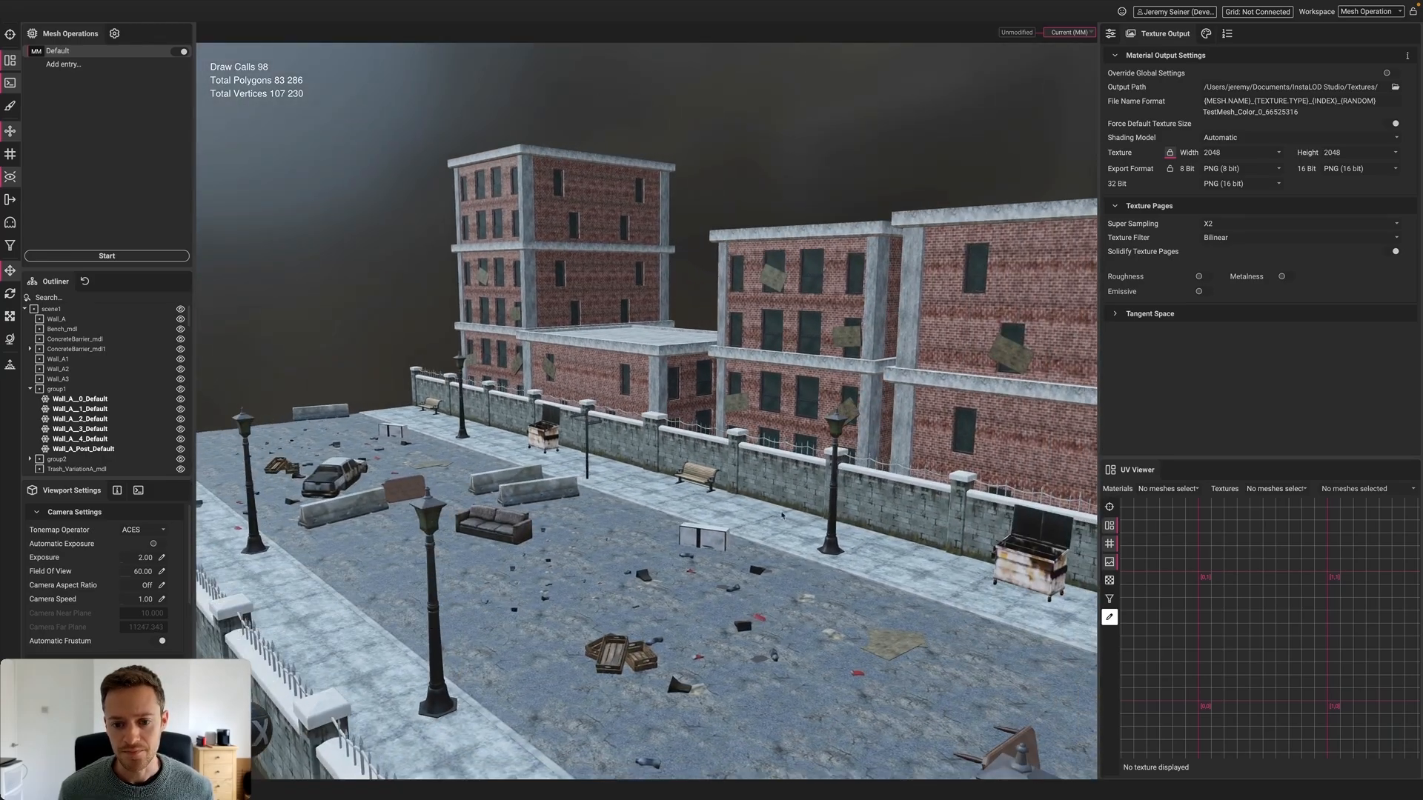
Select the road and zoom and pan across its UVs in the merged texture atlas
{"action": "left_click", "coordinate": [778, 568]}
{"action": "mouse_move", "coordinate": [1183, 558]}
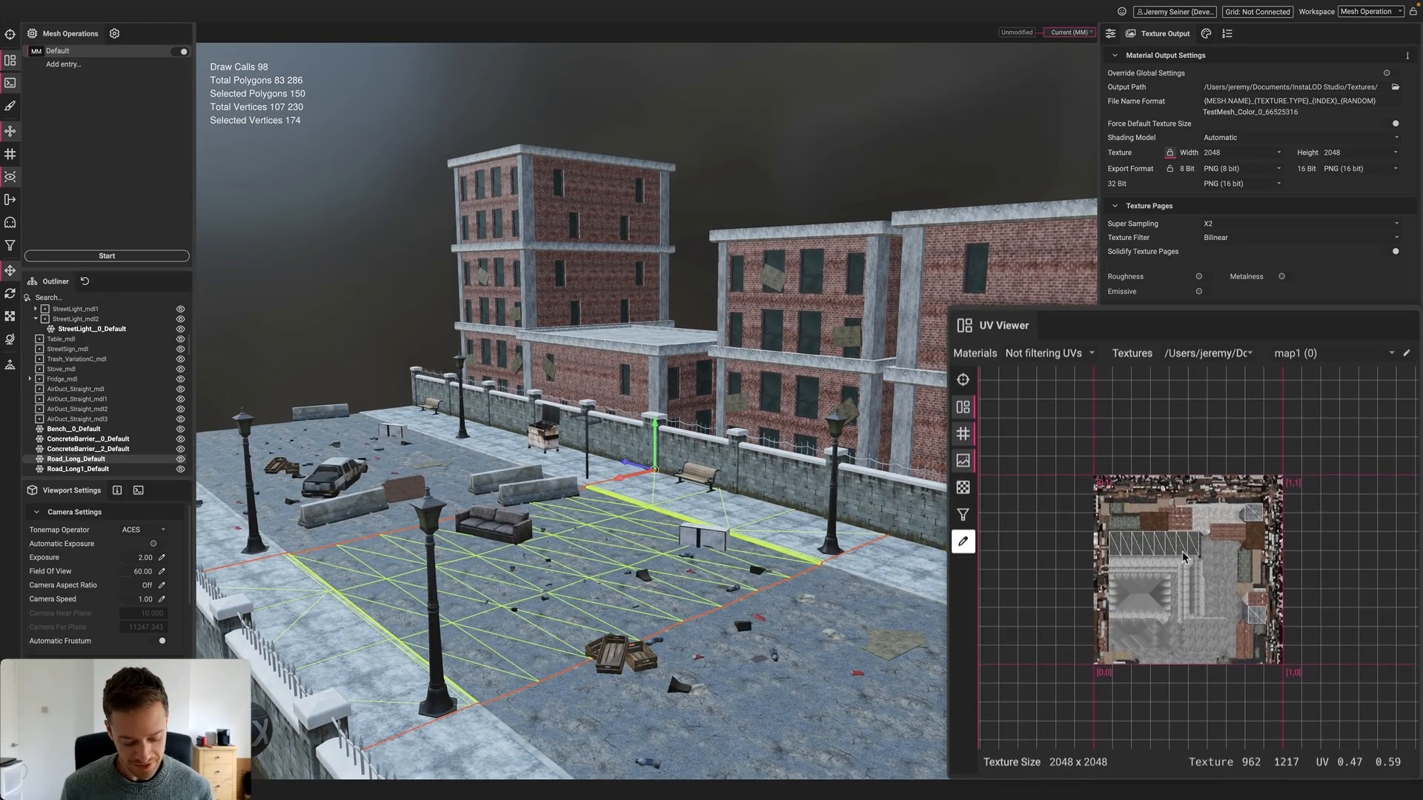
{"action": "scroll", "coordinate": [1183, 558], "scroll_direction": "up", "scroll_amount": 3}
{"action": "middle_click_drag", "start_coordinate": [1165, 496], "coordinate": [1161, 519]}
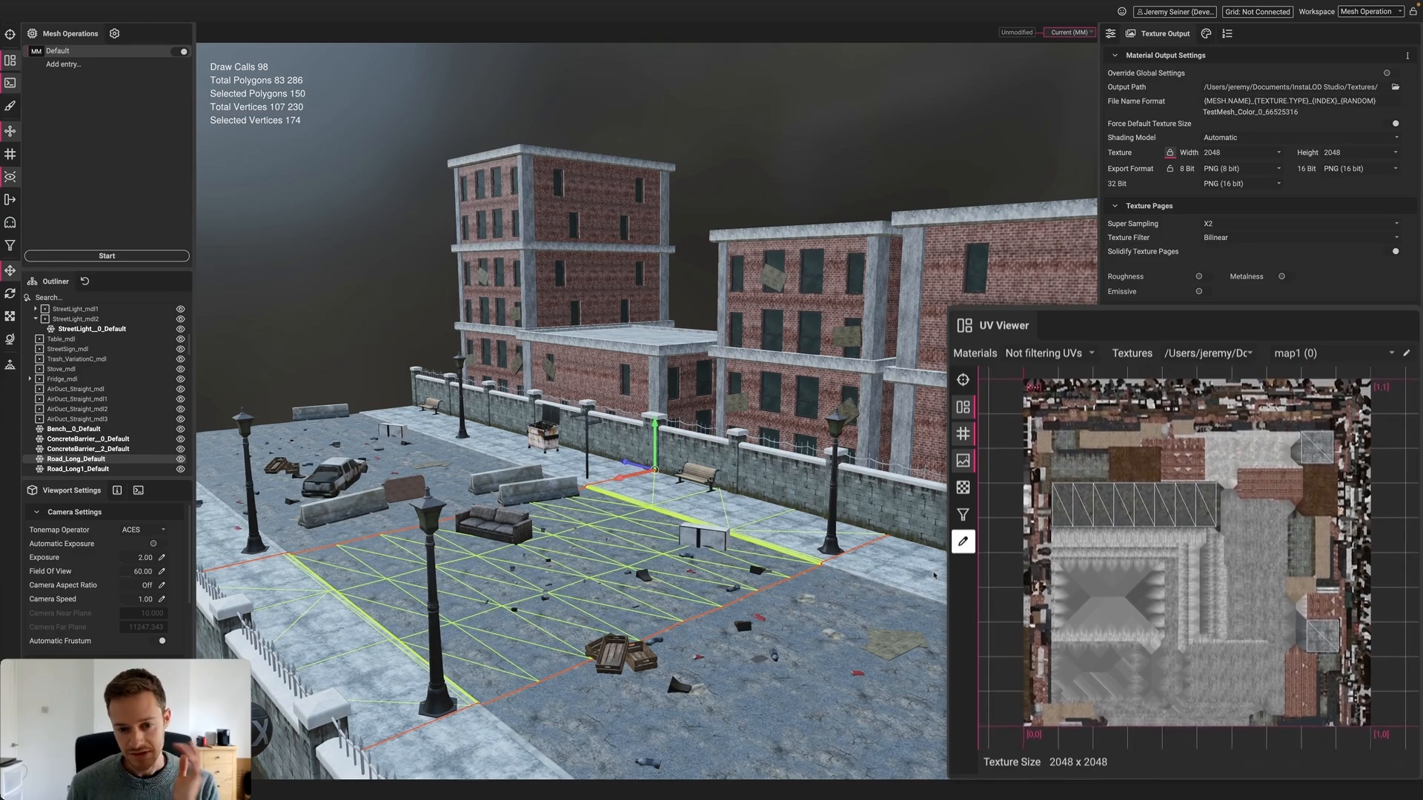
Select the tower floors and building sections to view their UVs, moving the camera around the tower
{"action": "left_click", "coordinate": [551, 219]}
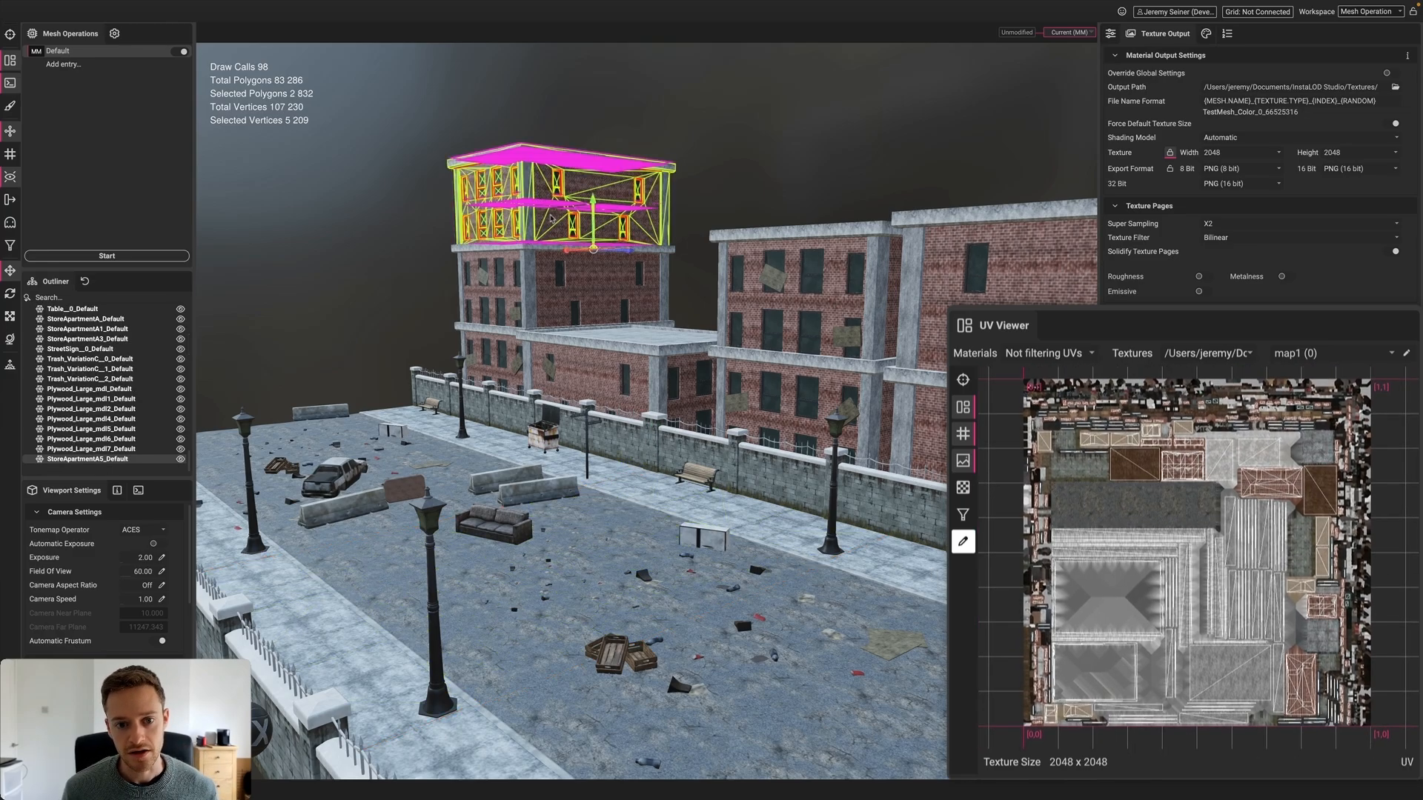
{"action": "left_click", "coordinate": [551, 300]}
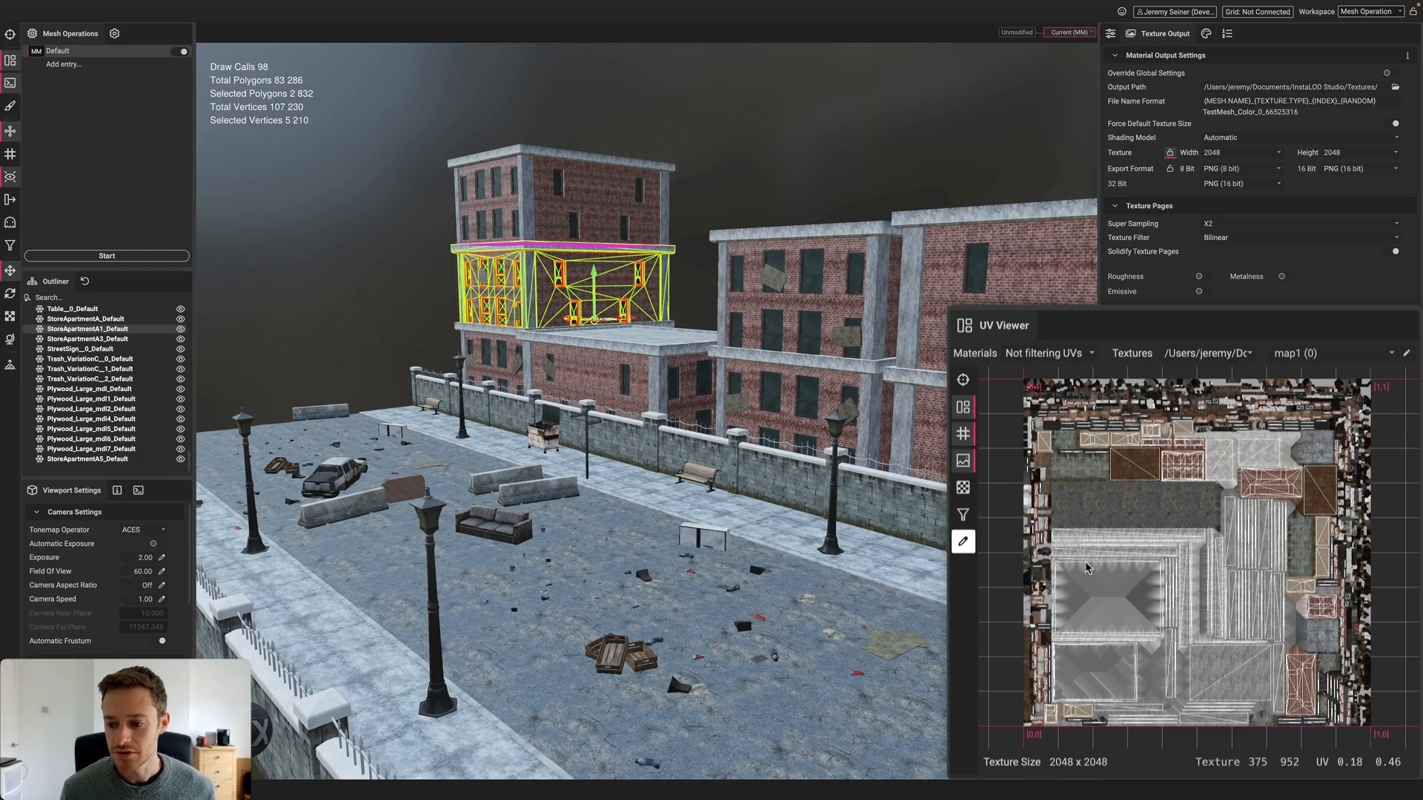
{"action": "left_click", "coordinate": [585, 353]}
{"action": "left_click", "coordinate": [803, 304]}
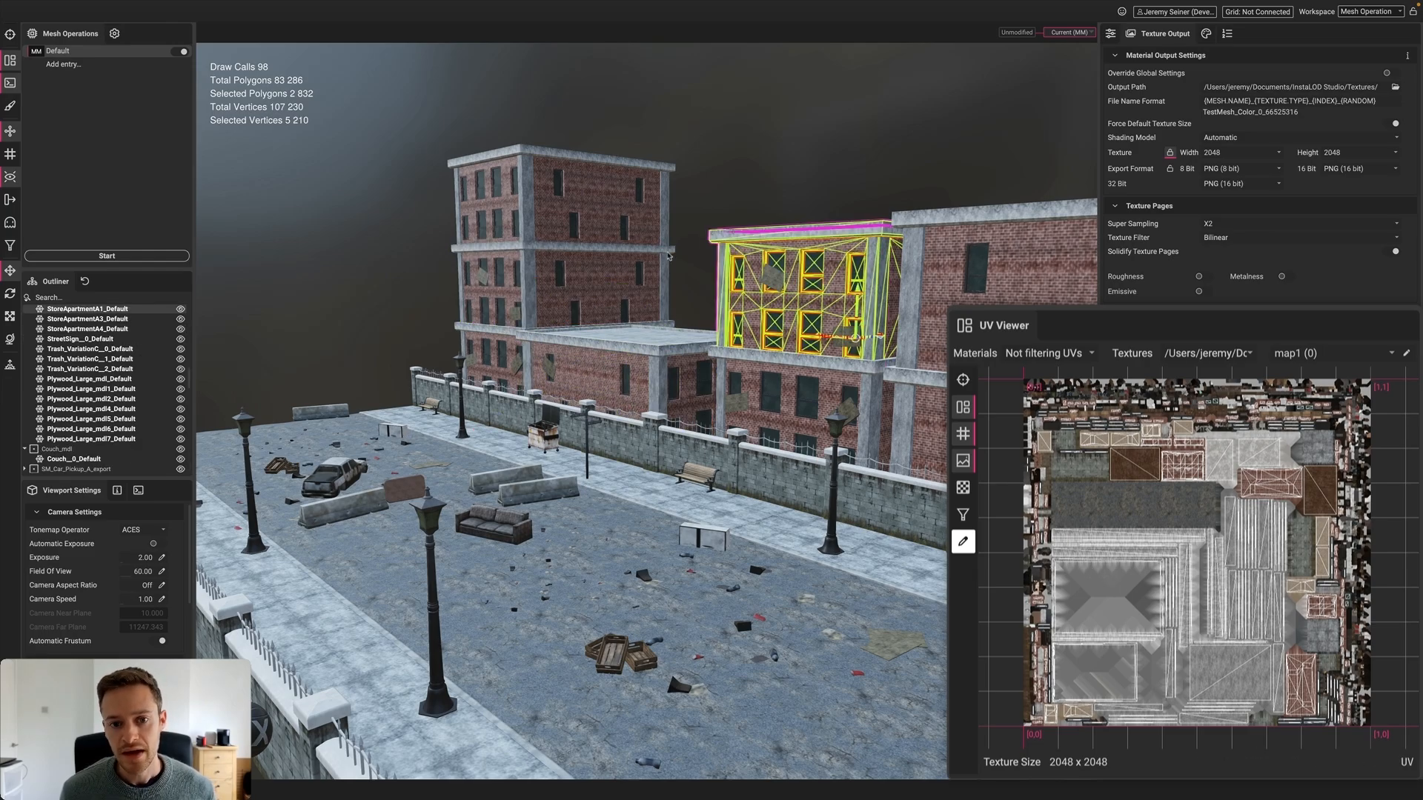
{"action": "left_click", "coordinate": [640, 232]}
{"action": "key", "text": "w"}
{"action": "key", "text": "a"}
{"action": "right_click_drag", "start_coordinate": [567, 279], "coordinate": [567, 280]}
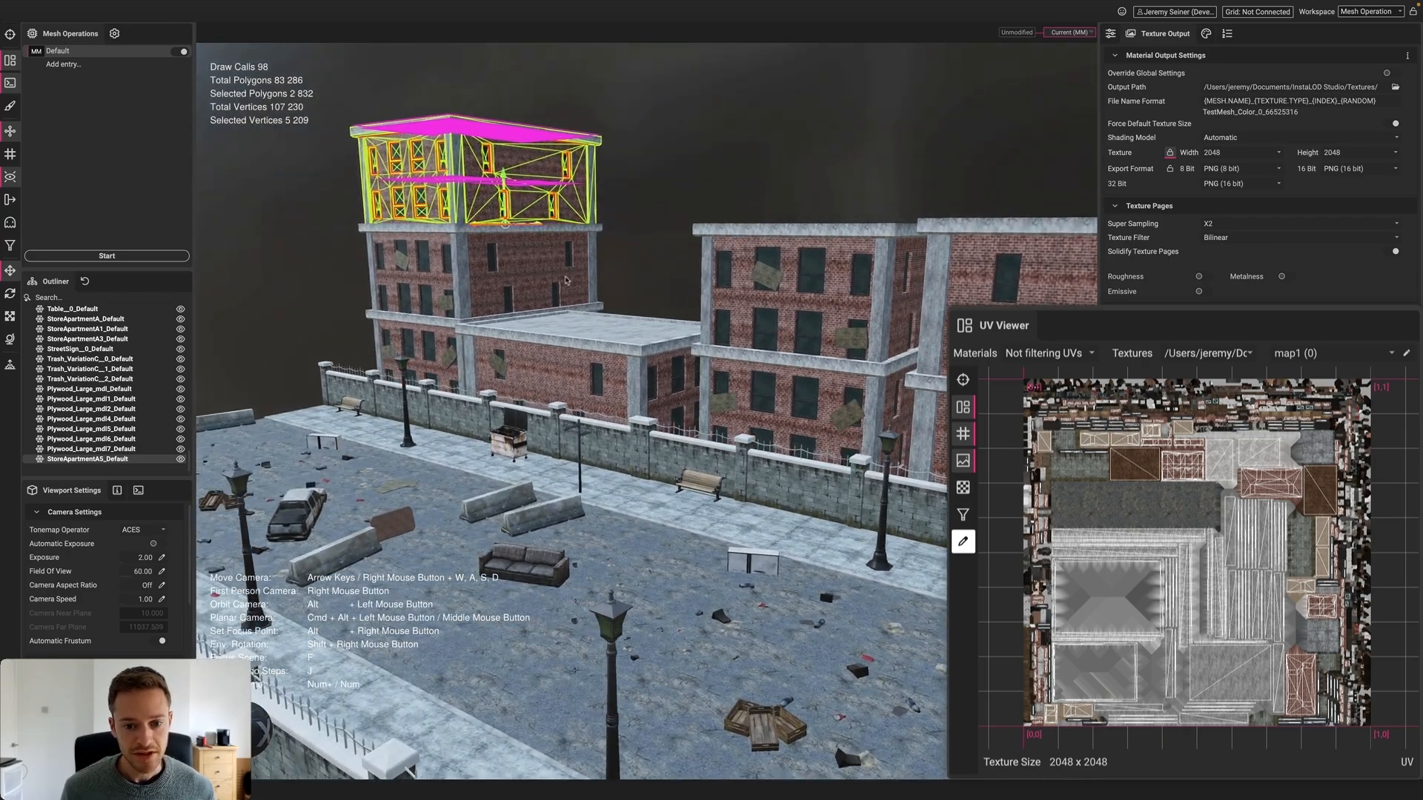
{"action": "middle_click_drag", "start_coordinate": [565, 280], "coordinate": [591, 299]}
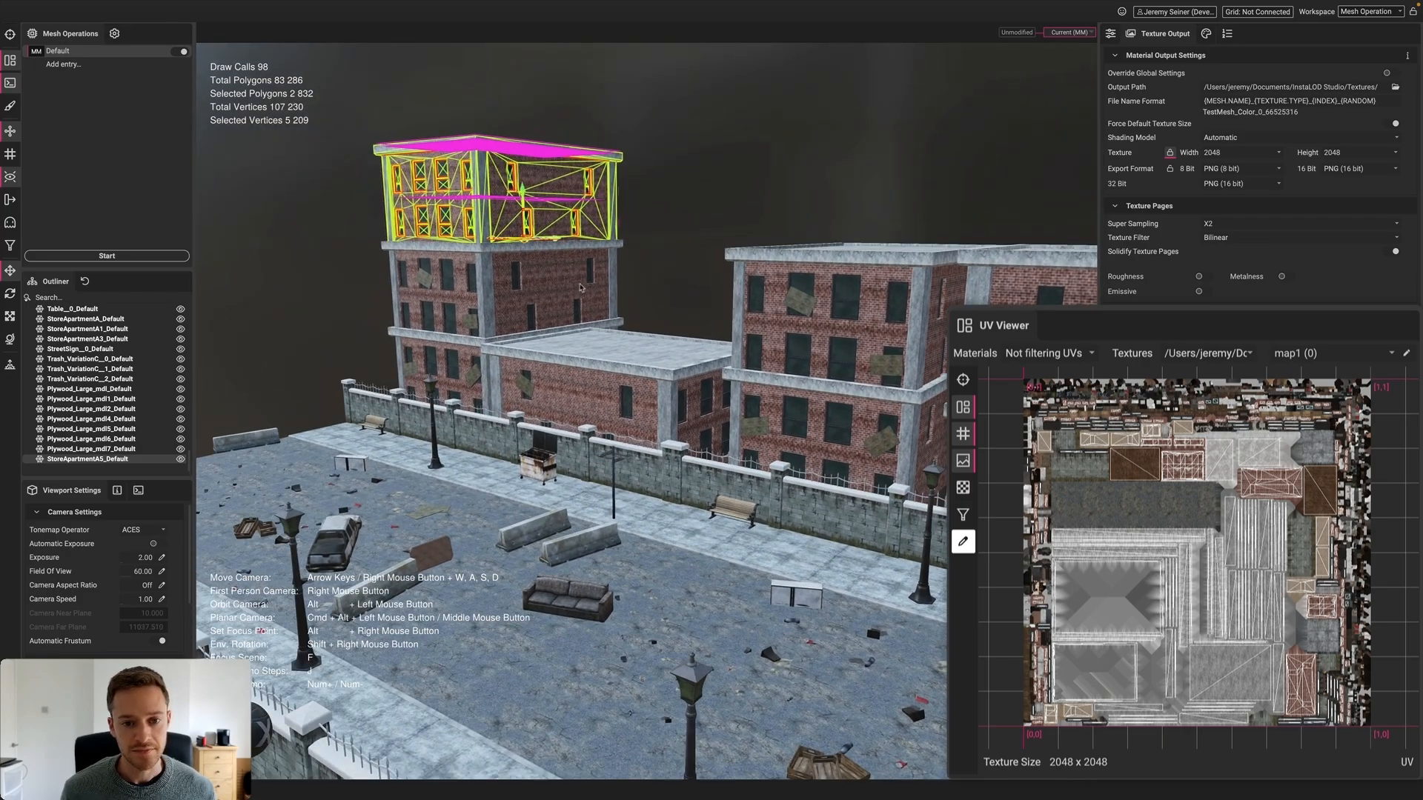
Check the UVs of the tower's top and middle floors and the low building, then return to Material Merge settings
{"action": "left_click", "coordinate": [667, 268]}
{"action": "left_click", "coordinate": [558, 225]}
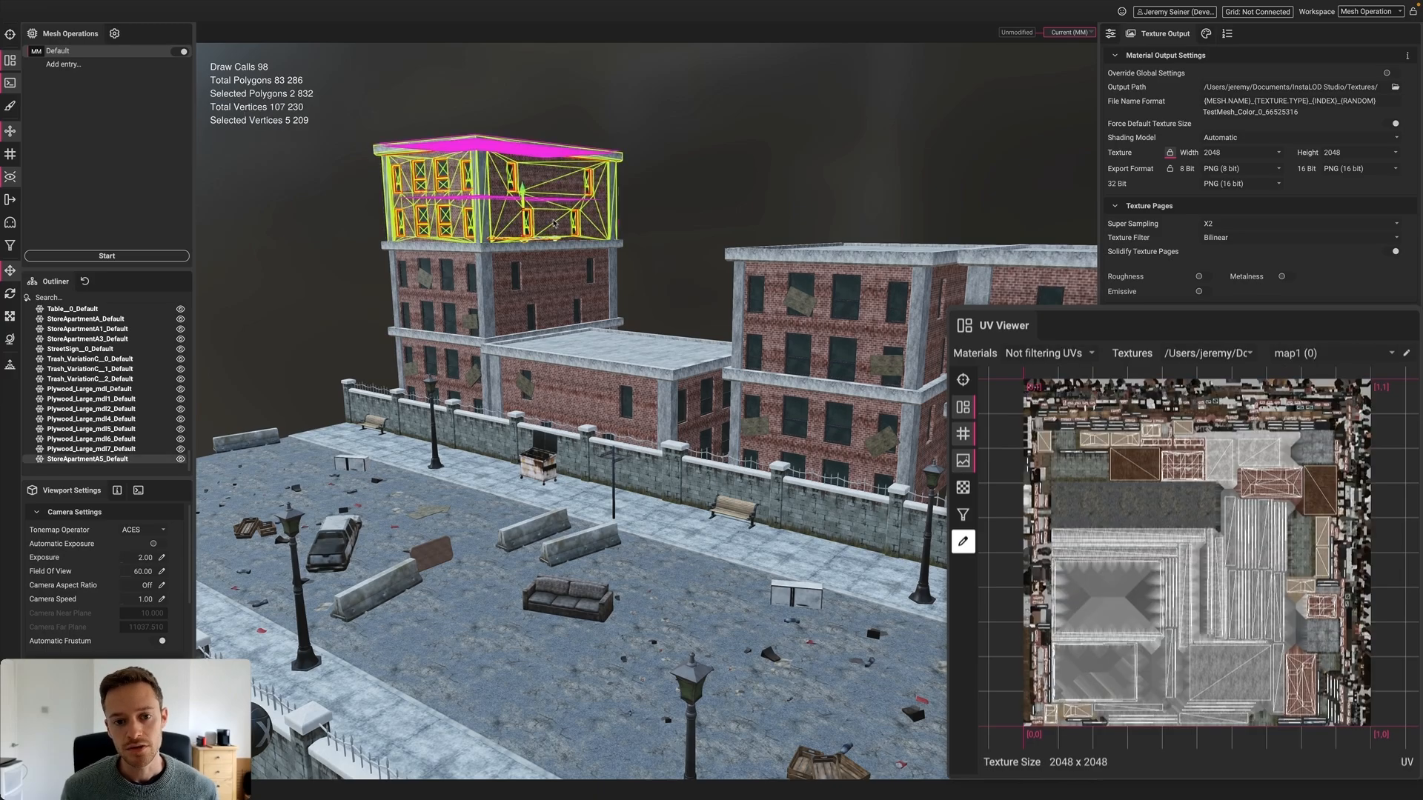
{"action": "left_click", "coordinate": [550, 281]}
{"action": "left_click", "coordinate": [563, 394]}
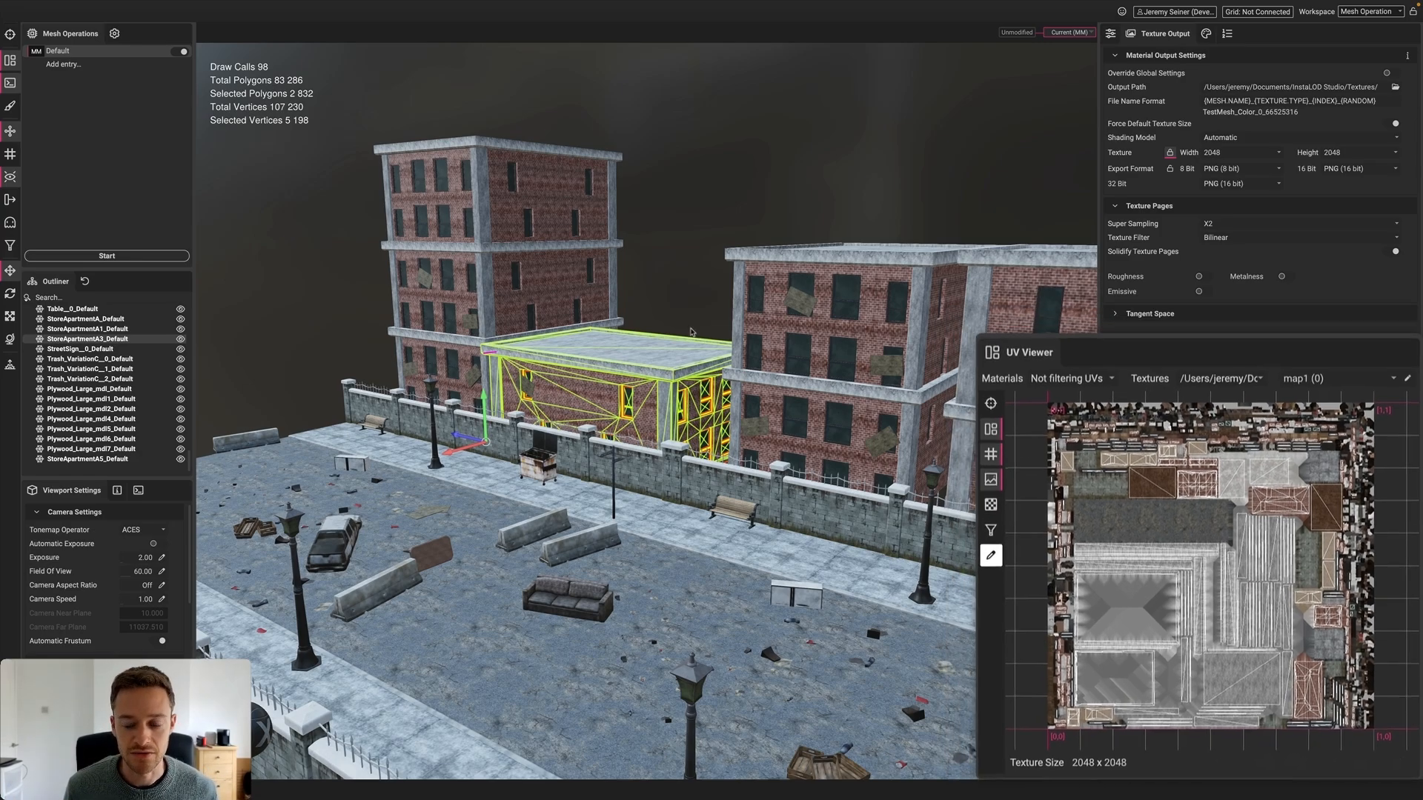
{"action": "left_click", "coordinate": [1108, 36]}
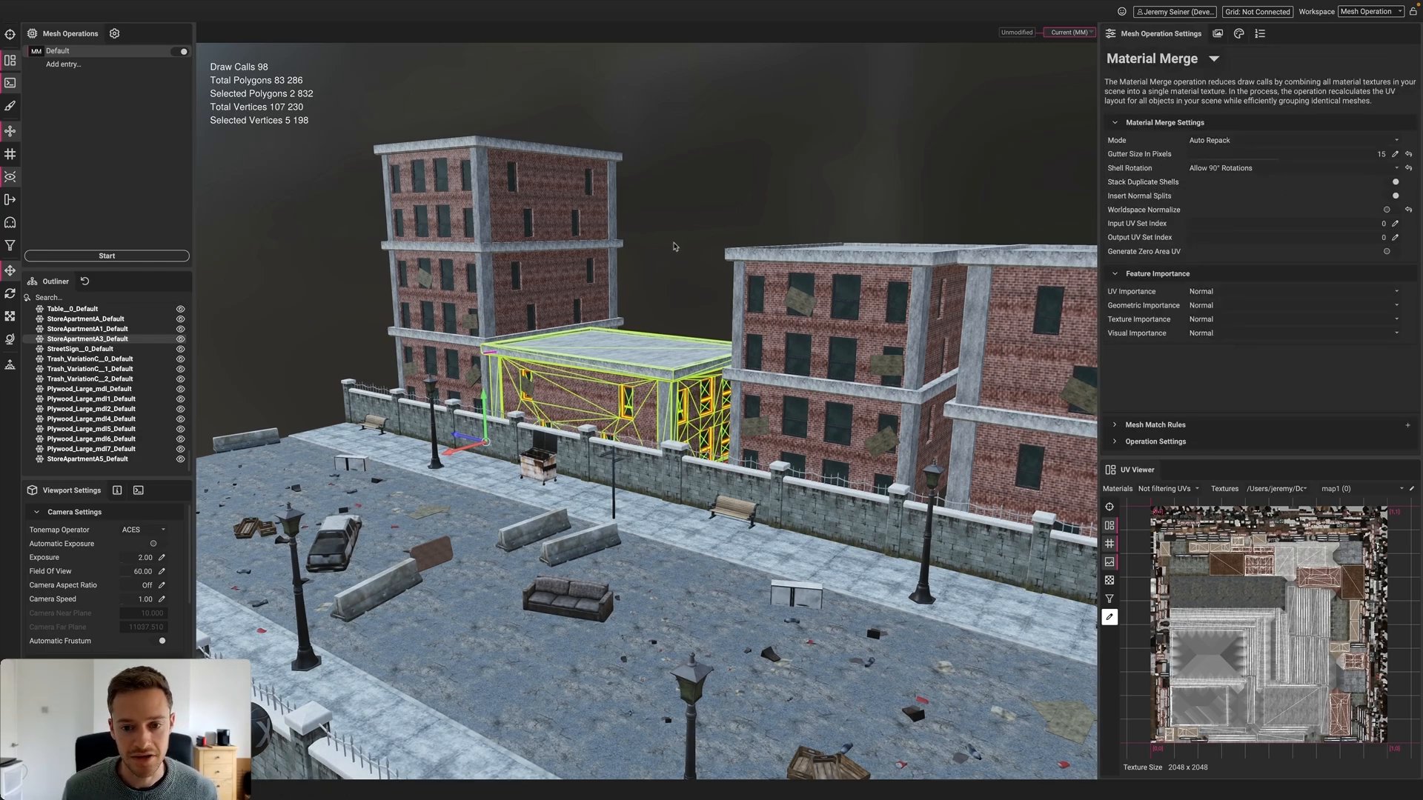
Run Mesh Toolkit with Combine Meshes enabled on the city block, reprocessing the already processed scene
{"action": "left_click", "coordinate": [673, 248]}
{"action": "left_click_drag", "start_coordinate": [645, 311], "coordinate": [613, 420]}
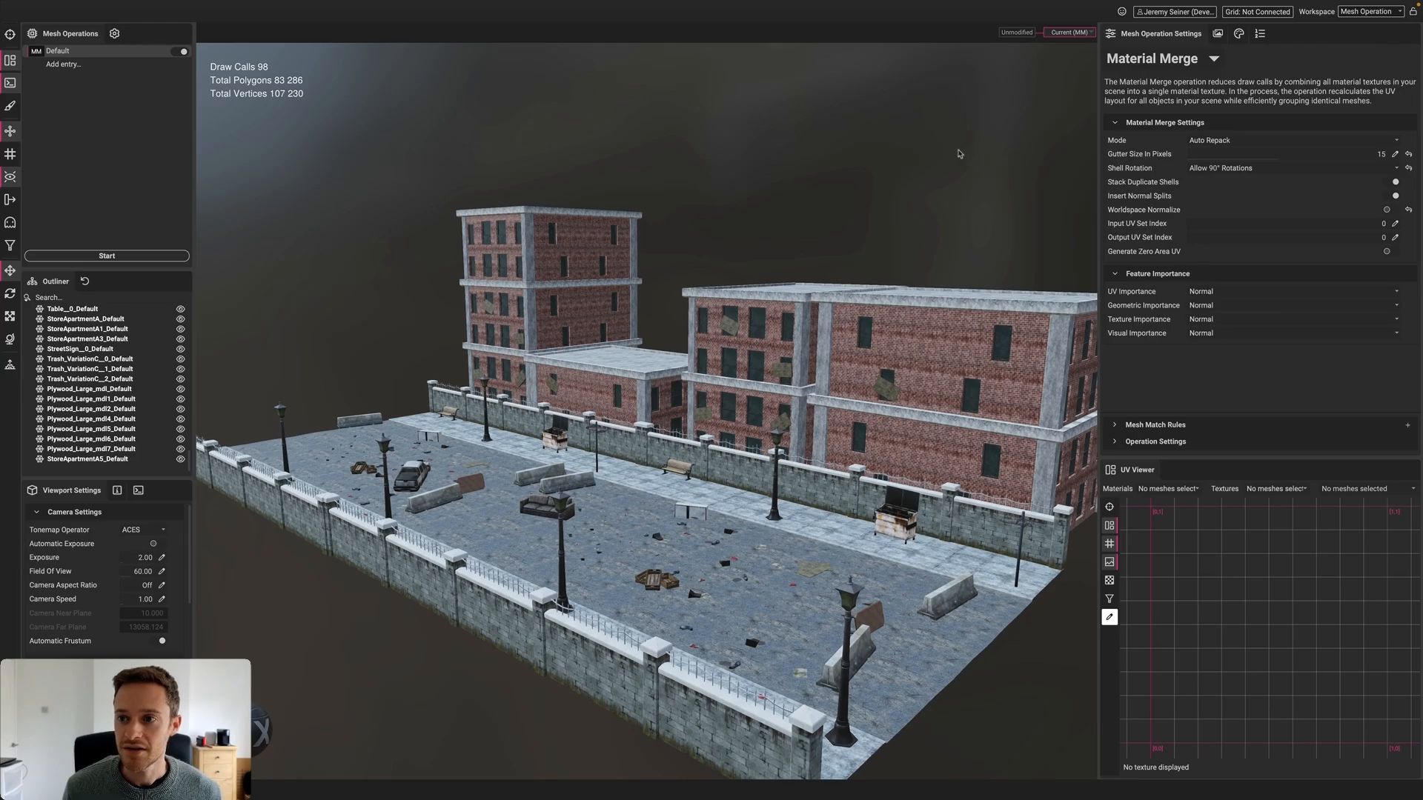
{"action": "left_click", "coordinate": [1150, 60]}
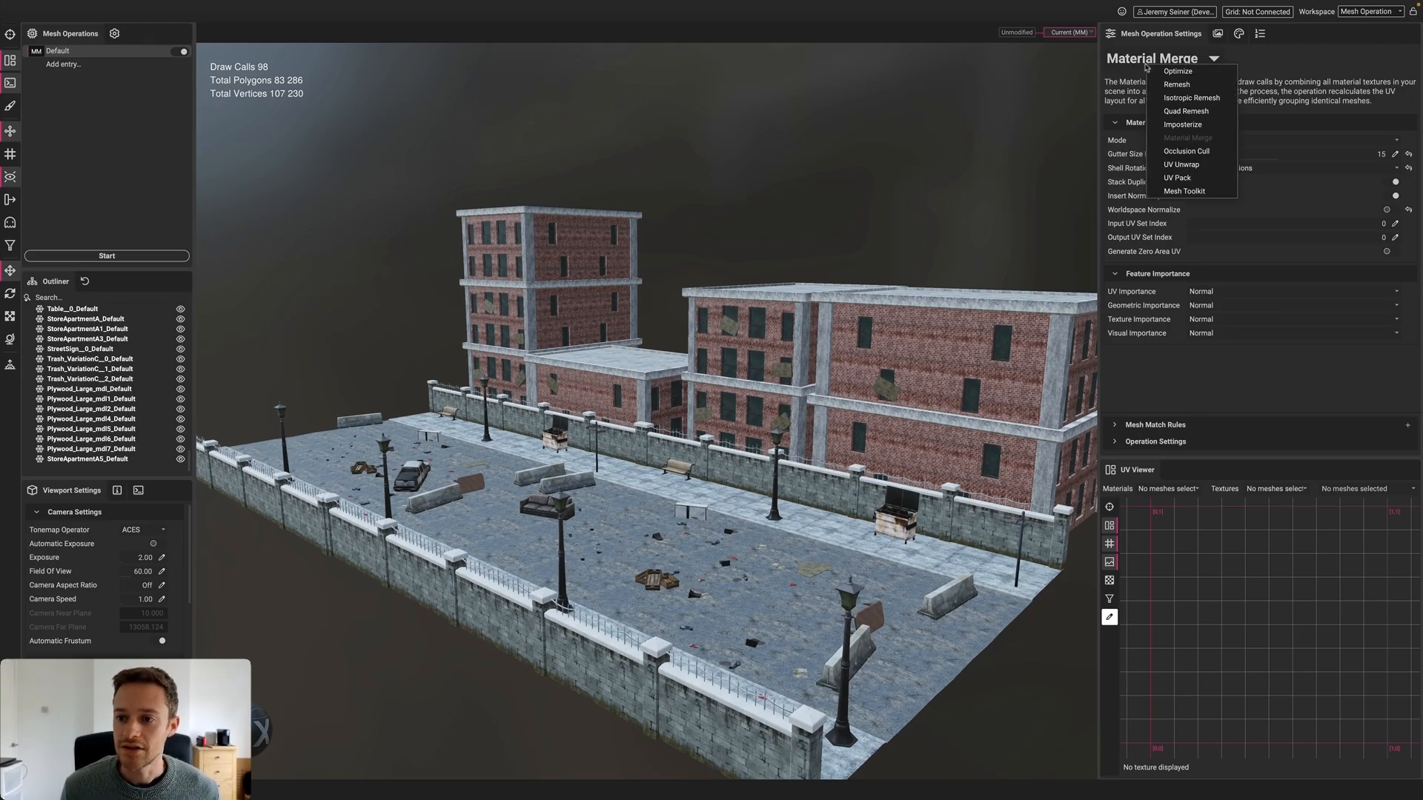
{"action": "left_click", "coordinate": [1183, 191]}
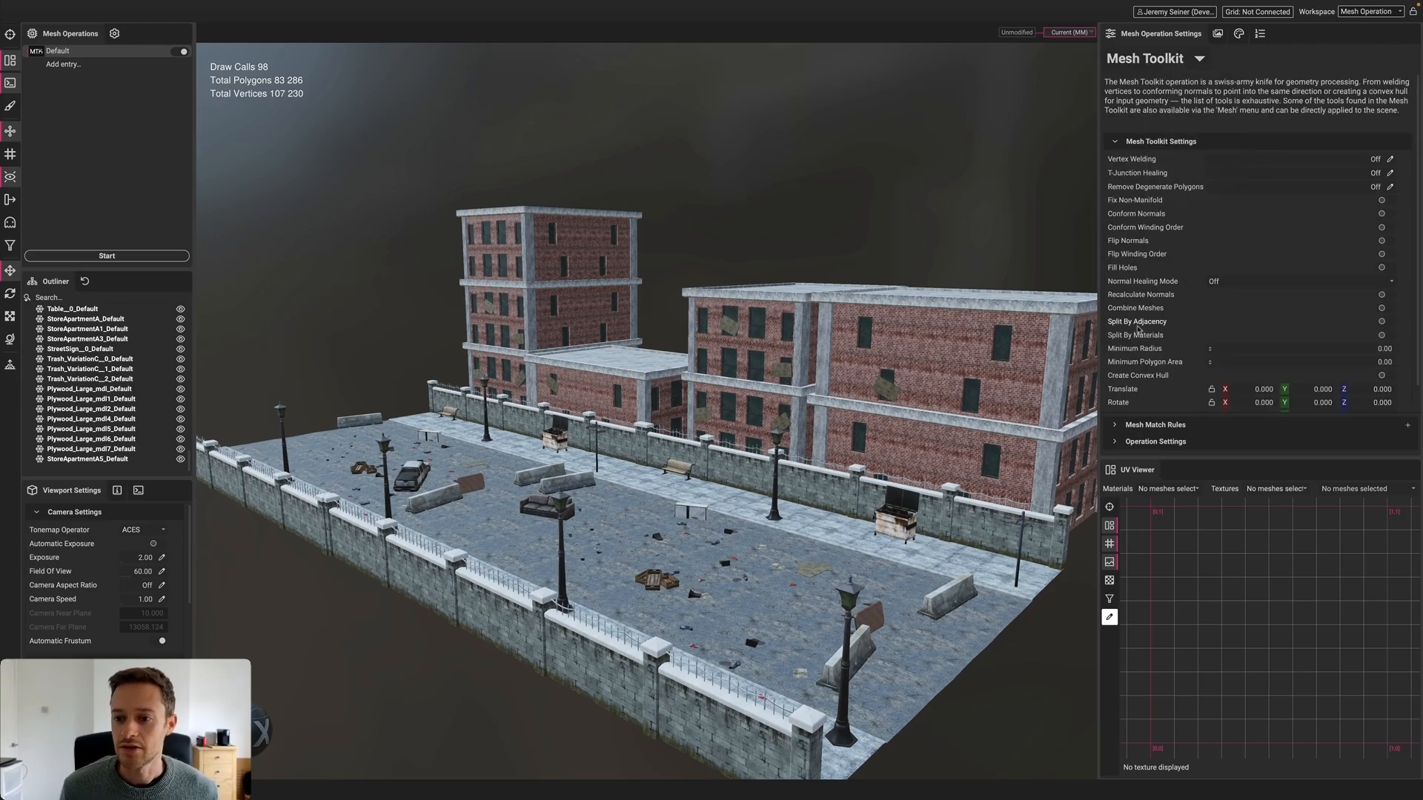
{"action": "left_click", "coordinate": [1381, 308]}
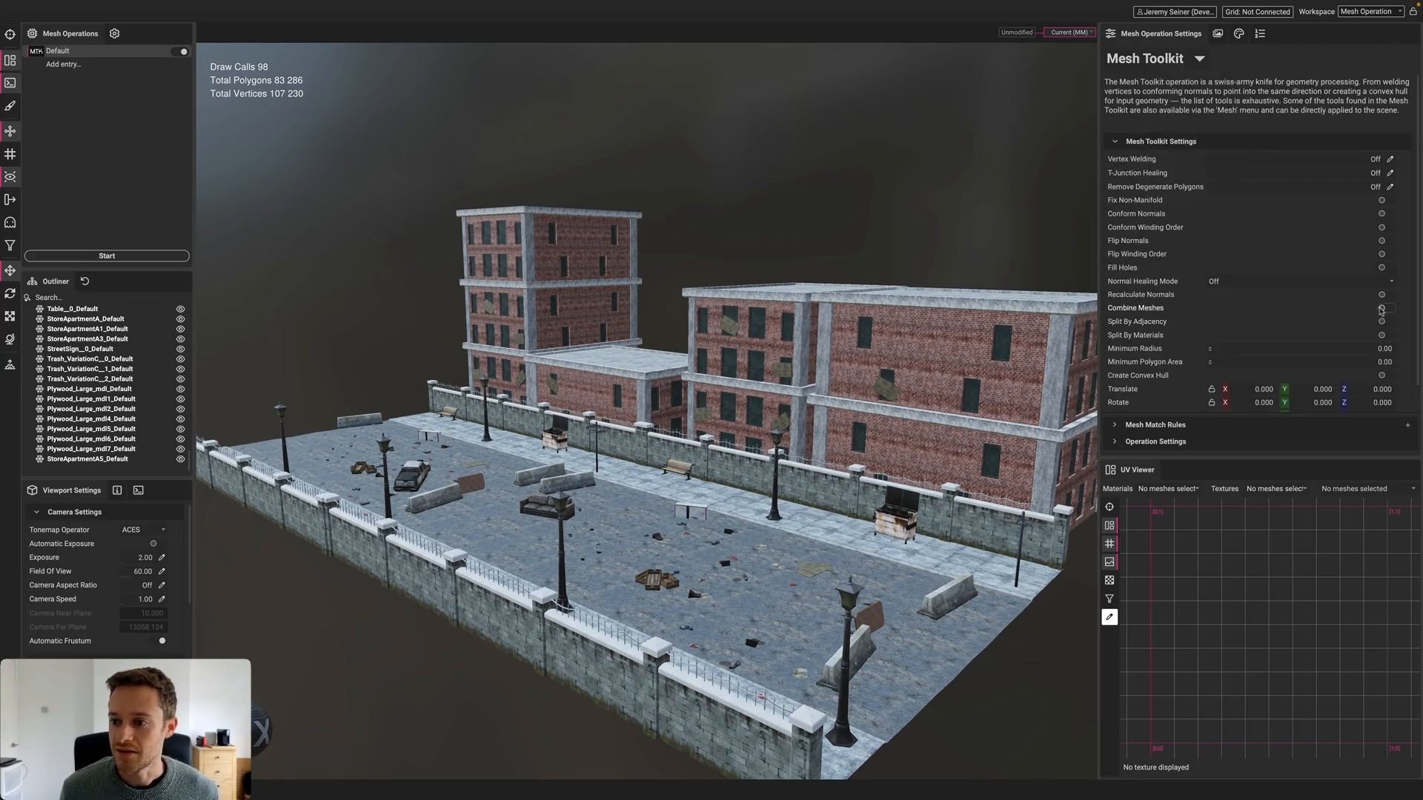
{"action": "left_click", "coordinate": [111, 256]}
{"action": "left_click", "coordinate": [790, 407]}
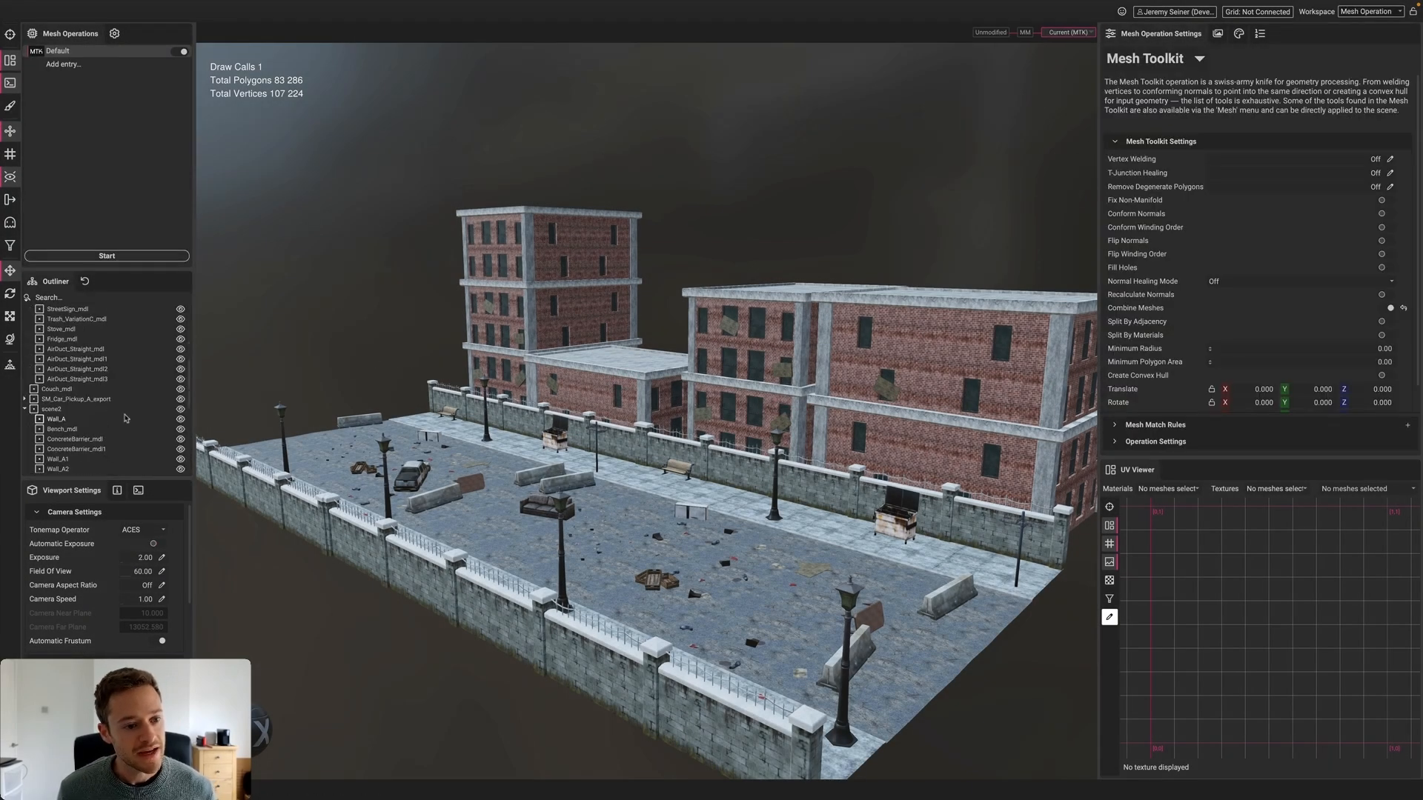
Select the new combined mesh in the Outliner, then deselect and orbit the city block to inspect it
{"action": "scroll", "coordinate": [119, 416], "scroll_direction": "down", "scroll_amount": 1}
{"action": "left_click", "coordinate": [82, 459]}
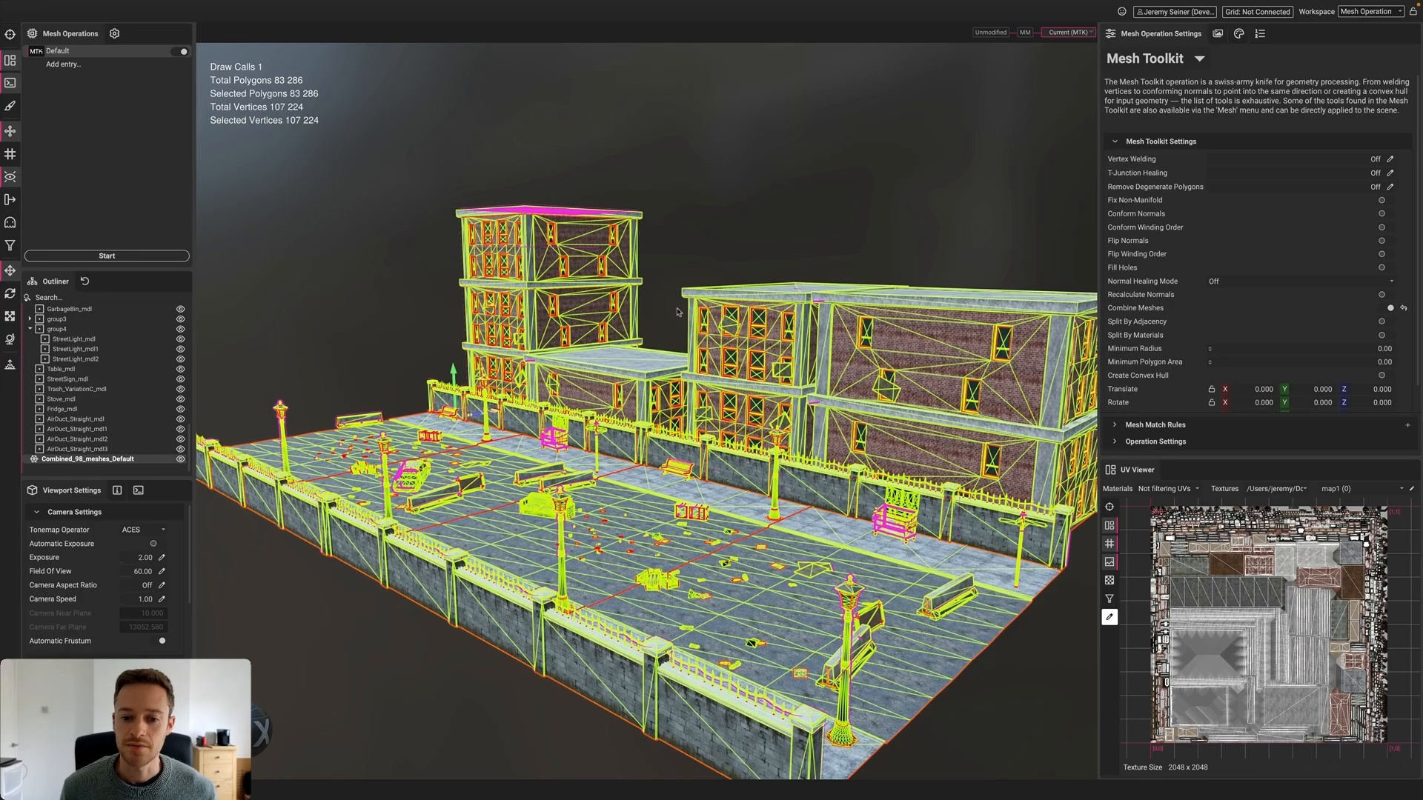
{"action": "left_click", "coordinate": [694, 229]}
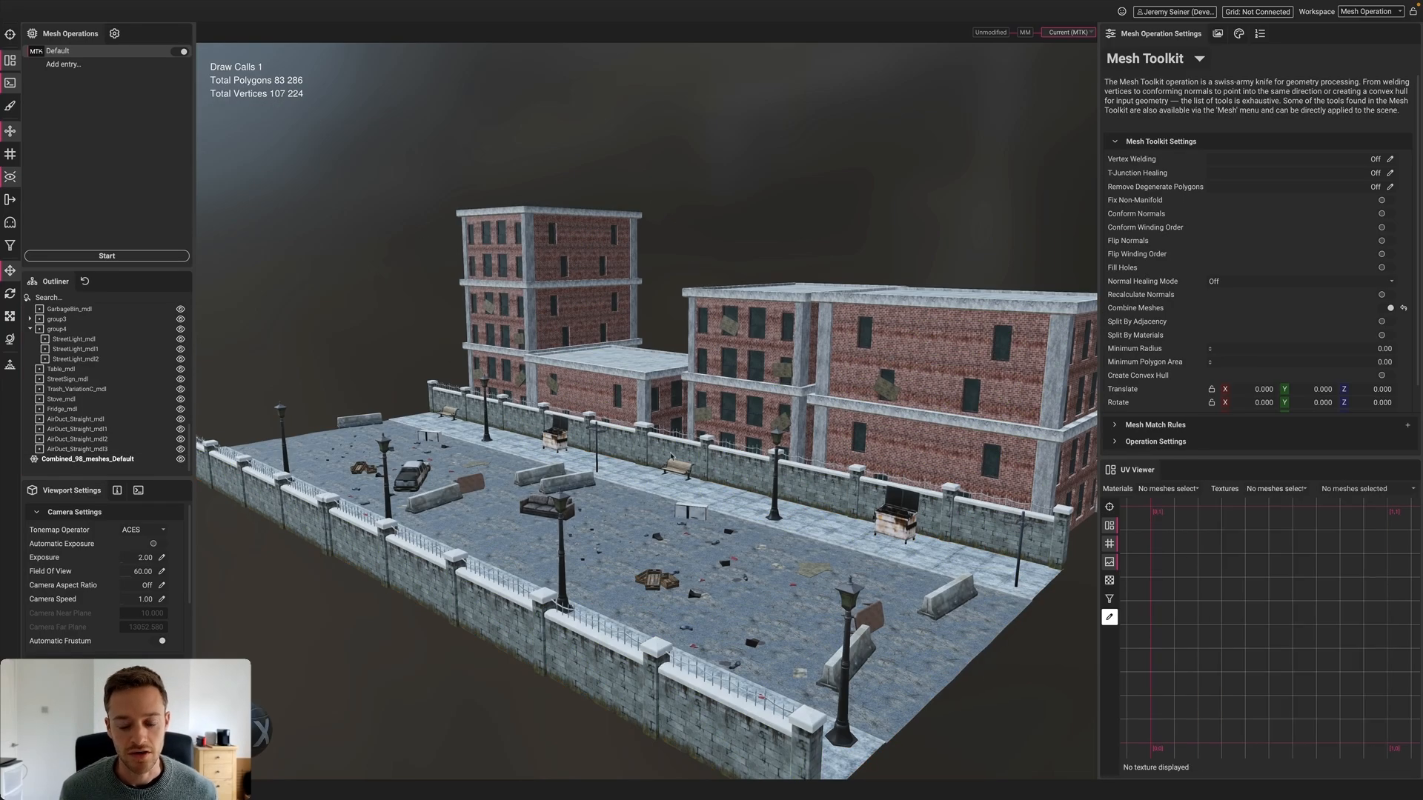
{"action": "scroll", "coordinate": [671, 457], "scroll_direction": "up", "scroll_amount": 5}
{"action": "mouse_move", "coordinate": [670, 474]}
{"action": "left_mouse_down", "text": "alt"}
{"action": "mouse_move", "coordinate": [643, 476]}
{"action": "mouse_move", "coordinate": [696, 479]}
{"action": "left_mouse_up", "text": "alt"}
{"action": "scroll", "coordinate": [695, 478], "scroll_direction": "down", "scroll_amount": 10}
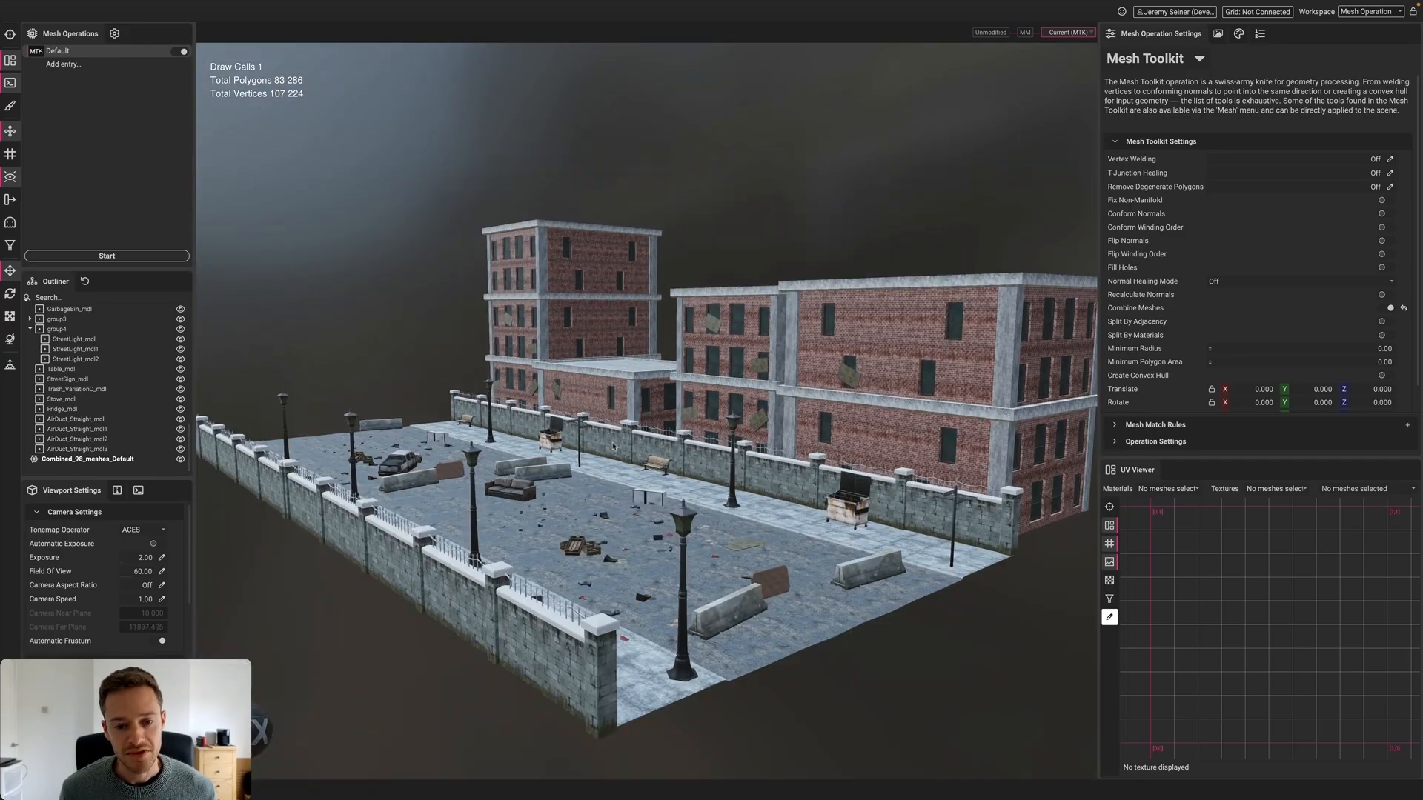
Orbit and zoom around the four-rotor engine, viewing it from front and side angles
{"action": "scroll", "coordinate": [578, 448], "scroll_direction": "up", "scroll_amount": 3}
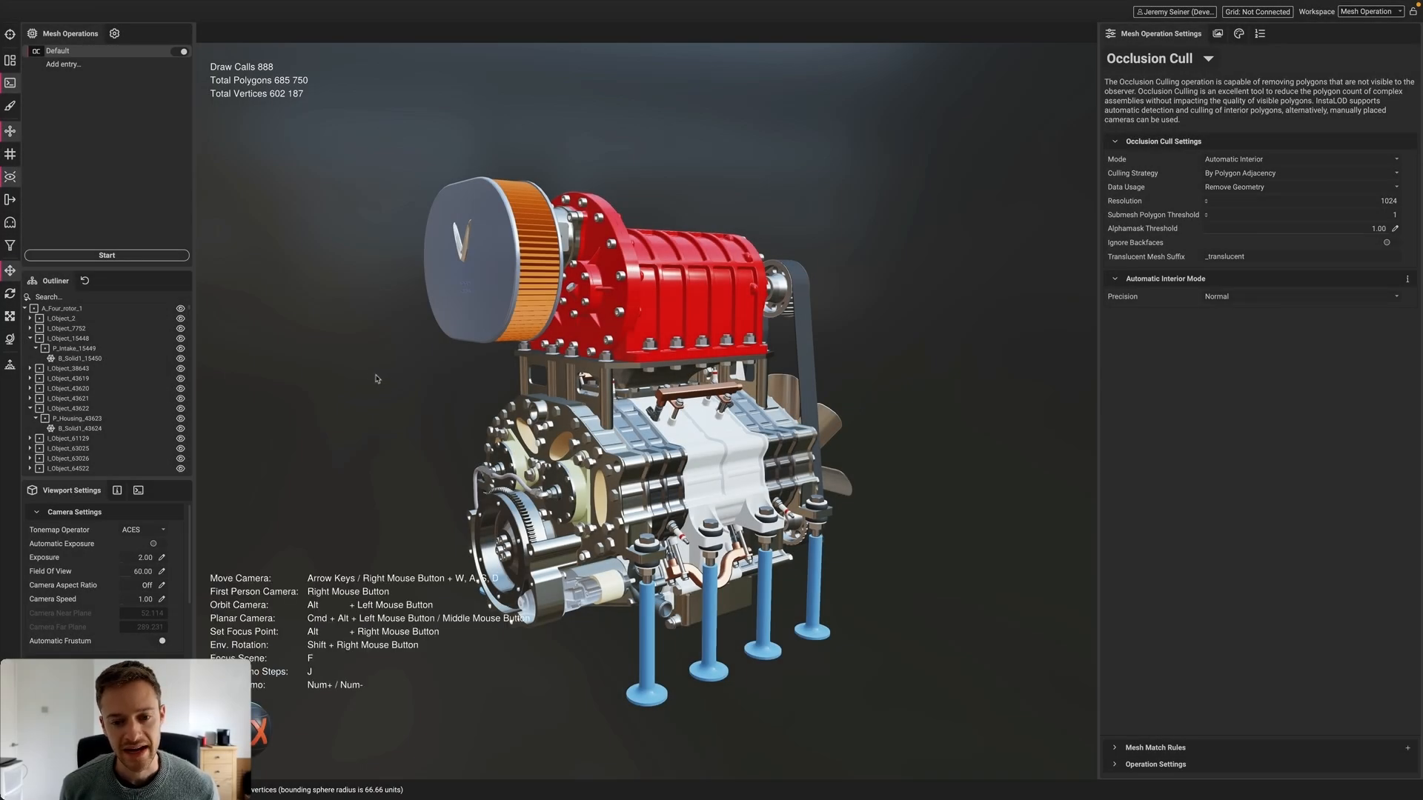
{"action": "mouse_move", "coordinate": [378, 379]}
{"action": "left_mouse_down", "text": "alt"}
{"action": "mouse_move", "coordinate": [400, 378]}
{"action": "mouse_move", "coordinate": [380, 378]}
{"action": "left_mouse_up", "text": "alt"}
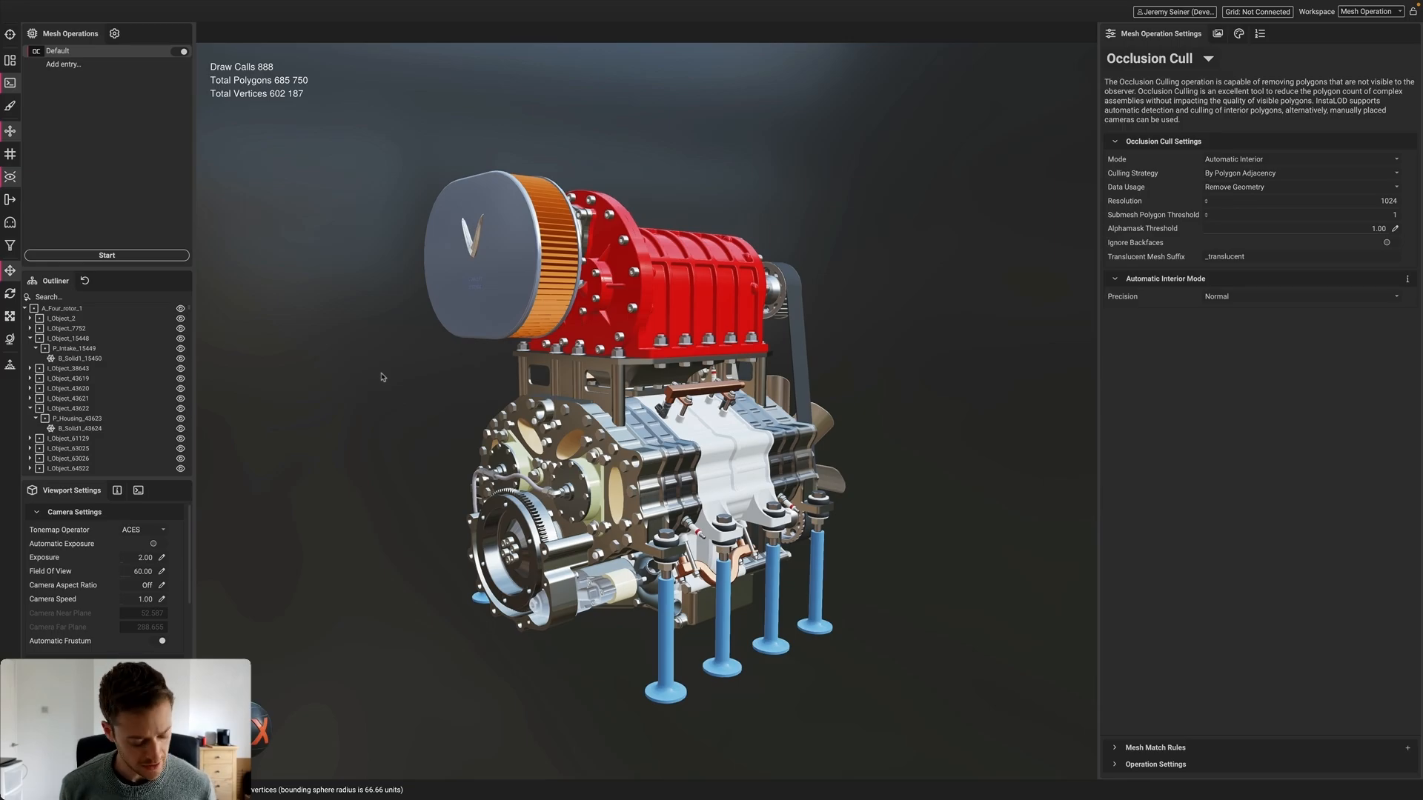
{"action": "left_click_drag", "start_coordinate": [381, 314], "coordinate": [343, 308], "text": "alt"}
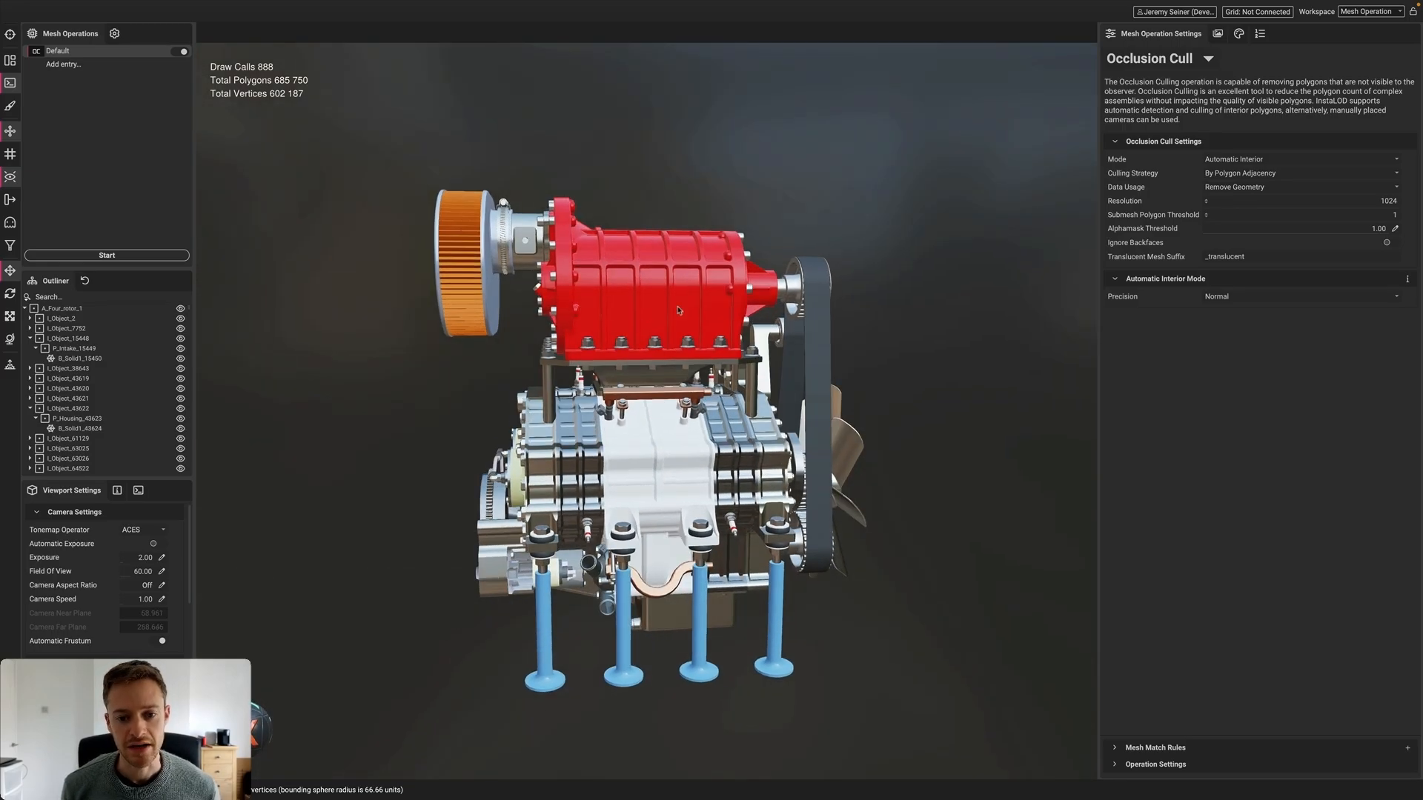
{"action": "left_click_drag", "start_coordinate": [664, 301], "coordinate": [676, 310], "text": "alt"}
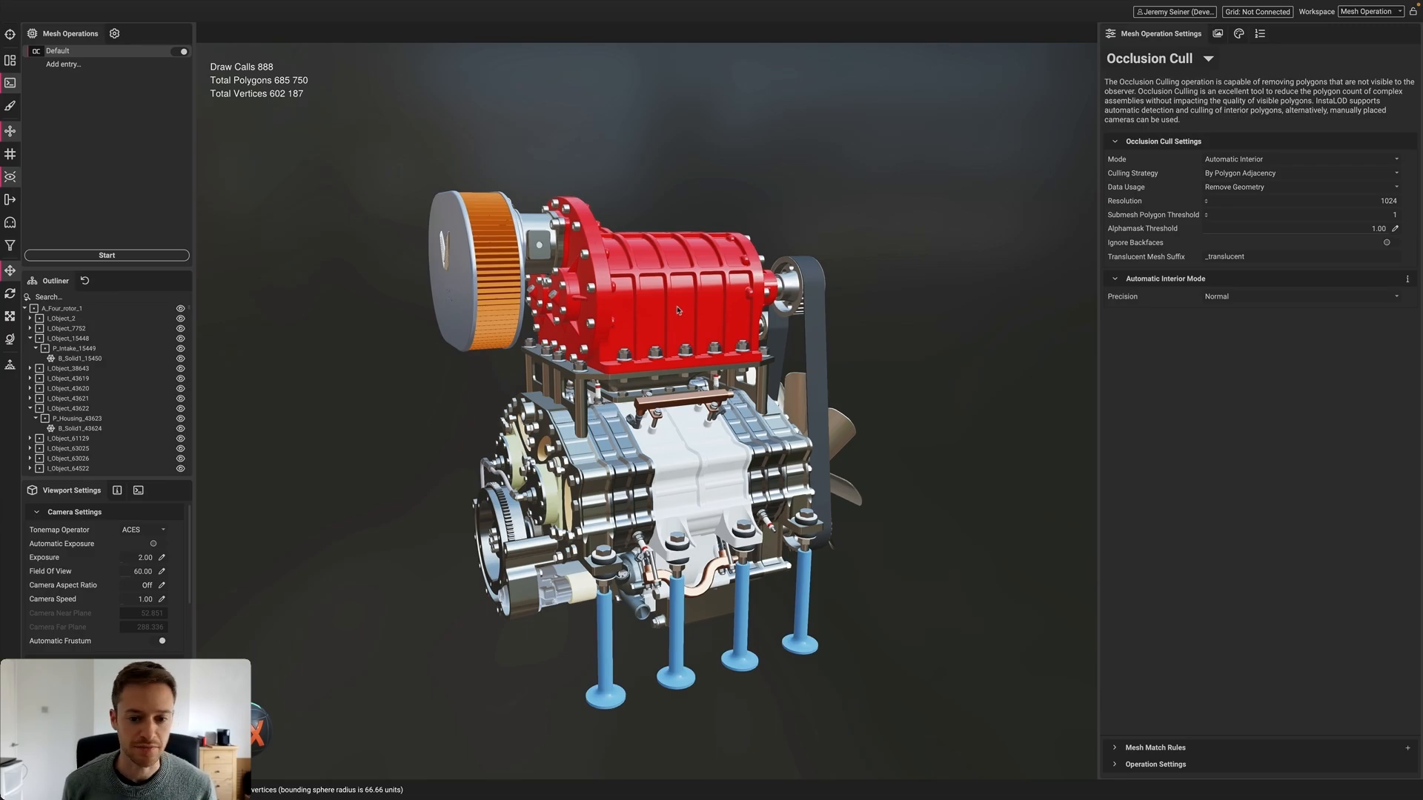
{"action": "scroll", "coordinate": [677, 310], "scroll_direction": "up", "scroll_amount": 5}
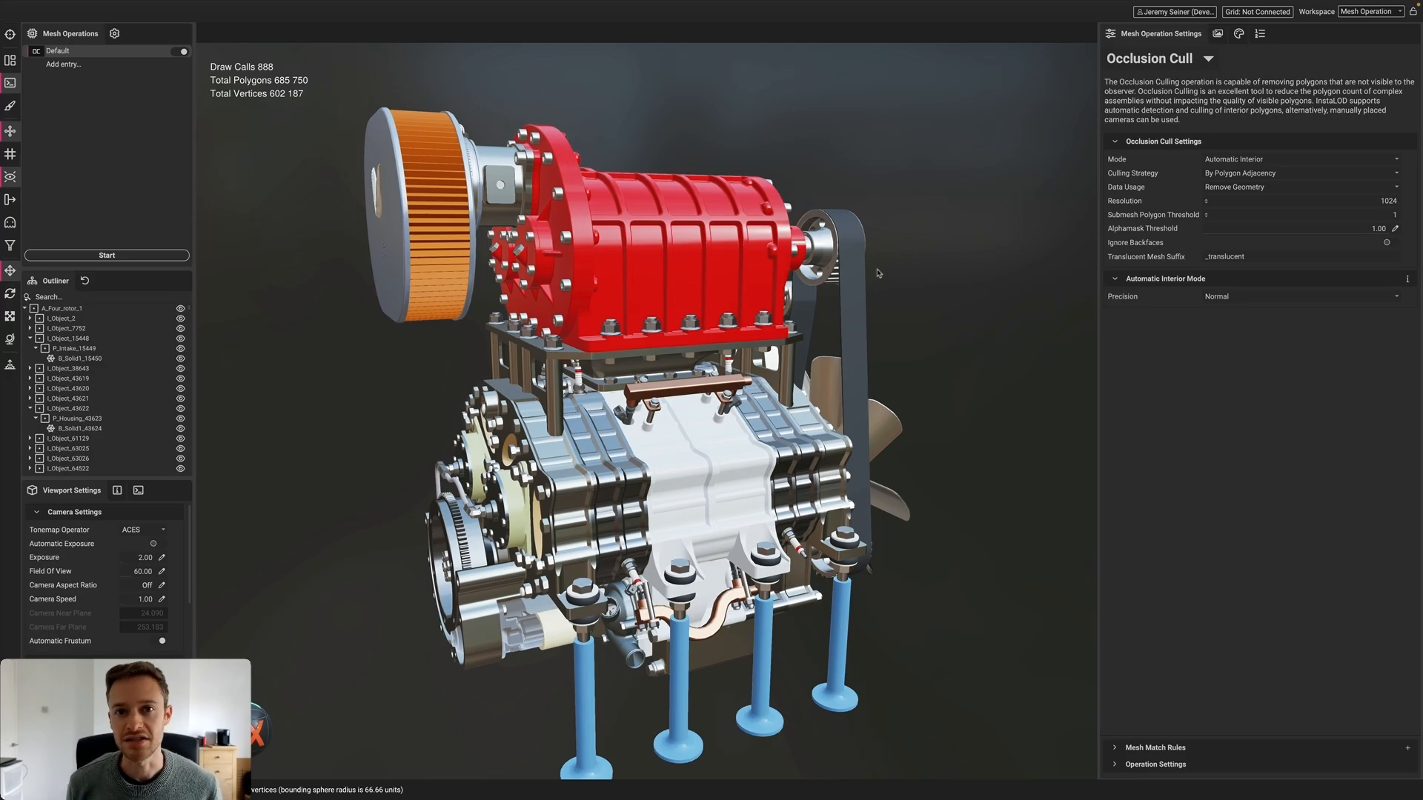
{"action": "left_click", "coordinate": [718, 268]}
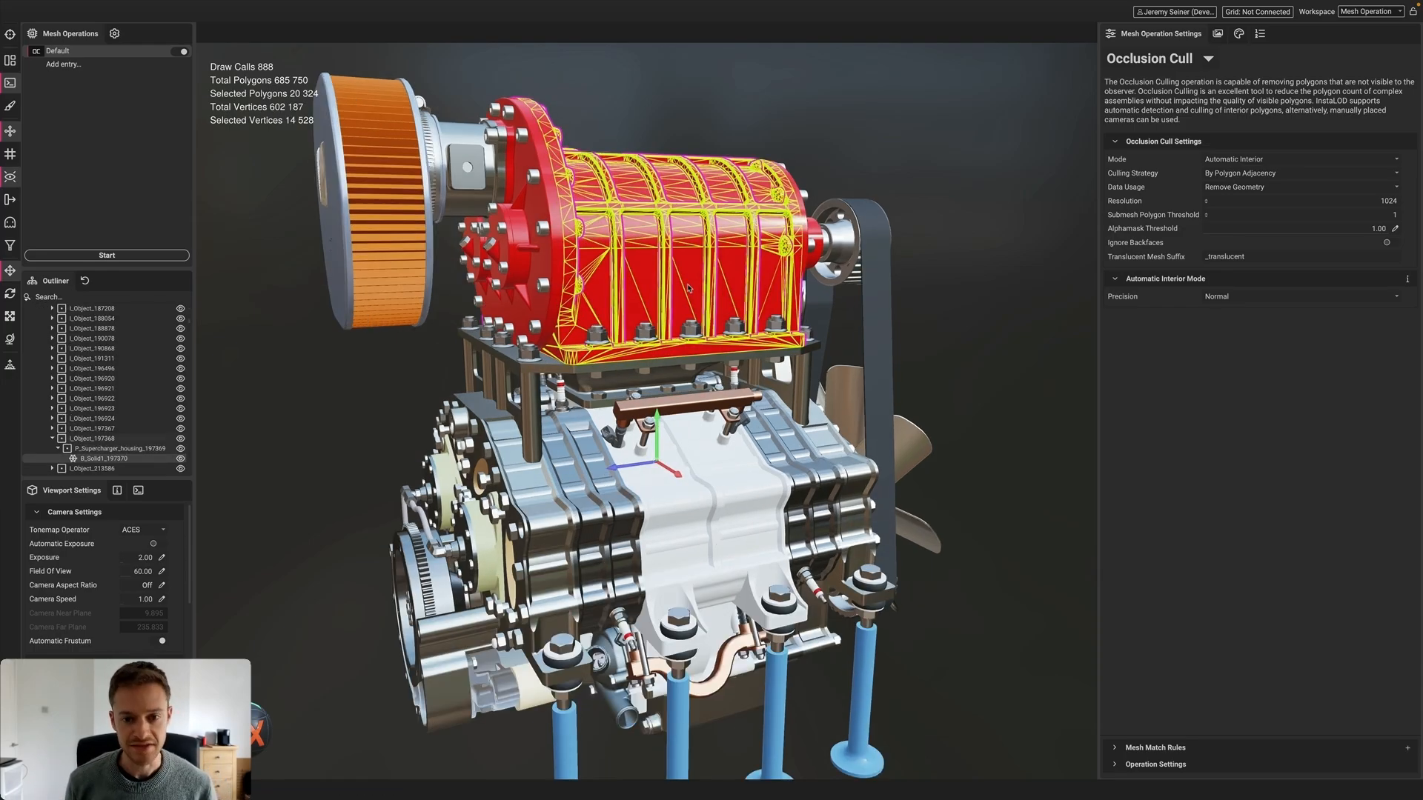
{"action": "key", "text": "Delete"}
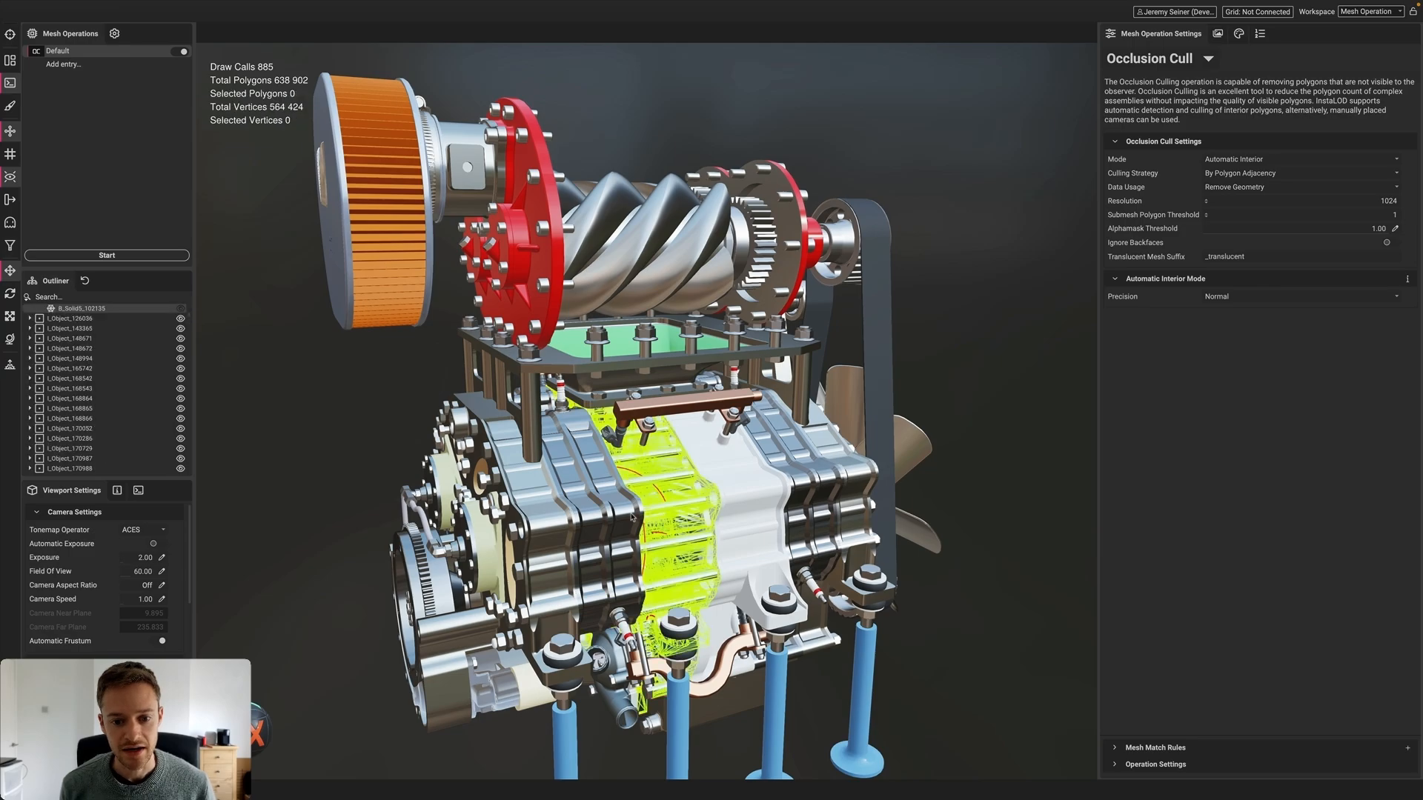
{"action": "left_click", "coordinate": [631, 517]}
{"action": "key", "text": "Delete"}
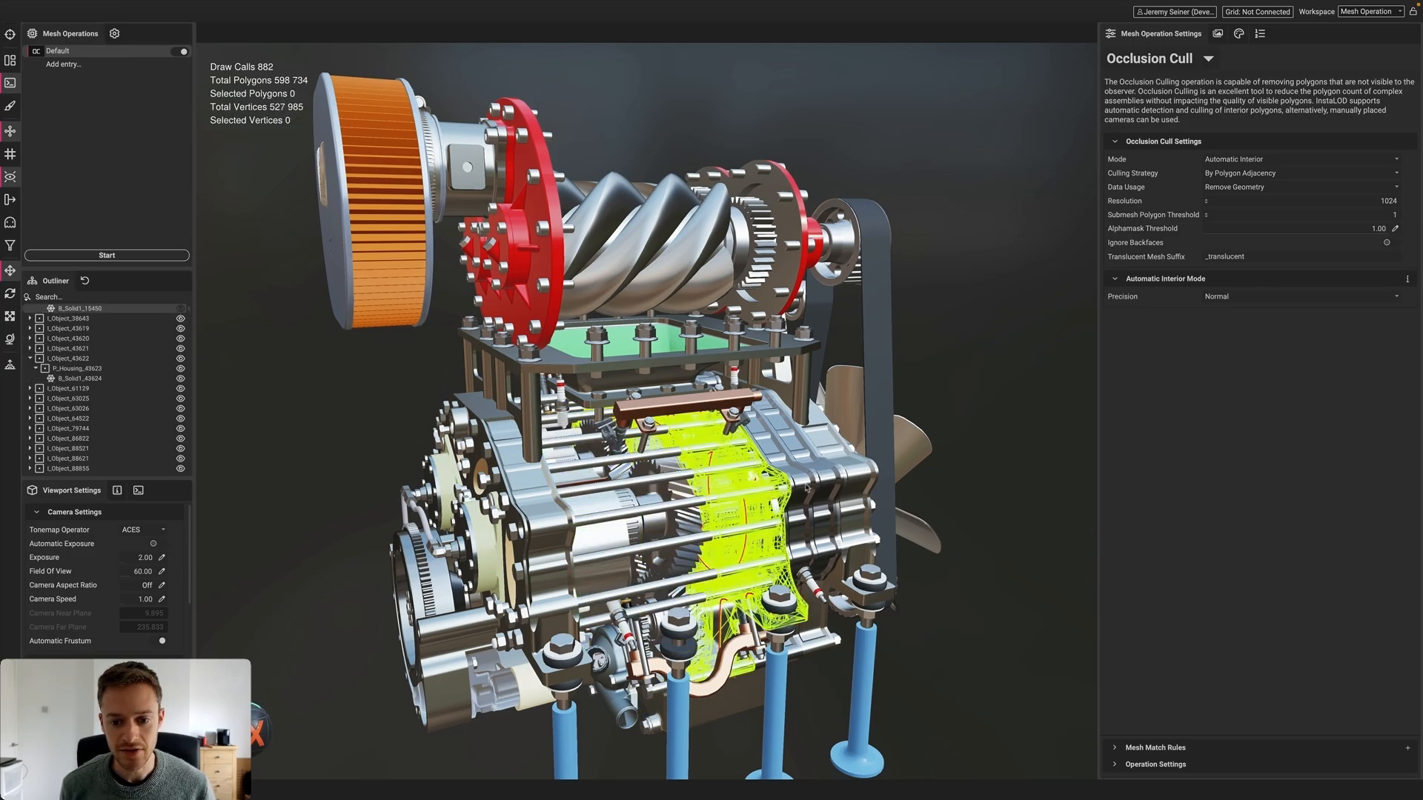
{"action": "left_click", "coordinate": [807, 488]}
{"action": "key", "text": "Delete"}
{"action": "scroll", "coordinate": [722, 527], "scroll_direction": "up", "scroll_amount": 2}
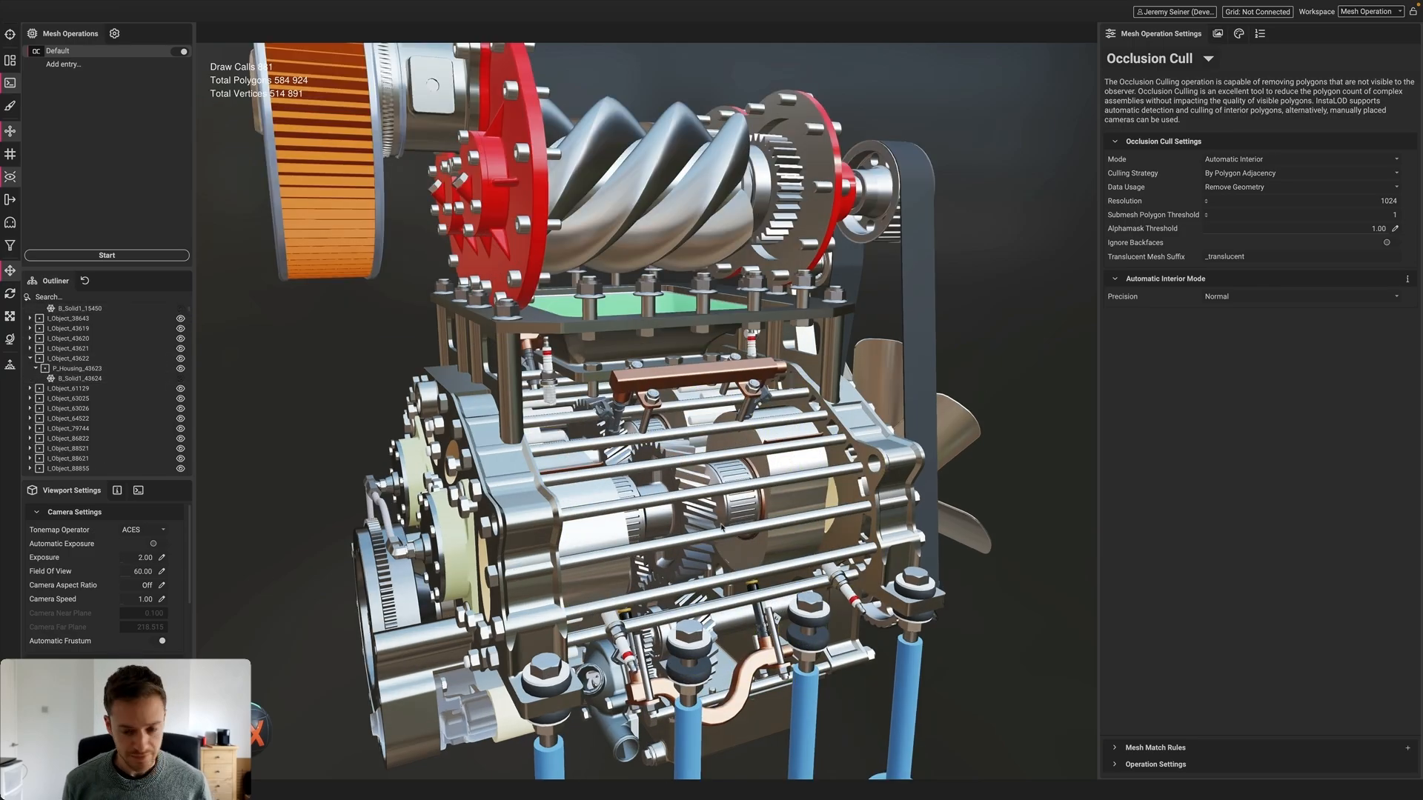
{"action": "left_click_drag", "start_coordinate": [722, 527], "coordinate": [689, 528], "text": "alt"}
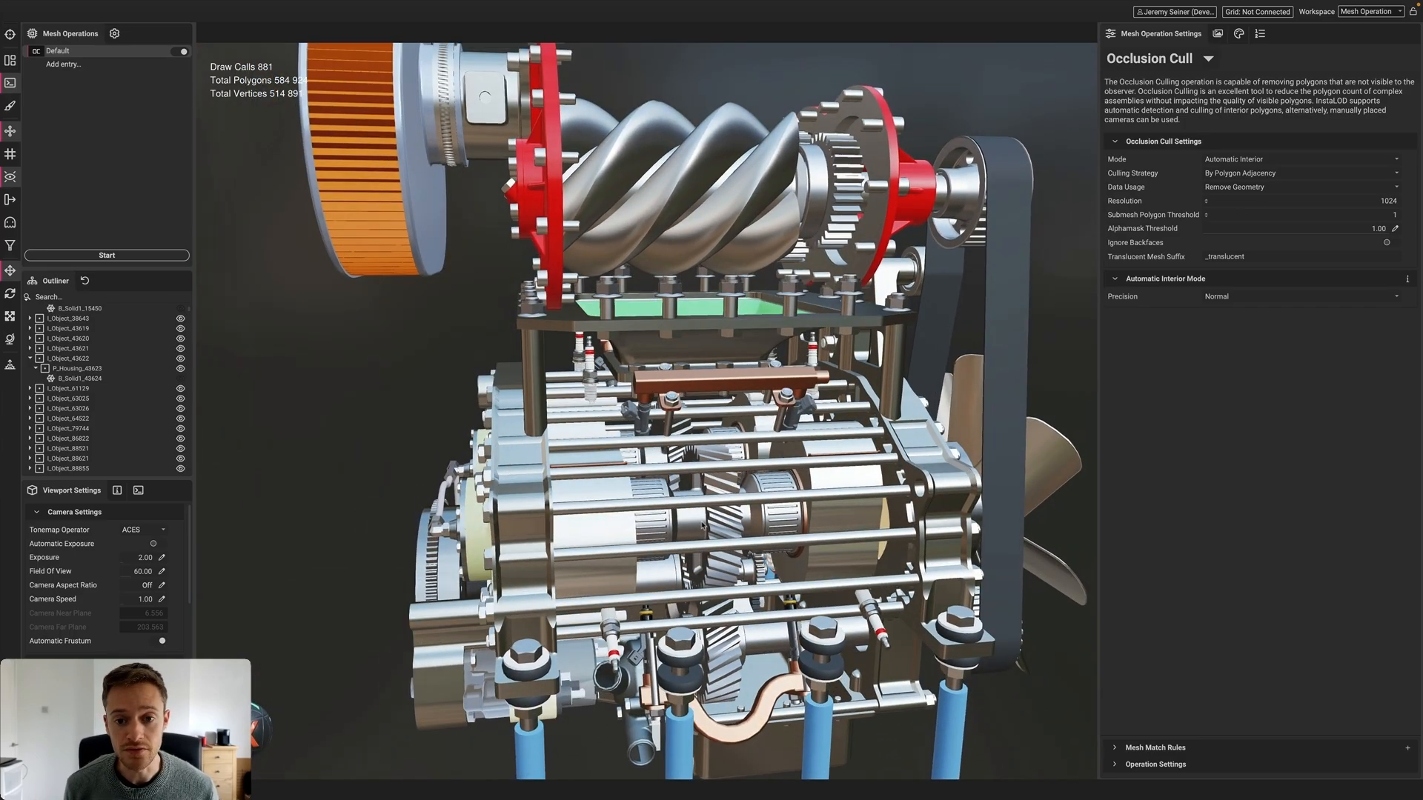
{"action": "scroll", "coordinate": [685, 440], "scroll_direction": "down", "scroll_amount": 3}
{"action": "mouse_move", "coordinate": [685, 441]}
{"action": "left_mouse_down", "text": "alt"}
{"action": "mouse_move", "coordinate": [669, 442]}
{"action": "mouse_move", "coordinate": [686, 440]}
{"action": "left_mouse_up", "text": "alt"}
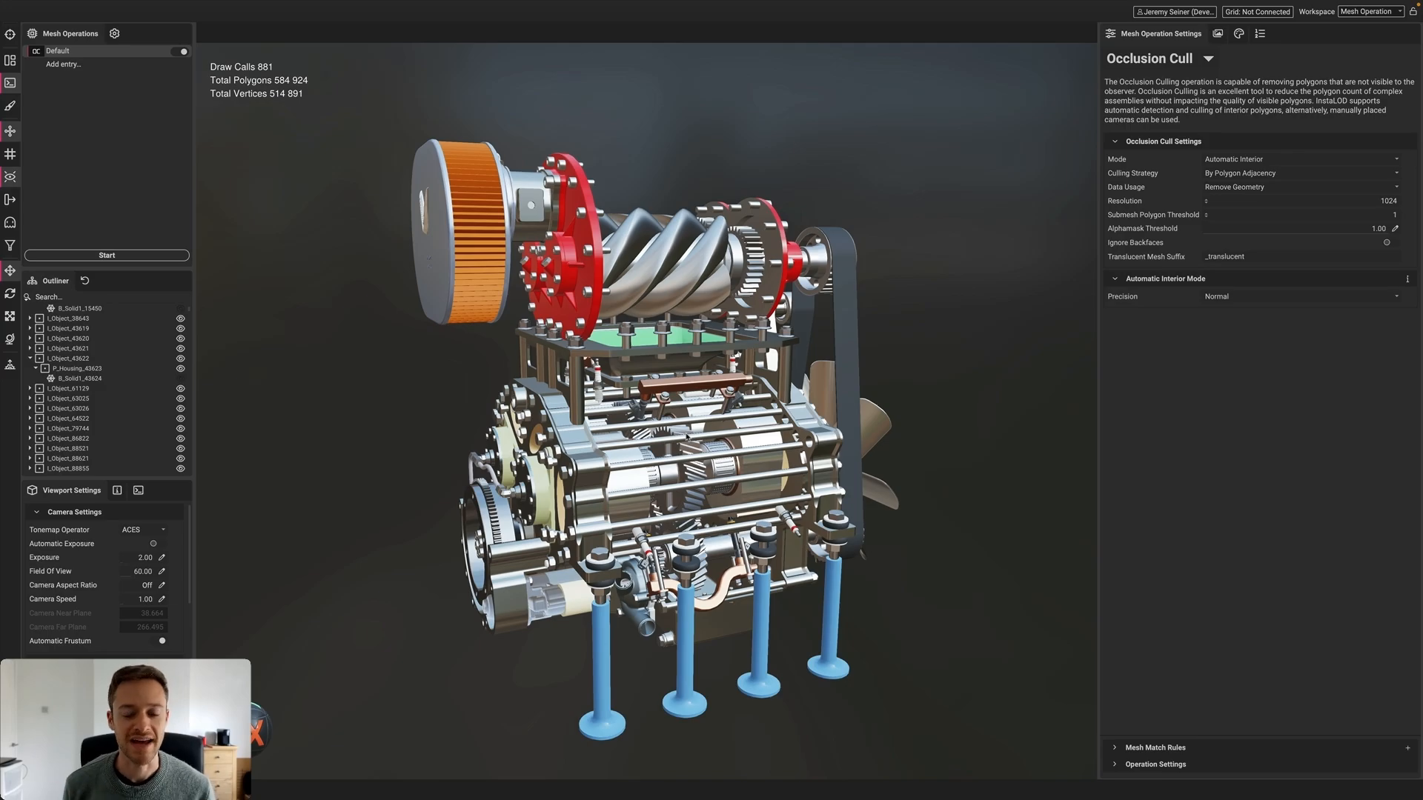
{"action": "right_click", "coordinate": [952, 300]}
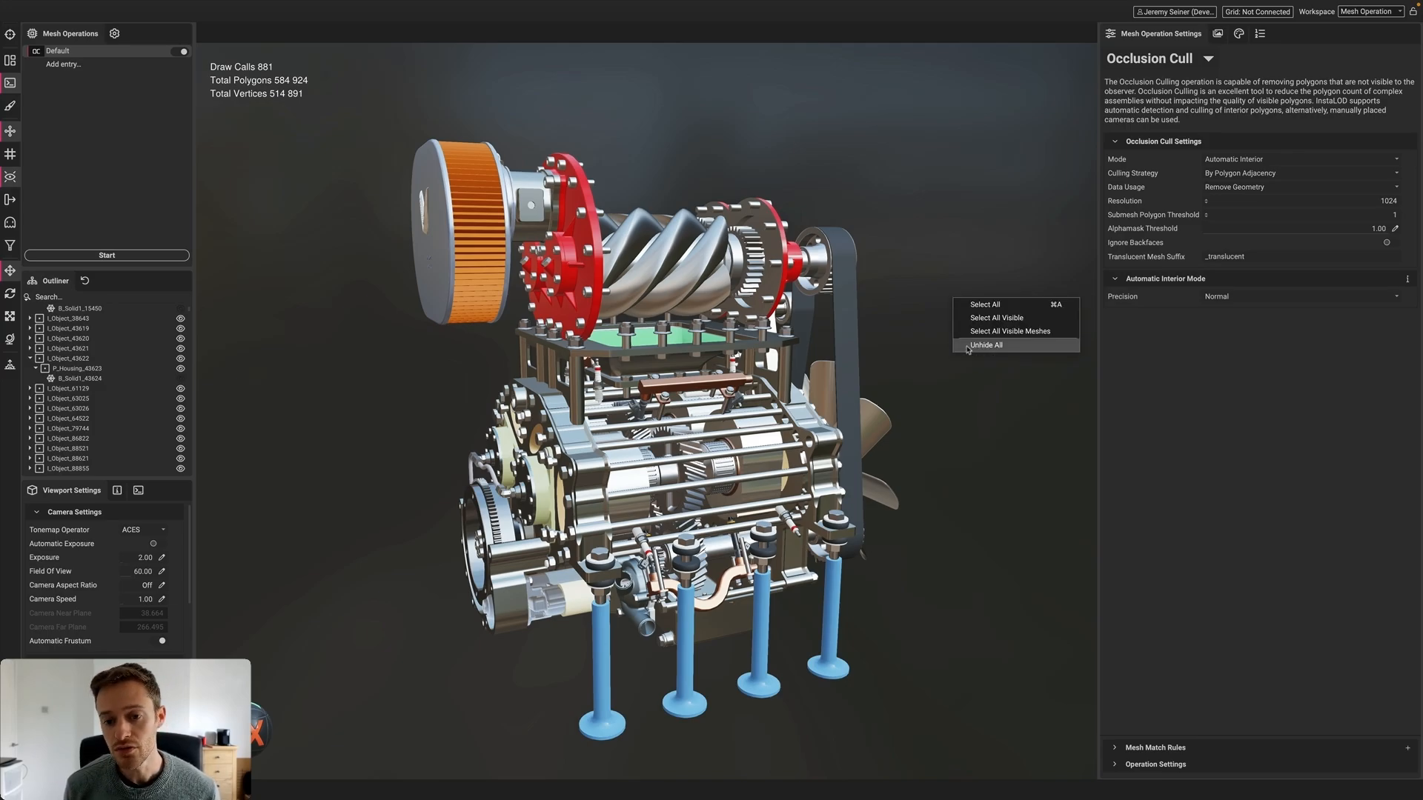
{"action": "left_click", "coordinate": [986, 345]}
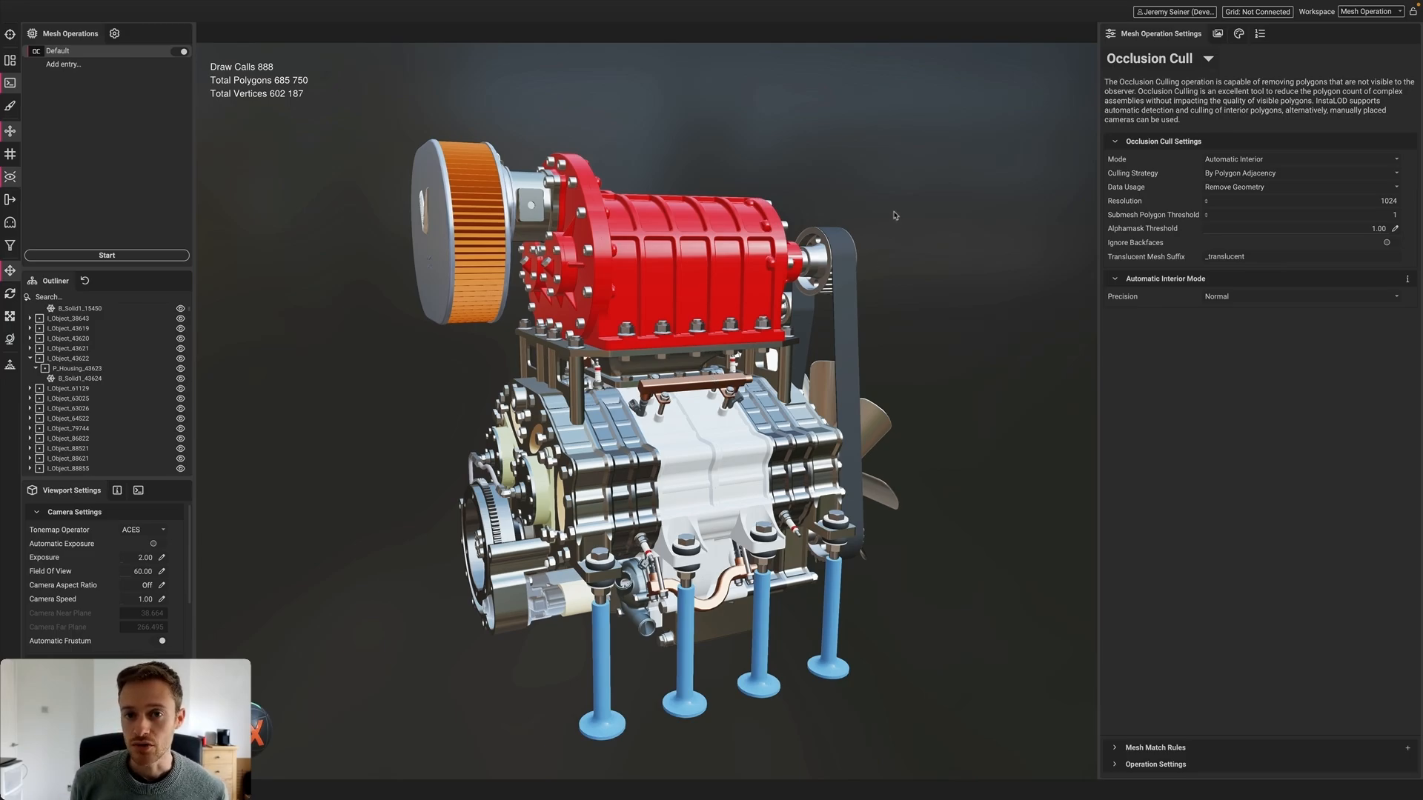
{"action": "left_click", "coordinate": [1284, 160]}
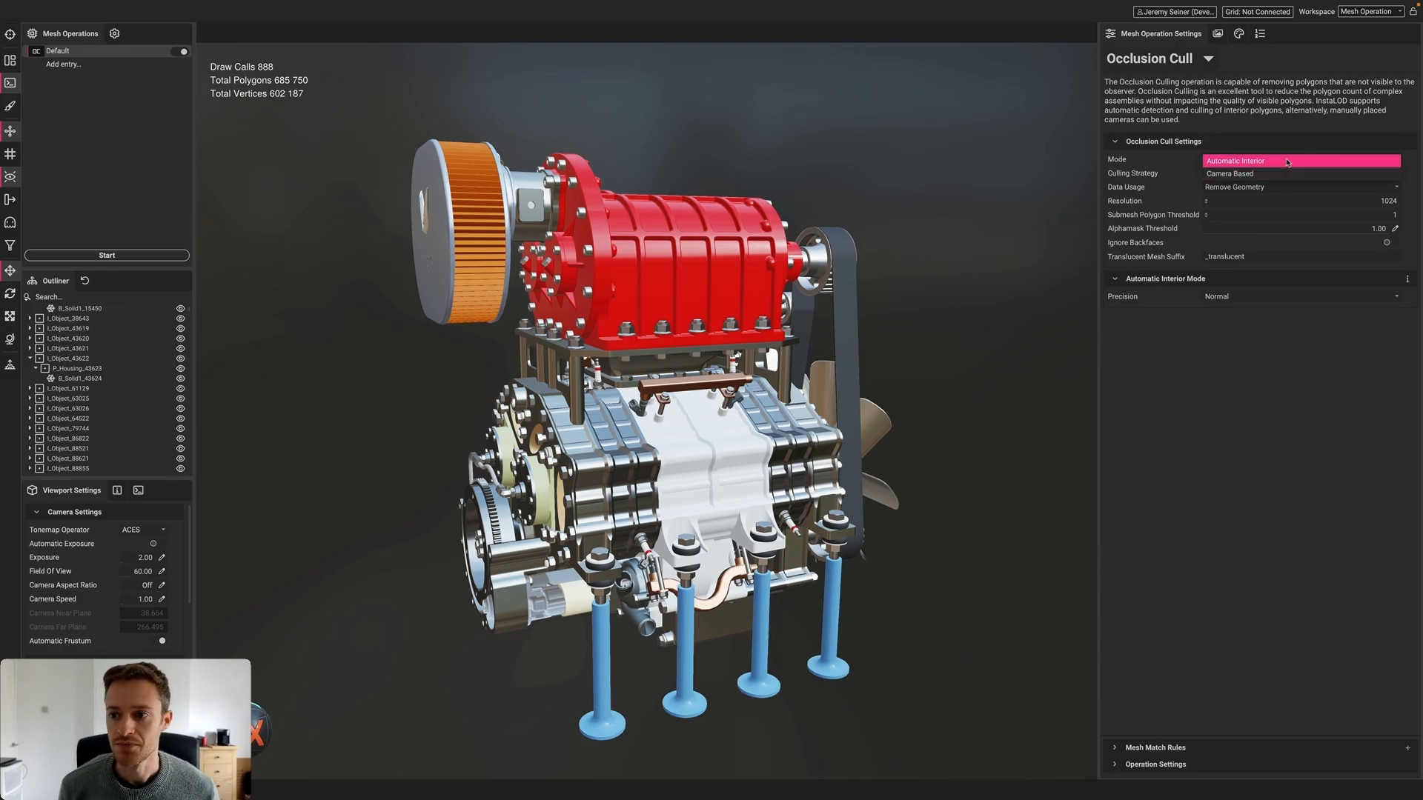
Set Automatic Interior, By Polygon, Remove Geometry, Resolution 512, Adjacency Depth 3, and start the occlusion cull
{"action": "left_click", "coordinate": [1288, 160]}
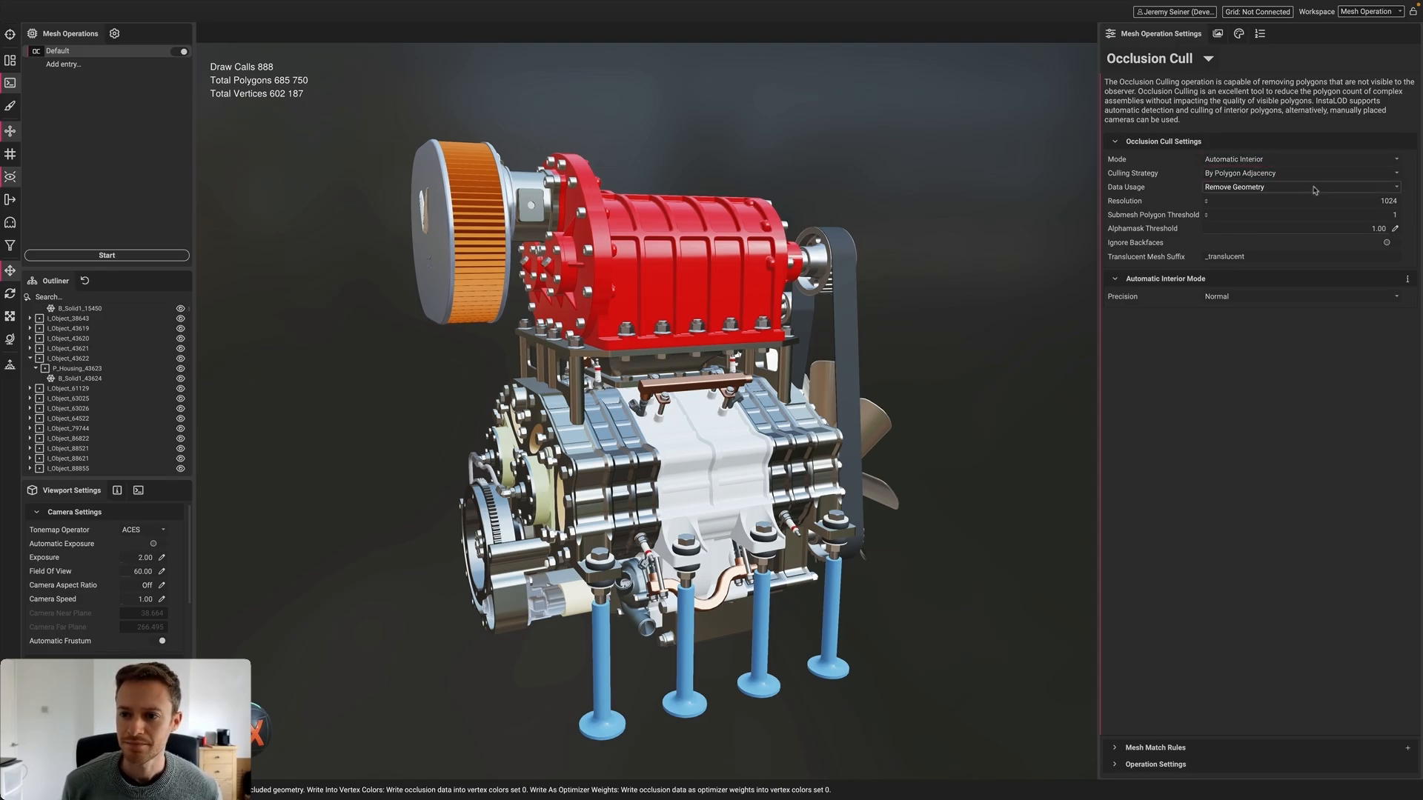
{"action": "left_click", "coordinate": [1306, 174]}
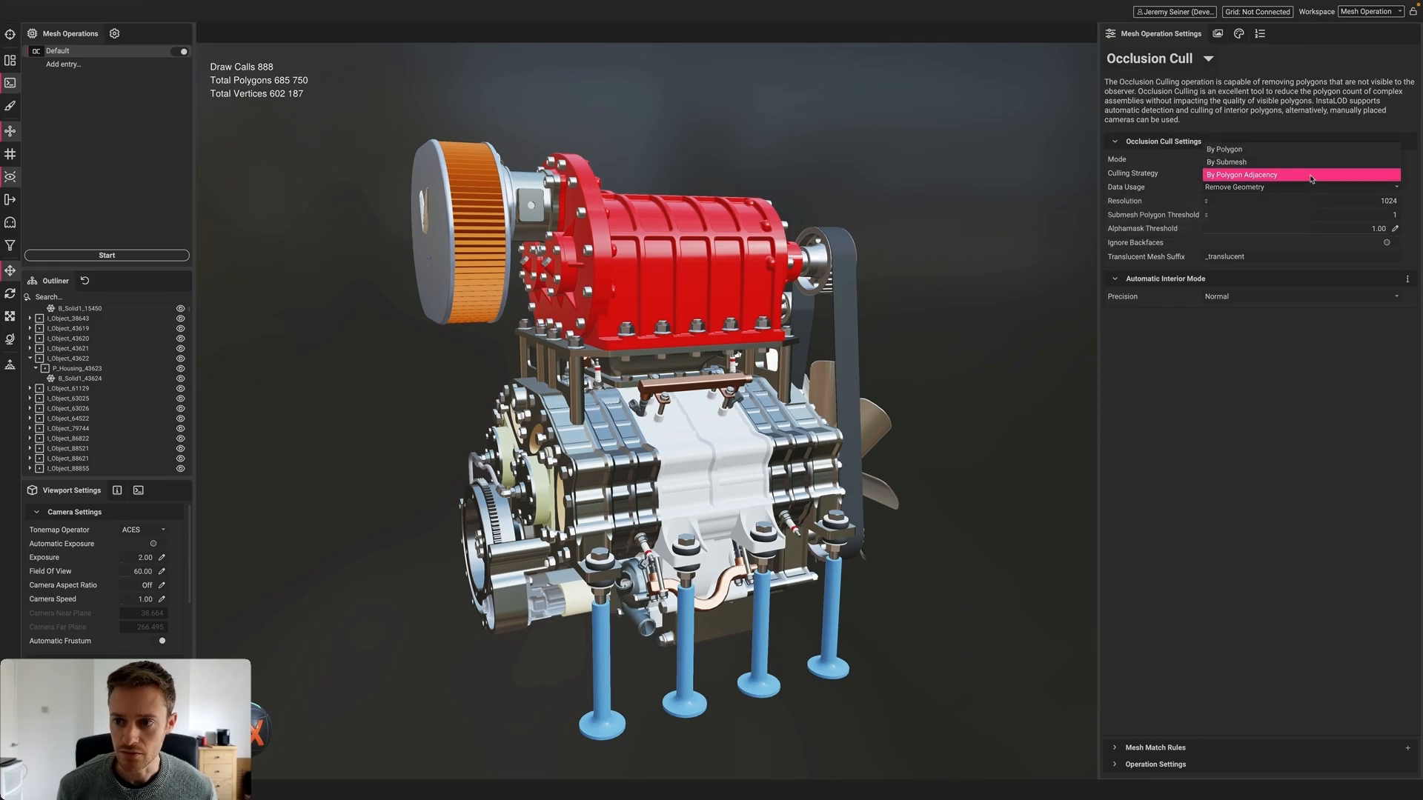
{"action": "left_click", "coordinate": [1303, 149]}
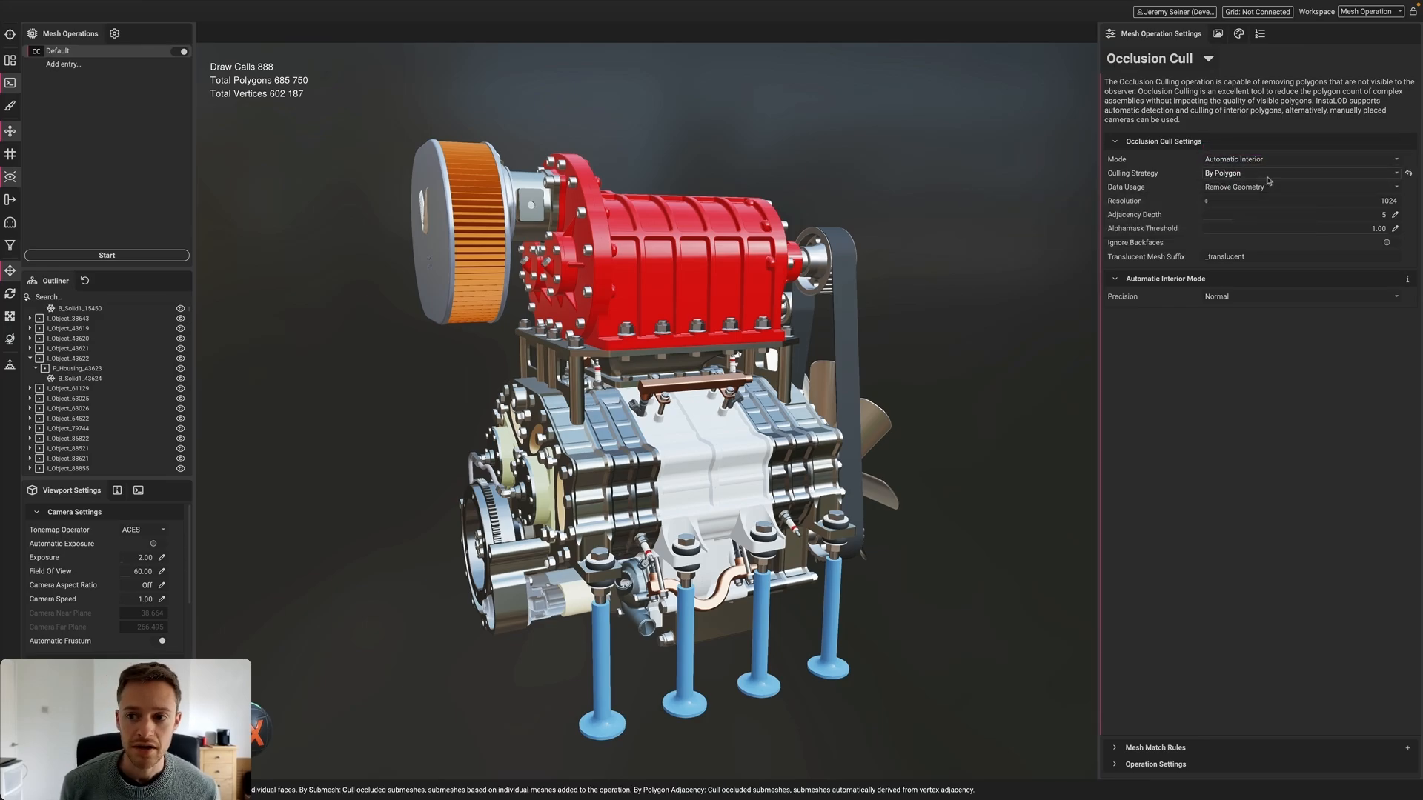
{"action": "left_click", "coordinate": [1331, 190]}
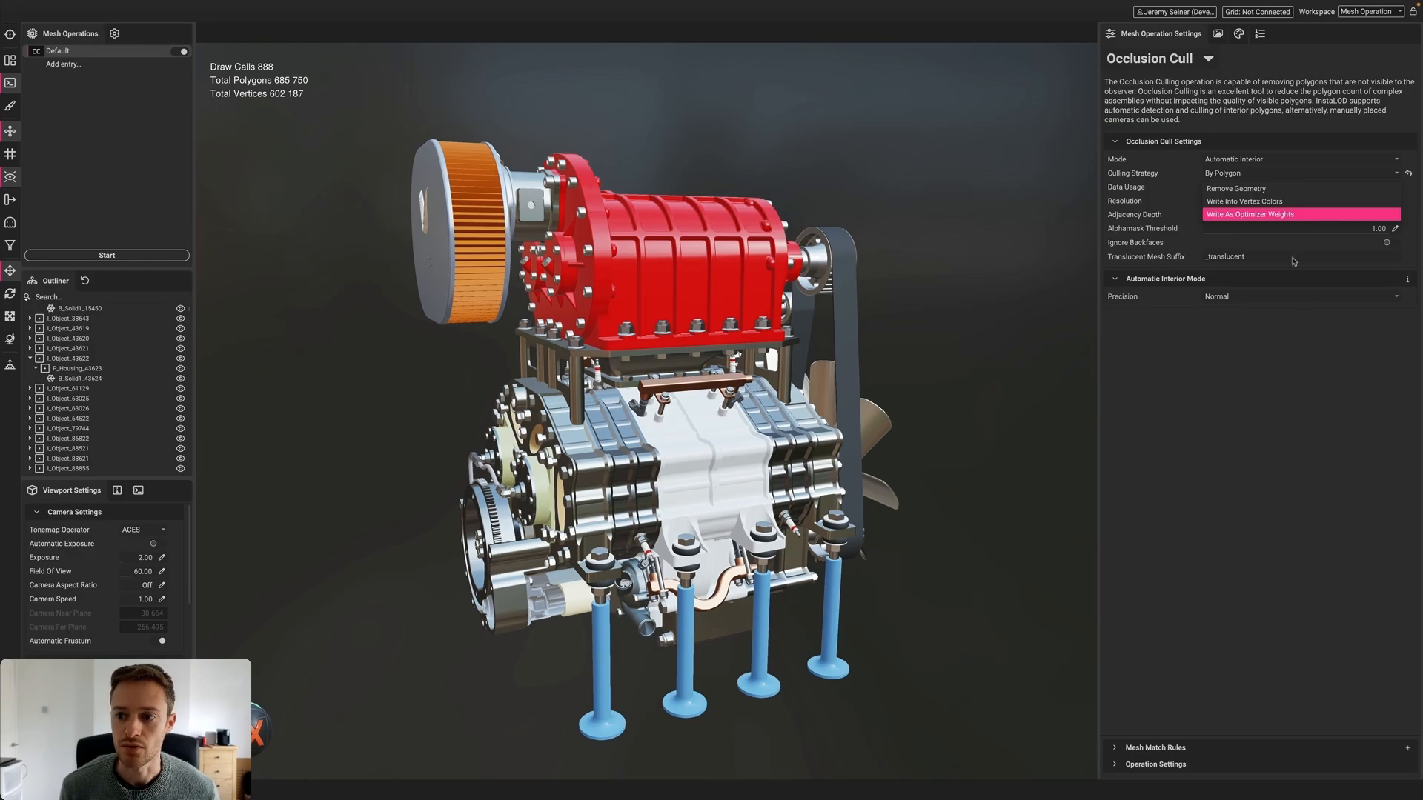
{"action": "left_click", "coordinate": [1278, 190]}
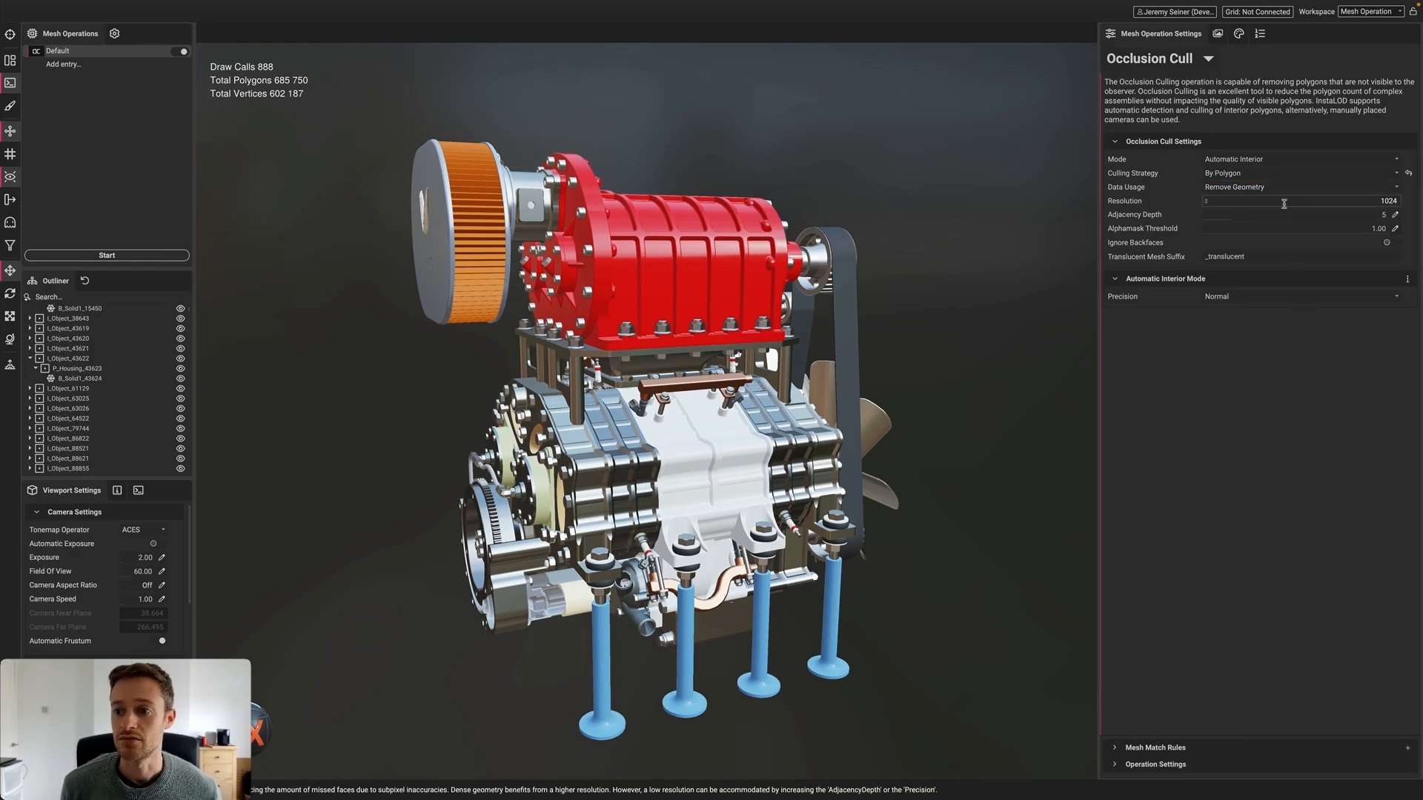
{"action": "left_click", "coordinate": [1335, 203]}
{"action": "type", "text": "512"}
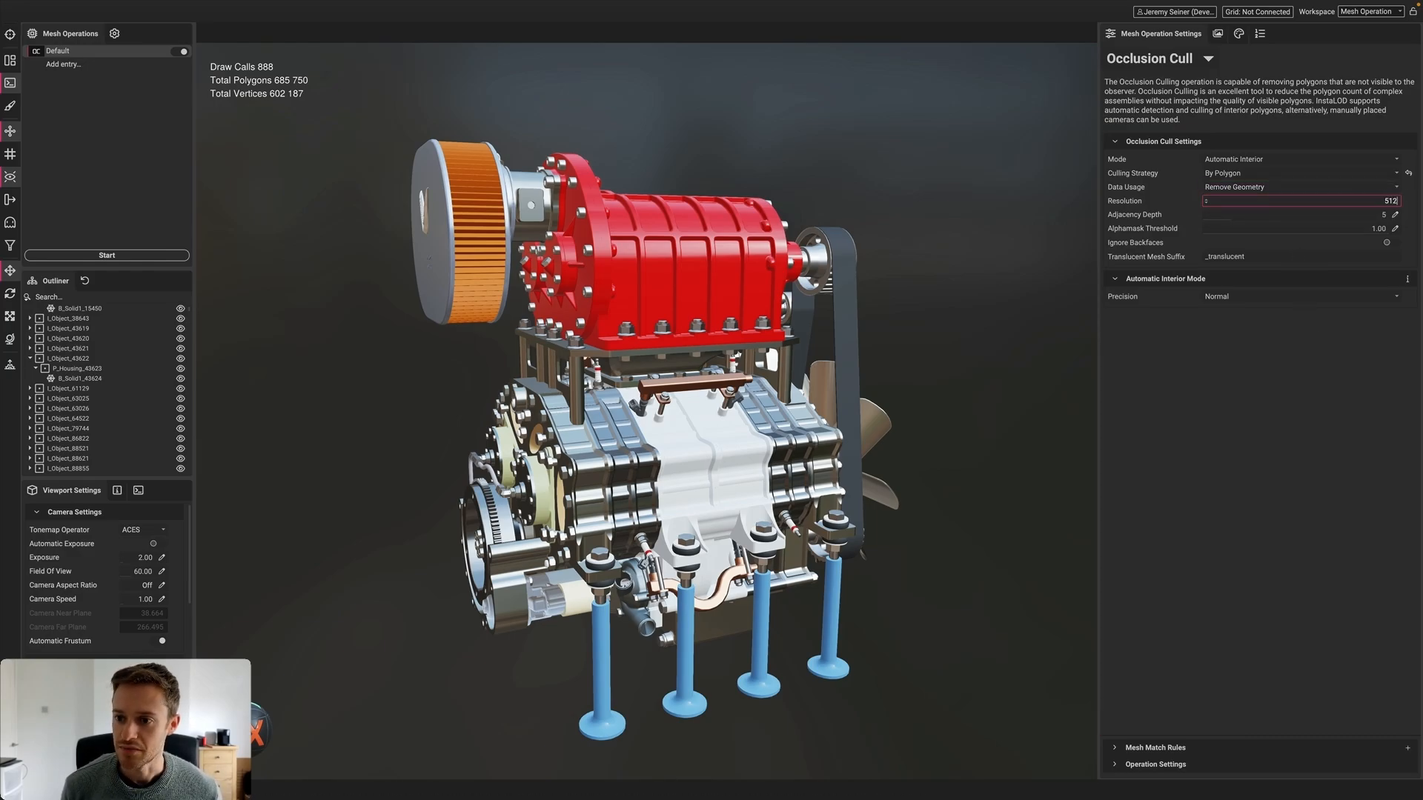
{"action": "left_click", "coordinate": [1395, 215]}
{"action": "type", "text": "3"}
{"action": "key", "text": "Return"}
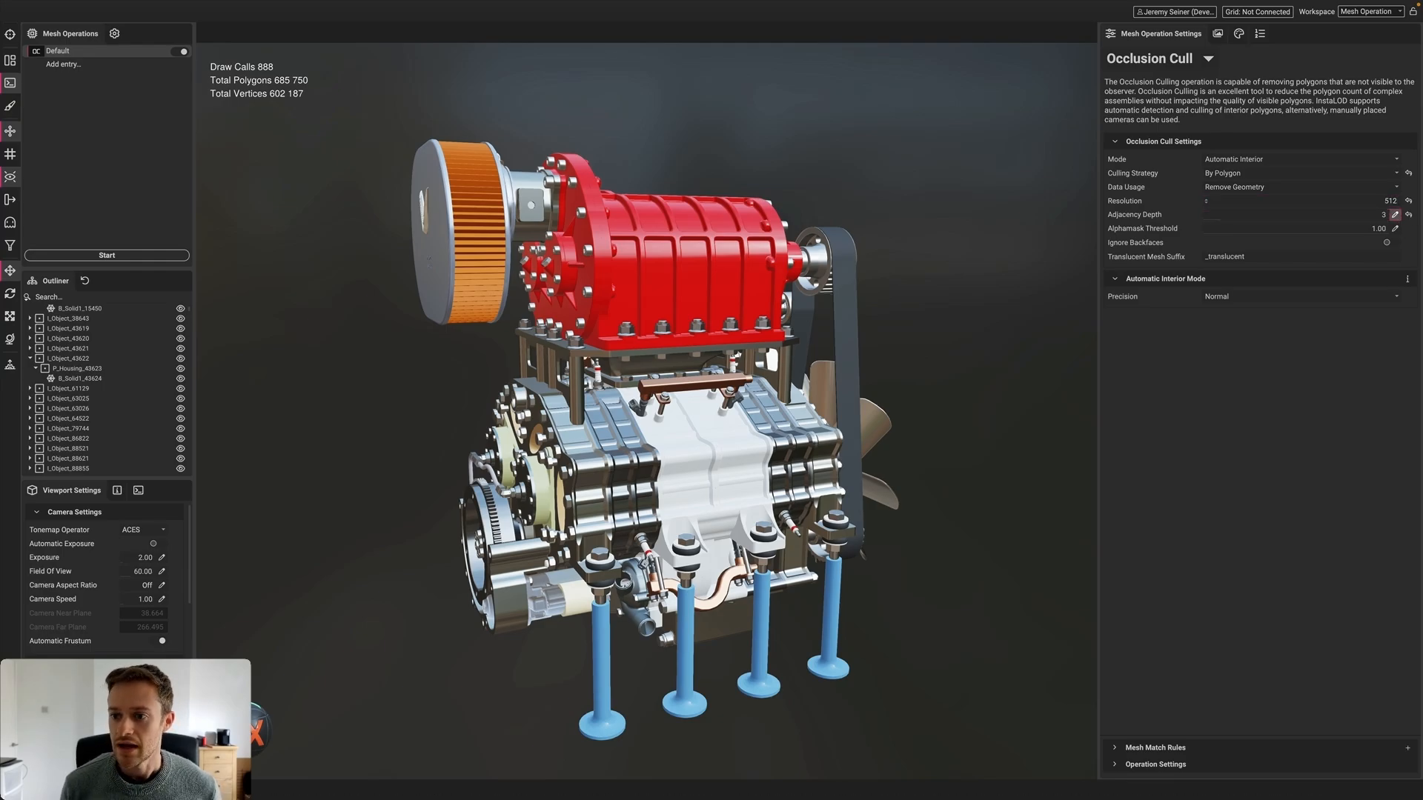
{"action": "left_click", "coordinate": [92, 256]}
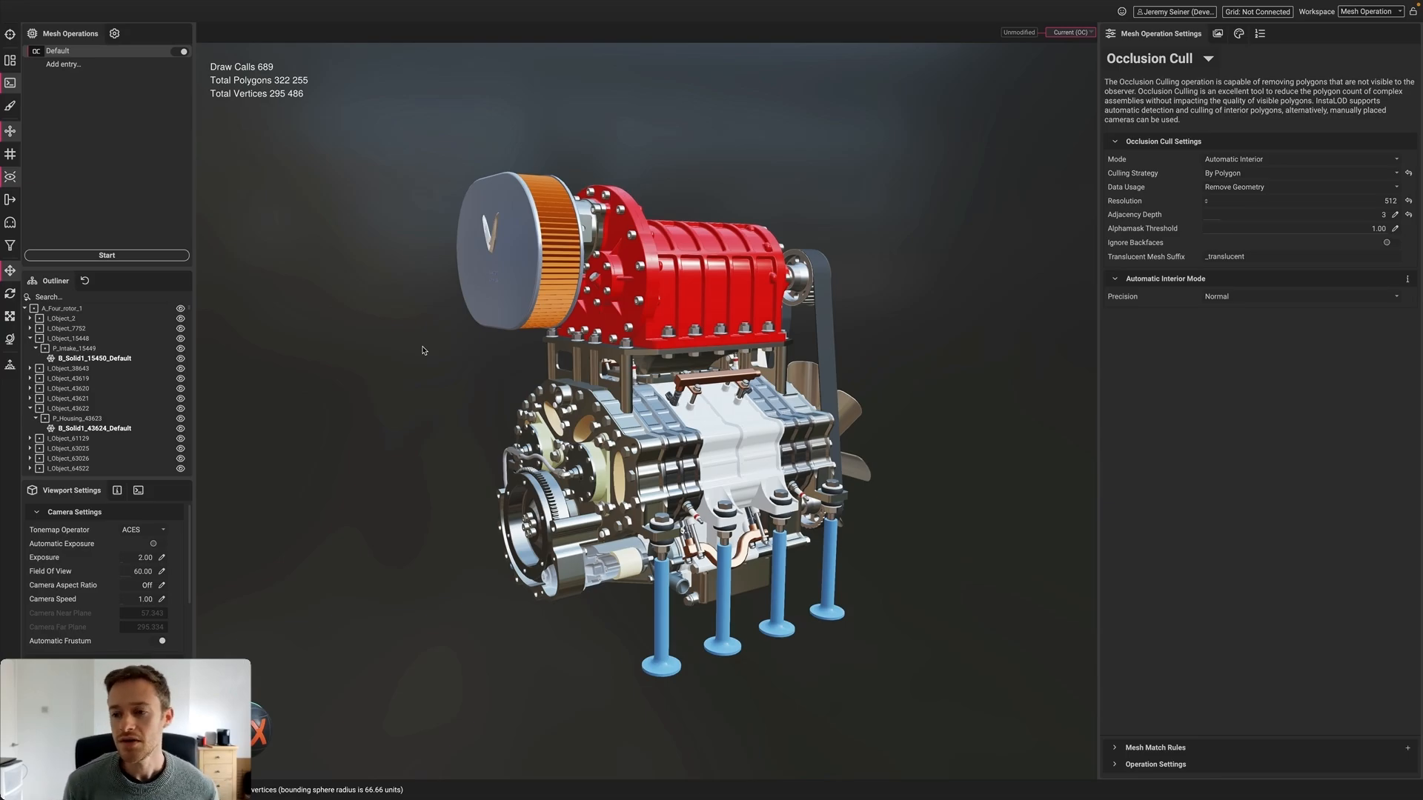
{"action": "mouse_move", "coordinate": [1188, 215]}
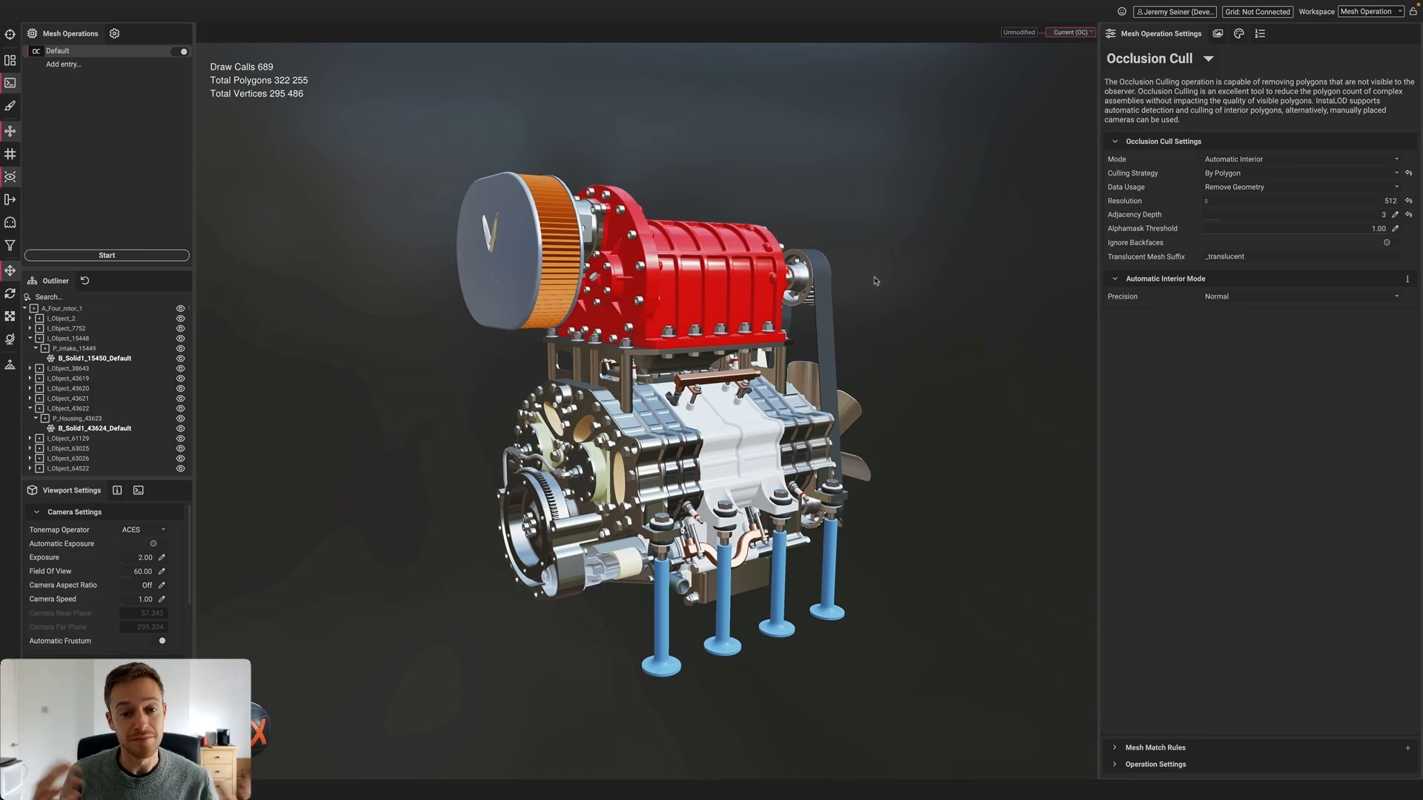
{"action": "left_click_drag", "start_coordinate": [837, 338], "coordinate": [765, 348], "text": "alt"}
{"action": "scroll", "coordinate": [748, 358], "scroll_direction": "down", "scroll_amount": 3}
{"action": "middle_click_drag", "start_coordinate": [766, 348], "coordinate": [752, 330]}
{"action": "scroll", "coordinate": [725, 351], "scroll_direction": "up", "scroll_amount": 3}
{"action": "left_click_drag", "start_coordinate": [711, 326], "coordinate": [749, 319], "text": "alt"}
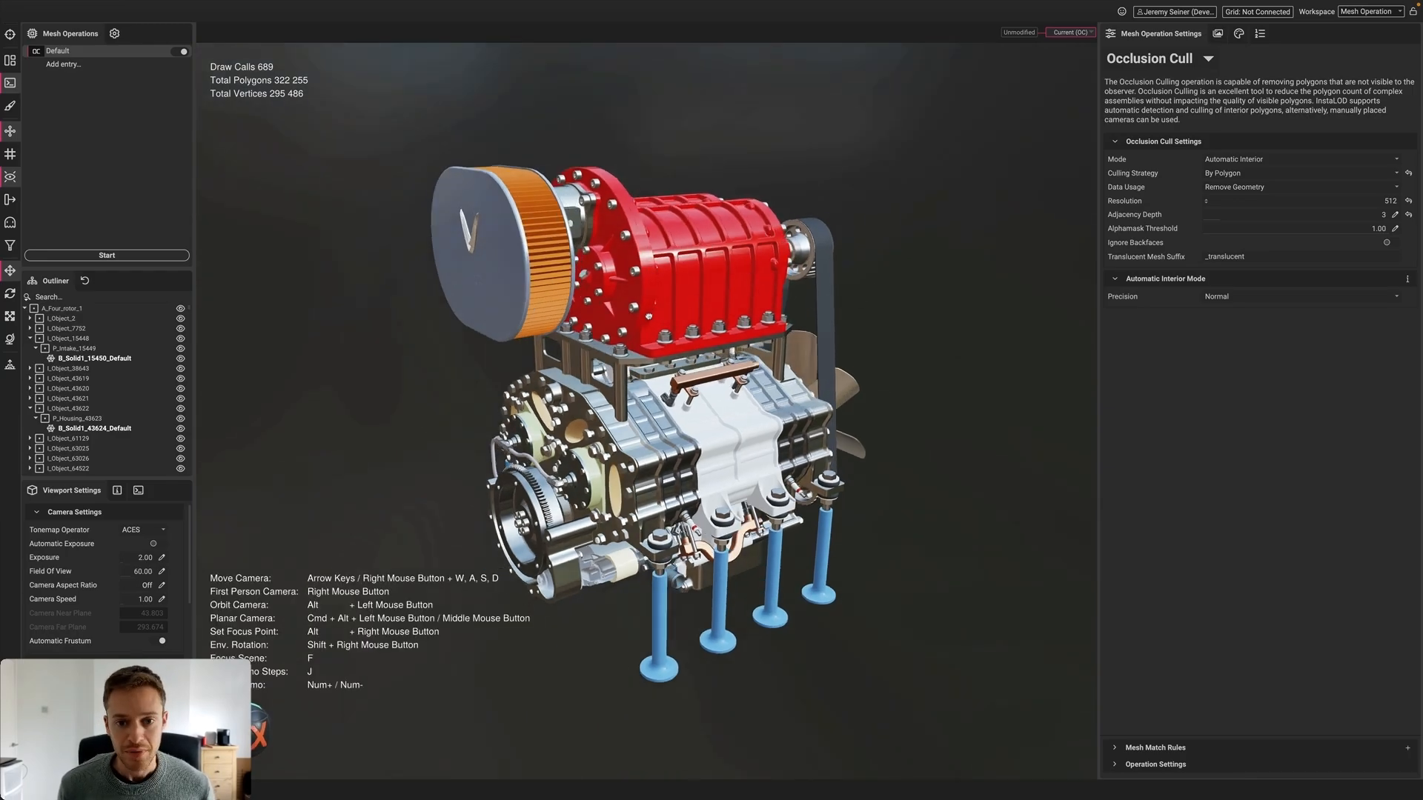
{"action": "left_click_drag", "start_coordinate": [688, 314], "coordinate": [669, 309], "text": "alt"}
Hide the supercharger housing and the white housing pieces, including B_Solid1_43624_Default
{"action": "left_click", "coordinate": [667, 309]}
{"action": "key", "text": "h"}
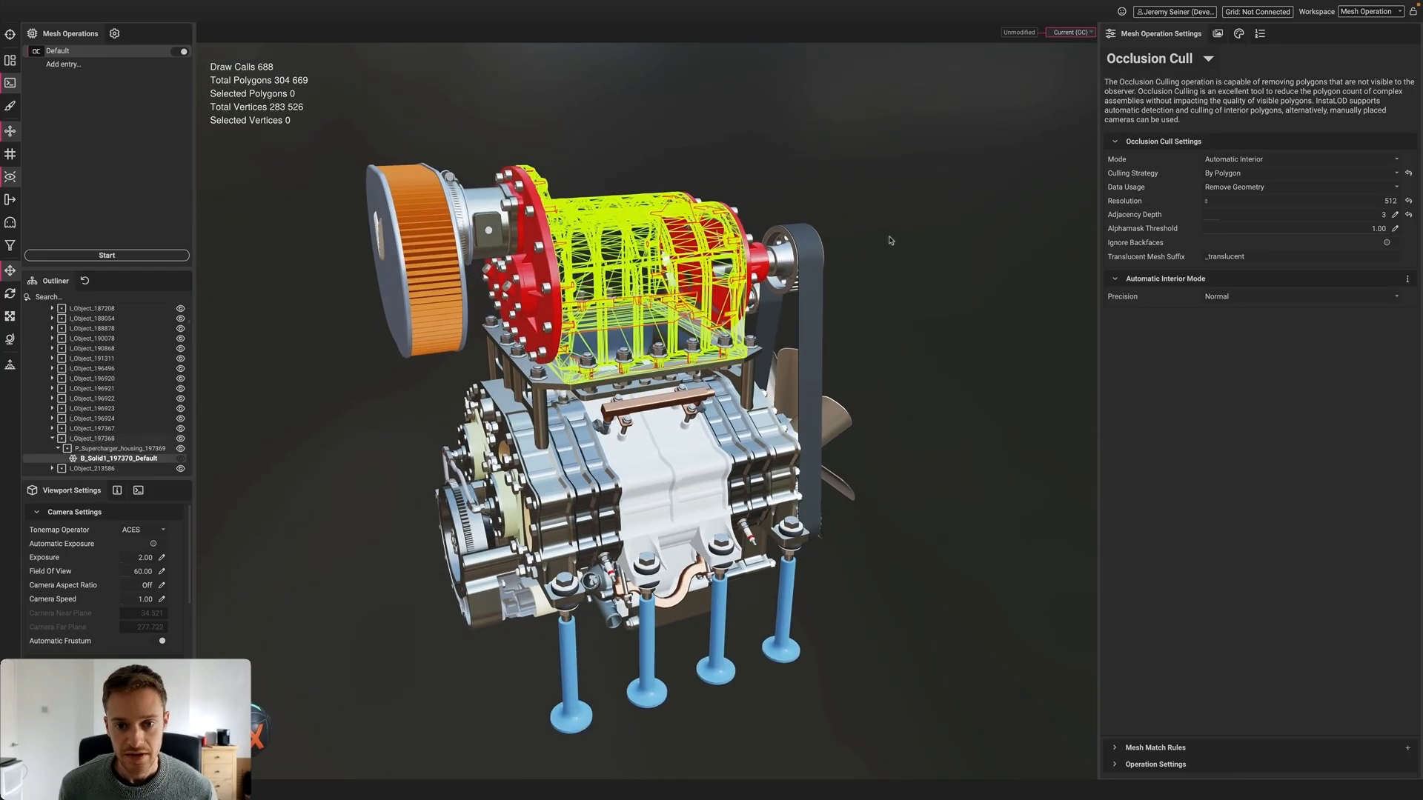
{"action": "left_click", "coordinate": [890, 238]}
{"action": "left_click", "coordinate": [643, 488]}
{"action": "key", "text": "h"}
{"action": "left_click", "coordinate": [698, 476]}
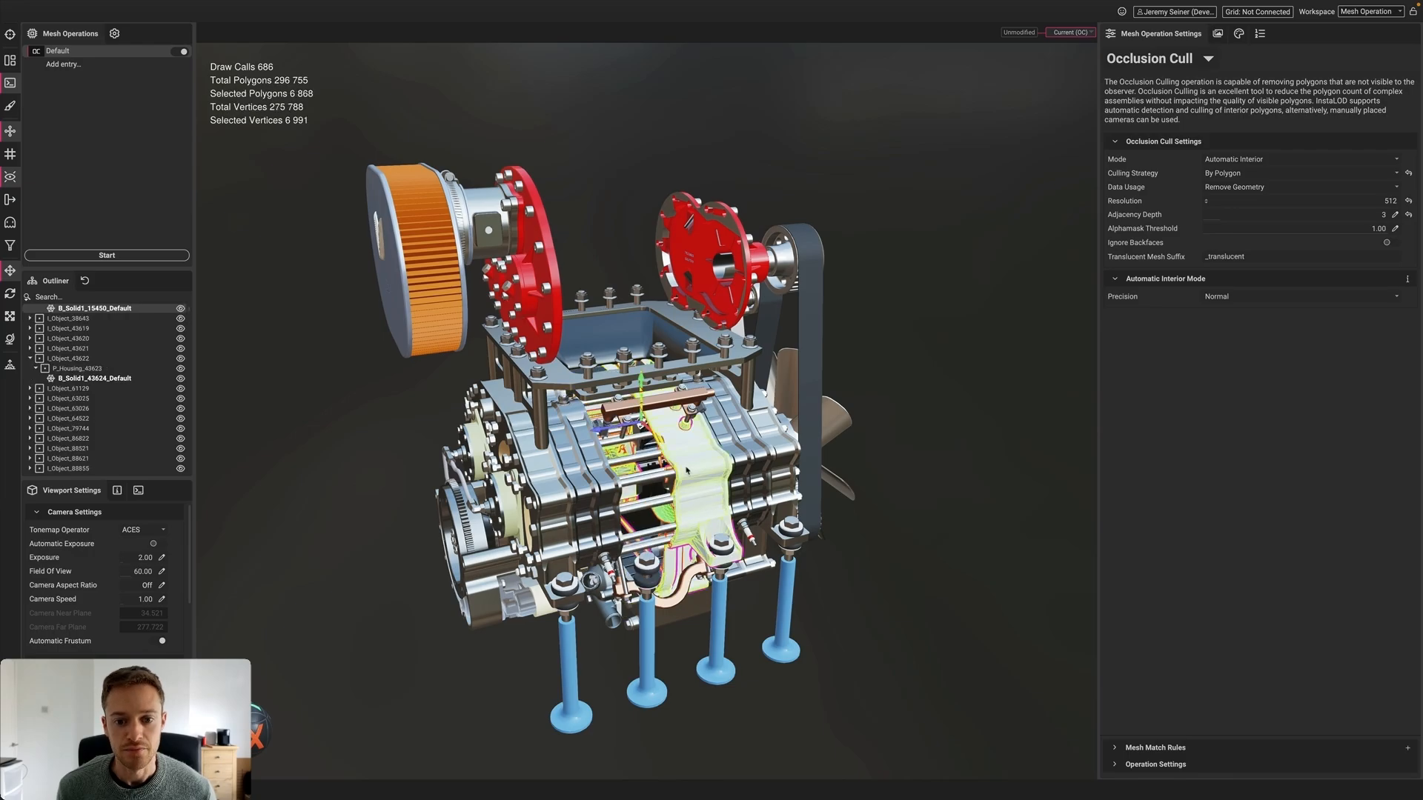
{"action": "key", "text": "h"}
{"action": "left_click", "coordinate": [750, 463]}
{"action": "key", "text": "h"}
{"action": "left_click", "coordinate": [918, 381]}
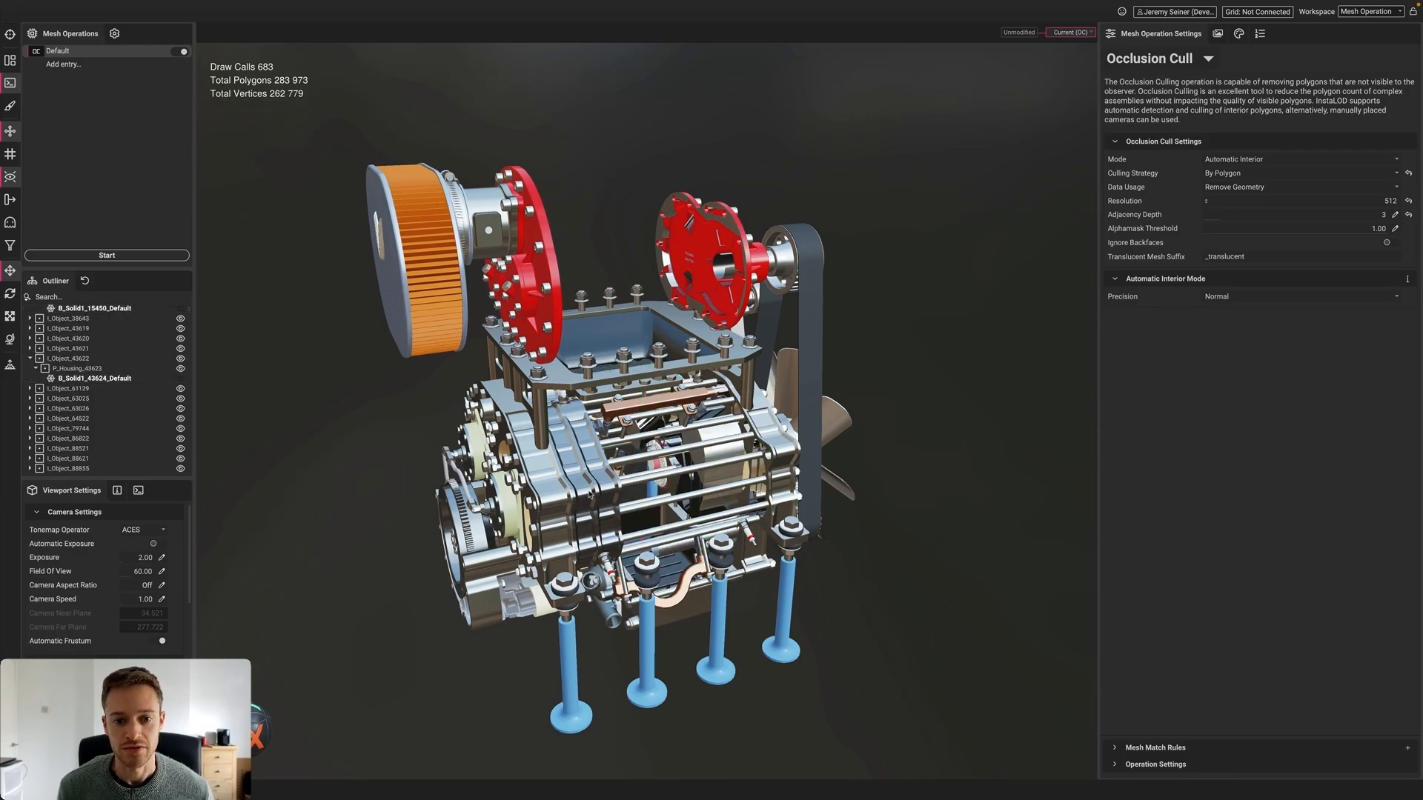
Zoom inside and orbit to the engine's front, then Unhide All the hidden parts
{"action": "scroll", "coordinate": [640, 524], "scroll_direction": "up", "scroll_amount": 5}
{"action": "left_click_drag", "start_coordinate": [639, 523], "coordinate": [578, 452], "text": "alt"}
{"action": "scroll", "coordinate": [717, 430], "scroll_direction": "up", "scroll_amount": 10}
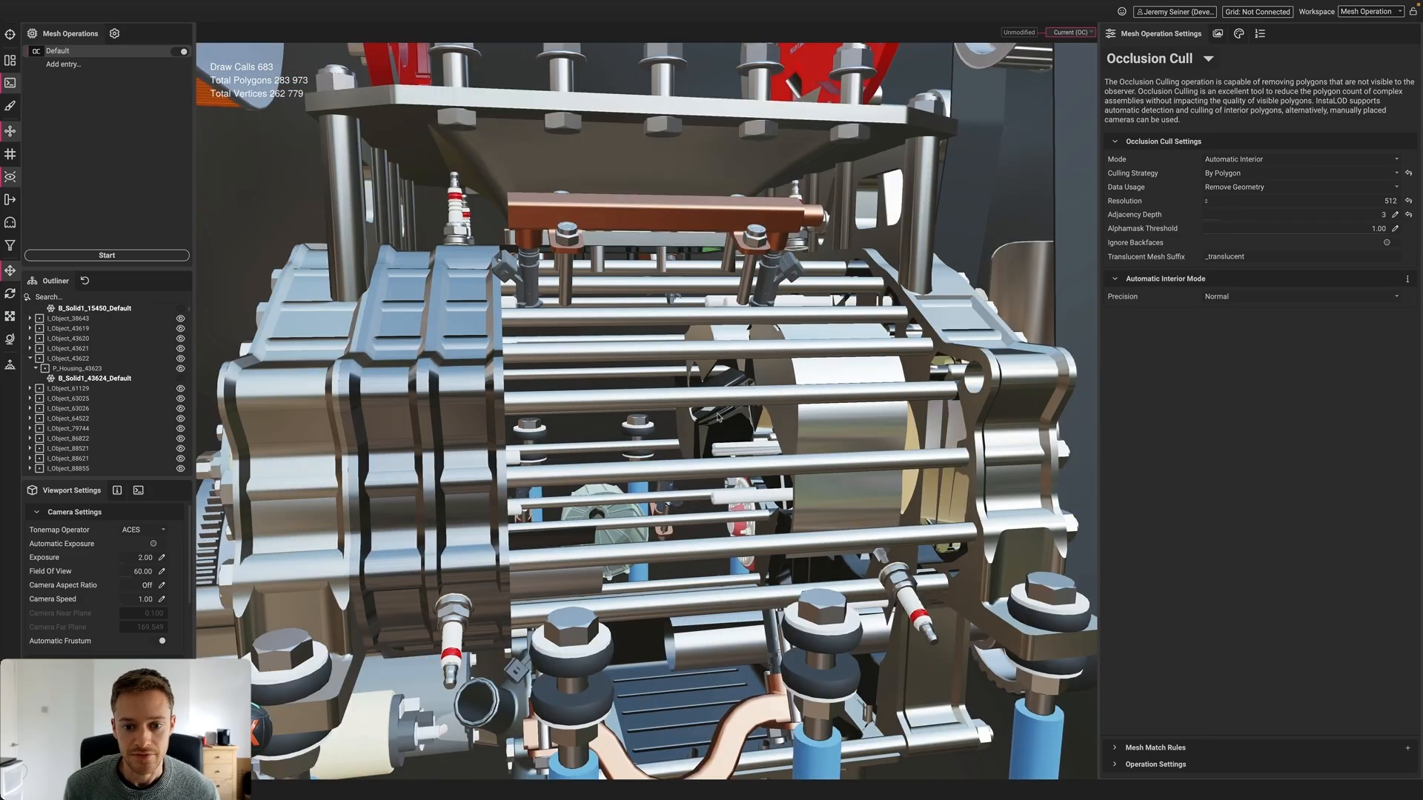
{"action": "scroll", "coordinate": [717, 431], "scroll_direction": "down", "scroll_amount": 10}
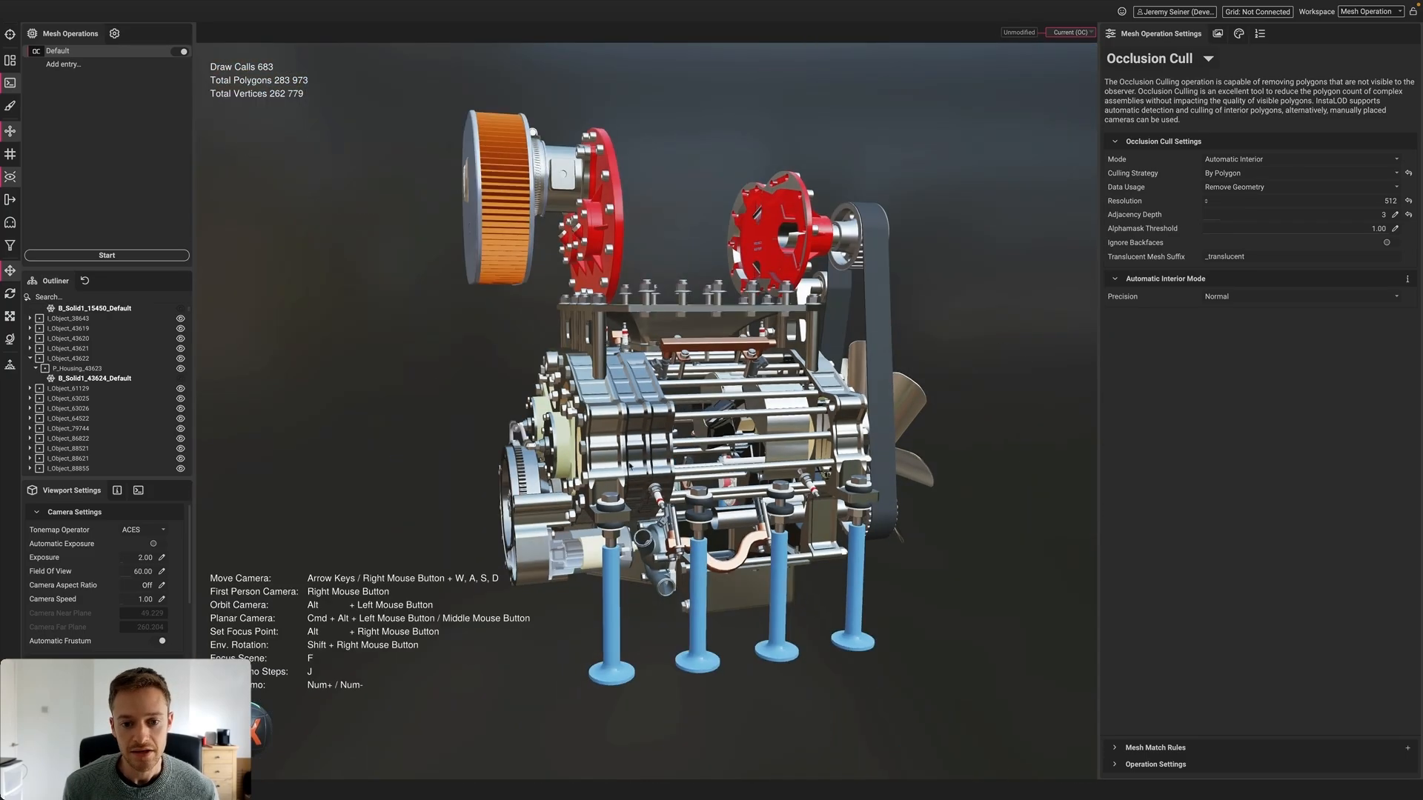
{"action": "left_click_drag", "start_coordinate": [630, 468], "coordinate": [804, 426], "text": "alt"}
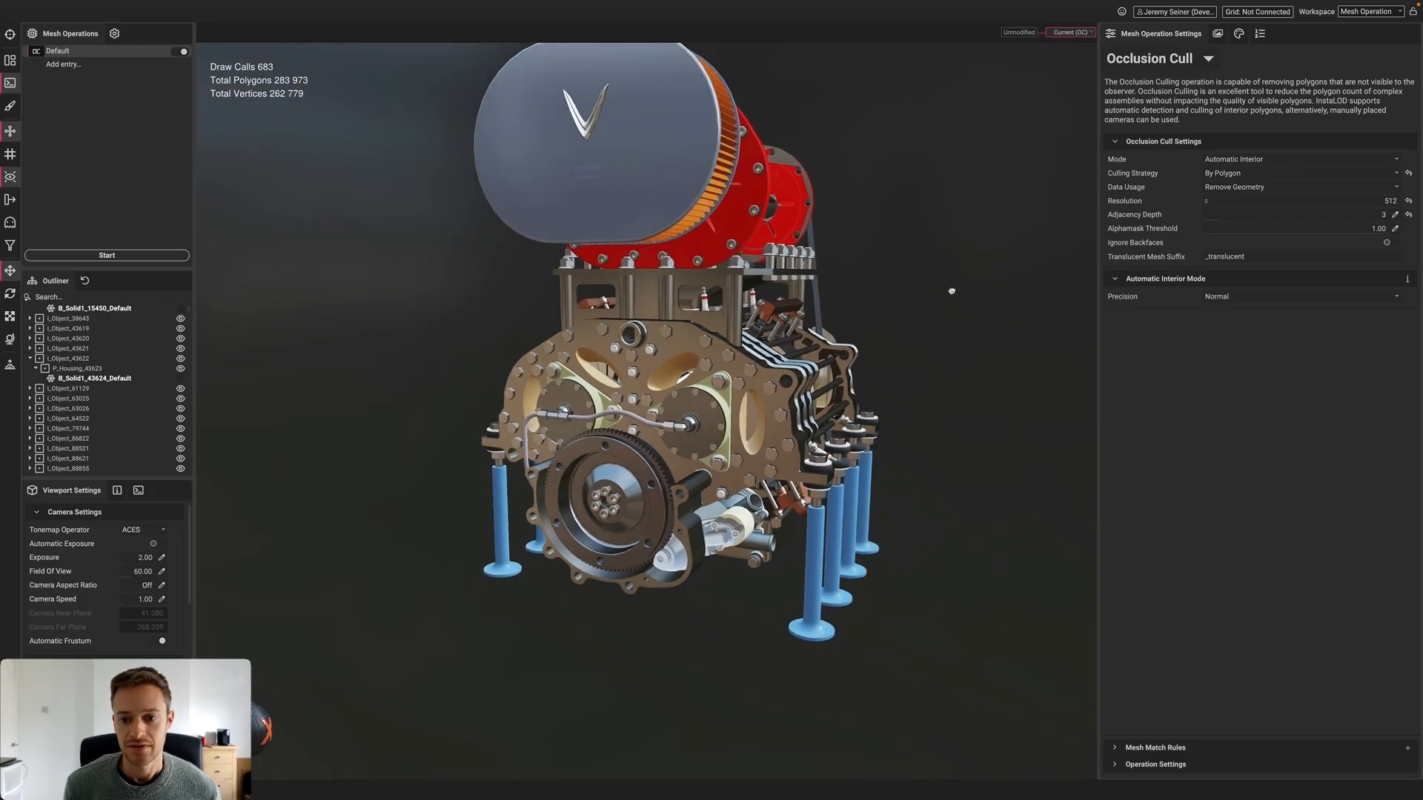
{"action": "right_click", "coordinate": [950, 290]}
{"action": "left_click", "coordinate": [960, 340]}
Orbit the restored engine to view it from the front, right side and below
{"action": "left_click_drag", "start_coordinate": [738, 373], "coordinate": [706, 392], "text": "alt"}
{"action": "scroll", "coordinate": [624, 399], "scroll_direction": "up", "scroll_amount": 5}
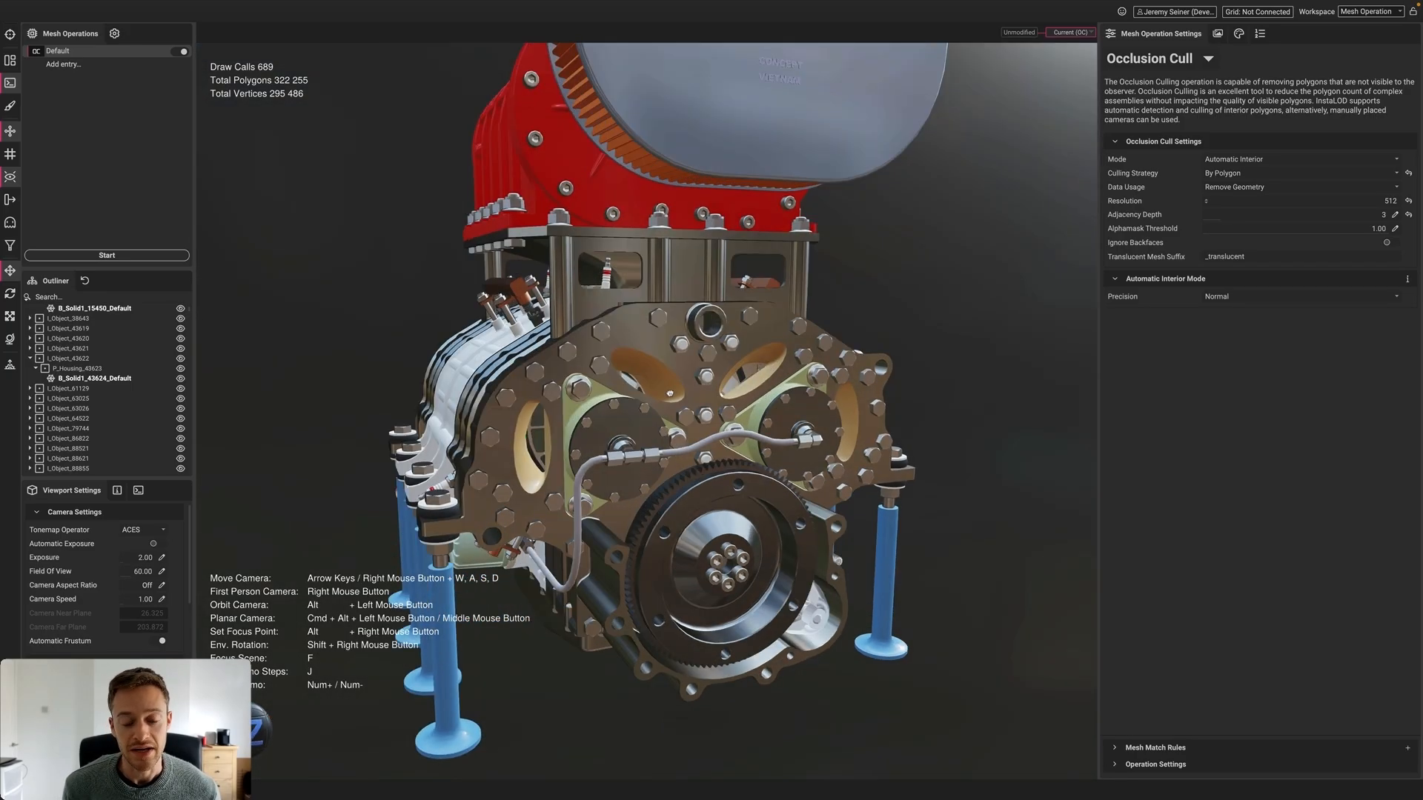
{"action": "scroll", "coordinate": [706, 391], "scroll_direction": "down", "scroll_amount": 5}
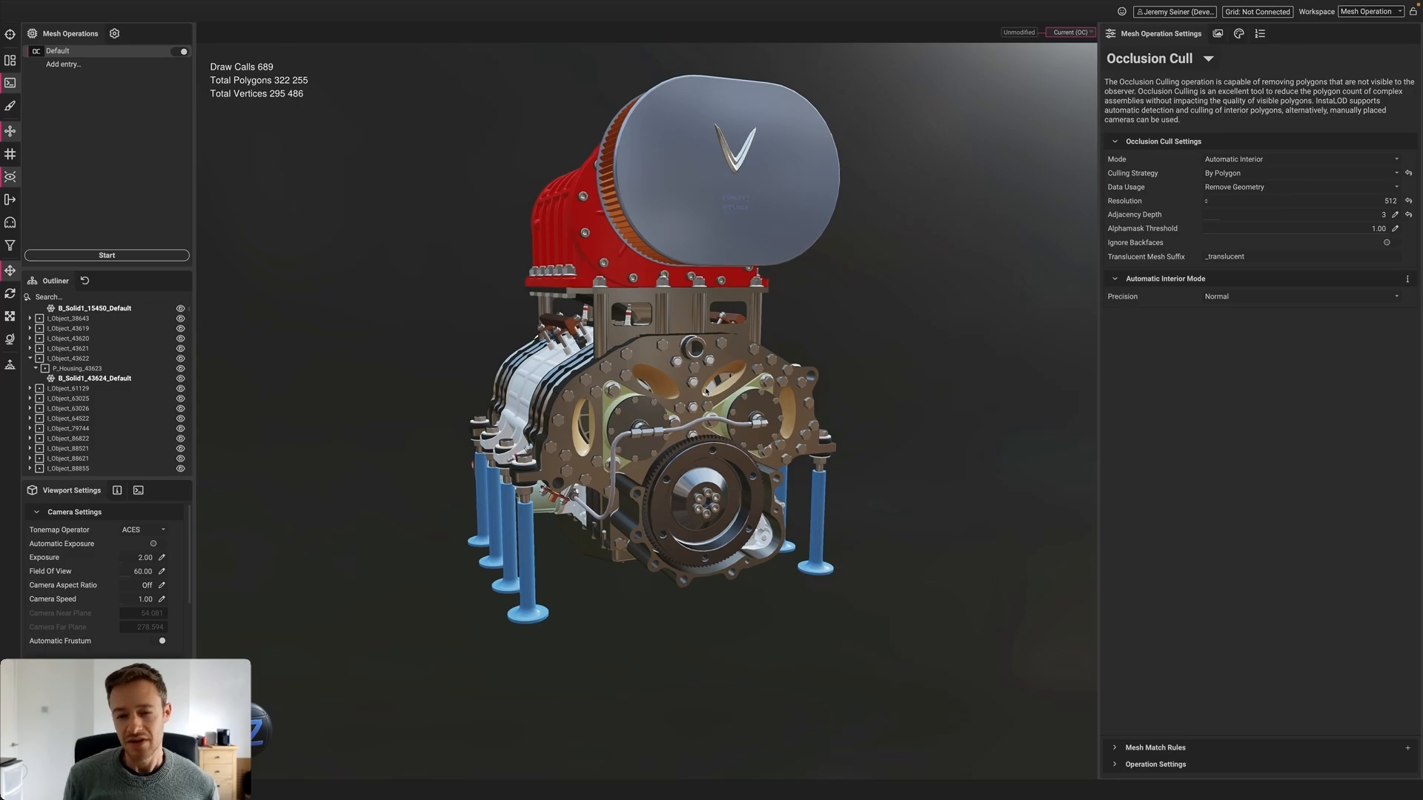
{"action": "left_click_drag", "start_coordinate": [706, 391], "coordinate": [593, 404], "text": "alt"}
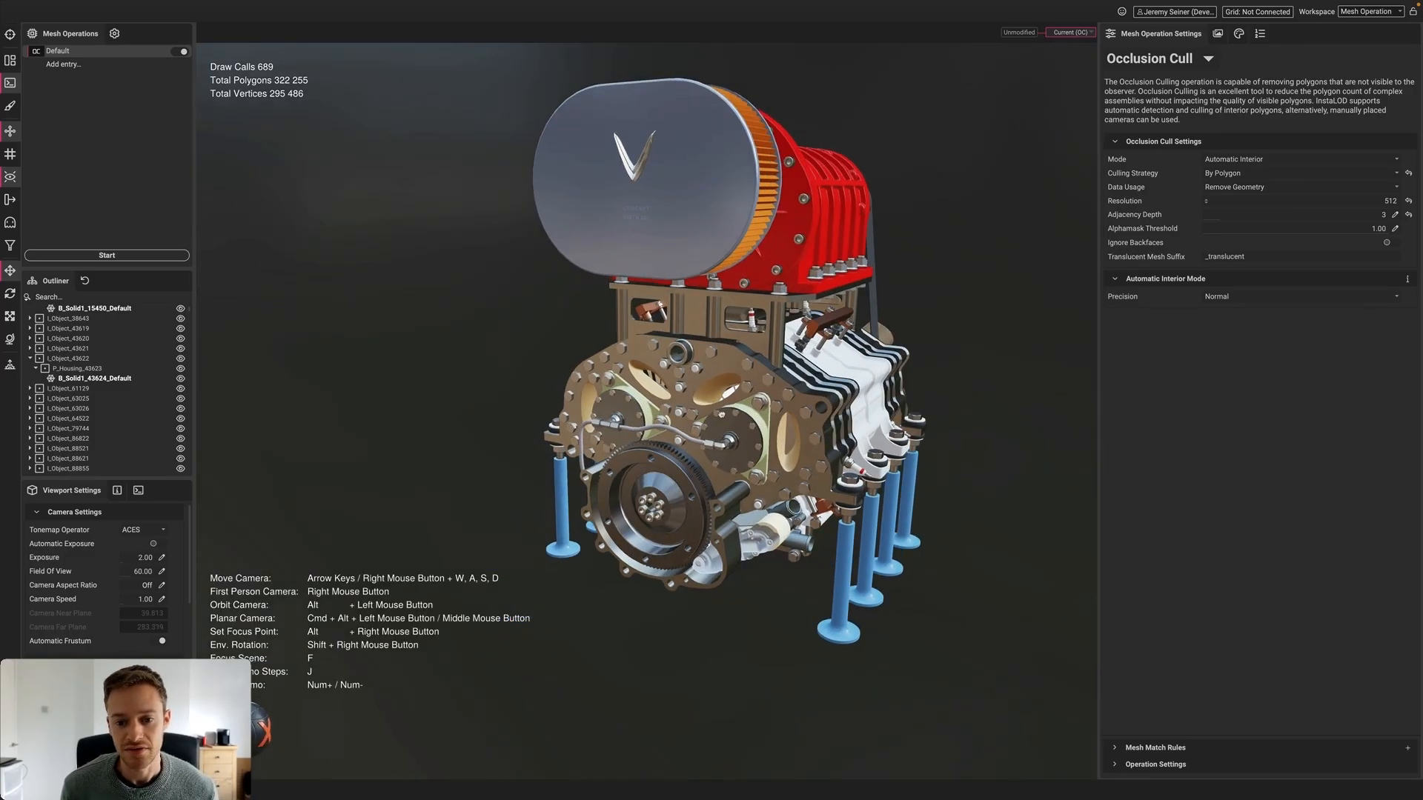
{"action": "left_click_drag", "start_coordinate": [710, 424], "coordinate": [724, 386], "text": "alt"}
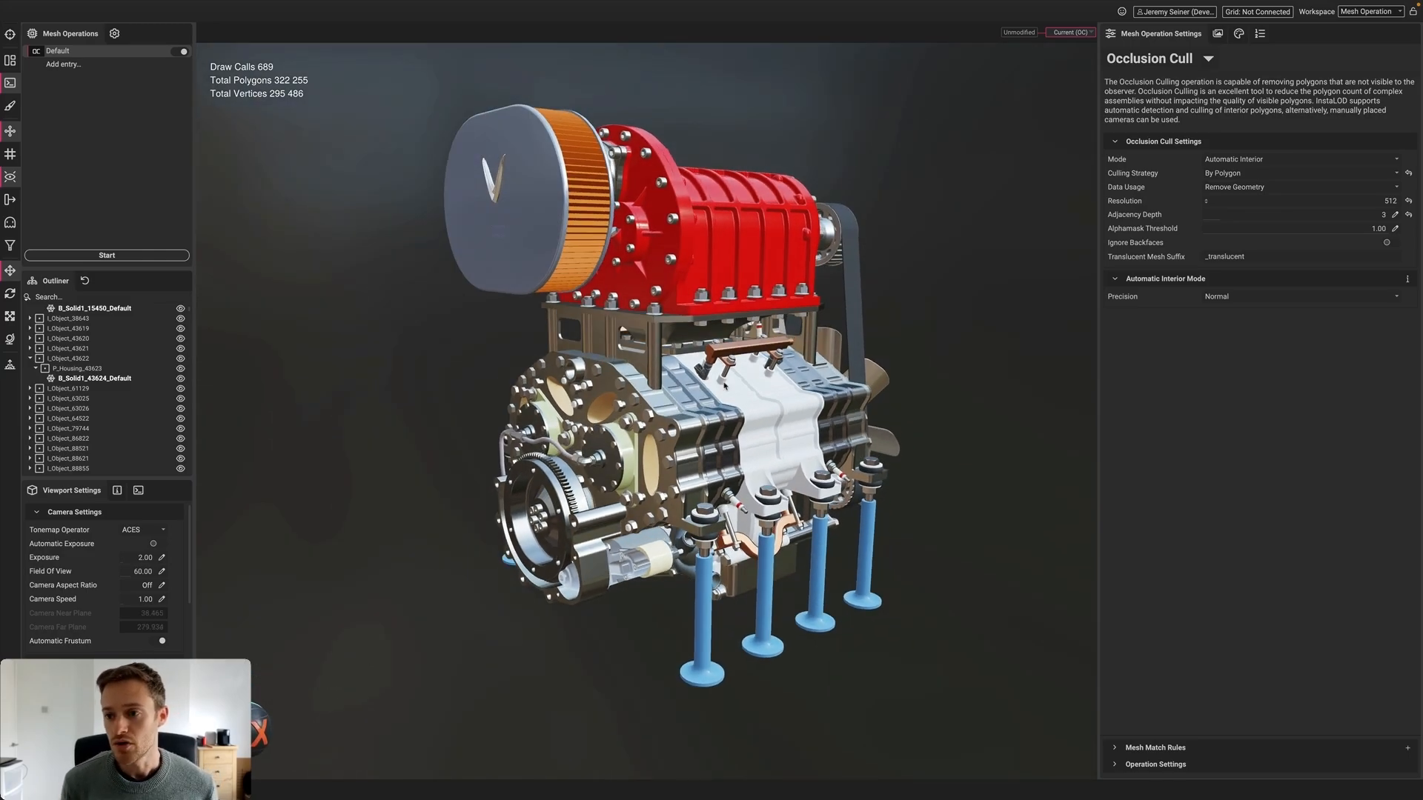
Switch the occlusion cull mode to Camera Based and create a camera from a slightly lower view
{"action": "left_click", "coordinate": [1276, 160]}
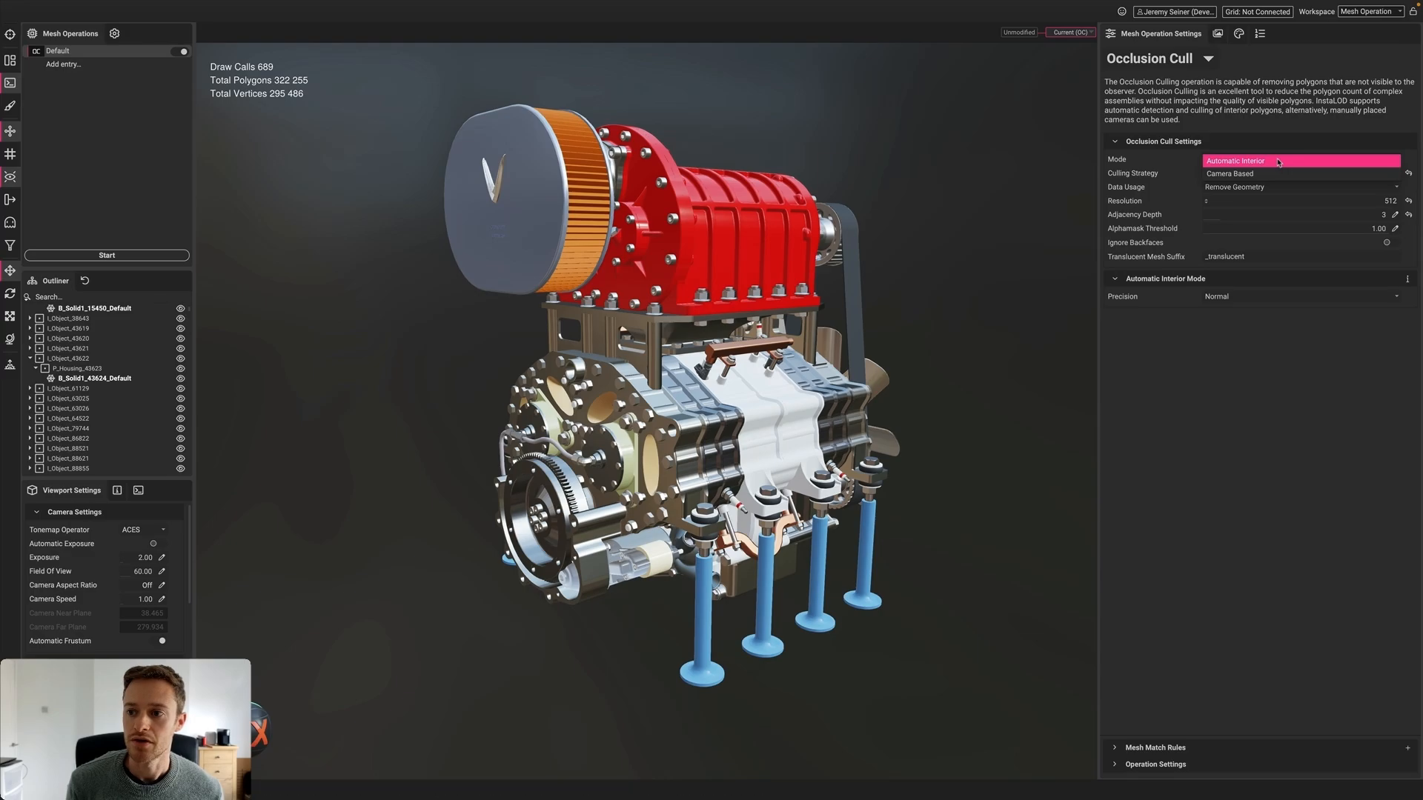
{"action": "left_click", "coordinate": [1276, 172]}
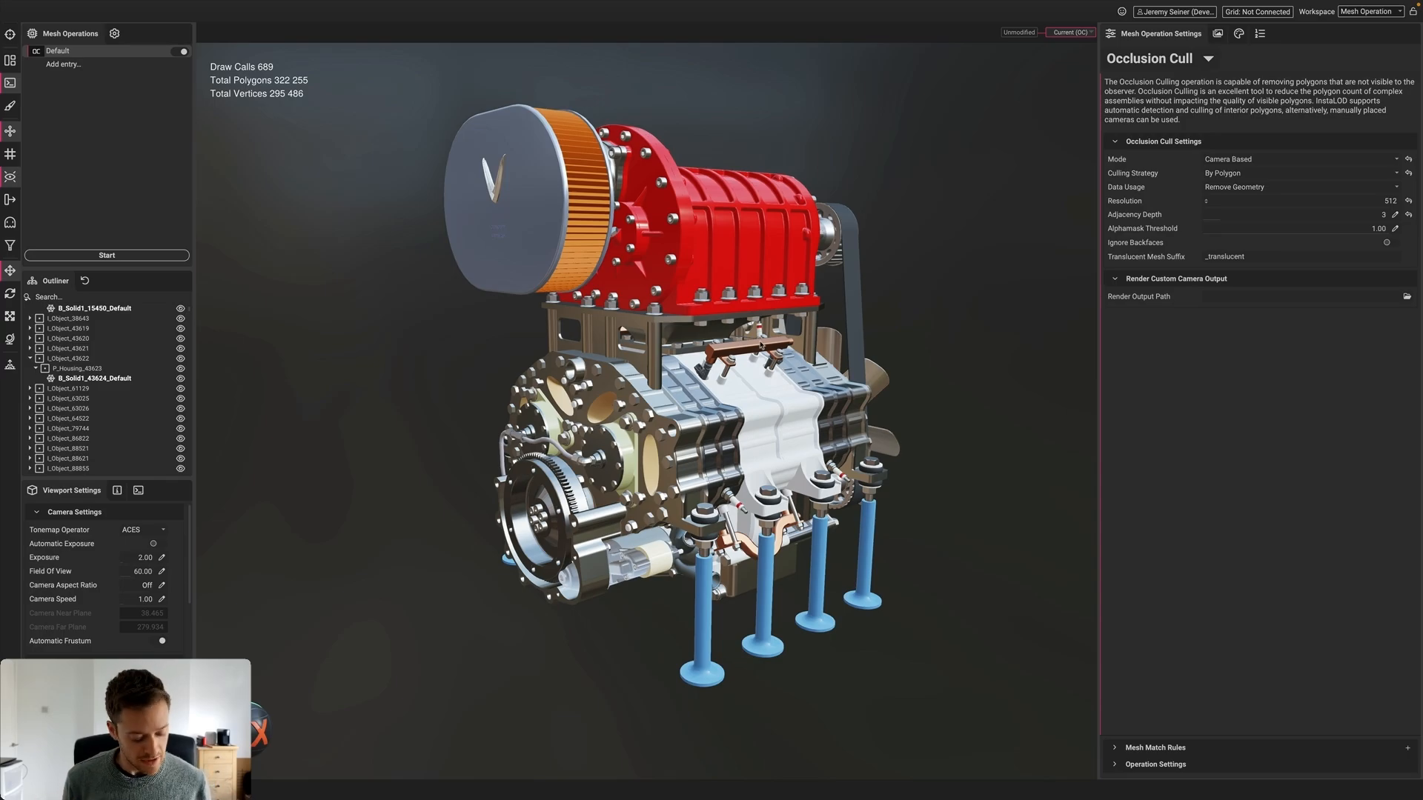
{"action": "left_click_drag", "start_coordinate": [756, 389], "coordinate": [745, 384], "text": "alt"}
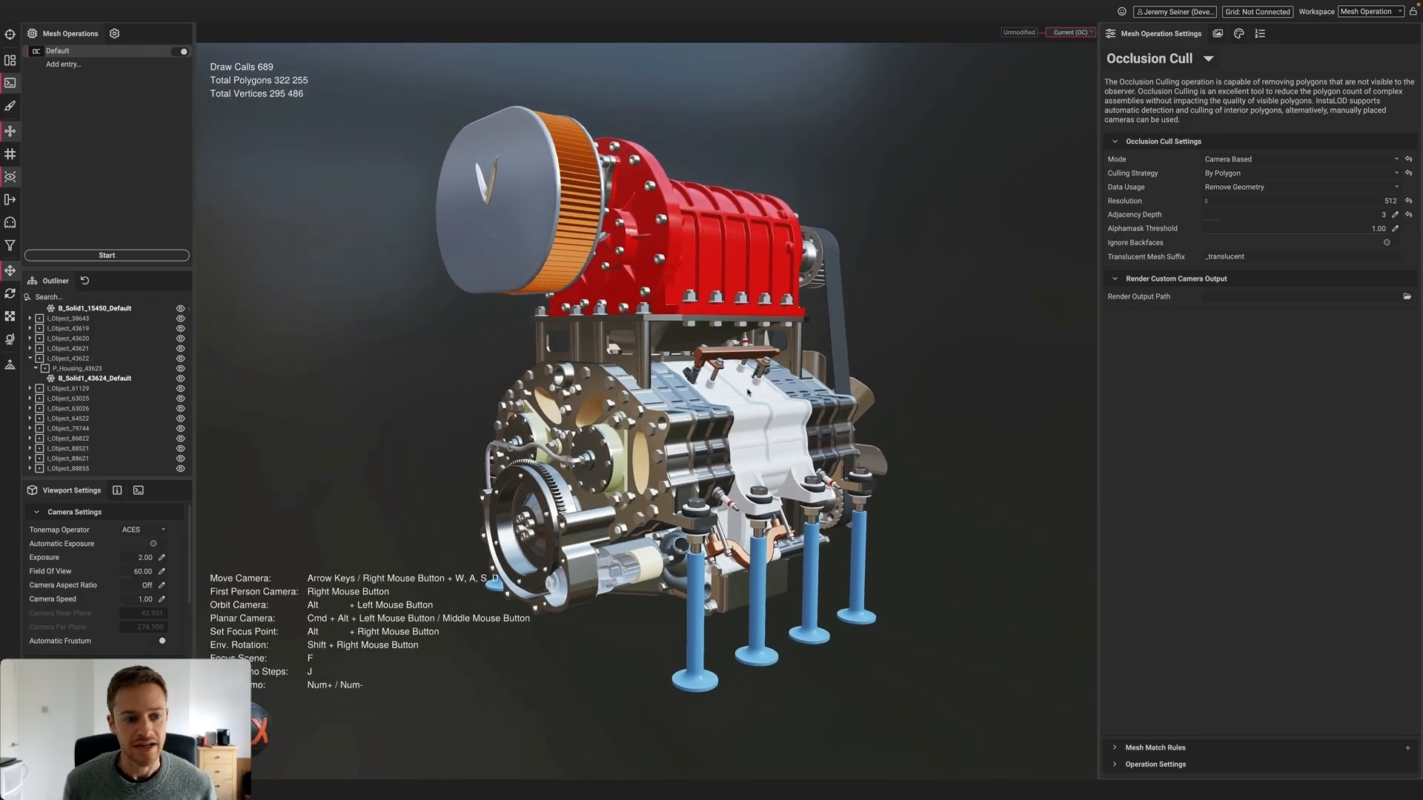
{"action": "left_click", "coordinate": [165, 6]}
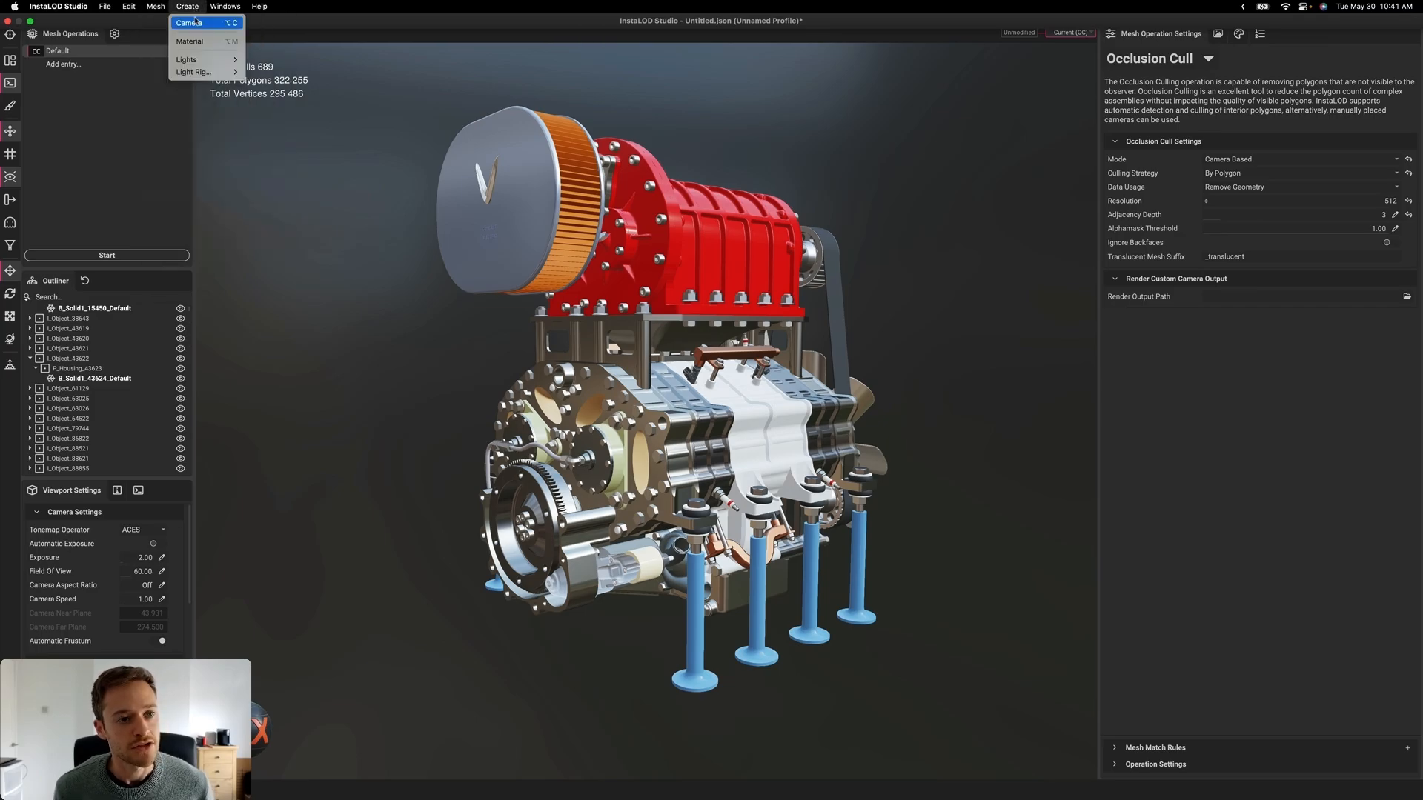
{"action": "left_click", "coordinate": [191, 23]}
Add a second camera from a close view of the engine's belt and fan side
{"action": "scroll", "coordinate": [84, 415], "scroll_direction": "down", "scroll_amount": 10}
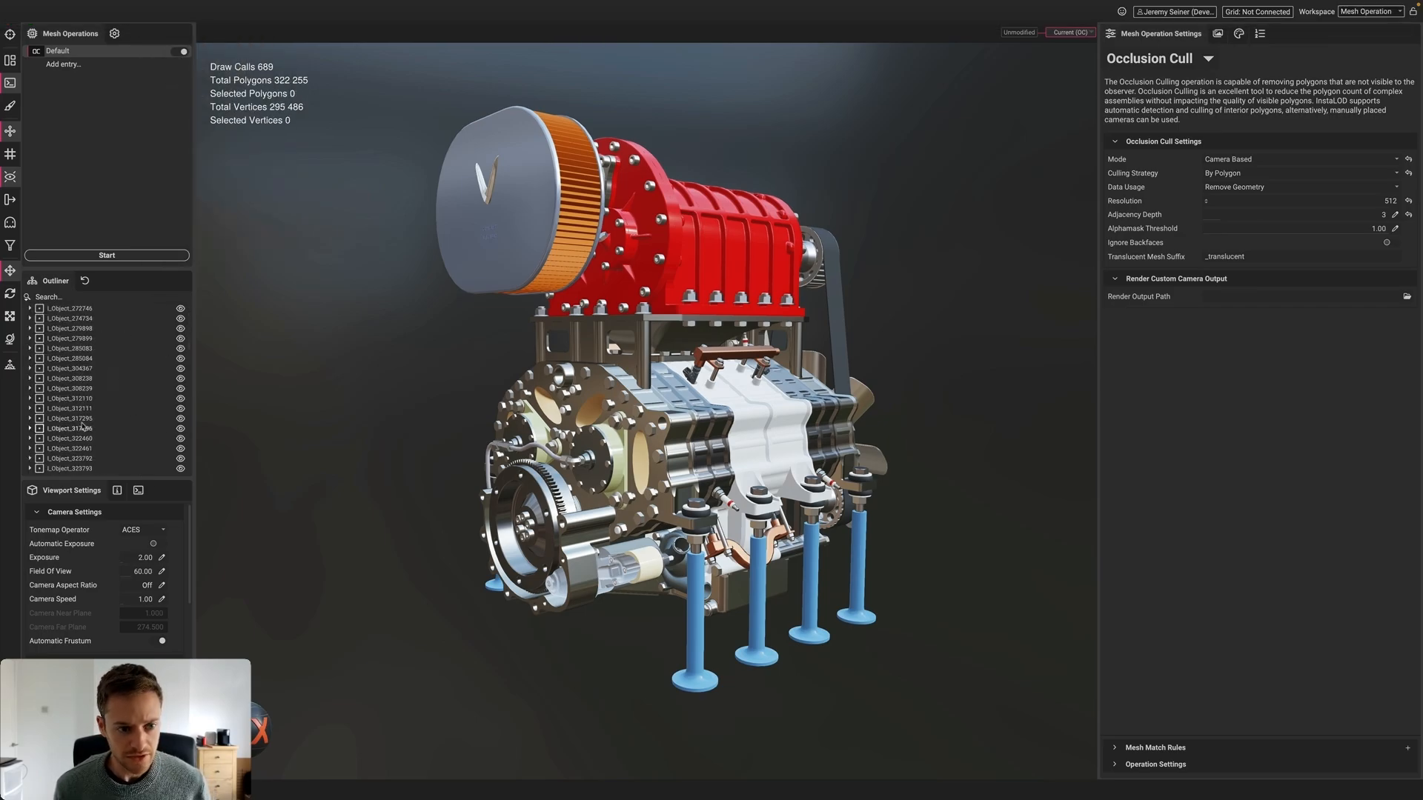
{"action": "scroll", "coordinate": [83, 426], "scroll_direction": "down", "scroll_amount": 15}
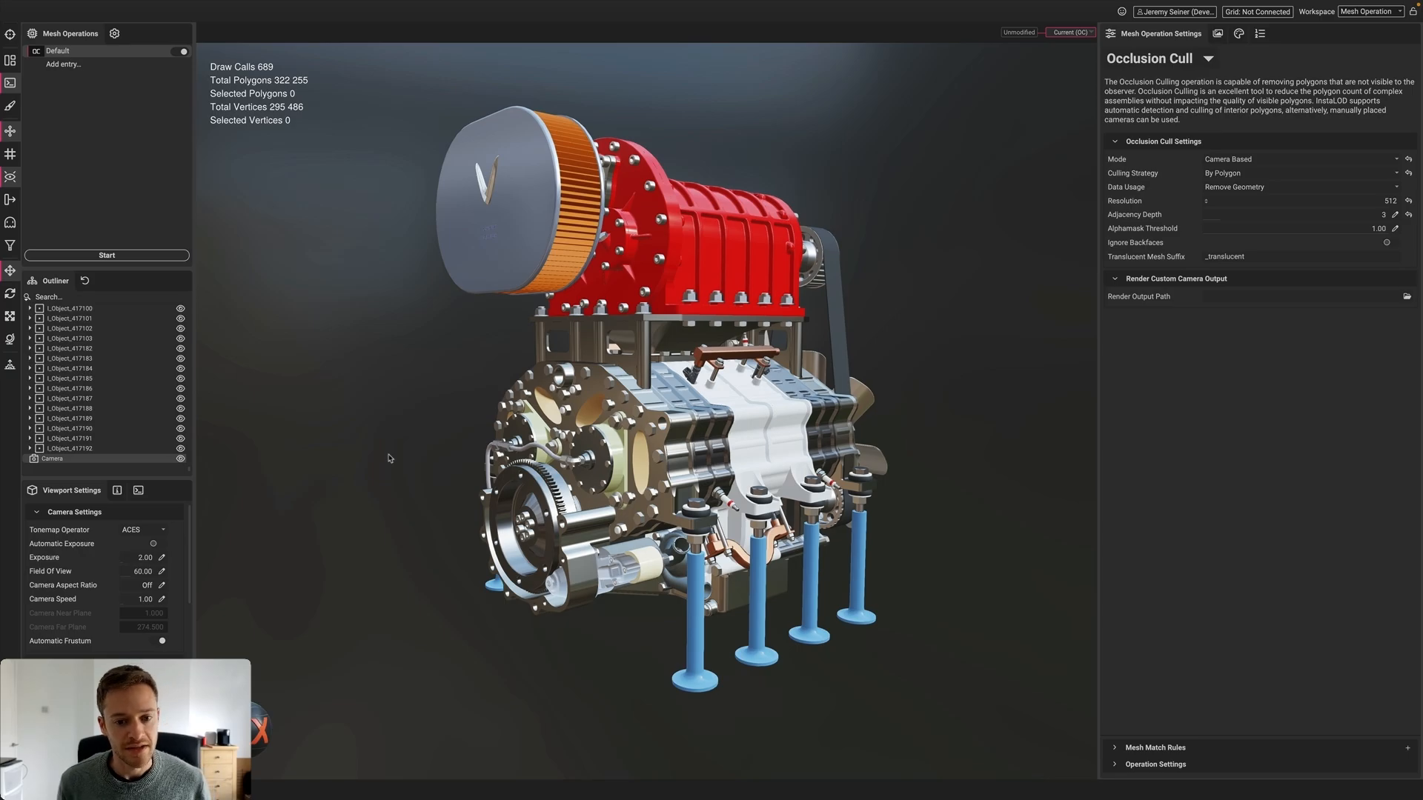
{"action": "left_click_drag", "start_coordinate": [745, 445], "coordinate": [776, 365], "text": "alt"}
{"action": "scroll", "coordinate": [776, 364], "scroll_direction": "up", "scroll_amount": 10}
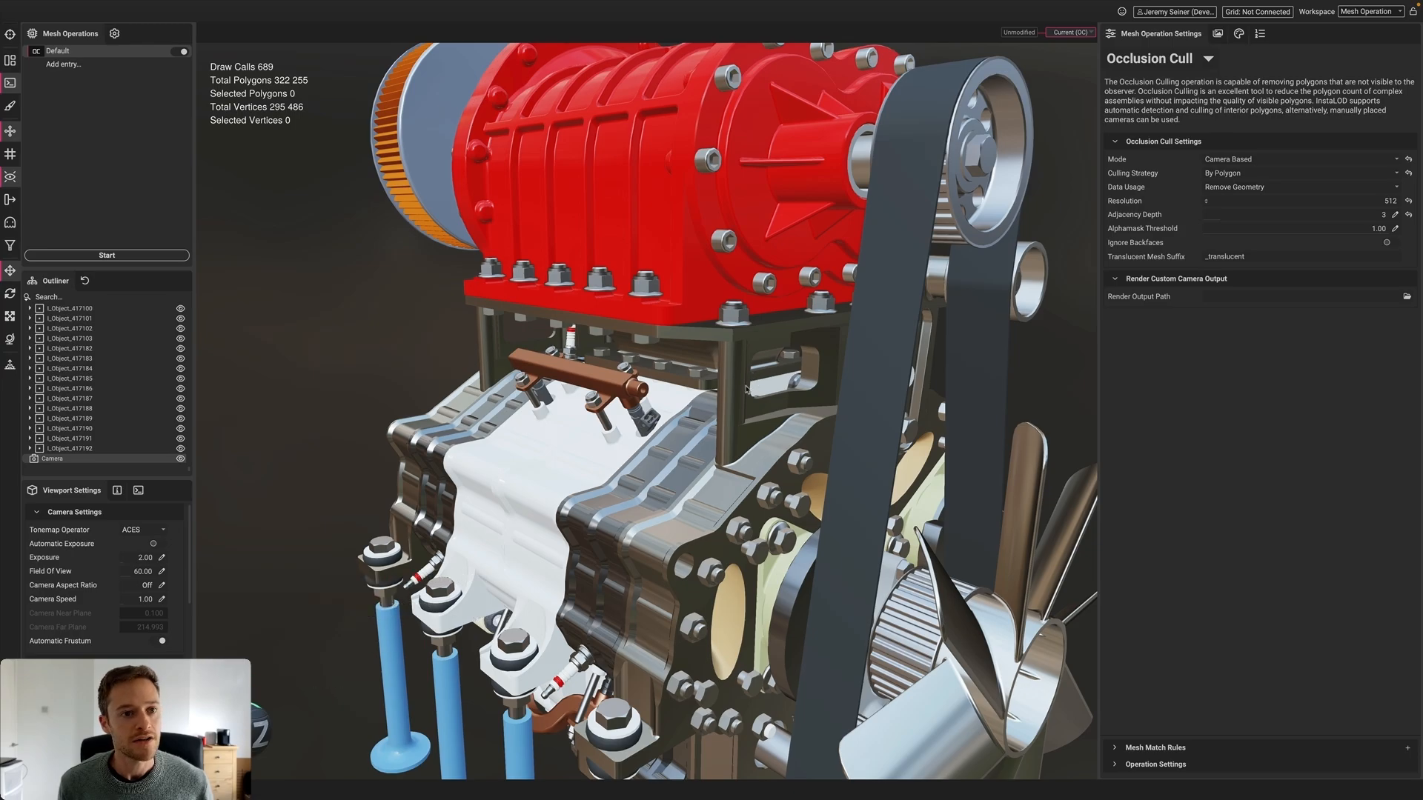
{"action": "left_click_drag", "start_coordinate": [571, 352], "coordinate": [572, 353], "text": "alt"}
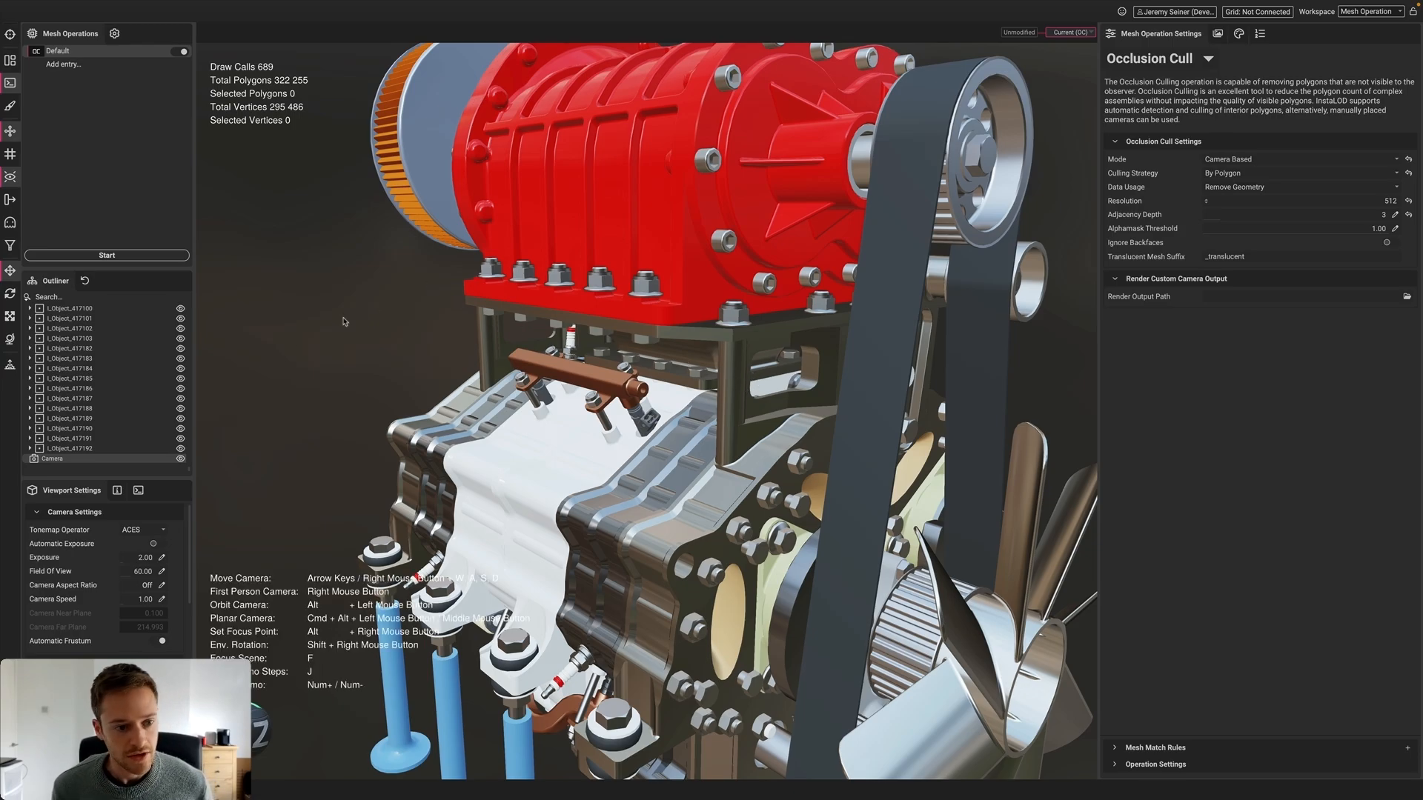
{"action": "left_click", "coordinate": [10, 365]}
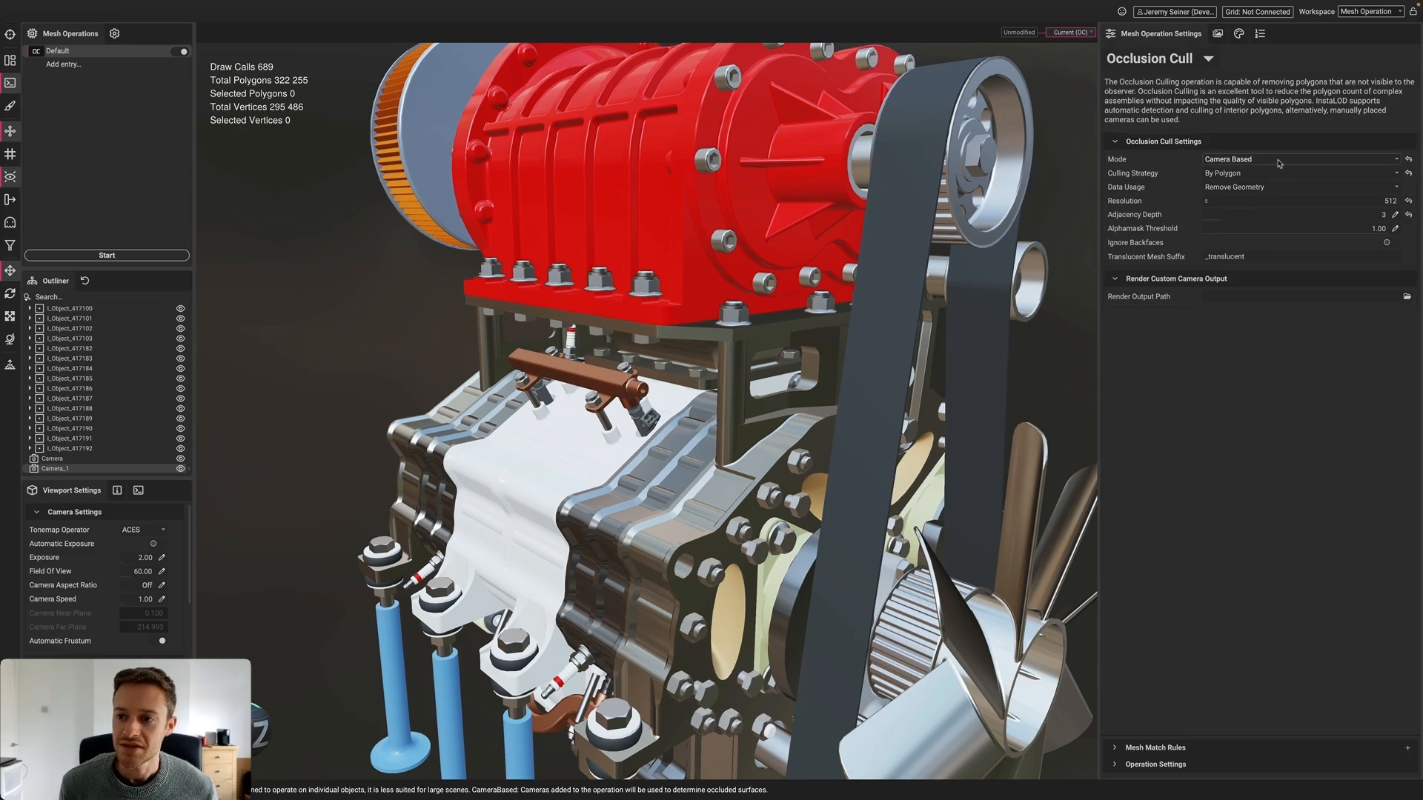
Reset Resolution to 1024 and Adjacency Depth to 5, then start the occlusion cull
{"action": "left_click", "coordinate": [1408, 201]}
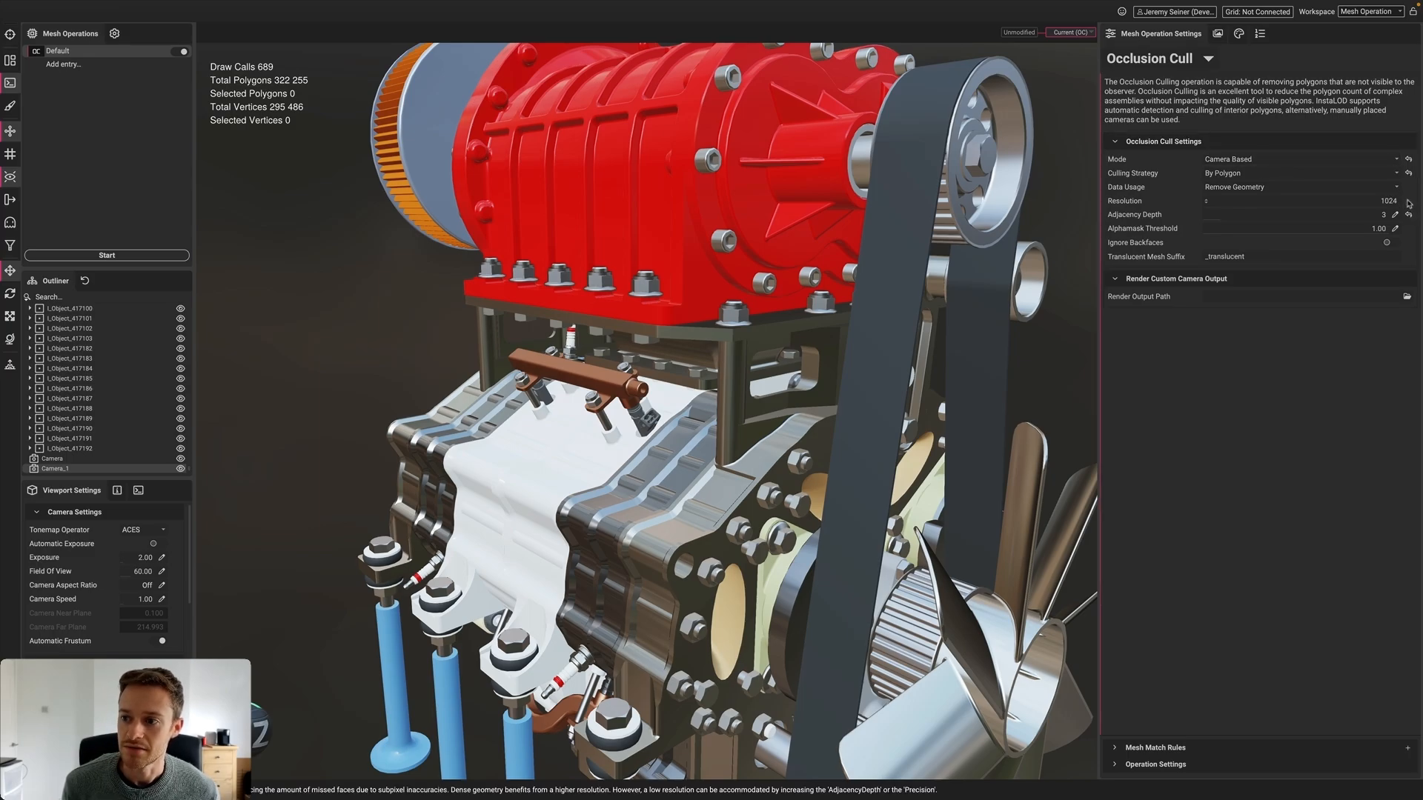
{"action": "left_click", "coordinate": [1407, 215]}
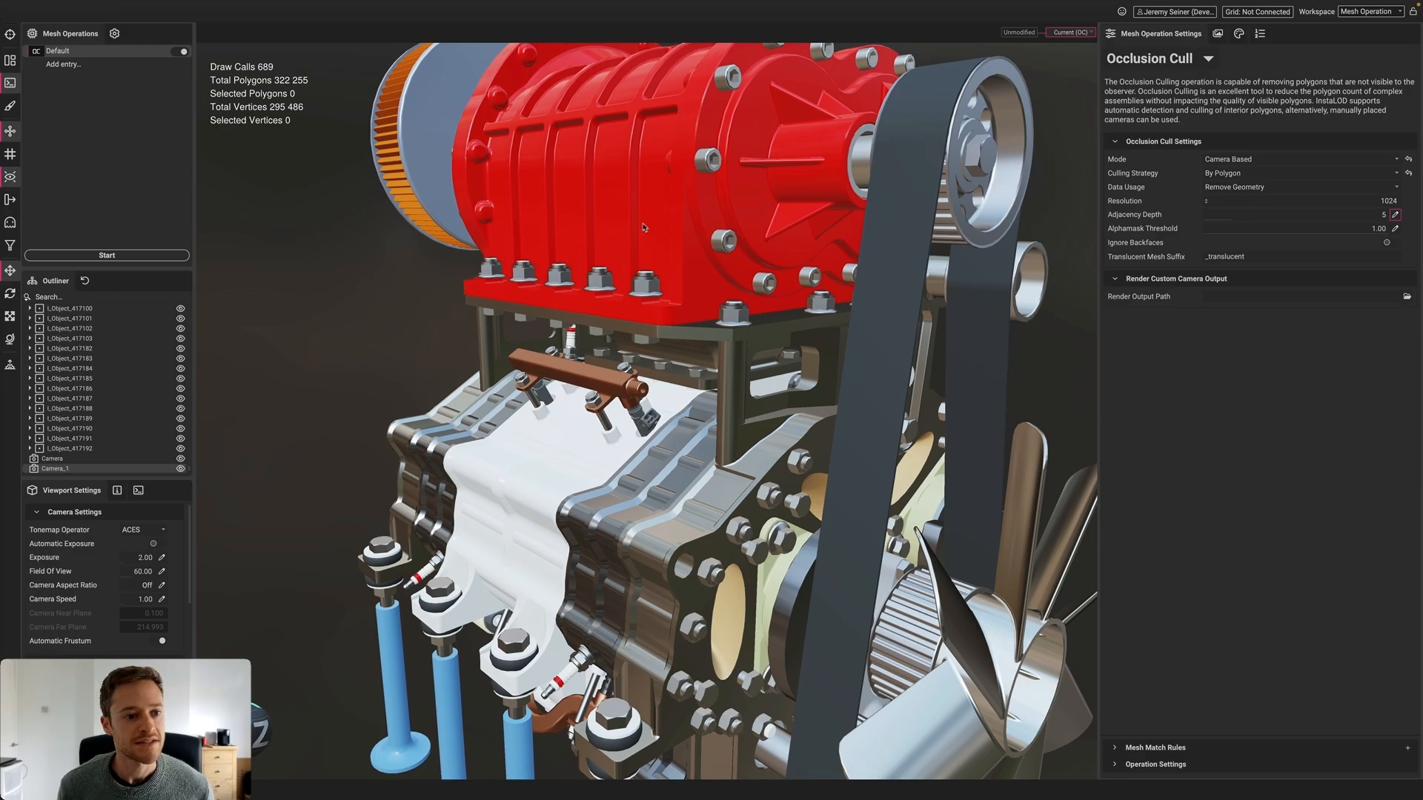
{"action": "left_click", "coordinate": [107, 259]}
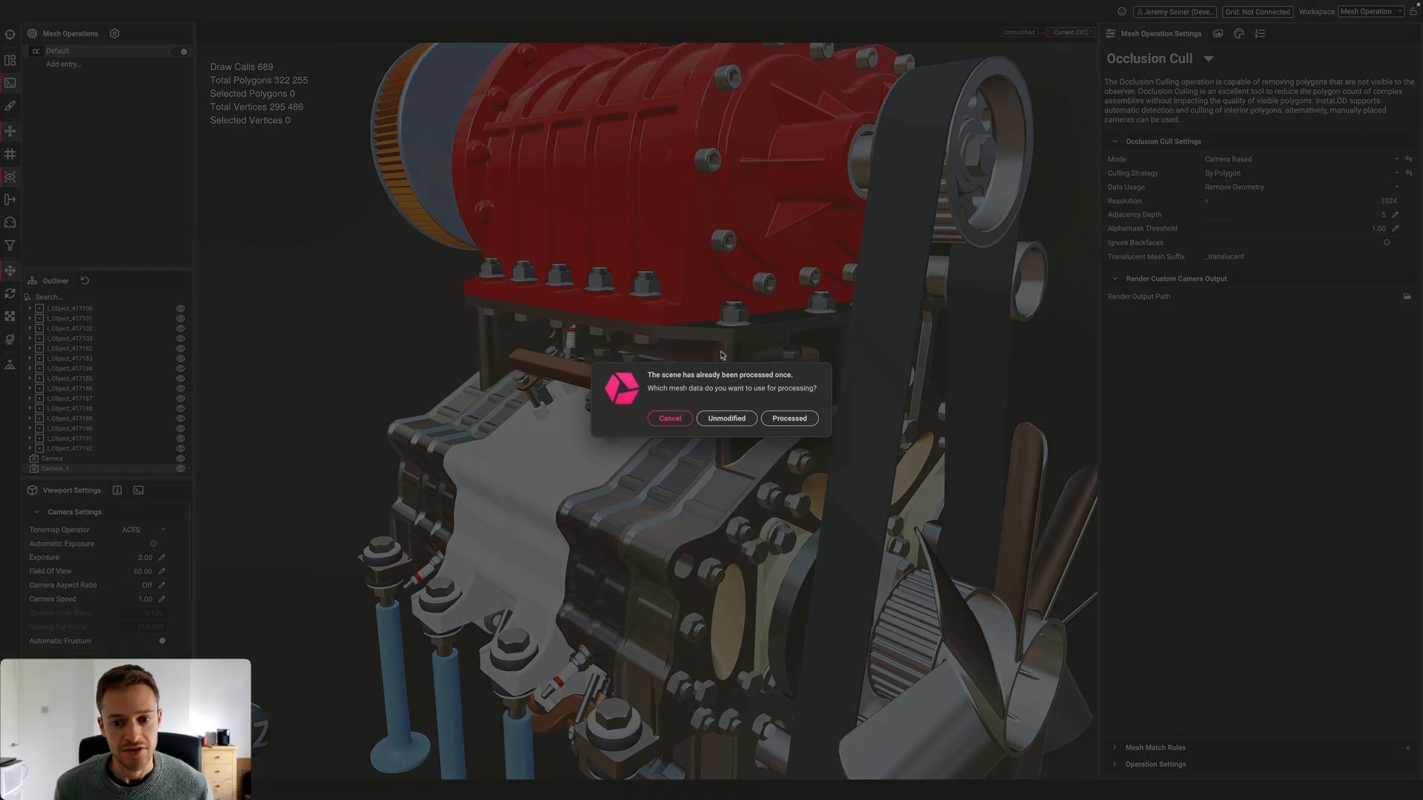
Choose Processed in the reprocess dialog and let the cull finish at 359 draw calls
{"action": "left_click", "coordinate": [789, 418]}
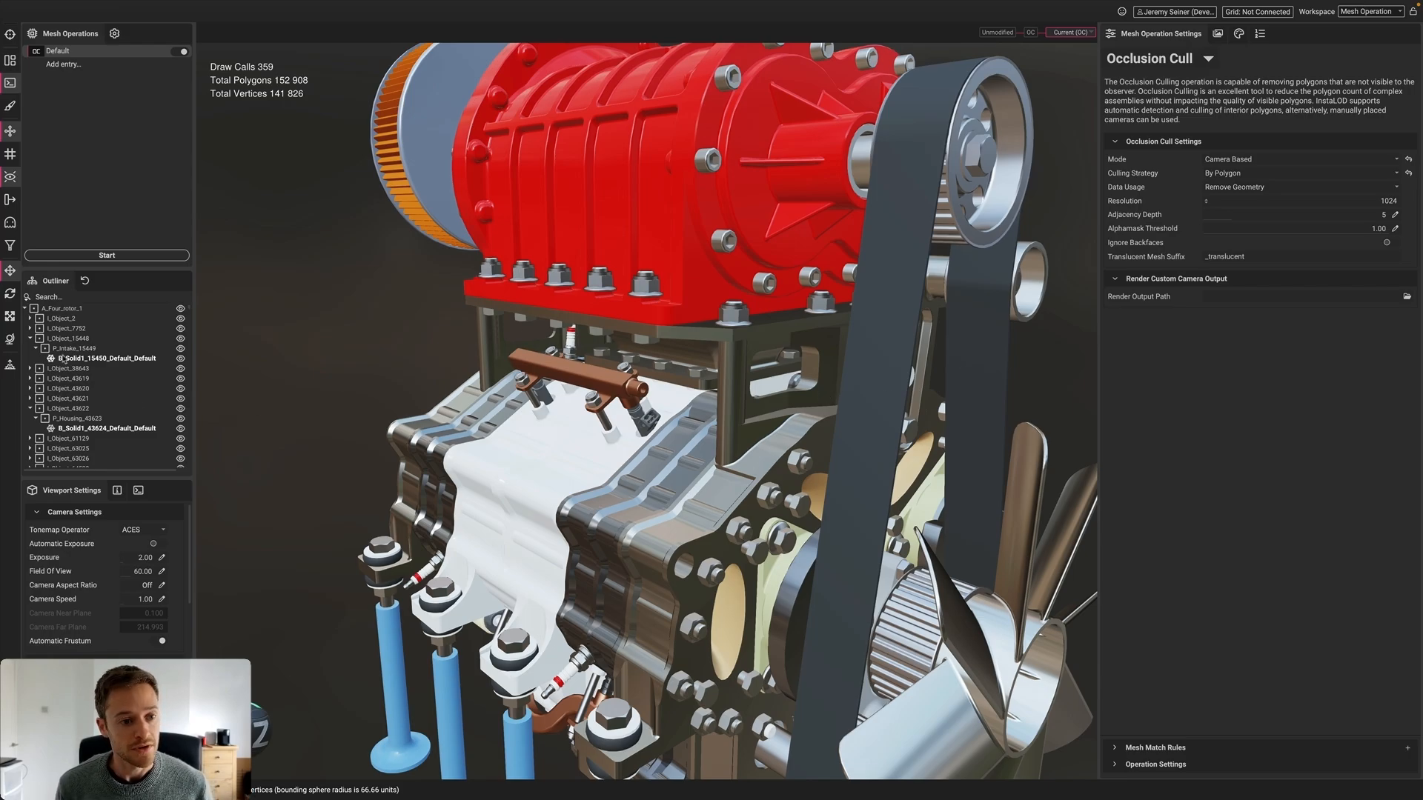
{"action": "scroll", "coordinate": [57, 373], "scroll_direction": "down", "scroll_amount": 10}
{"action": "scroll", "coordinate": [56, 373], "scroll_direction": "down", "scroll_amount": 10}
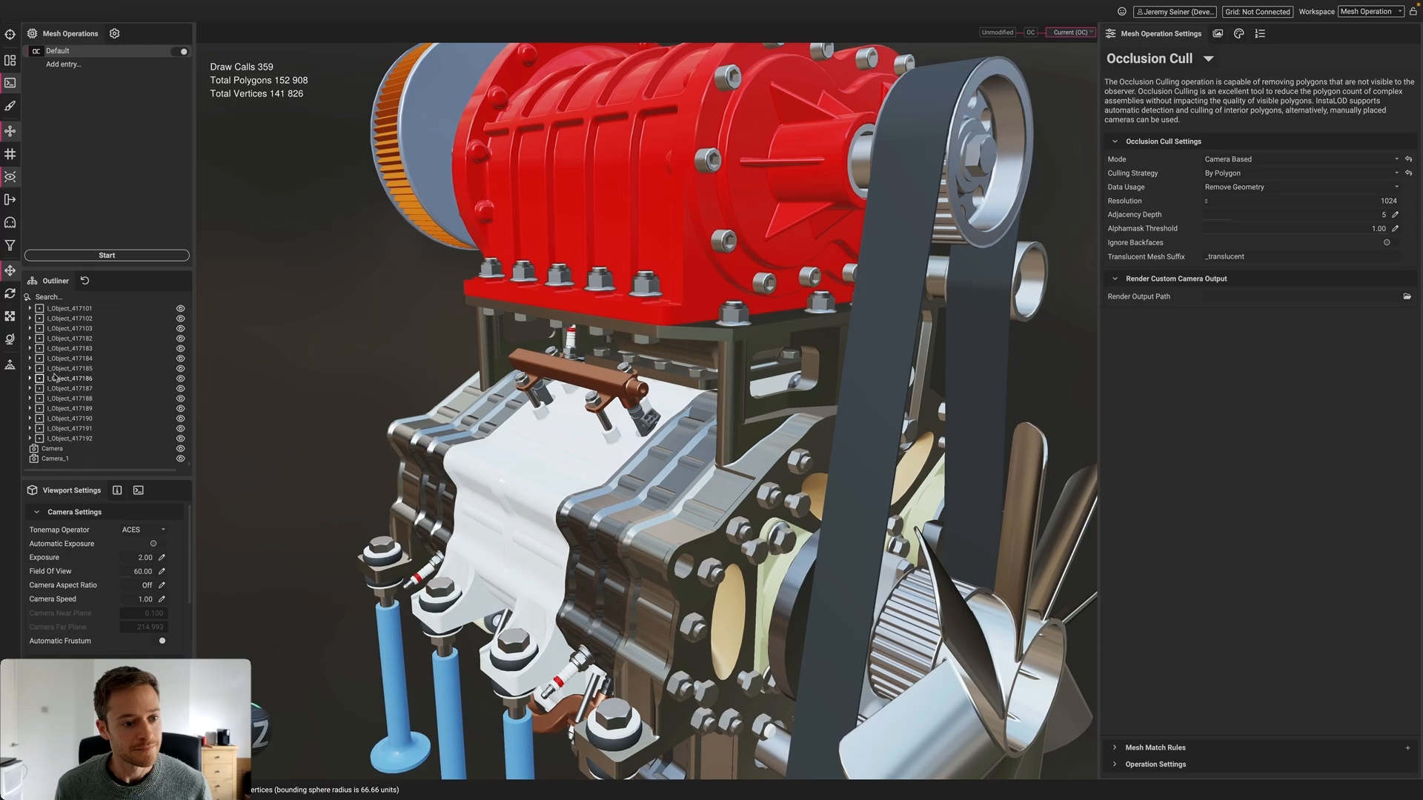
Copy the first Camera's parameters to the viewport, then orbit the culled engine's front, rear and side
{"action": "right_click", "coordinate": [52, 449]}
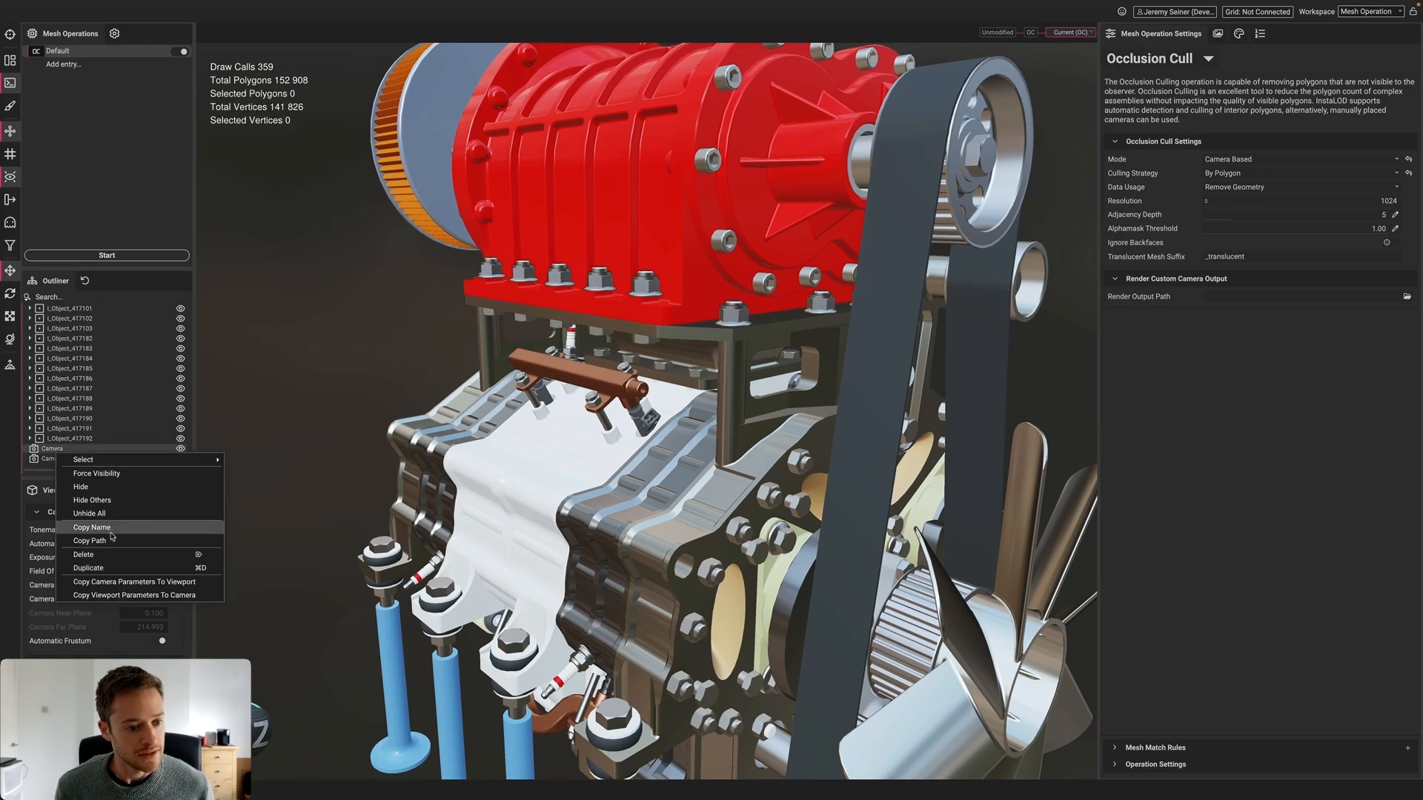
{"action": "left_click", "coordinate": [109, 583]}
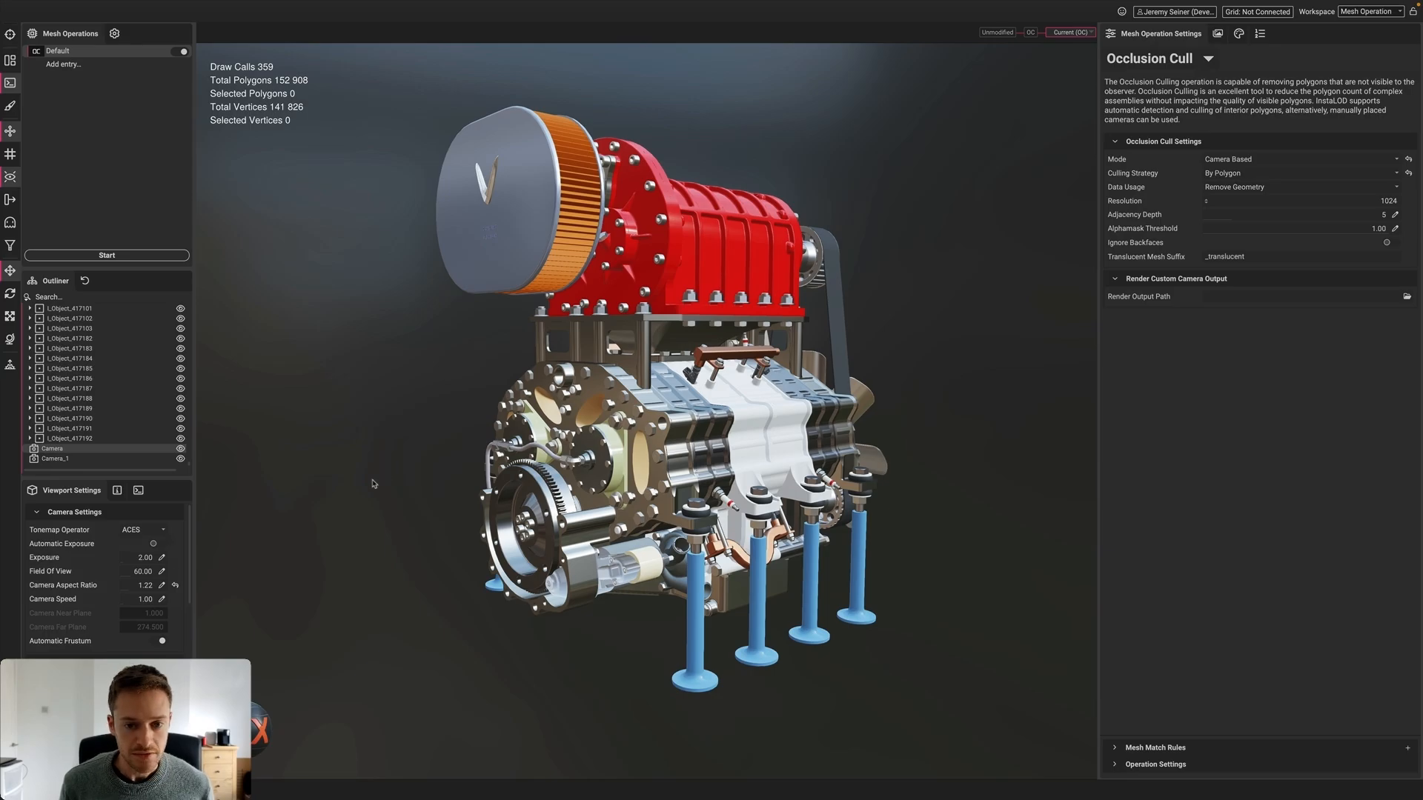
{"action": "left_click_drag", "start_coordinate": [374, 481], "coordinate": [593, 486], "text": "alt"}
{"action": "scroll", "coordinate": [806, 438], "scroll_direction": "down", "scroll_amount": 3}
{"action": "left_click_drag", "start_coordinate": [805, 438], "coordinate": [730, 474], "text": "alt"}
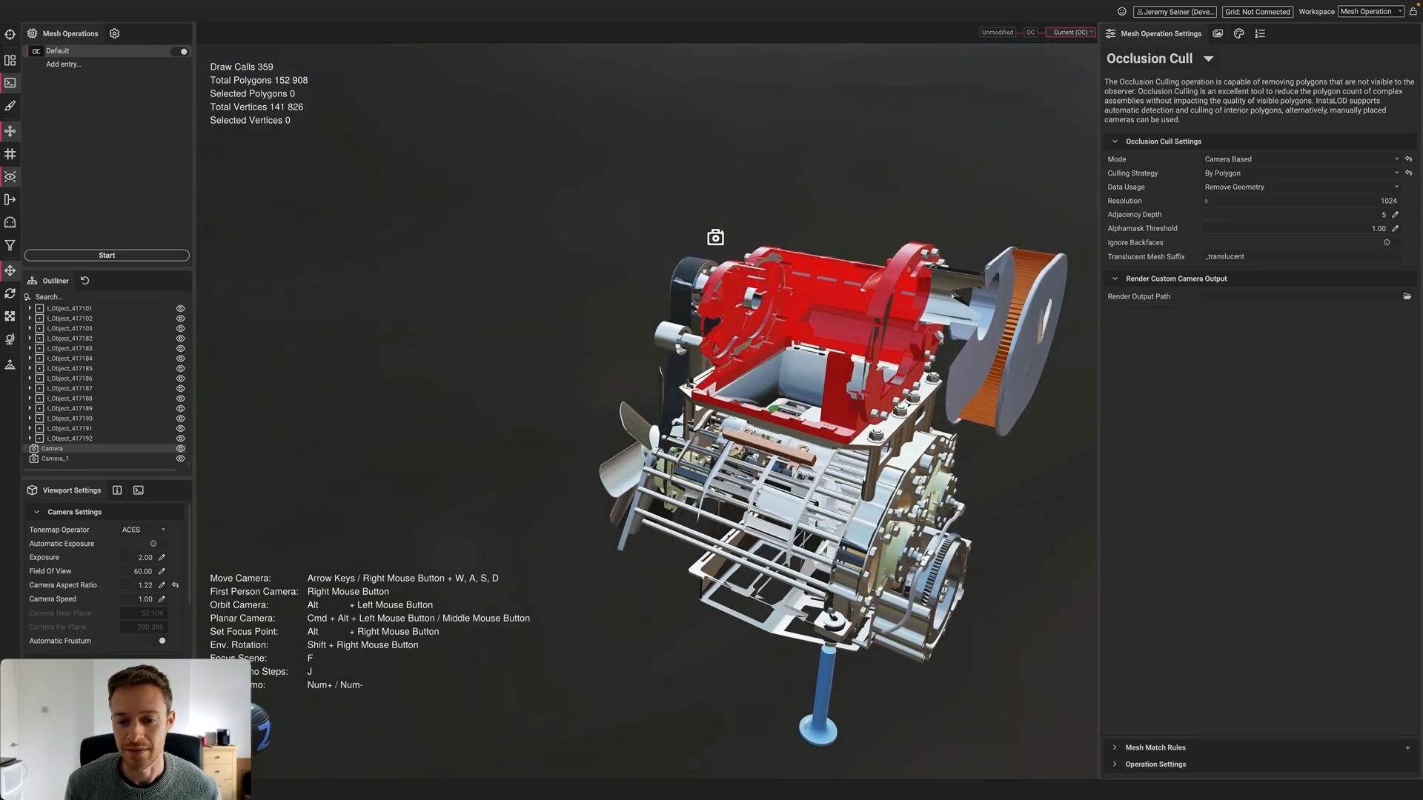
{"action": "scroll", "coordinate": [806, 438], "scroll_direction": "down", "scroll_amount": 3}
{"action": "middle_click_drag", "start_coordinate": [882, 454], "coordinate": [803, 437]}
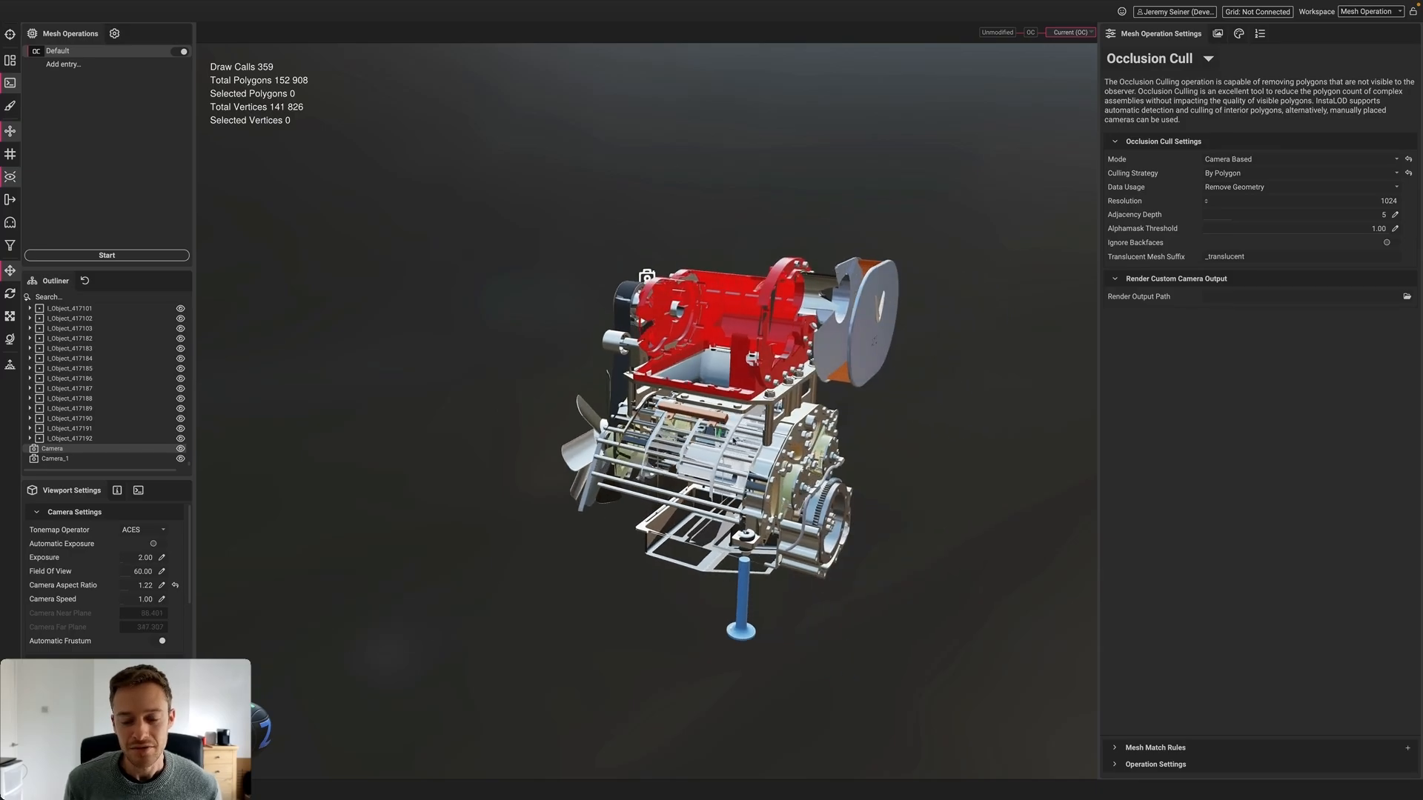
{"action": "left_click_drag", "start_coordinate": [803, 437], "coordinate": [611, 417], "text": "alt"}
{"action": "left_click_drag", "start_coordinate": [838, 420], "coordinate": [760, 436], "text": "alt"}
{"action": "scroll", "coordinate": [760, 437], "scroll_direction": "up", "scroll_amount": 2}
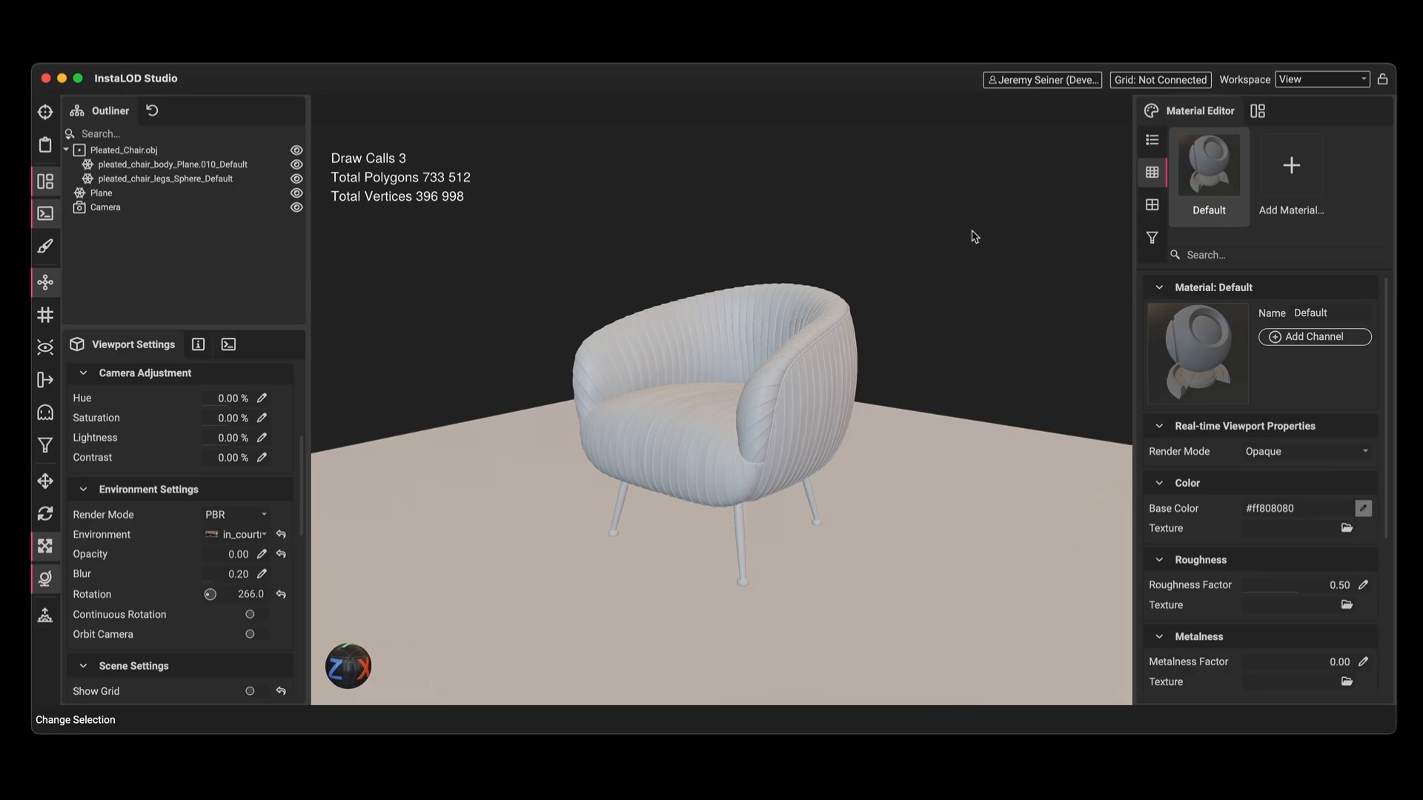
Add a material named 'Velvet', drag it onto the chair, and turn on its Sheen layer
{"action": "left_click", "coordinate": [1290, 170]}
{"action": "type", "text": "Velvet"}
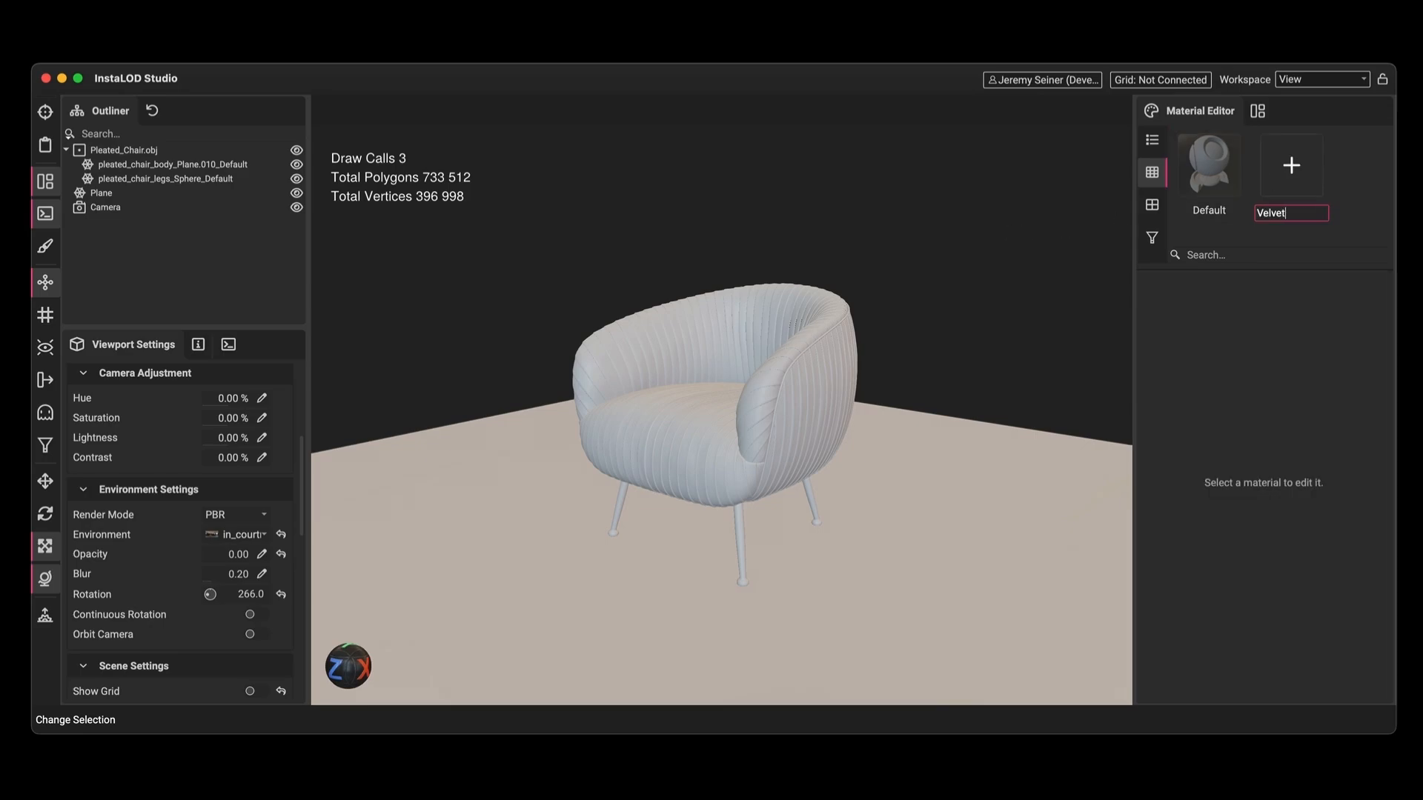
{"action": "key", "text": "Return"}
{"action": "mouse_move", "coordinate": [1285, 154]}
{"action": "left_mouse_down"}
{"action": "mouse_move", "coordinate": [1034, 253]}
{"action": "mouse_move", "coordinate": [793, 379]}
{"action": "left_mouse_up"}
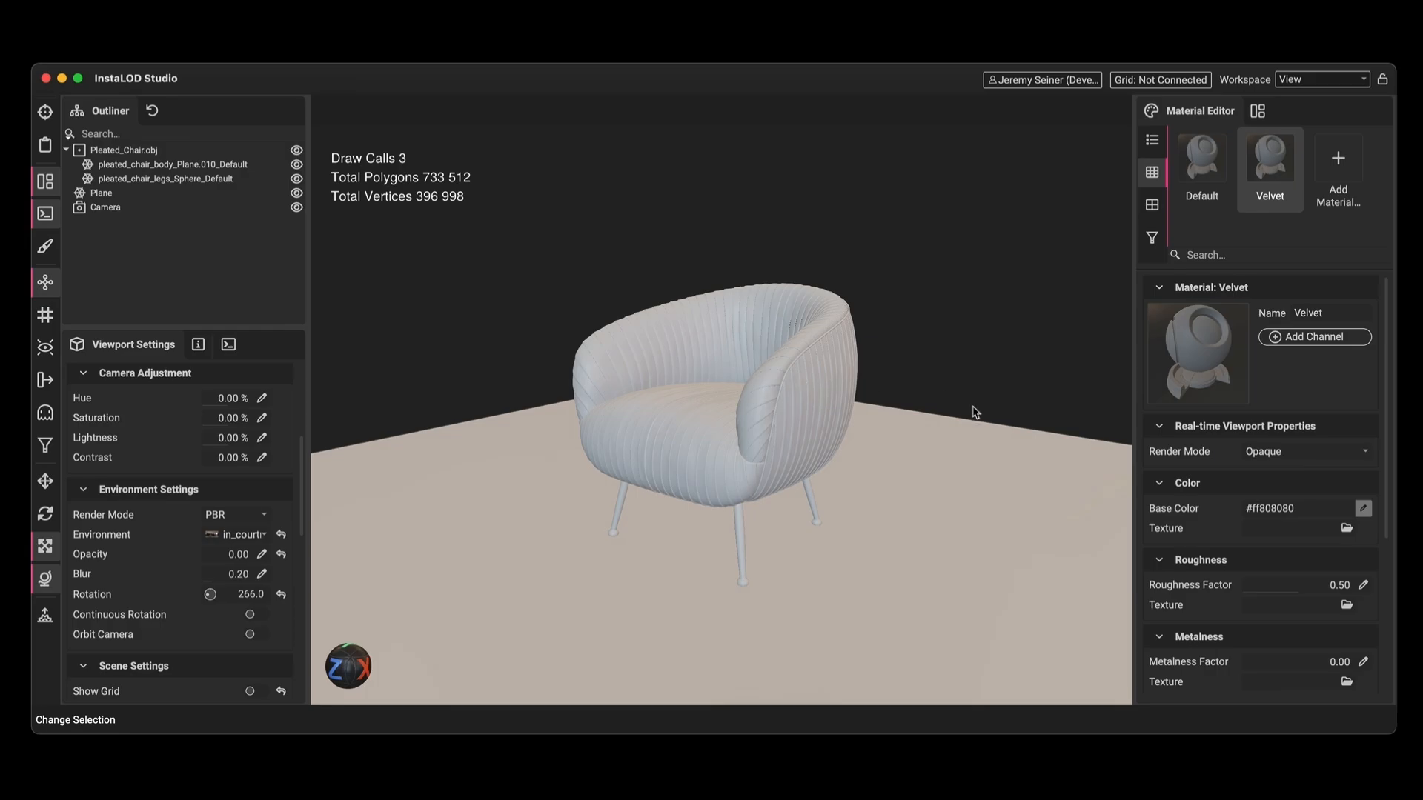
{"action": "scroll", "coordinate": [1366, 606], "scroll_direction": "down", "scroll_amount": 5}
{"action": "left_click", "coordinate": [1362, 599]}
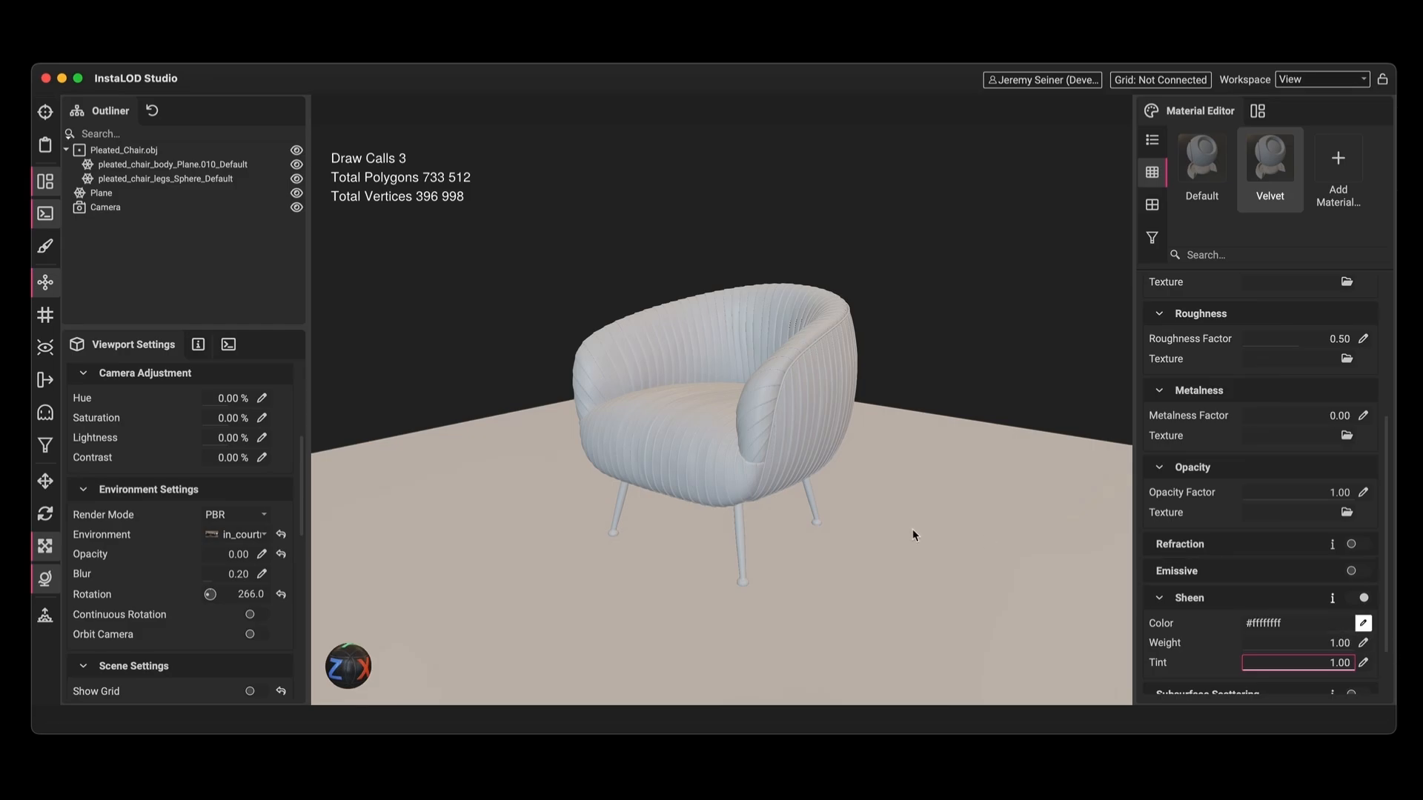
Open the raytracing window and start the raytraced render of the chair
{"action": "left_click", "coordinate": [45, 618]}
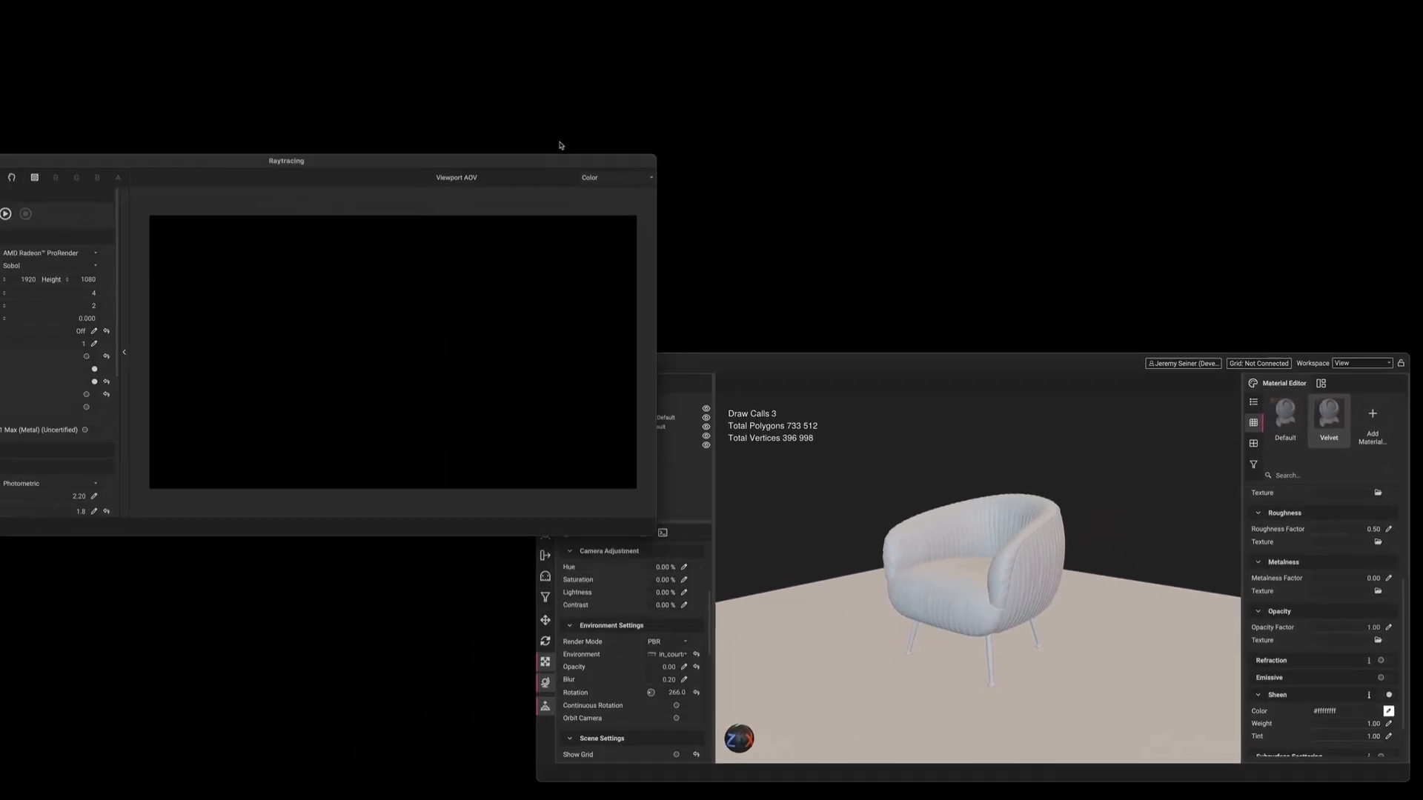
{"action": "left_click_drag", "start_coordinate": [609, 20], "coordinate": [608, 21]}
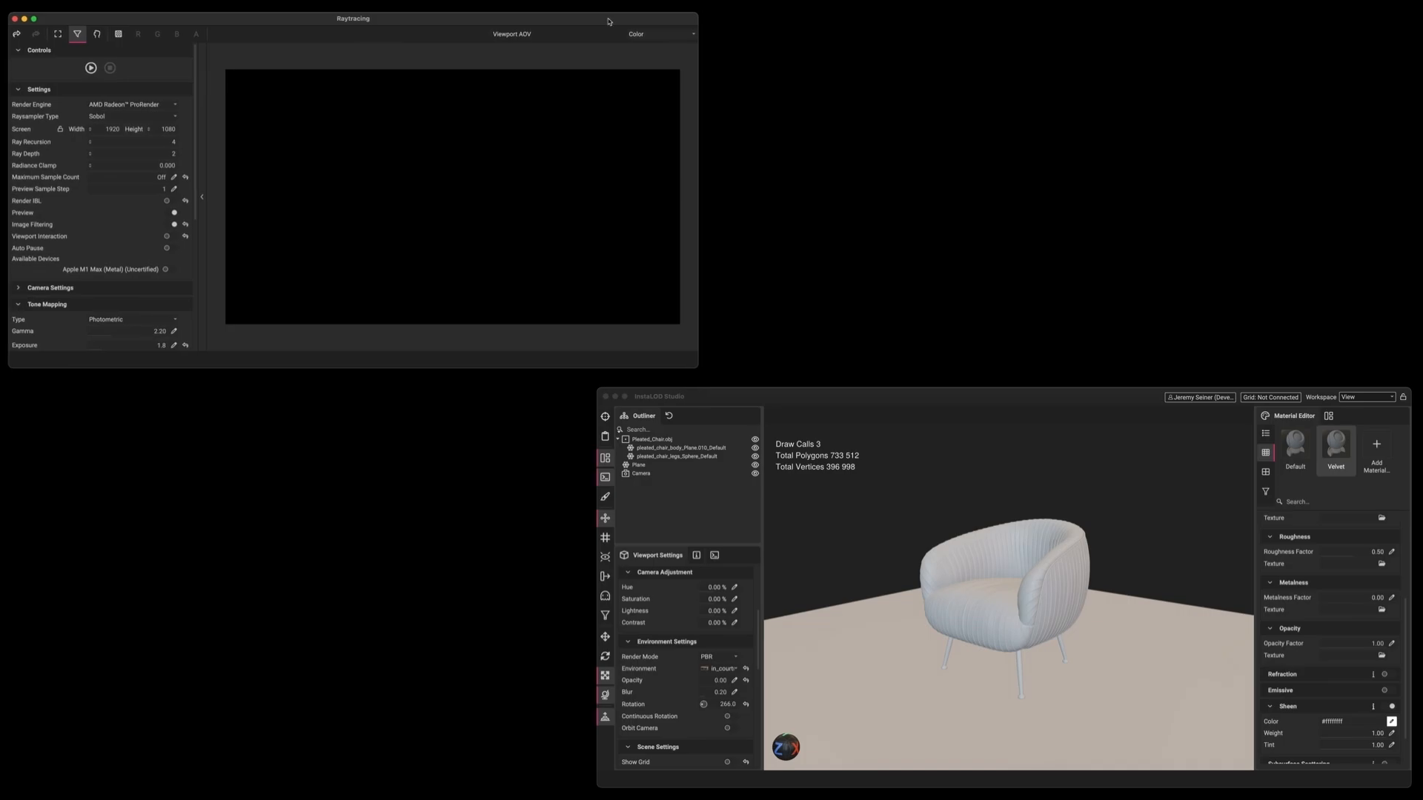
{"action": "left_click", "coordinate": [91, 68]}
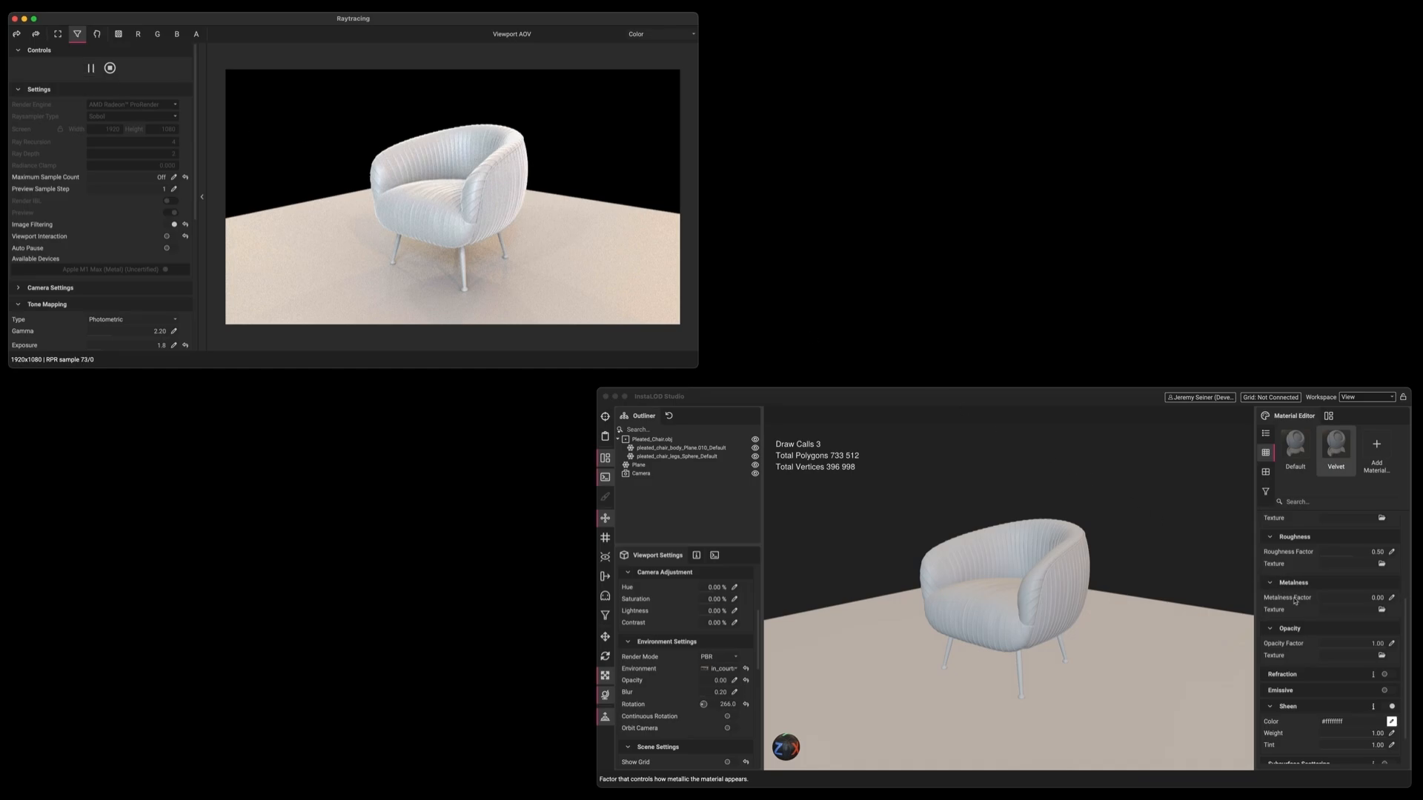
Set Velvet's base colour to fully saturated yellow
{"action": "scroll", "coordinate": [1350, 639], "scroll_direction": "up", "scroll_amount": 5}
{"action": "left_click", "coordinate": [1391, 653]}
{"action": "left_click_drag", "start_coordinate": [1288, 724], "coordinate": [1381, 728]}
{"action": "left_click", "coordinate": [1234, 618]}
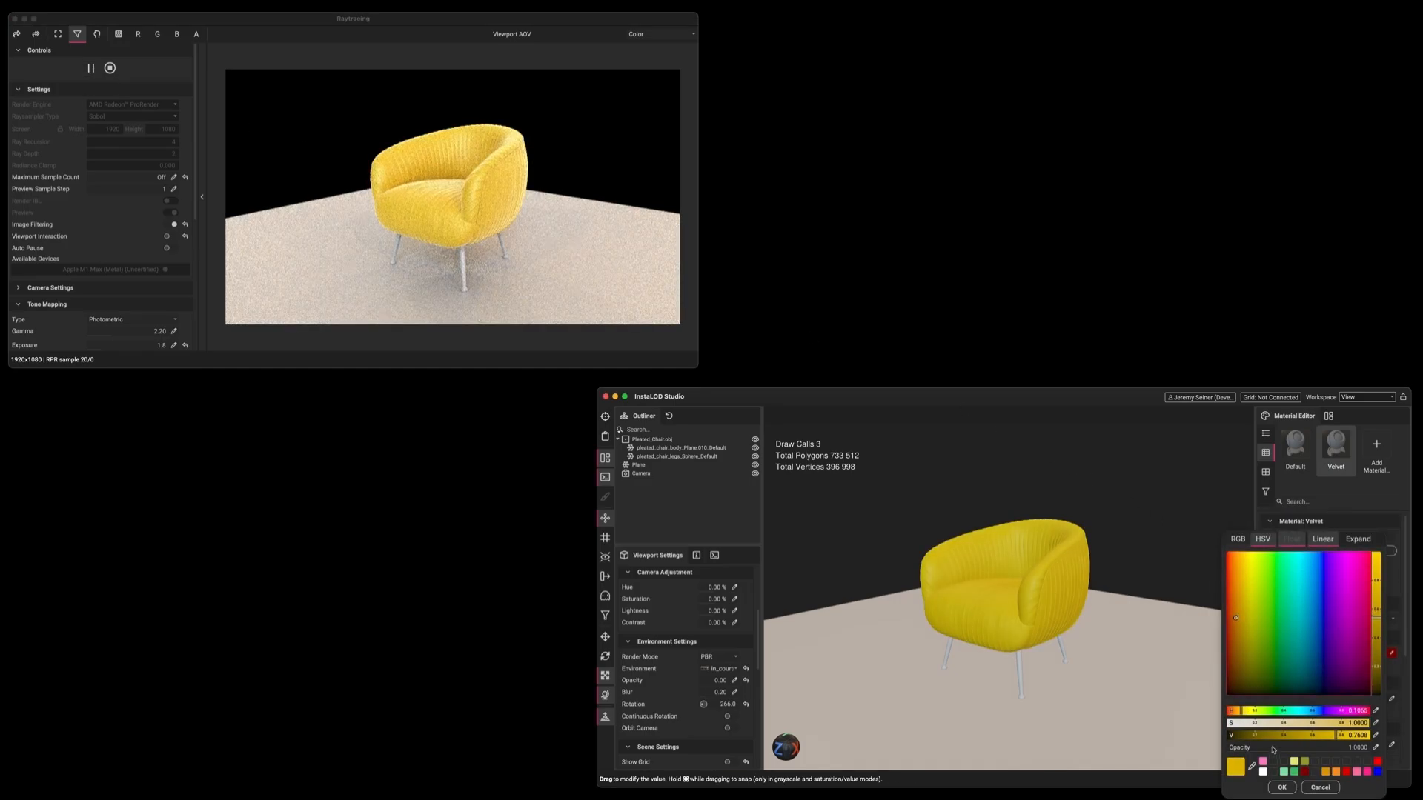
{"action": "left_click", "coordinate": [1281, 787]}
Let the preview follow the camera, orbit the chair, and change Velvet's base colour to cyan
{"action": "left_click", "coordinate": [353, 230]}
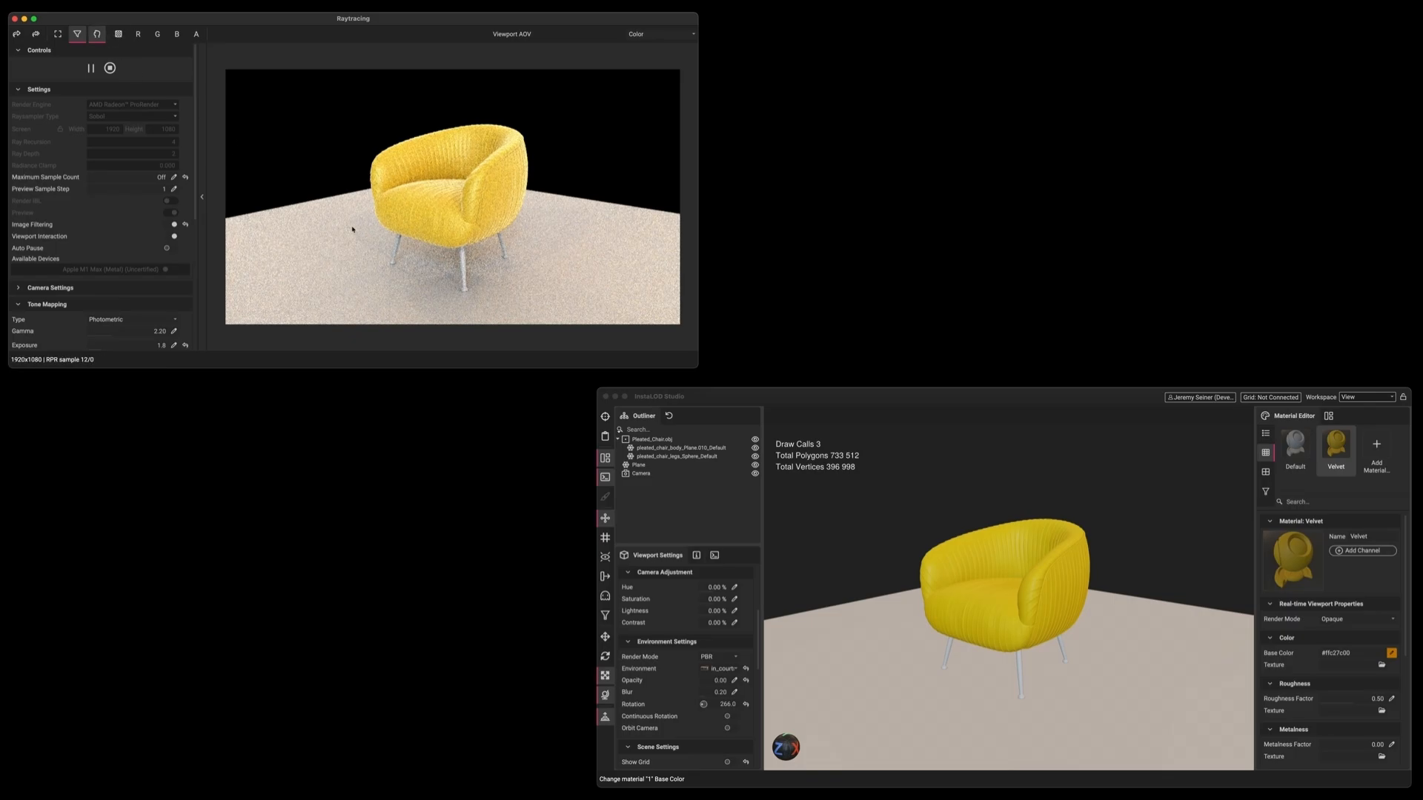
{"action": "left_click_drag", "start_coordinate": [353, 230], "coordinate": [394, 233], "text": "alt"}
{"action": "scroll", "coordinate": [394, 233], "scroll_direction": "down", "scroll_amount": 5}
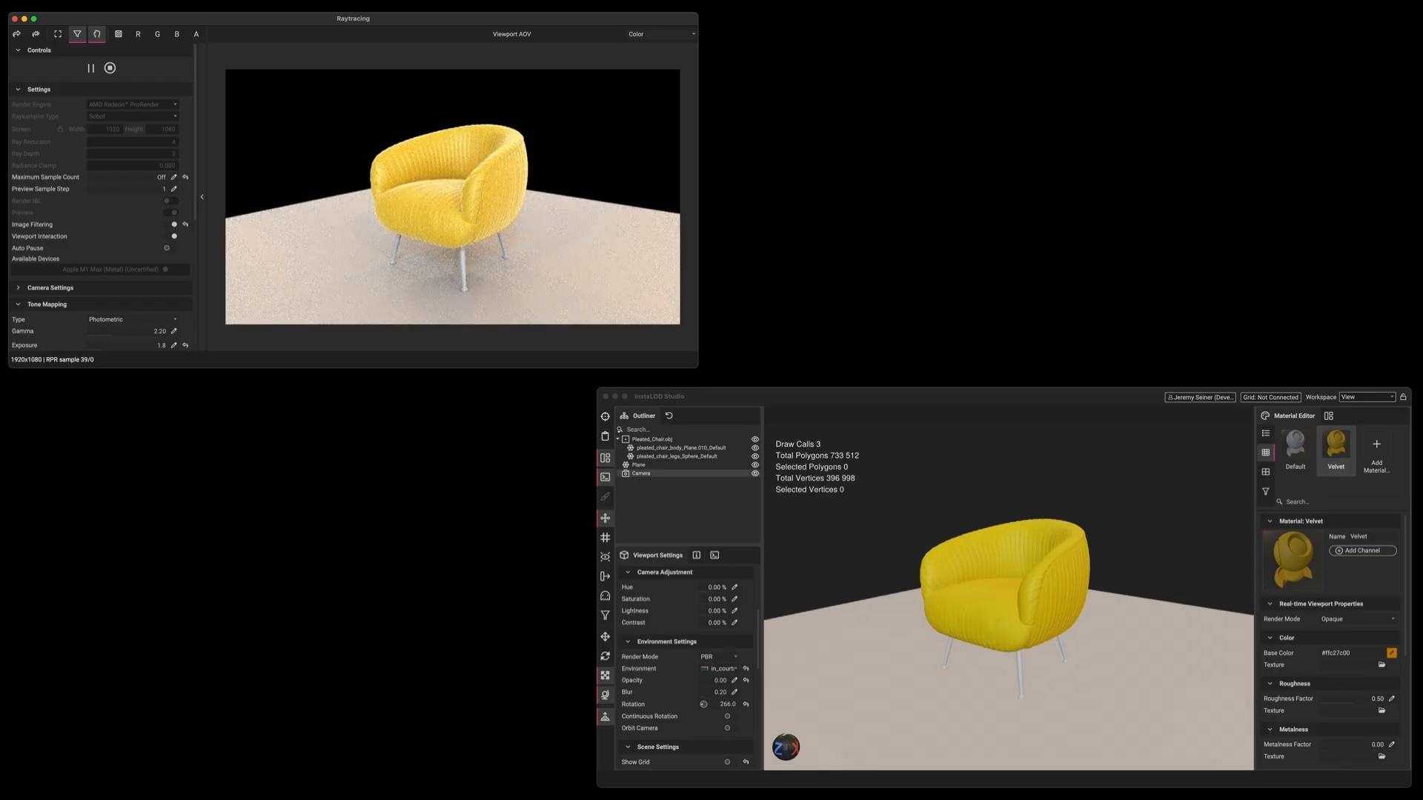
{"action": "left_click", "coordinate": [1391, 653]}
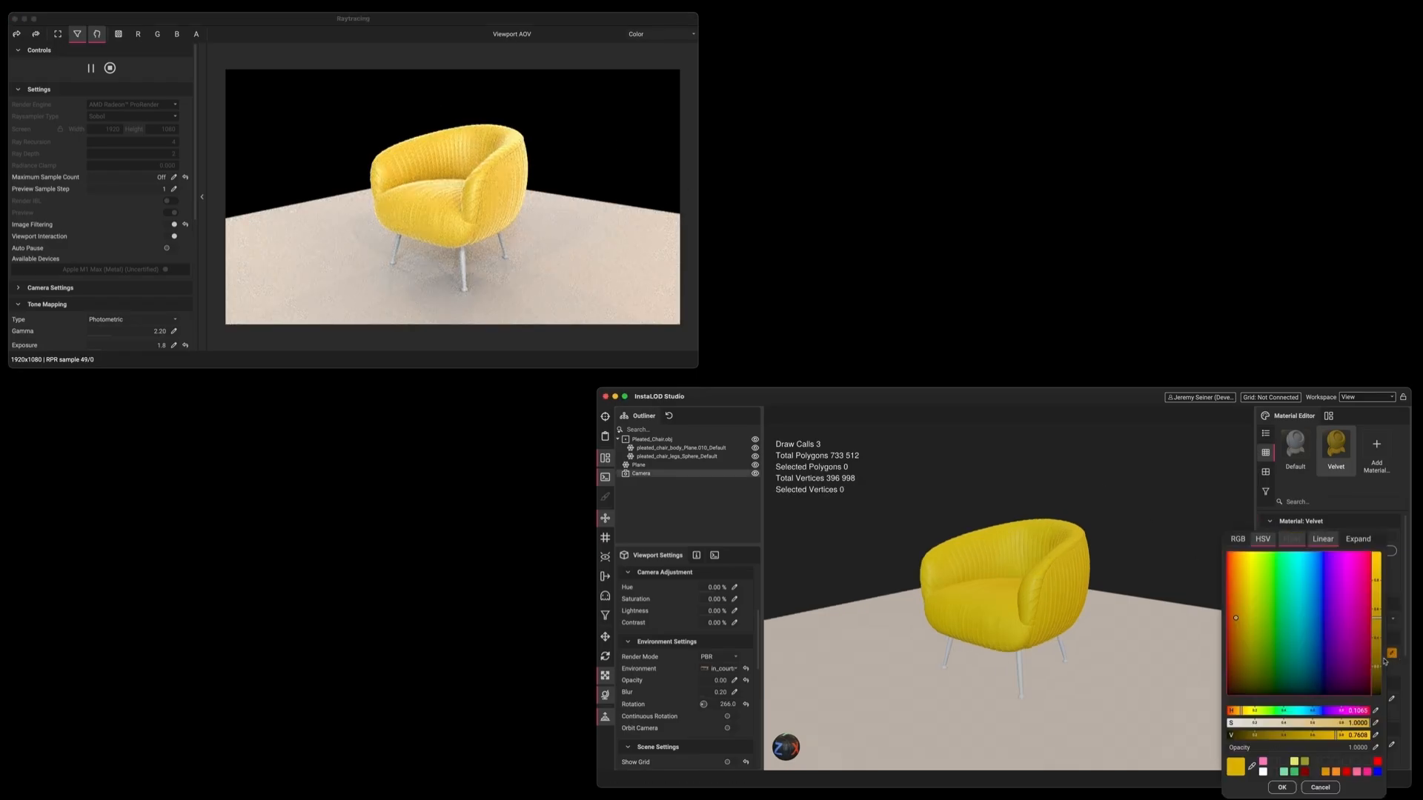
{"action": "left_click", "coordinate": [1296, 618]}
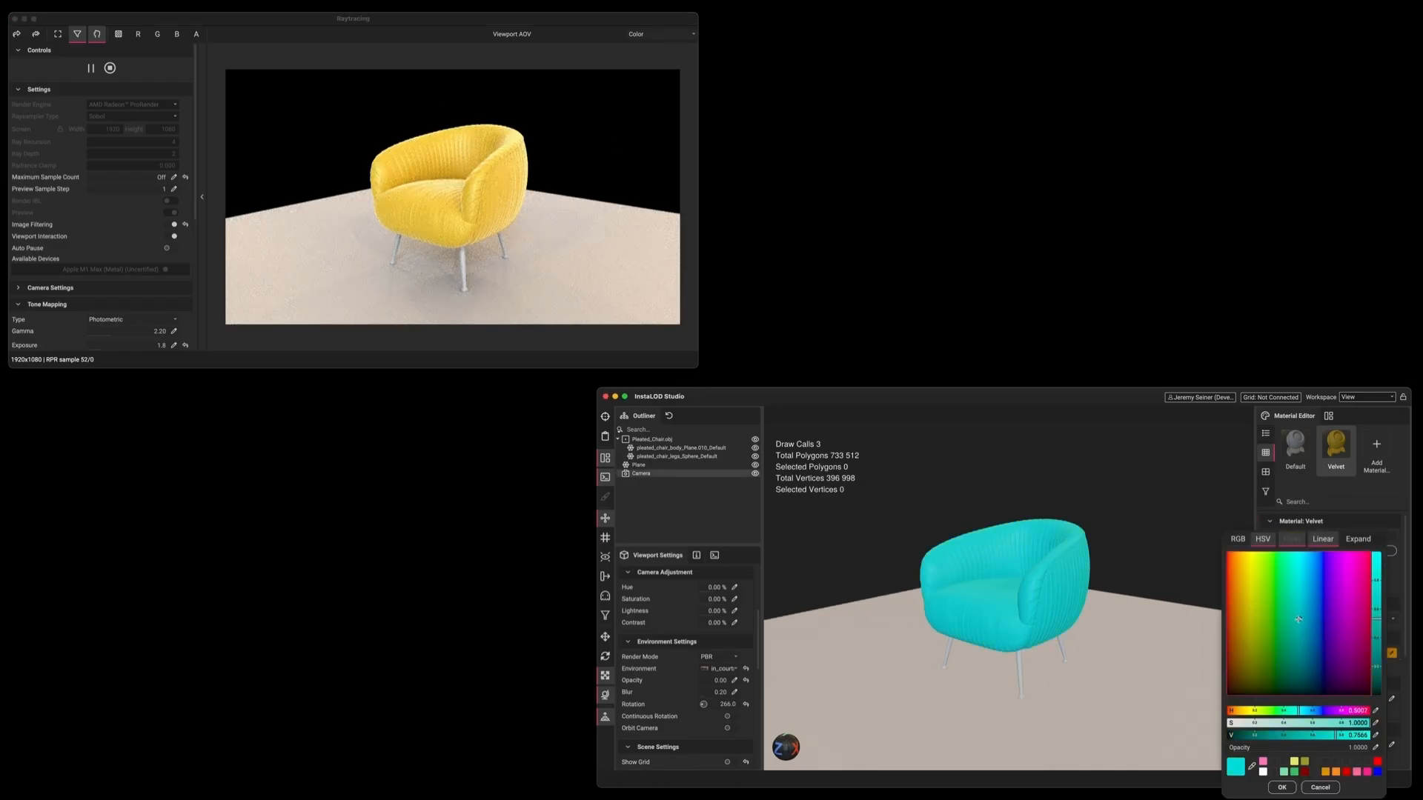
{"action": "left_click", "coordinate": [1283, 787]}
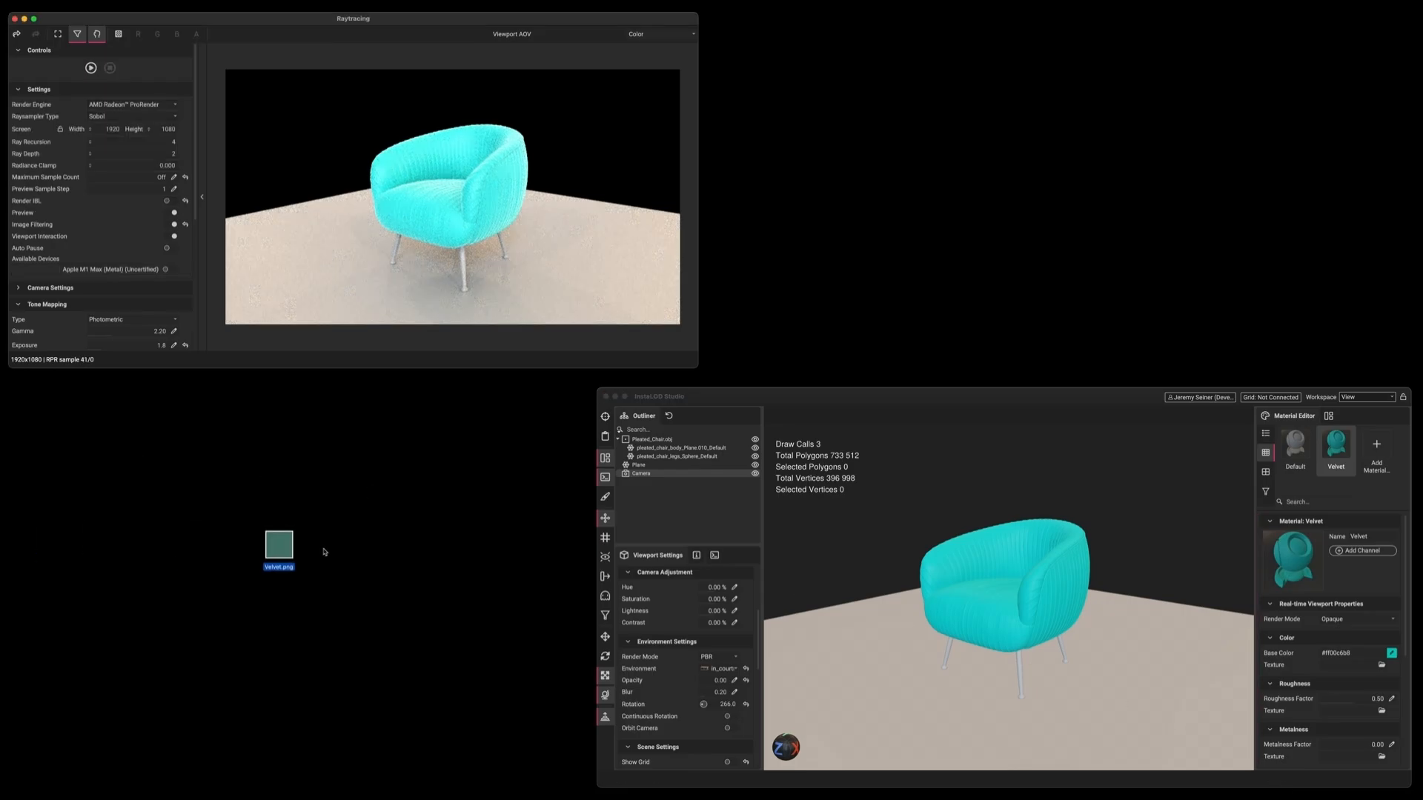
Apply Velvet.png as the velvet's Base Color Texture and make its sheen colour green
{"action": "left_click_drag", "start_coordinate": [279, 552], "coordinate": [1370, 700]}
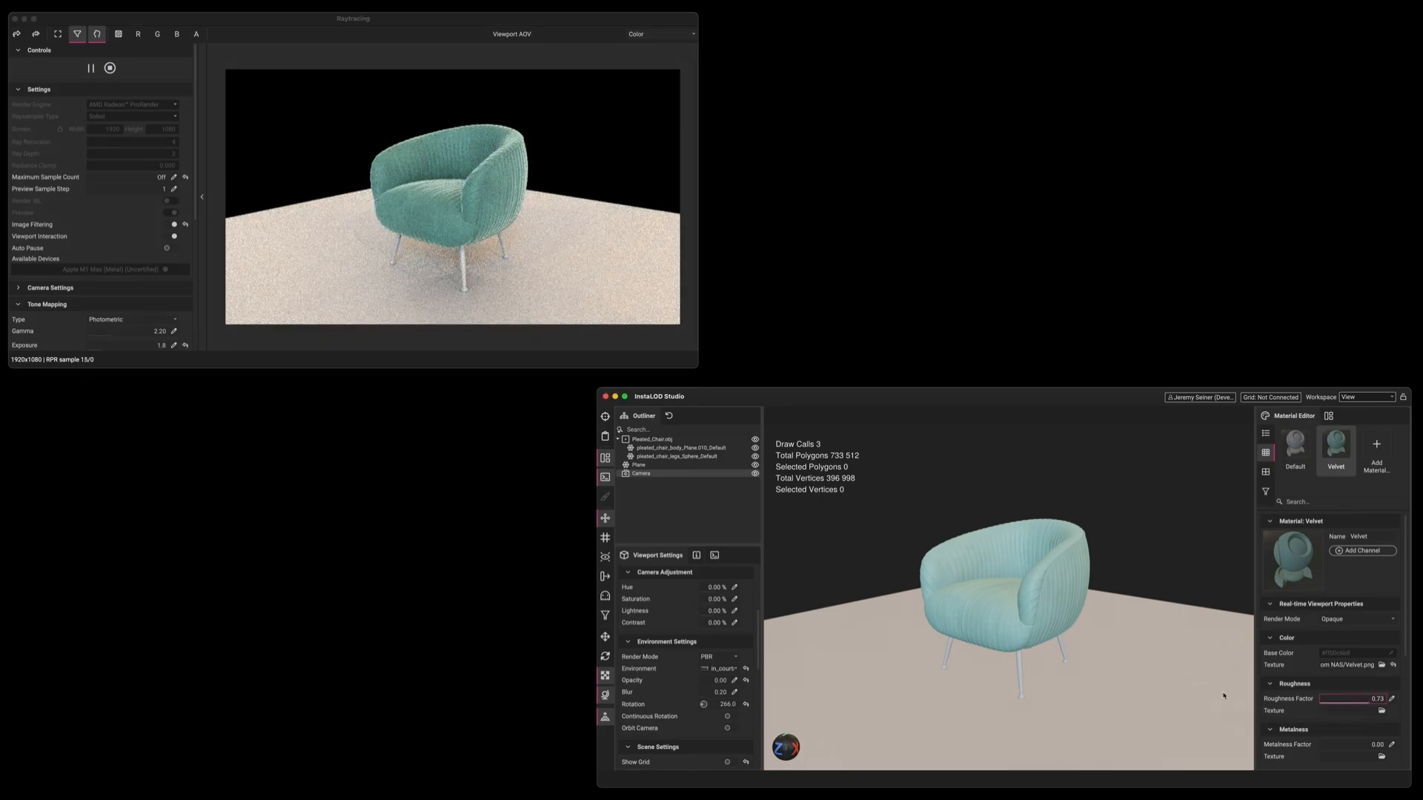
{"action": "scroll", "coordinate": [1356, 667], "scroll_direction": "down", "scroll_amount": 5}
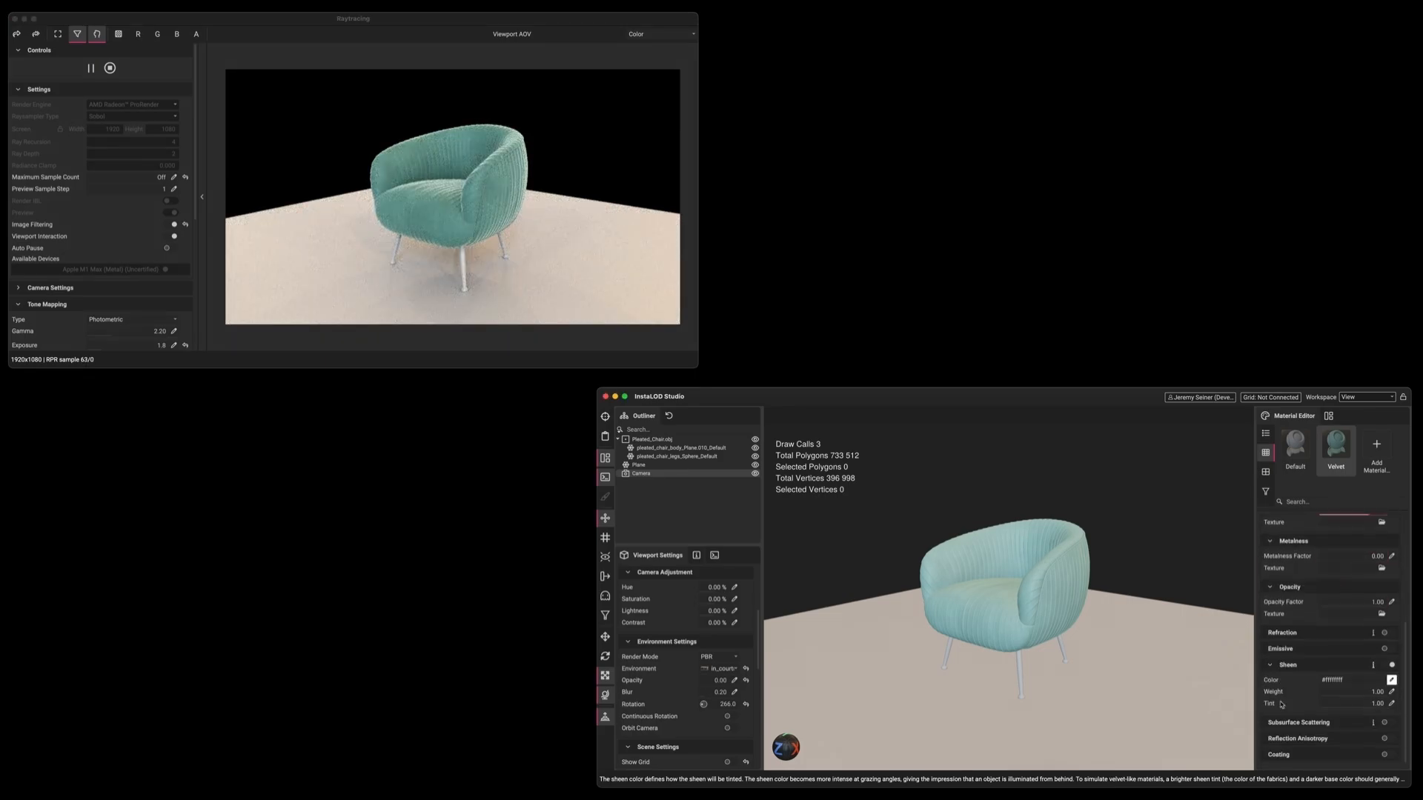
{"action": "left_click", "coordinate": [1391, 680]}
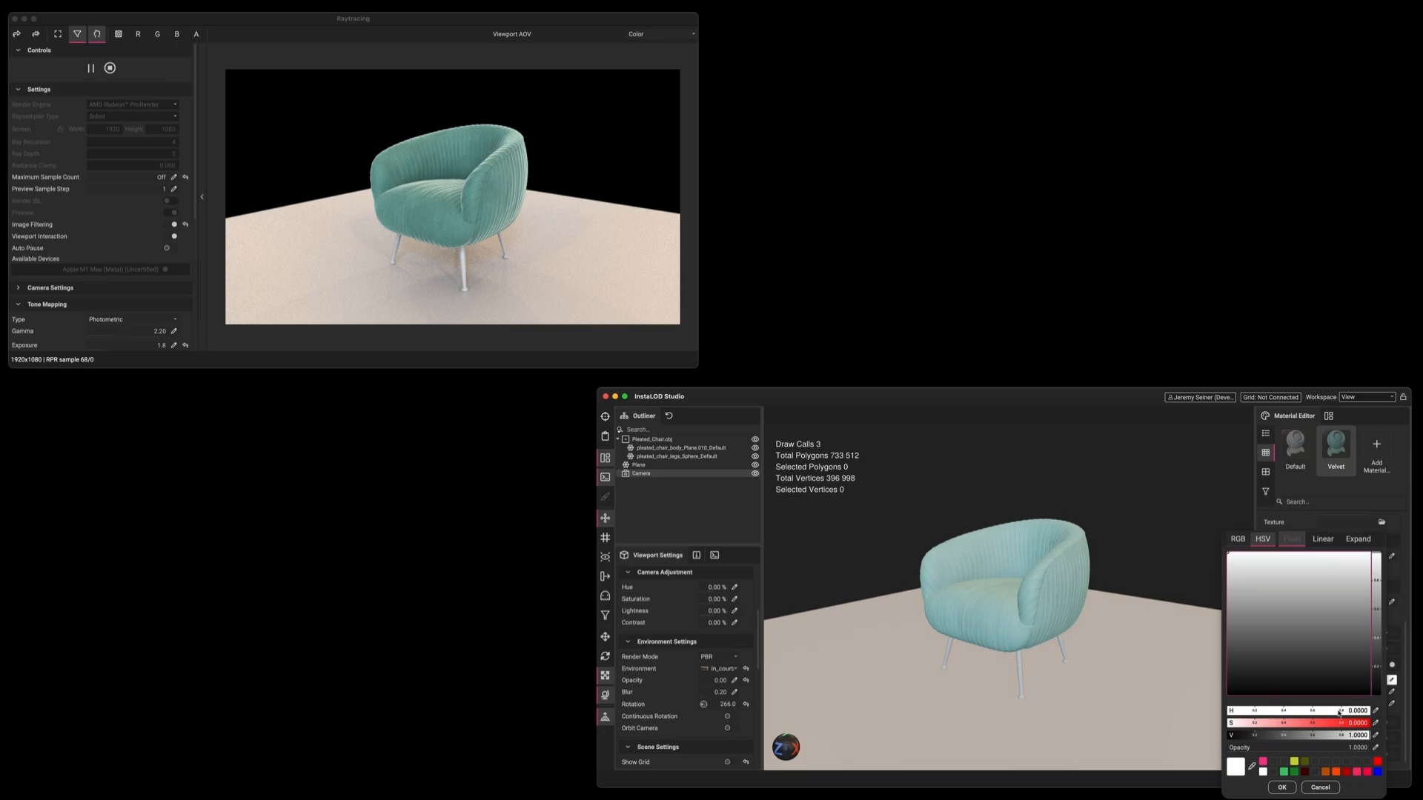
{"action": "left_click_drag", "start_coordinate": [1311, 725], "coordinate": [1376, 725]}
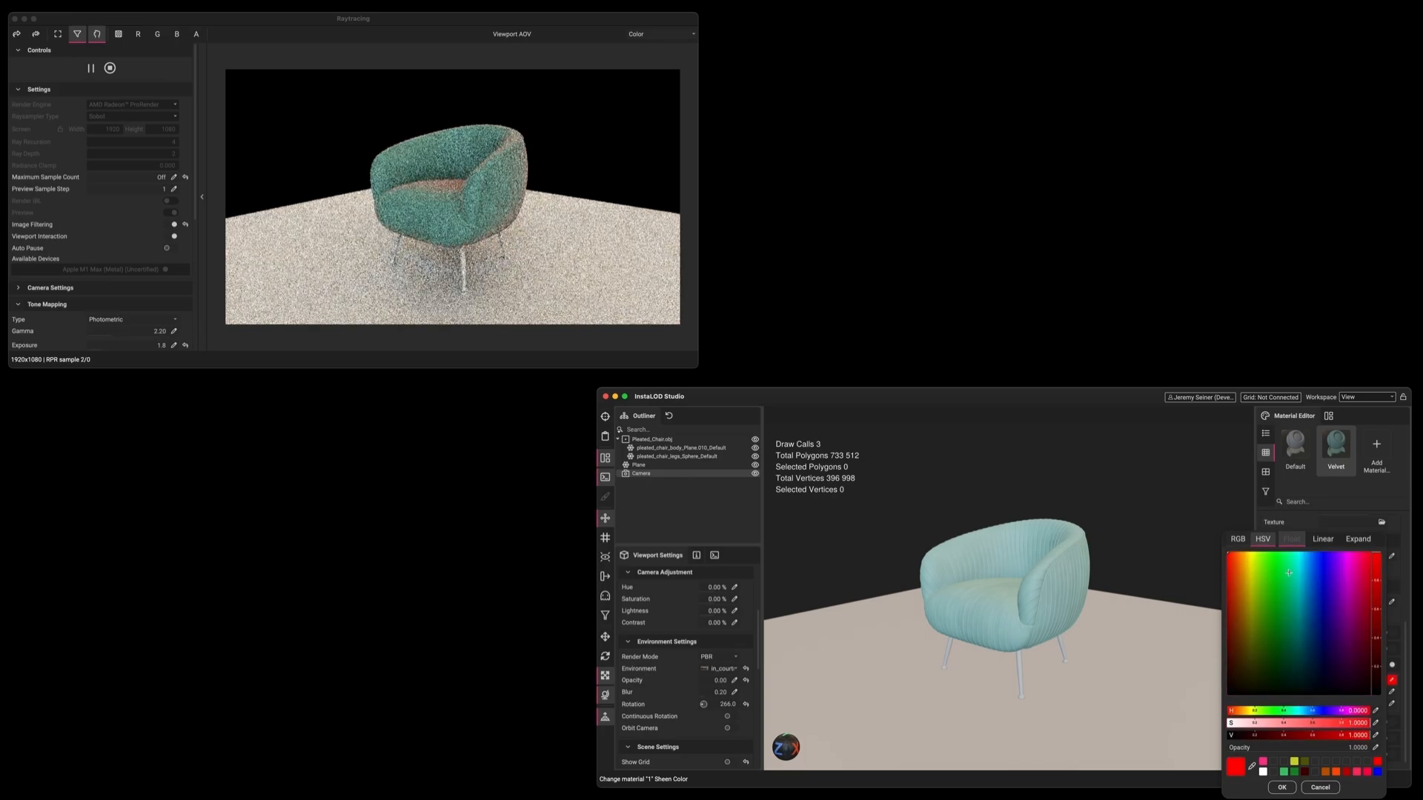
{"action": "left_click_drag", "start_coordinate": [1276, 579], "coordinate": [1293, 561]}
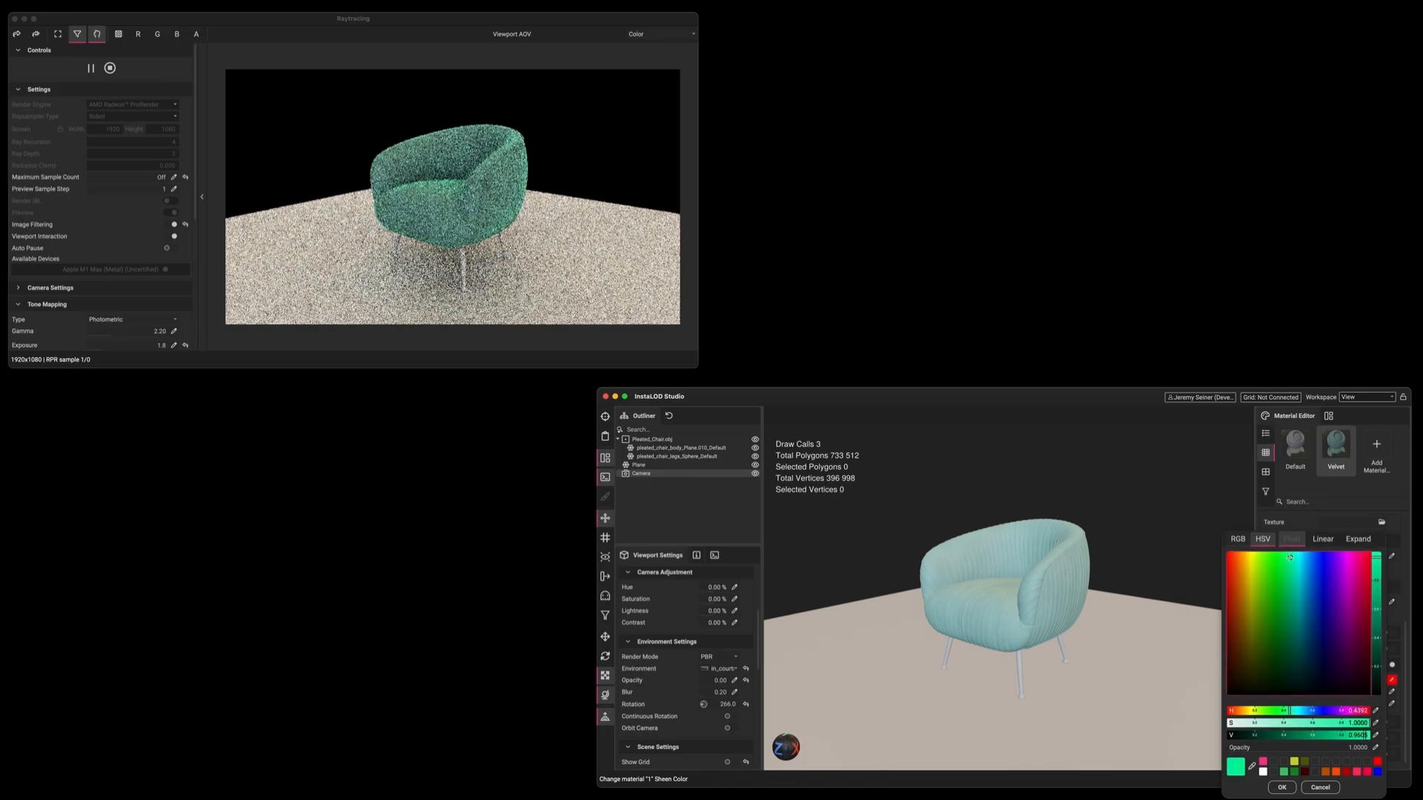
{"action": "left_click", "coordinate": [1274, 784]}
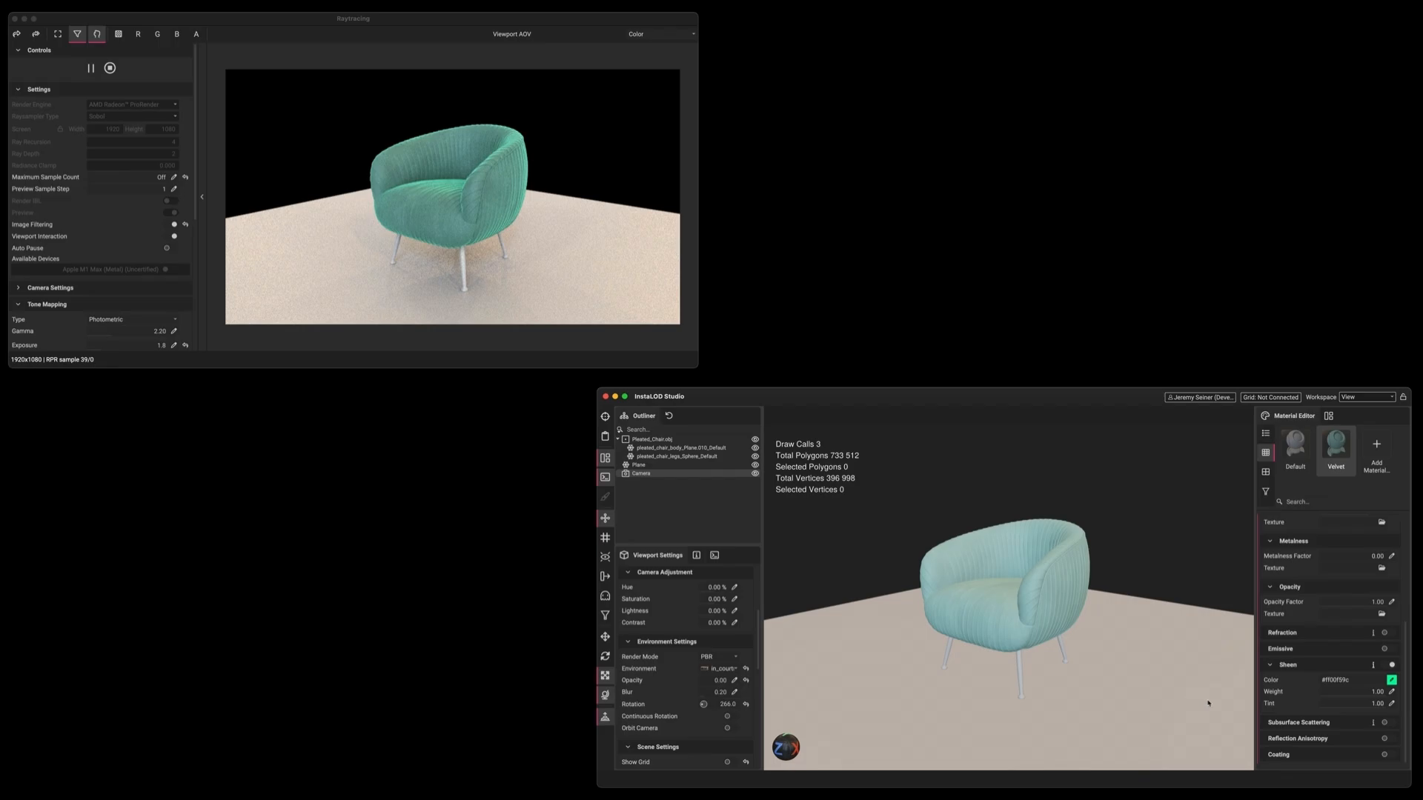
Set the Sheen Tint to 0.50 and assign a new Legs material to the chair legs
{"action": "left_click", "coordinate": [1391, 703]}
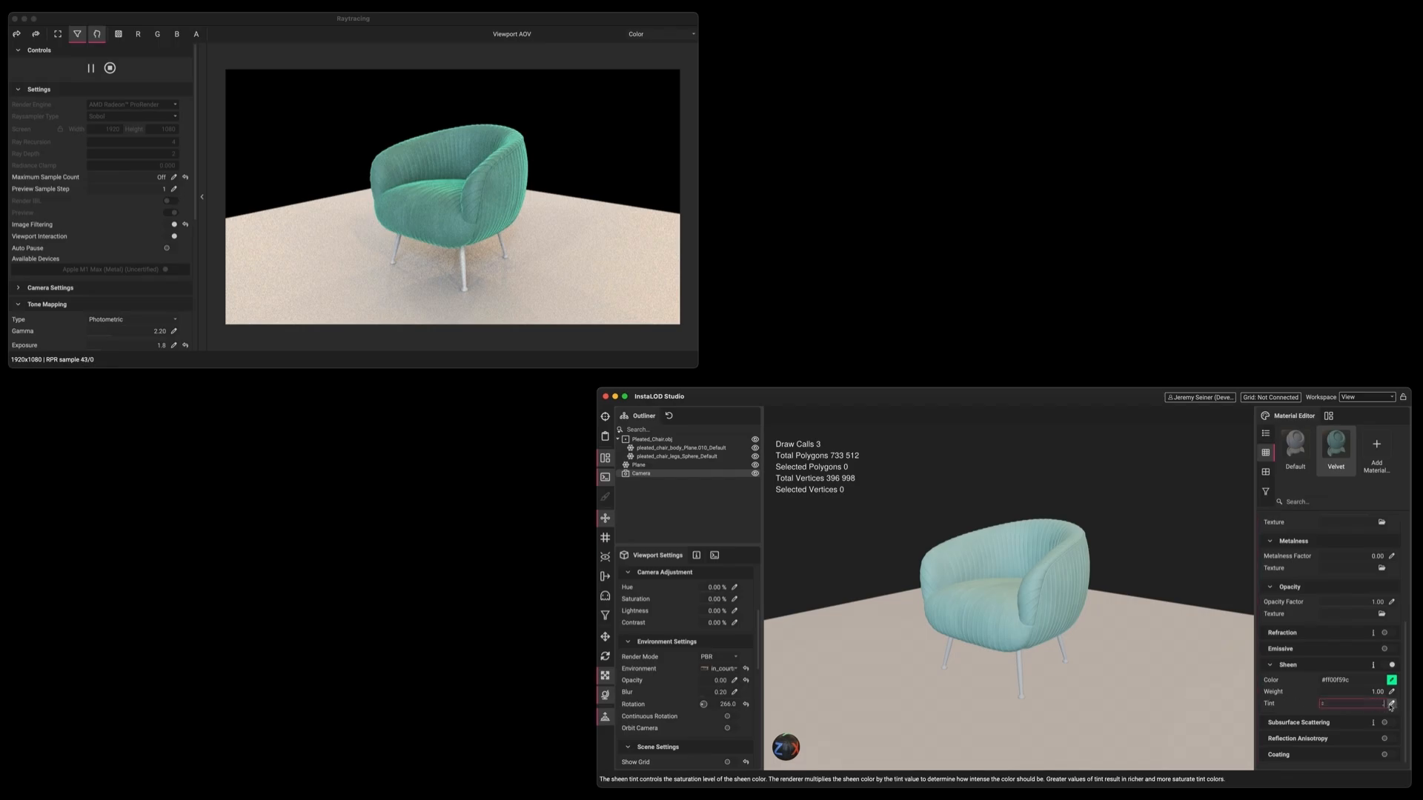
{"action": "type", "text": "0.5"}
{"action": "key", "text": "Return"}
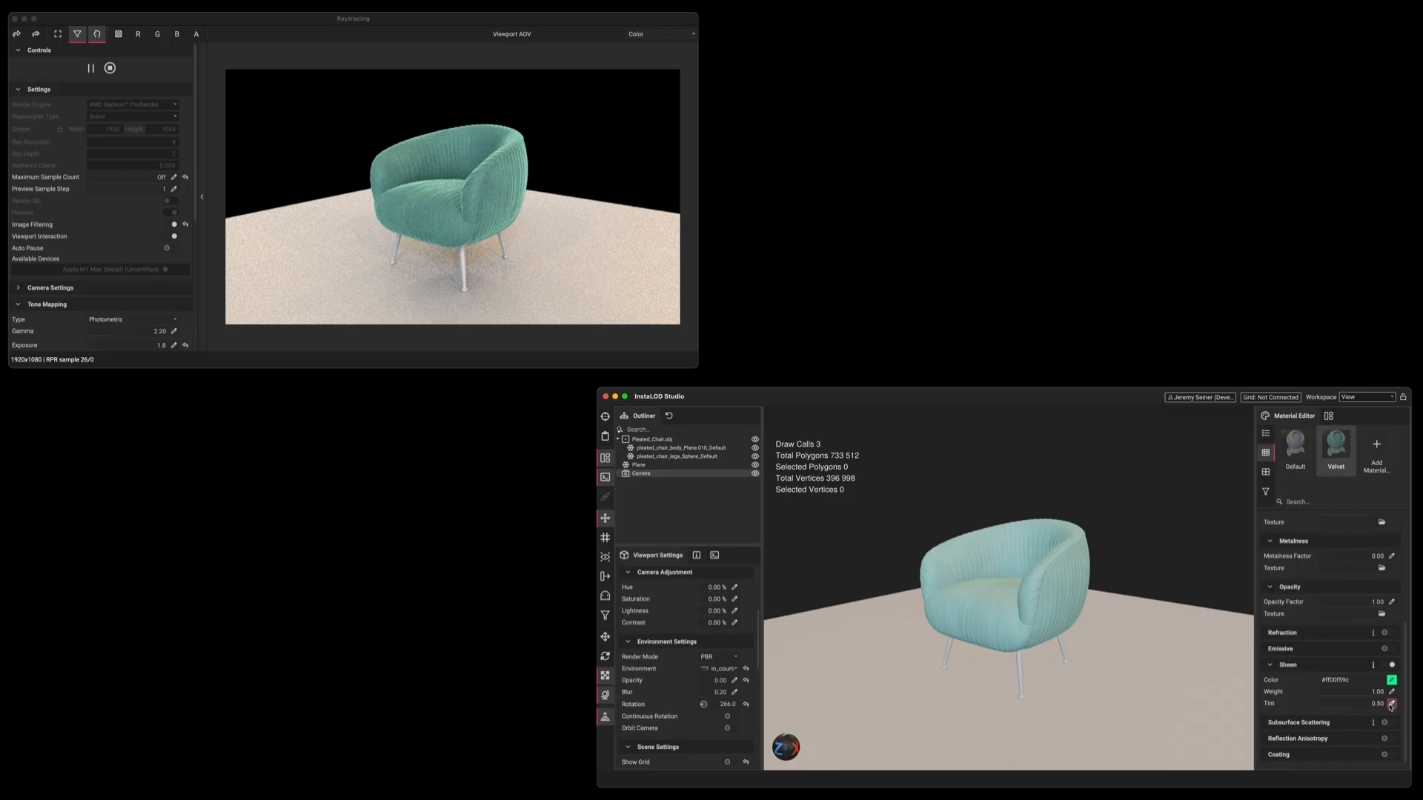
{"action": "left_click", "coordinate": [1376, 447]}
{"action": "left_click_drag", "start_coordinate": [1376, 444], "coordinate": [1017, 673]}
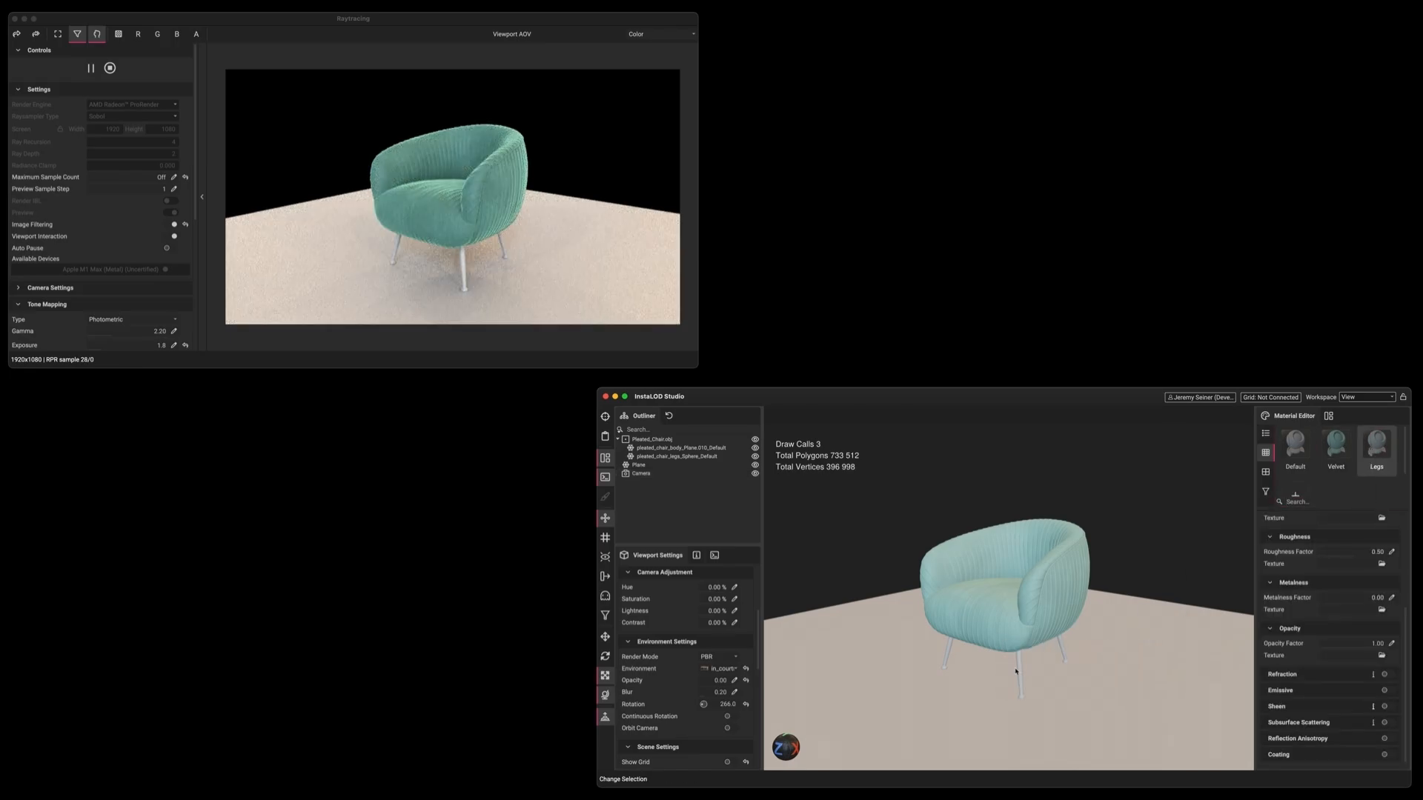
Make the Legs material dark brown, metalness 1.0, with Legs.png as its roughness texture
{"action": "left_click", "coordinate": [1391, 650]}
{"action": "left_click_drag", "start_coordinate": [1232, 723], "coordinate": [1413, 740]}
{"action": "left_click", "coordinate": [1278, 790]}
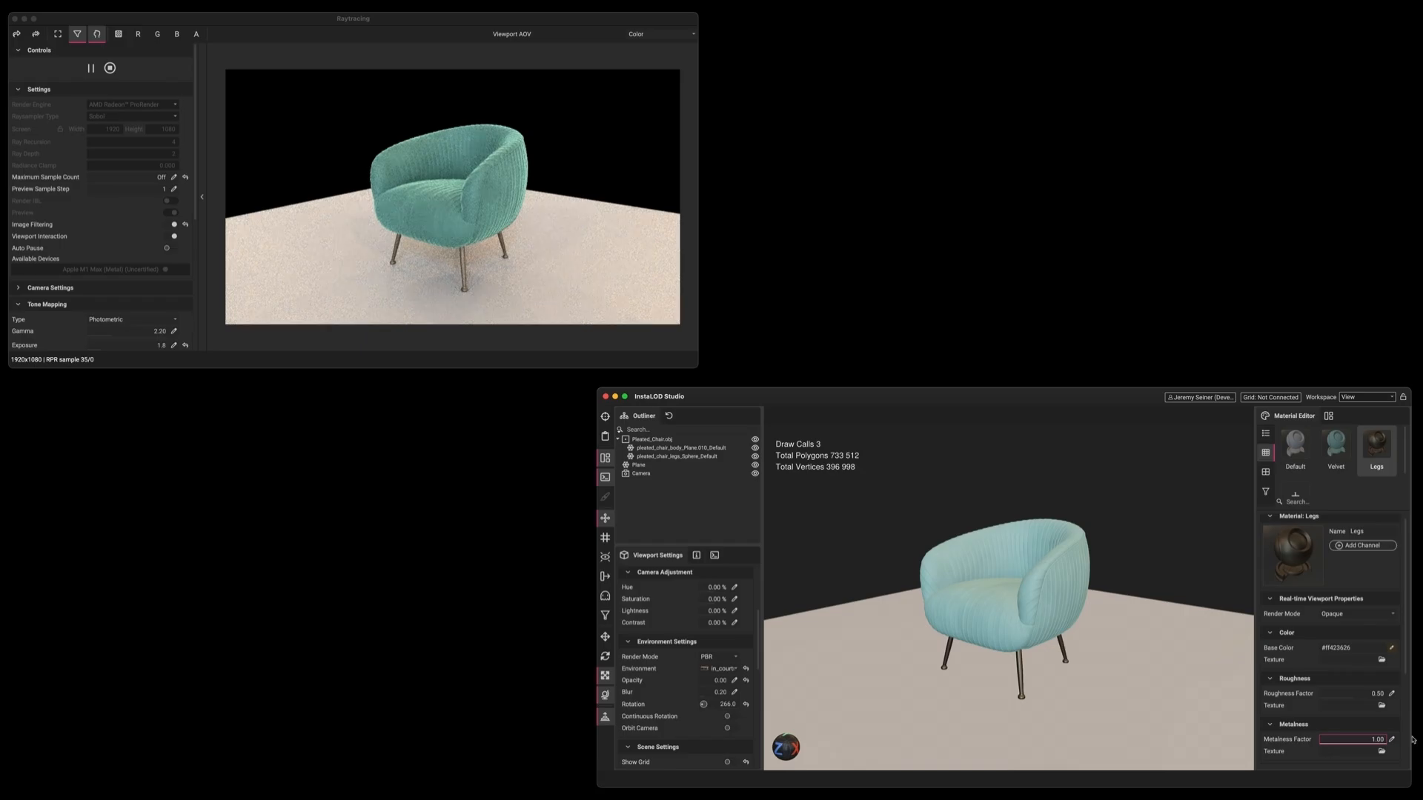
{"action": "left_click", "coordinate": [109, 68]}
{"action": "left_click_drag", "start_coordinate": [667, 617], "coordinate": [1249, 735]}
Darken the base colour of the Default floor material
{"action": "left_click", "coordinate": [1295, 446]}
{"action": "left_click", "coordinate": [1391, 648]}
{"action": "left_click", "coordinate": [1285, 789]}
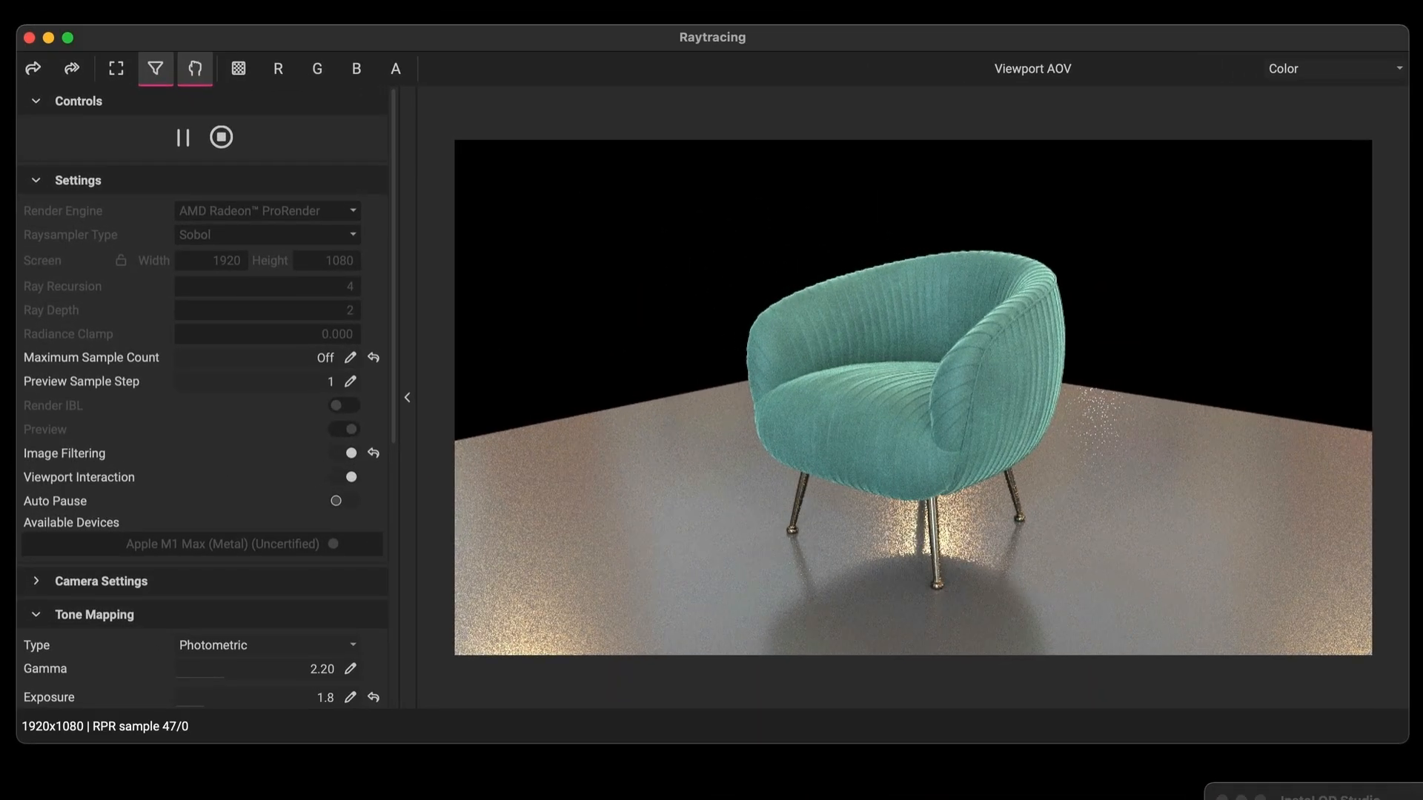
Pause the raytraced render and set the Preview Sample Step to 10
{"action": "left_click", "coordinate": [184, 137]}
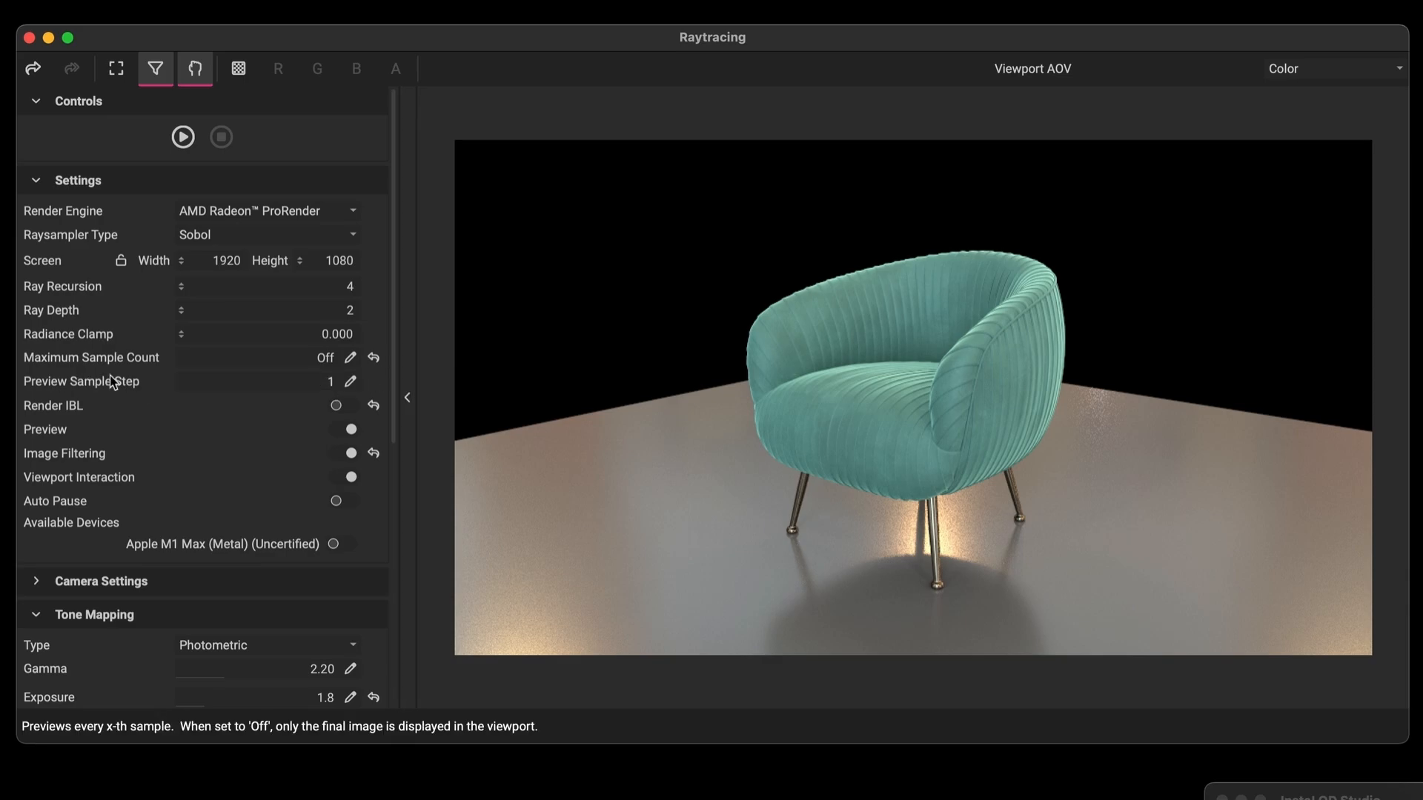
{"action": "left_click", "coordinate": [353, 381]}
{"action": "type", "text": "10"}
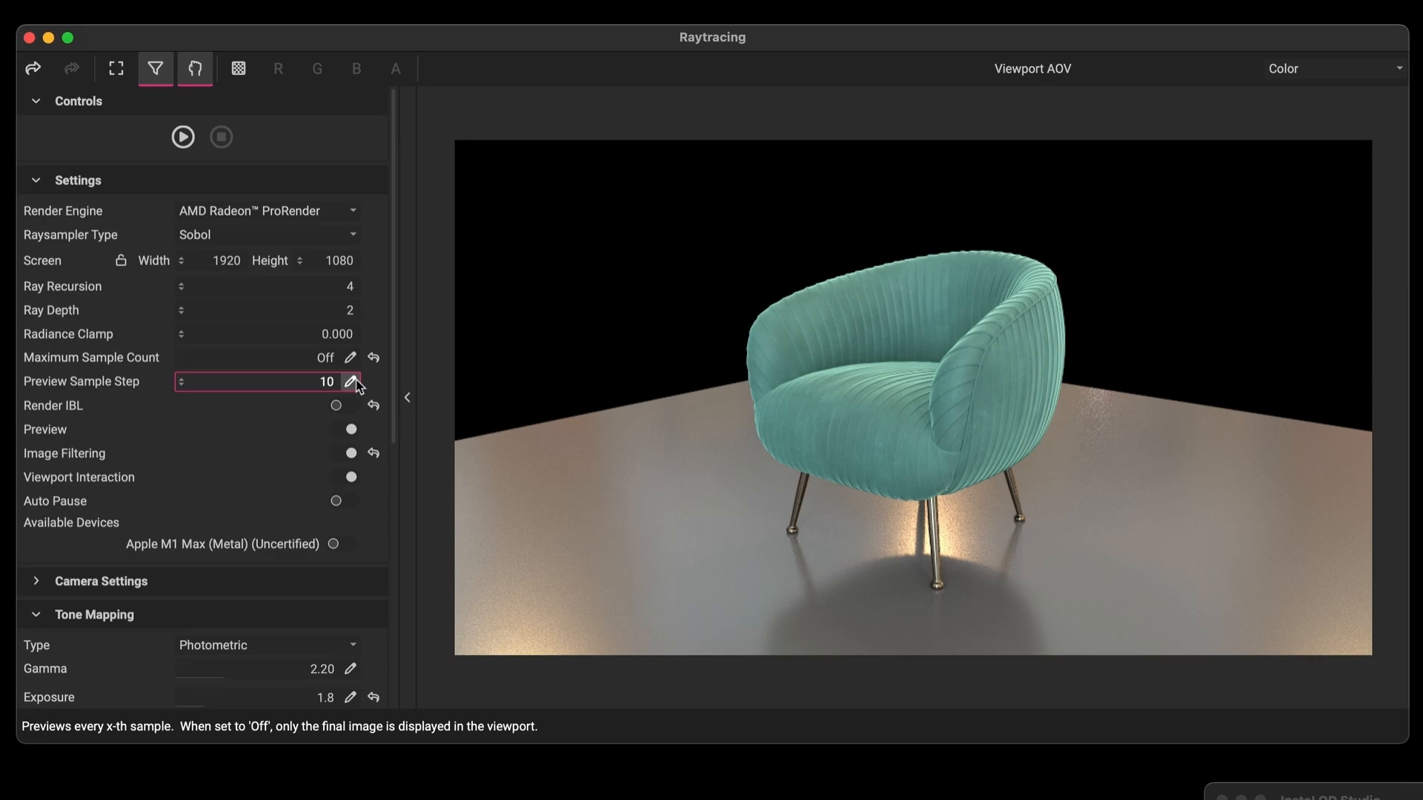
{"action": "key", "text": "Return"}
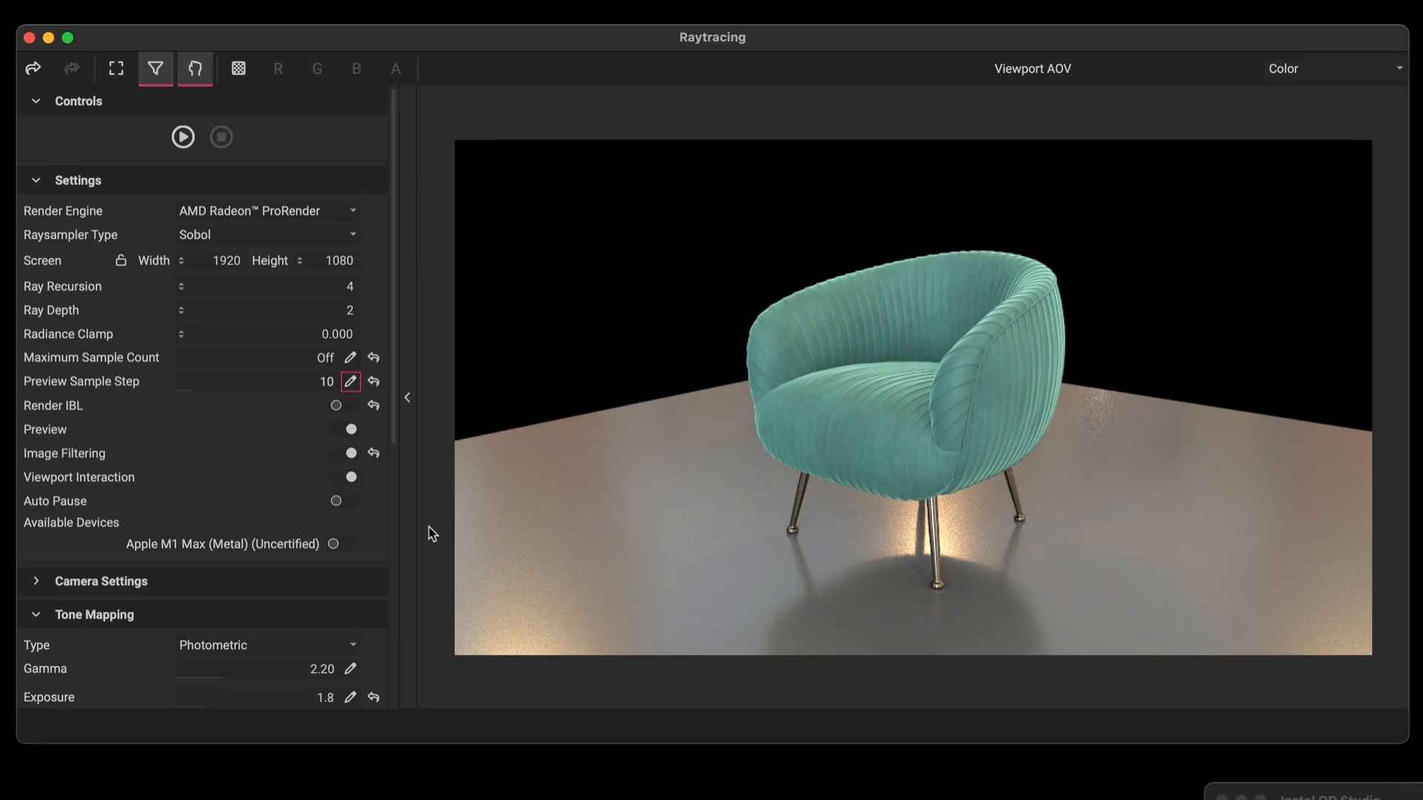
Review the raytracer's camera settings and keep Photometric tone mapping
{"action": "left_click", "coordinate": [37, 585]}
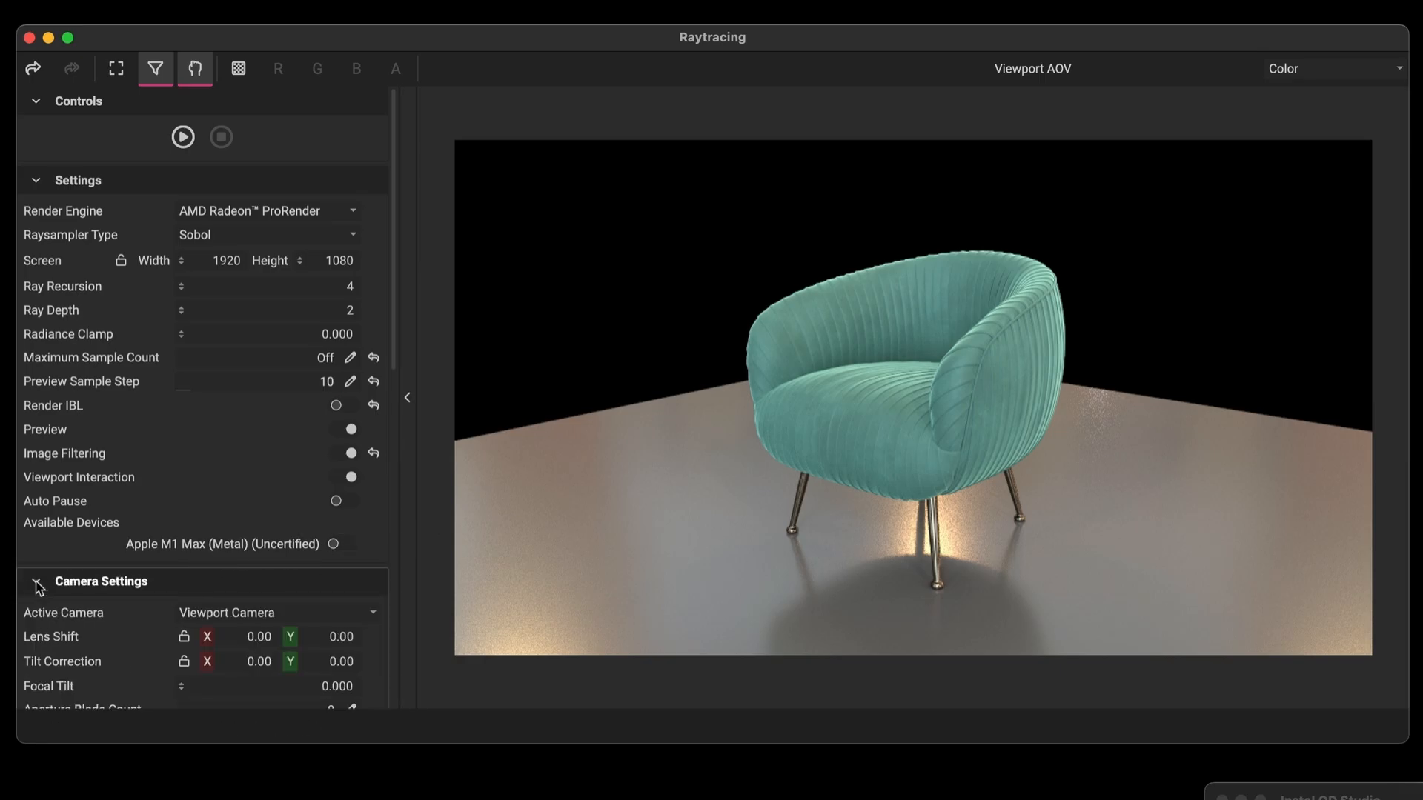
{"action": "scroll", "coordinate": [52, 641], "scroll_direction": "down", "scroll_amount": 8}
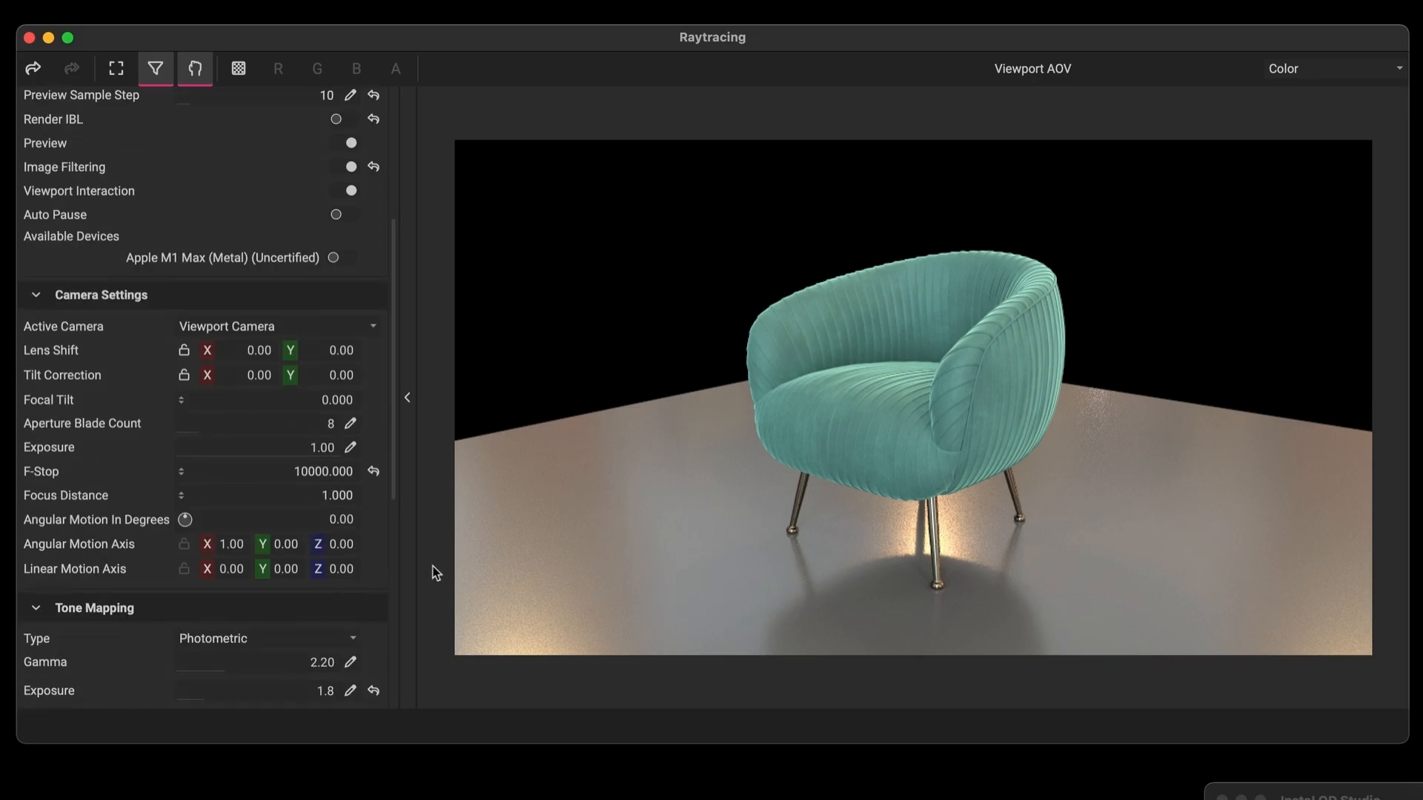
{"action": "left_click", "coordinate": [35, 296]}
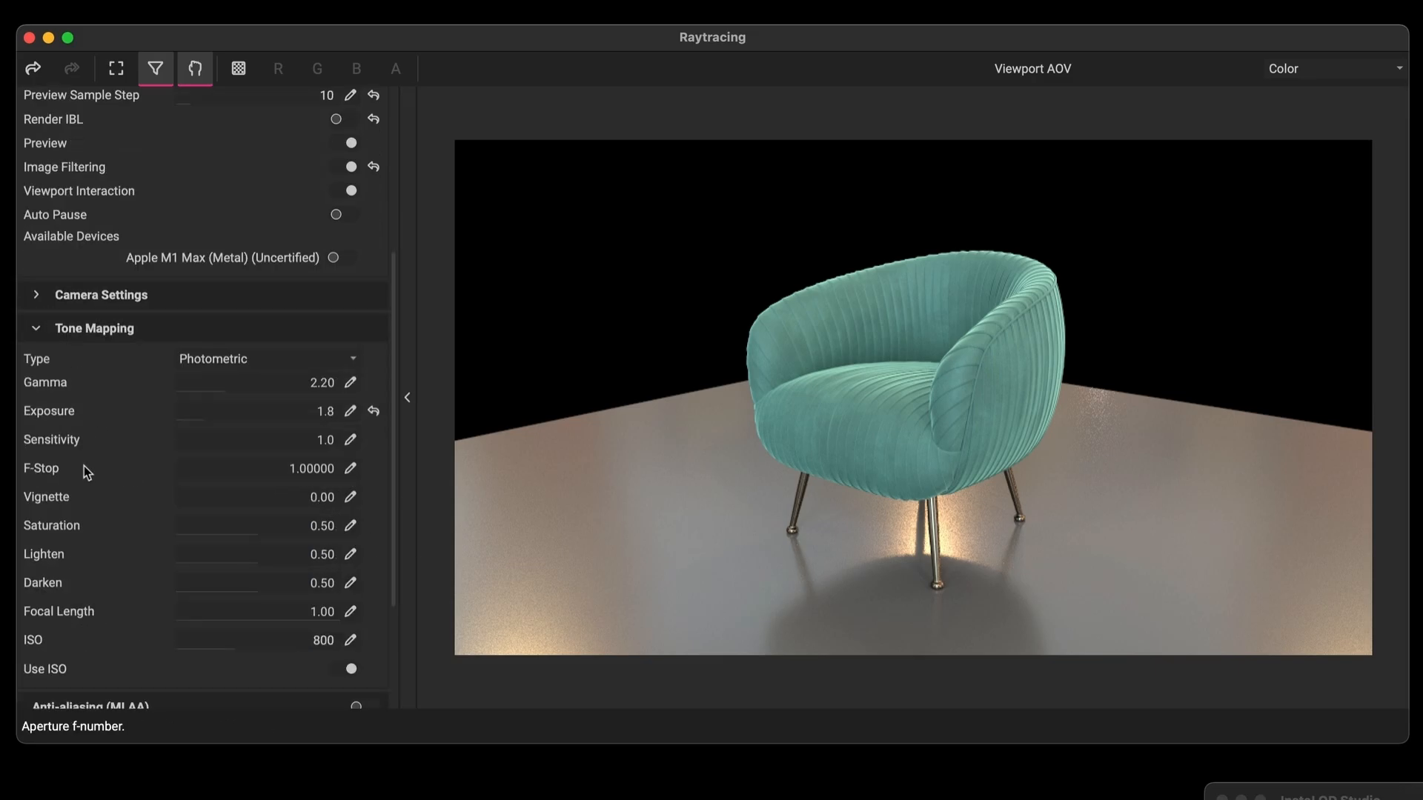
{"action": "scroll", "coordinate": [85, 471], "scroll_direction": "down", "scroll_amount": 2}
{"action": "left_click", "coordinate": [359, 300]}
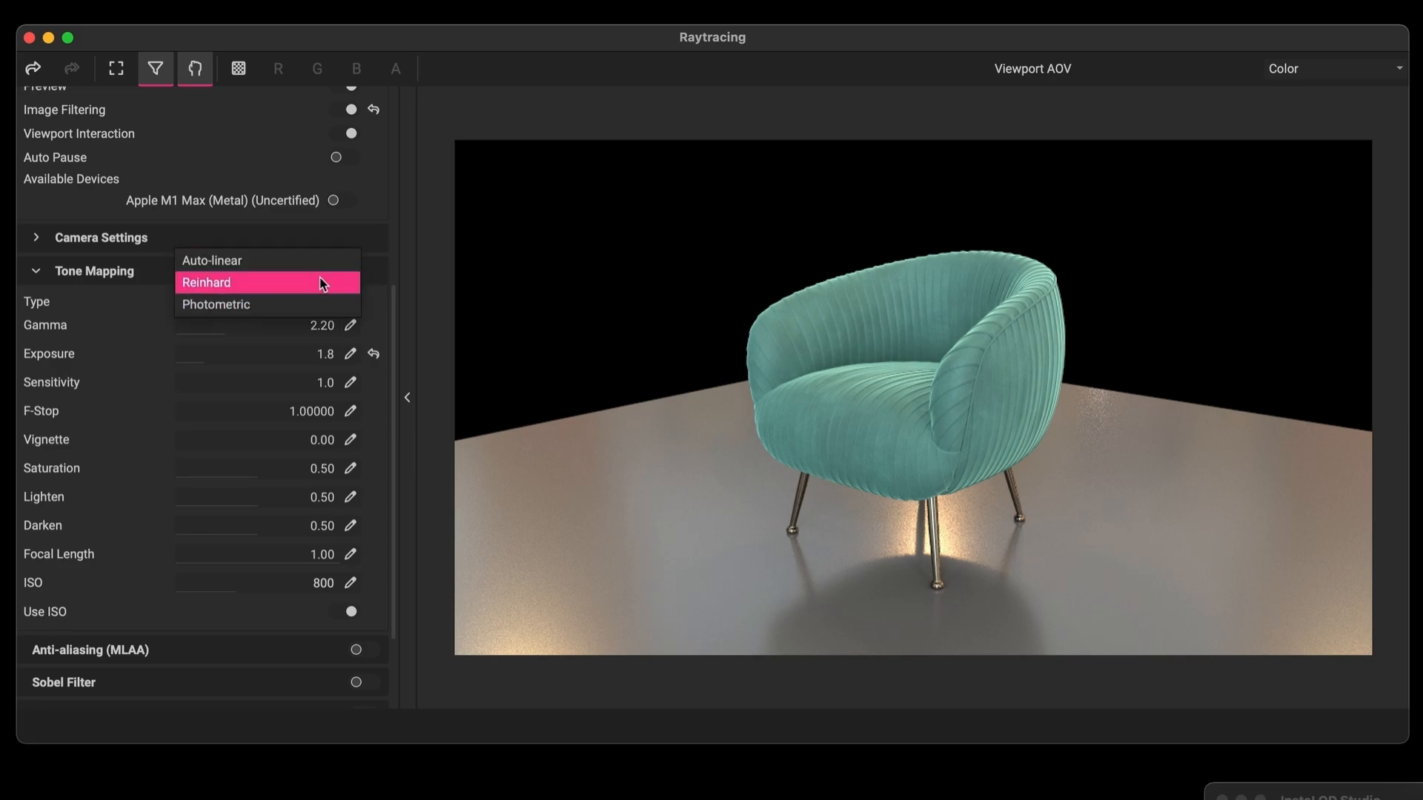
{"action": "left_click", "coordinate": [319, 306]}
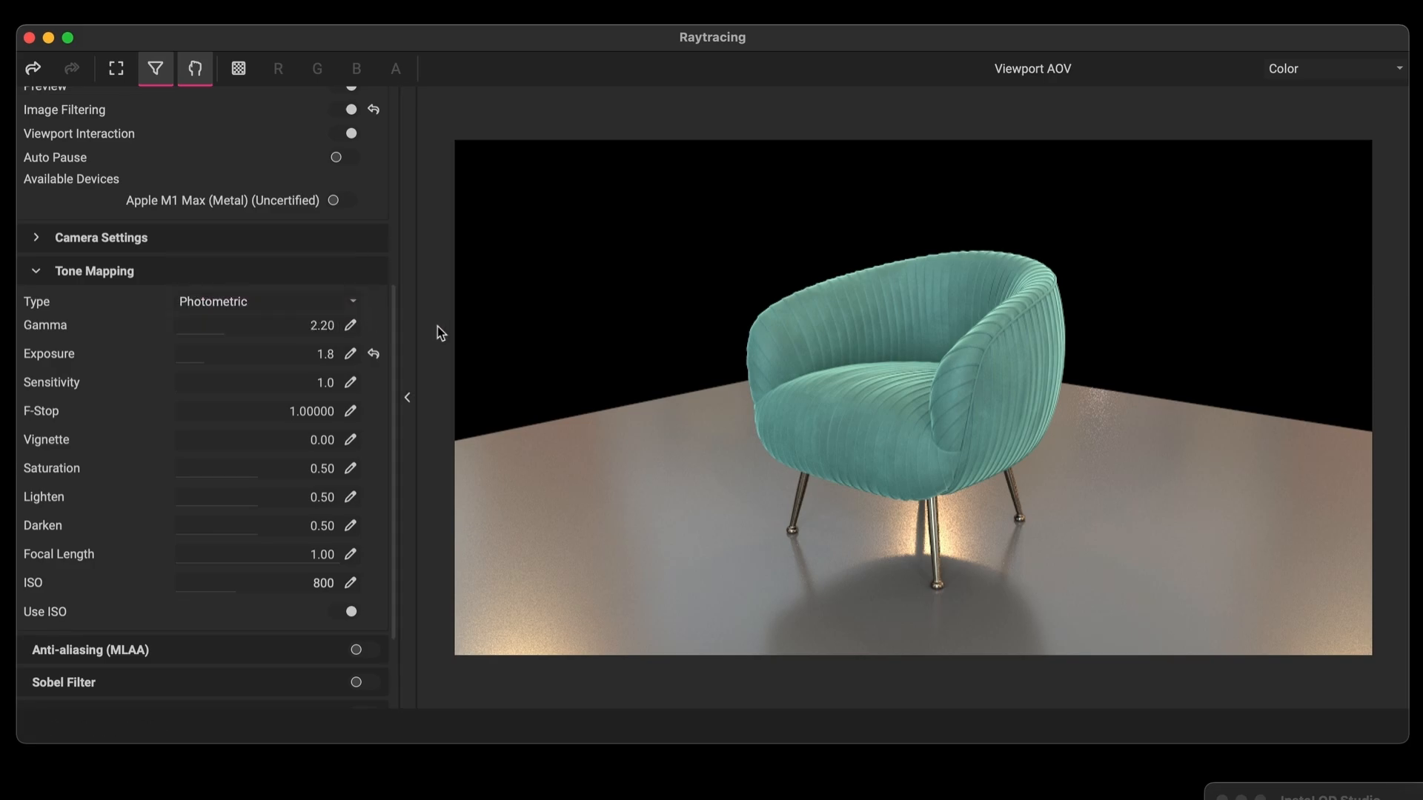
{"action": "scroll", "coordinate": [69, 504], "scroll_direction": "down", "scroll_amount": 4}
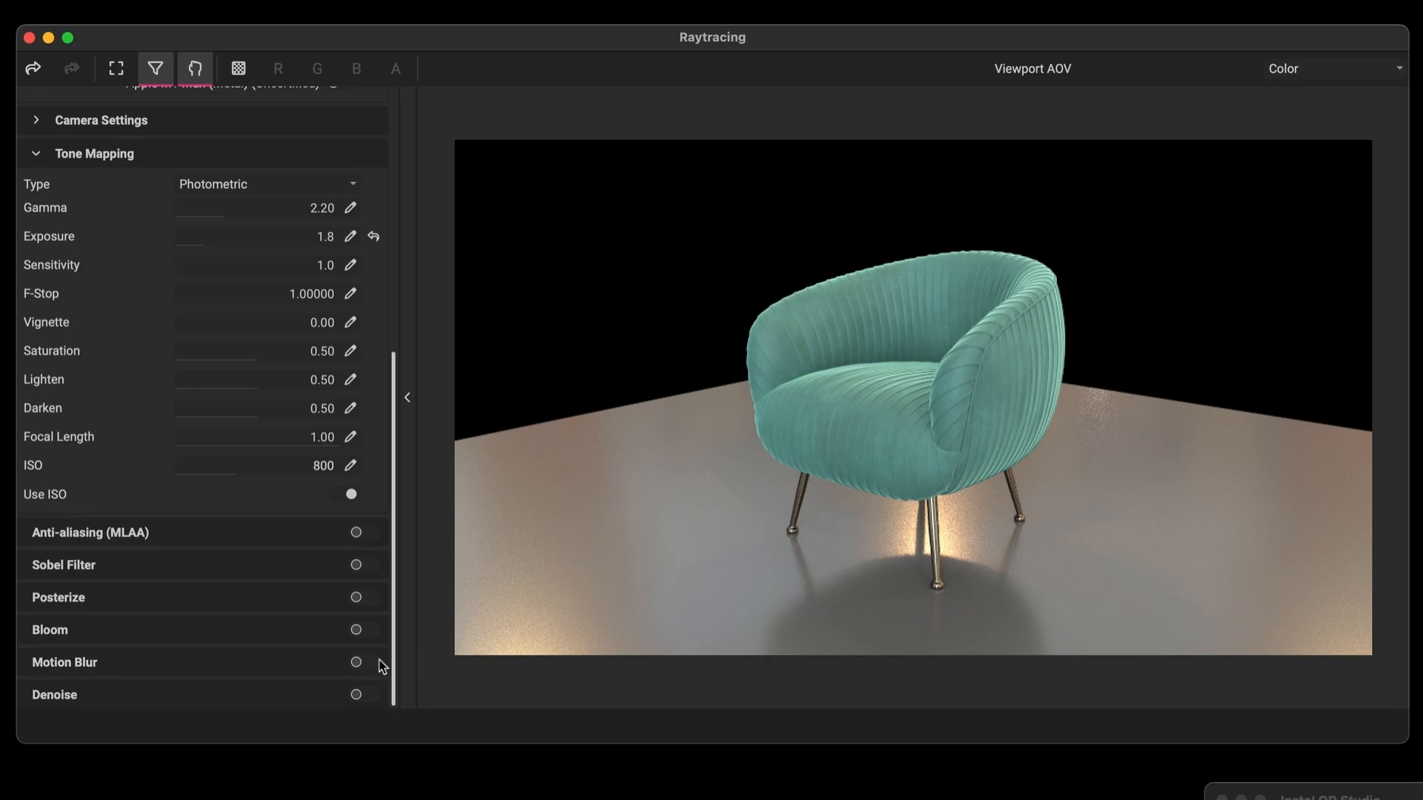
Enable denoising, switch its type from Median to AI, then turn denoise off
{"action": "left_click", "coordinate": [356, 695]}
{"action": "left_click", "coordinate": [104, 695]}
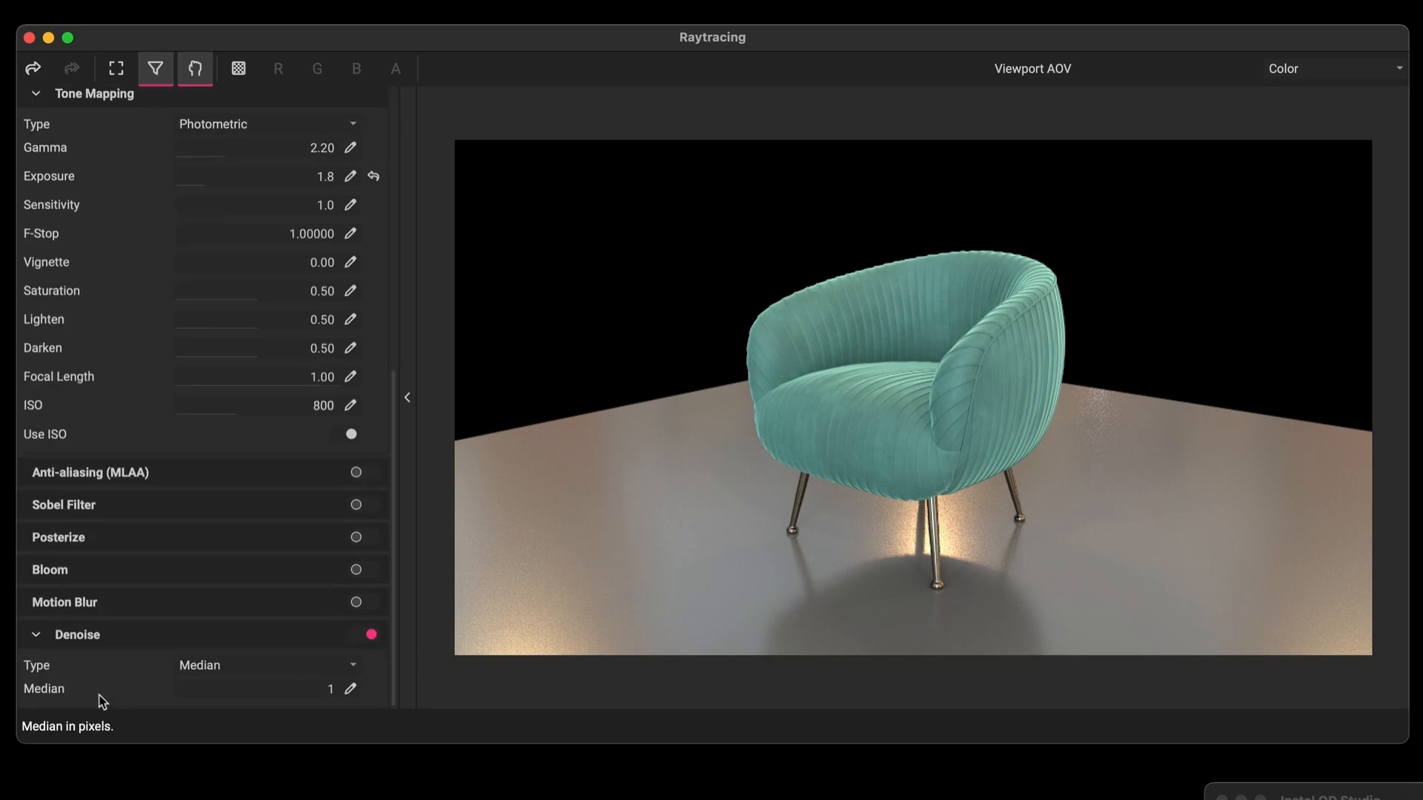
{"action": "left_click", "coordinate": [344, 665]}
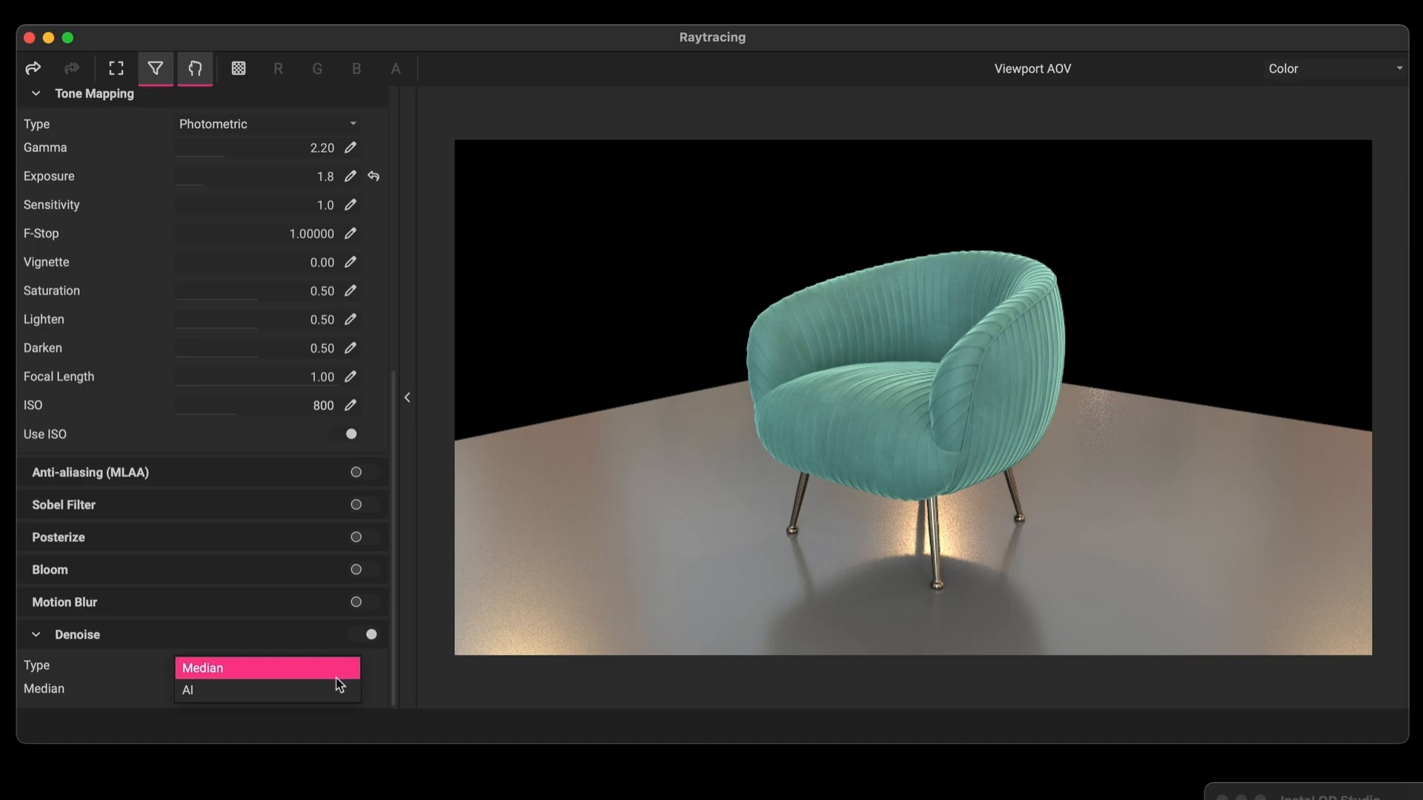
{"action": "left_click", "coordinate": [338, 687]}
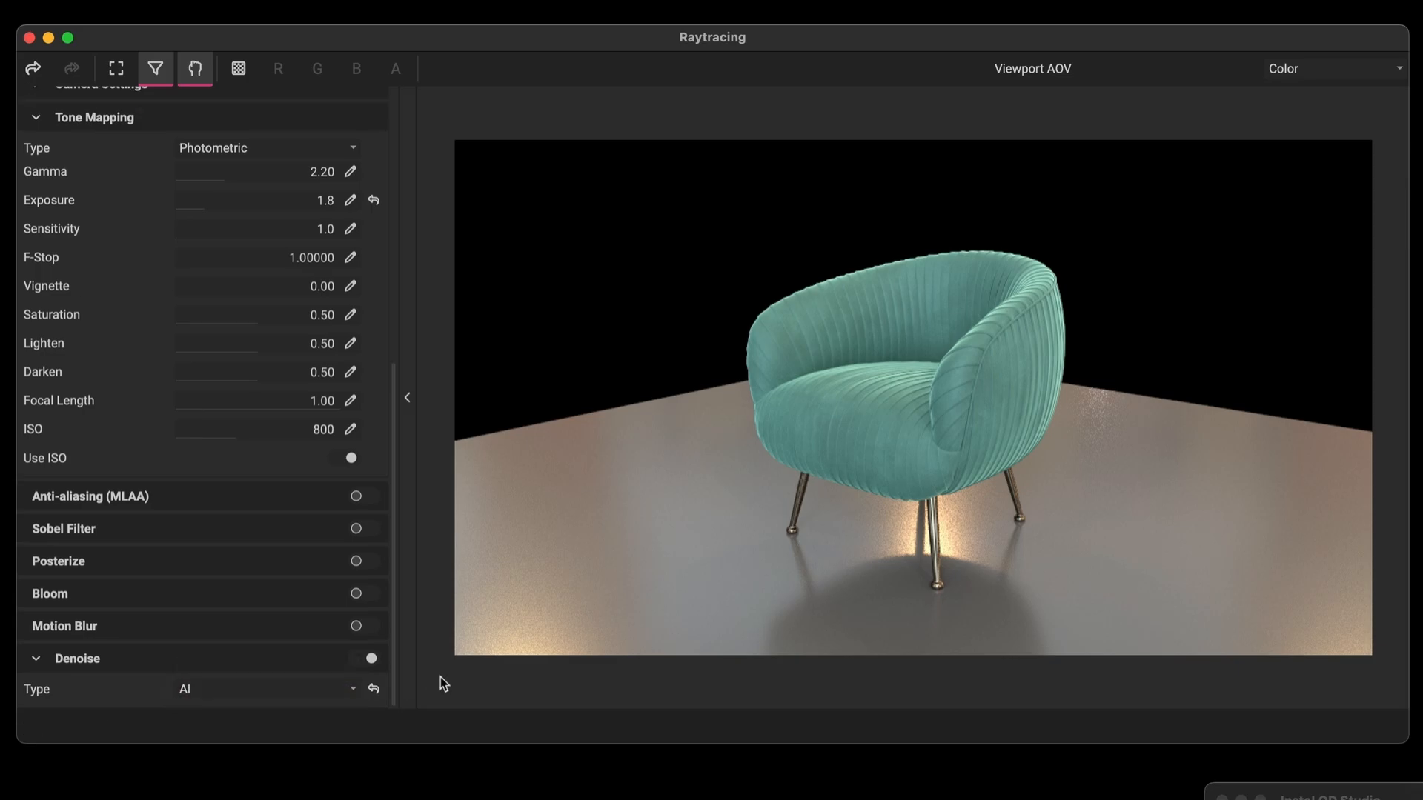
{"action": "left_click", "coordinate": [372, 659]}
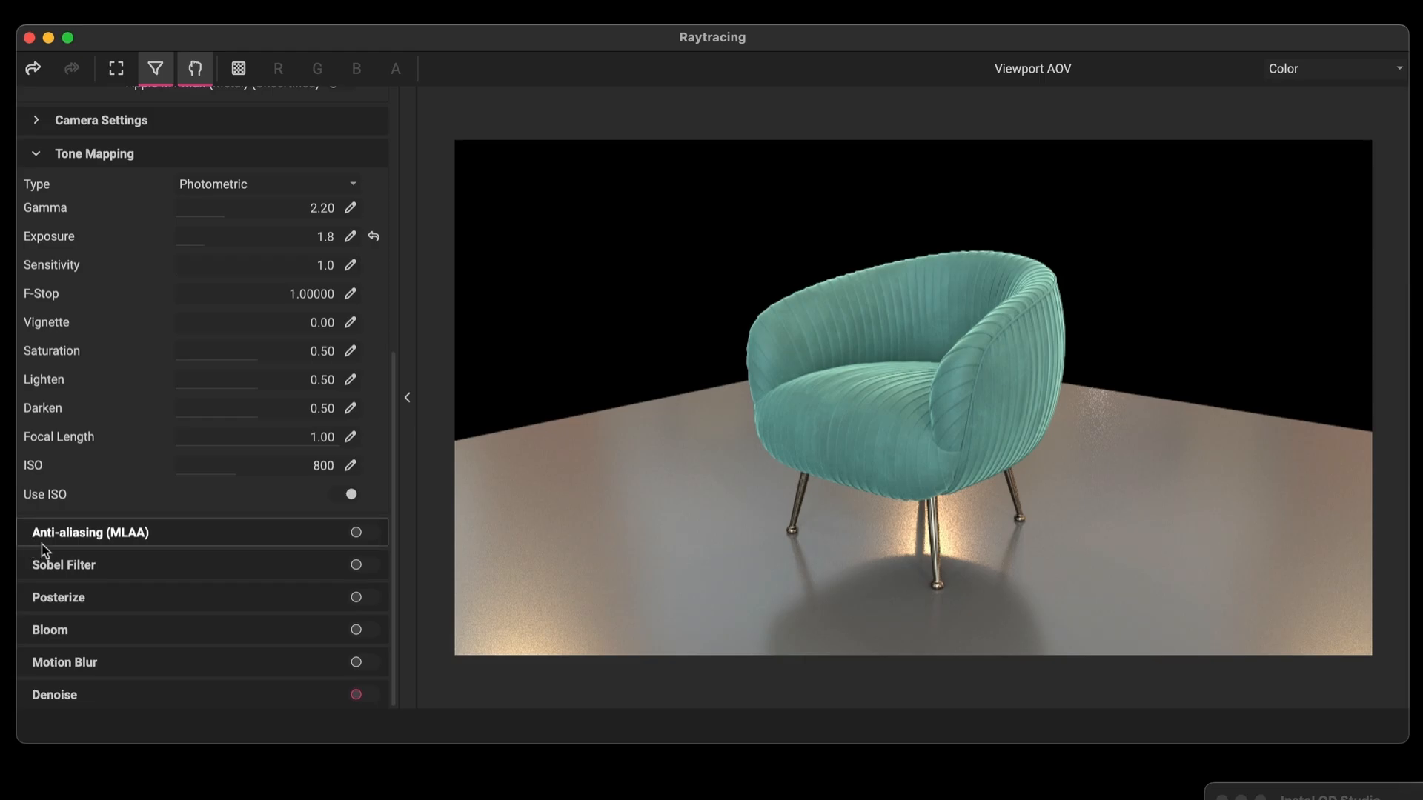
{"action": "scroll", "coordinate": [41, 547], "scroll_direction": "up", "scroll_amount": 5}
{"action": "scroll", "coordinate": [43, 551], "scroll_direction": "up", "scroll_amount": 2}
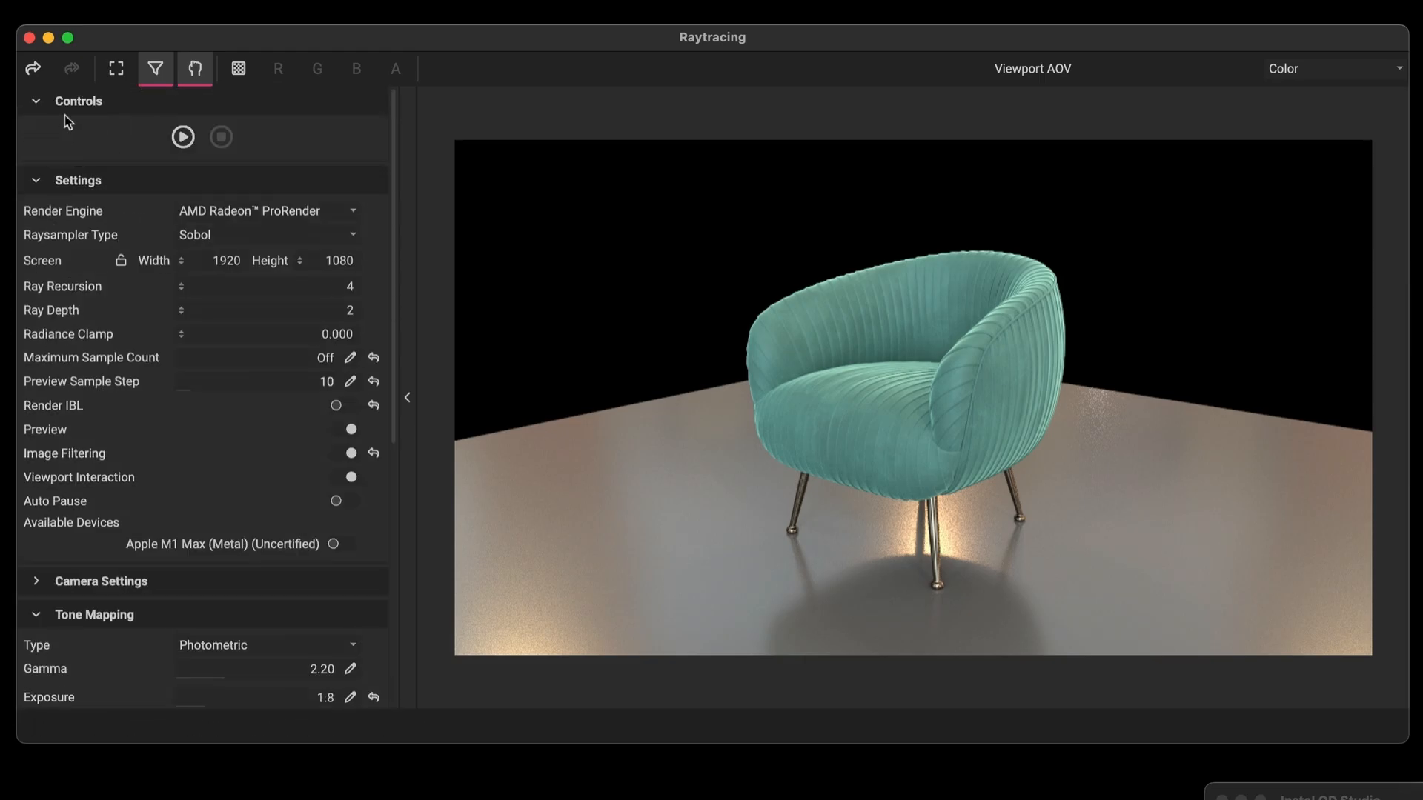
Start the raytraced render and change the camera F-Stop to 20
{"action": "left_click", "coordinate": [171, 141]}
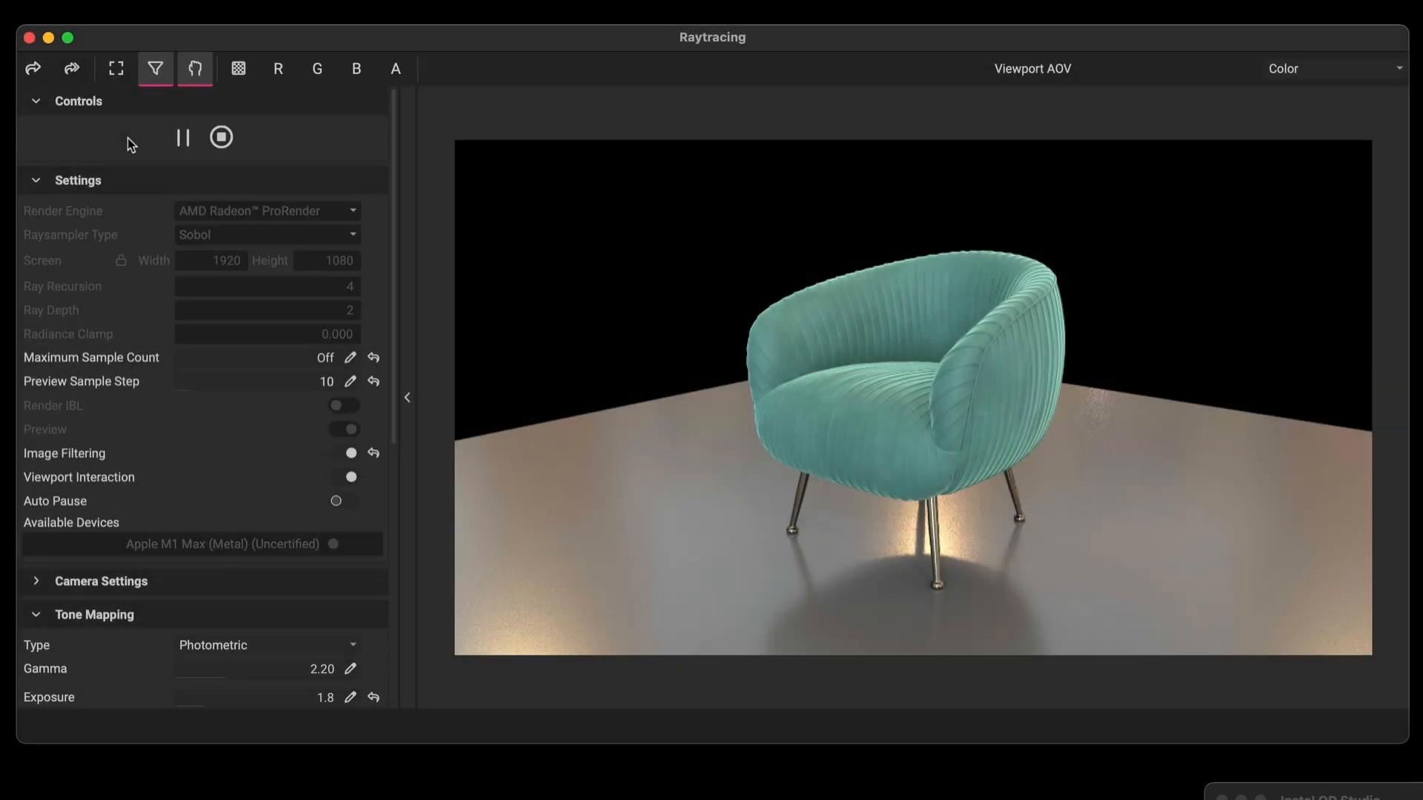
{"action": "double_click", "coordinate": [284, 528]}
{"action": "type", "text": "20"}
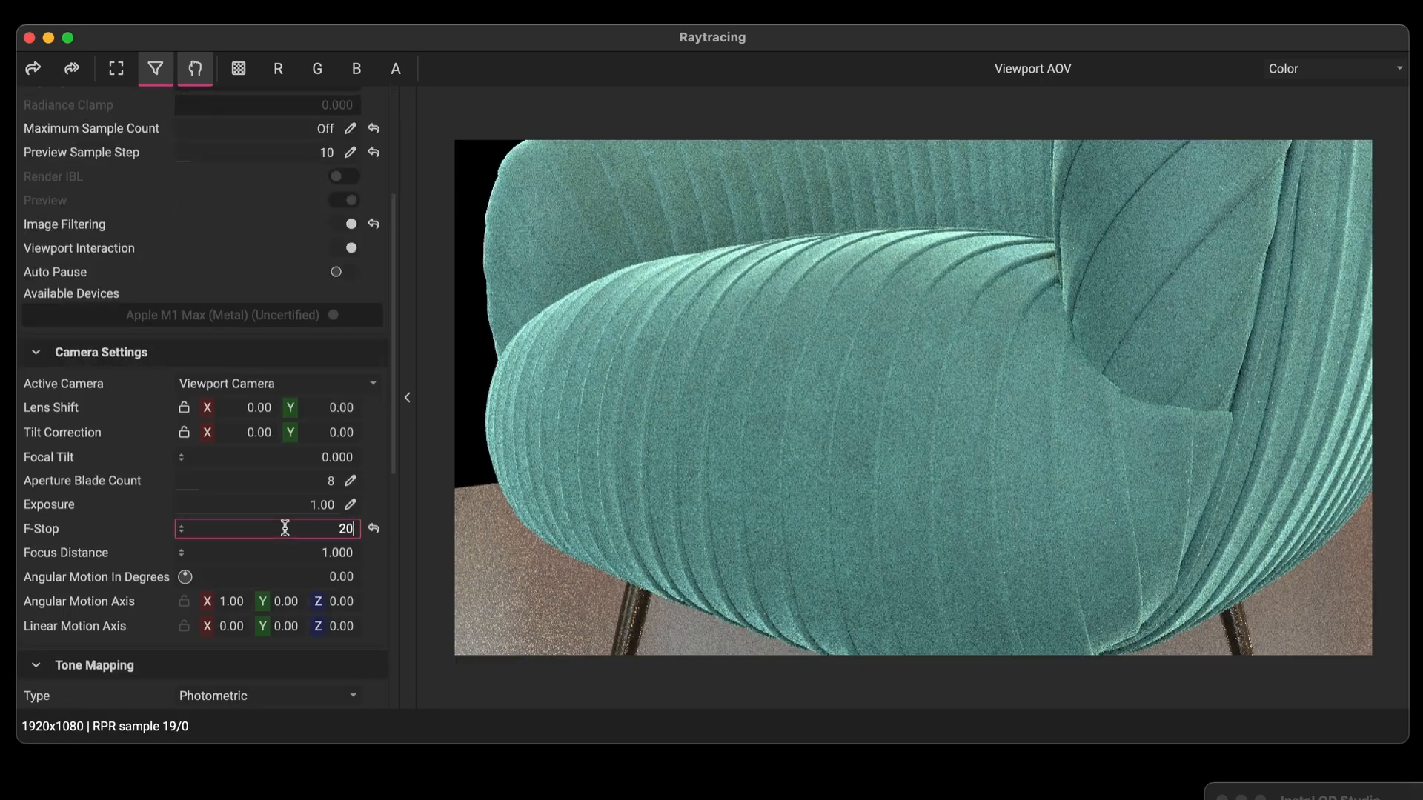
{"action": "key", "text": "Tab"}
{"action": "scroll", "coordinate": [57, 511], "scroll_direction": "up", "scroll_amount": 5}
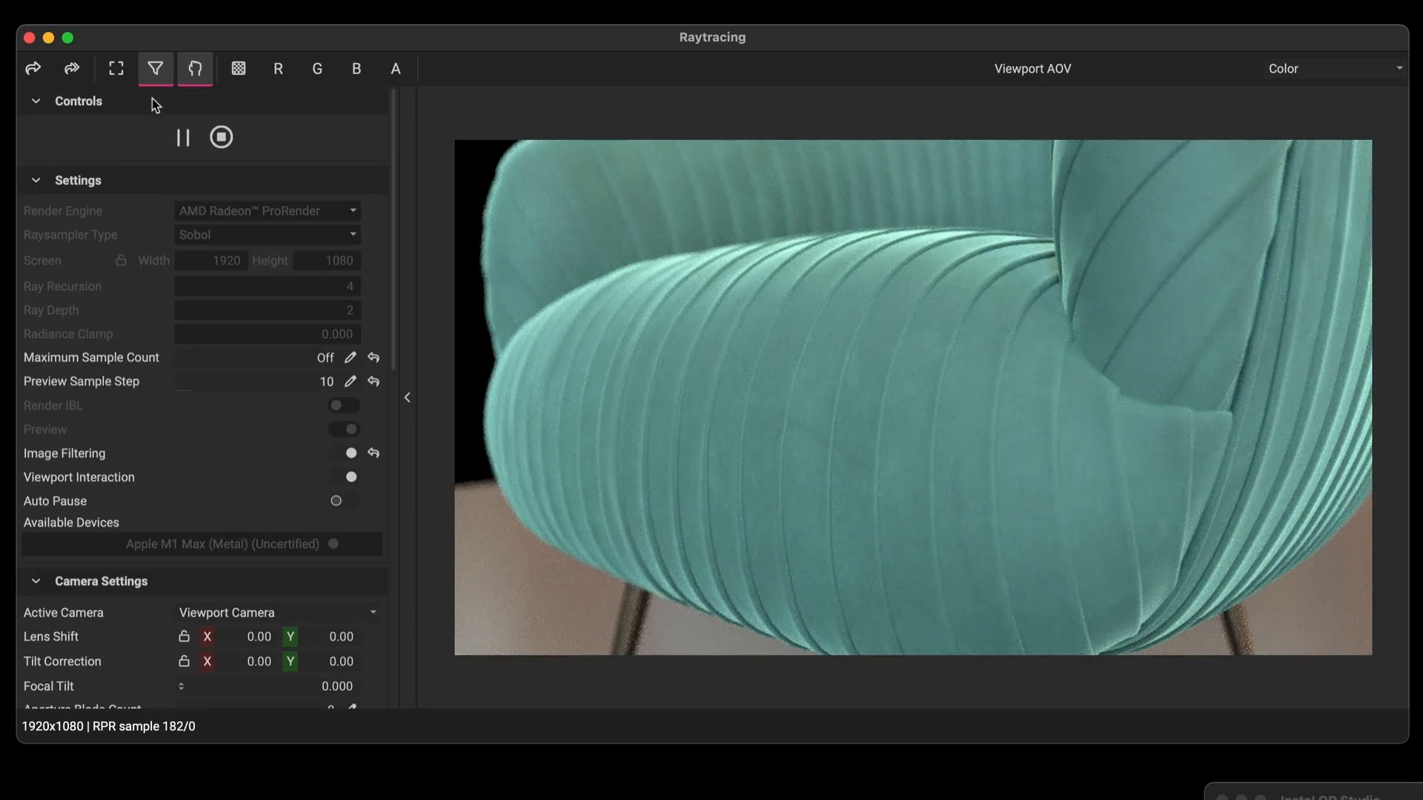
{"action": "left_click", "coordinate": [180, 11]}
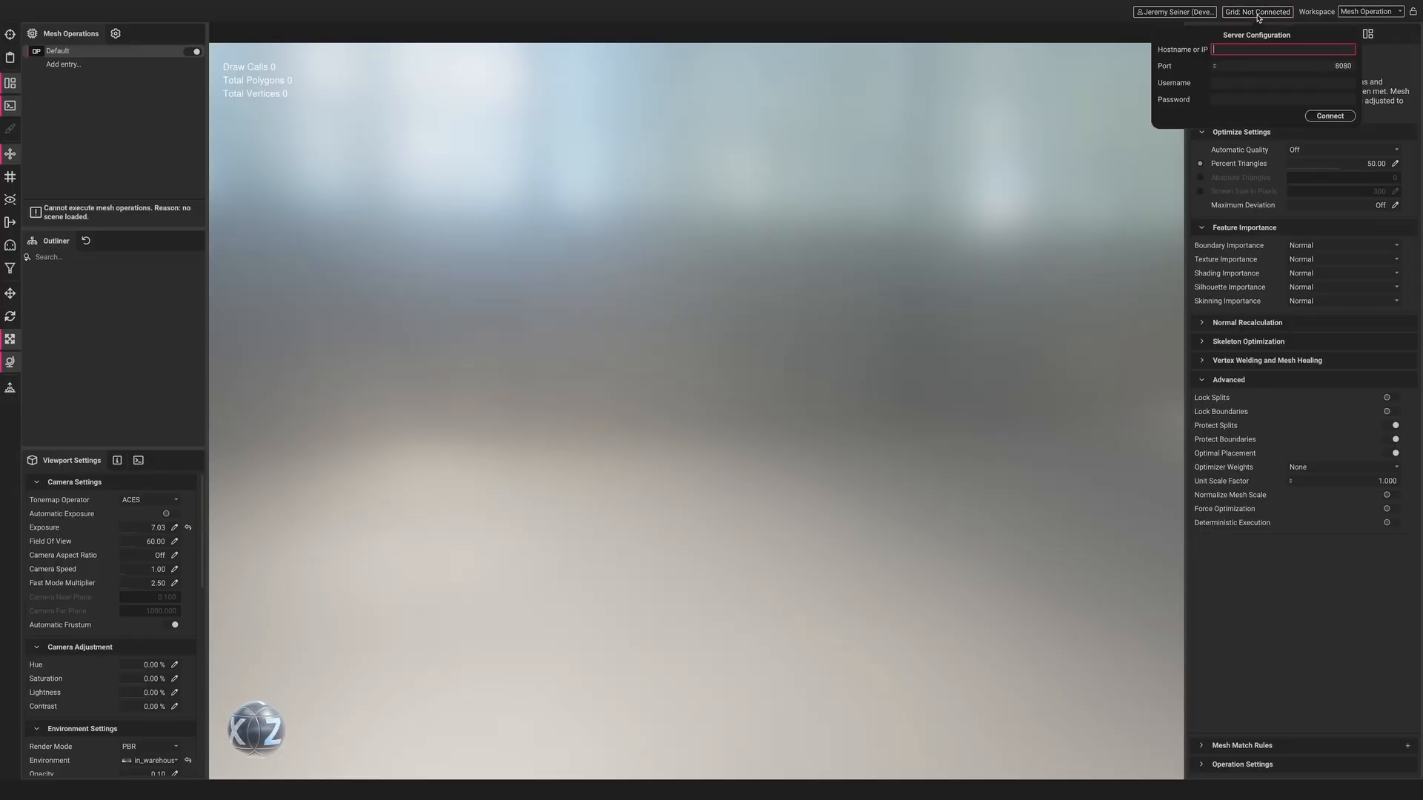
Enter host 192.168.77.192 and the username, then connect to the Grid server
{"action": "type", "text": "192.168.77.192"}
{"action": "key", "text": "Tab"}
{"action": "type", "text": "Gr"}
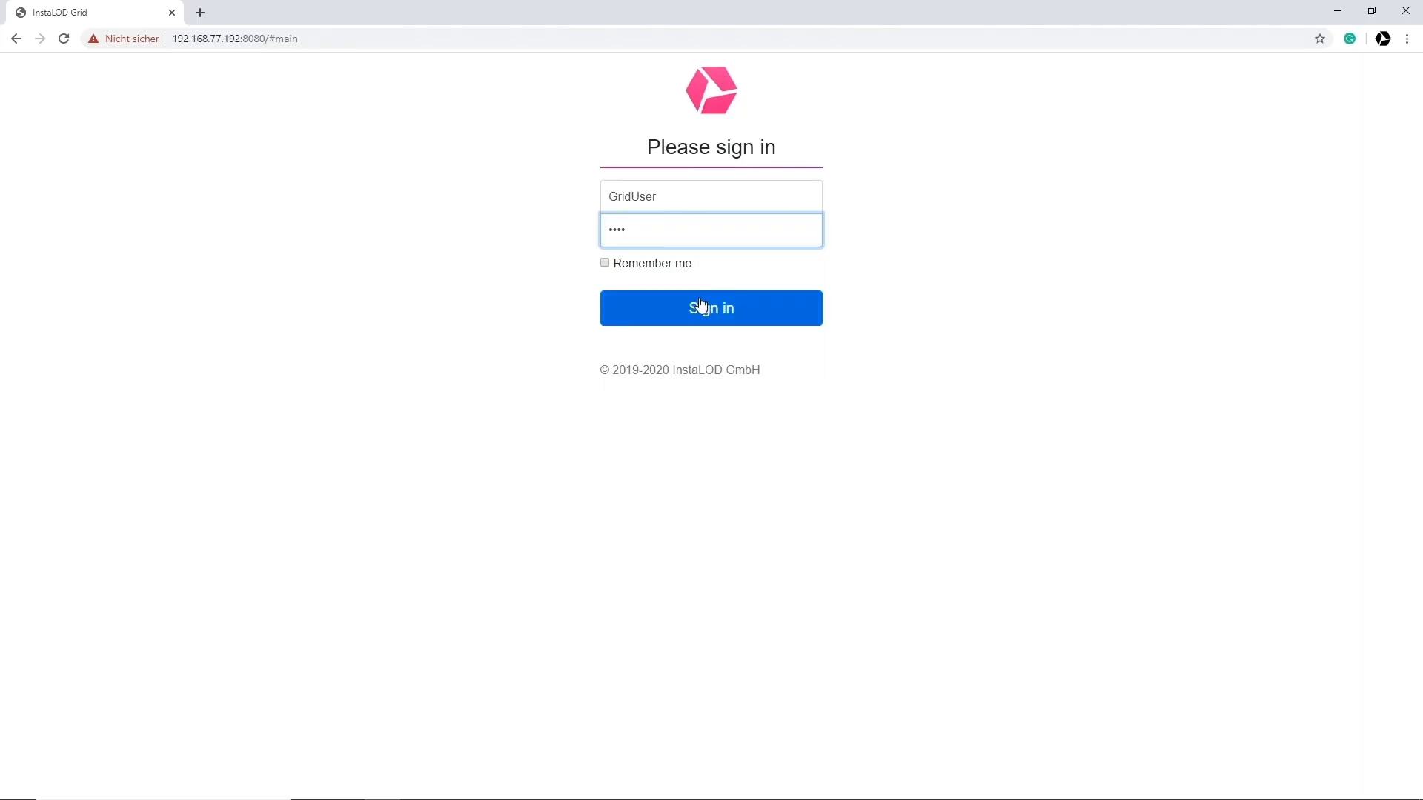
{"action": "left_click", "coordinate": [702, 307]}
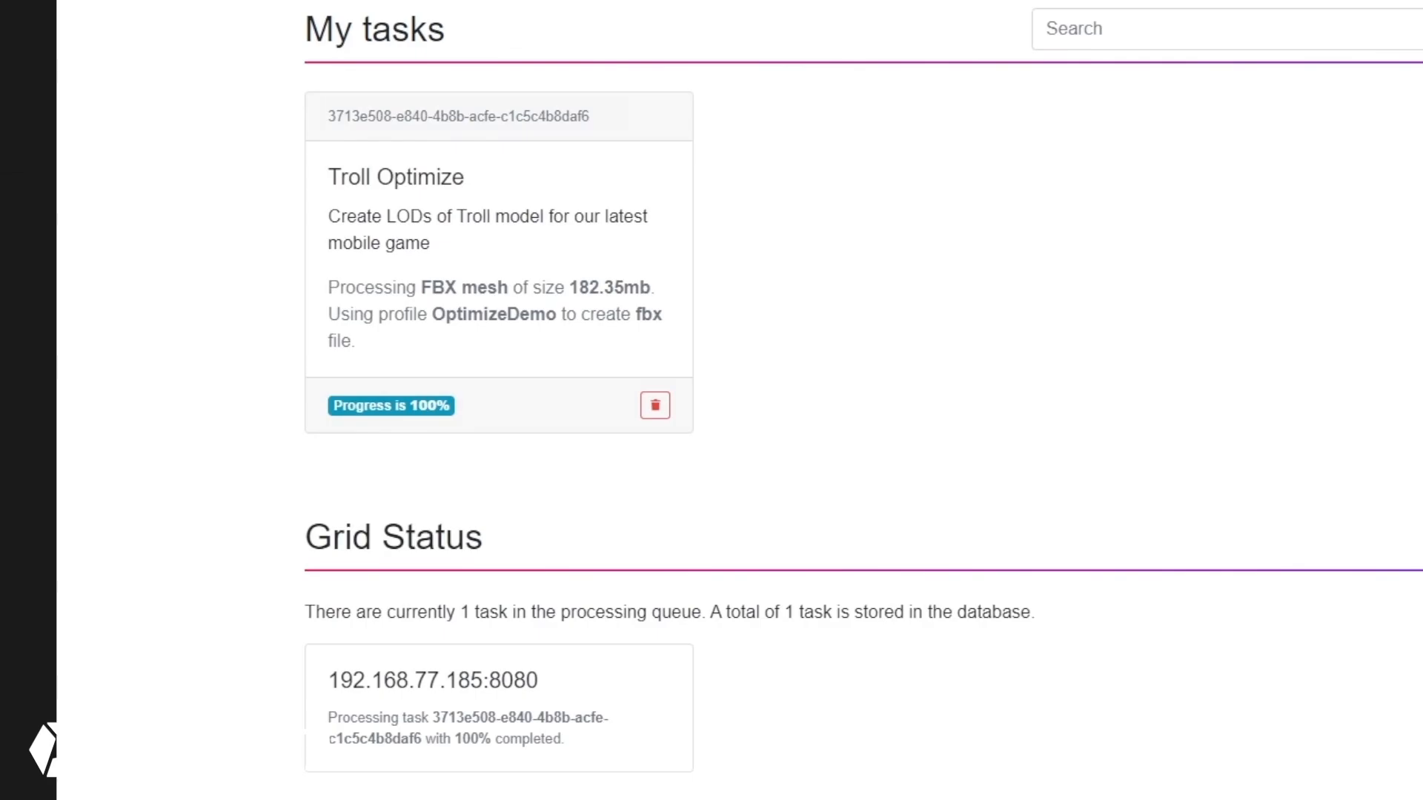
Open the Tasks list and download the finished Troll Optimize result
{"action": "left_click", "coordinate": [1276, 18]}
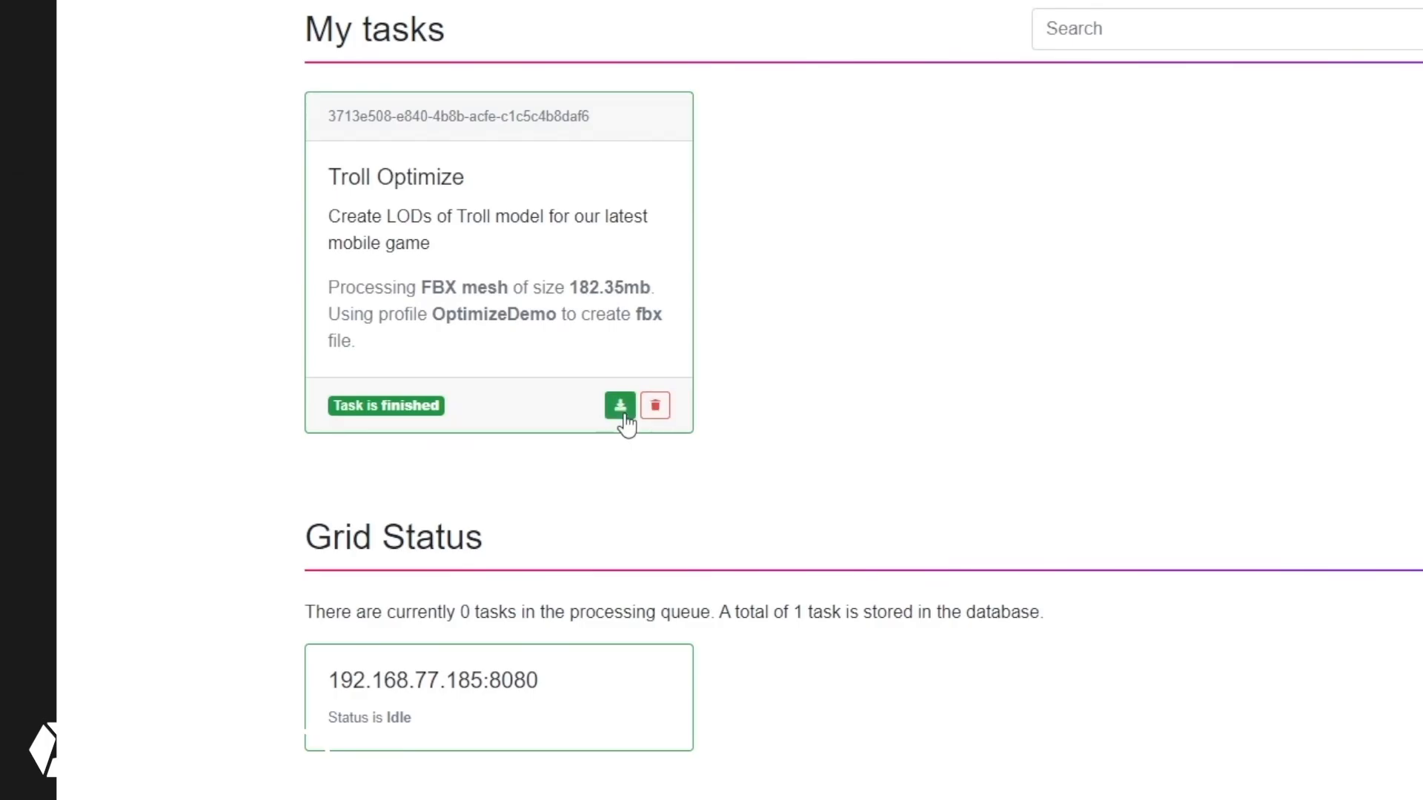
{"action": "left_click", "coordinate": [623, 409]}
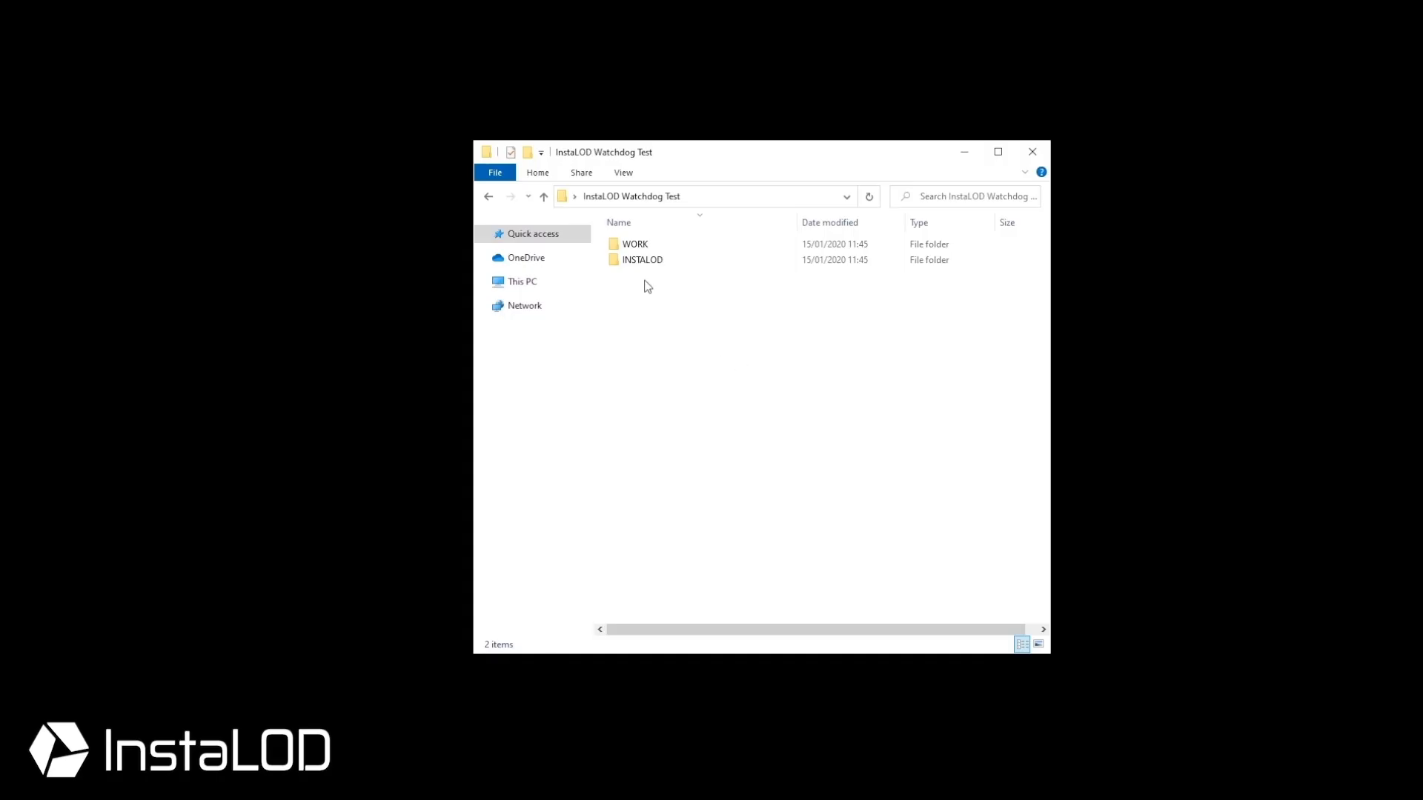
{"action": "double_click", "coordinate": [633, 246]}
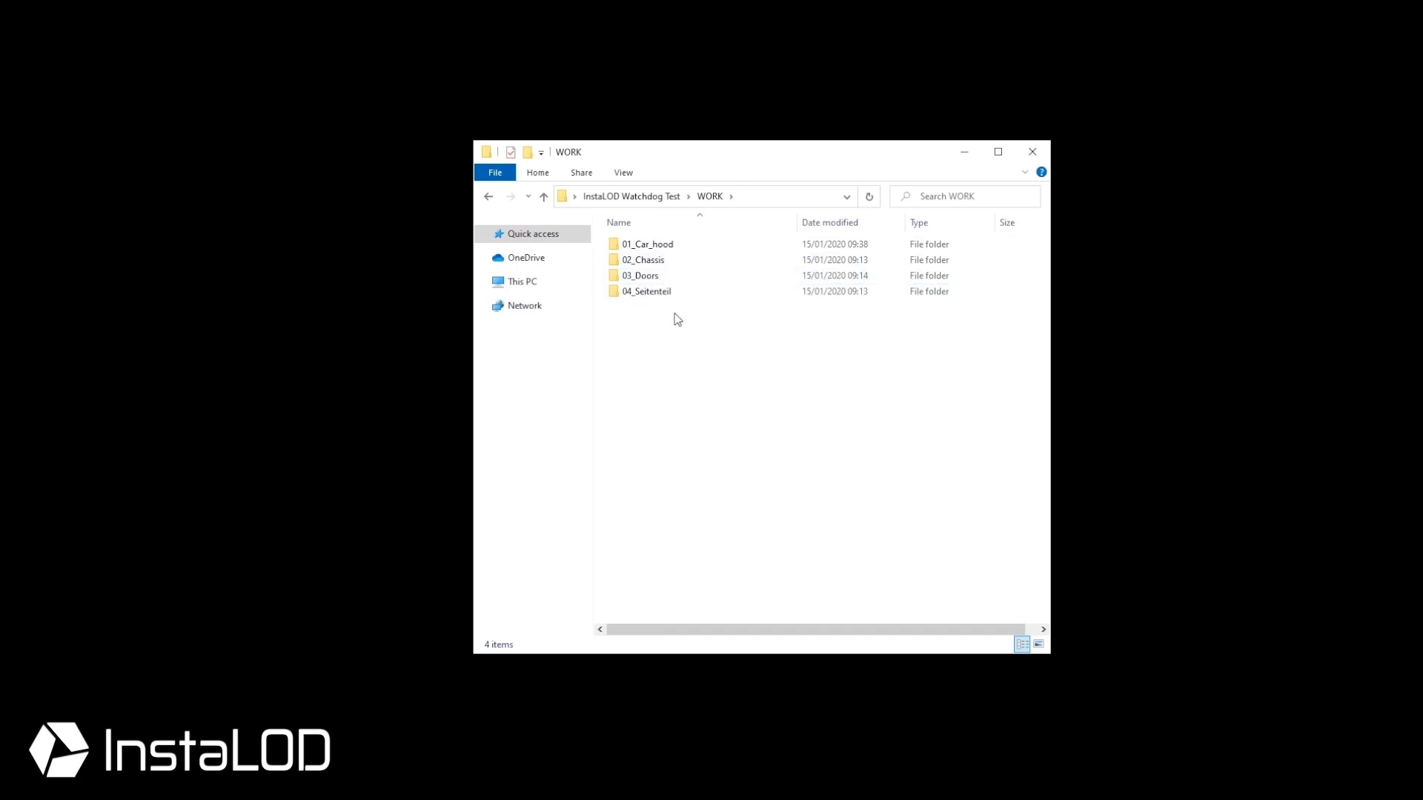
{"action": "double_click", "coordinate": [672, 244]}
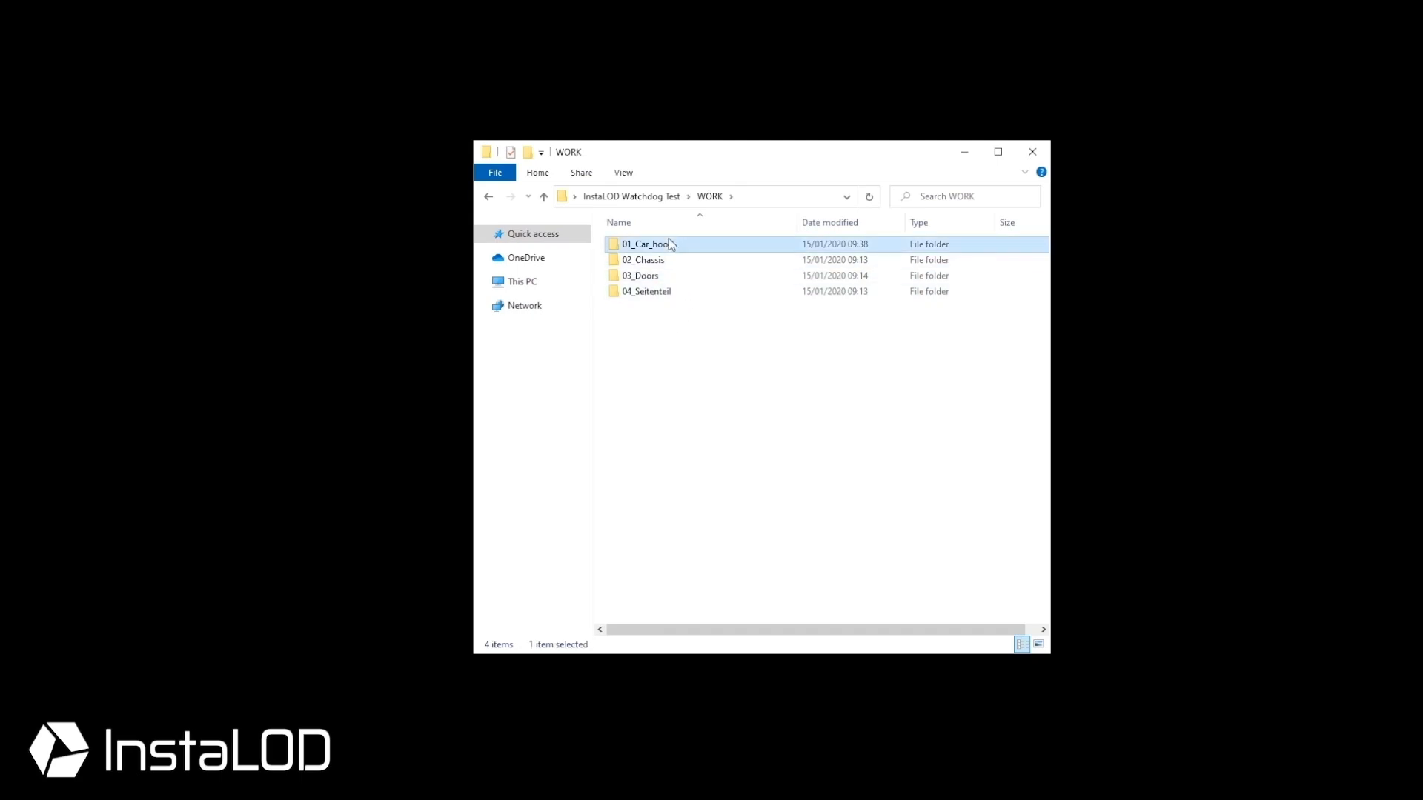
{"action": "left_click", "coordinate": [709, 196]}
{"action": "left_click", "coordinate": [669, 196]}
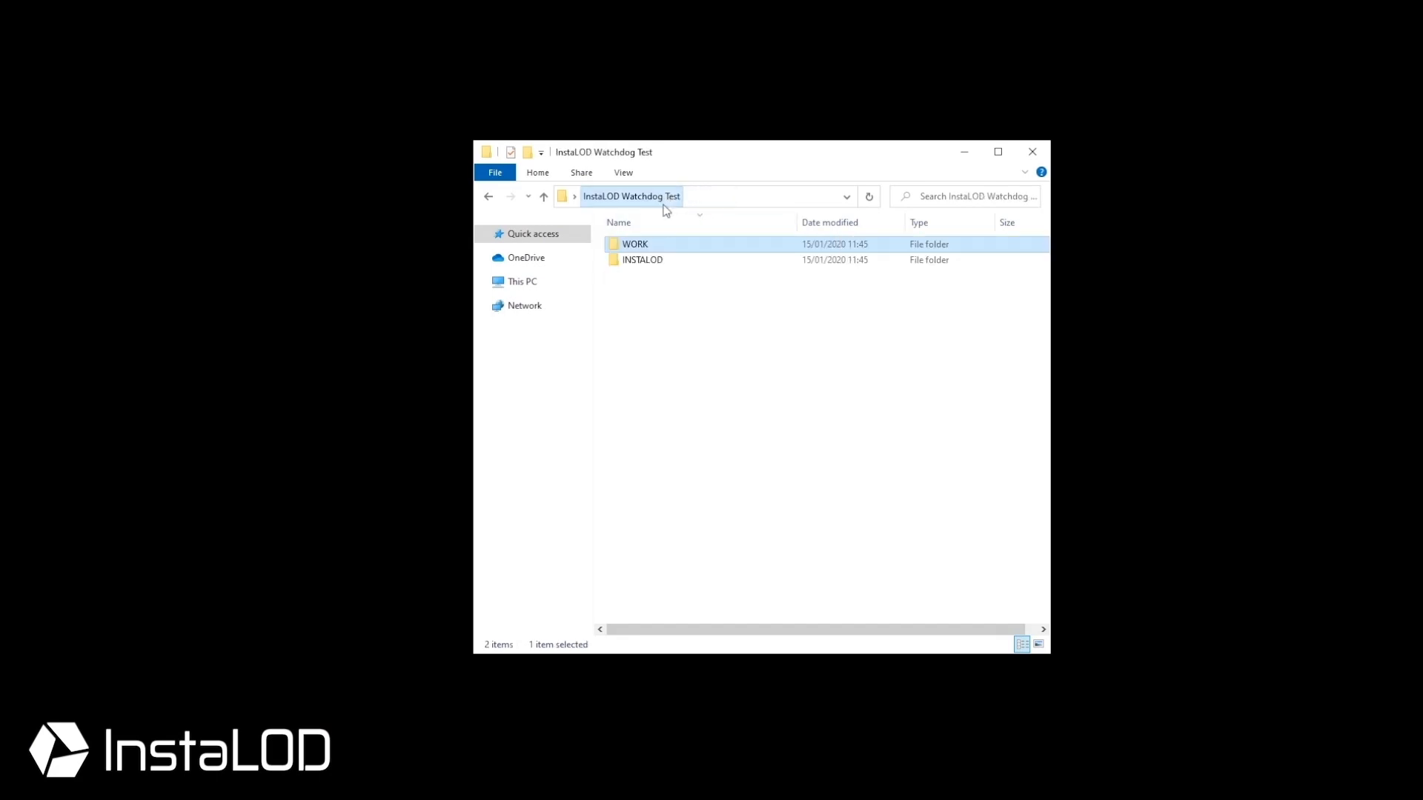
{"action": "double_click", "coordinate": [650, 261]}
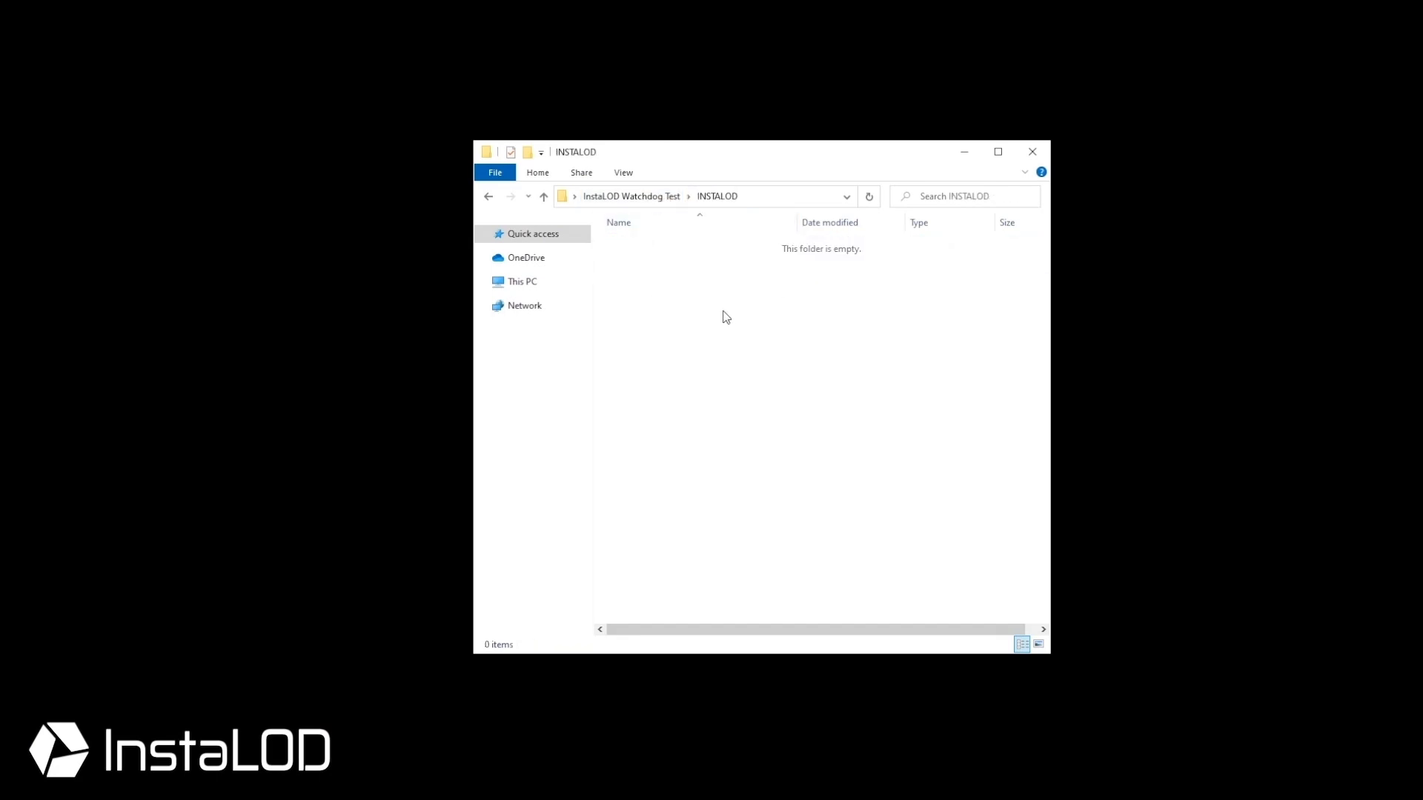
{"action": "left_click", "coordinate": [641, 195]}
{"action": "double_click", "coordinate": [649, 242]}
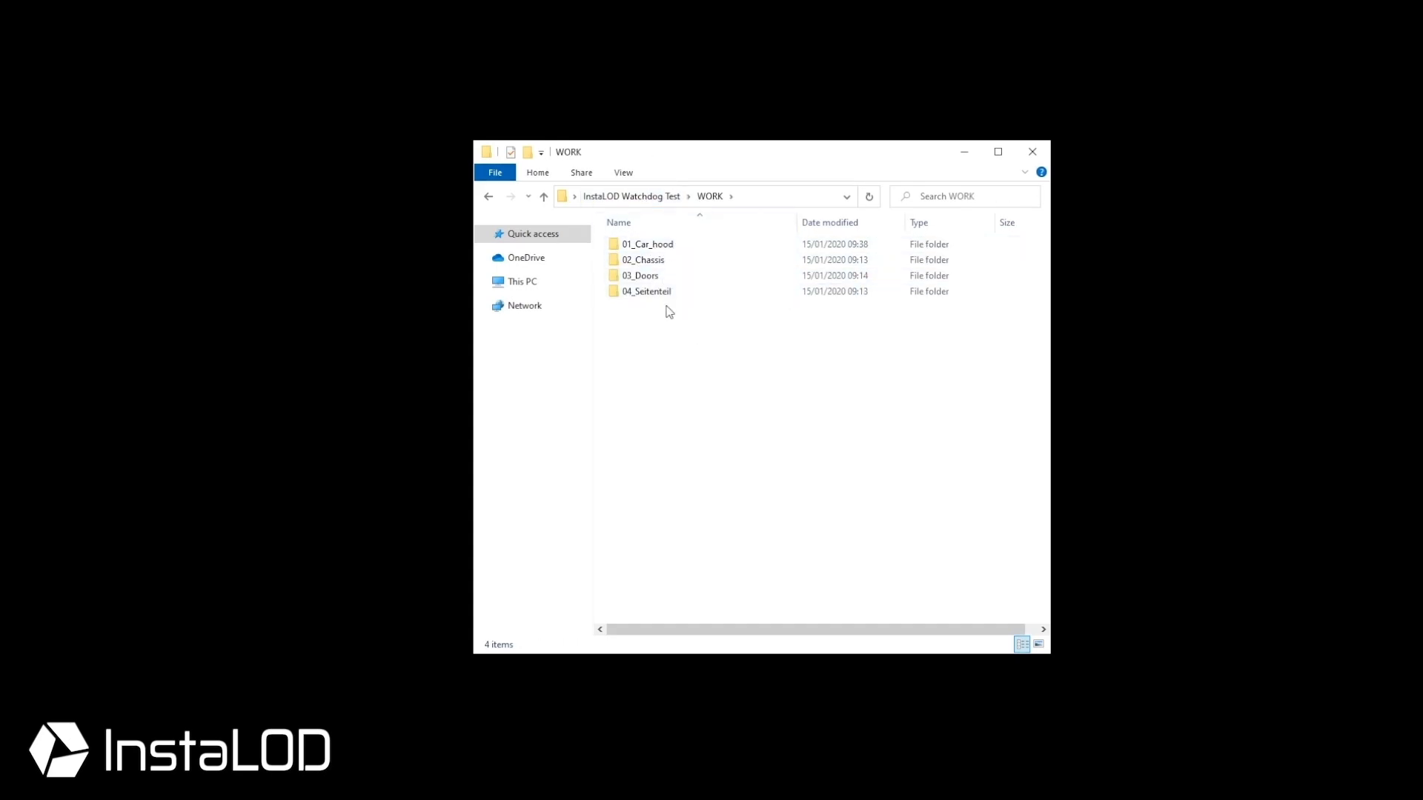
{"action": "left_click", "coordinate": [643, 196]}
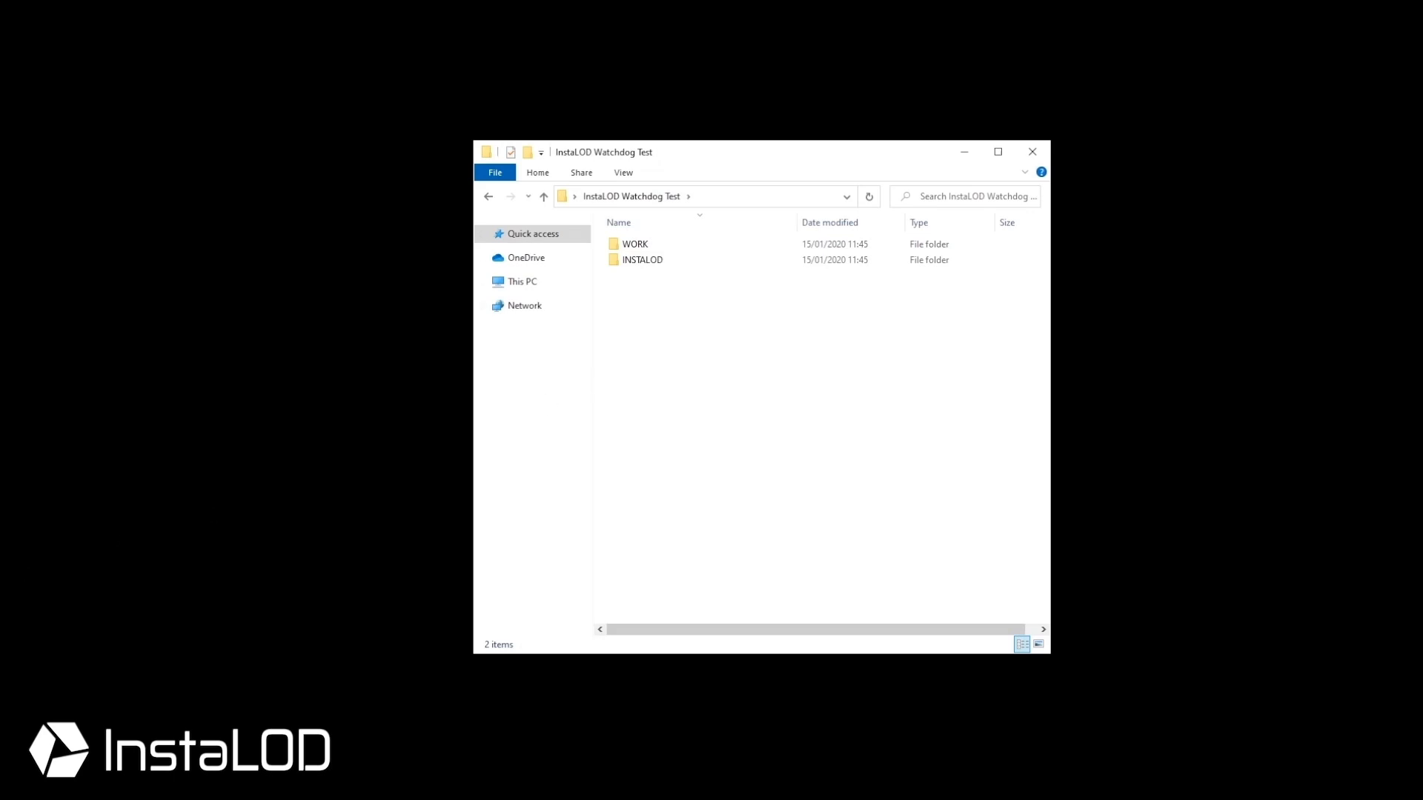
{"action": "type", "text": "cd"}
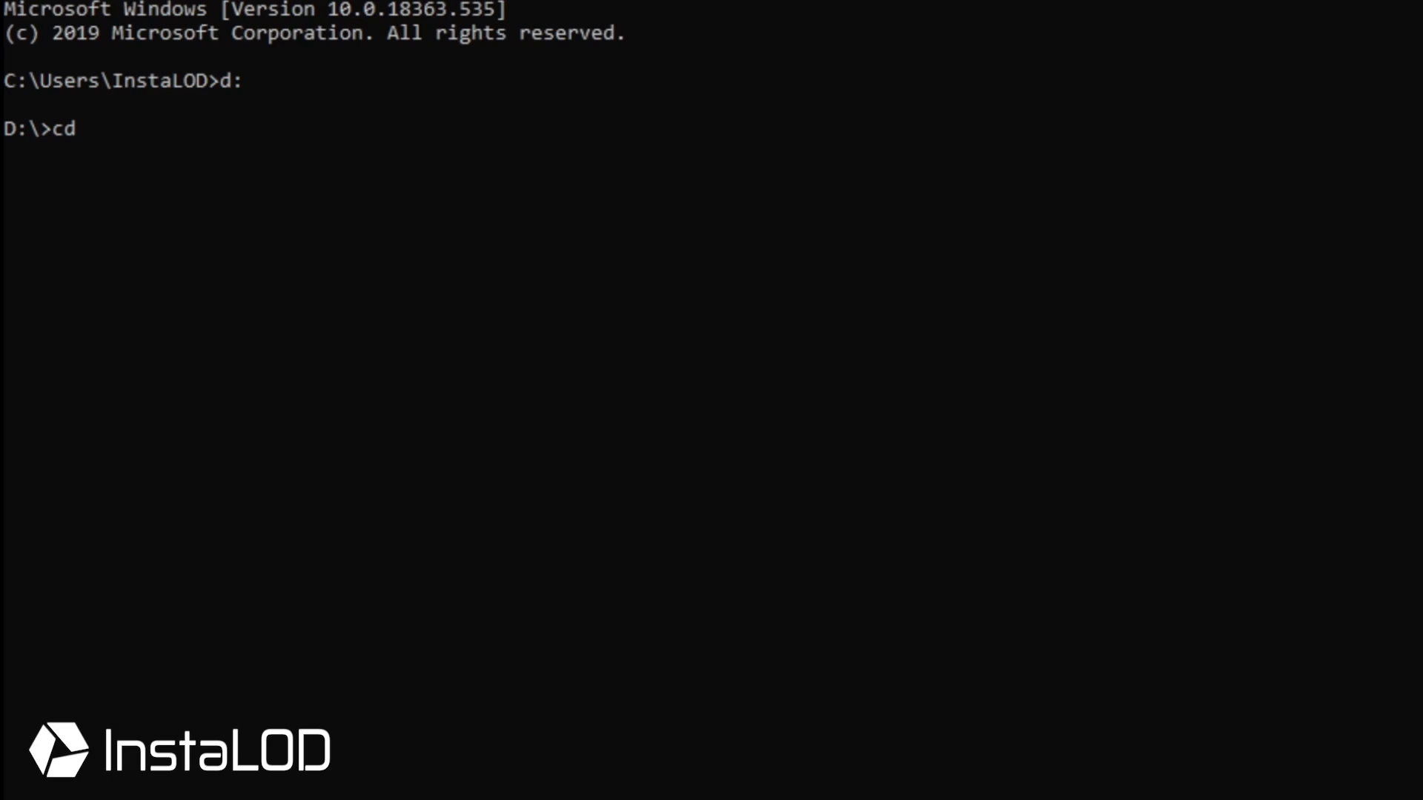
cd into the InstaLODPipeline_2020b folder and type InstaLODCmd -profile Profiles/Optimize.json -watchdog
{"action": "type", "text": "\"D:\\Documents\\InstaLOD\\InstaLOD Pipeline\\InstaLODPipeline_2020b\""}
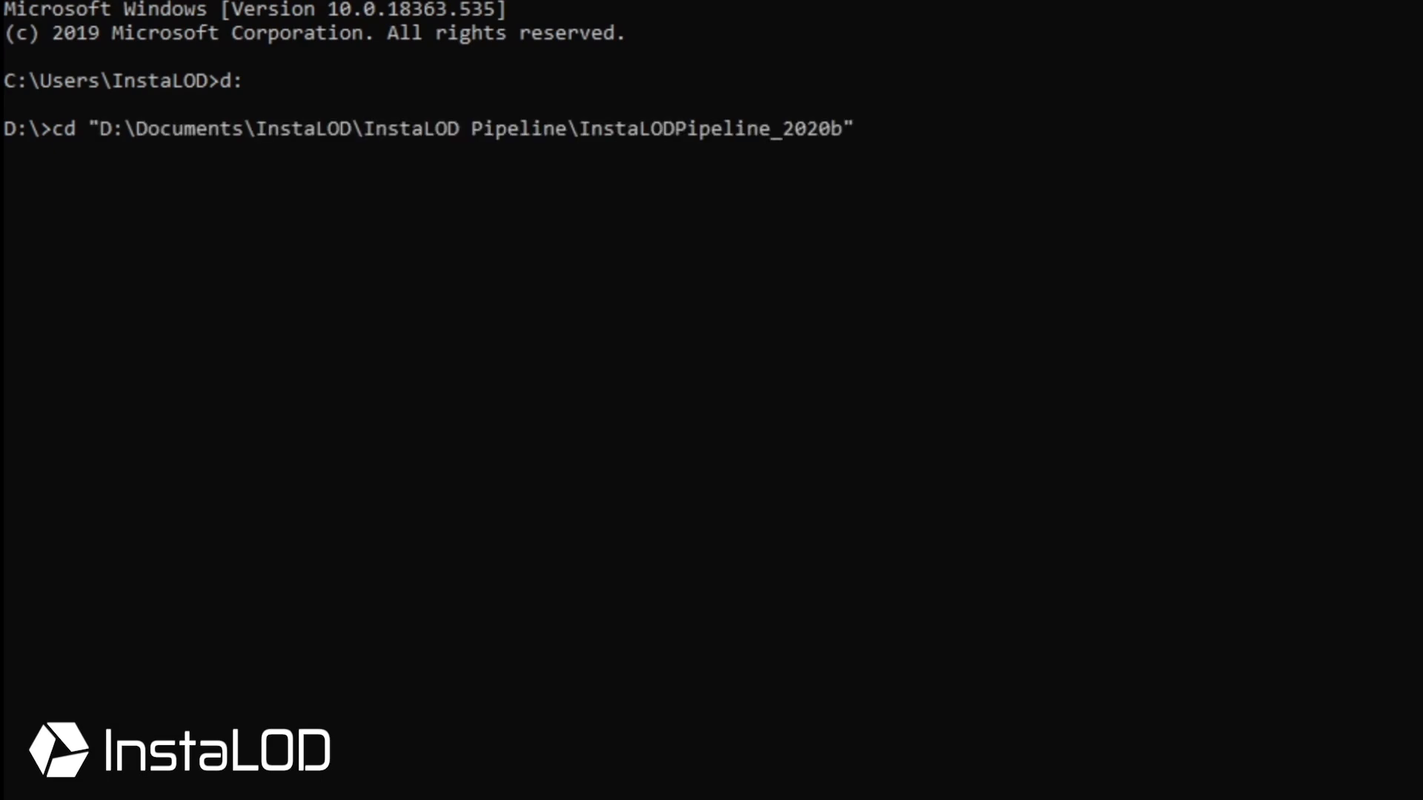
{"action": "key", "text": "Return"}
{"action": "type", "text": "Ins"}
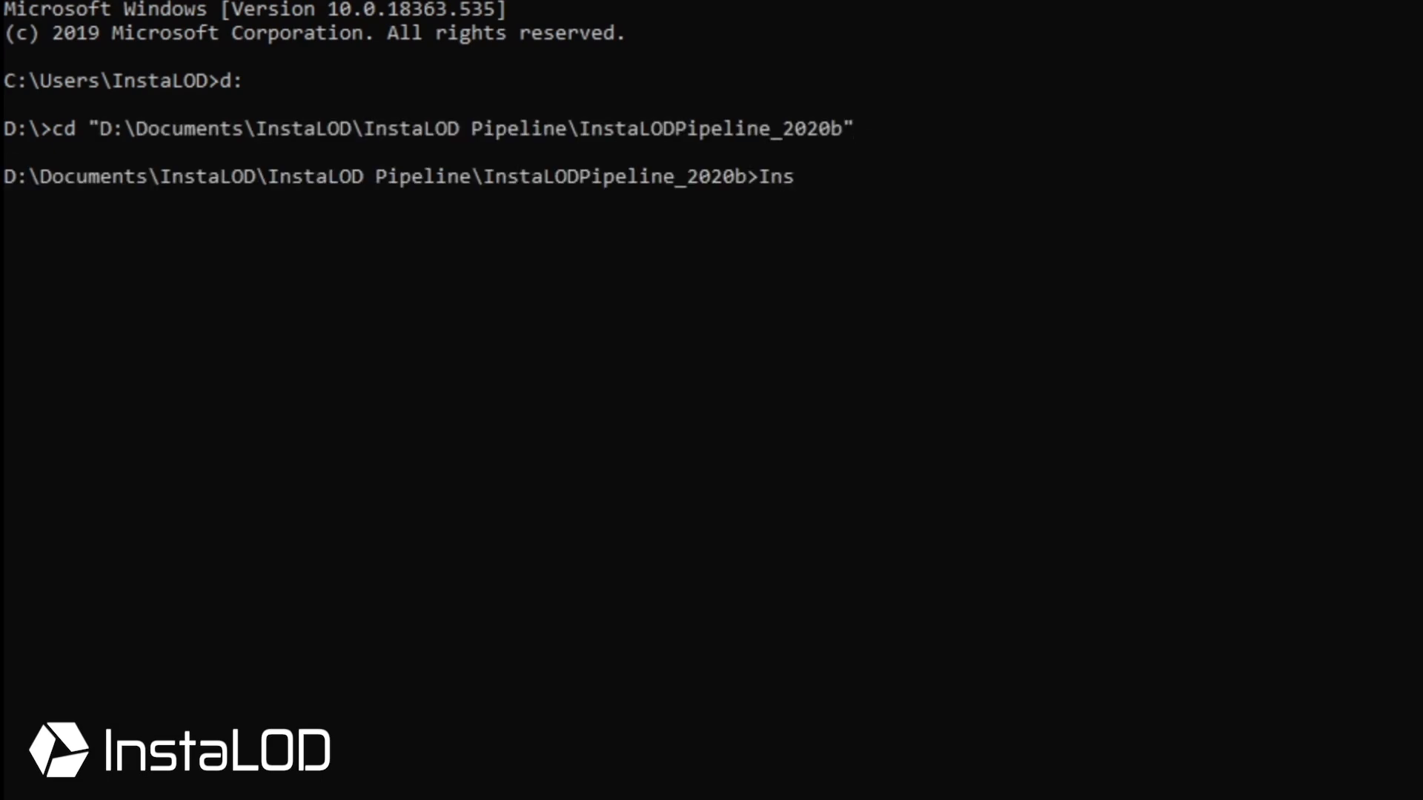
{"action": "type", "text": "taLODCmd -"}
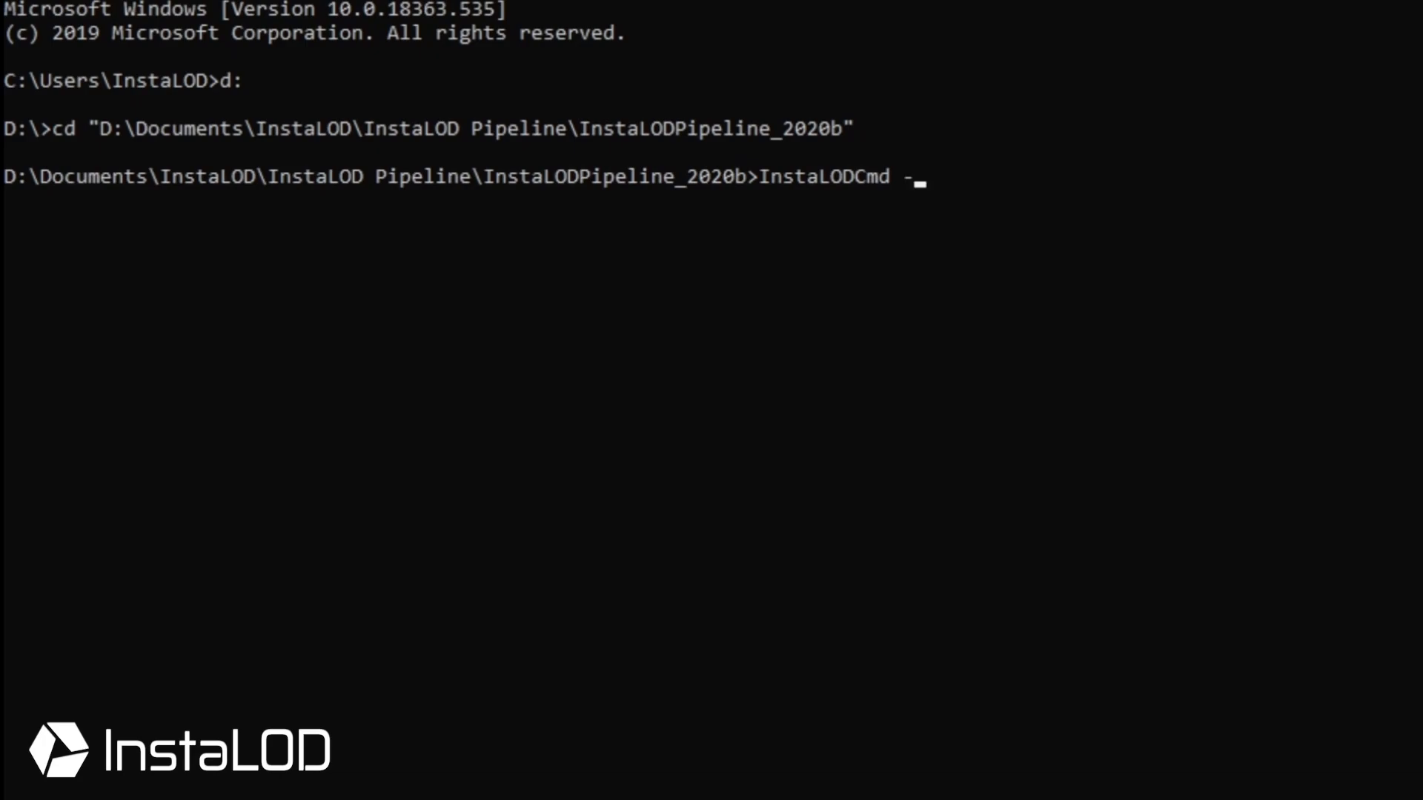
{"action": "type", "text": "profile"}
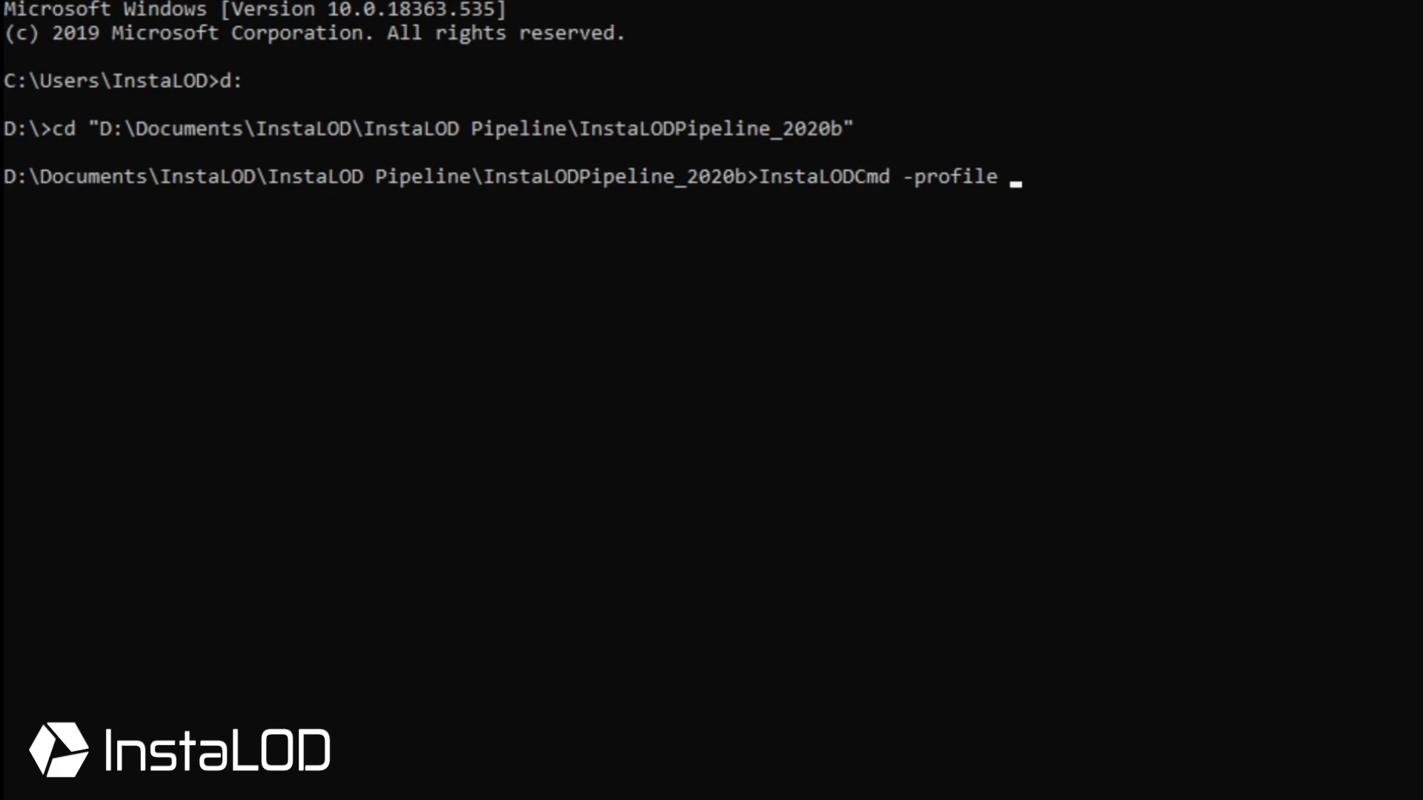
{"action": "type", "text": "Profiles/Opt"}
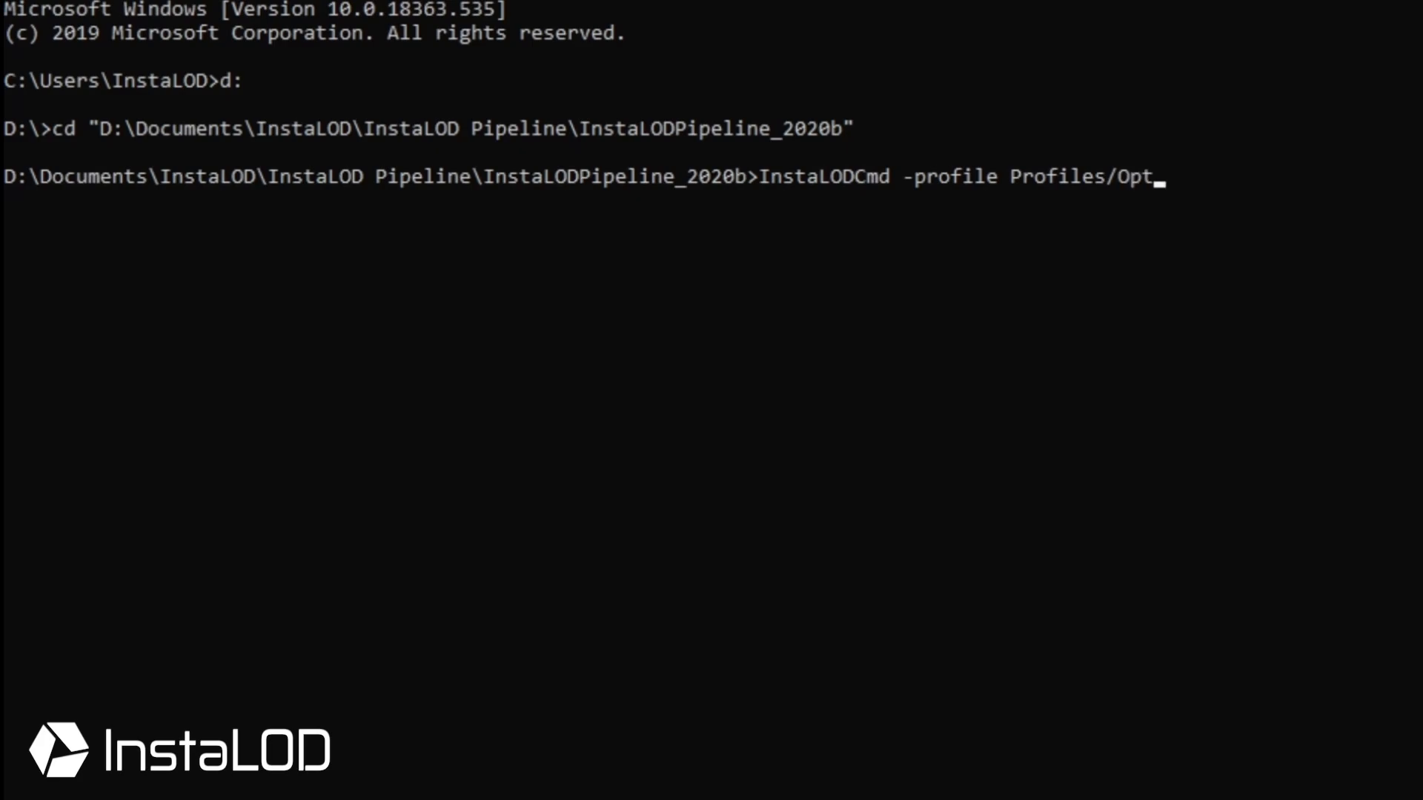
{"action": "type", "text": "imize.json"}
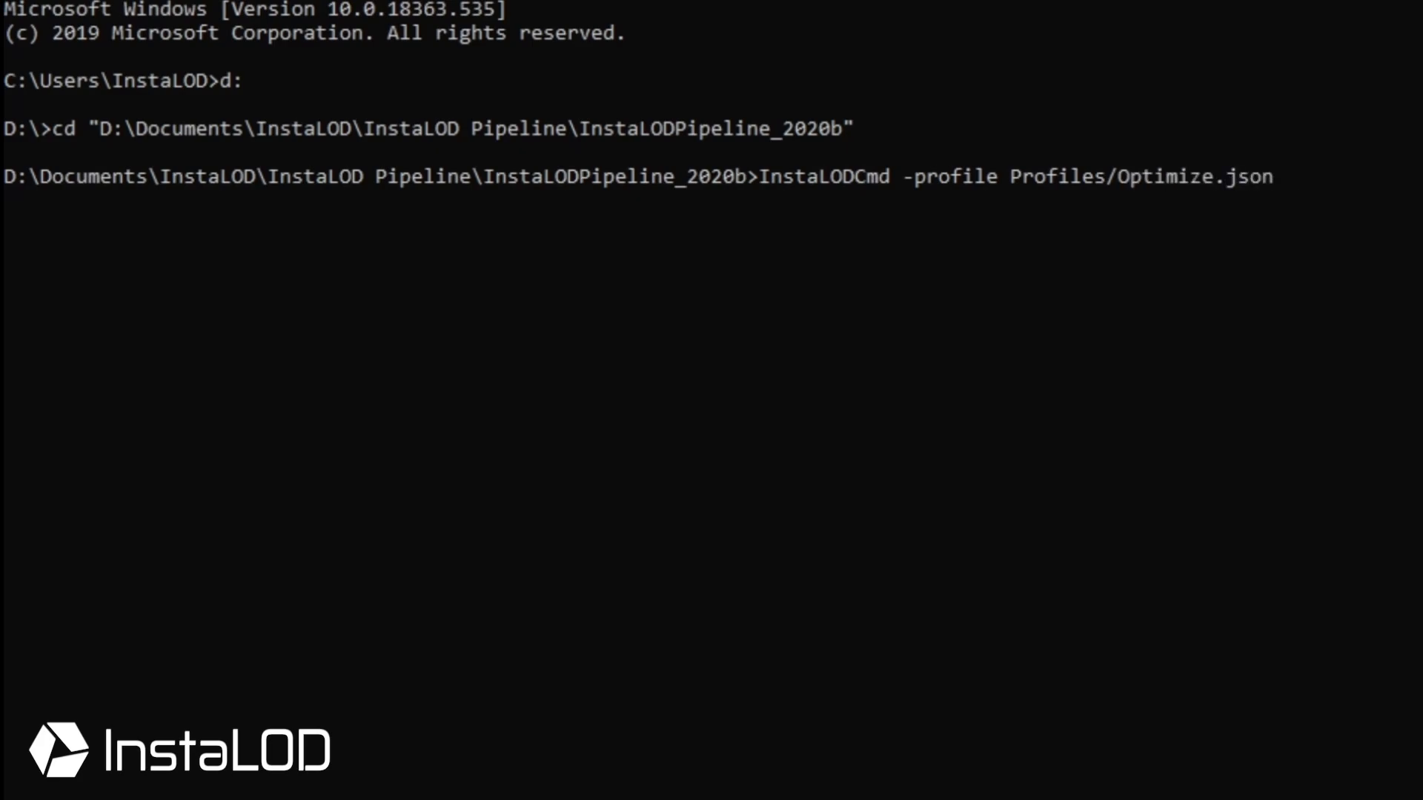
{"action": "type", "text": " -watchdog"}
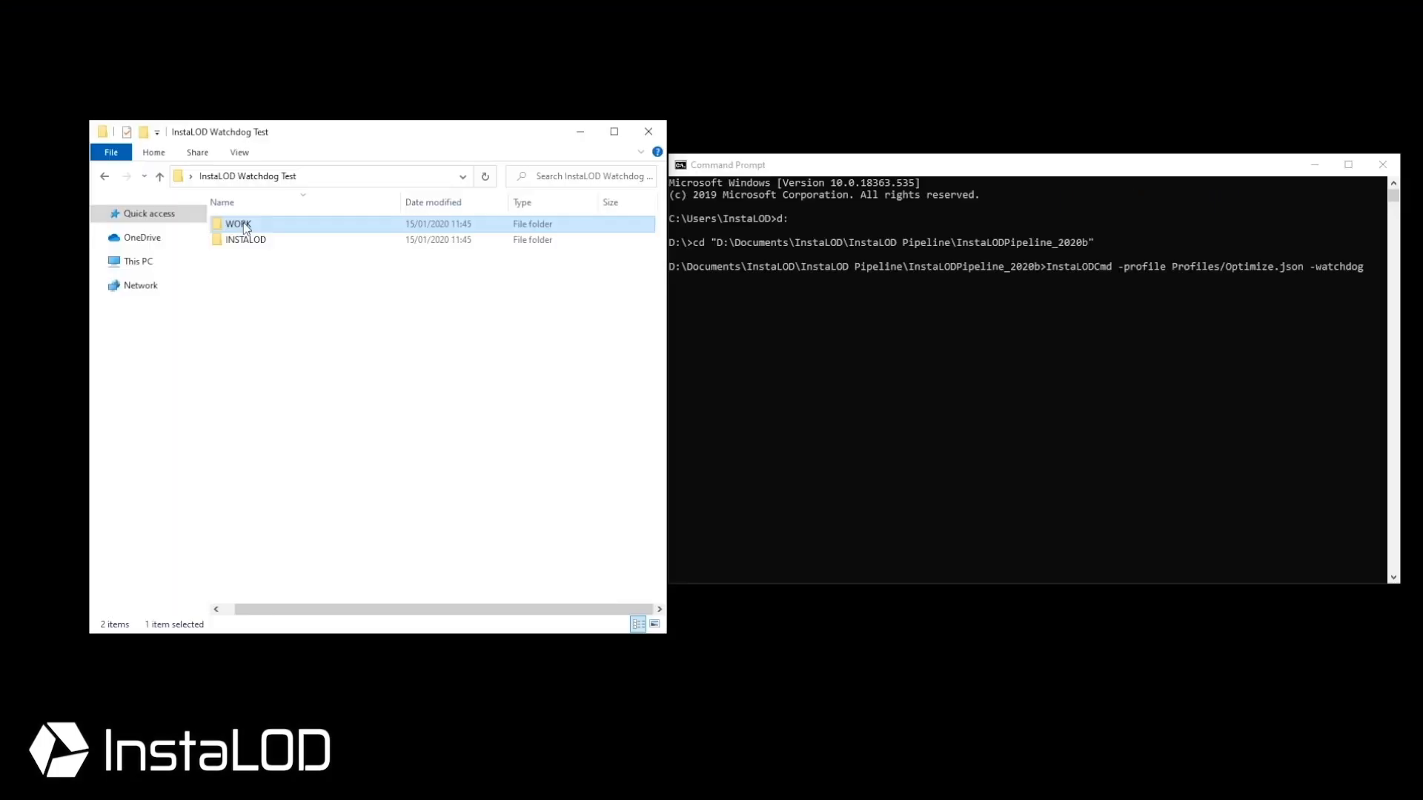
Insert the WORK folder path into the watchdog command and add the "*.fbx" filter
{"action": "left_click_drag", "start_coordinate": [247, 227], "coordinate": [1373, 274]}
{"action": "left_click", "coordinate": [1015, 278]}
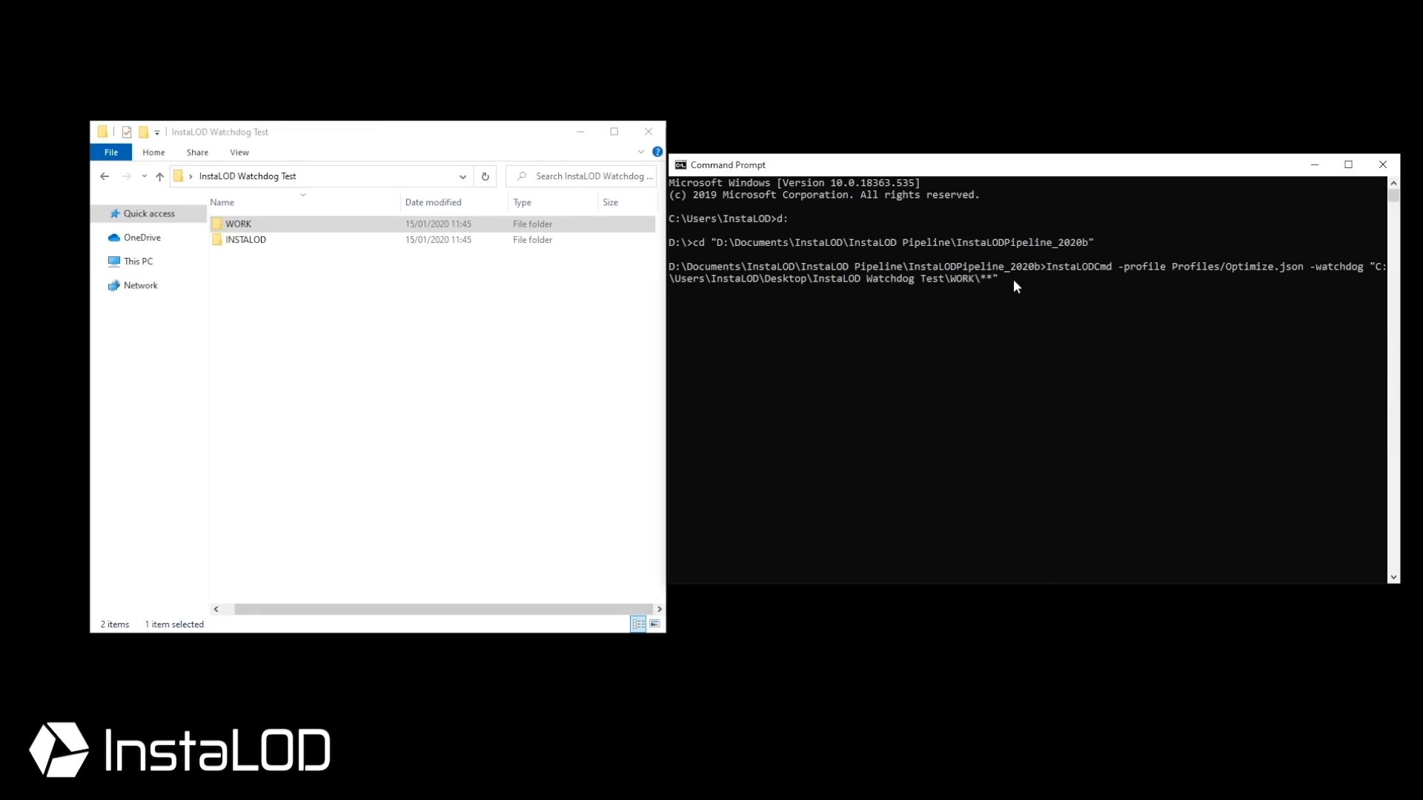
{"action": "type", "text": "\""}
{"action": "type", "text": "x"}
{"action": "left_click", "coordinate": [235, 242]}
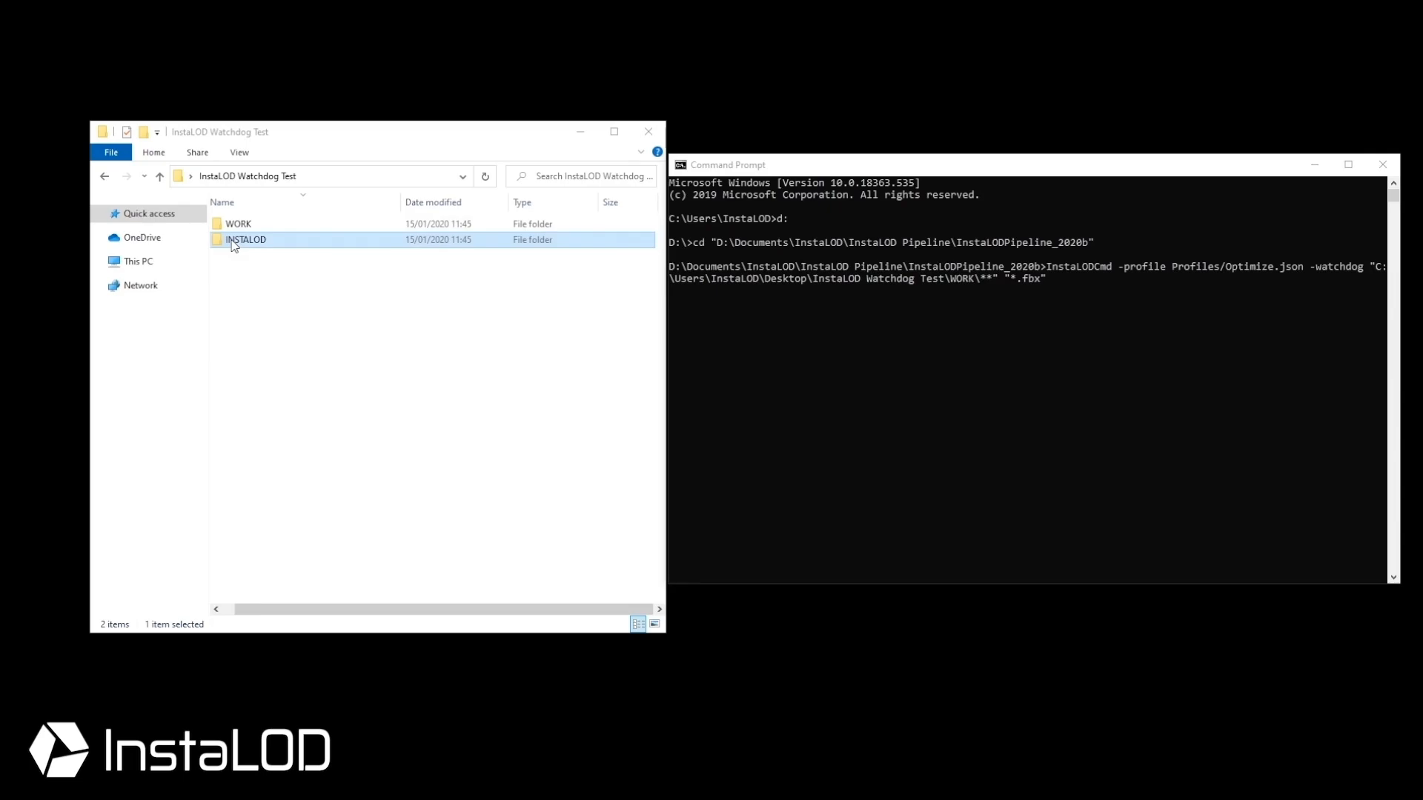
Add the INSTALOD output path, the {YEAR}{MONTH}{DAY}_{MESH.FILENAME}_Watchdog_Test_{RANDOM}.fbx template and "OptimizeDemo"
{"action": "left_click_drag", "start_coordinate": [234, 245], "coordinate": [1103, 341]}
{"action": "left_click_drag", "start_coordinate": [1086, 285], "coordinate": [1087, 287]}
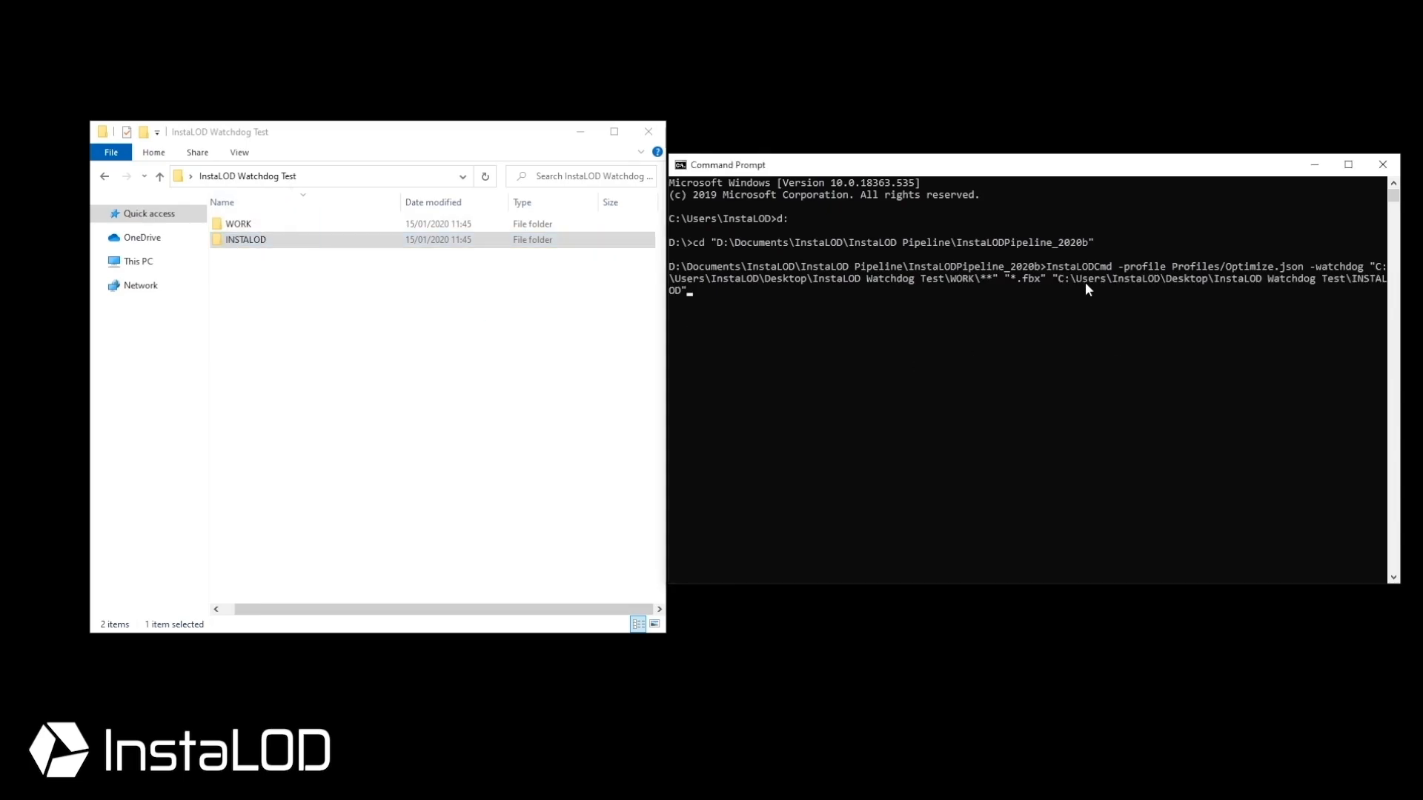
{"action": "type", "text": "\"{YEAR}{MONTH}{DAY}_{MESH.FILENAME}"}
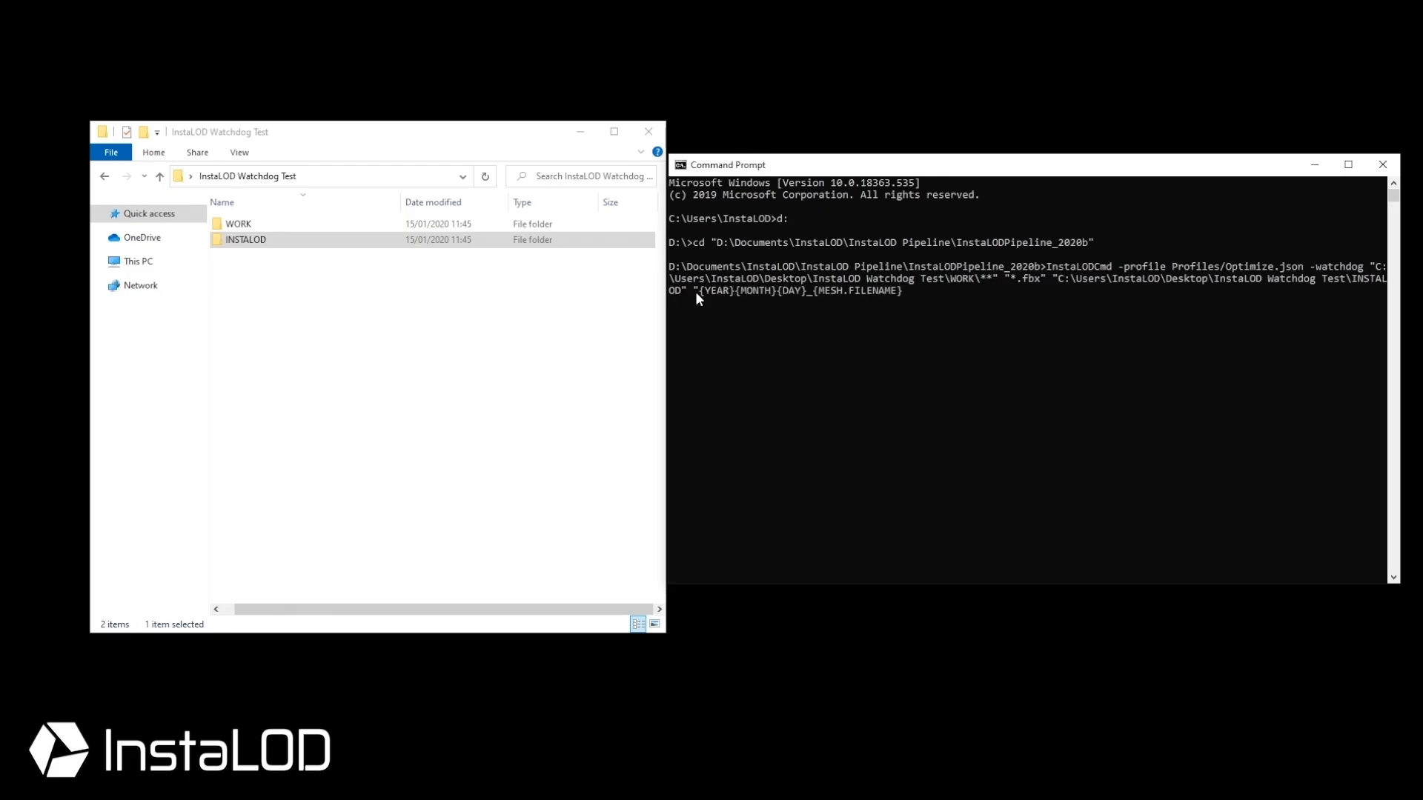
{"action": "type", "text": "_Watchdog_Test_{RANDOM}.fbx\""}
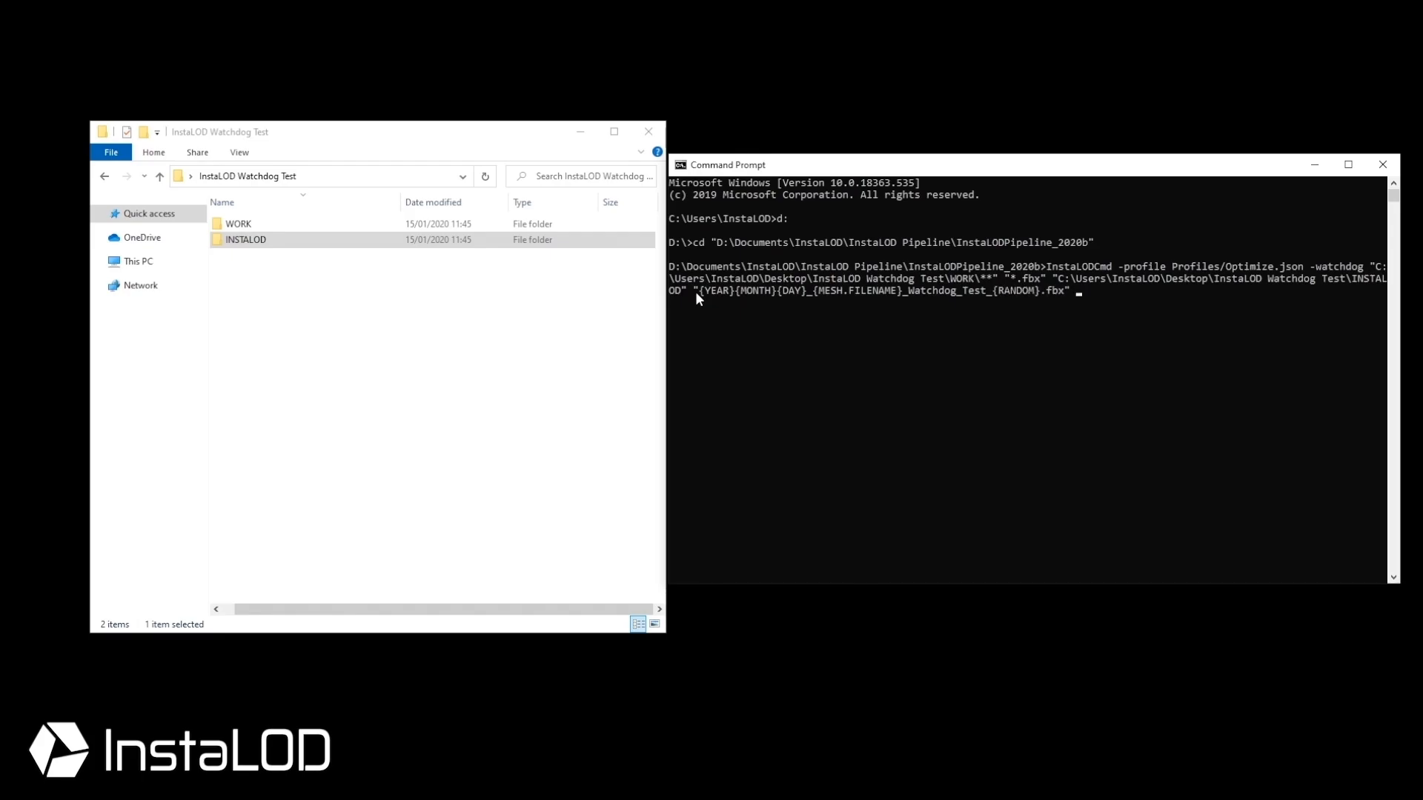
{"action": "type", "text": " \"OptimizeDemo\""}
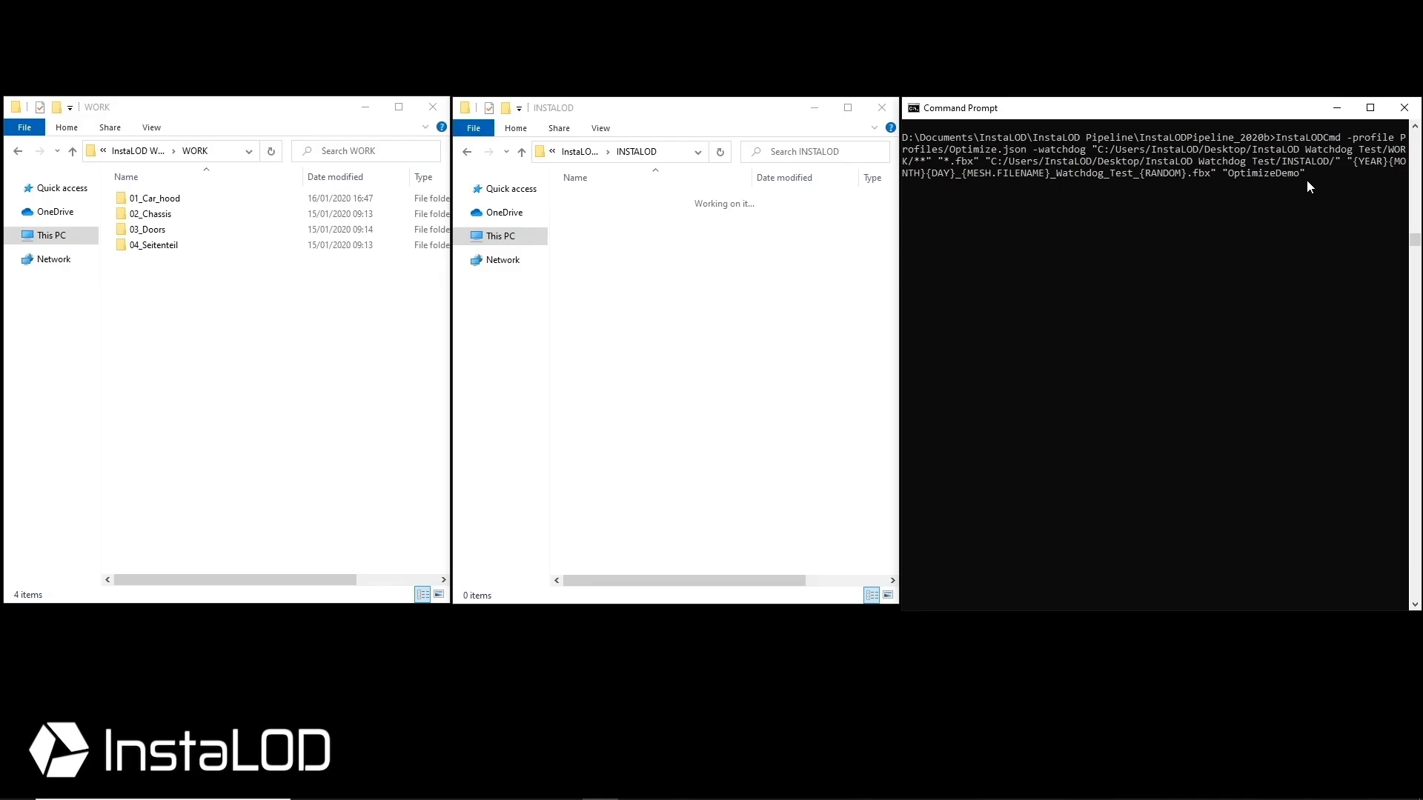
Run the watchdog, then check the dated outputs in 01_Car_hood, 02_Chassis, 03_Doors and 04_Seitenteil
{"action": "key", "text": "Return"}
{"action": "double_click", "coordinate": [635, 201]}
{"action": "key", "text": "BackSpace"}
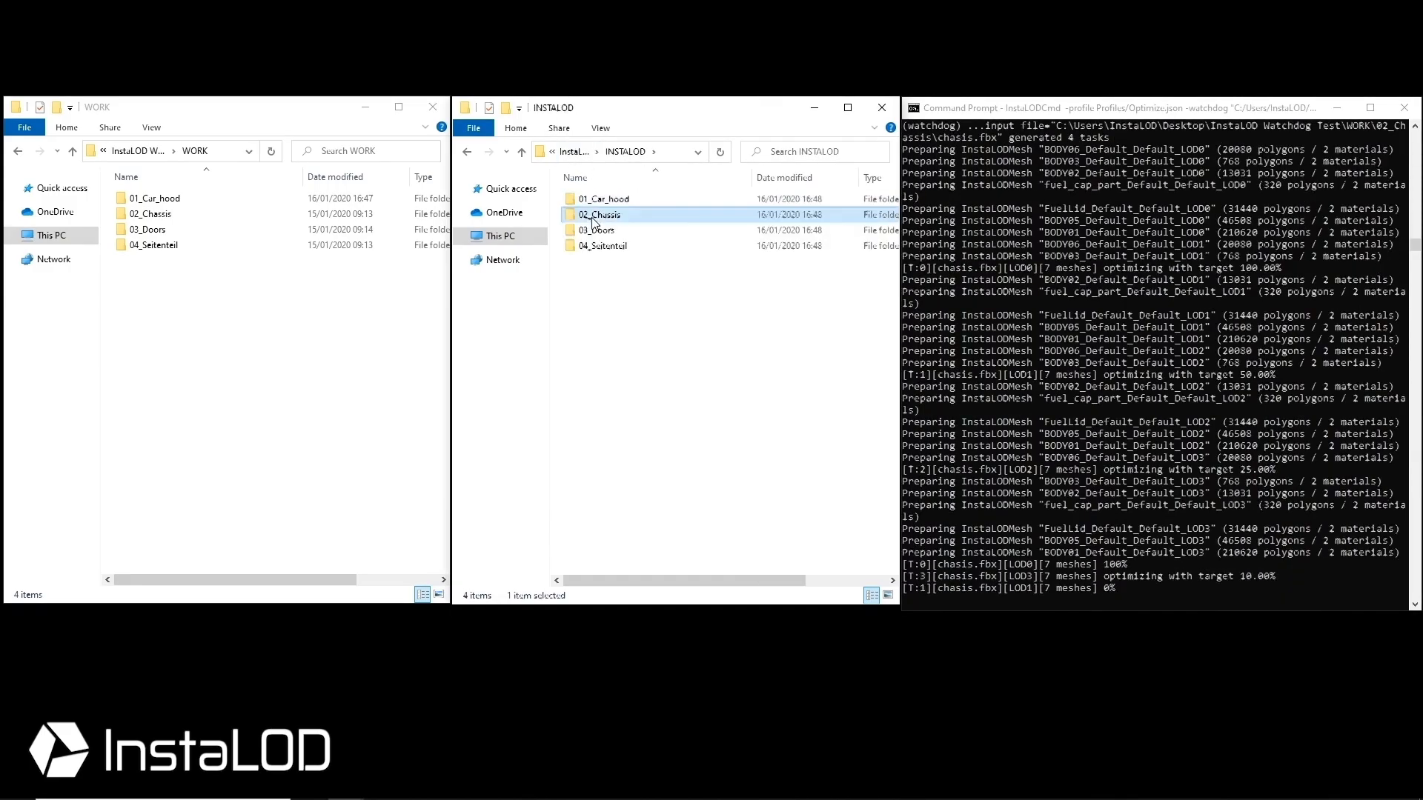
{"action": "double_click", "coordinate": [592, 215]}
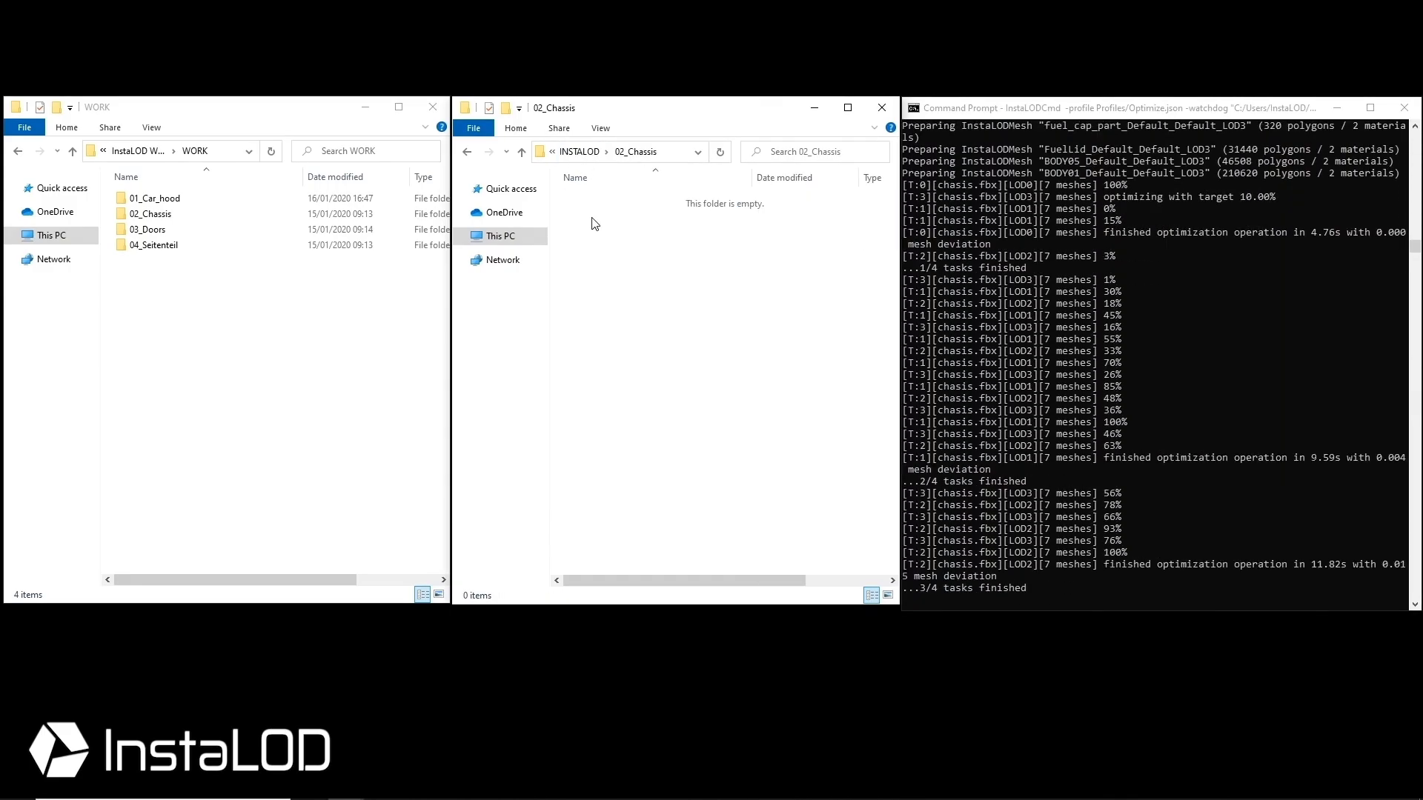
{"action": "key", "text": "BackSpace"}
{"action": "double_click", "coordinate": [600, 230]}
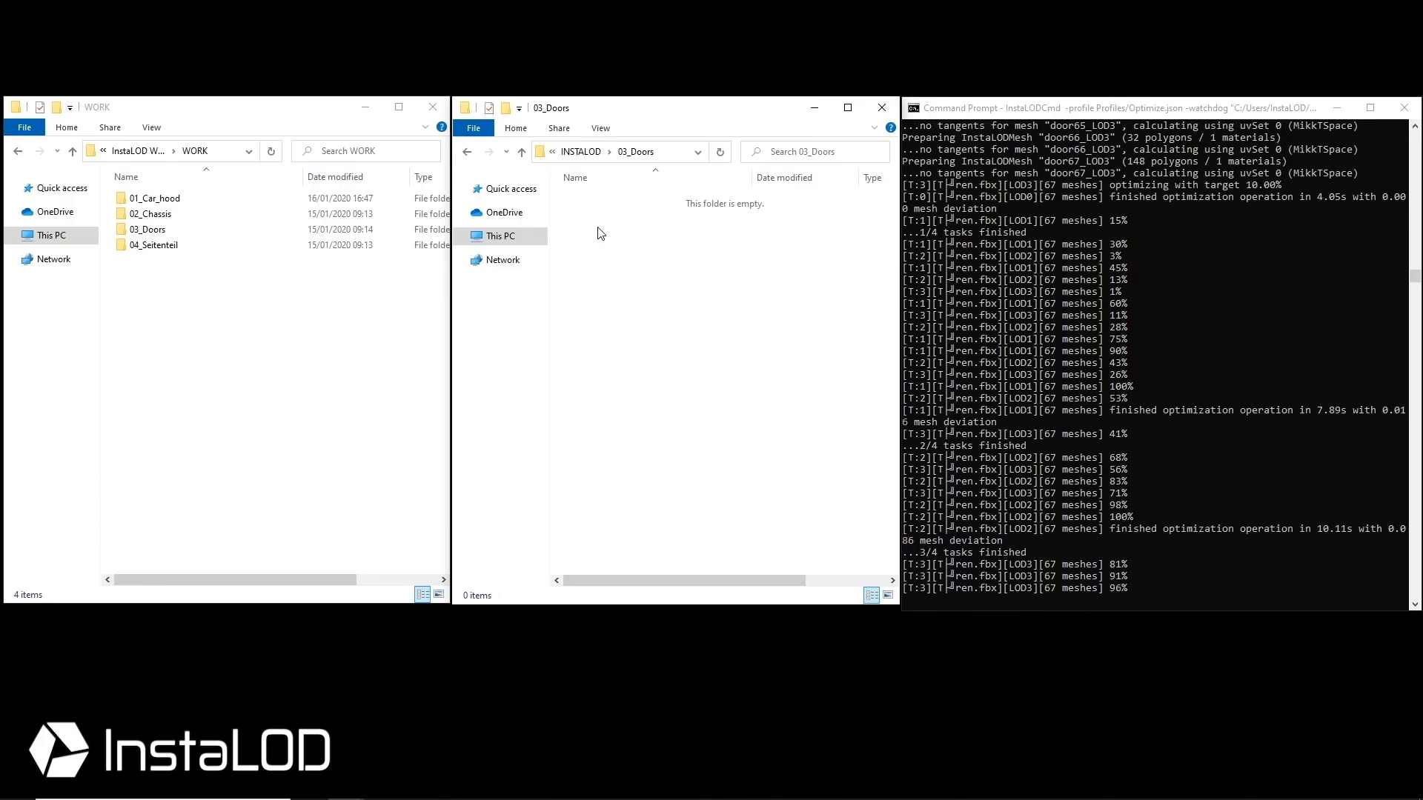
{"action": "key", "text": "BackSpace"}
{"action": "double_click", "coordinate": [607, 246]}
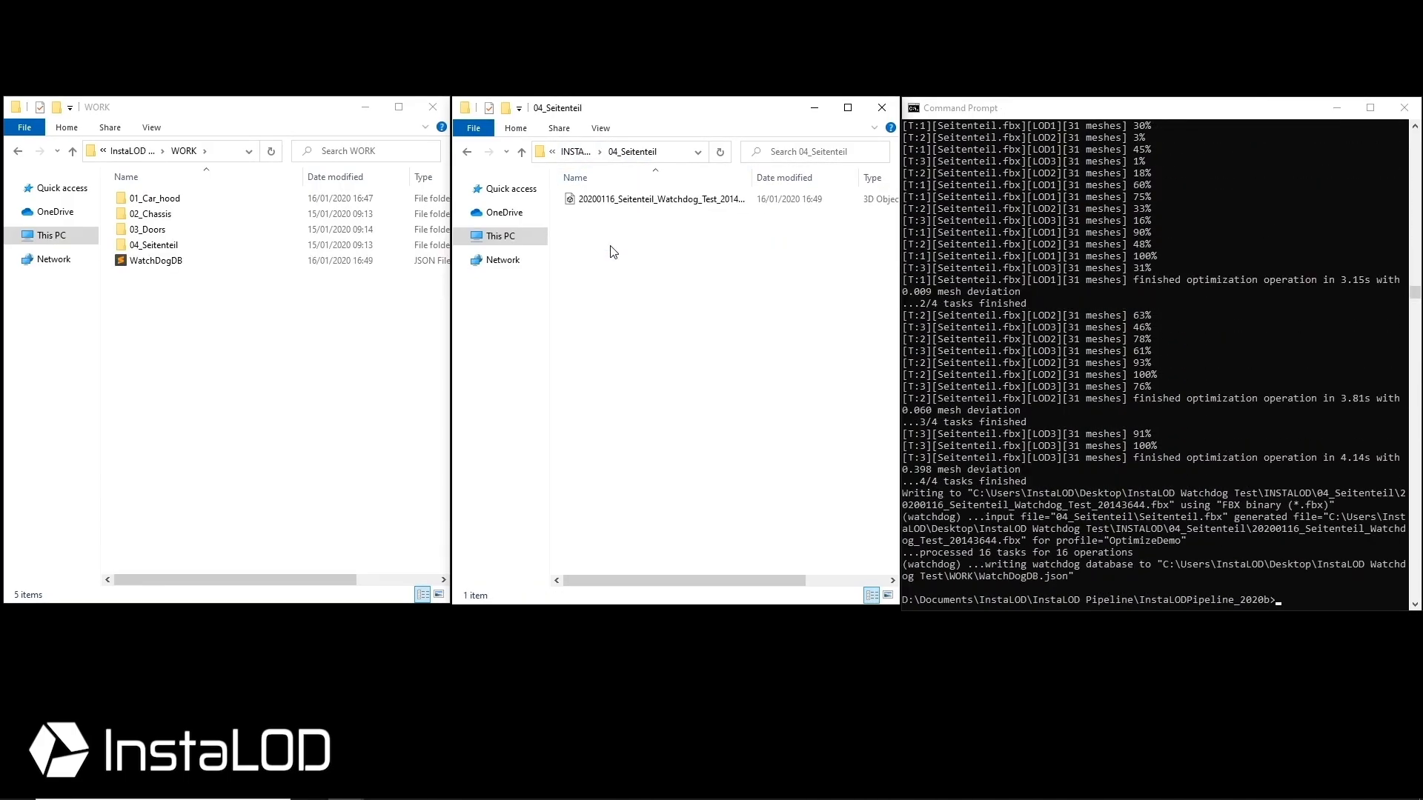
Rerun the same watchdog command, which skips all four unchanged files
{"action": "left_click", "coordinate": [1284, 606]}
{"action": "key", "text": "Up"}
{"action": "key", "text": "Return"}
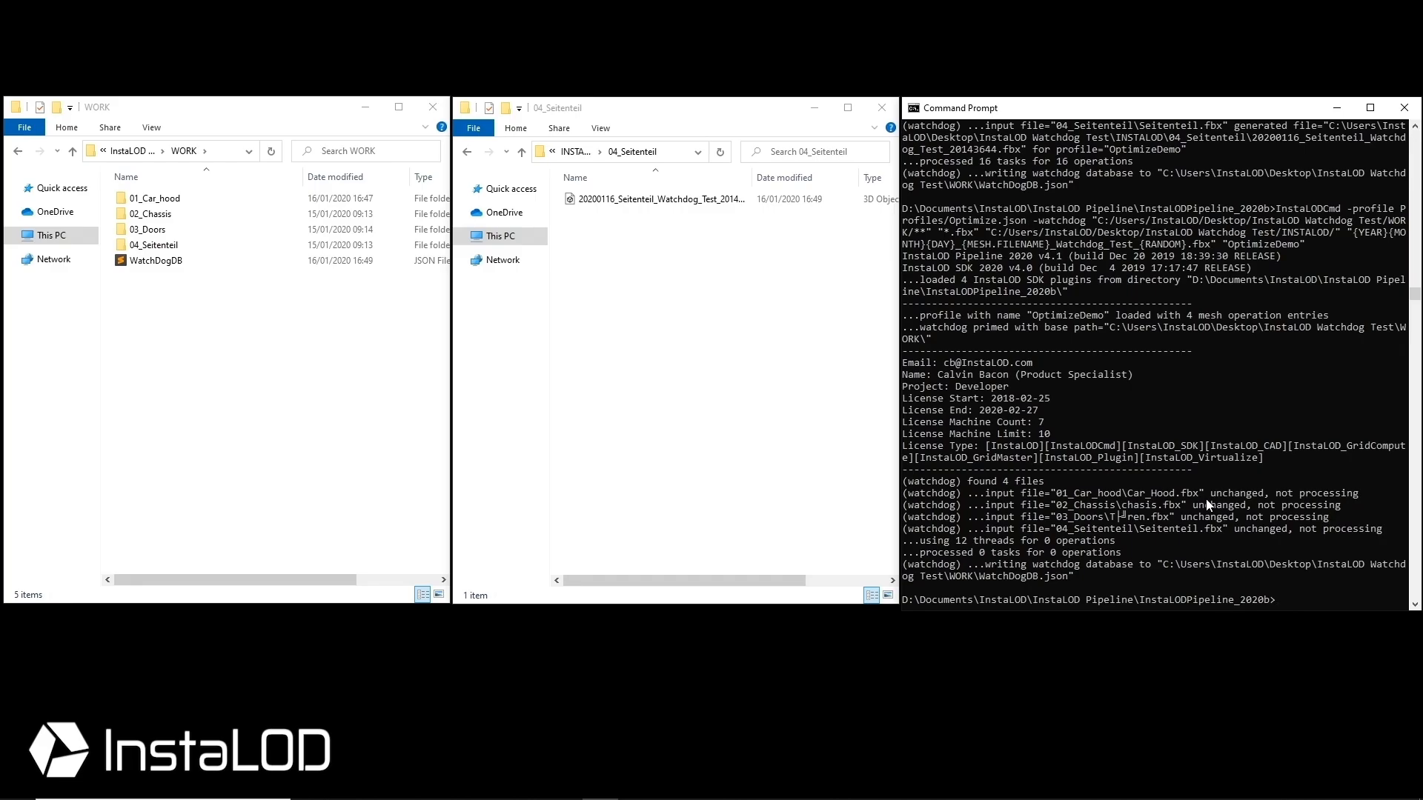
Duplicate Car_Hood in WORK\01_Car_hood and rename the copy to Car_Hood_Edited
{"action": "left_click", "coordinate": [575, 151]}
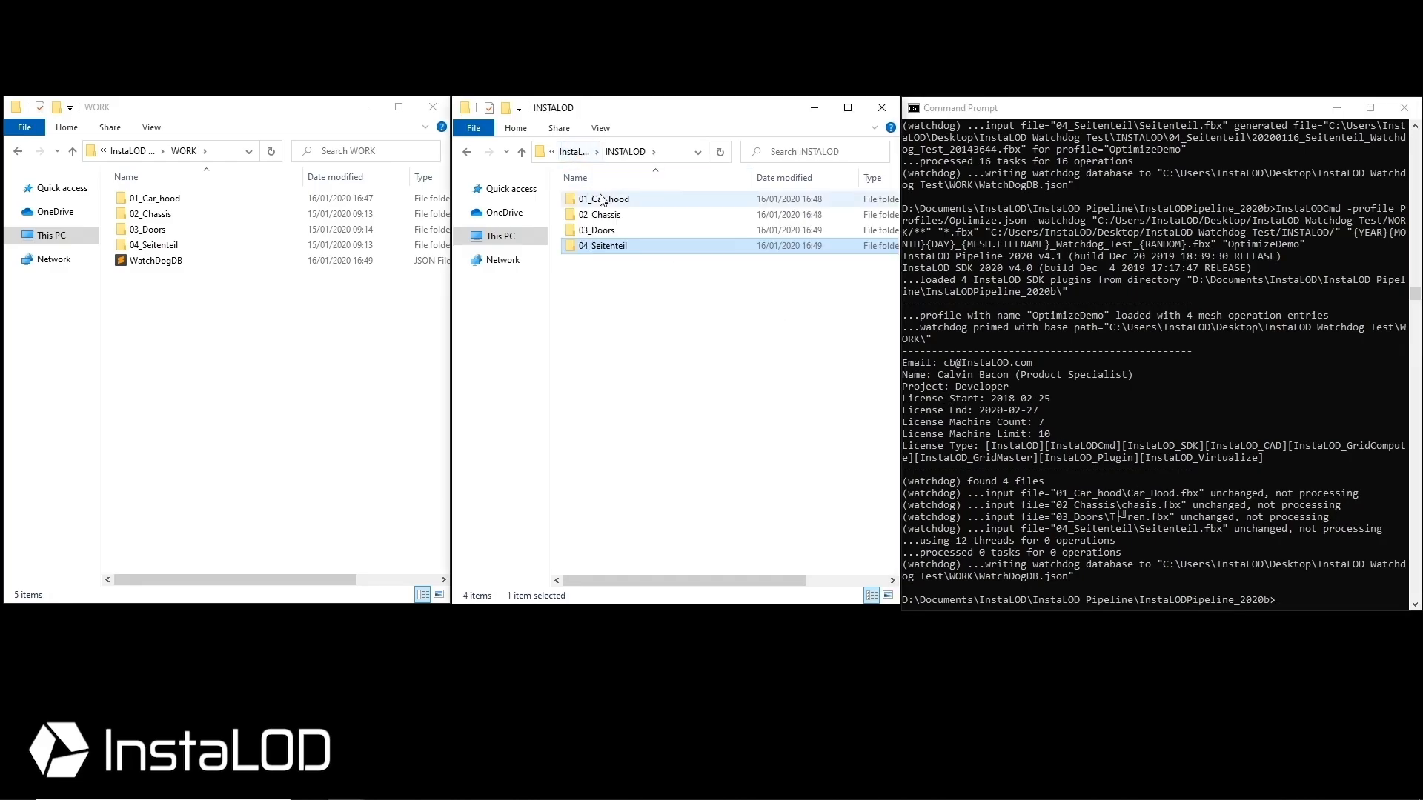
{"action": "double_click", "coordinate": [602, 198]}
{"action": "double_click", "coordinate": [197, 199]}
{"action": "left_click", "coordinate": [198, 199]}
{"action": "key", "text": "ctrl+c"}
{"action": "key", "text": "ctrl+v"}
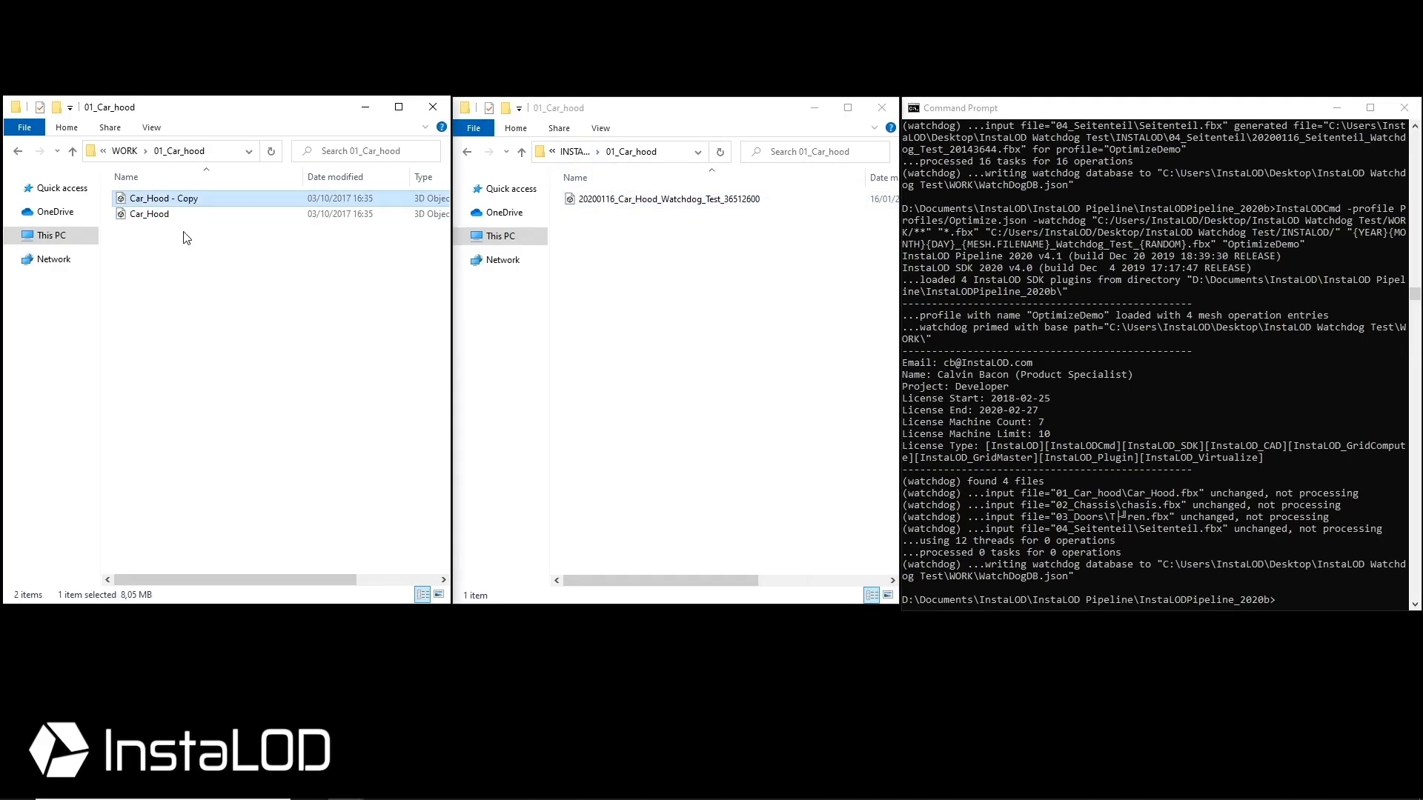
{"action": "left_click", "coordinate": [167, 198]}
{"action": "key", "text": "End"}
{"action": "key", "text": "BackSpace"}
{"action": "key", "text": "BackSpace"}
{"action": "key", "text": "BackSpace"}
{"action": "key", "text": "BackSpace"}
{"action": "key", "text": "BackSpace"}
{"action": "key", "text": "BackSpace"}
{"action": "key", "text": "BackSpace"}
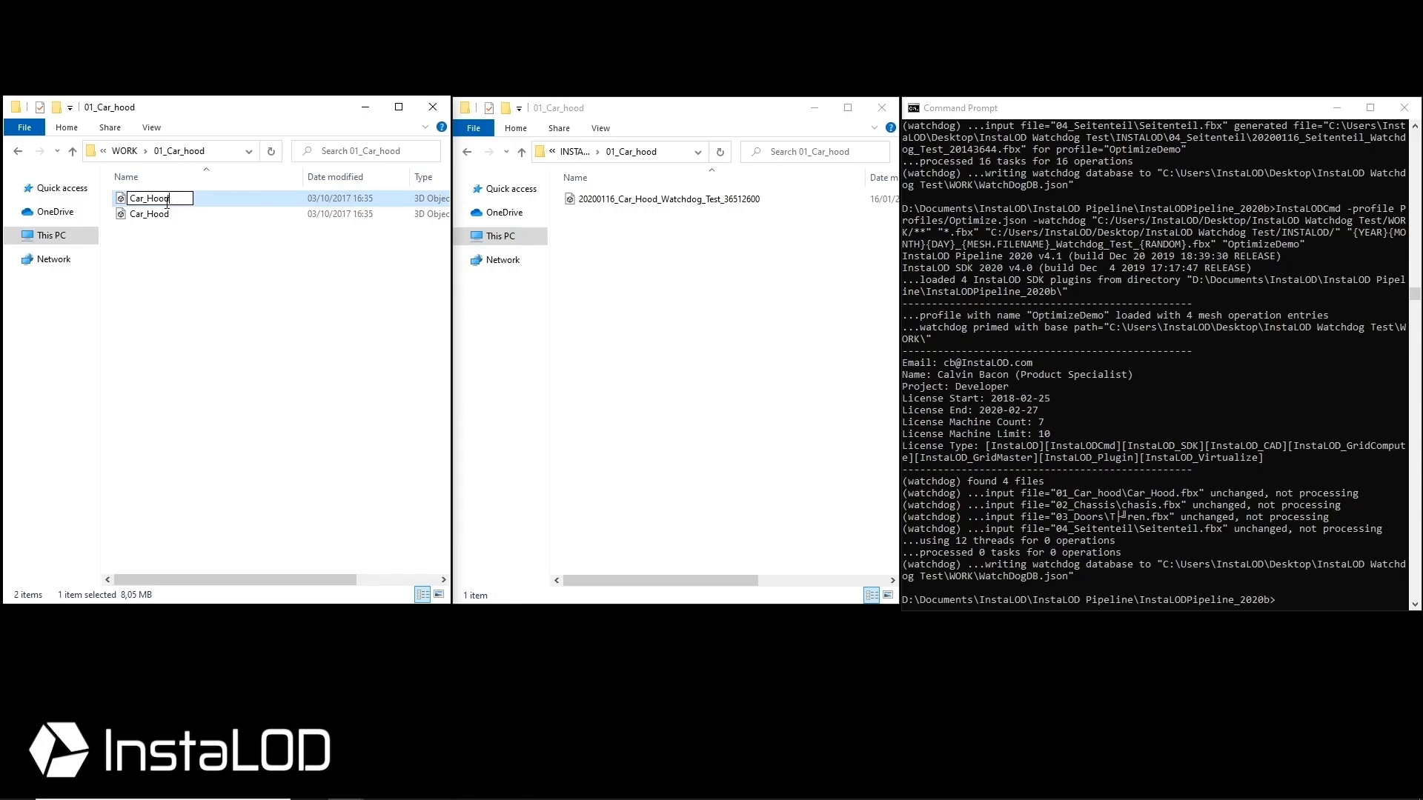
{"action": "type", "text": "_Edited"}
{"action": "key", "text": "Return"}
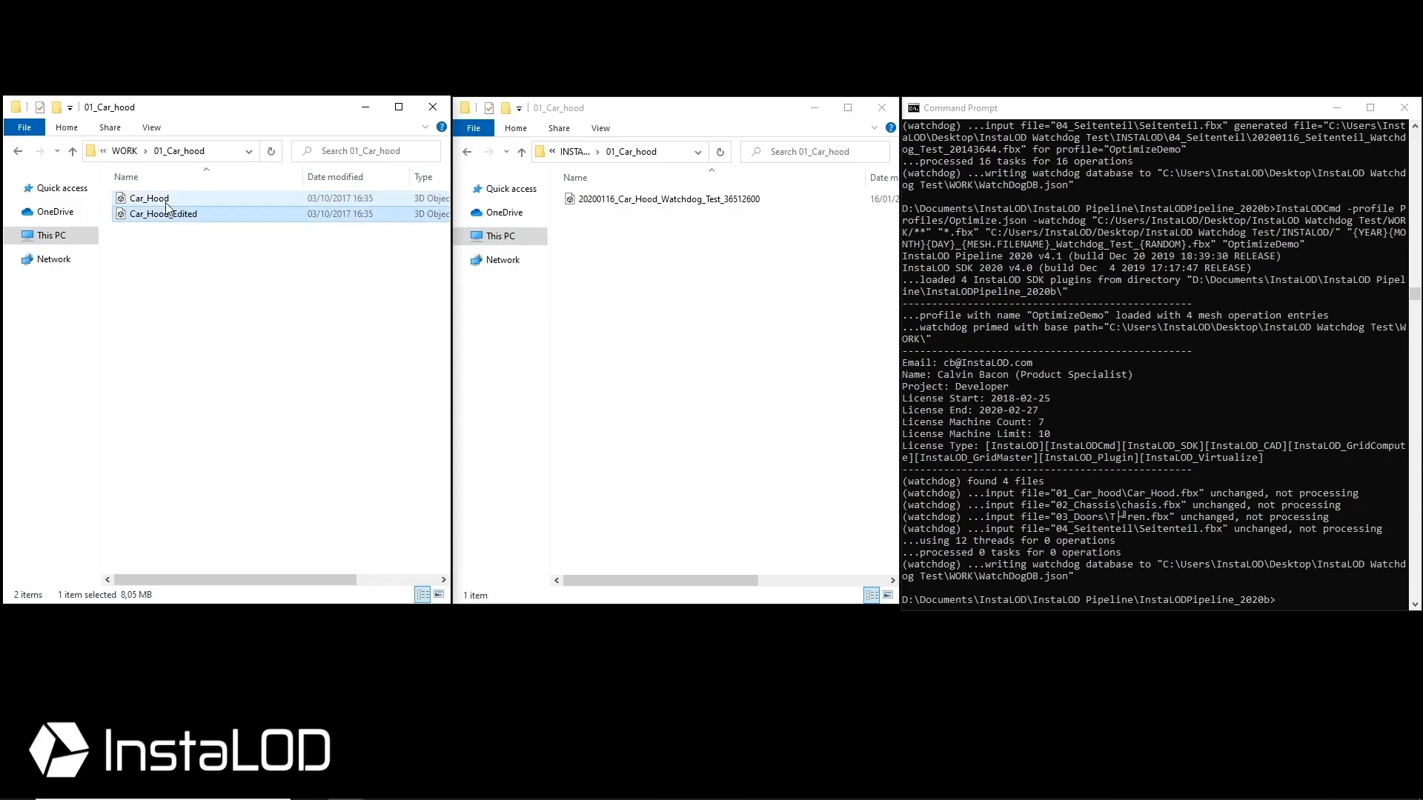
Rerun the watchdog and check the new Car_Hood_Edited output in INSTALOD's 01_Car_hood folder
{"action": "left_click", "coordinate": [1301, 600]}
{"action": "key", "text": "Up"}
{"action": "key", "text": "Return"}
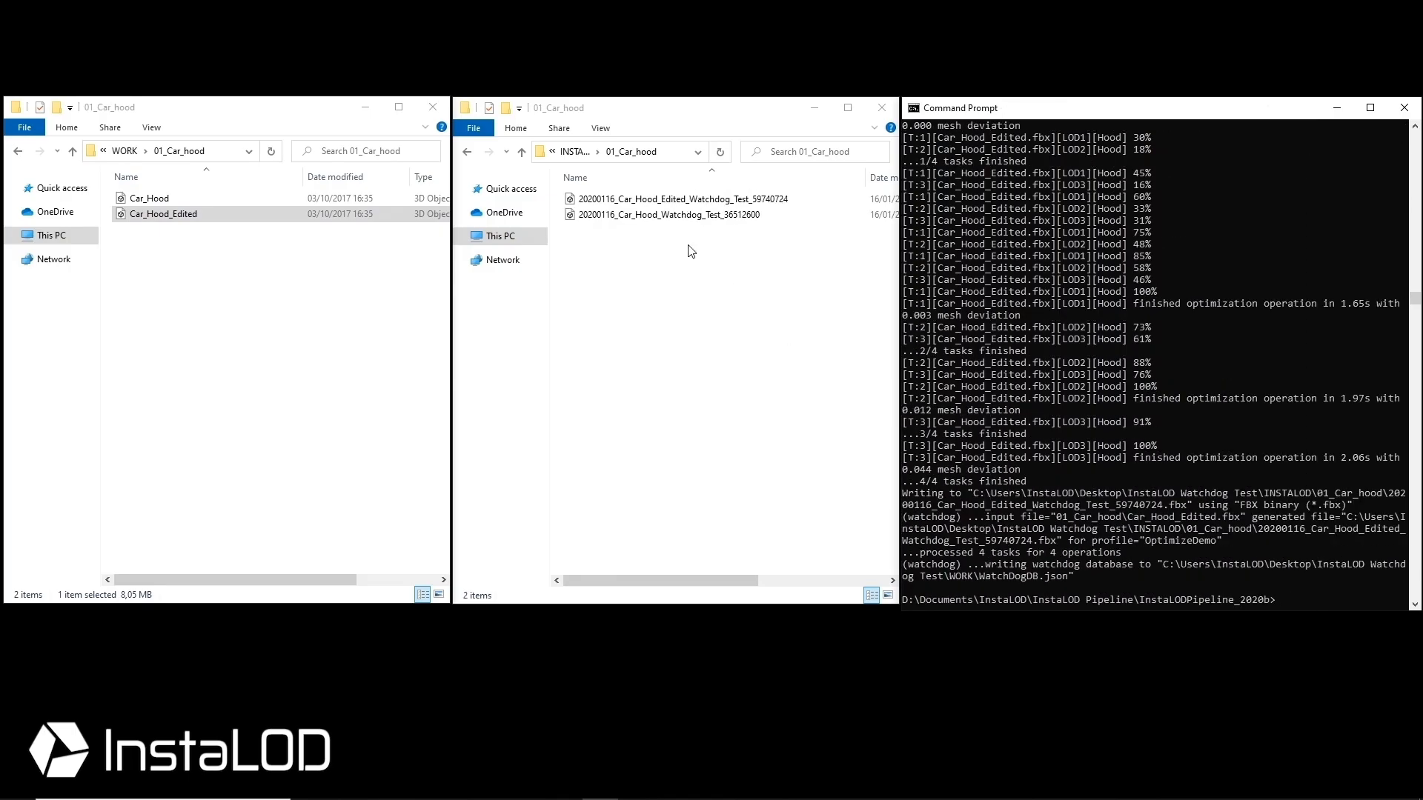
{"action": "left_click", "coordinate": [629, 201]}
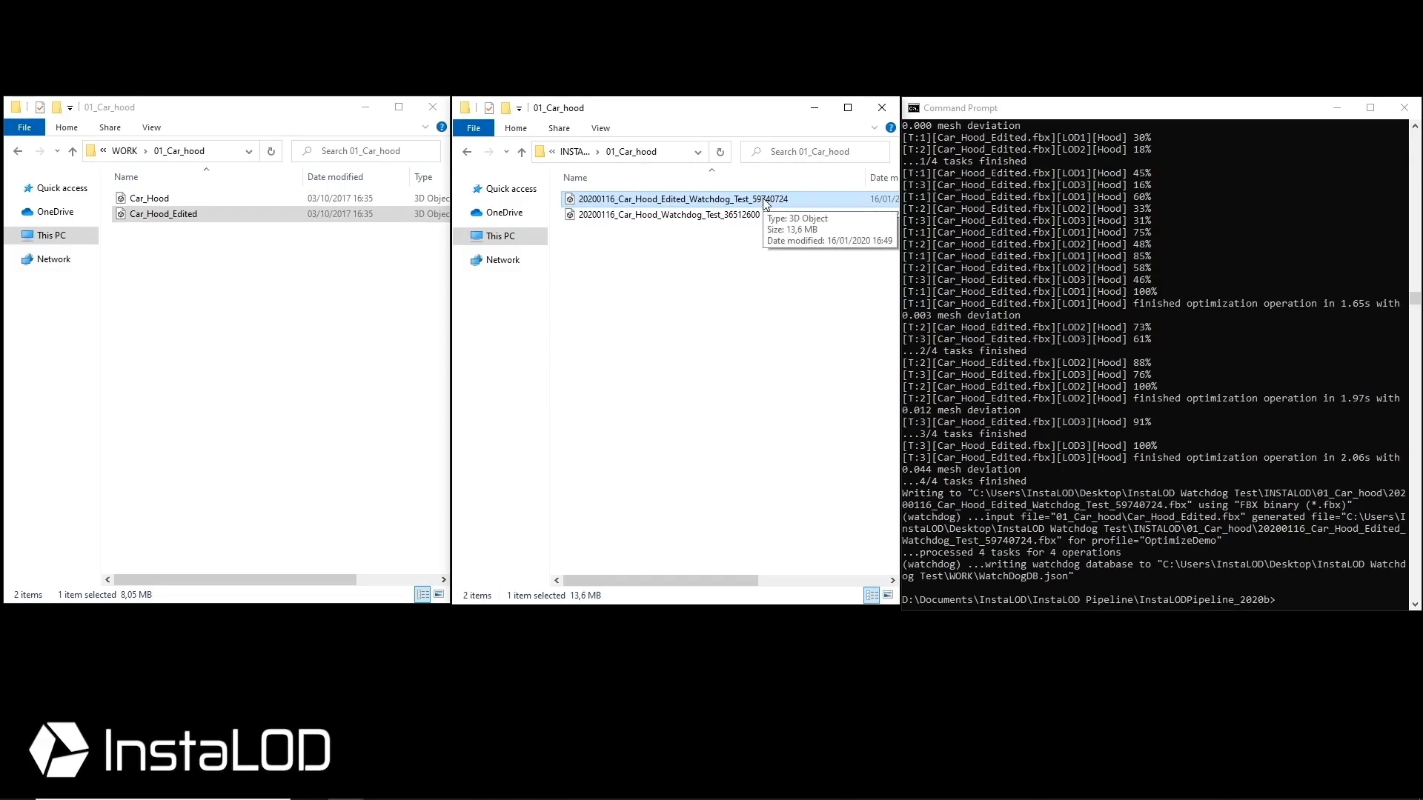
{"action": "left_click", "coordinate": [768, 255]}
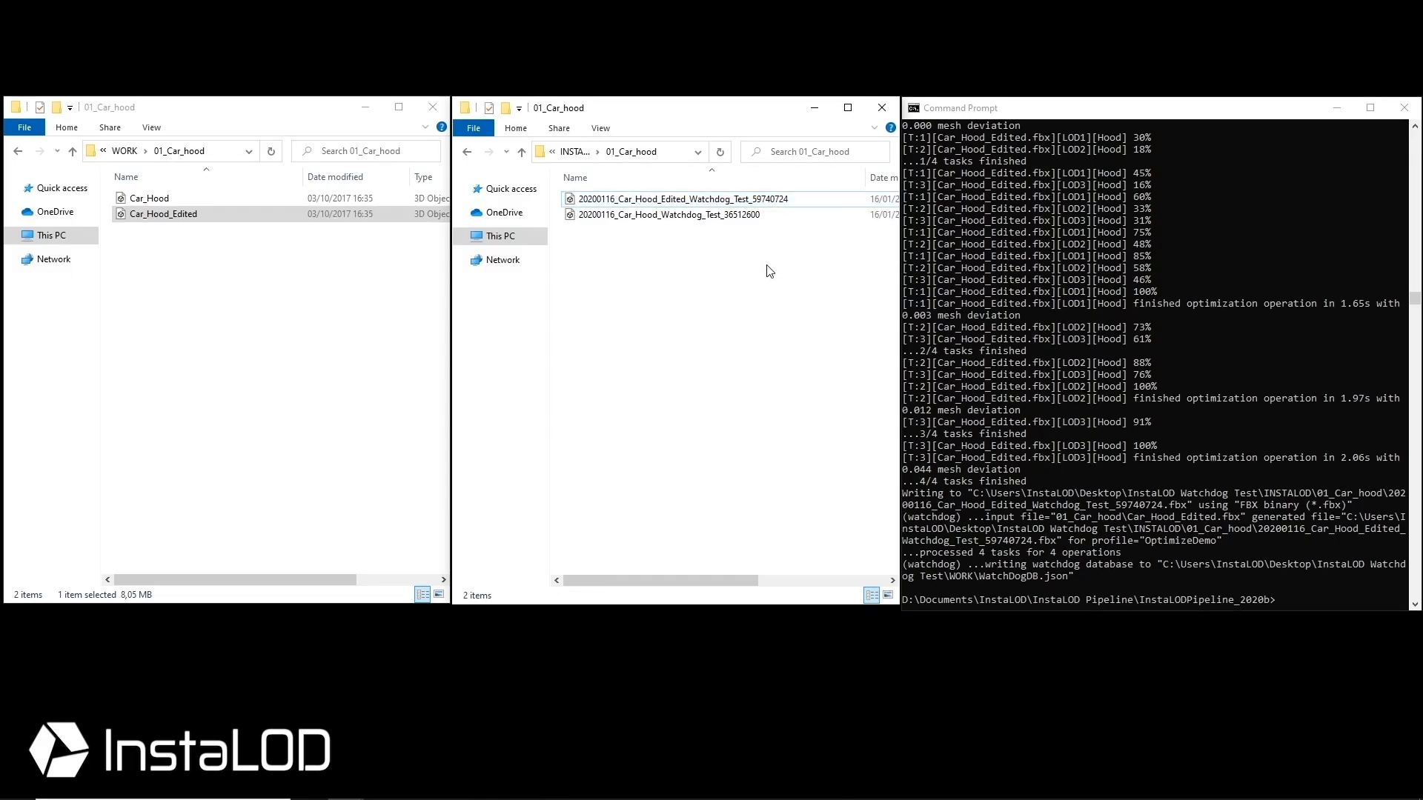
{"action": "left_click", "coordinate": [528, 799]}
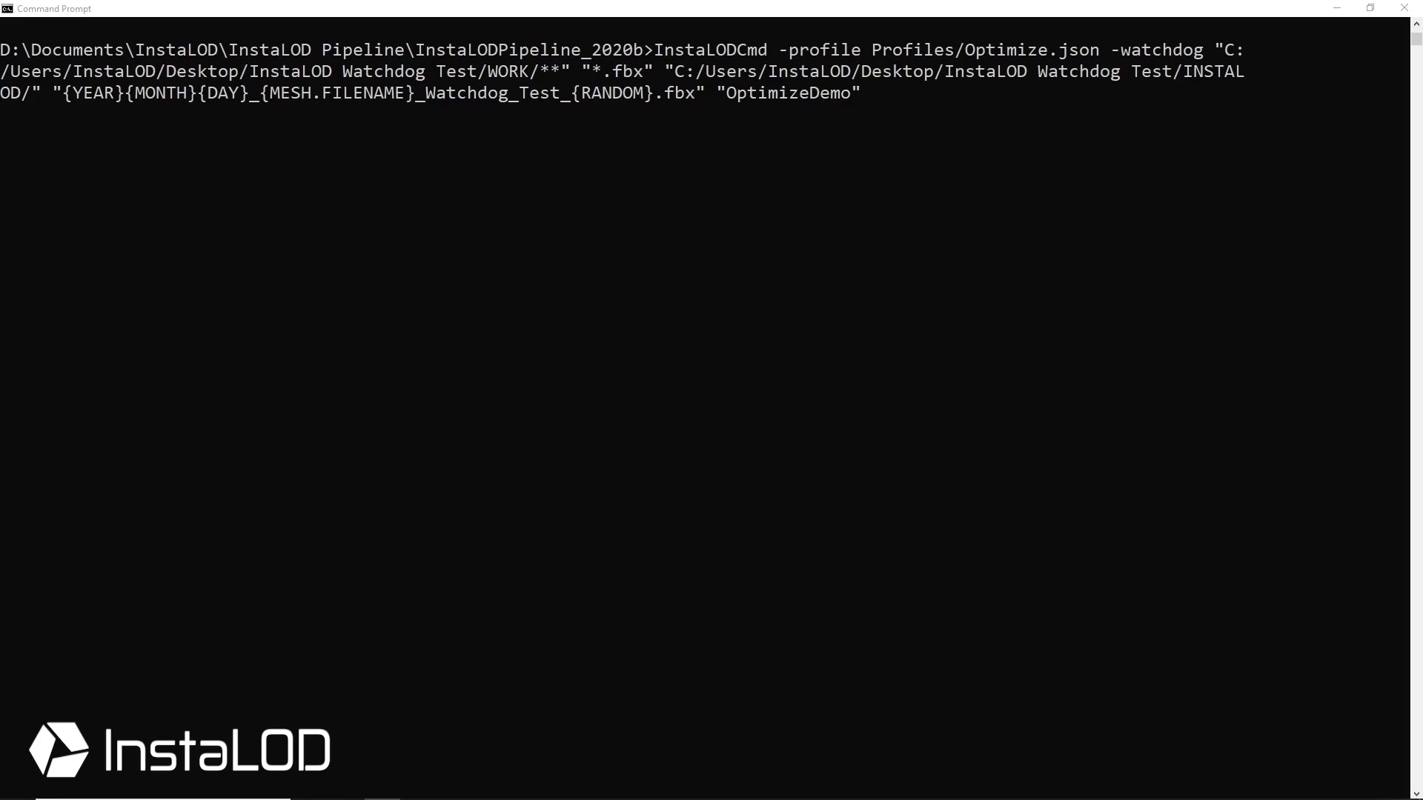
Append -master 192.168.77.192:8080 with the grid username and password to the watchdog command
{"action": "left_click", "coordinate": [879, 95]}
{"action": "type", "text": "-master 192.168.77.192"}
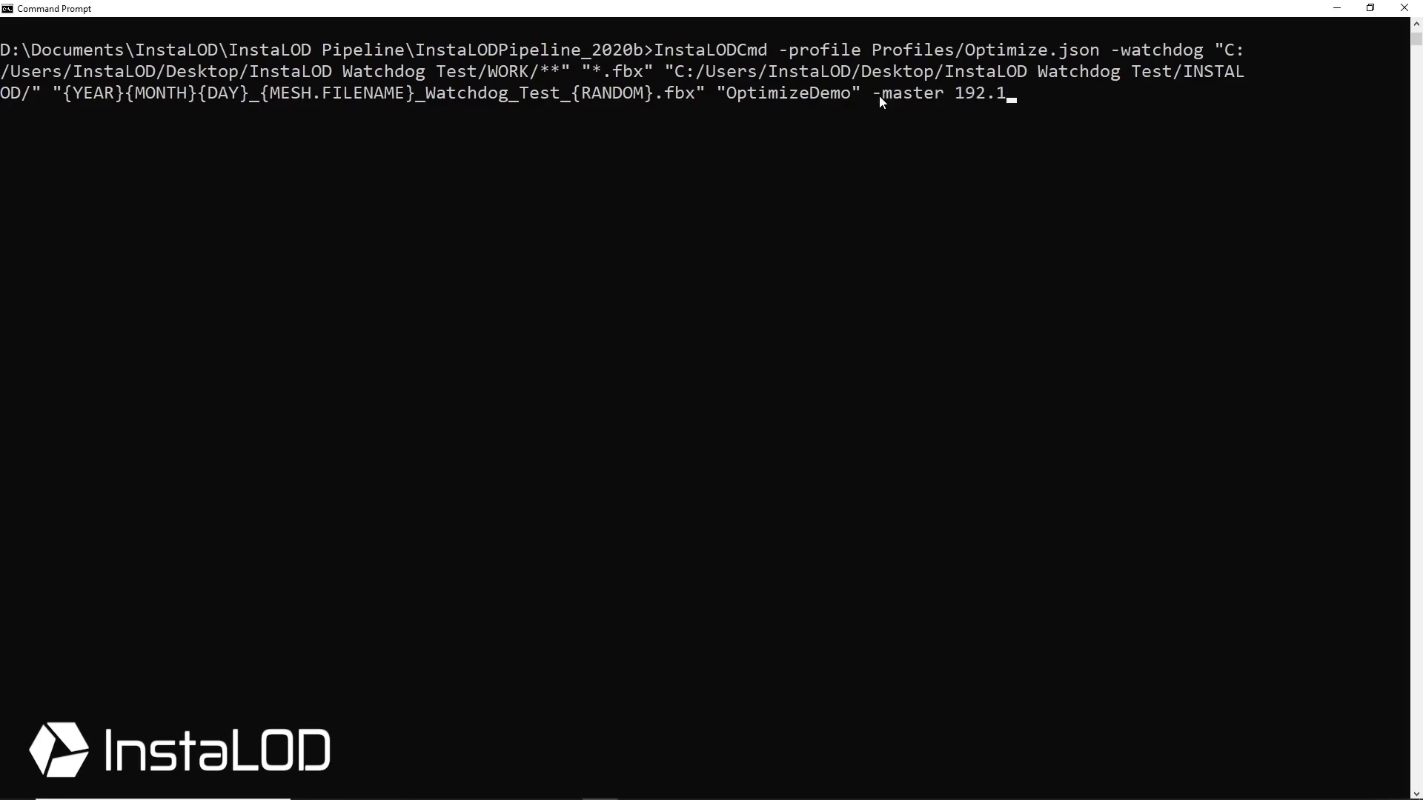
{"action": "type", "text": ":8080 GridUser 1234"}
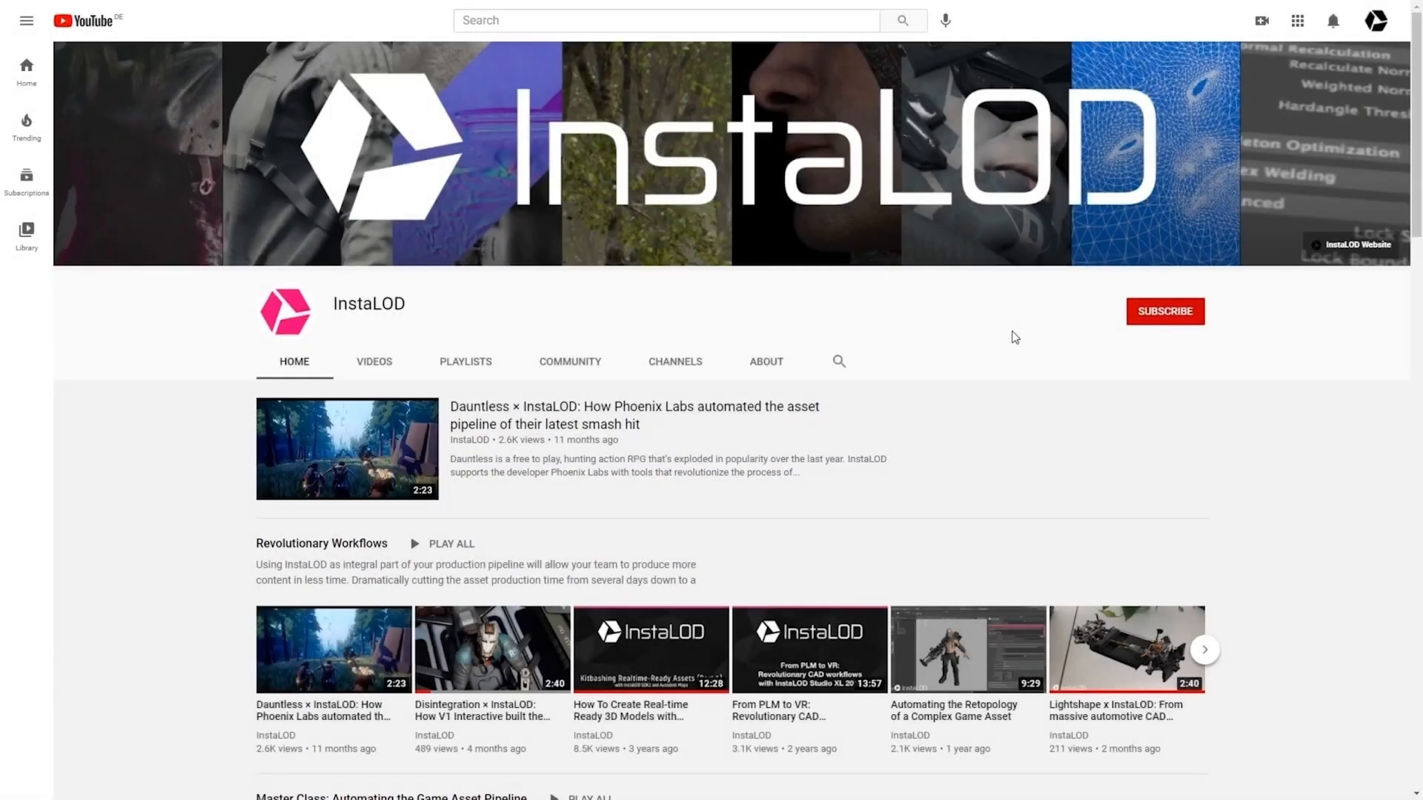
Subscribe on YouTube, follow on Twitter, then scroll the InstaLOD website down to Polygon Optimization
{"action": "left_click", "coordinate": [1154, 322]}
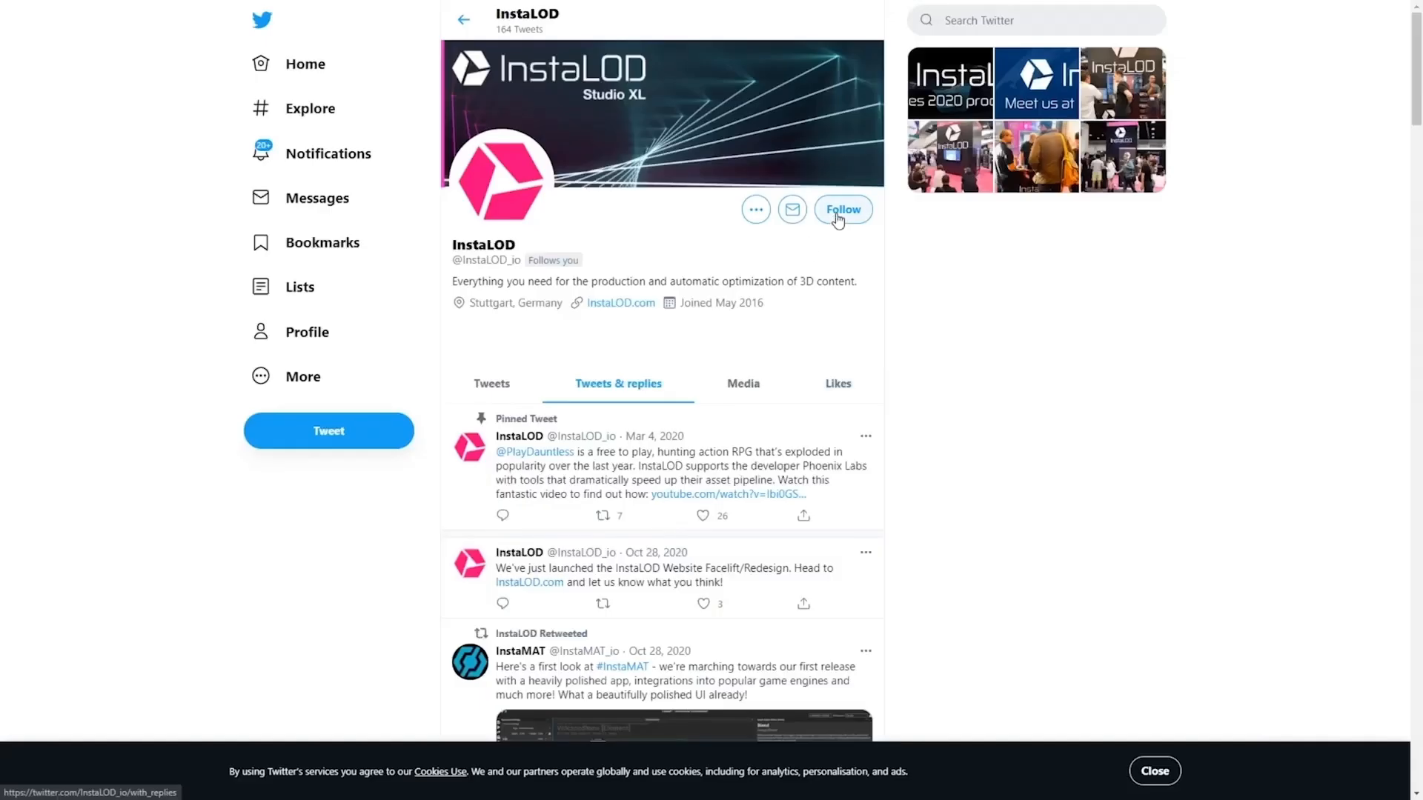
{"action": "left_click", "coordinate": [836, 215]}
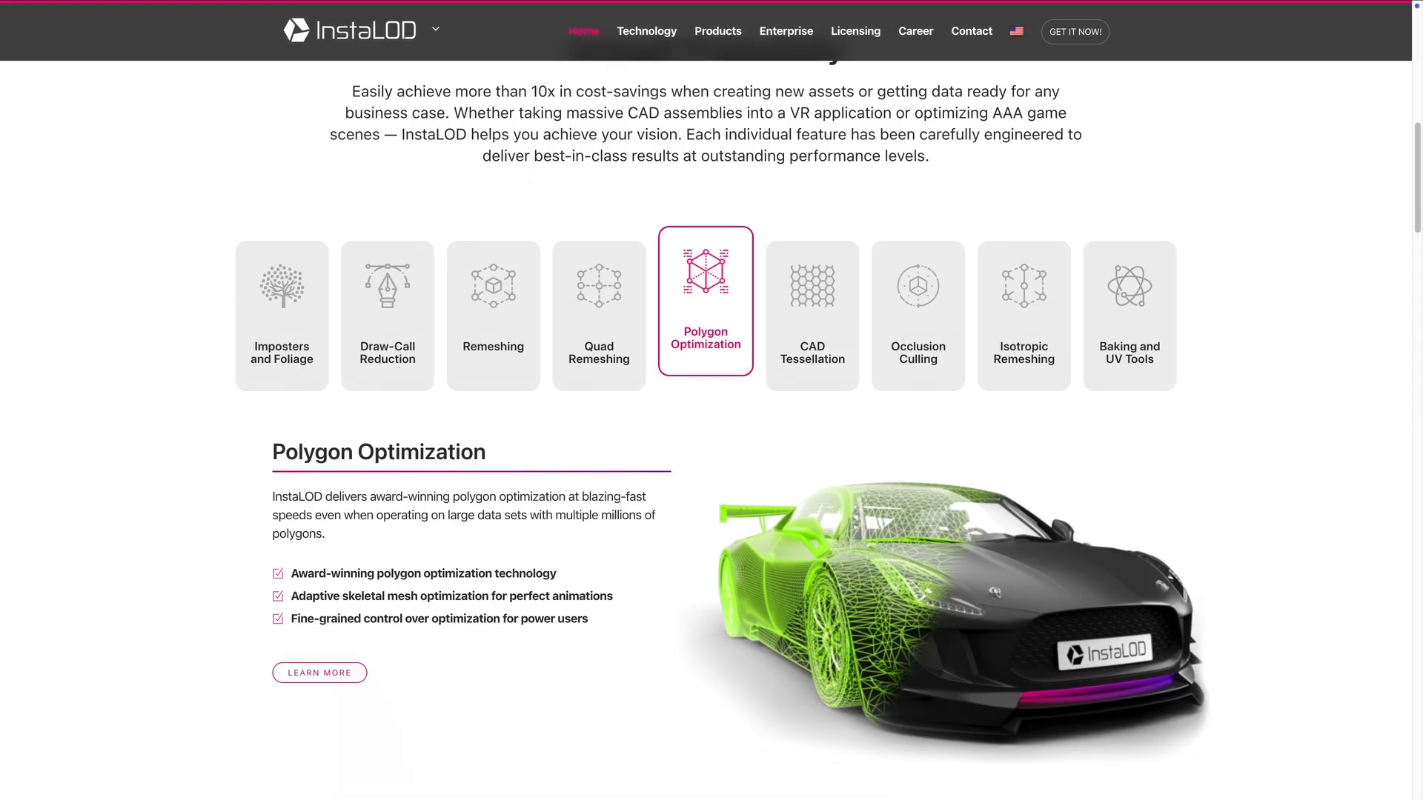
{"action": "scroll", "coordinate": [706, 400], "scroll_direction": "down", "scroll_amount": 2}
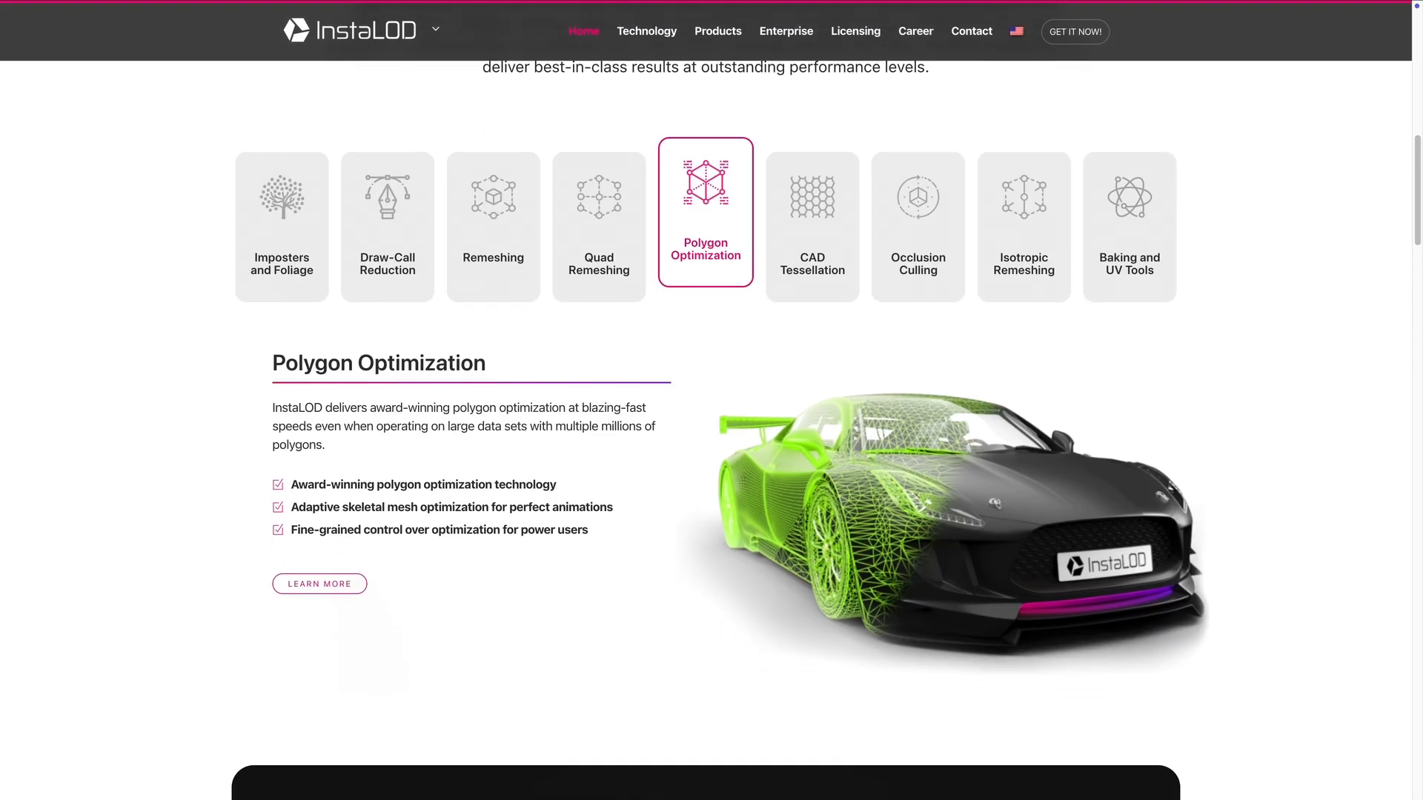
{"action": "scroll", "coordinate": [705, 400], "scroll_direction": "down", "scroll_amount": 3}
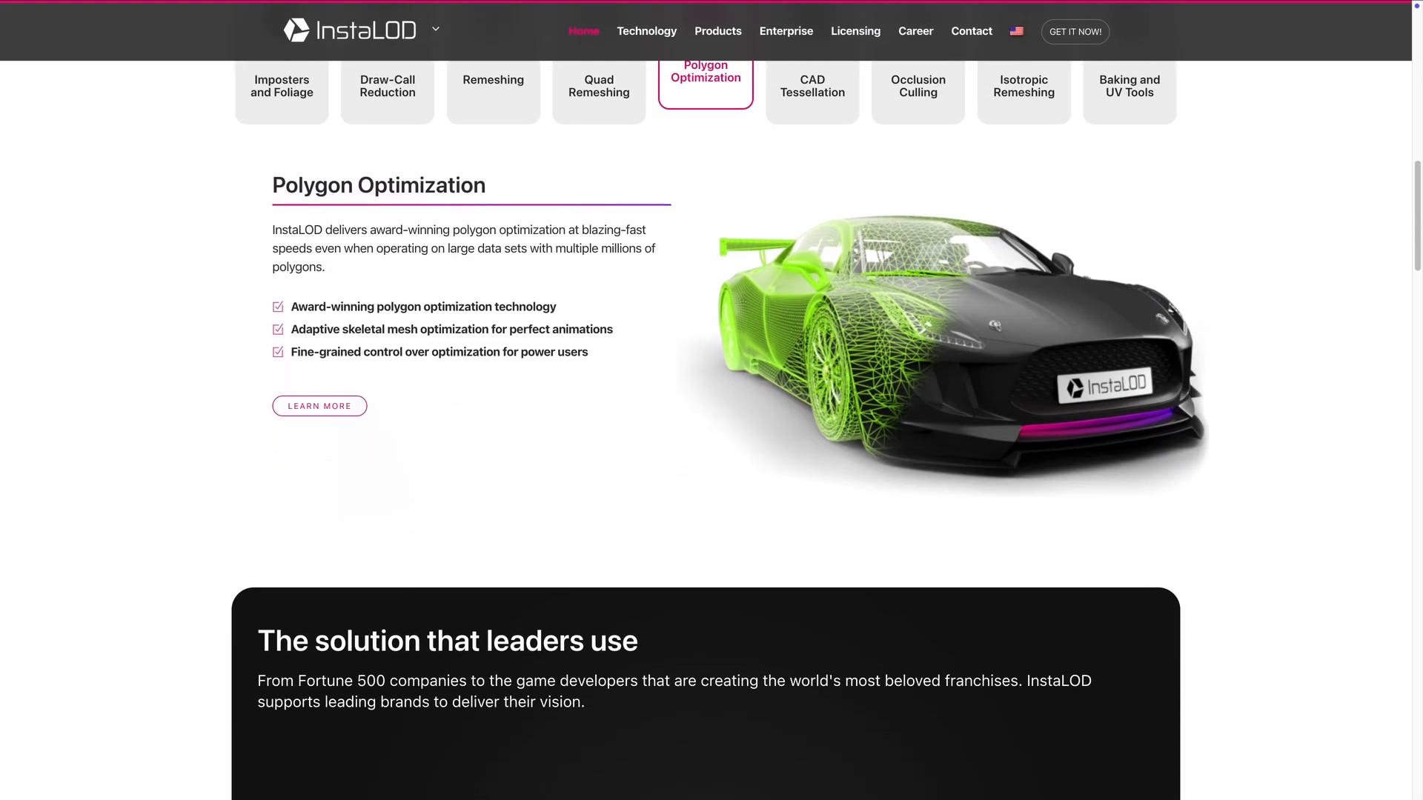